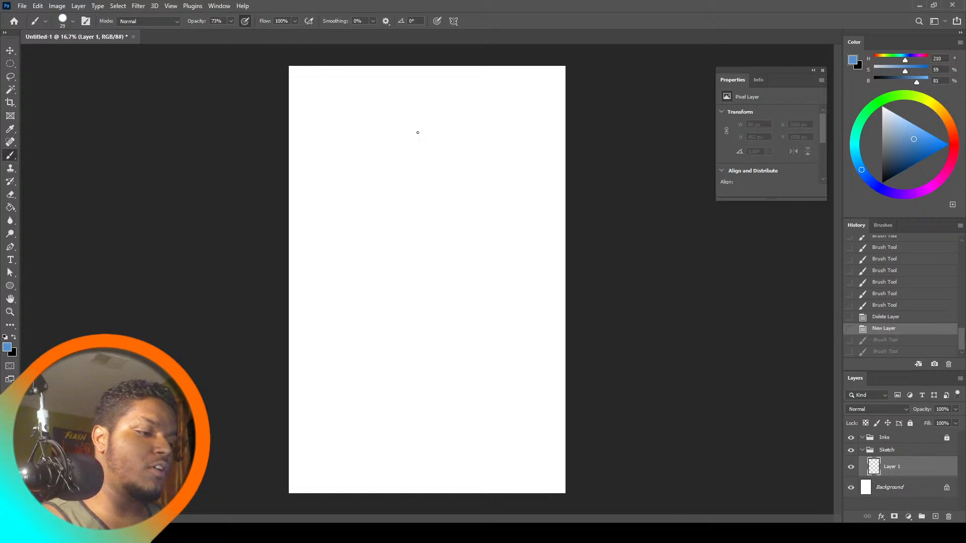
{"action": "mouse_move", "coordinate": [412, 173]}
{"action": "left_mouse_down"}
{"action": "mouse_move", "coordinate": [425, 144]}
{"action": "mouse_move", "coordinate": [402, 166]}
{"action": "mouse_move", "coordinate": [425, 161]}
{"action": "left_mouse_up"}
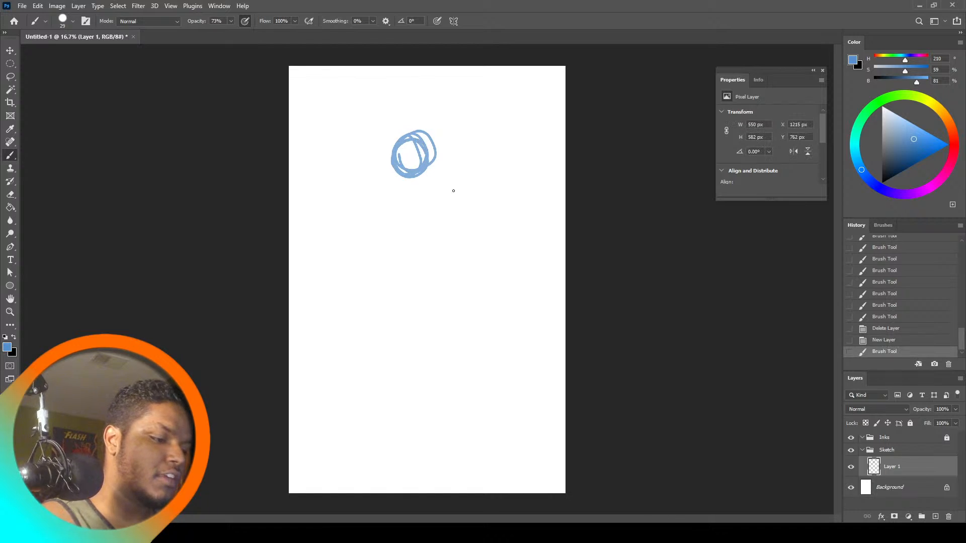
{"action": "key", "text": "ctrl+z"}
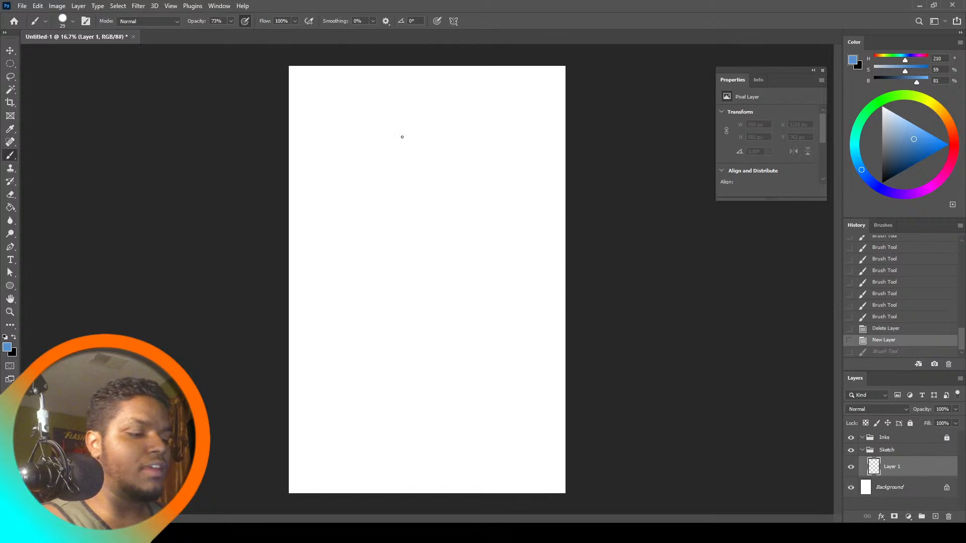
{"action": "left_click_drag", "start_coordinate": [393, 135], "coordinate": [393, 141]}
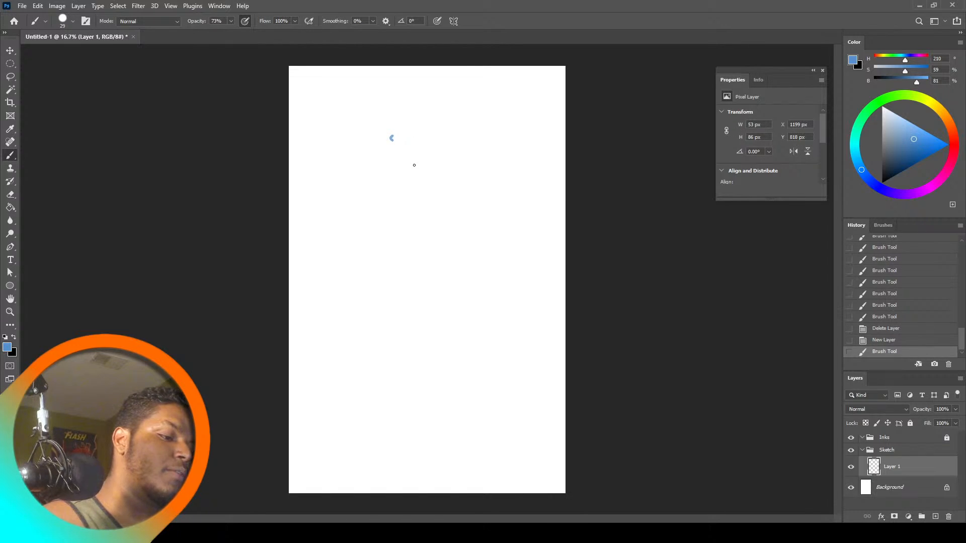
{"action": "key", "text": "ctrl+z"}
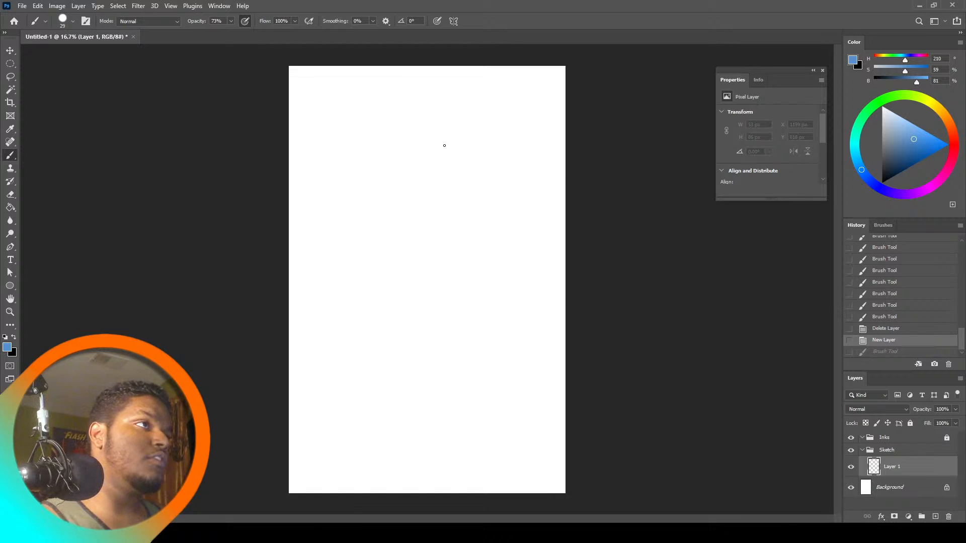
Sketch an oval head about 884 px wide near the canvas top, with a tilted centre line, side plane, brow stroke and tapered jaw
{"action": "mouse_move", "coordinate": [404, 194]}
{"action": "left_mouse_down"}
{"action": "mouse_move", "coordinate": [386, 131]}
{"action": "mouse_move", "coordinate": [443, 135]}
{"action": "mouse_move", "coordinate": [377, 162]}
{"action": "mouse_move", "coordinate": [390, 151]}
{"action": "mouse_move", "coordinate": [415, 219]}
{"action": "left_mouse_up"}
{"action": "left_click_drag", "start_coordinate": [436, 123], "coordinate": [436, 171]}
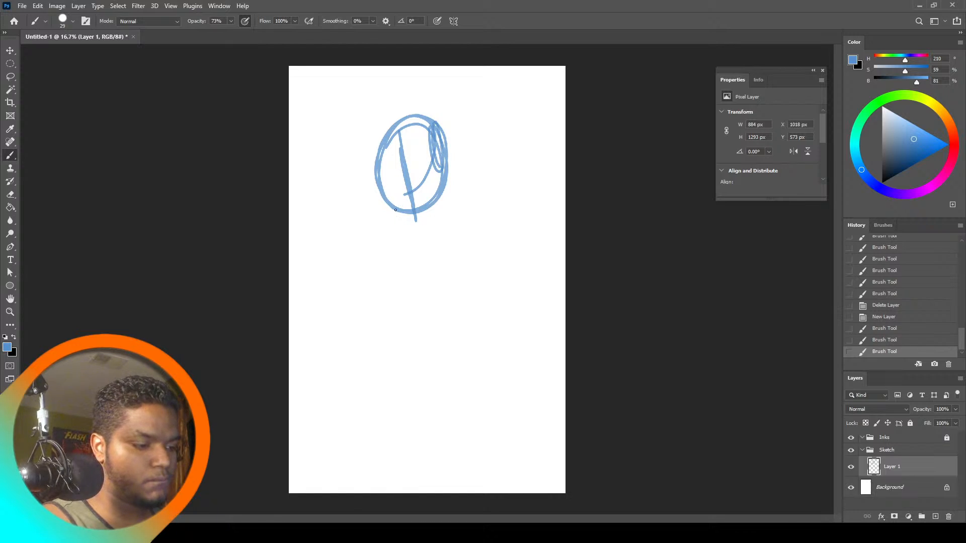
{"action": "left_click_drag", "start_coordinate": [385, 189], "coordinate": [406, 221]}
{"action": "mouse_move", "coordinate": [397, 205]}
{"action": "left_mouse_down"}
{"action": "mouse_move", "coordinate": [431, 213]}
{"action": "mouse_move", "coordinate": [429, 187]}
{"action": "mouse_move", "coordinate": [432, 220]}
{"action": "left_mouse_up"}
{"action": "left_click_drag", "start_coordinate": [387, 178], "coordinate": [400, 212]}
{"action": "mouse_move", "coordinate": [376, 154]}
{"action": "left_mouse_down"}
{"action": "mouse_move", "coordinate": [392, 202]}
{"action": "mouse_move", "coordinate": [419, 134]}
{"action": "left_mouse_up"}
{"action": "left_click_drag", "start_coordinate": [424, 214], "coordinate": [428, 219]}
Sketch the front and back of the neck below the jaw, with a trapezius line sloping down to the shoulder
{"action": "left_click_drag", "start_coordinate": [421, 225], "coordinate": [406, 251]}
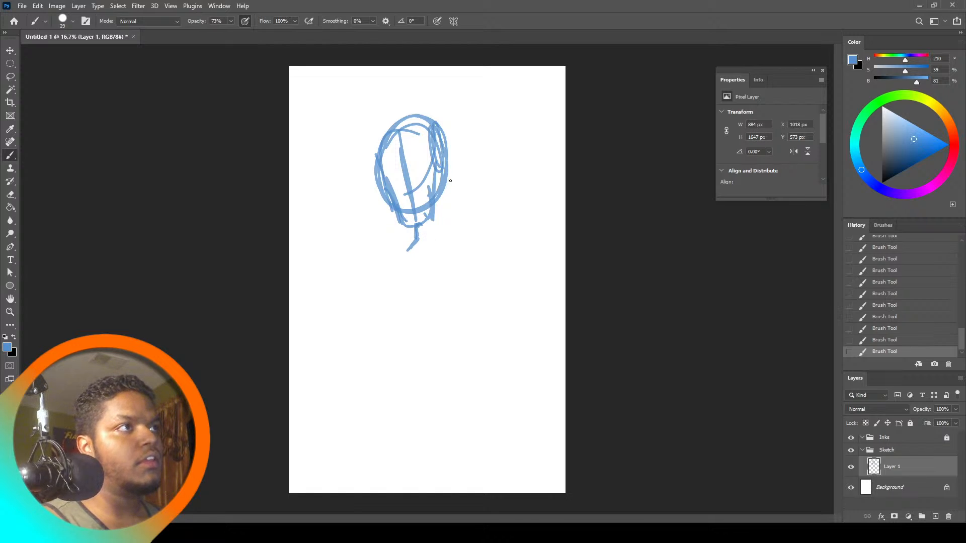
{"action": "left_click_drag", "start_coordinate": [445, 189], "coordinate": [437, 246]}
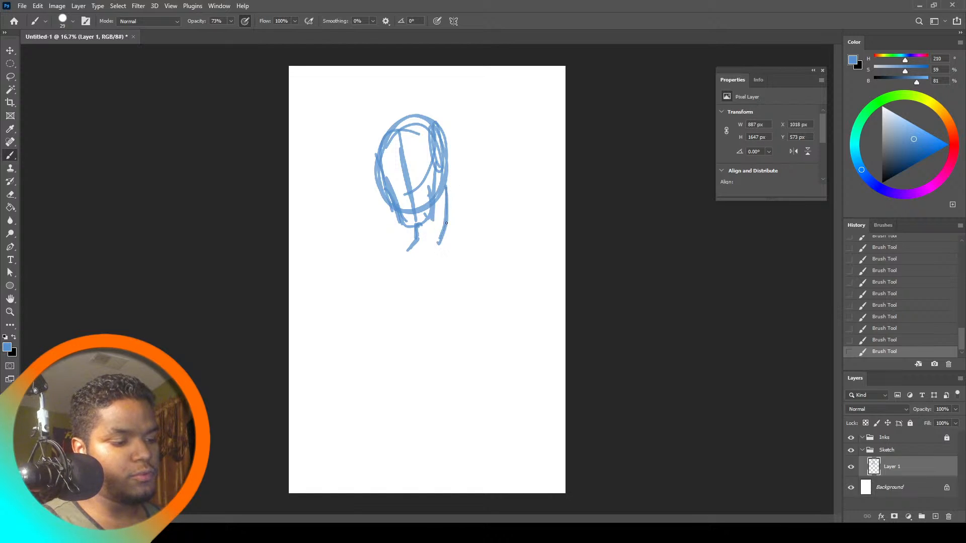
{"action": "mouse_move", "coordinate": [447, 210]}
{"action": "left_mouse_down"}
{"action": "mouse_move", "coordinate": [438, 246]}
{"action": "mouse_move", "coordinate": [447, 248]}
{"action": "left_mouse_up"}
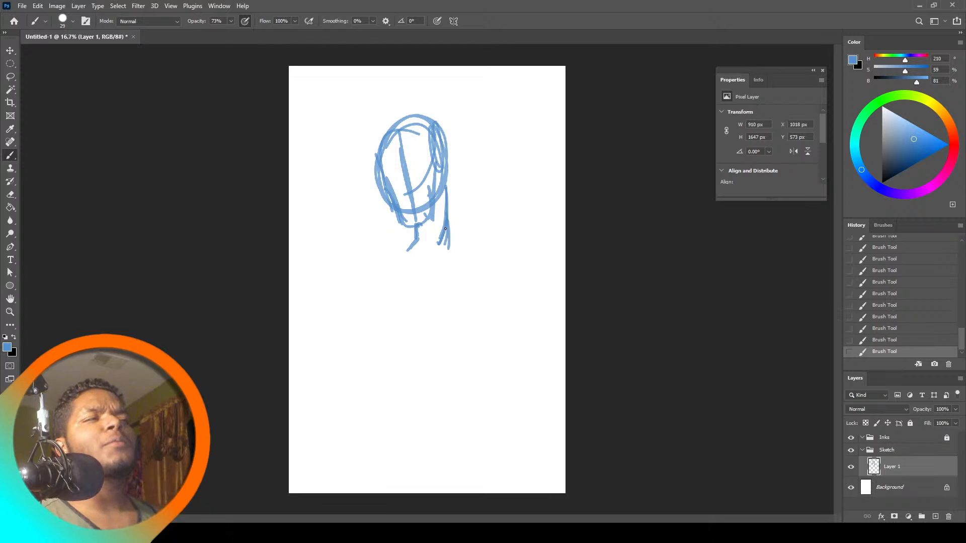
{"action": "left_click_drag", "start_coordinate": [450, 212], "coordinate": [481, 246]}
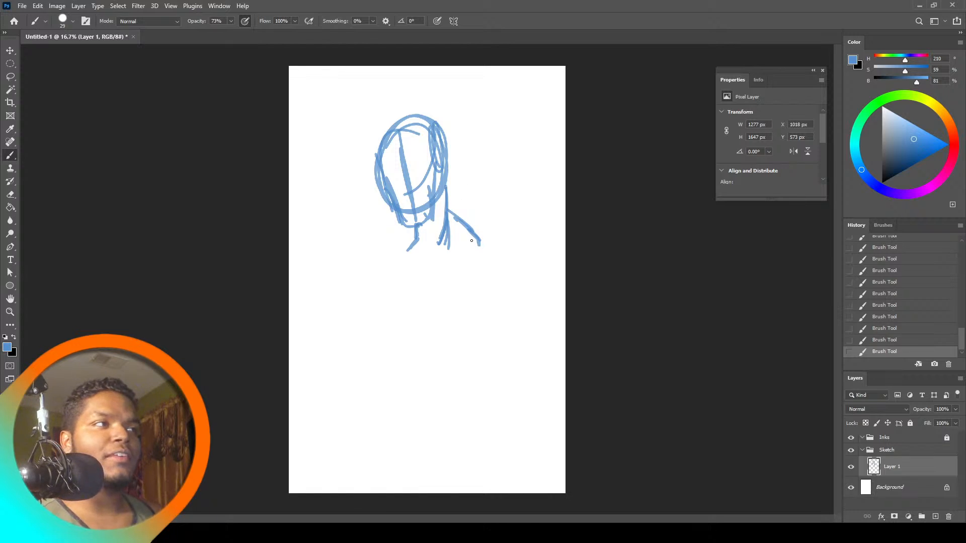
{"action": "mouse_move", "coordinate": [421, 239]}
{"action": "left_mouse_down"}
{"action": "mouse_move", "coordinate": [411, 257]}
{"action": "mouse_move", "coordinate": [415, 246]}
{"action": "left_mouse_up"}
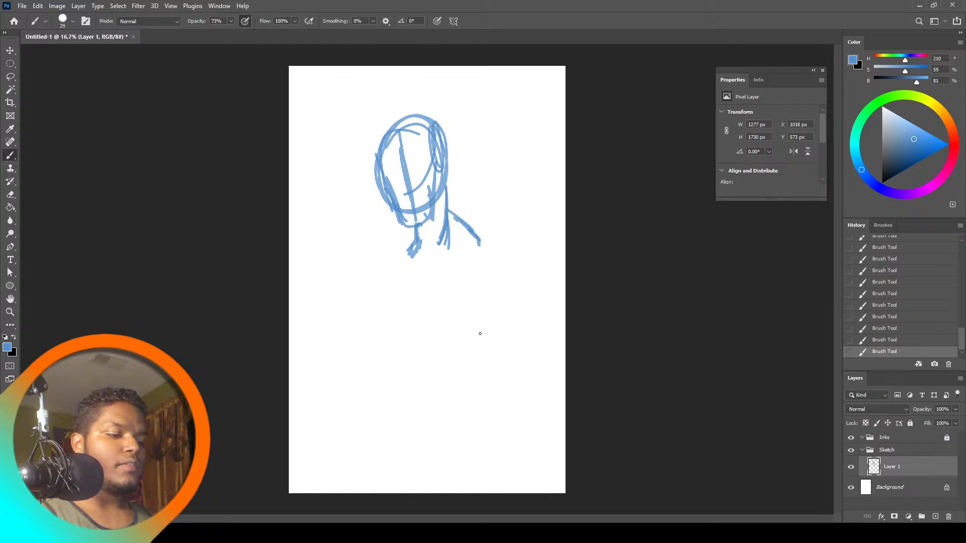
Rough in a large oval ribcage below the neck and a smaller rounded shoulder overlapping its right side
{"action": "left_click_drag", "start_coordinate": [370, 336], "coordinate": [376, 347]}
{"action": "left_click", "coordinate": [451, 343]}
{"action": "mouse_move", "coordinate": [471, 323]}
{"action": "left_mouse_down"}
{"action": "mouse_move", "coordinate": [471, 252]}
{"action": "mouse_move", "coordinate": [455, 244]}
{"action": "mouse_move", "coordinate": [488, 259]}
{"action": "mouse_move", "coordinate": [484, 300]}
{"action": "mouse_move", "coordinate": [449, 286]}
{"action": "left_mouse_up"}
{"action": "left_click_drag", "start_coordinate": [475, 242], "coordinate": [503, 253]}
Sketch the upper arm from the shoulder down across the torso, tapering to a bent elbow below the ribcage
{"action": "mouse_move", "coordinate": [478, 308]}
{"action": "left_mouse_down"}
{"action": "mouse_move", "coordinate": [502, 288]}
{"action": "mouse_move", "coordinate": [480, 285]}
{"action": "mouse_move", "coordinate": [445, 374]}
{"action": "left_mouse_up"}
{"action": "left_click_drag", "start_coordinate": [487, 253], "coordinate": [446, 371]}
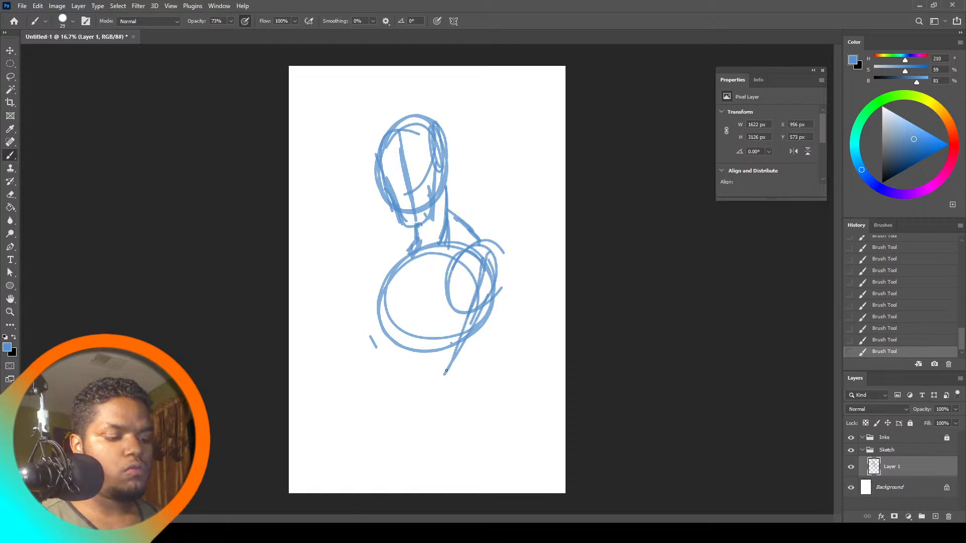
{"action": "left_click_drag", "start_coordinate": [467, 315], "coordinate": [441, 386]}
{"action": "left_click_drag", "start_coordinate": [482, 267], "coordinate": [445, 366]}
{"action": "left_click_drag", "start_coordinate": [433, 368], "coordinate": [436, 373]}
{"action": "left_click_drag", "start_coordinate": [447, 290], "coordinate": [448, 308]}
{"action": "mouse_move", "coordinate": [446, 297]}
{"action": "left_mouse_down"}
{"action": "mouse_move", "coordinate": [426, 402]}
{"action": "mouse_move", "coordinate": [501, 296]}
{"action": "left_mouse_up"}
{"action": "mouse_move", "coordinate": [502, 300]}
{"action": "left_mouse_down"}
{"action": "mouse_move", "coordinate": [434, 393]}
{"action": "mouse_move", "coordinate": [458, 297]}
{"action": "left_mouse_up"}
{"action": "mouse_move", "coordinate": [429, 385]}
{"action": "left_mouse_down"}
{"action": "mouse_move", "coordinate": [469, 275]}
{"action": "mouse_move", "coordinate": [419, 378]}
{"action": "left_mouse_up"}
{"action": "left_click_drag", "start_coordinate": [432, 345], "coordinate": [420, 382]}
{"action": "mouse_move", "coordinate": [421, 358]}
{"action": "left_mouse_down"}
{"action": "mouse_move", "coordinate": [427, 390]}
{"action": "mouse_move", "coordinate": [444, 361]}
{"action": "mouse_move", "coordinate": [443, 377]}
{"action": "mouse_move", "coordinate": [469, 319]}
{"action": "left_mouse_up"}
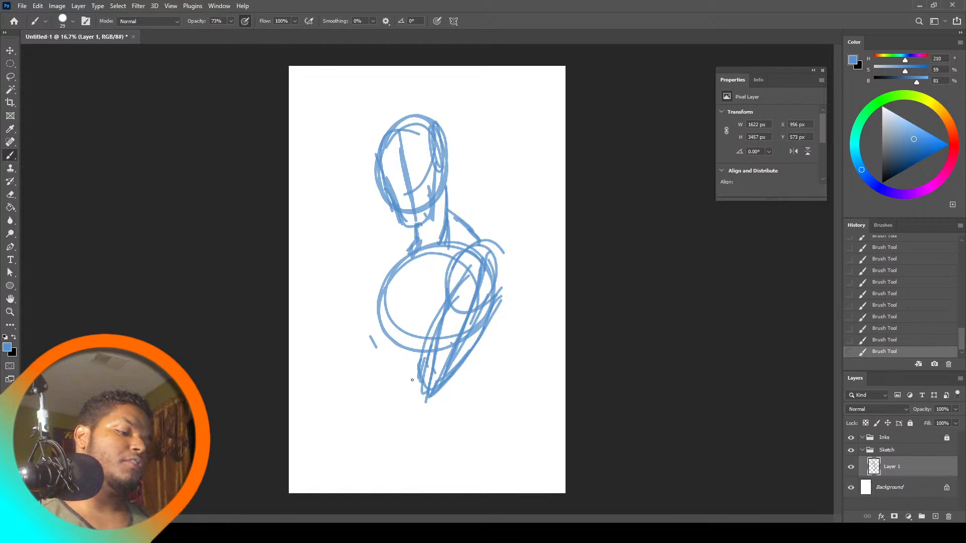
Sketch the forearm rising up and left from the elbow, with a rounded muscle mass near the elbow
{"action": "left_click_drag", "start_coordinate": [356, 328], "coordinate": [442, 410]}
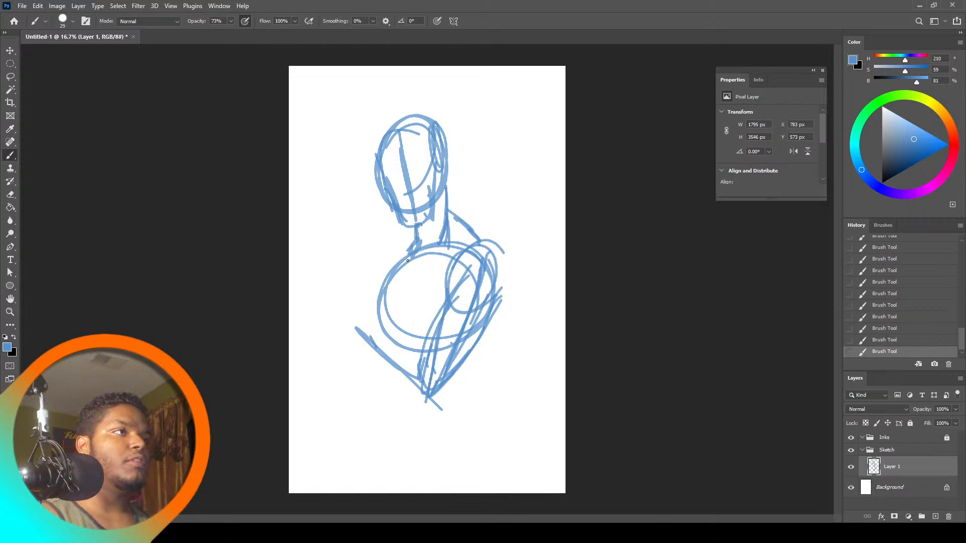
{"action": "mouse_move", "coordinate": [356, 328]}
{"action": "left_mouse_down"}
{"action": "mouse_move", "coordinate": [415, 387]}
{"action": "mouse_move", "coordinate": [403, 362]}
{"action": "mouse_move", "coordinate": [398, 369]}
{"action": "mouse_move", "coordinate": [414, 370]}
{"action": "mouse_move", "coordinate": [372, 329]}
{"action": "mouse_move", "coordinate": [388, 348]}
{"action": "left_mouse_up"}
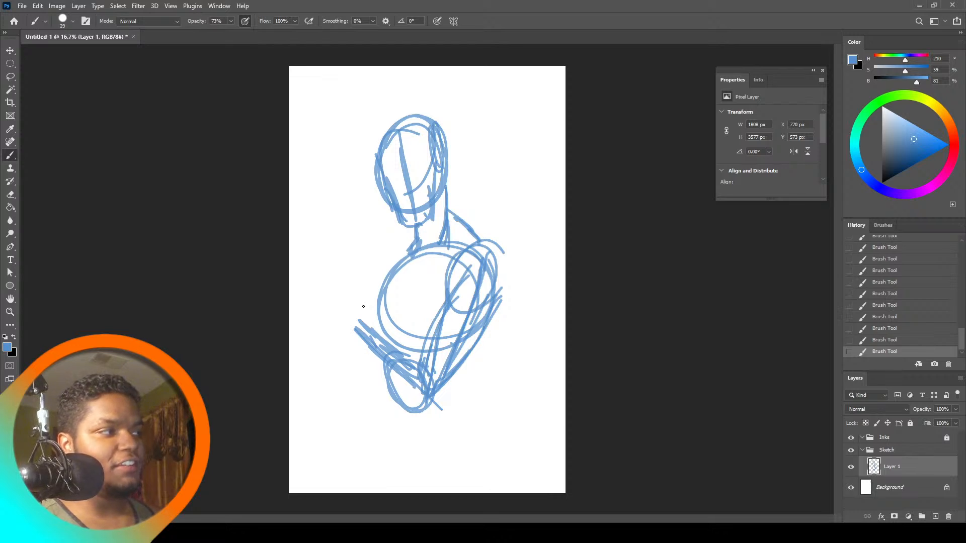
{"action": "mouse_move", "coordinate": [357, 325]}
{"action": "left_mouse_down"}
{"action": "mouse_move", "coordinate": [359, 346]}
{"action": "mouse_move", "coordinate": [391, 391]}
{"action": "mouse_move", "coordinate": [420, 407]}
{"action": "left_mouse_up"}
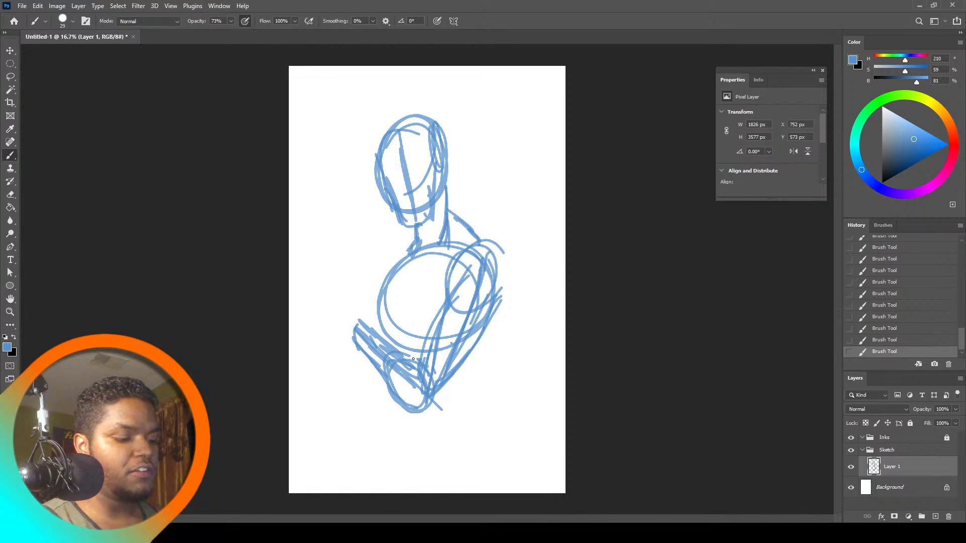
{"action": "left_click_drag", "start_coordinate": [415, 360], "coordinate": [382, 337]}
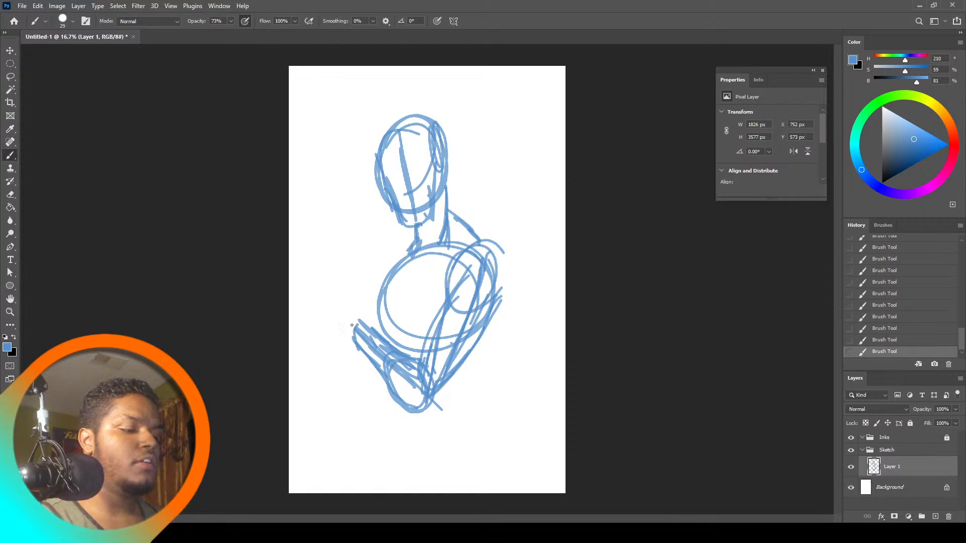
Extend the forearm to the wrist and sketch a rounded fist with a thumb, curled fingers and one finger pointing up
{"action": "mouse_move", "coordinate": [352, 307]}
{"action": "left_mouse_down"}
{"action": "mouse_move", "coordinate": [372, 328]}
{"action": "mouse_move", "coordinate": [356, 356]}
{"action": "left_mouse_up"}
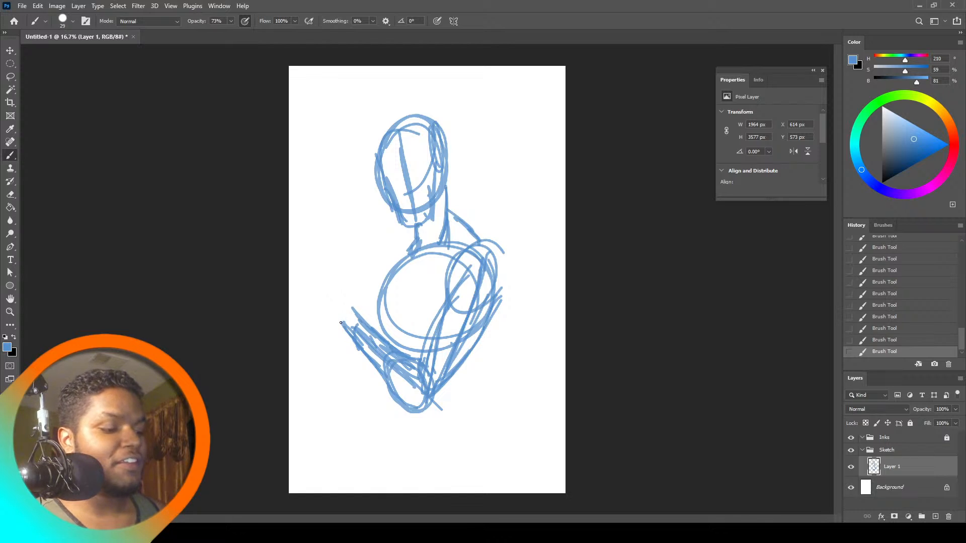
{"action": "mouse_move", "coordinate": [342, 304]}
{"action": "left_mouse_down"}
{"action": "mouse_move", "coordinate": [352, 322]}
{"action": "mouse_move", "coordinate": [353, 306]}
{"action": "mouse_move", "coordinate": [362, 309]}
{"action": "left_mouse_up"}
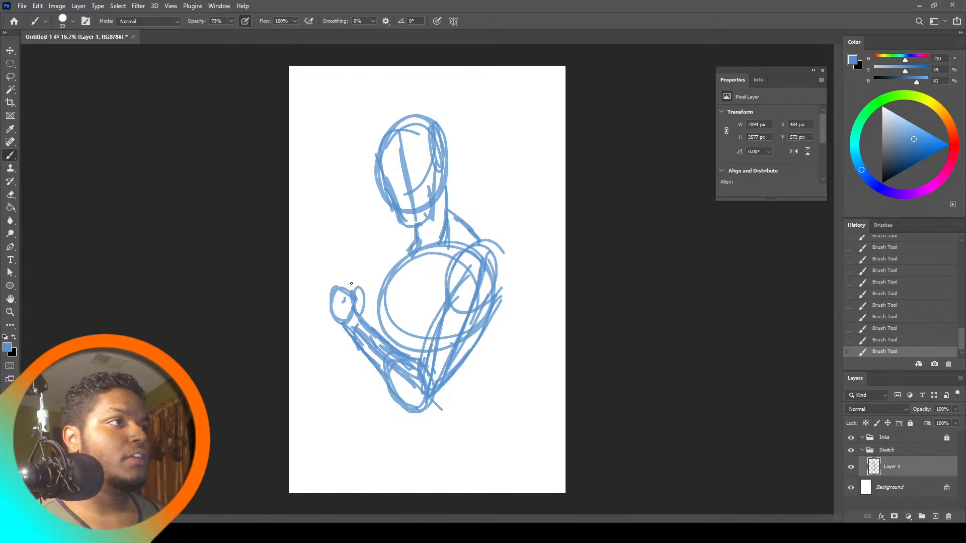
{"action": "left_click_drag", "start_coordinate": [339, 284], "coordinate": [353, 291]}
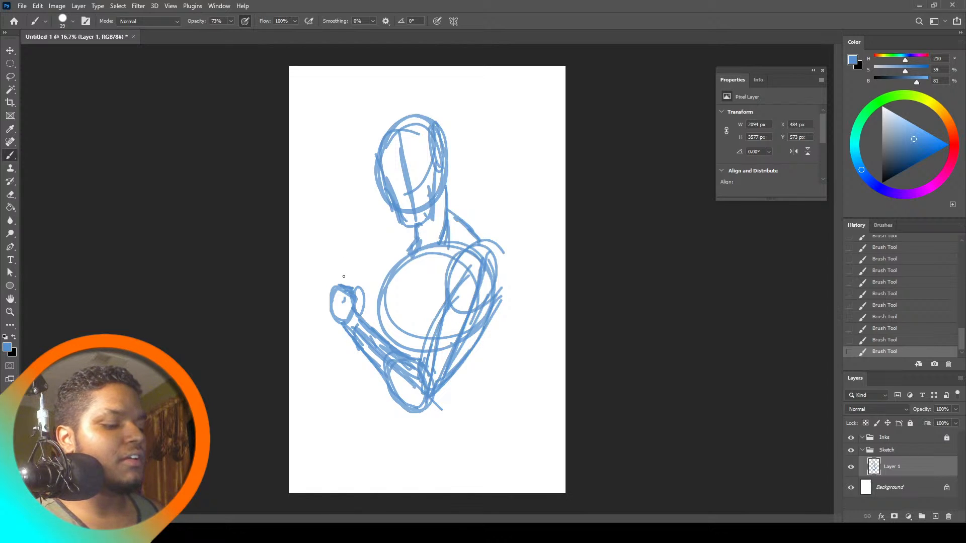
{"action": "mouse_move", "coordinate": [337, 285]}
{"action": "left_mouse_down"}
{"action": "mouse_move", "coordinate": [324, 316]}
{"action": "mouse_move", "coordinate": [339, 323]}
{"action": "mouse_move", "coordinate": [320, 307]}
{"action": "mouse_move", "coordinate": [334, 296]}
{"action": "mouse_move", "coordinate": [326, 268]}
{"action": "mouse_move", "coordinate": [336, 292]}
{"action": "left_mouse_up"}
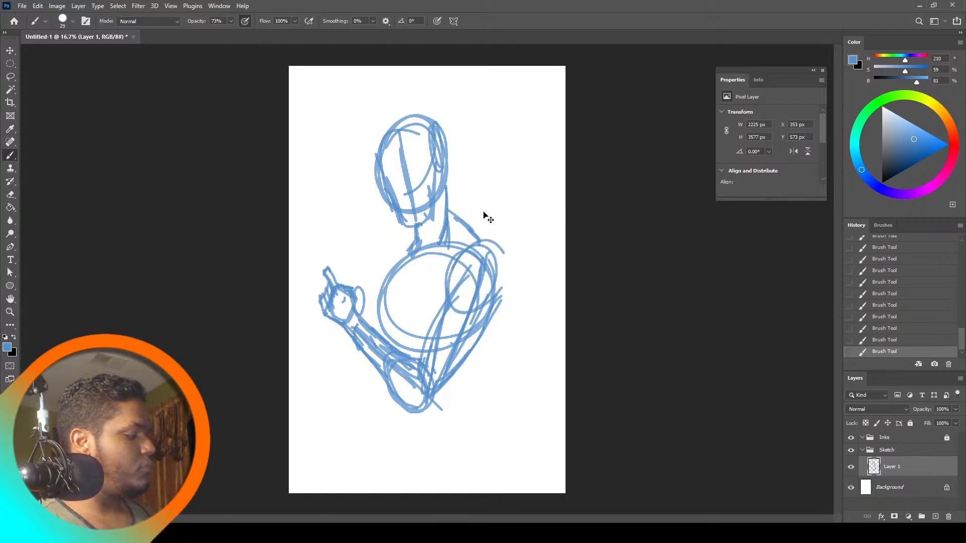
Move the whole figure sketch about 185 px to the right and 12 px down using Free Transform
{"action": "key", "text": "ctrl+t"}
{"action": "left_click_drag", "start_coordinate": [458, 341], "coordinate": [473, 343]}
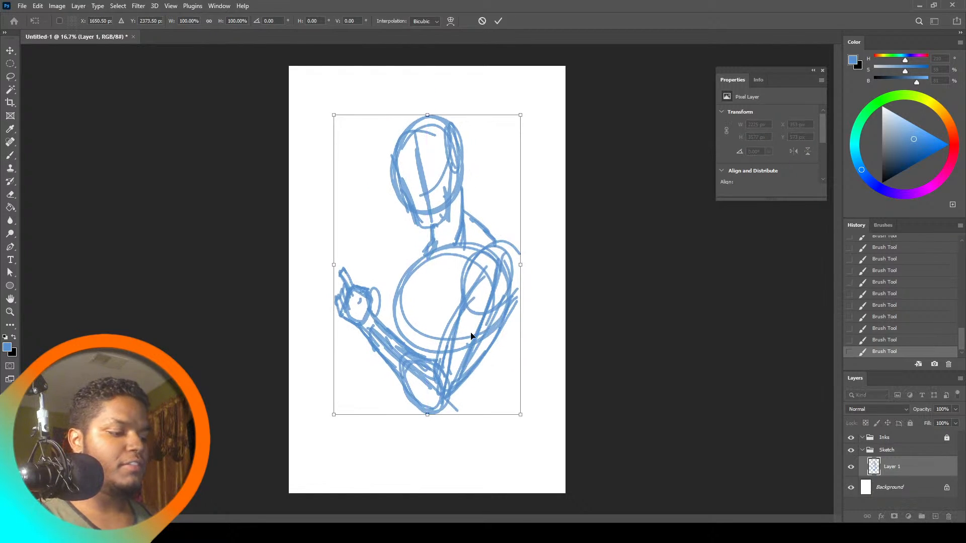
{"action": "left_click", "coordinate": [10, 155]}
{"action": "left_click_drag", "start_coordinate": [346, 270], "coordinate": [327, 244]}
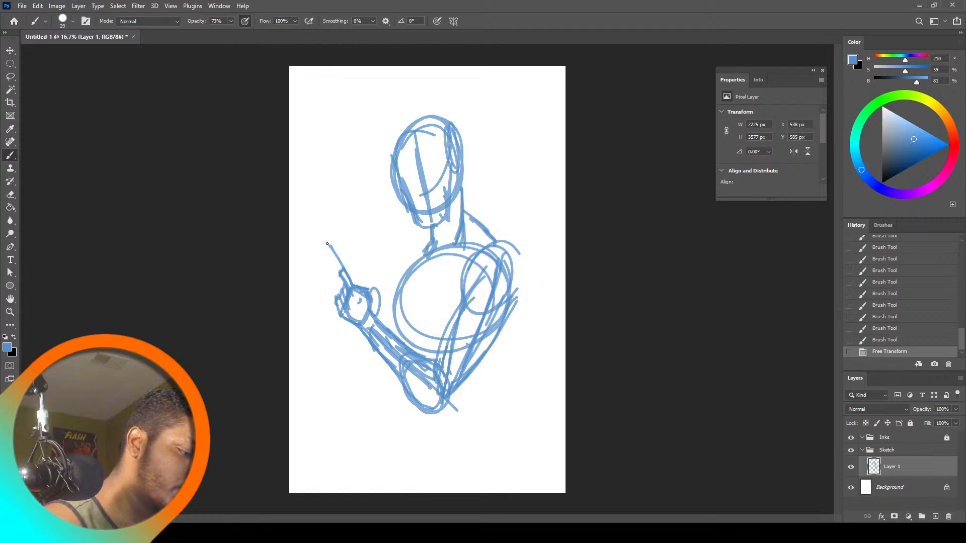
{"action": "mouse_move", "coordinate": [372, 293]}
{"action": "left_mouse_down"}
{"action": "mouse_move", "coordinate": [332, 227]}
{"action": "mouse_move", "coordinate": [322, 220]}
{"action": "mouse_move", "coordinate": [328, 247]}
{"action": "mouse_move", "coordinate": [332, 220]}
{"action": "left_mouse_up"}
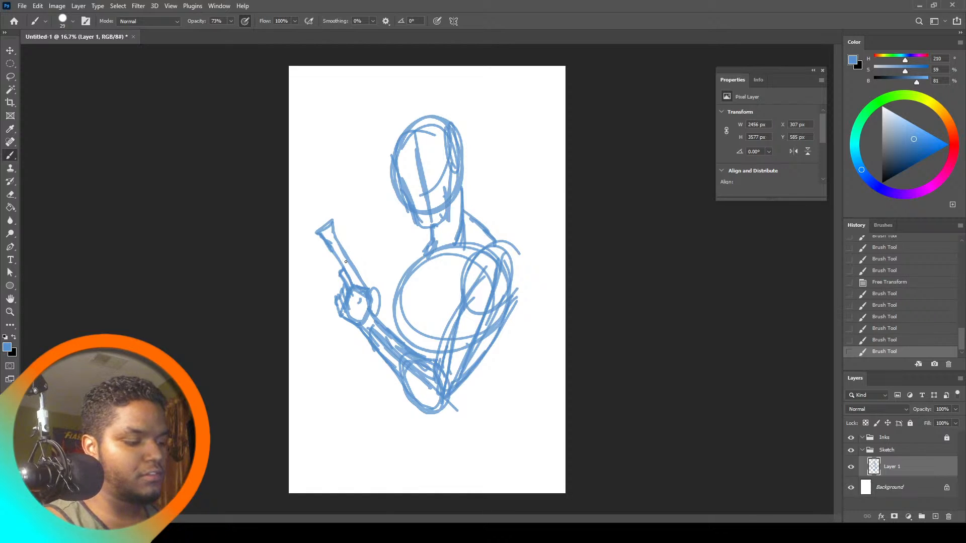
{"action": "left_click_drag", "start_coordinate": [345, 261], "coordinate": [337, 256]}
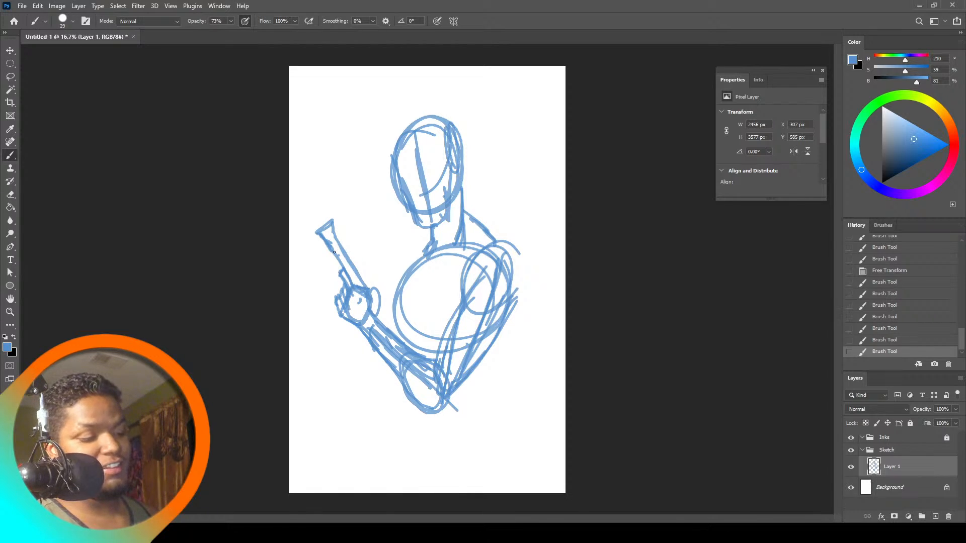
{"action": "key", "text": "ctrl+z"}
{"action": "left_click", "coordinate": [10, 78]}
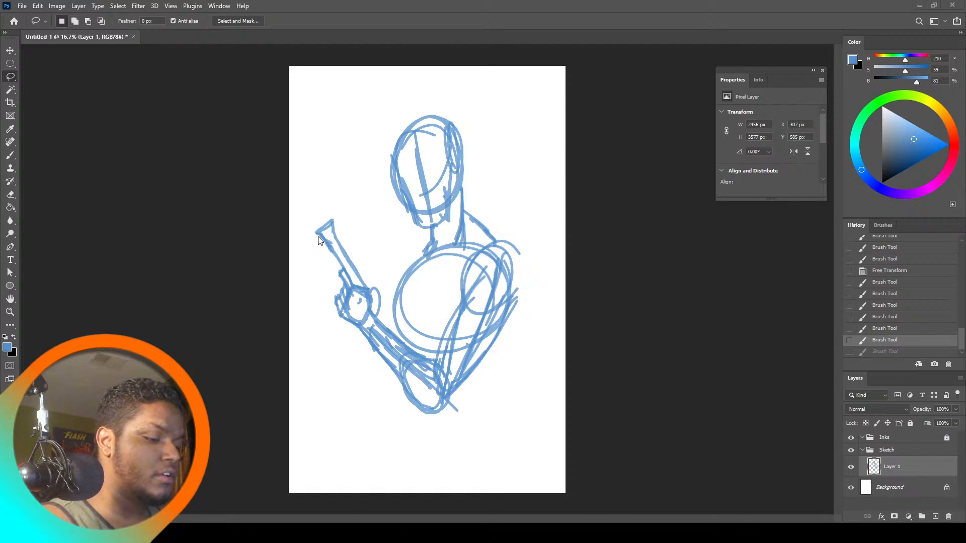
{"action": "left_click_drag", "start_coordinate": [306, 227], "coordinate": [321, 251]}
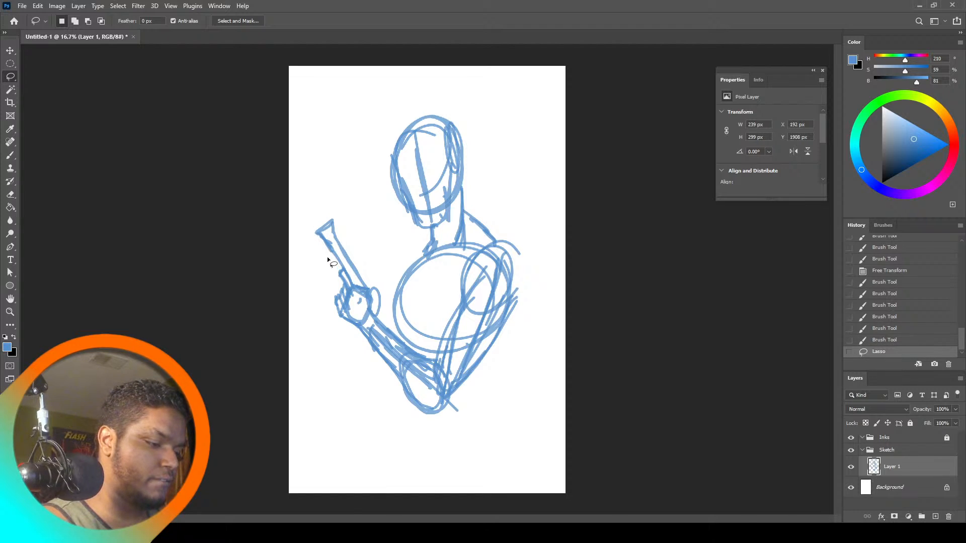
{"action": "left_click", "coordinate": [326, 256]}
{"action": "left_click_drag", "start_coordinate": [365, 278], "coordinate": [330, 210]}
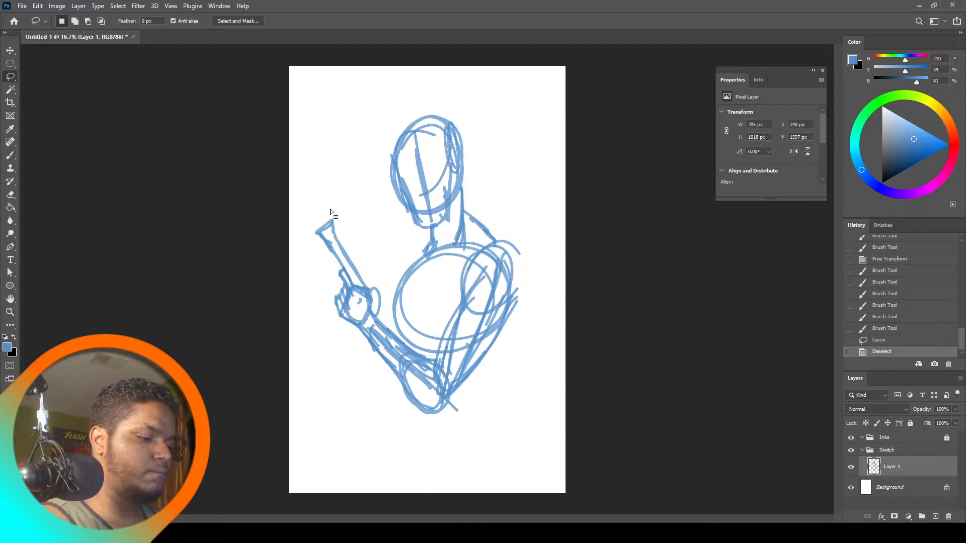
{"action": "key", "text": "Delete"}
{"action": "key", "text": "ctrl+d"}
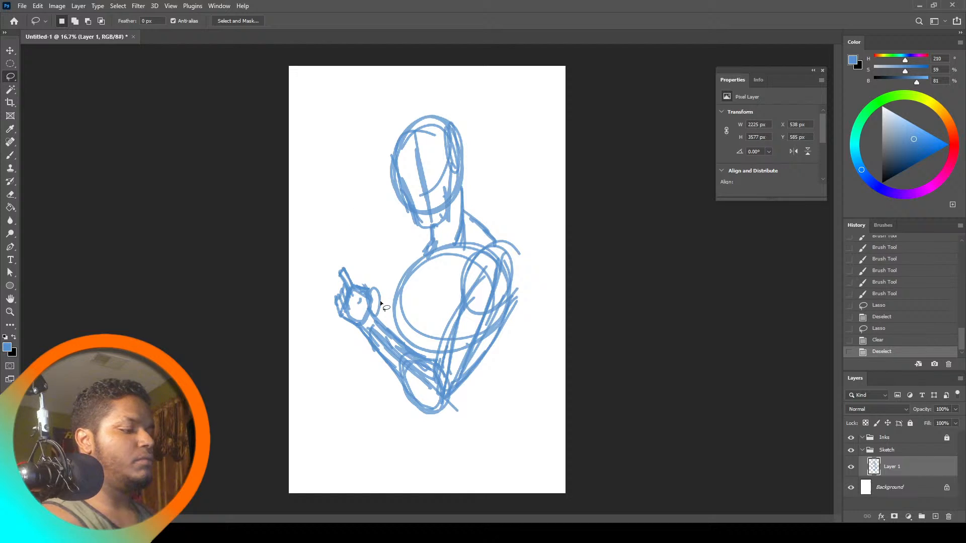
Brush a small rounded shape beneath the fist and reinforce the tip of the raised finger
{"action": "left_click", "coordinate": [10, 155]}
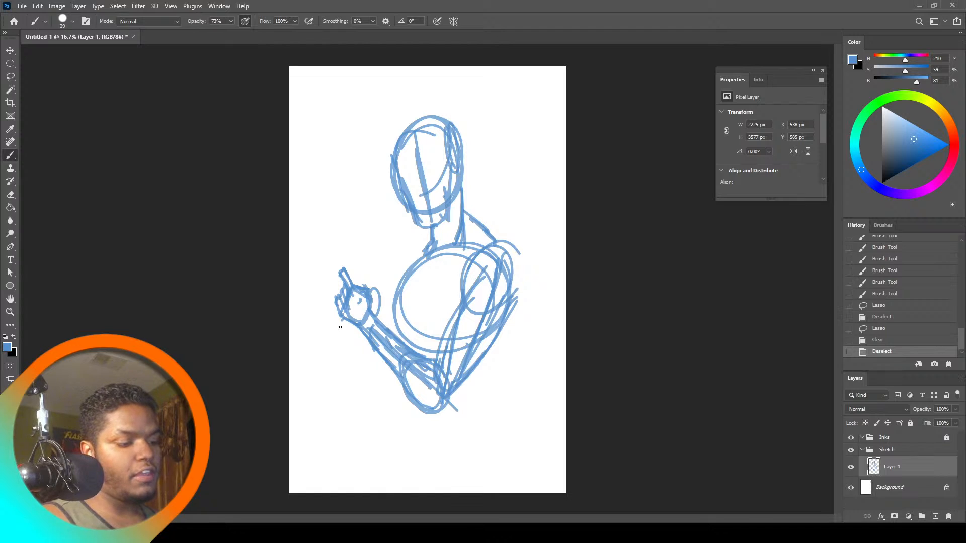
{"action": "mouse_move", "coordinate": [340, 326]}
{"action": "left_mouse_down"}
{"action": "mouse_move", "coordinate": [342, 315]}
{"action": "mouse_move", "coordinate": [340, 324]}
{"action": "left_mouse_up"}
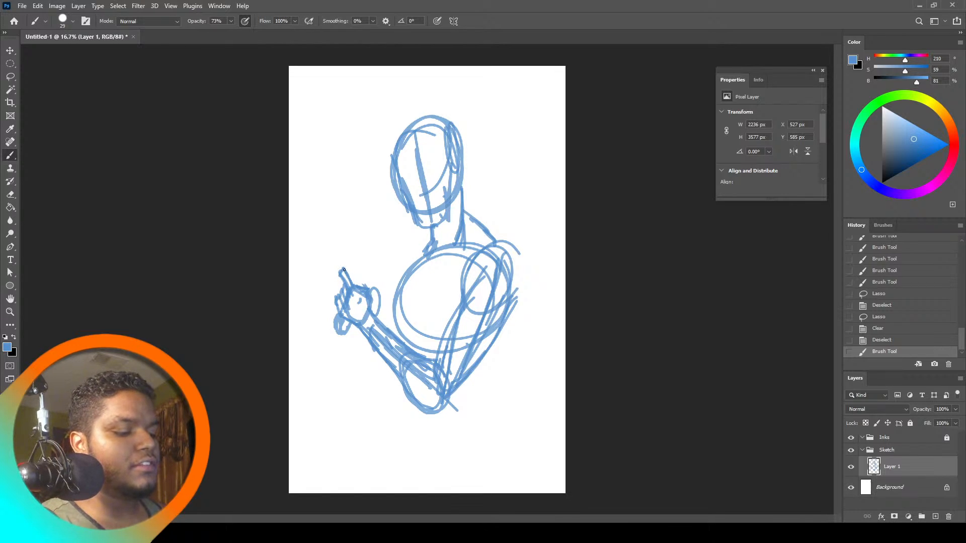
{"action": "left_click_drag", "start_coordinate": [345, 271], "coordinate": [351, 275]}
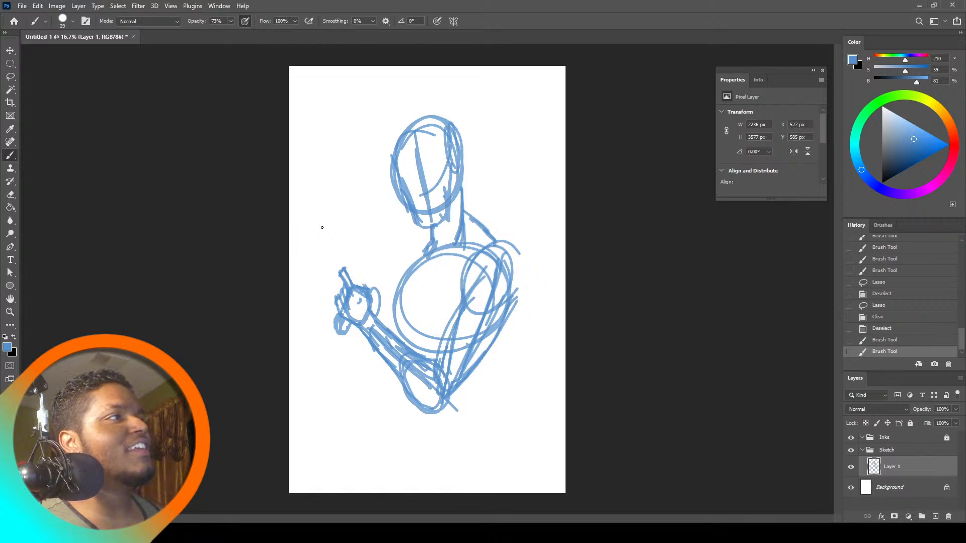
Sketch a long gun barrel from the fist to the canvas's left edge, adding segment lines and a small hammer above the hand
{"action": "left_click_drag", "start_coordinate": [363, 278], "coordinate": [367, 290]}
{"action": "mouse_move", "coordinate": [362, 275]}
{"action": "left_mouse_down"}
{"action": "mouse_move", "coordinate": [297, 204]}
{"action": "mouse_move", "coordinate": [291, 212]}
{"action": "mouse_move", "coordinate": [350, 282]}
{"action": "left_mouse_up"}
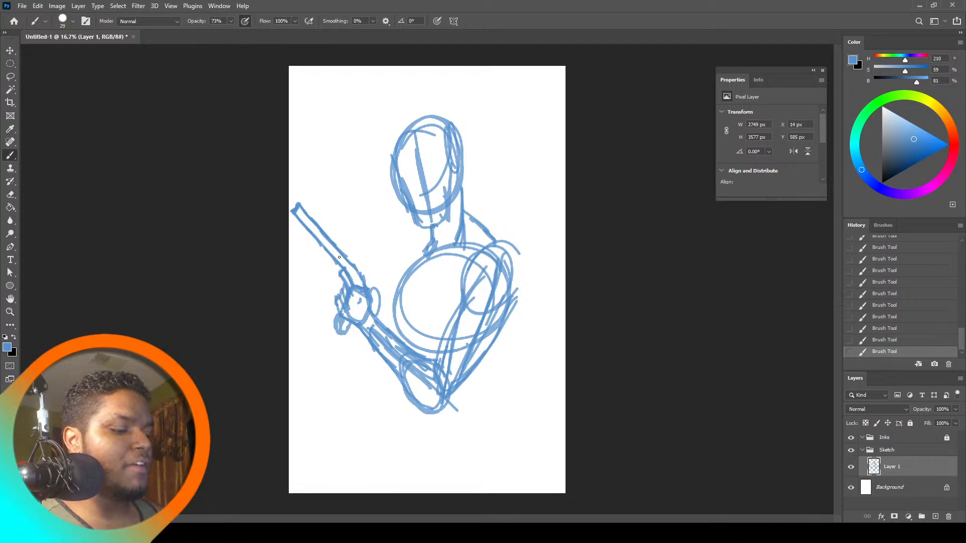
{"action": "left_click_drag", "start_coordinate": [341, 254], "coordinate": [333, 262]}
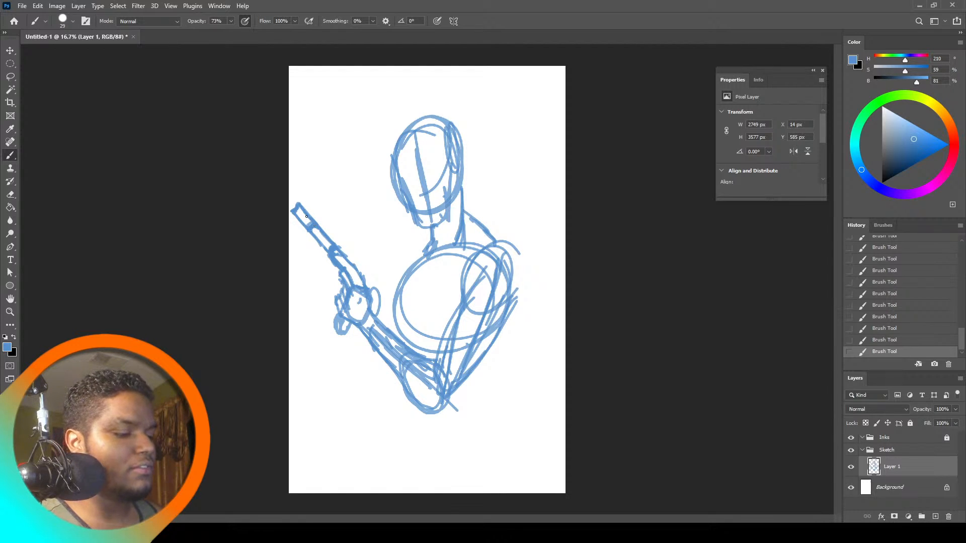
{"action": "left_click_drag", "start_coordinate": [361, 277], "coordinate": [374, 265]}
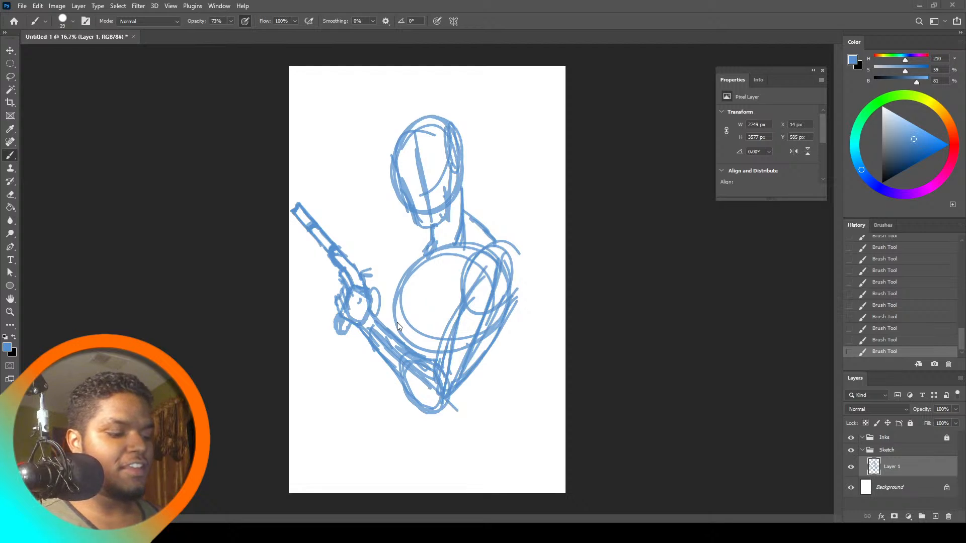
Reinforce the left contour of the chest and draw a small upward arrow below the forearm beside the elbow
{"action": "mouse_move", "coordinate": [389, 299]}
{"action": "left_mouse_down"}
{"action": "mouse_move", "coordinate": [408, 262]}
{"action": "mouse_move", "coordinate": [413, 272]}
{"action": "left_mouse_up"}
{"action": "left_click_drag", "start_coordinate": [385, 425], "coordinate": [387, 388]}
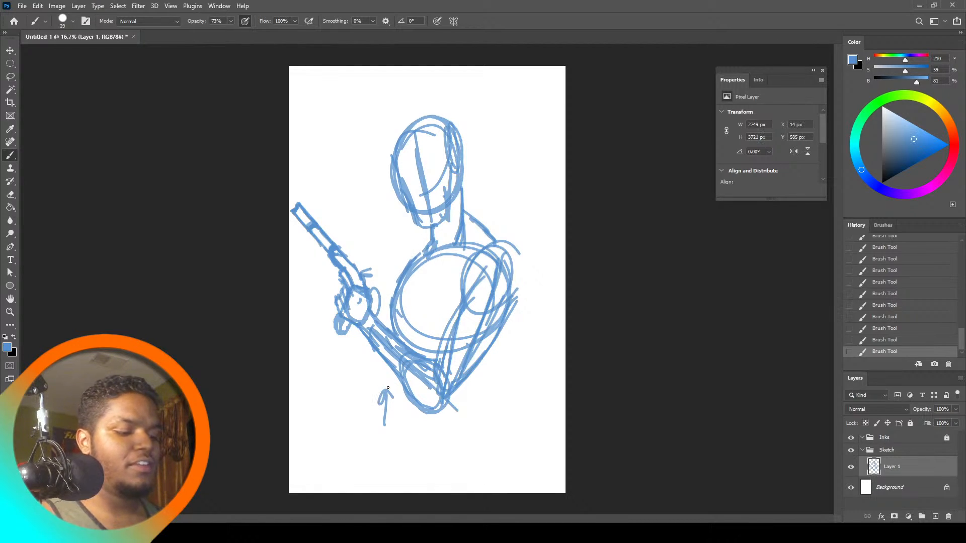
Undo the small arrow beside the elbow and sketch a short curved rib arch inside the chest's lower-left edge
{"action": "key", "text": "ctrl+z"}
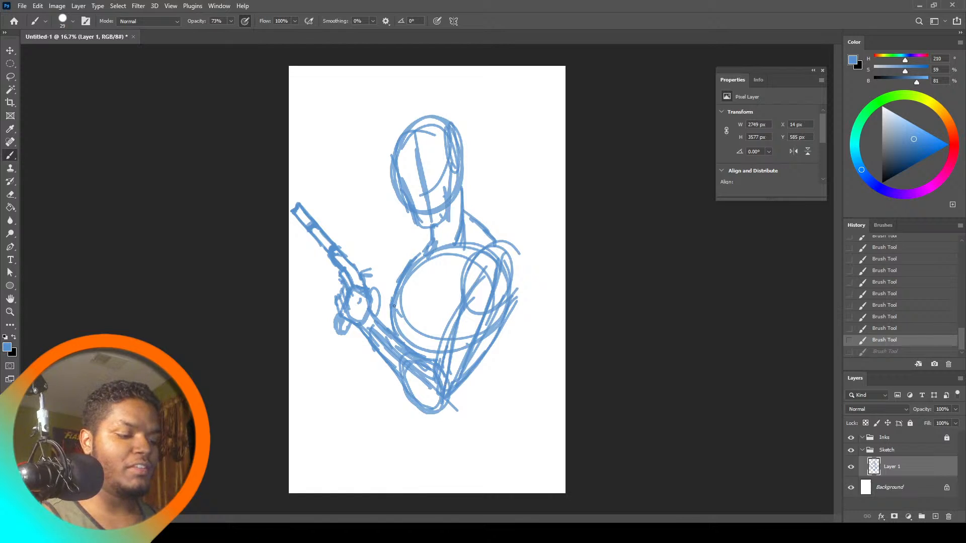
{"action": "left_click_drag", "start_coordinate": [409, 333], "coordinate": [421, 265]}
{"action": "left_click_drag", "start_coordinate": [396, 318], "coordinate": [422, 355]}
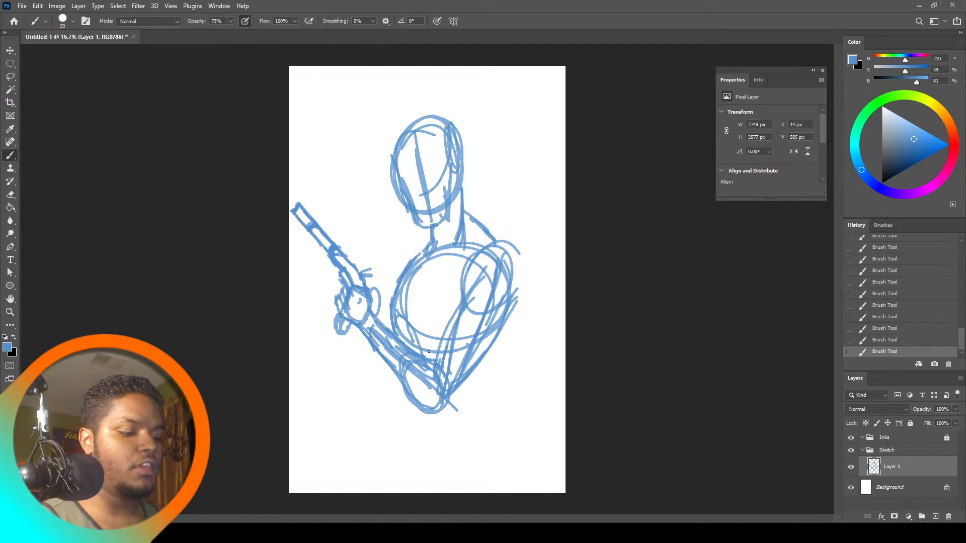
{"action": "key", "text": "ctrl+z"}
{"action": "left_click_drag", "start_coordinate": [397, 322], "coordinate": [429, 341]}
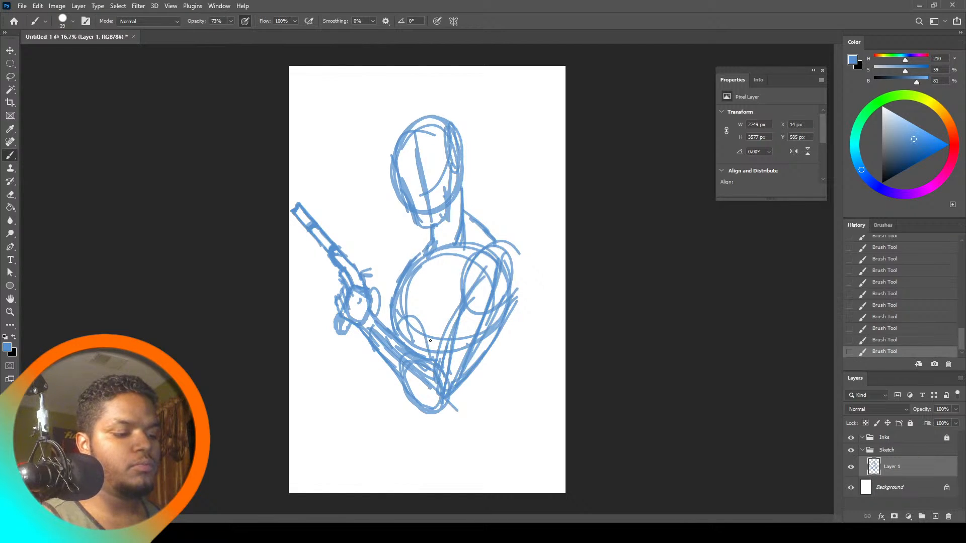
Brush a curved centre line down the left side of the chest with a short horizontal line crossing its lower end
{"action": "mouse_move", "coordinate": [478, 266]}
{"action": "left_mouse_down"}
{"action": "mouse_move", "coordinate": [497, 297]}
{"action": "mouse_move", "coordinate": [462, 367]}
{"action": "left_mouse_up"}
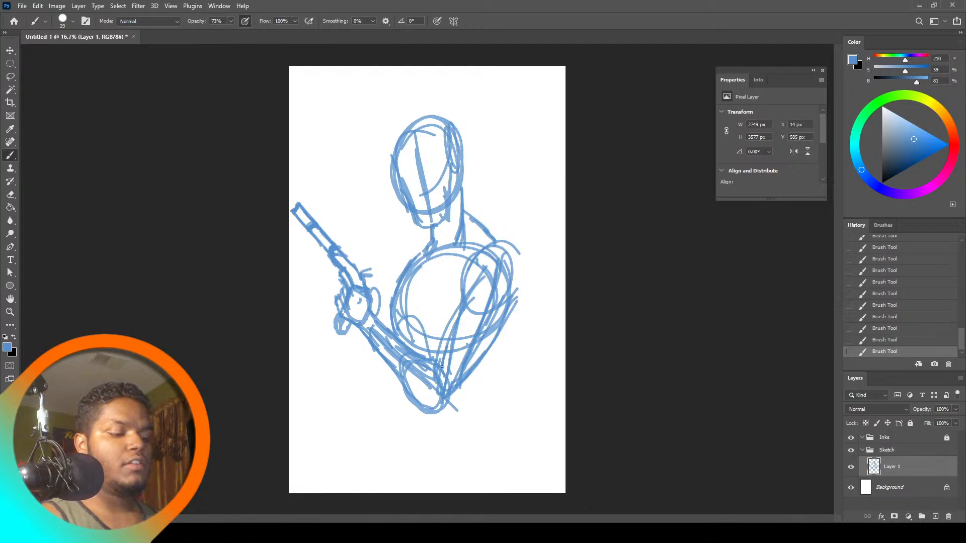
{"action": "left_click_drag", "start_coordinate": [440, 366], "coordinate": [412, 369]}
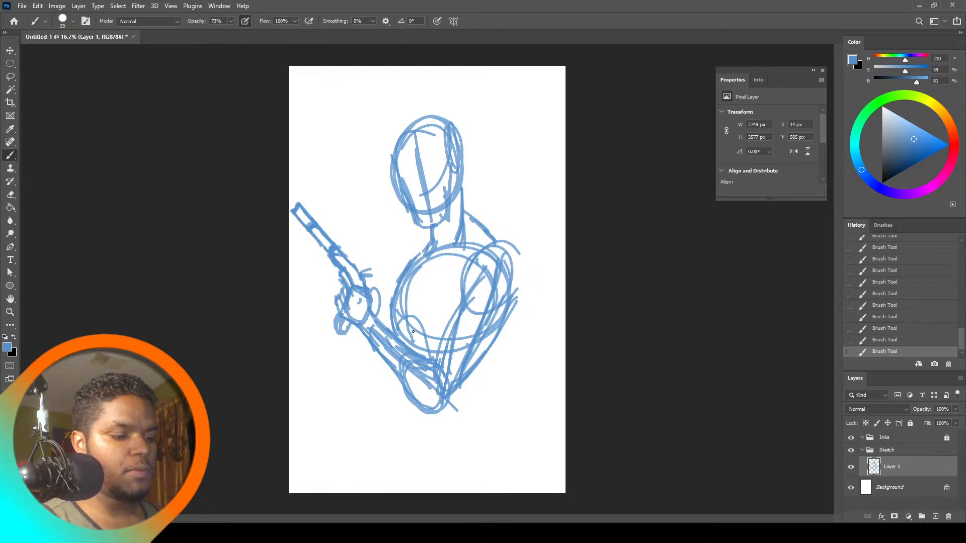
{"action": "left_click_drag", "start_coordinate": [413, 331], "coordinate": [420, 270]}
{"action": "mouse_move", "coordinate": [413, 320]}
{"action": "left_mouse_down"}
{"action": "mouse_move", "coordinate": [443, 317]}
{"action": "mouse_move", "coordinate": [390, 327]}
{"action": "left_mouse_up"}
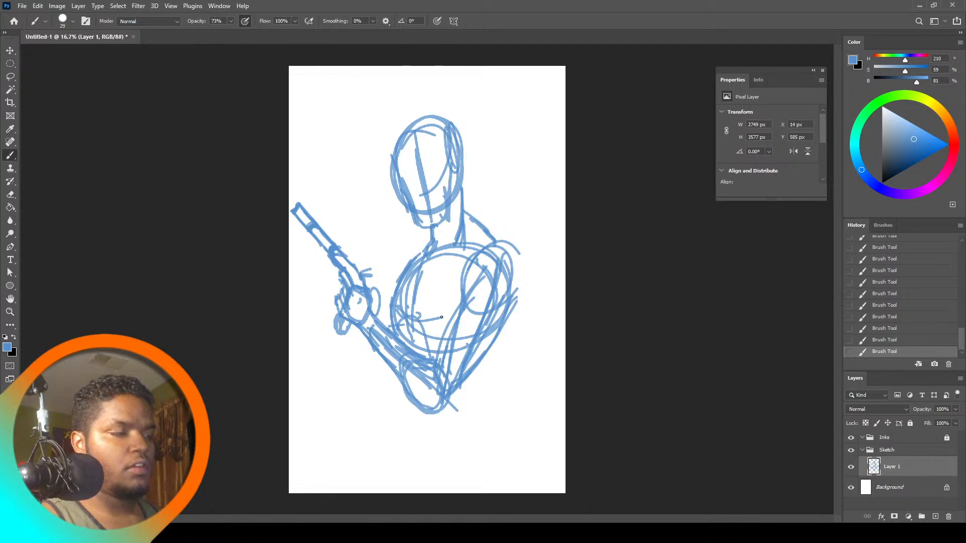
Lasso the forearm, hand and gun, rotate them 10.37° with Free Transform, shift them right toward the chest, and deselect
{"action": "key", "text": "l"}
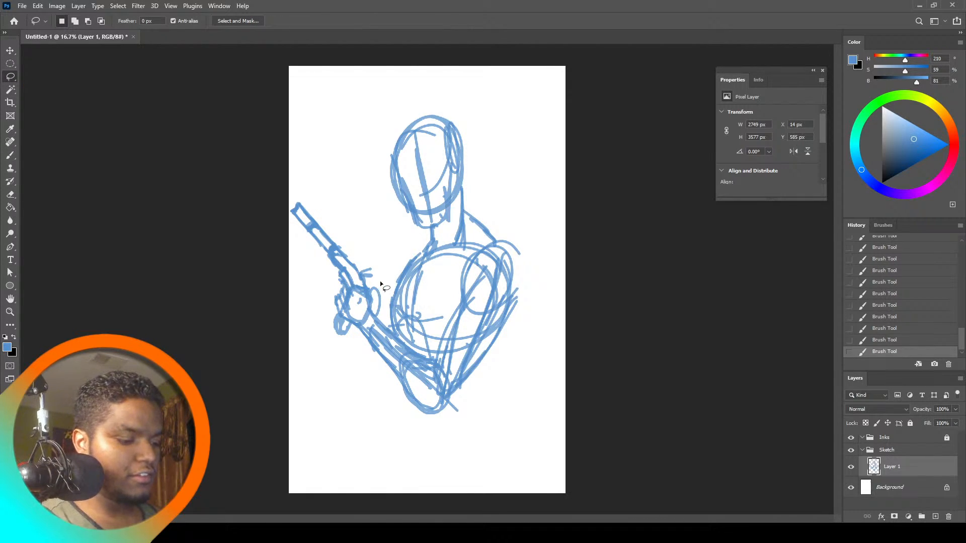
{"action": "mouse_move", "coordinate": [409, 420]}
{"action": "left_mouse_down"}
{"action": "mouse_move", "coordinate": [324, 337]}
{"action": "mouse_move", "coordinate": [293, 268]}
{"action": "mouse_move", "coordinate": [314, 179]}
{"action": "mouse_move", "coordinate": [373, 282]}
{"action": "left_mouse_up"}
{"action": "key", "text": "ctrl+t"}
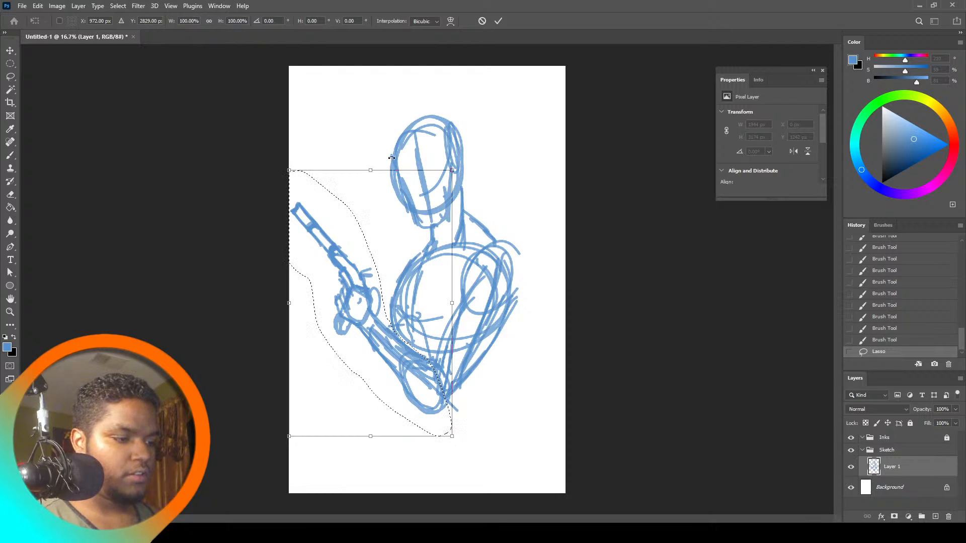
{"action": "left_click_drag", "start_coordinate": [396, 161], "coordinate": [423, 167]}
{"action": "left_click_drag", "start_coordinate": [397, 288], "coordinate": [411, 289]}
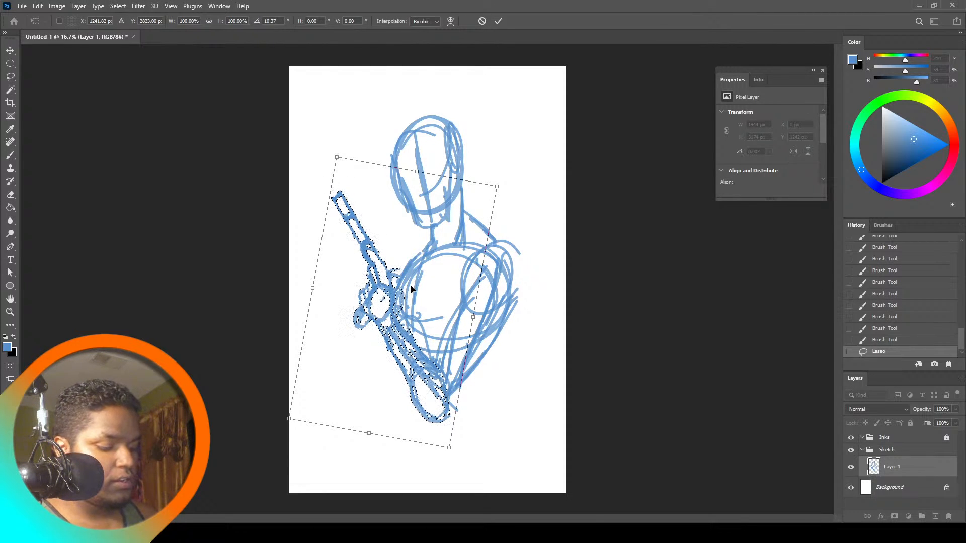
{"action": "left_click", "coordinate": [11, 64]}
{"action": "left_click_drag", "start_coordinate": [113, 190], "coordinate": [117, 181]}
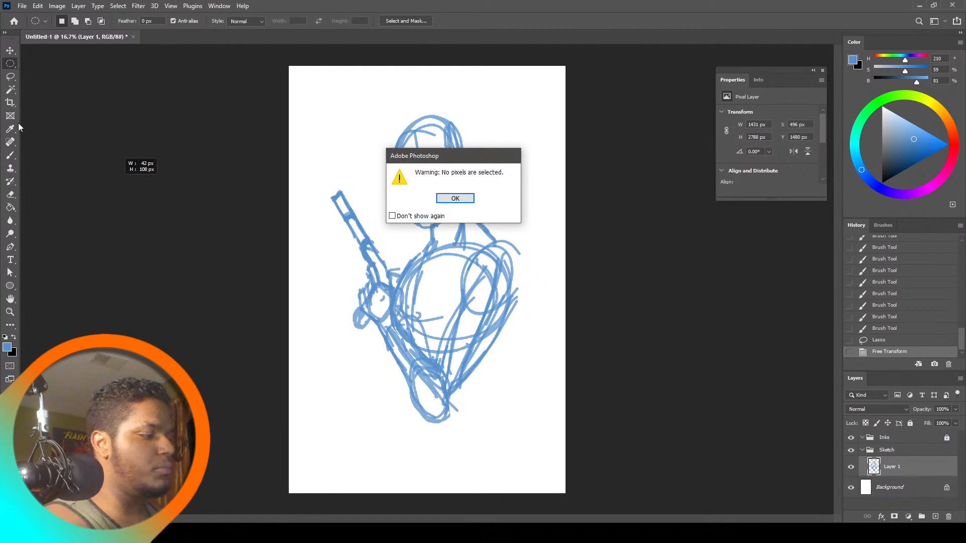
{"action": "left_click", "coordinate": [450, 197]}
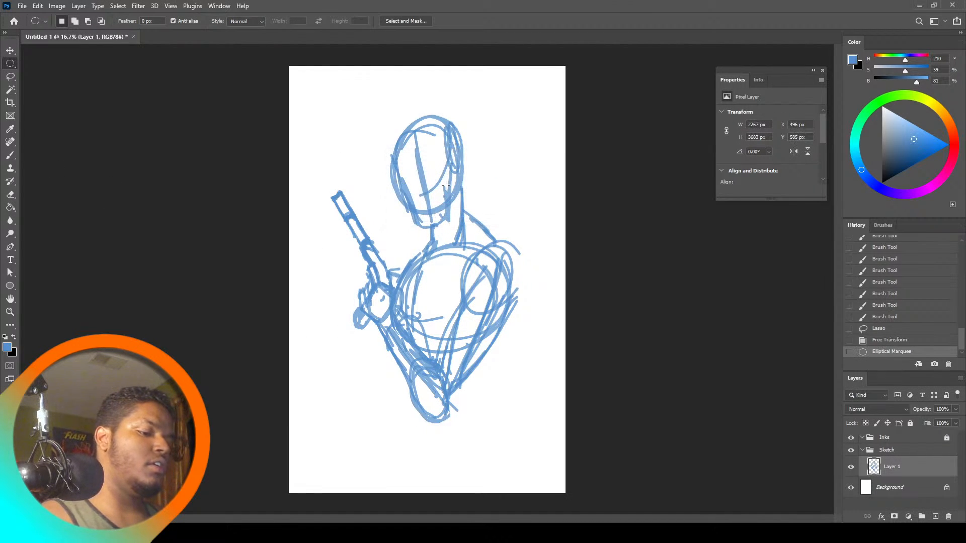
Lasso and delete a small patch of overlapping lines between the forearm and the chest
{"action": "left_click", "coordinate": [10, 76]}
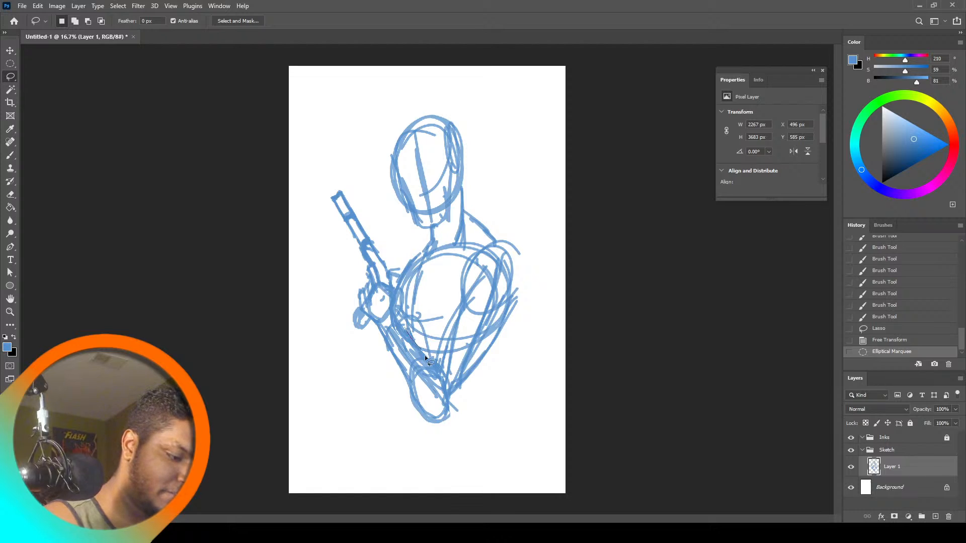
{"action": "left_click_drag", "start_coordinate": [425, 355], "coordinate": [414, 315]}
{"action": "key", "text": "Delete"}
{"action": "key", "text": "ctrl+d"}
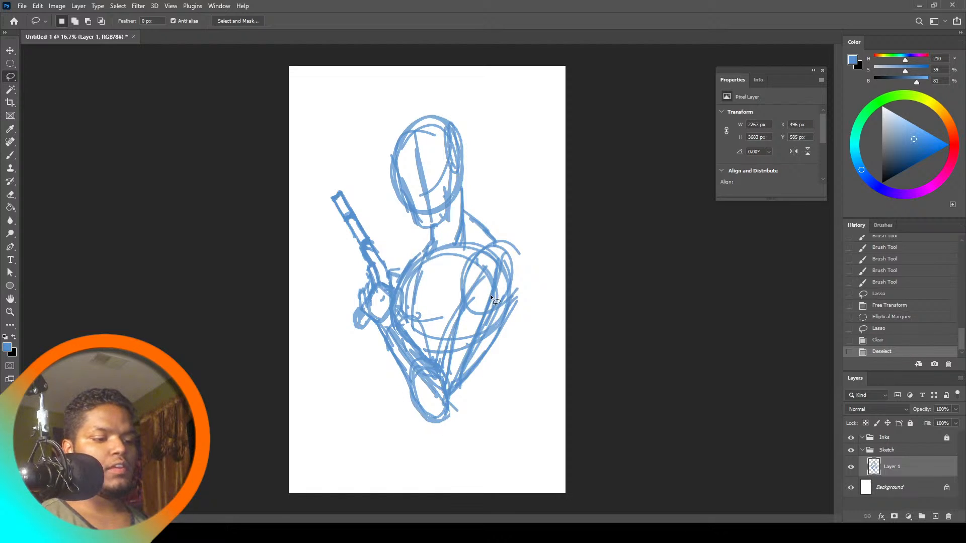
Lasso the whole arm with the gun, widen it to 106.09% and lower it slightly with Free Transform, and deselect
{"action": "mouse_move", "coordinate": [491, 242]}
{"action": "left_mouse_down"}
{"action": "mouse_move", "coordinate": [519, 324]}
{"action": "mouse_move", "coordinate": [435, 449]}
{"action": "mouse_move", "coordinate": [326, 367]}
{"action": "mouse_move", "coordinate": [314, 208]}
{"action": "mouse_move", "coordinate": [350, 166]}
{"action": "mouse_move", "coordinate": [393, 274]}
{"action": "left_mouse_up"}
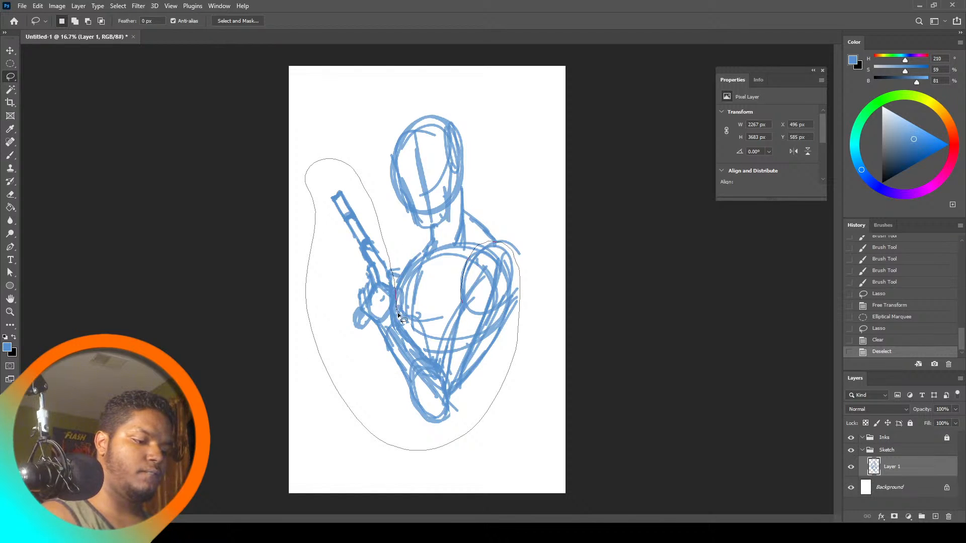
{"action": "mouse_move", "coordinate": [423, 353]}
{"action": "left_mouse_down"}
{"action": "mouse_move", "coordinate": [461, 303]}
{"action": "mouse_move", "coordinate": [475, 336]}
{"action": "left_mouse_up"}
{"action": "key", "text": "ctrl+t"}
{"action": "left_click_drag", "start_coordinate": [308, 317], "coordinate": [296, 318]}
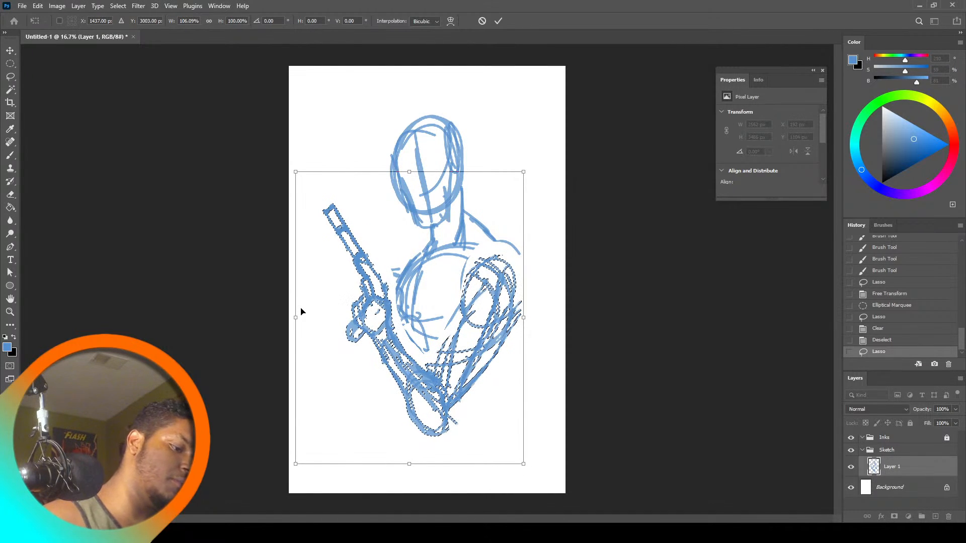
{"action": "key", "text": "Return"}
{"action": "key", "text": "m"}
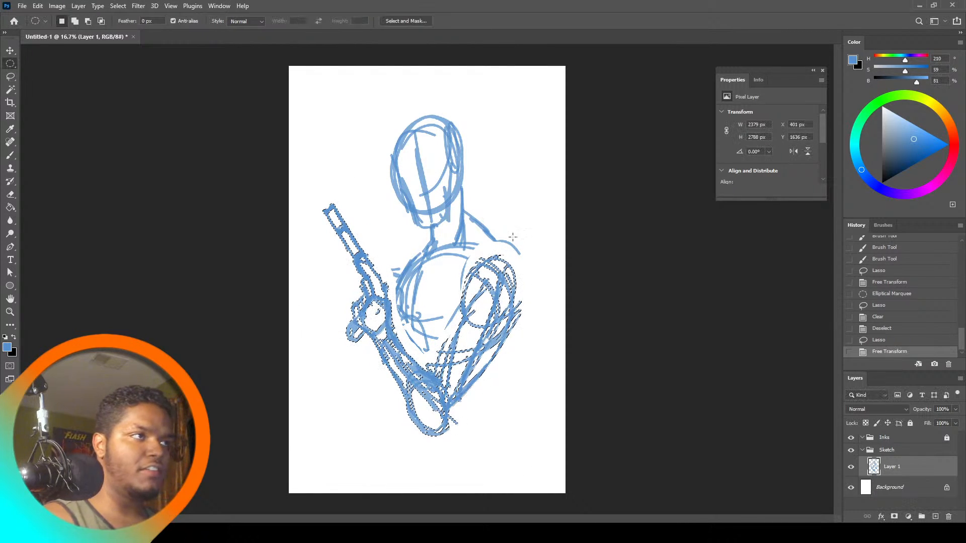
{"action": "left_click", "coordinate": [16, 77]}
{"action": "key", "text": "ctrl+d"}
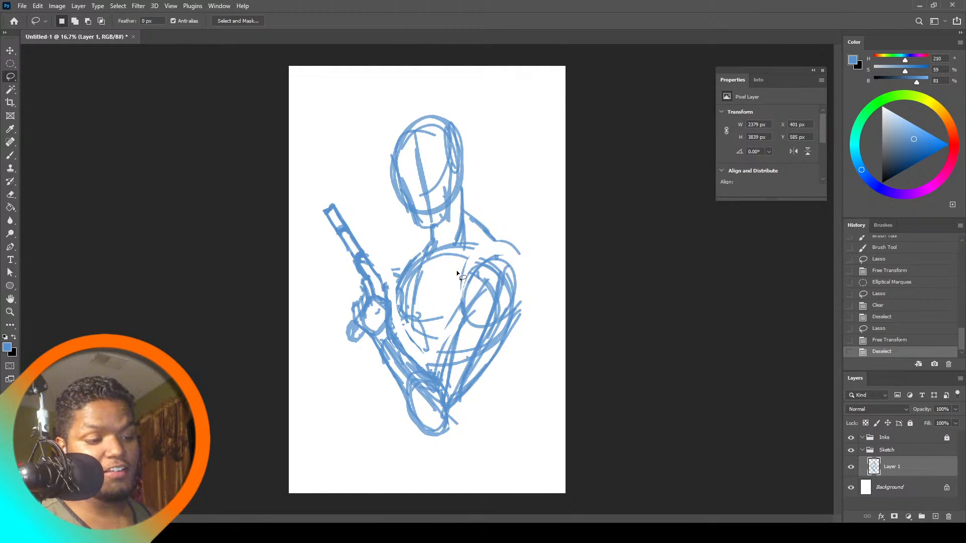
Delete the outer contour on the left of the face and the leftover arc above the shoulder using lasso selections
{"action": "mouse_move", "coordinate": [405, 201]}
{"action": "left_mouse_down"}
{"action": "mouse_move", "coordinate": [412, 224]}
{"action": "mouse_move", "coordinate": [382, 177]}
{"action": "mouse_move", "coordinate": [410, 161]}
{"action": "left_mouse_up"}
{"action": "key", "text": "Delete"}
{"action": "key", "text": "ctrl+d"}
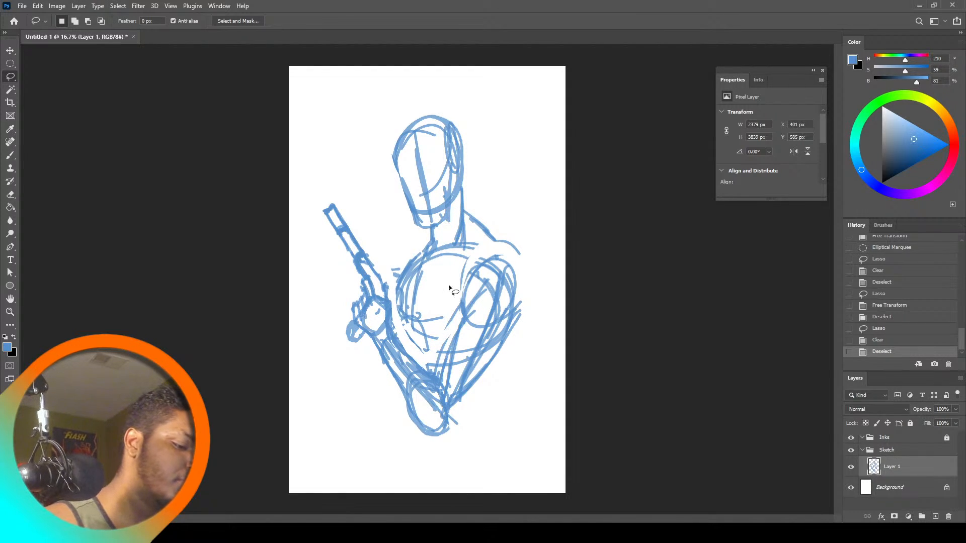
{"action": "mouse_move", "coordinate": [501, 231]}
{"action": "left_mouse_down"}
{"action": "mouse_move", "coordinate": [523, 261]}
{"action": "mouse_move", "coordinate": [504, 234]}
{"action": "left_mouse_up"}
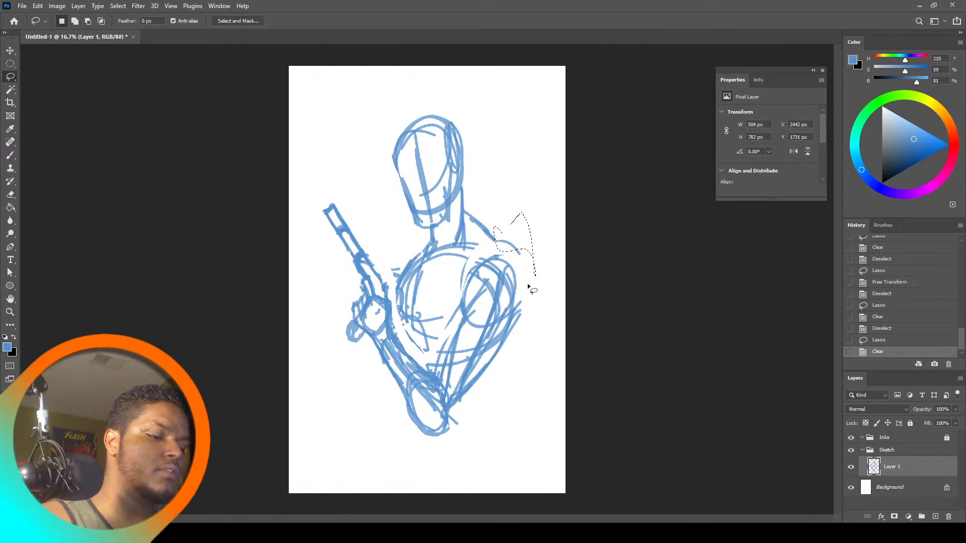
{"action": "key", "text": "Delete"}
{"action": "key", "text": "ctrl+d"}
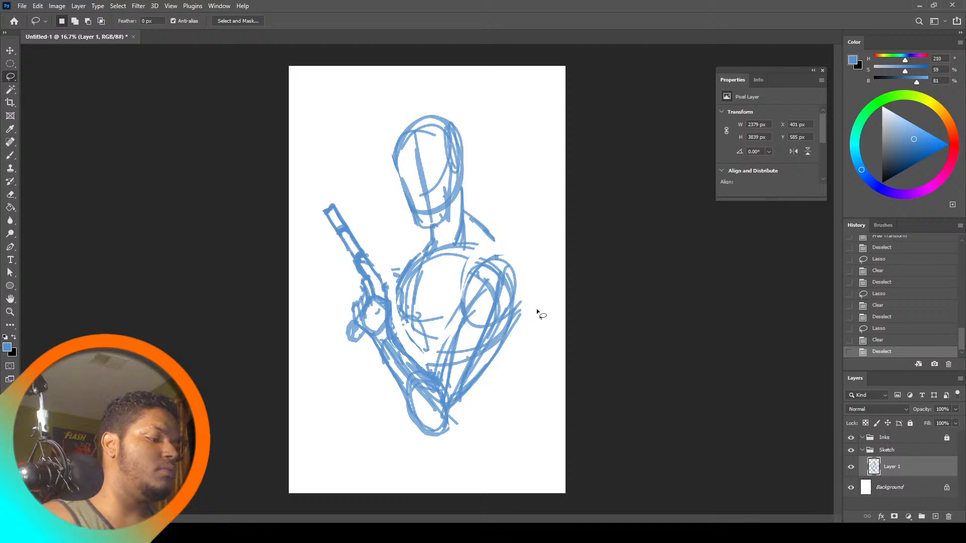
Brush over the chest's left contour and add a curved line across the lower chest beside the hand
{"action": "left_click", "coordinate": [11, 157]}
{"action": "left_click_drag", "start_coordinate": [397, 335], "coordinate": [401, 321]}
{"action": "left_click_drag", "start_coordinate": [394, 330], "coordinate": [397, 291]}
{"action": "mouse_move", "coordinate": [399, 318]}
{"action": "left_mouse_down"}
{"action": "mouse_move", "coordinate": [404, 308]}
{"action": "mouse_move", "coordinate": [456, 308]}
{"action": "mouse_move", "coordinate": [436, 309]}
{"action": "mouse_move", "coordinate": [429, 265]}
{"action": "mouse_move", "coordinate": [411, 261]}
{"action": "left_mouse_up"}
{"action": "left_click_drag", "start_coordinate": [420, 256], "coordinate": [403, 274]}
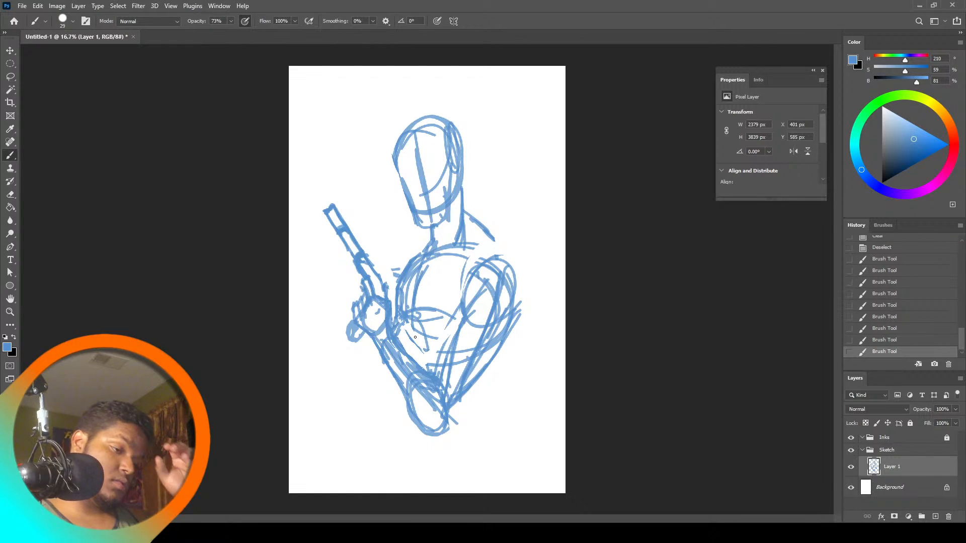
Draw a sloping line from the neck to the outer shoulder and reinforce the neck and the back edge of the head
{"action": "left_click_drag", "start_coordinate": [464, 208], "coordinate": [461, 217]}
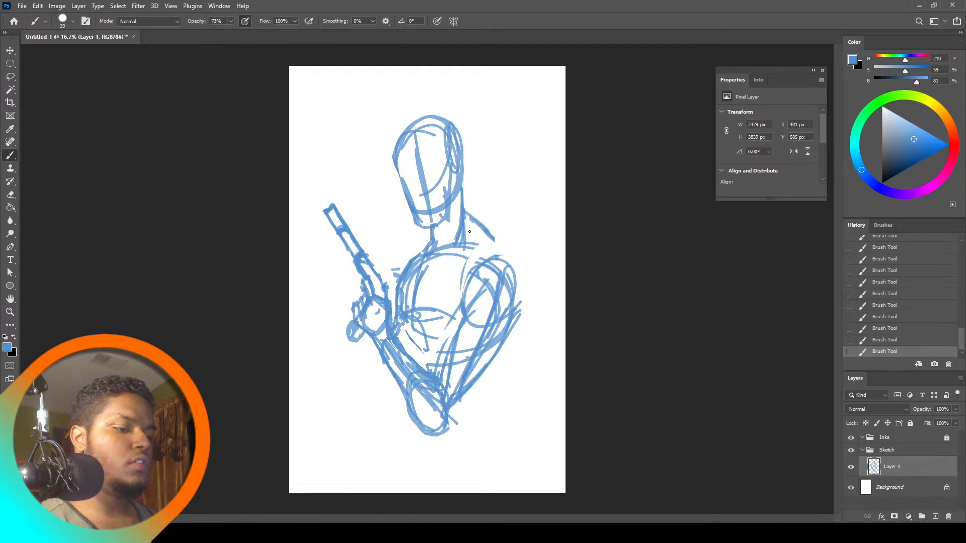
{"action": "left_click_drag", "start_coordinate": [472, 229], "coordinate": [513, 280]}
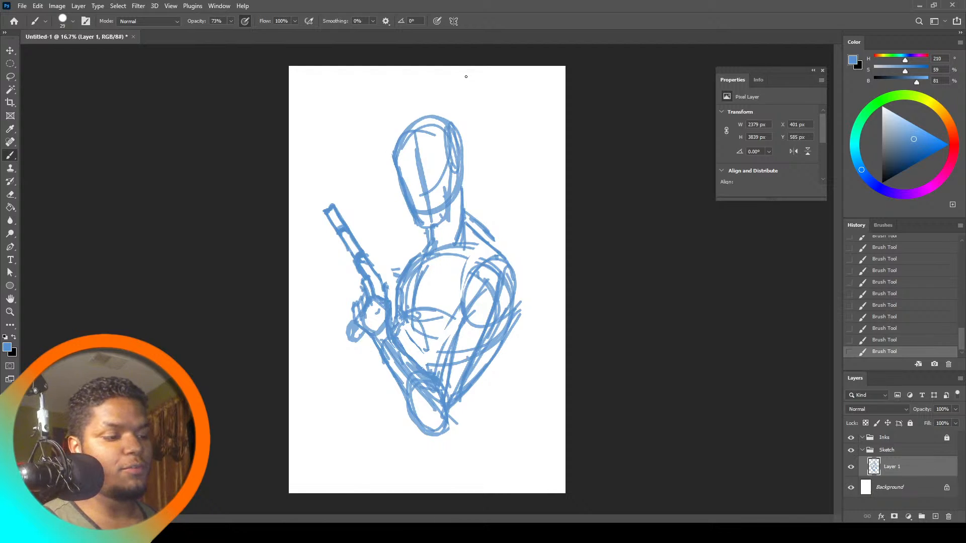
{"action": "mouse_move", "coordinate": [449, 127]}
{"action": "left_mouse_down"}
{"action": "mouse_move", "coordinate": [460, 176]}
{"action": "mouse_move", "coordinate": [461, 153]}
{"action": "left_mouse_up"}
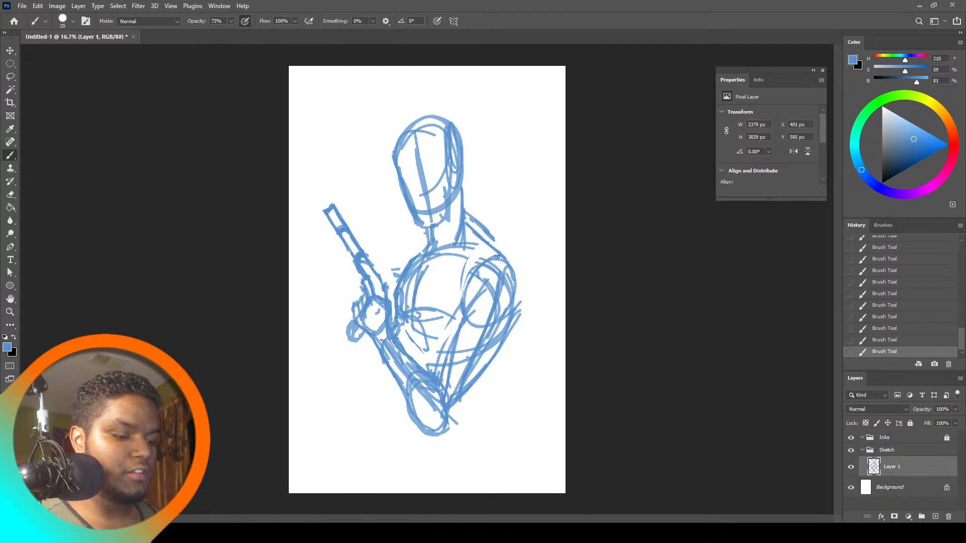
Draw the back contour behind the upper arm down toward the waist and sketch a rounded pelvis at the canvas's lower edge
{"action": "mouse_move", "coordinate": [518, 302]}
{"action": "left_mouse_down"}
{"action": "mouse_move", "coordinate": [497, 378]}
{"action": "mouse_move", "coordinate": [484, 386]}
{"action": "left_mouse_up"}
{"action": "mouse_move", "coordinate": [509, 351]}
{"action": "left_mouse_down"}
{"action": "mouse_move", "coordinate": [485, 388]}
{"action": "mouse_move", "coordinate": [495, 411]}
{"action": "left_mouse_up"}
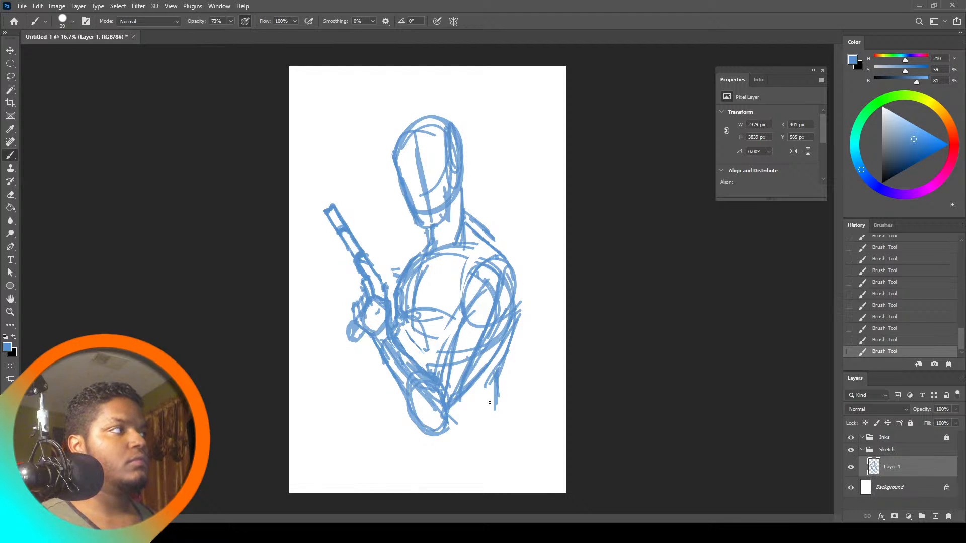
{"action": "mouse_move", "coordinate": [422, 435]}
{"action": "left_mouse_down"}
{"action": "mouse_move", "coordinate": [486, 465]}
{"action": "mouse_move", "coordinate": [410, 491]}
{"action": "left_mouse_up"}
{"action": "mouse_move", "coordinate": [483, 450]}
{"action": "left_mouse_down"}
{"action": "mouse_move", "coordinate": [498, 490]}
{"action": "mouse_move", "coordinate": [478, 475]}
{"action": "left_mouse_up"}
{"action": "left_click_drag", "start_coordinate": [417, 441], "coordinate": [411, 432]}
{"action": "left_click_drag", "start_coordinate": [489, 429], "coordinate": [417, 438]}
{"action": "left_click_drag", "start_coordinate": [445, 433], "coordinate": [478, 443]}
{"action": "left_click_drag", "start_coordinate": [408, 445], "coordinate": [490, 431]}
{"action": "mouse_move", "coordinate": [452, 440]}
{"action": "left_mouse_down"}
{"action": "mouse_move", "coordinate": [468, 438]}
{"action": "mouse_move", "coordinate": [498, 477]}
{"action": "mouse_move", "coordinate": [481, 492]}
{"action": "left_mouse_up"}
{"action": "left_click_drag", "start_coordinate": [408, 446], "coordinate": [402, 493]}
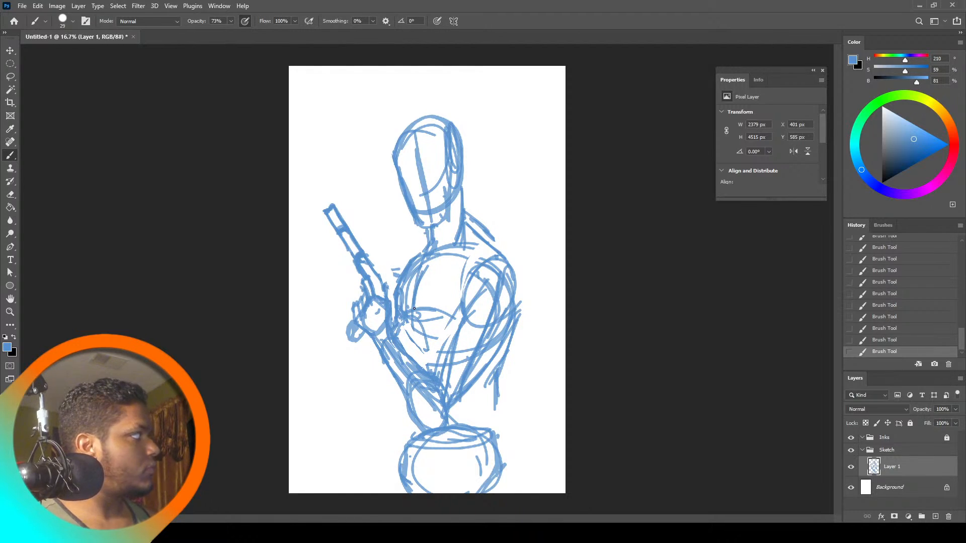
Add short strokes below the chest between the forearm and the upper arm to suggest the abdomen
{"action": "left_click_drag", "start_coordinate": [410, 325], "coordinate": [415, 381]}
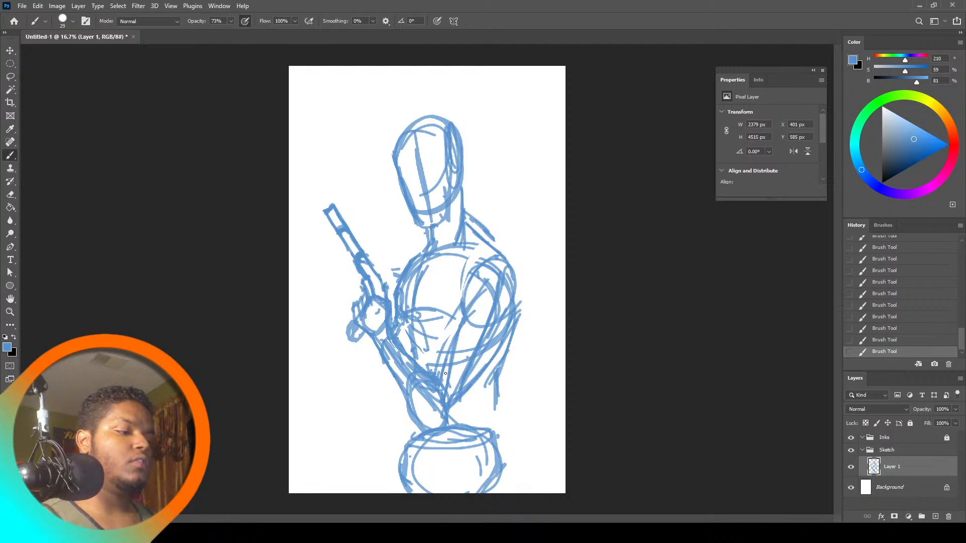
{"action": "key", "text": "l"}
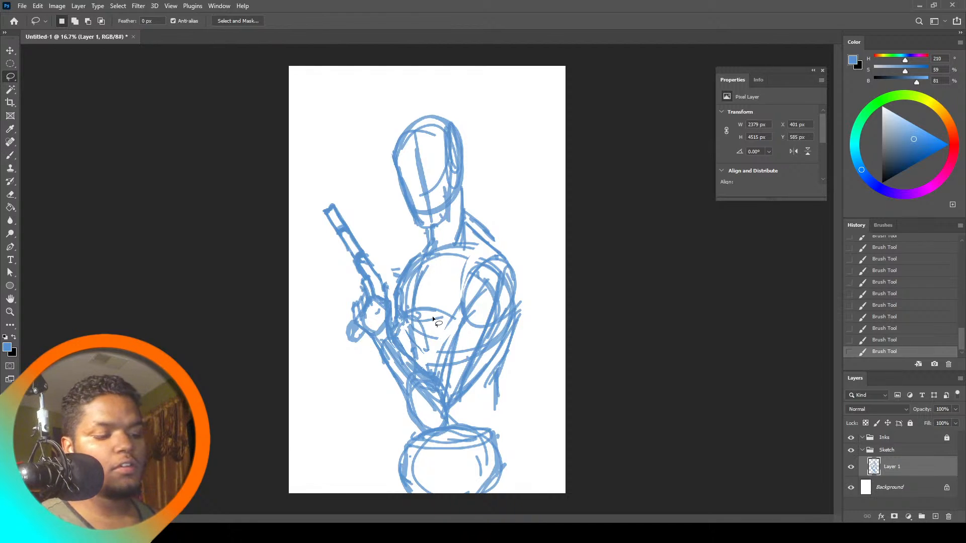
{"action": "left_click", "coordinate": [10, 156]}
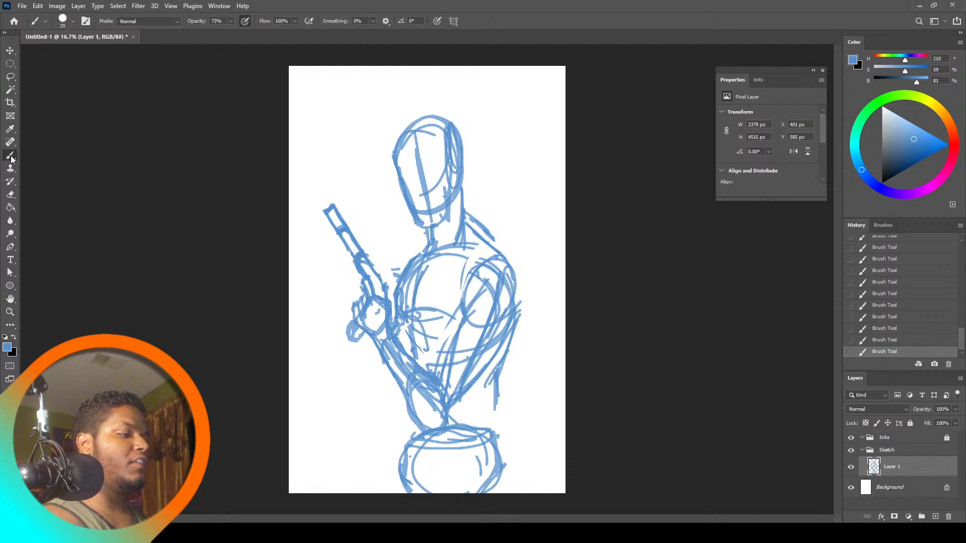
{"action": "left_click_drag", "start_coordinate": [435, 368], "coordinate": [457, 327]}
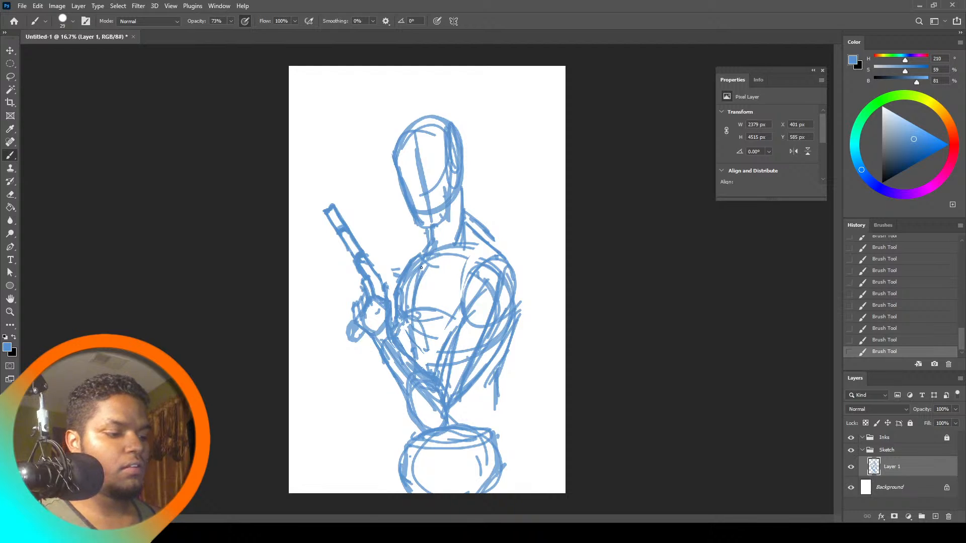
Brush a curved line across the upper chest toward the near shoulder and round off the far shoulder below the neck
{"action": "mouse_move", "coordinate": [408, 275]}
{"action": "left_mouse_down"}
{"action": "mouse_move", "coordinate": [473, 264]}
{"action": "mouse_move", "coordinate": [464, 266]}
{"action": "left_mouse_up"}
{"action": "left_click_drag", "start_coordinate": [415, 252], "coordinate": [401, 268]}
{"action": "left_click_drag", "start_coordinate": [404, 259], "coordinate": [429, 247]}
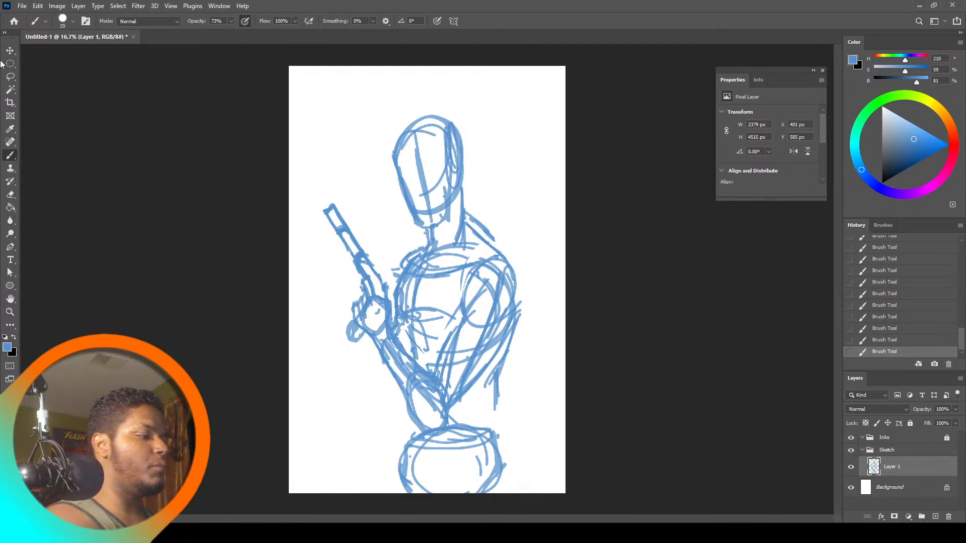
Fade the construction lines on the chest and abdomen beside the gun hand with a large soft Eraser
{"action": "left_click", "coordinate": [10, 76]}
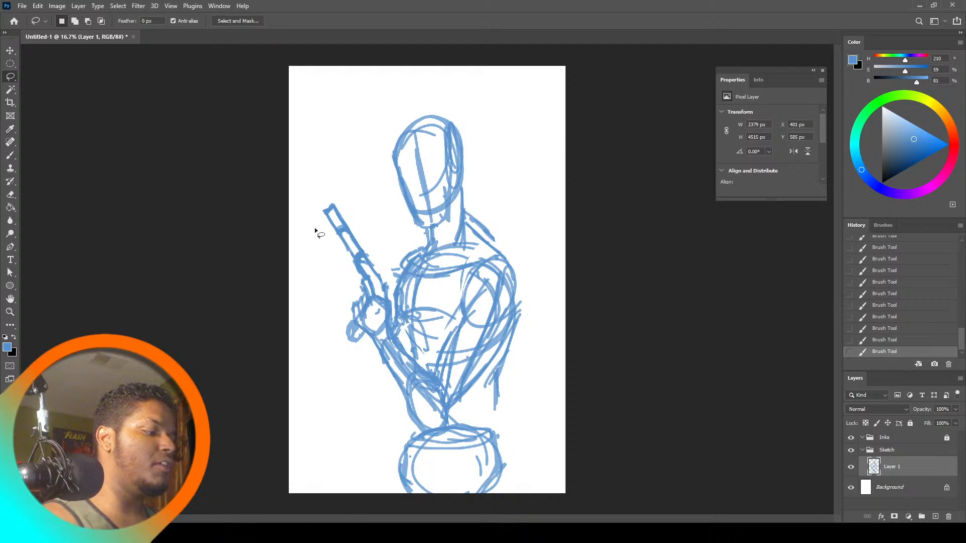
{"action": "key", "text": "e"}
{"action": "left_click_drag", "start_coordinate": [425, 314], "coordinate": [410, 388]}
Redraw the line across the upper chest, then brush a torso centre line and a rib arch over the faded area
{"action": "left_click", "coordinate": [10, 155]}
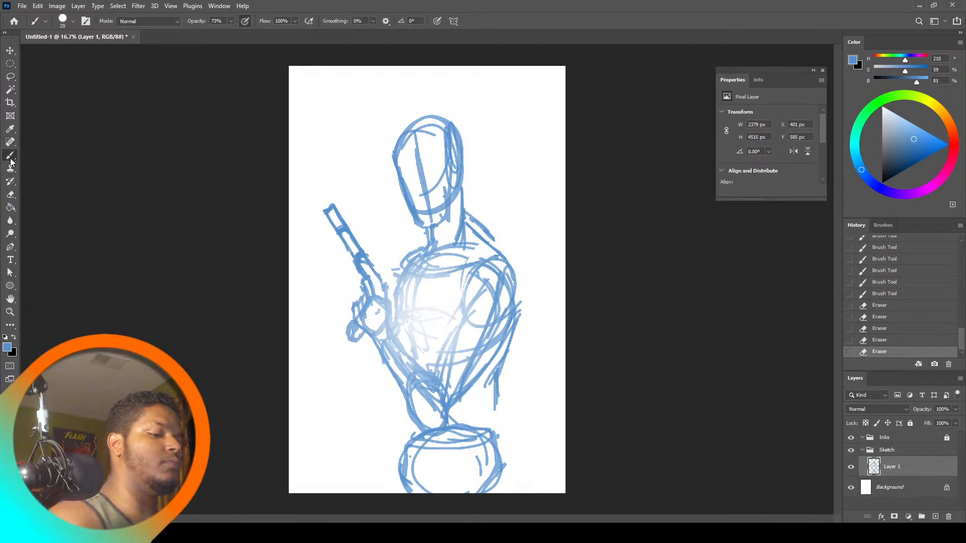
{"action": "left_click_drag", "start_coordinate": [405, 264], "coordinate": [432, 274]}
{"action": "mouse_move", "coordinate": [393, 274]}
{"action": "left_mouse_down"}
{"action": "mouse_move", "coordinate": [407, 267]}
{"action": "mouse_move", "coordinate": [460, 282]}
{"action": "mouse_move", "coordinate": [480, 264]}
{"action": "left_mouse_up"}
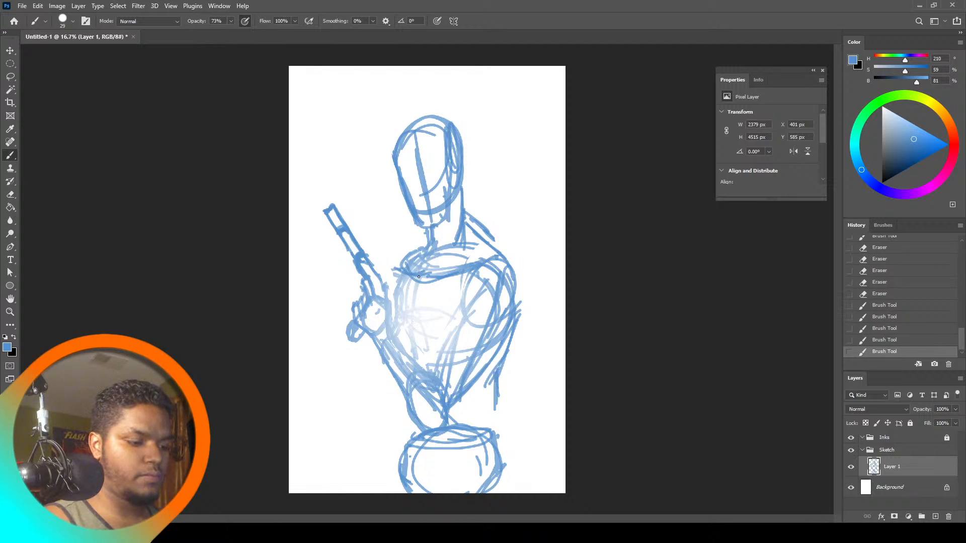
{"action": "left_click_drag", "start_coordinate": [418, 276], "coordinate": [411, 333]}
{"action": "mouse_move", "coordinate": [410, 332]}
{"action": "left_mouse_down"}
{"action": "mouse_move", "coordinate": [432, 331]}
{"action": "mouse_move", "coordinate": [443, 344]}
{"action": "mouse_move", "coordinate": [402, 336]}
{"action": "mouse_move", "coordinate": [417, 369]}
{"action": "left_mouse_up"}
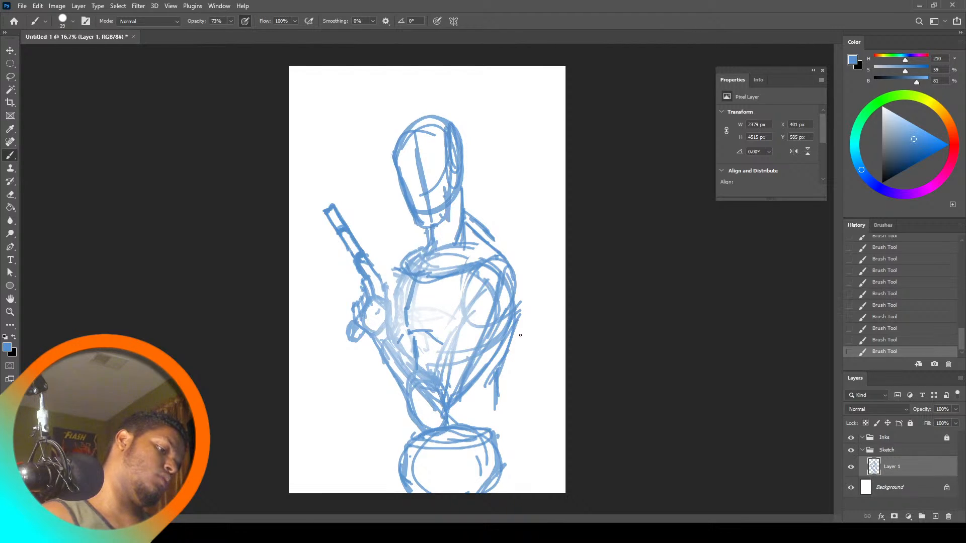
Lasso the gun, hand and forearm, shift them slightly up and toward the torso with Free Transform, and deselect
{"action": "left_click", "coordinate": [10, 77]}
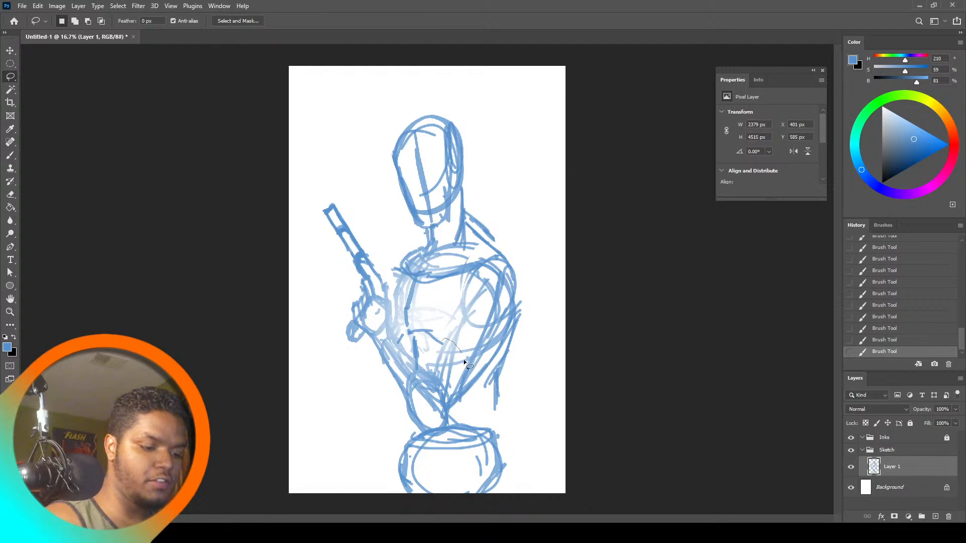
{"action": "mouse_move", "coordinate": [346, 343]}
{"action": "left_mouse_down"}
{"action": "mouse_move", "coordinate": [314, 202]}
{"action": "mouse_move", "coordinate": [351, 198]}
{"action": "mouse_move", "coordinate": [378, 236]}
{"action": "mouse_move", "coordinate": [392, 314]}
{"action": "left_mouse_up"}
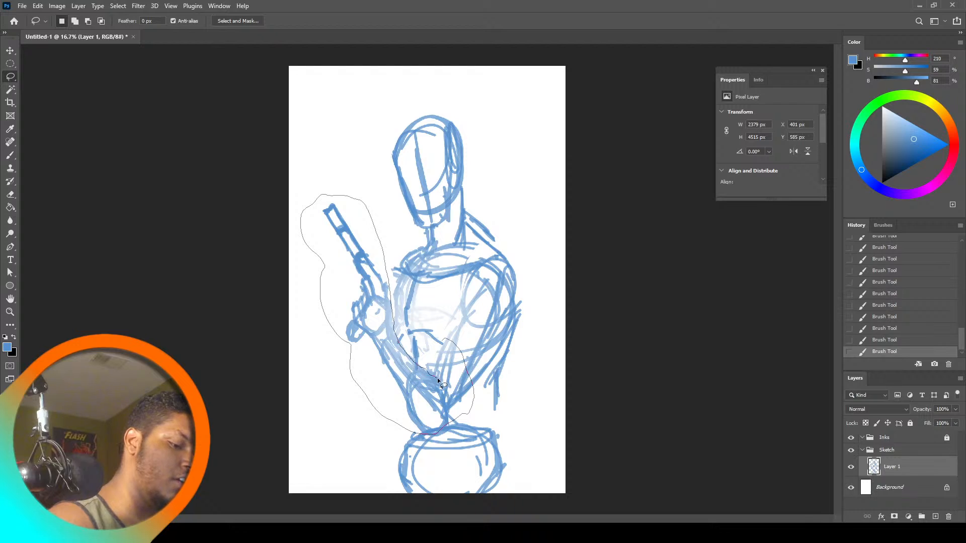
{"action": "left_click_drag", "start_coordinate": [437, 378], "coordinate": [467, 363]}
{"action": "key", "text": "ctrl+t"}
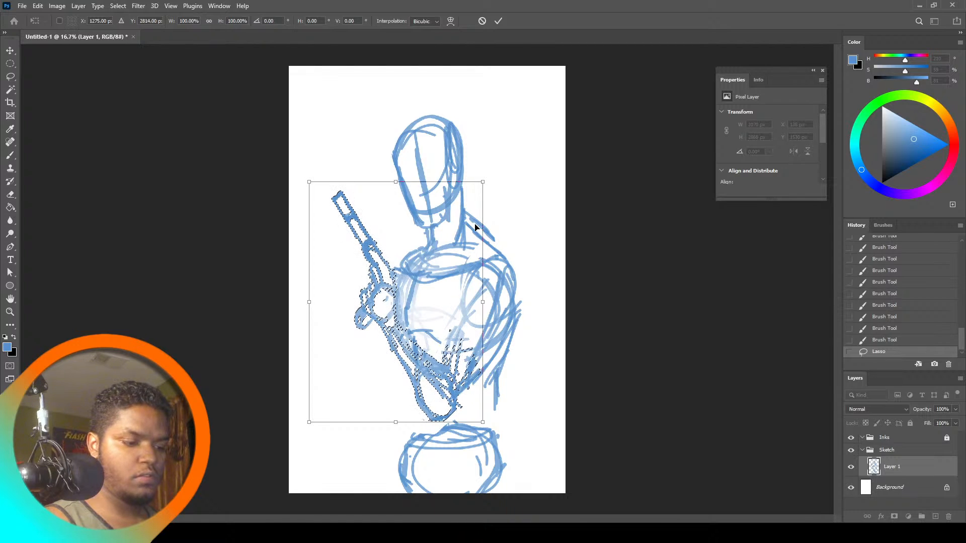
{"action": "key", "text": "Return"}
{"action": "key", "text": "ctrl+d"}
{"action": "left_click_drag", "start_coordinate": [10, 64], "coordinate": [48, 73]}
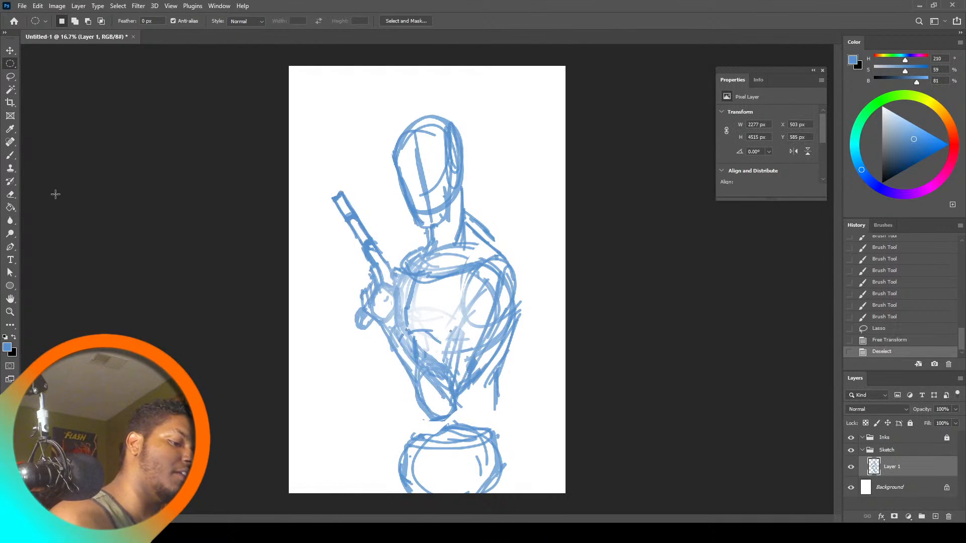
Brush over the torso edge beside the gun hand and the chest side next to the near upper arm
{"action": "left_click", "coordinate": [10, 155]}
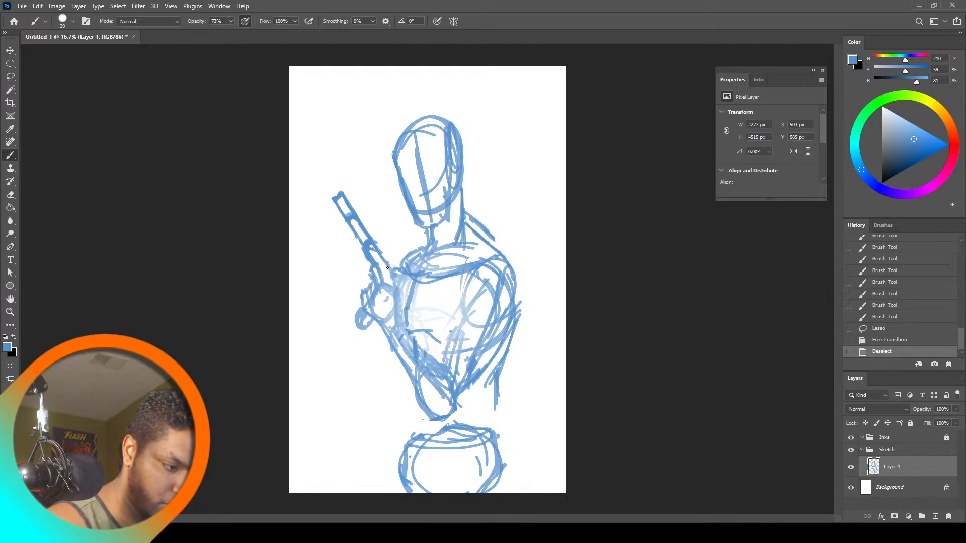
{"action": "mouse_move", "coordinate": [387, 266]}
{"action": "left_mouse_down"}
{"action": "mouse_move", "coordinate": [398, 328]}
{"action": "mouse_move", "coordinate": [428, 360]}
{"action": "mouse_move", "coordinate": [401, 297]}
{"action": "mouse_move", "coordinate": [449, 342]}
{"action": "mouse_move", "coordinate": [434, 357]}
{"action": "mouse_move", "coordinate": [451, 357]}
{"action": "mouse_move", "coordinate": [464, 324]}
{"action": "left_mouse_up"}
{"action": "mouse_move", "coordinate": [444, 340]}
{"action": "left_mouse_down"}
{"action": "mouse_move", "coordinate": [474, 315]}
{"action": "mouse_move", "coordinate": [466, 277]}
{"action": "mouse_move", "coordinate": [490, 266]}
{"action": "left_mouse_up"}
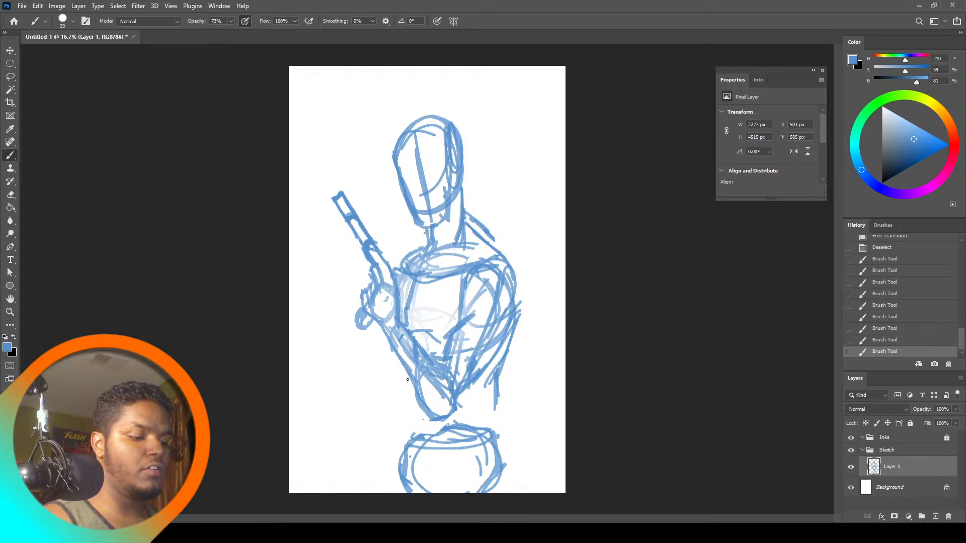
Brush both sides of the waist down to the pelvis and add a short centre mark at the pelvis top
{"action": "left_click_drag", "start_coordinate": [415, 392], "coordinate": [418, 429]}
{"action": "mouse_move", "coordinate": [395, 352]}
{"action": "left_mouse_down"}
{"action": "mouse_move", "coordinate": [400, 435]}
{"action": "mouse_move", "coordinate": [421, 434]}
{"action": "left_mouse_up"}
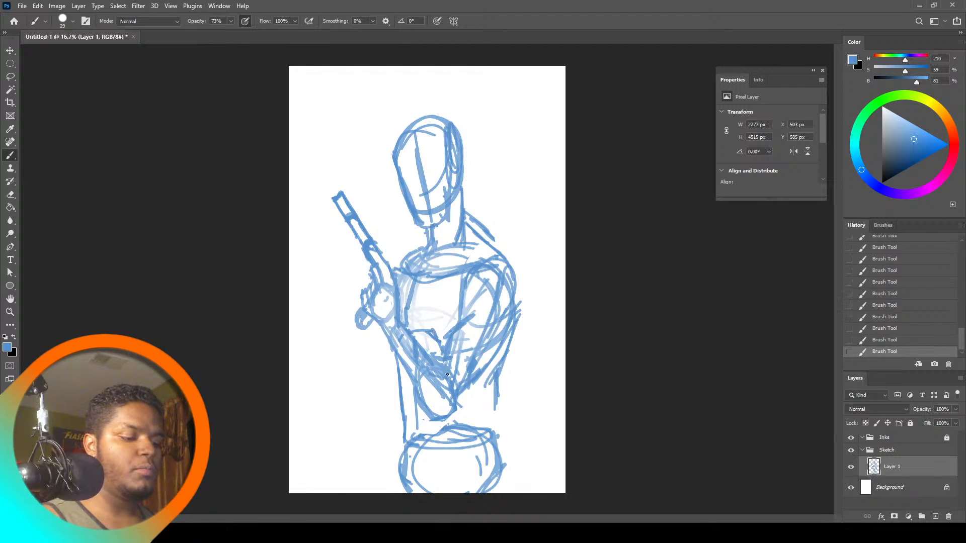
{"action": "left_click_drag", "start_coordinate": [449, 426], "coordinate": [447, 451]}
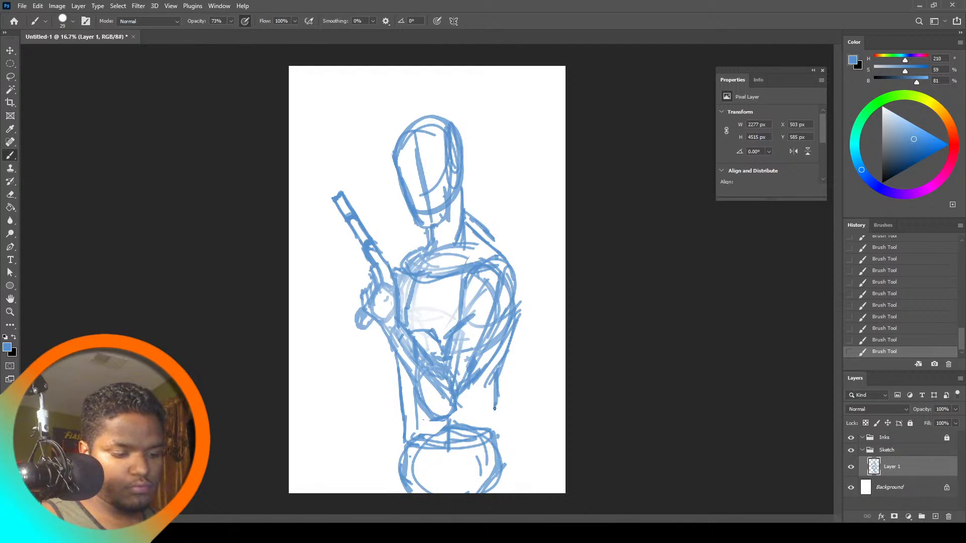
{"action": "mouse_move", "coordinate": [504, 363]}
{"action": "left_mouse_down"}
{"action": "mouse_move", "coordinate": [483, 403]}
{"action": "mouse_move", "coordinate": [502, 446]}
{"action": "left_mouse_up"}
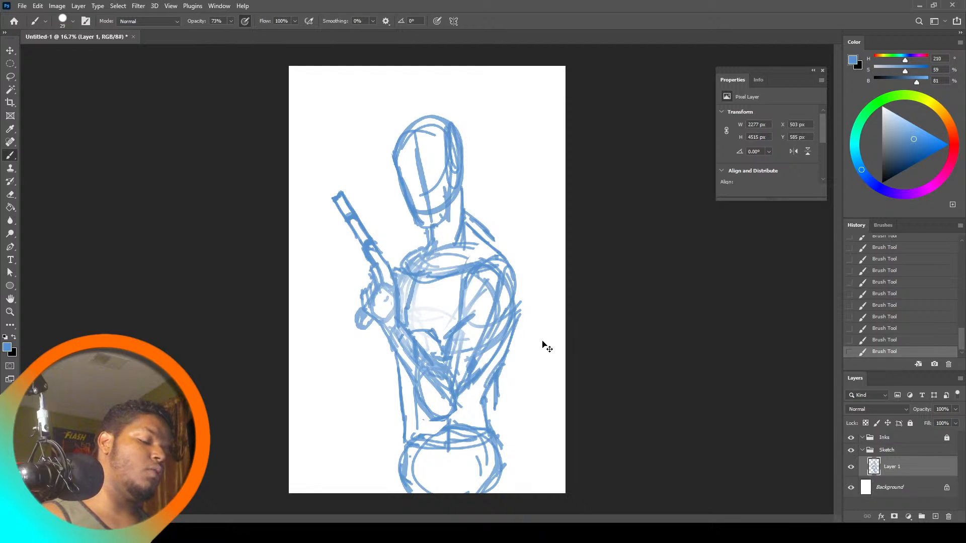
Widen the whole sketch to 109.49% with Free Transform, reposition it, and fade it all with a large soft Eraser
{"action": "key", "text": "ctrl+t"}
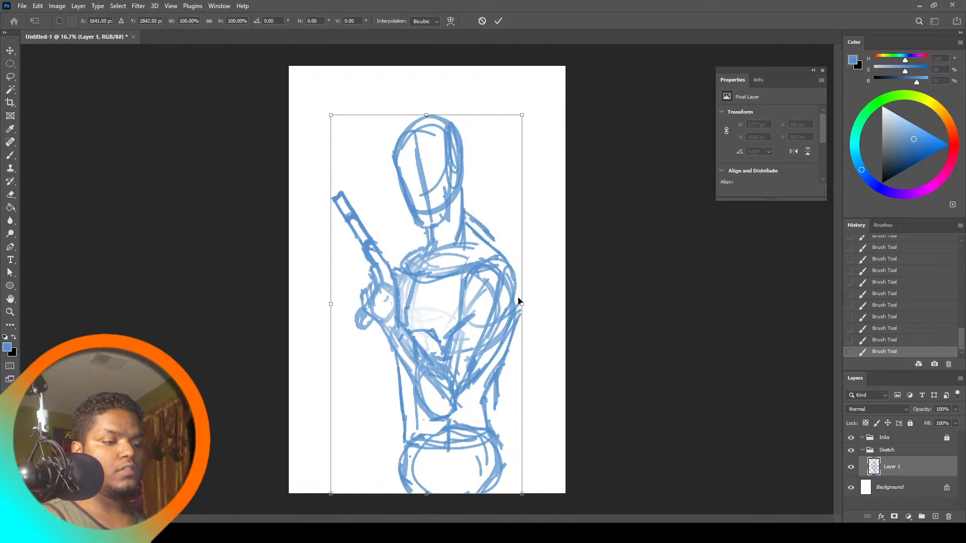
{"action": "left_click_drag", "start_coordinate": [522, 304], "coordinate": [541, 311]}
{"action": "mouse_move", "coordinate": [497, 353]}
{"action": "left_mouse_down"}
{"action": "mouse_move", "coordinate": [479, 361]}
{"action": "mouse_move", "coordinate": [487, 336]}
{"action": "left_mouse_up"}
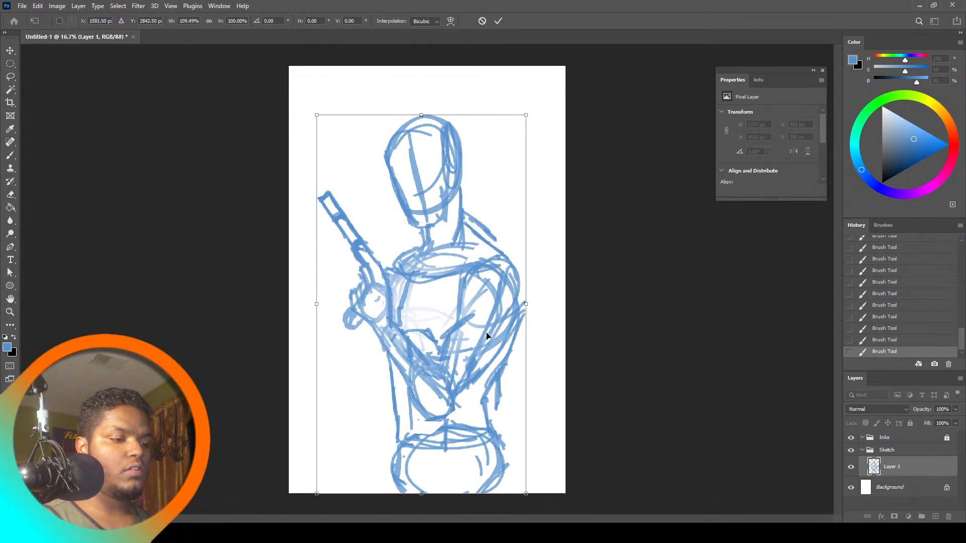
{"action": "left_click", "coordinate": [10, 194]}
{"action": "mouse_move", "coordinate": [332, 229]}
{"action": "left_mouse_down"}
{"action": "mouse_move", "coordinate": [334, 355]}
{"action": "mouse_move", "coordinate": [442, 334]}
{"action": "mouse_move", "coordinate": [491, 399]}
{"action": "mouse_move", "coordinate": [522, 517]}
{"action": "mouse_move", "coordinate": [519, 498]}
{"action": "left_mouse_up"}
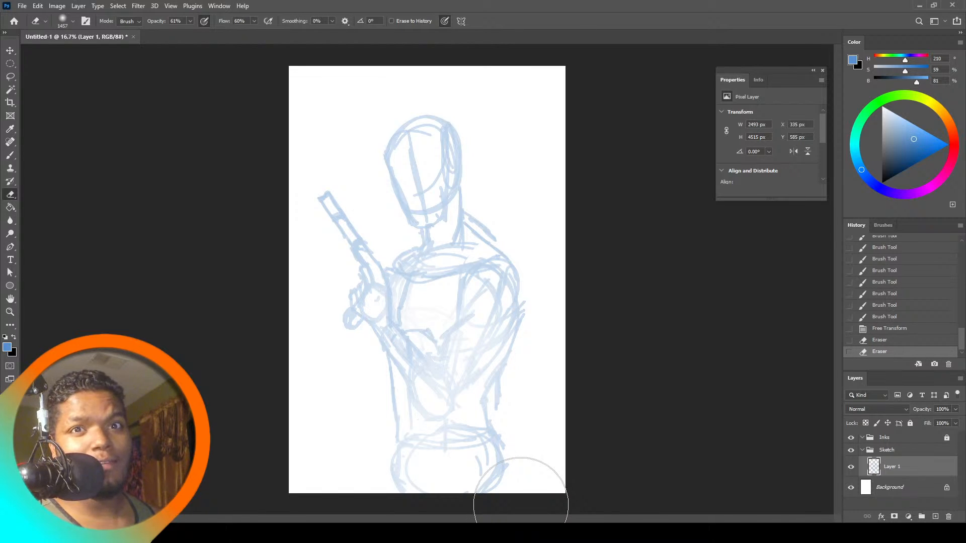
{"action": "left_click", "coordinate": [10, 155]}
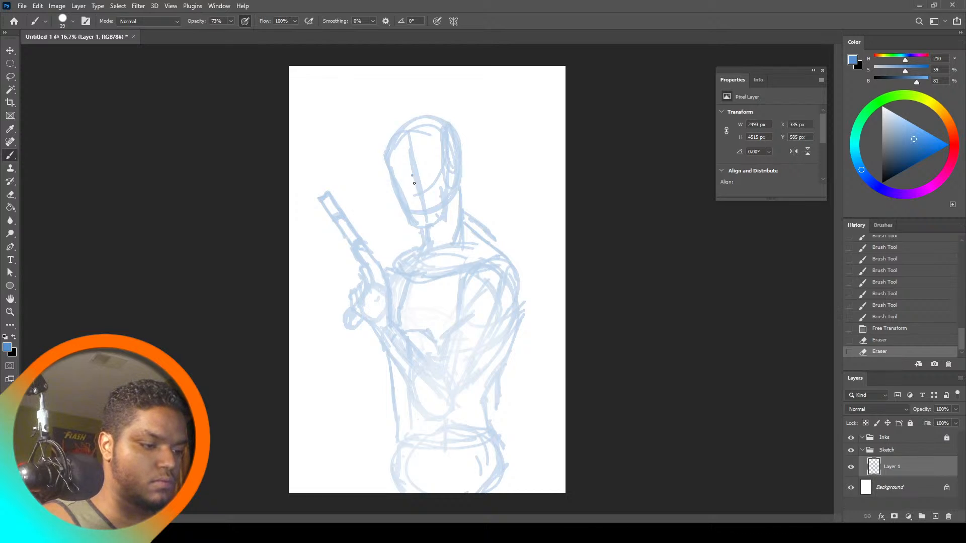
{"action": "left_click_drag", "start_coordinate": [412, 175], "coordinate": [424, 197]}
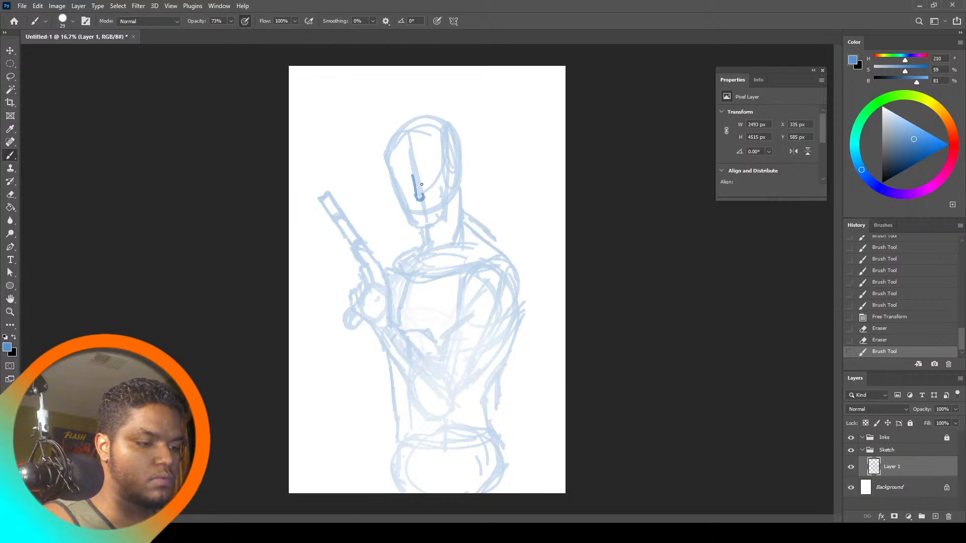
{"action": "key", "text": "ctrl+z"}
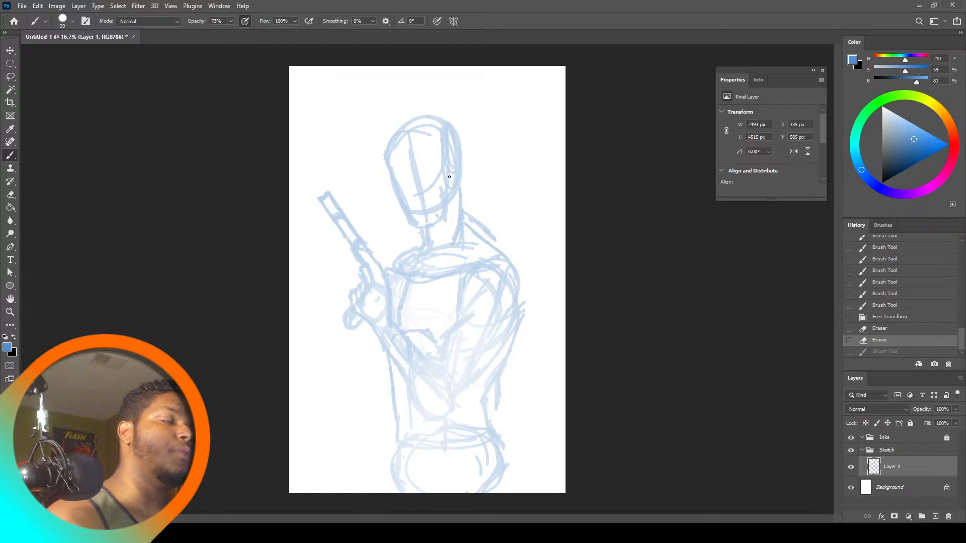
{"action": "mouse_move", "coordinate": [413, 129]}
{"action": "left_mouse_down"}
{"action": "mouse_move", "coordinate": [434, 137]}
{"action": "mouse_move", "coordinate": [452, 166]}
{"action": "mouse_move", "coordinate": [435, 138]}
{"action": "left_mouse_up"}
{"action": "key", "text": "ctrl+z"}
{"action": "mouse_move", "coordinate": [421, 201]}
{"action": "left_mouse_down"}
{"action": "mouse_move", "coordinate": [436, 124]}
{"action": "mouse_move", "coordinate": [438, 193]}
{"action": "left_mouse_up"}
{"action": "mouse_move", "coordinate": [425, 192]}
{"action": "left_mouse_down"}
{"action": "mouse_move", "coordinate": [425, 129]}
{"action": "mouse_move", "coordinate": [454, 146]}
{"action": "left_mouse_up"}
{"action": "key", "text": "ctrl+z"}
{"action": "key", "text": "ctrl+z"}
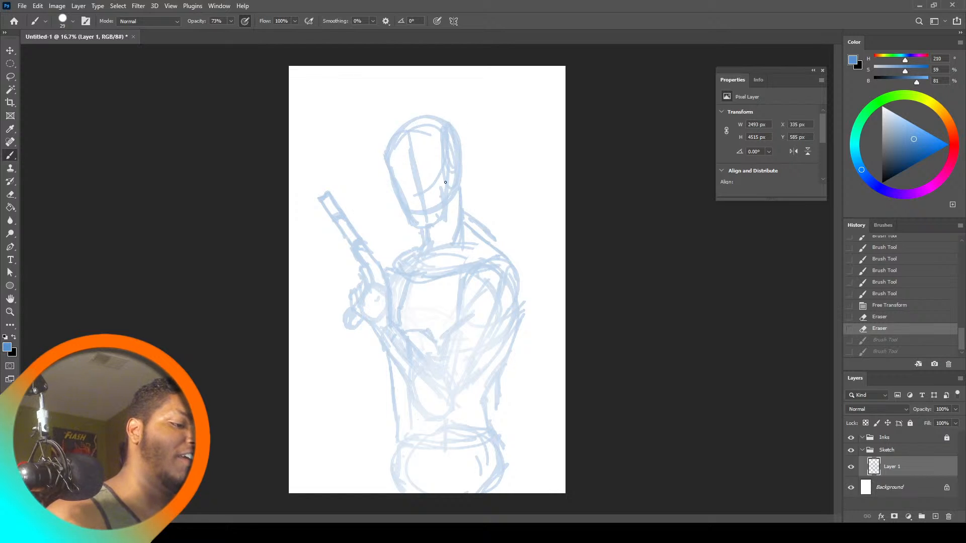
Brush a round cranium inside the faded head, then add the side plane of the face and the jaw
{"action": "mouse_move", "coordinate": [422, 198]}
{"action": "left_mouse_down"}
{"action": "mouse_move", "coordinate": [422, 126]}
{"action": "mouse_move", "coordinate": [426, 198]}
{"action": "mouse_move", "coordinate": [435, 126]}
{"action": "mouse_move", "coordinate": [435, 197]}
{"action": "left_mouse_up"}
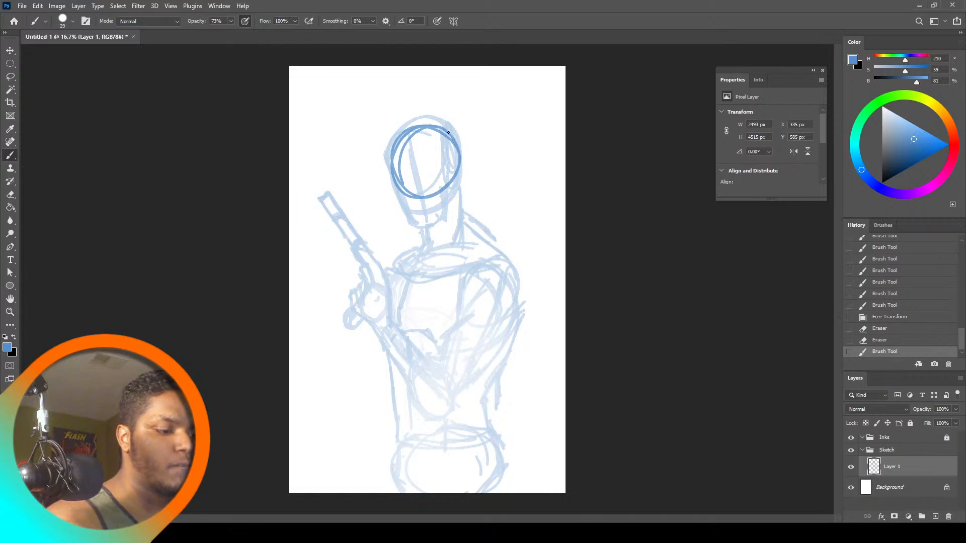
{"action": "left_click_drag", "start_coordinate": [448, 132], "coordinate": [447, 176]}
{"action": "mouse_move", "coordinate": [454, 139]}
{"action": "left_mouse_down"}
{"action": "mouse_move", "coordinate": [456, 163]}
{"action": "mouse_move", "coordinate": [445, 168]}
{"action": "mouse_move", "coordinate": [448, 137]}
{"action": "mouse_move", "coordinate": [455, 166]}
{"action": "mouse_move", "coordinate": [445, 169]}
{"action": "mouse_move", "coordinate": [444, 205]}
{"action": "left_mouse_up"}
{"action": "mouse_move", "coordinate": [445, 168]}
{"action": "left_mouse_down"}
{"action": "mouse_move", "coordinate": [444, 216]}
{"action": "mouse_move", "coordinate": [453, 188]}
{"action": "left_mouse_up"}
{"action": "left_click_drag", "start_coordinate": [455, 174], "coordinate": [443, 216]}
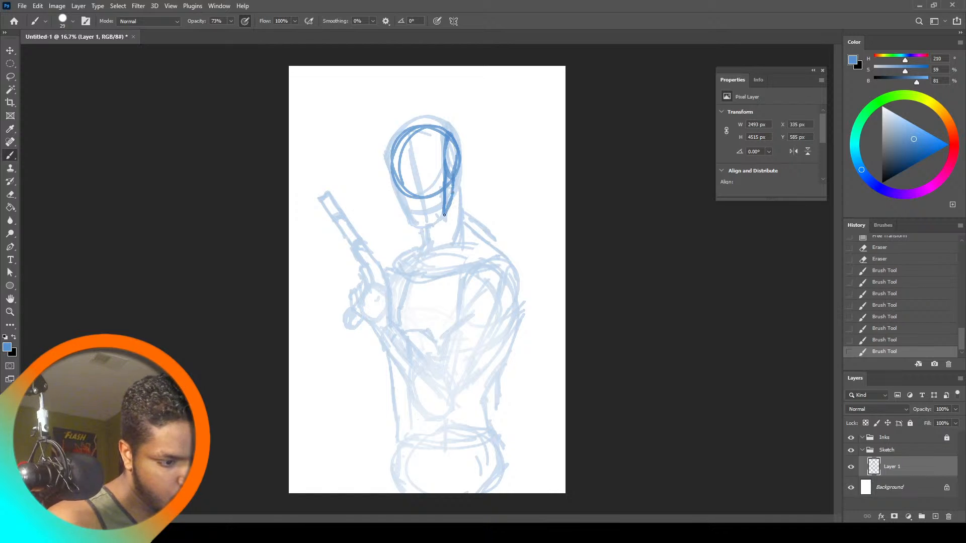
{"action": "mouse_move", "coordinate": [400, 184]}
{"action": "left_mouse_down"}
{"action": "mouse_move", "coordinate": [409, 216]}
{"action": "mouse_move", "coordinate": [446, 211]}
{"action": "mouse_move", "coordinate": [415, 221]}
{"action": "mouse_move", "coordinate": [406, 197]}
{"action": "mouse_move", "coordinate": [415, 221]}
{"action": "mouse_move", "coordinate": [447, 207]}
{"action": "left_mouse_up"}
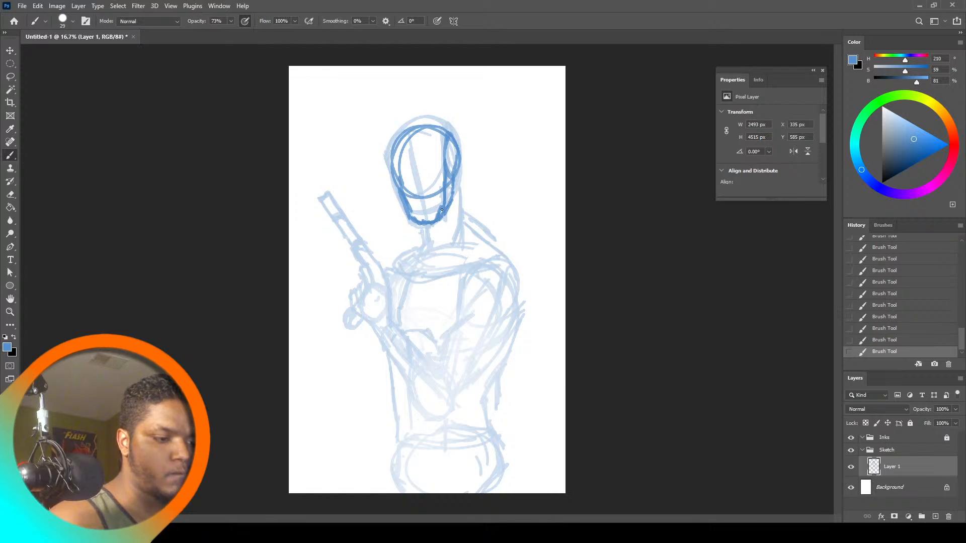
Sketch the face's centre line, nose, mouth, hairline, eyes and ear inside the new head shape
{"action": "mouse_move", "coordinate": [417, 130]}
{"action": "left_mouse_down"}
{"action": "mouse_move", "coordinate": [413, 189]}
{"action": "mouse_move", "coordinate": [426, 221]}
{"action": "left_mouse_up"}
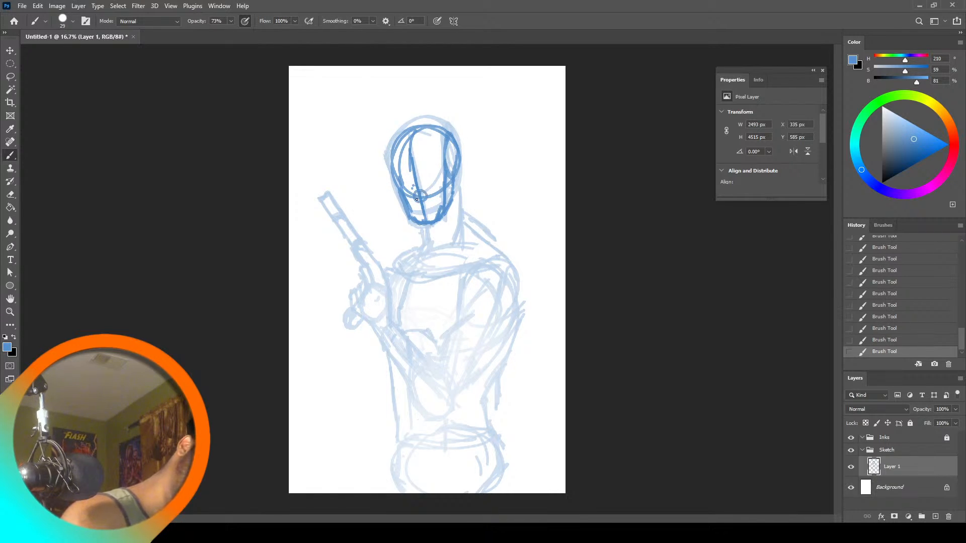
{"action": "left_click_drag", "start_coordinate": [418, 209], "coordinate": [432, 207]}
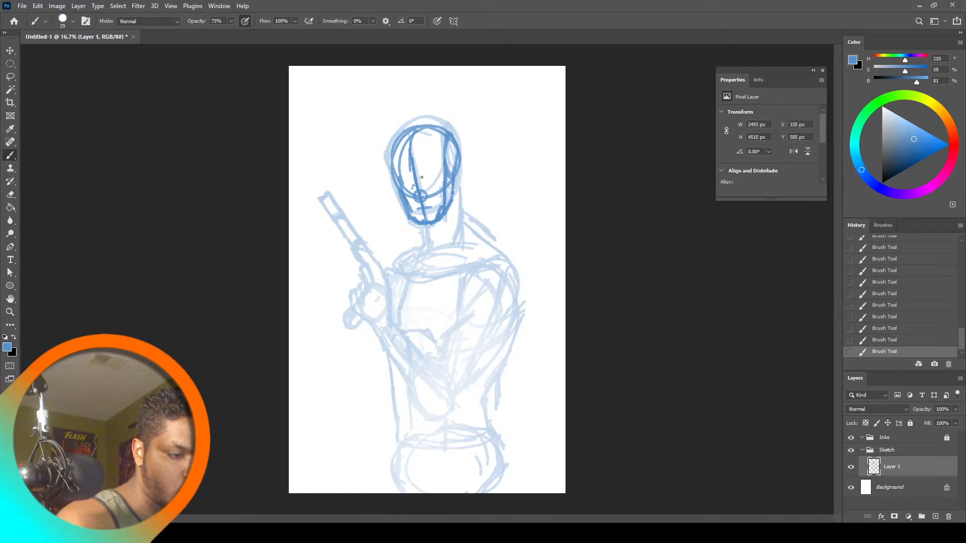
{"action": "mouse_move", "coordinate": [424, 176]}
{"action": "left_mouse_down"}
{"action": "mouse_move", "coordinate": [442, 173]}
{"action": "mouse_move", "coordinate": [414, 157]}
{"action": "mouse_move", "coordinate": [434, 142]}
{"action": "mouse_move", "coordinate": [446, 153]}
{"action": "mouse_move", "coordinate": [447, 191]}
{"action": "mouse_move", "coordinate": [459, 180]}
{"action": "mouse_move", "coordinate": [454, 191]}
{"action": "left_mouse_up"}
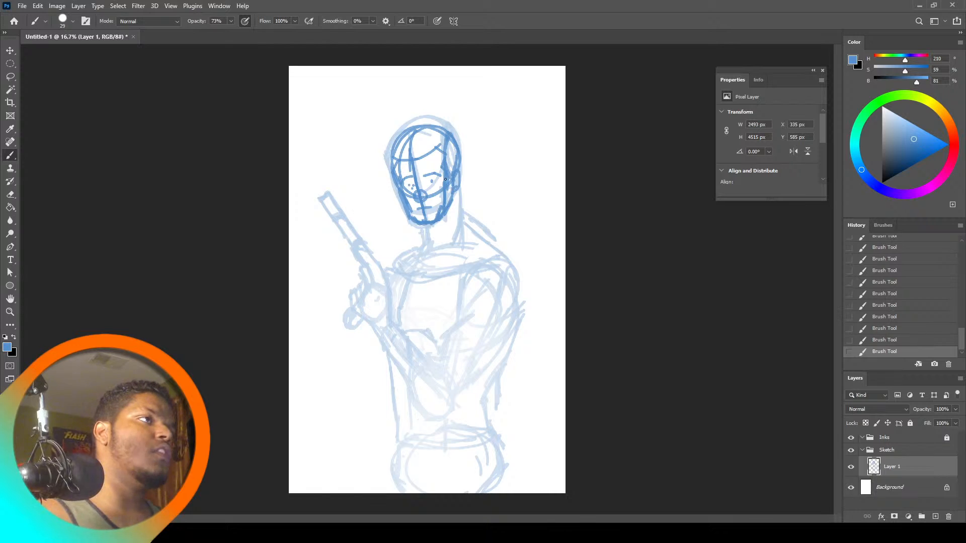
Brush the neck sides and collar line, then slope the trapezius lines down to both shoulders
{"action": "mouse_move", "coordinate": [425, 231]}
{"action": "left_mouse_down"}
{"action": "mouse_move", "coordinate": [429, 253]}
{"action": "mouse_move", "coordinate": [459, 245]}
{"action": "left_mouse_up"}
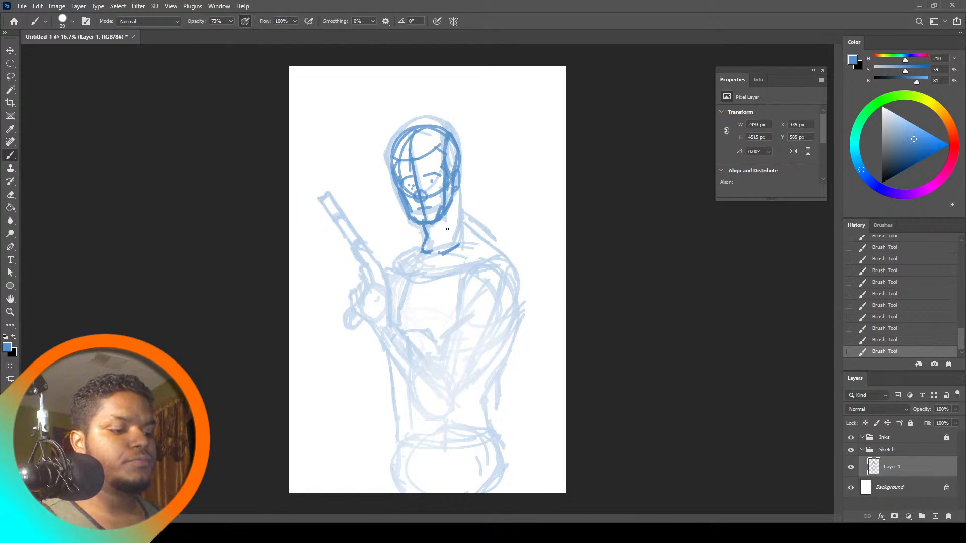
{"action": "mouse_move", "coordinate": [450, 243]}
{"action": "left_mouse_down"}
{"action": "mouse_move", "coordinate": [460, 218]}
{"action": "mouse_move", "coordinate": [461, 245]}
{"action": "left_mouse_up"}
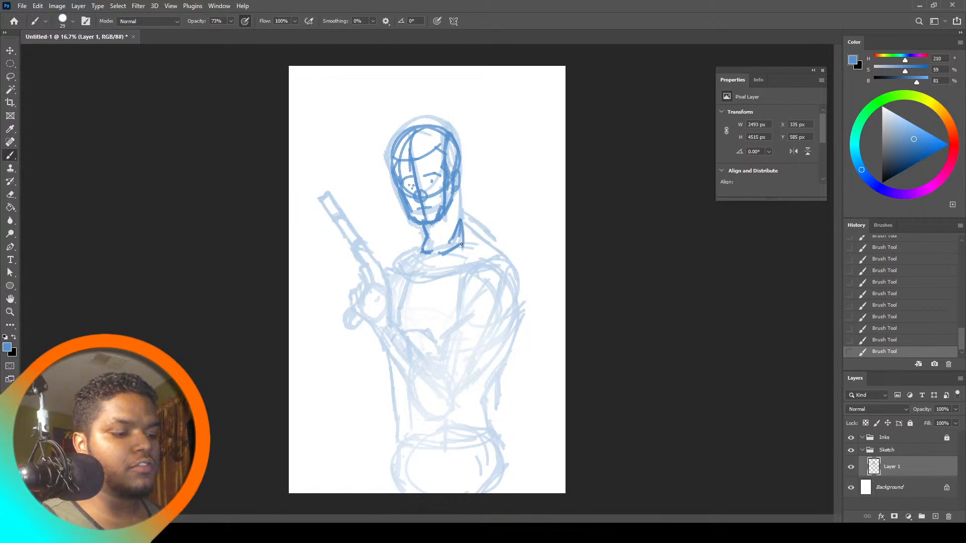
{"action": "mouse_move", "coordinate": [457, 195]}
{"action": "left_mouse_down"}
{"action": "mouse_move", "coordinate": [458, 221]}
{"action": "mouse_move", "coordinate": [494, 257]}
{"action": "left_mouse_up"}
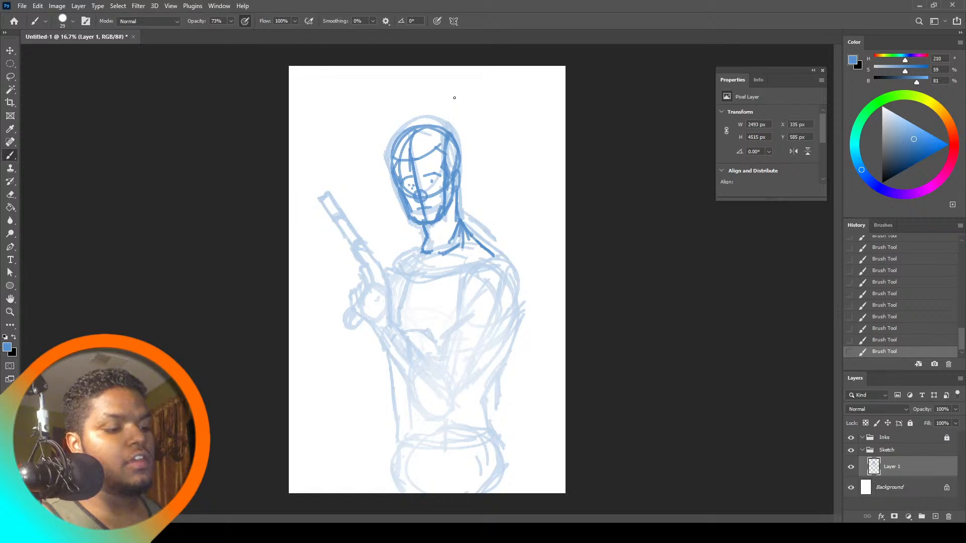
{"action": "left_click_drag", "start_coordinate": [420, 248], "coordinate": [405, 259]}
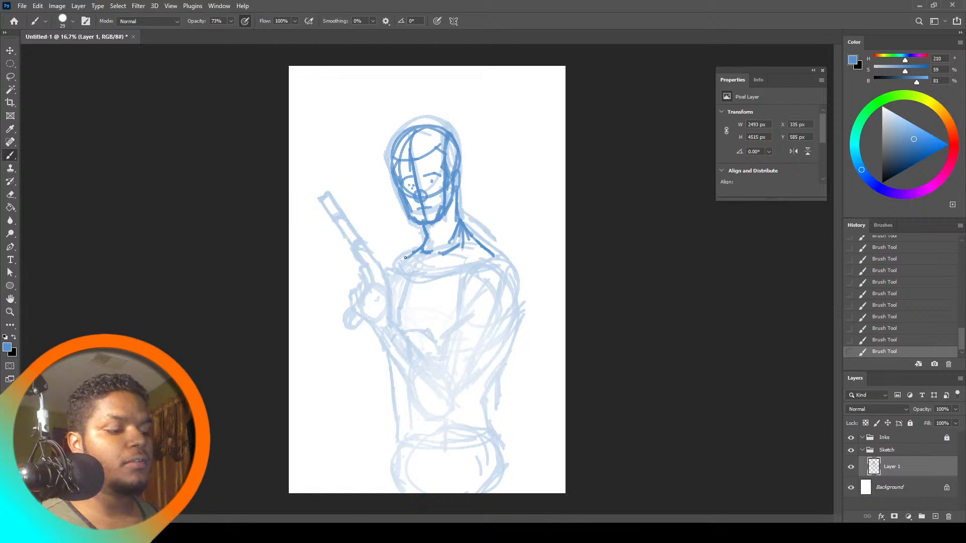
{"action": "left_click_drag", "start_coordinate": [413, 255], "coordinate": [399, 264]}
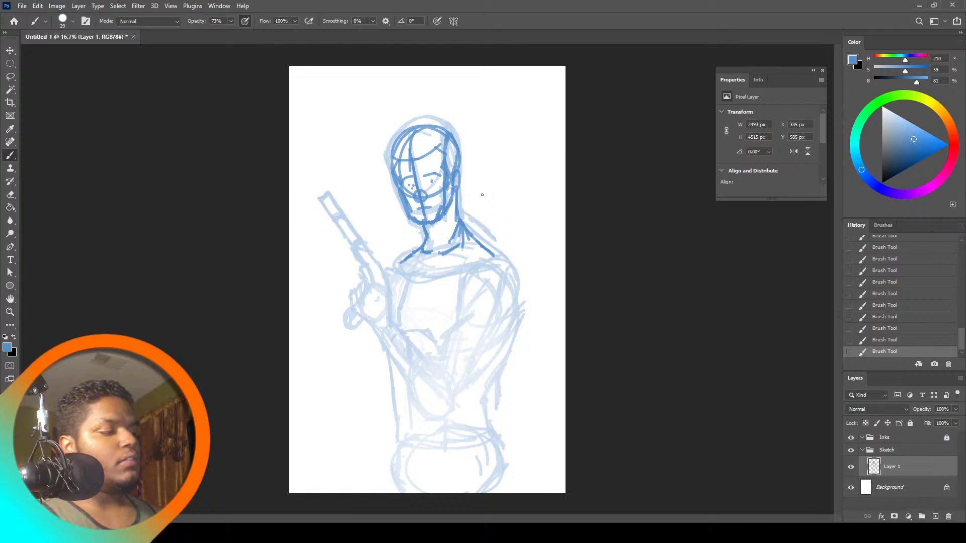
Fade the upper chest and neck base with the large soft Eraser, then lasso and delete the old shoulder slope line
{"action": "left_click", "coordinate": [10, 194]}
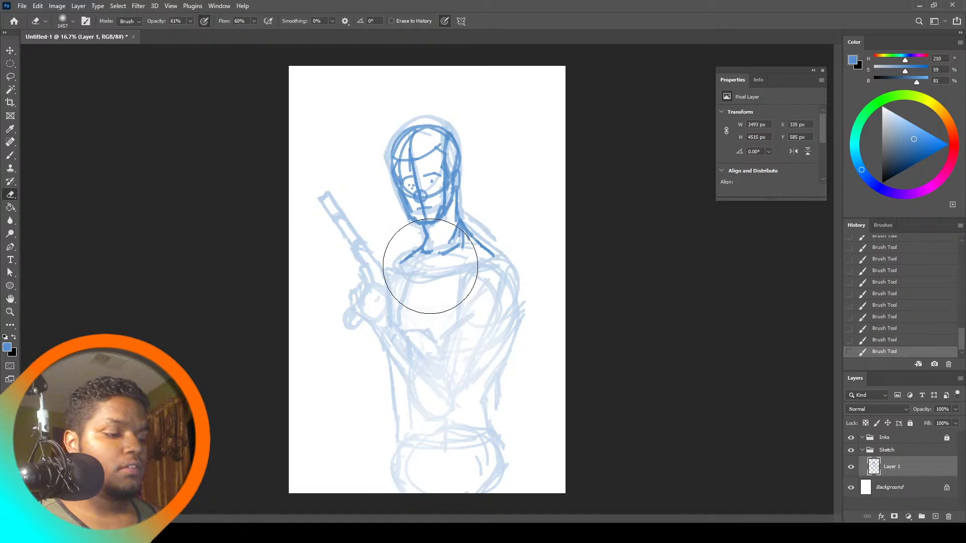
{"action": "mouse_move", "coordinate": [430, 266]}
{"action": "left_mouse_down"}
{"action": "mouse_move", "coordinate": [425, 276]}
{"action": "mouse_move", "coordinate": [470, 242]}
{"action": "left_mouse_up"}
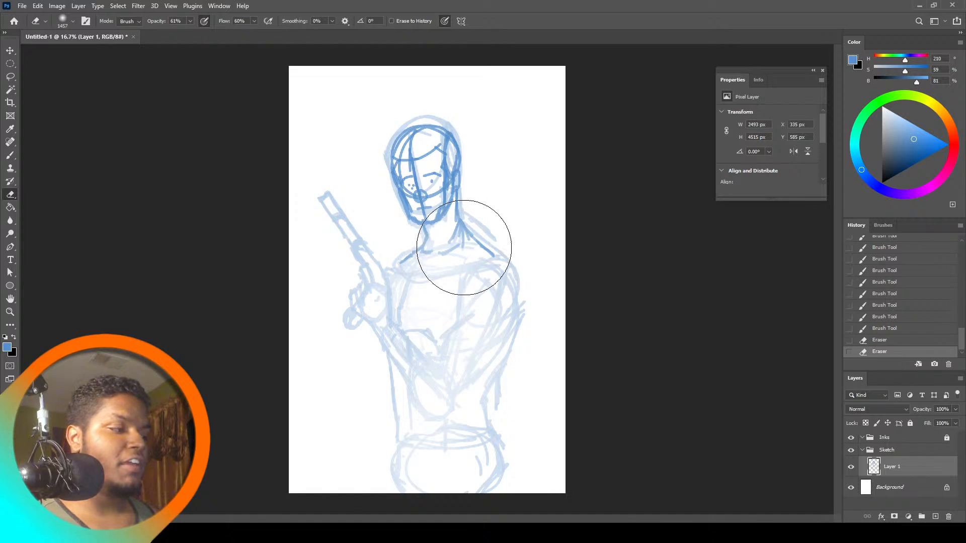
{"action": "left_click", "coordinate": [11, 77]}
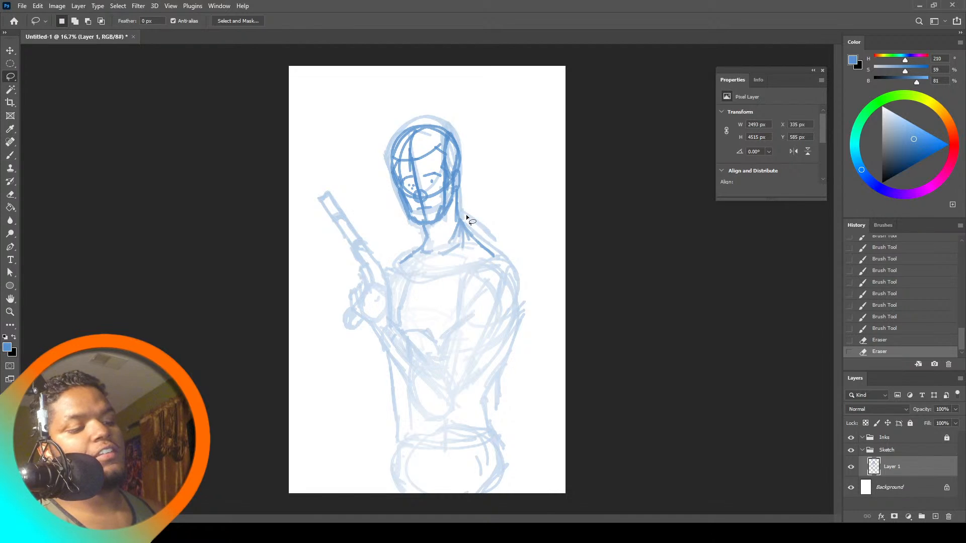
{"action": "mouse_move", "coordinate": [466, 208]}
{"action": "left_mouse_down"}
{"action": "mouse_move", "coordinate": [505, 259]}
{"action": "mouse_move", "coordinate": [480, 211]}
{"action": "mouse_move", "coordinate": [528, 280]}
{"action": "left_mouse_up"}
{"action": "key", "text": "Delete"}
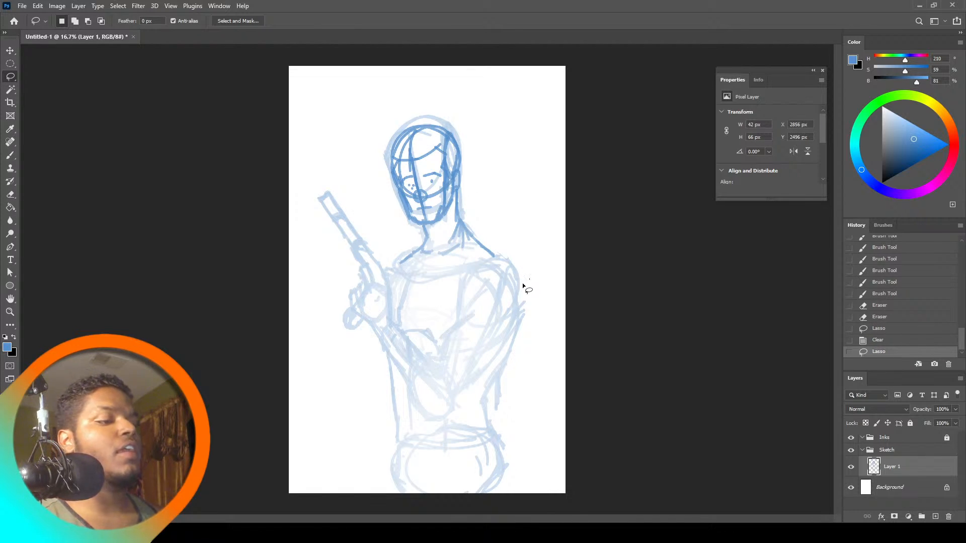
Lasso and delete the faded old head outline beside the face and above the new cranium
{"action": "left_click_drag", "start_coordinate": [386, 161], "coordinate": [394, 206]}
{"action": "key", "text": "Delete"}
{"action": "key", "text": "ctrl+d"}
{"action": "key", "text": "Delete"}
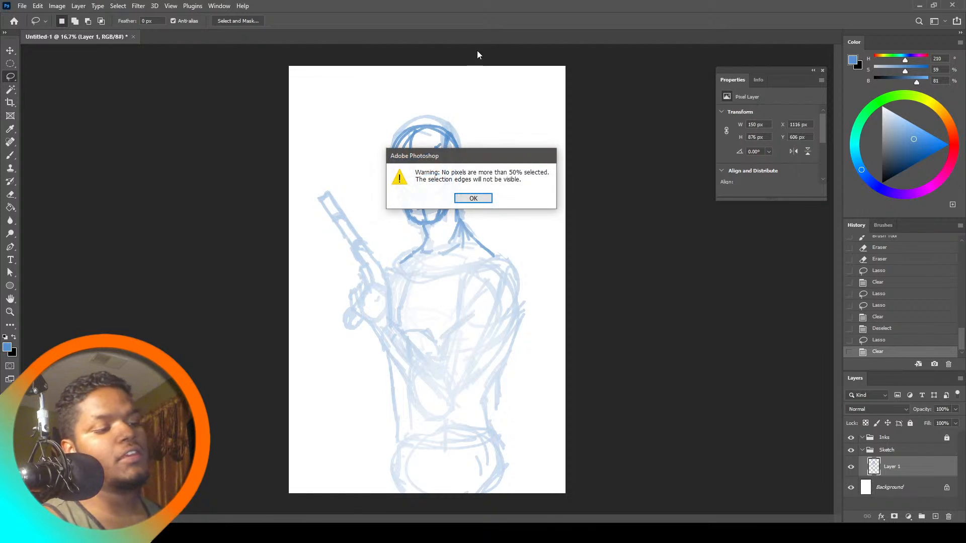
{"action": "left_click", "coordinate": [475, 199]}
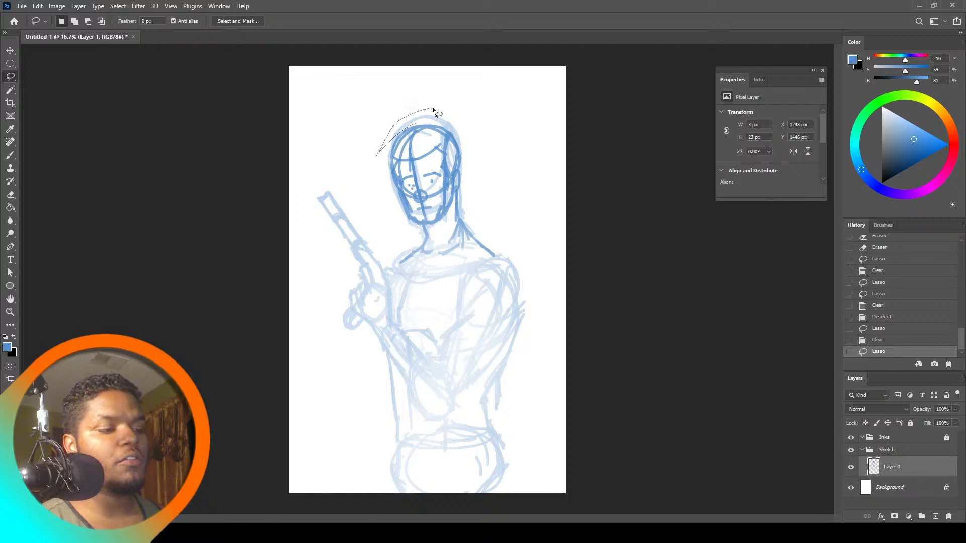
{"action": "left_click_drag", "start_coordinate": [459, 129], "coordinate": [417, 126]}
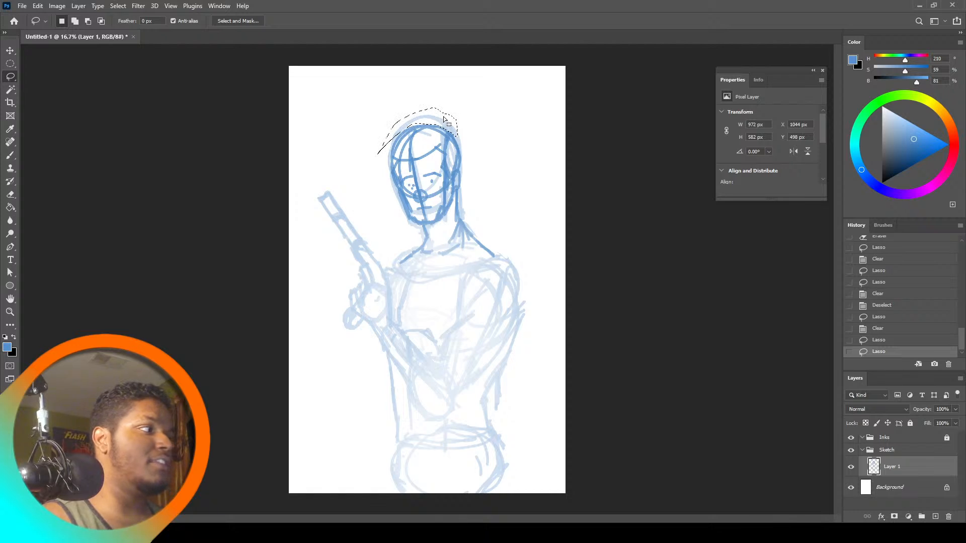
{"action": "key", "text": "Delete"}
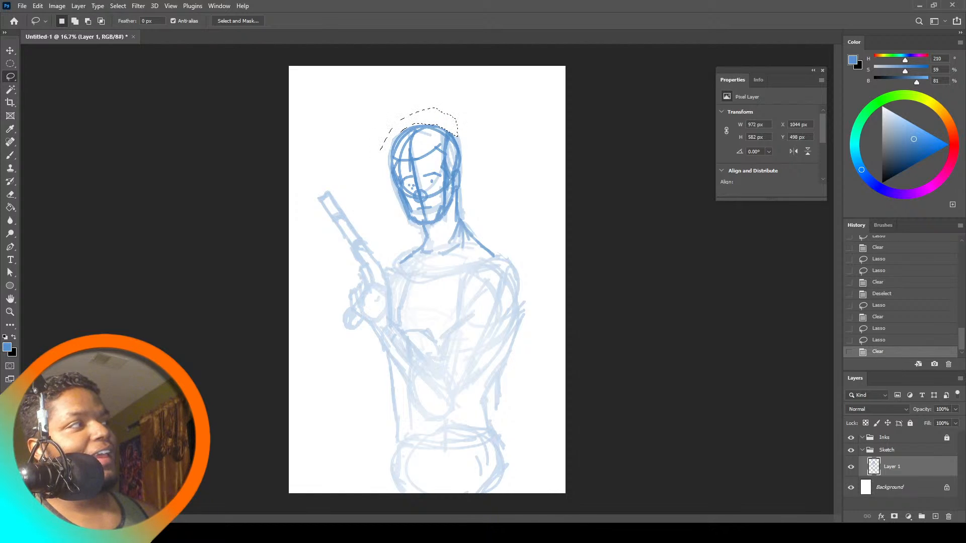
Clear the lasso selection and reinforce the slope from the neck to the shoulder on the ear side with the Brush
{"action": "key", "text": "ctrl+d"}
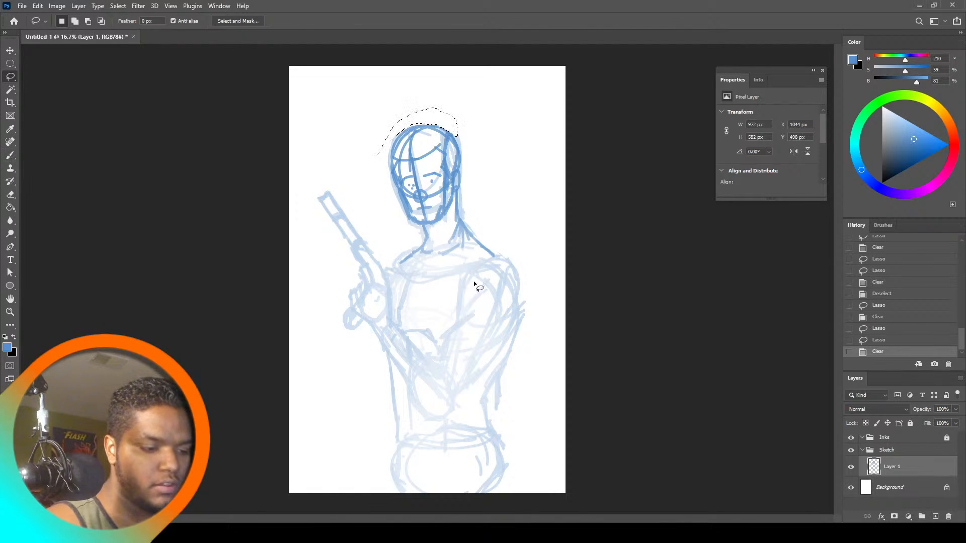
{"action": "key", "text": "ctrl+d"}
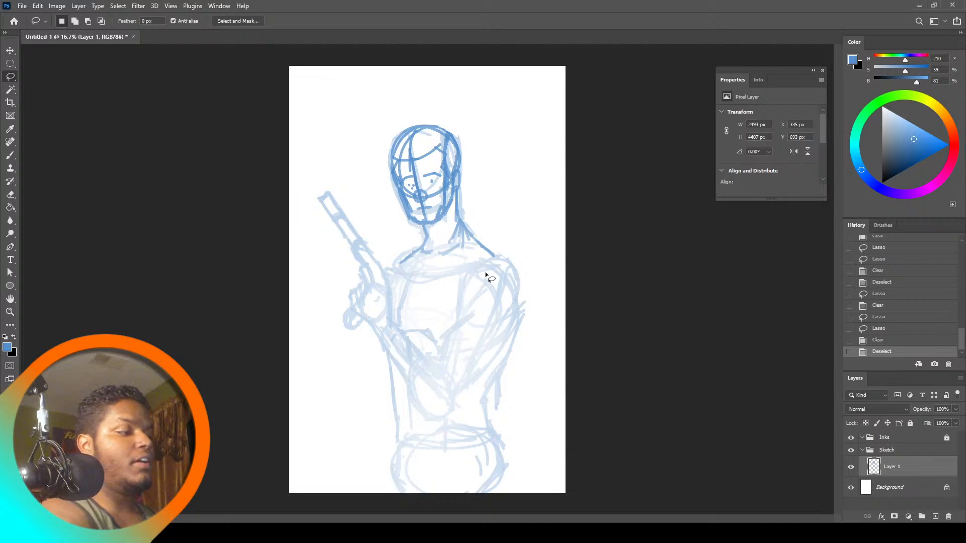
{"action": "key", "text": "b"}
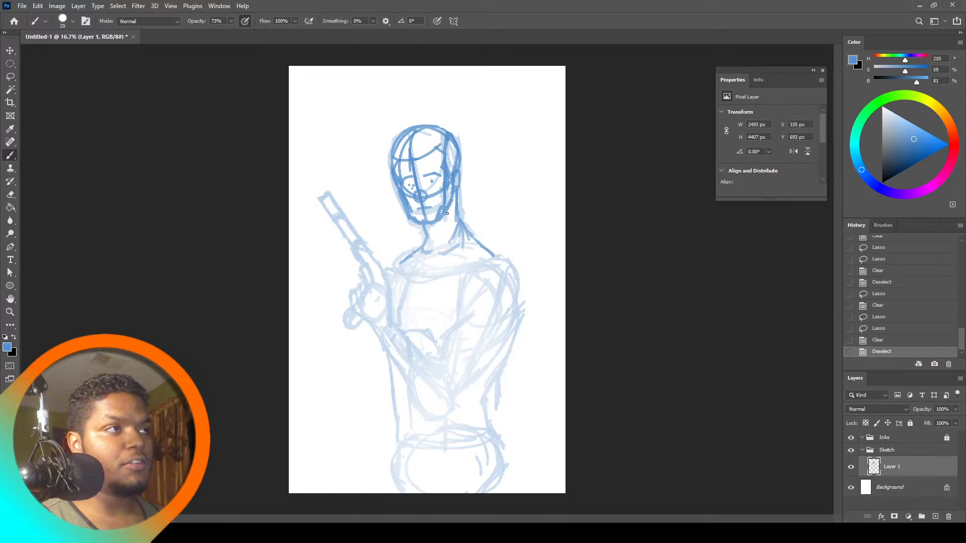
{"action": "left_click_drag", "start_coordinate": [447, 213], "coordinate": [484, 253]}
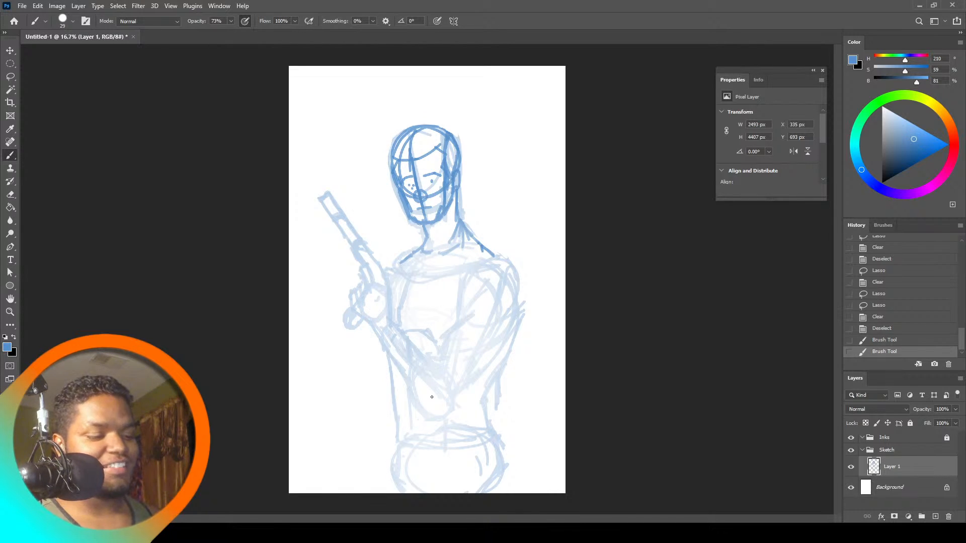
Brush the bent arm's outer contour above the elbow, undo the surplus strokes, and outline the fingers gripping the gun
{"action": "left_click_drag", "start_coordinate": [490, 383], "coordinate": [514, 336]}
{"action": "mouse_move", "coordinate": [508, 351]}
{"action": "left_mouse_down"}
{"action": "mouse_move", "coordinate": [525, 313]}
{"action": "mouse_move", "coordinate": [518, 296]}
{"action": "left_mouse_up"}
{"action": "mouse_move", "coordinate": [512, 329]}
{"action": "left_mouse_down"}
{"action": "mouse_move", "coordinate": [517, 298]}
{"action": "mouse_move", "coordinate": [508, 309]}
{"action": "left_mouse_up"}
{"action": "key", "text": "ctrl+z"}
{"action": "key", "text": "ctrl+z"}
{"action": "key", "text": "ctrl+z"}
{"action": "key", "text": "ctrl+z"}
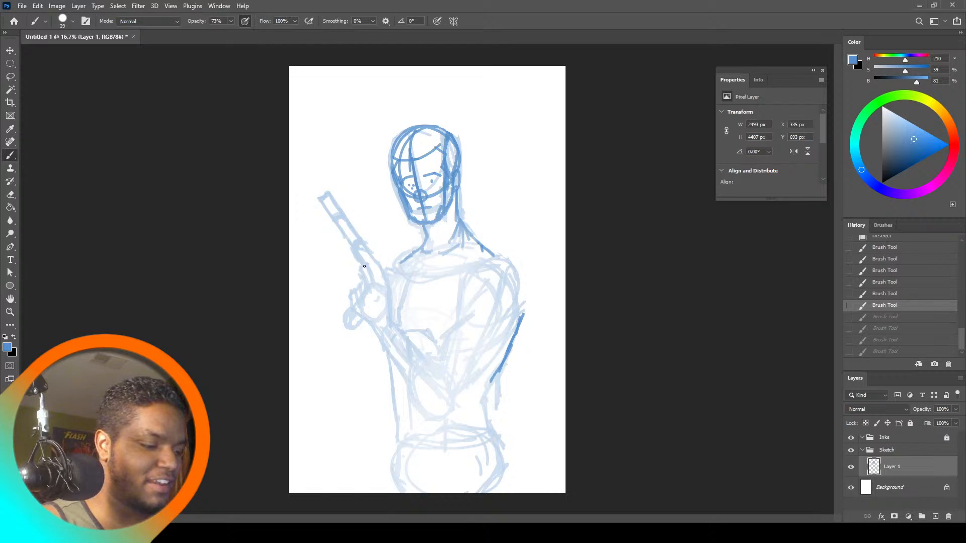
{"action": "left_click_drag", "start_coordinate": [364, 266], "coordinate": [366, 266]}
{"action": "mouse_move", "coordinate": [366, 266]}
{"action": "left_mouse_down"}
{"action": "mouse_move", "coordinate": [370, 284]}
{"action": "mouse_move", "coordinate": [358, 300]}
{"action": "mouse_move", "coordinate": [354, 290]}
{"action": "mouse_move", "coordinate": [351, 310]}
{"action": "left_mouse_up"}
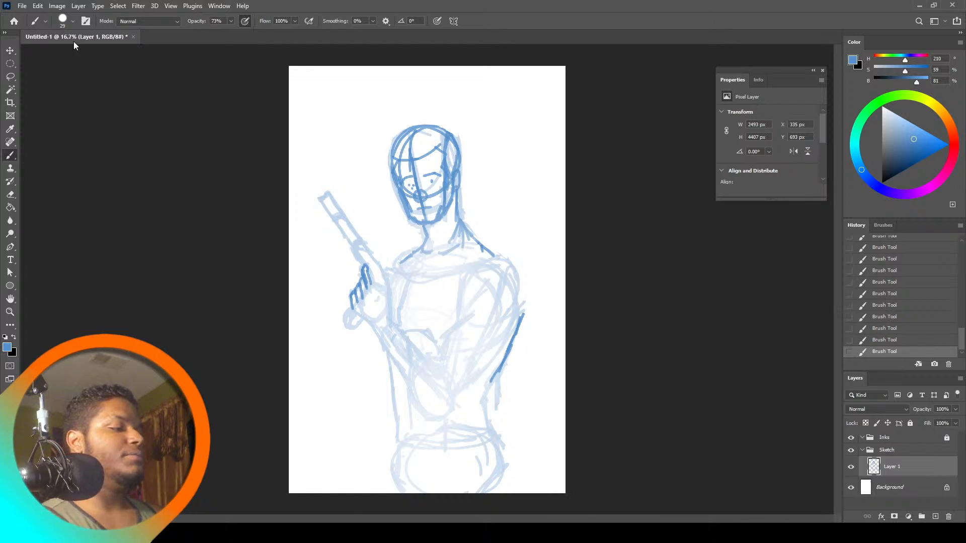
Reduce the brush size to 15 px
{"action": "left_click", "coordinate": [73, 20]}
{"action": "left_click_drag", "start_coordinate": [64, 53], "coordinate": [61, 57]}
{"action": "left_click", "coordinate": [203, 359]}
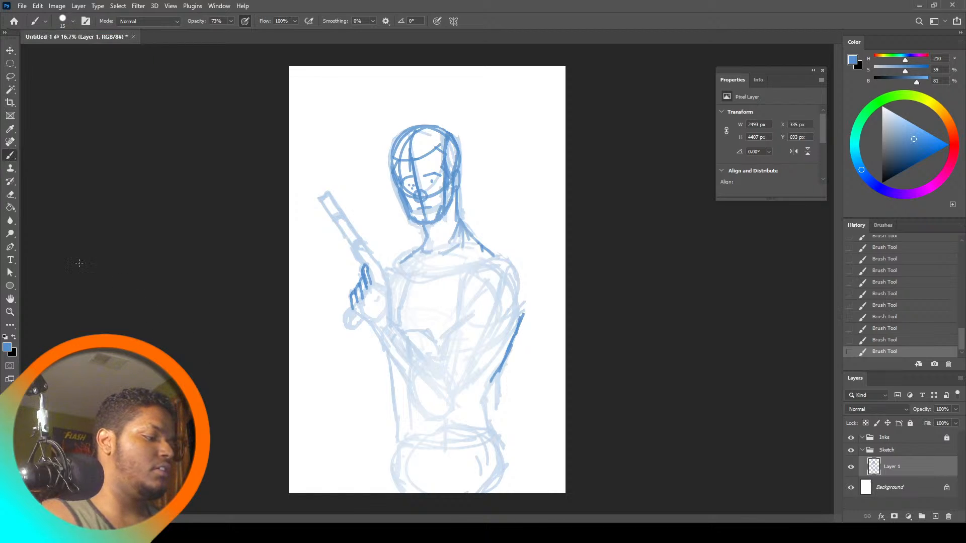
Lasso the whole head, fade its strokes with the large soft Eraser, and reset the selection to the full canvas
{"action": "left_click", "coordinate": [15, 194]}
{"action": "left_click", "coordinate": [11, 77]}
{"action": "left_click_drag", "start_coordinate": [412, 109], "coordinate": [385, 201]}
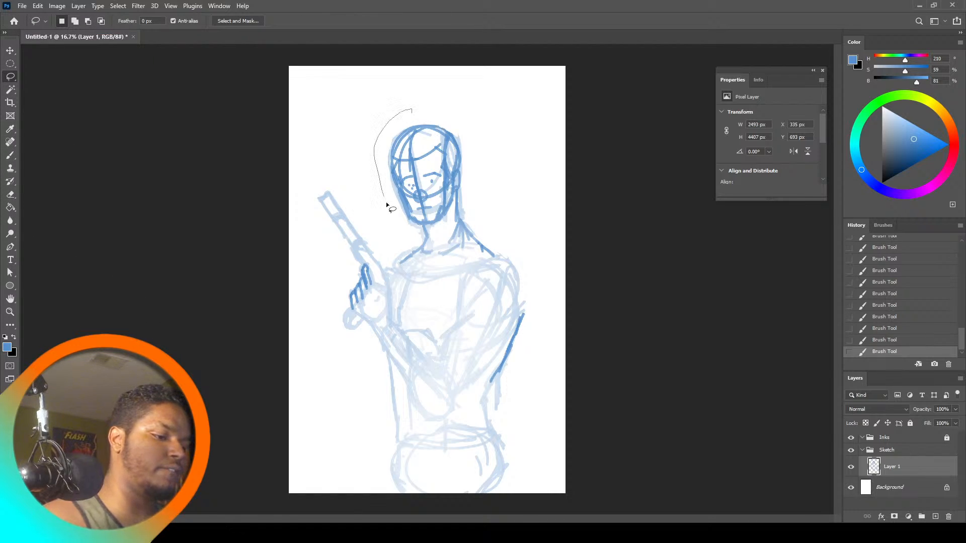
{"action": "left_click_drag", "start_coordinate": [452, 225], "coordinate": [438, 111]}
{"action": "key", "text": "e"}
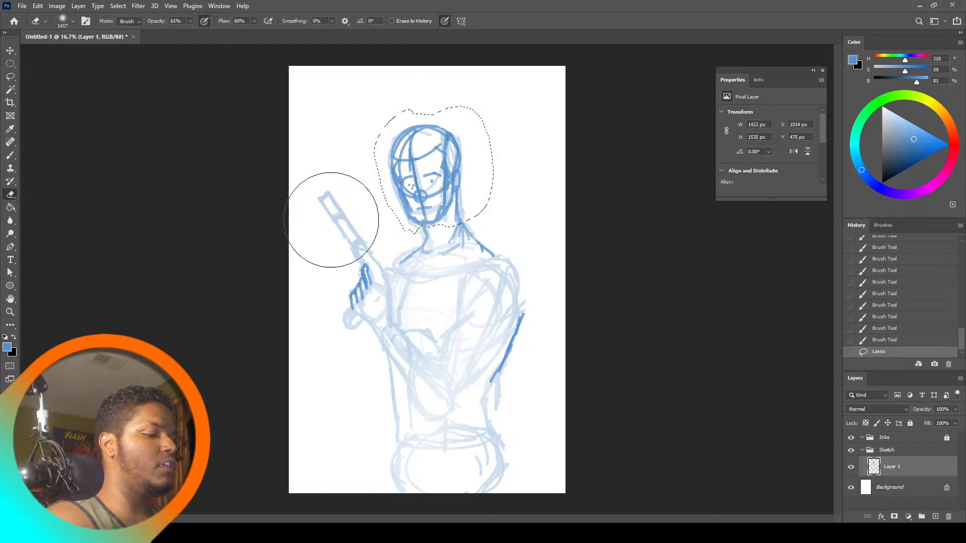
{"action": "left_click_drag", "start_coordinate": [417, 193], "coordinate": [517, 151]}
{"action": "key", "text": "ctrl+a"}
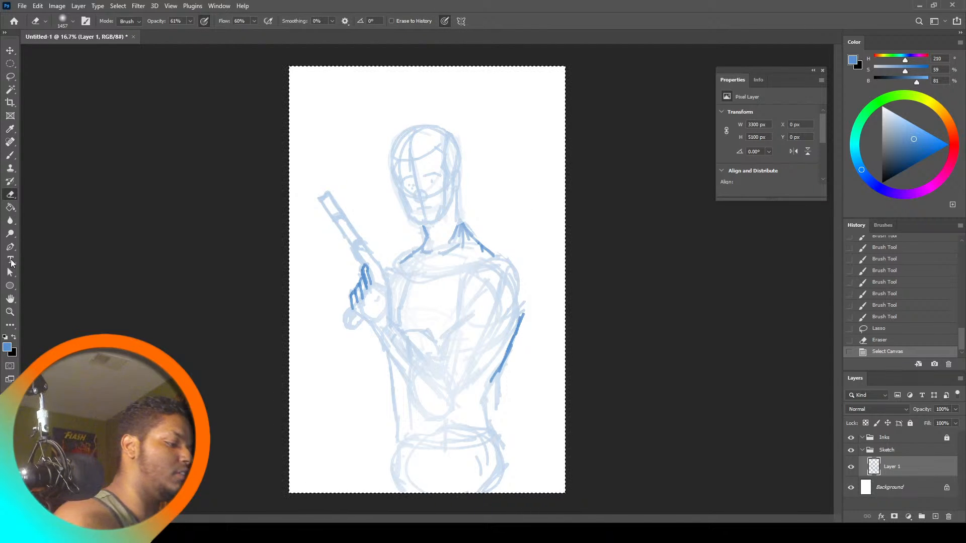
On the face at 100% zoom, brush a short near-side cheekbone stroke and the far-side contour from temple to cheekbone
{"action": "left_click", "coordinate": [10, 312]}
{"action": "left_click", "coordinate": [267, 20]}
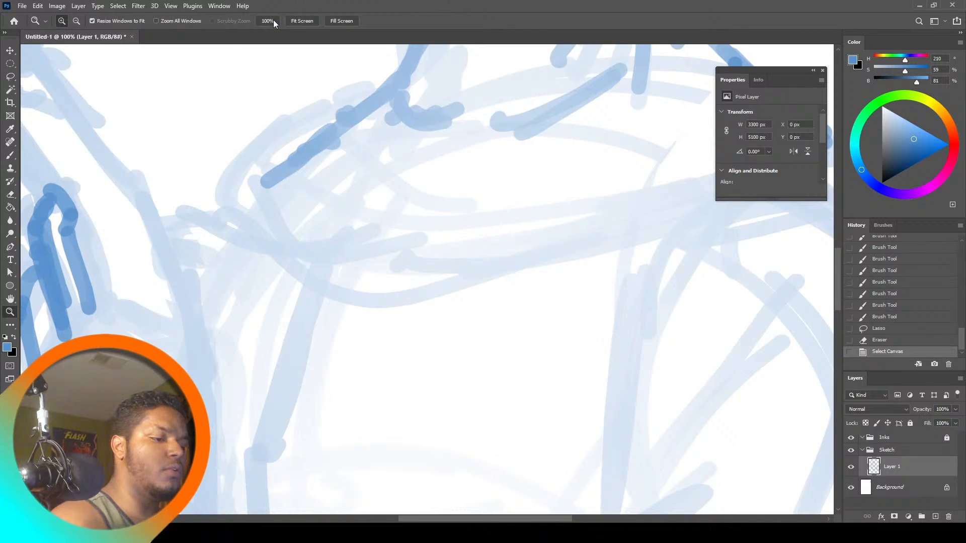
{"action": "left_click", "coordinate": [827, 335]}
{"action": "left_click_drag", "start_coordinate": [839, 303], "coordinate": [840, 192]}
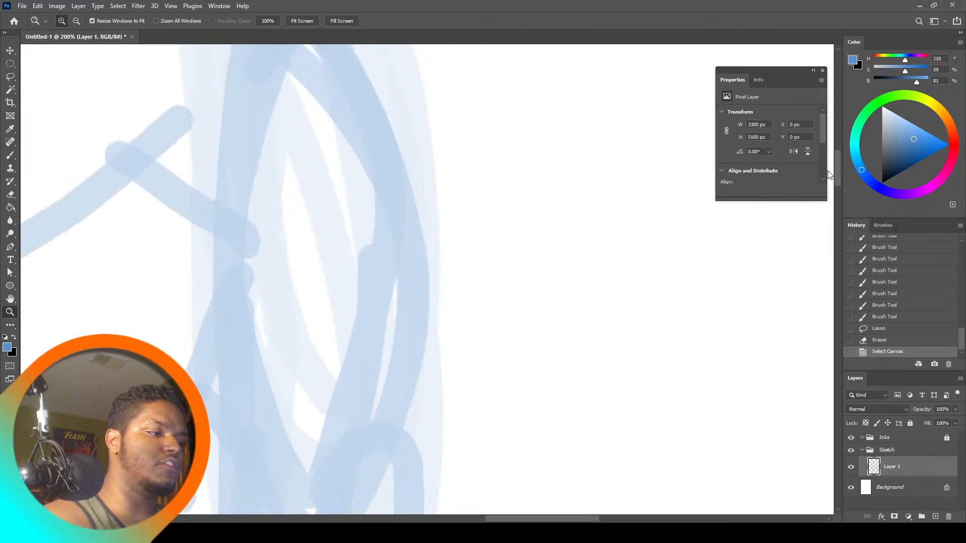
{"action": "left_click", "coordinate": [272, 23]}
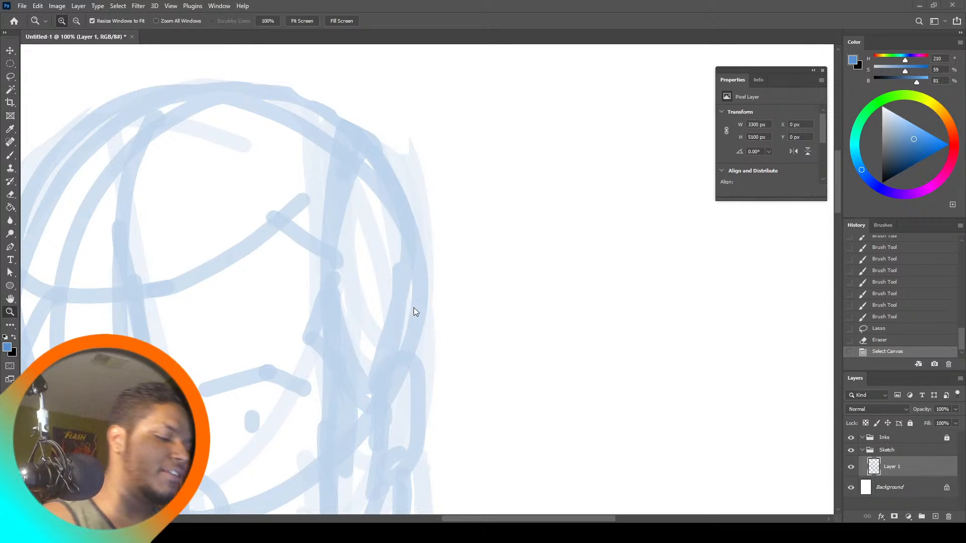
{"action": "left_click_drag", "start_coordinate": [491, 520], "coordinate": [460, 512]}
{"action": "left_click_drag", "start_coordinate": [837, 201], "coordinate": [834, 214]}
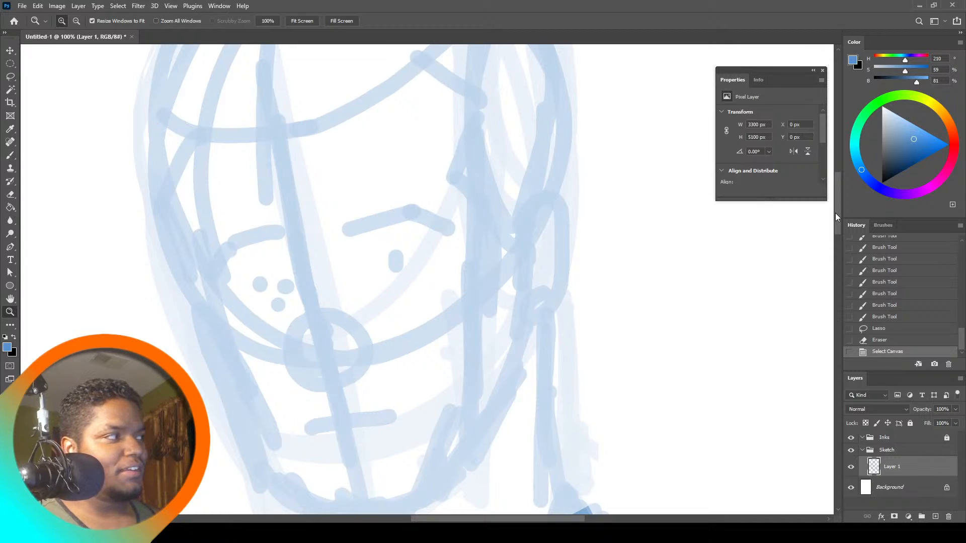
{"action": "left_click", "coordinate": [11, 158]}
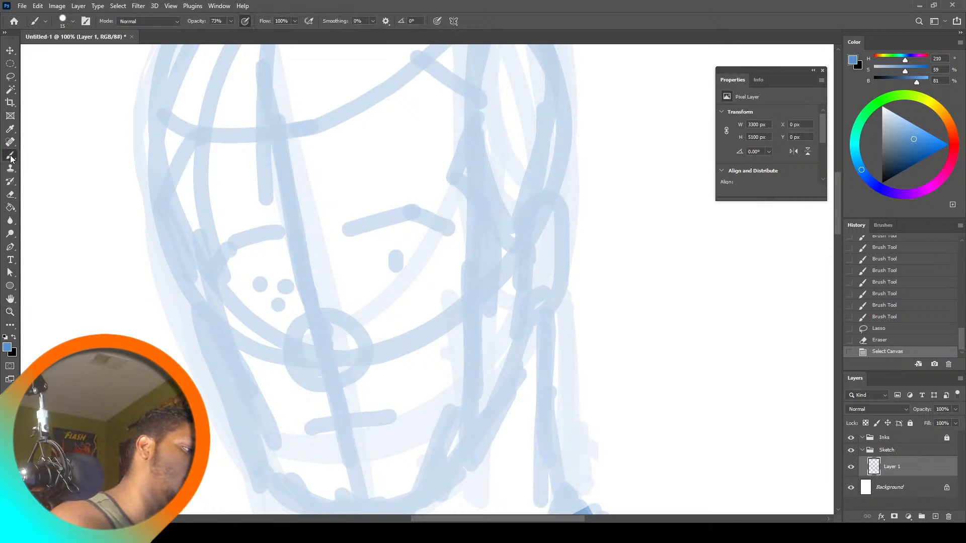
{"action": "left_click_drag", "start_coordinate": [291, 290], "coordinate": [298, 365]}
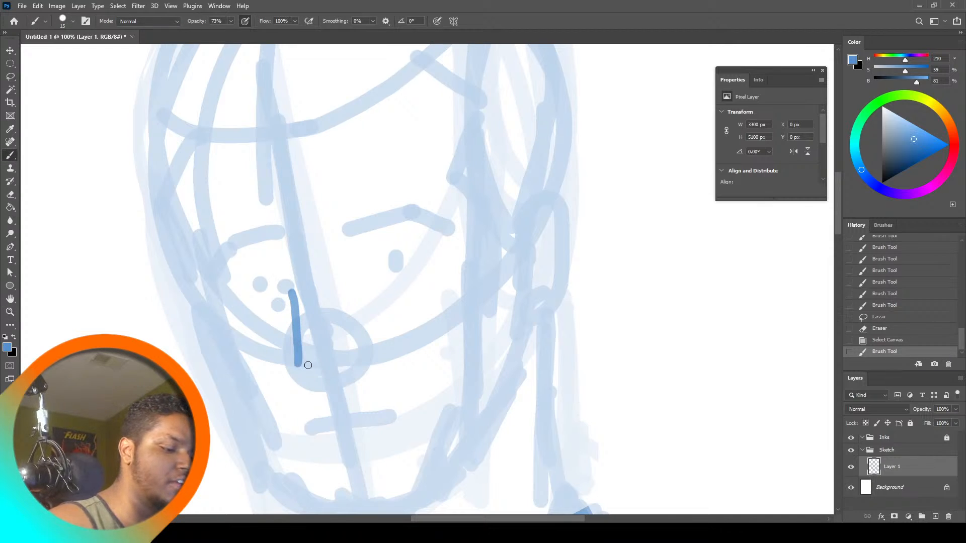
{"action": "key", "text": "ctrl+z"}
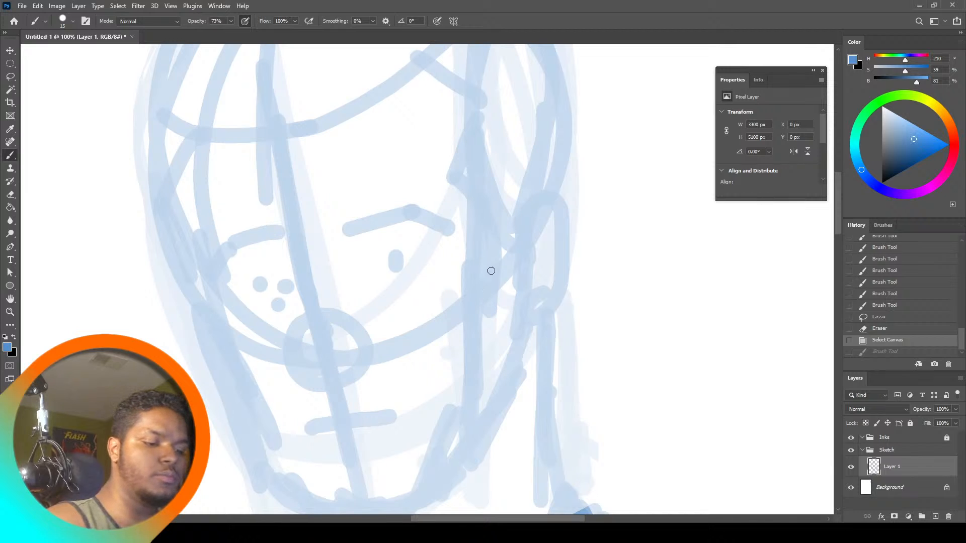
{"action": "left_click_drag", "start_coordinate": [491, 271], "coordinate": [465, 317]}
{"action": "mouse_move", "coordinate": [245, 360]}
{"action": "left_mouse_down"}
{"action": "mouse_move", "coordinate": [215, 328]}
{"action": "mouse_move", "coordinate": [218, 317]}
{"action": "mouse_move", "coordinate": [215, 327]}
{"action": "left_mouse_up"}
{"action": "mouse_move", "coordinate": [220, 299]}
{"action": "left_mouse_down"}
{"action": "mouse_move", "coordinate": [205, 276]}
{"action": "mouse_move", "coordinate": [203, 252]}
{"action": "mouse_move", "coordinate": [213, 254]}
{"action": "mouse_move", "coordinate": [207, 259]}
{"action": "mouse_move", "coordinate": [193, 108]}
{"action": "left_mouse_up"}
{"action": "key", "text": "ctrl+z"}
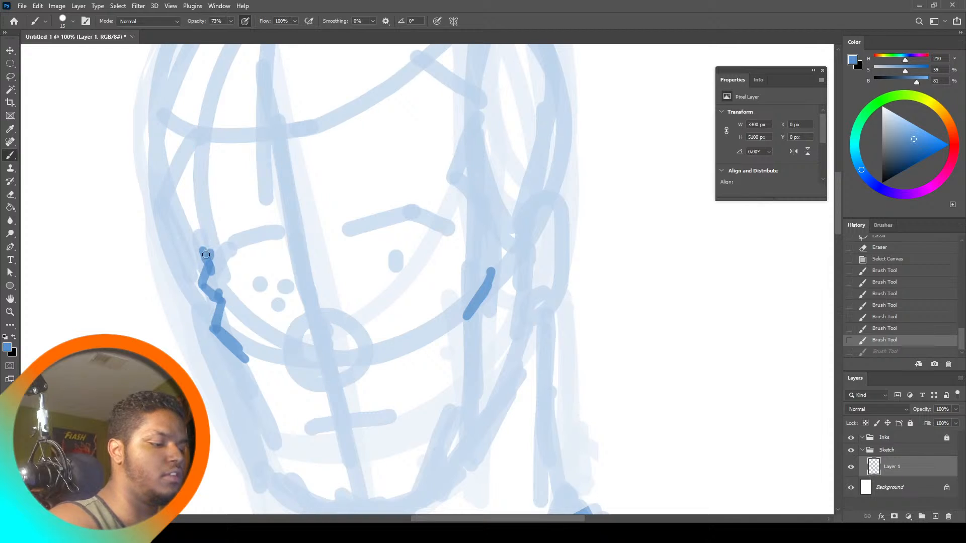
{"action": "mouse_move", "coordinate": [203, 244]}
{"action": "left_mouse_down"}
{"action": "mouse_move", "coordinate": [183, 161]}
{"action": "mouse_move", "coordinate": [201, 232]}
{"action": "left_mouse_up"}
Brush the far cheek lines, the chin, the jawline running up to the ear, and the front of the neck
{"action": "left_click_drag", "start_coordinate": [236, 350], "coordinate": [319, 515]}
{"action": "mouse_move", "coordinate": [230, 353]}
{"action": "left_mouse_down"}
{"action": "mouse_move", "coordinate": [252, 454]}
{"action": "mouse_move", "coordinate": [301, 500]}
{"action": "left_mouse_up"}
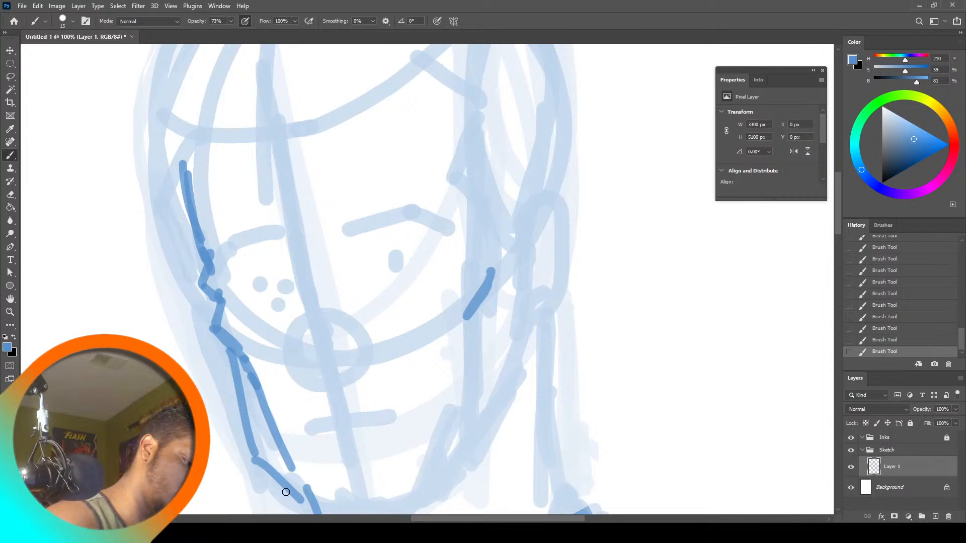
{"action": "left_click_drag", "start_coordinate": [838, 202], "coordinate": [837, 222]}
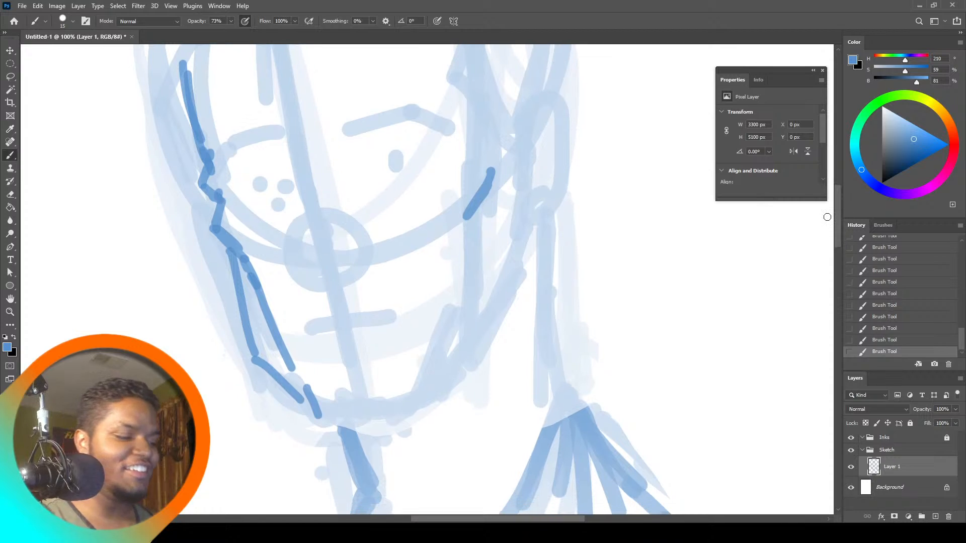
{"action": "left_click_drag", "start_coordinate": [321, 418], "coordinate": [415, 394]}
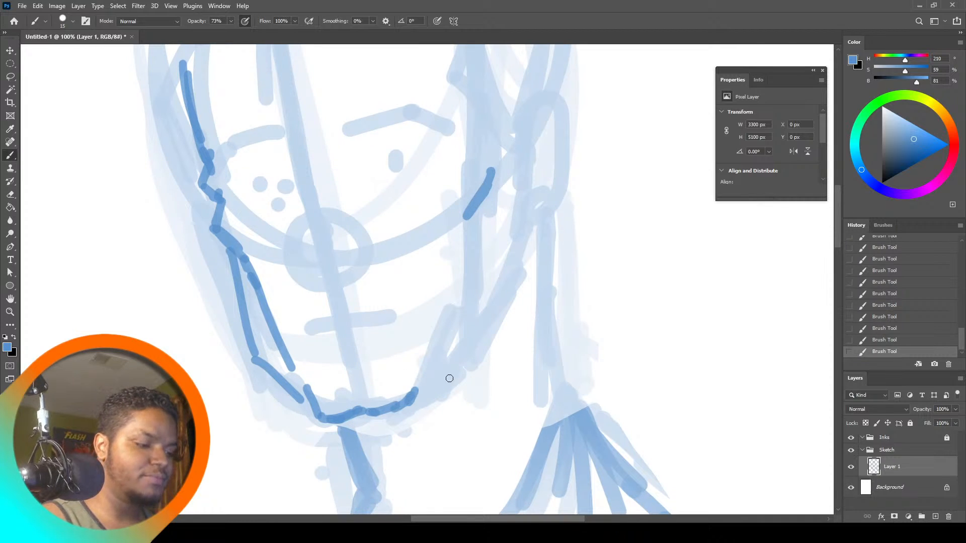
{"action": "left_click", "coordinate": [538, 274], "text": "shift"}
{"action": "left_click_drag", "start_coordinate": [523, 185], "coordinate": [520, 279]}
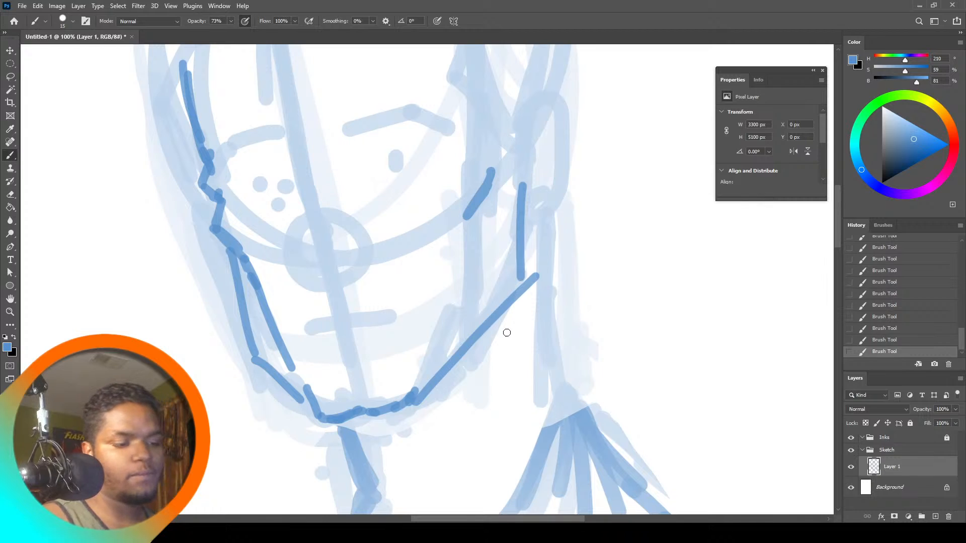
{"action": "left_click_drag", "start_coordinate": [344, 420], "coordinate": [358, 513]}
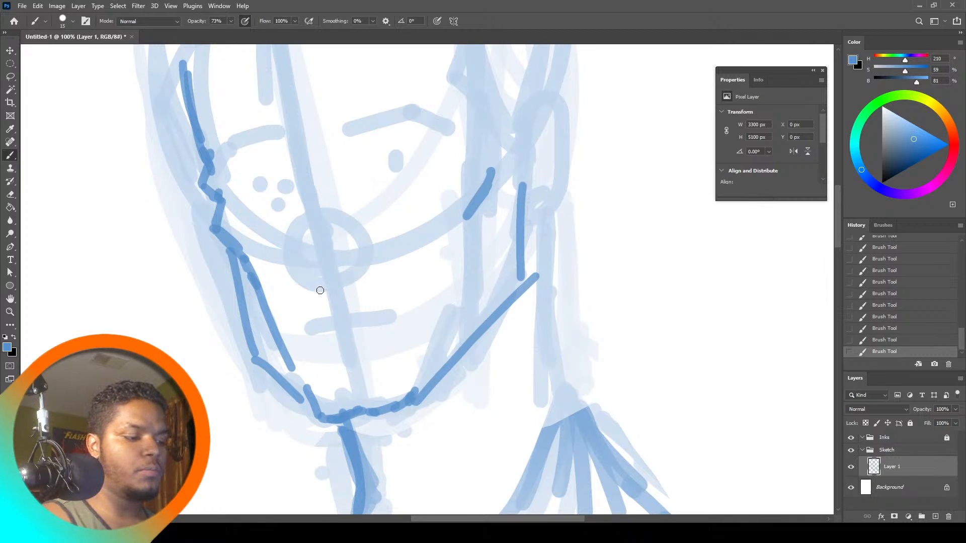
Mark the underside of the nose and redraw the ear with its outer rim, lobe and inner folds
{"action": "left_click_drag", "start_coordinate": [318, 292], "coordinate": [344, 288]}
{"action": "left_click", "coordinate": [535, 231]}
{"action": "left_click_drag", "start_coordinate": [522, 237], "coordinate": [536, 230]}
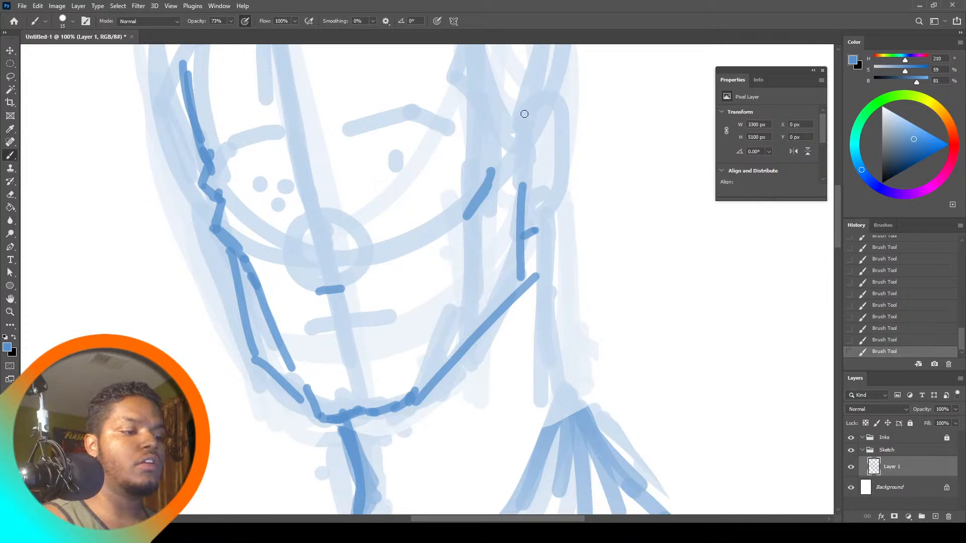
{"action": "mouse_move", "coordinate": [523, 116]}
{"action": "left_mouse_down"}
{"action": "mouse_move", "coordinate": [563, 138]}
{"action": "mouse_move", "coordinate": [547, 222]}
{"action": "mouse_move", "coordinate": [529, 232]}
{"action": "left_mouse_up"}
{"action": "mouse_move", "coordinate": [548, 216]}
{"action": "left_mouse_down"}
{"action": "mouse_move", "coordinate": [561, 130]}
{"action": "mouse_move", "coordinate": [542, 96]}
{"action": "mouse_move", "coordinate": [521, 149]}
{"action": "left_mouse_up"}
{"action": "mouse_move", "coordinate": [545, 115]}
{"action": "left_mouse_down"}
{"action": "mouse_move", "coordinate": [535, 185]}
{"action": "mouse_move", "coordinate": [537, 175]}
{"action": "left_mouse_up"}
{"action": "left_click_drag", "start_coordinate": [543, 139], "coordinate": [548, 148]}
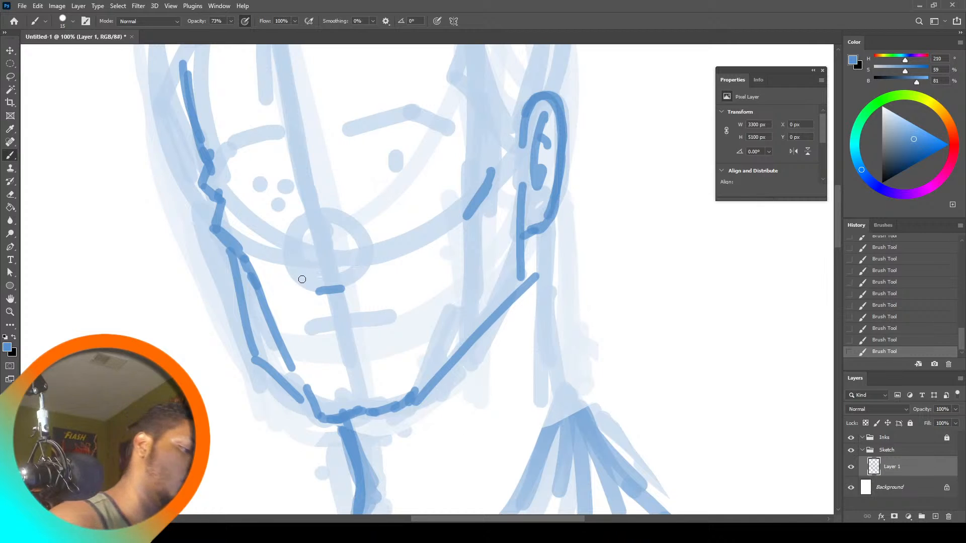
Brush the nose base, the bridge from the inner eye down to the tip, and the short crease above the nostril
{"action": "mouse_move", "coordinate": [309, 294]}
{"action": "left_mouse_down"}
{"action": "mouse_move", "coordinate": [344, 285]}
{"action": "mouse_move", "coordinate": [352, 293]}
{"action": "left_mouse_up"}
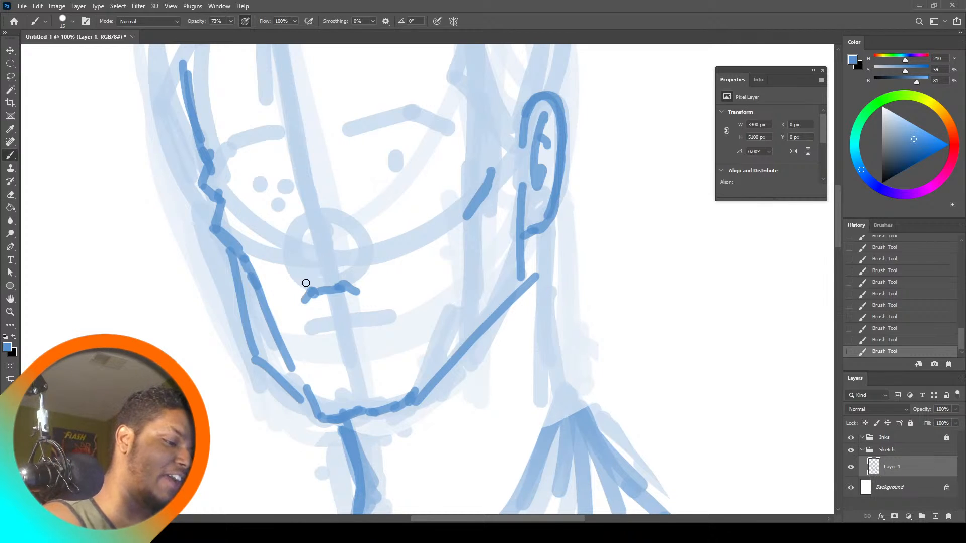
{"action": "mouse_move", "coordinate": [299, 280]}
{"action": "left_mouse_down"}
{"action": "mouse_move", "coordinate": [313, 293]}
{"action": "mouse_move", "coordinate": [304, 214]}
{"action": "left_mouse_up"}
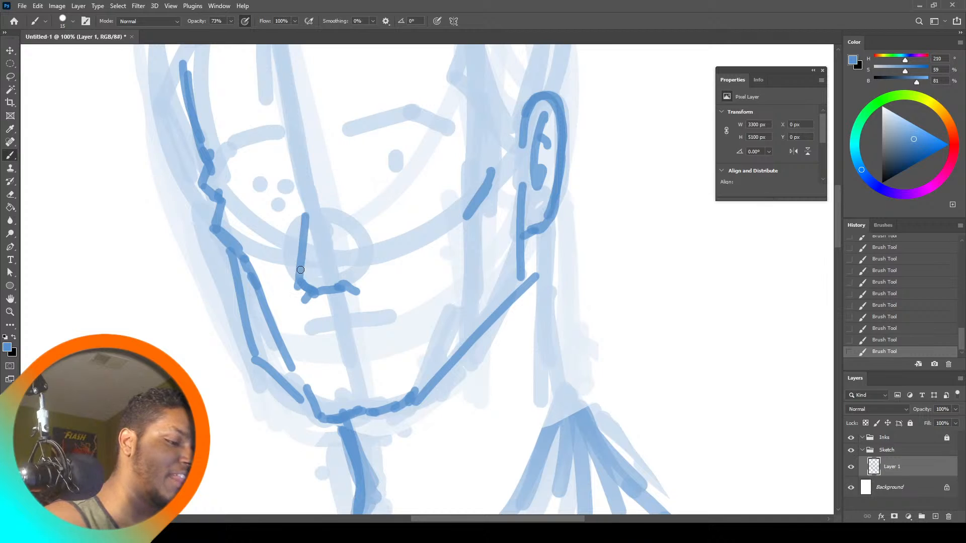
{"action": "mouse_move", "coordinate": [288, 173]}
{"action": "left_mouse_down"}
{"action": "mouse_move", "coordinate": [296, 195]}
{"action": "mouse_move", "coordinate": [279, 165]}
{"action": "left_mouse_up"}
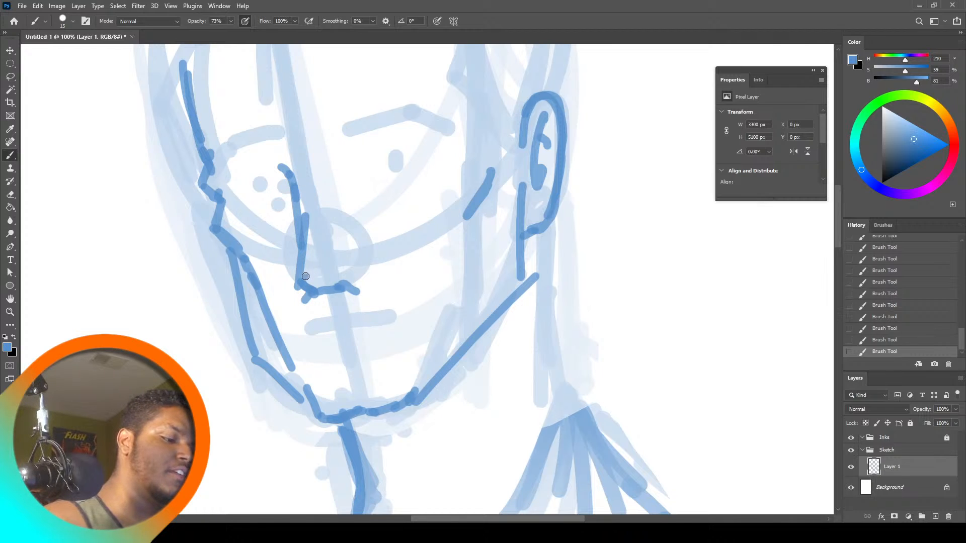
{"action": "left_click_drag", "start_coordinate": [302, 279], "coordinate": [325, 264]}
Lasso and delete the surplus stroke edges along the nose bridge and beside the nostril crease
{"action": "left_click", "coordinate": [10, 76]}
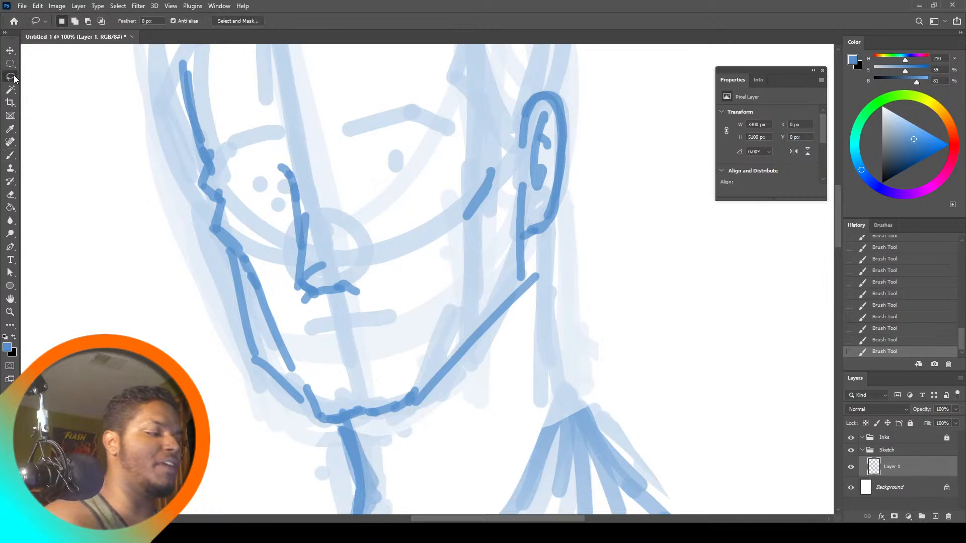
{"action": "left_click", "coordinate": [302, 218]}
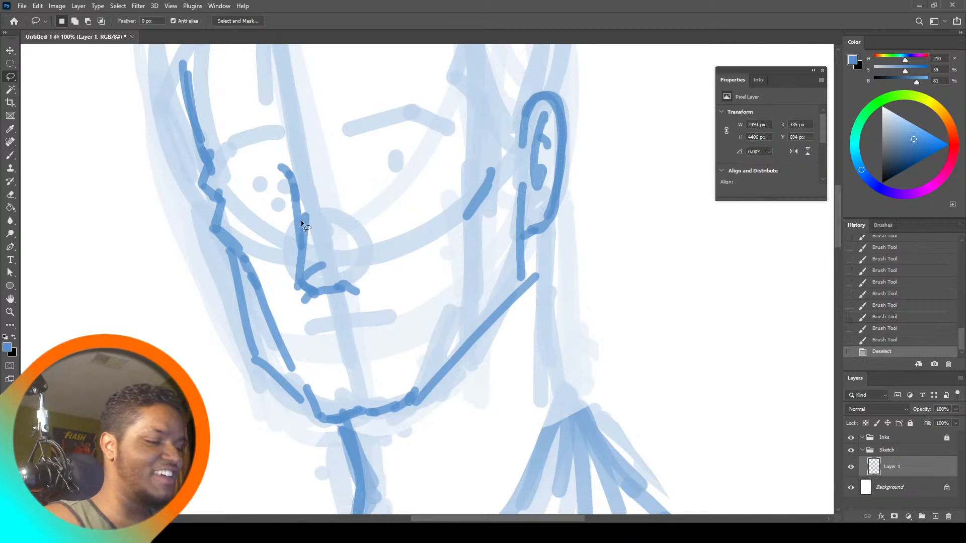
{"action": "left_click_drag", "start_coordinate": [312, 234], "coordinate": [308, 295]}
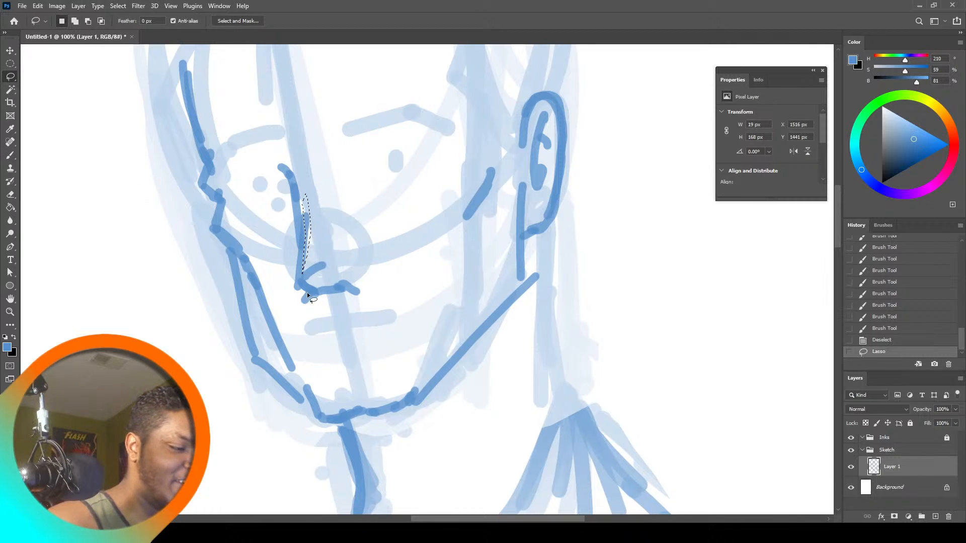
{"action": "key", "text": "Delete"}
{"action": "key", "text": "ctrl+d"}
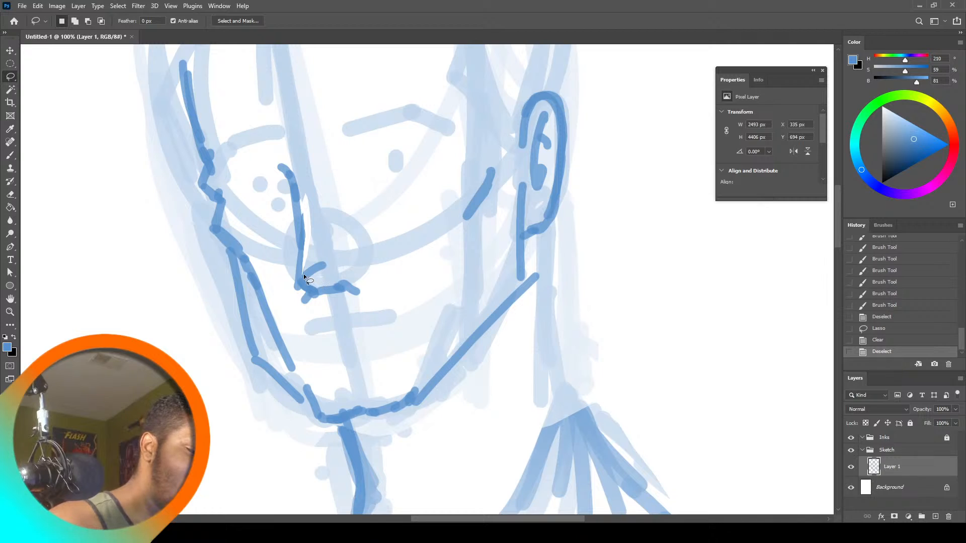
{"action": "mouse_move", "coordinate": [324, 260]}
{"action": "left_mouse_down"}
{"action": "mouse_move", "coordinate": [304, 268]}
{"action": "mouse_move", "coordinate": [321, 278]}
{"action": "left_mouse_up"}
{"action": "key", "text": "Delete"}
{"action": "key", "text": "ctrl+d"}
{"action": "key", "text": "Delete"}
{"action": "key", "text": "ctrl+d"}
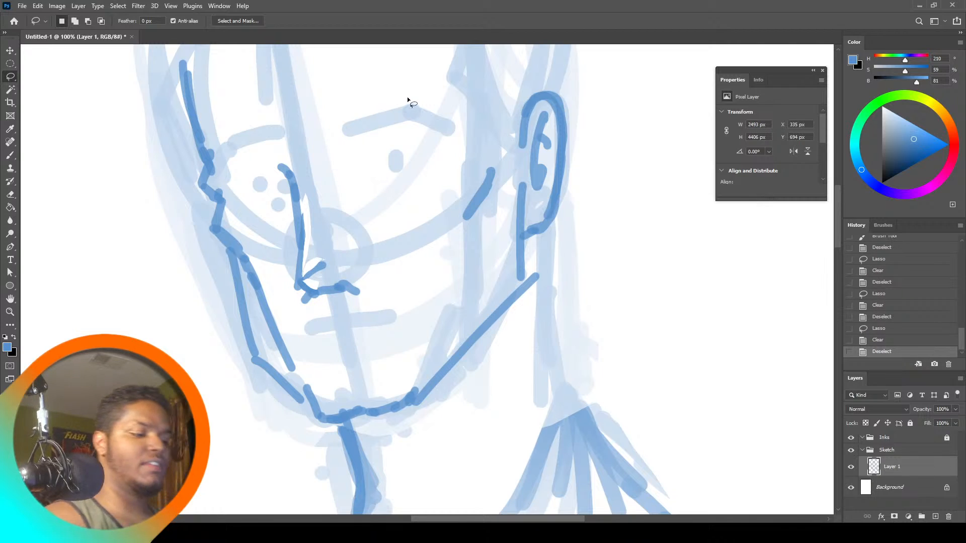
Brush an arched line above the far eye and a thicker angled brow line above the near eye
{"action": "key", "text": "b"}
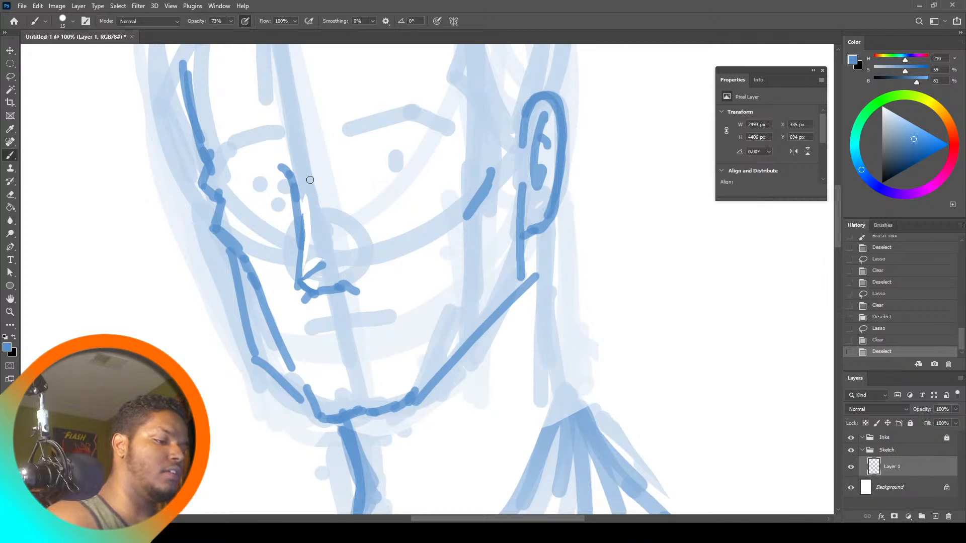
{"action": "mouse_move", "coordinate": [285, 171]}
{"action": "left_mouse_down"}
{"action": "mouse_move", "coordinate": [262, 172]}
{"action": "mouse_move", "coordinate": [248, 152]}
{"action": "left_mouse_up"}
{"action": "left_click_drag", "start_coordinate": [276, 151], "coordinate": [231, 160]}
{"action": "left_click_drag", "start_coordinate": [259, 148], "coordinate": [220, 175]}
{"action": "left_click_drag", "start_coordinate": [338, 143], "coordinate": [400, 120]}
{"action": "left_click_drag", "start_coordinate": [346, 139], "coordinate": [398, 120]}
{"action": "left_click_drag", "start_coordinate": [399, 116], "coordinate": [424, 130]}
Brush the nostril wings and a slightly slanted mouth line below the nose
{"action": "left_click_drag", "start_coordinate": [372, 274], "coordinate": [365, 290]}
{"action": "mouse_move", "coordinate": [299, 295]}
{"action": "left_mouse_down"}
{"action": "mouse_move", "coordinate": [291, 300]}
{"action": "mouse_move", "coordinate": [410, 311]}
{"action": "left_mouse_up"}
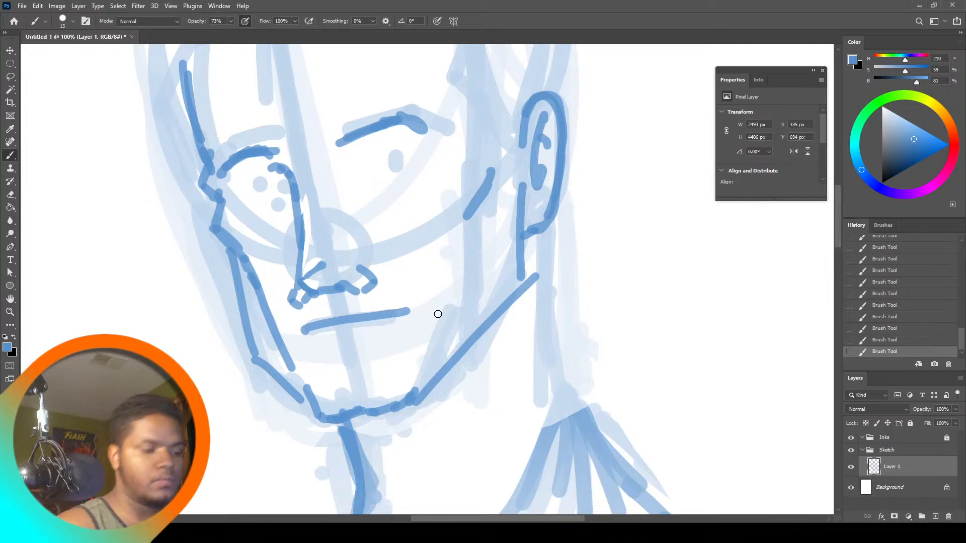
Brush a short lower-lip line beneath the mouth and accent both mouth corners with dots
{"action": "left_click_drag", "start_coordinate": [329, 339], "coordinate": [370, 331]}
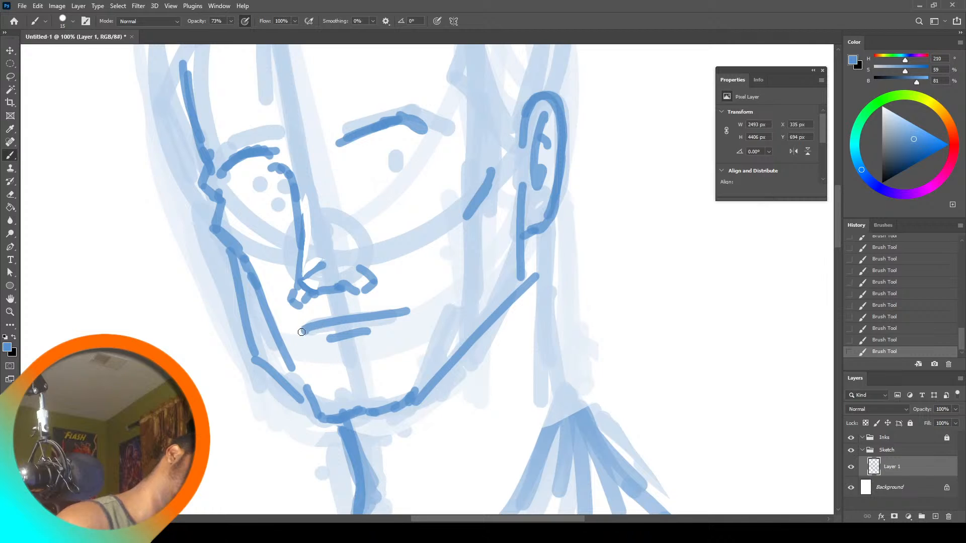
{"action": "left_click", "coordinate": [302, 332]}
{"action": "left_click", "coordinate": [404, 311]}
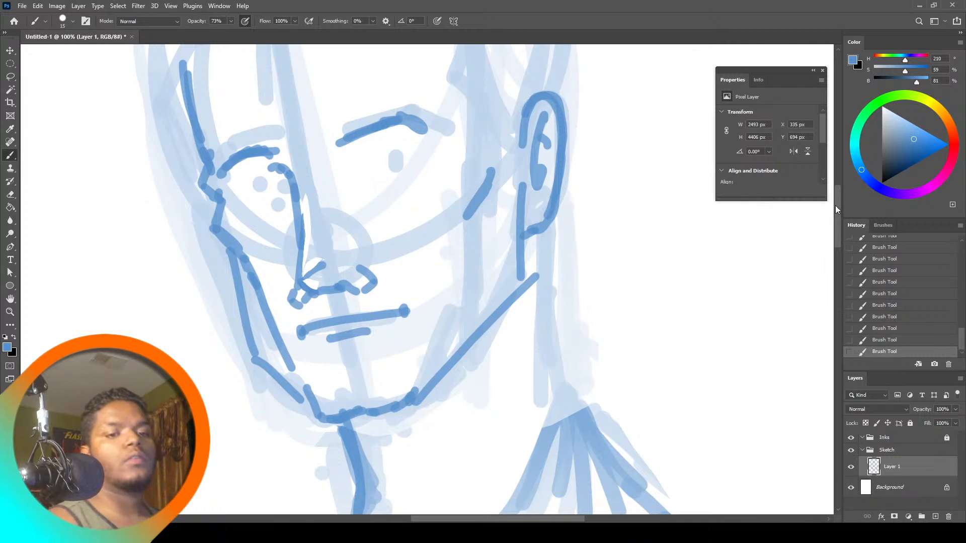
Thicken the inner end of the near eyebrow and brush both eyes with lids, irises and pupils
{"action": "left_click_drag", "start_coordinate": [835, 205], "coordinate": [834, 168]}
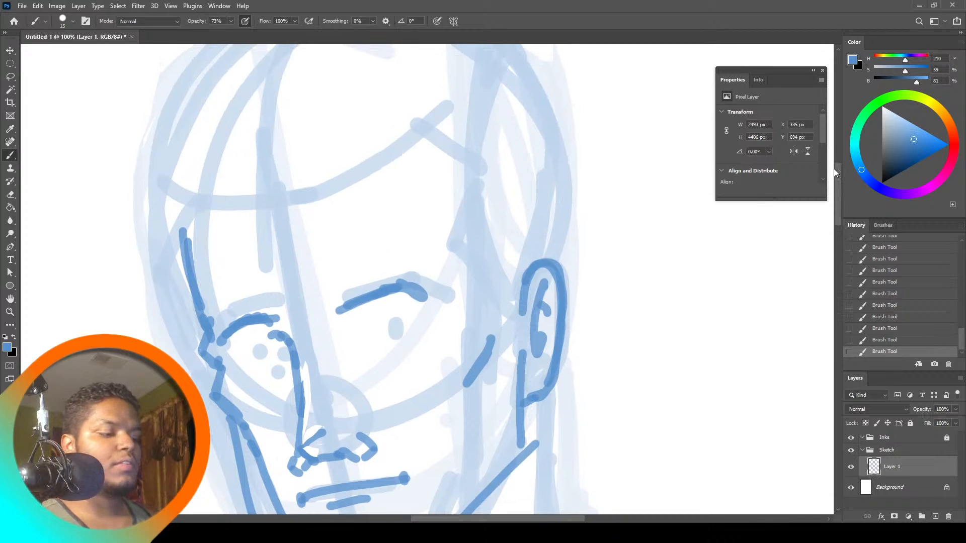
{"action": "mouse_move", "coordinate": [336, 313]}
{"action": "left_mouse_down"}
{"action": "mouse_move", "coordinate": [333, 299]}
{"action": "mouse_move", "coordinate": [385, 287]}
{"action": "left_mouse_up"}
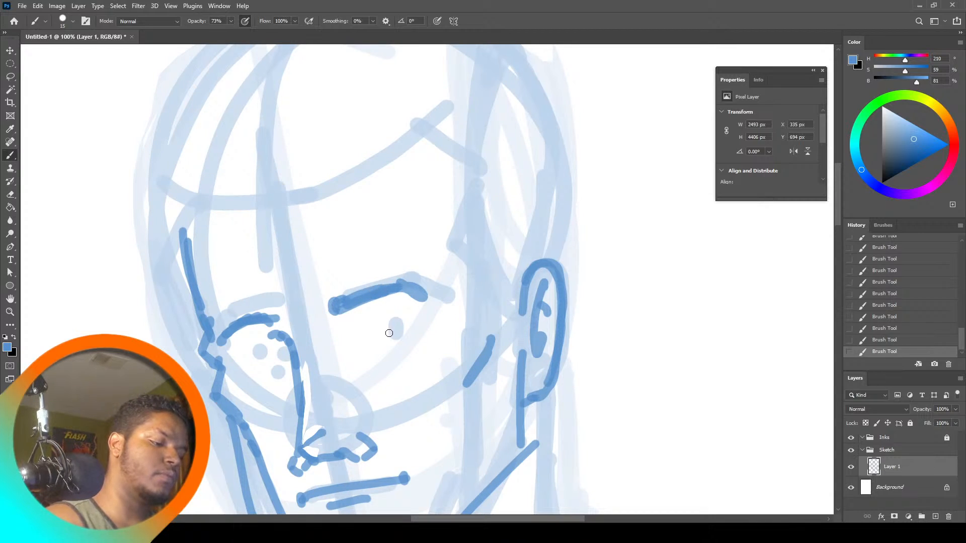
{"action": "mouse_move", "coordinate": [370, 344]}
{"action": "left_mouse_down"}
{"action": "mouse_move", "coordinate": [393, 321]}
{"action": "mouse_move", "coordinate": [381, 342]}
{"action": "mouse_move", "coordinate": [385, 318]}
{"action": "mouse_move", "coordinate": [424, 330]}
{"action": "mouse_move", "coordinate": [398, 355]}
{"action": "mouse_move", "coordinate": [385, 354]}
{"action": "mouse_move", "coordinate": [377, 338]}
{"action": "mouse_move", "coordinate": [385, 336]}
{"action": "left_mouse_up"}
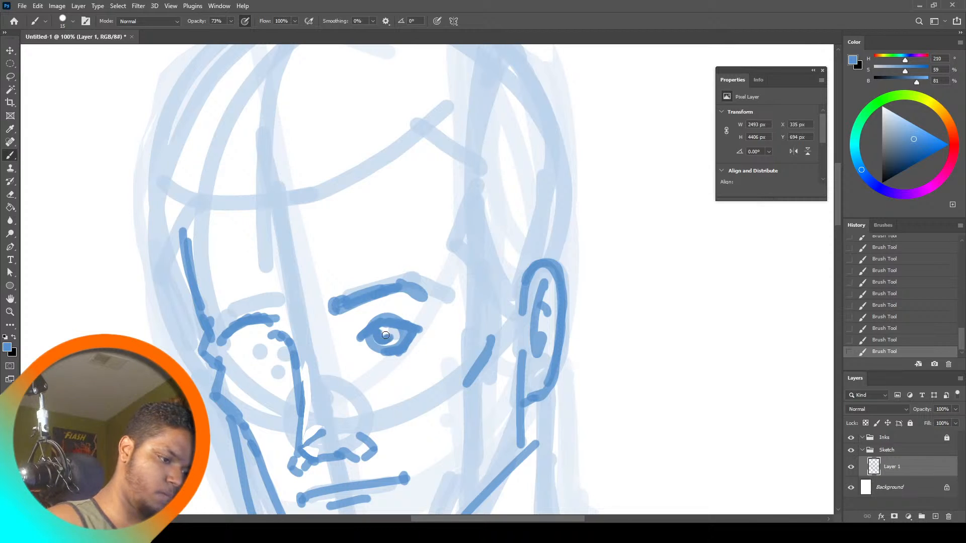
{"action": "mouse_move", "coordinate": [267, 351]}
{"action": "left_mouse_down"}
{"action": "mouse_move", "coordinate": [272, 375]}
{"action": "mouse_move", "coordinate": [238, 362]}
{"action": "mouse_move", "coordinate": [231, 378]}
{"action": "mouse_move", "coordinate": [273, 353]}
{"action": "left_mouse_up"}
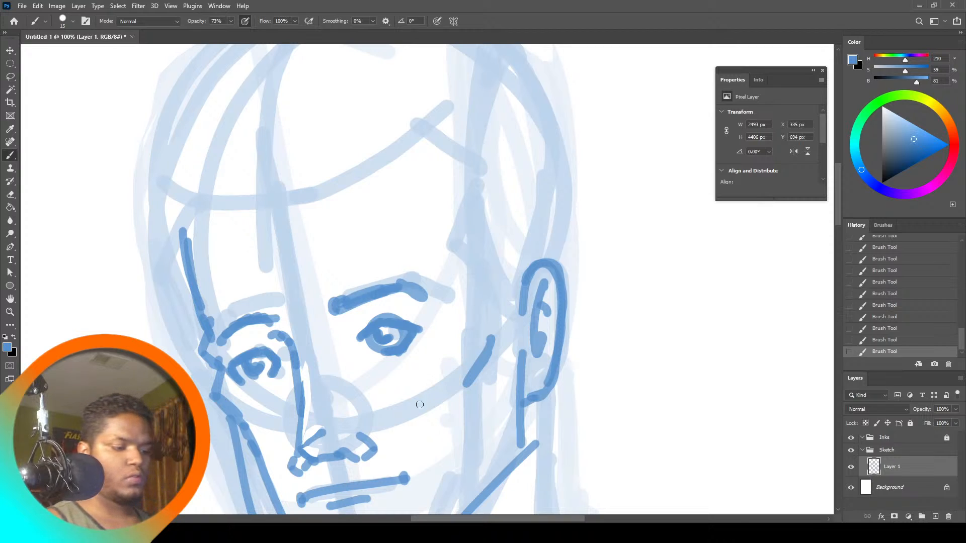
Lasso and delete the surplus rough strokes outside the far forehead, temple and cheek, and clear the selection
{"action": "left_click", "coordinate": [10, 311]}
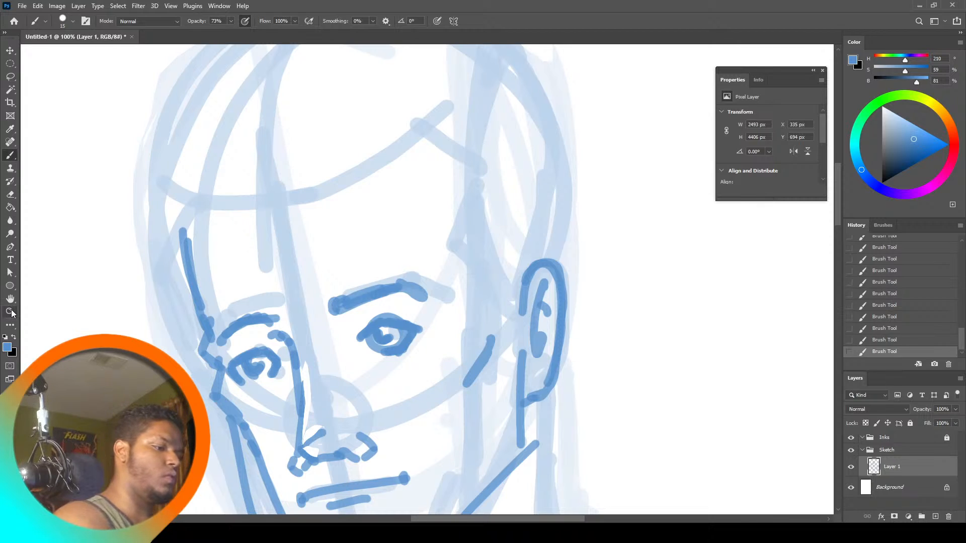
{"action": "left_click", "coordinate": [302, 20]}
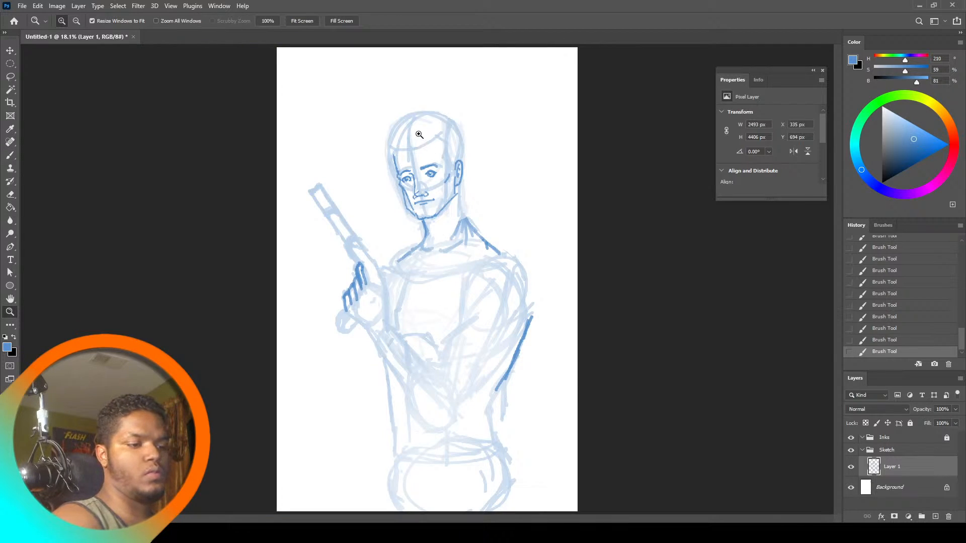
{"action": "left_click_drag", "start_coordinate": [420, 137], "coordinate": [427, 109]}
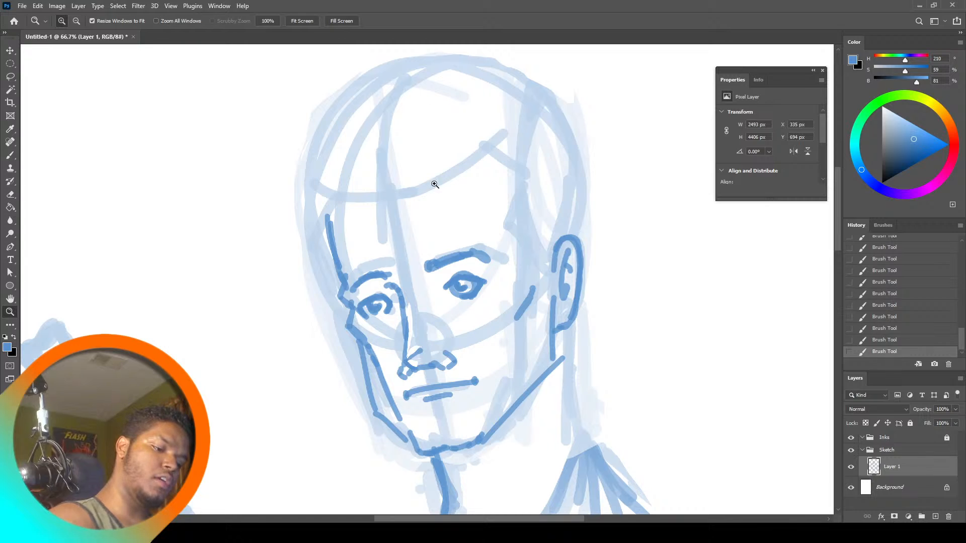
{"action": "left_click", "coordinate": [11, 77]}
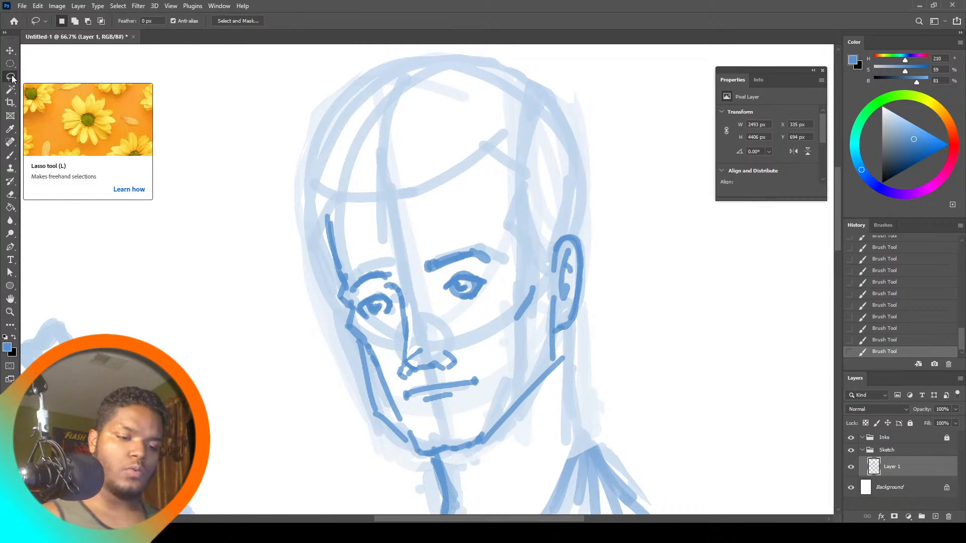
{"action": "left_click_drag", "start_coordinate": [309, 132], "coordinate": [343, 292]}
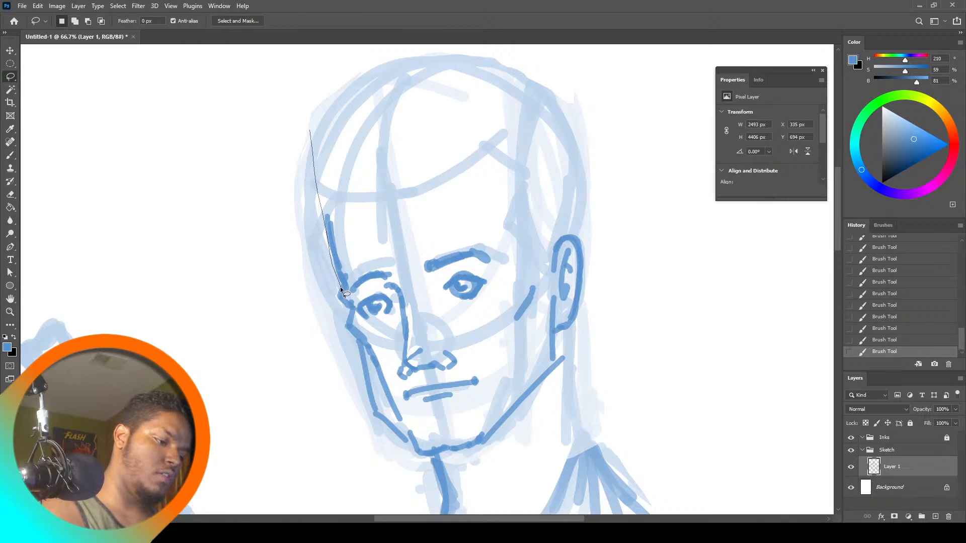
{"action": "mouse_move", "coordinate": [349, 339]}
{"action": "left_mouse_down"}
{"action": "mouse_move", "coordinate": [302, 375]}
{"action": "mouse_move", "coordinate": [294, 161]}
{"action": "left_mouse_up"}
{"action": "key", "text": "Delete"}
{"action": "key", "text": "ctrl+d"}
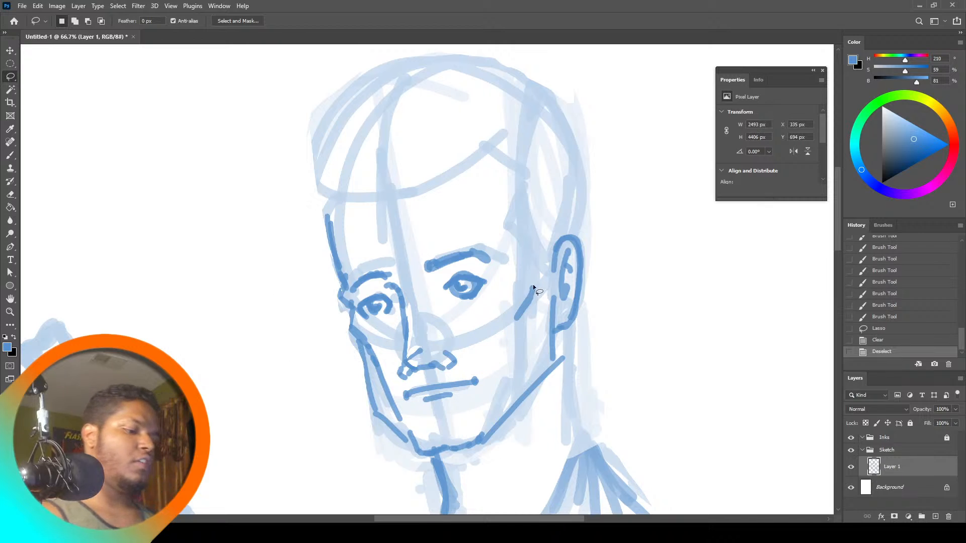
Brush over the far brow and cheek contour and draw the hairline across the forehead to the near temple
{"action": "left_click", "coordinate": [10, 156]}
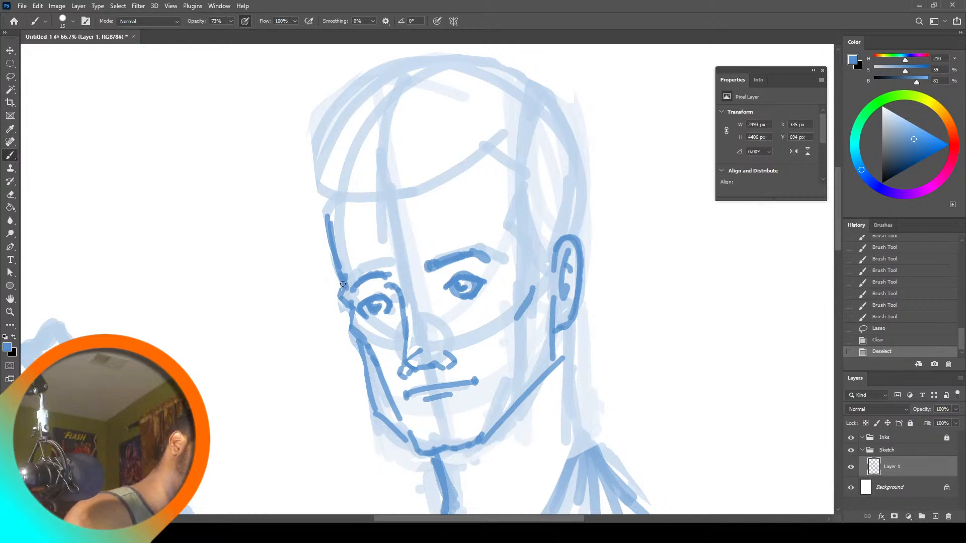
{"action": "left_click_drag", "start_coordinate": [341, 282], "coordinate": [359, 336]}
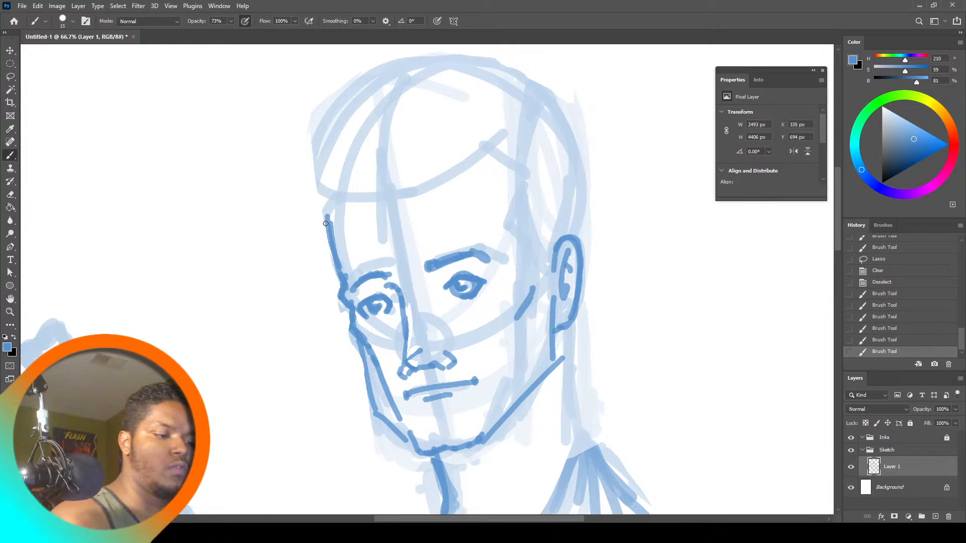
{"action": "mouse_move", "coordinate": [325, 223]}
{"action": "left_mouse_down"}
{"action": "mouse_move", "coordinate": [346, 196]}
{"action": "mouse_move", "coordinate": [397, 201]}
{"action": "left_mouse_up"}
{"action": "mouse_move", "coordinate": [398, 201]}
{"action": "left_mouse_down"}
{"action": "mouse_move", "coordinate": [481, 159]}
{"action": "mouse_move", "coordinate": [521, 171]}
{"action": "mouse_move", "coordinate": [527, 196]}
{"action": "mouse_move", "coordinate": [508, 221]}
{"action": "mouse_move", "coordinate": [543, 262]}
{"action": "mouse_move", "coordinate": [547, 288]}
{"action": "mouse_move", "coordinate": [545, 239]}
{"action": "left_mouse_up"}
Brush the near sideburn edge and short hair strokes between the temple and the top of the ear
{"action": "mouse_move", "coordinate": [542, 276]}
{"action": "left_mouse_down"}
{"action": "mouse_move", "coordinate": [574, 227]}
{"action": "mouse_move", "coordinate": [530, 251]}
{"action": "left_mouse_up"}
{"action": "mouse_move", "coordinate": [518, 191]}
{"action": "left_mouse_down"}
{"action": "mouse_move", "coordinate": [529, 232]}
{"action": "mouse_move", "coordinate": [537, 203]}
{"action": "mouse_move", "coordinate": [548, 202]}
{"action": "left_mouse_up"}
{"action": "left_click_drag", "start_coordinate": [531, 227], "coordinate": [568, 210]}
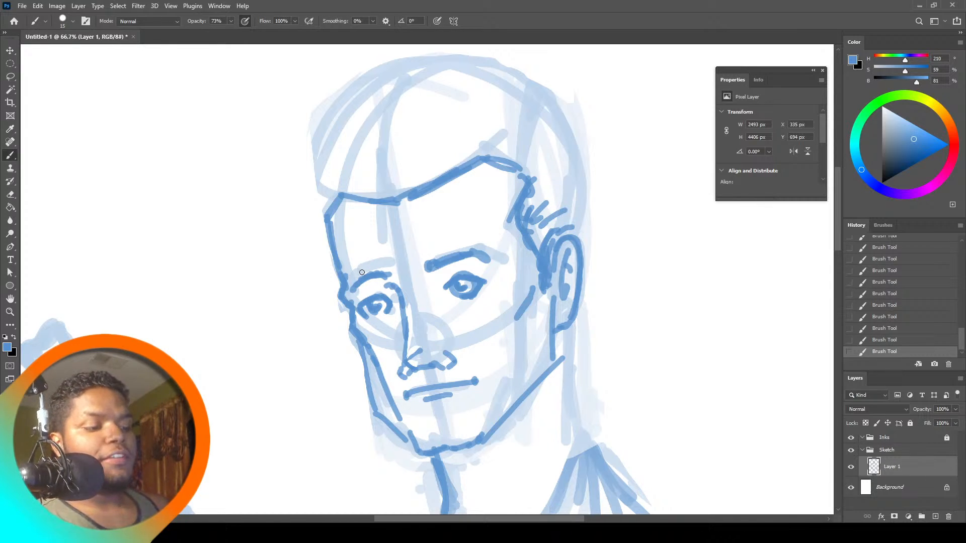
{"action": "scroll", "coordinate": [838, 233], "scroll_direction": "up", "scroll_amount": 2}
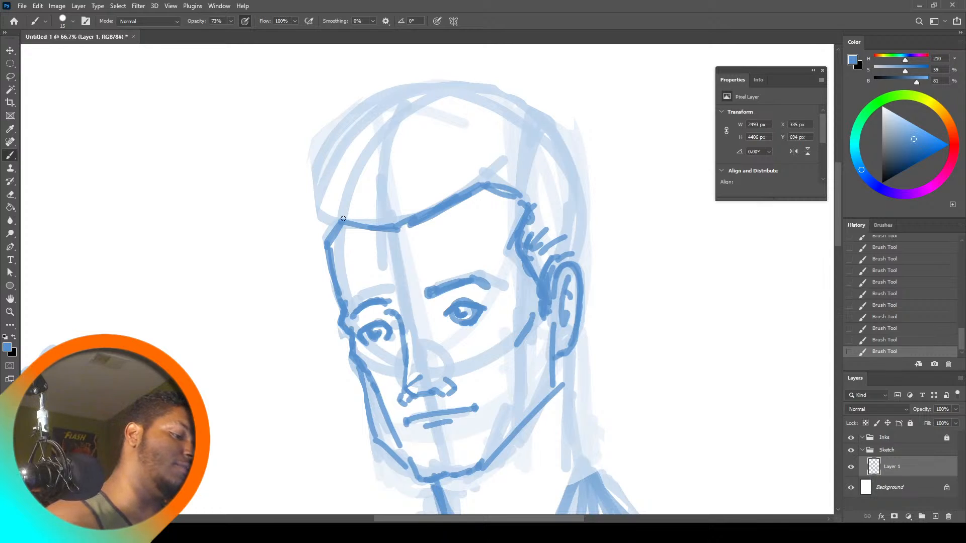
{"action": "mouse_move", "coordinate": [343, 218]}
{"action": "left_mouse_down"}
{"action": "mouse_move", "coordinate": [316, 209]}
{"action": "mouse_move", "coordinate": [384, 123]}
{"action": "left_mouse_up"}
{"action": "key", "text": "ctrl+z"}
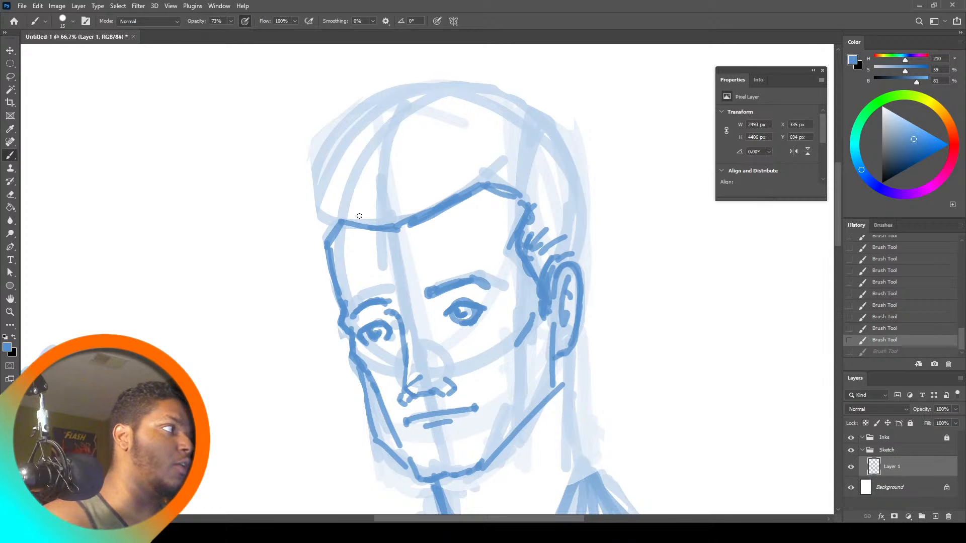
{"action": "mouse_move", "coordinate": [343, 222]}
{"action": "left_mouse_down"}
{"action": "mouse_move", "coordinate": [277, 192]}
{"action": "mouse_move", "coordinate": [366, 84]}
{"action": "left_mouse_up"}
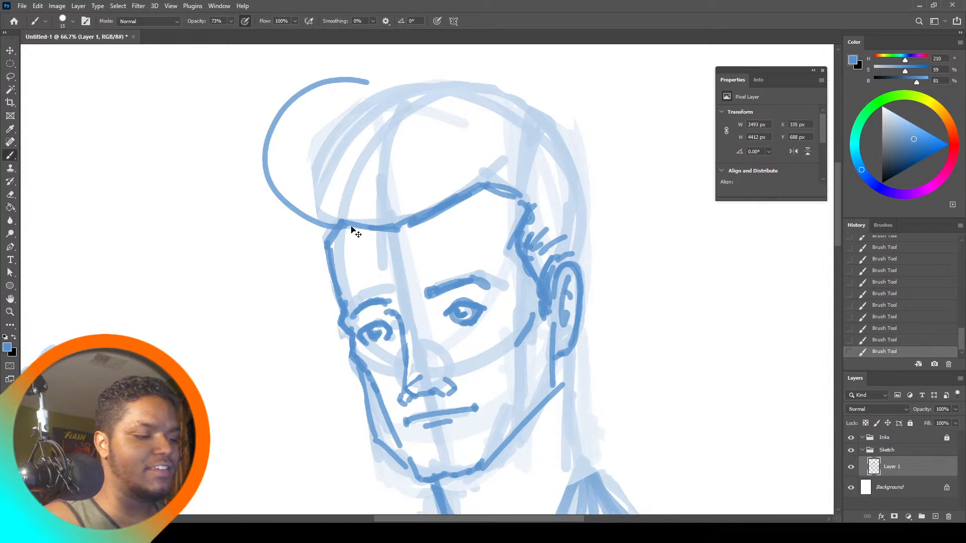
{"action": "key", "text": "ctrl+z"}
Brush the quiff's tall front curve, the first side-part strokes above the near temple, and a thicker far temple edge
{"action": "mouse_move", "coordinate": [344, 219]}
{"action": "left_mouse_down"}
{"action": "mouse_move", "coordinate": [298, 135]}
{"action": "mouse_move", "coordinate": [390, 63]}
{"action": "left_mouse_up"}
{"action": "left_click", "coordinate": [374, 189]}
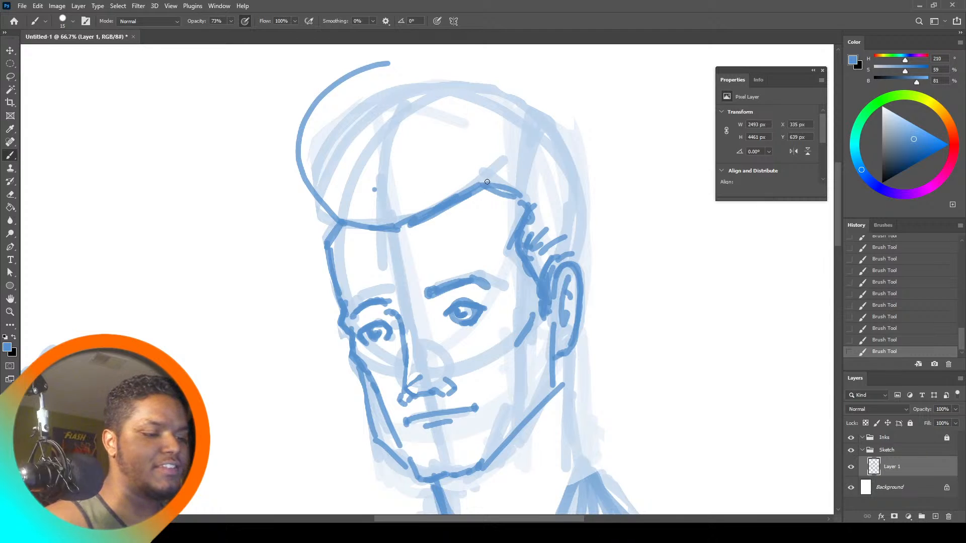
{"action": "mouse_move", "coordinate": [483, 186]}
{"action": "left_mouse_down"}
{"action": "mouse_move", "coordinate": [508, 139]}
{"action": "mouse_move", "coordinate": [538, 121]}
{"action": "mouse_move", "coordinate": [503, 145]}
{"action": "mouse_move", "coordinate": [525, 135]}
{"action": "mouse_move", "coordinate": [487, 183]}
{"action": "left_mouse_up"}
{"action": "left_click", "coordinate": [521, 161]}
{"action": "mouse_move", "coordinate": [325, 208]}
{"action": "left_mouse_down"}
{"action": "mouse_move", "coordinate": [322, 256]}
{"action": "mouse_move", "coordinate": [337, 300]}
{"action": "mouse_move", "coordinate": [326, 243]}
{"action": "left_mouse_up"}
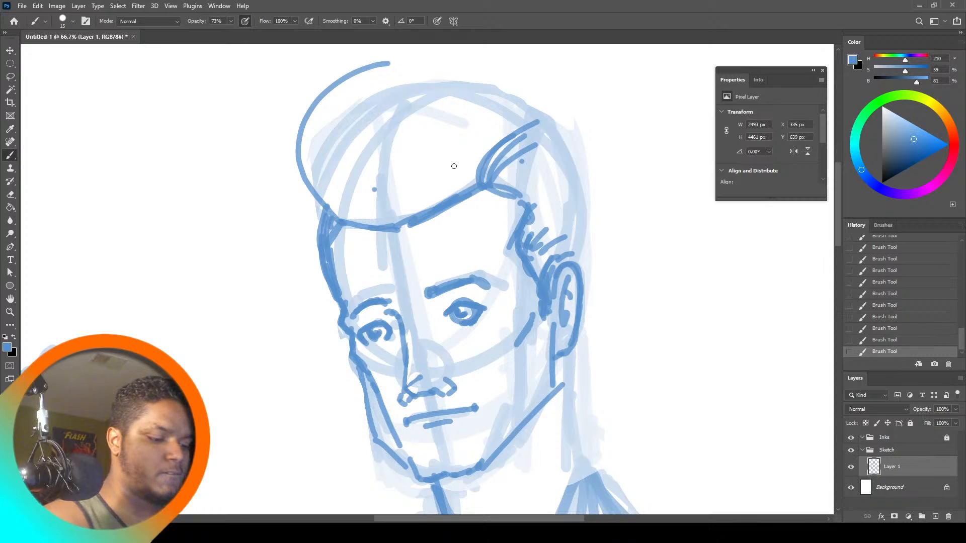
Brush curved, swept-back locks from the hairline through the quiff, replacing the lock that sits too far back
{"action": "mouse_move", "coordinate": [497, 177]}
{"action": "left_mouse_down"}
{"action": "mouse_move", "coordinate": [543, 133]}
{"action": "mouse_move", "coordinate": [565, 122]}
{"action": "left_mouse_up"}
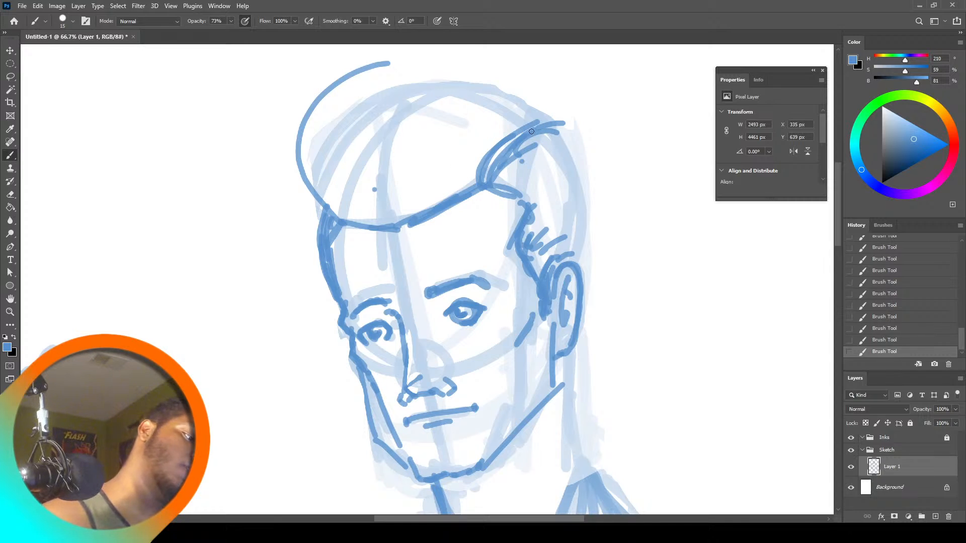
{"action": "mouse_move", "coordinate": [478, 187]}
{"action": "left_mouse_down"}
{"action": "mouse_move", "coordinate": [473, 69]}
{"action": "mouse_move", "coordinate": [466, 150]}
{"action": "mouse_move", "coordinate": [526, 95]}
{"action": "mouse_move", "coordinate": [540, 105]}
{"action": "left_mouse_up"}
{"action": "mouse_move", "coordinate": [464, 194]}
{"action": "left_mouse_down"}
{"action": "mouse_move", "coordinate": [396, 112]}
{"action": "mouse_move", "coordinate": [410, 87]}
{"action": "left_mouse_up"}
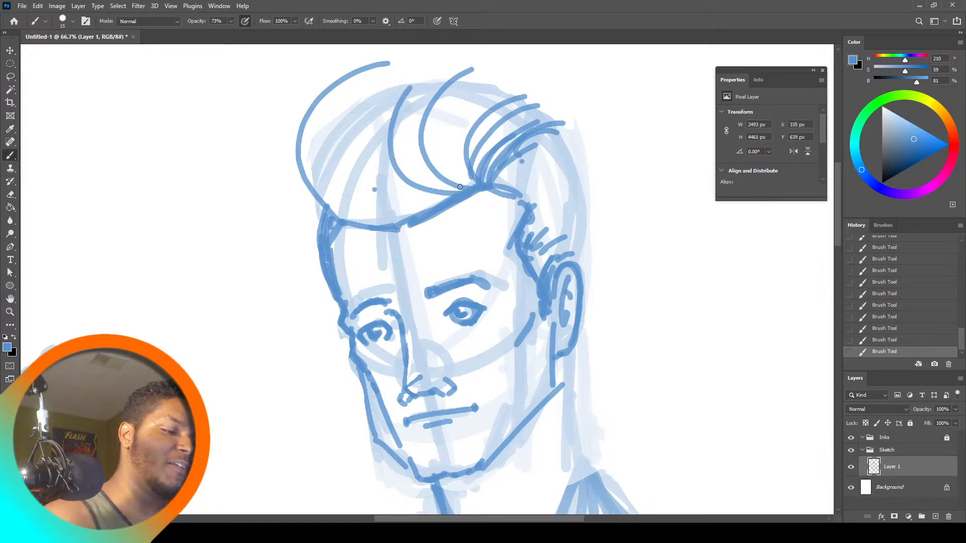
{"action": "key", "text": "ctrl+z"}
{"action": "mouse_move", "coordinate": [431, 213]}
{"action": "left_mouse_down"}
{"action": "mouse_move", "coordinate": [366, 141]}
{"action": "mouse_move", "coordinate": [463, 58]}
{"action": "left_mouse_up"}
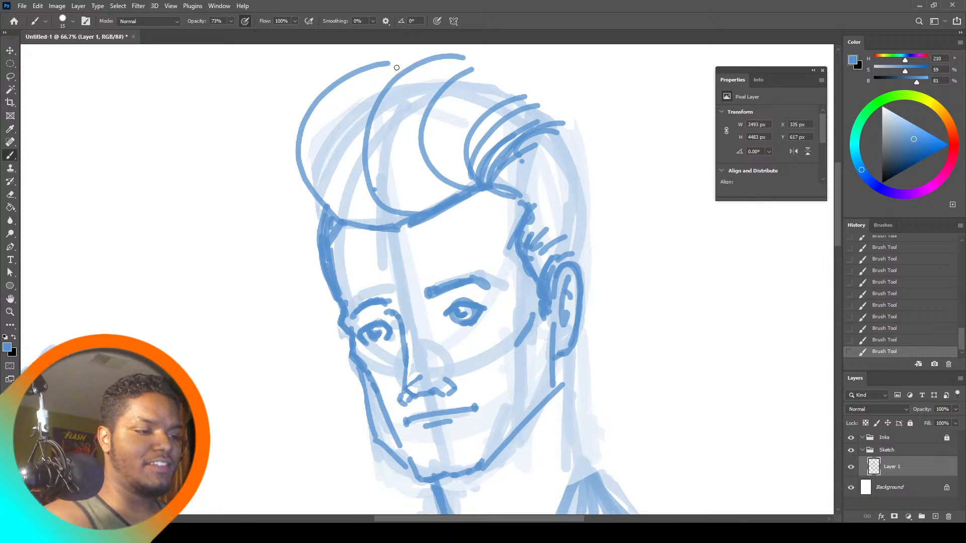
Outline the top of the hair and the back of the head down to the ear, adding small marks beside the part
{"action": "mouse_move", "coordinate": [386, 65]}
{"action": "left_mouse_down"}
{"action": "mouse_move", "coordinate": [409, 71]}
{"action": "mouse_move", "coordinate": [459, 58]}
{"action": "mouse_move", "coordinate": [558, 105]}
{"action": "mouse_move", "coordinate": [561, 123]}
{"action": "left_mouse_up"}
{"action": "left_click", "coordinate": [515, 177]}
{"action": "mouse_move", "coordinate": [505, 170]}
{"action": "left_mouse_down"}
{"action": "mouse_move", "coordinate": [569, 141]}
{"action": "mouse_move", "coordinate": [581, 183]}
{"action": "left_mouse_up"}
{"action": "left_click", "coordinate": [528, 173]}
{"action": "mouse_move", "coordinate": [578, 167]}
{"action": "left_mouse_down"}
{"action": "mouse_move", "coordinate": [582, 189]}
{"action": "mouse_move", "coordinate": [580, 236]}
{"action": "left_mouse_up"}
{"action": "left_click_drag", "start_coordinate": [581, 203], "coordinate": [569, 258]}
{"action": "left_click_drag", "start_coordinate": [574, 238], "coordinate": [570, 258]}
{"action": "left_click_drag", "start_coordinate": [582, 186], "coordinate": [574, 269]}
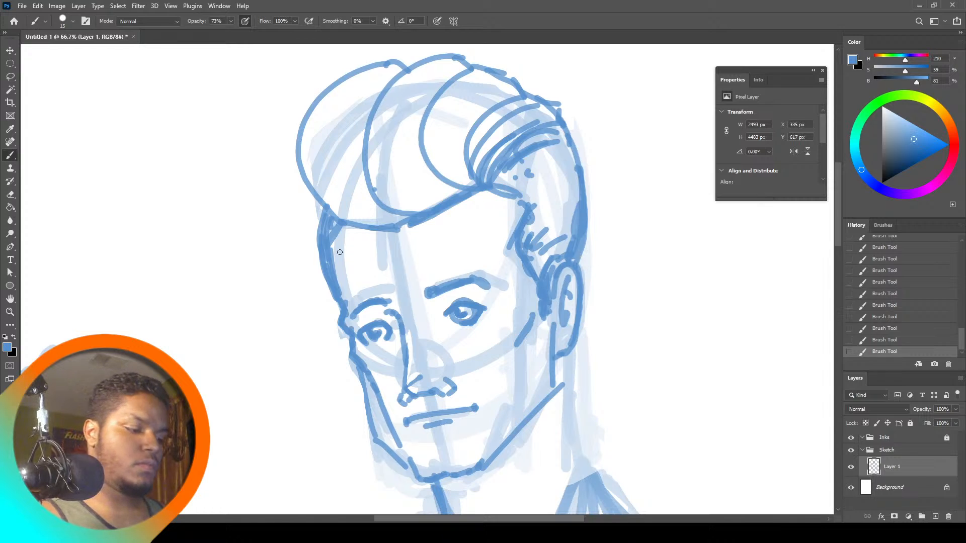
Brush an outer hair line beside the far temple, and lasso and delete the fill between it and the forehead contour
{"action": "left_click_drag", "start_coordinate": [318, 206], "coordinate": [336, 301]}
{"action": "key", "text": "l"}
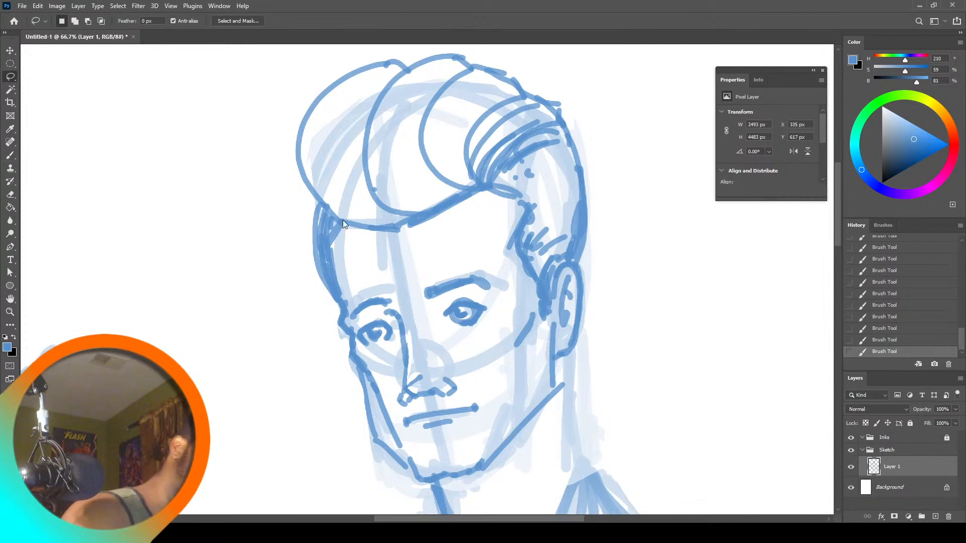
{"action": "mouse_move", "coordinate": [320, 207]}
{"action": "left_mouse_down"}
{"action": "mouse_move", "coordinate": [334, 290]}
{"action": "mouse_move", "coordinate": [322, 271]}
{"action": "mouse_move", "coordinate": [319, 212]}
{"action": "mouse_move", "coordinate": [324, 249]}
{"action": "mouse_move", "coordinate": [333, 223]}
{"action": "mouse_move", "coordinate": [325, 212]}
{"action": "mouse_move", "coordinate": [318, 244]}
{"action": "mouse_move", "coordinate": [333, 284]}
{"action": "mouse_move", "coordinate": [325, 257]}
{"action": "left_mouse_up"}
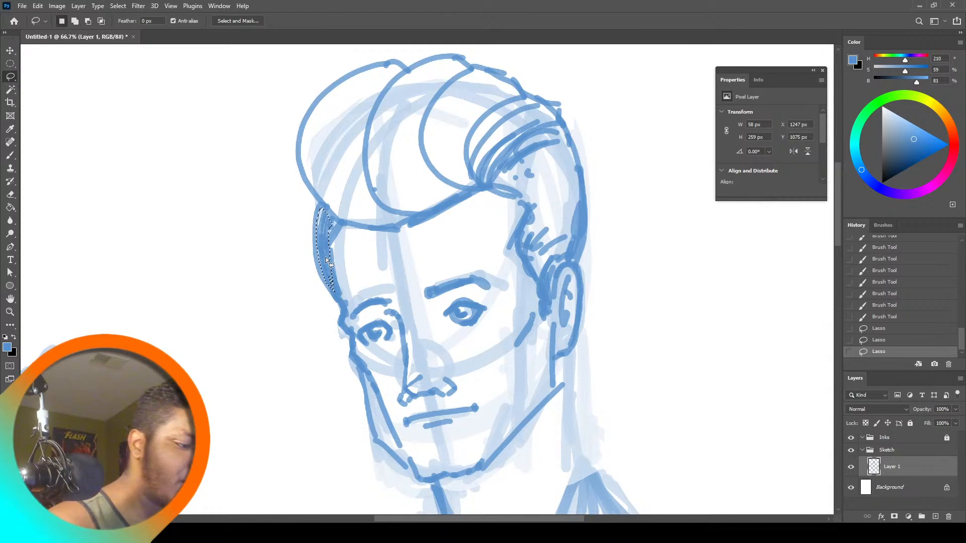
{"action": "key", "text": "Delete"}
{"action": "key", "text": "ctrl+a"}
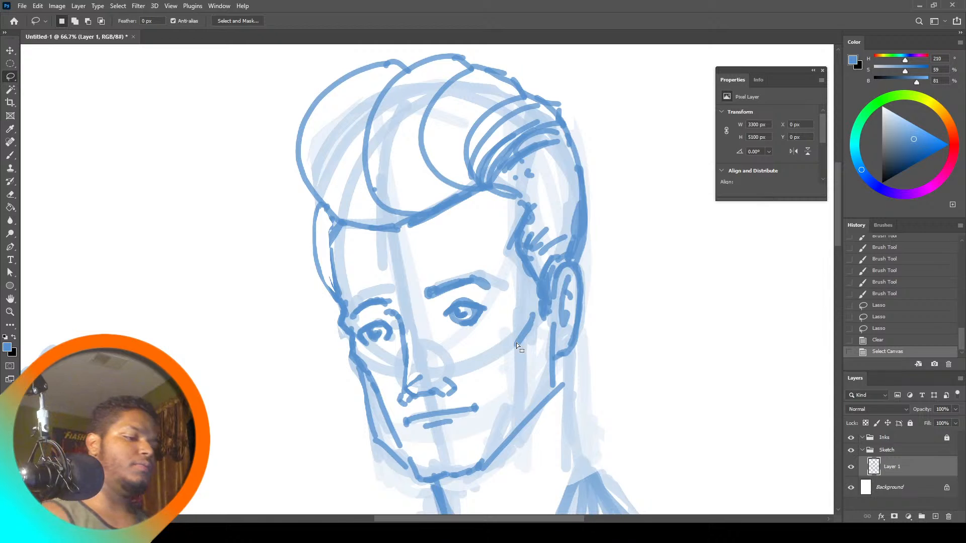
Redraw the far temple contour and its outer hair line, and brush a second outer curve along the quiff's front
{"action": "left_click", "coordinate": [13, 156]}
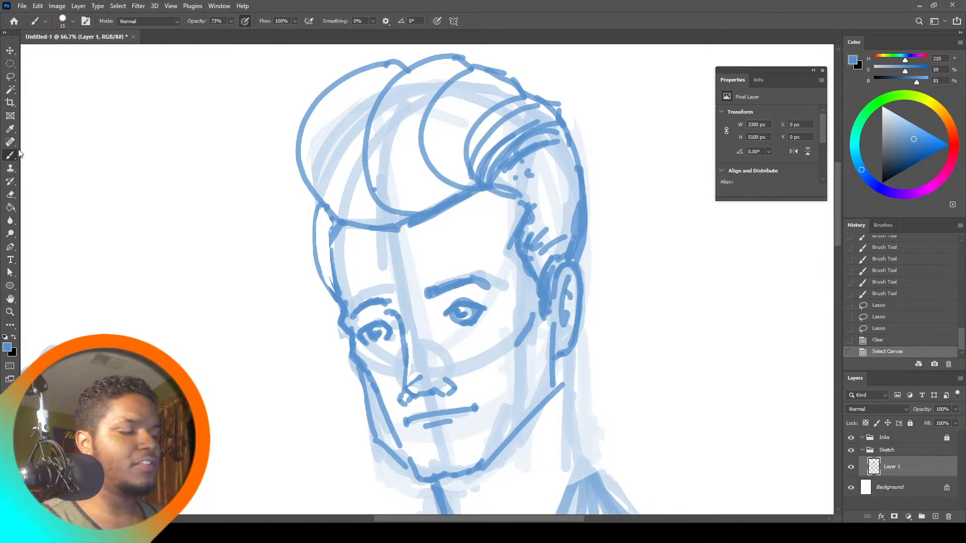
{"action": "mouse_move", "coordinate": [337, 292]}
{"action": "left_mouse_down"}
{"action": "mouse_move", "coordinate": [328, 219]}
{"action": "mouse_move", "coordinate": [329, 242]}
{"action": "left_mouse_up"}
{"action": "mouse_move", "coordinate": [323, 200]}
{"action": "left_mouse_down"}
{"action": "mouse_move", "coordinate": [317, 247]}
{"action": "mouse_move", "coordinate": [329, 285]}
{"action": "left_mouse_up"}
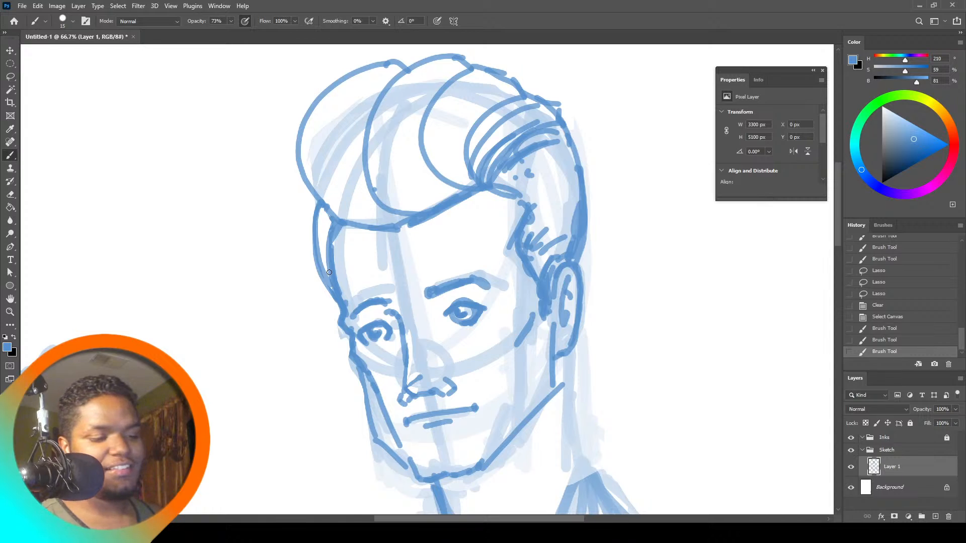
{"action": "mouse_move", "coordinate": [323, 206]}
{"action": "left_mouse_down"}
{"action": "mouse_move", "coordinate": [301, 97]}
{"action": "mouse_move", "coordinate": [315, 94]}
{"action": "mouse_move", "coordinate": [305, 112]}
{"action": "left_mouse_up"}
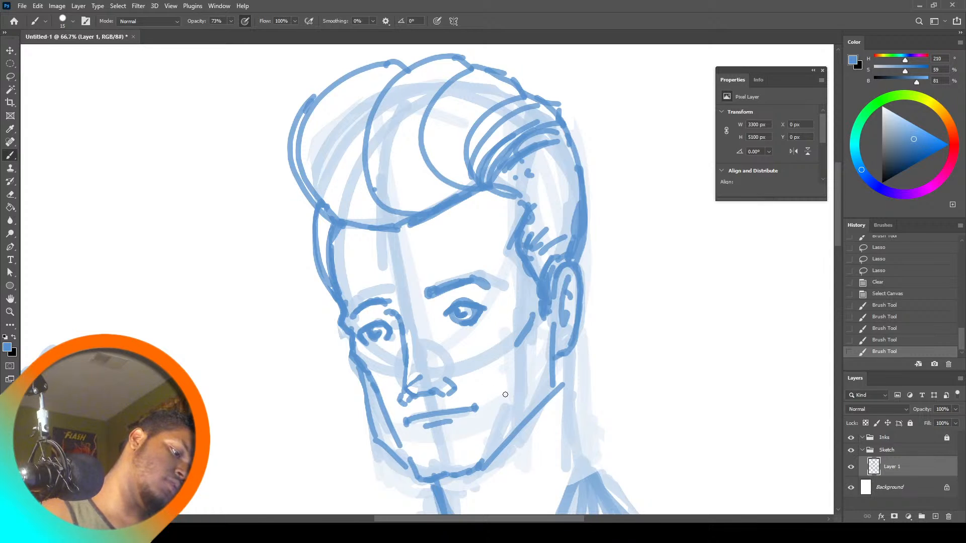
Lasso the eyebrow above the eye nearer the ear, rotate it -11.56° so its inner end drops, and deselect it
{"action": "scroll", "coordinate": [835, 225], "scroll_direction": "down", "scroll_amount": 5}
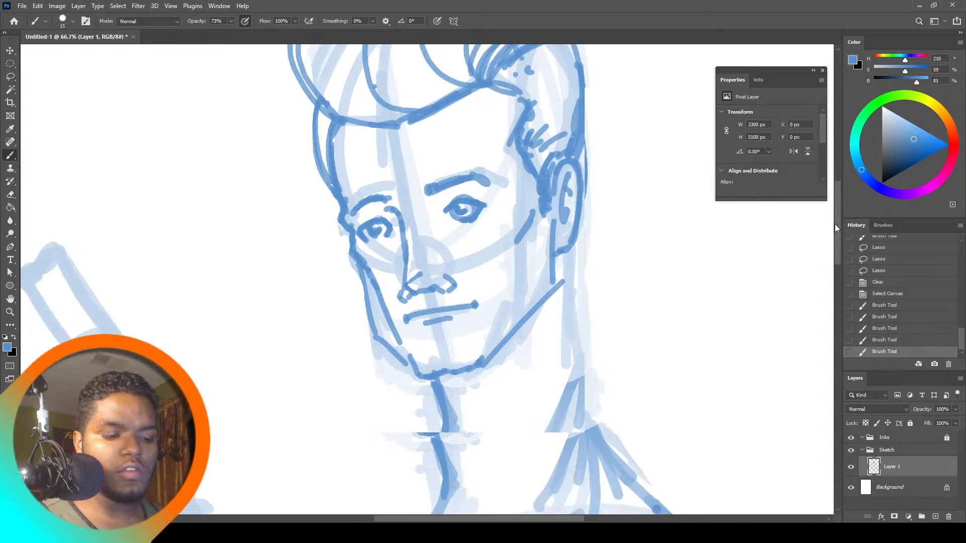
{"action": "scroll", "coordinate": [834, 225], "scroll_direction": "down", "scroll_amount": 3}
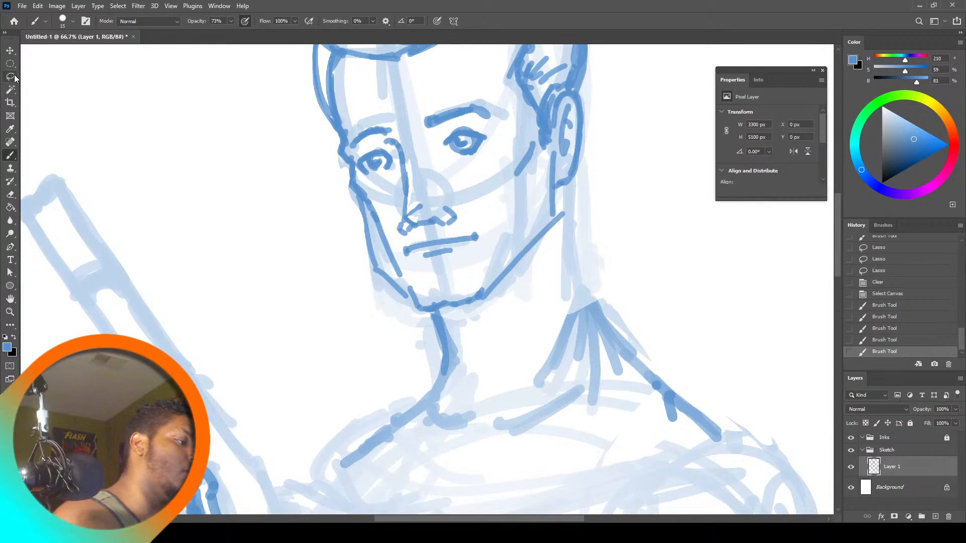
{"action": "key", "text": "l"}
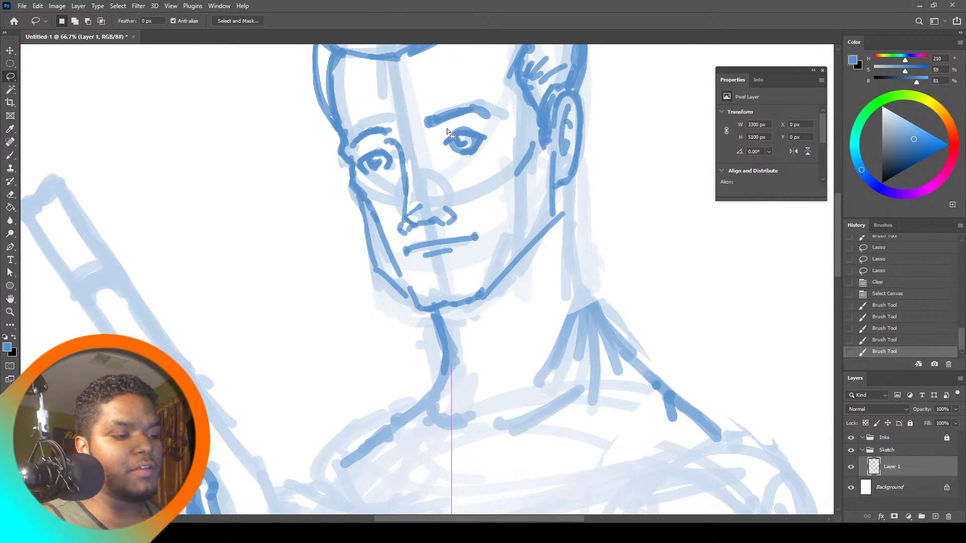
{"action": "key", "text": "ctrl+d"}
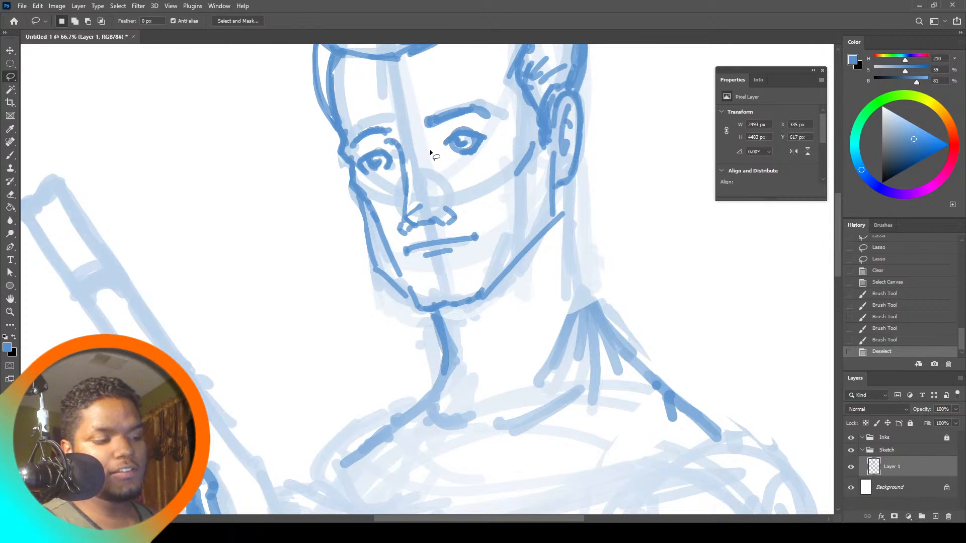
{"action": "left_click_drag", "start_coordinate": [420, 130], "coordinate": [469, 125]}
{"action": "left_click", "coordinate": [494, 124]}
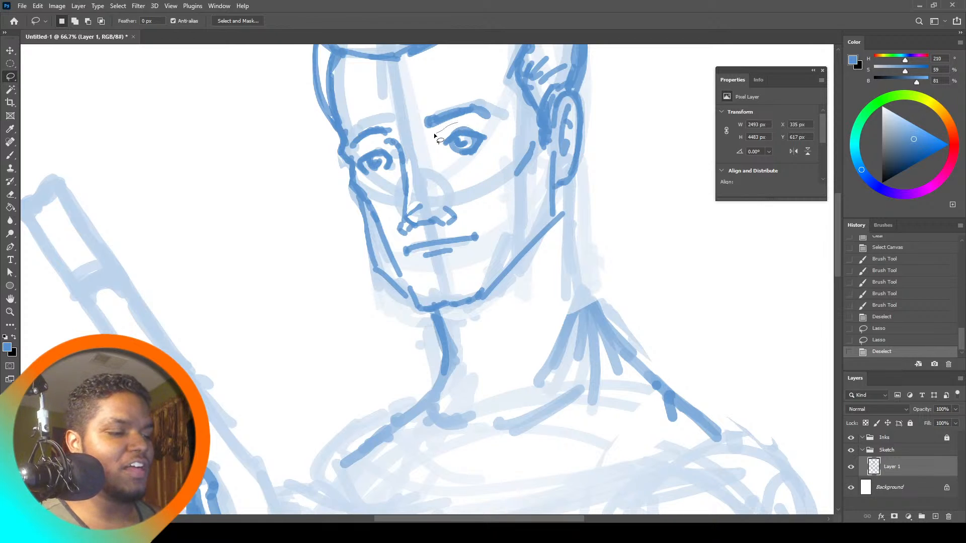
{"action": "mouse_move", "coordinate": [487, 98]}
{"action": "left_mouse_down"}
{"action": "mouse_move", "coordinate": [506, 120]}
{"action": "mouse_move", "coordinate": [452, 124]}
{"action": "left_mouse_up"}
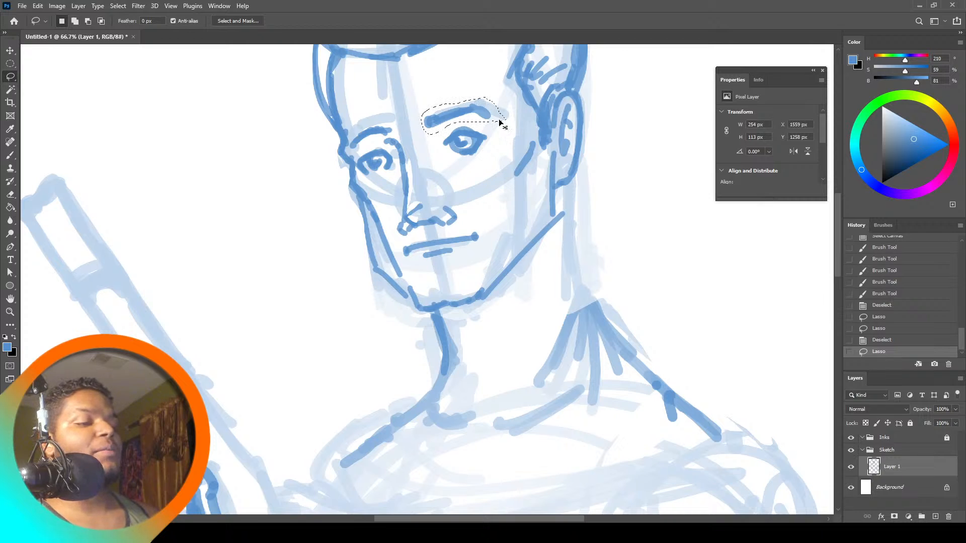
{"action": "key", "text": "ctrl+t"}
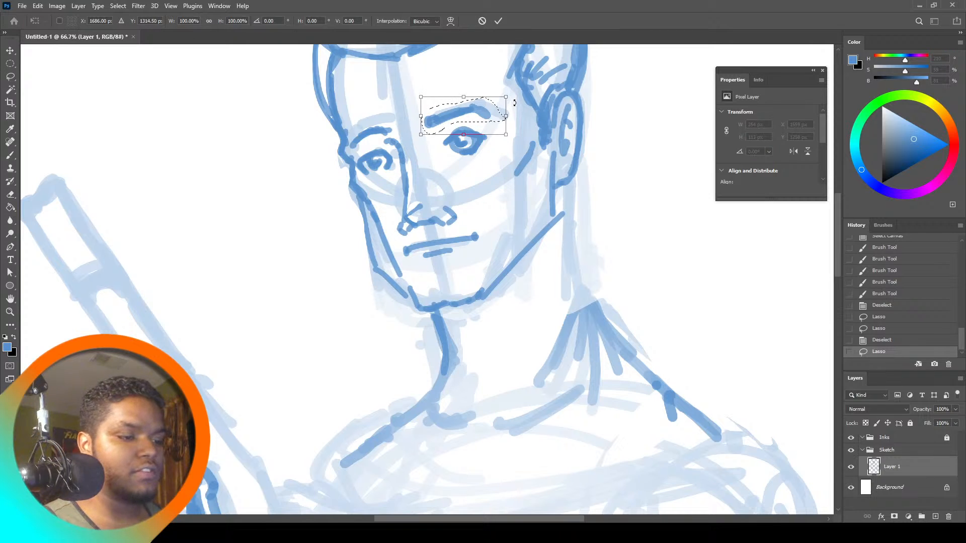
{"action": "left_click_drag", "start_coordinate": [514, 102], "coordinate": [529, 85]}
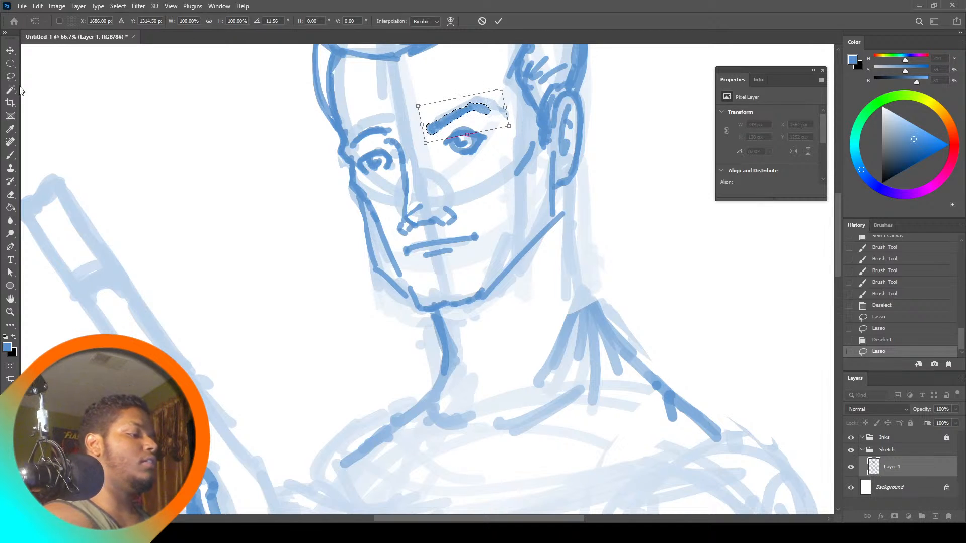
{"action": "left_click", "coordinate": [10, 77]}
{"action": "left_click", "coordinate": [482, 135]}
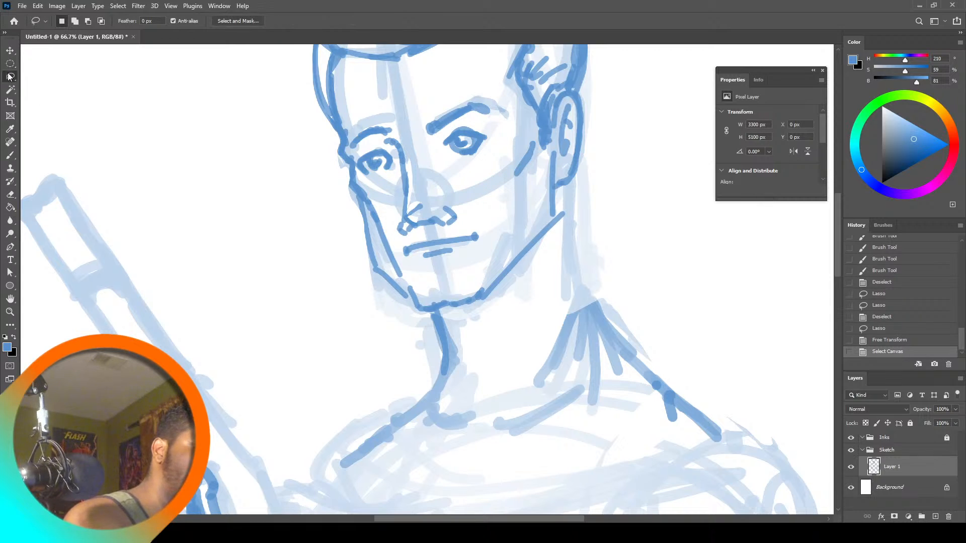
Thicken the far eyebrow with overlapping brush strokes from the temple to the bridge of the nose
{"action": "left_click", "coordinate": [10, 156]}
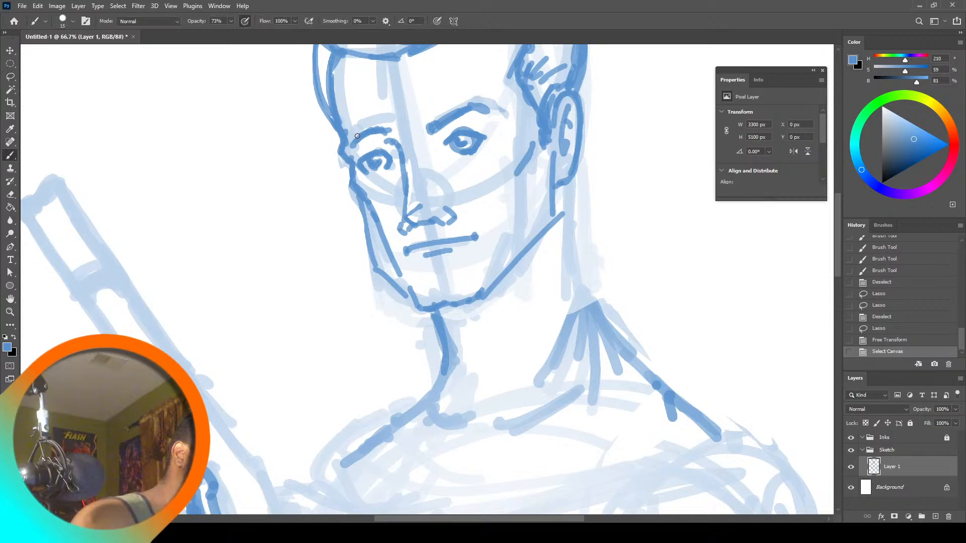
{"action": "left_click_drag", "start_coordinate": [348, 145], "coordinate": [368, 132]}
{"action": "left_click_drag", "start_coordinate": [360, 135], "coordinate": [380, 132]}
{"action": "left_click_drag", "start_coordinate": [370, 132], "coordinate": [396, 134]}
{"action": "left_click_drag", "start_coordinate": [381, 132], "coordinate": [396, 134]}
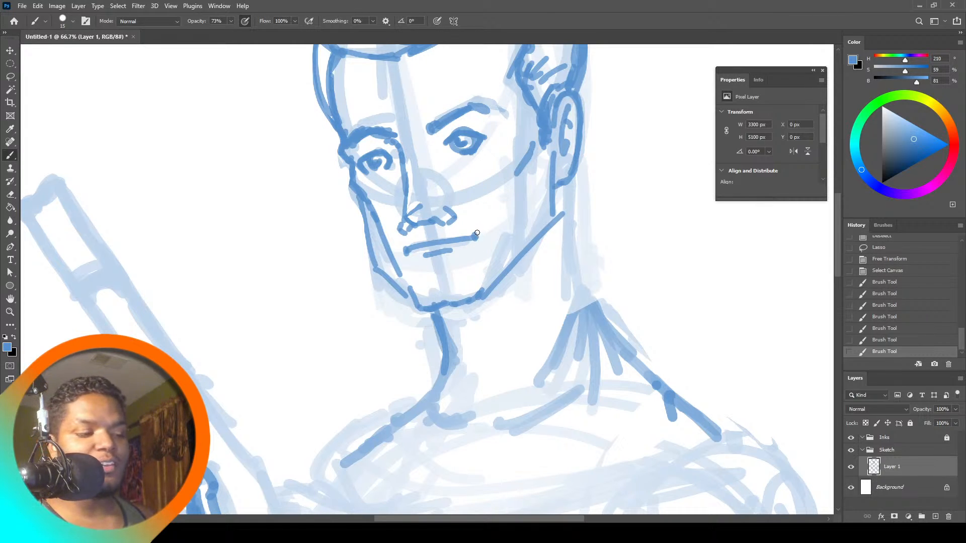
Redraw the front neck contour from under the chin, curving out into the shoulder slope
{"action": "left_click_drag", "start_coordinate": [438, 311], "coordinate": [444, 342]}
{"action": "mouse_move", "coordinate": [443, 340]}
{"action": "left_mouse_down"}
{"action": "mouse_move", "coordinate": [447, 366]}
{"action": "mouse_move", "coordinate": [419, 407]}
{"action": "left_mouse_up"}
{"action": "left_click_drag", "start_coordinate": [444, 380], "coordinate": [396, 428]}
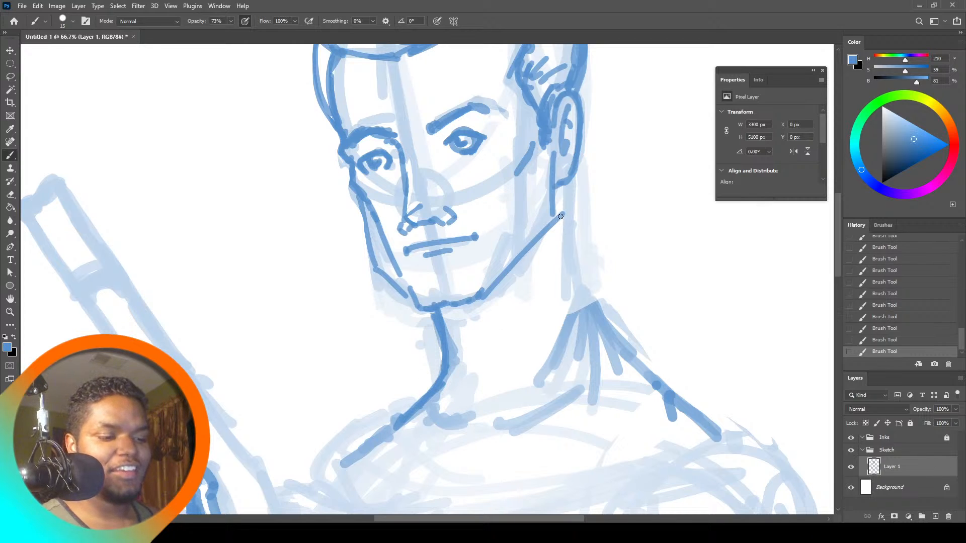
Lasso and delete the end of the jaw line that overshoots the corner below the ear
{"action": "key", "text": "l"}
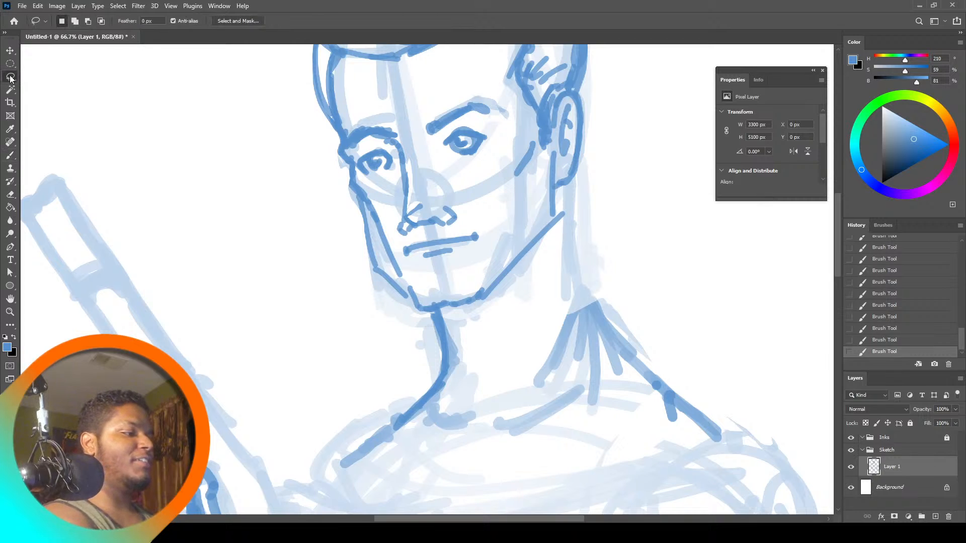
{"action": "key", "text": "ctrl+d"}
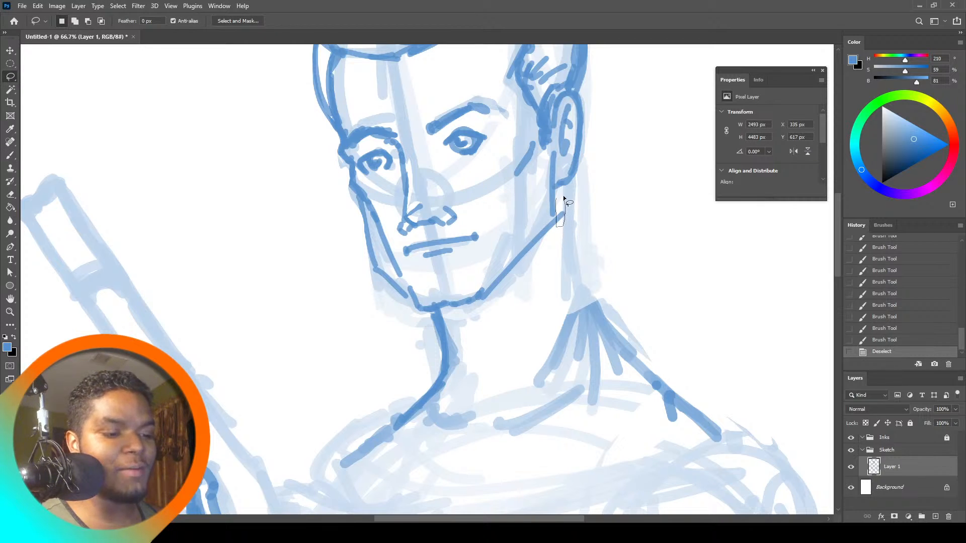
{"action": "left_click_drag", "start_coordinate": [563, 195], "coordinate": [562, 198]}
{"action": "key", "text": "Delete"}
{"action": "key", "text": "ctrl+d"}
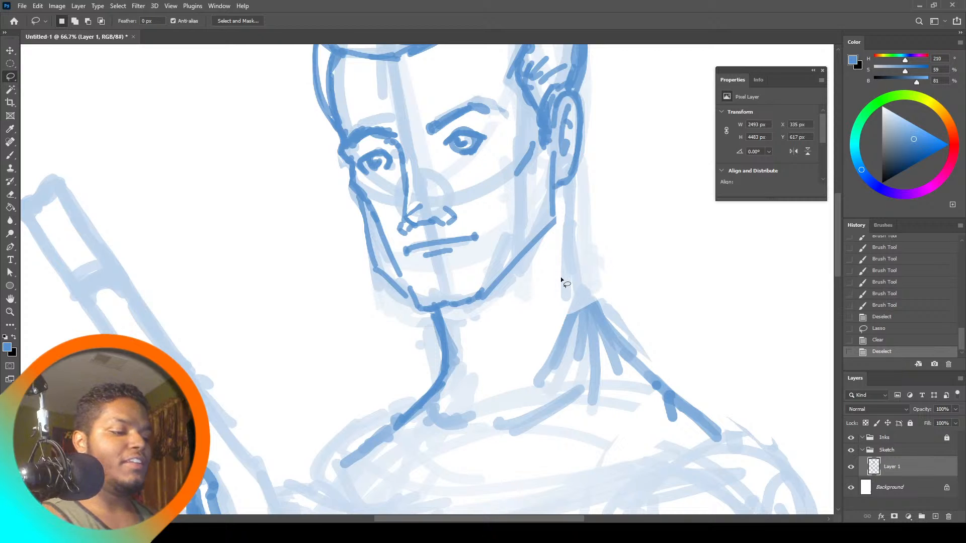
Brush a cheek line beside the mouth and strengthen the far jaw contour from the chin up to the cheek
{"action": "left_click", "coordinate": [14, 156]}
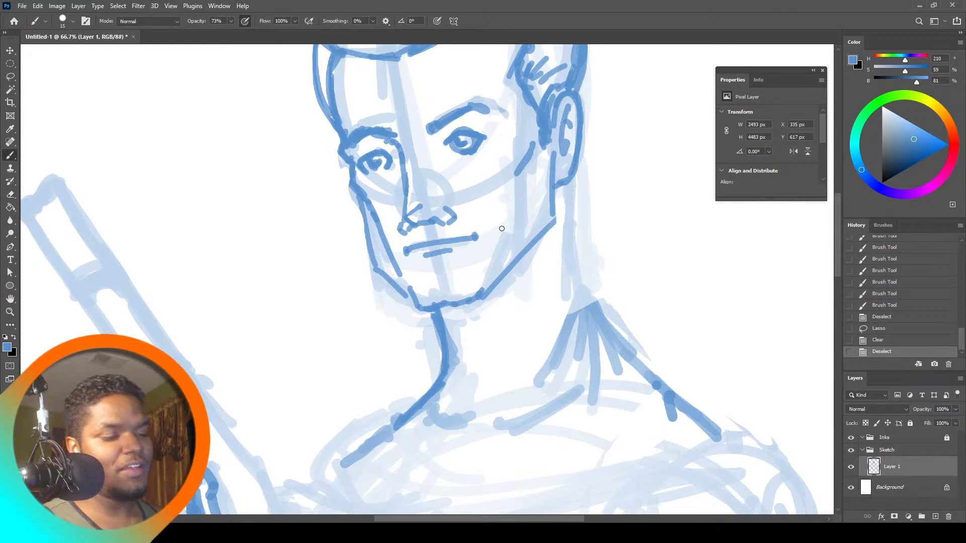
{"action": "left_click_drag", "start_coordinate": [501, 229], "coordinate": [491, 269]}
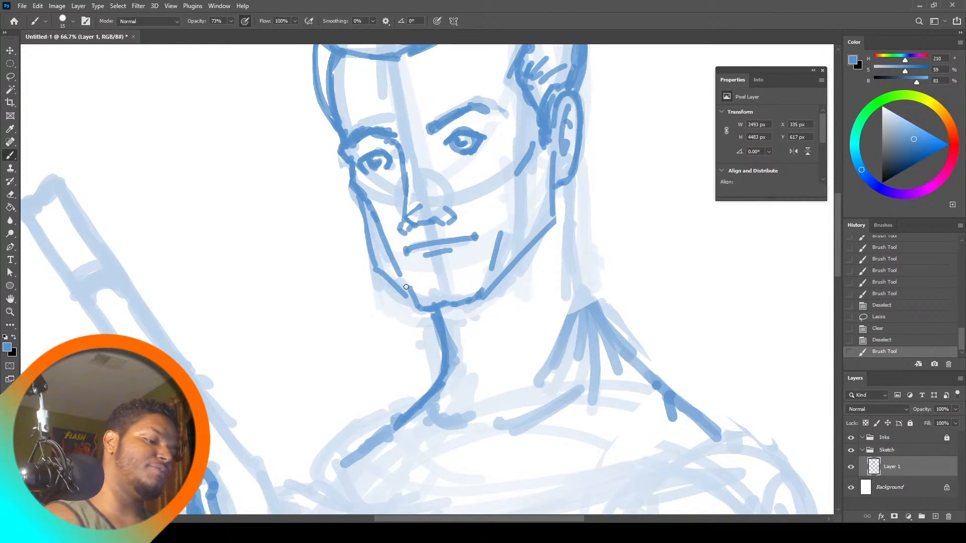
{"action": "left_click_drag", "start_coordinate": [409, 302], "coordinate": [402, 294]}
{"action": "left_click_drag", "start_coordinate": [411, 302], "coordinate": [374, 255]}
{"action": "left_click_drag", "start_coordinate": [377, 258], "coordinate": [367, 221]}
{"action": "key", "text": "l"}
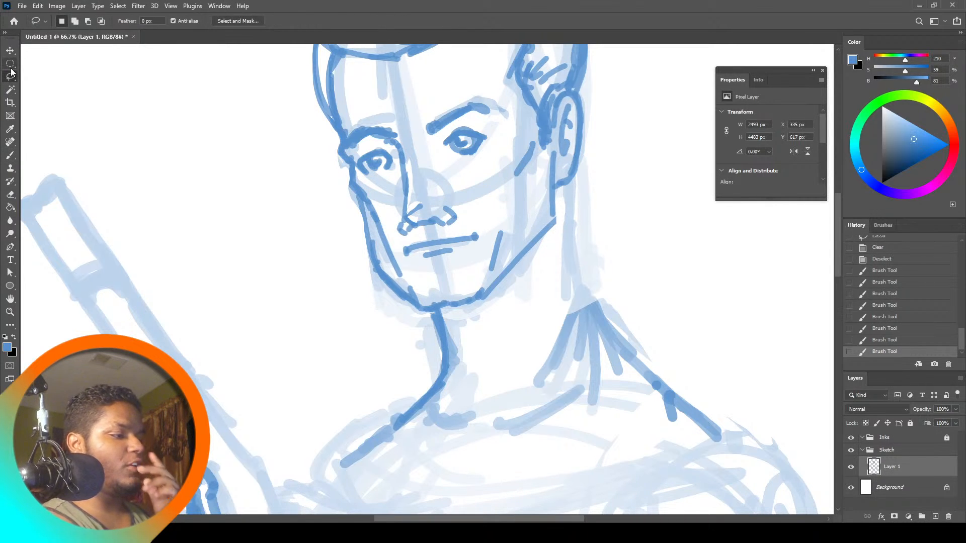
{"action": "left_click_drag", "start_coordinate": [367, 203], "coordinate": [400, 279]}
{"action": "key", "text": "ctrl+d"}
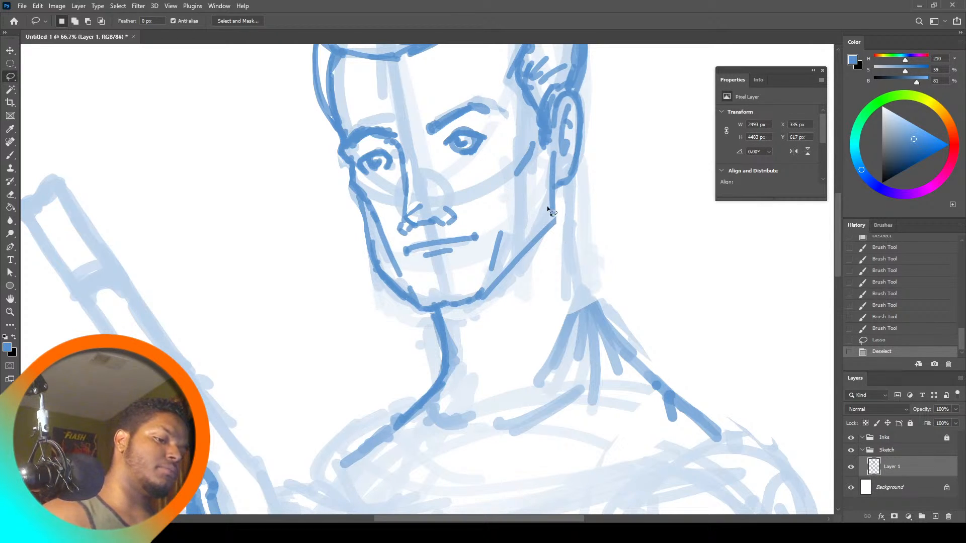
Brush the back of the neck down from the ear, with neck muscle lines and the slope into the near shoulder
{"action": "left_click", "coordinate": [10, 155]}
{"action": "left_click_drag", "start_coordinate": [569, 177], "coordinate": [574, 354]}
{"action": "left_click_drag", "start_coordinate": [574, 293], "coordinate": [579, 367]}
{"action": "mouse_move", "coordinate": [578, 312]}
{"action": "left_mouse_down"}
{"action": "mouse_move", "coordinate": [611, 367]}
{"action": "mouse_move", "coordinate": [593, 338]}
{"action": "mouse_move", "coordinate": [664, 399]}
{"action": "left_mouse_up"}
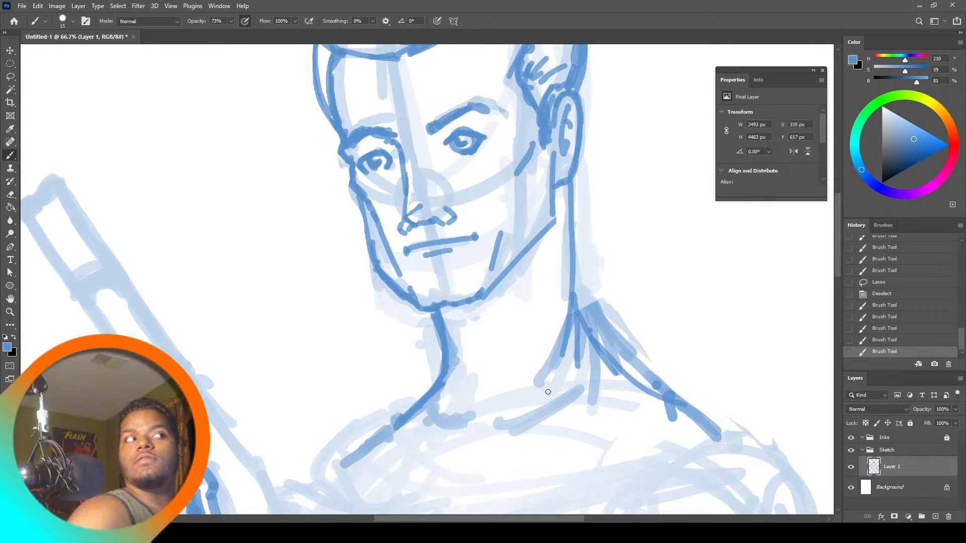
{"action": "left_click_drag", "start_coordinate": [570, 222], "coordinate": [565, 247]}
Try a diagonal line on the neck beneath the jaw, undo it, and close the jaw corner below the ear
{"action": "left_click_drag", "start_coordinate": [563, 243], "coordinate": [518, 296]}
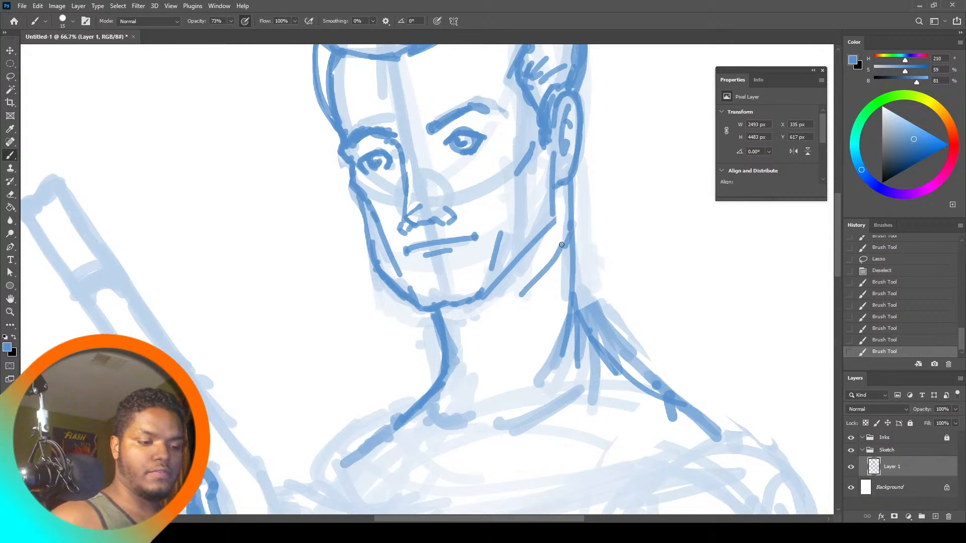
{"action": "key", "text": "ctrl+z"}
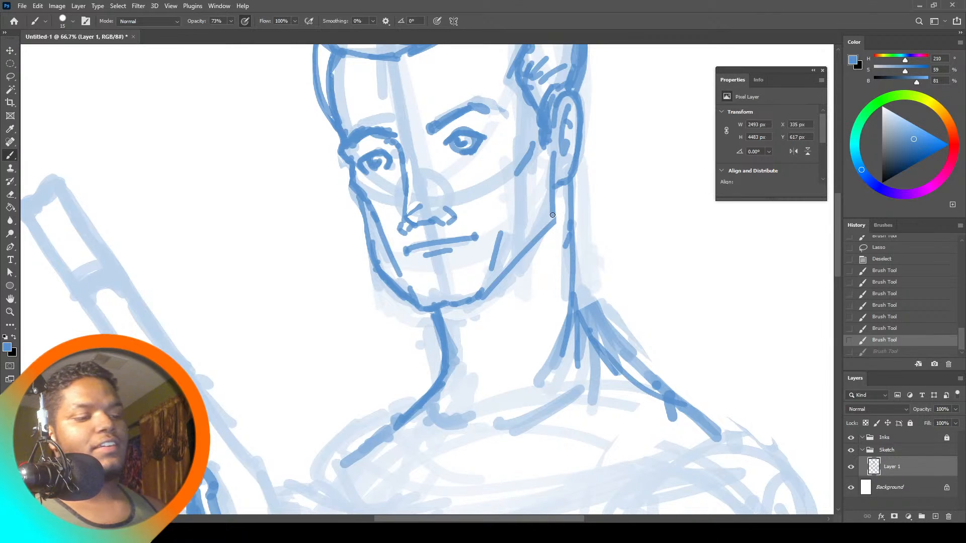
{"action": "left_click_drag", "start_coordinate": [552, 215], "coordinate": [551, 217]}
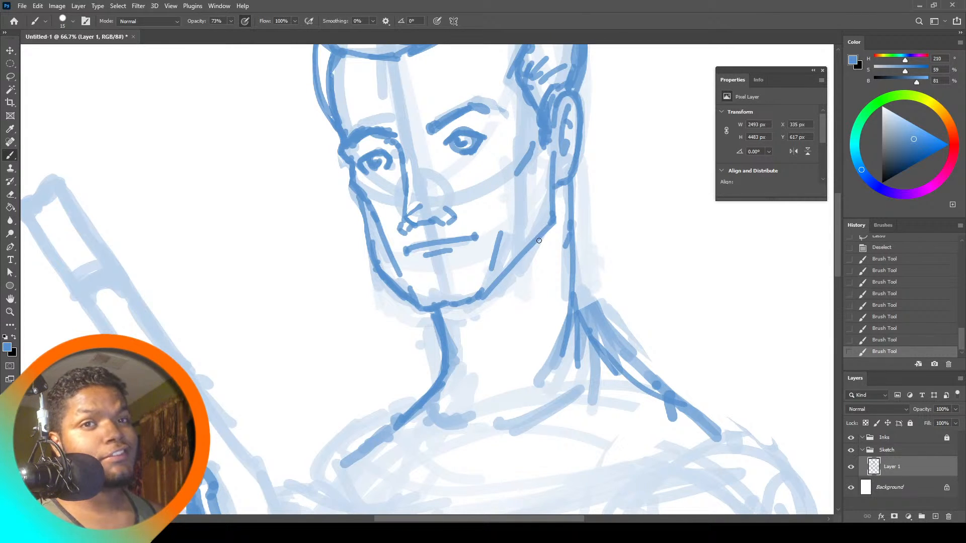
Fit the whole canvas in view and brush the curved line across the base of the neck
{"action": "key", "text": "z"}
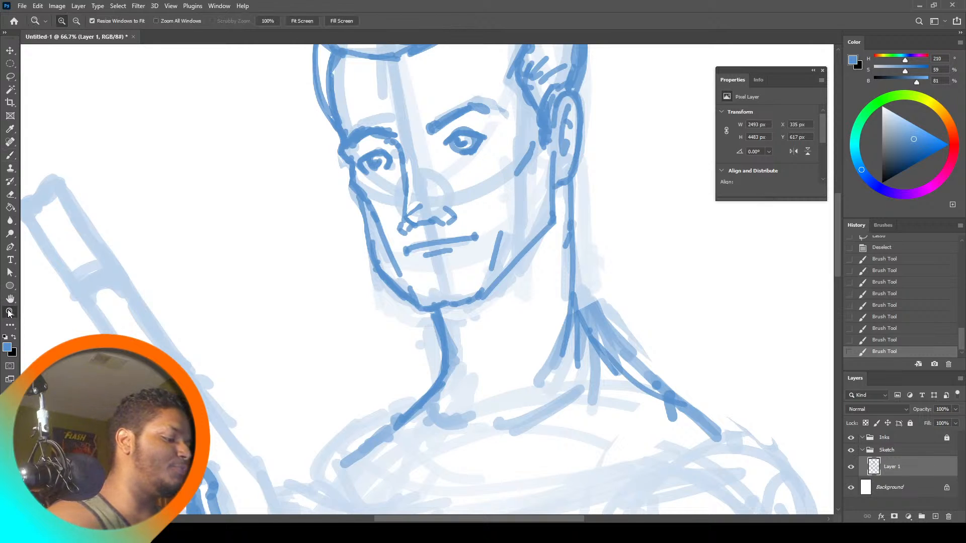
{"action": "left_click", "coordinate": [270, 23]}
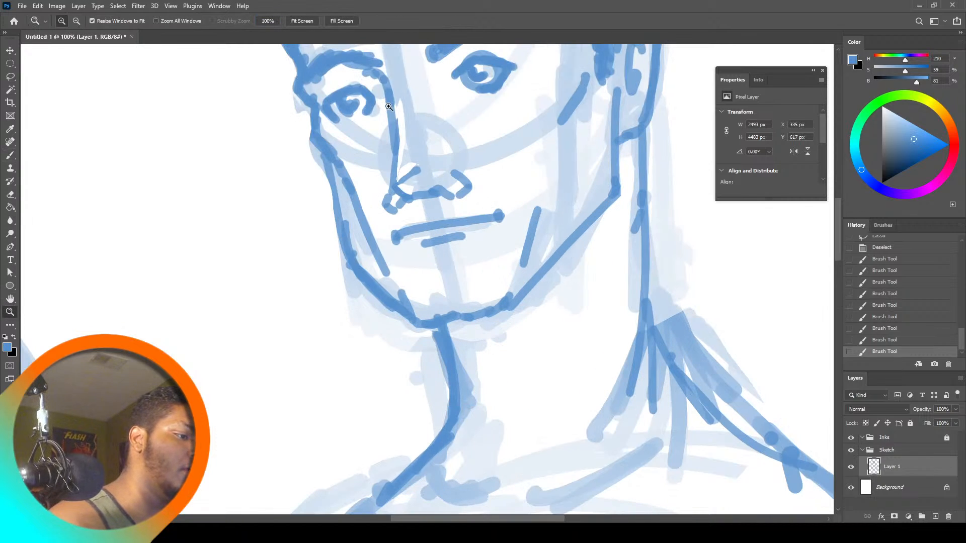
{"action": "left_click", "coordinate": [302, 21]}
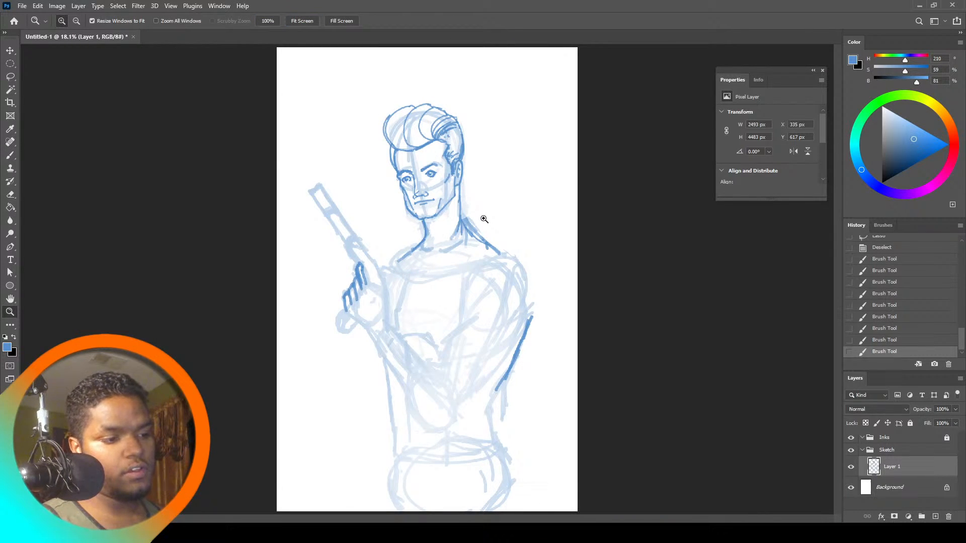
{"action": "left_click", "coordinate": [10, 155]}
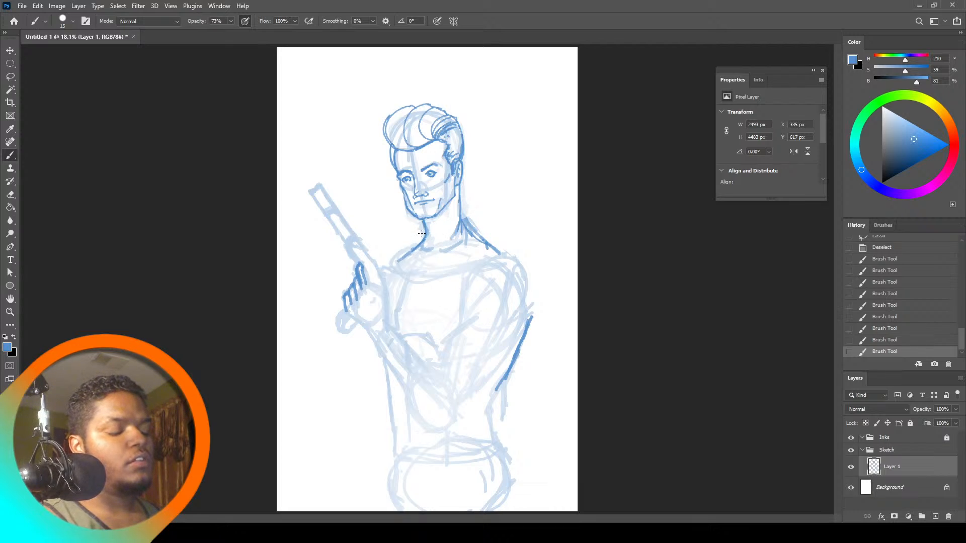
{"action": "left_click_drag", "start_coordinate": [410, 252], "coordinate": [442, 252]}
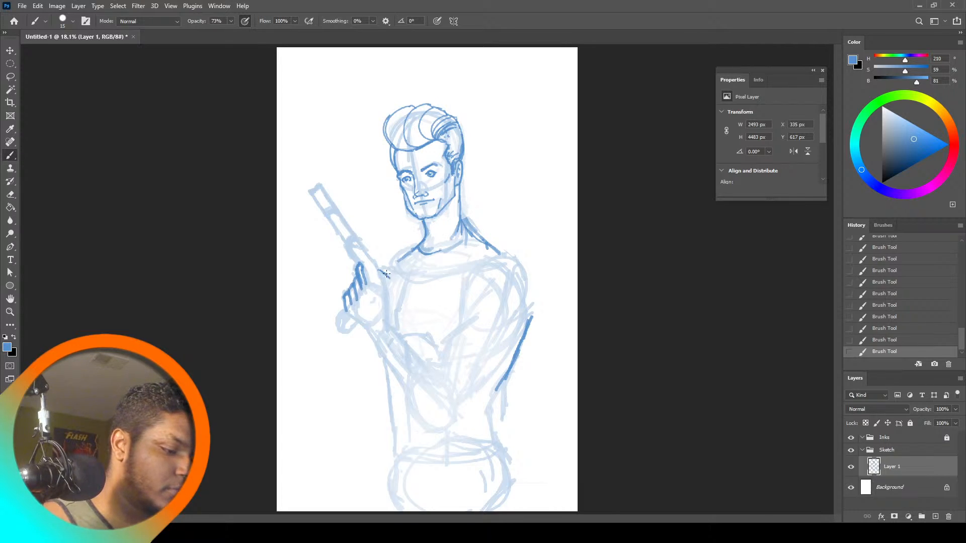
Outline the thumb side, palm and lower edge of the hand gripping the gun
{"action": "left_click_drag", "start_coordinate": [387, 275], "coordinate": [391, 277]}
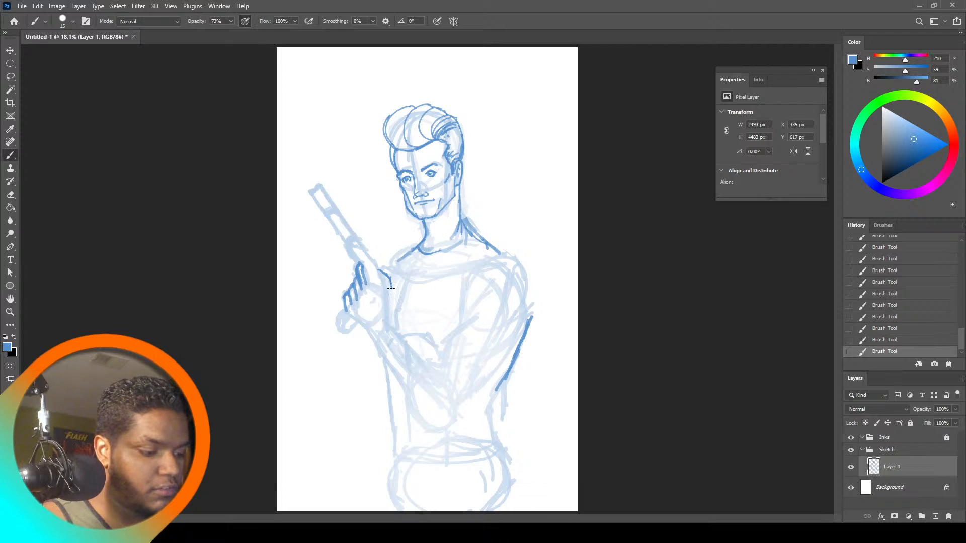
{"action": "left_click_drag", "start_coordinate": [391, 288], "coordinate": [387, 311]}
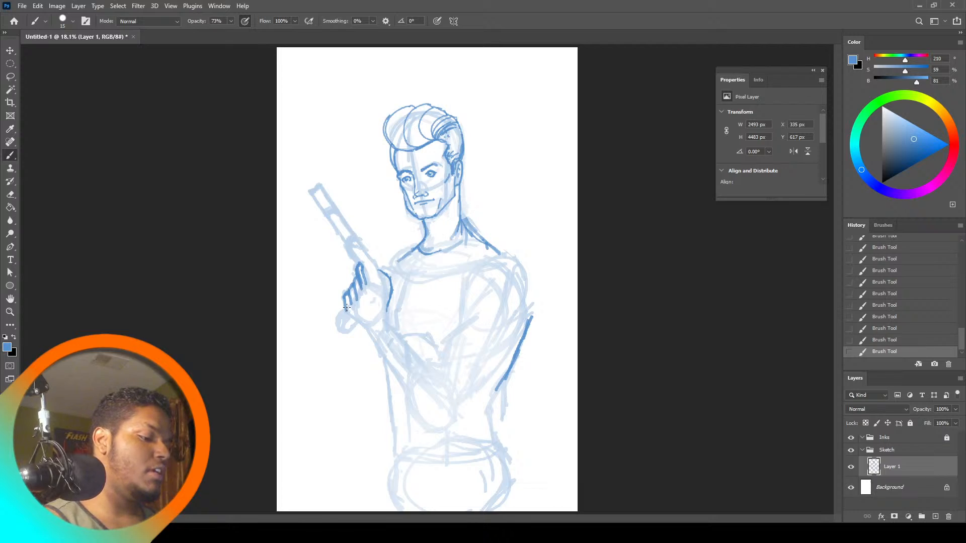
{"action": "mouse_move", "coordinate": [350, 316]}
{"action": "left_mouse_down"}
{"action": "mouse_move", "coordinate": [384, 341]}
{"action": "mouse_move", "coordinate": [391, 305]}
{"action": "left_mouse_up"}
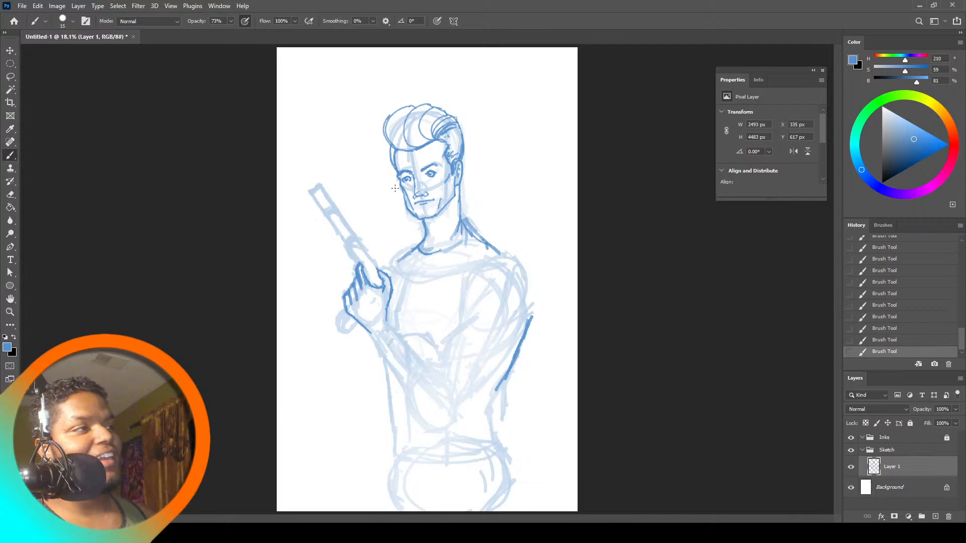
Undo the last wrist stroke and brush both edges of the raised forearm from the wrist toward the elbow
{"action": "left_click_drag", "start_coordinate": [368, 331], "coordinate": [373, 338]}
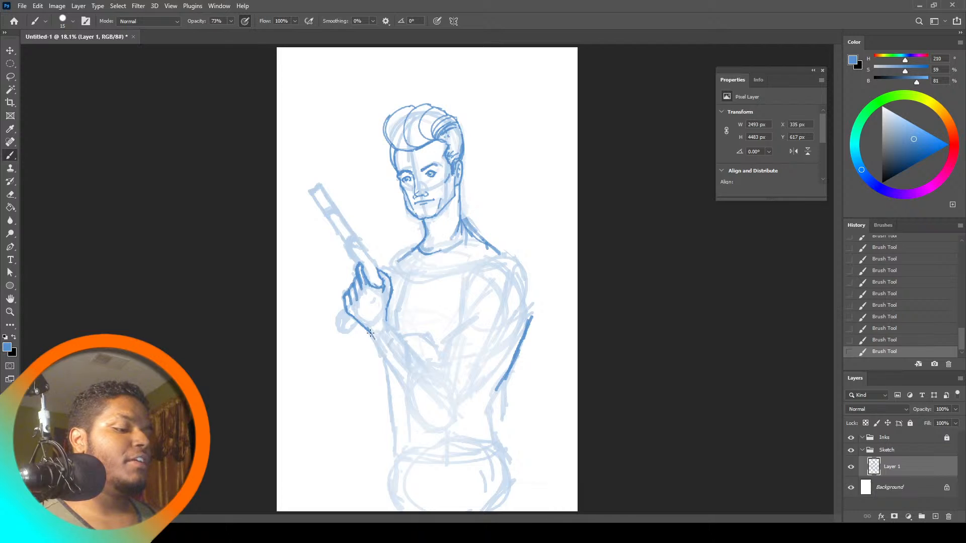
{"action": "key", "text": "ctrl+z"}
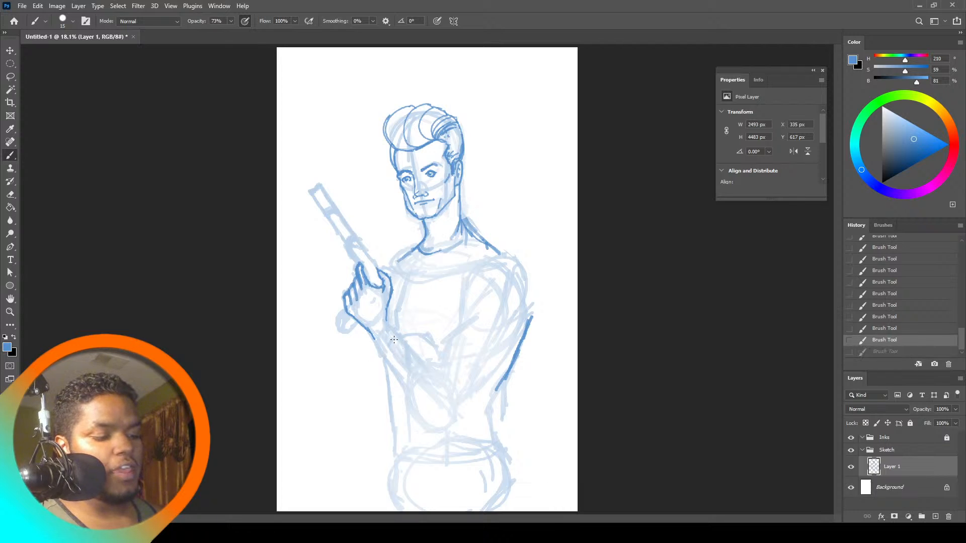
{"action": "left_click_drag", "start_coordinate": [383, 317], "coordinate": [444, 390]}
{"action": "left_click_drag", "start_coordinate": [372, 332], "coordinate": [413, 405]}
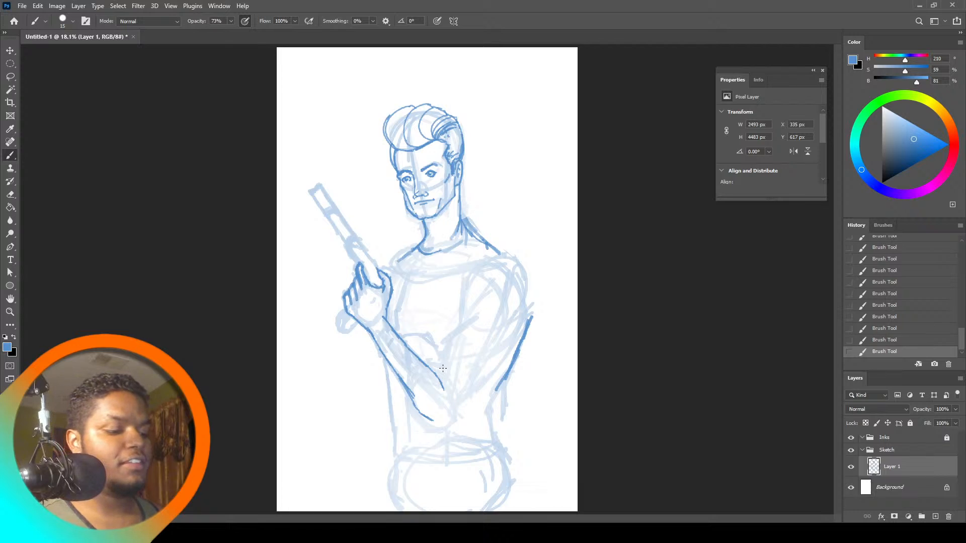
Outline the bent elbow and both edges of the upper arm up toward the shoulder
{"action": "mouse_move", "coordinate": [443, 368]}
{"action": "left_mouse_down"}
{"action": "mouse_move", "coordinate": [455, 356]}
{"action": "mouse_move", "coordinate": [467, 295]}
{"action": "mouse_move", "coordinate": [493, 289]}
{"action": "mouse_move", "coordinate": [485, 372]}
{"action": "mouse_move", "coordinate": [468, 402]}
{"action": "mouse_move", "coordinate": [431, 425]}
{"action": "mouse_move", "coordinate": [451, 420]}
{"action": "left_mouse_up"}
{"action": "left_click_drag", "start_coordinate": [481, 379], "coordinate": [463, 403]}
{"action": "left_click_drag", "start_coordinate": [512, 304], "coordinate": [493, 358]}
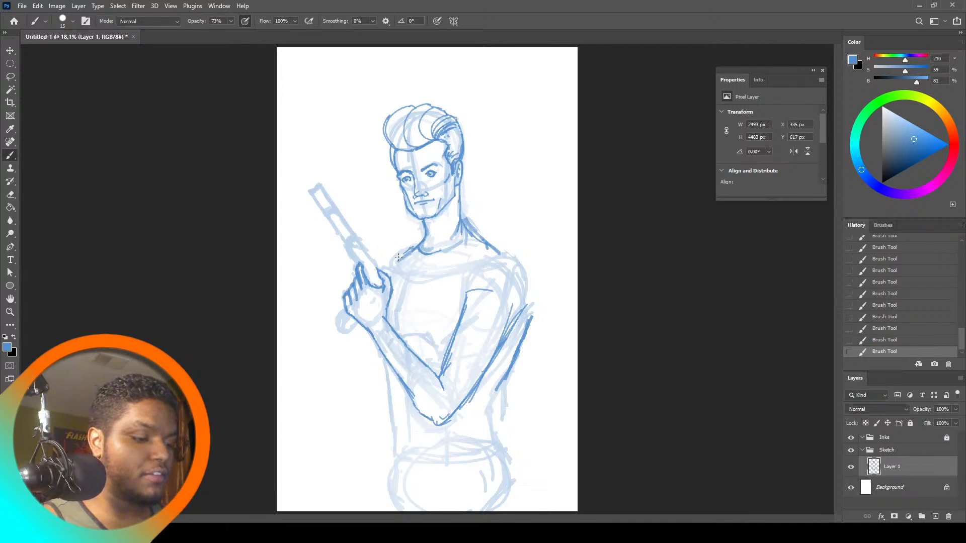
Brush the line of both shoulders and the outer contour of the upper arm down toward the elbow
{"action": "mouse_move", "coordinate": [387, 267]}
{"action": "left_mouse_down"}
{"action": "mouse_move", "coordinate": [410, 250]}
{"action": "mouse_move", "coordinate": [390, 265]}
{"action": "left_mouse_up"}
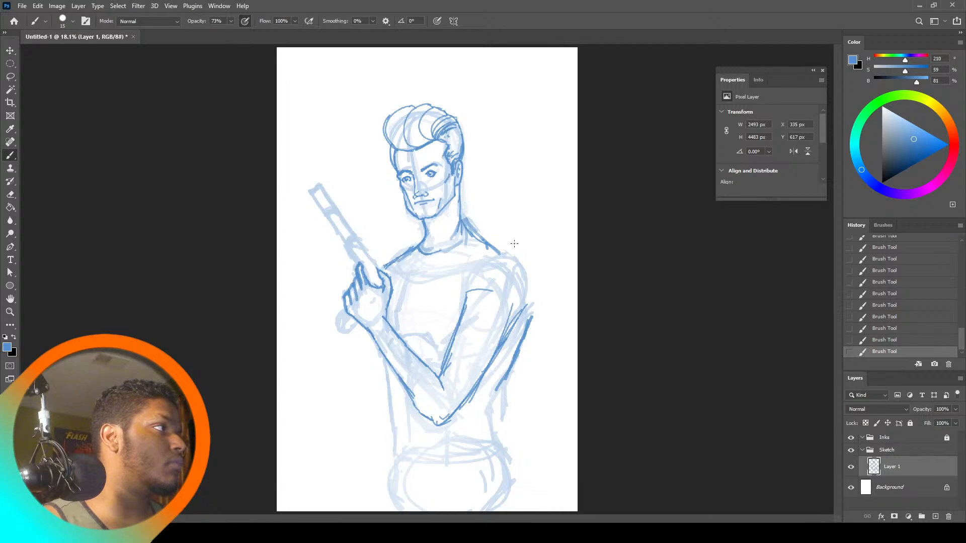
{"action": "mouse_move", "coordinate": [500, 253]}
{"action": "left_mouse_down"}
{"action": "mouse_move", "coordinate": [516, 266]}
{"action": "mouse_move", "coordinate": [527, 310]}
{"action": "mouse_move", "coordinate": [519, 354]}
{"action": "left_mouse_up"}
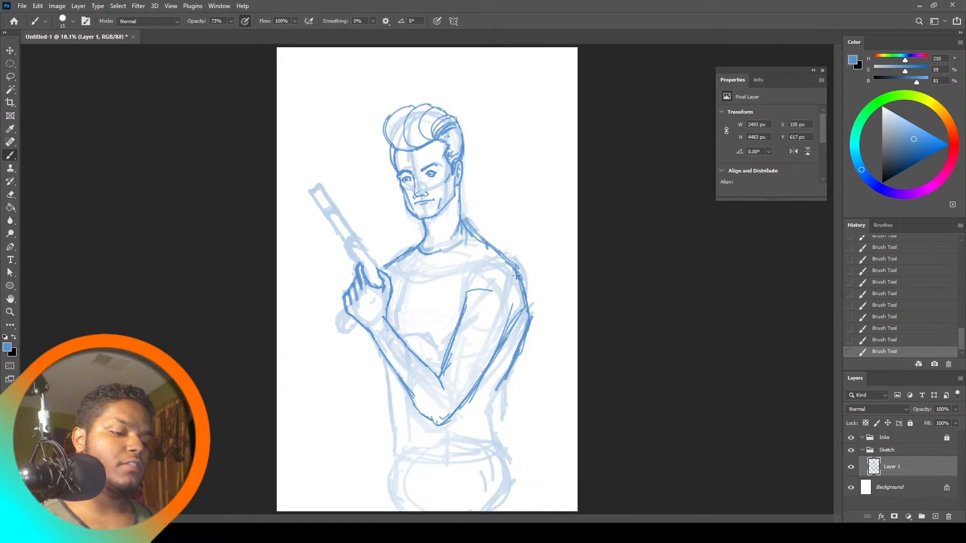
{"action": "left_click_drag", "start_coordinate": [516, 274], "coordinate": [507, 366]}
{"action": "left_click_drag", "start_coordinate": [525, 299], "coordinate": [499, 385]}
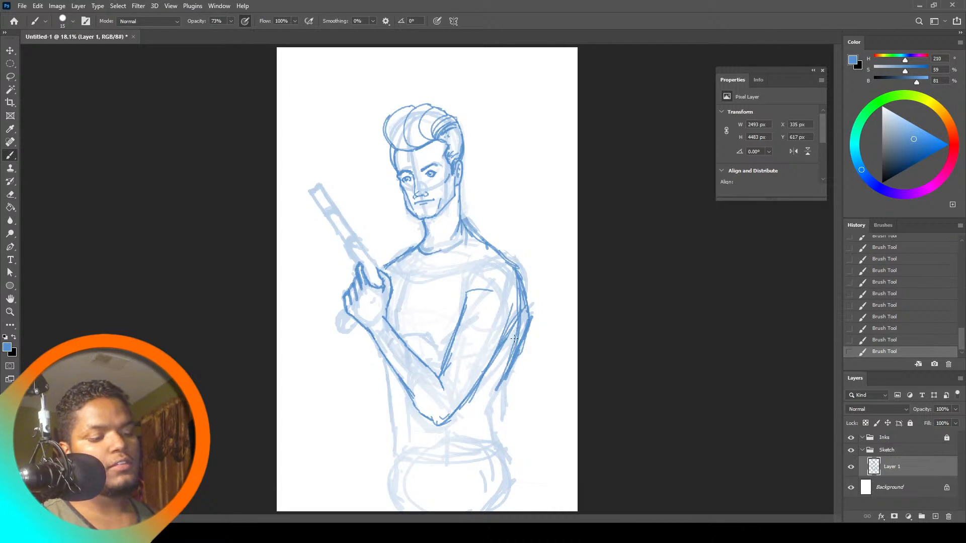
{"action": "left_click_drag", "start_coordinate": [516, 330], "coordinate": [487, 398]}
{"action": "left_click", "coordinate": [9, 77]}
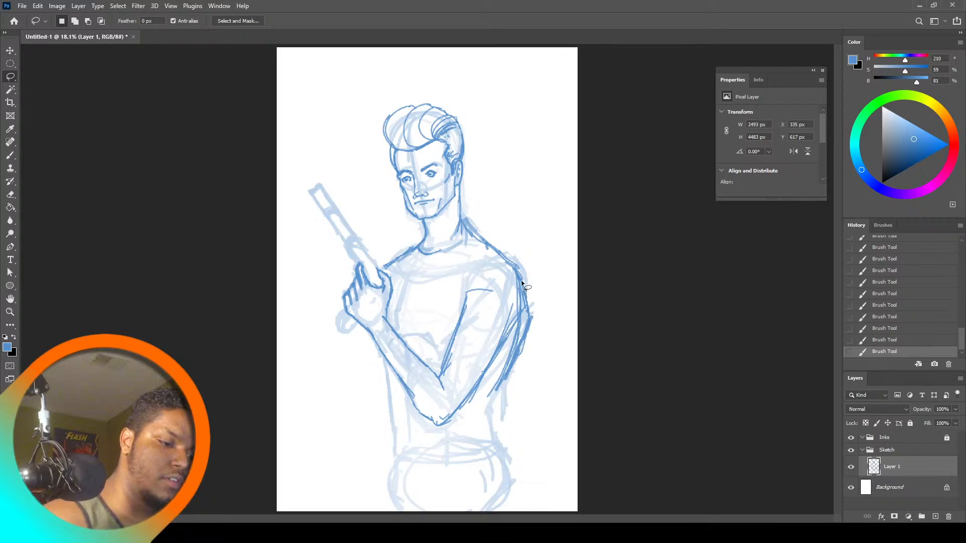
{"action": "left_click_drag", "start_coordinate": [524, 334], "coordinate": [525, 338]}
{"action": "key", "text": "Delete"}
{"action": "left_click_drag", "start_coordinate": [564, 393], "coordinate": [565, 399]}
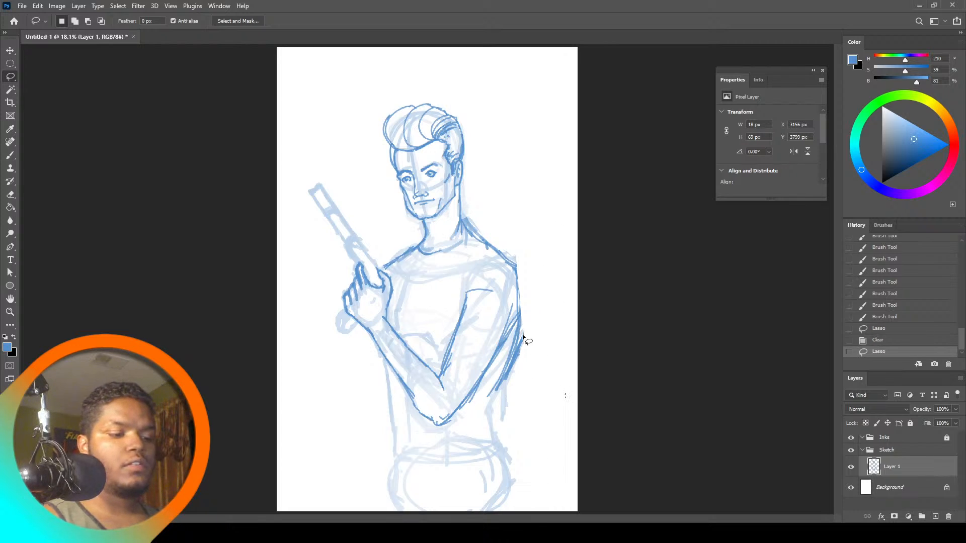
{"action": "key", "text": "ctrl+z"}
{"action": "key", "text": "ctrl+z"}
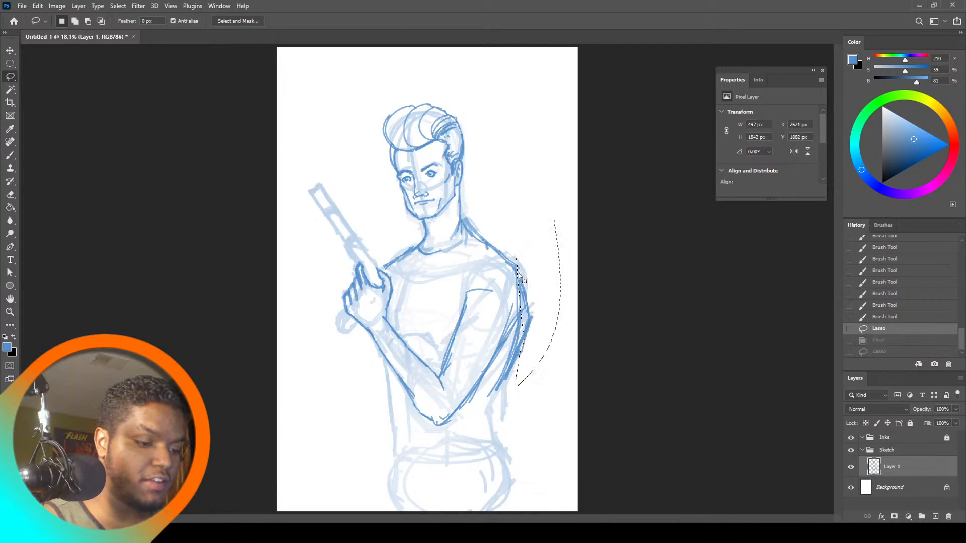
{"action": "key", "text": "ctrl+d"}
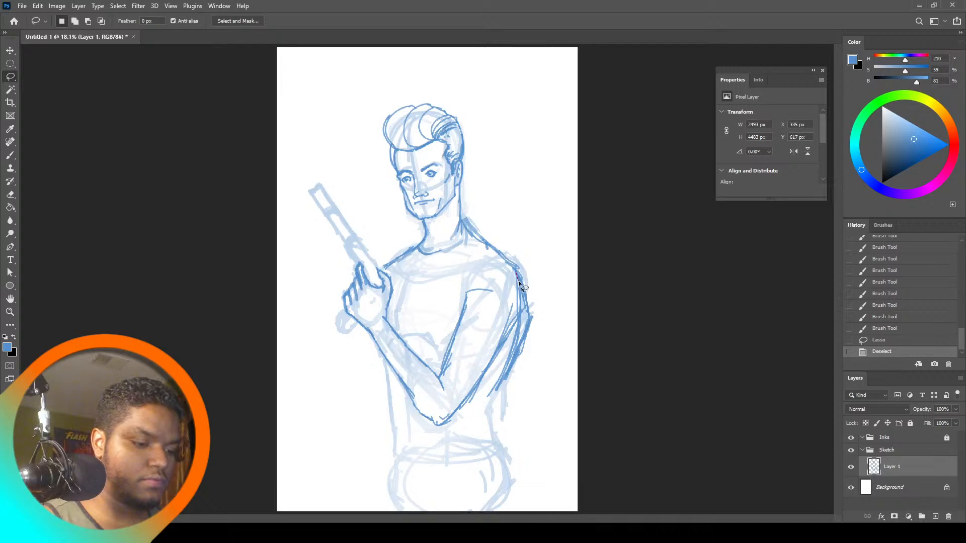
Lasso and clear the excess strokes outside the shoulder and upper arm
{"action": "mouse_move", "coordinate": [518, 339]}
{"action": "left_mouse_down"}
{"action": "mouse_move", "coordinate": [511, 385]}
{"action": "mouse_move", "coordinate": [507, 222]}
{"action": "mouse_move", "coordinate": [523, 286]}
{"action": "left_mouse_up"}
{"action": "key", "text": "Delete"}
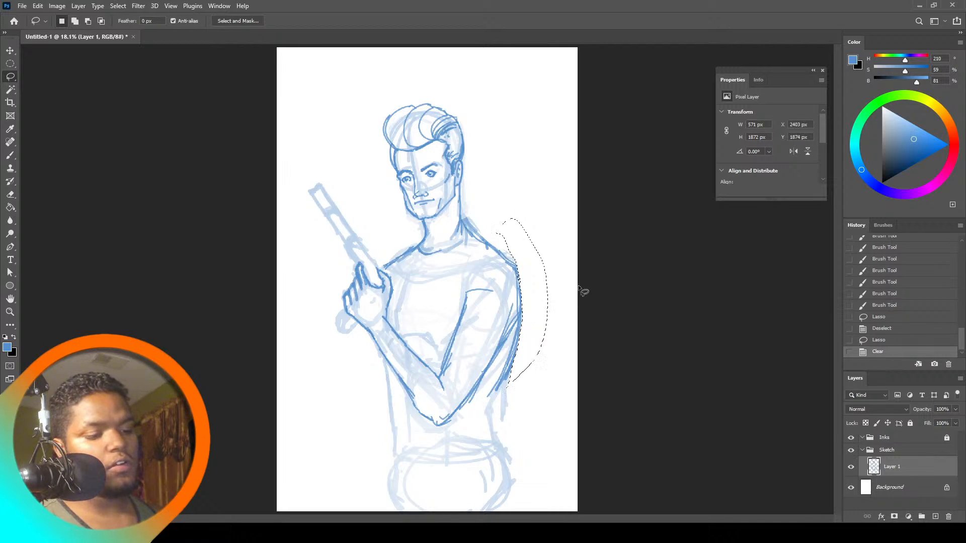
{"action": "key", "text": "ctrl+d"}
Brush a clean outer contour from the shoulder down the trimmed upper arm
{"action": "left_click", "coordinate": [10, 155]}
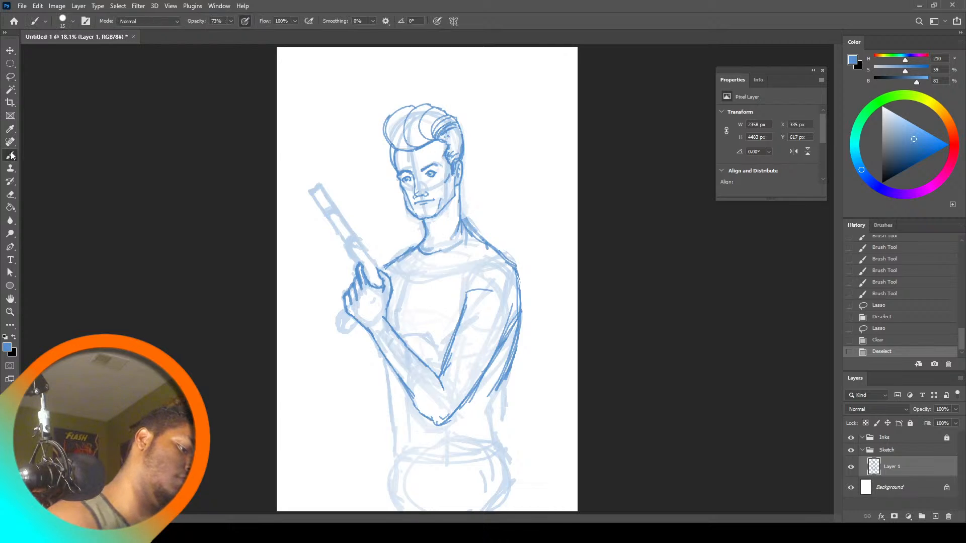
{"action": "mouse_move", "coordinate": [520, 296]}
{"action": "left_mouse_down"}
{"action": "mouse_move", "coordinate": [517, 272]}
{"action": "mouse_move", "coordinate": [521, 296]}
{"action": "left_mouse_up"}
{"action": "left_click_drag", "start_coordinate": [519, 277], "coordinate": [523, 320]}
{"action": "left_click_drag", "start_coordinate": [522, 301], "coordinate": [506, 375]}
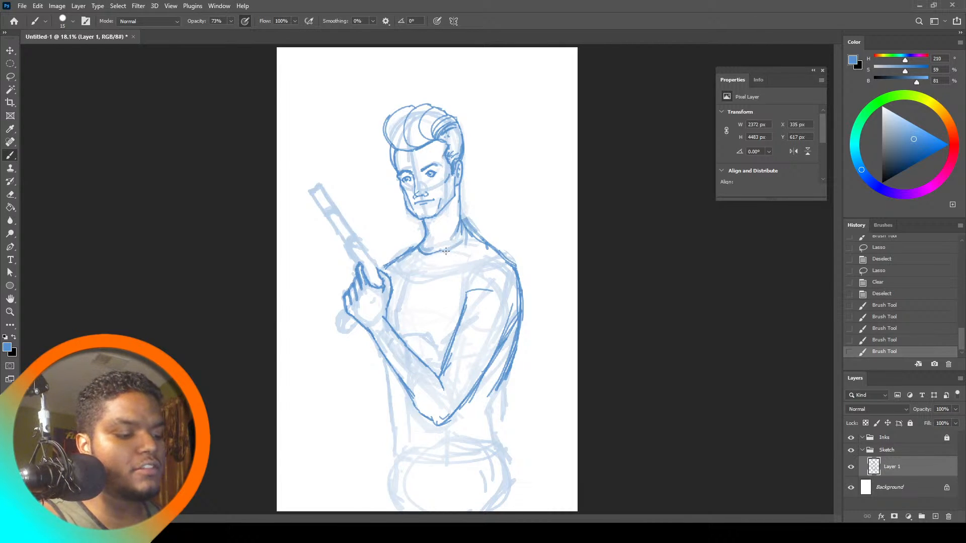
Brush the neckline, both edges of the chest opening down to the forearm, and the torso side below the raised arm
{"action": "left_click_drag", "start_coordinate": [437, 250], "coordinate": [470, 236]}
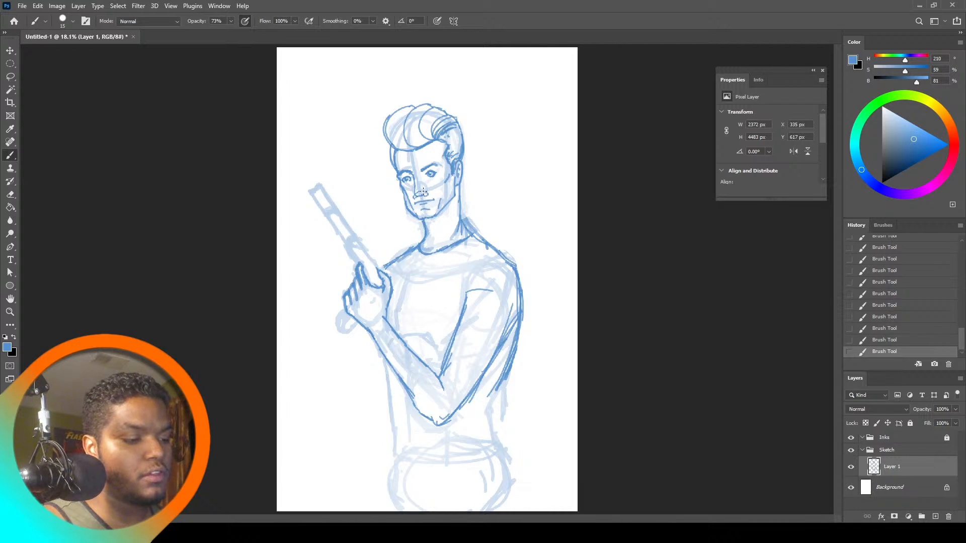
{"action": "key", "text": "ctrl+z"}
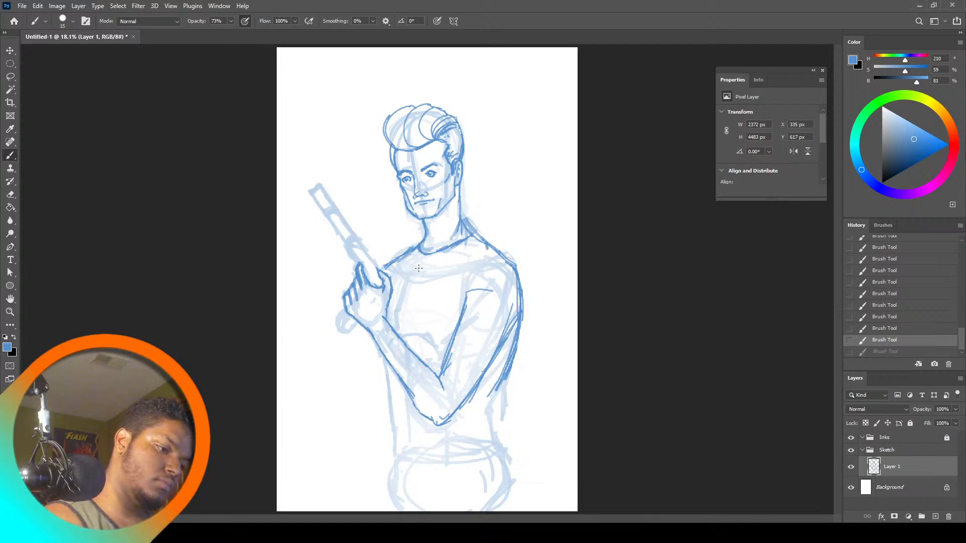
{"action": "left_click_drag", "start_coordinate": [418, 247], "coordinate": [398, 335]}
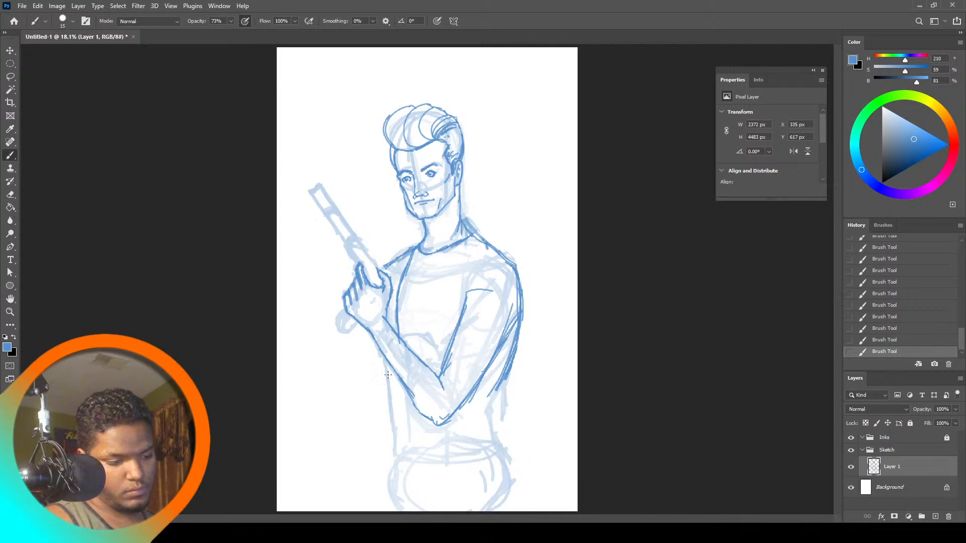
{"action": "left_click_drag", "start_coordinate": [387, 368], "coordinate": [388, 387]}
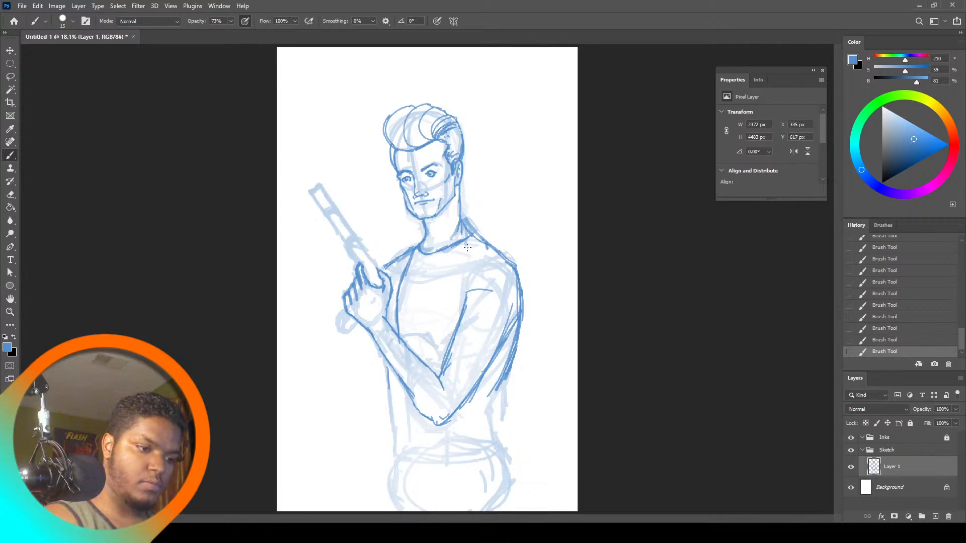
{"action": "mouse_move", "coordinate": [467, 247]}
{"action": "left_mouse_down"}
{"action": "mouse_move", "coordinate": [428, 298]}
{"action": "mouse_move", "coordinate": [410, 350]}
{"action": "left_mouse_up"}
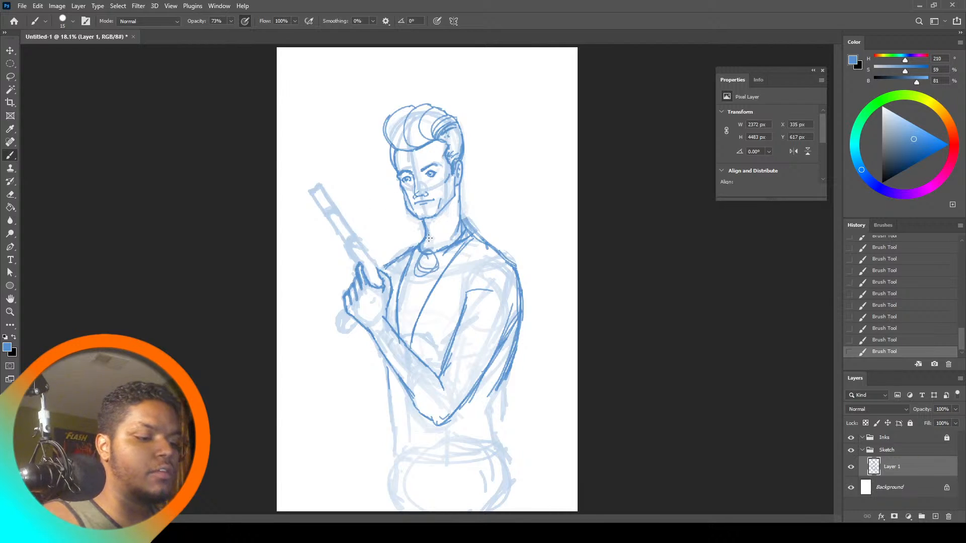
Undo the rough oval at the collar and, on Layer 1, redraw a smaller clasp with cravat folds hanging below it
{"action": "key", "text": "ctrl+z"}
{"action": "mouse_move", "coordinate": [427, 248]}
{"action": "left_mouse_down"}
{"action": "mouse_move", "coordinate": [420, 260]}
{"action": "mouse_move", "coordinate": [437, 249]}
{"action": "mouse_move", "coordinate": [432, 276]}
{"action": "left_mouse_up"}
{"action": "key", "text": "ctrl+z"}
{"action": "left_click", "coordinate": [425, 273], "text": "ctrl"}
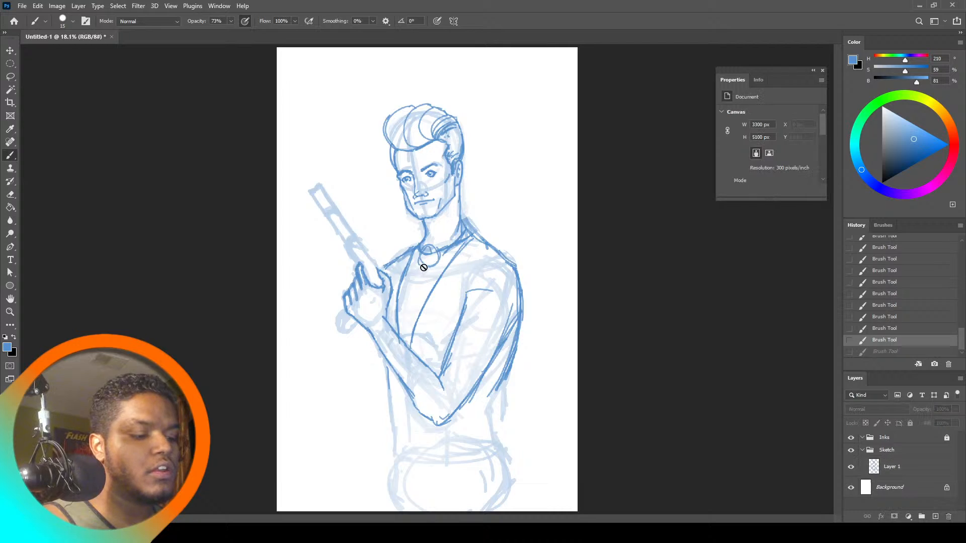
{"action": "key", "text": "ctrl+z"}
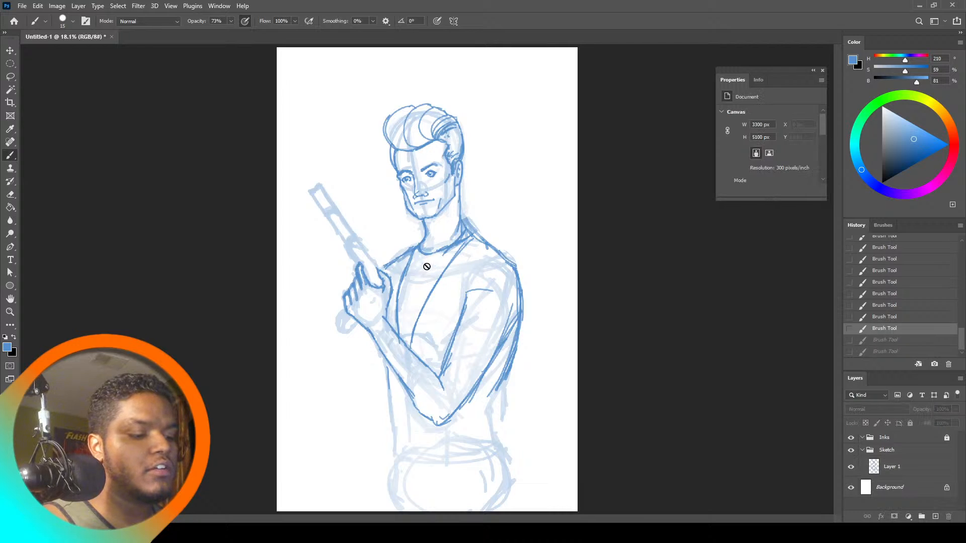
{"action": "left_click", "coordinate": [900, 468]}
{"action": "mouse_move", "coordinate": [421, 248]}
{"action": "left_mouse_down"}
{"action": "mouse_move", "coordinate": [434, 255]}
{"action": "mouse_move", "coordinate": [420, 264]}
{"action": "mouse_move", "coordinate": [433, 258]}
{"action": "left_mouse_up"}
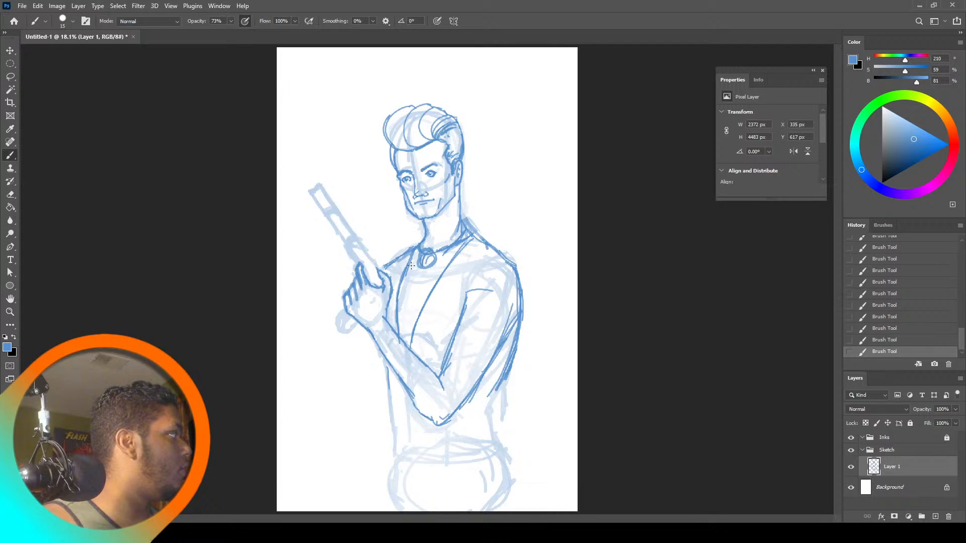
{"action": "mouse_move", "coordinate": [412, 287]}
{"action": "left_mouse_down"}
{"action": "mouse_move", "coordinate": [406, 308]}
{"action": "mouse_move", "coordinate": [418, 306]}
{"action": "mouse_move", "coordinate": [413, 288]}
{"action": "mouse_move", "coordinate": [413, 298]}
{"action": "mouse_move", "coordinate": [422, 289]}
{"action": "mouse_move", "coordinate": [417, 308]}
{"action": "mouse_move", "coordinate": [402, 293]}
{"action": "mouse_move", "coordinate": [406, 305]}
{"action": "mouse_move", "coordinate": [431, 292]}
{"action": "mouse_move", "coordinate": [405, 285]}
{"action": "mouse_move", "coordinate": [402, 295]}
{"action": "left_mouse_up"}
{"action": "left_click_drag", "start_coordinate": [434, 266], "coordinate": [434, 289]}
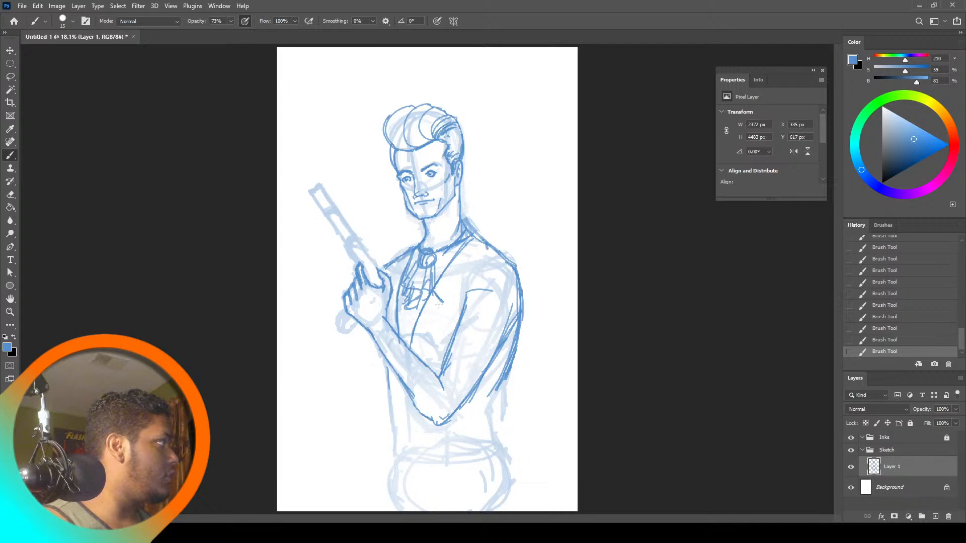
Draw a short cape running from the clasp across the chest and over the upper arm, including its edge at the gun-side shoulder
{"action": "mouse_move", "coordinate": [437, 253]}
{"action": "left_mouse_down"}
{"action": "mouse_move", "coordinate": [488, 298]}
{"action": "mouse_move", "coordinate": [493, 326]}
{"action": "mouse_move", "coordinate": [489, 285]}
{"action": "mouse_move", "coordinate": [482, 332]}
{"action": "left_mouse_up"}
{"action": "mouse_move", "coordinate": [442, 303]}
{"action": "left_mouse_down"}
{"action": "mouse_move", "coordinate": [477, 330]}
{"action": "mouse_move", "coordinate": [514, 321]}
{"action": "mouse_move", "coordinate": [530, 295]}
{"action": "mouse_move", "coordinate": [517, 266]}
{"action": "mouse_move", "coordinate": [529, 307]}
{"action": "left_mouse_up"}
{"action": "left_click_drag", "start_coordinate": [403, 286], "coordinate": [386, 303]}
{"action": "left_click_drag", "start_coordinate": [417, 246], "coordinate": [383, 265]}
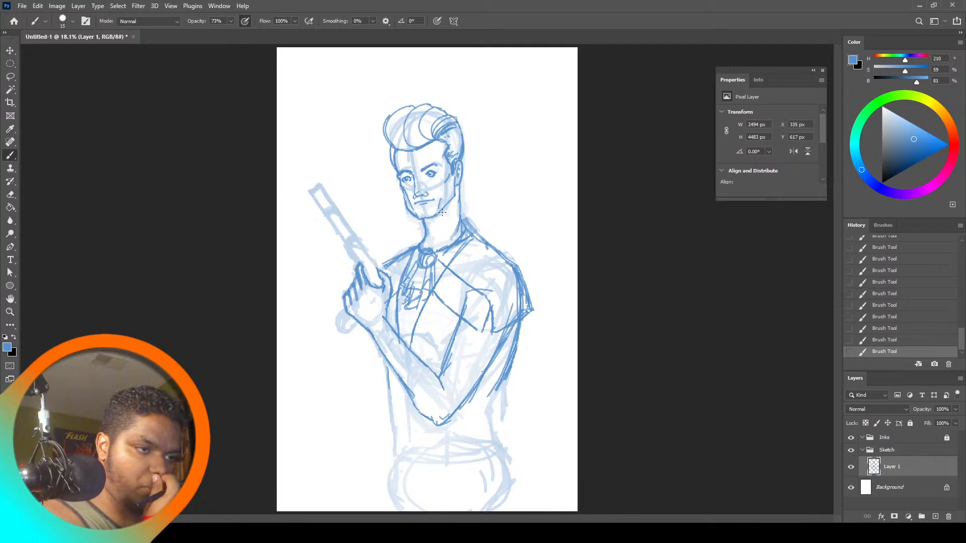
Reinforce the cape's top edge over the gun-side shoulder and around the neckline
{"action": "left_click_drag", "start_coordinate": [394, 144], "coordinate": [403, 146]}
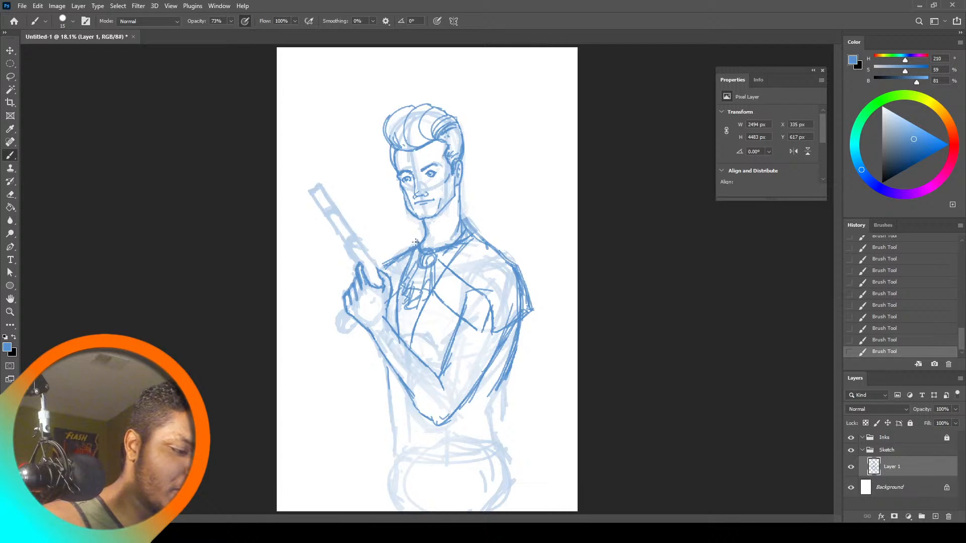
{"action": "left_click_drag", "start_coordinate": [417, 241], "coordinate": [377, 265]}
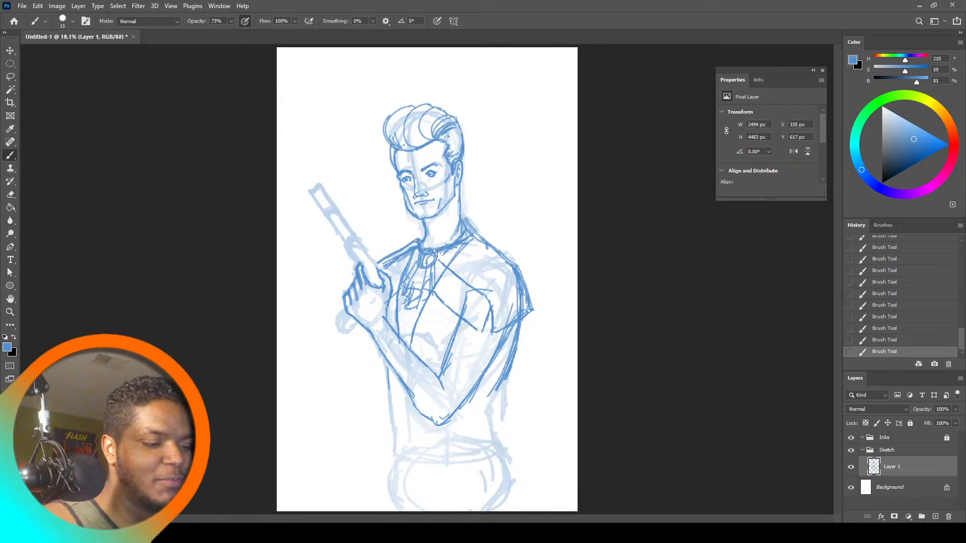
{"action": "left_click_drag", "start_coordinate": [444, 247], "coordinate": [472, 233]}
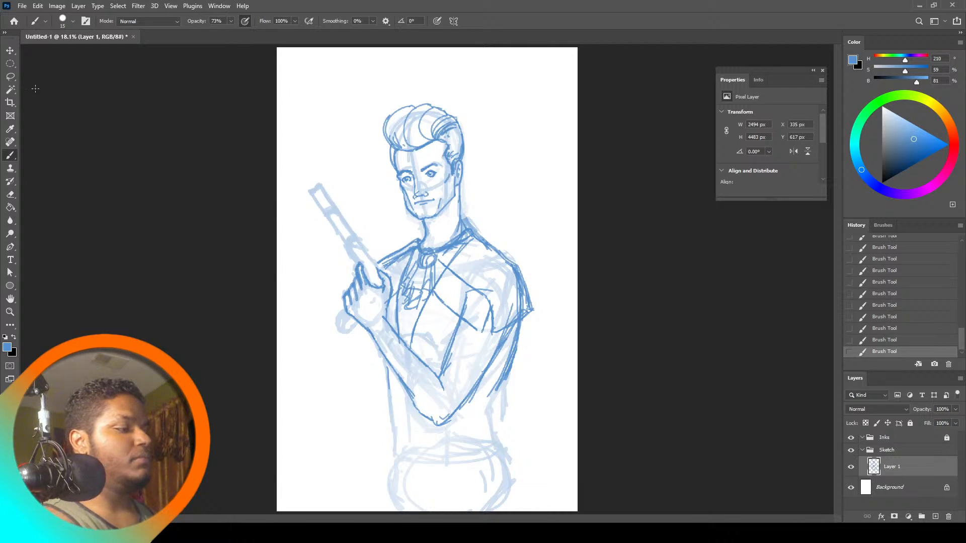
Lasso and clear the stray strokes beside the back of the neck, above the shoulder
{"action": "left_click", "coordinate": [16, 75]}
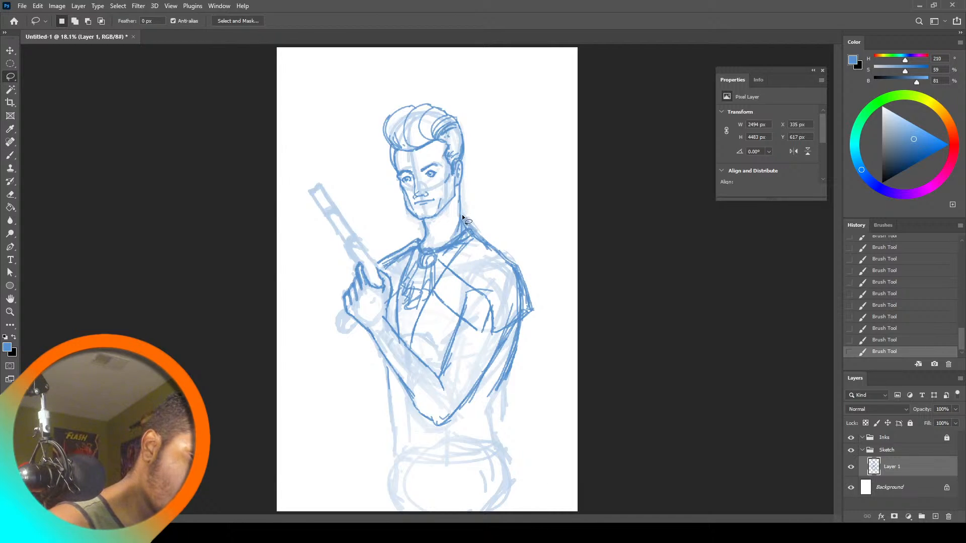
{"action": "mouse_move", "coordinate": [463, 217]}
{"action": "left_mouse_down"}
{"action": "mouse_move", "coordinate": [508, 261]}
{"action": "mouse_move", "coordinate": [471, 200]}
{"action": "left_mouse_up"}
{"action": "key", "text": "Delete"}
{"action": "key", "text": "ctrl+d"}
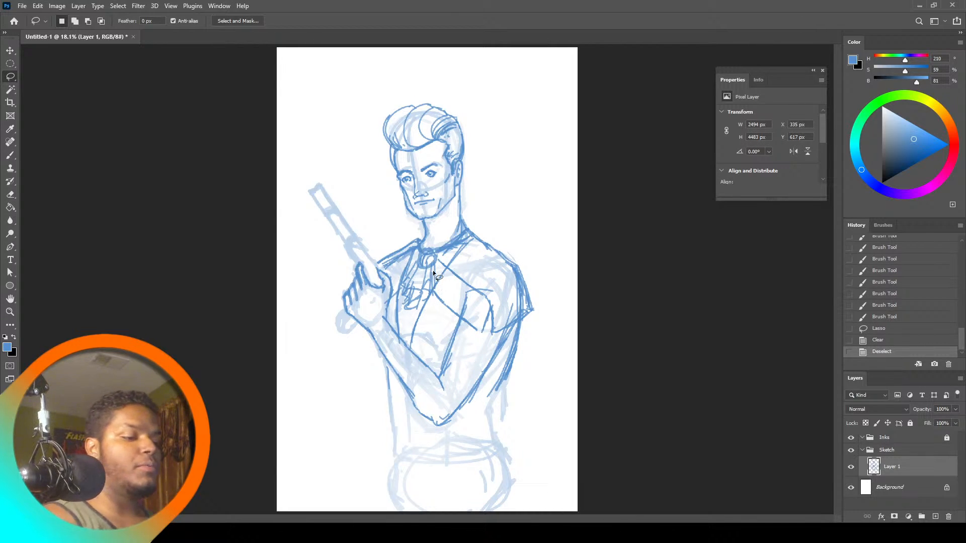
Lasso and clear the old chest and neckline strokes crossing the cape between the clasp and the far shoulder
{"action": "mouse_move", "coordinate": [433, 271]}
{"action": "left_mouse_down"}
{"action": "mouse_move", "coordinate": [433, 290]}
{"action": "mouse_move", "coordinate": [463, 267]}
{"action": "left_mouse_up"}
{"action": "key", "text": "Delete"}
{"action": "key", "text": "ctrl+d"}
{"action": "key", "text": "Delete"}
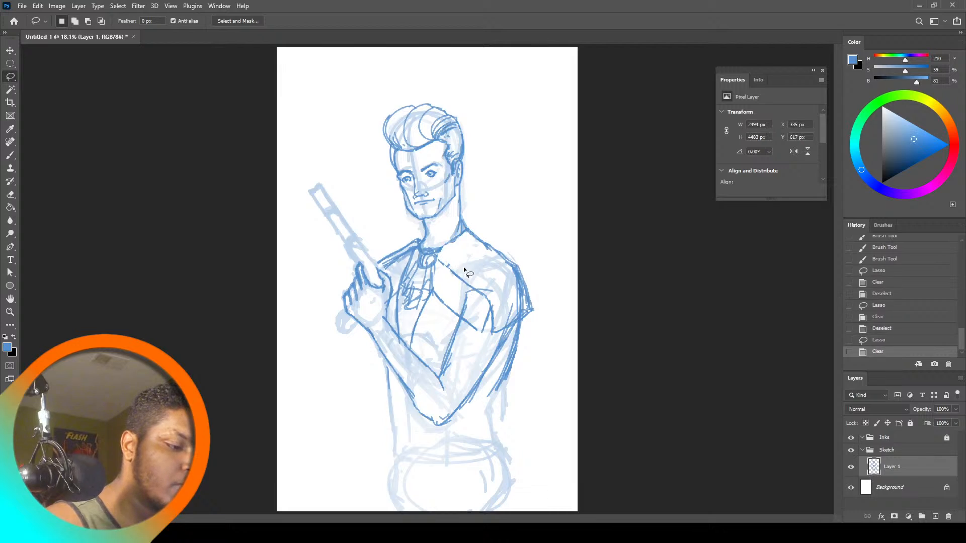
{"action": "key", "text": "ctrl+d"}
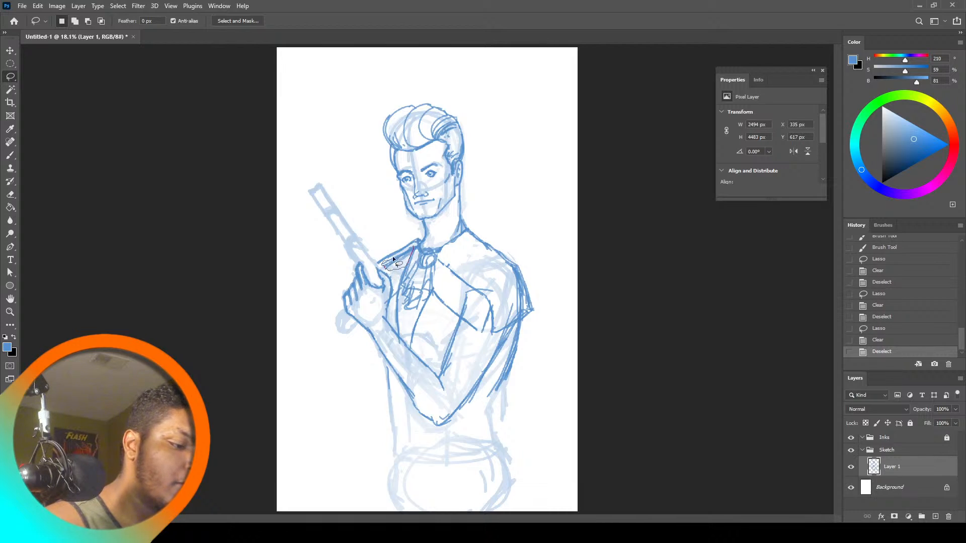
Lasso and clear the overlapping strokes inside the gun-side shoulder
{"action": "left_click_drag", "start_coordinate": [392, 256], "coordinate": [403, 267]}
{"action": "key", "text": "Delete"}
{"action": "key", "text": "ctrl+d"}
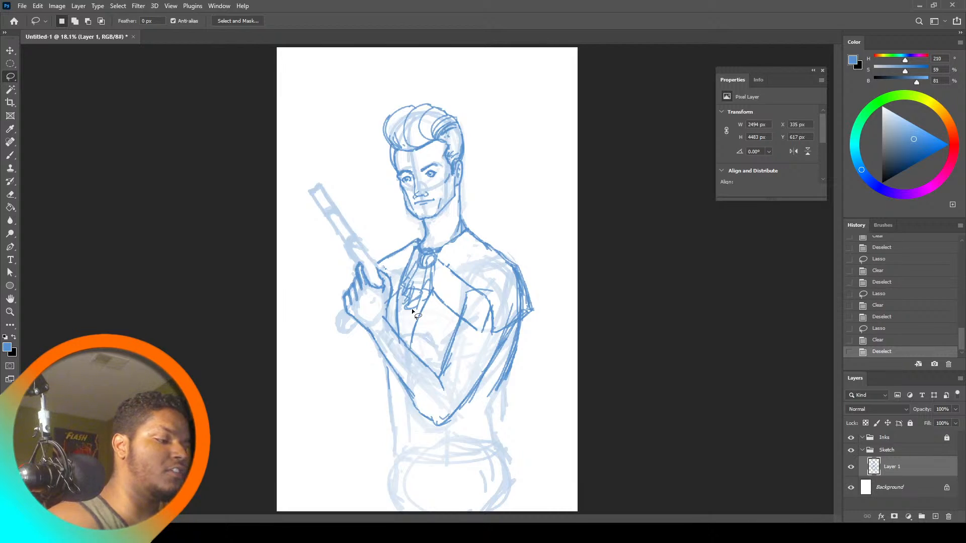
Brush the cape's inner edge and folds over the gun-side shoulder, next to the cravat
{"action": "key", "text": "b"}
{"action": "left_click_drag", "start_coordinate": [414, 251], "coordinate": [390, 265]}
{"action": "mouse_move", "coordinate": [416, 250]}
{"action": "left_mouse_down"}
{"action": "mouse_move", "coordinate": [384, 267]}
{"action": "mouse_move", "coordinate": [403, 274]}
{"action": "left_mouse_up"}
{"action": "mouse_move", "coordinate": [412, 255]}
{"action": "left_mouse_down"}
{"action": "mouse_move", "coordinate": [400, 282]}
{"action": "mouse_move", "coordinate": [385, 270]}
{"action": "left_mouse_up"}
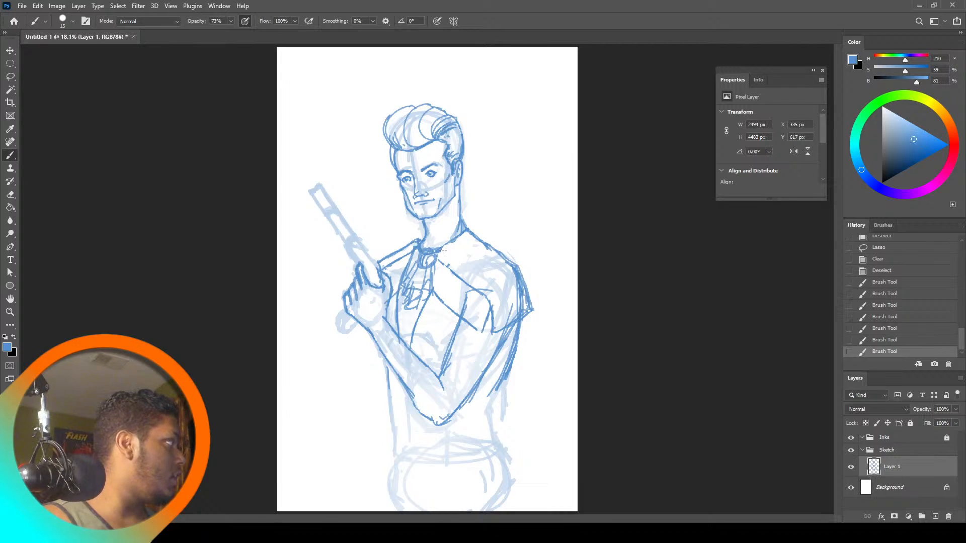
Draw the folded collar flaps on both sides of the neck above the clasp
{"action": "left_click_drag", "start_coordinate": [443, 233], "coordinate": [447, 252]}
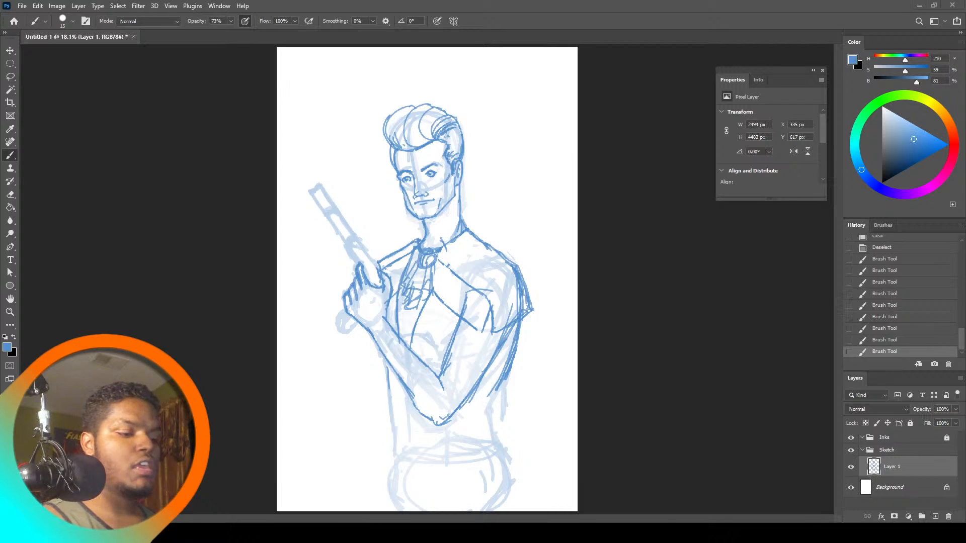
{"action": "left_click_drag", "start_coordinate": [441, 238], "coordinate": [434, 246]}
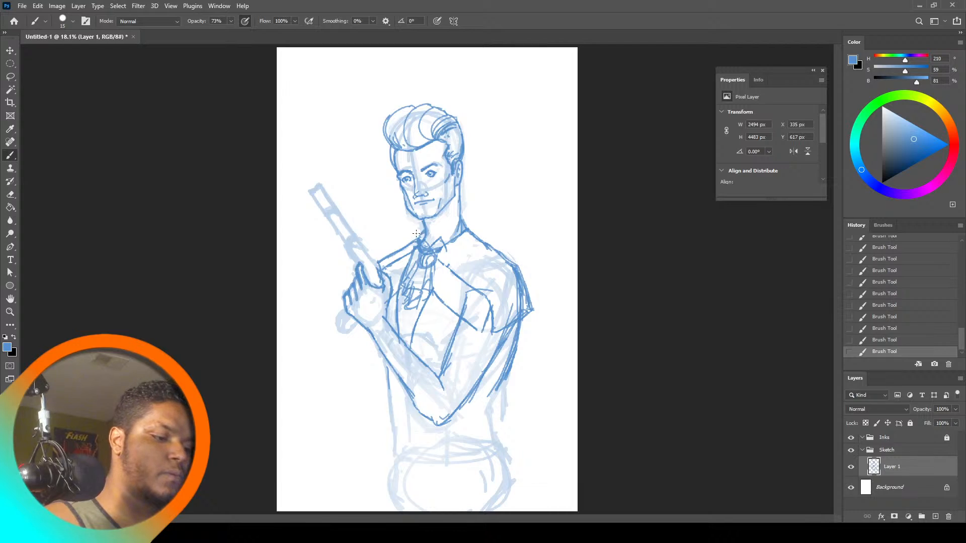
{"action": "mouse_move", "coordinate": [412, 242]}
{"action": "left_mouse_down"}
{"action": "mouse_move", "coordinate": [473, 241]}
{"action": "mouse_move", "coordinate": [442, 252]}
{"action": "mouse_move", "coordinate": [441, 240]}
{"action": "mouse_move", "coordinate": [447, 251]}
{"action": "mouse_move", "coordinate": [481, 235]}
{"action": "mouse_move", "coordinate": [452, 221]}
{"action": "mouse_move", "coordinate": [459, 231]}
{"action": "mouse_move", "coordinate": [427, 249]}
{"action": "left_mouse_up"}
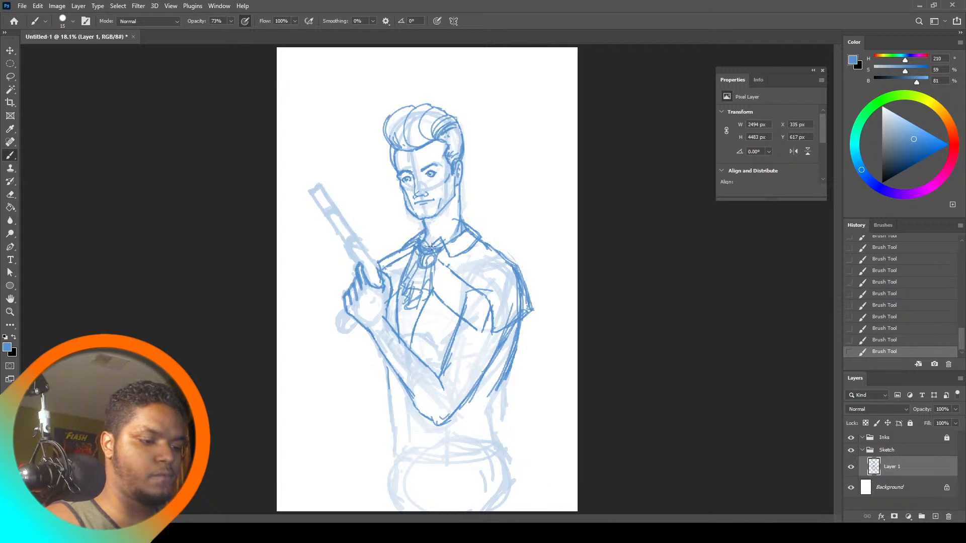
Lasso and clear the overlapping lines around the clasp and between the collar flaps
{"action": "left_click", "coordinate": [10, 77]}
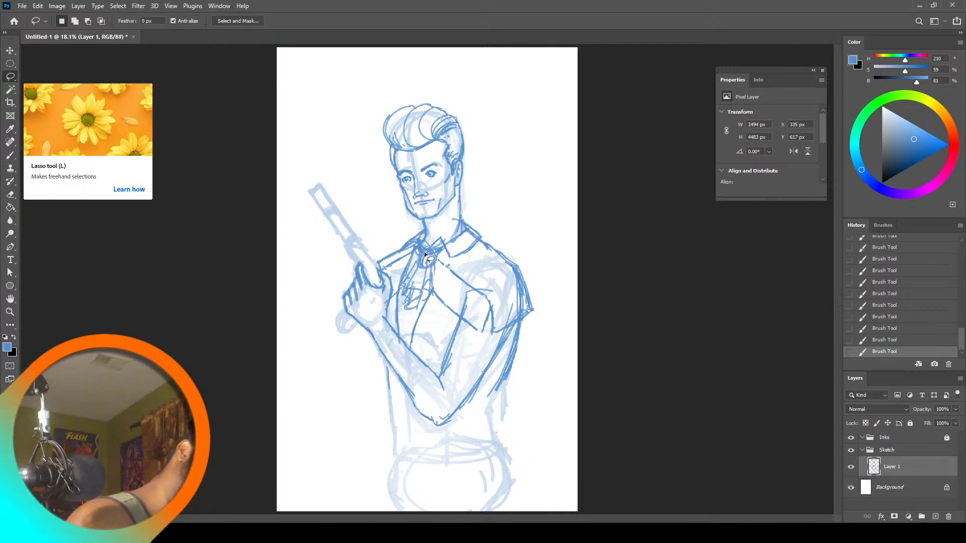
{"action": "mouse_move", "coordinate": [424, 253]}
{"action": "left_mouse_down"}
{"action": "mouse_move", "coordinate": [431, 258]}
{"action": "mouse_move", "coordinate": [439, 242]}
{"action": "left_mouse_up"}
{"action": "key", "text": "Delete"}
{"action": "key", "text": "ctrl+d"}
{"action": "key", "text": "Delete"}
{"action": "key", "text": "ctrl+d"}
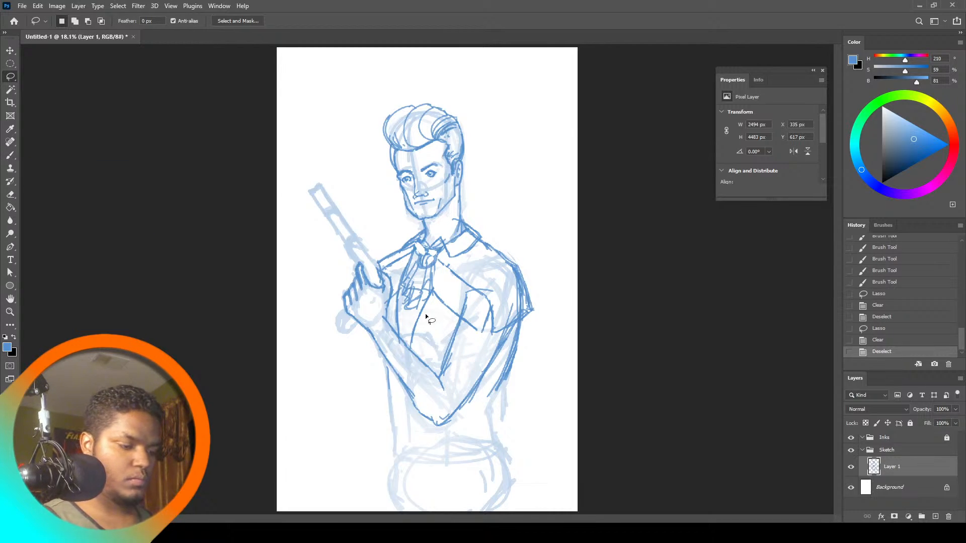
Lasso and clear the chest opening lines between the cravat and the raised forearm
{"action": "mouse_move", "coordinate": [426, 298]}
{"action": "left_mouse_down"}
{"action": "mouse_move", "coordinate": [411, 349]}
{"action": "mouse_move", "coordinate": [391, 319]}
{"action": "mouse_move", "coordinate": [400, 300]}
{"action": "left_mouse_up"}
{"action": "key", "text": "Delete"}
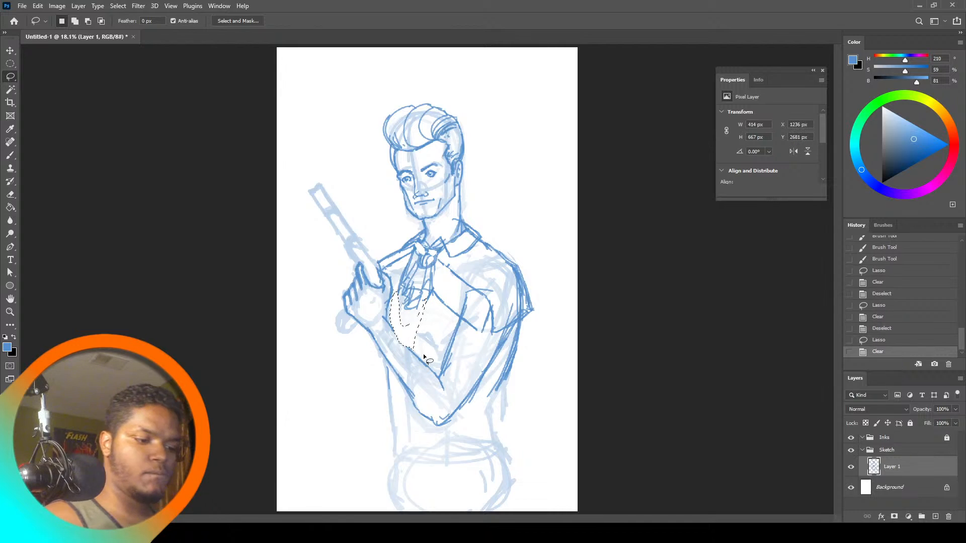
Deselect and brush back the raised forearm's upper edge where it meets the cleared chest area
{"action": "key", "text": "ctrl+d"}
{"action": "key", "text": "b"}
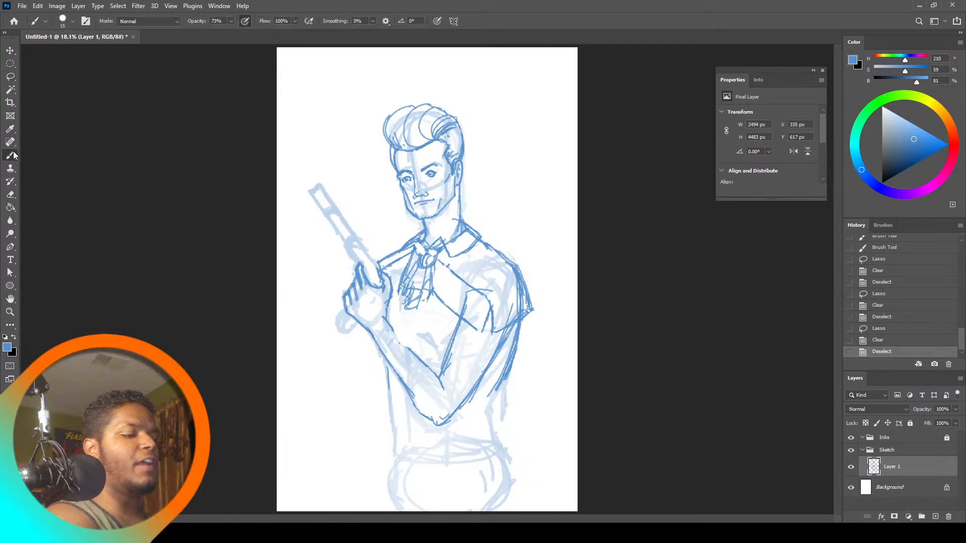
{"action": "left_click_drag", "start_coordinate": [406, 347], "coordinate": [391, 326]}
{"action": "mouse_move", "coordinate": [393, 329]}
{"action": "left_mouse_down"}
{"action": "mouse_move", "coordinate": [413, 353]}
{"action": "mouse_move", "coordinate": [406, 347]}
{"action": "left_mouse_up"}
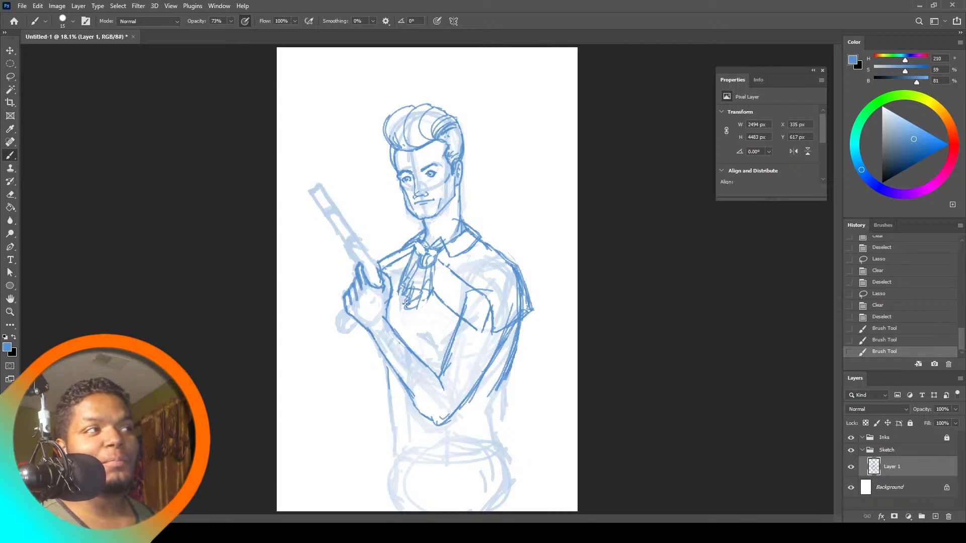
Touch up the lower ends of the cravat and draw a vest edge from there down to the forearm
{"action": "mouse_move", "coordinate": [404, 297]}
{"action": "left_mouse_down"}
{"action": "mouse_move", "coordinate": [401, 309]}
{"action": "mouse_move", "coordinate": [413, 299]}
{"action": "left_mouse_up"}
{"action": "mouse_move", "coordinate": [418, 296]}
{"action": "left_mouse_down"}
{"action": "mouse_move", "coordinate": [411, 307]}
{"action": "mouse_move", "coordinate": [426, 294]}
{"action": "left_mouse_up"}
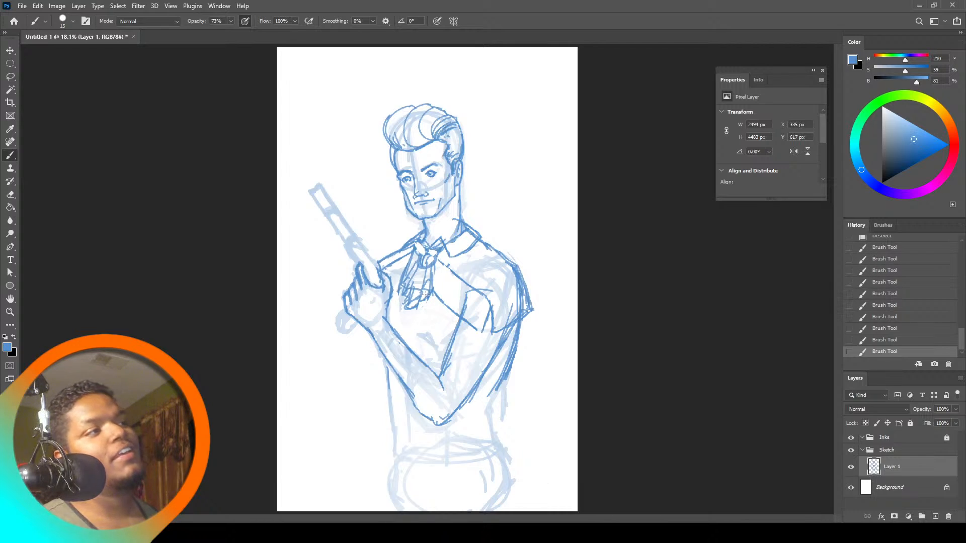
{"action": "left_click_drag", "start_coordinate": [398, 302], "coordinate": [405, 291]}
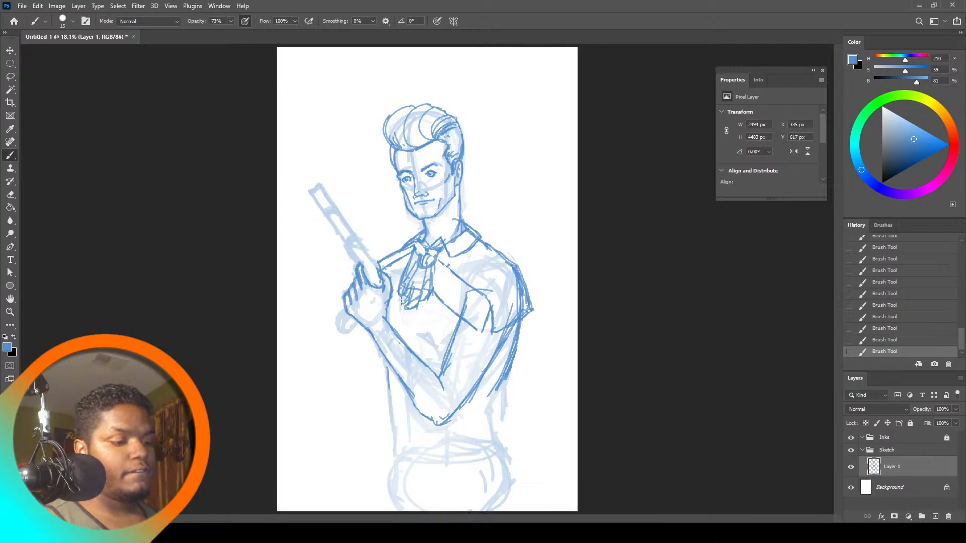
{"action": "left_click_drag", "start_coordinate": [401, 298], "coordinate": [401, 342]}
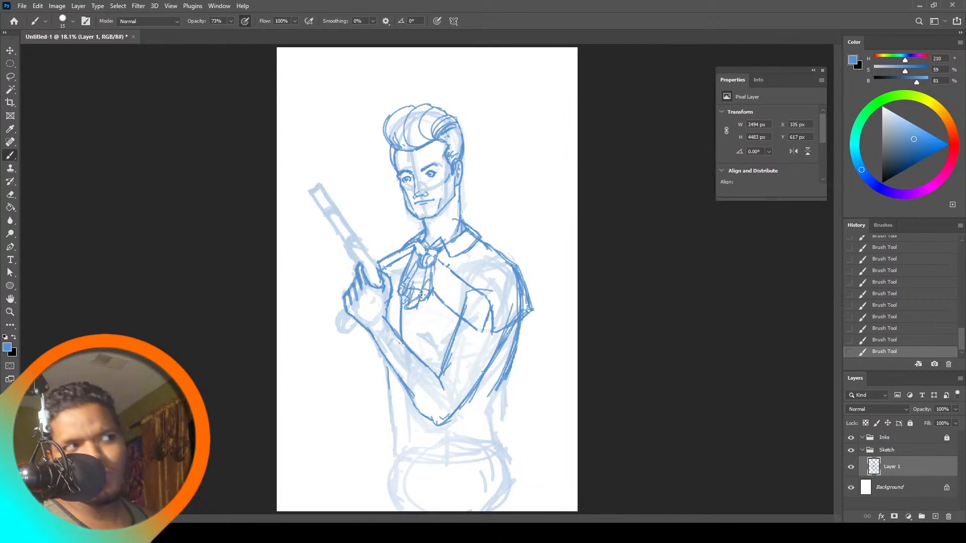
Try a long vertical vest line from the cravat down to the bent elbow, and undo it
{"action": "left_click_drag", "start_coordinate": [429, 294], "coordinate": [440, 391]}
{"action": "key", "text": "ctrl+z"}
{"action": "key", "text": "ctrl+z"}
{"action": "key", "text": "ctrl+z"}
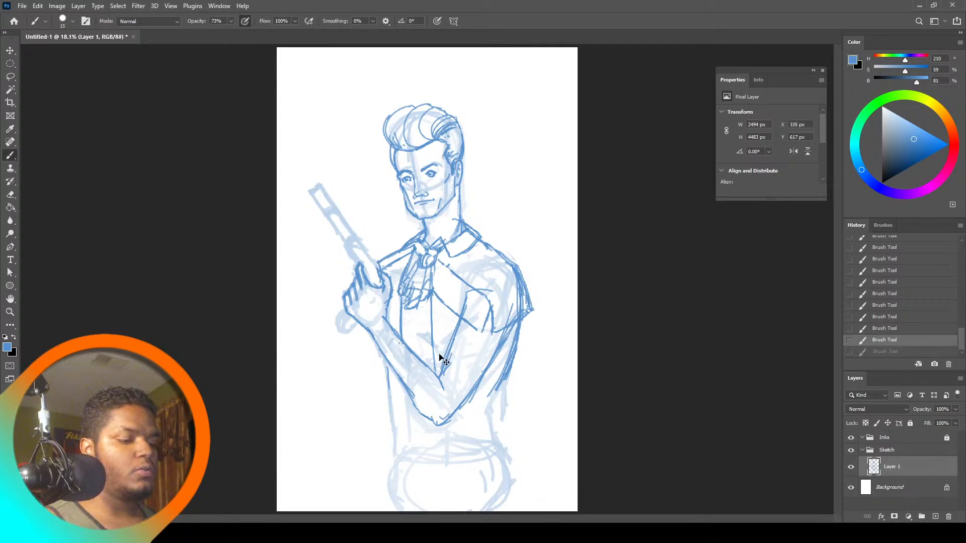
Draw the vest's centre front line below the cravat and undo the surplus strokes around it
{"action": "left_click_drag", "start_coordinate": [433, 267], "coordinate": [427, 375]}
{"action": "left_click_drag", "start_coordinate": [423, 322], "coordinate": [425, 357]}
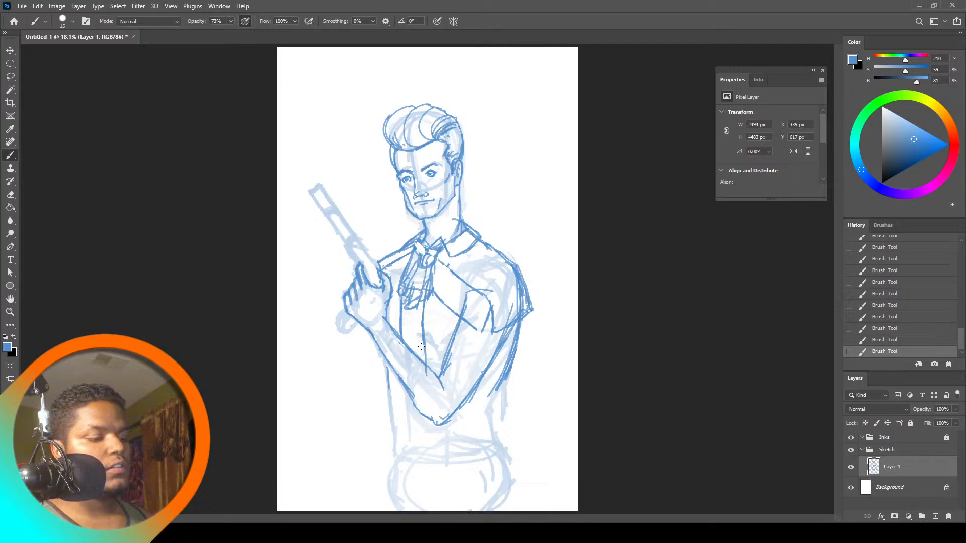
{"action": "left_click_drag", "start_coordinate": [423, 256], "coordinate": [411, 306]}
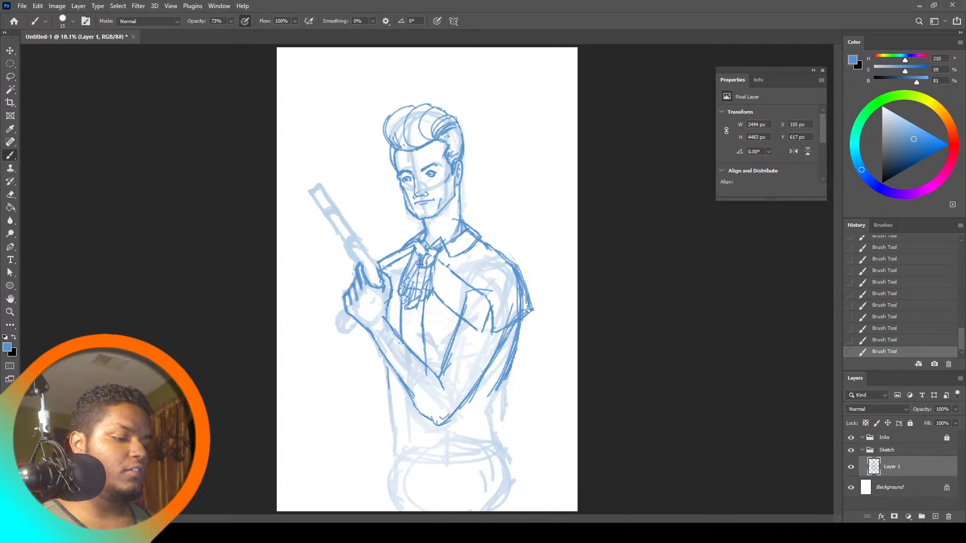
{"action": "key", "text": "ctrl+z"}
{"action": "key", "text": "ctrl+z"}
{"action": "key", "text": "ctrl+z"}
{"action": "key", "text": "ctrl+z"}
{"action": "key", "text": "ctrl+z"}
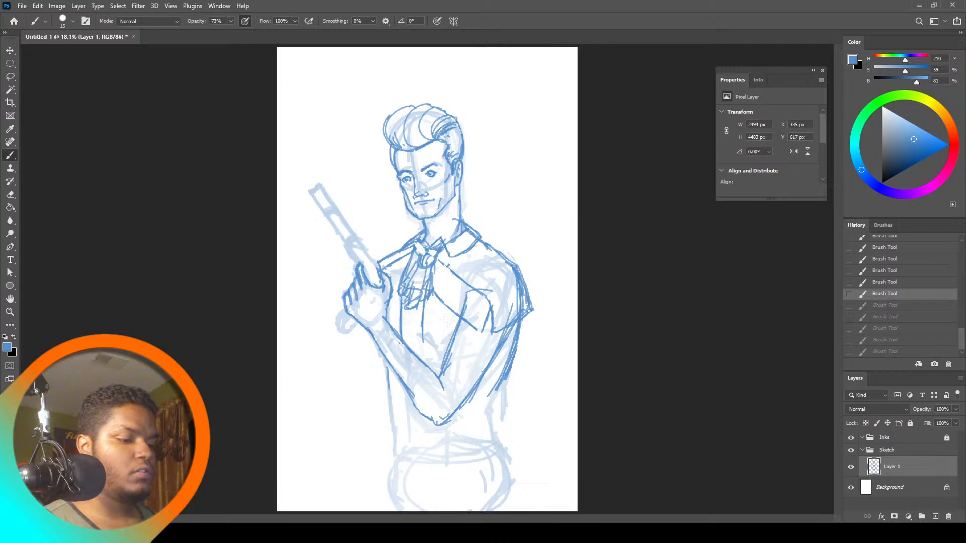
Add a second vest front line and continue the vest below the elbow with a side edge and pointed hem
{"action": "left_click_drag", "start_coordinate": [438, 297], "coordinate": [440, 380]}
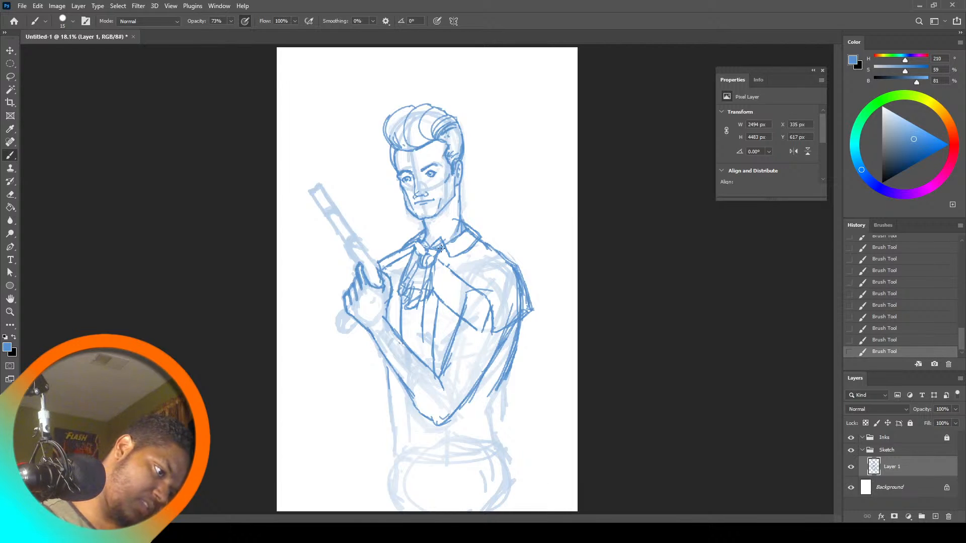
{"action": "mouse_move", "coordinate": [432, 425]}
{"action": "left_mouse_down"}
{"action": "mouse_move", "coordinate": [436, 455]}
{"action": "mouse_move", "coordinate": [414, 458]}
{"action": "left_mouse_up"}
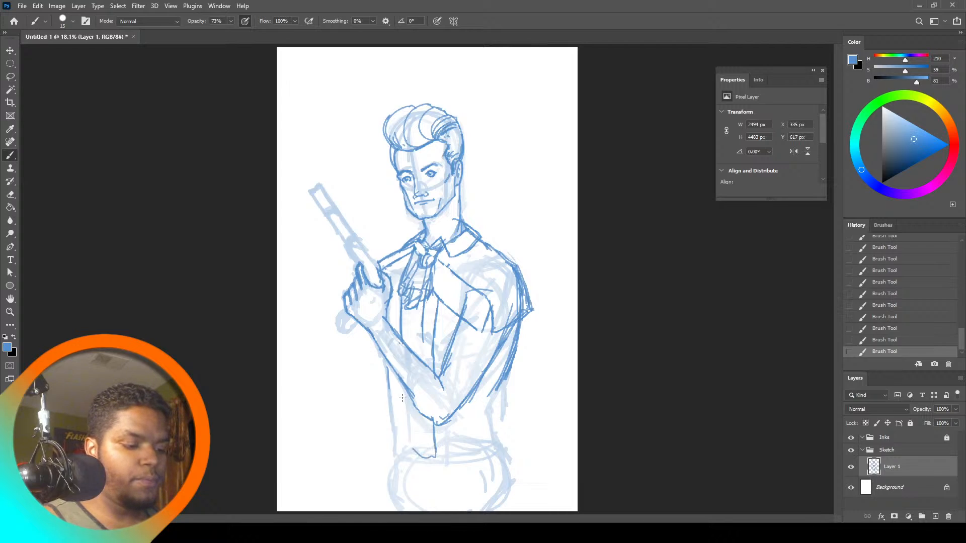
{"action": "left_click_drag", "start_coordinate": [404, 392], "coordinate": [407, 449]}
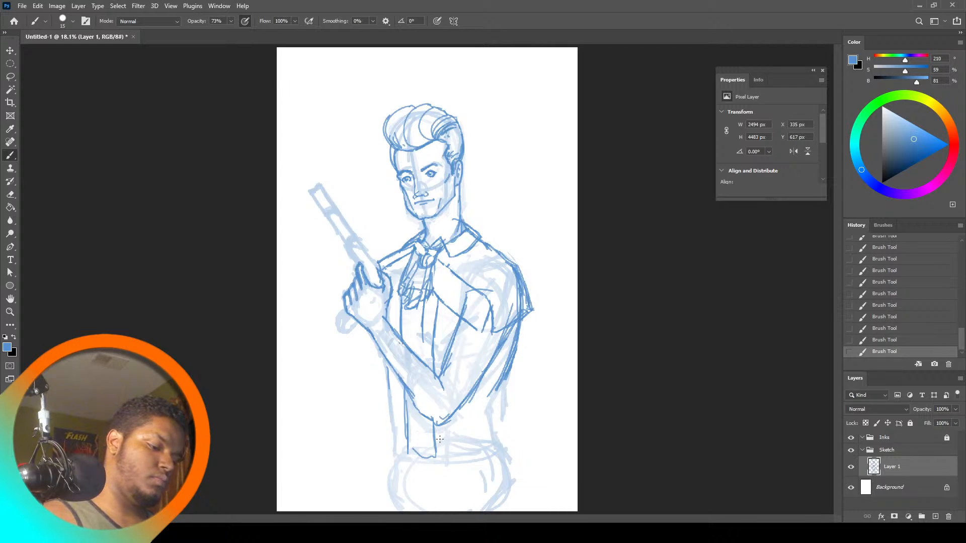
Try a curved strap shape hanging from the waist over the hip, and undo it
{"action": "mouse_move", "coordinate": [436, 442]}
{"action": "left_mouse_down"}
{"action": "mouse_move", "coordinate": [470, 495]}
{"action": "mouse_move", "coordinate": [481, 484]}
{"action": "left_mouse_up"}
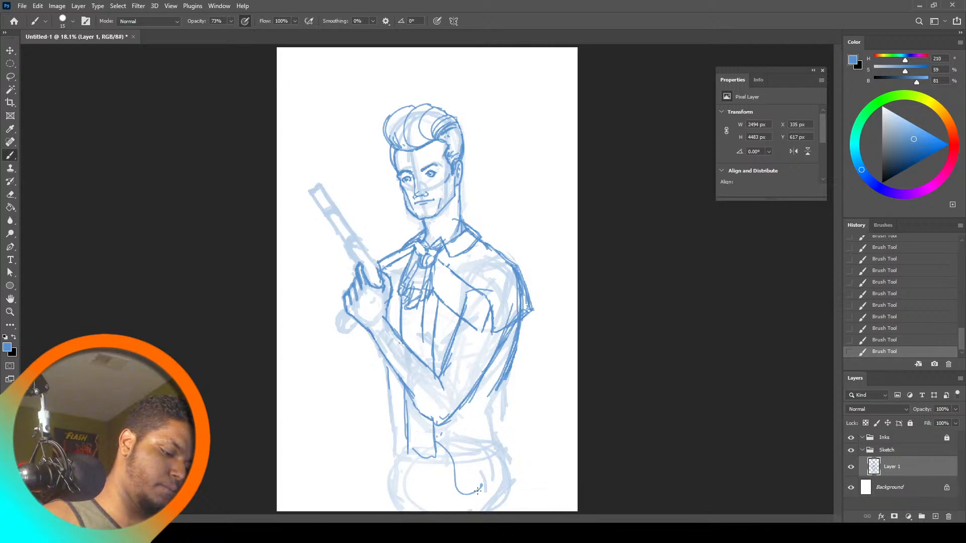
{"action": "left_click_drag", "start_coordinate": [451, 438], "coordinate": [483, 479]}
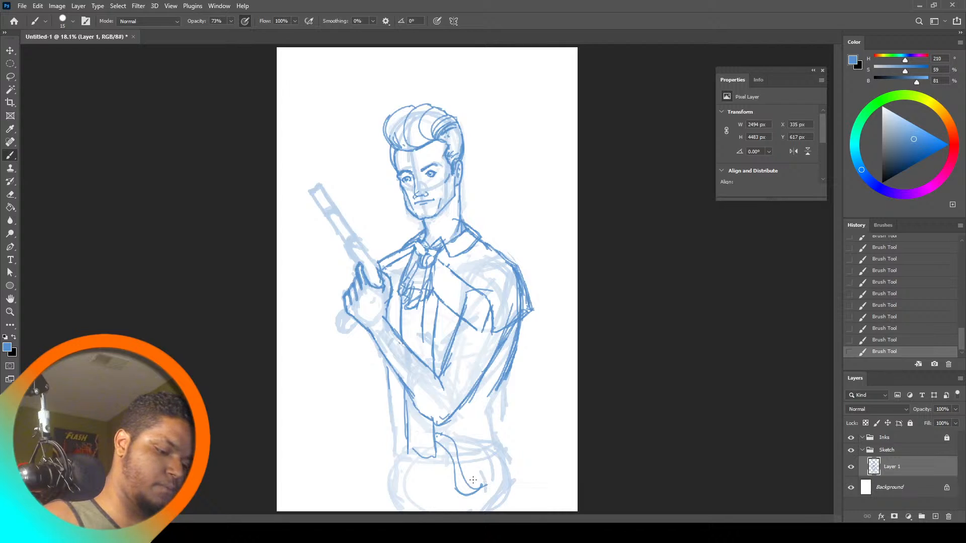
{"action": "key", "text": "ctrl+z"}
{"action": "key", "text": "ctrl+z"}
{"action": "key", "text": "ctrl+z"}
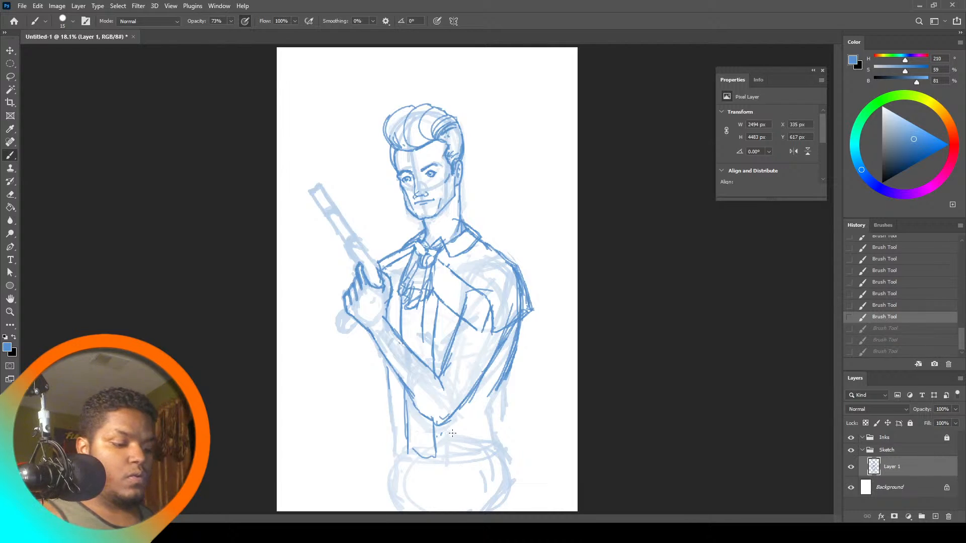
Mark belt loops with short paired vertical strokes along both sides of the waist
{"action": "mouse_move", "coordinate": [453, 433]}
{"action": "left_mouse_down"}
{"action": "mouse_move", "coordinate": [455, 449]}
{"action": "mouse_move", "coordinate": [490, 442]}
{"action": "left_mouse_up"}
{"action": "left_click_drag", "start_coordinate": [485, 426], "coordinate": [488, 437]}
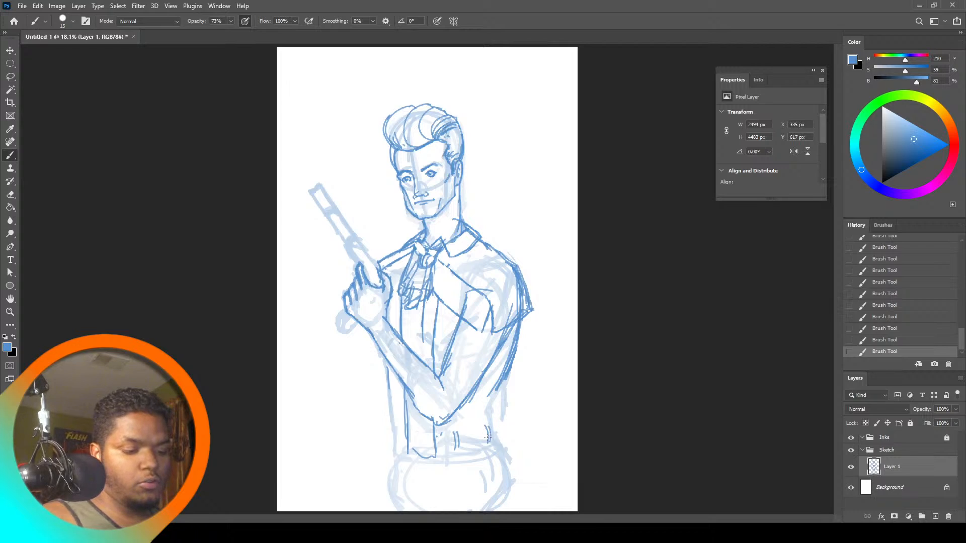
{"action": "left_click_drag", "start_coordinate": [396, 428], "coordinate": [398, 441]}
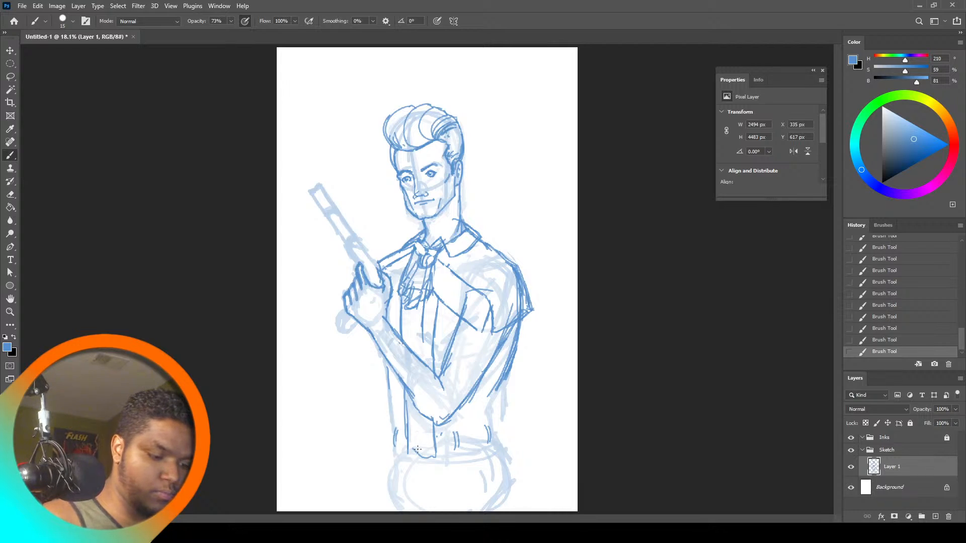
Draw the hip and trouser contours, the long outer garment edges, and the centre line between the legs
{"action": "left_click_drag", "start_coordinate": [408, 450], "coordinate": [393, 499]}
{"action": "left_click_drag", "start_coordinate": [404, 459], "coordinate": [394, 511]}
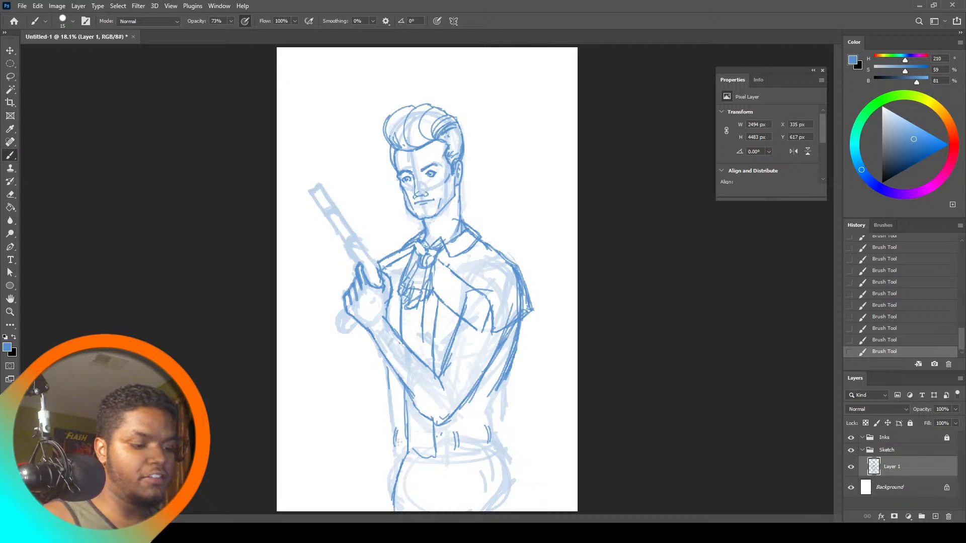
{"action": "left_click_drag", "start_coordinate": [387, 368], "coordinate": [385, 511]}
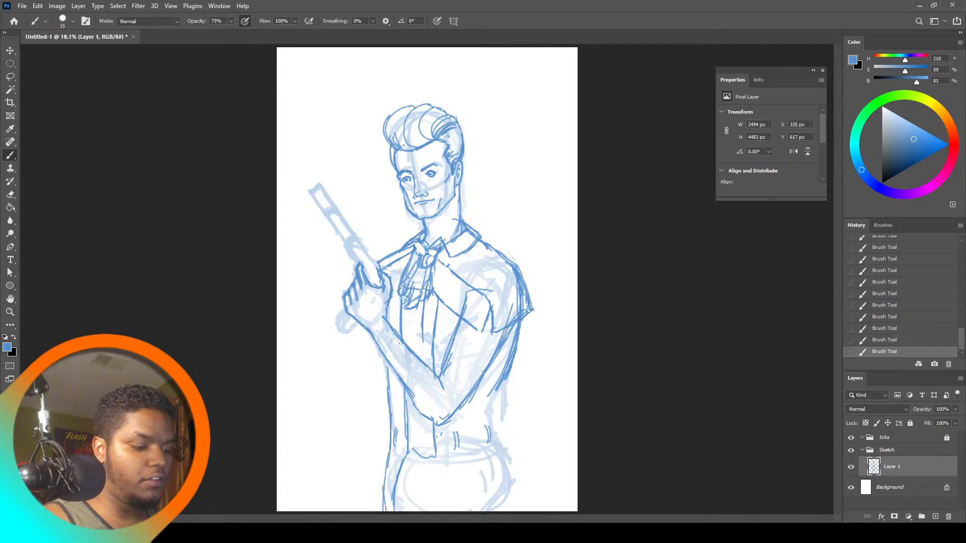
{"action": "left_click_drag", "start_coordinate": [434, 450], "coordinate": [447, 510]}
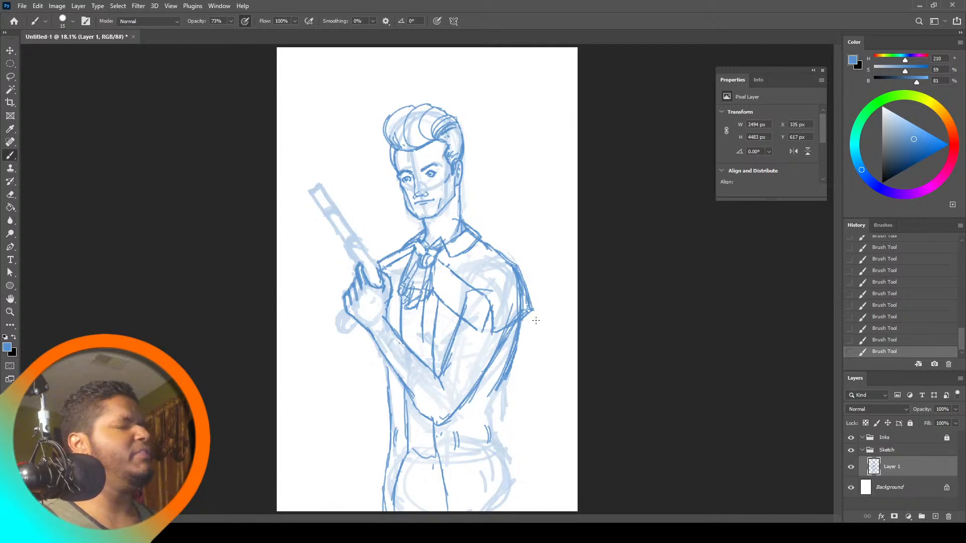
{"action": "left_click_drag", "start_coordinate": [488, 385], "coordinate": [519, 496]}
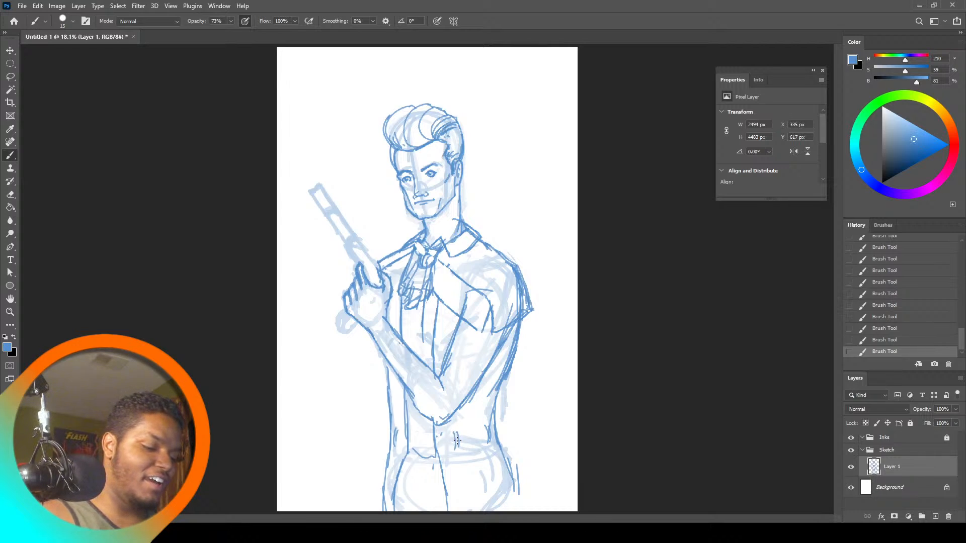
Draw the belt band at the waist and the curved straps hanging over both hips
{"action": "mouse_move", "coordinate": [460, 438]}
{"action": "left_mouse_down"}
{"action": "mouse_move", "coordinate": [485, 431]}
{"action": "mouse_move", "coordinate": [471, 437]}
{"action": "mouse_move", "coordinate": [487, 440]}
{"action": "left_mouse_up"}
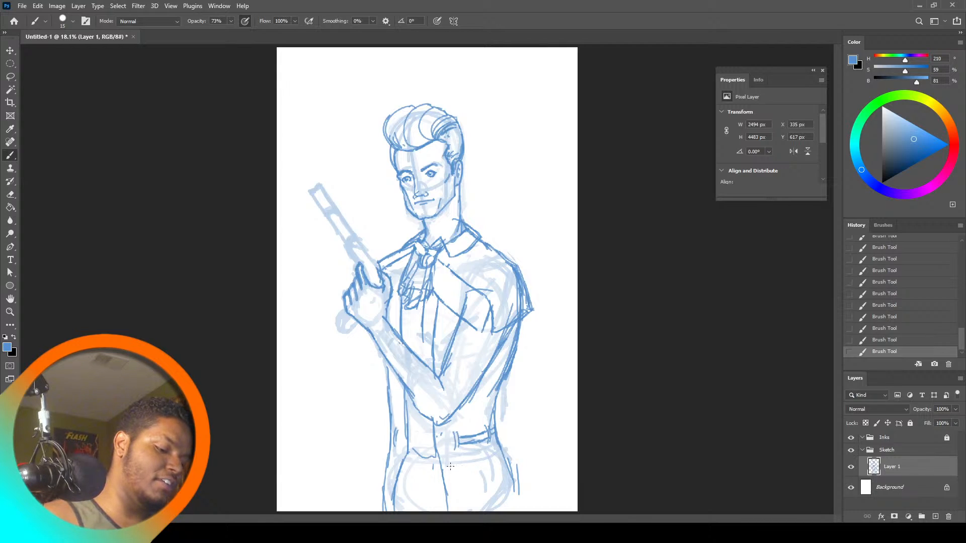
{"action": "mouse_move", "coordinate": [450, 467]}
{"action": "left_mouse_down"}
{"action": "mouse_move", "coordinate": [453, 440]}
{"action": "mouse_move", "coordinate": [438, 459]}
{"action": "mouse_move", "coordinate": [456, 475]}
{"action": "mouse_move", "coordinate": [456, 496]}
{"action": "mouse_move", "coordinate": [449, 492]}
{"action": "mouse_move", "coordinate": [464, 474]}
{"action": "mouse_move", "coordinate": [461, 481]}
{"action": "mouse_move", "coordinate": [452, 455]}
{"action": "mouse_move", "coordinate": [451, 498]}
{"action": "mouse_move", "coordinate": [461, 471]}
{"action": "mouse_move", "coordinate": [462, 481]}
{"action": "mouse_move", "coordinate": [455, 447]}
{"action": "left_mouse_up"}
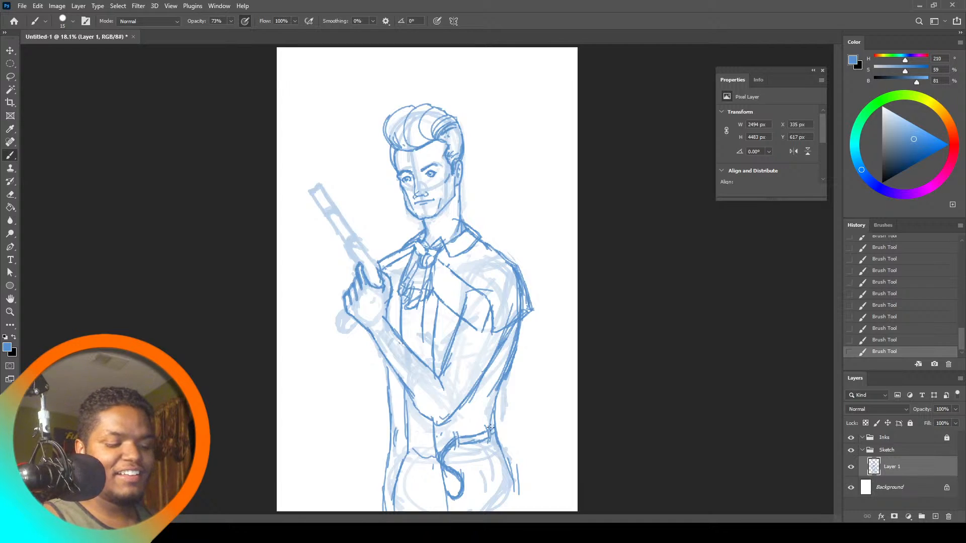
{"action": "mouse_move", "coordinate": [399, 435]}
{"action": "left_mouse_down"}
{"action": "mouse_move", "coordinate": [399, 490]}
{"action": "mouse_move", "coordinate": [401, 430]}
{"action": "left_mouse_up"}
{"action": "left_click_drag", "start_coordinate": [402, 483], "coordinate": [409, 492]}
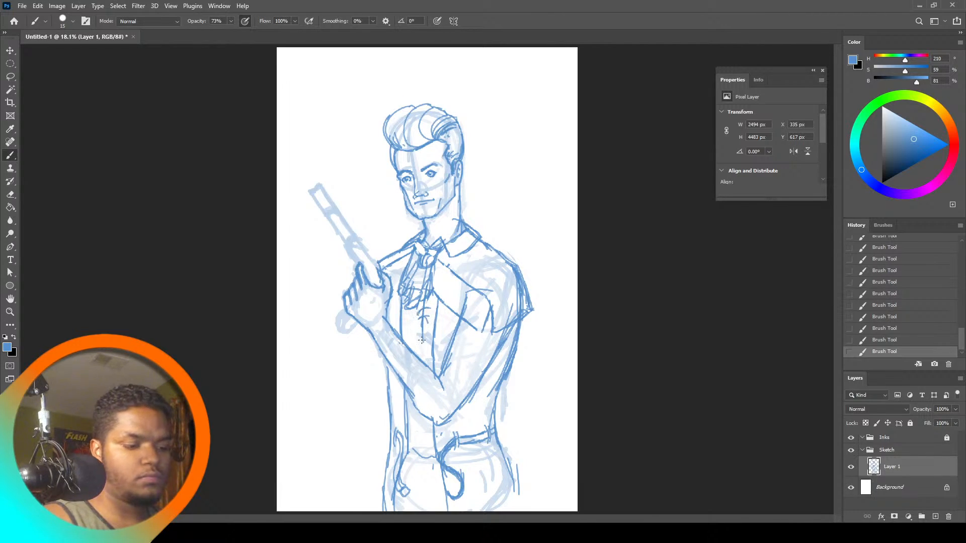
Rework the short horizontal fastenings down the vest front and draw a rounded buckle at the centre of the belt
{"action": "key", "text": "ctrl+z"}
{"action": "key", "text": "ctrl+z"}
{"action": "key", "text": "ctrl+z"}
{"action": "key", "text": "ctrl+z"}
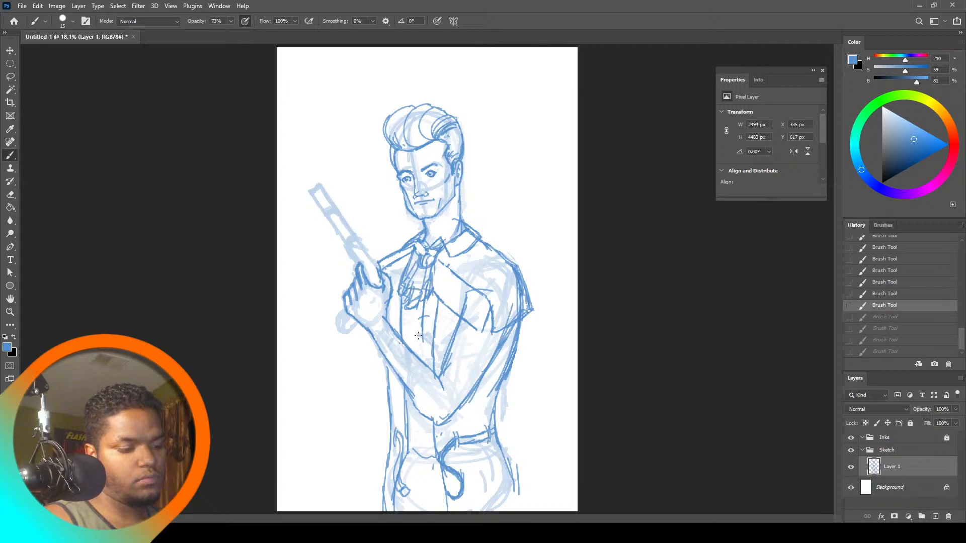
{"action": "key", "text": "ctrl+shift+z"}
{"action": "key", "text": "ctrl+shift+z"}
{"action": "key", "text": "ctrl+shift+z"}
{"action": "key", "text": "ctrl+shift+z"}
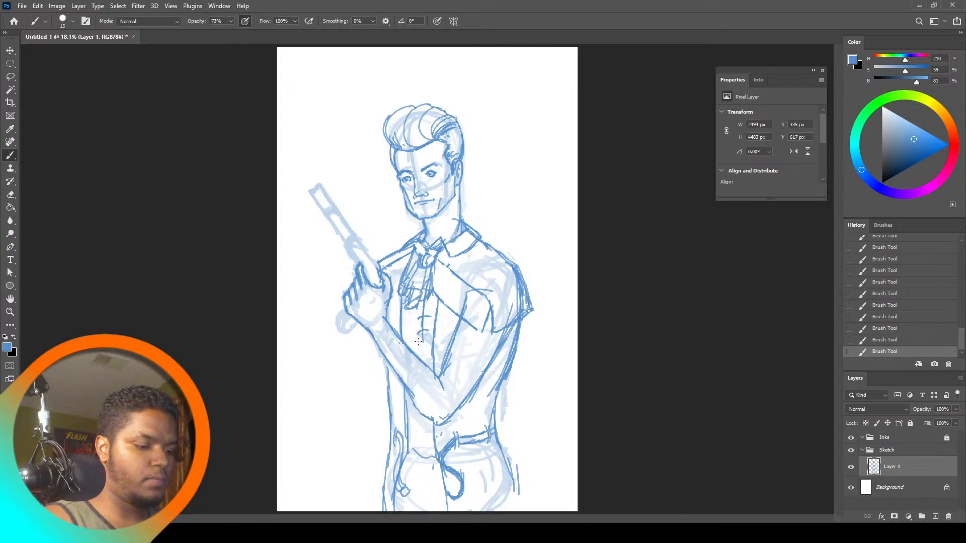
{"action": "left_click_drag", "start_coordinate": [418, 340], "coordinate": [429, 338]}
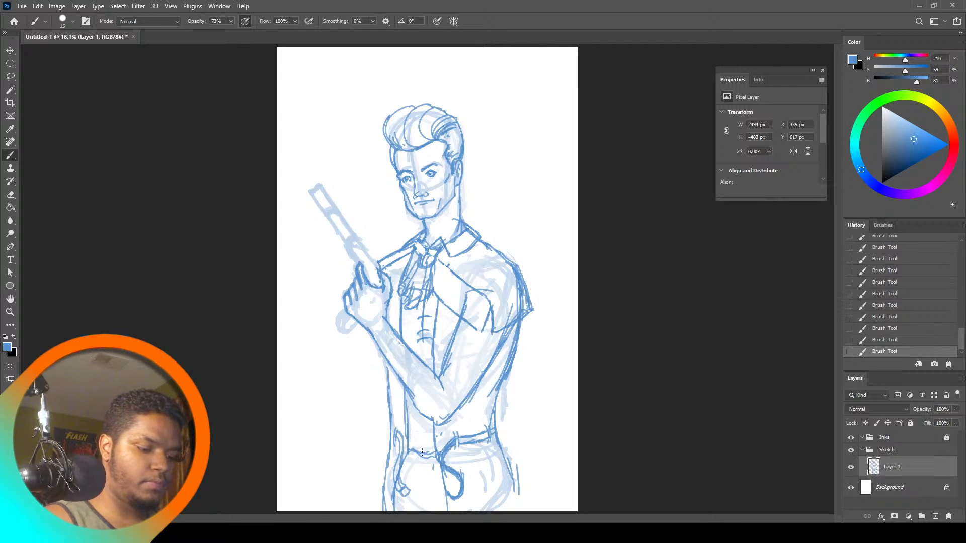
{"action": "left_click_drag", "start_coordinate": [420, 448], "coordinate": [425, 461]}
{"action": "mouse_move", "coordinate": [420, 455]}
{"action": "left_mouse_down"}
{"action": "mouse_move", "coordinate": [435, 457]}
{"action": "mouse_move", "coordinate": [418, 456]}
{"action": "left_mouse_up"}
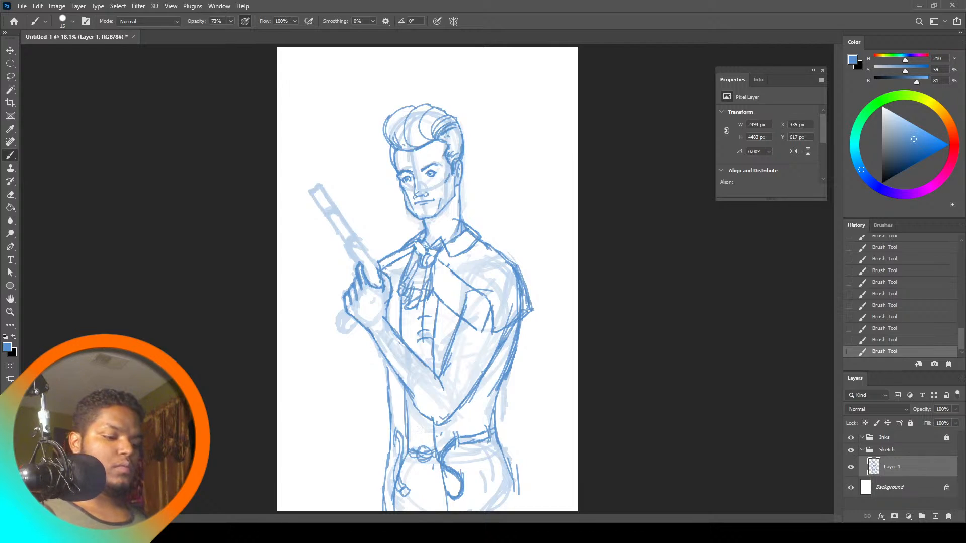
Rotate the whole sketch layer clockwise by 2.53° with Free Transform and apply it
{"action": "key", "text": "ctrl+t"}
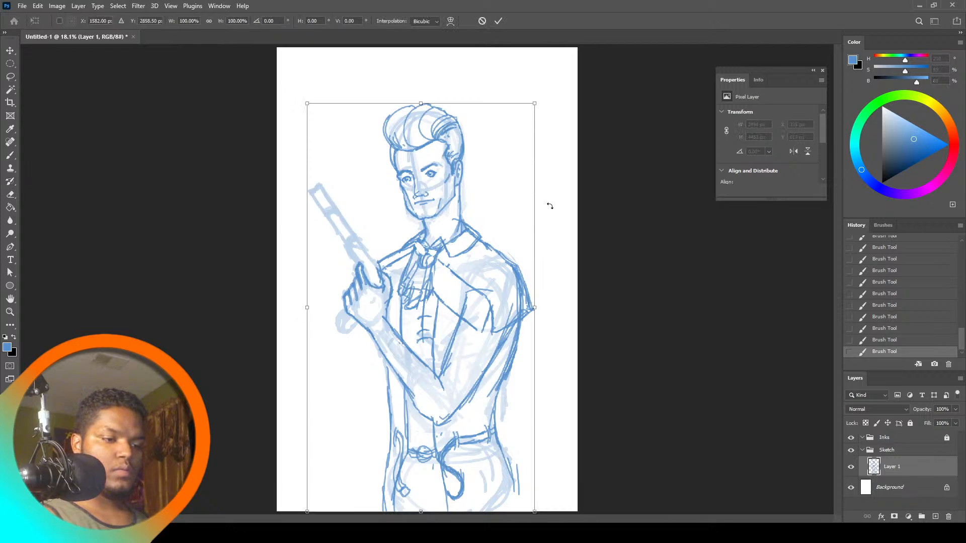
{"action": "left_click_drag", "start_coordinate": [548, 194], "coordinate": [554, 198]}
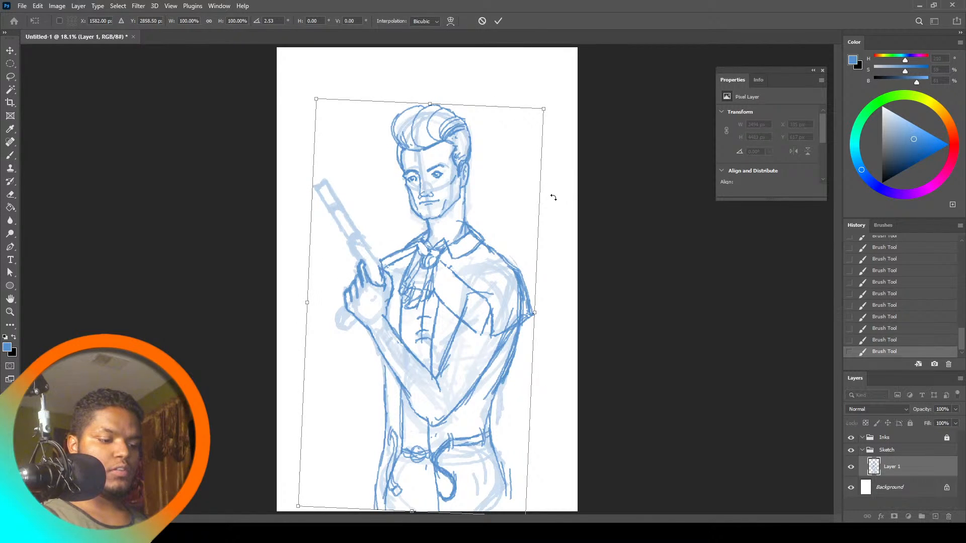
{"action": "left_click", "coordinate": [10, 63]}
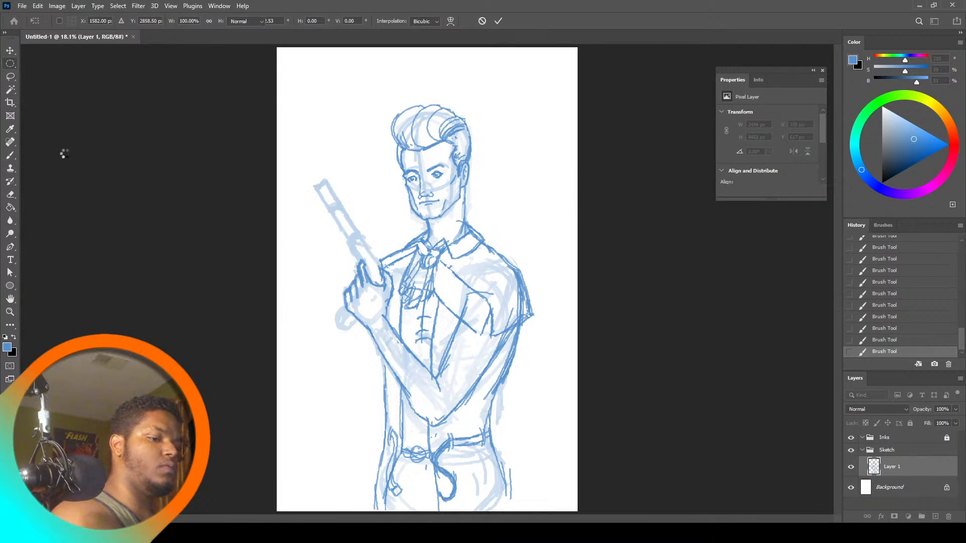
{"action": "left_click", "coordinate": [463, 197]}
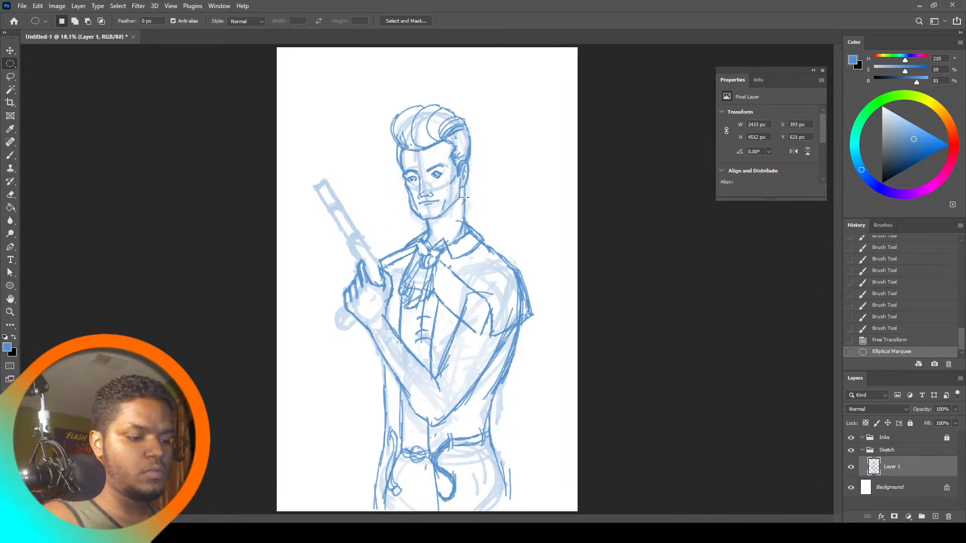
Brush darker contours and details on the lower part of the gun barrel, just above the raised hand
{"action": "key", "text": "b"}
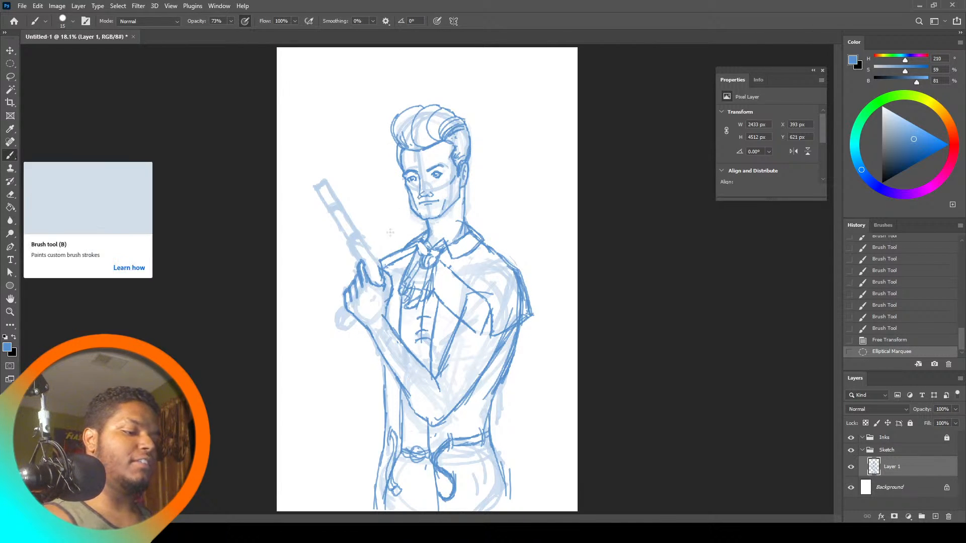
{"action": "mouse_move", "coordinate": [379, 259]}
{"action": "left_mouse_down"}
{"action": "mouse_move", "coordinate": [384, 276]}
{"action": "mouse_move", "coordinate": [367, 280]}
{"action": "left_mouse_up"}
{"action": "left_click_drag", "start_coordinate": [360, 262], "coordinate": [364, 274]}
{"action": "left_click_drag", "start_coordinate": [344, 238], "coordinate": [359, 259]}
{"action": "left_click_drag", "start_coordinate": [350, 247], "coordinate": [361, 261]}
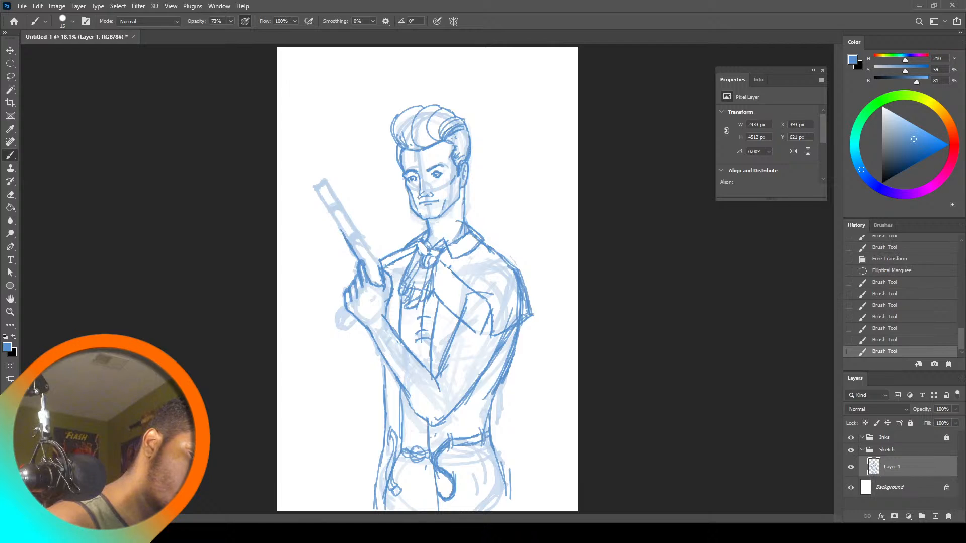
{"action": "mouse_move", "coordinate": [342, 230]}
{"action": "left_mouse_down"}
{"action": "mouse_move", "coordinate": [359, 237]}
{"action": "mouse_move", "coordinate": [389, 286]}
{"action": "mouse_move", "coordinate": [340, 203]}
{"action": "left_mouse_up"}
{"action": "left_click_drag", "start_coordinate": [355, 263], "coordinate": [356, 276]}
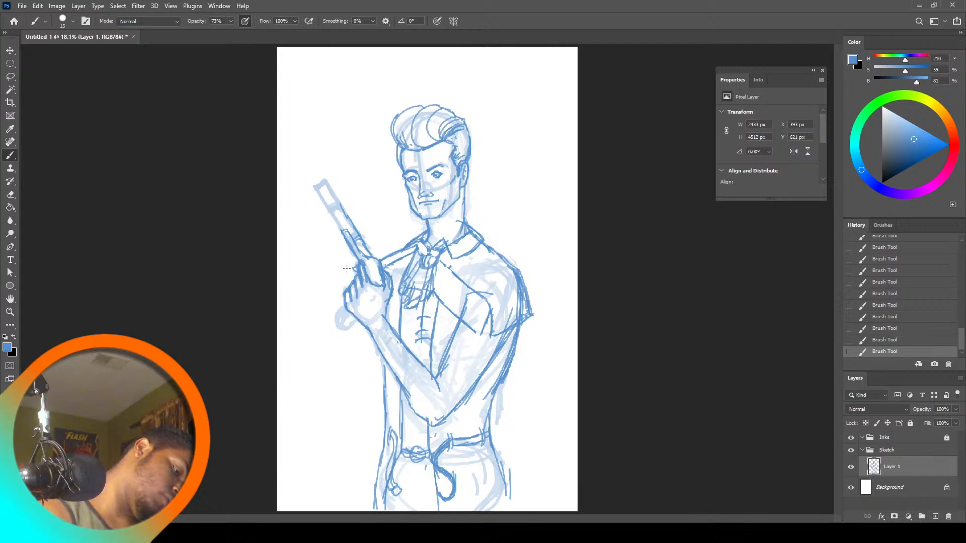
Outline the gun's butt below the raised hand and brush fold lines at the inner elbow of the bent arm
{"action": "mouse_move", "coordinate": [344, 311]}
{"action": "left_mouse_down"}
{"action": "mouse_move", "coordinate": [346, 329]}
{"action": "mouse_move", "coordinate": [354, 322]}
{"action": "left_mouse_up"}
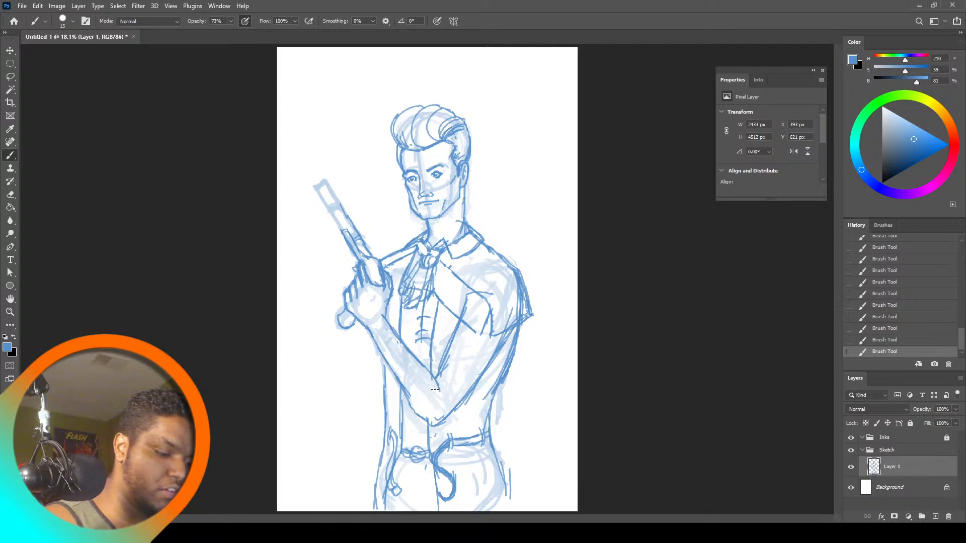
{"action": "mouse_move", "coordinate": [434, 380]}
{"action": "left_mouse_down"}
{"action": "mouse_move", "coordinate": [435, 401]}
{"action": "mouse_move", "coordinate": [444, 393]}
{"action": "left_mouse_up"}
{"action": "mouse_move", "coordinate": [438, 380]}
{"action": "left_mouse_down"}
{"action": "mouse_move", "coordinate": [457, 391]}
{"action": "mouse_move", "coordinate": [440, 372]}
{"action": "left_mouse_up"}
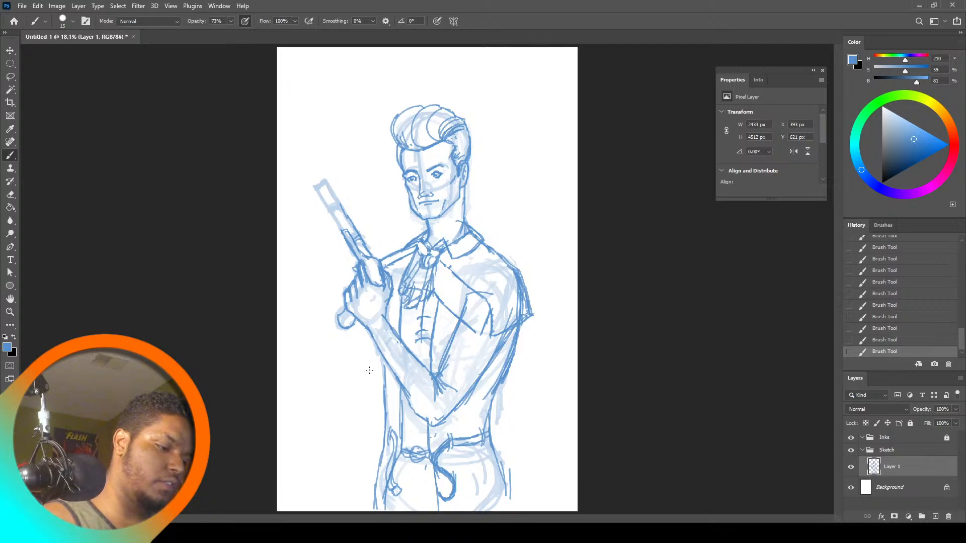
Draw a pointed sleeve cuff at the raised wrist and the underside contour of the forearm, undoing the last stroke
{"action": "mouse_move", "coordinate": [383, 316]}
{"action": "left_mouse_down"}
{"action": "mouse_move", "coordinate": [368, 346]}
{"action": "mouse_move", "coordinate": [387, 310]}
{"action": "mouse_move", "coordinate": [380, 328]}
{"action": "left_mouse_up"}
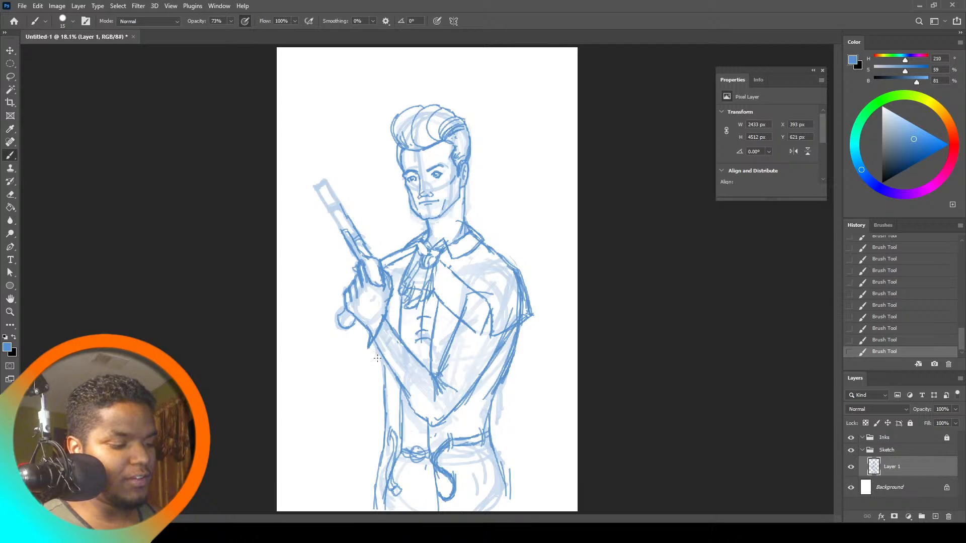
{"action": "left_click_drag", "start_coordinate": [369, 351], "coordinate": [420, 399]}
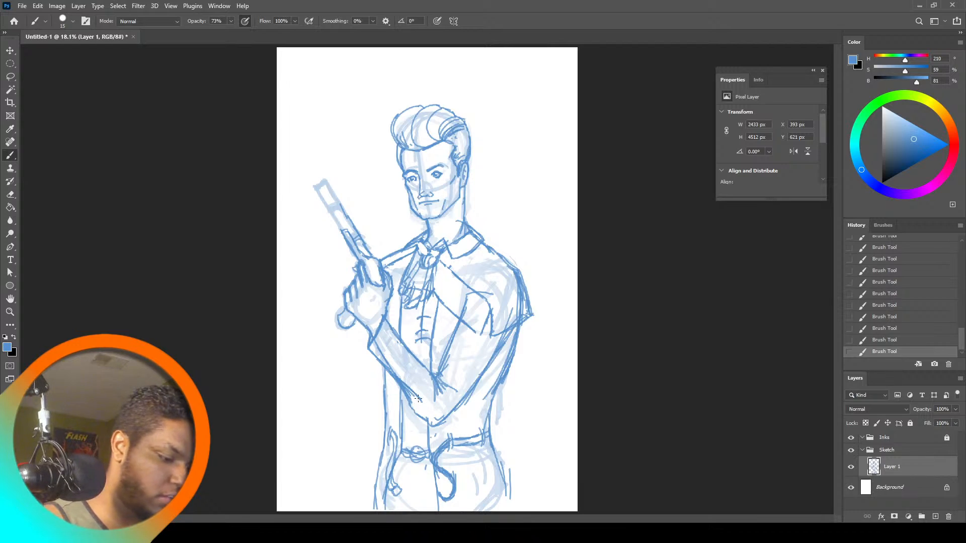
{"action": "key", "text": "ctrl+z"}
{"action": "key", "text": "ctrl+z"}
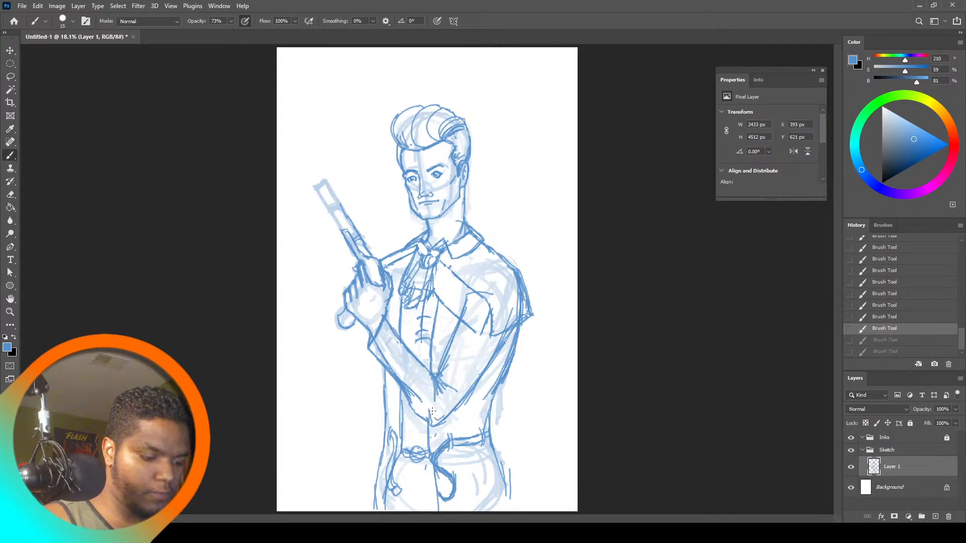
{"action": "key", "text": "ctrl+shift+z"}
{"action": "key", "text": "ctrl+shift+z"}
{"action": "key", "text": "ctrl+z"}
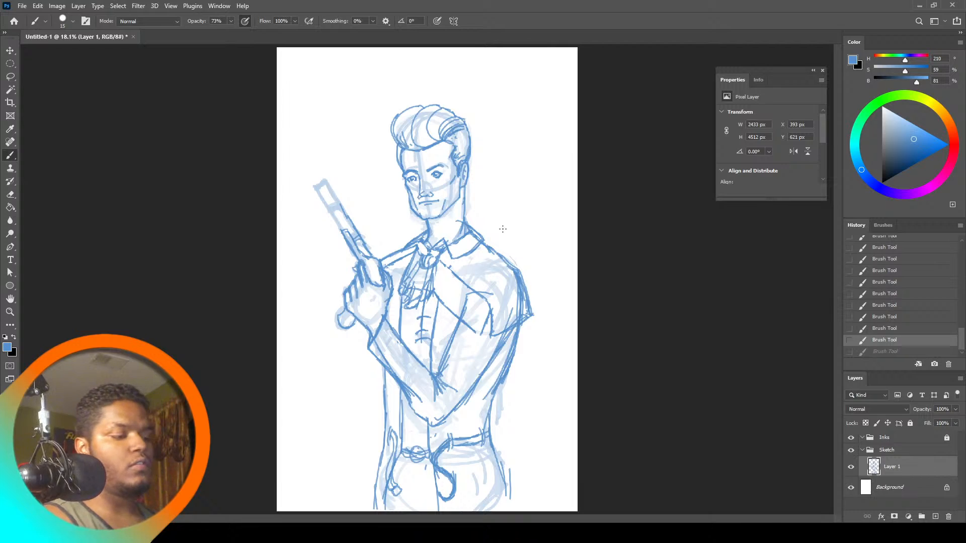
Lasso and clear the stray sketch lines around the cape's front edge, beside the chest and over the upper arm
{"action": "key", "text": "l"}
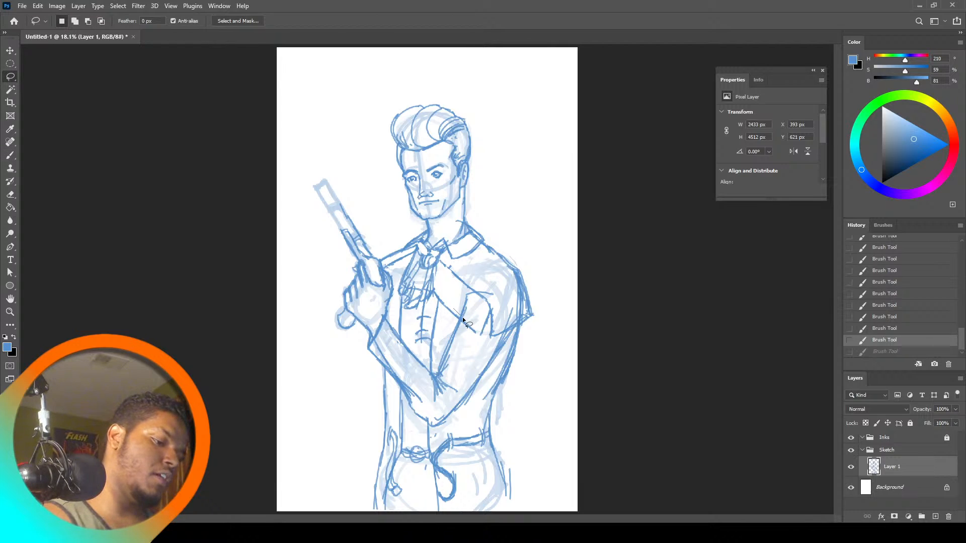
{"action": "mouse_move", "coordinate": [462, 319]}
{"action": "left_mouse_down"}
{"action": "mouse_move", "coordinate": [484, 307]}
{"action": "mouse_move", "coordinate": [470, 294]}
{"action": "mouse_move", "coordinate": [493, 312]}
{"action": "left_mouse_up"}
{"action": "key", "text": "Delete"}
{"action": "key", "text": "ctrl+d"}
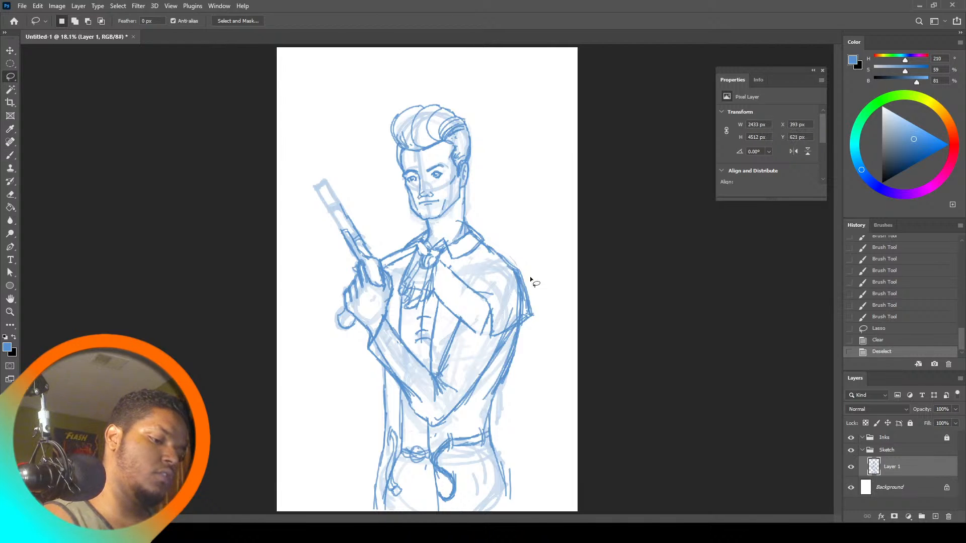
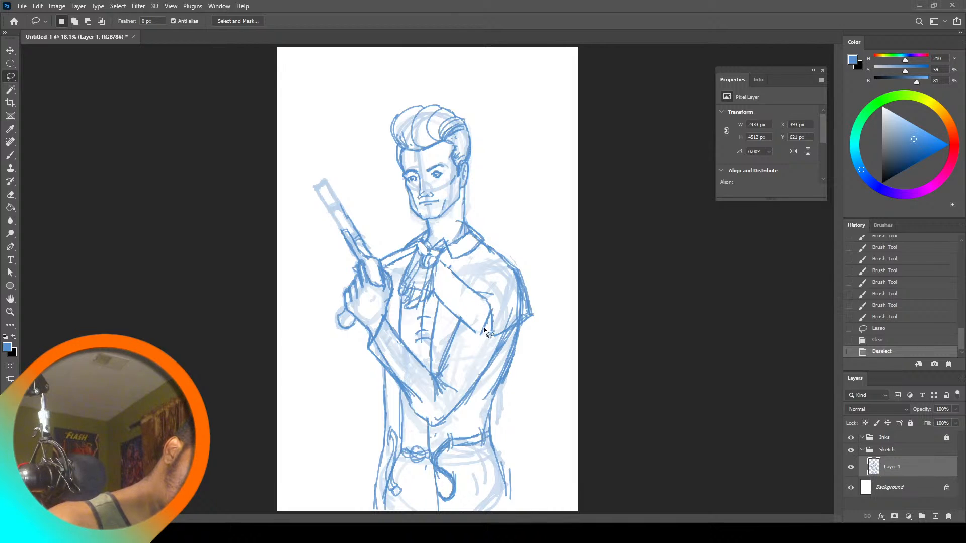
{"action": "mouse_move", "coordinate": [484, 361]}
{"action": "left_mouse_down"}
{"action": "mouse_move", "coordinate": [479, 327]}
{"action": "mouse_move", "coordinate": [479, 344]}
{"action": "left_mouse_up"}
{"action": "key", "text": "Delete"}
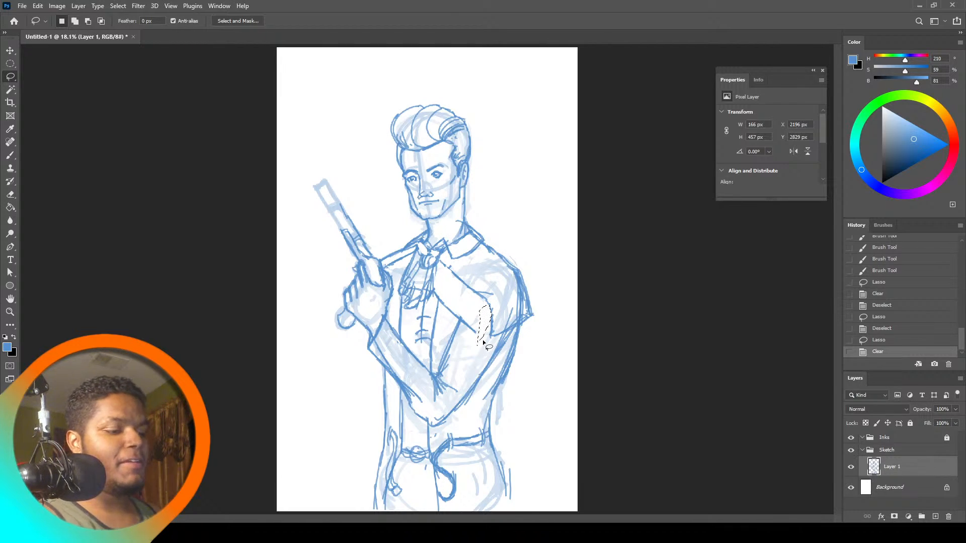
{"action": "key", "text": "ctrl+d"}
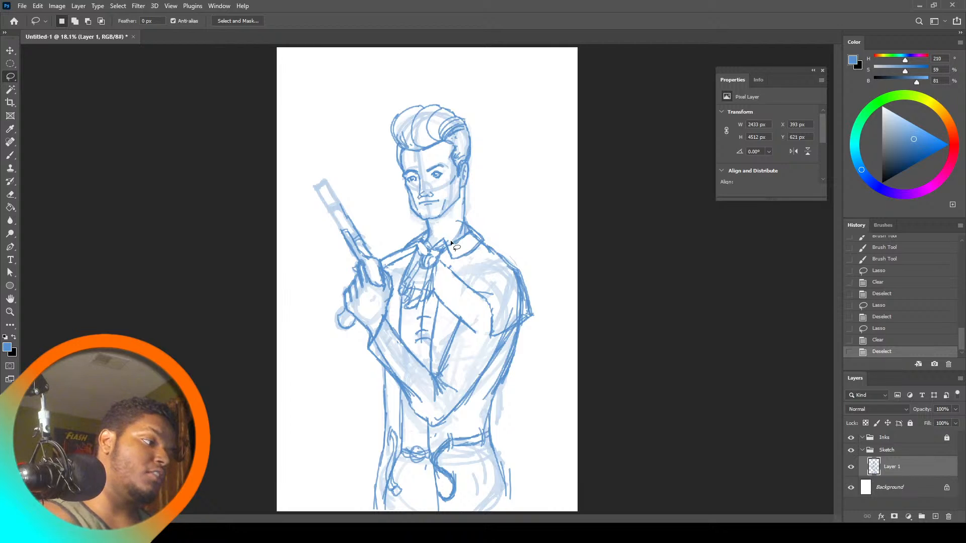
Extend the gun barrel's outline up to a flared muzzle and add an inner edge line to the cape over the upper arm
{"action": "key", "text": "b"}
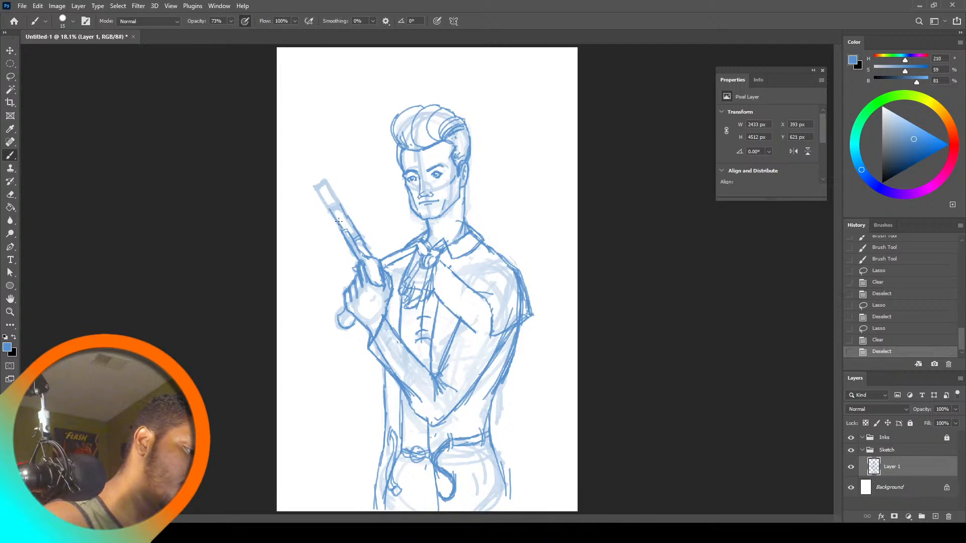
{"action": "left_click_drag", "start_coordinate": [343, 230], "coordinate": [332, 211]}
{"action": "left_click_drag", "start_coordinate": [340, 224], "coordinate": [313, 181]}
{"action": "left_click_drag", "start_coordinate": [327, 200], "coordinate": [309, 179]}
{"action": "left_click_drag", "start_coordinate": [318, 187], "coordinate": [306, 178]}
{"action": "mouse_move", "coordinate": [308, 178]}
{"action": "left_mouse_down"}
{"action": "mouse_move", "coordinate": [323, 167]}
{"action": "mouse_move", "coordinate": [354, 224]}
{"action": "mouse_move", "coordinate": [321, 170]}
{"action": "left_mouse_up"}
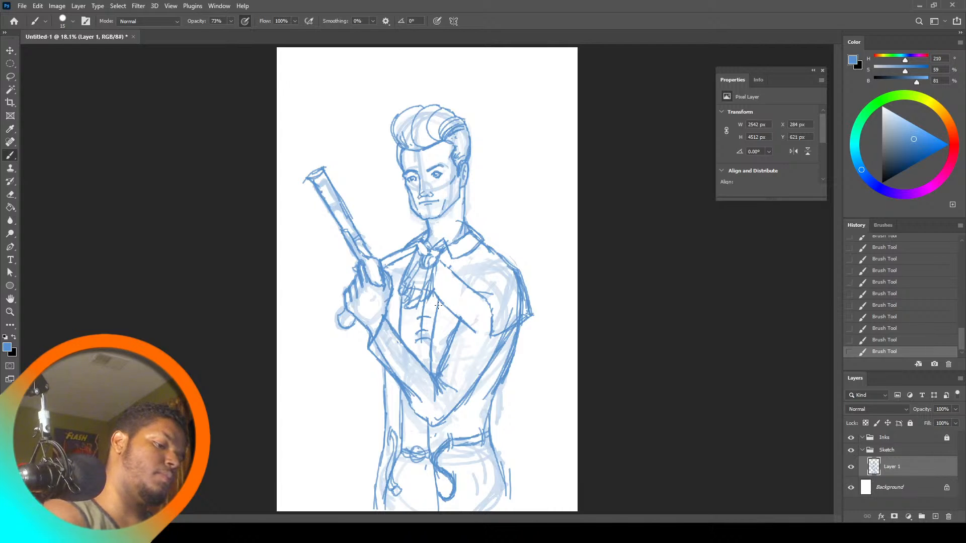
{"action": "mouse_move", "coordinate": [465, 326]}
{"action": "left_mouse_down"}
{"action": "mouse_move", "coordinate": [475, 260]}
{"action": "mouse_move", "coordinate": [477, 331]}
{"action": "mouse_move", "coordinate": [482, 296]}
{"action": "left_mouse_up"}
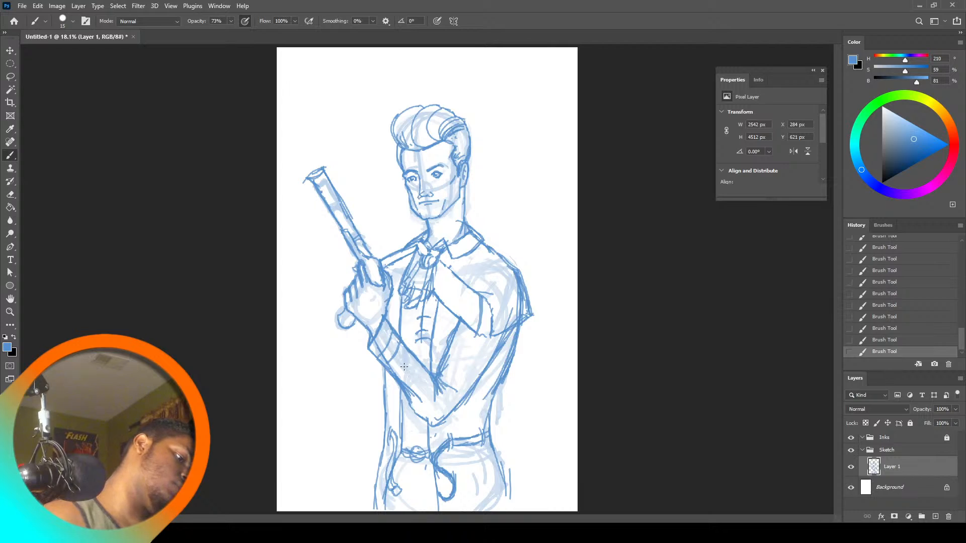
{"action": "key", "text": "ctrl+z"}
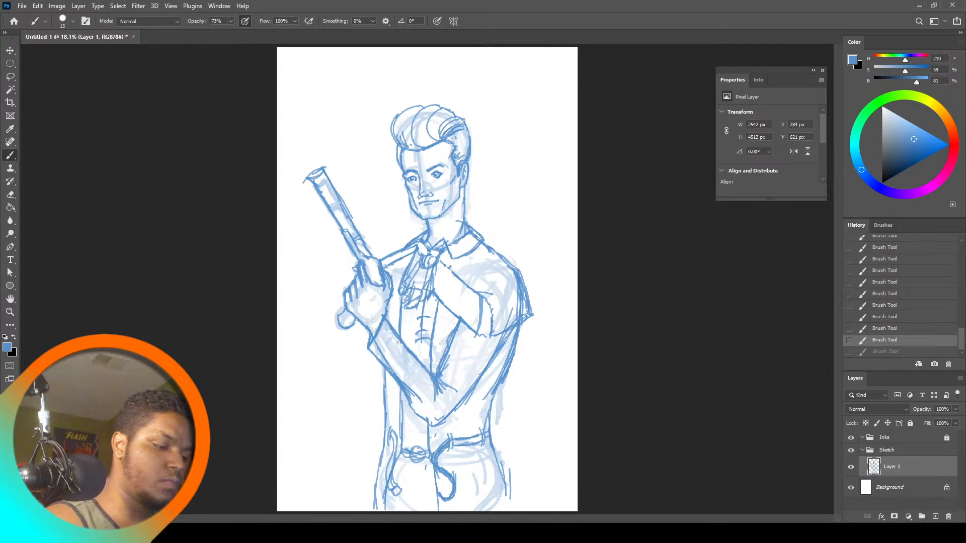
Lasso and clear the rough lines near the elbow, the pointed cuff and the forearm's underside contour
{"action": "key", "text": "l"}
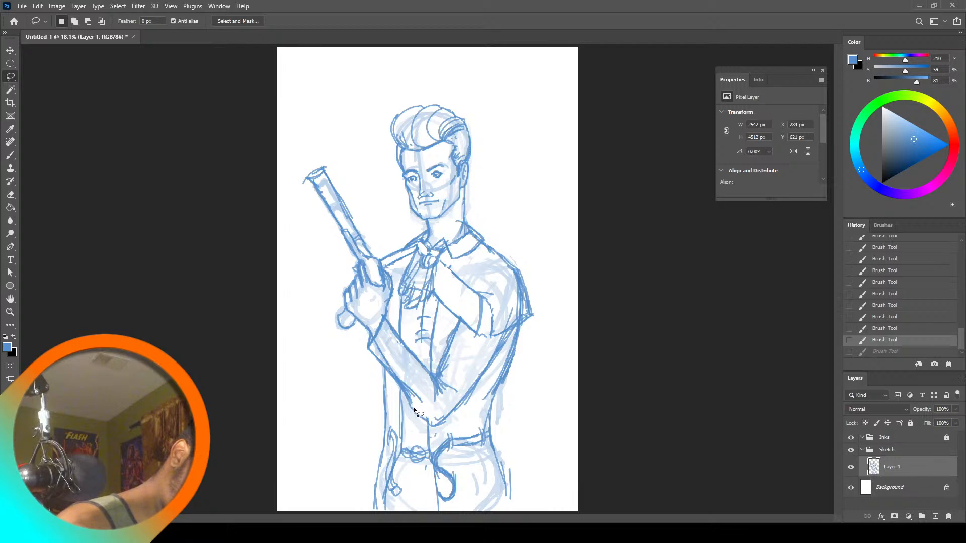
{"action": "left_click_drag", "start_coordinate": [424, 406], "coordinate": [425, 404]}
{"action": "key", "text": "Delete"}
{"action": "key", "text": "ctrl+d"}
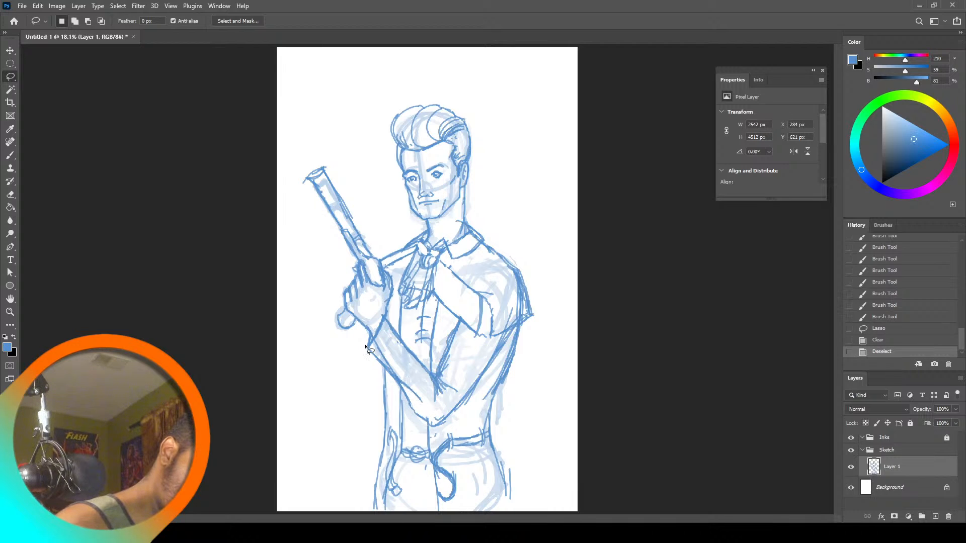
{"action": "mouse_move", "coordinate": [367, 339]}
{"action": "left_mouse_down"}
{"action": "mouse_move", "coordinate": [371, 360]}
{"action": "mouse_move", "coordinate": [402, 386]}
{"action": "left_mouse_up"}
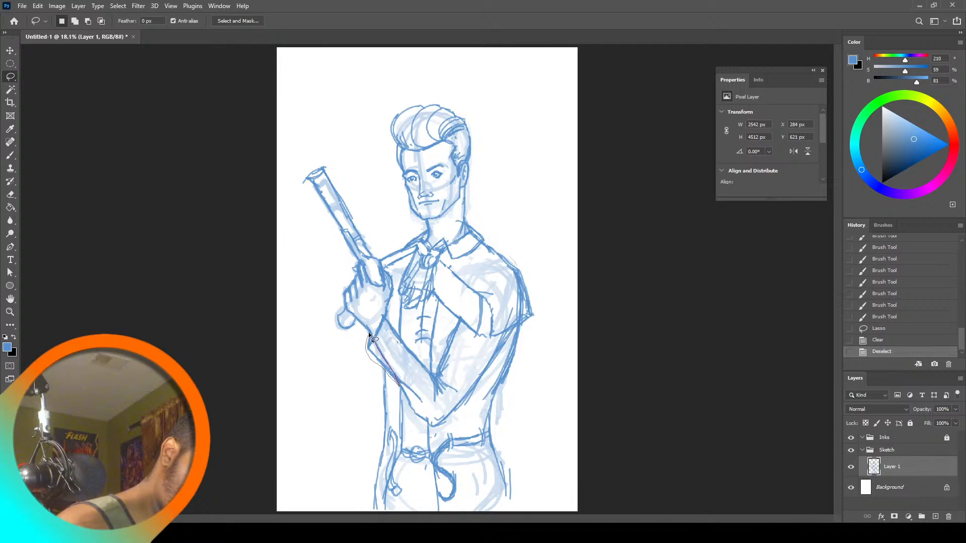
{"action": "key", "text": "Delete"}
{"action": "key", "text": "ctrl+d"}
{"action": "left_click_drag", "start_coordinate": [374, 340], "coordinate": [402, 376]}
{"action": "key", "text": "Delete"}
{"action": "key", "text": "ctrl+d"}
Redraw the sleeve opening just below the wrist and the underside contour of the forearm
{"action": "left_click", "coordinate": [10, 156]}
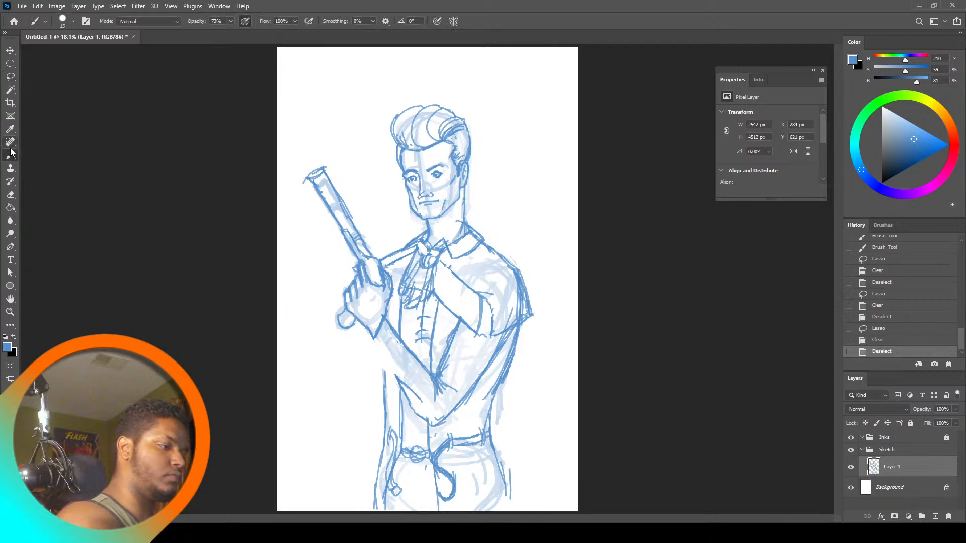
{"action": "left_click_drag", "start_coordinate": [381, 334], "coordinate": [380, 341]}
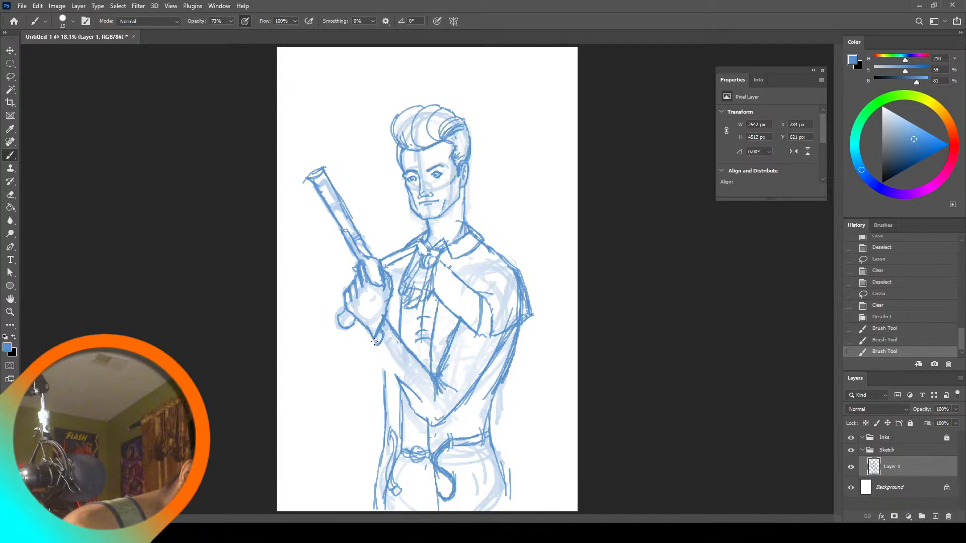
{"action": "mouse_move", "coordinate": [375, 341]}
{"action": "left_mouse_down"}
{"action": "mouse_move", "coordinate": [405, 386]}
{"action": "mouse_move", "coordinate": [373, 346]}
{"action": "left_mouse_up"}
{"action": "left_click_drag", "start_coordinate": [368, 337], "coordinate": [374, 347]}
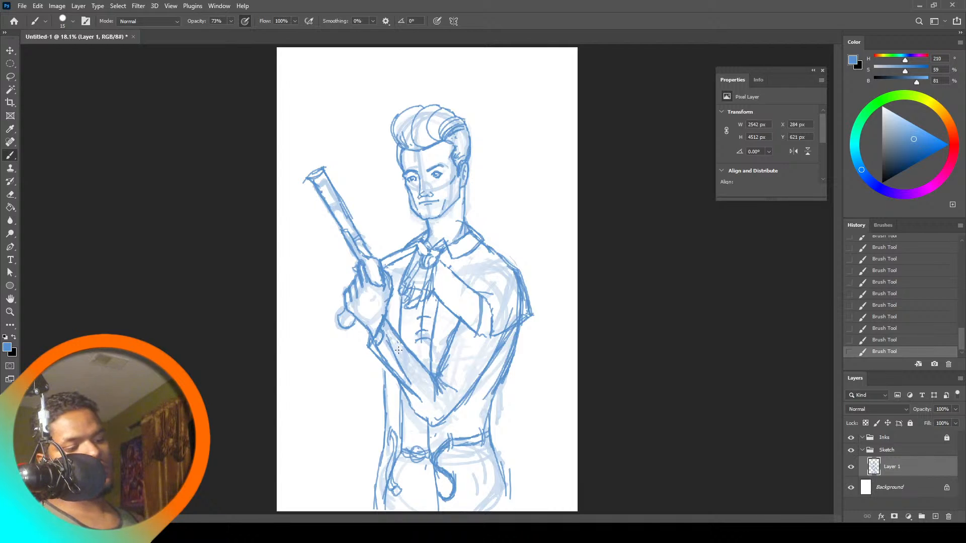
Lasso and clear the leftover construction lines inside the raised forearm and at the wrist
{"action": "left_click", "coordinate": [10, 77]}
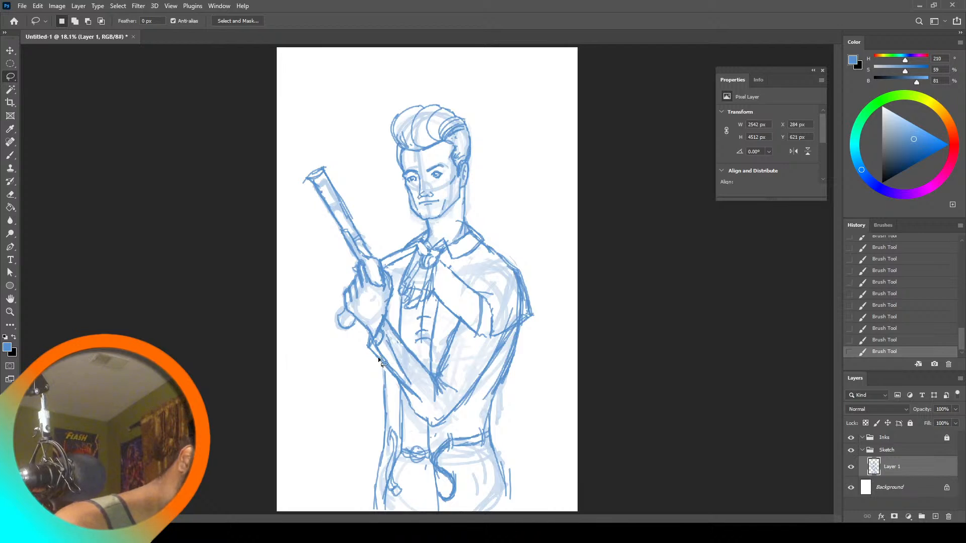
{"action": "mouse_move", "coordinate": [375, 347]}
{"action": "left_mouse_down"}
{"action": "mouse_move", "coordinate": [393, 374]}
{"action": "mouse_move", "coordinate": [375, 348]}
{"action": "left_mouse_up"}
{"action": "key", "text": "Delete"}
{"action": "key", "text": "ctrl+d"}
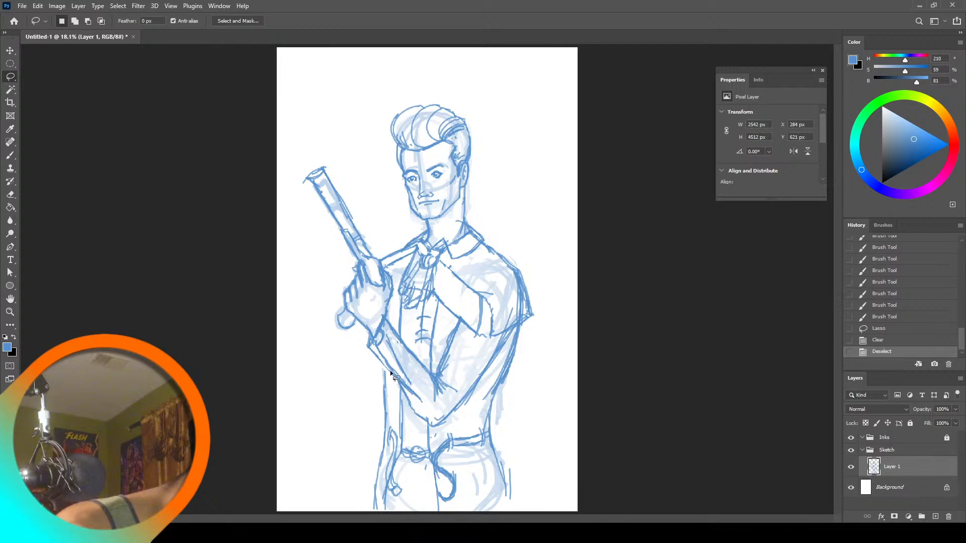
{"action": "mouse_move", "coordinate": [407, 387]}
{"action": "left_mouse_down"}
{"action": "mouse_move", "coordinate": [393, 369]}
{"action": "mouse_move", "coordinate": [422, 397]}
{"action": "left_mouse_up"}
{"action": "key", "text": "Delete"}
{"action": "key", "text": "ctrl+d"}
{"action": "key", "text": "Delete"}
{"action": "key", "text": "ctrl+d"}
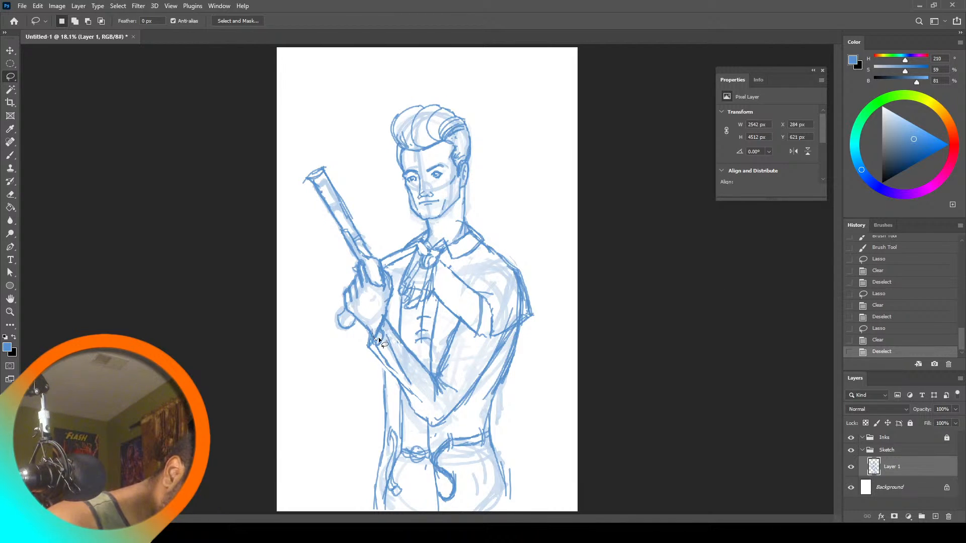
{"action": "left_click_drag", "start_coordinate": [374, 322], "coordinate": [379, 332]}
{"action": "key", "text": "Delete"}
{"action": "key", "text": "ctrl+d"}
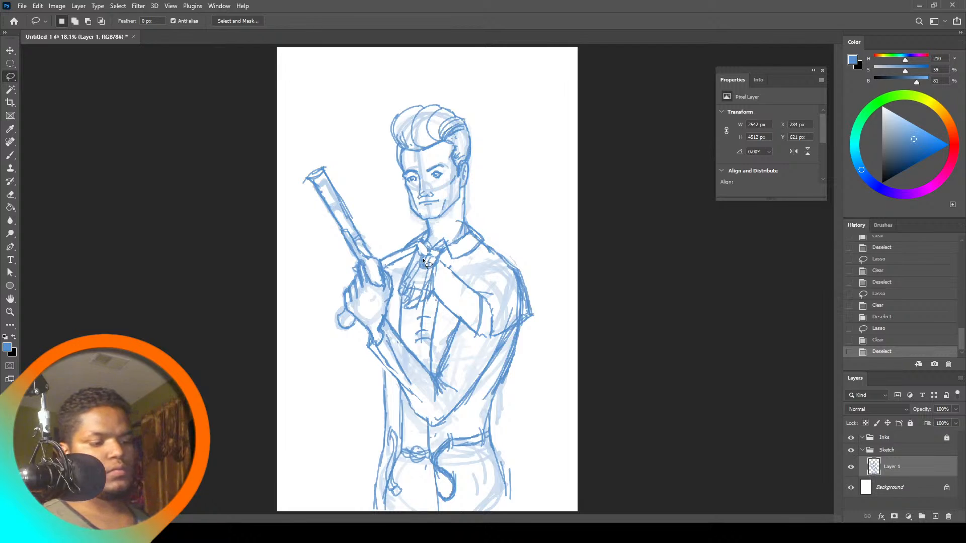
Brush a ruffled cuff around the raised wrist, between the hand and the sleeve opening
{"action": "left_click", "coordinate": [11, 156]}
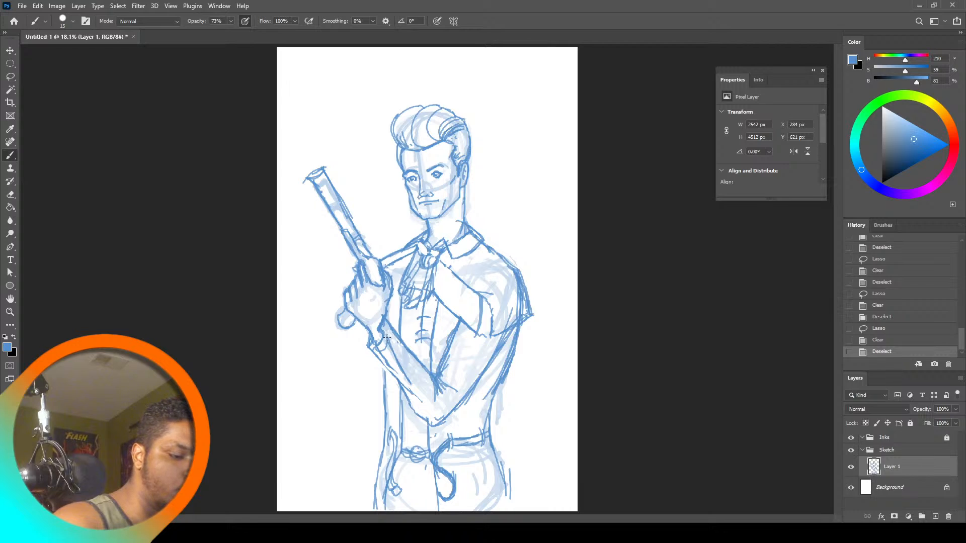
{"action": "left_click_drag", "start_coordinate": [386, 345], "coordinate": [373, 347]}
{"action": "key", "text": "Return"}
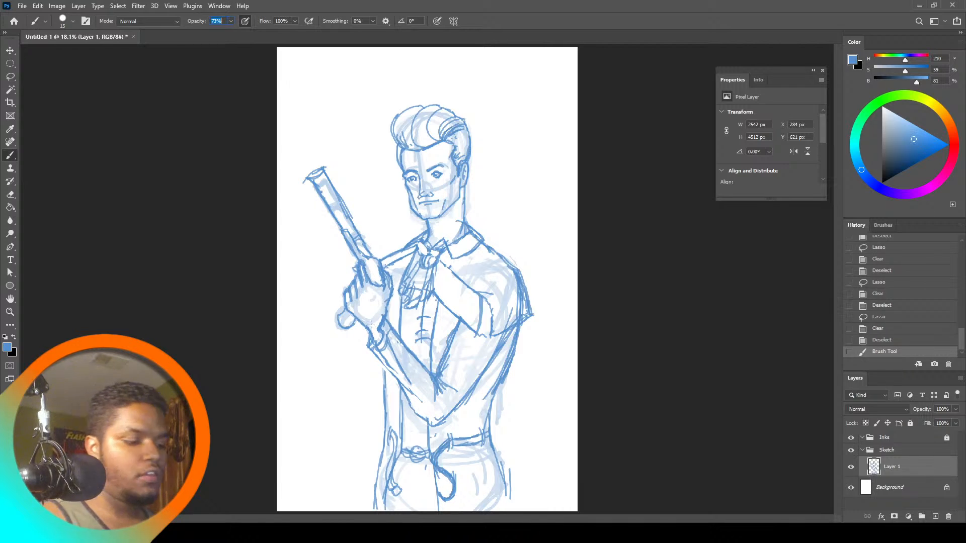
{"action": "left_click_drag", "start_coordinate": [366, 322], "coordinate": [369, 331]}
{"action": "left_click_drag", "start_coordinate": [369, 325], "coordinate": [385, 310]}
{"action": "left_click_drag", "start_coordinate": [383, 318], "coordinate": [385, 313]}
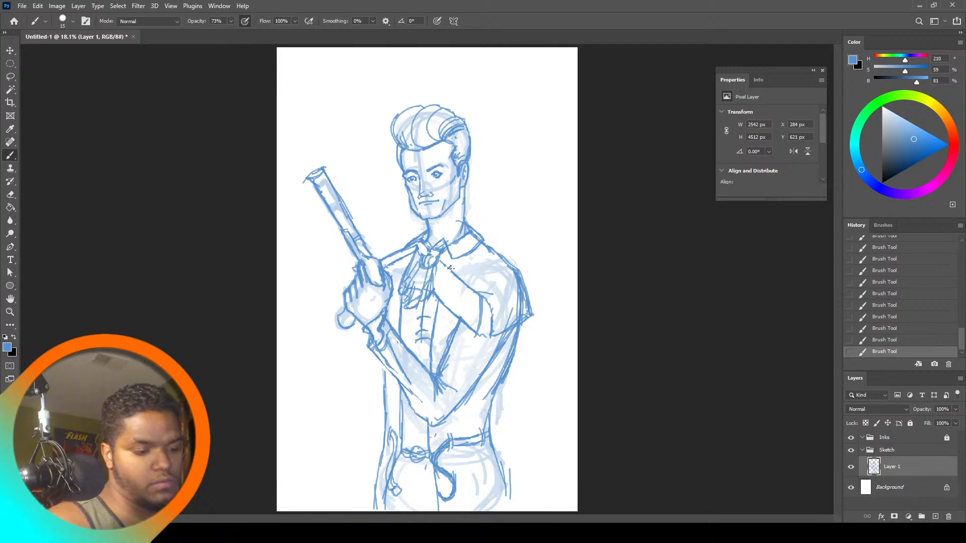
Lasso and clear the overlapping lines inside the ruffled cuff at the wrist
{"action": "left_click", "coordinate": [10, 77]}
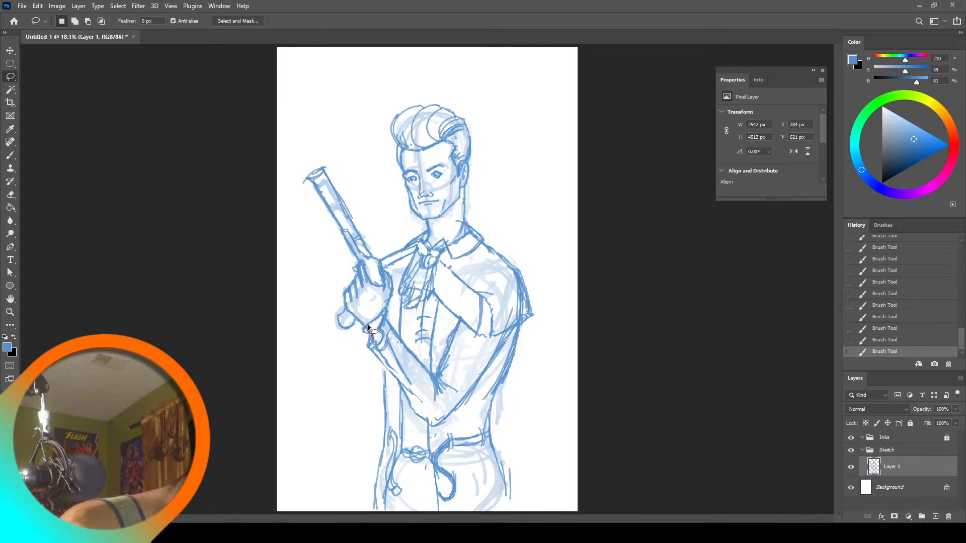
{"action": "left_click_drag", "start_coordinate": [368, 325], "coordinate": [375, 336]}
{"action": "key", "text": "Delete"}
{"action": "key", "text": "ctrl+d"}
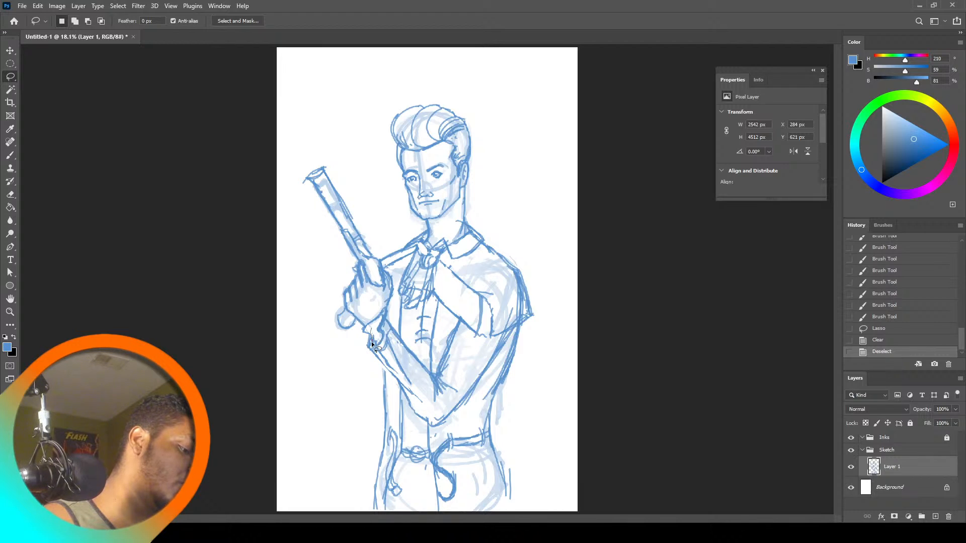
{"action": "left_click_drag", "start_coordinate": [376, 334], "coordinate": [374, 338]}
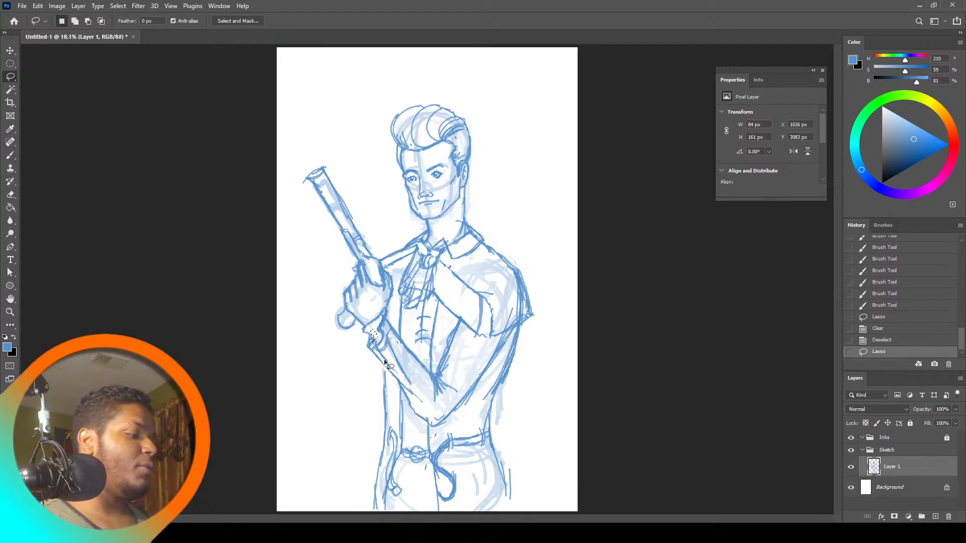
{"action": "key", "text": "Delete"}
{"action": "key", "text": "ctrl+d"}
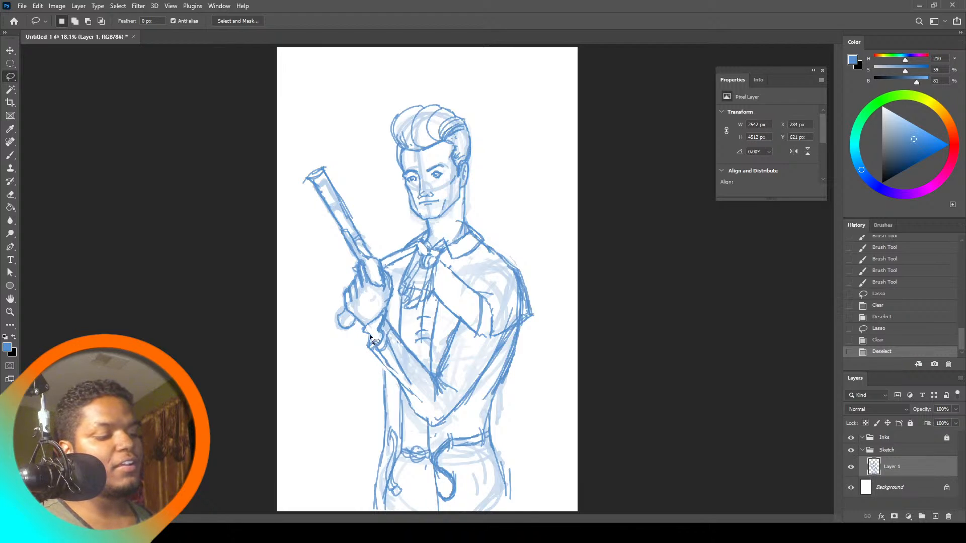
{"action": "left_click_drag", "start_coordinate": [367, 322], "coordinate": [376, 343]}
{"action": "key", "text": "ctrl+d"}
{"action": "key", "text": "Delete"}
{"action": "key", "text": "ctrl+d"}
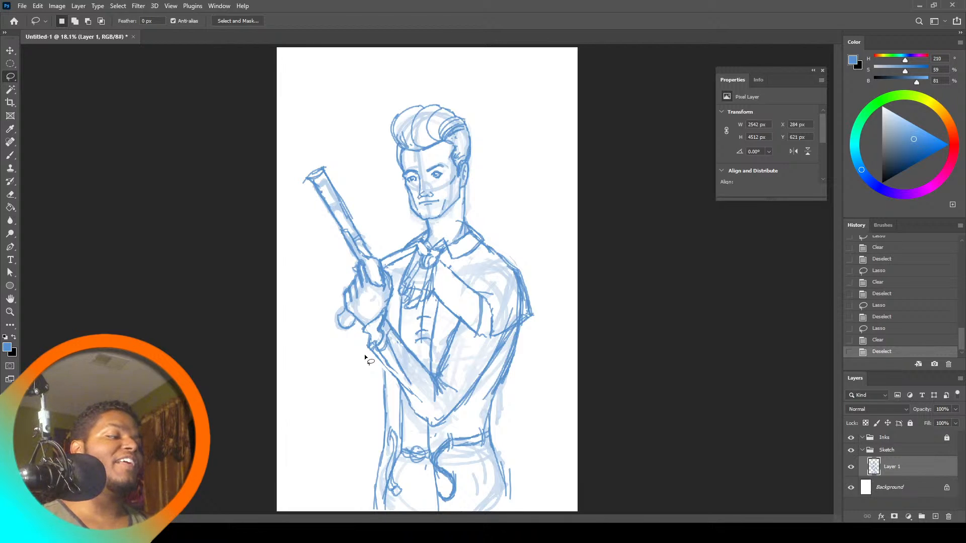
Brush a dark band across the middle of the gun barrel and strengthen the lines beside it
{"action": "left_click", "coordinate": [11, 155]}
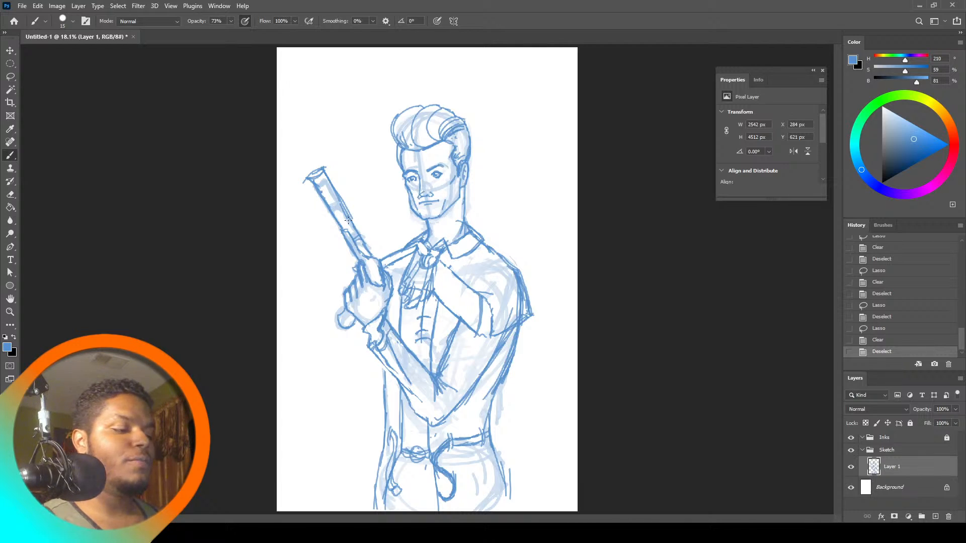
{"action": "mouse_move", "coordinate": [328, 205]}
{"action": "left_mouse_down"}
{"action": "mouse_move", "coordinate": [342, 200]}
{"action": "mouse_move", "coordinate": [338, 216]}
{"action": "mouse_move", "coordinate": [326, 202]}
{"action": "mouse_move", "coordinate": [338, 214]}
{"action": "left_mouse_up"}
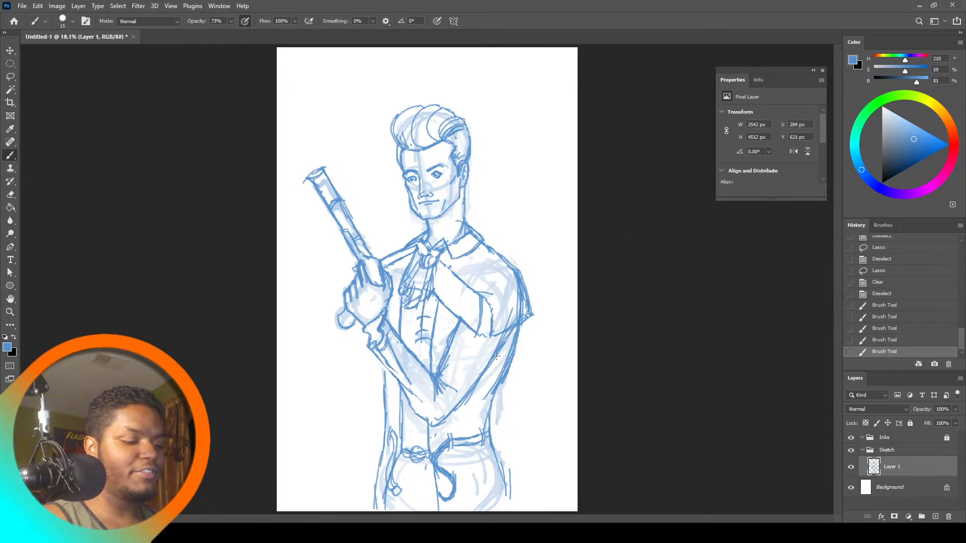
Lasso and clear the overlapping lines along the inner side of the upper arm, beside the vest
{"action": "left_click", "coordinate": [10, 76]}
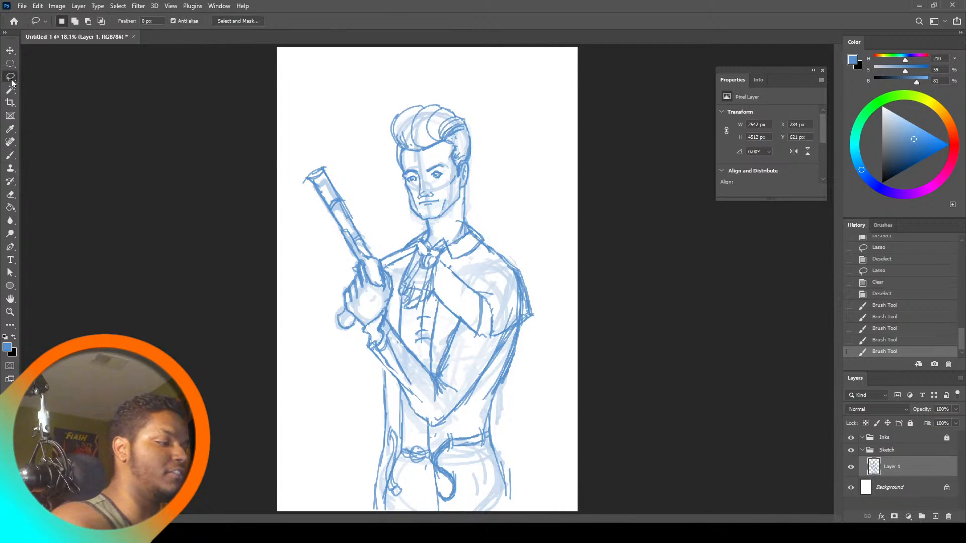
{"action": "mouse_move", "coordinate": [440, 370]}
{"action": "left_mouse_down"}
{"action": "mouse_move", "coordinate": [459, 354]}
{"action": "mouse_move", "coordinate": [453, 369]}
{"action": "left_mouse_up"}
{"action": "key", "text": "Delete"}
{"action": "key", "text": "ctrl+d"}
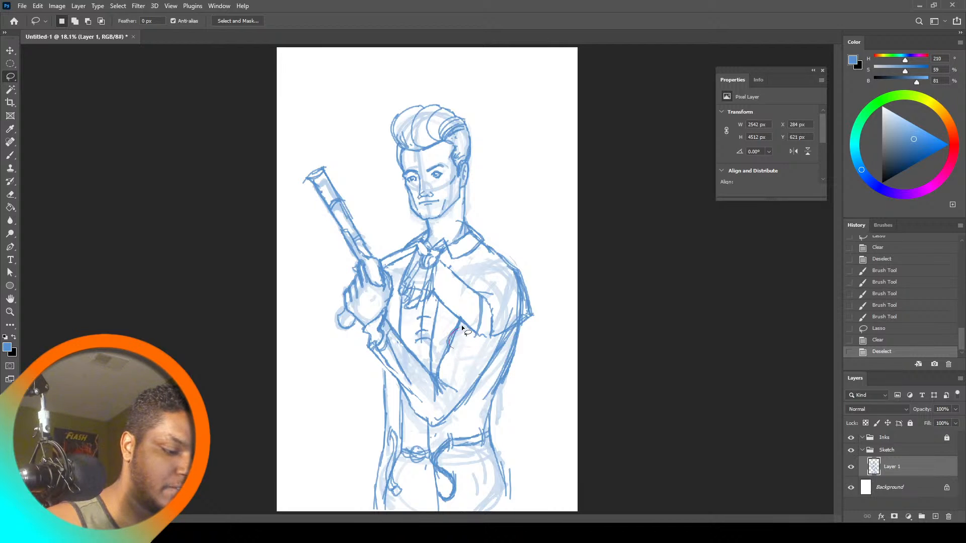
{"action": "left_click_drag", "start_coordinate": [461, 325], "coordinate": [459, 370]}
{"action": "key", "text": "Delete"}
{"action": "key", "text": "ctrl+d"}
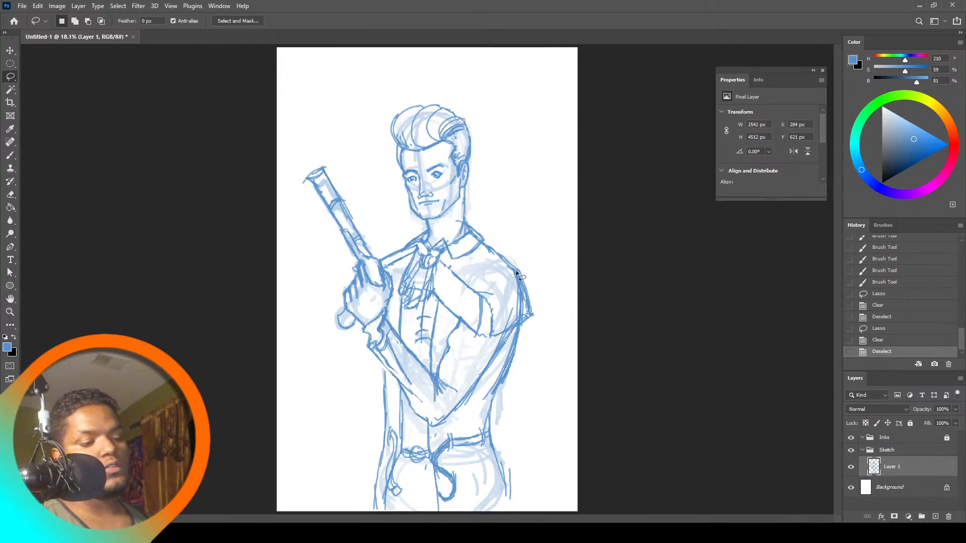
Lasso and clear the leftover construction lines inside the cape over the shoulder and along its outer edge
{"action": "mouse_move", "coordinate": [511, 321]}
{"action": "left_mouse_down"}
{"action": "mouse_move", "coordinate": [512, 280]}
{"action": "mouse_move", "coordinate": [503, 329]}
{"action": "mouse_move", "coordinate": [512, 301]}
{"action": "left_mouse_up"}
{"action": "key", "text": "Delete"}
{"action": "key", "text": "ctrl+d"}
{"action": "key", "text": "Delete"}
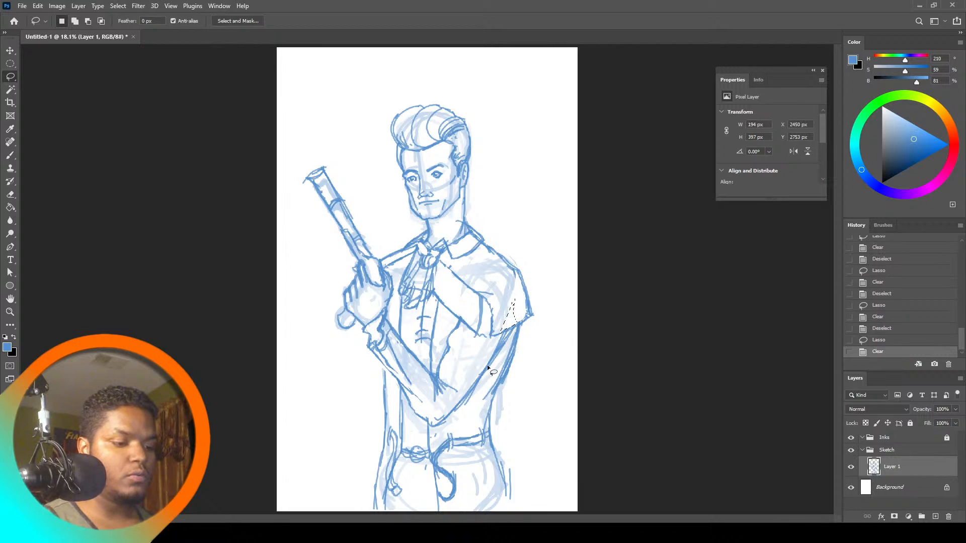
{"action": "left_click_drag", "start_coordinate": [487, 364], "coordinate": [489, 362]}
{"action": "key", "text": "Return"}
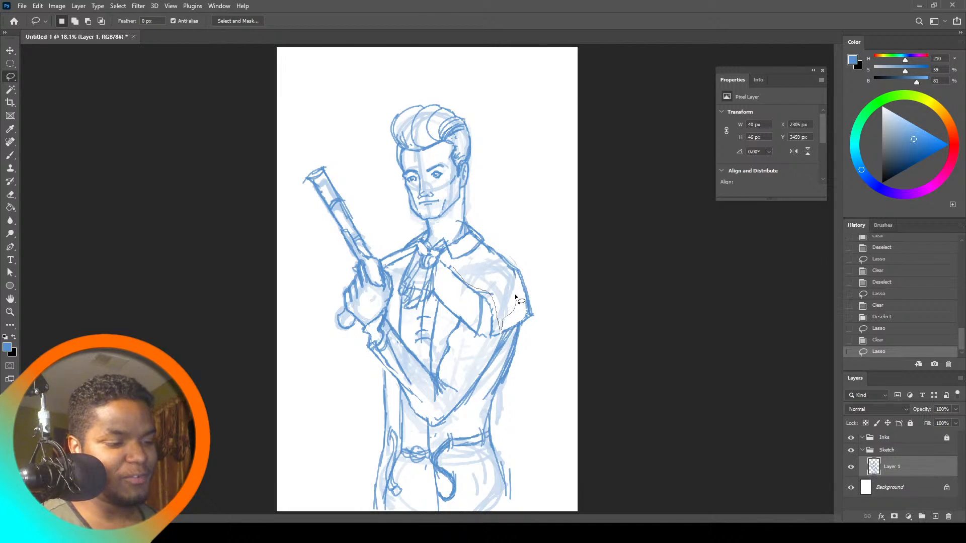
{"action": "left_click_drag", "start_coordinate": [502, 264], "coordinate": [498, 258]}
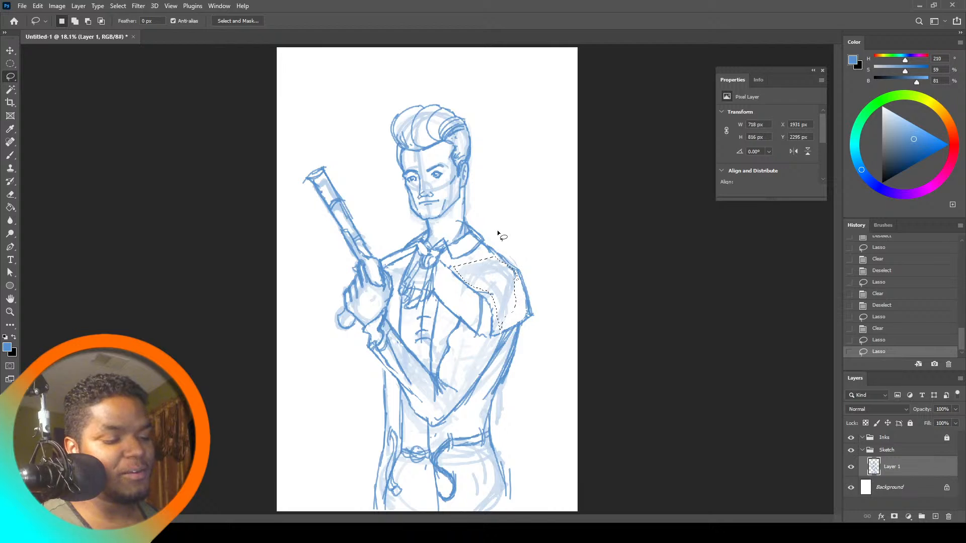
{"action": "key", "text": "Delete"}
{"action": "key", "text": "ctrl+d"}
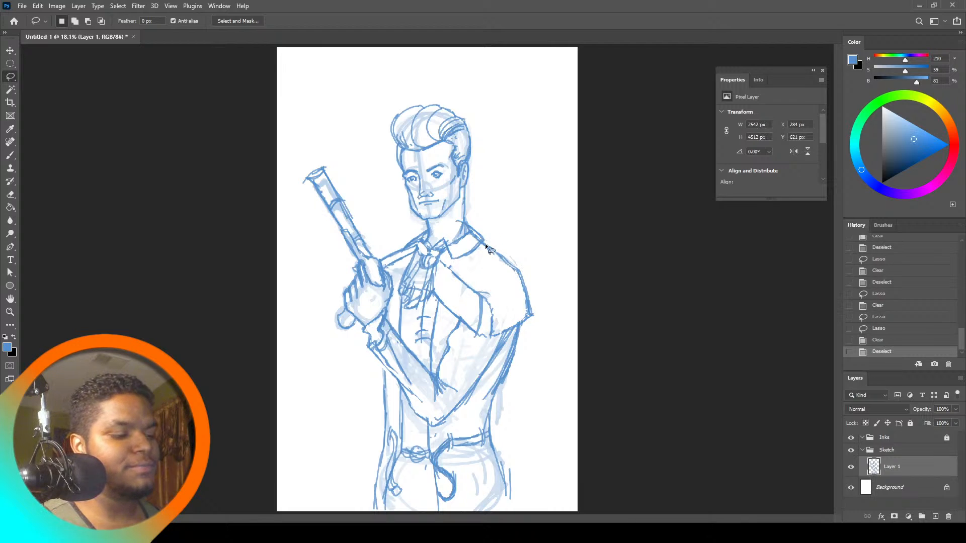
Lasso and clear the overlapping lines around the cravat knot at the neck
{"action": "mouse_move", "coordinate": [434, 253]}
{"action": "left_mouse_down"}
{"action": "mouse_move", "coordinate": [424, 243]}
{"action": "mouse_move", "coordinate": [436, 254]}
{"action": "left_mouse_up"}
{"action": "key", "text": "Delete"}
{"action": "key", "text": "ctrl+d"}
{"action": "key", "text": "Delete"}
{"action": "key", "text": "ctrl+d"}
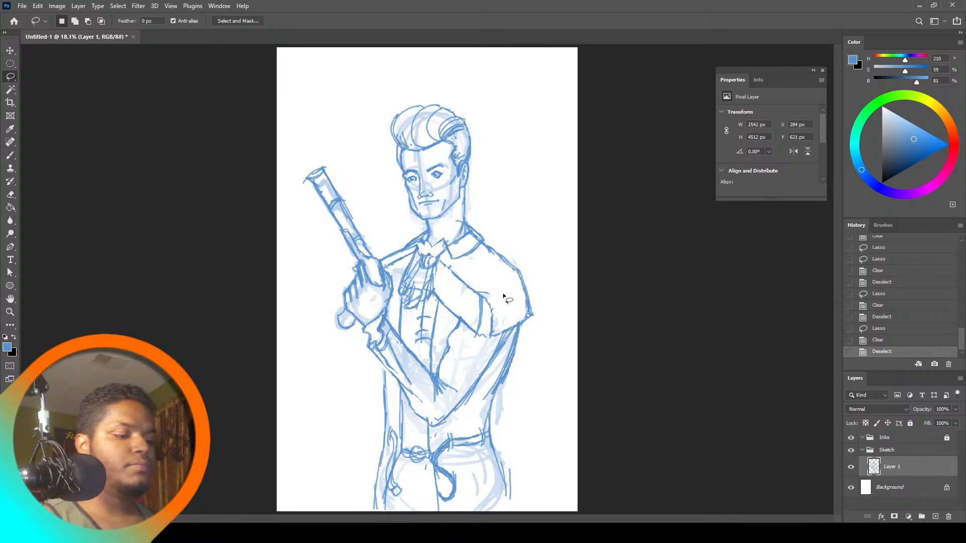
Brush gathered folds into the cravat knot and strengthen the front edge of the cape down to its fold
{"action": "key", "text": "b"}
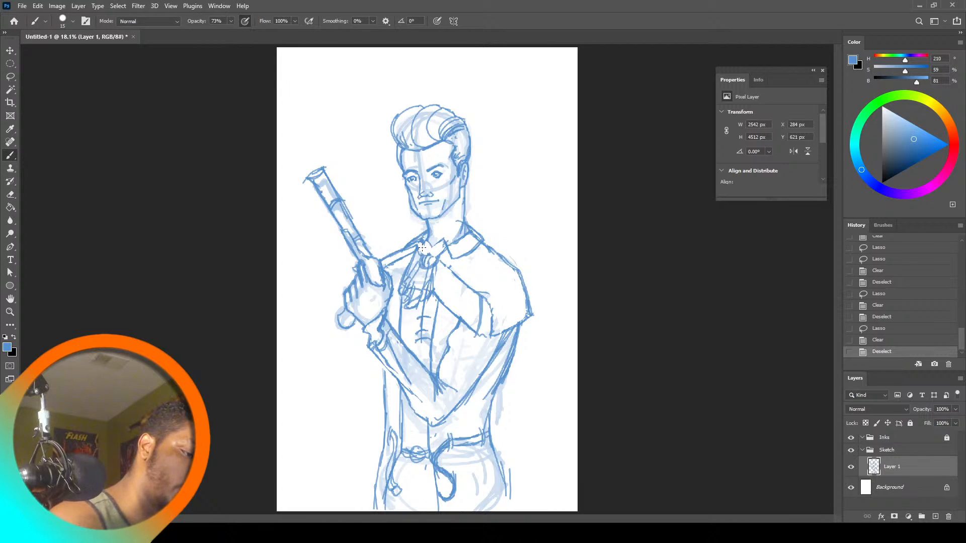
{"action": "left_click_drag", "start_coordinate": [421, 246], "coordinate": [431, 255]}
{"action": "left_click_drag", "start_coordinate": [428, 244], "coordinate": [431, 255]}
{"action": "left_click_drag", "start_coordinate": [435, 246], "coordinate": [433, 255]}
{"action": "left_click_drag", "start_coordinate": [440, 249], "coordinate": [433, 257]}
{"action": "left_click_drag", "start_coordinate": [440, 251], "coordinate": [432, 258]}
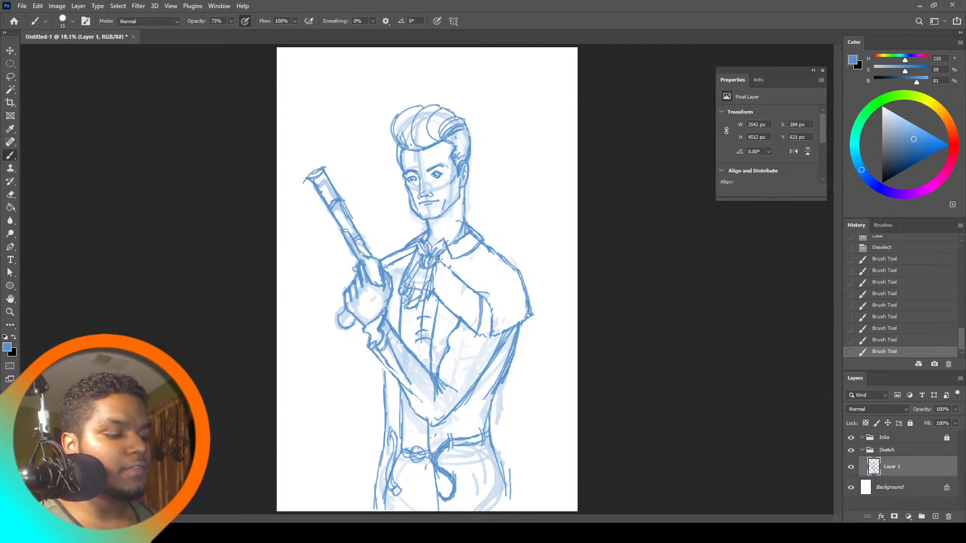
{"action": "left_click_drag", "start_coordinate": [439, 260], "coordinate": [472, 292]}
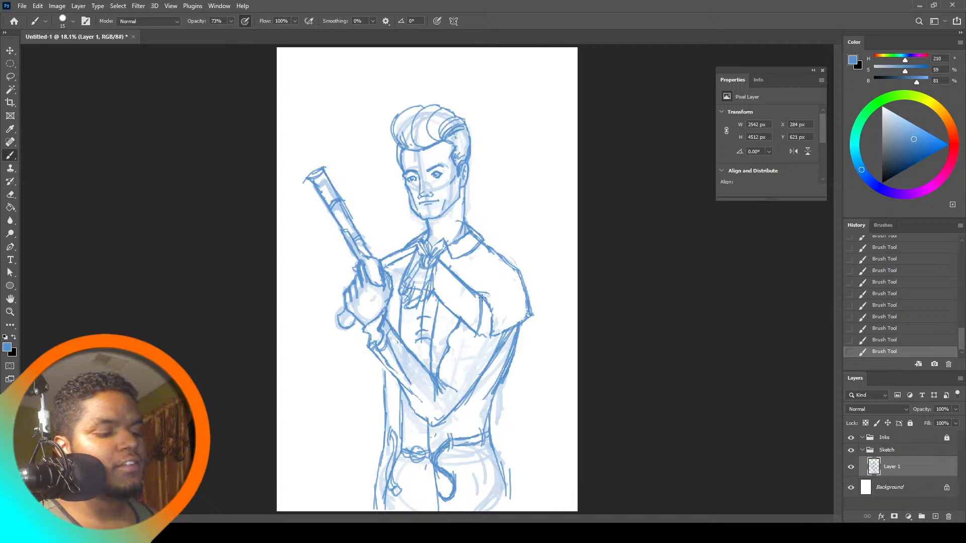
{"action": "left_click_drag", "start_coordinate": [483, 300], "coordinate": [491, 322]}
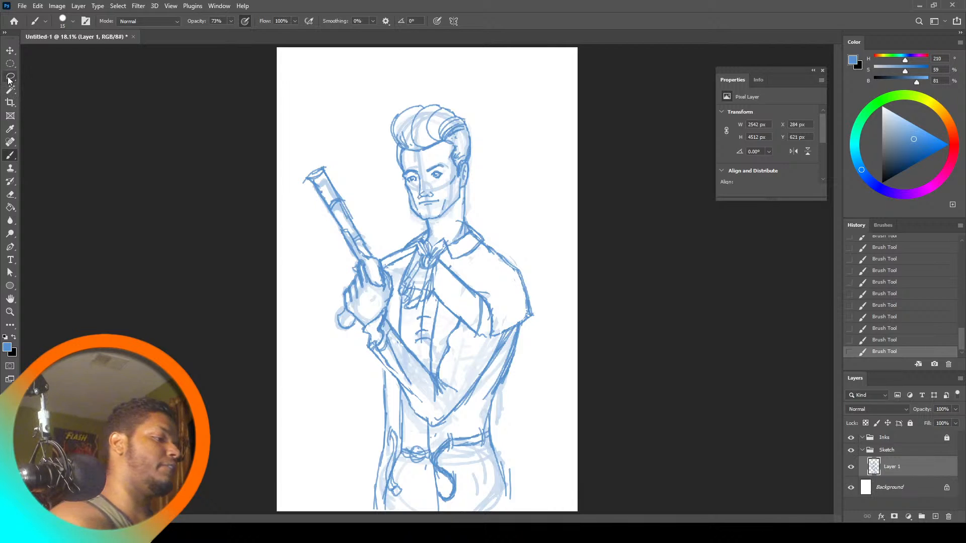
Lasso and clear the inner upper-arm contour between the cape hem and the elbow crease
{"action": "key", "text": "l"}
{"action": "left_click_drag", "start_coordinate": [445, 348], "coordinate": [455, 334]}
{"action": "key", "text": "Delete"}
{"action": "key", "text": "ctrl+d"}
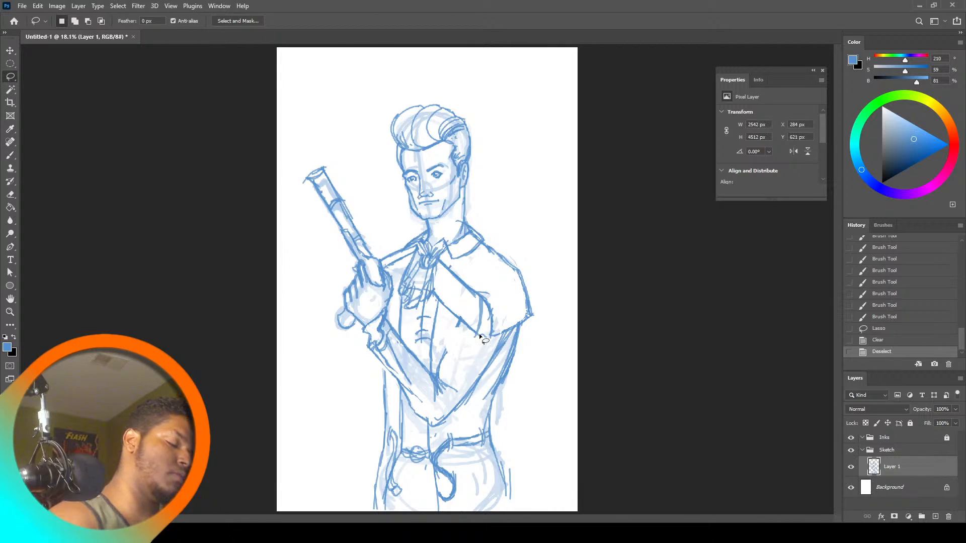
Brush a curved sleeve band across the upper arm below the cape, with short edges on its inner side
{"action": "left_click", "coordinate": [11, 157]}
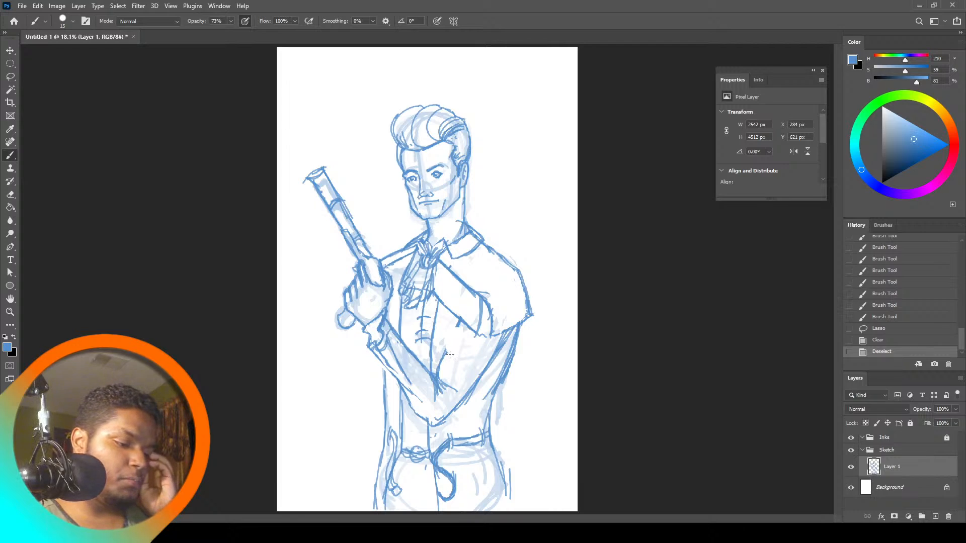
{"action": "left_click_drag", "start_coordinate": [445, 351], "coordinate": [475, 381]}
{"action": "left_click_drag", "start_coordinate": [468, 370], "coordinate": [475, 381]}
{"action": "left_click_drag", "start_coordinate": [452, 341], "coordinate": [478, 362]}
{"action": "mouse_move", "coordinate": [460, 345]}
{"action": "left_mouse_down"}
{"action": "mouse_move", "coordinate": [464, 315]}
{"action": "mouse_move", "coordinate": [440, 364]}
{"action": "left_mouse_up"}
{"action": "mouse_move", "coordinate": [445, 354]}
{"action": "left_mouse_down"}
{"action": "mouse_move", "coordinate": [437, 373]}
{"action": "mouse_move", "coordinate": [440, 360]}
{"action": "mouse_move", "coordinate": [443, 366]}
{"action": "left_mouse_up"}
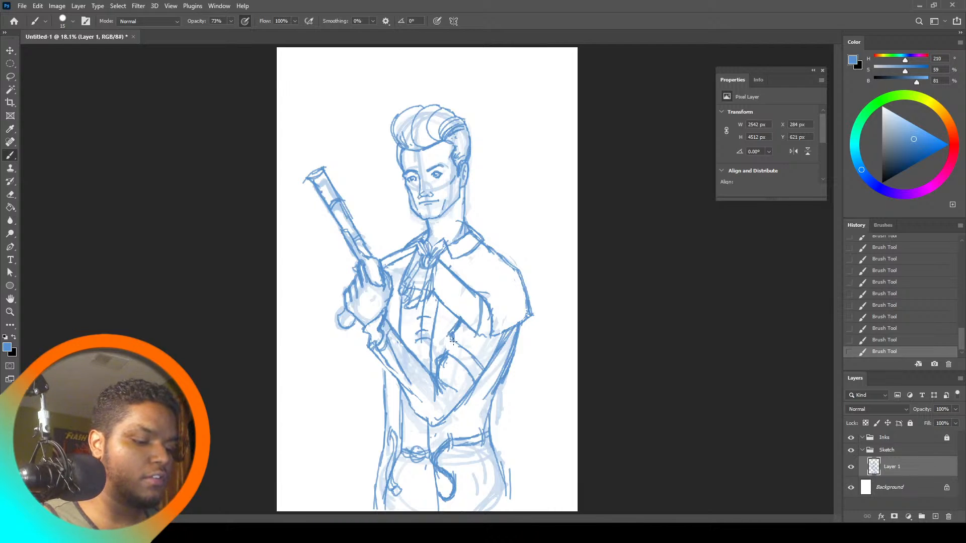
{"action": "left_click_drag", "start_coordinate": [452, 335], "coordinate": [444, 354]}
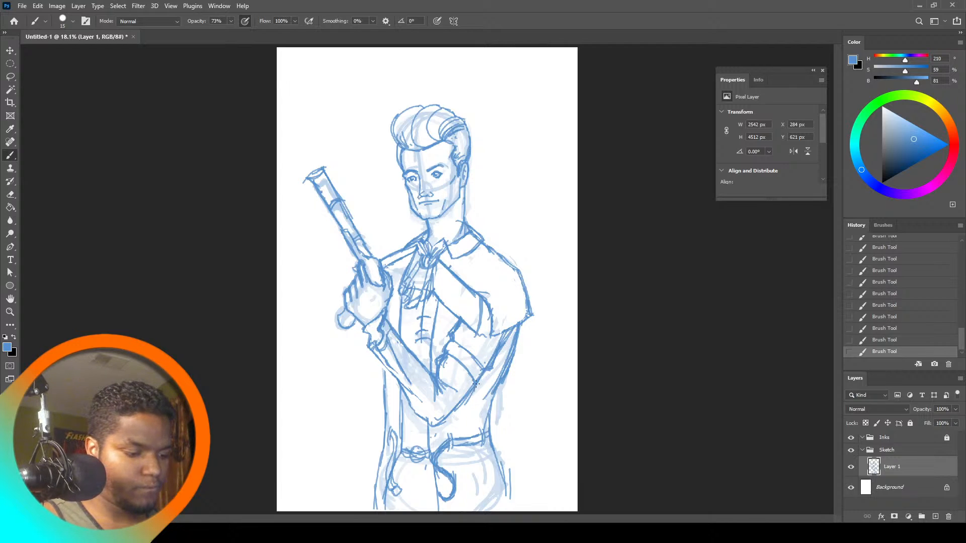
Brush short gather lines into the sleeve fabric above and below the upper-arm band
{"action": "left_click_drag", "start_coordinate": [449, 356], "coordinate": [450, 364]}
{"action": "left_click_drag", "start_coordinate": [458, 360], "coordinate": [458, 374]}
{"action": "left_click_drag", "start_coordinate": [467, 370], "coordinate": [466, 382]}
{"action": "left_click_drag", "start_coordinate": [474, 379], "coordinate": [470, 387]}
{"action": "left_click_drag", "start_coordinate": [455, 336], "coordinate": [457, 344]}
{"action": "left_click_drag", "start_coordinate": [465, 339], "coordinate": [464, 349]}
{"action": "left_click_drag", "start_coordinate": [475, 344], "coordinate": [474, 355]}
{"action": "left_click_drag", "start_coordinate": [482, 352], "coordinate": [481, 366]}
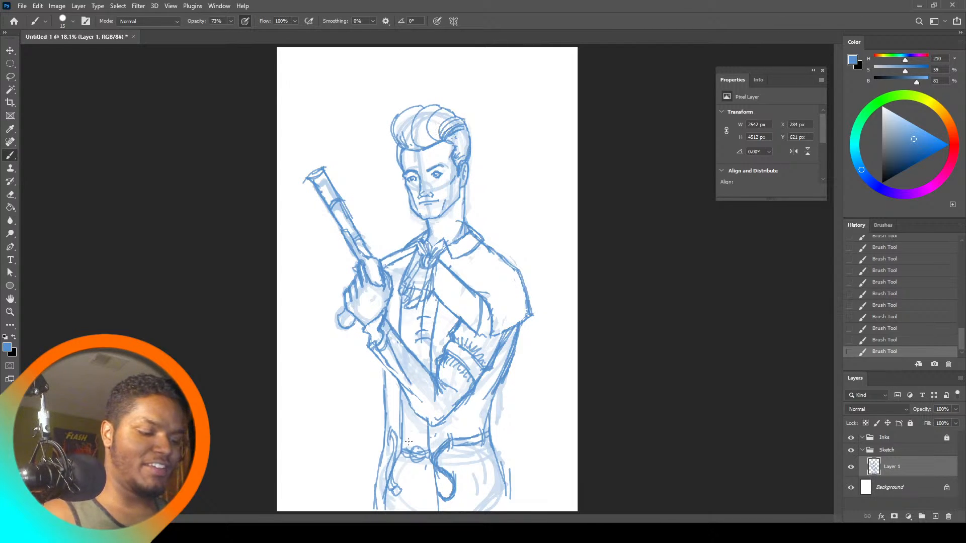
Extend the vest's front opening line down to the belt and brush a diagonal line down from the raised wrist
{"action": "left_click_drag", "start_coordinate": [422, 343], "coordinate": [421, 361]}
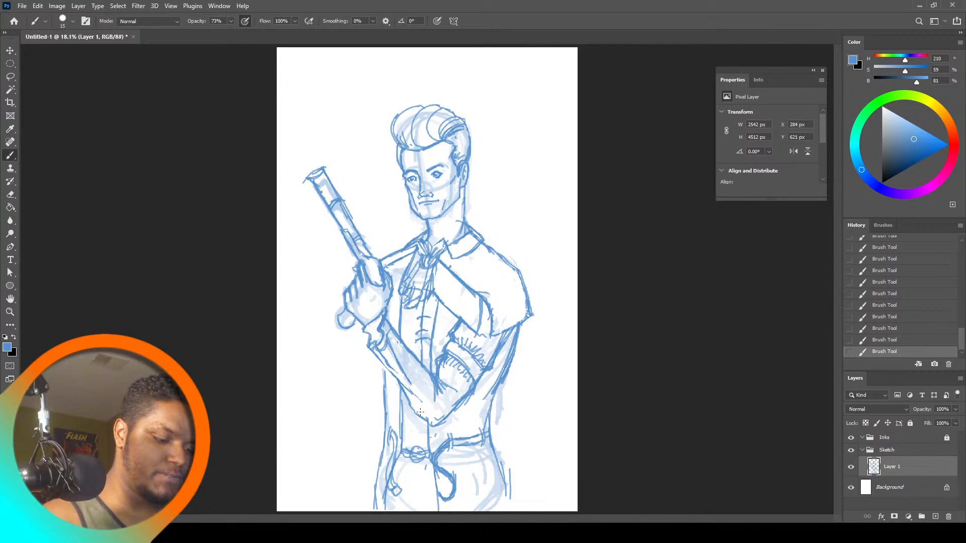
{"action": "left_click_drag", "start_coordinate": [417, 411], "coordinate": [416, 445]}
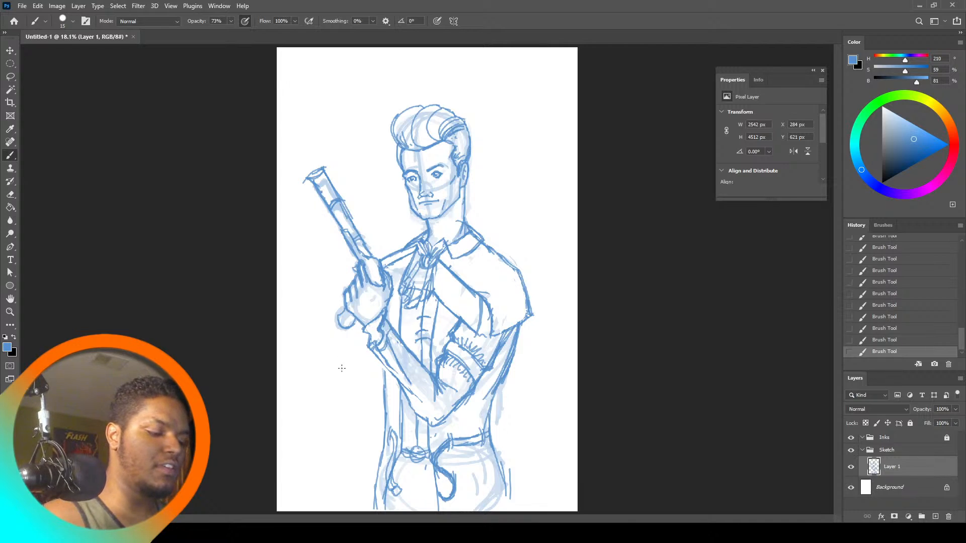
{"action": "mouse_move", "coordinate": [374, 334]}
{"action": "left_mouse_down"}
{"action": "mouse_move", "coordinate": [336, 395]}
{"action": "mouse_move", "coordinate": [339, 385]}
{"action": "left_mouse_up"}
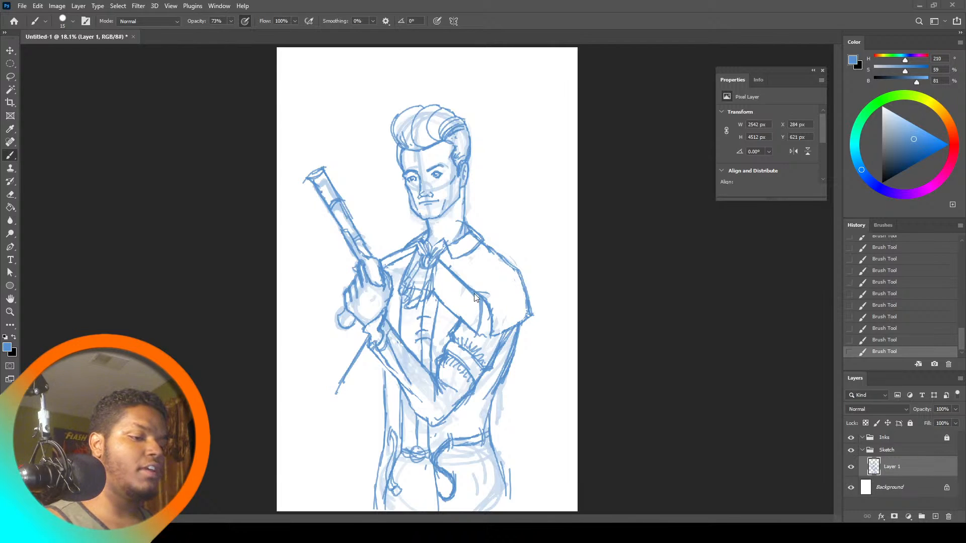
Brush a larger pointed collar onto the cape, and lasso and clear the old collar lines around it
{"action": "mouse_move", "coordinate": [452, 247]}
{"action": "left_mouse_down"}
{"action": "mouse_move", "coordinate": [470, 273]}
{"action": "mouse_move", "coordinate": [455, 216]}
{"action": "mouse_move", "coordinate": [407, 231]}
{"action": "mouse_move", "coordinate": [417, 243]}
{"action": "mouse_move", "coordinate": [391, 255]}
{"action": "mouse_move", "coordinate": [429, 231]}
{"action": "left_mouse_up"}
{"action": "mouse_move", "coordinate": [470, 270]}
{"action": "left_mouse_down"}
{"action": "mouse_move", "coordinate": [498, 242]}
{"action": "mouse_move", "coordinate": [485, 236]}
{"action": "left_mouse_up"}
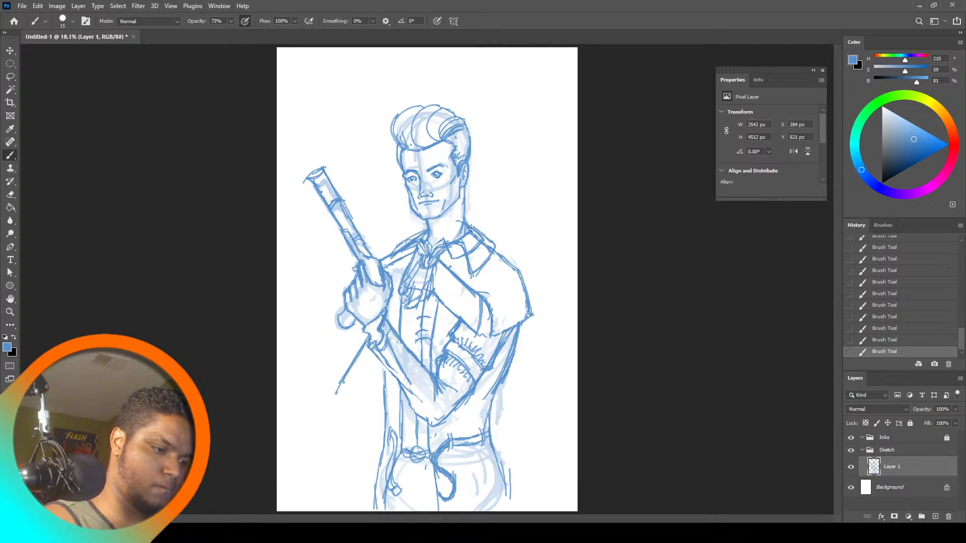
{"action": "left_click", "coordinate": [11, 77]}
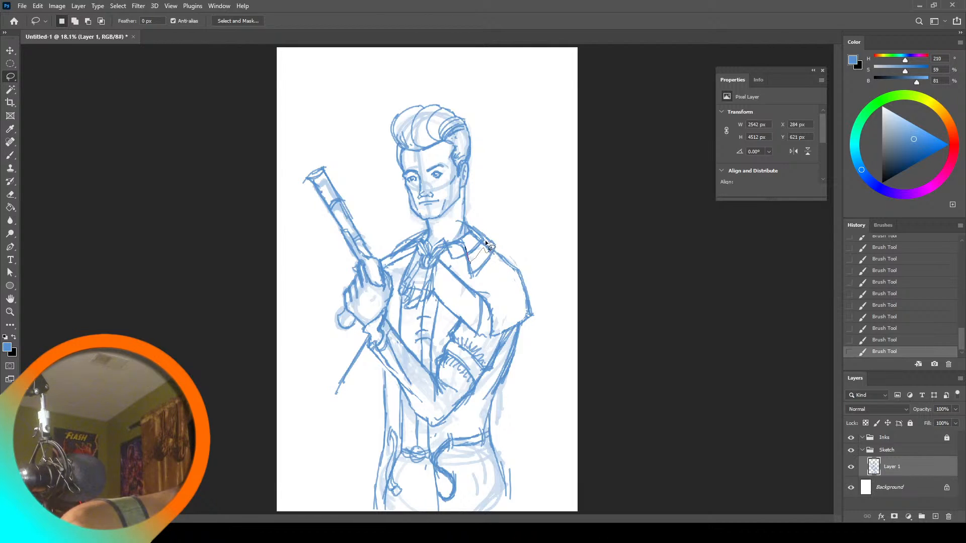
{"action": "mouse_move", "coordinate": [472, 228]}
{"action": "left_mouse_down"}
{"action": "mouse_move", "coordinate": [449, 248]}
{"action": "mouse_move", "coordinate": [412, 241]}
{"action": "mouse_move", "coordinate": [420, 239]}
{"action": "left_mouse_up"}
{"action": "key", "text": "Delete"}
{"action": "key", "text": "ctrl+d"}
{"action": "key", "text": "Delete"}
{"action": "key", "text": "ctrl+d"}
{"action": "key", "text": "Delete"}
{"action": "key", "text": "ctrl+d"}
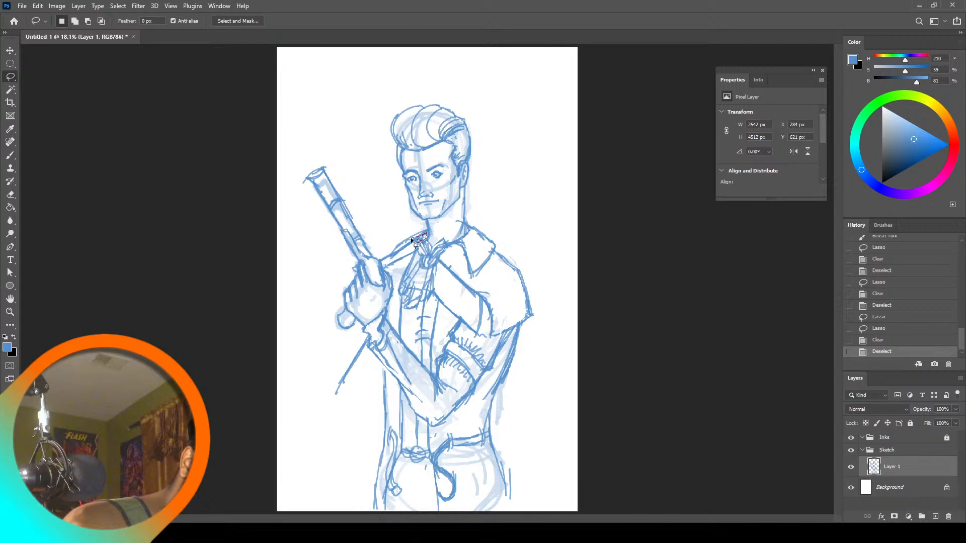
Lasso and clear the stray lines where the collar meets the neck on the gun side
{"action": "left_click_drag", "start_coordinate": [423, 235], "coordinate": [418, 242]}
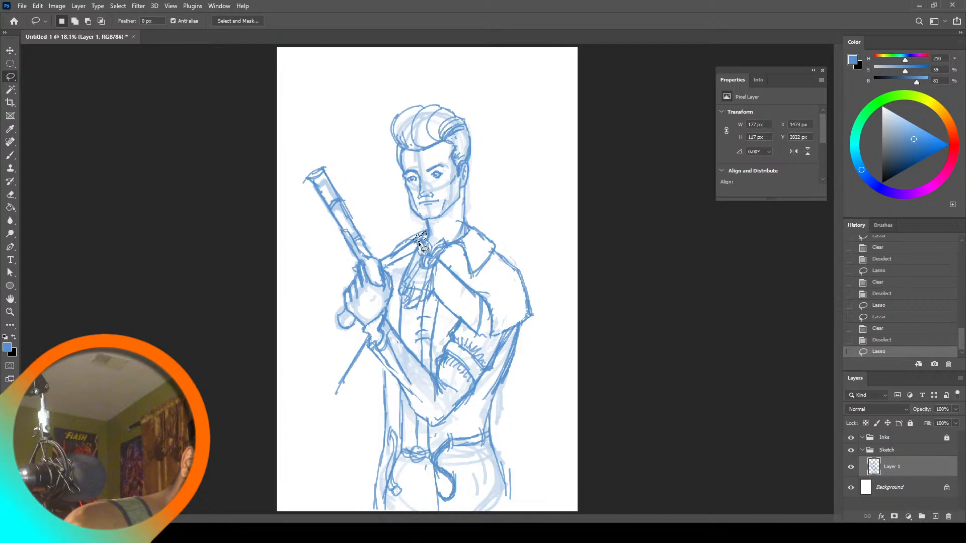
{"action": "key", "text": "Delete"}
{"action": "key", "text": "ctrl+d"}
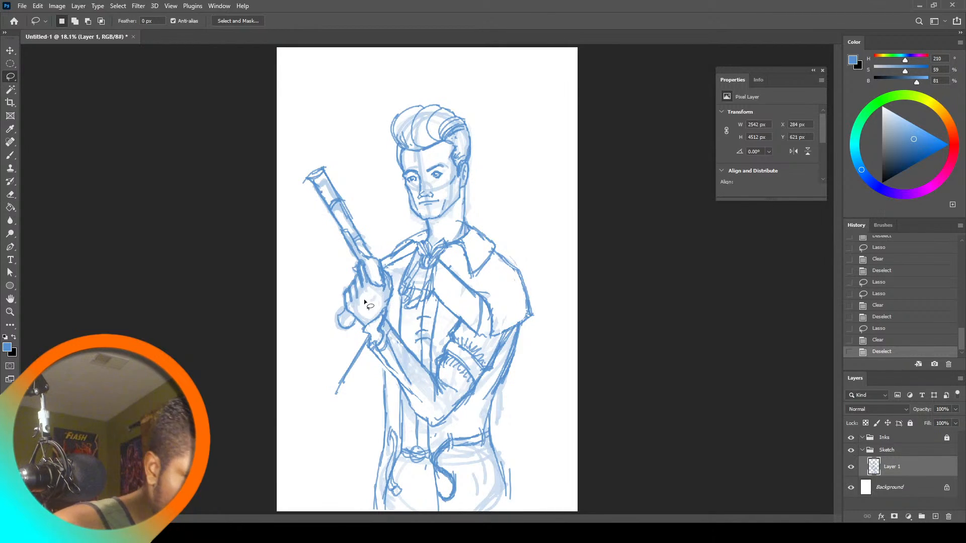
{"action": "left_click_drag", "start_coordinate": [370, 291], "coordinate": [369, 285]}
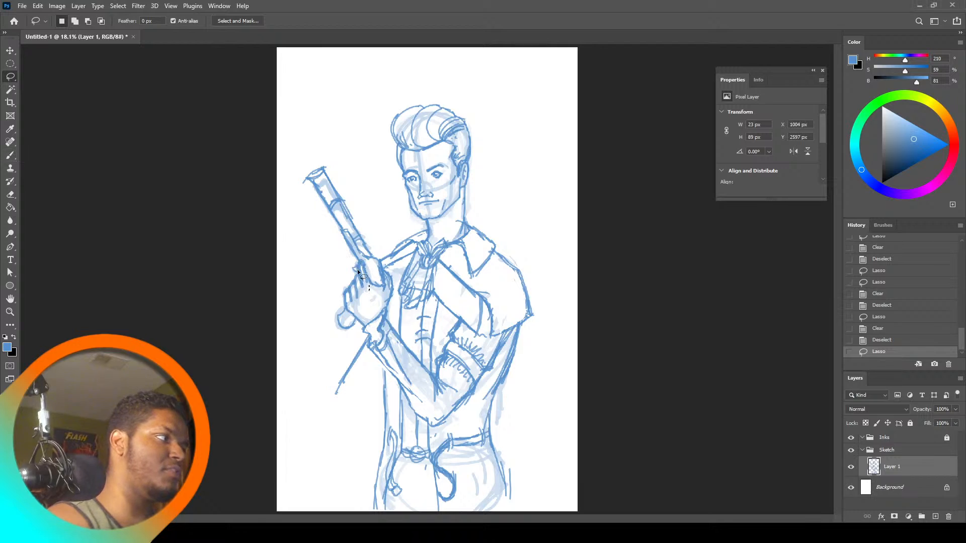
{"action": "left_click", "coordinate": [11, 155]}
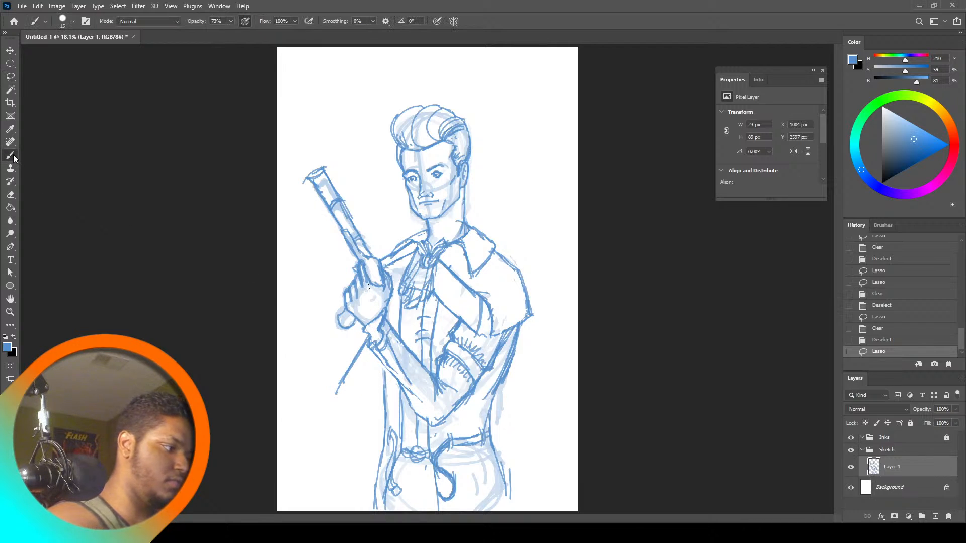
{"action": "left_click", "coordinate": [361, 330]}
{"action": "left_click_drag", "start_coordinate": [361, 331], "coordinate": [355, 397]}
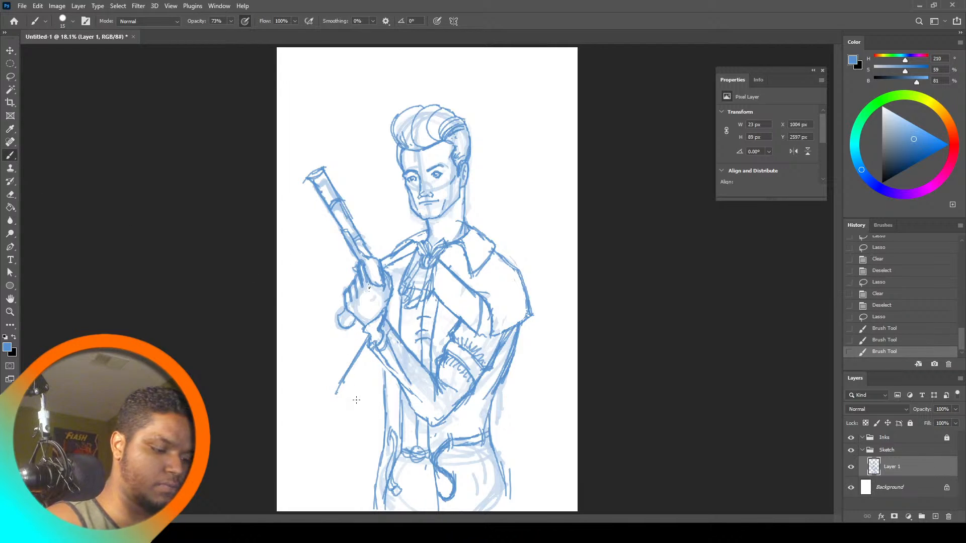
{"action": "left_click", "coordinate": [355, 397]}
{"action": "left_click", "coordinate": [355, 398]}
{"action": "key", "text": "ctrl+d"}
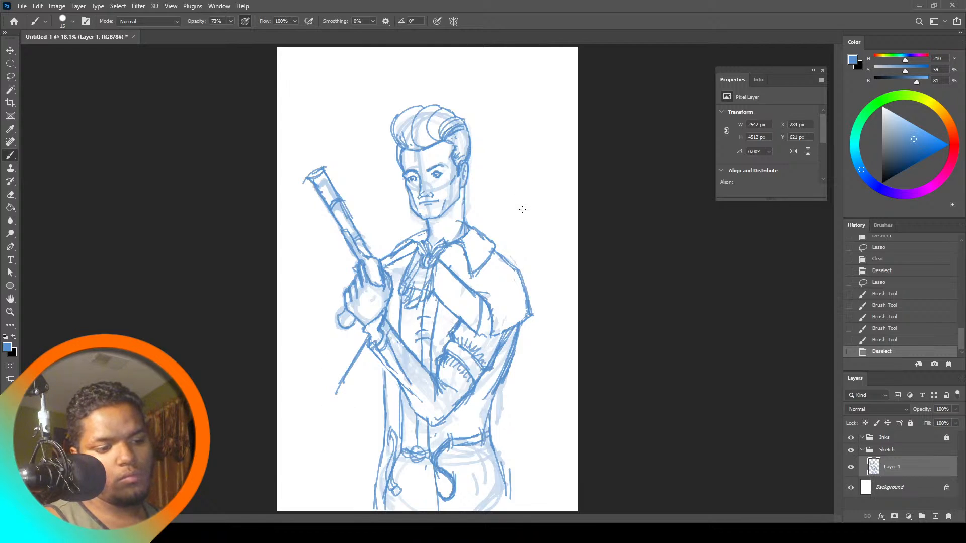
{"action": "key", "text": "ctrl+t"}
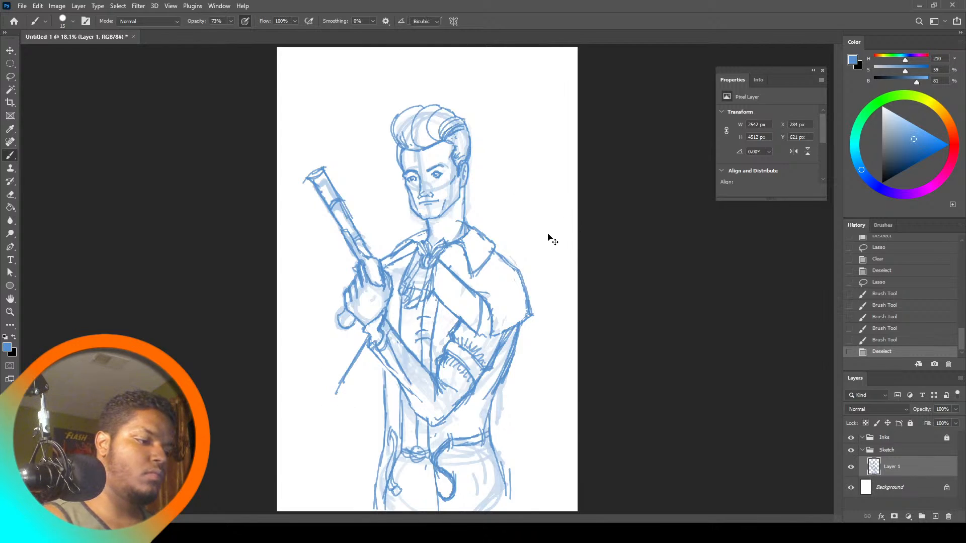
{"action": "key", "text": "Escape"}
{"action": "left_click", "coordinate": [520, 289]}
{"action": "key", "text": "ctrl+z"}
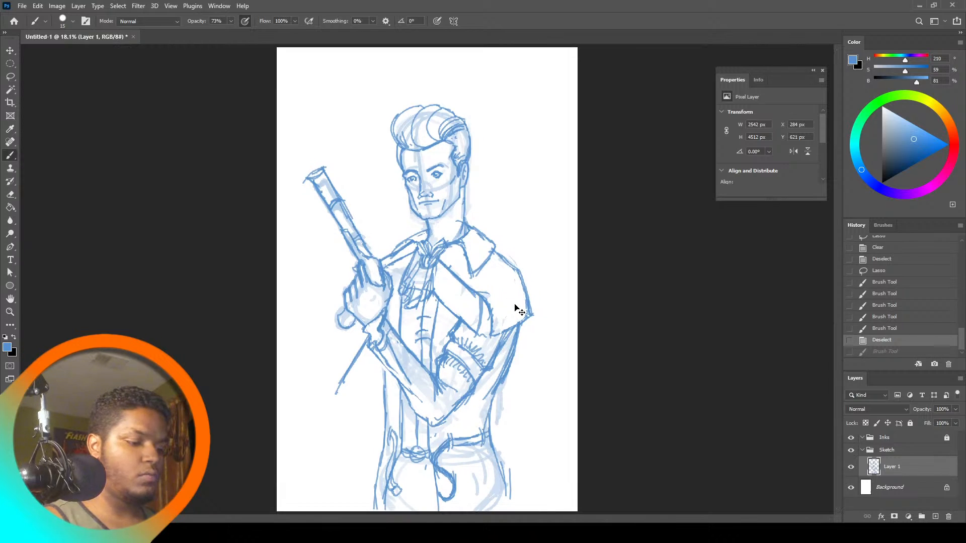
Move the whole sketch layer slightly right and up with Free Transform, to X 379 px and Y 588 px
{"action": "key", "text": "ctrl+t"}
{"action": "left_click_drag", "start_coordinate": [502, 334], "coordinate": [513, 332]}
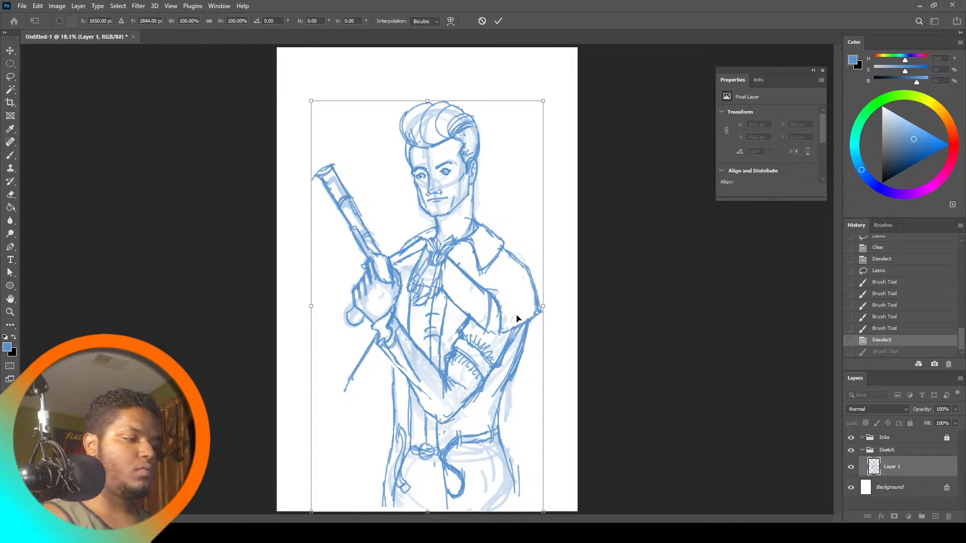
Try to brush a curved stroke beside the diagonal line below the raised wrist
{"action": "left_click", "coordinate": [10, 157]}
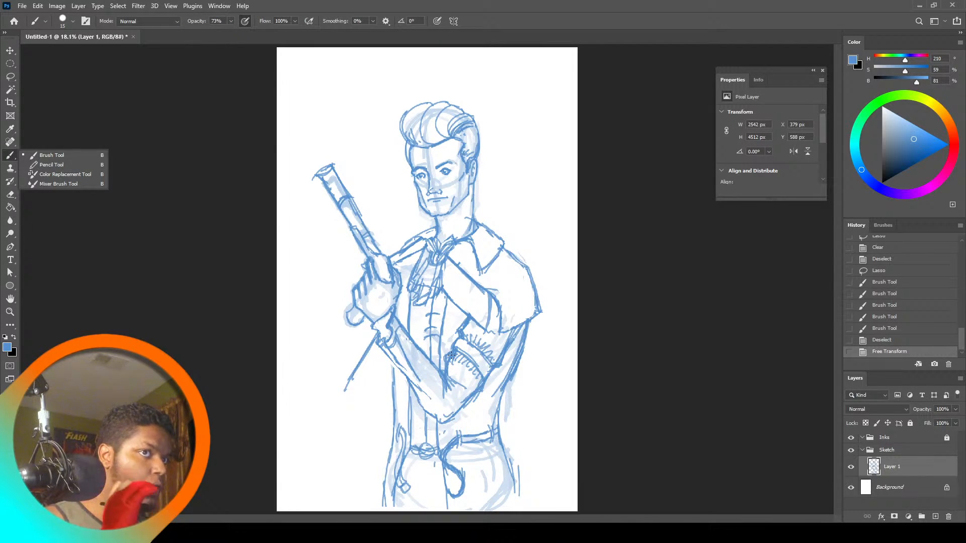
{"action": "left_click_drag", "start_coordinate": [368, 334], "coordinate": [359, 358]}
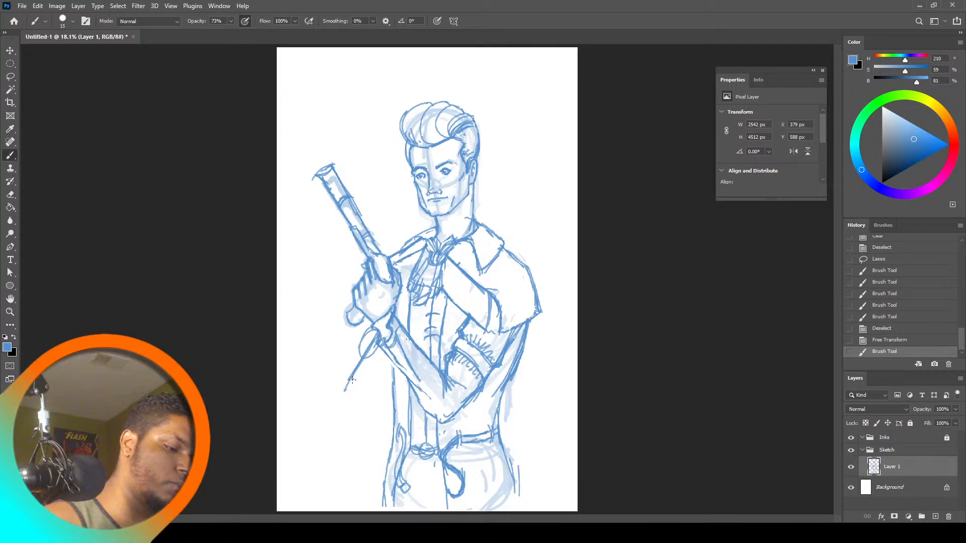
{"action": "key", "text": "ctrl+z"}
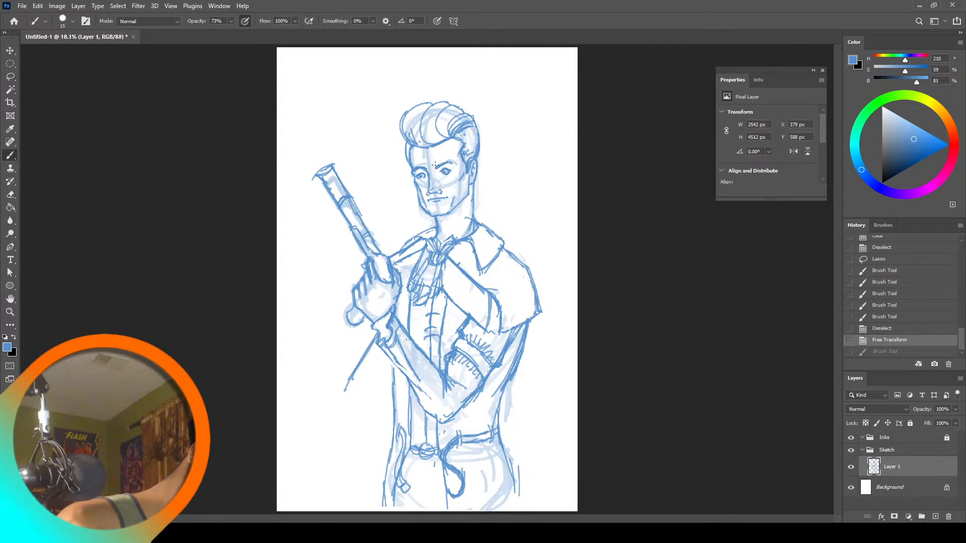
Brush over the finger, thumb and palm outlines of the raised hand holding the gun
{"action": "left_click_drag", "start_coordinate": [431, 169], "coordinate": [454, 154]}
{"action": "key", "text": "ctrl+z"}
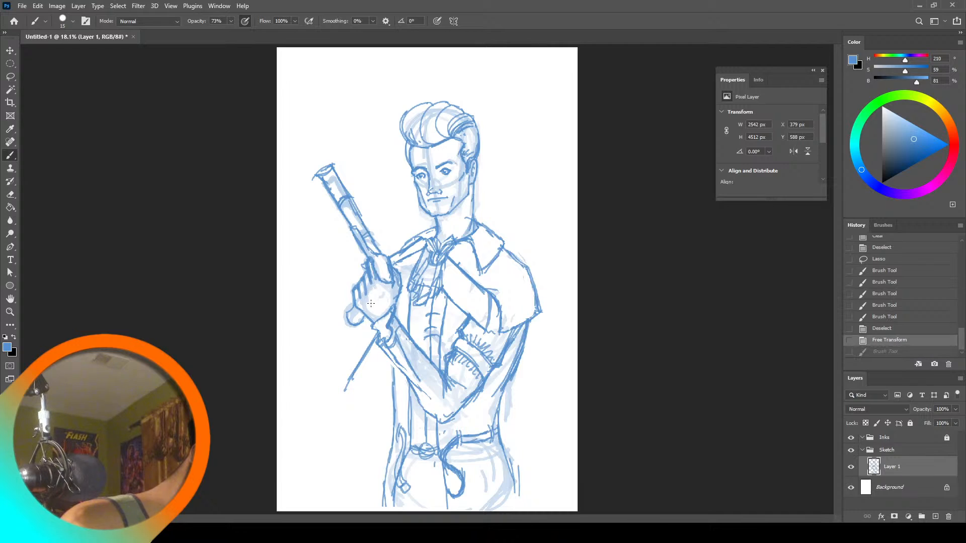
{"action": "left_click_drag", "start_coordinate": [373, 326], "coordinate": [369, 323]}
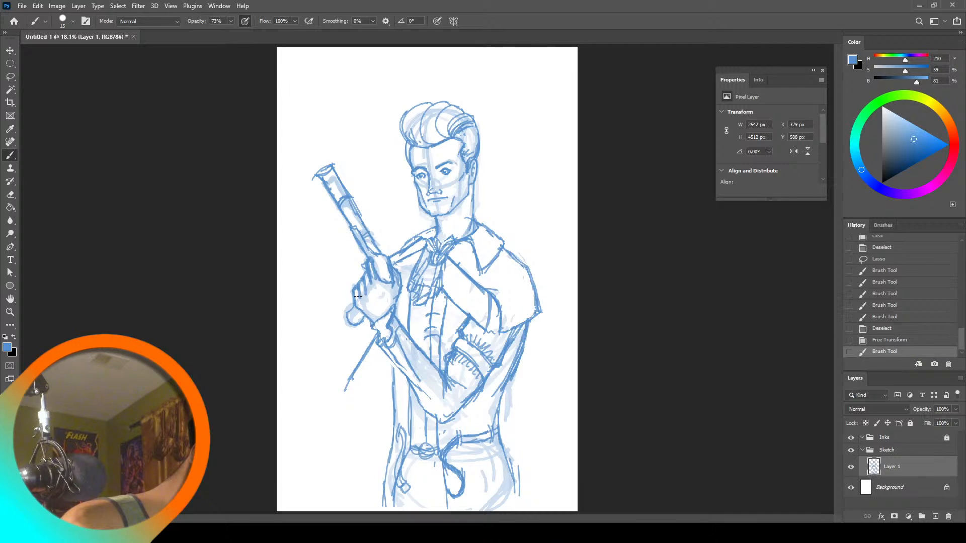
{"action": "left_click_drag", "start_coordinate": [357, 288], "coordinate": [355, 298]}
{"action": "mouse_move", "coordinate": [357, 288]}
{"action": "left_mouse_down"}
{"action": "mouse_move", "coordinate": [354, 309]}
{"action": "mouse_move", "coordinate": [368, 318]}
{"action": "left_mouse_up"}
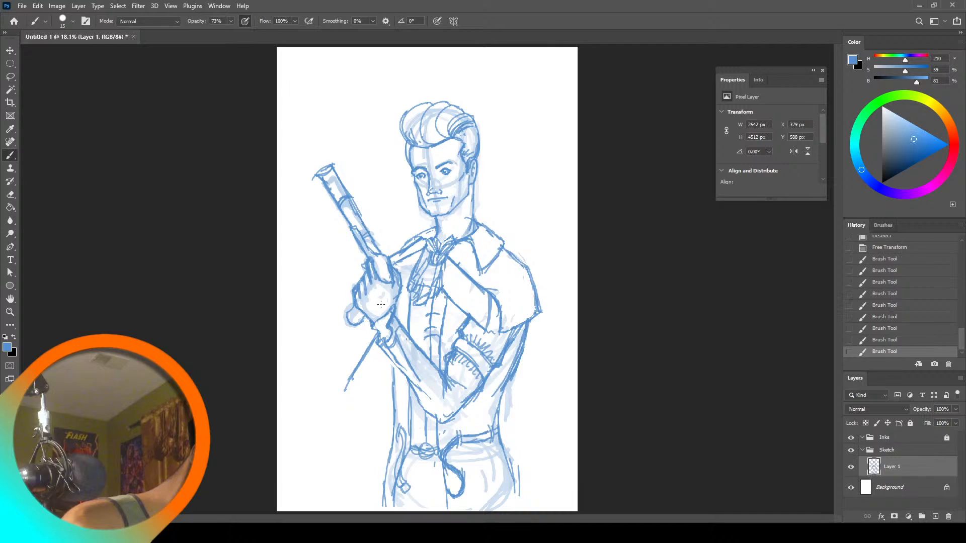
{"action": "left_click_drag", "start_coordinate": [387, 287], "coordinate": [391, 275]}
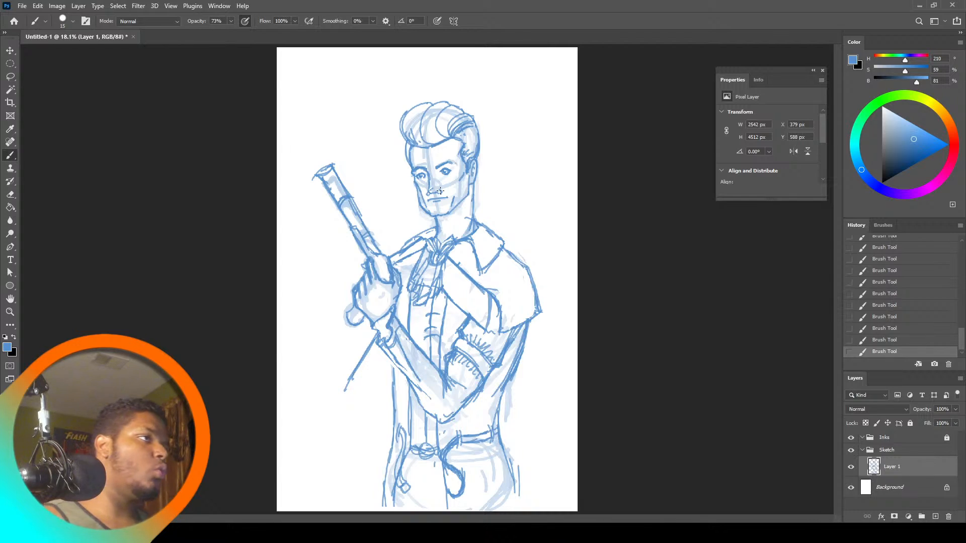
Lasso and clear the stray sketch lines inside the lower shoulder area of the cape, and deselect
{"action": "left_click", "coordinate": [11, 77]}
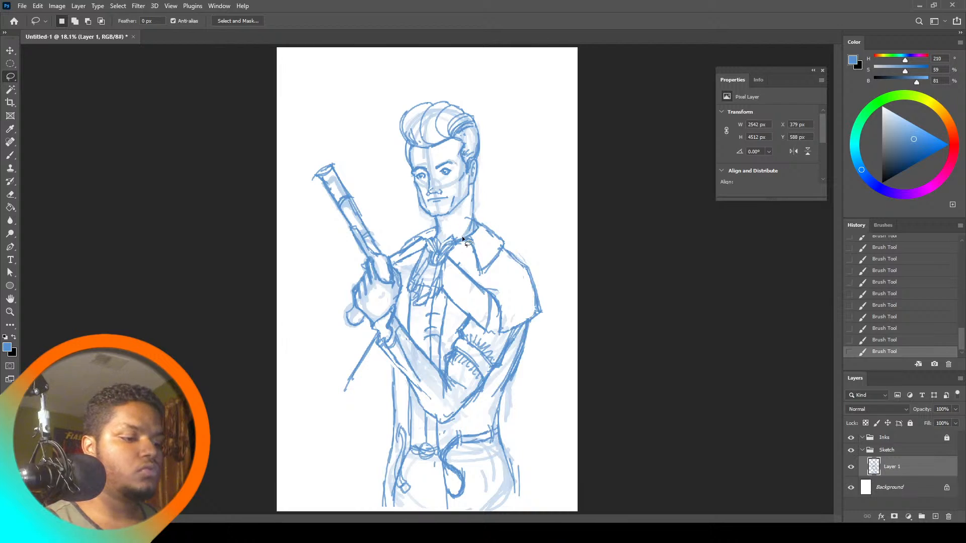
{"action": "mouse_move", "coordinate": [499, 292]}
{"action": "left_mouse_down"}
{"action": "mouse_move", "coordinate": [488, 288]}
{"action": "mouse_move", "coordinate": [498, 294]}
{"action": "left_mouse_up"}
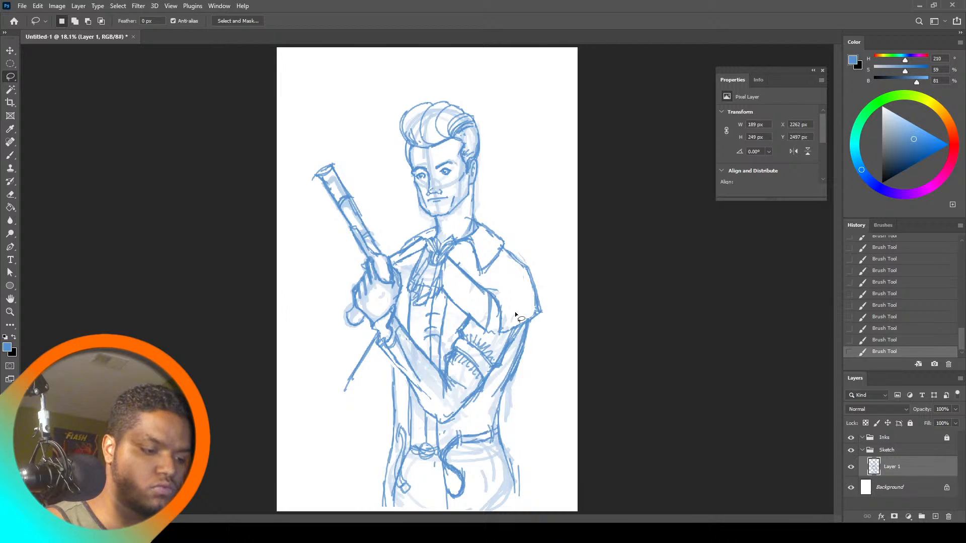
{"action": "key", "text": "Delete"}
{"action": "key", "text": "ctrl+d"}
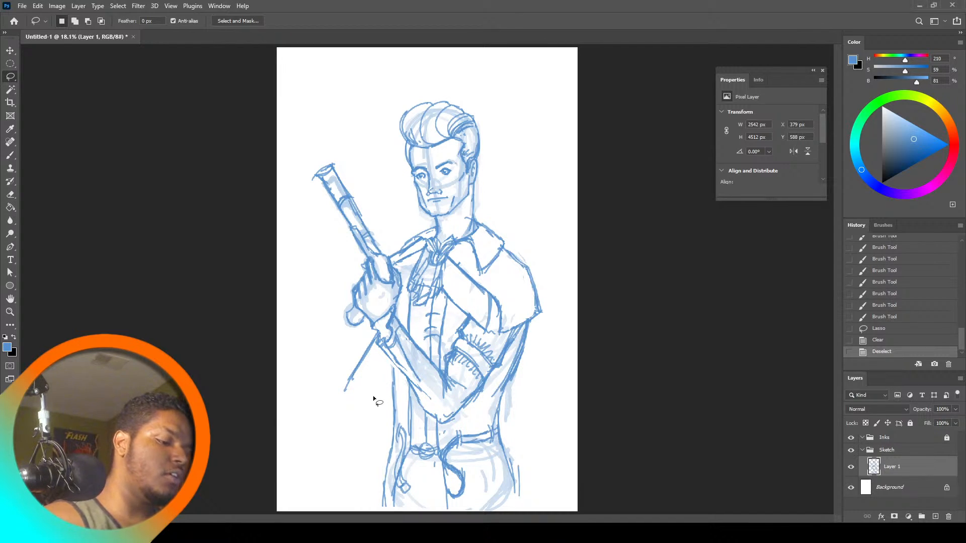
Brush short strokes along the outer edge of the cape's collar, on the shoulder side
{"action": "left_click", "coordinate": [10, 155]}
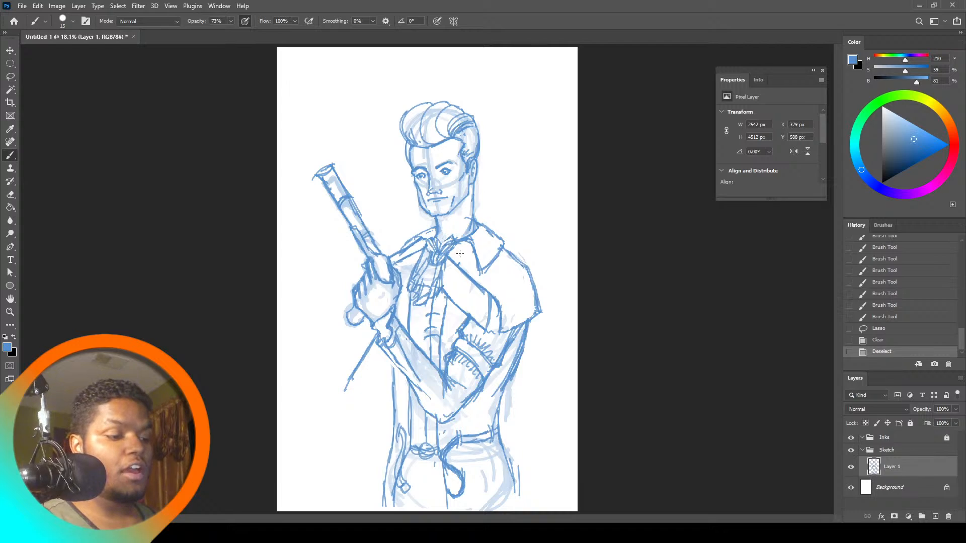
{"action": "left_click_drag", "start_coordinate": [481, 230], "coordinate": [504, 243]}
{"action": "left_click_drag", "start_coordinate": [491, 231], "coordinate": [497, 236]}
{"action": "left_click_drag", "start_coordinate": [495, 229], "coordinate": [498, 236]}
{"action": "key", "text": "l"}
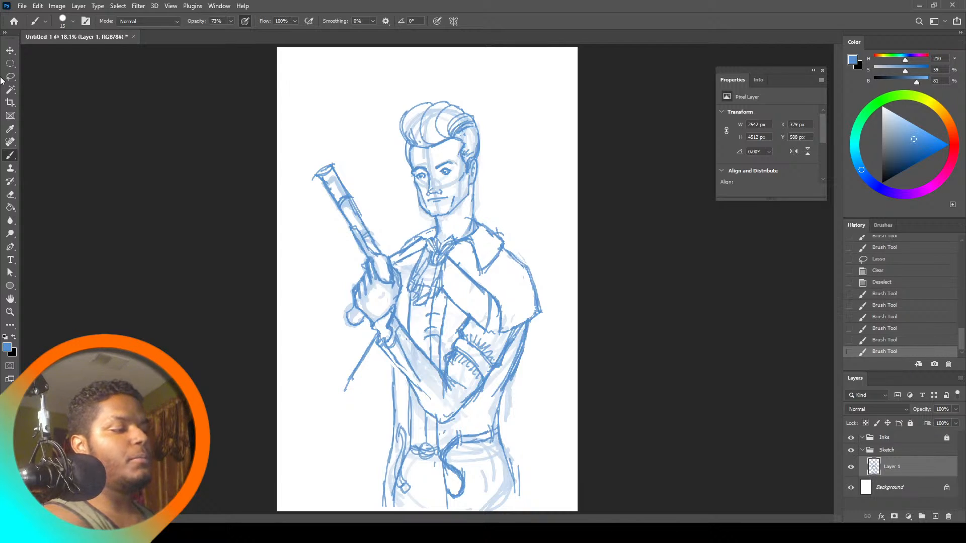
{"action": "mouse_move", "coordinate": [490, 226]}
{"action": "left_mouse_down"}
{"action": "mouse_move", "coordinate": [510, 242]}
{"action": "mouse_move", "coordinate": [499, 235]}
{"action": "left_mouse_up"}
{"action": "key", "text": "ctrl+d"}
{"action": "key", "text": "Delete"}
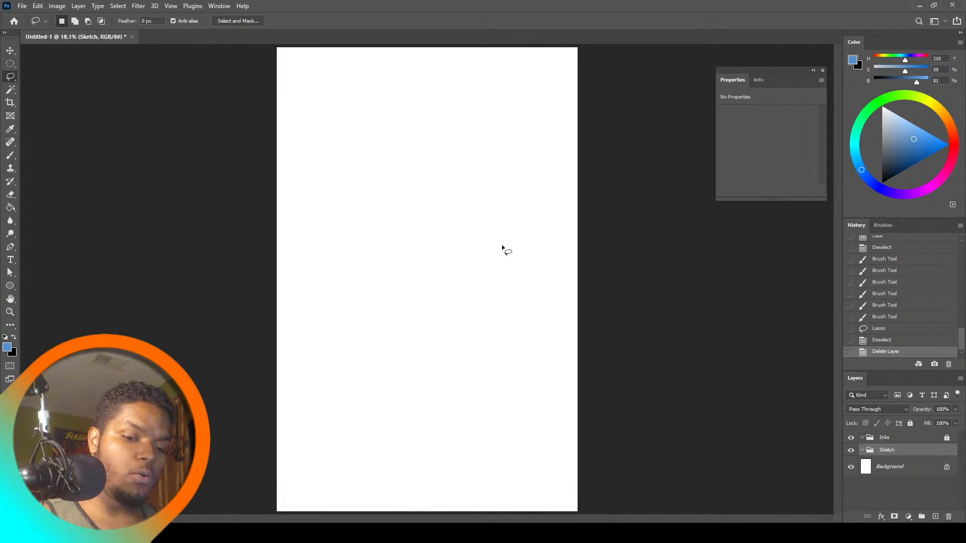
{"action": "left_click", "coordinate": [876, 342]}
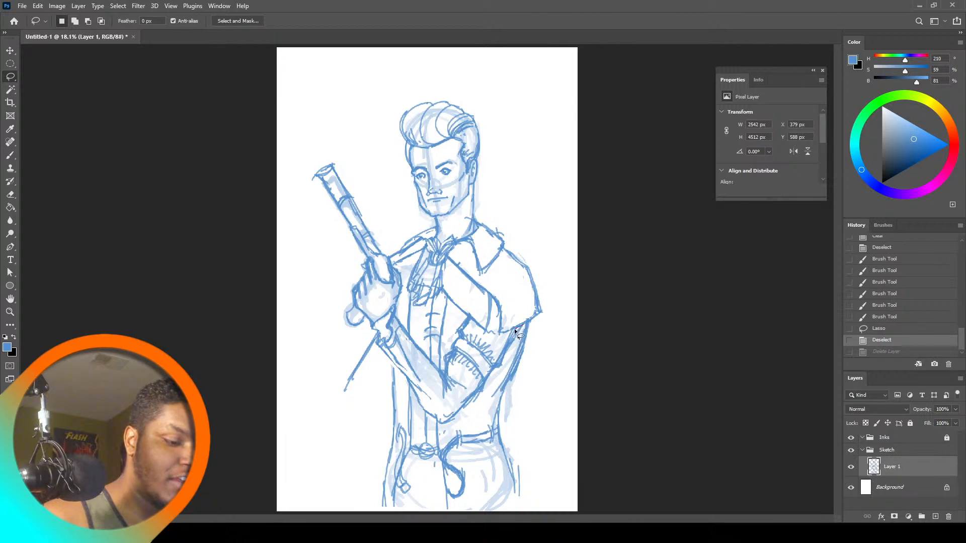
Lasso and clear the stray lines on the upper sleeve just below the cape's hem, and deselect
{"action": "left_click_drag", "start_coordinate": [505, 355], "coordinate": [513, 349]}
{"action": "key", "text": "Delete"}
{"action": "key", "text": "ctrl+d"}
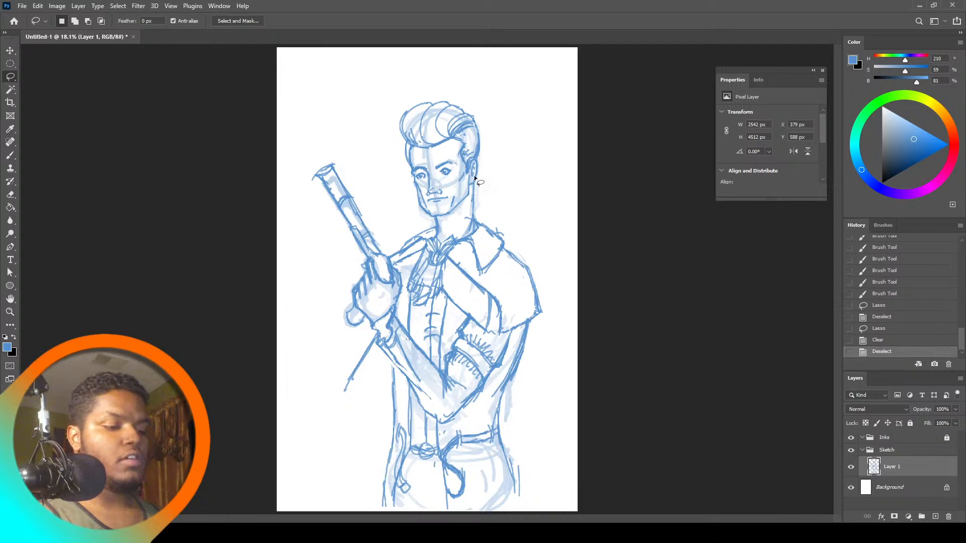
Brush a mark on the gun barrel, and lasso and clear the stray lines along its face-side edge
{"action": "key", "text": "b"}
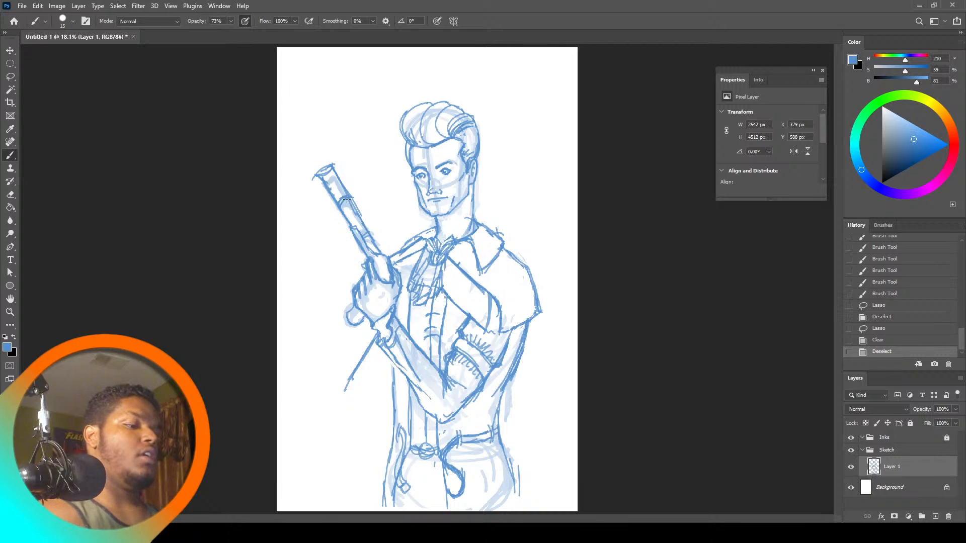
{"action": "left_click", "coordinate": [337, 181]}
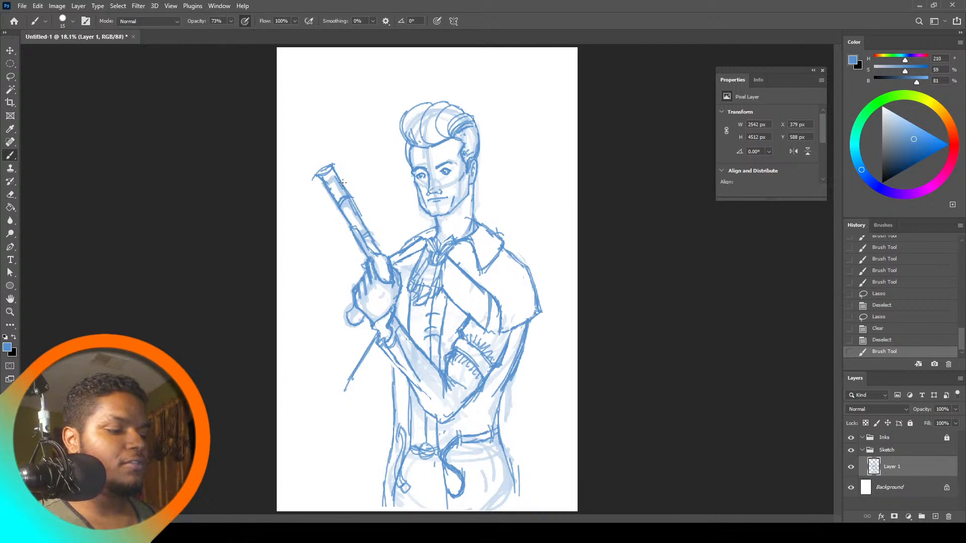
{"action": "left_click", "coordinate": [13, 79]}
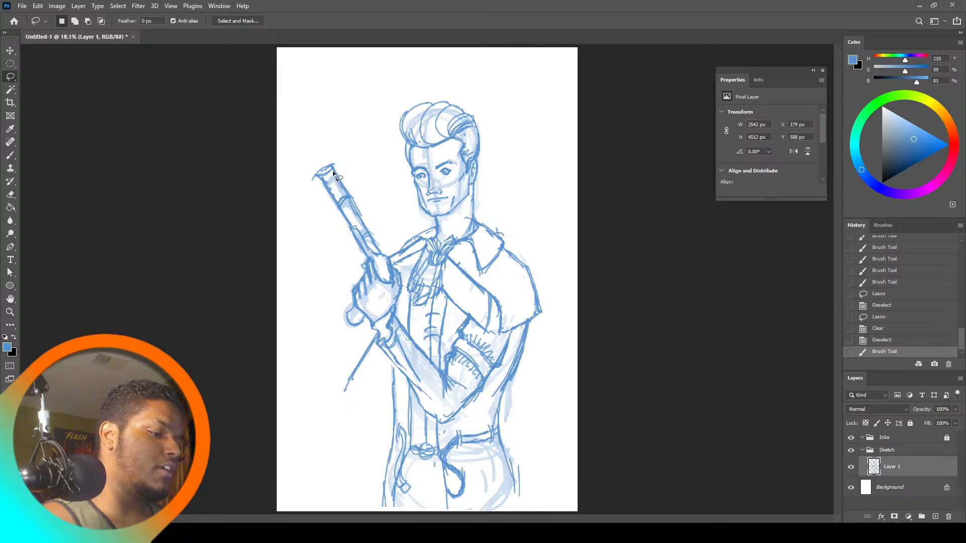
{"action": "left_click_drag", "start_coordinate": [333, 170], "coordinate": [344, 192]}
{"action": "key", "text": "Delete"}
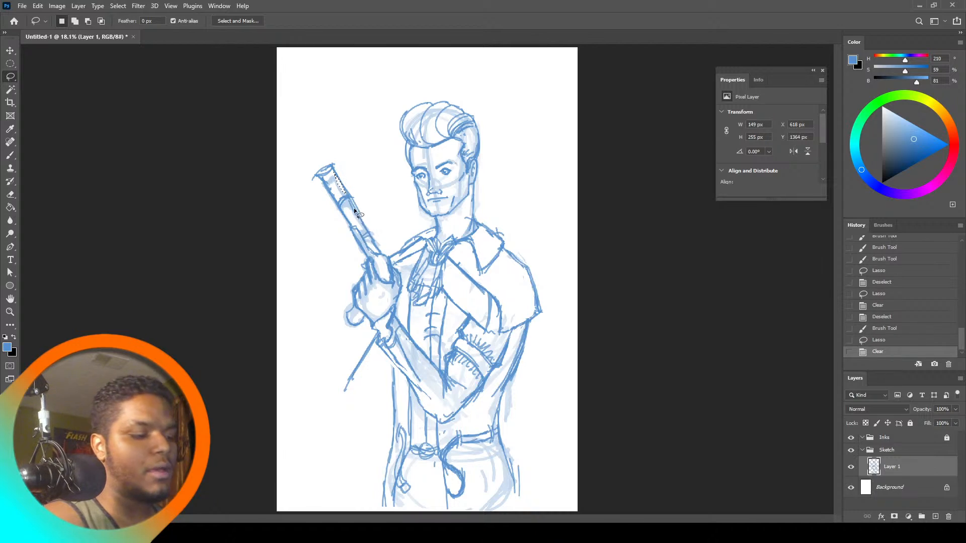
{"action": "left_click_drag", "start_coordinate": [350, 209], "coordinate": [370, 240]}
{"action": "key", "text": "Delete"}
{"action": "key", "text": "ctrl+d"}
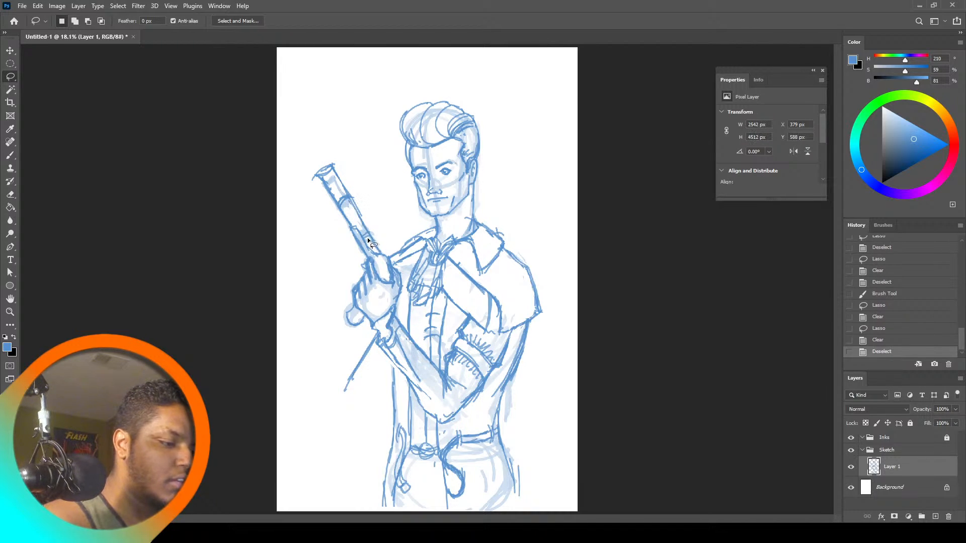
Lasso and clear the stray lines around the barrel's middle band and the overhanging lines at the muzzle
{"action": "key", "text": "ctrl+d"}
{"action": "mouse_move", "coordinate": [357, 194]}
{"action": "left_mouse_down"}
{"action": "mouse_move", "coordinate": [348, 186]}
{"action": "mouse_move", "coordinate": [361, 200]}
{"action": "mouse_move", "coordinate": [335, 214]}
{"action": "left_mouse_up"}
{"action": "key", "text": "Delete"}
{"action": "key", "text": "ctrl+d"}
{"action": "key", "text": "ctrl+d"}
{"action": "key", "text": "Delete"}
{"action": "left_click_drag", "start_coordinate": [348, 174], "coordinate": [334, 161]}
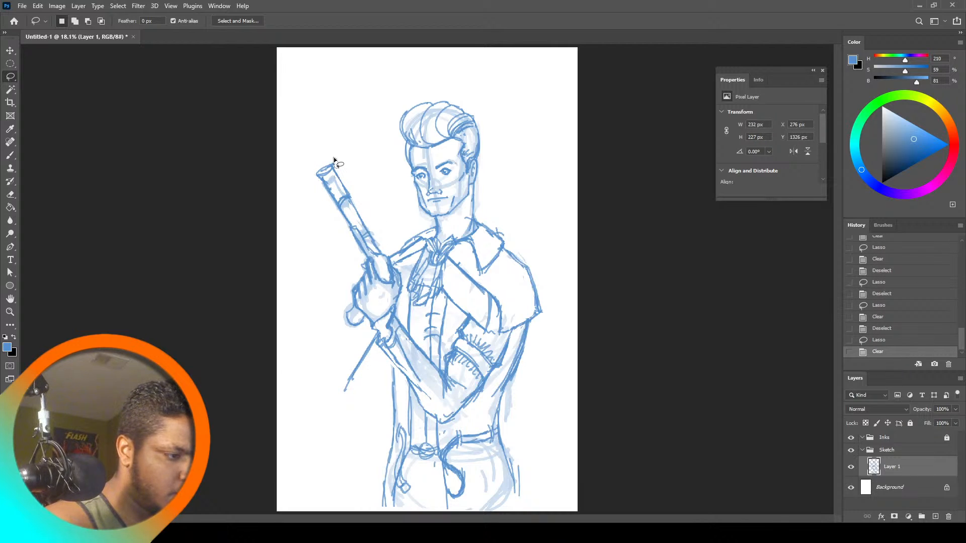
{"action": "key", "text": "Delete"}
{"action": "key", "text": "ctrl+d"}
Brush a darker front neck line from the chin to the collar, and touch up the cheek and front hair outline
{"action": "left_click_drag", "start_coordinate": [412, 150], "coordinate": [443, 164]}
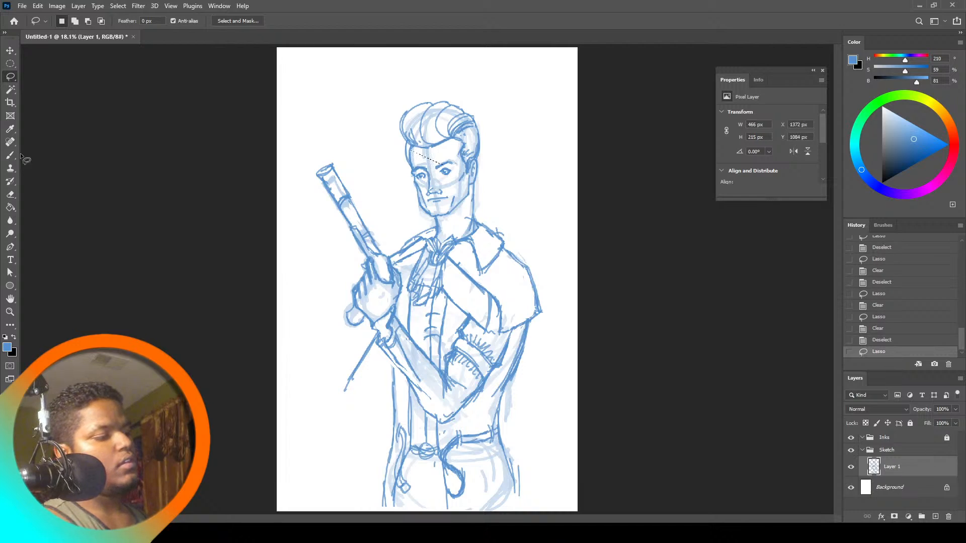
{"action": "left_click", "coordinate": [11, 155]}
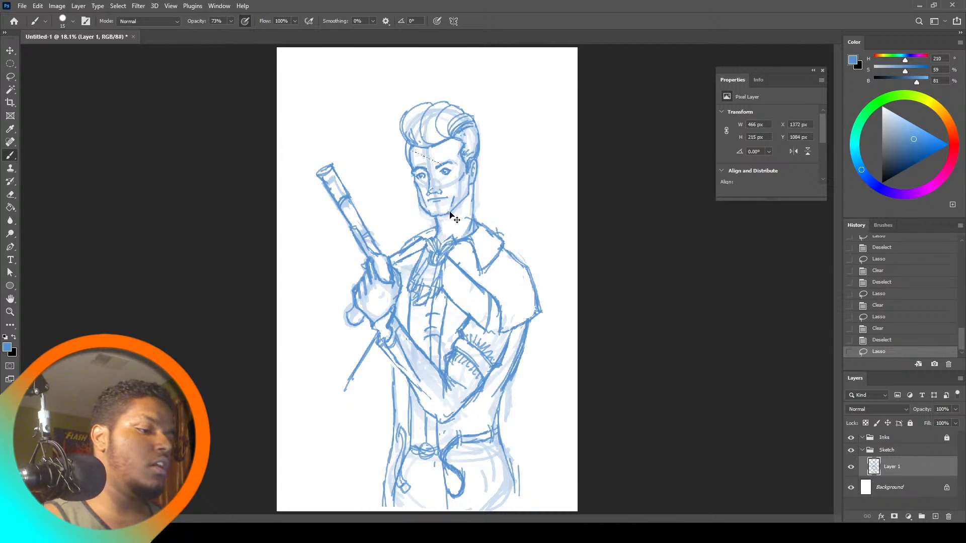
{"action": "key", "text": "ctrl+d"}
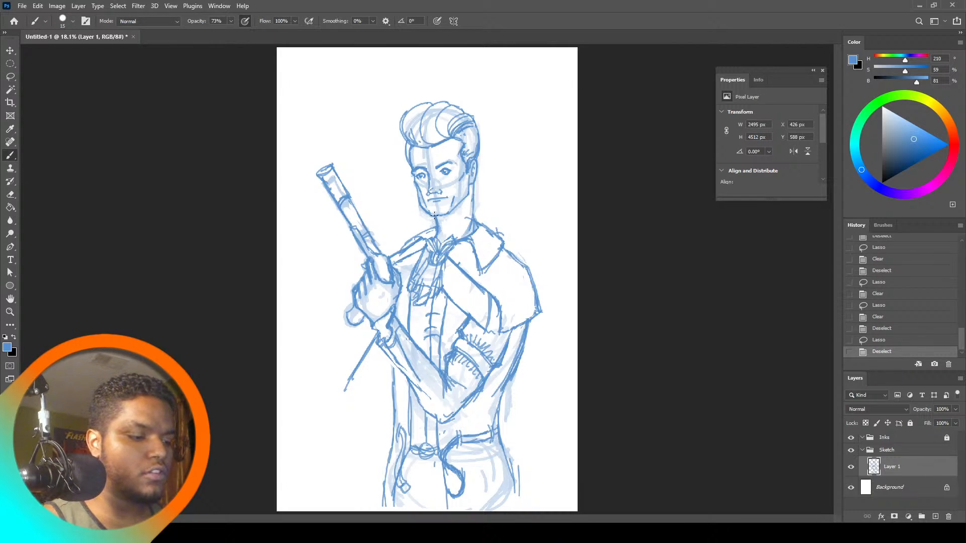
{"action": "left_click_drag", "start_coordinate": [434, 217], "coordinate": [437, 230]}
{"action": "left_click_drag", "start_coordinate": [433, 224], "coordinate": [435, 235]}
{"action": "left_click_drag", "start_coordinate": [434, 229], "coordinate": [436, 232]}
{"action": "mouse_move", "coordinate": [434, 225]}
{"action": "left_mouse_down"}
{"action": "mouse_move", "coordinate": [436, 234]}
{"action": "mouse_move", "coordinate": [436, 224]}
{"action": "left_mouse_up"}
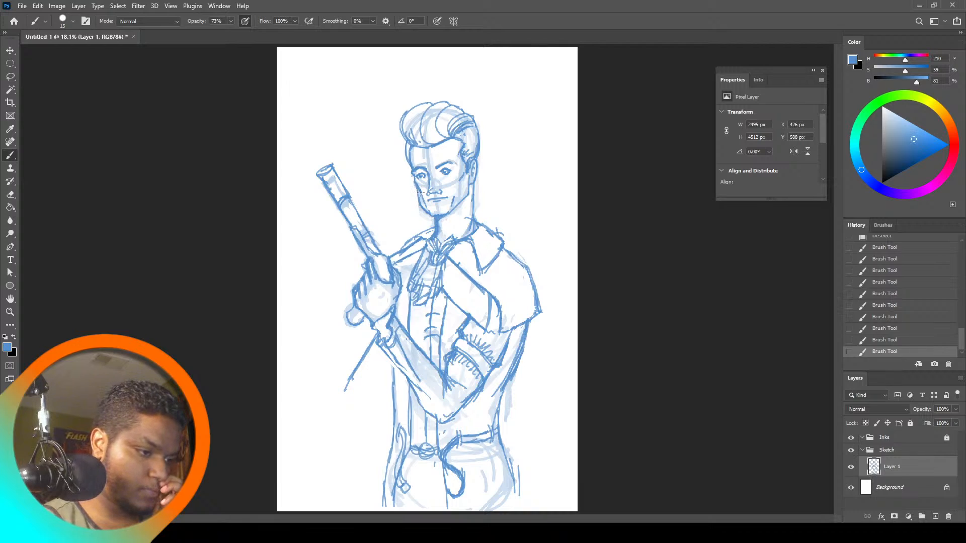
{"action": "left_click_drag", "start_coordinate": [421, 192], "coordinate": [425, 192]}
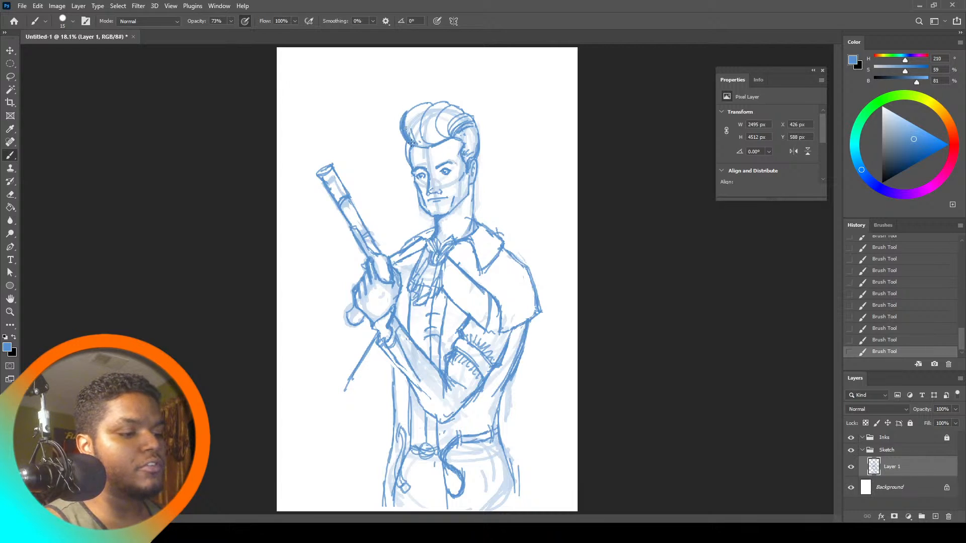
Lasso and clear the heavy and stray lines along the front edge of the hair, and deselect
{"action": "left_click", "coordinate": [11, 76]}
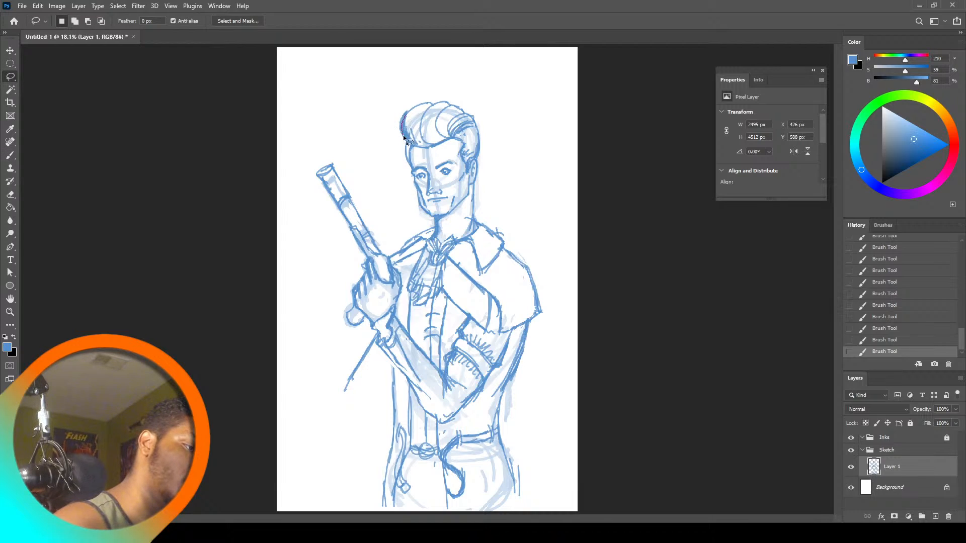
{"action": "left_click_drag", "start_coordinate": [409, 142], "coordinate": [414, 142]}
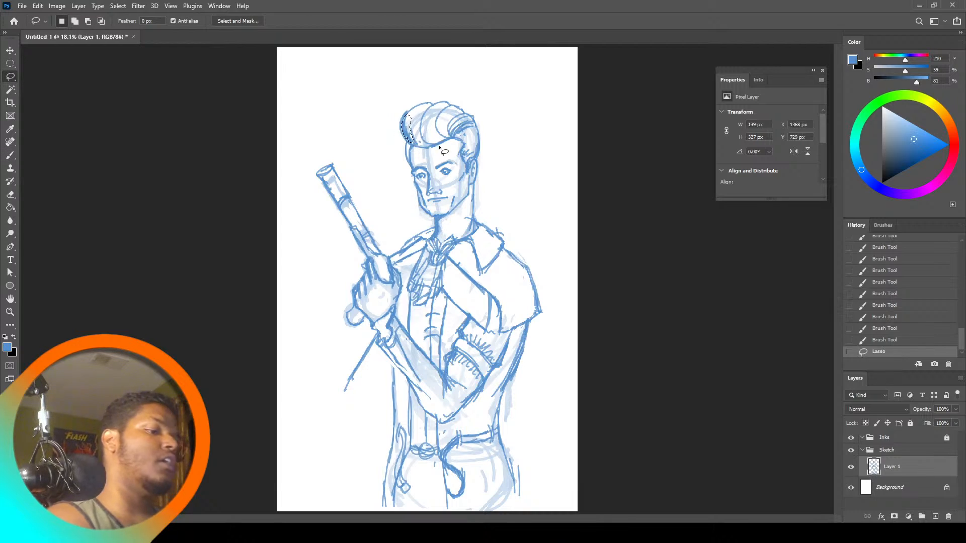
{"action": "key", "text": "Delete"}
{"action": "key", "text": "ctrl+d"}
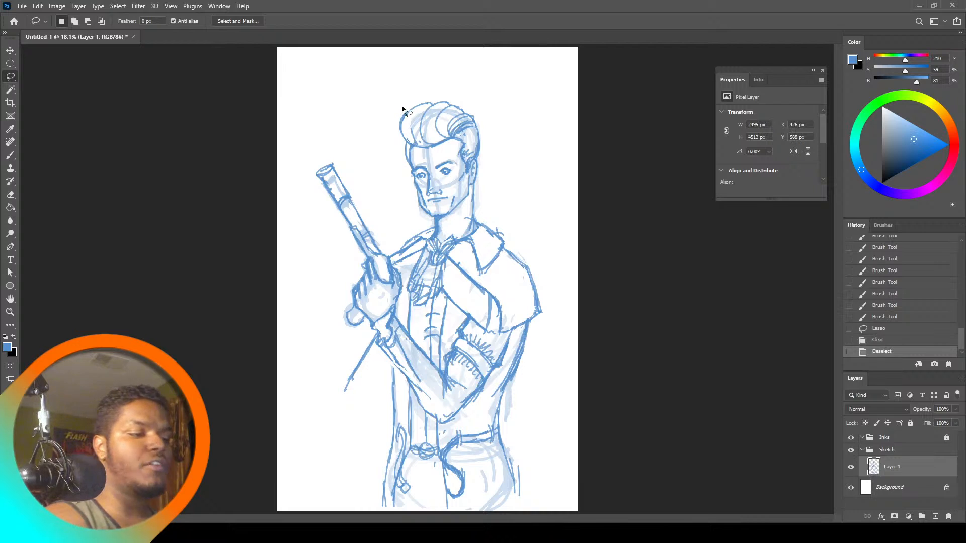
{"action": "left_click_drag", "start_coordinate": [410, 107], "coordinate": [416, 101]}
{"action": "key", "text": "ctrl+d"}
{"action": "key", "text": "Delete"}
{"action": "key", "text": "ctrl+d"}
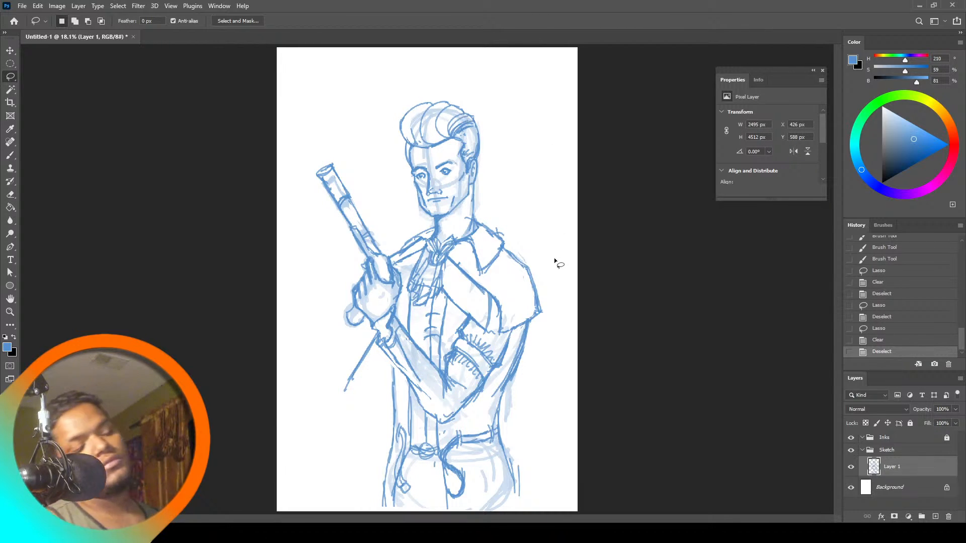
Brush the back neck line down to where it meets the collar
{"action": "left_click", "coordinate": [10, 157]}
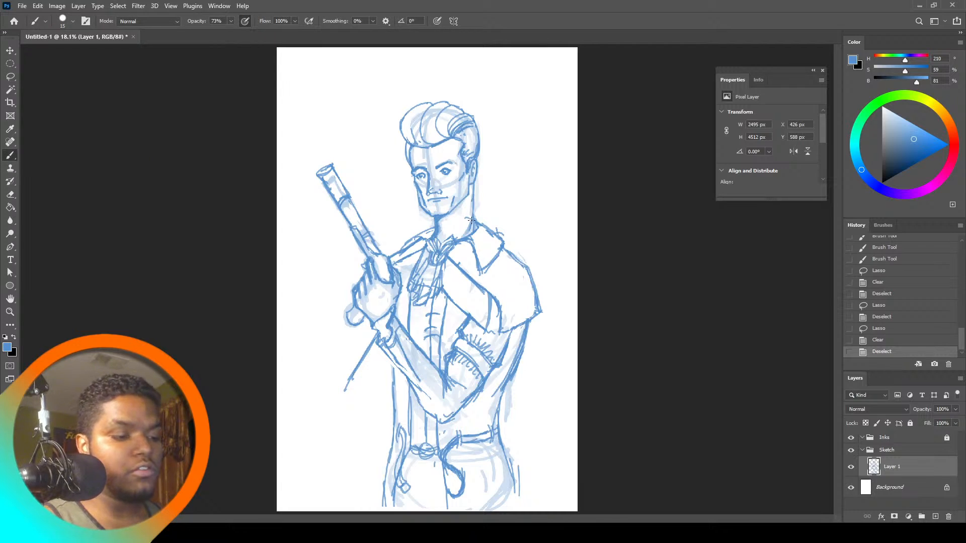
{"action": "mouse_move", "coordinate": [470, 230]}
{"action": "left_mouse_down"}
{"action": "mouse_move", "coordinate": [472, 220]}
{"action": "mouse_move", "coordinate": [471, 231]}
{"action": "left_mouse_up"}
{"action": "left_click_drag", "start_coordinate": [474, 220], "coordinate": [474, 234]}
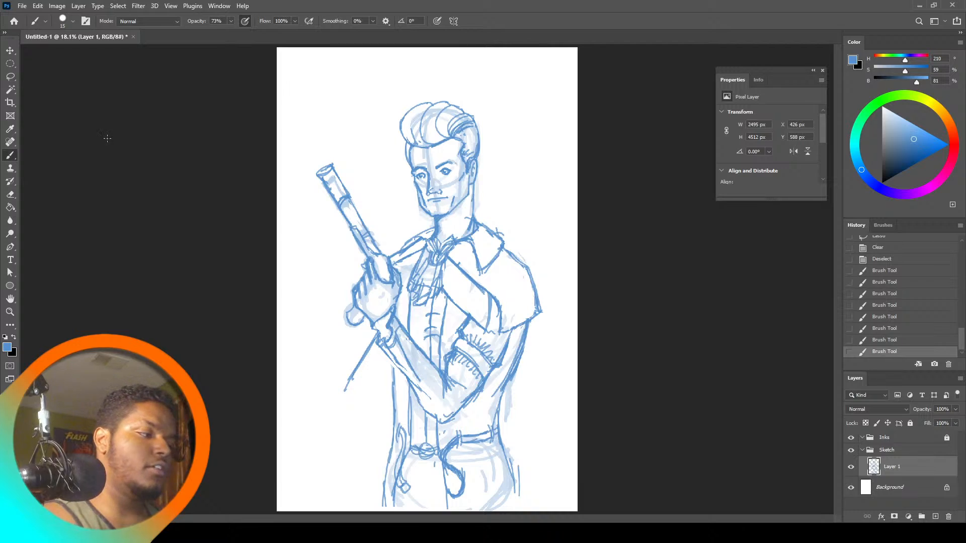
Lasso and clear the stray lines inside the neck and along the collar's outer edge
{"action": "left_click", "coordinate": [10, 76]}
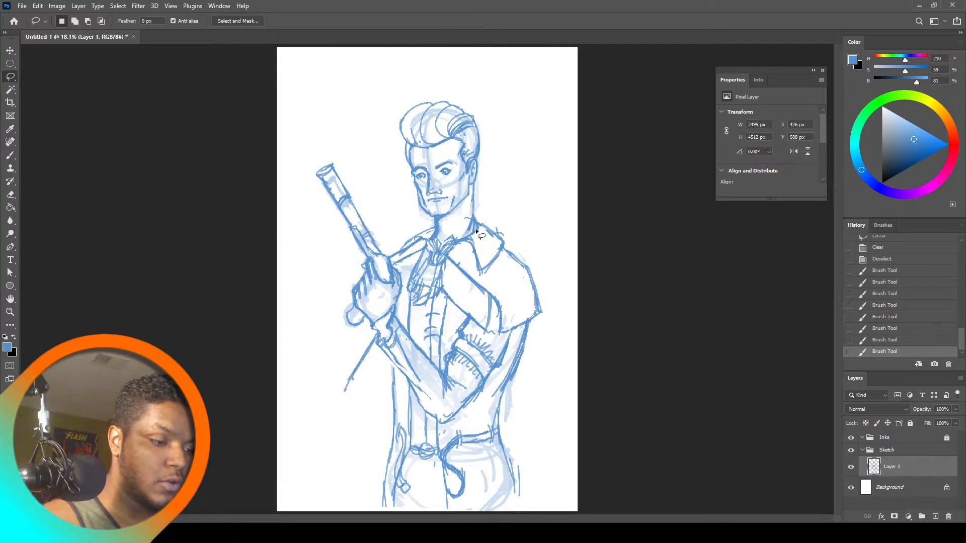
{"action": "left_click_drag", "start_coordinate": [476, 229], "coordinate": [476, 233]}
{"action": "key", "text": "ctrl+d"}
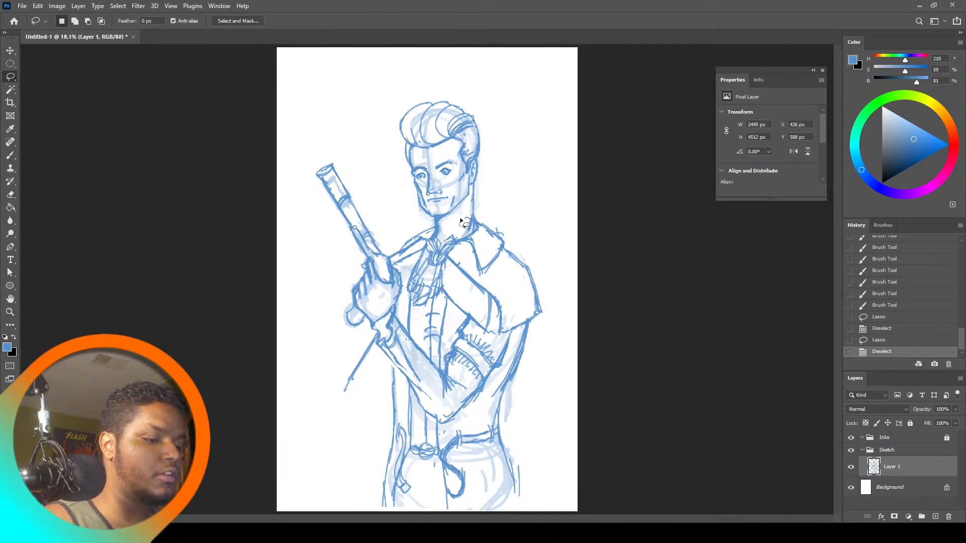
{"action": "left_click_drag", "start_coordinate": [460, 222], "coordinate": [462, 228]}
{"action": "key", "text": "Delete"}
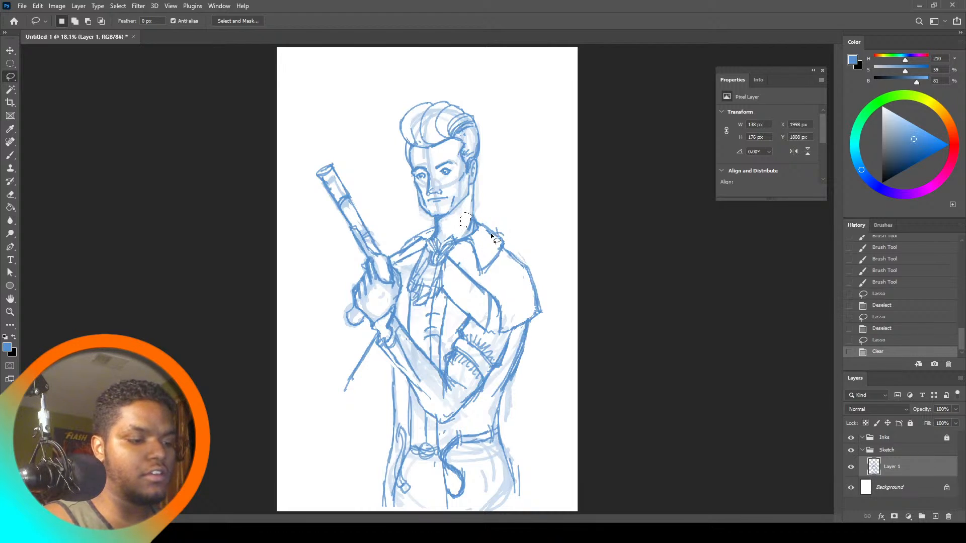
{"action": "left_click_drag", "start_coordinate": [480, 224], "coordinate": [509, 244]}
{"action": "key", "text": "Delete"}
{"action": "key", "text": "ctrl+d"}
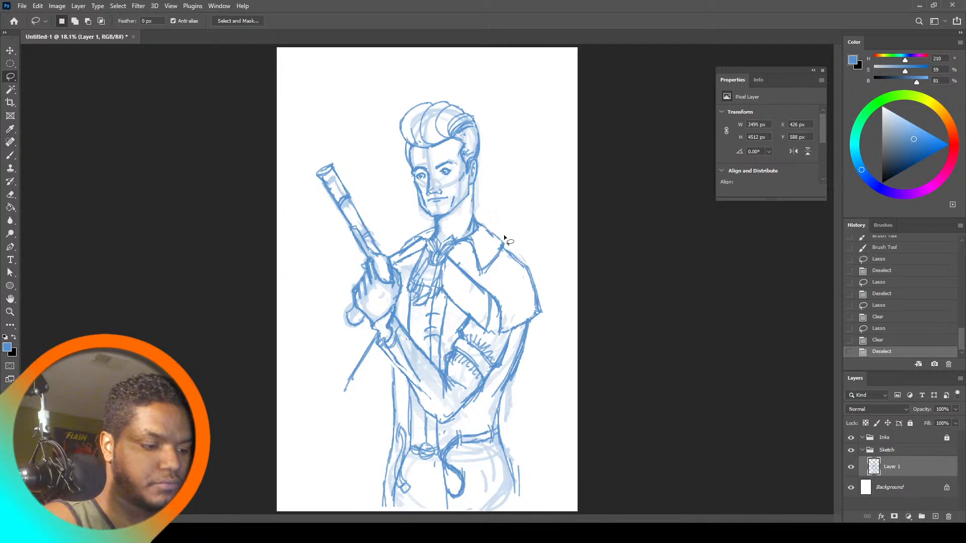
Redraw the collar's outer edge with cleaner brush strokes and firm up the collar lines around the neck
{"action": "key", "text": "b"}
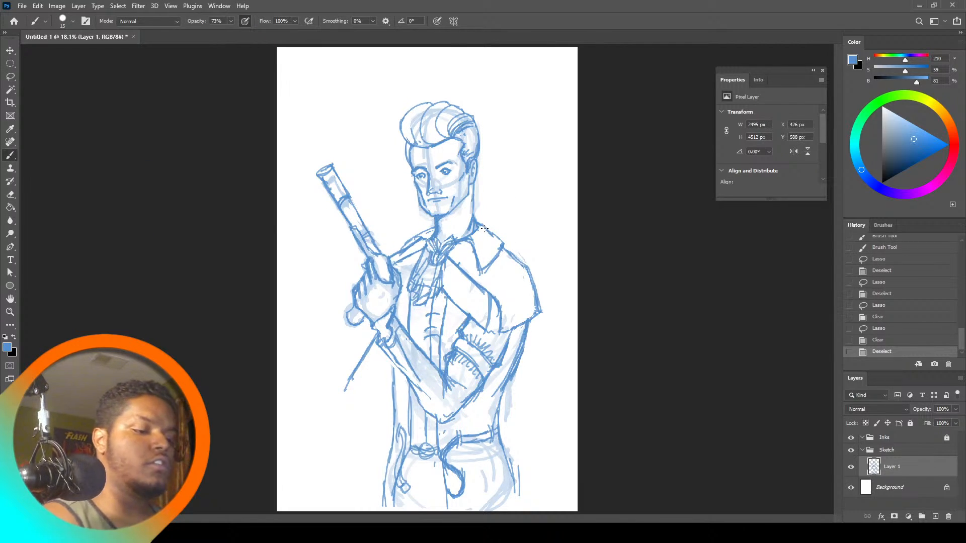
{"action": "left_click_drag", "start_coordinate": [482, 226], "coordinate": [496, 236]}
{"action": "left_click_drag", "start_coordinate": [488, 229], "coordinate": [498, 239]}
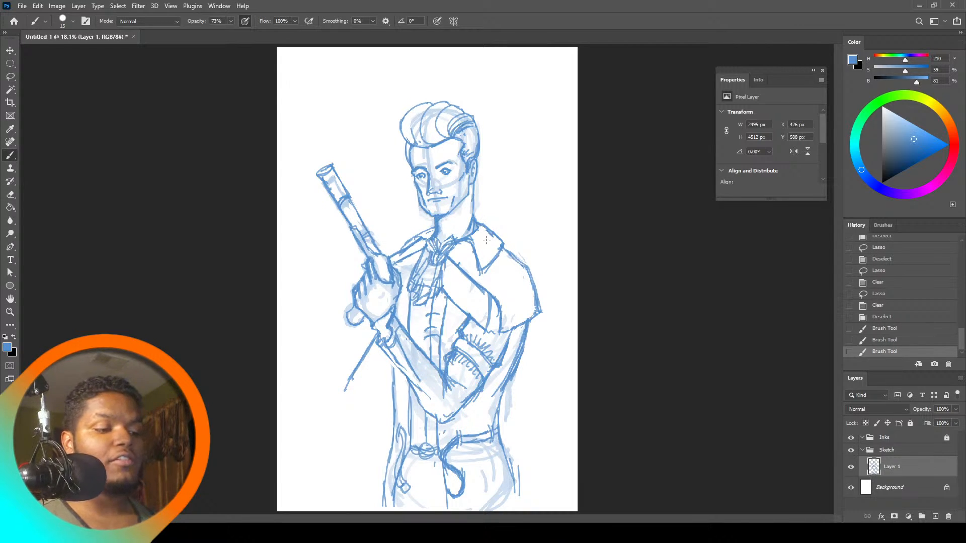
{"action": "mouse_move", "coordinate": [483, 230]}
{"action": "left_mouse_down"}
{"action": "mouse_move", "coordinate": [471, 243]}
{"action": "mouse_move", "coordinate": [417, 239]}
{"action": "mouse_move", "coordinate": [425, 236]}
{"action": "left_mouse_up"}
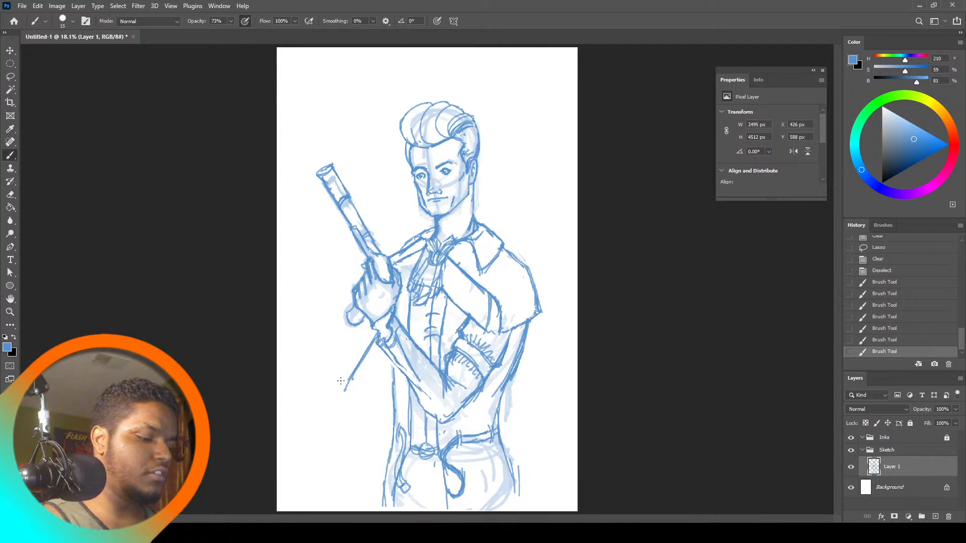
Brush short slanted strokes beside the diagonal line below the raised wrist, and darken the front hair and hairline
{"action": "mouse_move", "coordinate": [326, 358]}
{"action": "left_mouse_down"}
{"action": "mouse_move", "coordinate": [334, 370]}
{"action": "mouse_move", "coordinate": [323, 354]}
{"action": "left_mouse_up"}
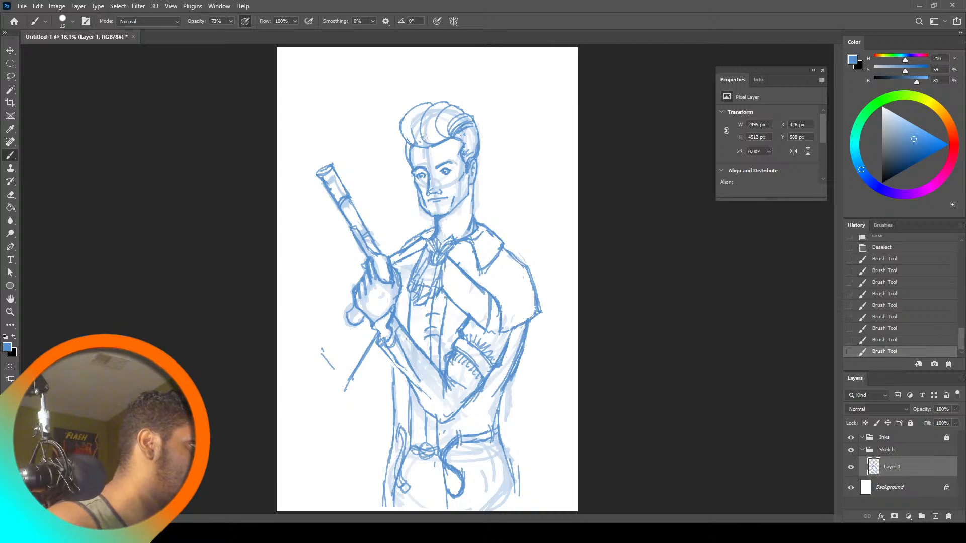
{"action": "mouse_move", "coordinate": [420, 135]}
{"action": "left_mouse_down"}
{"action": "mouse_move", "coordinate": [405, 142]}
{"action": "mouse_move", "coordinate": [424, 146]}
{"action": "left_mouse_up"}
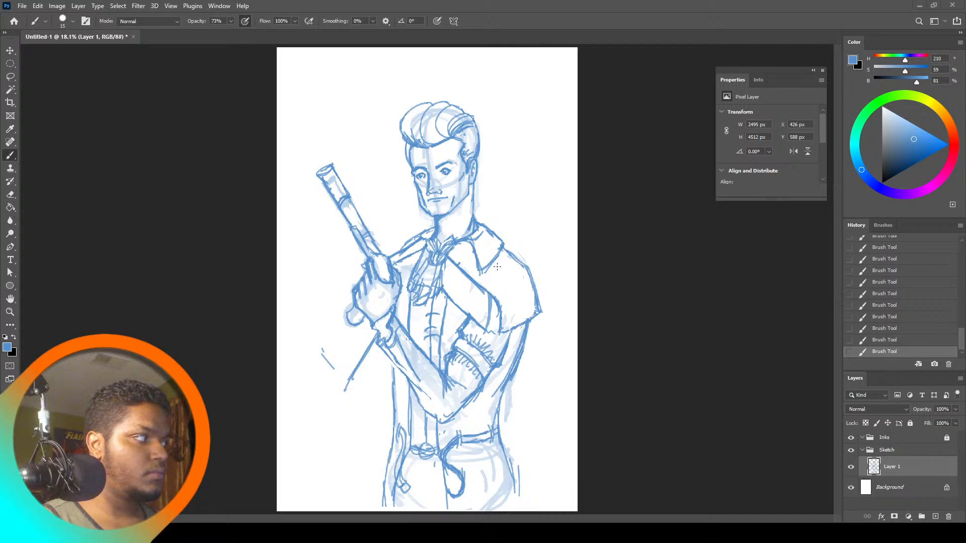
Try to brush construction lines across the cape from the shoulder to the chest
{"action": "left_click_drag", "start_coordinate": [525, 270], "coordinate": [505, 294]}
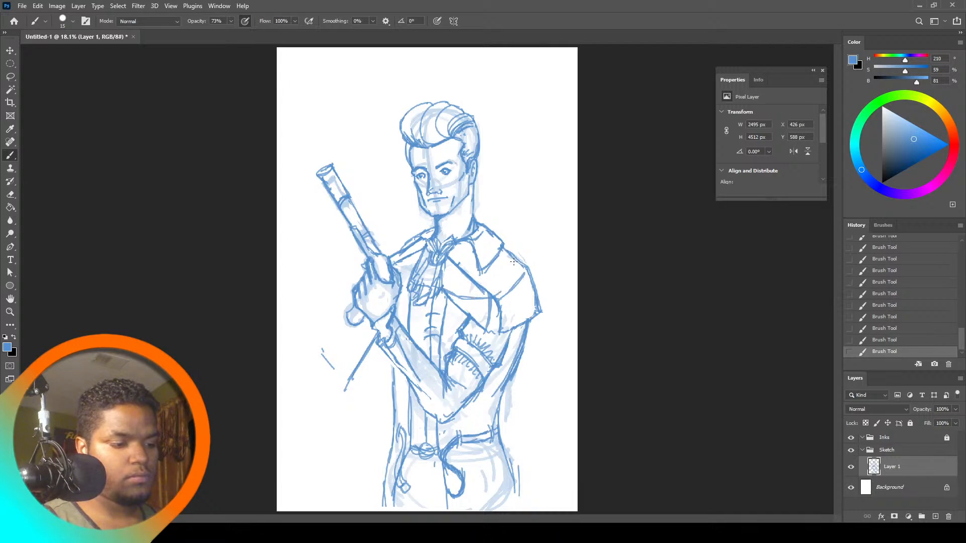
{"action": "key", "text": "ctrl+z"}
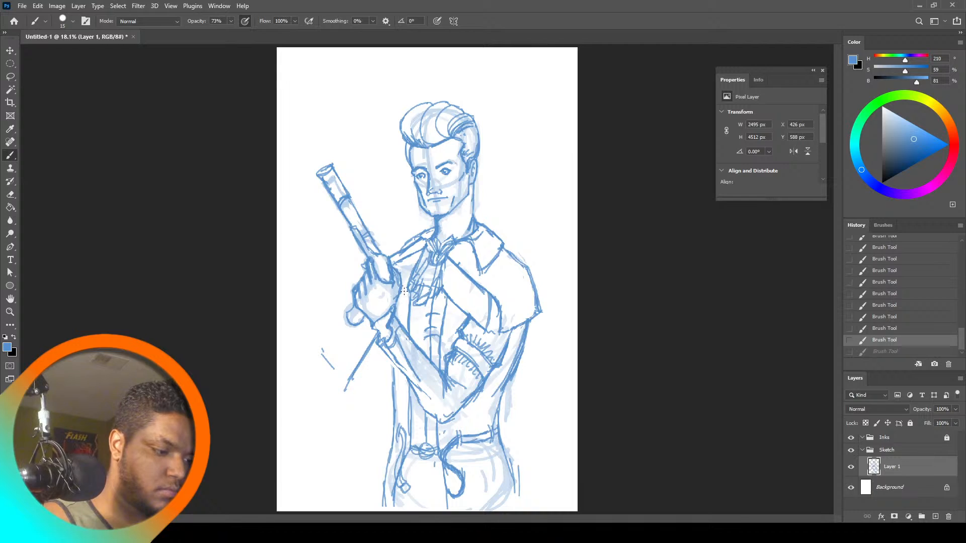
Add a new layer just above the background and set the brush to red, hue 358, at 41% opacity
{"action": "left_click", "coordinate": [936, 517], "text": "ctrl"}
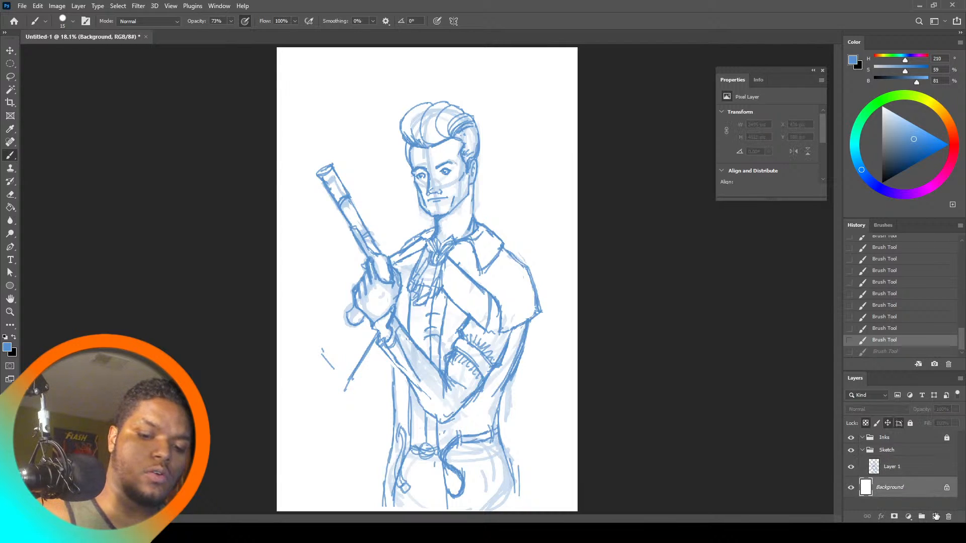
{"action": "left_click", "coordinate": [954, 146]}
{"action": "left_click", "coordinate": [926, 146]}
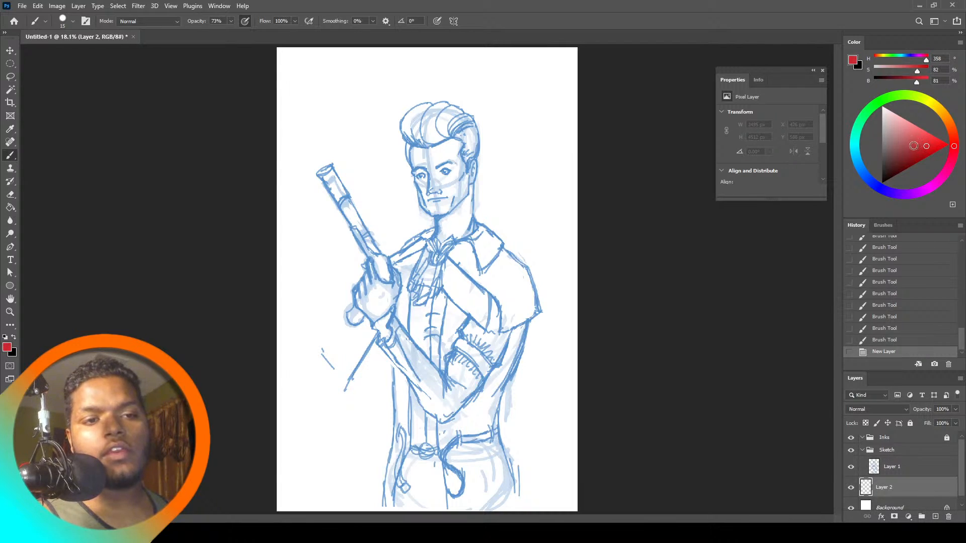
{"action": "left_click_drag", "start_coordinate": [231, 22], "coordinate": [217, 32]}
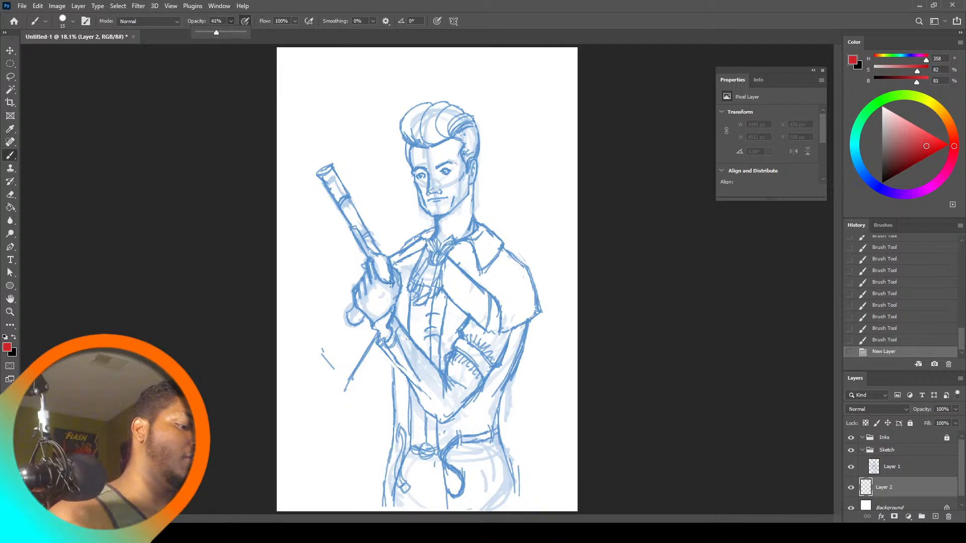
Sketch red construction ovals over the raised hand and below it, with a small joint circle at the lower end
{"action": "mouse_move", "coordinate": [379, 315]}
{"action": "left_mouse_down"}
{"action": "mouse_move", "coordinate": [408, 269]}
{"action": "mouse_move", "coordinate": [411, 304]}
{"action": "mouse_move", "coordinate": [395, 312]}
{"action": "mouse_move", "coordinate": [358, 370]}
{"action": "left_mouse_up"}
{"action": "mouse_move", "coordinate": [380, 311]}
{"action": "left_mouse_down"}
{"action": "mouse_move", "coordinate": [373, 362]}
{"action": "mouse_move", "coordinate": [391, 360]}
{"action": "mouse_move", "coordinate": [329, 282]}
{"action": "left_mouse_up"}
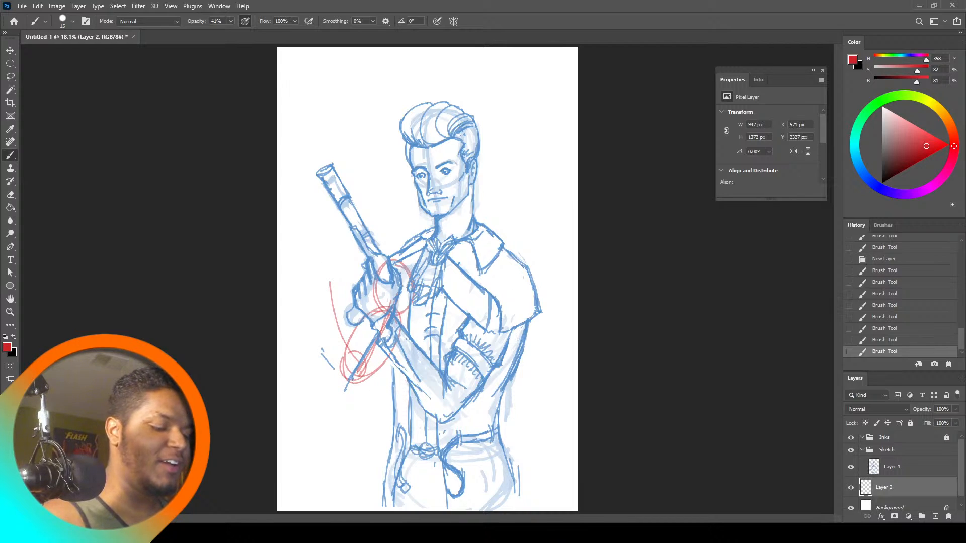
{"action": "key", "text": "ctrl+z"}
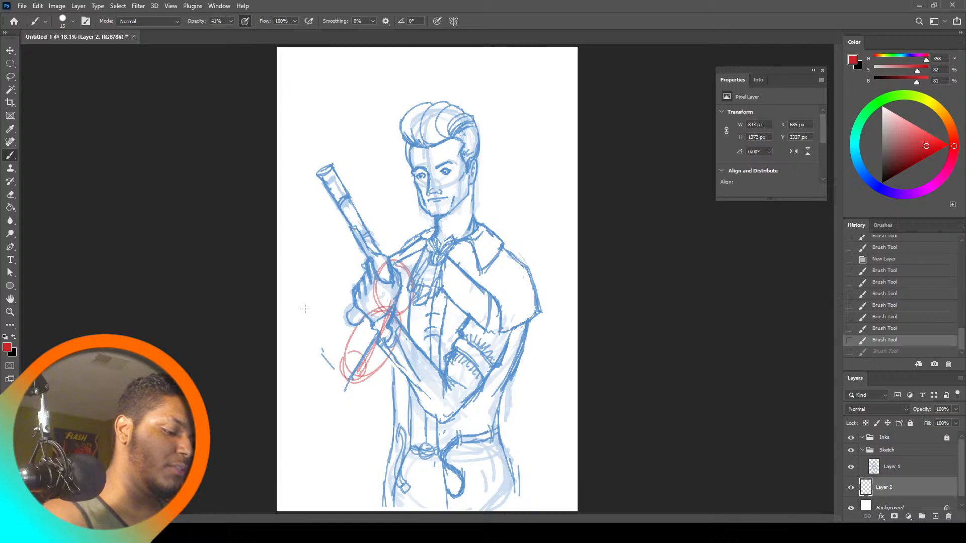
Block in a second tapered red limb segment rising from the joint circle to a small end circle, and undo the last two strokes
{"action": "left_click_drag", "start_coordinate": [301, 302], "coordinate": [344, 380]}
{"action": "left_click_drag", "start_coordinate": [324, 316], "coordinate": [352, 343]}
{"action": "mouse_move", "coordinate": [298, 291]}
{"action": "left_mouse_down"}
{"action": "mouse_move", "coordinate": [346, 340]}
{"action": "mouse_move", "coordinate": [328, 323]}
{"action": "left_mouse_up"}
{"action": "left_click_drag", "start_coordinate": [302, 301], "coordinate": [342, 364]}
{"action": "left_click_drag", "start_coordinate": [312, 290], "coordinate": [349, 352]}
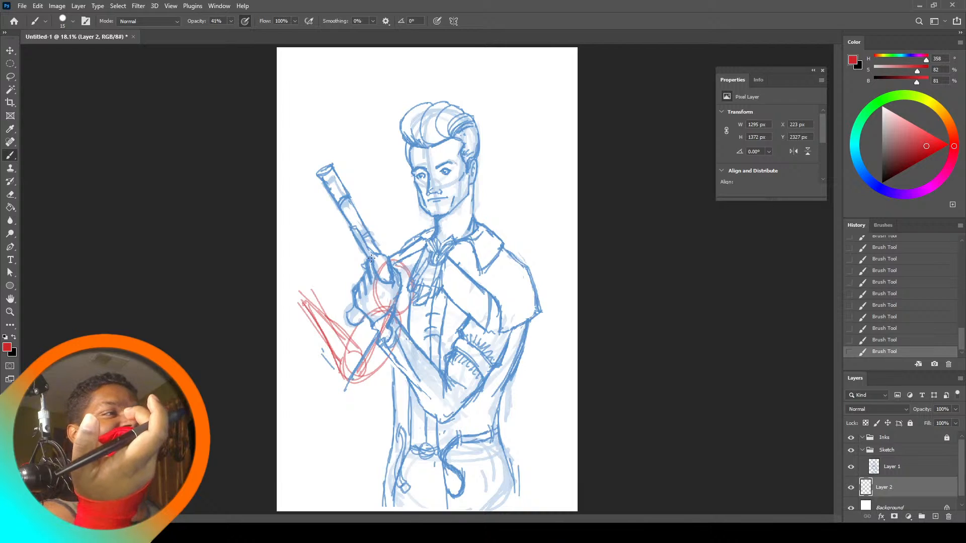
{"action": "mouse_move", "coordinate": [305, 308]}
{"action": "left_mouse_down"}
{"action": "mouse_move", "coordinate": [300, 290]}
{"action": "mouse_move", "coordinate": [312, 305]}
{"action": "left_mouse_up"}
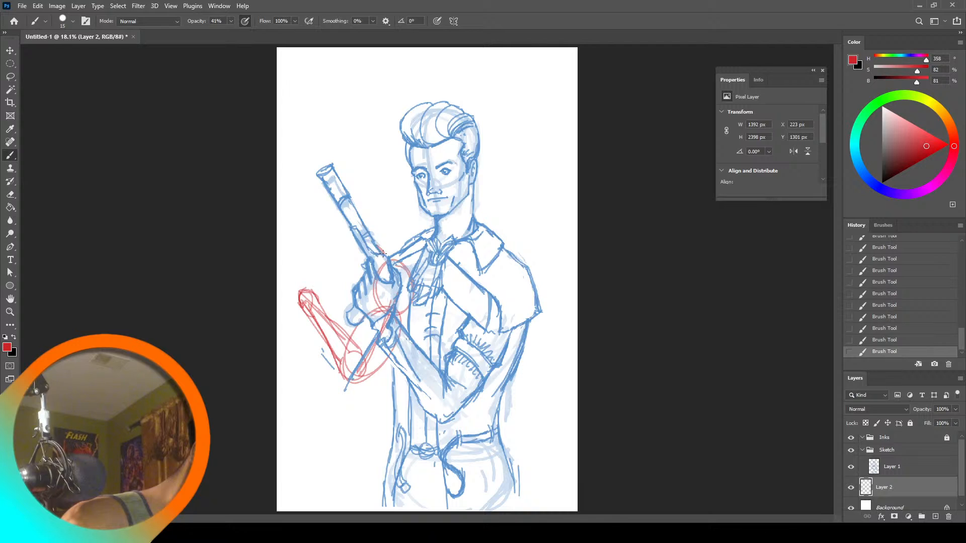
{"action": "key", "text": "ctrl+z"}
{"action": "key", "text": "ctrl+z"}
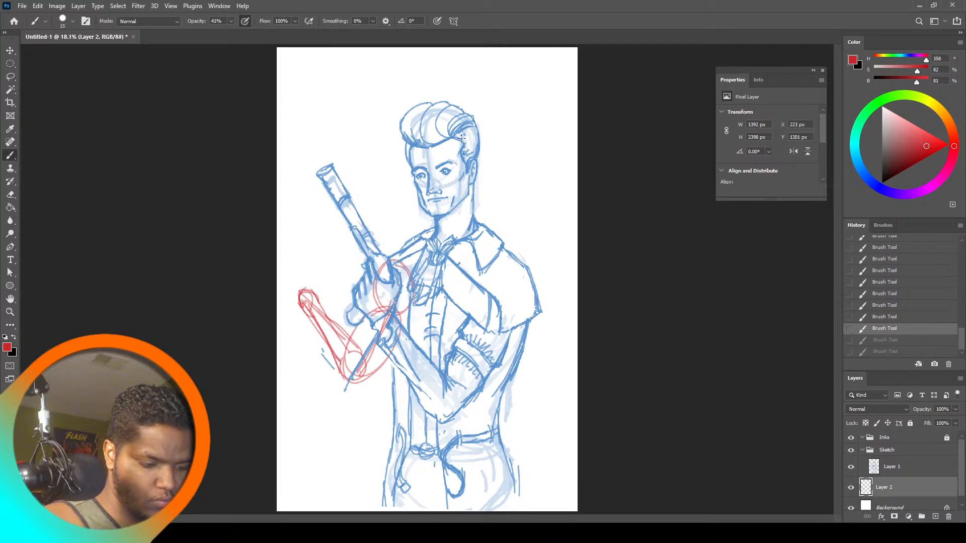
Lasso and clear two small areas of sketch lines around the raised forearm and elbow on Layer 1
{"action": "key", "text": "l"}
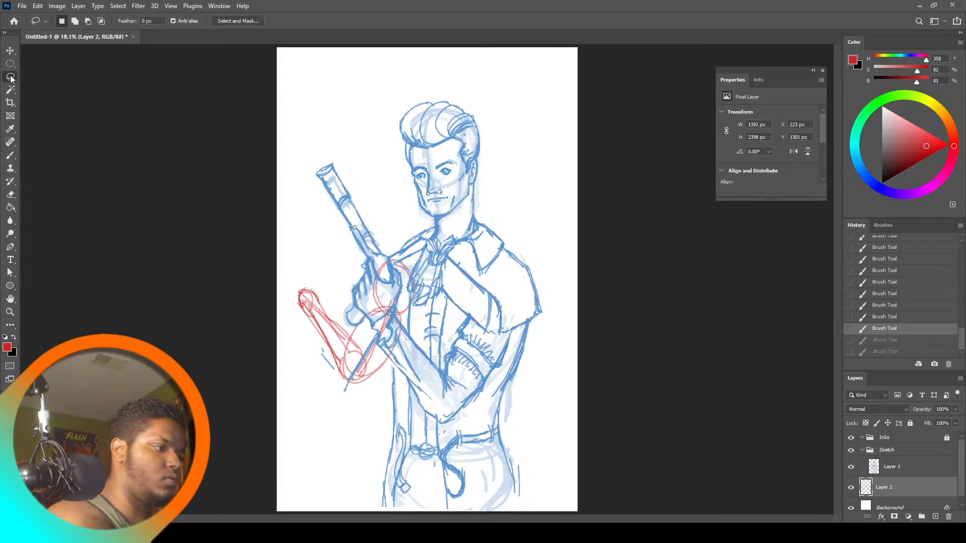
{"action": "left_click", "coordinate": [894, 466]}
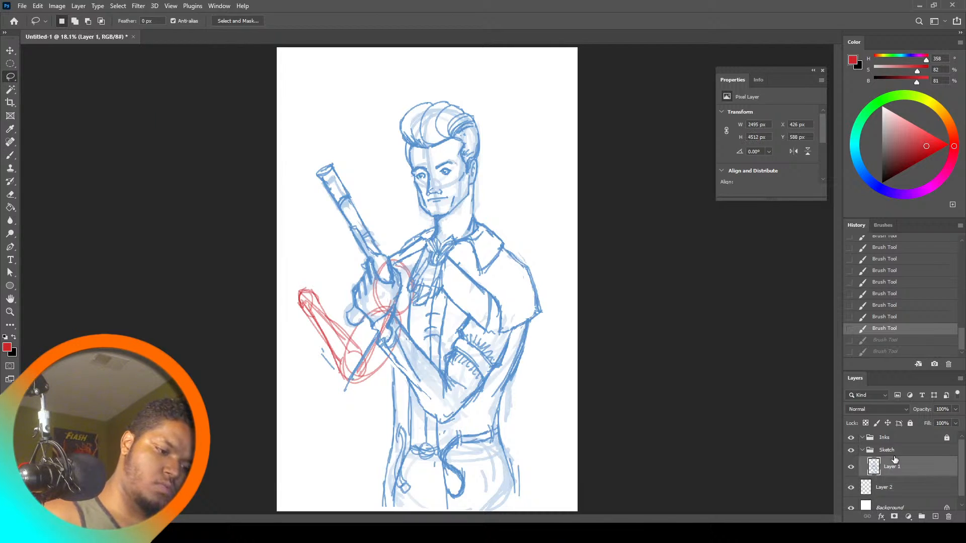
{"action": "left_click_drag", "start_coordinate": [417, 384], "coordinate": [434, 400]}
{"action": "key", "text": "Delete"}
{"action": "key", "text": "ctrl+d"}
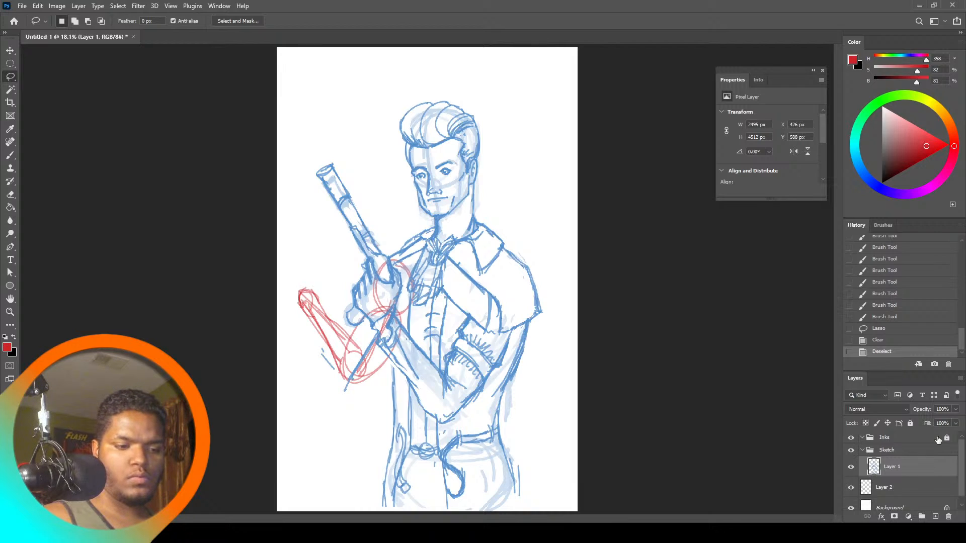
{"action": "mouse_move", "coordinate": [396, 361]}
{"action": "left_mouse_down"}
{"action": "mouse_move", "coordinate": [410, 377]}
{"action": "mouse_move", "coordinate": [394, 358]}
{"action": "left_mouse_up"}
{"action": "key", "text": "Delete"}
{"action": "key", "text": "ctrl+d"}
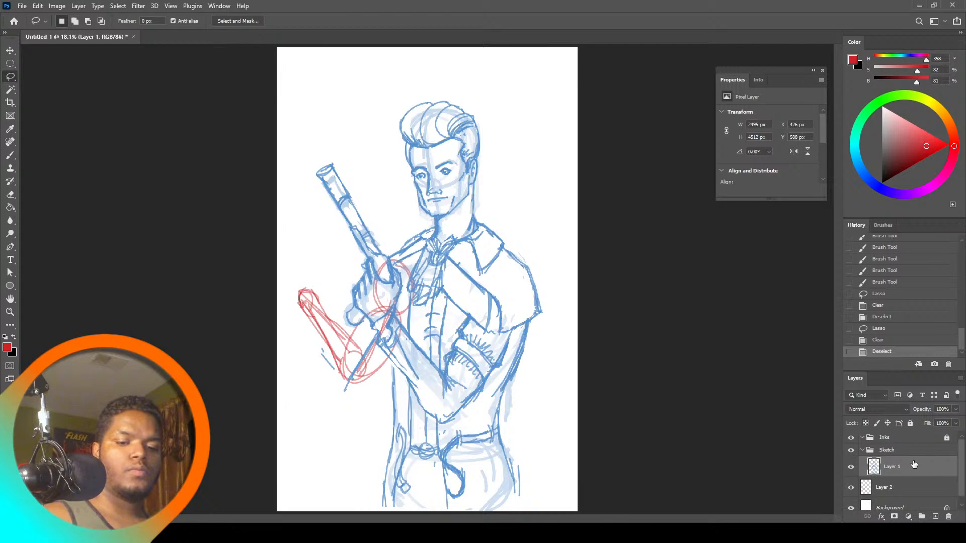
Delete the red construction layer and clear the stray diagonal strokes below the raised hand from Layer 1
{"action": "left_click_drag", "start_coordinate": [934, 486], "coordinate": [948, 516]}
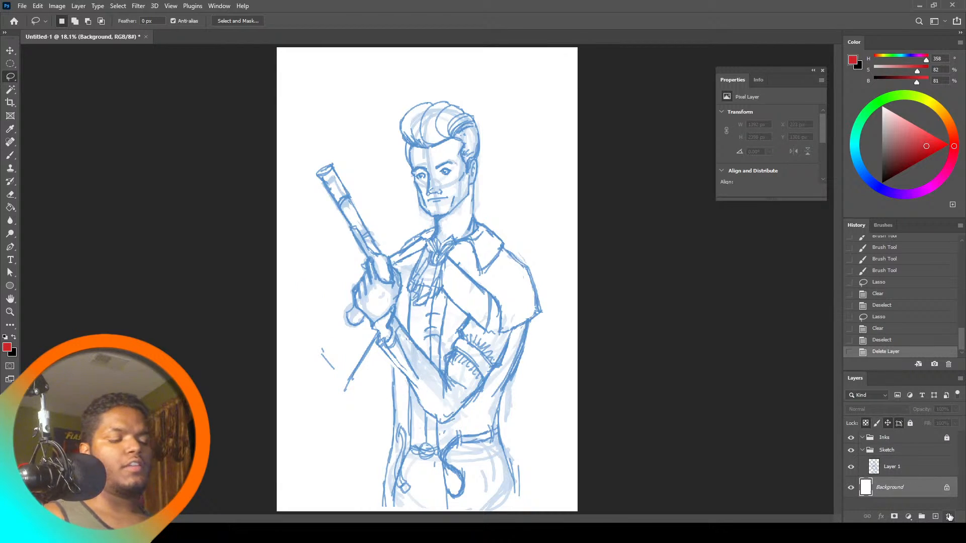
{"action": "left_click", "coordinate": [896, 460]}
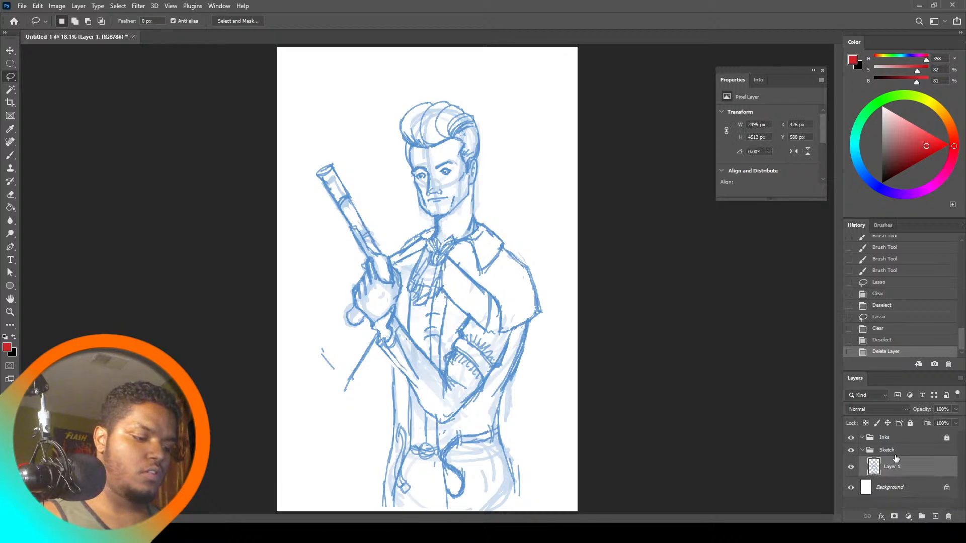
{"action": "mouse_move", "coordinate": [377, 333]}
{"action": "left_mouse_down"}
{"action": "mouse_move", "coordinate": [346, 406]}
{"action": "mouse_move", "coordinate": [316, 340]}
{"action": "left_mouse_up"}
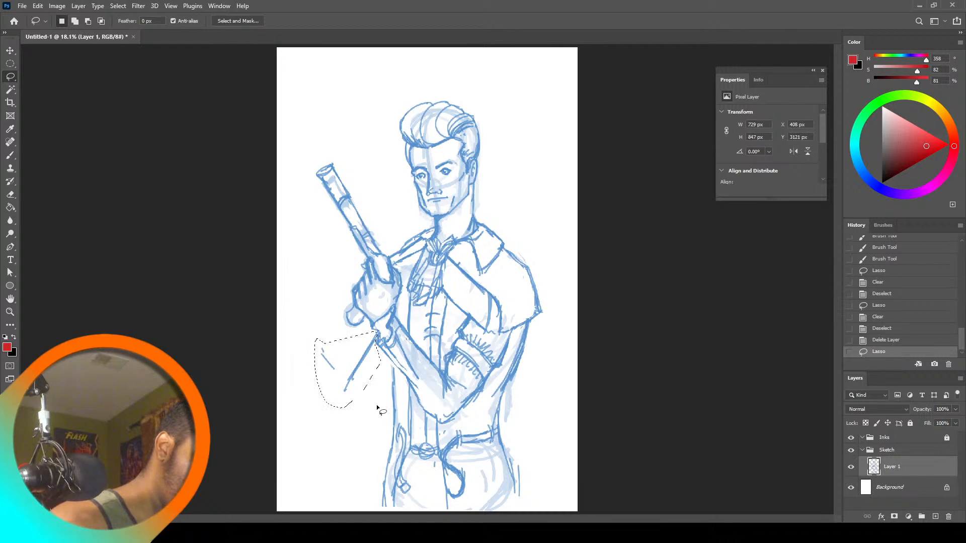
{"action": "key", "text": "Delete"}
{"action": "key", "text": "ctrl+d"}
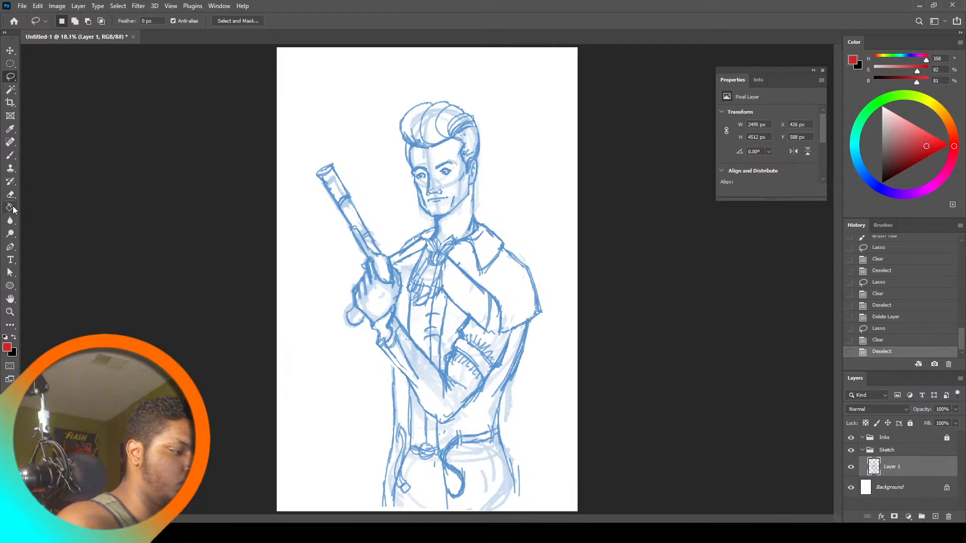
{"action": "left_click", "coordinate": [10, 155]}
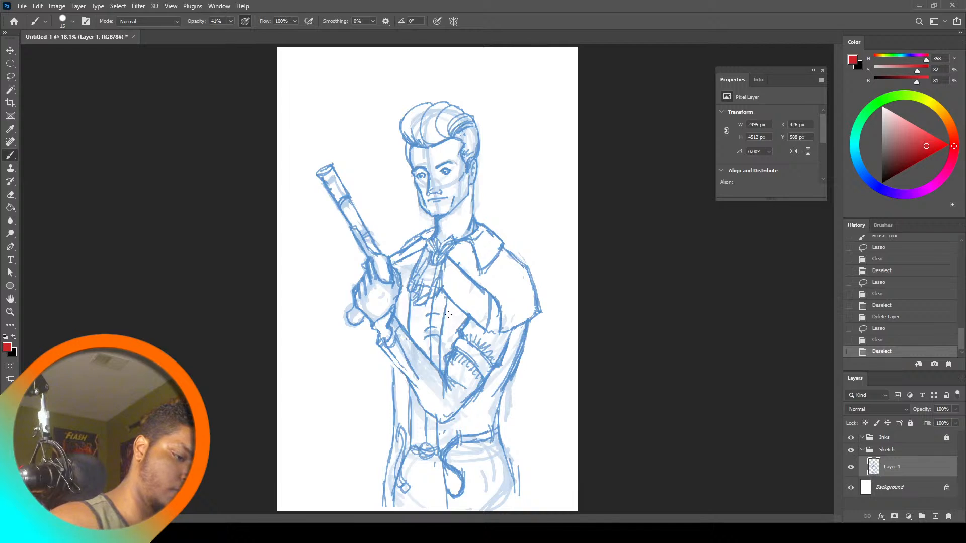
{"action": "left_click_drag", "start_coordinate": [453, 319], "coordinate": [447, 350]}
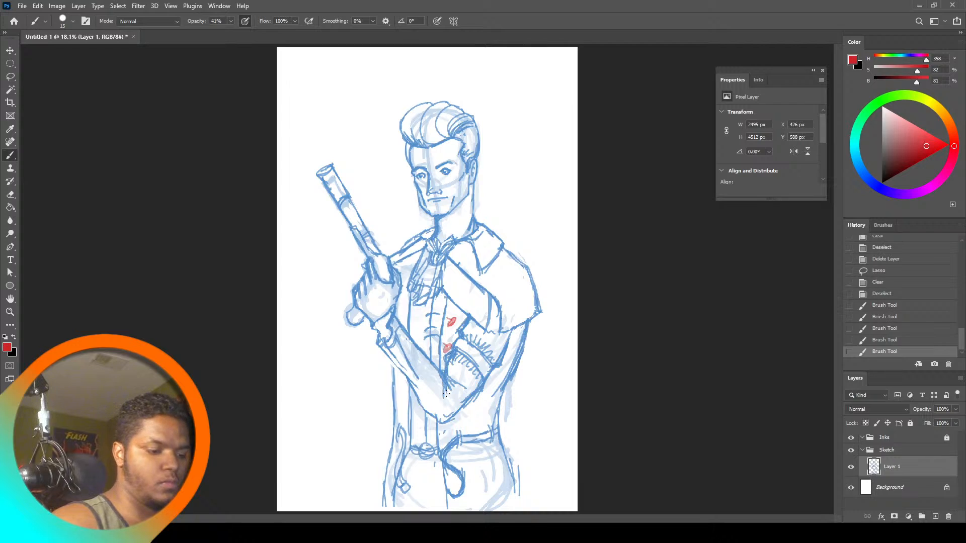
{"action": "key", "text": "ctrl+z"}
{"action": "key", "text": "ctrl+z"}
{"action": "key", "text": "ctrl+z"}
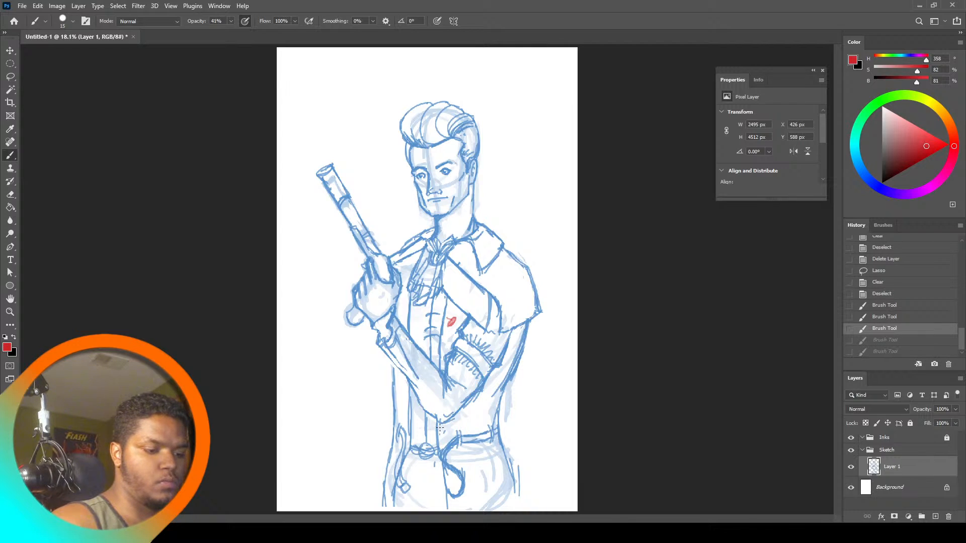
{"action": "key", "text": "ctrl+z"}
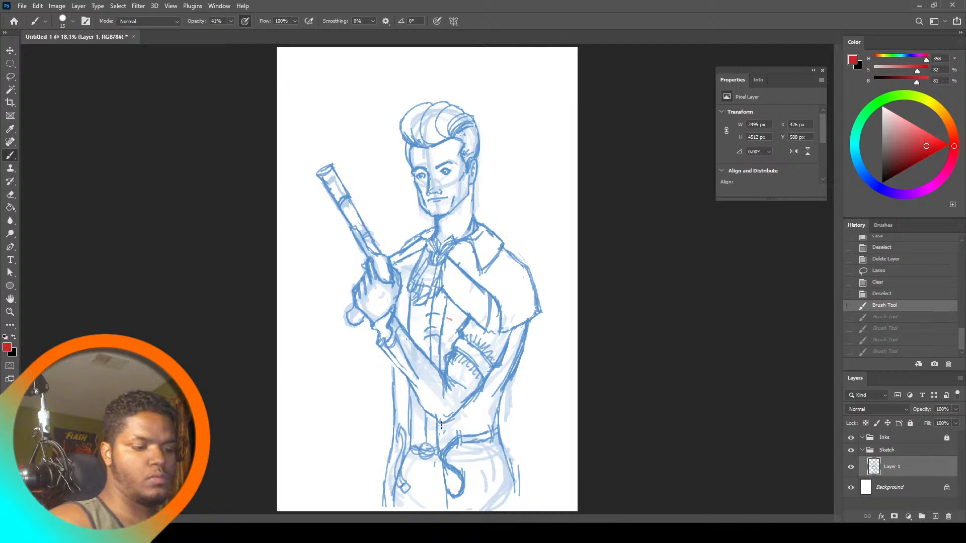
Set the brush colour to a medium blue with hue 218, saturation 63% and brightness 73%
{"action": "left_click", "coordinate": [408, 291]}
{"action": "left_click", "coordinate": [878, 187]}
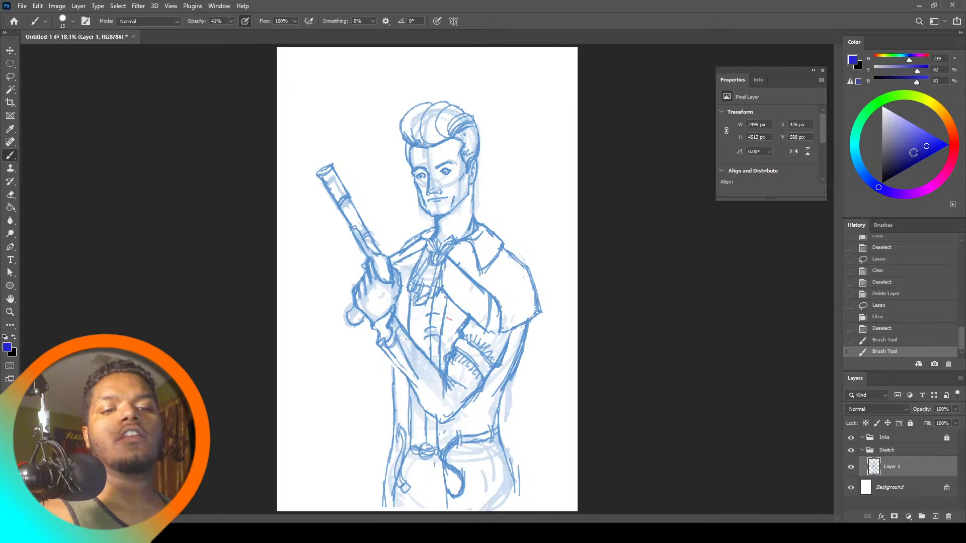
{"action": "left_click", "coordinate": [907, 146]}
{"action": "left_click", "coordinate": [897, 129]}
{"action": "left_click_drag", "start_coordinate": [877, 187], "coordinate": [864, 174]}
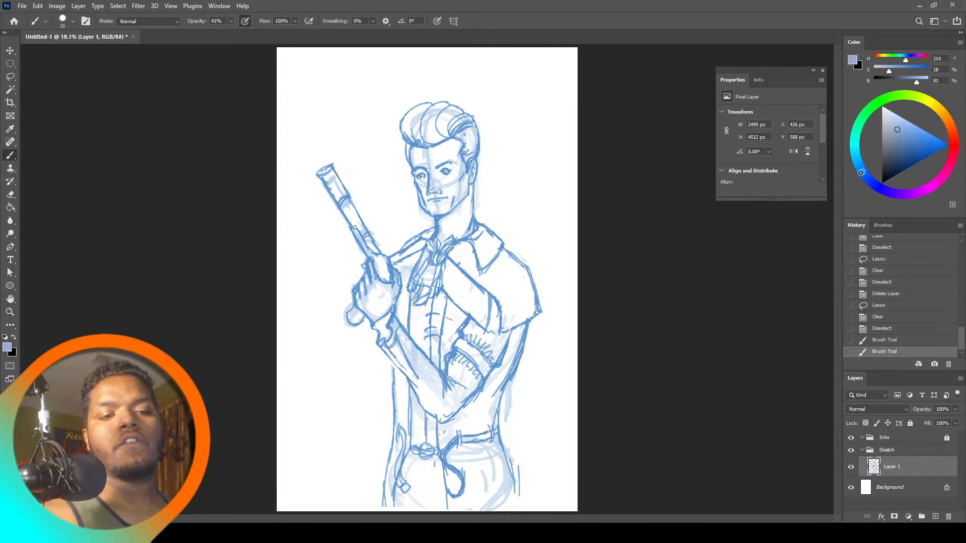
{"action": "left_click", "coordinate": [912, 144]}
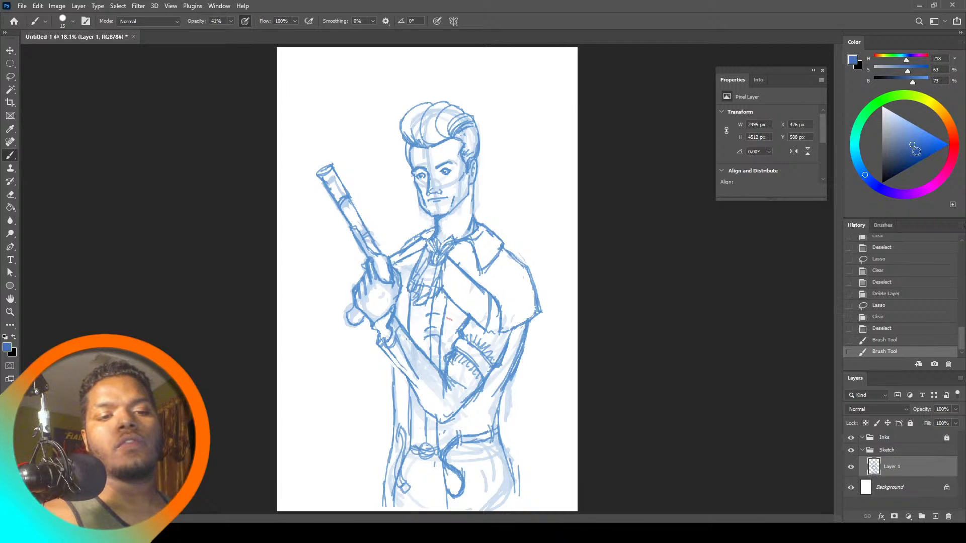
Sketch a round case on the belt at the figure's hip and clear the overlapping lines inside it
{"action": "left_click", "coordinate": [404, 288]}
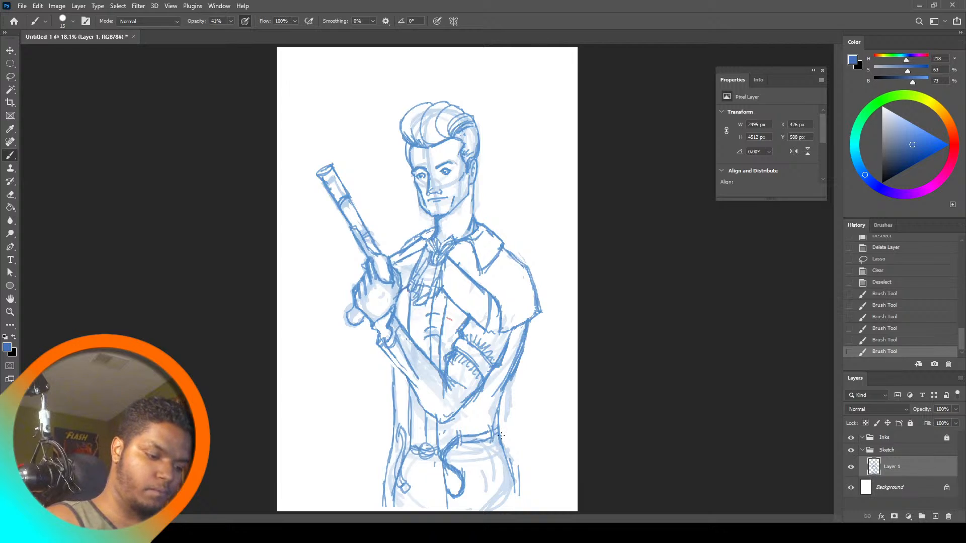
{"action": "mouse_move", "coordinate": [472, 428]}
{"action": "left_mouse_down"}
{"action": "mouse_move", "coordinate": [501, 445]}
{"action": "mouse_move", "coordinate": [473, 455]}
{"action": "mouse_move", "coordinate": [487, 428]}
{"action": "mouse_move", "coordinate": [496, 442]}
{"action": "mouse_move", "coordinate": [478, 432]}
{"action": "mouse_move", "coordinate": [496, 446]}
{"action": "mouse_move", "coordinate": [484, 442]}
{"action": "left_mouse_up"}
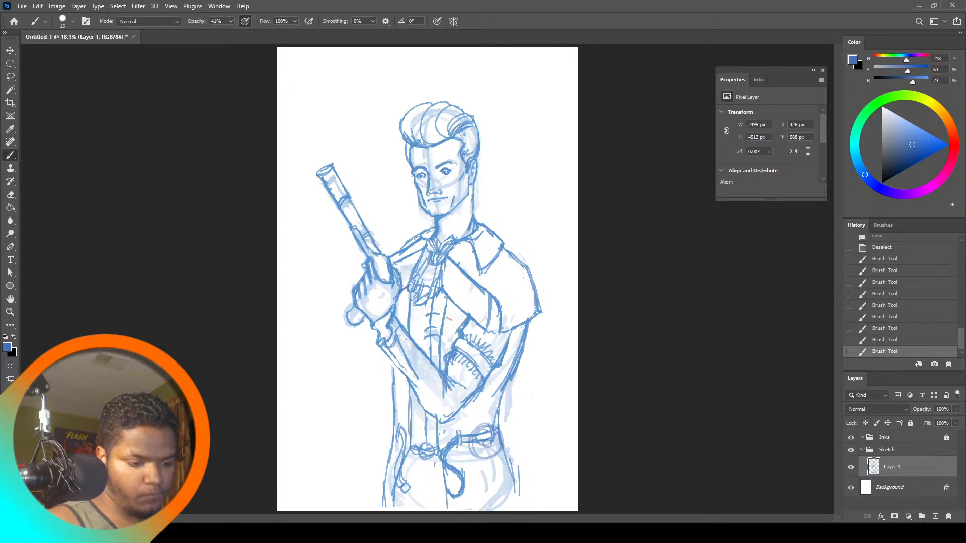
{"action": "key", "text": "l"}
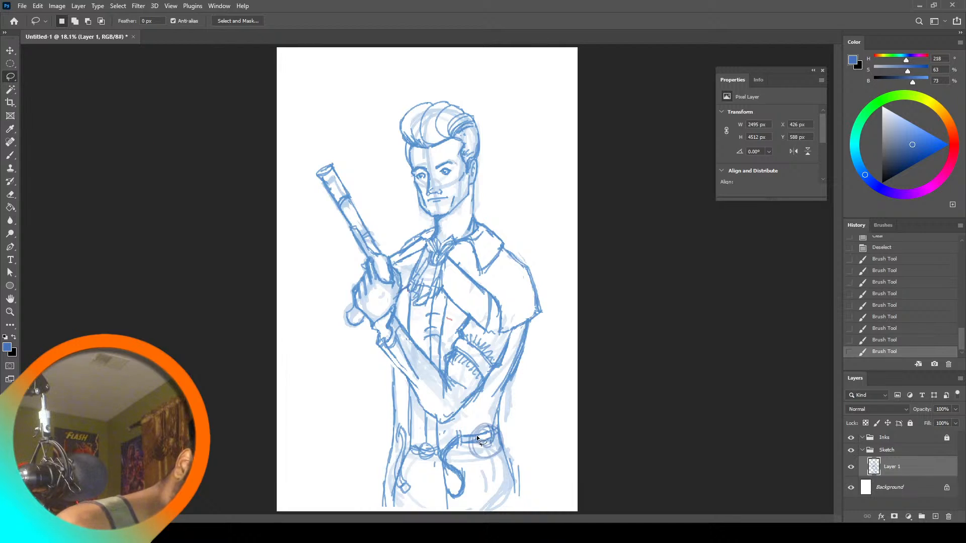
{"action": "left_click_drag", "start_coordinate": [488, 438], "coordinate": [487, 428]}
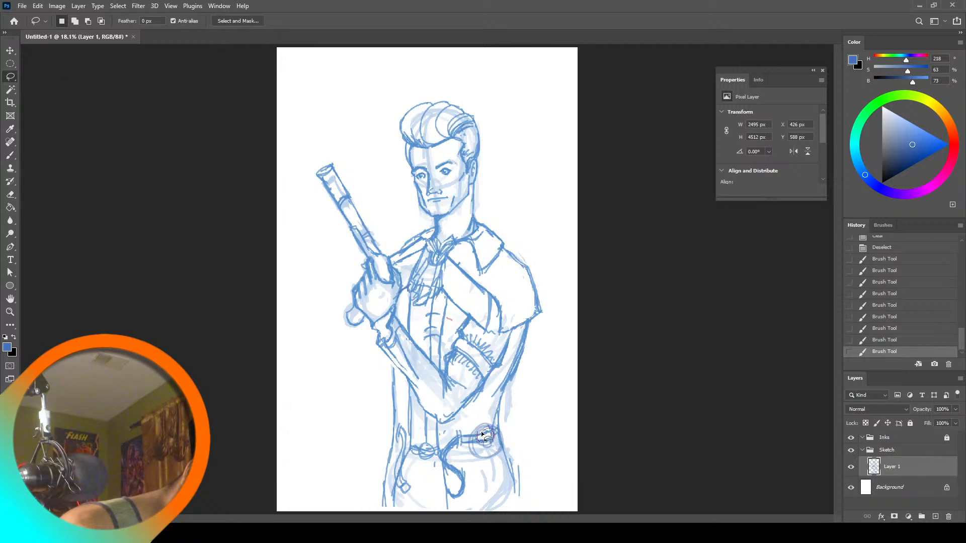
{"action": "key", "text": "Delete"}
{"action": "key", "text": "ctrl+d"}
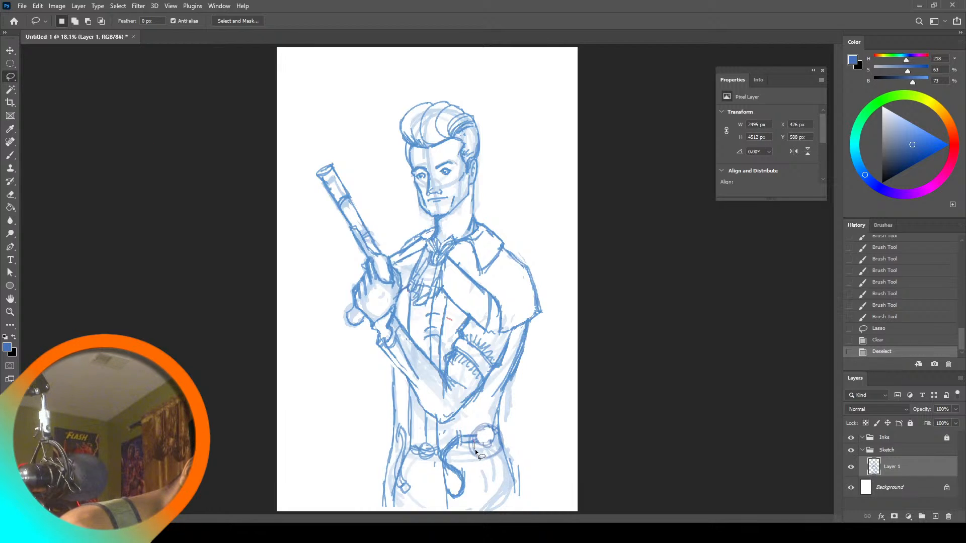
{"action": "mouse_move", "coordinate": [497, 432]}
{"action": "left_mouse_down"}
{"action": "mouse_move", "coordinate": [488, 447]}
{"action": "mouse_move", "coordinate": [478, 442]}
{"action": "left_mouse_up"}
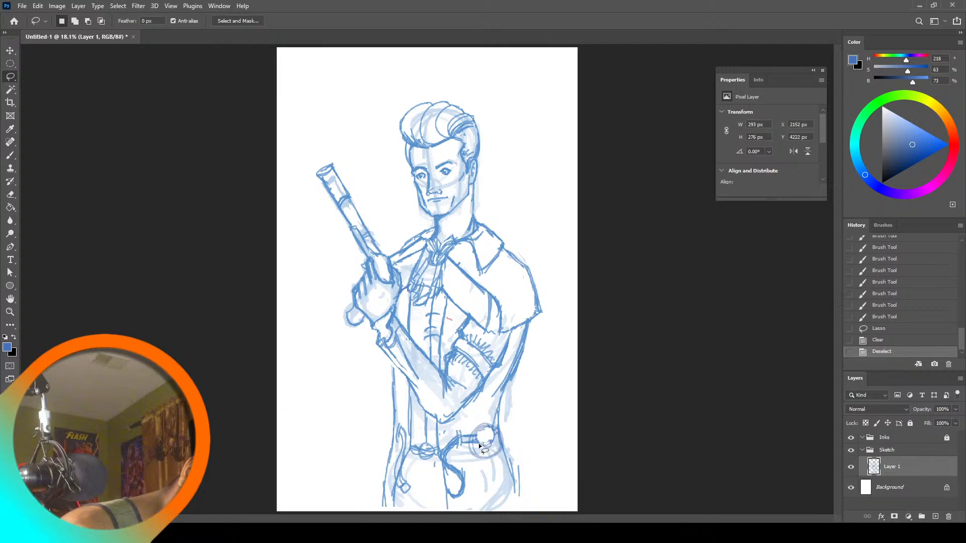
{"action": "key", "text": "Delete"}
{"action": "key", "text": "ctrl+d"}
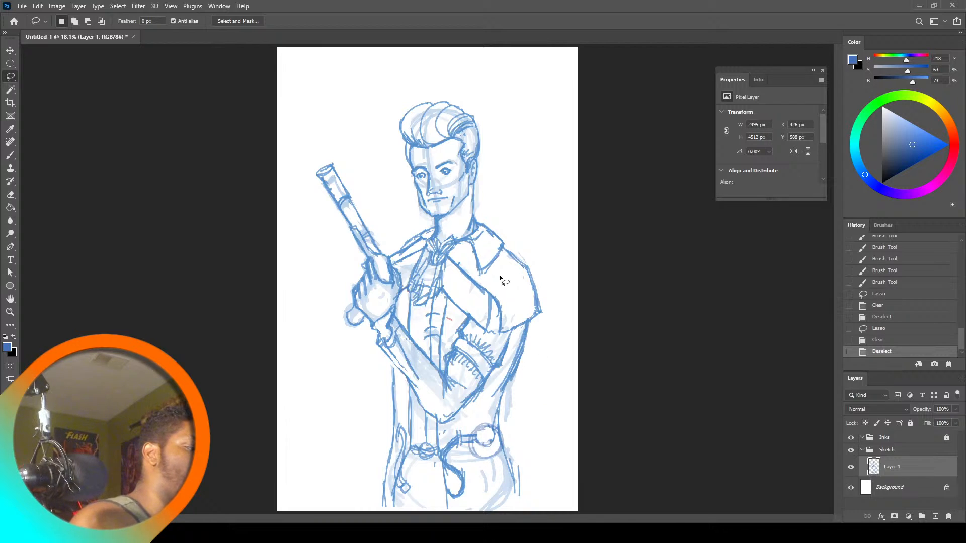
Redraw the round belt case's outline and its lower edge with blue brush strokes
{"action": "left_click", "coordinate": [10, 155]}
{"action": "left_click_drag", "start_coordinate": [479, 435], "coordinate": [479, 456]}
{"action": "mouse_move", "coordinate": [473, 449]}
{"action": "left_mouse_down"}
{"action": "mouse_move", "coordinate": [486, 457]}
{"action": "mouse_move", "coordinate": [502, 444]}
{"action": "mouse_move", "coordinate": [502, 436]}
{"action": "mouse_move", "coordinate": [463, 437]}
{"action": "mouse_move", "coordinate": [490, 445]}
{"action": "mouse_move", "coordinate": [487, 436]}
{"action": "left_mouse_up"}
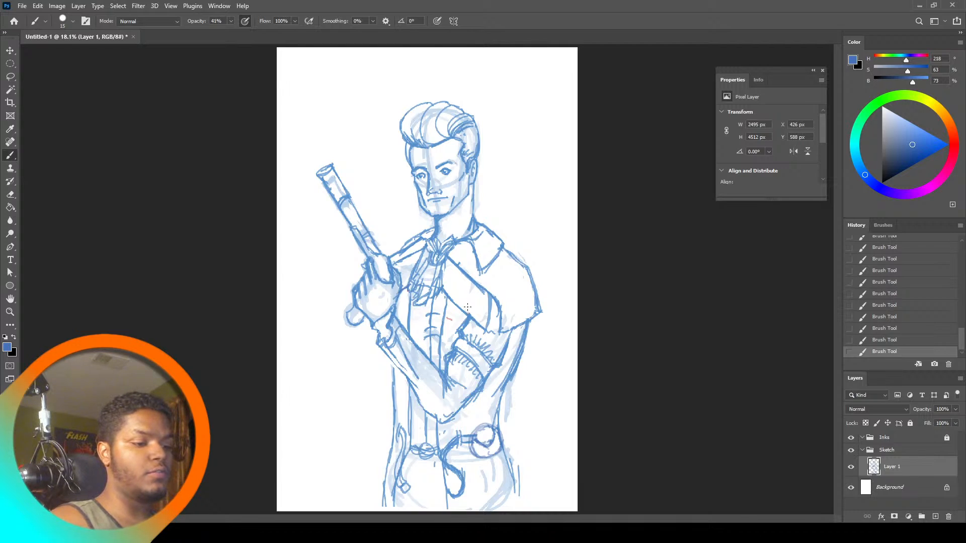
Sketch a diagonal strap across the chest, running from the shoulder by the collar down past the raised forearm
{"action": "mouse_move", "coordinate": [460, 277]}
{"action": "left_mouse_down"}
{"action": "mouse_move", "coordinate": [476, 263]}
{"action": "mouse_move", "coordinate": [451, 284]}
{"action": "left_mouse_up"}
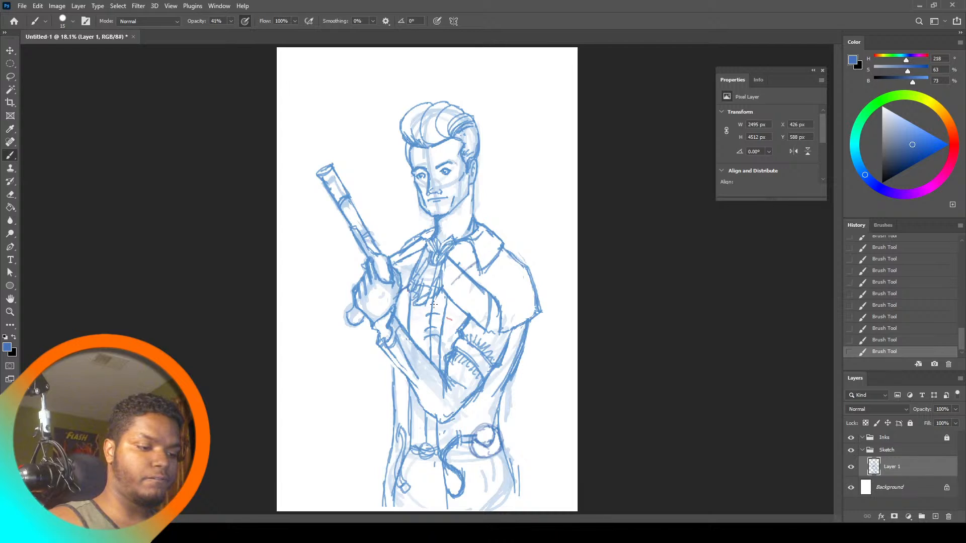
{"action": "mouse_move", "coordinate": [484, 255]}
{"action": "left_mouse_down"}
{"action": "mouse_move", "coordinate": [396, 364]}
{"action": "mouse_move", "coordinate": [390, 392]}
{"action": "left_mouse_up"}
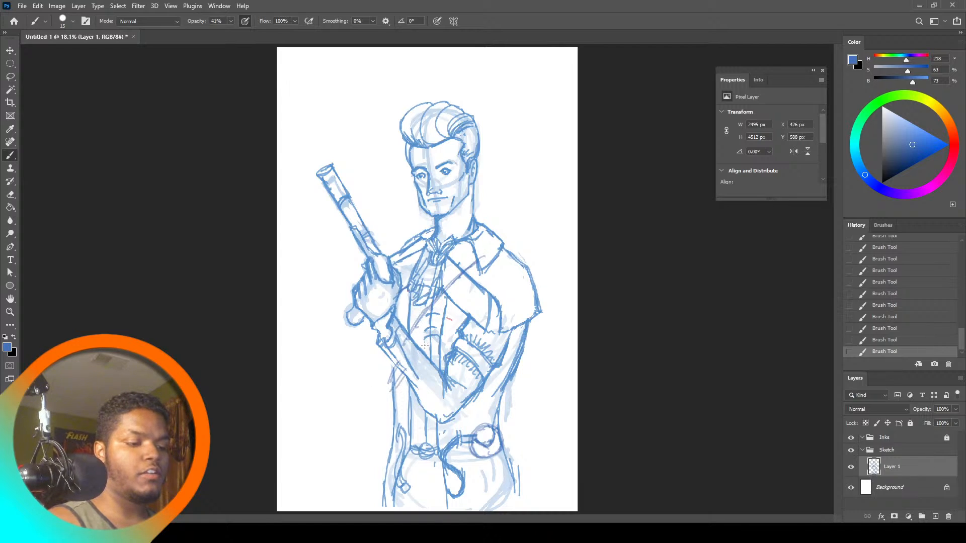
{"action": "mouse_move", "coordinate": [444, 311]}
{"action": "left_mouse_down"}
{"action": "mouse_move", "coordinate": [415, 347]}
{"action": "mouse_move", "coordinate": [490, 270]}
{"action": "mouse_move", "coordinate": [517, 259]}
{"action": "mouse_move", "coordinate": [511, 247]}
{"action": "mouse_move", "coordinate": [495, 250]}
{"action": "left_mouse_up"}
Lasso and clear the strap line that overlaps the coat collar
{"action": "left_click", "coordinate": [10, 77]}
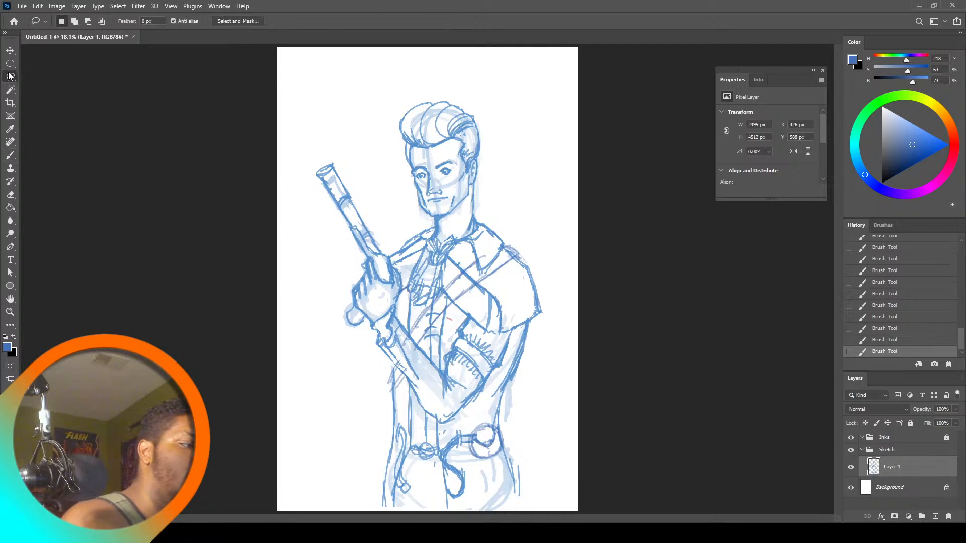
{"action": "left_click_drag", "start_coordinate": [477, 259], "coordinate": [494, 243]}
{"action": "key", "text": "Delete"}
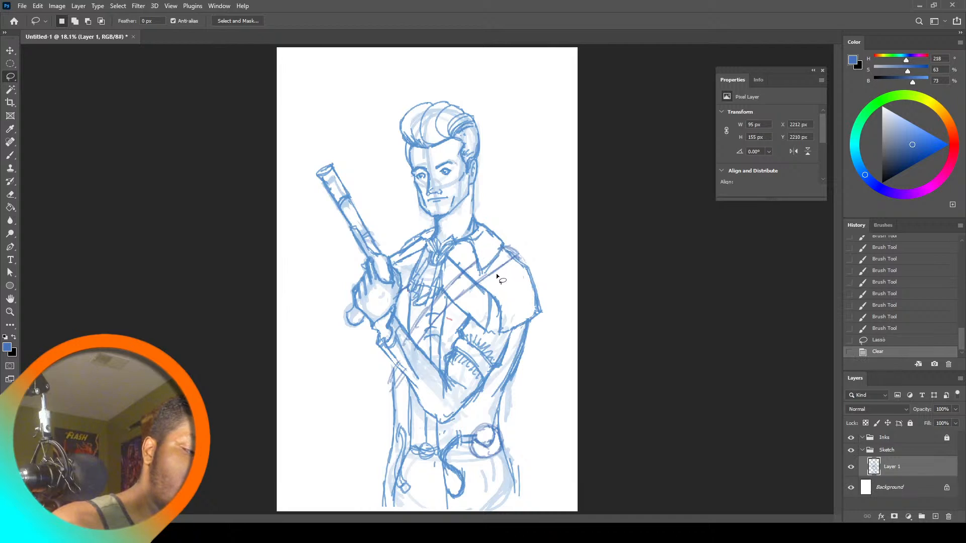
Lasso and clear the overlapping lines at the upper end of the strap on the figure's shoulder
{"action": "key", "text": "ctrl+d"}
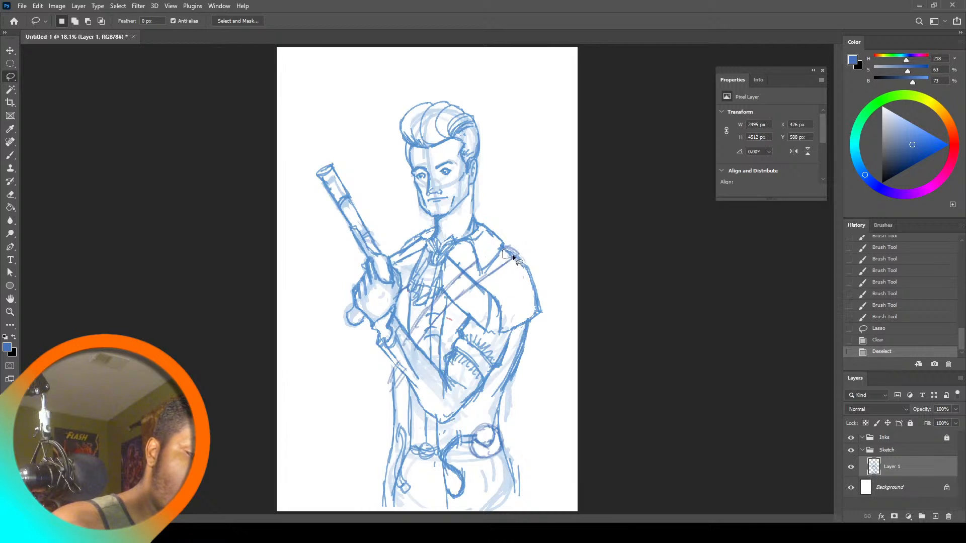
{"action": "left_click_drag", "start_coordinate": [513, 256], "coordinate": [511, 263]}
{"action": "key", "text": "Delete"}
{"action": "key", "text": "ctrl+d"}
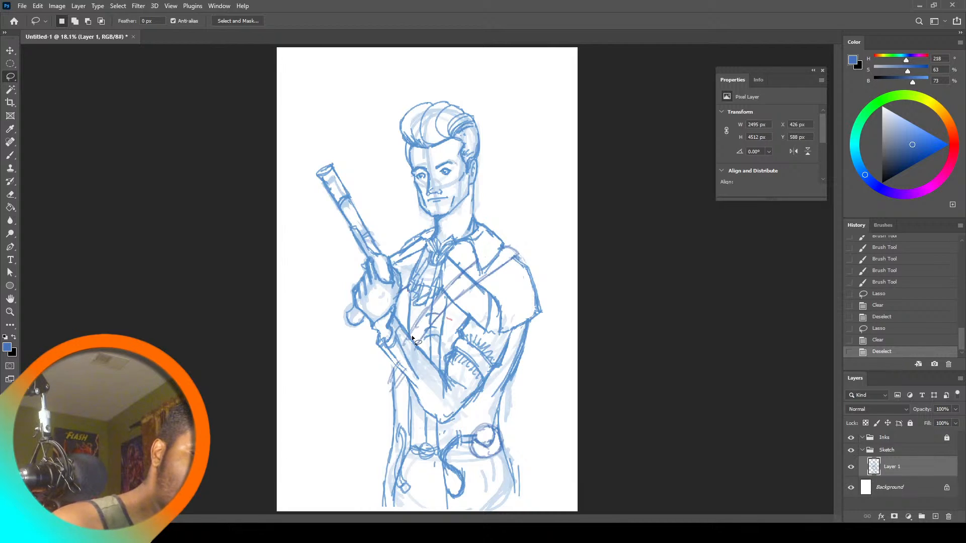
Lasso and clear the coat and shirt lines that cross inside the diagonal chest strap
{"action": "mouse_move", "coordinate": [411, 335]}
{"action": "left_mouse_down"}
{"action": "mouse_move", "coordinate": [446, 289]}
{"action": "mouse_move", "coordinate": [480, 273]}
{"action": "mouse_move", "coordinate": [424, 337]}
{"action": "left_mouse_up"}
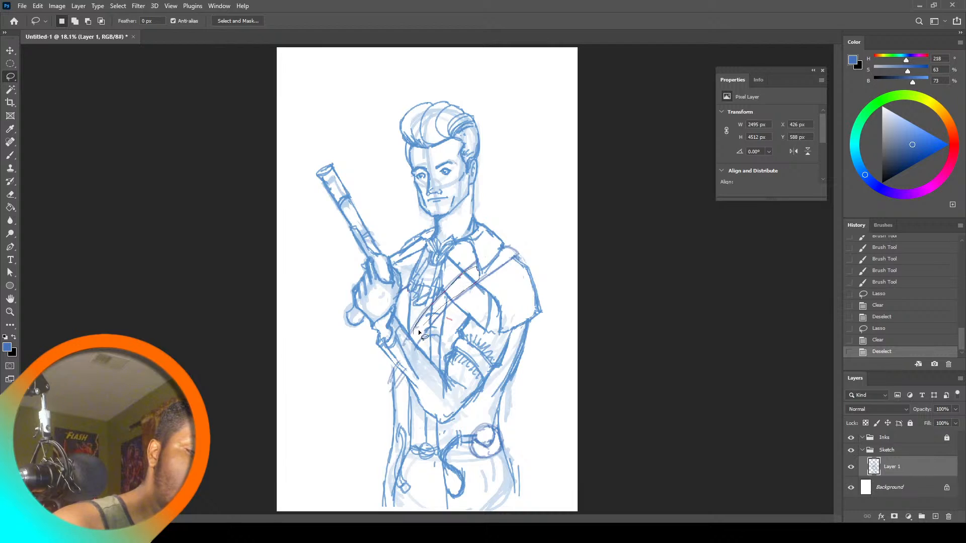
{"action": "key", "text": "Delete"}
{"action": "key", "text": "ctrl+d"}
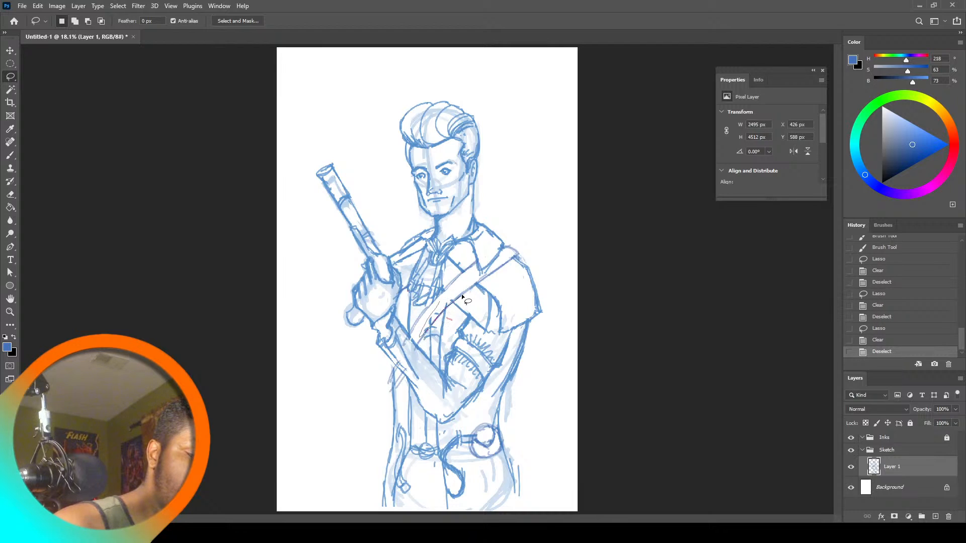
{"action": "left_click_drag", "start_coordinate": [427, 319], "coordinate": [428, 321]}
{"action": "key", "text": "Delete"}
{"action": "key", "text": "ctrl+d"}
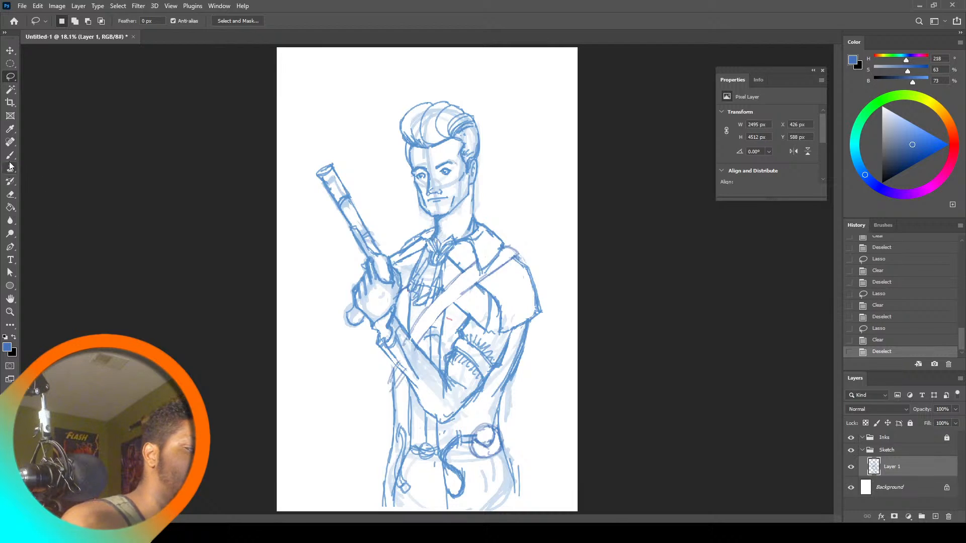
Redraw both edges of the diagonal chest strap with blue brush strokes and undo the last stroke
{"action": "left_click", "coordinate": [12, 157]}
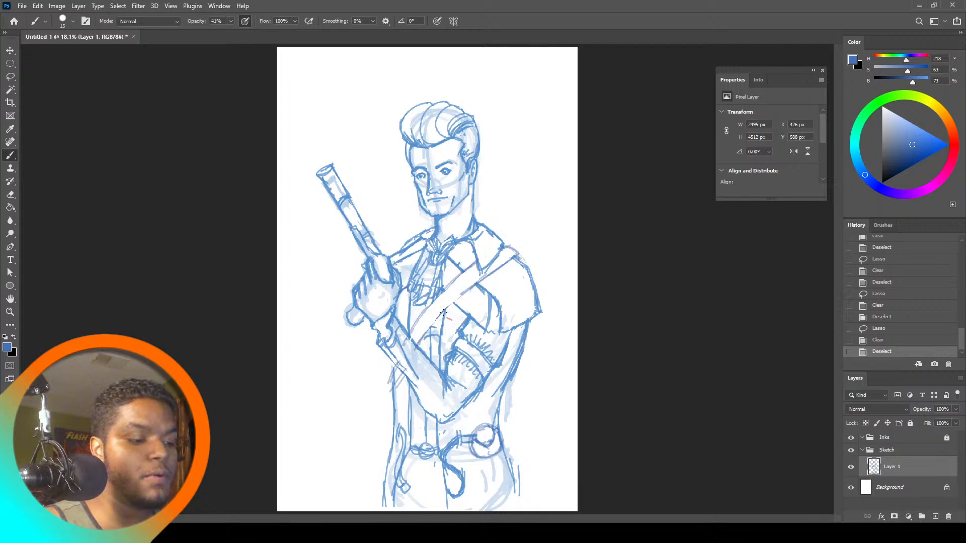
{"action": "left_click_drag", "start_coordinate": [422, 340], "coordinate": [475, 286]}
{"action": "left_click_drag", "start_coordinate": [414, 351], "coordinate": [473, 285]}
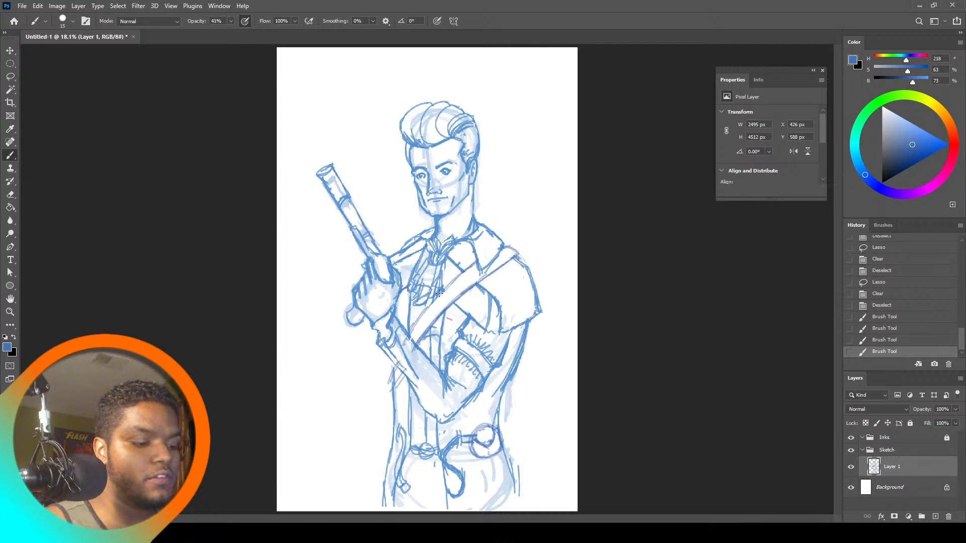
{"action": "left_click_drag", "start_coordinate": [414, 323], "coordinate": [437, 294]}
{"action": "left_click_drag", "start_coordinate": [411, 328], "coordinate": [462, 274]}
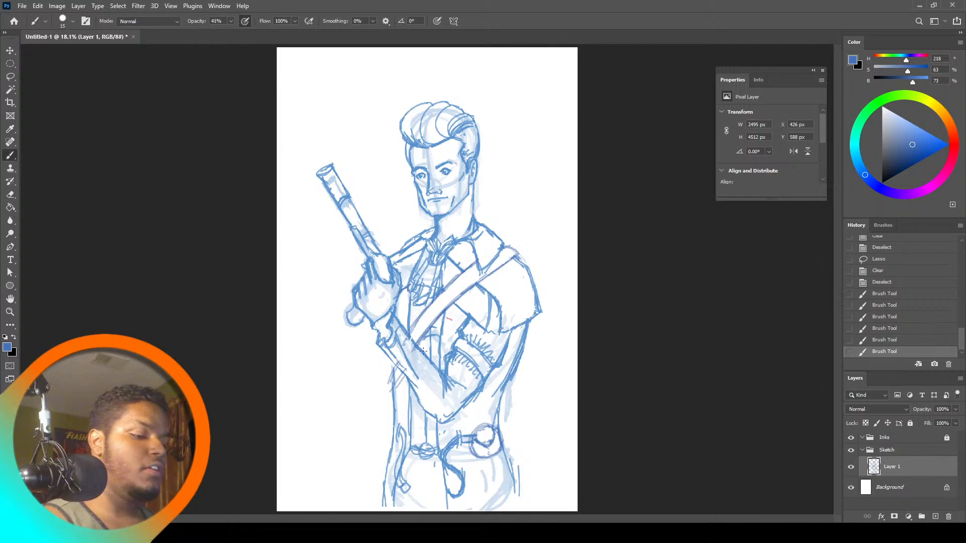
{"action": "key", "text": "ctrl+z"}
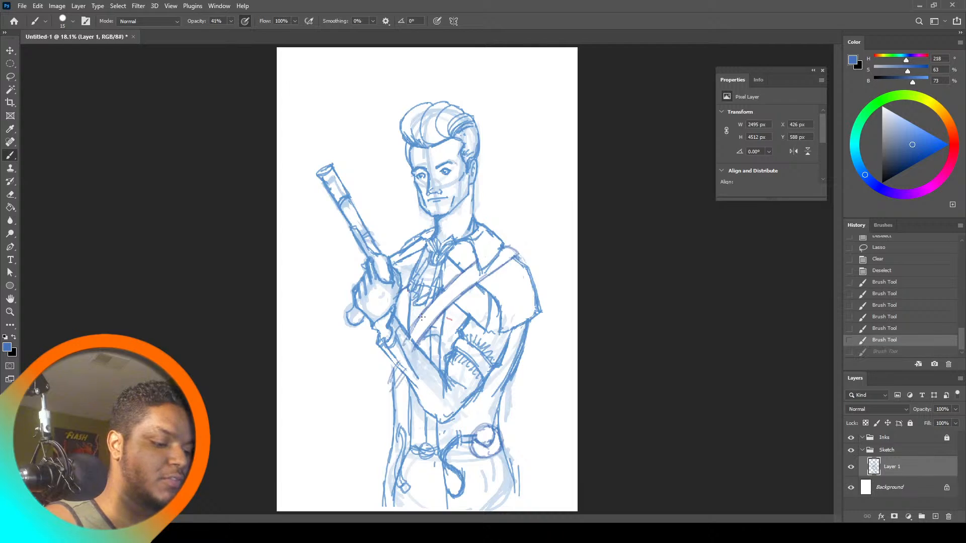
Continue the strap below the raised forearm and down along the outer edge of the coat toward the waist
{"action": "left_click_drag", "start_coordinate": [403, 360], "coordinate": [387, 397]}
{"action": "left_click_drag", "start_coordinate": [392, 386], "coordinate": [389, 397]}
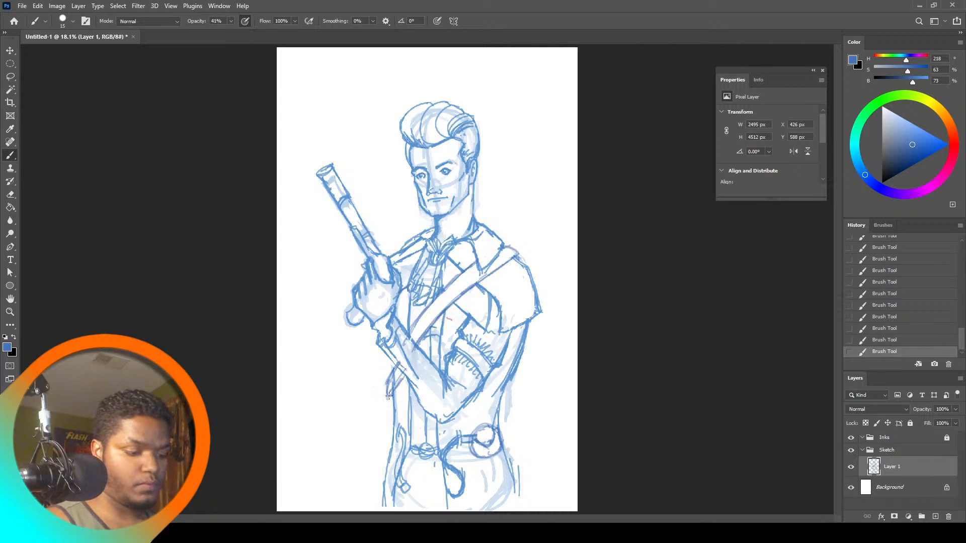
{"action": "left_click_drag", "start_coordinate": [388, 396], "coordinate": [391, 444]}
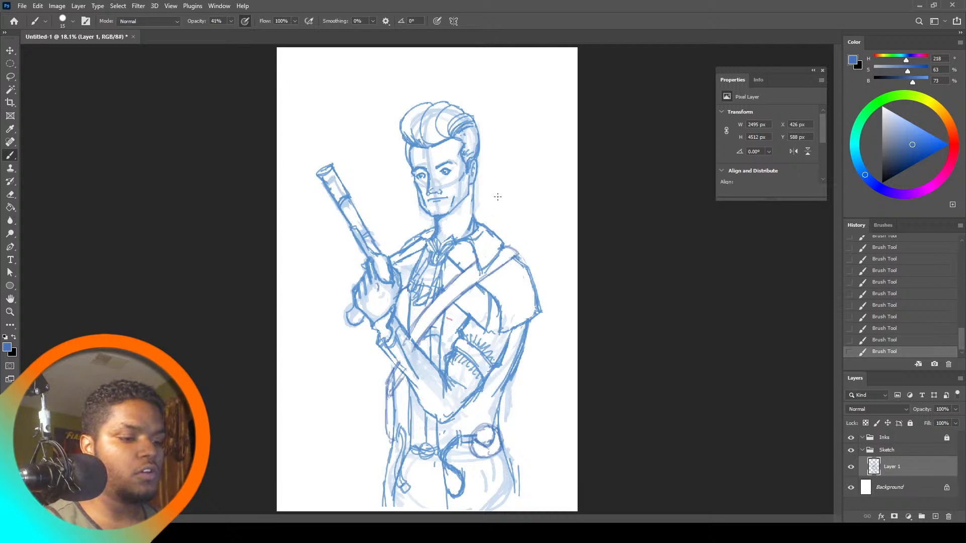
Sketch a bird's round head, pointed beak and oval body above the figure's shoulder
{"action": "mouse_move", "coordinate": [525, 174]}
{"action": "left_mouse_down"}
{"action": "mouse_move", "coordinate": [516, 187]}
{"action": "mouse_move", "coordinate": [527, 182]}
{"action": "mouse_move", "coordinate": [500, 189]}
{"action": "left_mouse_up"}
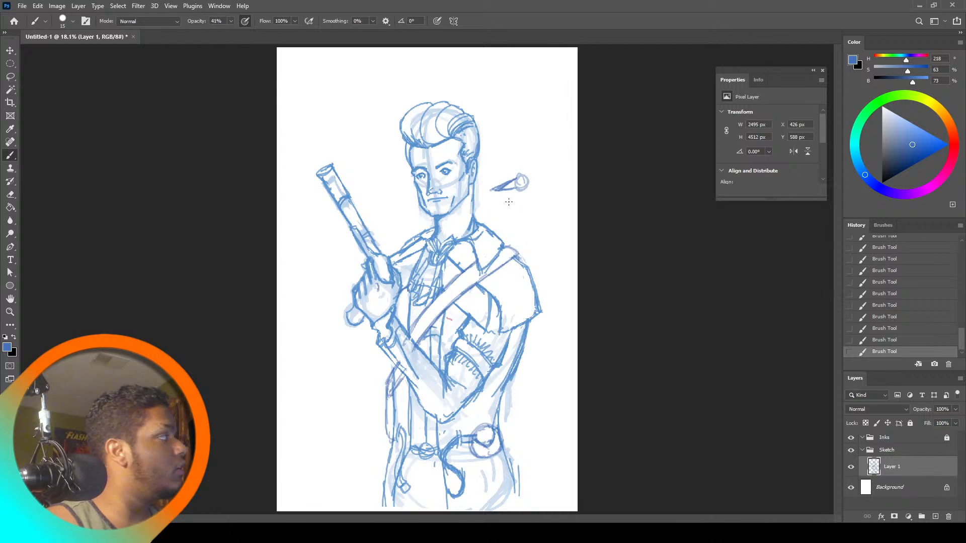
{"action": "mouse_move", "coordinate": [497, 191]}
{"action": "left_mouse_down"}
{"action": "mouse_move", "coordinate": [514, 192]}
{"action": "mouse_move", "coordinate": [520, 174]}
{"action": "mouse_move", "coordinate": [531, 190]}
{"action": "left_mouse_up"}
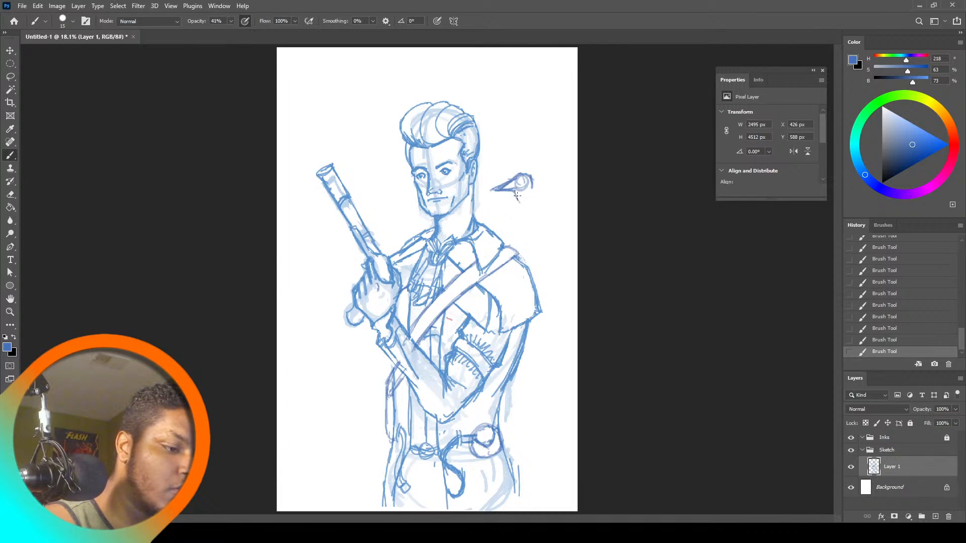
{"action": "mouse_move", "coordinate": [519, 193]}
{"action": "left_mouse_down"}
{"action": "mouse_move", "coordinate": [539, 200]}
{"action": "mouse_move", "coordinate": [541, 233]}
{"action": "mouse_move", "coordinate": [524, 201]}
{"action": "mouse_move", "coordinate": [538, 197]}
{"action": "mouse_move", "coordinate": [526, 216]}
{"action": "mouse_move", "coordinate": [519, 207]}
{"action": "mouse_move", "coordinate": [537, 239]}
{"action": "mouse_move", "coordinate": [521, 227]}
{"action": "mouse_move", "coordinate": [556, 152]}
{"action": "mouse_move", "coordinate": [538, 158]}
{"action": "mouse_move", "coordinate": [521, 203]}
{"action": "mouse_move", "coordinate": [545, 242]}
{"action": "left_mouse_up"}
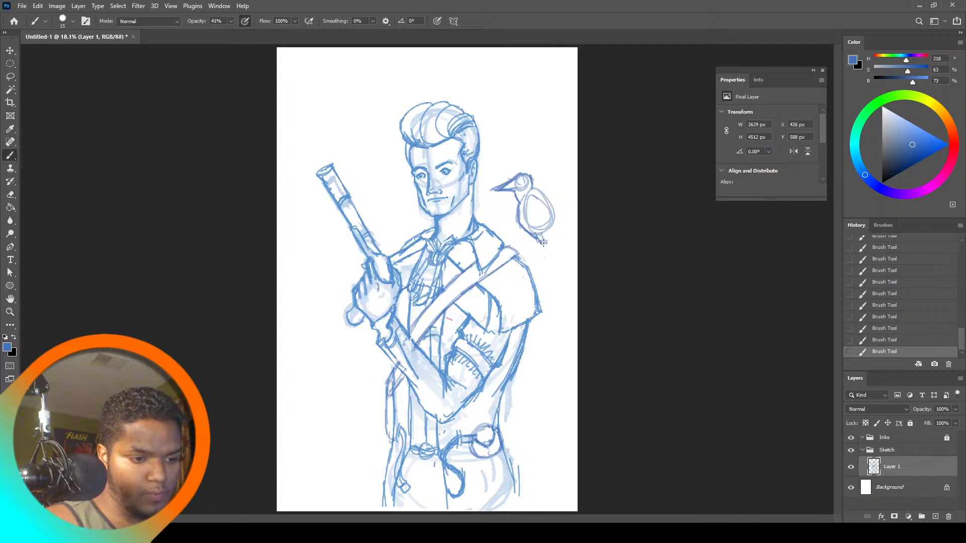
Add the bird's legs and feet on the shoulder and sketch its folded wing and long tail
{"action": "left_click_drag", "start_coordinate": [546, 239], "coordinate": [527, 264]}
{"action": "left_click_drag", "start_coordinate": [533, 260], "coordinate": [526, 260]}
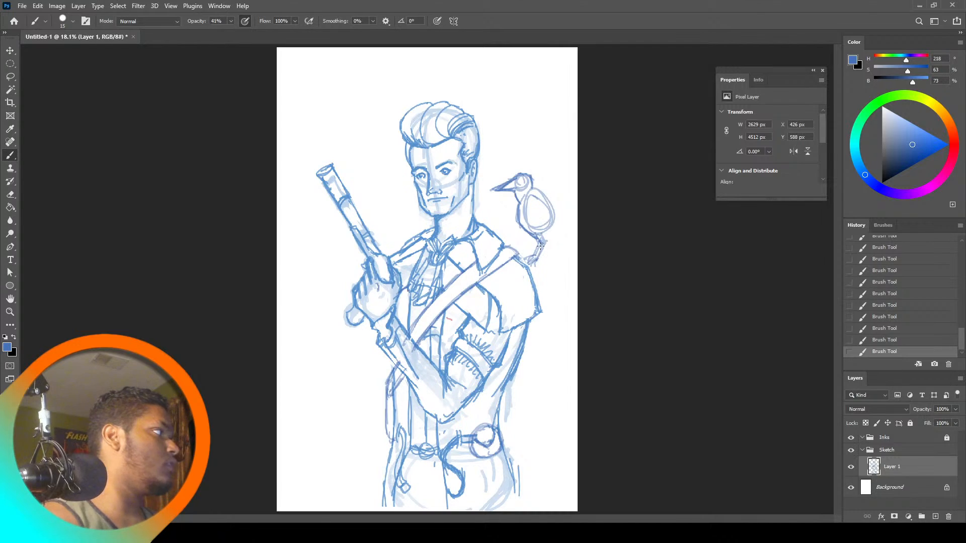
{"action": "mouse_move", "coordinate": [529, 217]}
{"action": "left_mouse_down"}
{"action": "mouse_move", "coordinate": [563, 231]}
{"action": "mouse_move", "coordinate": [547, 211]}
{"action": "mouse_move", "coordinate": [562, 230]}
{"action": "mouse_move", "coordinate": [537, 212]}
{"action": "mouse_move", "coordinate": [544, 232]}
{"action": "mouse_move", "coordinate": [574, 247]}
{"action": "mouse_move", "coordinate": [530, 179]}
{"action": "mouse_move", "coordinate": [559, 224]}
{"action": "left_mouse_up"}
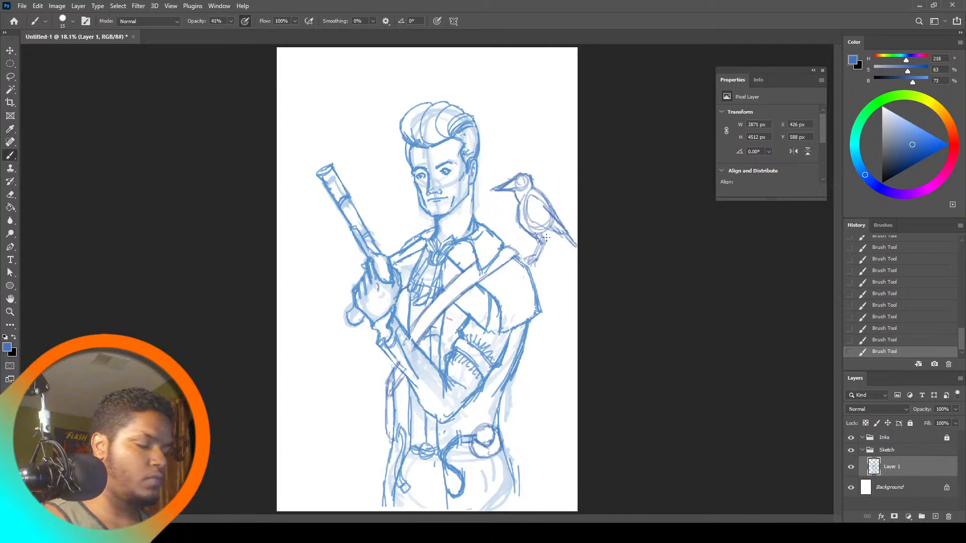
{"action": "left_click", "coordinate": [10, 64]}
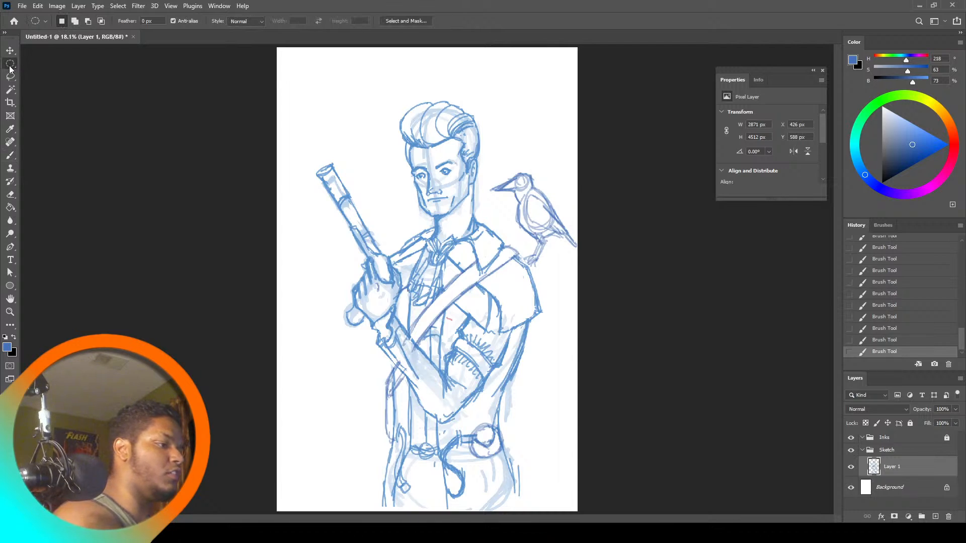
{"action": "left_click_drag", "start_coordinate": [497, 176], "coordinate": [504, 203]}
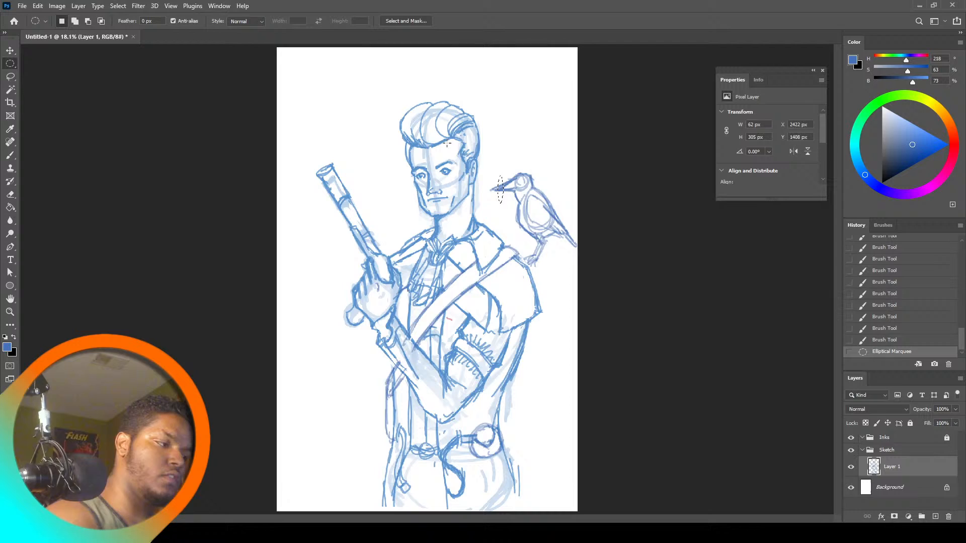
{"action": "left_click", "coordinate": [11, 76]}
{"action": "key", "text": "ctrl+d"}
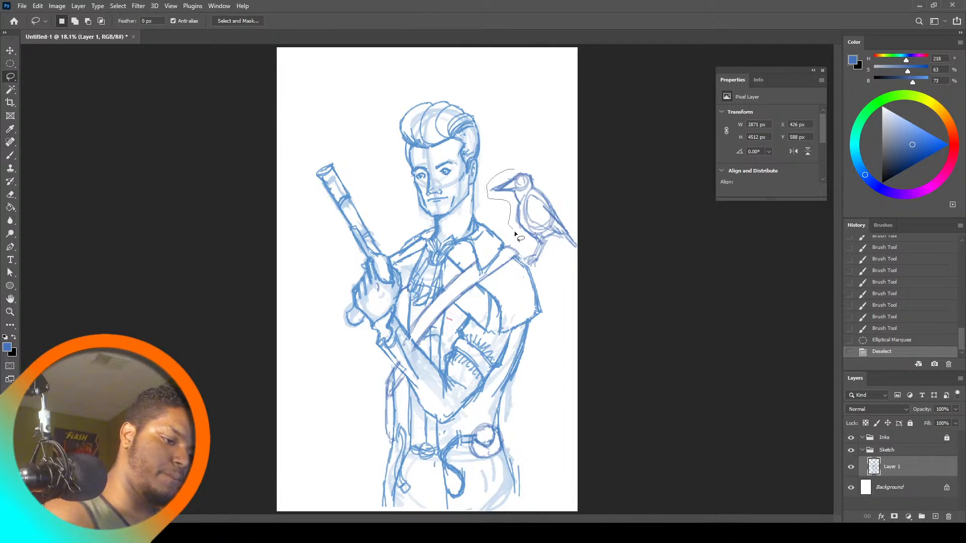
Lasso the bird and transform it to about 117% width and 72% height, perched on the figure's shoulder
{"action": "mouse_move", "coordinate": [514, 231]}
{"action": "left_mouse_down"}
{"action": "mouse_move", "coordinate": [533, 269]}
{"action": "mouse_move", "coordinate": [591, 254]}
{"action": "mouse_move", "coordinate": [523, 139]}
{"action": "left_mouse_up"}
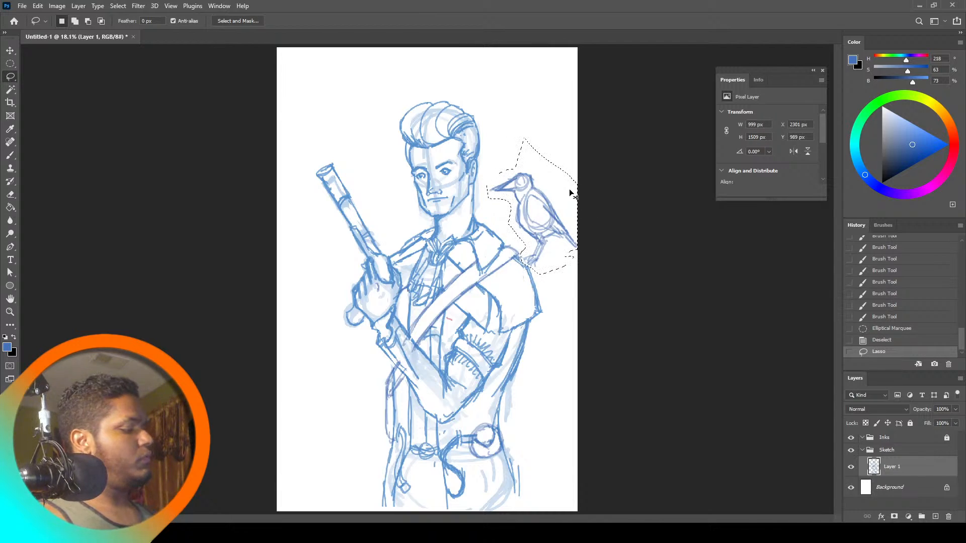
{"action": "key", "text": "ctrl+t"}
{"action": "left_click_drag", "start_coordinate": [485, 206], "coordinate": [452, 206]}
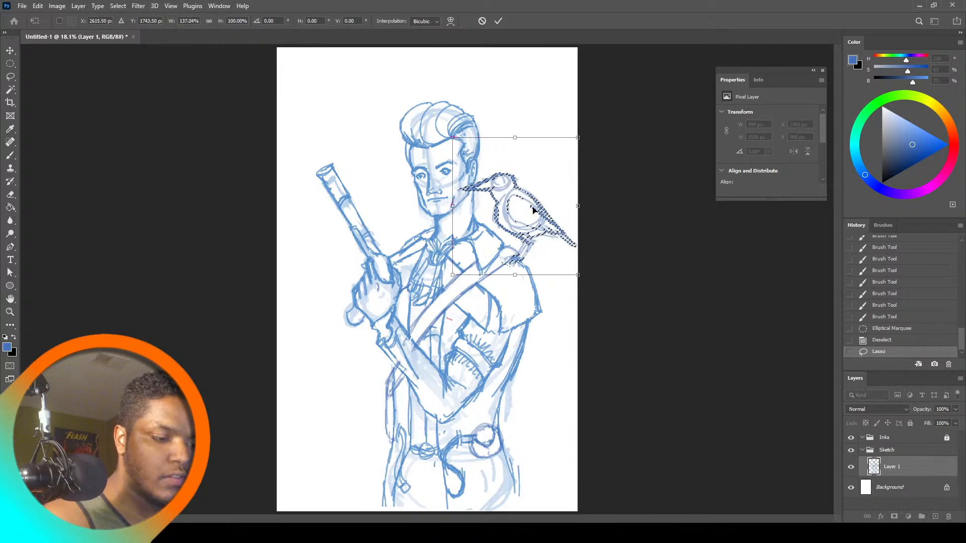
{"action": "left_click_drag", "start_coordinate": [533, 210], "coordinate": [527, 202]}
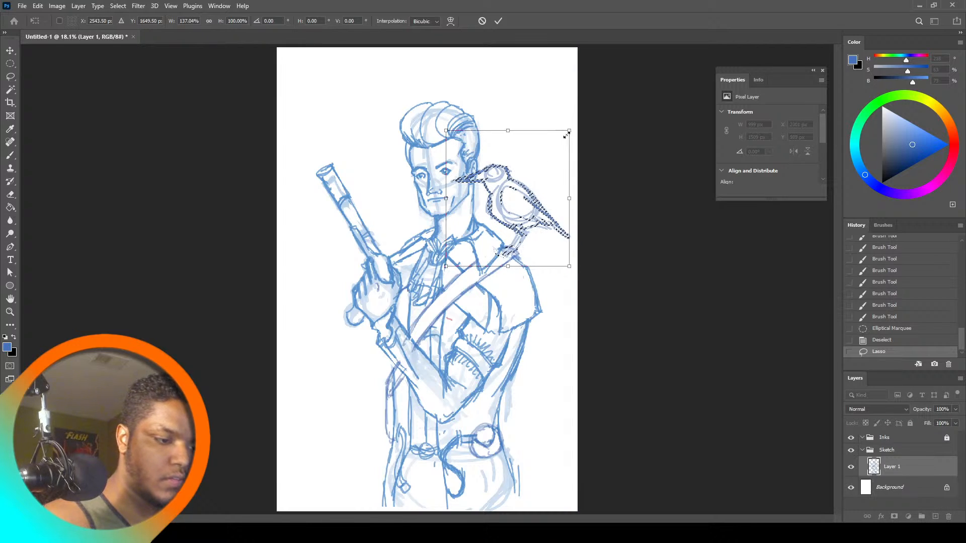
{"action": "left_click_drag", "start_coordinate": [566, 135], "coordinate": [535, 168]}
{"action": "left_click_drag", "start_coordinate": [513, 222], "coordinate": [534, 215]}
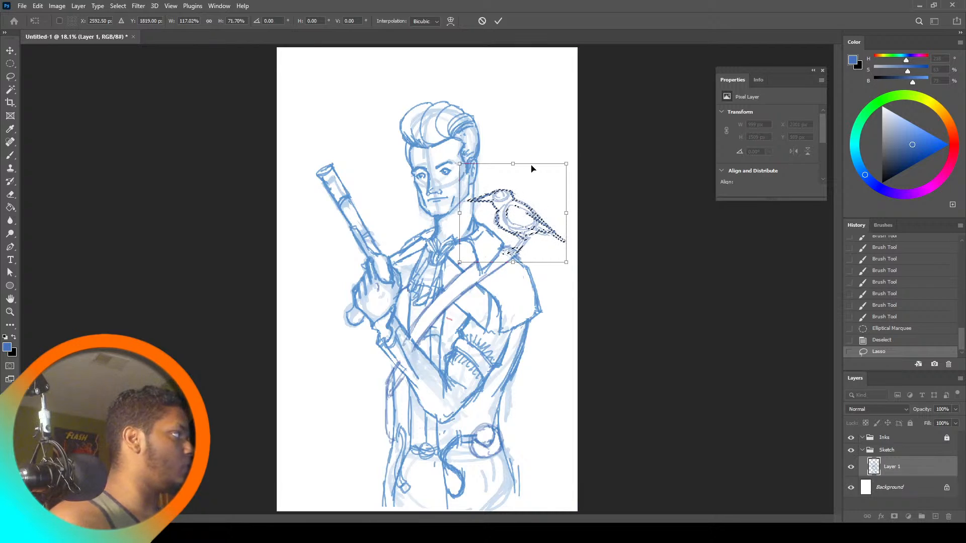
{"action": "key", "text": "Return"}
{"action": "key", "text": "ctrl+d"}
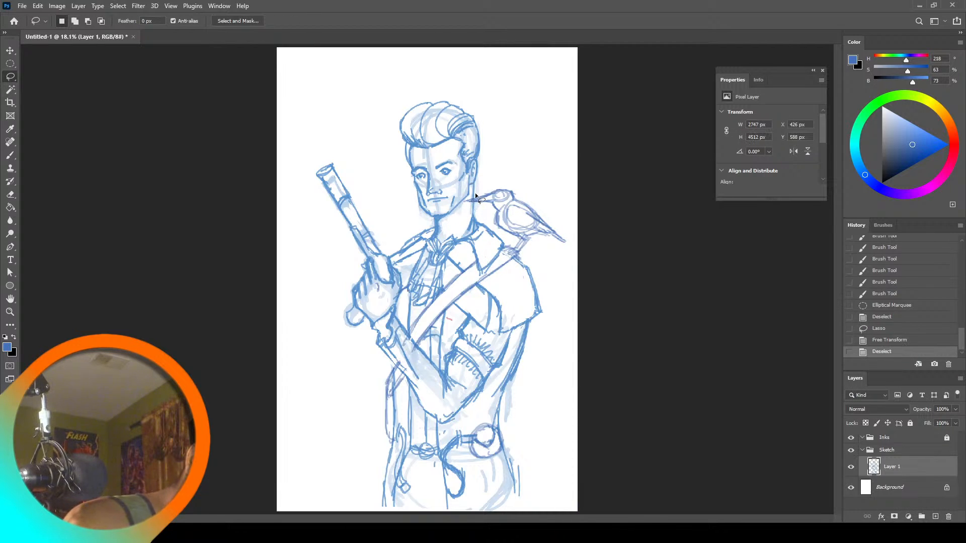
Lasso the bird's beak, transform it to about 75% width and 122% height, and deselect it
{"action": "mouse_move", "coordinate": [493, 193]}
{"action": "left_mouse_down"}
{"action": "mouse_move", "coordinate": [467, 200]}
{"action": "mouse_move", "coordinate": [484, 183]}
{"action": "mouse_move", "coordinate": [488, 209]}
{"action": "left_mouse_up"}
{"action": "key", "text": "ctrl+t"}
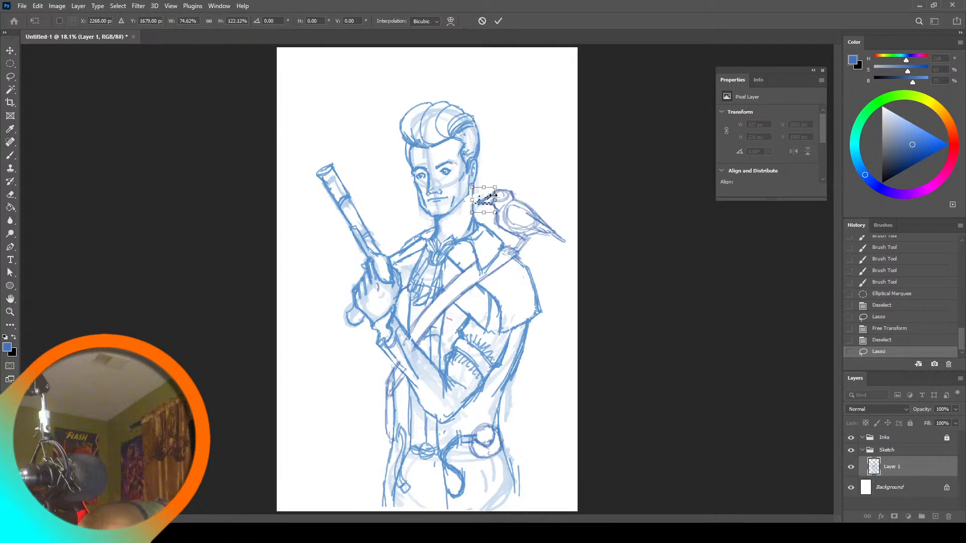
{"action": "left_click", "coordinate": [11, 66]}
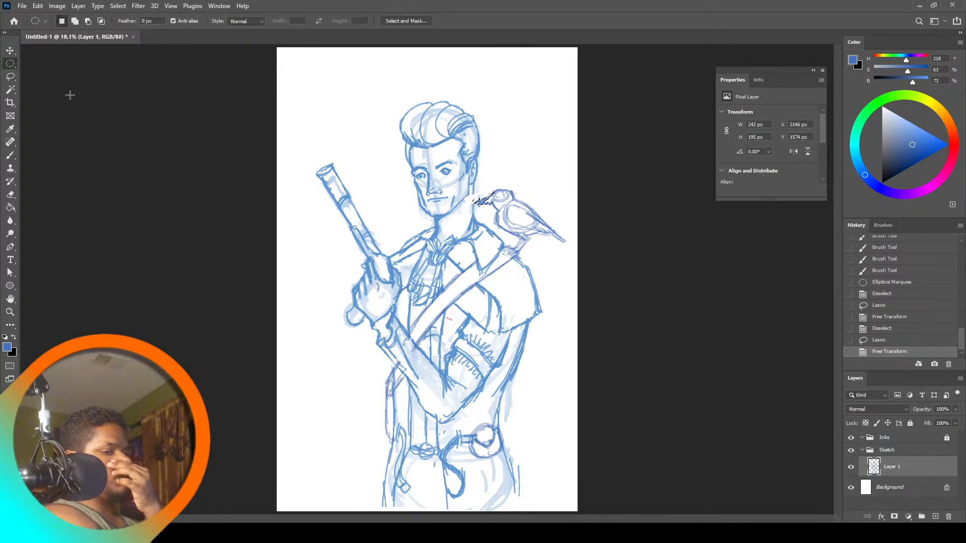
{"action": "left_click_drag", "start_coordinate": [192, 244], "coordinate": [194, 246]}
{"action": "left_click", "coordinate": [454, 199]}
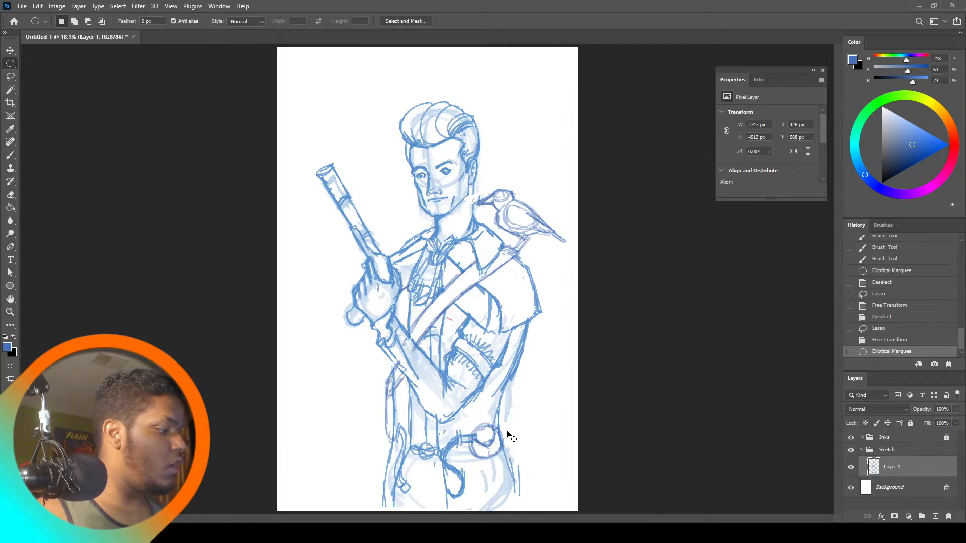
Scale the whole sketch layer up to about 111% so the figure fills more of the page
{"action": "key", "text": "ctrl+t"}
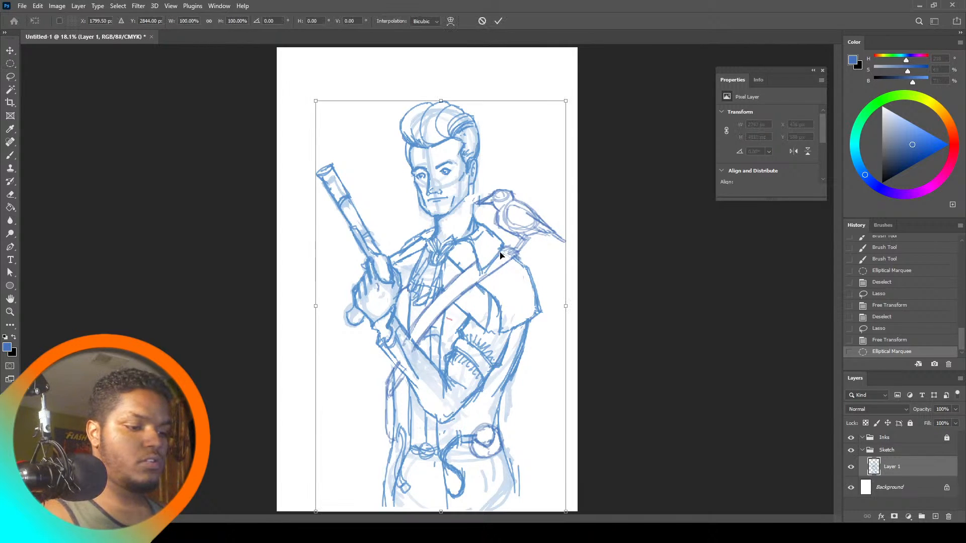
{"action": "mouse_move", "coordinate": [315, 98]}
{"action": "left_mouse_down"}
{"action": "mouse_move", "coordinate": [309, 65]}
{"action": "mouse_move", "coordinate": [282, 47]}
{"action": "mouse_move", "coordinate": [279, 61]}
{"action": "left_mouse_up"}
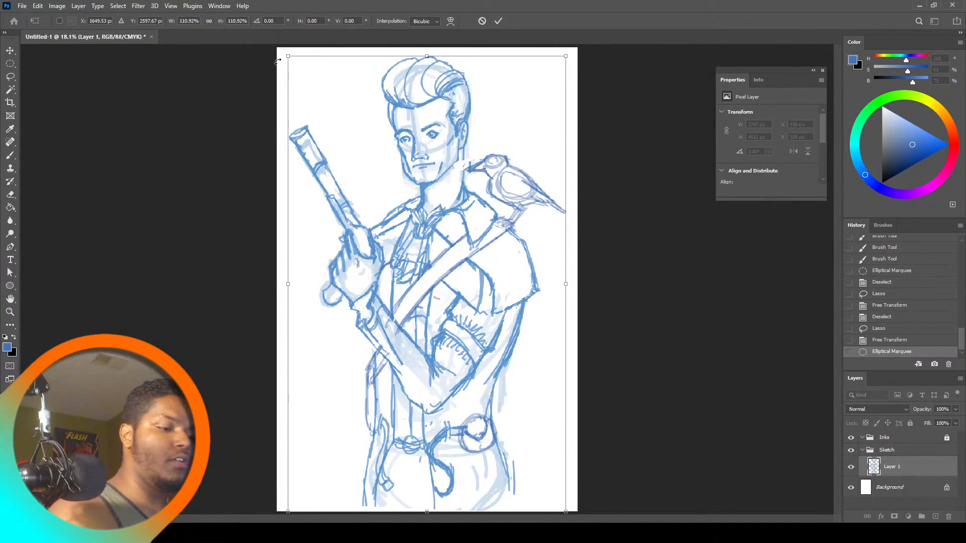
{"action": "left_click", "coordinate": [10, 63]}
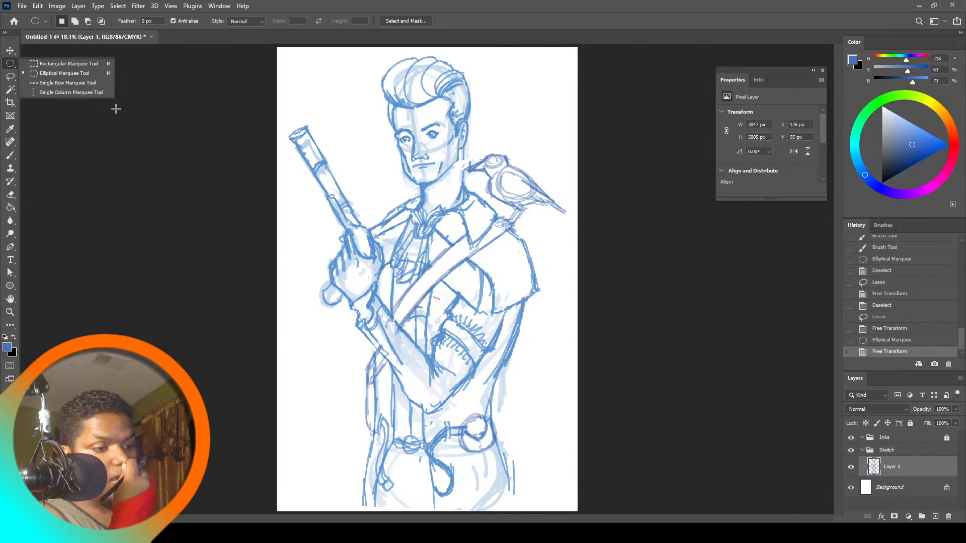
{"action": "left_click", "coordinate": [86, 219]}
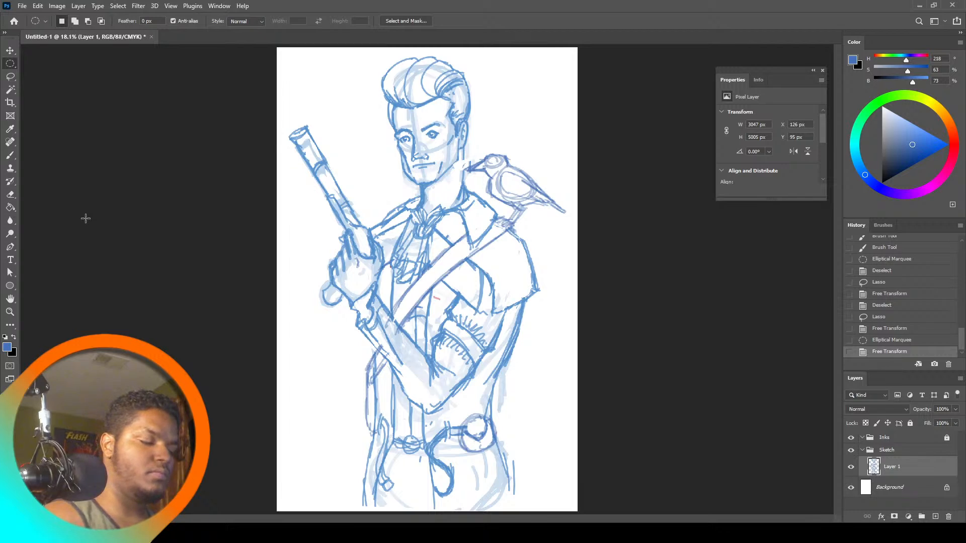
Brush over the crown of the bird's head and add a small pointed crest at its back
{"action": "left_click", "coordinate": [11, 156]}
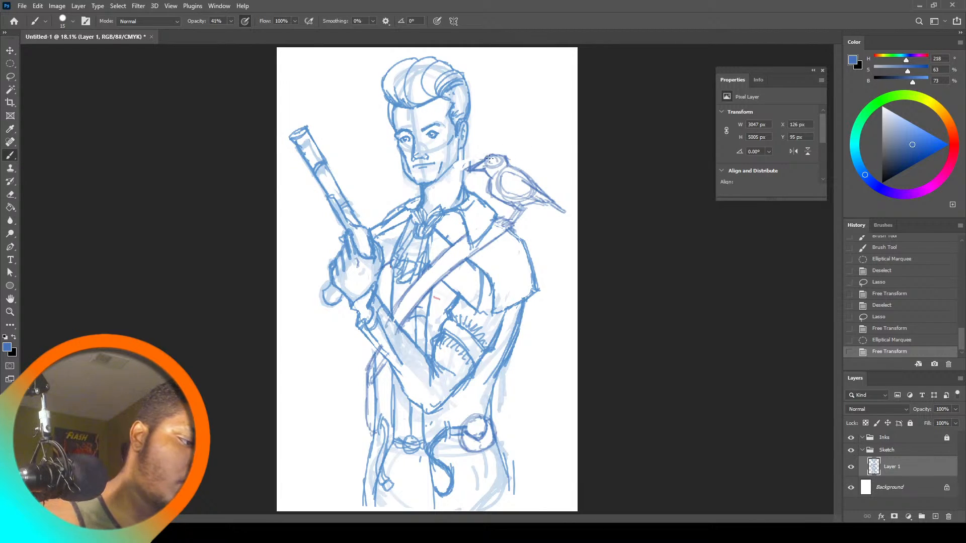
{"action": "left_click_drag", "start_coordinate": [487, 160], "coordinate": [502, 154]}
{"action": "left_click_drag", "start_coordinate": [495, 152], "coordinate": [508, 163]}
{"action": "mouse_move", "coordinate": [504, 156]}
{"action": "left_mouse_down"}
{"action": "mouse_move", "coordinate": [512, 165]}
{"action": "mouse_move", "coordinate": [505, 157]}
{"action": "left_mouse_up"}
{"action": "left_click_drag", "start_coordinate": [498, 154], "coordinate": [514, 157]}
{"action": "left_click_drag", "start_coordinate": [513, 157], "coordinate": [509, 165]}
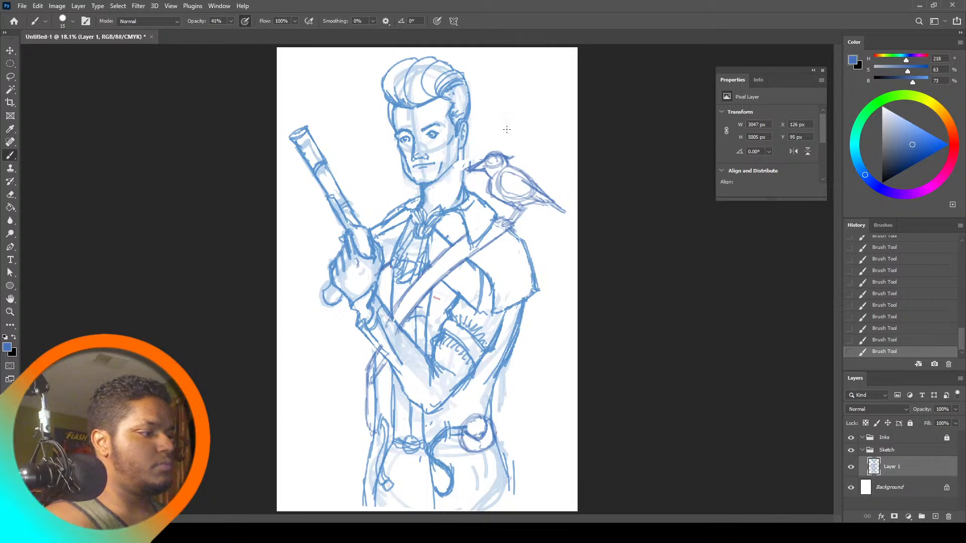
Lasso and clear the stray lines between the gun hand and the coat front
{"action": "key", "text": "l"}
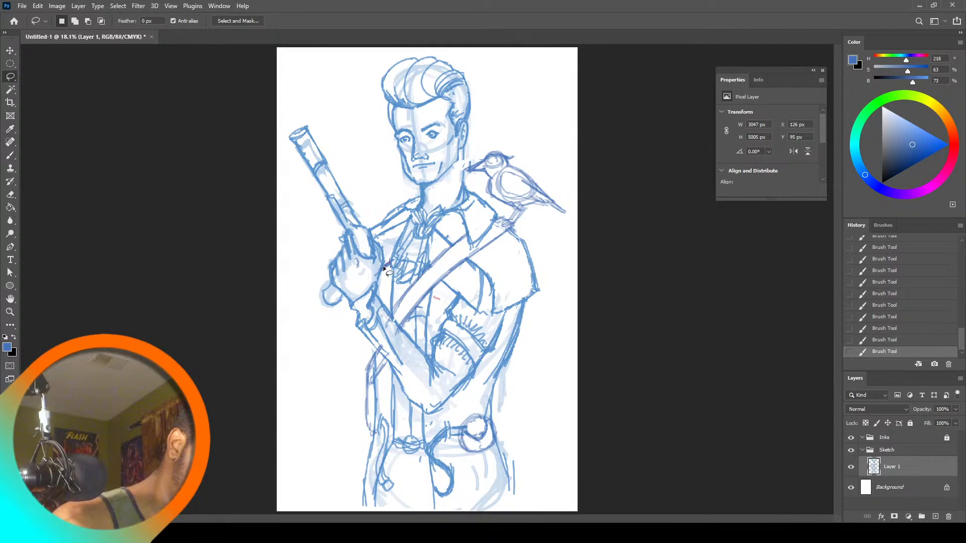
{"action": "left_click_drag", "start_coordinate": [383, 257], "coordinate": [384, 264]}
{"action": "key", "text": "Delete"}
{"action": "key", "text": "ctrl+d"}
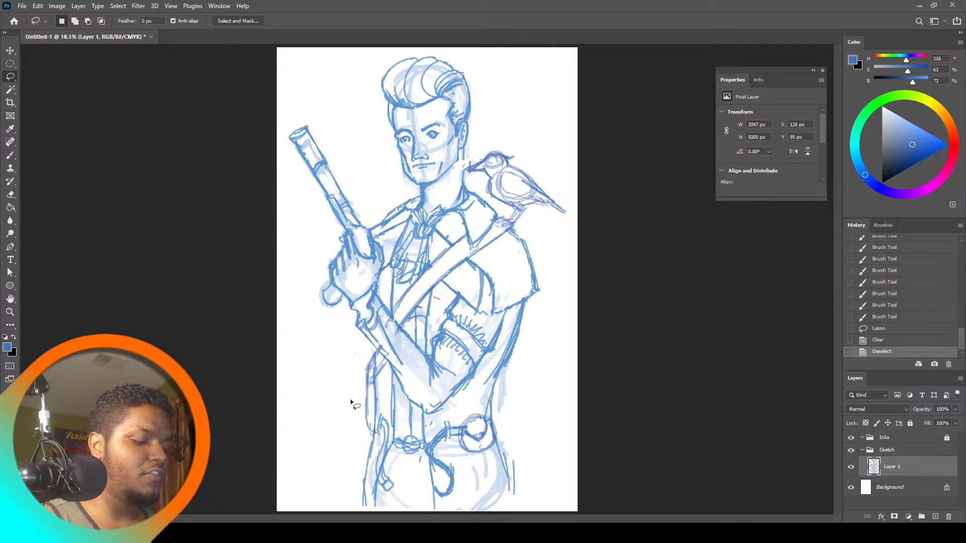
Try to sketch a small oval ornament hanging beside the coat edge below the gun hand, and undo the strokes
{"action": "left_click_drag", "start_coordinate": [351, 433], "coordinate": [362, 392]}
{"action": "key", "text": "ctrl+d"}
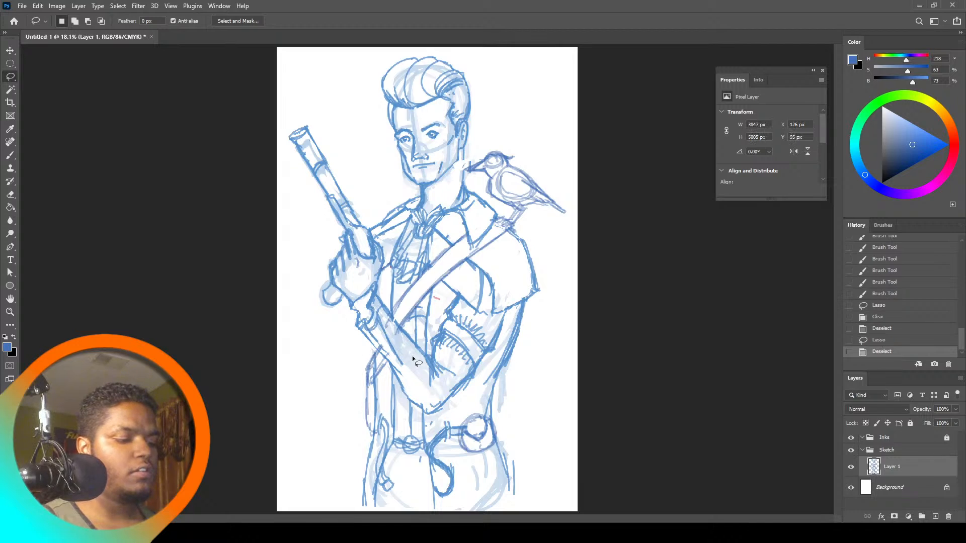
{"action": "left_click", "coordinate": [10, 155]}
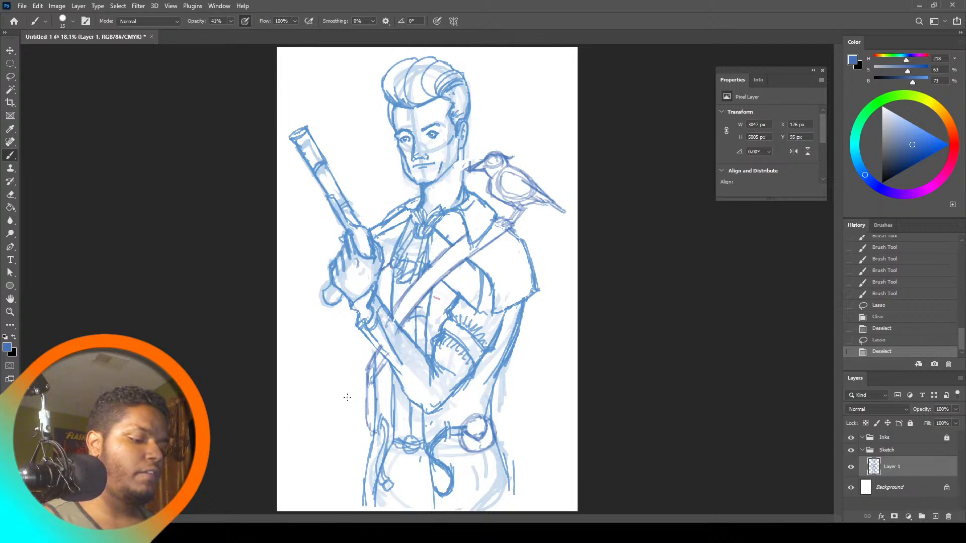
{"action": "mouse_move", "coordinate": [355, 401]}
{"action": "left_mouse_down"}
{"action": "mouse_move", "coordinate": [342, 400]}
{"action": "mouse_move", "coordinate": [358, 402]}
{"action": "mouse_move", "coordinate": [367, 363]}
{"action": "left_mouse_up"}
{"action": "left_click_drag", "start_coordinate": [351, 422], "coordinate": [370, 395]}
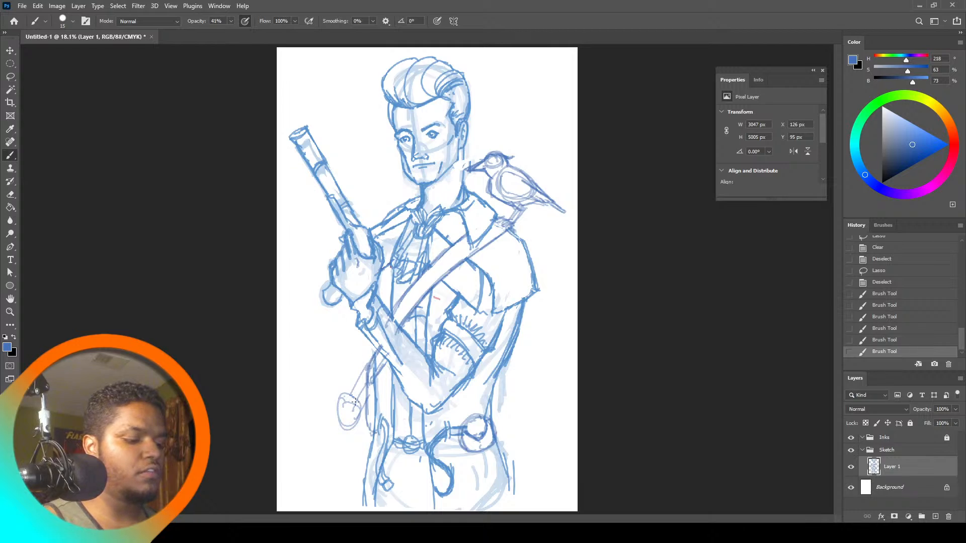
{"action": "key", "text": "ctrl+z"}
{"action": "key", "text": "ctrl+z"}
{"action": "key", "text": "ctrl+z"}
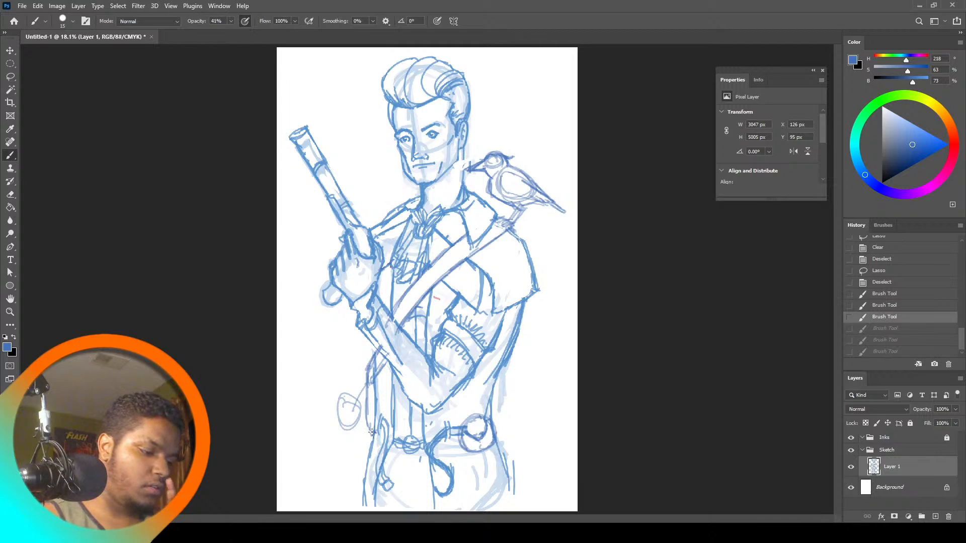
{"action": "key", "text": "ctrl+z"}
{"action": "key", "text": "ctrl+z"}
Sketch a small round hanging object with a flat bracket and a strap line beside the coat edge below the gun arm
{"action": "mouse_move", "coordinate": [345, 403]}
{"action": "left_mouse_down"}
{"action": "mouse_move", "coordinate": [352, 416]}
{"action": "mouse_move", "coordinate": [339, 401]}
{"action": "mouse_move", "coordinate": [341, 409]}
{"action": "left_mouse_up"}
{"action": "mouse_move", "coordinate": [339, 402]}
{"action": "left_mouse_down"}
{"action": "mouse_move", "coordinate": [351, 436]}
{"action": "mouse_move", "coordinate": [343, 404]}
{"action": "mouse_move", "coordinate": [346, 433]}
{"action": "mouse_move", "coordinate": [358, 410]}
{"action": "mouse_move", "coordinate": [349, 433]}
{"action": "left_mouse_up"}
{"action": "mouse_move", "coordinate": [371, 394]}
{"action": "left_mouse_down"}
{"action": "mouse_move", "coordinate": [356, 403]}
{"action": "mouse_move", "coordinate": [363, 382]}
{"action": "left_mouse_up"}
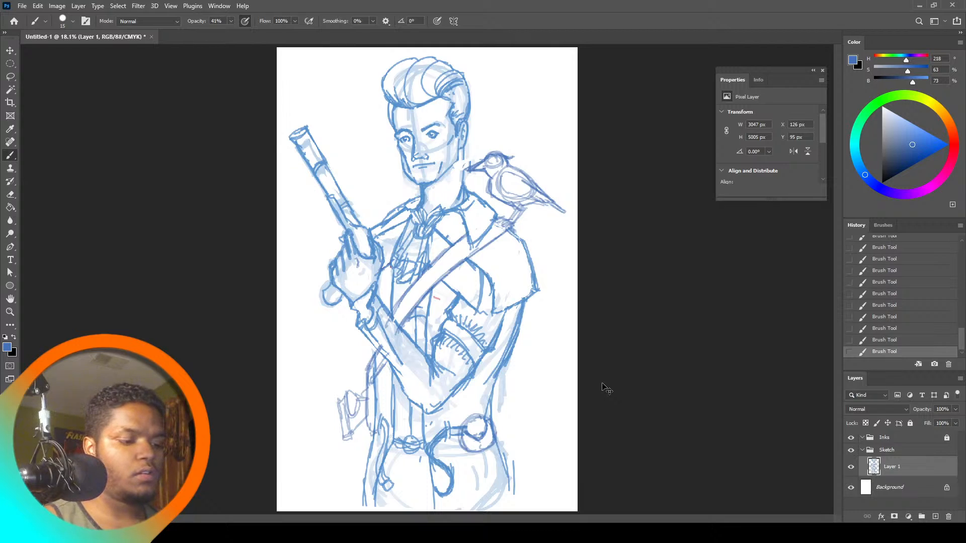
{"action": "left_click_drag", "start_coordinate": [366, 342], "coordinate": [366, 408]}
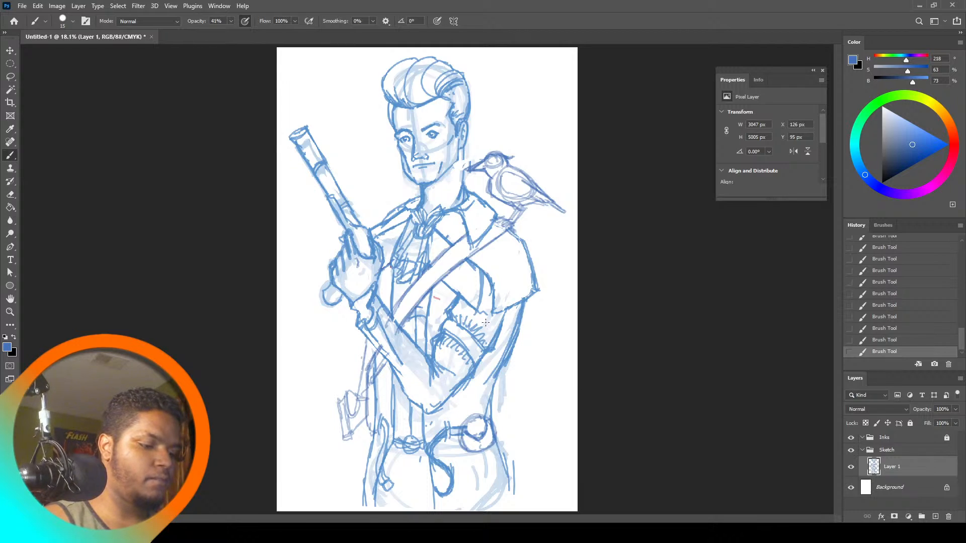
Undo all the strokes of the hanging object beside the coat
{"action": "key", "text": "ctrl+z"}
{"action": "key", "text": "ctrl+z"}
{"action": "key", "text": "ctrl+z"}
{"action": "key", "text": "ctrl+z"}
{"action": "key", "text": "ctrl+z"}
{"action": "key", "text": "ctrl+z"}
{"action": "key", "text": "ctrl+z"}
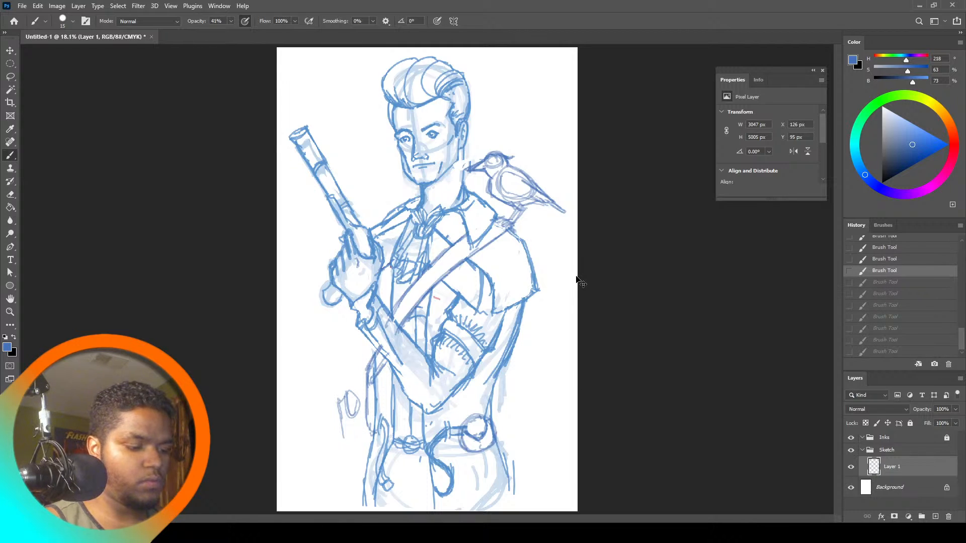
{"action": "key", "text": "ctrl+z"}
{"action": "key", "text": "ctrl+z"}
{"action": "key", "text": "ctrl+z"}
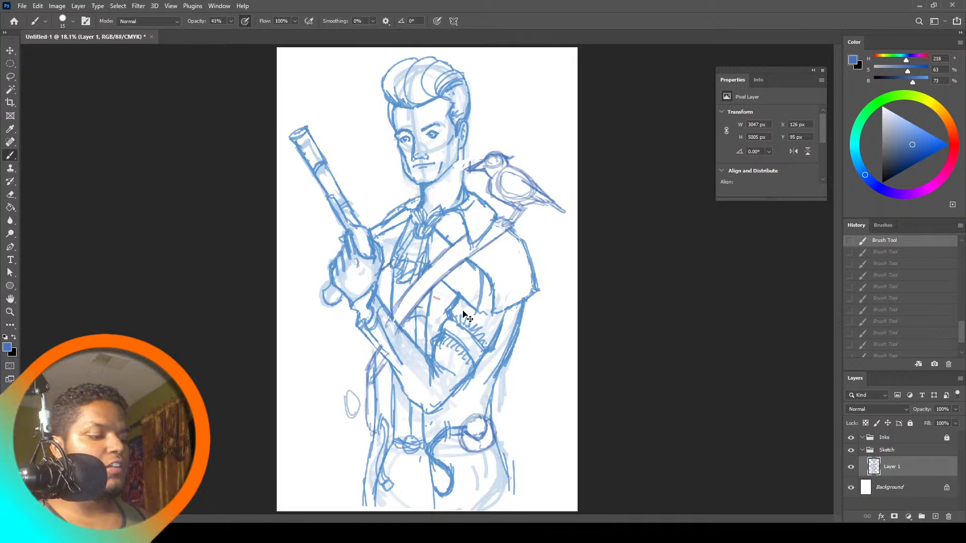
{"action": "key", "text": "ctrl+z"}
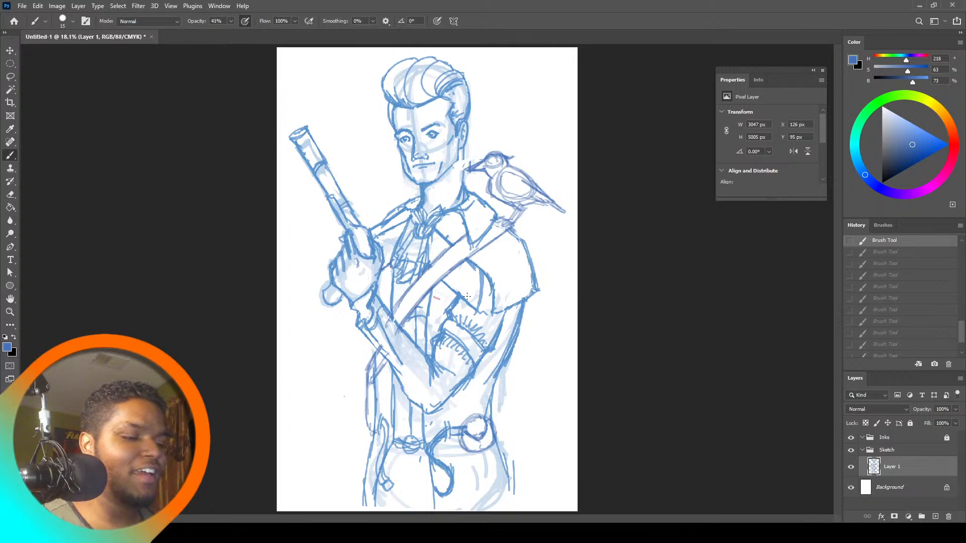
{"action": "key", "text": "m"}
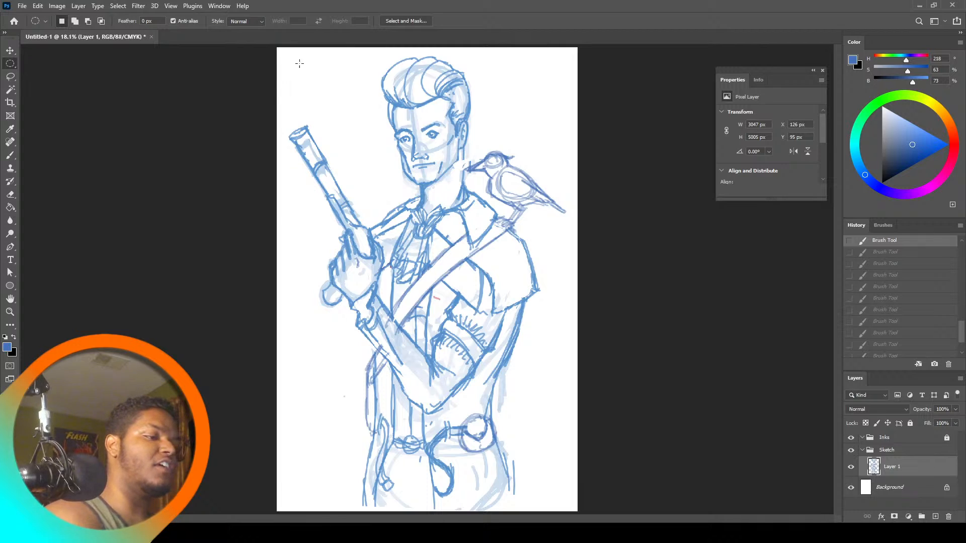
{"action": "mouse_move", "coordinate": [309, 63]}
{"action": "left_mouse_down"}
{"action": "mouse_move", "coordinate": [535, 304]}
{"action": "mouse_move", "coordinate": [588, 334]}
{"action": "left_mouse_up"}
{"action": "key", "text": "ctrl+d"}
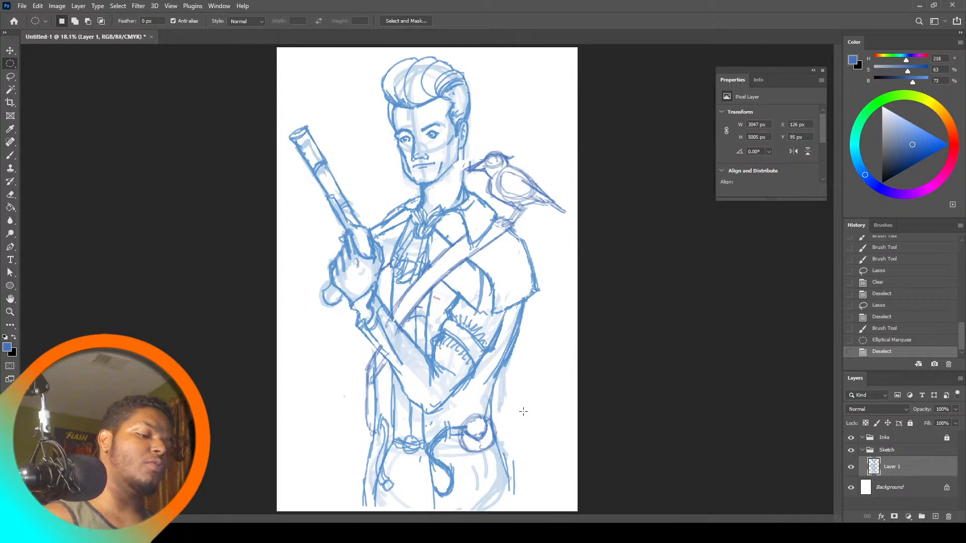
Add a new layer beneath the Sketch group for brush work
{"action": "left_click", "coordinate": [18, 157]}
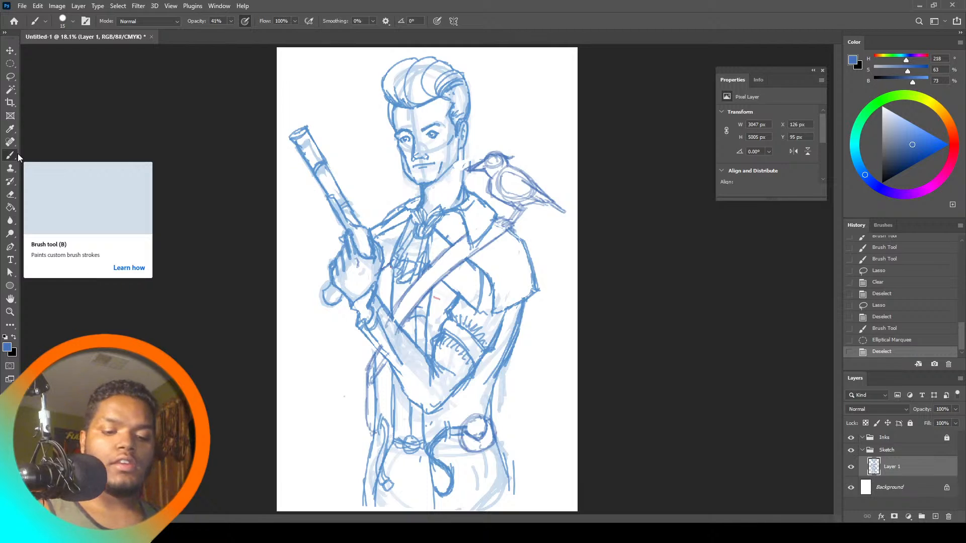
{"action": "left_click", "coordinate": [936, 516], "text": "ctrl"}
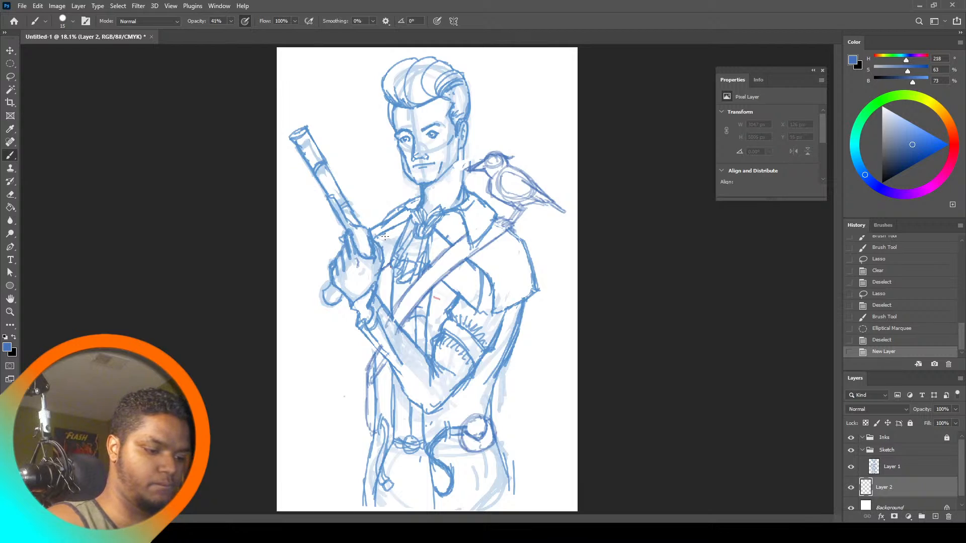
Try brushing a few short slanted strokes below the gun hand's wrist, and undo them
{"action": "left_click_drag", "start_coordinate": [378, 273], "coordinate": [379, 296]}
{"action": "left_click_drag", "start_coordinate": [377, 252], "coordinate": [375, 282]}
{"action": "left_click_drag", "start_coordinate": [364, 328], "coordinate": [355, 351]}
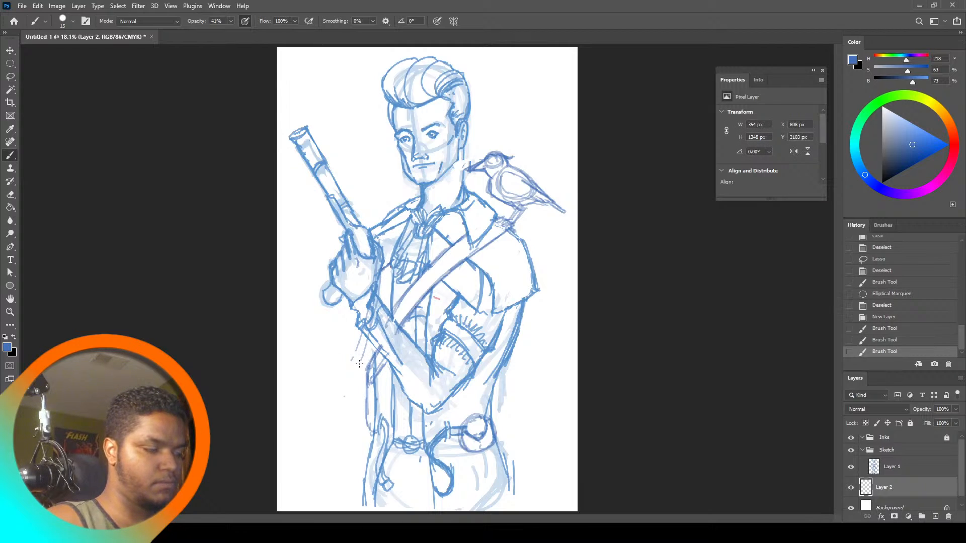
{"action": "key", "text": "ctrl+z"}
{"action": "key", "text": "ctrl+z"}
{"action": "key", "text": "ctrl+z"}
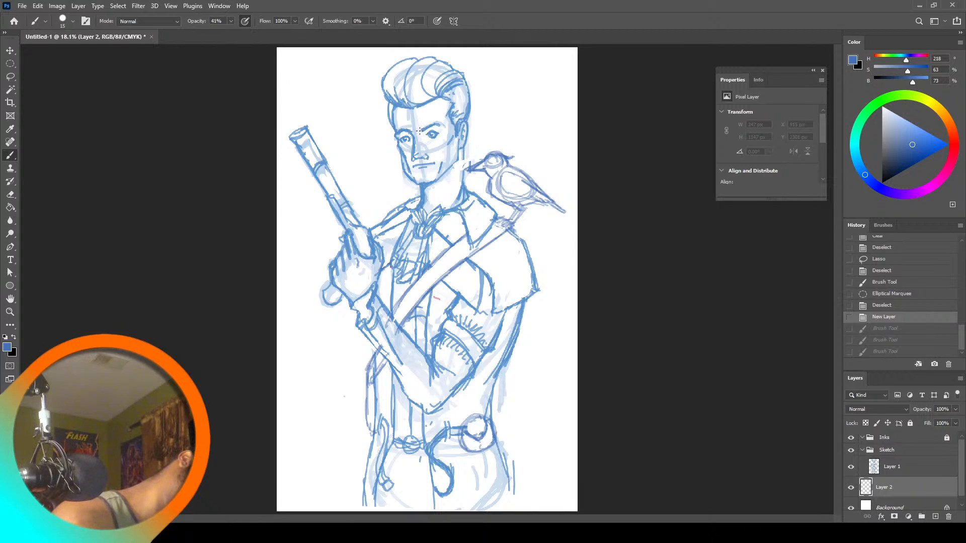
Brush light contour lines around the nose, cheek and brow on the new layer, and lasso and clear the stray marks beside the eye
{"action": "mouse_move", "coordinate": [419, 127]}
{"action": "left_mouse_down"}
{"action": "mouse_move", "coordinate": [450, 128]}
{"action": "mouse_move", "coordinate": [435, 158]}
{"action": "mouse_move", "coordinate": [419, 132]}
{"action": "mouse_move", "coordinate": [430, 150]}
{"action": "left_mouse_up"}
{"action": "left_click_drag", "start_coordinate": [427, 147], "coordinate": [433, 164]}
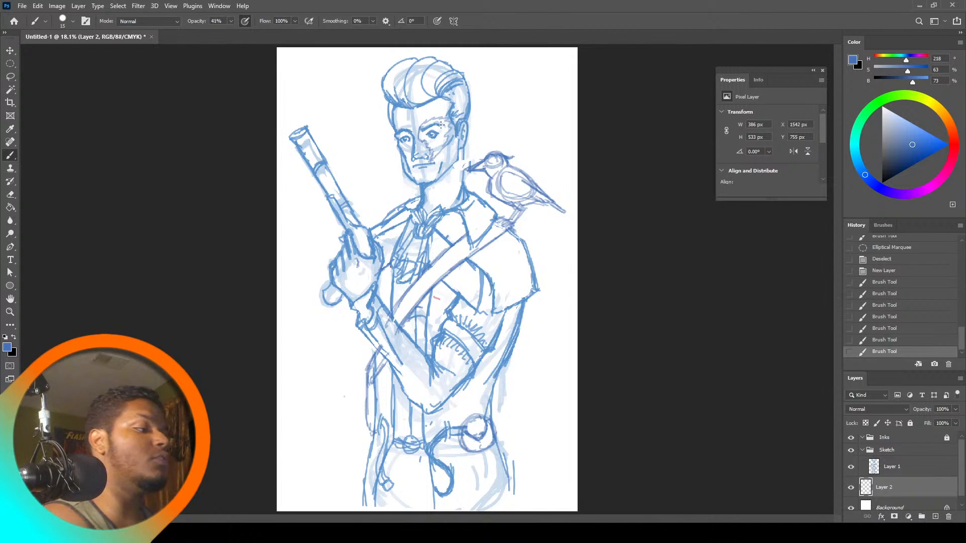
{"action": "left_click", "coordinate": [10, 77]}
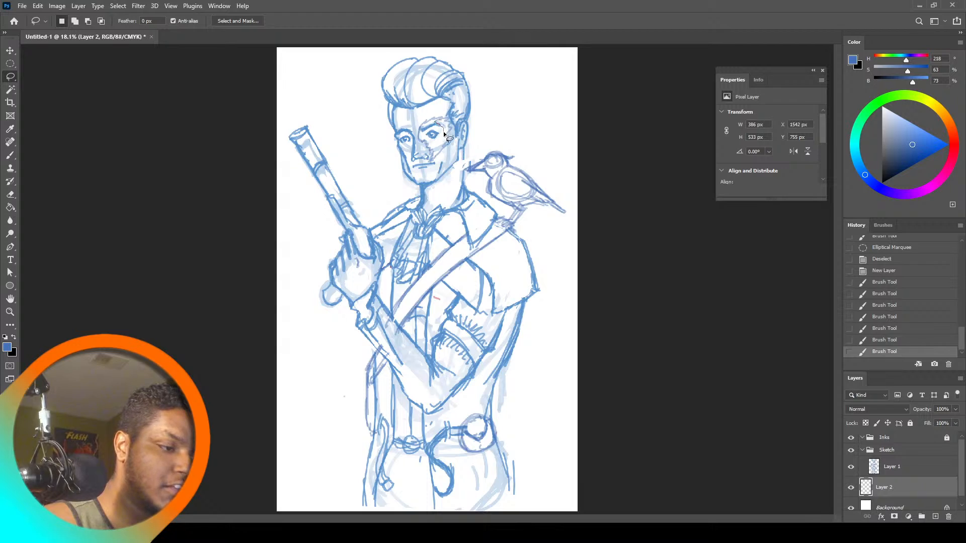
{"action": "left_click_drag", "start_coordinate": [446, 124], "coordinate": [446, 127]}
{"action": "key", "text": "Delete"}
{"action": "key", "text": "ctrl+d"}
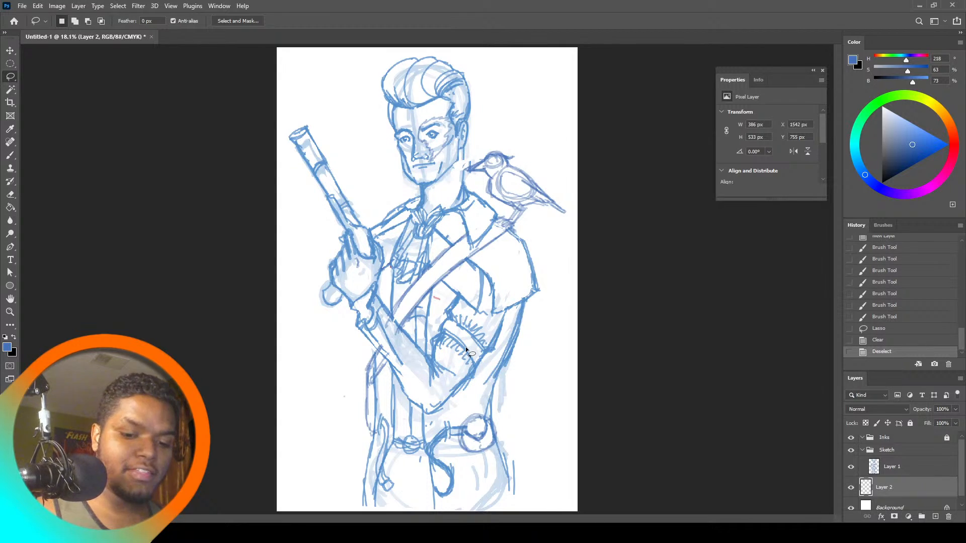
Move Layer 2 into the Sketch group below Layer 1 and brush in the jawline and the neck line below the ear
{"action": "left_click_drag", "start_coordinate": [888, 487], "coordinate": [933, 475]}
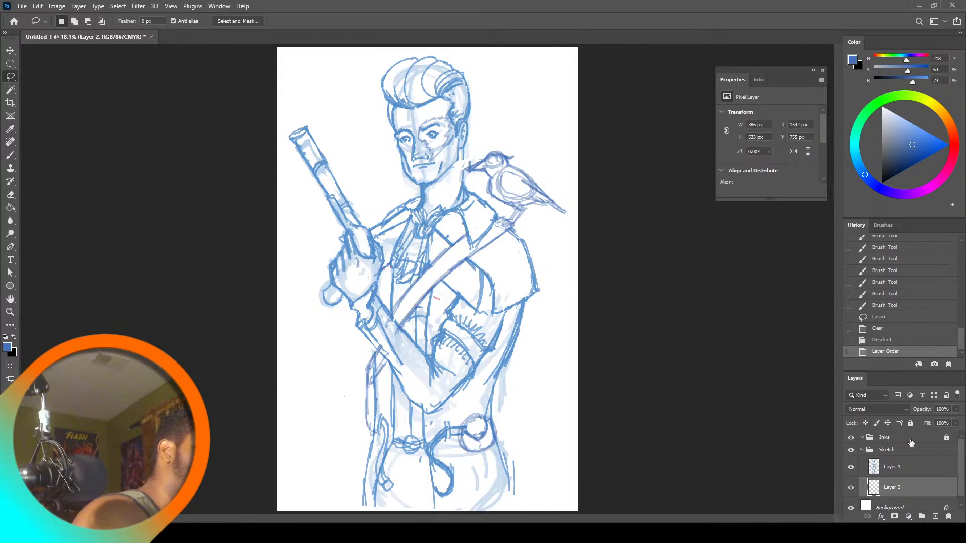
{"action": "left_click", "coordinate": [10, 155]}
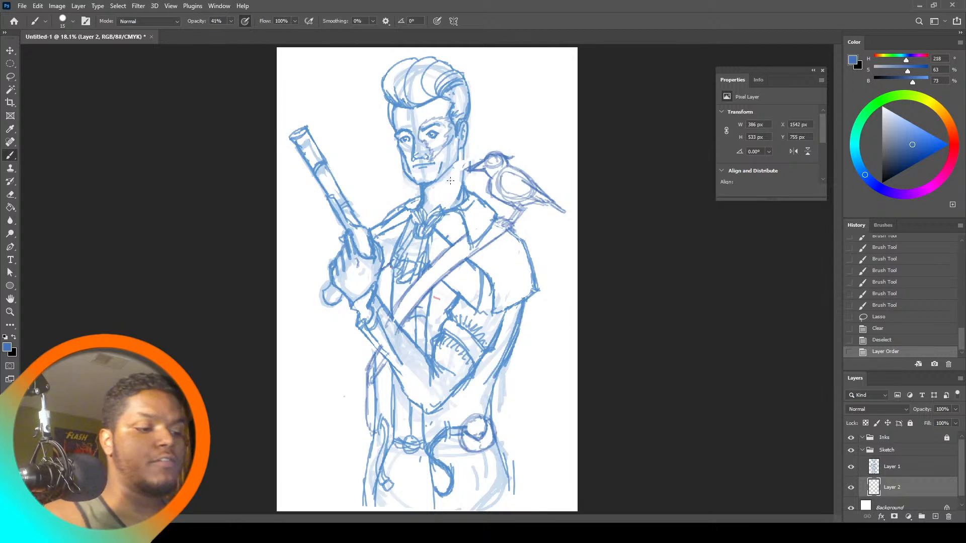
{"action": "left_click_drag", "start_coordinate": [454, 163], "coordinate": [444, 175]}
{"action": "mouse_move", "coordinate": [458, 153]}
{"action": "left_mouse_down"}
{"action": "mouse_move", "coordinate": [448, 172]}
{"action": "mouse_move", "coordinate": [463, 174]}
{"action": "left_mouse_up"}
{"action": "left_click_drag", "start_coordinate": [464, 169], "coordinate": [463, 189]}
{"action": "left_click_drag", "start_coordinate": [464, 148], "coordinate": [462, 181]}
{"action": "mouse_move", "coordinate": [464, 160]}
{"action": "left_mouse_down"}
{"action": "mouse_move", "coordinate": [463, 183]}
{"action": "mouse_move", "coordinate": [466, 173]}
{"action": "left_mouse_up"}
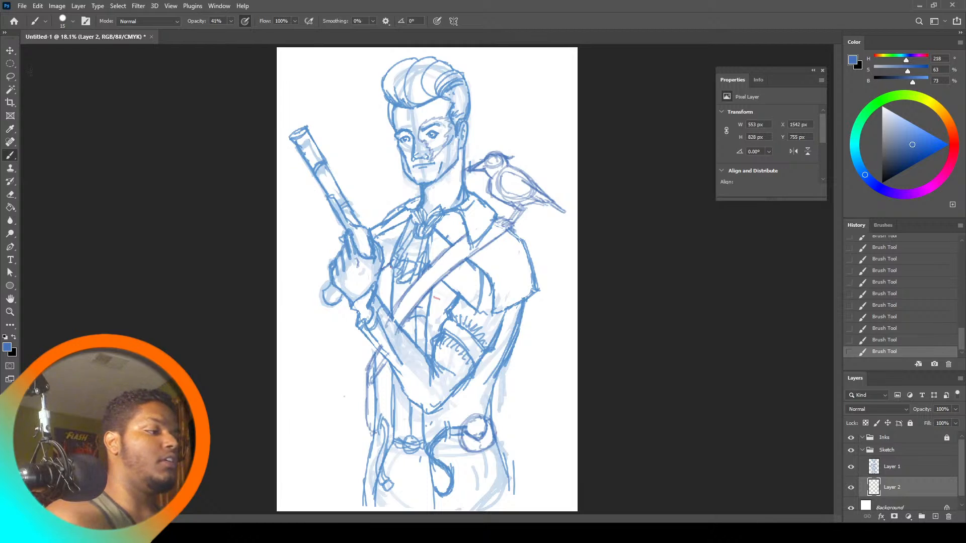
Lasso the new neck line below the ear, adjust it with Free Transform, and deselect it
{"action": "left_click", "coordinate": [10, 76]}
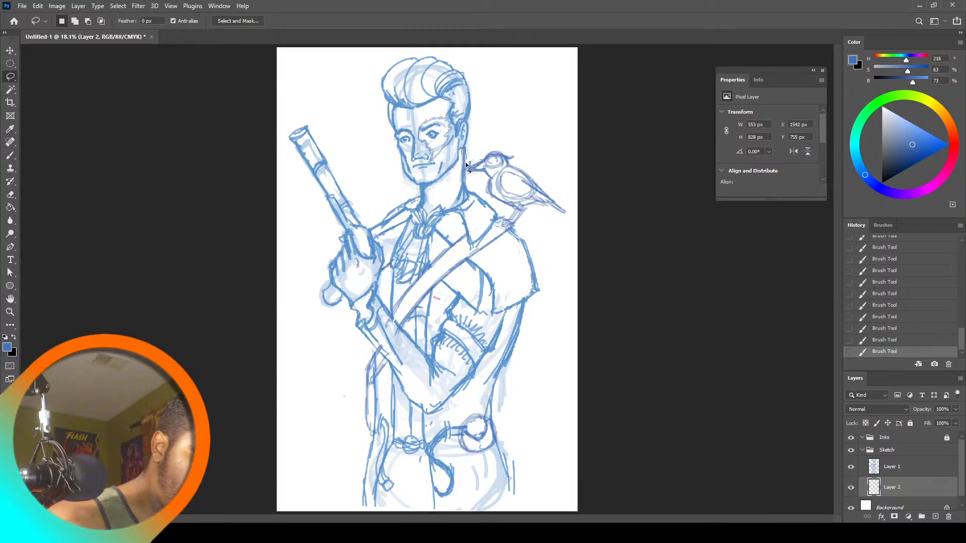
{"action": "mouse_move", "coordinate": [467, 165]}
{"action": "left_mouse_down"}
{"action": "mouse_move", "coordinate": [461, 187]}
{"action": "mouse_move", "coordinate": [469, 147]}
{"action": "mouse_move", "coordinate": [461, 165]}
{"action": "left_mouse_up"}
{"action": "key", "text": "ctrl+t"}
{"action": "left_click", "coordinate": [10, 64]}
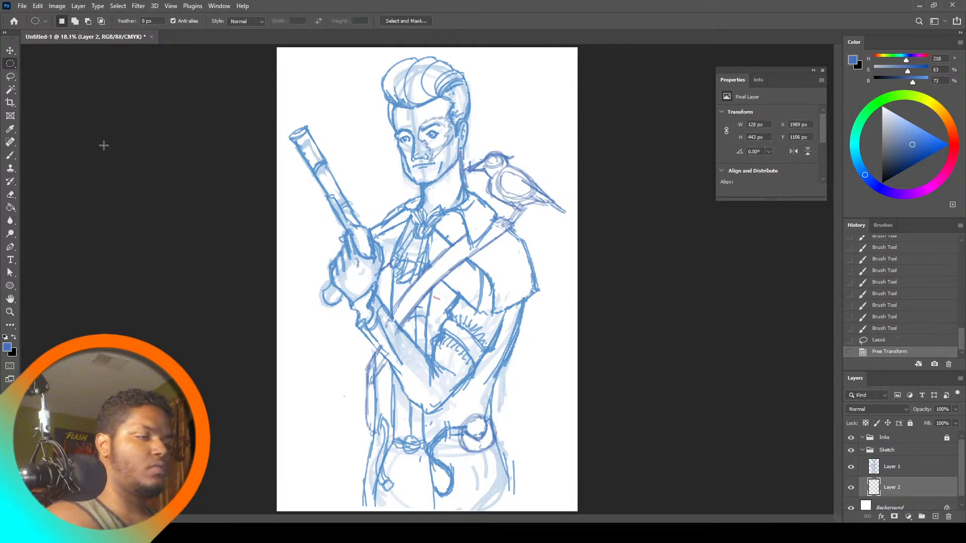
{"action": "key", "text": "ctrl+d"}
Lasso and clear the excess end of the neck line just below the ear
{"action": "left_click", "coordinate": [14, 77]}
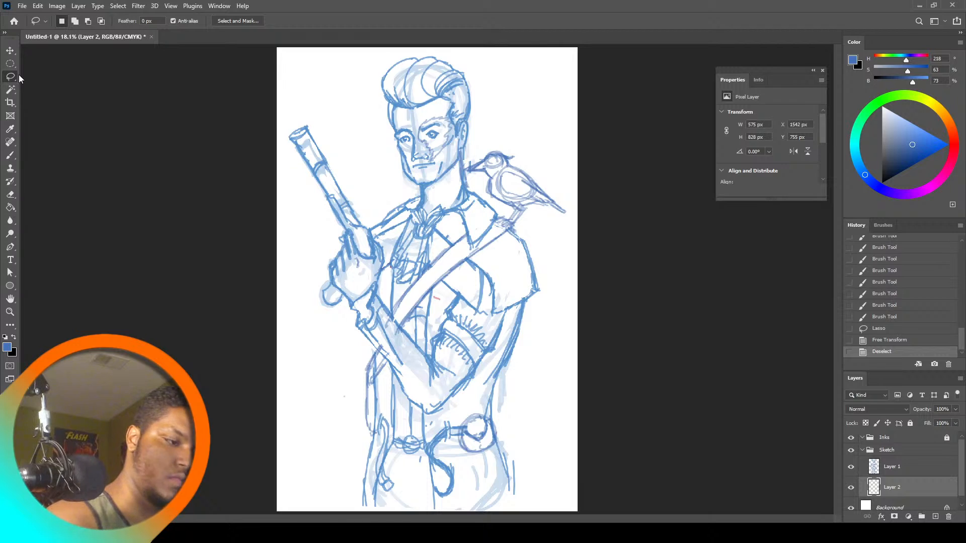
{"action": "mouse_move", "coordinate": [462, 151]}
{"action": "left_mouse_down"}
{"action": "mouse_move", "coordinate": [469, 193]}
{"action": "mouse_move", "coordinate": [463, 152]}
{"action": "left_mouse_up"}
{"action": "key", "text": "Delete"}
{"action": "key", "text": "ctrl+d"}
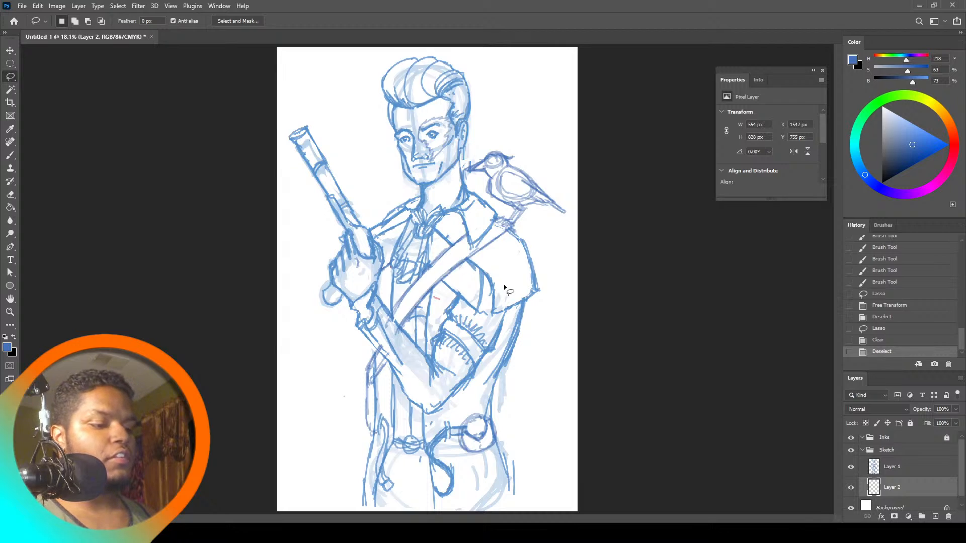
Lasso the lower hem of the short sleeve on Layer 1, widen and slightly rotate it, and select the whole canvas
{"action": "mouse_move", "coordinate": [484, 274]}
{"action": "left_mouse_down"}
{"action": "mouse_move", "coordinate": [514, 314]}
{"action": "mouse_move", "coordinate": [491, 315]}
{"action": "mouse_move", "coordinate": [536, 296]}
{"action": "mouse_move", "coordinate": [543, 263]}
{"action": "left_mouse_up"}
{"action": "left_click", "coordinate": [908, 461]}
{"action": "key", "text": "ctrl+t"}
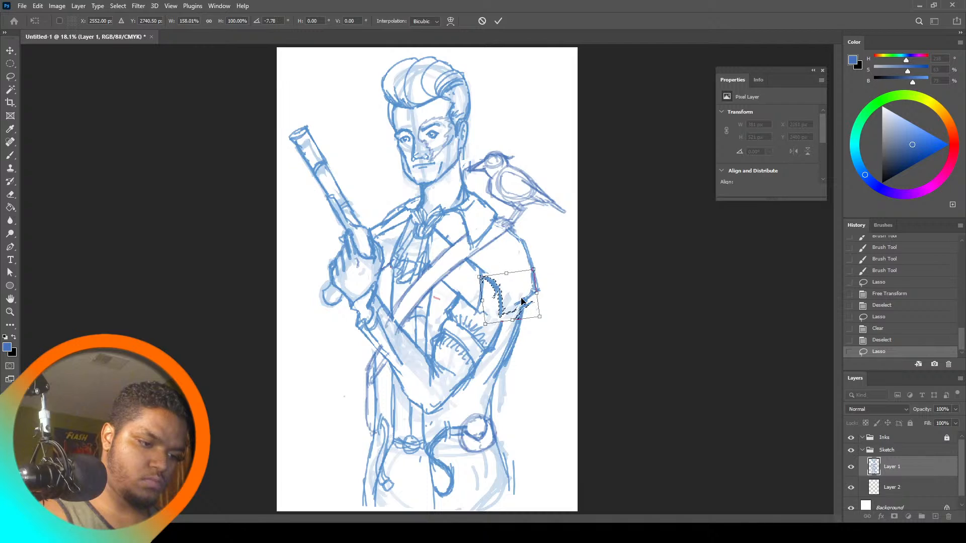
{"action": "left_click_drag", "start_coordinate": [520, 298], "coordinate": [523, 294]}
{"action": "left_click_drag", "start_coordinate": [567, 263], "coordinate": [552, 277]}
{"action": "key", "text": "Return"}
{"action": "key", "text": "b"}
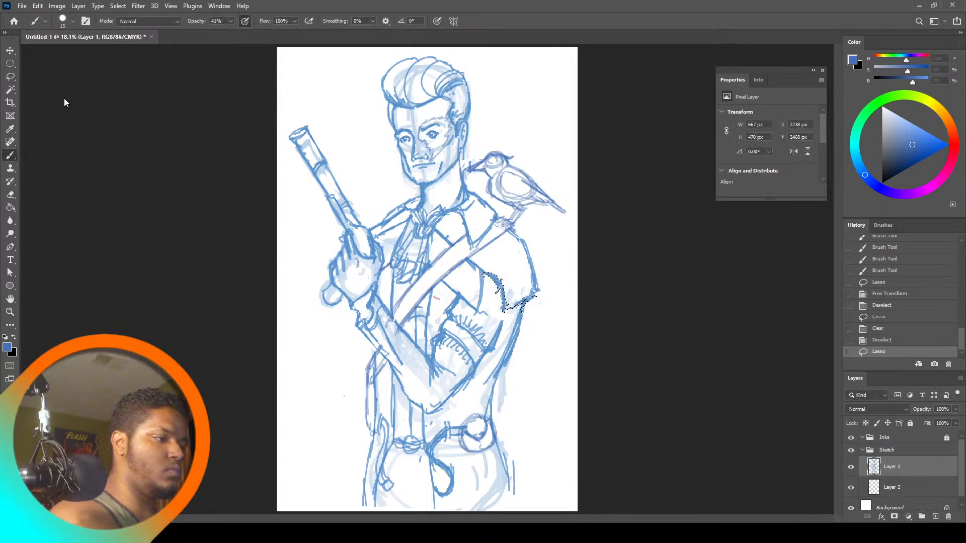
{"action": "key", "text": "ctrl+a"}
Set the brush to a stronger blue (saturation 88, brightness 87) and draw the inner arm line and folds between sleeve hem and ruffled band
{"action": "left_click_drag", "start_coordinate": [921, 147], "coordinate": [933, 147]}
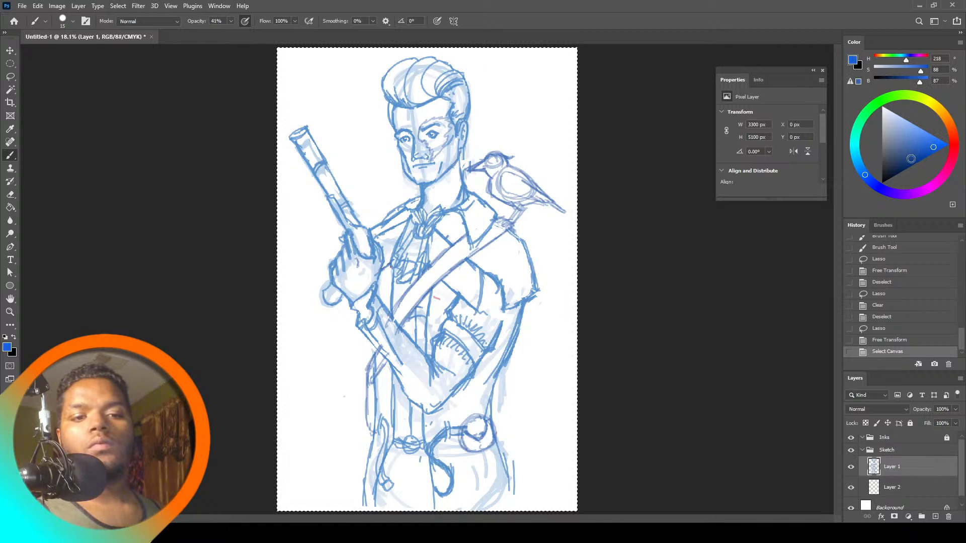
{"action": "left_click_drag", "start_coordinate": [506, 311], "coordinate": [500, 332]}
{"action": "left_click_drag", "start_coordinate": [505, 312], "coordinate": [502, 326]}
{"action": "left_click_drag", "start_coordinate": [504, 311], "coordinate": [503, 322]}
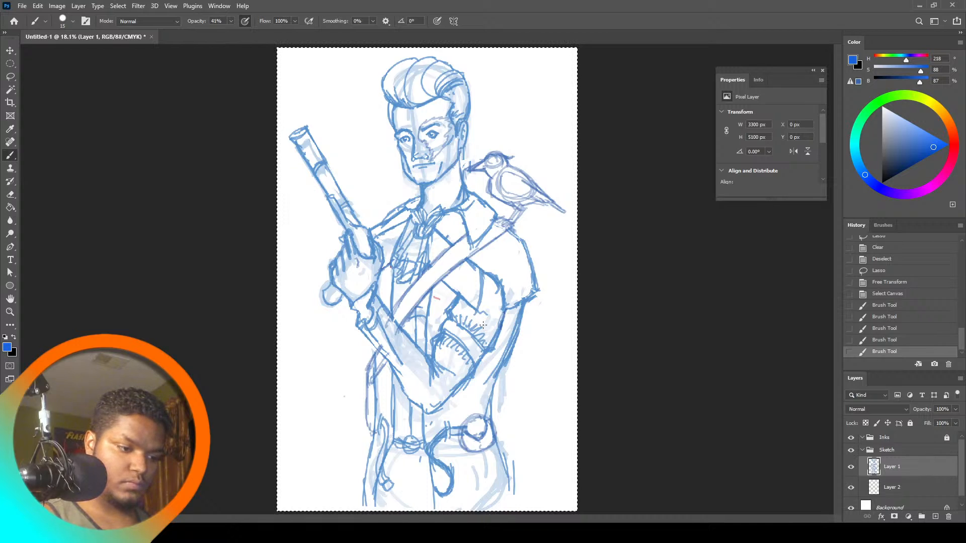
{"action": "mouse_move", "coordinate": [486, 316]}
{"action": "left_mouse_down"}
{"action": "mouse_move", "coordinate": [478, 330]}
{"action": "mouse_move", "coordinate": [466, 326]}
{"action": "left_mouse_up"}
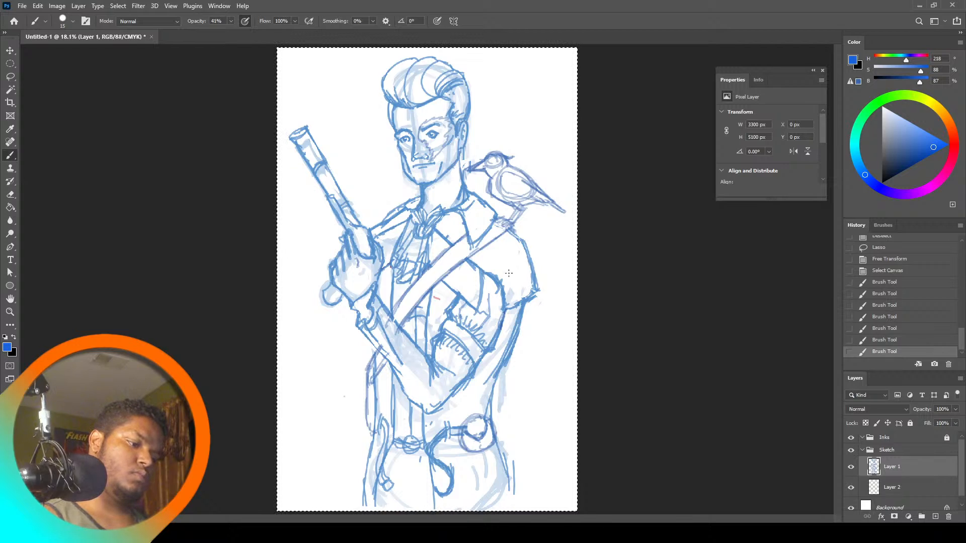
Drop the canvas selection, then lasso and clear the stray lines inside the bent elbow below the ruffled band
{"action": "key", "text": "l"}
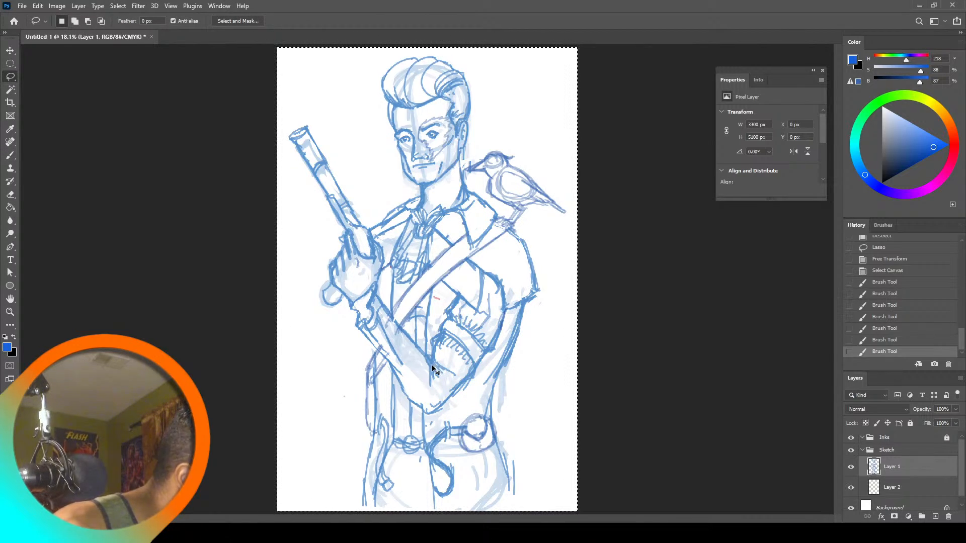
{"action": "key", "text": "ctrl+d"}
{"action": "mouse_move", "coordinate": [425, 357]}
{"action": "left_mouse_down"}
{"action": "mouse_move", "coordinate": [430, 386]}
{"action": "mouse_move", "coordinate": [439, 362]}
{"action": "mouse_move", "coordinate": [455, 372]}
{"action": "mouse_move", "coordinate": [443, 400]}
{"action": "mouse_move", "coordinate": [422, 392]}
{"action": "left_mouse_up"}
{"action": "key", "text": "Delete"}
{"action": "key", "text": "ctrl+d"}
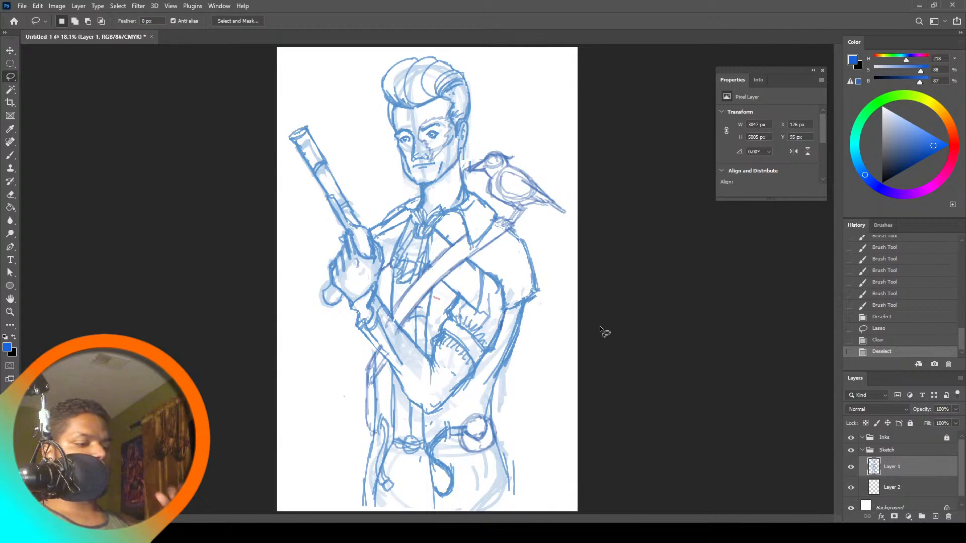
Try clearing the lines where the forearm meets the ruffled band, undo it, and select the whole canvas
{"action": "mouse_move", "coordinate": [432, 359]}
{"action": "left_mouse_down"}
{"action": "mouse_move", "coordinate": [440, 331]}
{"action": "mouse_move", "coordinate": [430, 337]}
{"action": "mouse_move", "coordinate": [433, 358]}
{"action": "left_mouse_up"}
{"action": "key", "text": "Delete"}
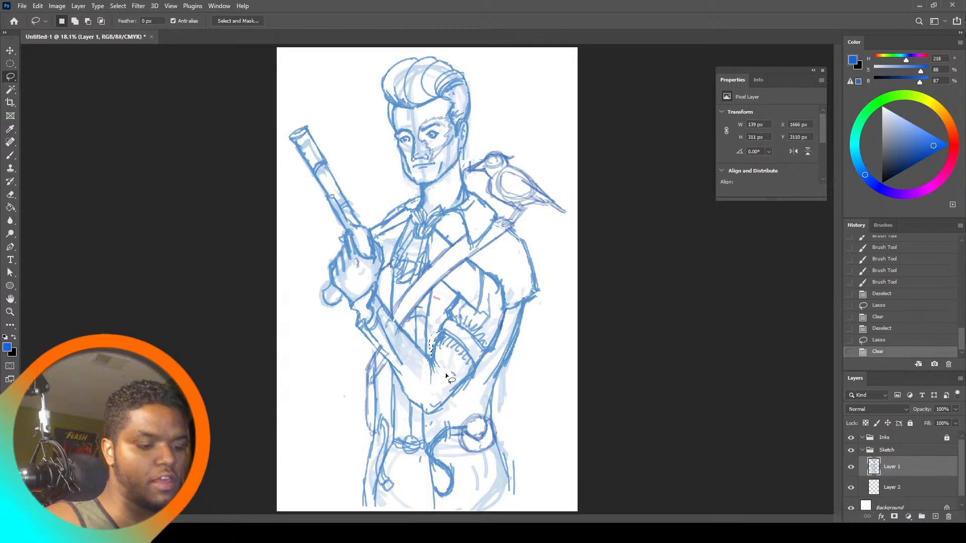
{"action": "key", "text": "ctrl+d"}
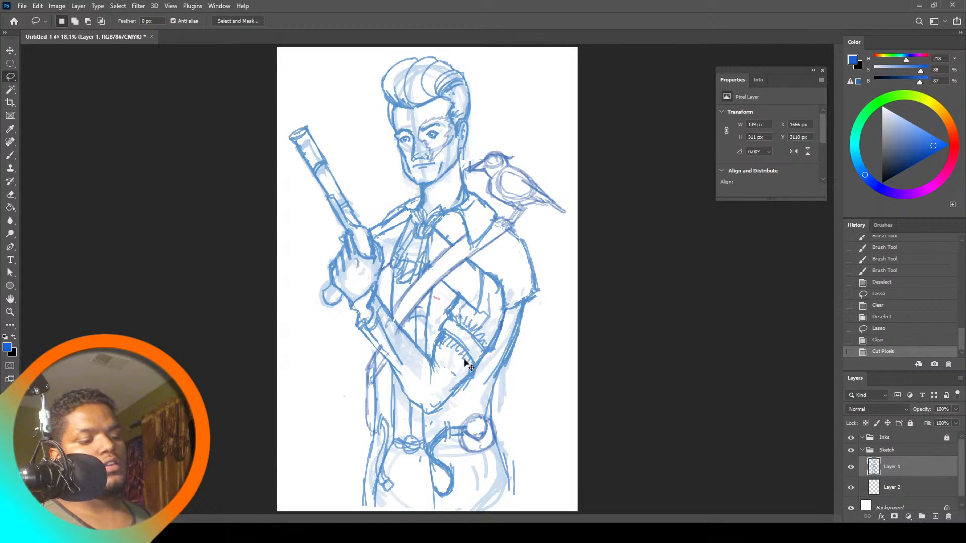
{"action": "key", "text": "ctrl+z"}
{"action": "key", "text": "ctrl+z"}
{"action": "key", "text": "ctrl+a"}
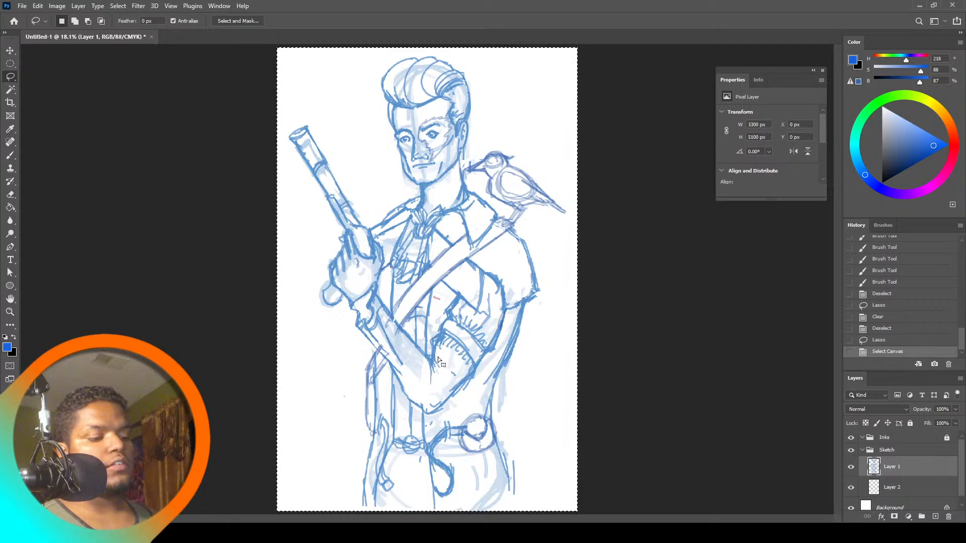
Drop the canvas selection, then lasso and clear the stray lines at the inner elbow crease on Layer 1
{"action": "key", "text": "ctrl+d"}
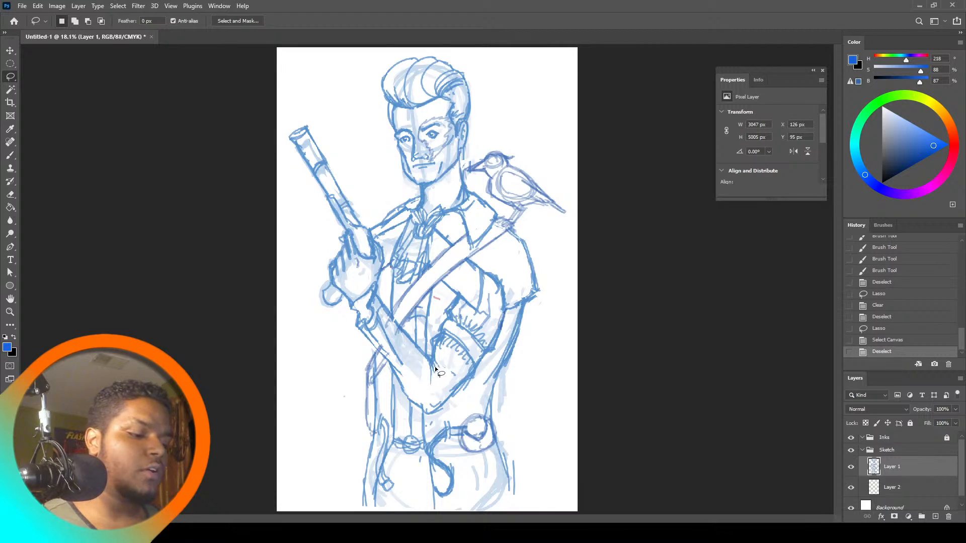
{"action": "mouse_move", "coordinate": [435, 368]}
{"action": "left_mouse_down"}
{"action": "mouse_move", "coordinate": [435, 339]}
{"action": "mouse_move", "coordinate": [448, 343]}
{"action": "mouse_move", "coordinate": [438, 375]}
{"action": "left_mouse_up"}
{"action": "key", "text": "Delete"}
{"action": "key", "text": "ctrl+d"}
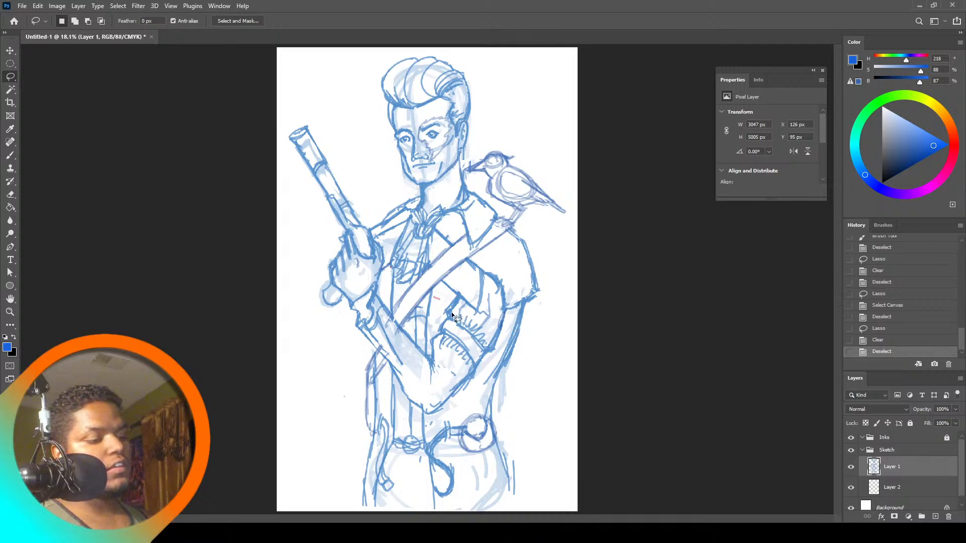
Lasso and clear the stray lines at the ruffled band's inner corner and beside its outer end on the upper arm
{"action": "mouse_move", "coordinate": [447, 313]}
{"action": "left_mouse_down"}
{"action": "mouse_move", "coordinate": [461, 295]}
{"action": "mouse_move", "coordinate": [448, 316]}
{"action": "left_mouse_up"}
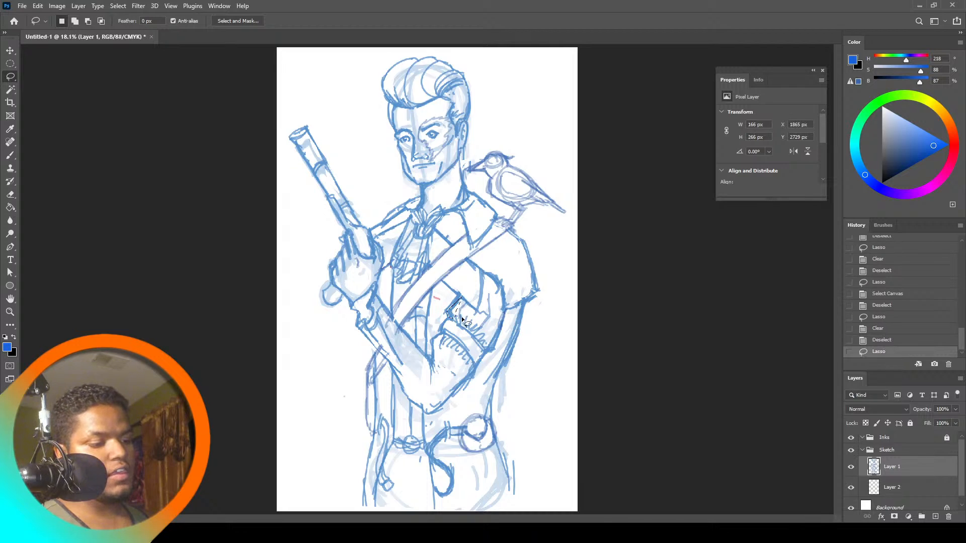
{"action": "key", "text": "Delete"}
{"action": "key", "text": "ctrl+d"}
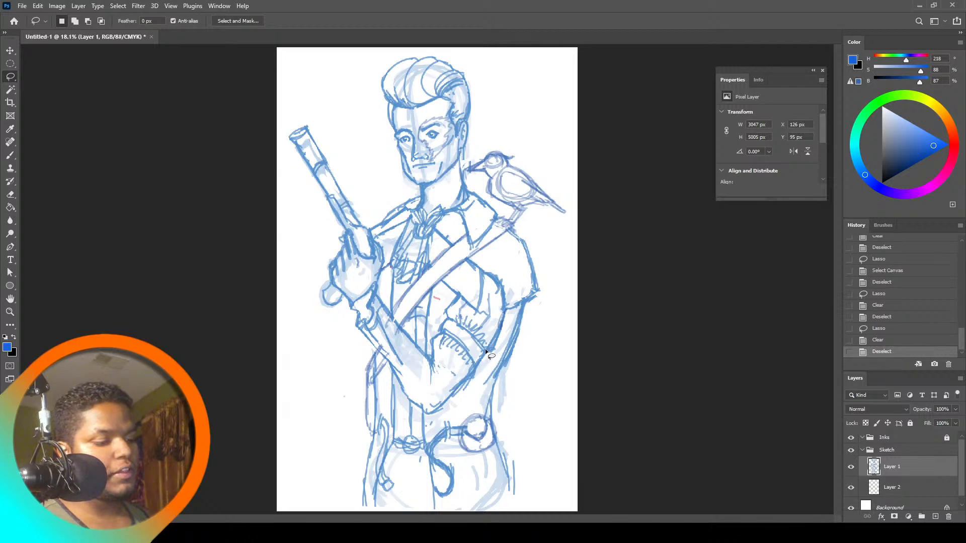
{"action": "mouse_move", "coordinate": [486, 350]}
{"action": "left_mouse_down"}
{"action": "mouse_move", "coordinate": [497, 317]}
{"action": "mouse_move", "coordinate": [489, 357]}
{"action": "mouse_move", "coordinate": [519, 352]}
{"action": "left_mouse_up"}
{"action": "key", "text": "Delete"}
{"action": "key", "text": "ctrl+d"}
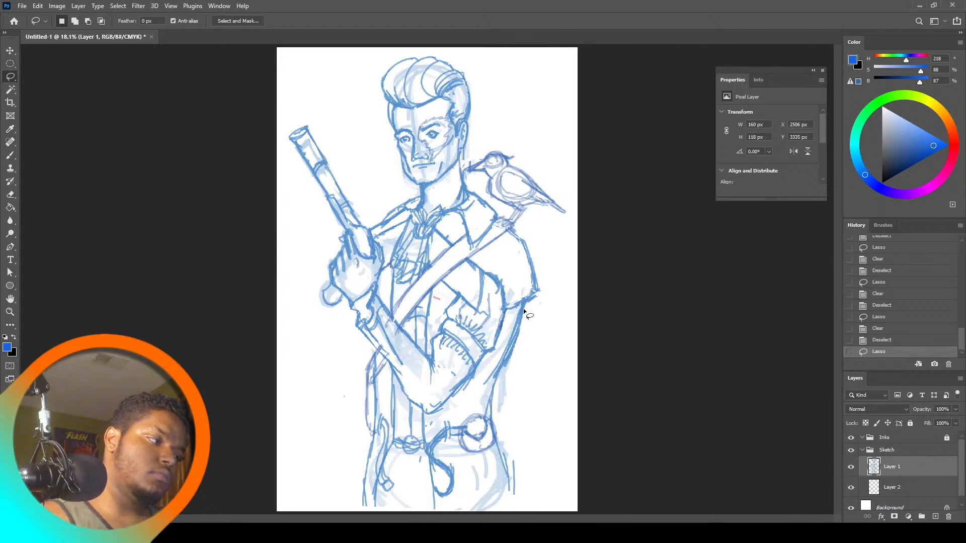
Drop the selection and brush a diagonal line from collar to sleeve hem, marks below the hem corner and the armpit line
{"action": "left_click", "coordinate": [11, 157]}
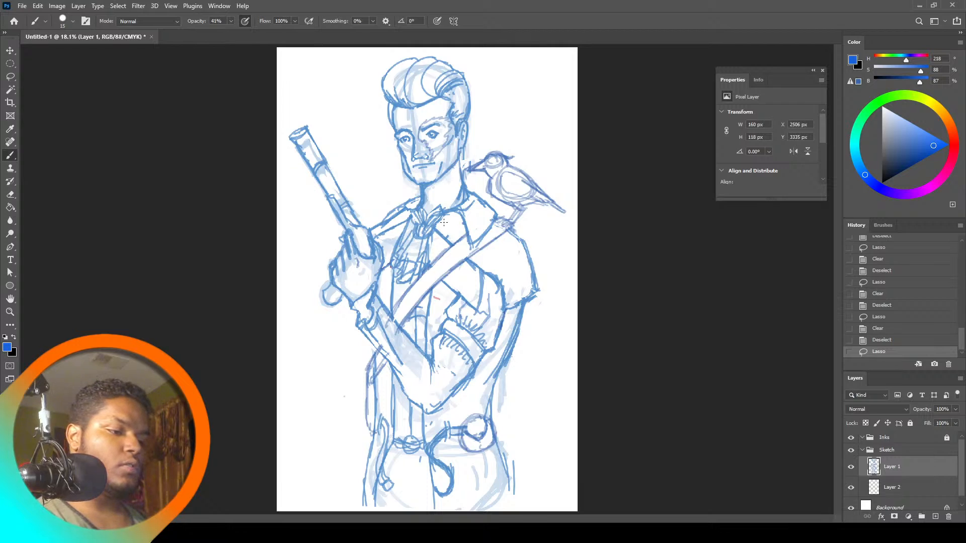
{"action": "left_click_drag", "start_coordinate": [455, 229], "coordinate": [452, 225]}
{"action": "key", "text": "ctrl+d"}
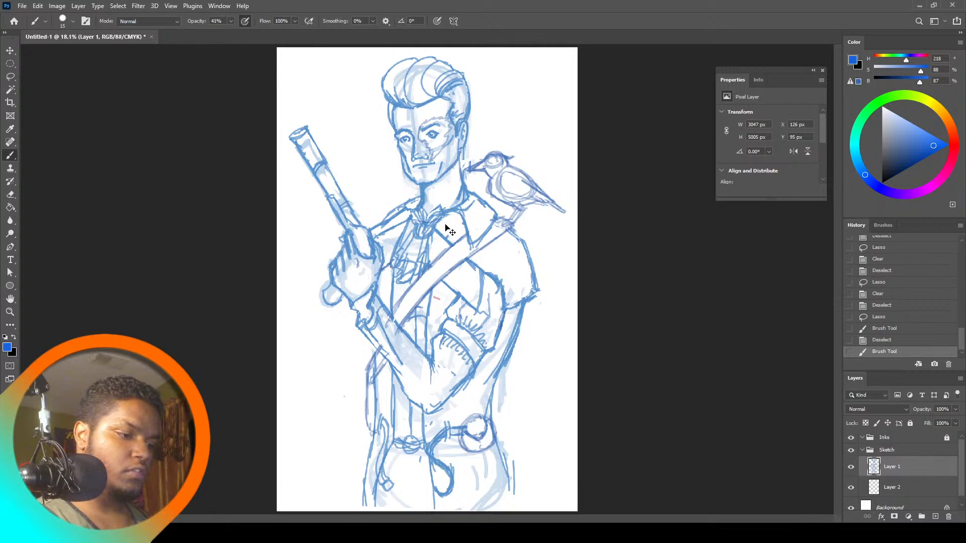
{"action": "mouse_move", "coordinate": [443, 223]}
{"action": "left_mouse_down"}
{"action": "mouse_move", "coordinate": [411, 220]}
{"action": "mouse_move", "coordinate": [458, 241]}
{"action": "mouse_move", "coordinate": [522, 300]}
{"action": "left_mouse_up"}
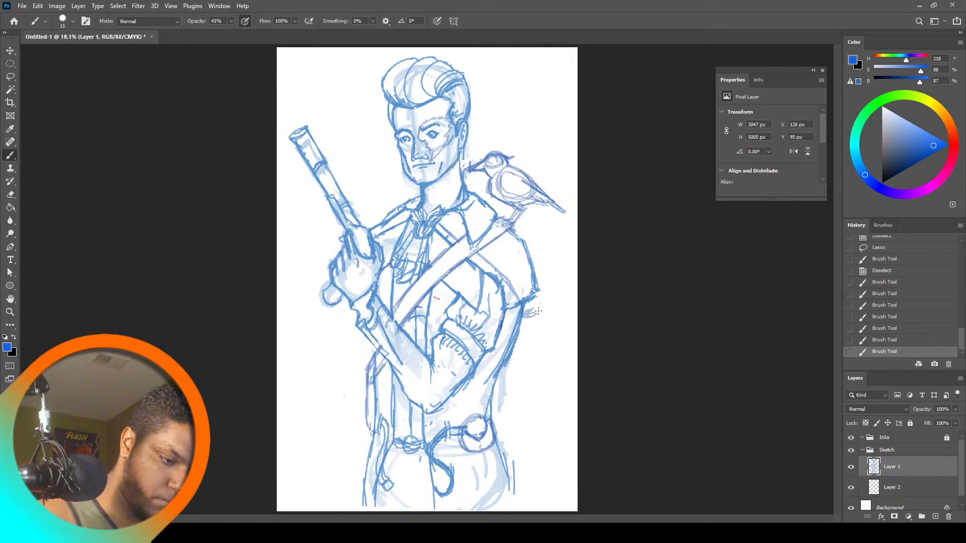
{"action": "left_click_drag", "start_coordinate": [537, 286], "coordinate": [532, 319]}
{"action": "mouse_move", "coordinate": [508, 280]}
{"action": "left_mouse_down"}
{"action": "mouse_move", "coordinate": [480, 311]}
{"action": "mouse_move", "coordinate": [493, 273]}
{"action": "mouse_move", "coordinate": [478, 311]}
{"action": "left_mouse_up"}
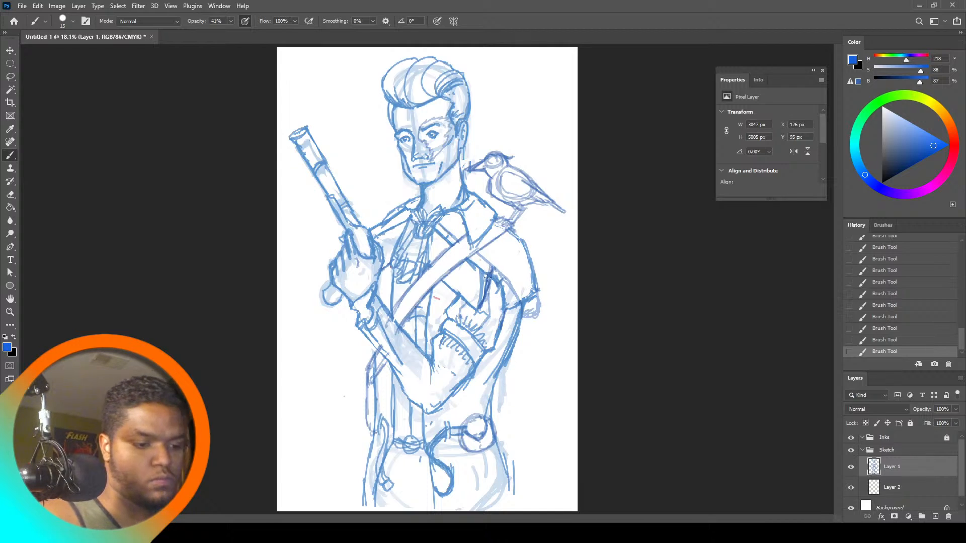
Lasso and clear the old lines on the chest between the shoulder strap and the armpit, dropping the selection when finished
{"action": "key", "text": "l"}
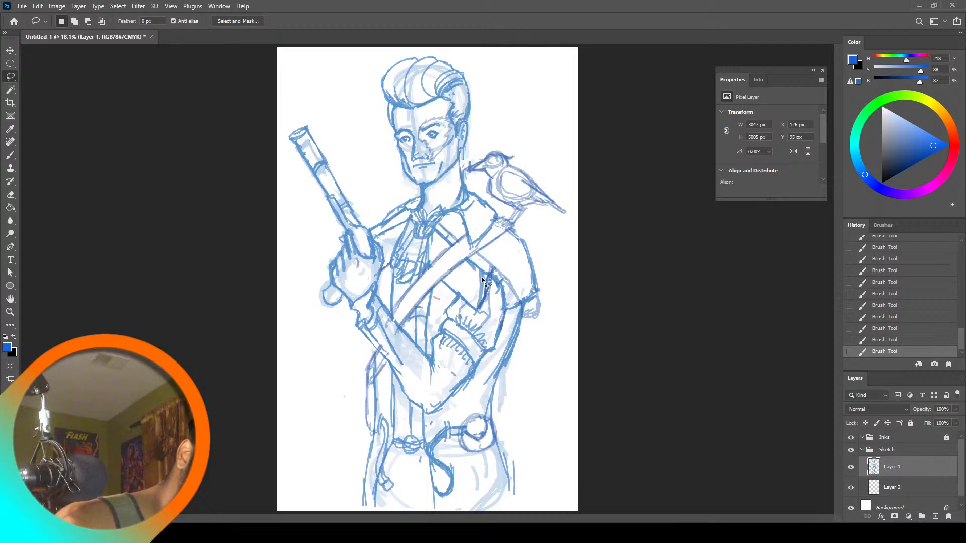
{"action": "mouse_move", "coordinate": [482, 280]}
{"action": "left_mouse_down"}
{"action": "mouse_move", "coordinate": [478, 312]}
{"action": "mouse_move", "coordinate": [497, 289]}
{"action": "mouse_move", "coordinate": [484, 266]}
{"action": "mouse_move", "coordinate": [462, 265]}
{"action": "mouse_move", "coordinate": [478, 297]}
{"action": "mouse_move", "coordinate": [470, 260]}
{"action": "mouse_move", "coordinate": [463, 273]}
{"action": "mouse_move", "coordinate": [481, 263]}
{"action": "mouse_move", "coordinate": [479, 290]}
{"action": "left_mouse_up"}
{"action": "key", "text": "Delete"}
{"action": "key", "text": "ctrl+d"}
{"action": "key", "text": "ctrl+d"}
{"action": "key", "text": "ctrl+d"}
{"action": "key", "text": "Delete"}
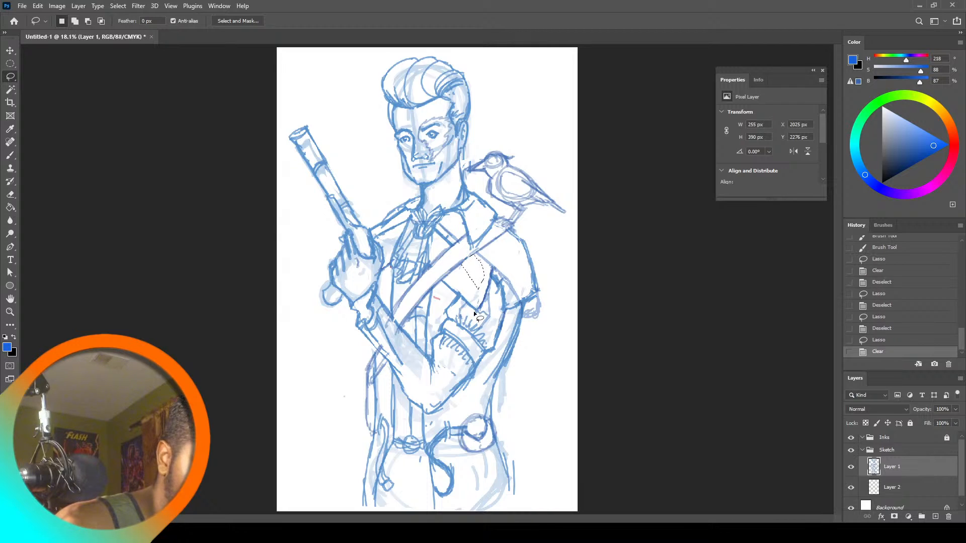
{"action": "key", "text": "ctrl+d"}
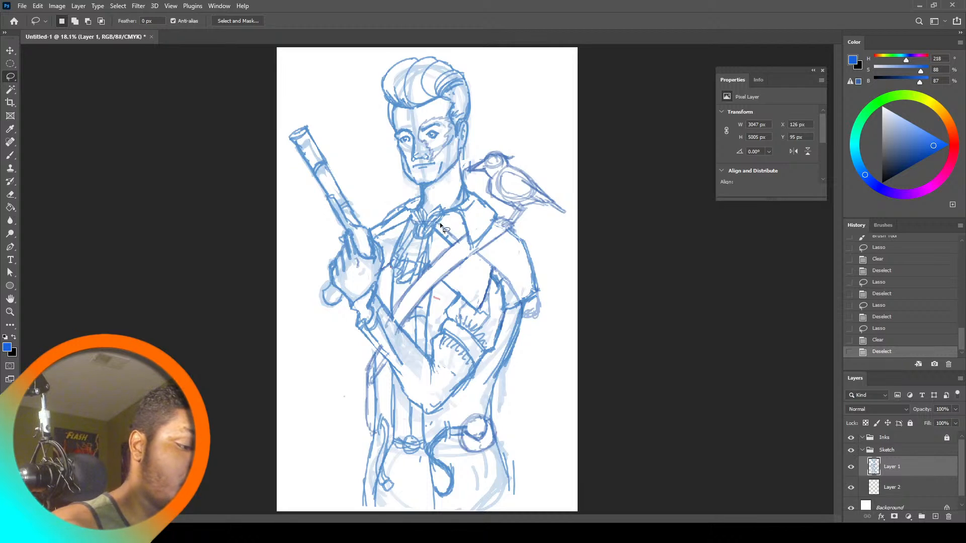
Lasso and clear the excess line work on the upper chest beside the cravat, and drop the selection
{"action": "mouse_move", "coordinate": [447, 237]}
{"action": "left_mouse_down"}
{"action": "mouse_move", "coordinate": [438, 224]}
{"action": "mouse_move", "coordinate": [458, 240]}
{"action": "left_mouse_up"}
{"action": "key", "text": "ctrl+d"}
{"action": "key", "text": "ctrl+d"}
{"action": "key", "text": "Delete"}
{"action": "key", "text": "ctrl+d"}
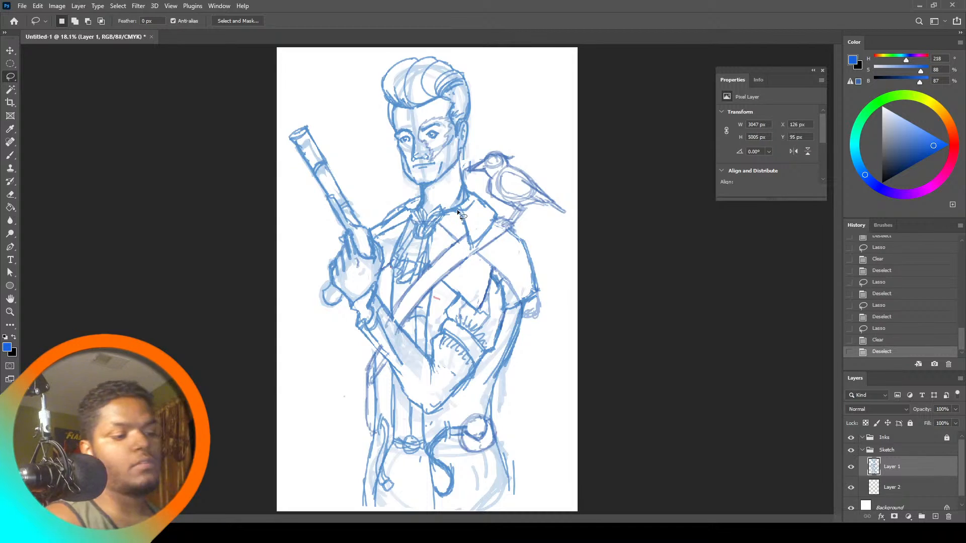
Lasso and clear the scribble below the sleeve's outer hem corner and the extra lines inside the sleeve near the armpit
{"action": "mouse_move", "coordinate": [533, 325]}
{"action": "left_mouse_down"}
{"action": "mouse_move", "coordinate": [525, 306]}
{"action": "mouse_move", "coordinate": [522, 321]}
{"action": "mouse_move", "coordinate": [548, 312]}
{"action": "left_mouse_up"}
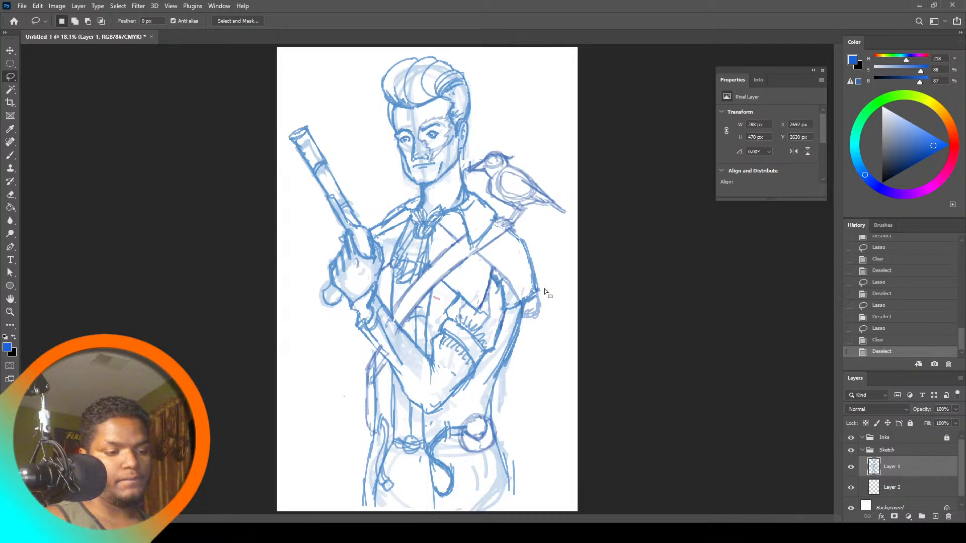
{"action": "key", "text": "Delete"}
{"action": "key", "text": "ctrl+d"}
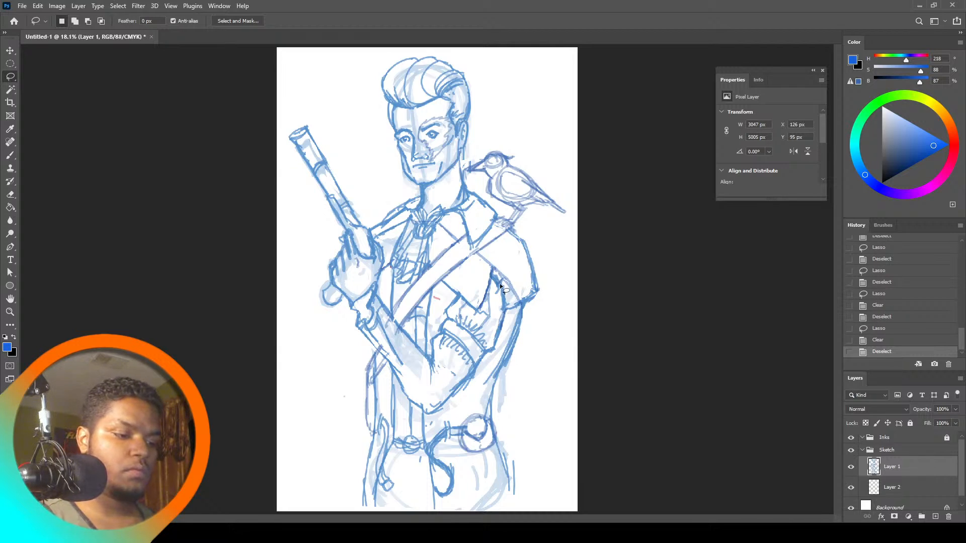
{"action": "mouse_move", "coordinate": [493, 273]}
{"action": "left_mouse_down"}
{"action": "mouse_move", "coordinate": [500, 304]}
{"action": "mouse_move", "coordinate": [507, 280]}
{"action": "left_mouse_up"}
{"action": "key", "text": "Delete"}
{"action": "key", "text": "ctrl+d"}
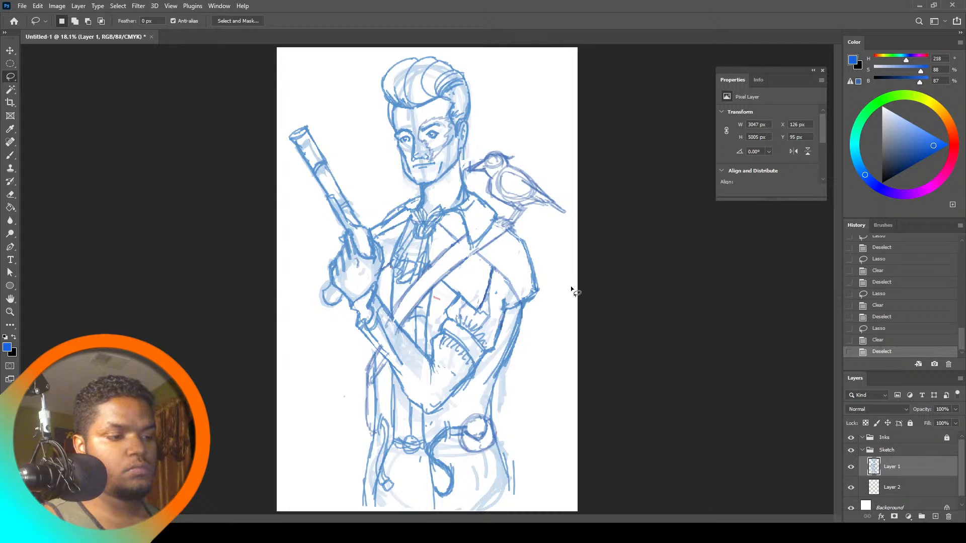
Brush over the open collar's lapel edges in blue and strengthen the lines between the brow and the temple
{"action": "left_click", "coordinate": [10, 155]}
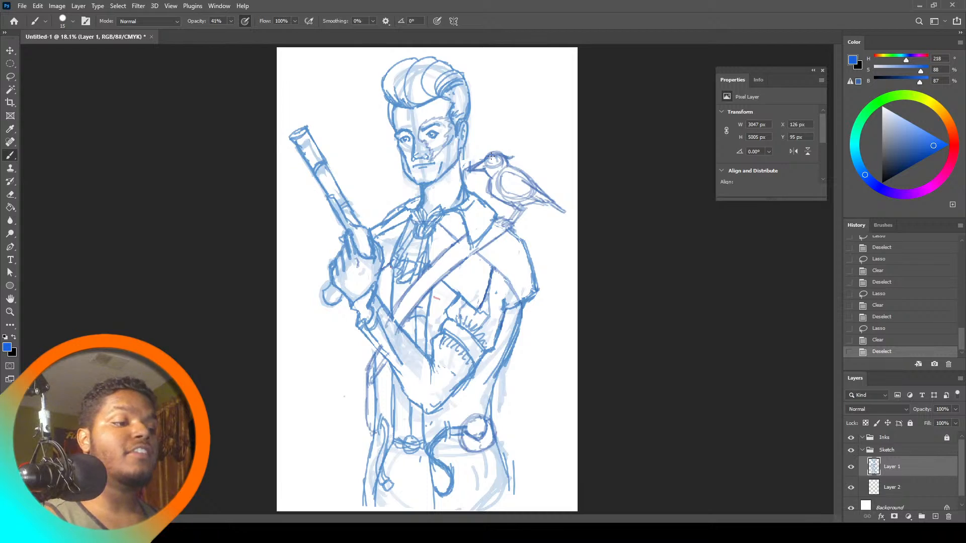
{"action": "left_click_drag", "start_coordinate": [462, 216], "coordinate": [467, 223]}
{"action": "left_click_drag", "start_coordinate": [463, 214], "coordinate": [470, 235]}
{"action": "left_click_drag", "start_coordinate": [468, 222], "coordinate": [470, 229]}
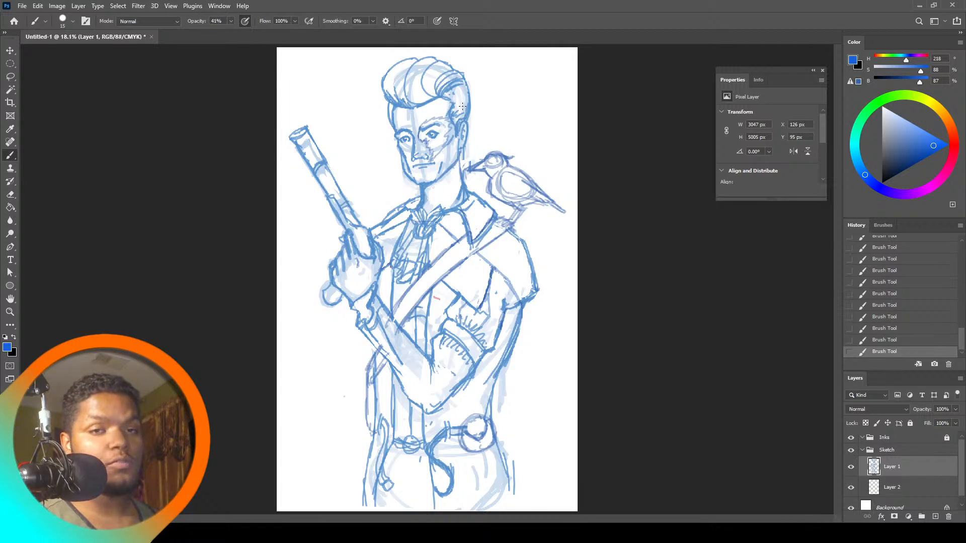
{"action": "mouse_move", "coordinate": [427, 119]}
{"action": "left_mouse_down"}
{"action": "mouse_move", "coordinate": [454, 110]}
{"action": "mouse_move", "coordinate": [457, 123]}
{"action": "left_mouse_up"}
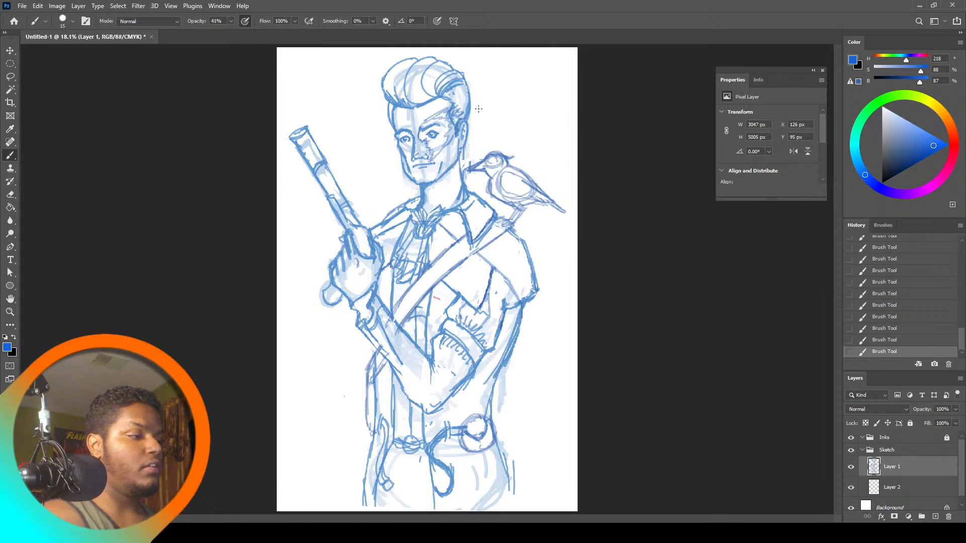
Lasso the area around the eye and cheek nearest the ear, clear its stray lines on Layer 1 and deselect
{"action": "key", "text": "l"}
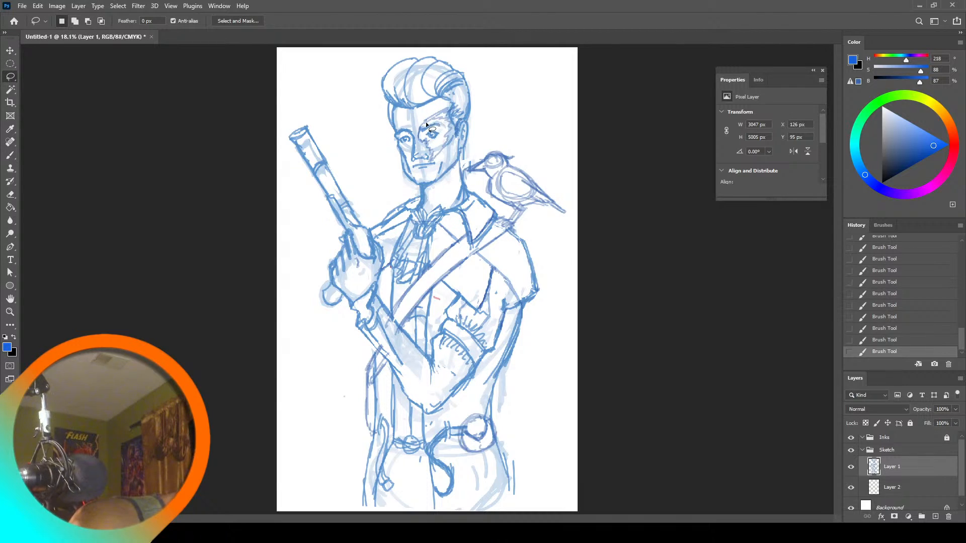
{"action": "mouse_move", "coordinate": [426, 124]}
{"action": "left_mouse_down"}
{"action": "mouse_move", "coordinate": [458, 118]}
{"action": "mouse_move", "coordinate": [445, 145]}
{"action": "left_mouse_up"}
{"action": "mouse_move", "coordinate": [437, 150]}
{"action": "left_mouse_down"}
{"action": "mouse_move", "coordinate": [451, 112]}
{"action": "mouse_move", "coordinate": [426, 125]}
{"action": "mouse_move", "coordinate": [442, 126]}
{"action": "left_mouse_up"}
{"action": "key", "text": "Delete"}
{"action": "key", "text": "ctrl+d"}
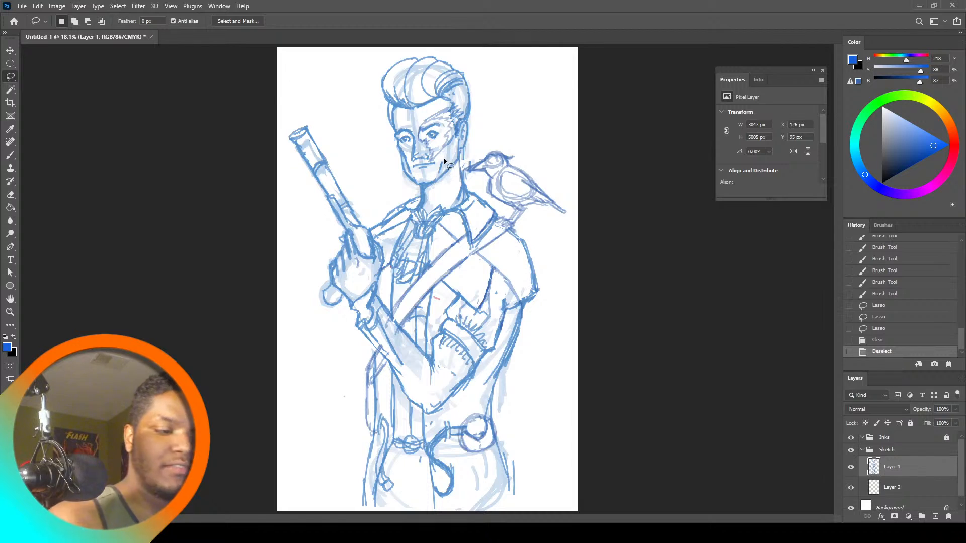
Restore the eye and cheek selection, clear that area on Layer 2, and select the whole canvas
{"action": "left_click", "coordinate": [922, 483]}
{"action": "key", "text": "ctrl+z"}
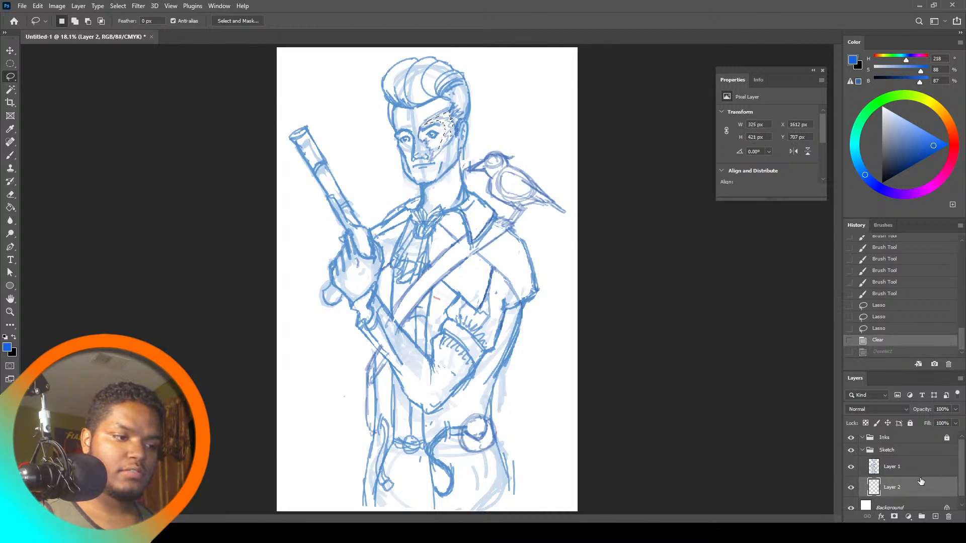
{"action": "key", "text": "Delete"}
{"action": "key", "text": "ctrl+a"}
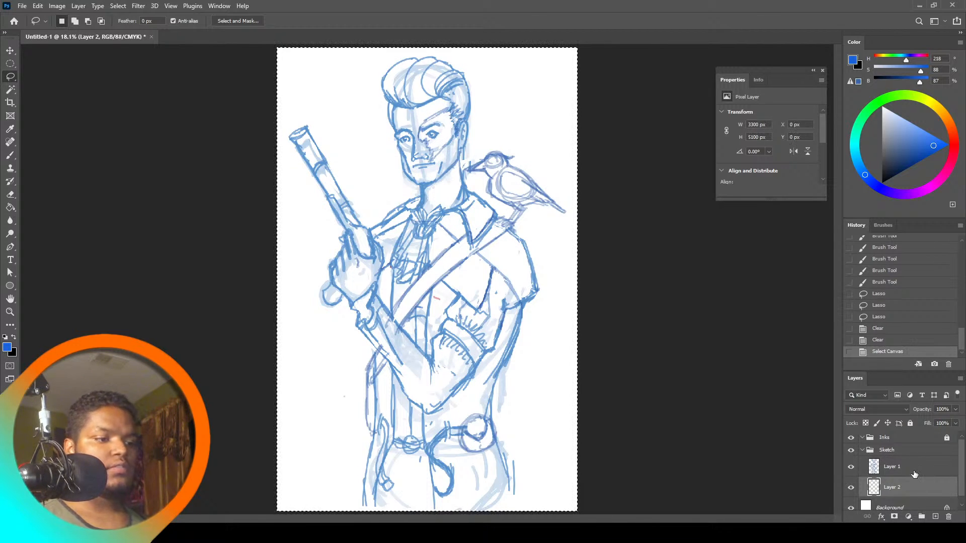
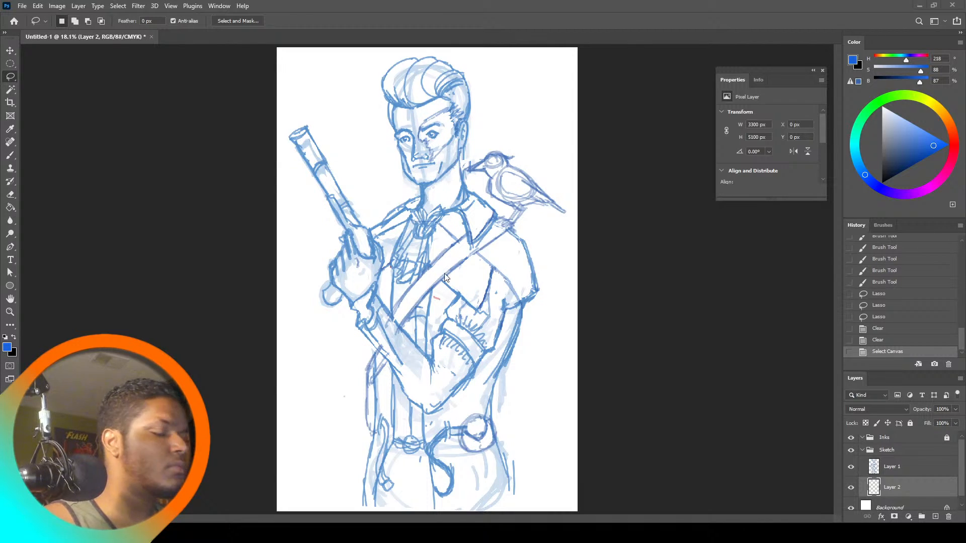
Toggle Layer 2's visibility to check it, then merge Layer 1 and Layer 2 inside the Sketch group
{"action": "left_click", "coordinate": [850, 486]}
{"action": "left_click", "coordinate": [851, 487]}
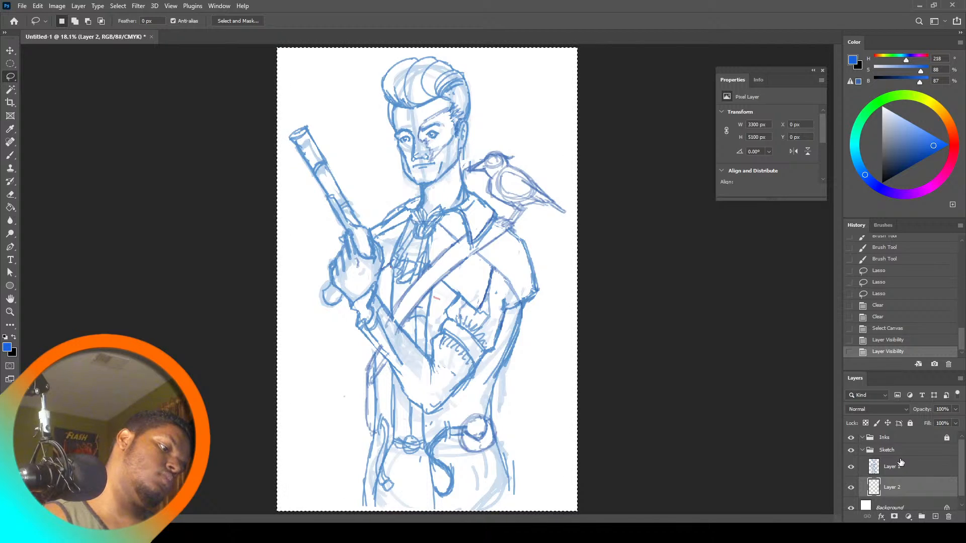
{"action": "left_click", "coordinate": [10, 195]}
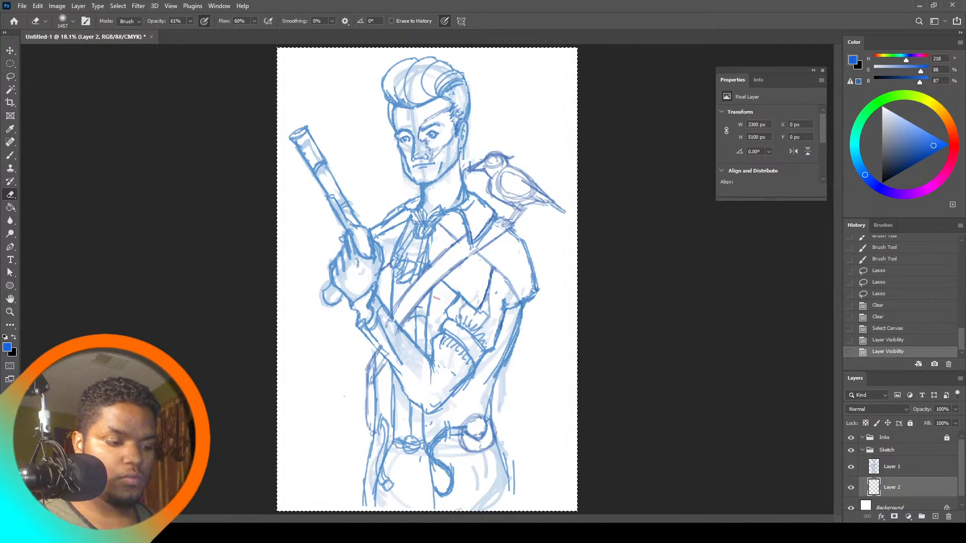
{"action": "left_click", "coordinate": [903, 456]}
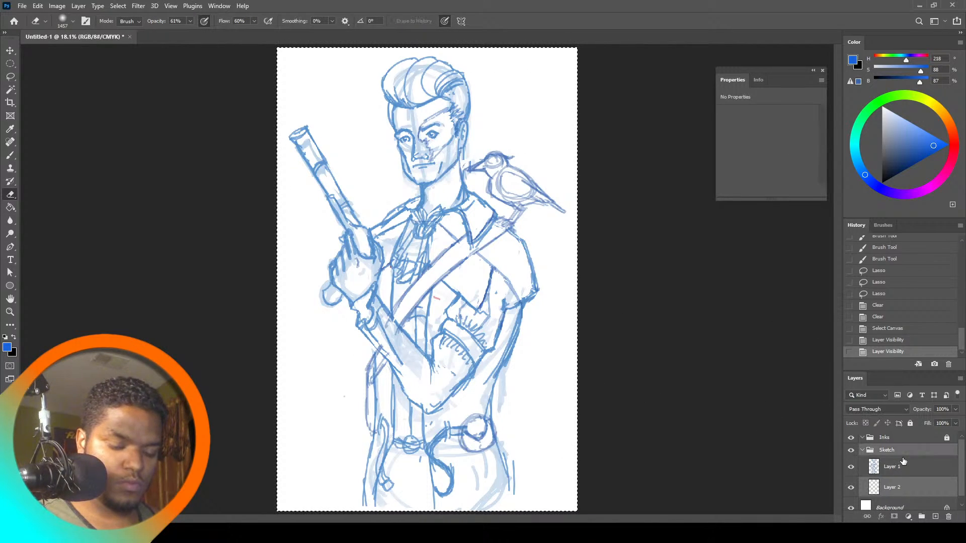
{"action": "left_click", "coordinate": [905, 467]}
{"action": "left_click", "coordinate": [911, 486], "text": "shift"}
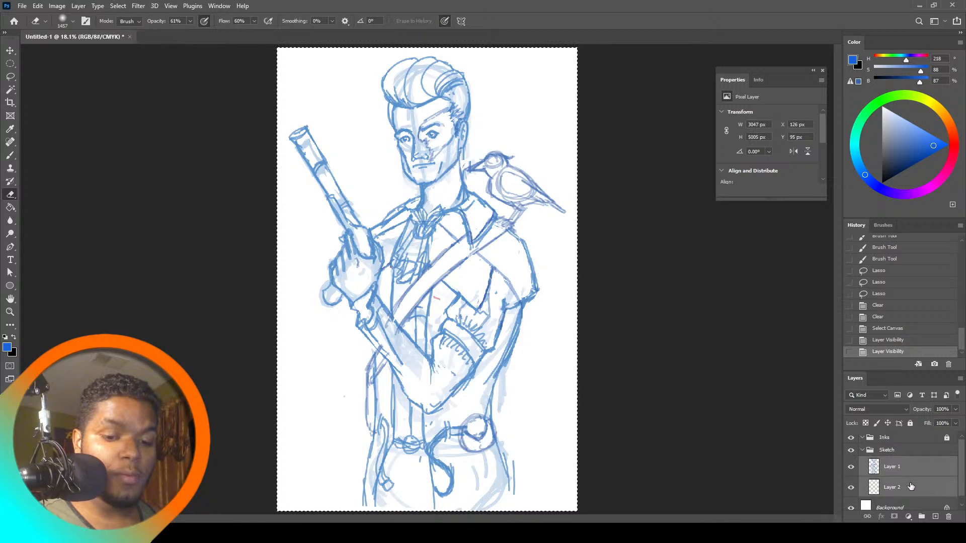
{"action": "right_click", "coordinate": [911, 487]}
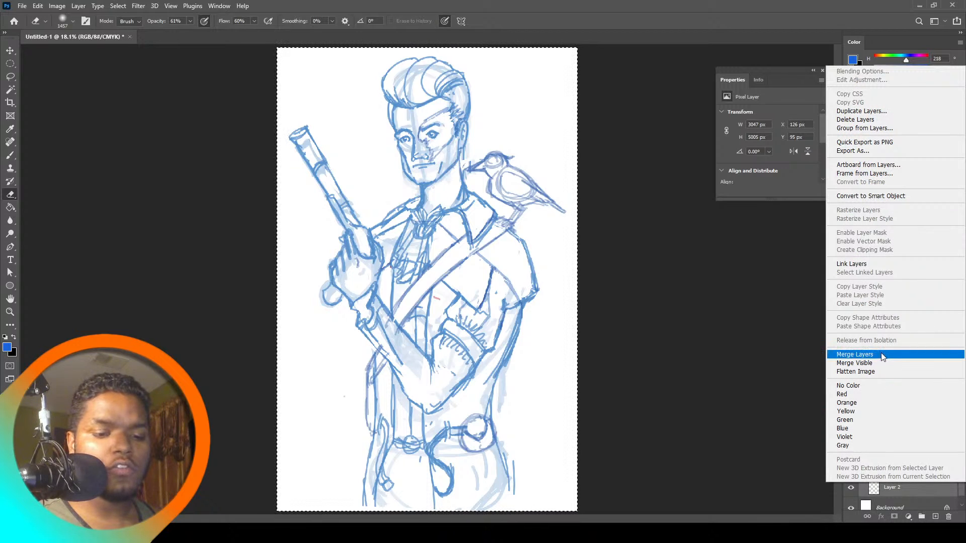
{"action": "left_click", "coordinate": [880, 354]}
Fade the whole merged sketch with a 1457 px soft eraser at 61% opacity and 60% flow
{"action": "right_click", "coordinate": [905, 461]}
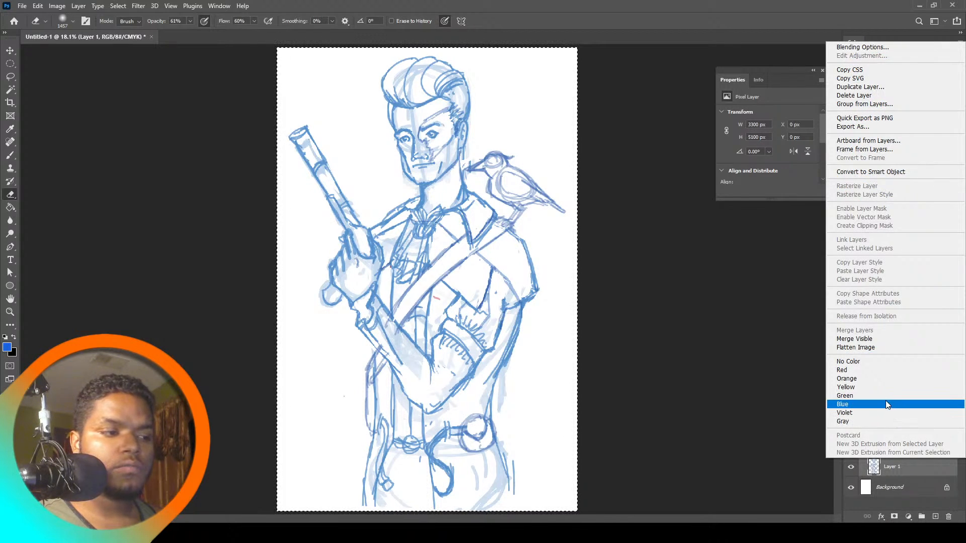
{"action": "left_click", "coordinate": [709, 374]}
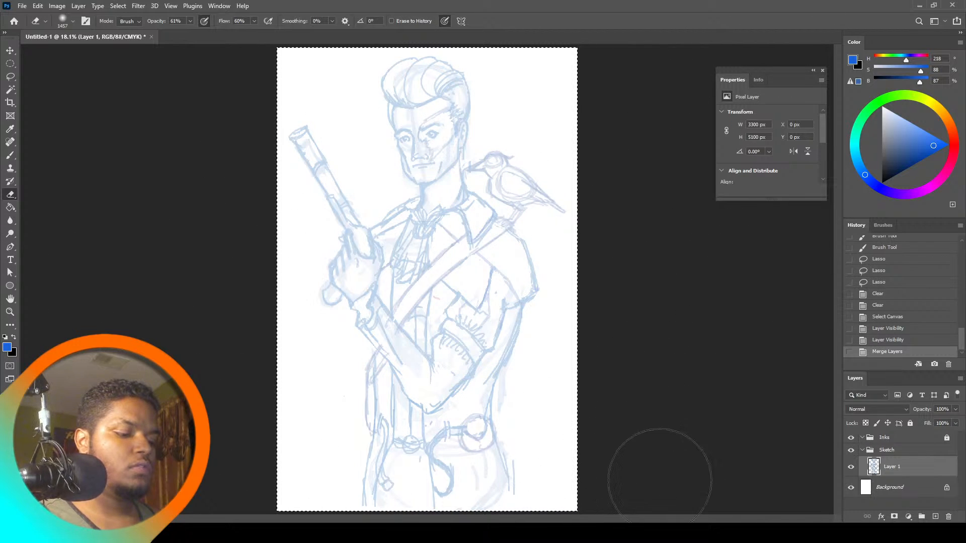
{"action": "left_click", "coordinate": [427, 451]}
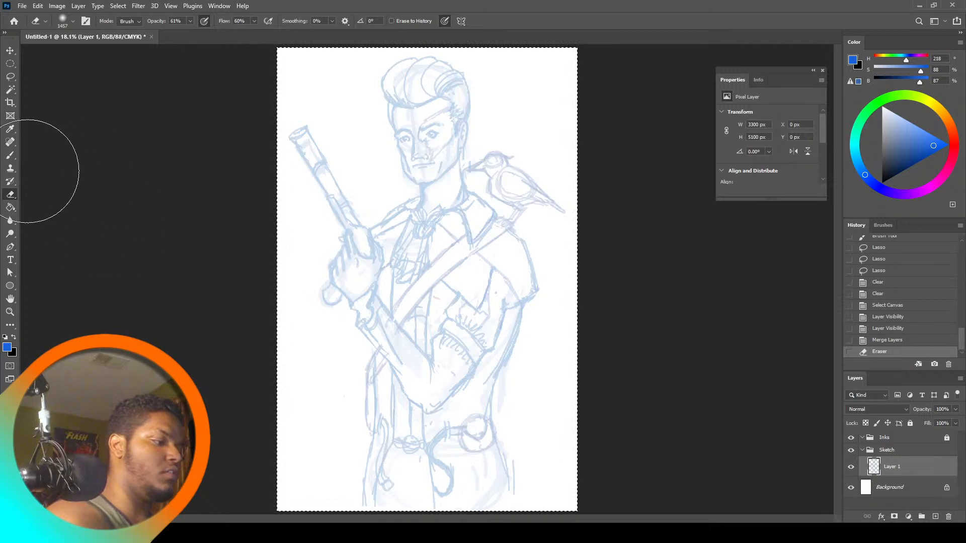
Try redrawing the cravat's hanging ends and folds over the faded sketch with a 15 px brush at 41% opacity
{"action": "left_click", "coordinate": [11, 156]}
{"action": "left_click", "coordinate": [10, 311]}
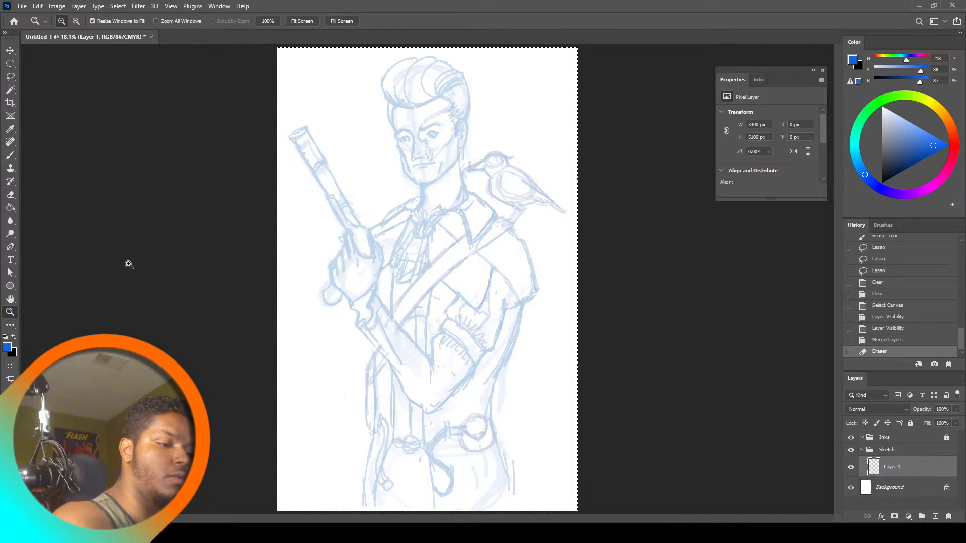
{"action": "left_click", "coordinate": [430, 212]}
{"action": "left_click", "coordinate": [432, 211]}
{"action": "left_click", "coordinate": [432, 211]}
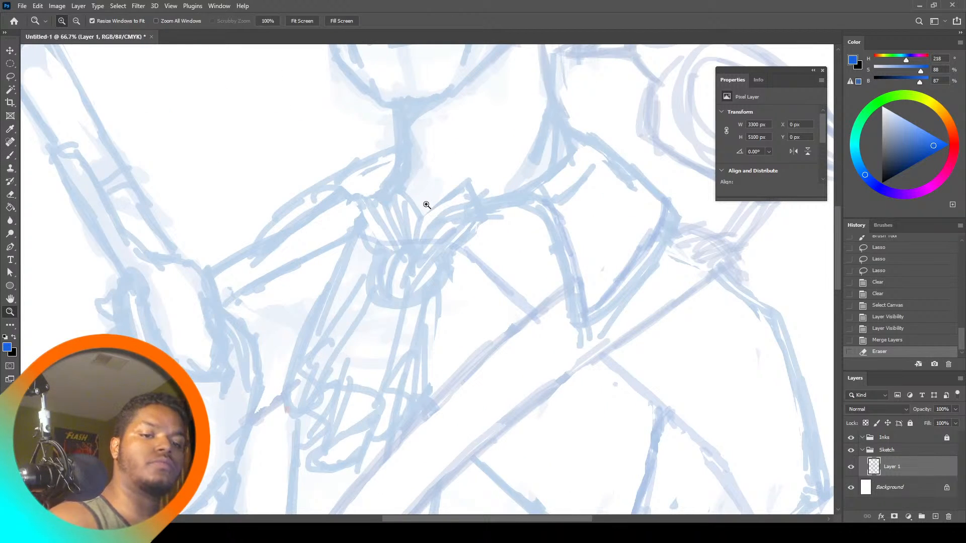
{"action": "scroll", "coordinate": [838, 243], "scroll_direction": "down", "scroll_amount": 1}
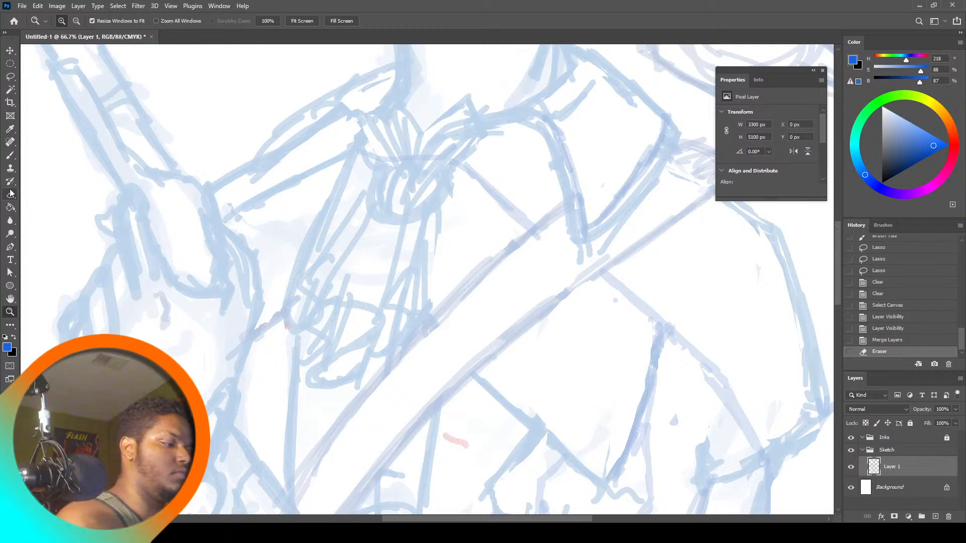
{"action": "left_click", "coordinate": [10, 155]}
{"action": "mouse_move", "coordinate": [369, 209]}
{"action": "left_mouse_down"}
{"action": "mouse_move", "coordinate": [326, 293]}
{"action": "mouse_move", "coordinate": [329, 304]}
{"action": "mouse_move", "coordinate": [363, 309]}
{"action": "mouse_move", "coordinate": [378, 335]}
{"action": "mouse_move", "coordinate": [335, 354]}
{"action": "mouse_move", "coordinate": [317, 381]}
{"action": "mouse_move", "coordinate": [347, 387]}
{"action": "mouse_move", "coordinate": [354, 404]}
{"action": "mouse_move", "coordinate": [325, 413]}
{"action": "mouse_move", "coordinate": [332, 386]}
{"action": "mouse_move", "coordinate": [356, 374]}
{"action": "mouse_move", "coordinate": [363, 343]}
{"action": "left_mouse_up"}
{"action": "left_click_drag", "start_coordinate": [364, 343], "coordinate": [355, 380]}
{"action": "mouse_move", "coordinate": [315, 372]}
{"action": "left_mouse_down"}
{"action": "mouse_move", "coordinate": [335, 310]}
{"action": "mouse_move", "coordinate": [387, 305]}
{"action": "mouse_move", "coordinate": [396, 244]}
{"action": "mouse_move", "coordinate": [398, 257]}
{"action": "left_mouse_up"}
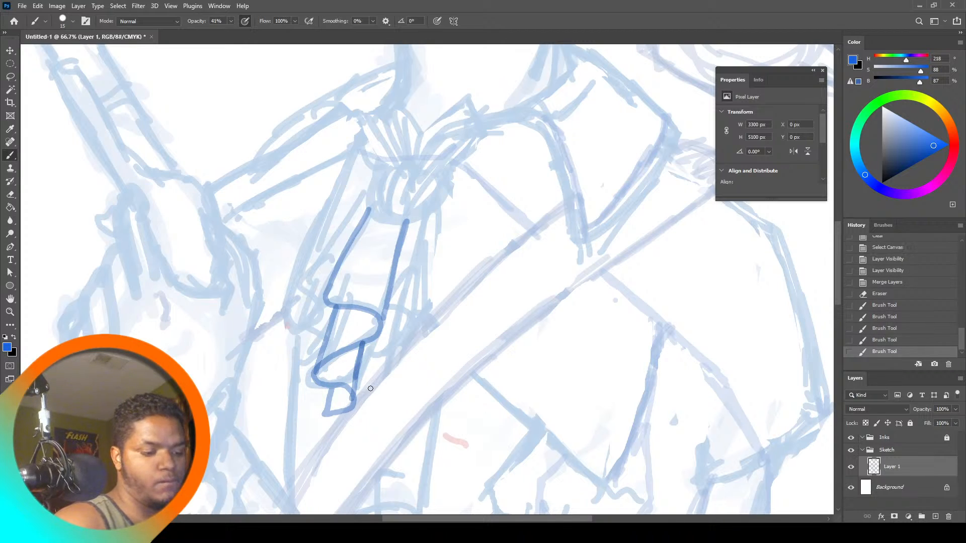
{"action": "mouse_move", "coordinate": [361, 389]}
{"action": "left_mouse_down"}
{"action": "mouse_move", "coordinate": [390, 349]}
{"action": "mouse_move", "coordinate": [387, 321]}
{"action": "left_mouse_up"}
{"action": "mouse_move", "coordinate": [366, 389]}
{"action": "left_mouse_down"}
{"action": "mouse_move", "coordinate": [369, 352]}
{"action": "mouse_move", "coordinate": [407, 352]}
{"action": "mouse_move", "coordinate": [412, 285]}
{"action": "left_mouse_up"}
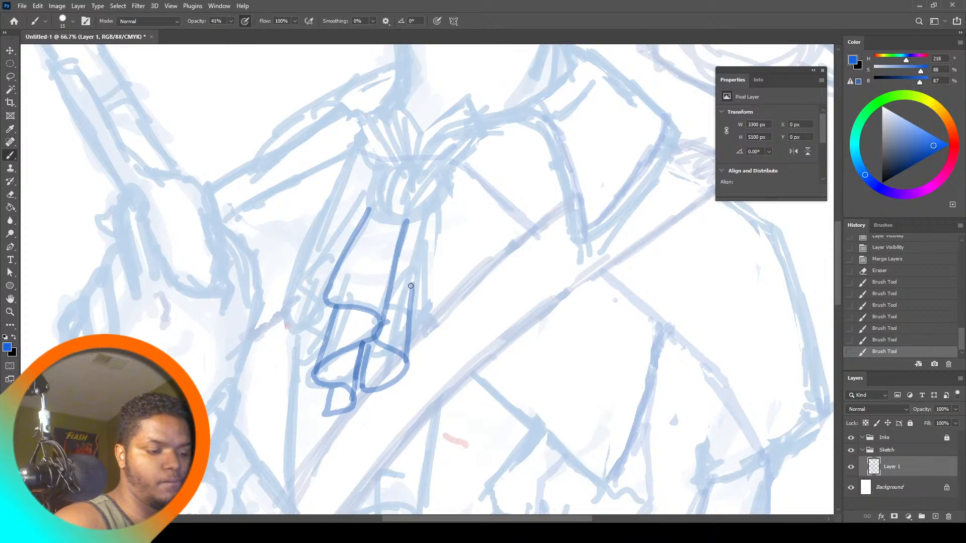
{"action": "mouse_move", "coordinate": [385, 323]}
{"action": "left_mouse_down"}
{"action": "mouse_move", "coordinate": [412, 300]}
{"action": "mouse_move", "coordinate": [401, 264]}
{"action": "mouse_move", "coordinate": [425, 217]}
{"action": "mouse_move", "coordinate": [411, 296]}
{"action": "left_mouse_up"}
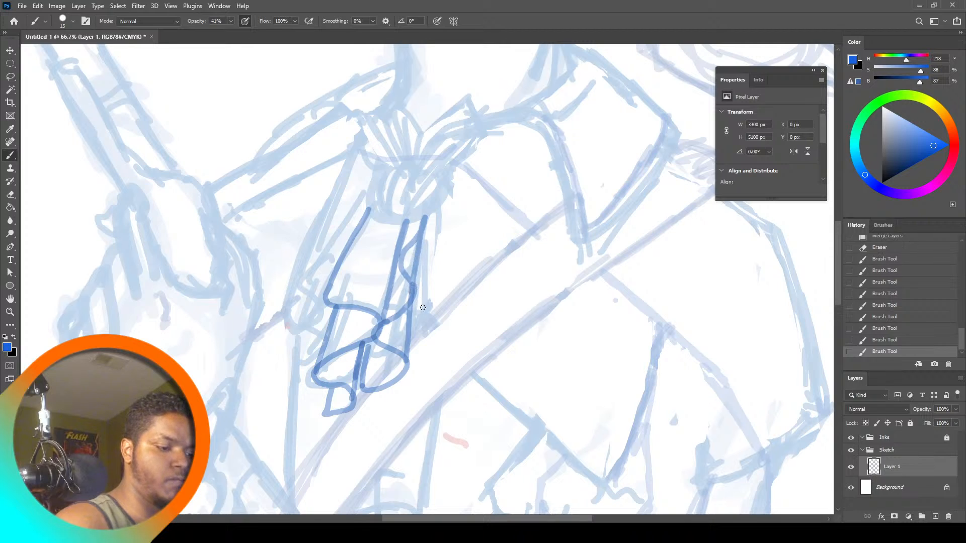
Undo all the cravat brush strokes, going back to the state just after the sketch was faded with the eraser
{"action": "key", "text": "ctrl+z"}
{"action": "key", "text": "ctrl+z"}
{"action": "key", "text": "ctrl+z"}
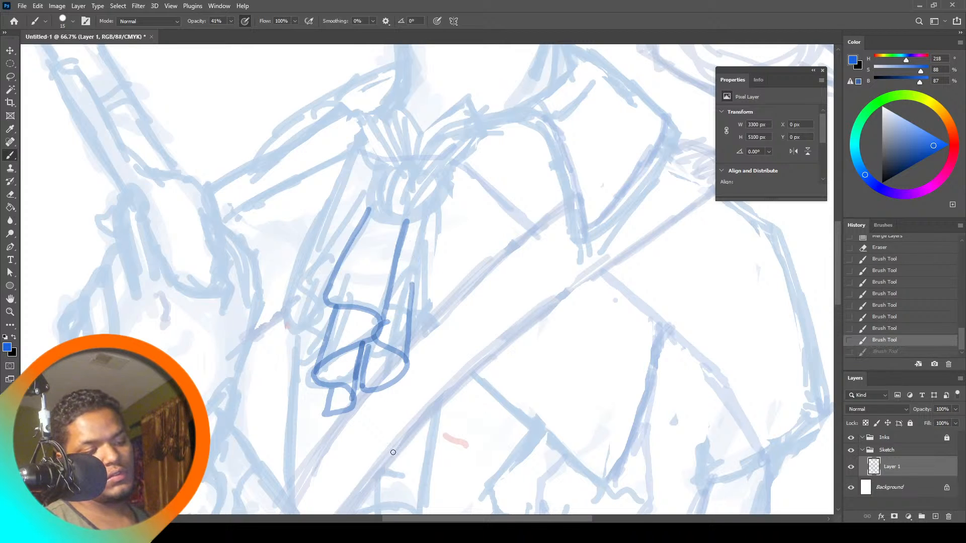
{"action": "key", "text": "ctrl+z"}
{"action": "key", "text": "ctrl+z"}
{"action": "key", "text": "ctrl+z"}
{"action": "key", "text": "ctrl+z"}
{"action": "key", "text": "ctrl+z"}
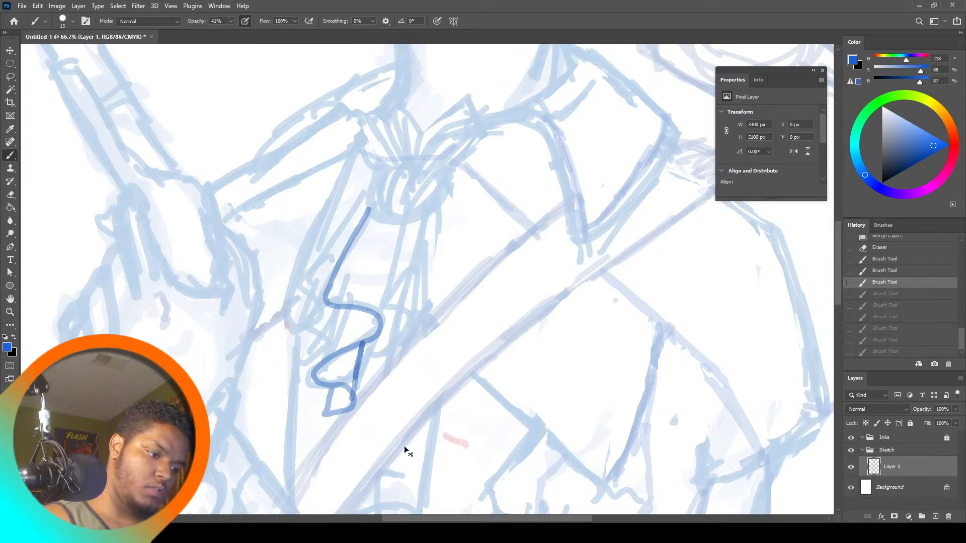
{"action": "key", "text": "ctrl+z"}
{"action": "key", "text": "ctrl+z"}
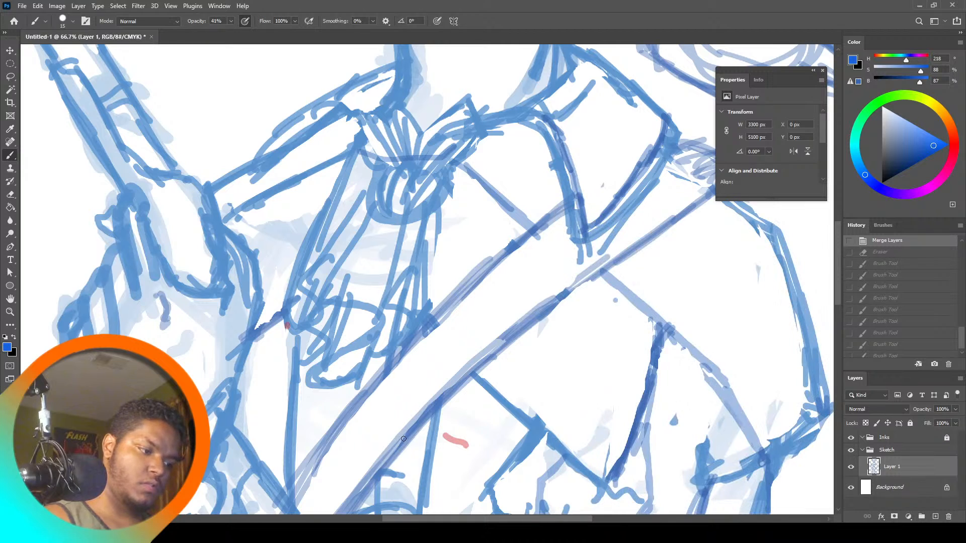
{"action": "left_click", "coordinate": [893, 255]}
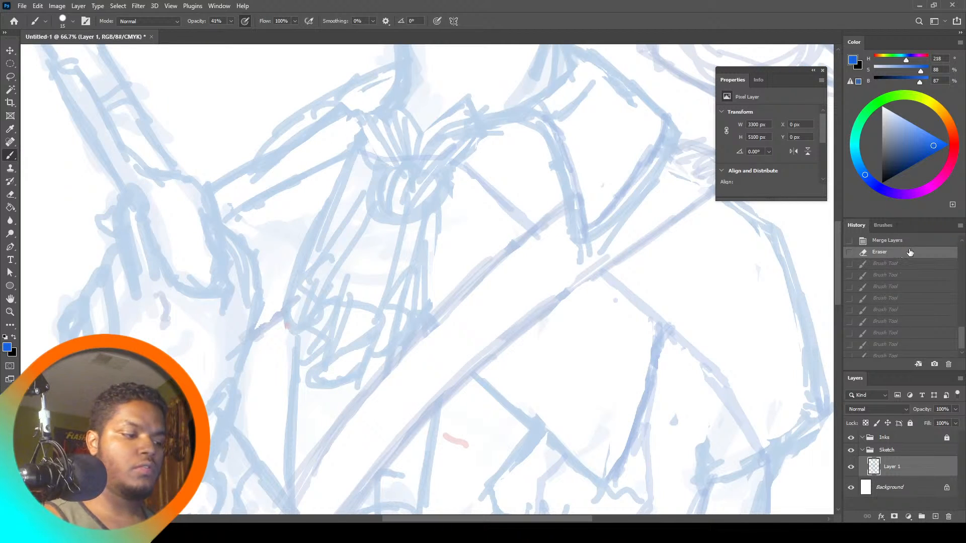
Drop the whole-canvas selection, then lasso and clear the stray marks between the man's neck and the bird's beak on Layer 1
{"action": "left_click", "coordinate": [10, 312]}
{"action": "left_click", "coordinate": [268, 21]}
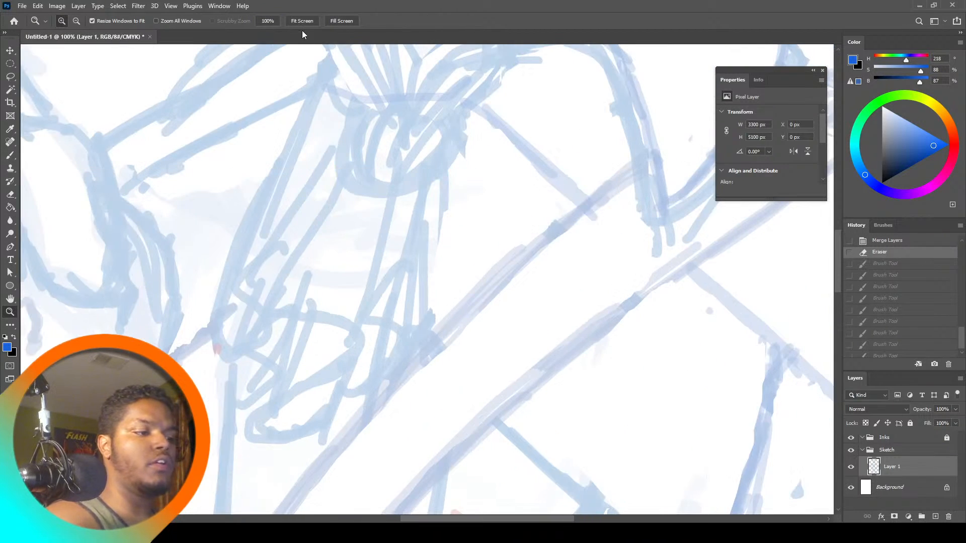
{"action": "left_click", "coordinate": [301, 21]}
{"action": "left_click", "coordinate": [522, 165]}
{"action": "left_click", "coordinate": [527, 160]}
{"action": "left_click", "coordinate": [531, 156]}
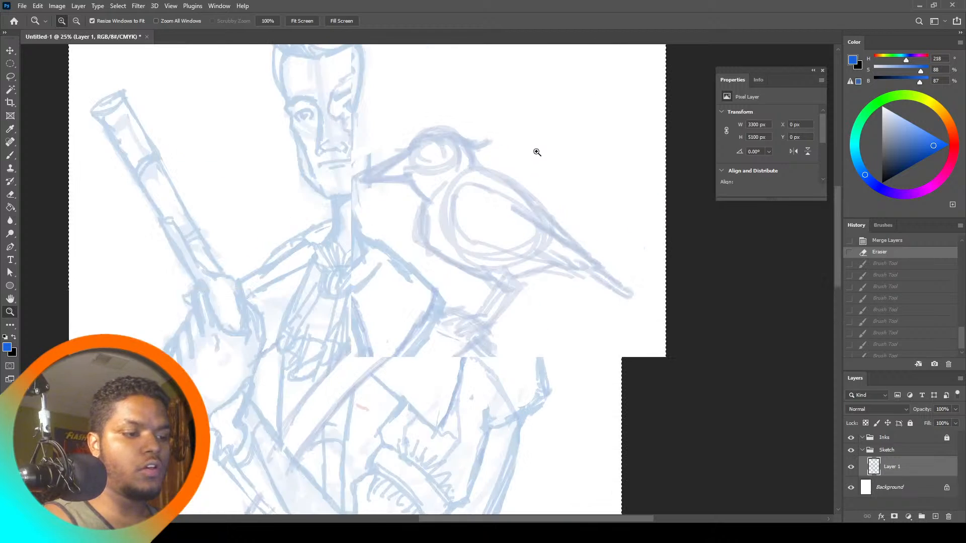
{"action": "left_click", "coordinate": [540, 151]}
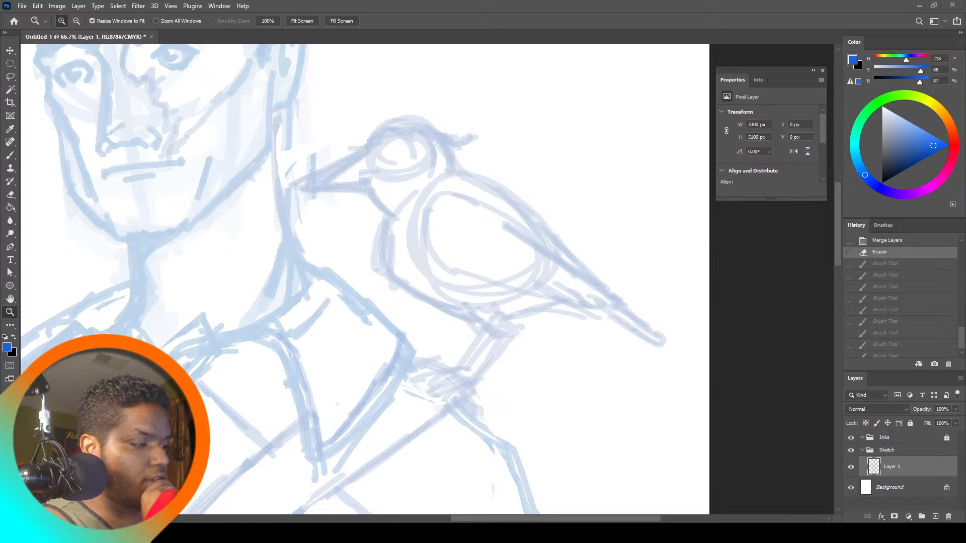
{"action": "key", "text": "l"}
{"action": "key", "text": "ctrl+a"}
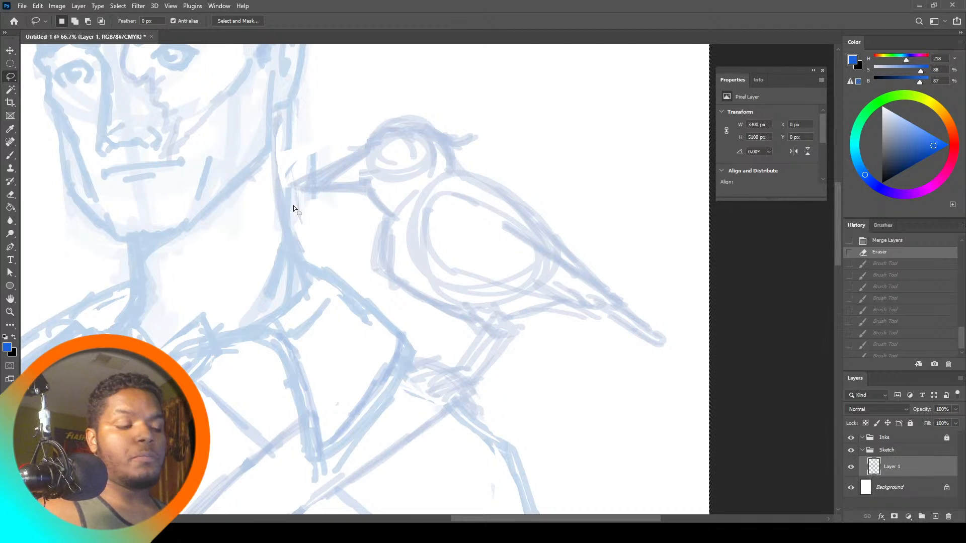
{"action": "left_click", "coordinate": [310, 178]}
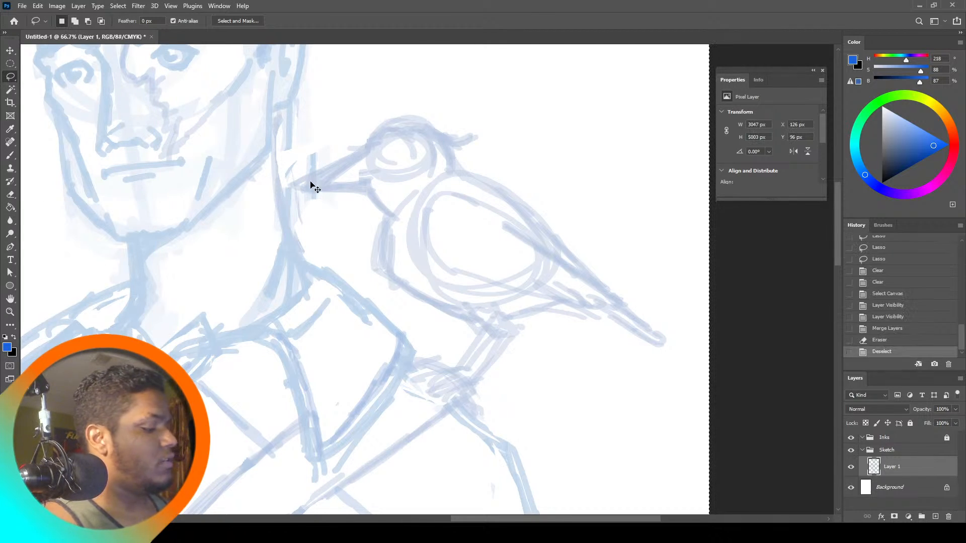
{"action": "mouse_move", "coordinate": [282, 176]}
{"action": "left_mouse_down"}
{"action": "mouse_move", "coordinate": [296, 230]}
{"action": "mouse_move", "coordinate": [289, 112]}
{"action": "mouse_move", "coordinate": [289, 166]}
{"action": "left_mouse_up"}
{"action": "key", "text": "Delete"}
{"action": "key", "text": "ctrl+d"}
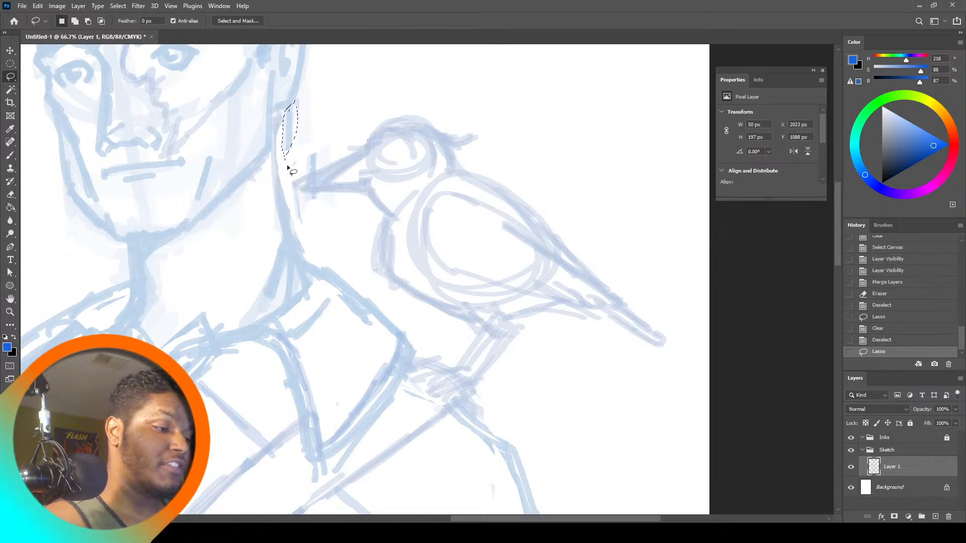
{"action": "key", "text": "ctrl+d"}
{"action": "key", "text": "Delete"}
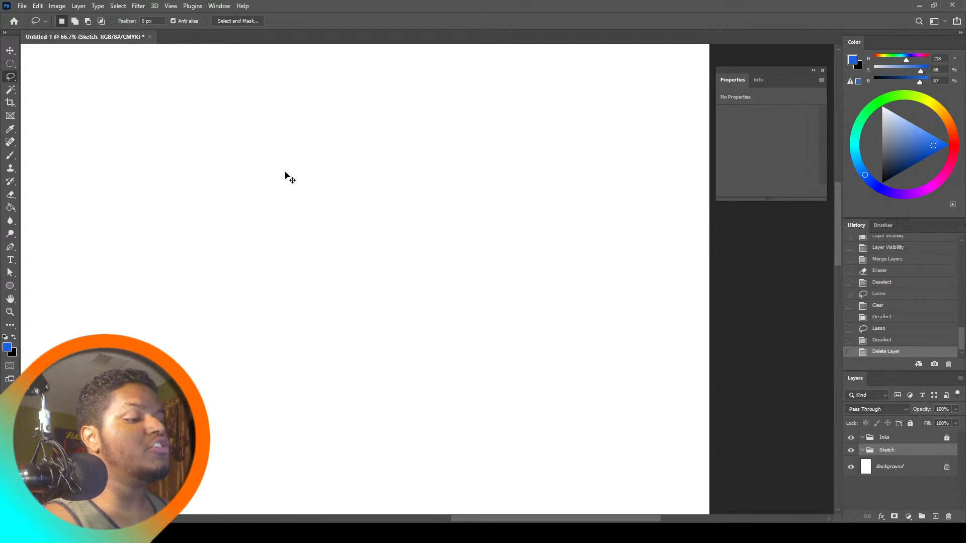
{"action": "key", "text": "ctrl+z"}
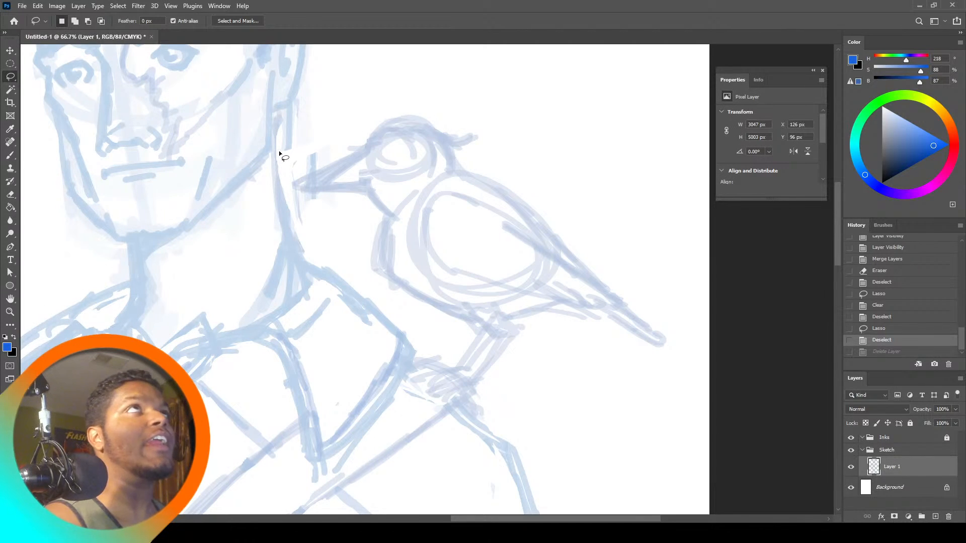
Lasso and clear the leftover lines below the ear, clear those around the tip of the bird's beak, and deselect
{"action": "mouse_move", "coordinate": [279, 146]}
{"action": "left_mouse_down"}
{"action": "mouse_move", "coordinate": [285, 170]}
{"action": "mouse_move", "coordinate": [296, 101]}
{"action": "mouse_move", "coordinate": [276, 117]}
{"action": "mouse_move", "coordinate": [277, 147]}
{"action": "left_mouse_up"}
{"action": "key", "text": "Delete"}
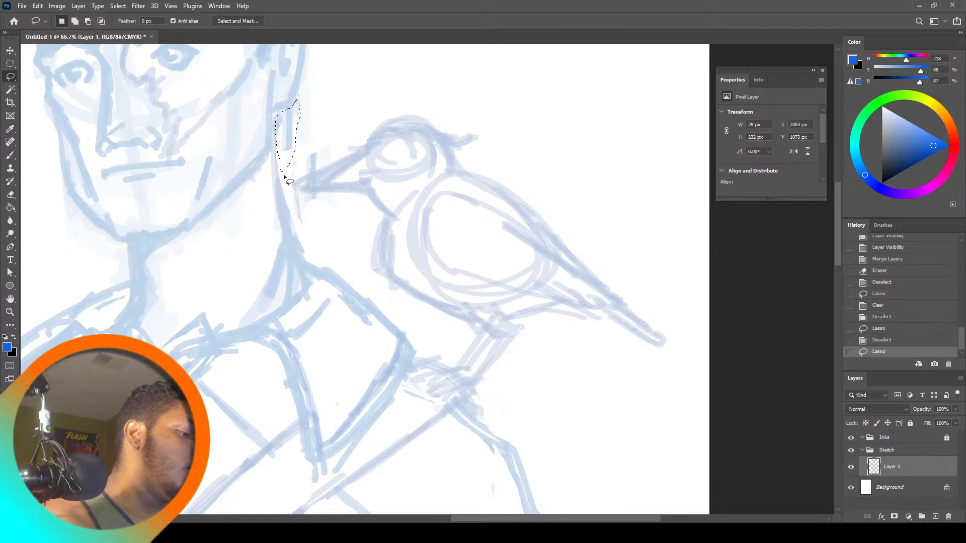
{"action": "key", "text": "ctrl+d"}
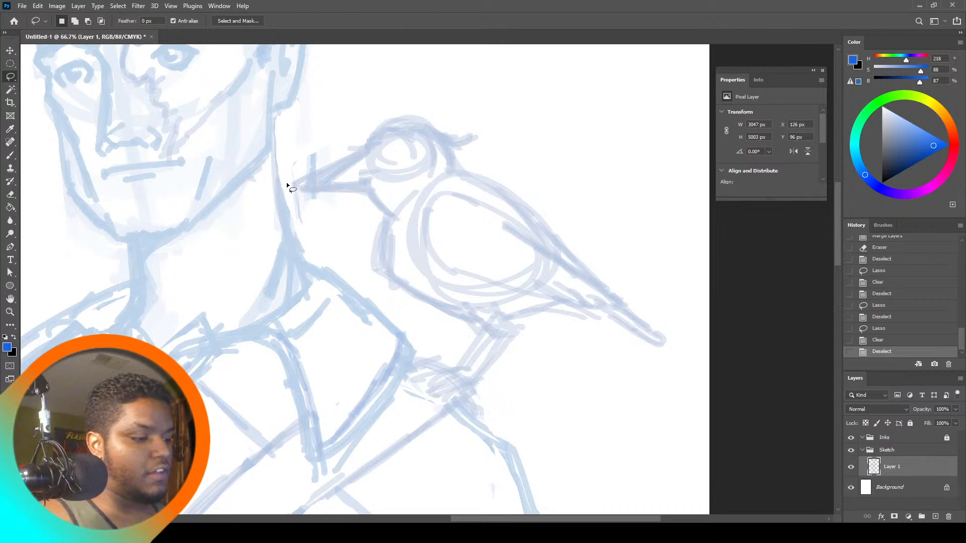
{"action": "mouse_move", "coordinate": [292, 154]}
{"action": "left_mouse_down"}
{"action": "mouse_move", "coordinate": [314, 194]}
{"action": "mouse_move", "coordinate": [333, 204]}
{"action": "mouse_move", "coordinate": [326, 235]}
{"action": "left_mouse_up"}
{"action": "key", "text": "Delete"}
{"action": "key", "text": "Delete"}
{"action": "key", "text": "ctrl+d"}
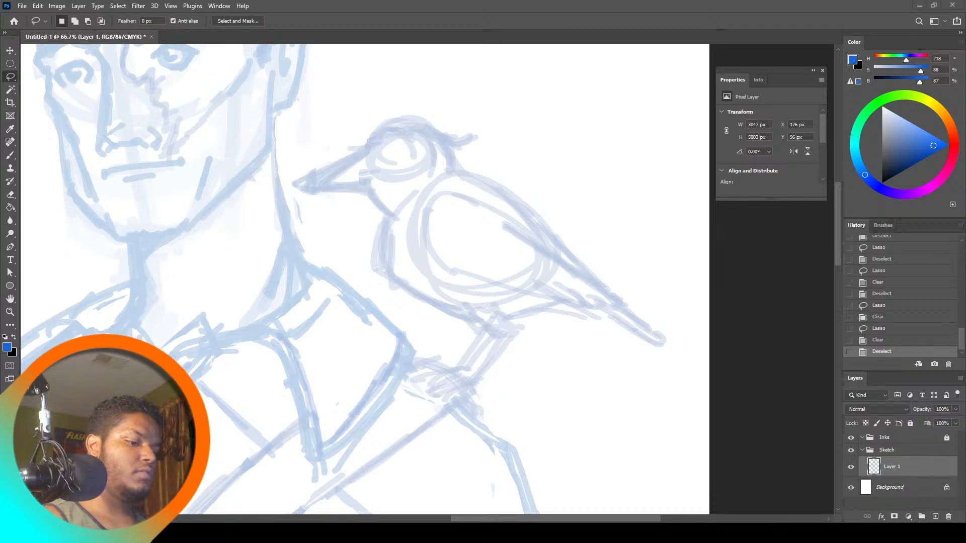
Set the Hard Round brush size to 9 px
{"action": "left_click", "coordinate": [10, 155]}
{"action": "left_click", "coordinate": [72, 21]}
{"action": "left_click_drag", "start_coordinate": [64, 50], "coordinate": [59, 58]}
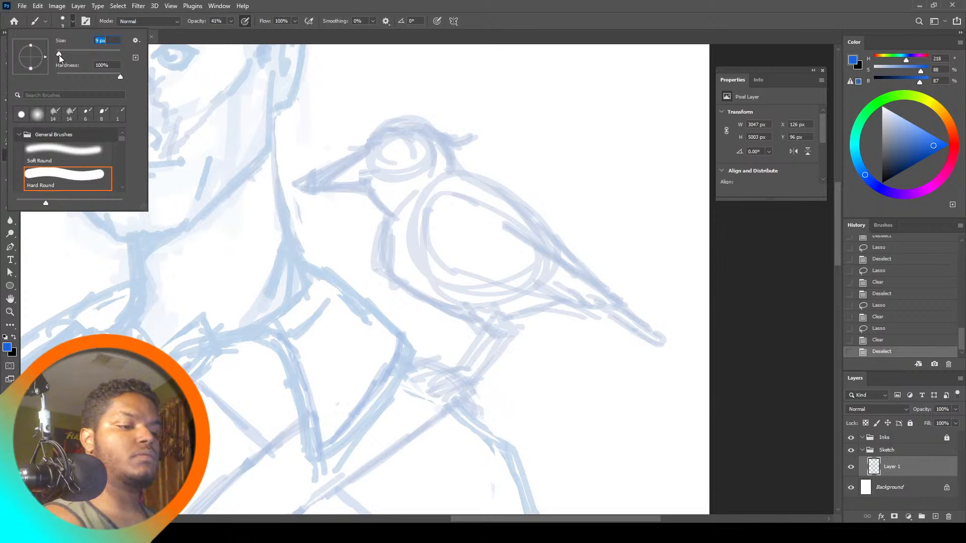
Try a brush curve from the bird's breast along its underside to the tail
{"action": "left_click", "coordinate": [519, 211]}
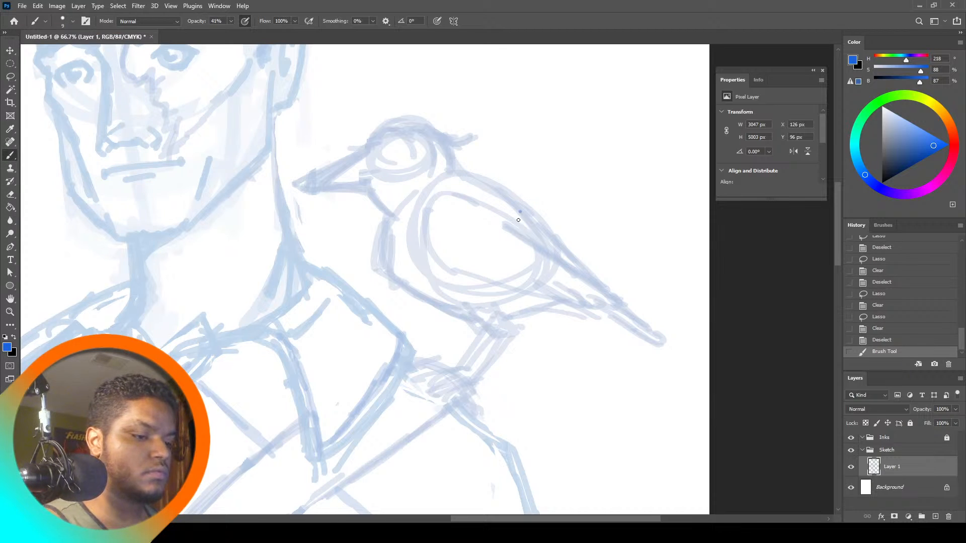
{"action": "key", "text": "ctrl+z"}
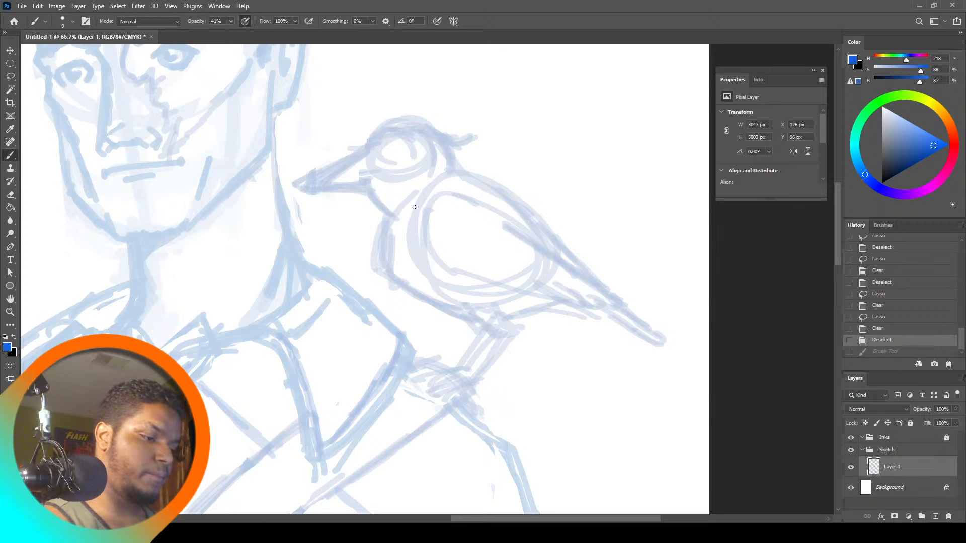
{"action": "mouse_move", "coordinate": [415, 207]}
{"action": "left_mouse_down"}
{"action": "mouse_move", "coordinate": [425, 261]}
{"action": "mouse_move", "coordinate": [473, 306]}
{"action": "mouse_move", "coordinate": [574, 338]}
{"action": "mouse_move", "coordinate": [641, 341]}
{"action": "left_mouse_up"}
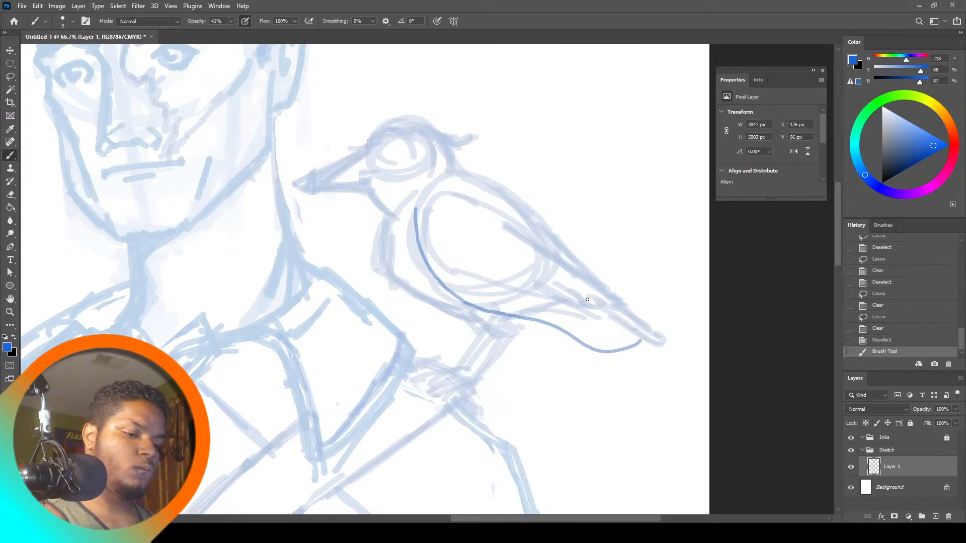
{"action": "key", "text": "ctrl+z"}
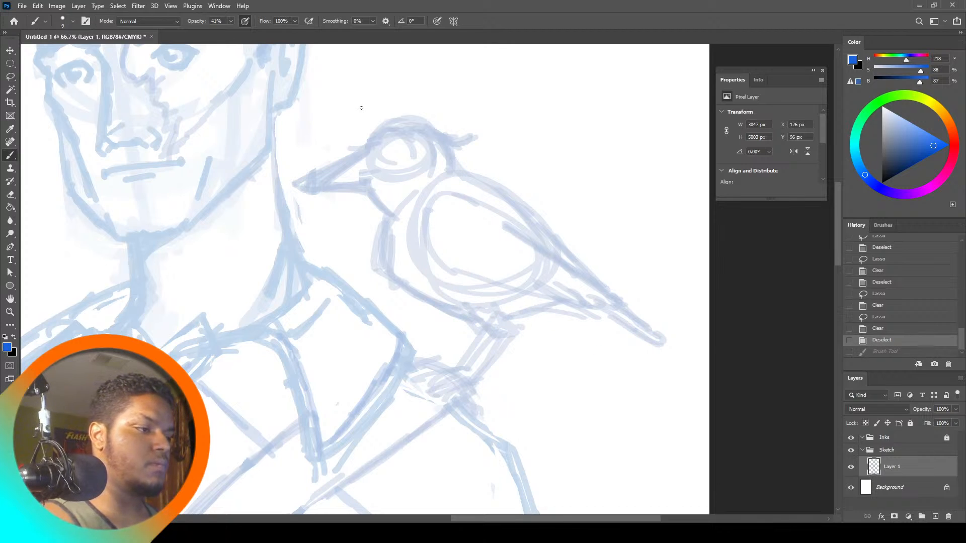
Set the brush smoothing to 27% and draw the curved lower edge of the bird's wing, undoing unsatisfactory strokes
{"action": "left_click", "coordinate": [373, 21]}
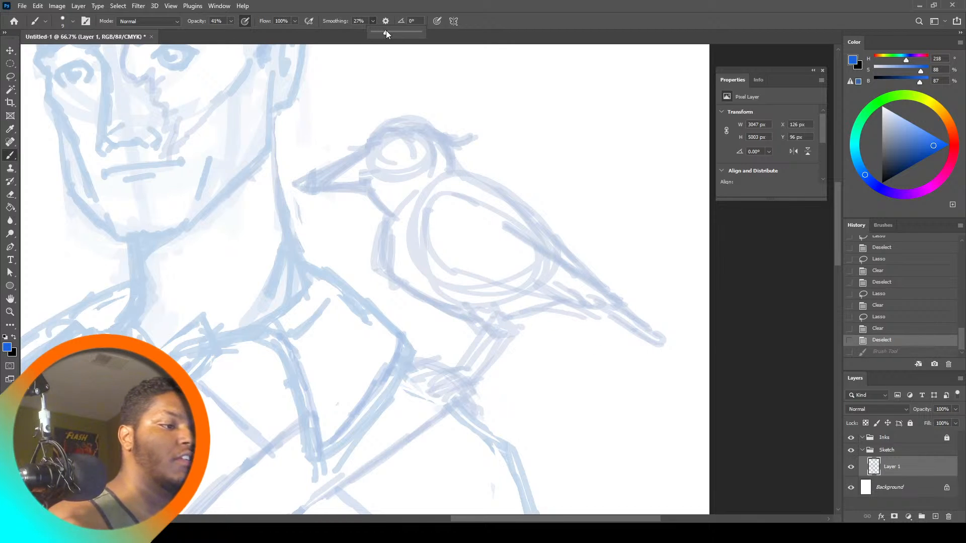
{"action": "left_click", "coordinate": [418, 209]}
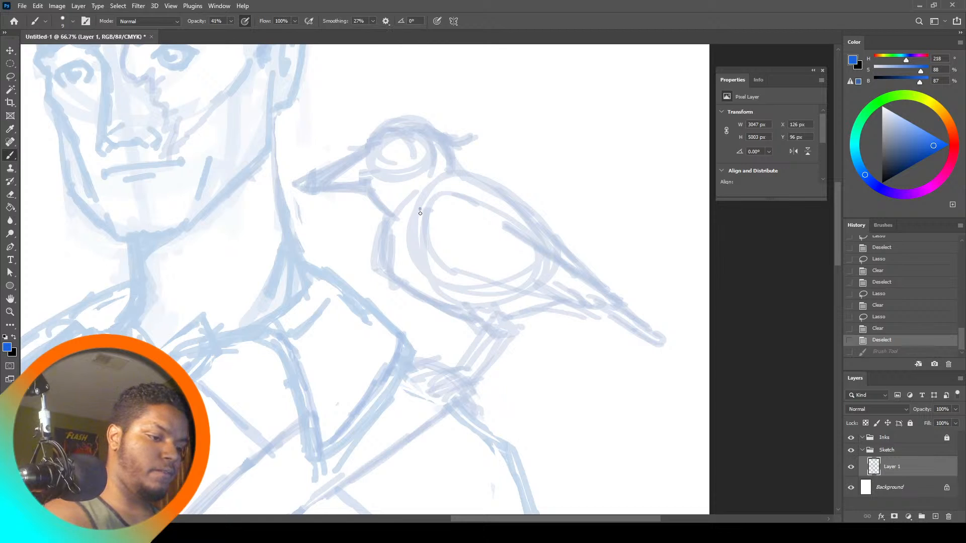
{"action": "mouse_move", "coordinate": [420, 208]}
{"action": "left_mouse_down"}
{"action": "mouse_move", "coordinate": [428, 244]}
{"action": "mouse_move", "coordinate": [459, 276]}
{"action": "mouse_move", "coordinate": [568, 309]}
{"action": "mouse_move", "coordinate": [610, 306]}
{"action": "mouse_move", "coordinate": [581, 308]}
{"action": "mouse_move", "coordinate": [505, 274]}
{"action": "mouse_move", "coordinate": [439, 267]}
{"action": "mouse_move", "coordinate": [421, 241]}
{"action": "mouse_move", "coordinate": [421, 213]}
{"action": "mouse_move", "coordinate": [461, 273]}
{"action": "mouse_move", "coordinate": [502, 293]}
{"action": "mouse_move", "coordinate": [573, 288]}
{"action": "mouse_move", "coordinate": [616, 298]}
{"action": "left_mouse_up"}
{"action": "key", "text": "ctrl+z"}
{"action": "key", "text": "ctrl+z"}
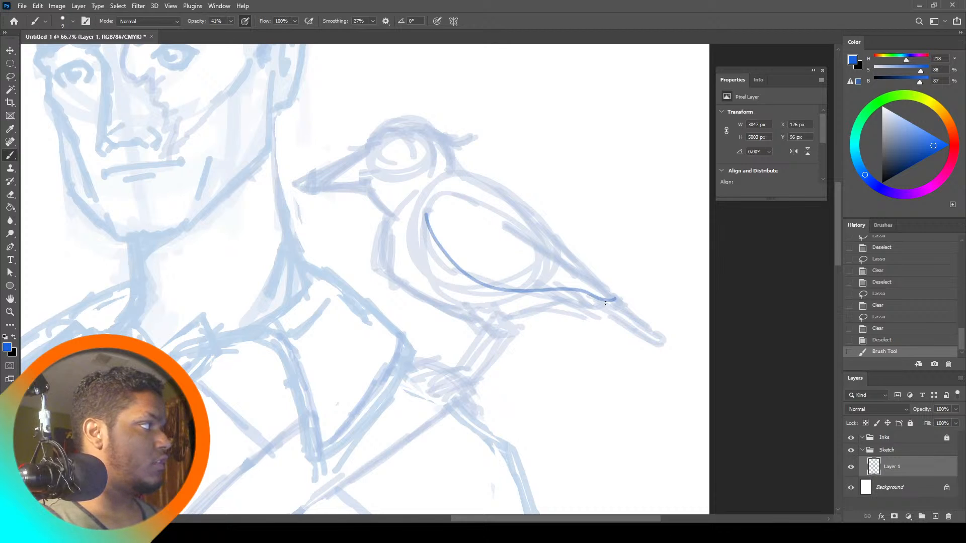
Draw the upper edge of the bird's wing down to the wing tip, undoing and redrawing strokes as needed
{"action": "mouse_move", "coordinate": [615, 296]}
{"action": "left_mouse_down"}
{"action": "mouse_move", "coordinate": [549, 231]}
{"action": "mouse_move", "coordinate": [504, 210]}
{"action": "mouse_move", "coordinate": [443, 205]}
{"action": "mouse_move", "coordinate": [506, 219]}
{"action": "left_mouse_up"}
{"action": "key", "text": "ctrl+z"}
{"action": "key", "text": "ctrl+z"}
{"action": "mouse_move", "coordinate": [452, 196]}
{"action": "left_mouse_down"}
{"action": "mouse_move", "coordinate": [548, 239]}
{"action": "mouse_move", "coordinate": [612, 295]}
{"action": "left_mouse_up"}
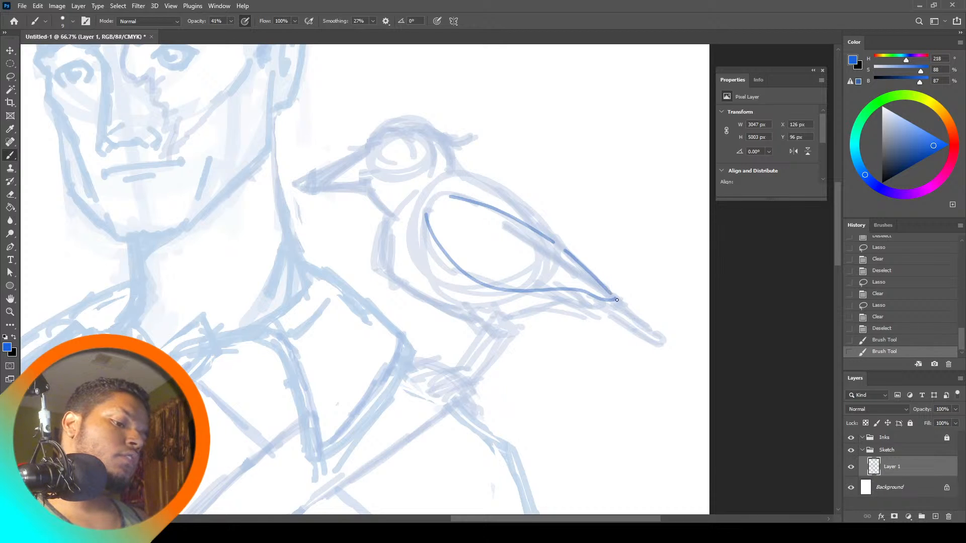
{"action": "left_click_drag", "start_coordinate": [556, 244], "coordinate": [616, 301]}
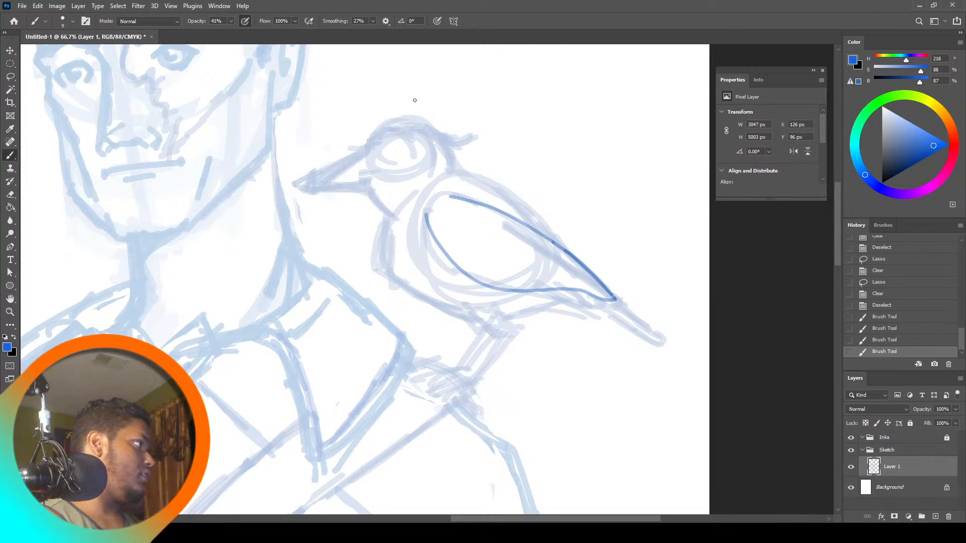
Lasso the outer stray line along the front of the bird's breast, clear it and deselect
{"action": "key", "text": "l"}
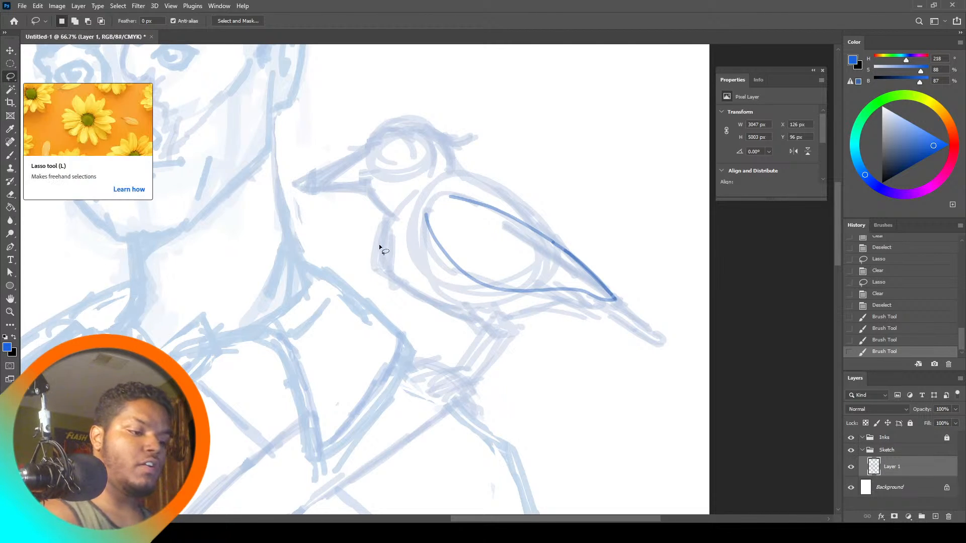
{"action": "mouse_move", "coordinate": [378, 247]}
{"action": "left_mouse_down"}
{"action": "mouse_move", "coordinate": [376, 259]}
{"action": "mouse_move", "coordinate": [388, 246]}
{"action": "mouse_move", "coordinate": [383, 220]}
{"action": "left_mouse_up"}
{"action": "key", "text": "Delete"}
{"action": "key", "text": "ctrl+d"}
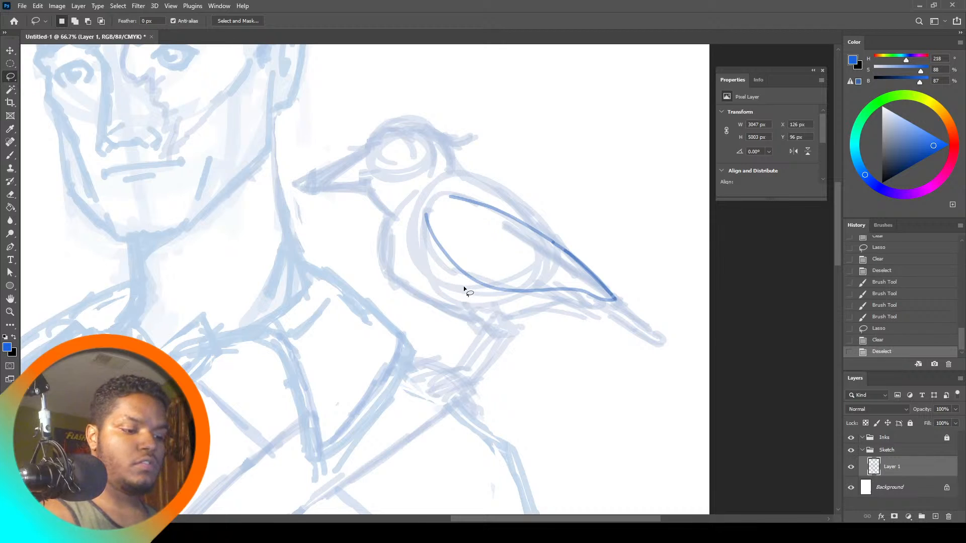
Lasso the bird's head, back and breast, subtract the wing area from the selection, and shift the selected lines slightly upward with Free Transform
{"action": "mouse_move", "coordinate": [420, 318]}
{"action": "left_mouse_down"}
{"action": "mouse_move", "coordinate": [384, 218]}
{"action": "mouse_move", "coordinate": [399, 217]}
{"action": "mouse_move", "coordinate": [300, 209]}
{"action": "mouse_move", "coordinate": [431, 77]}
{"action": "mouse_move", "coordinate": [544, 198]}
{"action": "mouse_move", "coordinate": [560, 241]}
{"action": "mouse_move", "coordinate": [489, 203]}
{"action": "left_mouse_up"}
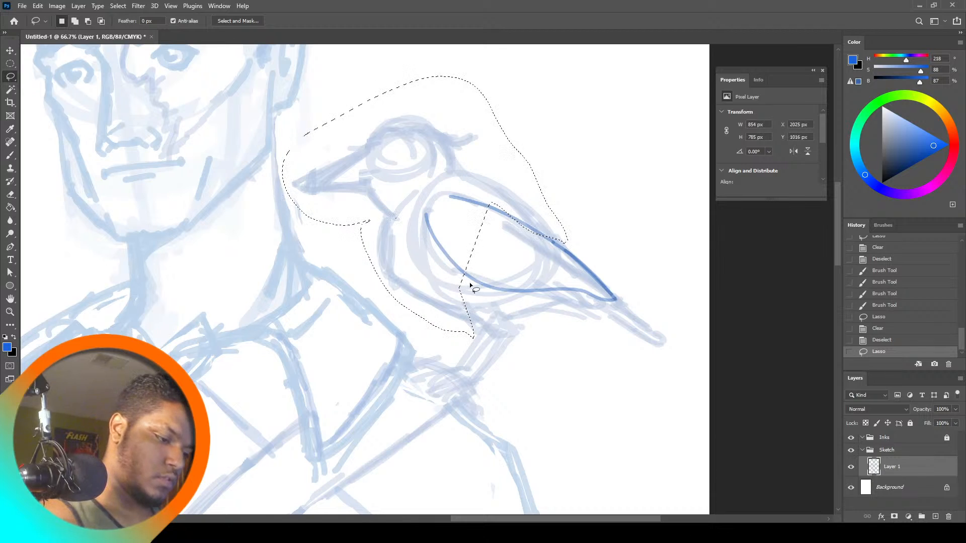
{"action": "mouse_move", "coordinate": [474, 287]}
{"action": "left_mouse_down"}
{"action": "mouse_move", "coordinate": [421, 210]}
{"action": "mouse_move", "coordinate": [454, 193]}
{"action": "mouse_move", "coordinate": [504, 203]}
{"action": "mouse_move", "coordinate": [553, 256]}
{"action": "mouse_move", "coordinate": [519, 332]}
{"action": "left_mouse_up"}
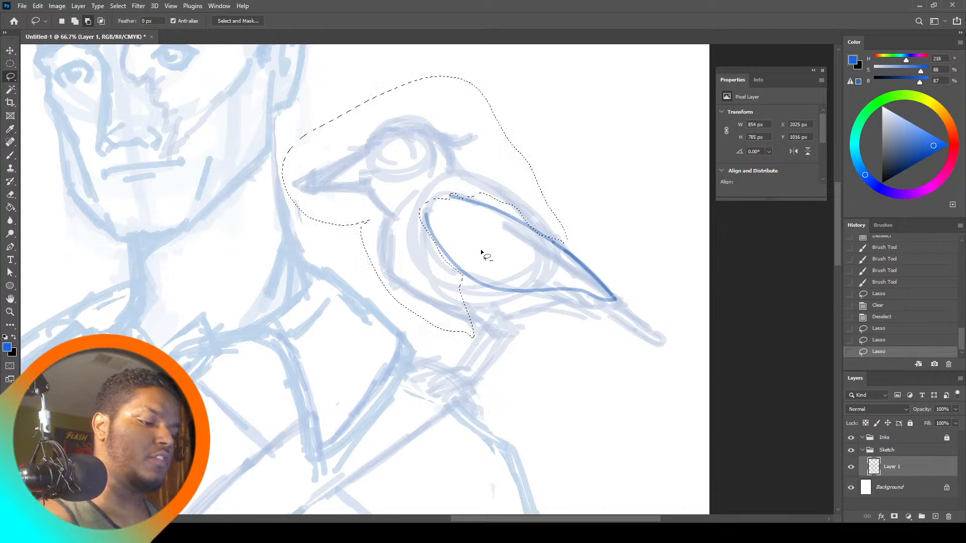
{"action": "mouse_move", "coordinate": [478, 287]}
{"action": "left_mouse_down"}
{"action": "mouse_move", "coordinate": [421, 198]}
{"action": "mouse_move", "coordinate": [464, 191]}
{"action": "mouse_move", "coordinate": [514, 205]}
{"action": "mouse_move", "coordinate": [561, 247]}
{"action": "mouse_move", "coordinate": [578, 286]}
{"action": "left_mouse_up"}
{"action": "key", "text": "ctrl+t"}
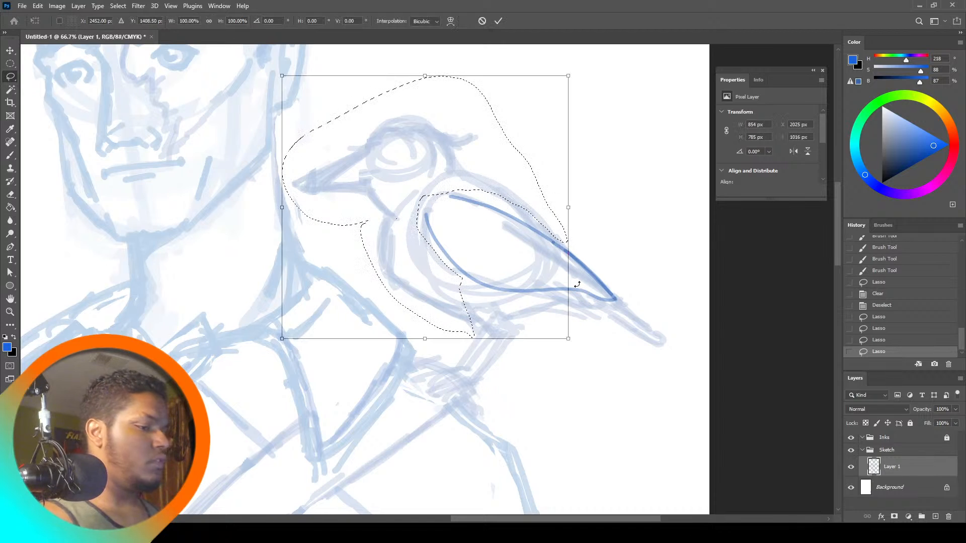
{"action": "mouse_move", "coordinate": [425, 74]}
{"action": "left_mouse_down"}
{"action": "mouse_move", "coordinate": [430, 34]}
{"action": "mouse_move", "coordinate": [428, 58]}
{"action": "left_mouse_up"}
Brush the curved front of the bird's breast down to the leg, redo it after deselecting, and add the throat line below the beak
{"action": "left_click", "coordinate": [11, 158]}
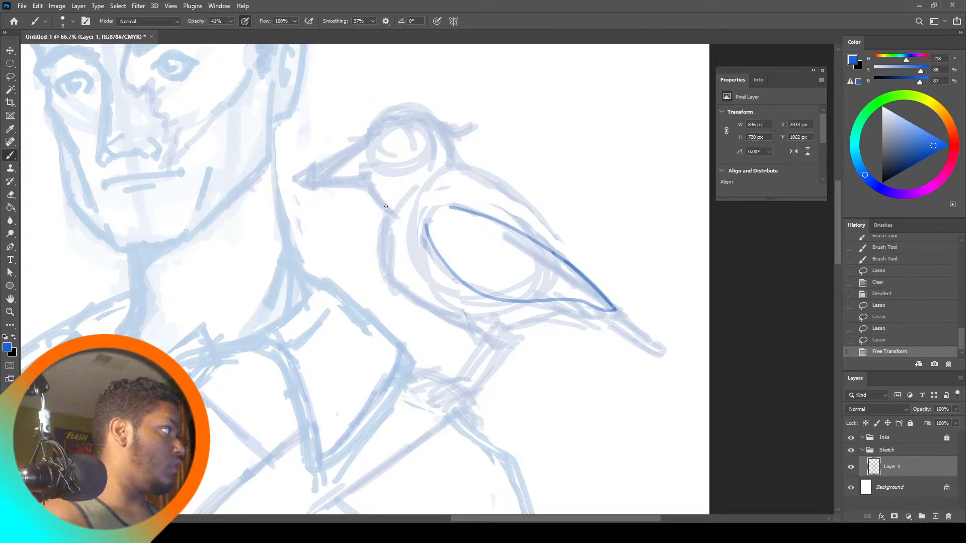
{"action": "mouse_move", "coordinate": [386, 207]}
{"action": "left_mouse_down"}
{"action": "mouse_move", "coordinate": [394, 256]}
{"action": "mouse_move", "coordinate": [443, 318]}
{"action": "mouse_move", "coordinate": [468, 329]}
{"action": "mouse_move", "coordinate": [400, 273]}
{"action": "mouse_move", "coordinate": [385, 207]}
{"action": "mouse_move", "coordinate": [414, 288]}
{"action": "mouse_move", "coordinate": [478, 325]}
{"action": "left_mouse_up"}
{"action": "key", "text": "ctrl+d"}
{"action": "key", "text": "ctrl+z"}
{"action": "key", "text": "ctrl+z"}
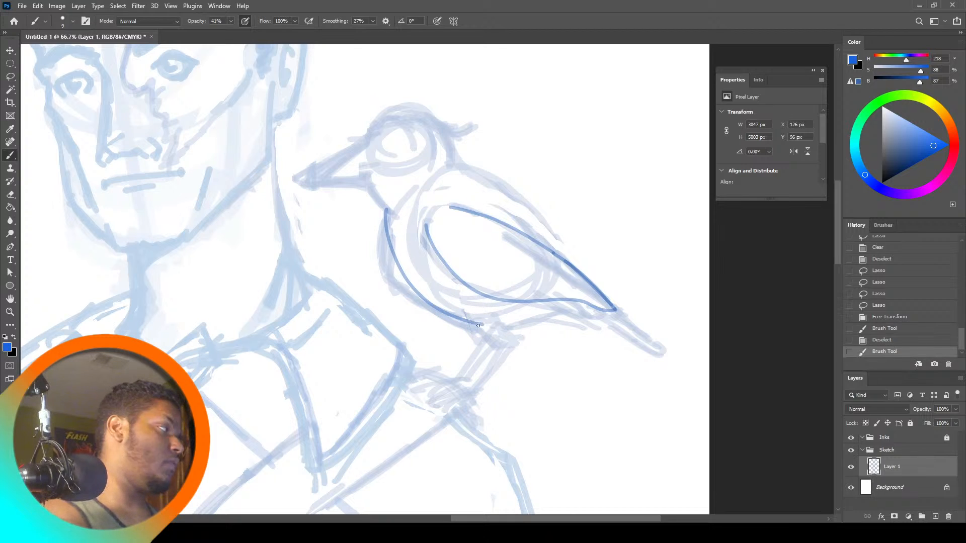
{"action": "left_click_drag", "start_coordinate": [364, 179], "coordinate": [395, 228]}
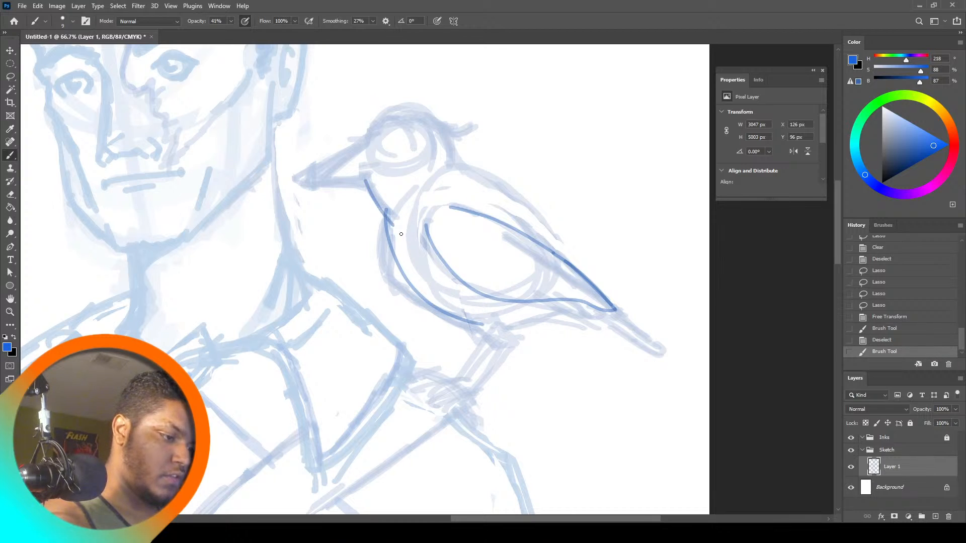
Lasso the overlapping end of the throat line where it crosses the breast curve, clear it and deselect
{"action": "key", "text": "l"}
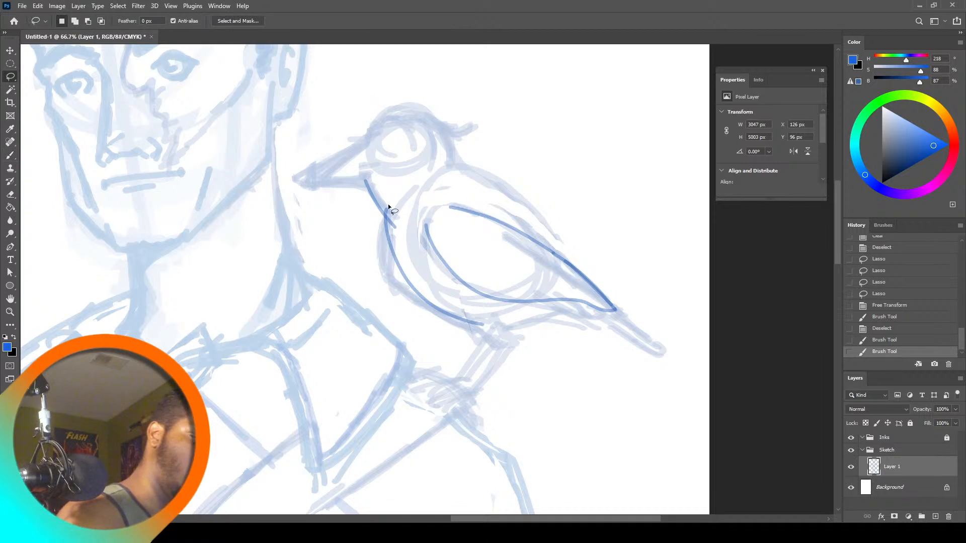
{"action": "left_click_drag", "start_coordinate": [382, 192], "coordinate": [384, 194]}
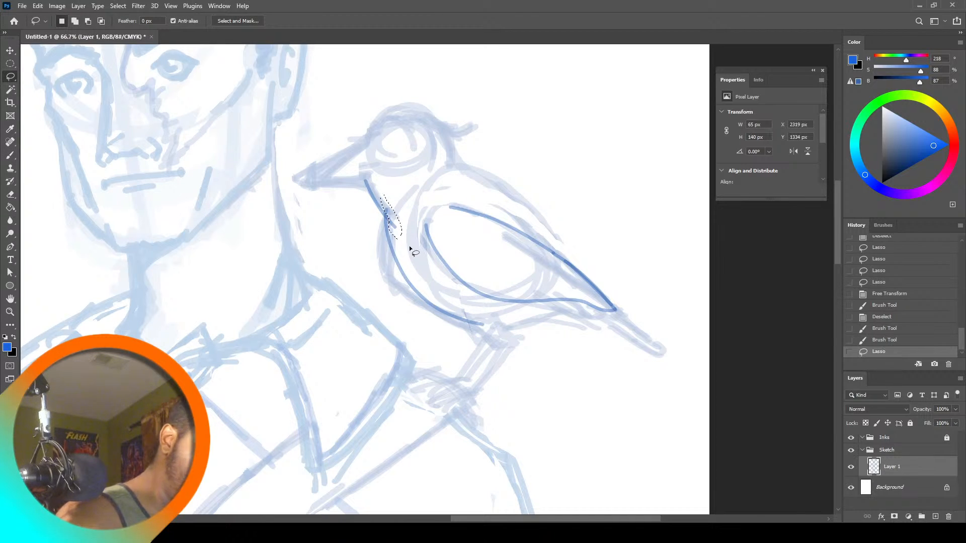
{"action": "key", "text": "Delete"}
{"action": "key", "text": "ctrl+d"}
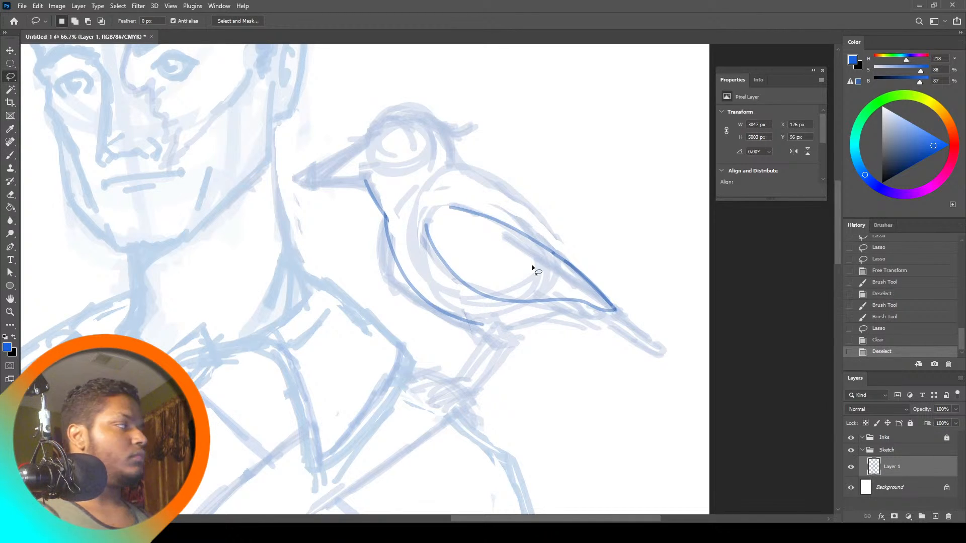
Brush the bird's upper back line and the curve from the nape over the head, undoing the stray beak stroke
{"action": "left_click", "coordinate": [11, 157]}
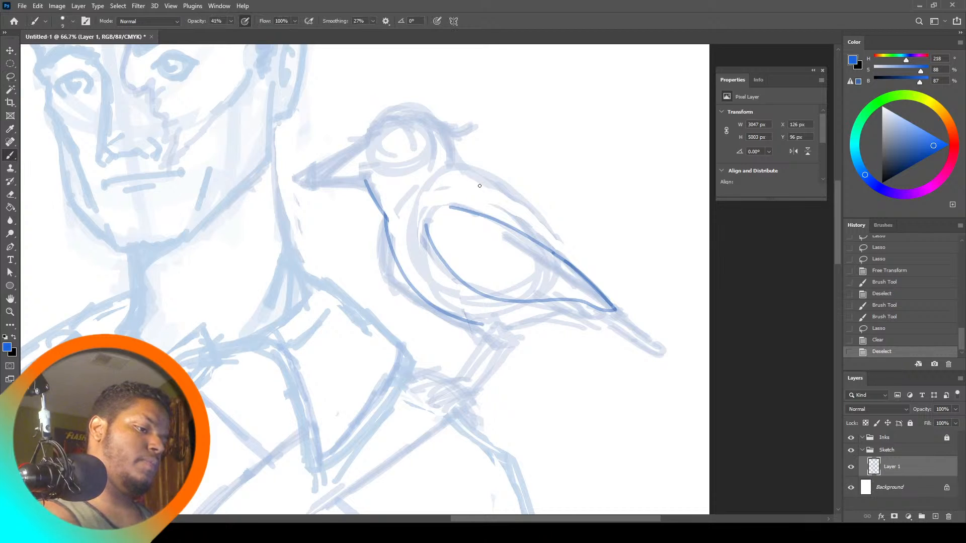
{"action": "left_click_drag", "start_coordinate": [460, 175], "coordinate": [512, 228]}
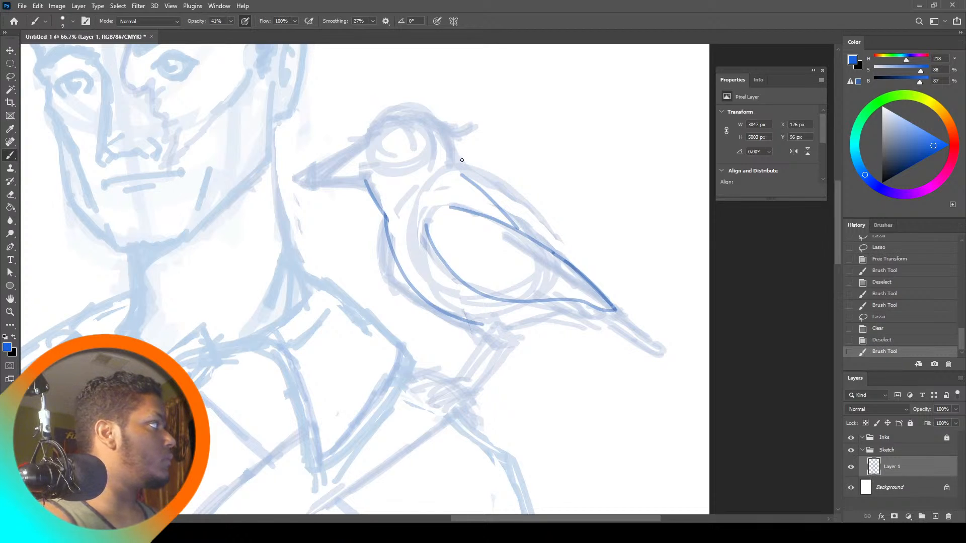
{"action": "left_click", "coordinate": [465, 179]}
{"action": "mouse_move", "coordinate": [465, 177]}
{"action": "left_mouse_down"}
{"action": "mouse_move", "coordinate": [425, 116]}
{"action": "mouse_move", "coordinate": [395, 106]}
{"action": "mouse_move", "coordinate": [298, 184]}
{"action": "left_mouse_up"}
{"action": "key", "text": "ctrl+z"}
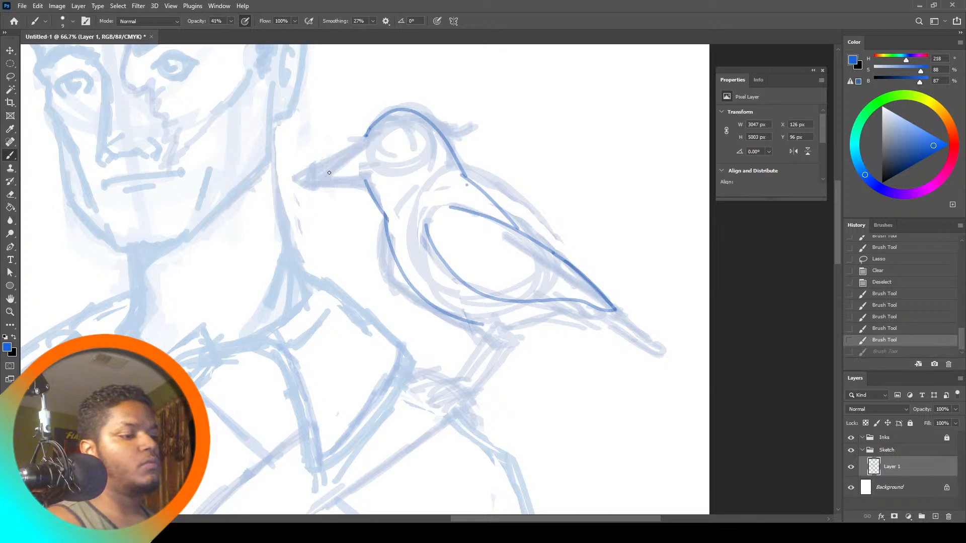
Draw the bird's curved beak and round eye, adding short feather marks behind the cheek and on the throat
{"action": "left_click_drag", "start_coordinate": [289, 166], "coordinate": [362, 140]}
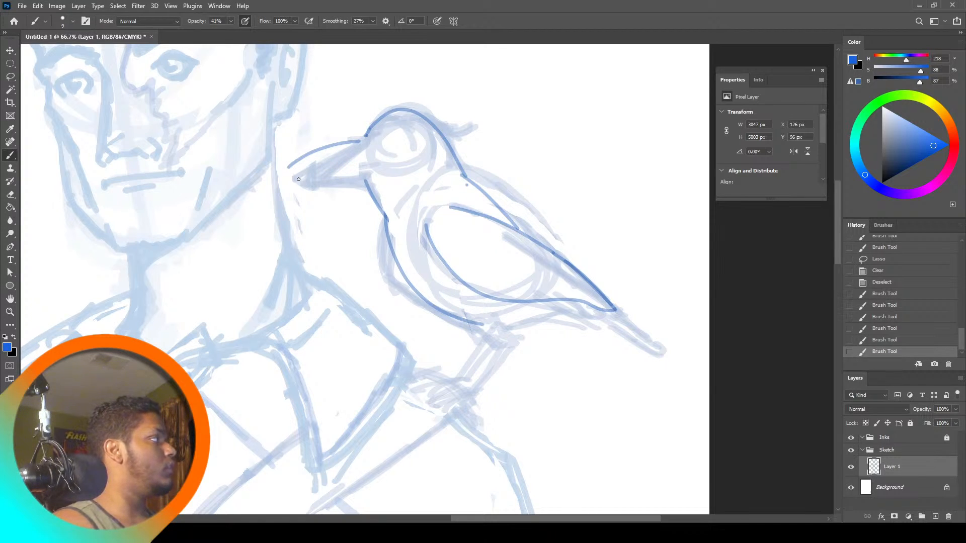
{"action": "left_click_drag", "start_coordinate": [289, 170], "coordinate": [361, 165]}
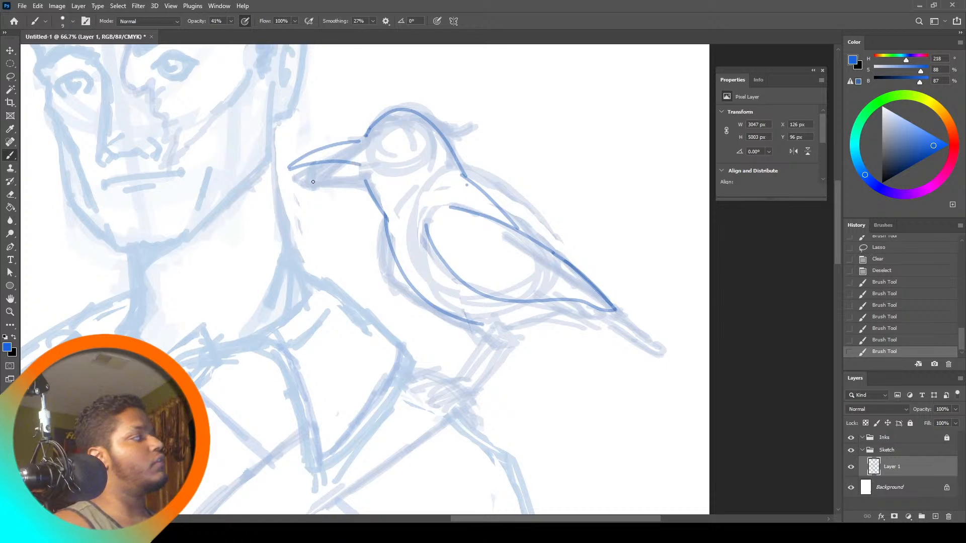
{"action": "mouse_move", "coordinate": [291, 171]}
{"action": "left_mouse_down"}
{"action": "mouse_move", "coordinate": [355, 183]}
{"action": "mouse_move", "coordinate": [381, 165]}
{"action": "mouse_move", "coordinate": [356, 137]}
{"action": "mouse_move", "coordinate": [355, 153]}
{"action": "mouse_move", "coordinate": [362, 157]}
{"action": "mouse_move", "coordinate": [379, 118]}
{"action": "mouse_move", "coordinate": [367, 146]}
{"action": "mouse_move", "coordinate": [376, 165]}
{"action": "mouse_move", "coordinate": [381, 147]}
{"action": "mouse_move", "coordinate": [391, 154]}
{"action": "mouse_move", "coordinate": [398, 141]}
{"action": "mouse_move", "coordinate": [376, 147]}
{"action": "mouse_move", "coordinate": [395, 145]}
{"action": "left_mouse_up"}
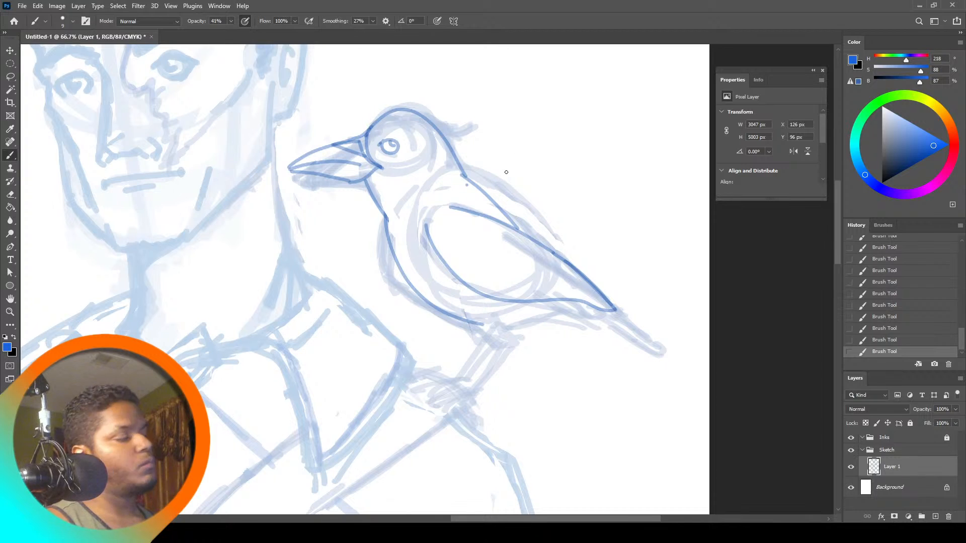
{"action": "left_click_drag", "start_coordinate": [421, 134], "coordinate": [437, 169]}
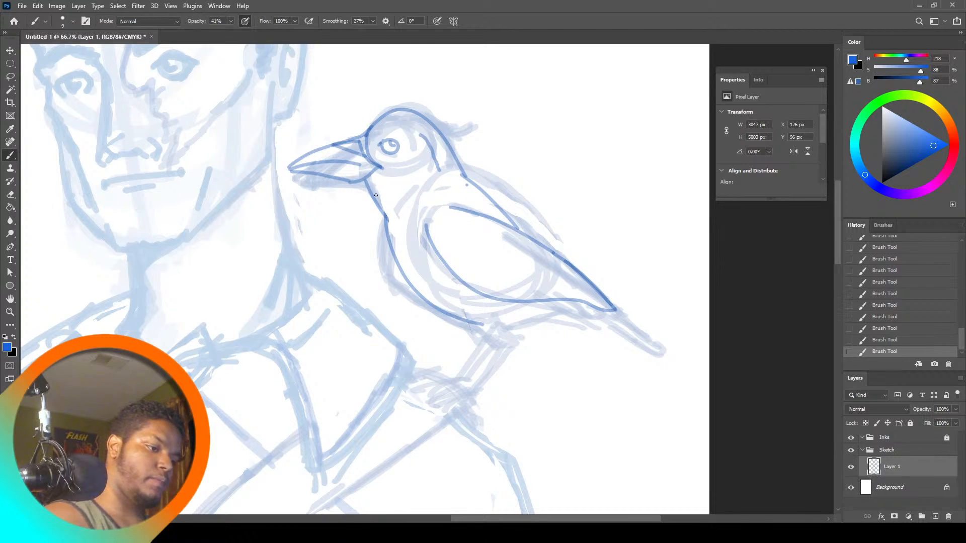
{"action": "left_click_drag", "start_coordinate": [376, 196], "coordinate": [387, 220]}
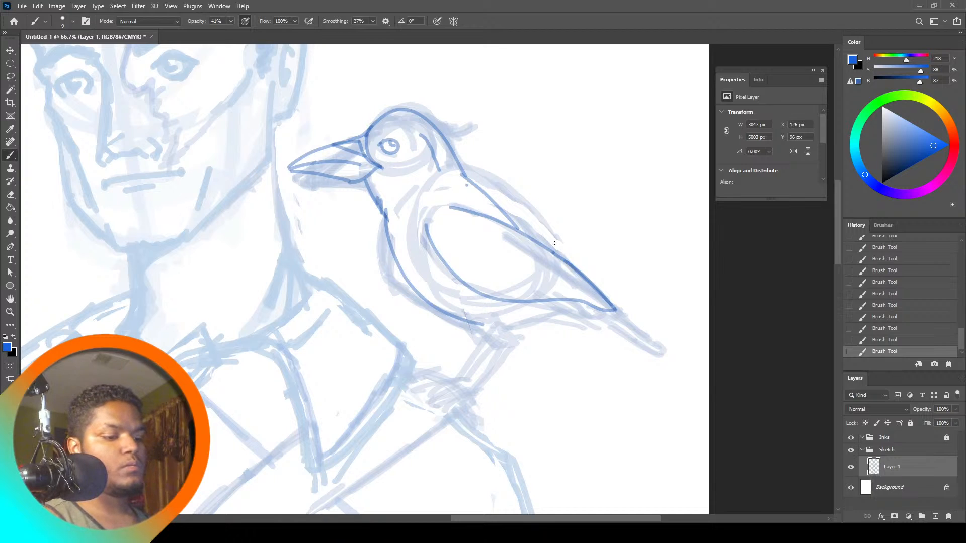
Draw the bird's two legs from the lower belly and its clawed feet resting on the man's shoulder
{"action": "mouse_move", "coordinate": [468, 311]}
{"action": "left_mouse_down"}
{"action": "mouse_move", "coordinate": [497, 341]}
{"action": "mouse_move", "coordinate": [509, 327]}
{"action": "mouse_move", "coordinate": [517, 343]}
{"action": "mouse_move", "coordinate": [500, 350]}
{"action": "mouse_move", "coordinate": [486, 335]}
{"action": "mouse_move", "coordinate": [514, 343]}
{"action": "mouse_move", "coordinate": [478, 391]}
{"action": "left_mouse_up"}
{"action": "left_click_drag", "start_coordinate": [498, 347], "coordinate": [467, 394]}
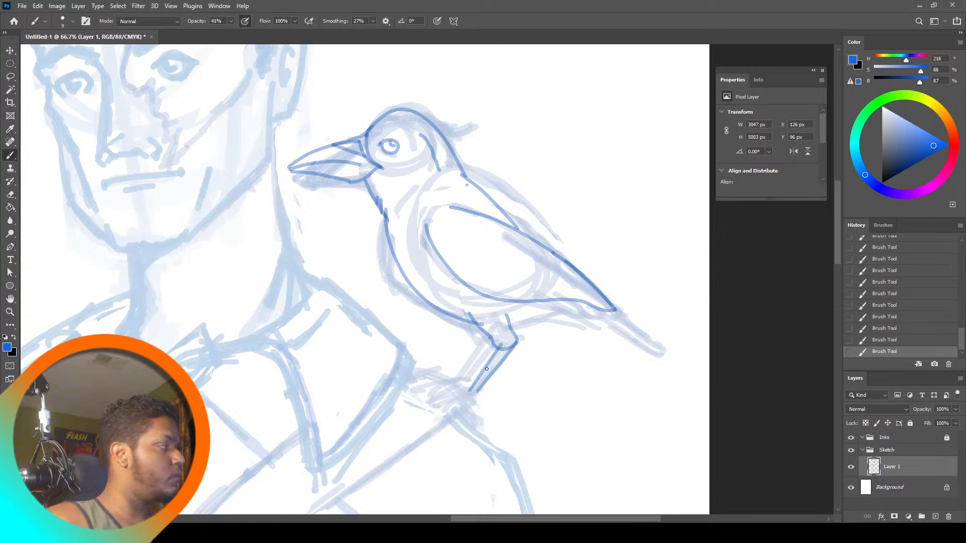
{"action": "mouse_move", "coordinate": [470, 388]}
{"action": "left_mouse_down"}
{"action": "mouse_move", "coordinate": [427, 401]}
{"action": "mouse_move", "coordinate": [467, 391]}
{"action": "mouse_move", "coordinate": [442, 413]}
{"action": "mouse_move", "coordinate": [445, 401]}
{"action": "mouse_move", "coordinate": [459, 410]}
{"action": "mouse_move", "coordinate": [463, 403]}
{"action": "mouse_move", "coordinate": [428, 405]}
{"action": "mouse_move", "coordinate": [443, 393]}
{"action": "mouse_move", "coordinate": [498, 403]}
{"action": "mouse_move", "coordinate": [477, 388]}
{"action": "mouse_move", "coordinate": [495, 398]}
{"action": "left_mouse_up"}
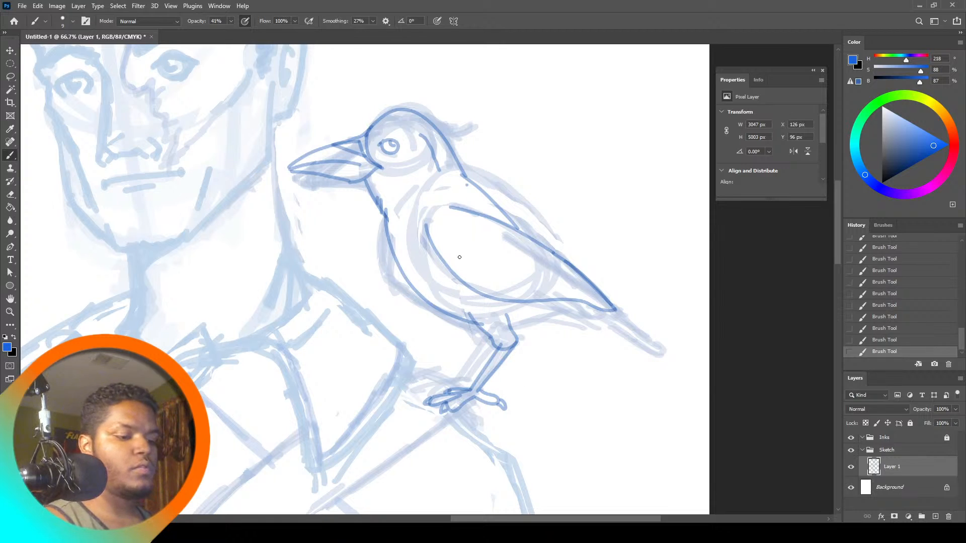
{"action": "mouse_move", "coordinate": [469, 322]}
{"action": "left_mouse_down"}
{"action": "mouse_move", "coordinate": [486, 344]}
{"action": "mouse_move", "coordinate": [496, 336]}
{"action": "mouse_move", "coordinate": [460, 378]}
{"action": "left_mouse_up"}
{"action": "left_click_drag", "start_coordinate": [491, 346], "coordinate": [461, 377]}
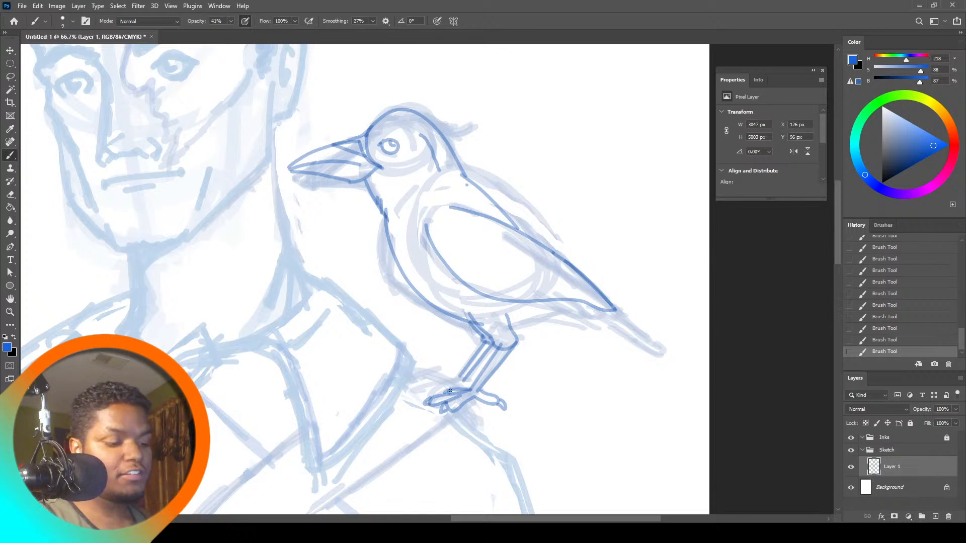
{"action": "mouse_move", "coordinate": [458, 375]}
{"action": "left_mouse_down"}
{"action": "mouse_move", "coordinate": [417, 388]}
{"action": "mouse_move", "coordinate": [473, 377]}
{"action": "left_mouse_up"}
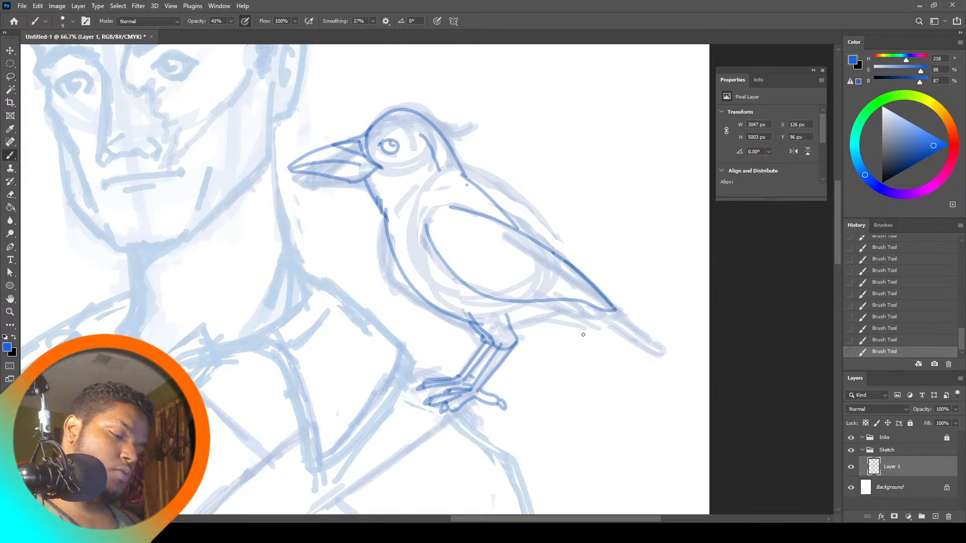
Draw the bird's narrow tail feathers beyond the wing tip and the underside line from the leg to the tail
{"action": "left_click_drag", "start_coordinate": [562, 305], "coordinate": [644, 352]}
{"action": "mouse_move", "coordinate": [598, 312]}
{"action": "left_mouse_down"}
{"action": "mouse_move", "coordinate": [669, 360]}
{"action": "mouse_move", "coordinate": [658, 347]}
{"action": "mouse_move", "coordinate": [669, 347]}
{"action": "mouse_move", "coordinate": [621, 313]}
{"action": "left_mouse_up"}
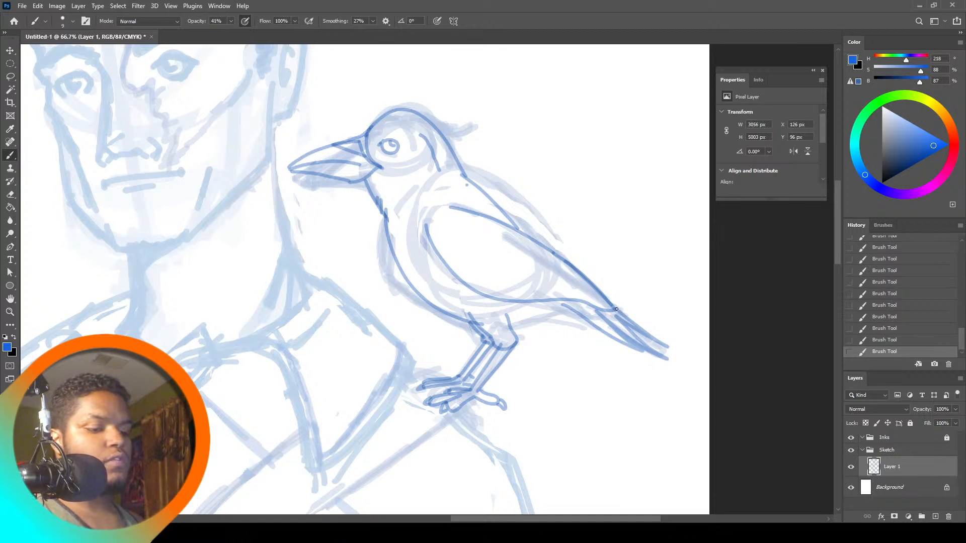
{"action": "left_click_drag", "start_coordinate": [667, 347], "coordinate": [661, 357]}
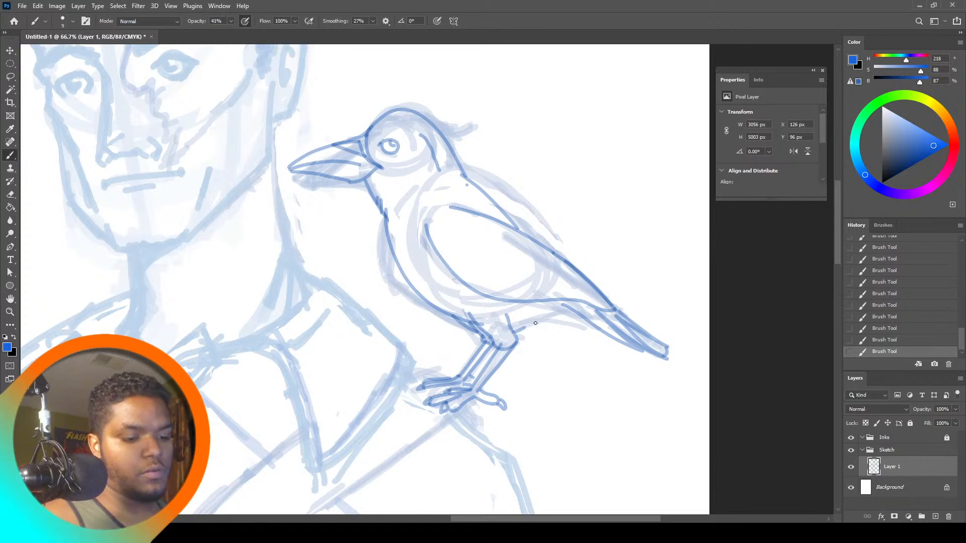
{"action": "left_click_drag", "start_coordinate": [513, 328], "coordinate": [589, 326]}
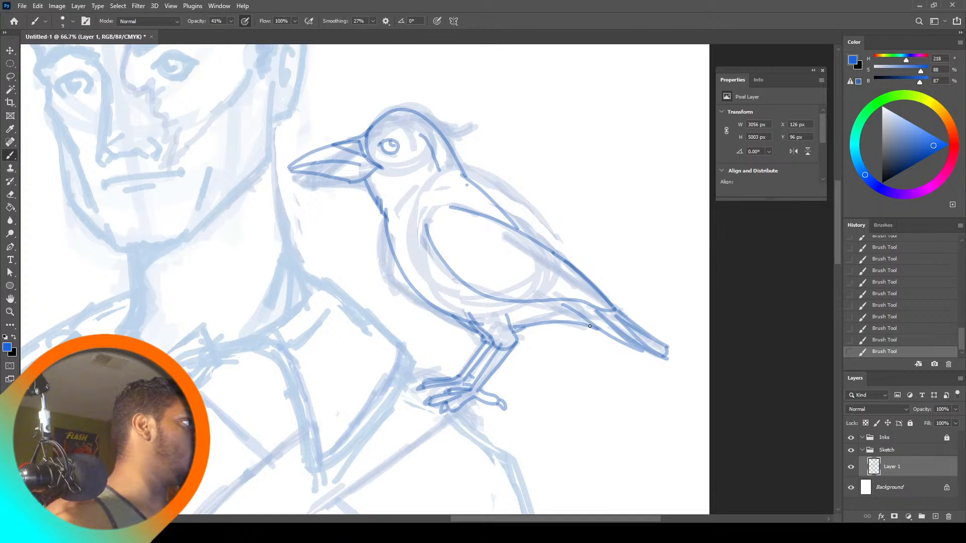
Add a short throat stroke under the beak, then lasso and clear the overlapping old line and deselect
{"action": "left_click_drag", "start_coordinate": [355, 185], "coordinate": [371, 193]}
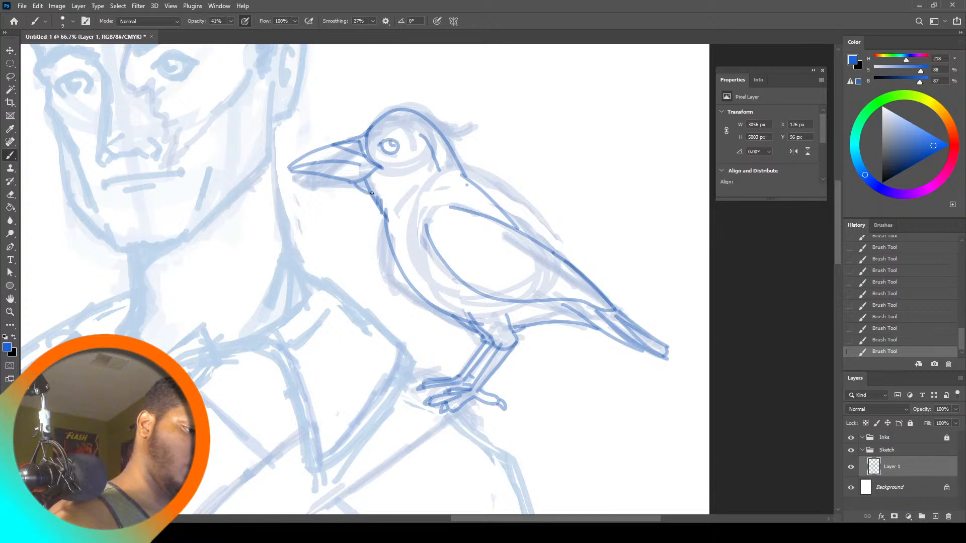
{"action": "left_click", "coordinate": [10, 76]}
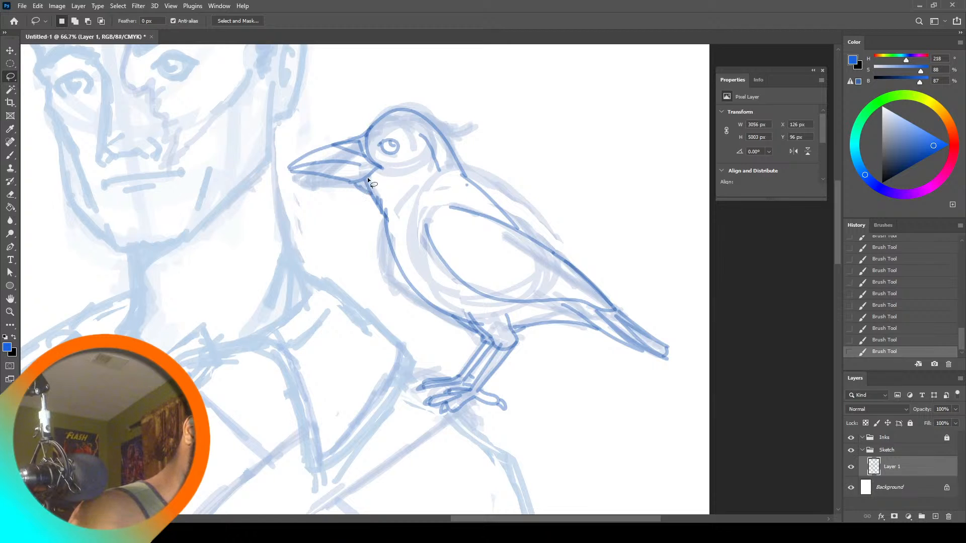
{"action": "left_click_drag", "start_coordinate": [369, 189], "coordinate": [379, 179]}
{"action": "key", "text": "Delete"}
{"action": "key", "text": "ctrl+d"}
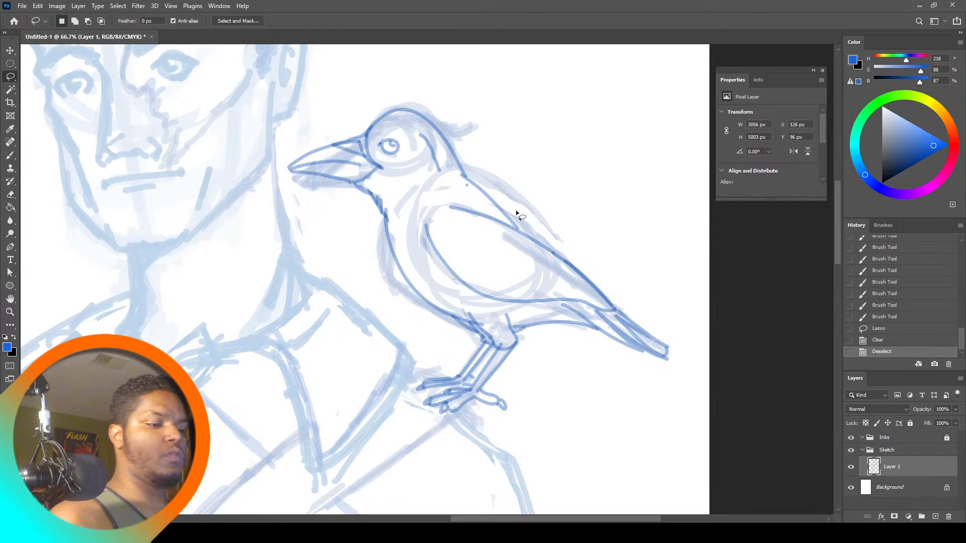
Fade the redrawn bird's lines with one pass of the large soft eraser at 61% opacity
{"action": "key", "text": "z"}
{"action": "left_click", "coordinate": [301, 21]}
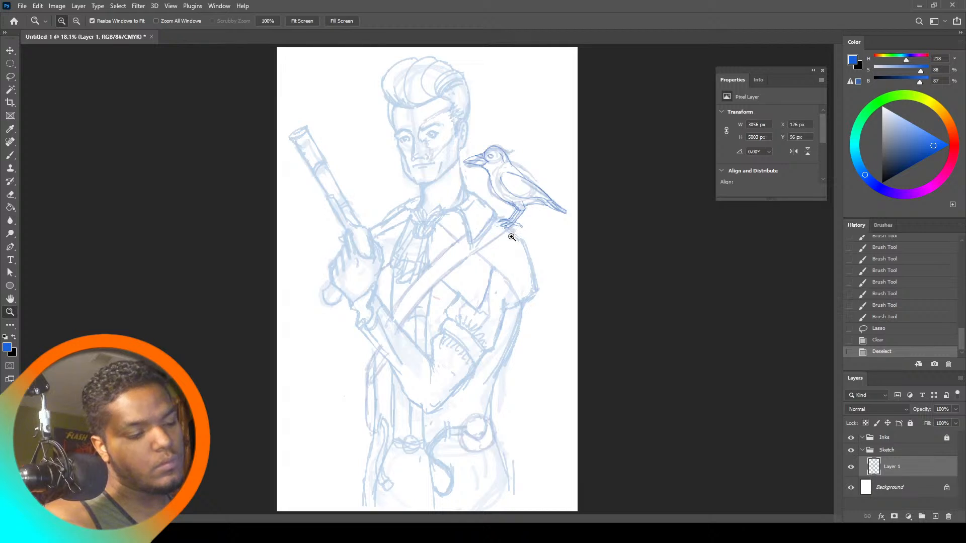
{"action": "left_click", "coordinate": [550, 167]}
{"action": "left_click", "coordinate": [548, 168]}
{"action": "left_click", "coordinate": [548, 170]}
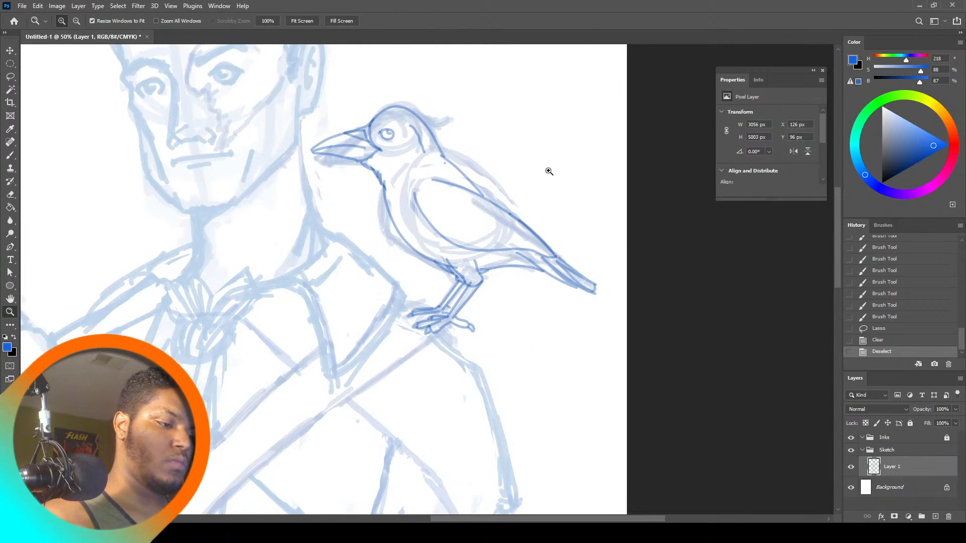
{"action": "scroll", "coordinate": [837, 224], "scroll_direction": "up", "scroll_amount": 5}
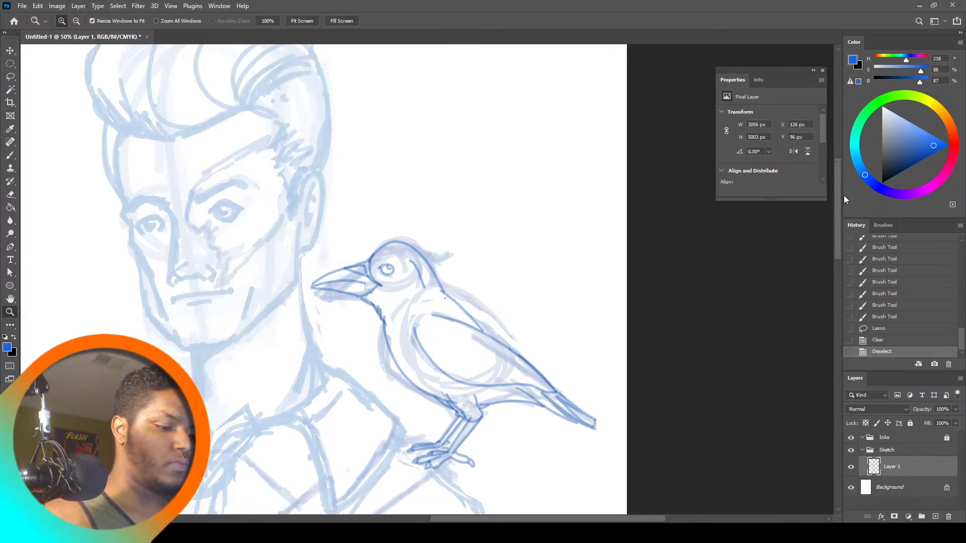
{"action": "left_click", "coordinate": [10, 194]}
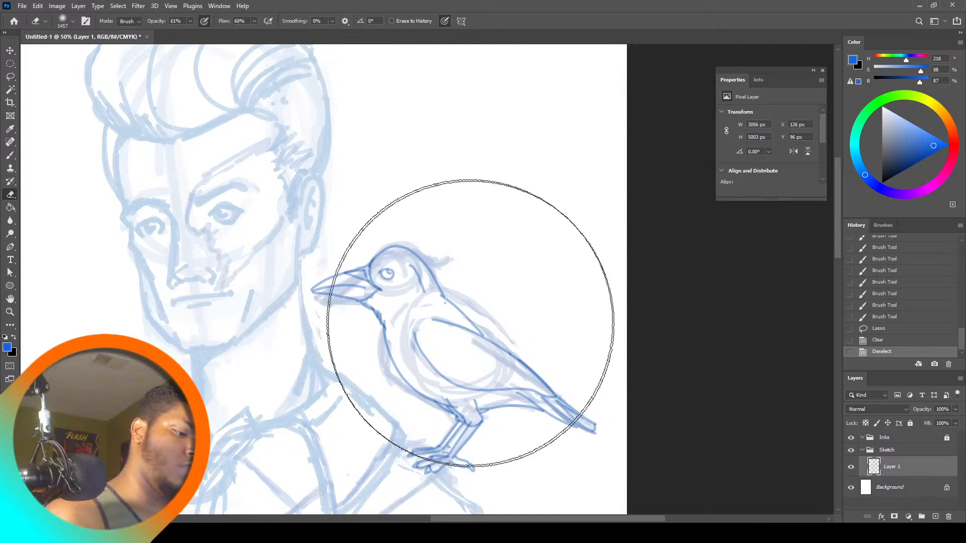
{"action": "mouse_move", "coordinate": [478, 379]}
{"action": "left_mouse_down"}
{"action": "mouse_move", "coordinate": [591, 318]}
{"action": "mouse_move", "coordinate": [400, 267]}
{"action": "mouse_move", "coordinate": [571, 371]}
{"action": "mouse_move", "coordinate": [599, 317]}
{"action": "left_mouse_up"}
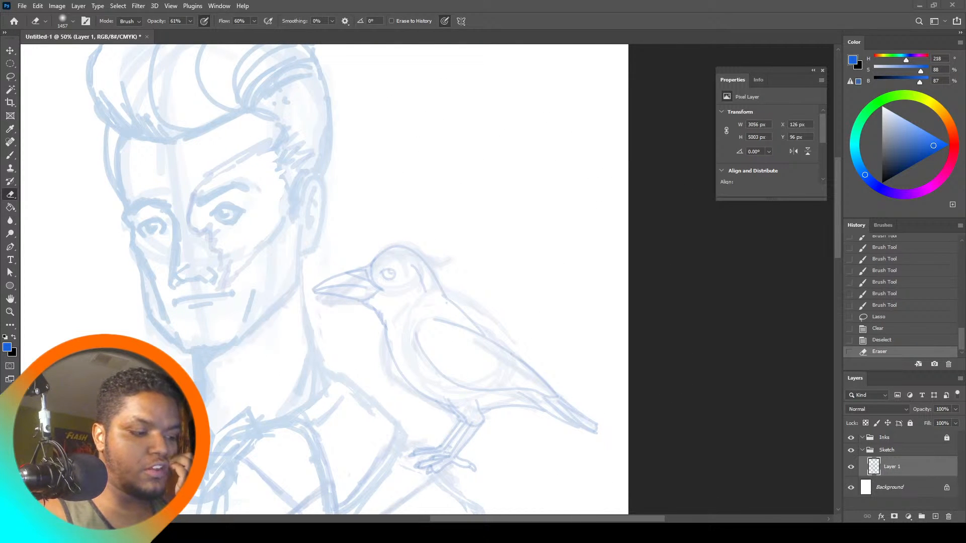
Lasso and clear the stray marks in the jagged sideburn area between the temple and the ear, and deselect
{"action": "left_click_drag", "start_coordinate": [566, 518], "coordinate": [529, 522]}
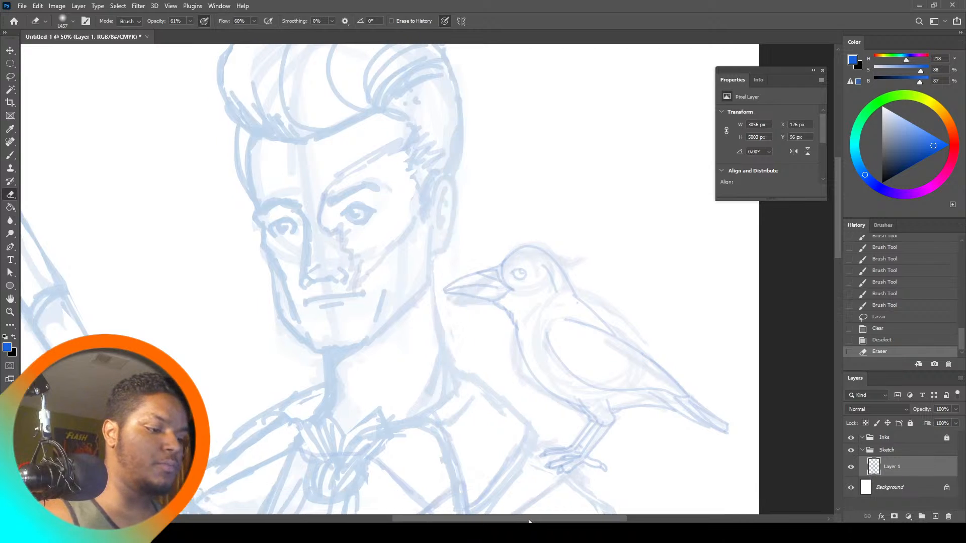
{"action": "left_click_drag", "start_coordinate": [838, 250], "coordinate": [850, 228]}
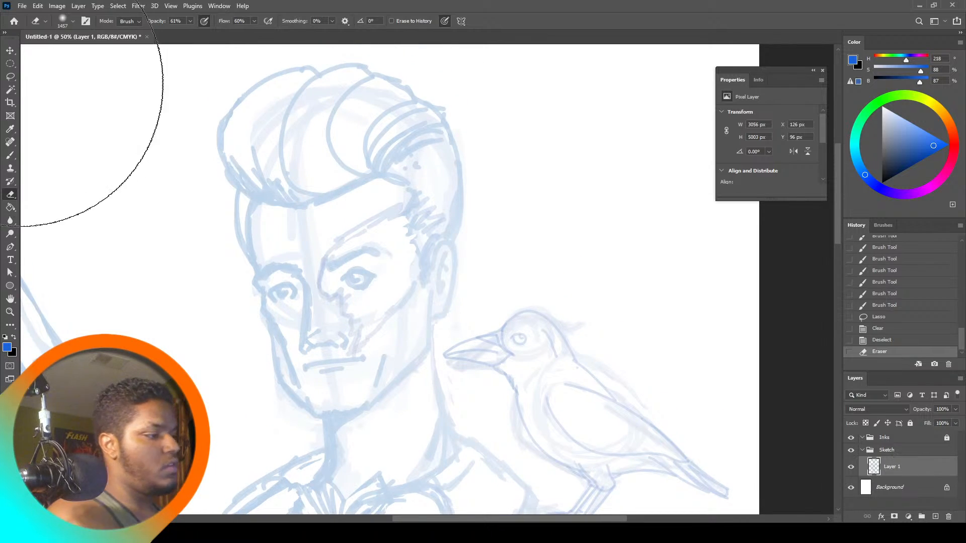
{"action": "left_click", "coordinate": [10, 76]}
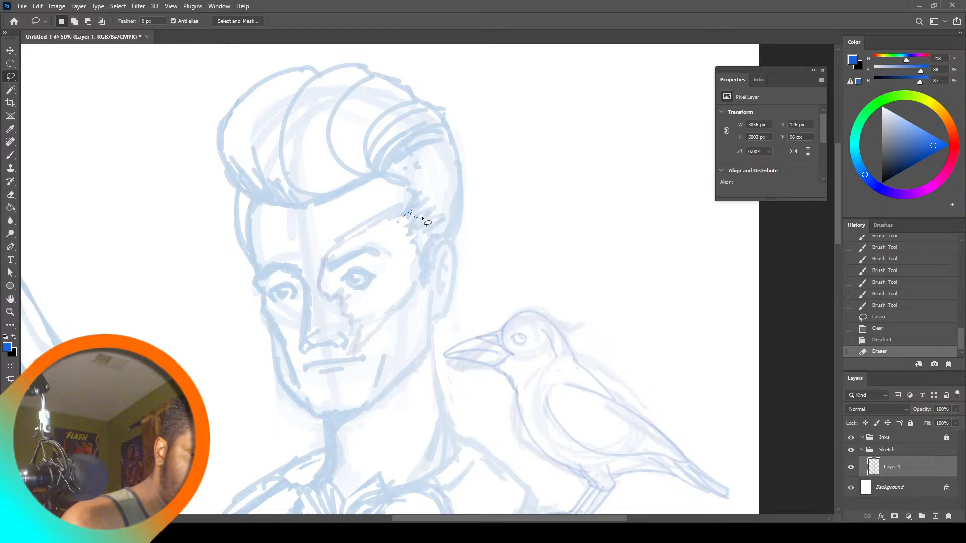
{"action": "mouse_move", "coordinate": [424, 246]}
{"action": "left_mouse_down"}
{"action": "mouse_move", "coordinate": [420, 276]}
{"action": "mouse_move", "coordinate": [404, 296]}
{"action": "left_mouse_up"}
{"action": "key", "text": "Delete"}
{"action": "key", "text": "ctrl+d"}
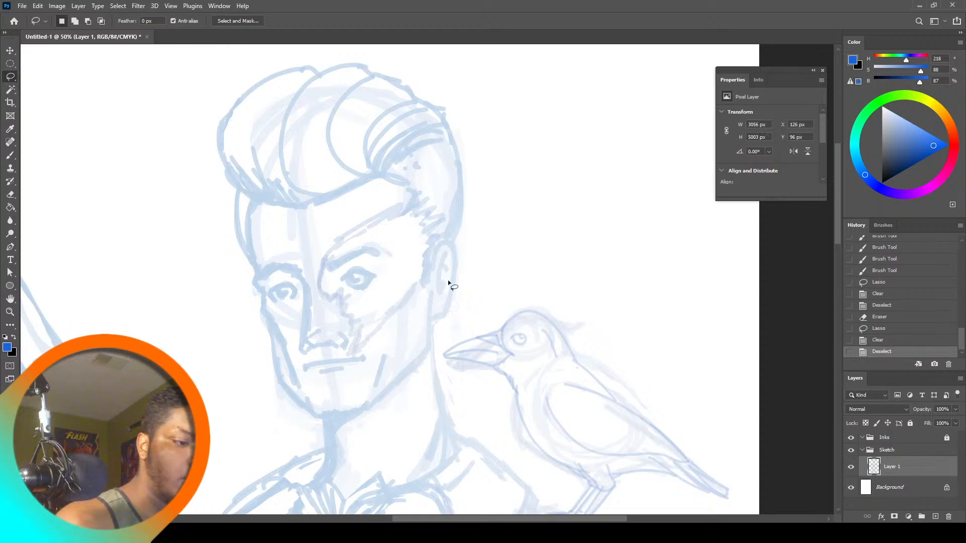
{"action": "mouse_move", "coordinate": [419, 229]}
{"action": "left_mouse_down"}
{"action": "mouse_move", "coordinate": [414, 242]}
{"action": "mouse_move", "coordinate": [417, 221]}
{"action": "mouse_move", "coordinate": [433, 236]}
{"action": "left_mouse_up"}
{"action": "key", "text": "Delete"}
{"action": "key", "text": "Delete"}
{"action": "key", "text": "ctrl+d"}
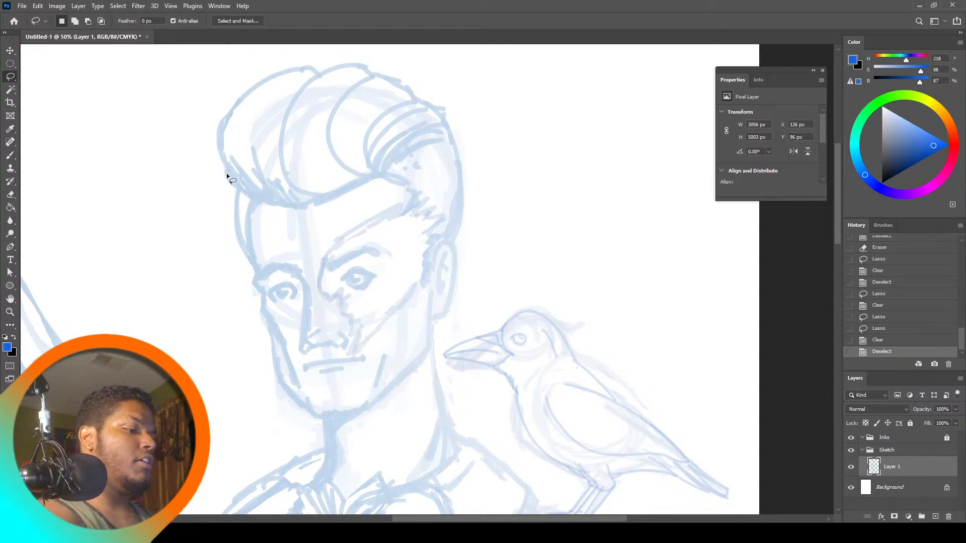
Lasso and clear the thick overlapping strokes inside the lower front of the man's quiff, and deselect
{"action": "mouse_move", "coordinate": [237, 191]}
{"action": "left_mouse_down"}
{"action": "mouse_move", "coordinate": [268, 201]}
{"action": "mouse_move", "coordinate": [228, 151]}
{"action": "mouse_move", "coordinate": [272, 200]}
{"action": "mouse_move", "coordinate": [250, 150]}
{"action": "mouse_move", "coordinate": [280, 199]}
{"action": "mouse_move", "coordinate": [307, 202]}
{"action": "mouse_move", "coordinate": [275, 157]}
{"action": "left_mouse_up"}
{"action": "key", "text": "Delete"}
{"action": "key", "text": "Delete"}
{"action": "key", "text": "Delete"}
{"action": "key", "text": "Delete"}
{"action": "key", "text": "ctrl+d"}
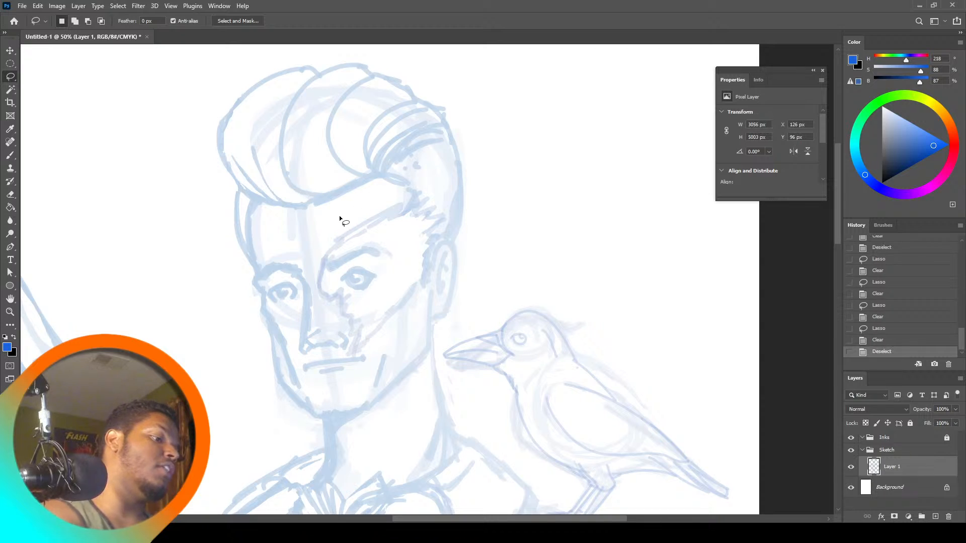
{"action": "mouse_move", "coordinate": [274, 190]}
{"action": "left_mouse_down"}
{"action": "mouse_move", "coordinate": [251, 148]}
{"action": "mouse_move", "coordinate": [278, 203]}
{"action": "left_mouse_up"}
{"action": "key", "text": "Delete"}
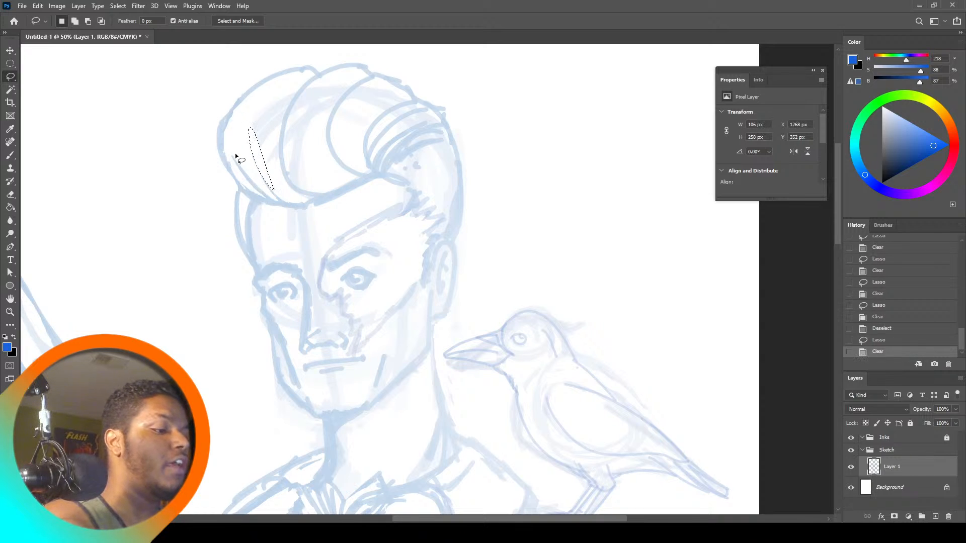
{"action": "key", "text": "ctrl+d"}
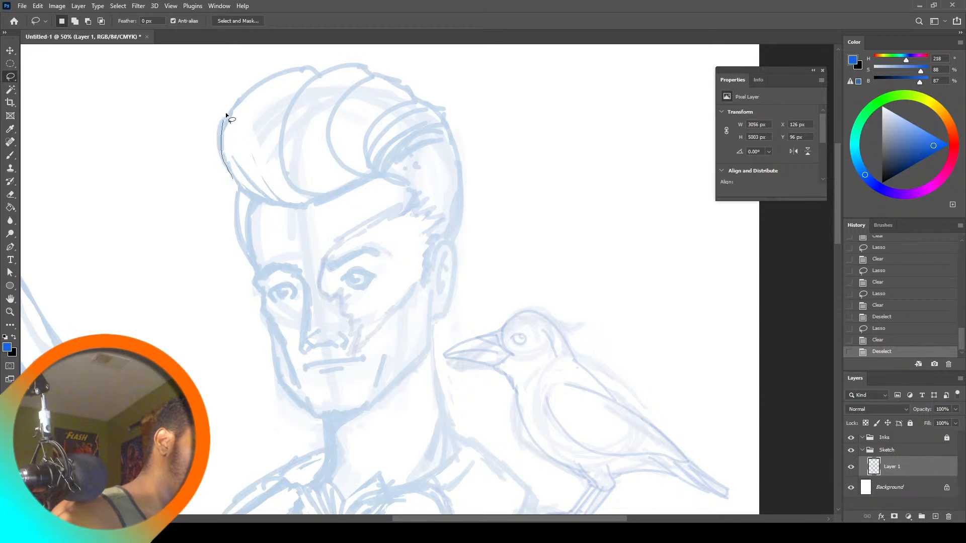
Trim the outer front edge of the quiff to a thinner line with lasso selections cleared from the layer
{"action": "mouse_move", "coordinate": [224, 180]}
{"action": "left_mouse_down"}
{"action": "mouse_move", "coordinate": [247, 173]}
{"action": "mouse_move", "coordinate": [228, 161]}
{"action": "mouse_move", "coordinate": [248, 194]}
{"action": "left_mouse_up"}
{"action": "key", "text": "Delete"}
{"action": "key", "text": "ctrl+d"}
{"action": "key", "text": "ctrl+d"}
{"action": "key", "text": "Delete"}
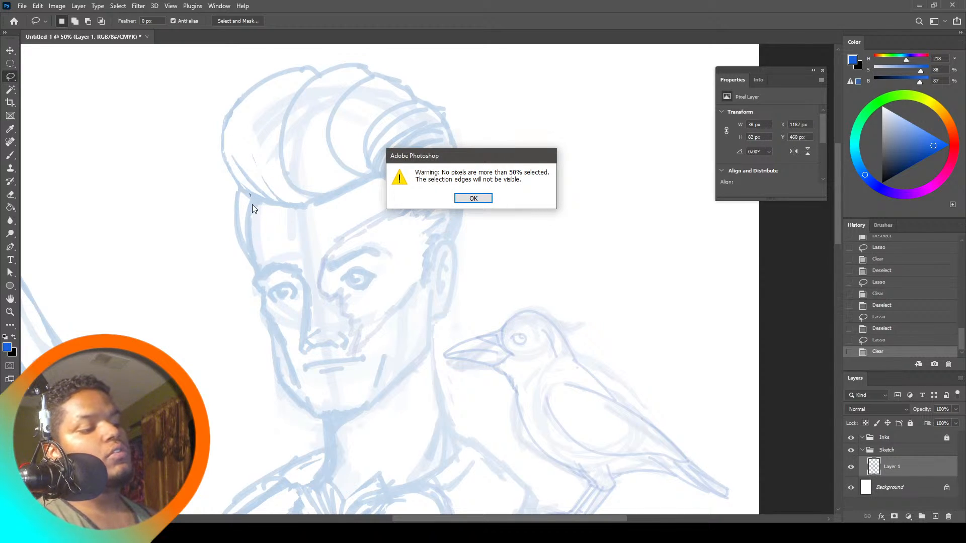
{"action": "left_click", "coordinate": [473, 198]}
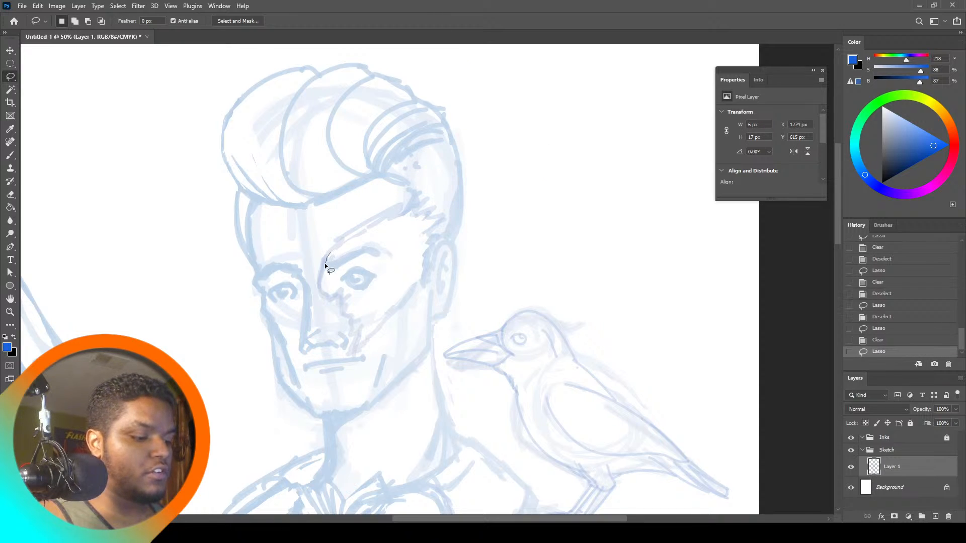
Lasso and clear the excess lines around the eyebrow on the bird's side of the face, and deselect
{"action": "mouse_move", "coordinate": [341, 249]}
{"action": "left_mouse_down"}
{"action": "mouse_move", "coordinate": [378, 242]}
{"action": "mouse_move", "coordinate": [385, 263]}
{"action": "left_mouse_up"}
{"action": "key", "text": "Delete"}
{"action": "key", "text": "Delete"}
{"action": "key", "text": "Delete"}
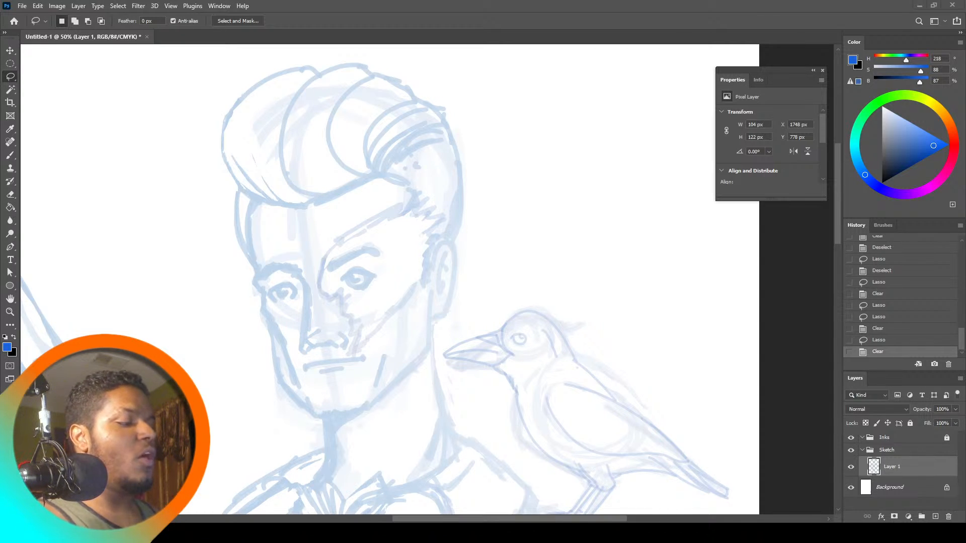
{"action": "key", "text": "b"}
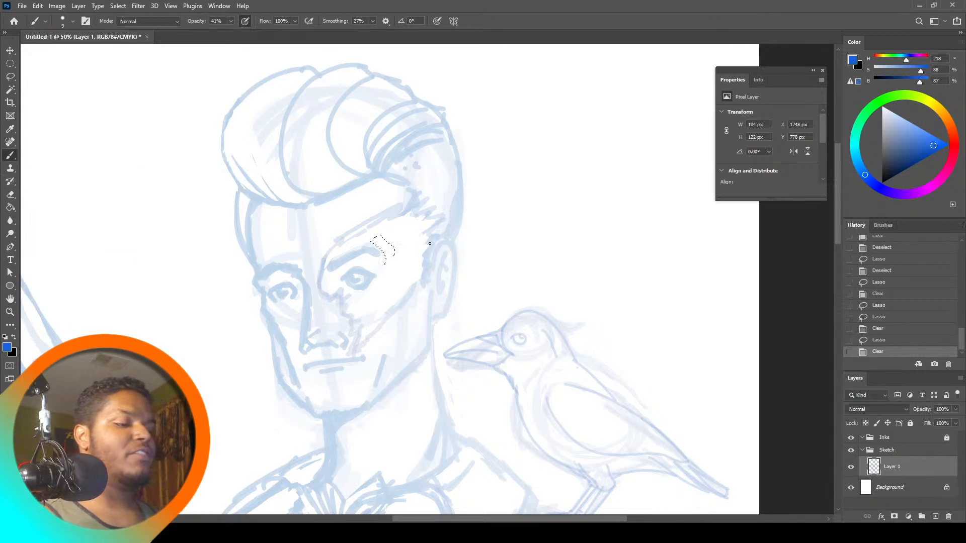
{"action": "key", "text": "ctrl+d"}
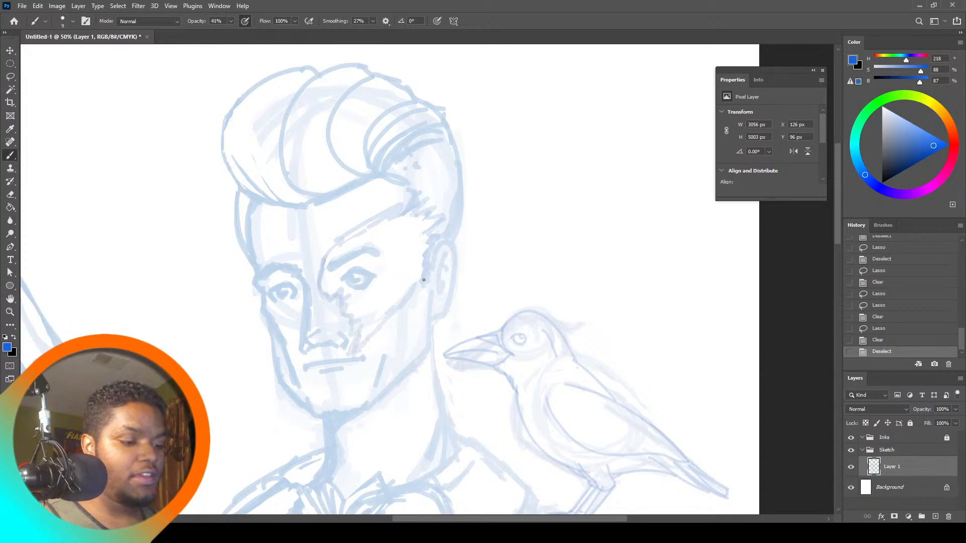
Try two short brush strokes along the cheek line beside the ear and undo them
{"action": "left_click_drag", "start_coordinate": [423, 280], "coordinate": [419, 287]}
{"action": "left_click_drag", "start_coordinate": [421, 284], "coordinate": [415, 292]}
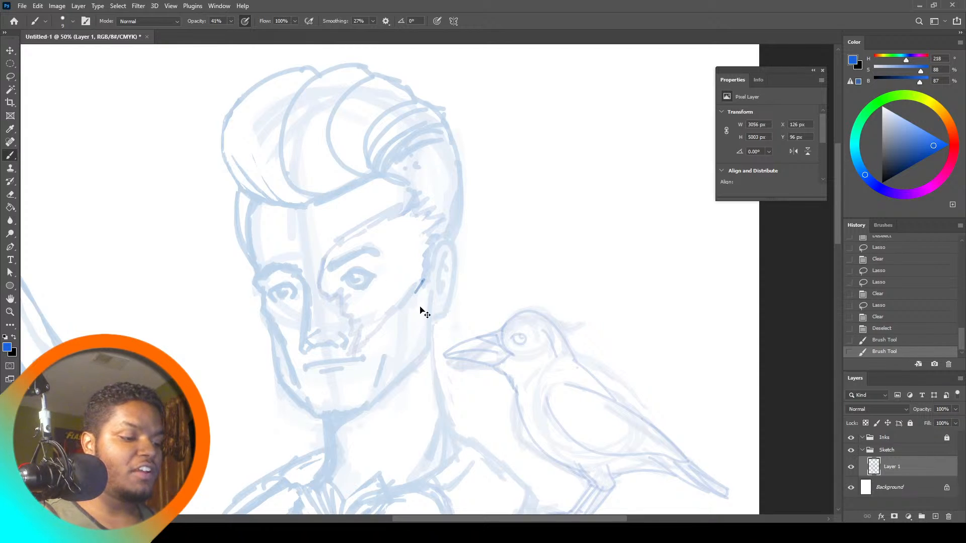
{"action": "key", "text": "ctrl+z"}
{"action": "key", "text": "ctrl+z"}
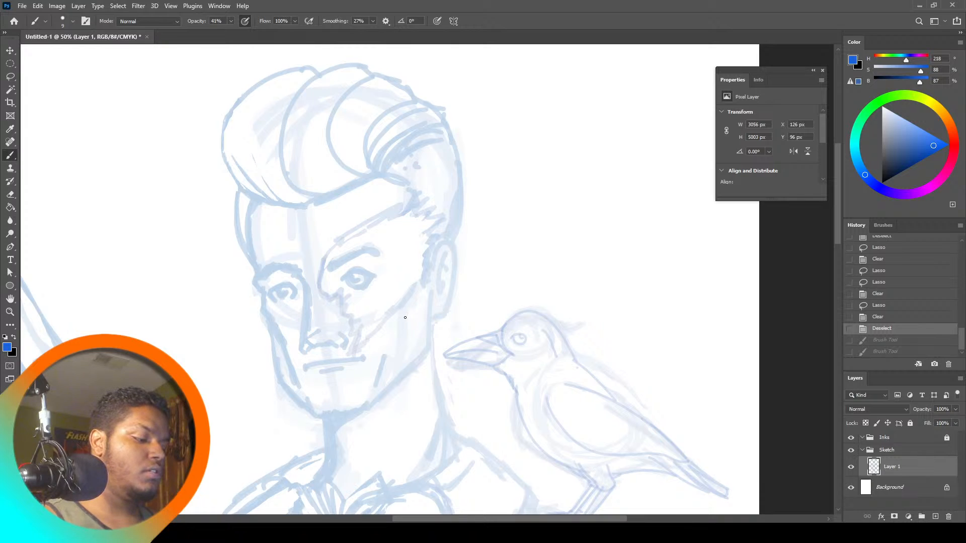
Fit the whole drawing in view, lasso the bird, move it slightly closer to the man's neck with Free Transform, and deselect
{"action": "left_click", "coordinate": [10, 312]}
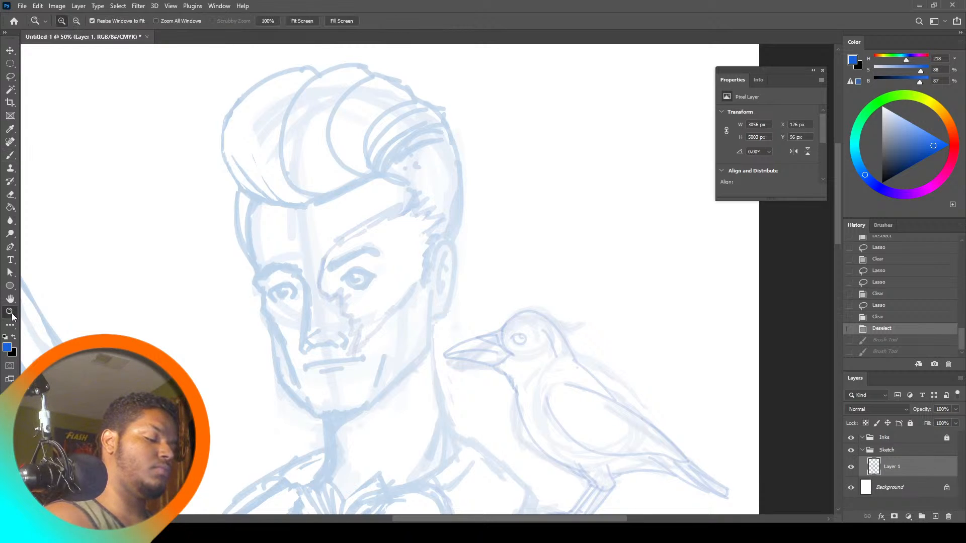
{"action": "left_click", "coordinate": [310, 20]}
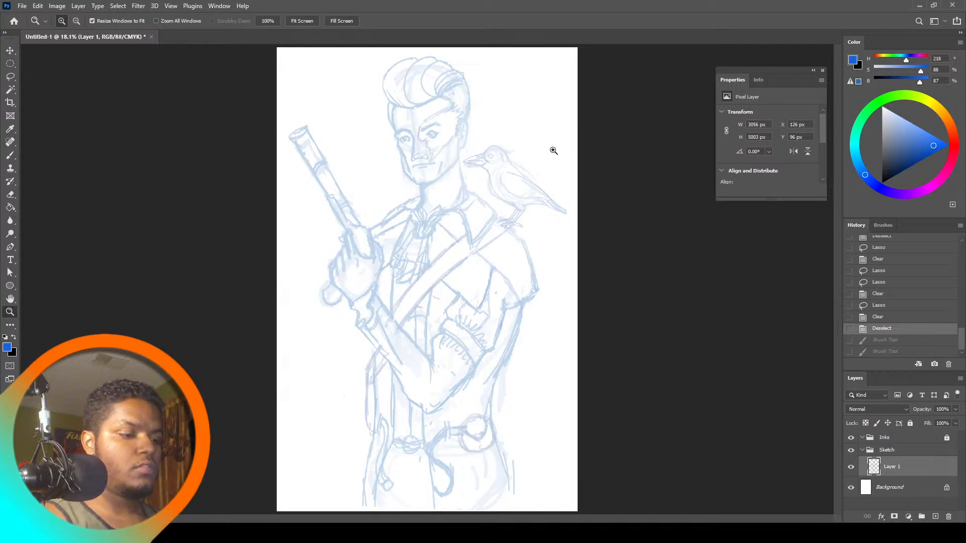
{"action": "left_click", "coordinate": [11, 76]}
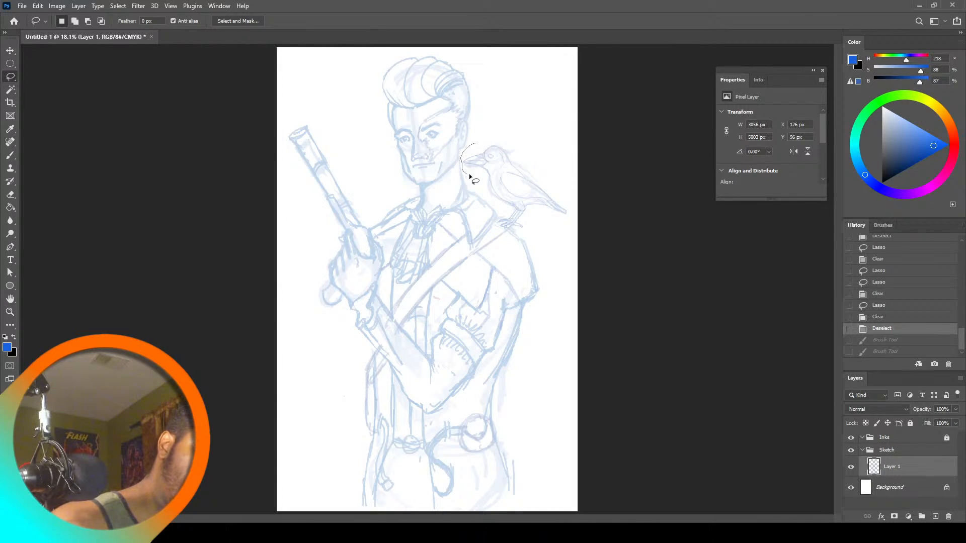
{"action": "mouse_move", "coordinate": [501, 228]}
{"action": "left_mouse_down"}
{"action": "mouse_move", "coordinate": [566, 220]}
{"action": "mouse_move", "coordinate": [574, 194]}
{"action": "mouse_move", "coordinate": [488, 129]}
{"action": "left_mouse_up"}
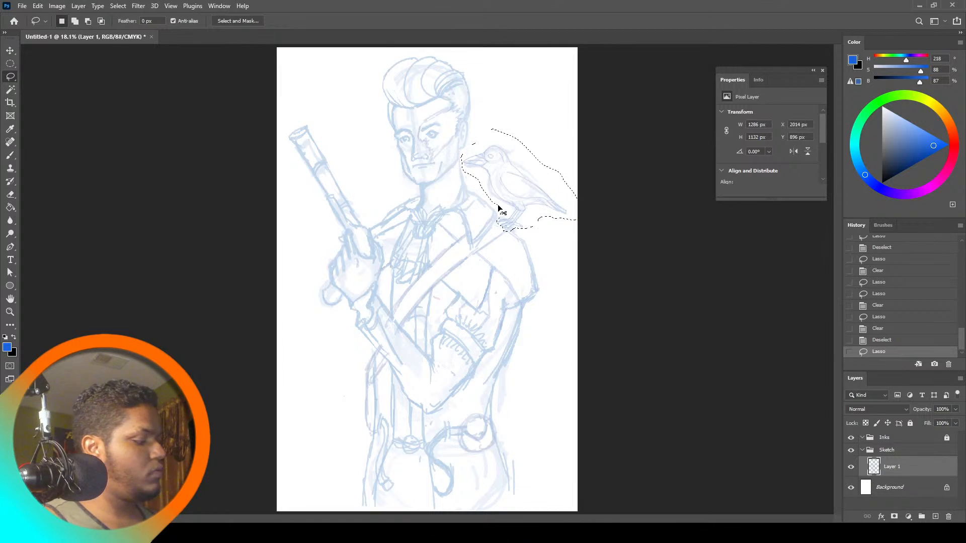
{"action": "key", "text": "ctrl+t"}
{"action": "left_click_drag", "start_coordinate": [513, 198], "coordinate": [507, 197]}
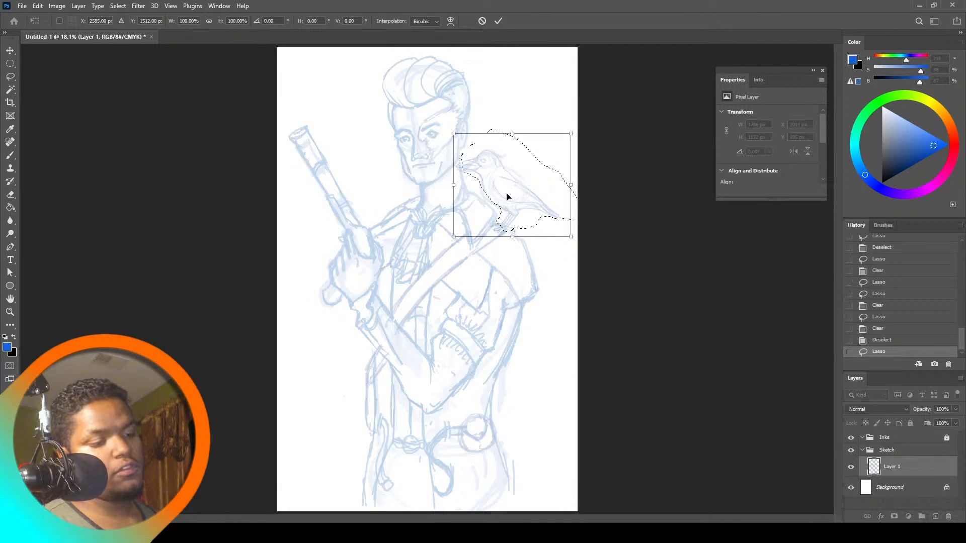
{"action": "left_click", "coordinate": [10, 63]}
{"action": "key", "text": "ctrl+d"}
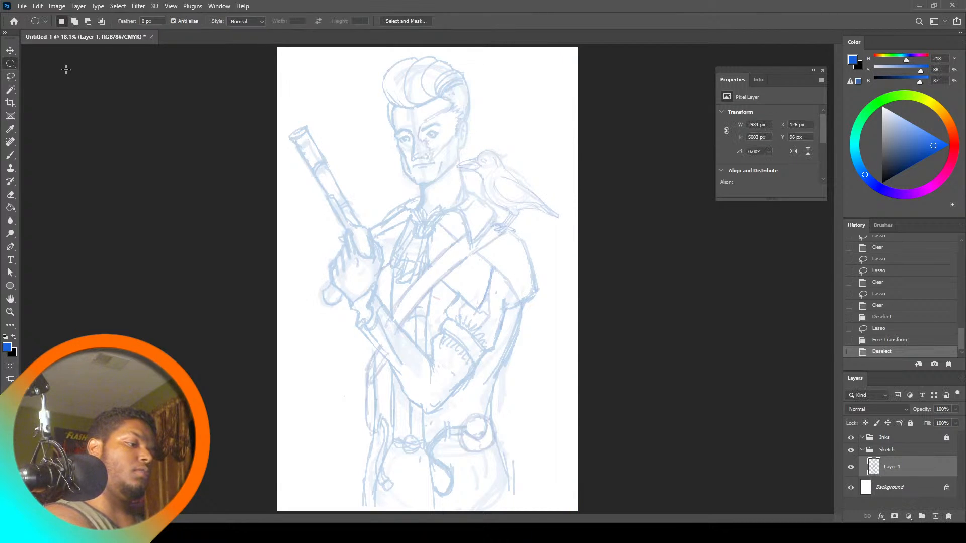
Try brush strokes at 41% opacity on the shoulder line below the bird's feet and undo them
{"action": "left_click", "coordinate": [10, 155]}
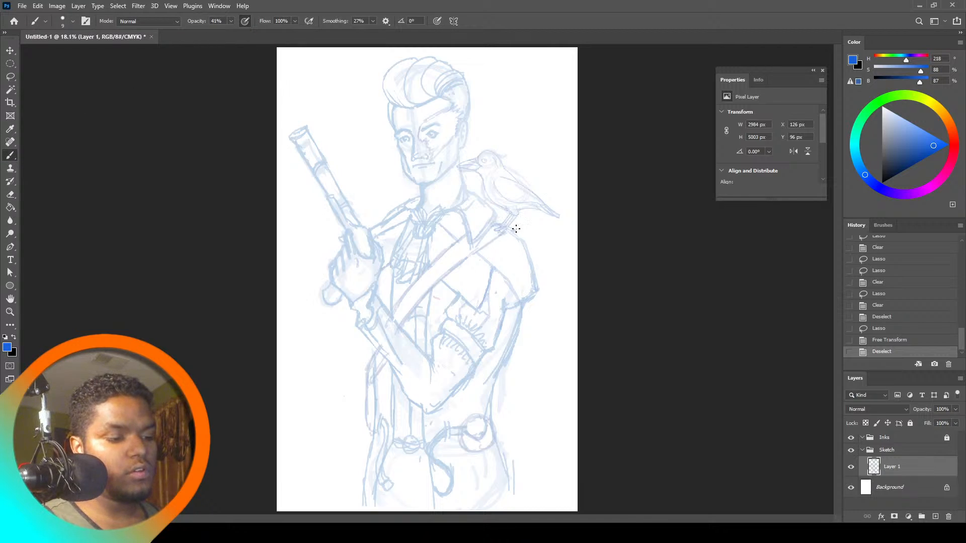
{"action": "left_click_drag", "start_coordinate": [521, 241], "coordinate": [524, 240]}
{"action": "key", "text": "ctrl+z"}
{"action": "key", "text": "ctrl+z"}
{"action": "key", "text": "ctrl+z"}
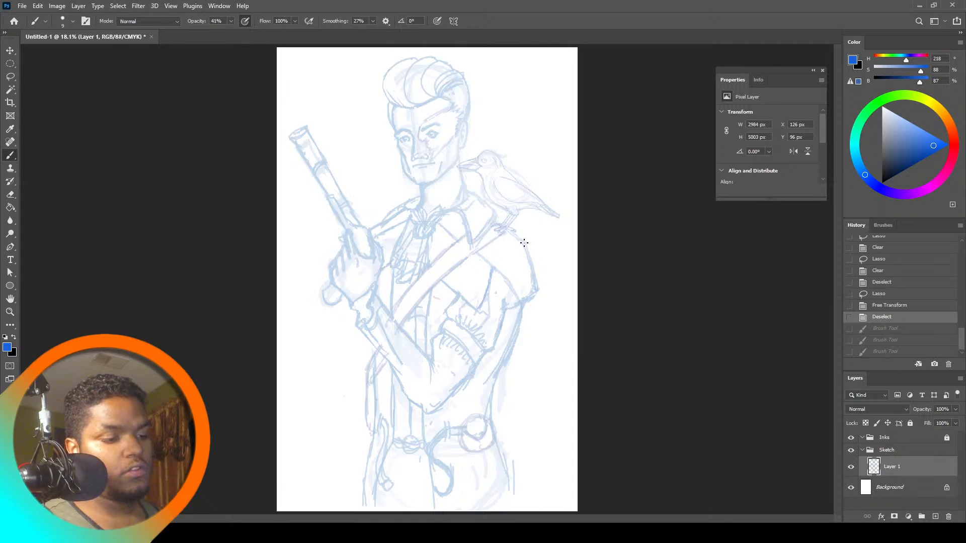
Try the shoulder stroke below the bird at 100% and at 54% brush opacity, undoing each attempt
{"action": "left_click", "coordinate": [231, 21]}
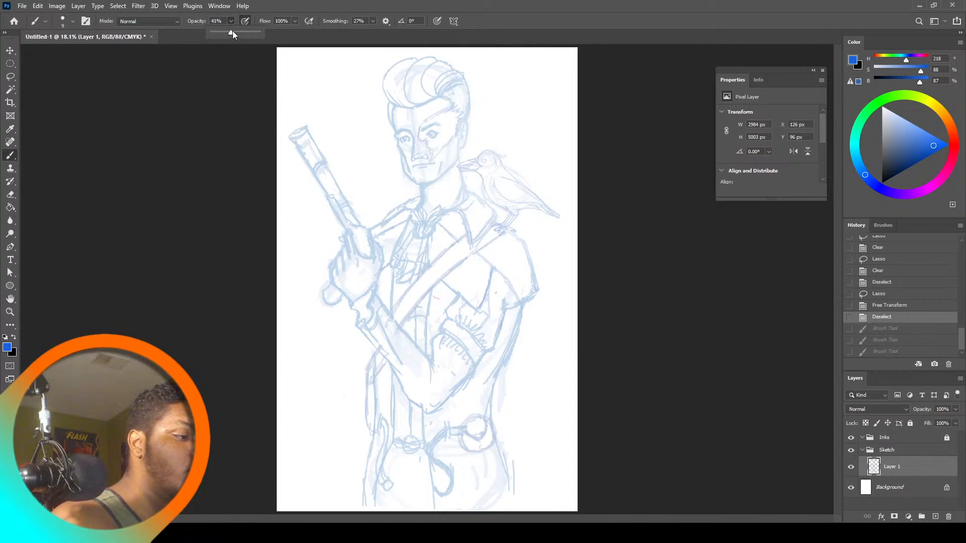
{"action": "left_click_drag", "start_coordinate": [254, 35], "coordinate": [261, 33]}
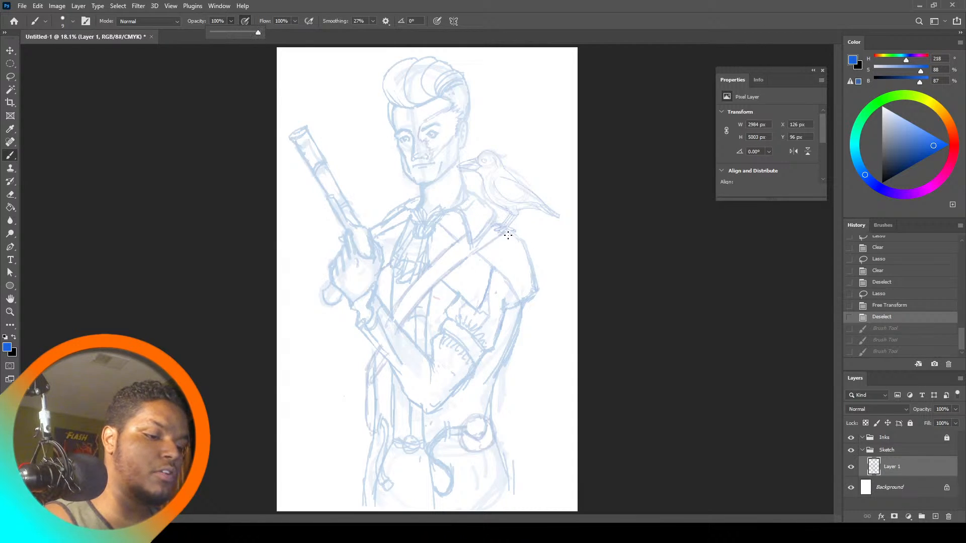
{"action": "left_click_drag", "start_coordinate": [509, 230], "coordinate": [524, 244]}
{"action": "key", "text": "ctrl+z"}
{"action": "left_click", "coordinate": [231, 21]}
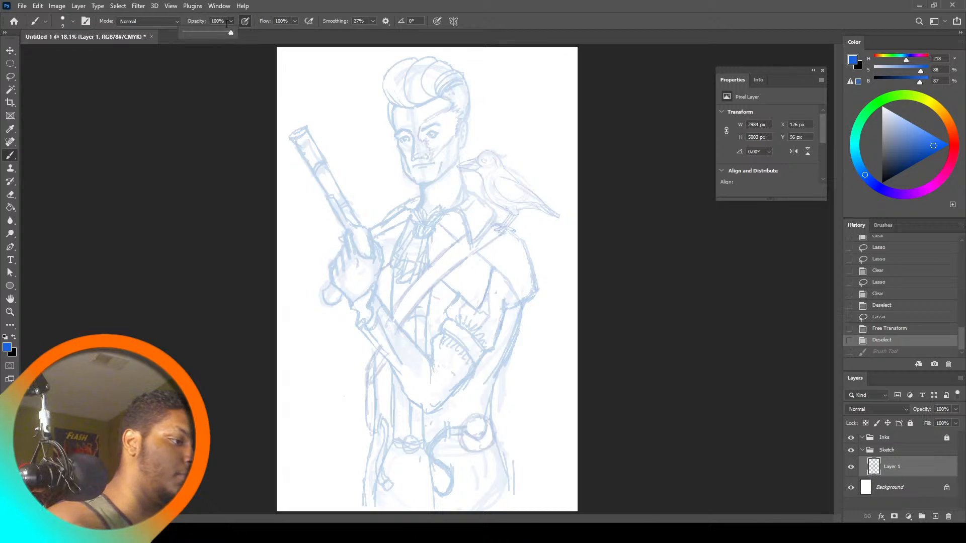
{"action": "left_click_drag", "start_coordinate": [232, 33], "coordinate": [212, 52]}
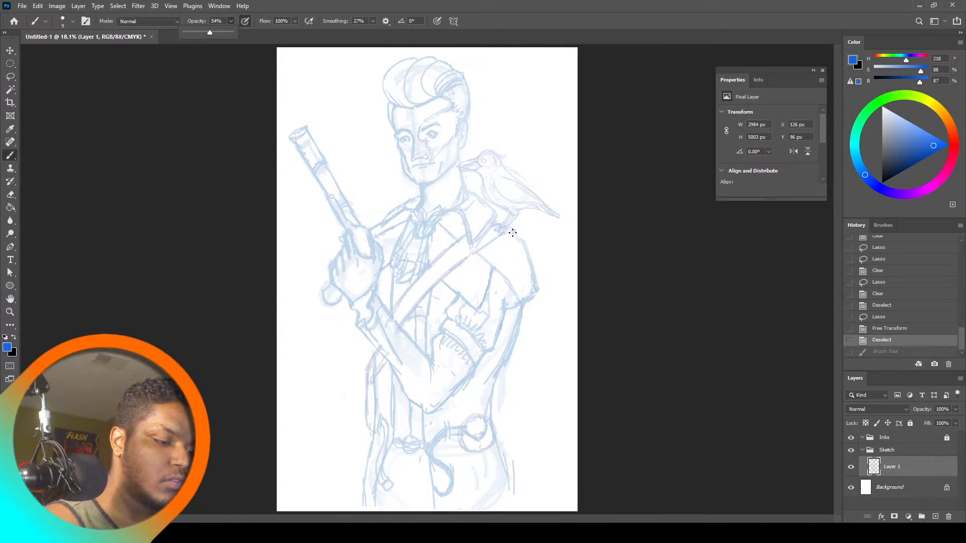
{"action": "left_click_drag", "start_coordinate": [509, 231], "coordinate": [526, 251]}
{"action": "key", "text": "ctrl+z"}
Set the brush smoothing to 0% and test it with strokes on the shoulder, undoing the test strokes
{"action": "left_click", "coordinate": [373, 21]}
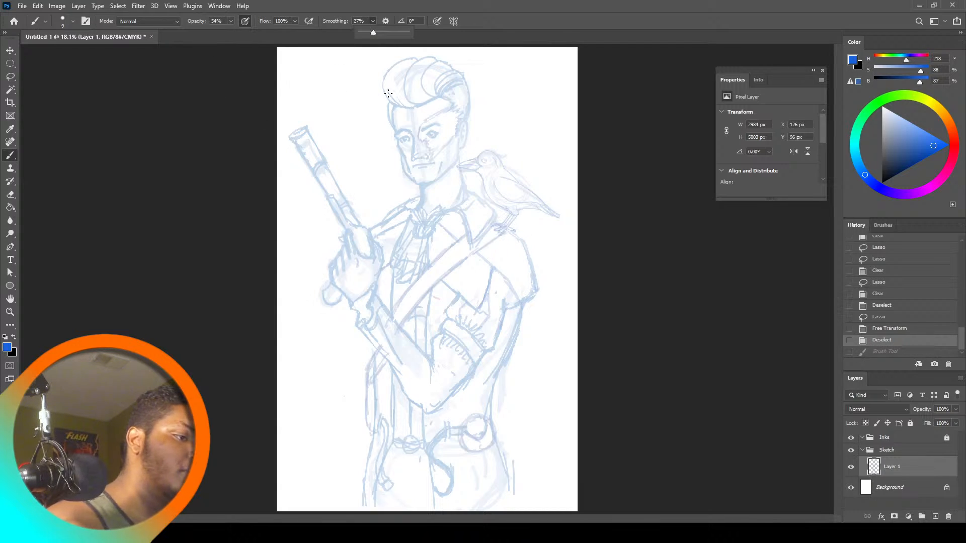
{"action": "left_click_drag", "start_coordinate": [374, 32], "coordinate": [358, 34]}
{"action": "mouse_move", "coordinate": [513, 238]}
{"action": "left_mouse_down"}
{"action": "mouse_move", "coordinate": [524, 243]}
{"action": "mouse_move", "coordinate": [520, 236]}
{"action": "left_mouse_up"}
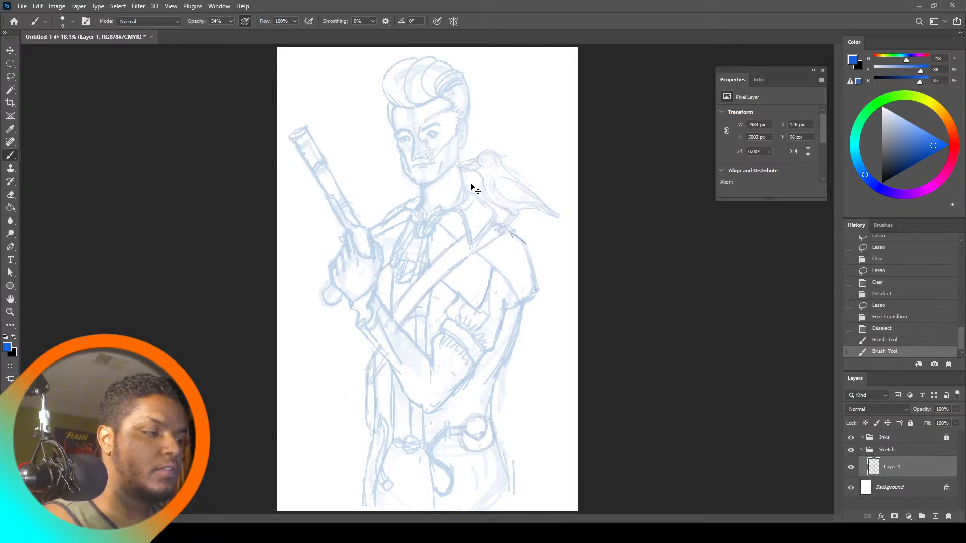
{"action": "key", "text": "ctrl+z"}
{"action": "key", "text": "ctrl+z"}
Lower the brush opacity to 17% and redraw the shoulder line below the bird's feet with light strokes
{"action": "left_click", "coordinate": [230, 21]}
{"action": "left_click_drag", "start_coordinate": [232, 33], "coordinate": [213, 34]}
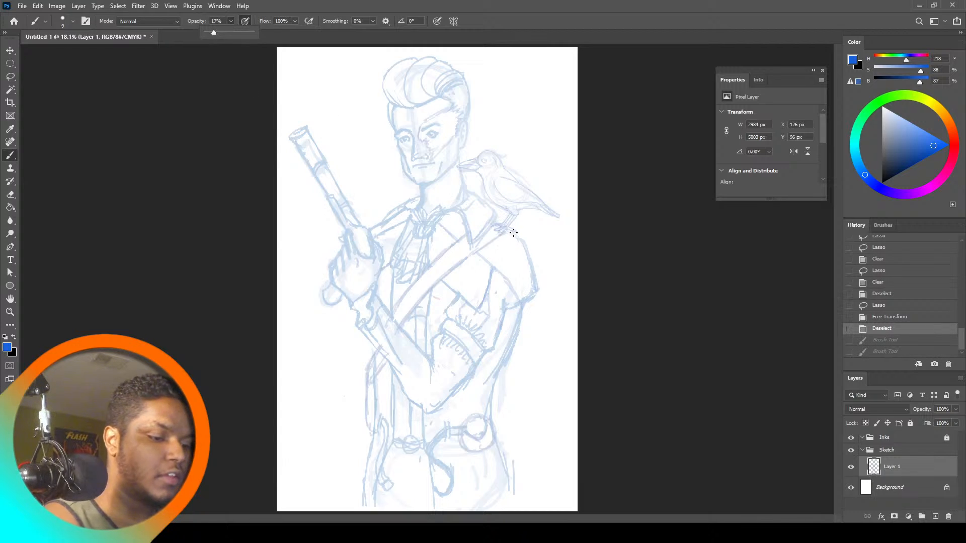
{"action": "left_click_drag", "start_coordinate": [513, 233], "coordinate": [485, 263]}
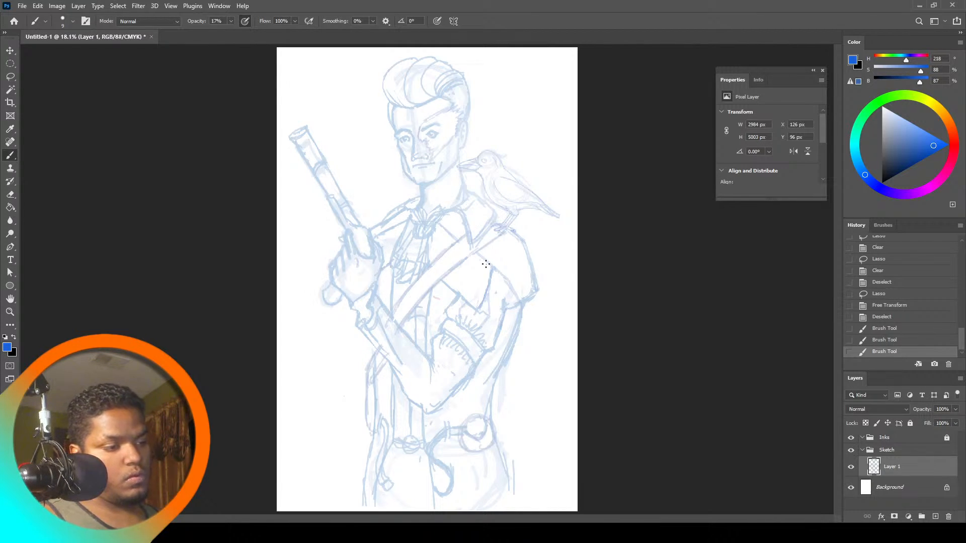
Lasso and clear the eyebrow on the bird's side of the face, and redraw it with the brush at 17% opacity
{"action": "key", "text": "l"}
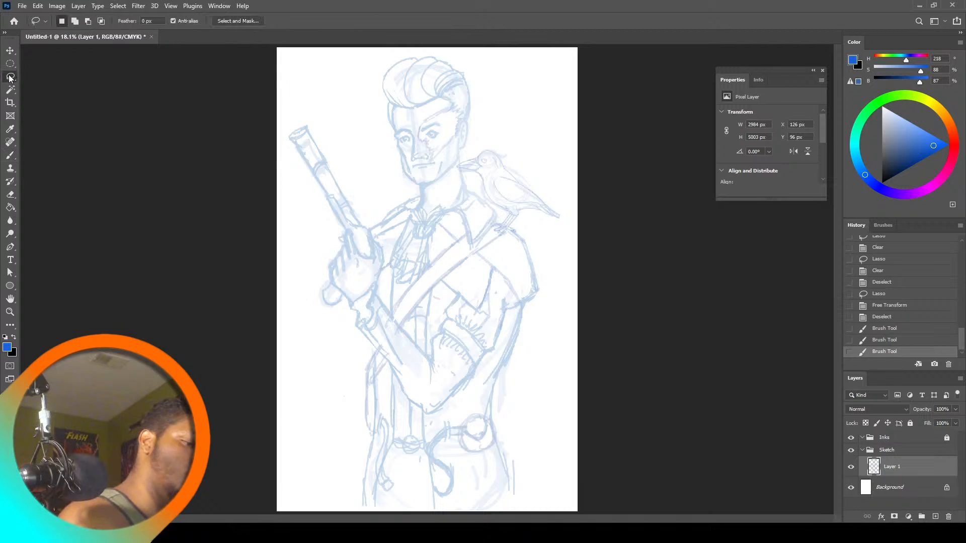
{"action": "mouse_move", "coordinate": [421, 131]}
{"action": "left_mouse_down"}
{"action": "mouse_move", "coordinate": [445, 132]}
{"action": "mouse_move", "coordinate": [427, 140]}
{"action": "mouse_move", "coordinate": [426, 131]}
{"action": "left_mouse_up"}
{"action": "key", "text": "Delete"}
{"action": "key", "text": "ctrl+d"}
{"action": "key", "text": "ctrl+d"}
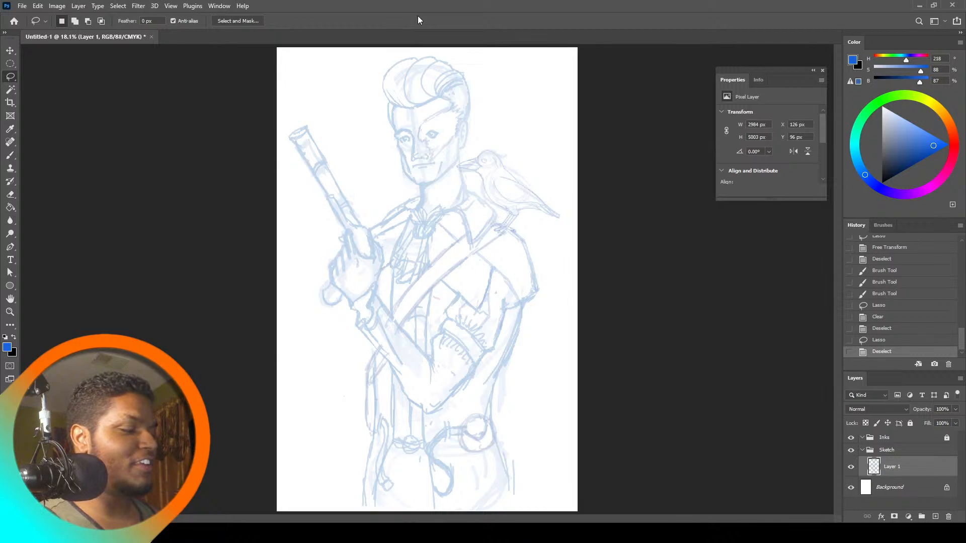
{"action": "left_click", "coordinate": [10, 155]}
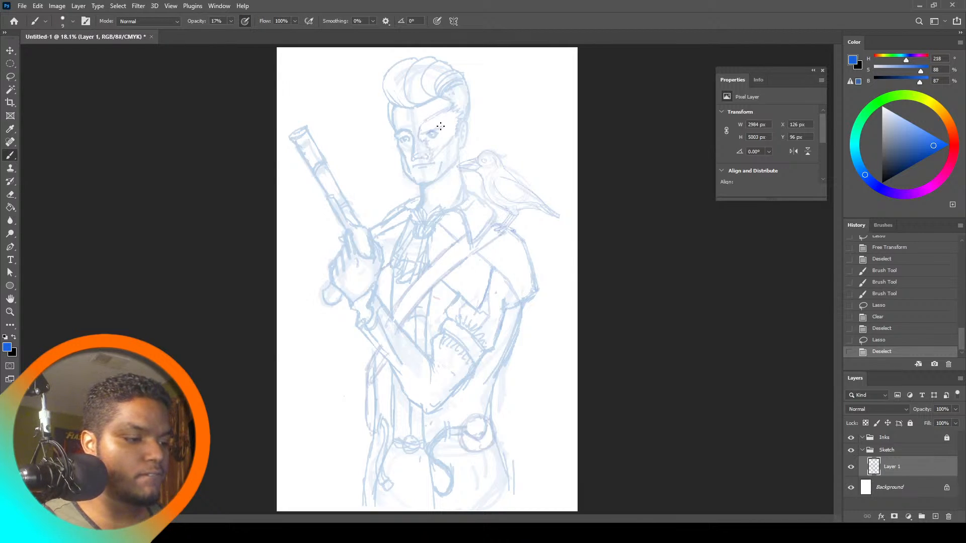
{"action": "mouse_move", "coordinate": [441, 127]}
{"action": "left_mouse_down"}
{"action": "mouse_move", "coordinate": [428, 132]}
{"action": "mouse_move", "coordinate": [436, 133]}
{"action": "left_mouse_up"}
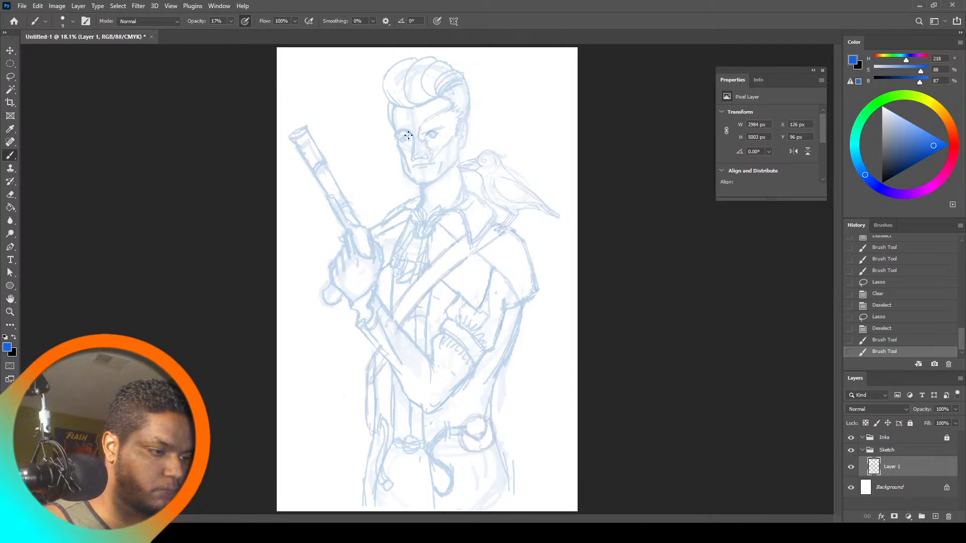
Add a light brush stroke to the eye on the gun's side of the face
{"action": "left_click_drag", "start_coordinate": [407, 134], "coordinate": [399, 137]}
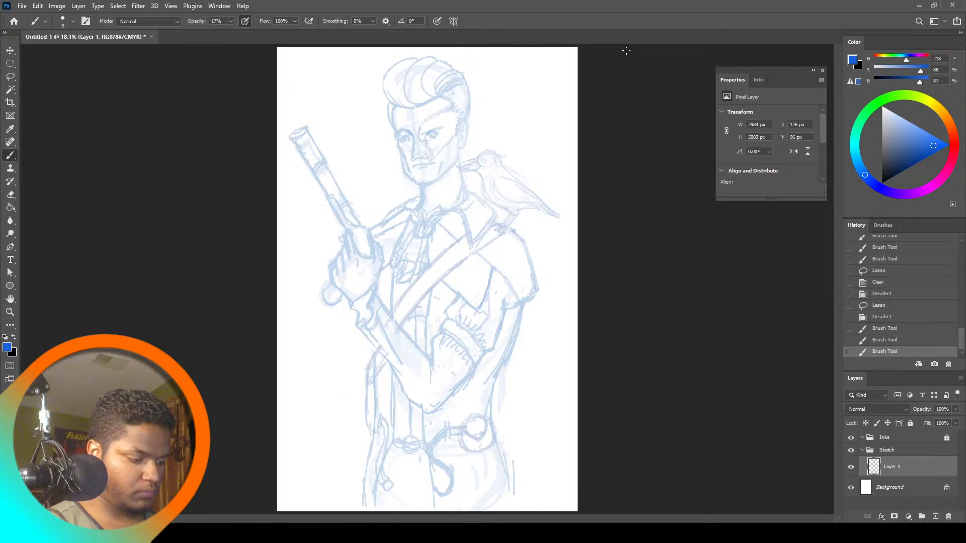
Try sketching a flared cloth shape beside the hip below the gun arm, and undo those strokes
{"action": "mouse_move", "coordinate": [329, 410]}
{"action": "left_mouse_down"}
{"action": "mouse_move", "coordinate": [330, 389]}
{"action": "mouse_move", "coordinate": [360, 387]}
{"action": "mouse_move", "coordinate": [356, 407]}
{"action": "mouse_move", "coordinate": [360, 389]}
{"action": "mouse_move", "coordinate": [329, 387]}
{"action": "mouse_move", "coordinate": [340, 377]}
{"action": "mouse_move", "coordinate": [344, 391]}
{"action": "mouse_move", "coordinate": [348, 376]}
{"action": "mouse_move", "coordinate": [335, 378]}
{"action": "mouse_move", "coordinate": [377, 343]}
{"action": "left_mouse_up"}
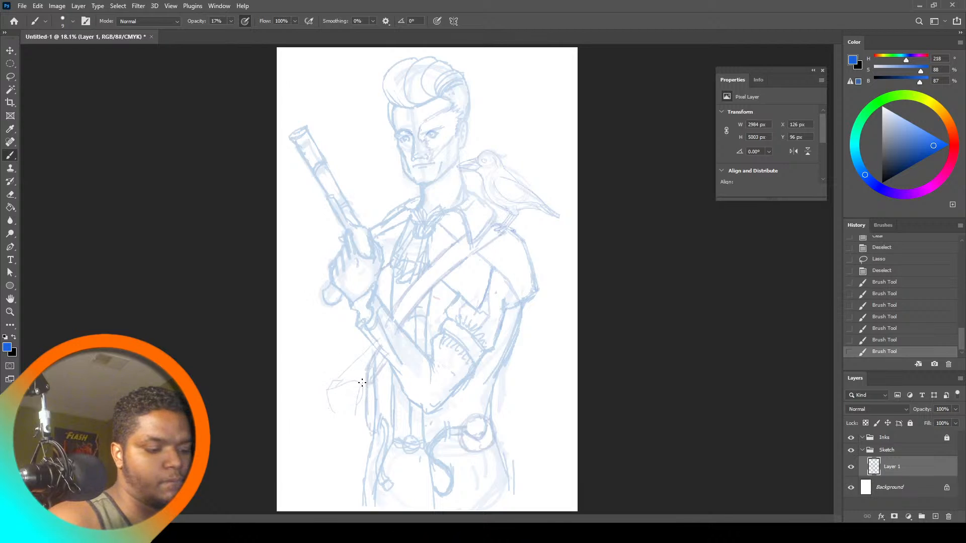
{"action": "left_click_drag", "start_coordinate": [363, 392], "coordinate": [384, 360]}
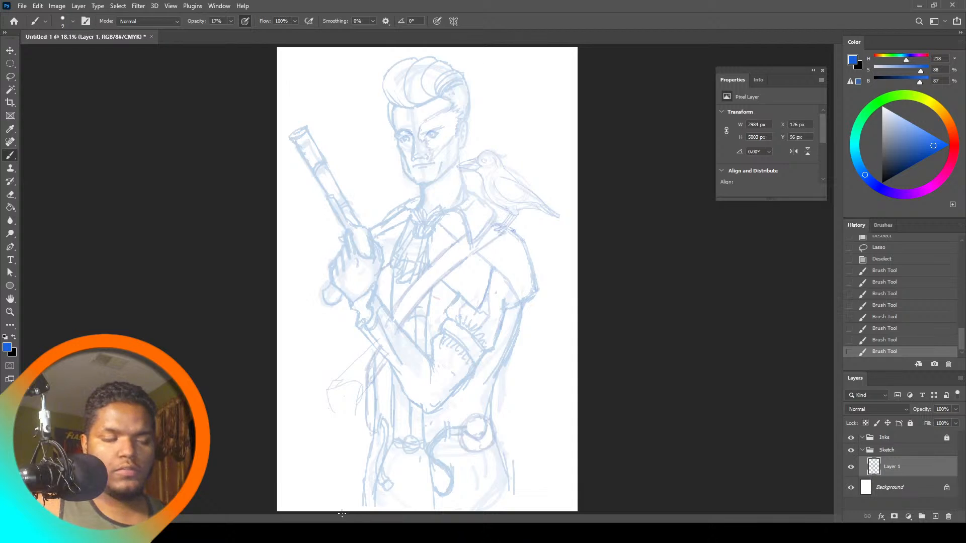
{"action": "key", "text": "ctrl+z"}
{"action": "key", "text": "ctrl+z"}
{"action": "key", "text": "ctrl+z"}
{"action": "key", "text": "ctrl+z"}
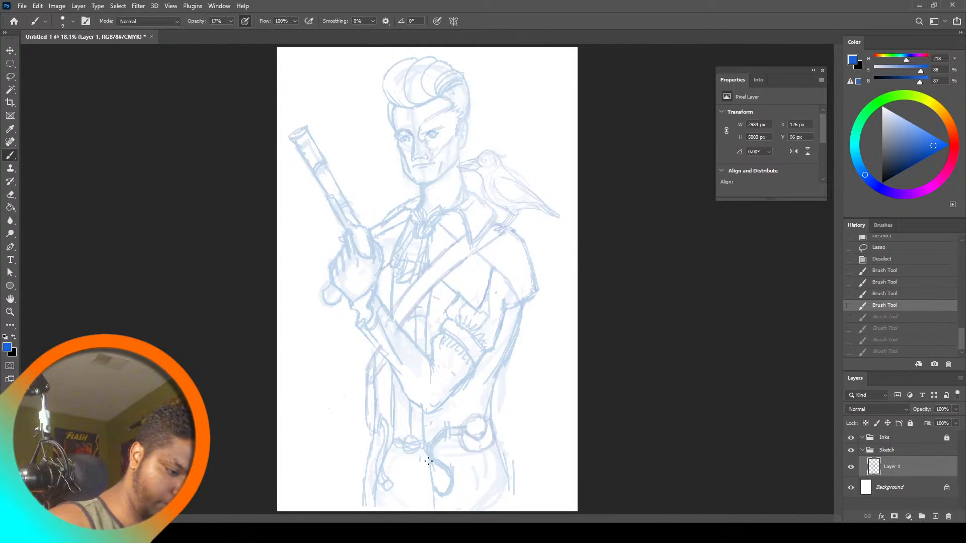
Touch up the loop hanging below the belt and the wrist of the gun hand with light brush strokes
{"action": "key", "text": "ctrl+shift+z"}
{"action": "key", "text": "ctrl+shift+z"}
{"action": "key", "text": "ctrl+shift+z"}
{"action": "key", "text": "ctrl+shift+z"}
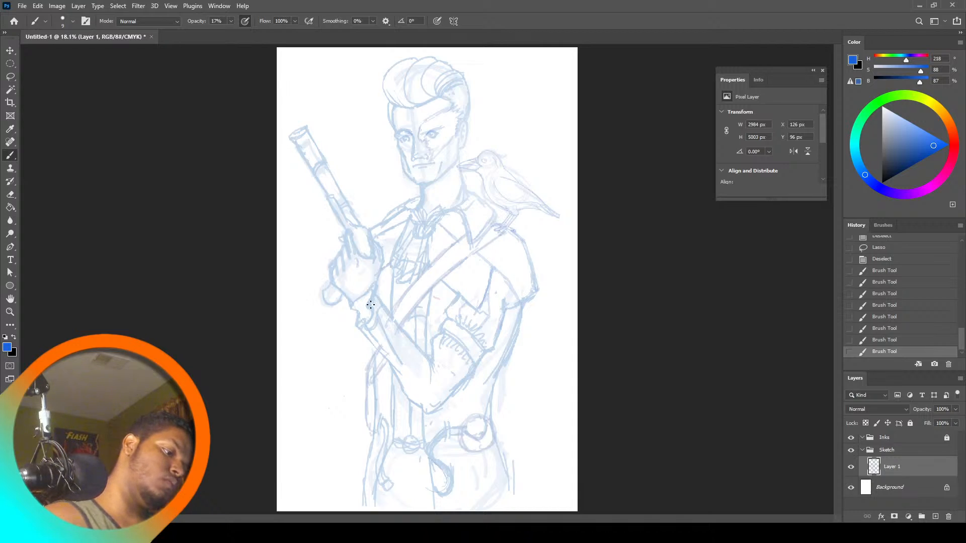
{"action": "left_click_drag", "start_coordinate": [360, 310], "coordinate": [365, 307]}
{"action": "left_click_drag", "start_coordinate": [359, 311], "coordinate": [366, 307]}
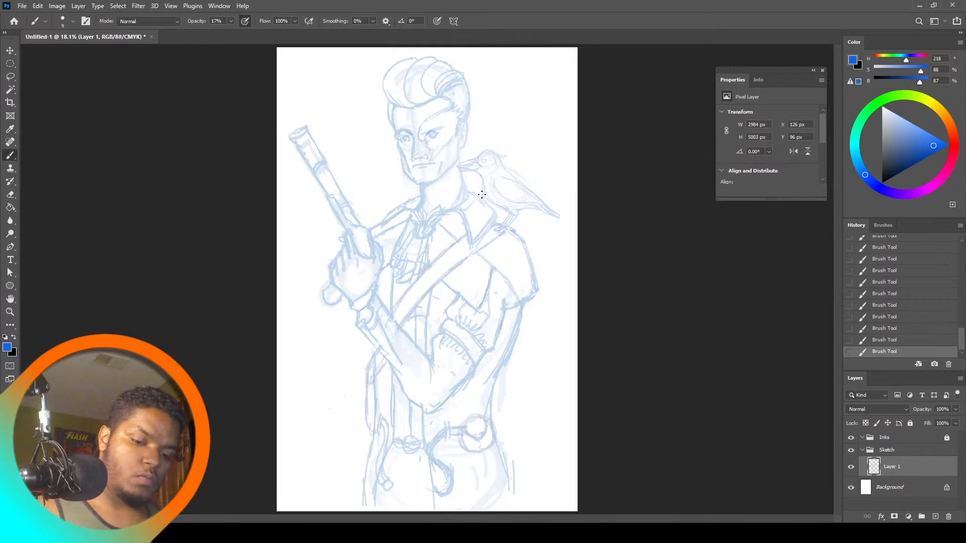
Lock the collapsed Sketch group, unlock the Inks group and add a new layer inside it
{"action": "left_click", "coordinate": [863, 450]}
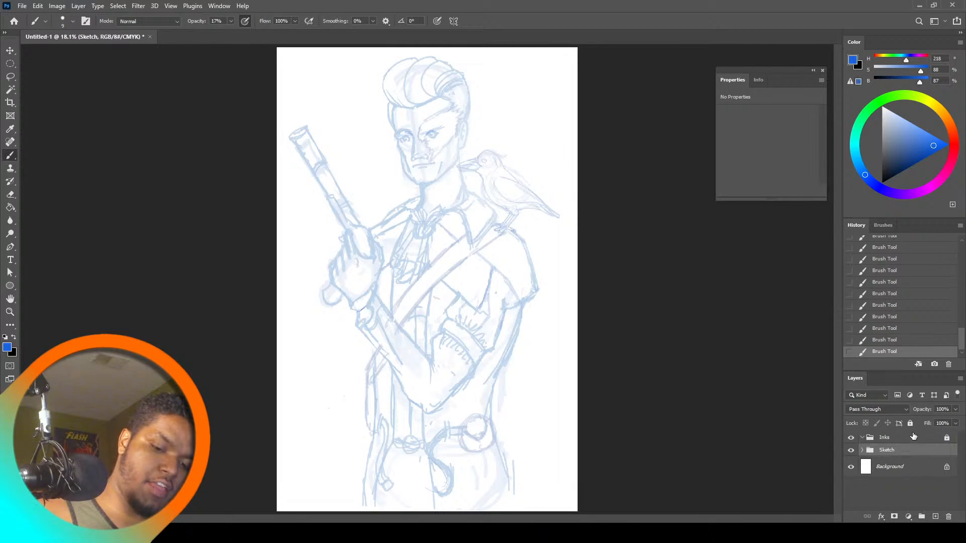
{"action": "left_click", "coordinate": [909, 423]}
{"action": "left_click", "coordinate": [946, 438]}
{"action": "left_click", "coordinate": [923, 438]}
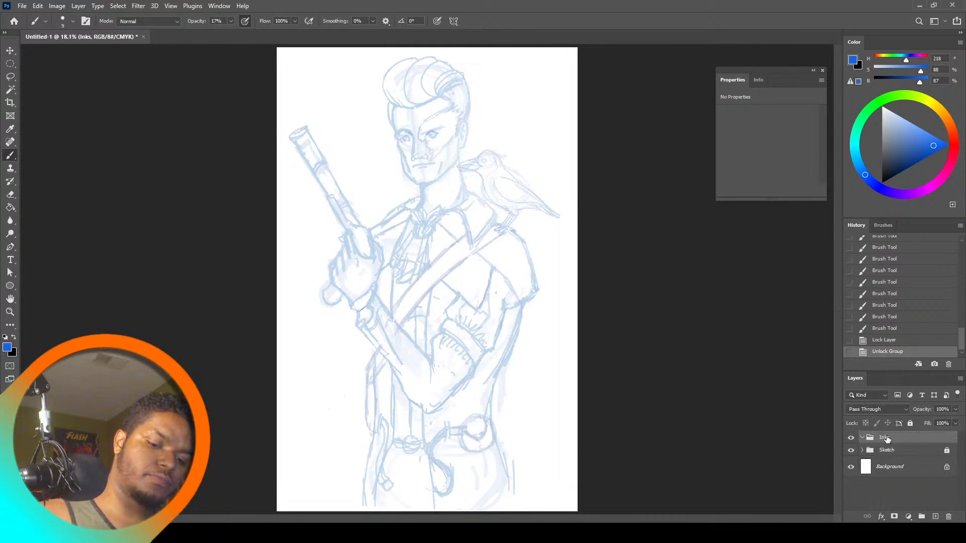
{"action": "left_click", "coordinate": [935, 517]}
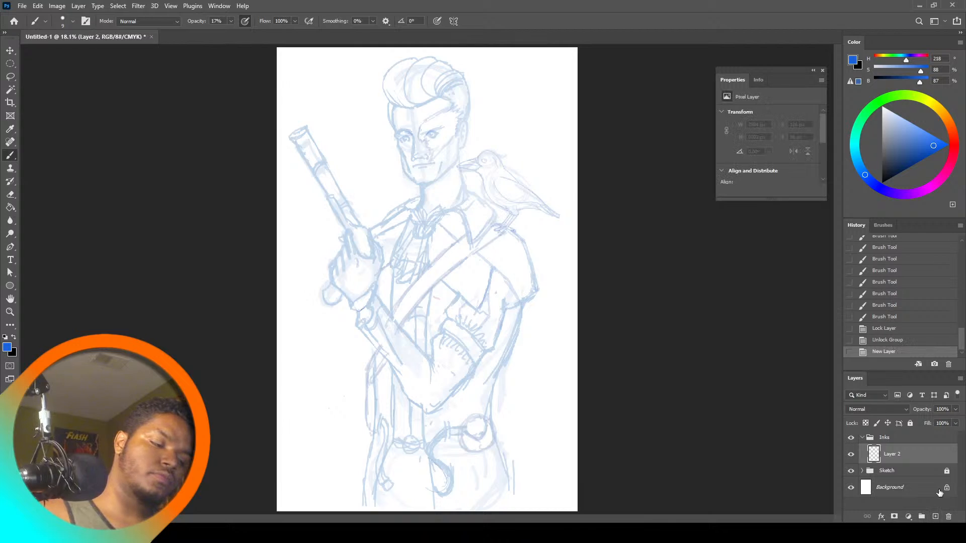
Collapse the Said's Trusty Brushes and Jazza's Signature Brushes folders while browsing the brush presets
{"action": "left_click", "coordinate": [69, 22]}
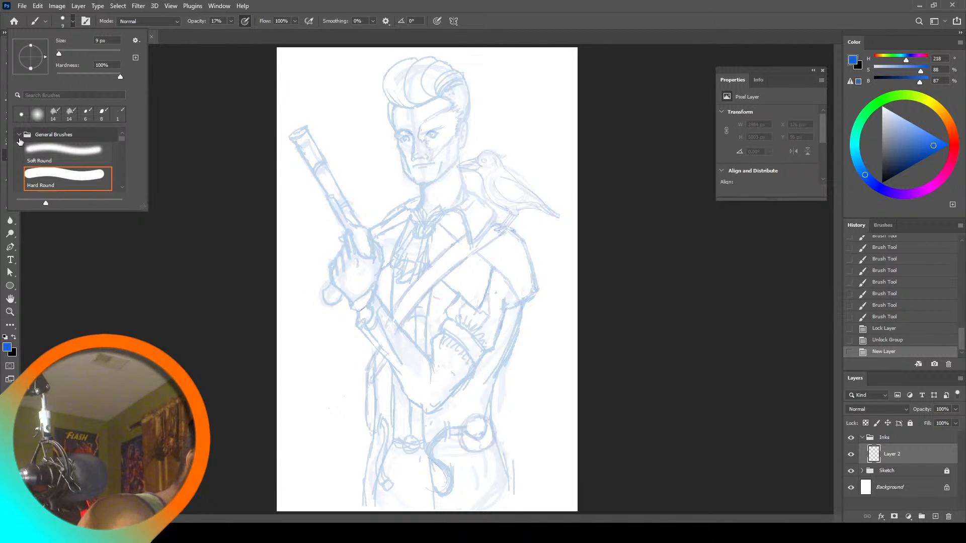
{"action": "scroll", "coordinate": [44, 135], "scroll_direction": "up", "scroll_amount": 5}
{"action": "scroll", "coordinate": [122, 141], "scroll_direction": "down", "scroll_amount": 3}
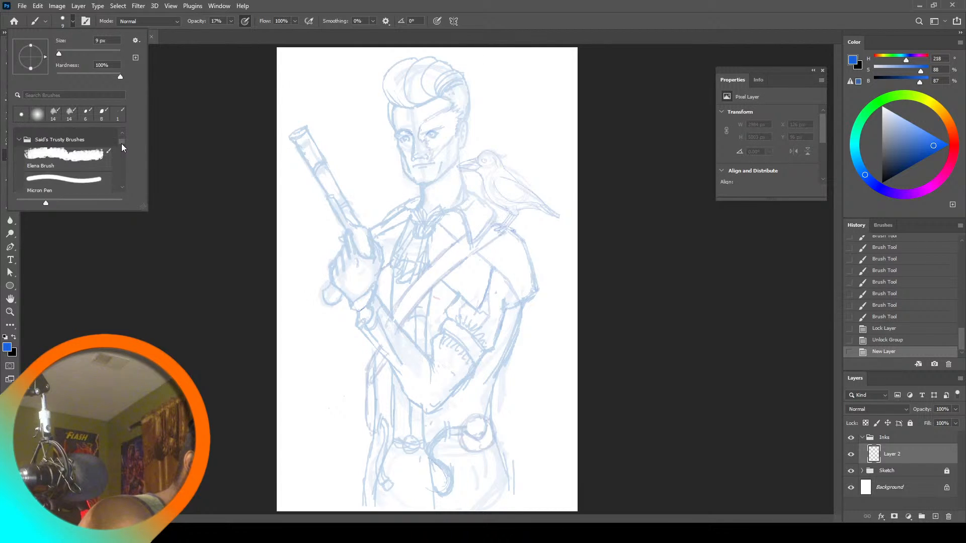
{"action": "scroll", "coordinate": [63, 135], "scroll_direction": "up", "scroll_amount": 2}
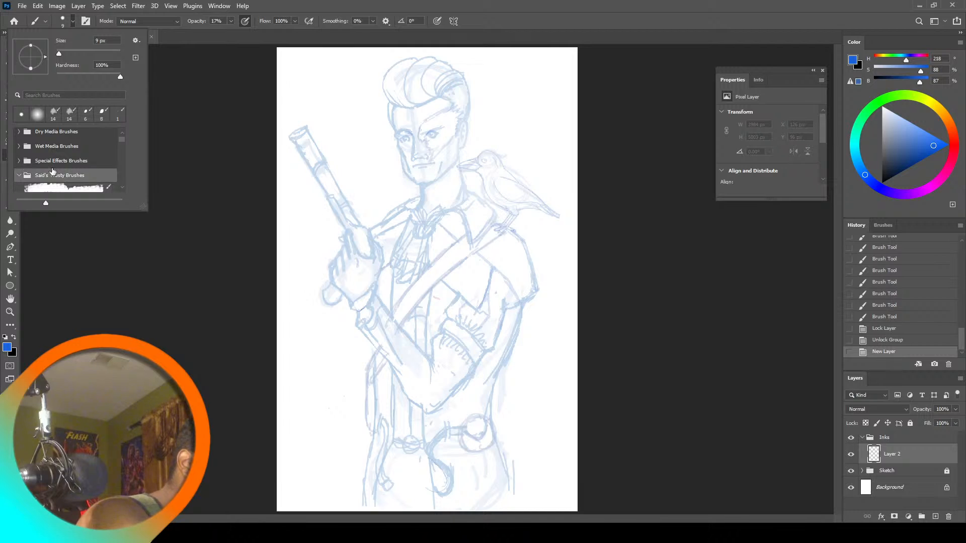
{"action": "left_click", "coordinate": [15, 175]}
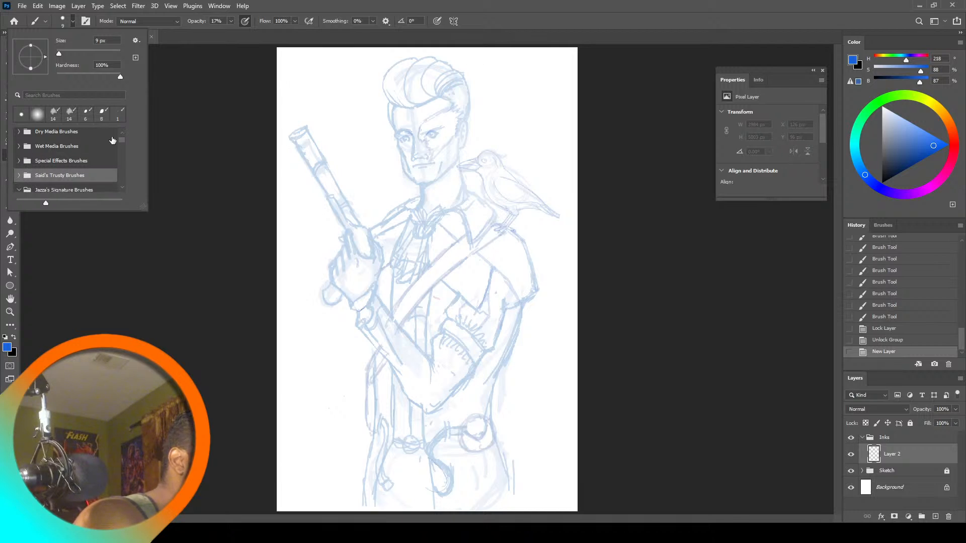
{"action": "left_click_drag", "start_coordinate": [121, 140], "coordinate": [121, 144]}
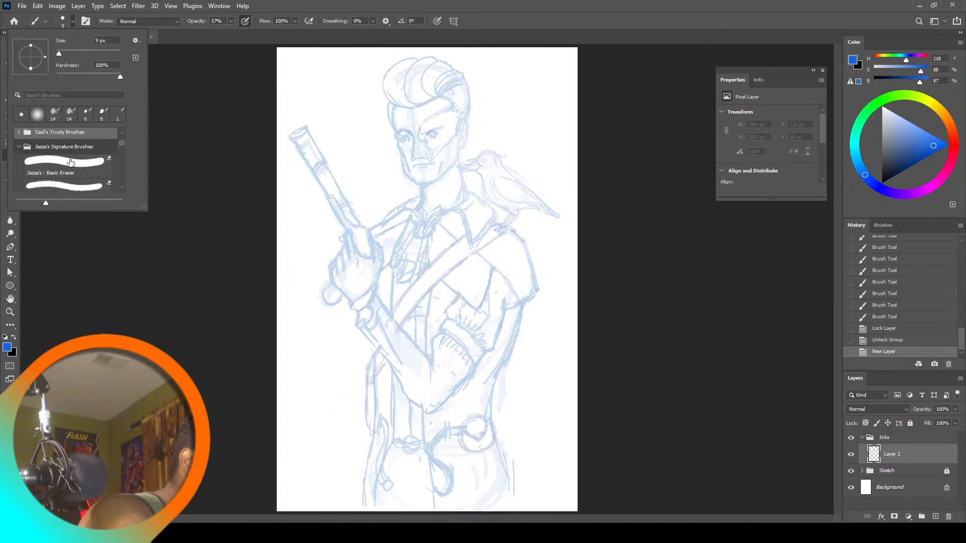
{"action": "left_click", "coordinate": [19, 146]}
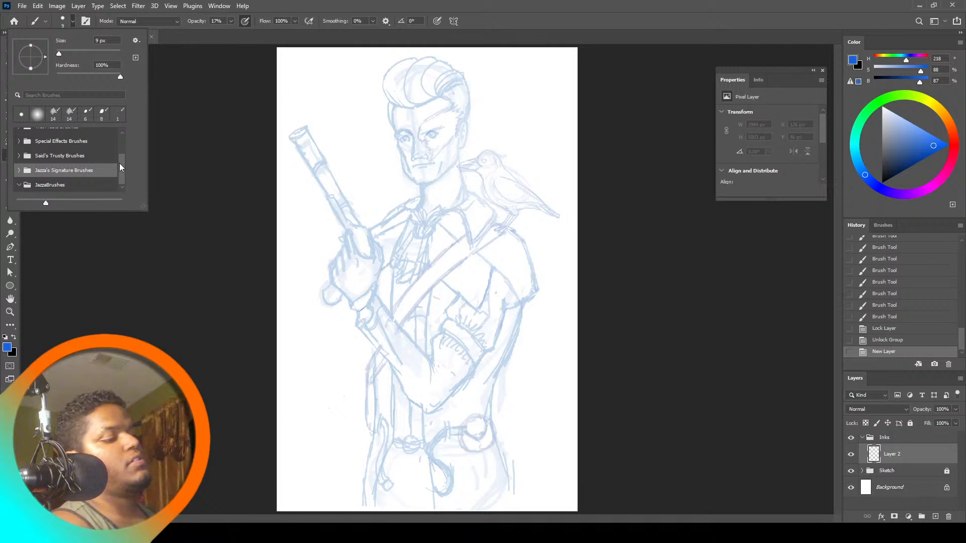
{"action": "left_click_drag", "start_coordinate": [119, 163], "coordinate": [122, 150]}
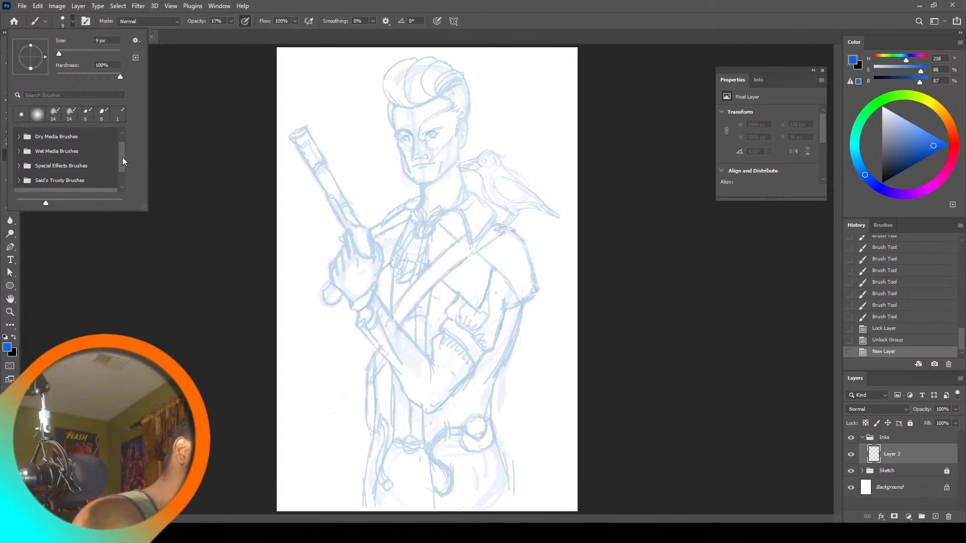
Switch to the size 8 recent brush, undo a test stroke beside the neck, and set the brush colour to black
{"action": "left_click", "coordinate": [103, 120]}
{"action": "mouse_move", "coordinate": [356, 173]}
{"action": "left_mouse_down"}
{"action": "mouse_move", "coordinate": [381, 163]}
{"action": "mouse_move", "coordinate": [379, 203]}
{"action": "mouse_move", "coordinate": [398, 211]}
{"action": "left_mouse_up"}
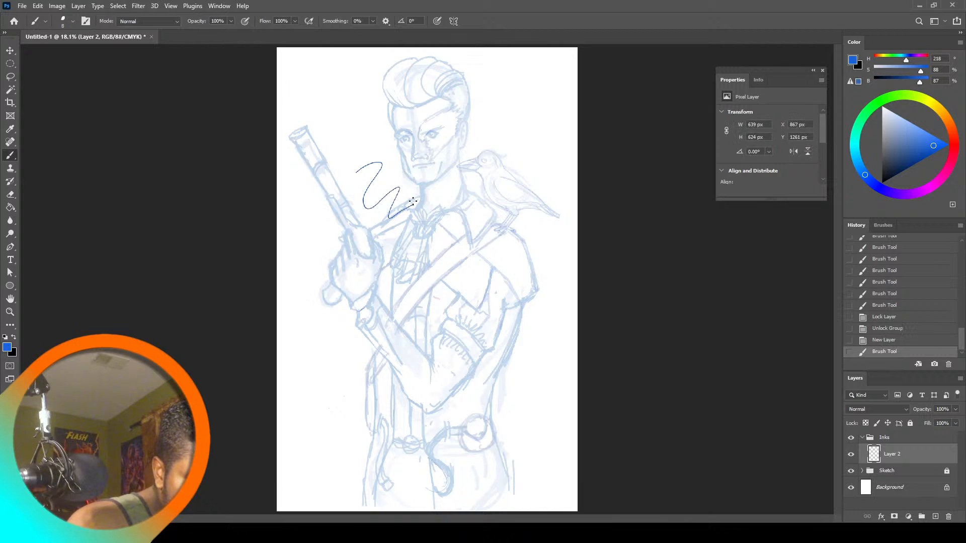
{"action": "key", "text": "ctrl+z"}
{"action": "left_click", "coordinate": [882, 183]}
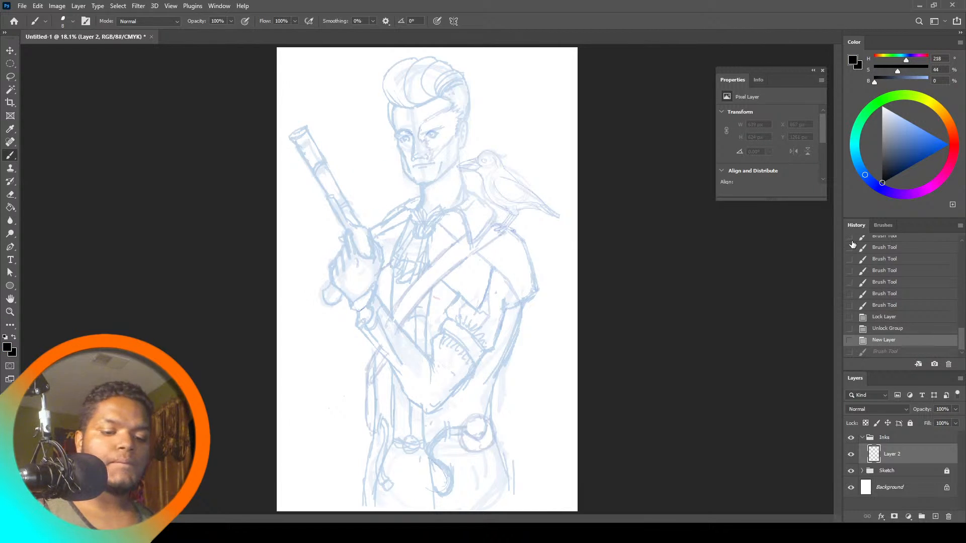
Try inking the nose bridge with one black stroke at 100% zoom, and undo it
{"action": "left_click", "coordinate": [9, 312]}
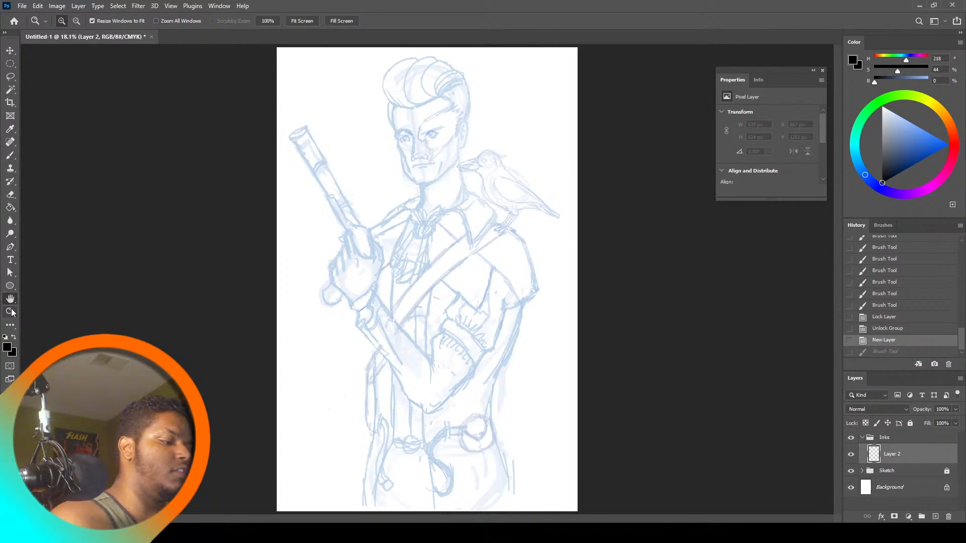
{"action": "left_click", "coordinate": [268, 20]}
{"action": "left_click_drag", "start_coordinate": [839, 281], "coordinate": [837, 173]}
{"action": "key", "text": "b"}
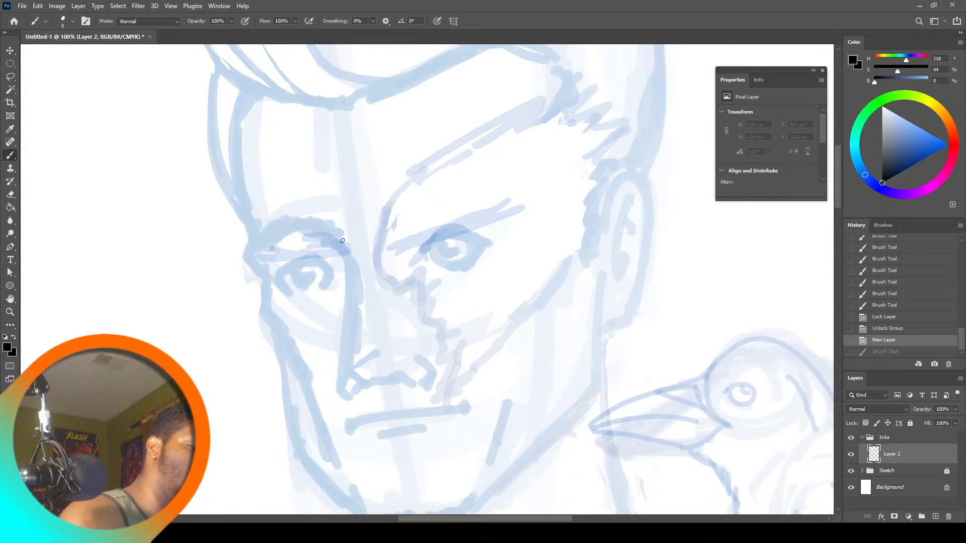
{"action": "mouse_move", "coordinate": [341, 239]}
{"action": "left_mouse_down"}
{"action": "mouse_move", "coordinate": [358, 321]}
{"action": "mouse_move", "coordinate": [356, 406]}
{"action": "left_mouse_up"}
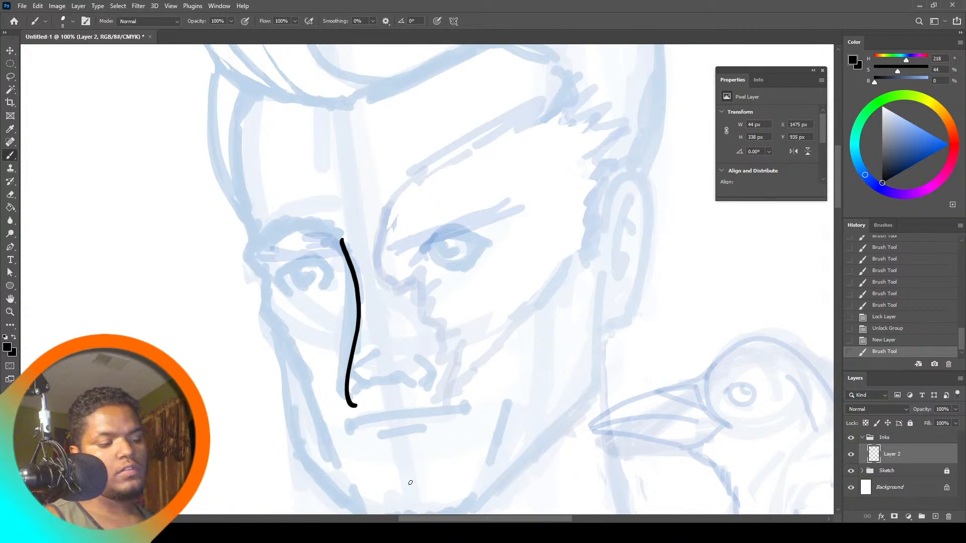
{"action": "key", "text": "ctrl+z"}
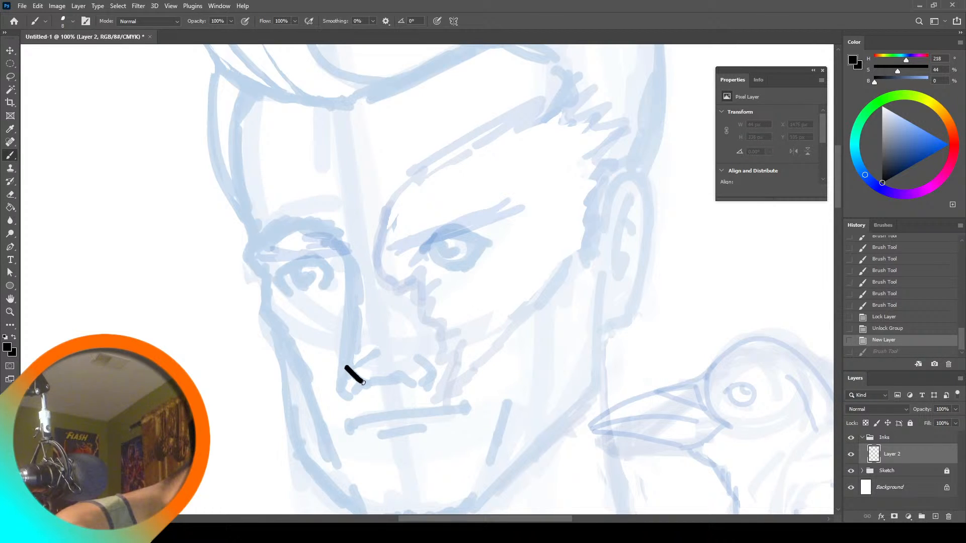
Try inking the nostrils, nose tip and bridge in black, and undo all of these strokes
{"action": "left_click_drag", "start_coordinate": [367, 387], "coordinate": [410, 380]}
{"action": "key", "text": "ctrl+z"}
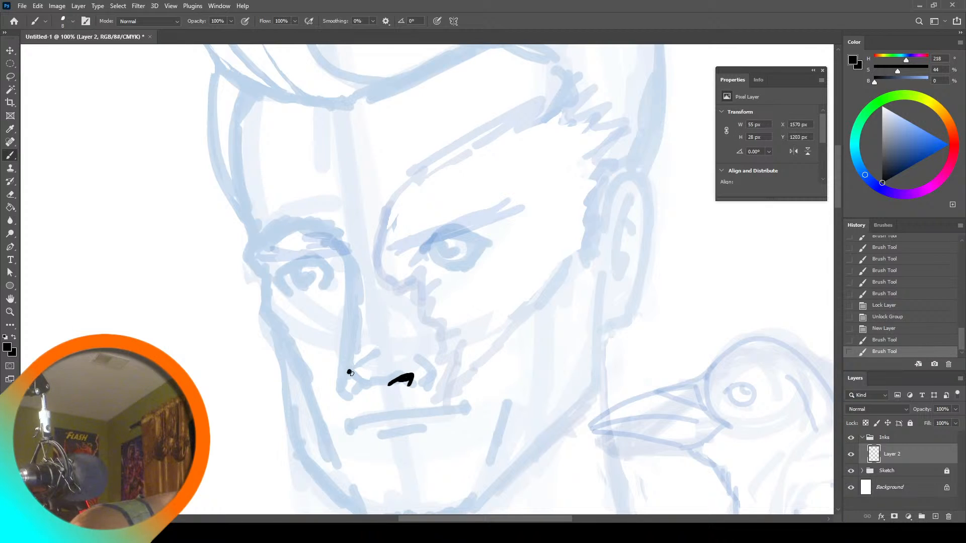
{"action": "mouse_move", "coordinate": [351, 374]}
{"action": "left_mouse_down"}
{"action": "mouse_move", "coordinate": [370, 385]}
{"action": "mouse_move", "coordinate": [350, 372]}
{"action": "mouse_move", "coordinate": [349, 265]}
{"action": "left_mouse_up"}
{"action": "key", "text": "ctrl+z"}
{"action": "key", "text": "ctrl+z"}
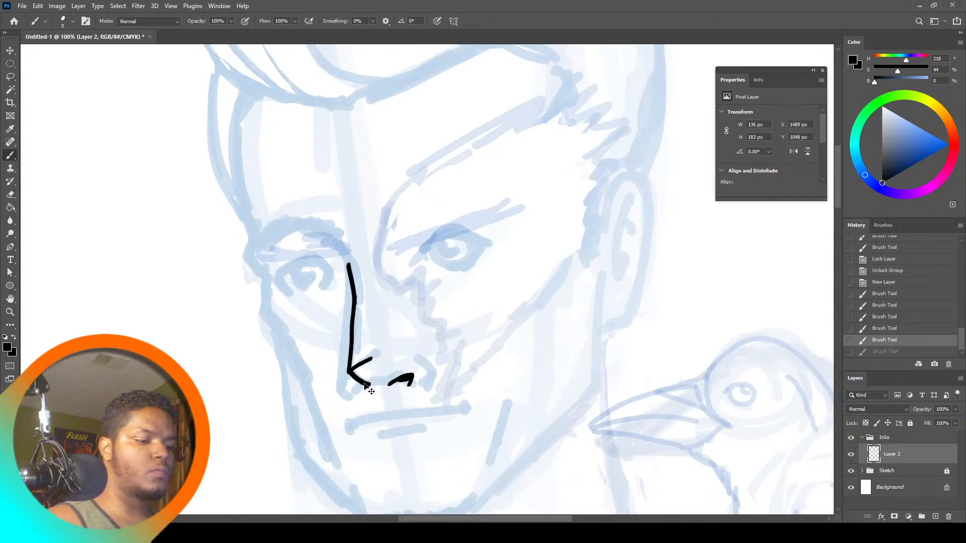
{"action": "key", "text": "ctrl+z"}
{"action": "key", "text": "ctrl+z"}
{"action": "key", "text": "ctrl+z"}
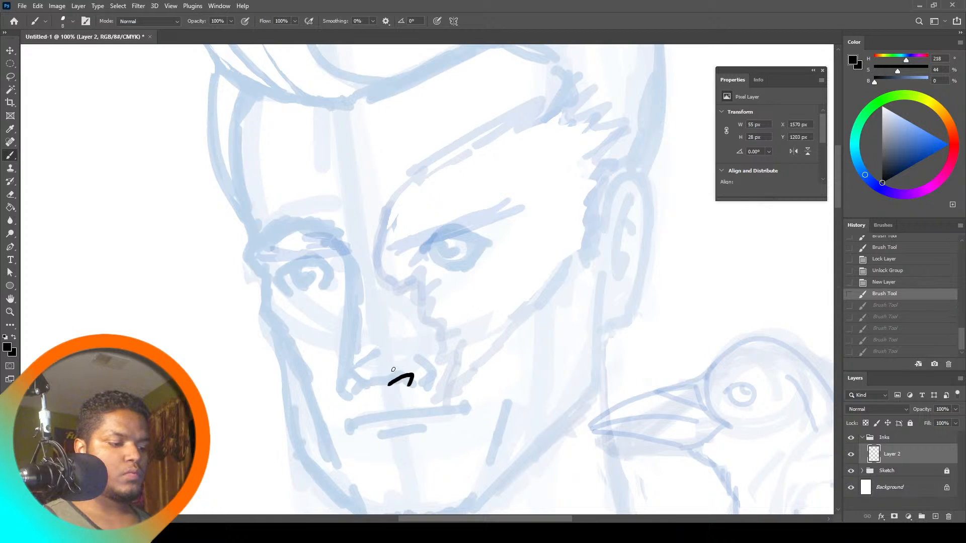
{"action": "key", "text": "ctrl+z"}
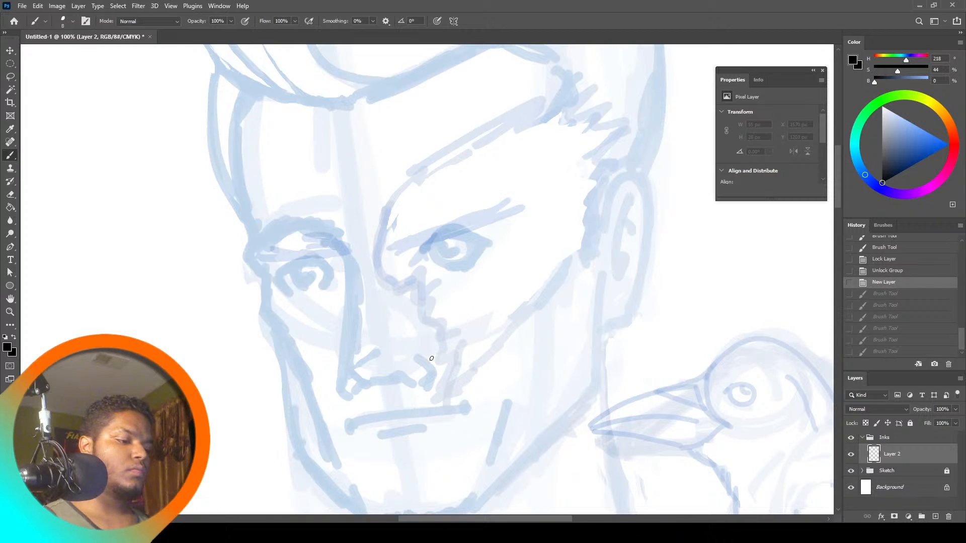
Lock the collapsed Inks group, unlock the Sketch group and select its Layer 1 for lasso editing
{"action": "left_click", "coordinate": [10, 76]}
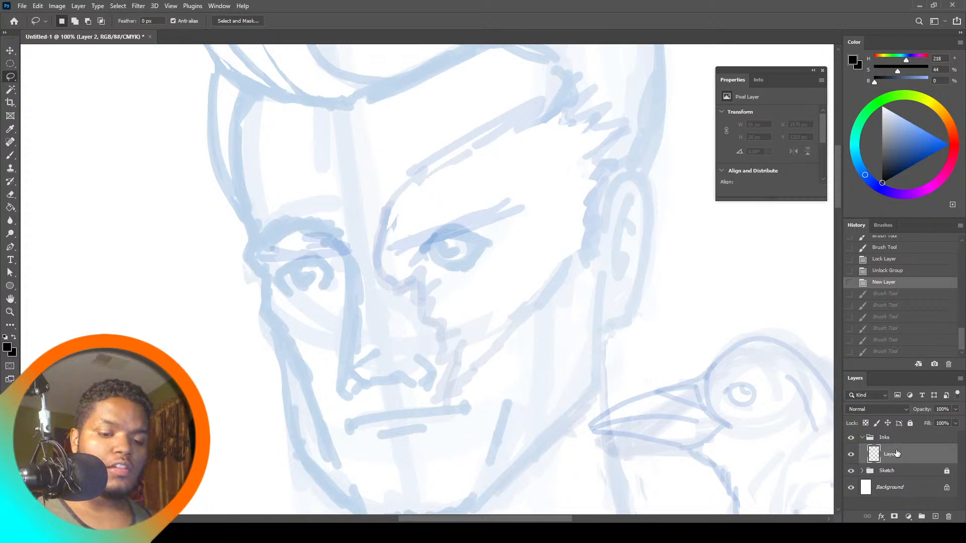
{"action": "left_click", "coordinate": [869, 442]}
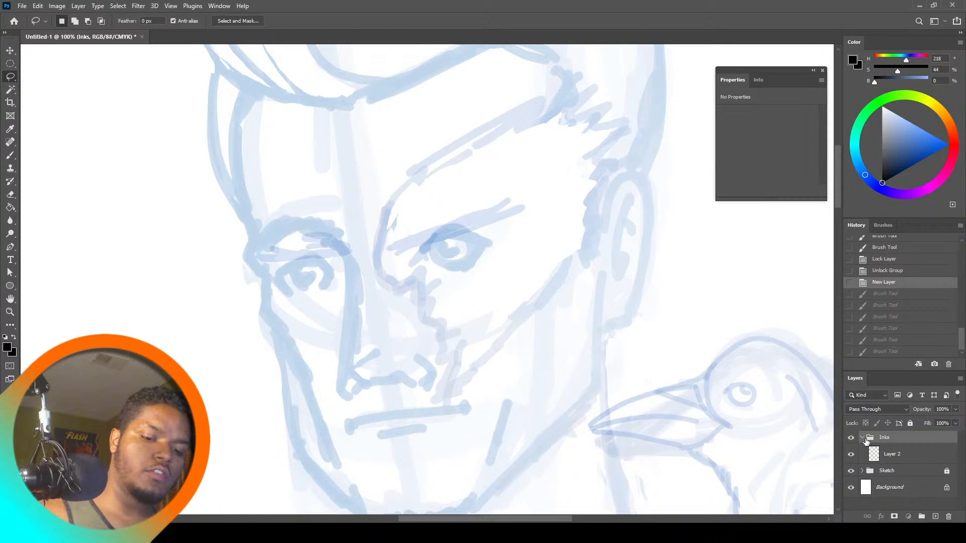
{"action": "left_click", "coordinate": [862, 437]}
{"action": "left_click", "coordinate": [910, 423]}
{"action": "left_click", "coordinate": [946, 449]}
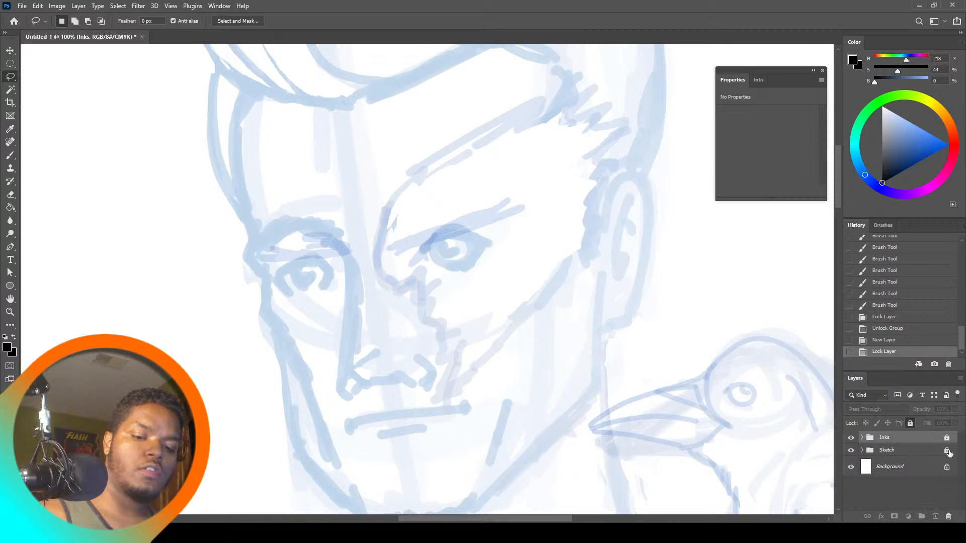
{"action": "left_click", "coordinate": [863, 450]}
{"action": "left_click", "coordinate": [908, 467]}
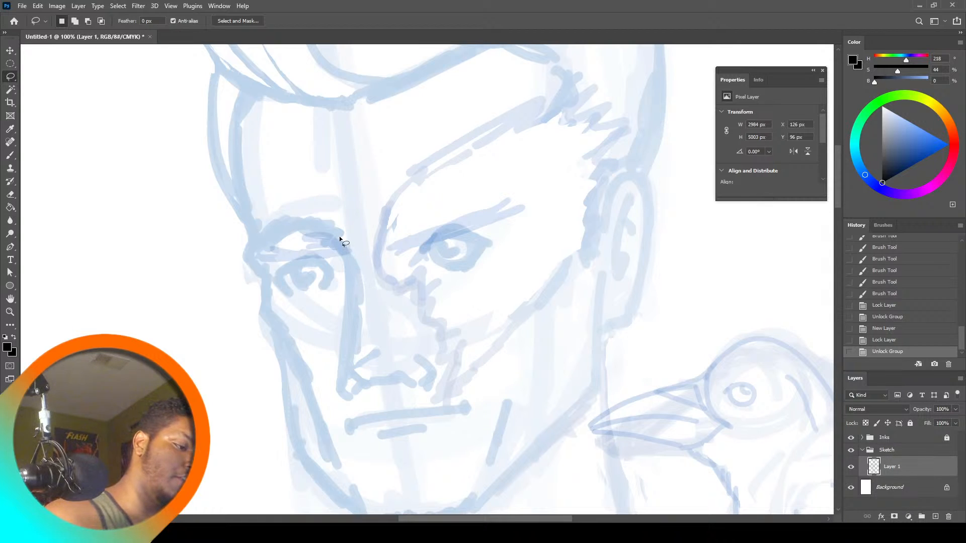
Lasso and clear slivers along the nose bridge line to thin it from the brow downward
{"action": "mouse_move", "coordinate": [341, 238]}
{"action": "left_mouse_down"}
{"action": "mouse_move", "coordinate": [353, 274]}
{"action": "mouse_move", "coordinate": [351, 364]}
{"action": "mouse_move", "coordinate": [365, 346]}
{"action": "mouse_move", "coordinate": [367, 293]}
{"action": "mouse_move", "coordinate": [347, 232]}
{"action": "left_mouse_up"}
{"action": "key", "text": "Delete"}
{"action": "key", "text": "ctrl+d"}
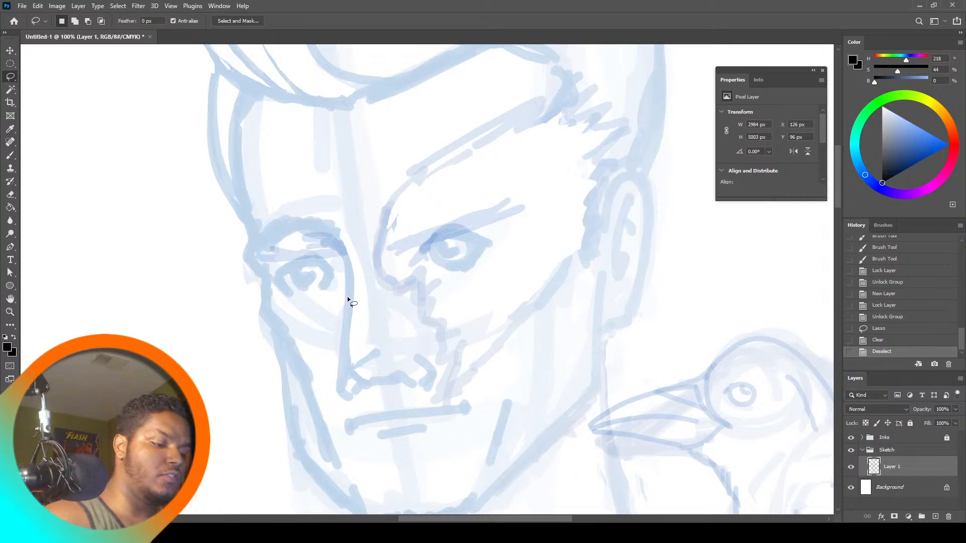
{"action": "mouse_move", "coordinate": [345, 294]}
{"action": "left_mouse_down"}
{"action": "mouse_move", "coordinate": [344, 384]}
{"action": "mouse_move", "coordinate": [342, 314]}
{"action": "left_mouse_up"}
{"action": "key", "text": "Delete"}
{"action": "key", "text": "ctrl+d"}
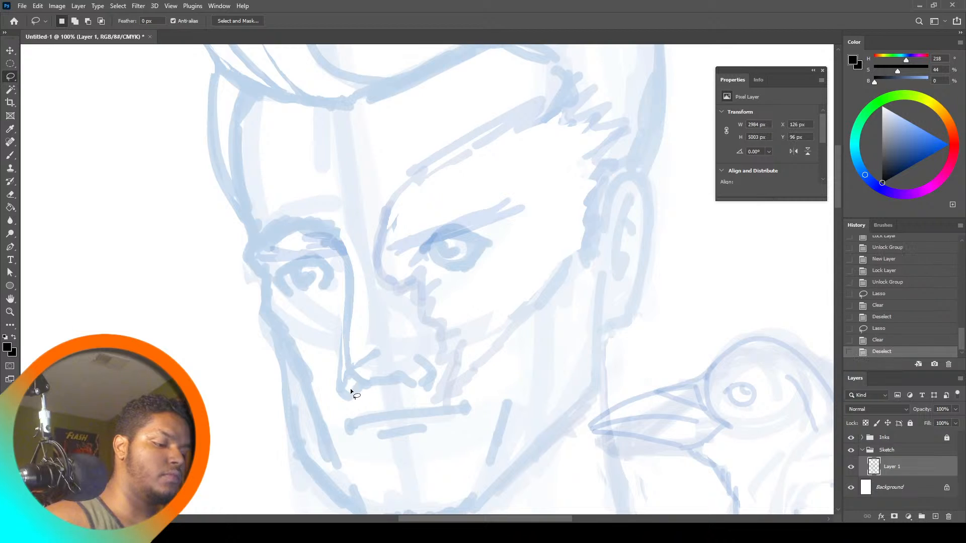
Lasso and clear two thin slivers along the lower nose bridge line down to the nose tip
{"action": "mouse_move", "coordinate": [345, 384]}
{"action": "left_mouse_down"}
{"action": "mouse_move", "coordinate": [351, 392]}
{"action": "mouse_move", "coordinate": [343, 319]}
{"action": "mouse_move", "coordinate": [352, 377]}
{"action": "left_mouse_up"}
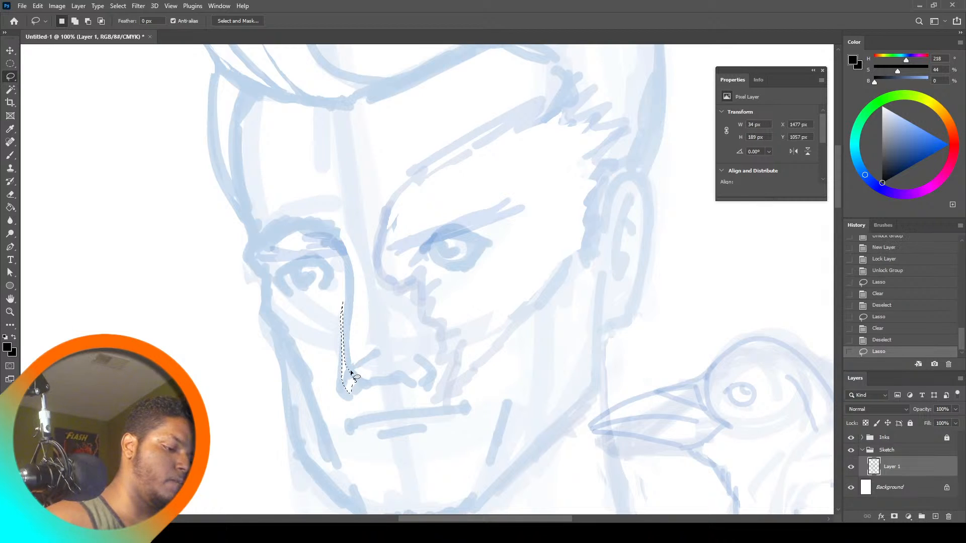
{"action": "key", "text": "Delete"}
{"action": "key", "text": "ctrl+d"}
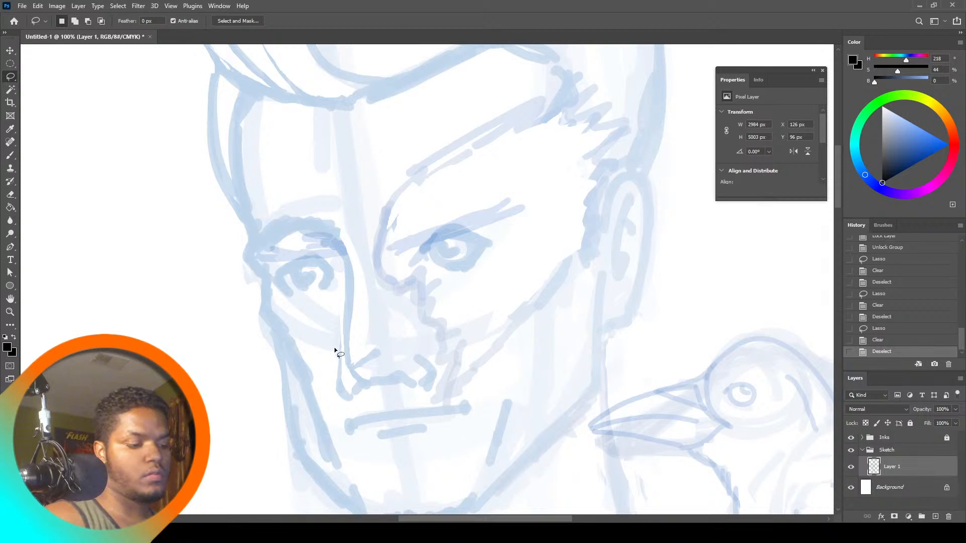
{"action": "mouse_move", "coordinate": [340, 336]}
{"action": "left_mouse_down"}
{"action": "mouse_move", "coordinate": [344, 406]}
{"action": "mouse_move", "coordinate": [332, 382]}
{"action": "left_mouse_up"}
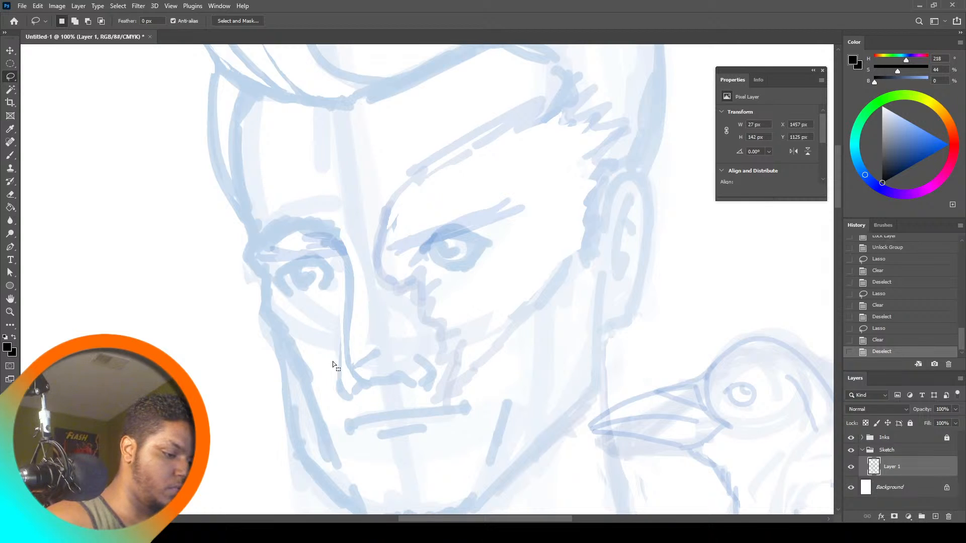
{"action": "key", "text": "Delete"}
{"action": "key", "text": "ctrl+d"}
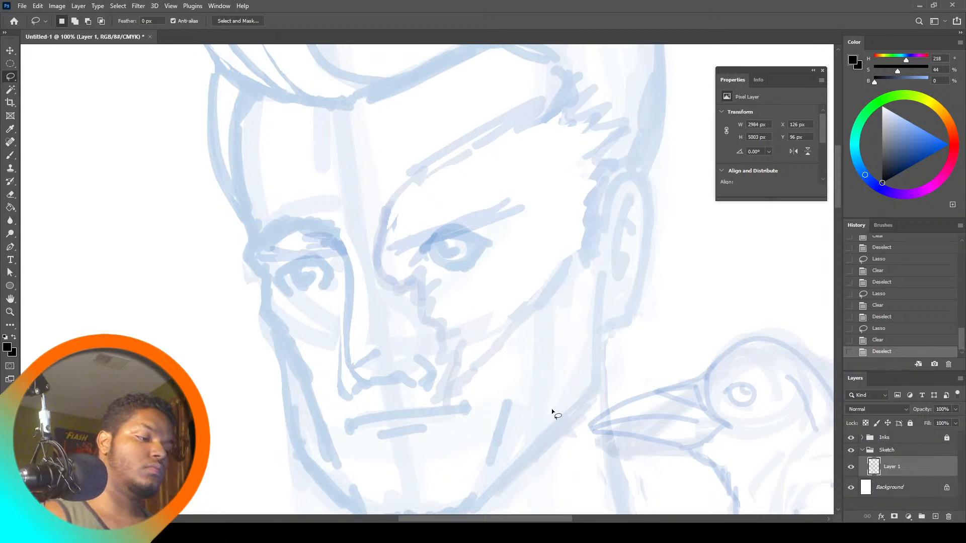
Lasso the eyebrow on the unscarred side, then rotate it and reshape its height so it sits lower over the eye
{"action": "mouse_move", "coordinate": [299, 207]}
{"action": "left_mouse_down"}
{"action": "mouse_move", "coordinate": [250, 259]}
{"action": "mouse_move", "coordinate": [343, 245]}
{"action": "mouse_move", "coordinate": [305, 206]}
{"action": "mouse_move", "coordinate": [345, 204]}
{"action": "left_mouse_up"}
{"action": "key", "text": "ctrl+t"}
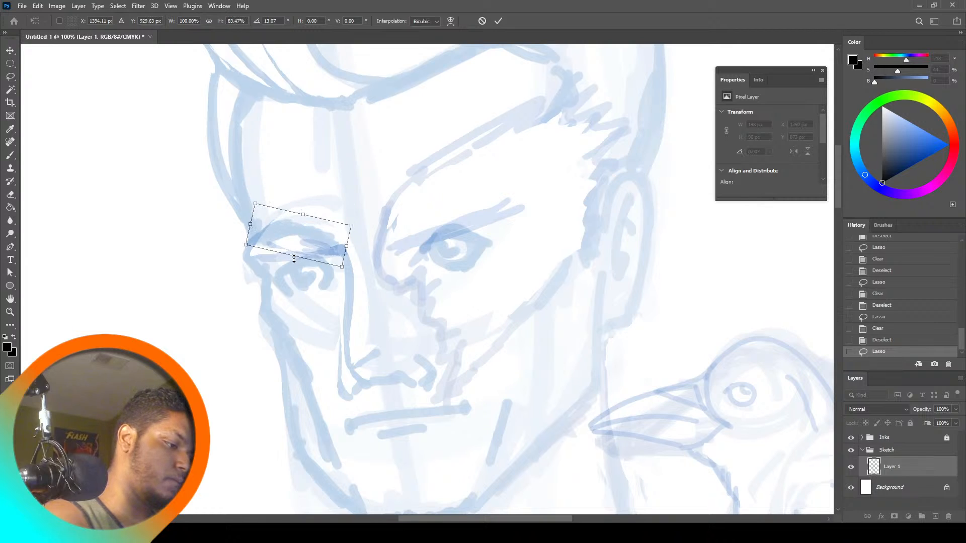
{"action": "mouse_move", "coordinate": [295, 257]}
{"action": "left_mouse_down"}
{"action": "mouse_move", "coordinate": [302, 280]}
{"action": "mouse_move", "coordinate": [275, 275]}
{"action": "mouse_move", "coordinate": [312, 258]}
{"action": "mouse_move", "coordinate": [289, 252]}
{"action": "mouse_move", "coordinate": [304, 272]}
{"action": "left_mouse_up"}
Lasso and clear the overlap between the lowered eyebrow and the eye, plus a small highlight spot in the iris
{"action": "left_click", "coordinate": [10, 76]}
{"action": "key", "text": "Delete"}
{"action": "key", "text": "ctrl+d"}
{"action": "key", "text": "Delete"}
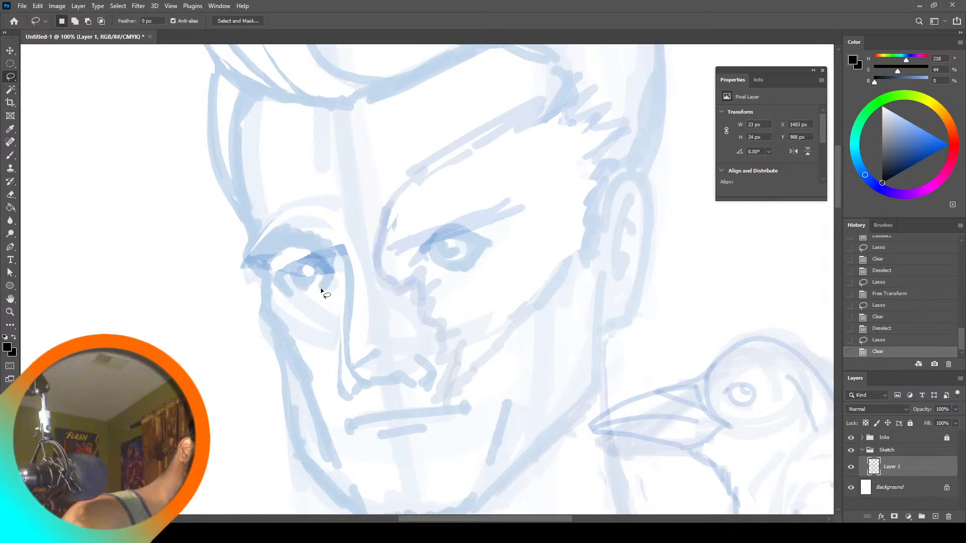
{"action": "key", "text": "ctrl+d"}
{"action": "left_click", "coordinate": [338, 282]}
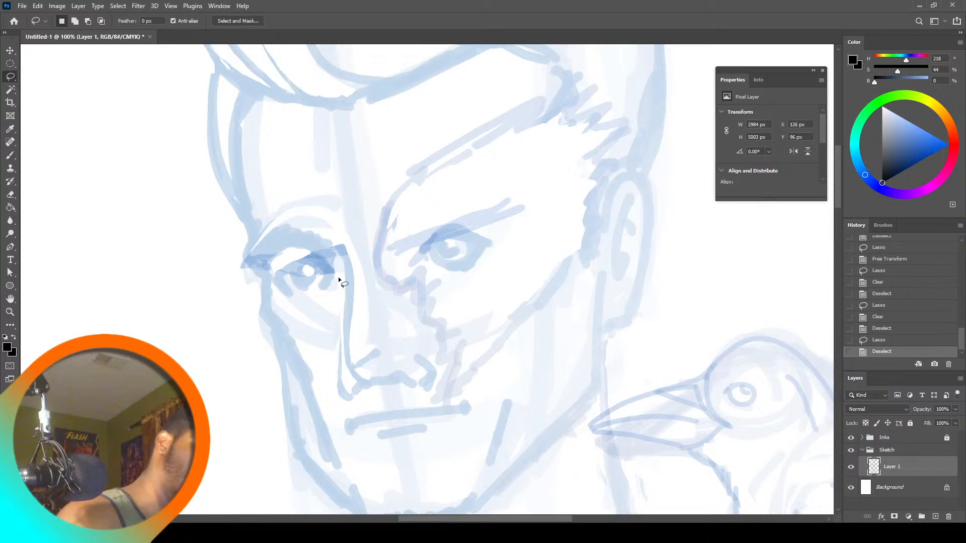
Clear the stray marks outside the outer eye corner and a small sliver between the eyelid and eyebrow
{"action": "left_click_drag", "start_coordinate": [234, 251], "coordinate": [259, 290]}
{"action": "key", "text": "Delete"}
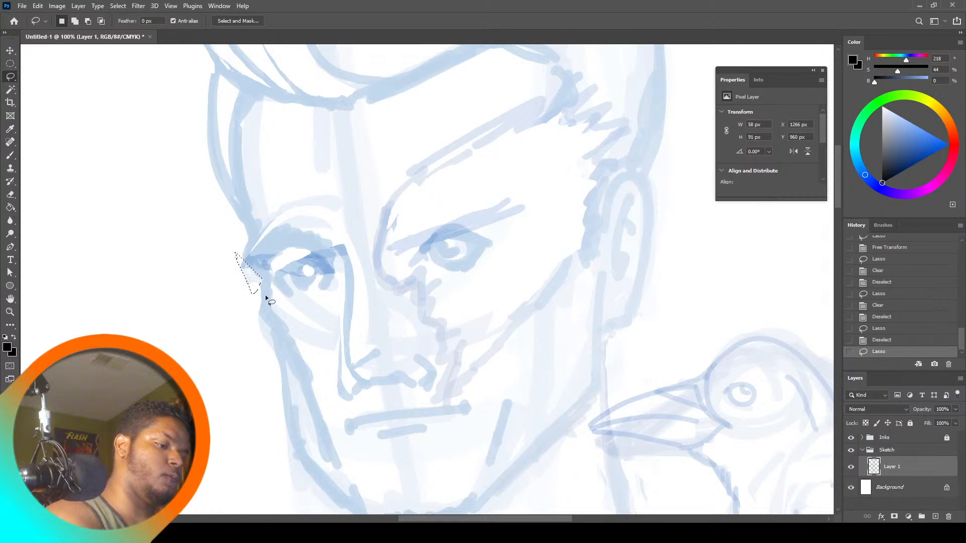
{"action": "key", "text": "ctrl+d"}
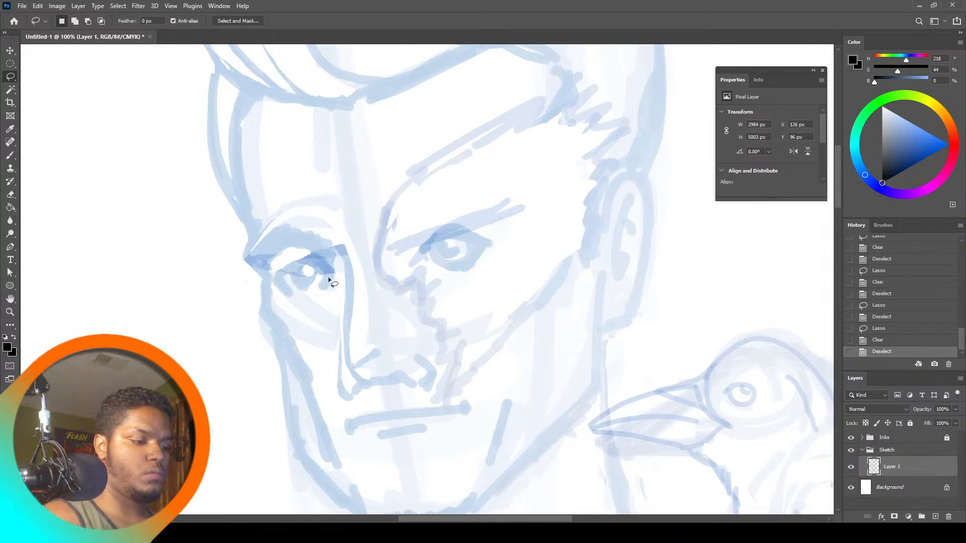
{"action": "left_click_drag", "start_coordinate": [308, 261], "coordinate": [308, 262]}
{"action": "key", "text": "Delete"}
{"action": "key", "text": "ctrl+d"}
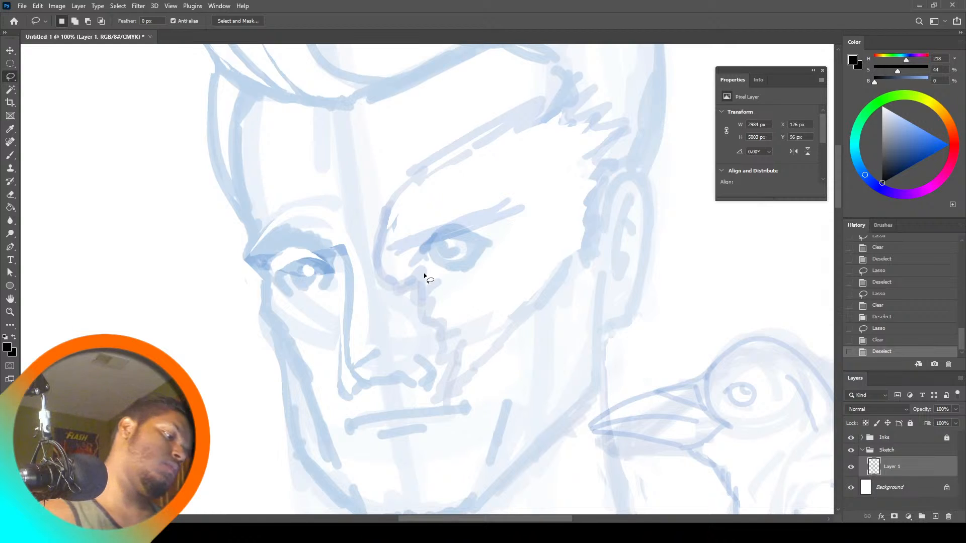
Try brushing black strokes at the inner end of the lowered eyebrow, and undo them
{"action": "key", "text": "b"}
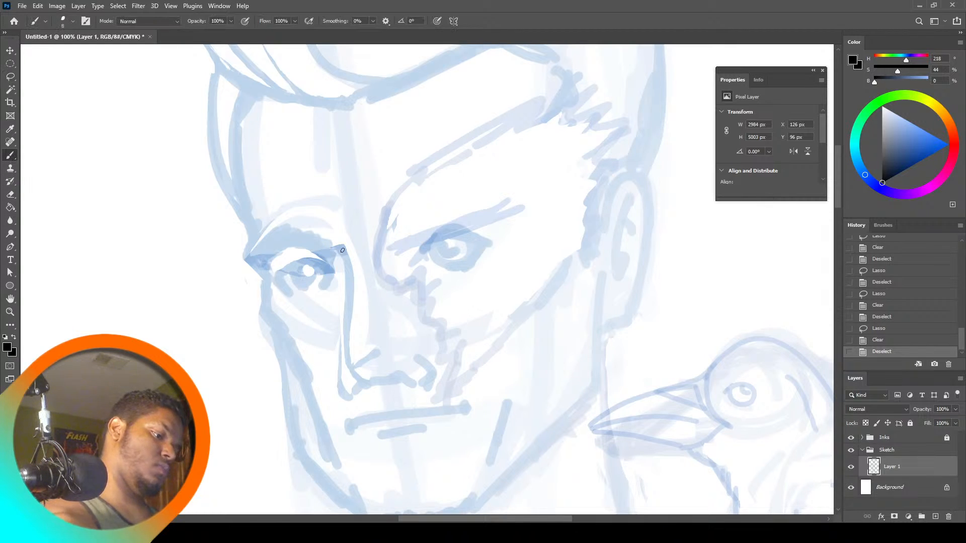
{"action": "mouse_move", "coordinate": [318, 249]}
{"action": "left_mouse_down"}
{"action": "mouse_move", "coordinate": [353, 257]}
{"action": "mouse_move", "coordinate": [332, 247]}
{"action": "left_mouse_up"}
{"action": "key", "text": "ctrl+z"}
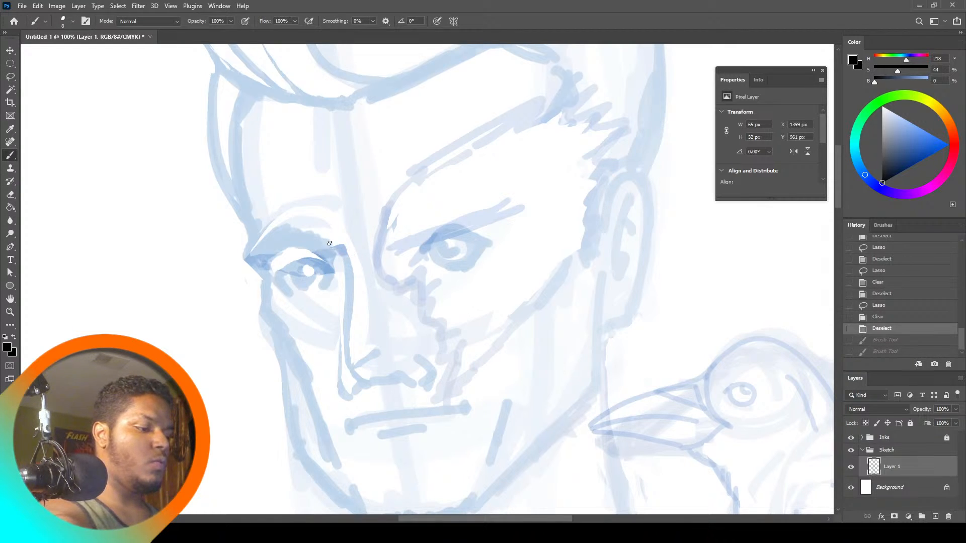
{"action": "key", "text": "ctrl+z"}
Choose another brush preset, select the whole canvas, sample light blue from the sketch and raise its saturation to 54% for painting
{"action": "left_click", "coordinate": [74, 21]}
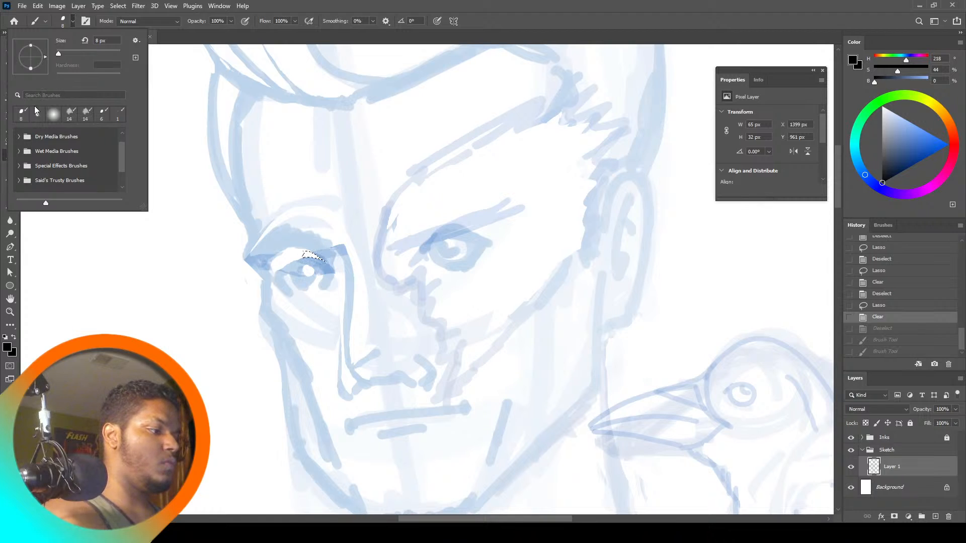
{"action": "left_click", "coordinate": [35, 112]}
{"action": "key", "text": "ctrl+a"}
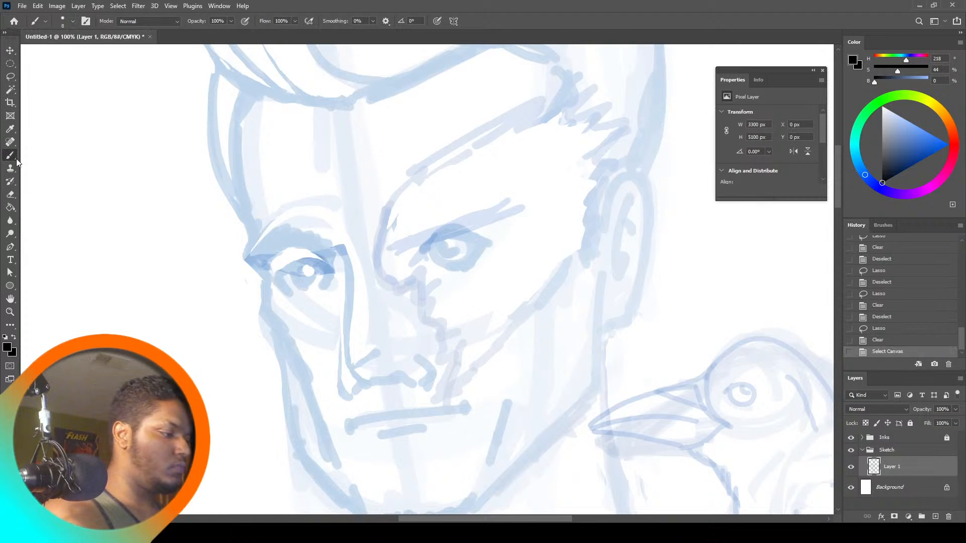
{"action": "left_click", "coordinate": [10, 129]}
{"action": "left_click", "coordinate": [479, 211]}
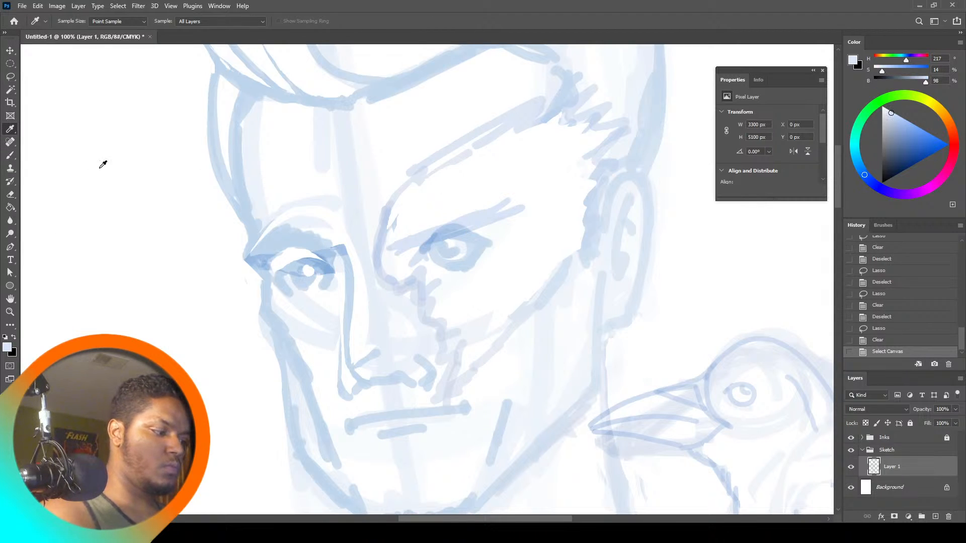
{"action": "left_click", "coordinate": [10, 143]}
{"action": "left_click", "coordinate": [11, 156]}
{"action": "left_click", "coordinate": [902, 70]}
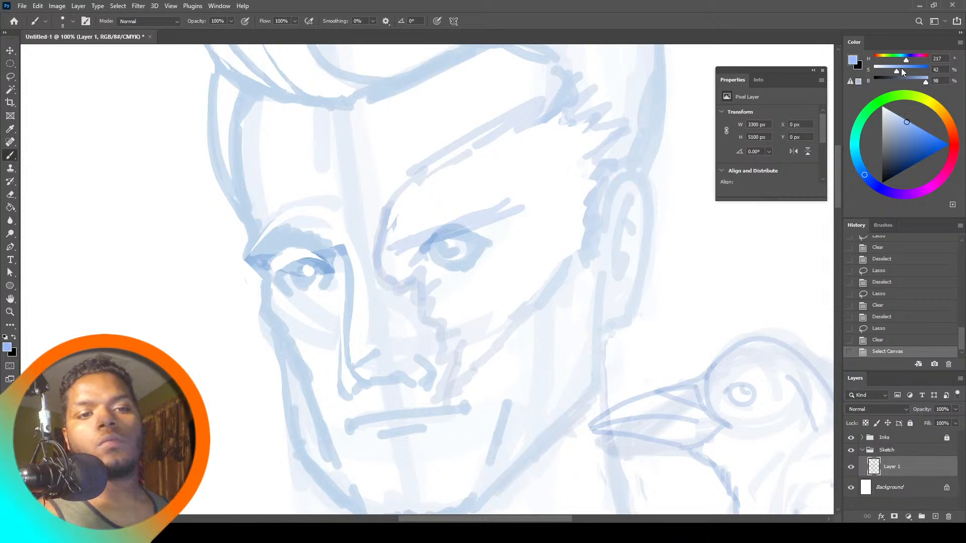
Fill the inner end of the lowered eyebrow with short blue strokes, undo the accidental move and reselect the whole canvas
{"action": "left_click_drag", "start_coordinate": [320, 237], "coordinate": [322, 254]}
{"action": "left_click_drag", "start_coordinate": [323, 237], "coordinate": [328, 259]}
{"action": "left_click_drag", "start_coordinate": [331, 237], "coordinate": [334, 262]}
{"action": "left_click_drag", "start_coordinate": [337, 240], "coordinate": [340, 263]}
{"action": "mouse_move", "coordinate": [345, 236]}
{"action": "left_mouse_down"}
{"action": "mouse_move", "coordinate": [343, 261]}
{"action": "mouse_move", "coordinate": [396, 248]}
{"action": "left_mouse_up"}
{"action": "mouse_move", "coordinate": [392, 240]}
{"action": "left_mouse_down"}
{"action": "mouse_move", "coordinate": [402, 251]}
{"action": "mouse_move", "coordinate": [341, 258]}
{"action": "left_mouse_up"}
{"action": "key", "text": "ctrl+z"}
{"action": "key", "text": "ctrl+z"}
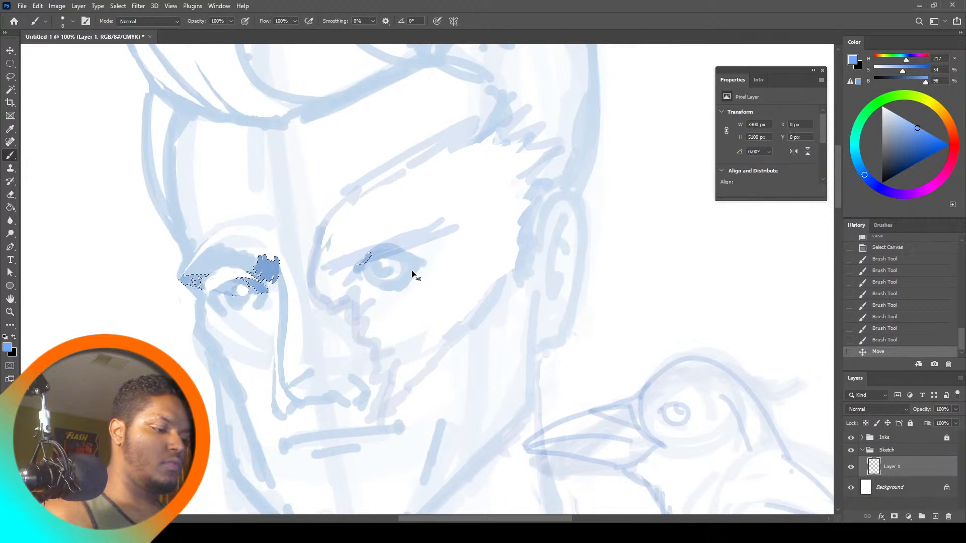
{"action": "key", "text": "ctrl+z"}
{"action": "key", "text": "ctrl+a"}
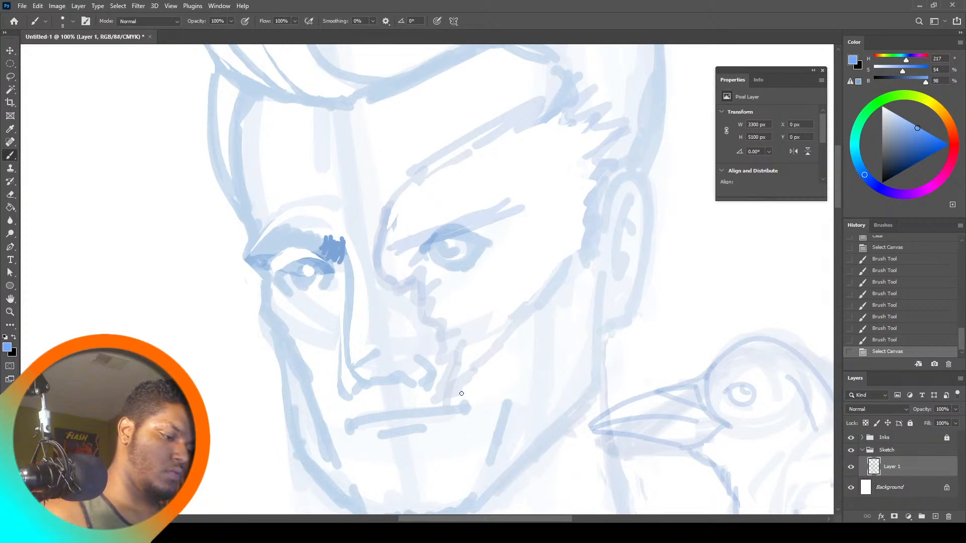
Redraw the nose bridge, tip, nostrils and wings in the stronger blue, undoing the misplaced strokes
{"action": "left_click_drag", "start_coordinate": [347, 260], "coordinate": [338, 322]}
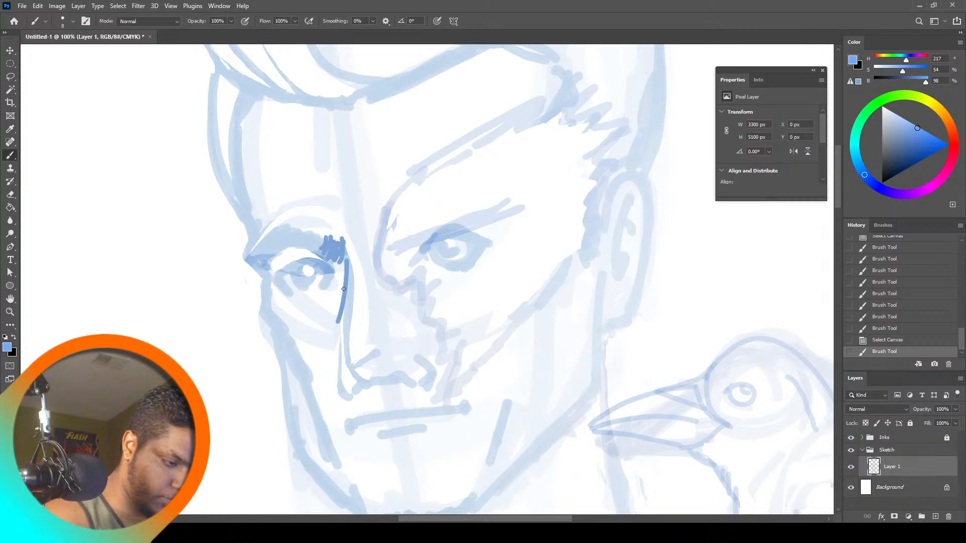
{"action": "key", "text": "ctrl+z"}
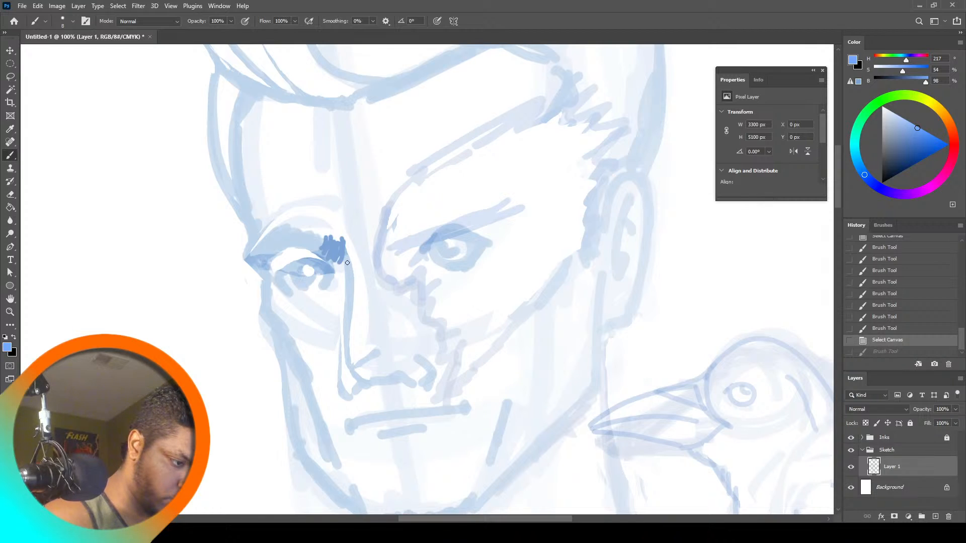
{"action": "mouse_move", "coordinate": [347, 254]}
{"action": "left_mouse_down"}
{"action": "mouse_move", "coordinate": [355, 370]}
{"action": "mouse_move", "coordinate": [369, 394]}
{"action": "mouse_move", "coordinate": [371, 386]}
{"action": "mouse_move", "coordinate": [350, 392]}
{"action": "mouse_move", "coordinate": [396, 378]}
{"action": "mouse_move", "coordinate": [414, 388]}
{"action": "mouse_move", "coordinate": [387, 368]}
{"action": "mouse_move", "coordinate": [434, 370]}
{"action": "mouse_move", "coordinate": [397, 347]}
{"action": "mouse_move", "coordinate": [413, 339]}
{"action": "left_mouse_up"}
{"action": "key", "text": "ctrl+z"}
{"action": "key", "text": "ctrl+z"}
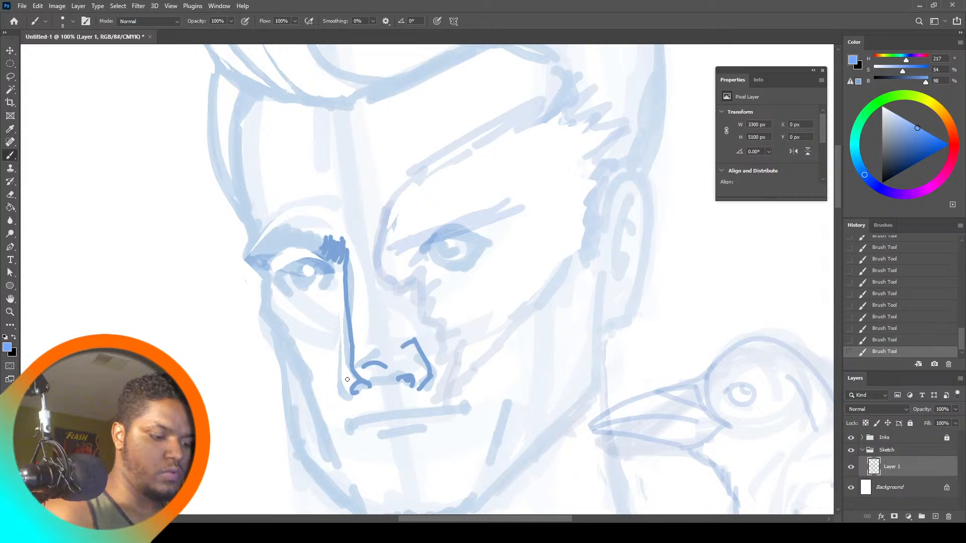
{"action": "mouse_move", "coordinate": [351, 399]}
{"action": "left_mouse_down"}
{"action": "mouse_move", "coordinate": [341, 385]}
{"action": "mouse_move", "coordinate": [347, 366]}
{"action": "left_mouse_up"}
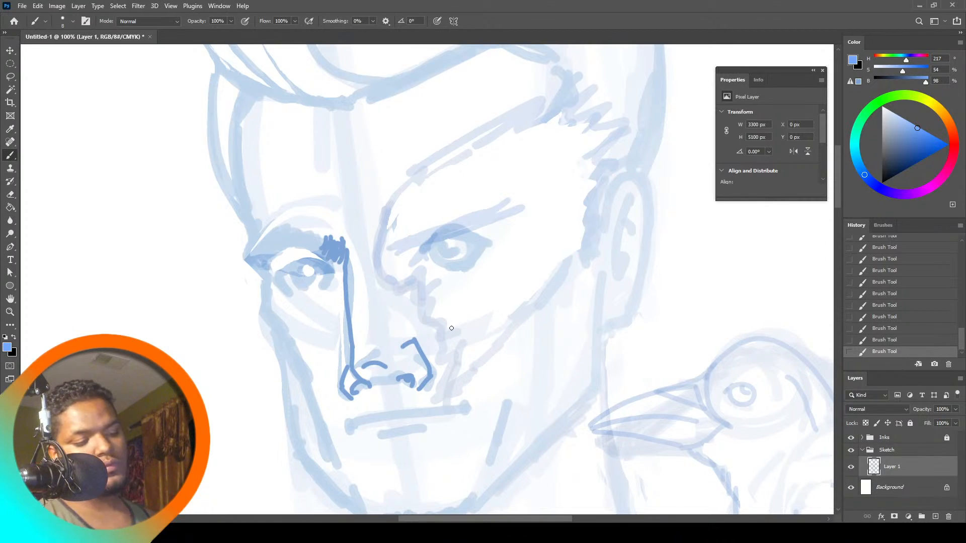
Redraw the mouth in the stronger blue with a fuller upper lip, a lower lip line and marked corners
{"action": "mouse_move", "coordinate": [385, 417]}
{"action": "left_mouse_down"}
{"action": "mouse_move", "coordinate": [407, 415]}
{"action": "mouse_move", "coordinate": [359, 424]}
{"action": "left_mouse_up"}
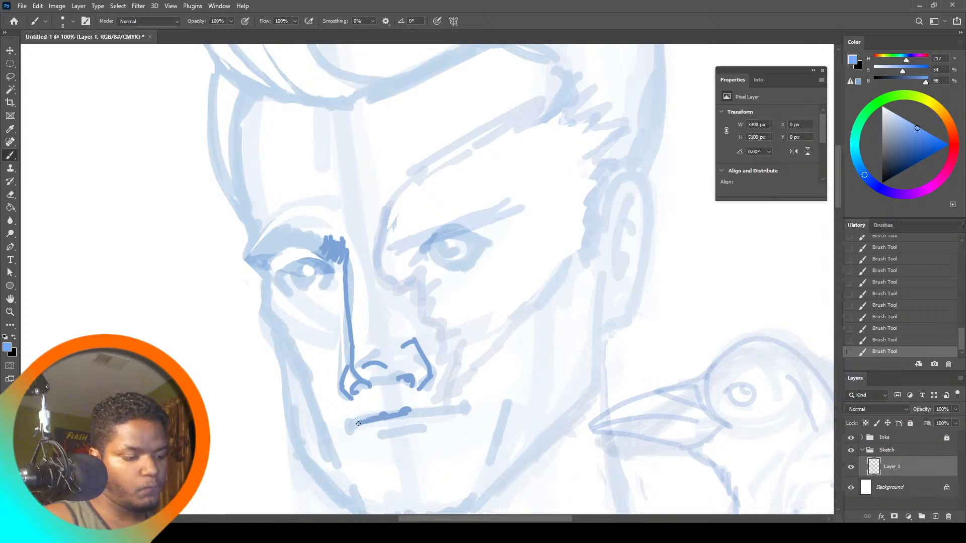
{"action": "left_click_drag", "start_coordinate": [417, 410], "coordinate": [442, 412]}
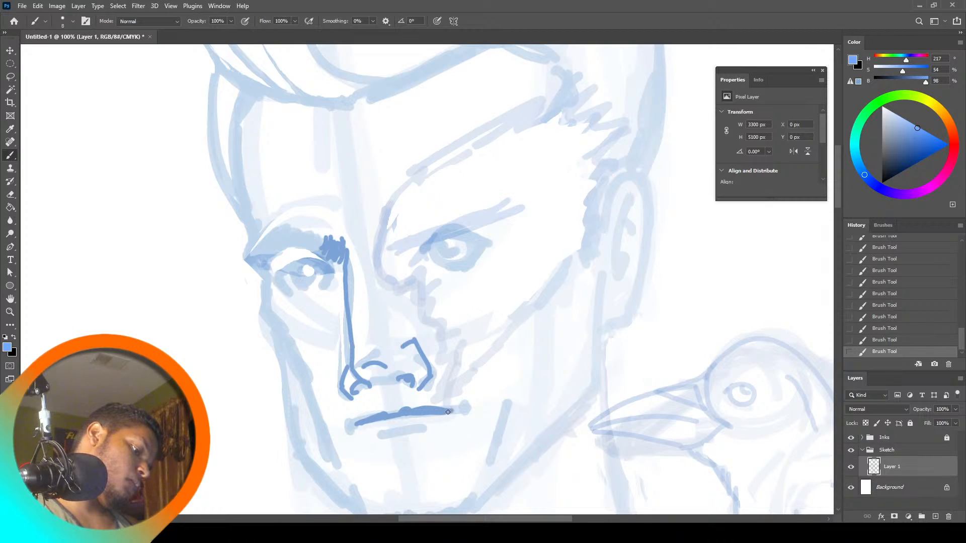
{"action": "mouse_move", "coordinate": [384, 440]}
{"action": "left_mouse_down"}
{"action": "mouse_move", "coordinate": [407, 442]}
{"action": "mouse_move", "coordinate": [413, 437]}
{"action": "mouse_move", "coordinate": [393, 441]}
{"action": "mouse_move", "coordinate": [431, 428]}
{"action": "mouse_move", "coordinate": [376, 435]}
{"action": "mouse_move", "coordinate": [378, 413]}
{"action": "mouse_move", "coordinate": [432, 412]}
{"action": "mouse_move", "coordinate": [373, 413]}
{"action": "left_mouse_up"}
{"action": "key", "text": "ctrl+z"}
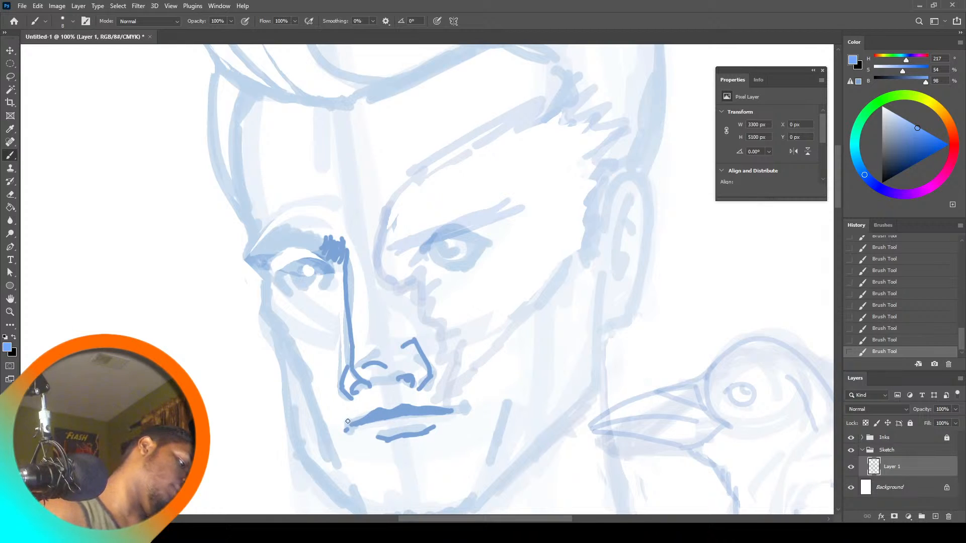
{"action": "left_click_drag", "start_coordinate": [347, 421], "coordinate": [350, 429]}
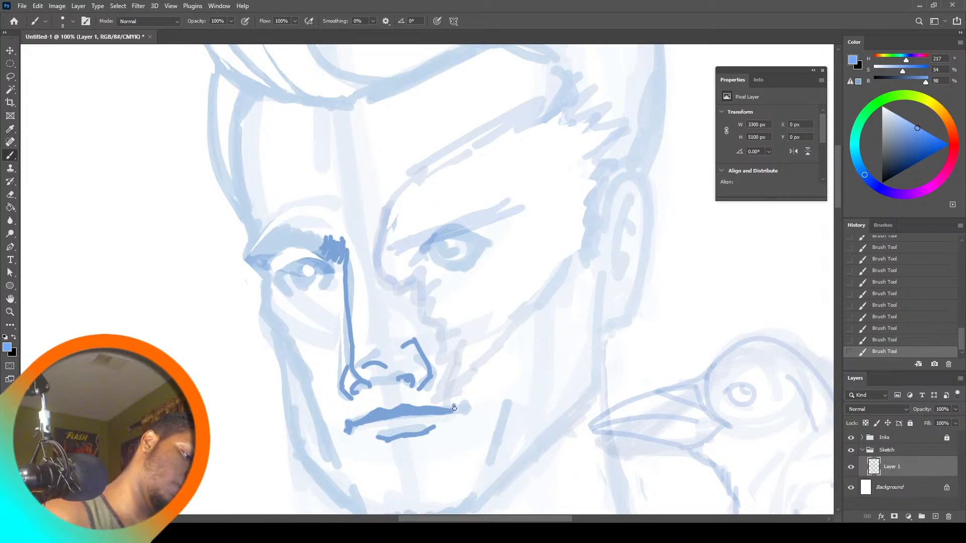
{"action": "left_click_drag", "start_coordinate": [457, 407], "coordinate": [463, 404]}
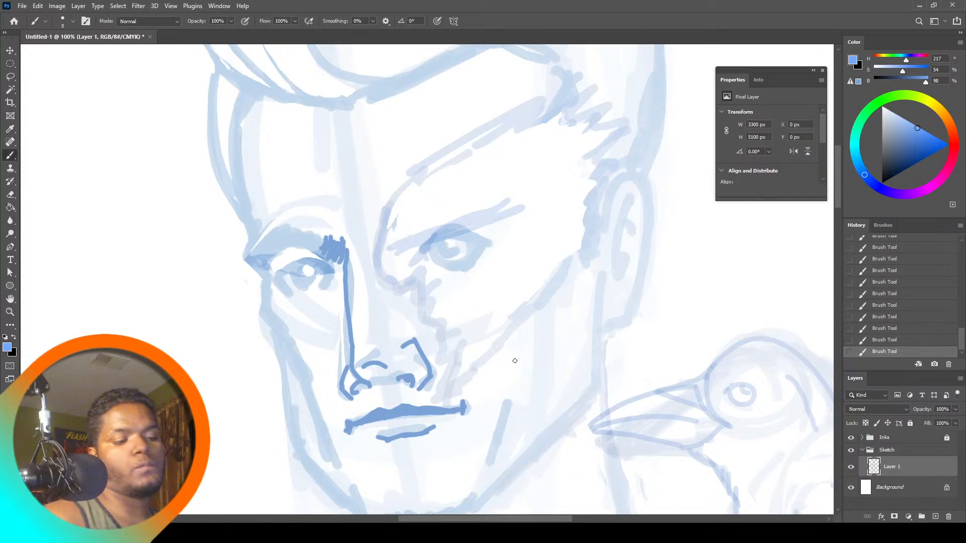
Lasso around the inner eyebrow, nose and mouth, and subtract the area beside the scar from the selection
{"action": "scroll", "coordinate": [837, 209], "scroll_direction": "up", "scroll_amount": 2}
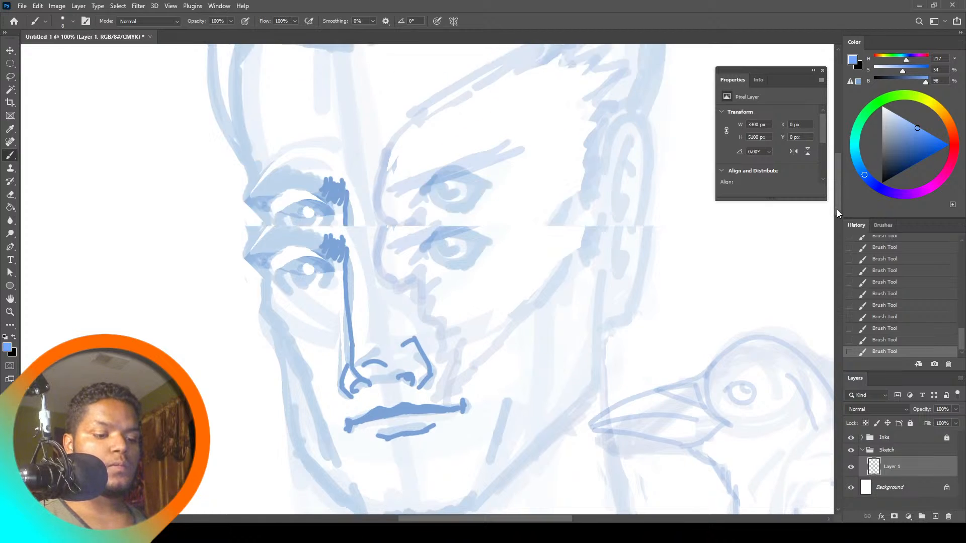
{"action": "left_click_drag", "start_coordinate": [837, 210], "coordinate": [837, 212]}
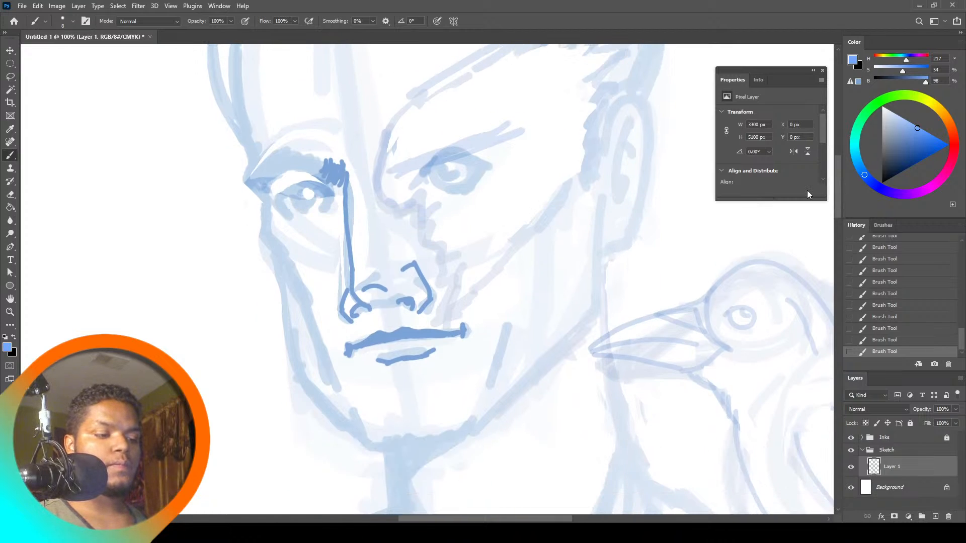
{"action": "left_click", "coordinate": [11, 78]}
{"action": "mouse_move", "coordinate": [323, 152]}
{"action": "left_mouse_down"}
{"action": "mouse_move", "coordinate": [322, 179]}
{"action": "mouse_move", "coordinate": [340, 201]}
{"action": "mouse_move", "coordinate": [334, 314]}
{"action": "mouse_move", "coordinate": [346, 378]}
{"action": "mouse_move", "coordinate": [417, 388]}
{"action": "mouse_move", "coordinate": [489, 355]}
{"action": "left_mouse_up"}
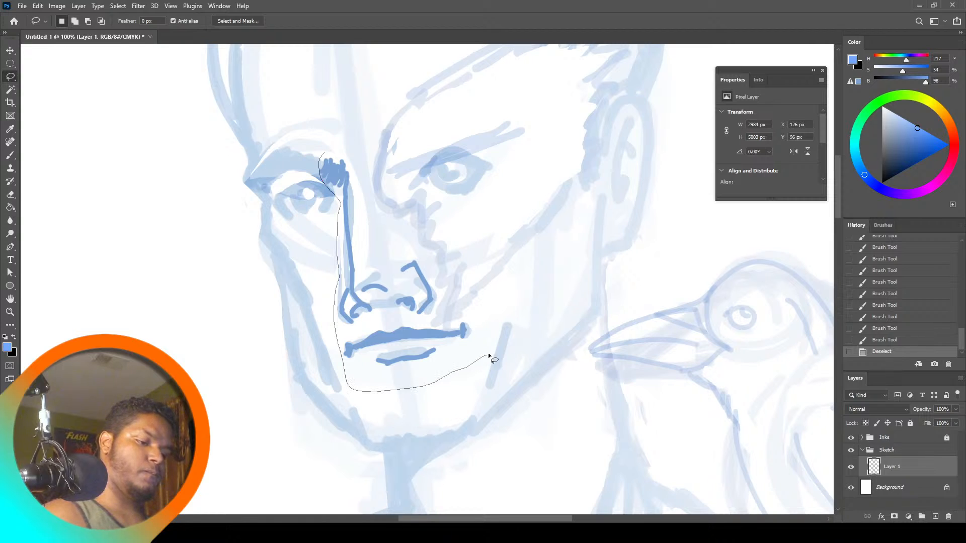
{"action": "mouse_move", "coordinate": [424, 243]}
{"action": "left_mouse_down"}
{"action": "mouse_move", "coordinate": [355, 151]}
{"action": "mouse_move", "coordinate": [373, 161]}
{"action": "mouse_move", "coordinate": [372, 191]}
{"action": "left_mouse_up"}
{"action": "key", "text": "alt+space"}
{"action": "key", "text": "Escape"}
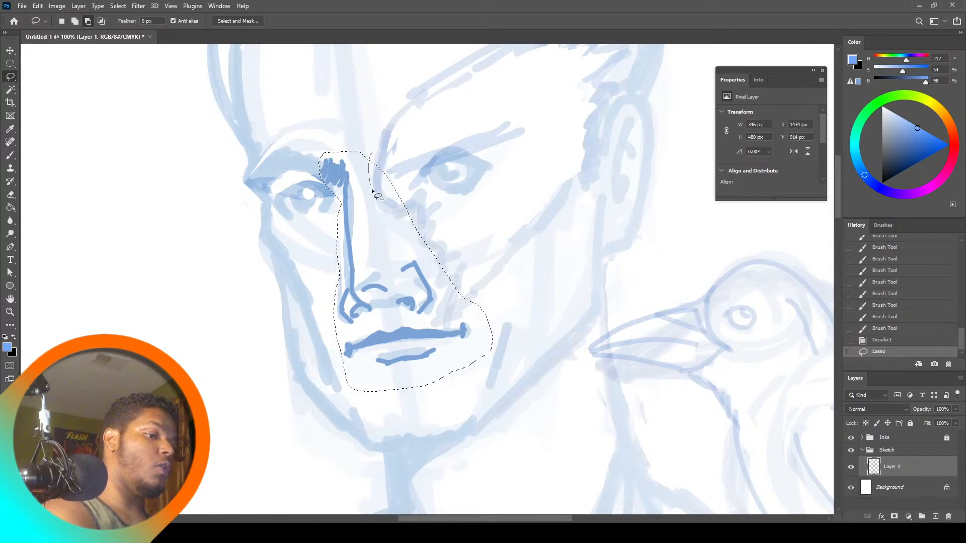
{"action": "left_click_drag", "start_coordinate": [449, 301], "coordinate": [525, 397]}
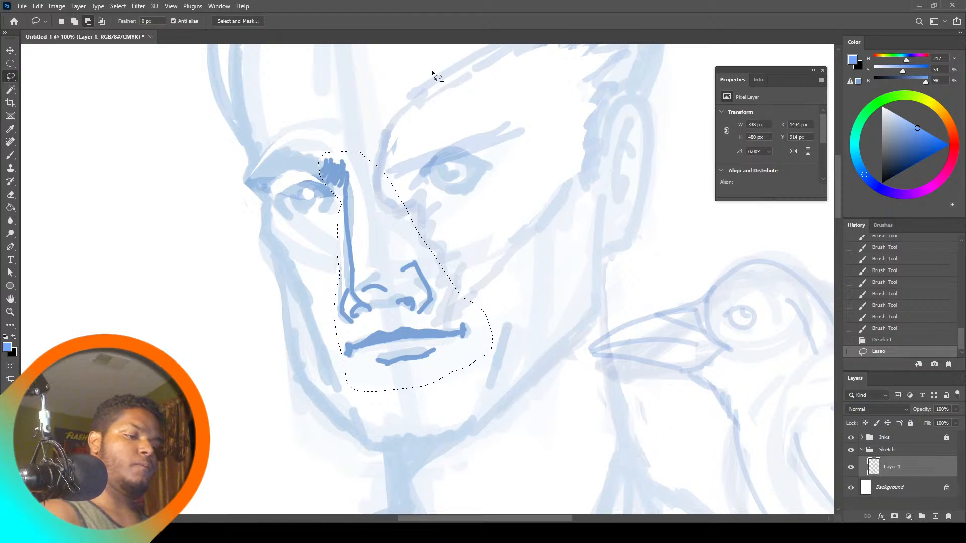
Fade the selected eyebrow, nose and mouth strokes with the large eraser at 61% opacity, and deselect
{"action": "left_click", "coordinate": [10, 194]}
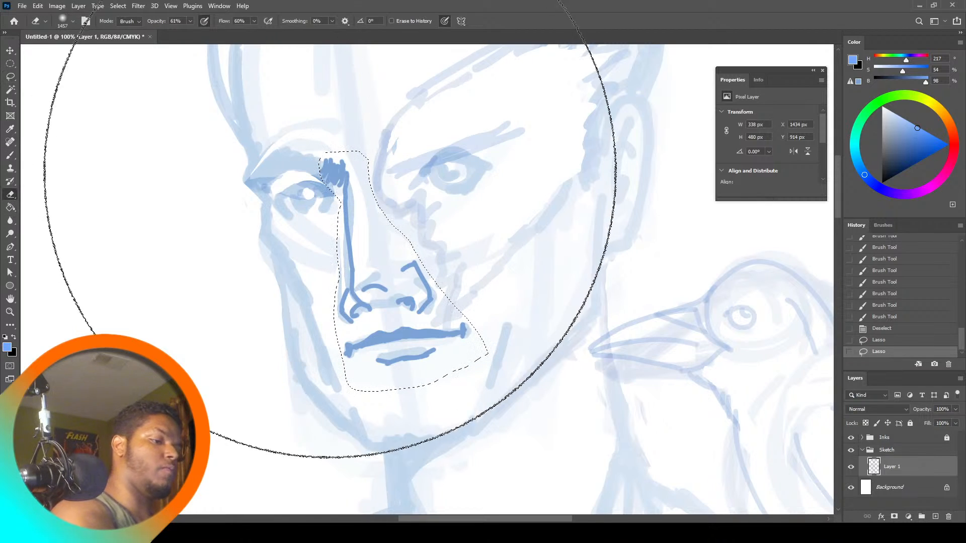
{"action": "left_click", "coordinate": [402, 302]}
{"action": "left_click", "coordinate": [433, 291]}
{"action": "left_click", "coordinate": [10, 63]}
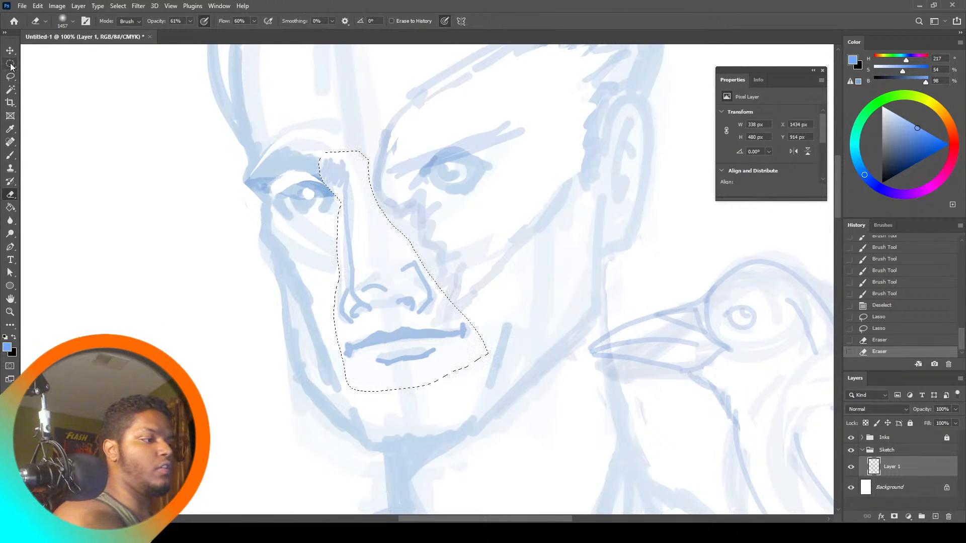
{"action": "left_click", "coordinate": [107, 318]}
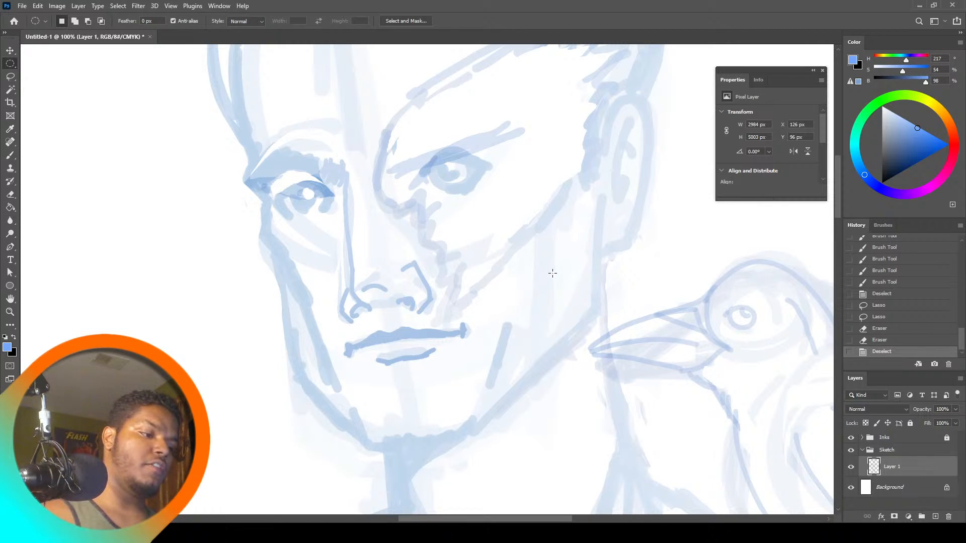
Lasso around the lower nose, move it up slightly with Free Transform, and deselect
{"action": "left_click", "coordinate": [10, 77]}
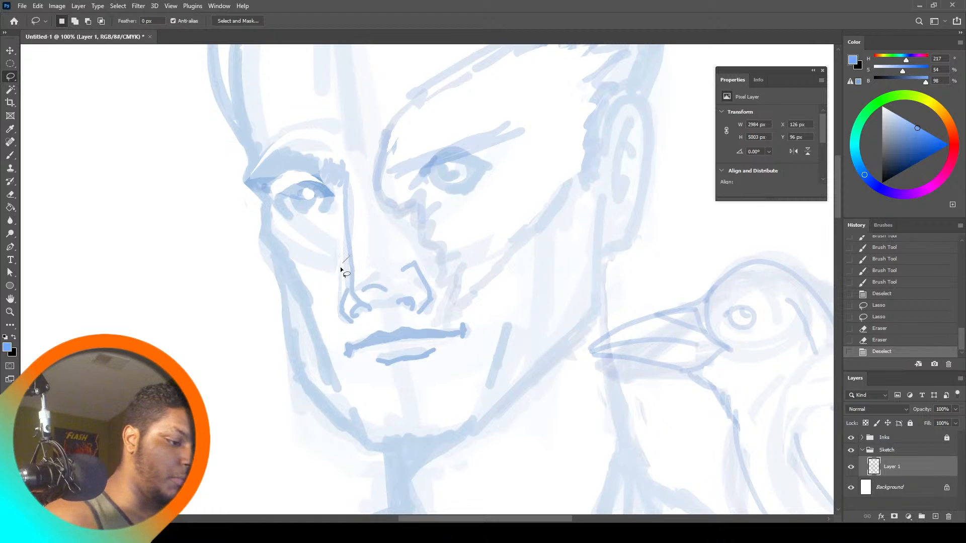
{"action": "mouse_move", "coordinate": [387, 317]}
{"action": "left_mouse_down"}
{"action": "mouse_move", "coordinate": [429, 314]}
{"action": "mouse_move", "coordinate": [431, 276]}
{"action": "mouse_move", "coordinate": [400, 235]}
{"action": "left_mouse_up"}
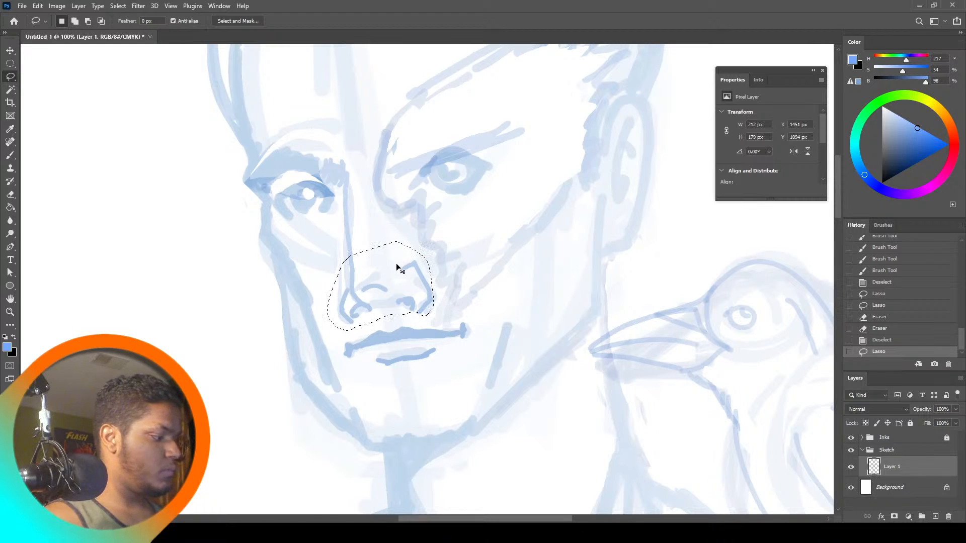
{"action": "key", "text": "ctrl+t"}
{"action": "left_click_drag", "start_coordinate": [390, 281], "coordinate": [390, 273]}
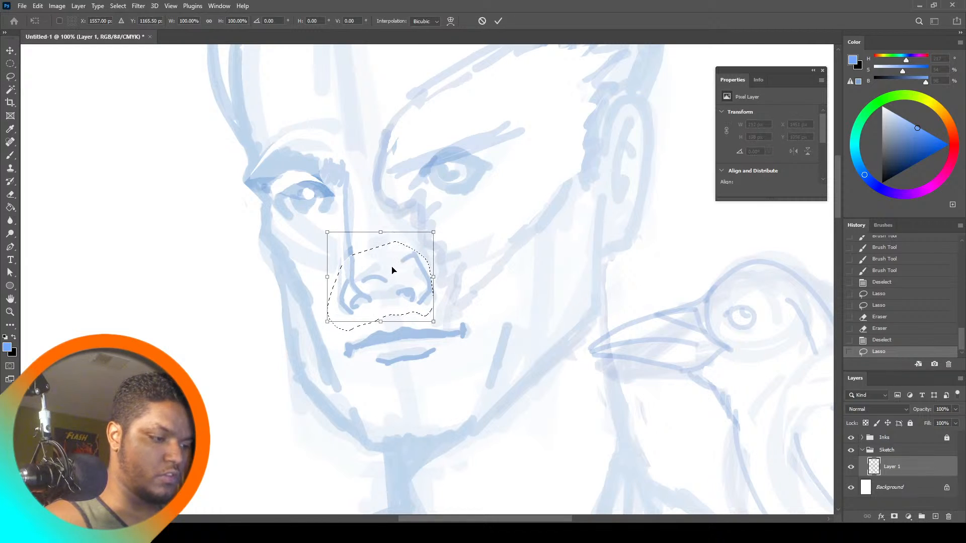
{"action": "key", "text": "Return"}
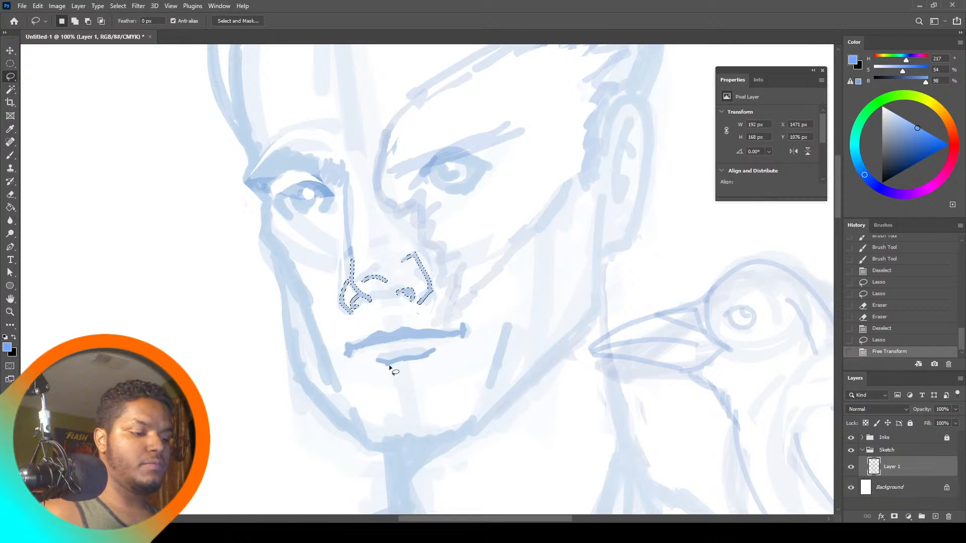
{"action": "key", "text": "ctrl+d"}
Brush in the philtrum above the upper lip and short marks down the centre of the chin
{"action": "left_click", "coordinate": [10, 157]}
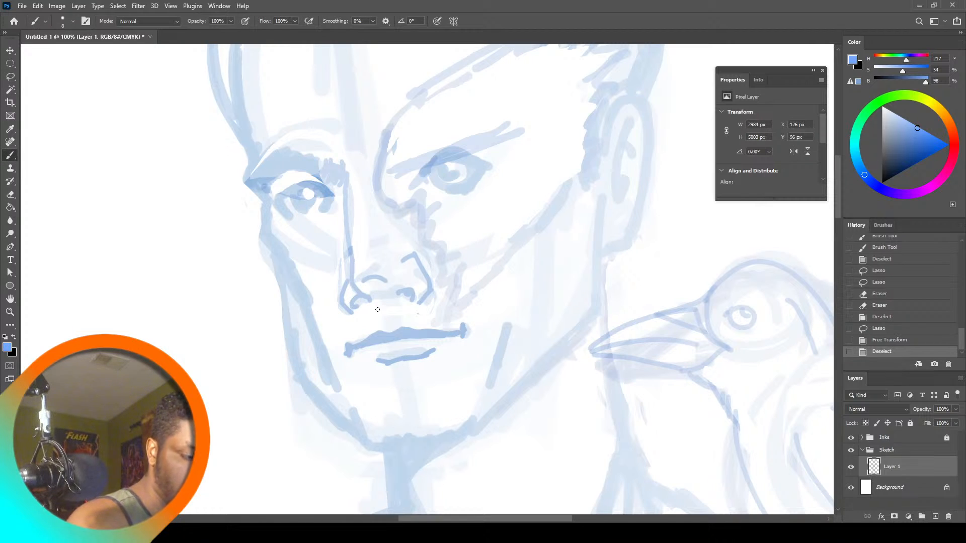
{"action": "mouse_move", "coordinate": [377, 309]}
{"action": "left_mouse_down"}
{"action": "mouse_move", "coordinate": [395, 341]}
{"action": "mouse_move", "coordinate": [394, 328]}
{"action": "left_mouse_up"}
{"action": "key", "text": "ctrl+z"}
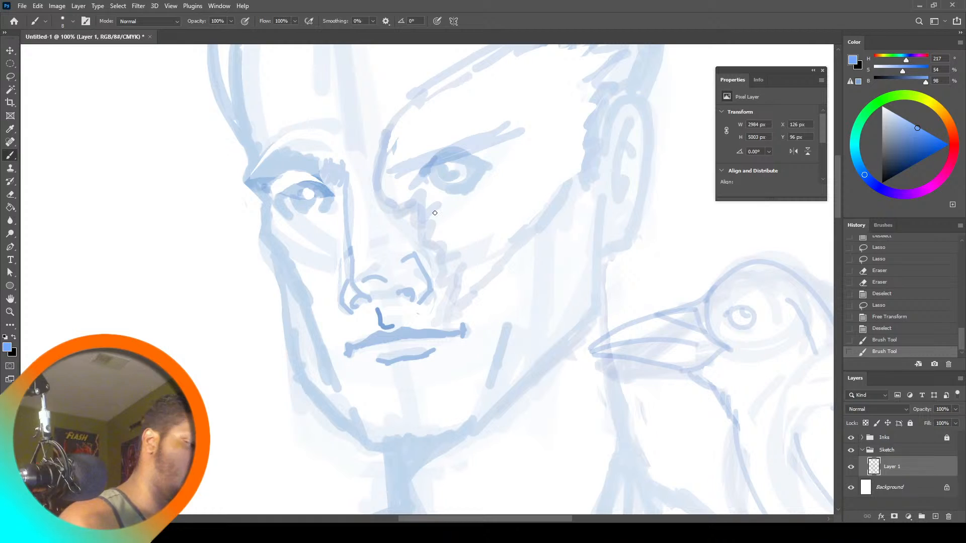
{"action": "left_click_drag", "start_coordinate": [414, 364], "coordinate": [407, 420]}
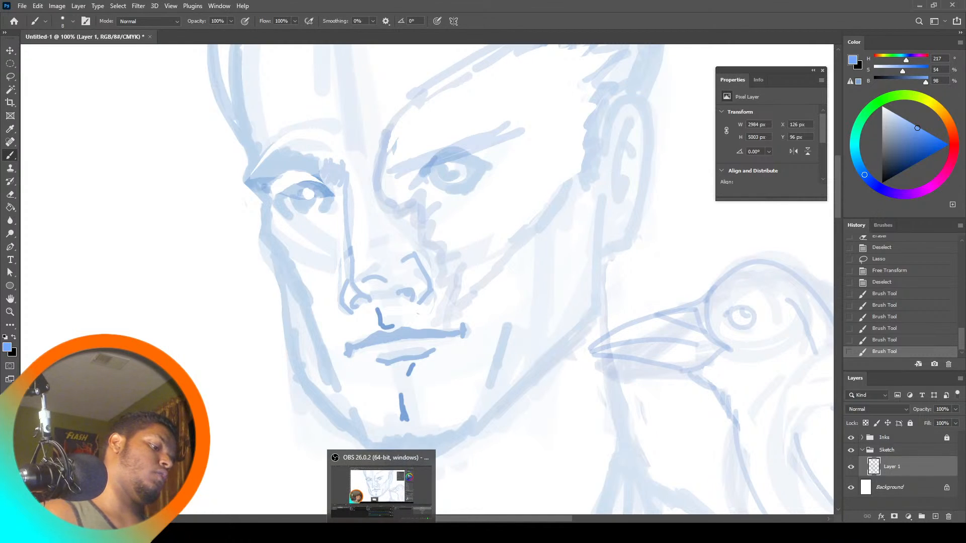
Redraw the face contour in the stronger blue from the far cheekbone down around the chin and up the near jaw
{"action": "mouse_move", "coordinate": [279, 259]}
{"action": "left_mouse_down"}
{"action": "mouse_move", "coordinate": [310, 303]}
{"action": "mouse_move", "coordinate": [266, 238]}
{"action": "mouse_move", "coordinate": [263, 208]}
{"action": "mouse_move", "coordinate": [291, 279]}
{"action": "mouse_move", "coordinate": [298, 372]}
{"action": "left_mouse_up"}
{"action": "mouse_move", "coordinate": [283, 290]}
{"action": "left_mouse_down"}
{"action": "mouse_move", "coordinate": [298, 372]}
{"action": "mouse_move", "coordinate": [339, 414]}
{"action": "left_mouse_up"}
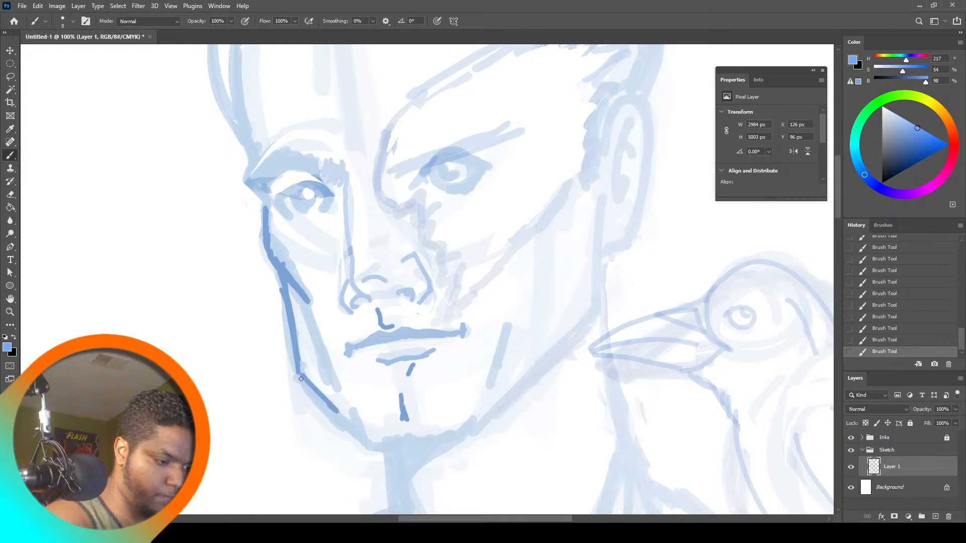
{"action": "mouse_move", "coordinate": [299, 377]}
{"action": "left_mouse_down"}
{"action": "mouse_move", "coordinate": [371, 446]}
{"action": "mouse_move", "coordinate": [458, 433]}
{"action": "mouse_move", "coordinate": [482, 404]}
{"action": "mouse_move", "coordinate": [552, 371]}
{"action": "left_mouse_up"}
{"action": "mouse_move", "coordinate": [503, 403]}
{"action": "left_mouse_down"}
{"action": "mouse_move", "coordinate": [569, 356]}
{"action": "mouse_move", "coordinate": [561, 353]}
{"action": "mouse_move", "coordinate": [588, 326]}
{"action": "left_mouse_up"}
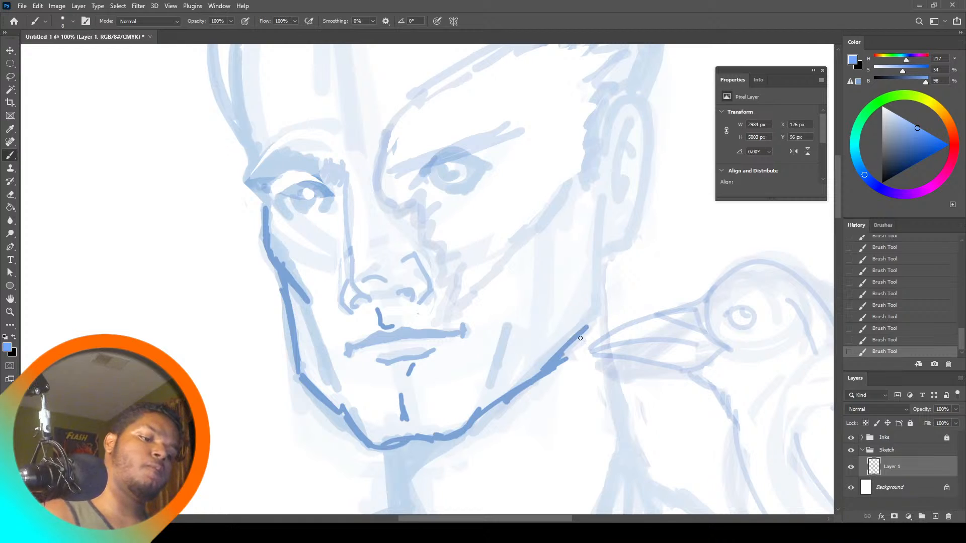
Continue the near jaw line up to the earlobe, redraw the ear with its inner folds, and thicken the jaw line
{"action": "mouse_move", "coordinate": [564, 356]}
{"action": "left_mouse_down"}
{"action": "mouse_move", "coordinate": [585, 323]}
{"action": "mouse_move", "coordinate": [598, 261]}
{"action": "left_mouse_up"}
{"action": "mouse_move", "coordinate": [627, 117]}
{"action": "left_mouse_down"}
{"action": "mouse_move", "coordinate": [609, 198]}
{"action": "mouse_move", "coordinate": [622, 201]}
{"action": "left_mouse_up"}
{"action": "mouse_move", "coordinate": [622, 144]}
{"action": "left_mouse_down"}
{"action": "mouse_move", "coordinate": [638, 164]}
{"action": "mouse_move", "coordinate": [619, 106]}
{"action": "mouse_move", "coordinate": [647, 121]}
{"action": "mouse_move", "coordinate": [631, 134]}
{"action": "mouse_move", "coordinate": [643, 194]}
{"action": "mouse_move", "coordinate": [624, 245]}
{"action": "mouse_move", "coordinate": [609, 259]}
{"action": "mouse_move", "coordinate": [606, 247]}
{"action": "mouse_move", "coordinate": [597, 268]}
{"action": "left_mouse_up"}
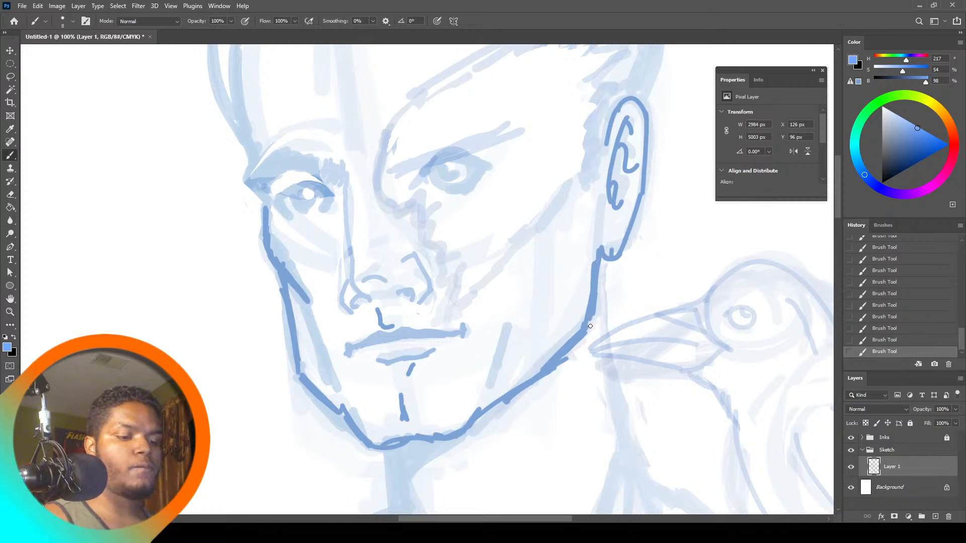
{"action": "left_click_drag", "start_coordinate": [590, 326], "coordinate": [586, 325]}
{"action": "left_click_drag", "start_coordinate": [554, 362], "coordinate": [476, 424]}
Select a strip along the outer edge of the near jaw with the Polygonal Lasso and delete its contents
{"action": "left_click", "coordinate": [10, 76]}
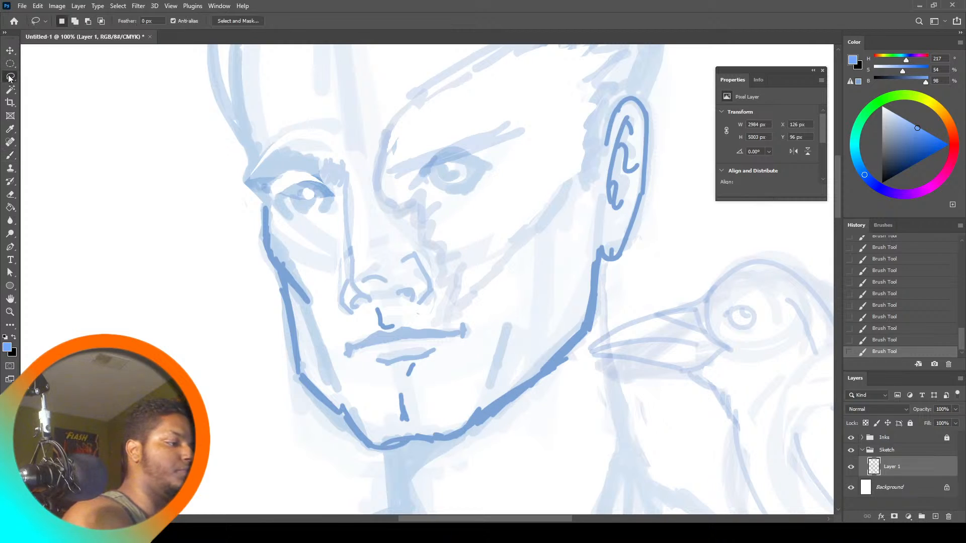
{"action": "right_click", "coordinate": [10, 77]}
{"action": "left_click", "coordinate": [53, 87]}
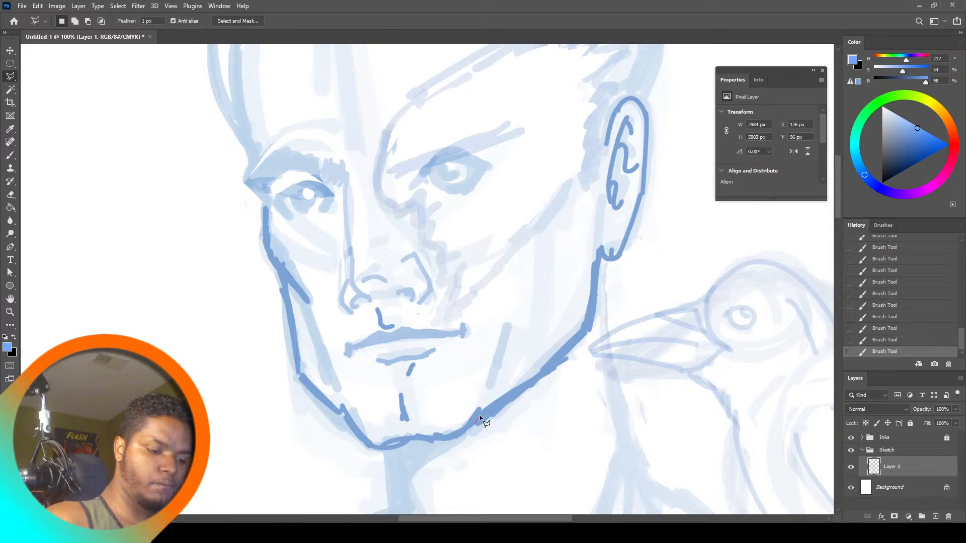
{"action": "left_click", "coordinate": [479, 415]}
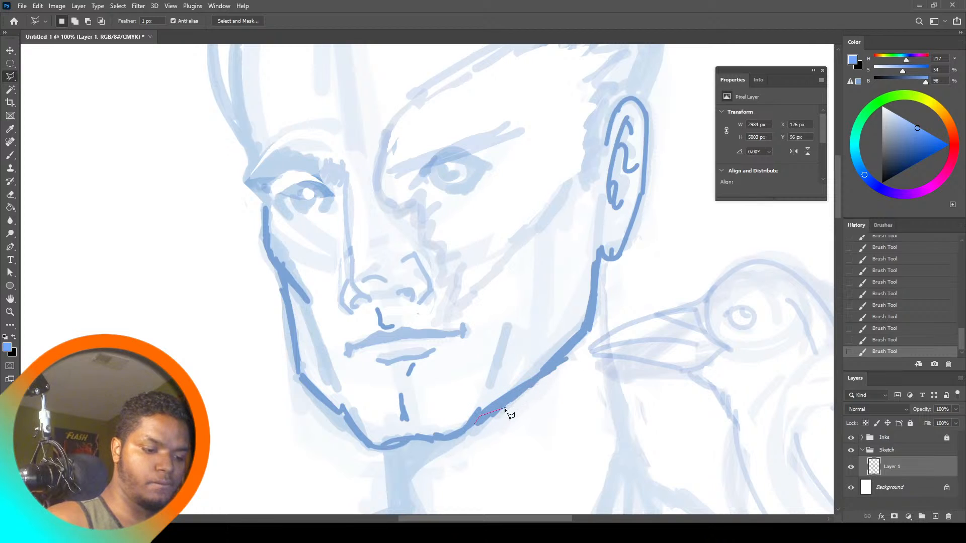
{"action": "left_click", "coordinate": [470, 432]}
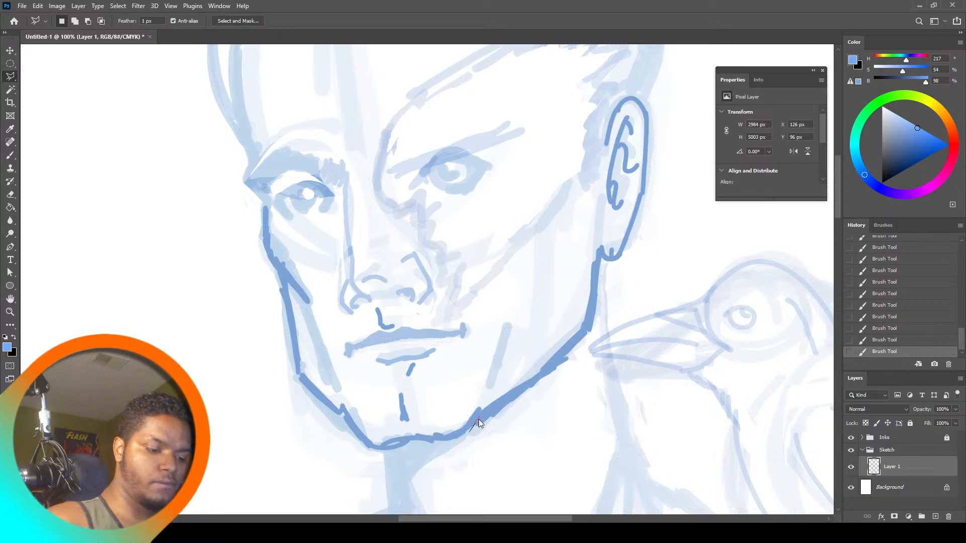
{"action": "left_click", "coordinate": [478, 419]}
{"action": "left_click", "coordinate": [473, 198]}
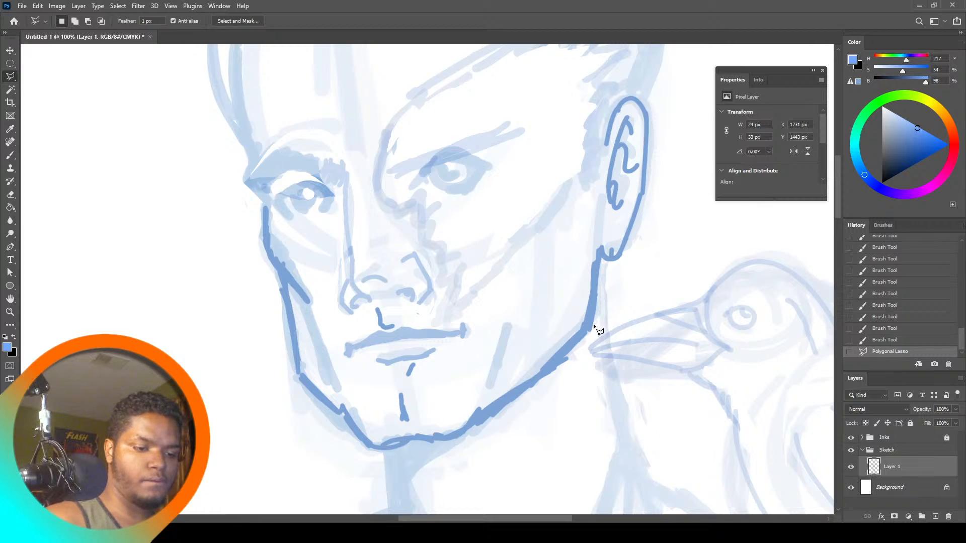
{"action": "left_click", "coordinate": [593, 325]}
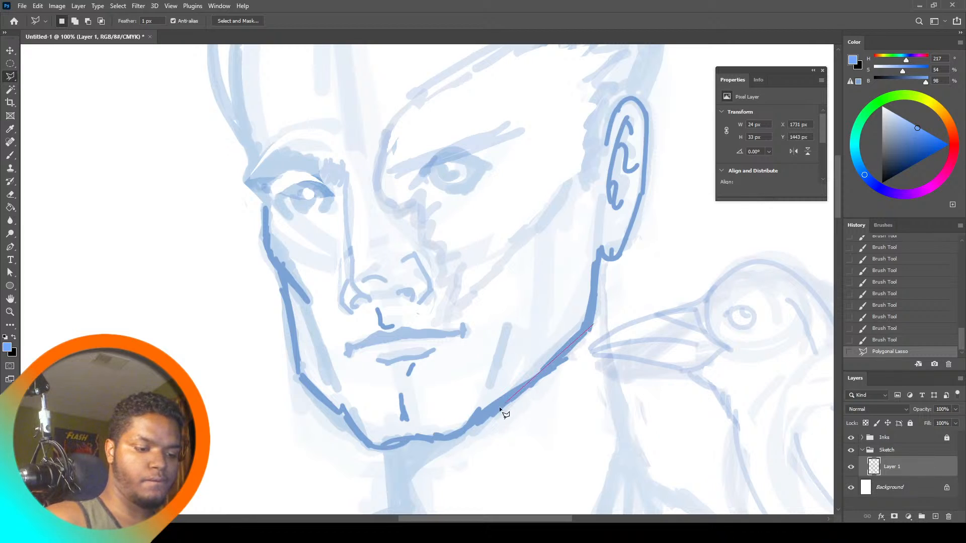
{"action": "left_click", "coordinate": [458, 437]}
{"action": "left_click", "coordinate": [466, 458]}
{"action": "left_click", "coordinate": [509, 437]}
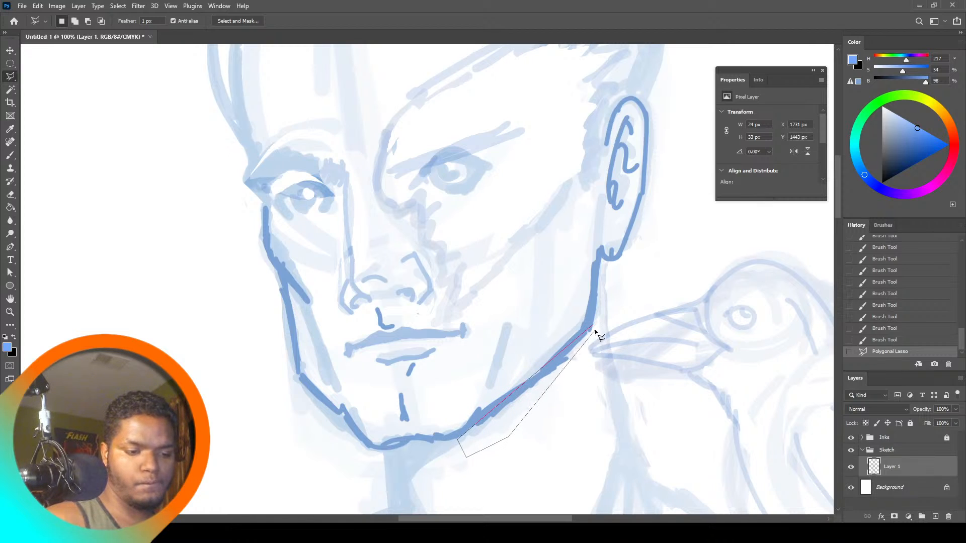
{"action": "left_click", "coordinate": [594, 327]}
{"action": "key", "text": "Delete"}
{"action": "left_click", "coordinate": [585, 385]}
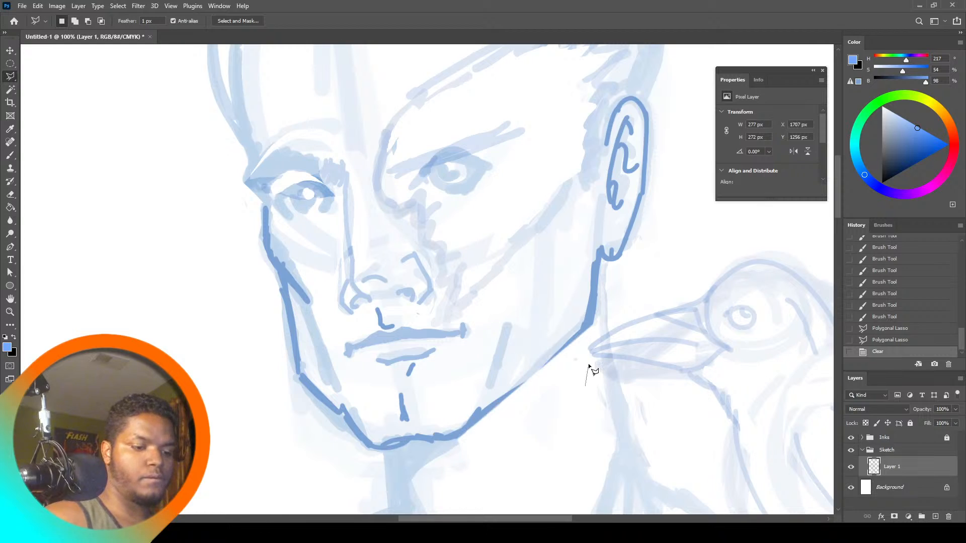
{"action": "left_click", "coordinate": [579, 404]}
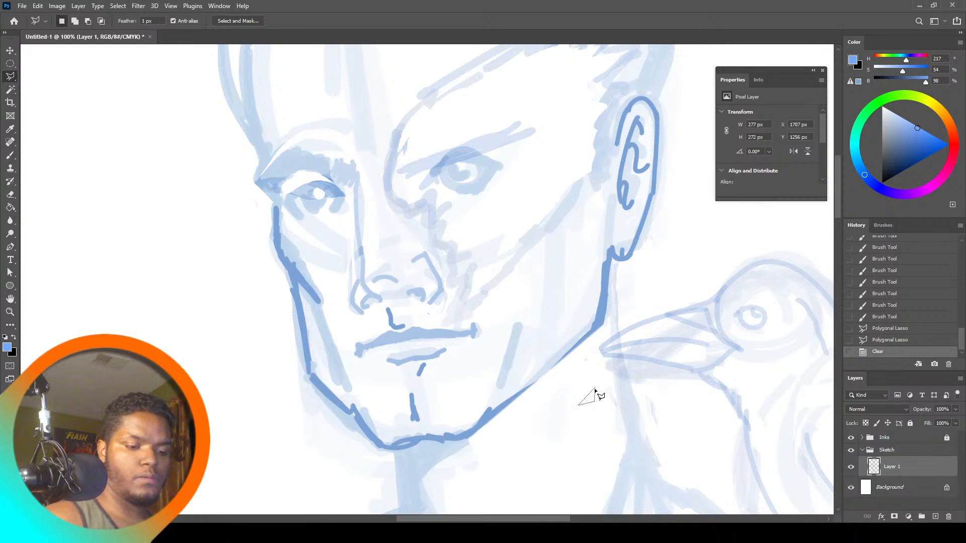
{"action": "double_click", "coordinate": [595, 390]}
Deselect and brush over the trimmed near jaw line from the chin up towards the ear
{"action": "key", "text": "b"}
{"action": "key", "text": "ctrl+d"}
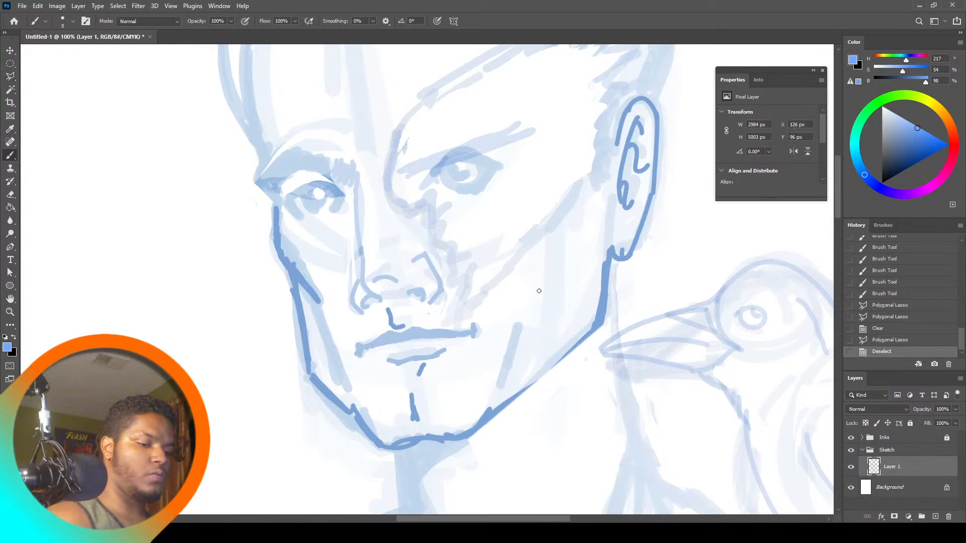
{"action": "left_click_drag", "start_coordinate": [498, 409], "coordinate": [561, 352]}
{"action": "mouse_move", "coordinate": [525, 392]}
{"action": "left_mouse_down"}
{"action": "mouse_move", "coordinate": [596, 322]}
{"action": "mouse_move", "coordinate": [606, 298]}
{"action": "left_mouse_up"}
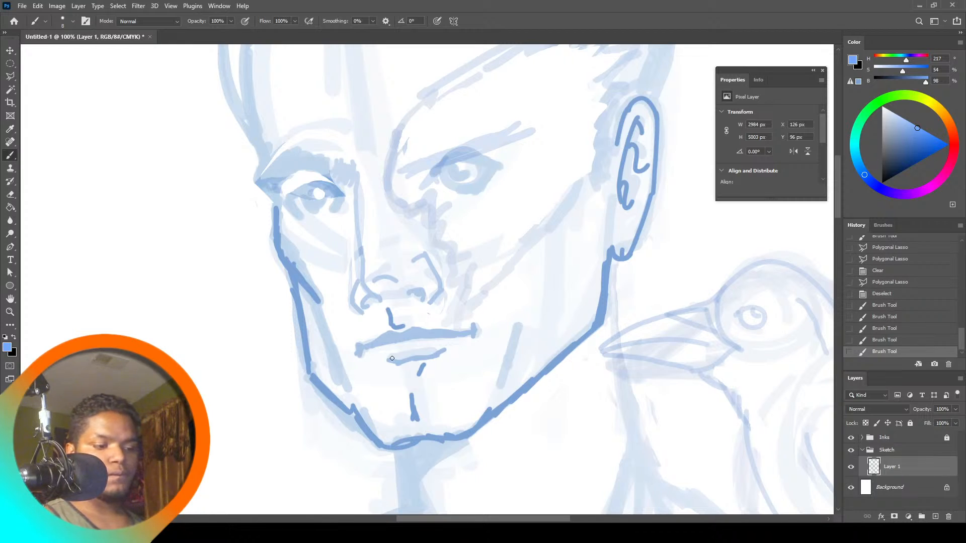
{"action": "left_click", "coordinate": [13, 77]}
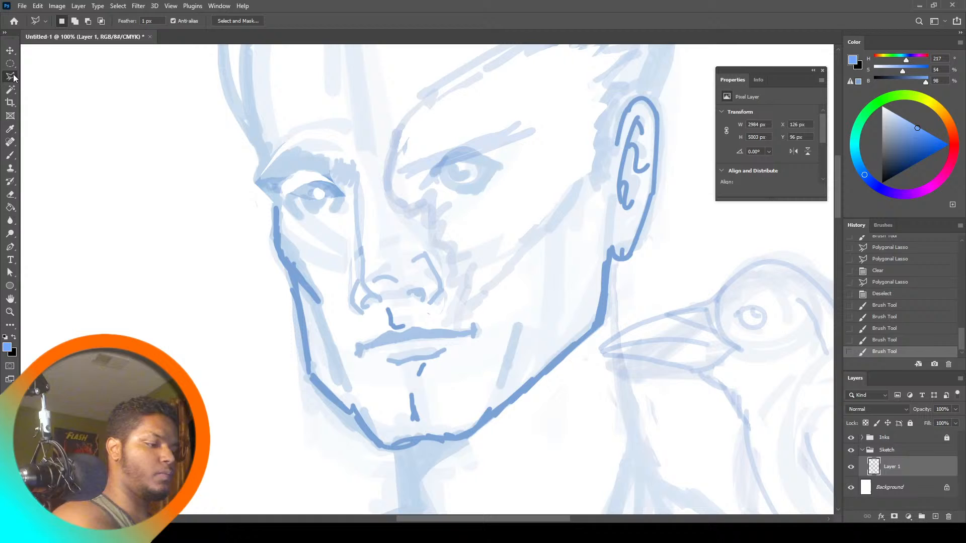
{"action": "left_click", "coordinate": [312, 375]}
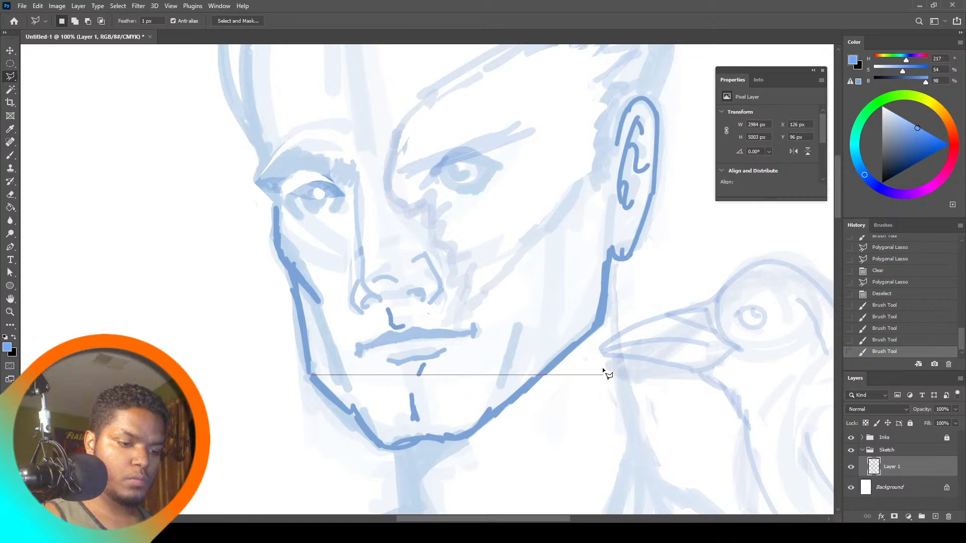
{"action": "left_click", "coordinate": [327, 430]}
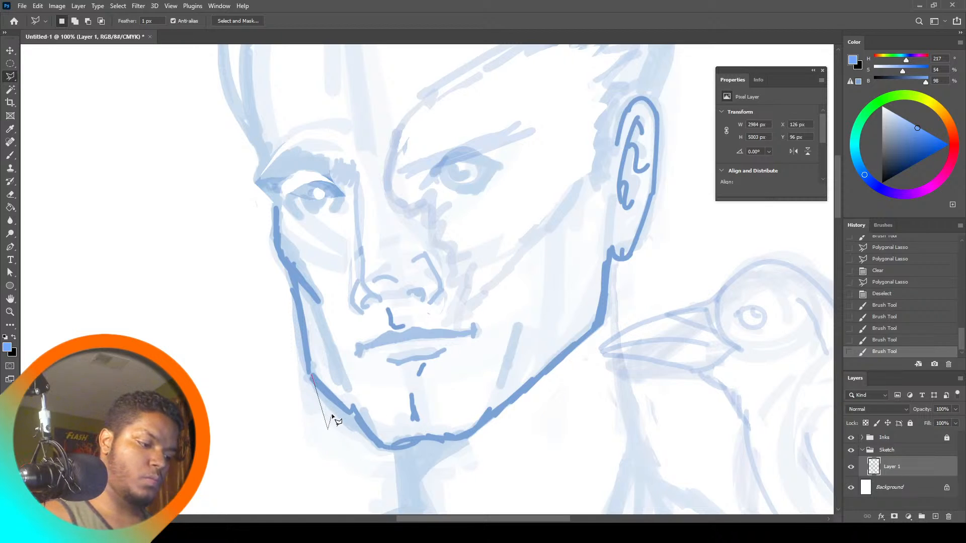
{"action": "left_click", "coordinate": [311, 374]}
{"action": "key", "text": "m"}
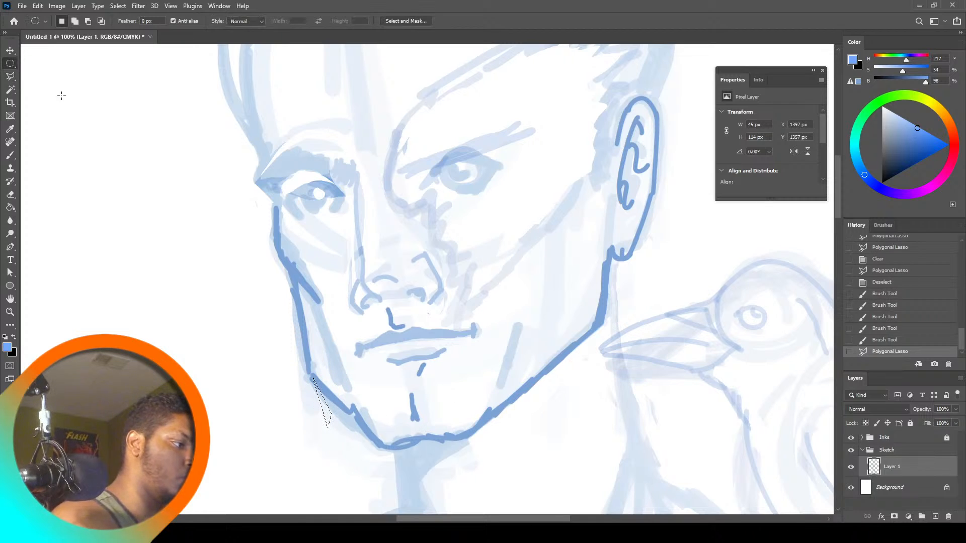
{"action": "left_click_drag", "start_coordinate": [62, 96], "coordinate": [64, 98]}
Select the face contour with the Lasso, from the far cheekbone around the jaw and up around the near ear
{"action": "left_click", "coordinate": [10, 312]}
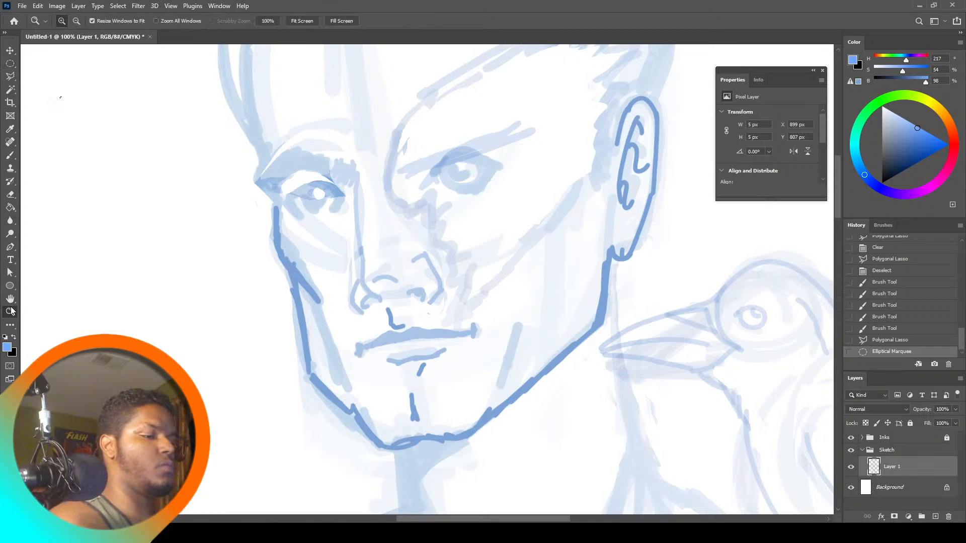
{"action": "left_click", "coordinate": [312, 22]}
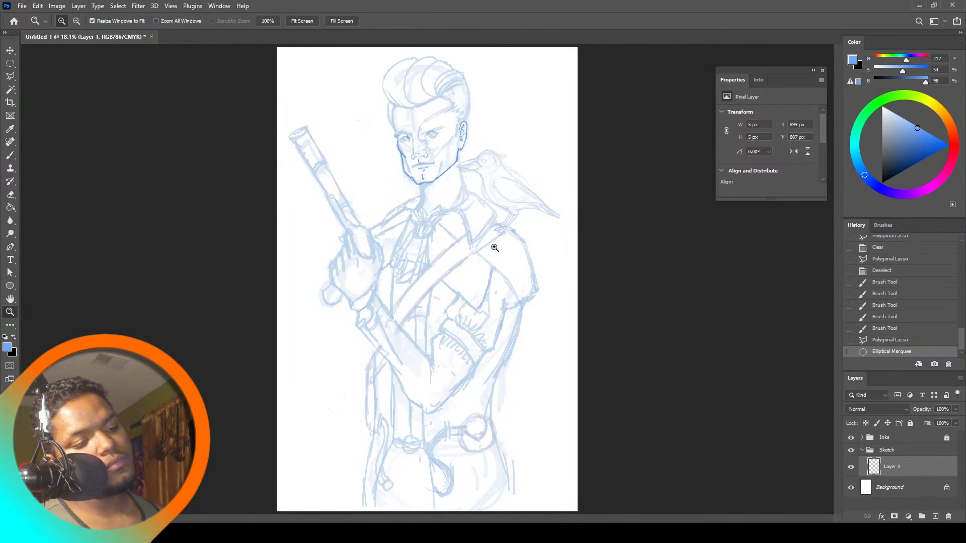
{"action": "left_click", "coordinate": [435, 125]}
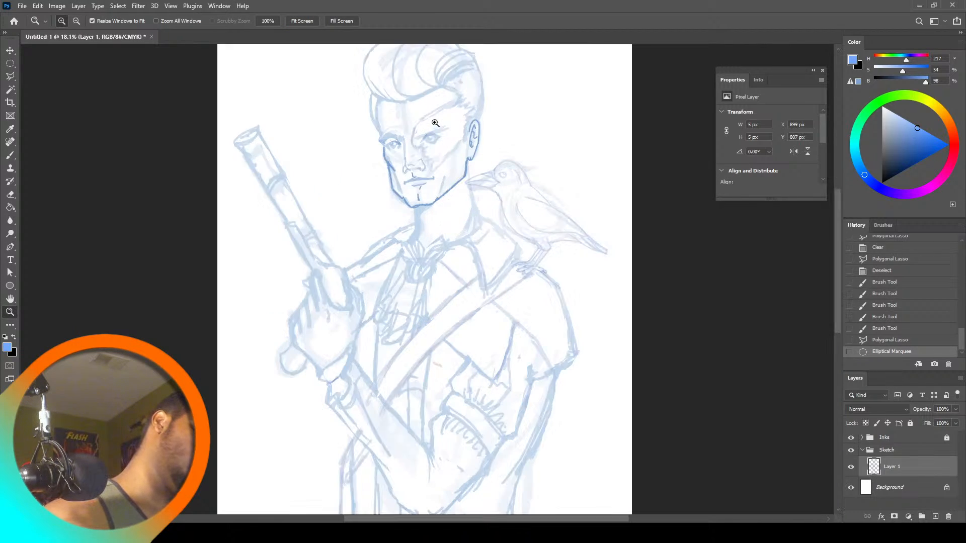
{"action": "left_click_drag", "start_coordinate": [435, 123], "coordinate": [442, 126]}
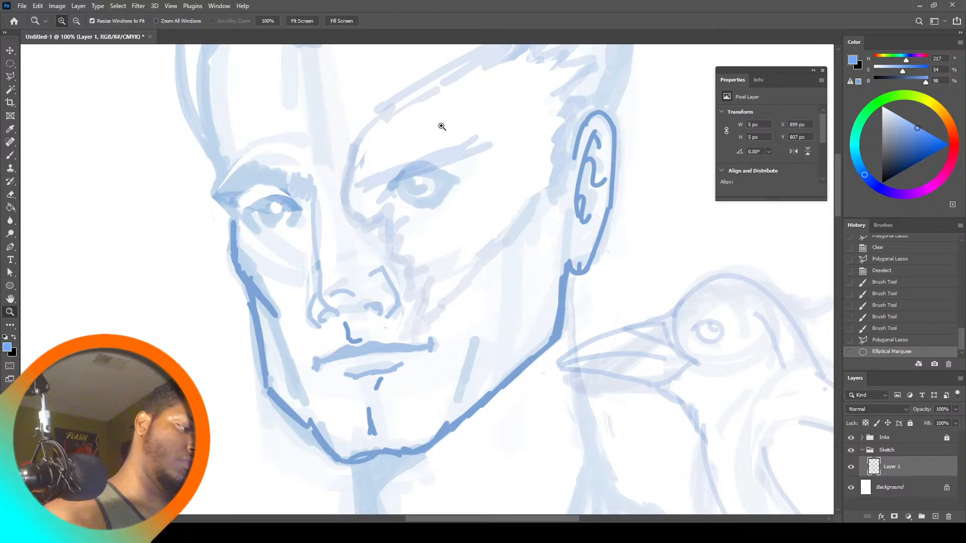
{"action": "left_click", "coordinate": [11, 77]}
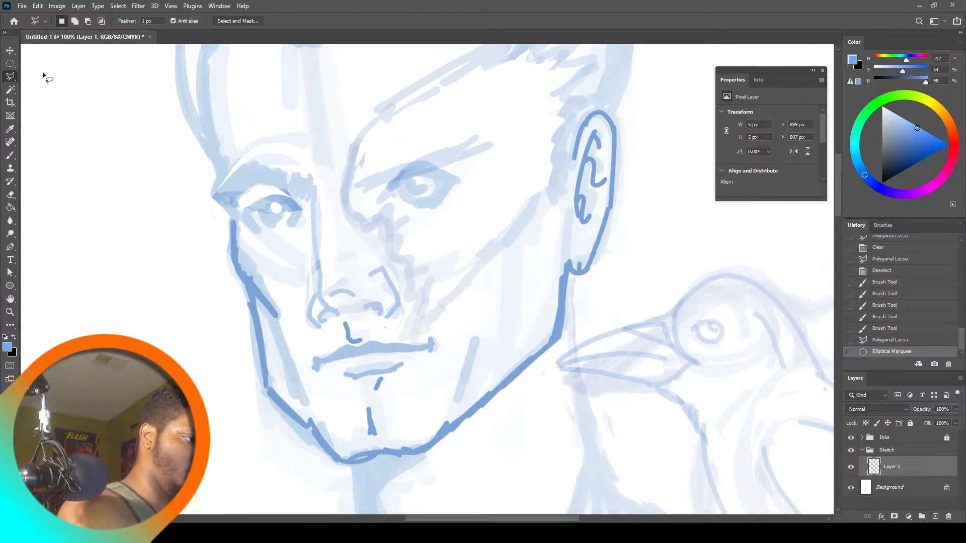
{"action": "left_click_drag", "start_coordinate": [275, 300], "coordinate": [337, 424]}
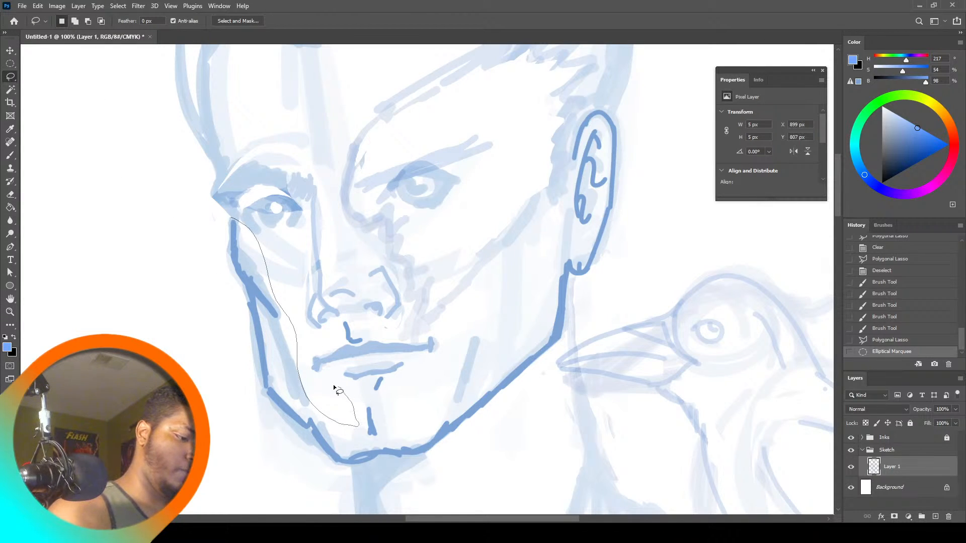
{"action": "left_click_drag", "start_coordinate": [334, 386], "coordinate": [312, 359]}
{"action": "left_click_drag", "start_coordinate": [366, 345], "coordinate": [342, 315]}
{"action": "key", "text": "ctrl+z"}
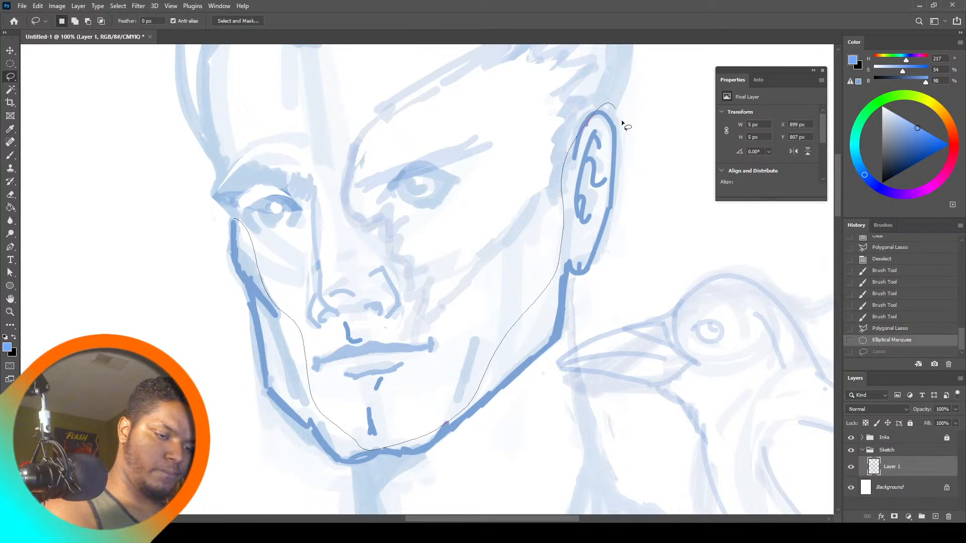
{"action": "left_click_drag", "start_coordinate": [217, 347], "coordinate": [211, 226]}
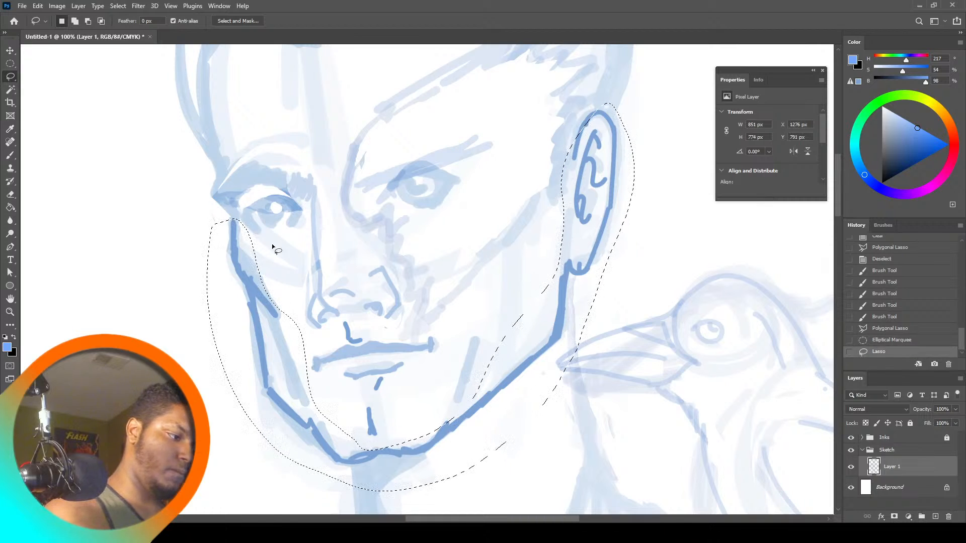
Add the chin marks, the line above the upper lip and the ear's upper front edge to the selection
{"action": "mouse_move", "coordinate": [376, 381]}
{"action": "left_mouse_down"}
{"action": "mouse_move", "coordinate": [365, 401]}
{"action": "mouse_move", "coordinate": [386, 397]}
{"action": "left_mouse_up"}
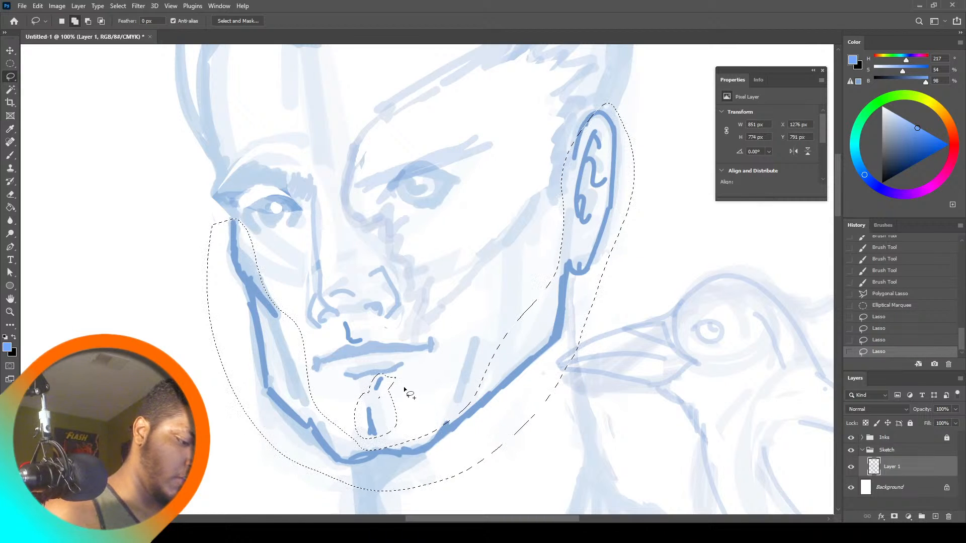
{"action": "left_click_drag", "start_coordinate": [351, 344], "coordinate": [355, 334]}
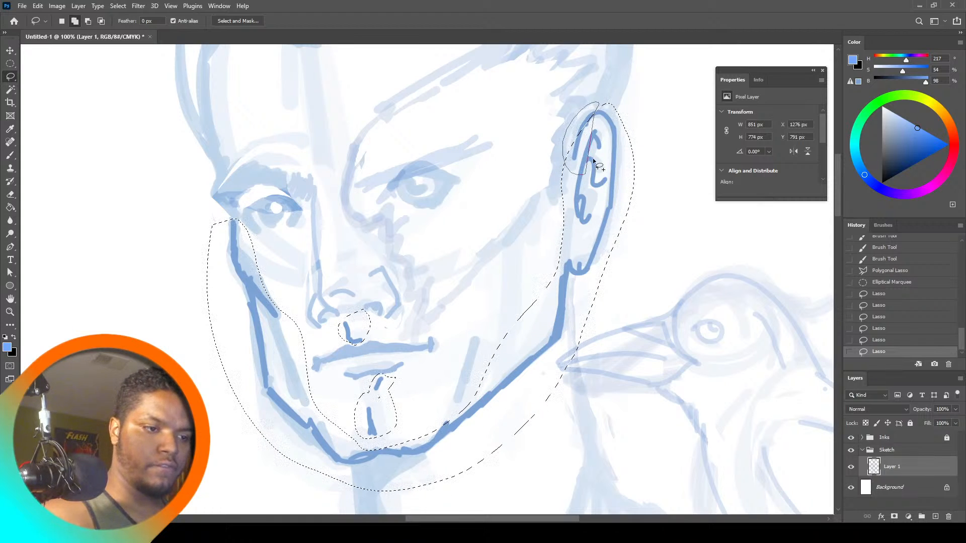
{"action": "mouse_move", "coordinate": [595, 162]}
{"action": "left_mouse_down"}
{"action": "mouse_move", "coordinate": [597, 109]}
{"action": "mouse_move", "coordinate": [596, 179]}
{"action": "left_mouse_up"}
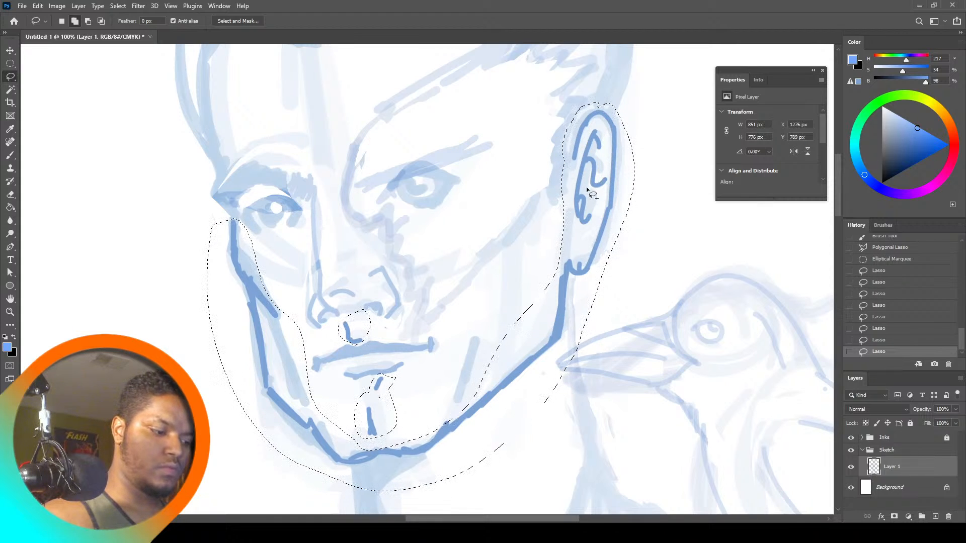
Fade the selected sketch lines with a large soft Eraser at 61% opacity, and select the whole canvas
{"action": "key", "text": "e"}
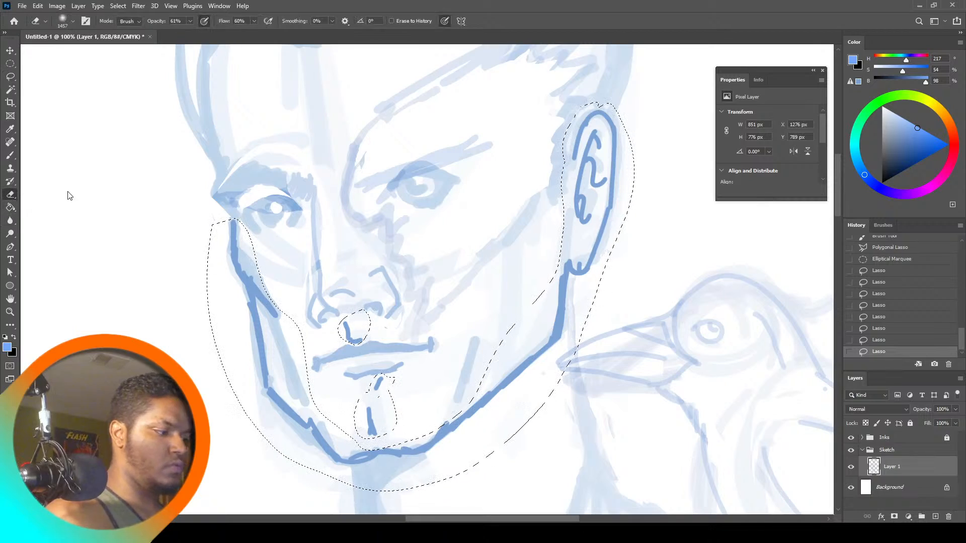
{"action": "mouse_move", "coordinate": [367, 269]}
{"action": "left_mouse_down"}
{"action": "mouse_move", "coordinate": [540, 313]}
{"action": "mouse_move", "coordinate": [609, 394]}
{"action": "left_mouse_up"}
{"action": "key", "text": "ctrl+a"}
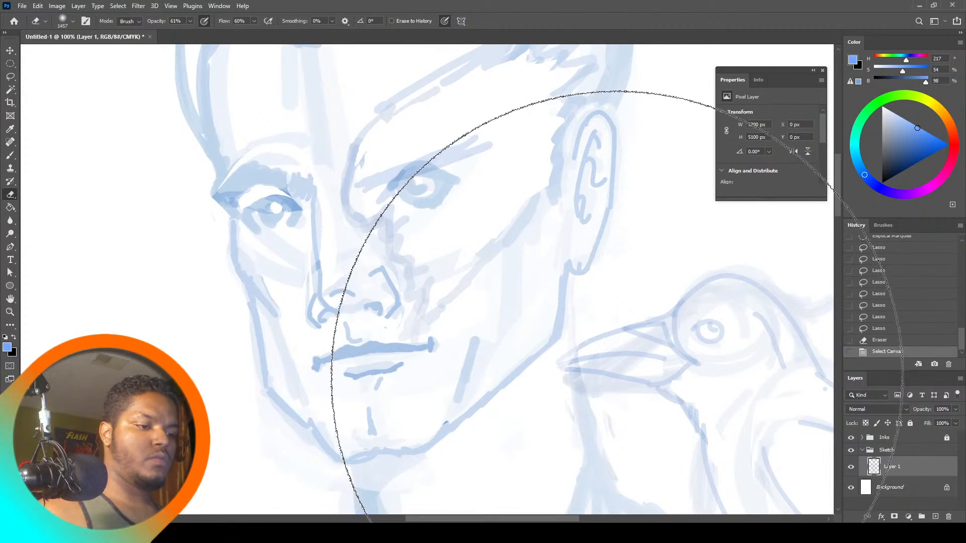
Set up the Micron Pen brush at a size of 3 px with 10% smoothing
{"action": "left_click", "coordinate": [10, 312]}
{"action": "left_click", "coordinate": [303, 21]}
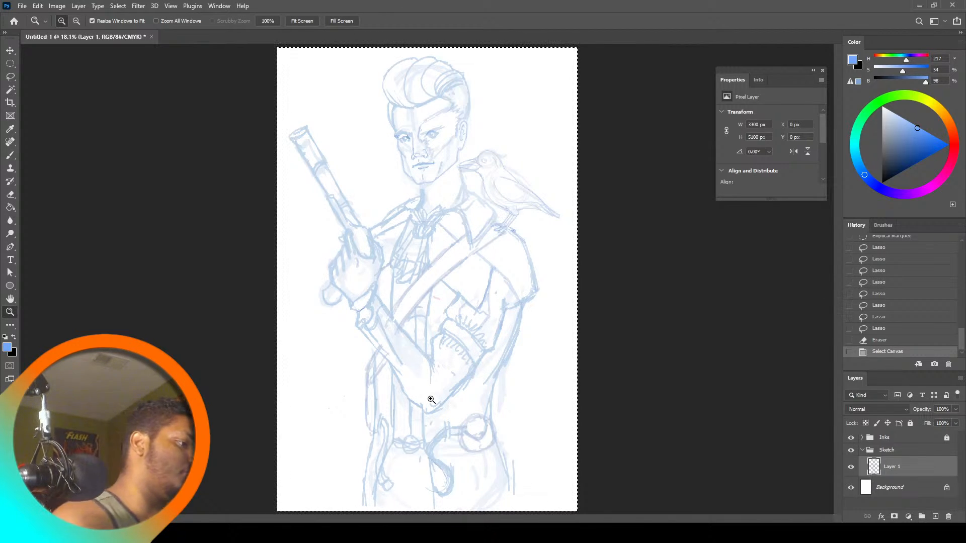
{"action": "left_click", "coordinate": [473, 107]}
{"action": "left_click", "coordinate": [392, 118]}
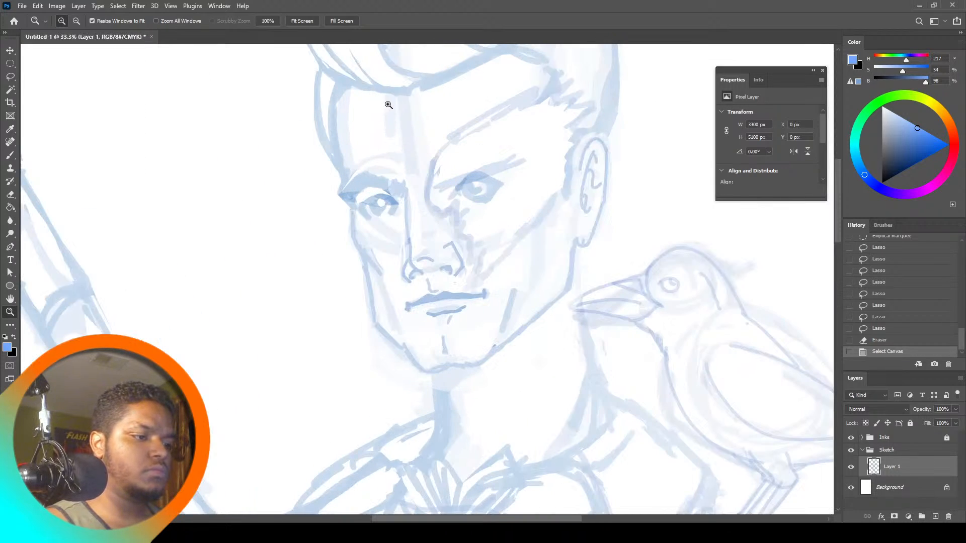
{"action": "left_click", "coordinate": [10, 155]}
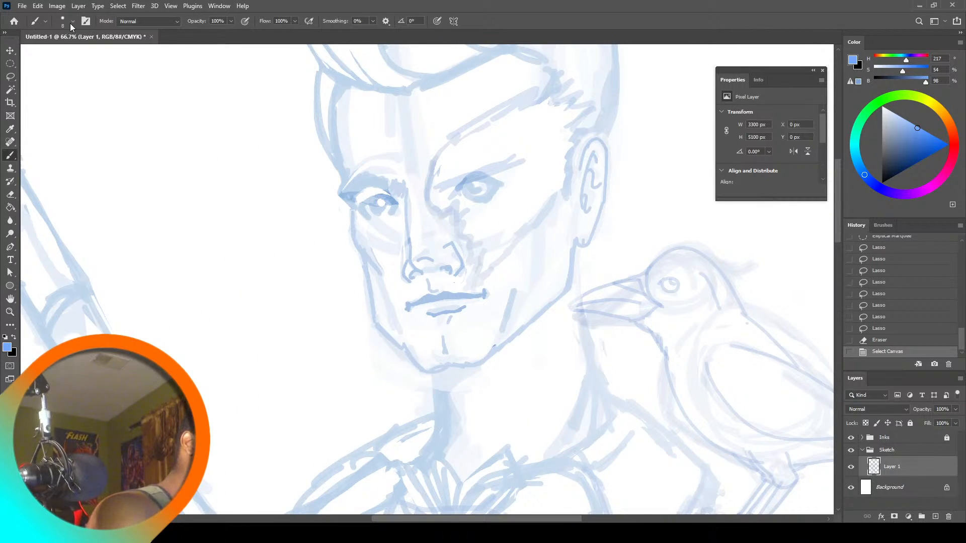
{"action": "left_click", "coordinate": [71, 27]}
{"action": "mouse_move", "coordinate": [123, 162]}
{"action": "left_mouse_down"}
{"action": "mouse_move", "coordinate": [123, 176]}
{"action": "mouse_move", "coordinate": [122, 161]}
{"action": "left_mouse_up"}
{"action": "left_click", "coordinate": [18, 155]}
{"action": "left_click", "coordinate": [83, 154]}
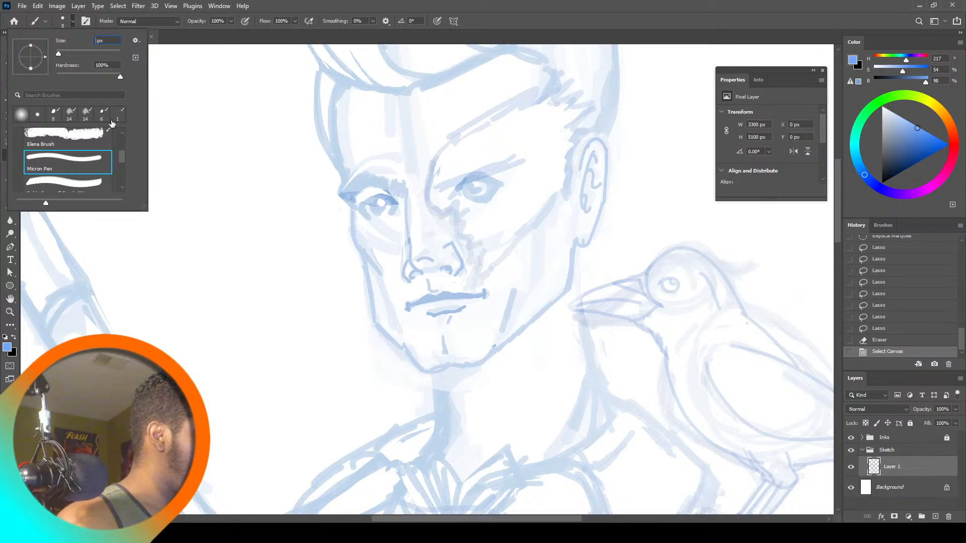
{"action": "type", "text": "3"}
{"action": "key", "text": "Return"}
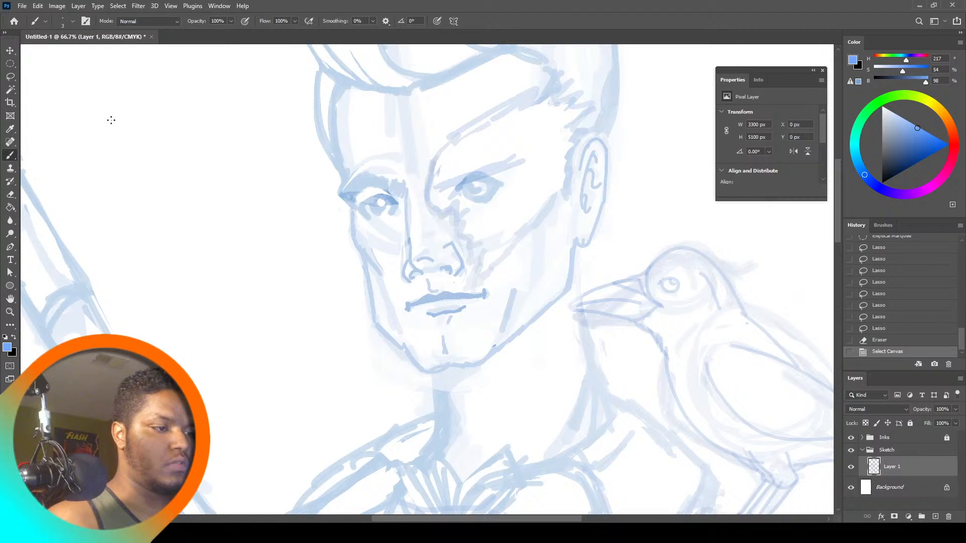
{"action": "left_click", "coordinate": [373, 21]}
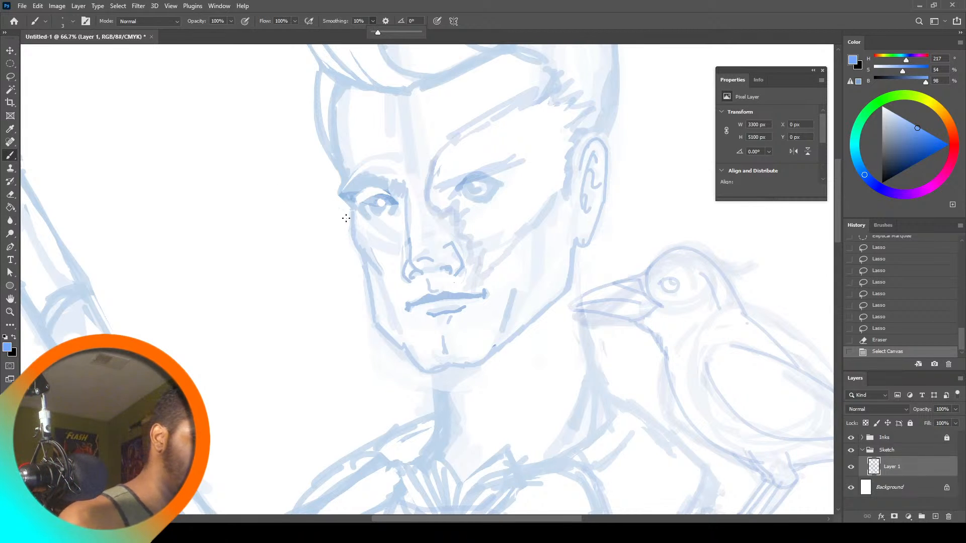
Try a blue test stroke down the far side of the face, undo it and change the drawing colour to black
{"action": "mouse_move", "coordinate": [346, 220]}
{"action": "left_mouse_down"}
{"action": "mouse_move", "coordinate": [366, 239]}
{"action": "mouse_move", "coordinate": [364, 308]}
{"action": "mouse_move", "coordinate": [394, 369]}
{"action": "mouse_move", "coordinate": [401, 420]}
{"action": "left_mouse_up"}
{"action": "key", "text": "ctrl+z"}
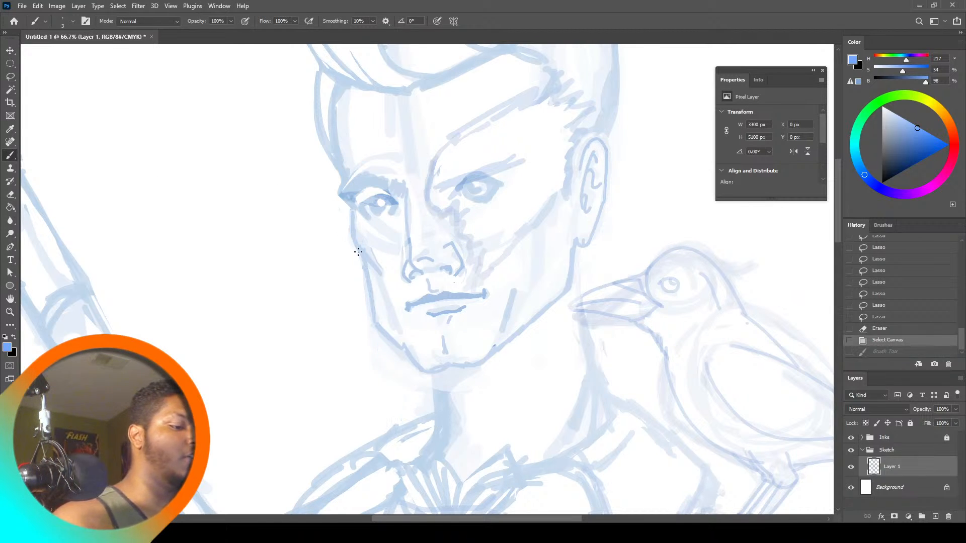
{"action": "left_click", "coordinate": [882, 183]}
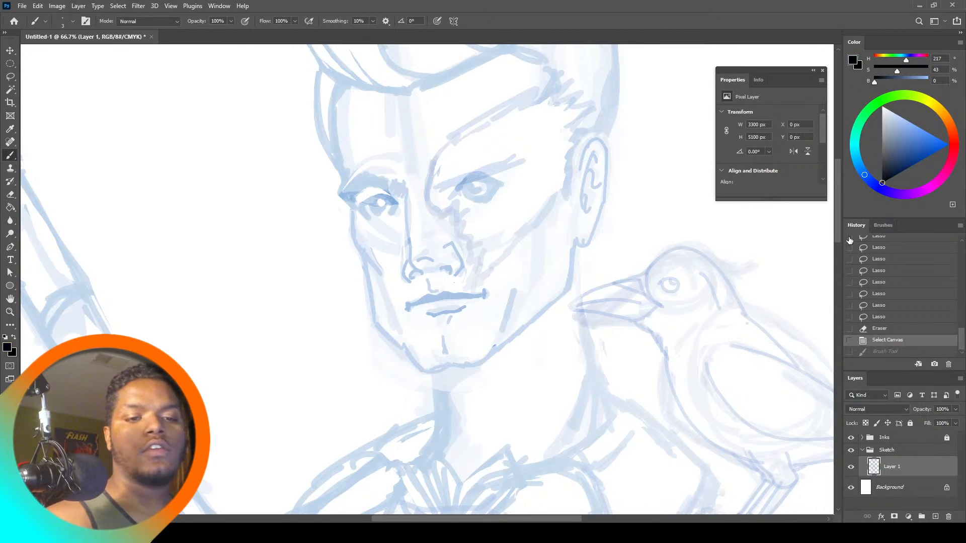
Lock the Sketch group, unlock the Inks group and make Layer 2 inside it the active layer
{"action": "left_click", "coordinate": [862, 450]}
{"action": "left_click", "coordinate": [910, 424]}
{"action": "left_click", "coordinate": [942, 441]}
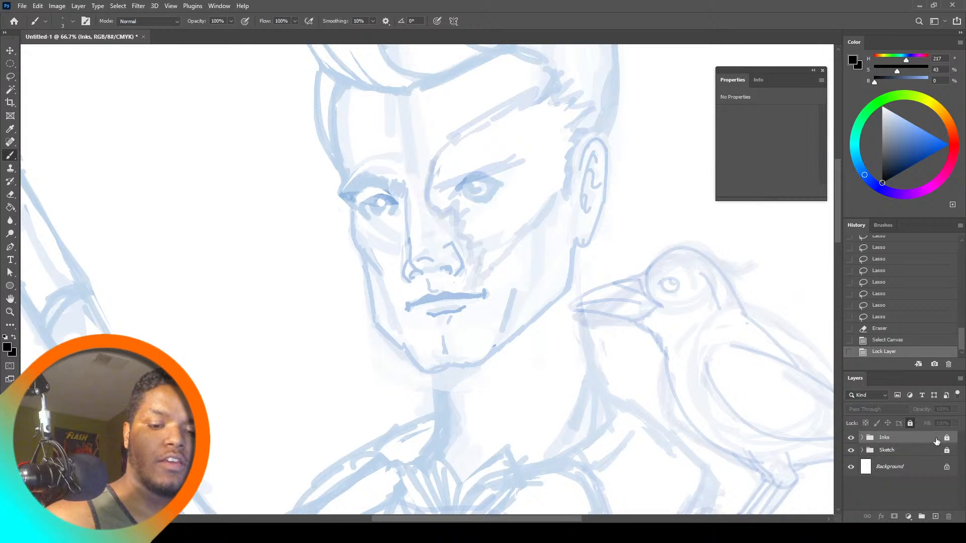
{"action": "key", "text": "ctrl+shift+alt+n"}
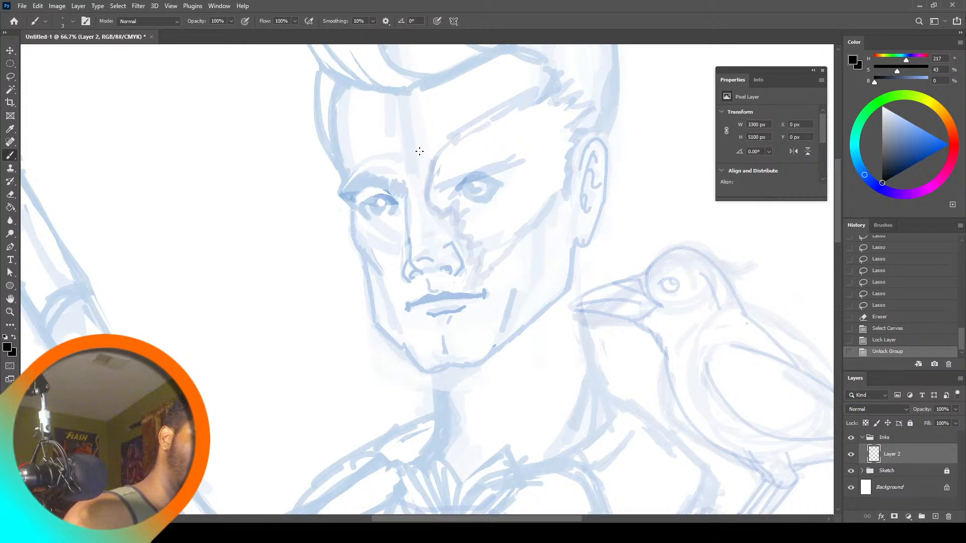
Try inking the far side of the nose in black with short strokes along the lower bridge and under the tip
{"action": "left_click", "coordinate": [9, 312]}
{"action": "left_click", "coordinate": [271, 21]}
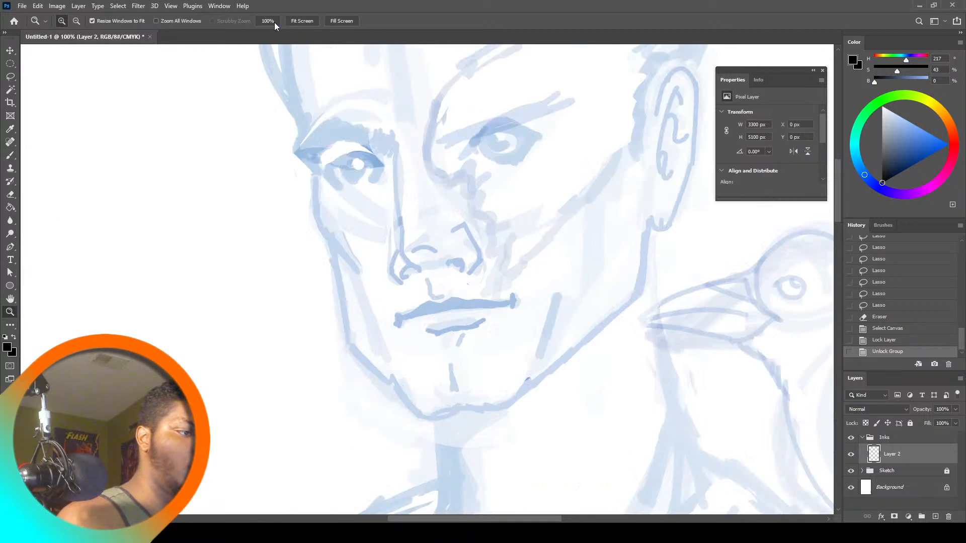
{"action": "left_click", "coordinate": [9, 159]}
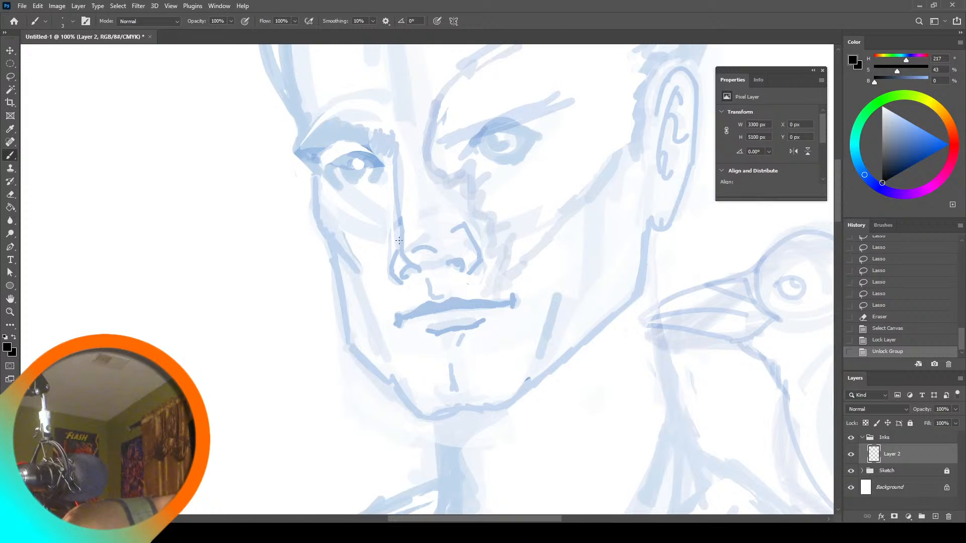
{"action": "left_click_drag", "start_coordinate": [400, 250], "coordinate": [400, 251]}
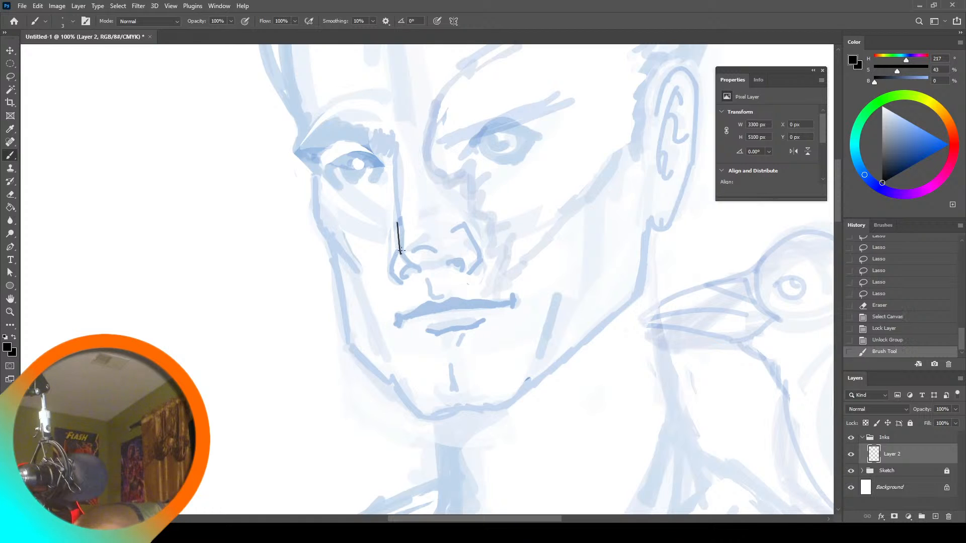
{"action": "key", "text": "ctrl+z"}
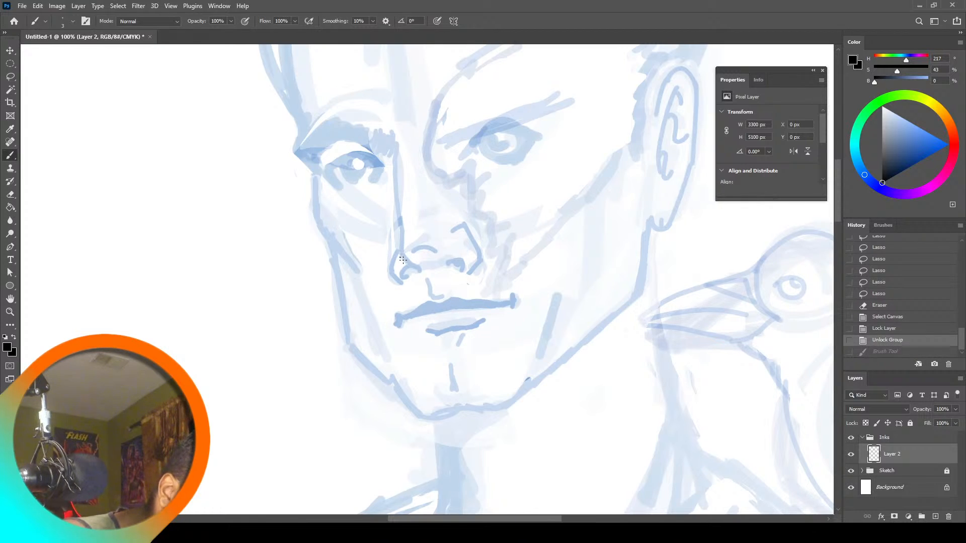
{"action": "mouse_move", "coordinate": [413, 269]}
{"action": "left_mouse_down"}
{"action": "mouse_move", "coordinate": [420, 273]}
{"action": "mouse_move", "coordinate": [406, 260]}
{"action": "left_mouse_up"}
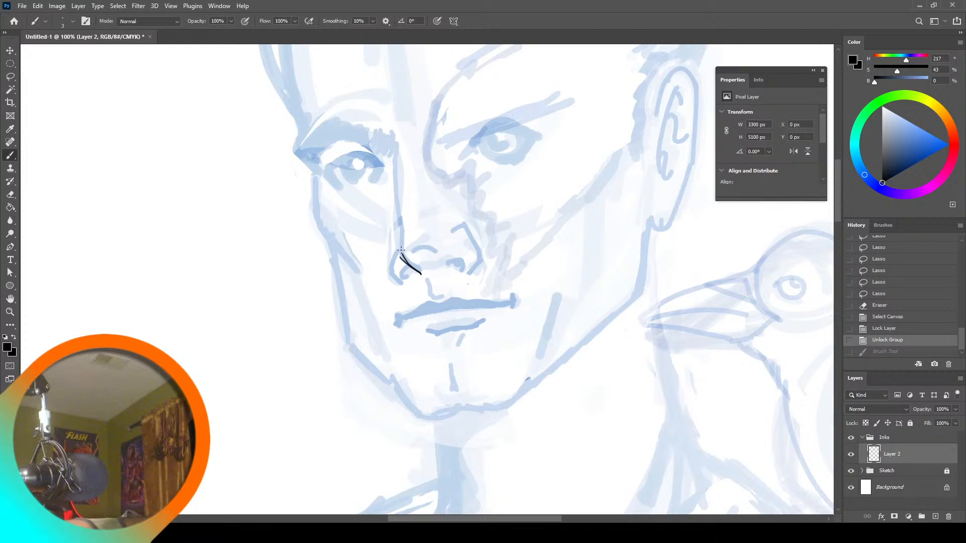
{"action": "left_click_drag", "start_coordinate": [397, 221], "coordinate": [398, 218]}
{"action": "key", "text": "ctrl+z"}
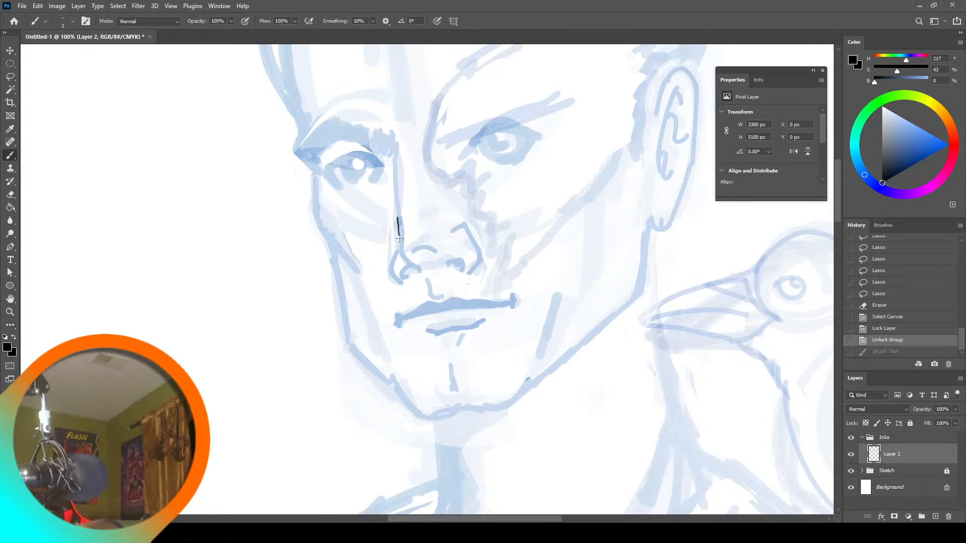
{"action": "left_click_drag", "start_coordinate": [401, 251], "coordinate": [401, 252]}
{"action": "key", "text": "ctrl+z"}
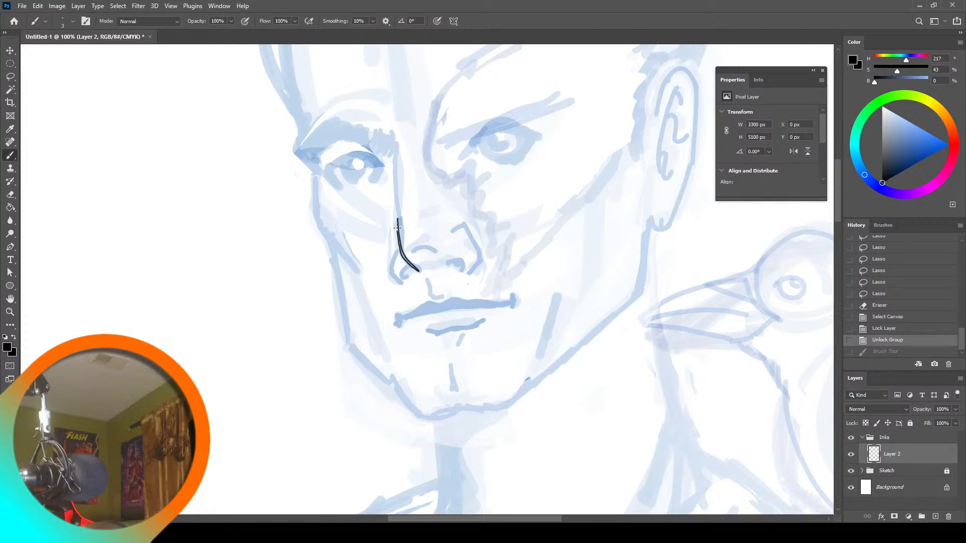
Try thickening the black line down the nose bridge, and undo all the nose strokes back to the bare sketch
{"action": "left_click_drag", "start_coordinate": [397, 218], "coordinate": [403, 258]}
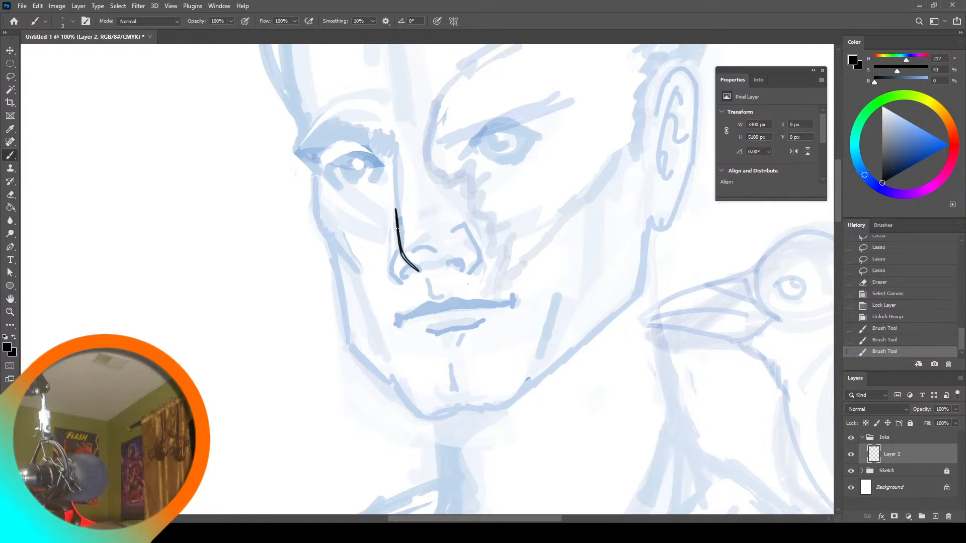
{"action": "key", "text": "ctrl+z"}
{"action": "key", "text": "ctrl+z"}
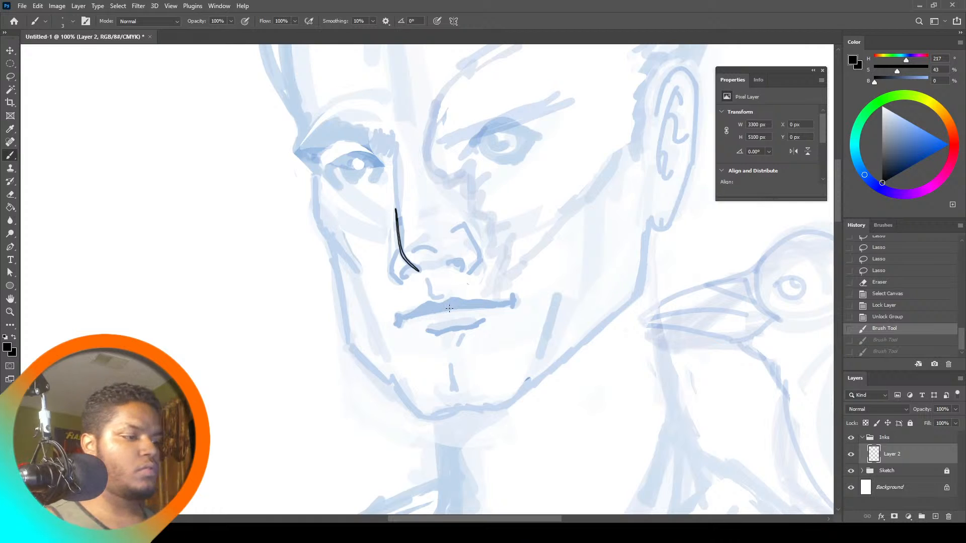
{"action": "key", "text": "ctrl+z"}
{"action": "left_click", "coordinate": [451, 318], "text": "ctrl"}
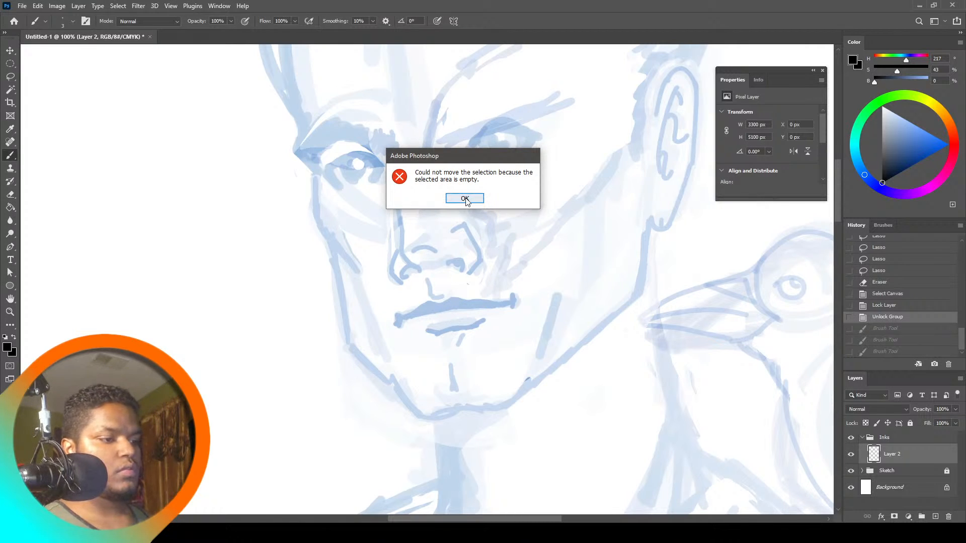
{"action": "key", "text": "Return"}
Try inking a black contour down the lower nose bridge and under the tip, and undo each stroke
{"action": "left_click_drag", "start_coordinate": [398, 216], "coordinate": [402, 257]}
{"action": "key", "text": "ctrl+z"}
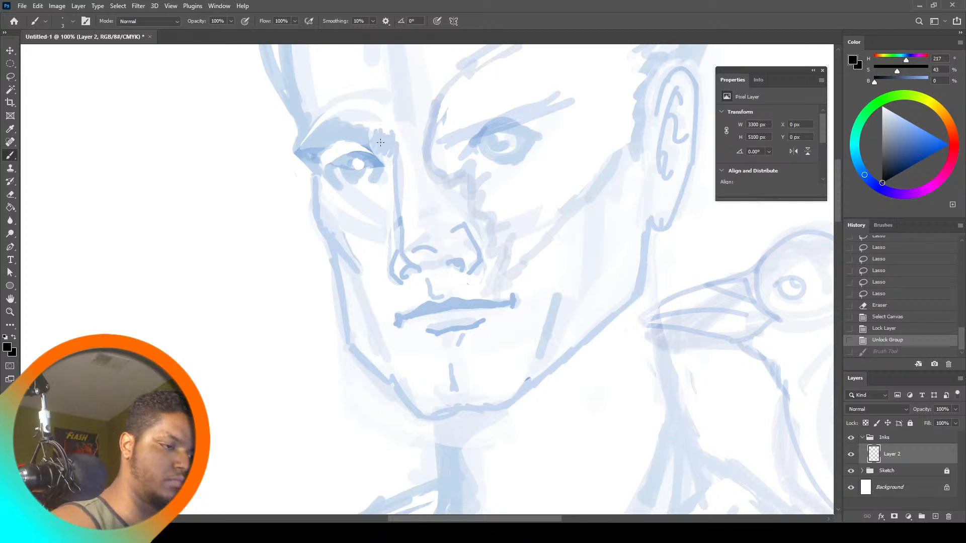
{"action": "left_click_drag", "start_coordinate": [399, 220], "coordinate": [397, 253]}
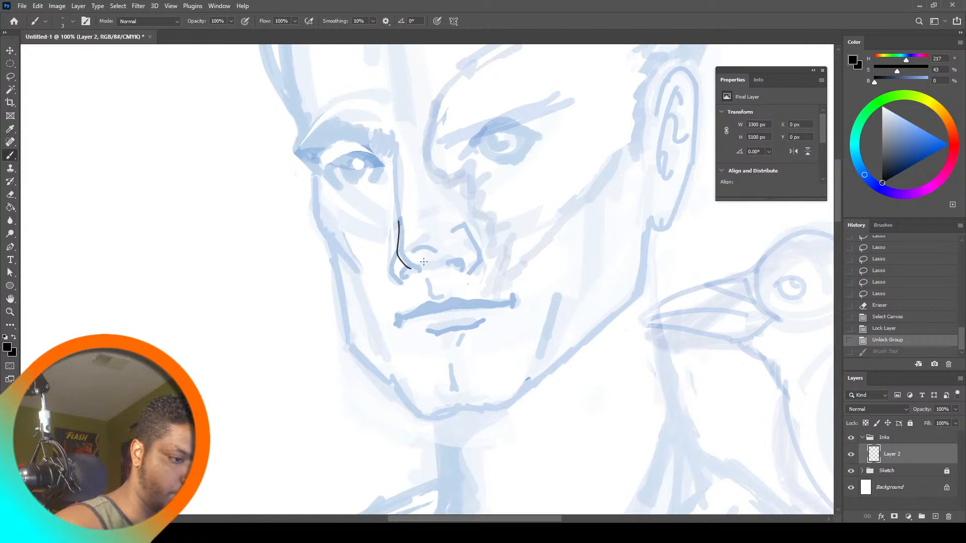
{"action": "key", "text": "ctrl+z"}
Set the brush smoothing to 27% and ink the lower nose bridge and the curve under the tip in black
{"action": "left_click", "coordinate": [372, 21]}
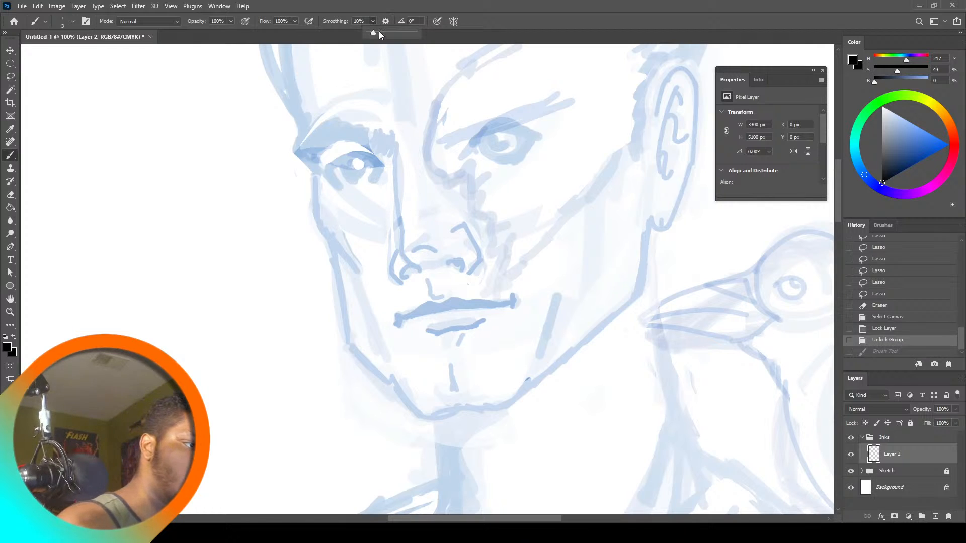
{"action": "left_click_drag", "start_coordinate": [379, 33], "coordinate": [381, 32]}
{"action": "left_click_drag", "start_coordinate": [398, 218], "coordinate": [397, 255]}
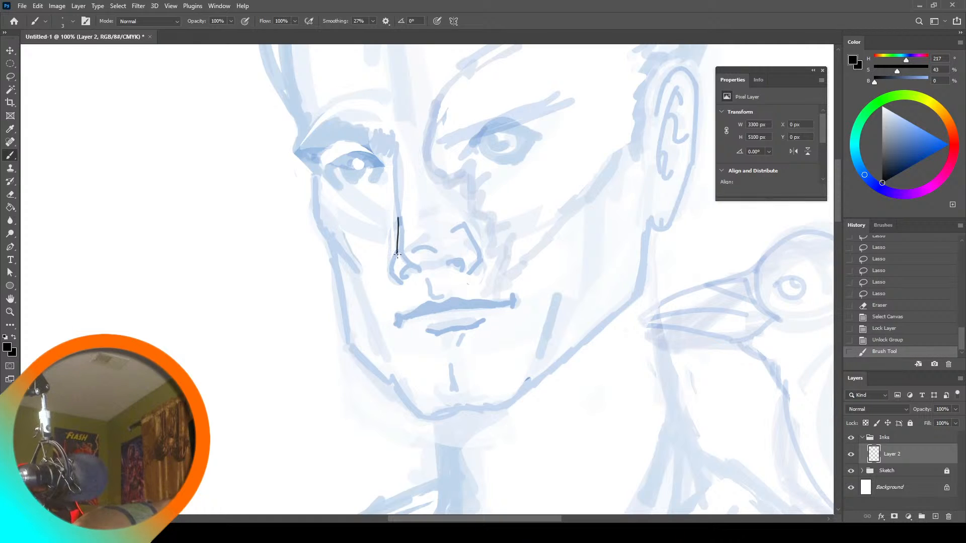
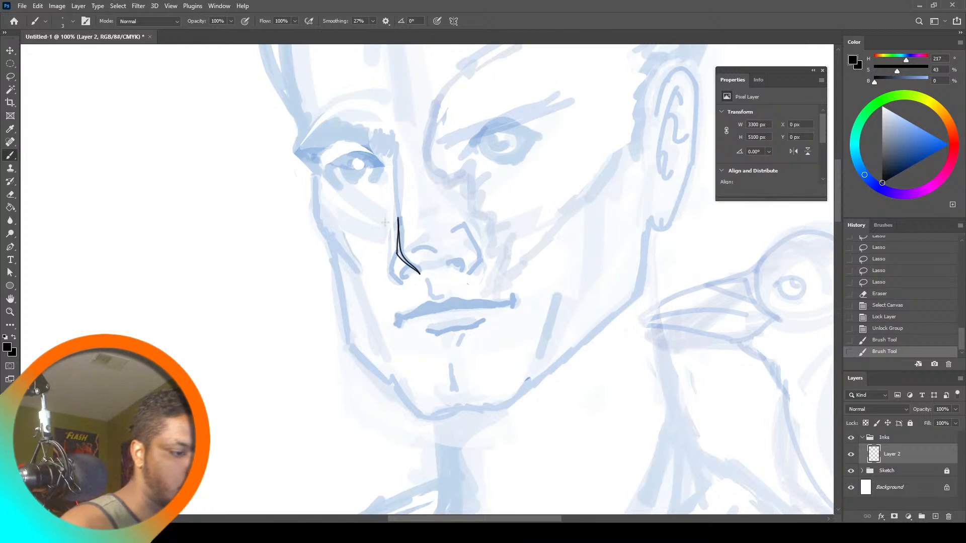
Trim the edges of the black nose line with the brush in Clear mode, and return the brush to Normal mode
{"action": "left_click", "coordinate": [141, 22]}
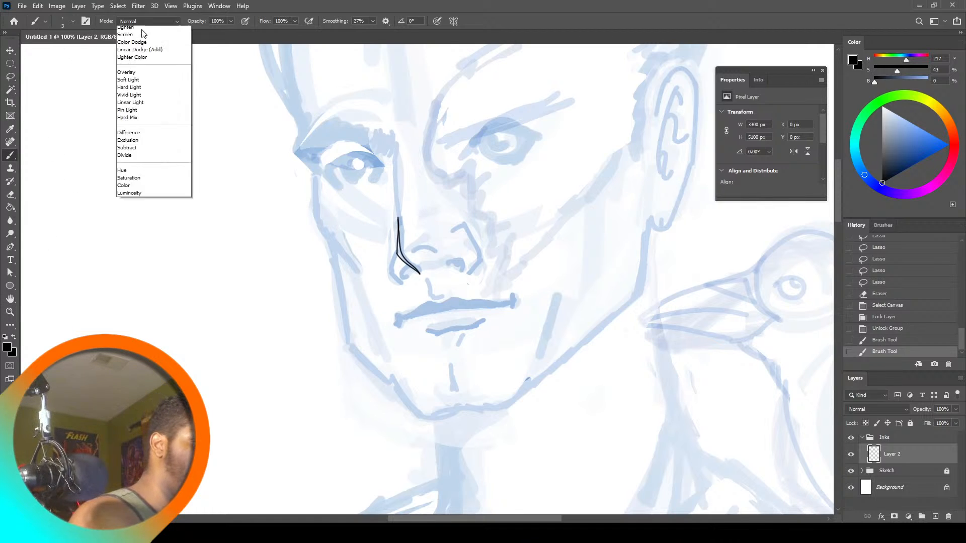
{"action": "left_click", "coordinate": [136, 53]}
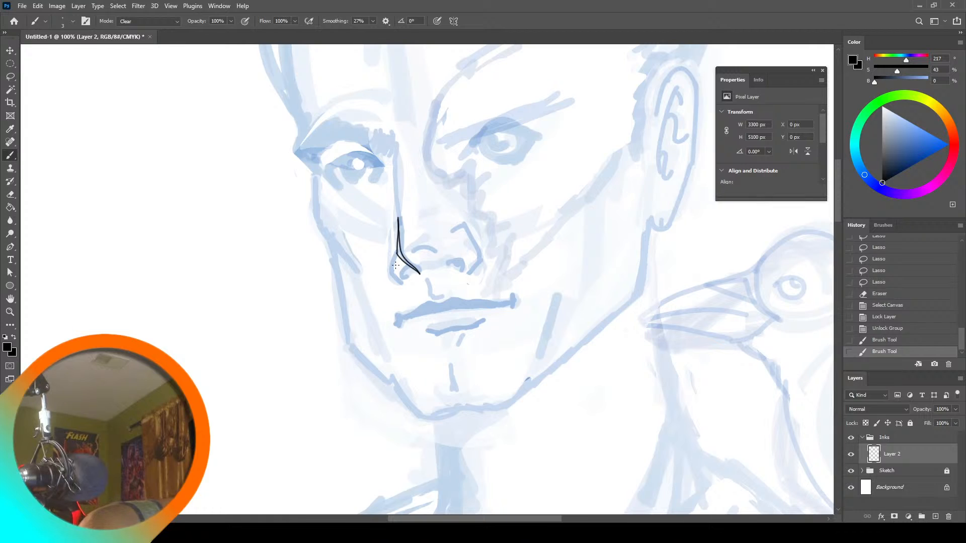
{"action": "left_click_drag", "start_coordinate": [396, 265], "coordinate": [393, 251]}
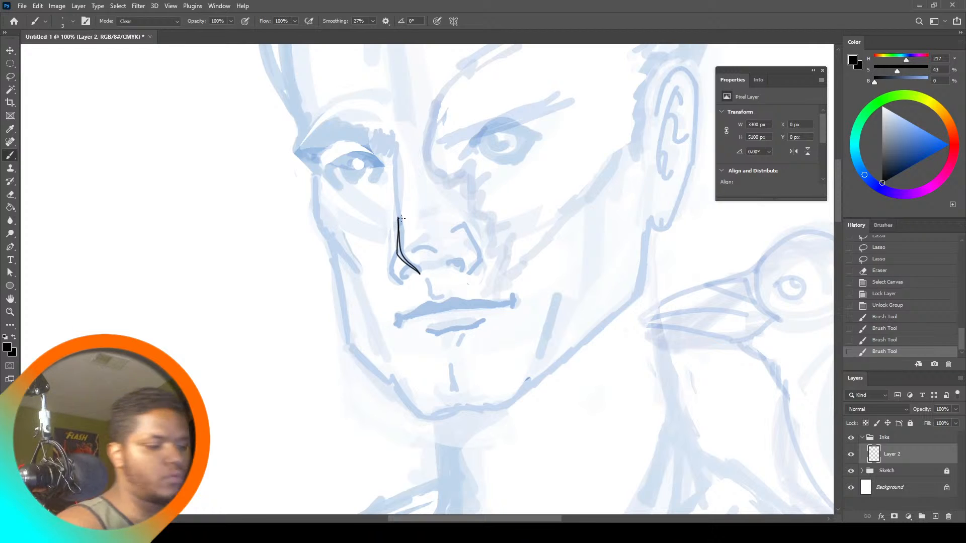
{"action": "left_click", "coordinate": [171, 23]}
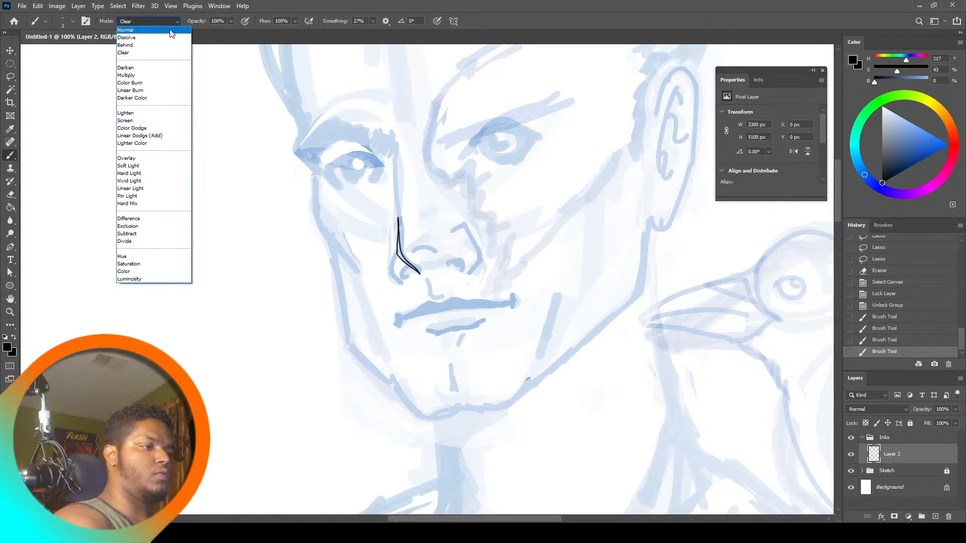
{"action": "left_click", "coordinate": [129, 33]}
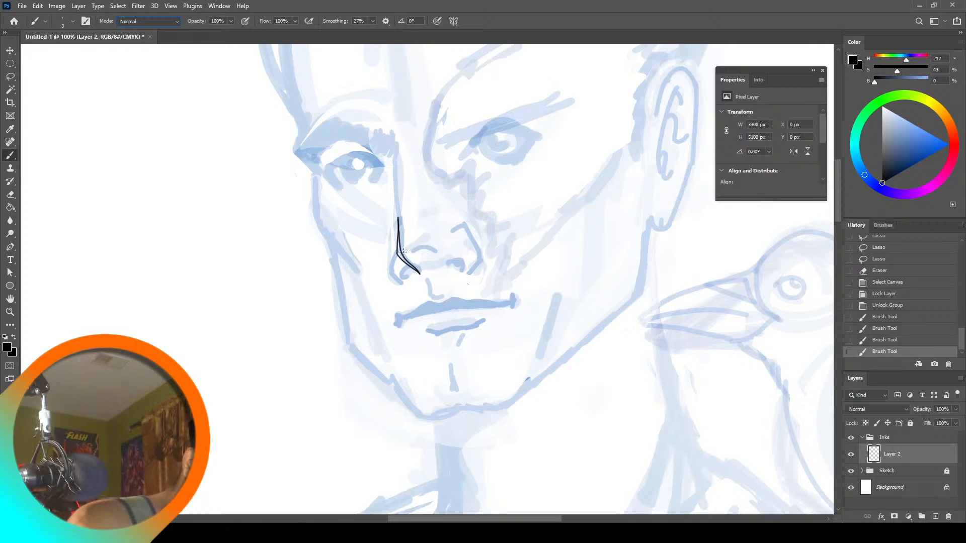
Ink the far nostril opening with small curved strokes, undoing the trial curve over the nose tip
{"action": "left_click_drag", "start_coordinate": [408, 255], "coordinate": [427, 246]}
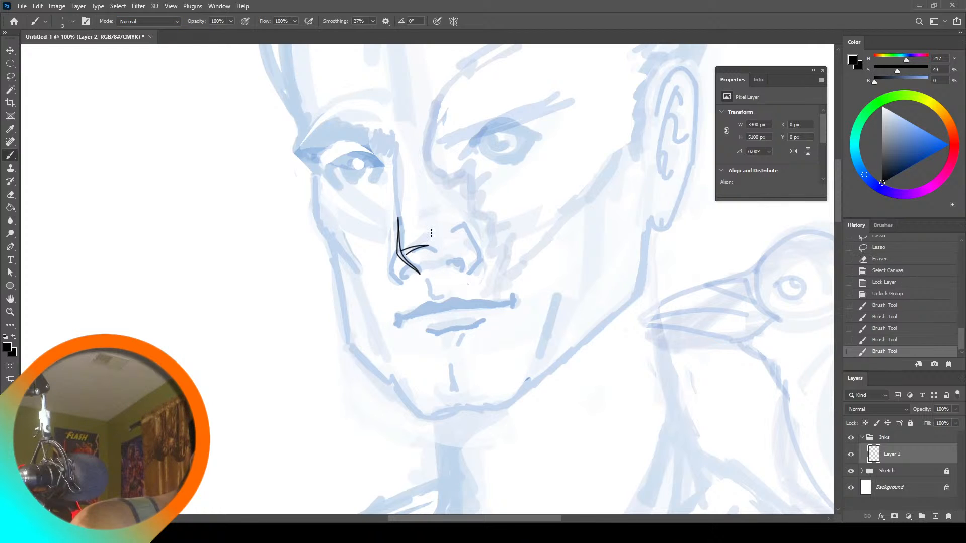
{"action": "key", "text": "ctrl+z"}
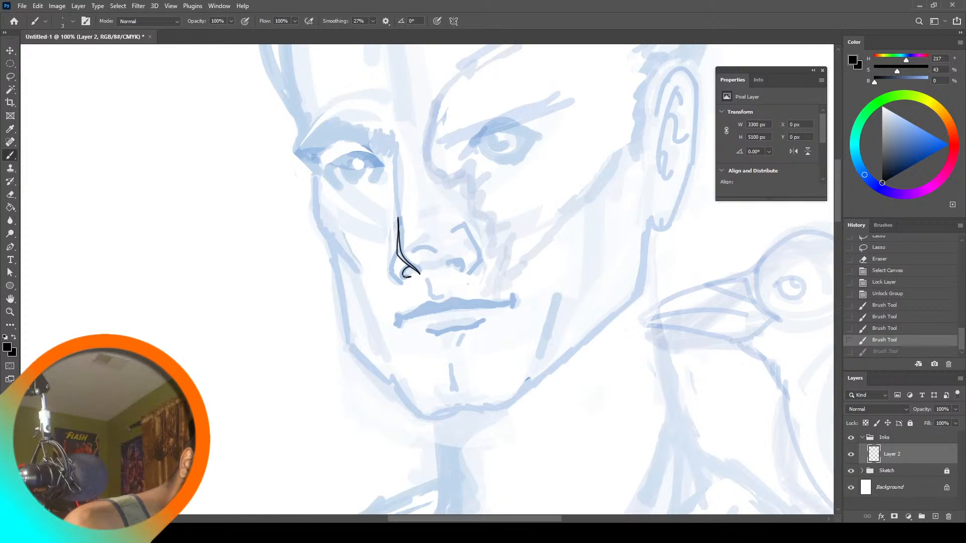
{"action": "left_click_drag", "start_coordinate": [414, 266], "coordinate": [410, 272]}
{"action": "key", "text": "ctrl+z"}
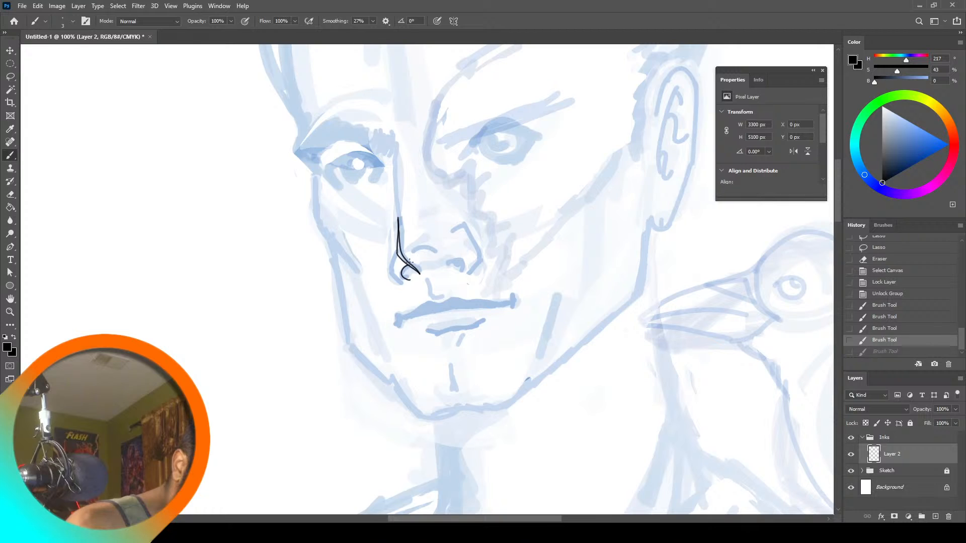
{"action": "left_click_drag", "start_coordinate": [410, 262], "coordinate": [411, 266]}
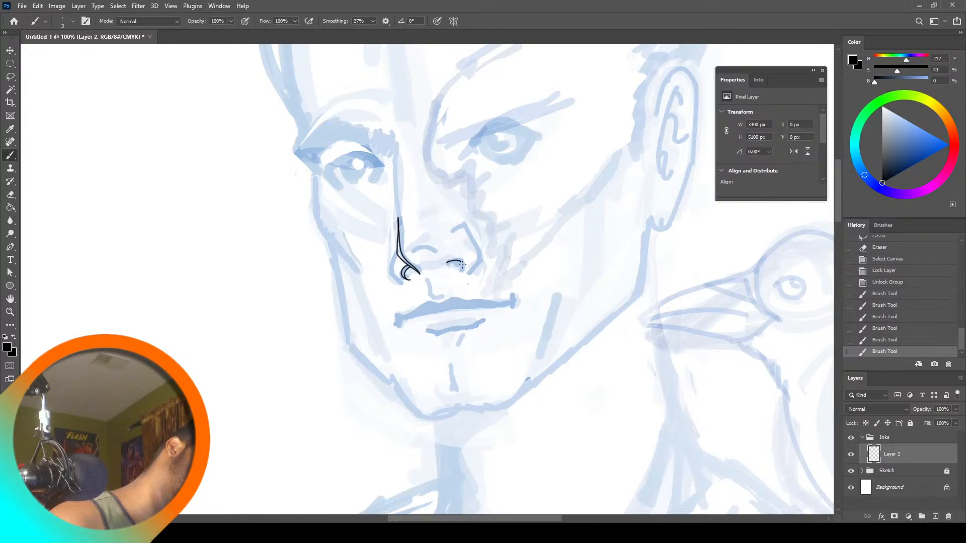
Redraw the near nostril as a small curved black line, undoing the unsatisfactory strokes
{"action": "key", "text": "ctrl+z"}
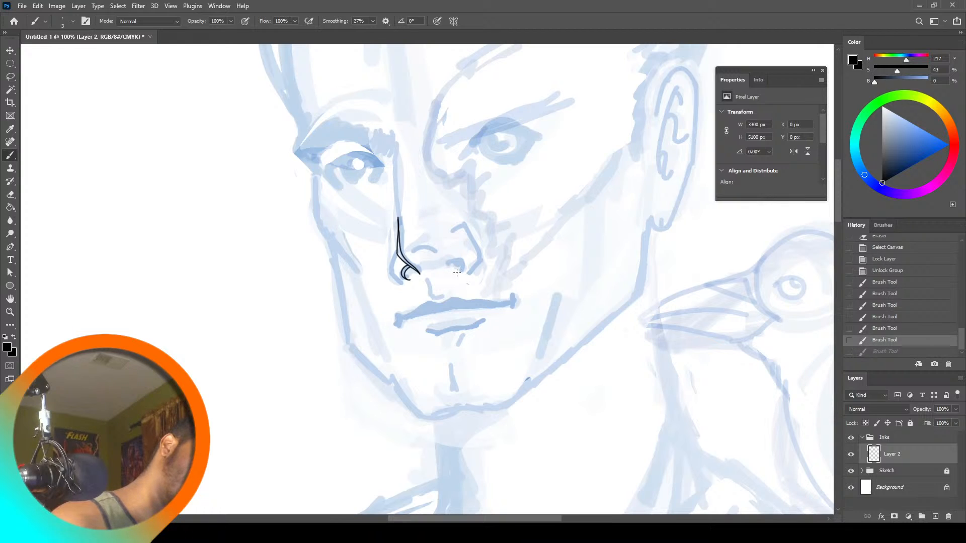
{"action": "left_click_drag", "start_coordinate": [447, 262], "coordinate": [445, 265]}
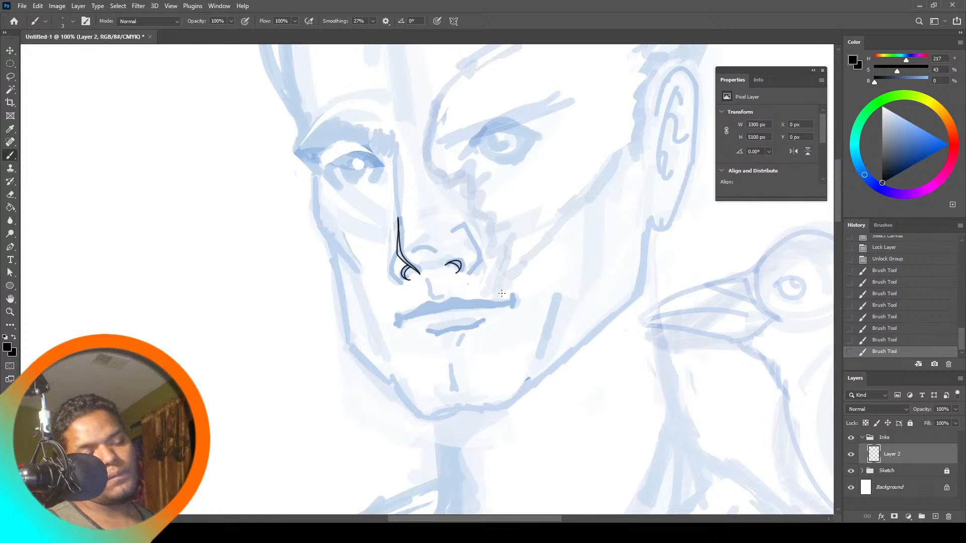
{"action": "key", "text": "ctrl+z"}
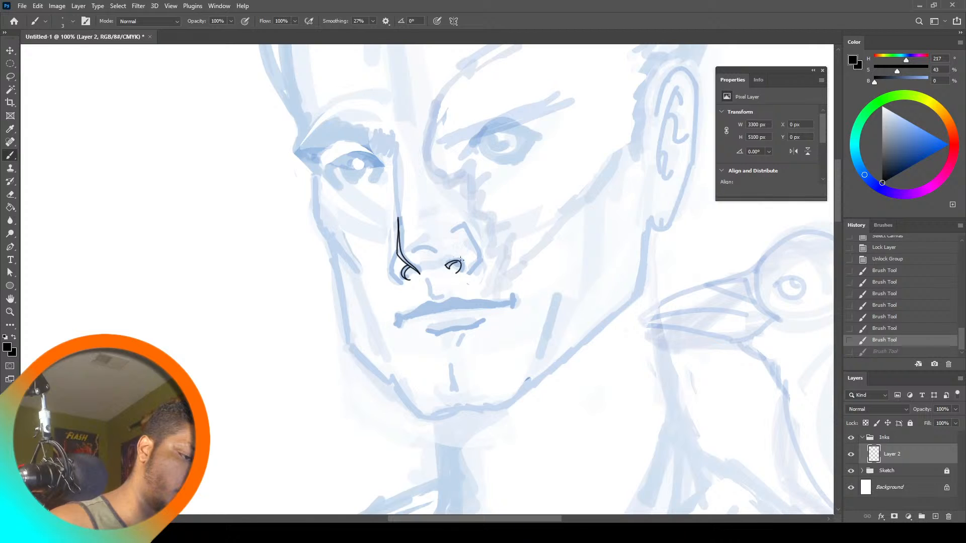
{"action": "left_click_drag", "start_coordinate": [461, 260], "coordinate": [455, 269]}
Ink the nose bridge up to the inner corner of the far eye and outline the far nostril's wing
{"action": "key", "text": "ctrl+z"}
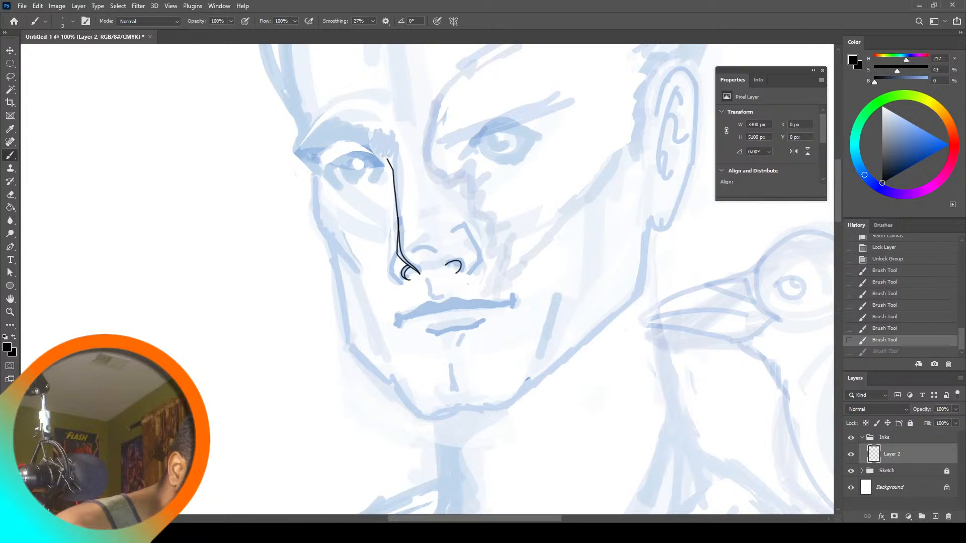
{"action": "key", "text": "ctrl+shift+z"}
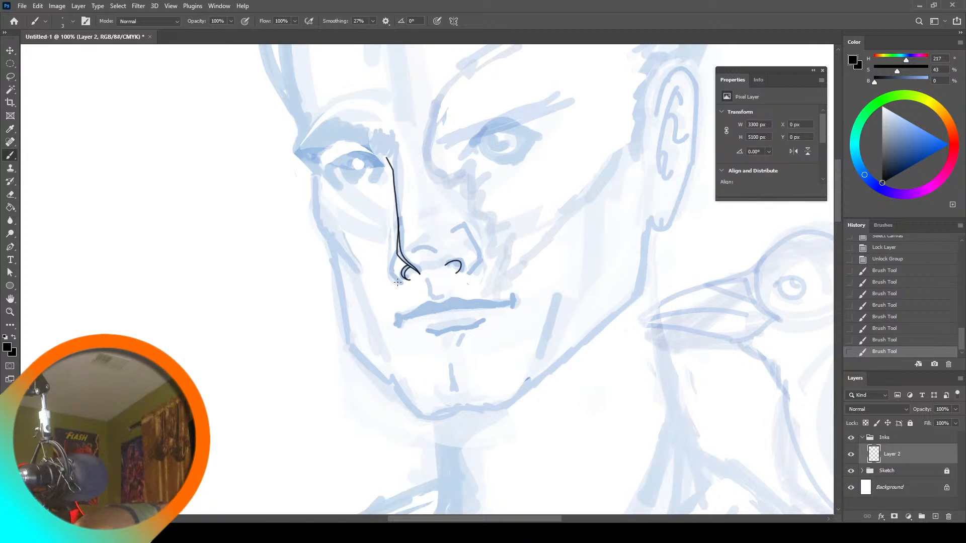
{"action": "left_click_drag", "start_coordinate": [405, 283], "coordinate": [397, 257]}
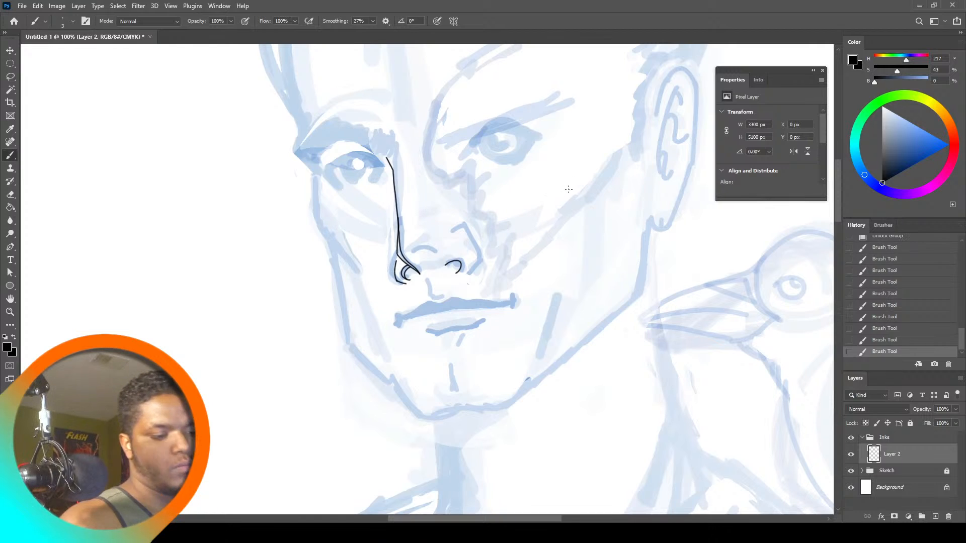
Try filling the gap between the nose lines with black using the Paint Bucket at 31% opacity, and undo it
{"action": "left_click", "coordinate": [10, 325]}
{"action": "left_click", "coordinate": [11, 208]}
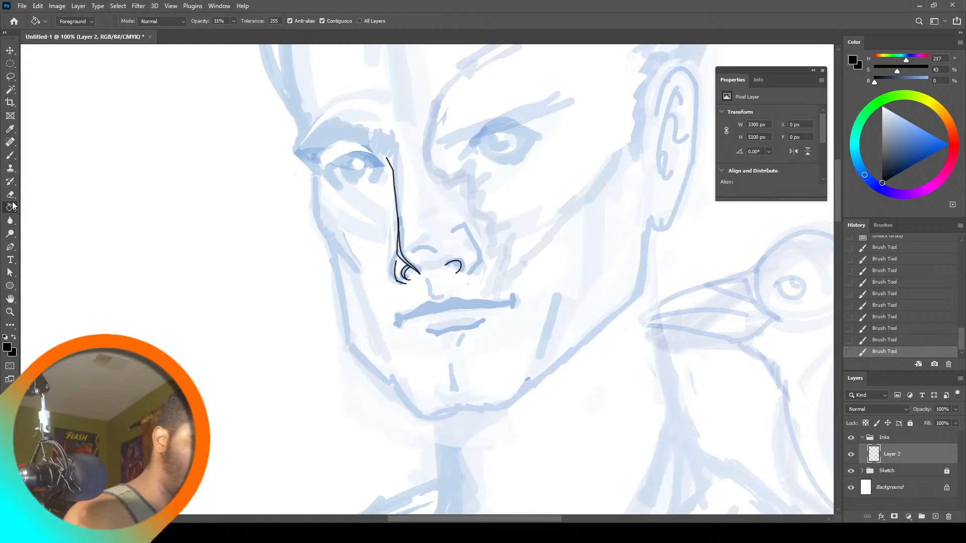
{"action": "left_click", "coordinate": [405, 262]}
{"action": "key", "text": "ctrl+z"}
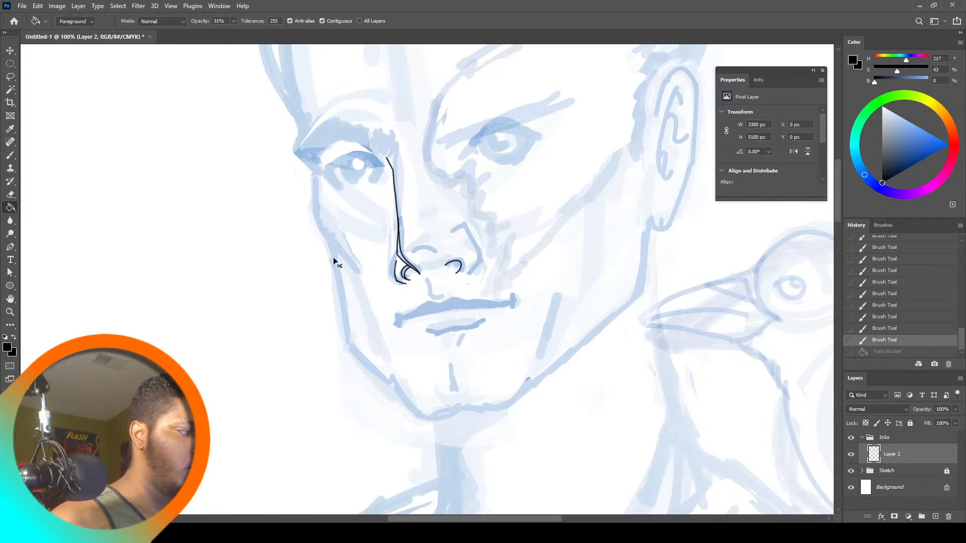
Set the Paint Bucket opacity to 100%, try filling the gap between the nose lines with black, and undo the fill
{"action": "left_click", "coordinate": [233, 21]}
{"action": "mouse_move", "coordinate": [237, 31]}
{"action": "left_mouse_down"}
{"action": "mouse_move", "coordinate": [303, 36]}
{"action": "mouse_move", "coordinate": [403, 258]}
{"action": "left_mouse_up"}
{"action": "left_click", "coordinate": [402, 257]}
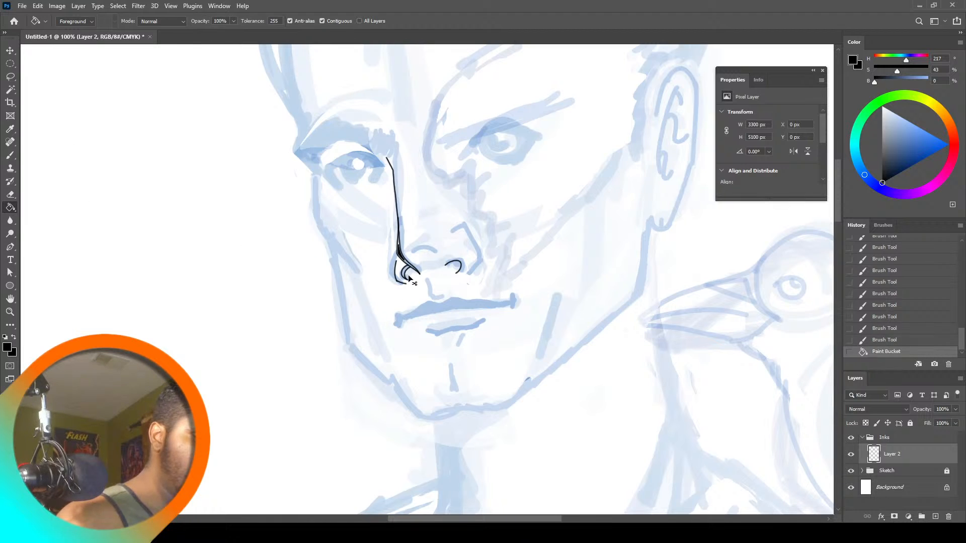
{"action": "key", "text": "ctrl+z"}
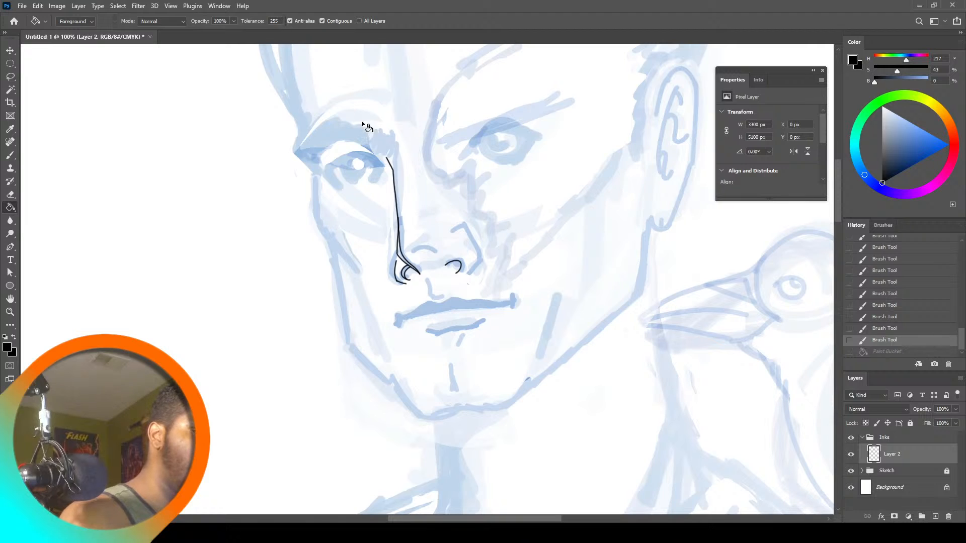
Try to fill the gaps between the ink lines of the left nostril with black using the Paint Bucket
{"action": "left_click", "coordinate": [409, 277]}
{"action": "key", "text": "ctrl+z"}
{"action": "left_click", "coordinate": [408, 275]}
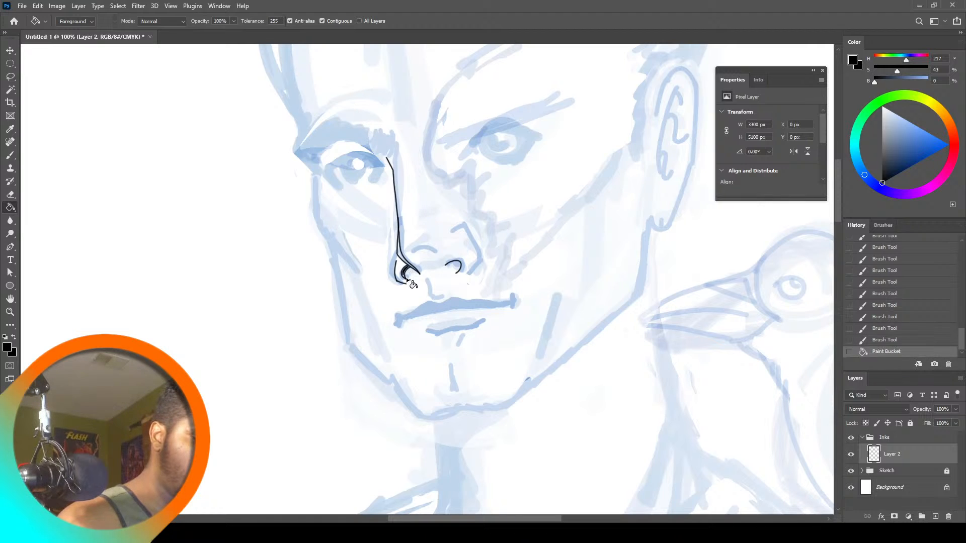
{"action": "left_click", "coordinate": [404, 258]}
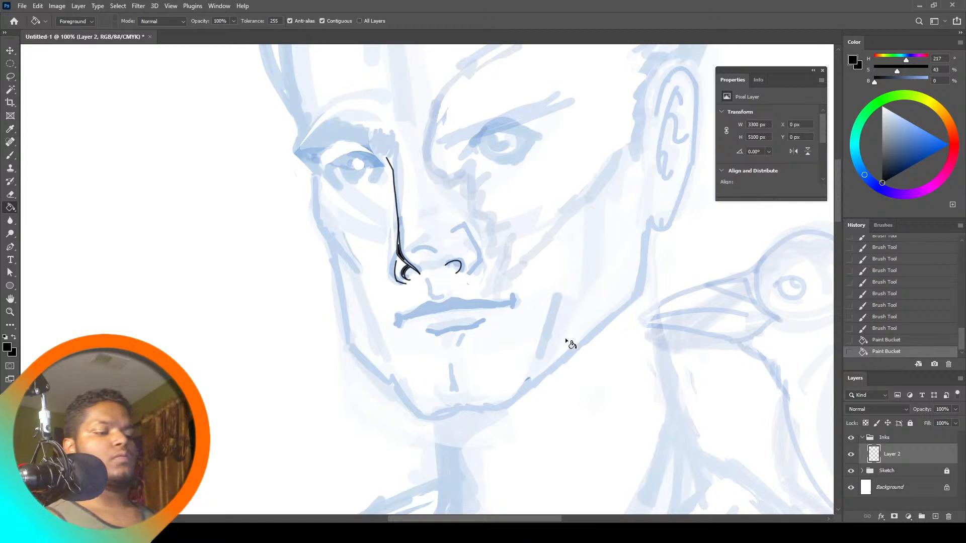
{"action": "key", "text": "ctrl+z"}
{"action": "key", "text": "ctrl+z"}
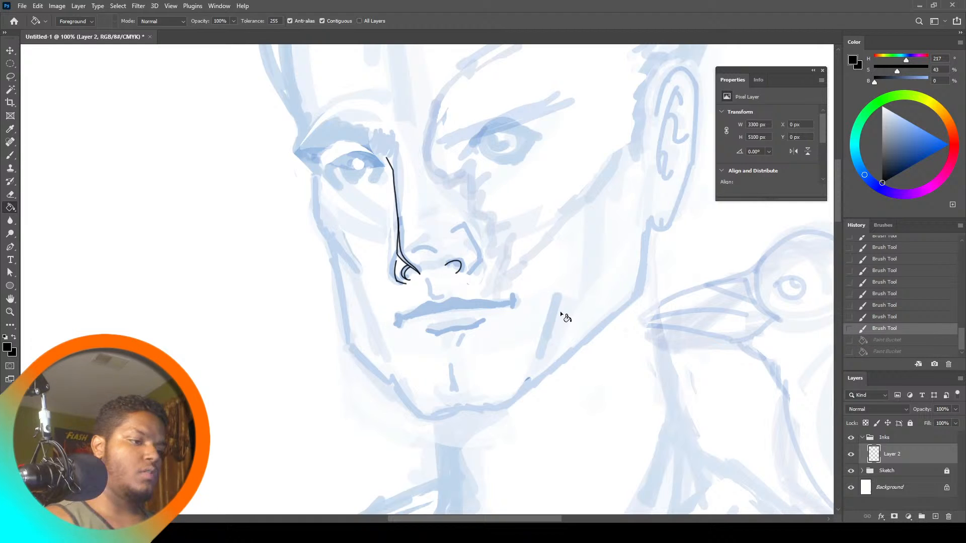
Lasso the outer outline of the left nostril wing on Layer 2, clear it and drop the selection
{"action": "left_click", "coordinate": [10, 155]}
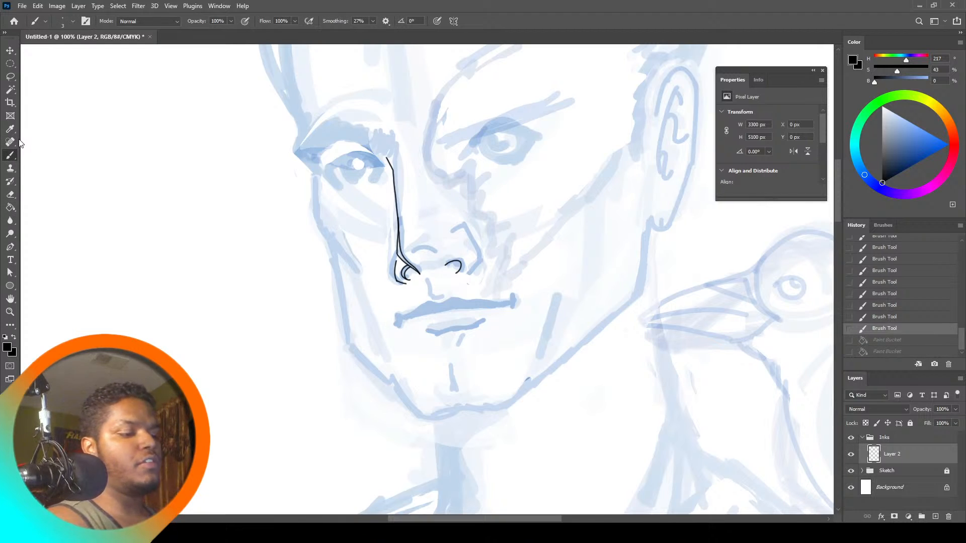
{"action": "key", "text": "l"}
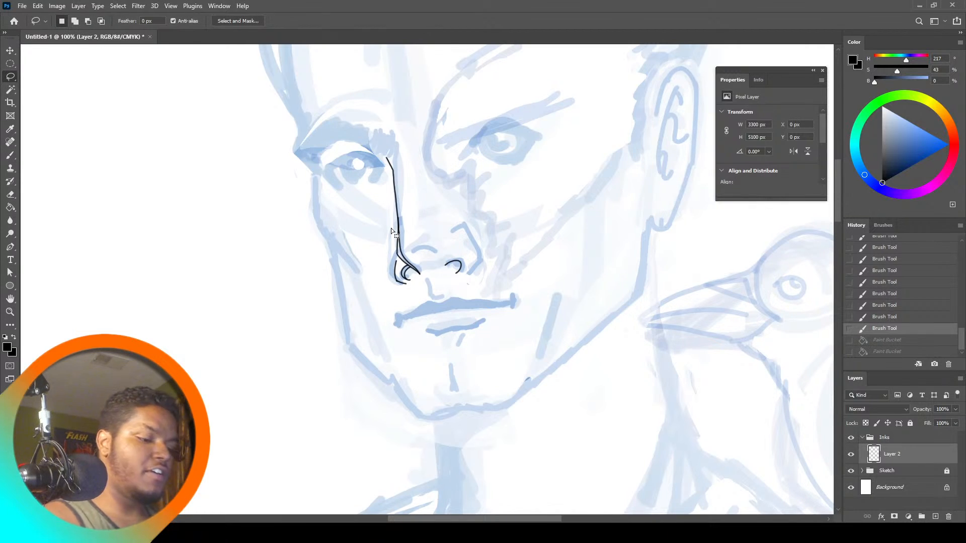
{"action": "key", "text": "ctrl+d"}
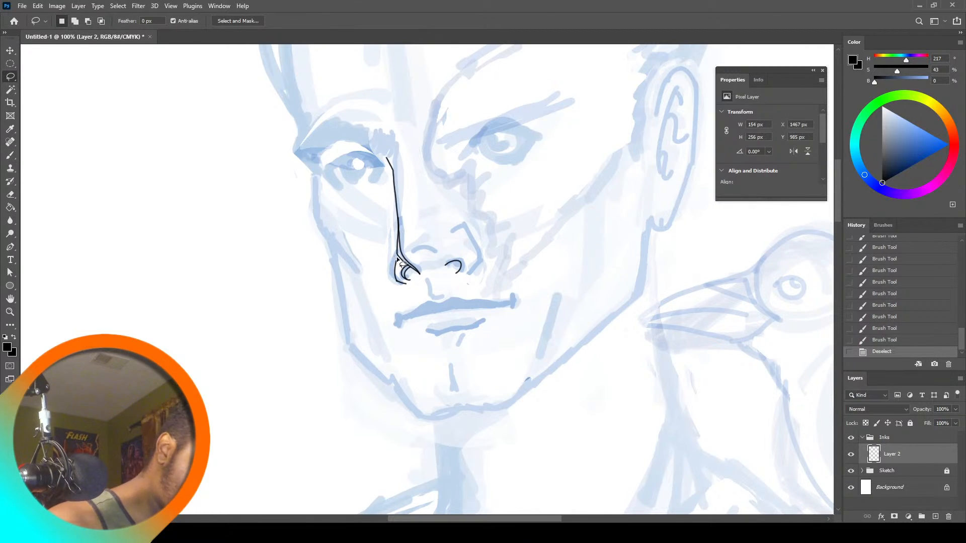
{"action": "mouse_move", "coordinate": [397, 257]}
{"action": "left_mouse_down"}
{"action": "mouse_move", "coordinate": [409, 284]}
{"action": "mouse_move", "coordinate": [404, 298]}
{"action": "mouse_move", "coordinate": [387, 240]}
{"action": "left_mouse_up"}
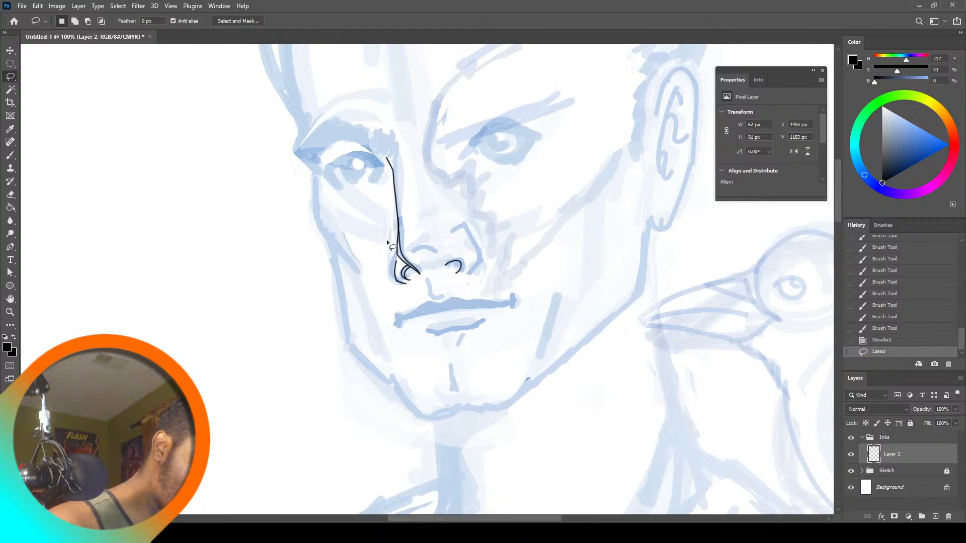
{"action": "key", "text": "Delete"}
{"action": "key", "text": "ctrl+d"}
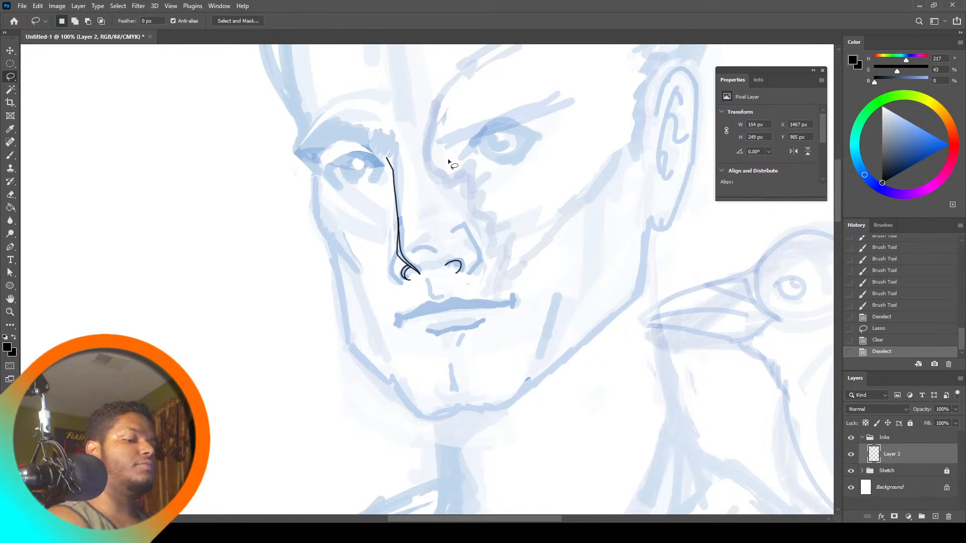
Ink the right-hand eye's outline over the sketch with the Brush: upper lid, inner corner and lower lid
{"action": "left_click", "coordinate": [9, 157]}
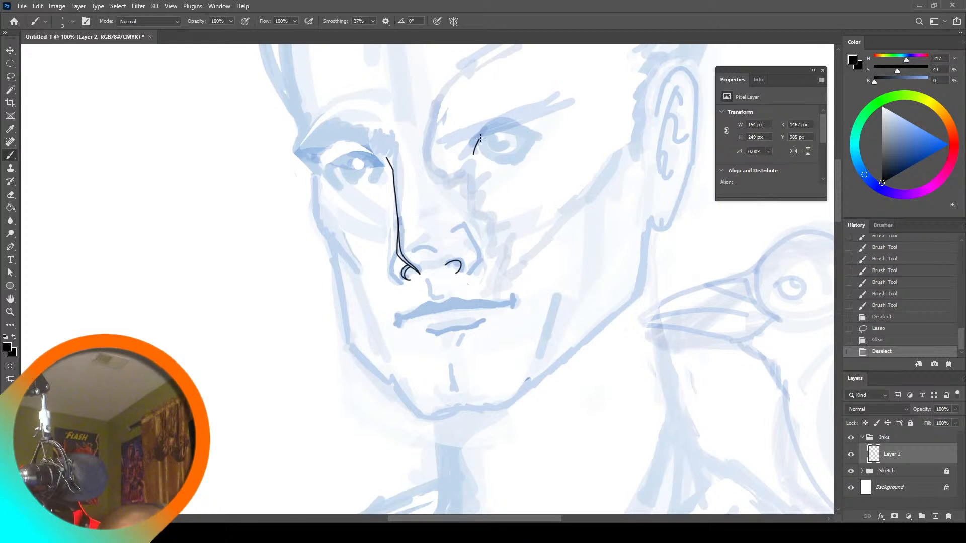
{"action": "left_click_drag", "start_coordinate": [517, 129], "coordinate": [520, 129]}
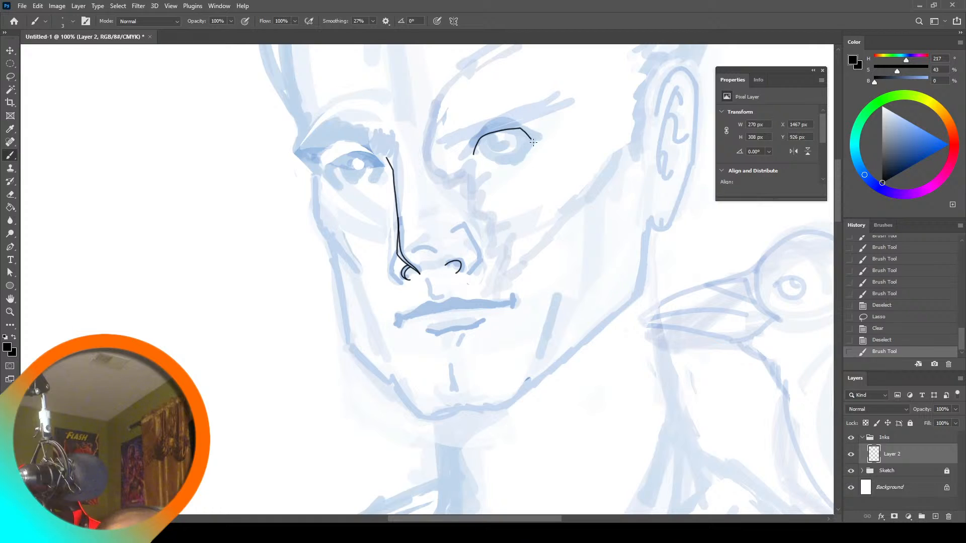
{"action": "left_click_drag", "start_coordinate": [533, 142], "coordinate": [534, 146]}
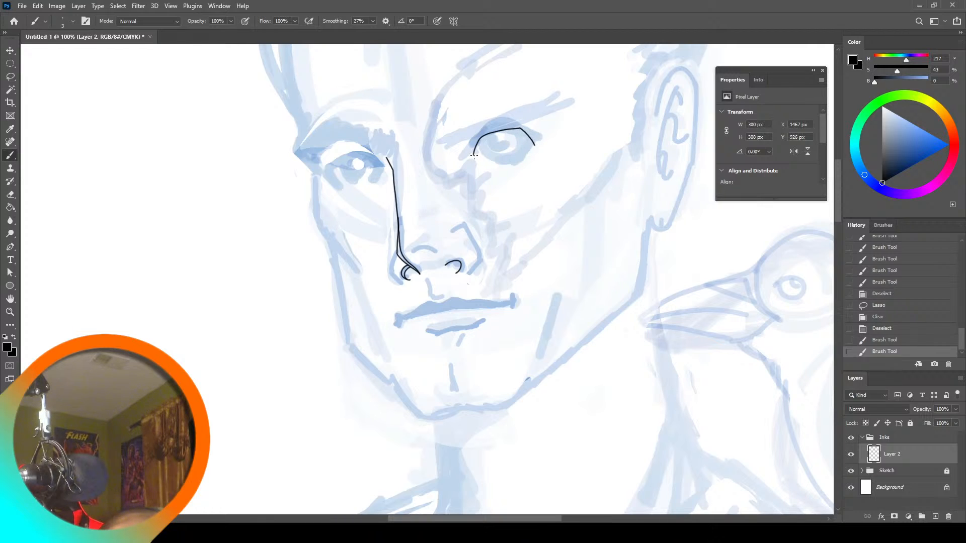
{"action": "left_click_drag", "start_coordinate": [482, 160], "coordinate": [472, 159]}
{"action": "left_click_drag", "start_coordinate": [482, 156], "coordinate": [481, 159]}
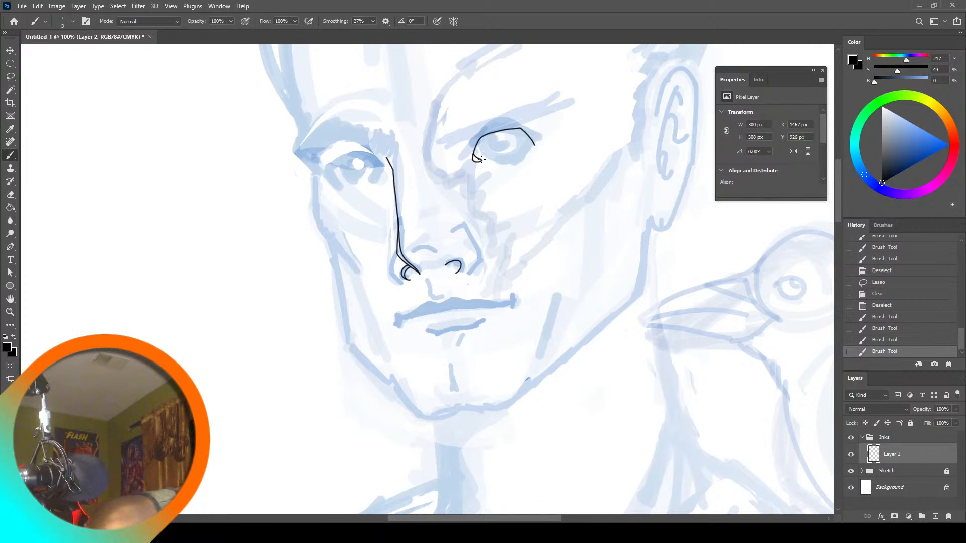
{"action": "mouse_move", "coordinate": [490, 160]}
{"action": "left_mouse_down"}
{"action": "mouse_move", "coordinate": [482, 160]}
{"action": "mouse_move", "coordinate": [534, 146]}
{"action": "left_mouse_up"}
{"action": "key", "text": "ctrl+z"}
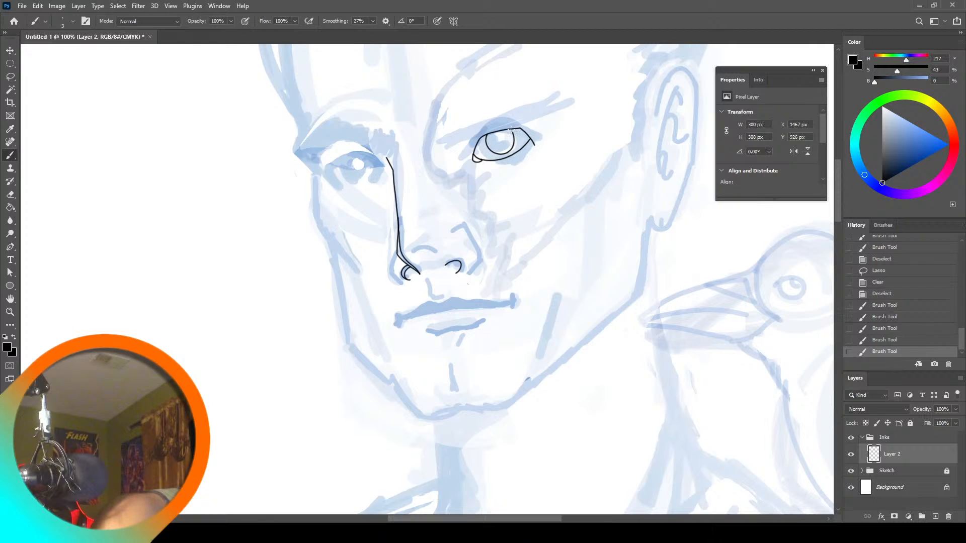
Try to brush the highlight and pupil freehand inside the right-hand eye, and undo them together with the hand-drawn iris
{"action": "left_click_drag", "start_coordinate": [510, 127], "coordinate": [509, 129]}
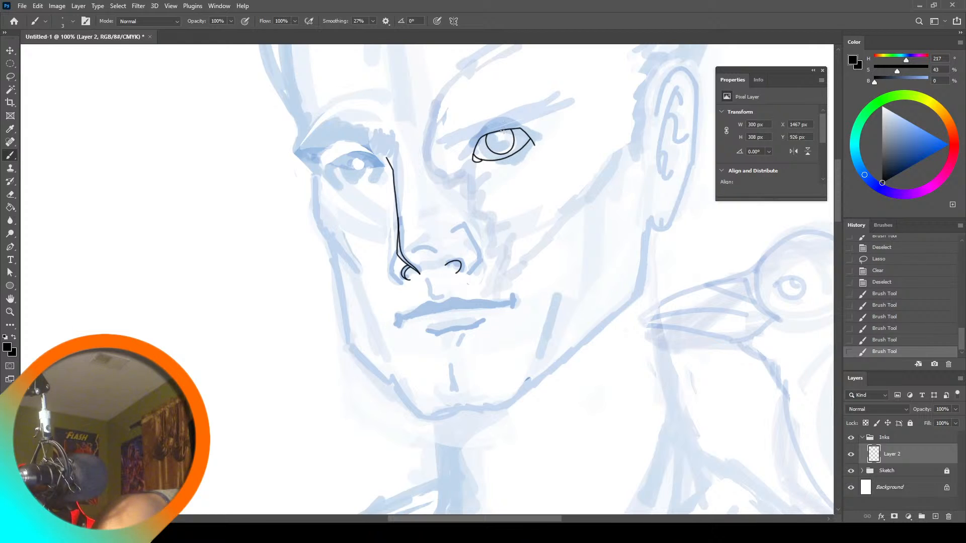
{"action": "left_click_drag", "start_coordinate": [512, 134], "coordinate": [514, 137]}
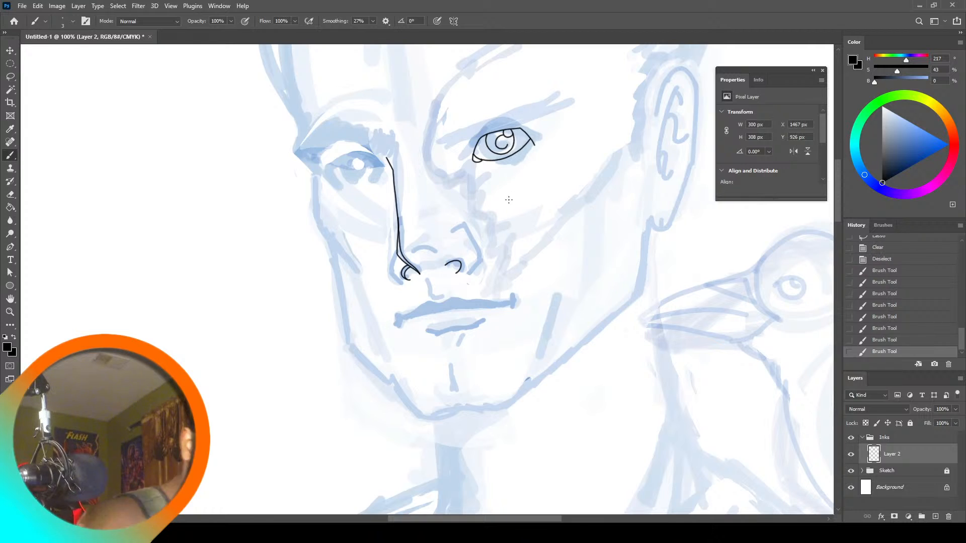
{"action": "key", "text": "ctrl+z"}
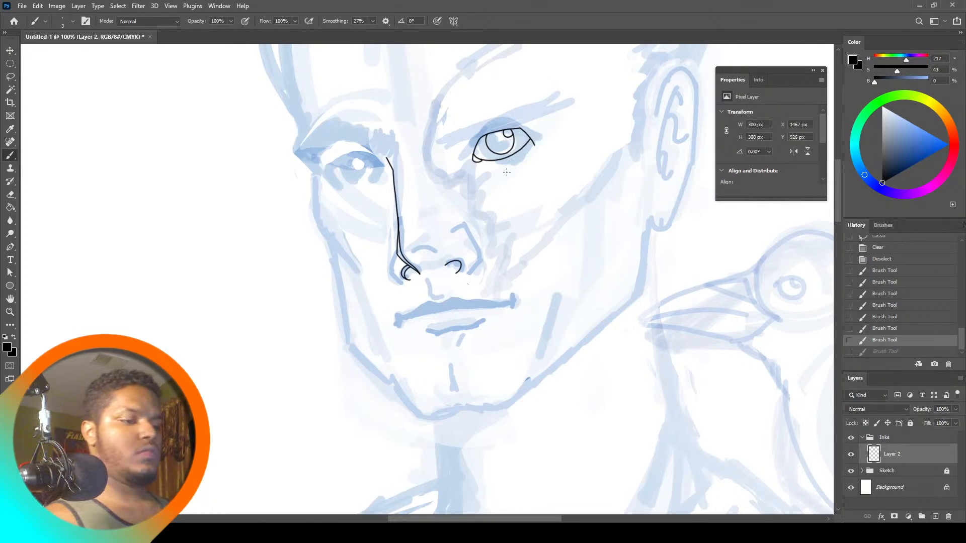
{"action": "key", "text": "ctrl+z"}
{"action": "key", "text": "ctrl+z"}
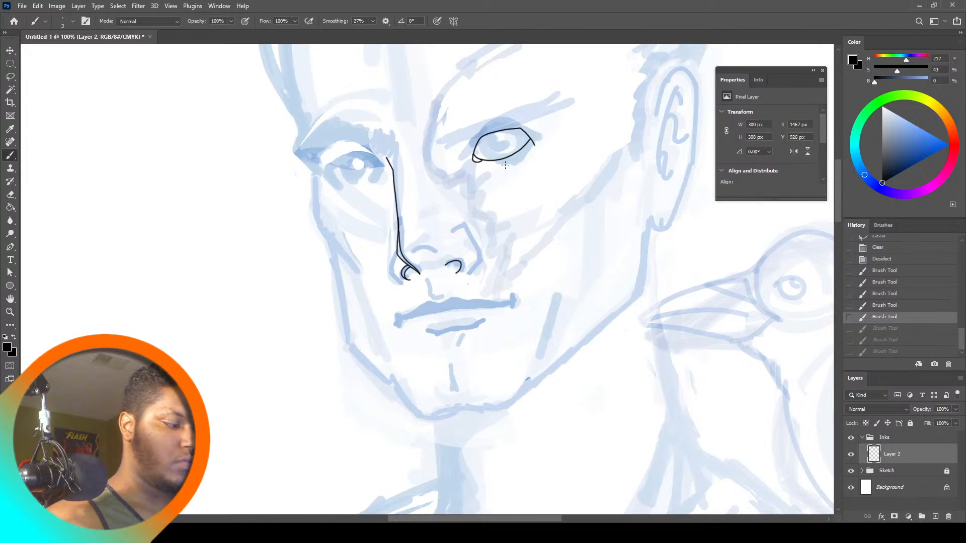
Draw an unfilled 56 px circle for the right-hand eye's iris with the Ellipse tool and set its stroke to 3 px
{"action": "left_click", "coordinate": [10, 286]}
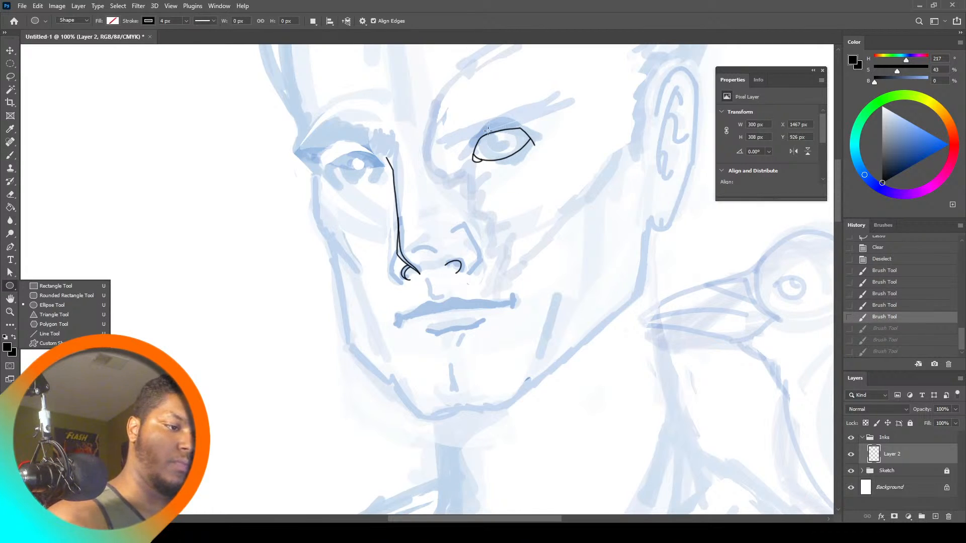
{"action": "left_click_drag", "start_coordinate": [486, 125], "coordinate": [514, 151]}
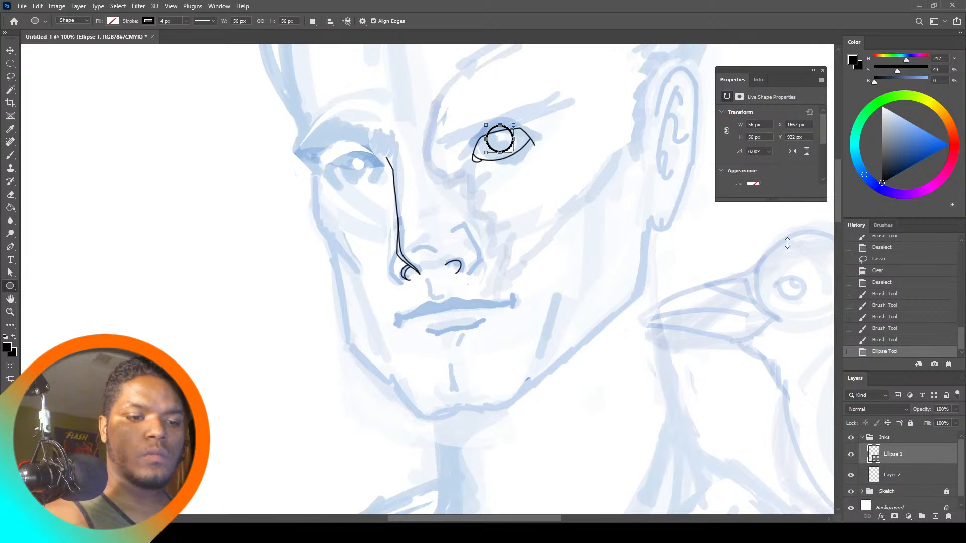
{"action": "left_click_drag", "start_coordinate": [786, 264], "coordinate": [786, 264]}
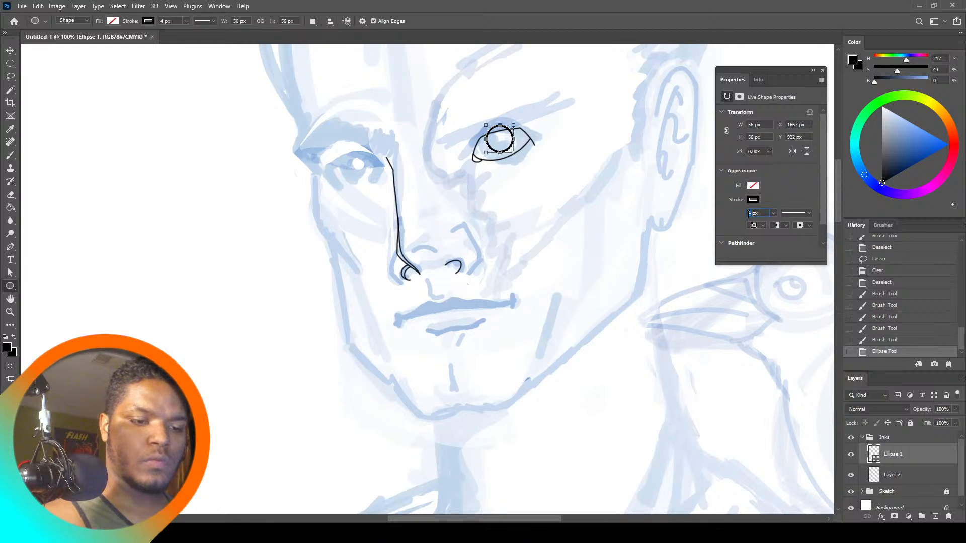
{"action": "key", "text": "Return"}
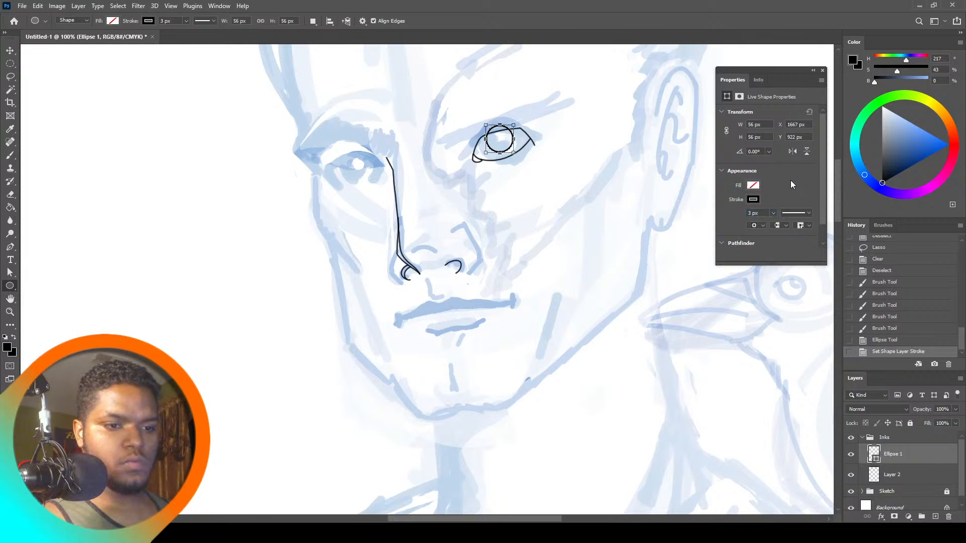
{"action": "left_click", "coordinate": [11, 64]}
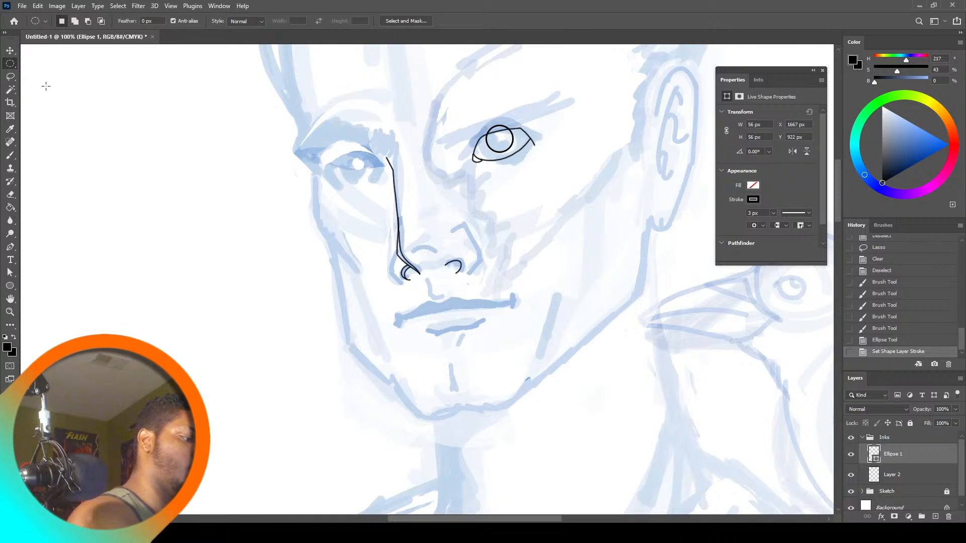
Add a 28 px highlight circle with the Ellipse tool and place it over the iris's upper right edge
{"action": "left_click", "coordinate": [10, 288]}
{"action": "left_click_drag", "start_coordinate": [514, 101], "coordinate": [508, 141]}
{"action": "key", "text": "ctrl+t"}
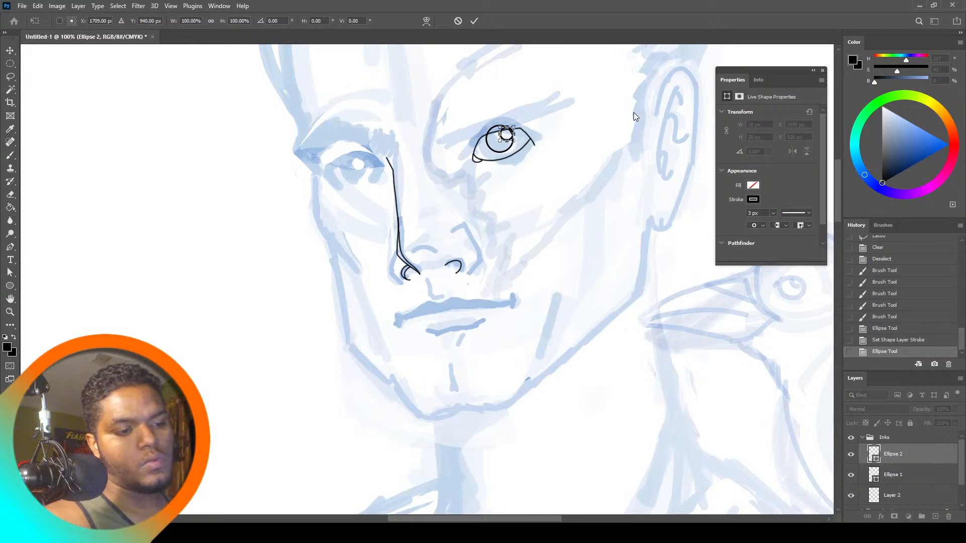
{"action": "key", "text": "Return"}
{"action": "key", "text": "m"}
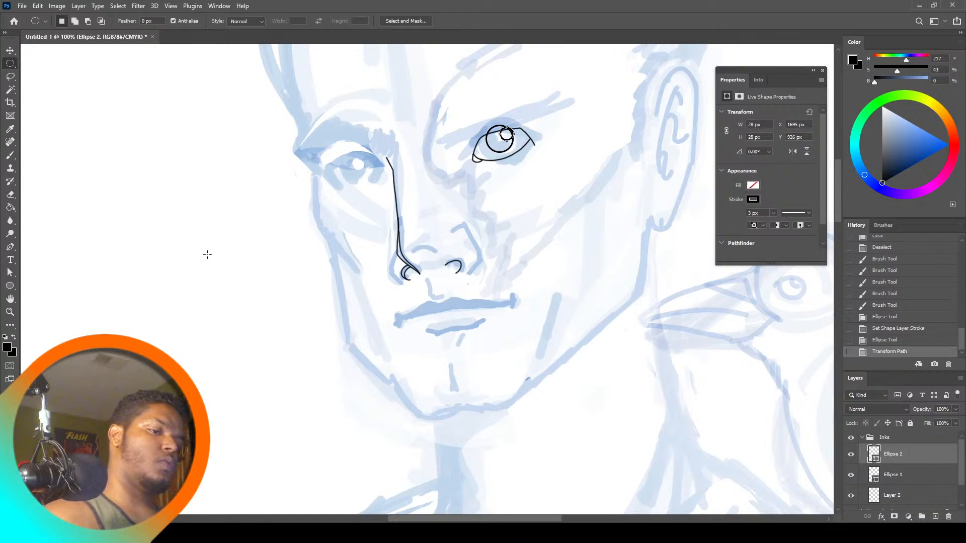
Rasterize the Ellipse 1 and Ellipse 2 shape layers together
{"action": "left_click", "coordinate": [10, 77]}
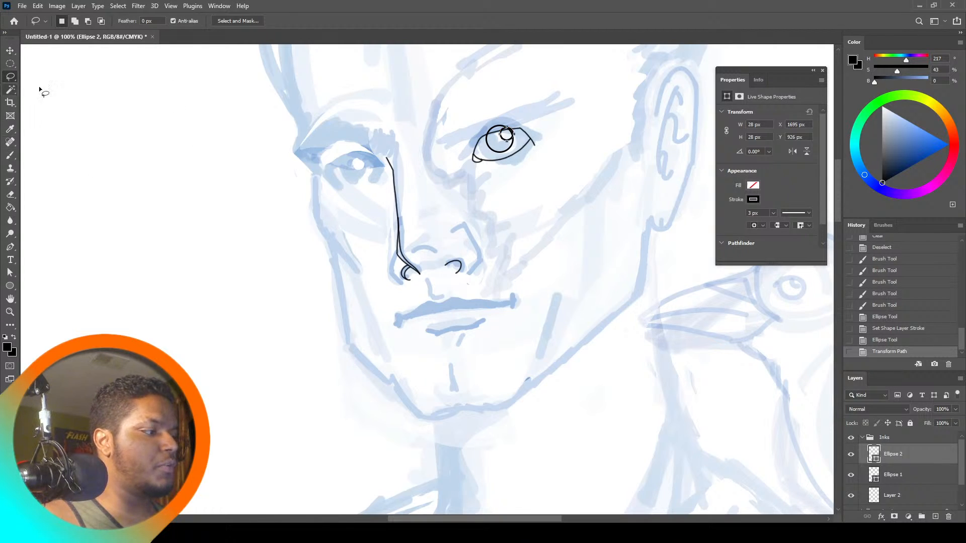
{"action": "left_click", "coordinate": [10, 64]}
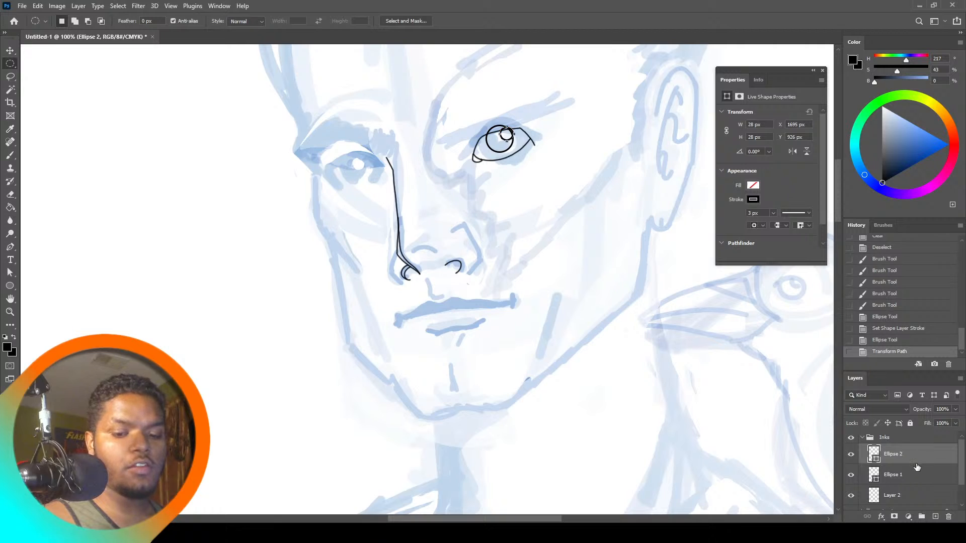
{"action": "left_click", "coordinate": [10, 312]}
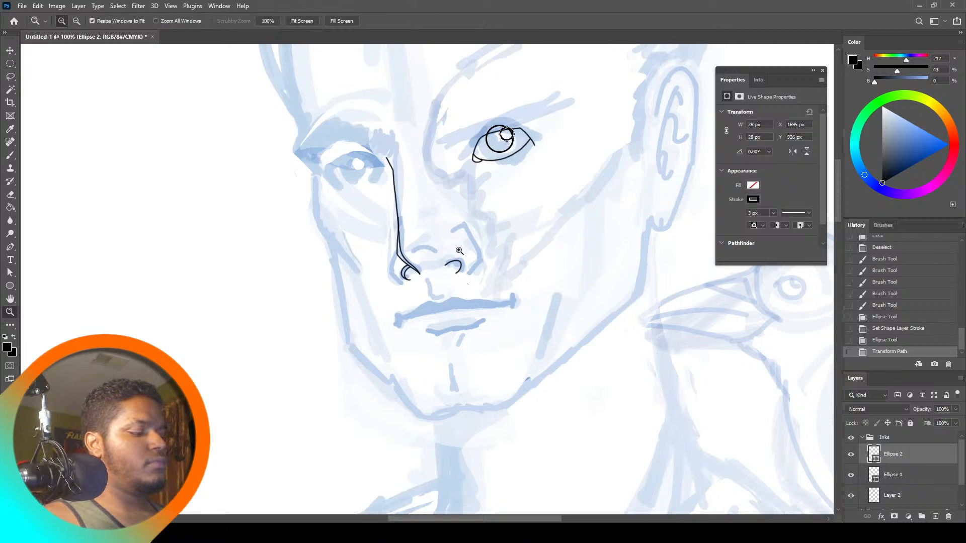
{"action": "left_click", "coordinate": [491, 134]}
{"action": "left_click", "coordinate": [497, 127]}
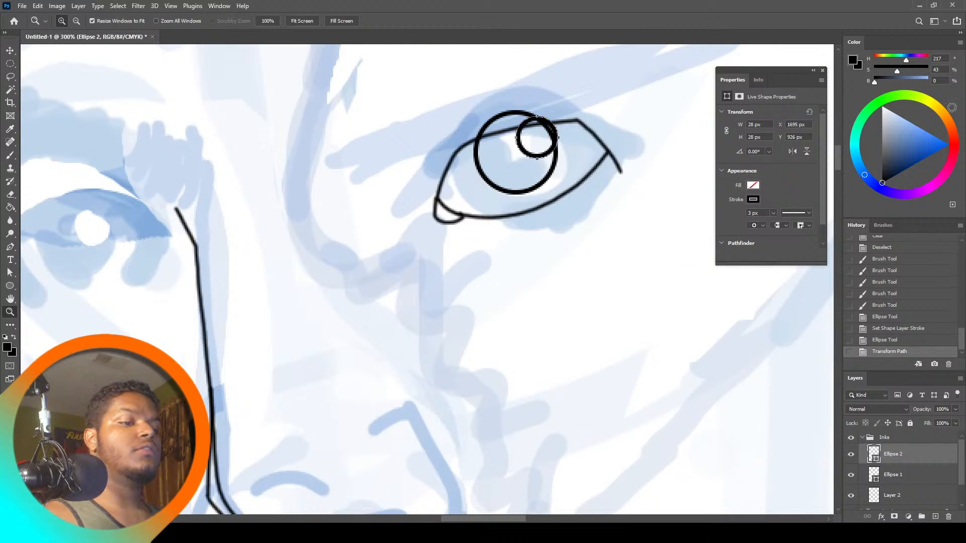
{"action": "key", "text": "l"}
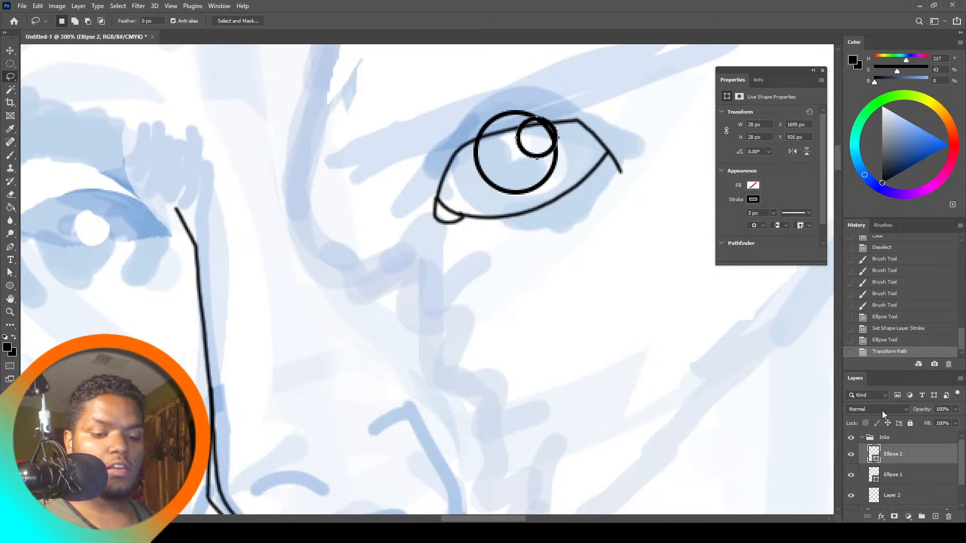
{"action": "left_click", "coordinate": [893, 478], "text": "shift"}
{"action": "right_click", "coordinate": [893, 478]}
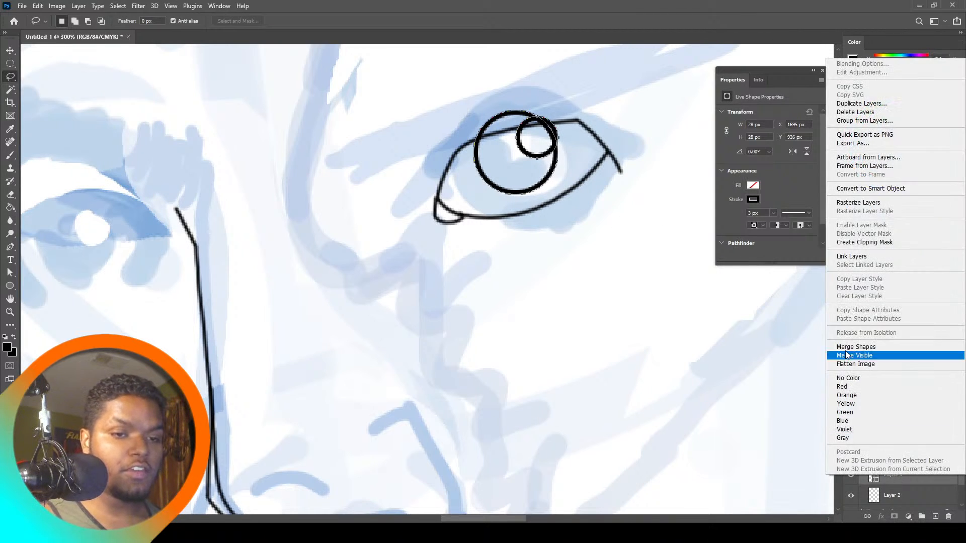
{"action": "left_click", "coordinate": [862, 202]}
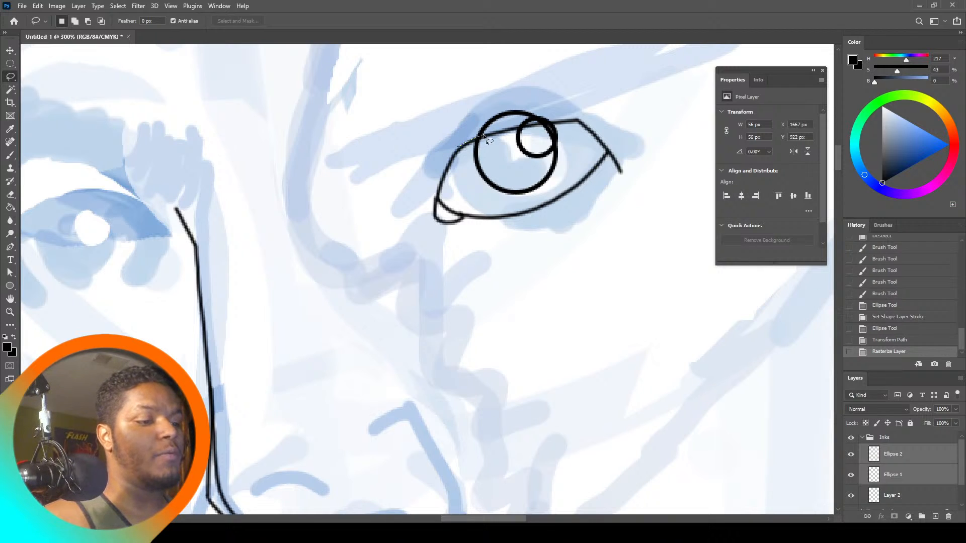
Try to select the parts of the iris and highlight circles above the upper eyelid with the Lasso
{"action": "mouse_move", "coordinate": [483, 134]}
{"action": "left_mouse_down"}
{"action": "mouse_move", "coordinate": [557, 119]}
{"action": "mouse_move", "coordinate": [459, 95]}
{"action": "left_mouse_up"}
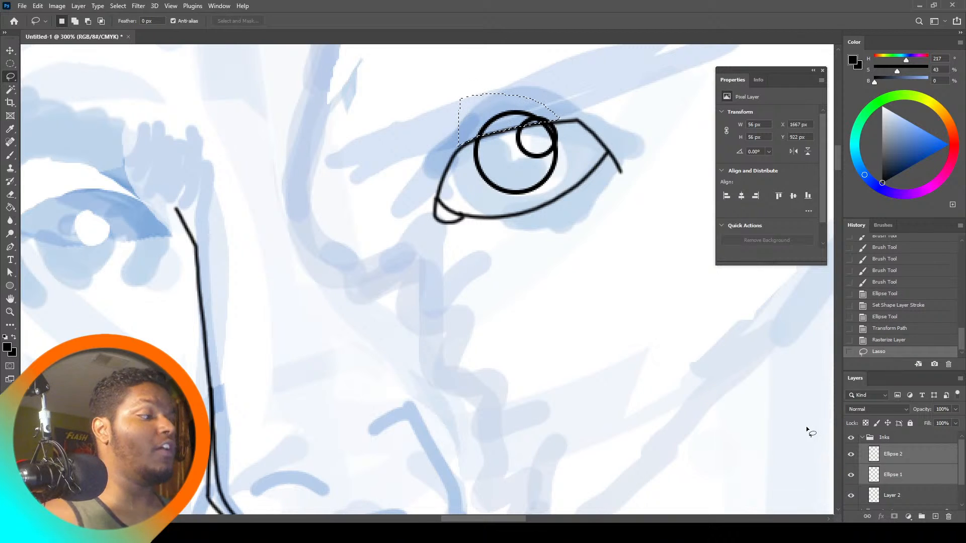
{"action": "left_click", "coordinate": [9, 64]}
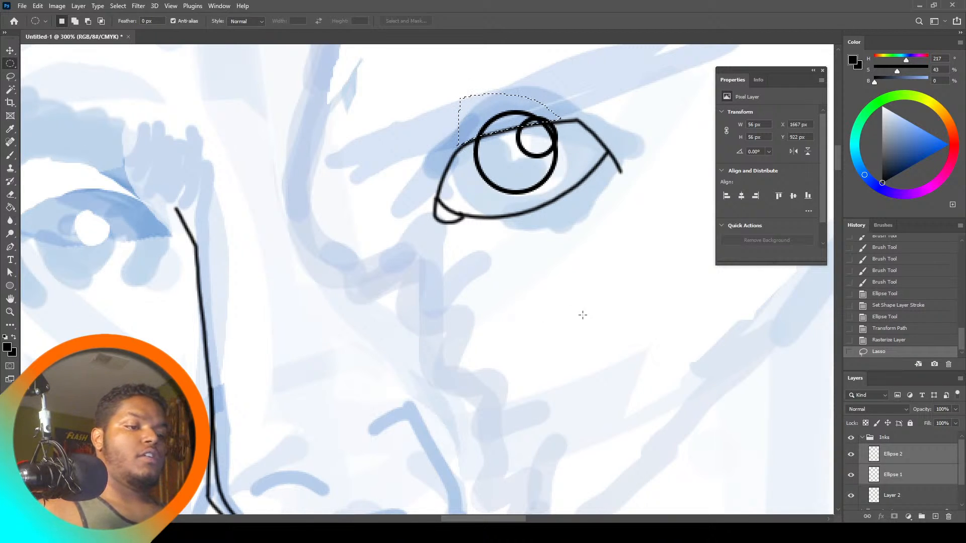
{"action": "left_click_drag", "start_coordinate": [580, 316], "coordinate": [583, 319]}
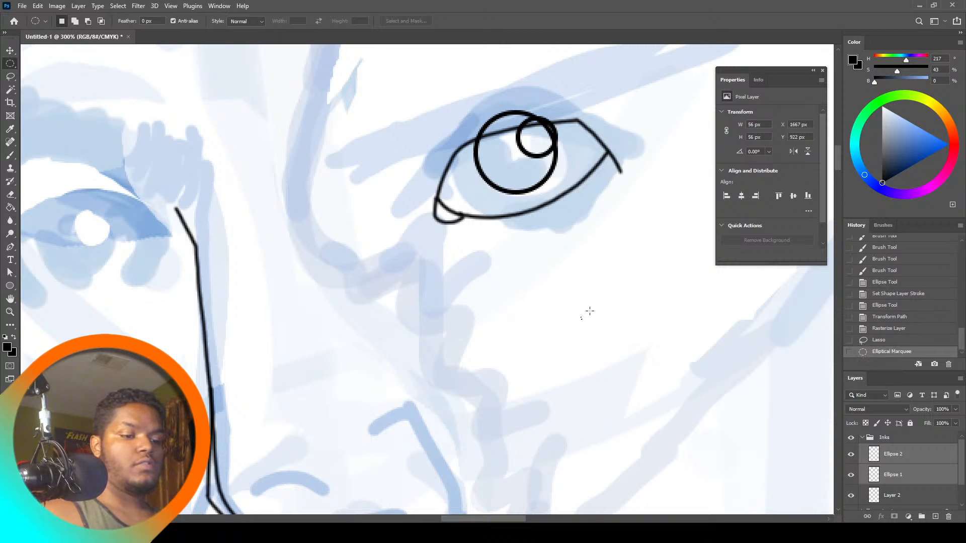
{"action": "left_click", "coordinate": [642, 320]}
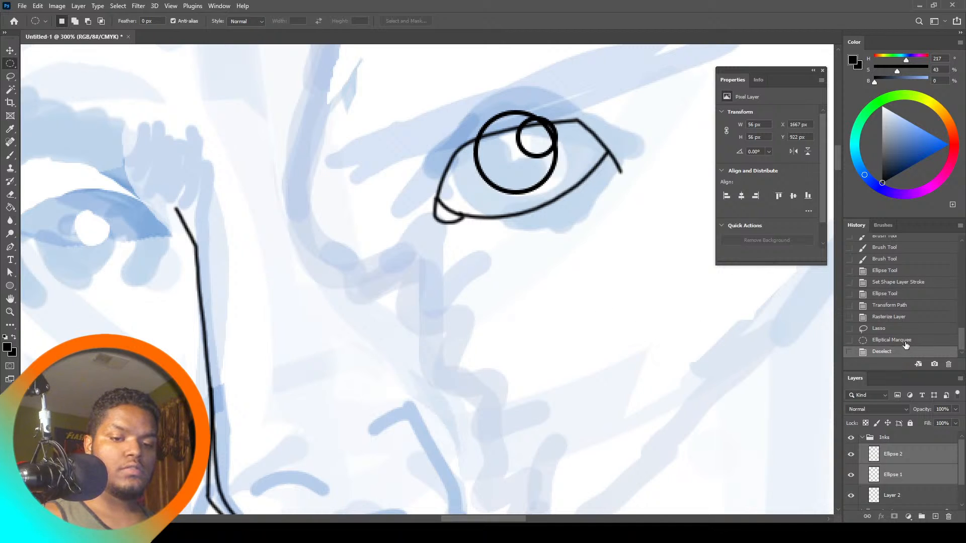
Restore the earlier Lasso selection from the history and clear the parts of Ellipse 1 and Ellipse 2 above the upper eyelid
{"action": "left_click", "coordinate": [904, 343]}
{"action": "left_click", "coordinate": [888, 328]}
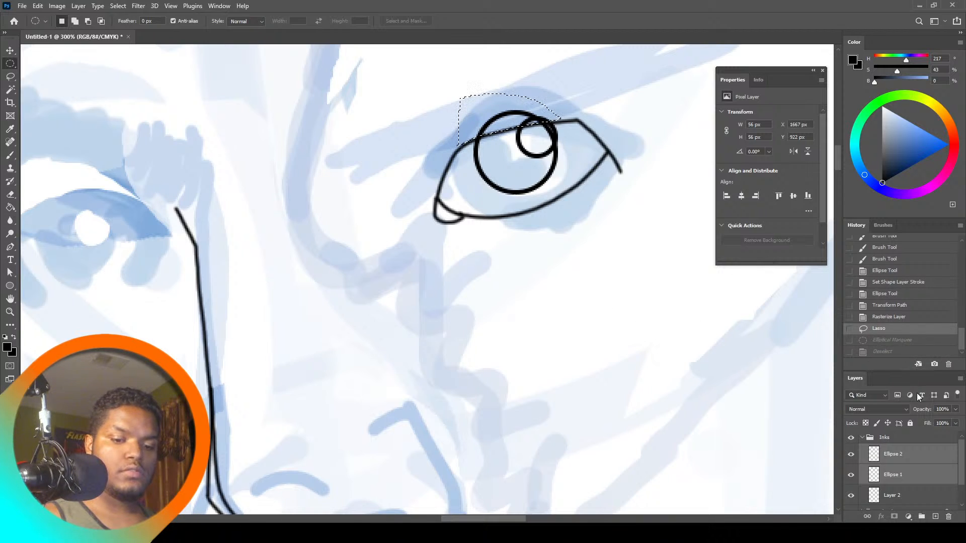
{"action": "left_click", "coordinate": [908, 474]}
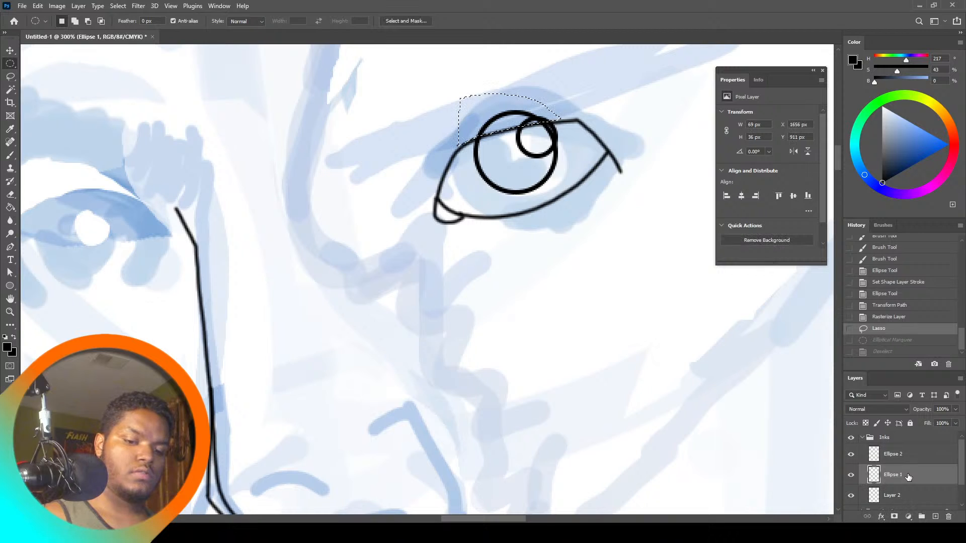
{"action": "key", "text": "Delete"}
{"action": "left_click", "coordinate": [909, 454]}
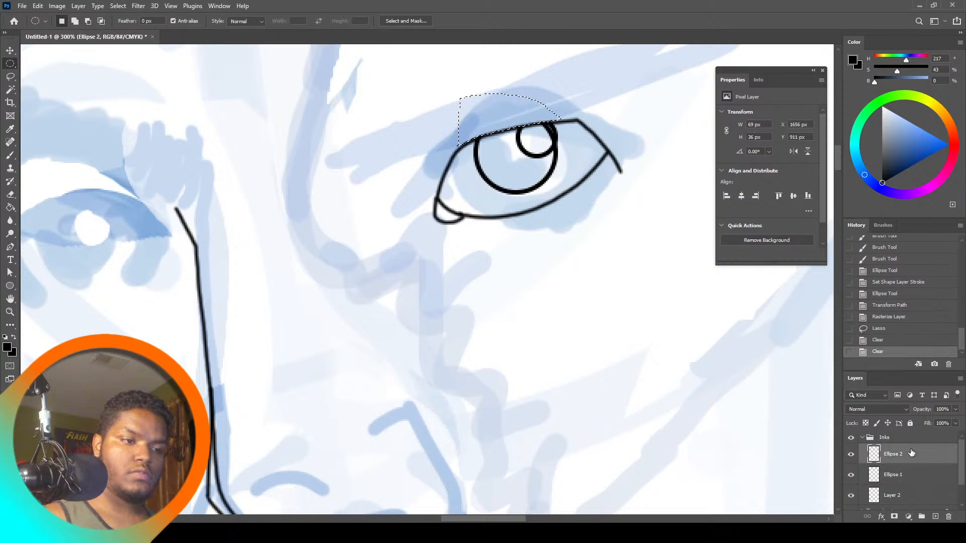
{"action": "key", "text": "Delete"}
{"action": "left_click", "coordinate": [851, 454]}
{"action": "left_click", "coordinate": [850, 454]}
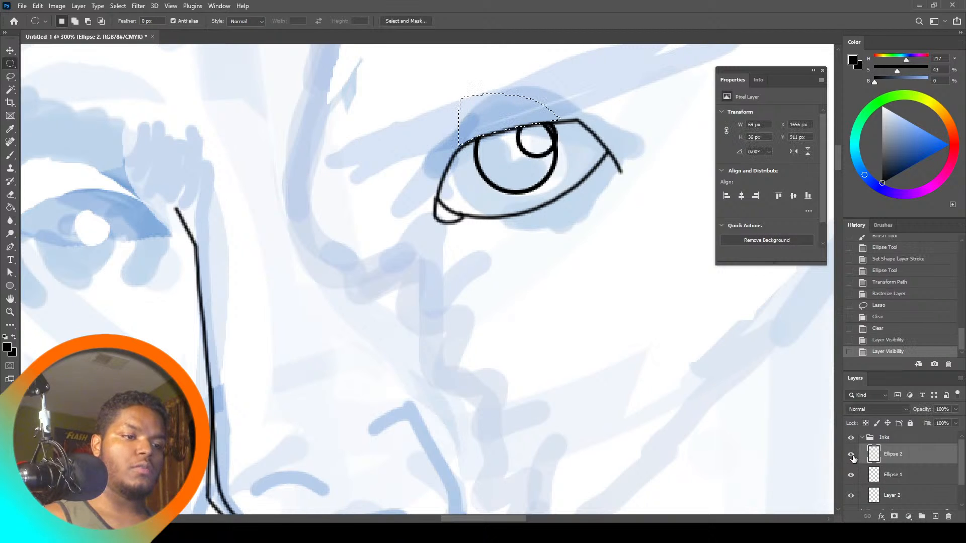
Lasso the iris outline outside the highlight circle's upper right edge, clear it, and select the whole canvas
{"action": "key", "text": "ctrl+a"}
{"action": "left_click", "coordinate": [9, 77]}
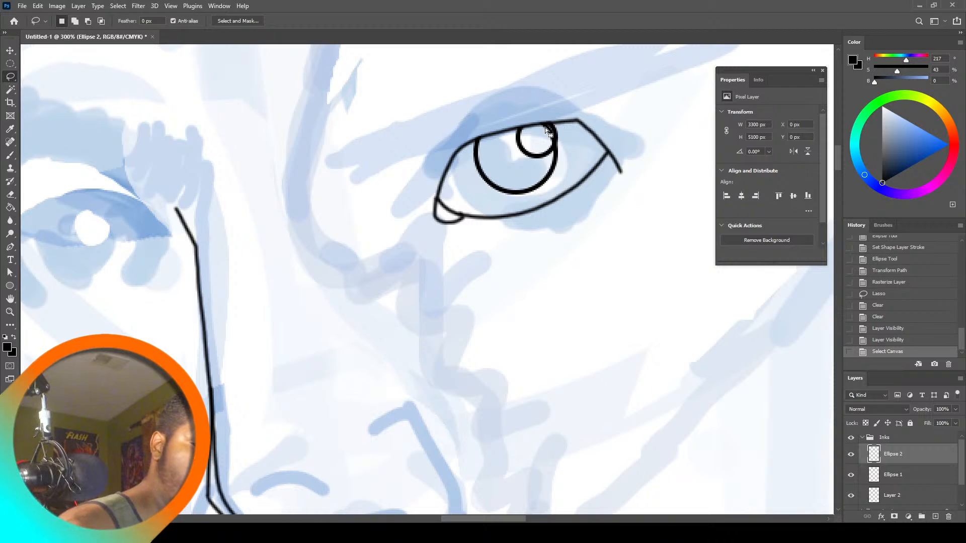
{"action": "mouse_move", "coordinate": [545, 127]}
{"action": "left_mouse_down"}
{"action": "mouse_move", "coordinate": [562, 158]}
{"action": "mouse_move", "coordinate": [553, 91]}
{"action": "left_mouse_up"}
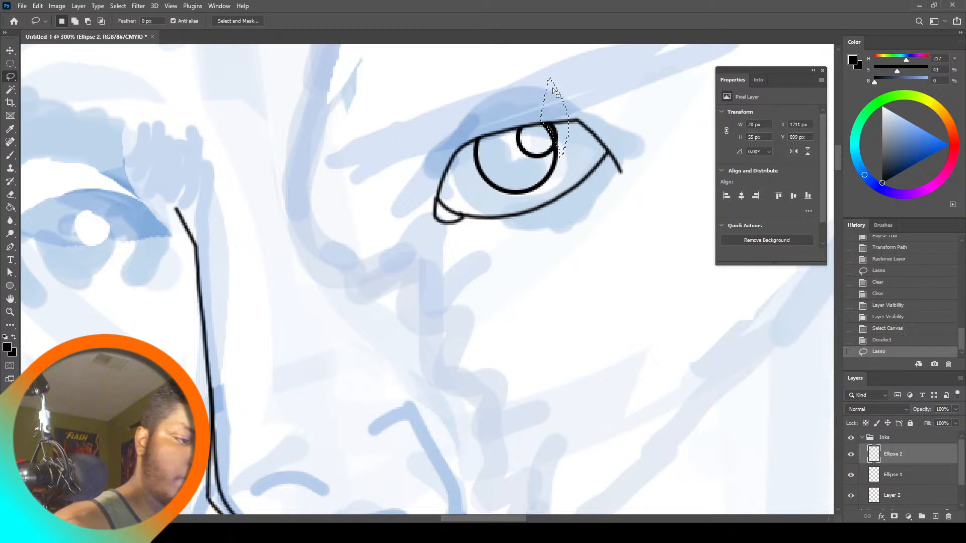
{"action": "key", "text": "Delete"}
{"action": "key", "text": "ctrl+a"}
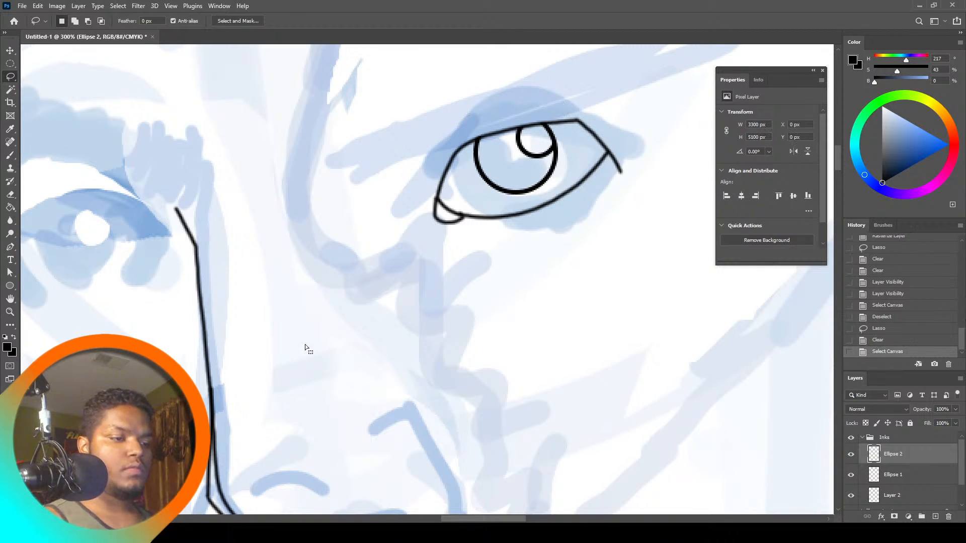
Set the brush to Clear mode and try to erase along the nose's side line on the Ellipse 2 layer
{"action": "scroll", "coordinate": [378, 278], "scroll_direction": "right", "scroll_amount": 3}
{"action": "left_click", "coordinate": [10, 324]}
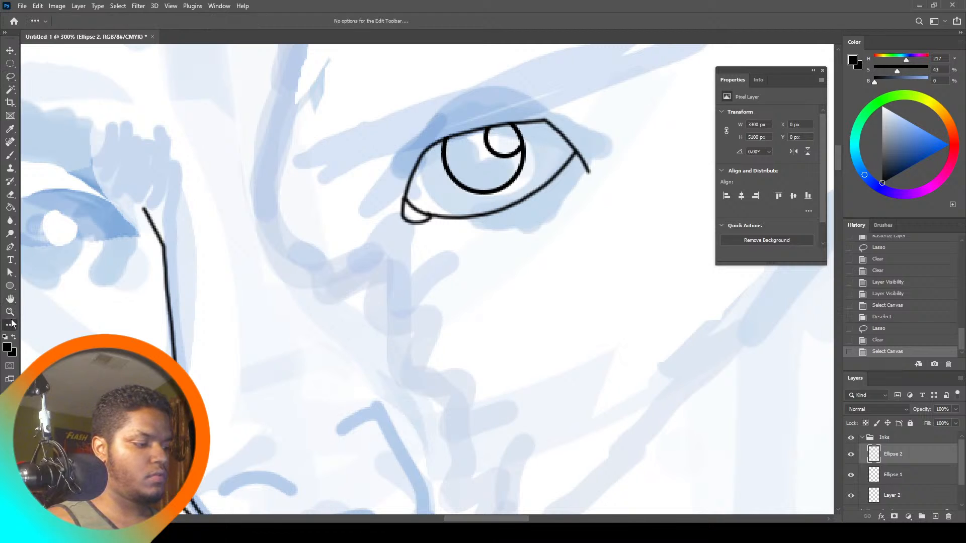
{"action": "left_click", "coordinate": [10, 312]}
{"action": "left_click", "coordinate": [305, 20]}
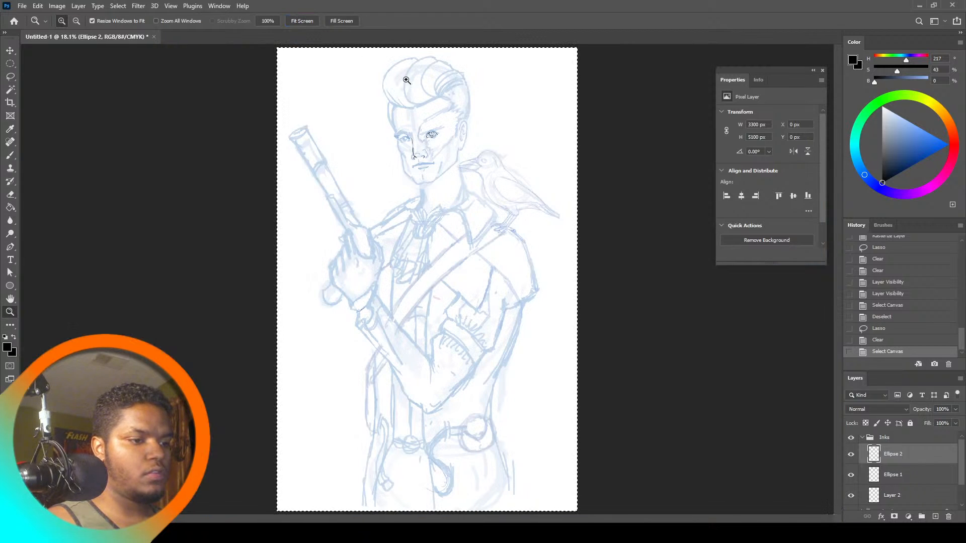
{"action": "left_click", "coordinate": [425, 127]}
{"action": "left_click", "coordinate": [426, 125]}
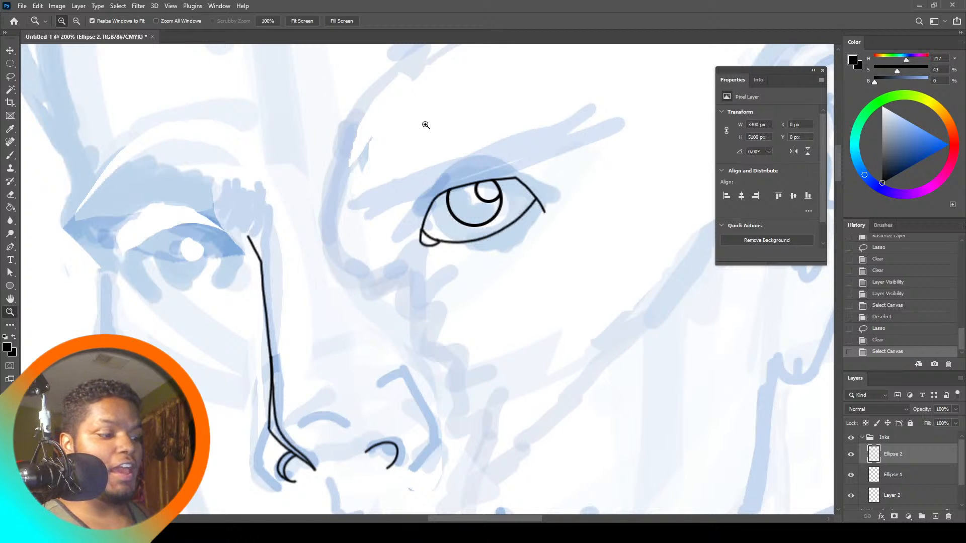
{"action": "left_click", "coordinate": [10, 155]}
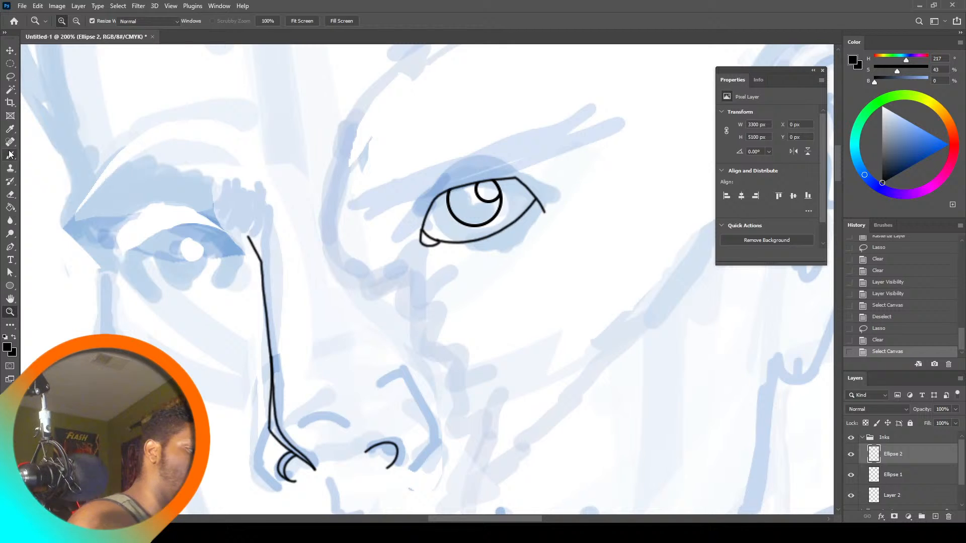
{"action": "left_click", "coordinate": [148, 22]}
{"action": "left_click", "coordinate": [151, 52]}
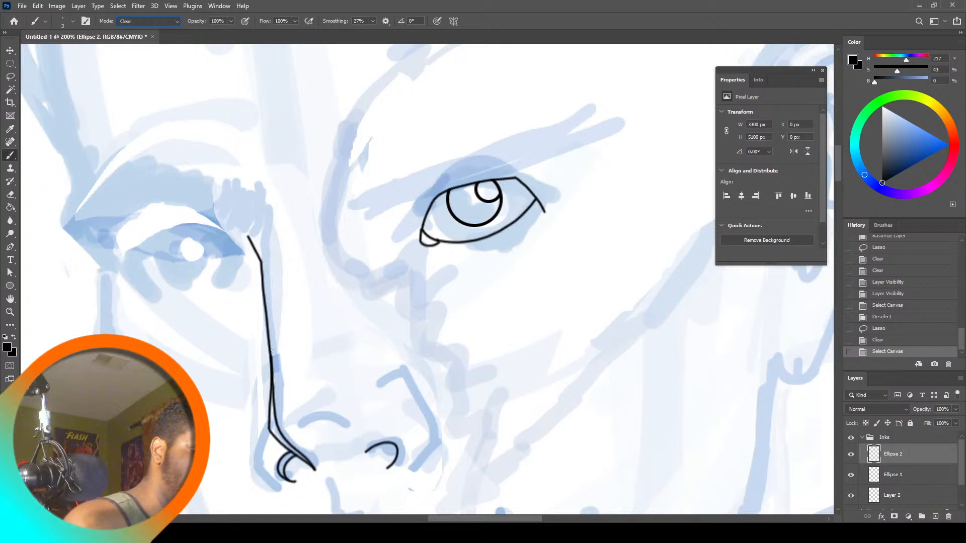
{"action": "left_click_drag", "start_coordinate": [276, 394], "coordinate": [274, 360]}
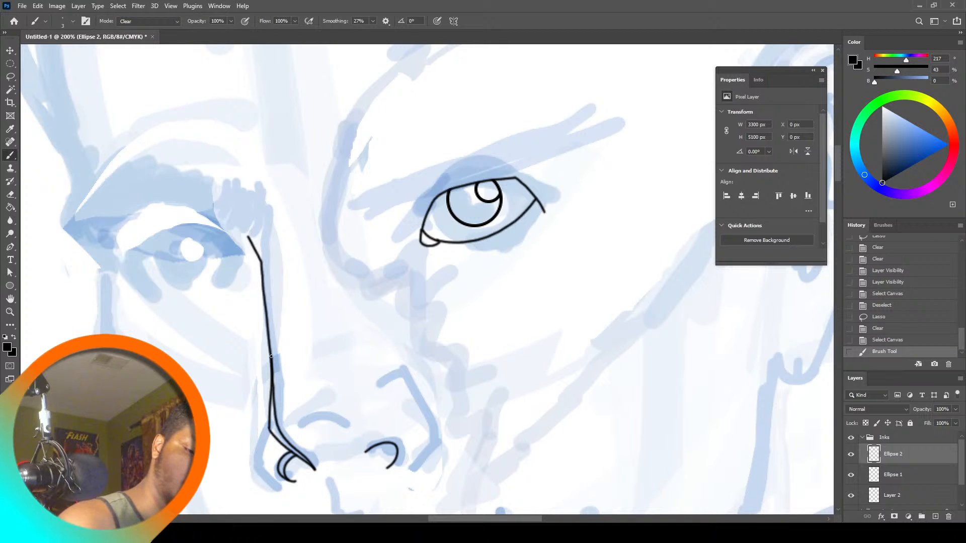
Merge the Ellipse 2, Ellipse 1 and Layer 2 layers, and trim the nose's side line with the Clear-mode brush
{"action": "left_click", "coordinate": [913, 496], "text": "shift"}
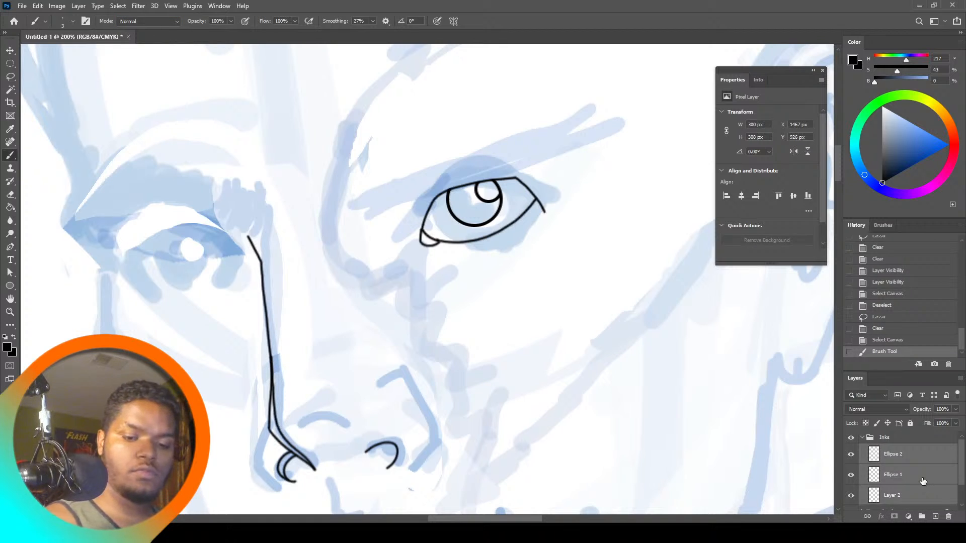
{"action": "right_click", "coordinate": [923, 481]}
{"action": "left_click", "coordinate": [898, 356]}
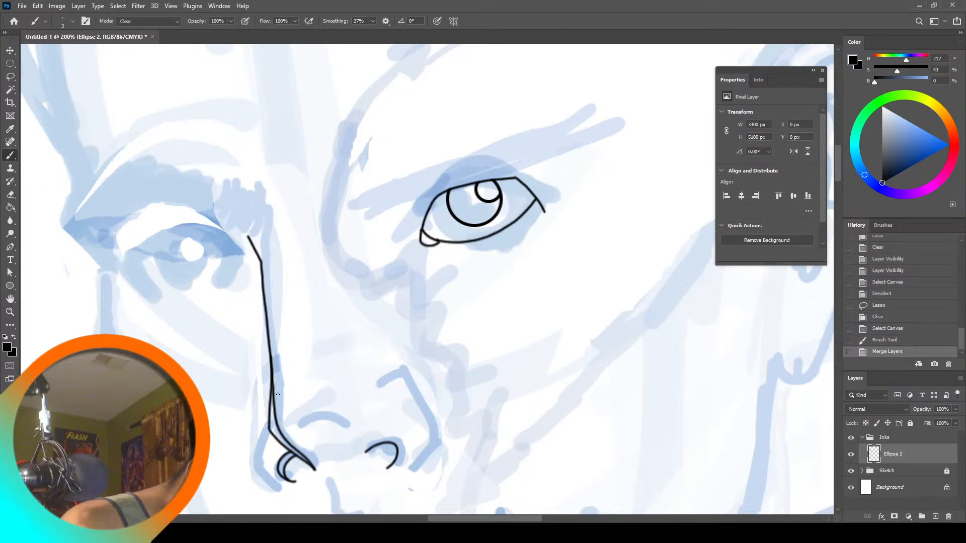
{"action": "left_click_drag", "start_coordinate": [277, 395], "coordinate": [375, 290]}
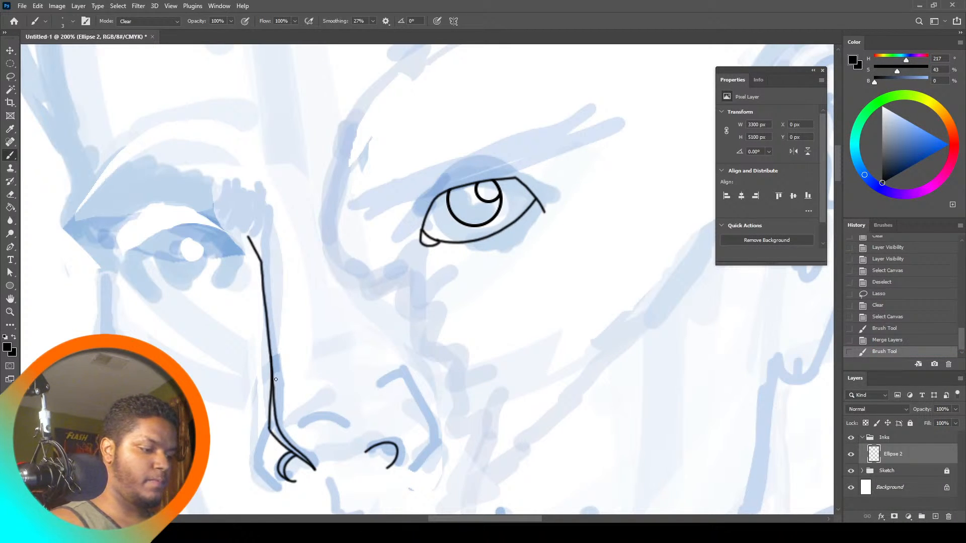
{"action": "left_click_drag", "start_coordinate": [276, 379], "coordinate": [281, 413]}
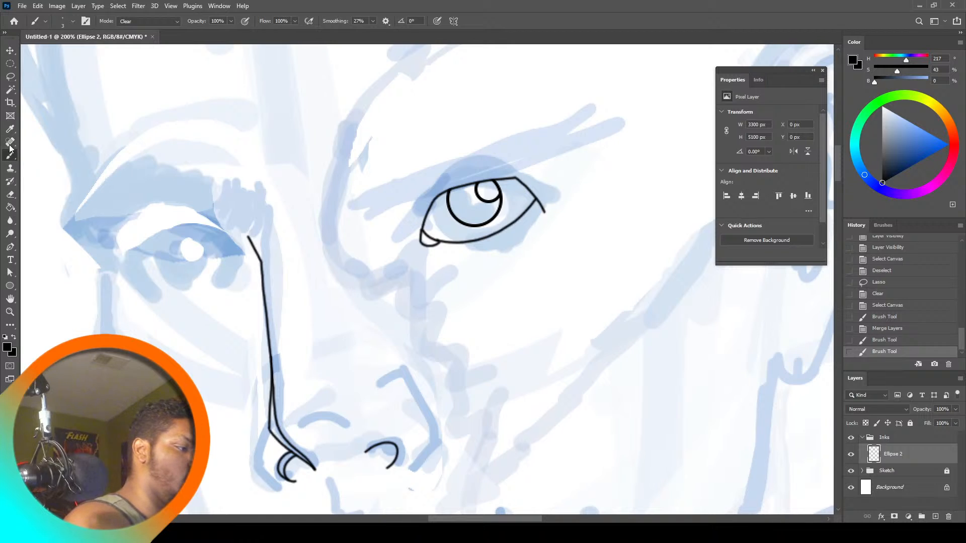
Thicken the right-hand eye's inner edge and upper eyelid line with the brush in Normal mode
{"action": "left_click", "coordinate": [129, 21]}
{"action": "left_click", "coordinate": [125, 28]}
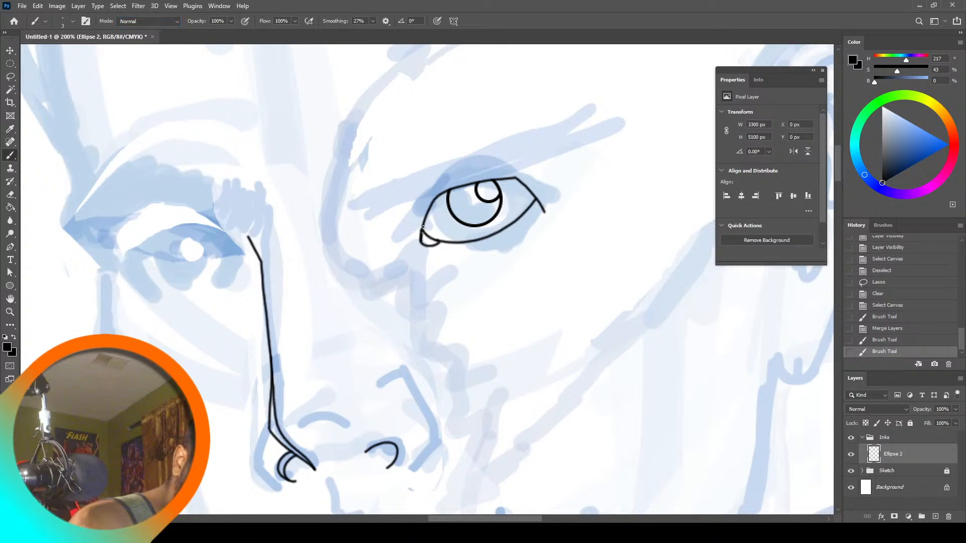
{"action": "left_click_drag", "start_coordinate": [431, 208], "coordinate": [422, 239]}
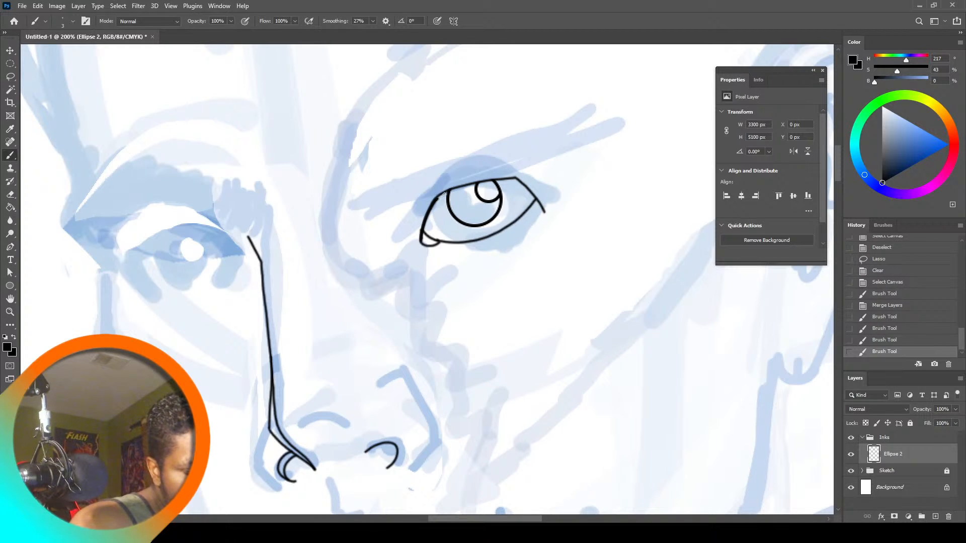
{"action": "left_click_drag", "start_coordinate": [435, 197], "coordinate": [525, 181]}
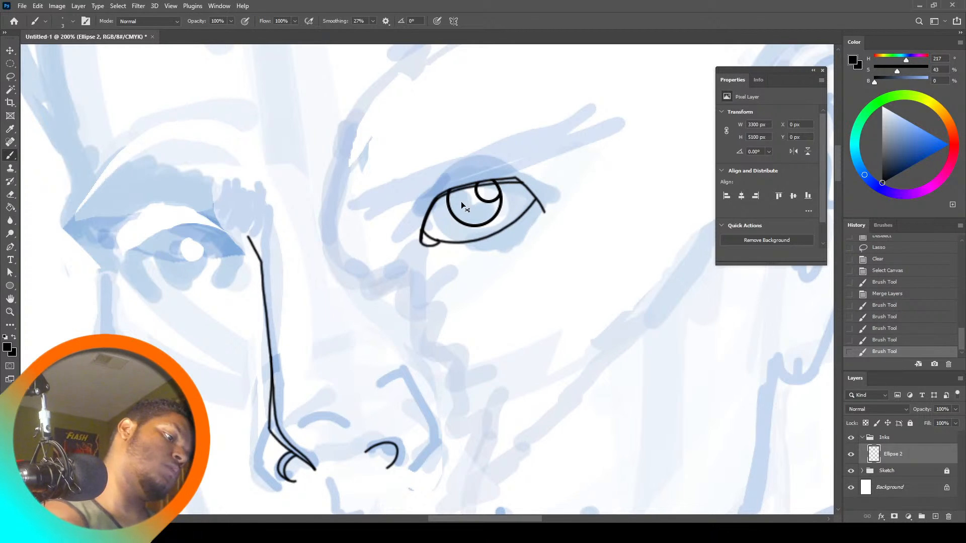
{"action": "key", "text": "ctrl+z"}
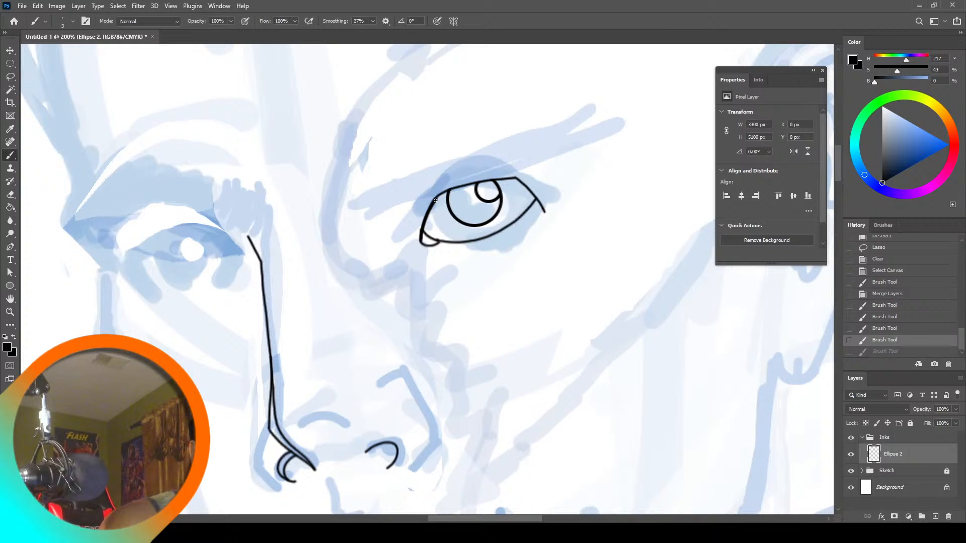
{"action": "left_click_drag", "start_coordinate": [464, 187], "coordinate": [516, 181]}
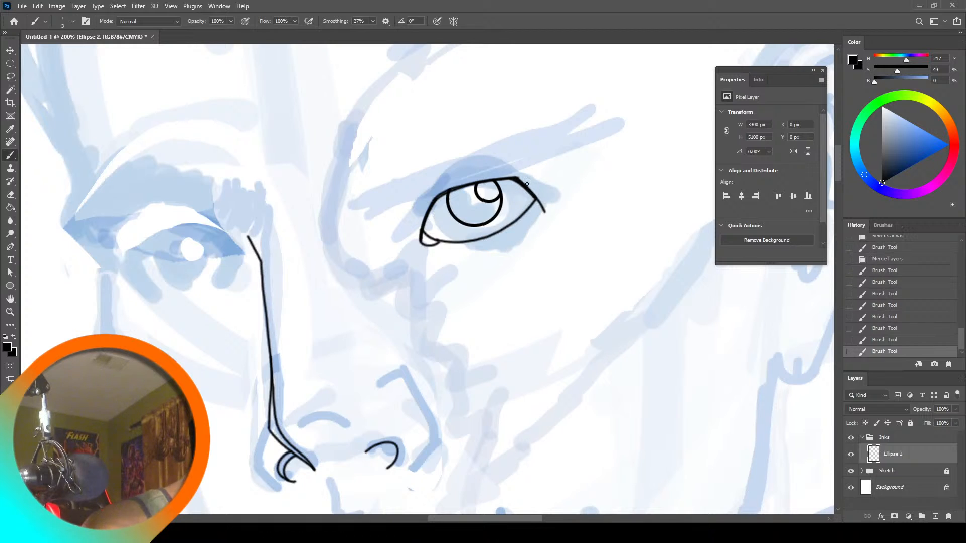
Erase the line tail past the right-hand eye's outer corner and trim the upper lid's corner with the brush in Clear mode
{"action": "left_click", "coordinate": [143, 20]}
{"action": "left_click", "coordinate": [131, 47]}
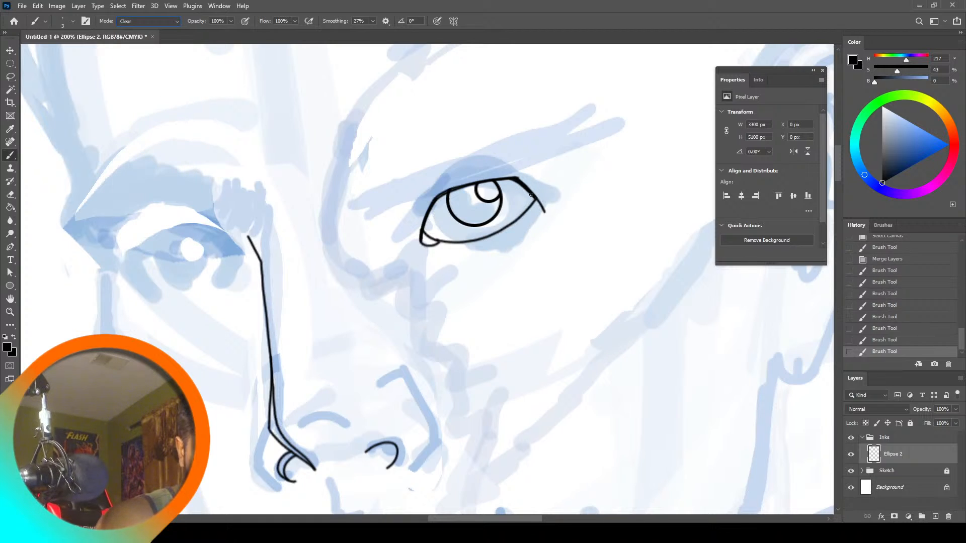
{"action": "left_click_drag", "start_coordinate": [515, 173], "coordinate": [524, 182]}
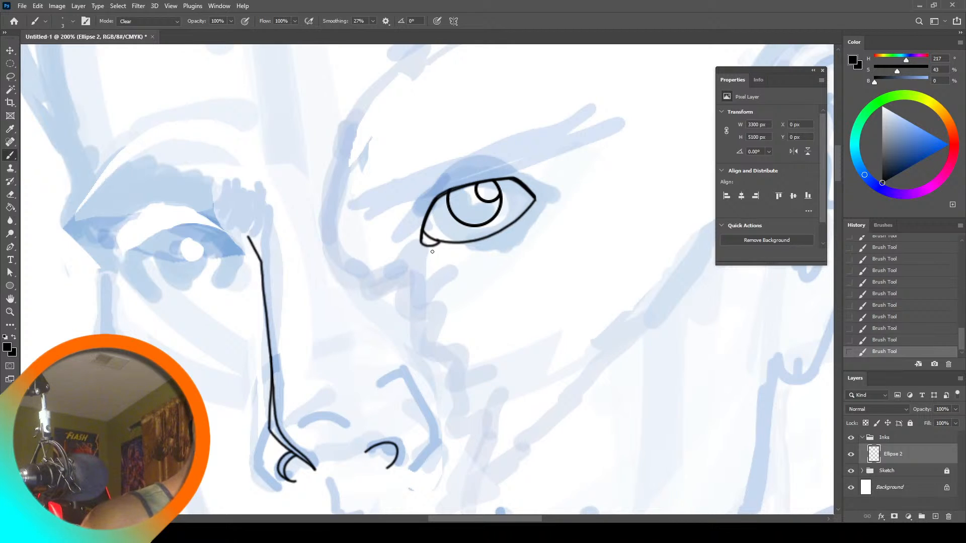
Compare the eye with and without the last erasing stroke, and leave that stroke undone
{"action": "key", "text": "ctrl+z"}
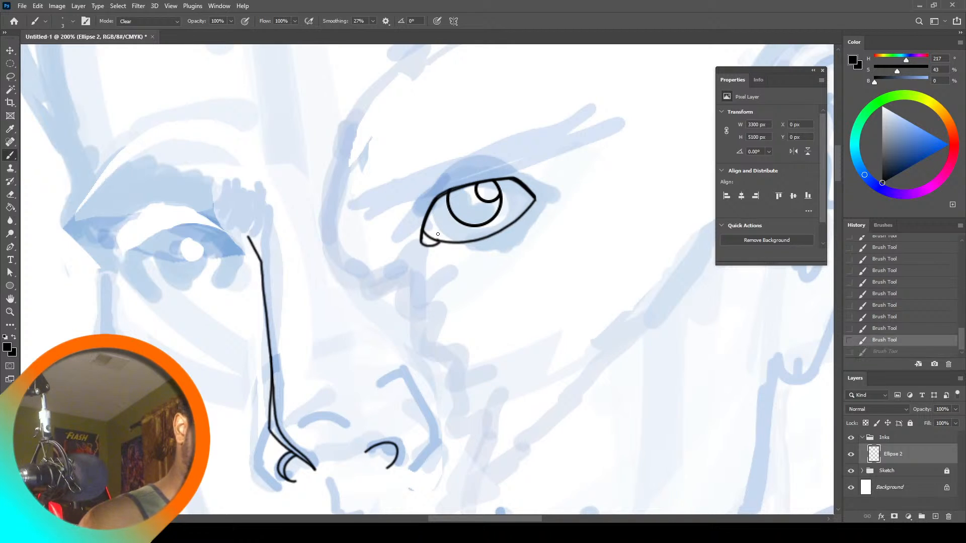
{"action": "key", "text": "ctrl+shift+z"}
{"action": "key", "text": "ctrl+z"}
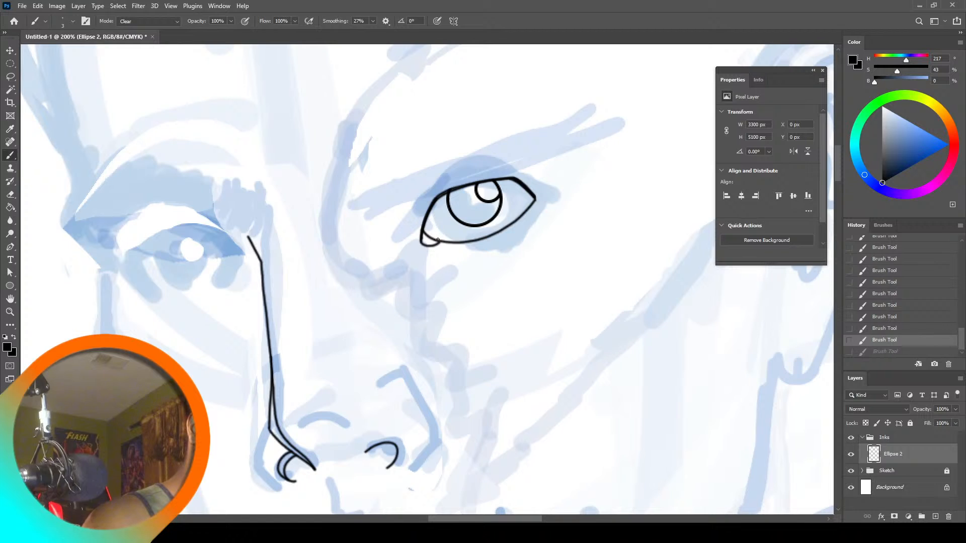
{"action": "key", "text": "ctrl+shift+z"}
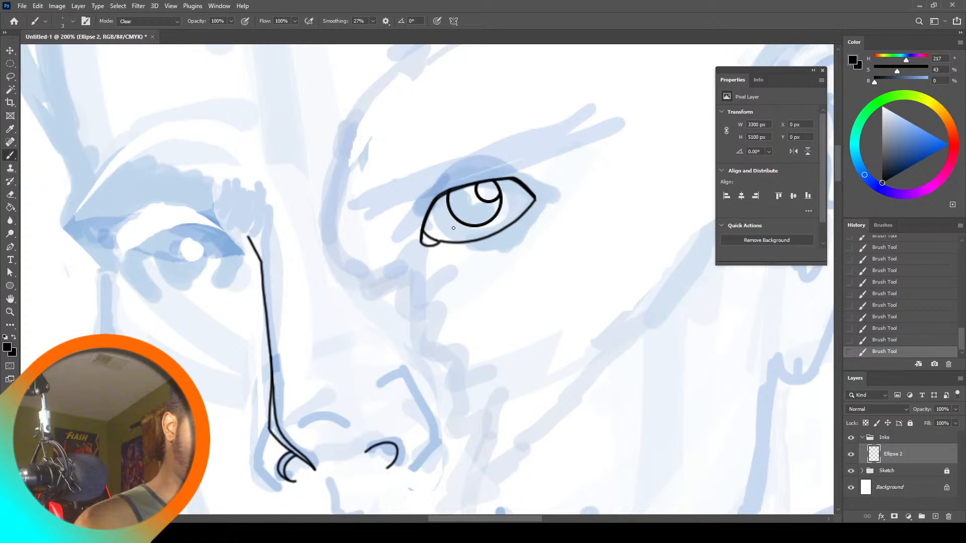
{"action": "key", "text": "ctrl+z"}
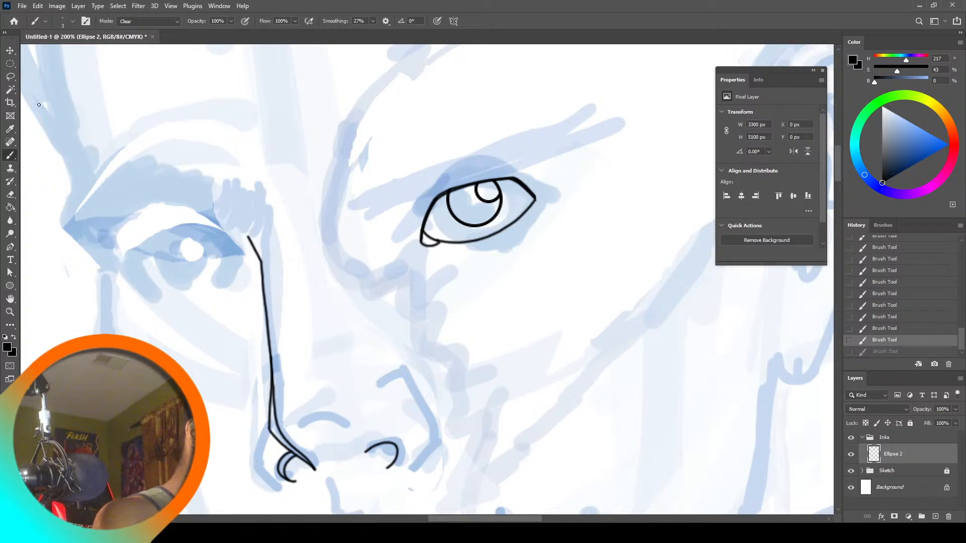
Set the brush to Normal mode and try ink strokes for a crease above the upper eyelid and at the left nostril
{"action": "left_click", "coordinate": [122, 22]}
{"action": "left_click", "coordinate": [122, 28]}
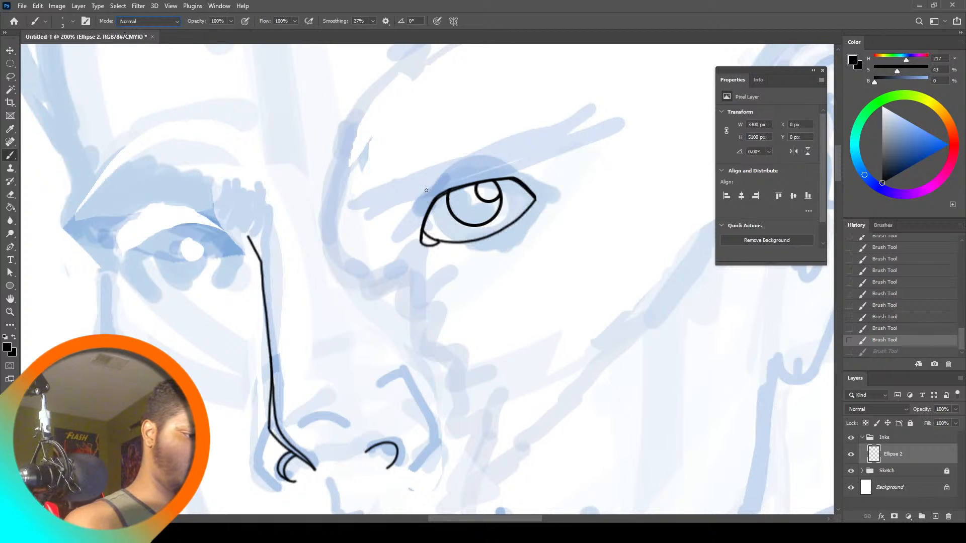
{"action": "left_click_drag", "start_coordinate": [416, 235], "coordinate": [420, 209]}
{"action": "mouse_move", "coordinate": [433, 180]}
{"action": "left_mouse_down"}
{"action": "mouse_move", "coordinate": [457, 169]}
{"action": "mouse_move", "coordinate": [533, 170]}
{"action": "left_mouse_up"}
{"action": "key", "text": "ctrl+z"}
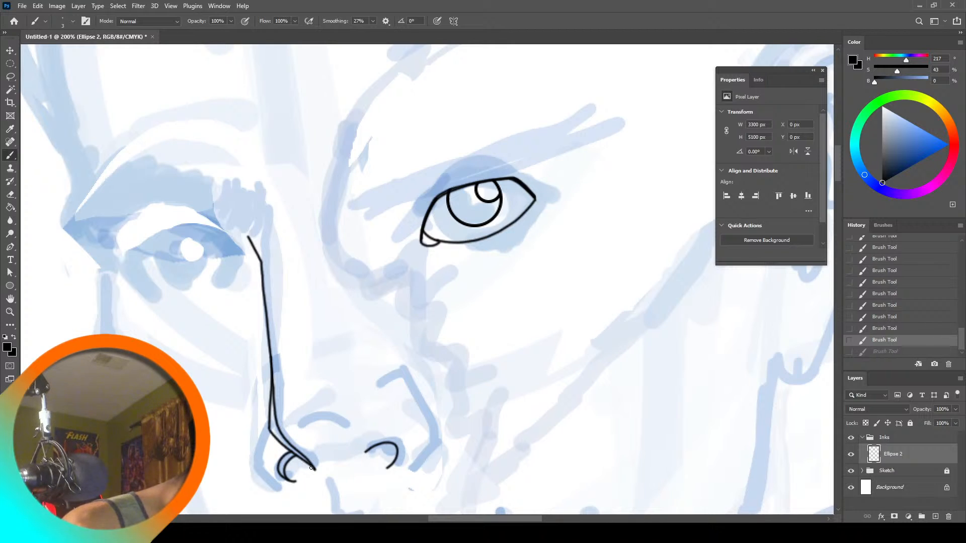
{"action": "mouse_move", "coordinate": [288, 480]}
{"action": "left_mouse_down"}
{"action": "mouse_move", "coordinate": [303, 480]}
{"action": "mouse_move", "coordinate": [295, 480]}
{"action": "left_mouse_up"}
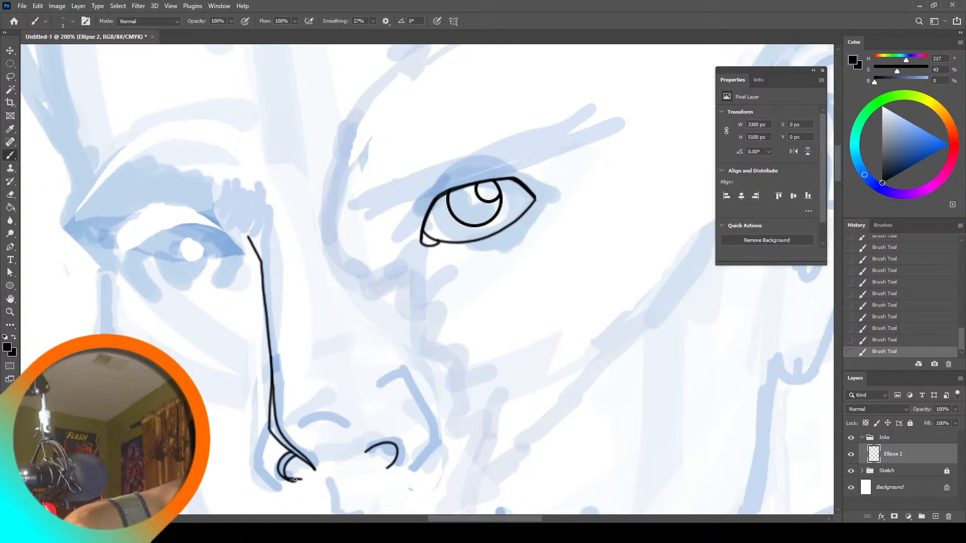
{"action": "key", "text": "ctrl+z"}
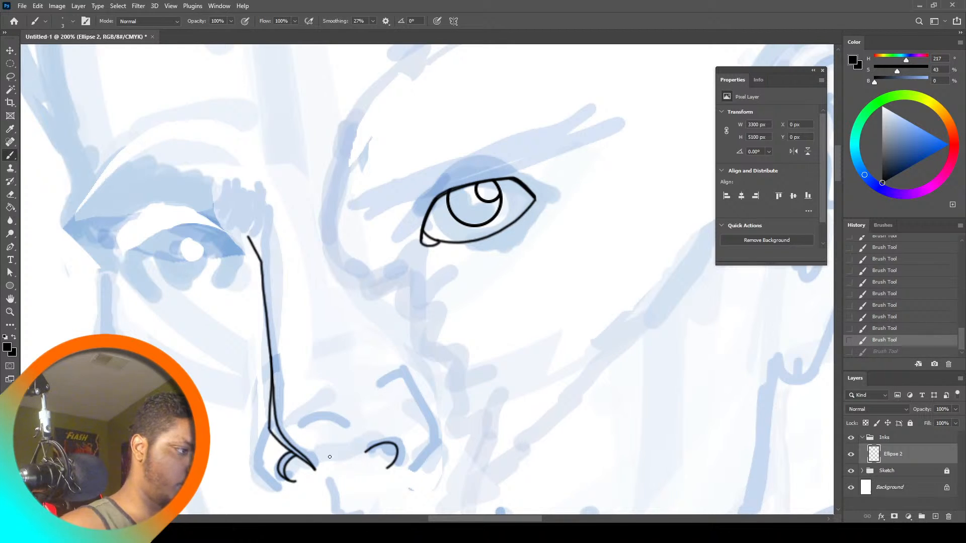
Deselect the whole canvas with the Lasso and return to the Brush tool
{"action": "key", "text": "l"}
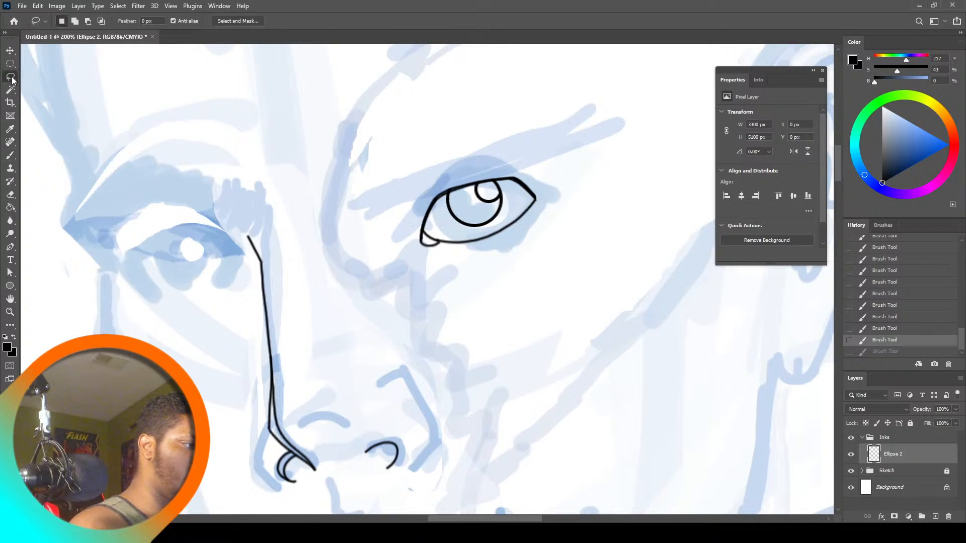
{"action": "left_click", "coordinate": [293, 457]}
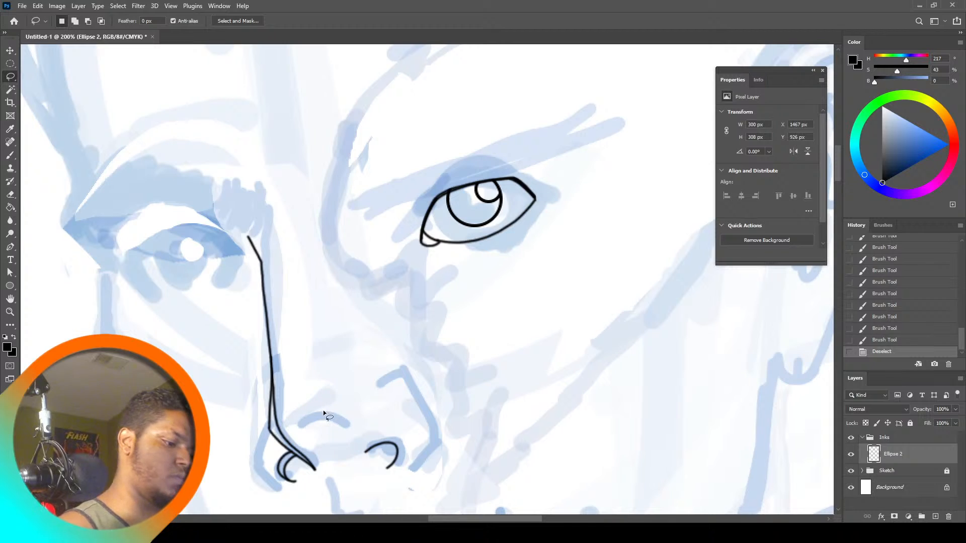
{"action": "left_click", "coordinate": [10, 156]}
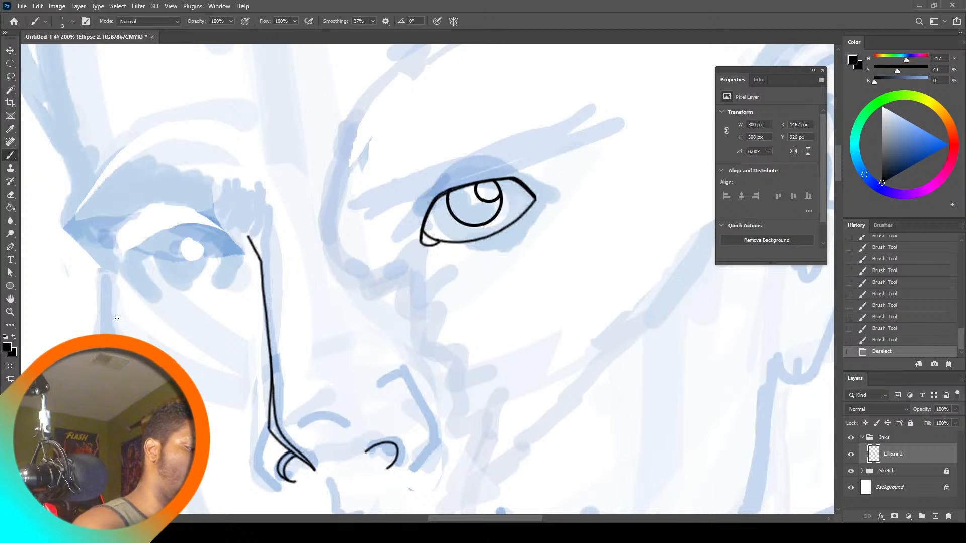
Ink the outer cheek contour below the left-hand eye, following the sketch downward and retrying the stroke where needed
{"action": "left_click_drag", "start_coordinate": [108, 280], "coordinate": [112, 329]}
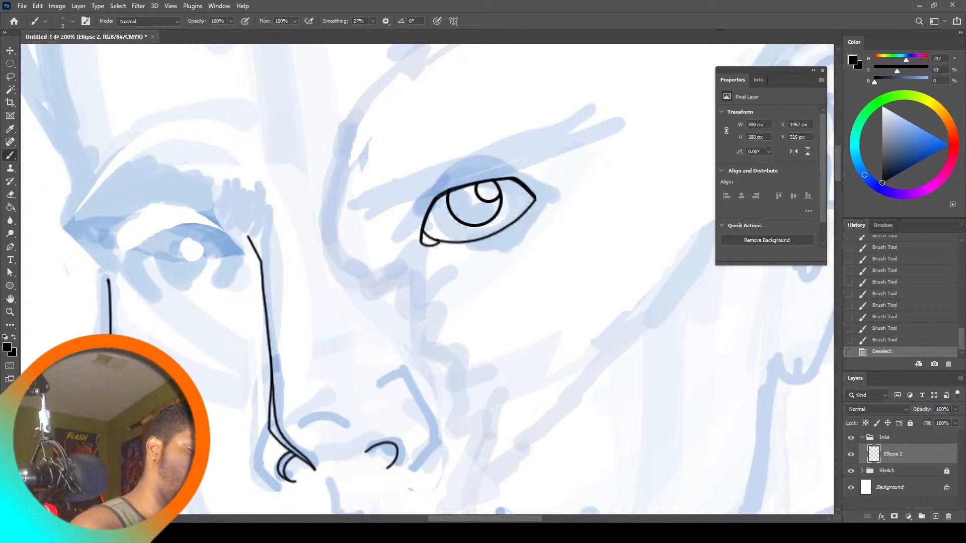
{"action": "left_click_drag", "start_coordinate": [107, 277], "coordinate": [111, 332]}
{"action": "key", "text": "ctrl+z"}
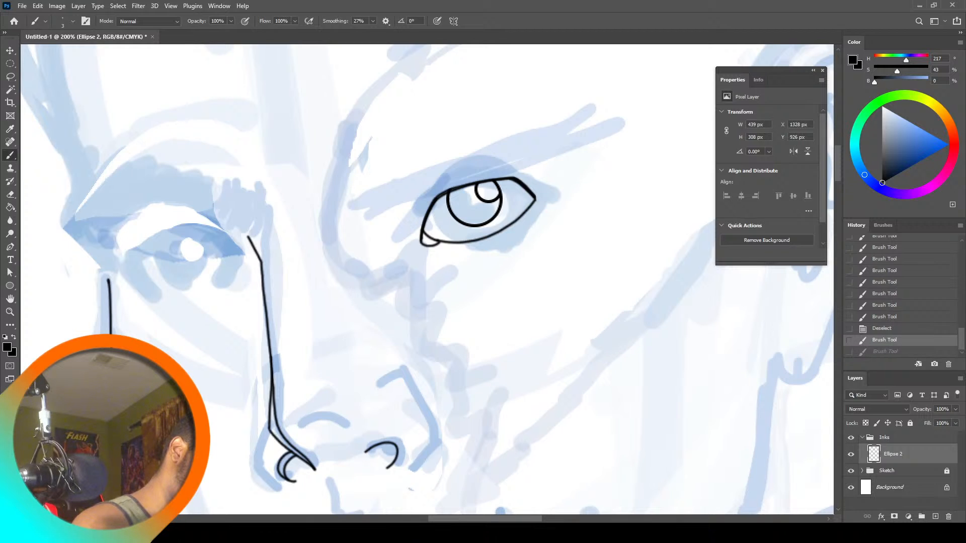
{"action": "left_click_drag", "start_coordinate": [111, 334], "coordinate": [117, 428]}
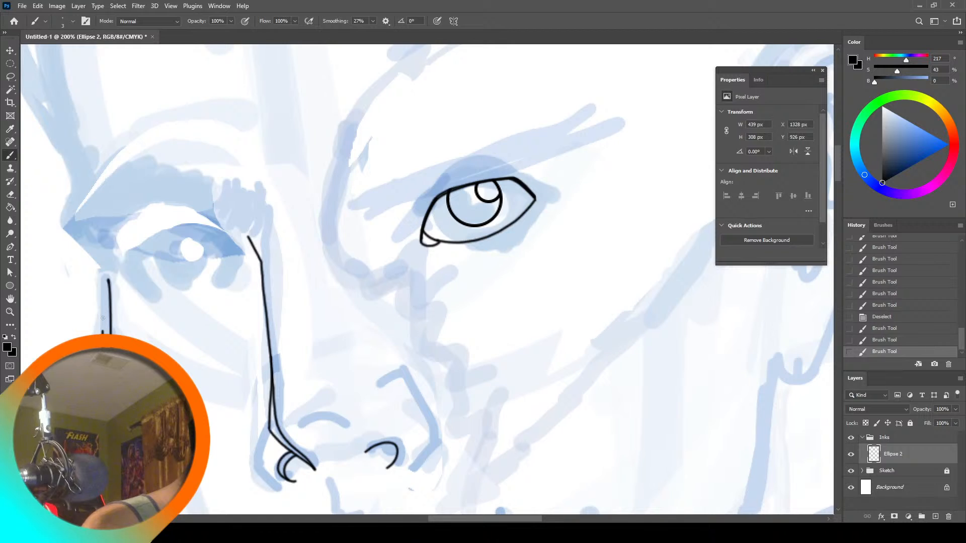
Ink two contour lines from the left-hand cheek up around the eye socket to the brow, undoing the stray stroke between them
{"action": "mouse_move", "coordinate": [103, 318]}
{"action": "left_mouse_down"}
{"action": "mouse_move", "coordinate": [104, 270]}
{"action": "mouse_move", "coordinate": [79, 228]}
{"action": "mouse_move", "coordinate": [87, 170]}
{"action": "left_mouse_up"}
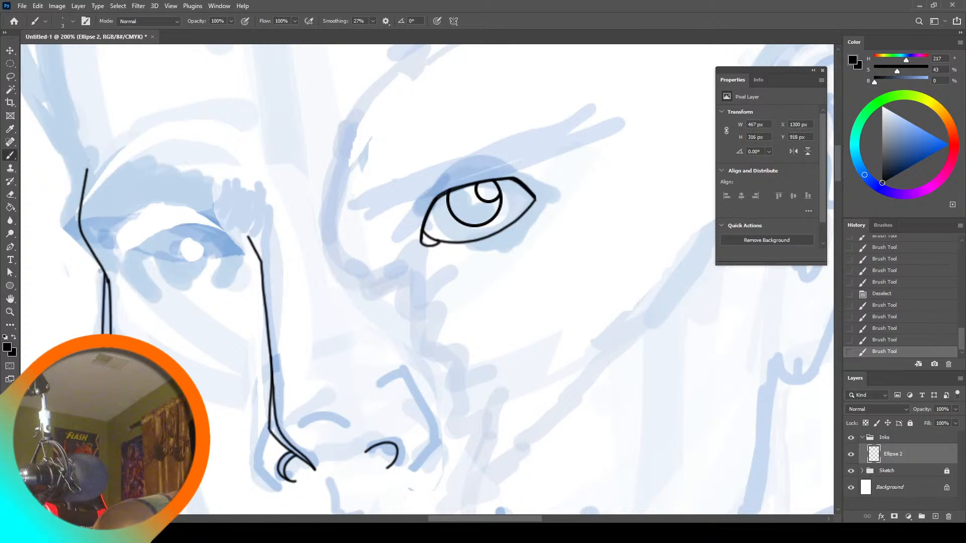
{"action": "left_click_drag", "start_coordinate": [104, 280], "coordinate": [91, 256]}
{"action": "key", "text": "ctrl+z"}
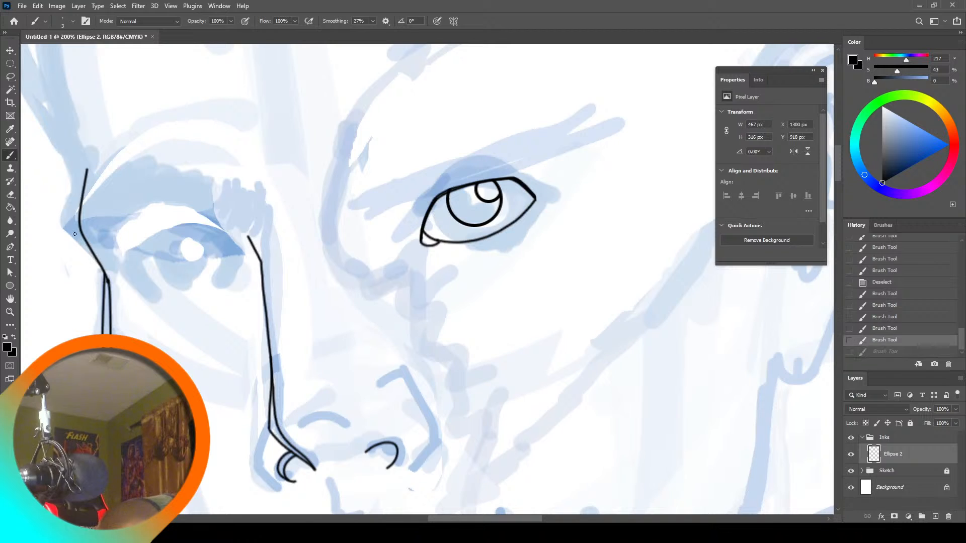
{"action": "mouse_move", "coordinate": [74, 189]}
{"action": "left_mouse_down"}
{"action": "mouse_move", "coordinate": [65, 218]}
{"action": "mouse_move", "coordinate": [97, 268]}
{"action": "left_mouse_up"}
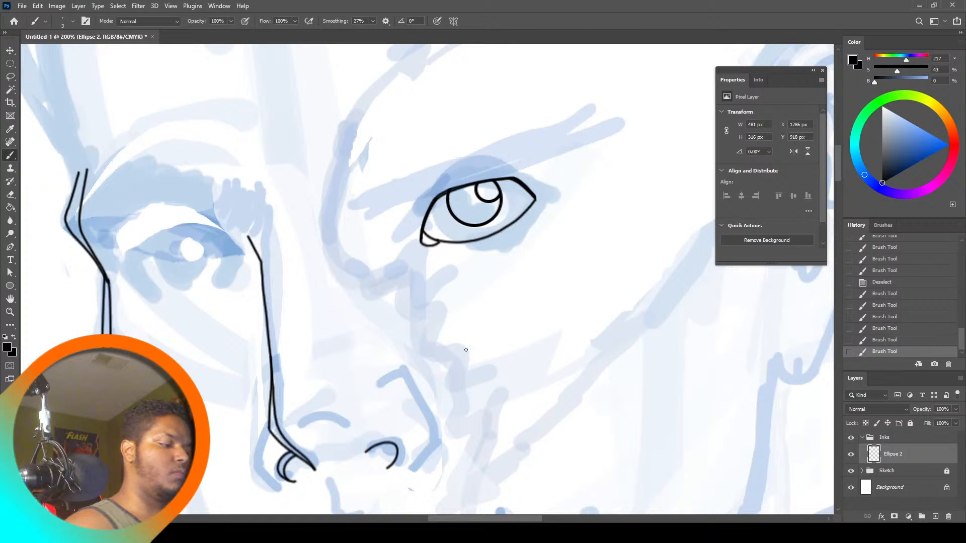
Try short ink strokes along the left-hand side of the jaw toward the chin, and undo them
{"action": "left_click", "coordinate": [10, 313]}
{"action": "left_click", "coordinate": [301, 21]}
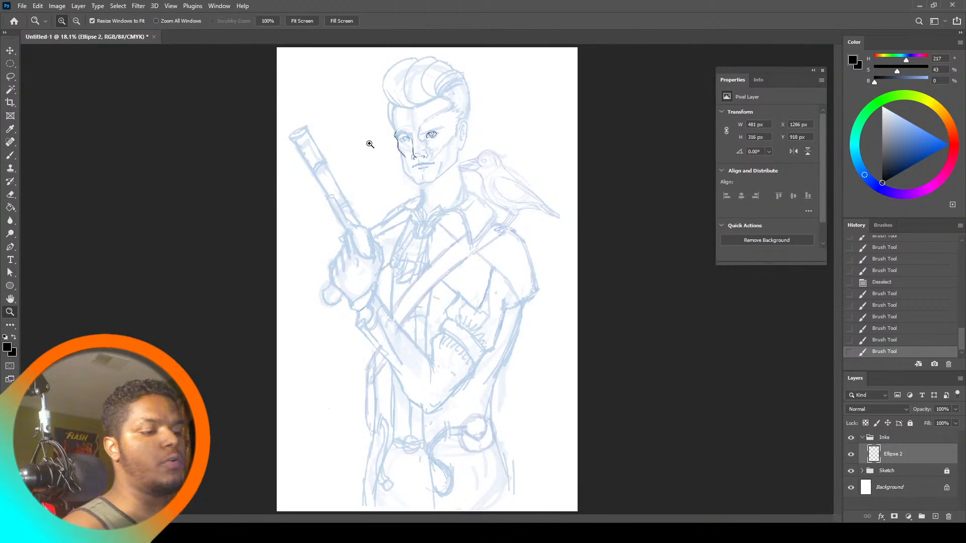
{"action": "left_click", "coordinate": [447, 146]}
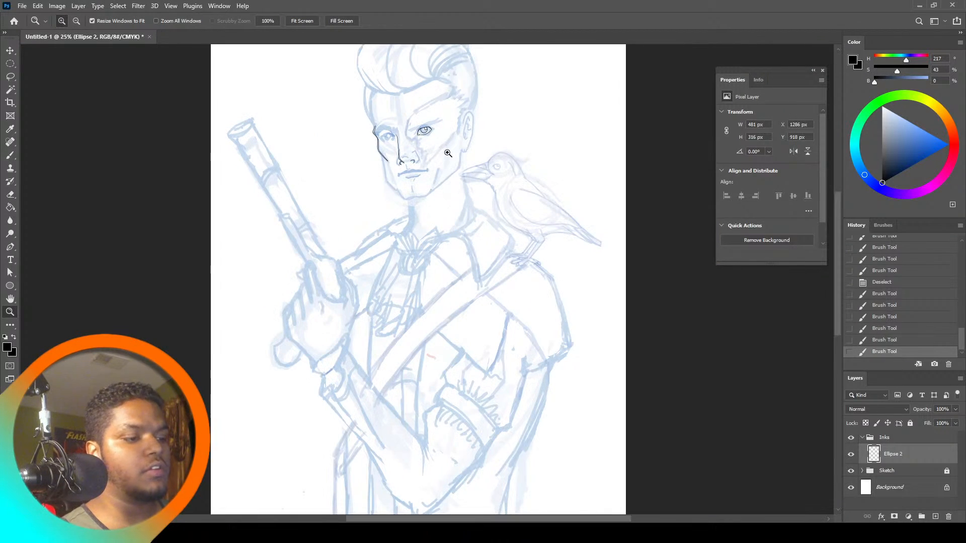
{"action": "left_click", "coordinate": [419, 145]}
{"action": "left_click", "coordinate": [417, 147]}
{"action": "left_click", "coordinate": [417, 148]}
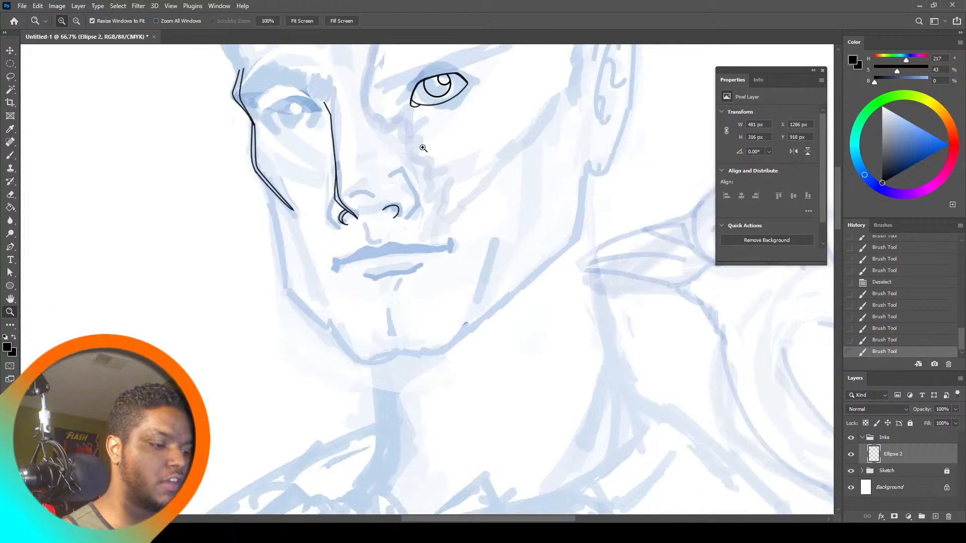
{"action": "left_click", "coordinate": [10, 156]}
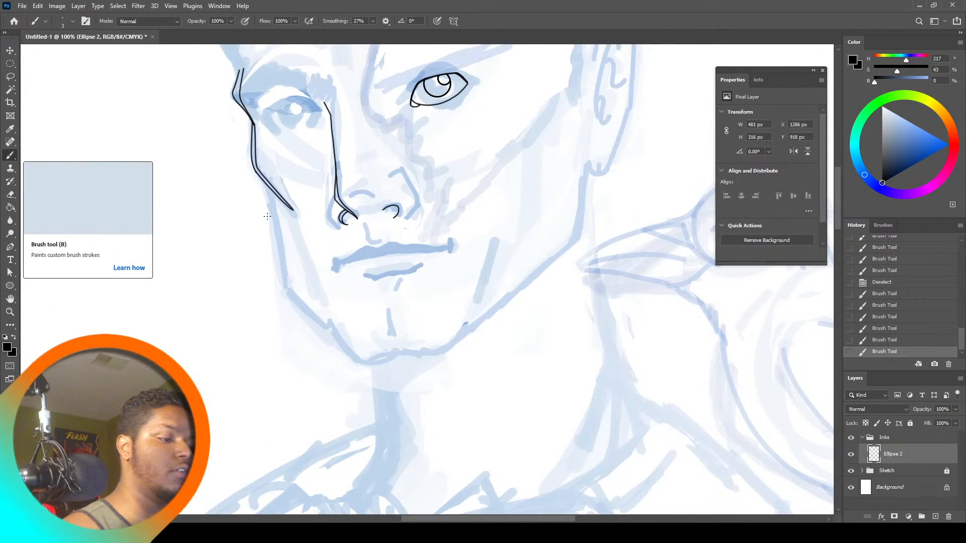
{"action": "mouse_move", "coordinate": [271, 197]}
{"action": "left_mouse_down"}
{"action": "mouse_move", "coordinate": [290, 288]}
{"action": "mouse_move", "coordinate": [330, 323]}
{"action": "left_mouse_up"}
{"action": "key", "text": "ctrl+z"}
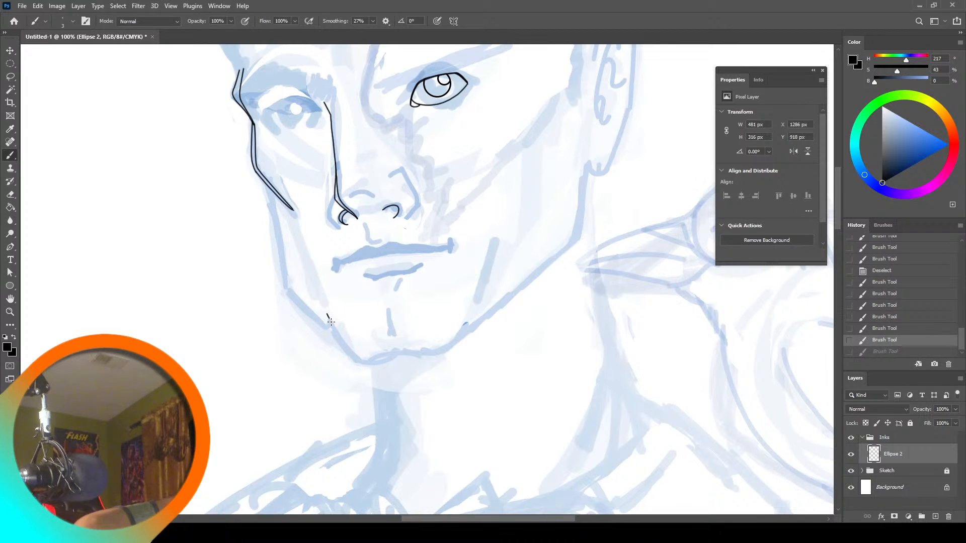
{"action": "left_click_drag", "start_coordinate": [340, 341], "coordinate": [347, 351]}
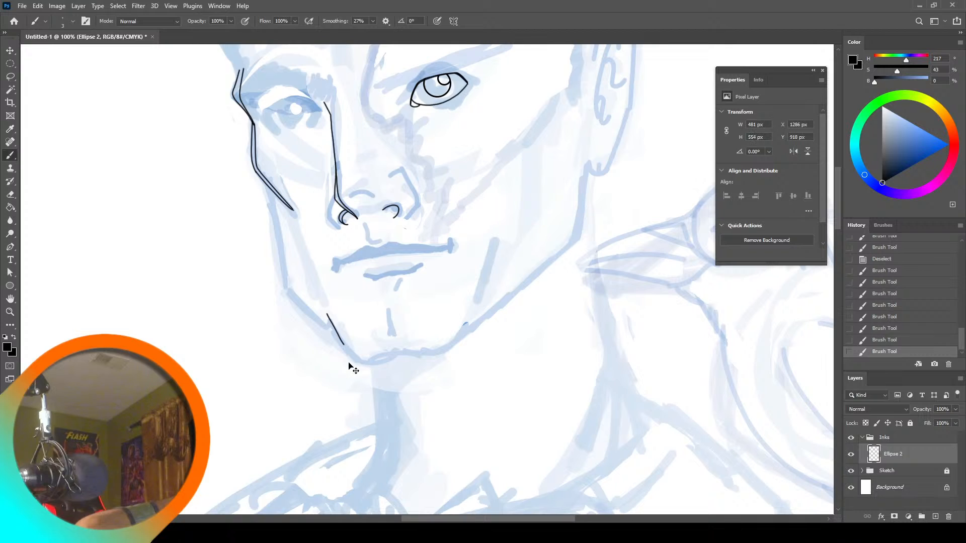
{"action": "key", "text": "ctrl+z"}
{"action": "key", "text": "ctrl+z"}
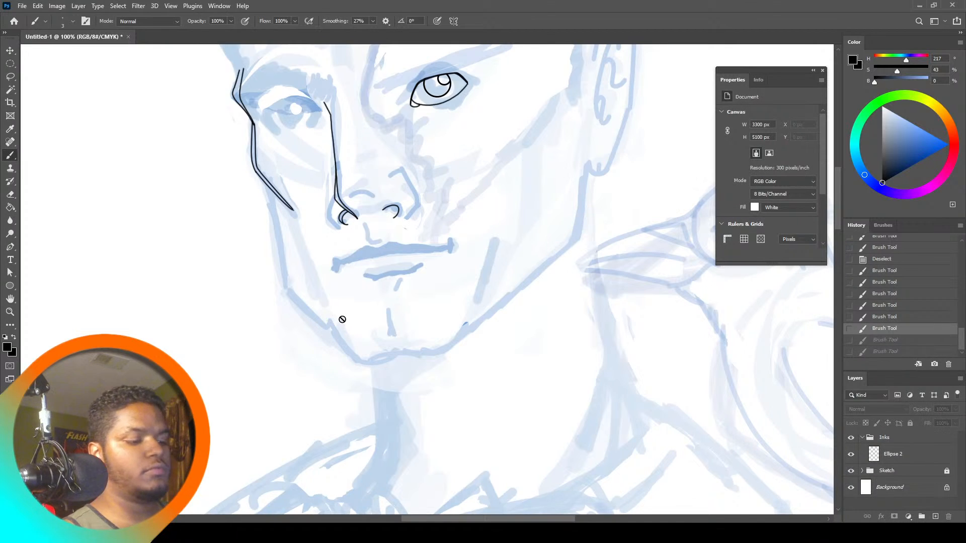
Reselect the Ellipse 2 layer, try ink strokes along the right-hand cheekbone below the ear, and undo them
{"action": "left_click", "coordinate": [909, 450]}
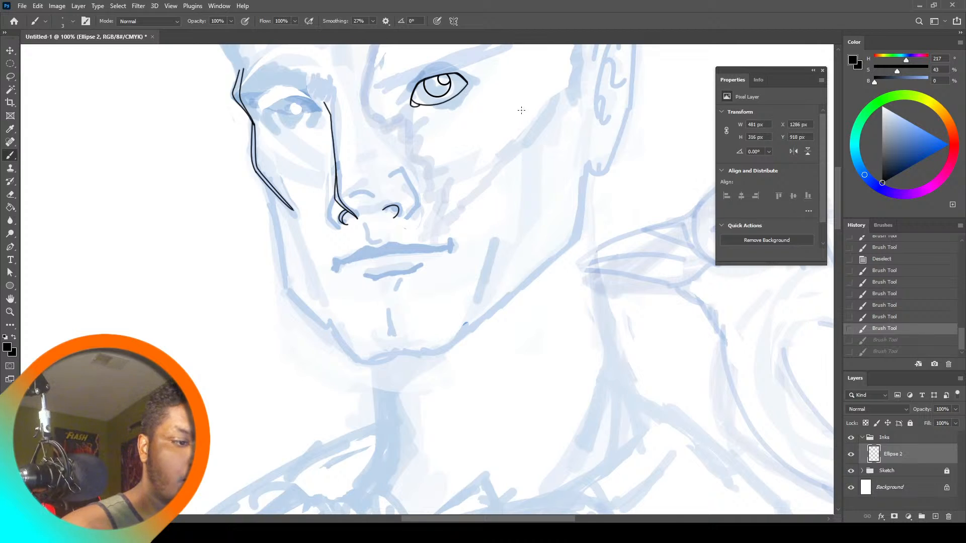
{"action": "left_click_drag", "start_coordinate": [546, 117], "coordinate": [512, 162]}
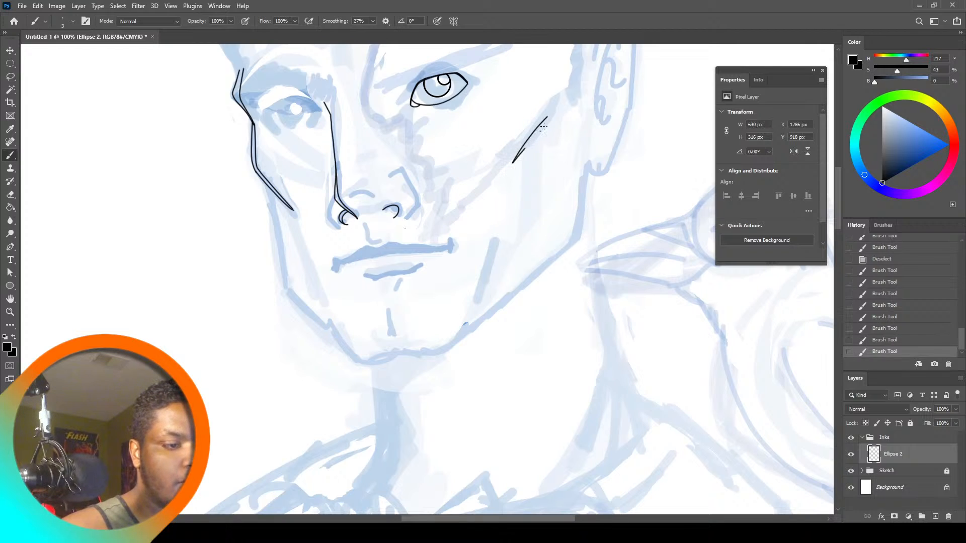
{"action": "key", "text": "ctrl+z"}
{"action": "key", "text": "ctrl+z"}
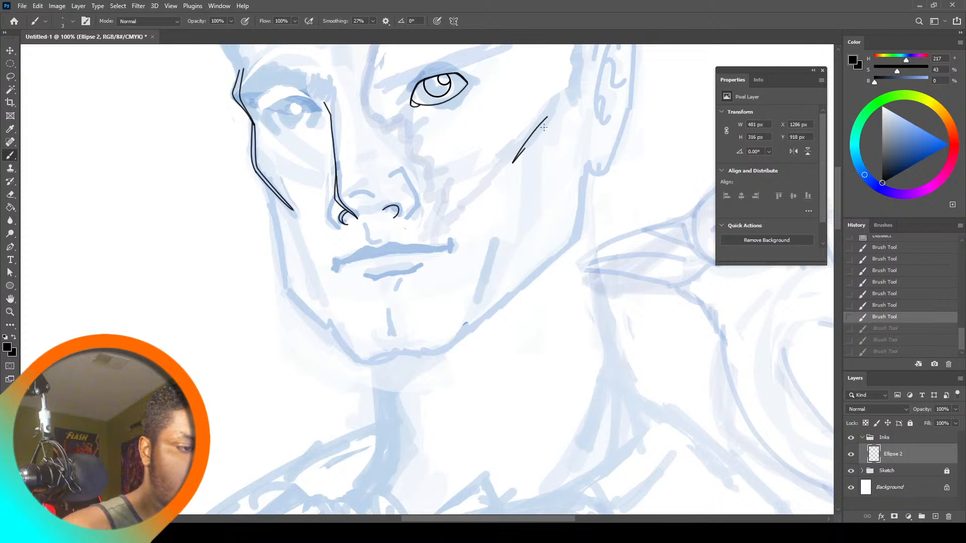
{"action": "key", "text": "ctrl+z"}
{"action": "mouse_move", "coordinate": [573, 108]}
{"action": "left_mouse_down"}
{"action": "mouse_move", "coordinate": [529, 151]}
{"action": "mouse_move", "coordinate": [574, 115]}
{"action": "left_mouse_up"}
{"action": "key", "text": "ctrl+z"}
{"action": "key", "text": "ctrl+z"}
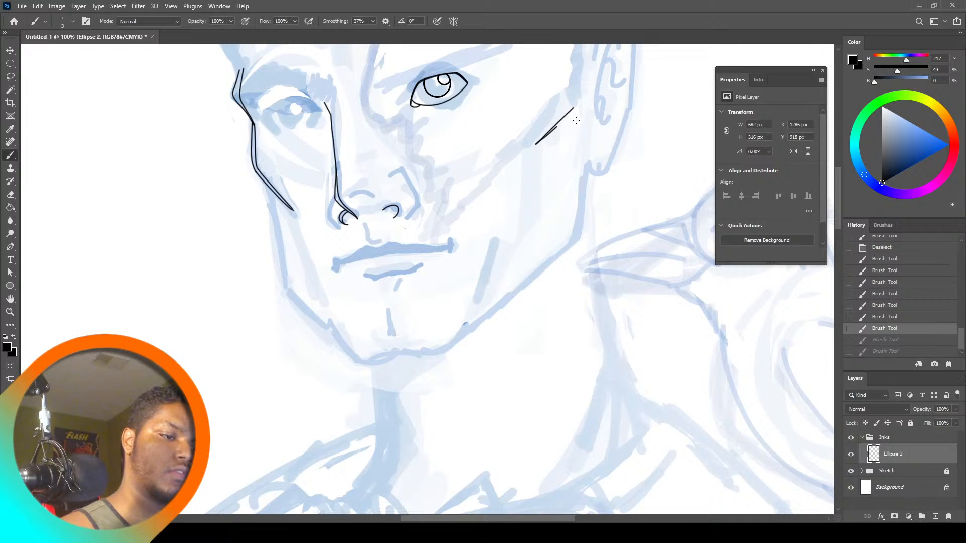
{"action": "key", "text": "ctrl+z"}
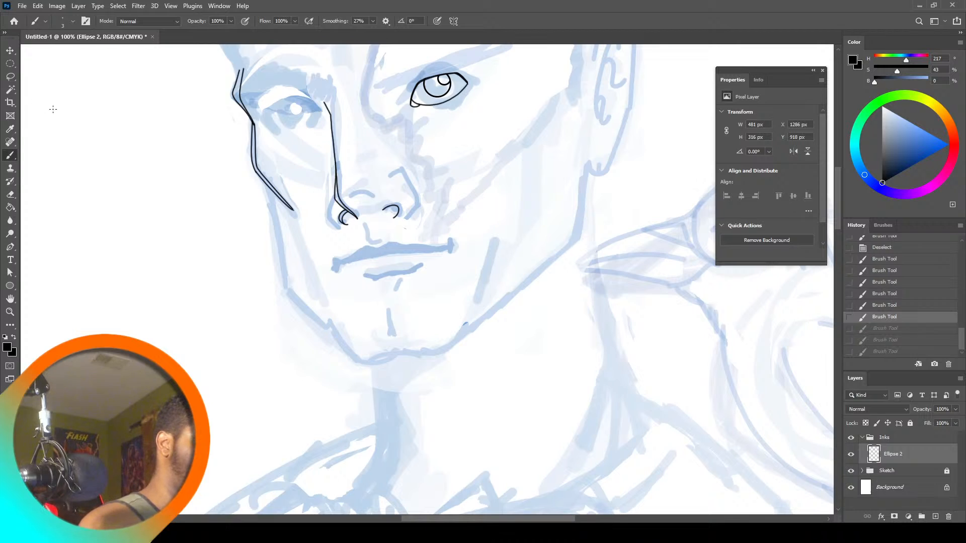
Lasso the upper part of the nose bridge line, try rotating it about 1.6° with Free Transform, and undo the rotation
{"action": "key", "text": "l"}
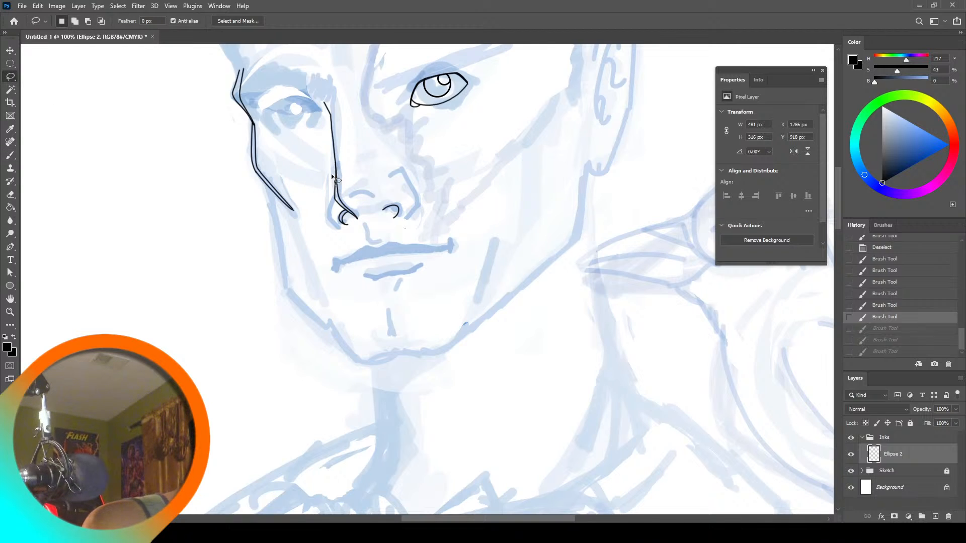
{"action": "mouse_move", "coordinate": [336, 150]}
{"action": "left_mouse_down"}
{"action": "mouse_move", "coordinate": [333, 101]}
{"action": "mouse_move", "coordinate": [323, 111]}
{"action": "mouse_move", "coordinate": [330, 161]}
{"action": "left_mouse_up"}
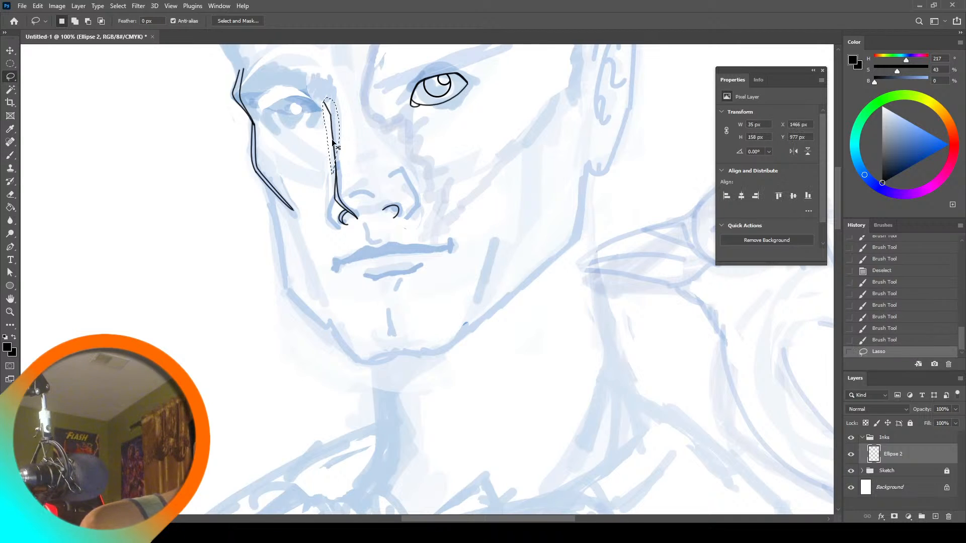
{"action": "key", "text": "ctrl+t"}
{"action": "left_click_drag", "start_coordinate": [351, 108], "coordinate": [352, 112]}
{"action": "key", "text": "Return"}
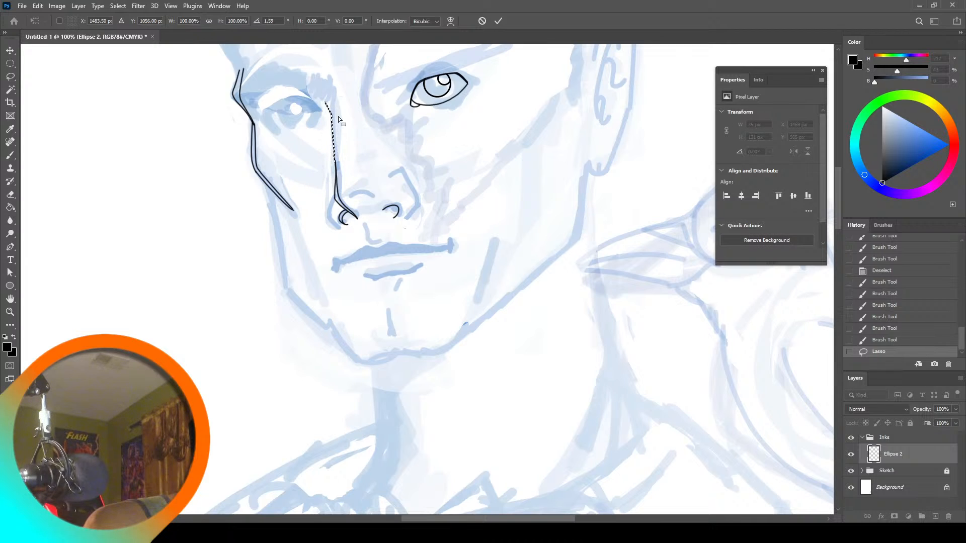
{"action": "left_click", "coordinate": [10, 312]}
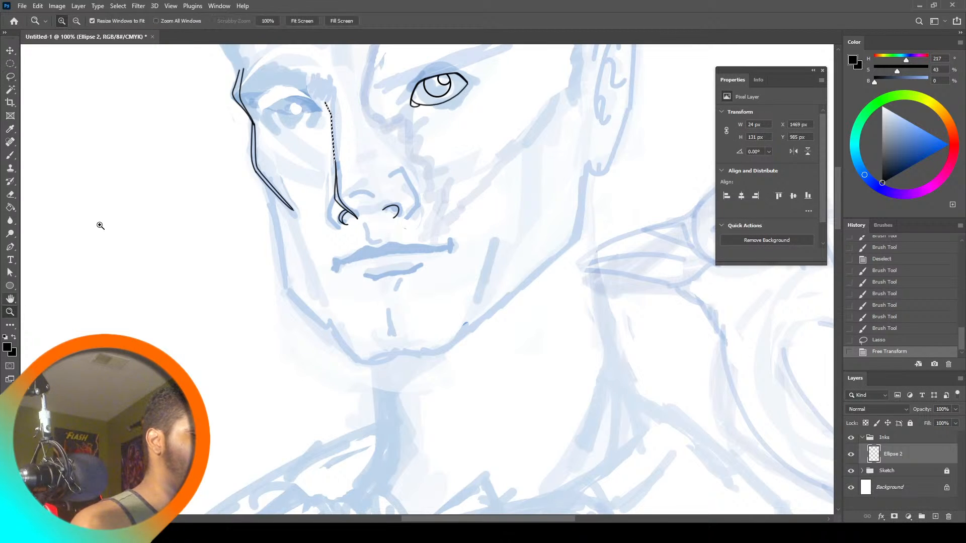
{"action": "left_click", "coordinate": [347, 91]}
{"action": "left_click", "coordinate": [348, 90]}
{"action": "key", "text": "ctrl+z"}
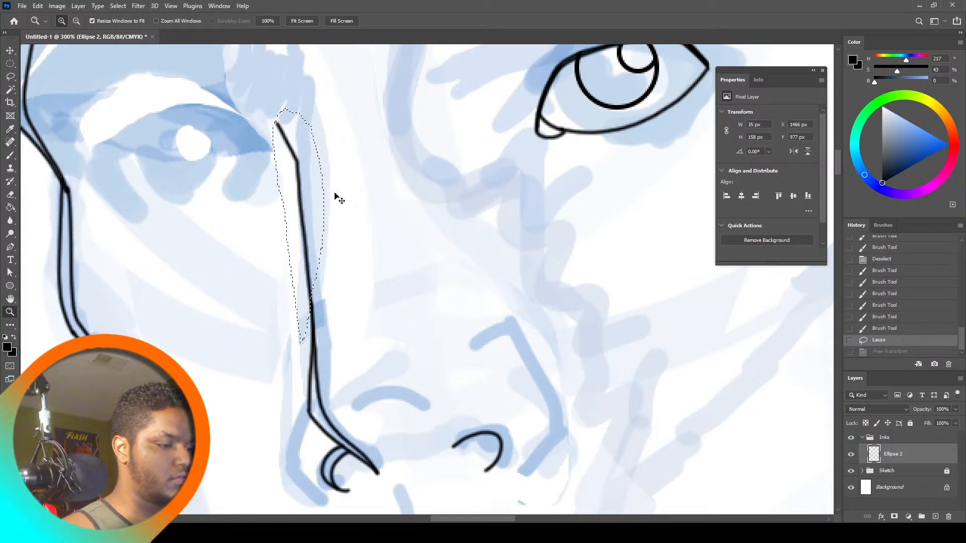
Rotate the selected nose bridge segment 1.67°, shift it slightly right to meet the lower line, apply the transform and deselect
{"action": "key", "text": "ctrl+t"}
{"action": "left_click_drag", "start_coordinate": [339, 188], "coordinate": [339, 187]}
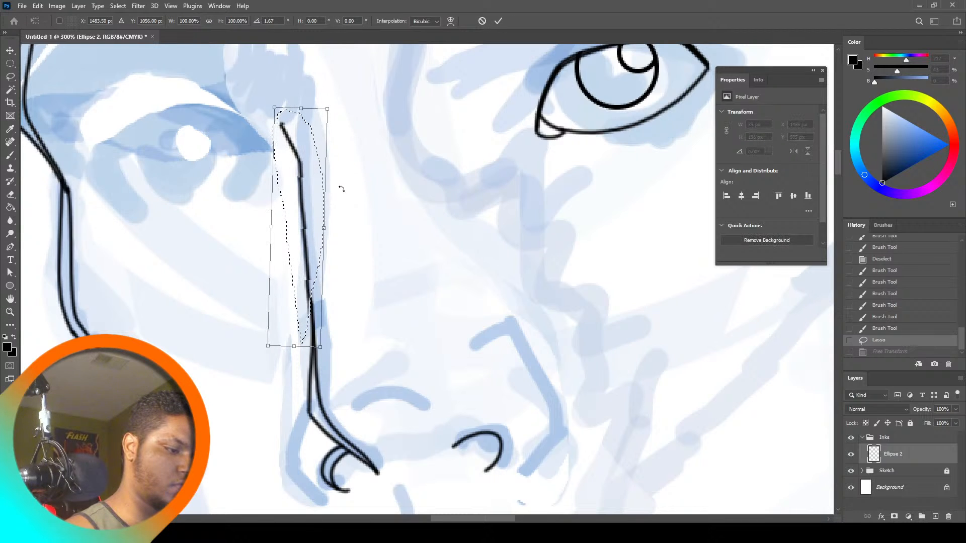
{"action": "left_click_drag", "start_coordinate": [311, 222], "coordinate": [314, 221]}
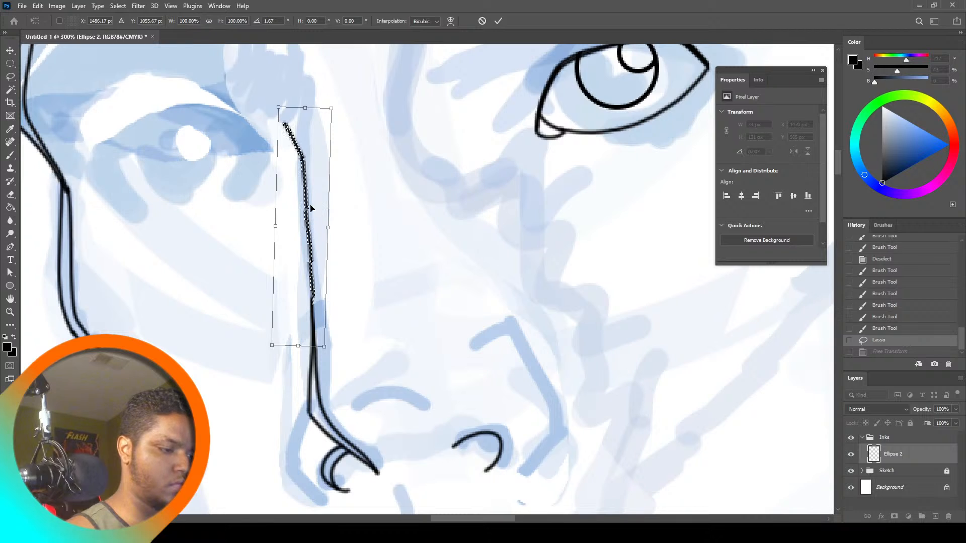
{"action": "key", "text": "Return"}
{"action": "key", "text": "ctrl+d"}
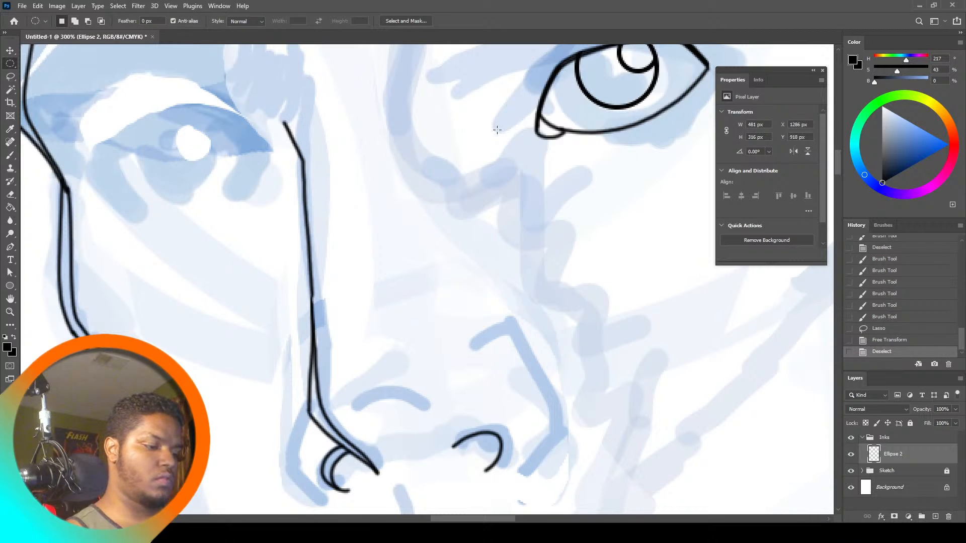
Switch to the Brush tool and set its smoothing to 0%
{"action": "key", "text": "b"}
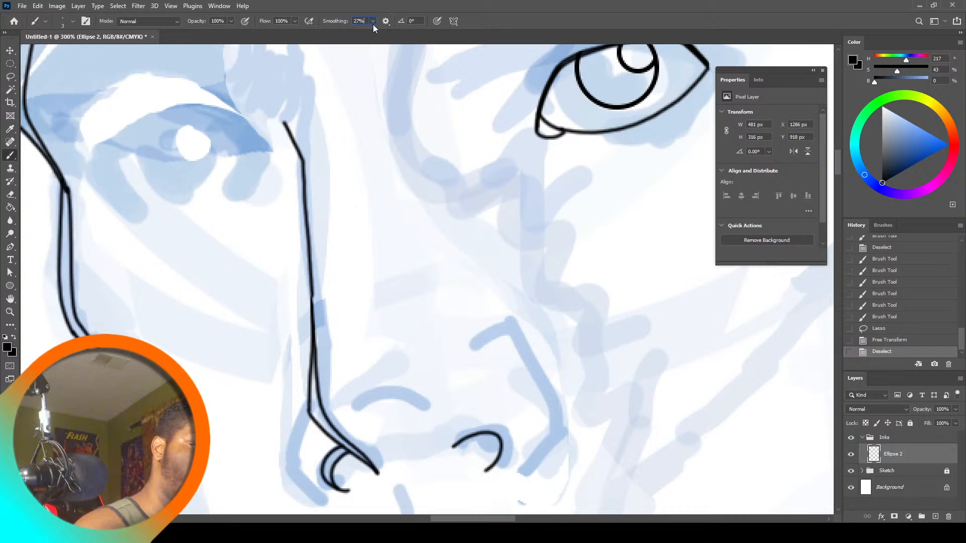
{"action": "left_click", "coordinate": [373, 21]}
{"action": "left_click_drag", "start_coordinate": [373, 32], "coordinate": [334, 43]}
Try filling the gap between the nose lines above the left nostril with a 9 px and a 7 px brush, undoing the strokes
{"action": "left_click", "coordinate": [73, 21]}
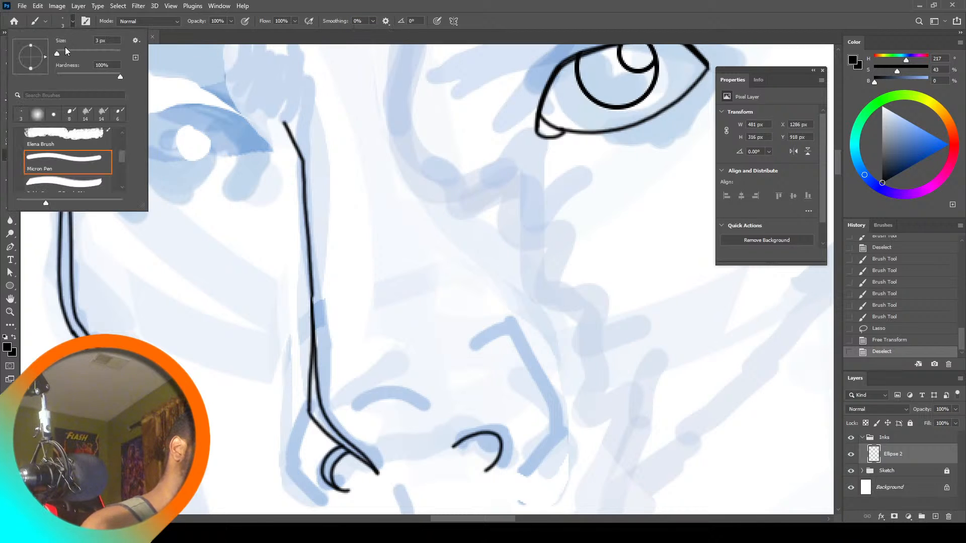
{"action": "left_click", "coordinate": [312, 364]}
{"action": "left_click_drag", "start_coordinate": [312, 364], "coordinate": [314, 420]}
{"action": "key", "text": "ctrl+z"}
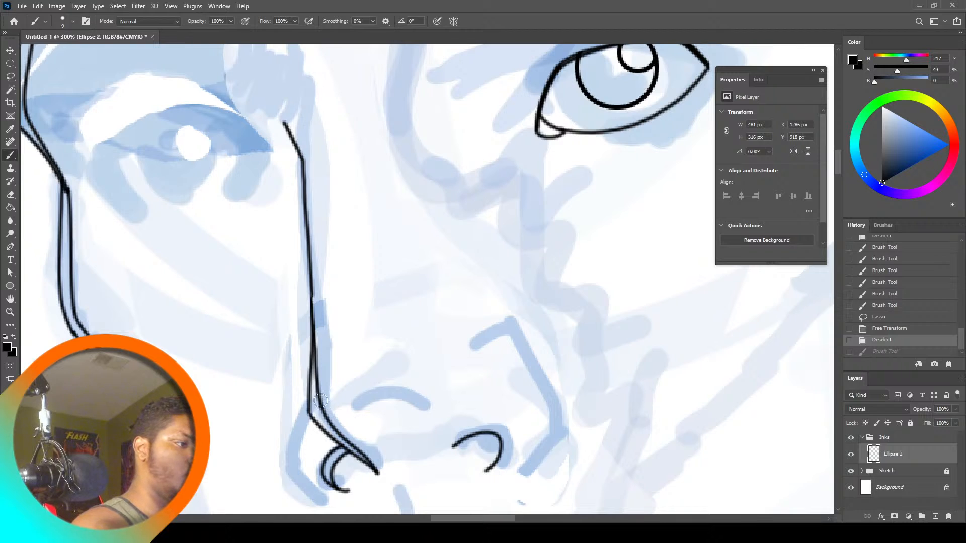
{"action": "left_click", "coordinate": [73, 21]}
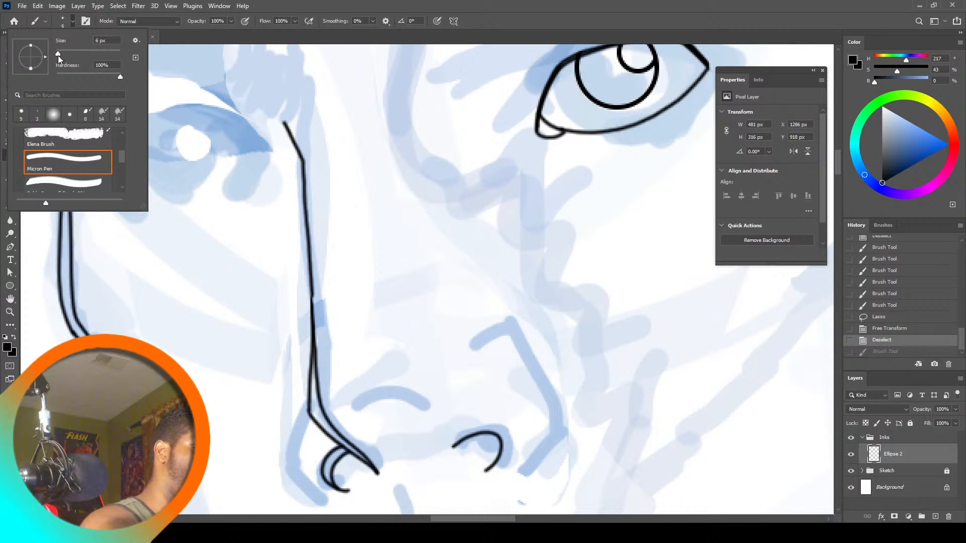
{"action": "left_click", "coordinate": [58, 54]}
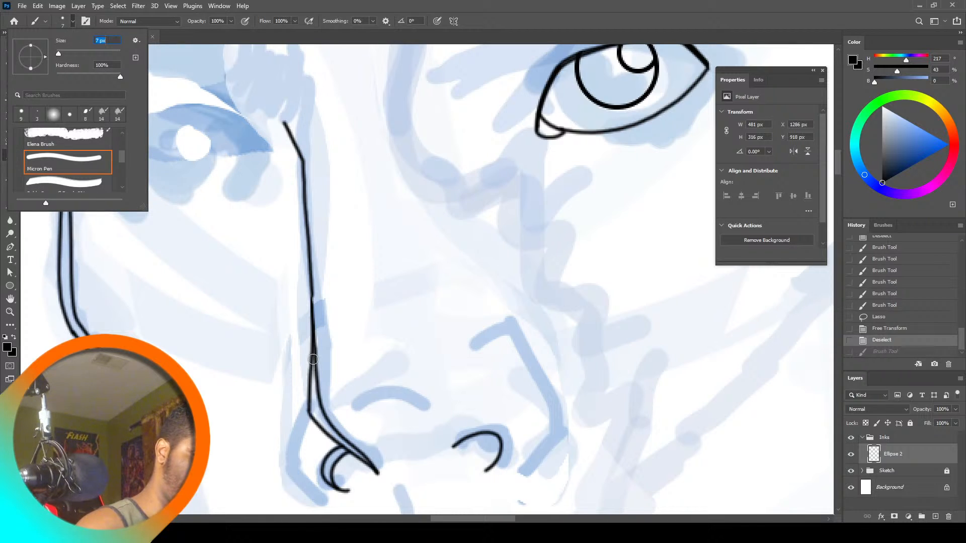
{"action": "left_click_drag", "start_coordinate": [313, 361], "coordinate": [314, 406]}
{"action": "key", "text": "ctrl+z"}
{"action": "left_click", "coordinate": [315, 407]}
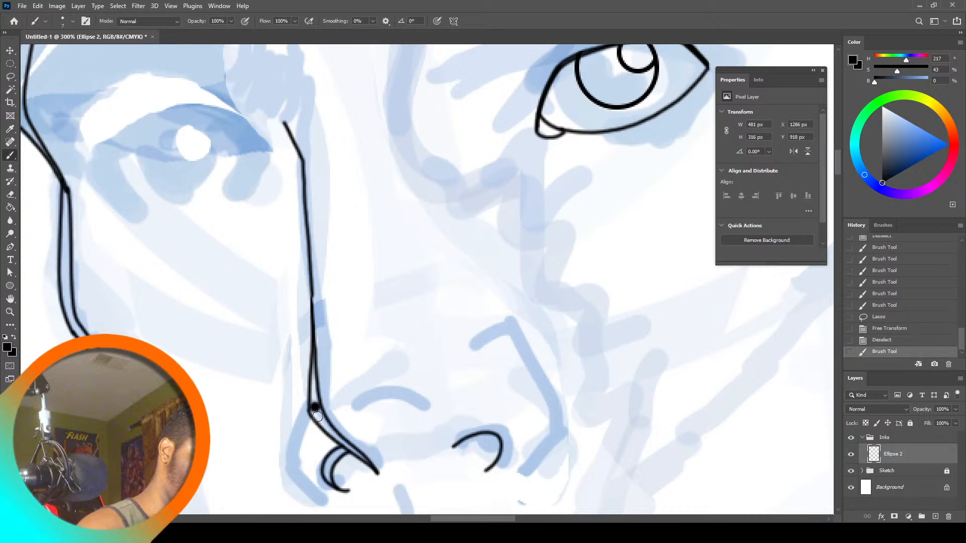
{"action": "key", "text": "ctrl+z"}
Set the brush size to 6 px and fill the corner between the two nose lines above the left nostril with black
{"action": "left_click", "coordinate": [73, 22]}
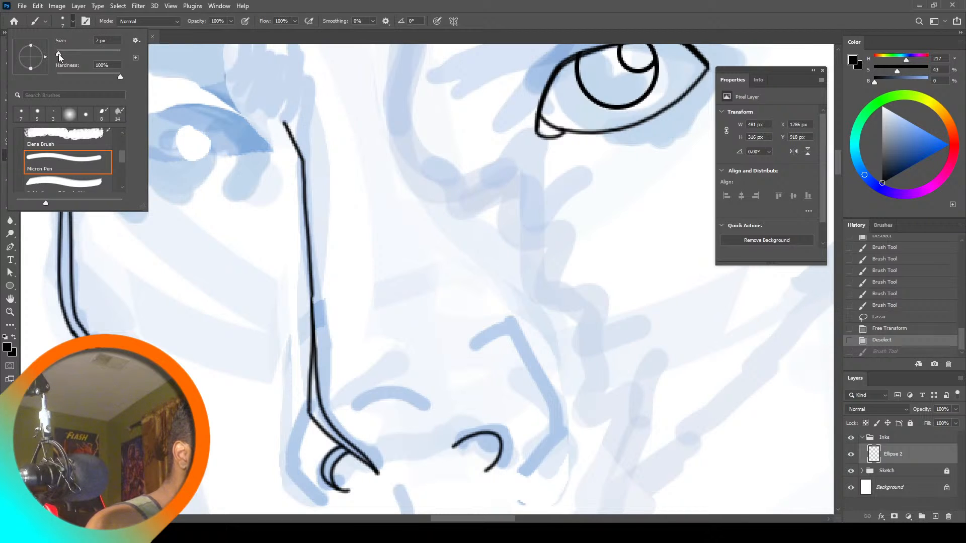
{"action": "left_click", "coordinate": [58, 53]}
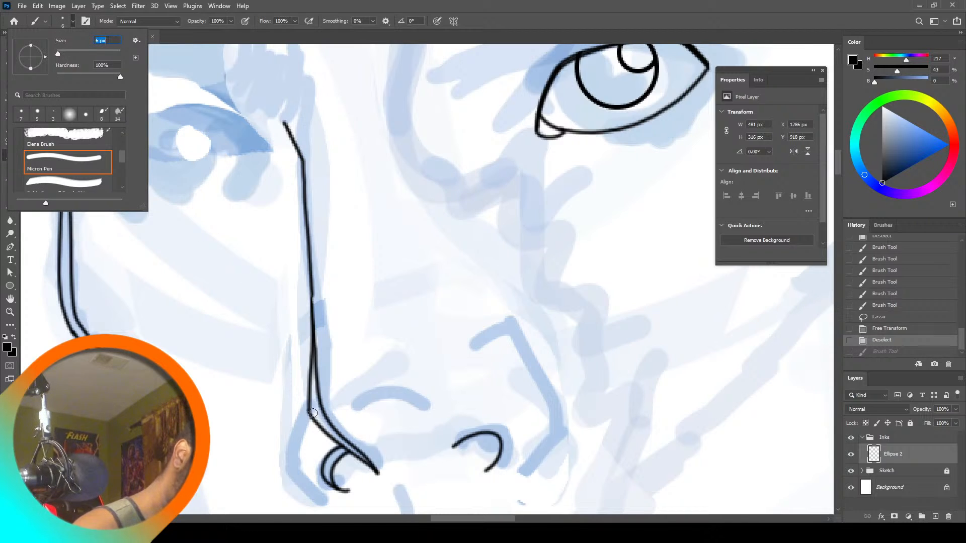
{"action": "mouse_move", "coordinate": [313, 414]}
{"action": "left_mouse_down"}
{"action": "mouse_move", "coordinate": [327, 428]}
{"action": "mouse_move", "coordinate": [317, 410]}
{"action": "left_mouse_up"}
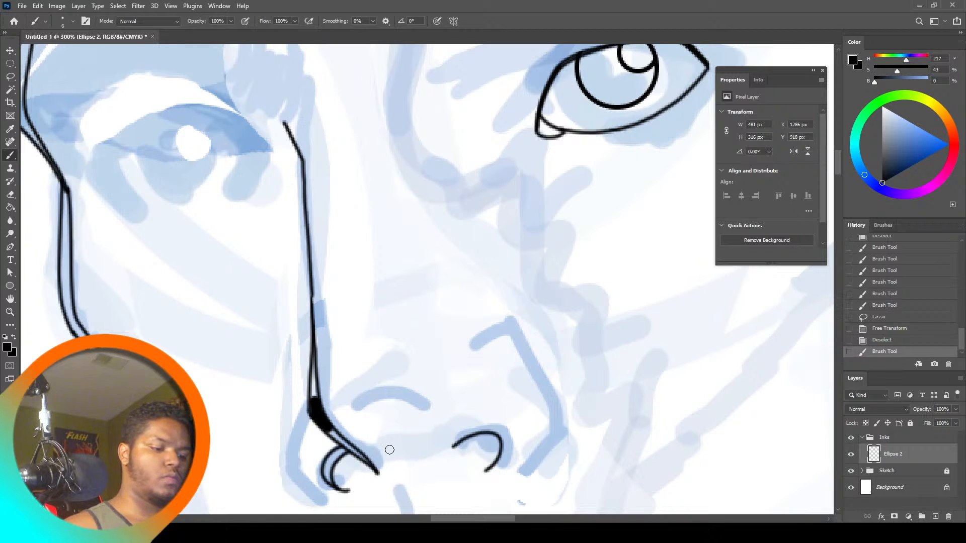
Undo the black fill between the nose lines above the left nostril and set the brush size to 3 px
{"action": "key", "text": "ctrl+z"}
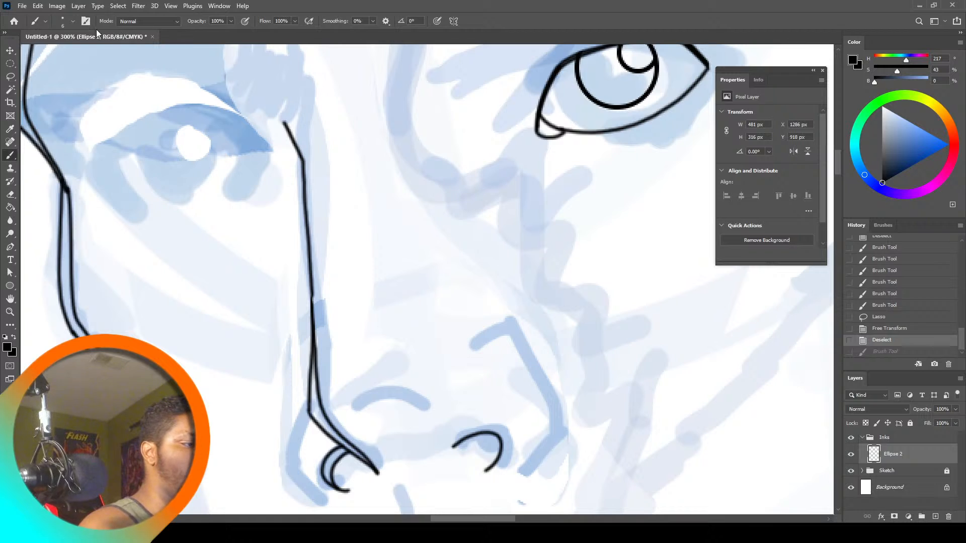
{"action": "left_click", "coordinate": [73, 21]}
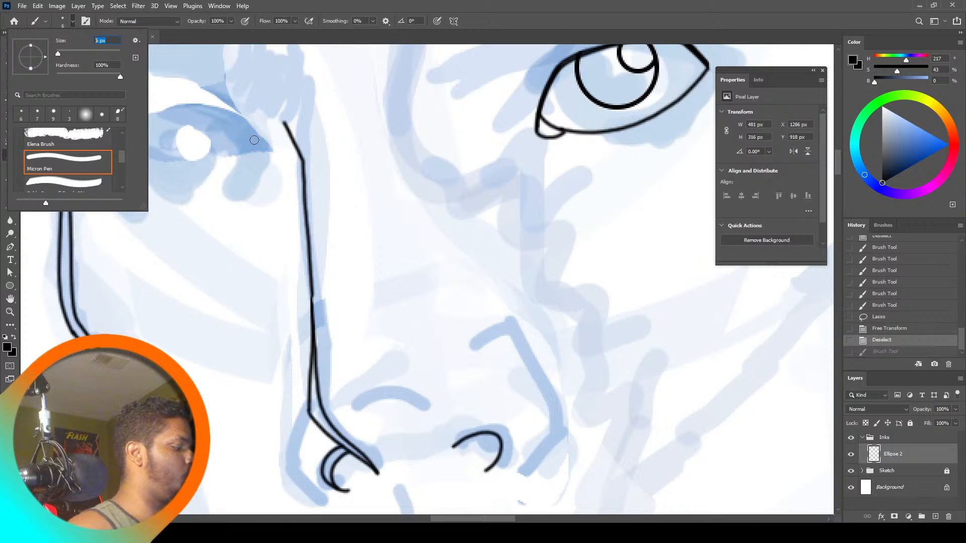
{"action": "type", "text": "3"}
{"action": "key", "text": "Return"}
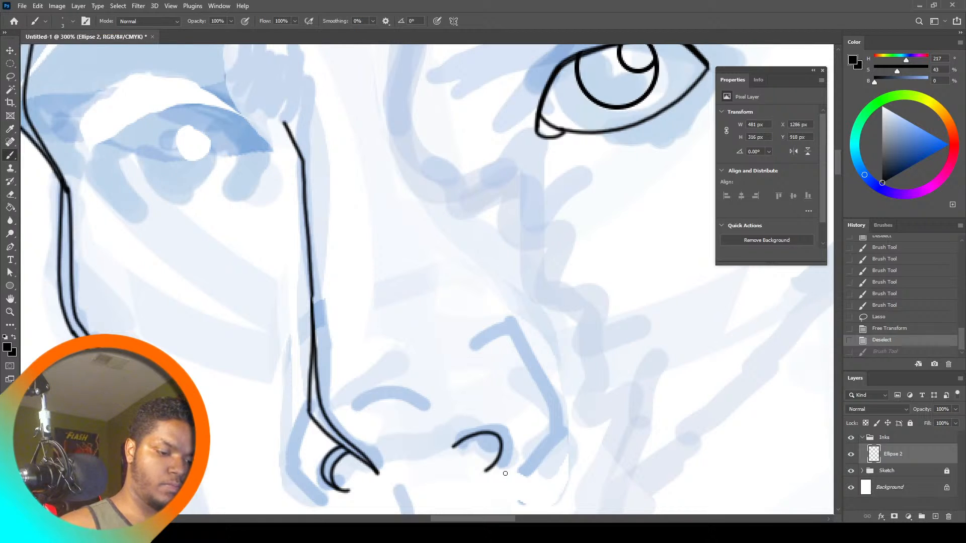
Set brush smoothing to 12% and ink the outer contour of the nose's right wing, redrawing it until it follows the sketch
{"action": "mouse_move", "coordinate": [503, 474]}
{"action": "left_mouse_down"}
{"action": "mouse_move", "coordinate": [543, 448]}
{"action": "mouse_move", "coordinate": [547, 429]}
{"action": "mouse_move", "coordinate": [513, 357]}
{"action": "mouse_move", "coordinate": [477, 338]}
{"action": "left_mouse_up"}
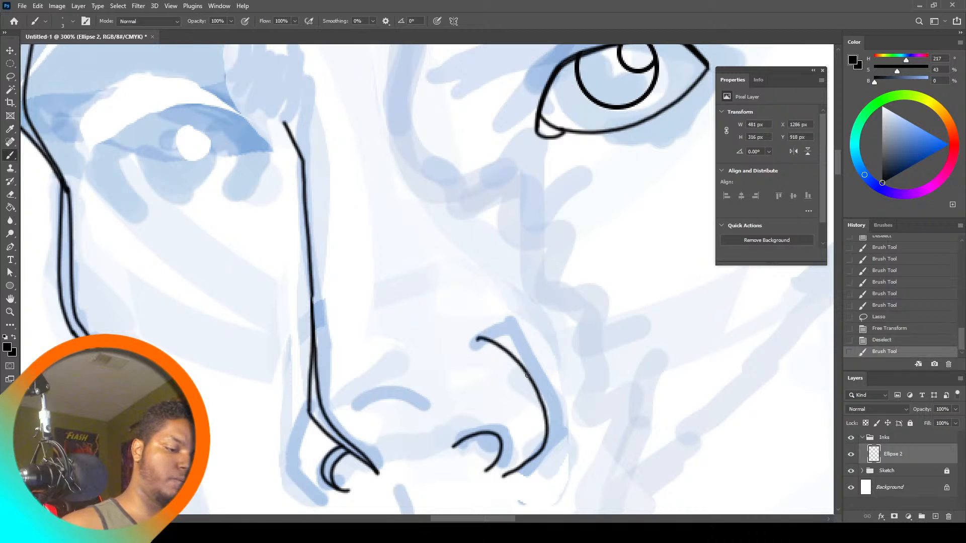
{"action": "left_click", "coordinate": [373, 21]}
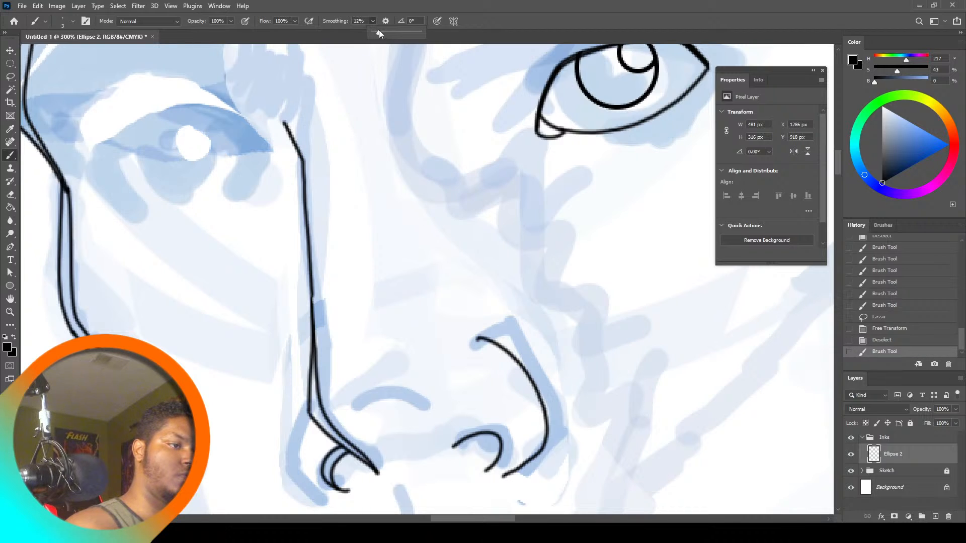
{"action": "key", "text": "ctrl+z"}
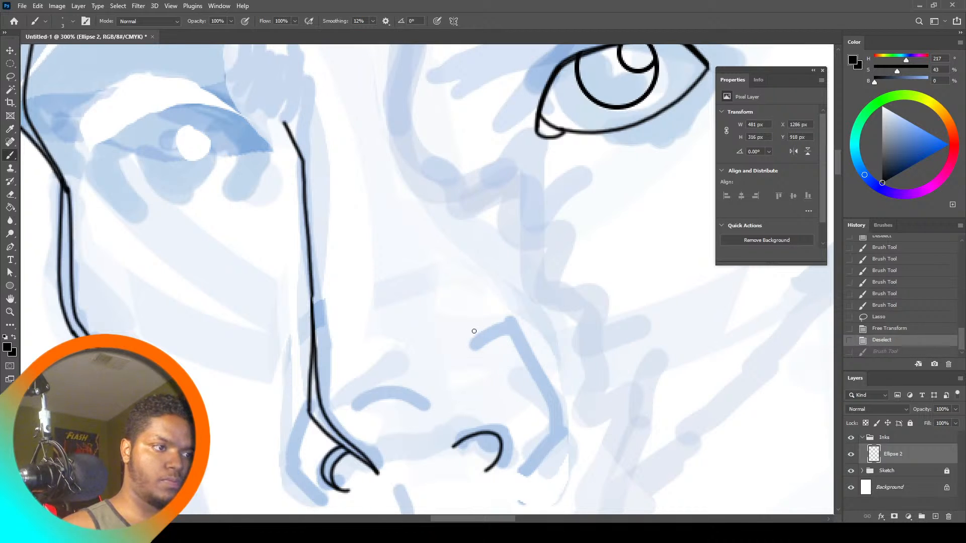
{"action": "mouse_move", "coordinate": [476, 345]}
{"action": "left_mouse_down"}
{"action": "mouse_move", "coordinate": [507, 352]}
{"action": "mouse_move", "coordinate": [537, 441]}
{"action": "mouse_move", "coordinate": [524, 467]}
{"action": "mouse_move", "coordinate": [491, 480]}
{"action": "mouse_move", "coordinate": [521, 475]}
{"action": "mouse_move", "coordinate": [543, 415]}
{"action": "mouse_move", "coordinate": [486, 324]}
{"action": "mouse_move", "coordinate": [468, 348]}
{"action": "mouse_move", "coordinate": [491, 332]}
{"action": "mouse_move", "coordinate": [508, 343]}
{"action": "mouse_move", "coordinate": [543, 431]}
{"action": "mouse_move", "coordinate": [538, 459]}
{"action": "mouse_move", "coordinate": [484, 487]}
{"action": "left_mouse_up"}
{"action": "key", "text": "ctrl+z"}
{"action": "key", "text": "ctrl+z"}
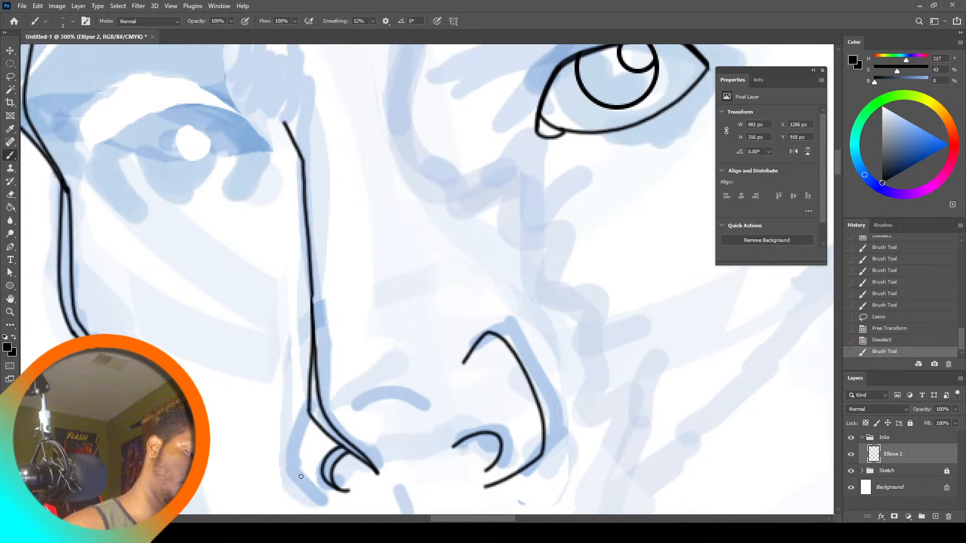
Ink a short line beneath the left nostril and add a second inner curve to thicken the right nostril opening
{"action": "mouse_move", "coordinate": [309, 494]}
{"action": "left_mouse_down"}
{"action": "mouse_move", "coordinate": [344, 500]}
{"action": "mouse_move", "coordinate": [291, 467]}
{"action": "mouse_move", "coordinate": [306, 413]}
{"action": "left_mouse_up"}
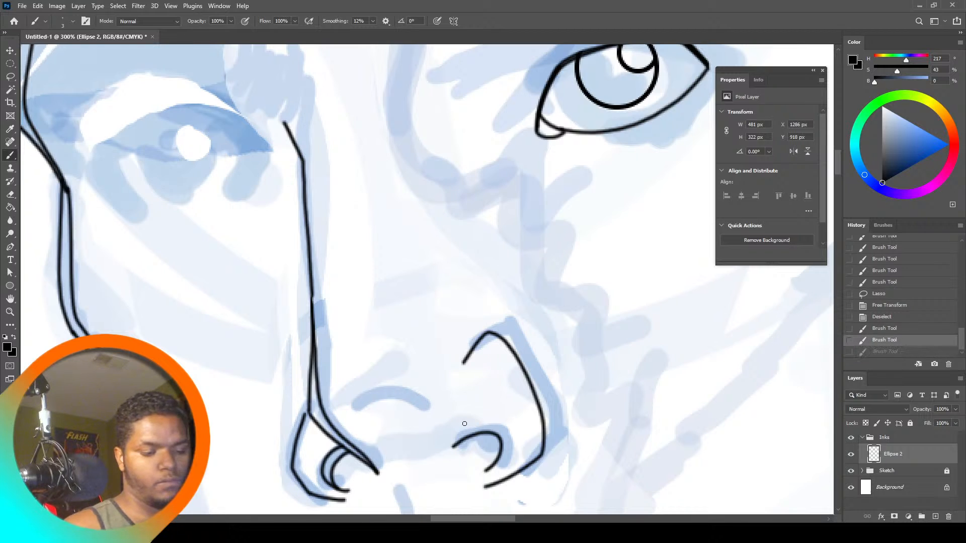
{"action": "key", "text": "ctrl+z"}
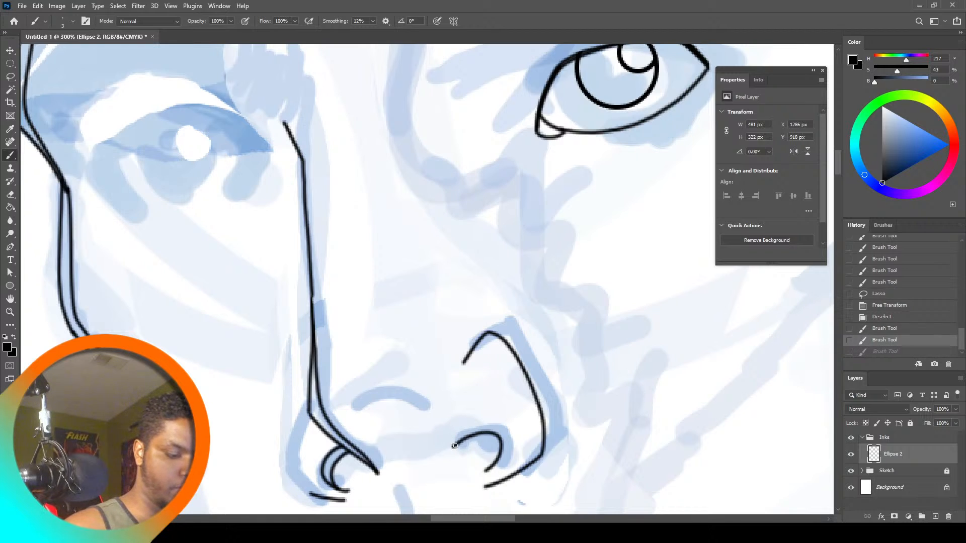
{"action": "mouse_move", "coordinate": [454, 446]}
{"action": "left_mouse_down"}
{"action": "mouse_move", "coordinate": [493, 444]}
{"action": "mouse_move", "coordinate": [489, 464]}
{"action": "left_mouse_up"}
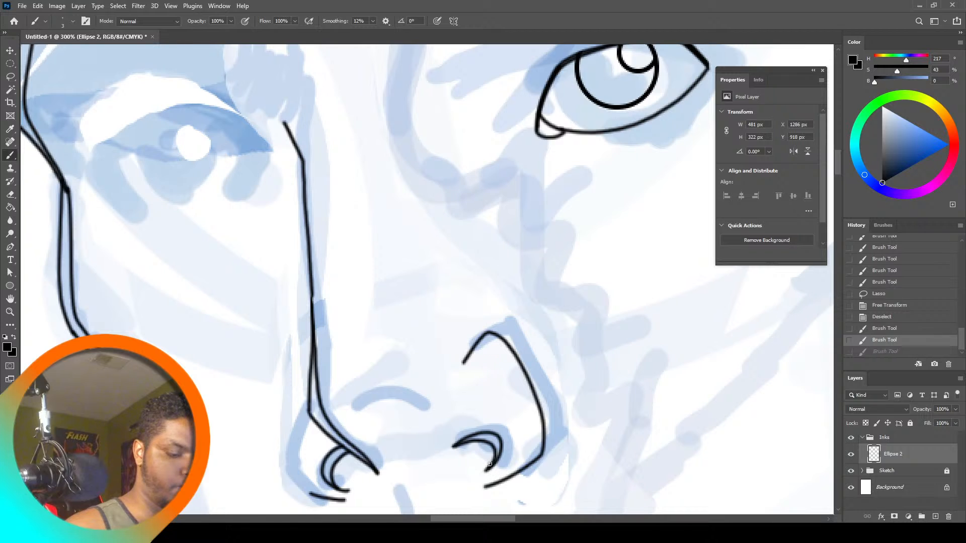
{"action": "mouse_move", "coordinate": [283, 533]}
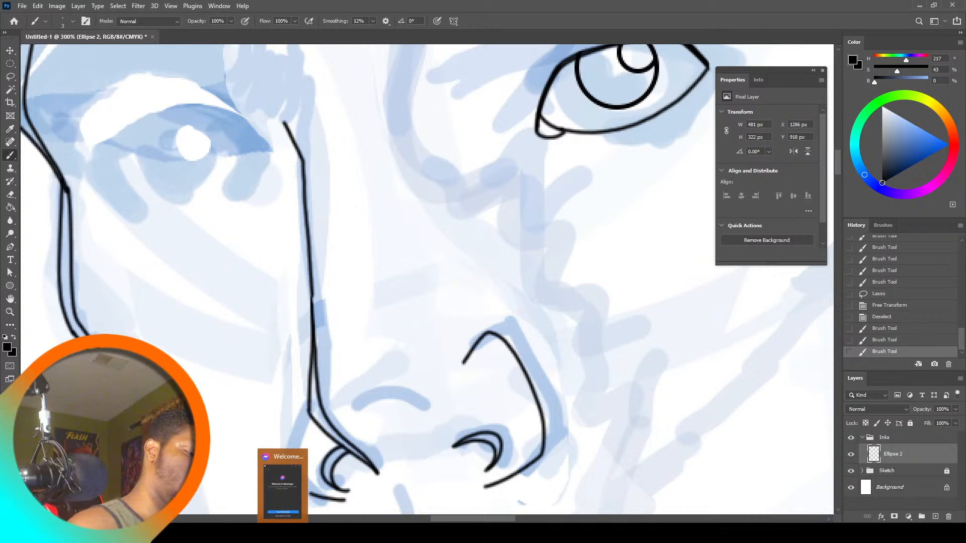
Try inking the philtrum's left edge and curved base between the nose and upper lip, undoing the strokes
{"action": "left_click", "coordinate": [10, 311]}
{"action": "left_click", "coordinate": [302, 21]}
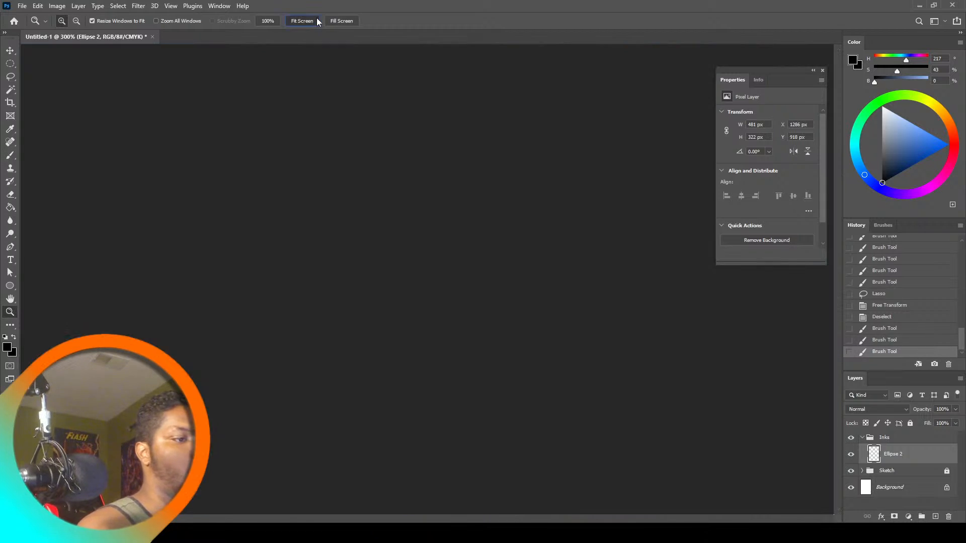
{"action": "left_click", "coordinate": [441, 146]}
{"action": "left_click", "coordinate": [442, 145]}
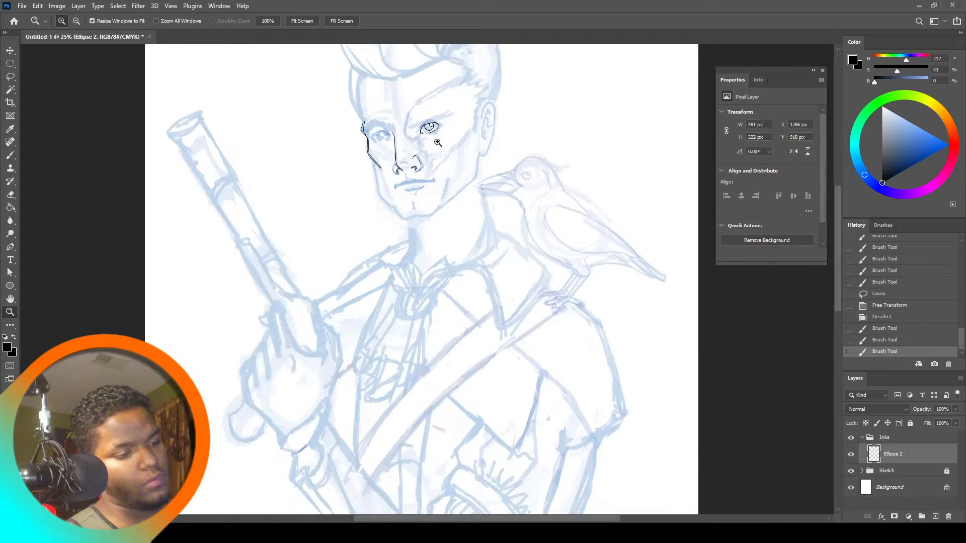
{"action": "left_click", "coordinate": [441, 145]}
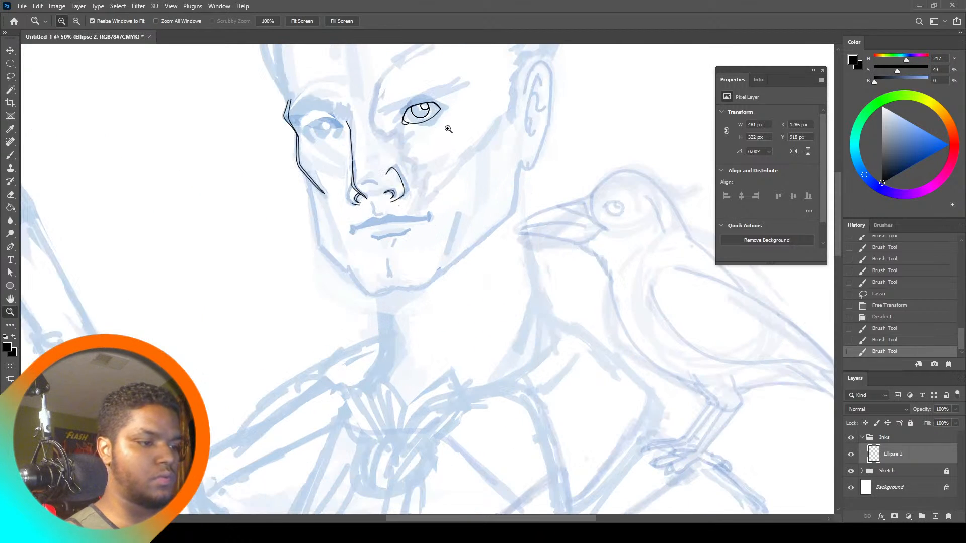
{"action": "left_click", "coordinate": [409, 213]}
{"action": "left_click", "coordinate": [408, 213]}
{"action": "key", "text": "b"}
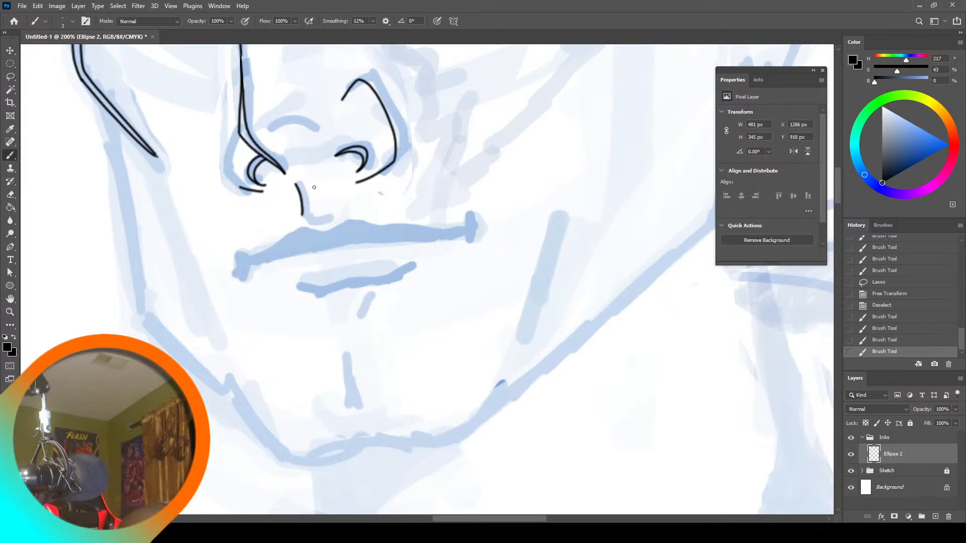
{"action": "key", "text": "ctrl+z"}
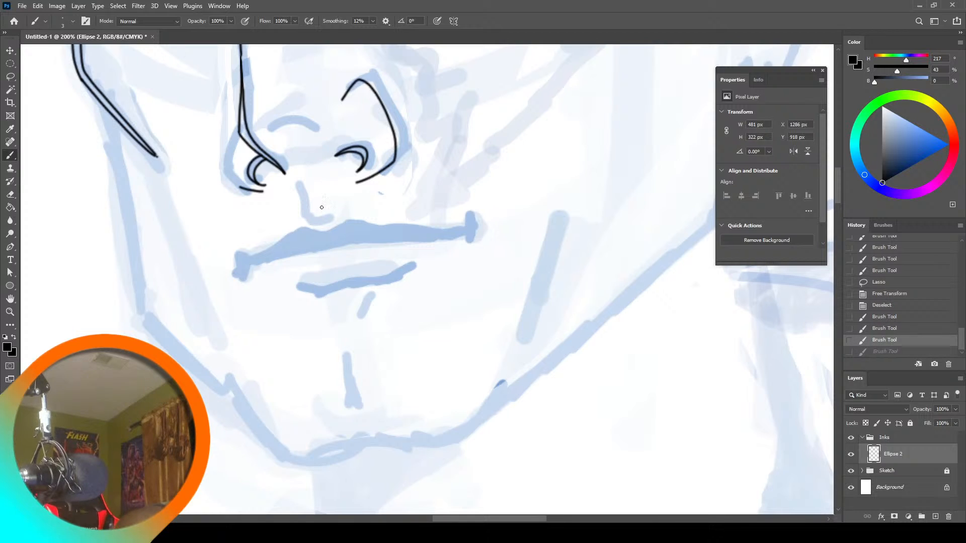
{"action": "left_click_drag", "start_coordinate": [314, 217], "coordinate": [302, 200]}
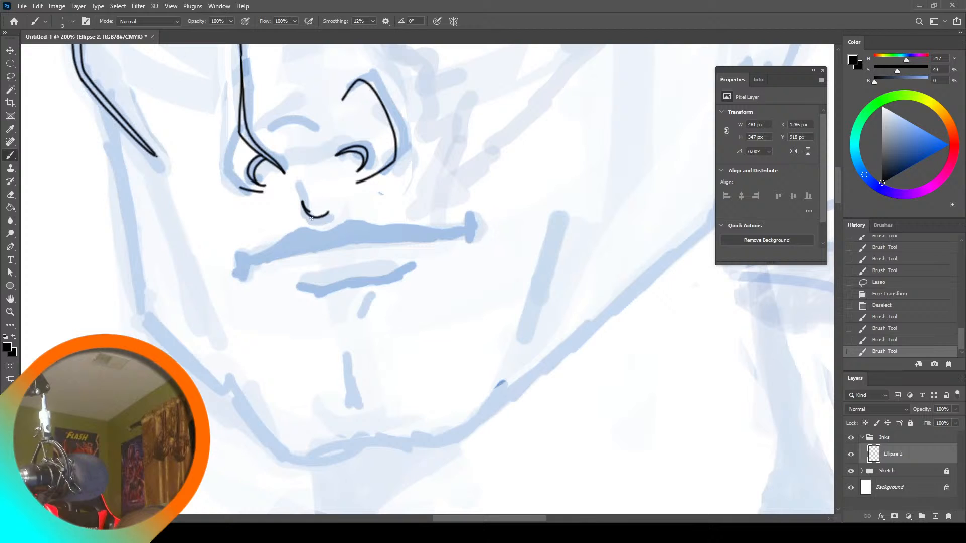
{"action": "key", "text": "ctrl+z"}
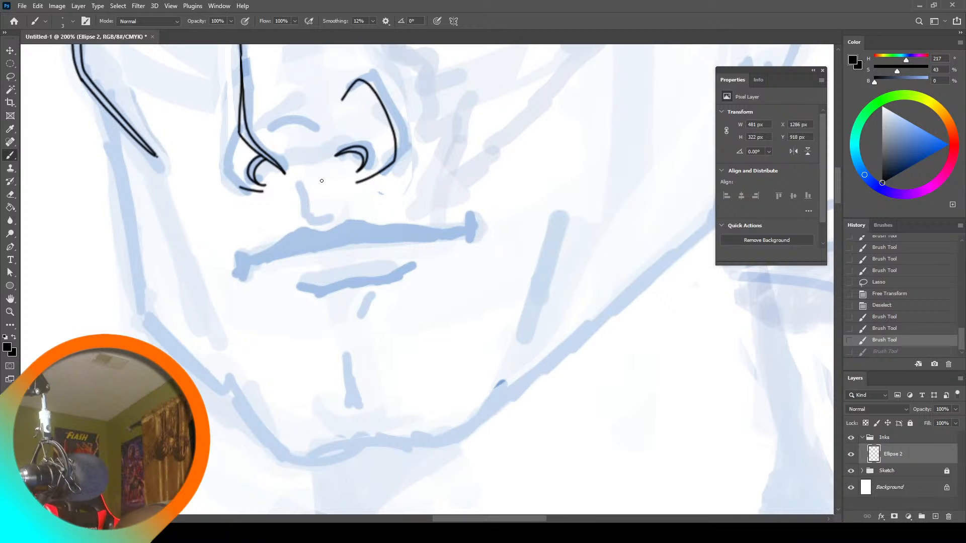
{"action": "left_click_drag", "start_coordinate": [324, 192], "coordinate": [327, 205]}
{"action": "key", "text": "ctrl+z"}
{"action": "key", "text": "ctrl+z"}
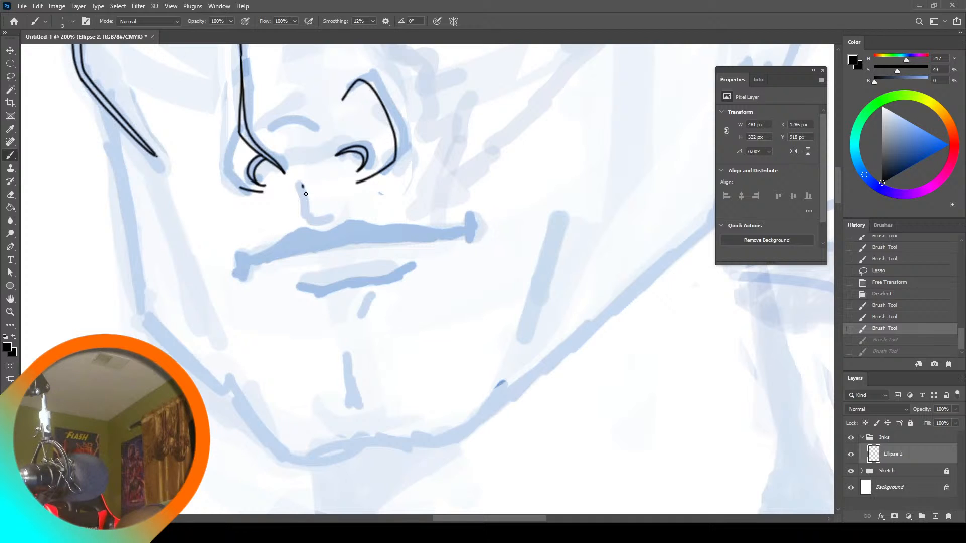
{"action": "mouse_move", "coordinate": [306, 194]}
{"action": "left_mouse_down"}
{"action": "mouse_move", "coordinate": [306, 216]}
{"action": "mouse_move", "coordinate": [318, 215]}
{"action": "left_mouse_up"}
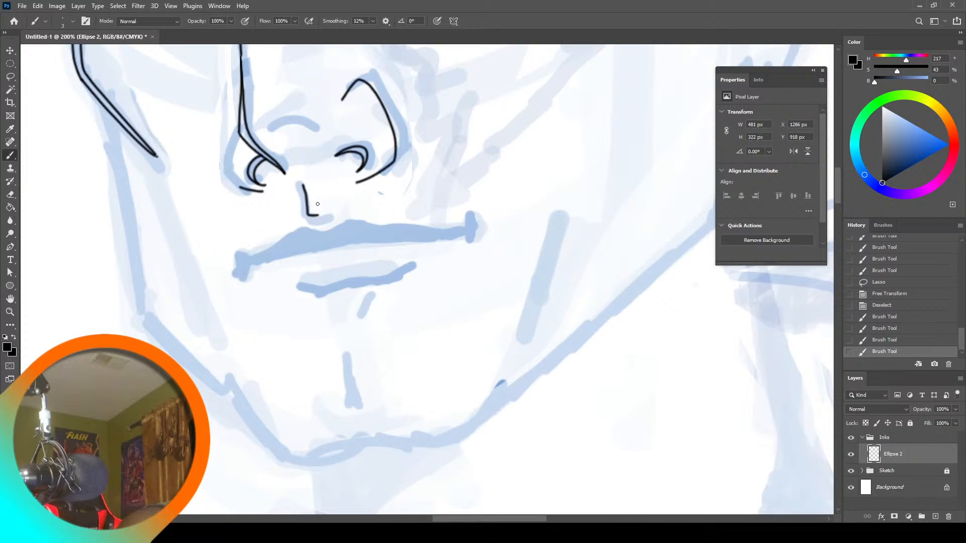
{"action": "key", "text": "ctrl+z"}
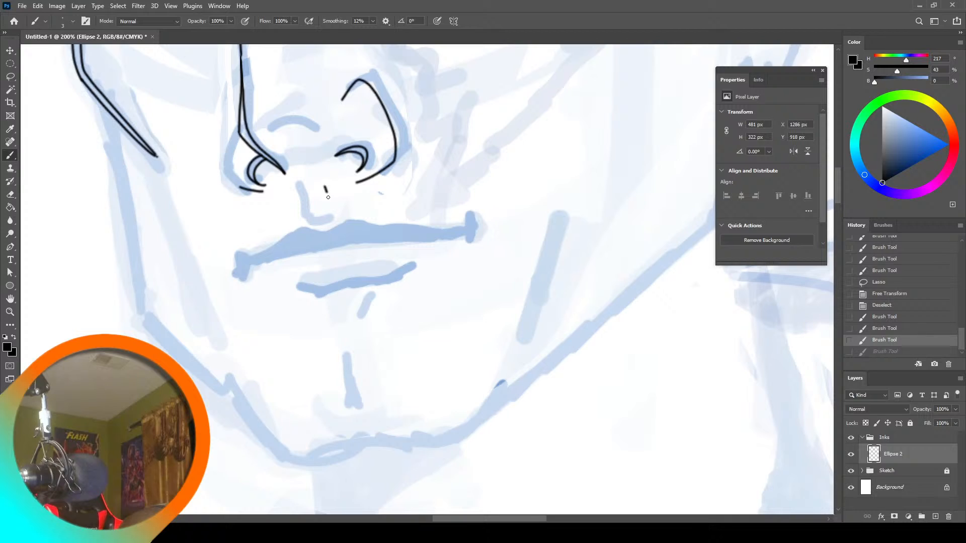
Ink the philtrum's right edge and join it to a short curved base just above the upper lip, replacing unsatisfactory strokes
{"action": "left_click_drag", "start_coordinate": [328, 197], "coordinate": [327, 209]}
{"action": "key", "text": "ctrl+z"}
{"action": "left_click_drag", "start_coordinate": [329, 190], "coordinate": [324, 179]}
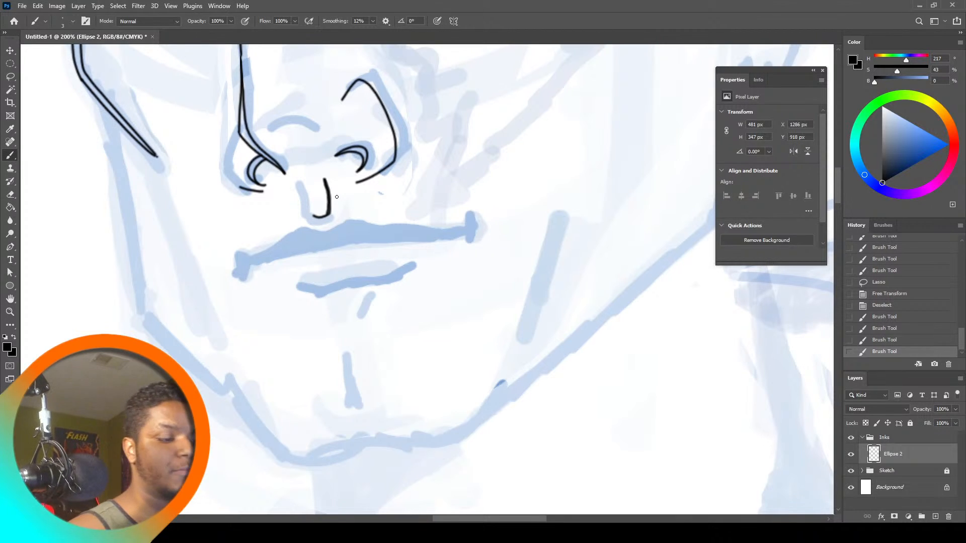
{"action": "key", "text": "ctrl+z"}
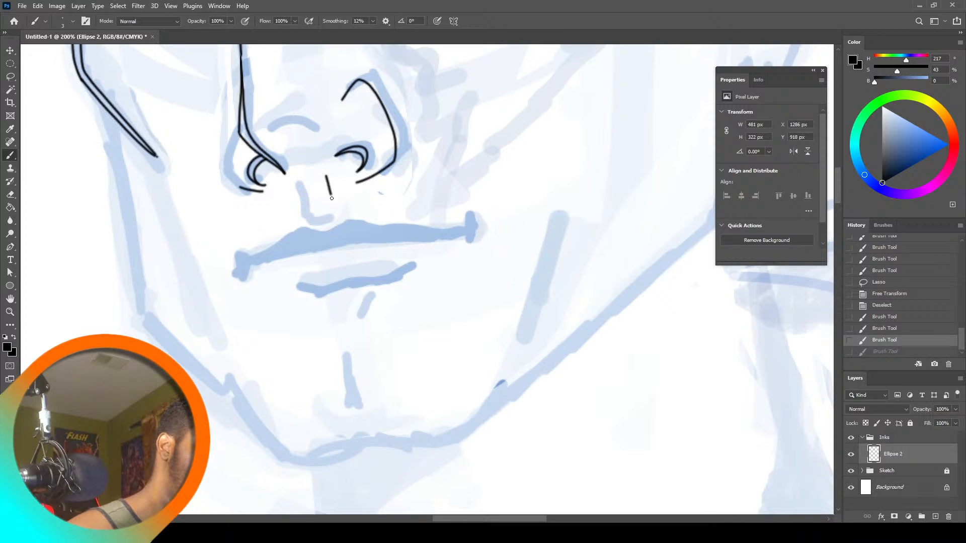
{"action": "left_click_drag", "start_coordinate": [333, 212], "coordinate": [307, 224]}
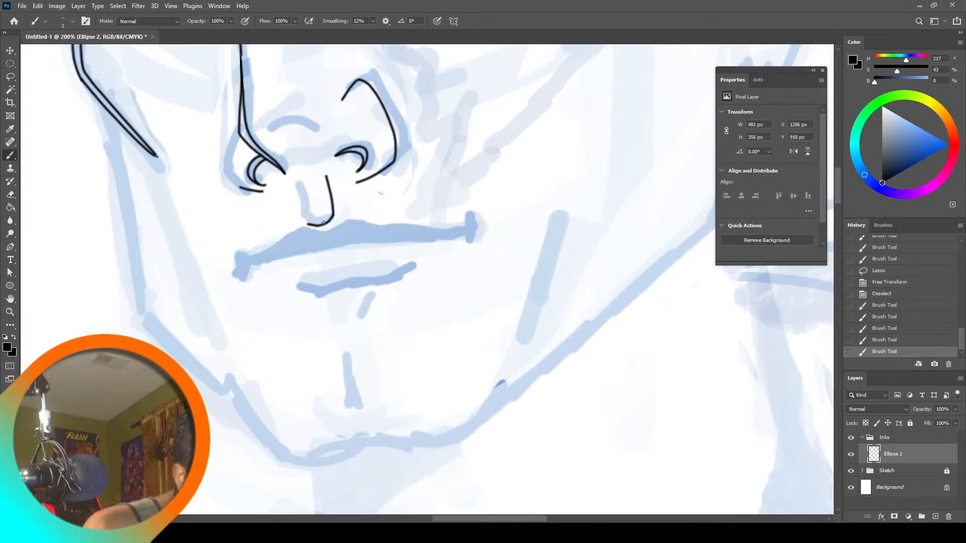
{"action": "key", "text": "ctrl+z"}
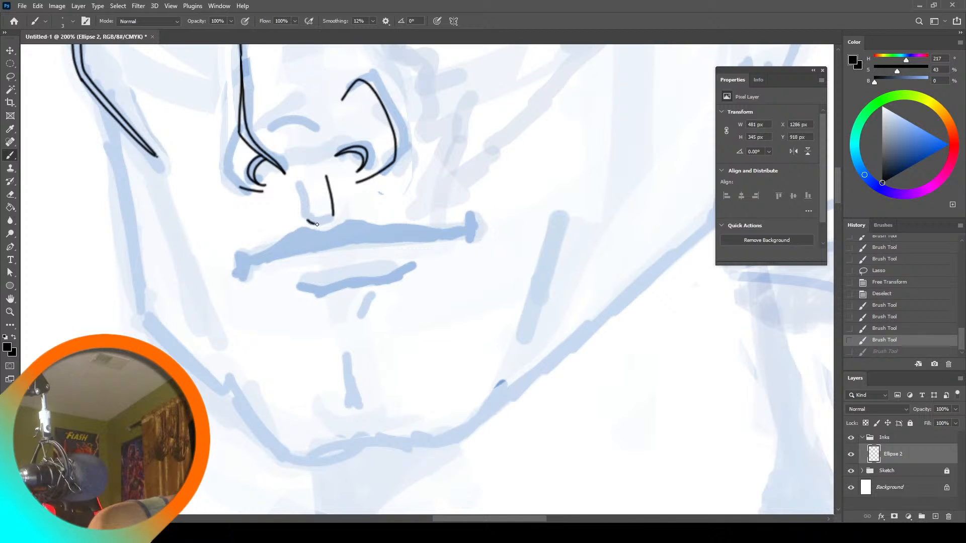
{"action": "left_click_drag", "start_coordinate": [333, 213], "coordinate": [313, 213]}
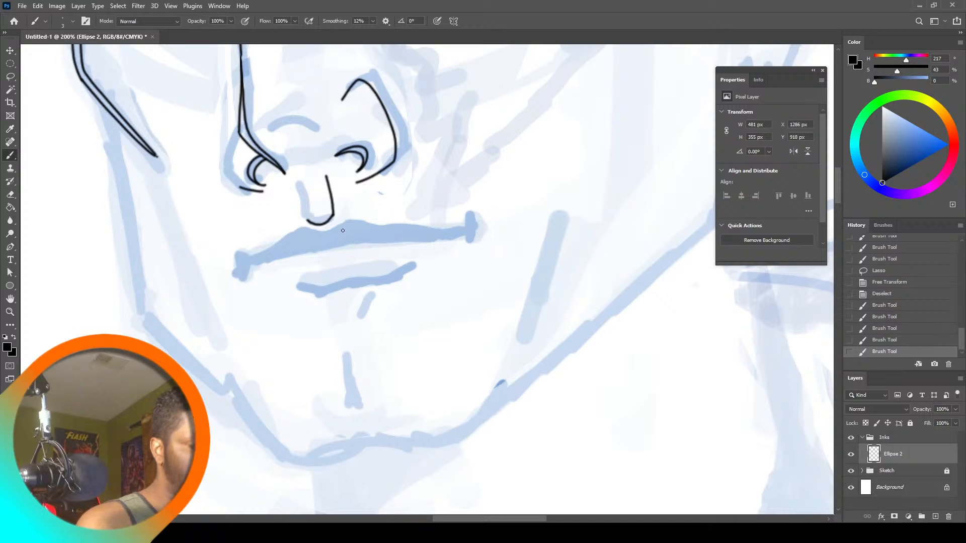
Ink the mouth line between the lips from corner to corner, redrawing its left part and darkening both corners
{"action": "left_click_drag", "start_coordinate": [347, 242], "coordinate": [252, 272]}
{"action": "left_click_drag", "start_coordinate": [348, 242], "coordinate": [470, 236]}
{"action": "key", "text": "ctrl+z"}
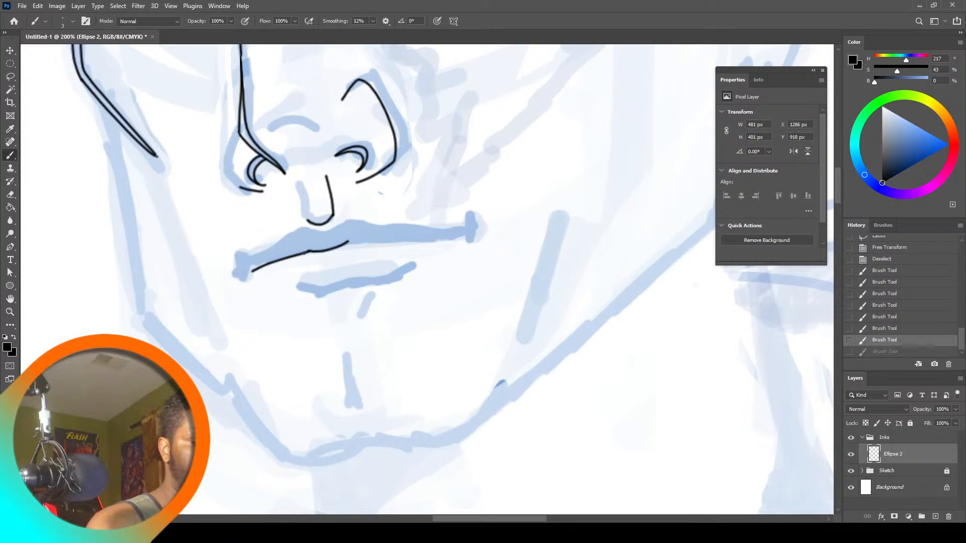
{"action": "key", "text": "ctrl+z"}
{"action": "left_click_drag", "start_coordinate": [304, 252], "coordinate": [251, 266]}
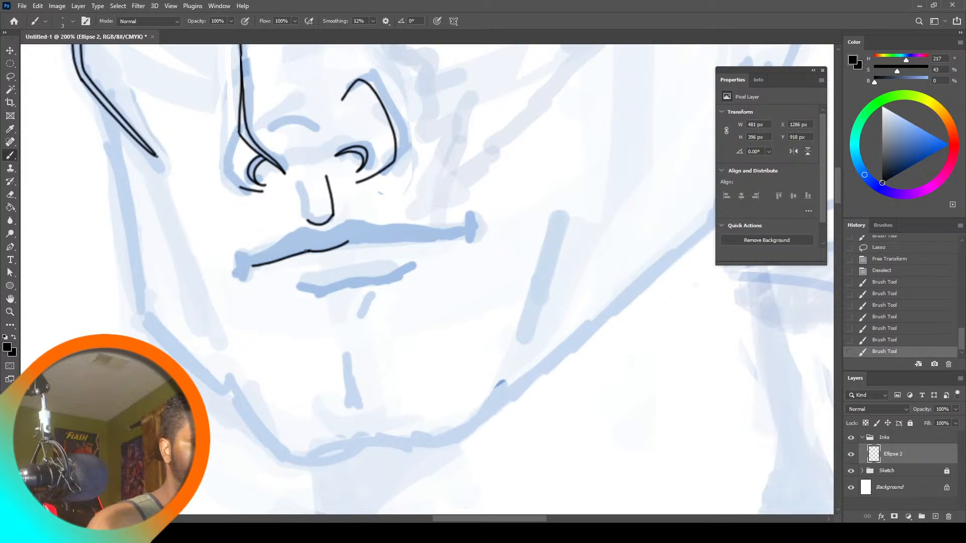
{"action": "left_click_drag", "start_coordinate": [349, 241], "coordinate": [474, 235]}
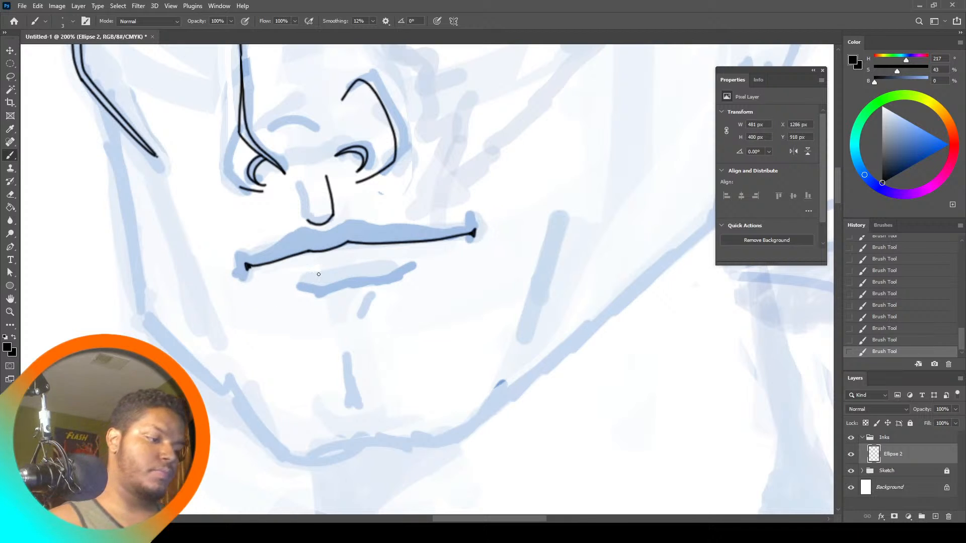
Ink the lower lip's bottom contour, then lasso and delete the stray ink beneath its left part and deselect
{"action": "left_click_drag", "start_coordinate": [316, 295], "coordinate": [407, 266]}
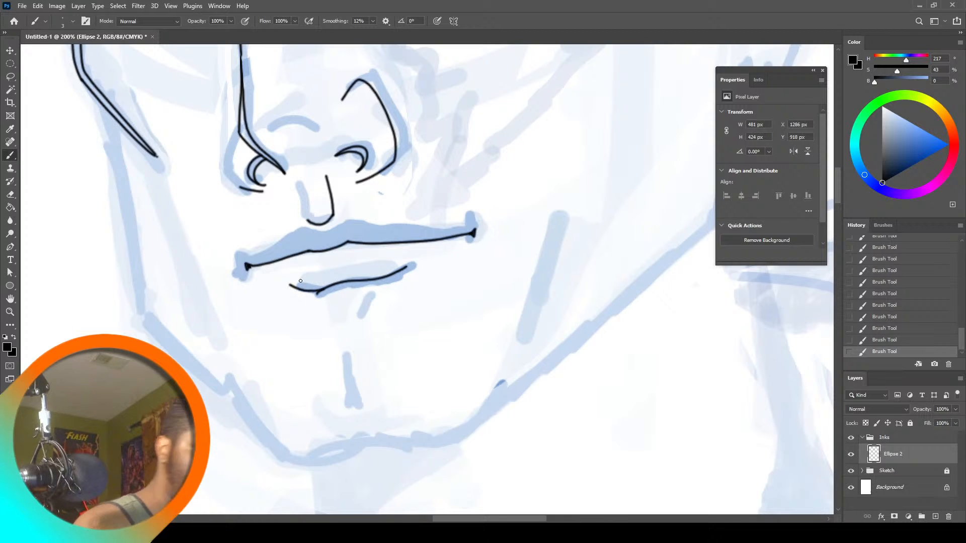
{"action": "key", "text": "l"}
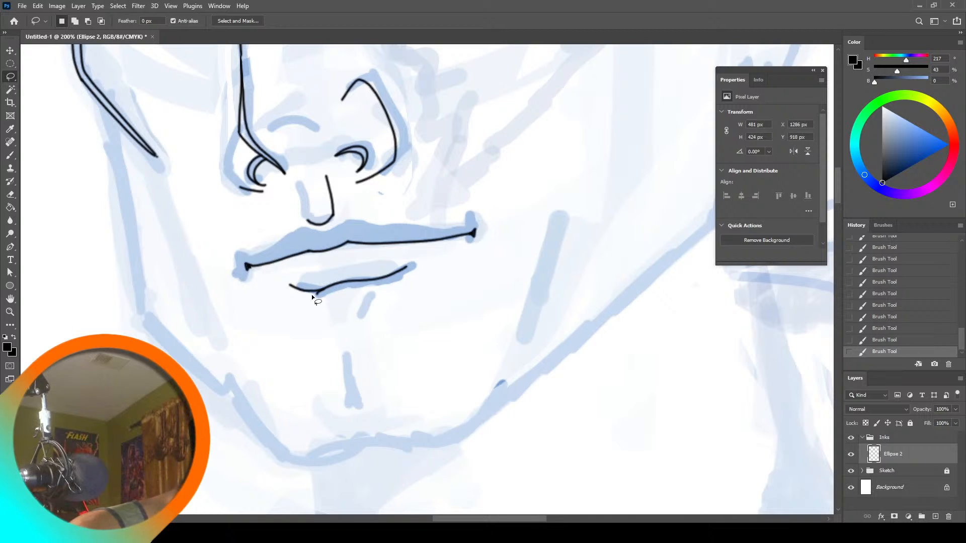
{"action": "key", "text": "Delete"}
{"action": "mouse_move", "coordinate": [327, 294]}
{"action": "left_mouse_down"}
{"action": "mouse_move", "coordinate": [316, 291]}
{"action": "mouse_move", "coordinate": [331, 293]}
{"action": "mouse_move", "coordinate": [322, 300]}
{"action": "left_mouse_up"}
{"action": "key", "text": "ctrl+d"}
{"action": "key", "text": "Delete"}
{"action": "key", "text": "ctrl+d"}
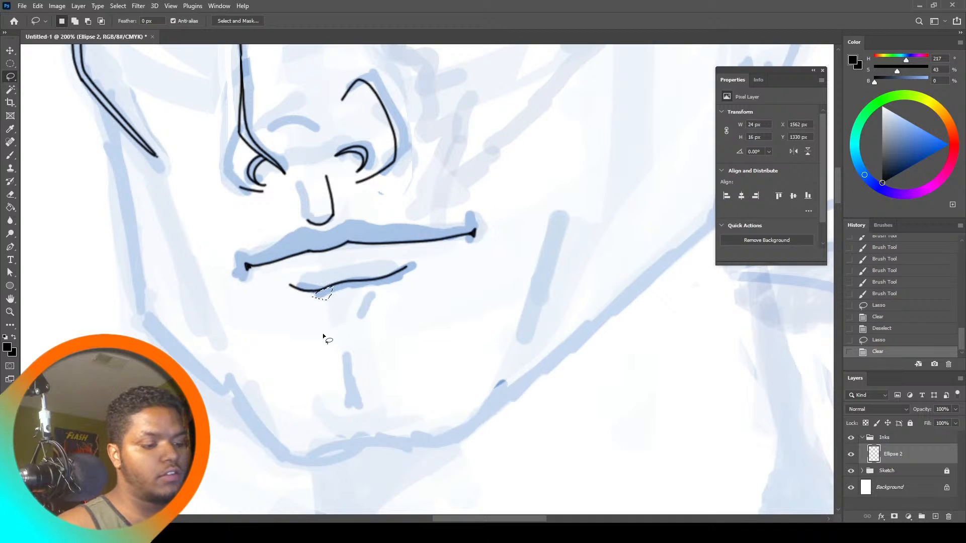
Fit the whole drawing in view and collapse the Inks layer group
{"action": "left_click", "coordinate": [10, 311]}
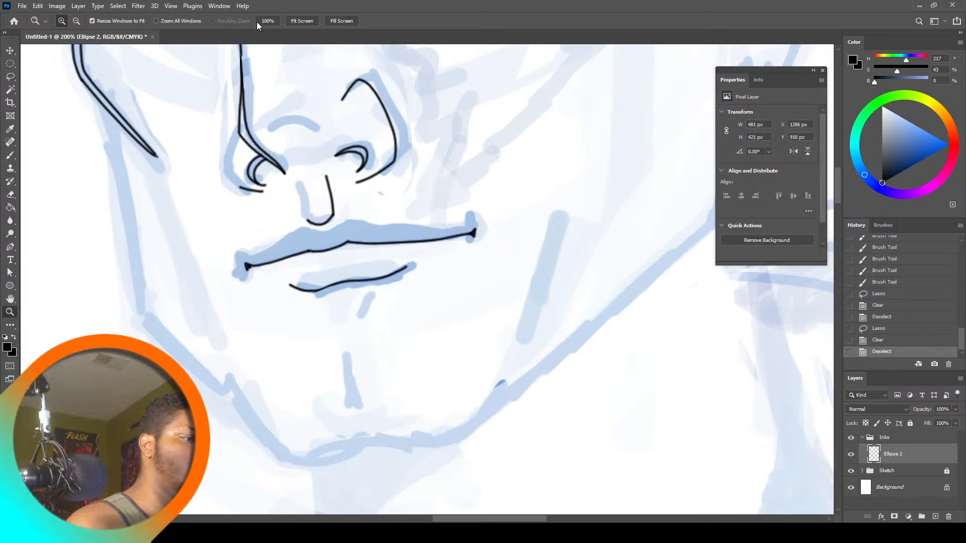
{"action": "left_click", "coordinate": [295, 20]}
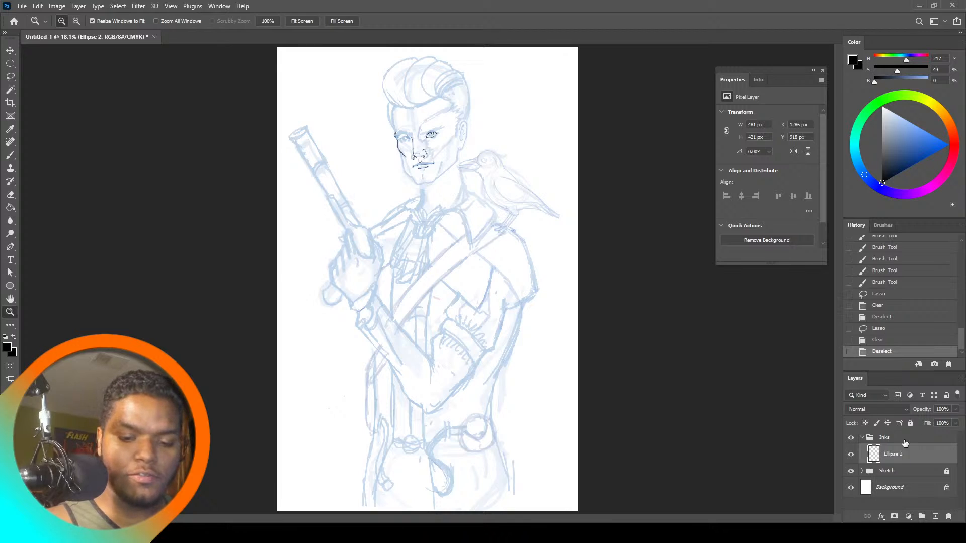
{"action": "left_click", "coordinate": [862, 437]}
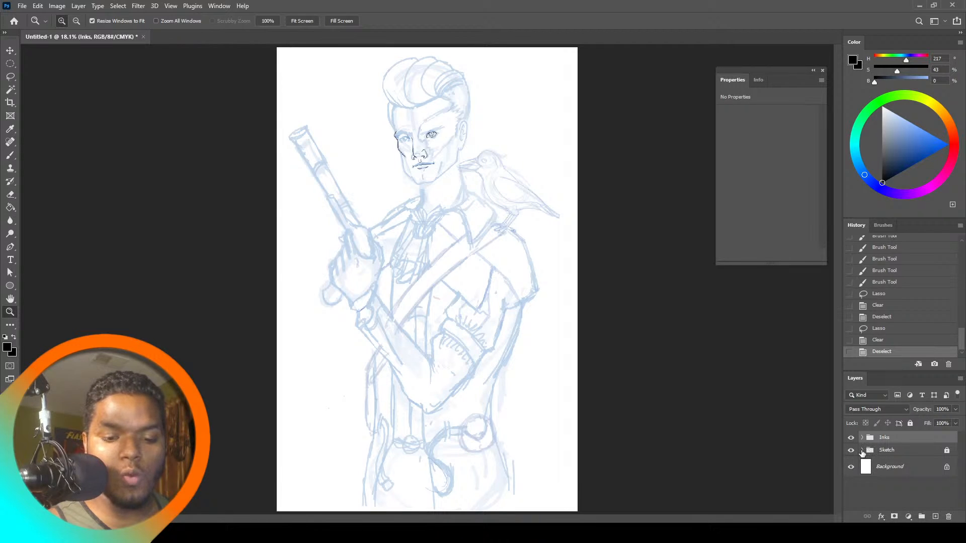
Flip the canvas horizontally, examine the inked face in the mirrored view, and revert the canvas flip
{"action": "left_click", "coordinate": [861, 450]}
{"action": "left_click", "coordinate": [895, 467]}
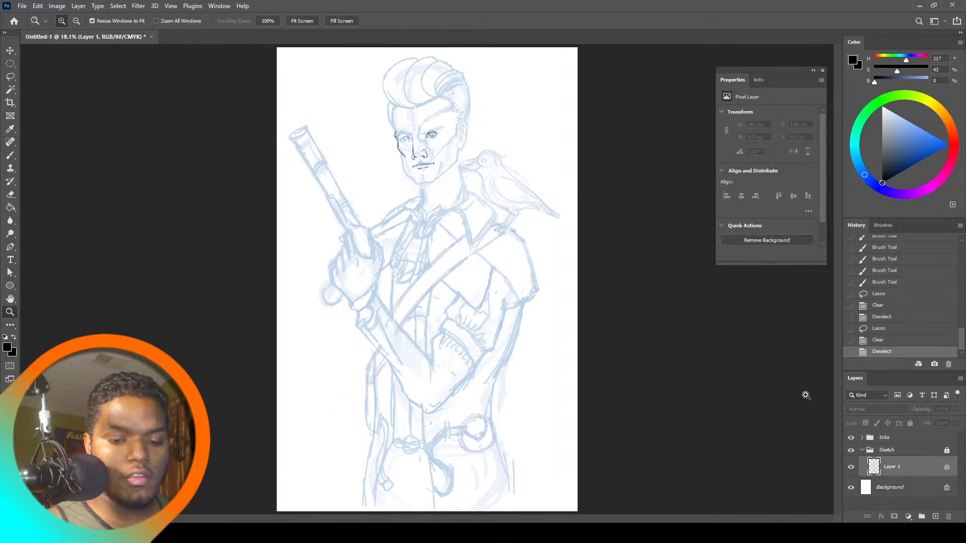
{"action": "left_click", "coordinate": [57, 6]}
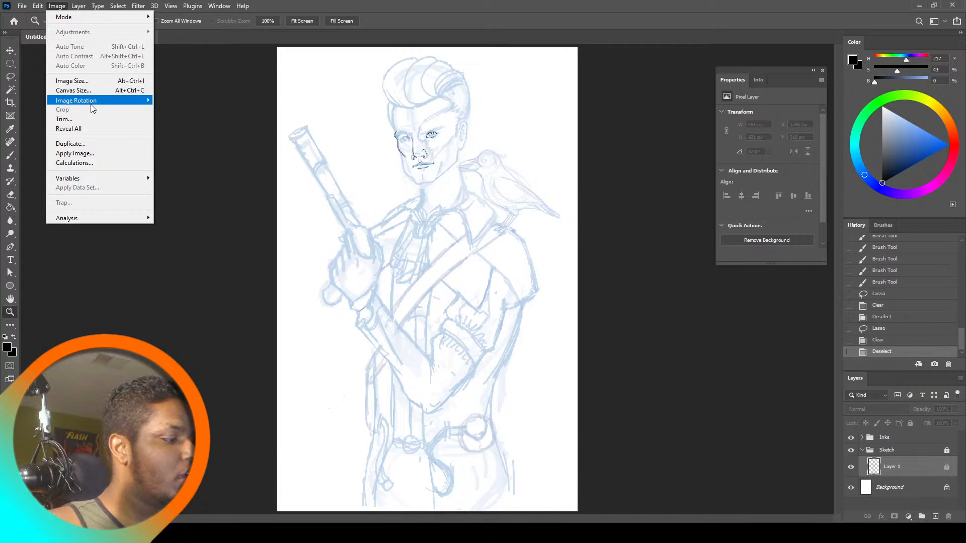
{"action": "mouse_move", "coordinate": [97, 103]}
{"action": "left_click", "coordinate": [212, 143]}
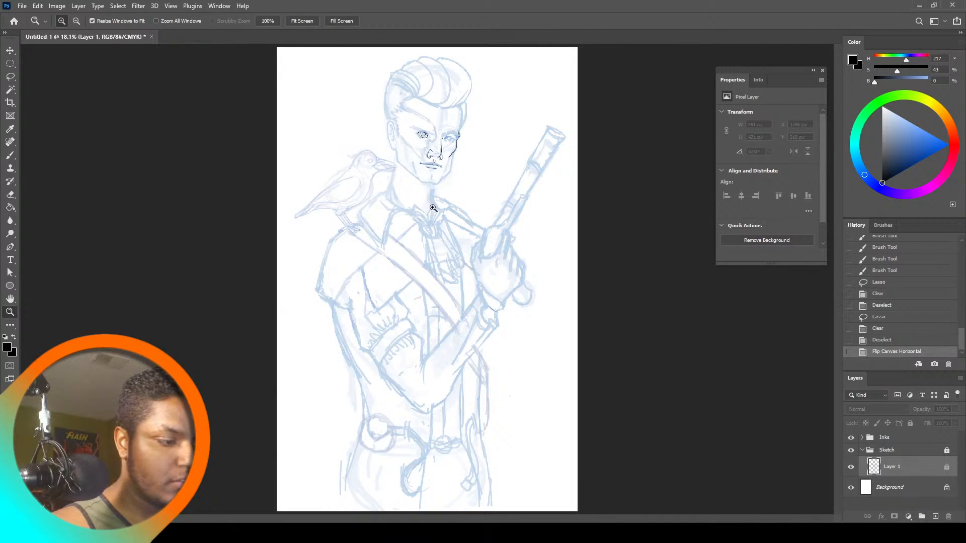
{"action": "left_click", "coordinate": [454, 153]}
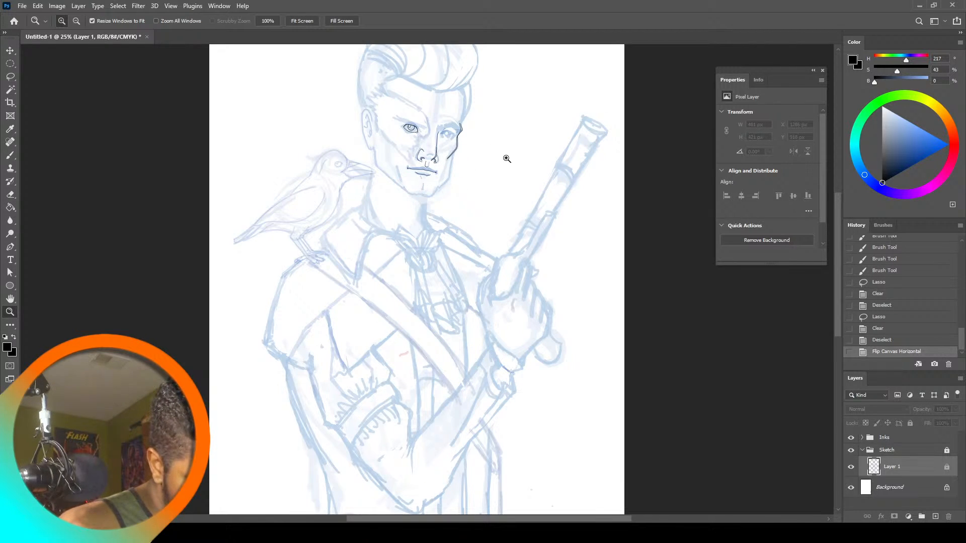
{"action": "left_click", "coordinate": [432, 162]}
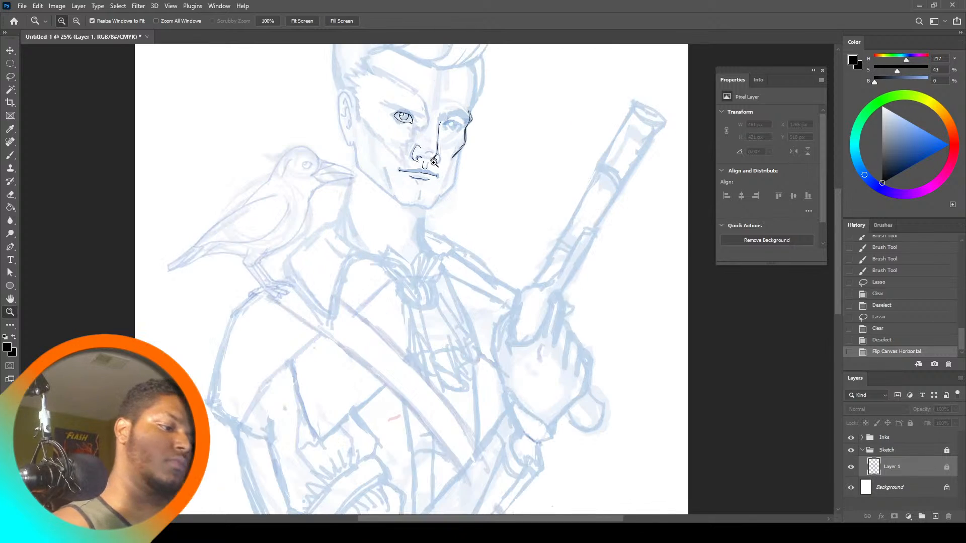
{"action": "left_click", "coordinate": [449, 176]}
{"action": "left_click", "coordinate": [450, 176]}
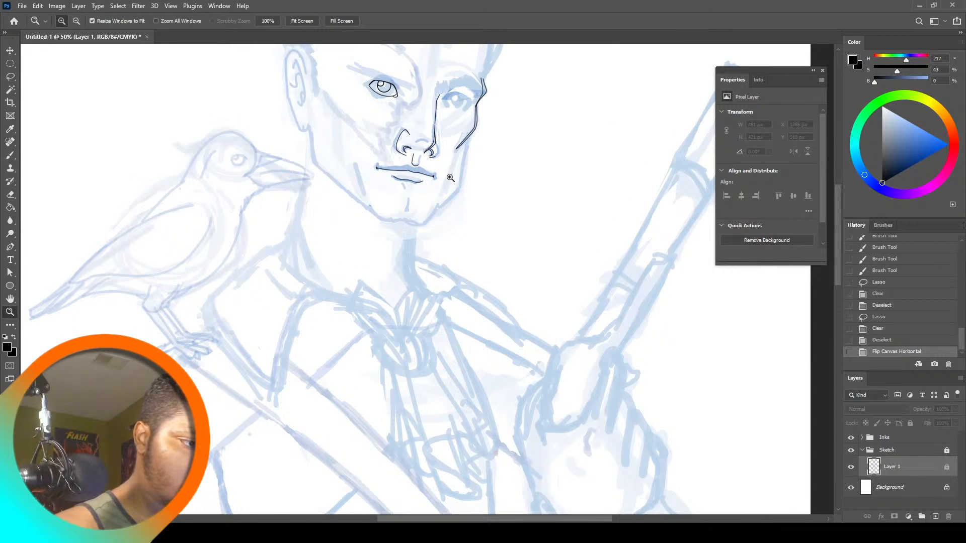
{"action": "left_click_drag", "start_coordinate": [838, 199], "coordinate": [846, 165]}
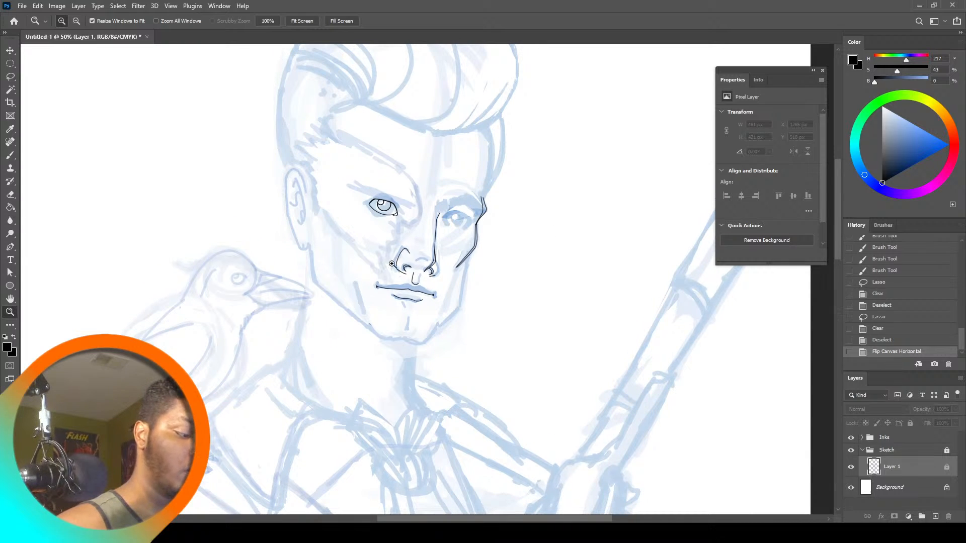
{"action": "left_click", "coordinate": [302, 20]}
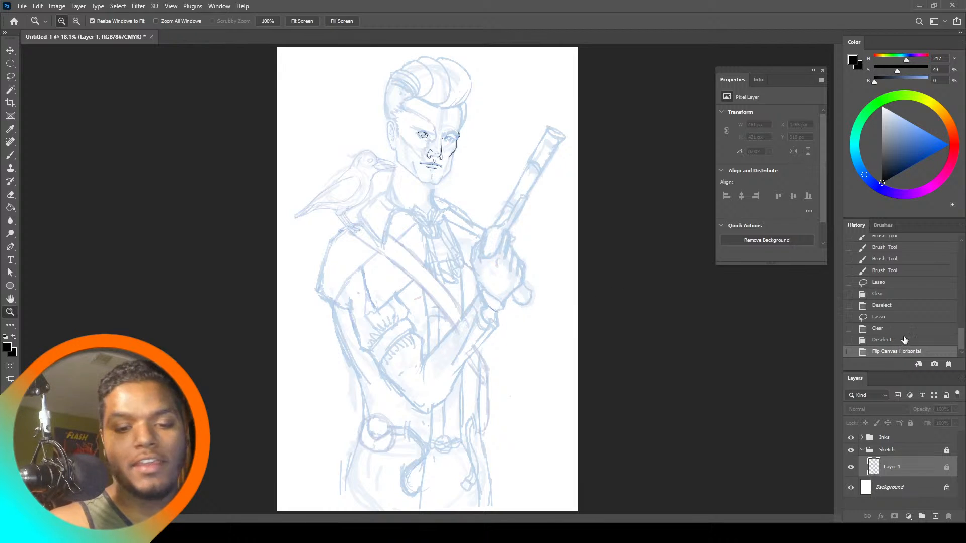
{"action": "left_click", "coordinate": [917, 344]}
With the Brush tool on the Ellipse 2 layer, extend the far cheek's double contour line at its lower end, bringing both lines to a point
{"action": "left_click", "coordinate": [445, 122]}
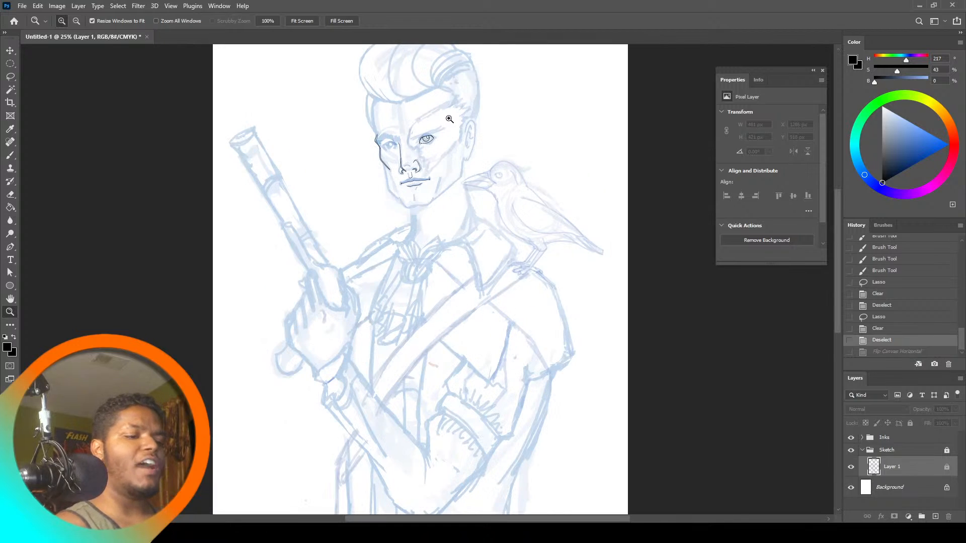
{"action": "left_click", "coordinate": [450, 120]}
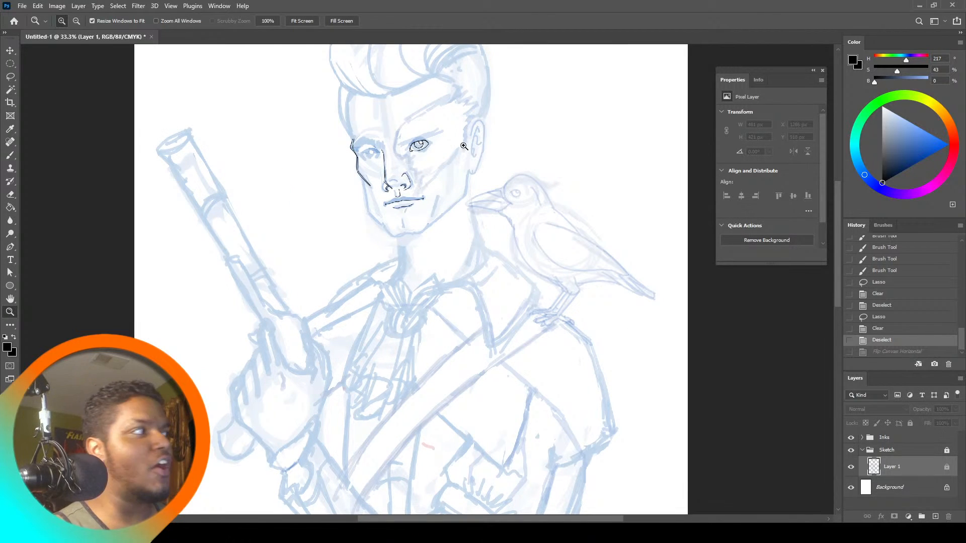
{"action": "left_click", "coordinate": [452, 128]}
{"action": "left_click", "coordinate": [453, 132]}
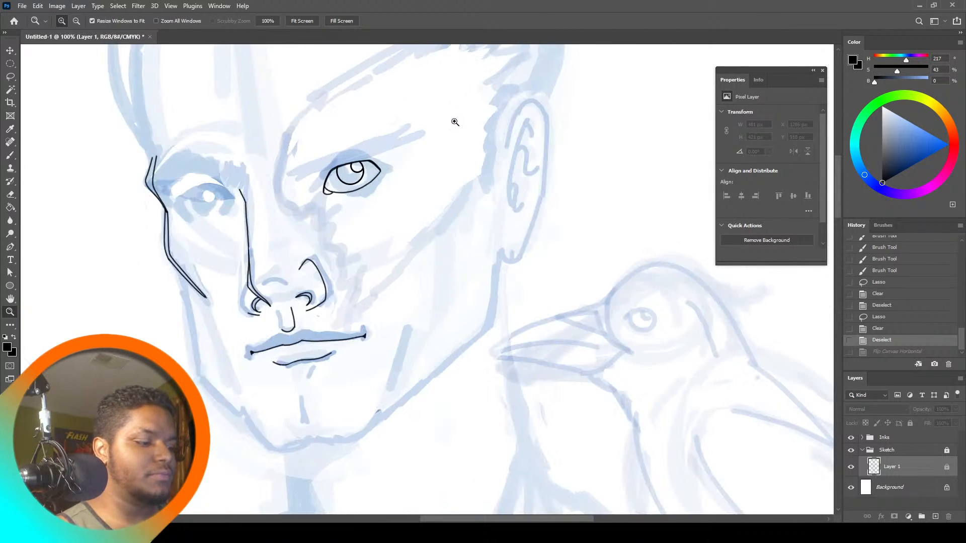
{"action": "left_click", "coordinate": [11, 157]}
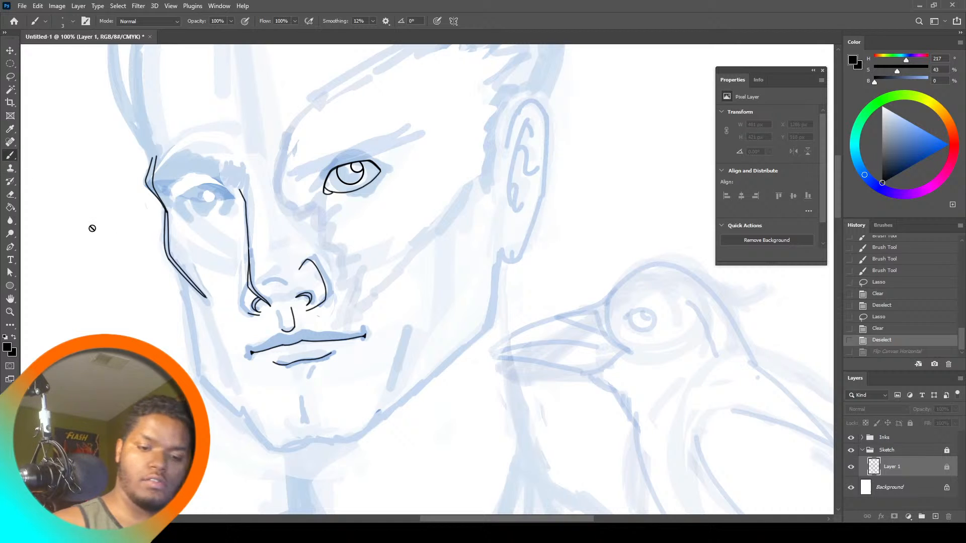
{"action": "left_click", "coordinate": [862, 450]}
{"action": "left_click", "coordinate": [862, 438]}
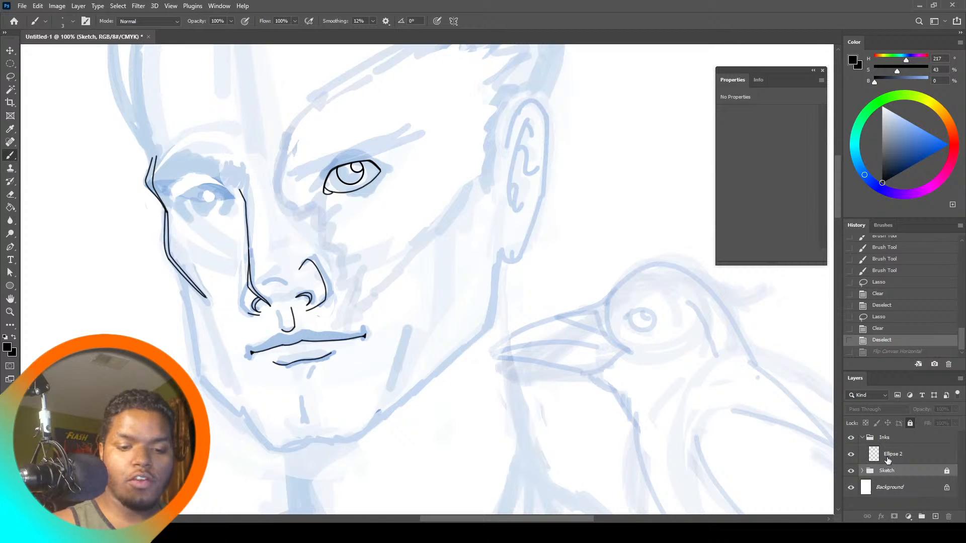
{"action": "left_click", "coordinate": [888, 457]}
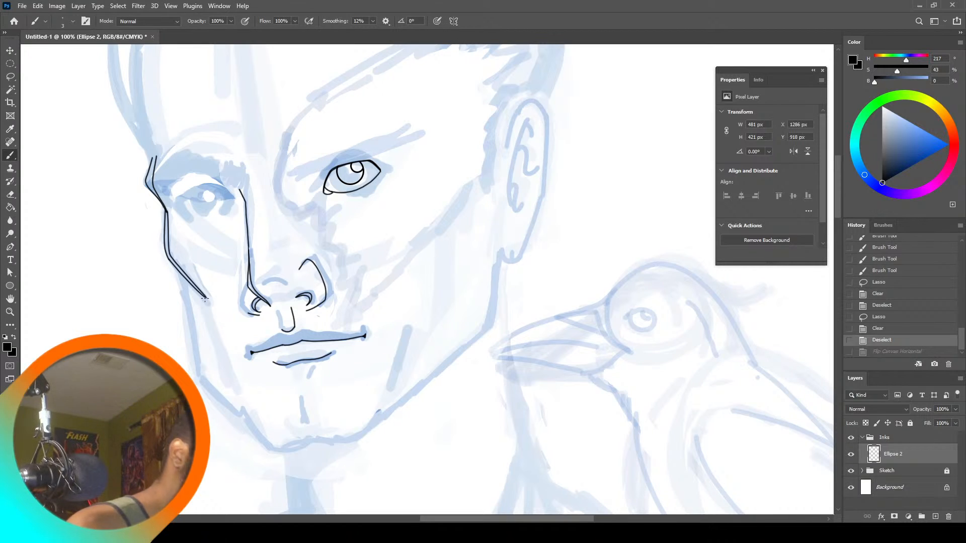
{"action": "left_click_drag", "start_coordinate": [206, 299], "coordinate": [212, 307]}
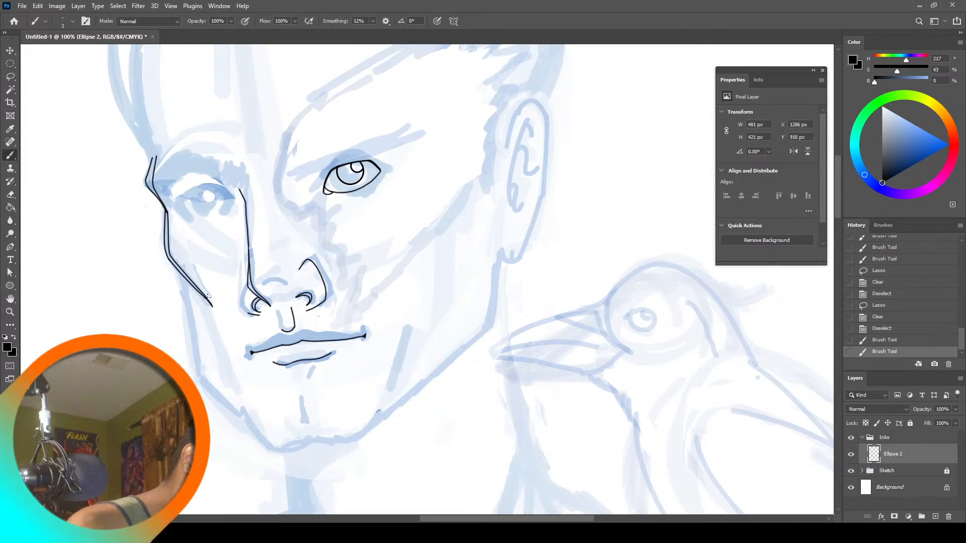
{"action": "key", "text": "ctrl+z"}
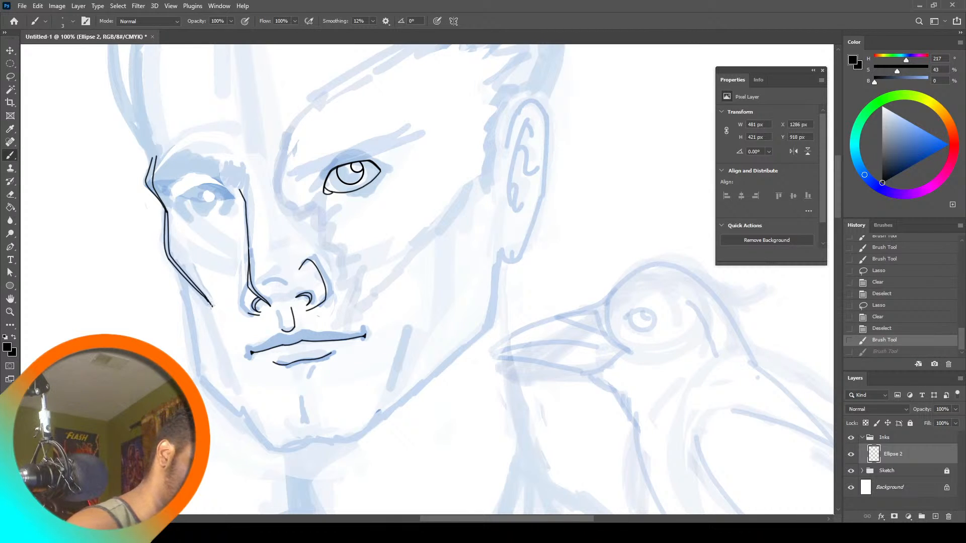
{"action": "key", "text": "ctrl+shift+z"}
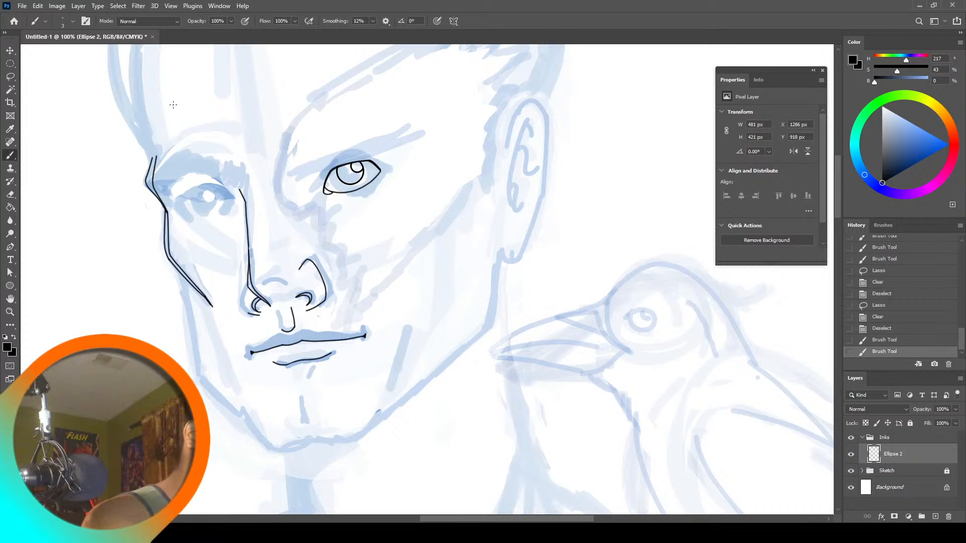
Ink the forehead's far edge as a tapering double line from the brow up to the hairline, undoing unsatisfactory strokes
{"action": "left_click_drag", "start_coordinate": [839, 204], "coordinate": [827, 175]}
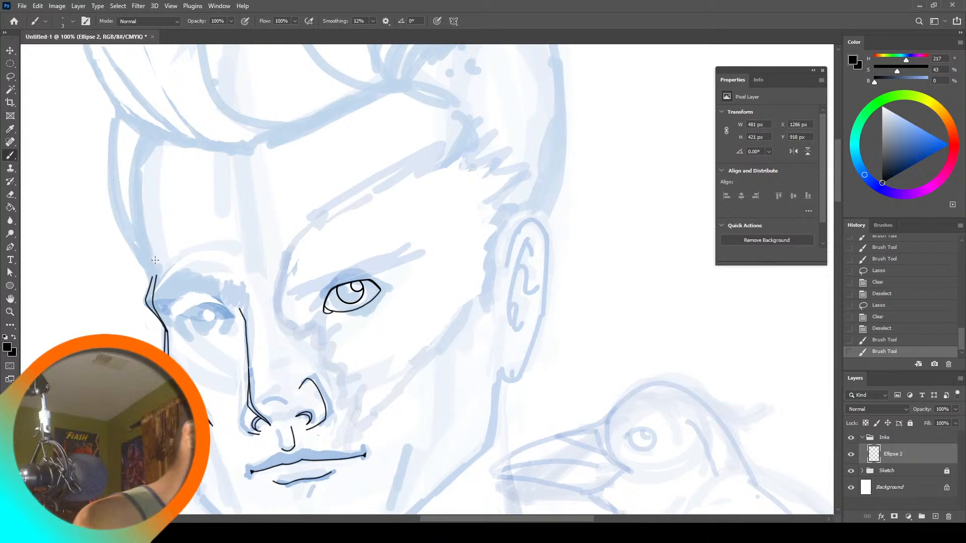
{"action": "mouse_move", "coordinate": [155, 273]}
{"action": "left_mouse_down"}
{"action": "mouse_move", "coordinate": [141, 233]}
{"action": "mouse_move", "coordinate": [147, 143]}
{"action": "mouse_move", "coordinate": [137, 227]}
{"action": "mouse_move", "coordinate": [141, 139]}
{"action": "left_mouse_up"}
{"action": "key", "text": "ctrl+z"}
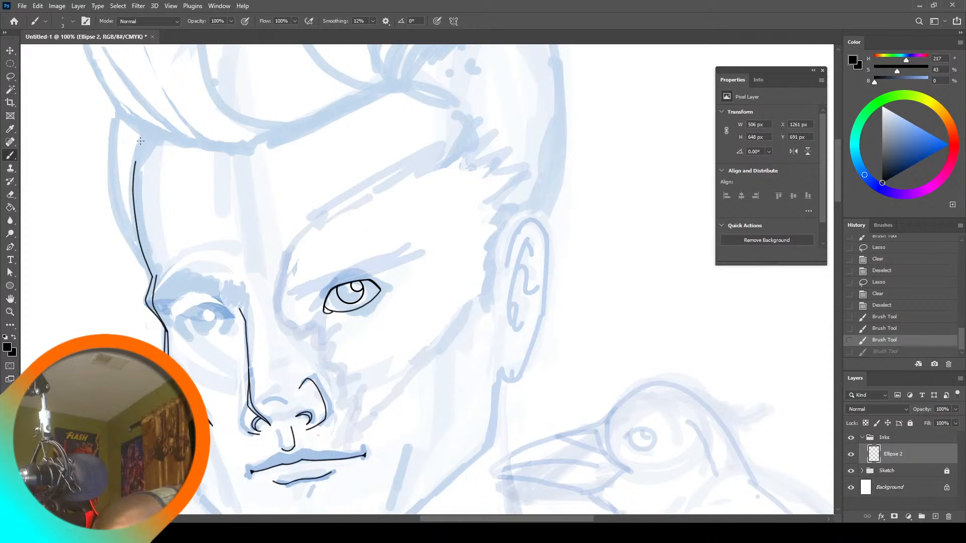
{"action": "left_click_drag", "start_coordinate": [138, 202], "coordinate": [157, 276]}
{"action": "key", "text": "ctrl+z"}
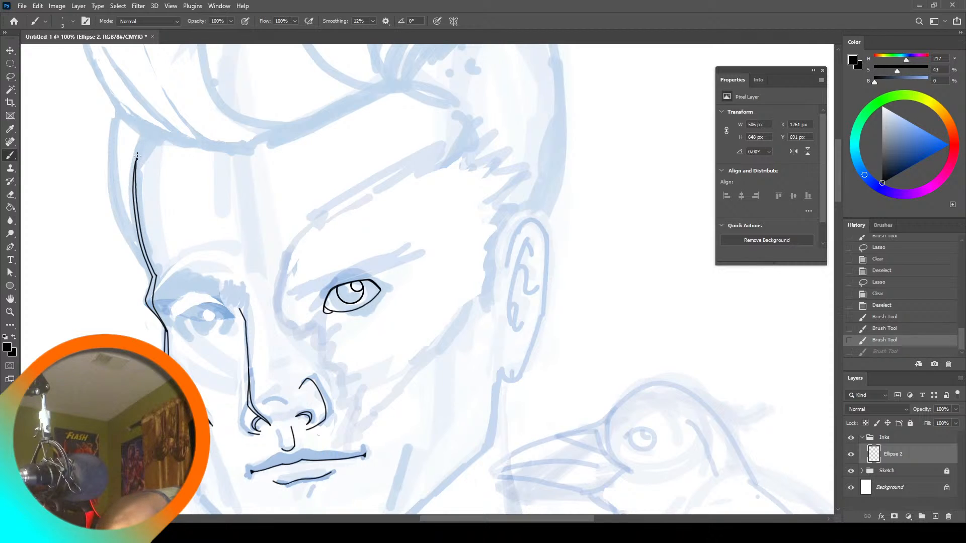
{"action": "mouse_move", "coordinate": [136, 158]}
{"action": "left_mouse_down"}
{"action": "mouse_move", "coordinate": [140, 145]}
{"action": "mouse_move", "coordinate": [135, 167]}
{"action": "left_mouse_up"}
{"action": "key", "text": "ctrl+z"}
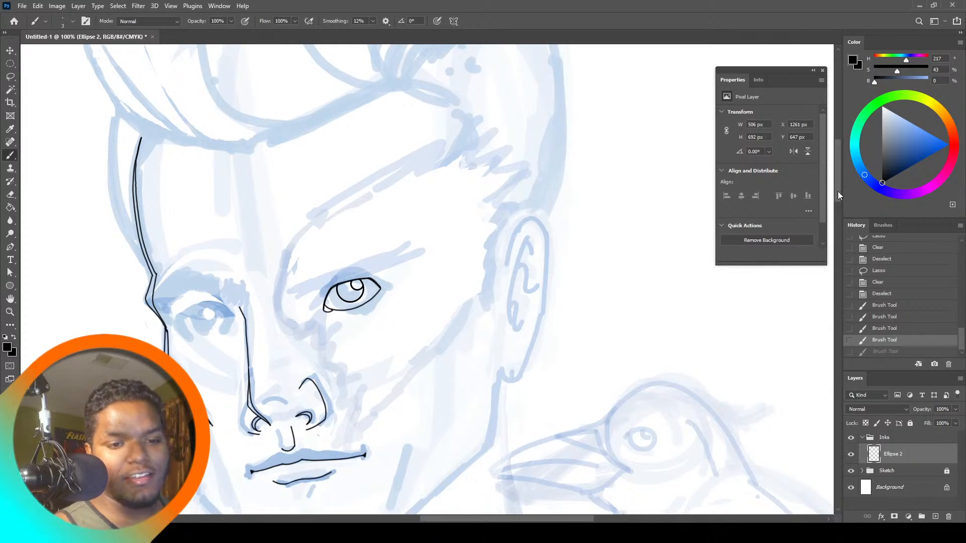
Ink the outer hair contour beside the forehead from the brow to the hairline, and undo the extra stroke along the quiff's front
{"action": "scroll", "coordinate": [838, 209], "scroll_direction": "down", "scroll_amount": 5}
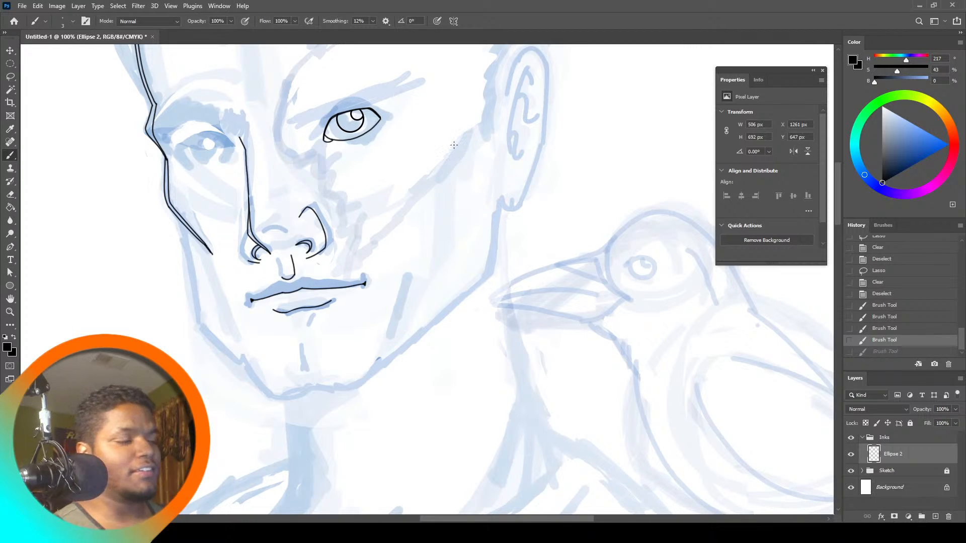
{"action": "scroll", "coordinate": [139, 208], "scroll_direction": "up", "scroll_amount": 7}
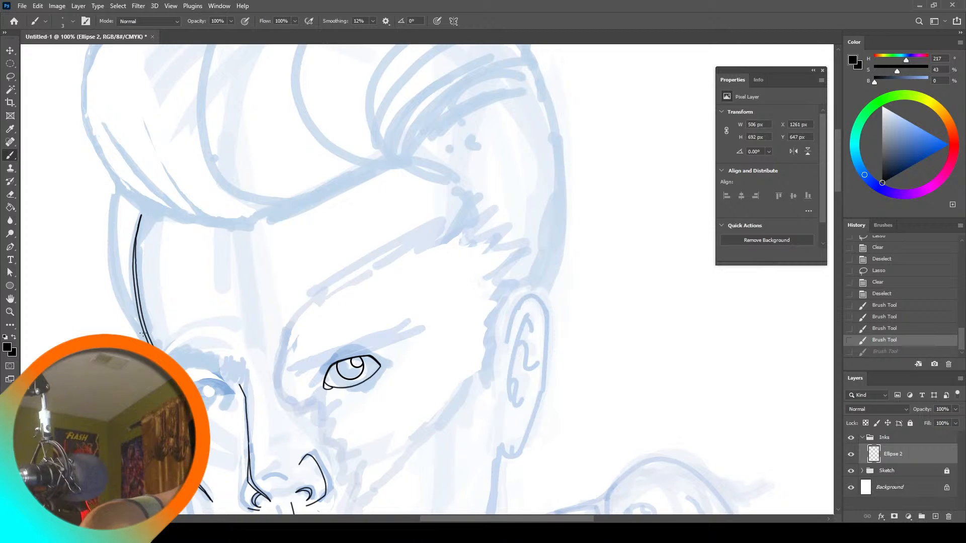
{"action": "mouse_move", "coordinate": [125, 307]}
{"action": "left_mouse_down"}
{"action": "mouse_move", "coordinate": [106, 249]}
{"action": "mouse_move", "coordinate": [115, 194]}
{"action": "mouse_move", "coordinate": [132, 228]}
{"action": "mouse_move", "coordinate": [142, 215]}
{"action": "mouse_move", "coordinate": [106, 173]}
{"action": "mouse_move", "coordinate": [97, 70]}
{"action": "left_mouse_up"}
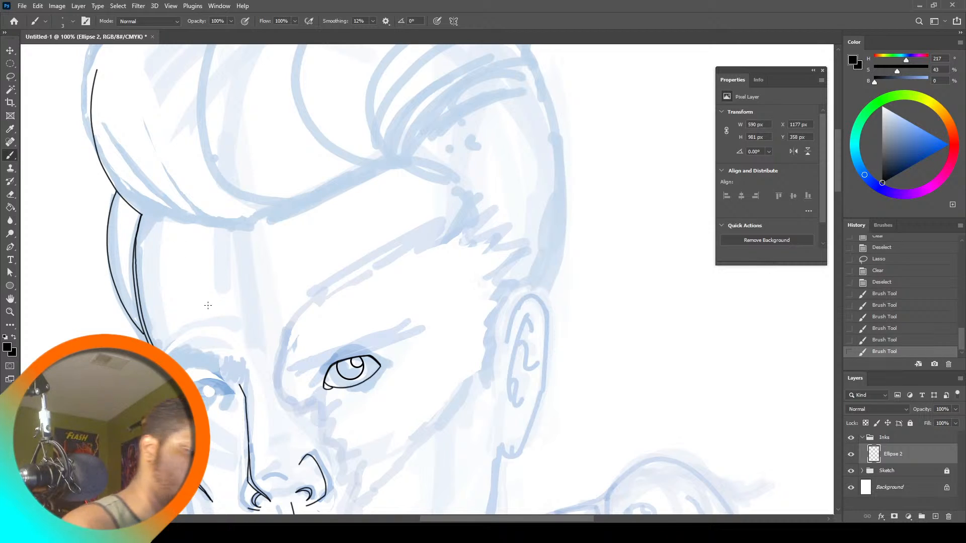
{"action": "key", "text": "ctrl+z"}
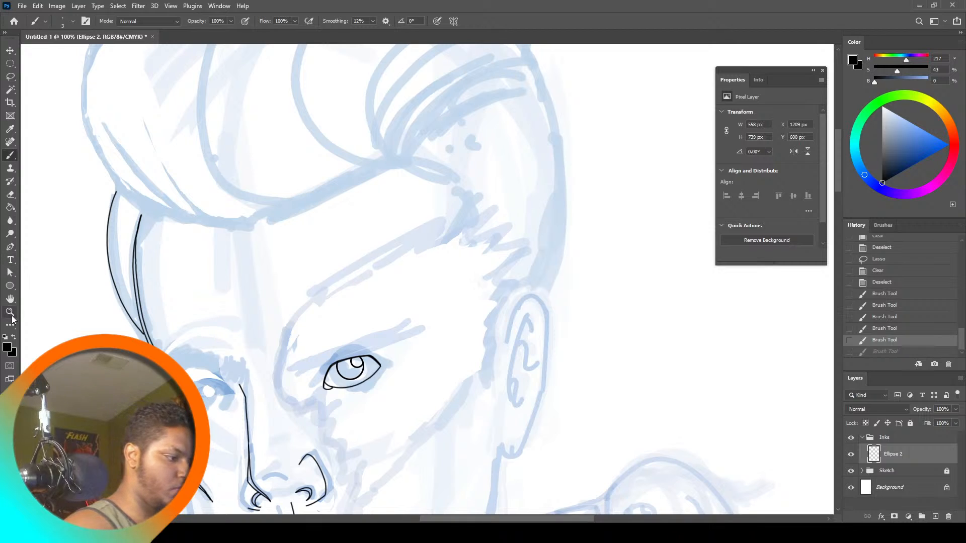
Fill the narrow gaps between the forehead's double contour lines with black using the Paint Bucket, undoing fills that miss
{"action": "left_click", "coordinate": [10, 207]}
{"action": "left_click", "coordinate": [149, 342]}
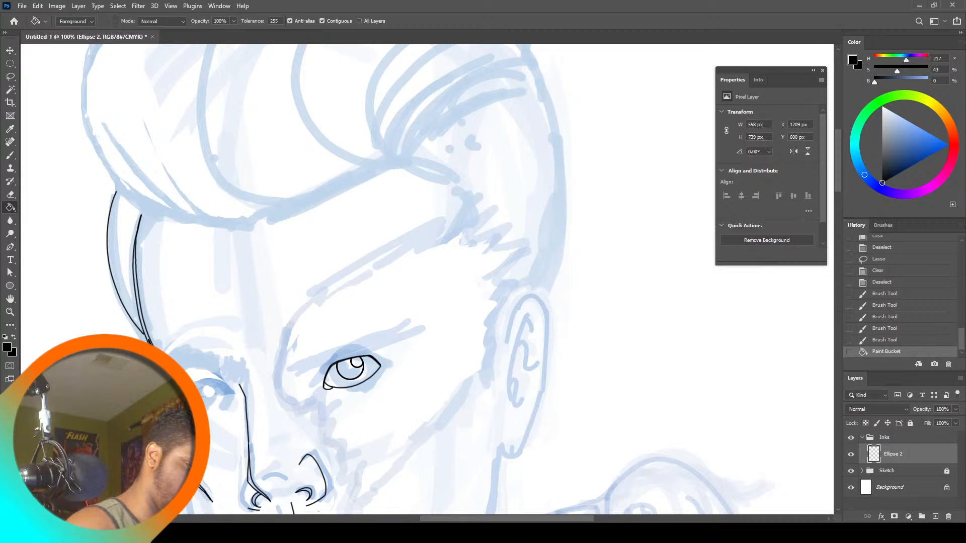
{"action": "left_click", "coordinate": [143, 327]}
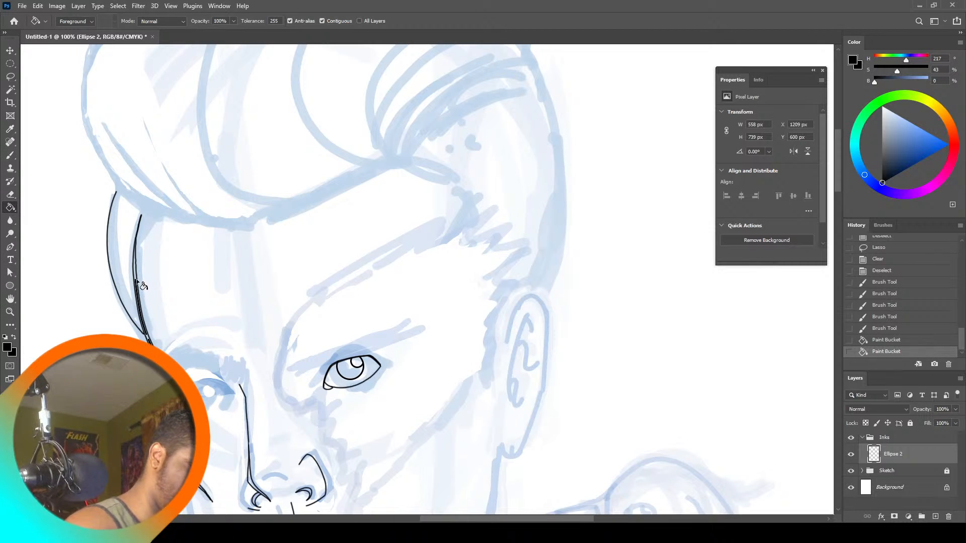
{"action": "left_click", "coordinate": [137, 280]}
{"action": "key", "text": "ctrl+z"}
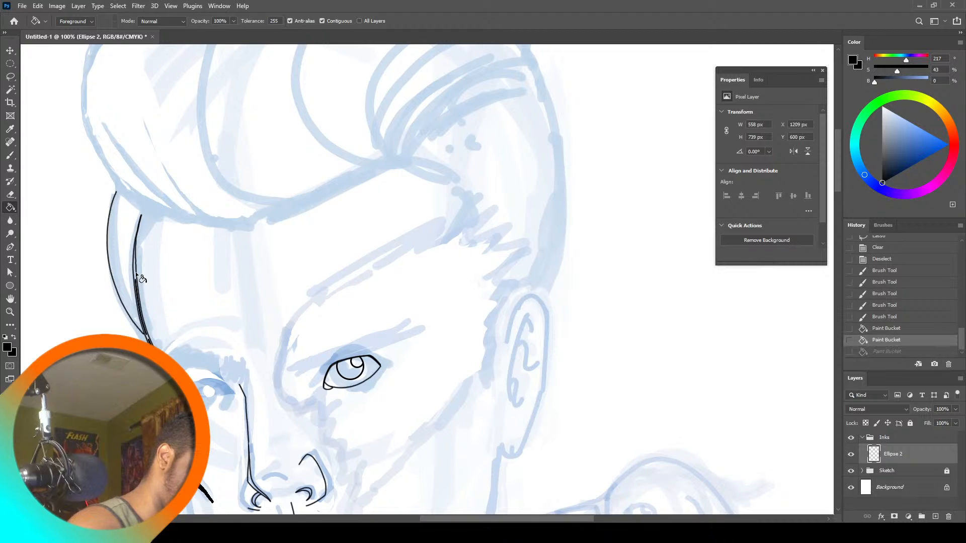
{"action": "left_click", "coordinate": [134, 275]}
{"action": "key", "text": "ctrl+z"}
{"action": "left_click", "coordinate": [136, 281]}
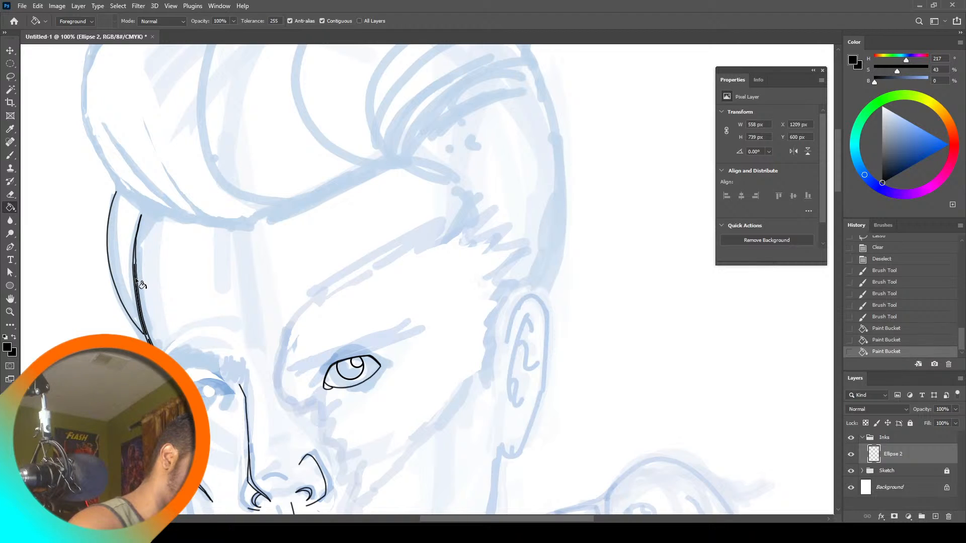
{"action": "left_click", "coordinate": [151, 342]}
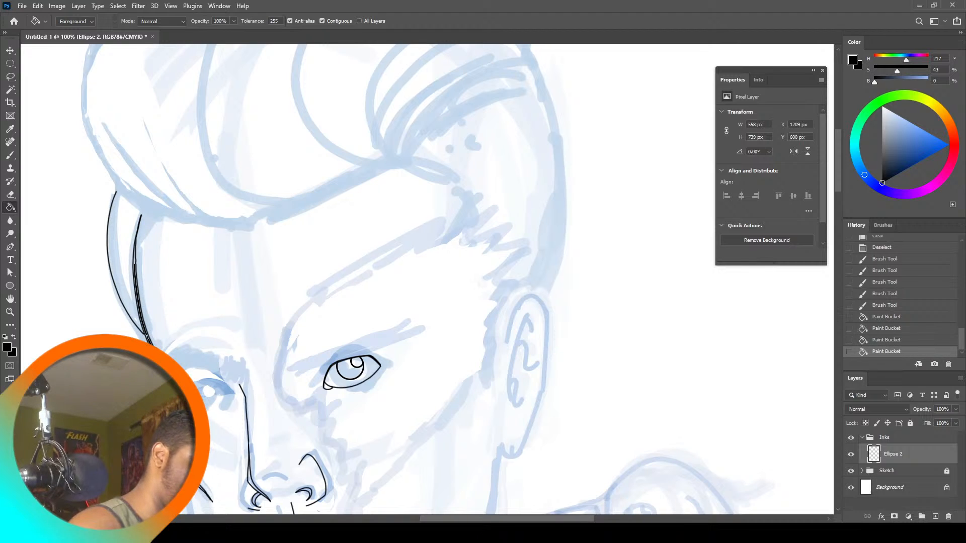
{"action": "left_click", "coordinate": [149, 341]}
{"action": "key", "text": "ctrl+z"}
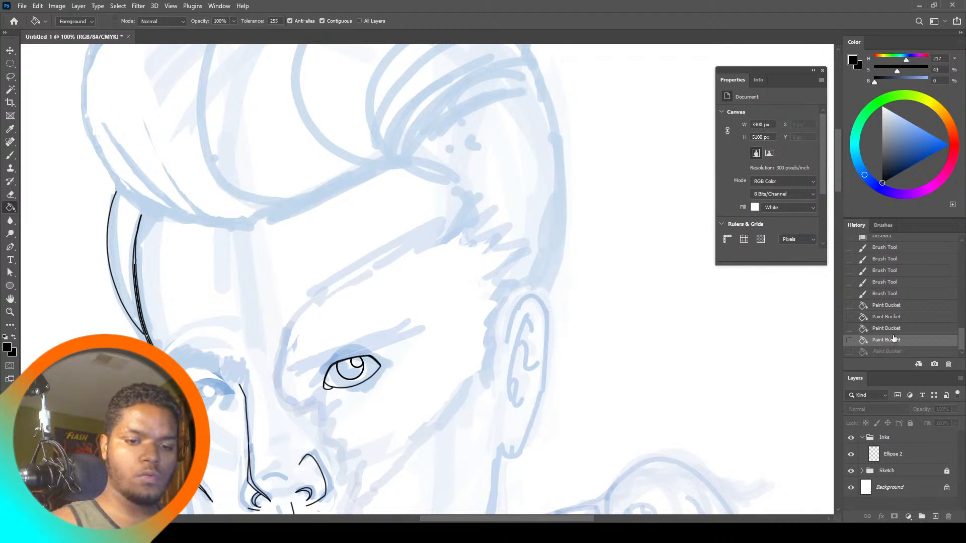
Toggle the Ellipse 2 layer's visibility, select that layer, and try filling the far cheek's contour gap with black, undoing the fill
{"action": "left_click", "coordinate": [851, 455]}
{"action": "left_click", "coordinate": [851, 455]}
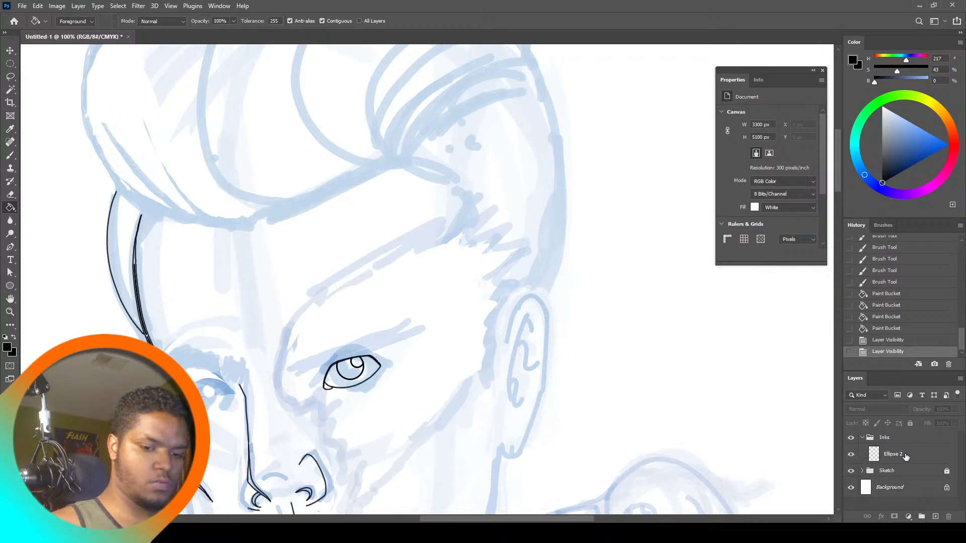
{"action": "left_click", "coordinate": [905, 454]}
{"action": "left_click", "coordinate": [200, 492]}
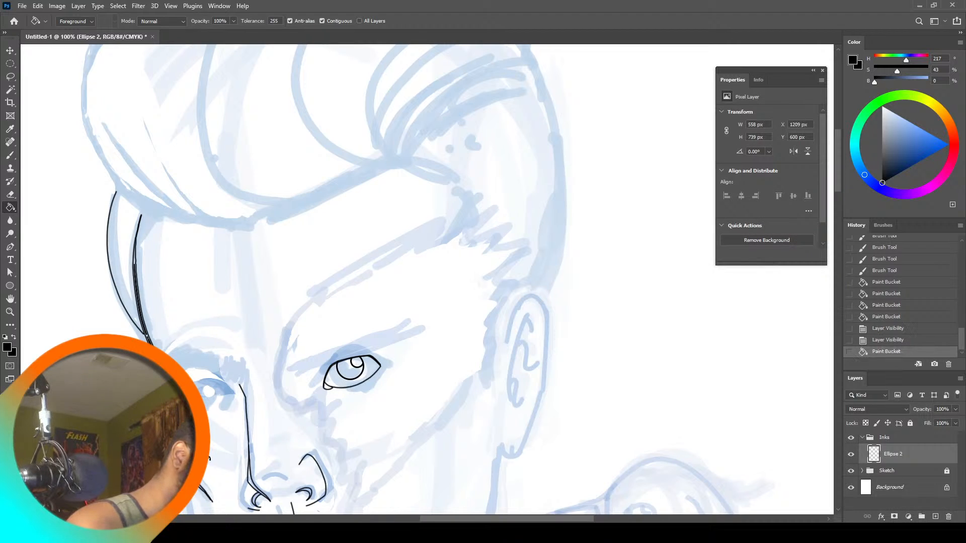
{"action": "left_click", "coordinate": [199, 492]}
{"action": "key", "text": "ctrl+z"}
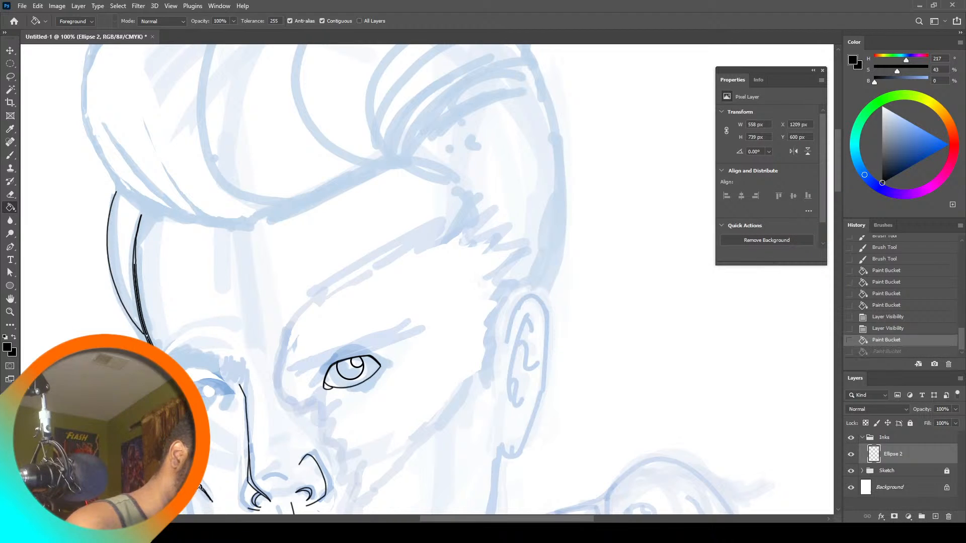
{"action": "key", "text": "ctrl+shift+z"}
{"action": "key", "text": "ctrl+z"}
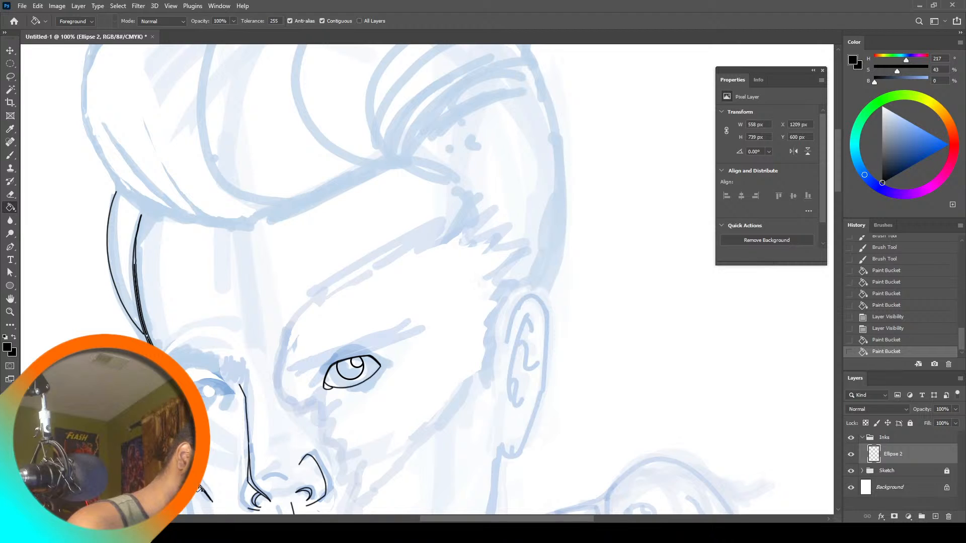
{"action": "key", "text": "ctrl+z"}
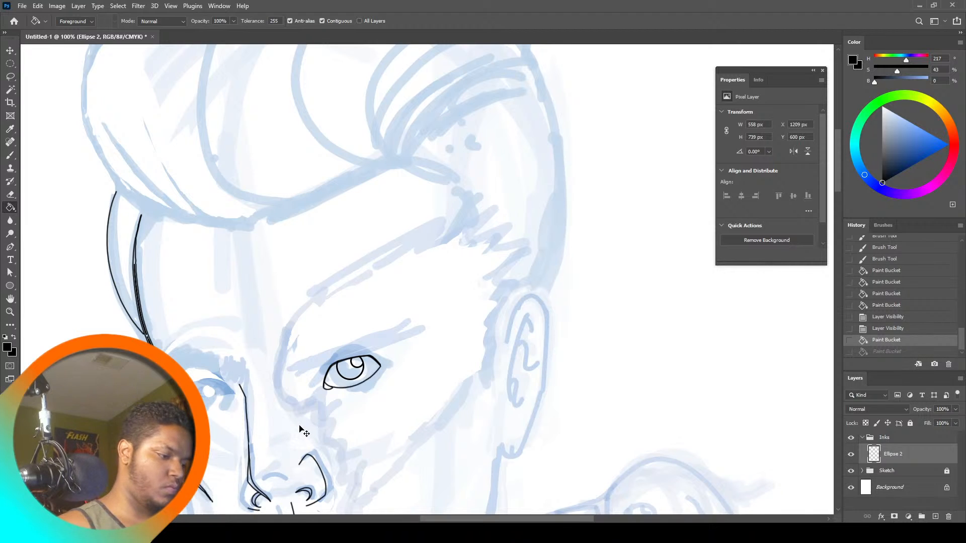
Revert the drawing's history to the last brush stroke made before the Paint Bucket fills
{"action": "key", "text": "ctrl+z"}
{"action": "key", "text": "ctrl+z"}
{"action": "key", "text": "ctrl+z"}
{"action": "key", "text": "ctrl+z"}
{"action": "key", "text": "ctrl+z"}
{"action": "key", "text": "ctrl+z"}
{"action": "key", "text": "ctrl+z"}
{"action": "key", "text": "ctrl+z"}
{"action": "key", "text": "ctrl+z"}
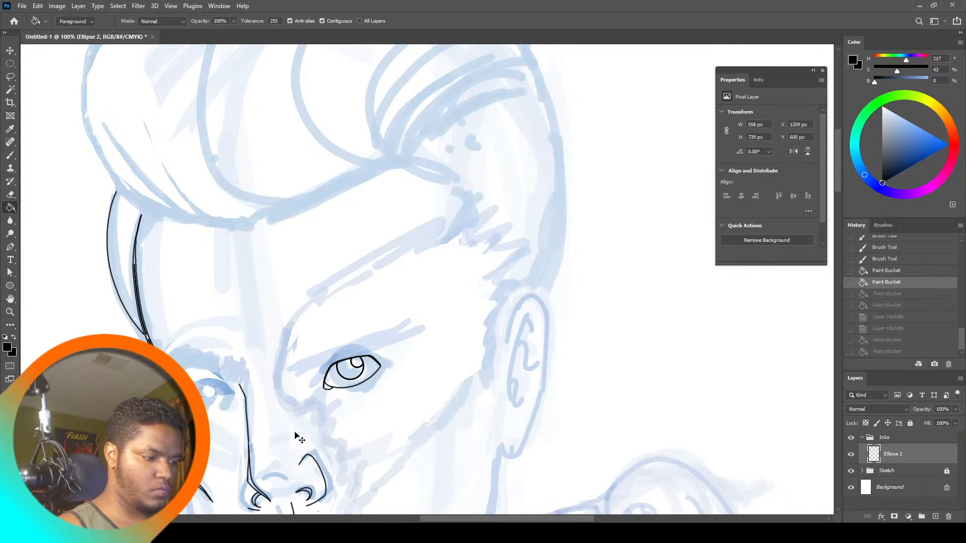
{"action": "left_click", "coordinate": [895, 252]}
{"action": "left_click", "coordinate": [896, 263]}
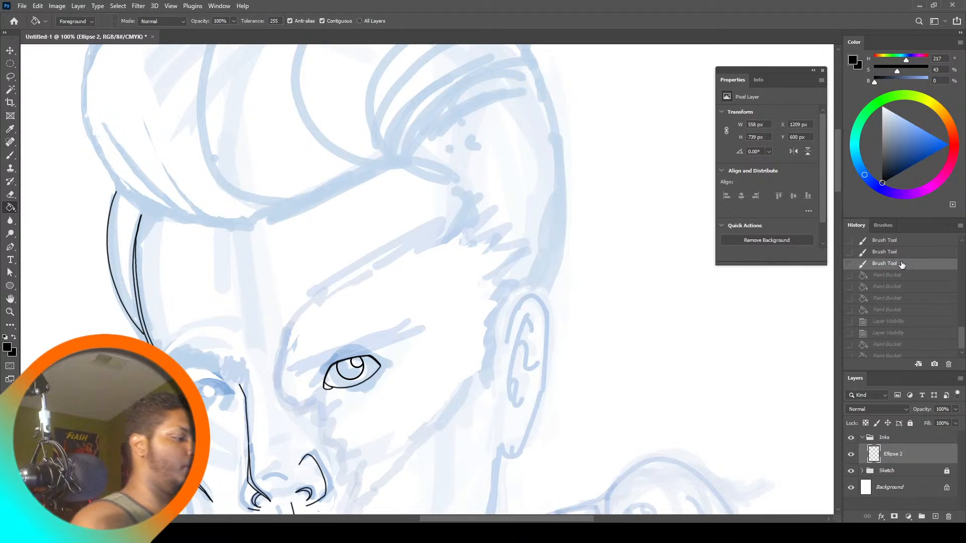
Try inking a second line inside the outer hair contour beside the forehead with the Brush tool, undoing each stroke
{"action": "left_click", "coordinate": [11, 155]}
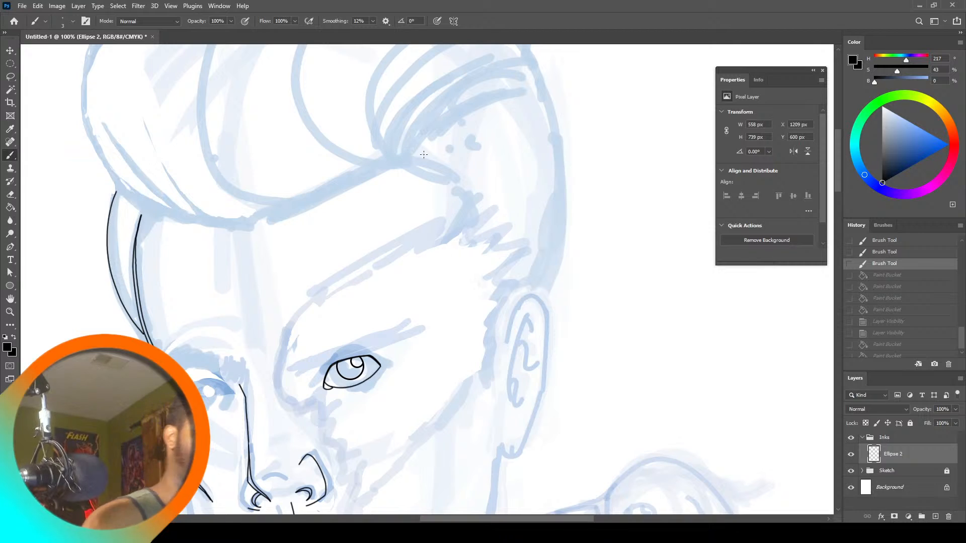
{"action": "mouse_move", "coordinate": [408, 163]}
{"action": "left_mouse_down"}
{"action": "mouse_move", "coordinate": [452, 172]}
{"action": "mouse_move", "coordinate": [469, 209]}
{"action": "mouse_move", "coordinate": [479, 200]}
{"action": "mouse_move", "coordinate": [467, 222]}
{"action": "mouse_move", "coordinate": [494, 209]}
{"action": "mouse_move", "coordinate": [475, 236]}
{"action": "left_mouse_up"}
{"action": "key", "text": "ctrl+z"}
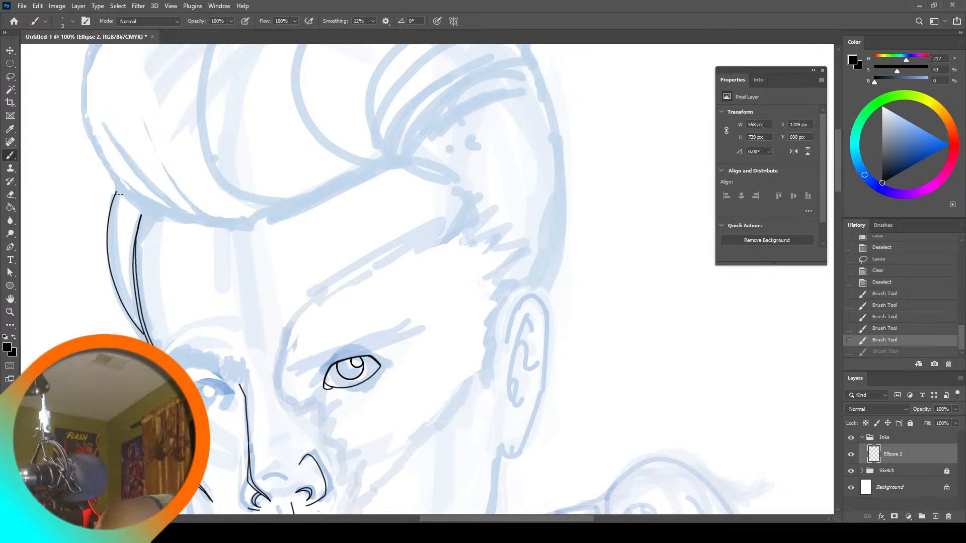
{"action": "mouse_move", "coordinate": [118, 193]}
{"action": "left_mouse_down"}
{"action": "mouse_move", "coordinate": [117, 252]}
{"action": "mouse_move", "coordinate": [132, 303]}
{"action": "left_mouse_up"}
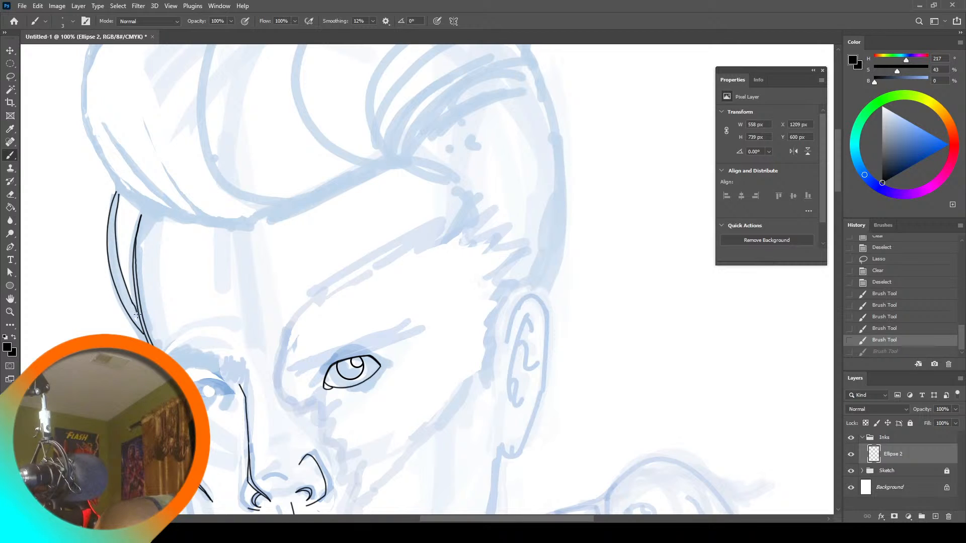
{"action": "left_click_drag", "start_coordinate": [137, 315], "coordinate": [137, 318]}
{"action": "key", "text": "ctrl+z"}
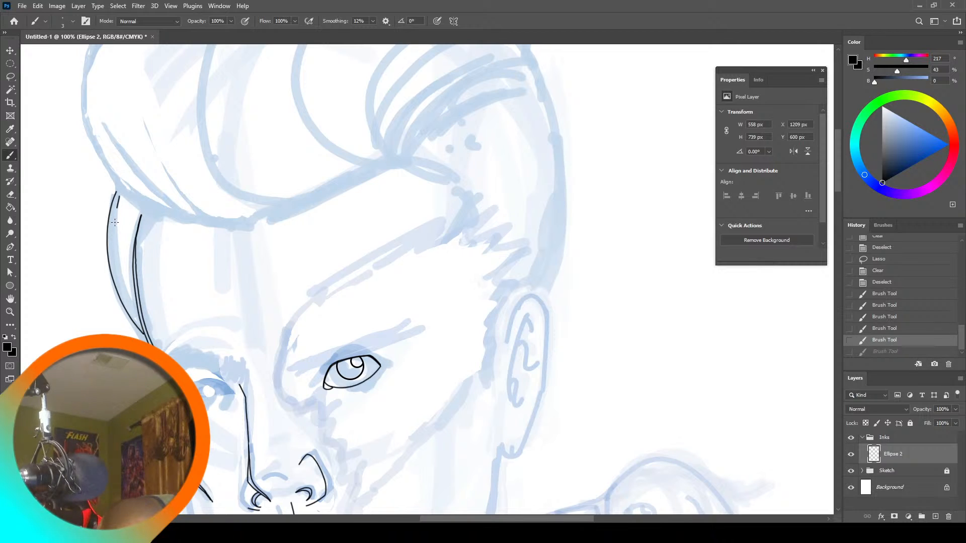
{"action": "left_click_drag", "start_coordinate": [115, 222], "coordinate": [141, 319]}
{"action": "key", "text": "ctrl+z"}
{"action": "left_click_drag", "start_coordinate": [140, 215], "coordinate": [130, 316]}
{"action": "key", "text": "ctrl+z"}
Try inking a second line along the upper nose bridge, and undo it
{"action": "left_click_drag", "start_coordinate": [837, 172], "coordinate": [840, 202]}
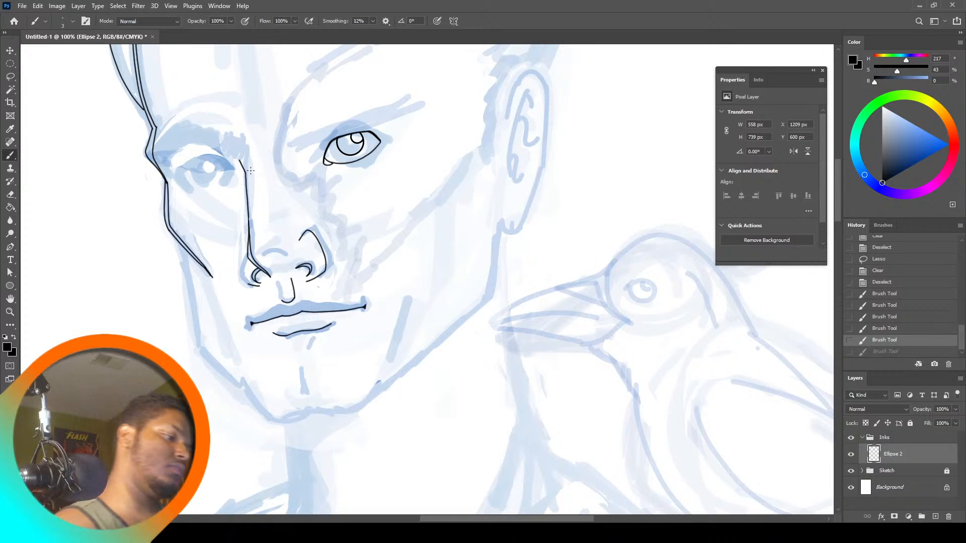
{"action": "left_click_drag", "start_coordinate": [248, 153], "coordinate": [251, 225]}
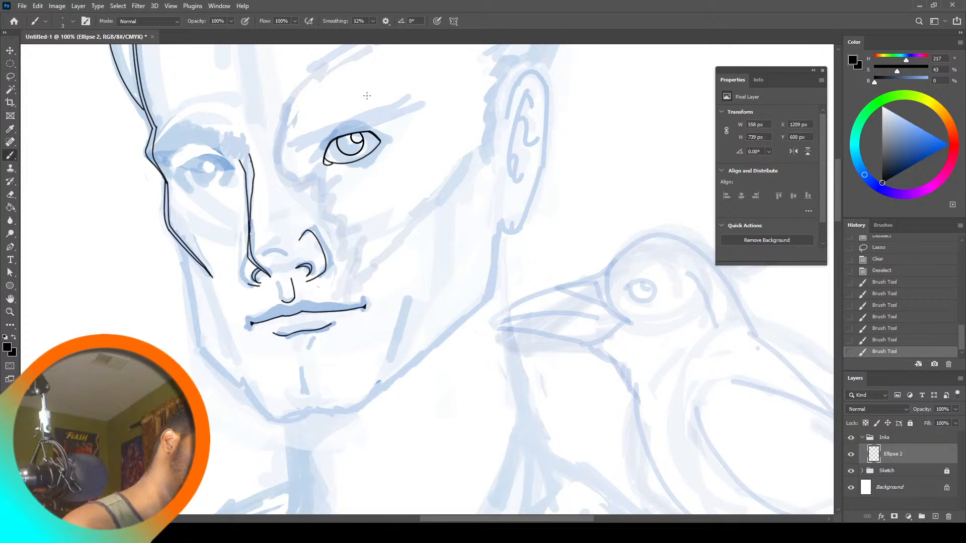
{"action": "key", "text": "ctrl+z"}
{"action": "key", "text": "ctrl+z"}
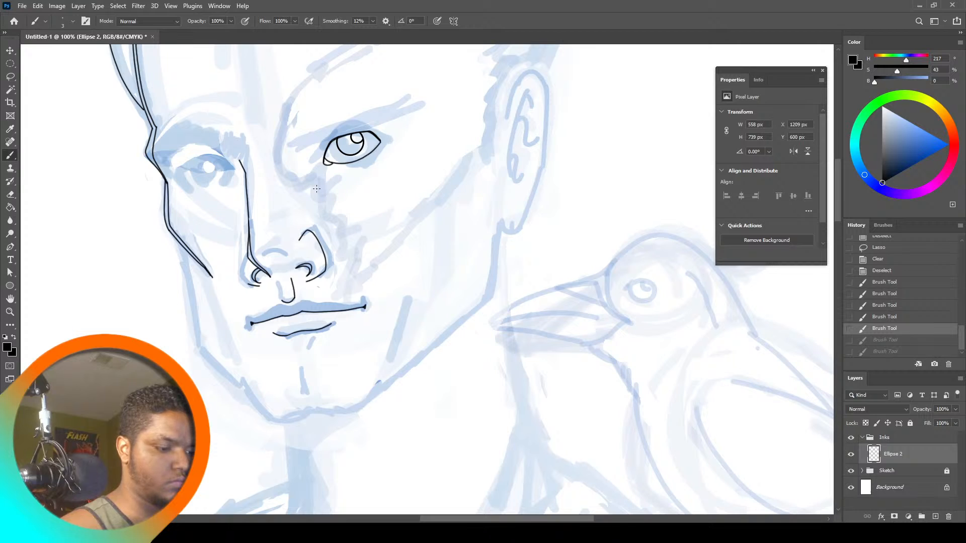
Ink the far jaw's inner line from the cheekbone down to just below mouth level, undoing unsatisfactory outer strokes
{"action": "mouse_move", "coordinate": [182, 243]}
{"action": "left_mouse_down"}
{"action": "mouse_move", "coordinate": [197, 335]}
{"action": "mouse_move", "coordinate": [244, 387]}
{"action": "mouse_move", "coordinate": [195, 338]}
{"action": "mouse_move", "coordinate": [174, 237]}
{"action": "left_mouse_up"}
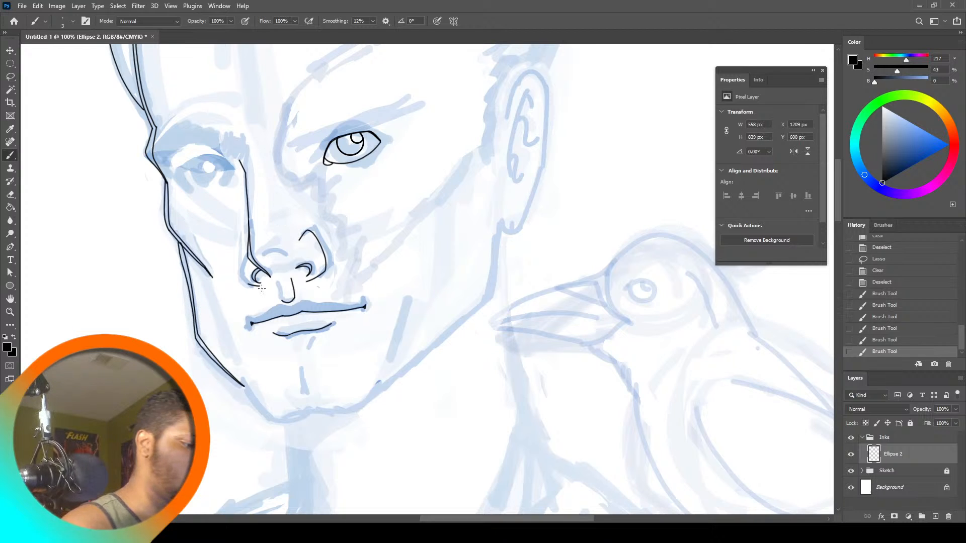
{"action": "key", "text": "ctrl+z"}
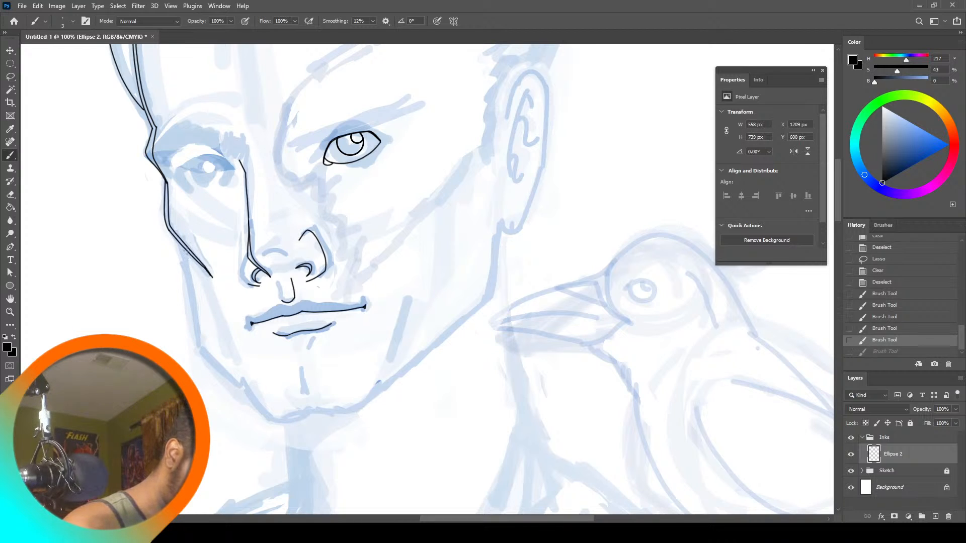
{"action": "mouse_move", "coordinate": [188, 253]}
{"action": "left_mouse_down"}
{"action": "mouse_move", "coordinate": [205, 347]}
{"action": "mouse_move", "coordinate": [244, 386]}
{"action": "left_mouse_up"}
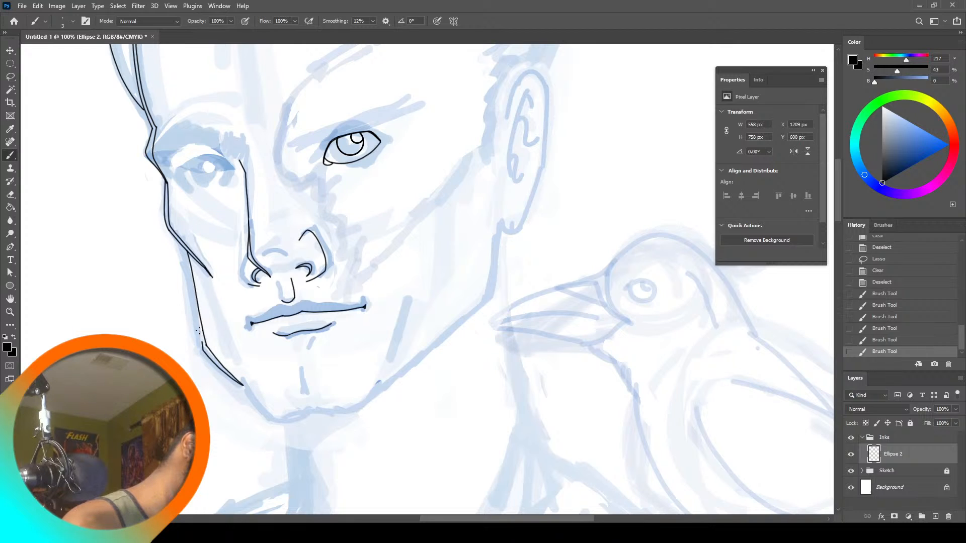
{"action": "left_click_drag", "start_coordinate": [198, 330], "coordinate": [182, 252]}
{"action": "key", "text": "ctrl+z"}
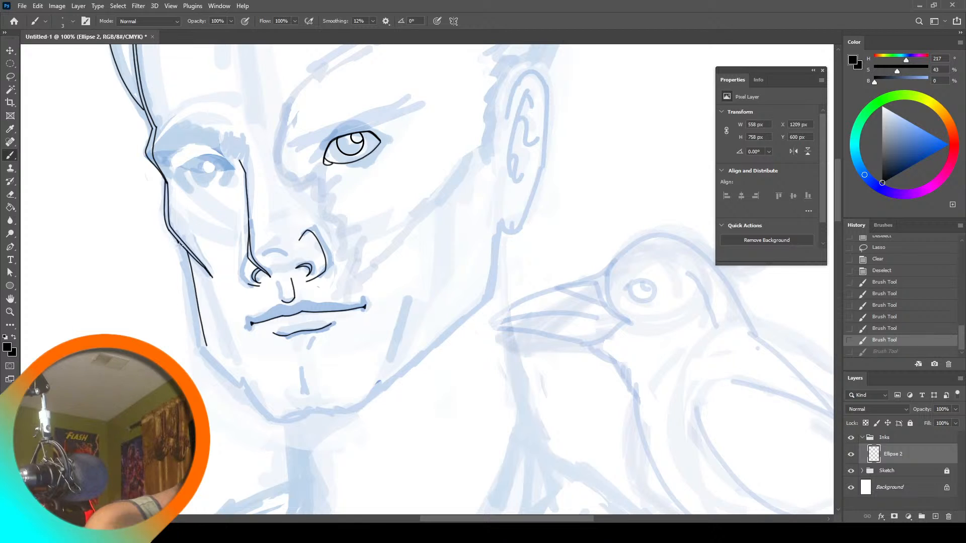
{"action": "left_click_drag", "start_coordinate": [179, 245], "coordinate": [200, 329]}
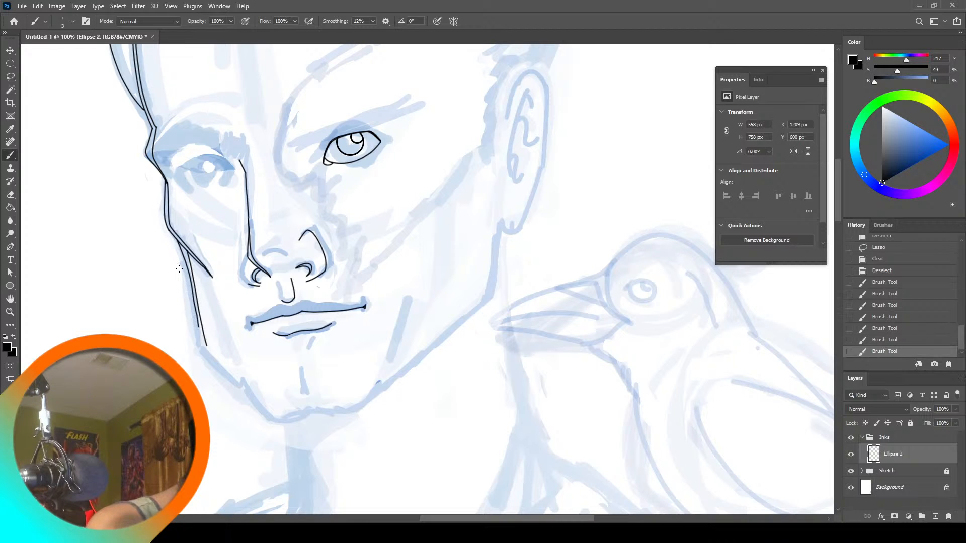
{"action": "key", "text": "ctrl+z"}
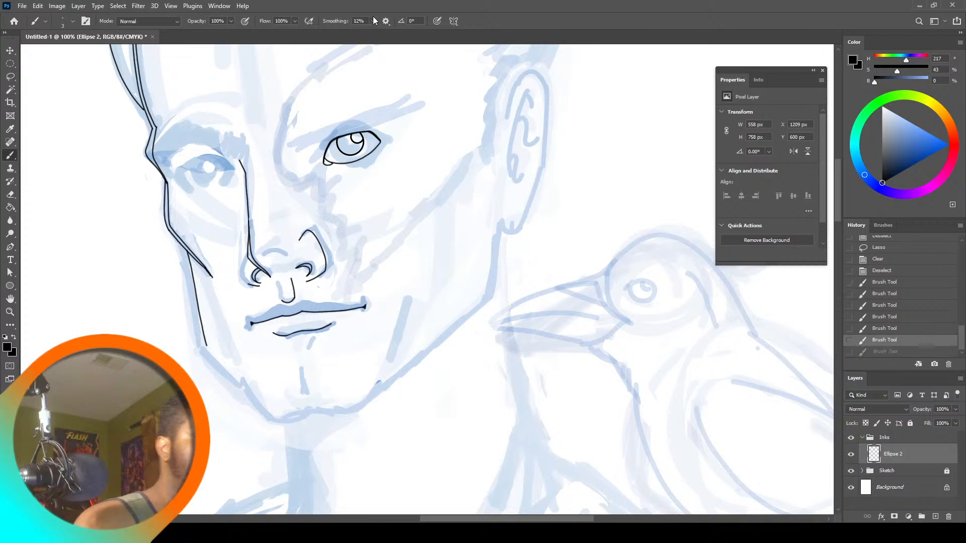
Set the brush smoothing to 26% and ink the far jaw as a double line from the cheekbone down toward the chin
{"action": "left_click", "coordinate": [373, 21]}
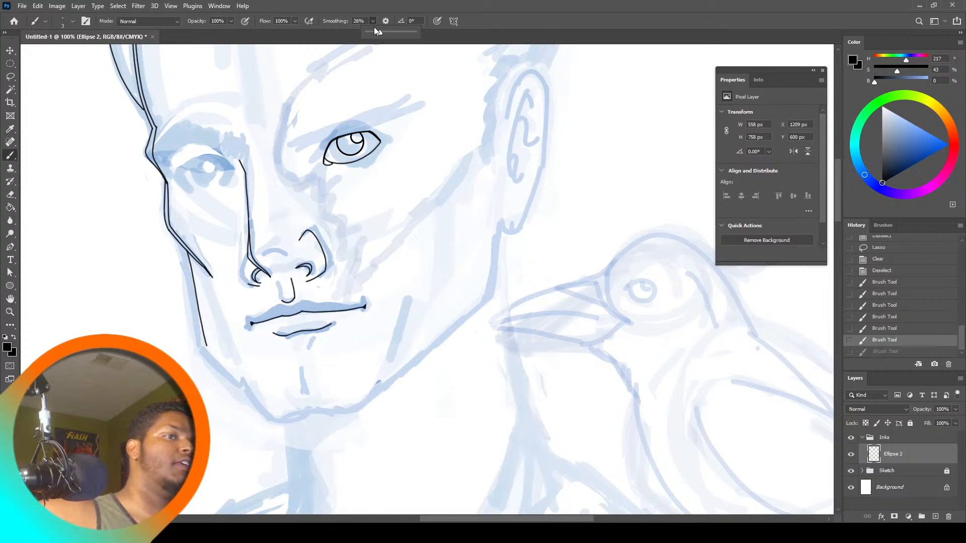
{"action": "left_click", "coordinate": [176, 240]}
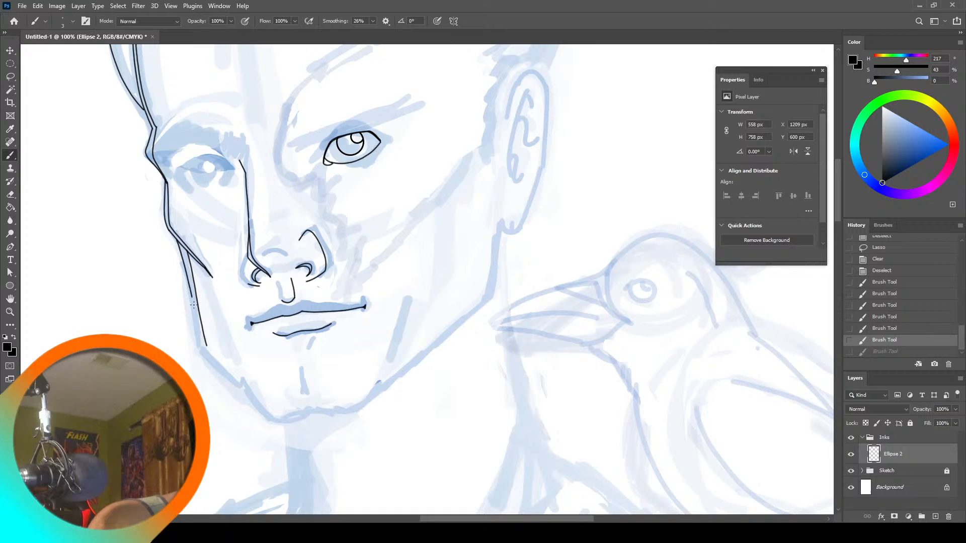
{"action": "mouse_move", "coordinate": [193, 305]}
{"action": "left_mouse_down"}
{"action": "mouse_move", "coordinate": [206, 354]}
{"action": "mouse_move", "coordinate": [243, 387]}
{"action": "mouse_move", "coordinate": [207, 346]}
{"action": "mouse_move", "coordinate": [248, 390]}
{"action": "left_mouse_up"}
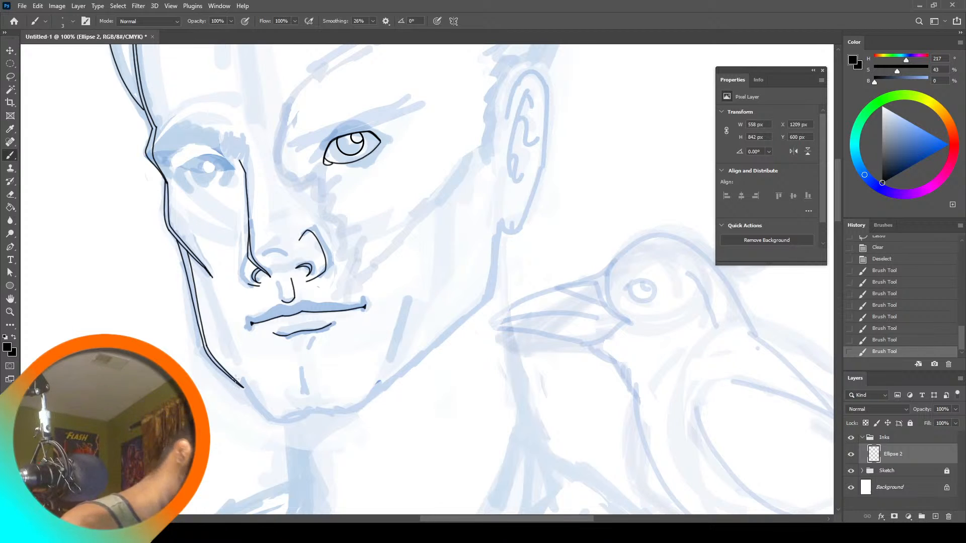
Ink the chin's outline as a double line from the far jaw to the near jaw, and add the chin's central cleft mark
{"action": "left_click_drag", "start_coordinate": [239, 377], "coordinate": [267, 415]}
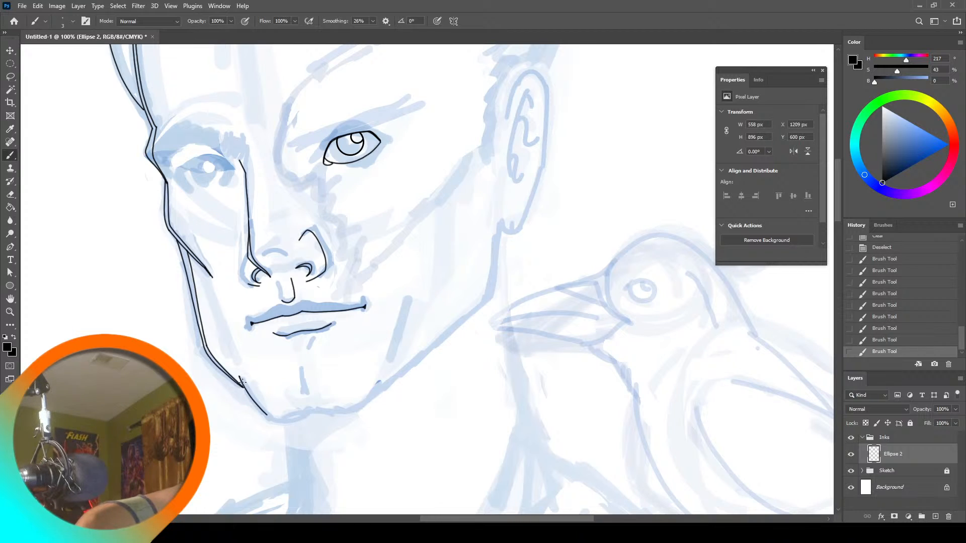
{"action": "mouse_move", "coordinate": [242, 383]}
{"action": "left_mouse_down"}
{"action": "mouse_move", "coordinate": [271, 415]}
{"action": "mouse_move", "coordinate": [372, 397]}
{"action": "mouse_move", "coordinate": [384, 379]}
{"action": "mouse_move", "coordinate": [350, 412]}
{"action": "mouse_move", "coordinate": [280, 422]}
{"action": "mouse_move", "coordinate": [261, 409]}
{"action": "left_mouse_up"}
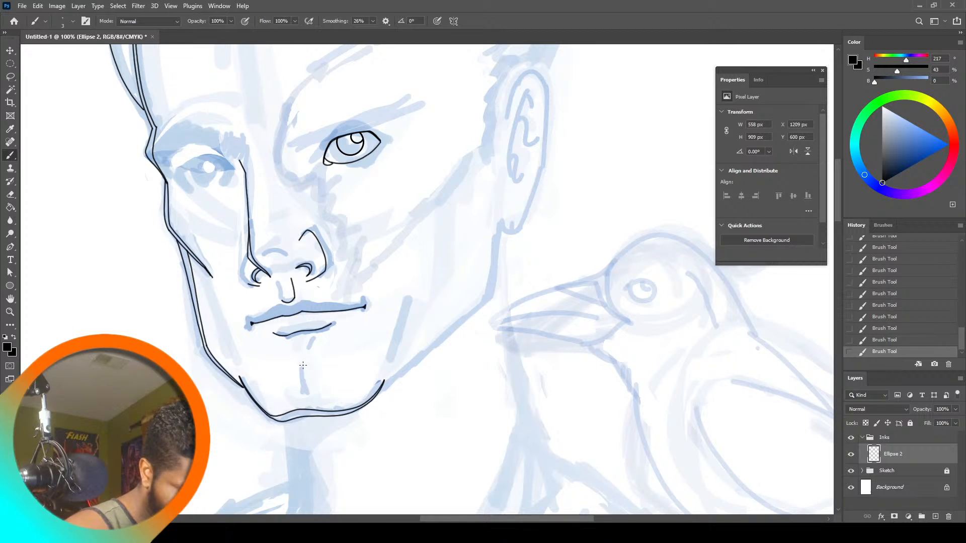
{"action": "mouse_move", "coordinate": [305, 385]}
{"action": "left_mouse_down"}
{"action": "mouse_move", "coordinate": [310, 396]}
{"action": "mouse_move", "coordinate": [302, 376]}
{"action": "left_mouse_up"}
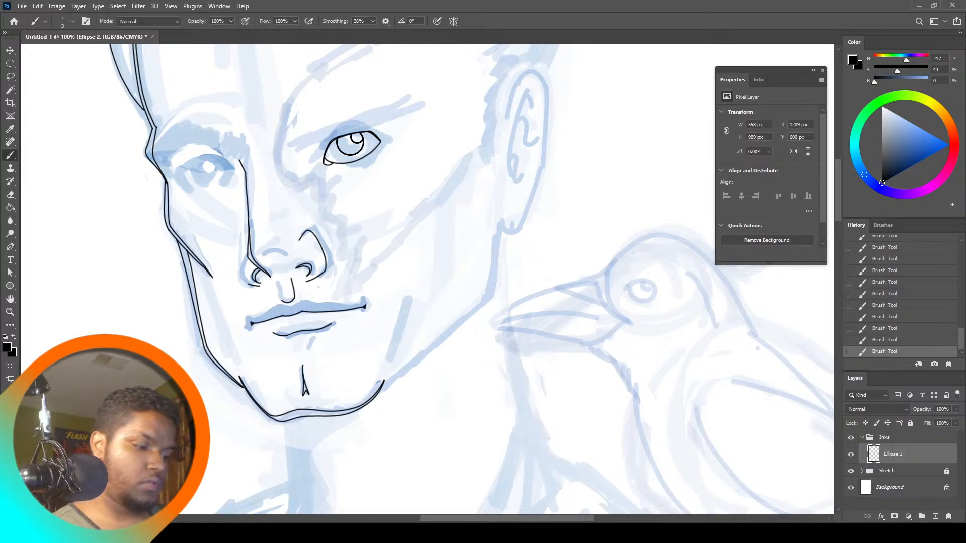
Try inking the quiff's outer outline and the hair's inner waves in long strokes, undoing all of them
{"action": "left_click_drag", "start_coordinate": [841, 216], "coordinate": [849, 159]}
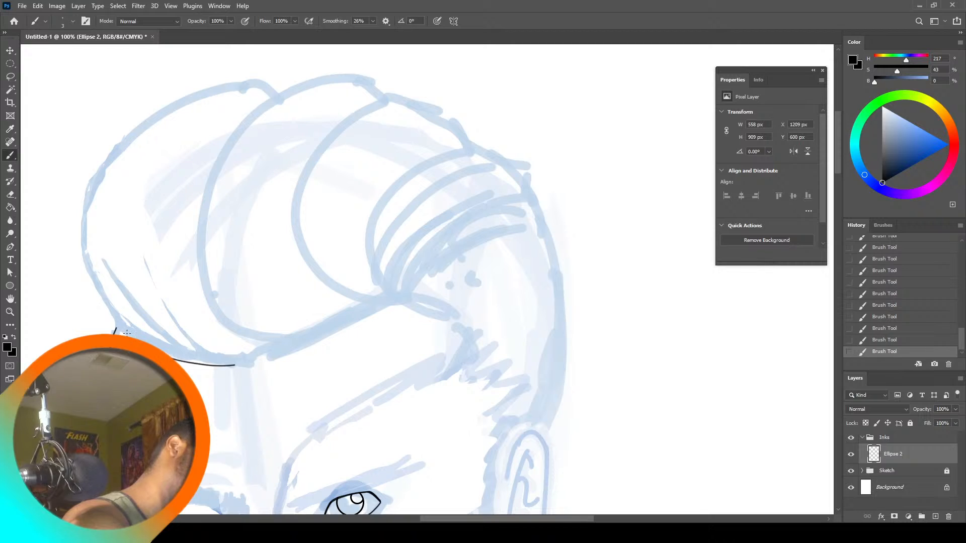
{"action": "mouse_move", "coordinate": [127, 333]}
{"action": "left_mouse_down"}
{"action": "mouse_move", "coordinate": [92, 253]}
{"action": "mouse_move", "coordinate": [94, 199]}
{"action": "mouse_move", "coordinate": [135, 139]}
{"action": "mouse_move", "coordinate": [255, 97]}
{"action": "mouse_move", "coordinate": [280, 111]}
{"action": "left_mouse_up"}
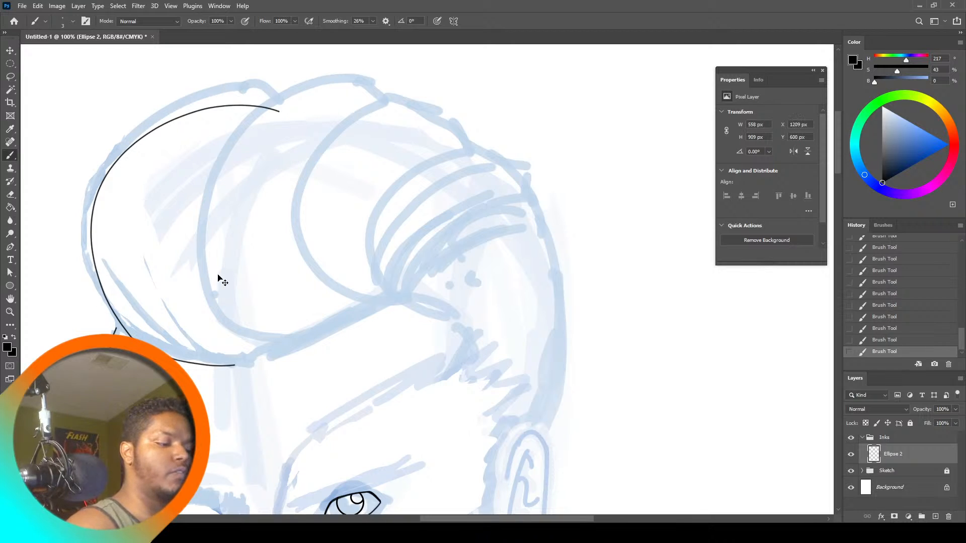
{"action": "key", "text": "ctrl+z"}
{"action": "mouse_move", "coordinate": [231, 366]}
{"action": "left_mouse_down"}
{"action": "mouse_move", "coordinate": [128, 332]}
{"action": "mouse_move", "coordinate": [97, 298]}
{"action": "mouse_move", "coordinate": [81, 221]}
{"action": "mouse_move", "coordinate": [89, 179]}
{"action": "mouse_move", "coordinate": [135, 123]}
{"action": "mouse_move", "coordinate": [198, 86]}
{"action": "mouse_move", "coordinate": [258, 81]}
{"action": "mouse_move", "coordinate": [281, 92]}
{"action": "left_mouse_up"}
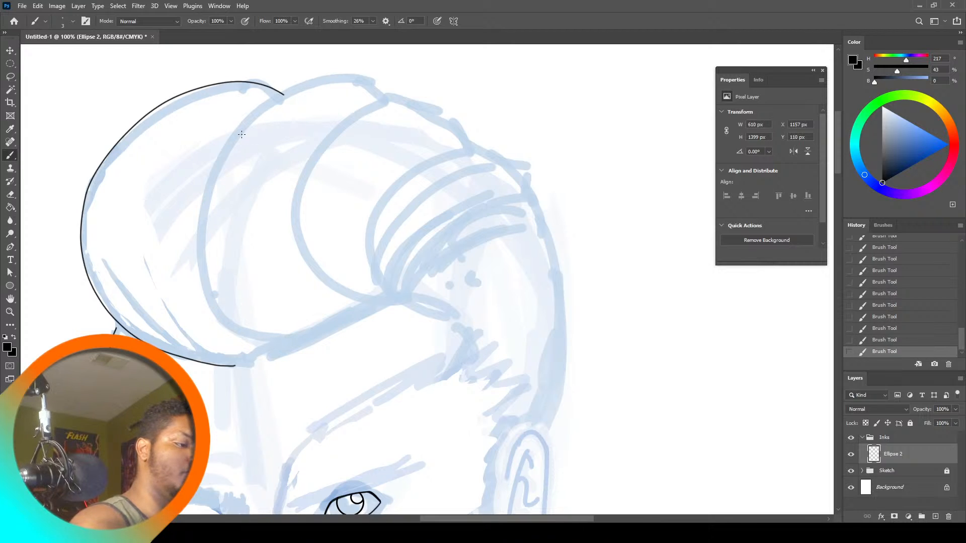
{"action": "mouse_move", "coordinate": [263, 103]}
{"action": "left_mouse_down"}
{"action": "mouse_move", "coordinate": [350, 79]}
{"action": "mouse_move", "coordinate": [395, 88]}
{"action": "mouse_move", "coordinate": [445, 128]}
{"action": "left_mouse_up"}
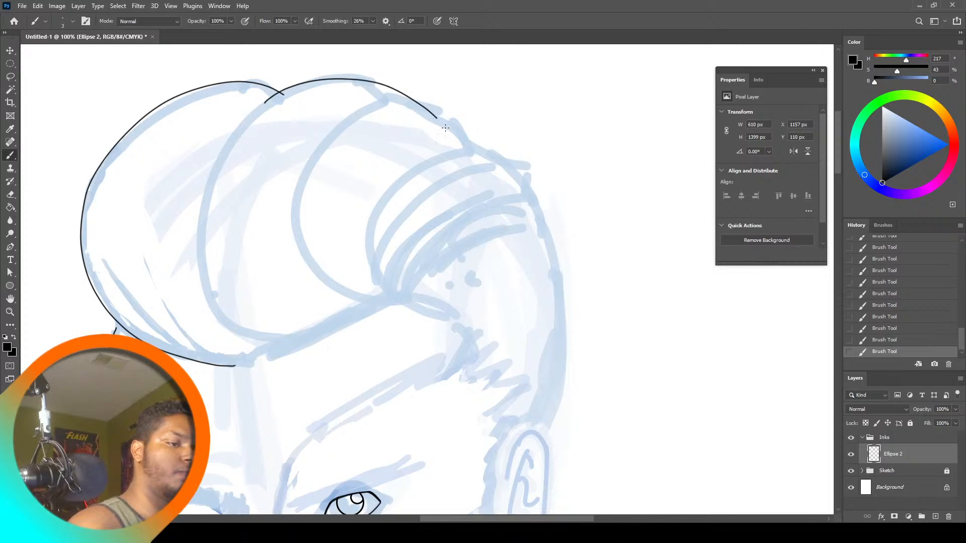
{"action": "mouse_move", "coordinate": [325, 282]}
{"action": "left_mouse_down"}
{"action": "mouse_move", "coordinate": [301, 229]}
{"action": "mouse_move", "coordinate": [314, 165]}
{"action": "mouse_move", "coordinate": [345, 124]}
{"action": "mouse_move", "coordinate": [387, 105]}
{"action": "mouse_move", "coordinate": [428, 107]}
{"action": "mouse_move", "coordinate": [482, 154]}
{"action": "left_mouse_up"}
{"action": "mouse_move", "coordinate": [383, 276]}
{"action": "left_mouse_down"}
{"action": "mouse_move", "coordinate": [367, 251]}
{"action": "mouse_move", "coordinate": [394, 189]}
{"action": "mouse_move", "coordinate": [440, 158]}
{"action": "mouse_move", "coordinate": [485, 152]}
{"action": "mouse_move", "coordinate": [541, 185]}
{"action": "mouse_move", "coordinate": [577, 290]}
{"action": "left_mouse_up"}
{"action": "key", "text": "ctrl+z"}
{"action": "key", "text": "ctrl+z"}
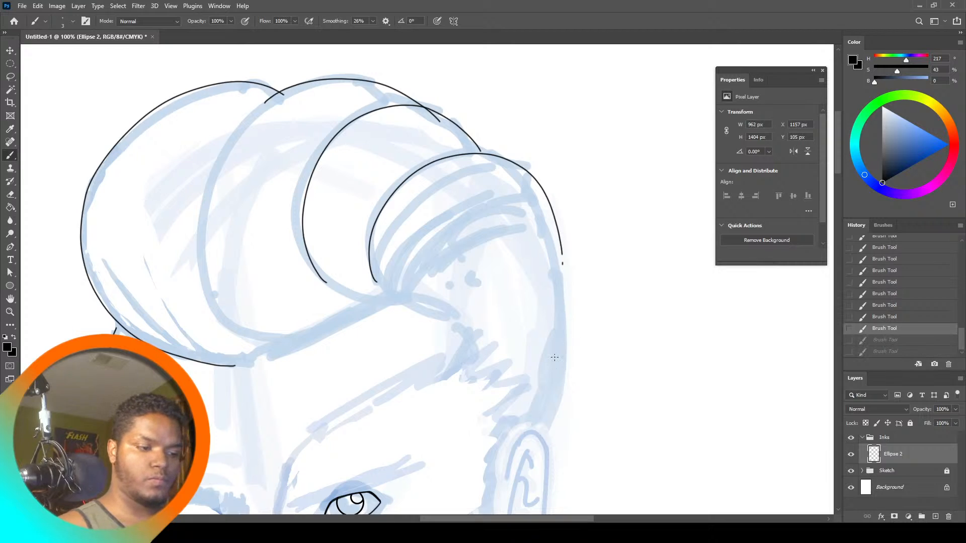
{"action": "key", "text": "ctrl+z"}
{"action": "key", "text": "ctrl+z"}
{"action": "key", "text": "ctrl+z"}
{"action": "key", "text": "ctrl+z"}
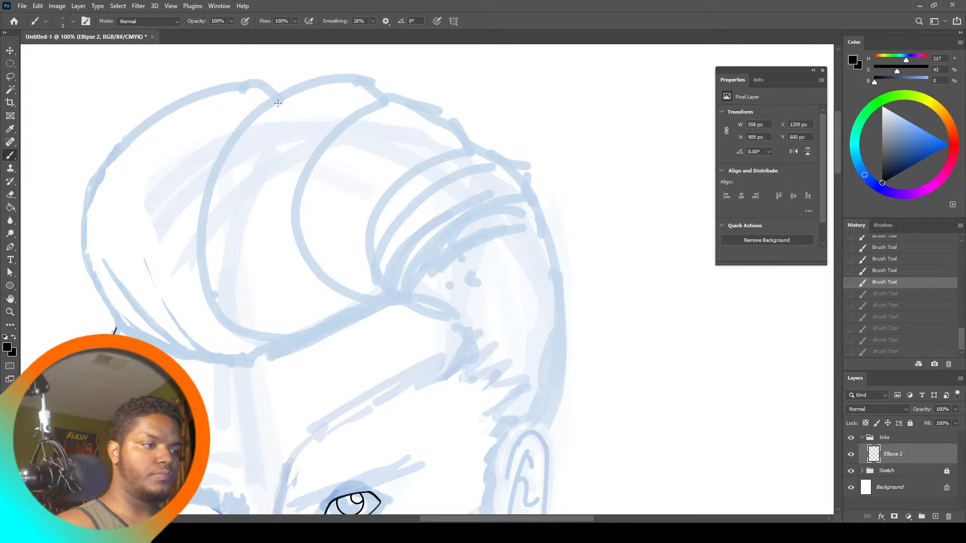
Set the brush smoothing to 0% and try inking the hairline curve from the quiff's base to the near temple, undoing each stroke
{"action": "left_click_drag", "start_coordinate": [373, 23], "coordinate": [359, 37]}
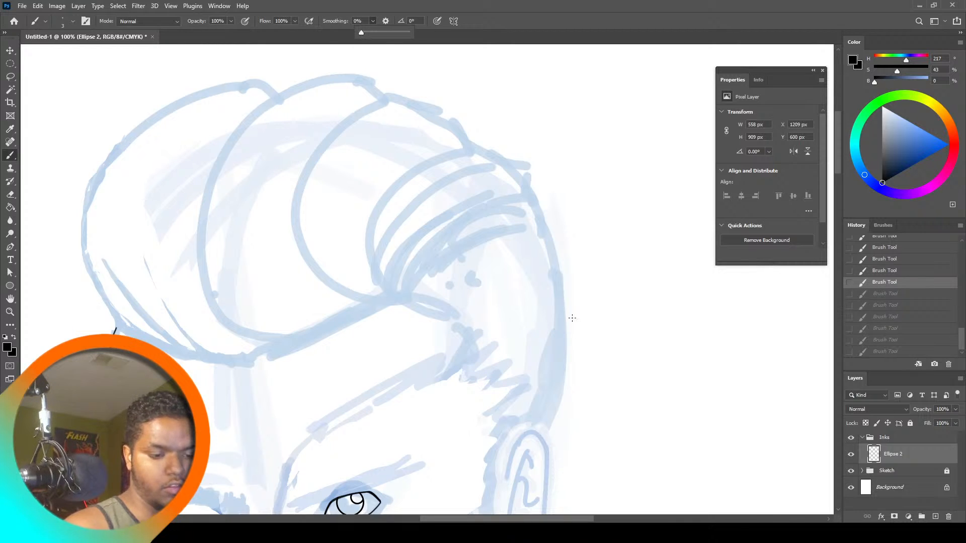
{"action": "left_click_drag", "start_coordinate": [838, 151], "coordinate": [838, 176]}
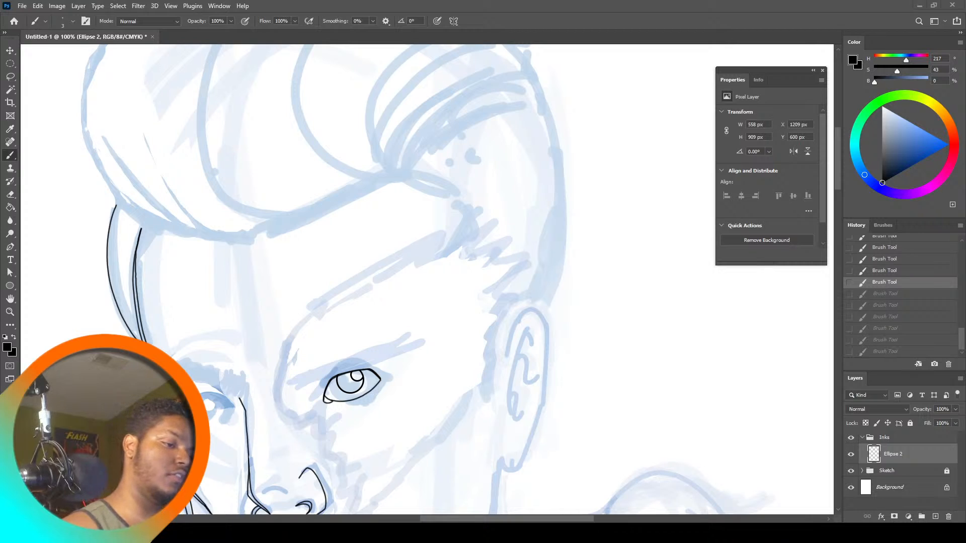
{"action": "left_click_drag", "start_coordinate": [416, 172], "coordinate": [459, 219]}
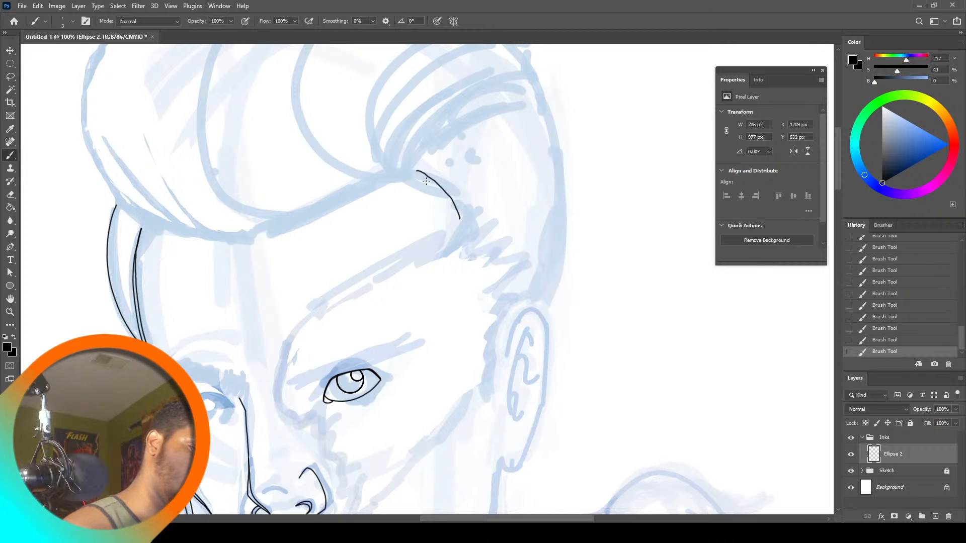
{"action": "key", "text": "ctrl+z"}
{"action": "left_click", "coordinate": [402, 160]}
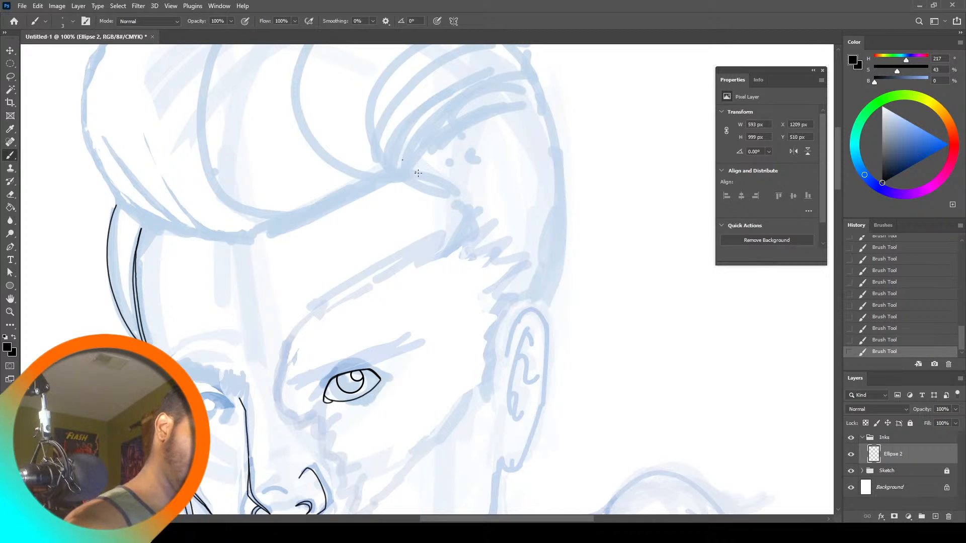
{"action": "left_click_drag", "start_coordinate": [415, 172], "coordinate": [468, 219]}
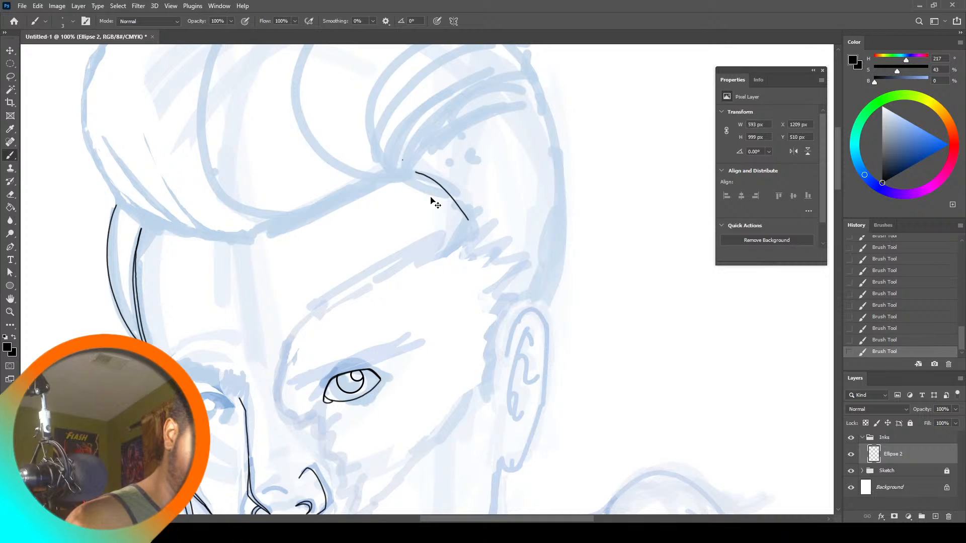
{"action": "key", "text": "ctrl+z"}
{"action": "key", "text": "ctrl+z"}
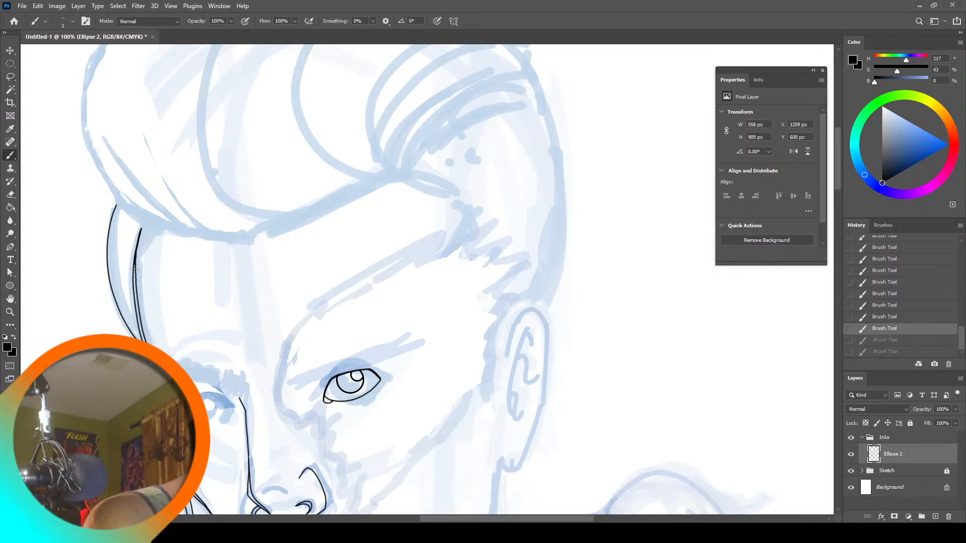
Thicken the upper part of the inner line at the far side of the forehead, undoing the excess strokes
{"action": "left_click_drag", "start_coordinate": [135, 268], "coordinate": [137, 308]}
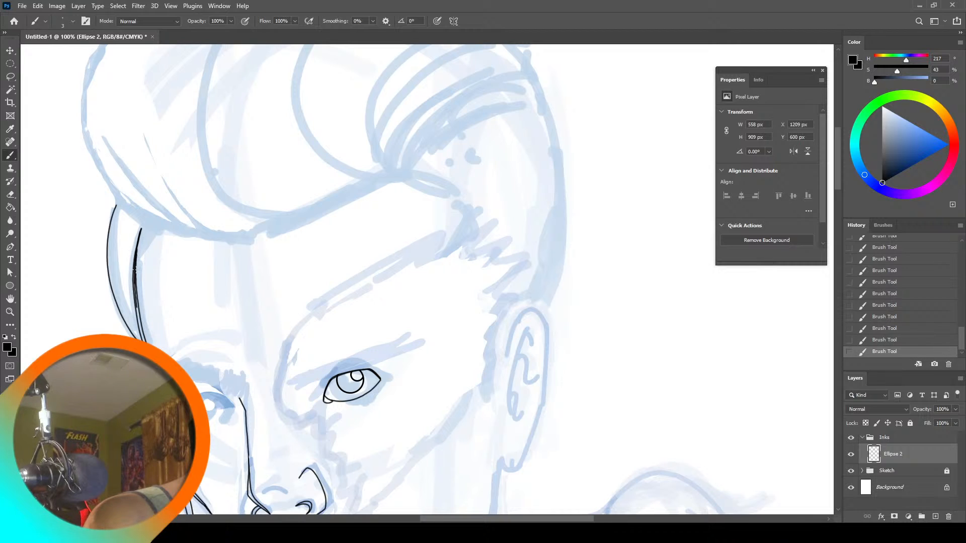
{"action": "left_click_drag", "start_coordinate": [134, 262], "coordinate": [144, 342]}
{"action": "key", "text": "ctrl+z"}
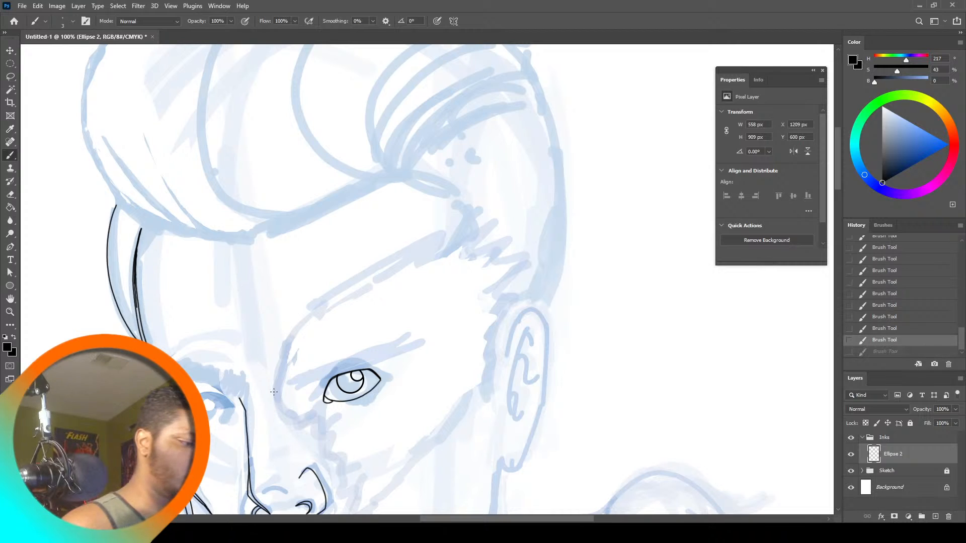
{"action": "key", "text": "ctrl+z"}
{"action": "key", "text": "ctrl+z"}
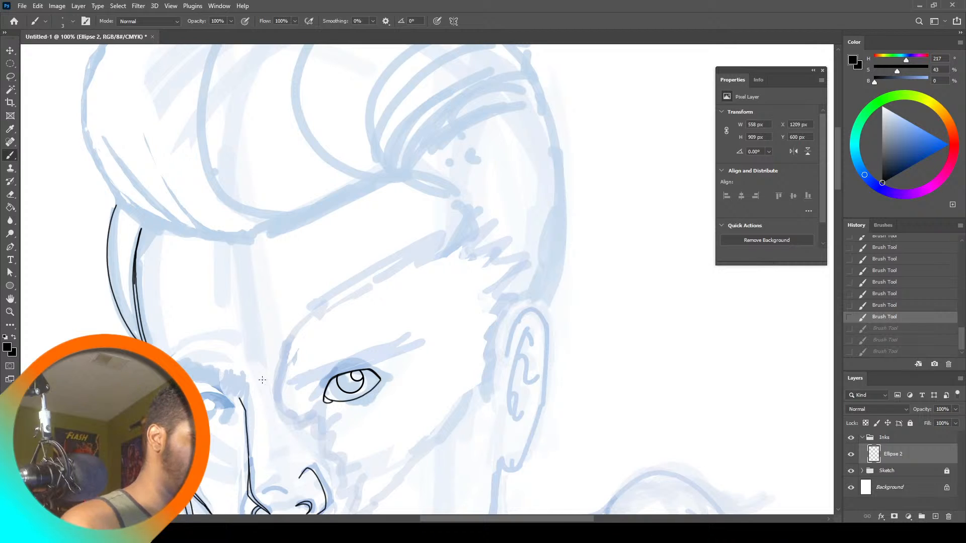
Set the brush smoothing to 34% and try inking the quiff's front outline up from the hairline, undoing the stroke
{"action": "key", "text": "z"}
{"action": "left_click", "coordinate": [262, 380], "text": "alt"}
{"action": "left_click", "coordinate": [311, 21]}
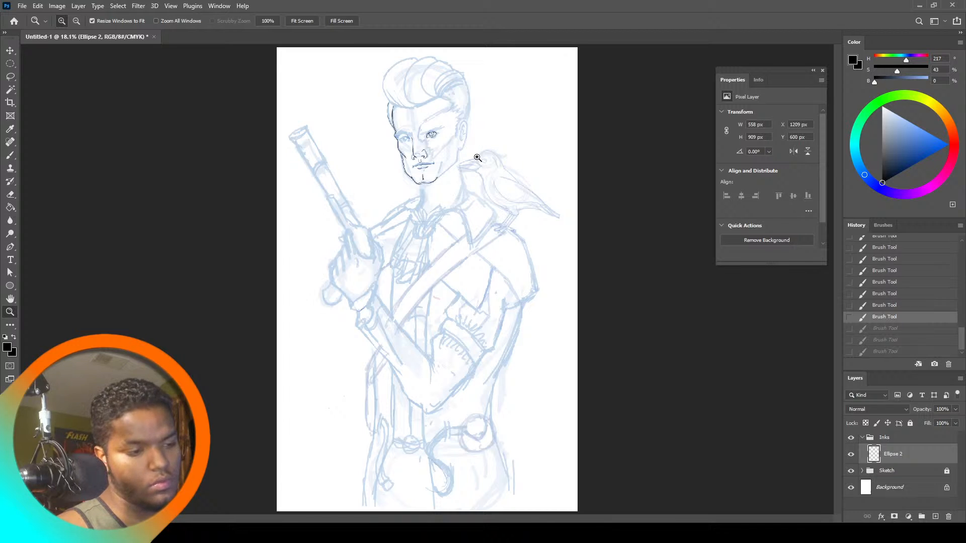
{"action": "left_click", "coordinate": [433, 67]}
{"action": "left_click", "coordinate": [432, 66]}
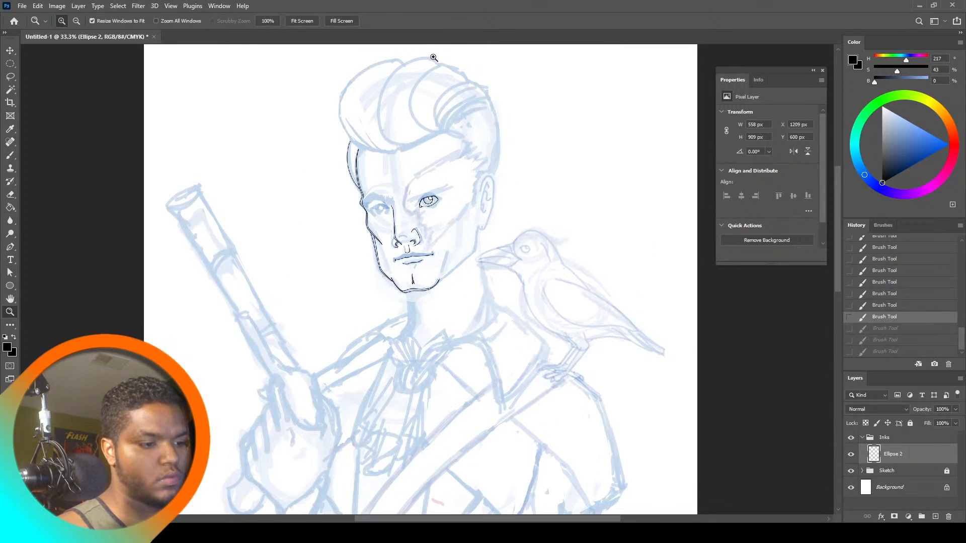
{"action": "left_click", "coordinate": [430, 62]}
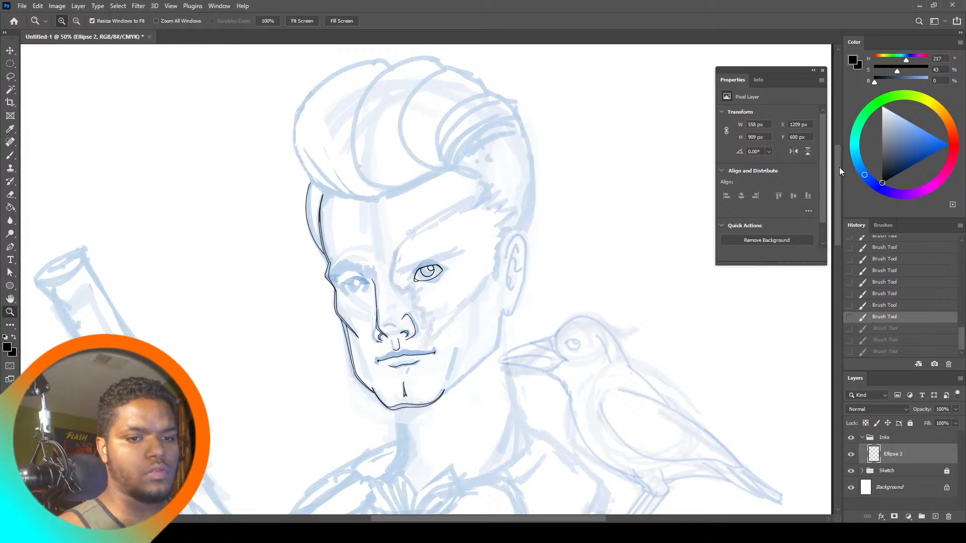
{"action": "left_click_drag", "start_coordinate": [838, 165], "coordinate": [841, 150]}
{"action": "left_click", "coordinate": [10, 156]}
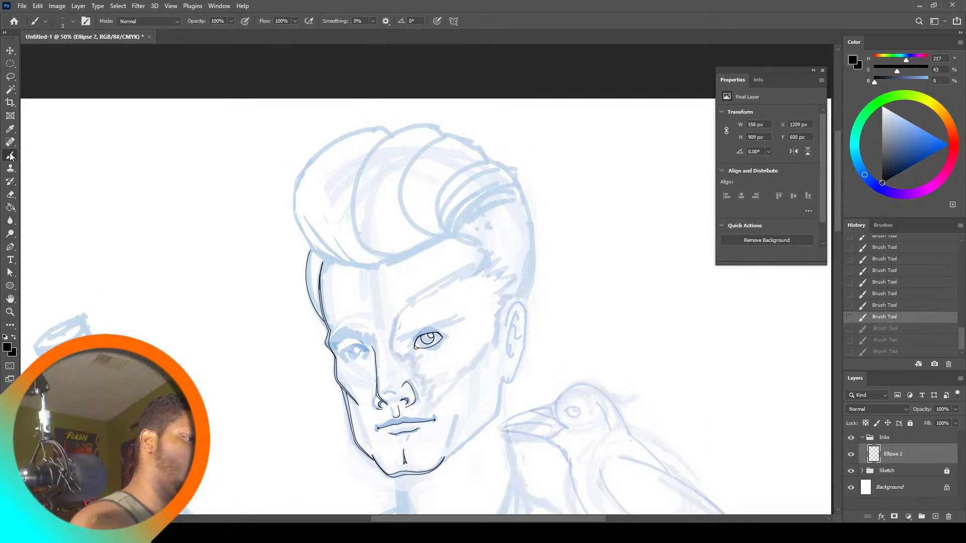
{"action": "left_click", "coordinate": [373, 21]}
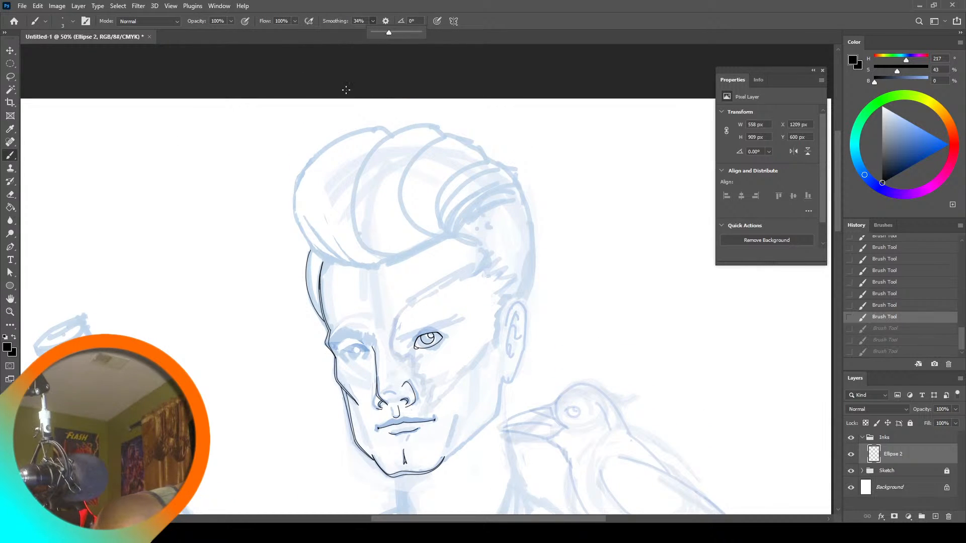
{"action": "mouse_move", "coordinate": [330, 264]}
{"action": "left_mouse_down"}
{"action": "mouse_move", "coordinate": [299, 215]}
{"action": "mouse_move", "coordinate": [316, 162]}
{"action": "mouse_move", "coordinate": [375, 130]}
{"action": "left_mouse_up"}
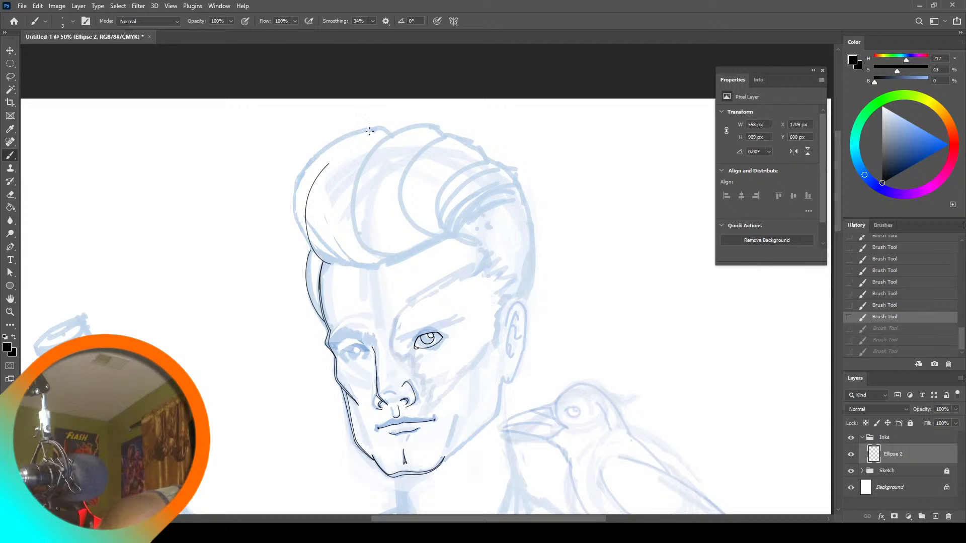
{"action": "key", "text": "ctrl+z"}
Try inking the quiff's full outer contour, its lower edge and a side strand in long strokes, undoing all of them
{"action": "mouse_move", "coordinate": [340, 266]}
{"action": "left_mouse_down"}
{"action": "mouse_move", "coordinate": [305, 236]}
{"action": "mouse_move", "coordinate": [294, 204]}
{"action": "mouse_move", "coordinate": [315, 152]}
{"action": "mouse_move", "coordinate": [345, 135]}
{"action": "mouse_move", "coordinate": [380, 123]}
{"action": "mouse_move", "coordinate": [447, 133]}
{"action": "mouse_move", "coordinate": [494, 163]}
{"action": "mouse_move", "coordinate": [509, 194]}
{"action": "left_mouse_up"}
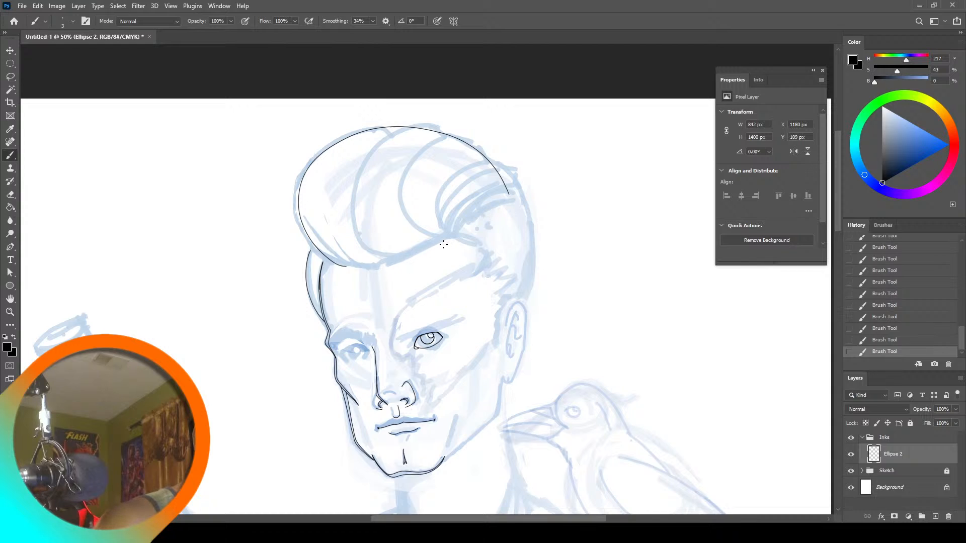
{"action": "left_click_drag", "start_coordinate": [381, 265], "coordinate": [509, 194]}
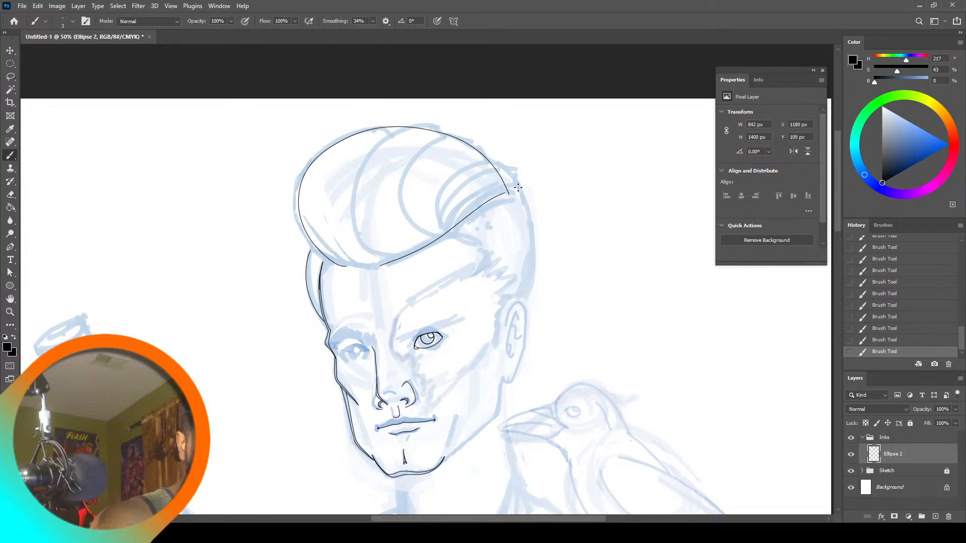
{"action": "key", "text": "ctrl+z"}
{"action": "key", "text": "ctrl+z"}
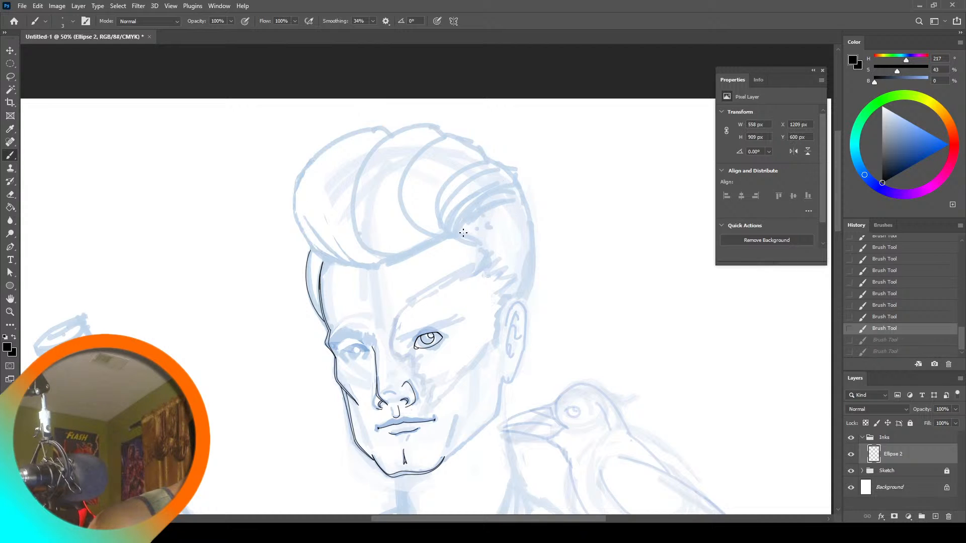
{"action": "mouse_move", "coordinate": [456, 234]}
{"action": "left_mouse_down"}
{"action": "mouse_move", "coordinate": [425, 211]}
{"action": "mouse_move", "coordinate": [485, 148]}
{"action": "mouse_move", "coordinate": [511, 183]}
{"action": "mouse_move", "coordinate": [438, 140]}
{"action": "mouse_move", "coordinate": [372, 231]}
{"action": "mouse_move", "coordinate": [393, 254]}
{"action": "mouse_move", "coordinate": [343, 217]}
{"action": "mouse_move", "coordinate": [423, 112]}
{"action": "mouse_move", "coordinate": [493, 150]}
{"action": "mouse_move", "coordinate": [509, 174]}
{"action": "left_mouse_up"}
{"action": "key", "text": "ctrl+z"}
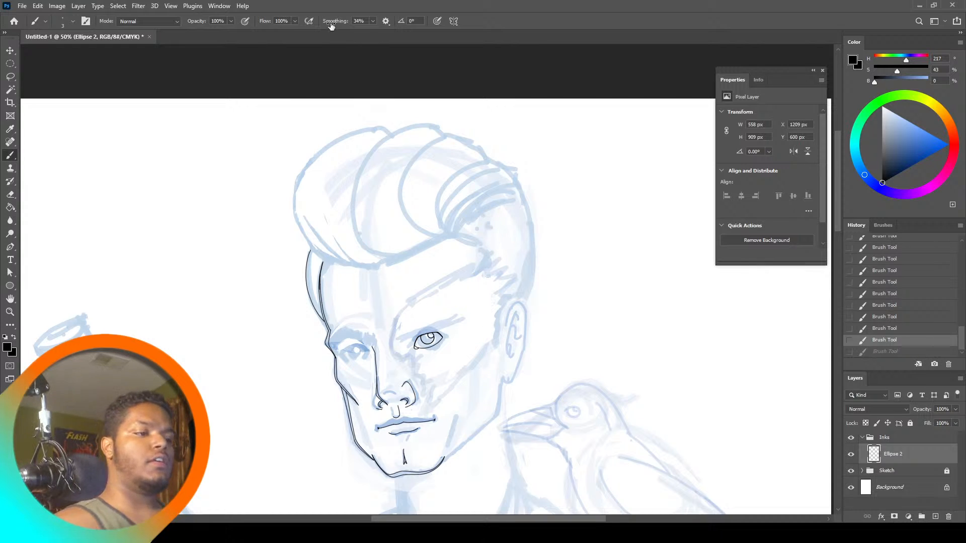
Set the brush smoothing to 0% and ink a rough zigzag hairline from the near temple down to the top of the ear
{"action": "left_click", "coordinate": [373, 21]}
{"action": "left_click_drag", "start_coordinate": [373, 33], "coordinate": [354, 38]}
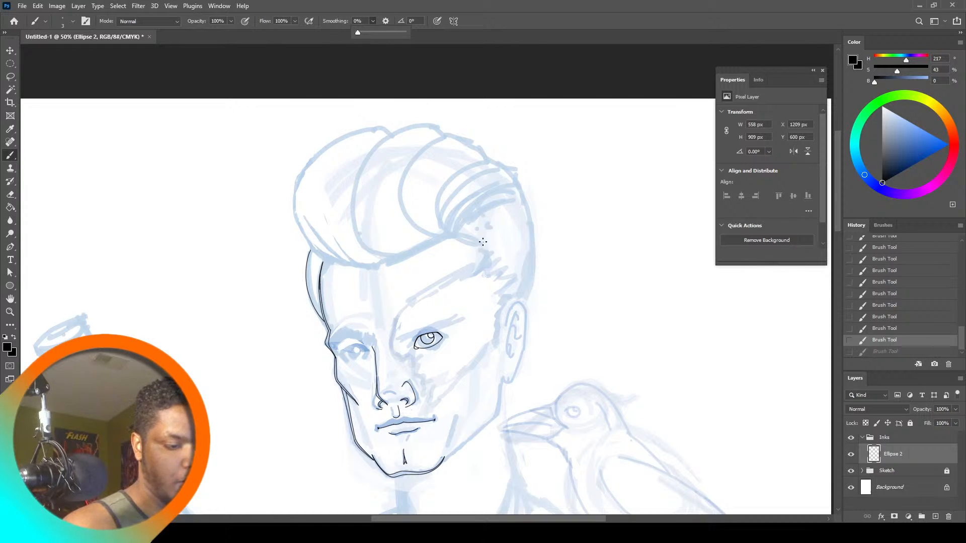
{"action": "left_click", "coordinate": [480, 252]}
{"action": "left_click_drag", "start_coordinate": [482, 250], "coordinate": [474, 276]}
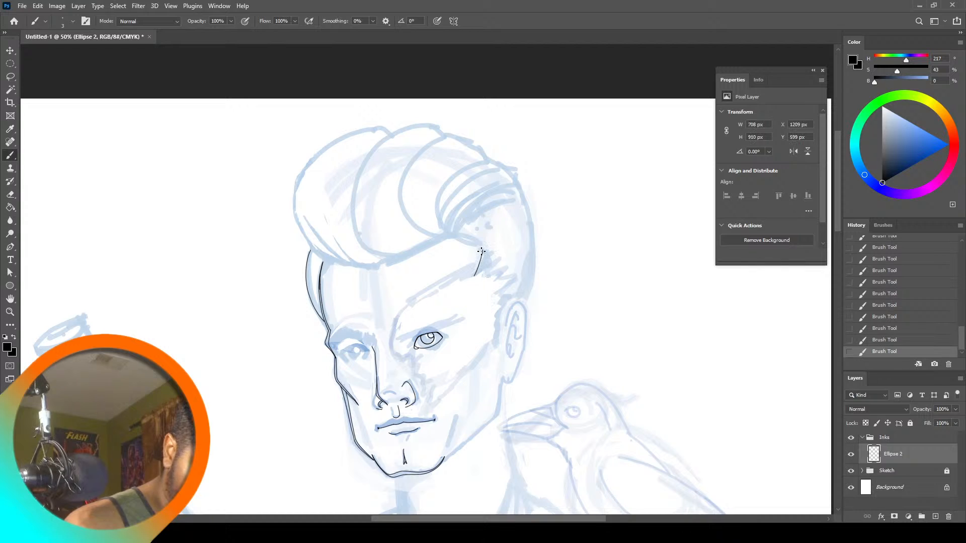
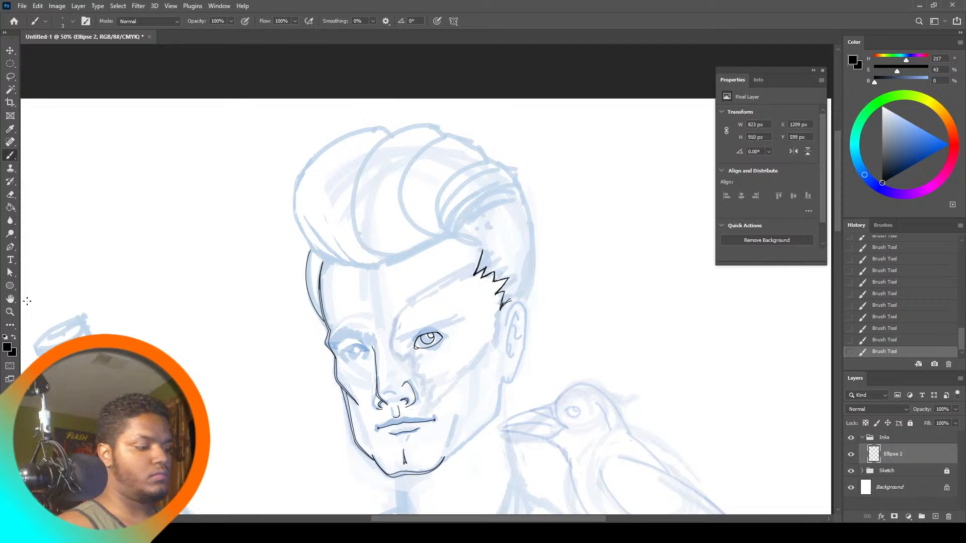
Lasso the zigzag temple hairline and fade it to a faint guide with a large soft eraser at 61% opacity
{"action": "left_click", "coordinate": [10, 312]}
{"action": "left_click", "coordinate": [519, 261]}
{"action": "left_click", "coordinate": [520, 264]}
{"action": "left_click", "coordinate": [520, 265]}
{"action": "left_click", "coordinate": [519, 266]}
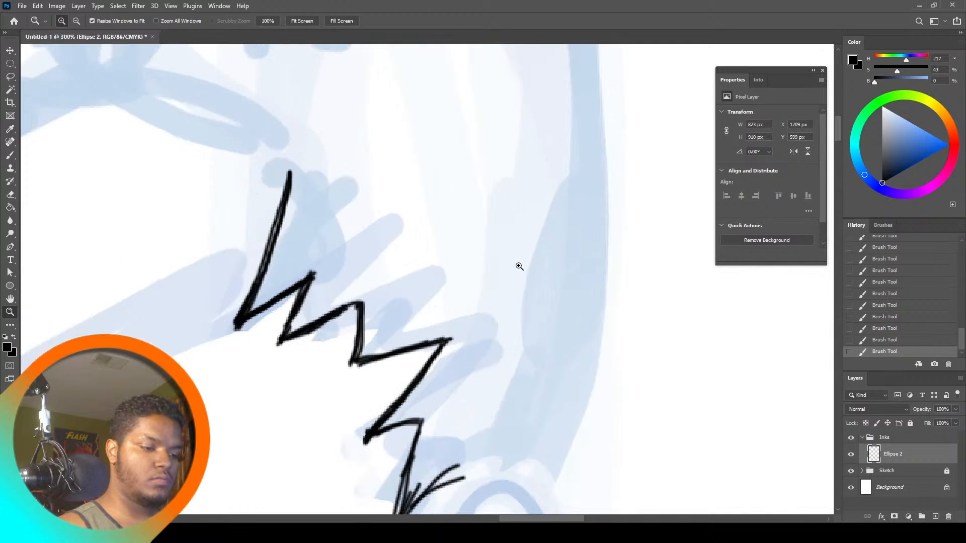
{"action": "mouse_move", "coordinate": [841, 139]}
{"action": "left_mouse_down"}
{"action": "mouse_move", "coordinate": [841, 155]}
{"action": "mouse_move", "coordinate": [841, 143]}
{"action": "left_mouse_up"}
{"action": "left_click", "coordinate": [10, 77]}
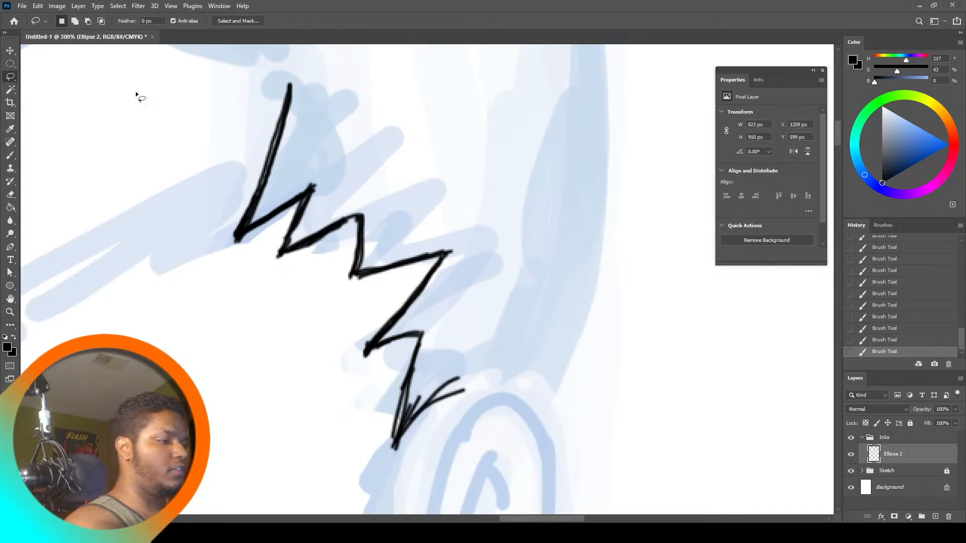
{"action": "mouse_move", "coordinate": [282, 74]}
{"action": "left_mouse_down"}
{"action": "mouse_move", "coordinate": [206, 222]}
{"action": "mouse_move", "coordinate": [339, 437]}
{"action": "mouse_move", "coordinate": [511, 352]}
{"action": "left_mouse_up"}
{"action": "mouse_move", "coordinate": [511, 284]}
{"action": "left_mouse_down"}
{"action": "mouse_move", "coordinate": [367, 113]}
{"action": "mouse_move", "coordinate": [272, 75]}
{"action": "mouse_move", "coordinate": [368, 439]}
{"action": "mouse_move", "coordinate": [456, 203]}
{"action": "mouse_move", "coordinate": [397, 95]}
{"action": "left_mouse_up"}
{"action": "left_click", "coordinate": [403, 184]}
{"action": "key", "text": "e"}
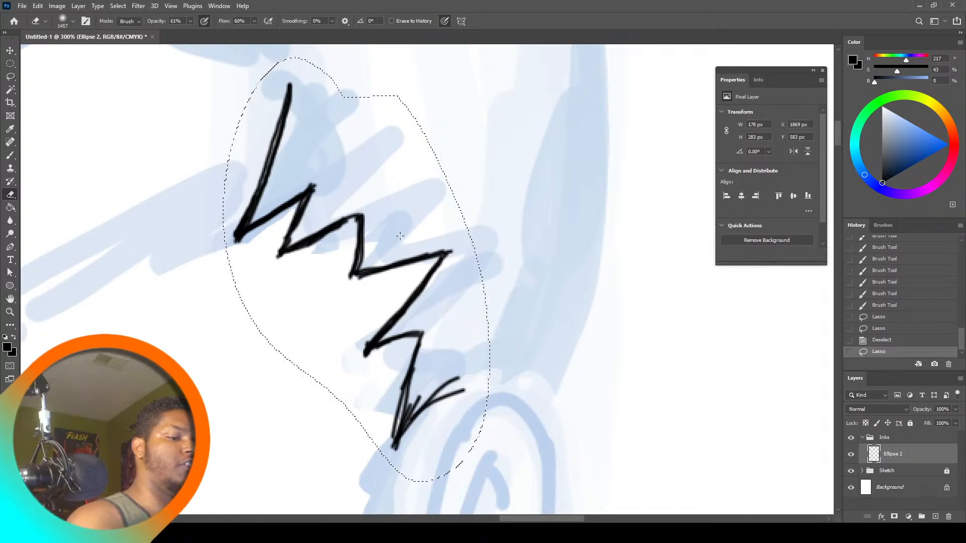
{"action": "left_click", "coordinate": [400, 236]}
{"action": "left_click", "coordinate": [401, 238]}
{"action": "left_click", "coordinate": [400, 239]}
{"action": "left_click", "coordinate": [400, 239]}
{"action": "left_click", "coordinate": [402, 237]}
{"action": "left_click", "coordinate": [407, 235]}
{"action": "left_click", "coordinate": [408, 233]}
{"action": "left_click", "coordinate": [411, 230]}
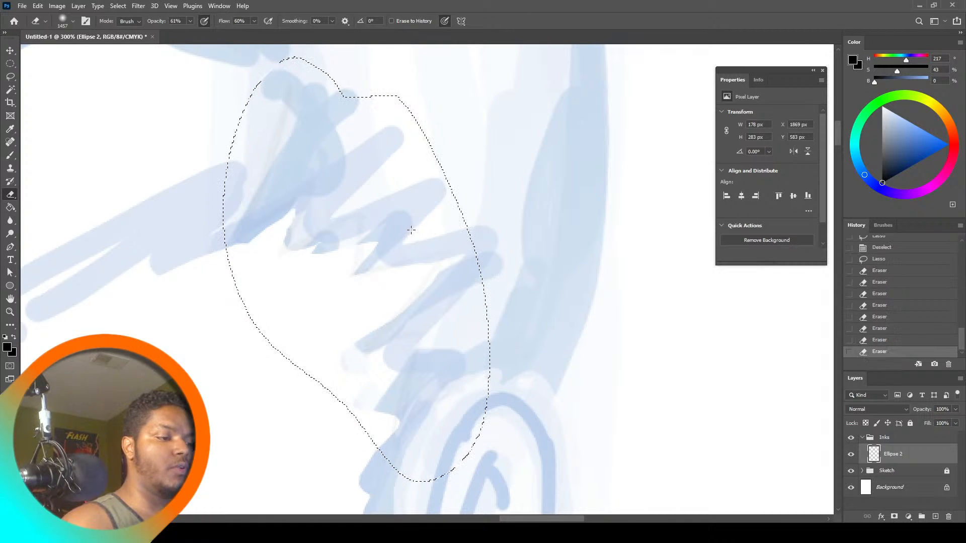
{"action": "key", "text": "ctrl+z"}
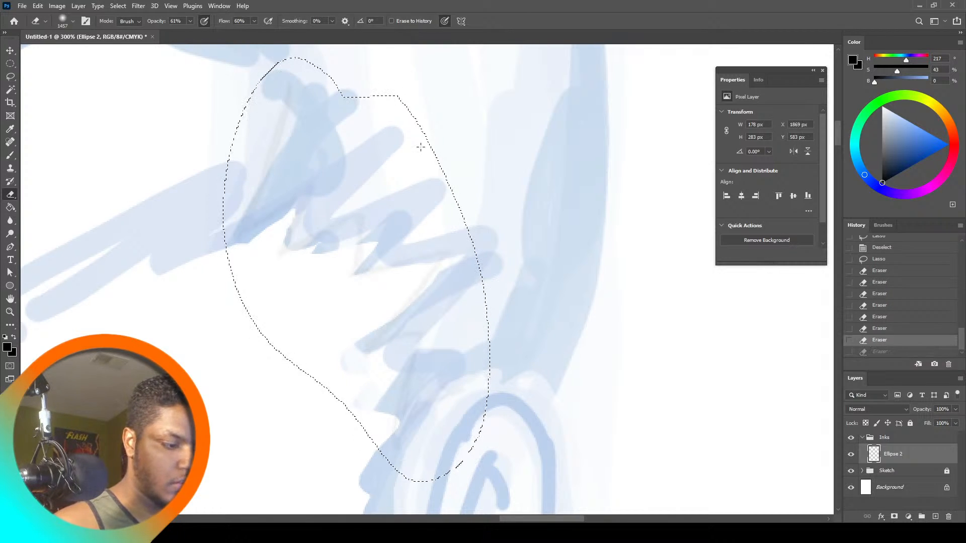
{"action": "key", "text": "ctrl+z"}
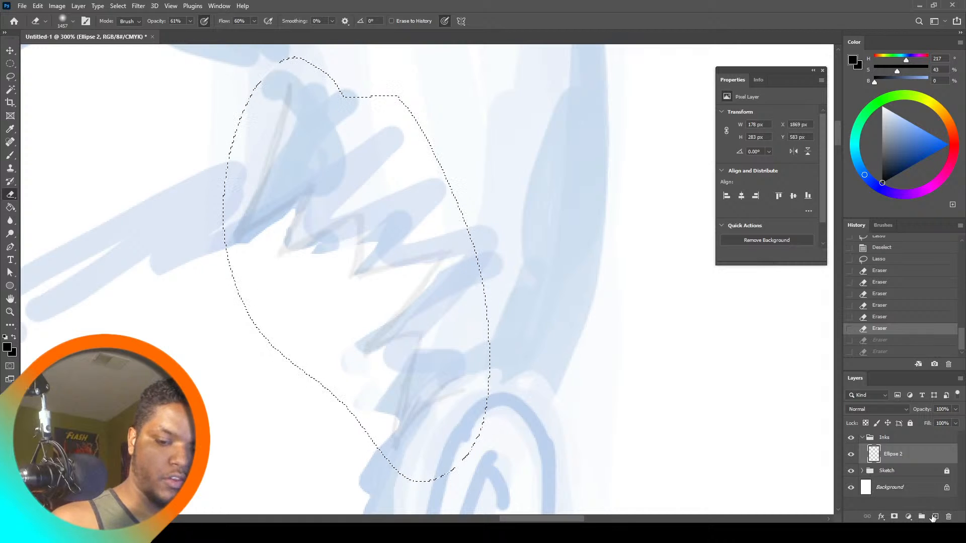
Add a new layer and re-ink the zigzag temple hairline over the faded guide in clean strokes with 38% brush smoothing
{"action": "left_click", "coordinate": [934, 516]}
{"action": "key", "text": "ctrl+a"}
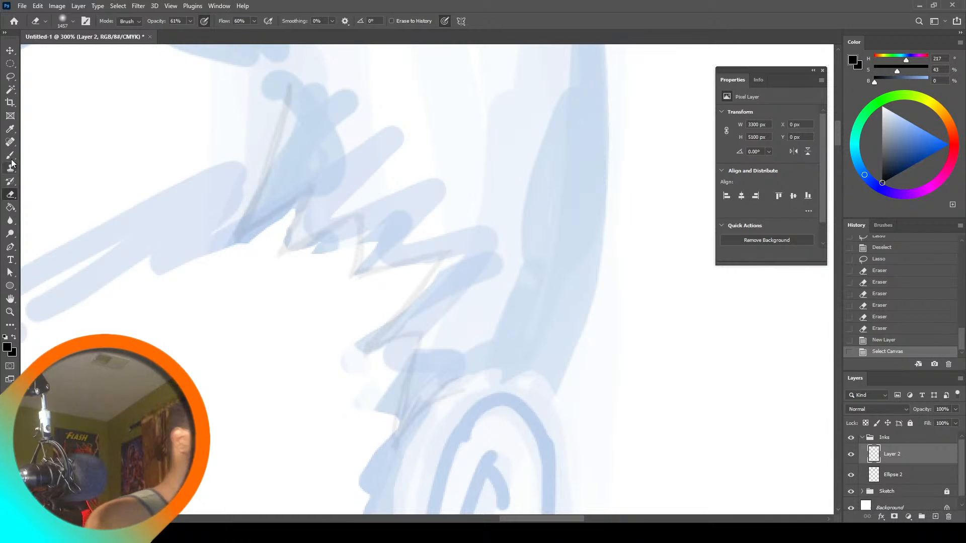
{"action": "key", "text": "b"}
{"action": "left_click", "coordinate": [372, 21]}
{"action": "left_click_drag", "start_coordinate": [372, 32], "coordinate": [391, 32]}
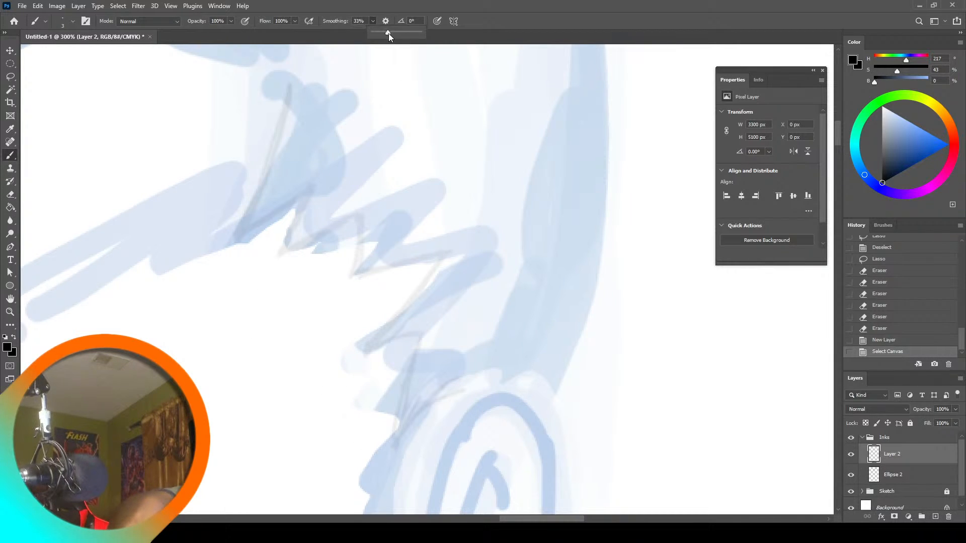
{"action": "mouse_move", "coordinate": [289, 84]}
{"action": "left_mouse_down"}
{"action": "mouse_move", "coordinate": [235, 240]}
{"action": "mouse_move", "coordinate": [311, 193]}
{"action": "mouse_move", "coordinate": [328, 201]}
{"action": "mouse_move", "coordinate": [304, 211]}
{"action": "mouse_move", "coordinate": [299, 202]}
{"action": "mouse_move", "coordinate": [277, 264]}
{"action": "mouse_move", "coordinate": [362, 209]}
{"action": "mouse_move", "coordinate": [353, 284]}
{"action": "mouse_move", "coordinate": [443, 250]}
{"action": "left_mouse_up"}
{"action": "key", "text": "ctrl+z"}
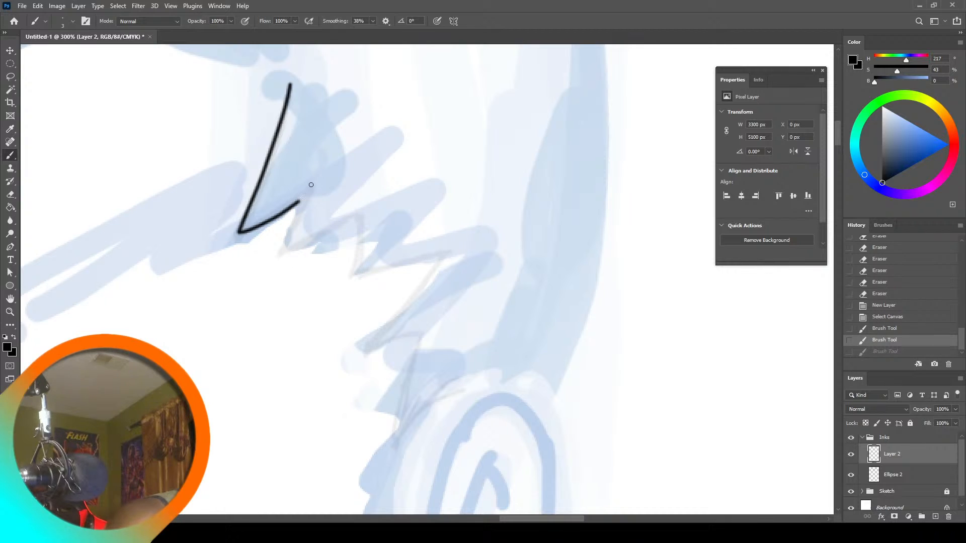
{"action": "mouse_move", "coordinate": [311, 184]}
{"action": "left_mouse_down"}
{"action": "mouse_move", "coordinate": [279, 259]}
{"action": "mouse_move", "coordinate": [292, 236]}
{"action": "mouse_move", "coordinate": [312, 248]}
{"action": "mouse_move", "coordinate": [279, 257]}
{"action": "mouse_move", "coordinate": [381, 196]}
{"action": "mouse_move", "coordinate": [361, 208]}
{"action": "mouse_move", "coordinate": [356, 284]}
{"action": "mouse_move", "coordinate": [358, 270]}
{"action": "mouse_move", "coordinate": [458, 242]}
{"action": "mouse_move", "coordinate": [402, 310]}
{"action": "mouse_move", "coordinate": [334, 369]}
{"action": "mouse_move", "coordinate": [409, 334]}
{"action": "mouse_move", "coordinate": [480, 332]}
{"action": "left_mouse_up"}
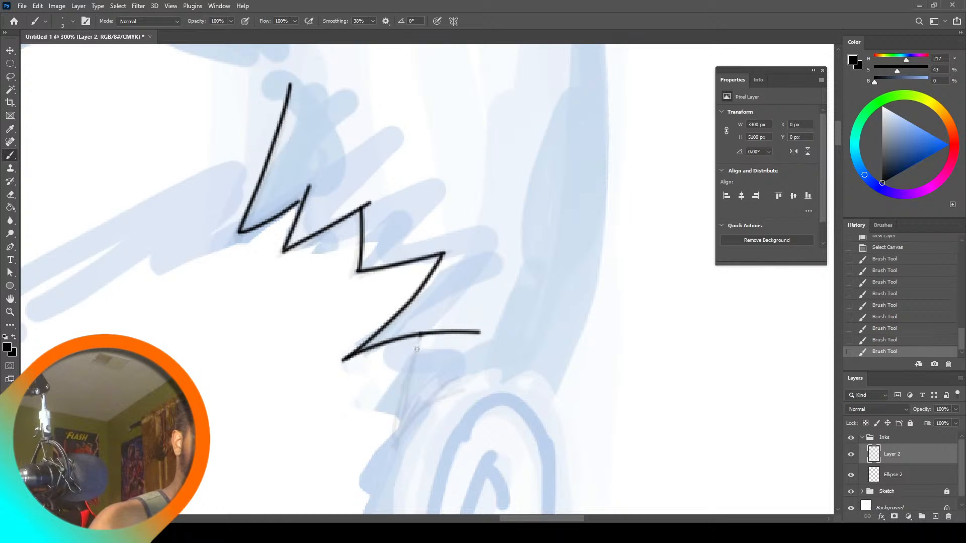
{"action": "mouse_move", "coordinate": [417, 349]}
{"action": "left_mouse_down"}
{"action": "mouse_move", "coordinate": [392, 480]}
{"action": "mouse_move", "coordinate": [400, 425]}
{"action": "mouse_move", "coordinate": [468, 363]}
{"action": "mouse_move", "coordinate": [533, 355]}
{"action": "left_mouse_up"}
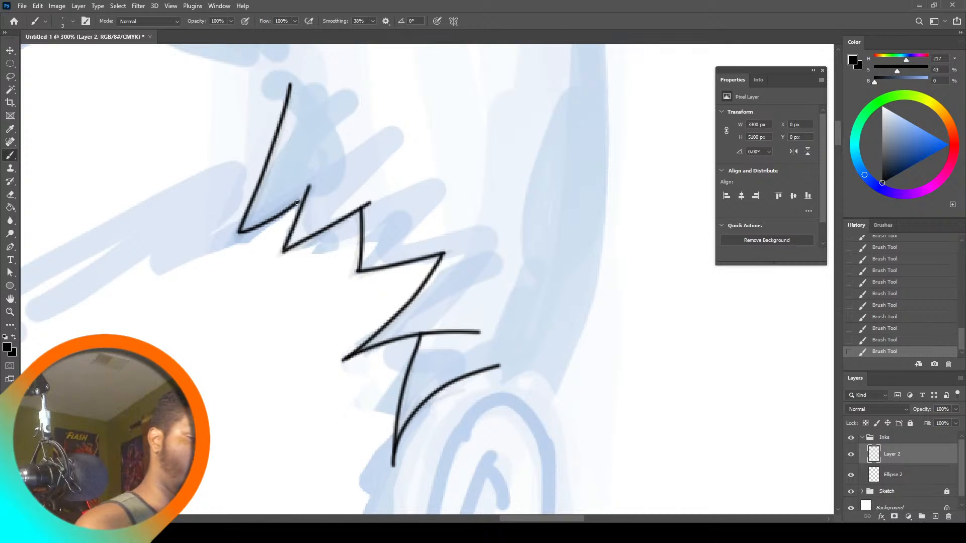
{"action": "left_click_drag", "start_coordinate": [297, 202], "coordinate": [336, 173]}
Lasso and delete the overshooting line ends at the three upper spike tips of the temple hairline, clearing the selection
{"action": "key", "text": "l"}
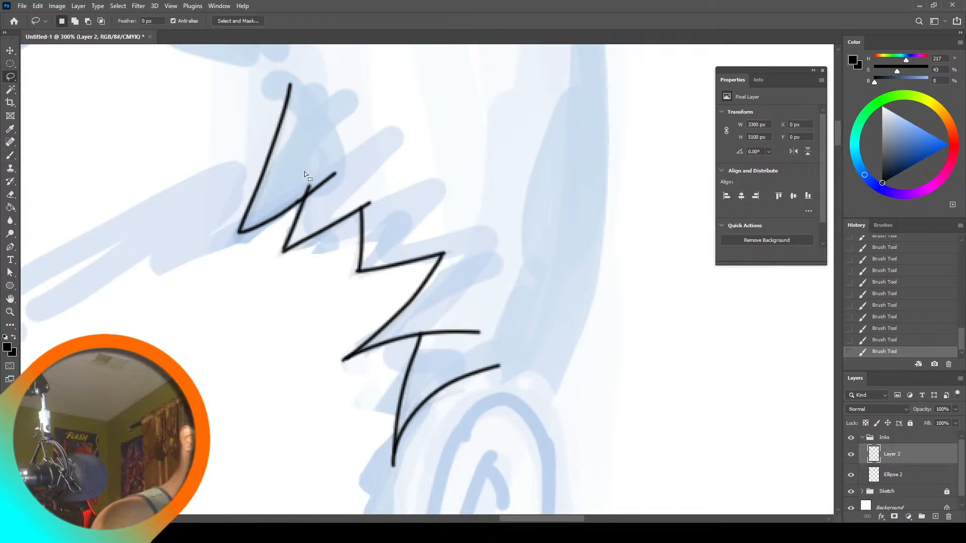
{"action": "mouse_move", "coordinate": [297, 198]}
{"action": "left_mouse_down"}
{"action": "mouse_move", "coordinate": [317, 202]}
{"action": "mouse_move", "coordinate": [296, 194]}
{"action": "left_mouse_up"}
{"action": "key", "text": "Delete"}
{"action": "left_click_drag", "start_coordinate": [376, 187], "coordinate": [357, 206]}
{"action": "key", "text": "Delete"}
{"action": "mouse_move", "coordinate": [438, 251]}
{"action": "left_mouse_down"}
{"action": "mouse_move", "coordinate": [452, 247]}
{"action": "mouse_move", "coordinate": [444, 259]}
{"action": "left_mouse_up"}
{"action": "key", "text": "Delete"}
{"action": "left_click", "coordinate": [489, 287]}
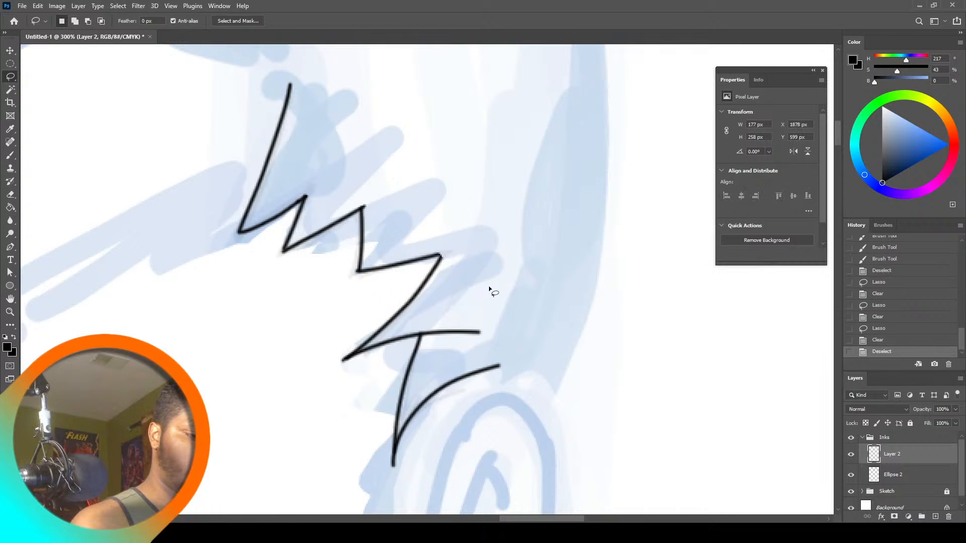
Undo the last tip deletion and trim the second and third upper spike tips of the temple hairline again, clearing the selection
{"action": "key", "text": "ctrl+z"}
{"action": "key", "text": "ctrl+z"}
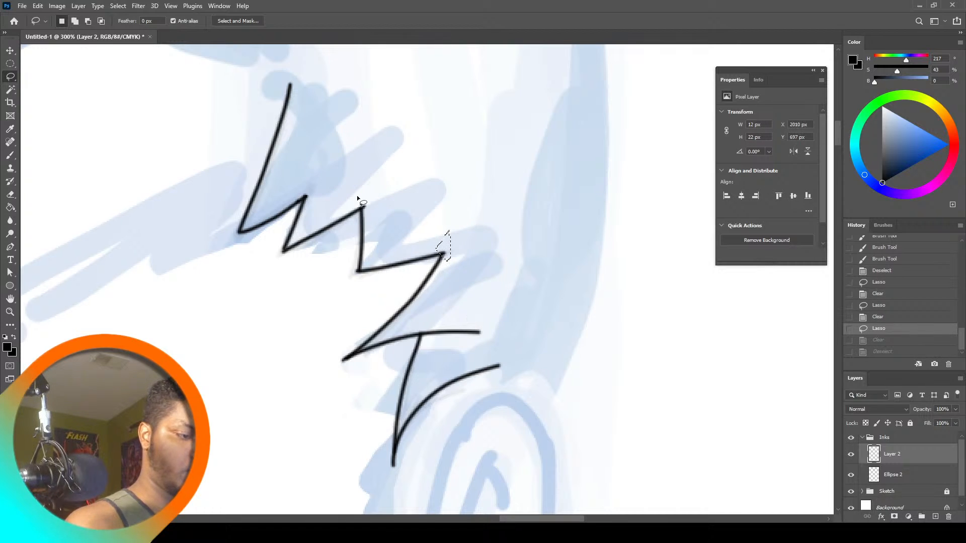
{"action": "left_click", "coordinate": [358, 205]}
{"action": "left_click_drag", "start_coordinate": [358, 205], "coordinate": [373, 199]}
{"action": "key", "text": "Delete"}
{"action": "key", "text": "ctrl+d"}
{"action": "left_click_drag", "start_coordinate": [442, 250], "coordinate": [457, 235]}
{"action": "key", "text": "Delete"}
{"action": "key", "text": "ctrl+d"}
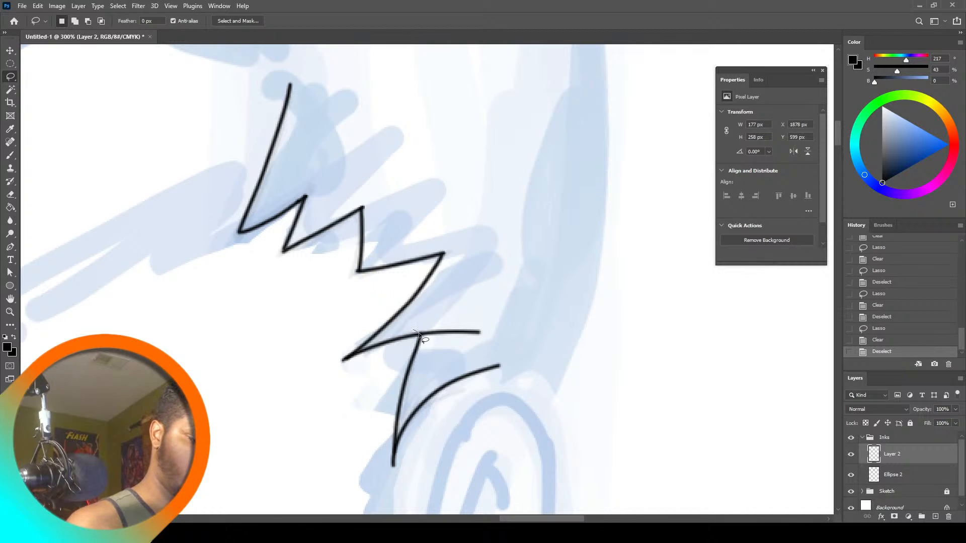
Lasso and delete the line overshooting the lowest spike tip above the ear, including its faint remnant, then clear the selection
{"action": "left_click_drag", "start_coordinate": [451, 303], "coordinate": [422, 334]}
{"action": "key", "text": "Delete"}
{"action": "key", "text": "ctrl+d"}
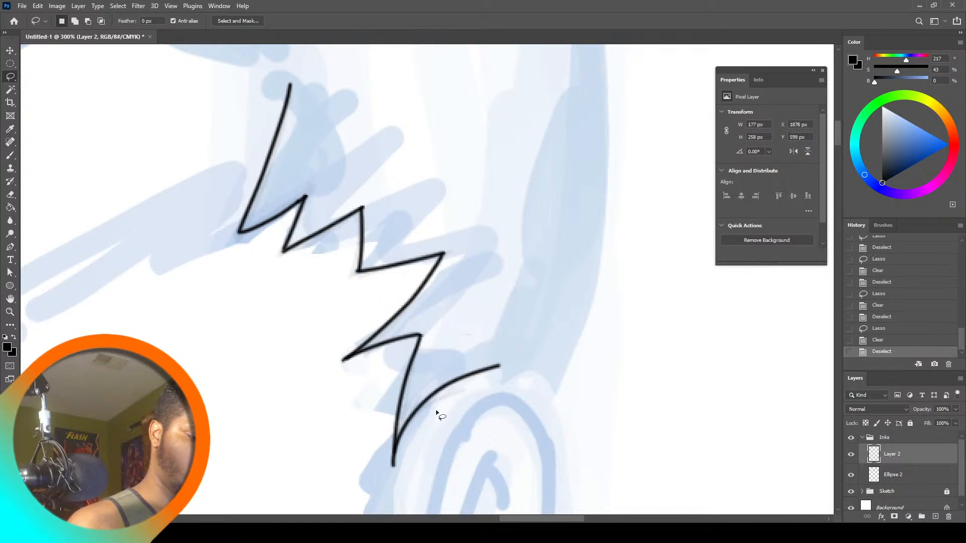
{"action": "left_click_drag", "start_coordinate": [476, 352], "coordinate": [473, 331]}
{"action": "key", "text": "Delete"}
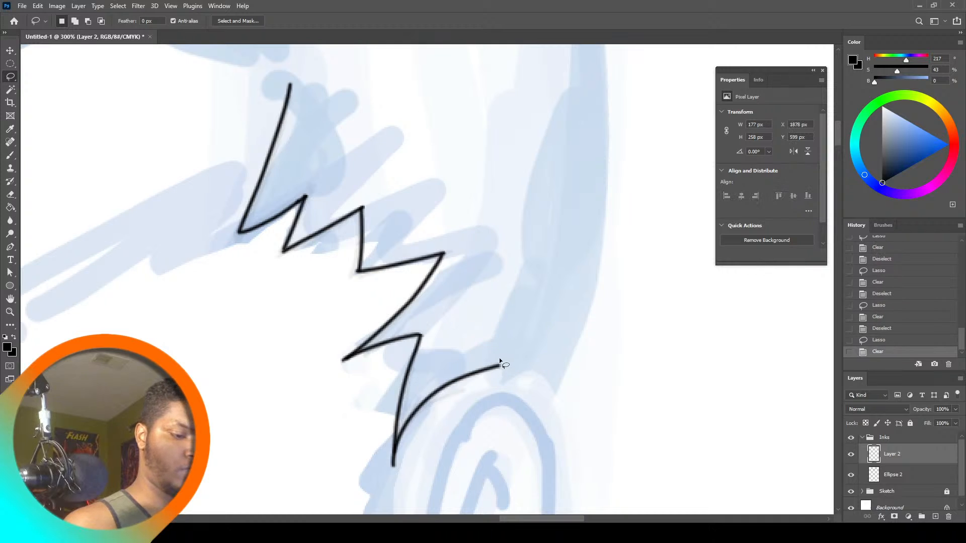
{"action": "key", "text": "ctrl+d"}
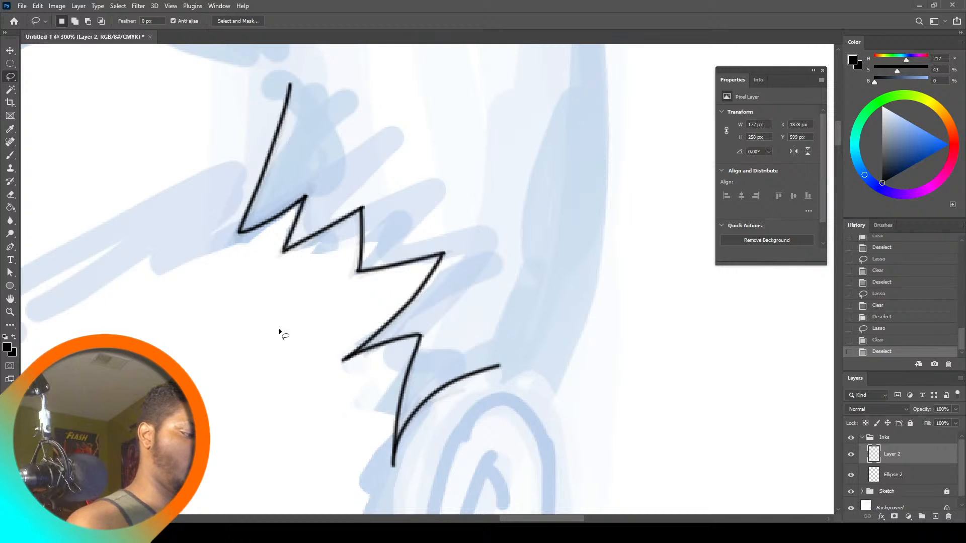
Delete the faded hairline guide from the Ellipse 2 layer with a large lasso selection, and make Layer 2 active again
{"action": "left_click", "coordinate": [903, 477]}
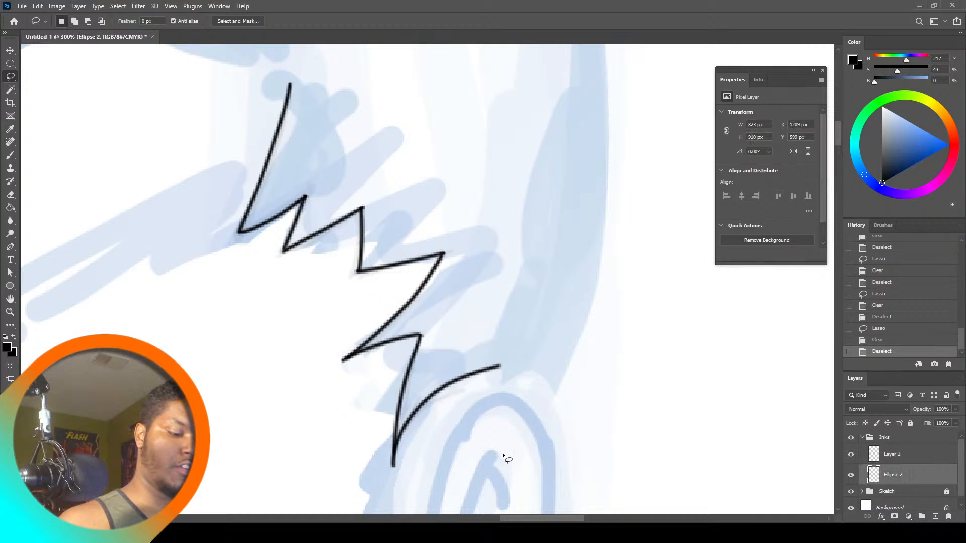
{"action": "mouse_move", "coordinate": [473, 429]}
{"action": "left_mouse_down"}
{"action": "mouse_move", "coordinate": [306, 468]}
{"action": "mouse_move", "coordinate": [213, 218]}
{"action": "mouse_move", "coordinate": [324, 67]}
{"action": "mouse_move", "coordinate": [538, 215]}
{"action": "mouse_move", "coordinate": [548, 456]}
{"action": "left_mouse_up"}
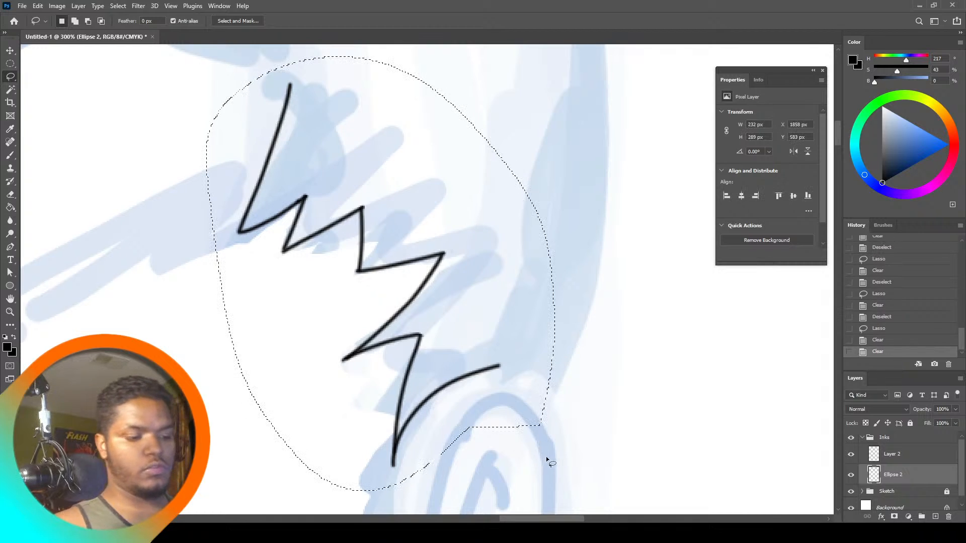
{"action": "key", "text": "Delete"}
{"action": "key", "text": "ctrl+d"}
{"action": "left_click", "coordinate": [891, 453]}
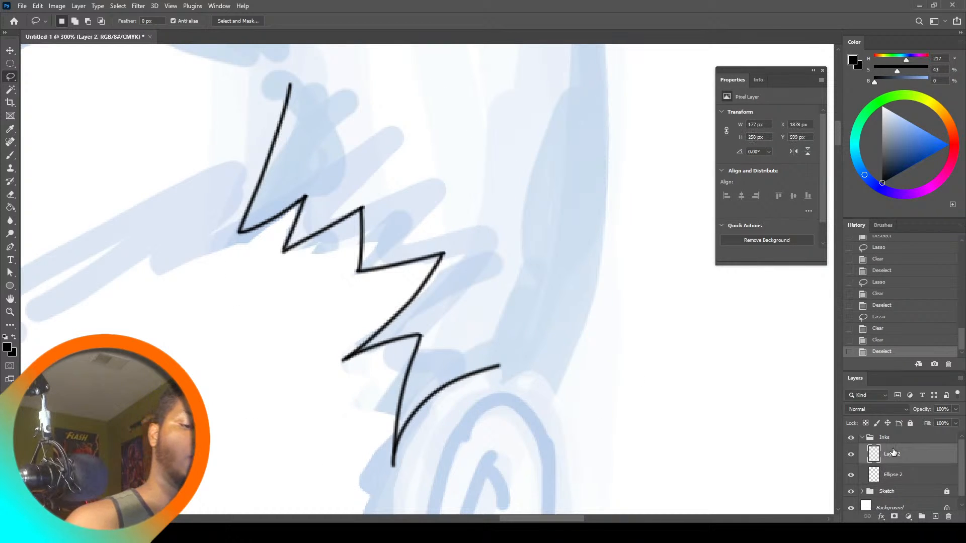
Try to thicken the steep strokes of the first three temple hairline spikes with the brush at 38% smoothing
{"action": "left_click", "coordinate": [10, 156]}
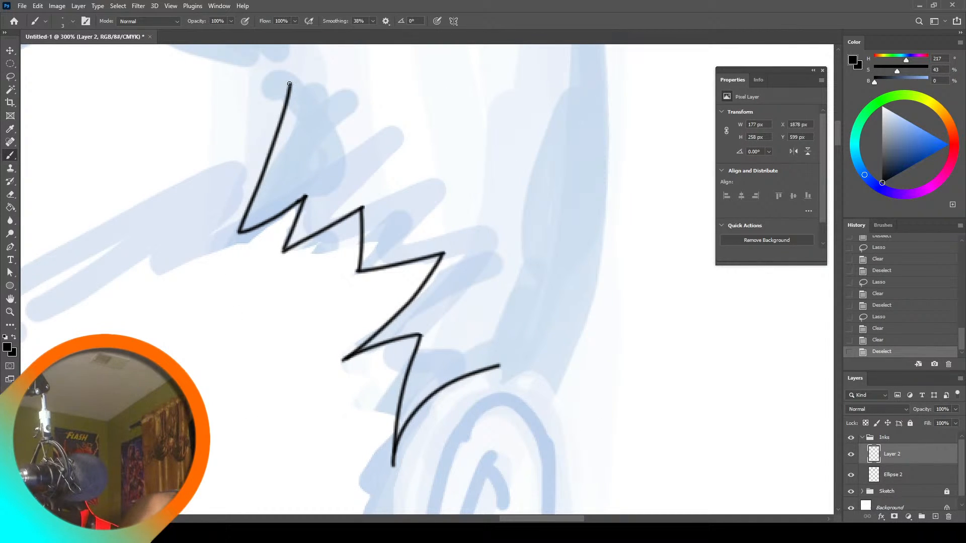
{"action": "left_click_drag", "start_coordinate": [290, 84], "coordinate": [239, 232]}
{"action": "left_click_drag", "start_coordinate": [285, 96], "coordinate": [246, 207]}
{"action": "left_click_drag", "start_coordinate": [293, 227], "coordinate": [284, 249]}
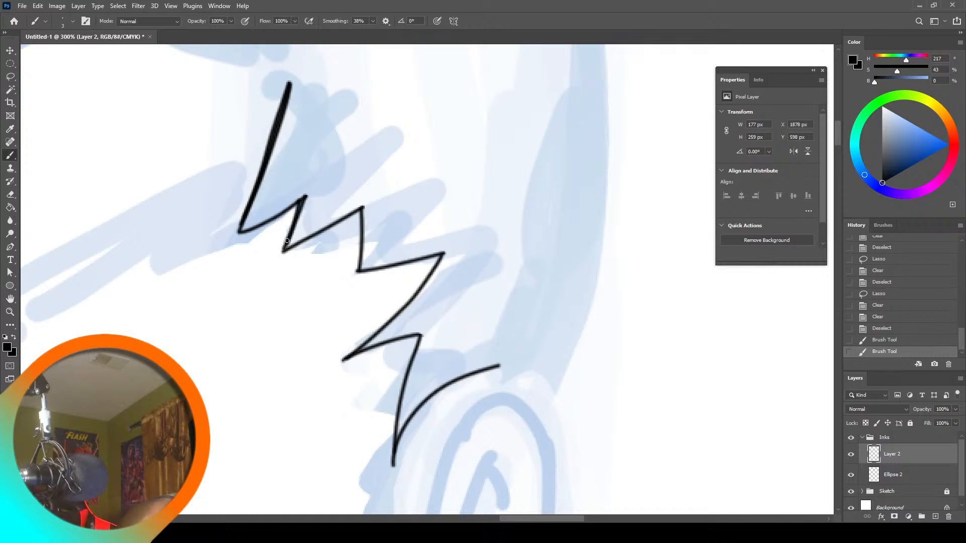
{"action": "left_click_drag", "start_coordinate": [304, 199], "coordinate": [283, 250]}
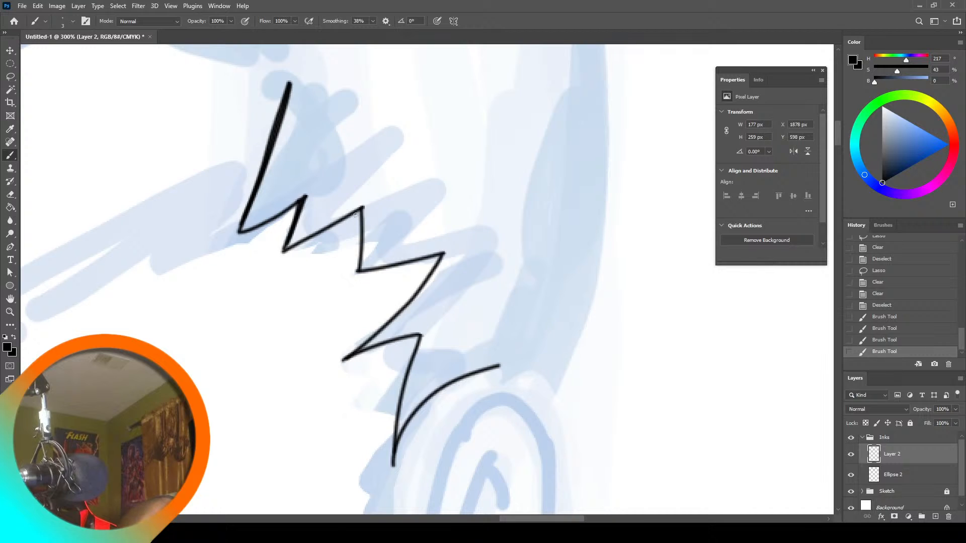
{"action": "left_click_drag", "start_coordinate": [356, 215], "coordinate": [359, 254]}
{"action": "mouse_move", "coordinate": [359, 206]}
{"action": "left_mouse_down"}
{"action": "mouse_move", "coordinate": [358, 272]}
{"action": "mouse_move", "coordinate": [359, 229]}
{"action": "left_mouse_up"}
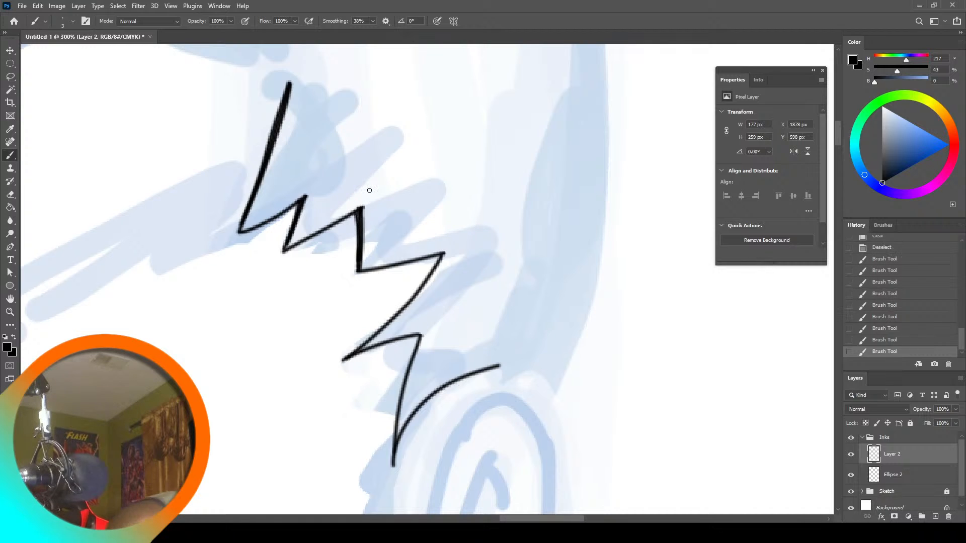
Undo all the thickening strokes on the temple hairline and select the whole canvas
{"action": "key", "text": "ctrl+z"}
{"action": "key", "text": "ctrl+z"}
{"action": "key", "text": "ctrl+z"}
{"action": "key", "text": "ctrl+z"}
{"action": "key", "text": "ctrl+z"}
{"action": "key", "text": "ctrl+z"}
{"action": "key", "text": "ctrl+z"}
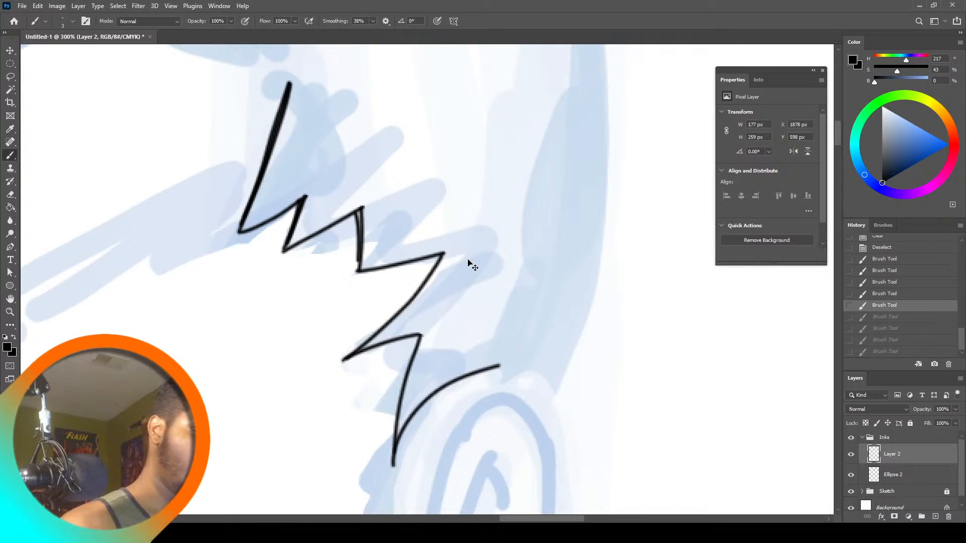
{"action": "key", "text": "ctrl+z"}
{"action": "key", "text": "ctrl+z"}
{"action": "key", "text": "ctrl+z"}
{"action": "key", "text": "ctrl+a"}
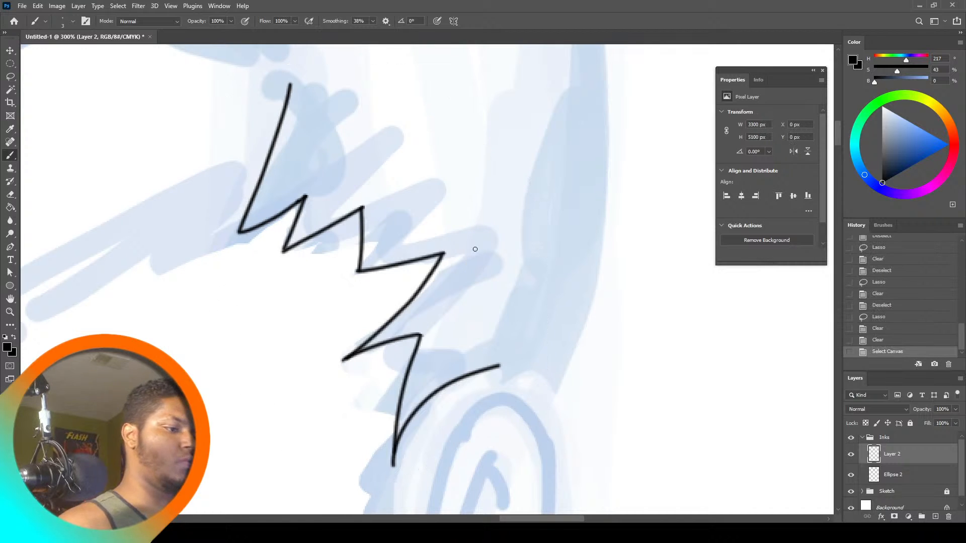
Try to ink the pompadour's front outline in one stroke at 100% zoom, and undo the stroke
{"action": "left_click", "coordinate": [10, 311]}
{"action": "left_click", "coordinate": [301, 21]}
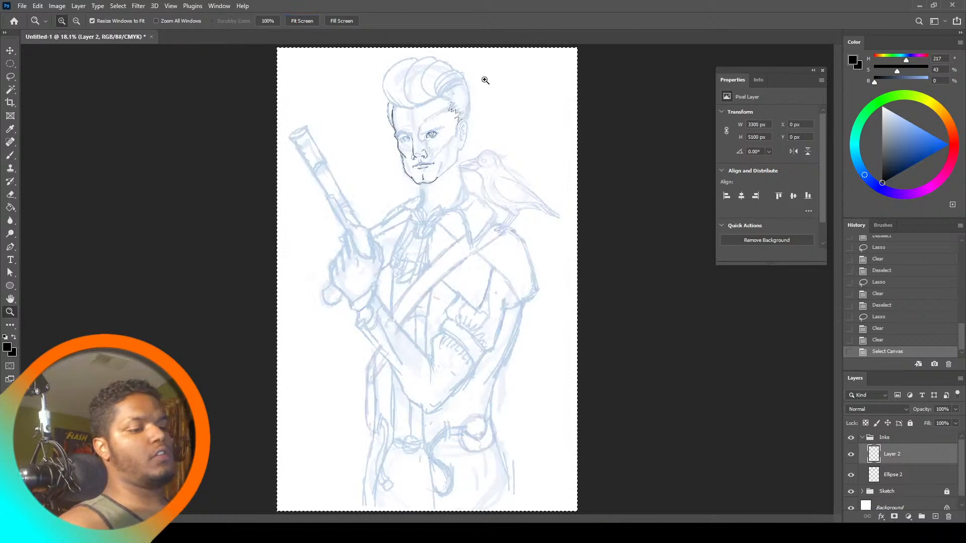
{"action": "left_click", "coordinate": [457, 96]}
{"action": "left_click", "coordinate": [457, 96]}
{"action": "left_click", "coordinate": [458, 96]}
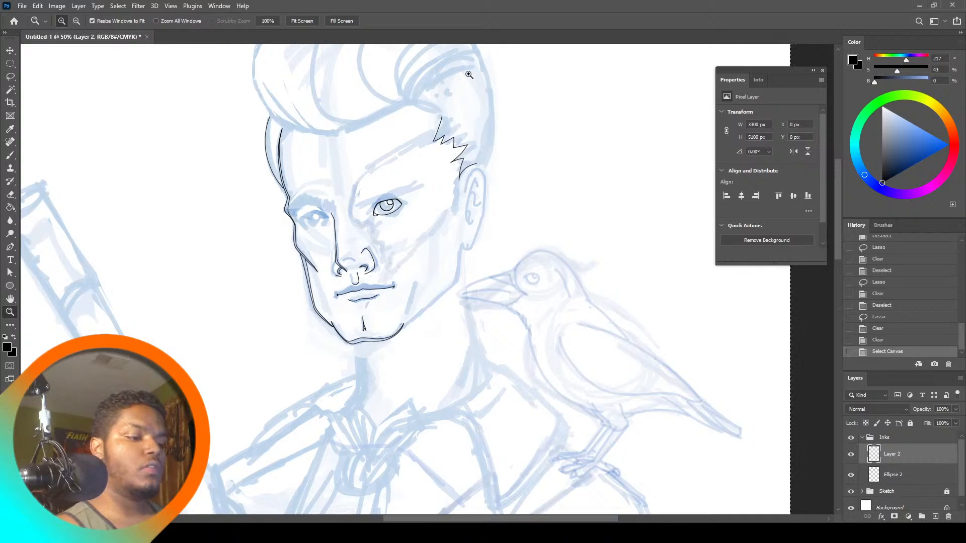
{"action": "scroll", "coordinate": [452, 192], "scroll_direction": "up", "scroll_amount": 3}
{"action": "left_click", "coordinate": [452, 192]}
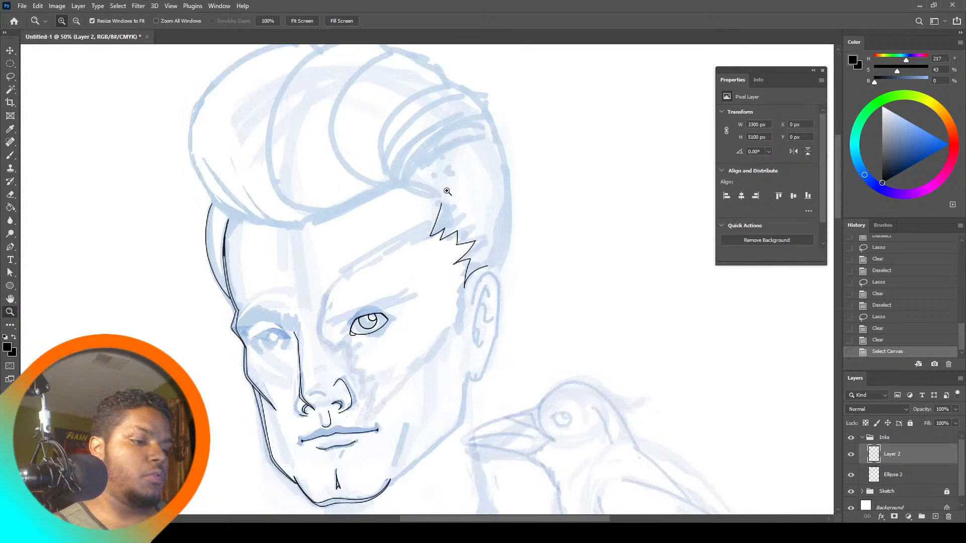
{"action": "key", "text": "b"}
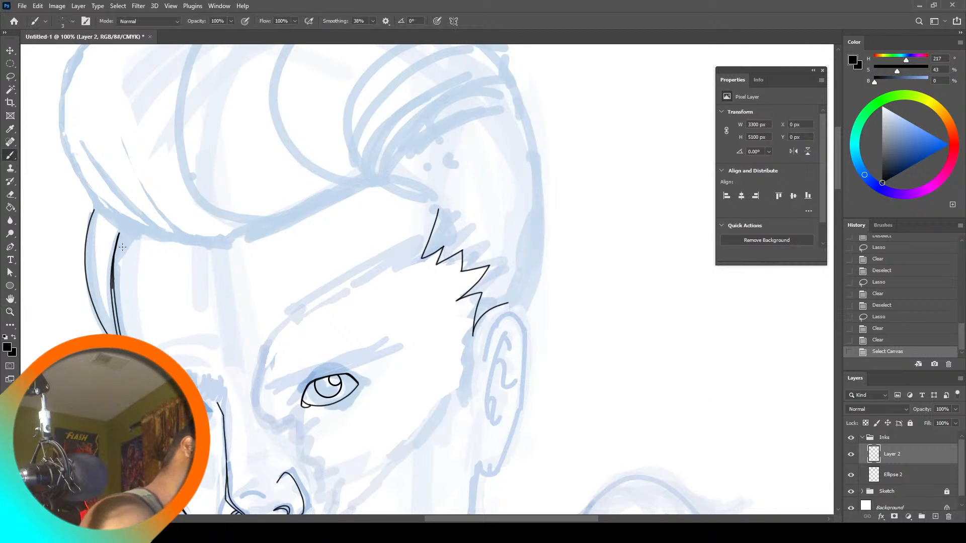
{"action": "mouse_move", "coordinate": [144, 238]}
{"action": "left_mouse_down"}
{"action": "mouse_move", "coordinate": [228, 242]}
{"action": "mouse_move", "coordinate": [160, 244]}
{"action": "mouse_move", "coordinate": [93, 203]}
{"action": "mouse_move", "coordinate": [59, 113]}
{"action": "mouse_move", "coordinate": [81, 49]}
{"action": "left_mouse_up"}
{"action": "key", "text": "ctrl+z"}
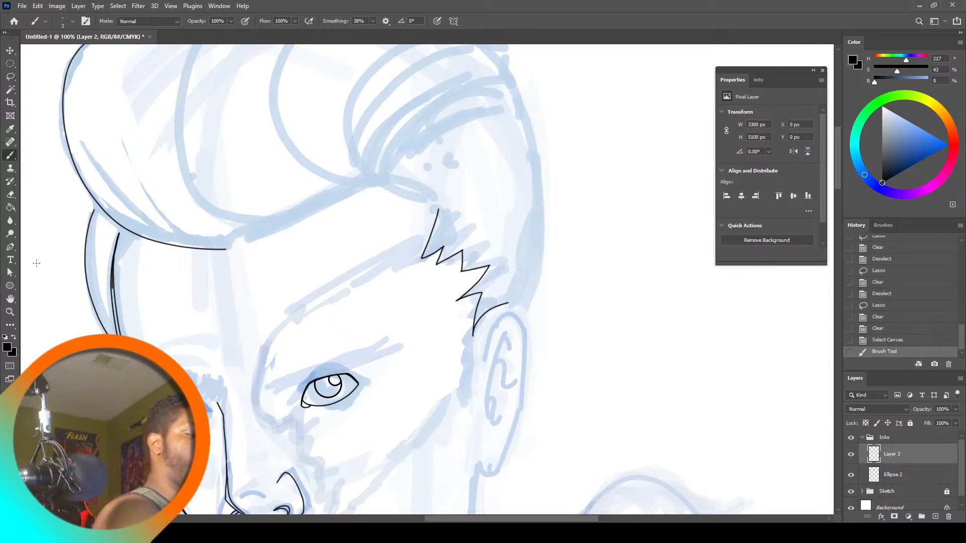
{"action": "left_click", "coordinate": [10, 312]}
{"action": "key", "text": "ctrl+z"}
Ink the pompadour's front lock at 66.7% zoom, from its lower edge over the forehead around to the top of the head
{"action": "left_click", "coordinate": [302, 21]}
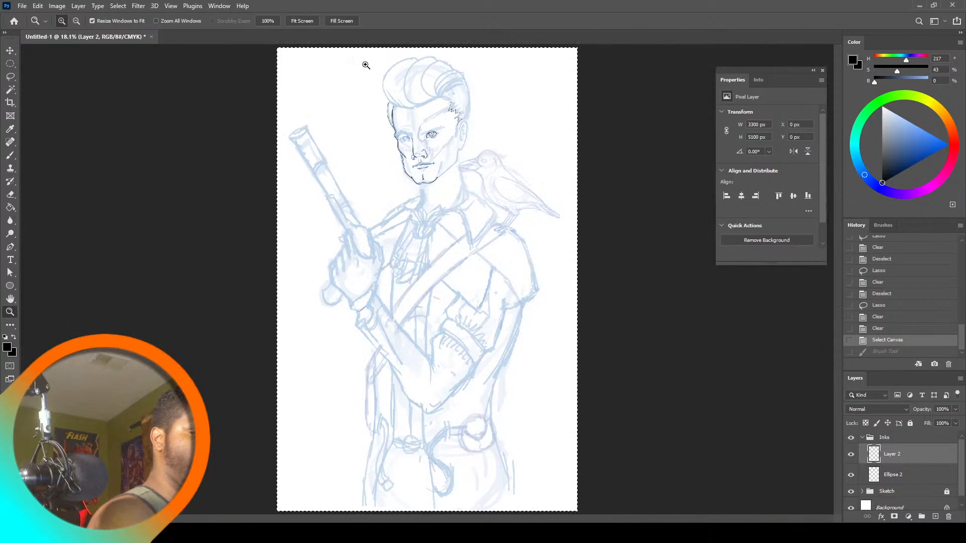
{"action": "left_click", "coordinate": [421, 49]}
{"action": "left_click", "coordinate": [420, 52]}
{"action": "left_click", "coordinate": [417, 52]}
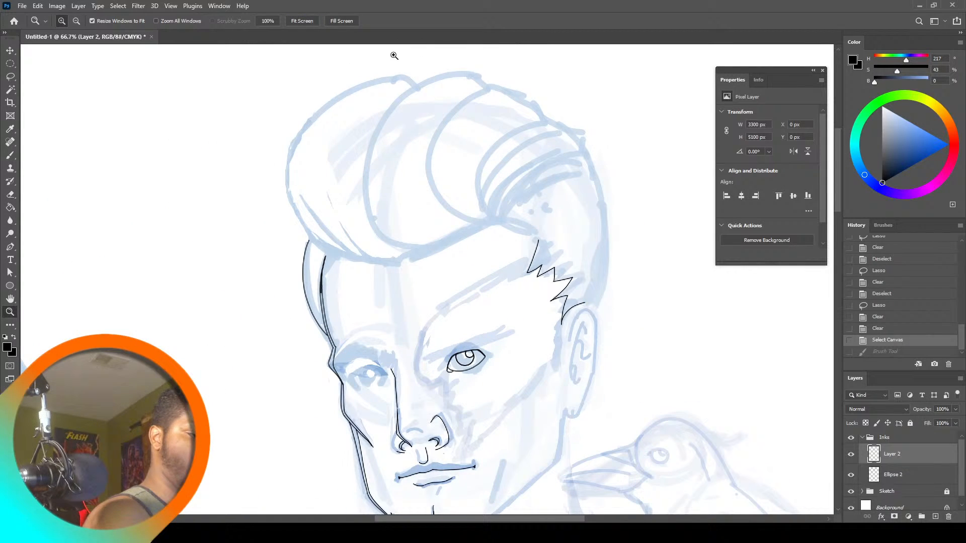
{"action": "left_click", "coordinate": [6, 157]}
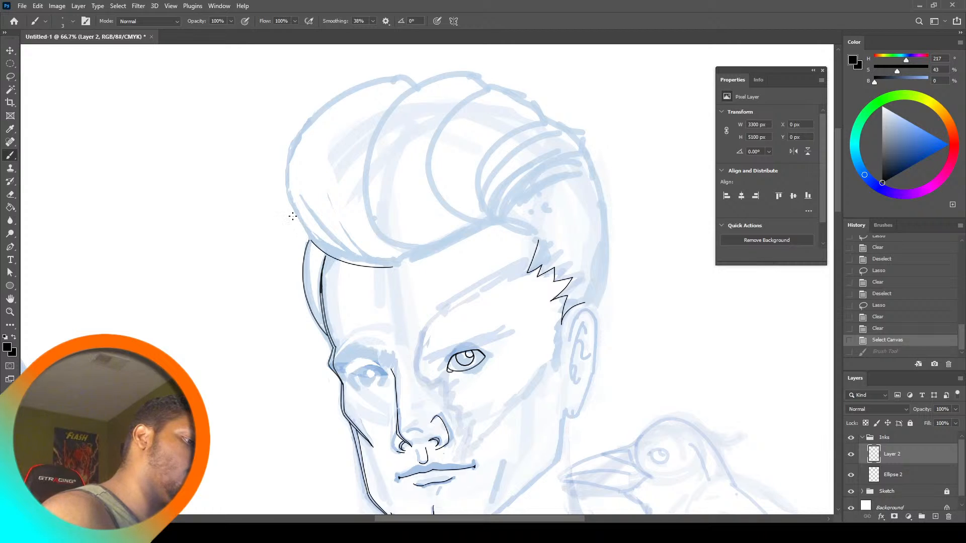
{"action": "mouse_move", "coordinate": [292, 216]}
{"action": "left_mouse_down"}
{"action": "mouse_move", "coordinate": [286, 183]}
{"action": "mouse_move", "coordinate": [308, 120]}
{"action": "mouse_move", "coordinate": [335, 97]}
{"action": "mouse_move", "coordinate": [397, 76]}
{"action": "left_mouse_up"}
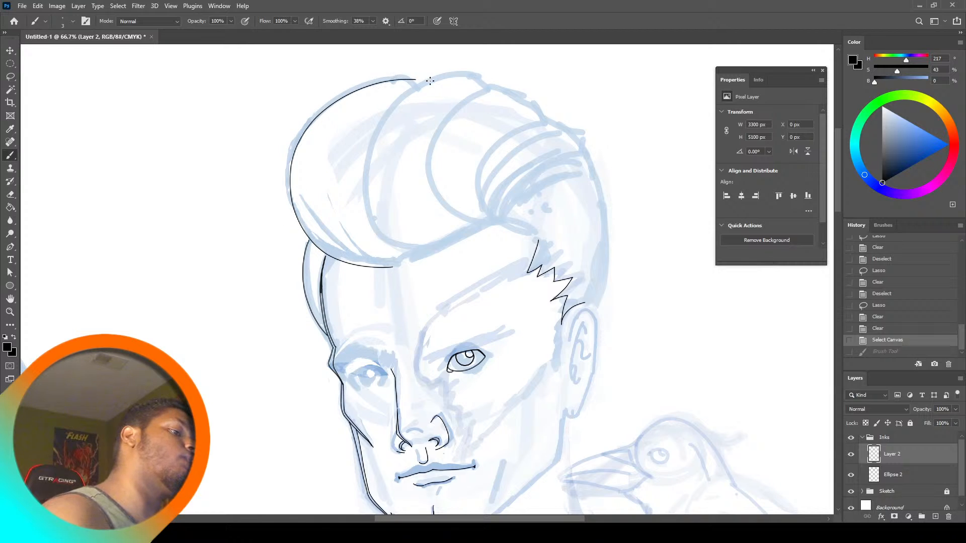
{"action": "key", "text": "ctrl+shift+z"}
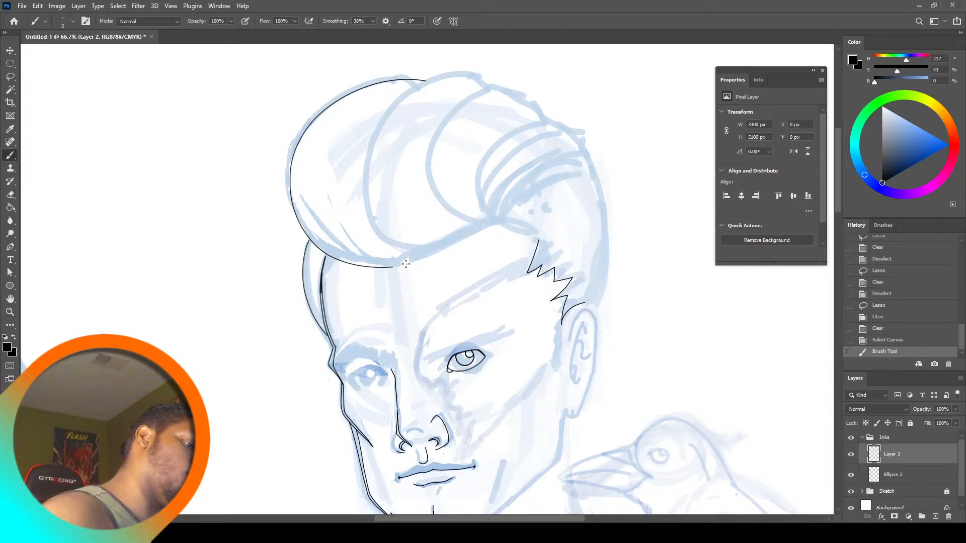
Ink the second and third pompadour locks as sweeping curves from the hairline over the crown, redoing the second lock's first stroke
{"action": "mouse_move", "coordinate": [379, 259]}
{"action": "left_mouse_down"}
{"action": "mouse_move", "coordinate": [356, 232]}
{"action": "mouse_move", "coordinate": [352, 172]}
{"action": "mouse_move", "coordinate": [371, 119]}
{"action": "mouse_move", "coordinate": [398, 86]}
{"action": "mouse_move", "coordinate": [428, 68]}
{"action": "left_mouse_up"}
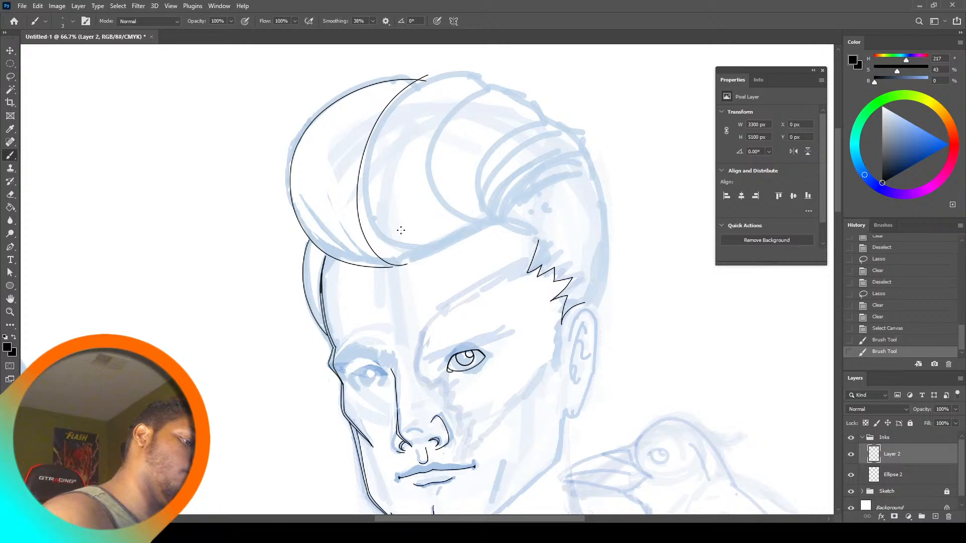
{"action": "key", "text": "ctrl+z"}
{"action": "mouse_move", "coordinate": [374, 232]}
{"action": "left_mouse_down"}
{"action": "mouse_move", "coordinate": [358, 197]}
{"action": "mouse_move", "coordinate": [366, 142]}
{"action": "mouse_move", "coordinate": [400, 93]}
{"action": "mouse_move", "coordinate": [463, 66]}
{"action": "mouse_move", "coordinate": [523, 100]}
{"action": "left_mouse_up"}
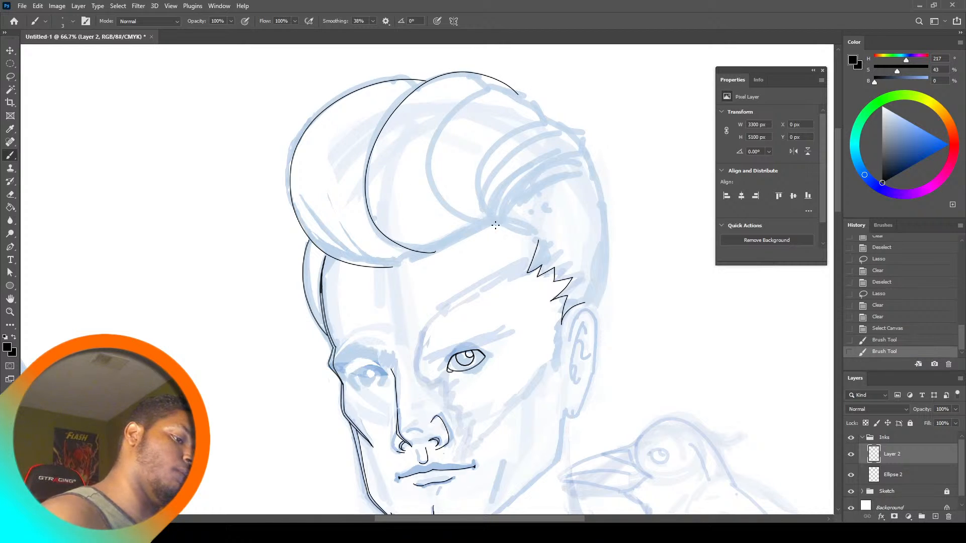
{"action": "mouse_move", "coordinate": [481, 227]}
{"action": "left_mouse_down"}
{"action": "mouse_move", "coordinate": [439, 205]}
{"action": "mouse_move", "coordinate": [430, 170]}
{"action": "mouse_move", "coordinate": [464, 108]}
{"action": "left_mouse_up"}
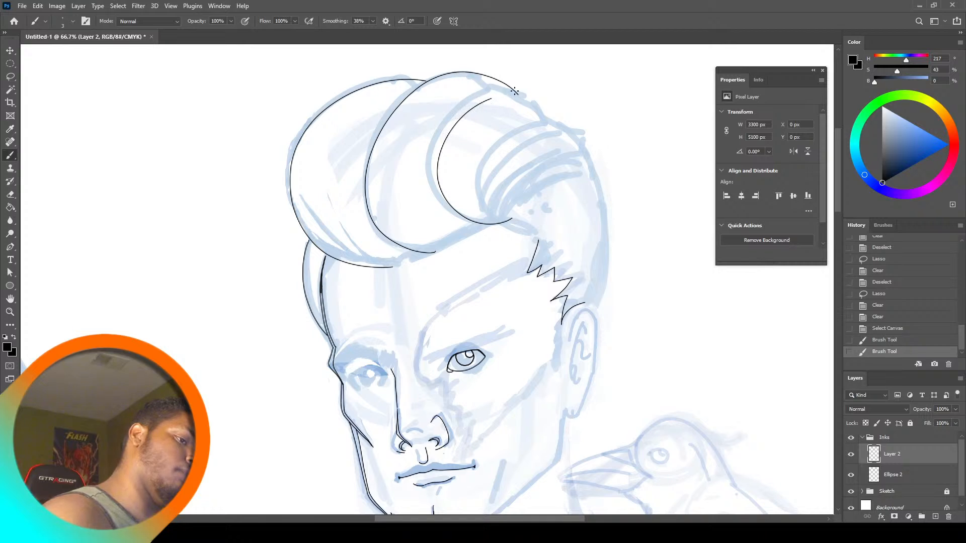
{"action": "left_click_drag", "start_coordinate": [571, 134], "coordinate": [572, 135]}
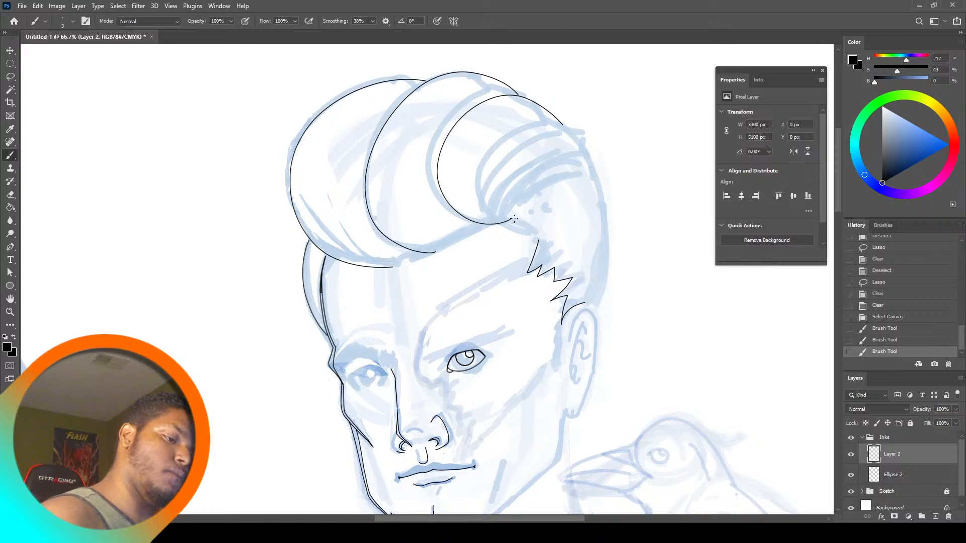
Try to ink the rear lock's curve and short hairline strokes beneath the pompadour, undoing each attempt
{"action": "mouse_move", "coordinate": [502, 200]}
{"action": "left_mouse_down"}
{"action": "mouse_move", "coordinate": [590, 146]}
{"action": "mouse_move", "coordinate": [602, 193]}
{"action": "left_mouse_up"}
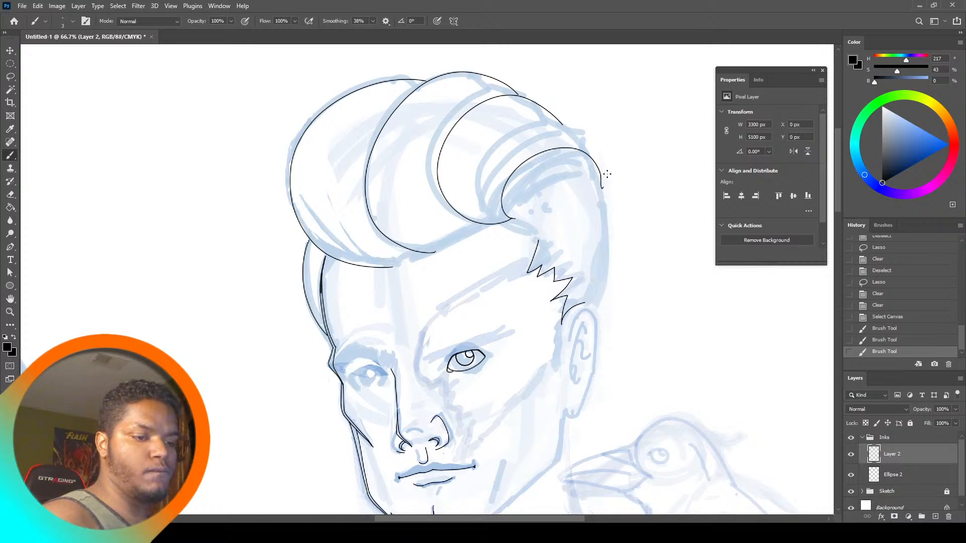
{"action": "key", "text": "ctrl+z"}
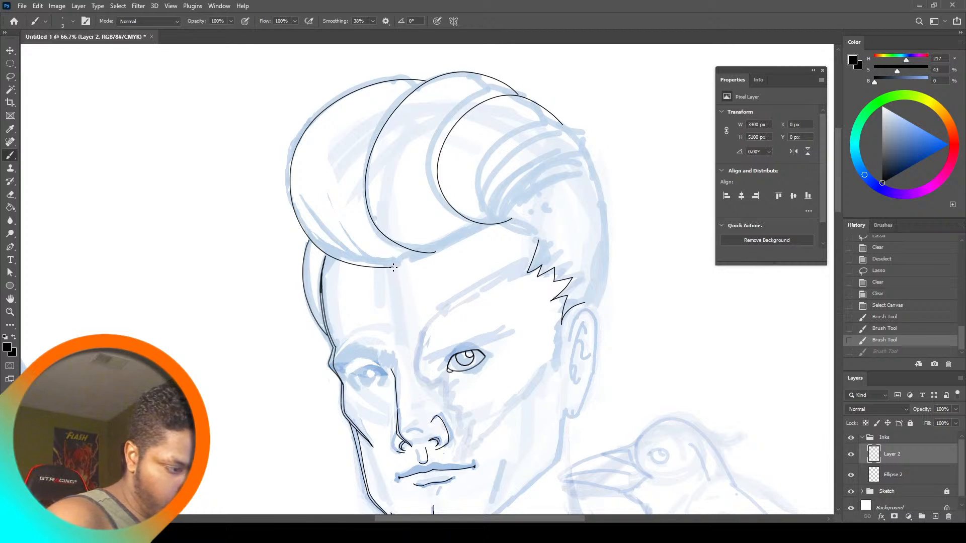
{"action": "left_click_drag", "start_coordinate": [411, 260], "coordinate": [412, 259]}
{"action": "key", "text": "ctrl+z"}
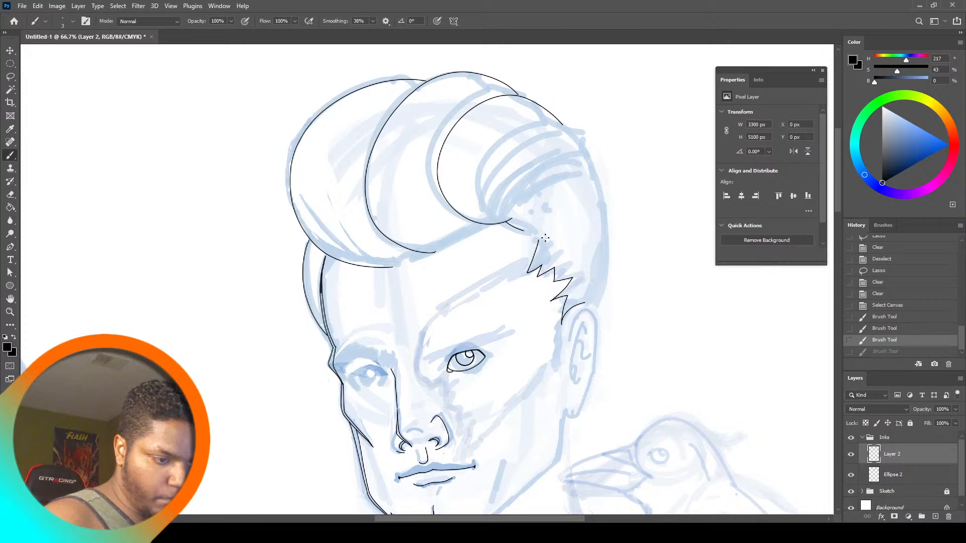
{"action": "key", "text": "ctrl+z"}
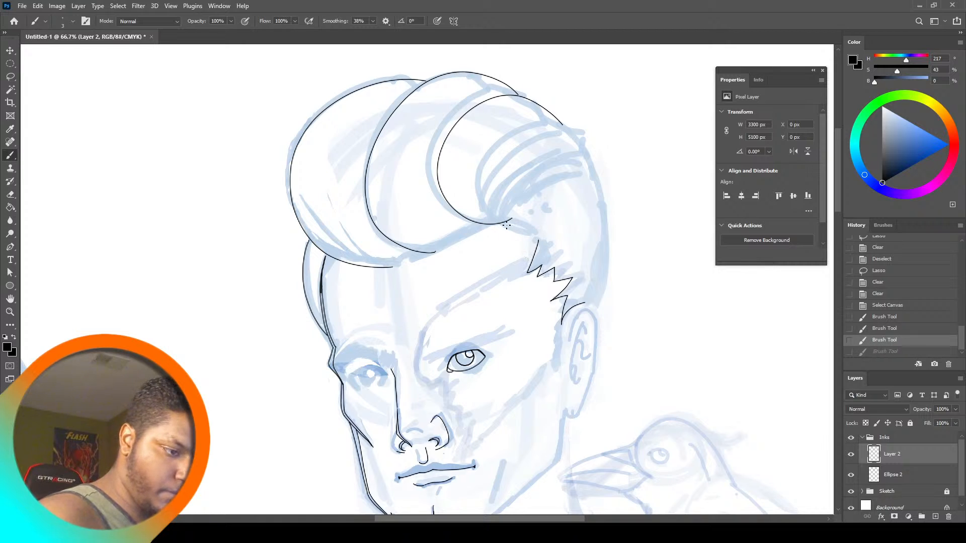
Ink the hairline from the rear lock to the jagged temple and the back-of-head outline down to the ear, redoing the outline's first stroke
{"action": "left_click", "coordinate": [506, 226]}
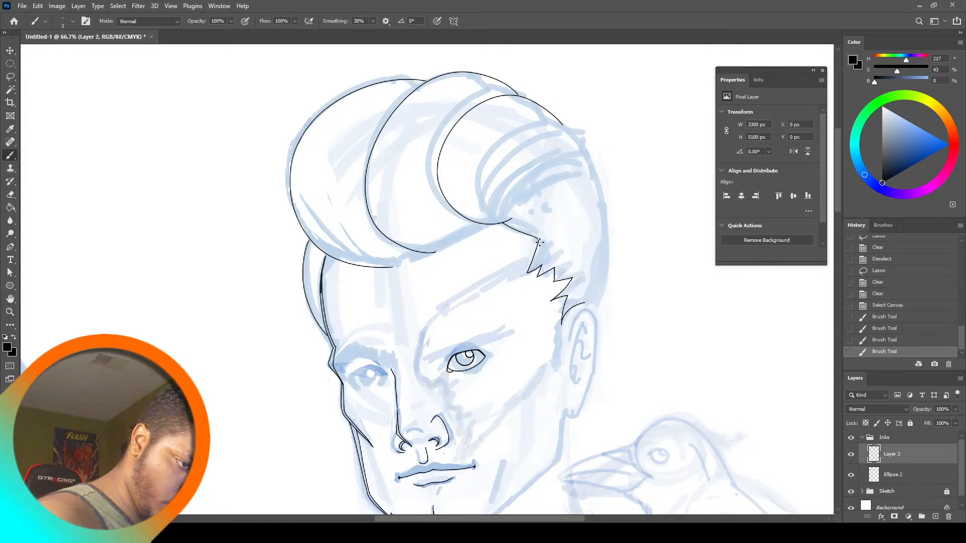
{"action": "left_click_drag", "start_coordinate": [539, 242], "coordinate": [535, 242]}
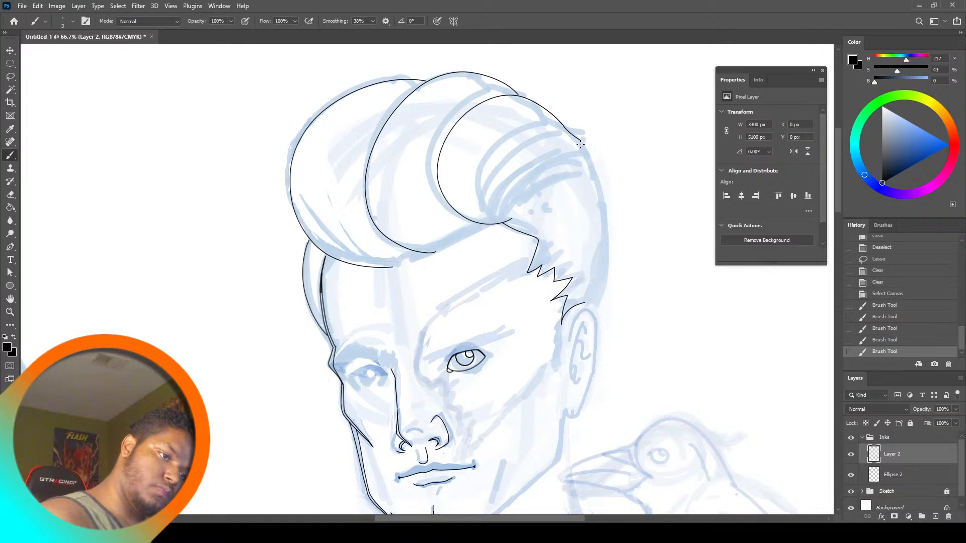
{"action": "left_click_drag", "start_coordinate": [598, 156], "coordinate": [568, 153]}
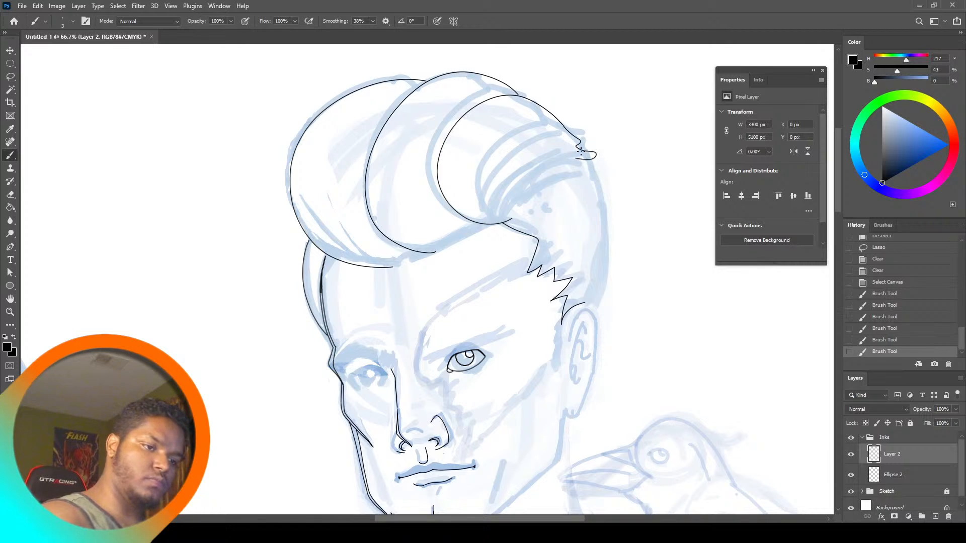
{"action": "key", "text": "ctrl+z"}
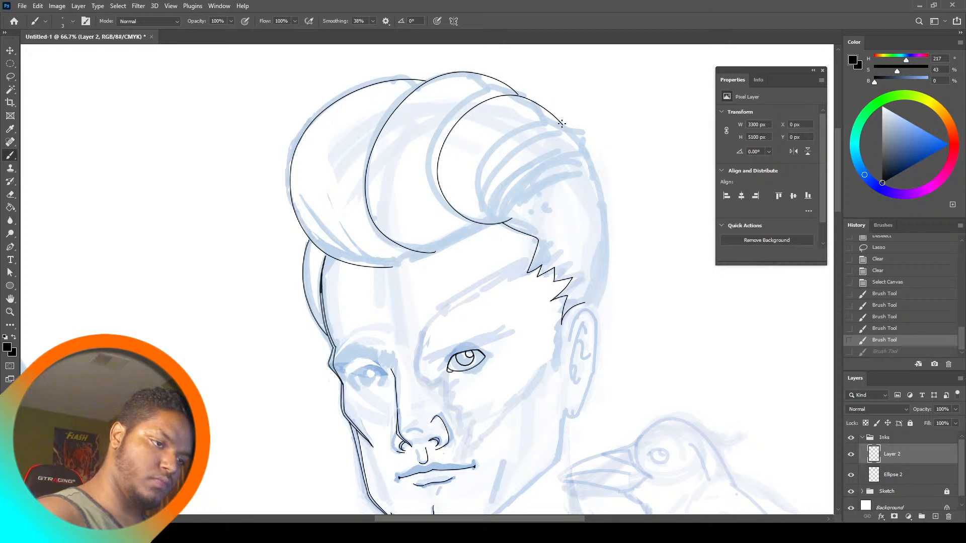
{"action": "mouse_move", "coordinate": [593, 179]}
{"action": "left_mouse_down"}
{"action": "mouse_move", "coordinate": [603, 238]}
{"action": "mouse_move", "coordinate": [586, 302]}
{"action": "left_mouse_up"}
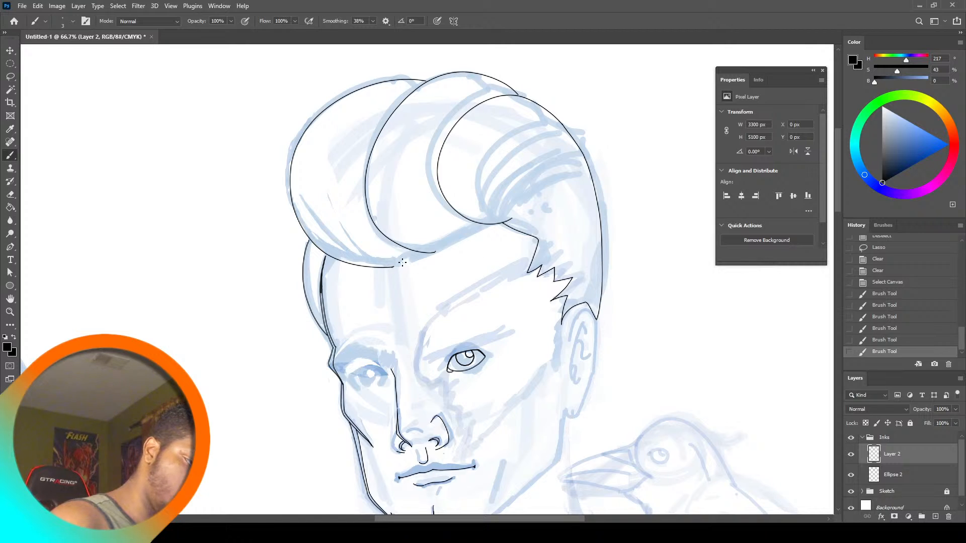
{"action": "left_click_drag", "start_coordinate": [403, 262], "coordinate": [422, 248]}
{"action": "key", "text": "ctrl+z"}
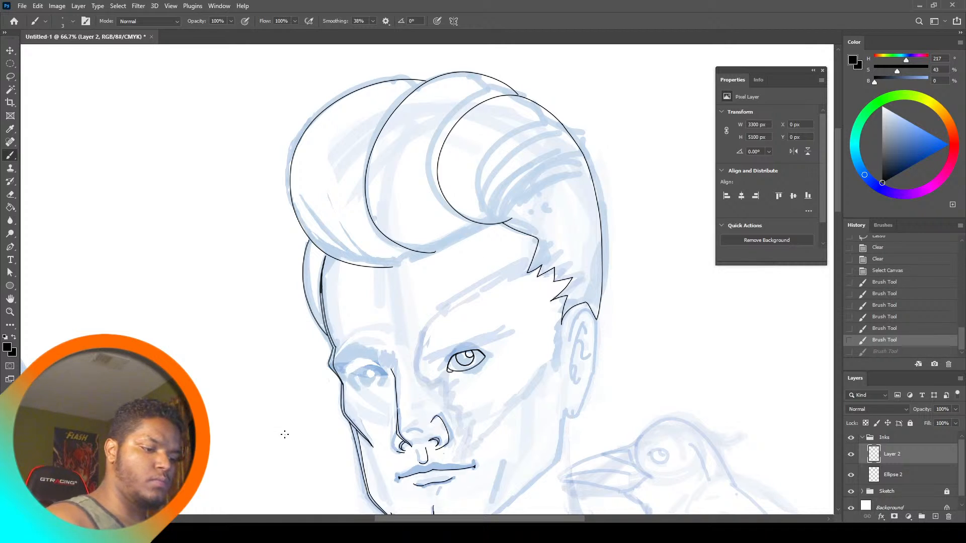
Ink the jawline from the chin along the jaw and up to the earlobe
{"action": "left_click_drag", "start_coordinate": [837, 200], "coordinate": [834, 232]}
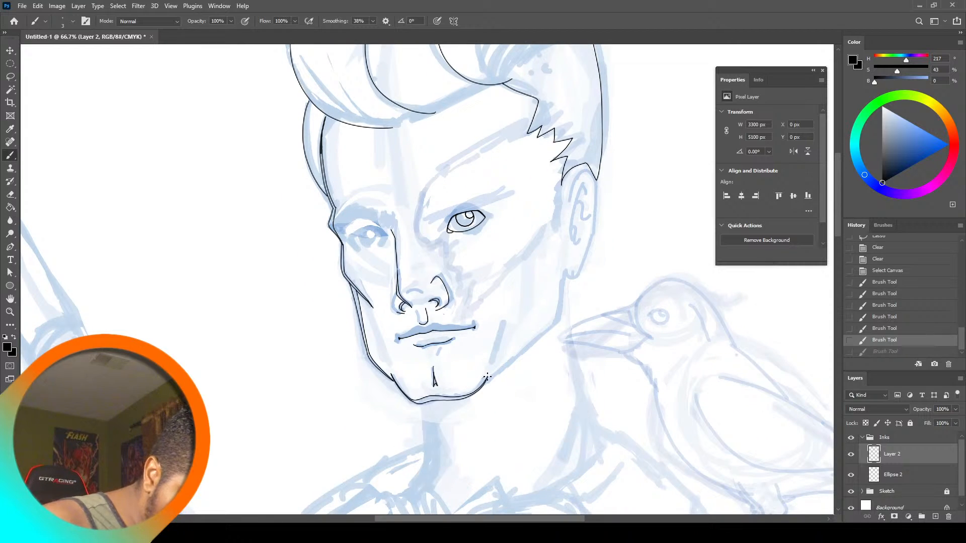
{"action": "left_click_drag", "start_coordinate": [487, 376], "coordinate": [559, 319]}
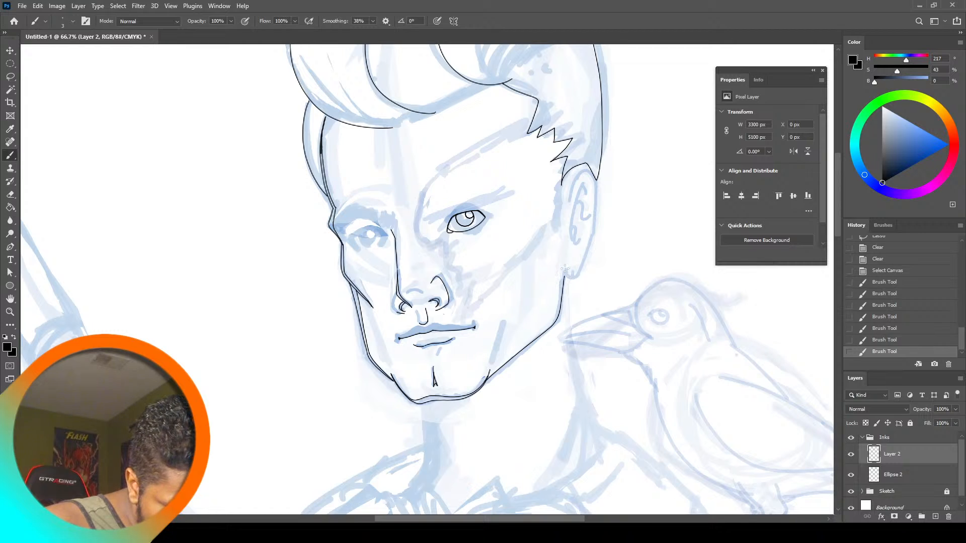
{"action": "left_click_drag", "start_coordinate": [564, 270], "coordinate": [568, 266]}
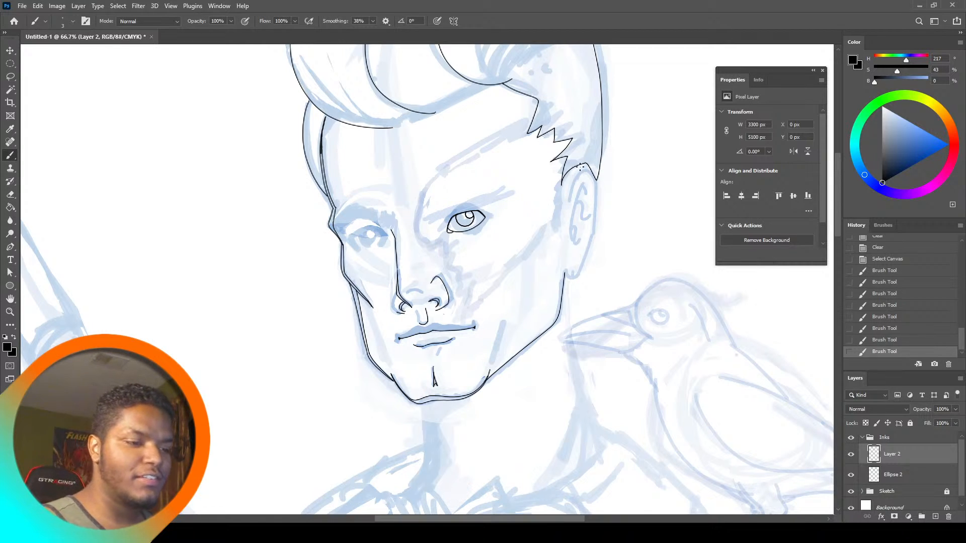
Ink the ear's outer contour from the hairline down to the lobe, plus its inner rim and fold lines
{"action": "mouse_move", "coordinate": [588, 171]}
{"action": "left_mouse_down"}
{"action": "mouse_move", "coordinate": [566, 204]}
{"action": "mouse_move", "coordinate": [559, 197]}
{"action": "mouse_move", "coordinate": [567, 201]}
{"action": "mouse_move", "coordinate": [578, 172]}
{"action": "mouse_move", "coordinate": [596, 174]}
{"action": "mouse_move", "coordinate": [599, 192]}
{"action": "mouse_move", "coordinate": [565, 275]}
{"action": "left_mouse_up"}
{"action": "key", "text": "ctrl+z"}
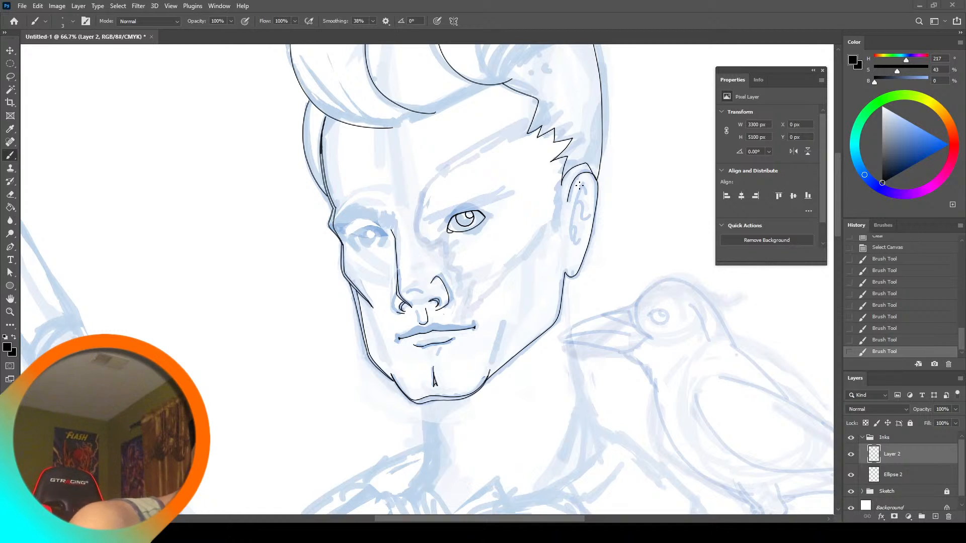
{"action": "left_click_drag", "start_coordinate": [573, 201], "coordinate": [574, 250]}
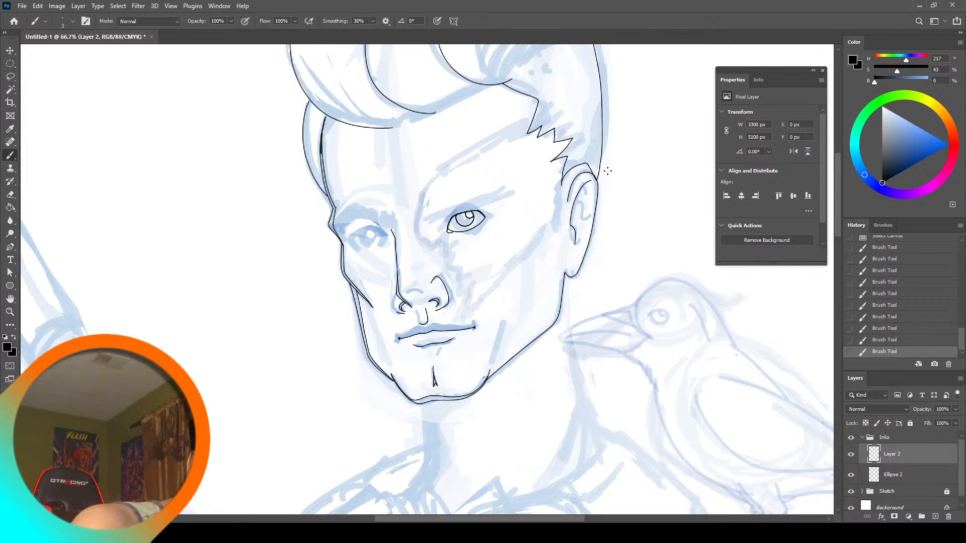
Try extra fold strokes inside the ear's upper rim, undoing each attempt
{"action": "key", "text": "ctrl+z"}
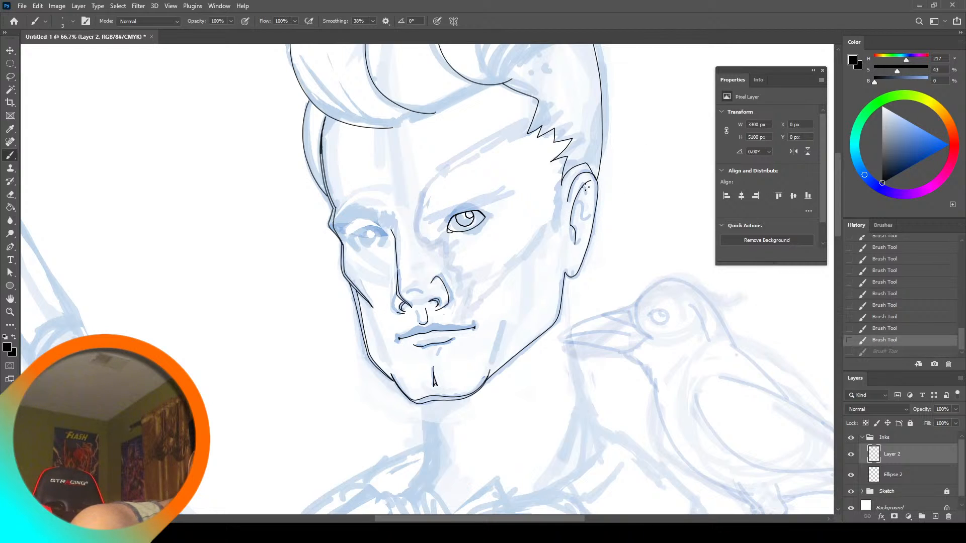
{"action": "key", "text": "ctrl+shift+z"}
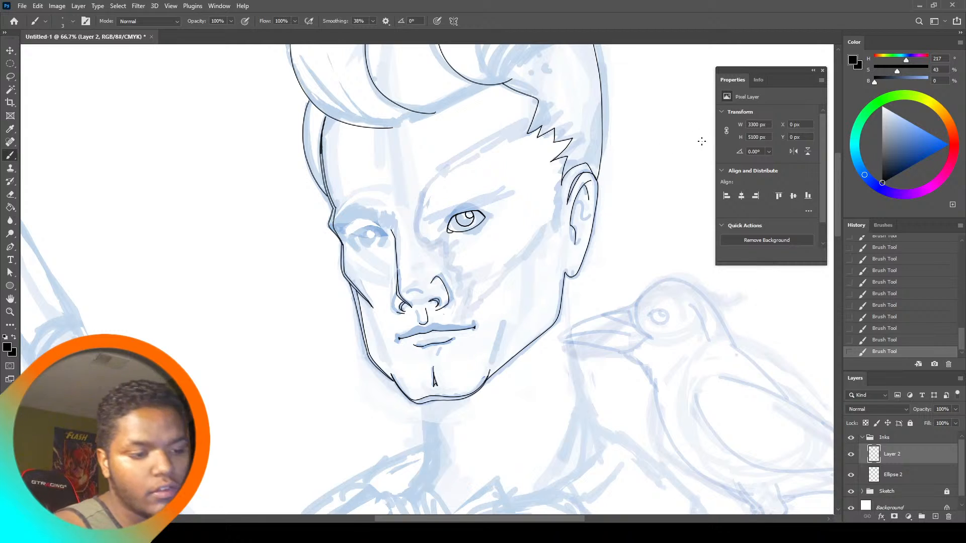
{"action": "key", "text": "ctrl+z"}
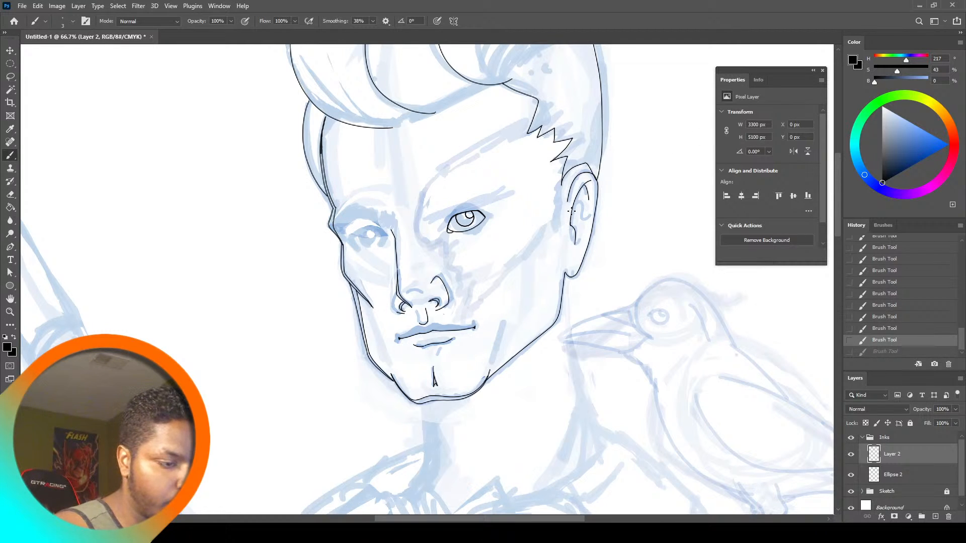
{"action": "left_click_drag", "start_coordinate": [572, 211], "coordinate": [589, 180]}
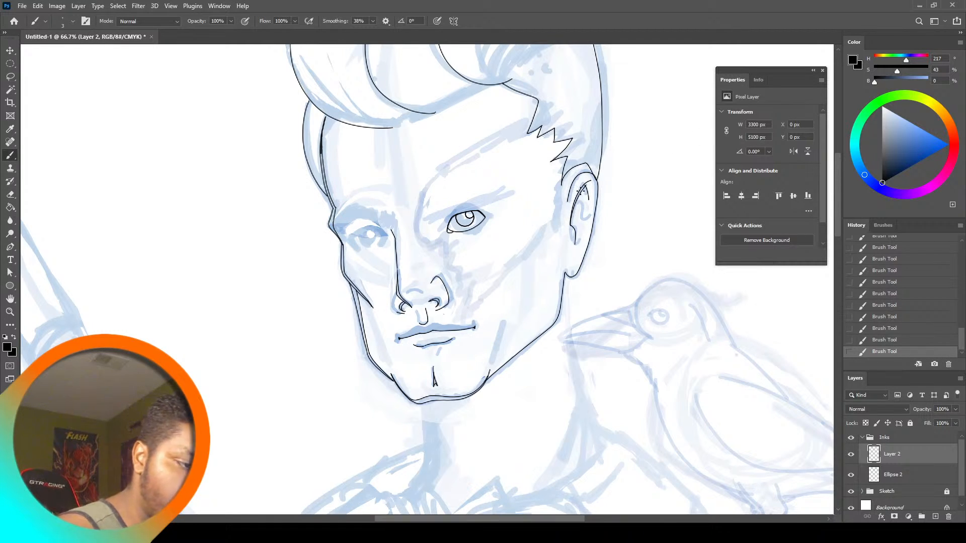
{"action": "key", "text": "ctrl+z"}
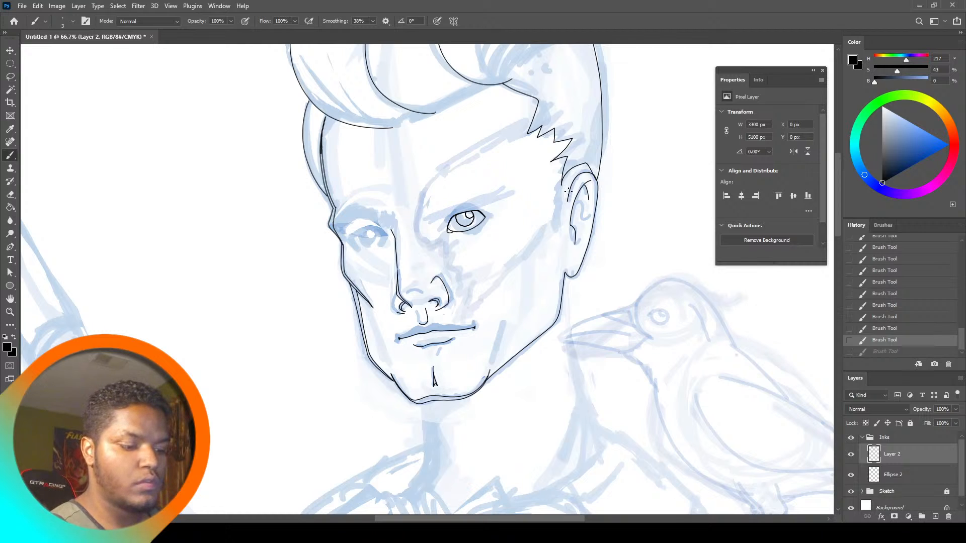
Ink the pompadour's lower edge over the forehead at 100% zoom, from the front lock to the rear lock, redoing the segment beyond the second lock
{"action": "mouse_move", "coordinate": [837, 186]}
{"action": "left_mouse_down"}
{"action": "mouse_move", "coordinate": [837, 216]}
{"action": "mouse_move", "coordinate": [840, 169]}
{"action": "mouse_move", "coordinate": [841, 178]}
{"action": "left_mouse_up"}
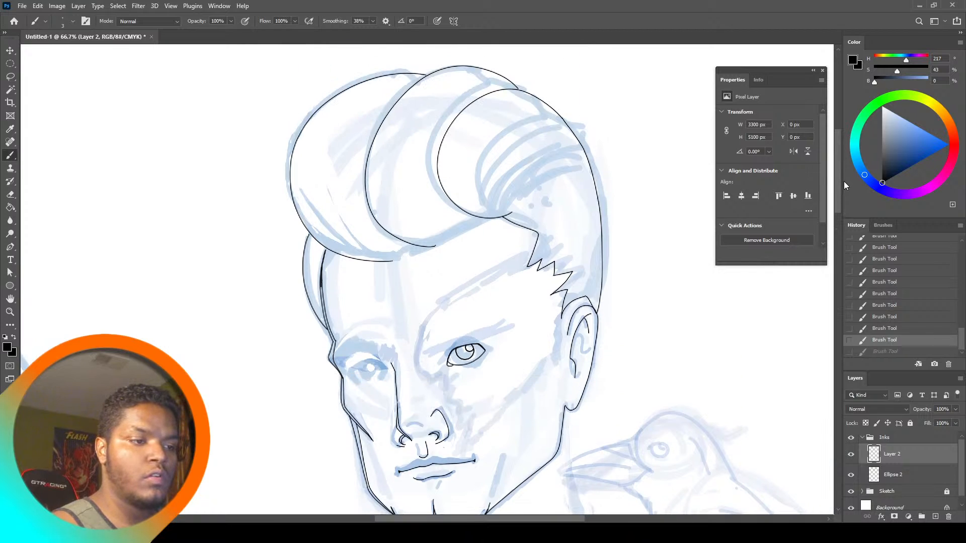
{"action": "left_click", "coordinate": [10, 312]}
{"action": "left_click", "coordinate": [268, 20]}
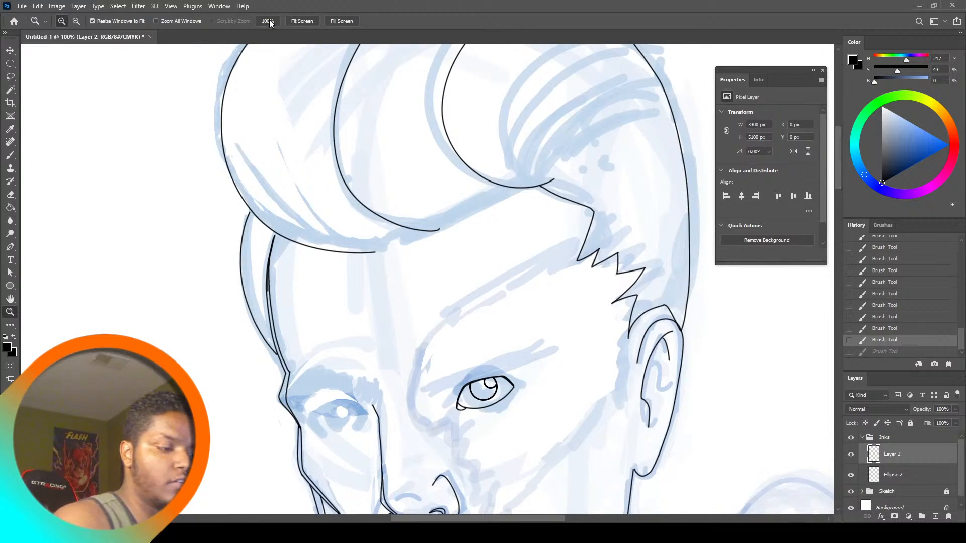
{"action": "left_click", "coordinate": [10, 155]}
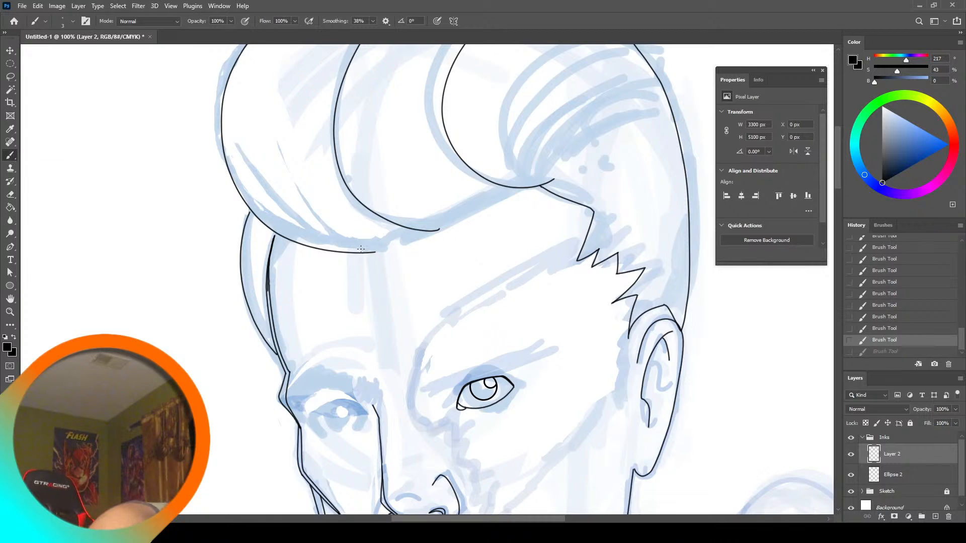
{"action": "mouse_move", "coordinate": [376, 252]}
{"action": "left_mouse_down"}
{"action": "mouse_move", "coordinate": [443, 231]}
{"action": "mouse_move", "coordinate": [433, 230]}
{"action": "mouse_move", "coordinate": [507, 182]}
{"action": "left_mouse_up"}
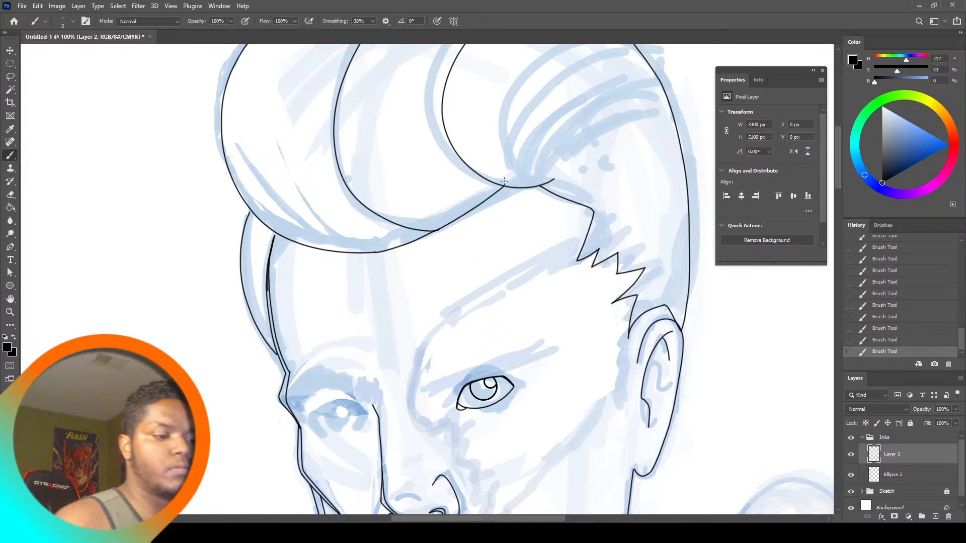
{"action": "key", "text": "ctrl+z"}
{"action": "key", "text": "ctrl+z"}
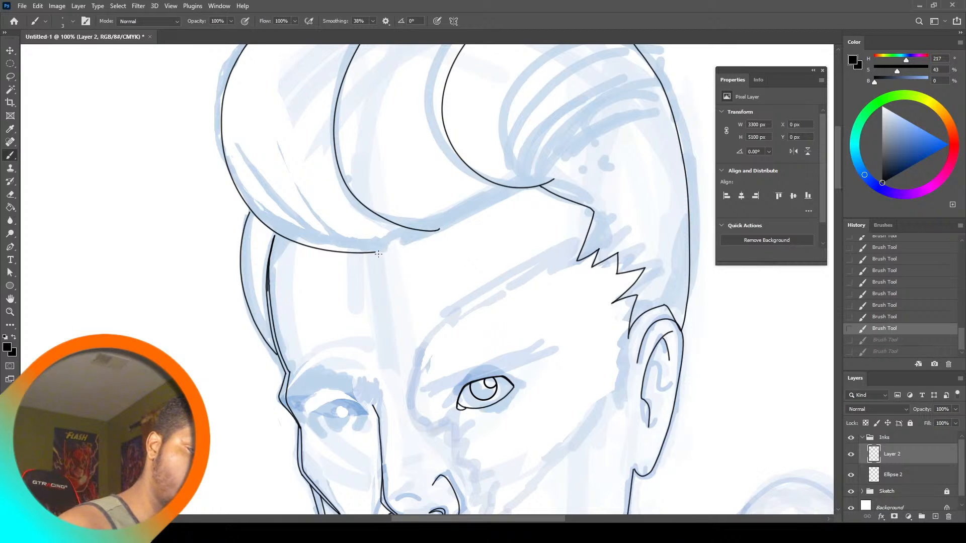
{"action": "left_click", "coordinate": [887, 318]}
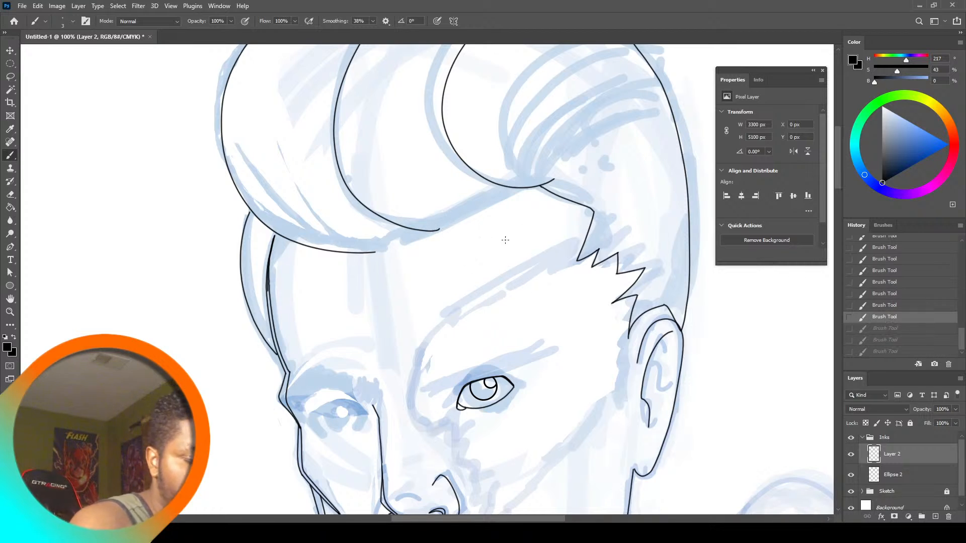
{"action": "left_click", "coordinate": [878, 328]}
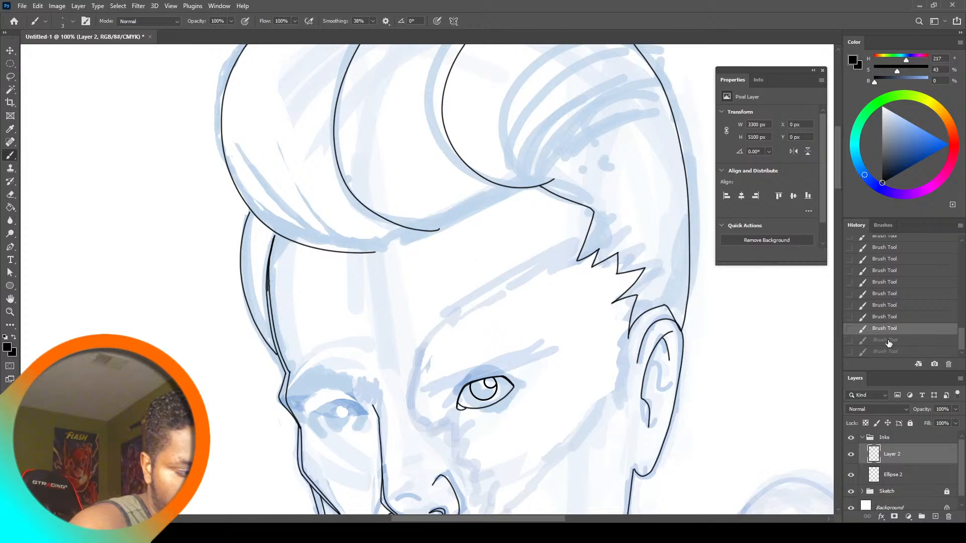
{"action": "left_click", "coordinate": [886, 340]}
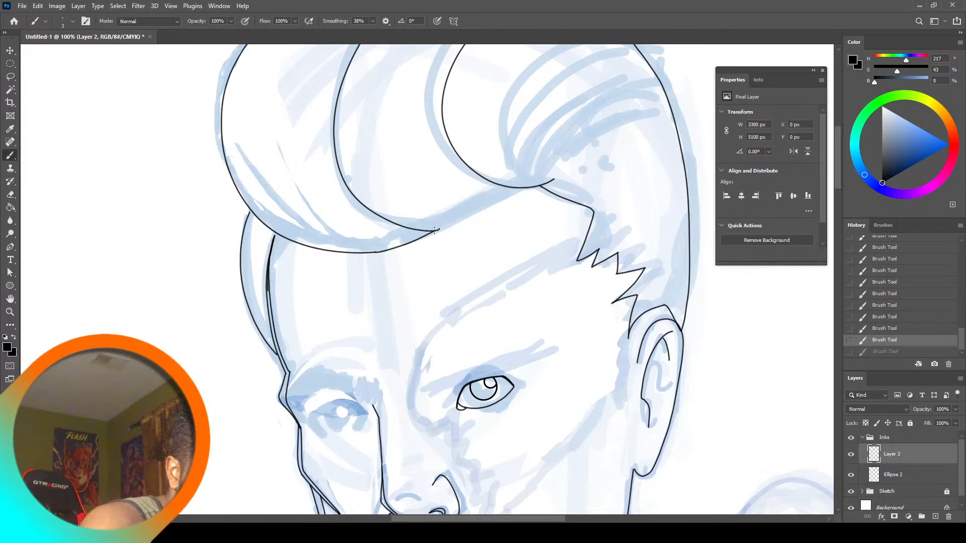
{"action": "mouse_move", "coordinate": [442, 230]}
{"action": "left_mouse_down"}
{"action": "mouse_move", "coordinate": [476, 222]}
{"action": "mouse_move", "coordinate": [517, 189]}
{"action": "left_mouse_up"}
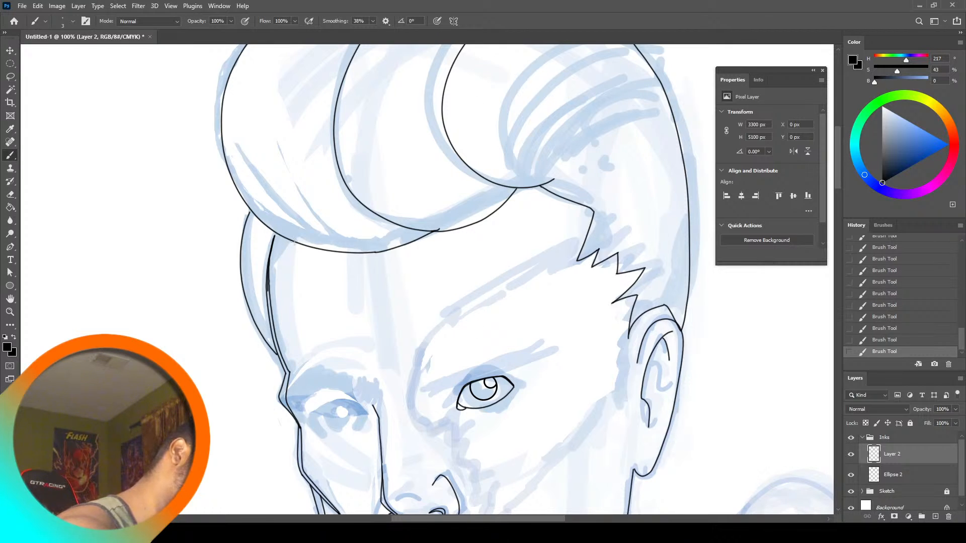
Extend the forehead and side hair lines up to the front lock's lower edge, undoing a stray stroke along the lock
{"action": "mouse_move", "coordinate": [303, 246]}
{"action": "left_mouse_down"}
{"action": "mouse_move", "coordinate": [249, 217]}
{"action": "mouse_move", "coordinate": [223, 162]}
{"action": "left_mouse_up"}
{"action": "key", "text": "ctrl+z"}
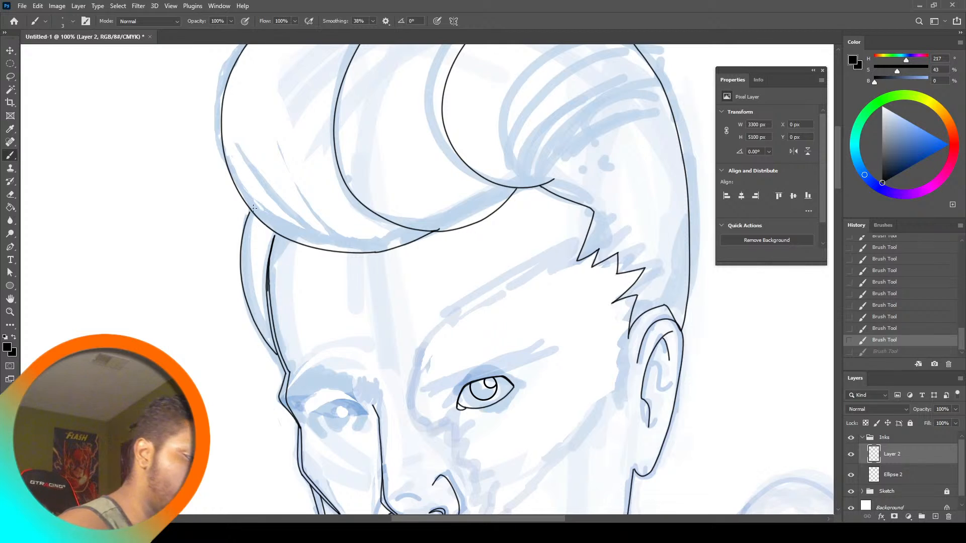
{"action": "left_click_drag", "start_coordinate": [250, 213], "coordinate": [274, 235]}
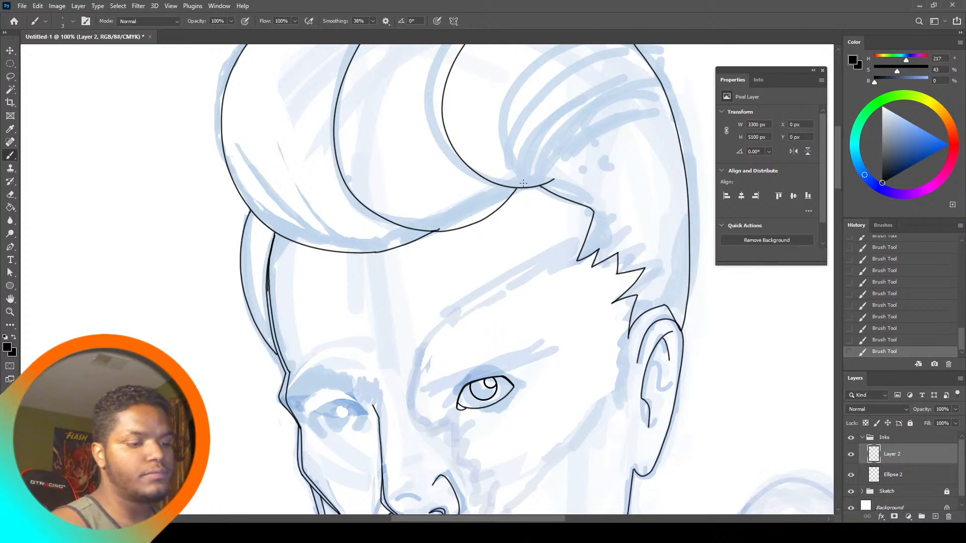
Lasso and delete the line end overshooting the junction at the second lock's lower tip, and clear the selection
{"action": "left_click", "coordinate": [10, 76]}
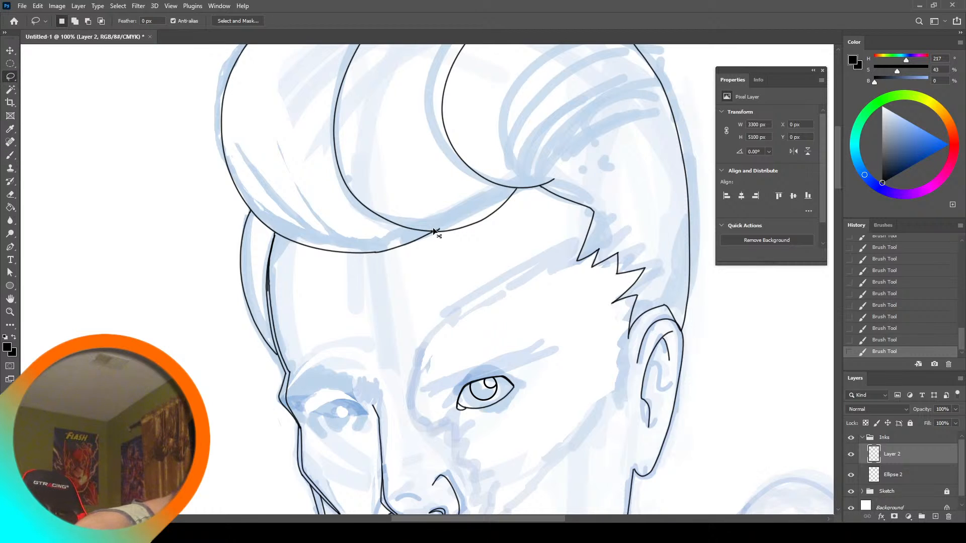
{"action": "key", "text": "ctrl+s"}
{"action": "type", "text": "d"}
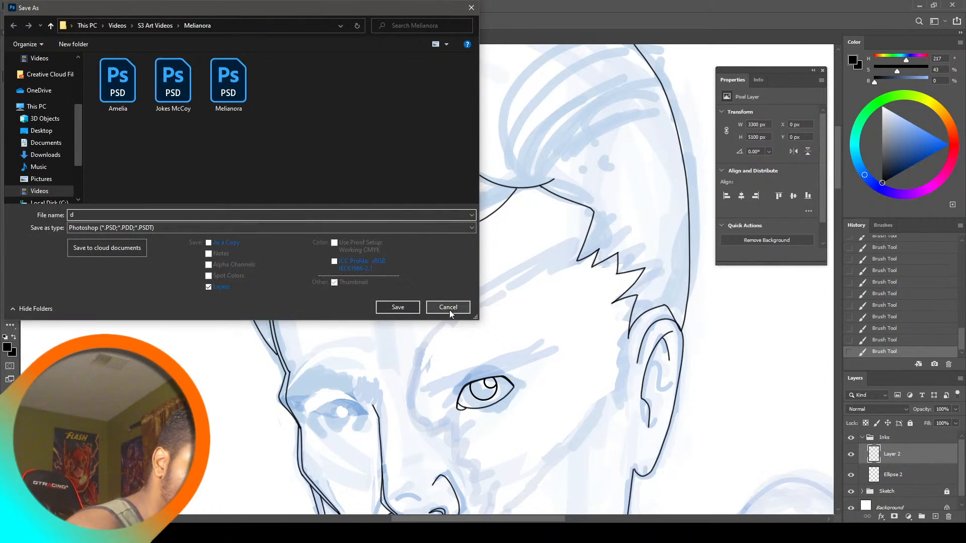
{"action": "left_click", "coordinate": [448, 308]}
{"action": "key", "text": "ctrl+d"}
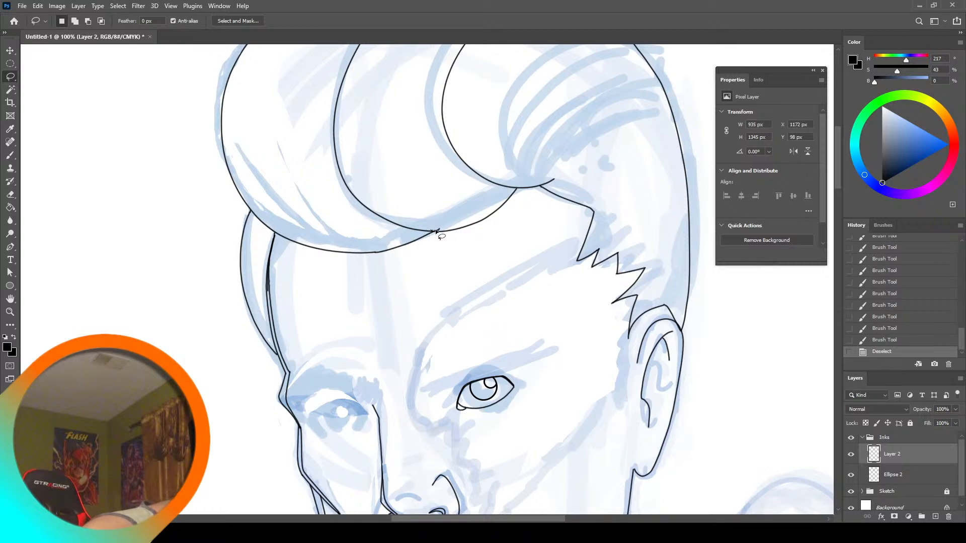
{"action": "left_click_drag", "start_coordinate": [442, 226], "coordinate": [442, 225]}
{"action": "key", "text": "Delete"}
{"action": "key", "text": "ctrl+d"}
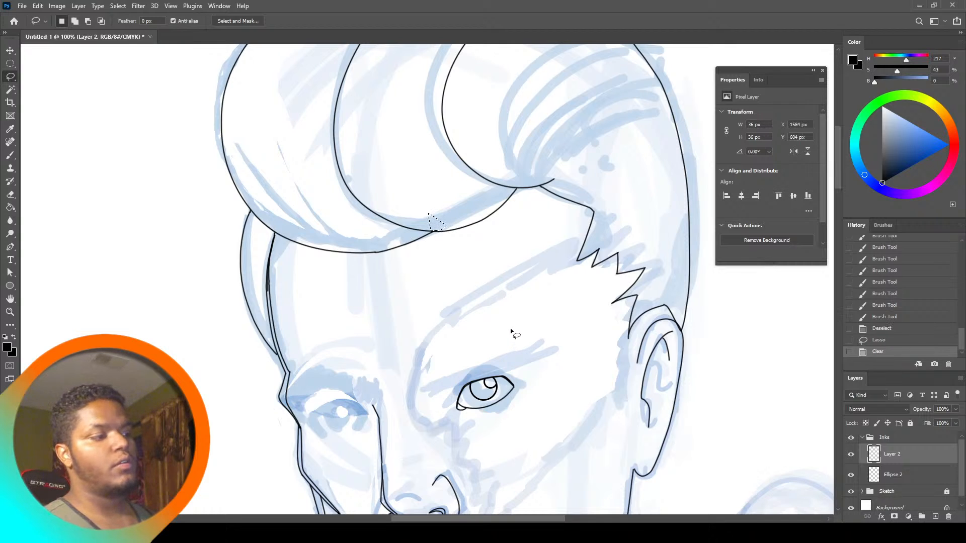
Save the drawing as a Photoshop file named "Orion LaFleur" in the Melianora folder
{"action": "key", "text": "ctrl+s"}
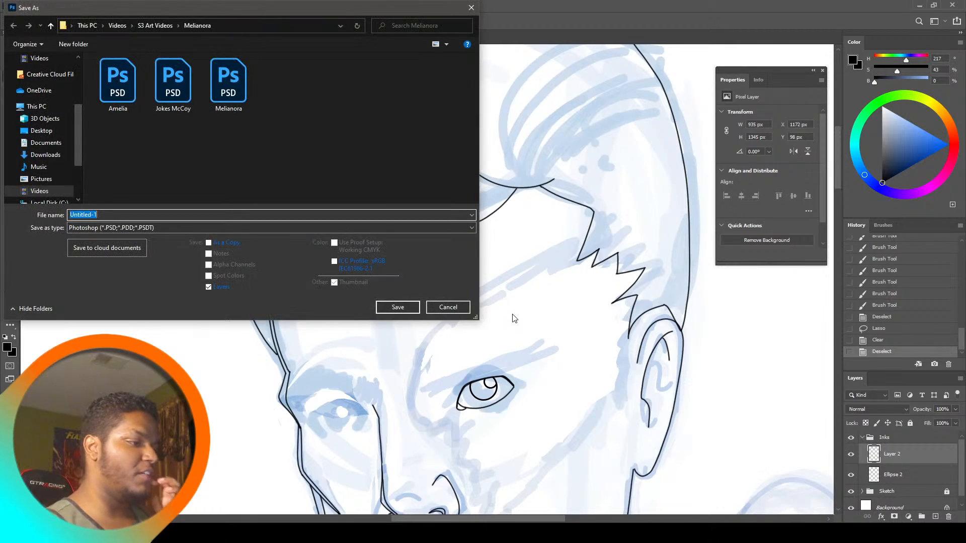
{"action": "type", "text": "Orion LaFleur"}
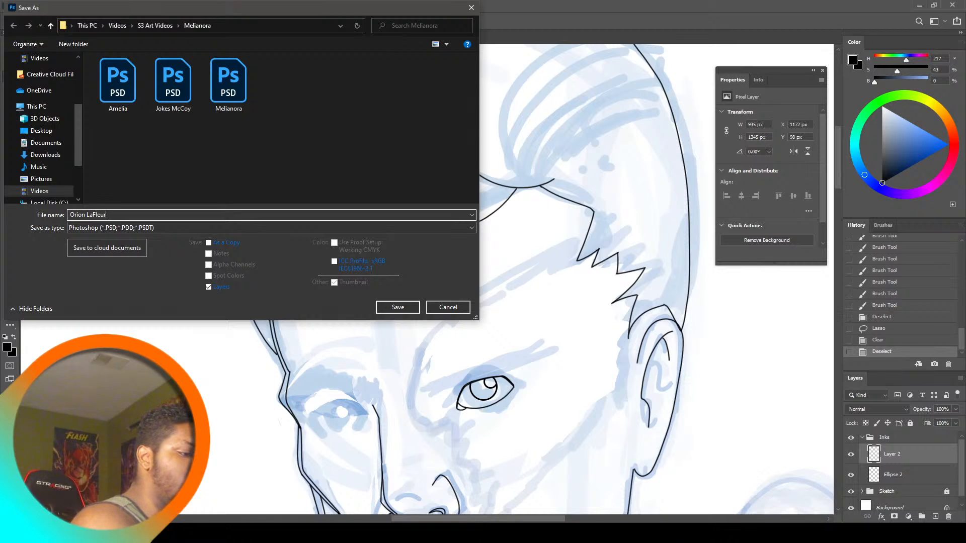
{"action": "key", "text": "Return"}
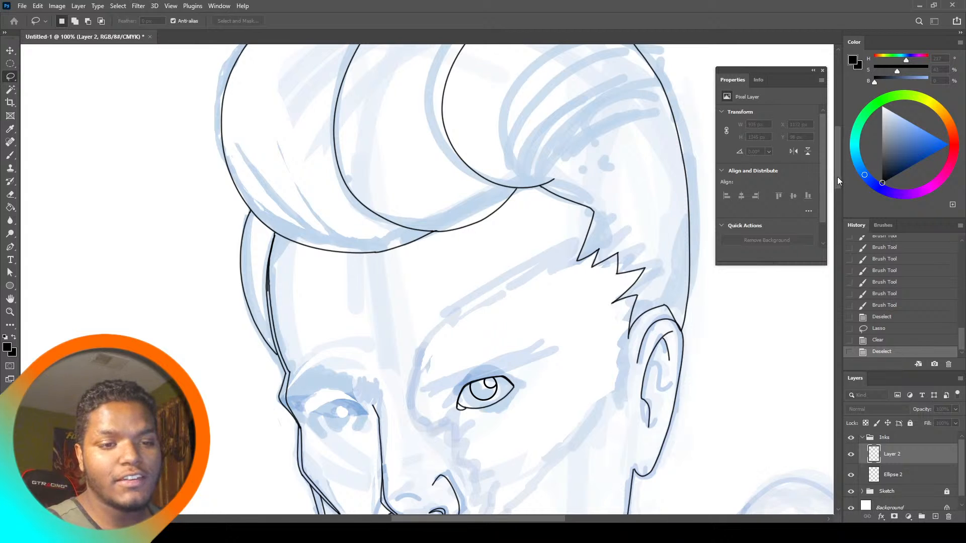
{"action": "left_click_drag", "start_coordinate": [837, 177], "coordinate": [838, 208]}
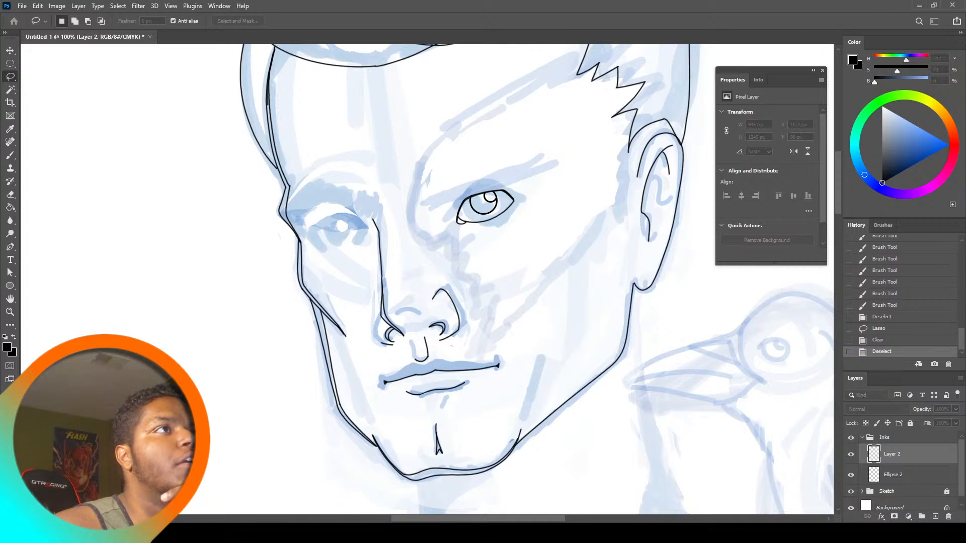
Confirm the file options to finish saving the drawing as a Photoshop file
{"action": "key", "text": "Return"}
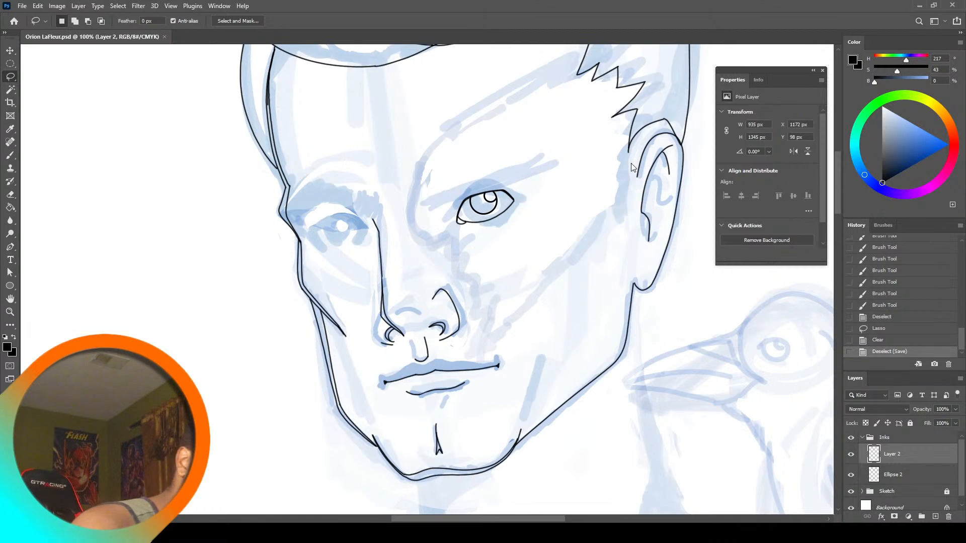
Touch up the far jawline beside the chin with the Brush, undoing a trial stroke running from the nostril across the cheek
{"action": "left_click", "coordinate": [9, 157]}
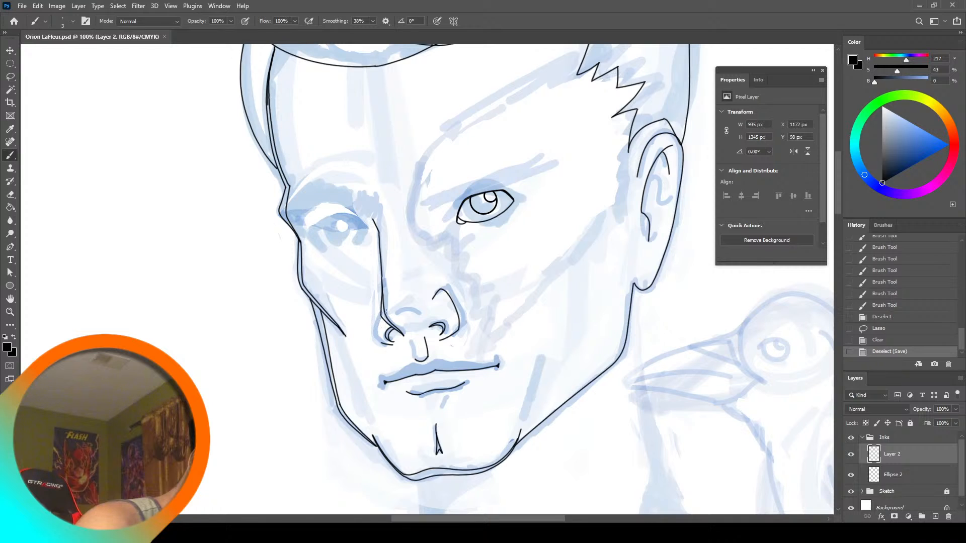
{"action": "left_click_drag", "start_coordinate": [449, 290], "coordinate": [478, 321]}
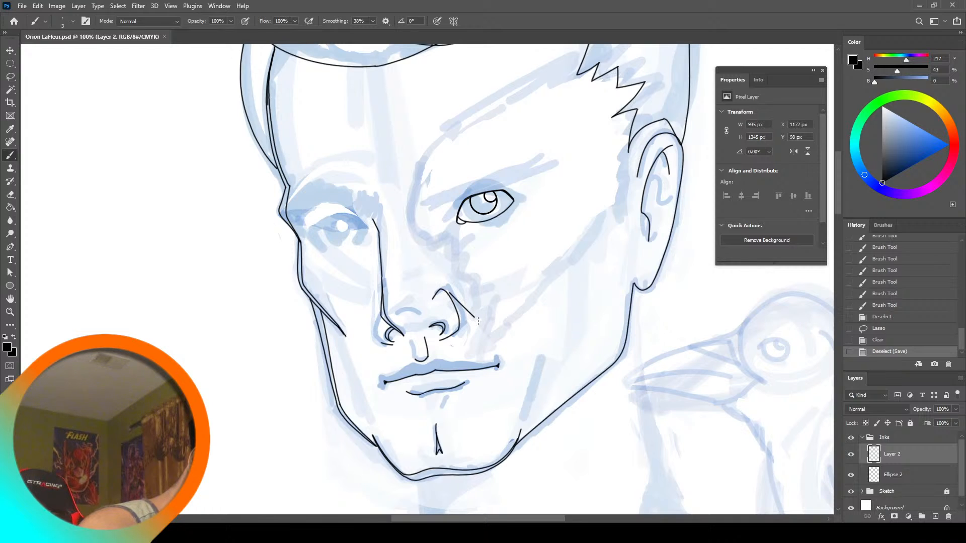
{"action": "key", "text": "ctrl+z"}
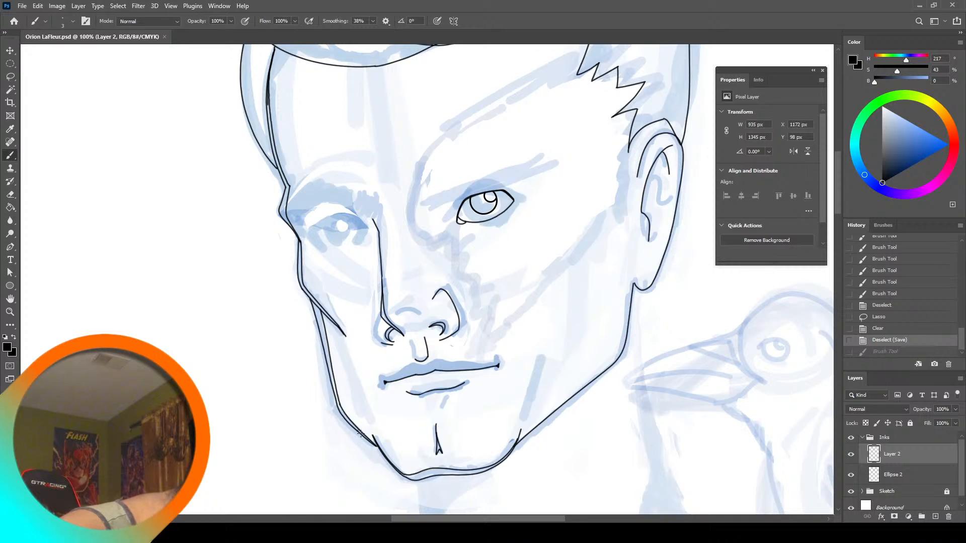
{"action": "left_click_drag", "start_coordinate": [378, 451], "coordinate": [376, 451]}
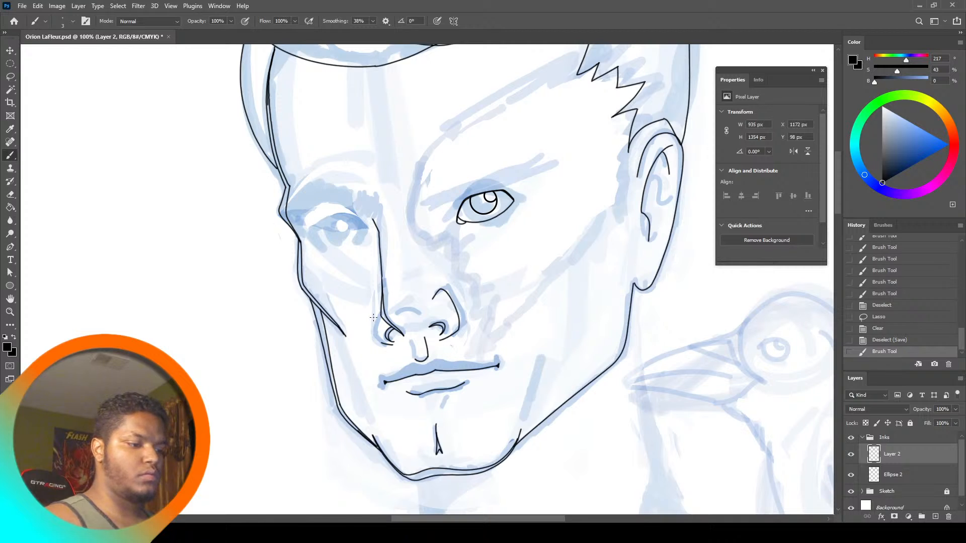
Try to fill the narrow gap between the far jawlines on Layer 2 using the Paint Bucket with tolerance 120
{"action": "left_click", "coordinate": [10, 207]}
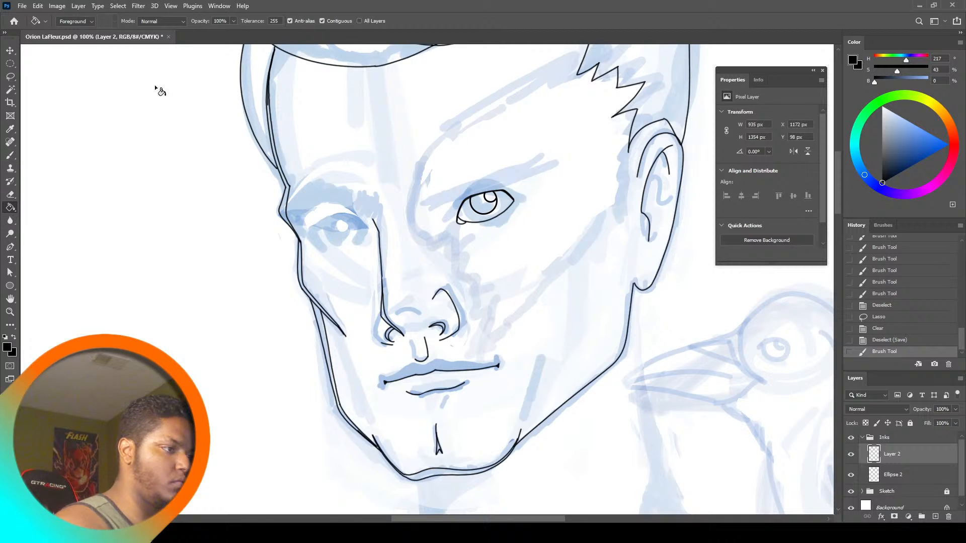
{"action": "left_click", "coordinate": [274, 21]}
{"action": "type", "text": "2"}
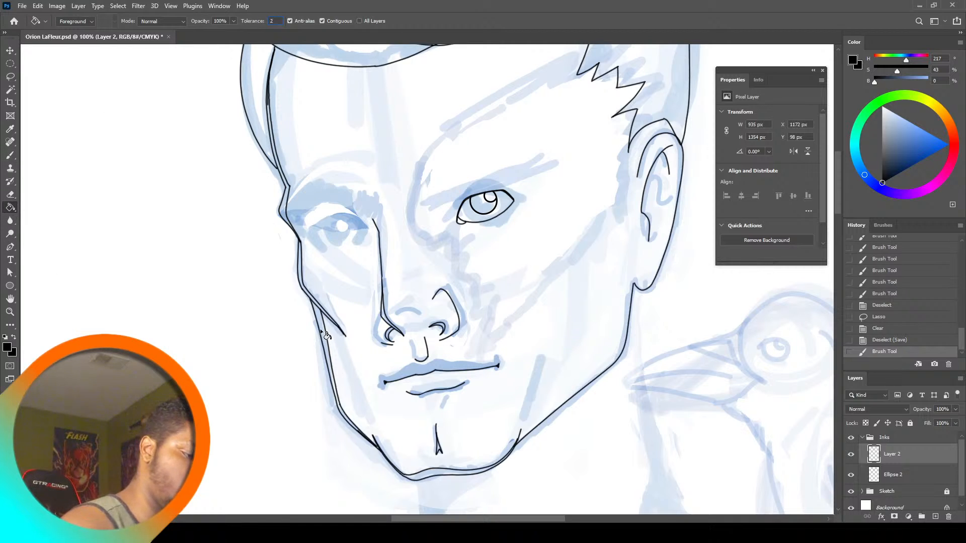
{"action": "left_click", "coordinate": [332, 345]}
{"action": "key", "text": "ctrl+z"}
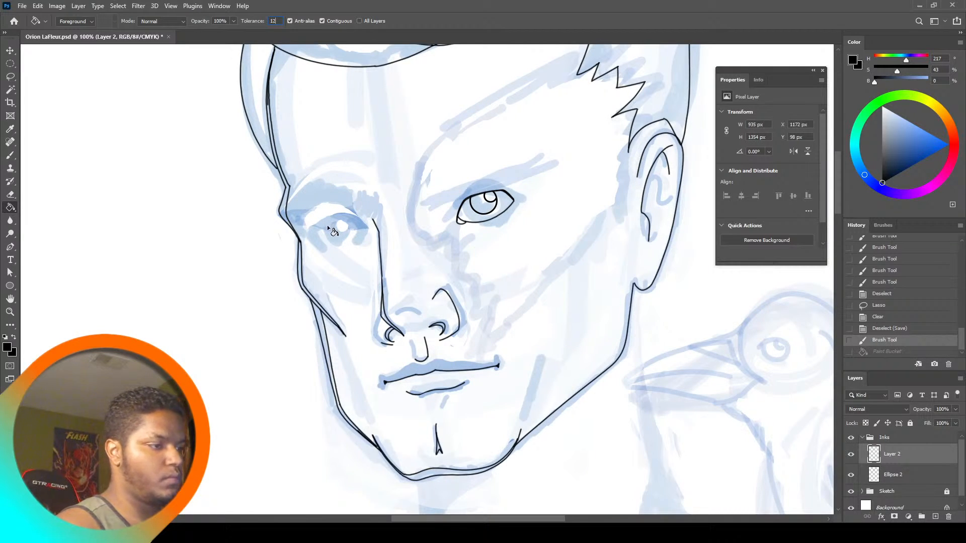
{"action": "type", "text": "0"}
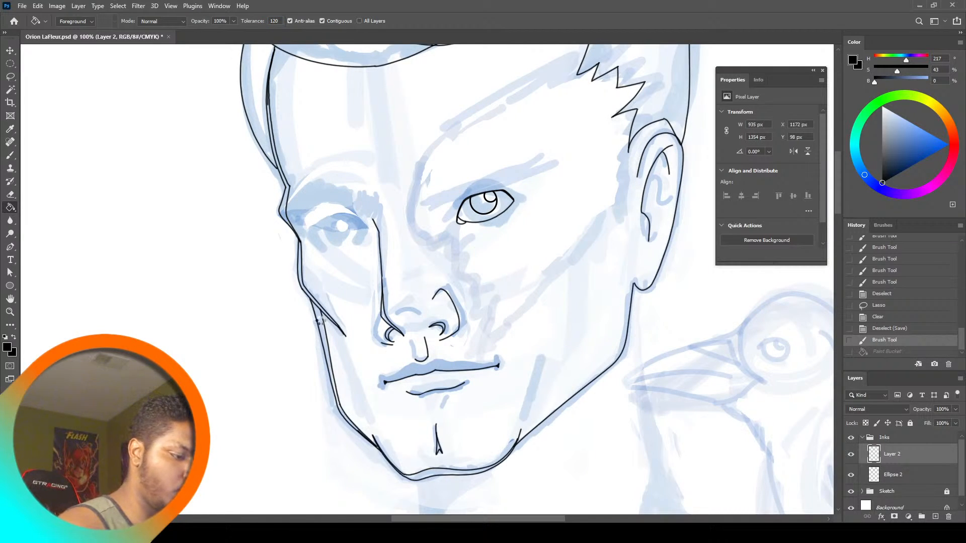
{"action": "left_click", "coordinate": [320, 323]}
{"action": "key", "text": "ctrl+z"}
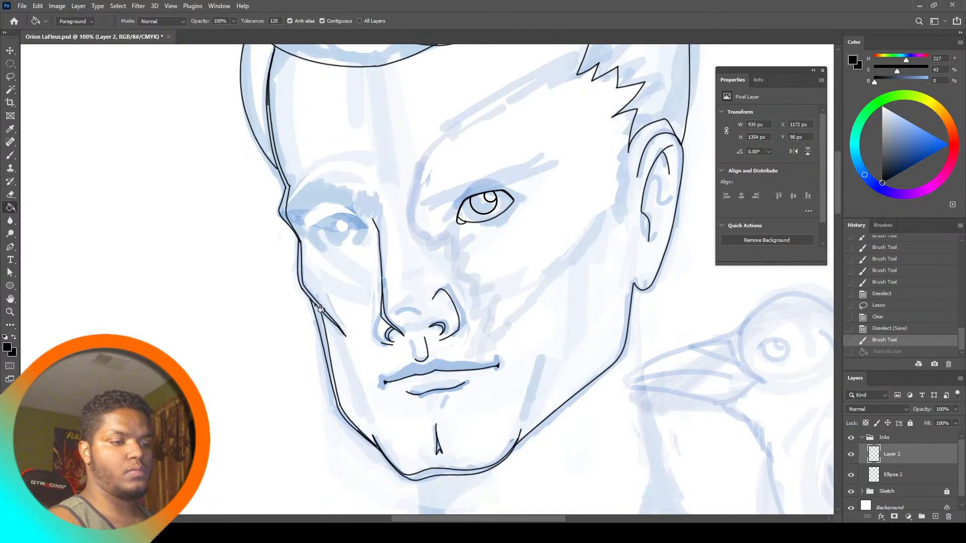
Hide and reshow Layer 2 to check which lines it holds, and make Ellipse 2 the active layer
{"action": "left_click", "coordinate": [851, 454]}
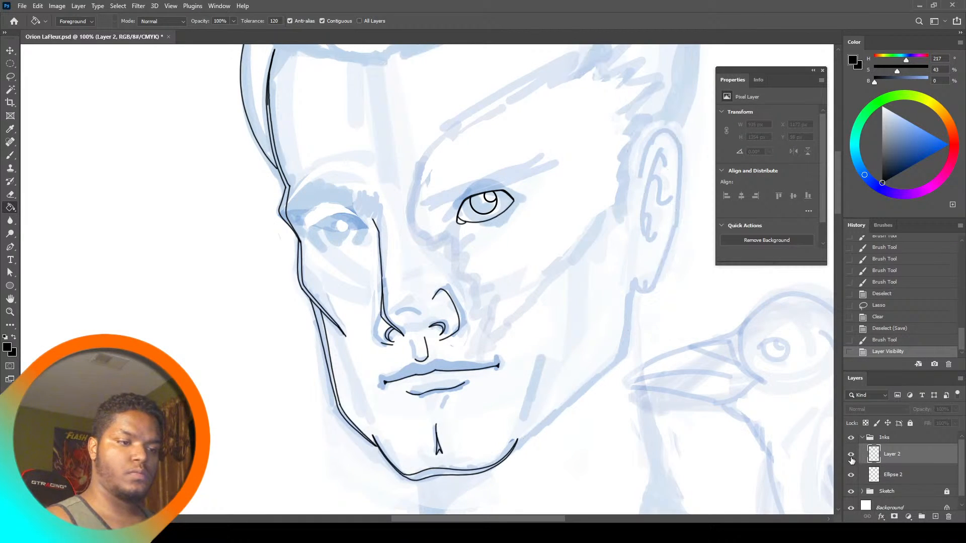
{"action": "left_click", "coordinate": [850, 454]}
{"action": "left_click", "coordinate": [893, 474]}
Try filling the gaps along the far jaw and cheek contour on Ellipse 2 with black, and undo the fills
{"action": "left_click", "coordinate": [340, 345]}
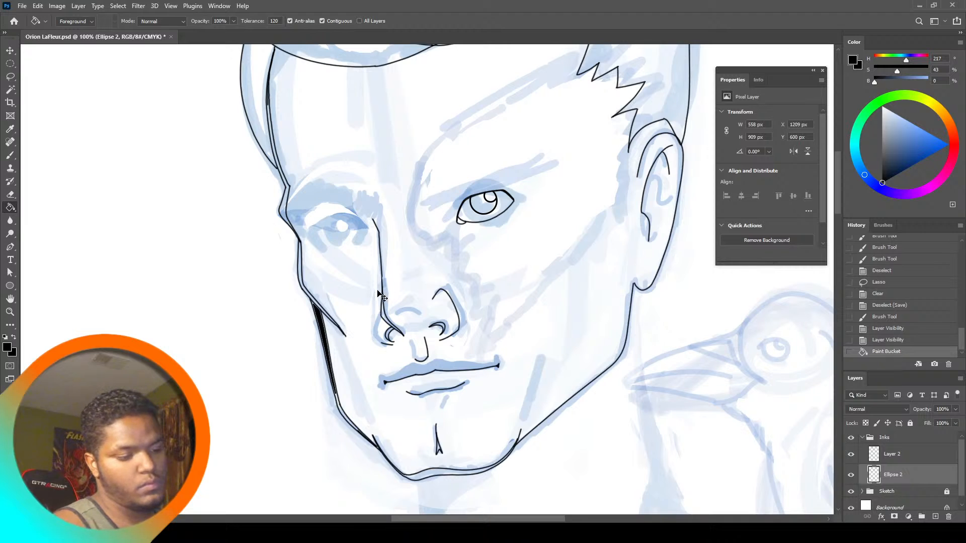
{"action": "left_click", "coordinate": [303, 283]}
{"action": "key", "text": "ctrl+z"}
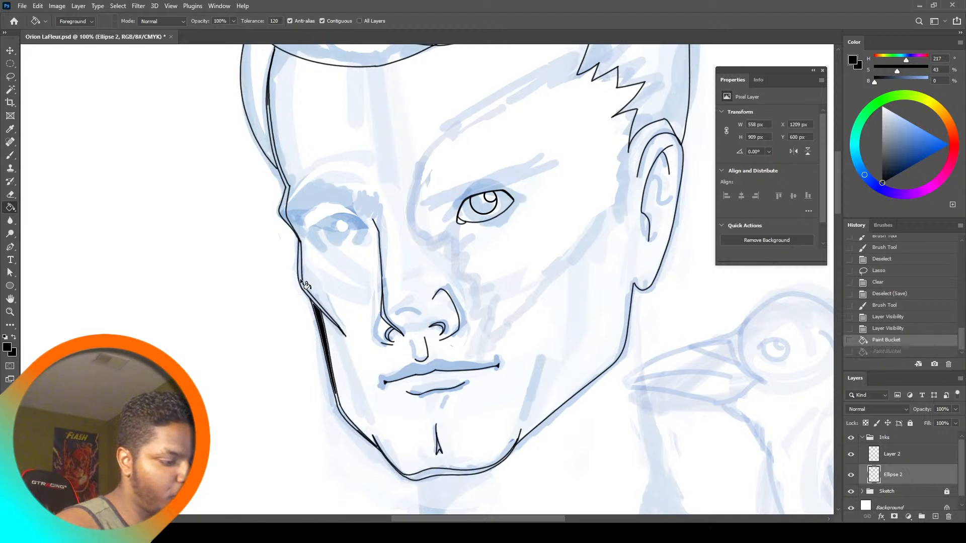
{"action": "left_click", "coordinate": [303, 284]}
{"action": "key", "text": "ctrl+z"}
{"action": "key", "text": "ctrl+z"}
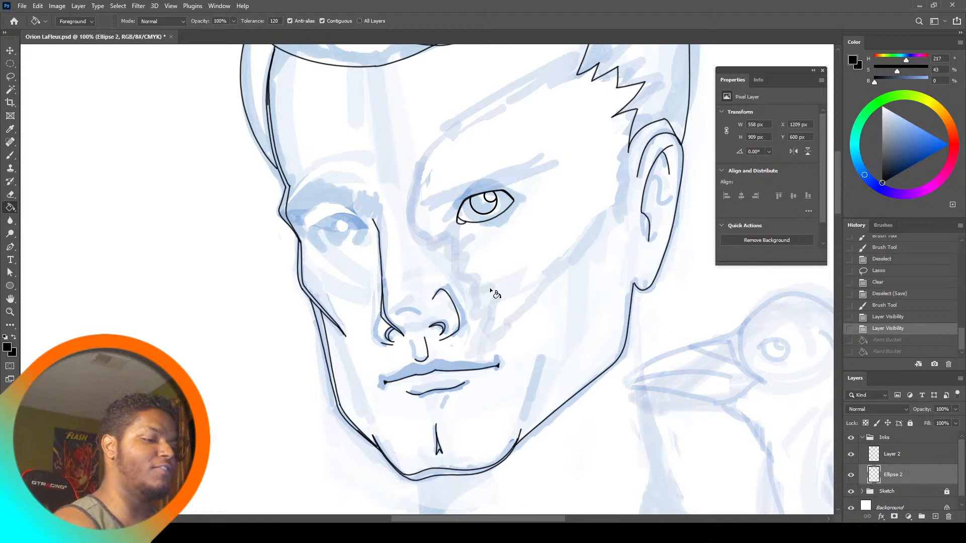
Try a short brush stroke at the inner end of the eyebrow beside the inked eye
{"action": "left_click", "coordinate": [10, 155]}
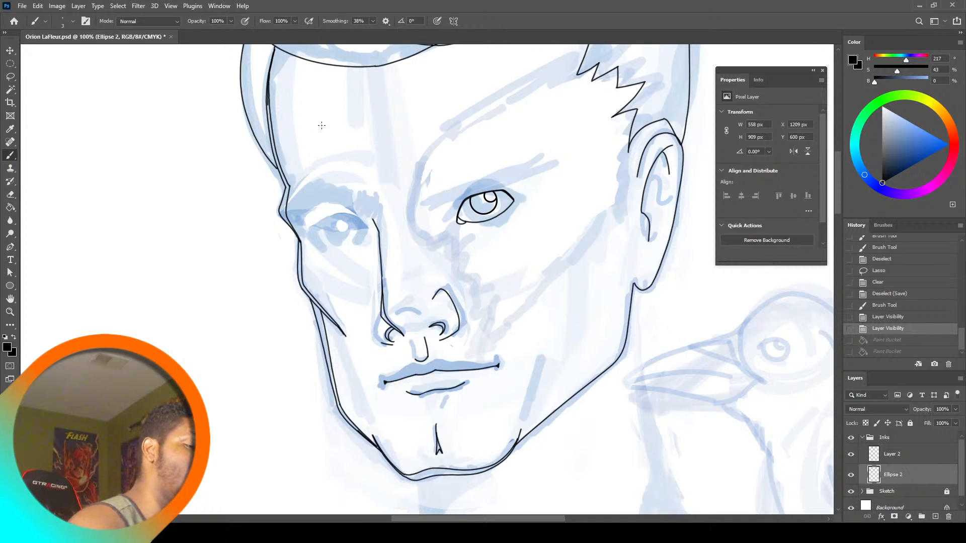
{"action": "left_click_drag", "start_coordinate": [432, 189], "coordinate": [440, 182]}
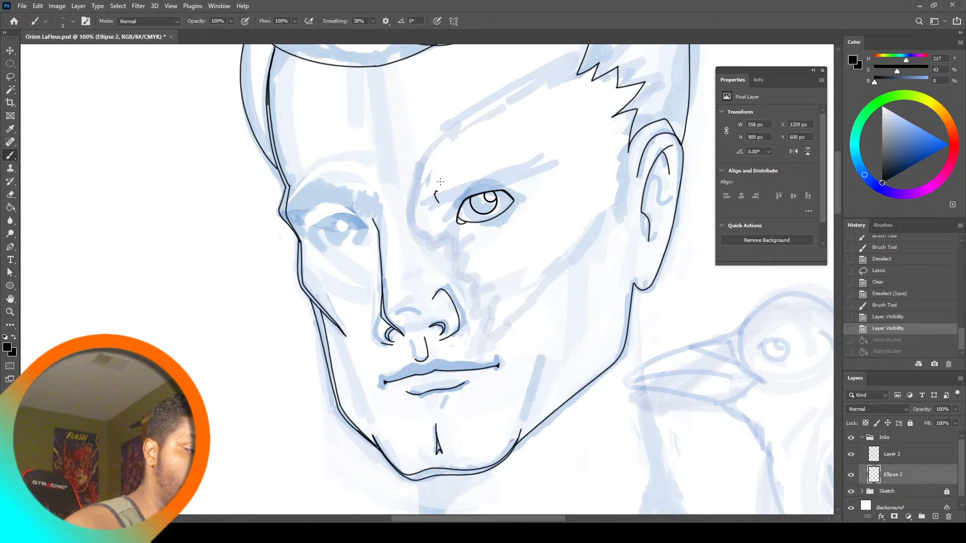
{"action": "key", "text": "ctrl+z"}
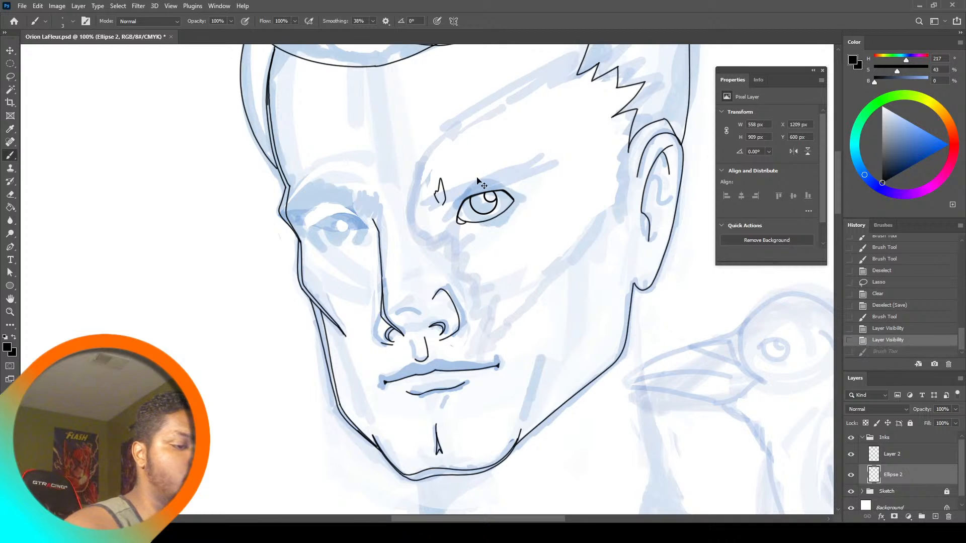
Add a short brush touch on the pompadour's front edge at 66.7% zoom, undoing a second contour stroke around the front lock
{"action": "left_click", "coordinate": [10, 312]}
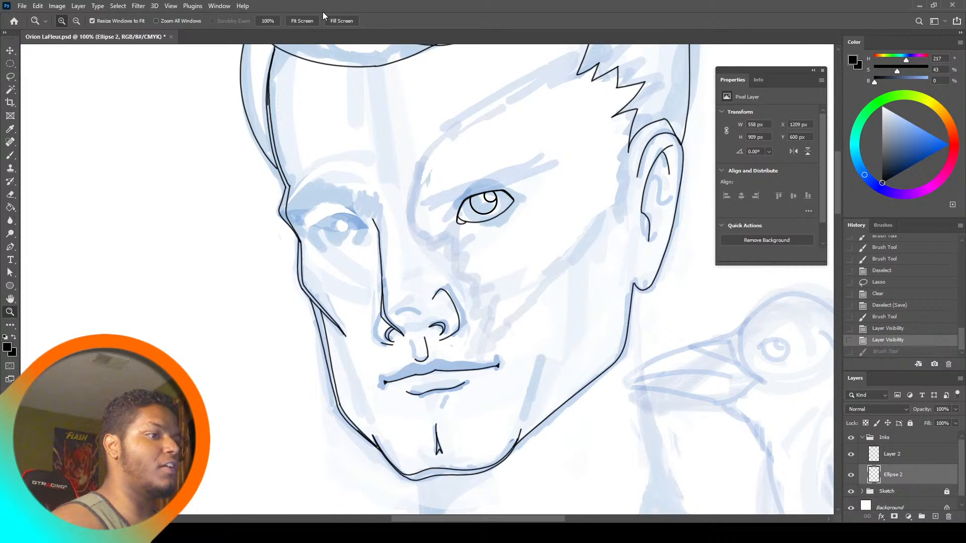
{"action": "left_click", "coordinate": [302, 21]}
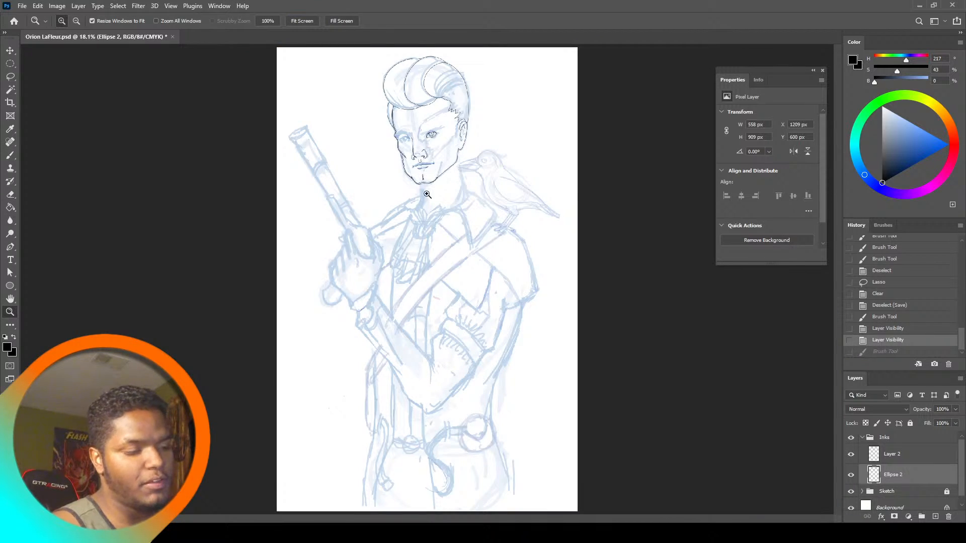
{"action": "left_click", "coordinate": [440, 145]}
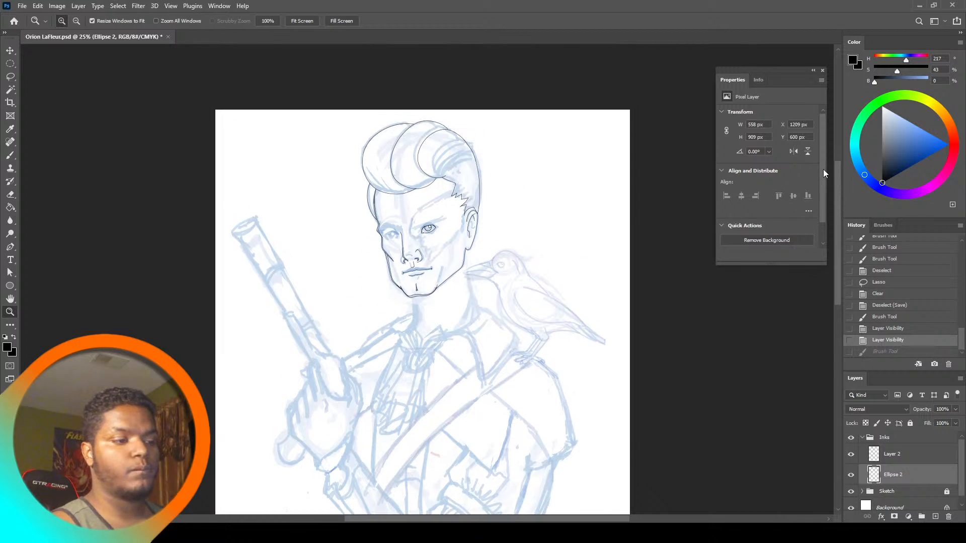
{"action": "left_click", "coordinate": [435, 131]}
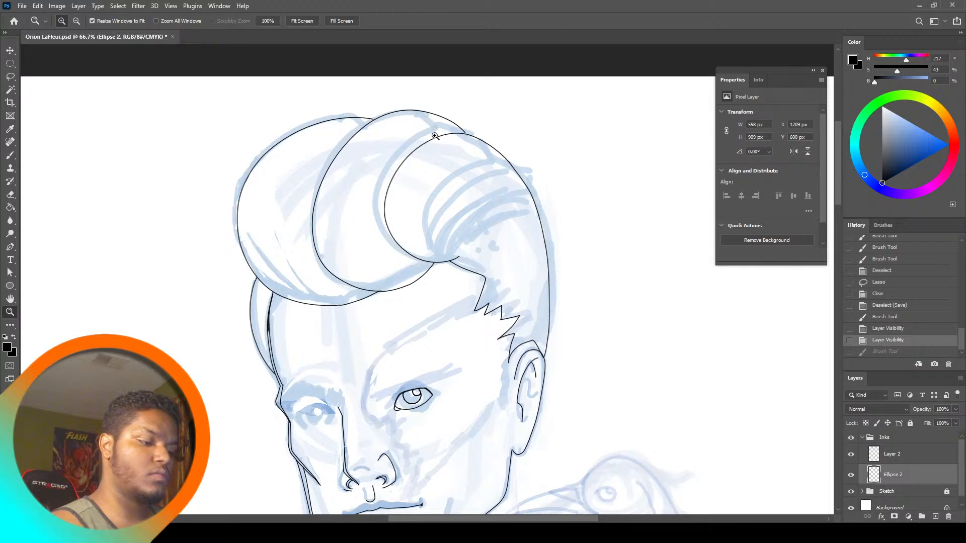
{"action": "key", "text": "b"}
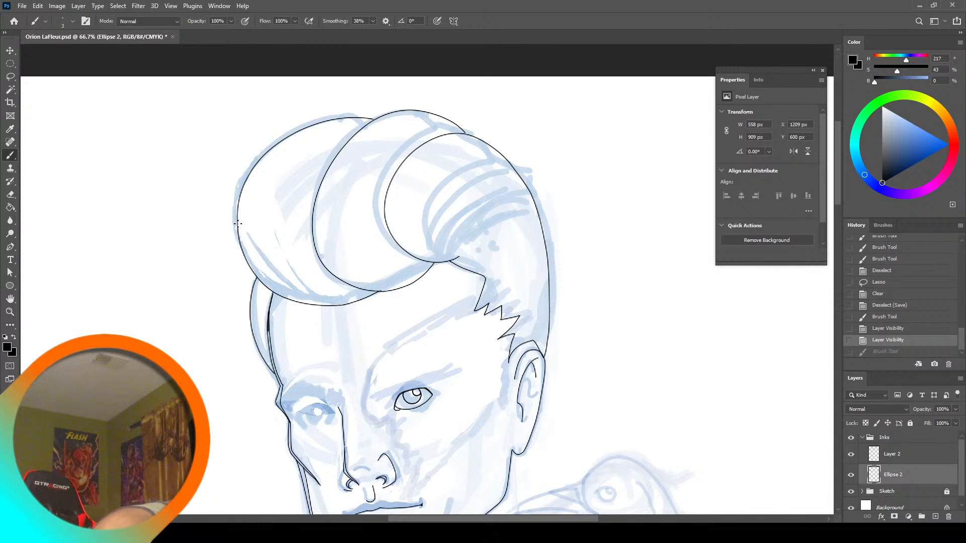
{"action": "left_click_drag", "start_coordinate": [255, 165], "coordinate": [261, 157]}
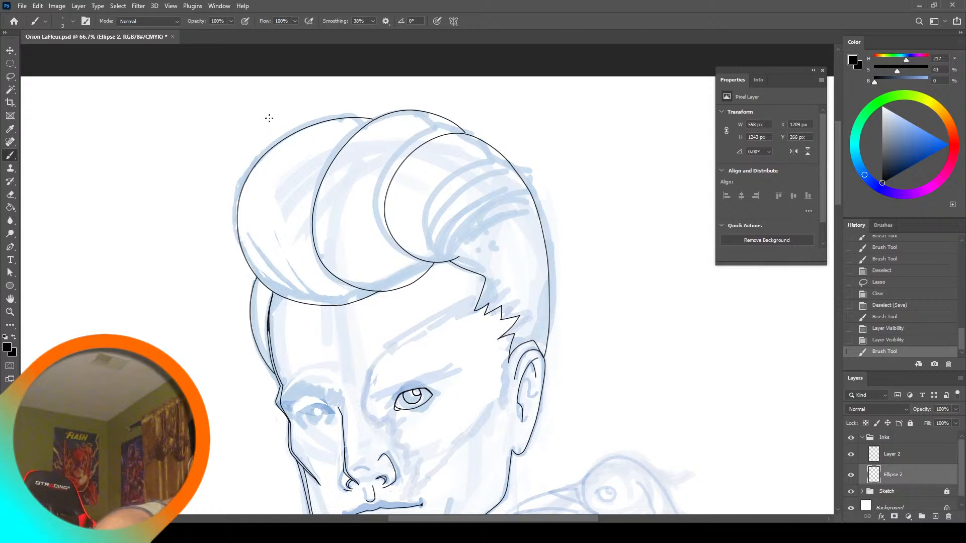
{"action": "mouse_move", "coordinate": [327, 119]}
{"action": "left_mouse_down"}
{"action": "mouse_move", "coordinate": [267, 154]}
{"action": "mouse_move", "coordinate": [248, 180]}
{"action": "mouse_move", "coordinate": [241, 241]}
{"action": "mouse_move", "coordinate": [252, 276]}
{"action": "mouse_move", "coordinate": [273, 292]}
{"action": "mouse_move", "coordinate": [375, 297]}
{"action": "left_mouse_up"}
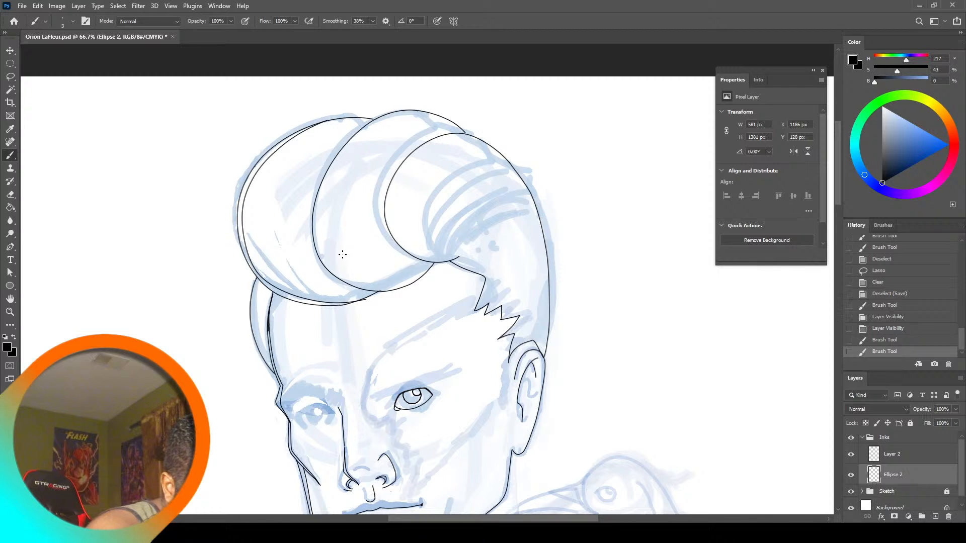
{"action": "key", "text": "ctrl+z"}
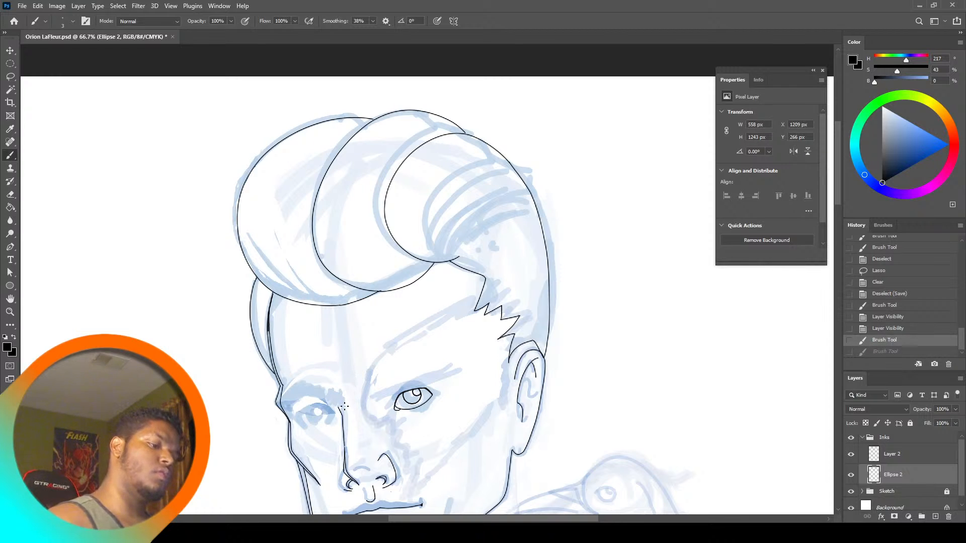
Try to ink the rear neck contour in one curve from below the earlobe to the collar
{"action": "left_click_drag", "start_coordinate": [838, 200], "coordinate": [850, 255]}
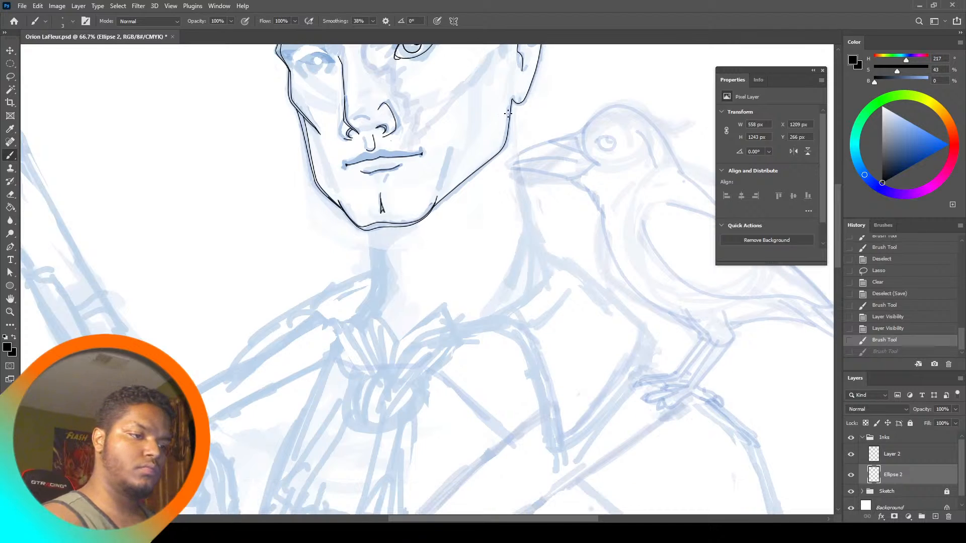
{"action": "mouse_move", "coordinate": [513, 106]}
{"action": "left_mouse_down"}
{"action": "mouse_move", "coordinate": [513, 152]}
{"action": "mouse_move", "coordinate": [553, 260]}
{"action": "left_mouse_up"}
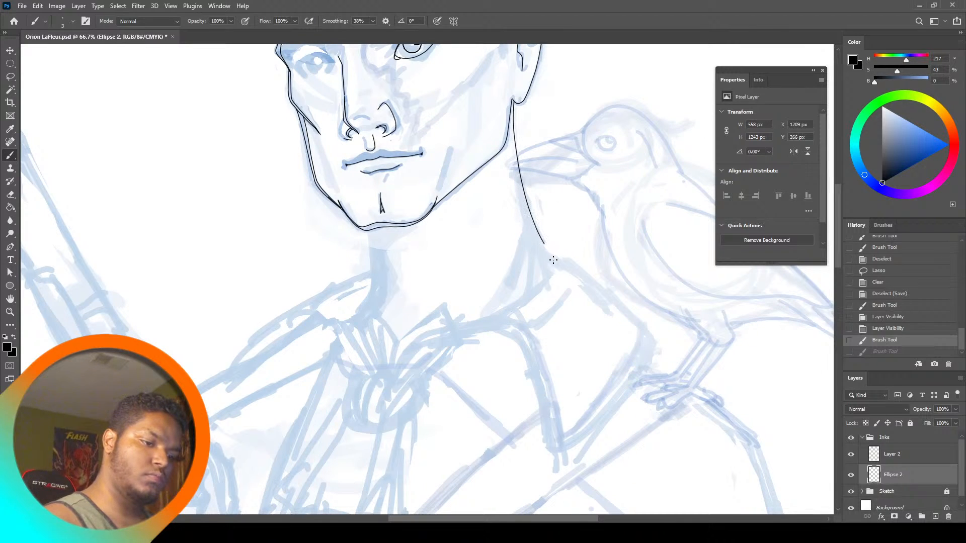
{"action": "key", "text": "ctrl+z"}
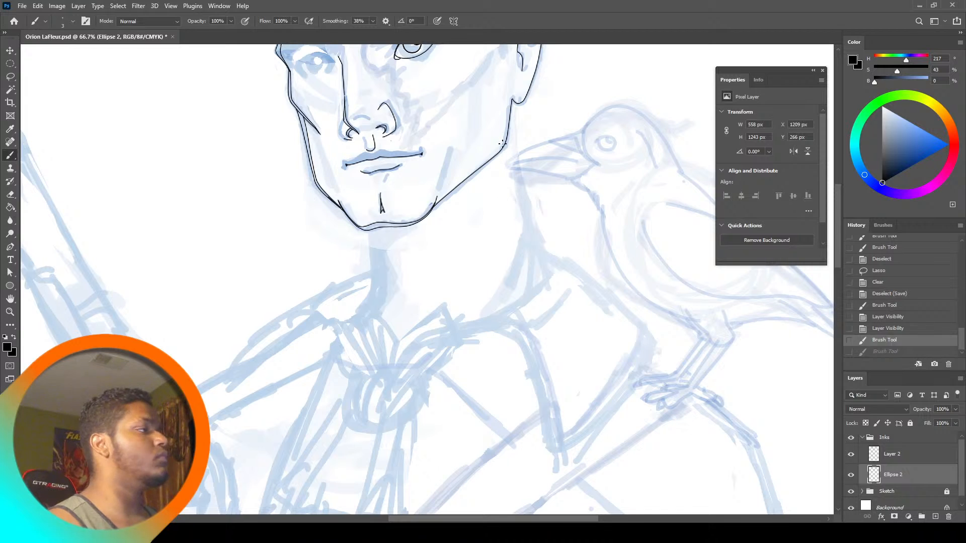
Ink the front of the neck as a narrow shape tapering from under the chin to the collar
{"action": "scroll", "coordinate": [520, 115], "scroll_direction": "up", "scroll_amount": 1}
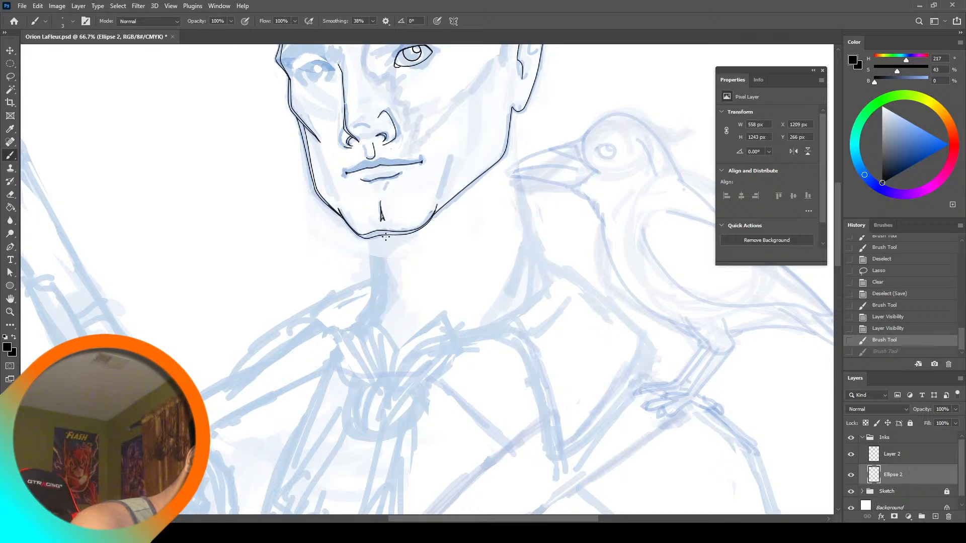
{"action": "mouse_move", "coordinate": [382, 297]}
{"action": "left_mouse_down"}
{"action": "mouse_move", "coordinate": [368, 328]}
{"action": "mouse_move", "coordinate": [368, 235]}
{"action": "left_mouse_up"}
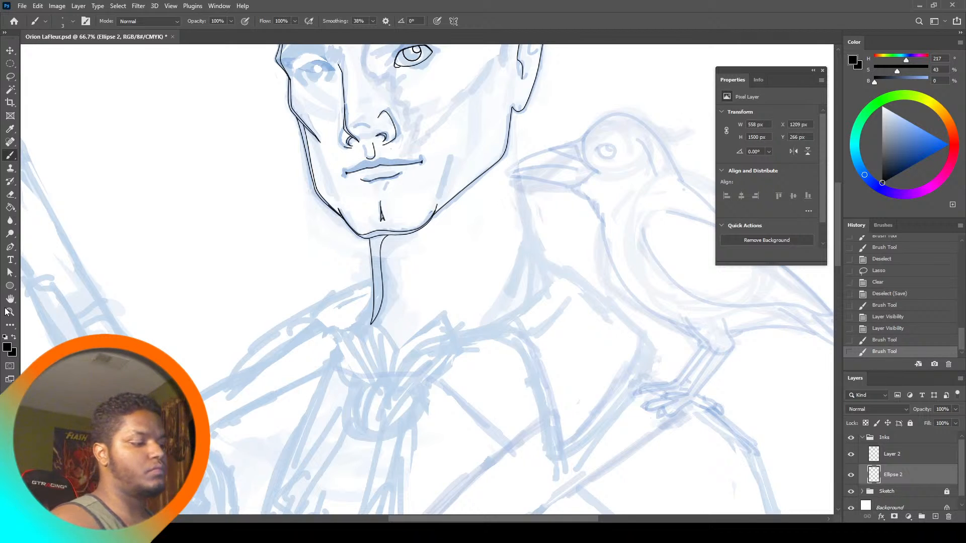
Ink the rear neck contour from the earlobe to the shoulder at 50% zoom, adding a short muscle line branching off toward the collar
{"action": "key", "text": "z"}
{"action": "left_click", "coordinate": [301, 20]}
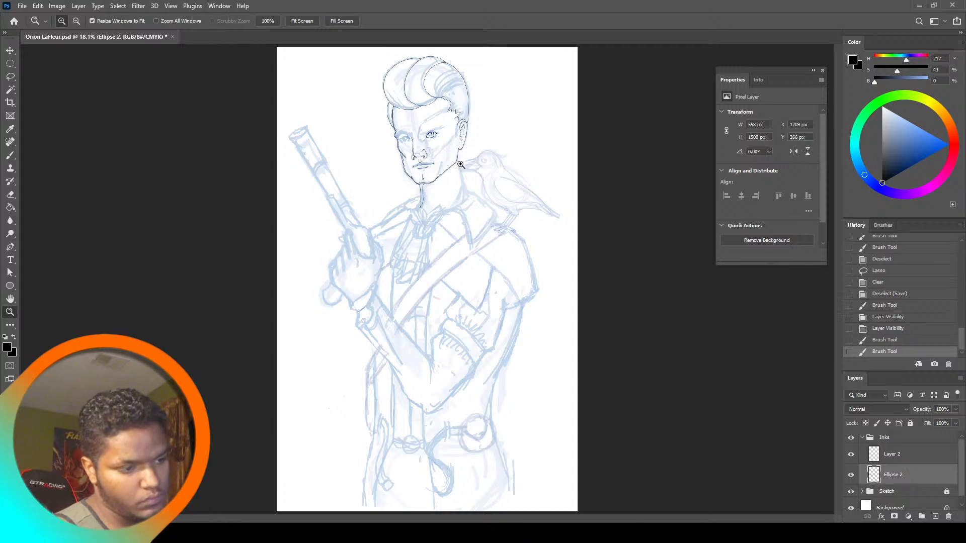
{"action": "left_click", "coordinate": [461, 166]}
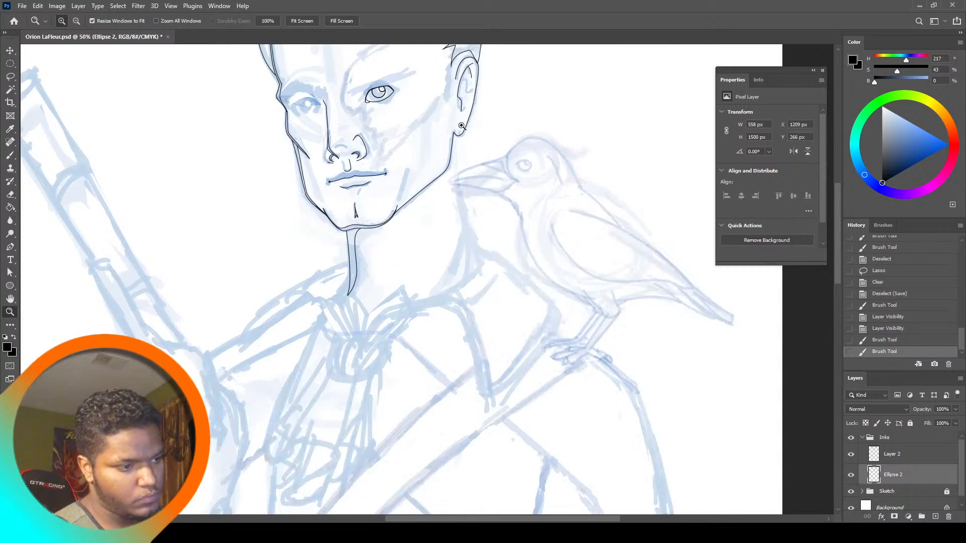
{"action": "left_click", "coordinate": [11, 156]}
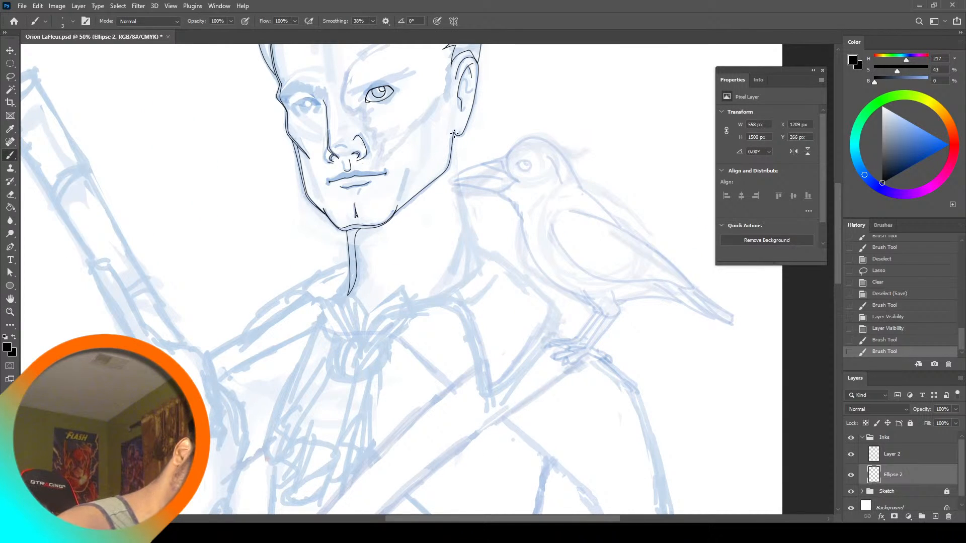
{"action": "left_click_drag", "start_coordinate": [454, 163], "coordinate": [485, 252]}
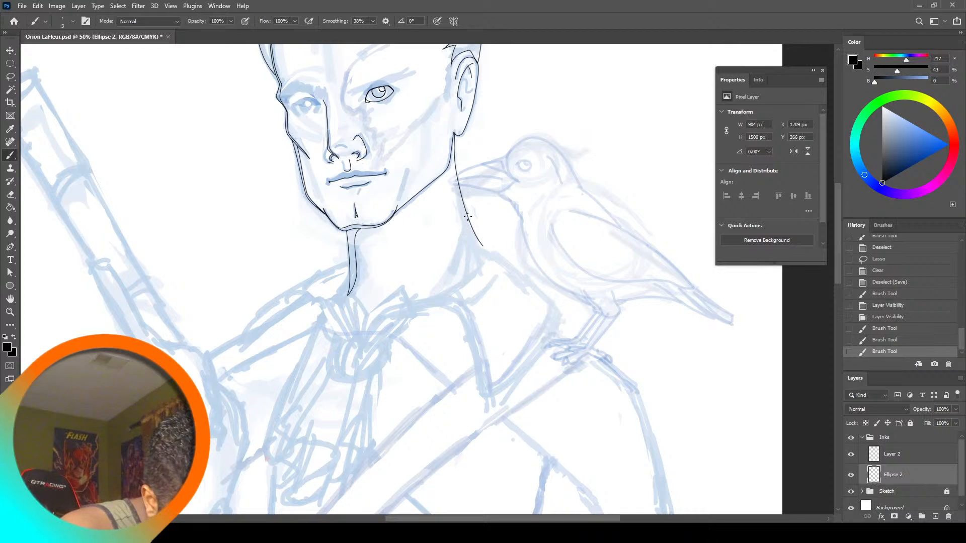
{"action": "left_click_drag", "start_coordinate": [467, 233], "coordinate": [451, 275]}
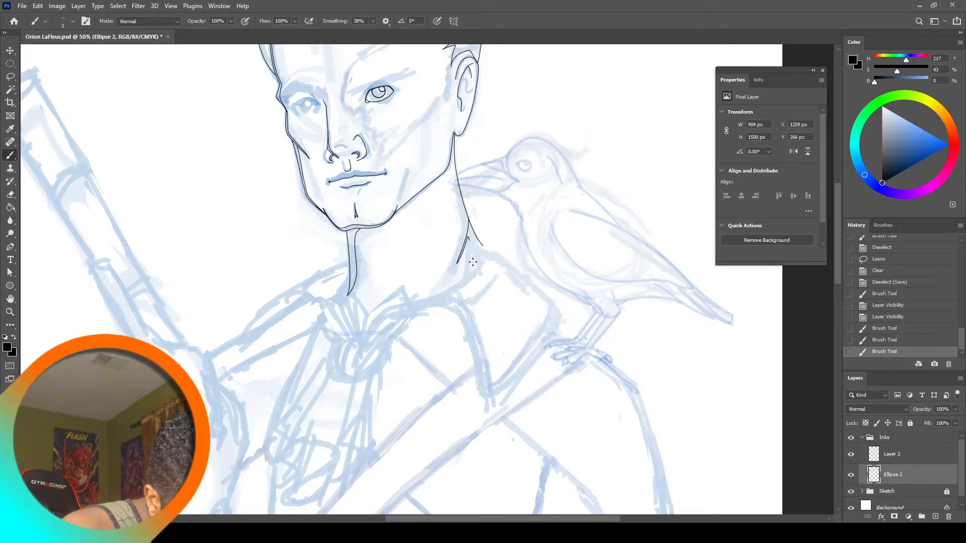
Remove the rear neck contour with its muscle lines and re-ink it as one curve from the earlobe to the collar
{"action": "left_click_drag", "start_coordinate": [468, 241], "coordinate": [473, 258]}
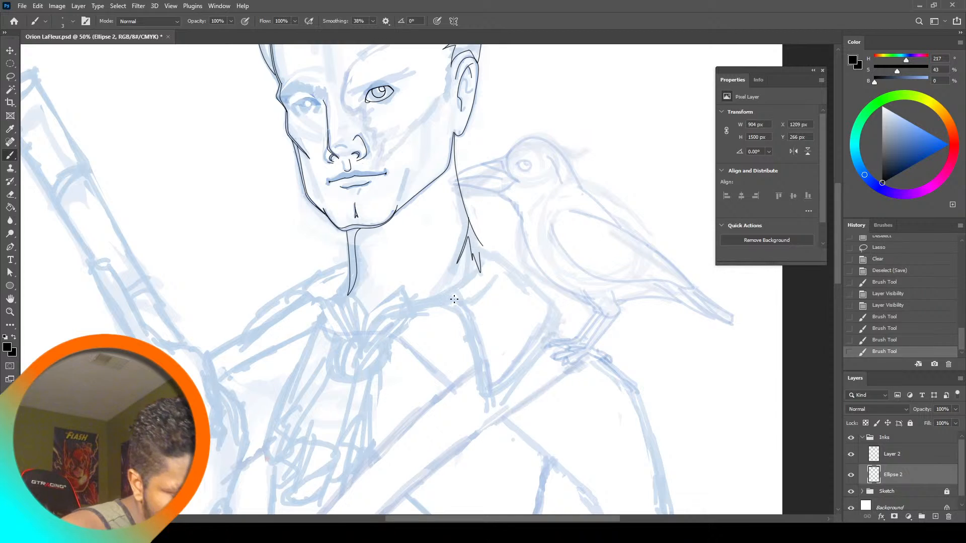
{"action": "key", "text": "ctrl+z"}
{"action": "key", "text": "ctrl+z"}
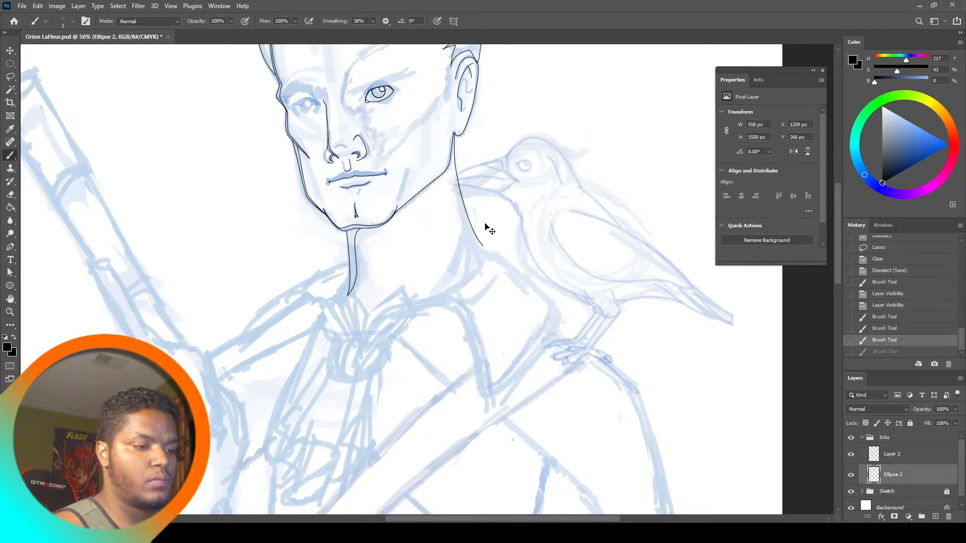
{"action": "key", "text": "ctrl+z"}
{"action": "left_click_drag", "start_coordinate": [457, 183], "coordinate": [476, 262]}
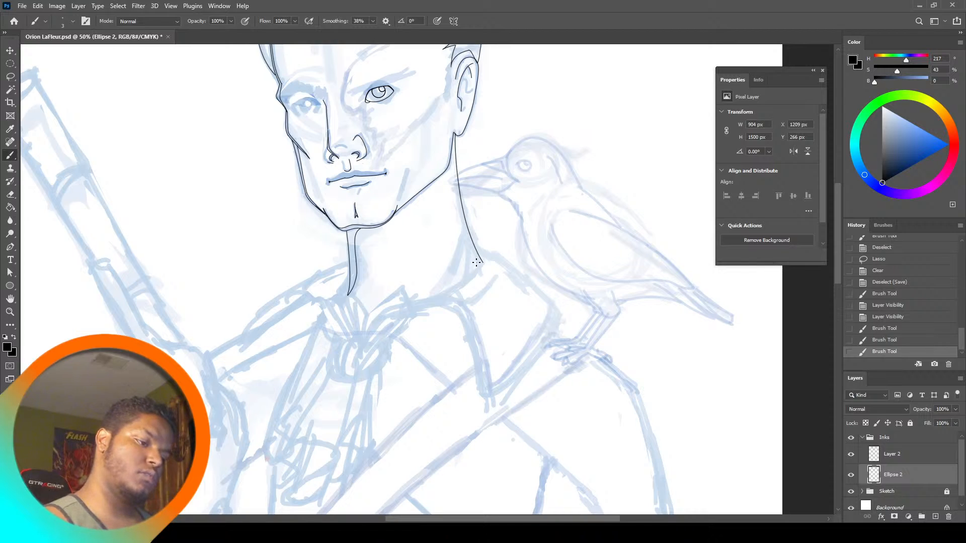
Ink the collar flap beside the bird: the neckline curve, the outer shoulder edge, and the front edge rounding to the flap's pointed tip
{"action": "mouse_move", "coordinate": [438, 295]}
{"action": "left_mouse_down"}
{"action": "mouse_move", "coordinate": [484, 257]}
{"action": "mouse_move", "coordinate": [521, 288]}
{"action": "mouse_move", "coordinate": [540, 328]}
{"action": "left_mouse_up"}
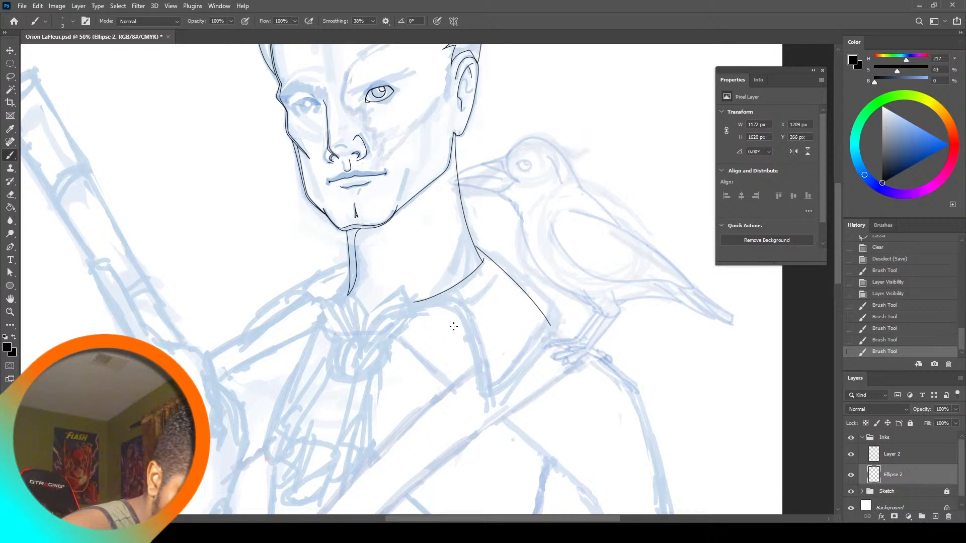
{"action": "mouse_move", "coordinate": [429, 303]}
{"action": "left_mouse_down"}
{"action": "mouse_move", "coordinate": [452, 308]}
{"action": "mouse_move", "coordinate": [472, 338]}
{"action": "mouse_move", "coordinate": [475, 406]}
{"action": "mouse_move", "coordinate": [533, 362]}
{"action": "left_mouse_up"}
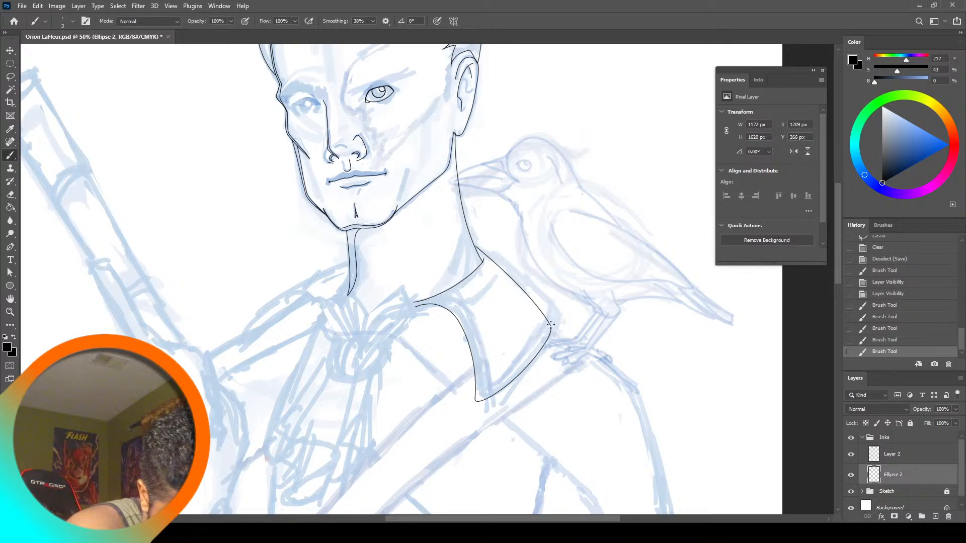
{"action": "left_click_drag", "start_coordinate": [551, 324], "coordinate": [546, 332]}
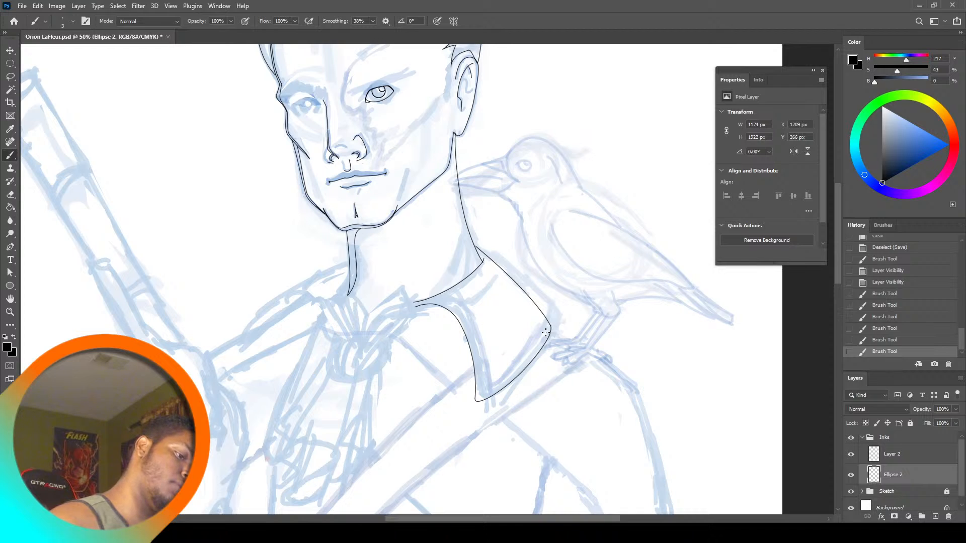
Extend the collar's outer edge with a tiny brush stroke so it joins the rear neck contour, working at 300% zoom
{"action": "key", "text": "z"}
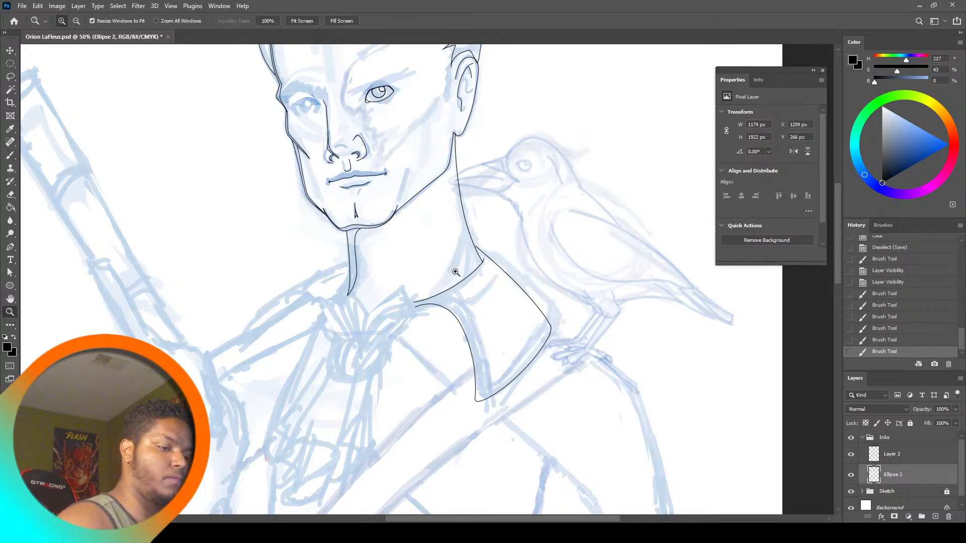
{"action": "left_click", "coordinate": [496, 246]}
{"action": "left_click", "coordinate": [497, 246]}
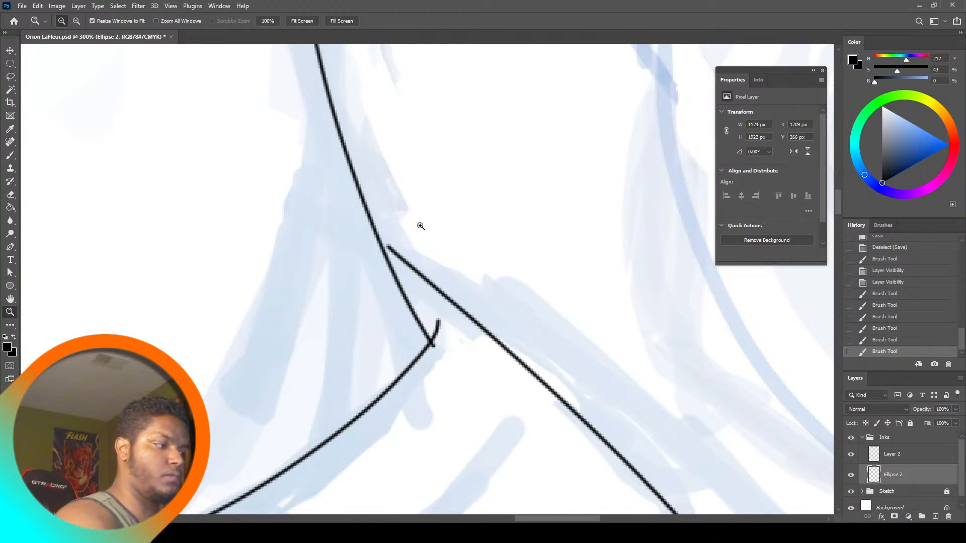
{"action": "left_click", "coordinate": [10, 155]}
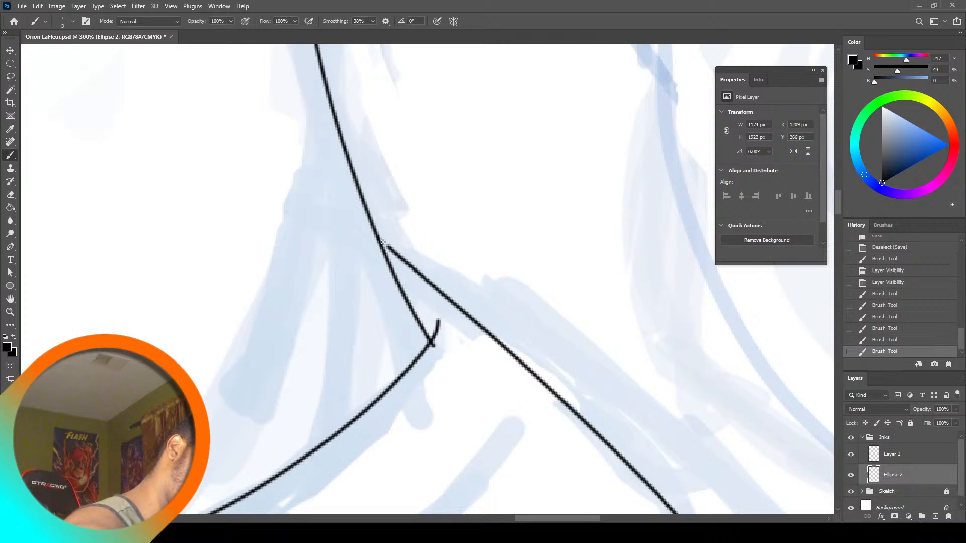
{"action": "left_click_drag", "start_coordinate": [383, 243], "coordinate": [380, 244]}
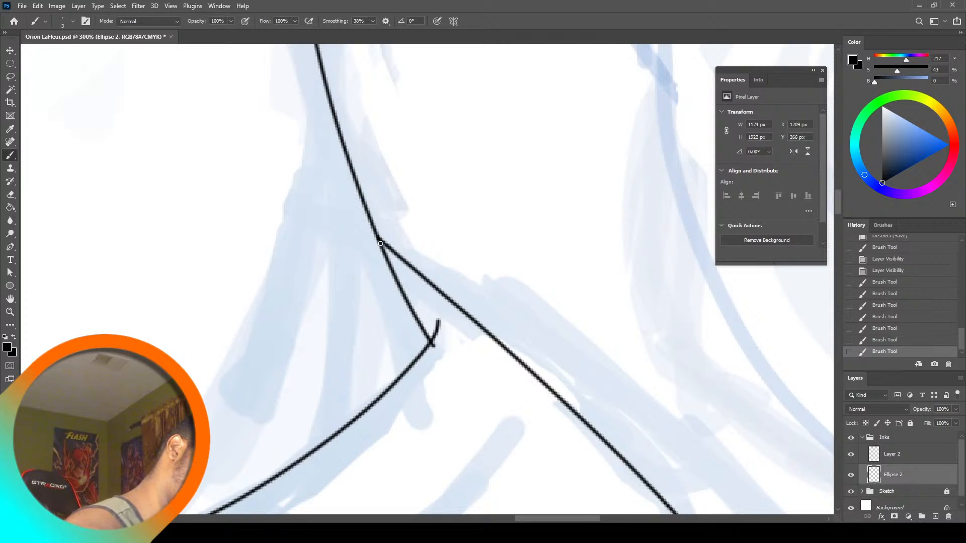
Try to clear both line overshoots at the corner where the neck contour meets the collar's neckline with a lasso selection
{"action": "left_click", "coordinate": [10, 129]}
{"action": "left_click", "coordinate": [14, 75]}
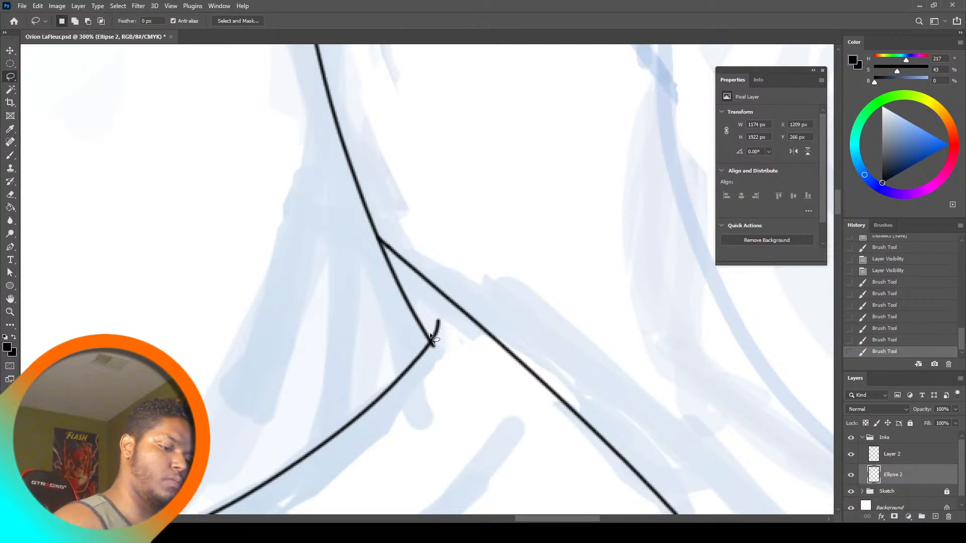
{"action": "mouse_move", "coordinate": [431, 336]}
{"action": "left_mouse_down"}
{"action": "mouse_move", "coordinate": [432, 357]}
{"action": "mouse_move", "coordinate": [451, 308]}
{"action": "mouse_move", "coordinate": [436, 304]}
{"action": "left_mouse_up"}
{"action": "key", "text": "Delete"}
{"action": "key", "text": "ctrl+d"}
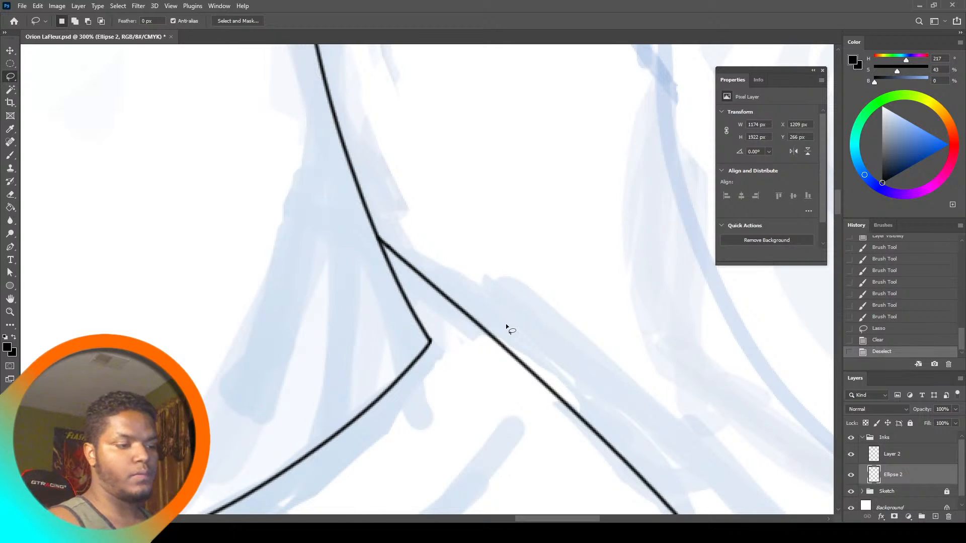
{"action": "key", "text": "ctrl+z"}
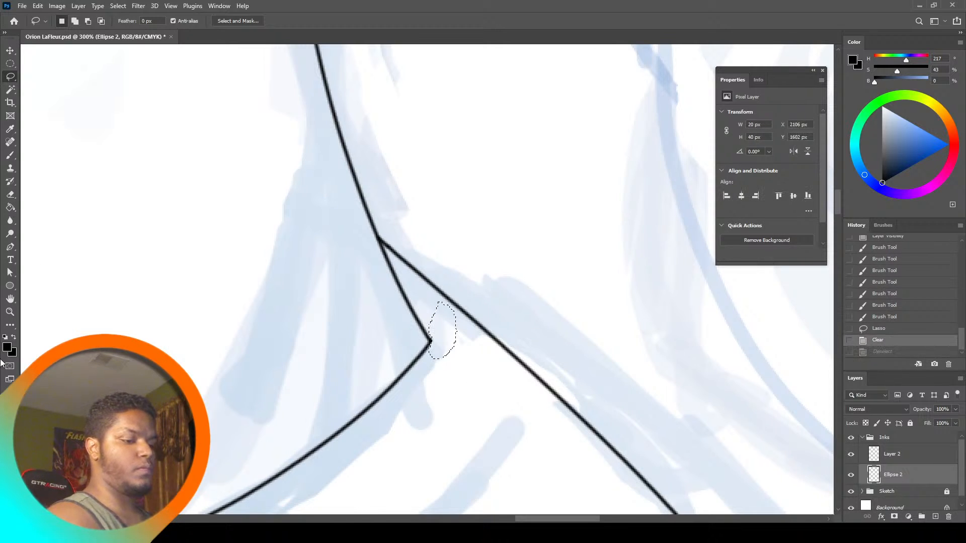
{"action": "key", "text": "ctrl+z"}
{"action": "key", "text": "ctrl+d"}
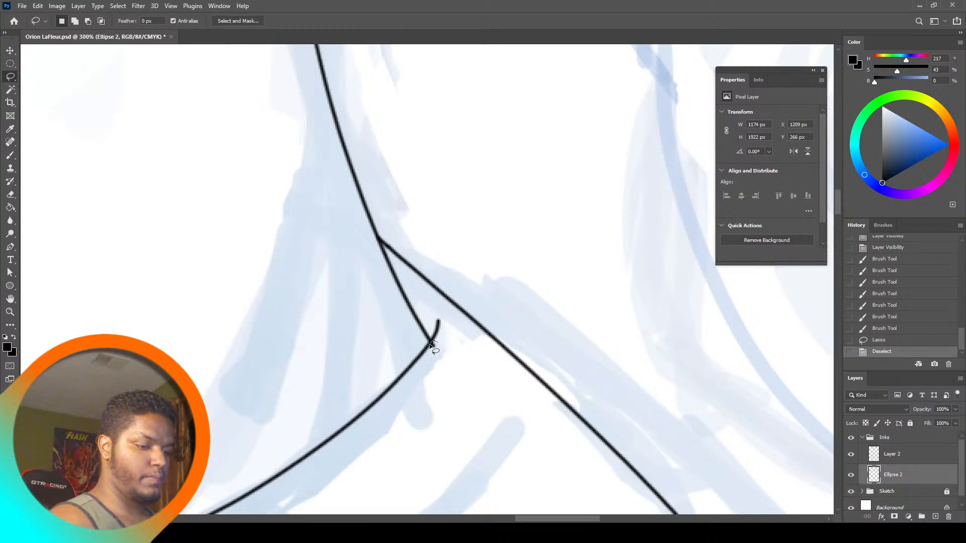
Try to clear only the neck contour's overshoot below the collar corner with a small lasso selection
{"action": "left_click_drag", "start_coordinate": [439, 351], "coordinate": [436, 344]}
{"action": "key", "text": "Delete"}
{"action": "key", "text": "ctrl+d"}
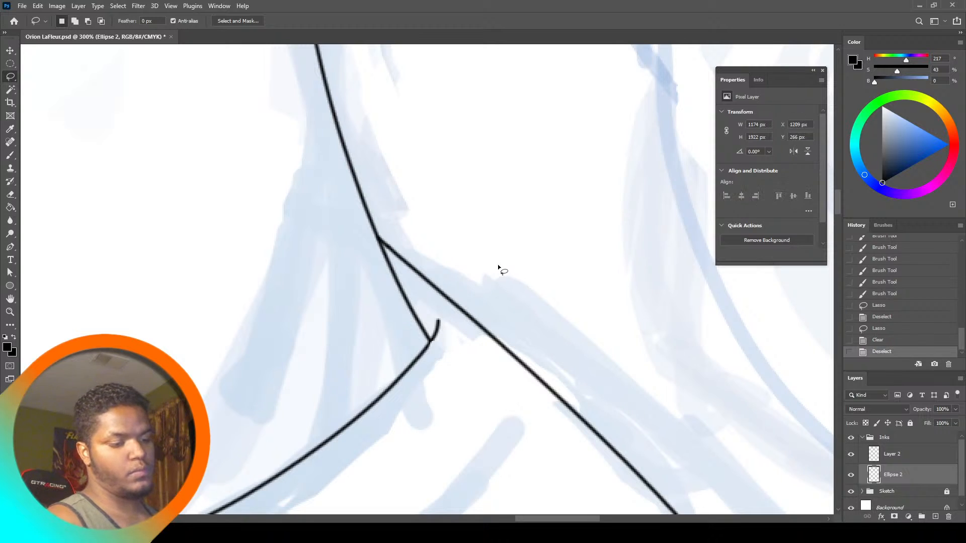
{"action": "key", "text": "ctrl+z"}
{"action": "key", "text": "ctrl+z"}
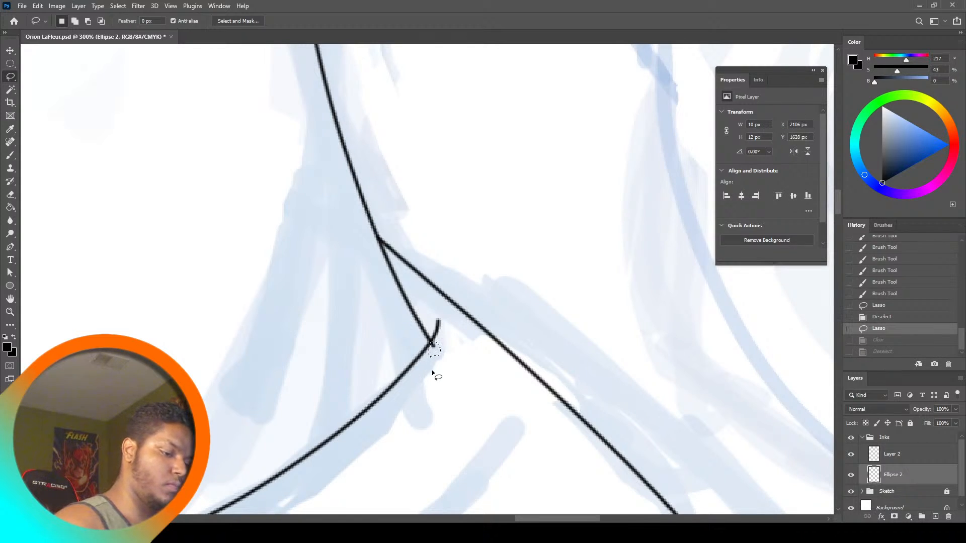
Lasso the neck contour's tip just past the neckline curve more tightly, clear it, and deselect
{"action": "key", "text": "ctrl+d"}
{"action": "left_click_drag", "start_coordinate": [435, 342], "coordinate": [432, 354]}
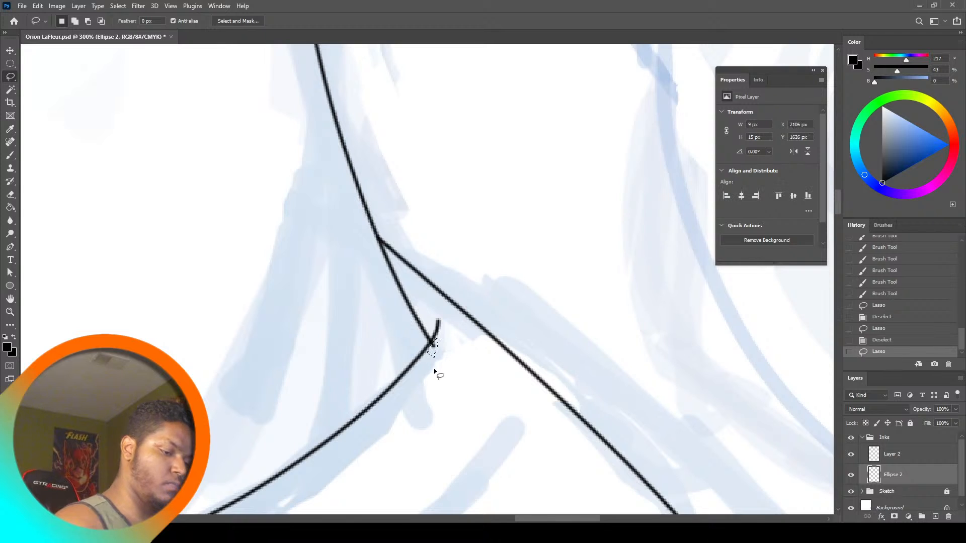
{"action": "key", "text": "Delete"}
{"action": "key", "text": "ctrl+d"}
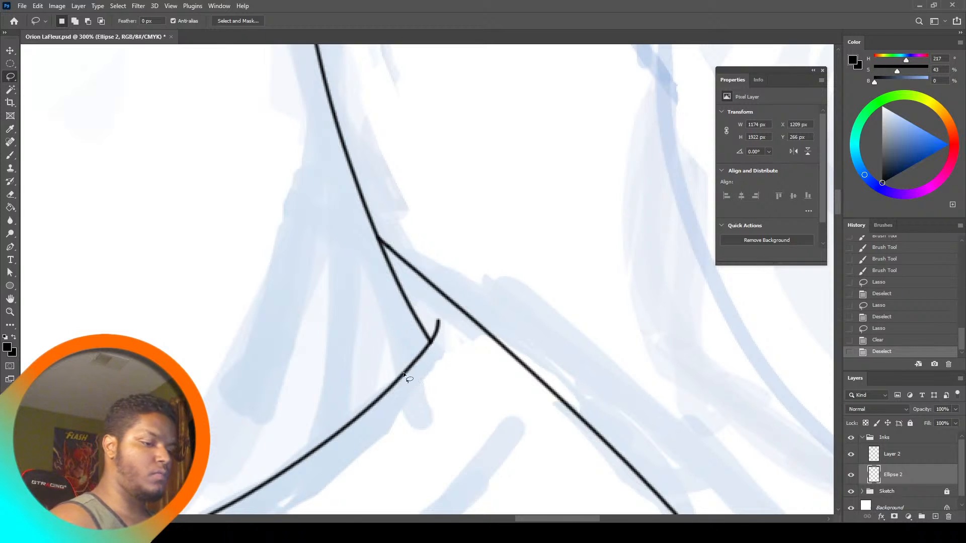
Try to ink a second line inside the collar flap's front edge, following it down to the tip at 66.7% zoom
{"action": "left_click", "coordinate": [10, 312]}
{"action": "left_click", "coordinate": [301, 21]}
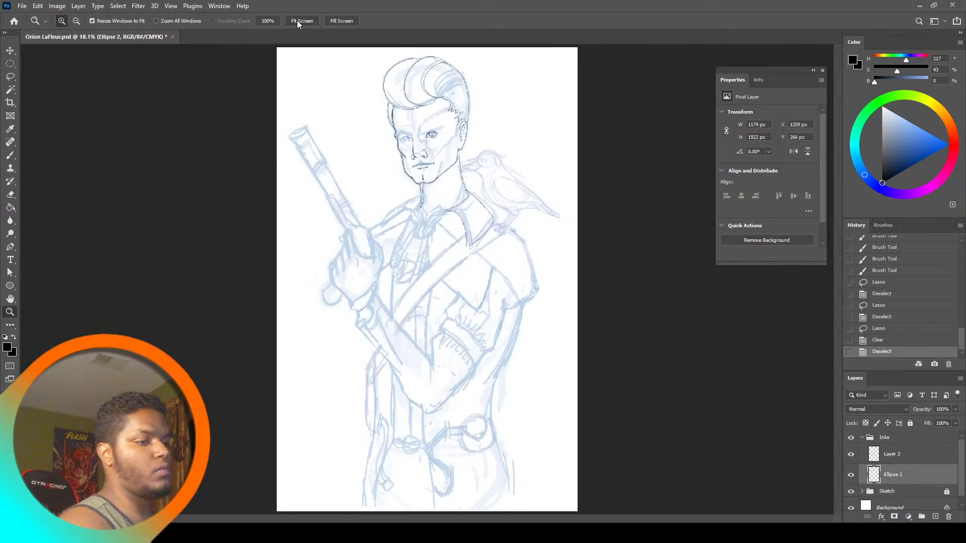
{"action": "left_click", "coordinate": [486, 205]}
{"action": "left_click", "coordinate": [495, 197]}
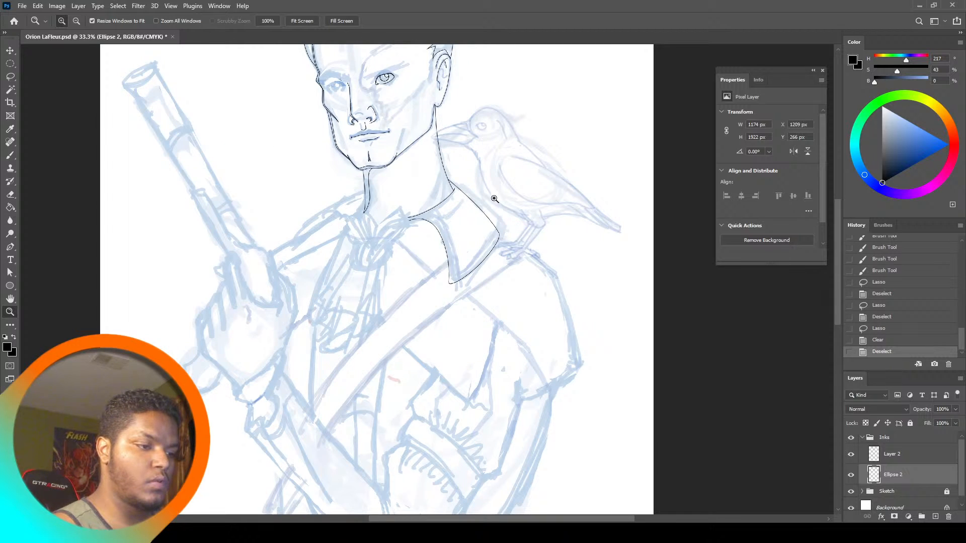
{"action": "left_click", "coordinate": [494, 199]}
{"action": "left_click", "coordinate": [494, 199]}
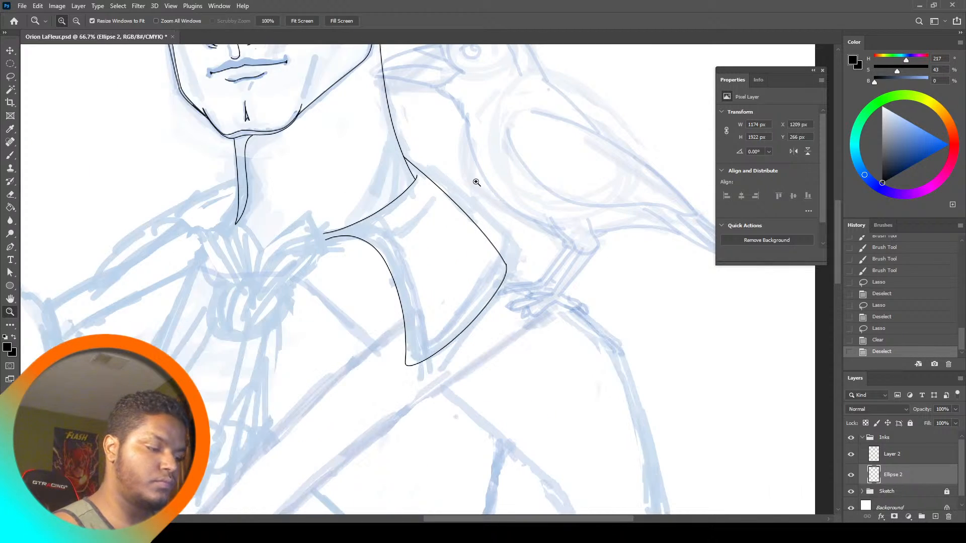
{"action": "left_click", "coordinate": [10, 155]}
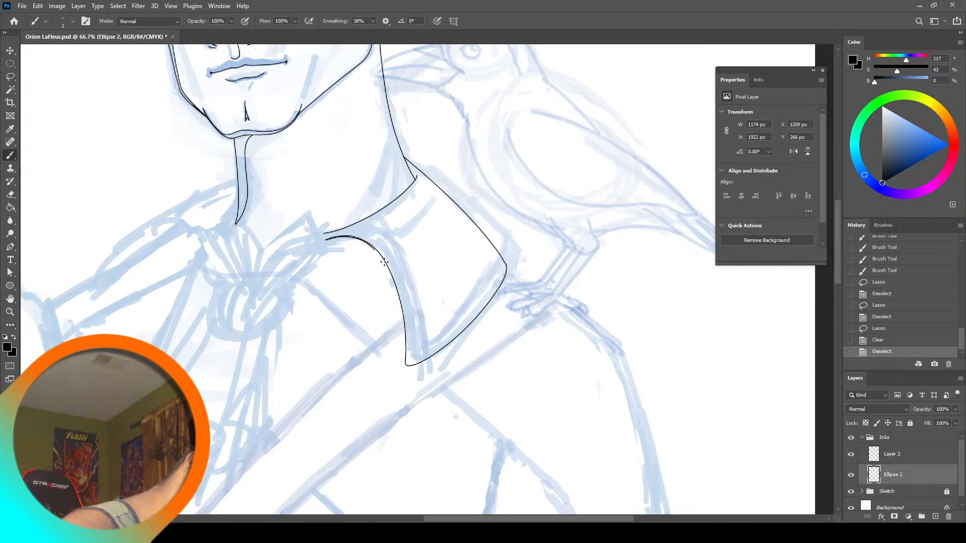
{"action": "left_click_drag", "start_coordinate": [384, 262], "coordinate": [334, 244]}
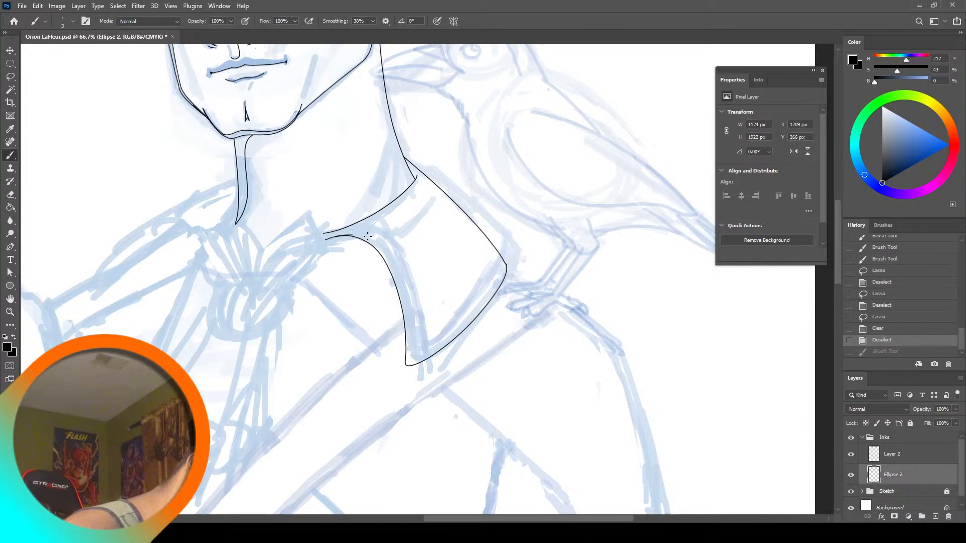
{"action": "left_click_drag", "start_coordinate": [389, 256], "coordinate": [422, 365]}
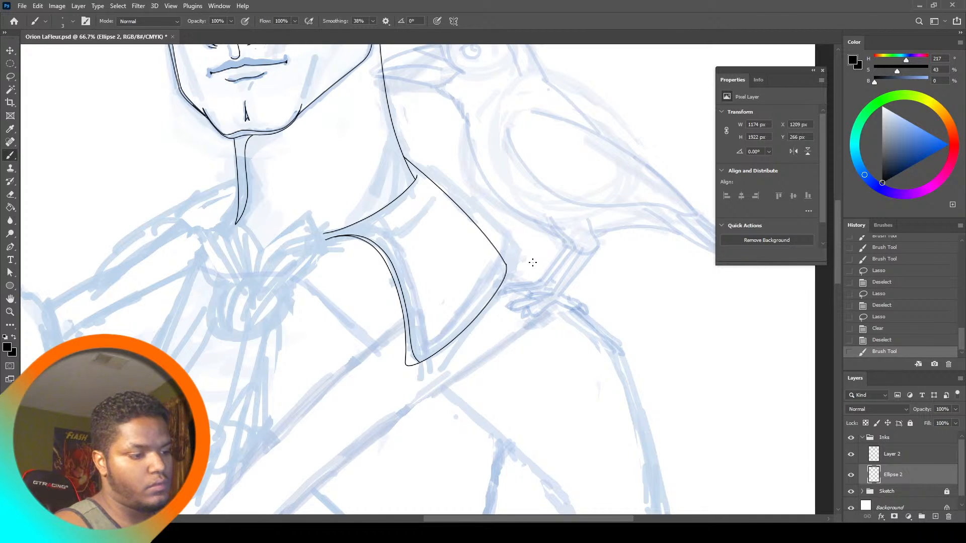
{"action": "key", "text": "ctrl+z"}
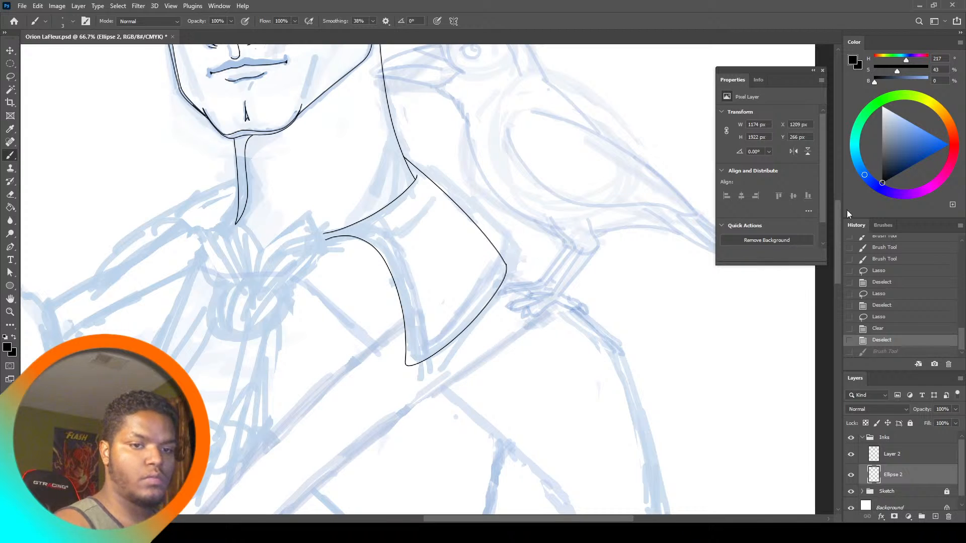
Ink a short stroke at the outer side of the far eye at 200% zoom, undoing a second stroke near its inner corner
{"action": "left_click_drag", "start_coordinate": [837, 234], "coordinate": [839, 177]}
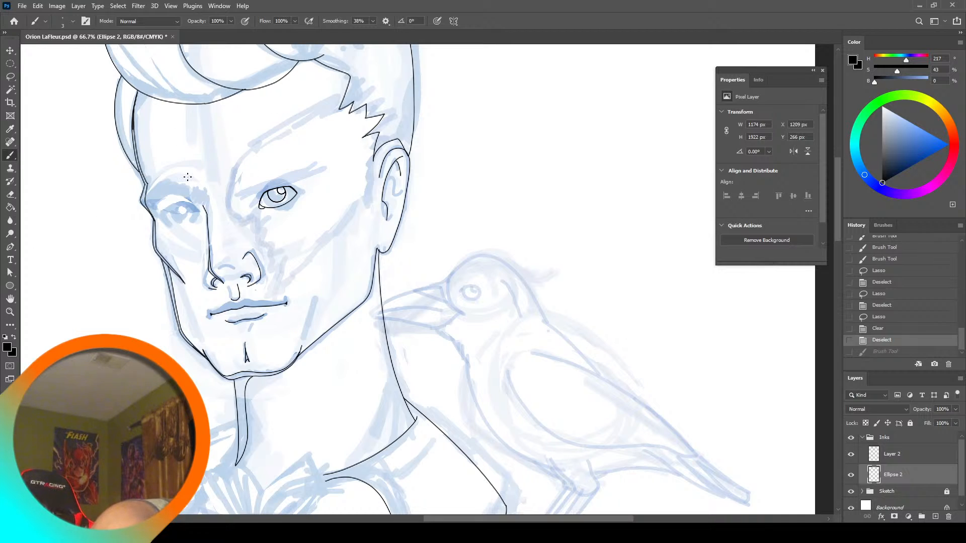
{"action": "left_click", "coordinate": [10, 312]}
{"action": "left_click", "coordinate": [162, 187]}
{"action": "left_click", "coordinate": [162, 187]}
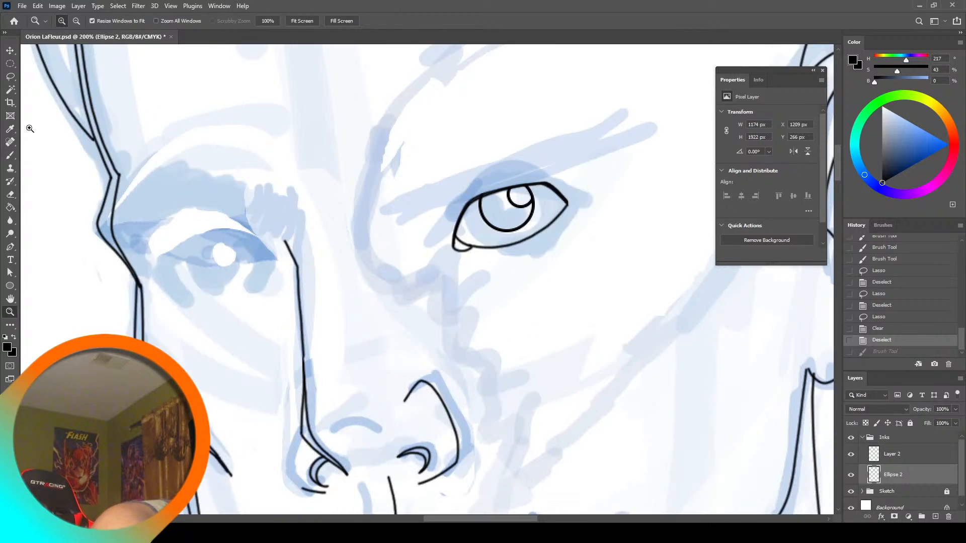
{"action": "left_click", "coordinate": [11, 155]}
{"action": "left_click_drag", "start_coordinate": [156, 268], "coordinate": [176, 297]}
{"action": "mouse_move", "coordinate": [250, 289]}
{"action": "left_mouse_down"}
{"action": "mouse_move", "coordinate": [276, 261]}
{"action": "mouse_move", "coordinate": [264, 295]}
{"action": "left_mouse_up"}
{"action": "key", "text": "ctrl+z"}
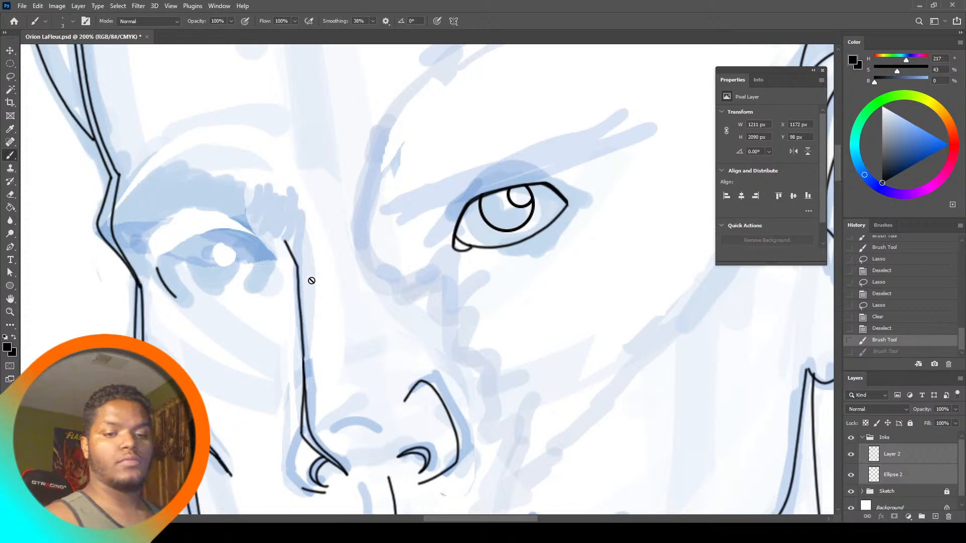
Merge Layer 2 and Ellipse 2 in the Inks group into one layer
{"action": "left_click", "coordinate": [901, 351]}
{"action": "left_click", "coordinate": [900, 341]}
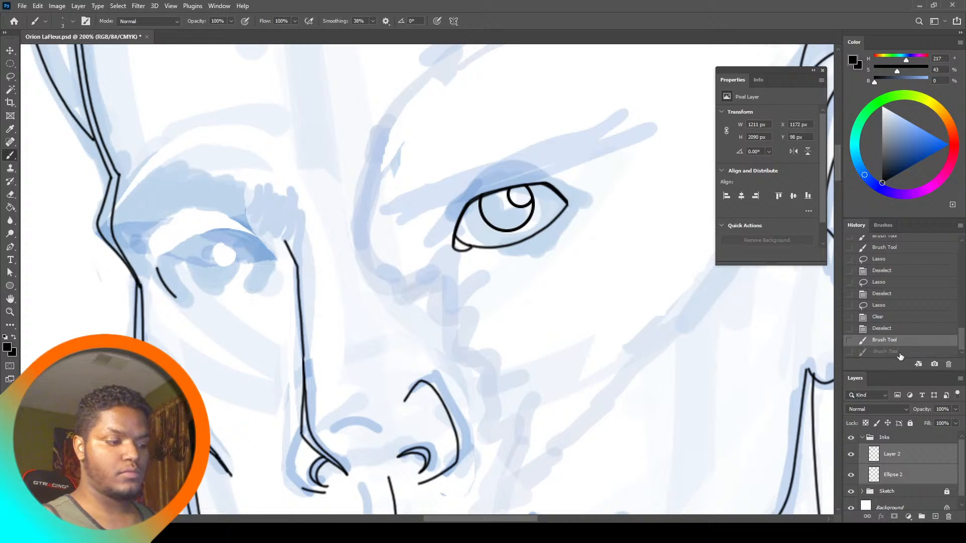
{"action": "right_click", "coordinate": [910, 456]}
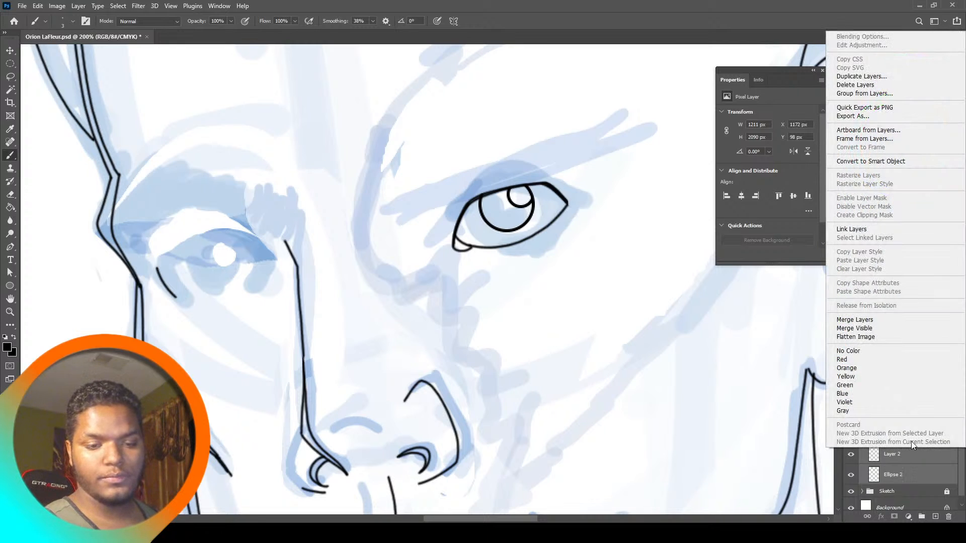
{"action": "left_click", "coordinate": [891, 320]}
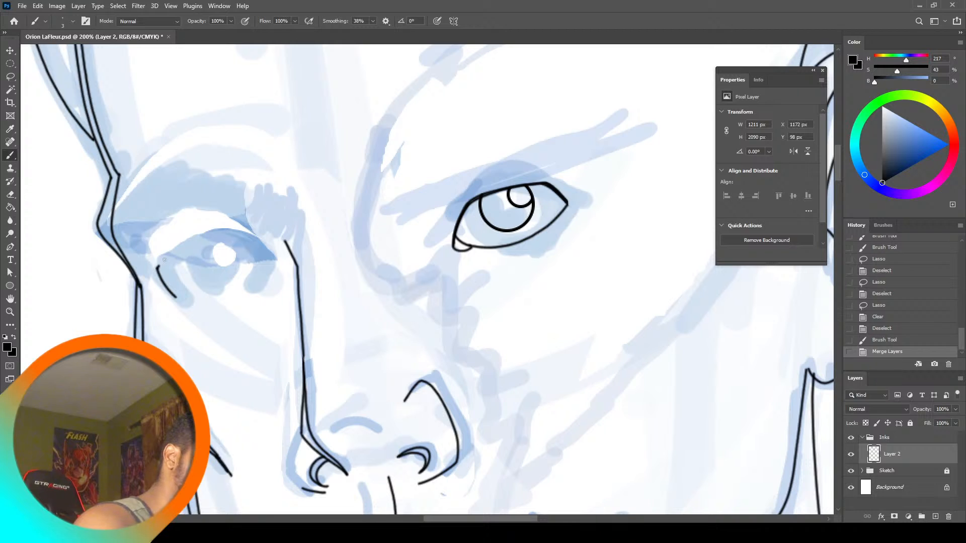
Try to ink the far eye's upper lid and inner corner, then undo those strokes and the layer merge
{"action": "mouse_move", "coordinate": [157, 266]}
{"action": "left_mouse_down"}
{"action": "mouse_move", "coordinate": [191, 241]}
{"action": "mouse_move", "coordinate": [240, 234]}
{"action": "mouse_move", "coordinate": [275, 268]}
{"action": "mouse_move", "coordinate": [261, 288]}
{"action": "mouse_move", "coordinate": [277, 267]}
{"action": "mouse_move", "coordinate": [278, 283]}
{"action": "left_mouse_up"}
{"action": "key", "text": "ctrl+z"}
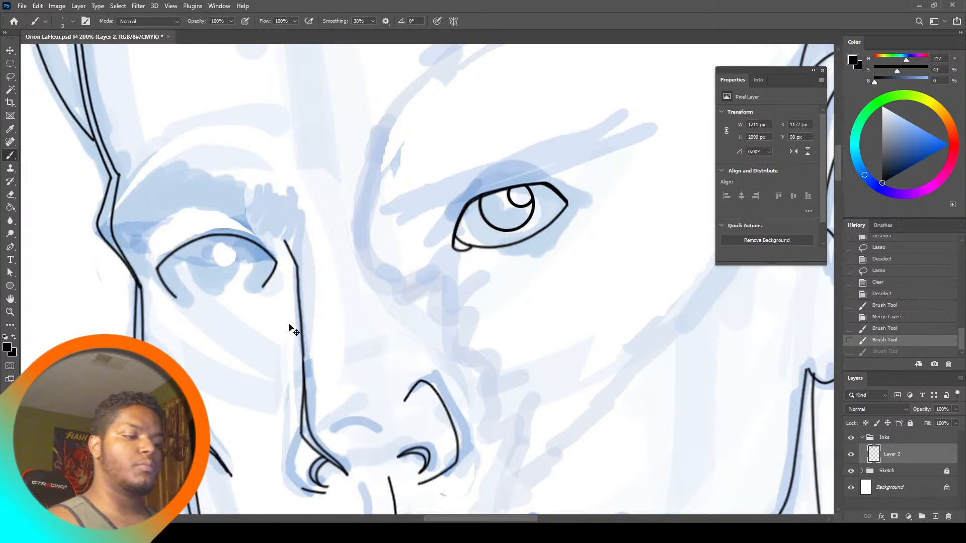
{"action": "key", "text": "ctrl+z"}
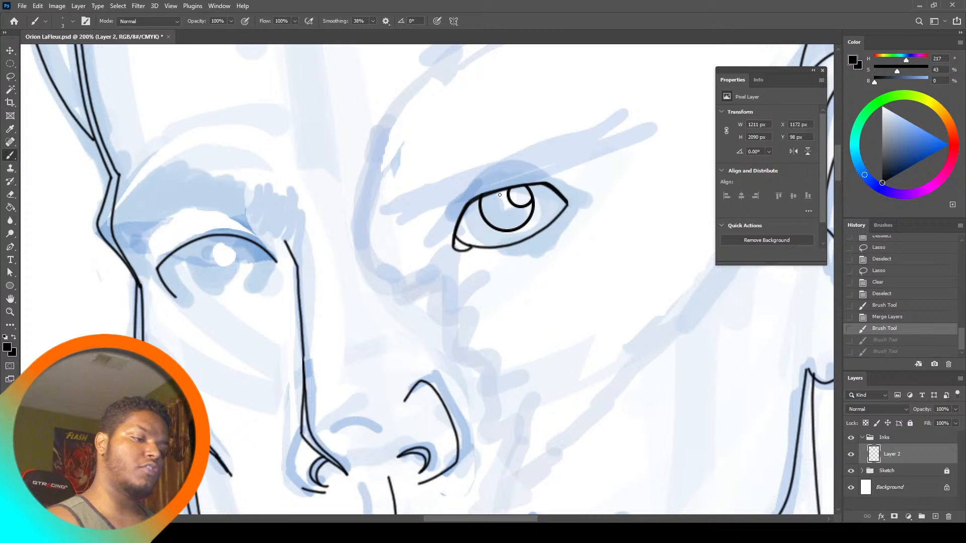
{"action": "key", "text": "ctrl+z"}
{"action": "key", "text": "ctrl+z"}
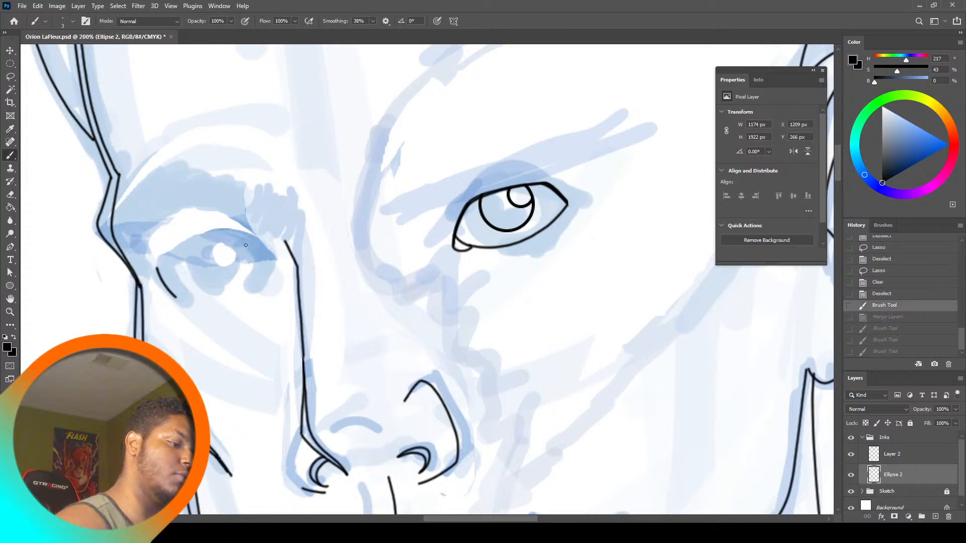
Ink the far eye's short inner edge and its arched upper lid, redrawing the lid's outer end
{"action": "key", "text": "ctrl+z"}
{"action": "left_click_drag", "start_coordinate": [268, 259], "coordinate": [271, 277]}
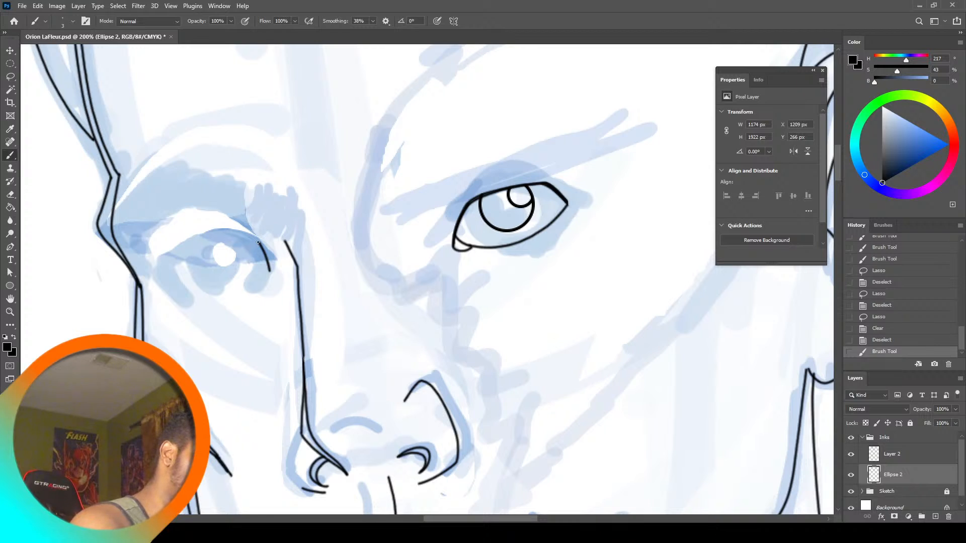
{"action": "mouse_move", "coordinate": [258, 242]}
{"action": "left_mouse_down"}
{"action": "mouse_move", "coordinate": [206, 238]}
{"action": "mouse_move", "coordinate": [175, 249]}
{"action": "mouse_move", "coordinate": [156, 282]}
{"action": "left_mouse_up"}
{"action": "key", "text": "ctrl+z"}
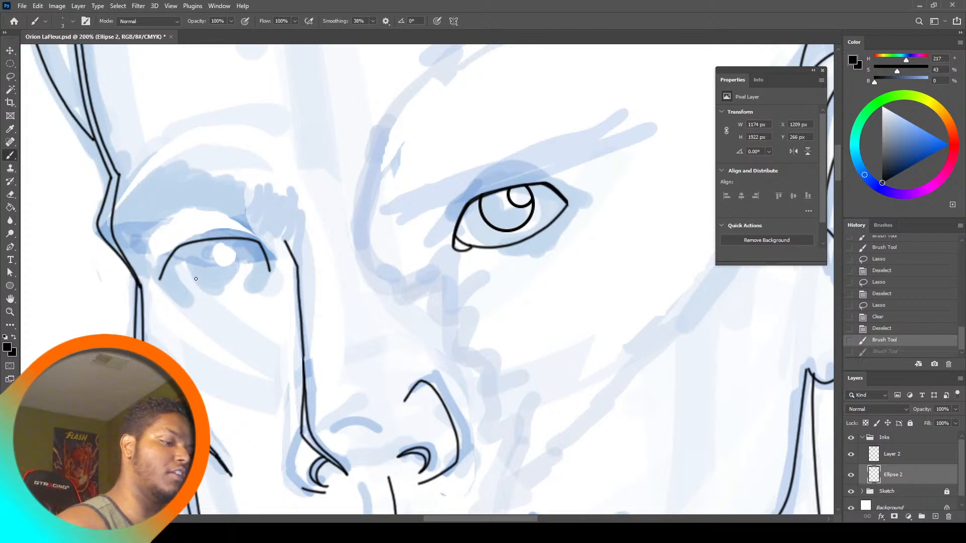
{"action": "mouse_move", "coordinate": [160, 287]}
{"action": "left_mouse_down"}
{"action": "mouse_move", "coordinate": [193, 242]}
{"action": "mouse_move", "coordinate": [266, 247]}
{"action": "mouse_move", "coordinate": [259, 254]}
{"action": "mouse_move", "coordinate": [256, 241]}
{"action": "mouse_move", "coordinate": [233, 235]}
{"action": "mouse_move", "coordinate": [181, 239]}
{"action": "left_mouse_up"}
{"action": "key", "text": "ctrl+z"}
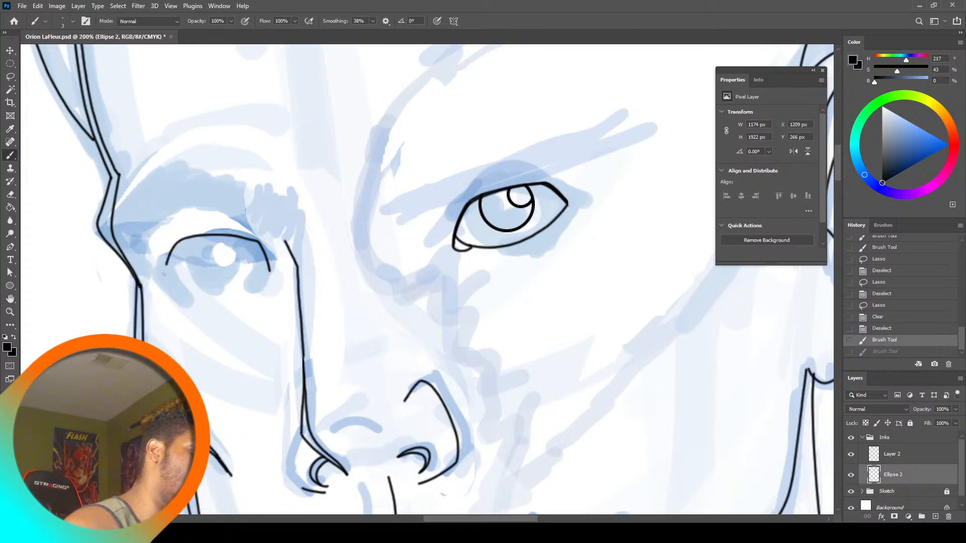
Extend the upper lid's outer end downward with a short stroke and close the far eye with a curved lower lid line
{"action": "left_click_drag", "start_coordinate": [167, 264], "coordinate": [162, 282]}
{"action": "key", "text": "ctrl+z"}
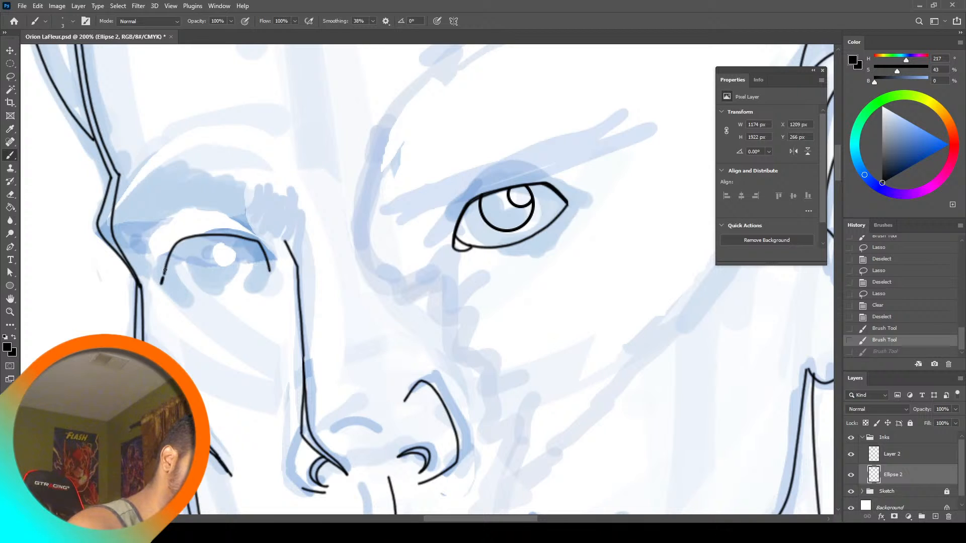
{"action": "left_click_drag", "start_coordinate": [165, 269], "coordinate": [162, 282]}
{"action": "key", "text": "ctrl+z"}
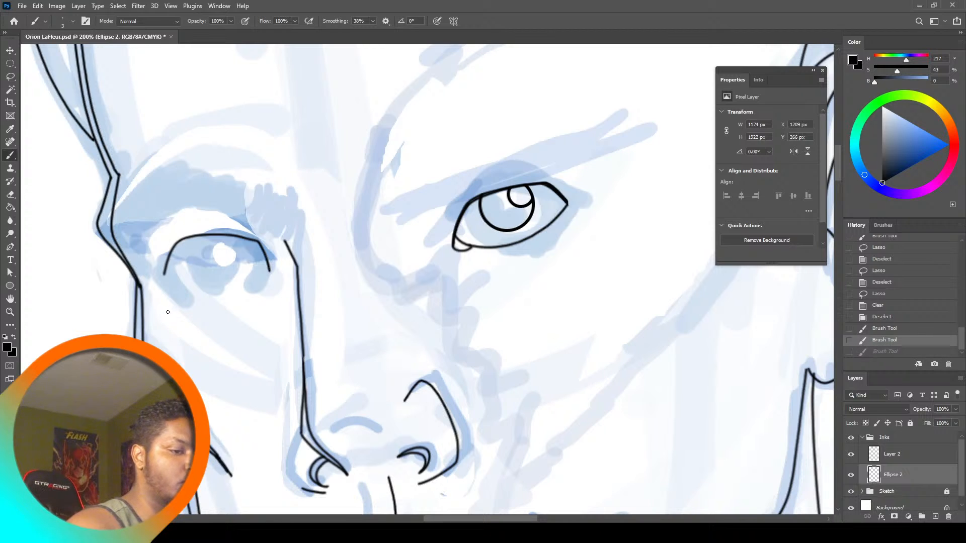
{"action": "mouse_move", "coordinate": [186, 284]}
{"action": "left_mouse_down"}
{"action": "mouse_move", "coordinate": [226, 288]}
{"action": "mouse_move", "coordinate": [270, 267]}
{"action": "left_mouse_up"}
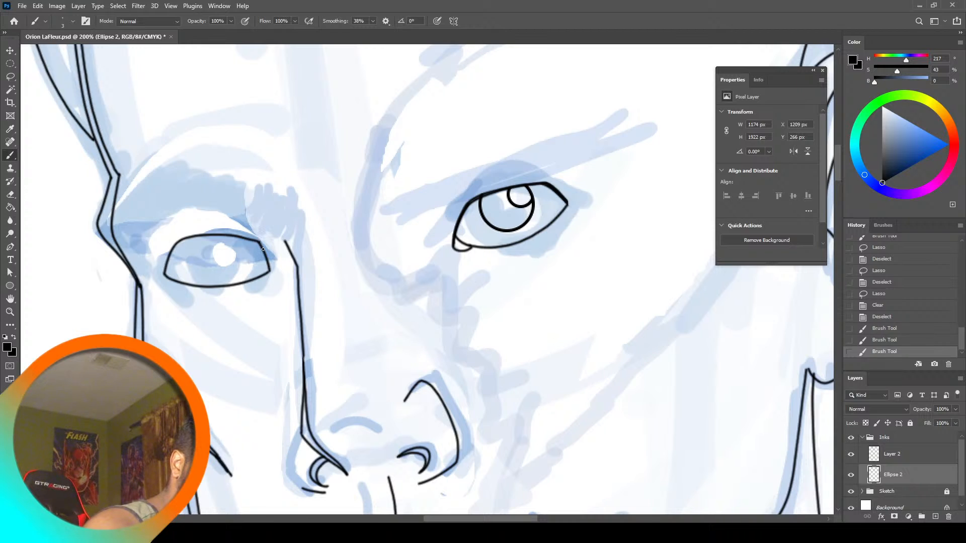
Undo the small tear-duct stroke tried at the far eye's inner corner and ink a second curve just beneath the lower lid
{"action": "left_click_drag", "start_coordinate": [261, 278], "coordinate": [268, 274]}
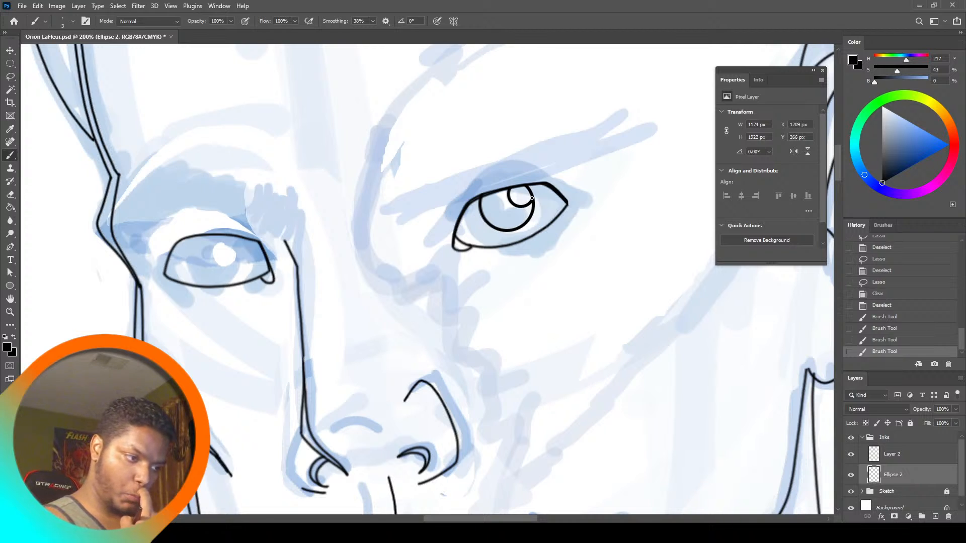
{"action": "key", "text": "ctrl+z"}
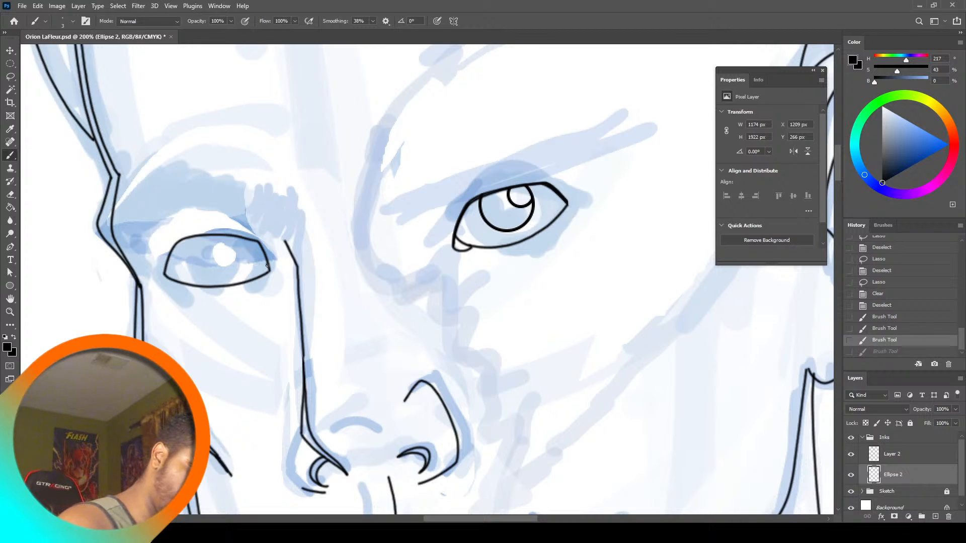
{"action": "mouse_move", "coordinate": [250, 288]}
{"action": "left_mouse_down"}
{"action": "mouse_move", "coordinate": [206, 294]}
{"action": "mouse_move", "coordinate": [163, 269]}
{"action": "left_mouse_up"}
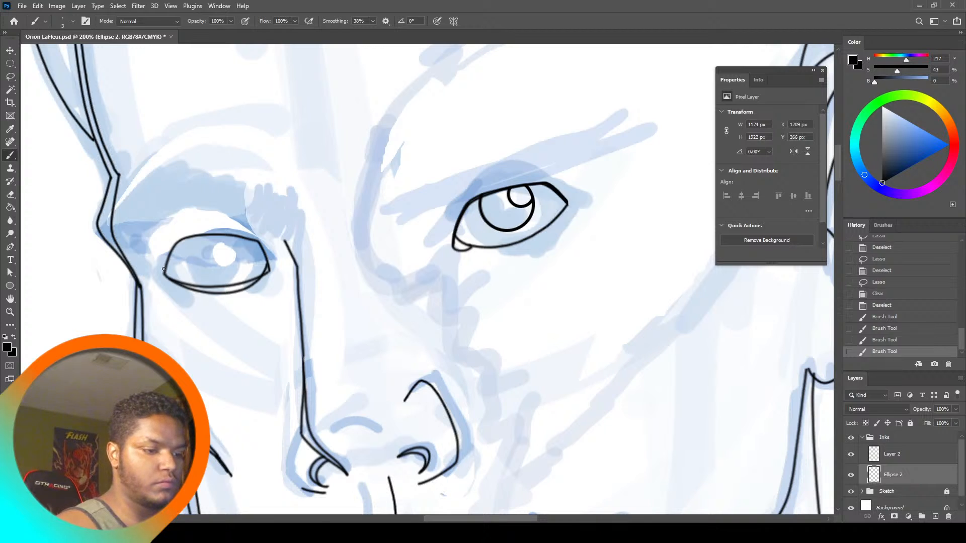
Fit the whole drawing in view to check the far eye against the rest of the figure
{"action": "key", "text": "z"}
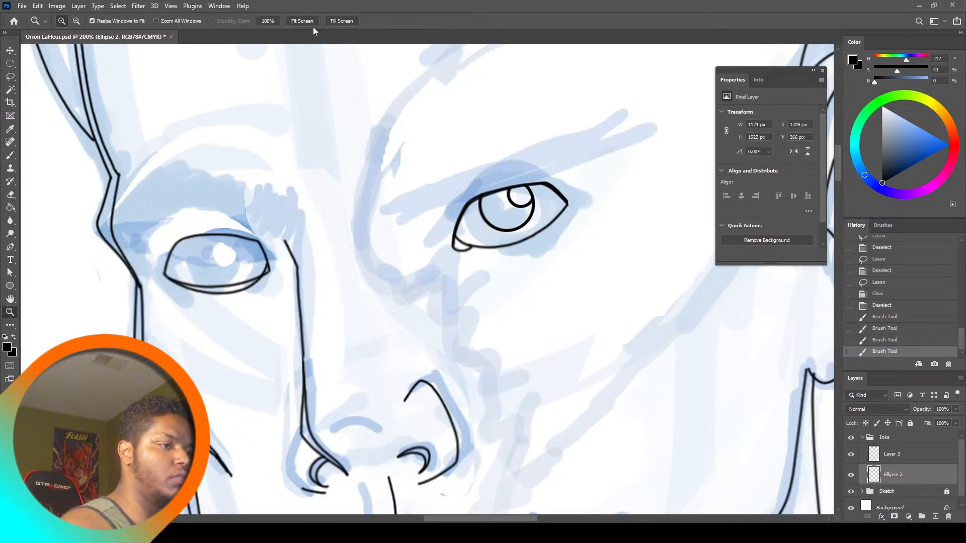
{"action": "left_click", "coordinate": [315, 23]}
{"action": "left_click", "coordinate": [443, 106]}
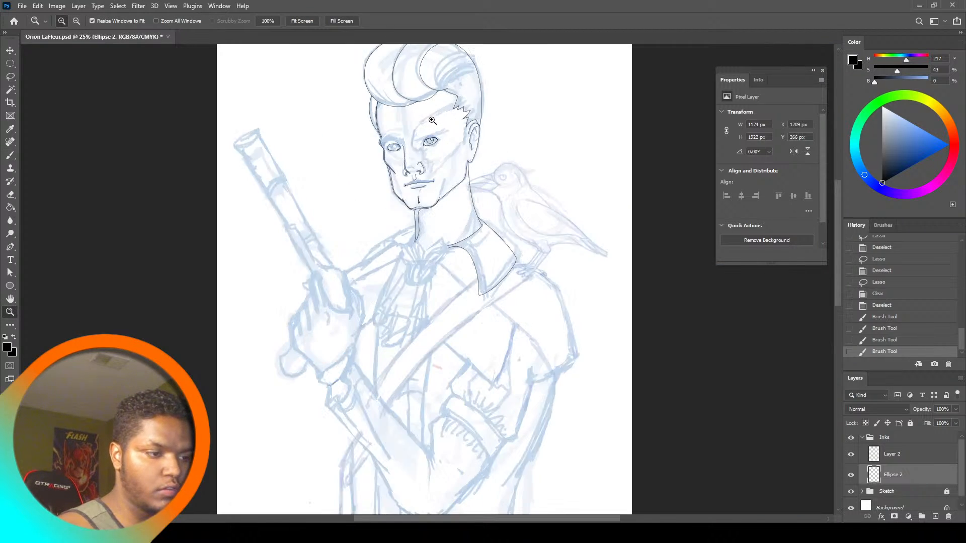
Lasso the extra inner lower-lid line of the eye without an inked iris and delete it
{"action": "left_click", "coordinate": [442, 106]}
{"action": "left_click", "coordinate": [443, 106]}
{"action": "left_click", "coordinate": [422, 132]}
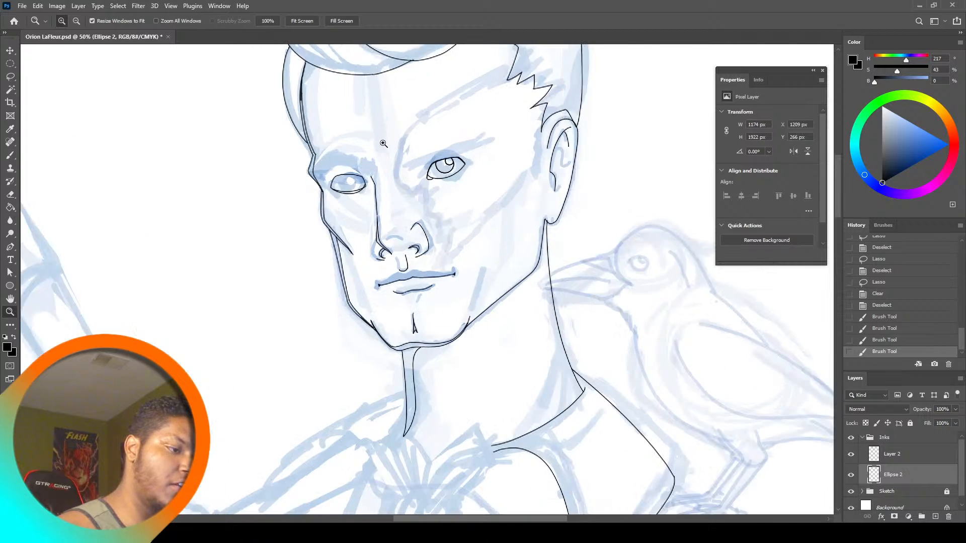
{"action": "left_click", "coordinate": [398, 141]}
{"action": "left_click", "coordinate": [386, 147]}
{"action": "left_click", "coordinate": [355, 135]}
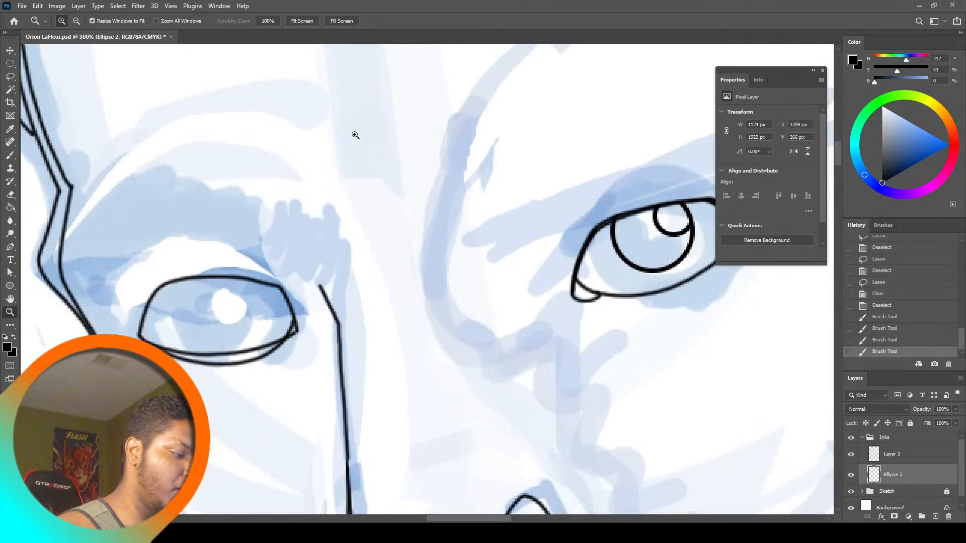
{"action": "left_click", "coordinate": [10, 77]}
{"action": "mouse_move", "coordinate": [146, 340]}
{"action": "left_mouse_down"}
{"action": "mouse_move", "coordinate": [185, 360]}
{"action": "mouse_move", "coordinate": [251, 358]}
{"action": "mouse_move", "coordinate": [278, 350]}
{"action": "mouse_move", "coordinate": [294, 328]}
{"action": "left_mouse_up"}
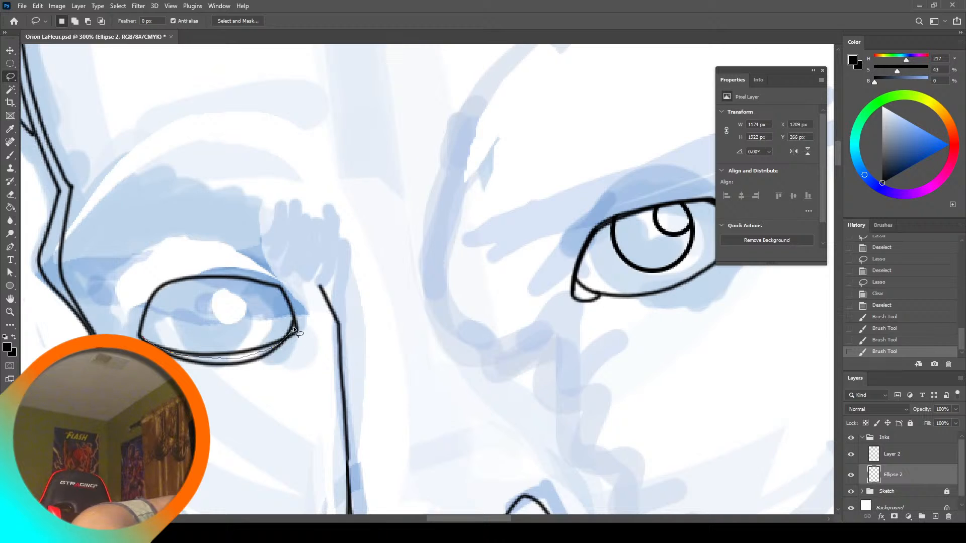
{"action": "left_click_drag", "start_coordinate": [221, 307], "coordinate": [216, 297]}
{"action": "key", "text": "Delete"}
{"action": "key", "text": "ctrl+d"}
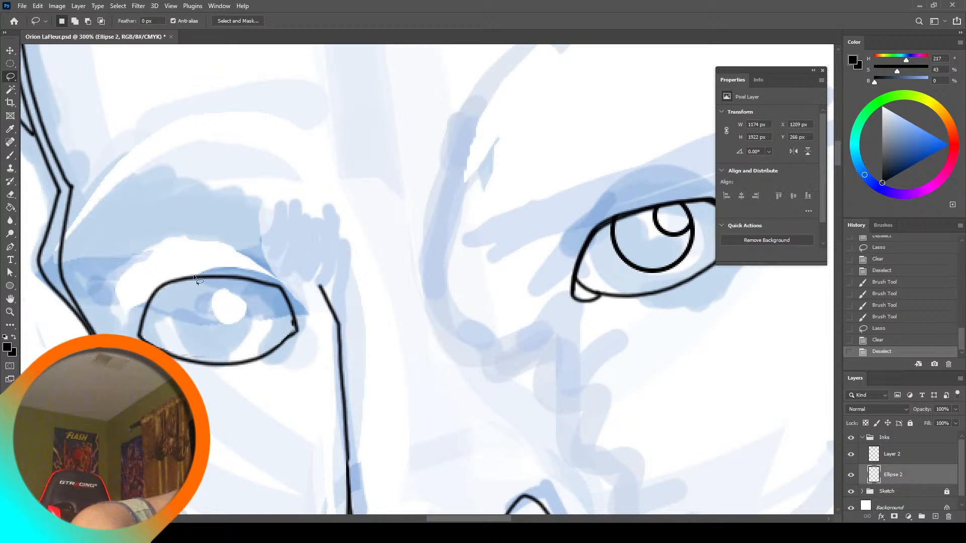
Clear the leftover ink bits at the same eye's inner corner and along its lower lid using lasso selections
{"action": "left_click_drag", "start_coordinate": [287, 325], "coordinate": [301, 333]}
{"action": "key", "text": "Delete"}
{"action": "key", "text": "ctrl+d"}
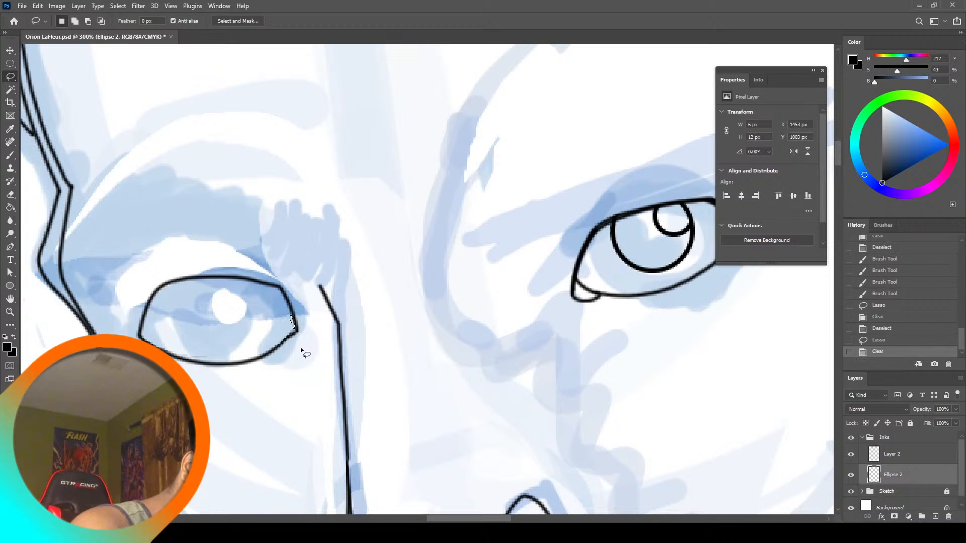
{"action": "mouse_move", "coordinate": [167, 348]}
{"action": "left_mouse_down"}
{"action": "mouse_move", "coordinate": [201, 365]}
{"action": "mouse_move", "coordinate": [210, 352]}
{"action": "left_mouse_up"}
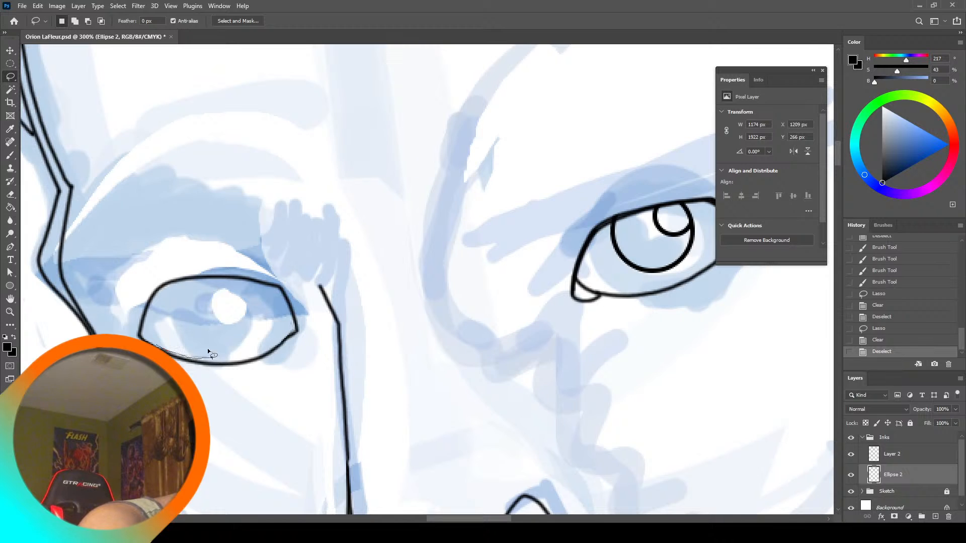
{"action": "key", "text": "Delete"}
{"action": "key", "text": "ctrl+d"}
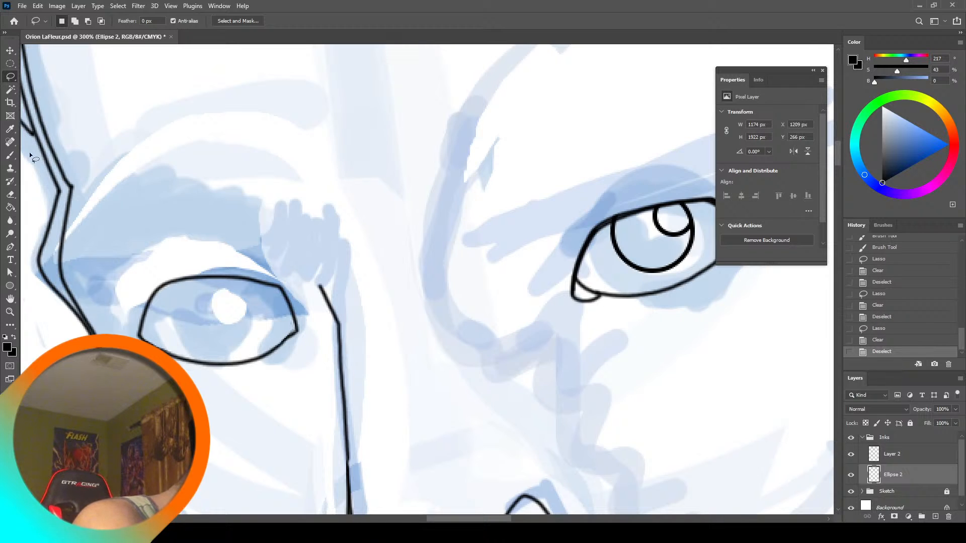
Try to ink a tear duct at the inner corner of the eye without an iris, and undo the strokes
{"action": "key", "text": "b"}
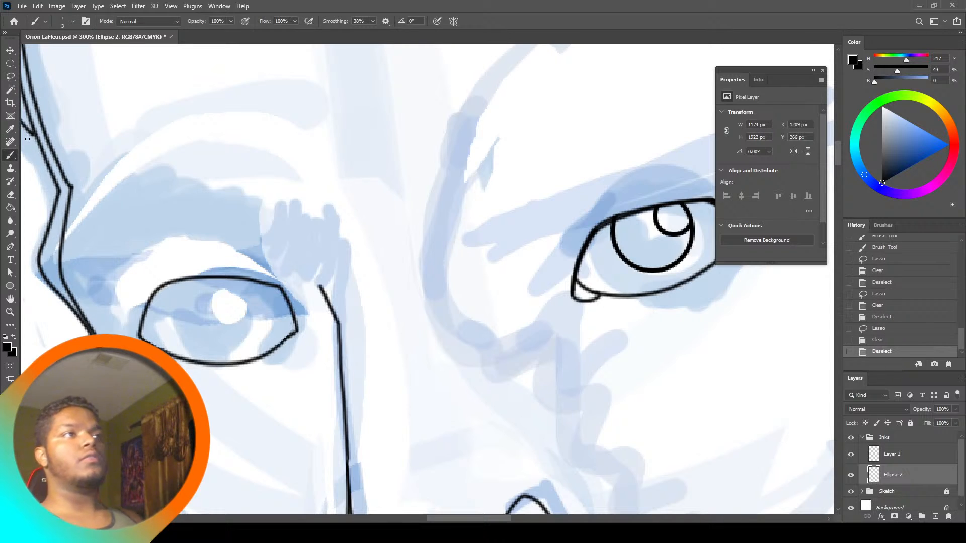
{"action": "mouse_move", "coordinate": [287, 351]}
{"action": "left_mouse_down"}
{"action": "mouse_move", "coordinate": [301, 342]}
{"action": "mouse_move", "coordinate": [296, 328]}
{"action": "mouse_move", "coordinate": [295, 348]}
{"action": "left_mouse_up"}
{"action": "key", "text": "ctrl+z"}
{"action": "key", "text": "ctrl+z"}
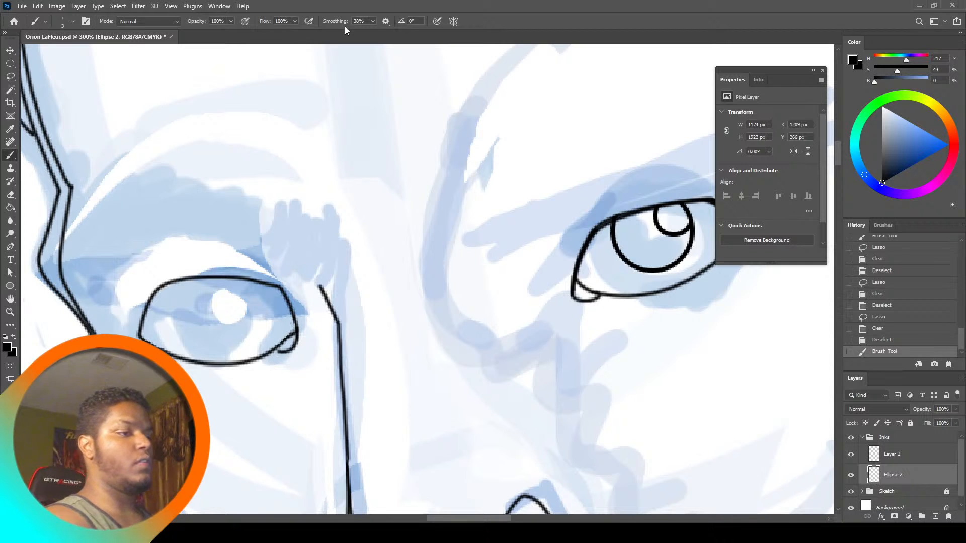
{"action": "key", "text": "ctrl+z"}
Set the brush smoothing to 0% and ink a small tear duct at that eye's inner corner
{"action": "left_click", "coordinate": [373, 21]}
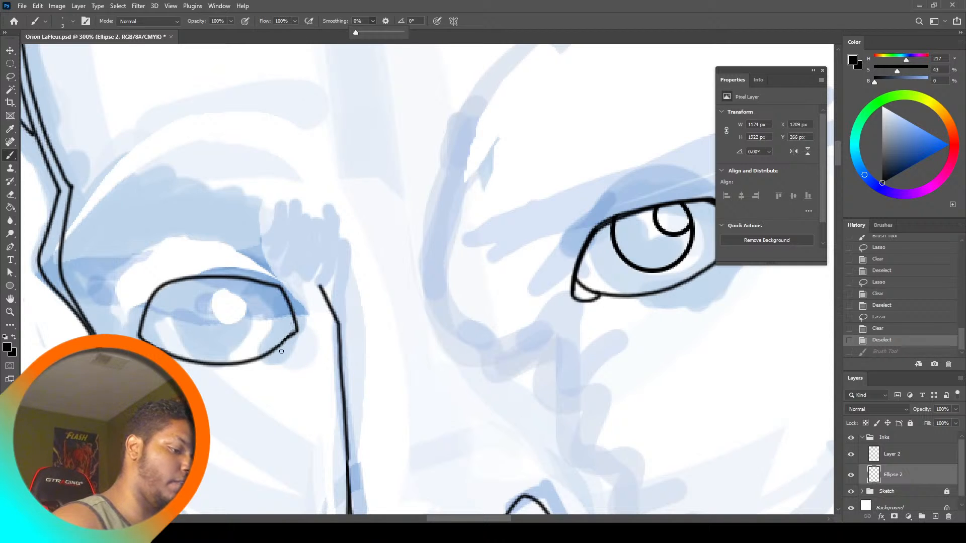
{"action": "left_click", "coordinate": [283, 345]}
{"action": "mouse_move", "coordinate": [299, 336]}
{"action": "left_mouse_down"}
{"action": "mouse_move", "coordinate": [297, 328]}
{"action": "mouse_move", "coordinate": [289, 346]}
{"action": "left_mouse_up"}
{"action": "key", "text": "ctrl+z"}
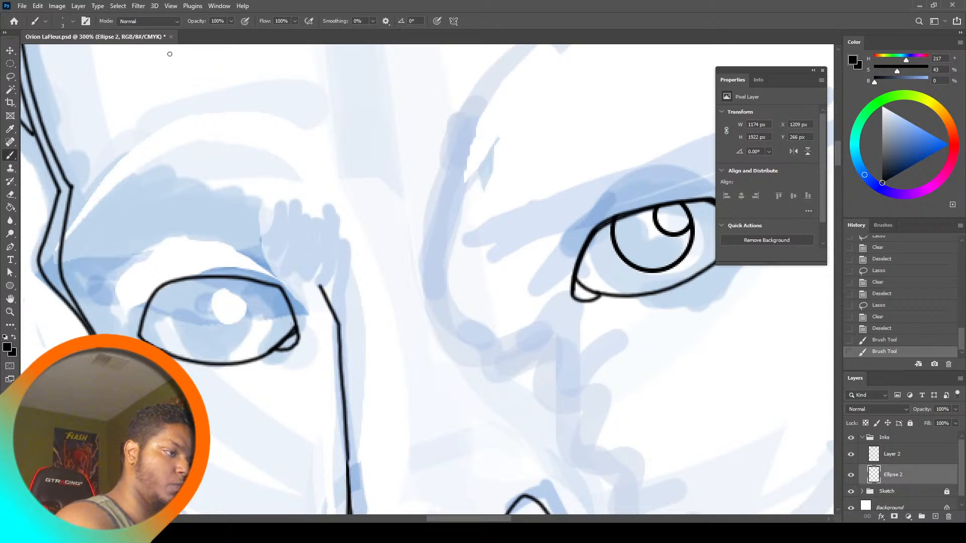
Switch the brush mode to Clear and clean up the ink around the new tear duct
{"action": "left_click", "coordinate": [148, 21]}
{"action": "left_click", "coordinate": [139, 53]}
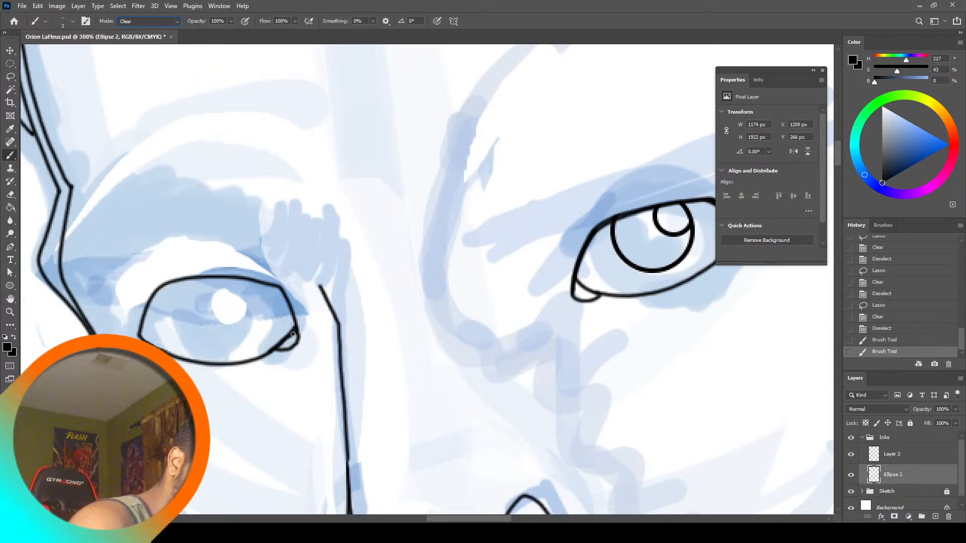
{"action": "left_click_drag", "start_coordinate": [283, 346], "coordinate": [298, 343]}
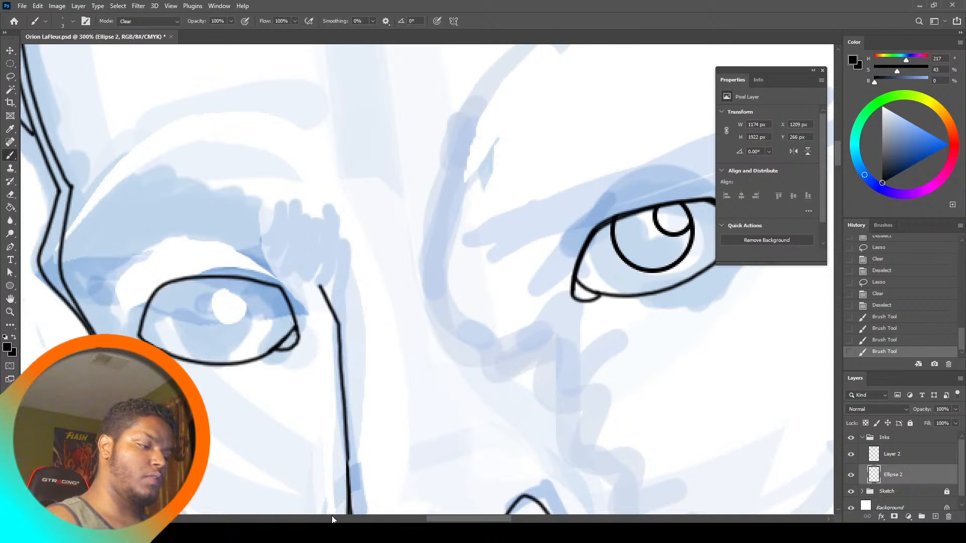
Return the brush mode to Normal and thicken the upper lid line of the same eye down to its inner corner
{"action": "left_click", "coordinate": [144, 21]}
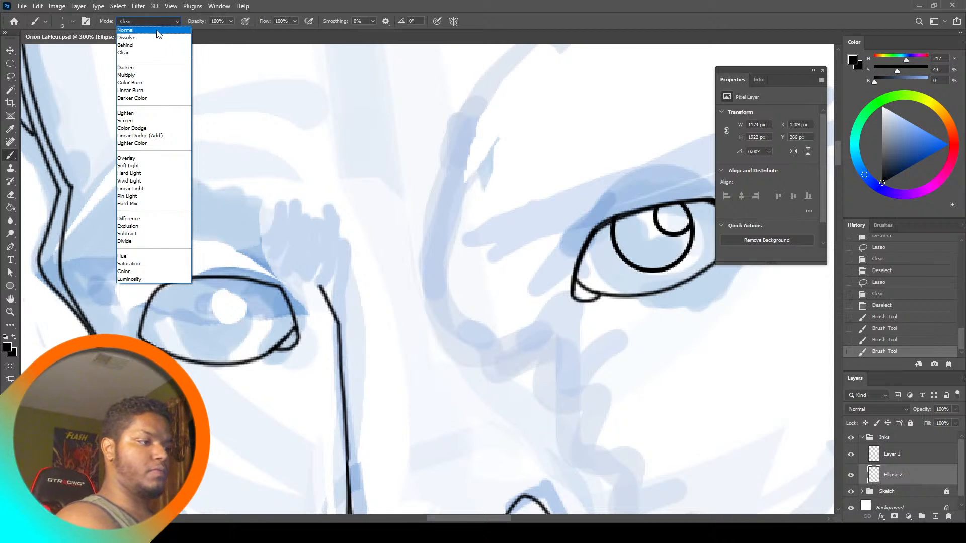
{"action": "left_click", "coordinate": [159, 31]}
{"action": "mouse_move", "coordinate": [139, 332]}
{"action": "left_mouse_down"}
{"action": "mouse_move", "coordinate": [170, 283]}
{"action": "mouse_move", "coordinate": [277, 289]}
{"action": "left_mouse_up"}
{"action": "mouse_move", "coordinate": [162, 286]}
{"action": "left_mouse_down"}
{"action": "mouse_move", "coordinate": [277, 288]}
{"action": "mouse_move", "coordinate": [186, 282]}
{"action": "mouse_move", "coordinate": [227, 279]}
{"action": "mouse_move", "coordinate": [197, 280]}
{"action": "left_mouse_up"}
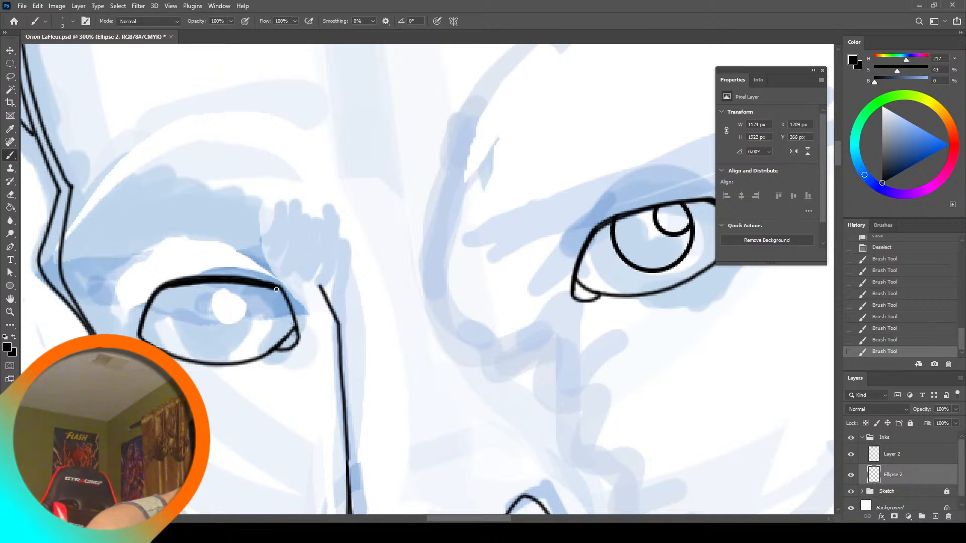
{"action": "left_click_drag", "start_coordinate": [276, 289], "coordinate": [298, 328]}
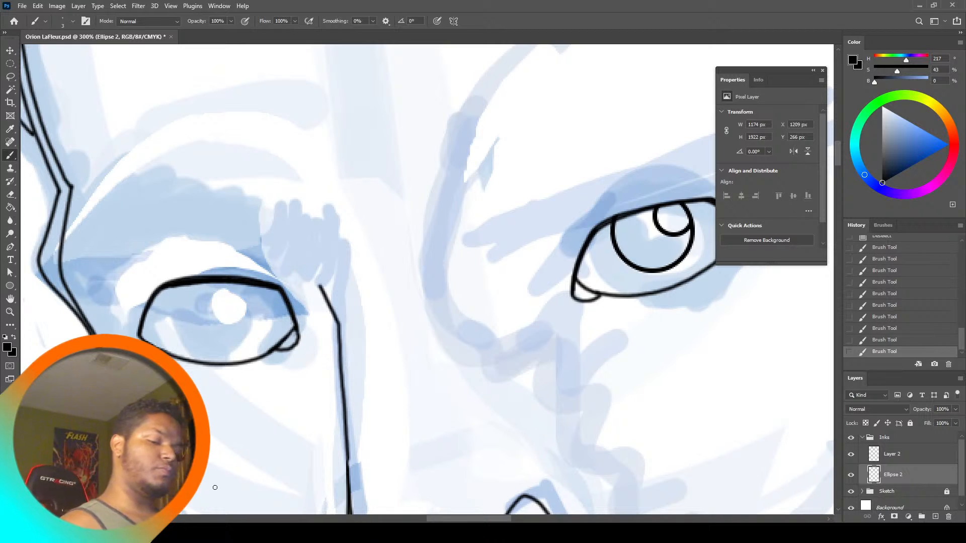
Try to lasso the other eye's inked iris and paste it onto a new layer, toggling that layer's visibility
{"action": "left_click", "coordinate": [10, 76]}
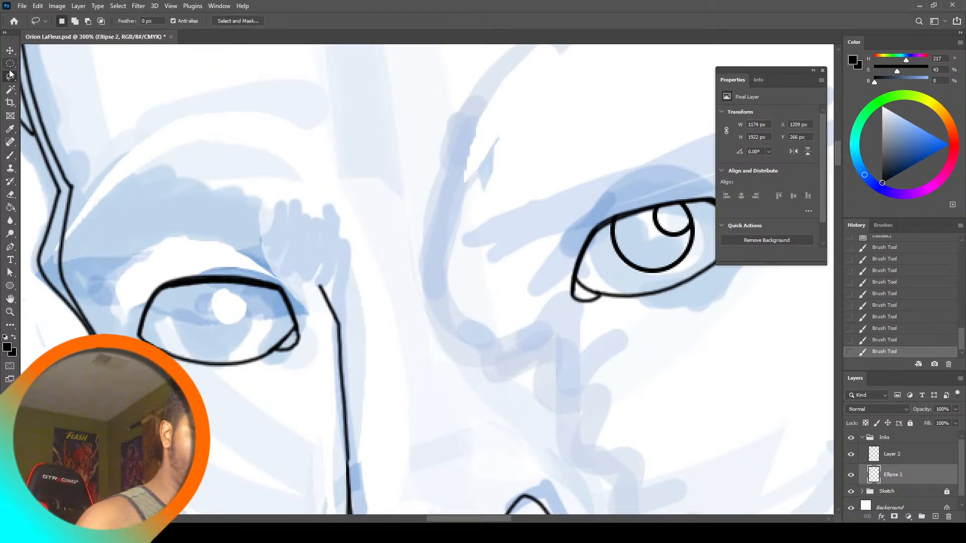
{"action": "mouse_move", "coordinate": [601, 255]}
{"action": "left_mouse_down"}
{"action": "mouse_move", "coordinate": [611, 225]}
{"action": "mouse_move", "coordinate": [651, 234]}
{"action": "mouse_move", "coordinate": [683, 206]}
{"action": "mouse_move", "coordinate": [705, 221]}
{"action": "mouse_move", "coordinate": [682, 272]}
{"action": "mouse_move", "coordinate": [590, 264]}
{"action": "left_mouse_up"}
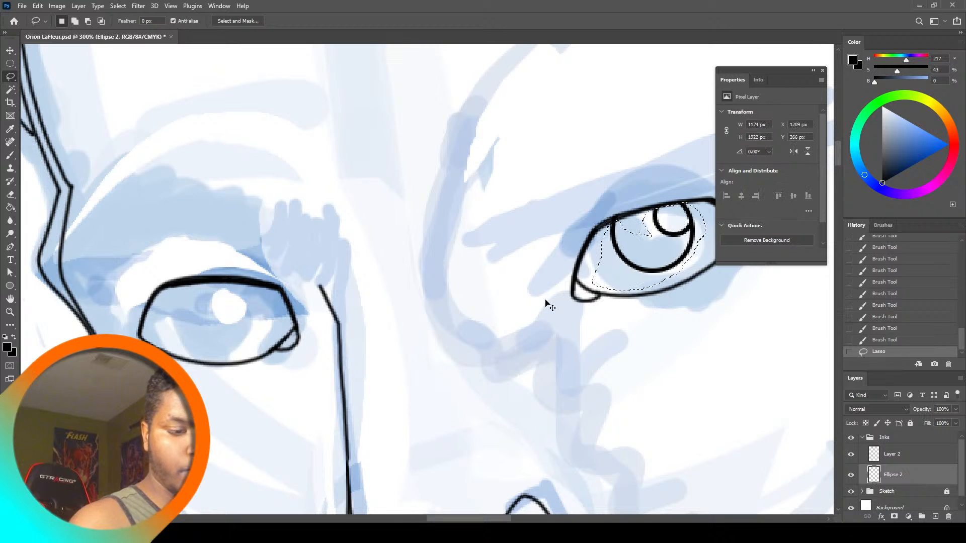
{"action": "key", "text": "ctrl+z"}
{"action": "left_click", "coordinate": [878, 351]}
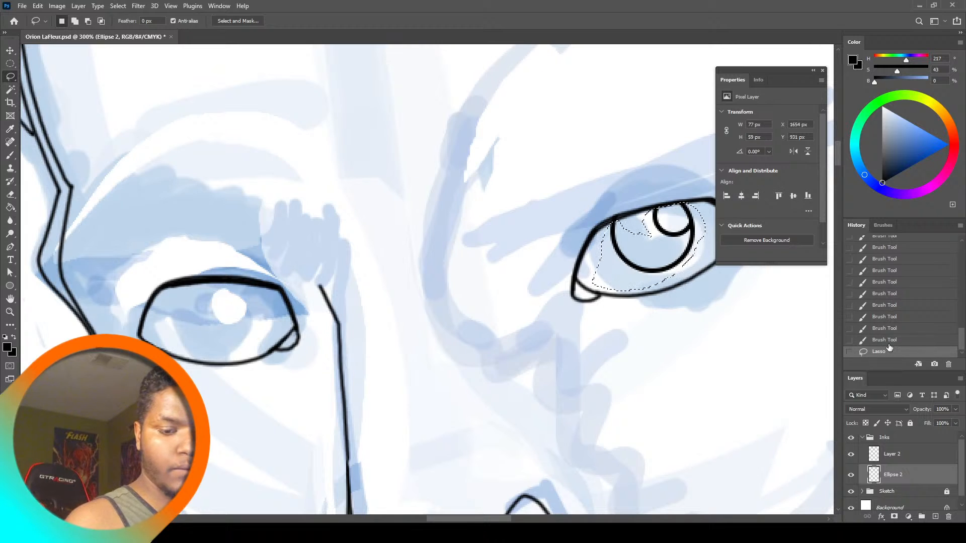
{"action": "key", "text": "ctrl+x"}
{"action": "left_click", "coordinate": [889, 341]}
{"action": "key", "text": "ctrl+v"}
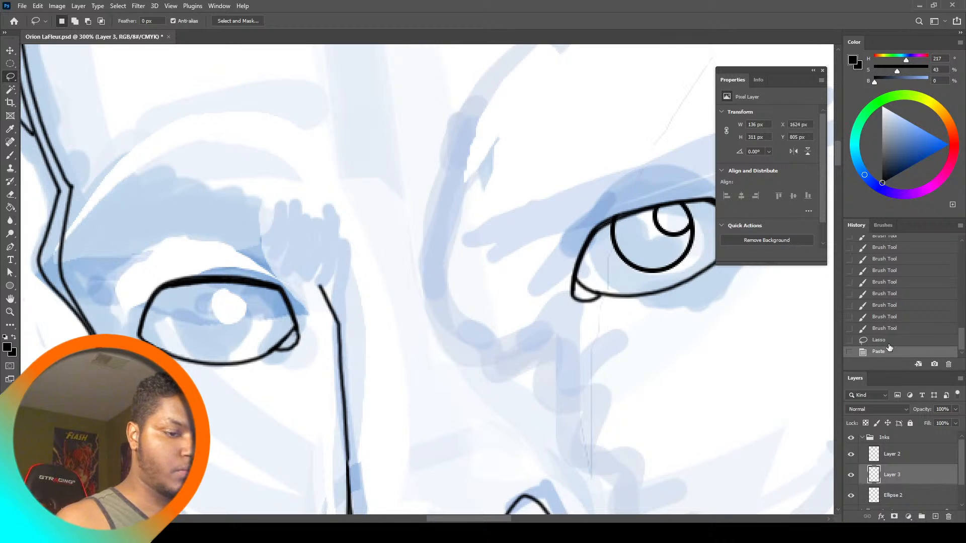
{"action": "left_click", "coordinate": [851, 476]}
{"action": "left_click", "coordinate": [851, 476]}
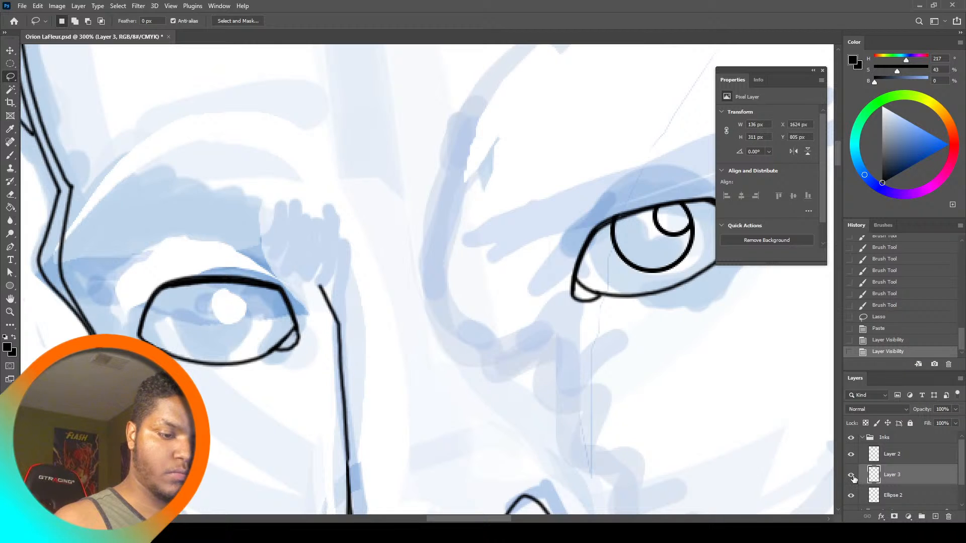
Move the pasted artwork aside with Free Transform, fit the canvas in view, and undo back to before the paste
{"action": "key", "text": "ctrl+t"}
{"action": "left_click_drag", "start_coordinate": [646, 363], "coordinate": [551, 370]}
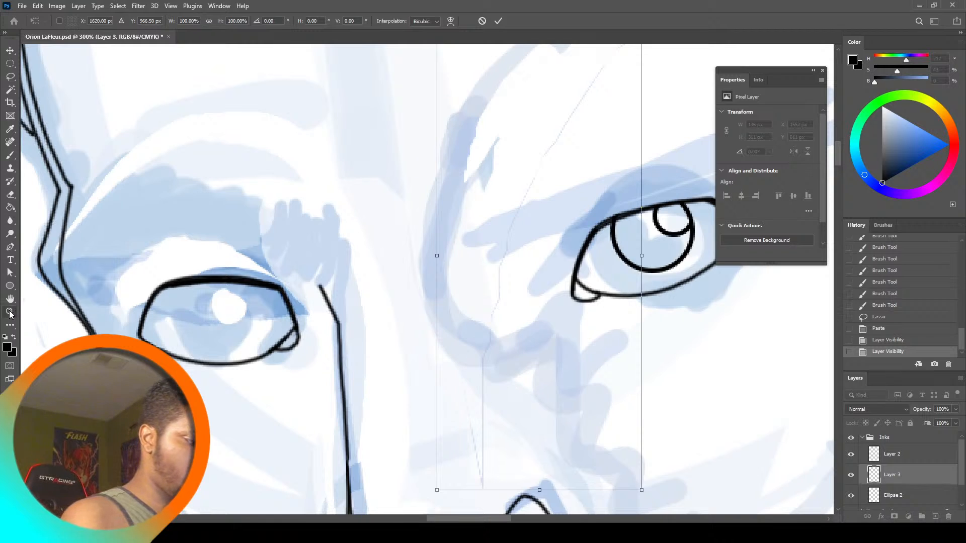
{"action": "key", "text": "Return"}
{"action": "key", "text": "z"}
{"action": "left_click", "coordinate": [301, 21]}
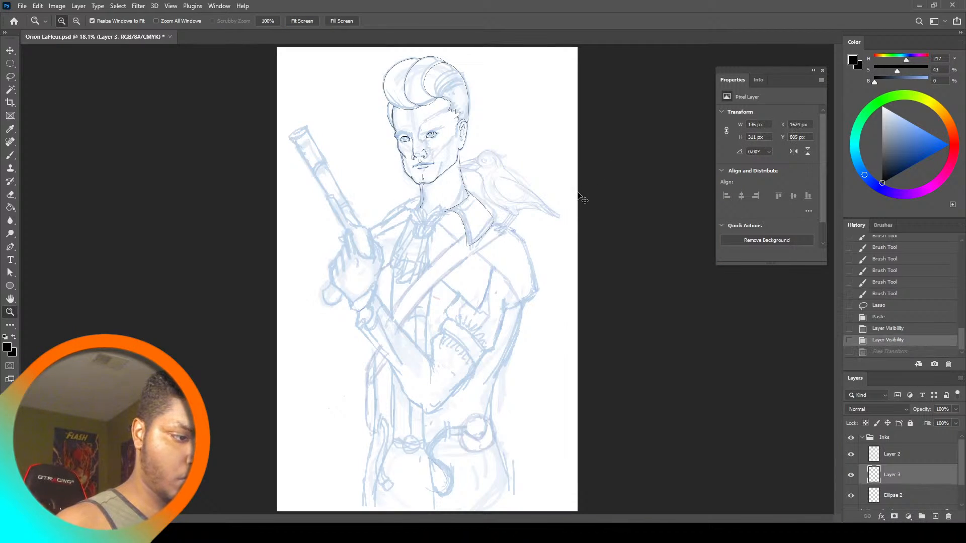
{"action": "key", "text": "ctrl+z"}
{"action": "key", "text": "ctrl+z"}
{"action": "key", "text": "ctrl+z"}
{"action": "key", "text": "ctrl+z"}
{"action": "key", "text": "ctrl+z"}
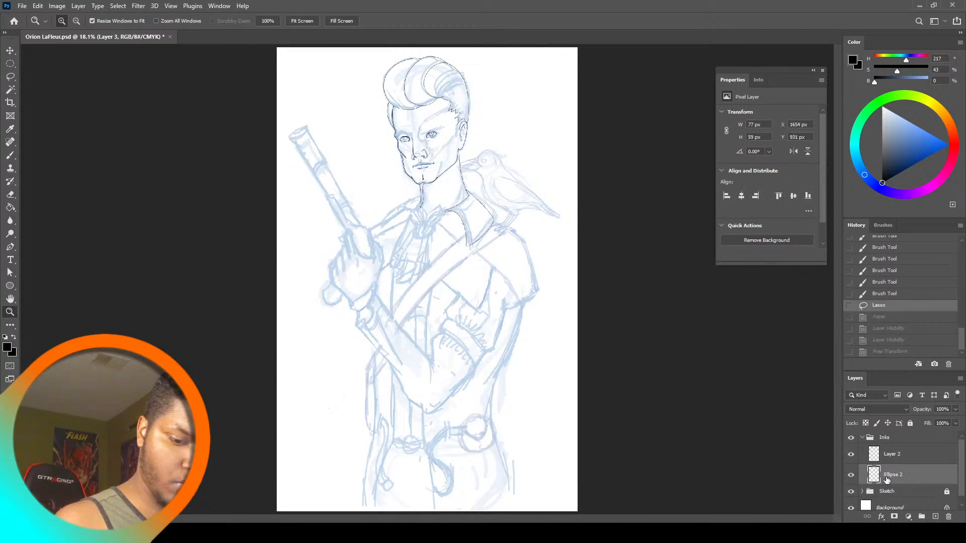
Compare the Layer 2 and Ellipse 2 inks by toggling their visibility, and merge both into one layer
{"action": "left_click", "coordinate": [851, 457]}
{"action": "left_click", "coordinate": [852, 459]}
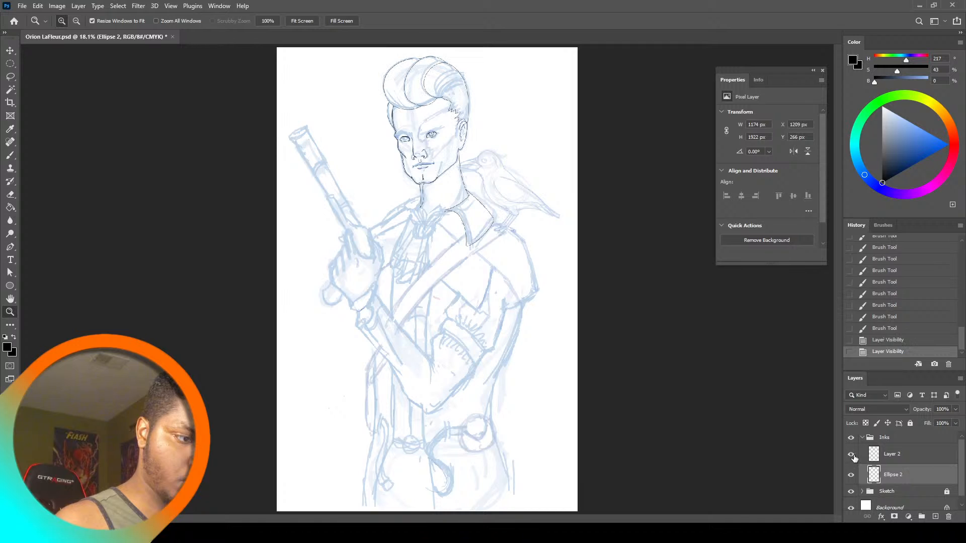
{"action": "left_click", "coordinate": [853, 459]}
{"action": "left_click", "coordinate": [854, 461]}
{"action": "left_click", "coordinate": [854, 476]}
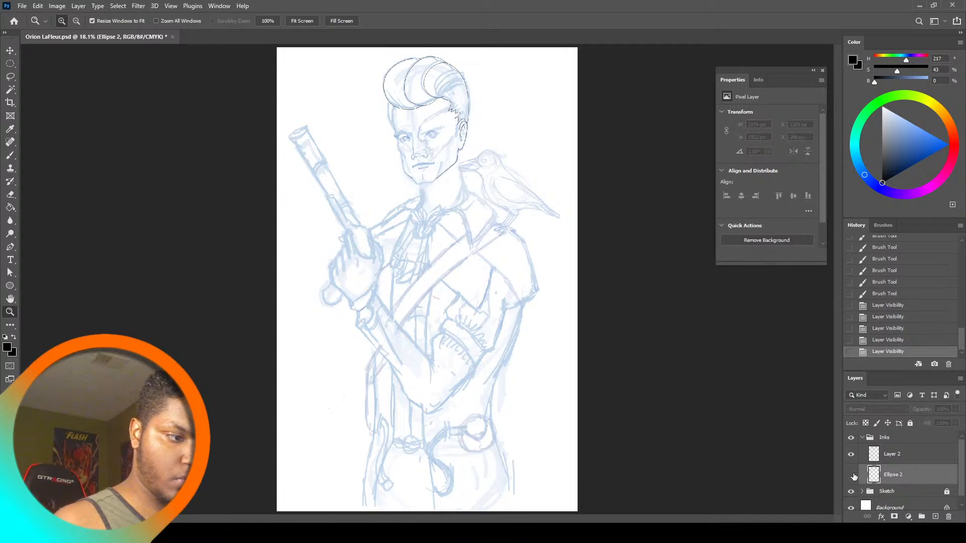
{"action": "left_click", "coordinate": [853, 476]}
{"action": "left_click", "coordinate": [904, 449], "text": "shift"}
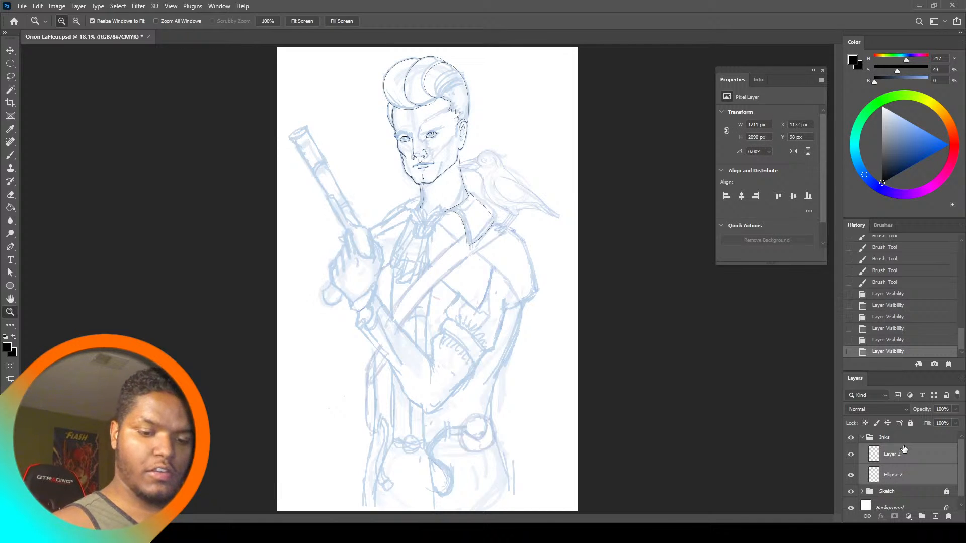
{"action": "right_click", "coordinate": [903, 447]}
{"action": "left_click", "coordinate": [884, 322]}
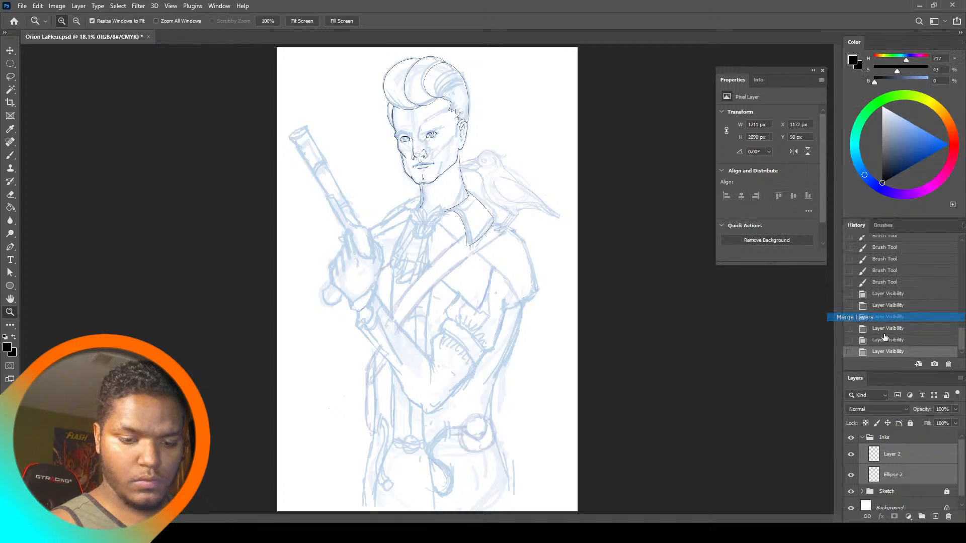
{"action": "left_click", "coordinate": [850, 455]}
{"action": "left_click", "coordinate": [850, 455]}
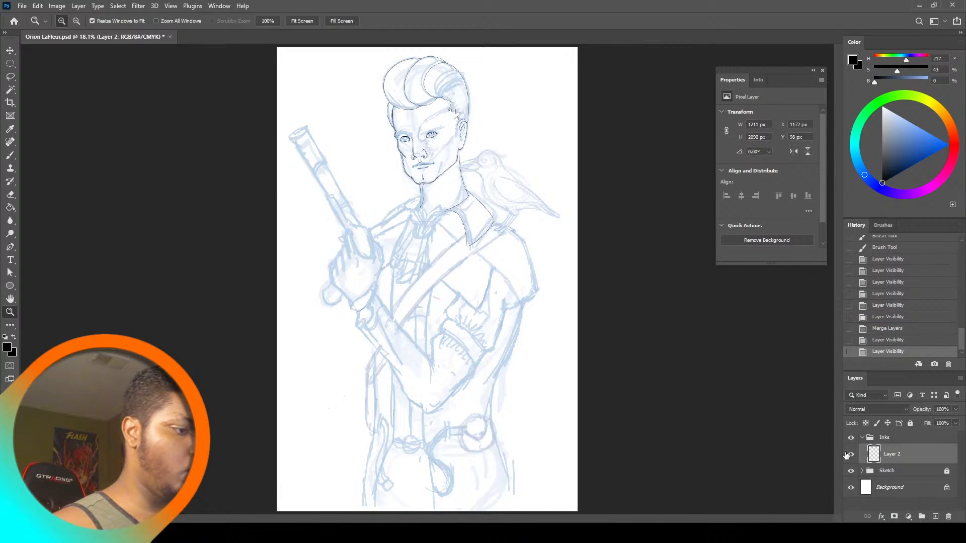
Examine the merged face inks close up and against the whole figure
{"action": "left_click", "coordinate": [431, 114]}
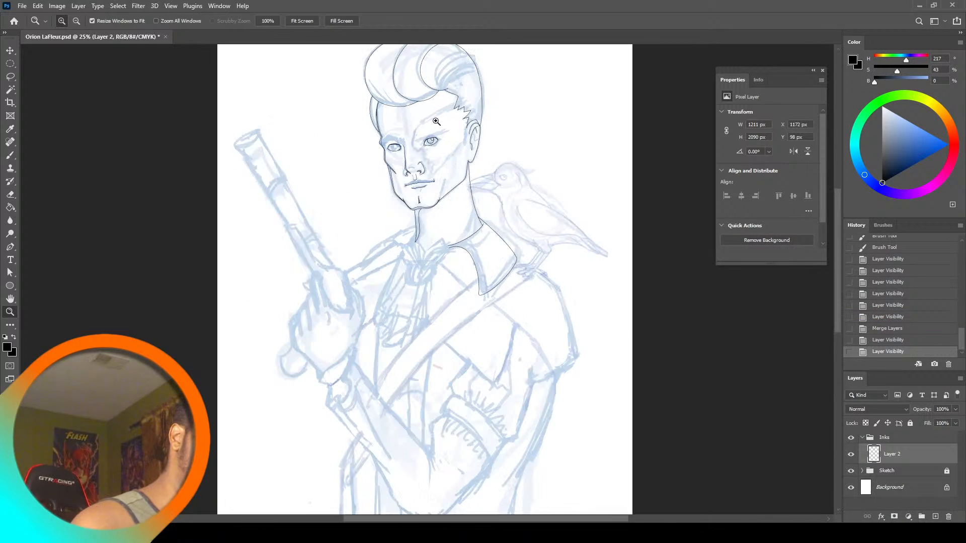
{"action": "left_click", "coordinate": [434, 124]}
{"action": "left_click", "coordinate": [434, 125]}
{"action": "left_click", "coordinate": [438, 121]}
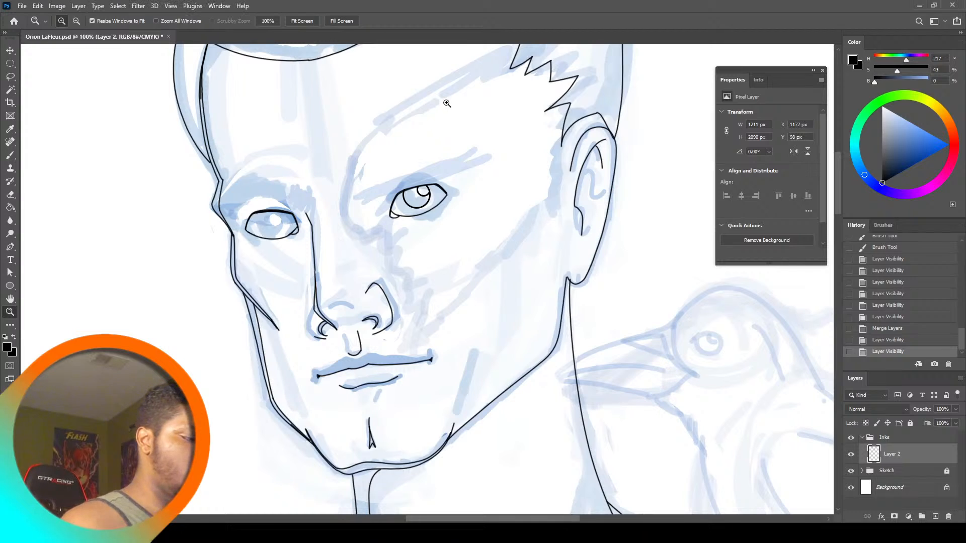
{"action": "left_click_drag", "start_coordinate": [56, 113], "coordinate": [33, 125]}
{"action": "left_click", "coordinate": [302, 21]}
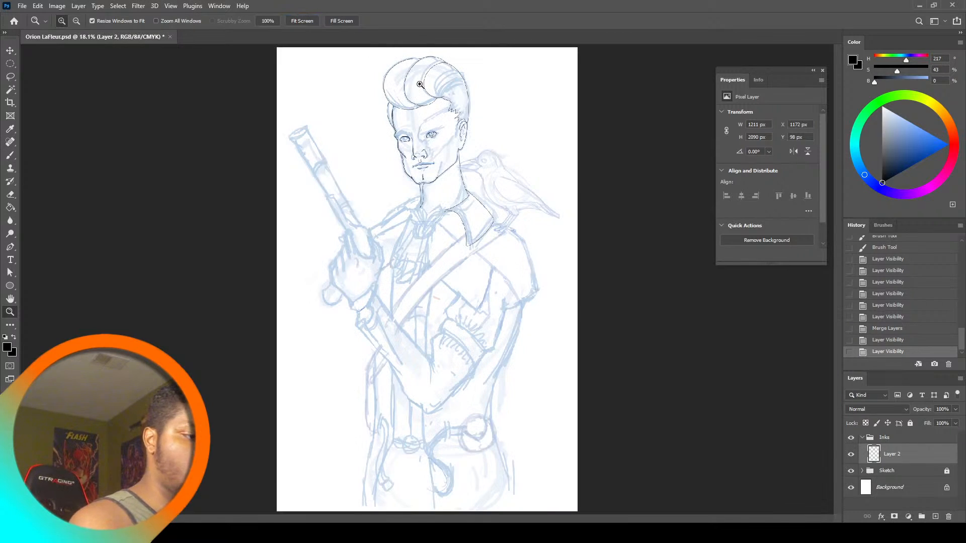
{"action": "left_click", "coordinate": [434, 123]}
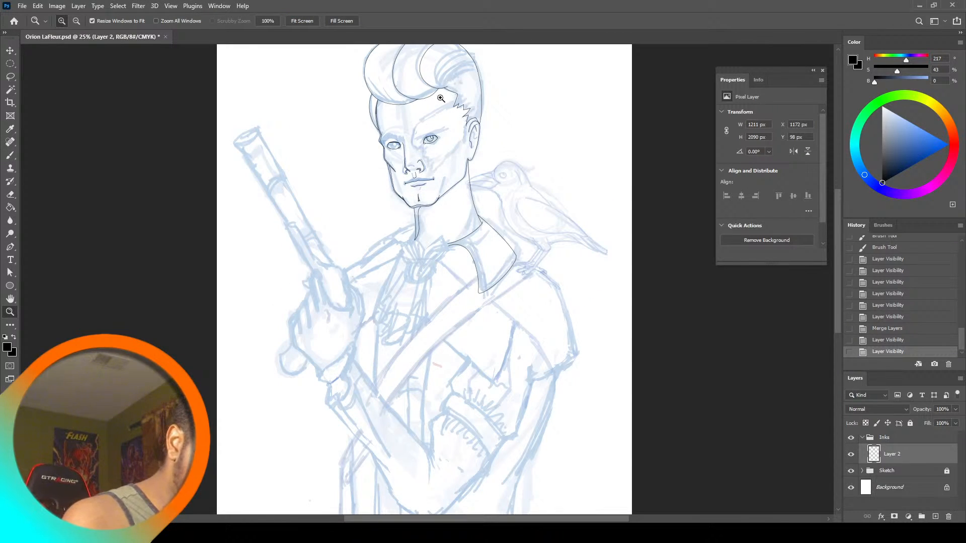
{"action": "left_click", "coordinate": [436, 120]}
{"action": "left_click", "coordinate": [435, 120]}
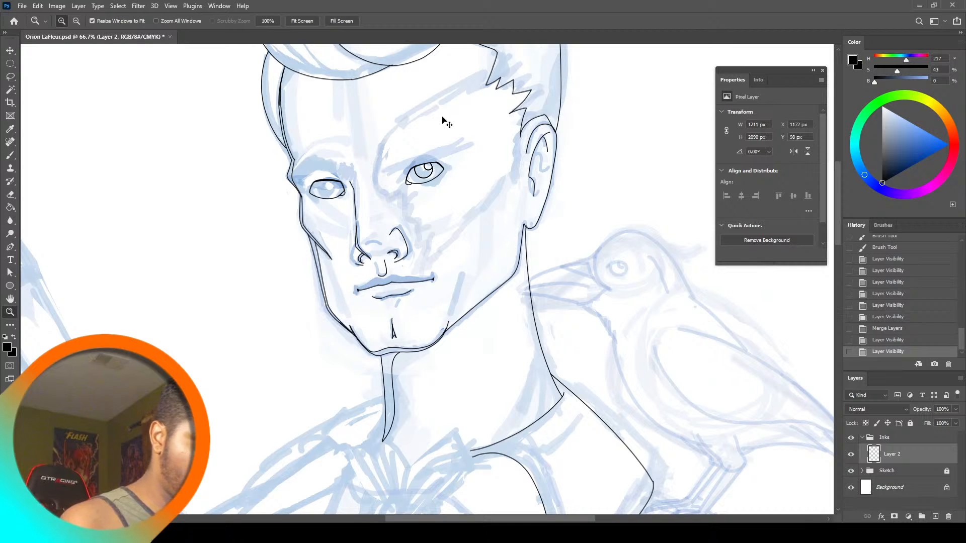
Lasso the whole inked eye nearest the ear, nudge it slightly with Free Transform, and clear the selection
{"action": "left_click", "coordinate": [11, 76]}
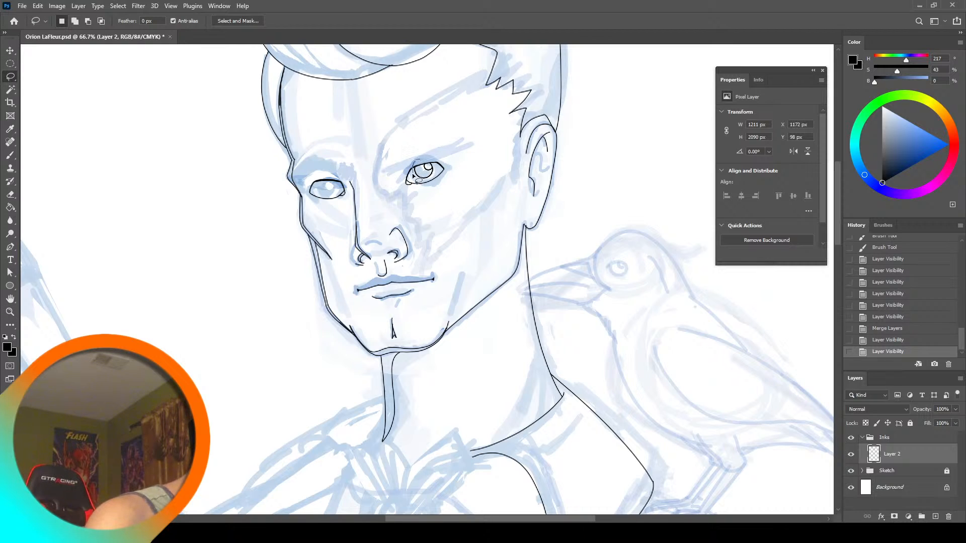
{"action": "left_click_drag", "start_coordinate": [436, 160], "coordinate": [433, 151]}
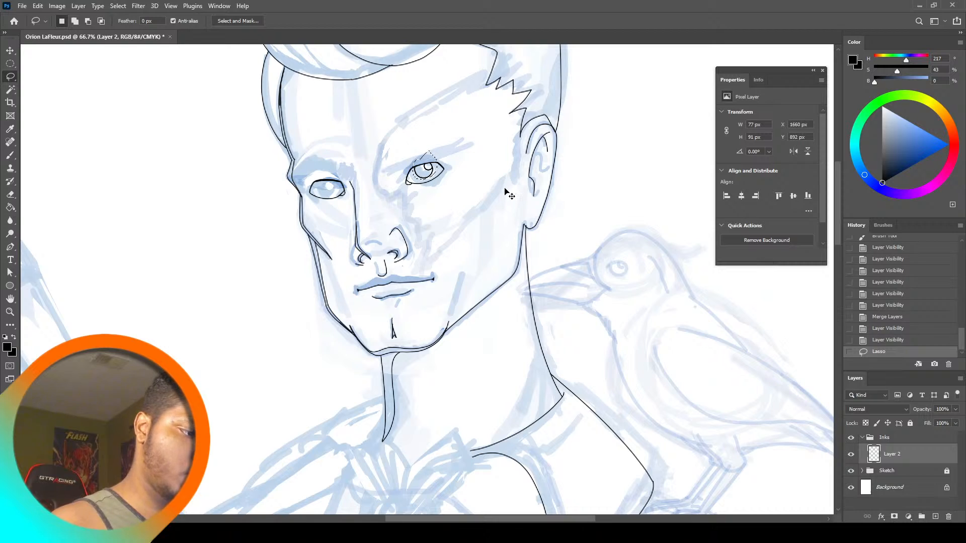
{"action": "left_click", "coordinate": [498, 221]}
{"action": "mouse_move", "coordinate": [418, 200]}
{"action": "left_mouse_down"}
{"action": "mouse_move", "coordinate": [452, 158]}
{"action": "mouse_move", "coordinate": [447, 189]}
{"action": "mouse_move", "coordinate": [439, 187]}
{"action": "left_mouse_up"}
{"action": "key", "text": "ctrl+t"}
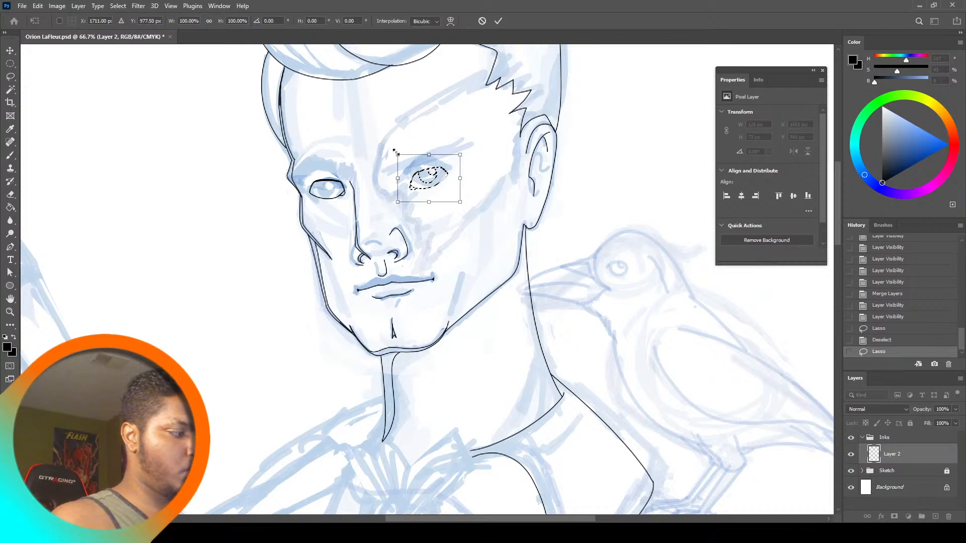
{"action": "key", "text": "l"}
{"action": "key", "text": "ctrl+d"}
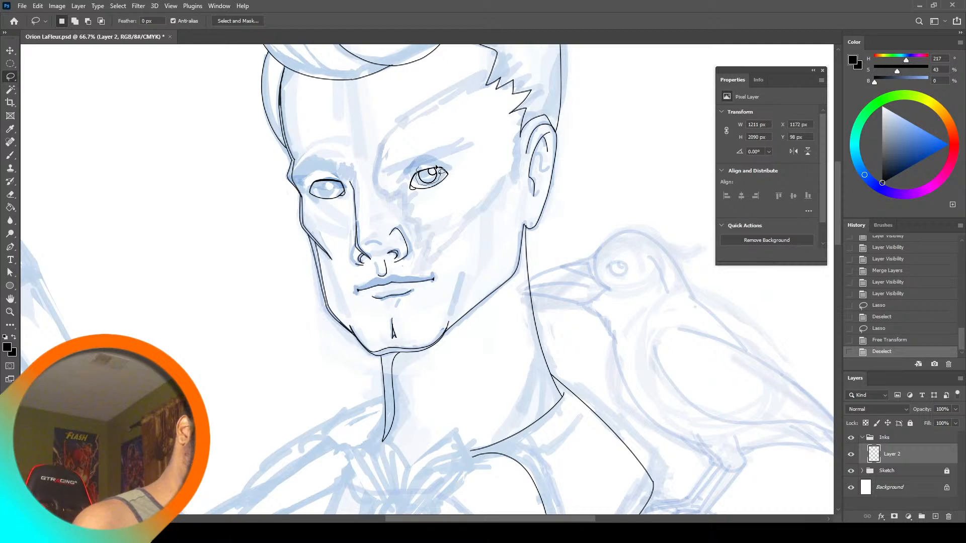
Lasso the iris of the nudged eye and paste a copy of it onto a new layer
{"action": "left_click_drag", "start_coordinate": [437, 169], "coordinate": [449, 156]}
{"action": "key", "text": "ctrl+c"}
{"action": "key", "text": "ctrl+v"}
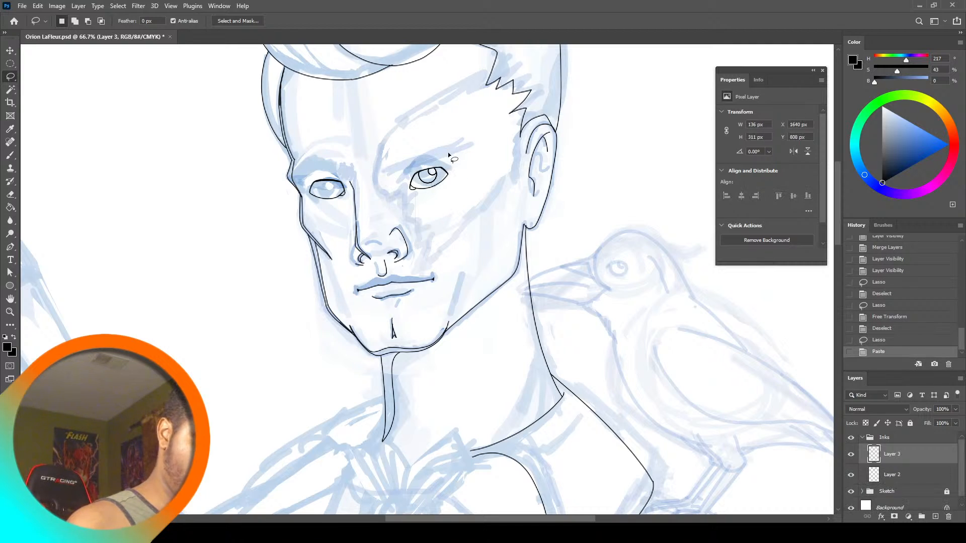
{"action": "key", "text": "ctrl+z"}
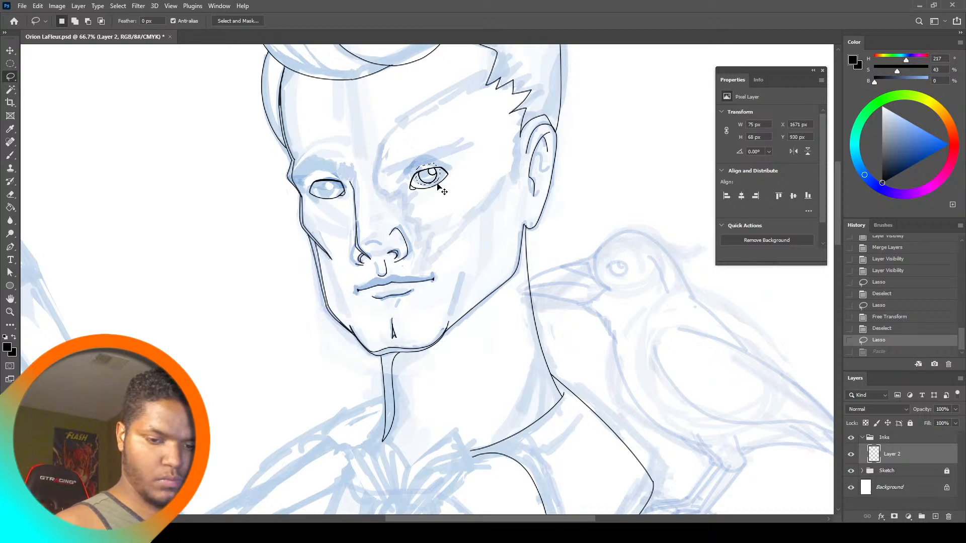
{"action": "key", "text": "ctrl+x"}
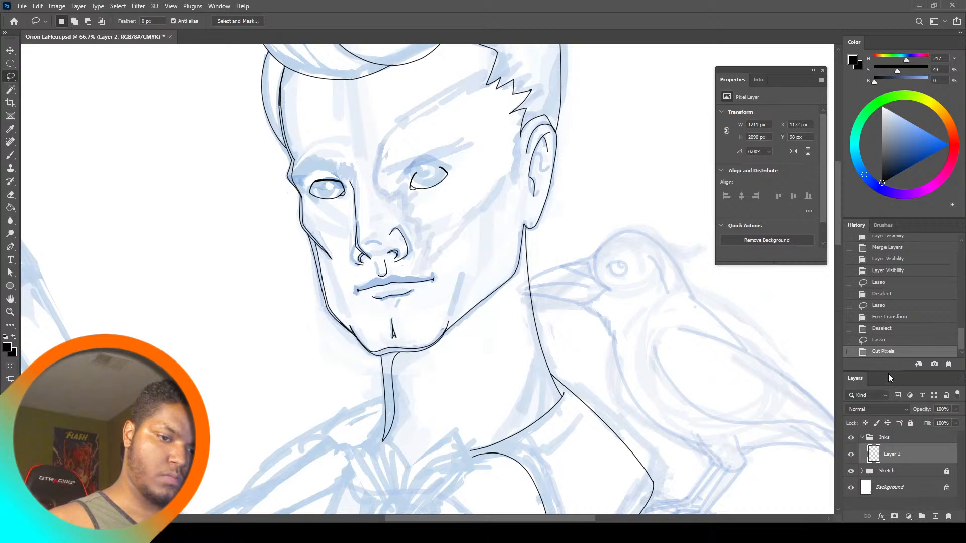
{"action": "left_click", "coordinate": [903, 342]}
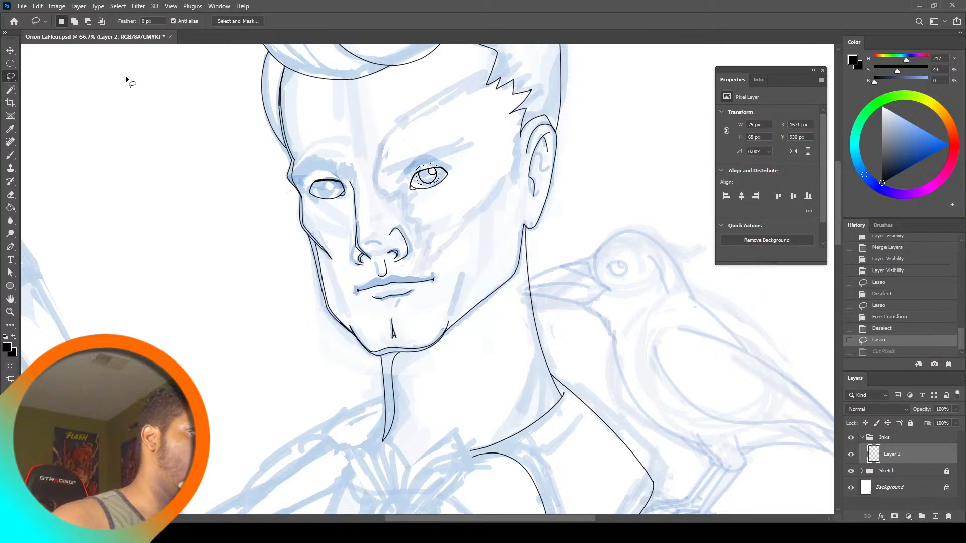
{"action": "left_click", "coordinate": [37, 6]}
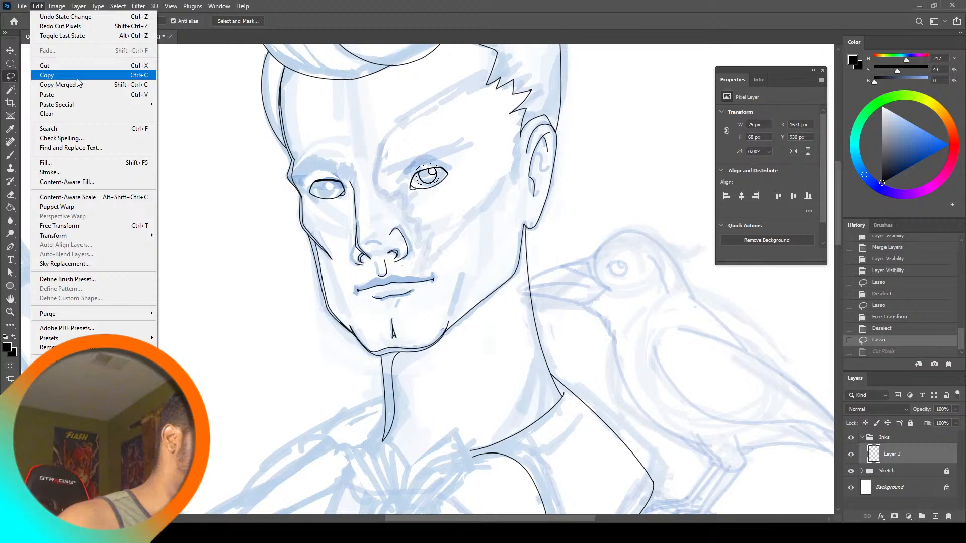
{"action": "left_click", "coordinate": [78, 83]}
{"action": "key", "text": "ctrl+v"}
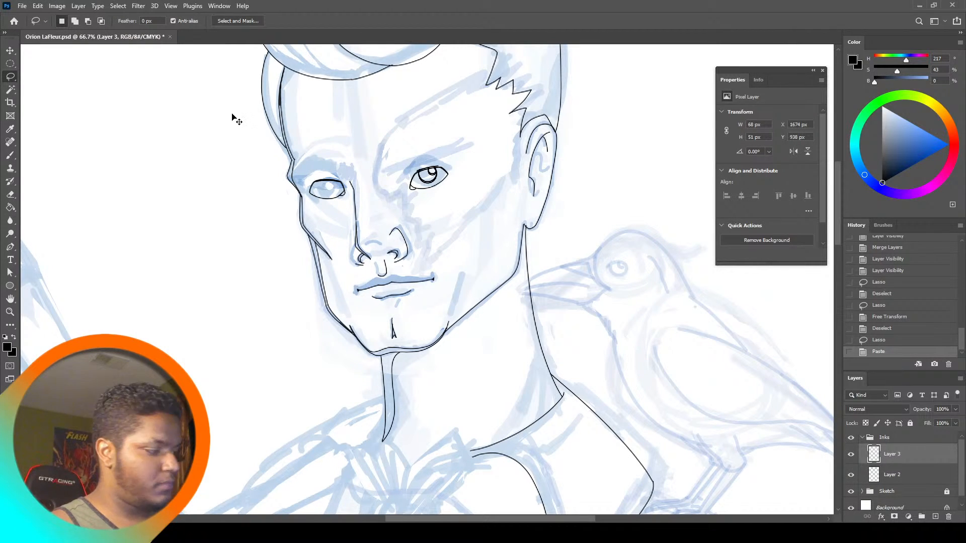
Fit the pasted iris inside the other eye with Free Transform, rotating it 16.21°
{"action": "key", "text": "ctrl+t"}
{"action": "left_click_drag", "start_coordinate": [429, 170], "coordinate": [329, 190]}
{"action": "key", "text": "ctrl+z"}
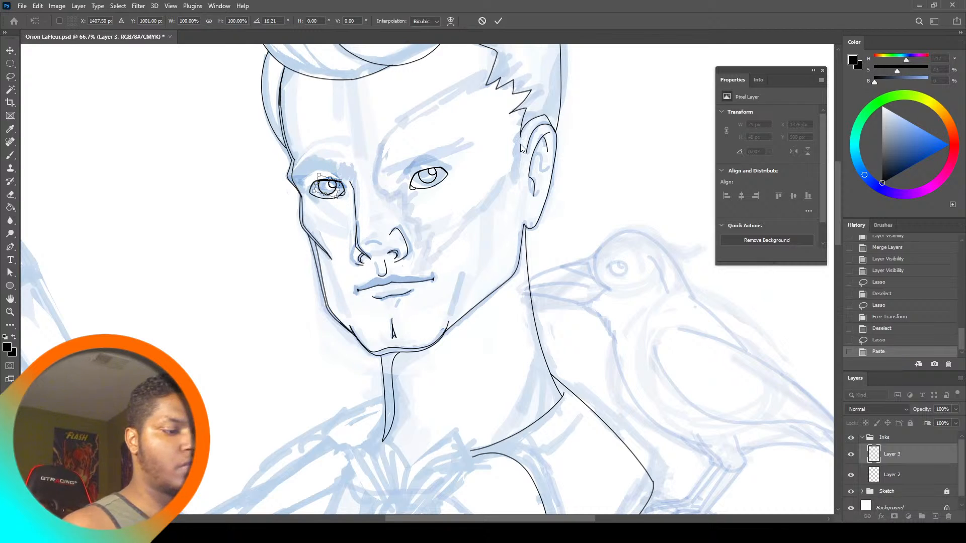
{"action": "key", "text": "Return"}
{"action": "key", "text": "m"}
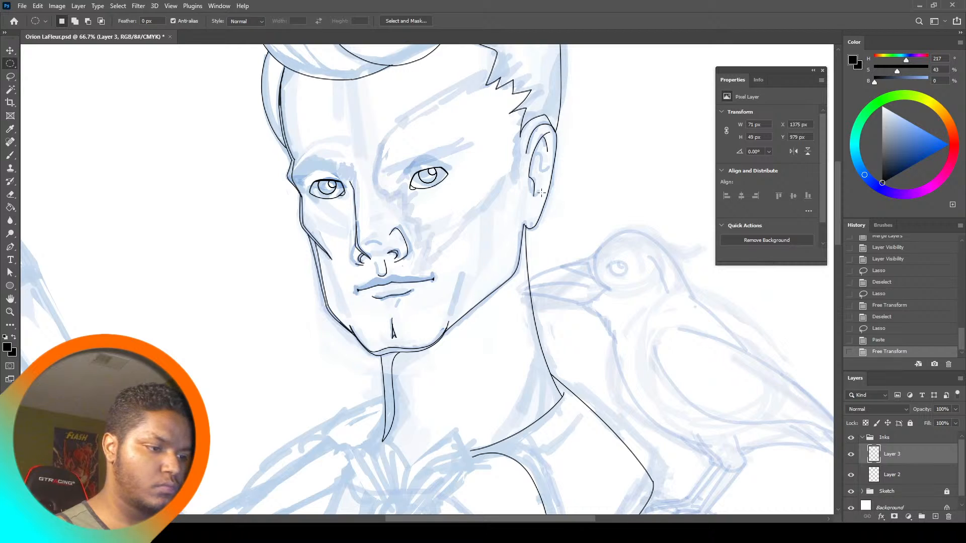
Lasso the outer corner of the eye that received the iris and try to transform it on Layer 3
{"action": "left_click", "coordinate": [11, 77]}
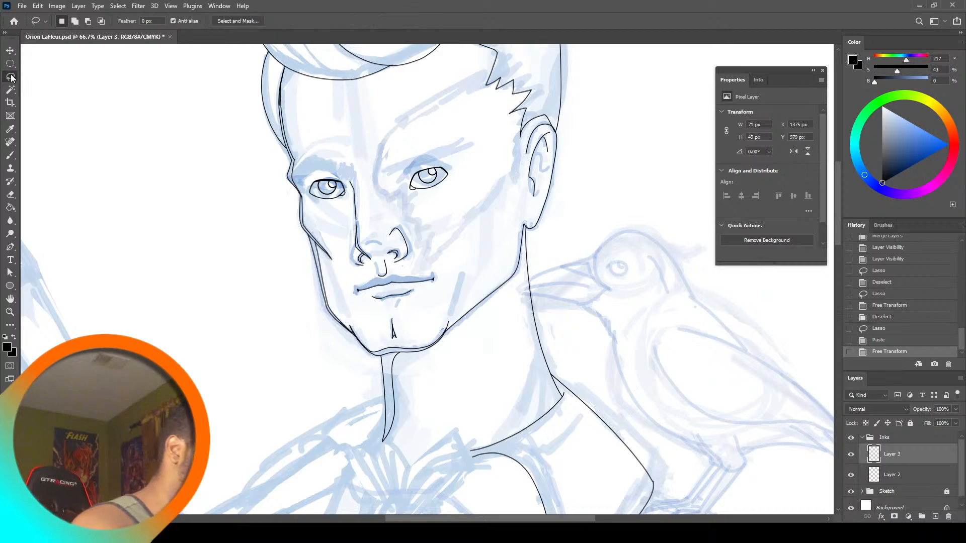
{"action": "mouse_move", "coordinate": [313, 179]}
{"action": "left_mouse_down"}
{"action": "mouse_move", "coordinate": [315, 205]}
{"action": "mouse_move", "coordinate": [305, 182]}
{"action": "left_mouse_up"}
{"action": "key", "text": "ctrl+t"}
{"action": "left_click", "coordinate": [473, 198]}
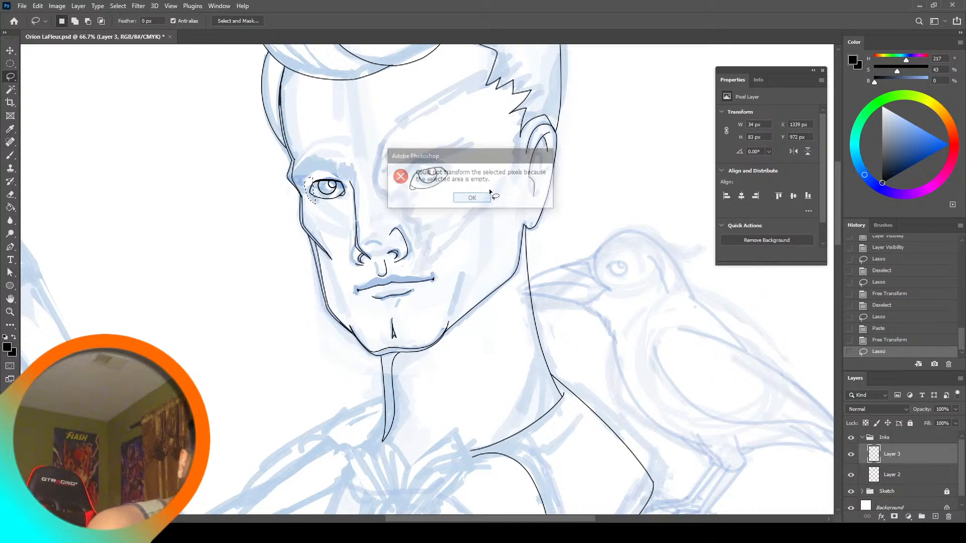
Merge Layer 3 with Layer 2 and stretch the lassoed outer eye corner to 150% width
{"action": "left_click", "coordinate": [904, 473], "text": "shift"}
{"action": "right_click", "coordinate": [904, 470]}
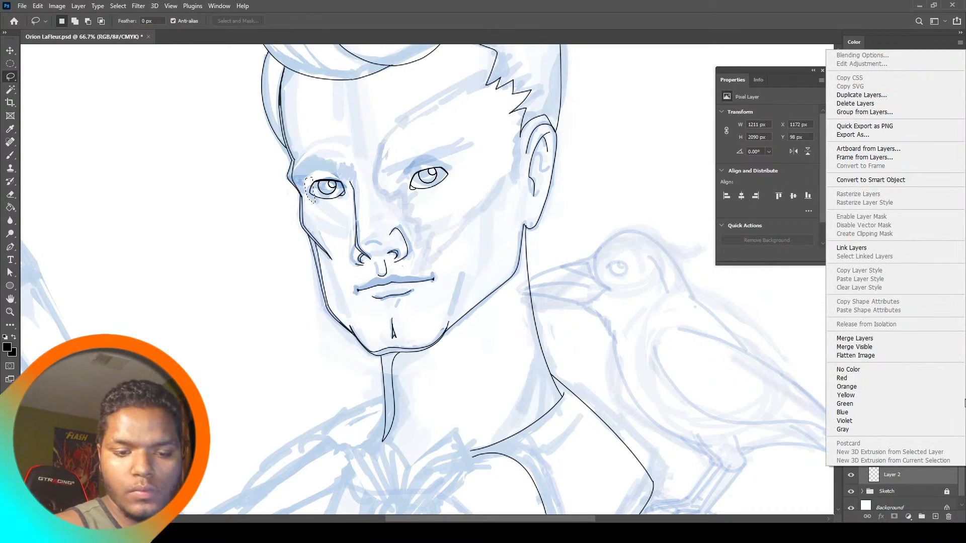
{"action": "left_click", "coordinate": [934, 338]}
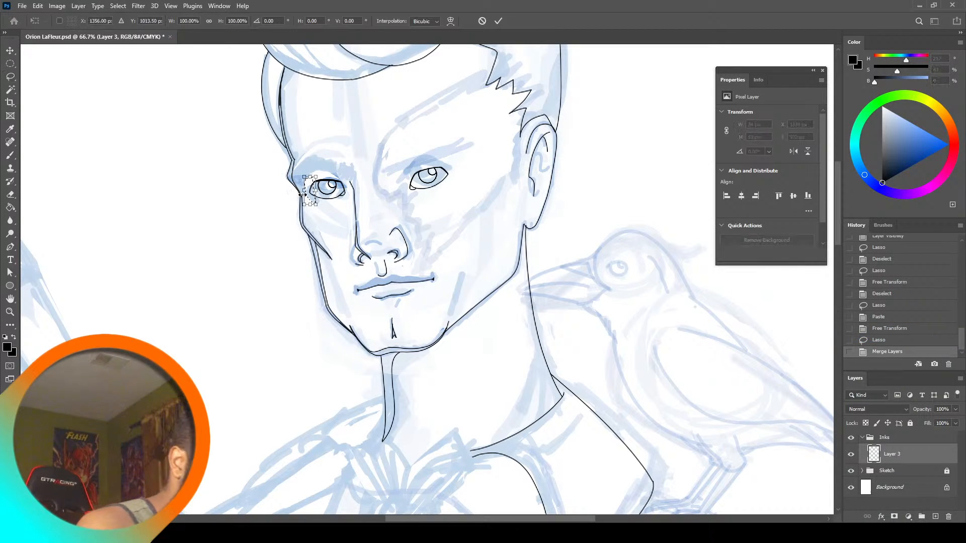
{"action": "left_click_drag", "start_coordinate": [300, 191], "coordinate": [295, 191]}
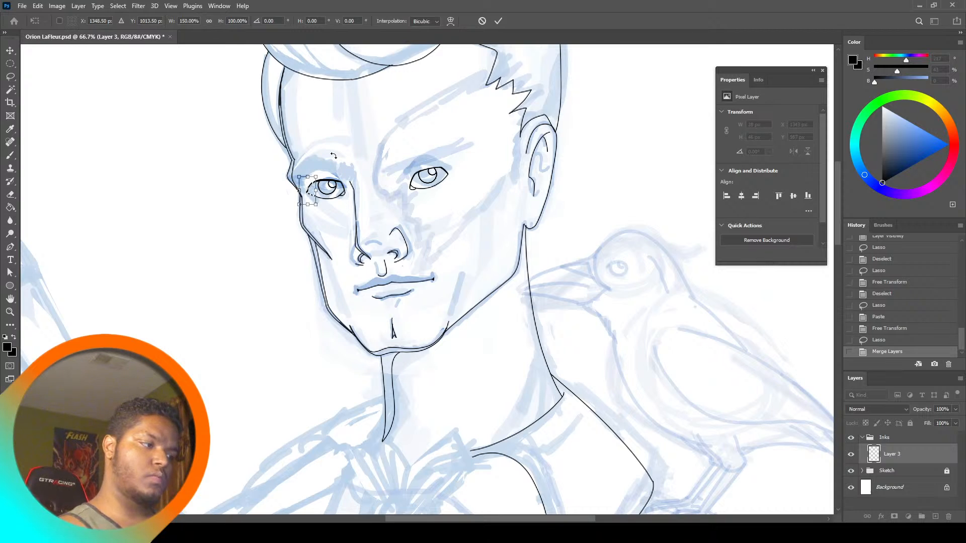
Brush over the gaps in the stretched eye's lower and upper lid lines to rejoin them
{"action": "left_click", "coordinate": [10, 311]}
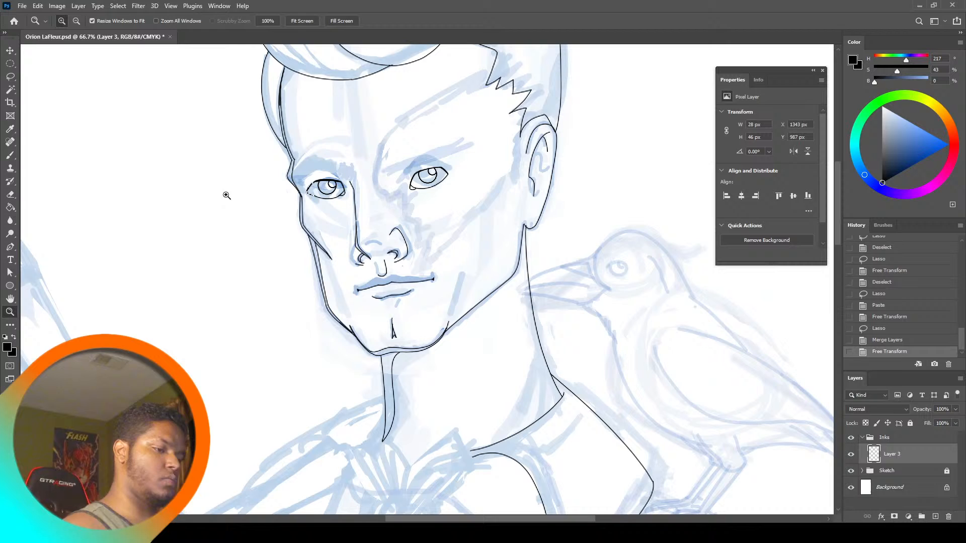
{"action": "left_click", "coordinate": [328, 179]}
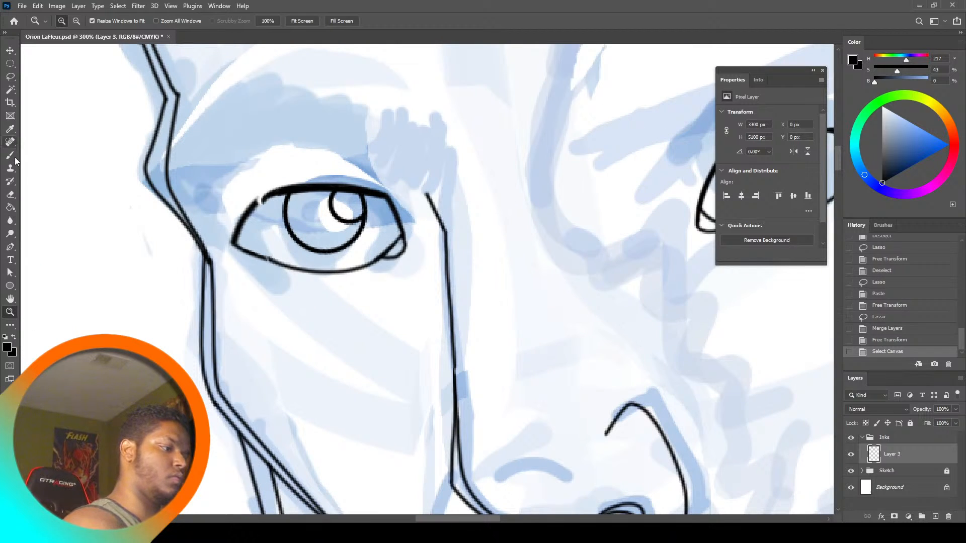
{"action": "left_click", "coordinate": [10, 155]}
{"action": "mouse_move", "coordinate": [274, 263]}
{"action": "left_mouse_down"}
{"action": "mouse_move", "coordinate": [262, 259]}
{"action": "mouse_move", "coordinate": [287, 267]}
{"action": "left_mouse_up"}
{"action": "key", "text": "ctrl+z"}
{"action": "key", "text": "ctrl+z"}
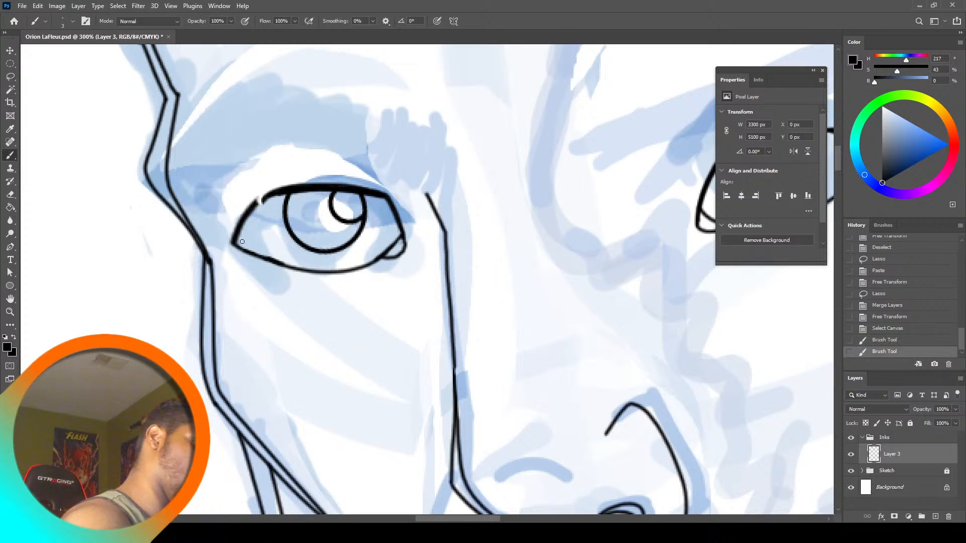
{"action": "left_click_drag", "start_coordinate": [260, 201], "coordinate": [272, 193]}
{"action": "left_click_drag", "start_coordinate": [257, 203], "coordinate": [266, 196]}
Set the brush mode to Clear and trim the rough edges of the upper lid line toward its outer corner
{"action": "left_click", "coordinate": [146, 21]}
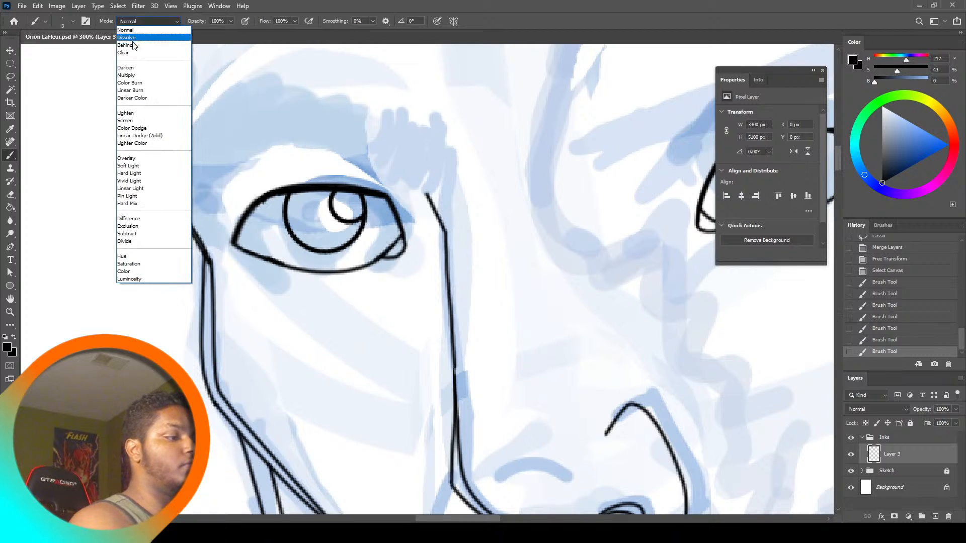
{"action": "left_click", "coordinate": [133, 49]}
{"action": "left_click_drag", "start_coordinate": [260, 206], "coordinate": [272, 200]}
{"action": "left_click_drag", "start_coordinate": [259, 206], "coordinate": [270, 200]}
{"action": "left_click_drag", "start_coordinate": [257, 208], "coordinate": [268, 201]}
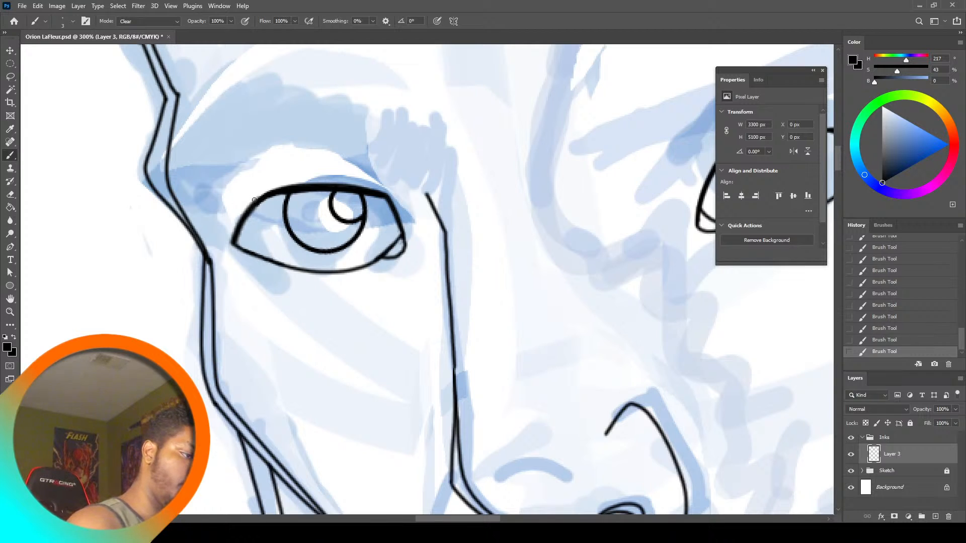
{"action": "left_click_drag", "start_coordinate": [254, 199], "coordinate": [230, 237]}
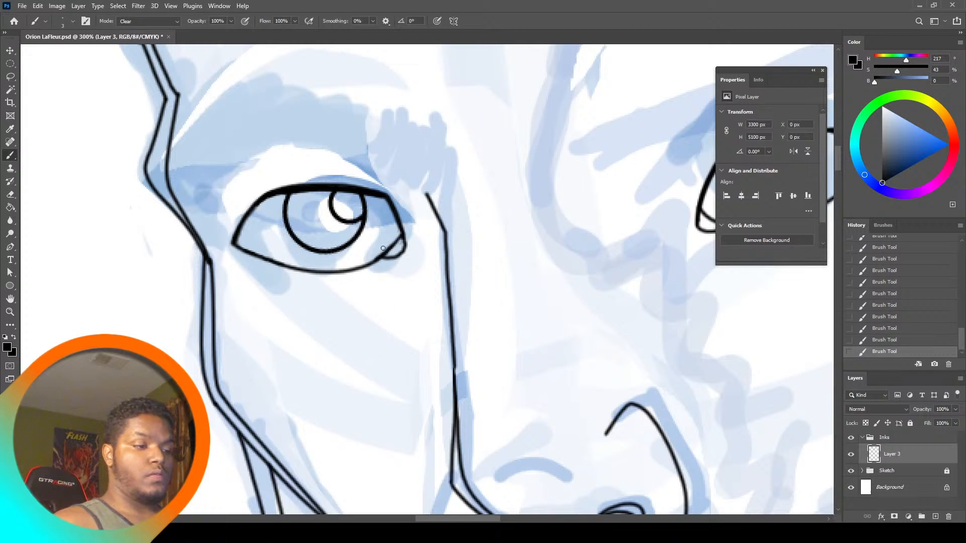
Return the brush mode to Normal and redraw the tear duct at the eye's inner corner with a heavier, pointed line
{"action": "left_click", "coordinate": [142, 19]}
{"action": "left_click", "coordinate": [129, 30]}
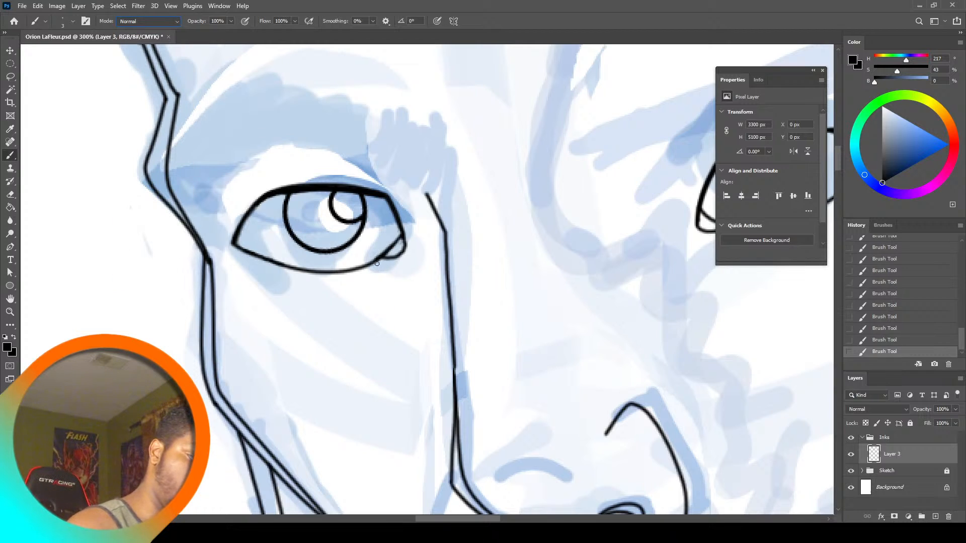
{"action": "mouse_move", "coordinate": [385, 258]}
{"action": "left_mouse_down"}
{"action": "mouse_move", "coordinate": [406, 237]}
{"action": "mouse_move", "coordinate": [406, 253]}
{"action": "mouse_move", "coordinate": [399, 256]}
{"action": "left_mouse_up"}
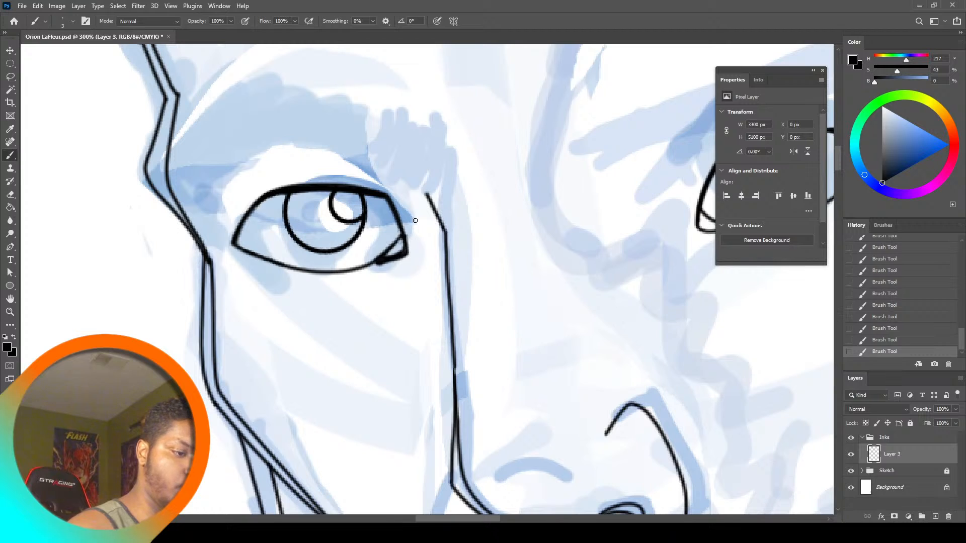
Switch the brush mode to Clear and thin the heavy line along the tear duct and lower lid
{"action": "left_click", "coordinate": [148, 22]}
{"action": "left_click", "coordinate": [131, 43]}
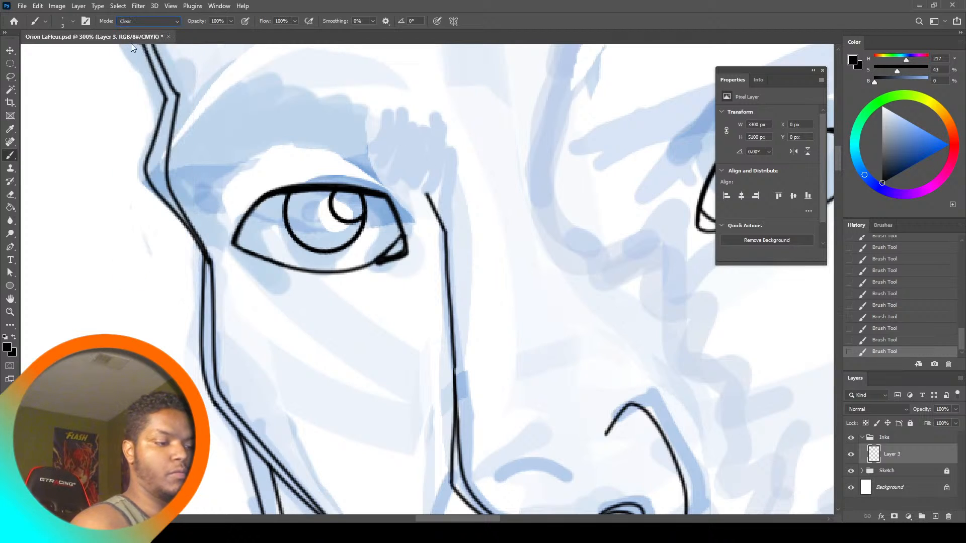
{"action": "mouse_move", "coordinate": [372, 265]}
{"action": "left_mouse_down"}
{"action": "mouse_move", "coordinate": [408, 255]}
{"action": "mouse_move", "coordinate": [398, 249]}
{"action": "left_mouse_up"}
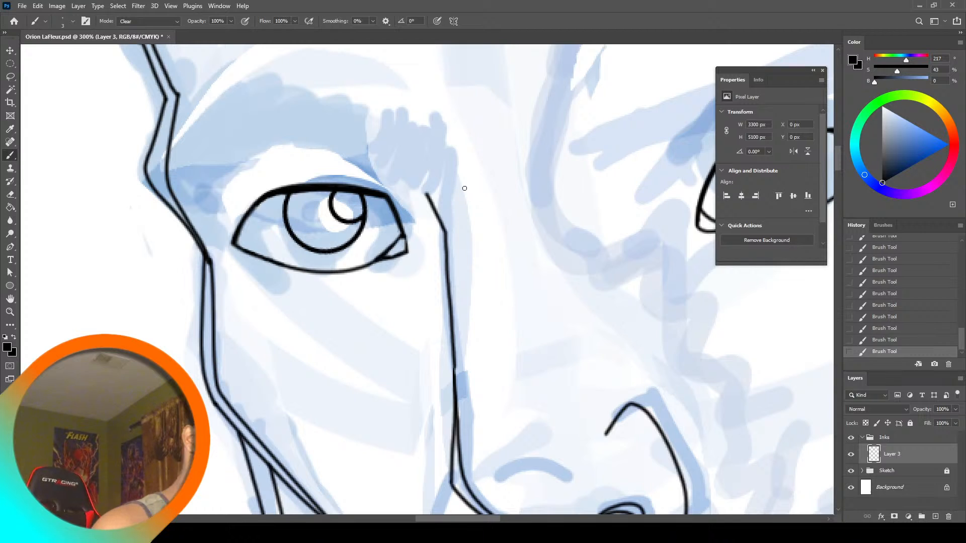
Review the reworked eyes against the whole figure
{"action": "left_click", "coordinate": [10, 312]}
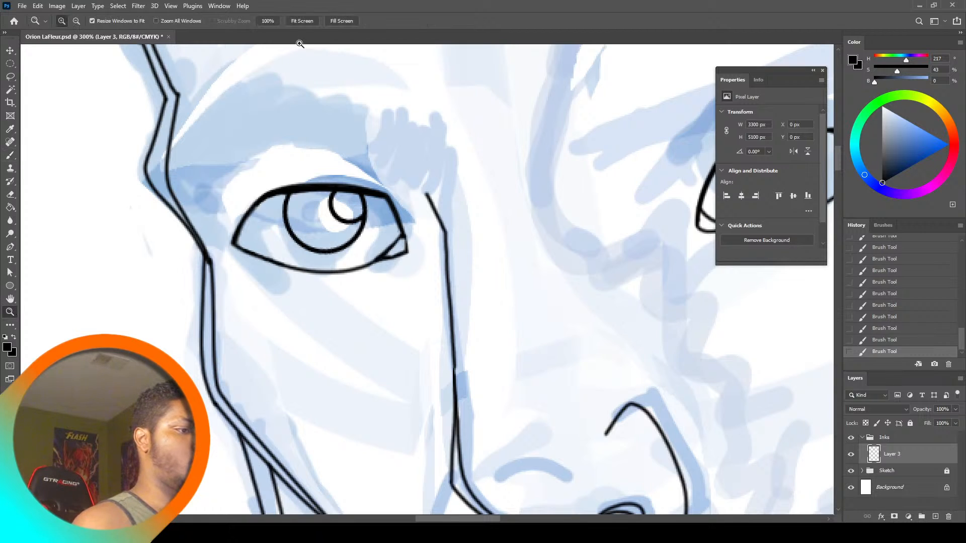
{"action": "left_click", "coordinate": [307, 21]}
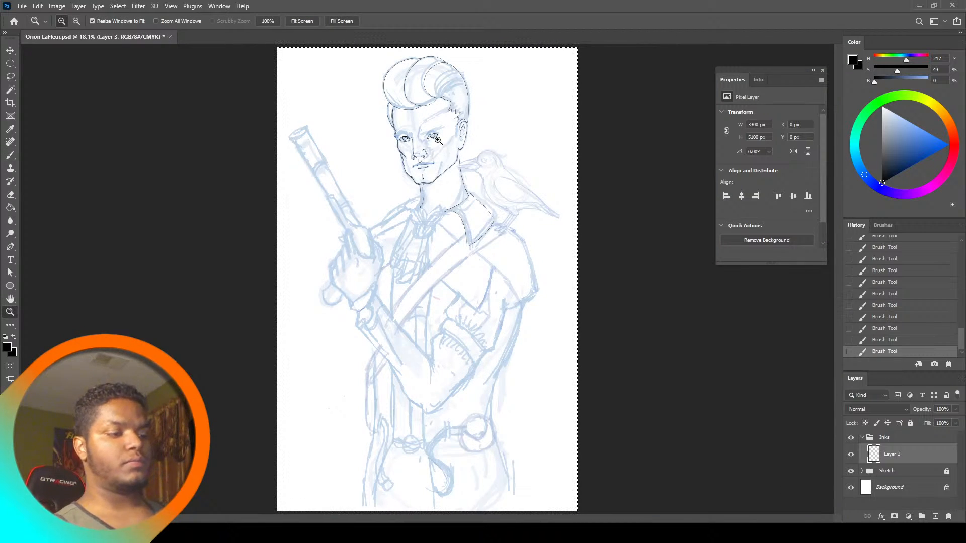
{"action": "left_click", "coordinate": [462, 119]}
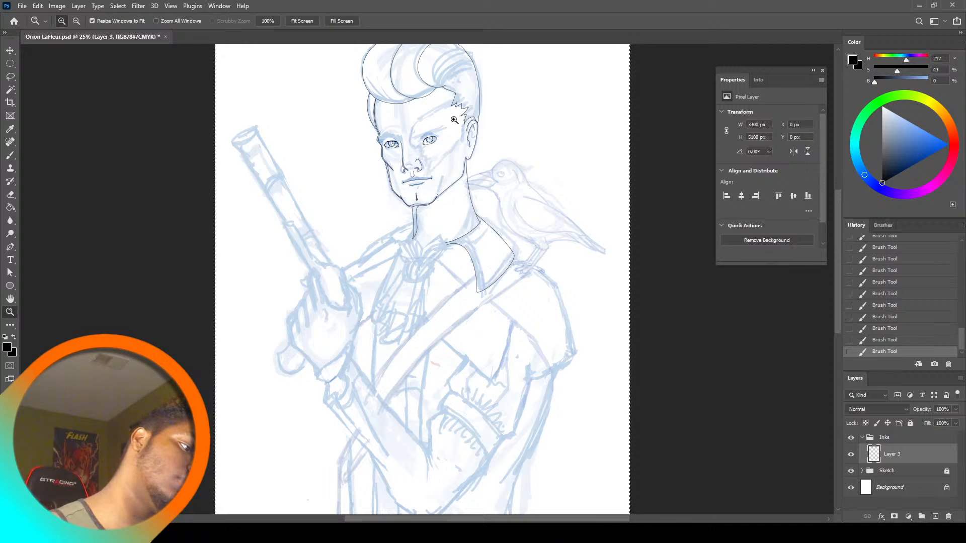
Undo the last clearing stroke on the eye nearest the ear
{"action": "left_click", "coordinate": [459, 122]}
{"action": "left_click", "coordinate": [457, 121]}
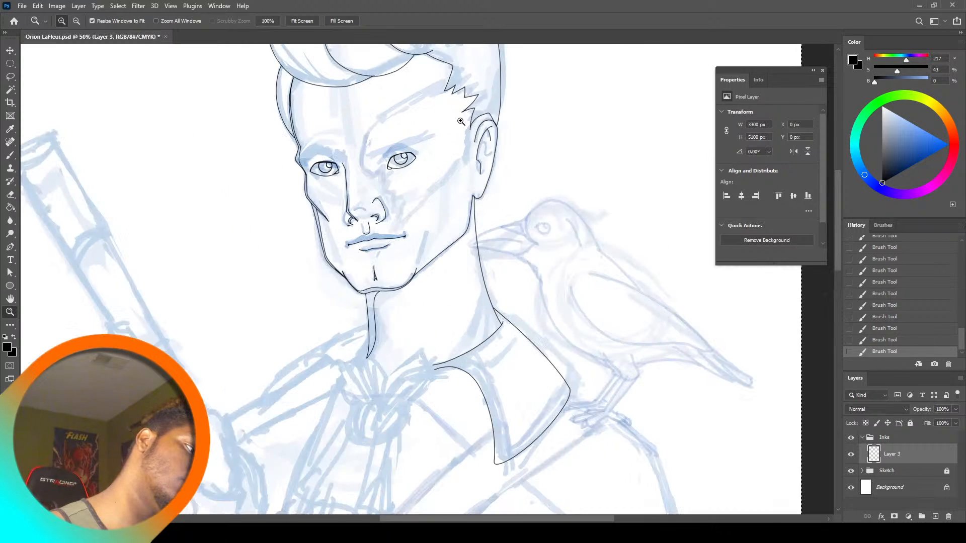
{"action": "left_click", "coordinate": [414, 140]}
{"action": "left_click", "coordinate": [413, 140]}
{"action": "left_click", "coordinate": [413, 140]}
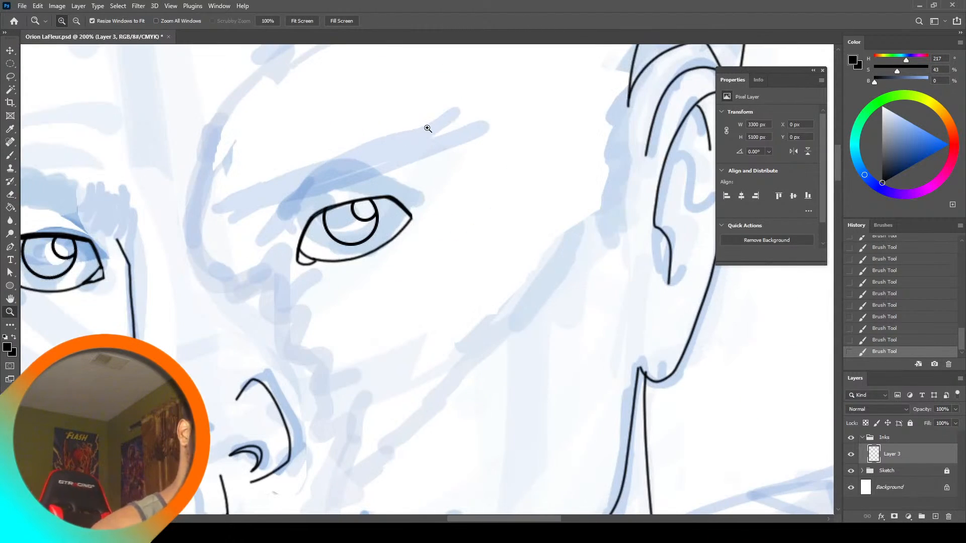
{"action": "left_click", "coordinate": [10, 155]}
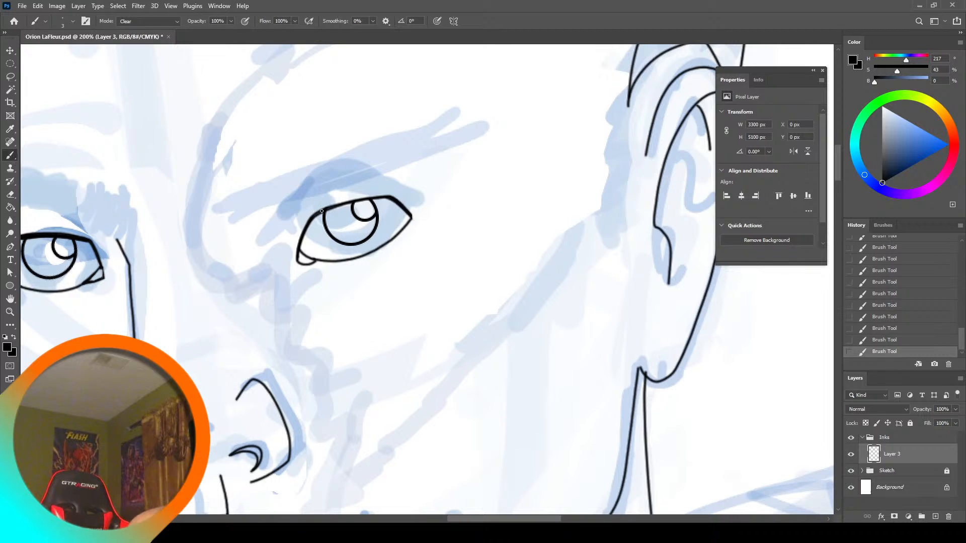
{"action": "key", "text": "ctrl+z"}
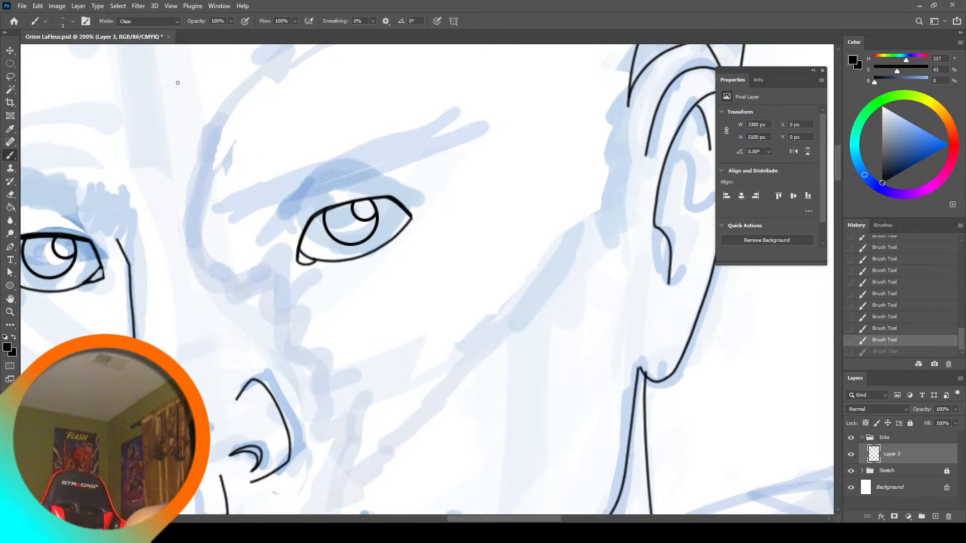
Set the brush mode to Normal and thicken the upper lid line above the iris of the eye nearest the ear
{"action": "left_click", "coordinate": [136, 21]}
{"action": "left_click", "coordinate": [133, 29]}
{"action": "mouse_move", "coordinate": [380, 198]}
{"action": "left_mouse_down"}
{"action": "mouse_move", "coordinate": [334, 207]}
{"action": "mouse_move", "coordinate": [376, 195]}
{"action": "mouse_move", "coordinate": [358, 208]}
{"action": "left_mouse_up"}
{"action": "key", "text": "ctrl+z"}
{"action": "key", "text": "ctrl+z"}
{"action": "key", "text": "ctrl+z"}
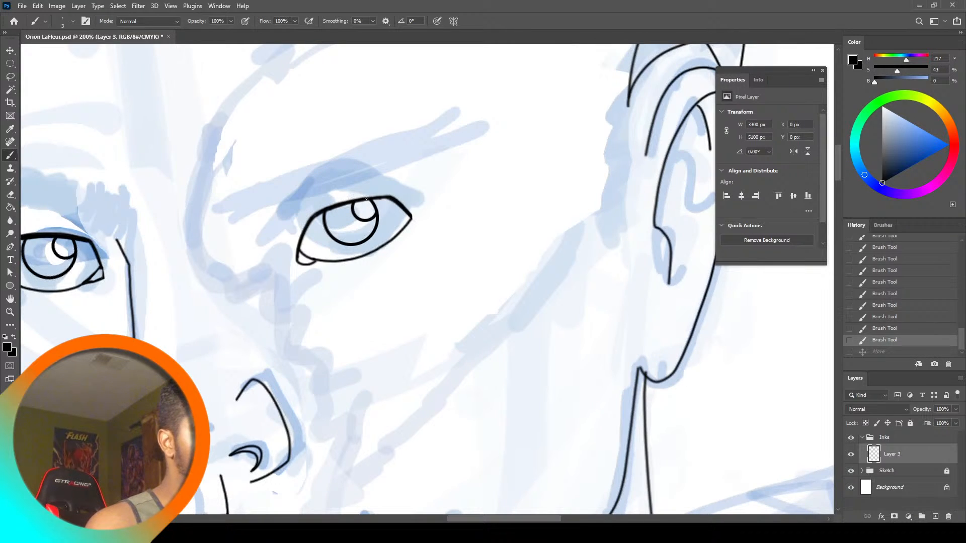
{"action": "left_click_drag", "start_coordinate": [381, 196], "coordinate": [348, 204]}
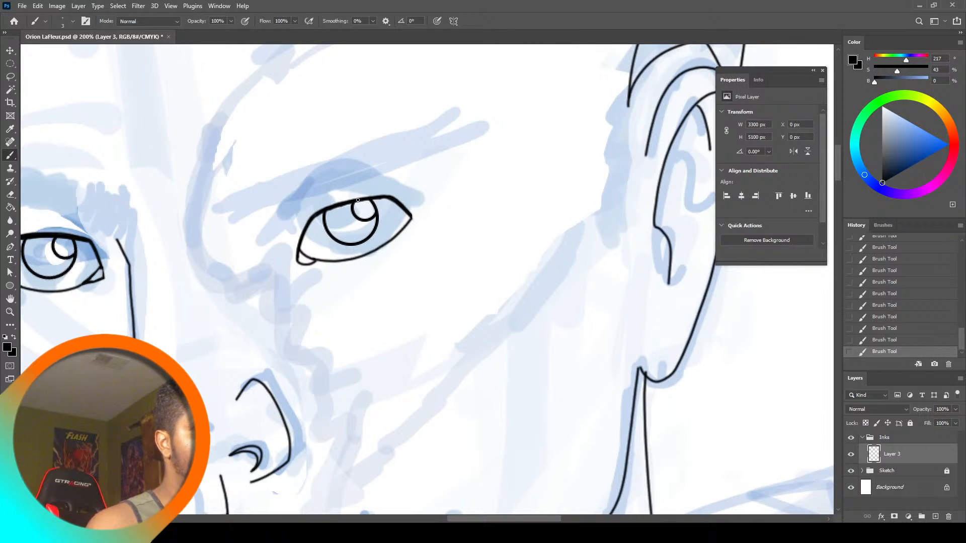
{"action": "key", "text": "ctrl+z"}
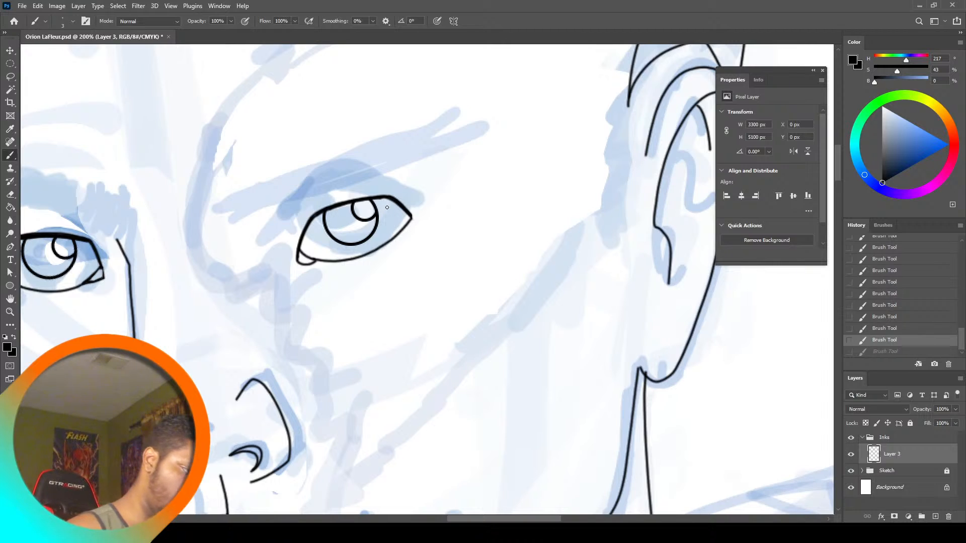
{"action": "key", "text": "ctrl+shift+z"}
{"action": "key", "text": "ctrl+z"}
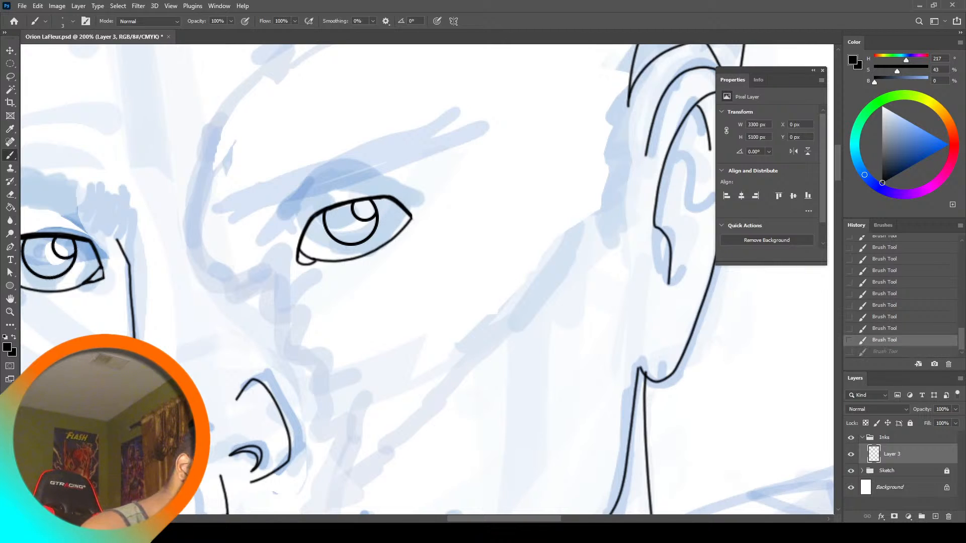
{"action": "key", "text": "ctrl+shift+z"}
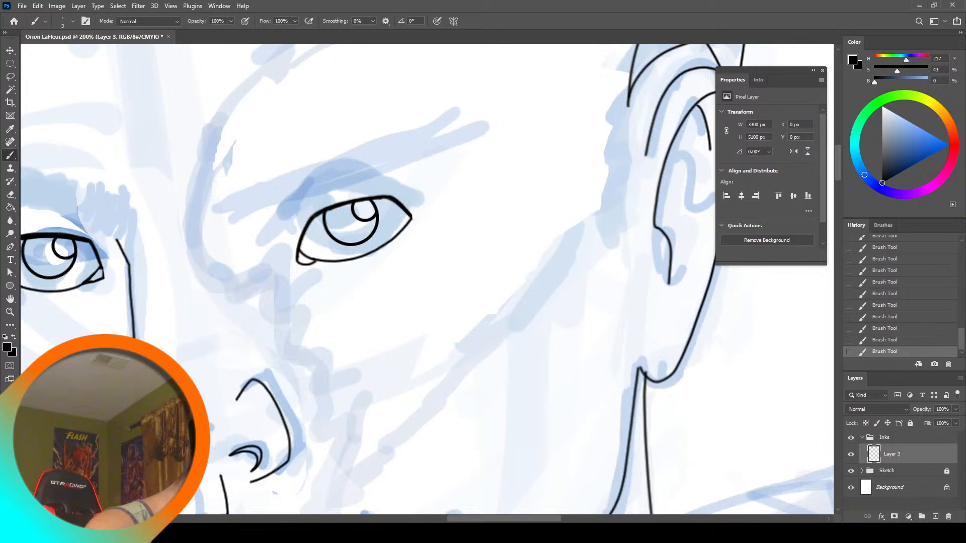
Review the thickened lid line against the face and the whole figure
{"action": "left_click", "coordinate": [149, 21]}
{"action": "left_click", "coordinate": [131, 51]}
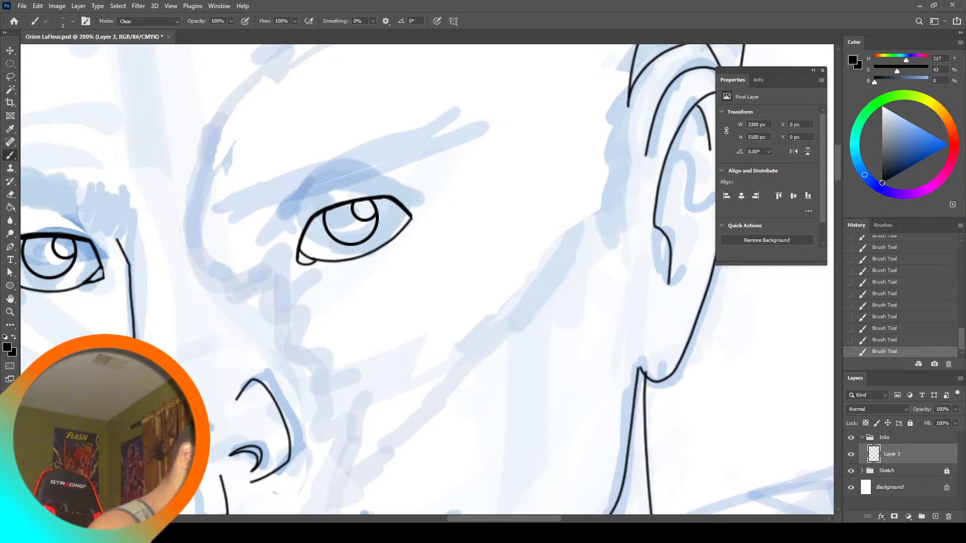
{"action": "key", "text": "z"}
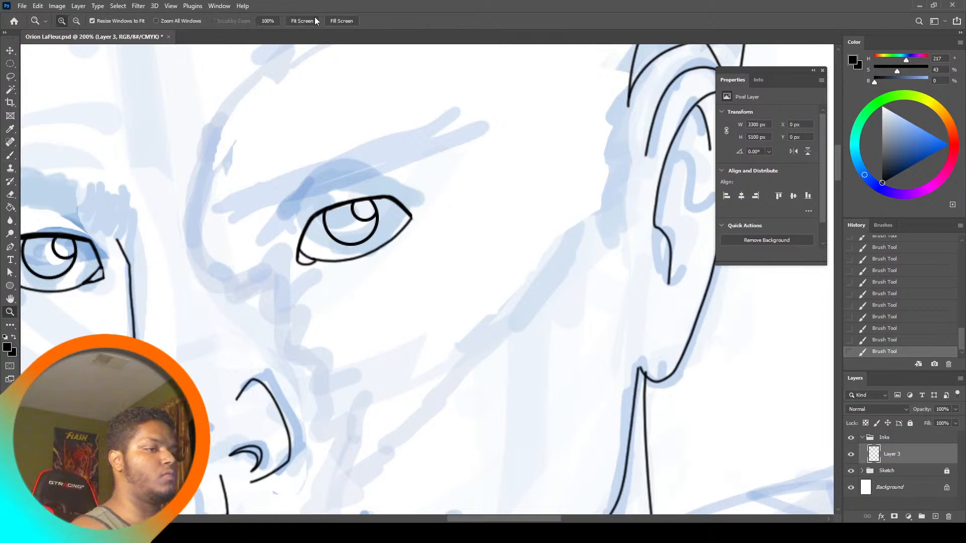
{"action": "left_click", "coordinate": [314, 19]}
{"action": "left_click", "coordinate": [454, 134]}
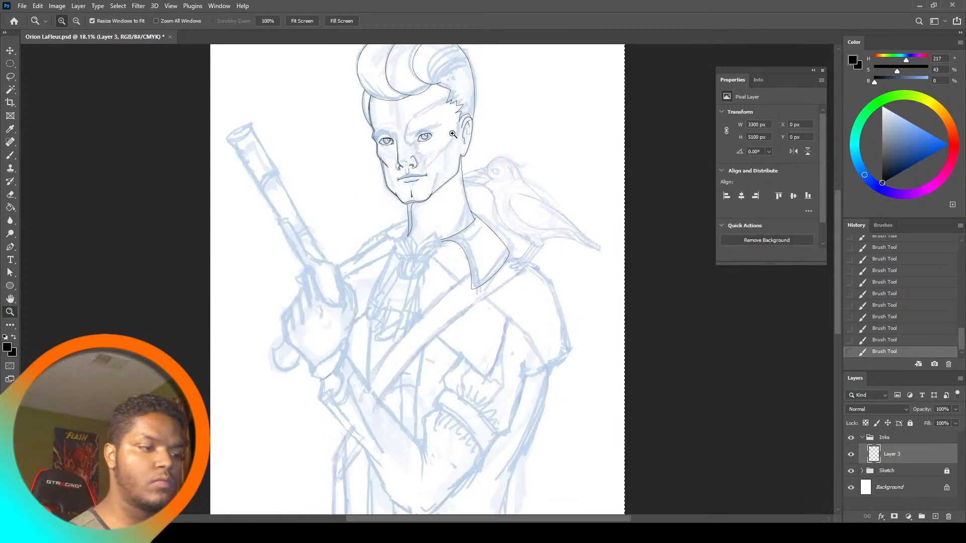
{"action": "left_click", "coordinate": [452, 136]}
{"action": "left_click", "coordinate": [449, 140]}
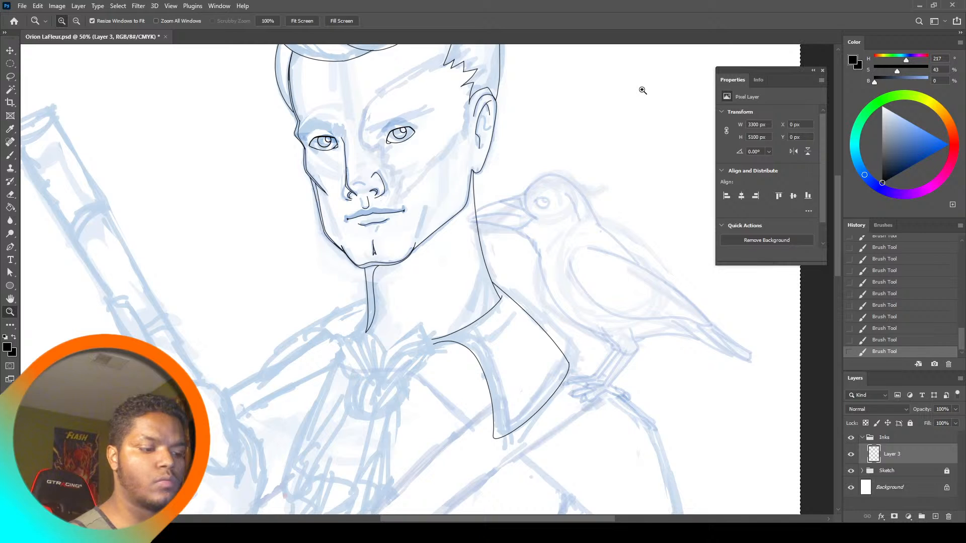
{"action": "left_click_drag", "start_coordinate": [293, 105], "coordinate": [302, 107]}
{"action": "left_click", "coordinate": [311, 21]}
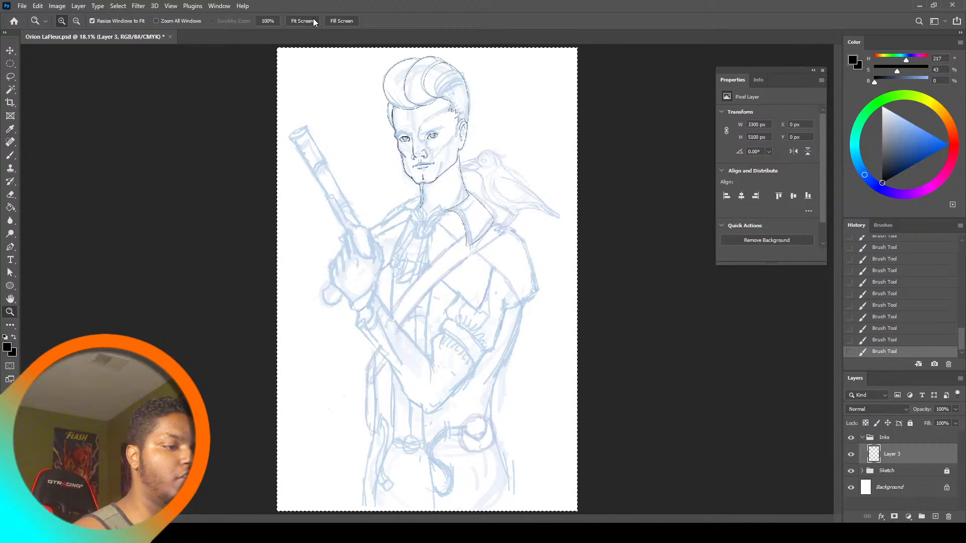
Remove the selection surrounding the canvas, with the Brush tool ready at the far eye
{"action": "left_click", "coordinate": [400, 128]}
{"action": "left_click", "coordinate": [400, 130]}
{"action": "left_click", "coordinate": [409, 115]}
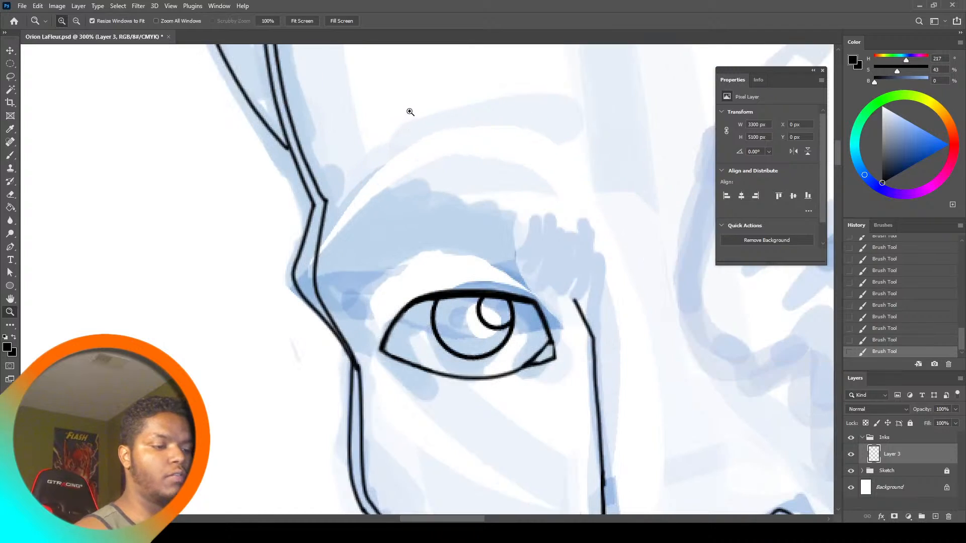
{"action": "left_click", "coordinate": [11, 154]}
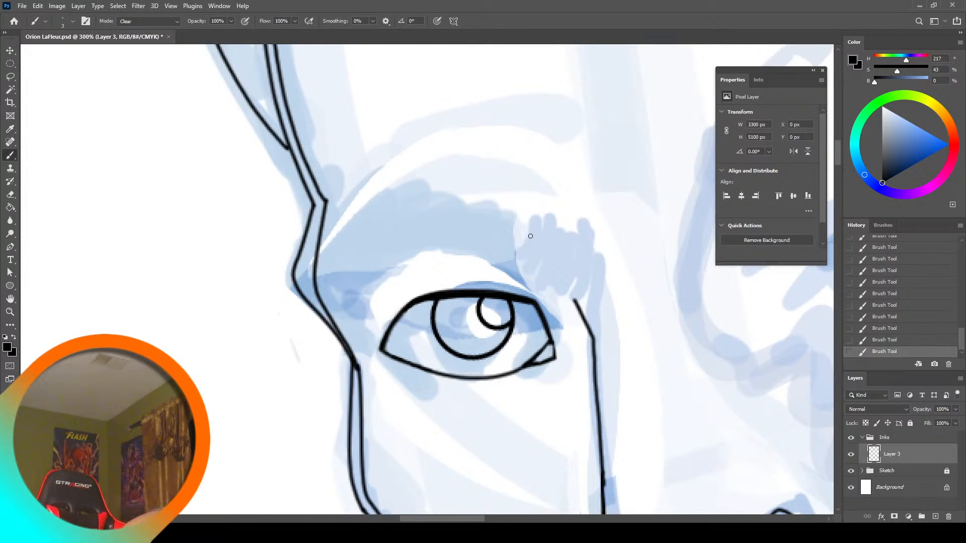
{"action": "key", "text": "ctrl+d"}
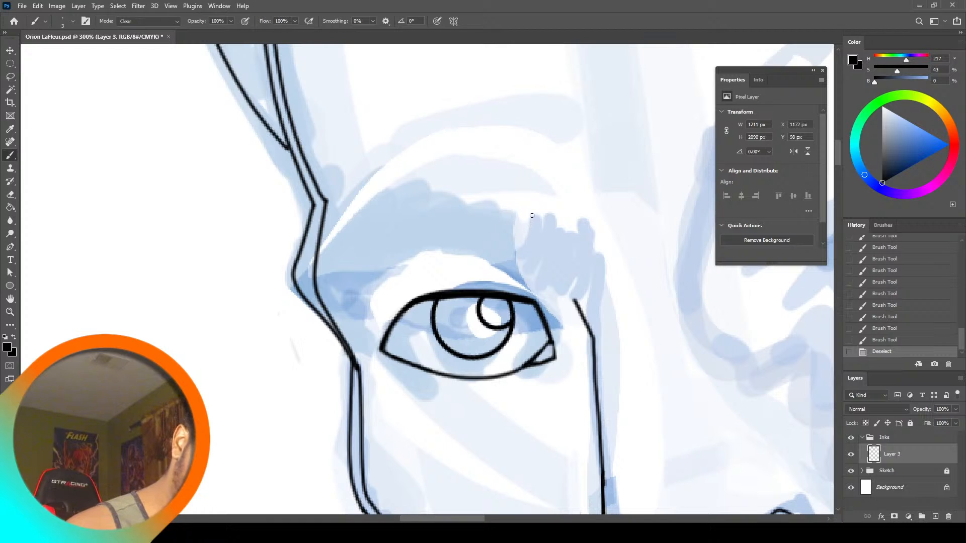
Set the brush mode to Normal and ink the far eyebrow's upper outline, with jagged hairs at its inner end
{"action": "left_click_drag", "start_coordinate": [531, 215], "coordinate": [479, 181]}
{"action": "left_click", "coordinate": [176, 21]}
{"action": "left_click", "coordinate": [170, 26]}
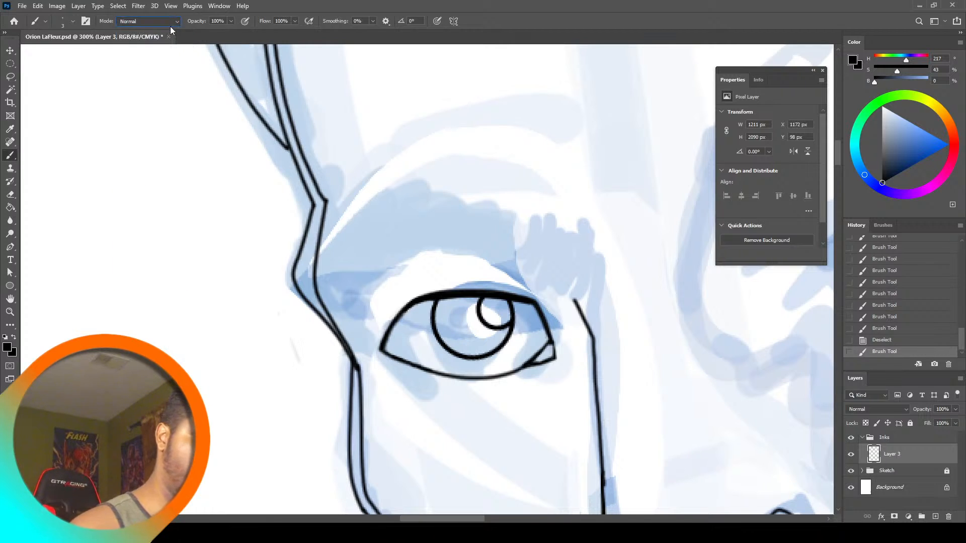
{"action": "mouse_move", "coordinate": [319, 255]}
{"action": "left_mouse_down"}
{"action": "mouse_move", "coordinate": [403, 184]}
{"action": "mouse_move", "coordinate": [429, 182]}
{"action": "mouse_move", "coordinate": [433, 199]}
{"action": "left_mouse_up"}
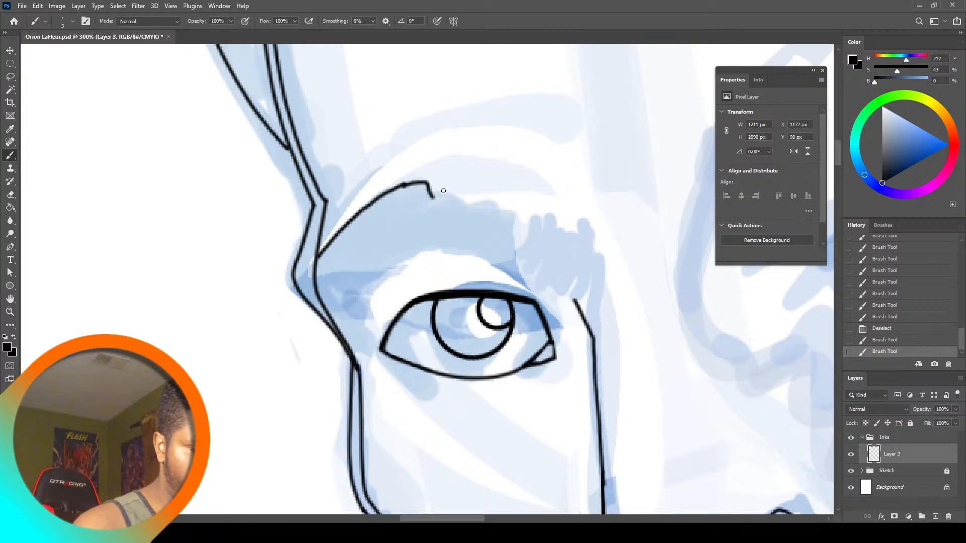
{"action": "key", "text": "ctrl+z"}
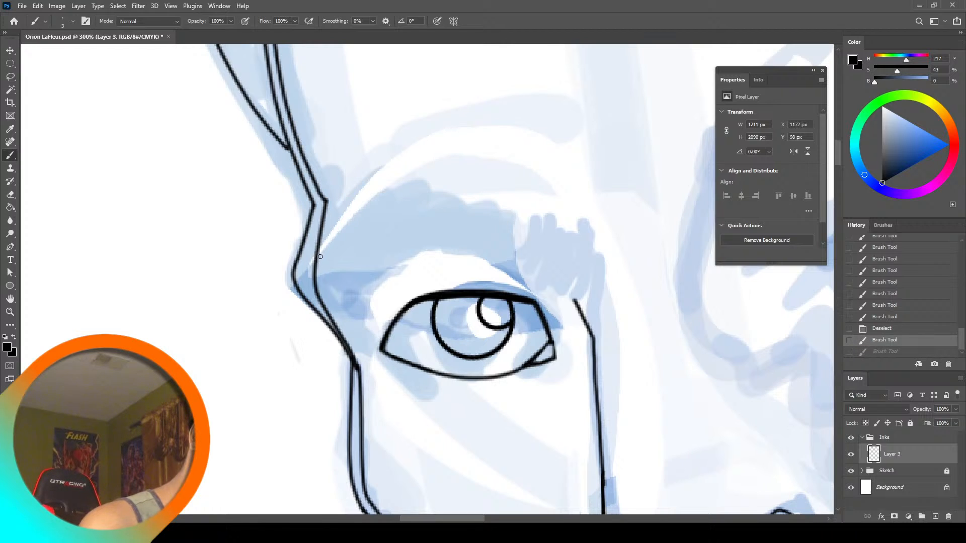
{"action": "mouse_move", "coordinate": [320, 257]}
{"action": "left_mouse_down"}
{"action": "mouse_move", "coordinate": [401, 183]}
{"action": "mouse_move", "coordinate": [512, 212]}
{"action": "left_mouse_up"}
{"action": "mouse_move", "coordinate": [512, 213]}
{"action": "left_mouse_down"}
{"action": "mouse_move", "coordinate": [518, 249]}
{"action": "mouse_move", "coordinate": [522, 211]}
{"action": "mouse_move", "coordinate": [530, 234]}
{"action": "mouse_move", "coordinate": [536, 217]}
{"action": "mouse_move", "coordinate": [549, 237]}
{"action": "mouse_move", "coordinate": [554, 218]}
{"action": "mouse_move", "coordinate": [555, 243]}
{"action": "mouse_move", "coordinate": [561, 229]}
{"action": "mouse_move", "coordinate": [570, 241]}
{"action": "mouse_move", "coordinate": [584, 222]}
{"action": "mouse_move", "coordinate": [579, 257]}
{"action": "mouse_move", "coordinate": [594, 225]}
{"action": "mouse_move", "coordinate": [572, 299]}
{"action": "mouse_move", "coordinate": [577, 278]}
{"action": "mouse_move", "coordinate": [572, 297]}
{"action": "left_mouse_up"}
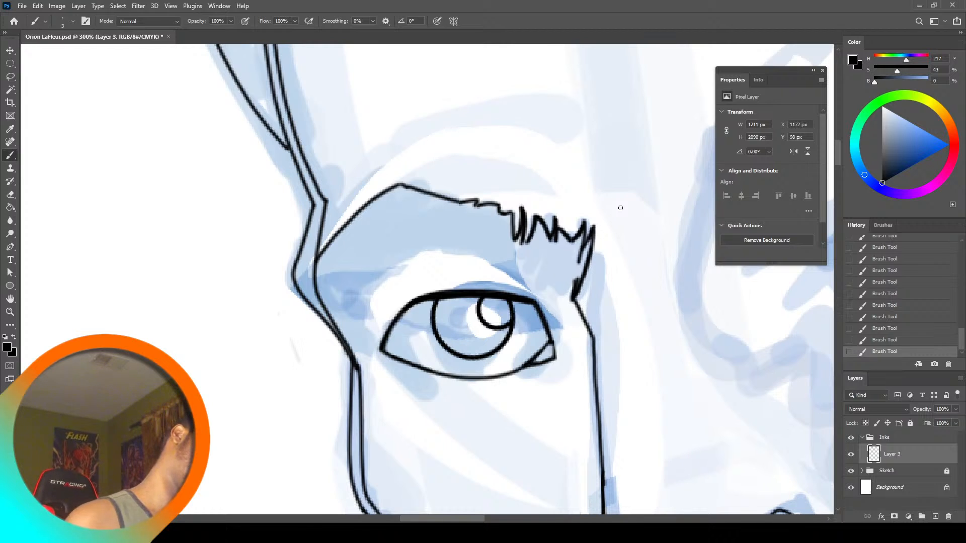
Ink the far eyebrow's lower outline from the face edge to the nose bridge and darken the first jagged hair
{"action": "mouse_move", "coordinate": [345, 342]}
{"action": "left_mouse_down"}
{"action": "mouse_move", "coordinate": [357, 296]}
{"action": "mouse_move", "coordinate": [423, 255]}
{"action": "mouse_move", "coordinate": [349, 302]}
{"action": "mouse_move", "coordinate": [358, 292]}
{"action": "mouse_move", "coordinate": [339, 320]}
{"action": "left_mouse_up"}
{"action": "key", "text": "ctrl+z"}
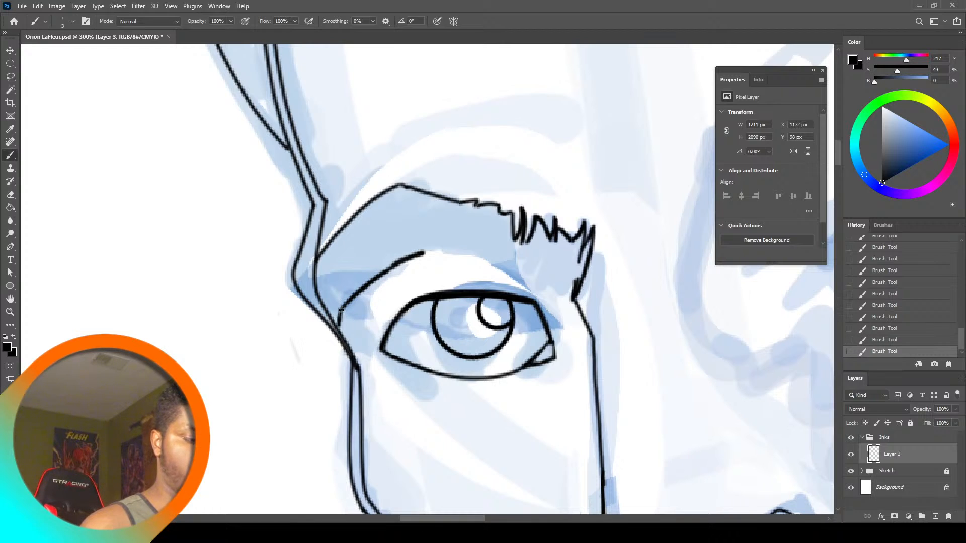
{"action": "mouse_move", "coordinate": [423, 253]}
{"action": "left_mouse_down"}
{"action": "mouse_move", "coordinate": [444, 243]}
{"action": "mouse_move", "coordinate": [567, 297]}
{"action": "mouse_move", "coordinate": [577, 283]}
{"action": "mouse_move", "coordinate": [570, 289]}
{"action": "left_mouse_up"}
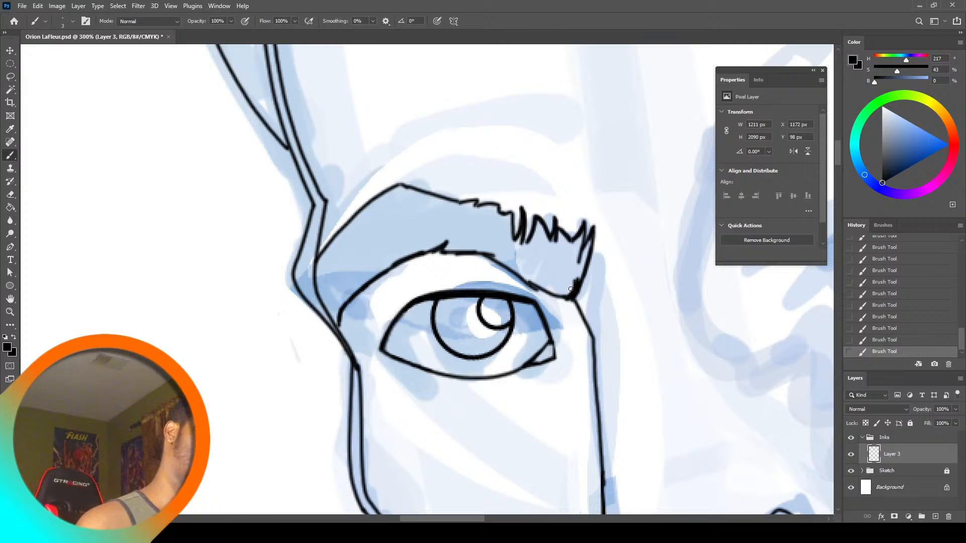
{"action": "mouse_move", "coordinate": [512, 213]}
{"action": "left_mouse_down"}
{"action": "mouse_move", "coordinate": [515, 239]}
{"action": "mouse_move", "coordinate": [519, 226]}
{"action": "left_mouse_up"}
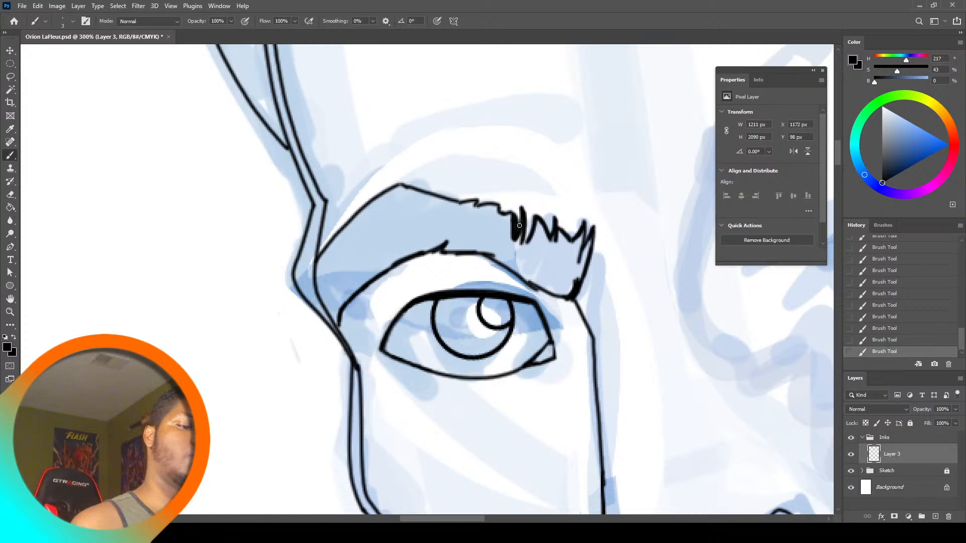
{"action": "mouse_move", "coordinate": [341, 328]}
{"action": "left_mouse_down"}
{"action": "mouse_move", "coordinate": [359, 368]}
{"action": "mouse_move", "coordinate": [341, 326]}
{"action": "mouse_move", "coordinate": [359, 370]}
{"action": "left_mouse_up"}
{"action": "key", "text": "ctrl+z"}
Lasso the jagged hairs at the far eyebrow's inner end and stretch them to 138.46% height with Free Transform
{"action": "left_click", "coordinate": [10, 311]}
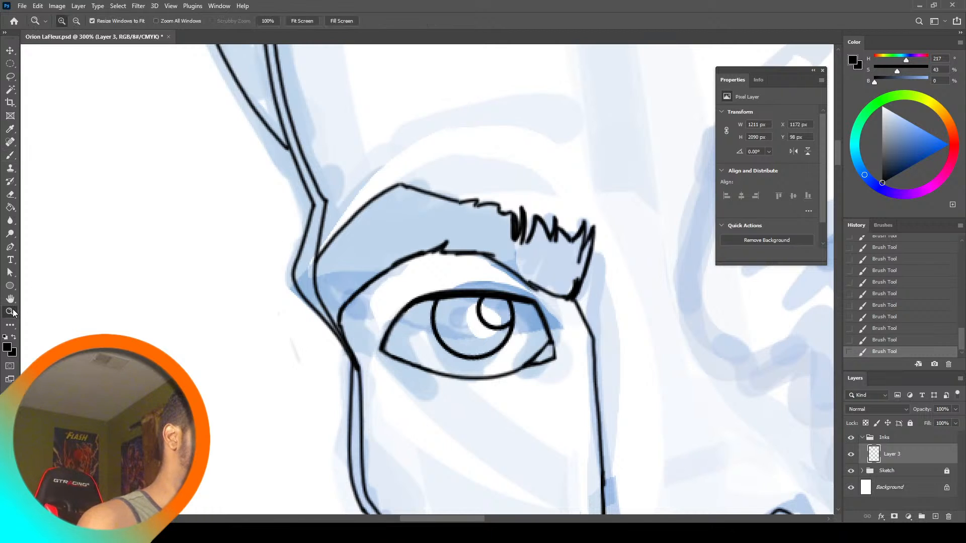
{"action": "left_click", "coordinate": [302, 22]}
{"action": "left_click", "coordinate": [446, 102]}
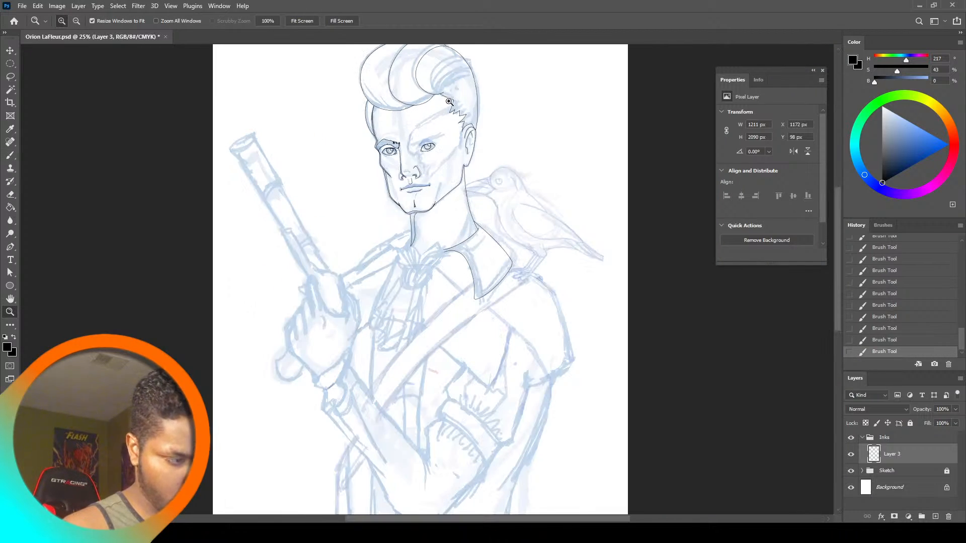
{"action": "left_click", "coordinate": [446, 102]}
{"action": "left_click", "coordinate": [447, 102]}
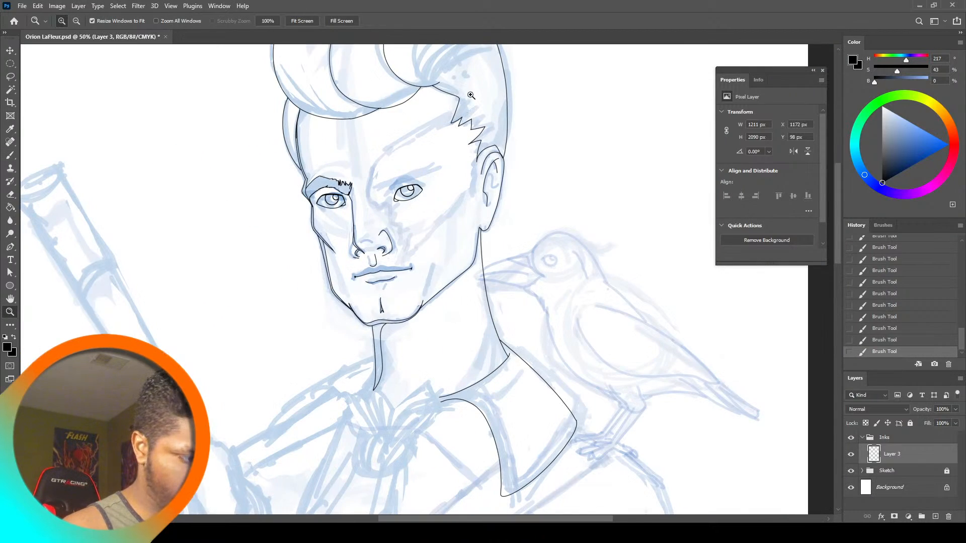
{"action": "left_click", "coordinate": [353, 166]}
{"action": "left_click", "coordinate": [353, 167]}
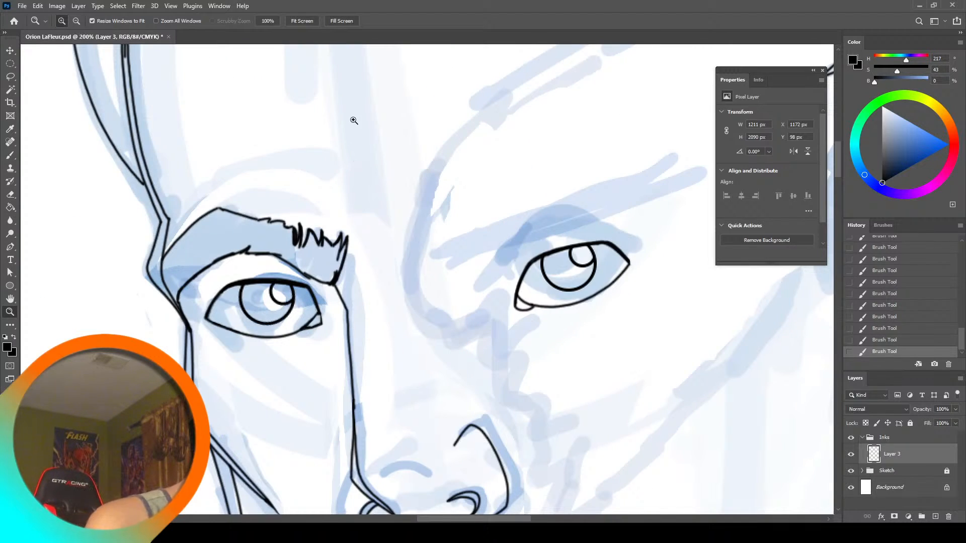
{"action": "left_click", "coordinate": [10, 76]}
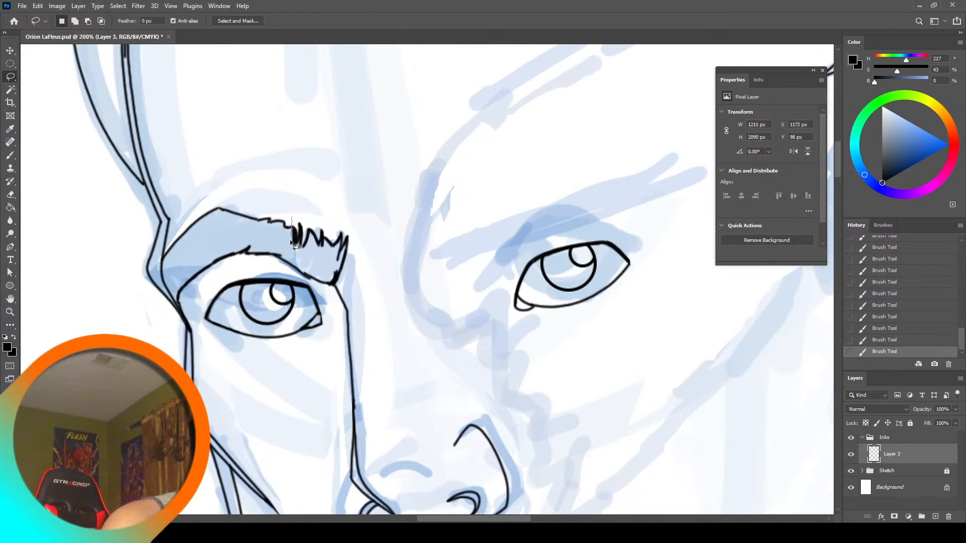
{"action": "mouse_move", "coordinate": [351, 260]}
{"action": "left_mouse_down"}
{"action": "mouse_move", "coordinate": [361, 197]}
{"action": "mouse_move", "coordinate": [323, 190]}
{"action": "mouse_move", "coordinate": [327, 177]}
{"action": "left_mouse_up"}
{"action": "key", "text": "ctrl+t"}
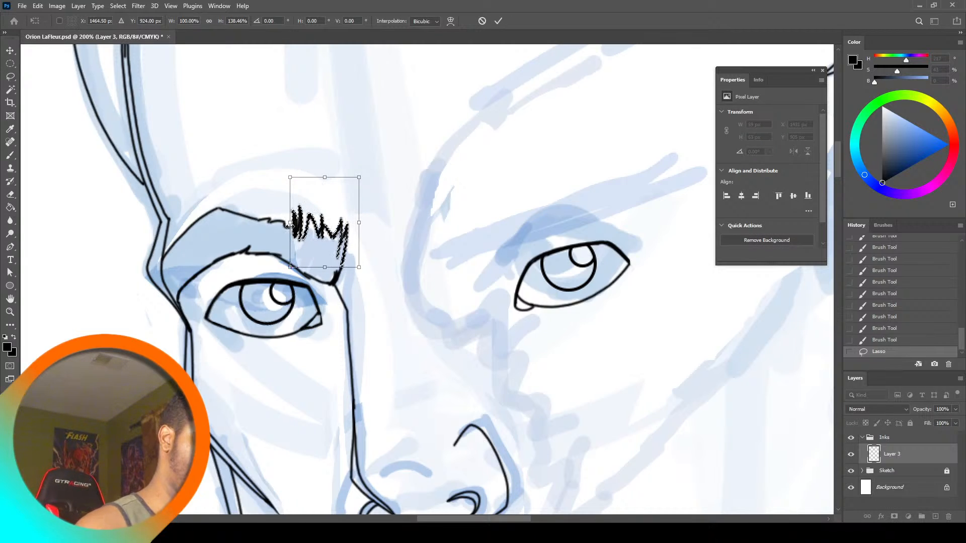
{"action": "left_click_drag", "start_coordinate": [290, 223], "coordinate": [221, 219]}
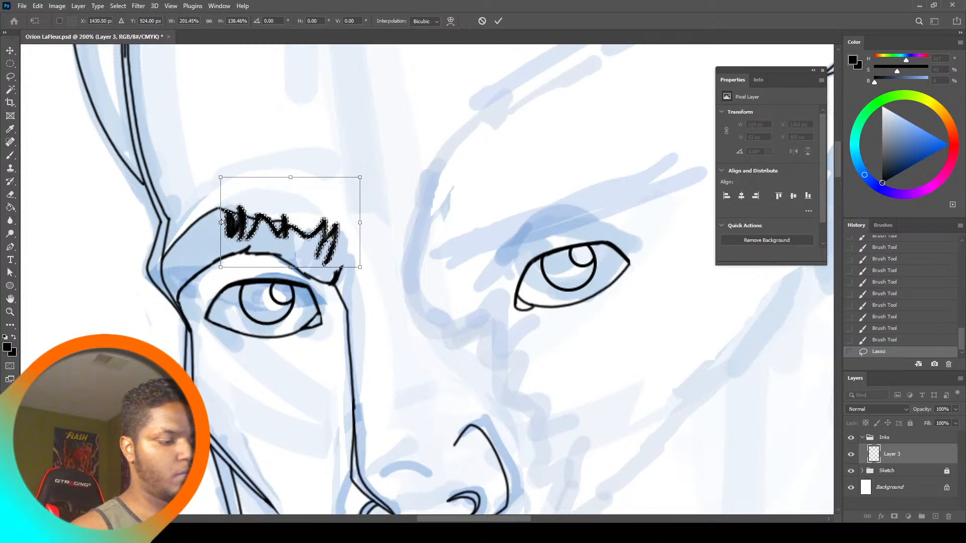
{"action": "key", "text": "ctrl+z"}
{"action": "key", "text": "Return"}
Drop the selection around the eyebrow hairs and check the eyebrow against the whole figure
{"action": "key", "text": "m"}
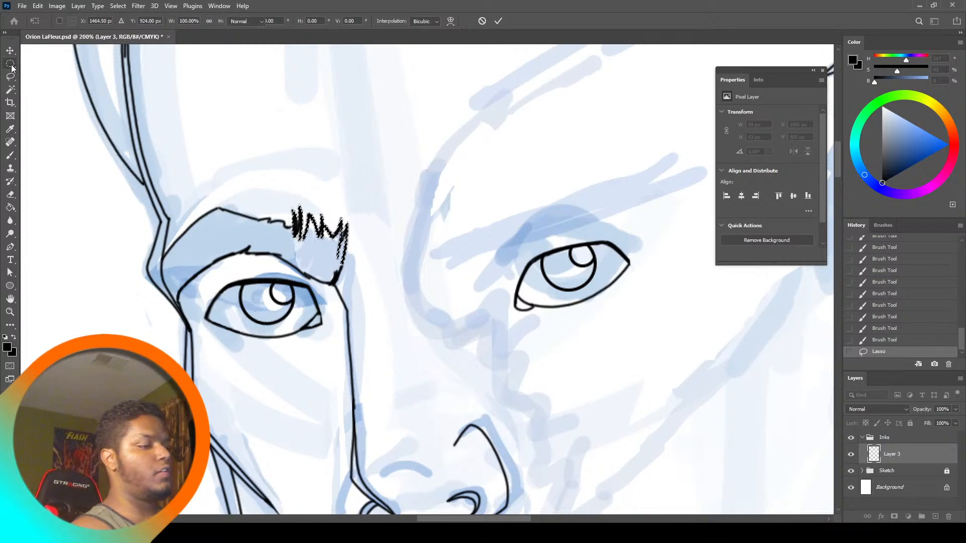
{"action": "left_click_drag", "start_coordinate": [111, 178], "coordinate": [112, 179]}
{"action": "left_click", "coordinate": [10, 312]}
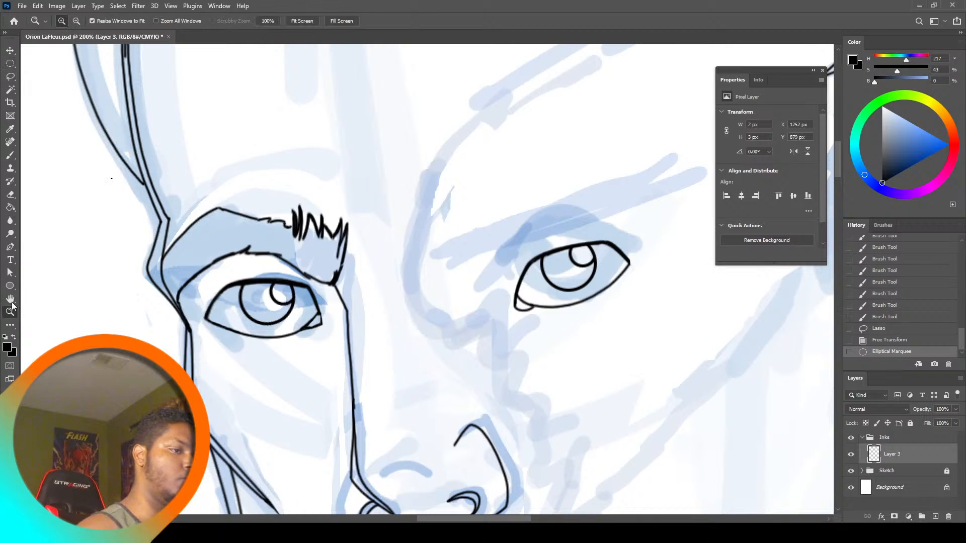
{"action": "left_click", "coordinate": [302, 20]}
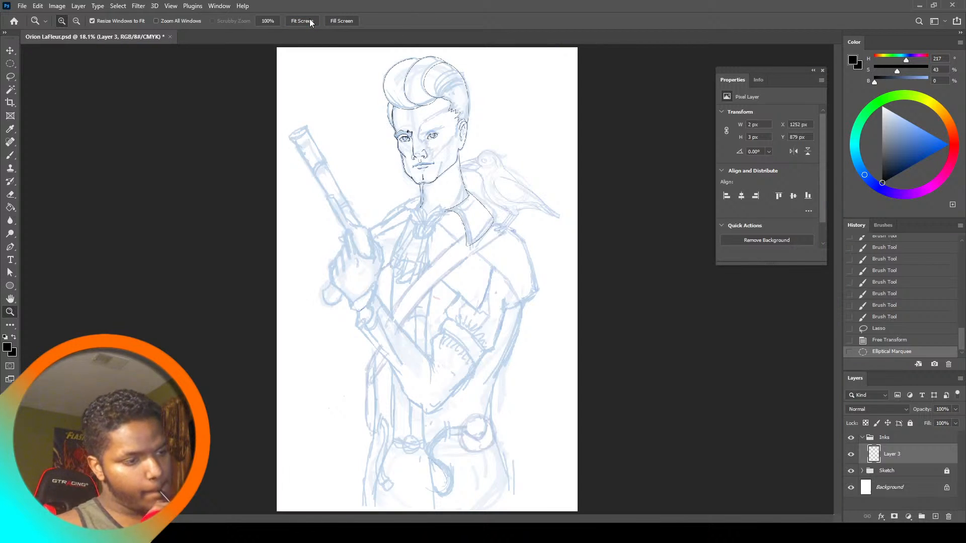
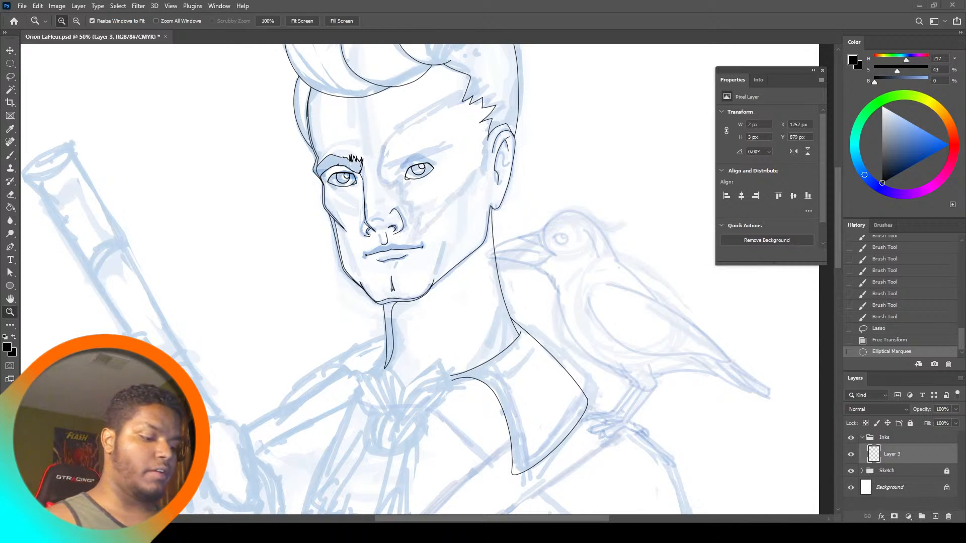
Examine the whole figure, the inked face and the collar and chest area of the sketch
{"action": "left_click", "coordinate": [294, 21]}
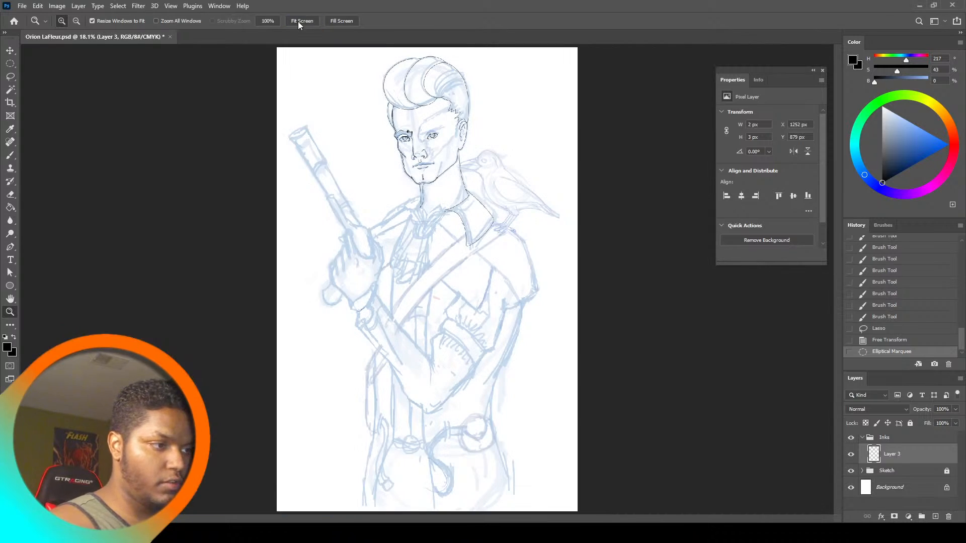
{"action": "left_click", "coordinate": [433, 230]}
{"action": "left_click", "coordinate": [433, 231]}
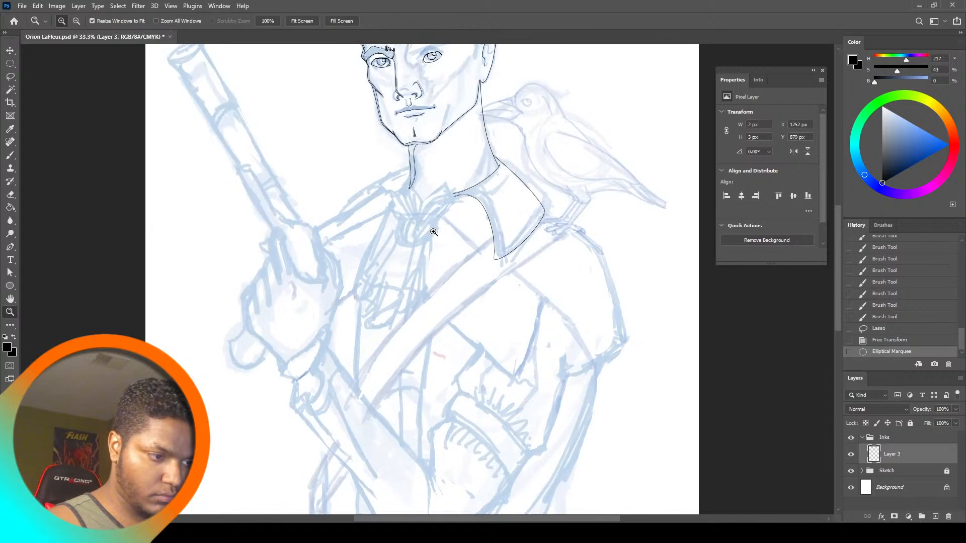
{"action": "left_click", "coordinate": [433, 230]}
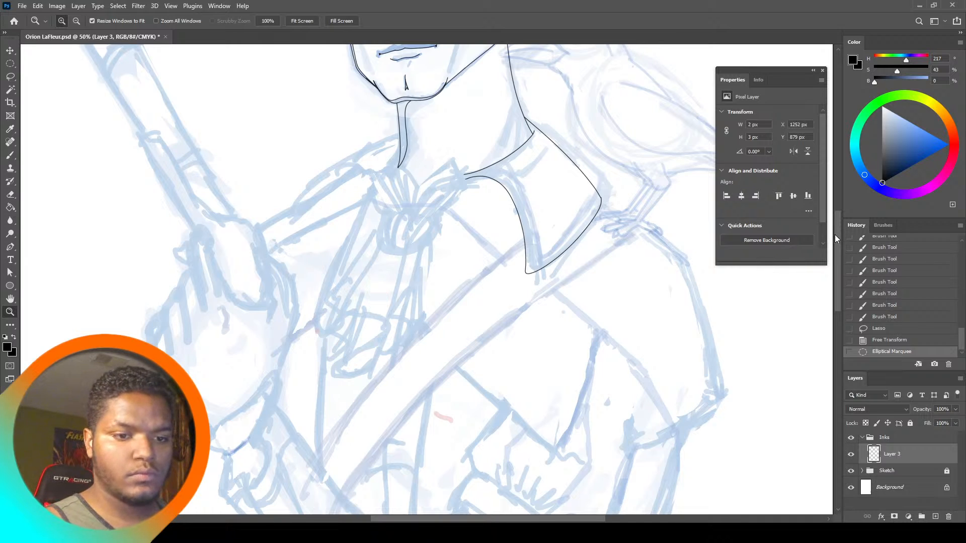
{"action": "left_click_drag", "start_coordinate": [834, 235], "coordinate": [843, 180]}
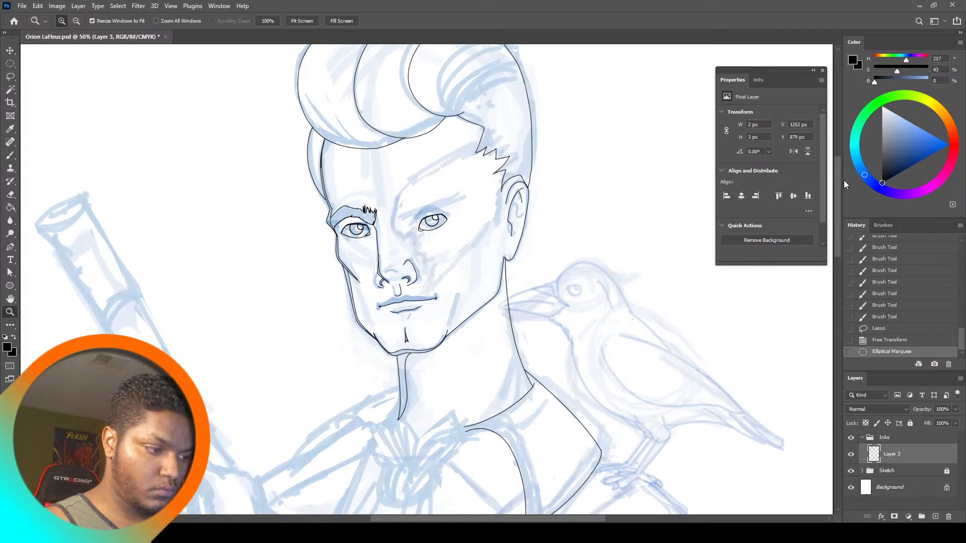
{"action": "left_click", "coordinate": [10, 288]}
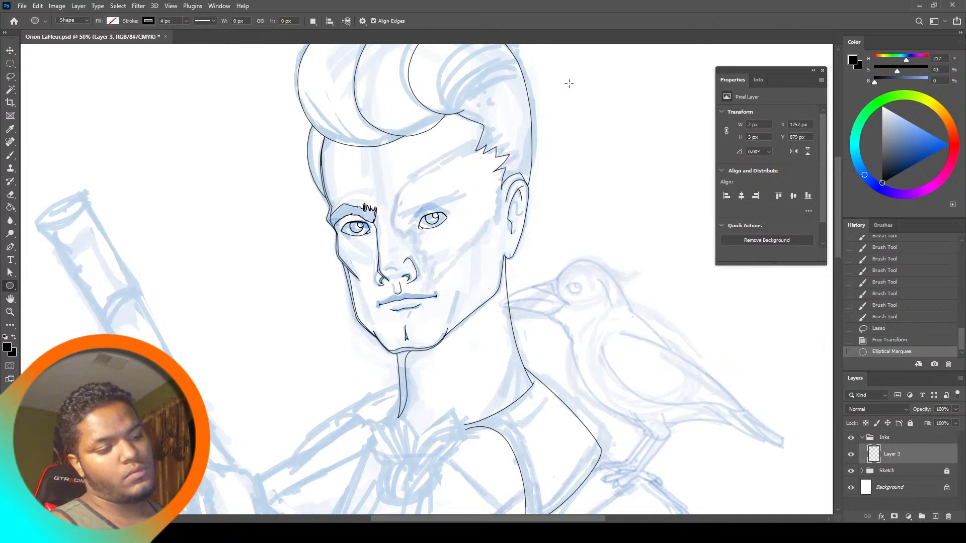
{"action": "scroll", "coordinate": [836, 190], "scroll_direction": "down", "scroll_amount": 5}
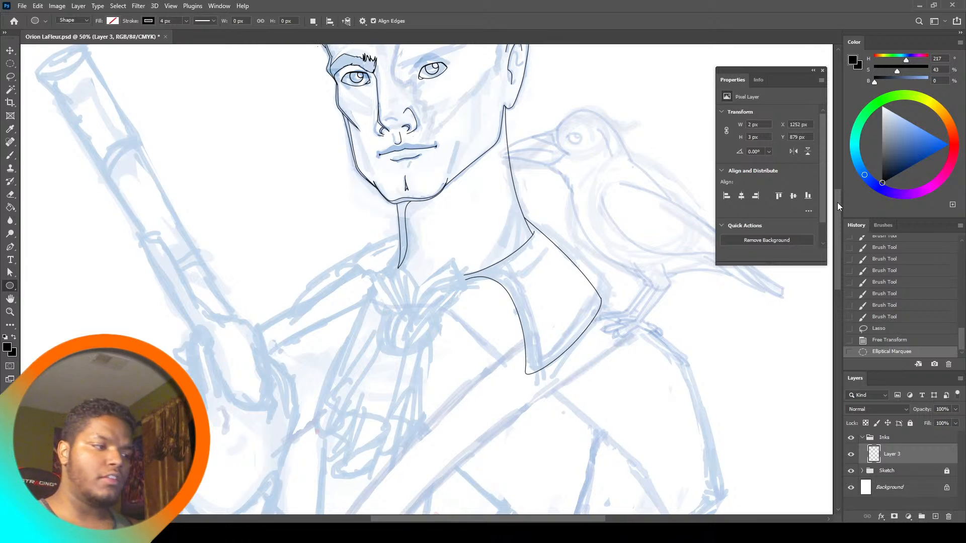
{"action": "scroll", "coordinate": [837, 202], "scroll_direction": "up", "scroll_amount": 1}
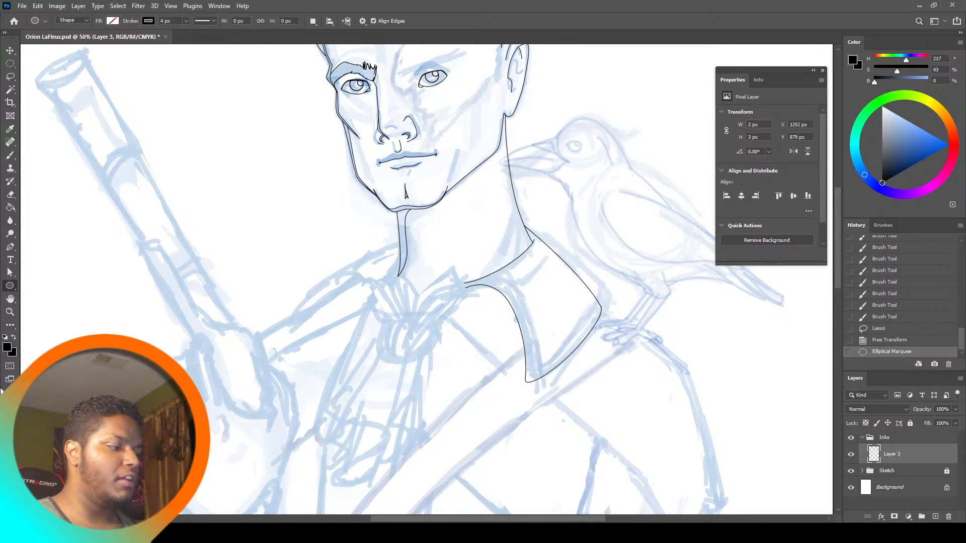
{"action": "left_click", "coordinate": [10, 312]}
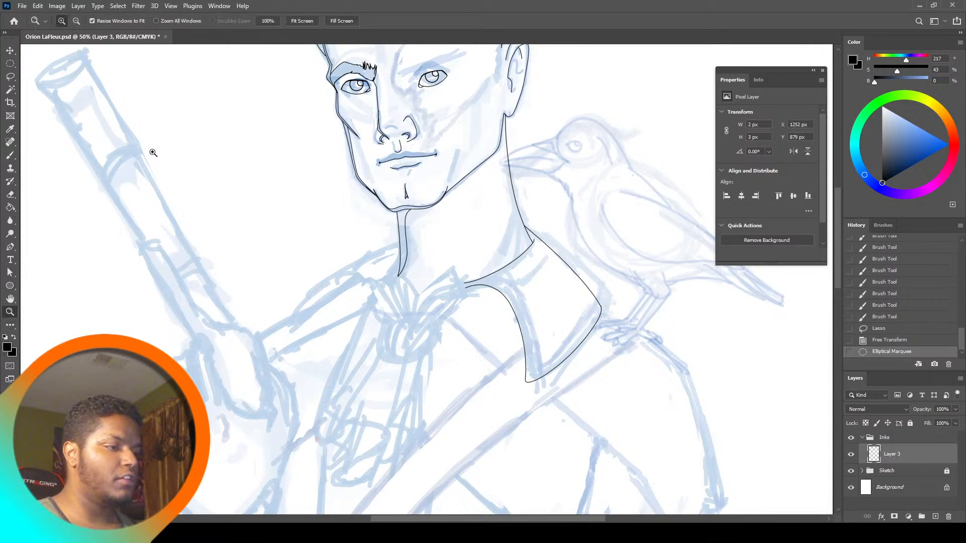
Unlock the Sketch group, expand it and make its Layer 1 active
{"action": "left_click", "coordinate": [302, 21]}
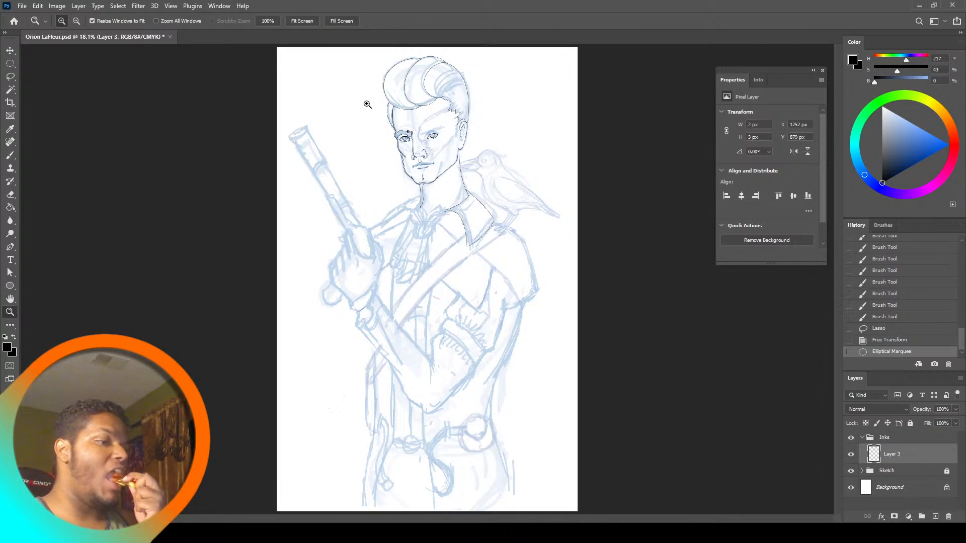
{"action": "left_click", "coordinate": [433, 200]}
{"action": "left_click", "coordinate": [433, 206]}
{"action": "left_click", "coordinate": [433, 206]}
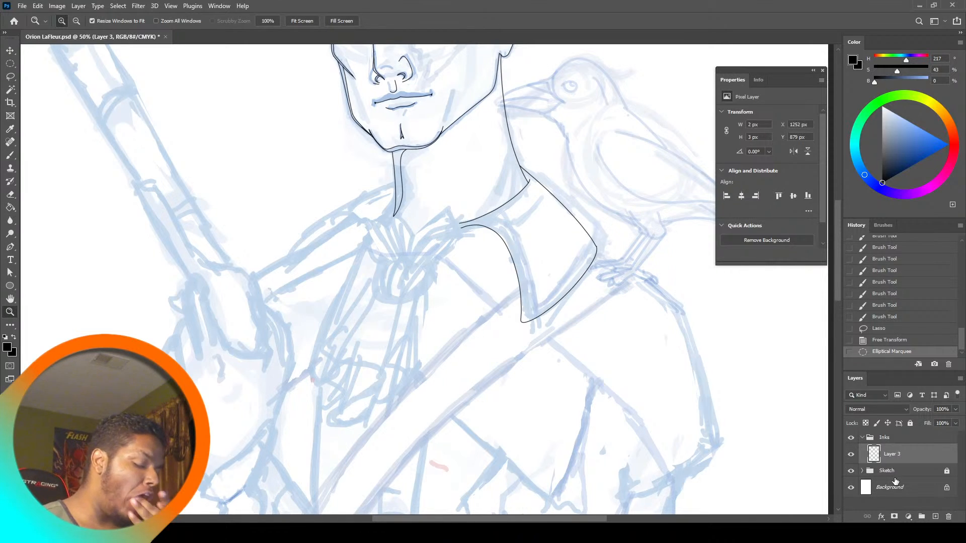
{"action": "left_click", "coordinate": [868, 472]}
{"action": "left_click", "coordinate": [946, 470]}
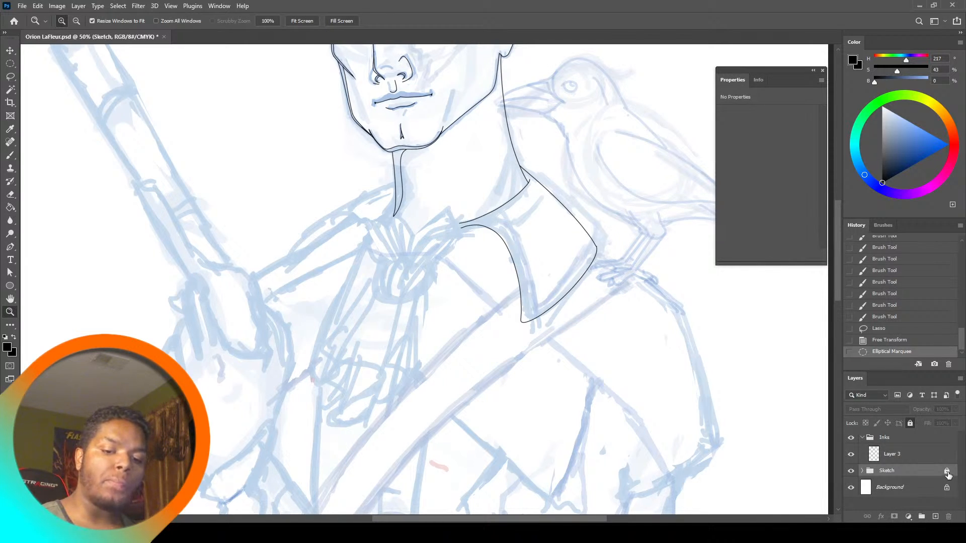
{"action": "left_click", "coordinate": [862, 471]}
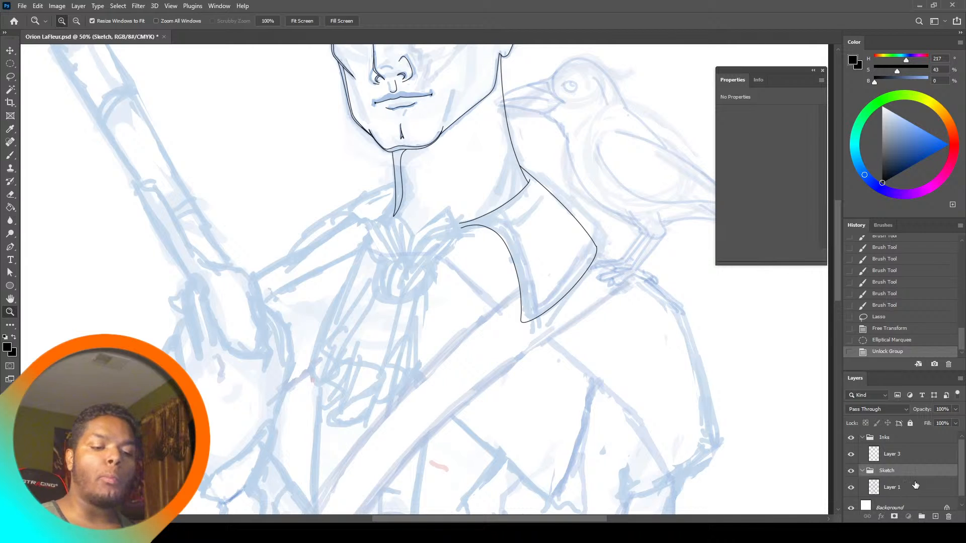
{"action": "left_click", "coordinate": [916, 485]}
Lasso the sketched neckerchief knot and tails, widen them to 133.92% and rotate them -8.79° with Free Transform
{"action": "key", "text": "l"}
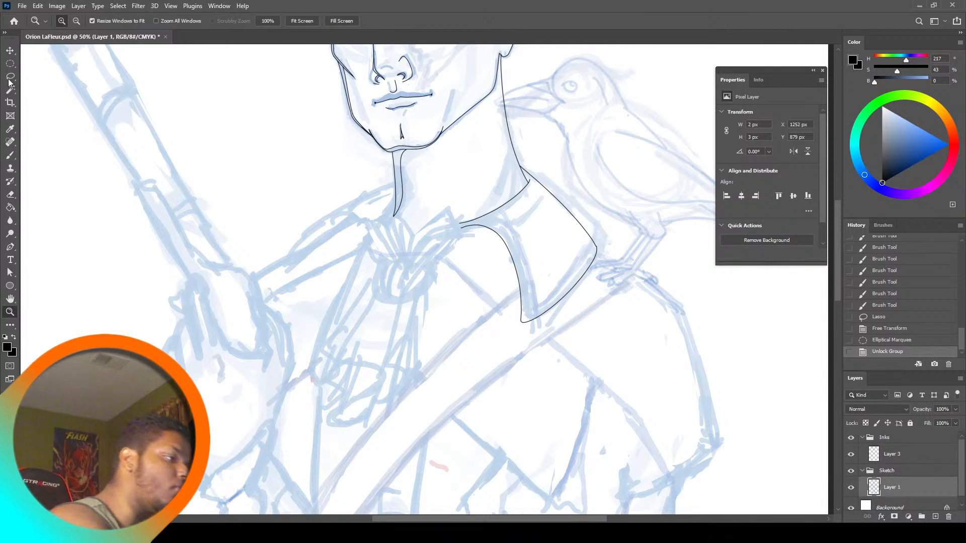
{"action": "left_click_drag", "start_coordinate": [363, 288], "coordinate": [366, 269]}
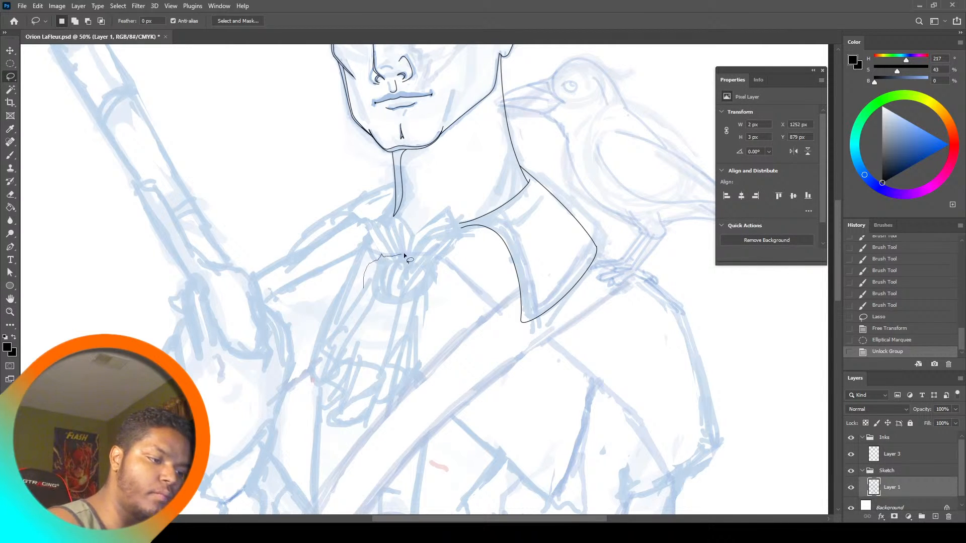
{"action": "mouse_move", "coordinate": [428, 361]}
{"action": "left_mouse_down"}
{"action": "mouse_move", "coordinate": [359, 437]}
{"action": "mouse_move", "coordinate": [318, 380]}
{"action": "mouse_move", "coordinate": [355, 284]}
{"action": "left_mouse_up"}
{"action": "key", "text": "ctrl+t"}
{"action": "mouse_move", "coordinate": [392, 355]}
{"action": "left_mouse_down"}
{"action": "mouse_move", "coordinate": [390, 380]}
{"action": "mouse_move", "coordinate": [485, 372]}
{"action": "mouse_move", "coordinate": [518, 324]}
{"action": "mouse_move", "coordinate": [507, 326]}
{"action": "left_mouse_up"}
{"action": "left_click_drag", "start_coordinate": [429, 387], "coordinate": [422, 373]}
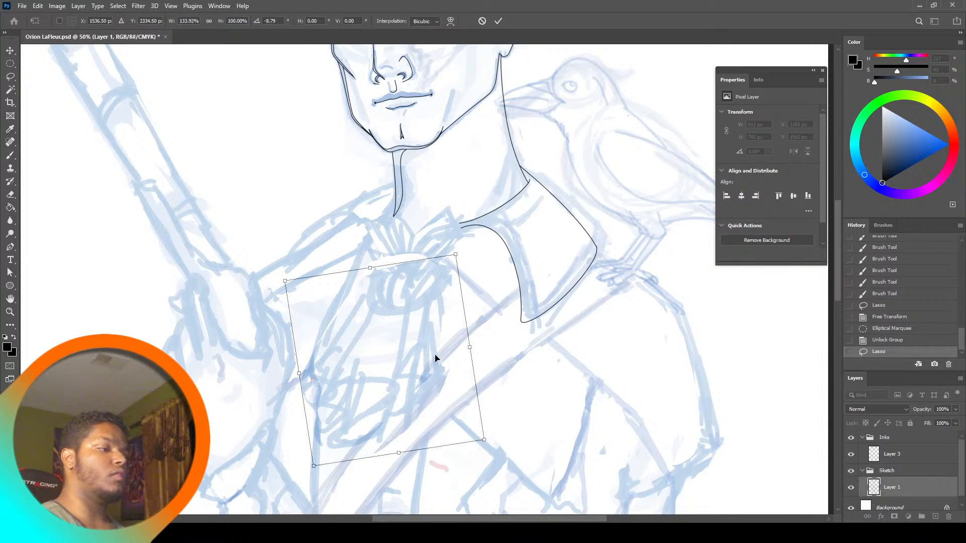
{"action": "key", "text": "Return"}
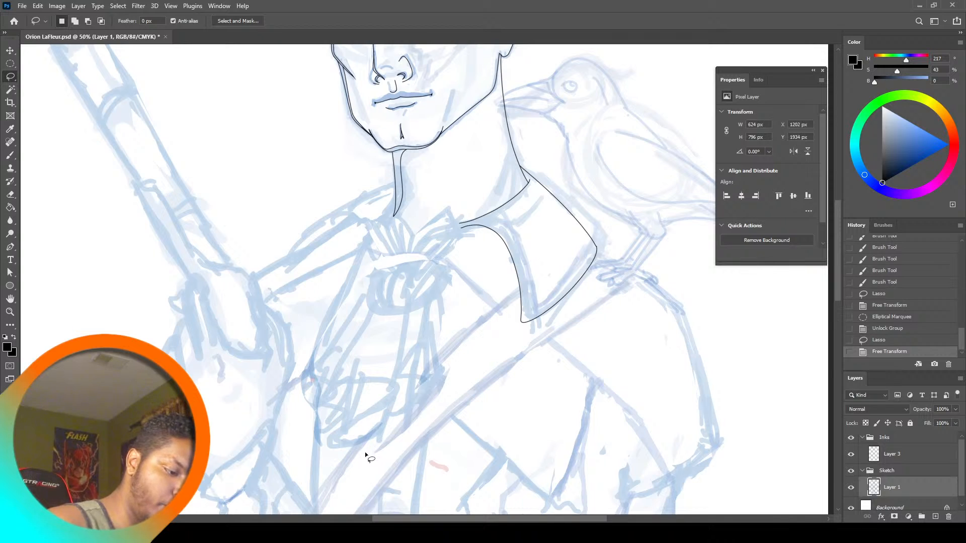
Lasso and delete the sketch strokes beside the neckerchief's lower tail that overlap the chest strap, and drop the selection
{"action": "mouse_move", "coordinate": [403, 412]}
{"action": "left_mouse_down"}
{"action": "mouse_move", "coordinate": [446, 361]}
{"action": "mouse_move", "coordinate": [456, 392]}
{"action": "mouse_move", "coordinate": [386, 454]}
{"action": "left_mouse_up"}
{"action": "key", "text": "Delete"}
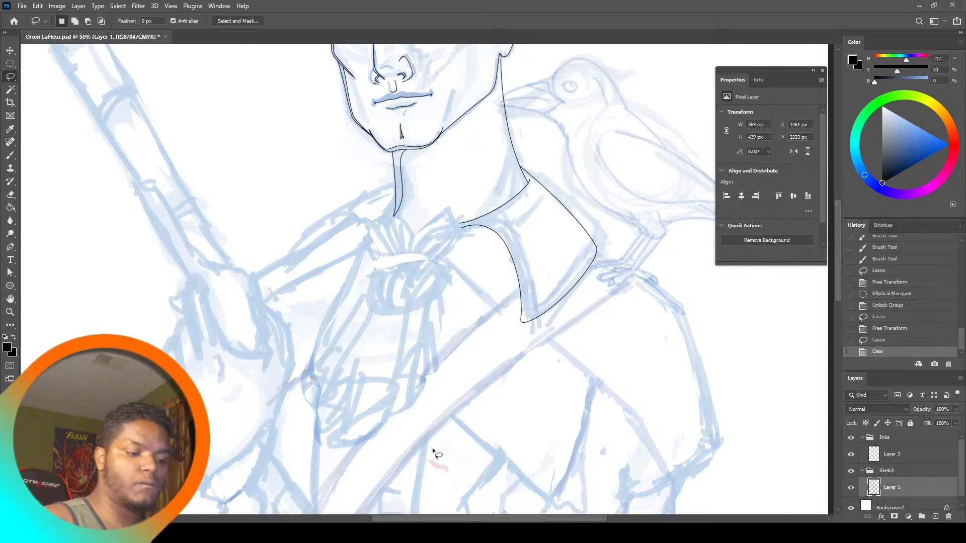
{"action": "key", "text": "ctrl+d"}
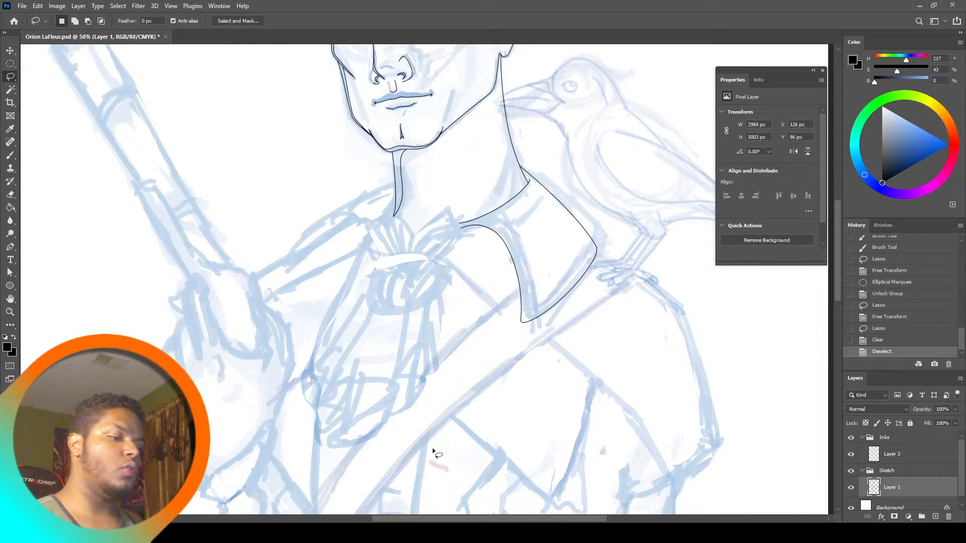
Lock and collapse the Sketch group, and return to Layer 3 in the Inks group with the Brush tool
{"action": "left_click", "coordinate": [11, 155]}
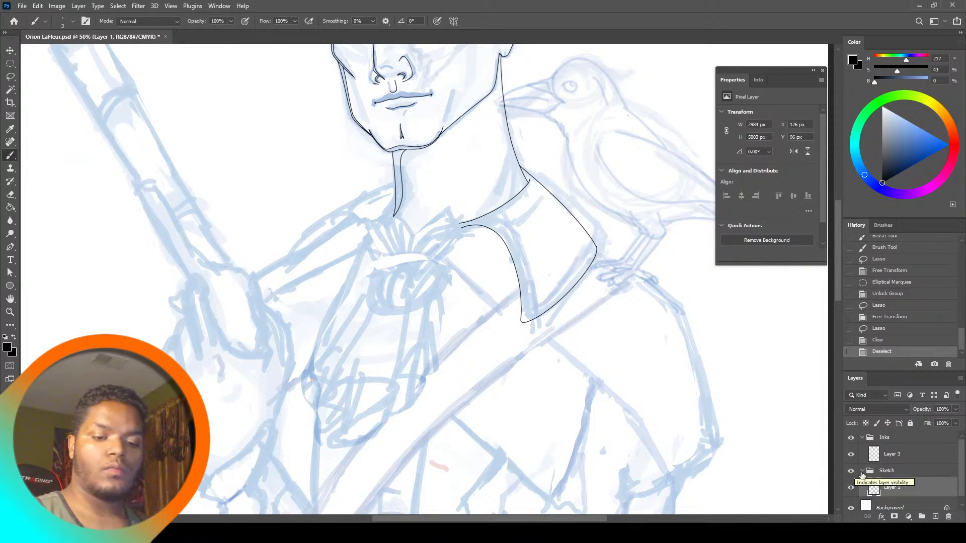
{"action": "left_click", "coordinate": [893, 470]}
{"action": "left_click", "coordinate": [909, 424]}
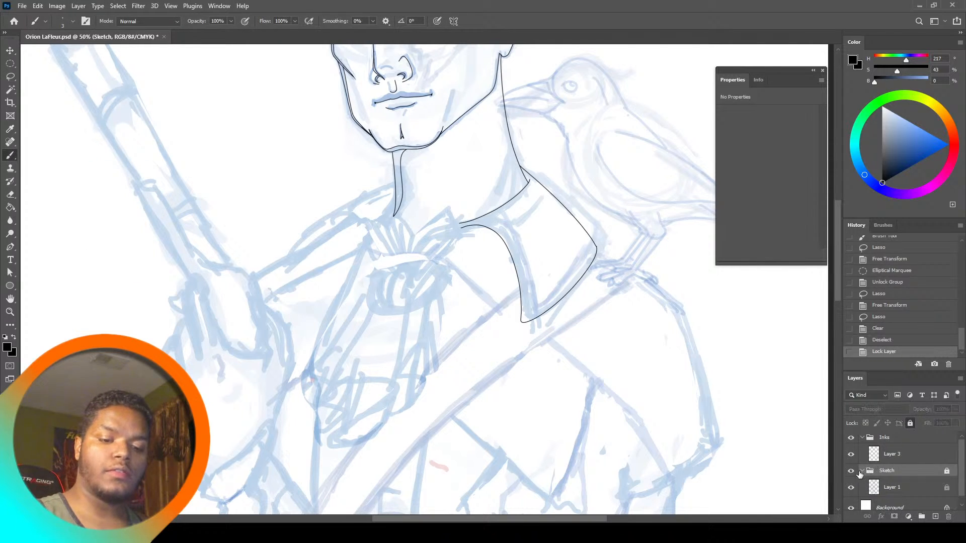
{"action": "left_click", "coordinate": [863, 471]}
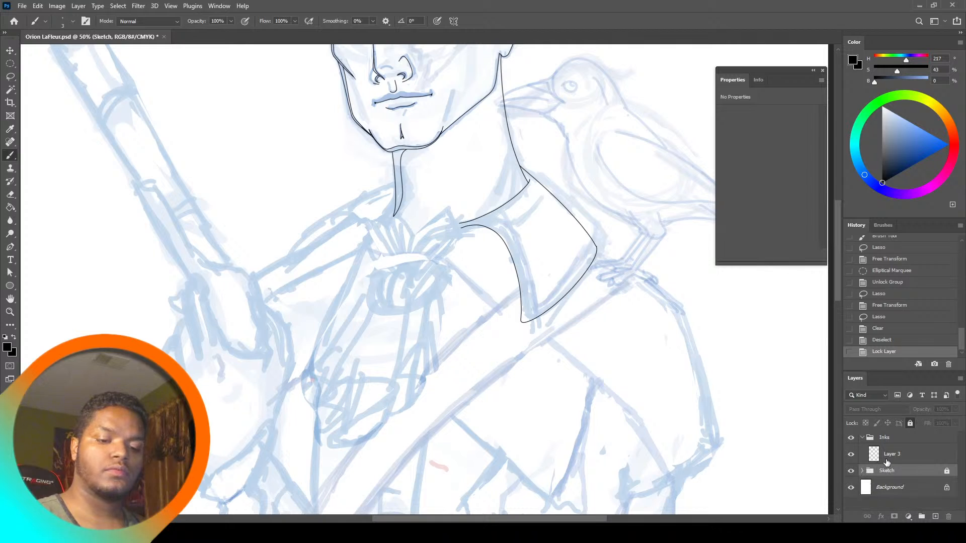
{"action": "left_click", "coordinate": [886, 455]}
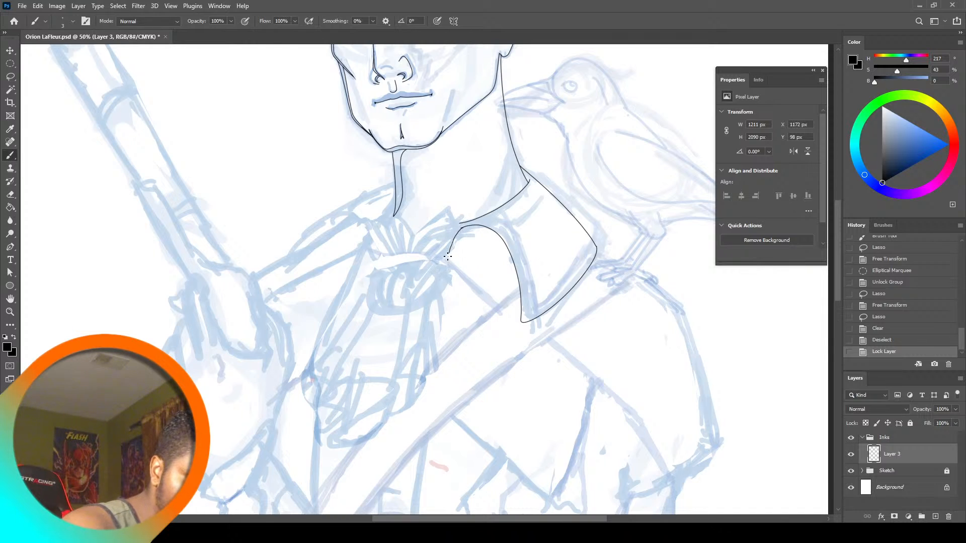
Set the brush smoothing to 22% and try to ink the collar's inner end curving down to the neckerchief knot
{"action": "left_click_drag", "start_coordinate": [448, 257], "coordinate": [447, 258]}
{"action": "key", "text": "ctrl+z"}
{"action": "left_click_drag", "start_coordinate": [373, 22], "coordinate": [379, 36]}
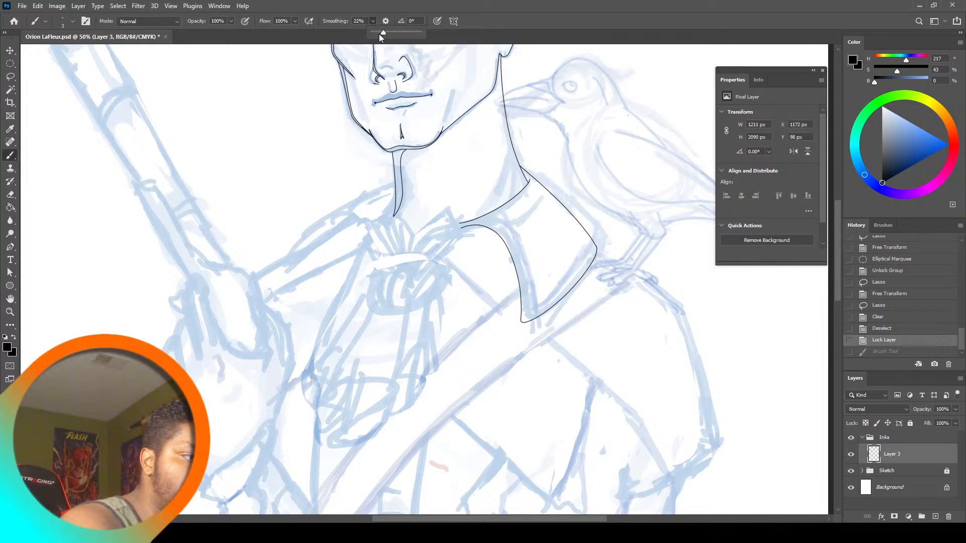
{"action": "mouse_move", "coordinate": [461, 228]}
{"action": "left_mouse_down"}
{"action": "mouse_move", "coordinate": [444, 265]}
{"action": "mouse_move", "coordinate": [463, 220]}
{"action": "left_mouse_up"}
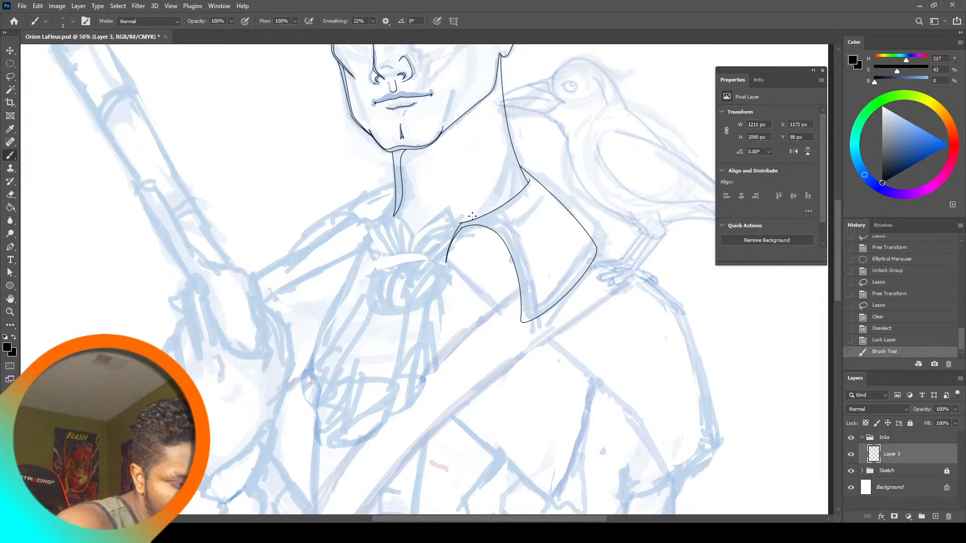
{"action": "key", "text": "ctrl+z"}
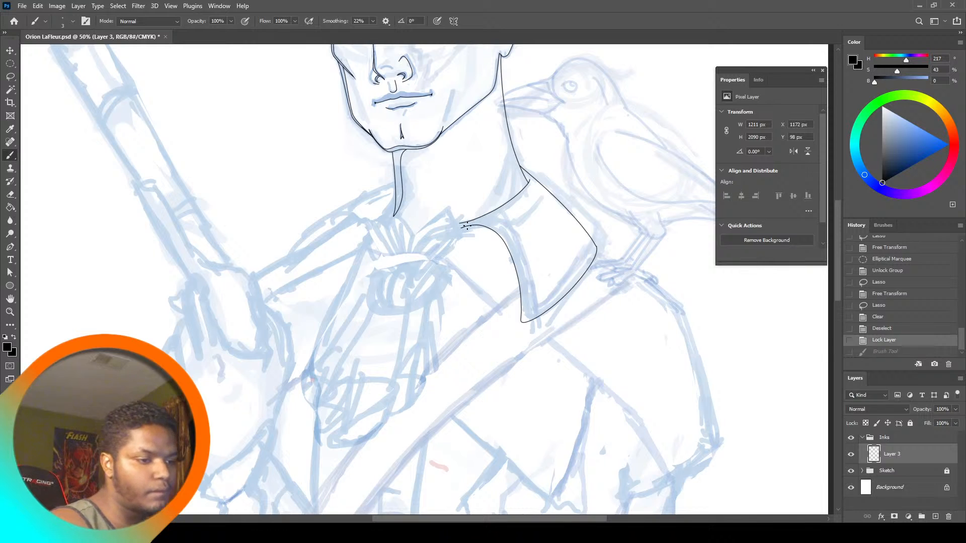
Try to ink the collar's upper and lower edges at 100% zoom, curving down to a point at the knot
{"action": "key", "text": "z"}
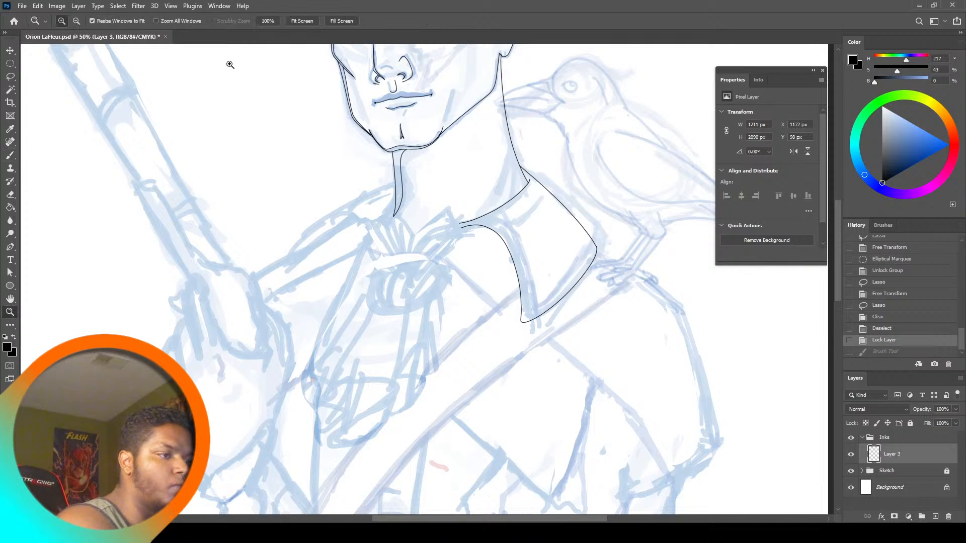
{"action": "left_click", "coordinate": [275, 19]}
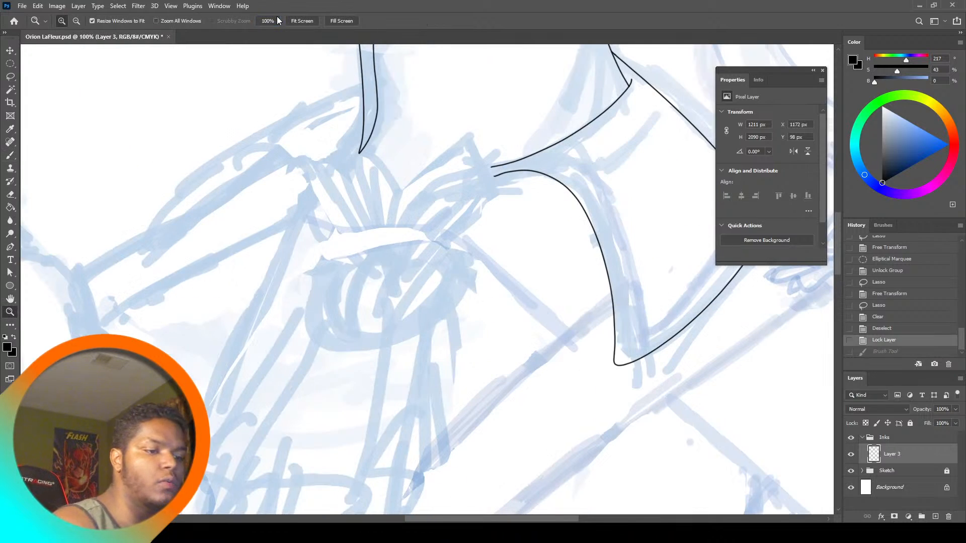
{"action": "left_click", "coordinate": [11, 155]}
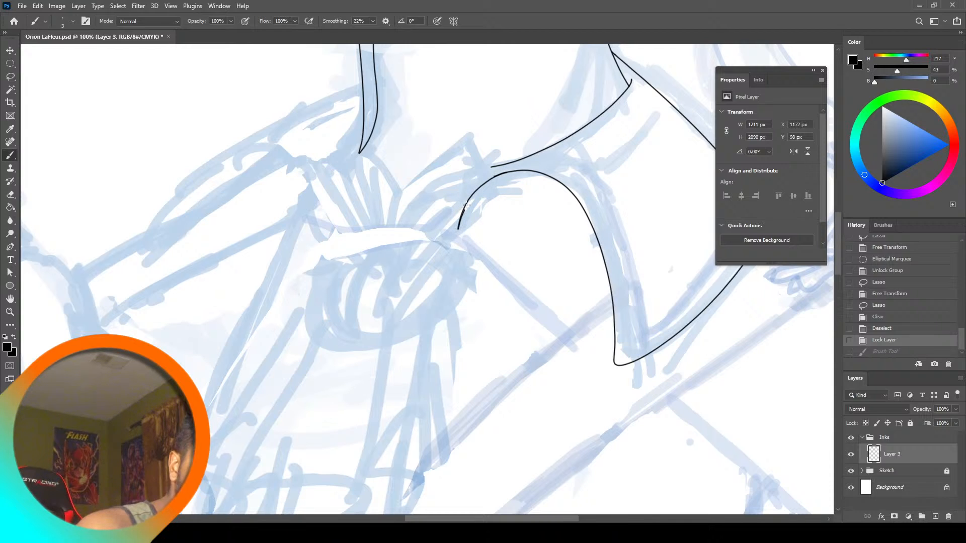
{"action": "left_click_drag", "start_coordinate": [465, 204], "coordinate": [468, 200]}
{"action": "key", "text": "ctrl+z"}
{"action": "mouse_move", "coordinate": [486, 165]}
{"action": "left_mouse_down"}
{"action": "mouse_move", "coordinate": [498, 167]}
{"action": "mouse_move", "coordinate": [458, 205]}
{"action": "mouse_move", "coordinate": [447, 240]}
{"action": "left_mouse_up"}
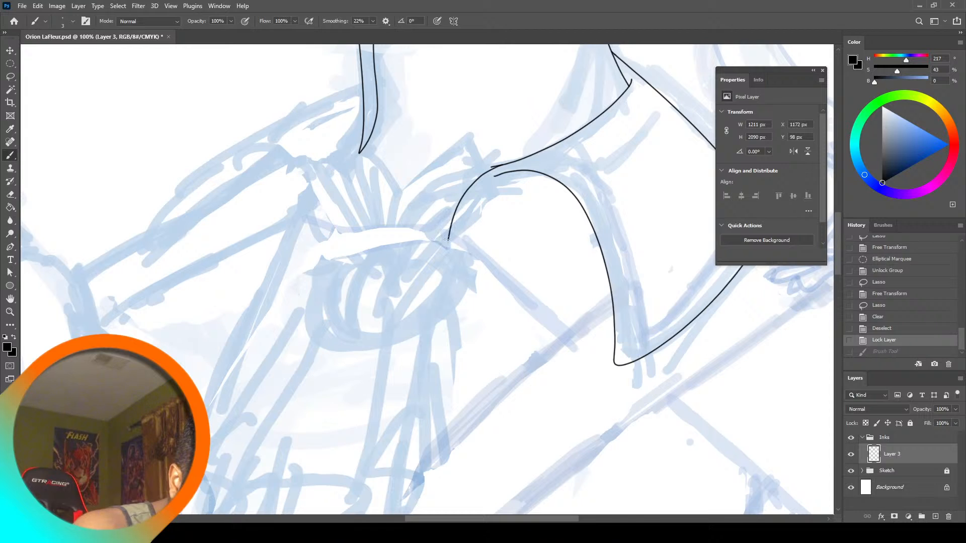
{"action": "left_click_drag", "start_coordinate": [497, 175], "coordinate": [484, 184]}
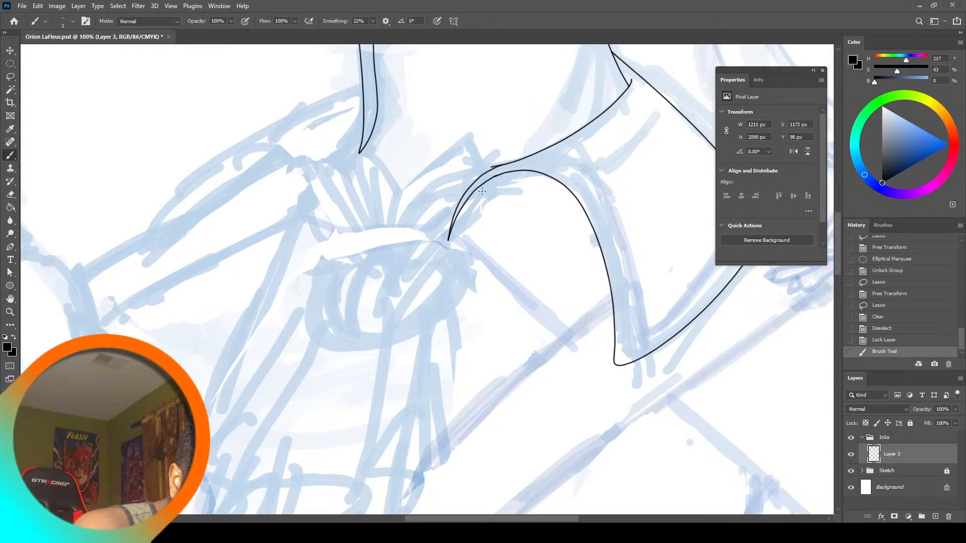
{"action": "key", "text": "ctrl+z"}
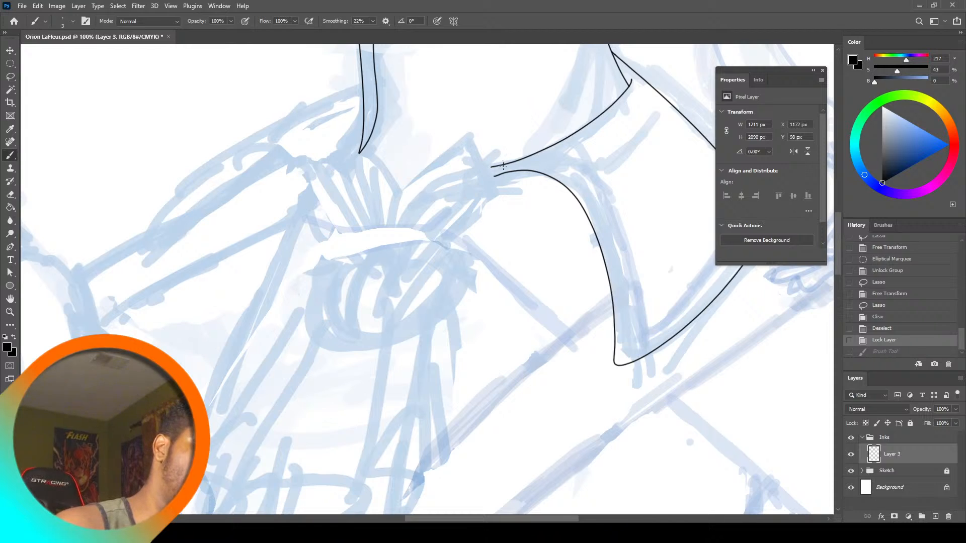
Ink two curves bringing the collar's upper and lower edges to a point at the knot, and lasso-delete the upper edge's overshoot
{"action": "left_click_drag", "start_coordinate": [496, 172], "coordinate": [467, 240]}
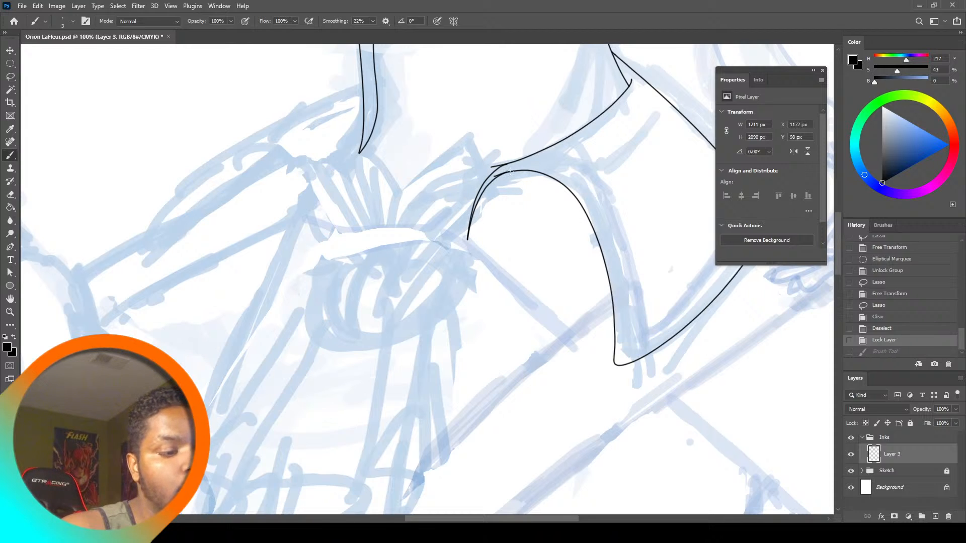
{"action": "left_click_drag", "start_coordinate": [510, 171], "coordinate": [512, 171]}
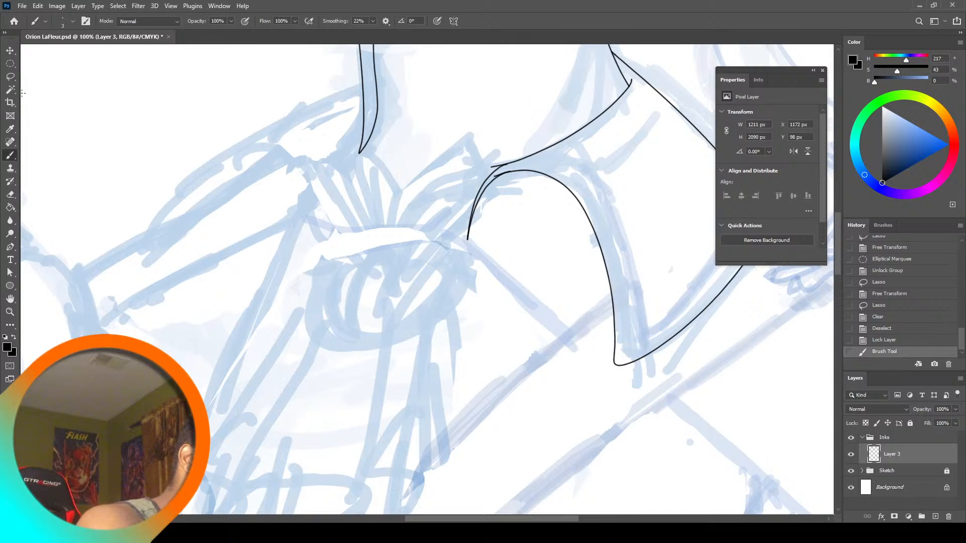
{"action": "left_click", "coordinate": [10, 76]}
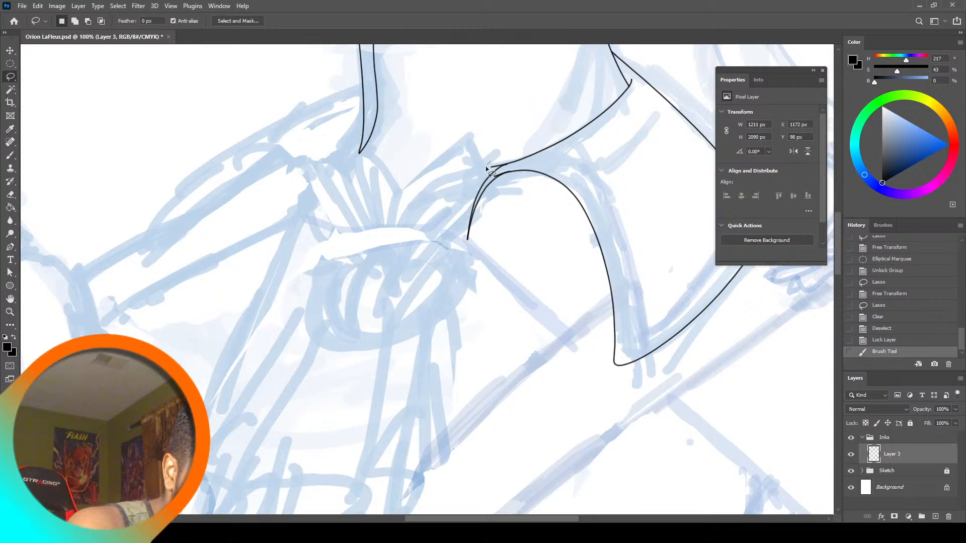
{"action": "left_click_drag", "start_coordinate": [516, 158], "coordinate": [557, 162]}
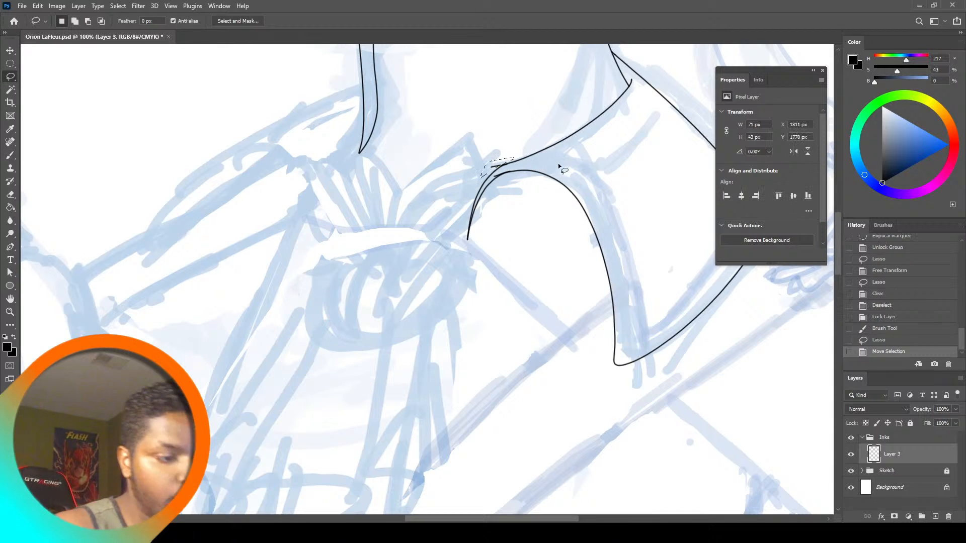
{"action": "key", "text": "Delete"}
{"action": "key", "text": "ctrl+d"}
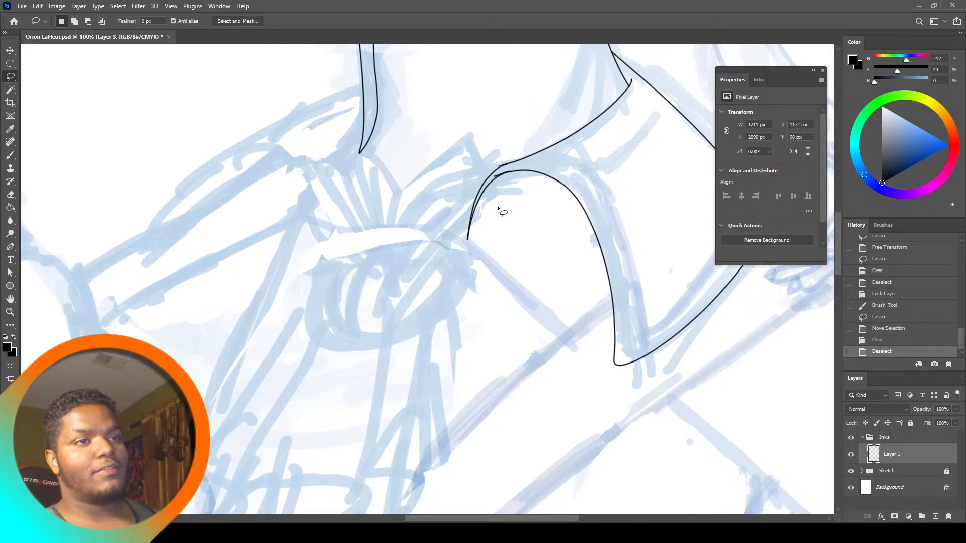
At 400% zoom, lasso and delete the remaining stray stroke end above the collar's upper edge, and drop the selection
{"action": "left_click", "coordinate": [9, 311]}
{"action": "left_click", "coordinate": [503, 170]}
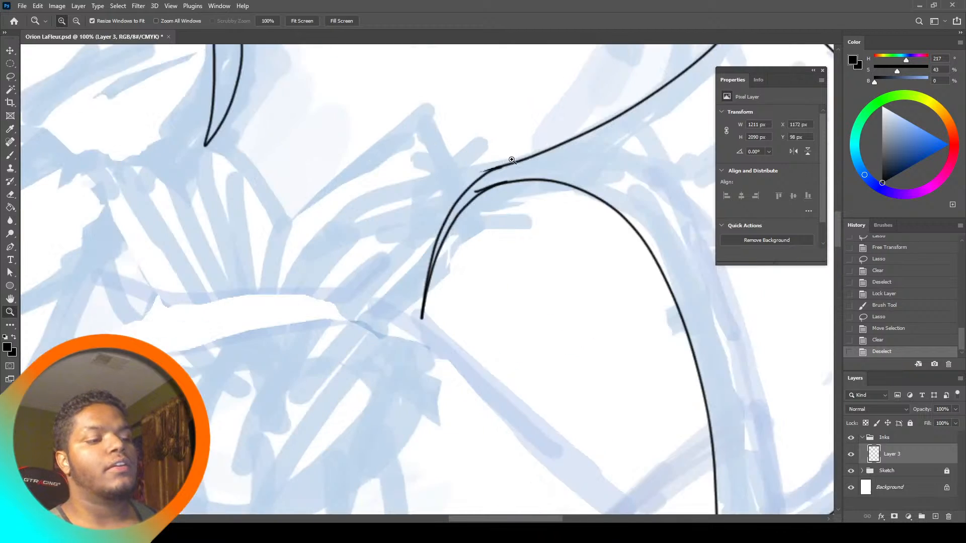
{"action": "left_click", "coordinate": [503, 170]}
{"action": "left_click", "coordinate": [10, 77]}
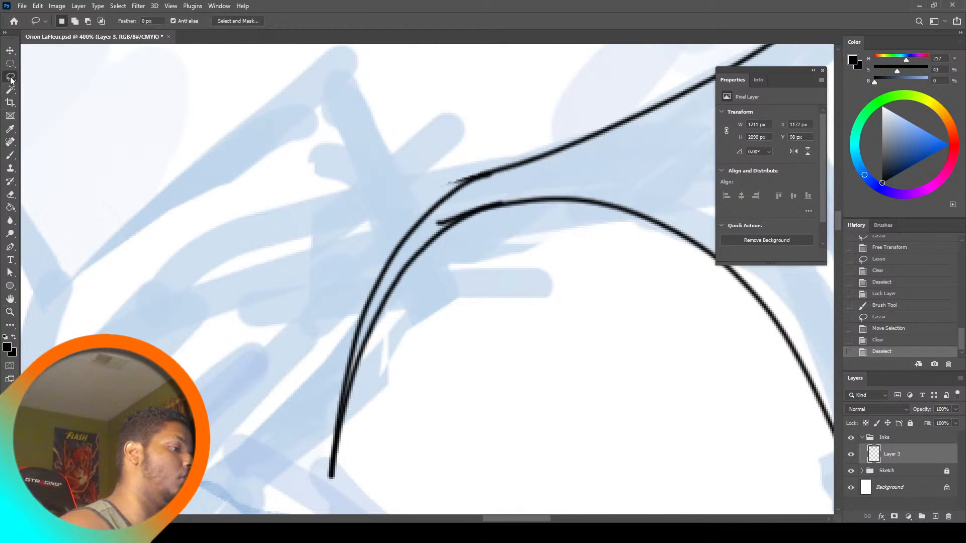
{"action": "mouse_move", "coordinate": [459, 187]}
{"action": "left_mouse_down"}
{"action": "mouse_move", "coordinate": [492, 170]}
{"action": "mouse_move", "coordinate": [436, 200]}
{"action": "mouse_move", "coordinate": [492, 165]}
{"action": "left_mouse_up"}
{"action": "key", "text": "ctrl+d"}
{"action": "key", "text": "Delete"}
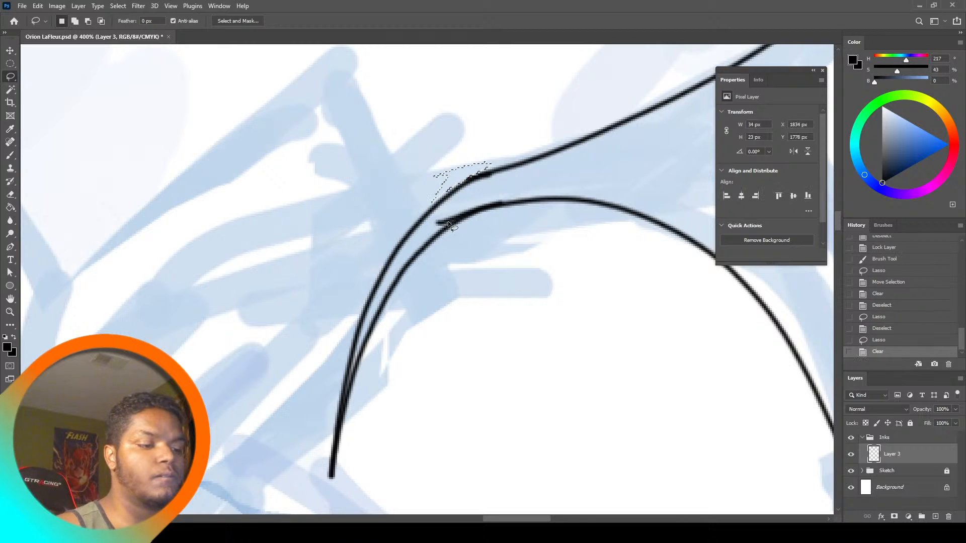
{"action": "key", "text": "ctrl+d"}
Lasso and delete the stray stroke ends between and below the two collar curves, cleaning both joints
{"action": "mouse_move", "coordinate": [444, 207]}
{"action": "left_mouse_down"}
{"action": "mouse_move", "coordinate": [426, 240]}
{"action": "mouse_move", "coordinate": [470, 222]}
{"action": "mouse_move", "coordinate": [507, 182]}
{"action": "left_mouse_up"}
{"action": "key", "text": "Delete"}
{"action": "key", "text": "ctrl+d"}
{"action": "left_click_drag", "start_coordinate": [433, 239], "coordinate": [471, 207]}
{"action": "key", "text": "Delete"}
{"action": "key", "text": "ctrl+d"}
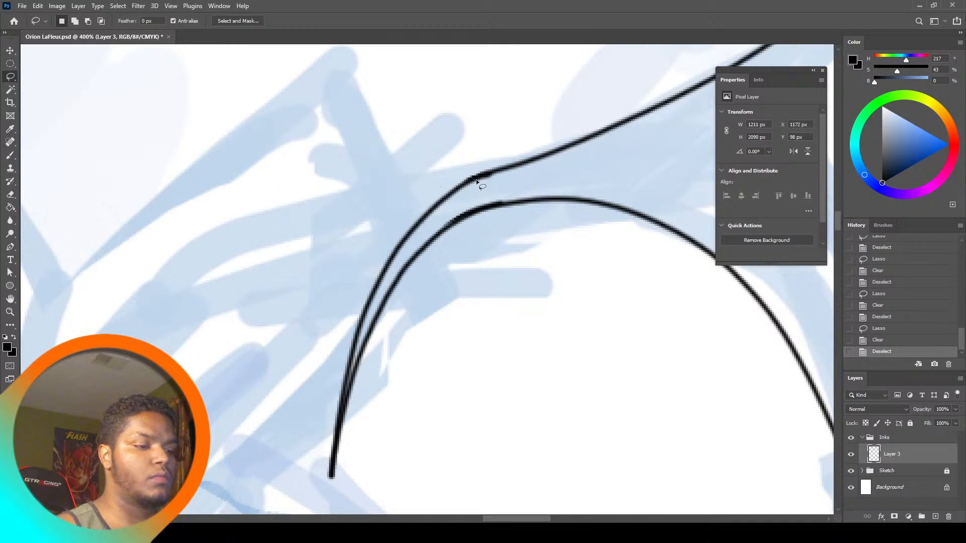
{"action": "left_click_drag", "start_coordinate": [507, 174], "coordinate": [495, 201]}
{"action": "key", "text": "Delete"}
{"action": "key", "text": "ctrl+d"}
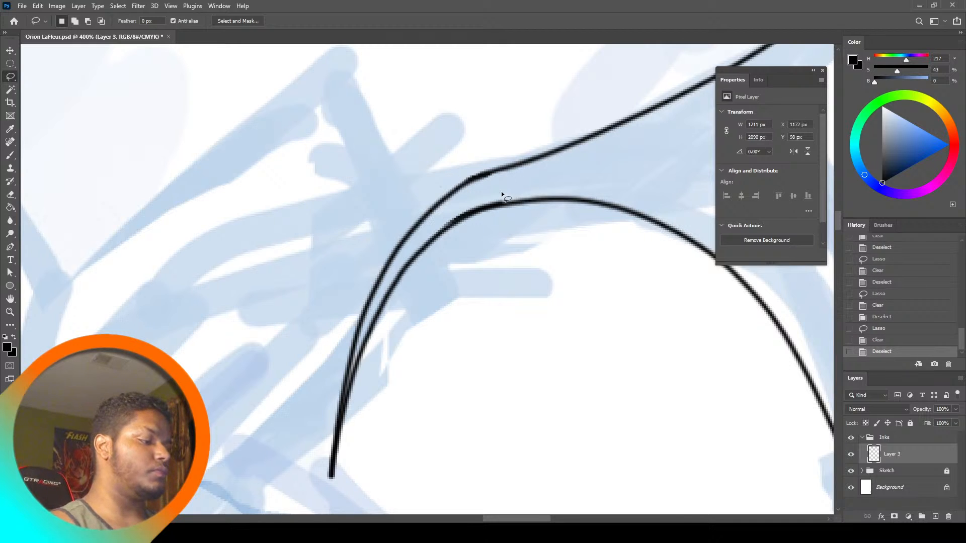
Ink a short diagonal fold line up from the collar's point at 66.7% zoom, and undo the extra strokes around it
{"action": "key", "text": "z"}
{"action": "left_click", "coordinate": [291, 21]}
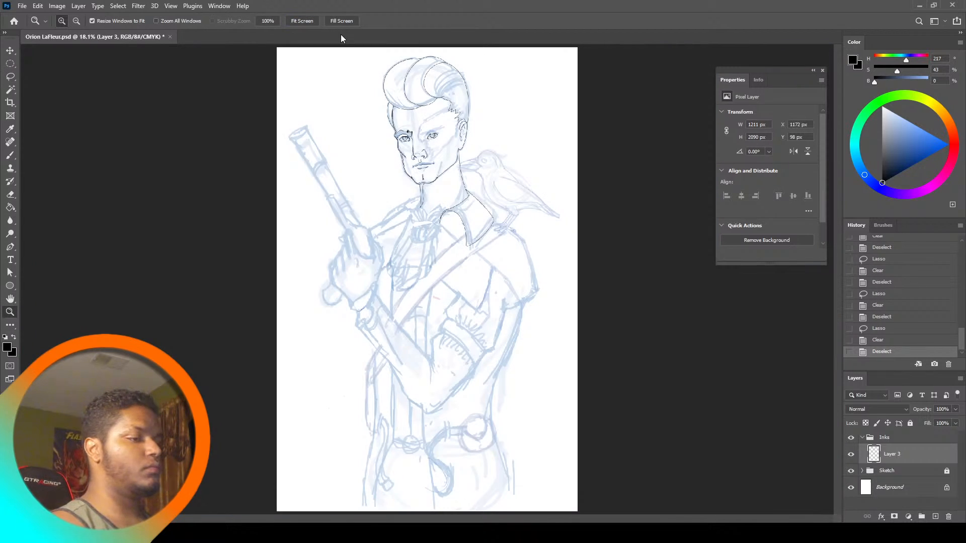
{"action": "left_click", "coordinate": [451, 224]}
{"action": "left_click", "coordinate": [451, 221]}
{"action": "left_click", "coordinate": [451, 219]}
{"action": "left_click", "coordinate": [452, 214]}
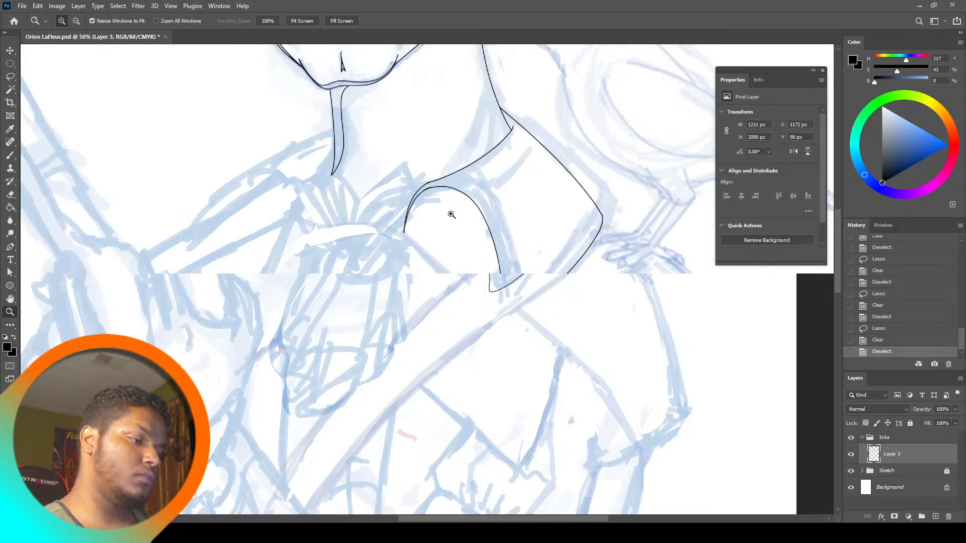
{"action": "left_click", "coordinate": [11, 156]}
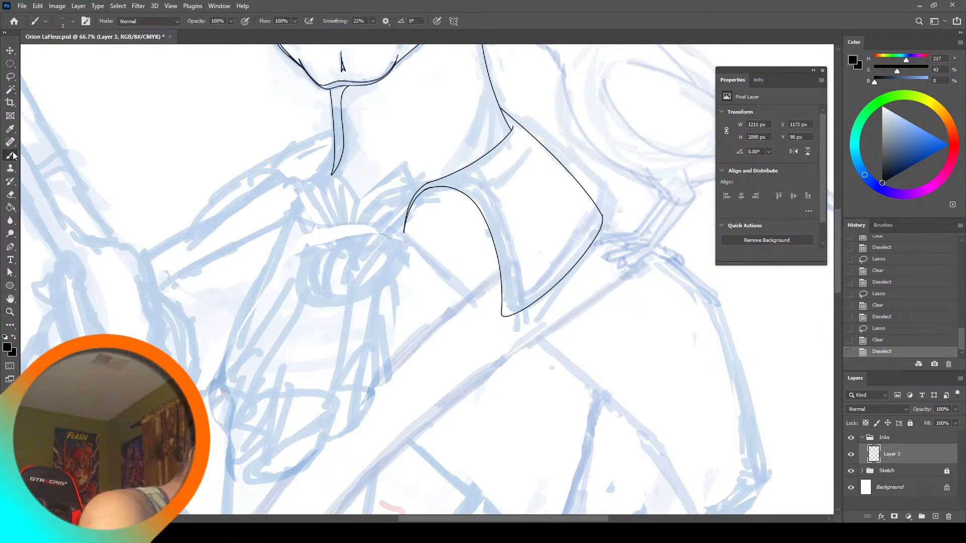
{"action": "left_click_drag", "start_coordinate": [407, 230], "coordinate": [446, 214]}
{"action": "left_click", "coordinate": [459, 206]}
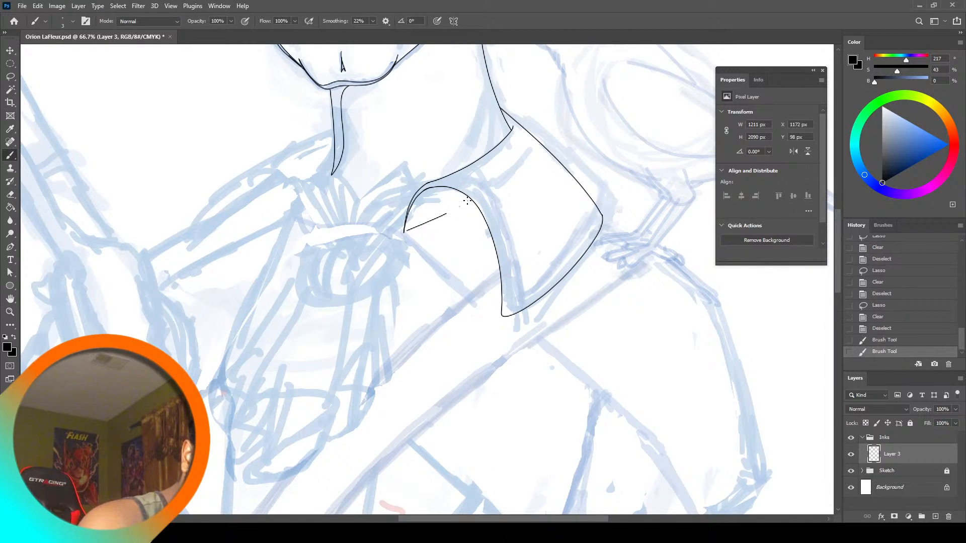
{"action": "left_click", "coordinate": [438, 233]}
{"action": "key", "text": "ctrl+z"}
{"action": "key", "text": "ctrl+z"}
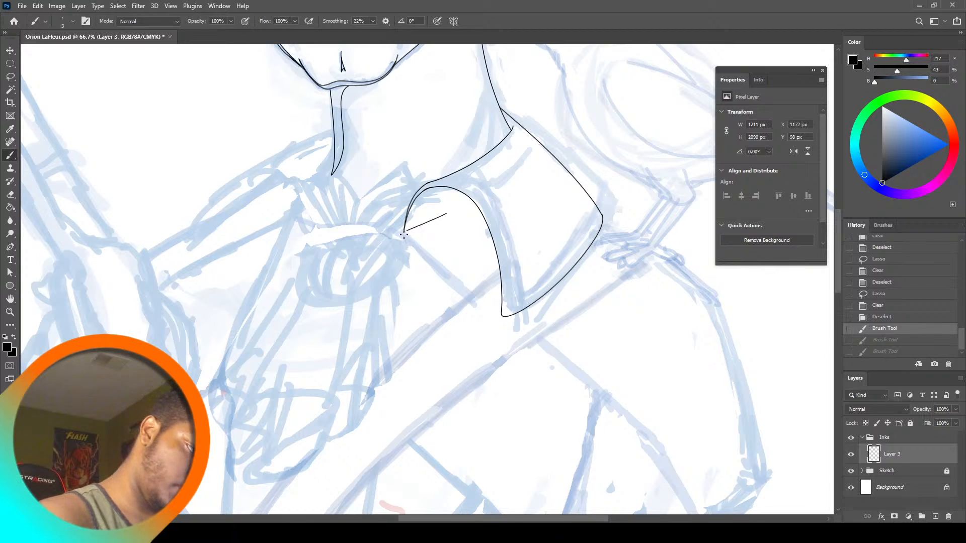
{"action": "left_click_drag", "start_coordinate": [408, 237], "coordinate": [460, 285]}
{"action": "key", "text": "ctrl+z"}
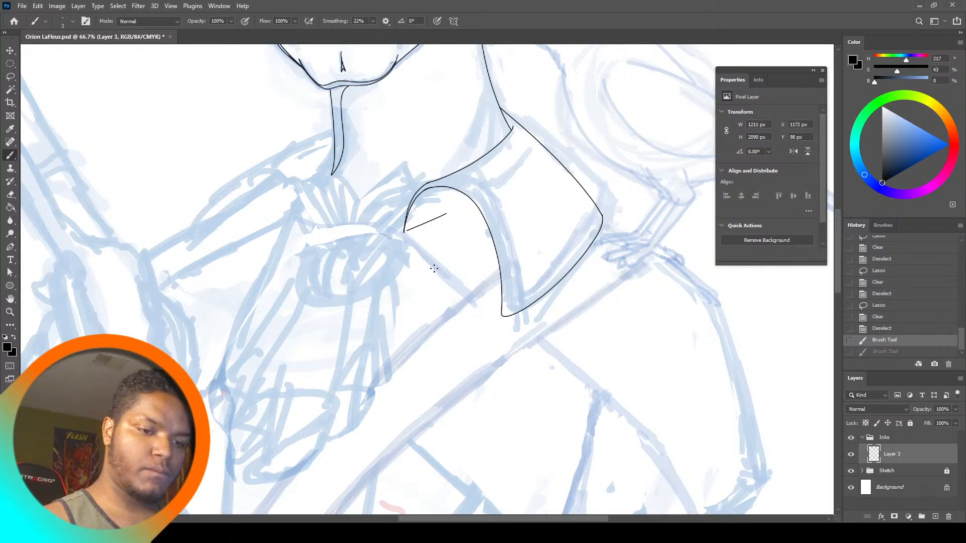
Ink the rifle-side collar's outer edge from the neck toward the shoulder and its curled inner edge, undoing the unwanted strokes
{"action": "mouse_move", "coordinate": [836, 232]}
{"action": "left_mouse_down"}
{"action": "mouse_move", "coordinate": [848, 188]}
{"action": "mouse_move", "coordinate": [840, 237]}
{"action": "left_mouse_up"}
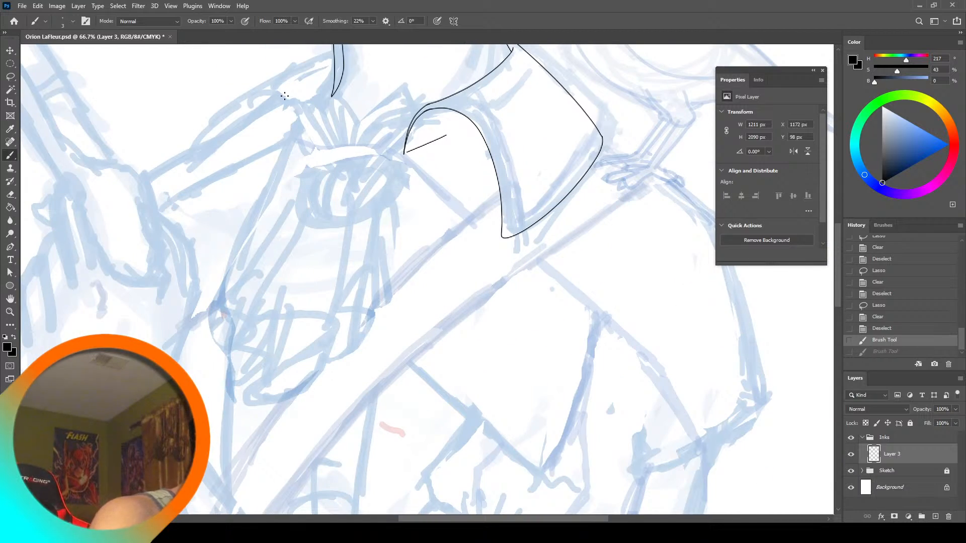
{"action": "mouse_move", "coordinate": [284, 93]}
{"action": "left_mouse_down"}
{"action": "mouse_move", "coordinate": [290, 139]}
{"action": "mouse_move", "coordinate": [329, 96]}
{"action": "left_mouse_up"}
{"action": "key", "text": "ctrl+z"}
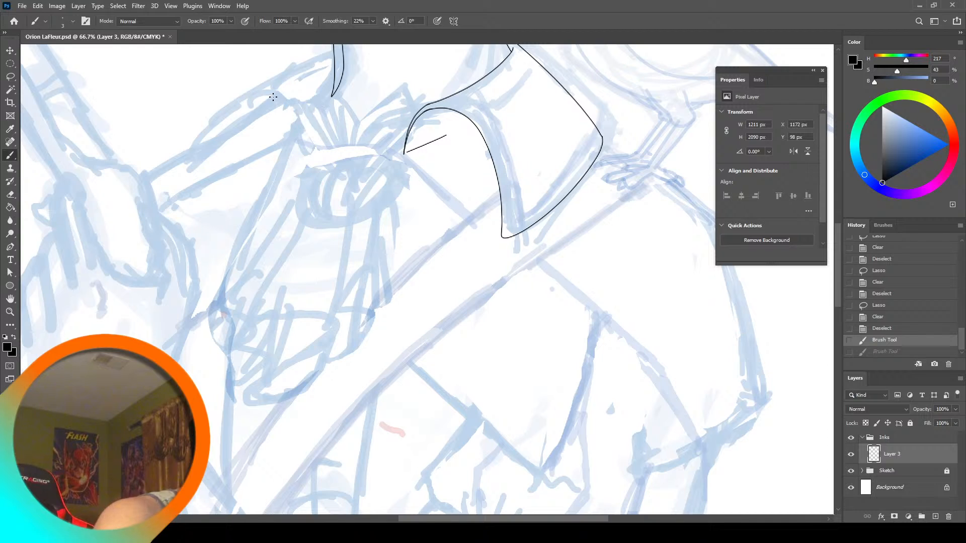
{"action": "mouse_move", "coordinate": [225, 119]}
{"action": "left_mouse_down"}
{"action": "mouse_move", "coordinate": [276, 88]}
{"action": "mouse_move", "coordinate": [303, 92]}
{"action": "mouse_move", "coordinate": [309, 114]}
{"action": "mouse_move", "coordinate": [292, 135]}
{"action": "mouse_move", "coordinate": [332, 95]}
{"action": "left_mouse_up"}
{"action": "mouse_move", "coordinate": [197, 154]}
{"action": "left_mouse_down"}
{"action": "mouse_move", "coordinate": [255, 92]}
{"action": "mouse_move", "coordinate": [326, 55]}
{"action": "left_mouse_up"}
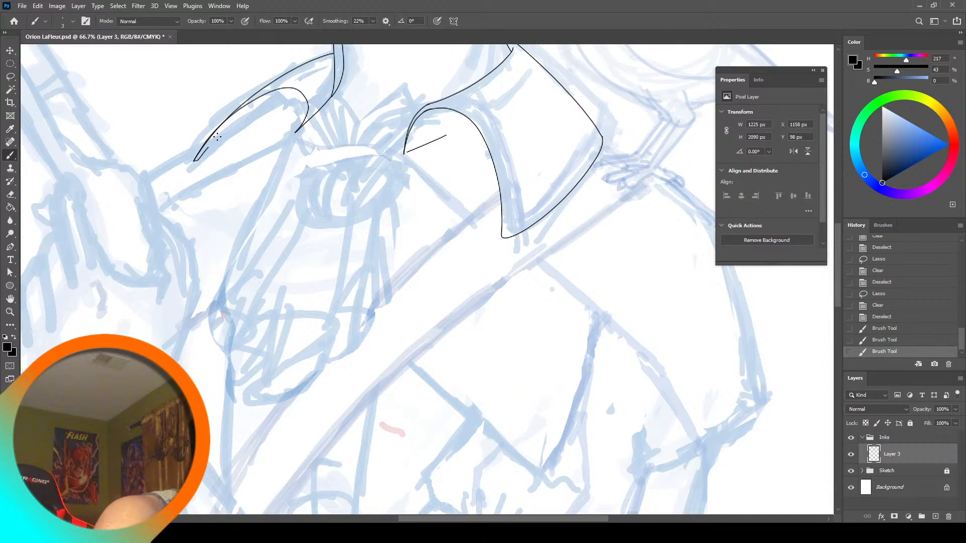
{"action": "left_click_drag", "start_coordinate": [216, 135], "coordinate": [281, 89]}
{"action": "key", "text": "ctrl+z"}
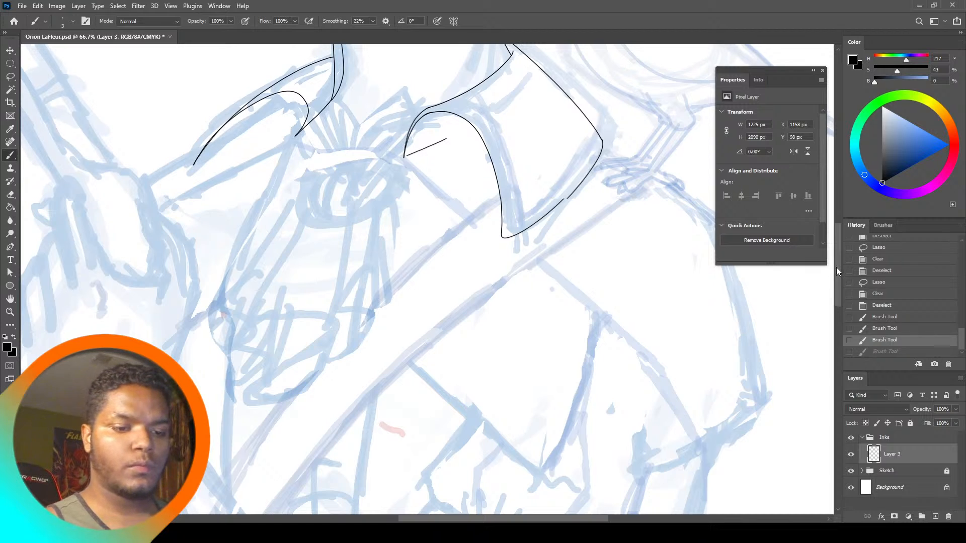
Unlock the Sketch group, lasso the neckerchief folds above the knot, delete them from Layer 1, and drop the selection
{"action": "left_click_drag", "start_coordinate": [836, 267], "coordinate": [840, 233]}
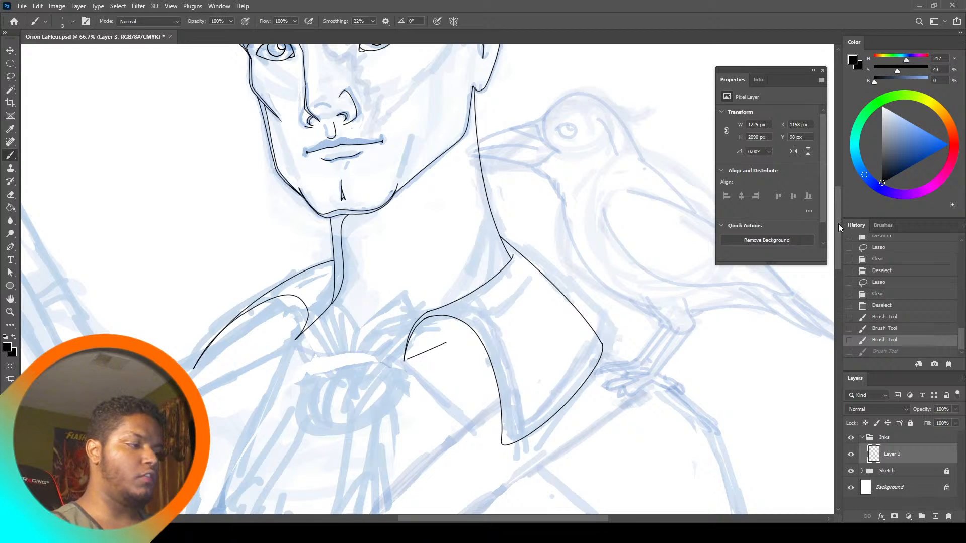
{"action": "key", "text": "l"}
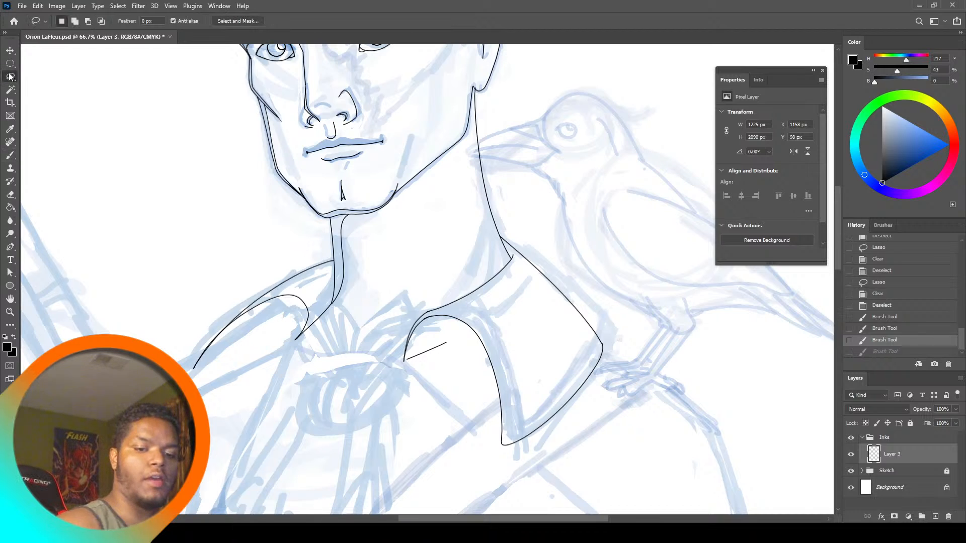
{"action": "left_click", "coordinate": [861, 472]}
{"action": "left_click", "coordinate": [946, 471]}
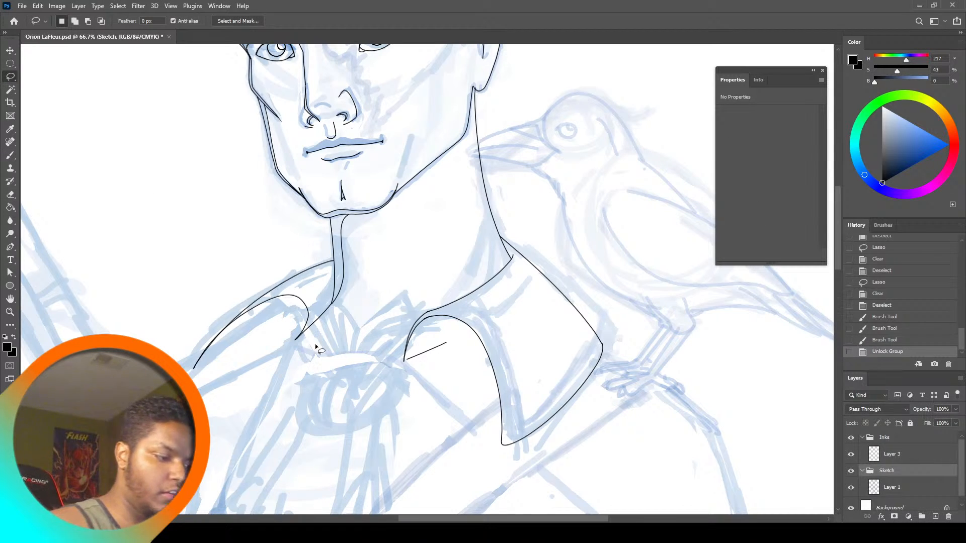
{"action": "mouse_move", "coordinate": [316, 347]}
{"action": "left_mouse_down"}
{"action": "mouse_move", "coordinate": [299, 363]}
{"action": "mouse_move", "coordinate": [324, 315]}
{"action": "mouse_move", "coordinate": [398, 292]}
{"action": "mouse_move", "coordinate": [407, 333]}
{"action": "mouse_move", "coordinate": [383, 367]}
{"action": "mouse_move", "coordinate": [399, 366]}
{"action": "left_mouse_up"}
{"action": "key", "text": "Delete"}
{"action": "left_click", "coordinate": [471, 198]}
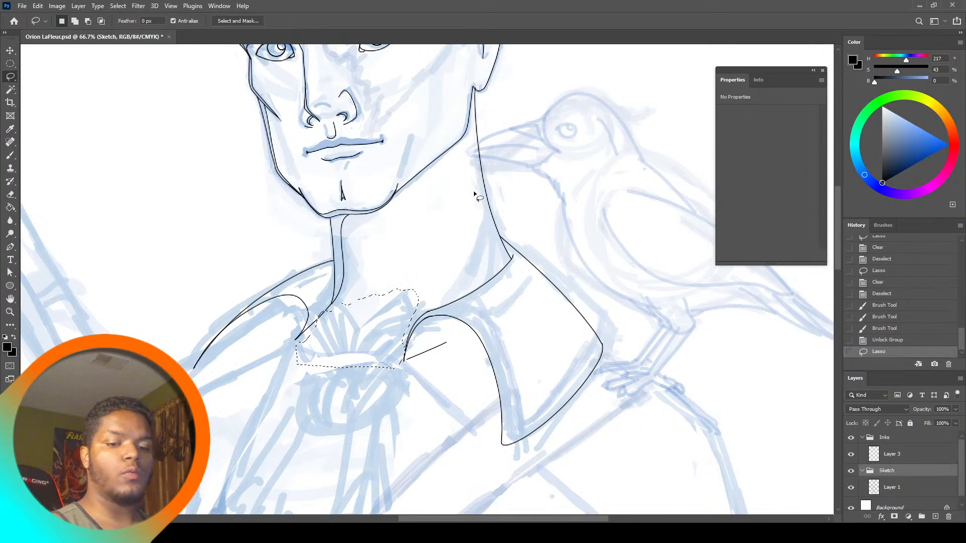
{"action": "left_click", "coordinate": [892, 487]}
{"action": "key", "text": "Delete"}
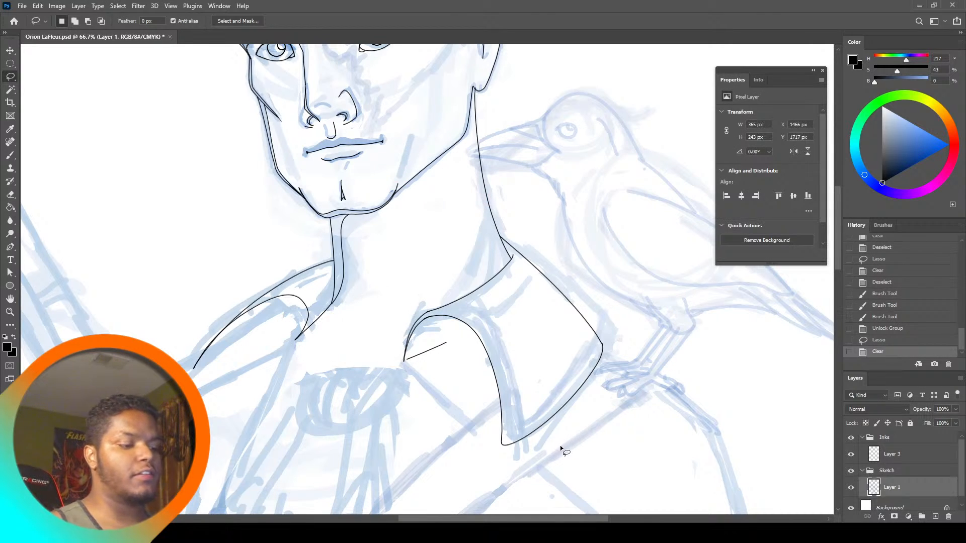
{"action": "key", "text": "ctrl+d"}
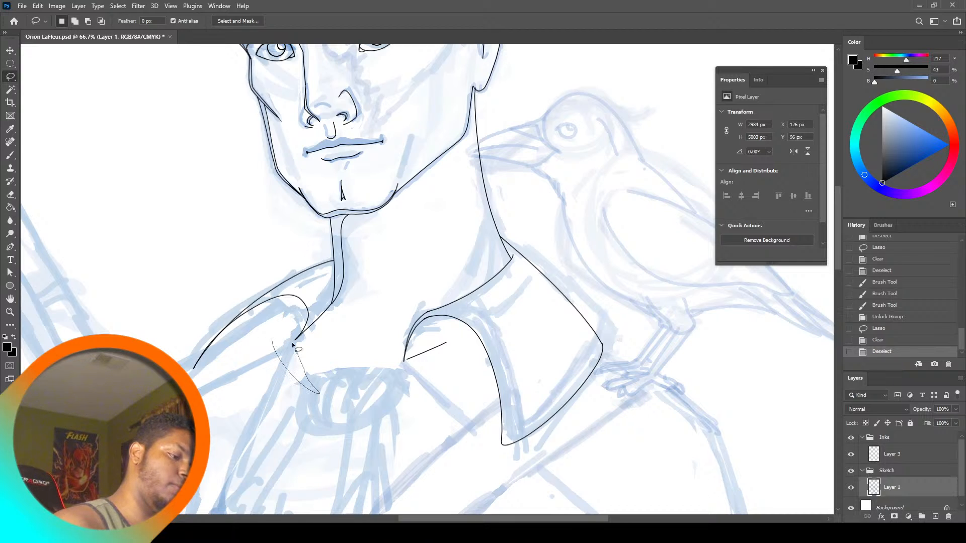
Switch back to Layer 3 in the Inks group and drop the selection
{"action": "left_click_drag", "start_coordinate": [297, 349], "coordinate": [281, 307]}
{"action": "key", "text": "ctrl+a"}
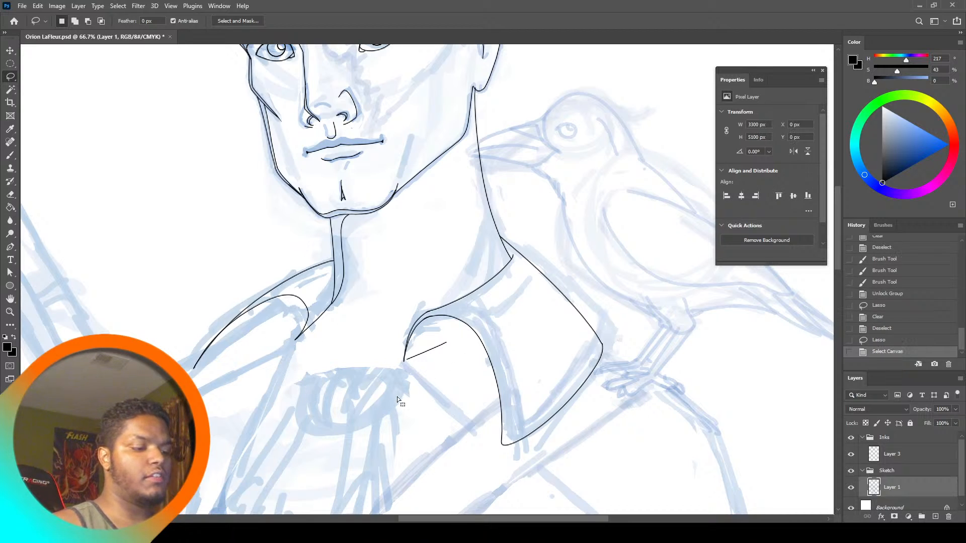
{"action": "key", "text": "alt+bracketright"}
{"action": "key", "text": "alt+bracketright"}
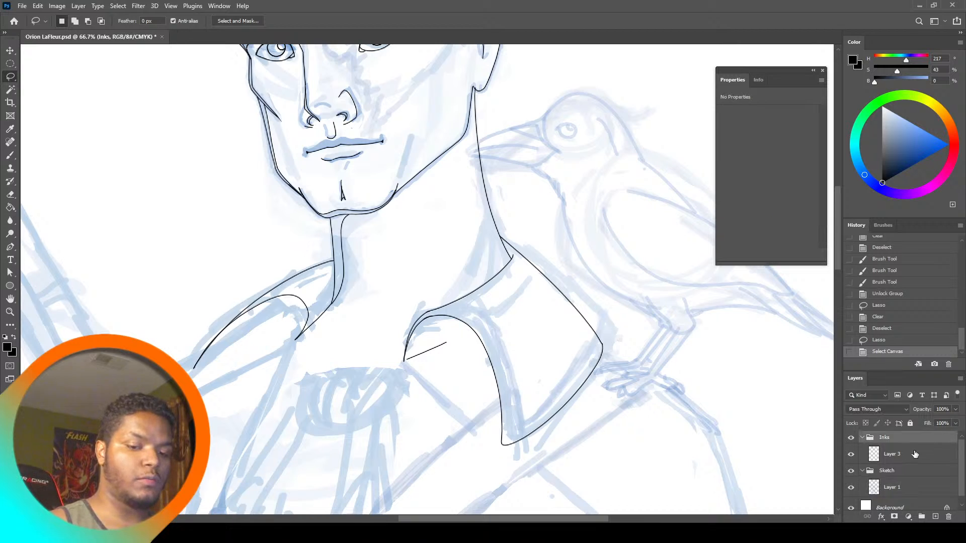
{"action": "left_click_drag", "start_coordinate": [332, 290], "coordinate": [431, 283]}
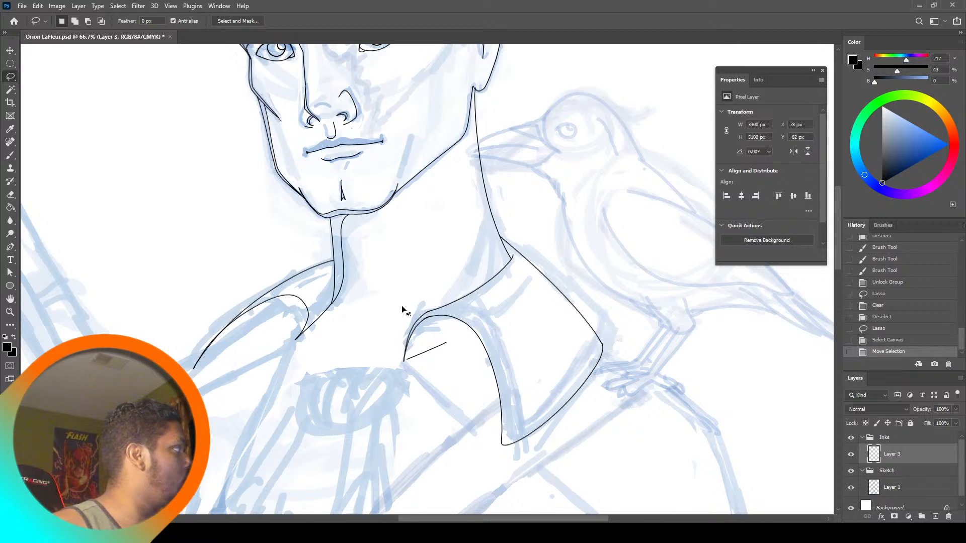
{"action": "key", "text": "ctrl+t"}
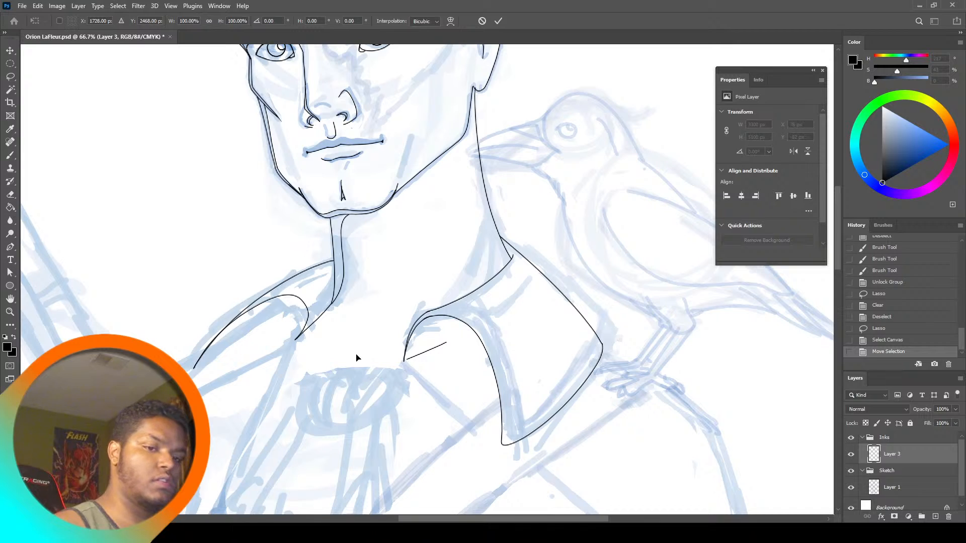
{"action": "key", "text": "m"}
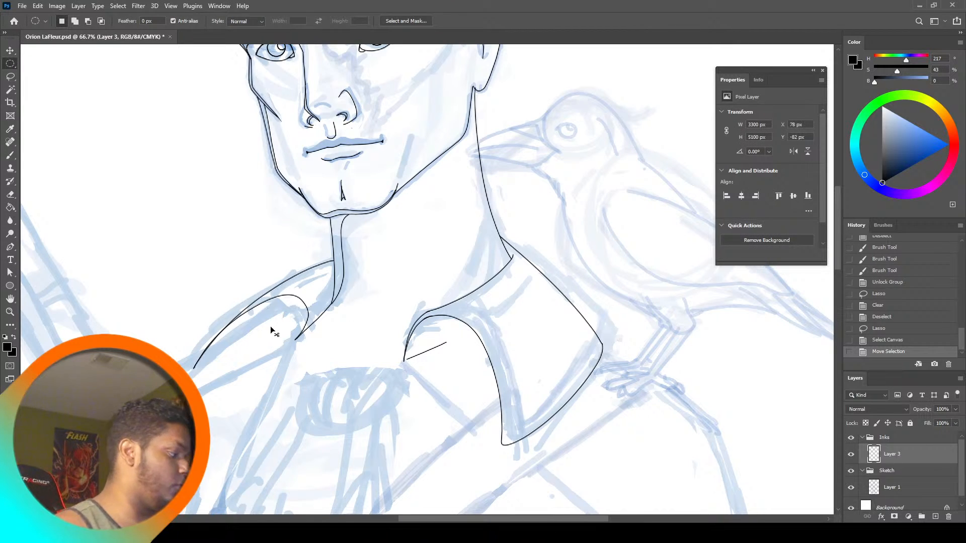
{"action": "key", "text": "ctrl+d"}
Lasso and delete the rifle-side collar's curled inner end and the line running to it from the neck, and return to the Brush tool
{"action": "left_click", "coordinate": [10, 77]}
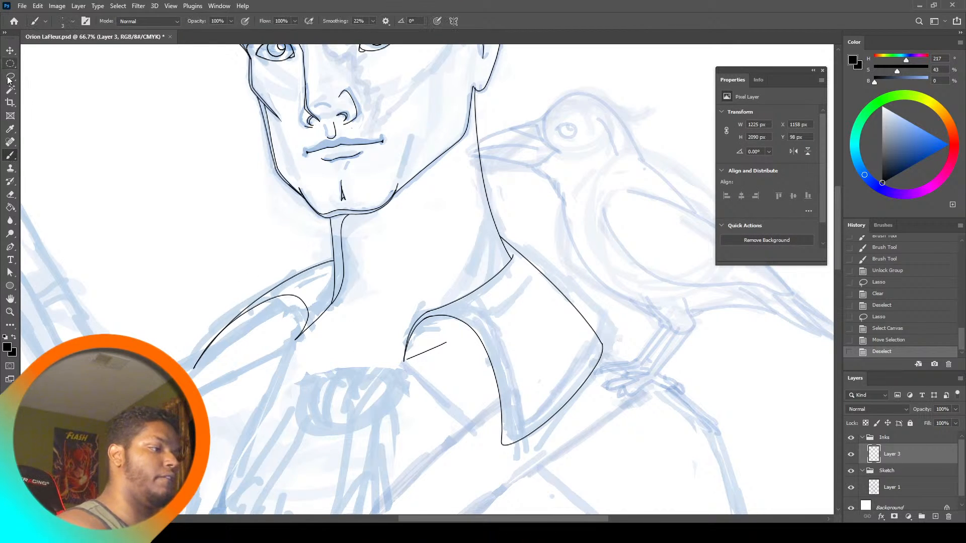
{"action": "mouse_move", "coordinate": [302, 324]}
{"action": "left_mouse_down"}
{"action": "mouse_move", "coordinate": [297, 303]}
{"action": "mouse_move", "coordinate": [314, 324]}
{"action": "mouse_move", "coordinate": [299, 358]}
{"action": "left_mouse_up"}
{"action": "key", "text": "Delete"}
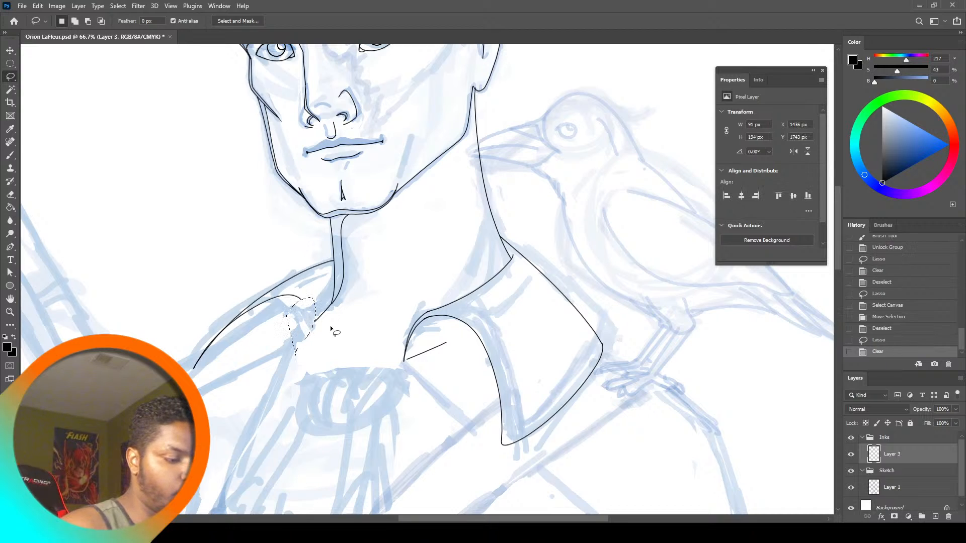
{"action": "key", "text": "ctrl+d"}
{"action": "mouse_move", "coordinate": [333, 309]}
{"action": "left_mouse_down"}
{"action": "mouse_move", "coordinate": [308, 339]}
{"action": "mouse_move", "coordinate": [317, 329]}
{"action": "mouse_move", "coordinate": [339, 339]}
{"action": "left_mouse_up"}
{"action": "key", "text": "Delete"}
{"action": "key", "text": "ctrl+d"}
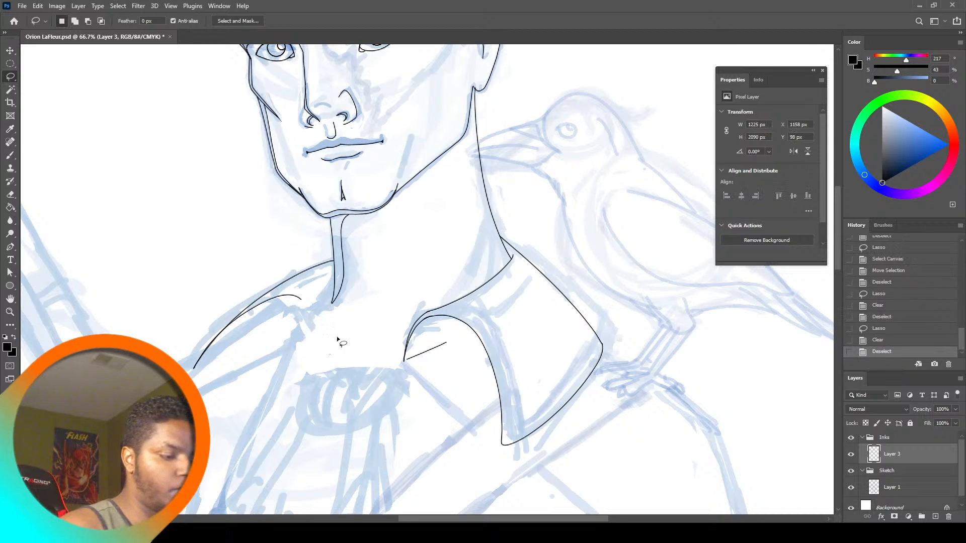
{"action": "left_click", "coordinate": [11, 155]}
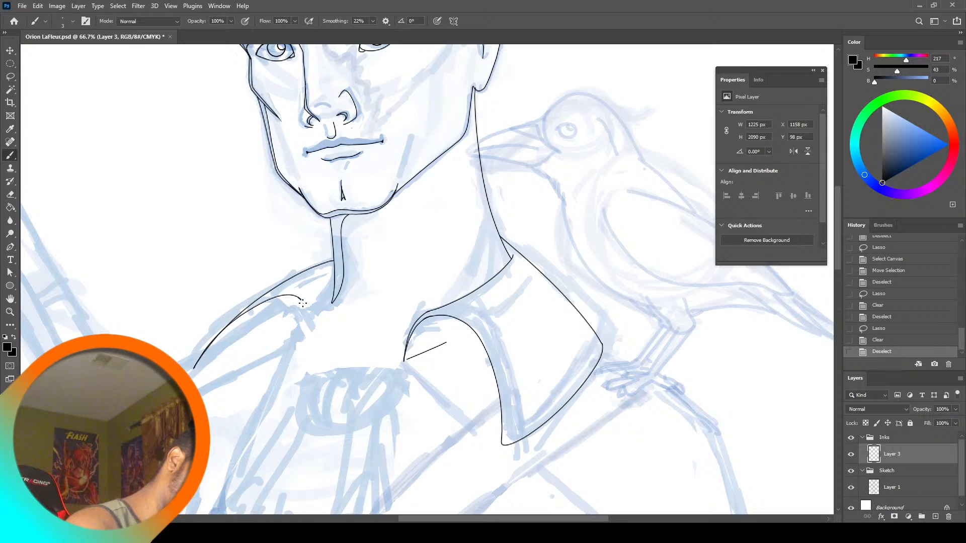
Ink the rifle-side collar's inner edge as a curl down to a point and back up to the neck line, redoing the first attempt
{"action": "left_click_drag", "start_coordinate": [309, 355], "coordinate": [334, 304]}
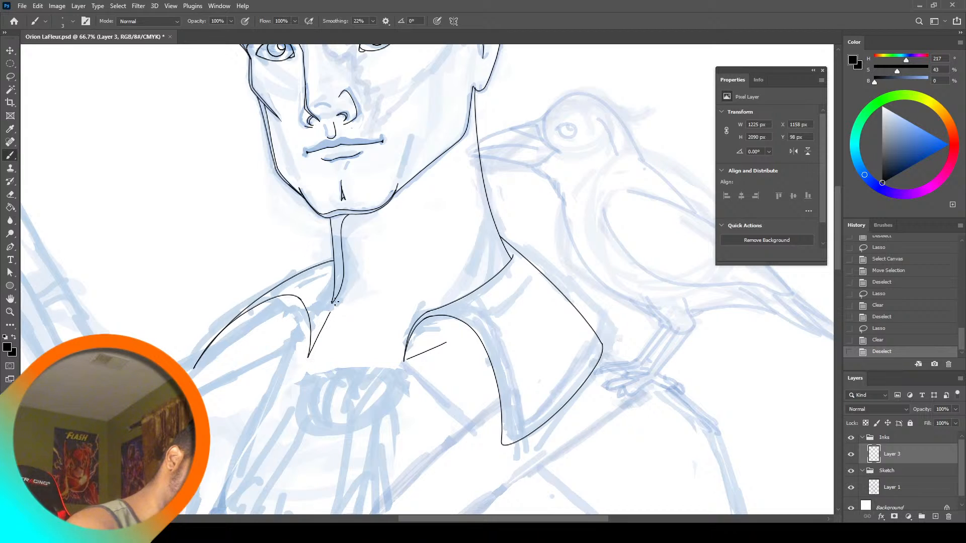
{"action": "key", "text": "ctrl+z"}
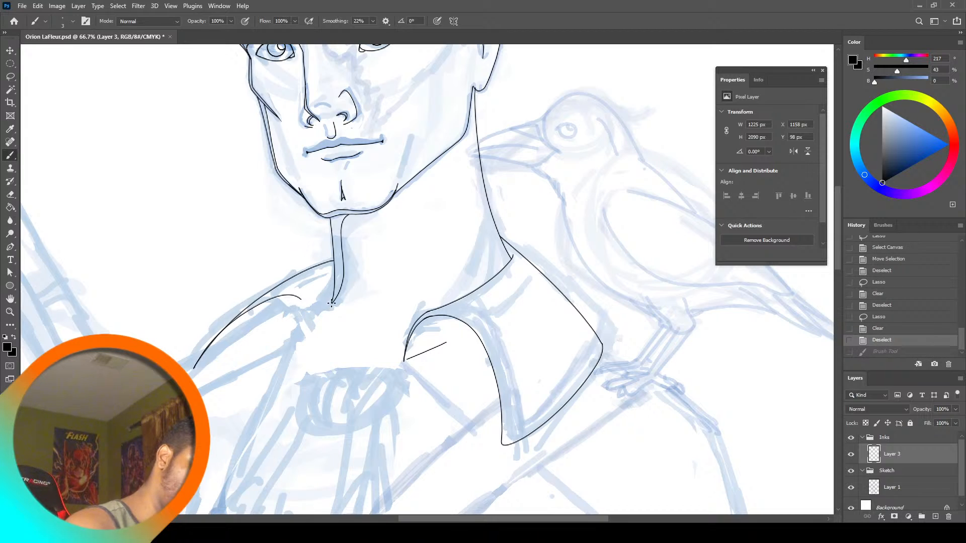
{"action": "left_click_drag", "start_coordinate": [305, 346], "coordinate": [300, 346]}
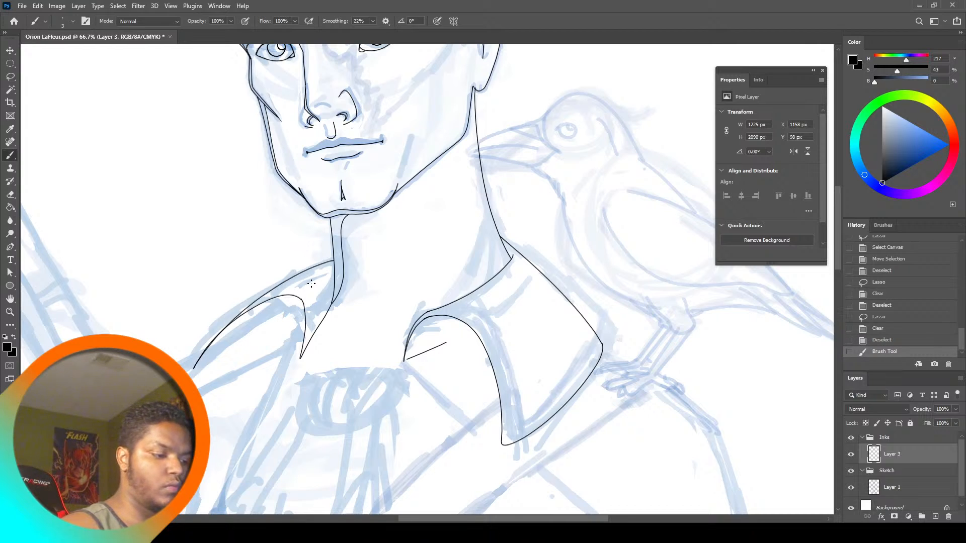
Try to ink a second contour line just inside the bird-side collar's inner edge, and undo the attempts
{"action": "left_click", "coordinate": [10, 312]}
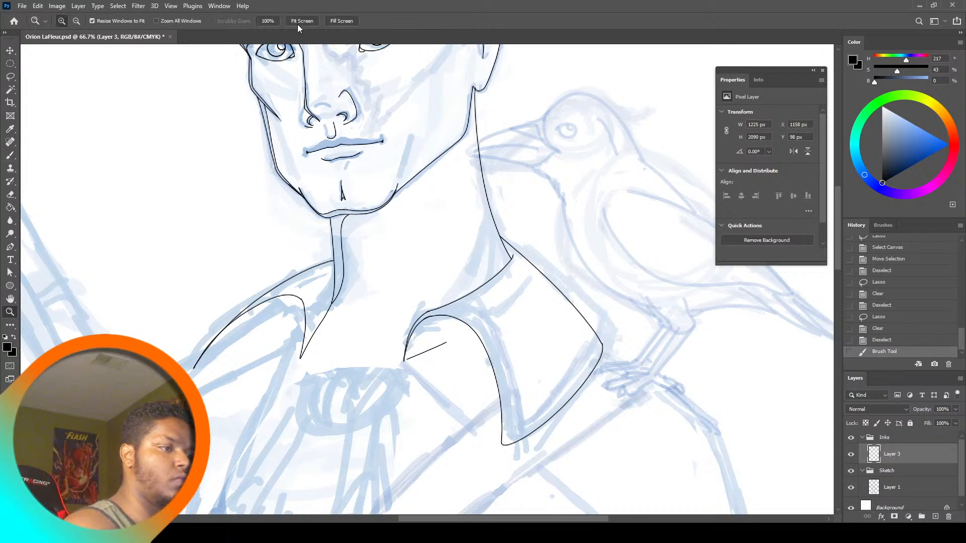
{"action": "left_click", "coordinate": [302, 21]}
{"action": "left_click", "coordinate": [482, 244]}
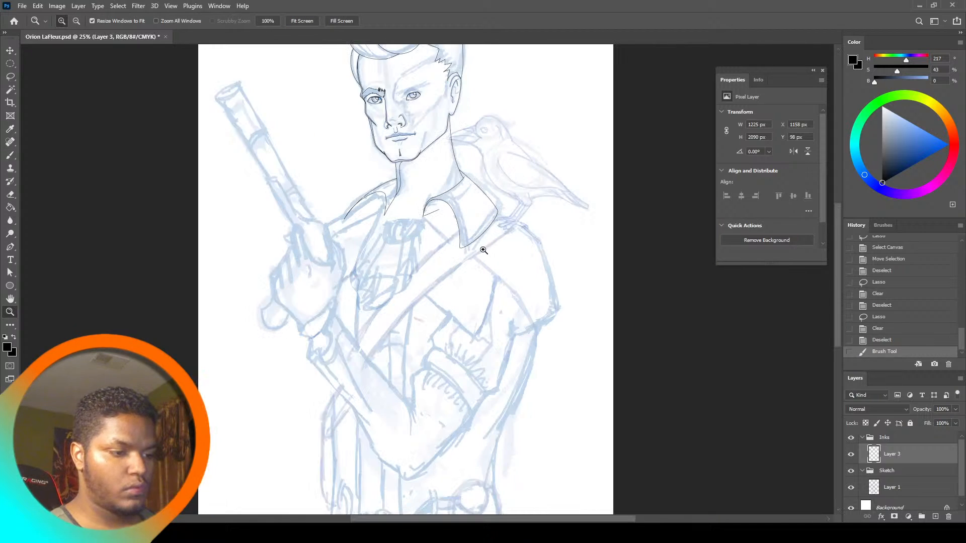
{"action": "left_click", "coordinate": [511, 181]}
{"action": "key", "text": "b"}
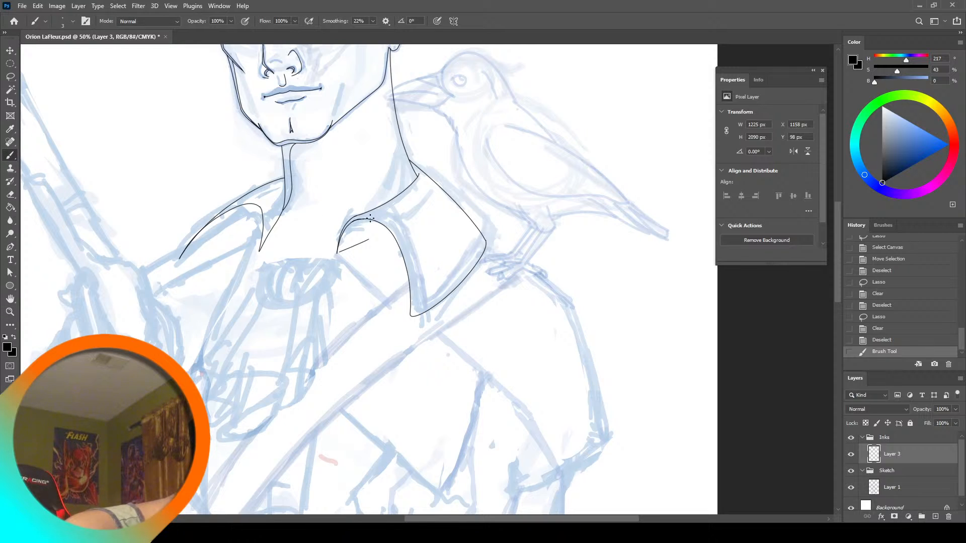
{"action": "left_click_drag", "start_coordinate": [401, 244], "coordinate": [368, 220]}
{"action": "key", "text": "ctrl+z"}
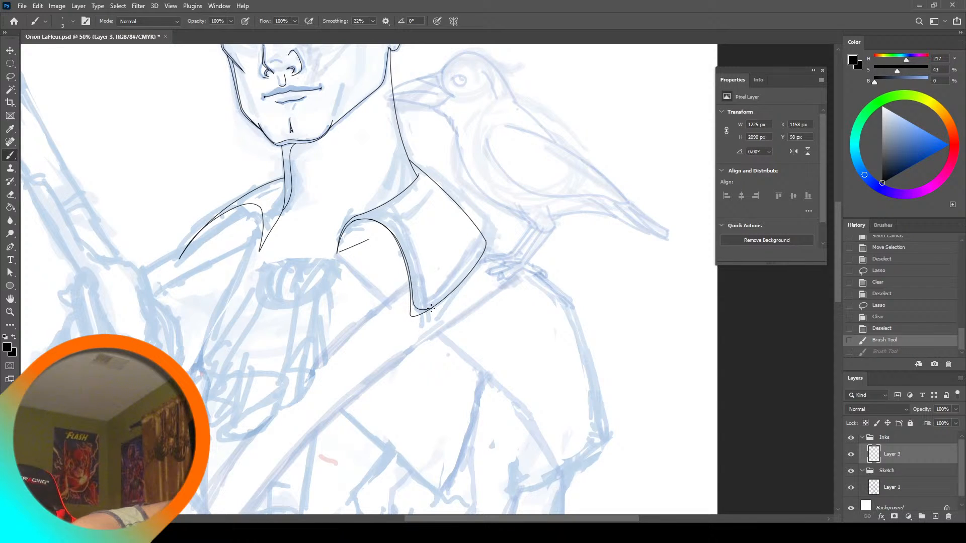
{"action": "left_click_drag", "start_coordinate": [432, 307], "coordinate": [431, 308]}
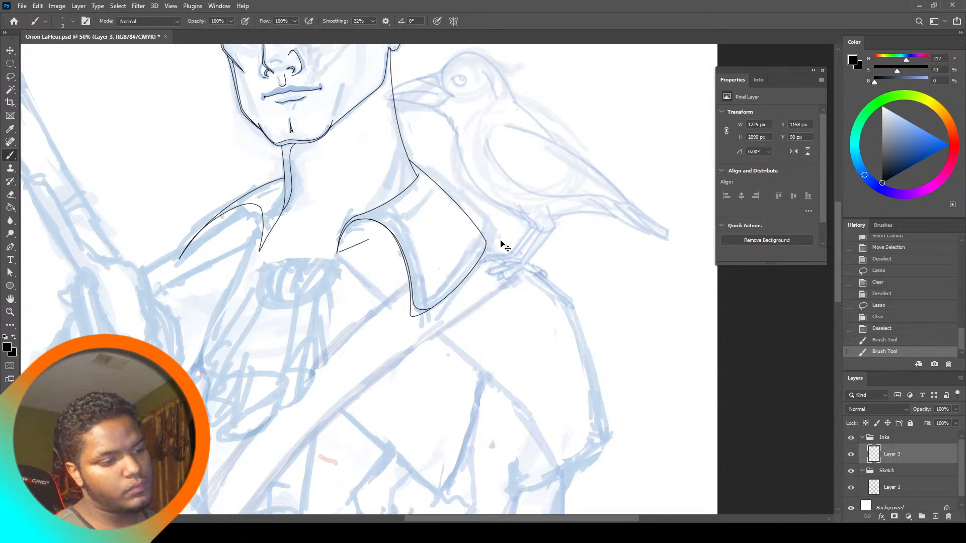
{"action": "key", "text": "ctrl+z"}
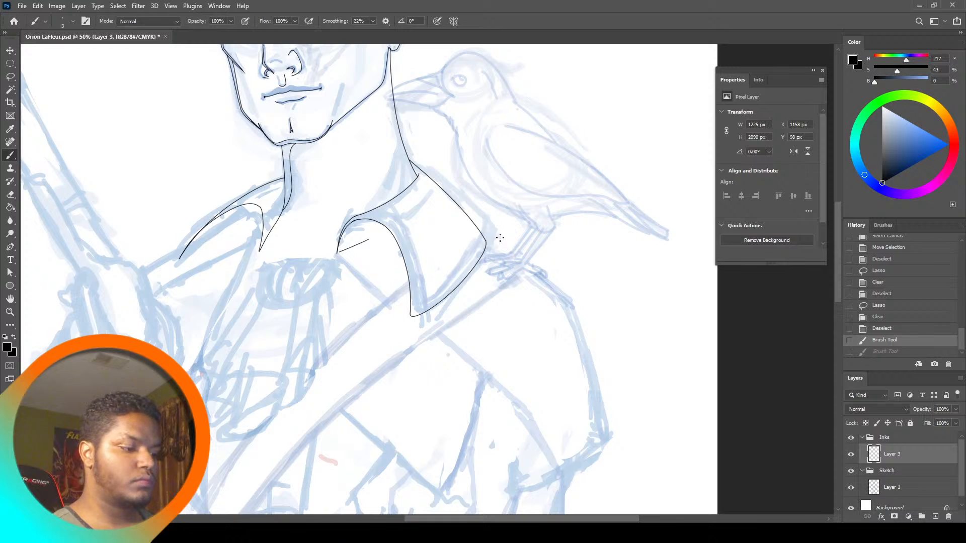
Ink the neckerchief's front tail on Layer 3, with a wavy folded hem and the fold lines running down from the knot
{"action": "scroll", "coordinate": [840, 246], "scroll_direction": "down", "scroll_amount": 3}
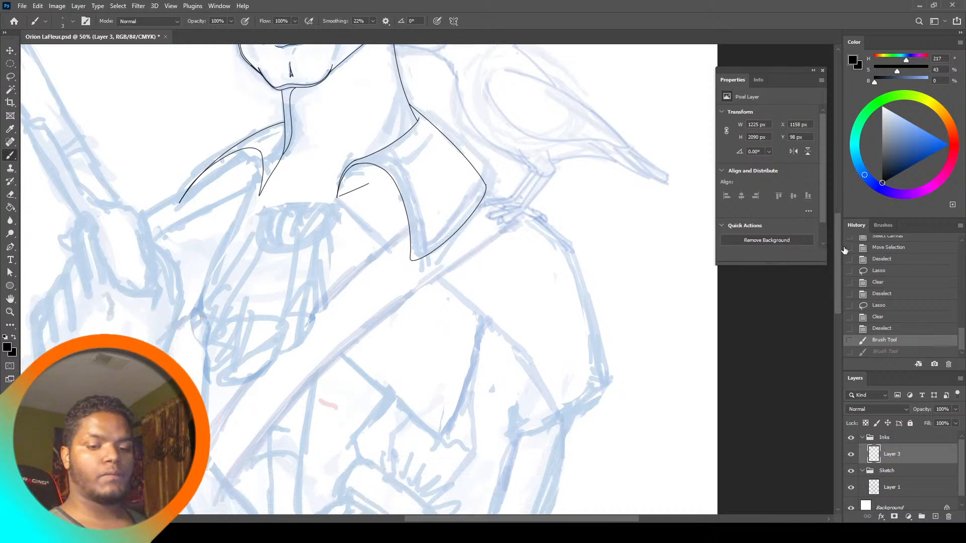
{"action": "mouse_move", "coordinate": [222, 394]}
{"action": "left_mouse_down"}
{"action": "mouse_move", "coordinate": [256, 367]}
{"action": "mouse_move", "coordinate": [214, 368]}
{"action": "mouse_move", "coordinate": [225, 344]}
{"action": "mouse_move", "coordinate": [280, 334]}
{"action": "mouse_move", "coordinate": [279, 306]}
{"action": "mouse_move", "coordinate": [227, 318]}
{"action": "mouse_move", "coordinate": [220, 304]}
{"action": "mouse_move", "coordinate": [266, 227]}
{"action": "left_mouse_up"}
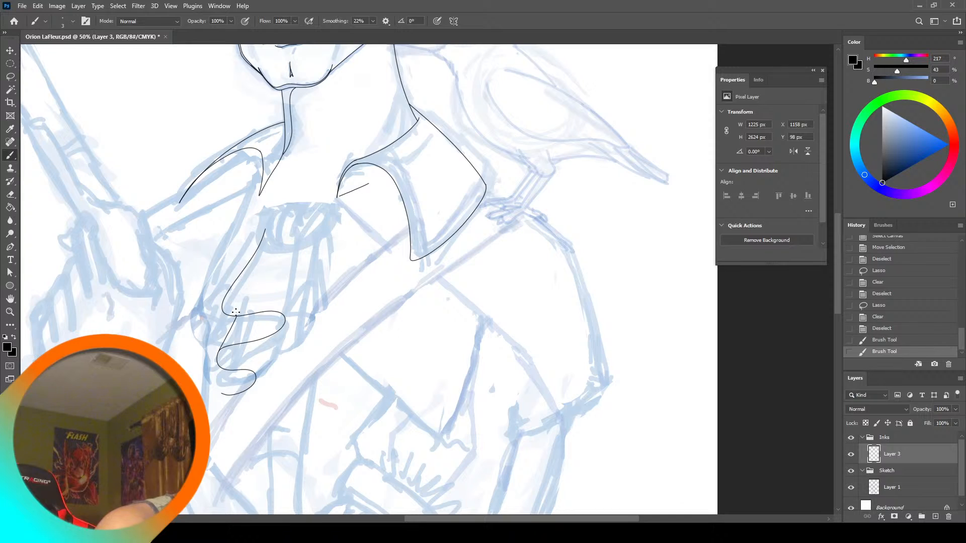
{"action": "left_click_drag", "start_coordinate": [236, 312], "coordinate": [237, 315]}
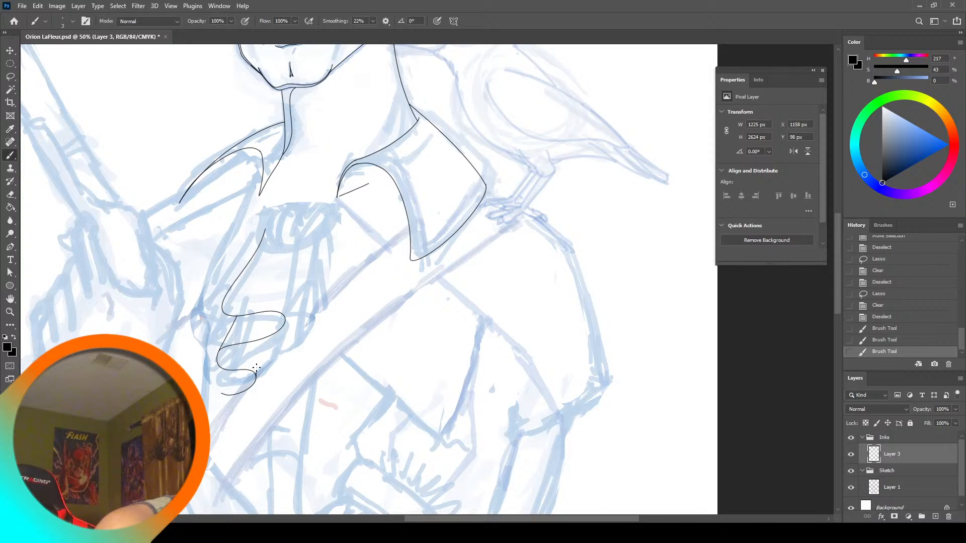
{"action": "left_click_drag", "start_coordinate": [258, 339], "coordinate": [258, 340]}
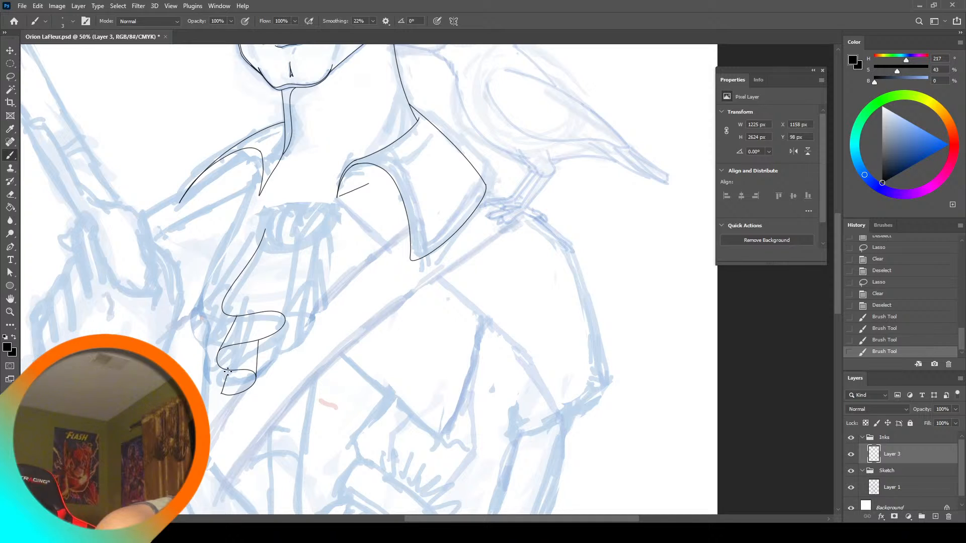
{"action": "left_click_drag", "start_coordinate": [229, 368], "coordinate": [225, 371]}
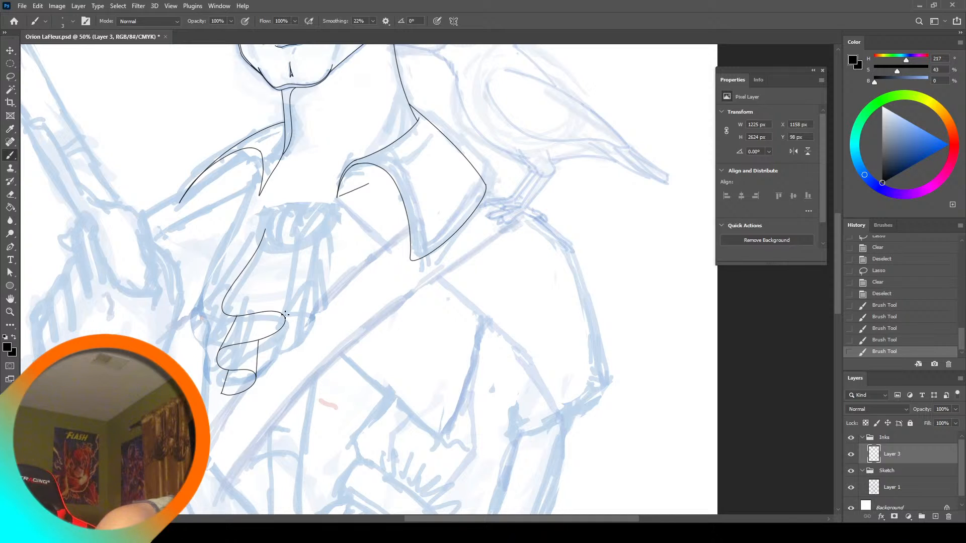
{"action": "left_click_drag", "start_coordinate": [284, 314], "coordinate": [286, 272]}
{"action": "left_click_drag", "start_coordinate": [291, 233], "coordinate": [291, 234]}
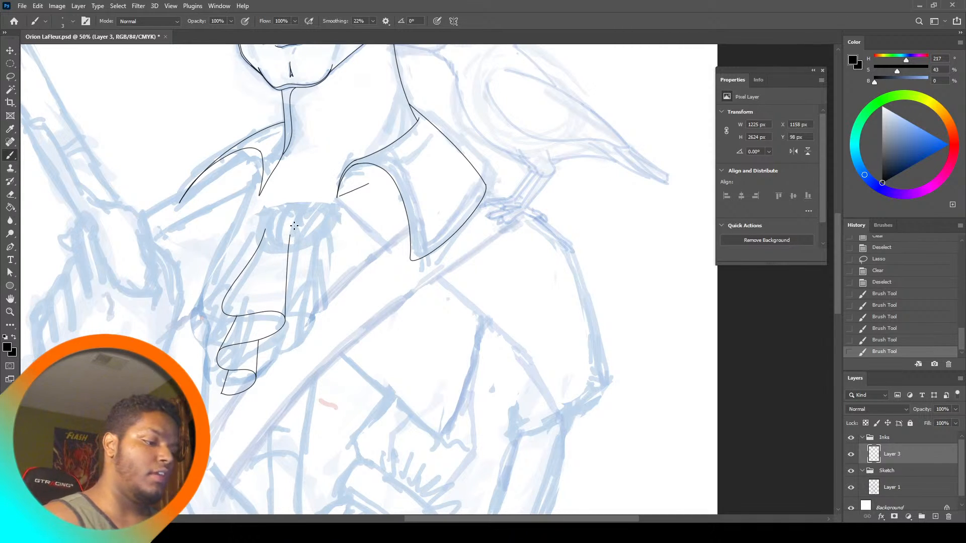
Create a new layer and place it in the Inks group directly below Layer 3
{"action": "left_click", "coordinate": [926, 473]}
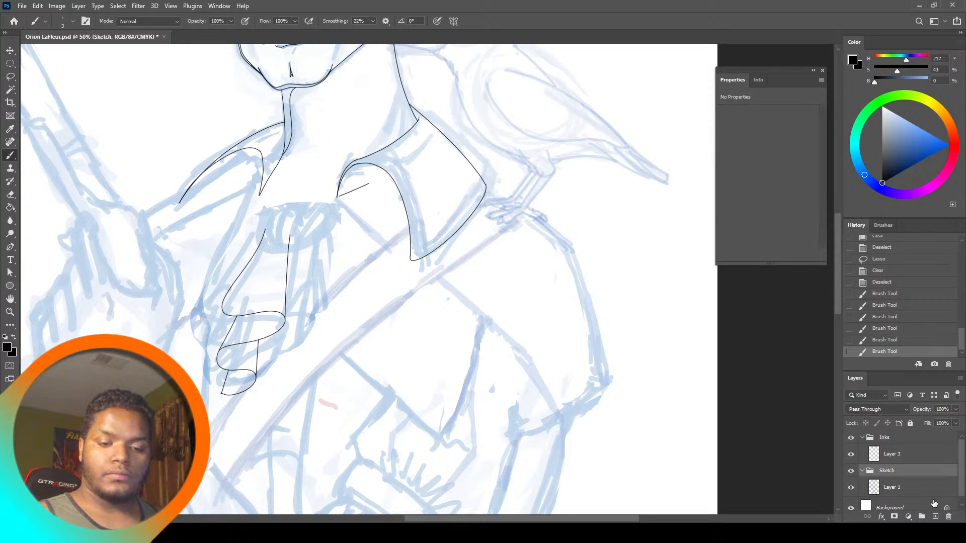
{"action": "left_click", "coordinate": [934, 521]}
{"action": "left_click_drag", "start_coordinate": [895, 491], "coordinate": [927, 469]}
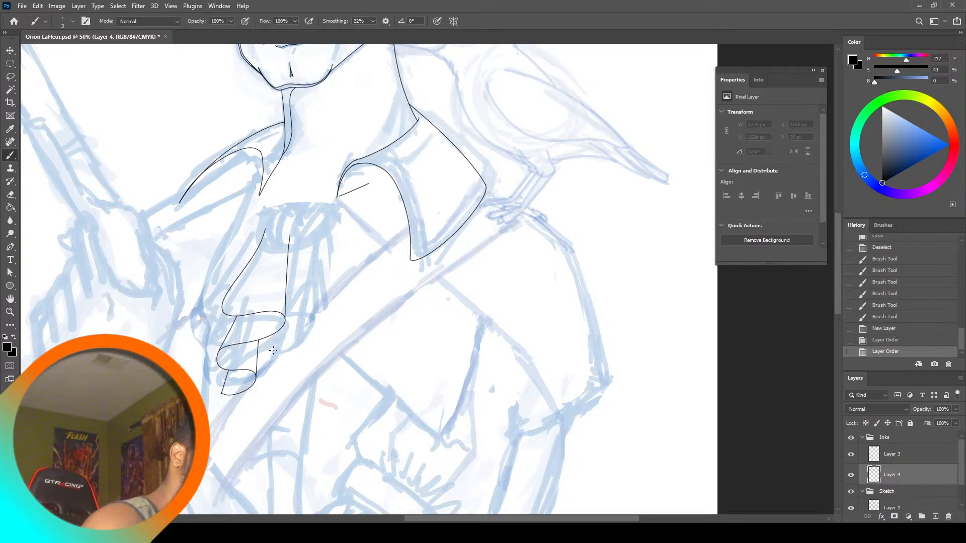
{"action": "mouse_move", "coordinate": [258, 371]}
{"action": "left_mouse_down"}
{"action": "mouse_move", "coordinate": [288, 367]}
{"action": "mouse_move", "coordinate": [274, 345]}
{"action": "mouse_move", "coordinate": [278, 323]}
{"action": "mouse_move", "coordinate": [323, 320]}
{"action": "mouse_move", "coordinate": [289, 297]}
{"action": "mouse_move", "coordinate": [288, 268]}
{"action": "mouse_move", "coordinate": [316, 242]}
{"action": "left_mouse_up"}
{"action": "key", "text": "ctrl+z"}
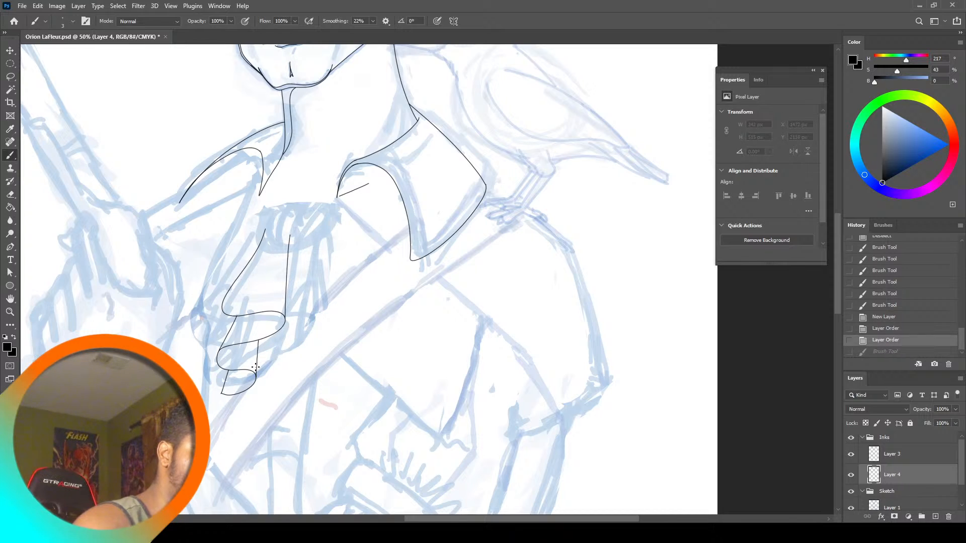
{"action": "mouse_move", "coordinate": [256, 367]}
{"action": "left_mouse_down"}
{"action": "mouse_move", "coordinate": [302, 344]}
{"action": "mouse_move", "coordinate": [263, 322]}
{"action": "mouse_move", "coordinate": [293, 320]}
{"action": "mouse_move", "coordinate": [294, 273]}
{"action": "left_mouse_up"}
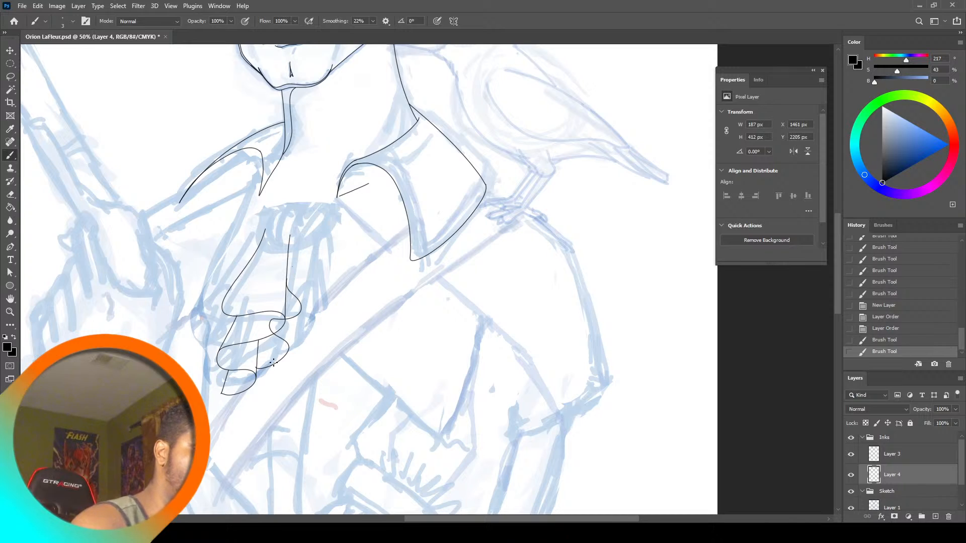
{"action": "key", "text": "ctrl+z"}
{"action": "key", "text": "ctrl+z"}
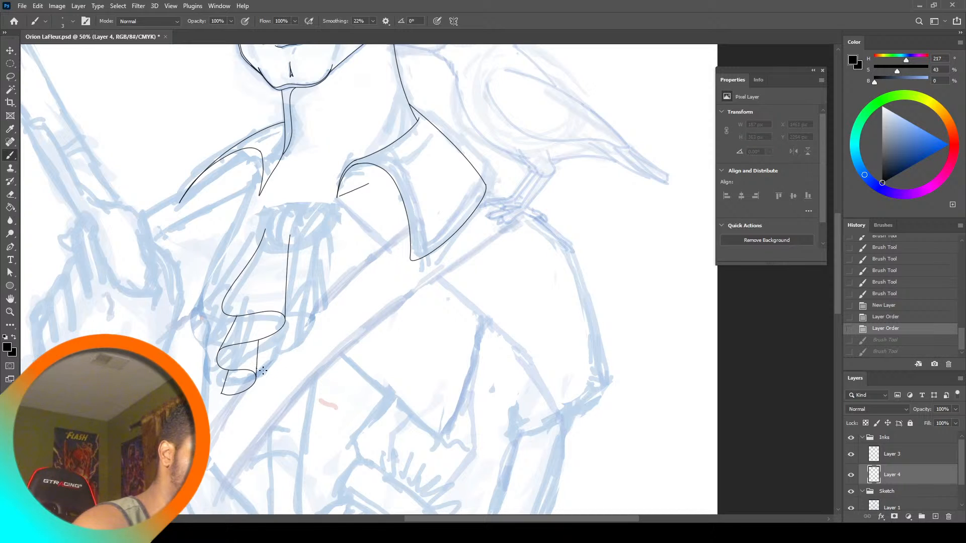
Ink the neckerchief's rear tail on the new layer, with a wavy hem behind the front tail and its connecting fold lines
{"action": "mouse_move", "coordinate": [262, 371]}
{"action": "left_mouse_down"}
{"action": "mouse_move", "coordinate": [291, 360]}
{"action": "mouse_move", "coordinate": [262, 345]}
{"action": "mouse_move", "coordinate": [261, 335]}
{"action": "mouse_move", "coordinate": [294, 332]}
{"action": "mouse_move", "coordinate": [296, 319]}
{"action": "mouse_move", "coordinate": [278, 311]}
{"action": "left_mouse_up"}
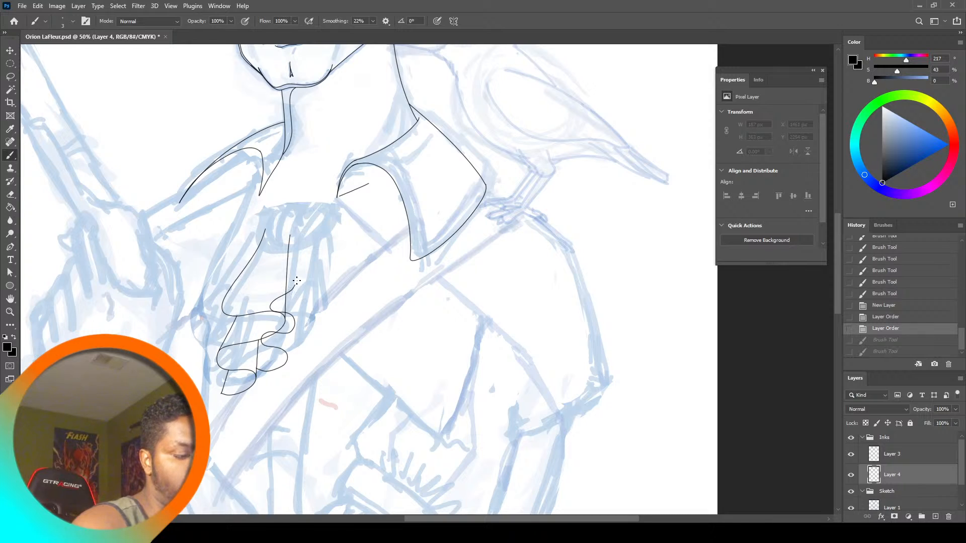
{"action": "left_click_drag", "start_coordinate": [303, 242], "coordinate": [303, 244]}
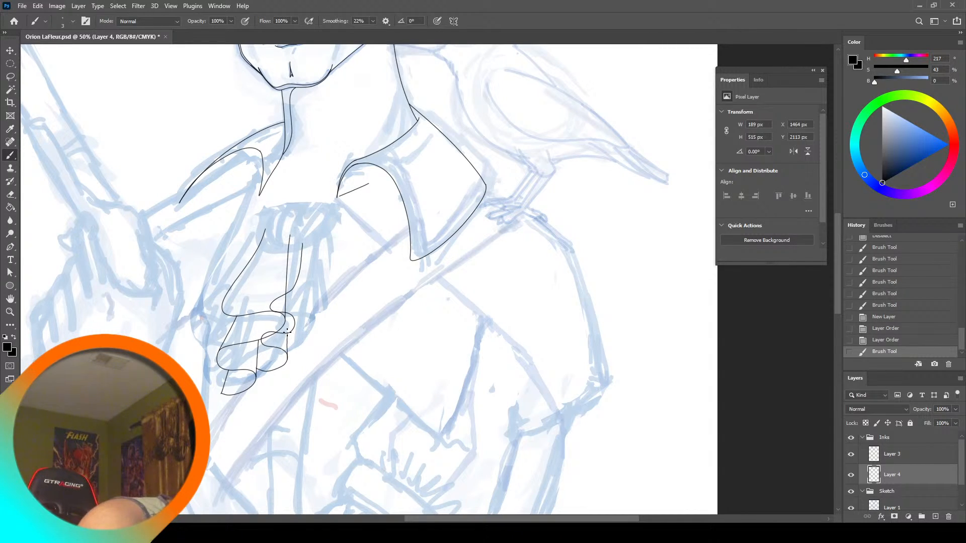
{"action": "mouse_move", "coordinate": [287, 331]}
{"action": "left_mouse_down"}
{"action": "mouse_move", "coordinate": [292, 289]}
{"action": "mouse_move", "coordinate": [270, 344]}
{"action": "left_mouse_up"}
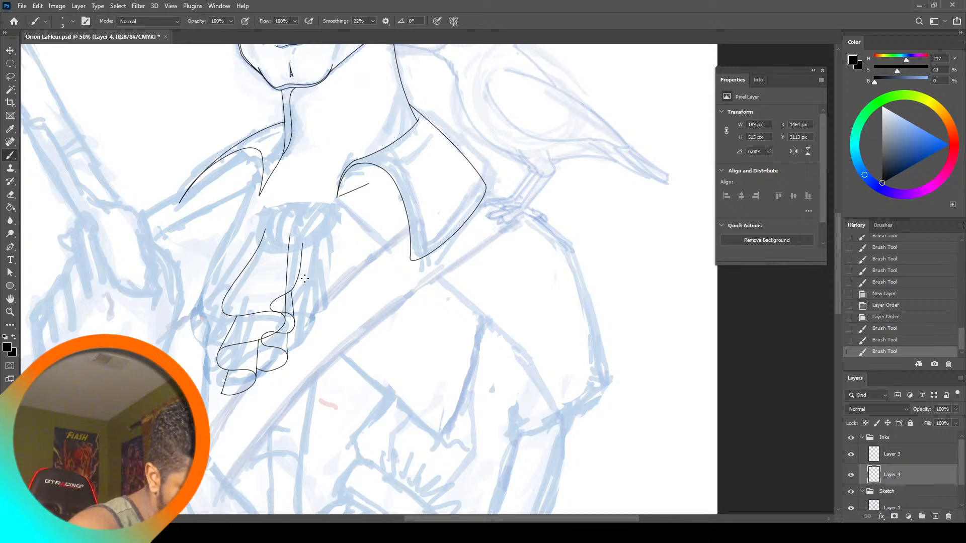
Try to lasso and delete the ink overhang on the outer side of the rear tail's lowest fold, undo the deletion, and drop the selection
{"action": "key", "text": "z"}
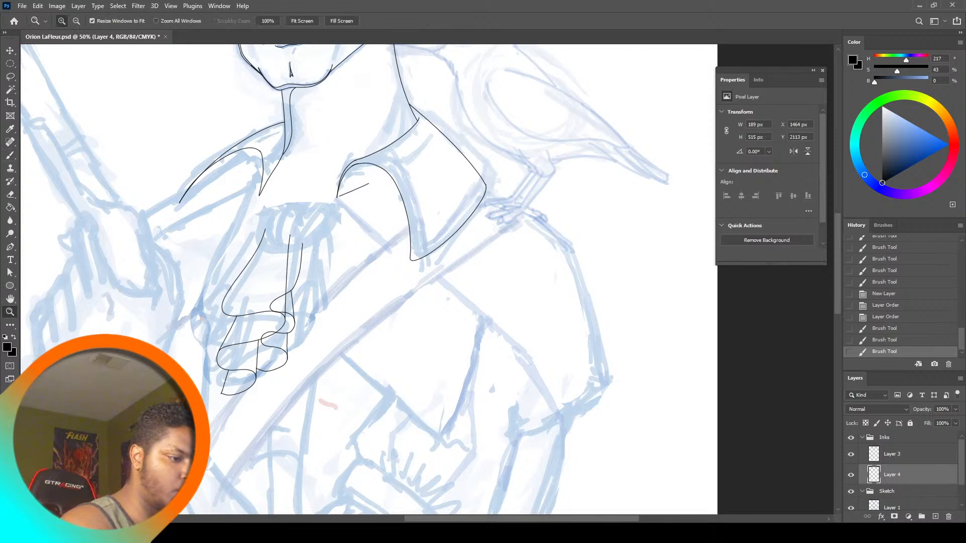
{"action": "left_click", "coordinate": [284, 358]}
{"action": "left_click", "coordinate": [293, 352]}
{"action": "left_click", "coordinate": [292, 351]}
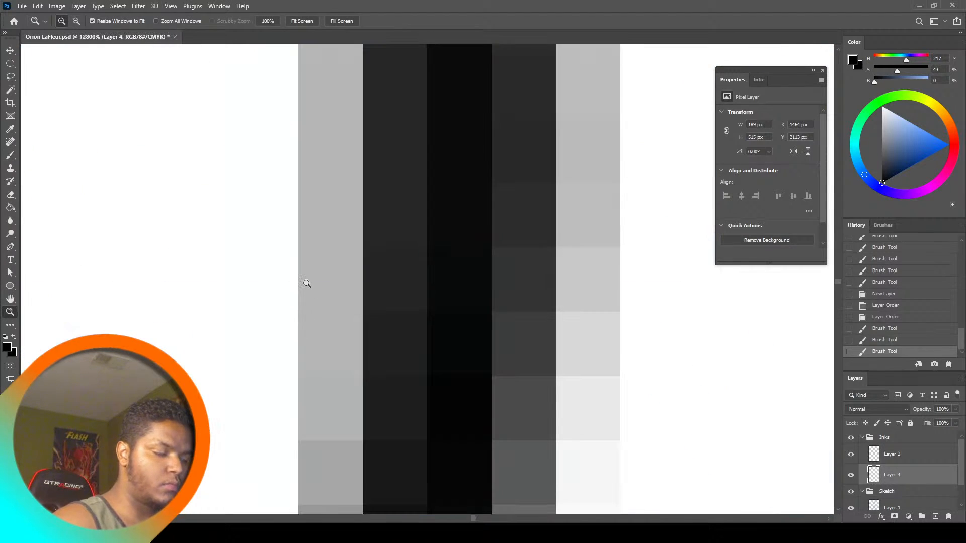
{"action": "left_click", "coordinate": [298, 22]}
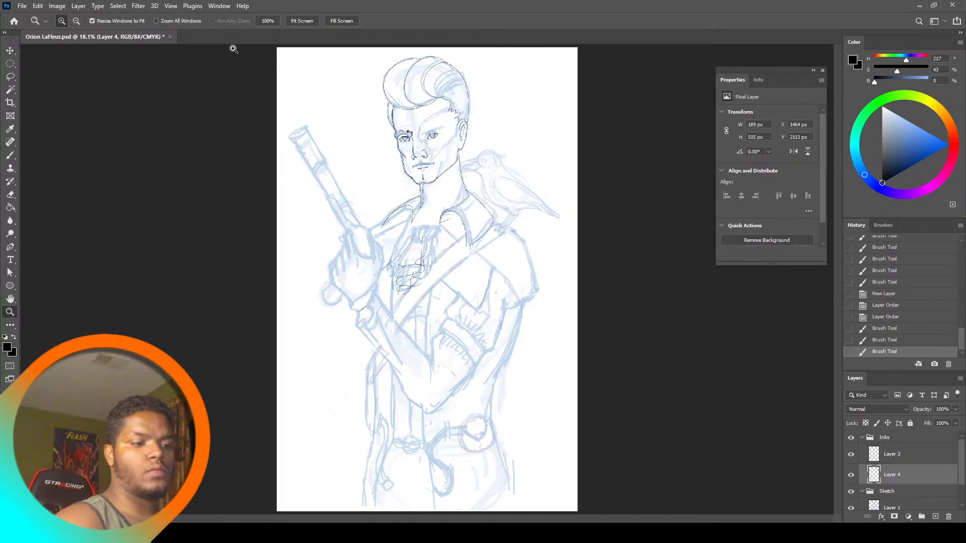
{"action": "left_click", "coordinate": [425, 279]}
{"action": "left_click", "coordinate": [427, 277]}
{"action": "left_click", "coordinate": [426, 278]}
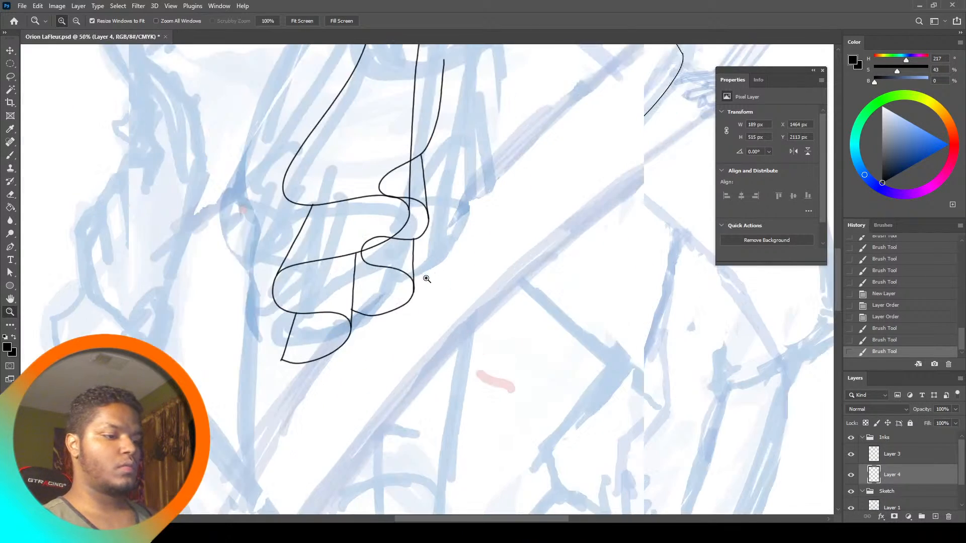
{"action": "left_click", "coordinate": [425, 276]}
{"action": "left_click", "coordinate": [419, 264]}
{"action": "left_click", "coordinate": [10, 78]}
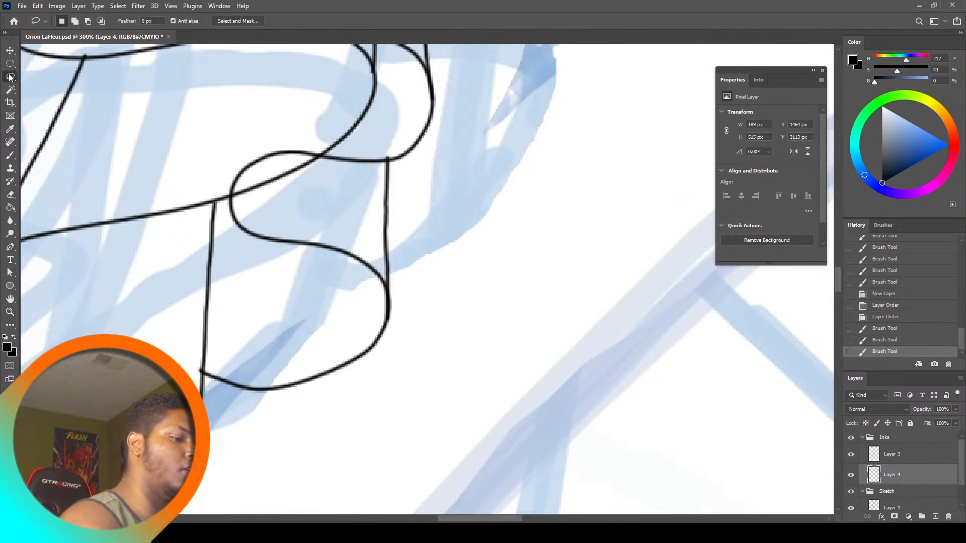
{"action": "left_click_drag", "start_coordinate": [385, 331], "coordinate": [397, 341]}
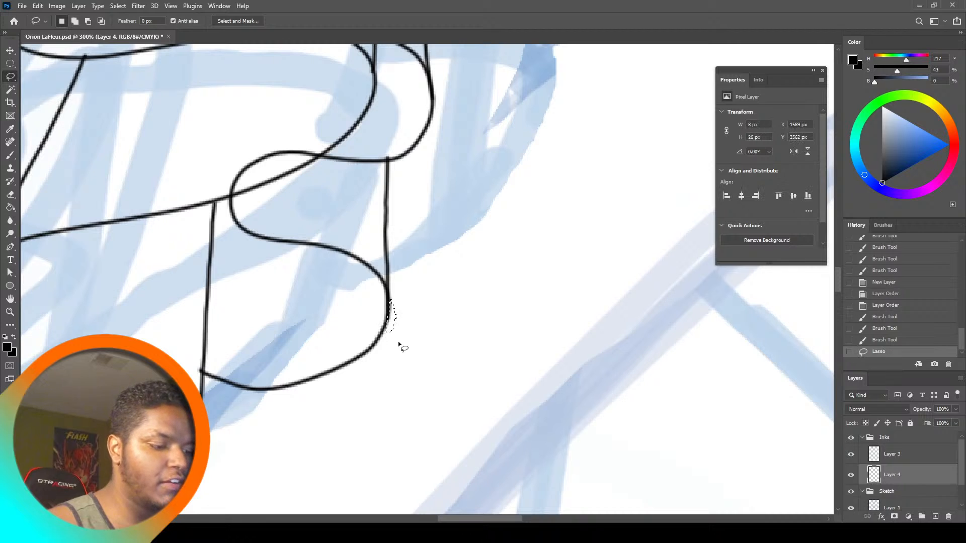
{"action": "key", "text": "Delete"}
{"action": "key", "text": "ctrl+d"}
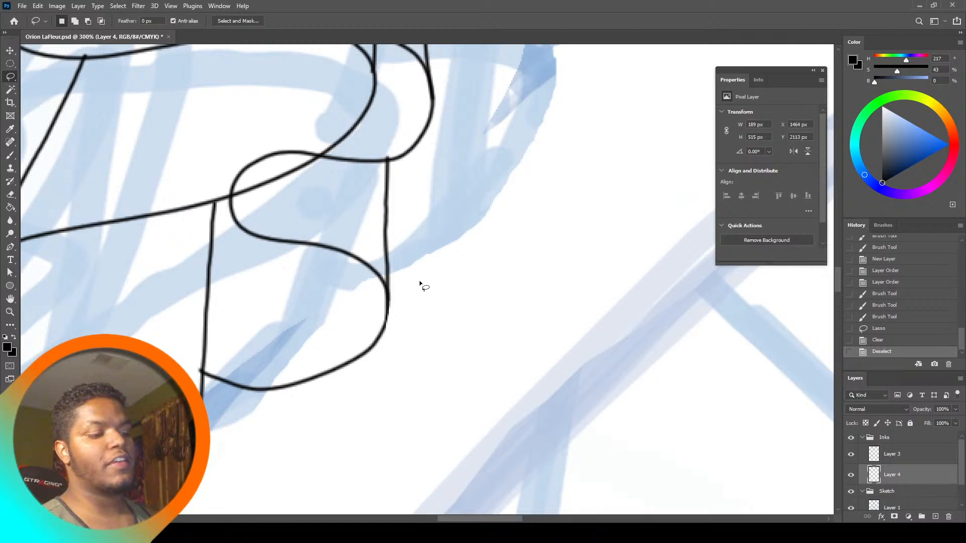
{"action": "key", "text": "ctrl+z"}
{"action": "key", "text": "ctrl+z"}
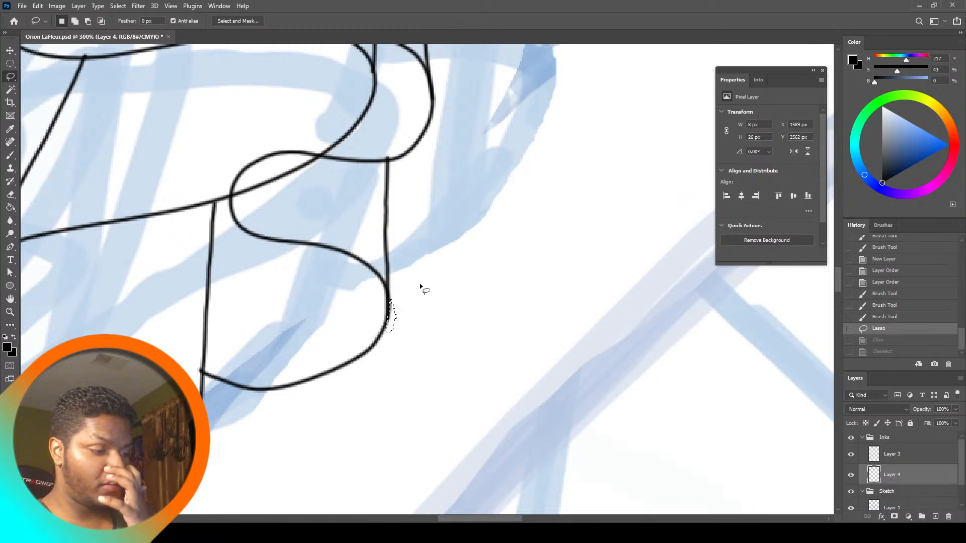
{"action": "key", "text": "ctrl+d"}
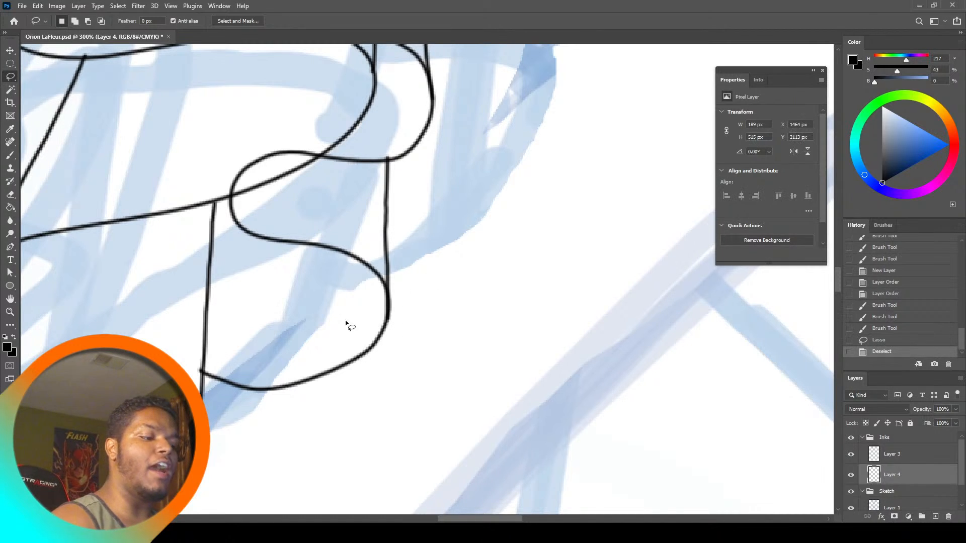
Set the brush mode to Clear, erase the rear fold line's stub crossing the front tail's lower edge, and switch to the Lasso tool
{"action": "left_click", "coordinate": [10, 157]}
{"action": "left_click", "coordinate": [149, 21]}
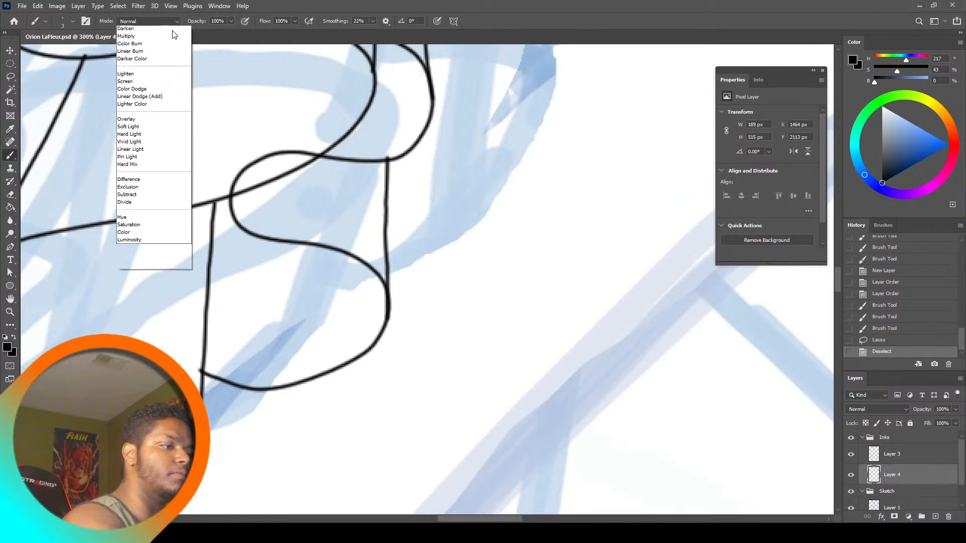
{"action": "scroll", "coordinate": [151, 101], "scroll_direction": "up", "scroll_amount": 3}
{"action": "left_click", "coordinate": [146, 56]}
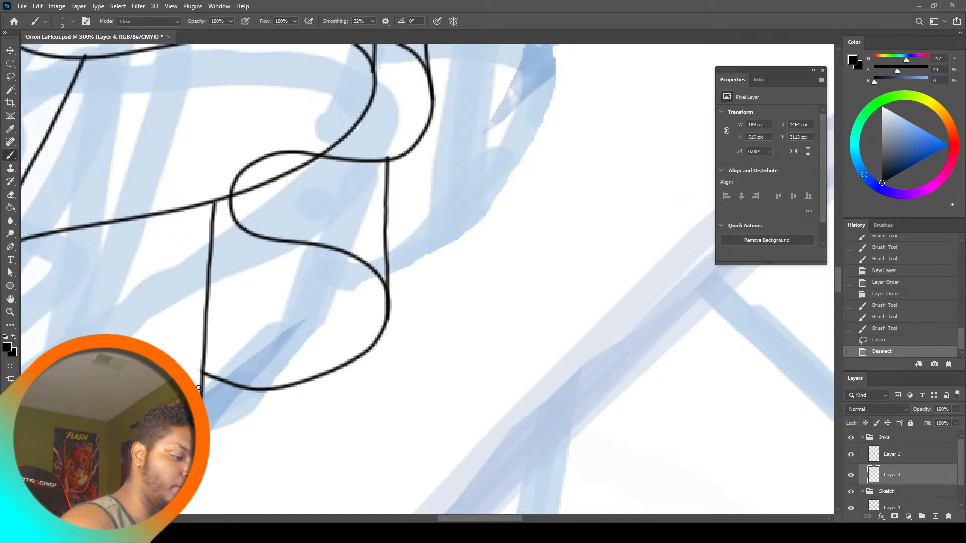
{"action": "left_click_drag", "start_coordinate": [198, 387], "coordinate": [200, 386]}
{"action": "key", "text": "l"}
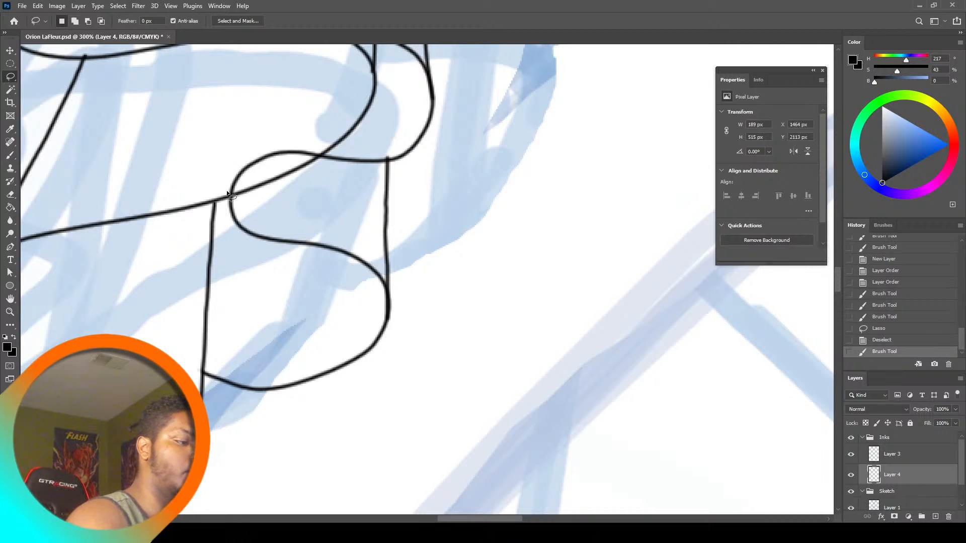
Lasso and delete the rear tail's ink crossing the front tail's lower fold, plus the connecting line's stub poking above the rear hem
{"action": "mouse_move", "coordinate": [232, 196]}
{"action": "left_mouse_down"}
{"action": "mouse_move", "coordinate": [317, 157]}
{"action": "mouse_move", "coordinate": [267, 134]}
{"action": "mouse_move", "coordinate": [229, 195]}
{"action": "left_mouse_up"}
{"action": "key", "text": "Delete"}
{"action": "key", "text": "ctrl+d"}
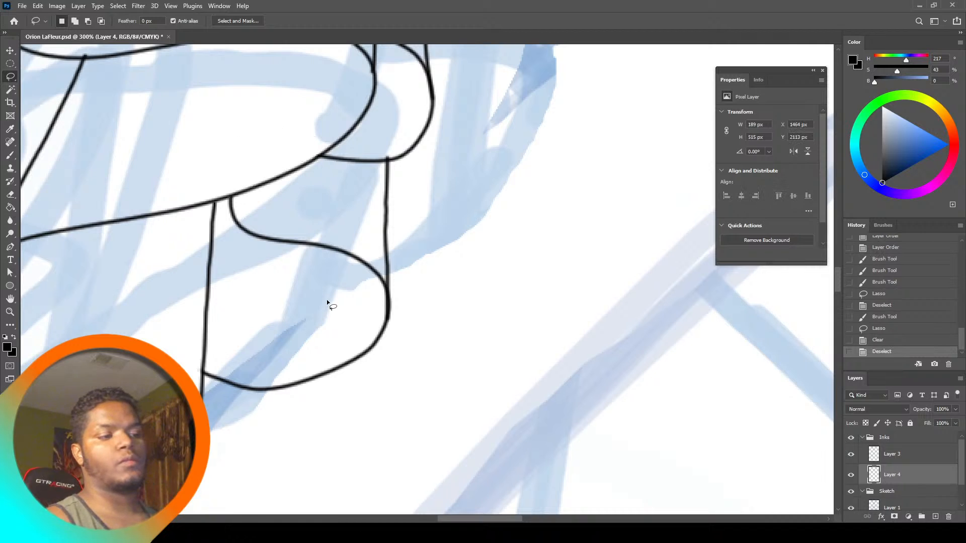
{"action": "left_click_drag", "start_coordinate": [392, 158], "coordinate": [390, 162]}
{"action": "key", "text": "Delete"}
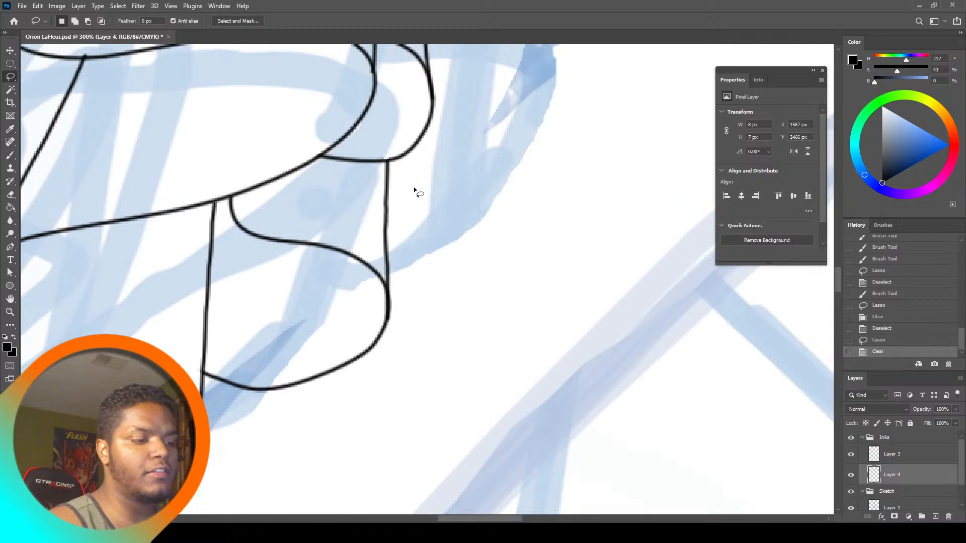
{"action": "key", "text": "ctrl+d"}
Lasso and delete the rear tail's upper ink that overlaps the front tail along its side edge and rounded fold
{"action": "left_click_drag", "start_coordinate": [842, 279], "coordinate": [841, 280]}
{"action": "left_click_drag", "start_coordinate": [838, 284], "coordinate": [838, 275]}
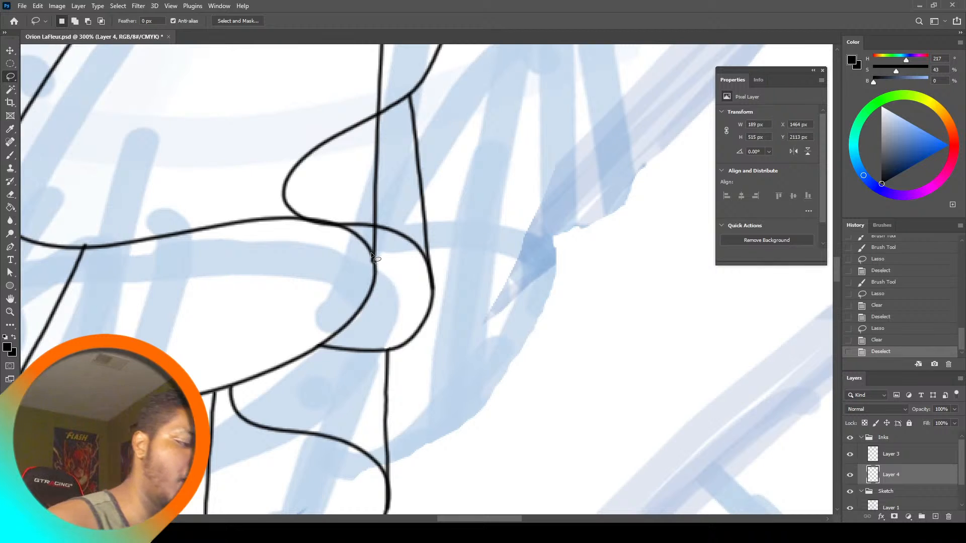
{"action": "left_click_drag", "start_coordinate": [373, 255], "coordinate": [375, 300]}
{"action": "key", "text": "Delete"}
{"action": "key", "text": "ctrl+d"}
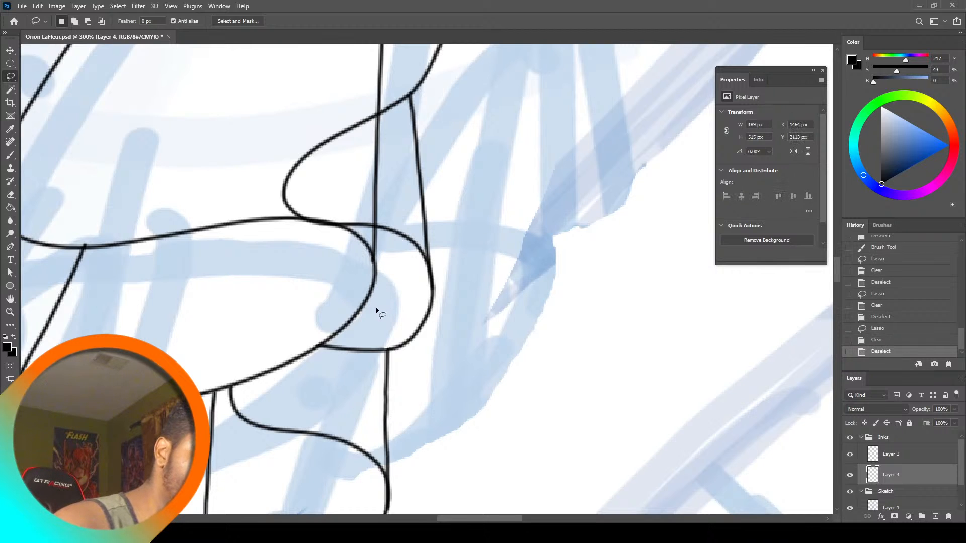
{"action": "mouse_move", "coordinate": [375, 105]}
{"action": "left_mouse_down"}
{"action": "mouse_move", "coordinate": [369, 233]}
{"action": "mouse_move", "coordinate": [326, 272]}
{"action": "mouse_move", "coordinate": [274, 104]}
{"action": "left_mouse_up"}
{"action": "key", "text": "Delete"}
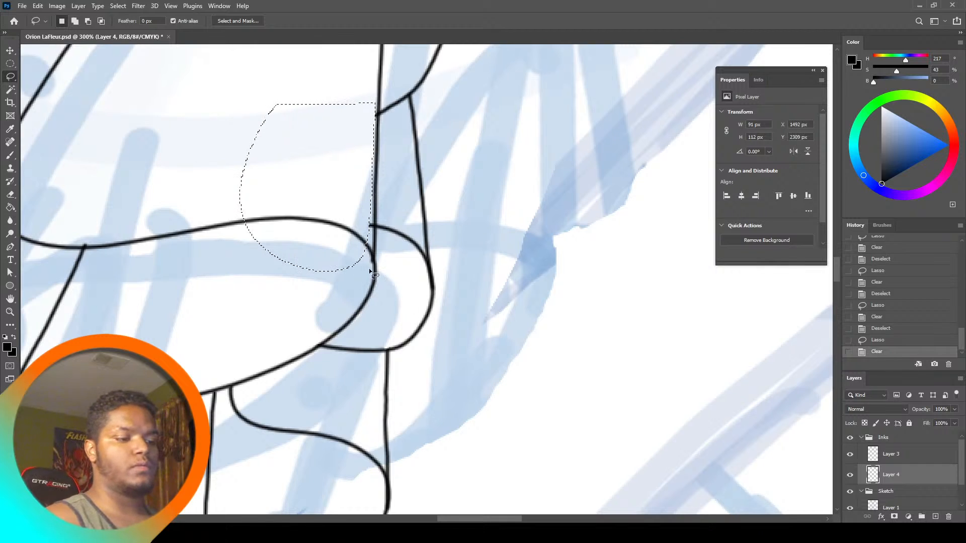
{"action": "key", "text": "ctrl+d"}
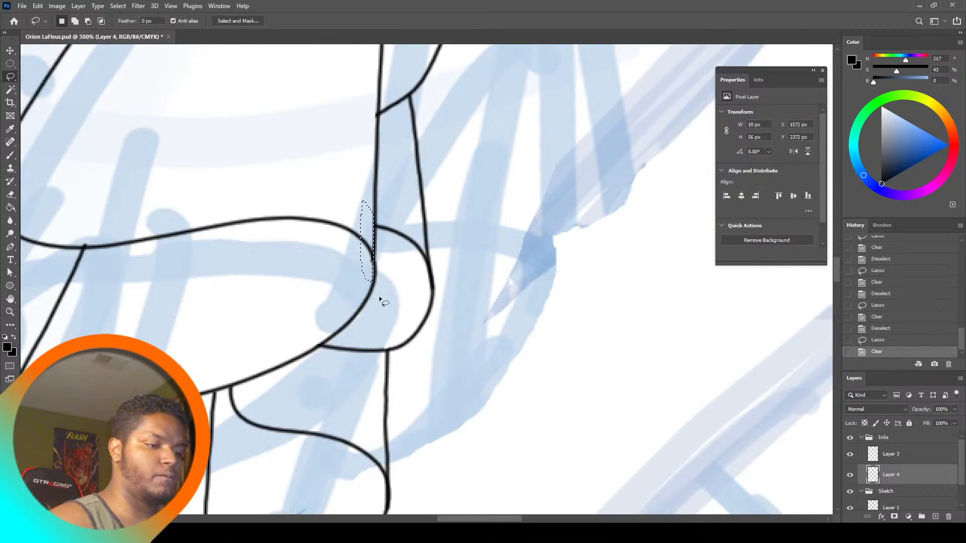
{"action": "left_click_drag", "start_coordinate": [377, 104], "coordinate": [371, 133]}
{"action": "key", "text": "Delete"}
{"action": "key", "text": "ctrl+d"}
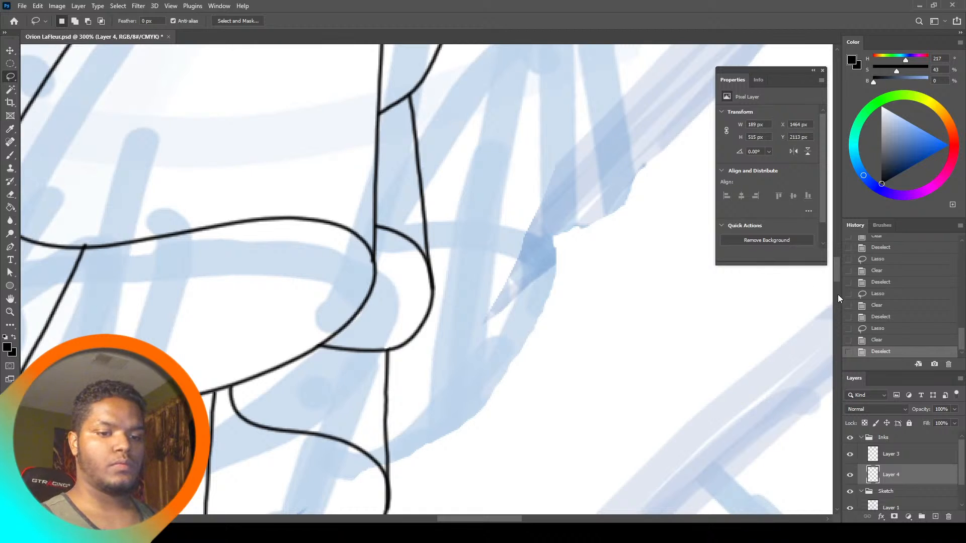
Create a new layer and place it in the Inks group directly below Layer 4
{"action": "mouse_move", "coordinate": [838, 276]}
{"action": "left_mouse_down"}
{"action": "mouse_move", "coordinate": [840, 244]}
{"action": "mouse_move", "coordinate": [843, 276]}
{"action": "left_mouse_up"}
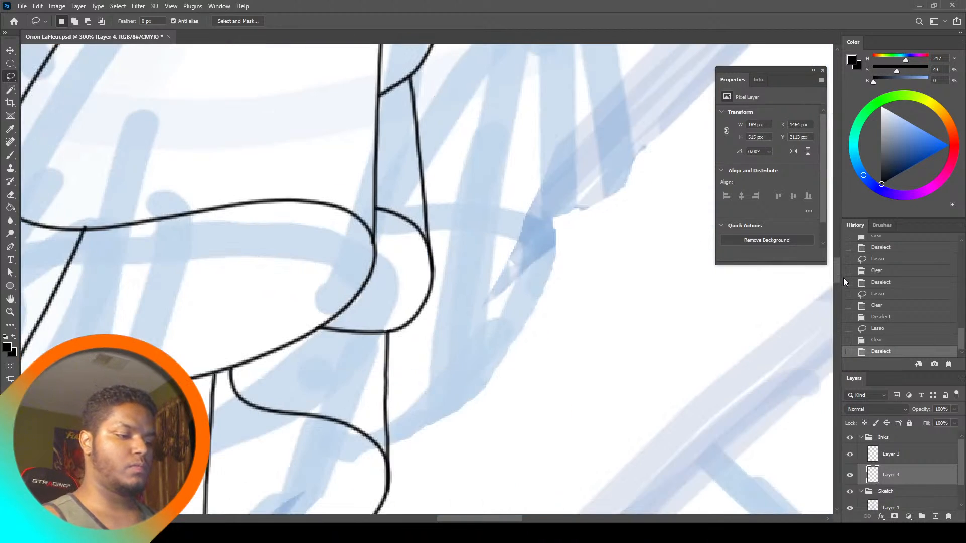
{"action": "left_click", "coordinate": [9, 312]}
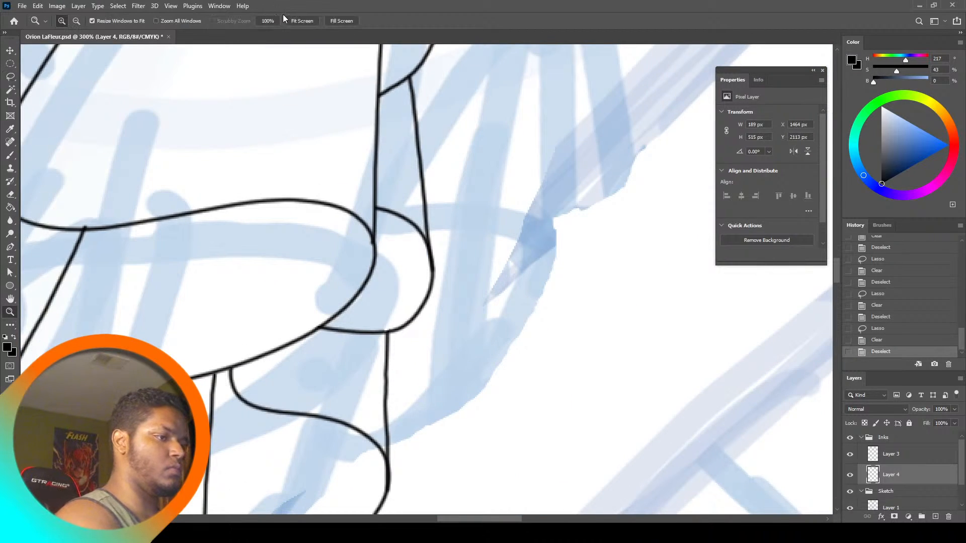
{"action": "left_click", "coordinate": [301, 20]}
{"action": "left_click", "coordinate": [428, 255]}
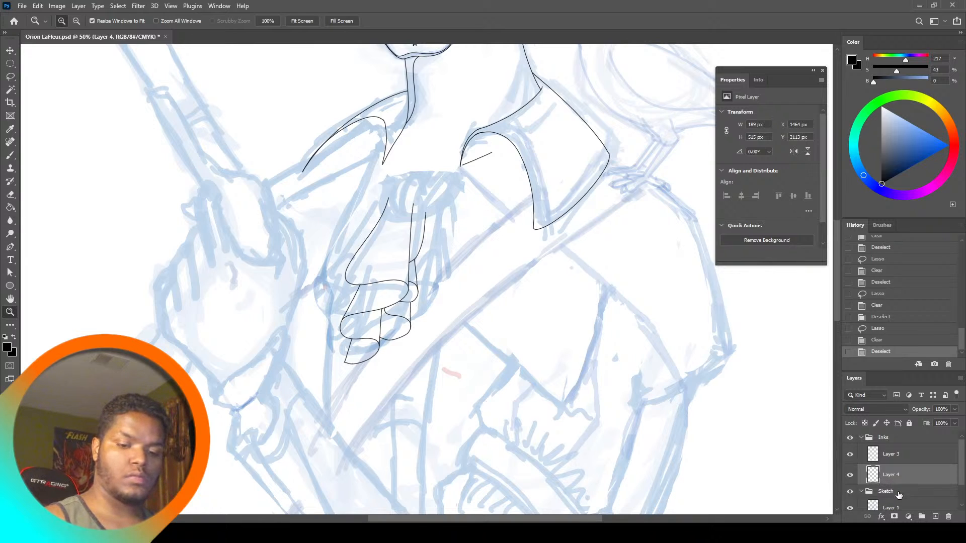
{"action": "left_click", "coordinate": [935, 516]}
{"action": "left_click_drag", "start_coordinate": [906, 475], "coordinate": [912, 500]}
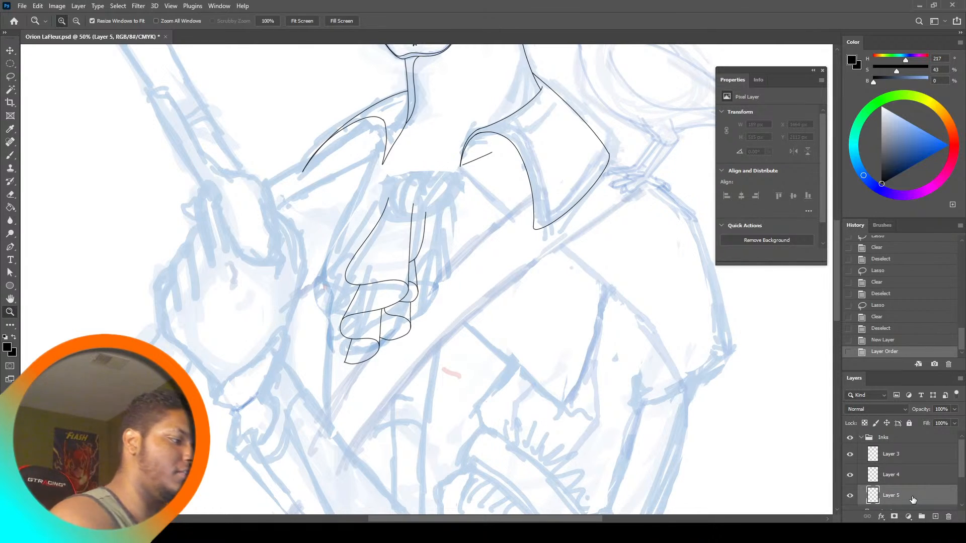
Switch to the Brush tool and set its mode back to Normal
{"action": "key", "text": "b"}
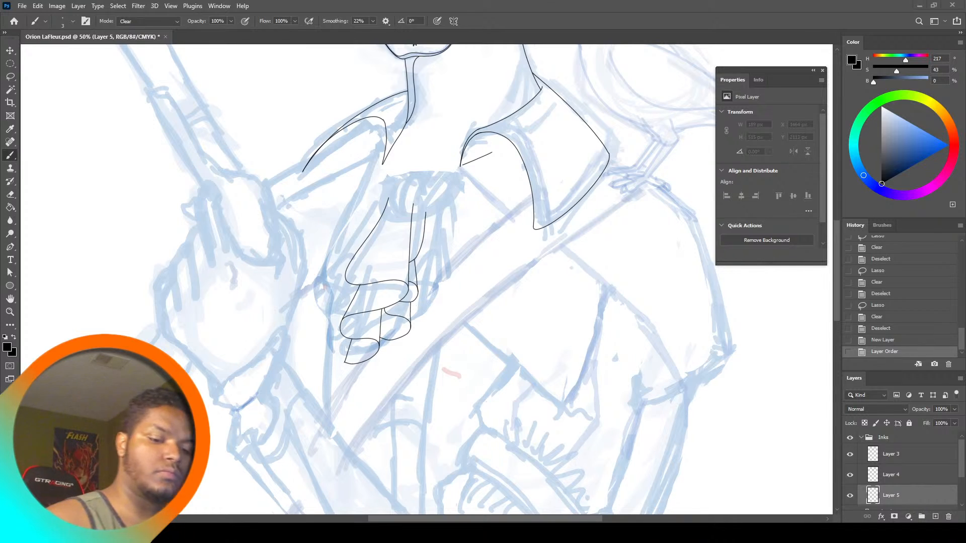
{"action": "left_click", "coordinate": [333, 305]}
{"action": "left_click", "coordinate": [151, 21]}
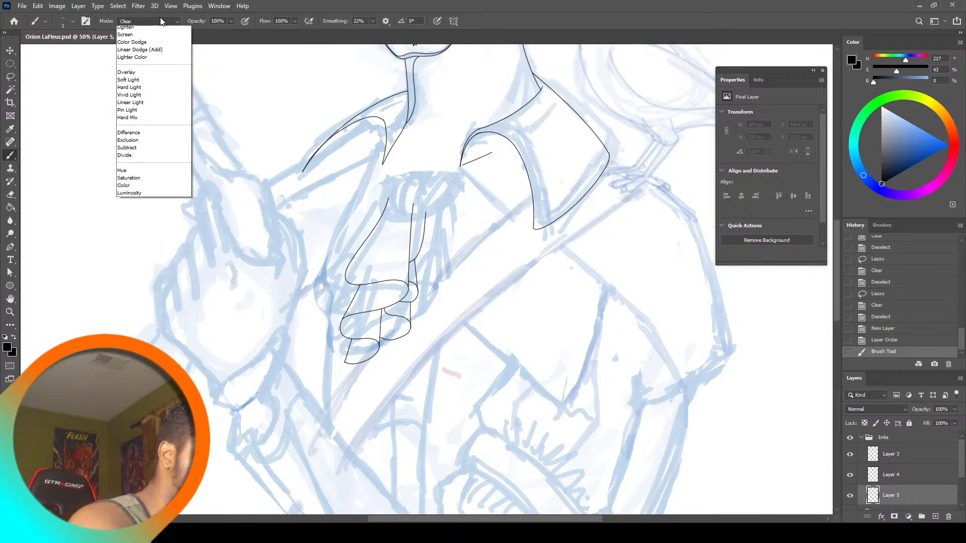
{"action": "left_click", "coordinate": [161, 30]}
Try two versions of a wavy tail outline on the neckerchief's opposite side, undoing each stroke
{"action": "mouse_move", "coordinate": [326, 332]}
{"action": "left_mouse_down"}
{"action": "mouse_move", "coordinate": [349, 326]}
{"action": "mouse_move", "coordinate": [322, 297]}
{"action": "mouse_move", "coordinate": [368, 280]}
{"action": "mouse_move", "coordinate": [332, 248]}
{"action": "mouse_move", "coordinate": [375, 211]}
{"action": "left_mouse_up"}
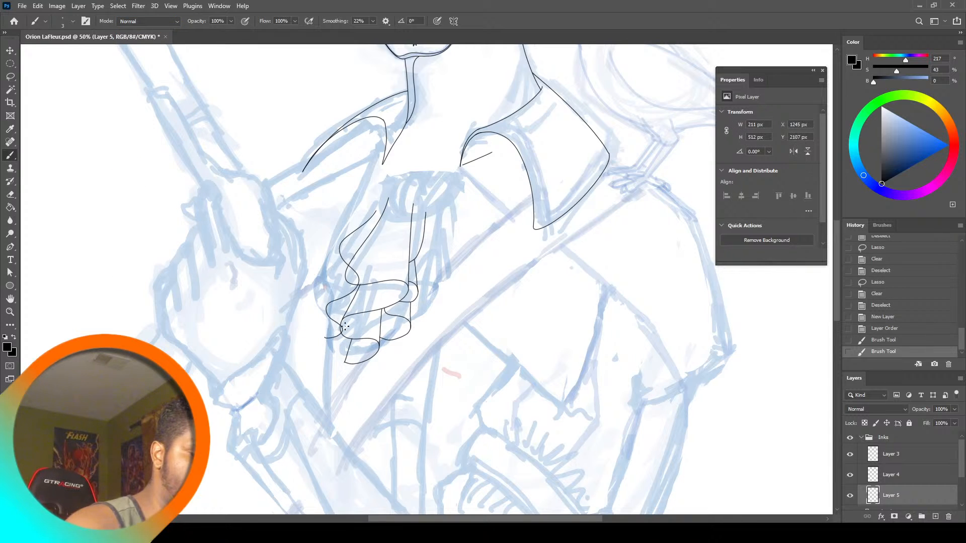
{"action": "key", "text": "ctrl+z"}
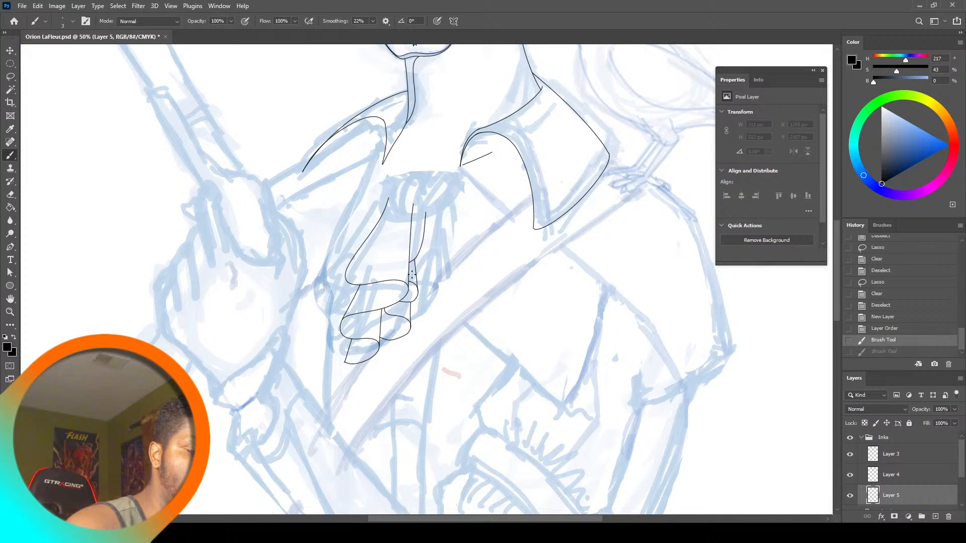
{"action": "mouse_move", "coordinate": [320, 329]}
{"action": "left_mouse_down"}
{"action": "mouse_move", "coordinate": [353, 310]}
{"action": "mouse_move", "coordinate": [318, 295]}
{"action": "mouse_move", "coordinate": [370, 280]}
{"action": "mouse_move", "coordinate": [358, 219]}
{"action": "left_mouse_up"}
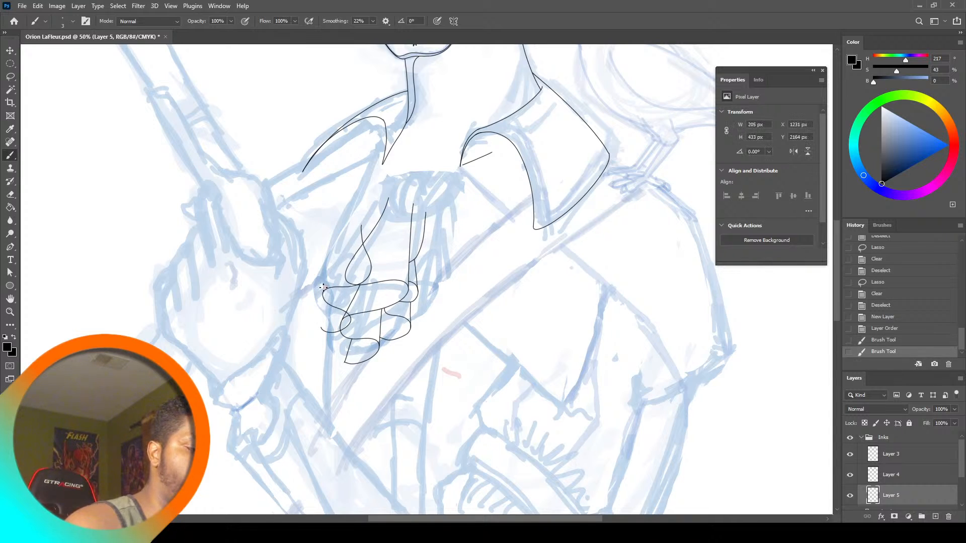
{"action": "key", "text": "ctrl+z"}
Ink a second rear tail with a wavy hem on the neckerchief's opposite side and add its outer fold lines, undoing the extra last stroke
{"action": "mouse_move", "coordinate": [337, 337]}
{"action": "left_mouse_down"}
{"action": "mouse_move", "coordinate": [342, 309]}
{"action": "mouse_move", "coordinate": [323, 297]}
{"action": "mouse_move", "coordinate": [363, 286]}
{"action": "mouse_move", "coordinate": [341, 266]}
{"action": "mouse_move", "coordinate": [341, 247]}
{"action": "left_mouse_up"}
{"action": "left_click_drag", "start_coordinate": [374, 201], "coordinate": [373, 202]}
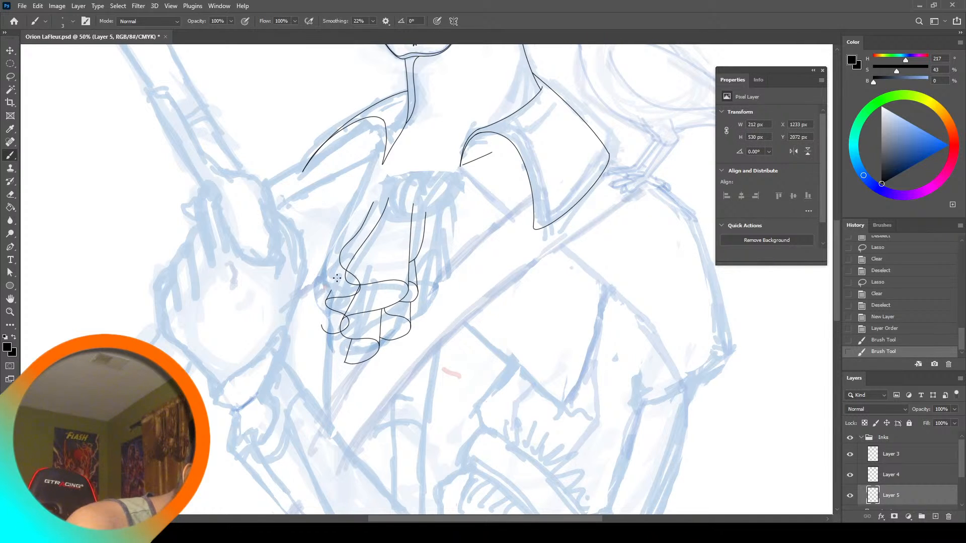
{"action": "left_click_drag", "start_coordinate": [342, 263], "coordinate": [347, 279]}
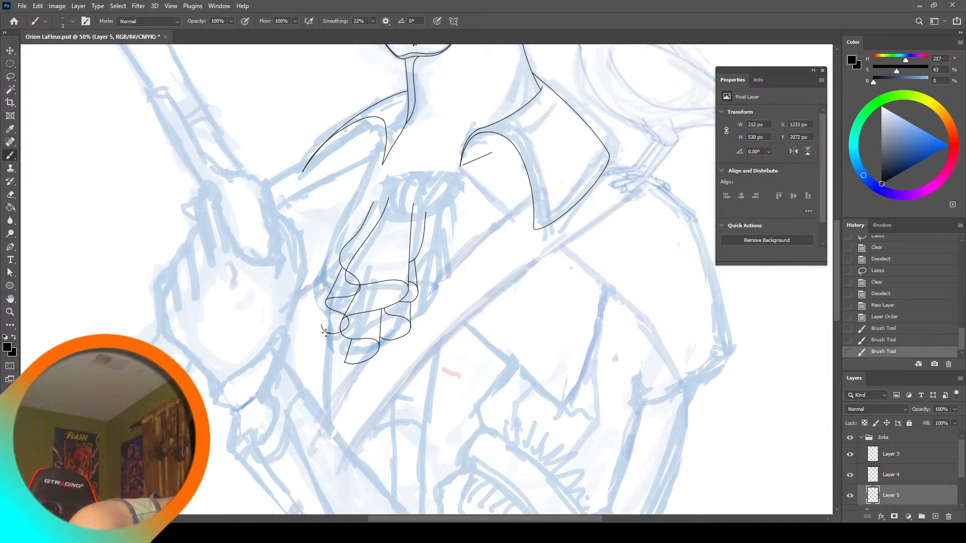
{"action": "left_click_drag", "start_coordinate": [328, 308], "coordinate": [324, 314]}
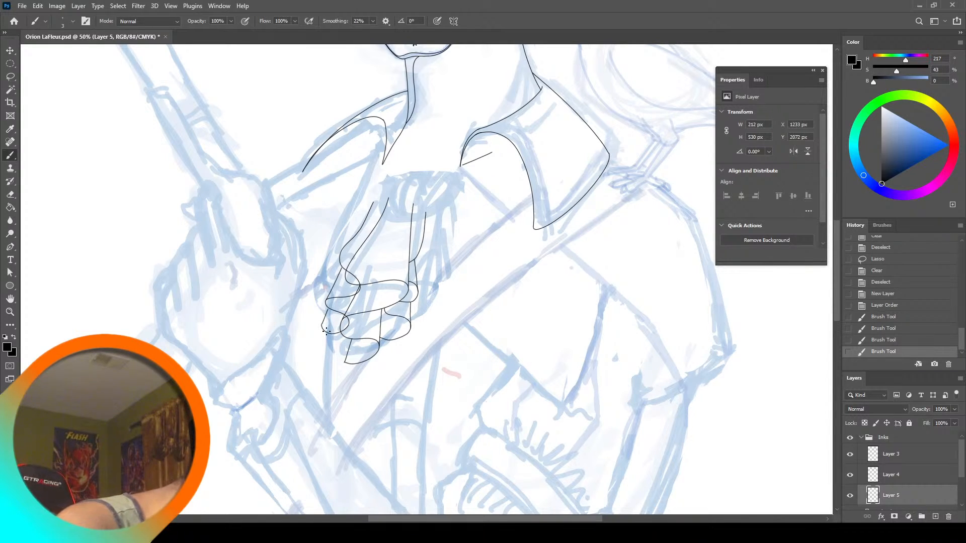
{"action": "left_click_drag", "start_coordinate": [341, 337], "coordinate": [345, 335]}
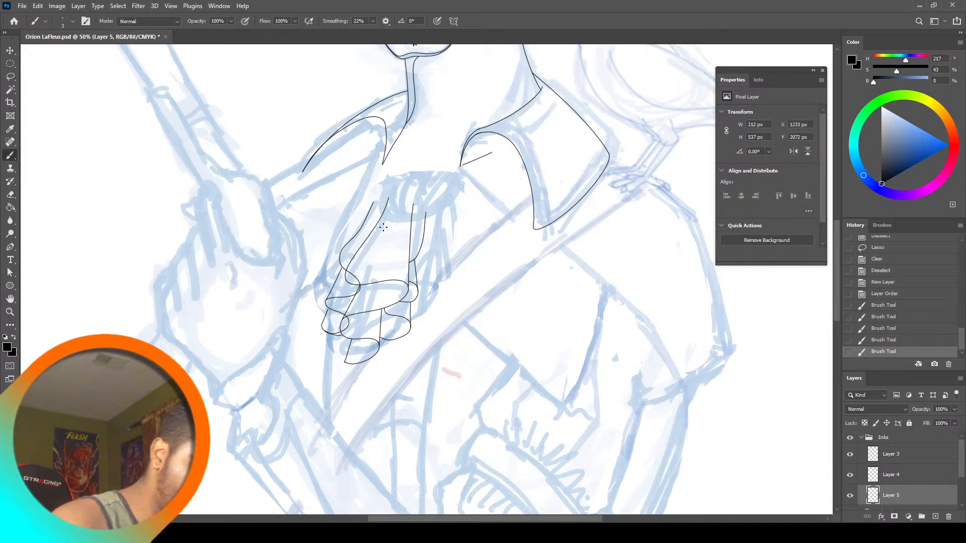
{"action": "key", "text": "ctrl+z"}
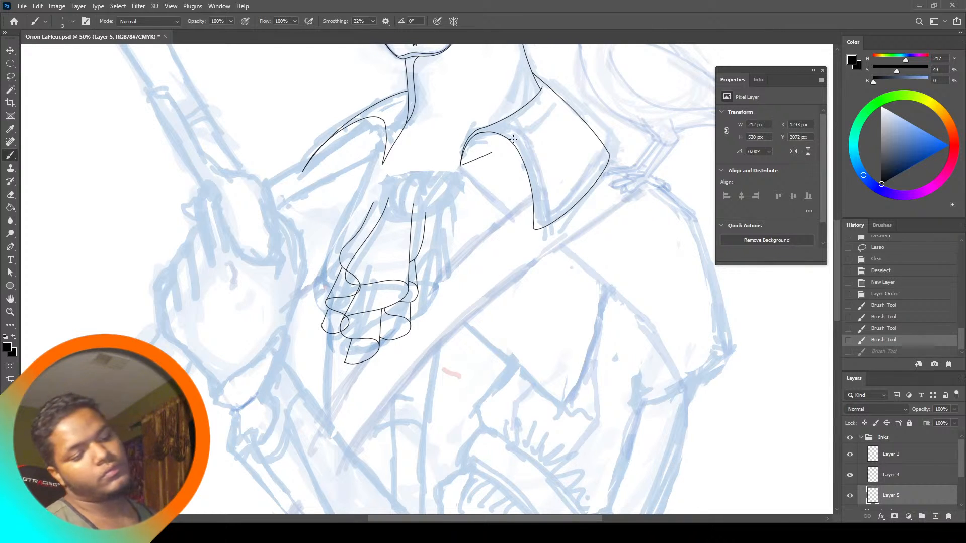
Lasso and delete the three parts of the new rear tail's wavy hem that overlap the front tail
{"action": "left_click", "coordinate": [10, 77]}
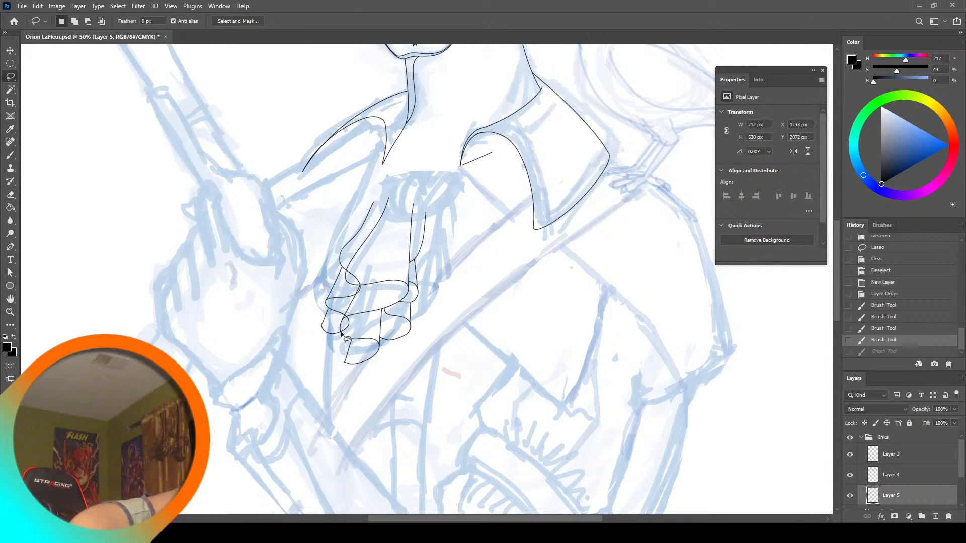
{"action": "left_click_drag", "start_coordinate": [346, 316], "coordinate": [362, 352]}
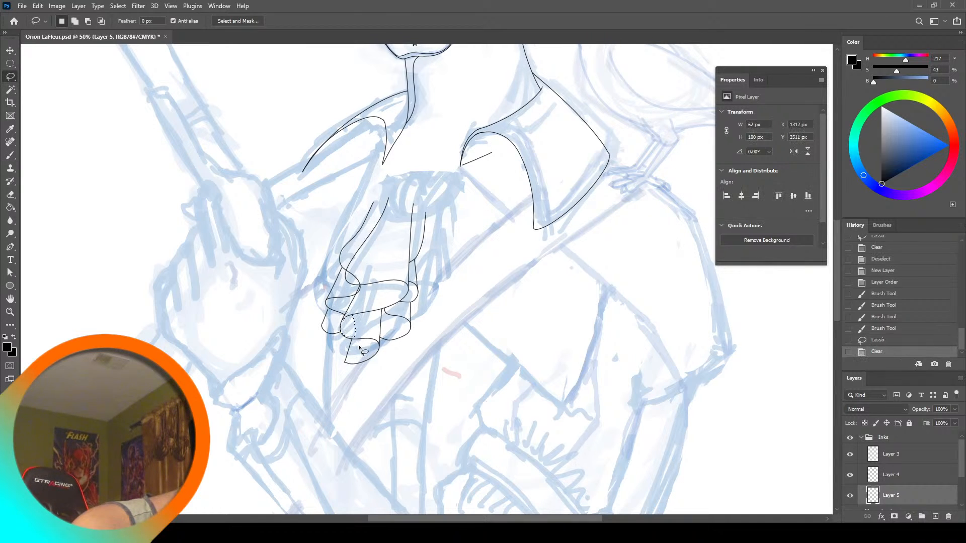
{"action": "key", "text": "Delete"}
{"action": "key", "text": "ctrl+d"}
{"action": "left_click_drag", "start_coordinate": [358, 287], "coordinate": [356, 308]}
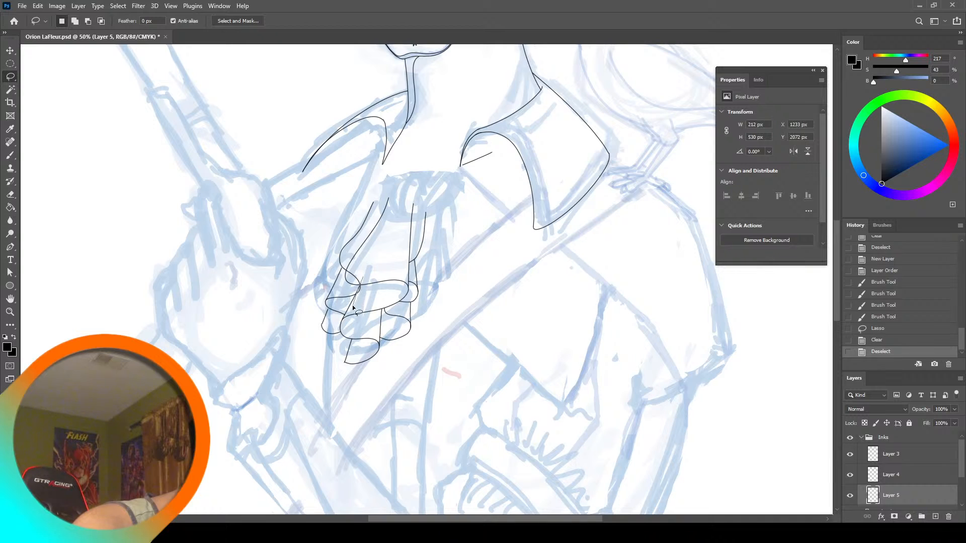
{"action": "key", "text": "Delete"}
{"action": "key", "text": "ctrl+d"}
{"action": "mouse_move", "coordinate": [347, 269]}
{"action": "left_mouse_down"}
{"action": "mouse_move", "coordinate": [359, 289]}
{"action": "mouse_move", "coordinate": [375, 272]}
{"action": "left_mouse_up"}
{"action": "key", "text": "Delete"}
{"action": "key", "text": "ctrl+d"}
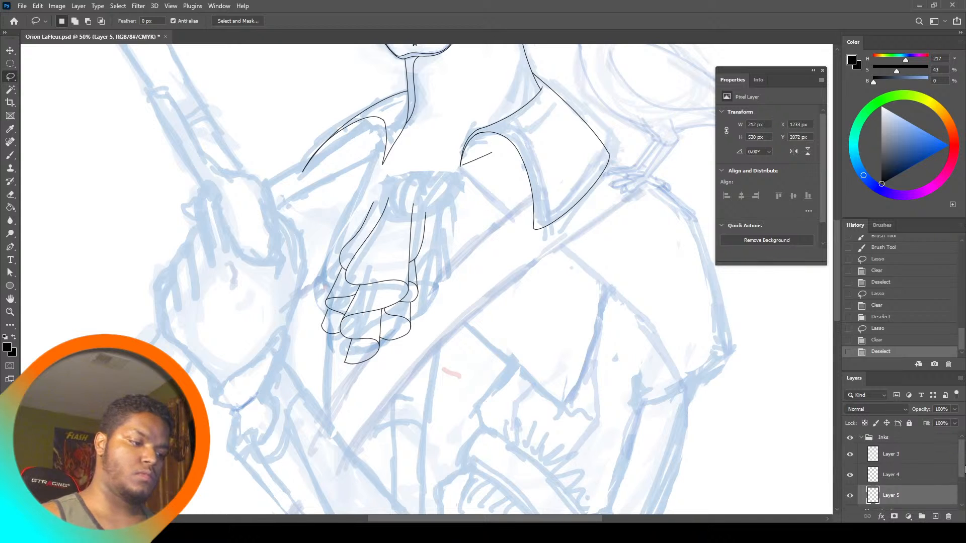
Extend and thicken the new rear tail's outer fold lines so they meet the curved hem edges cleanly
{"action": "left_click", "coordinate": [10, 312]}
{"action": "left_click", "coordinate": [347, 286]}
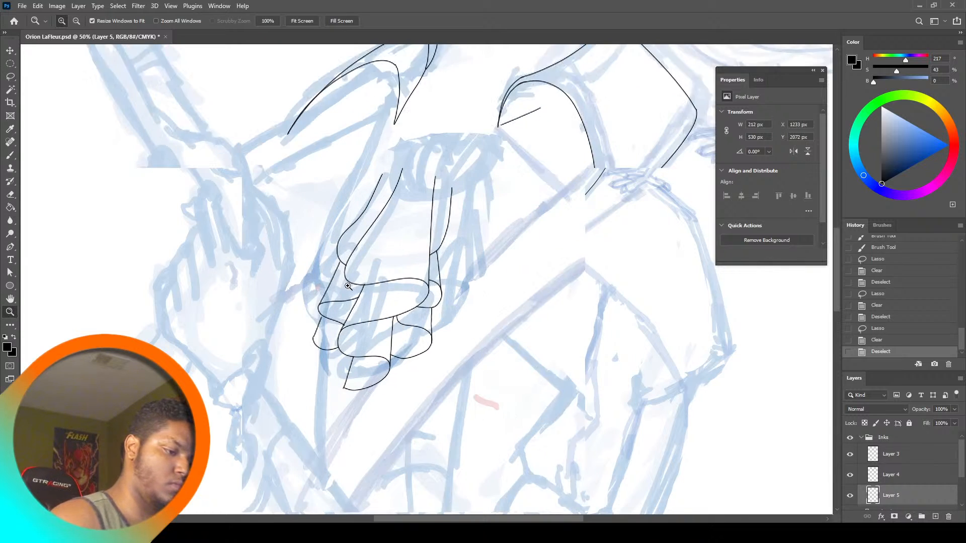
{"action": "left_click", "coordinate": [347, 285]}
{"action": "left_click", "coordinate": [347, 286]}
{"action": "left_click", "coordinate": [10, 155]}
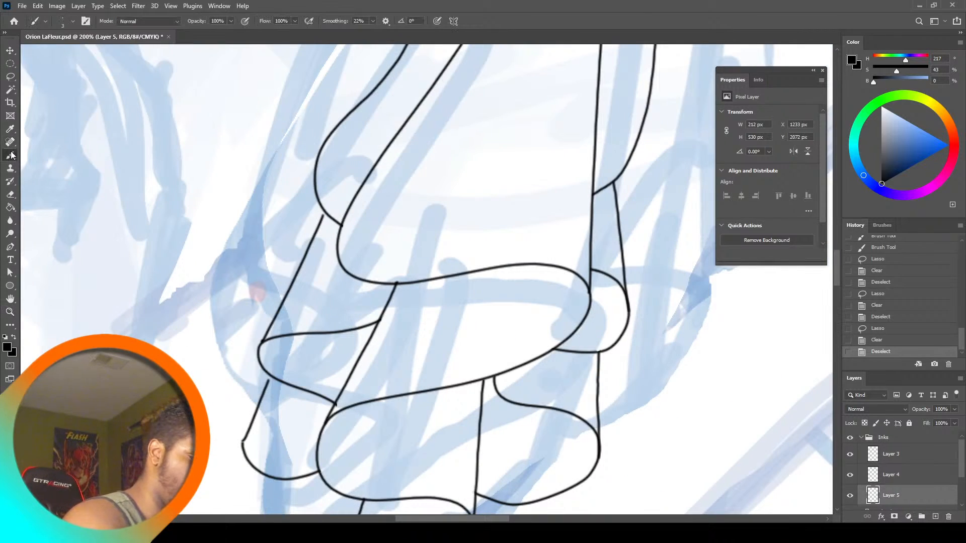
{"action": "left_click_drag", "start_coordinate": [251, 421], "coordinate": [268, 376]}
{"action": "key", "text": "ctrl+z"}
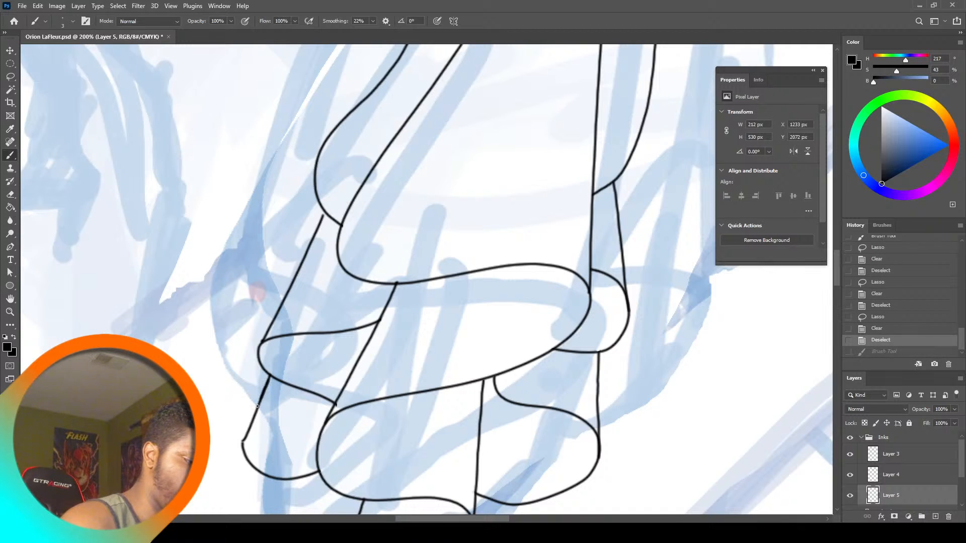
{"action": "left_click_drag", "start_coordinate": [257, 407], "coordinate": [250, 424]}
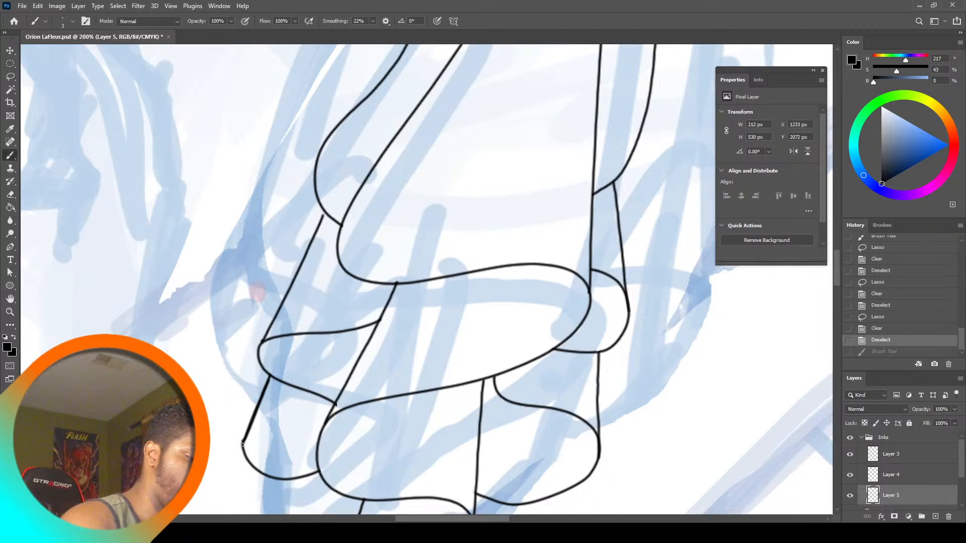
{"action": "left_click_drag", "start_coordinate": [242, 445], "coordinate": [252, 425]}
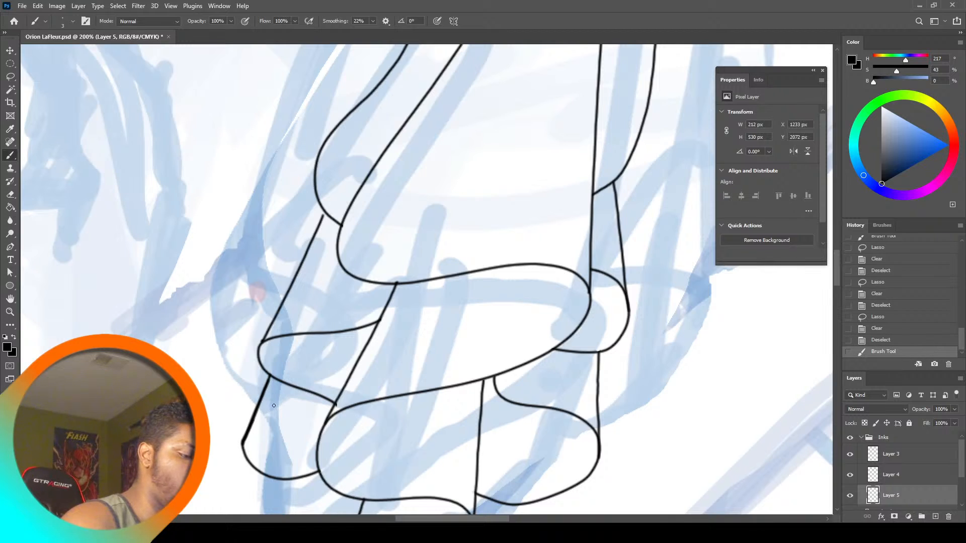
{"action": "left_click_drag", "start_coordinate": [264, 338], "coordinate": [259, 347]}
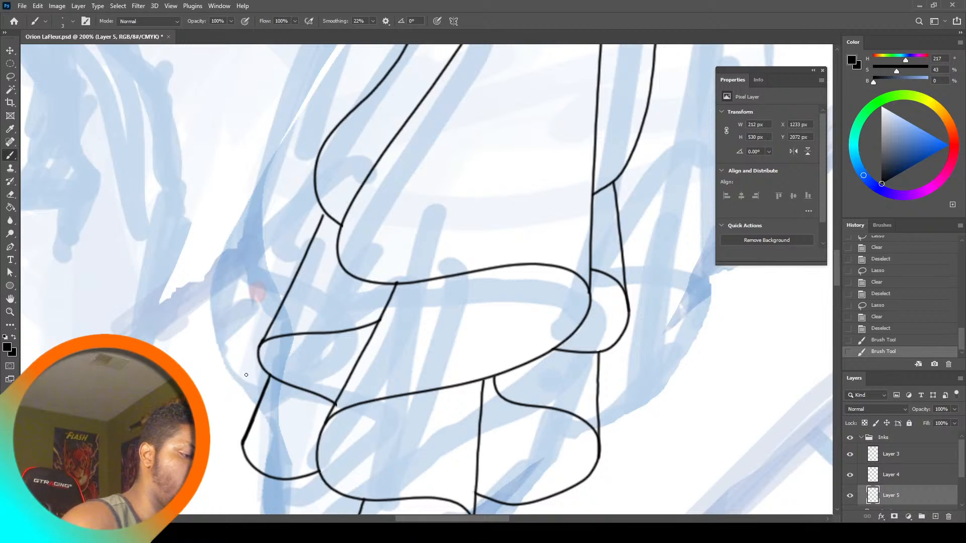
{"action": "mouse_move", "coordinate": [322, 220]}
{"action": "left_mouse_down"}
{"action": "mouse_move", "coordinate": [326, 212]}
{"action": "mouse_move", "coordinate": [320, 221]}
{"action": "left_mouse_up"}
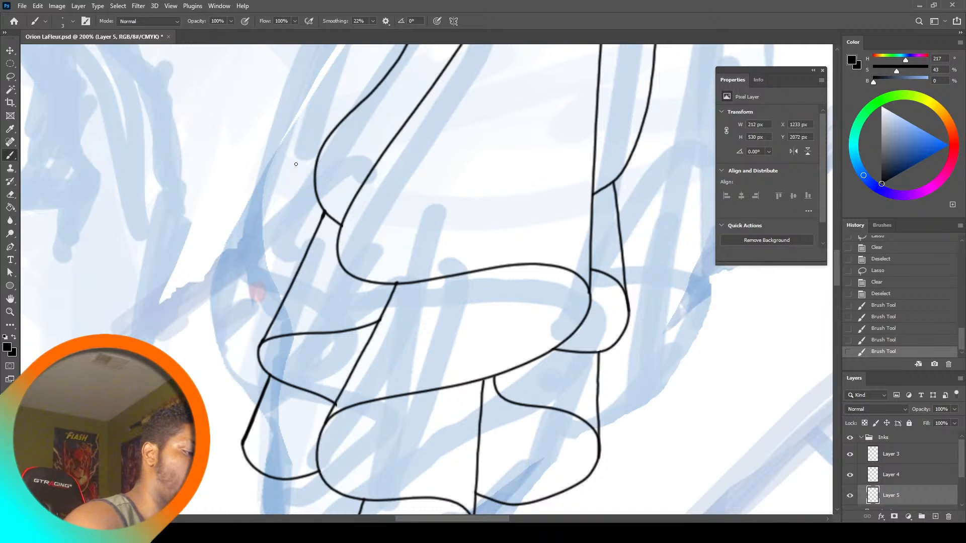
Set the brush mode to Clear and trim the excess ink at the outer corners of the new rear tail's middle and lowest folds
{"action": "left_click", "coordinate": [148, 21]}
{"action": "left_click", "coordinate": [132, 49]}
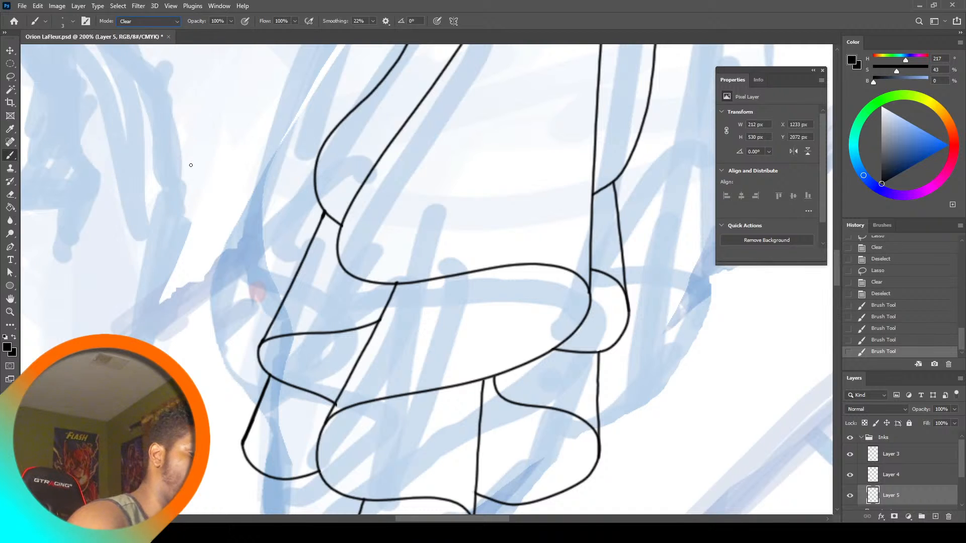
{"action": "left_click_drag", "start_coordinate": [261, 336], "coordinate": [258, 346]}
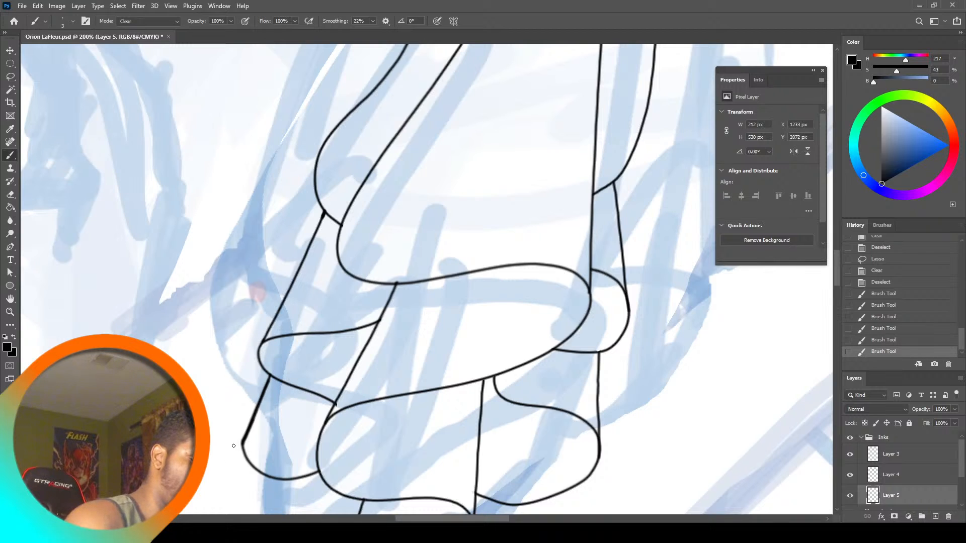
{"action": "left_click_drag", "start_coordinate": [240, 445], "coordinate": [259, 397]}
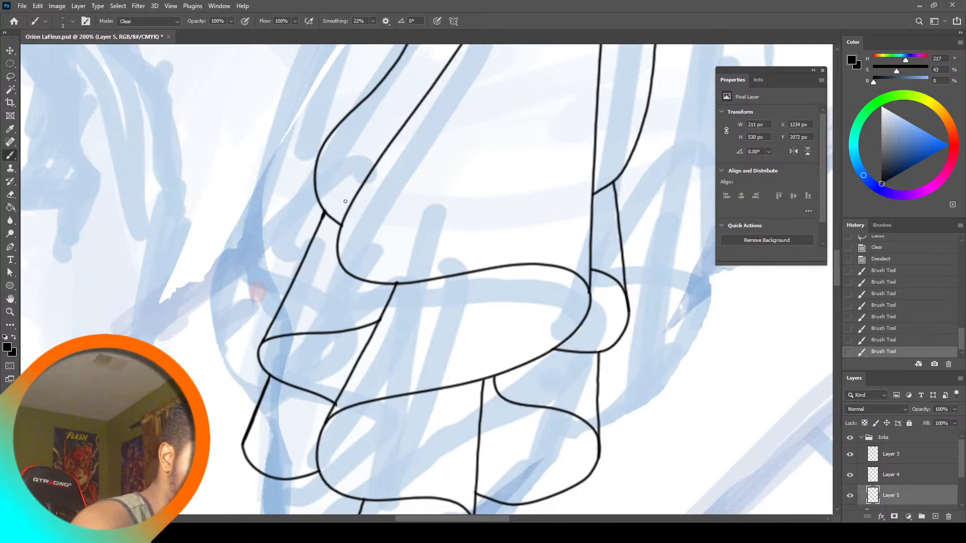
Trim the excess ink where the new rear tail's upper outer fold line meets the hem above, comparing before and after
{"action": "left_click", "coordinate": [343, 227]}
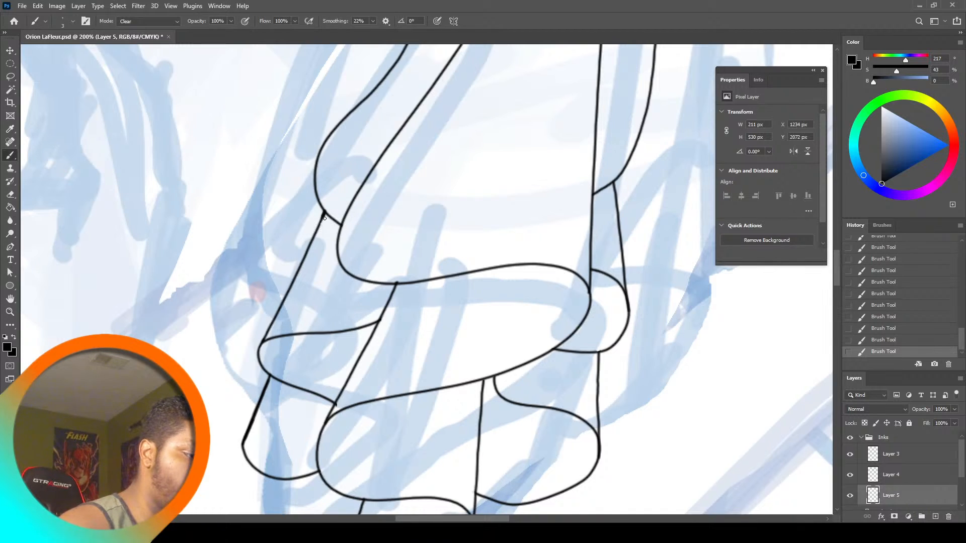
{"action": "key", "text": "ctrl+z"}
{"action": "key", "text": "ctrl+z"}
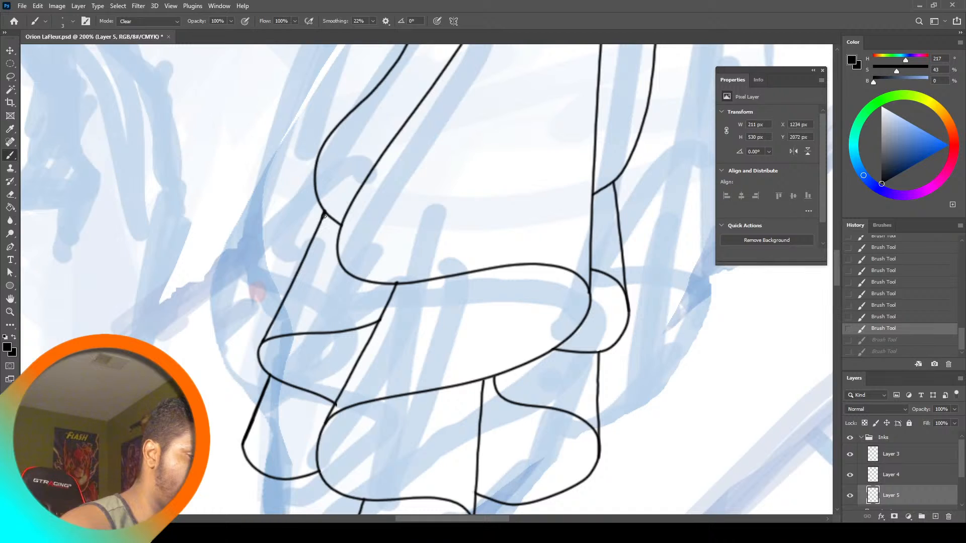
{"action": "key", "text": "ctrl+shift+z"}
{"action": "key", "text": "ctrl+shift+z"}
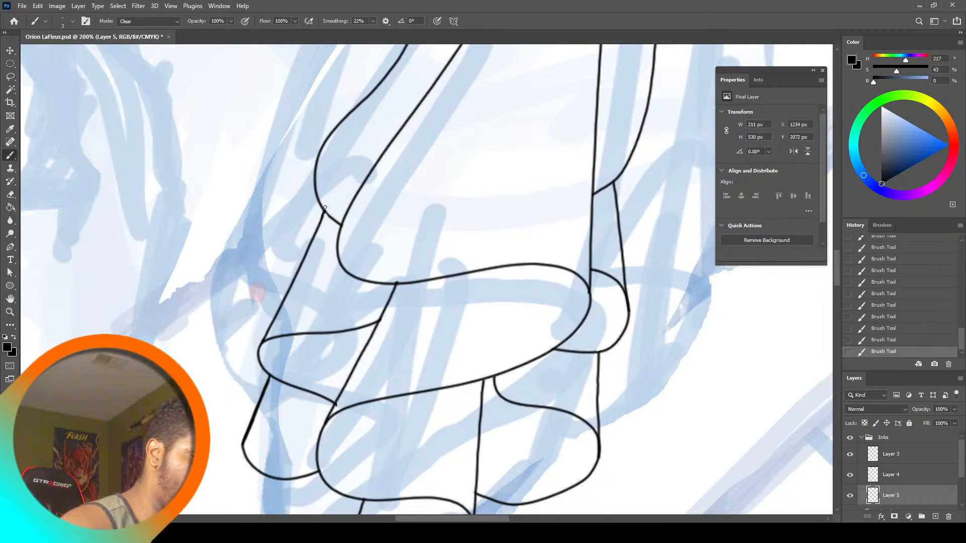
{"action": "key", "text": "ctrl+z"}
{"action": "key", "text": "ctrl+z"}
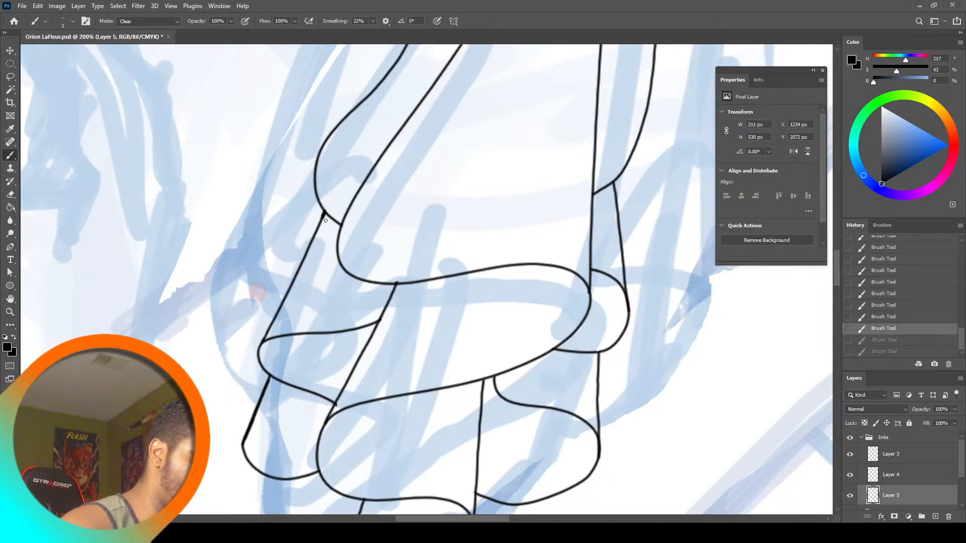
{"action": "key", "text": "ctrl+shift+z"}
{"action": "key", "text": "ctrl+shift+z"}
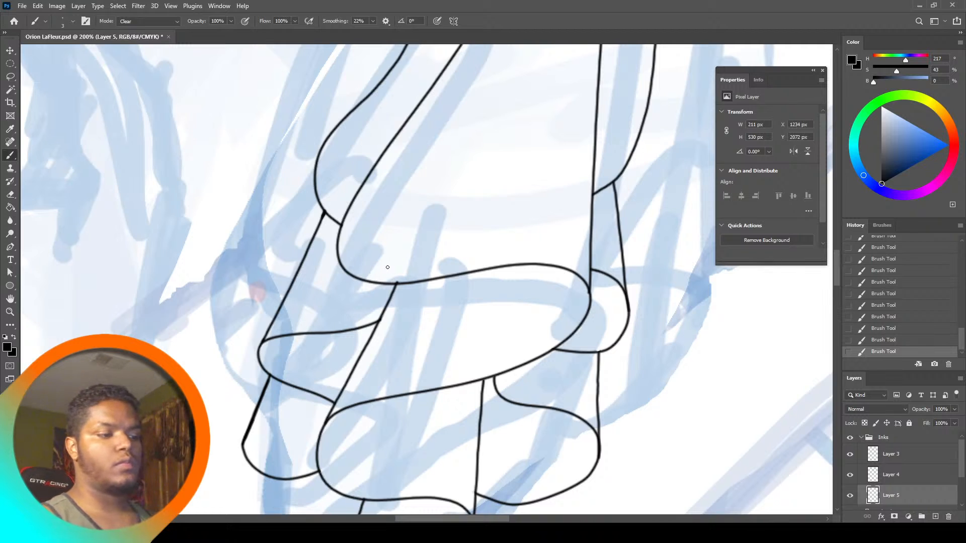
On Layer 3, set the brush smoothing to 0% and trim the line tip poking through the front tail's large upper hem
{"action": "mouse_move", "coordinate": [836, 264]}
{"action": "left_mouse_down"}
{"action": "mouse_move", "coordinate": [840, 249]}
{"action": "mouse_move", "coordinate": [843, 268]}
{"action": "left_mouse_up"}
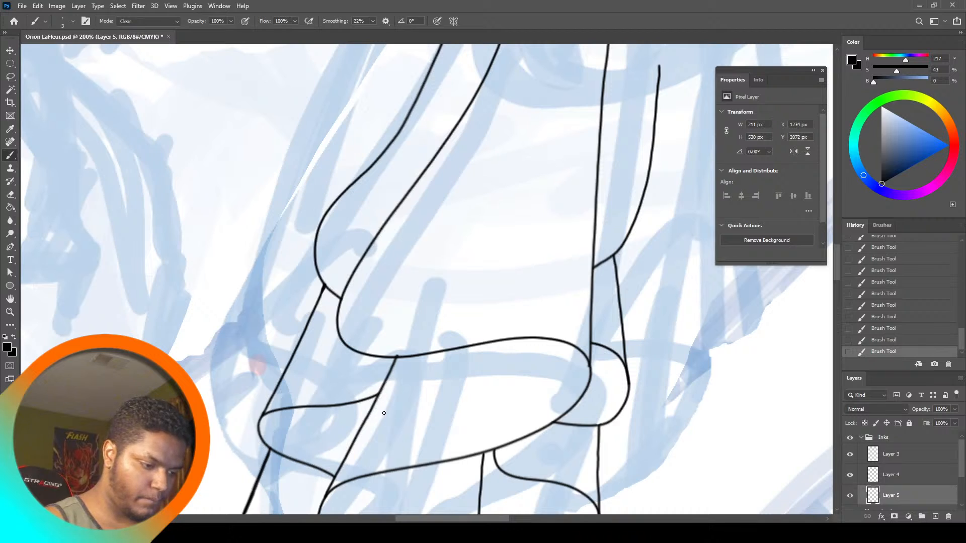
{"action": "left_click", "coordinate": [925, 454]}
{"action": "left_click", "coordinate": [373, 21]}
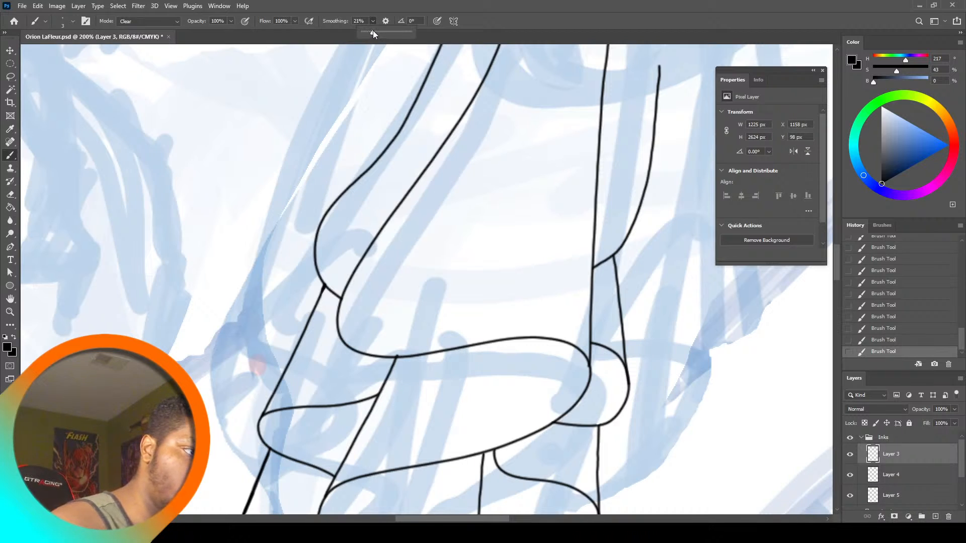
{"action": "left_click_drag", "start_coordinate": [373, 31], "coordinate": [360, 31]}
{"action": "left_click", "coordinate": [397, 354]}
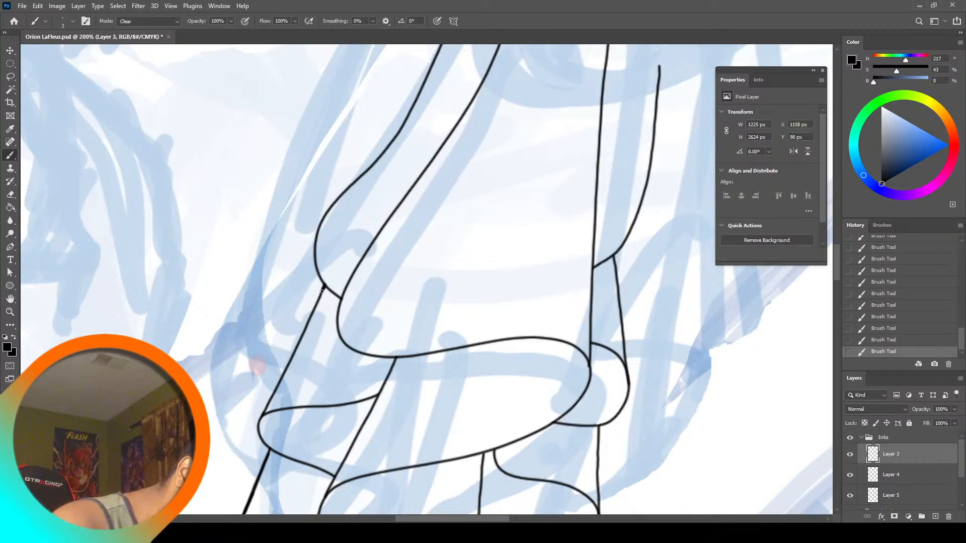
On Layer 5 with the brush mode set to Normal, ink a curved edge from the lowest fold's upper corner to its hem
{"action": "left_click", "coordinate": [917, 493]}
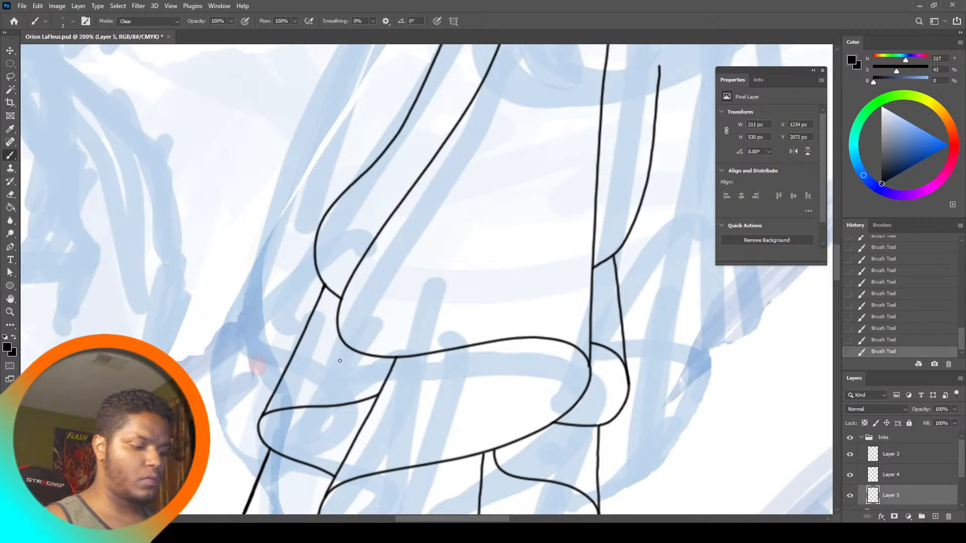
{"action": "left_click", "coordinate": [10, 312]}
{"action": "left_click", "coordinate": [302, 20]}
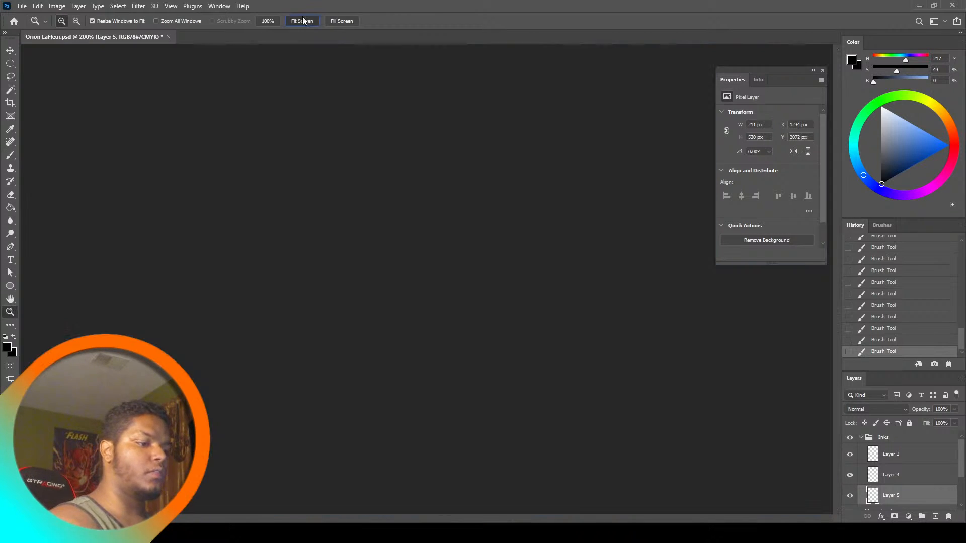
{"action": "left_click", "coordinate": [412, 252]}
{"action": "left_click", "coordinate": [416, 253]}
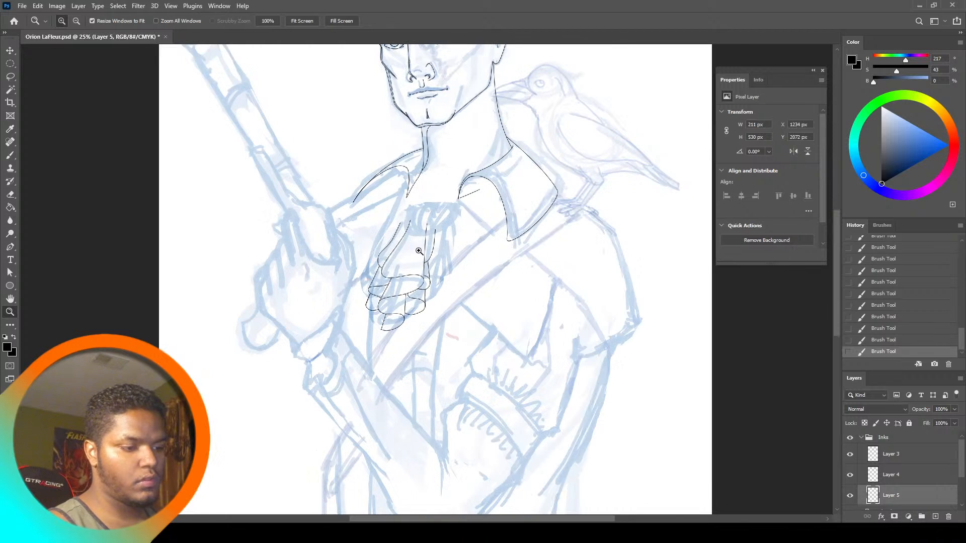
{"action": "left_click", "coordinate": [426, 273]}
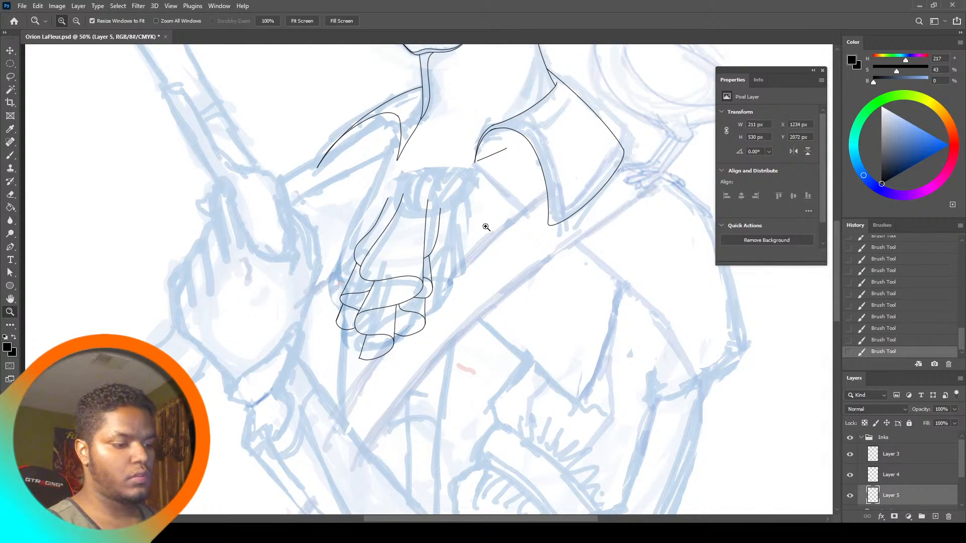
{"action": "left_click", "coordinate": [366, 357]}
{"action": "left_click", "coordinate": [367, 362]}
{"action": "left_click", "coordinate": [367, 370]}
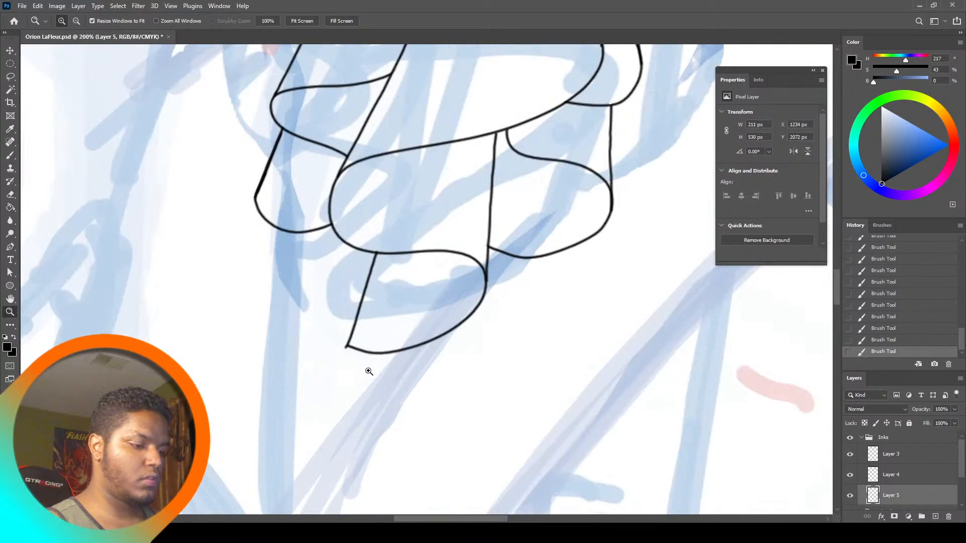
{"action": "key", "text": "b"}
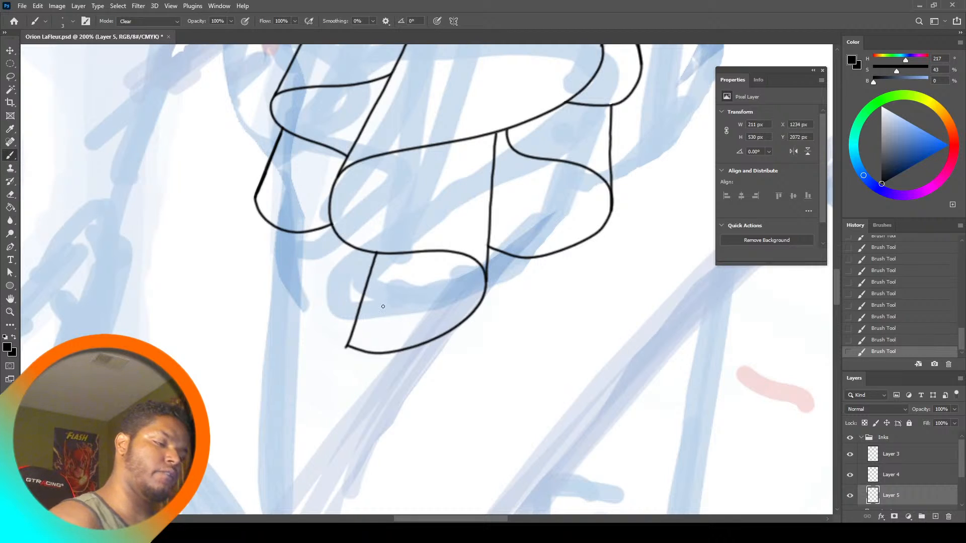
{"action": "left_click", "coordinate": [149, 21]}
{"action": "left_click", "coordinate": [135, 25]}
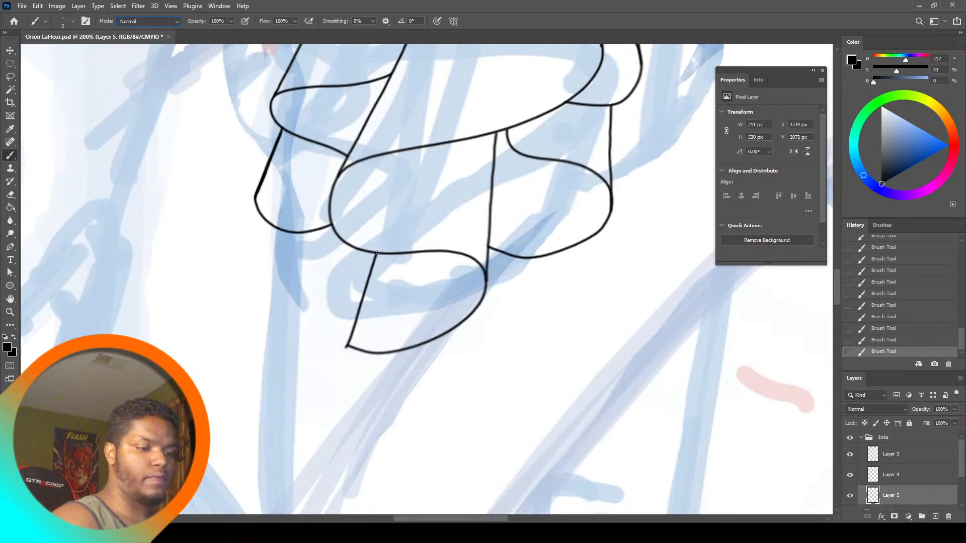
{"action": "mouse_move", "coordinate": [377, 253]}
{"action": "left_mouse_down"}
{"action": "mouse_move", "coordinate": [375, 309]}
{"action": "mouse_move", "coordinate": [397, 351]}
{"action": "left_mouse_up"}
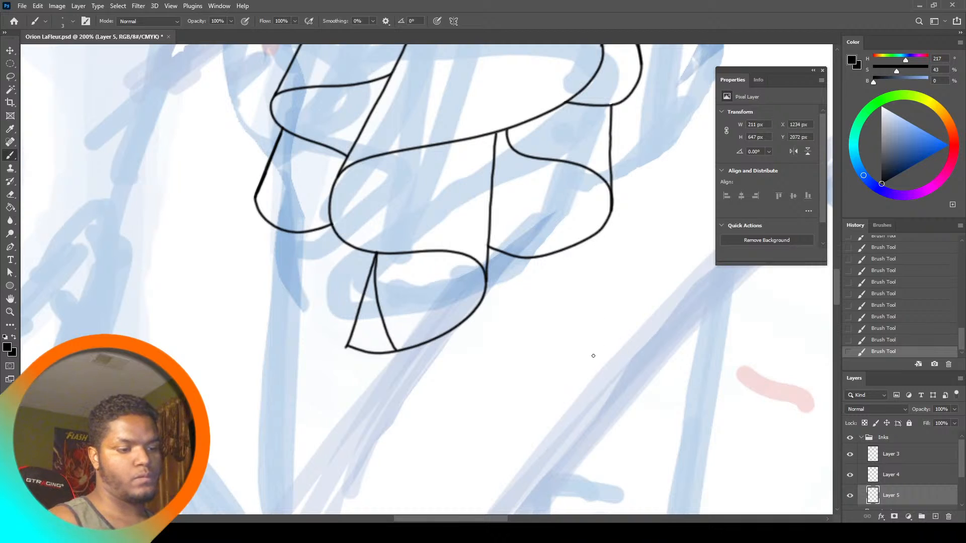
Lasso and delete the lowest fold's old straight edge and outer hem corner on Layer 3, and return to the Brush tool
{"action": "key", "text": "l"}
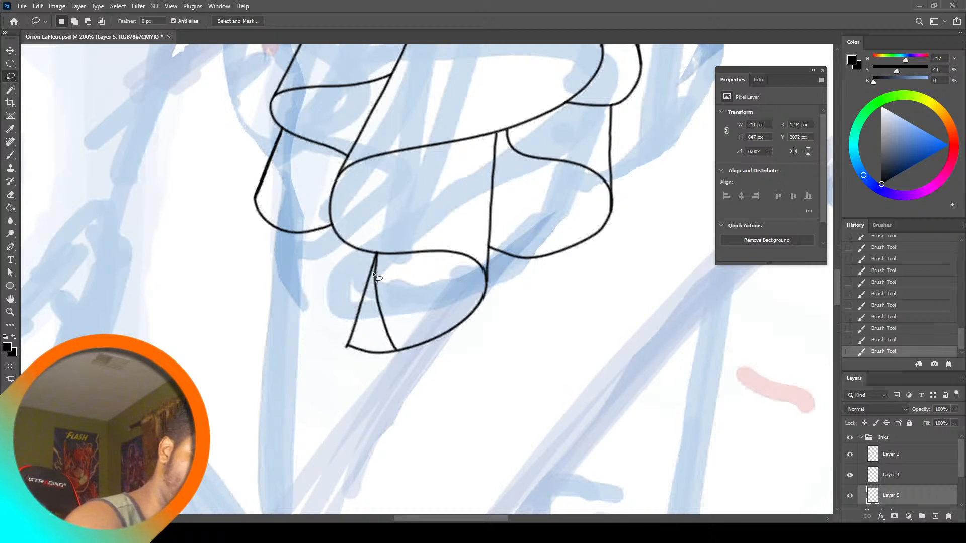
{"action": "mouse_move", "coordinate": [373, 257]}
{"action": "left_mouse_down"}
{"action": "mouse_move", "coordinate": [375, 309]}
{"action": "mouse_move", "coordinate": [397, 354]}
{"action": "left_mouse_up"}
{"action": "key", "text": "ctrl+d"}
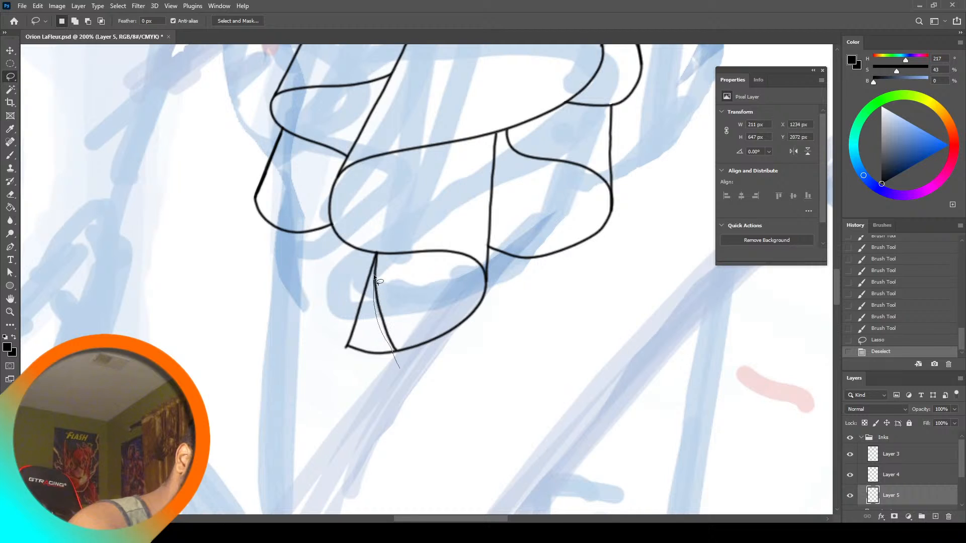
{"action": "mouse_move", "coordinate": [375, 262]}
{"action": "left_mouse_down"}
{"action": "mouse_move", "coordinate": [346, 266]}
{"action": "mouse_move", "coordinate": [358, 402]}
{"action": "left_mouse_up"}
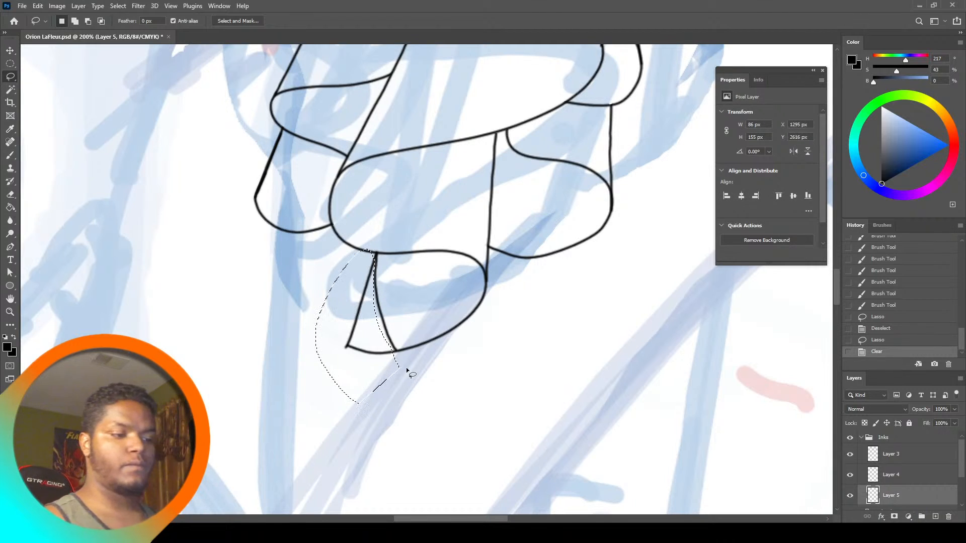
{"action": "key", "text": "Delete"}
{"action": "key", "text": "ctrl+z"}
{"action": "left_click", "coordinate": [908, 455]}
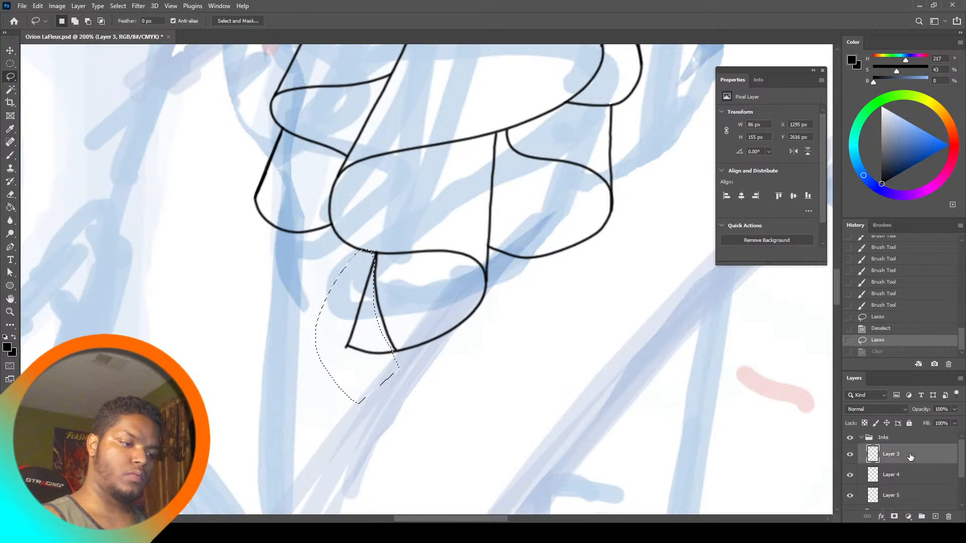
{"action": "key", "text": "Delete"}
{"action": "key", "text": "ctrl+d"}
{"action": "mouse_move", "coordinate": [384, 342]}
{"action": "left_mouse_down"}
{"action": "mouse_move", "coordinate": [328, 345]}
{"action": "mouse_move", "coordinate": [373, 256]}
{"action": "mouse_move", "coordinate": [379, 281]}
{"action": "left_mouse_up"}
{"action": "key", "text": "Delete"}
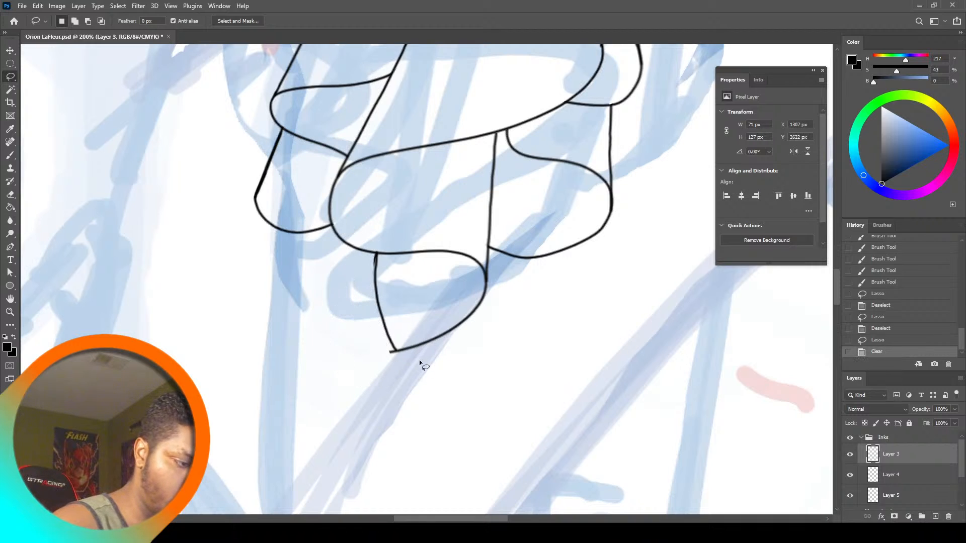
{"action": "key", "text": "ctrl+d"}
{"action": "key", "text": "b"}
{"action": "left_click", "coordinate": [146, 21]}
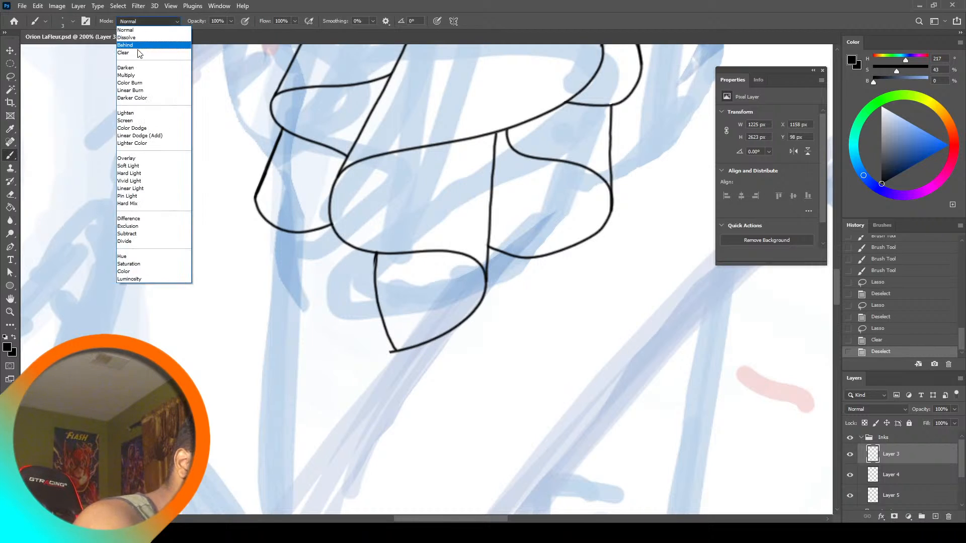
{"action": "left_click", "coordinate": [132, 45]}
{"action": "left_click_drag", "start_coordinate": [387, 348], "coordinate": [391, 355]}
{"action": "key", "text": "ctrl+z"}
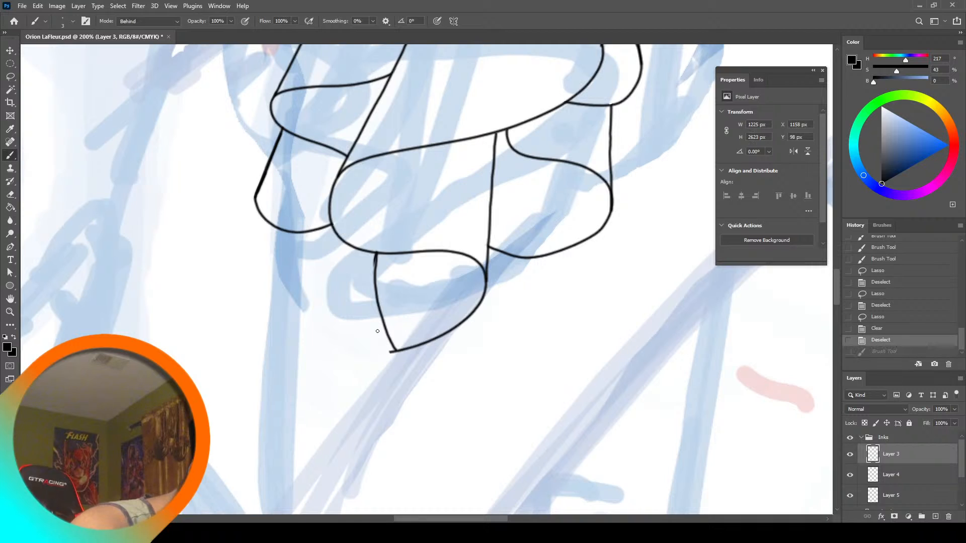
Set the brush mode to Clear and trim the excess ink around the lowest fold's pointed tip and upper corner
{"action": "left_click", "coordinate": [144, 20]}
{"action": "left_click", "coordinate": [131, 50]}
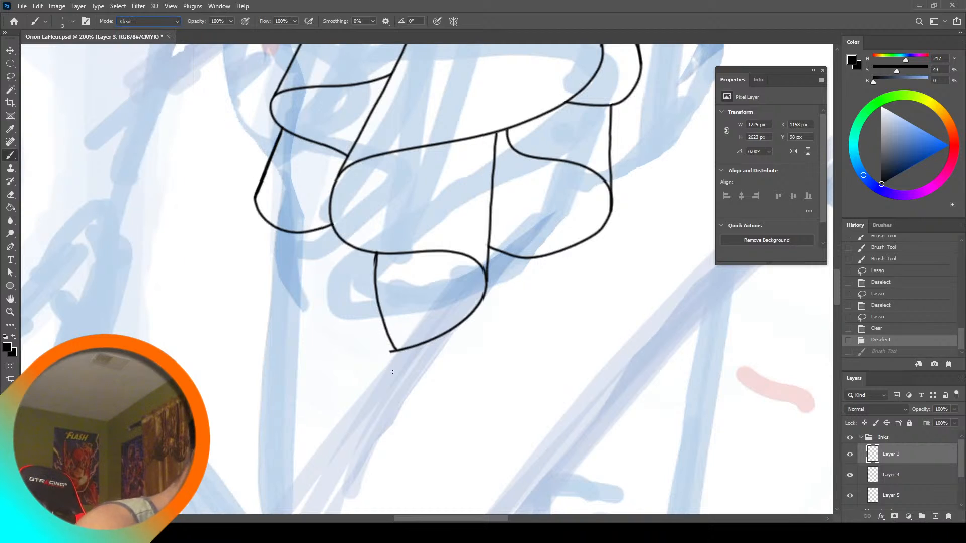
{"action": "left_click", "coordinate": [393, 353]}
{"action": "left_click", "coordinate": [394, 355]}
{"action": "left_click", "coordinate": [396, 356]}
{"action": "left_click", "coordinate": [396, 357]}
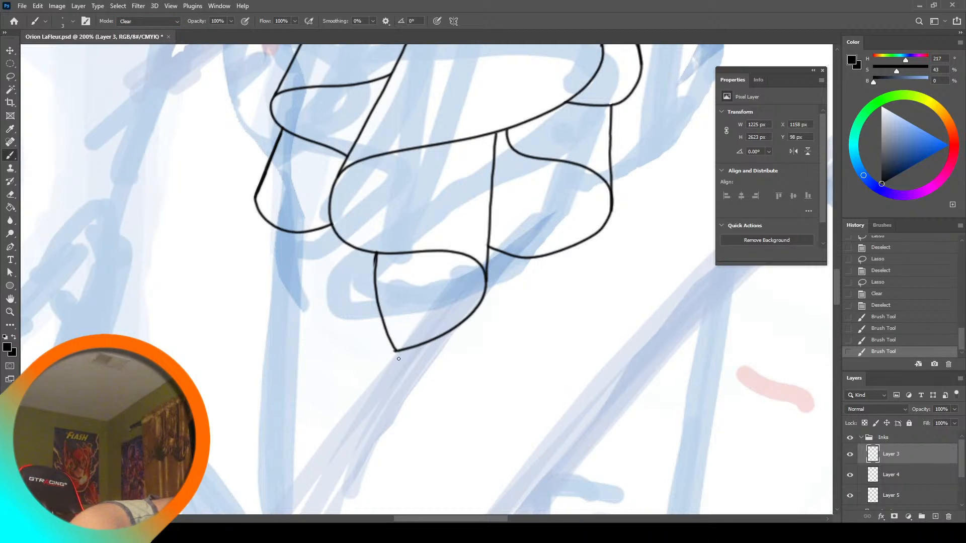
{"action": "left_click", "coordinate": [399, 359]}
{"action": "left_click", "coordinate": [400, 361]}
{"action": "left_click", "coordinate": [399, 356]}
{"action": "left_click", "coordinate": [397, 354]}
{"action": "left_click", "coordinate": [396, 353]}
{"action": "left_click", "coordinate": [373, 255]}
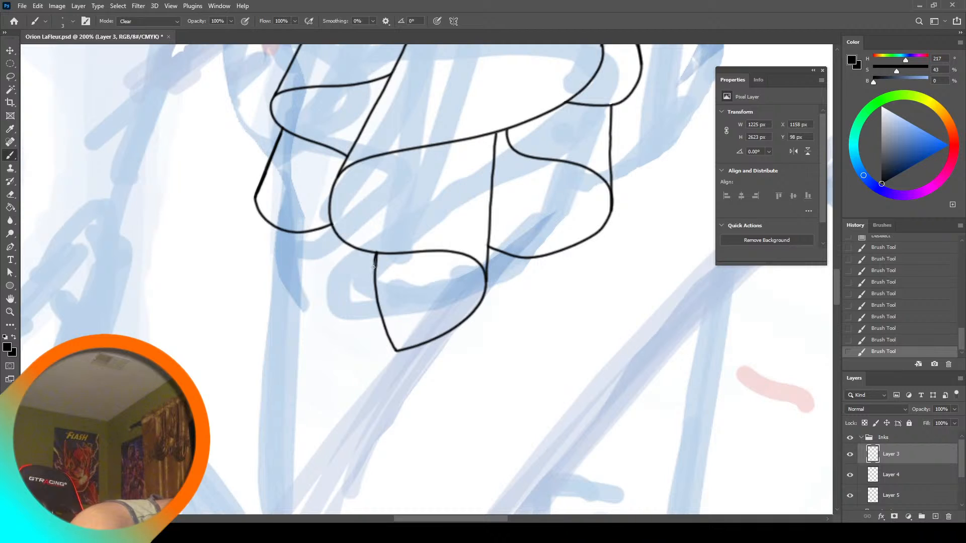
{"action": "left_click_drag", "start_coordinate": [374, 253], "coordinate": [373, 262]}
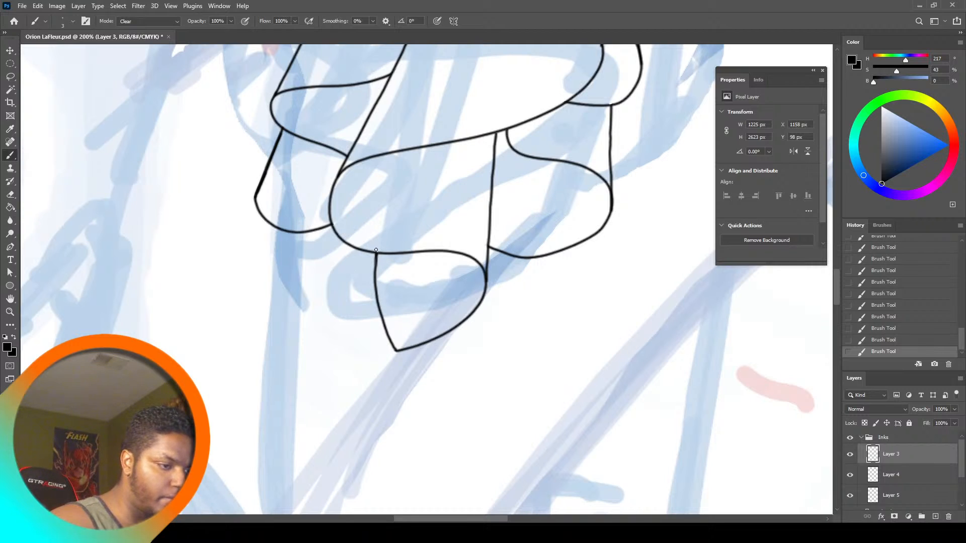
Undo the last brush stroke and set the brush mode to Normal for inking around the neck opening
{"action": "key", "text": "z"}
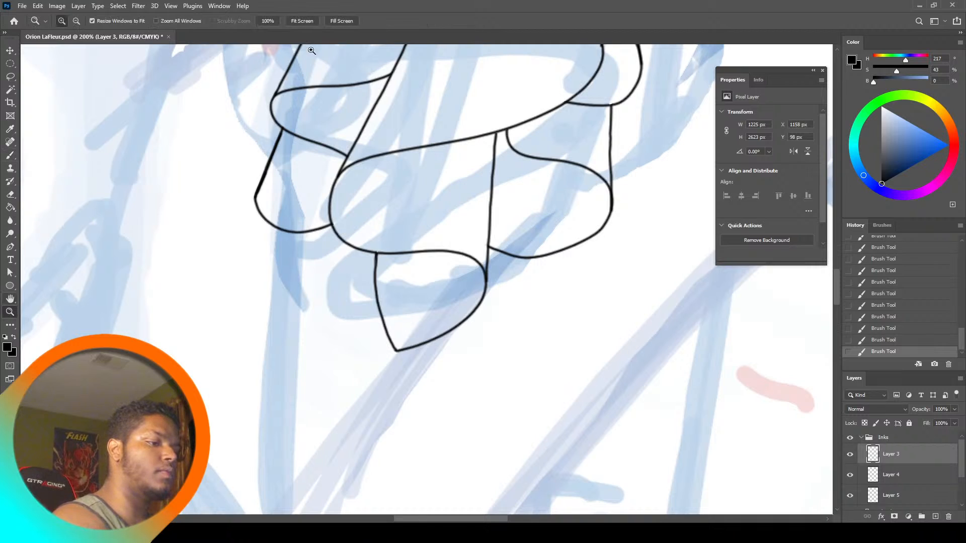
{"action": "left_click", "coordinate": [302, 20]}
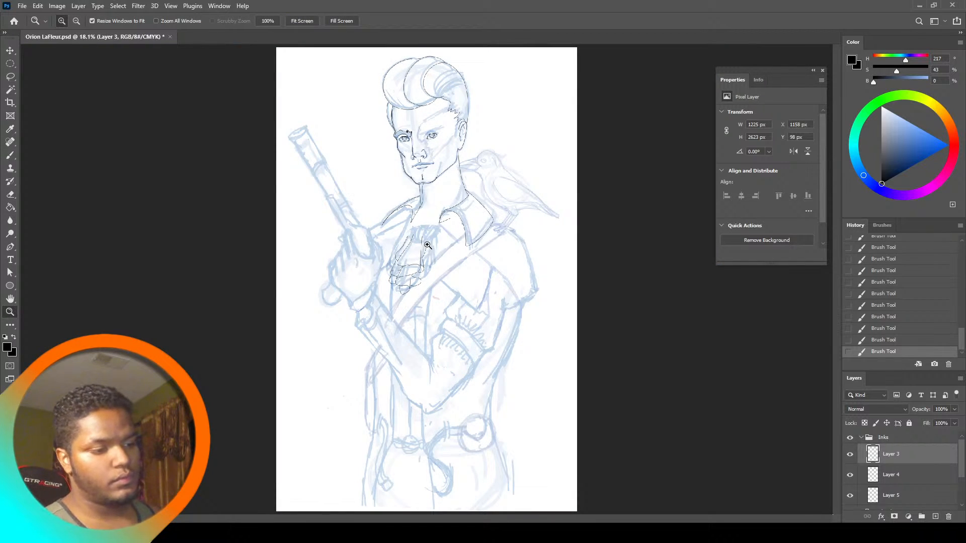
{"action": "left_click", "coordinate": [427, 245]}
{"action": "left_click", "coordinate": [427, 245]}
{"action": "left_click", "coordinate": [427, 245]}
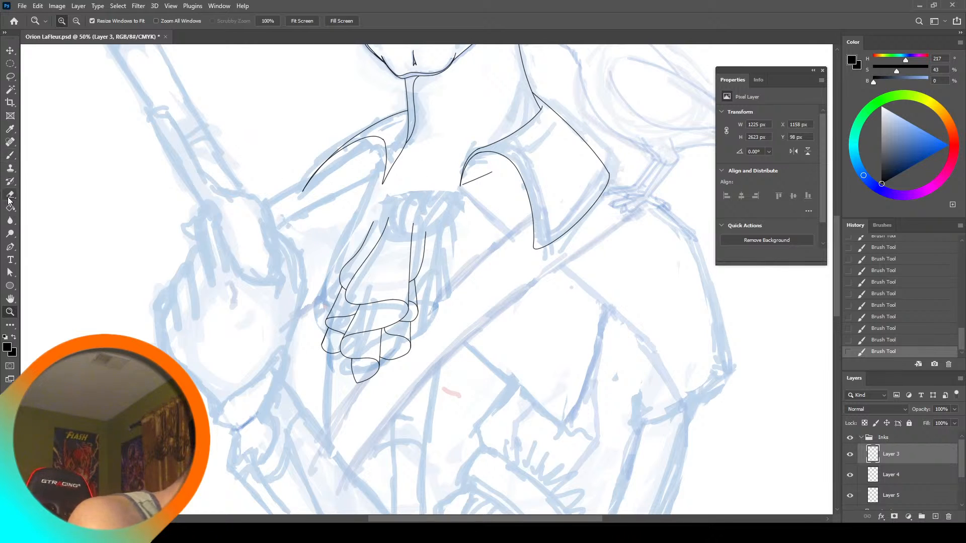
{"action": "left_click", "coordinate": [10, 156]}
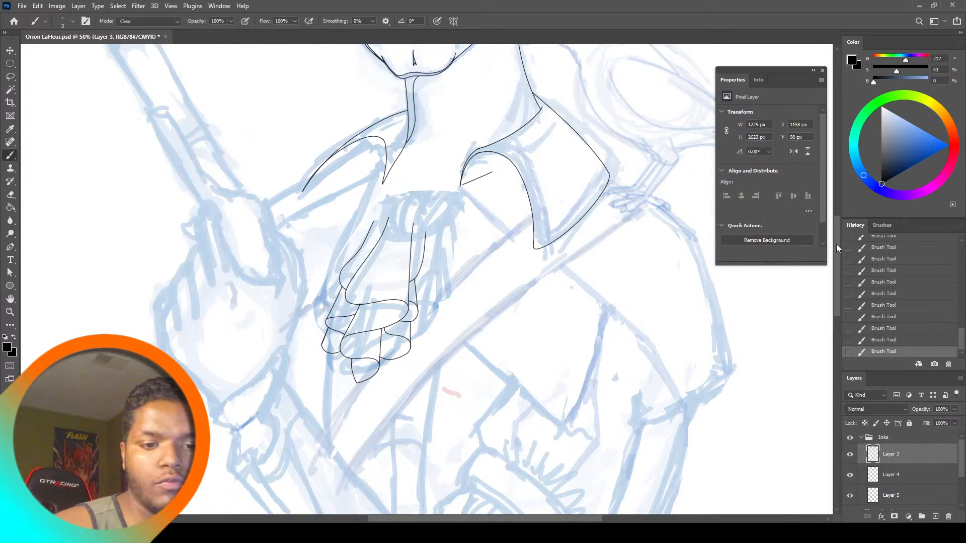
{"action": "left_click_drag", "start_coordinate": [837, 244], "coordinate": [839, 217]}
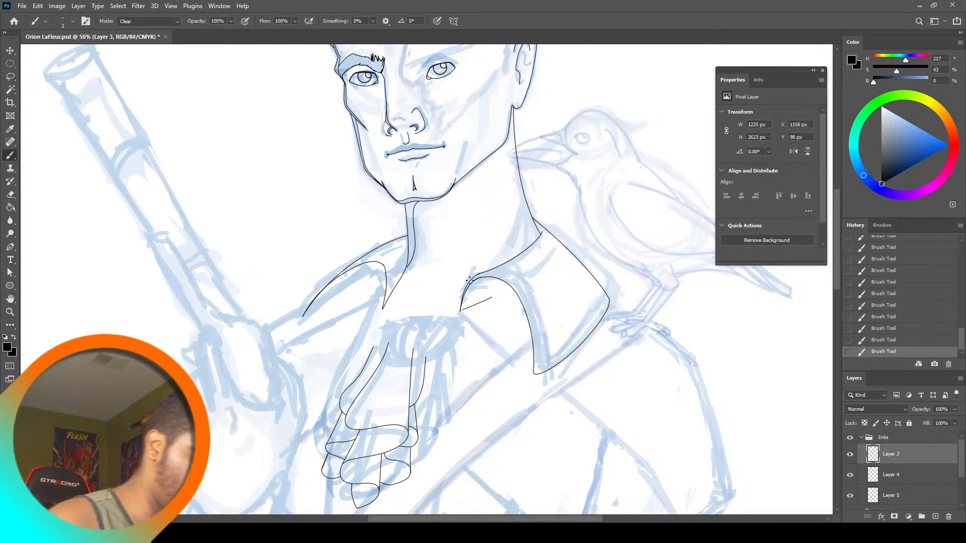
{"action": "key", "text": "ctrl+z"}
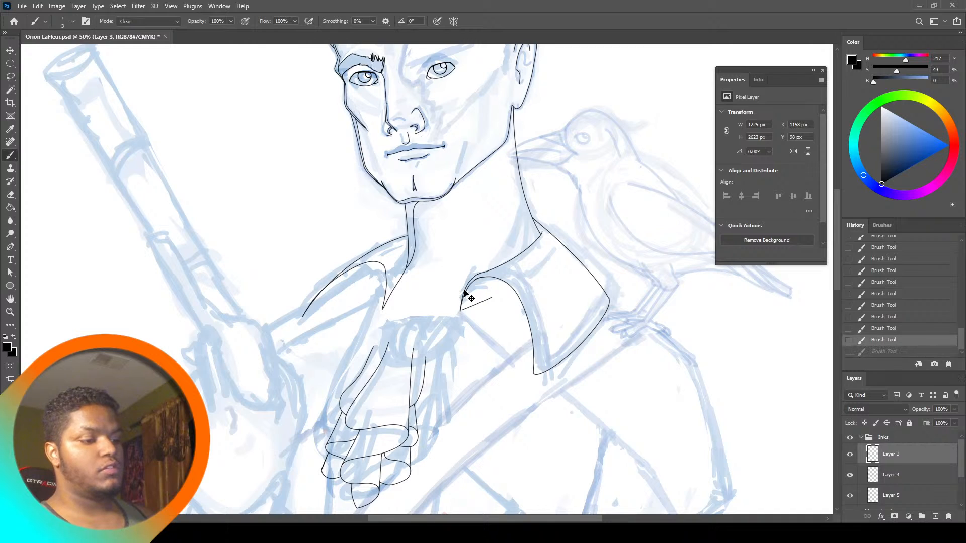
{"action": "left_click", "coordinate": [166, 22]}
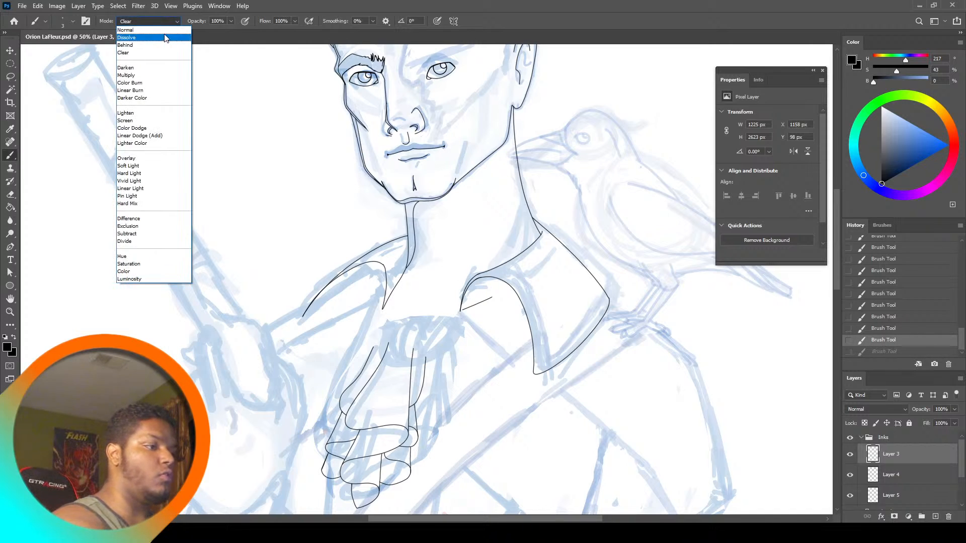
{"action": "left_click", "coordinate": [168, 19]}
{"action": "left_click", "coordinate": [168, 19]}
{"action": "left_click", "coordinate": [165, 28]}
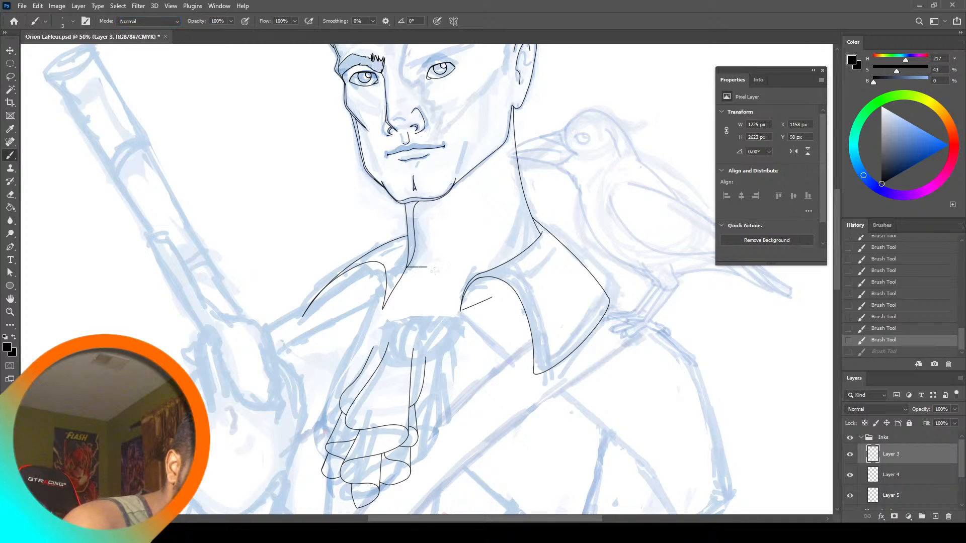
Try inking a neckline stroke across the base of the neck and undo each attempt
{"action": "left_click_drag", "start_coordinate": [434, 271], "coordinate": [498, 261]}
{"action": "key", "text": "ctrl+z"}
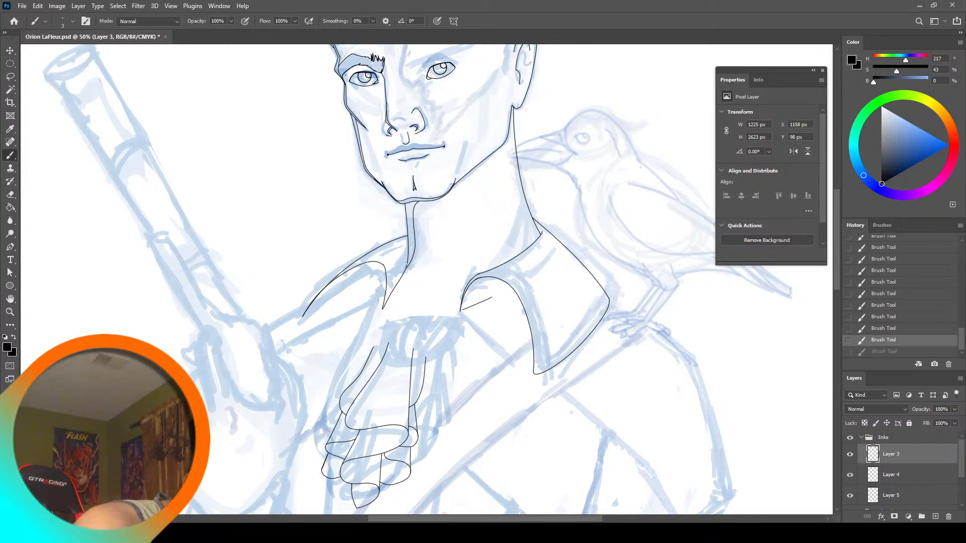
{"action": "left_click_drag", "start_coordinate": [415, 271], "coordinate": [456, 265]}
{"action": "key", "text": "ctrl+z"}
Set the brush smoothing to 23% and test it with curved neckline strokes between the collar sides, undoing each one
{"action": "left_click", "coordinate": [374, 21]}
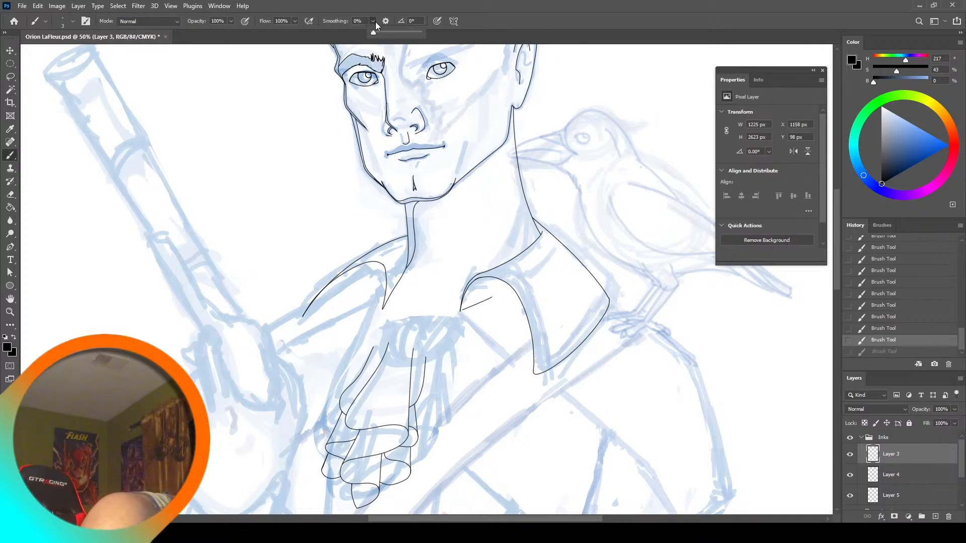
{"action": "left_click", "coordinate": [408, 268]}
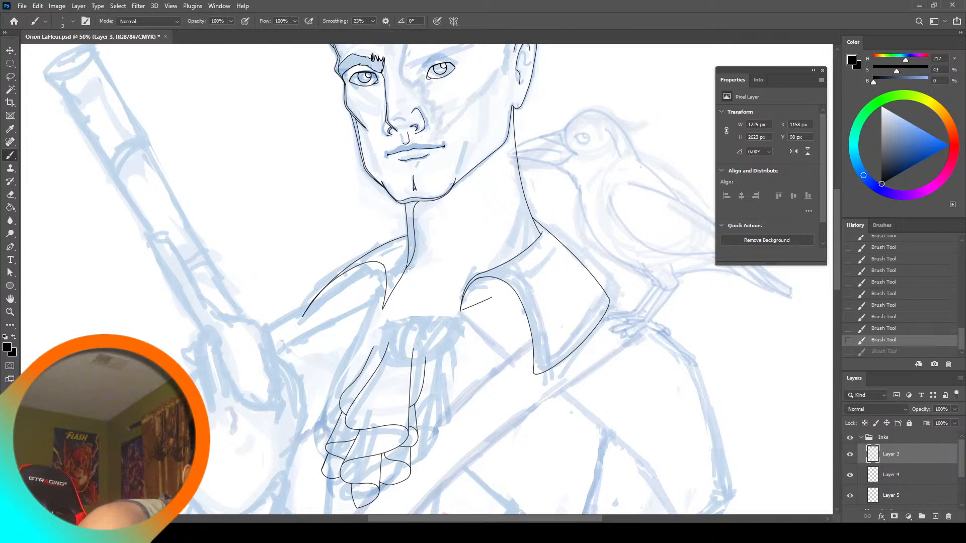
{"action": "left_click_drag", "start_coordinate": [428, 272], "coordinate": [501, 252]}
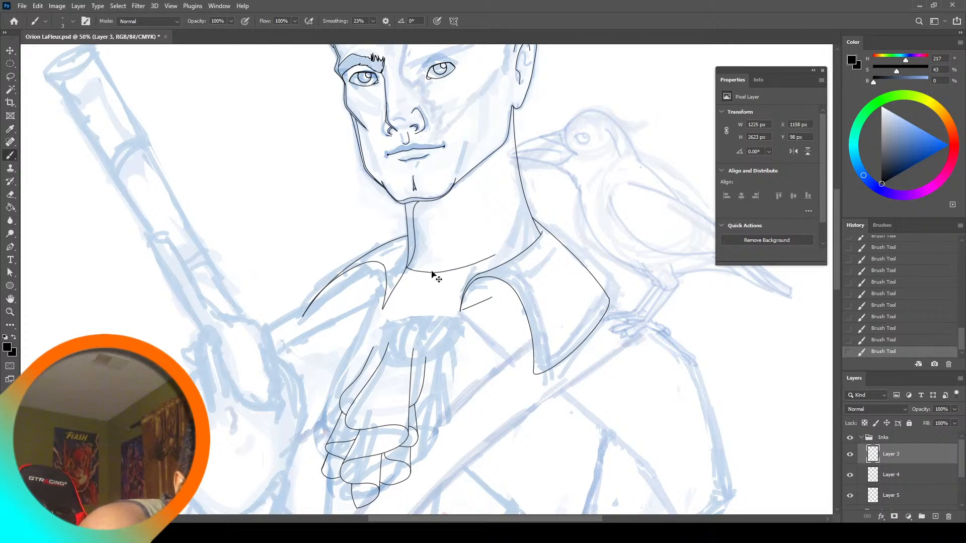
{"action": "key", "text": "ctrl+z"}
{"action": "mouse_move", "coordinate": [410, 269]}
{"action": "left_mouse_down"}
{"action": "mouse_move", "coordinate": [488, 263]}
{"action": "mouse_move", "coordinate": [541, 231]}
{"action": "left_mouse_up"}
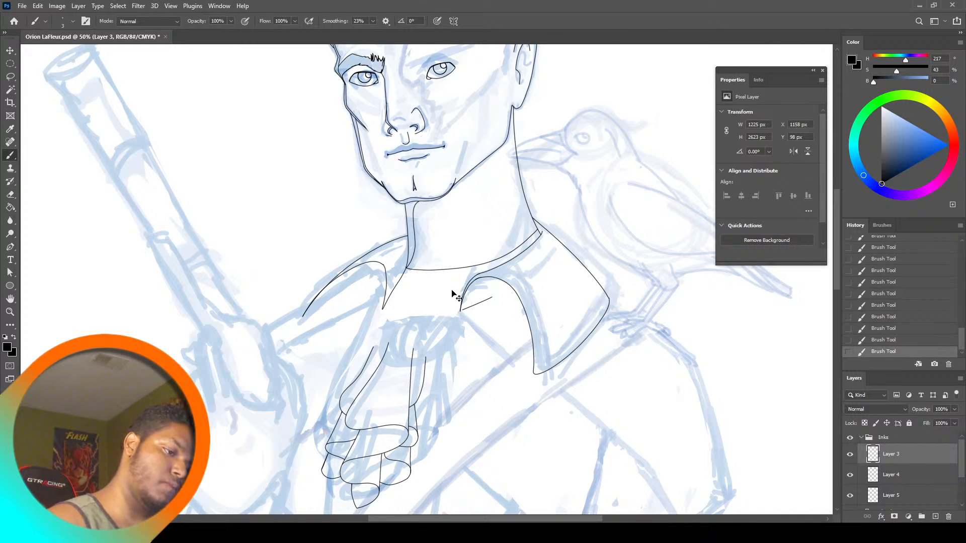
{"action": "key", "text": "ctrl+z"}
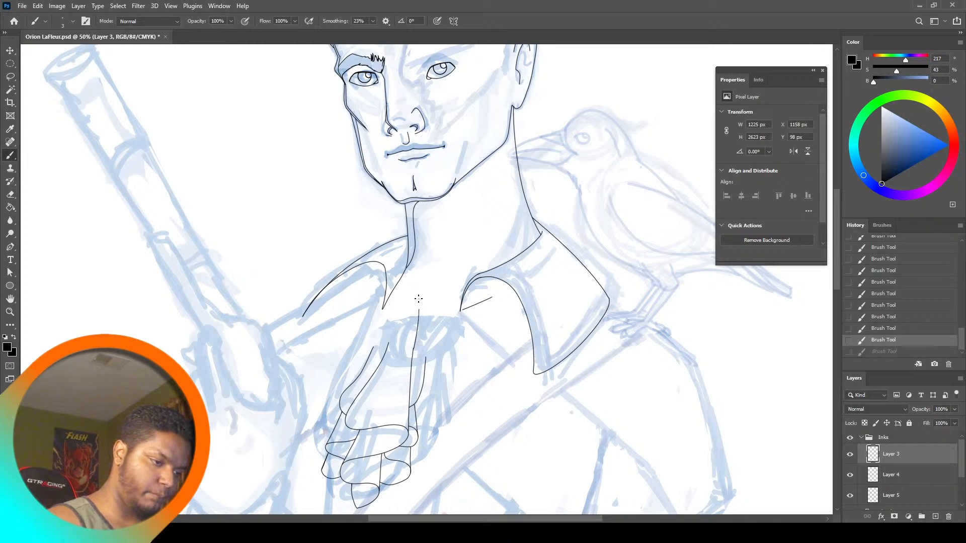
Try inking the neckerchief's fold lines up to a point at the base of the neck, and undo the strokes
{"action": "left_click_drag", "start_coordinate": [404, 278], "coordinate": [390, 344]}
{"action": "key", "text": "ctrl+z"}
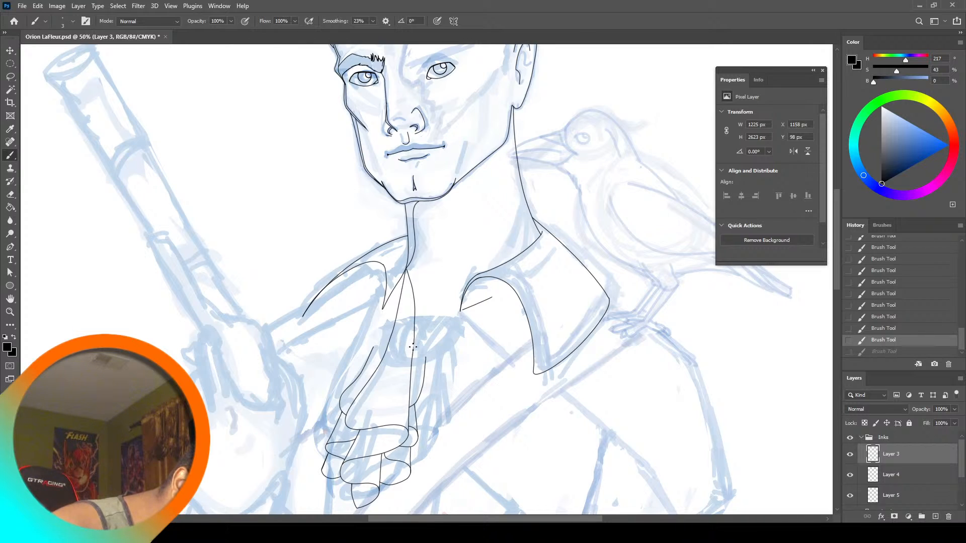
{"action": "key", "text": "ctrl+shift+z"}
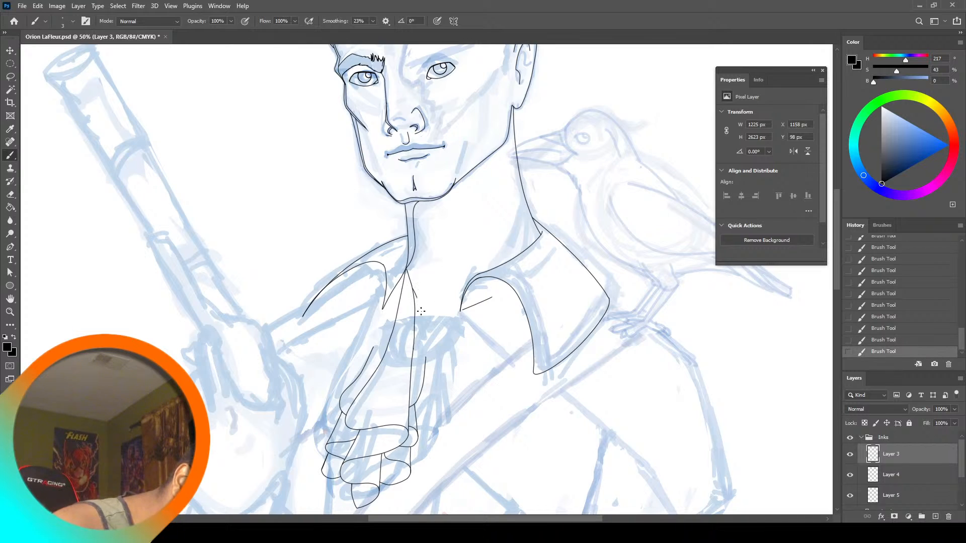
{"action": "key", "text": "ctrl+z"}
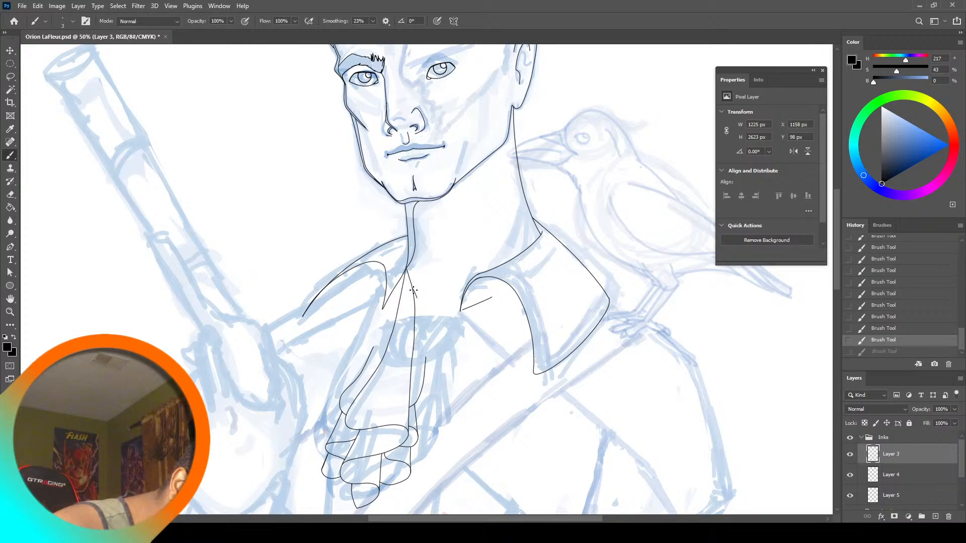
{"action": "key", "text": "ctrl+z"}
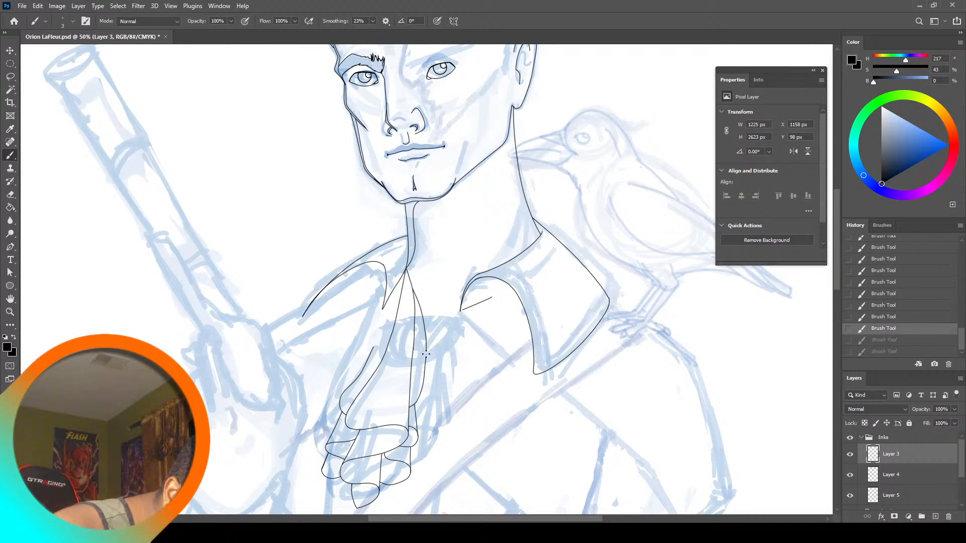
{"action": "key", "text": "ctrl+shift+z"}
{"action": "key", "text": "ctrl+shift+z"}
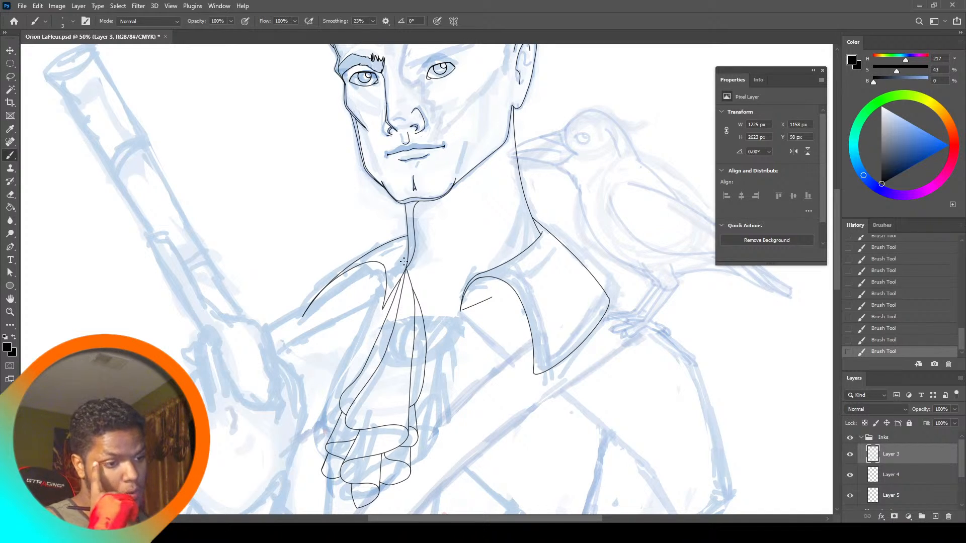
{"action": "key", "text": "ctrl+z"}
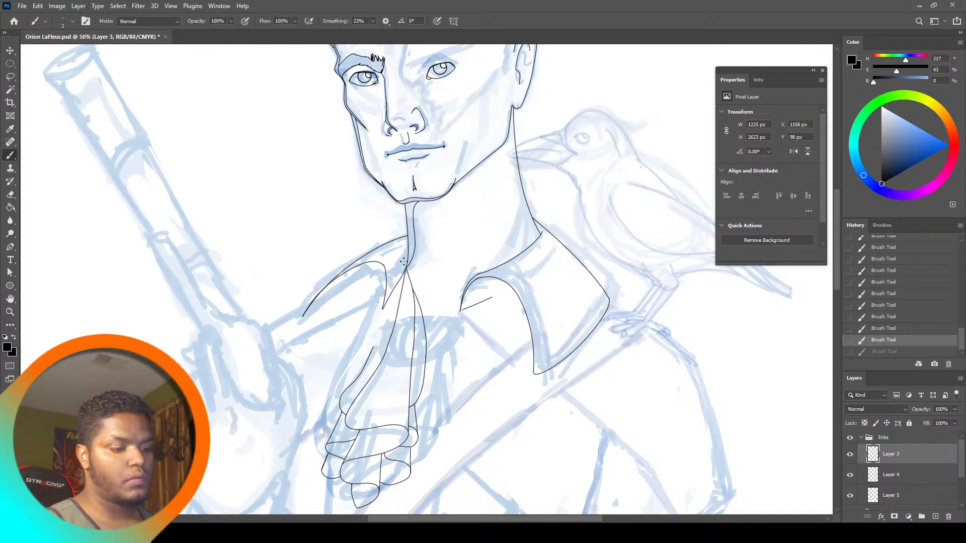
{"action": "key", "text": "ctrl+z"}
{"action": "key", "text": "ctrl+z"}
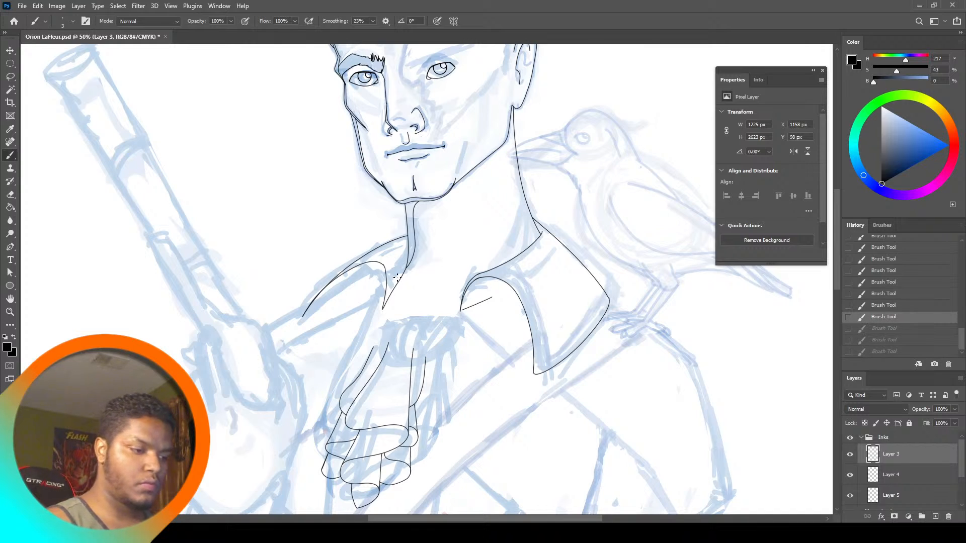
Lasso the neckerchief on Layer 3, try widening it with Free Transform, and undo the stretch
{"action": "left_click", "coordinate": [9, 76]}
{"action": "mouse_move", "coordinate": [345, 505]}
{"action": "left_mouse_down"}
{"action": "mouse_move", "coordinate": [306, 442]}
{"action": "mouse_move", "coordinate": [343, 361]}
{"action": "mouse_move", "coordinate": [406, 323]}
{"action": "mouse_move", "coordinate": [425, 489]}
{"action": "left_mouse_up"}
{"action": "left_click_drag", "start_coordinate": [350, 506], "coordinate": [386, 484]}
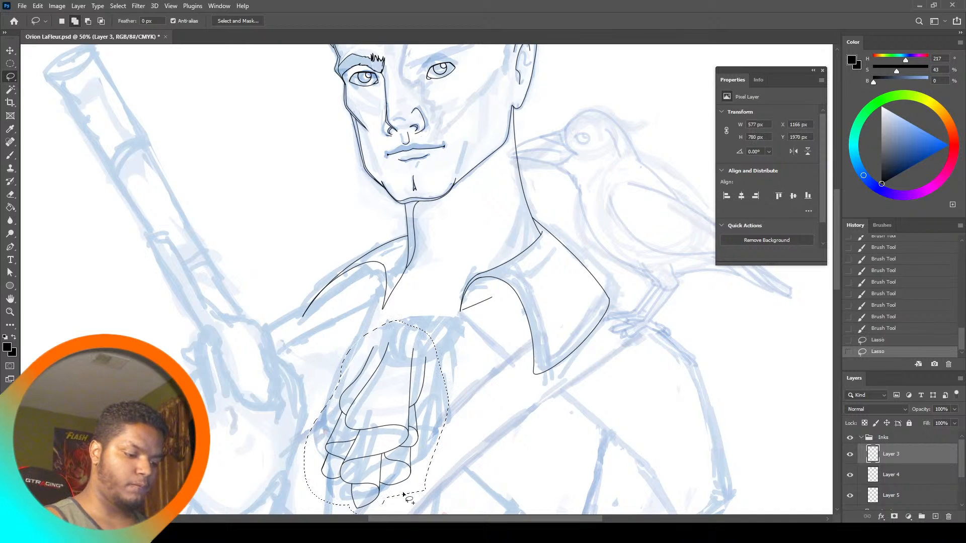
{"action": "key", "text": "ctrl+t"}
{"action": "mouse_move", "coordinate": [449, 418]}
{"action": "left_mouse_down"}
{"action": "mouse_move", "coordinate": [485, 418]}
{"action": "mouse_move", "coordinate": [471, 418]}
{"action": "left_mouse_up"}
{"action": "key", "text": "ctrl+z"}
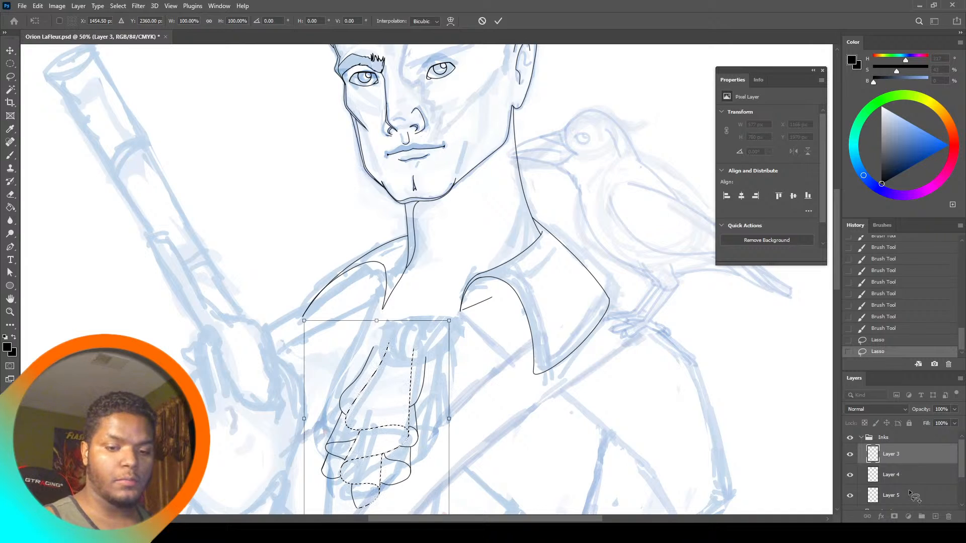
Merge Layer 3, Layer 4 and Layer 5 into one ink layer and clear the selection
{"action": "left_click", "coordinate": [913, 496], "text": "shift"}
{"action": "scroll", "coordinate": [964, 480], "scroll_direction": "down", "scroll_amount": 1}
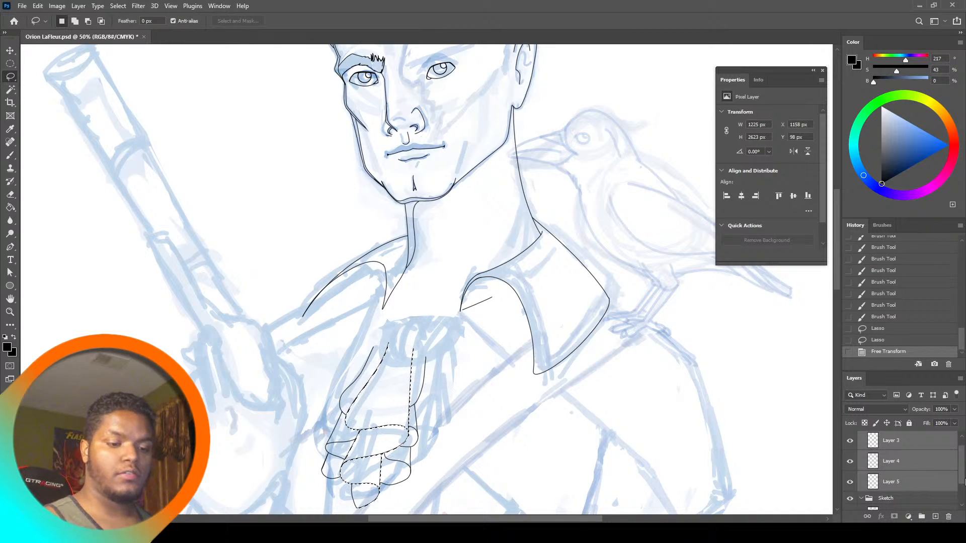
{"action": "right_click", "coordinate": [925, 472]}
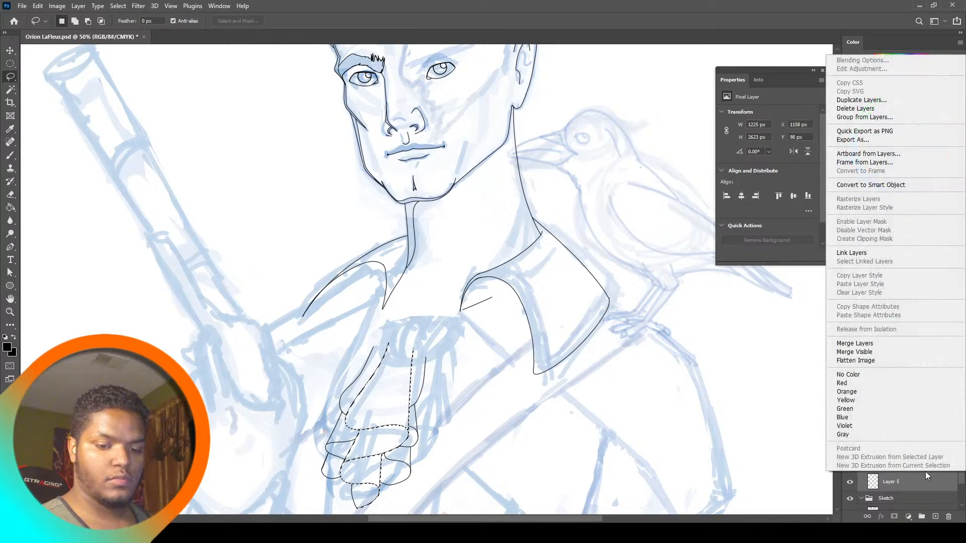
{"action": "left_click", "coordinate": [895, 344]}
{"action": "key", "text": "ctrl+a"}
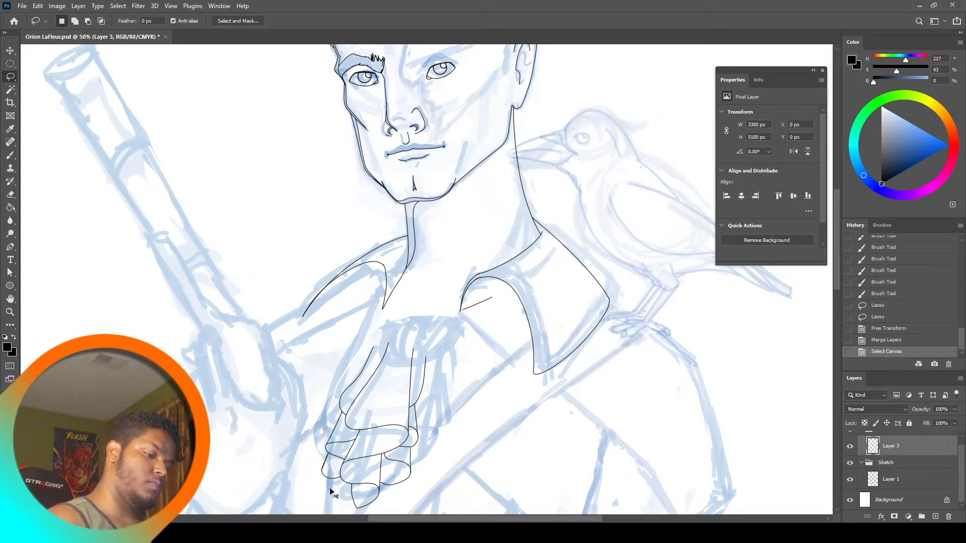
{"action": "key", "text": "ctrl+d"}
Lasso the whole neckerchief on the merged layer and widen it to about 112% with Free Transform
{"action": "mouse_move", "coordinate": [331, 493]}
{"action": "left_mouse_down"}
{"action": "mouse_move", "coordinate": [332, 508]}
{"action": "mouse_move", "coordinate": [377, 335]}
{"action": "mouse_move", "coordinate": [446, 452]}
{"action": "mouse_move", "coordinate": [349, 505]}
{"action": "left_mouse_up"}
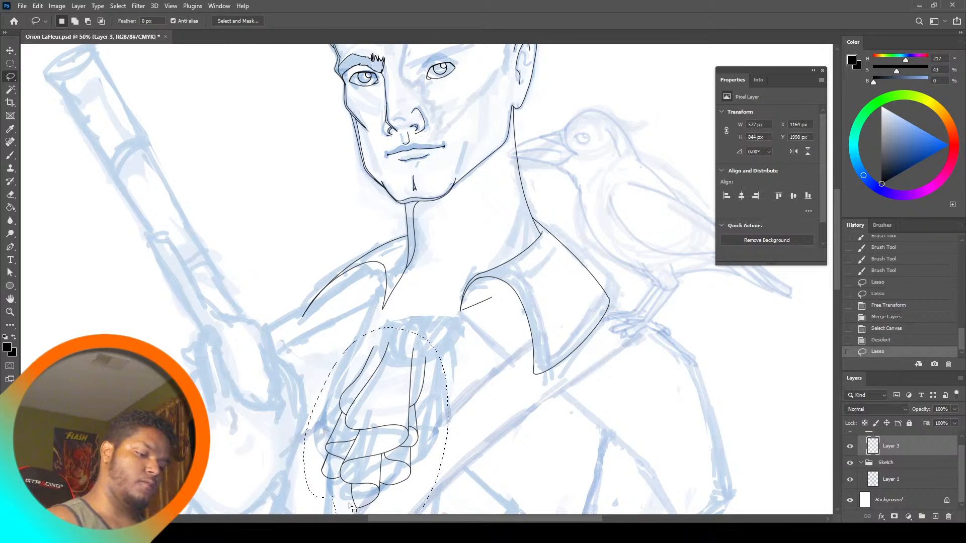
{"action": "key", "text": "ctrl+t"}
{"action": "left_click_drag", "start_coordinate": [448, 435], "coordinate": [467, 434]}
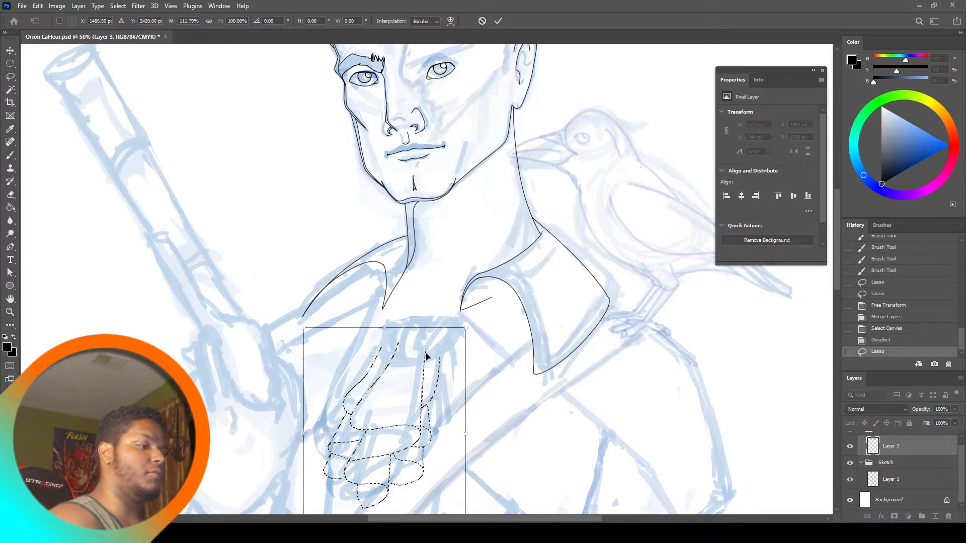
{"action": "key", "text": "Return"}
{"action": "key", "text": "ctrl+a"}
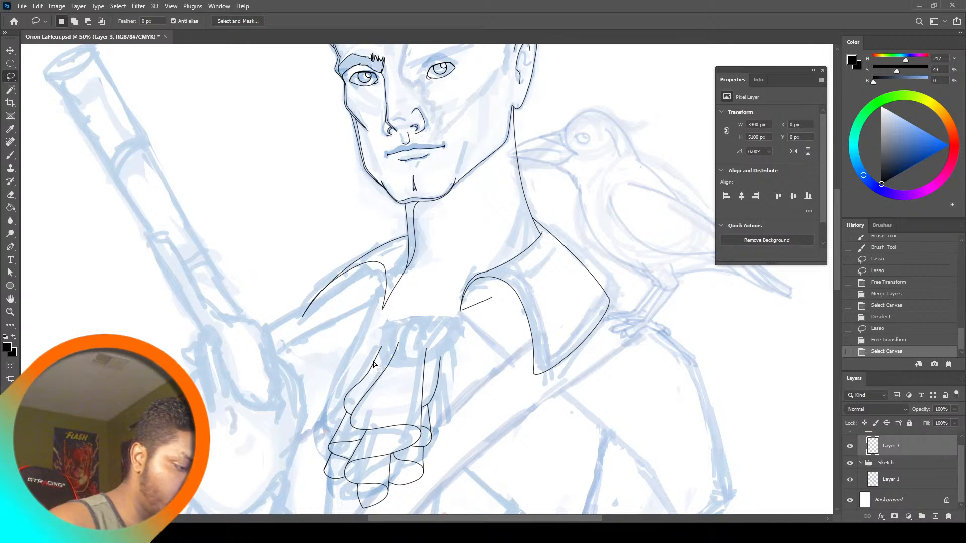
{"action": "key", "text": "ctrl+t"}
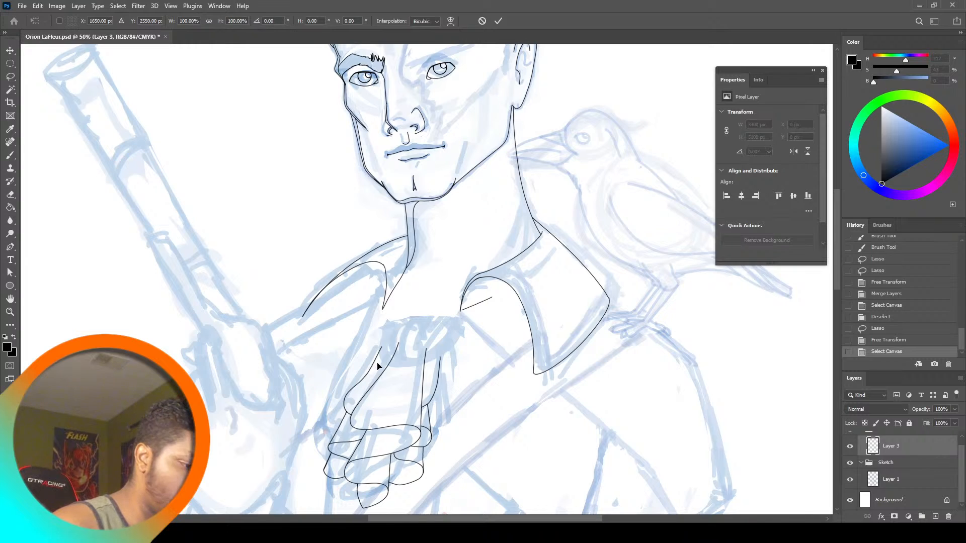
{"action": "key", "text": "Escape"}
With the rulers shown, lasso the upper end of the neckerchief's leftmost fold line, warp it slightly, deselect, and return to the Brush tool
{"action": "key", "text": "l"}
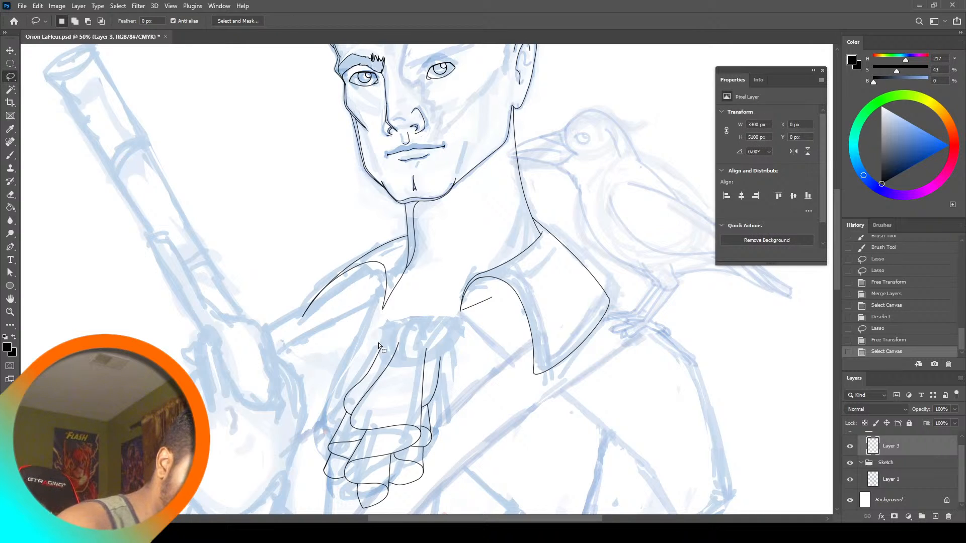
{"action": "key", "text": "ctrl+r"}
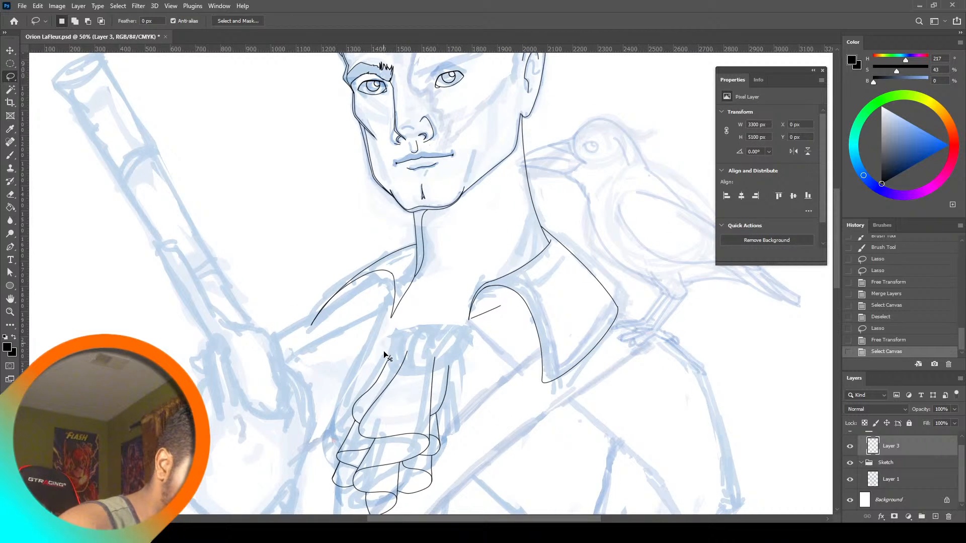
{"action": "left_click", "coordinate": [387, 357]}
{"action": "mouse_move", "coordinate": [387, 354]}
{"action": "left_mouse_down"}
{"action": "mouse_move", "coordinate": [370, 394]}
{"action": "mouse_move", "coordinate": [386, 381]}
{"action": "mouse_move", "coordinate": [395, 350]}
{"action": "left_mouse_up"}
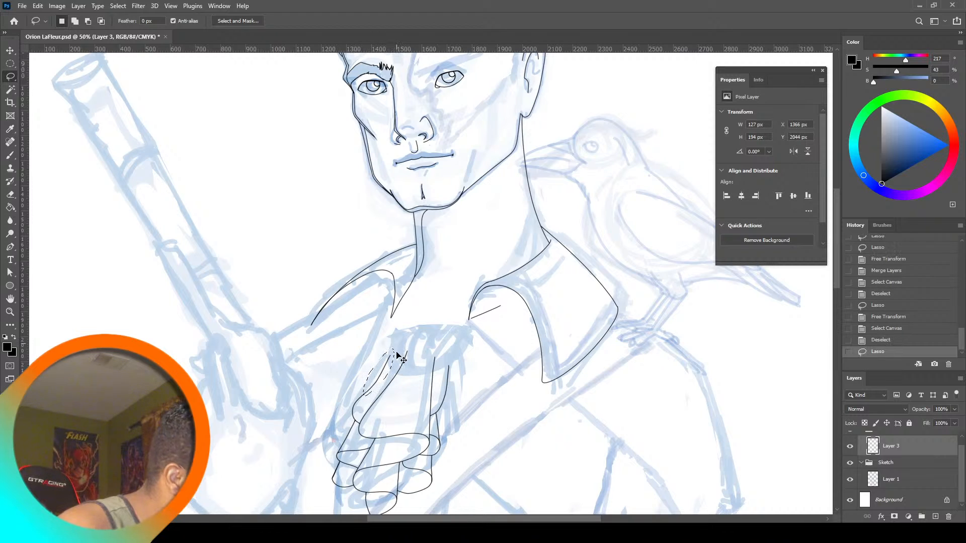
{"action": "left_click", "coordinate": [38, 6]}
{"action": "mouse_move", "coordinate": [86, 233]}
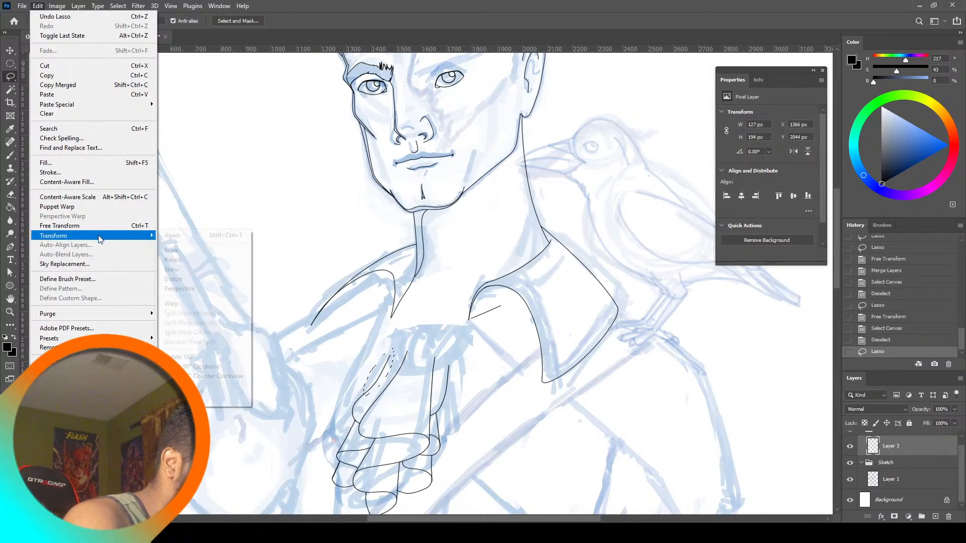
{"action": "left_click", "coordinate": [196, 305]}
{"action": "left_click_drag", "start_coordinate": [391, 359], "coordinate": [404, 362]}
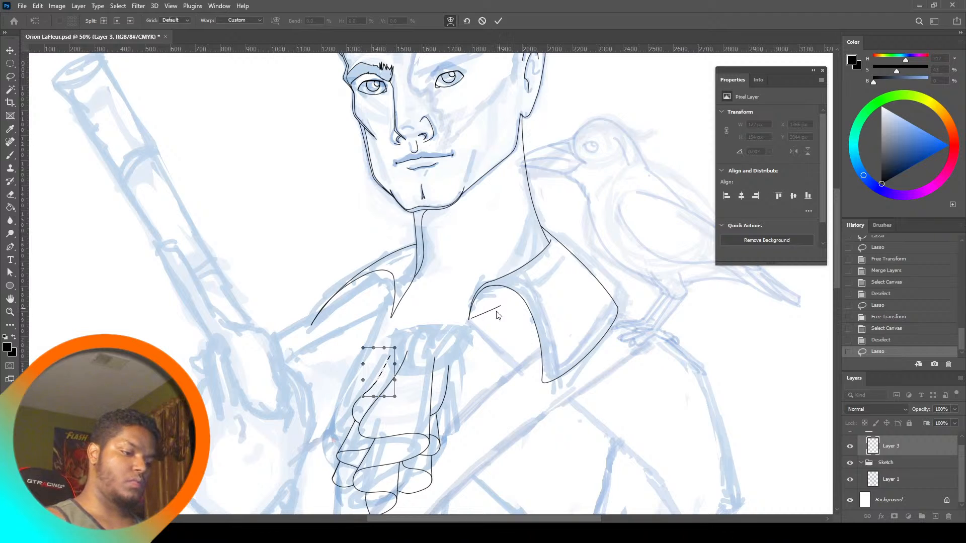
{"action": "key", "text": "Return"}
{"action": "key", "text": "ctrl+d"}
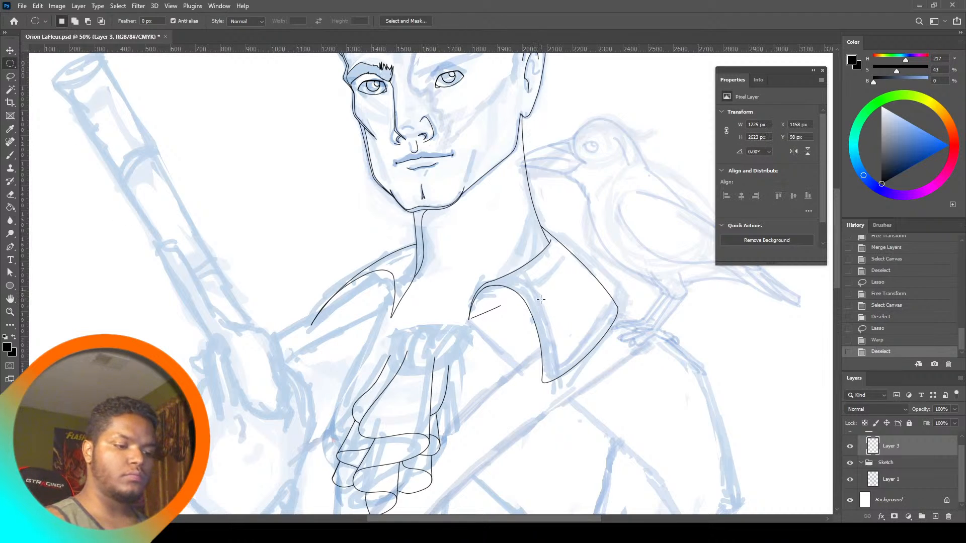
{"action": "left_click", "coordinate": [11, 157]}
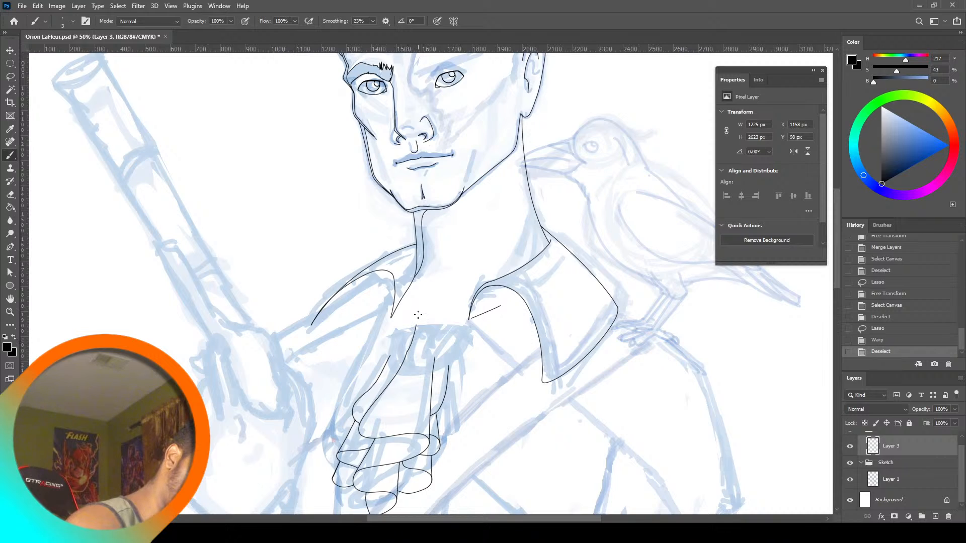
Try inking a rounded top that joins the neckerchief's fold lines below the neck, and undo the attempts
{"action": "mouse_move", "coordinate": [431, 319]}
{"action": "left_mouse_down"}
{"action": "mouse_move", "coordinate": [434, 363]}
{"action": "mouse_move", "coordinate": [434, 333]}
{"action": "mouse_move", "coordinate": [448, 374]}
{"action": "left_mouse_up"}
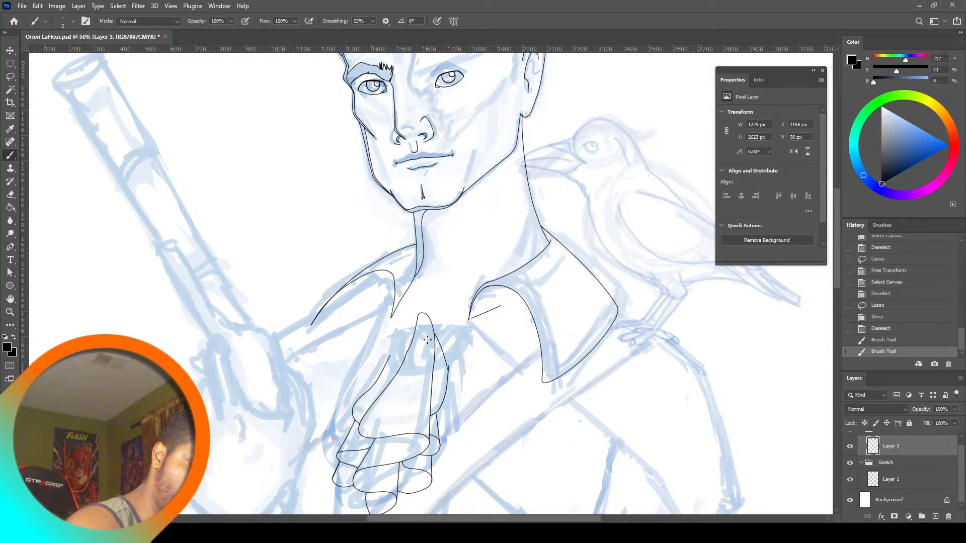
{"action": "key", "text": "ctrl+z"}
{"action": "key", "text": "ctrl+z"}
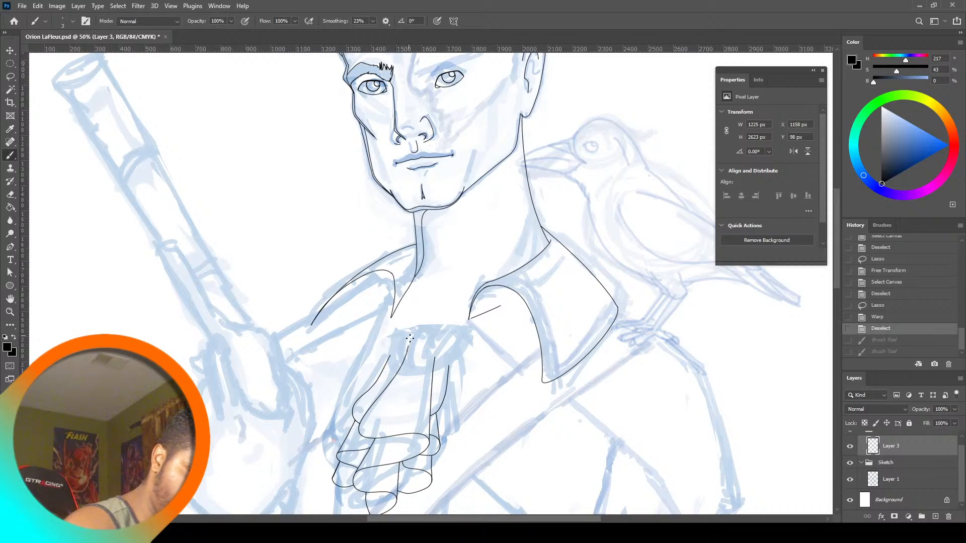
{"action": "left_click_drag", "start_coordinate": [418, 306], "coordinate": [435, 355]}
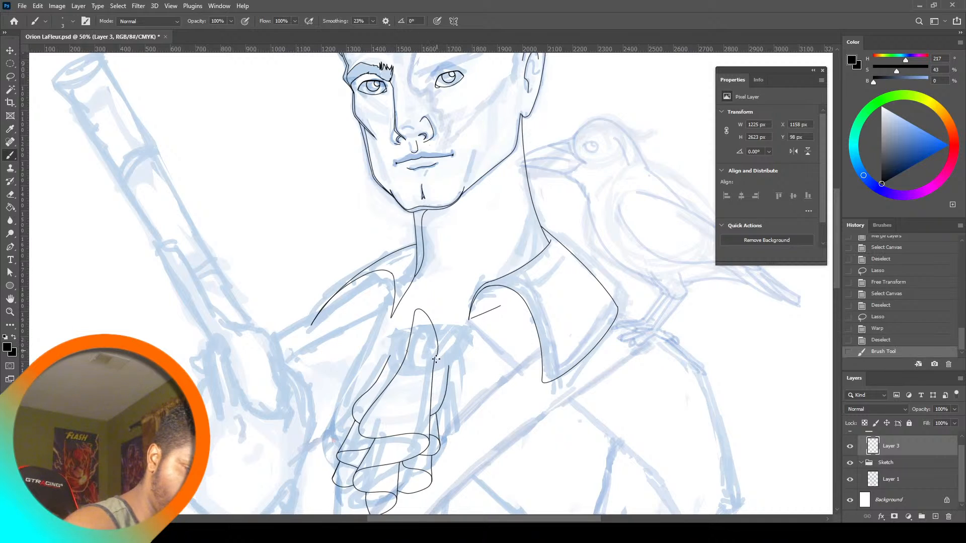
{"action": "key", "text": "ctrl+z"}
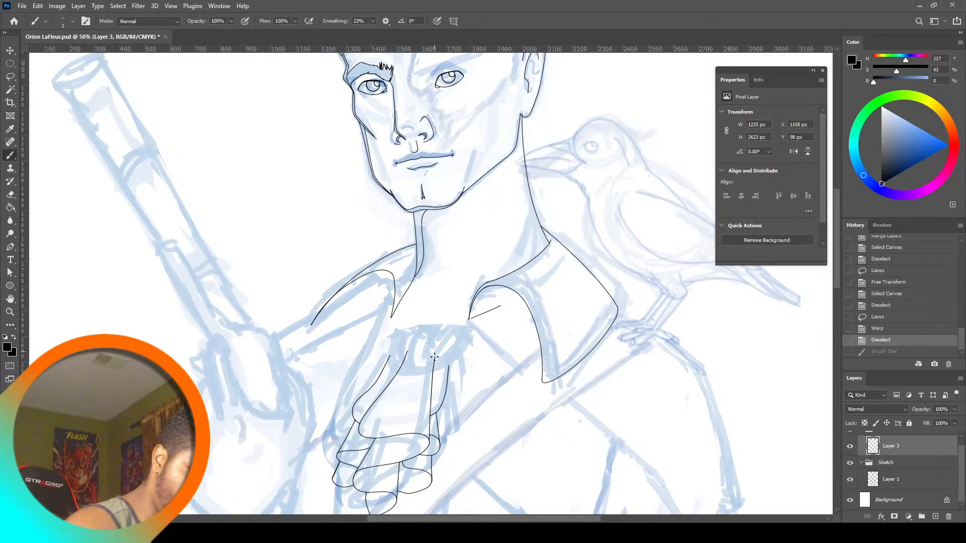
Try extending the neckerchief's right-hand fold lines up toward the neck with the brush, and undo the last two strokes
{"action": "left_click_drag", "start_coordinate": [429, 306], "coordinate": [433, 333]}
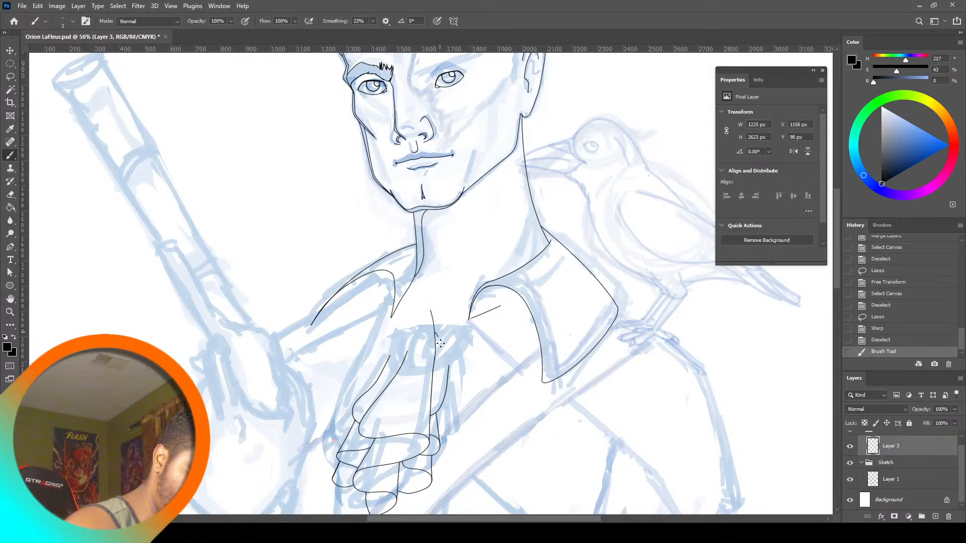
{"action": "left_click_drag", "start_coordinate": [448, 370], "coordinate": [447, 374]}
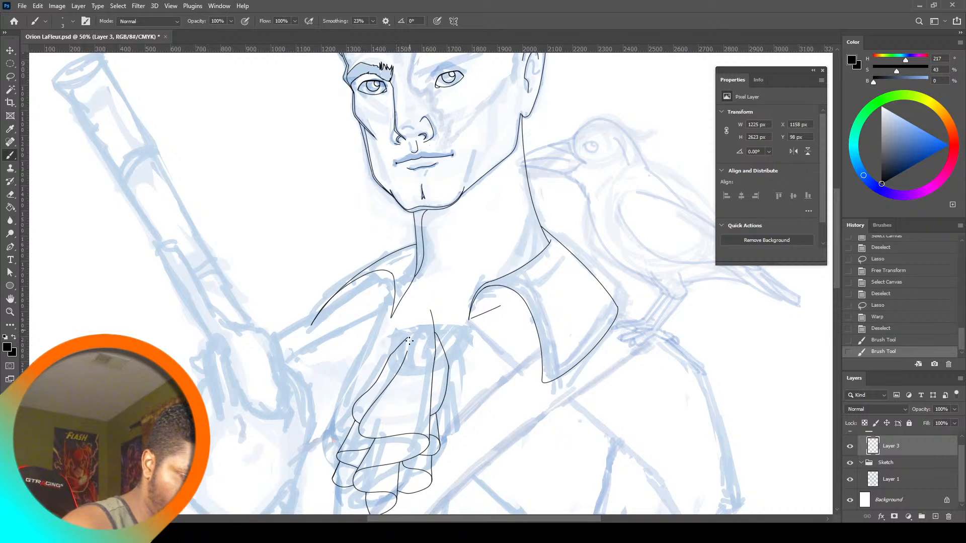
{"action": "left_click_drag", "start_coordinate": [409, 341], "coordinate": [407, 347]}
{"action": "key", "text": "ctrl+z"}
{"action": "key", "text": "ctrl+z"}
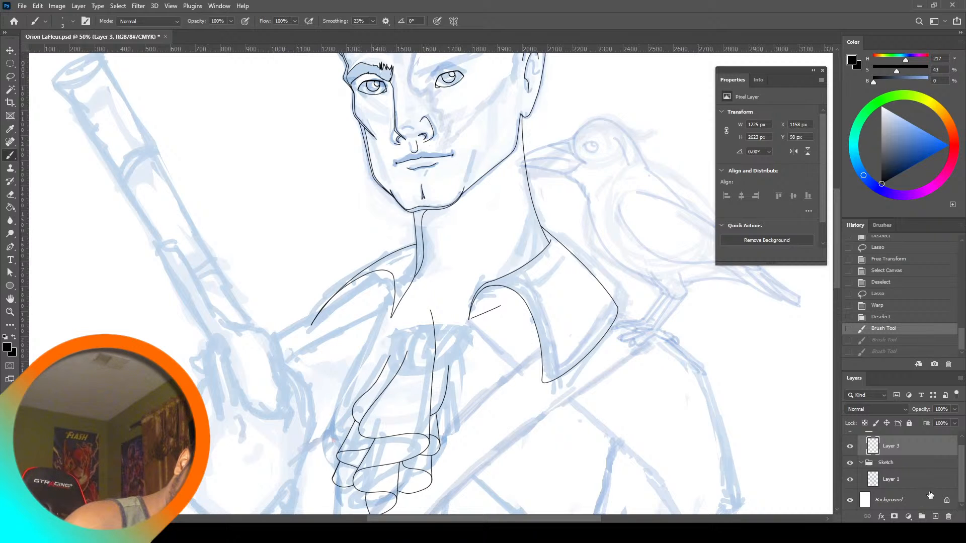
Add a new layer and place it directly below Layer 3 in the Inks group
{"action": "left_click", "coordinate": [923, 464]}
{"action": "left_click", "coordinate": [935, 516]}
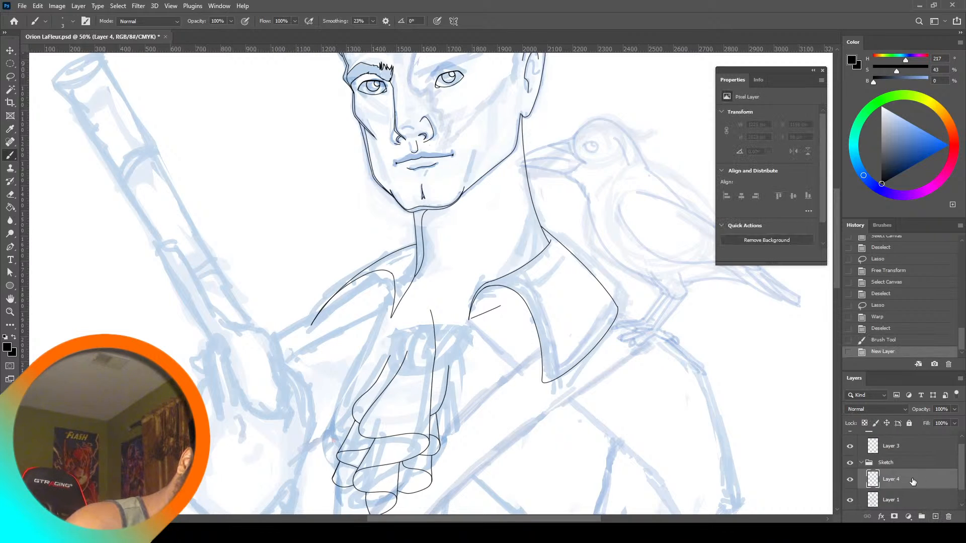
{"action": "mouse_move", "coordinate": [913, 481]}
{"action": "left_mouse_down"}
{"action": "mouse_move", "coordinate": [924, 459]}
{"action": "mouse_move", "coordinate": [903, 455]}
{"action": "left_mouse_up"}
Try inking a curled ruffle and an outer fold line beside the neckerchief's right edge on Layer 4, and undo the attempts
{"action": "mouse_move", "coordinate": [436, 458]}
{"action": "left_mouse_down"}
{"action": "mouse_move", "coordinate": [433, 426]}
{"action": "mouse_move", "coordinate": [455, 390]}
{"action": "mouse_move", "coordinate": [432, 389]}
{"action": "mouse_move", "coordinate": [449, 371]}
{"action": "left_mouse_up"}
{"action": "key", "text": "ctrl+z"}
{"action": "key", "text": "ctrl+z"}
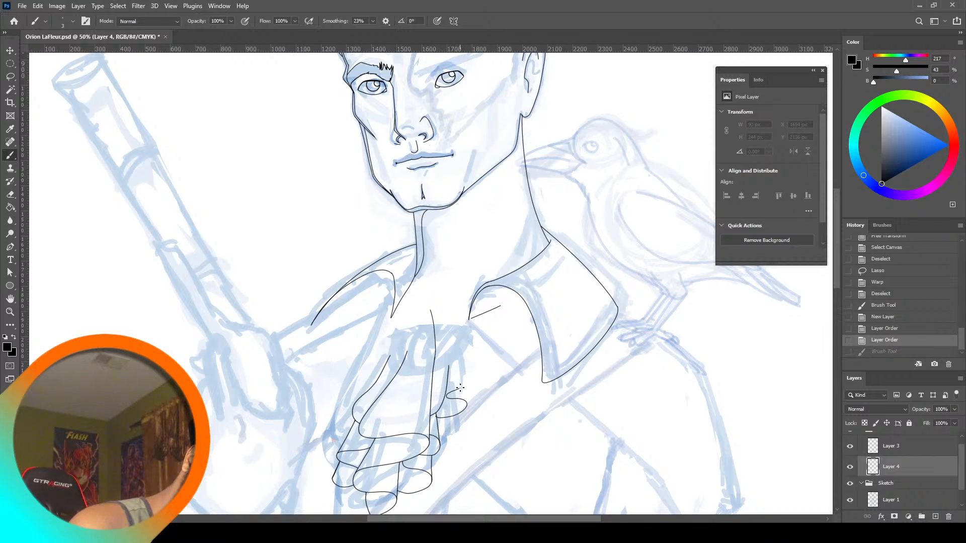
{"action": "left_click_drag", "start_coordinate": [456, 370], "coordinate": [449, 335]}
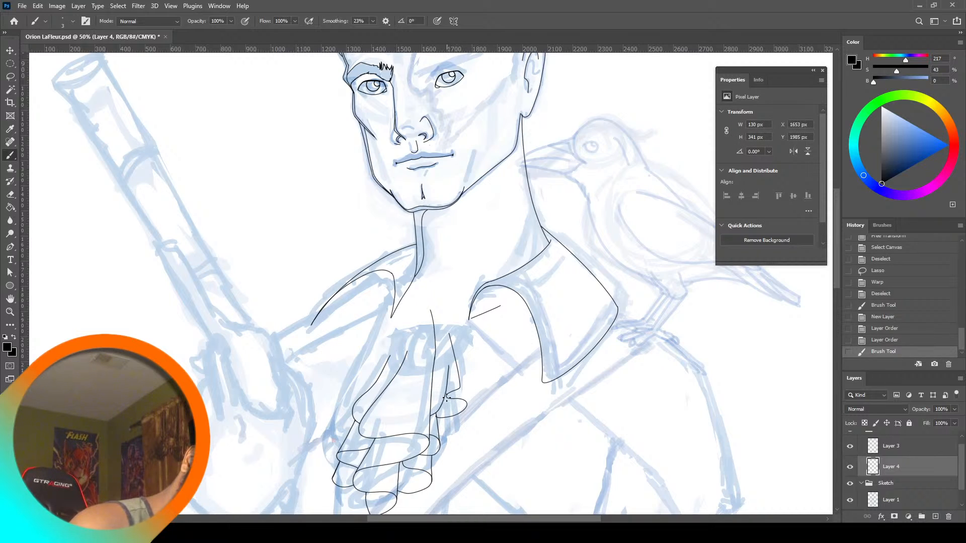
{"action": "left_click_drag", "start_coordinate": [443, 394], "coordinate": [461, 396]}
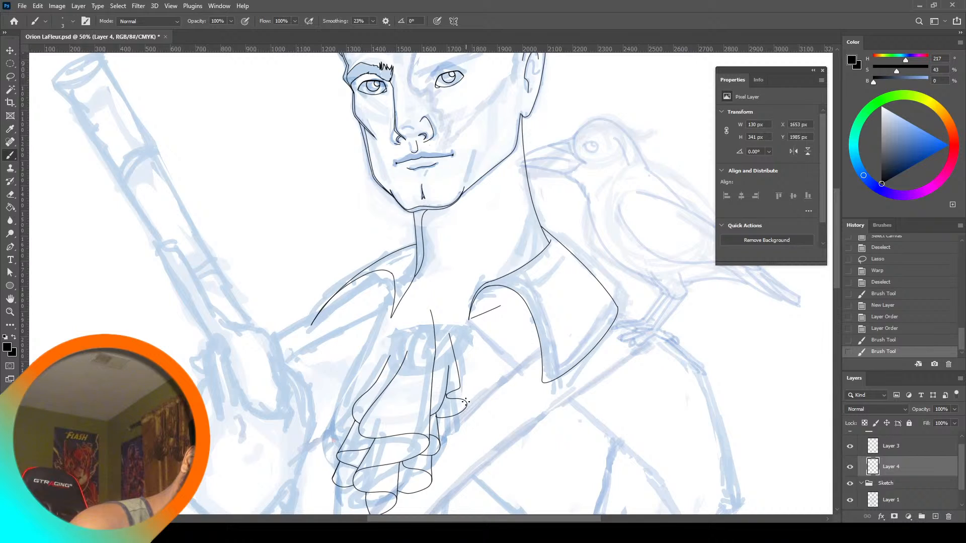
{"action": "left_click_drag", "start_coordinate": [459, 386], "coordinate": [460, 389]}
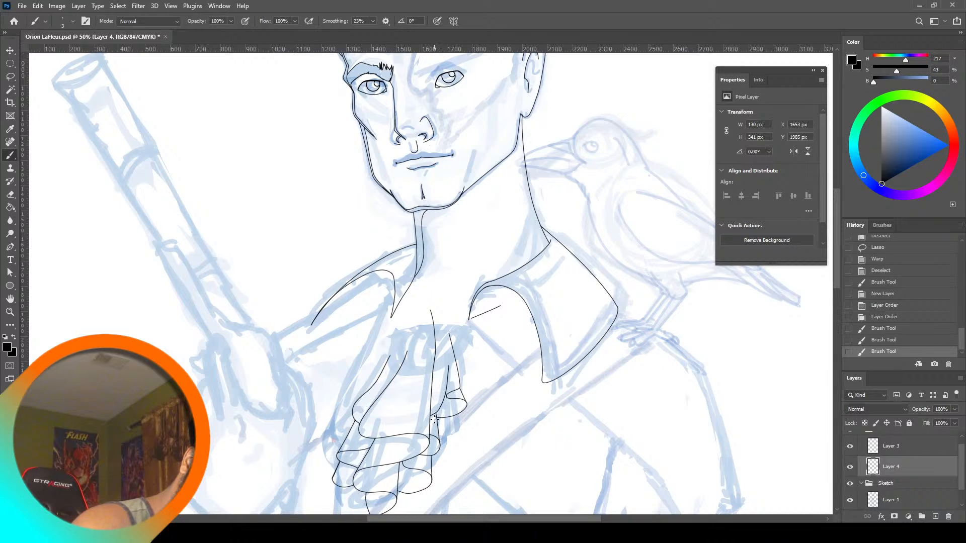
{"action": "key", "text": "ctrl+z"}
{"action": "key", "text": "ctrl+z"}
{"action": "key", "text": "ctrl+z"}
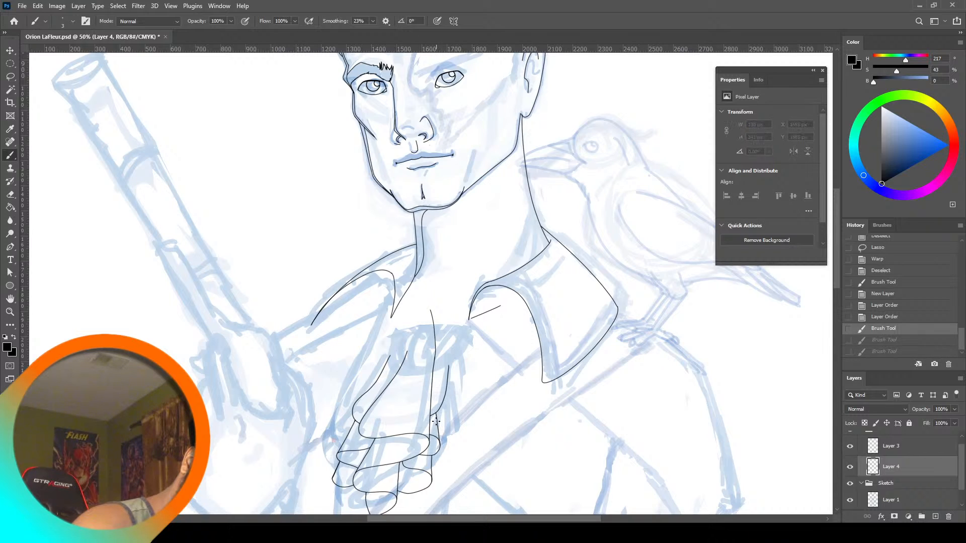
{"action": "mouse_move", "coordinate": [452, 433]}
{"action": "left_mouse_down"}
{"action": "mouse_move", "coordinate": [468, 414]}
{"action": "mouse_move", "coordinate": [435, 403]}
{"action": "left_mouse_up"}
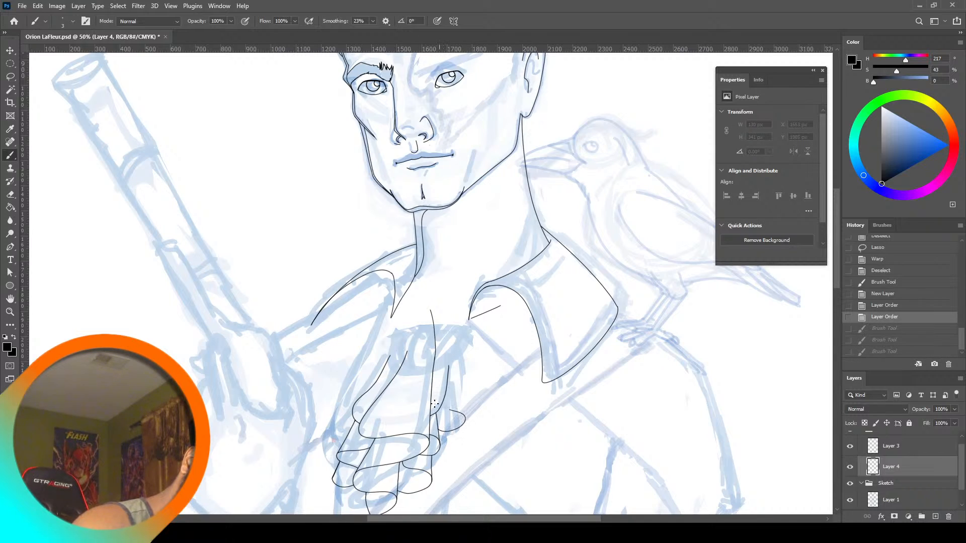
{"action": "key", "text": "ctrl+z"}
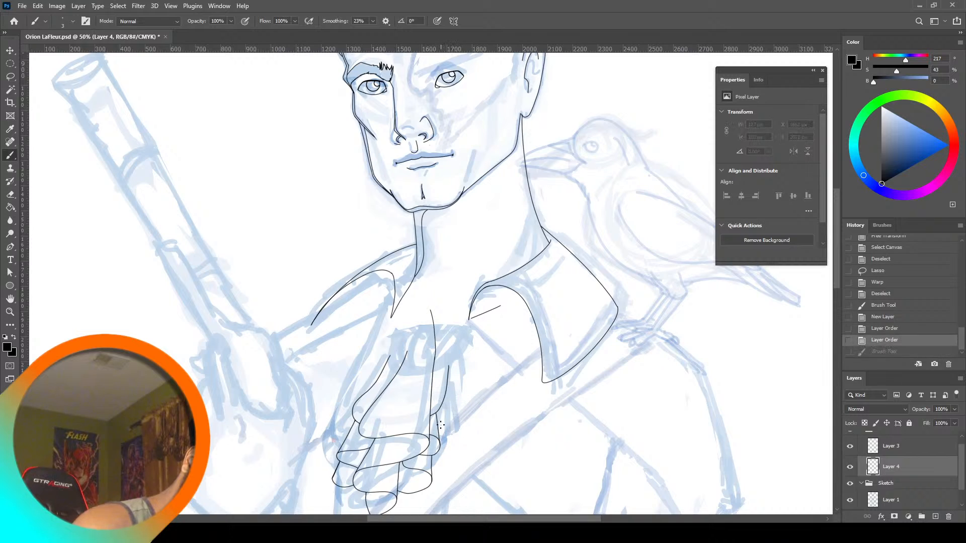
{"action": "mouse_move", "coordinate": [453, 429]}
{"action": "left_mouse_down"}
{"action": "mouse_move", "coordinate": [433, 404]}
{"action": "mouse_move", "coordinate": [469, 386]}
{"action": "mouse_move", "coordinate": [447, 366]}
{"action": "left_mouse_up"}
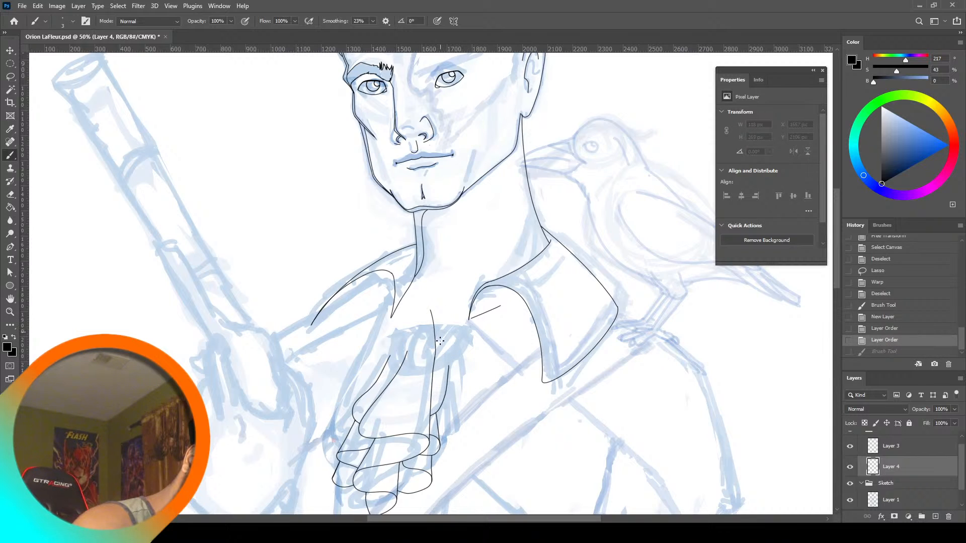
On Layer 3, lasso the neckerchief's outer right fold line and the upper extension of its neighbour, delete them, and deselect
{"action": "left_click", "coordinate": [905, 446]}
{"action": "scroll", "coordinate": [908, 452], "scroll_direction": "up", "scroll_amount": 1}
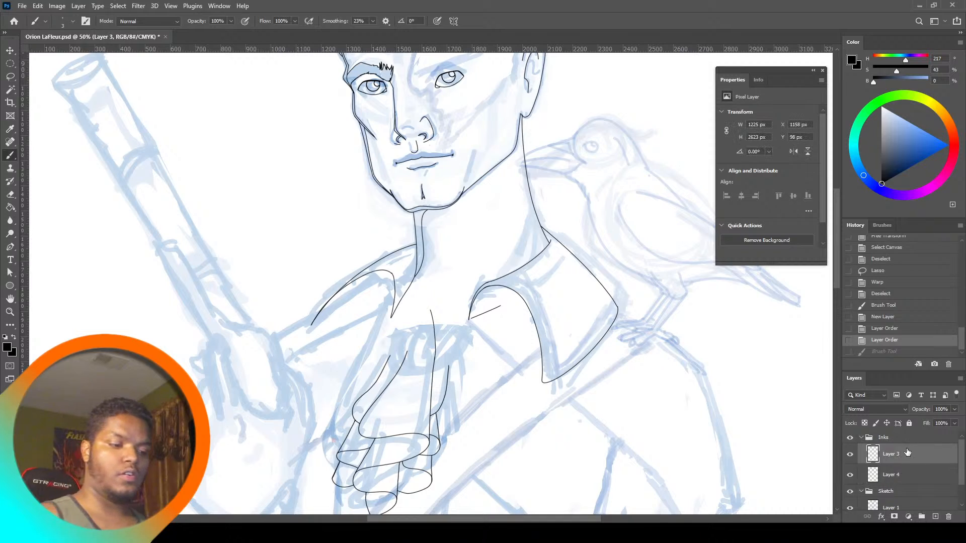
{"action": "left_click", "coordinate": [849, 456]}
{"action": "left_click", "coordinate": [850, 455]}
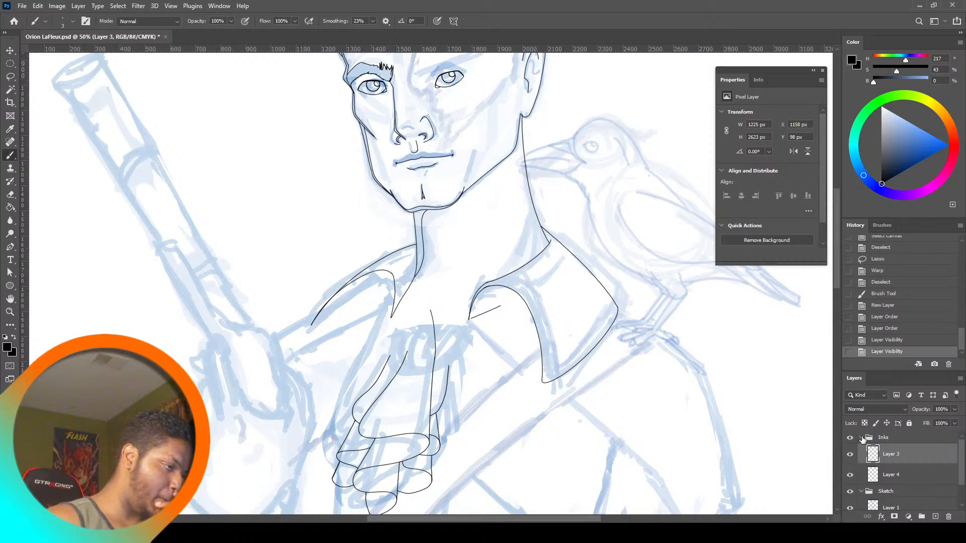
{"action": "left_click", "coordinate": [10, 77]}
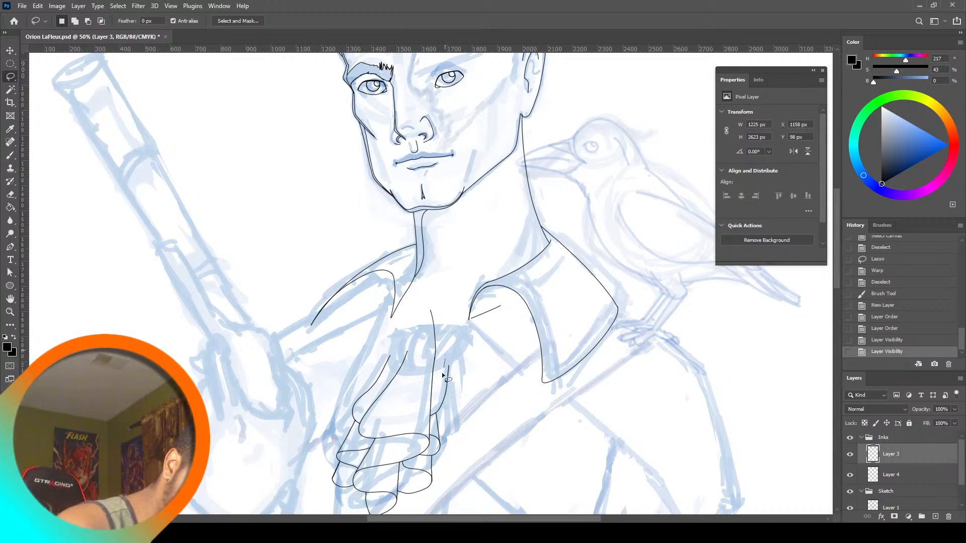
{"action": "mouse_move", "coordinate": [442, 376]}
{"action": "left_mouse_down"}
{"action": "mouse_move", "coordinate": [432, 415]}
{"action": "mouse_move", "coordinate": [449, 411]}
{"action": "mouse_move", "coordinate": [432, 303]}
{"action": "mouse_move", "coordinate": [425, 364]}
{"action": "mouse_move", "coordinate": [464, 384]}
{"action": "left_mouse_up"}
{"action": "key", "text": "Delete"}
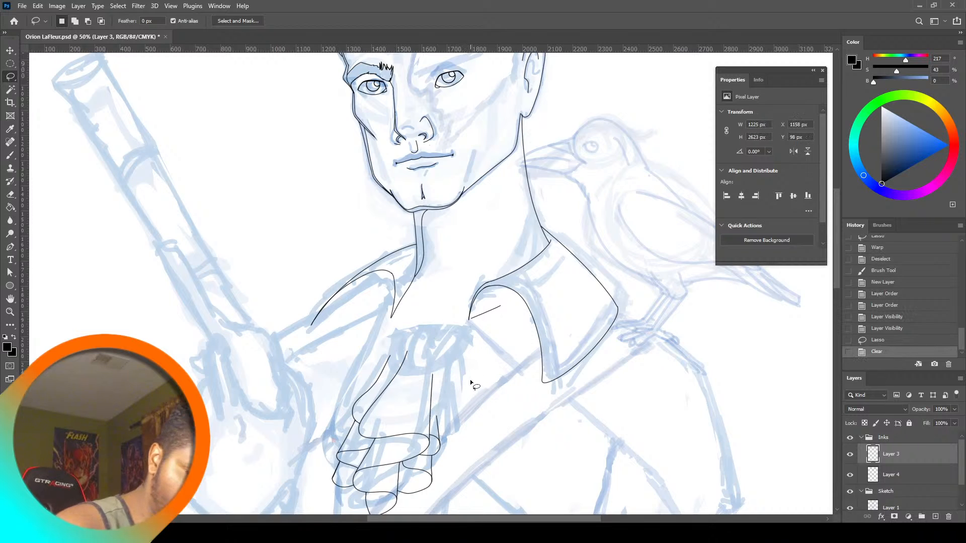
{"action": "key", "text": "ctrl+d"}
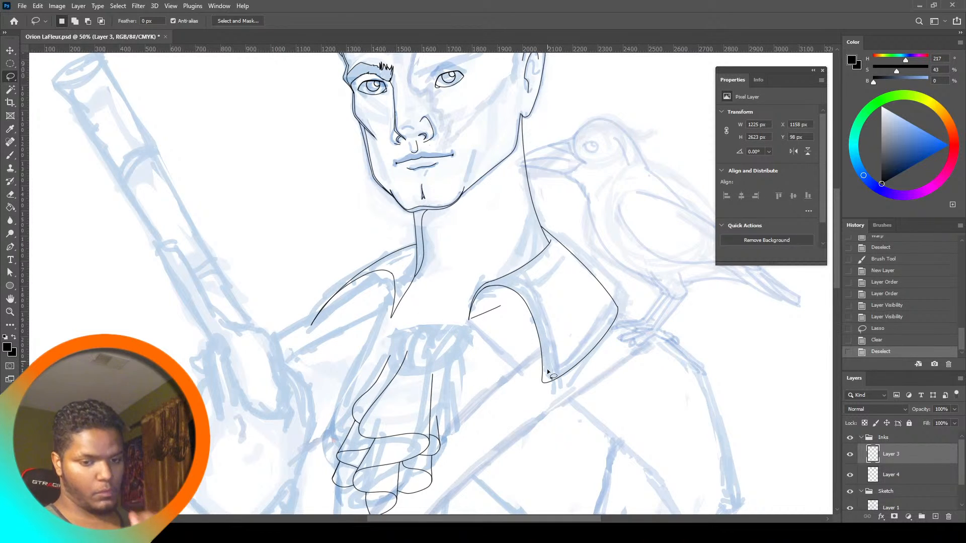
On Layer 4, try inking stacked ruffle curls and an outer fold line along the neckerchief's right edge
{"action": "left_click", "coordinate": [916, 468]}
{"action": "key", "text": "b"}
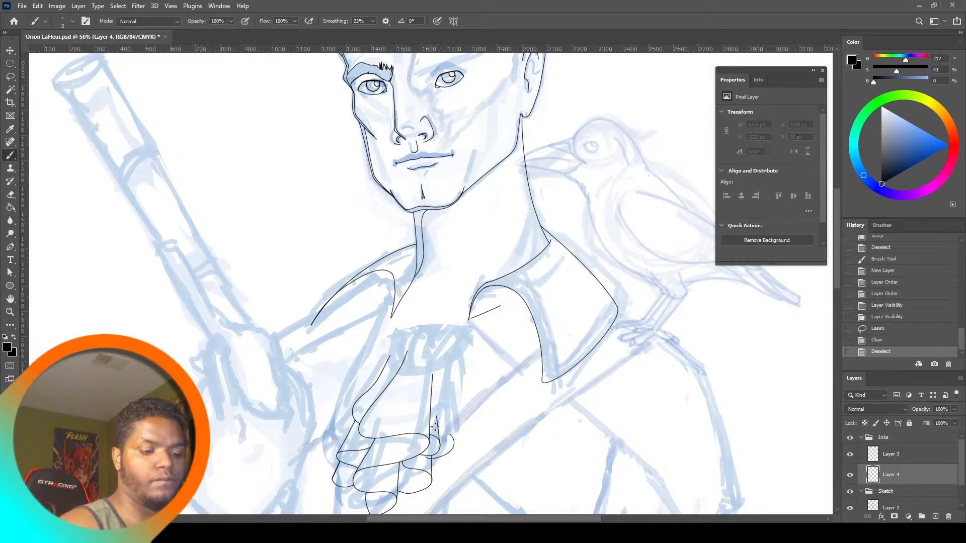
{"action": "left_click_drag", "start_coordinate": [450, 418], "coordinate": [459, 398]}
{"action": "key", "text": "ctrl+z"}
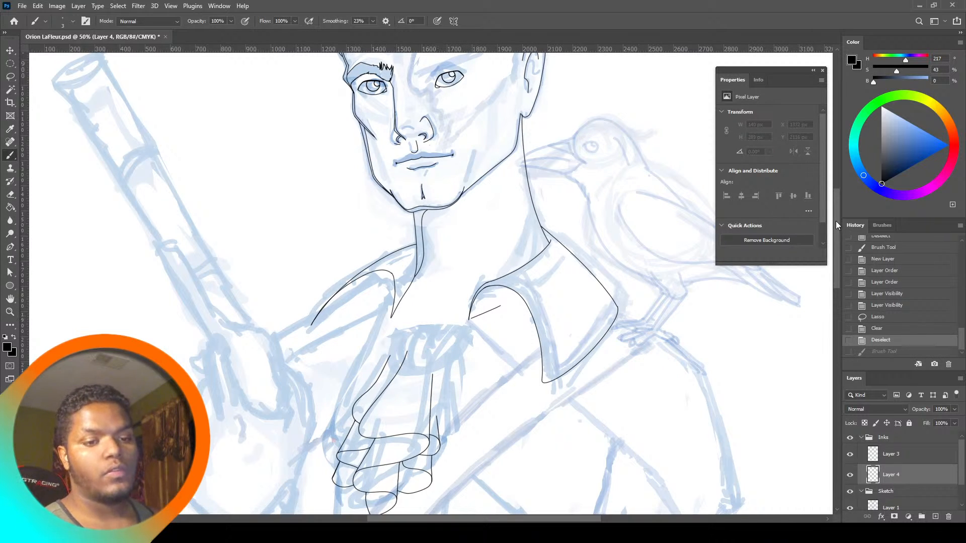
{"action": "left_click_drag", "start_coordinate": [836, 225], "coordinate": [838, 247]}
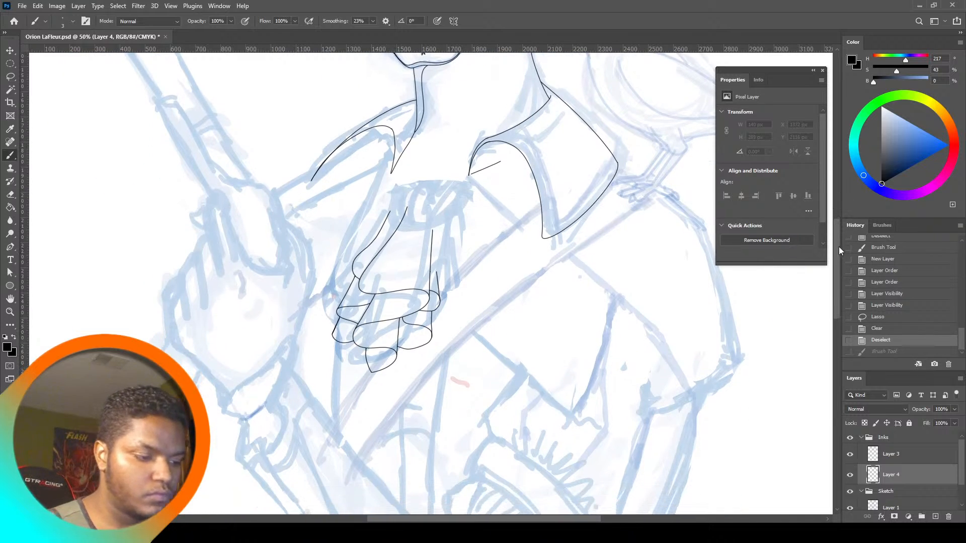
{"action": "mouse_move", "coordinate": [425, 318]}
{"action": "left_mouse_down"}
{"action": "mouse_move", "coordinate": [456, 306]}
{"action": "mouse_move", "coordinate": [426, 287]}
{"action": "mouse_move", "coordinate": [454, 268]}
{"action": "left_mouse_up"}
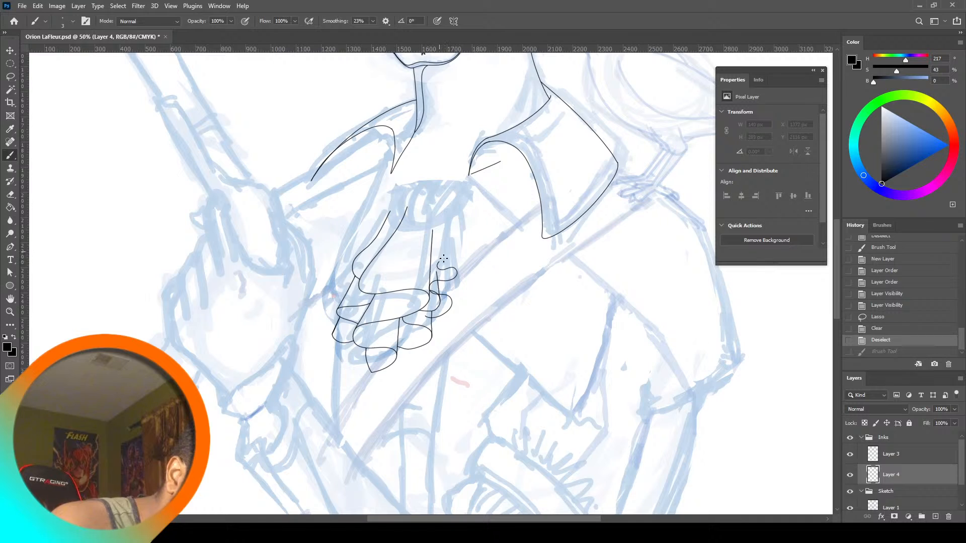
{"action": "left_click_drag", "start_coordinate": [441, 215], "coordinate": [443, 218]}
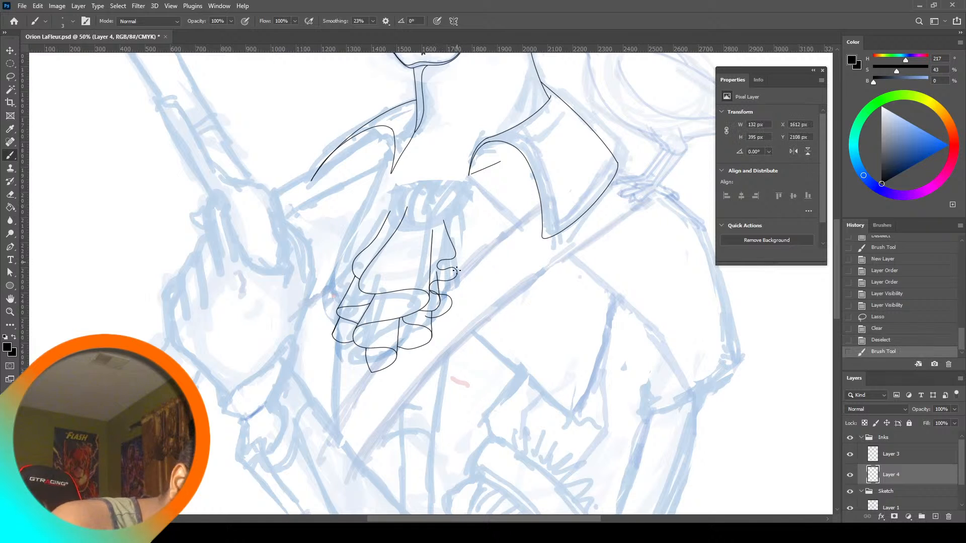
{"action": "left_click_drag", "start_coordinate": [453, 256], "coordinate": [435, 293]}
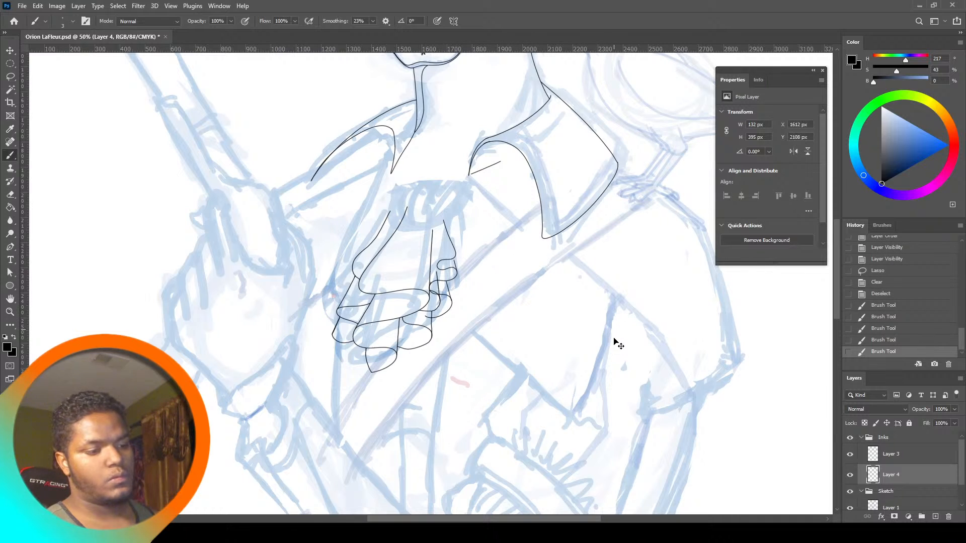
Try inking matching wavy ruffles down the neckerchief's left edge, and undo them together with the right-edge ruffles
{"action": "key", "text": "ctrl+z"}
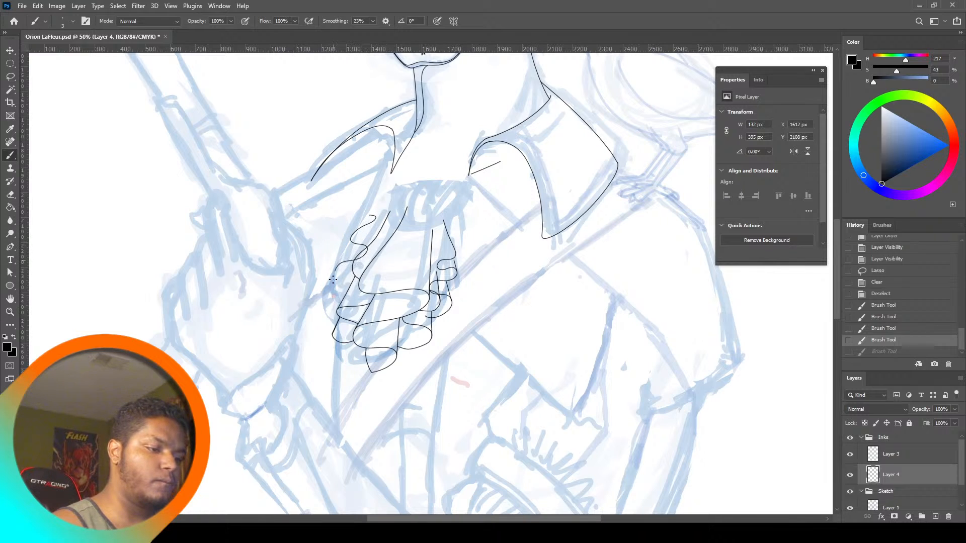
{"action": "left_click_drag", "start_coordinate": [324, 300], "coordinate": [324, 301]}
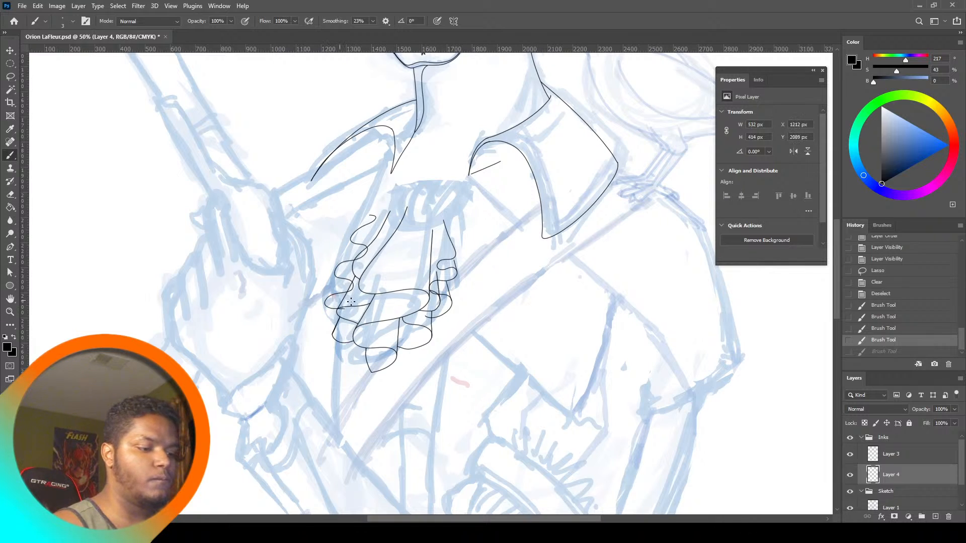
{"action": "key", "text": "ctrl+z"}
{"action": "key", "text": "ctrl+z"}
{"action": "key", "text": "ctrl+z"}
{"action": "key", "text": "ctrl+z"}
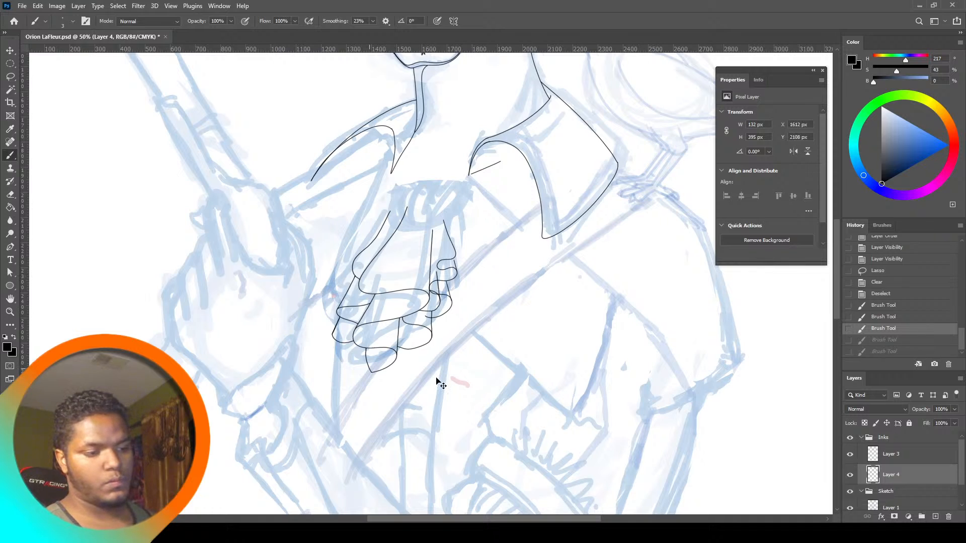
{"action": "key", "text": "ctrl+z"}
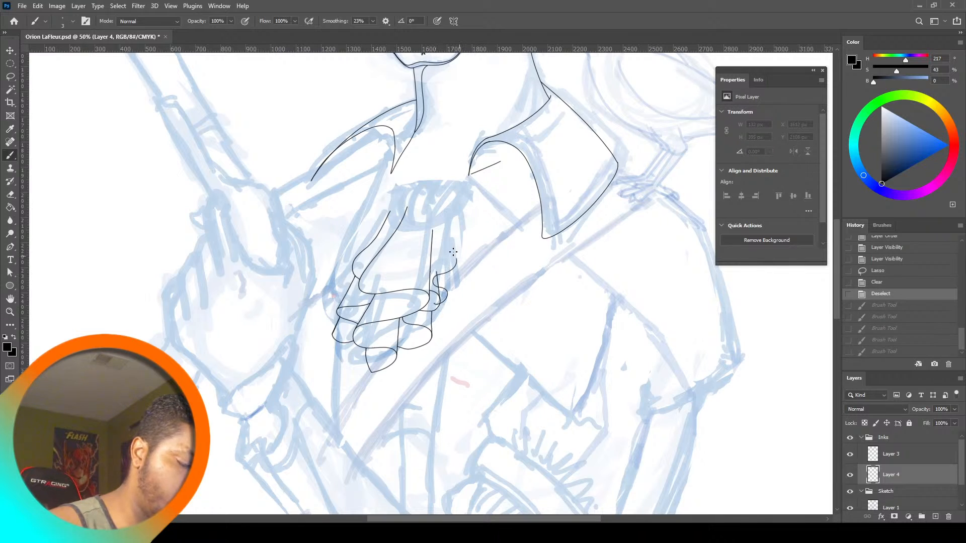
Try a longer curled ruffle with an outer line reaching up the neckerchief's right edge, and undo it
{"action": "left_click_drag", "start_coordinate": [448, 226], "coordinate": [455, 260]}
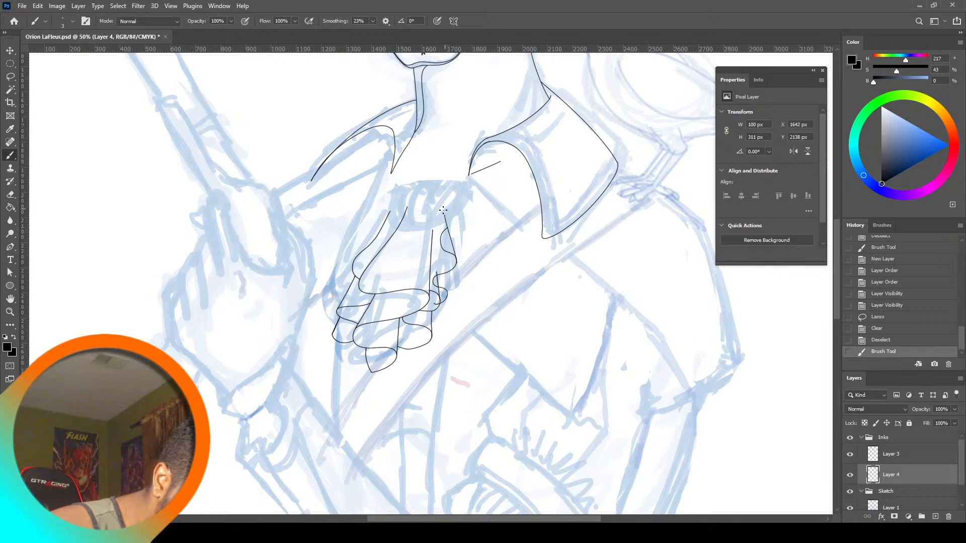
{"action": "left_click_drag", "start_coordinate": [443, 210], "coordinate": [443, 207]}
{"action": "key", "text": "ctrl+z"}
{"action": "key", "text": "ctrl+z"}
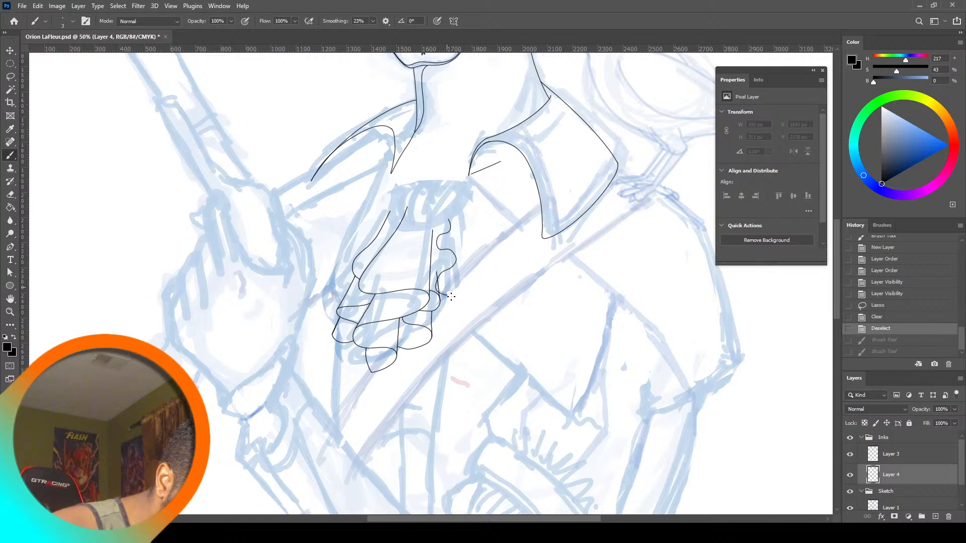
Ink a small curled ruffle and a long outer fold line along the neckerchief's right edge on Layer 4
{"action": "left_click_drag", "start_coordinate": [444, 315], "coordinate": [443, 316]}
{"action": "key", "text": "ctrl+z"}
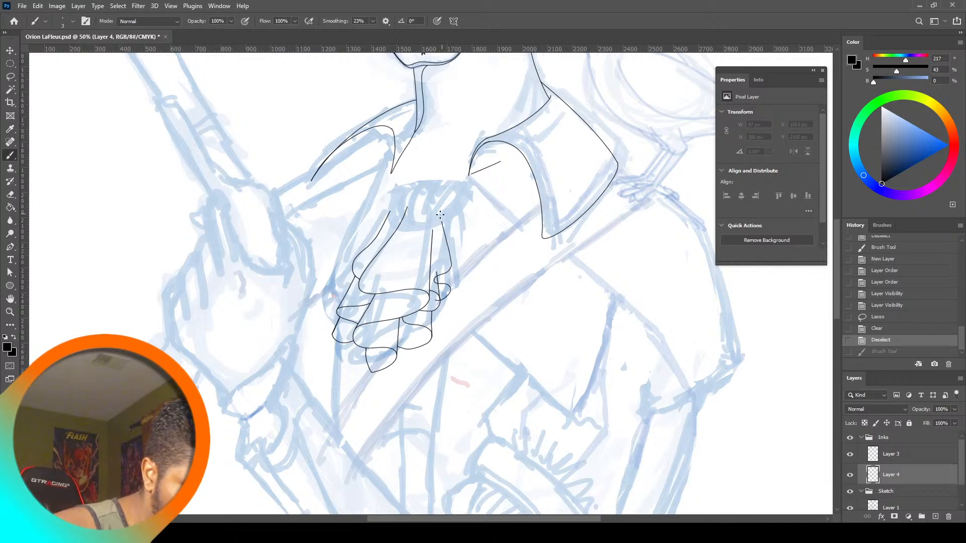
{"action": "mouse_move", "coordinate": [440, 215]}
{"action": "left_mouse_down"}
{"action": "mouse_move", "coordinate": [449, 293]}
{"action": "mouse_move", "coordinate": [438, 282]}
{"action": "left_mouse_up"}
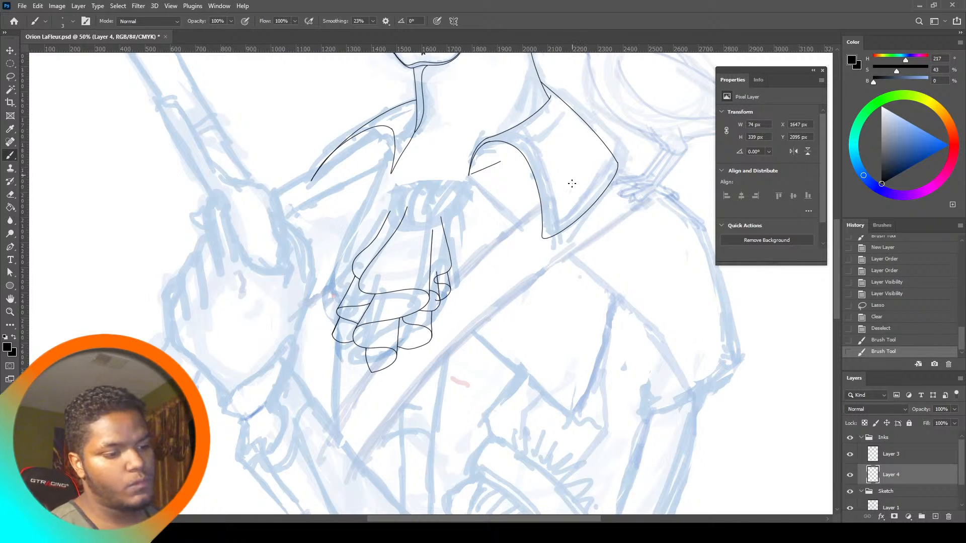
Lasso and delete the parts of the small curl on Layer 4 that overlap the neckerchief's front folds near its right edge
{"action": "key", "text": "z"}
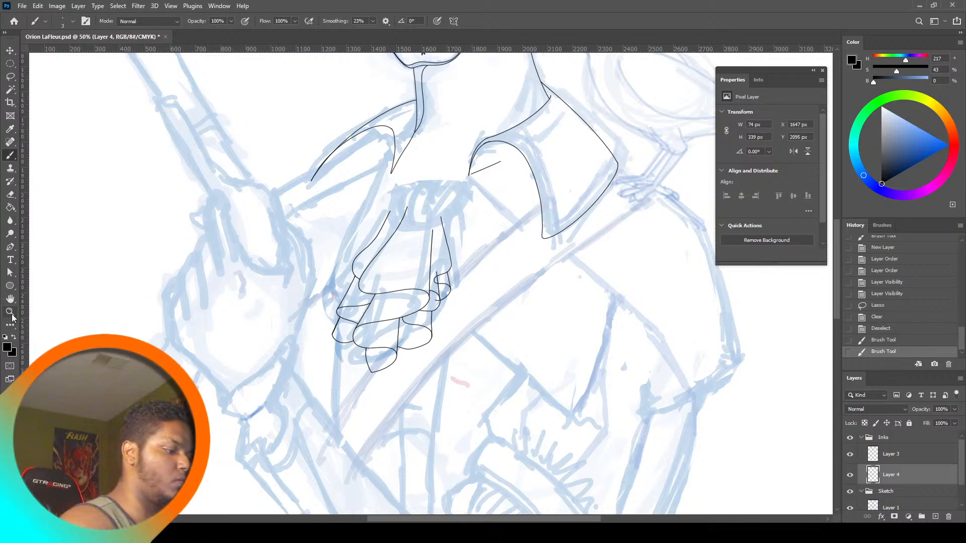
{"action": "left_click", "coordinate": [447, 261]}
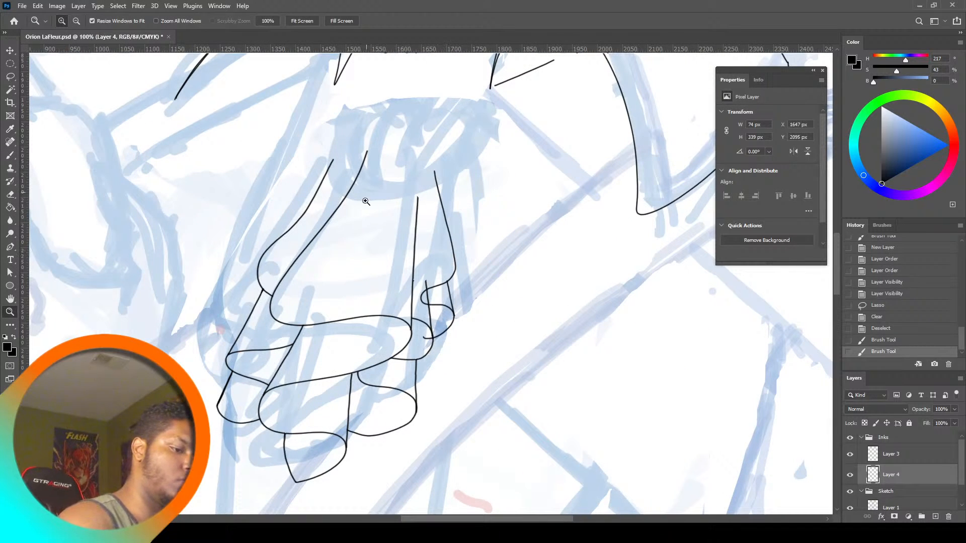
{"action": "left_click", "coordinate": [10, 155]}
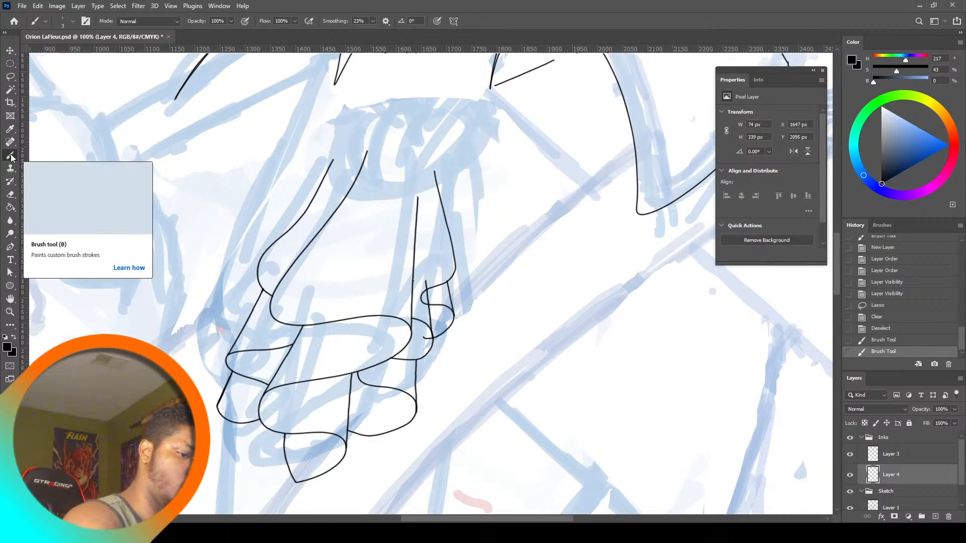
{"action": "key", "text": "l"}
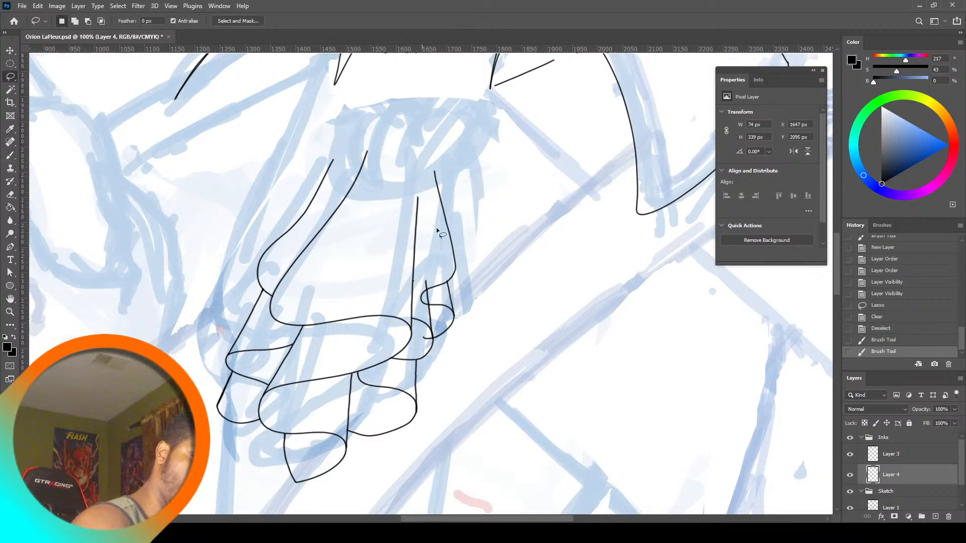
{"action": "left_click_drag", "start_coordinate": [425, 280], "coordinate": [436, 347]}
{"action": "left_click_drag", "start_coordinate": [419, 245], "coordinate": [418, 247]}
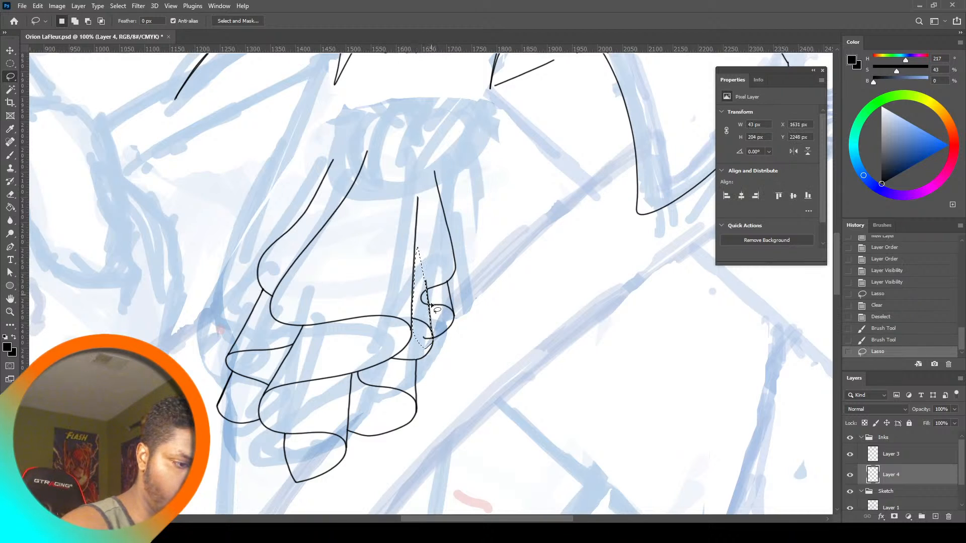
{"action": "key", "text": "Delete"}
{"action": "key", "text": "ctrl+d"}
{"action": "key", "text": "Delete"}
{"action": "key", "text": "ctrl+d"}
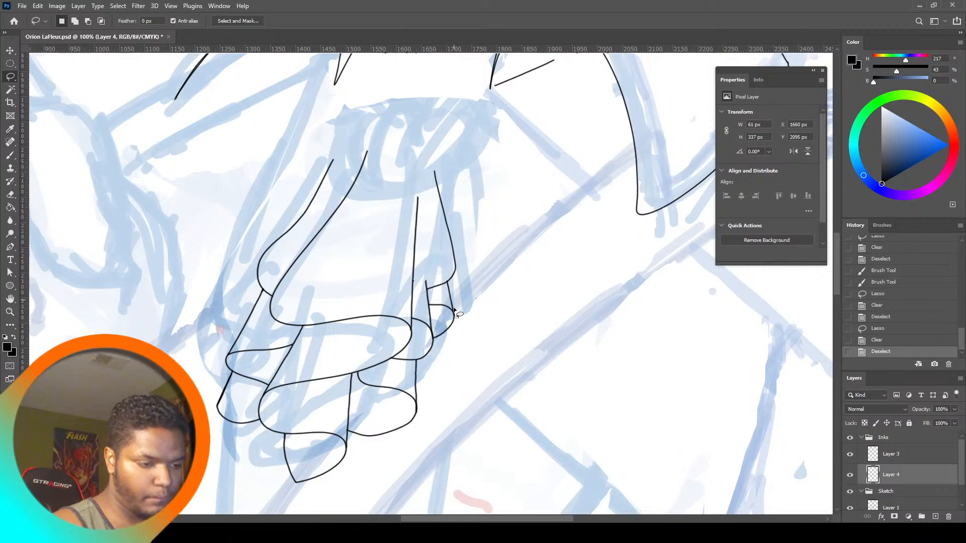
Lasso and clear the stray line end at the outer edge of the neckerchief's small right ruffle
{"action": "left_click_drag", "start_coordinate": [453, 310], "coordinate": [466, 340]}
{"action": "key", "text": "ctrl+d"}
{"action": "key", "text": "Delete"}
{"action": "key", "text": "ctrl+d"}
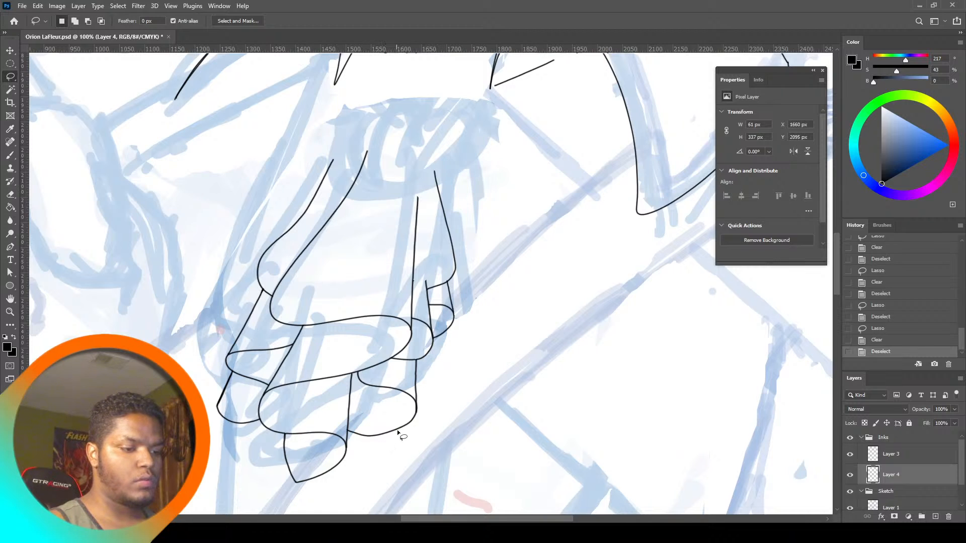
Ink the right ruffle's inner fold line up to the front fold's tip, and extend that fold upward into the knot
{"action": "left_click", "coordinate": [10, 156]}
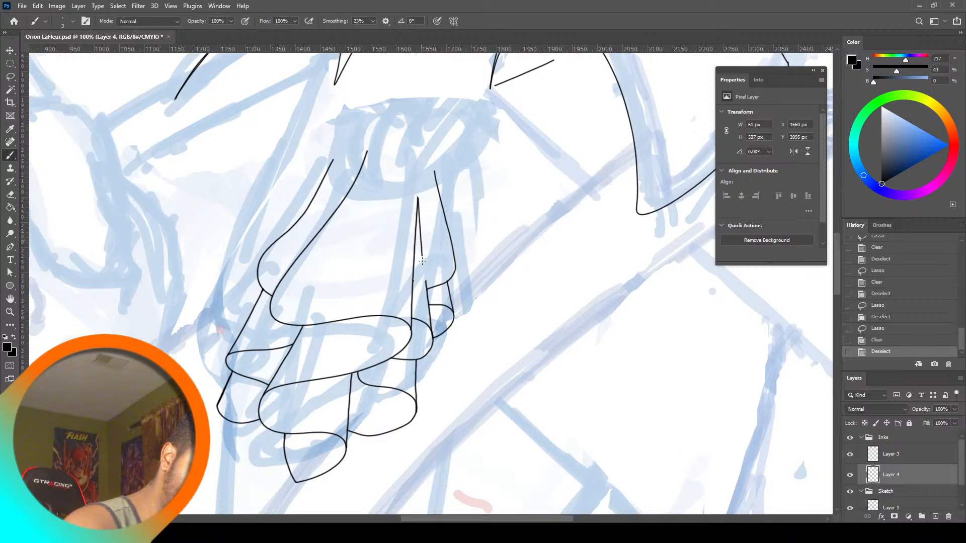
{"action": "left_click_drag", "start_coordinate": [424, 279], "coordinate": [425, 282]}
{"action": "key", "text": "ctrl+z"}
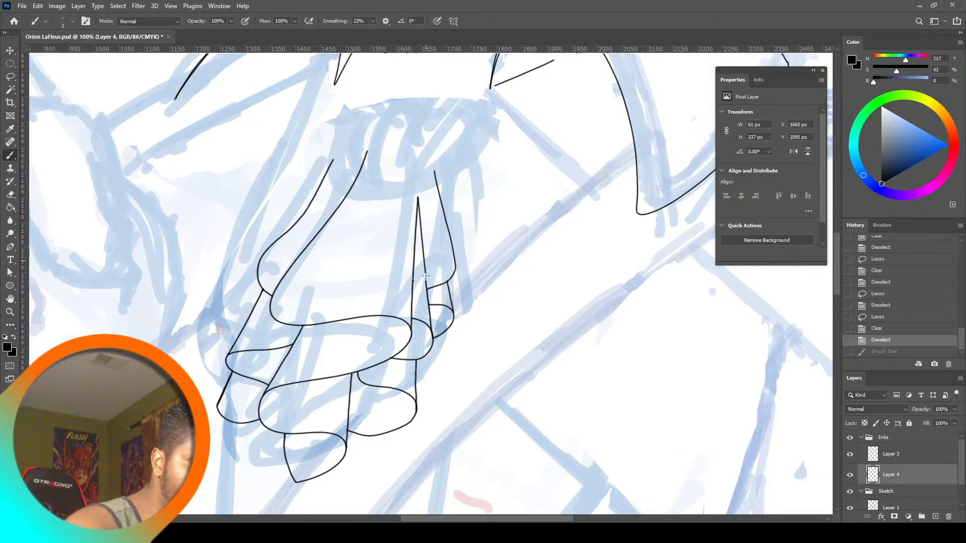
{"action": "key", "text": "ctrl+shift+z"}
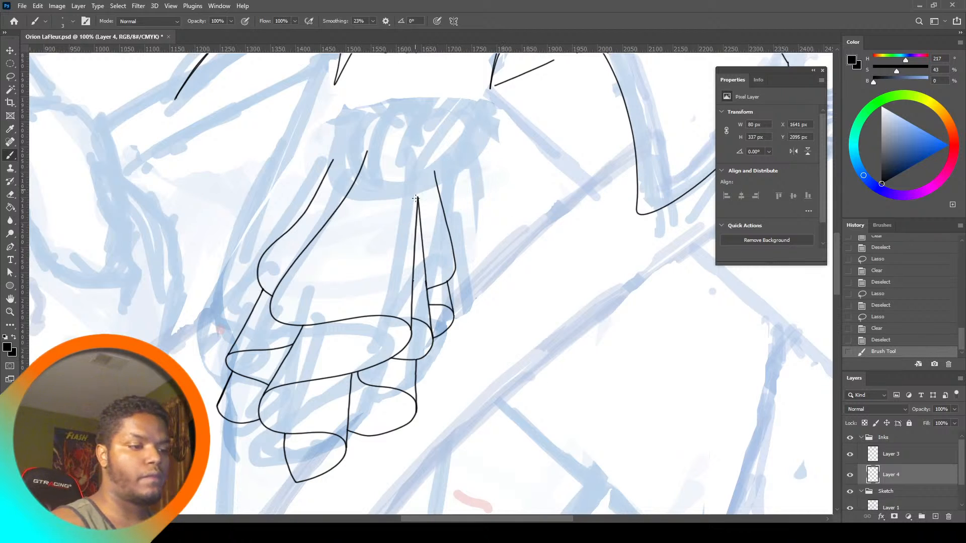
{"action": "left_click_drag", "start_coordinate": [418, 175], "coordinate": [417, 135]}
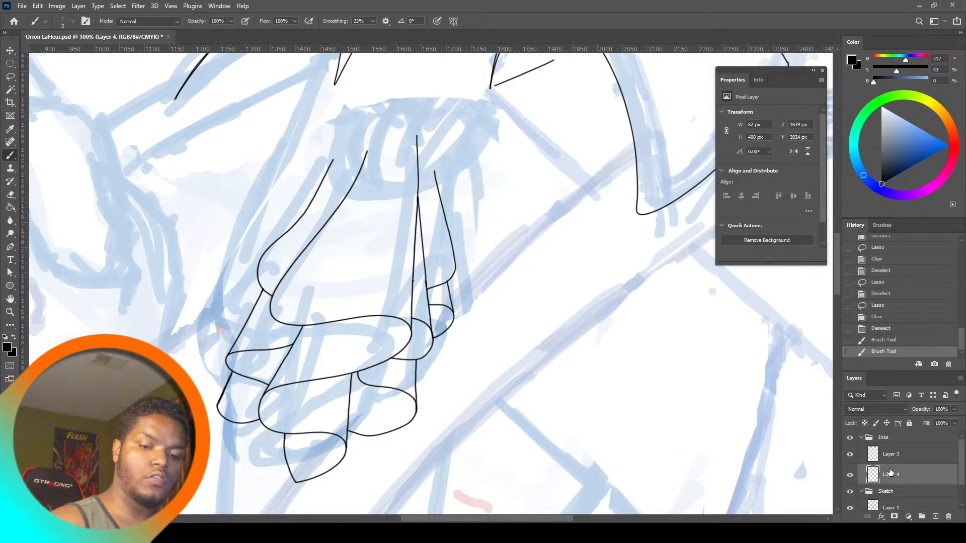
Add a new layer in the Inks group and place it below Layer 4
{"action": "left_click", "coordinate": [930, 491]}
{"action": "left_click", "coordinate": [931, 480]}
{"action": "left_click", "coordinate": [934, 516]}
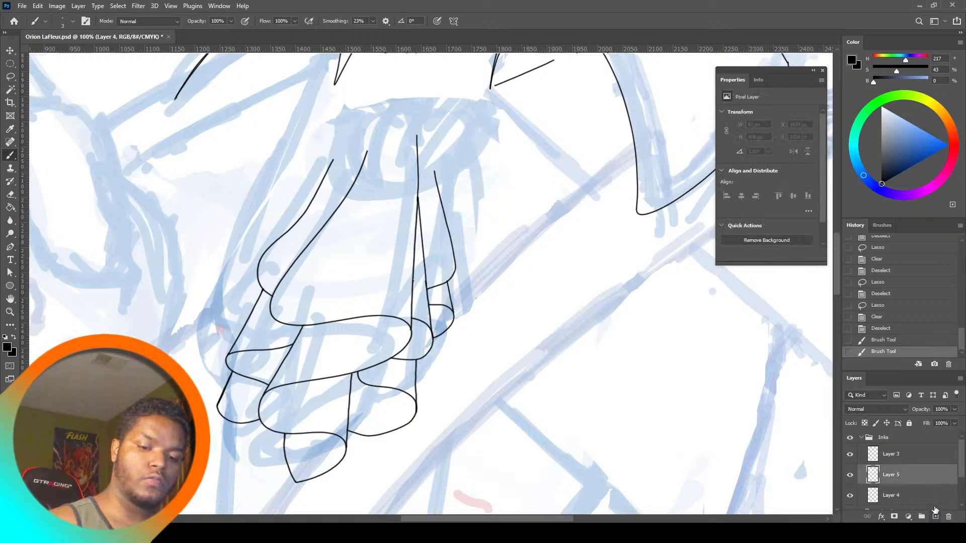
{"action": "left_click_drag", "start_coordinate": [909, 494], "coordinate": [916, 494]}
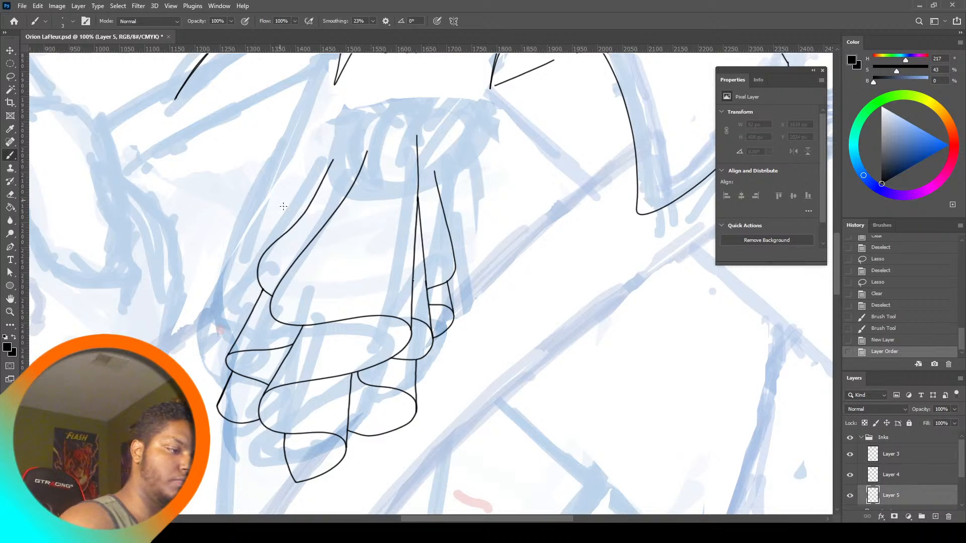
On Layer 5, ink a wavy ruffle down the neckerchief's left edge and connect its curls with short outer fold lines
{"action": "mouse_move", "coordinate": [218, 323]}
{"action": "left_mouse_down"}
{"action": "mouse_move", "coordinate": [264, 294]}
{"action": "mouse_move", "coordinate": [228, 280]}
{"action": "mouse_move", "coordinate": [246, 240]}
{"action": "mouse_move", "coordinate": [289, 215]}
{"action": "mouse_move", "coordinate": [326, 159]}
{"action": "left_mouse_up"}
{"action": "key", "text": "ctrl+z"}
{"action": "mouse_move", "coordinate": [219, 309]}
{"action": "left_mouse_down"}
{"action": "mouse_move", "coordinate": [272, 295]}
{"action": "mouse_move", "coordinate": [234, 275]}
{"action": "mouse_move", "coordinate": [241, 246]}
{"action": "mouse_move", "coordinate": [315, 223]}
{"action": "left_mouse_up"}
{"action": "left_click_drag", "start_coordinate": [273, 200], "coordinate": [333, 138]}
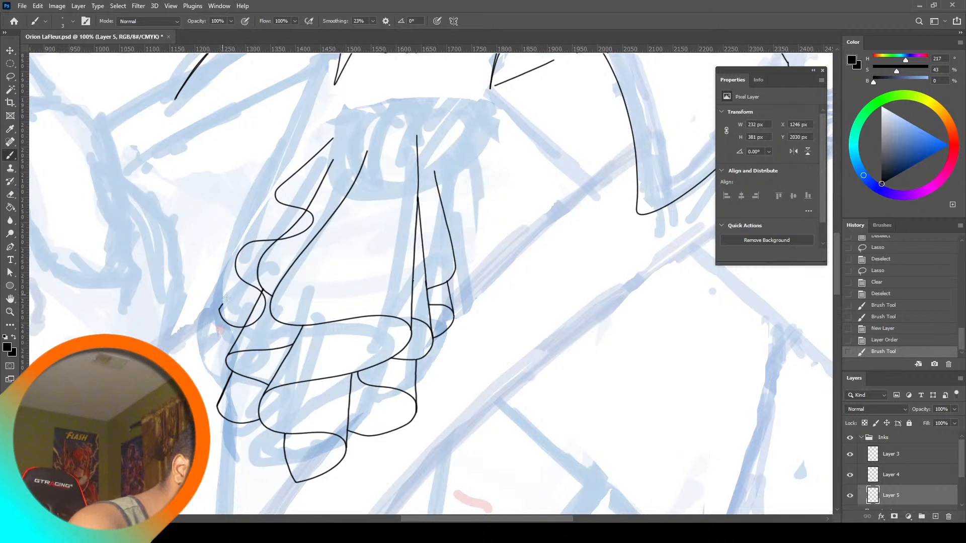
{"action": "left_click", "coordinate": [237, 278]}
{"action": "left_click", "coordinate": [236, 280]}
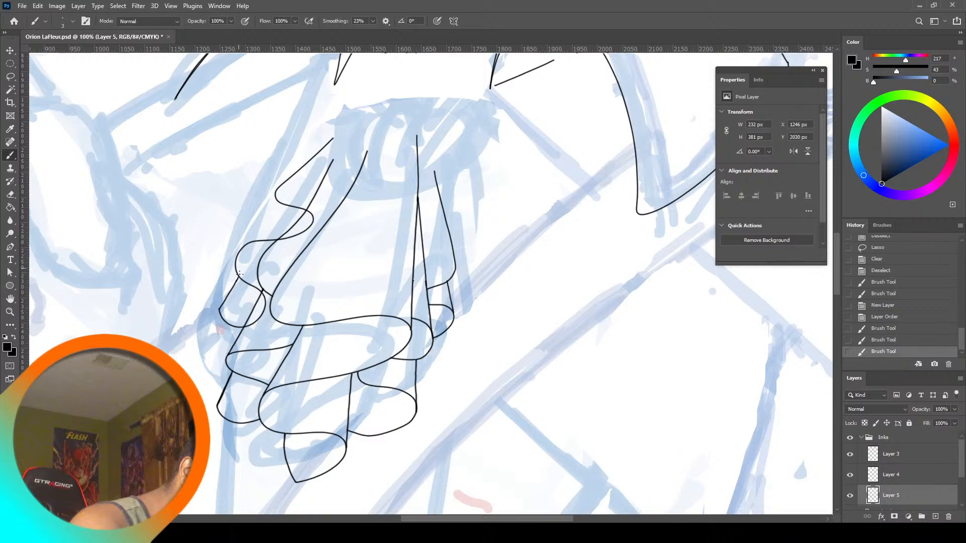
{"action": "left_click_drag", "start_coordinate": [239, 274], "coordinate": [241, 272]}
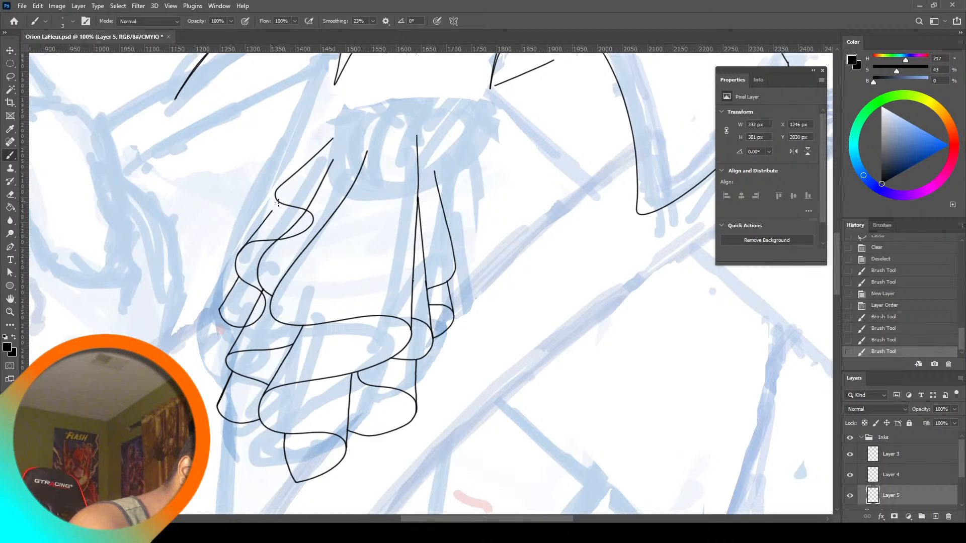
{"action": "left_click_drag", "start_coordinate": [280, 200], "coordinate": [276, 203]}
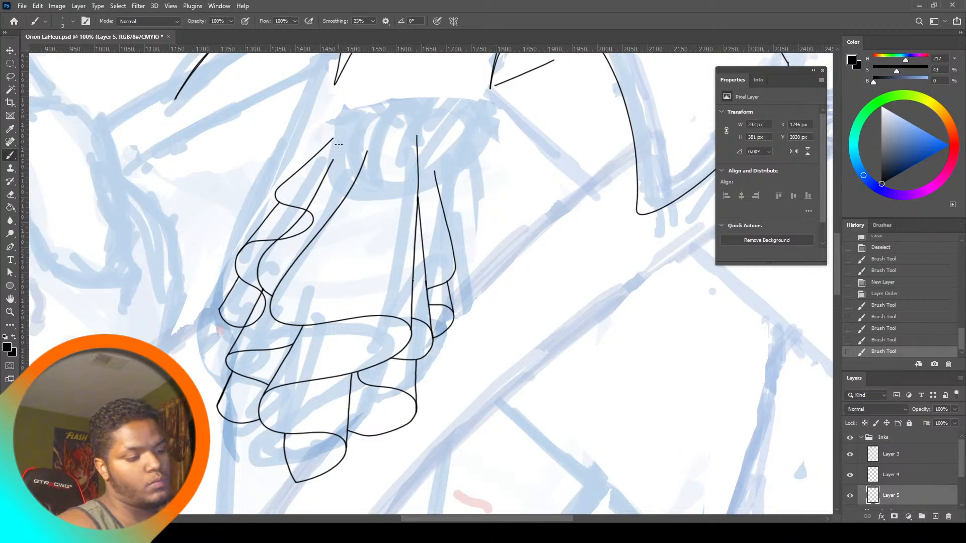
Lasso and delete the parts of the new left ruffle on Layer 5 that cross over the neckerchief's front folds
{"action": "left_click", "coordinate": [10, 76]}
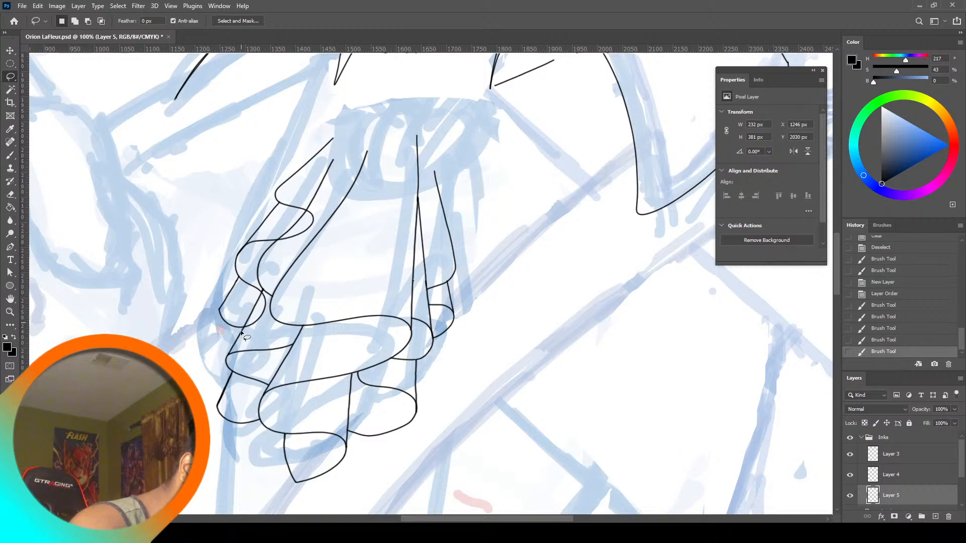
{"action": "left_click_drag", "start_coordinate": [242, 329], "coordinate": [260, 297]}
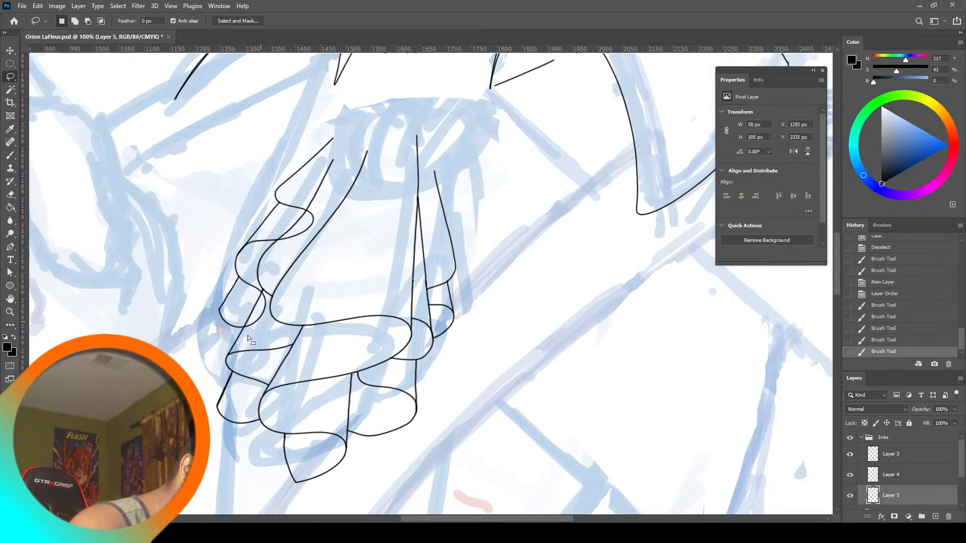
{"action": "left_click_drag", "start_coordinate": [247, 335], "coordinate": [273, 290]}
{"action": "key", "text": "Delete"}
{"action": "key", "text": "ctrl+d"}
{"action": "key", "text": "Delete"}
{"action": "key", "text": "ctrl+d"}
{"action": "left_click_drag", "start_coordinate": [270, 252], "coordinate": [318, 207]}
{"action": "key", "text": "Delete"}
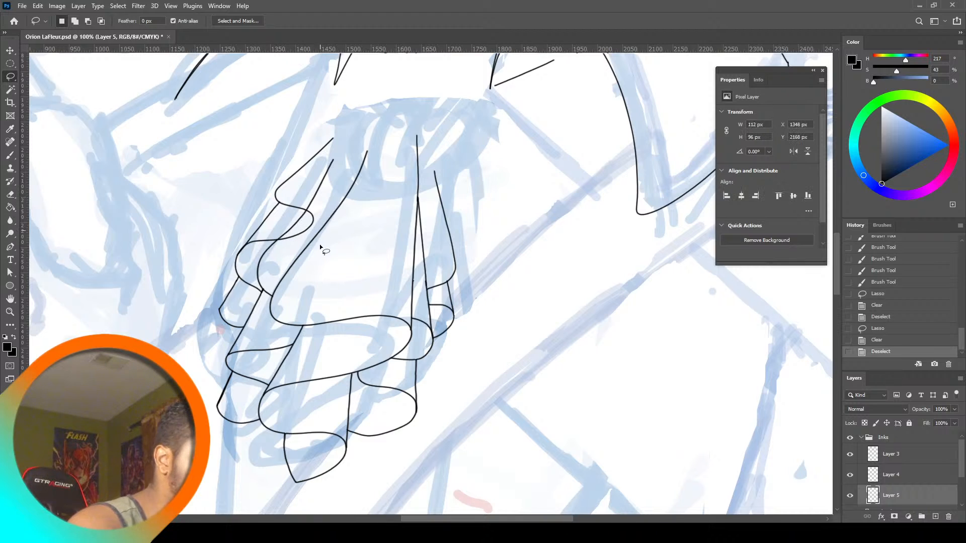
{"action": "key", "text": "ctrl+d"}
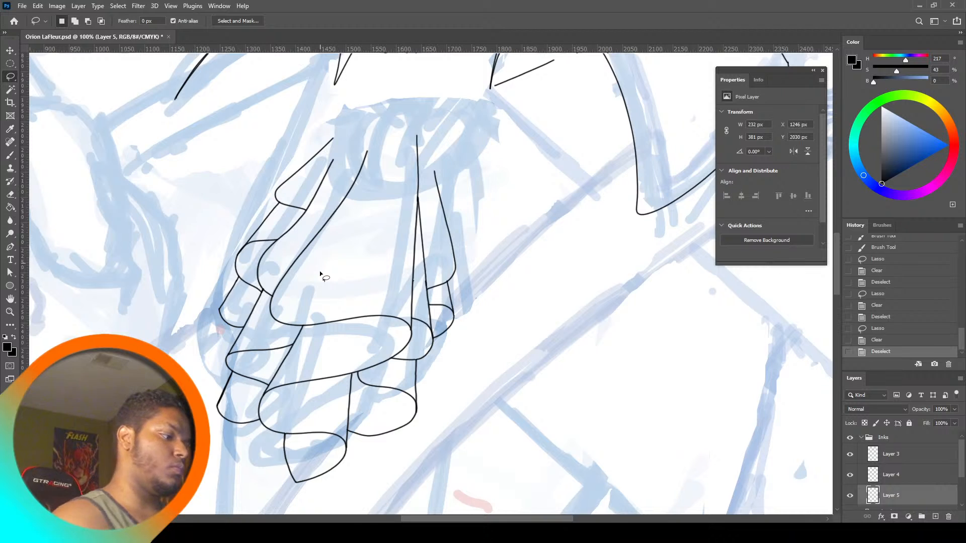
Try a stroke along the left collar's outer edge, undo it, and ink a short line along the raised staff's lower edge
{"action": "left_click", "coordinate": [11, 156]}
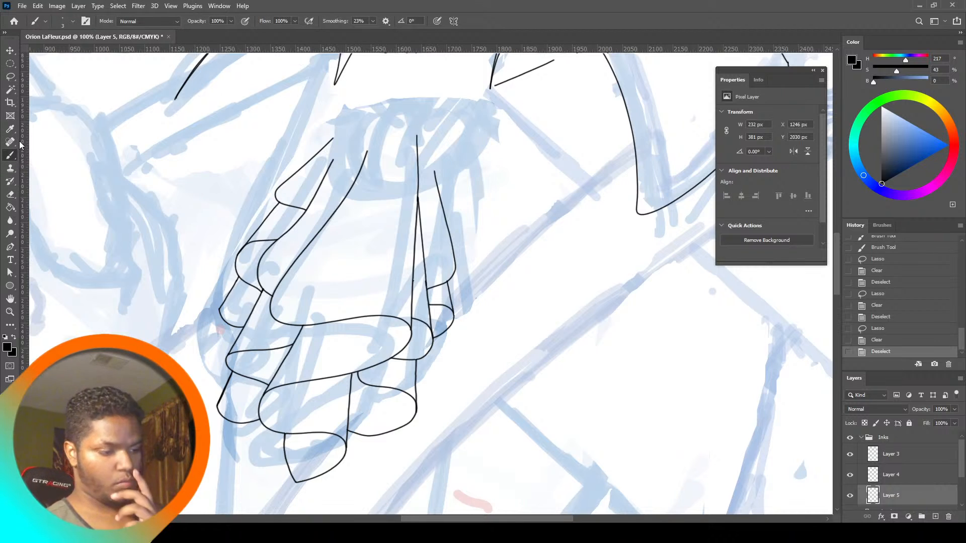
{"action": "left_click", "coordinate": [10, 311]}
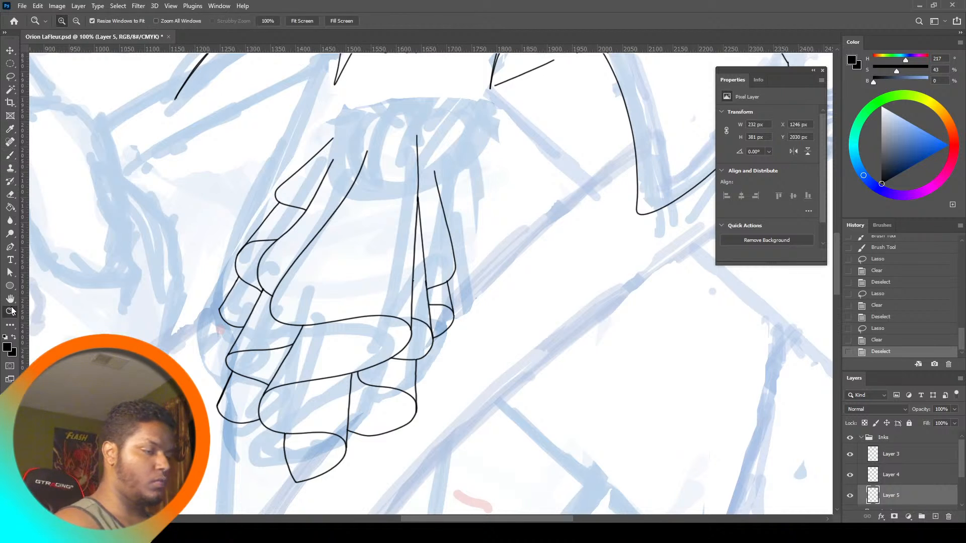
{"action": "left_click", "coordinate": [308, 24]}
{"action": "left_click", "coordinate": [448, 237]}
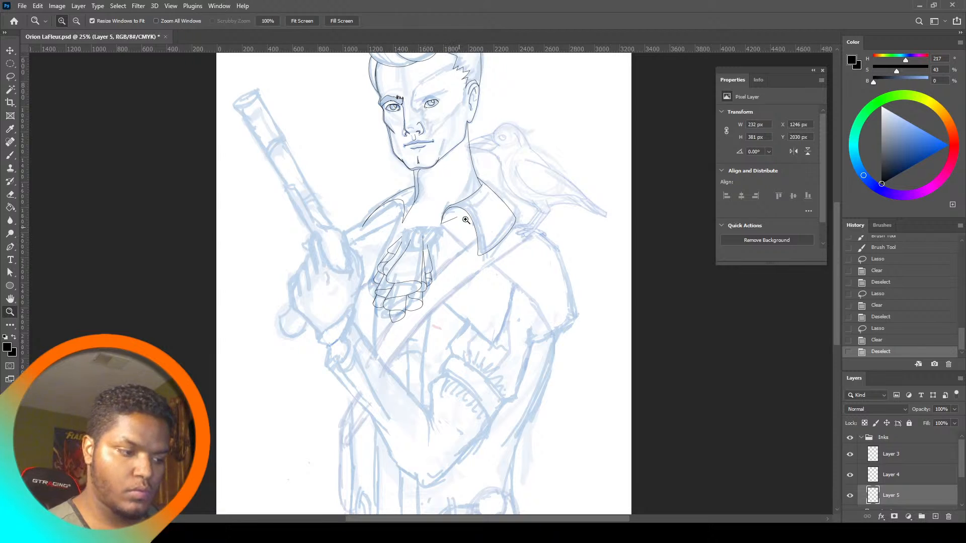
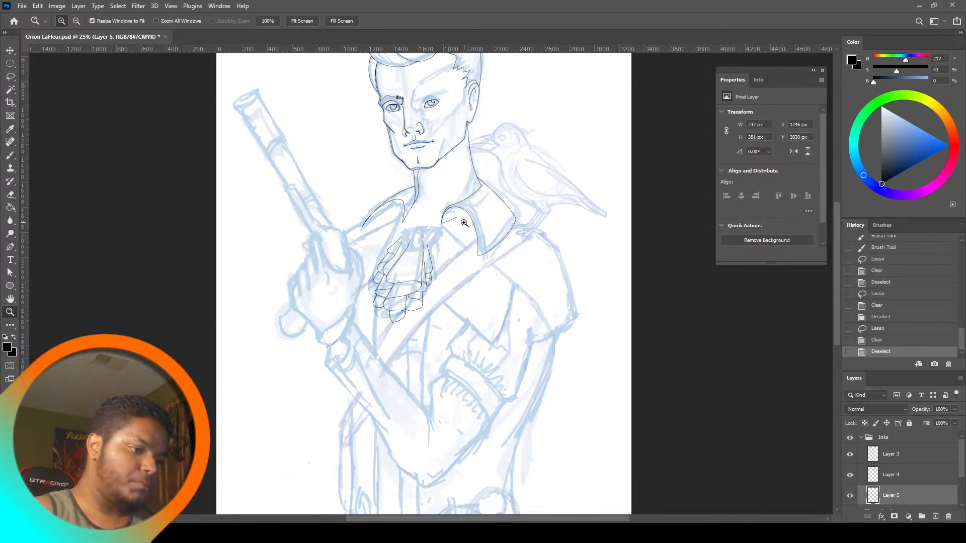
{"action": "left_click", "coordinate": [10, 156]}
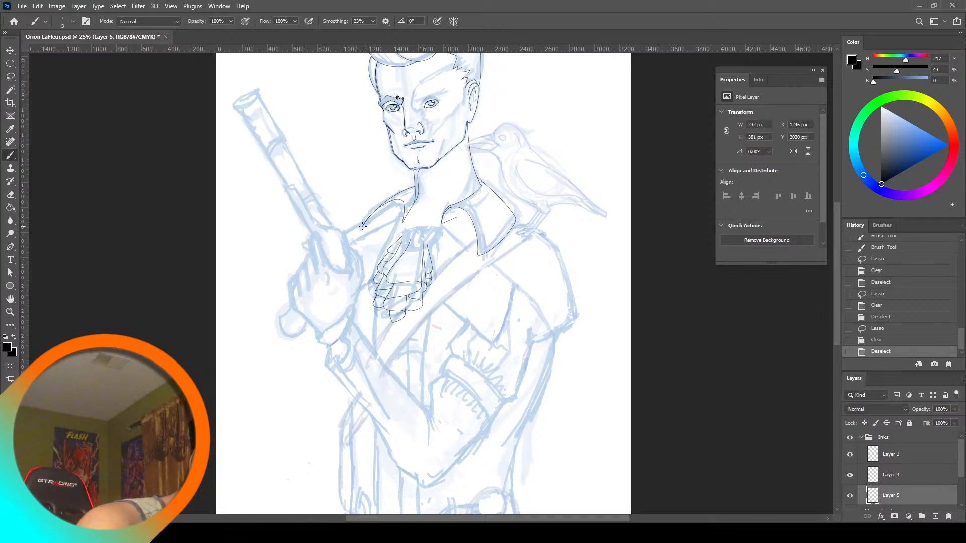
{"action": "left_click_drag", "start_coordinate": [392, 202], "coordinate": [363, 226]}
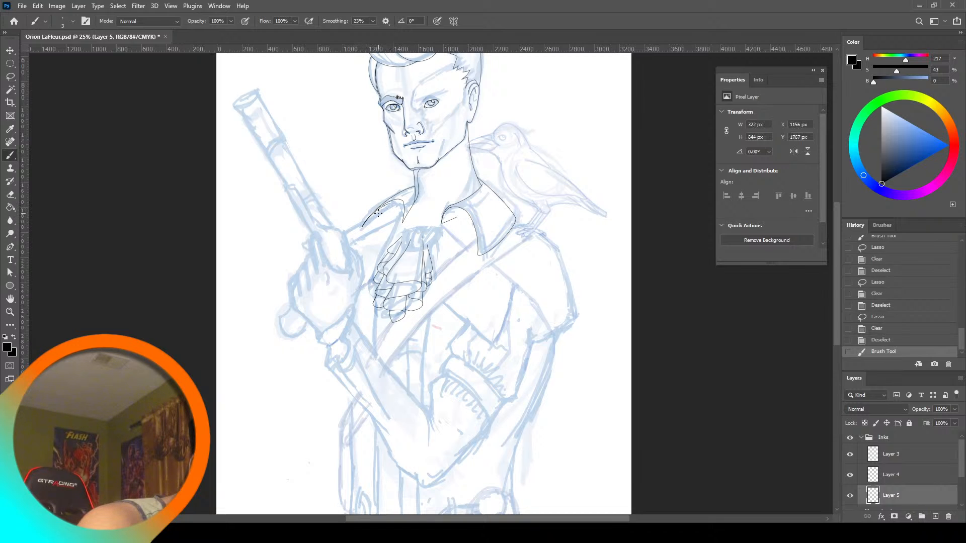
{"action": "mouse_move", "coordinate": [835, 210]}
{"action": "left_mouse_down"}
{"action": "mouse_move", "coordinate": [838, 185]}
{"action": "mouse_move", "coordinate": [844, 218]}
{"action": "mouse_move", "coordinate": [847, 194]}
{"action": "mouse_move", "coordinate": [835, 185]}
{"action": "left_mouse_up"}
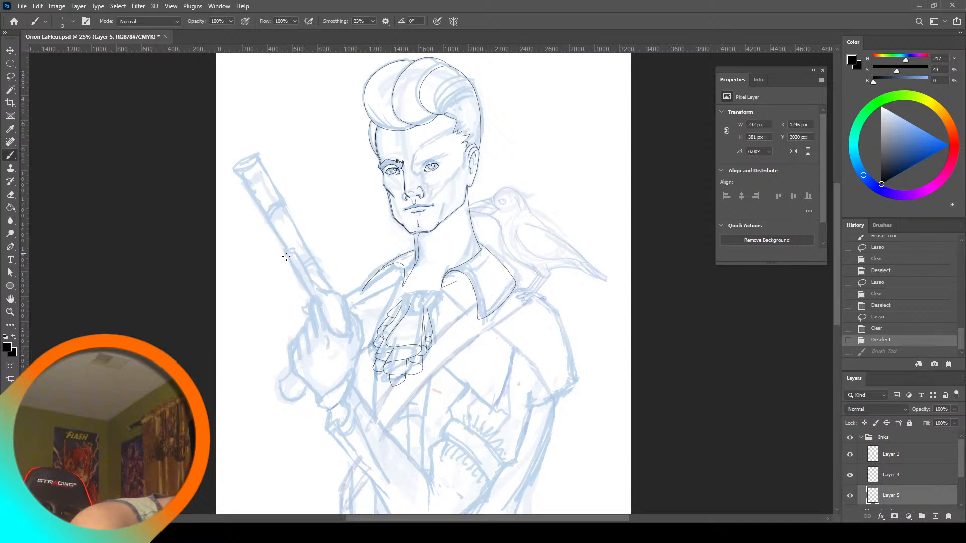
{"action": "left_click_drag", "start_coordinate": [304, 283], "coordinate": [305, 284]}
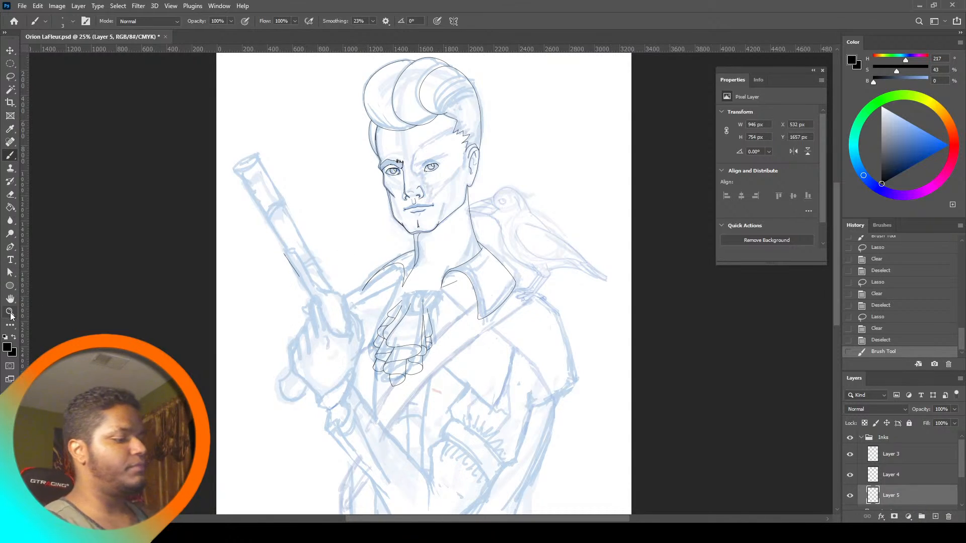
Replace a trial vertical line above the neckerchief with a pointed peak joining the front folds, and extend the right outer fold up to it
{"action": "key", "text": "z"}
{"action": "left_click", "coordinate": [418, 275]}
{"action": "left_click", "coordinate": [421, 276]}
{"action": "left_click", "coordinate": [421, 276]}
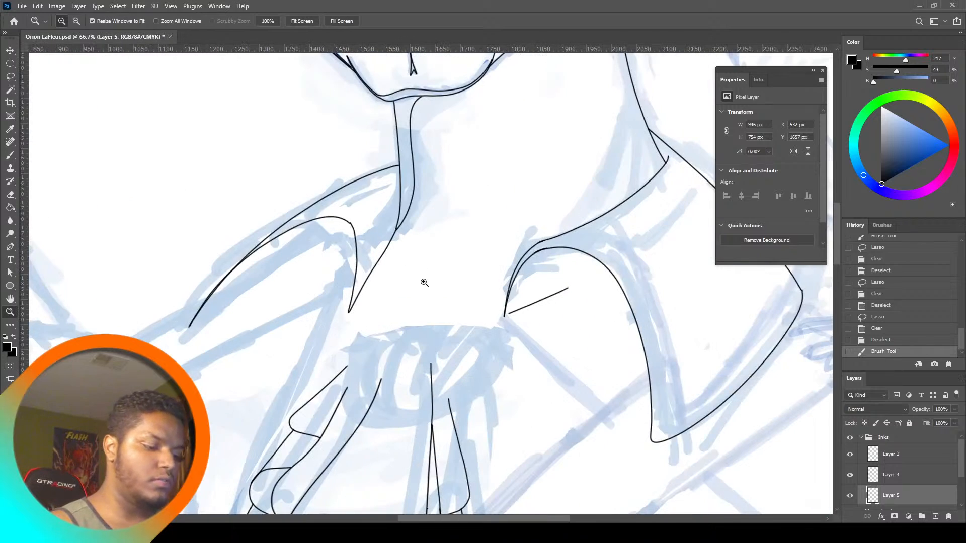
{"action": "scroll", "coordinate": [836, 222], "scroll_direction": "down", "scroll_amount": 3}
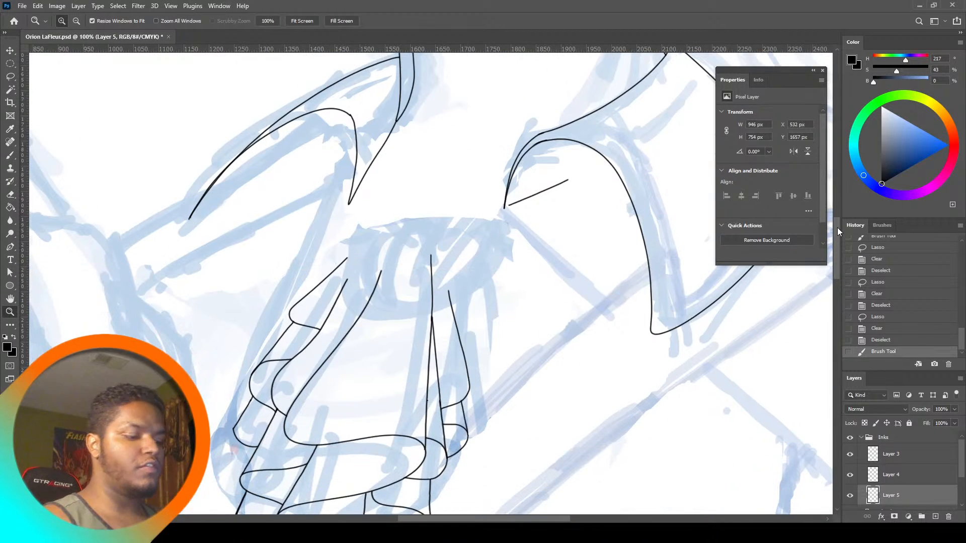
{"action": "left_click", "coordinate": [11, 156]}
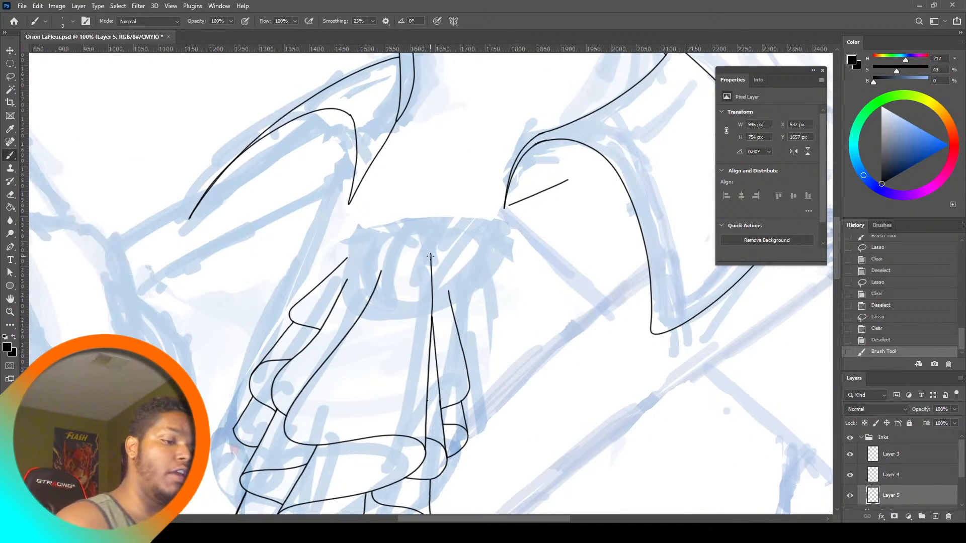
{"action": "left_click_drag", "start_coordinate": [431, 221], "coordinate": [434, 173]}
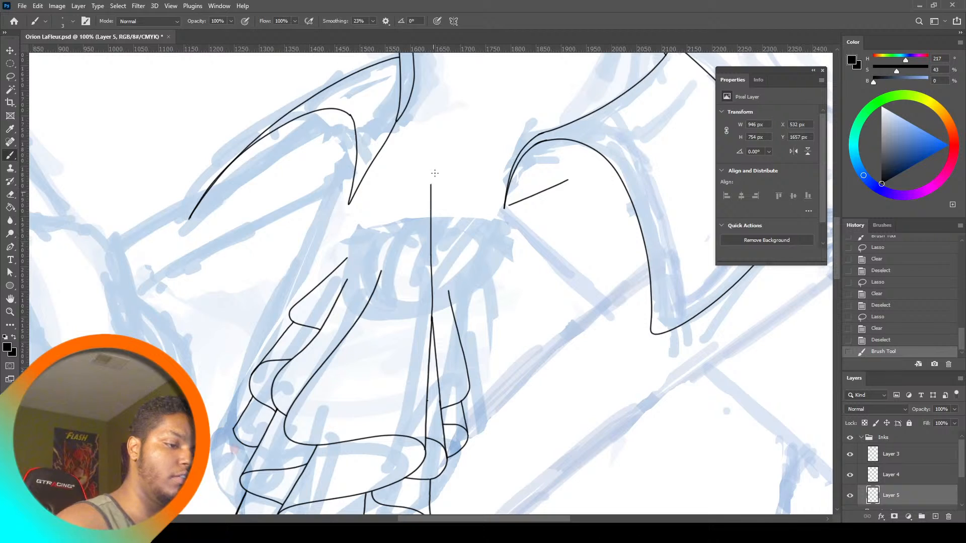
{"action": "key", "text": "ctrl+z"}
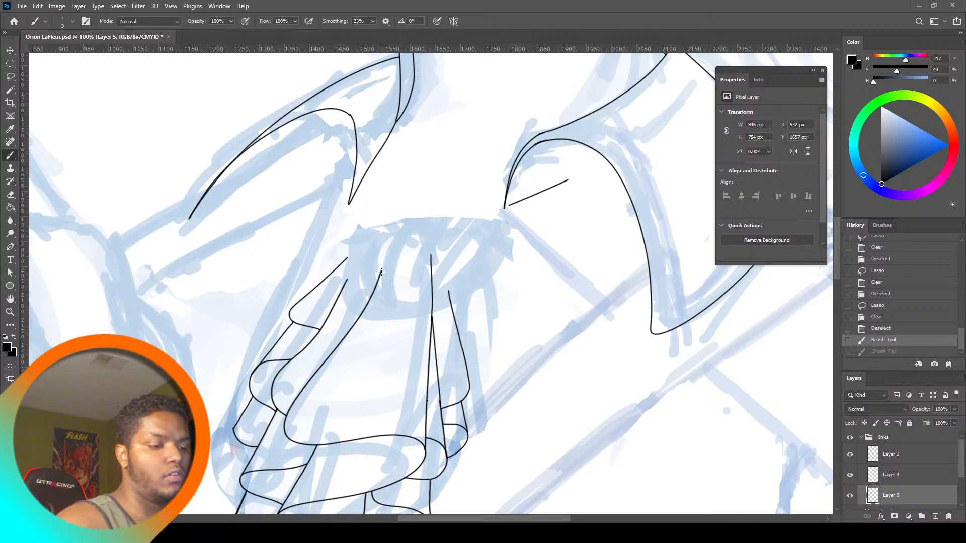
{"action": "mouse_move", "coordinate": [384, 266]}
{"action": "left_mouse_down"}
{"action": "mouse_move", "coordinate": [407, 196]}
{"action": "mouse_move", "coordinate": [421, 185]}
{"action": "mouse_move", "coordinate": [431, 260]}
{"action": "left_mouse_up"}
{"action": "left_click_drag", "start_coordinate": [425, 211], "coordinate": [449, 293]}
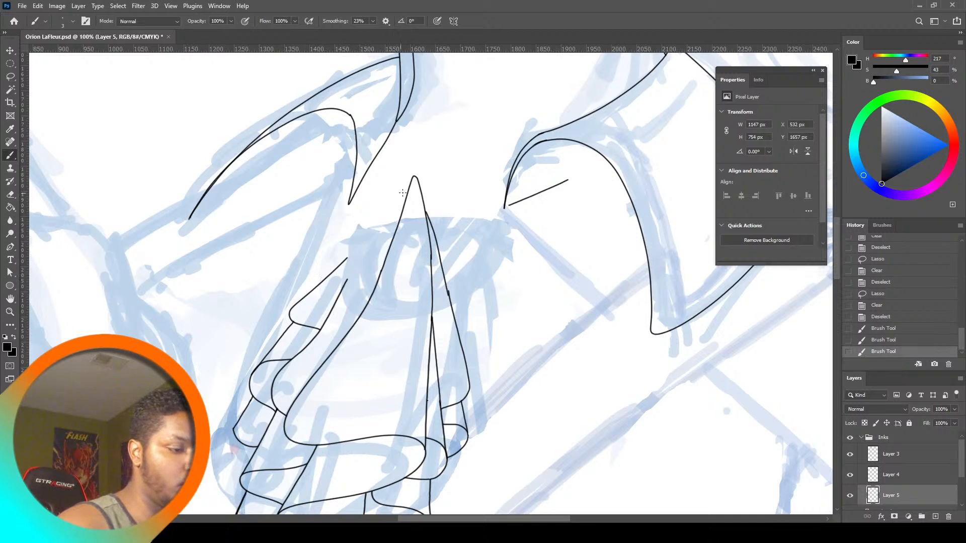
Extend the neckerchief's left outer folds upward into a second rounded peak beside the pointed tip on Layer 5
{"action": "mouse_move", "coordinate": [412, 177]}
{"action": "left_mouse_down"}
{"action": "mouse_move", "coordinate": [345, 283]}
{"action": "mouse_move", "coordinate": [346, 258]}
{"action": "mouse_move", "coordinate": [385, 208]}
{"action": "left_mouse_up"}
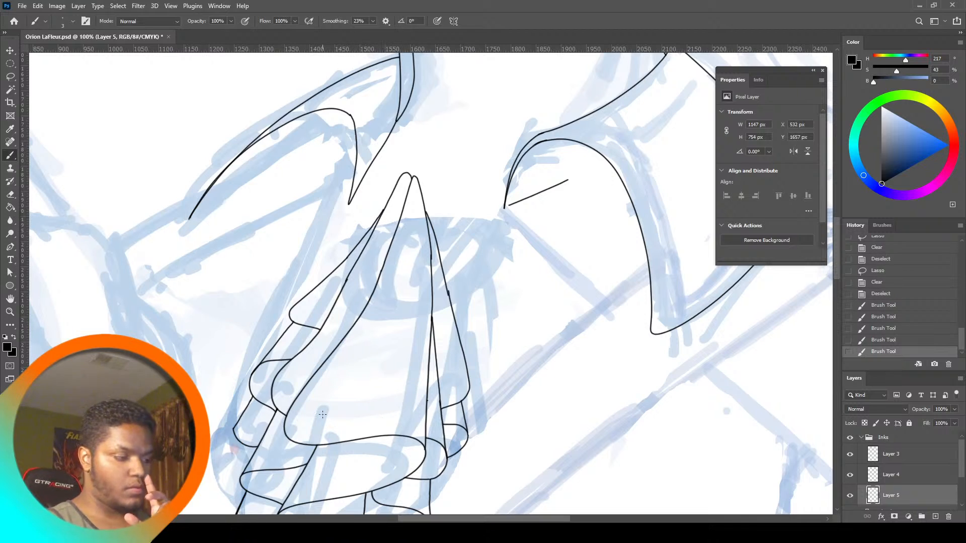
Lasso the thick overlap on the inner right fold line, try clearing it on Layer 5, and undo the clearing
{"action": "key", "text": "z"}
{"action": "left_click", "coordinate": [440, 282]}
{"action": "left_click", "coordinate": [440, 276]}
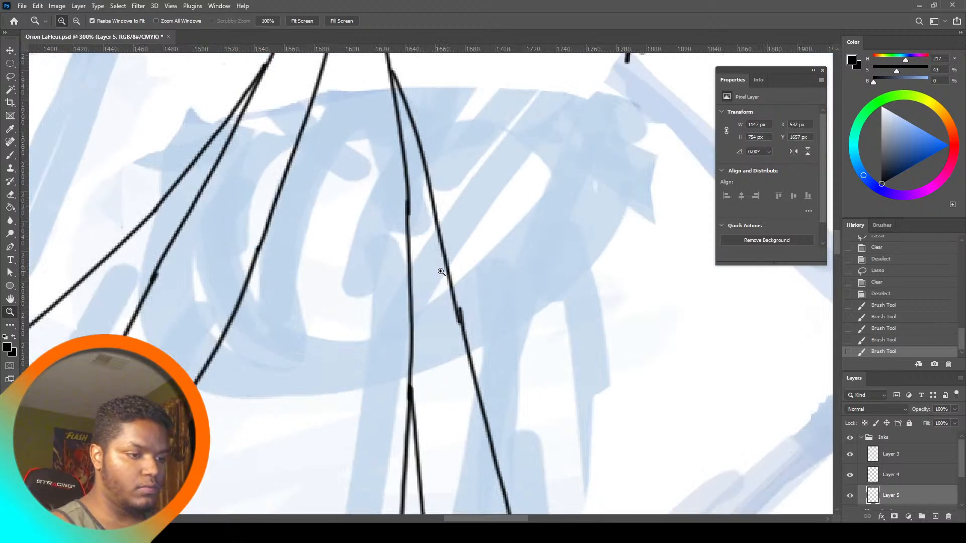
{"action": "key", "text": "l"}
{"action": "left_click_drag", "start_coordinate": [405, 182], "coordinate": [409, 185]}
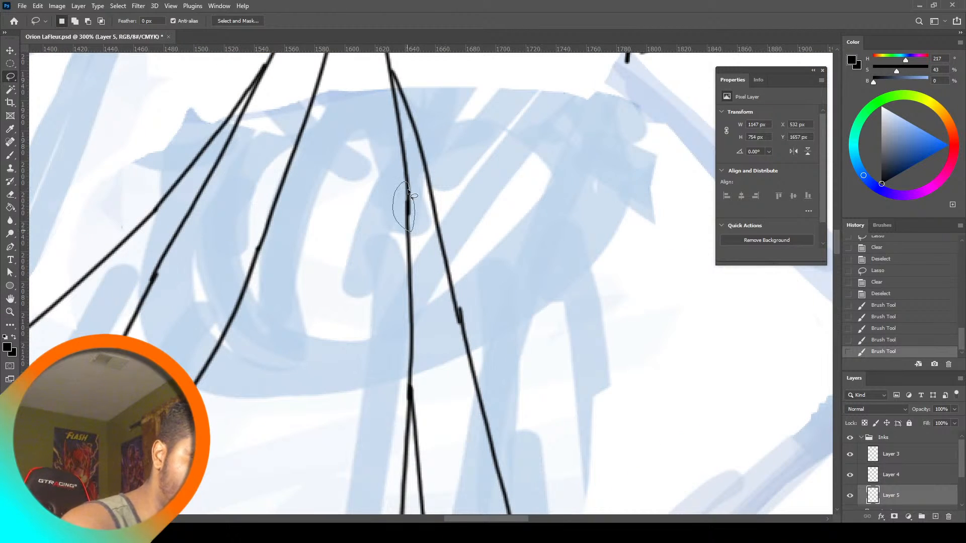
{"action": "key", "text": "Delete"}
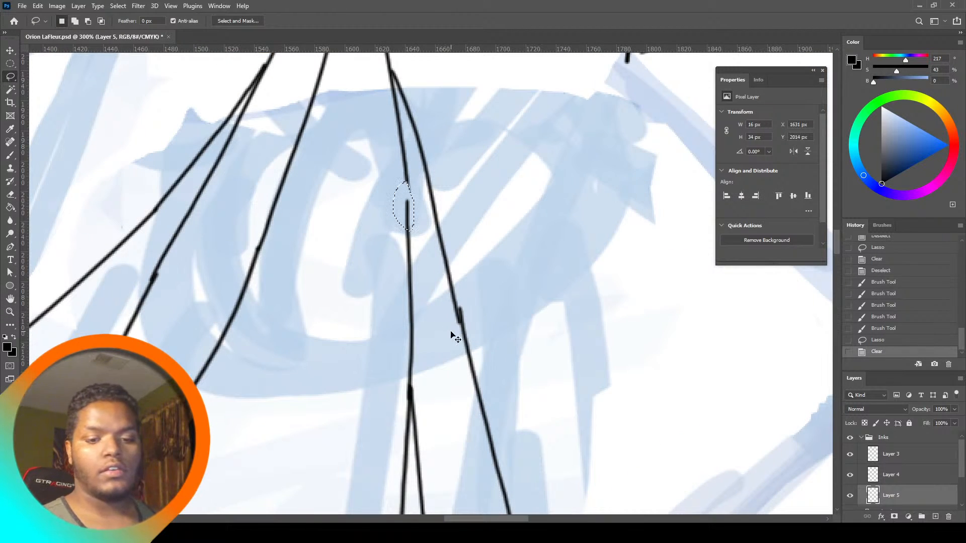
{"action": "key", "text": "ctrl+z"}
Merge Layers 3, 4 and 5 into one ink layer and clear the lassoed overlap from it
{"action": "left_click", "coordinate": [905, 453], "text": "shift"}
{"action": "right_click", "coordinate": [905, 453]}
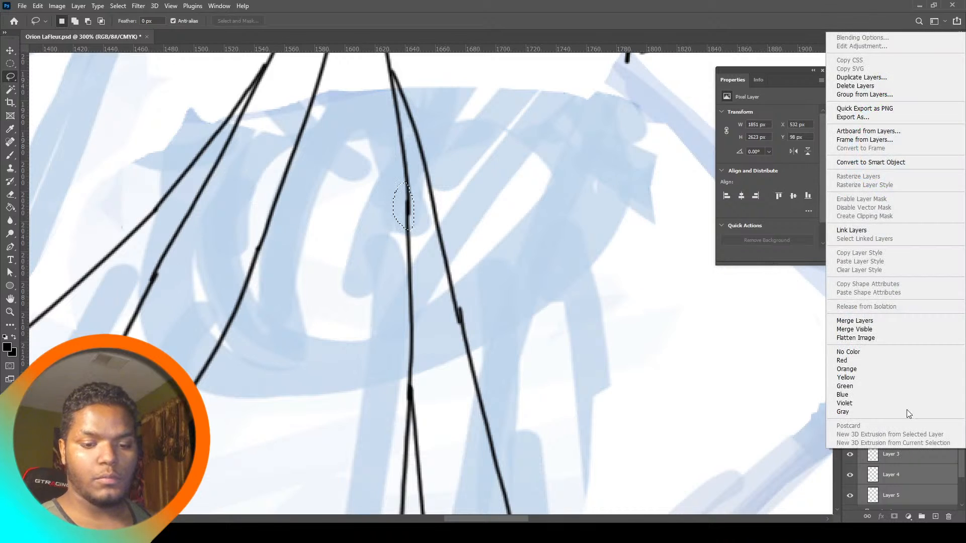
{"action": "left_click", "coordinate": [854, 320]}
{"action": "key", "text": "Delete"}
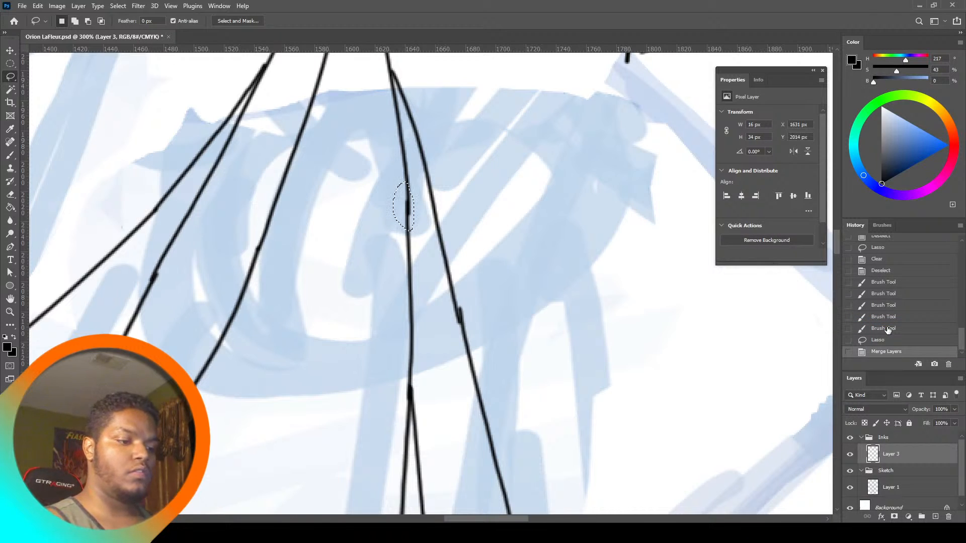
Lasso and delete the thick overlap on the outer right fold line and the leftover fragment on the inner right fold
{"action": "left_click_drag", "start_coordinate": [459, 313], "coordinate": [478, 320]}
{"action": "key", "text": "Delete"}
{"action": "key", "text": "ctrl+d"}
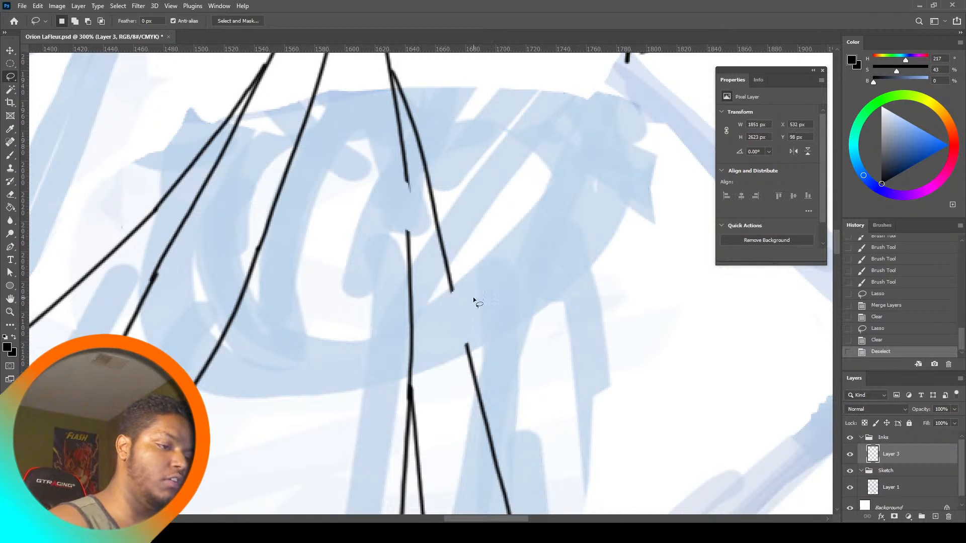
{"action": "left_click_drag", "start_coordinate": [410, 192], "coordinate": [406, 207]}
{"action": "key", "text": "Delete"}
{"action": "key", "text": "ctrl+d"}
Lasso and delete the thick overlaps on the two left fold lines of the neckerchief
{"action": "left_click_drag", "start_coordinate": [265, 260], "coordinate": [266, 250]}
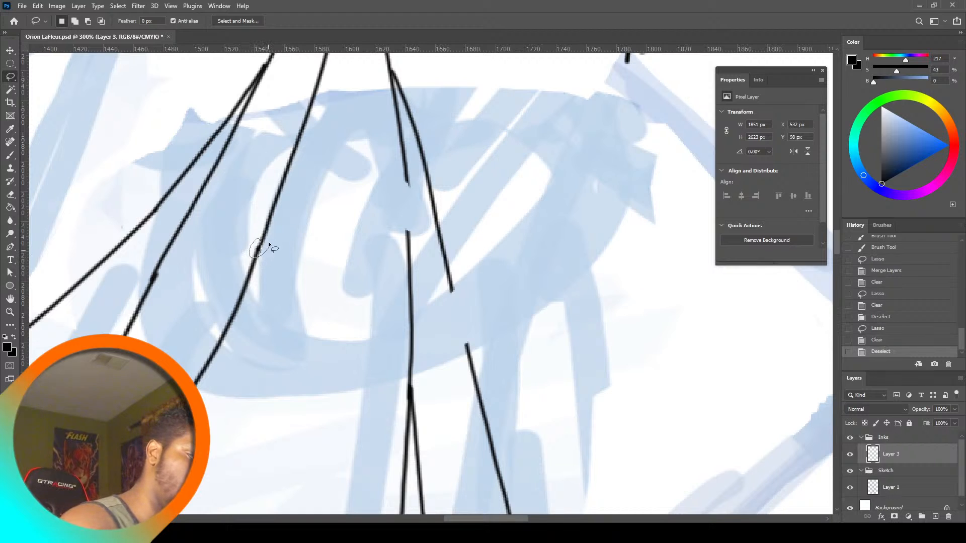
{"action": "key", "text": "Delete"}
{"action": "key", "text": "ctrl+d"}
{"action": "left_click_drag", "start_coordinate": [147, 297], "coordinate": [150, 301]}
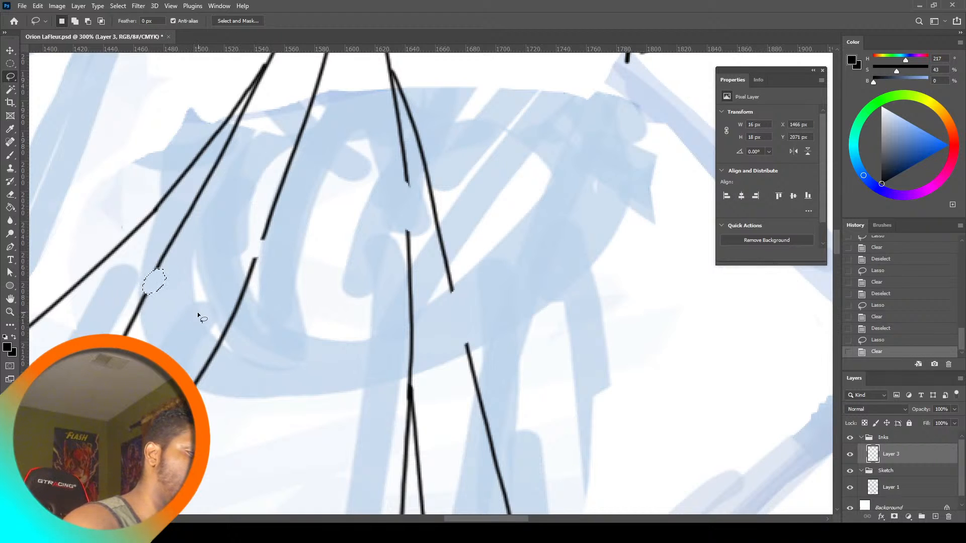
{"action": "key", "text": "Delete"}
{"action": "key", "text": "ctrl+d"}
Bridge the gaps in the left and right fold lines with short brush strokes, redoing the inner left one
{"action": "left_click", "coordinate": [10, 154]}
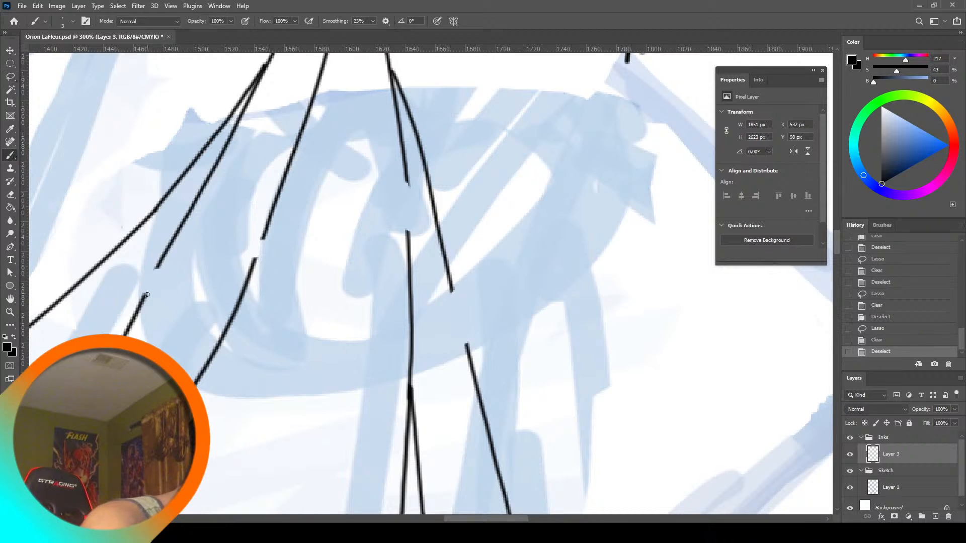
{"action": "left_click_drag", "start_coordinate": [149, 286], "coordinate": [157, 263]}
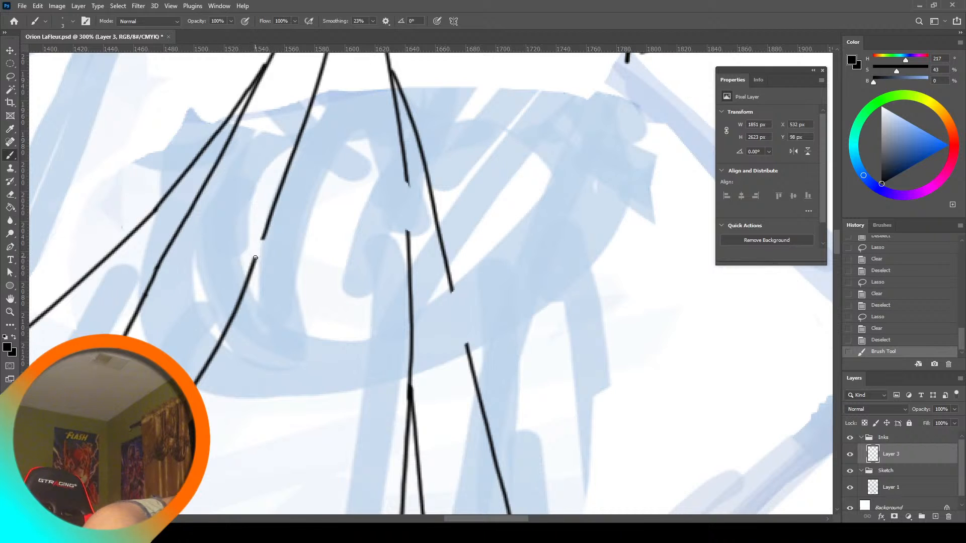
{"action": "left_click_drag", "start_coordinate": [253, 261], "coordinate": [264, 238]}
{"action": "key", "text": "ctrl+z"}
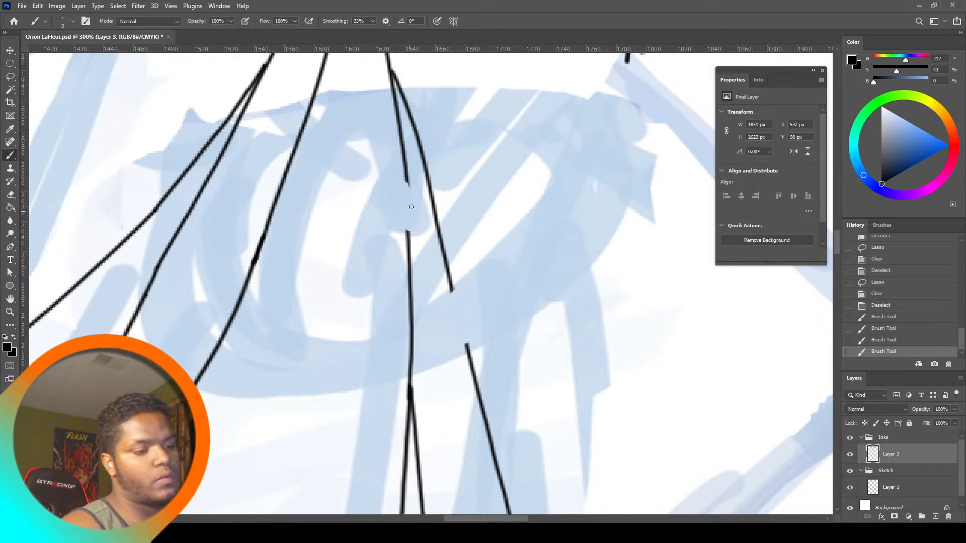
{"action": "left_click_drag", "start_coordinate": [407, 180], "coordinate": [409, 247]}
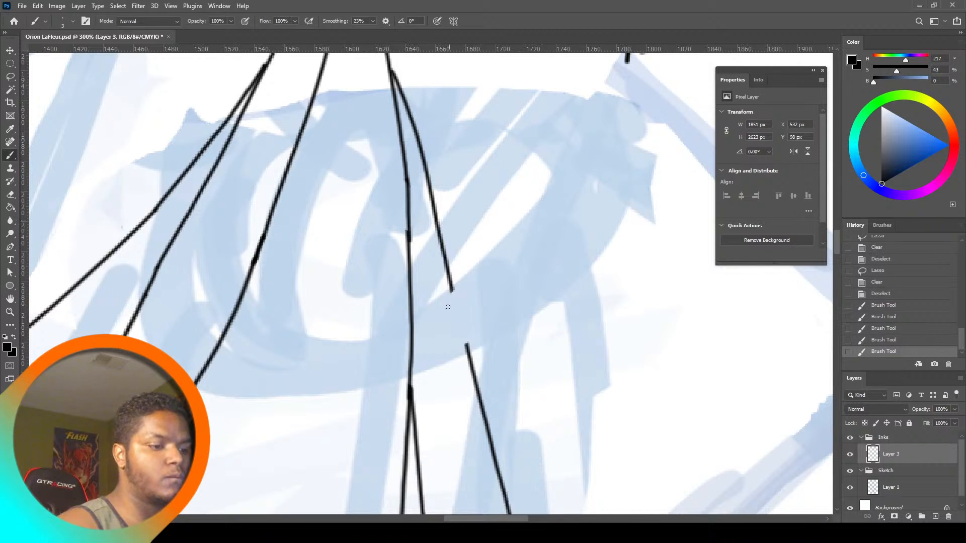
{"action": "left_click_drag", "start_coordinate": [451, 283], "coordinate": [470, 358]}
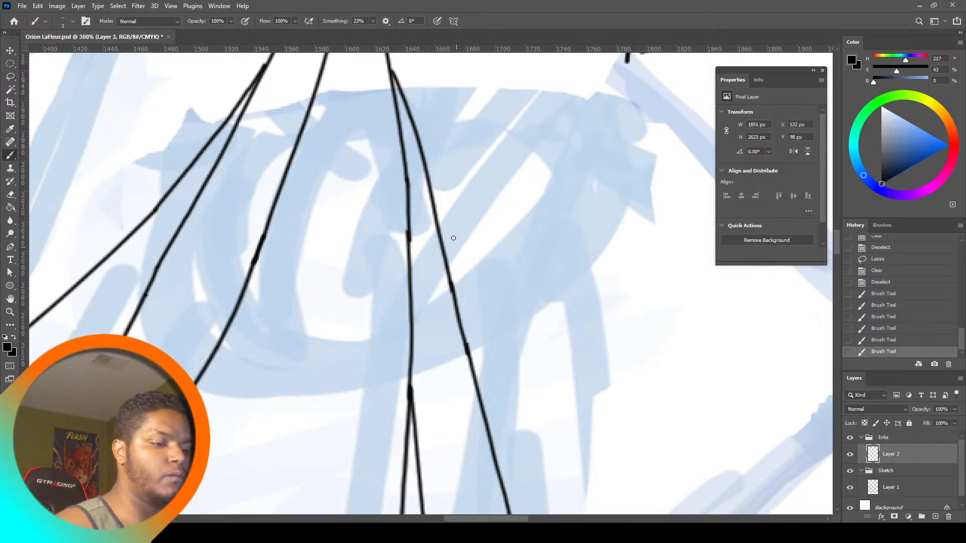
Set the brush mode to Clear, try thinning the rejoined part of the outer right fold, and undo the last stroke
{"action": "left_click", "coordinate": [142, 24]}
{"action": "left_click", "coordinate": [140, 44]}
{"action": "left_click", "coordinate": [141, 22]}
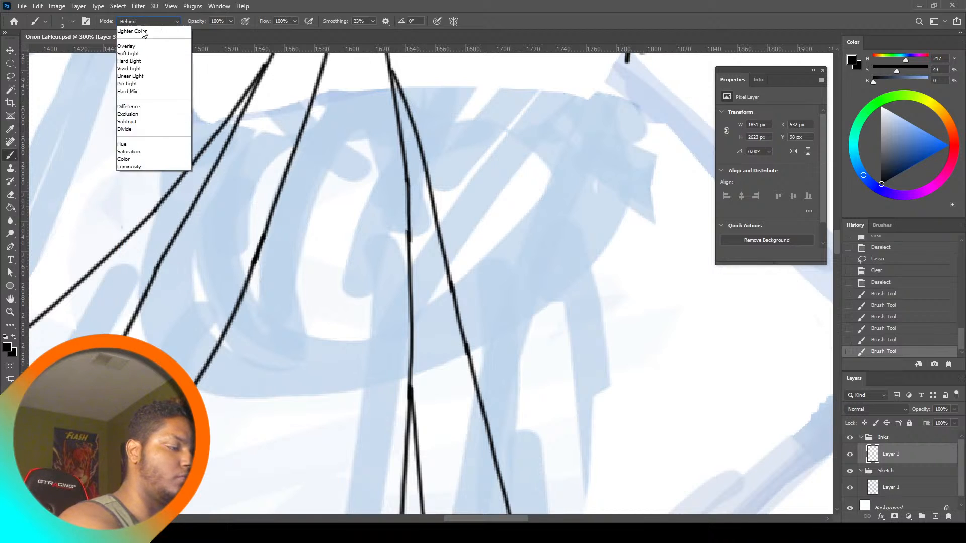
{"action": "left_click", "coordinate": [141, 53]}
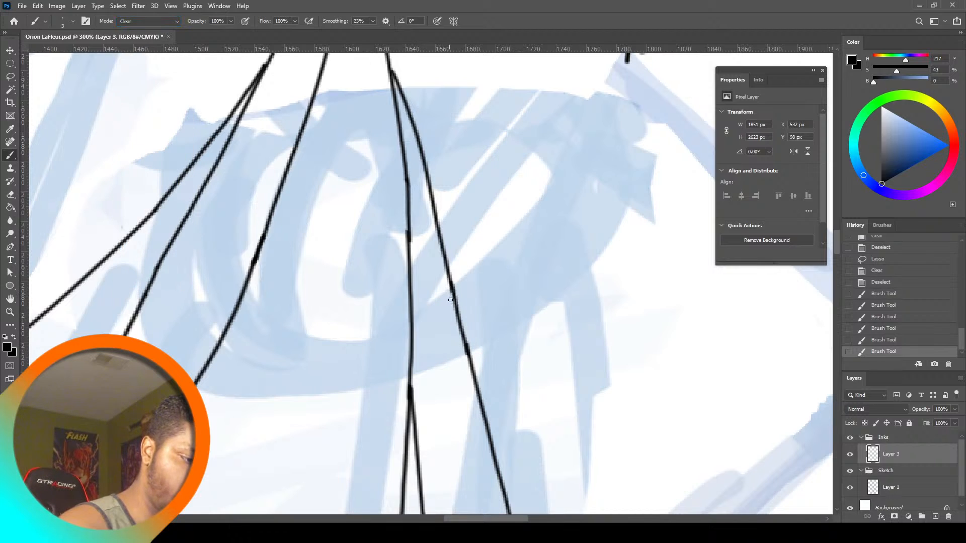
{"action": "left_click_drag", "start_coordinate": [462, 327], "coordinate": [469, 346]}
{"action": "left_click_drag", "start_coordinate": [456, 281], "coordinate": [469, 360]}
{"action": "key", "text": "ctrl+z"}
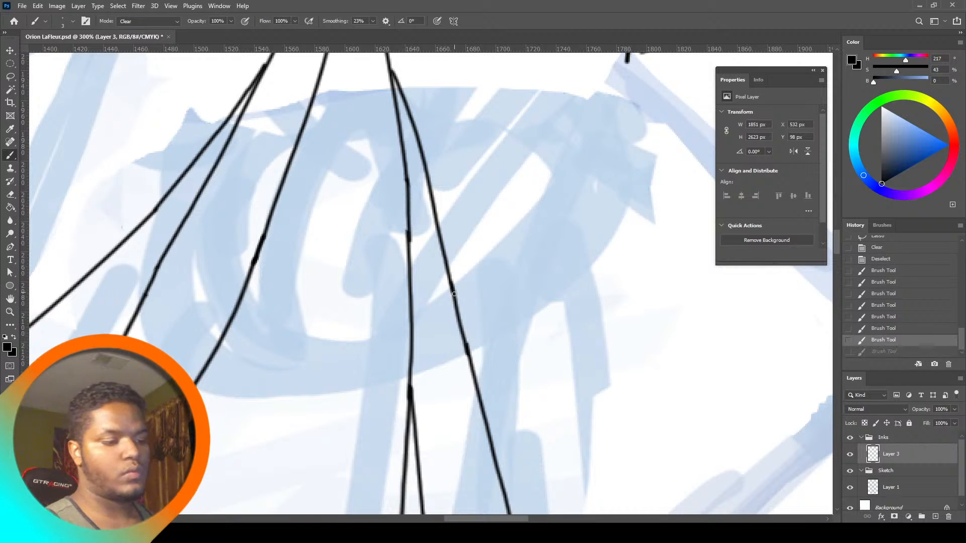
Trim the thick bumps along the cravat's inked fold lines on Layer 3 with small Clear-mode brush strokes
{"action": "key", "text": "ctrl+z"}
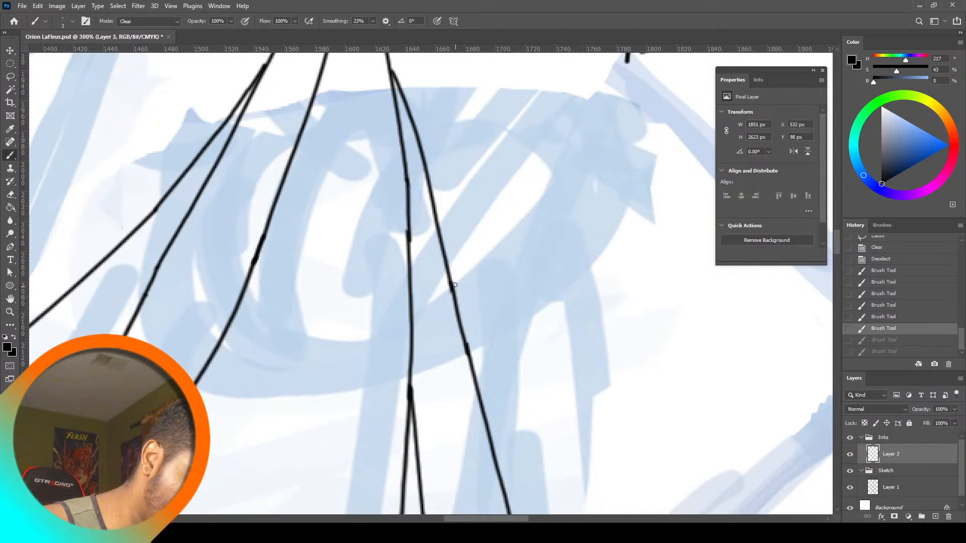
{"action": "left_click_drag", "start_coordinate": [452, 274], "coordinate": [474, 361]}
{"action": "left_click_drag", "start_coordinate": [411, 245], "coordinate": [409, 175]}
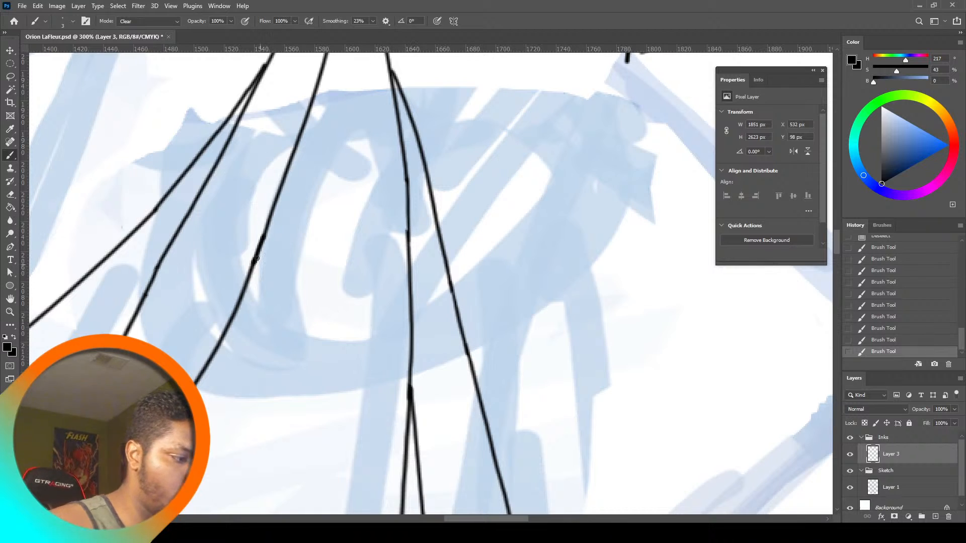
{"action": "left_click_drag", "start_coordinate": [255, 267], "coordinate": [270, 226]}
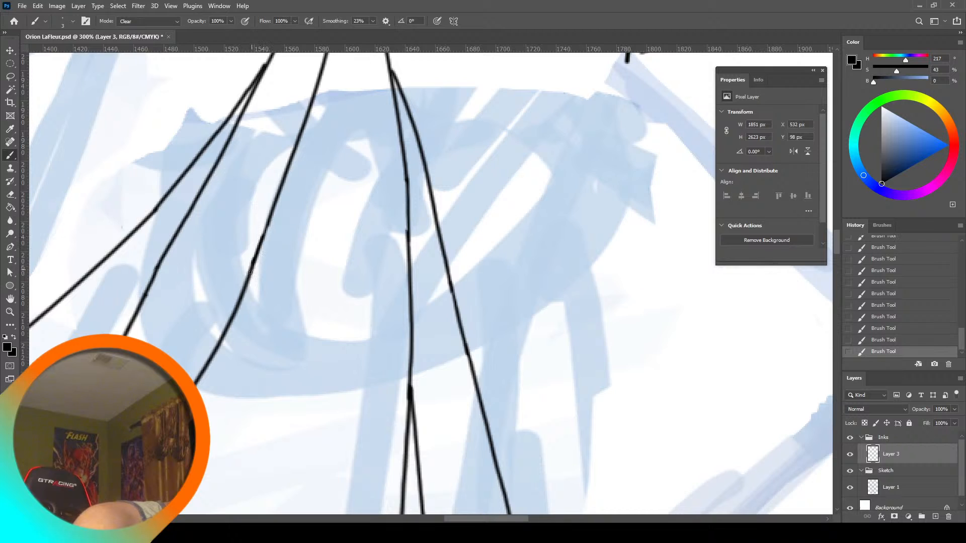
{"action": "key", "text": "ctrl+z"}
{"action": "left_click_drag", "start_coordinate": [249, 268], "coordinate": [259, 237]}
{"action": "left_click_drag", "start_coordinate": [256, 273], "coordinate": [270, 224]}
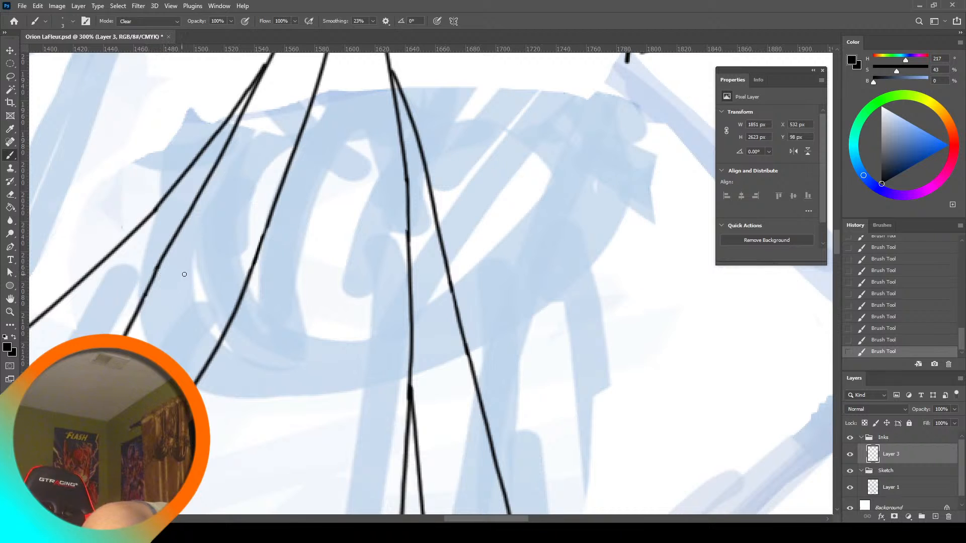
{"action": "key", "text": "ctrl+z"}
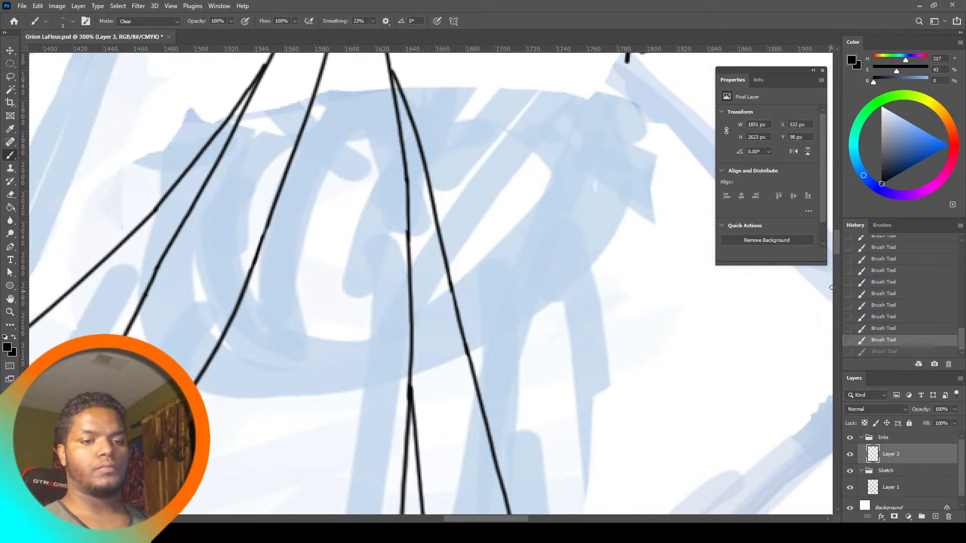
Bring the figure's collar and chest into view and set the brush's blending mode to Normal
{"action": "scroll", "coordinate": [841, 243], "scroll_direction": "up", "scroll_amount": 10}
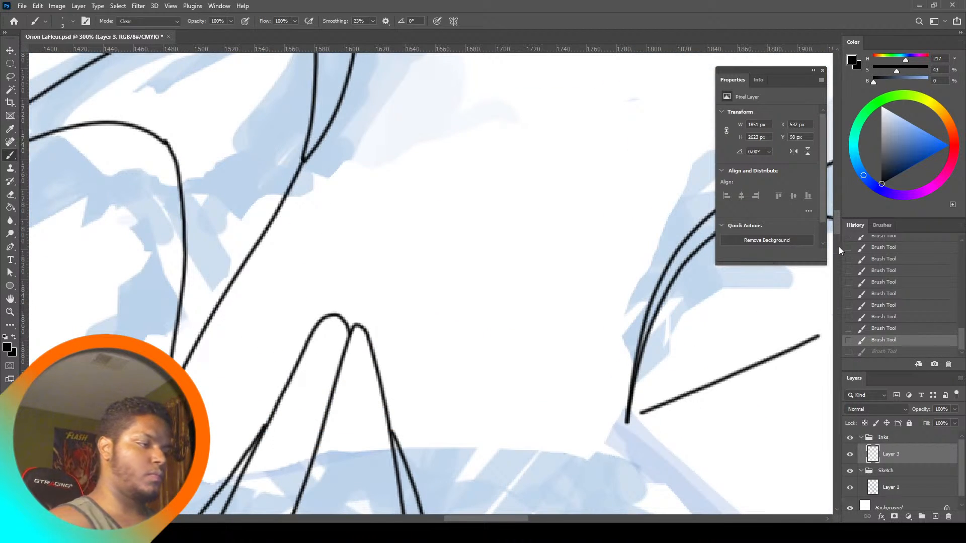
{"action": "left_click", "coordinate": [10, 312]}
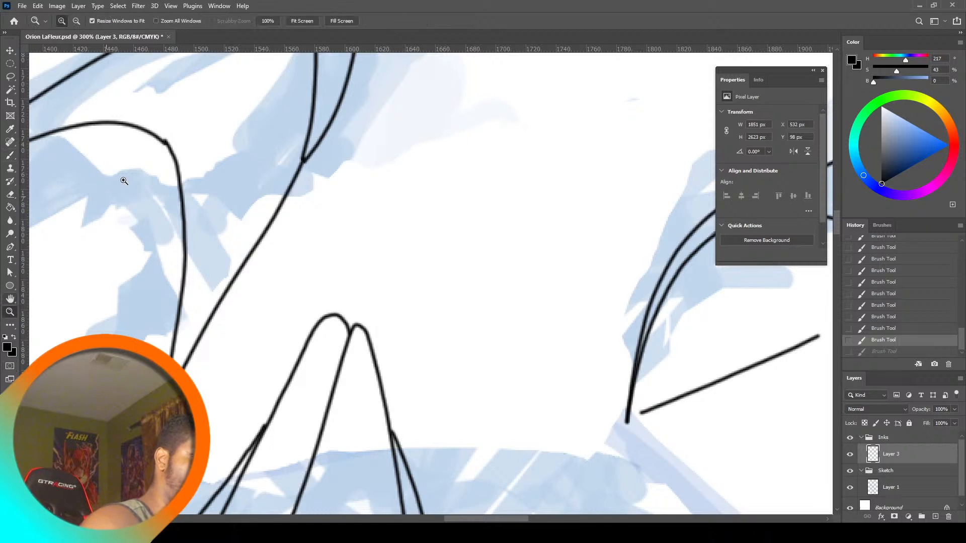
{"action": "left_click", "coordinate": [302, 21]}
{"action": "left_click", "coordinate": [436, 317]}
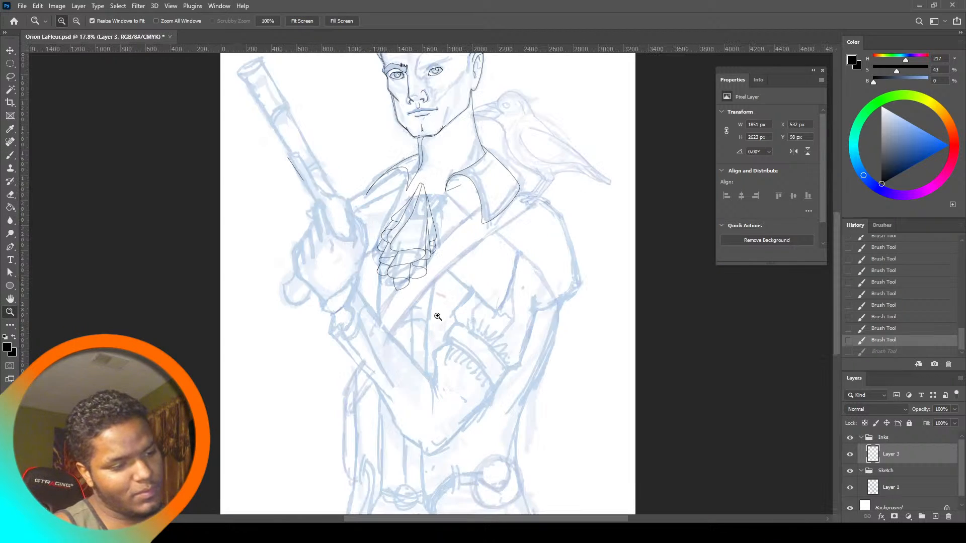
{"action": "left_click", "coordinate": [436, 317]}
{"action": "left_click", "coordinate": [440, 308]}
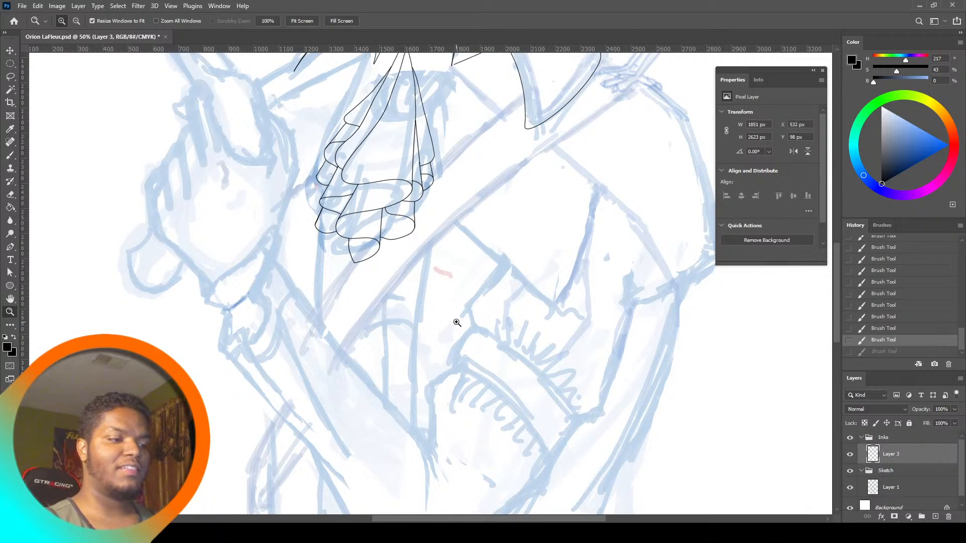
{"action": "left_click_drag", "start_coordinate": [838, 271], "coordinate": [823, 232]}
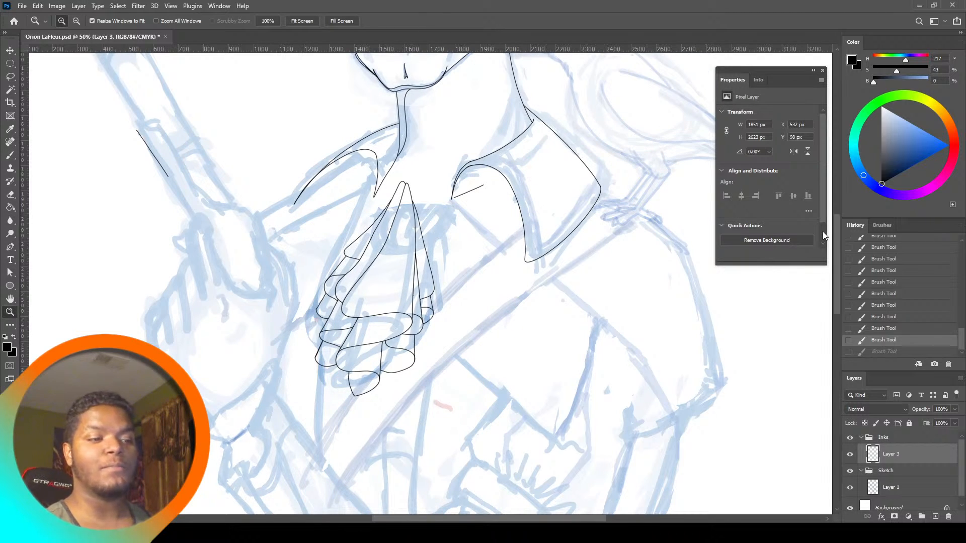
{"action": "left_click", "coordinate": [11, 156]}
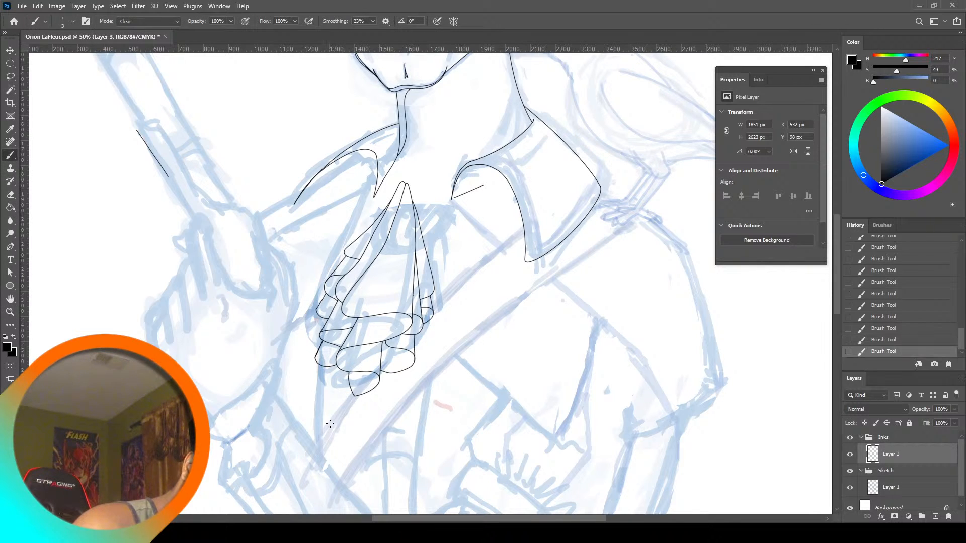
{"action": "left_click", "coordinate": [149, 21]}
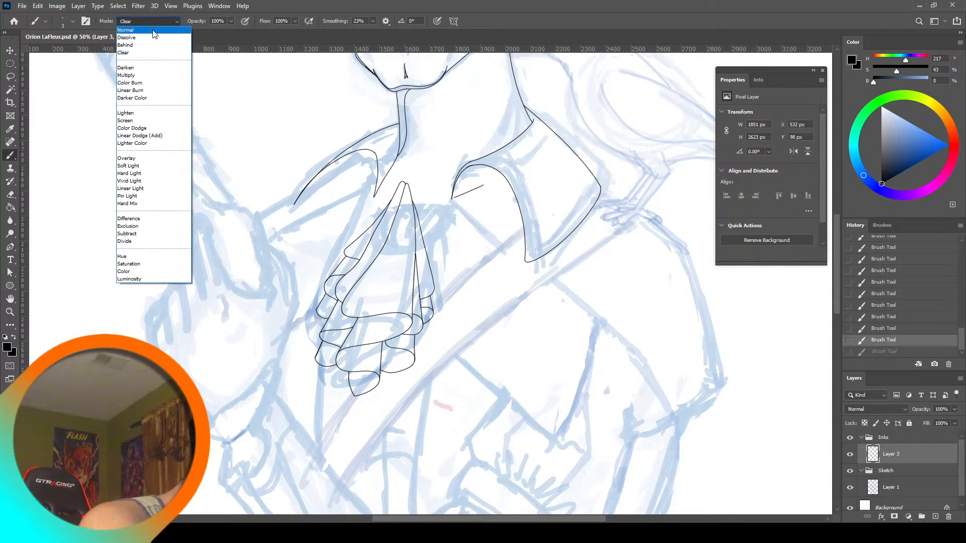
{"action": "left_click", "coordinate": [151, 29]}
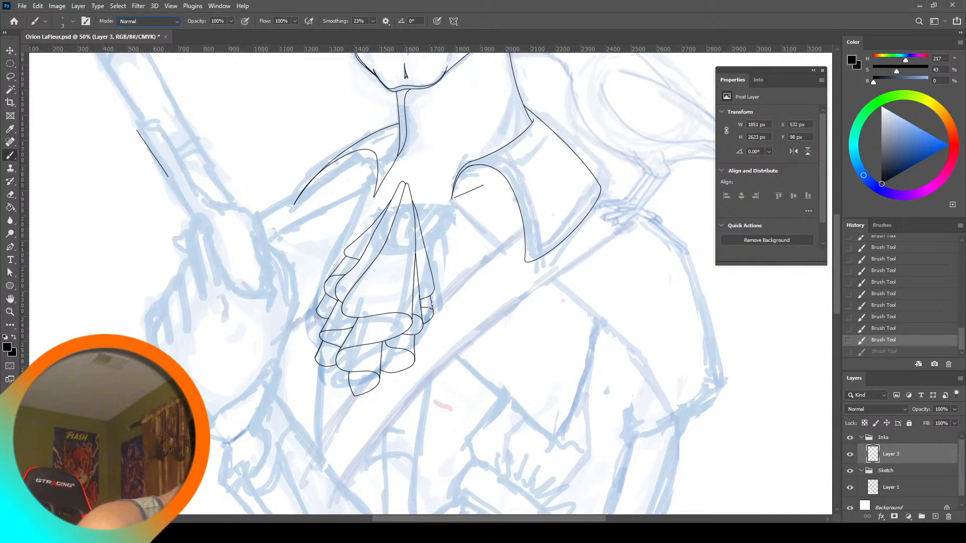
Try inking the chest strap's upper edge, a line below the cravat's tip, and the shoulder line from the collar point
{"action": "left_click_drag", "start_coordinate": [433, 304], "coordinate": [526, 231]}
{"action": "key", "text": "ctrl+z"}
{"action": "key", "text": "ctrl+z"}
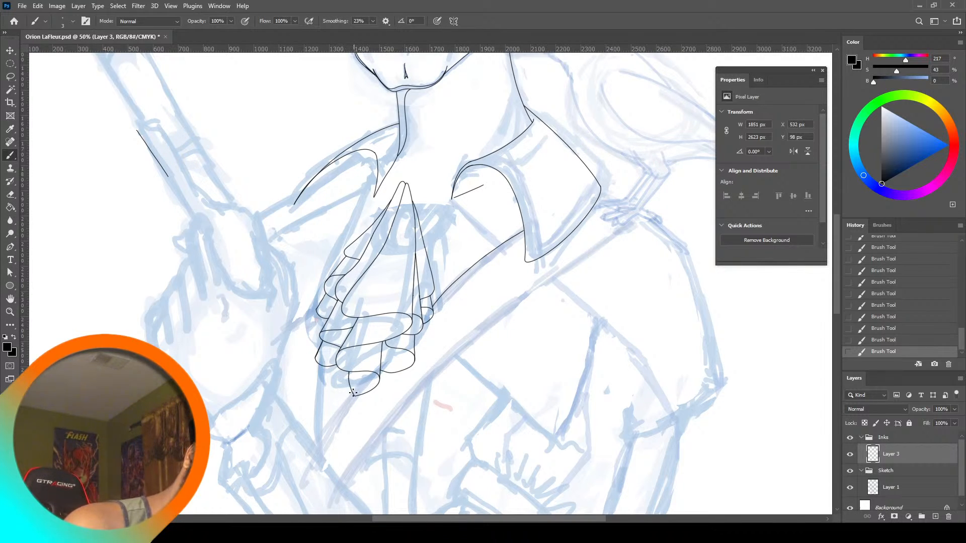
{"action": "mouse_move", "coordinate": [353, 395]}
{"action": "left_mouse_down"}
{"action": "mouse_move", "coordinate": [315, 444]}
{"action": "mouse_move", "coordinate": [340, 473]}
{"action": "left_mouse_up"}
{"action": "key", "text": "ctrl+z"}
{"action": "key", "text": "ctrl+z"}
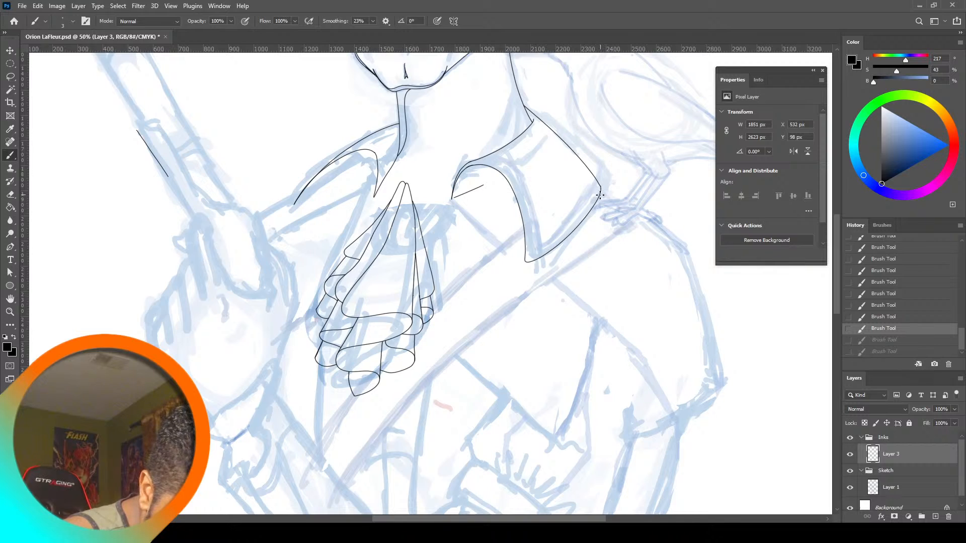
{"action": "left_click_drag", "start_coordinate": [600, 195], "coordinate": [636, 216]}
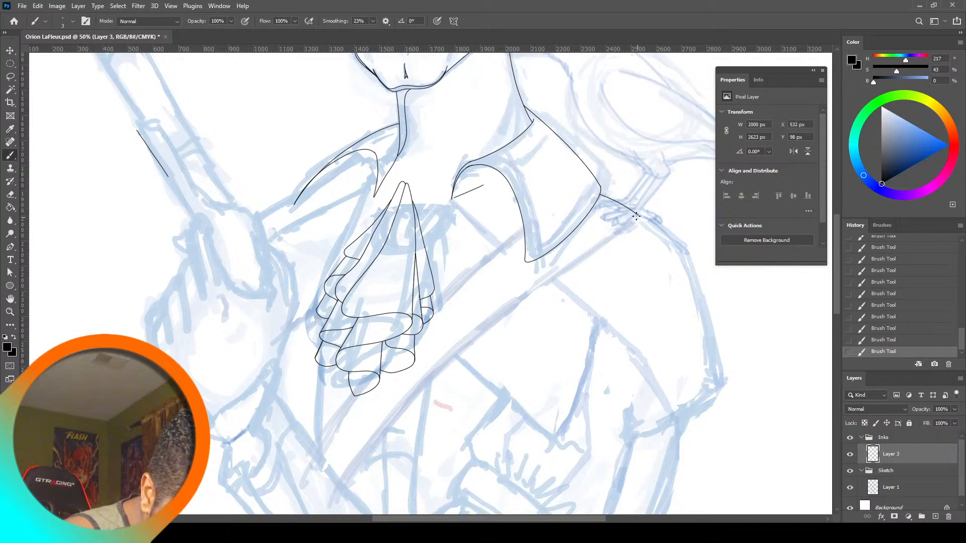
{"action": "key", "text": "ctrl+z"}
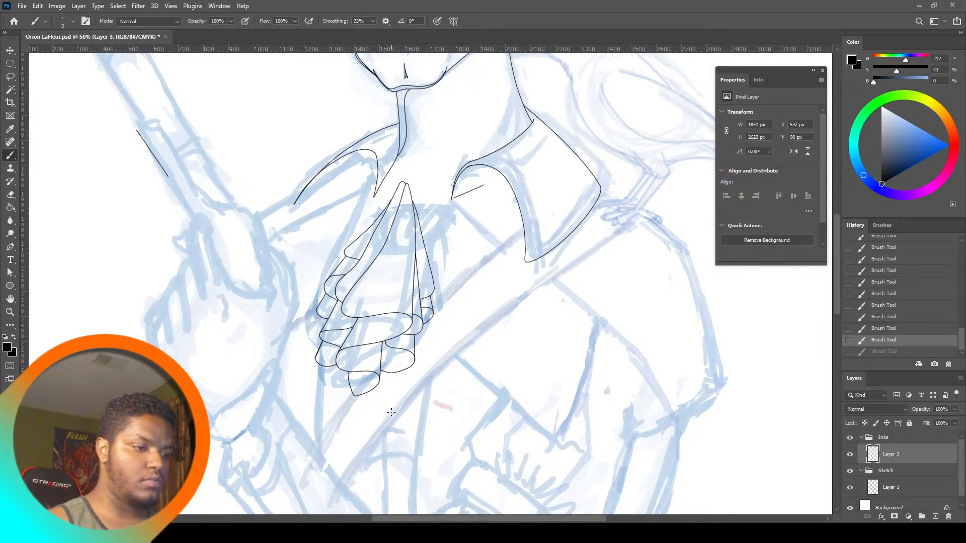
Try inking an extra fold line down the cravat from its knot with the brush in Normal mode
{"action": "left_click", "coordinate": [158, 24]}
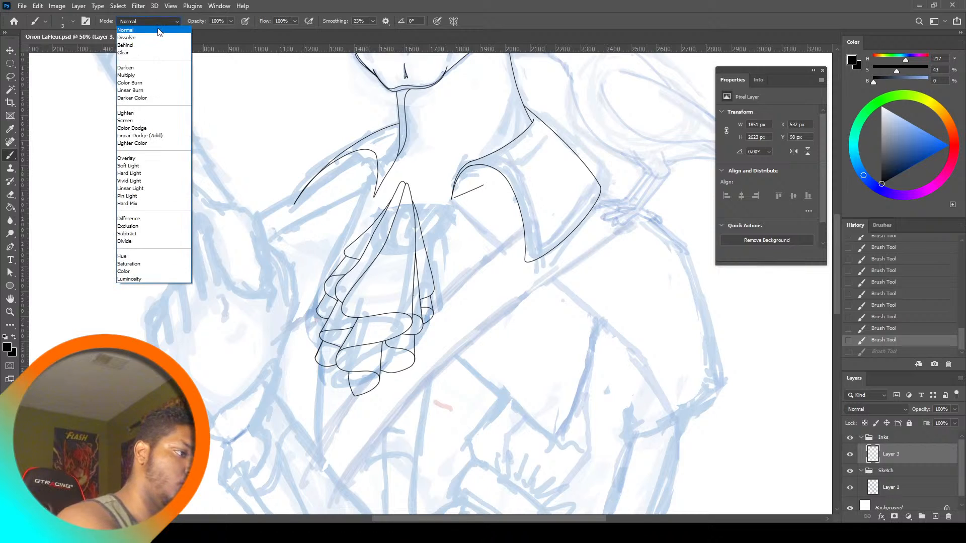
{"action": "left_click", "coordinate": [159, 30]}
{"action": "left_click_drag", "start_coordinate": [408, 192], "coordinate": [403, 299]}
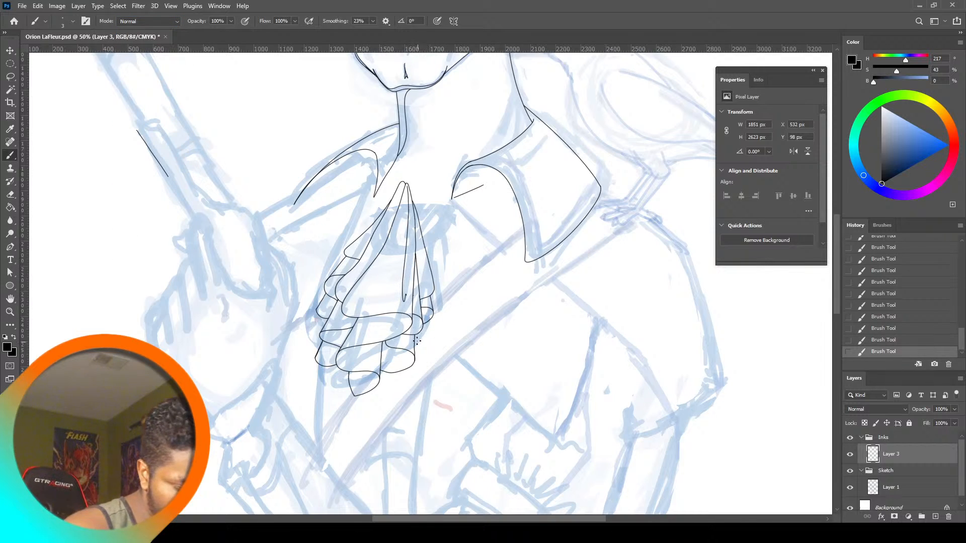
{"action": "key", "text": "ctrl+z"}
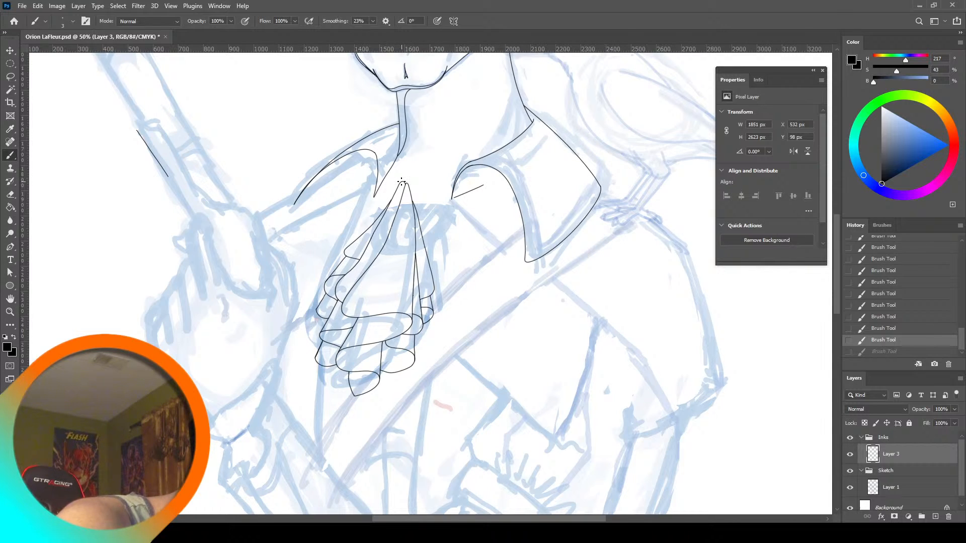
Try inking the neckband's upper and lower edges on both sides of the cravat knot
{"action": "left_click_drag", "start_coordinate": [395, 181], "coordinate": [381, 172]}
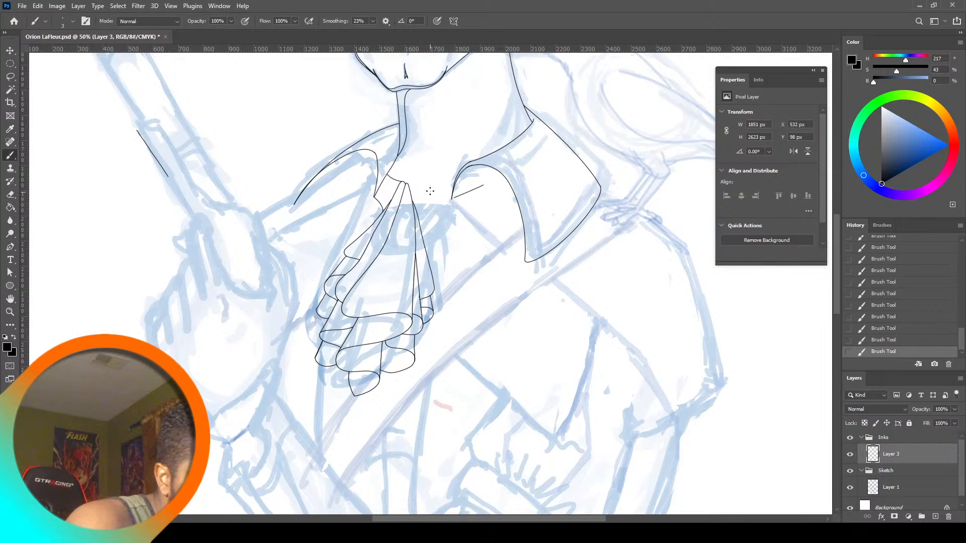
{"action": "left_click_drag", "start_coordinate": [423, 180], "coordinate": [459, 168]}
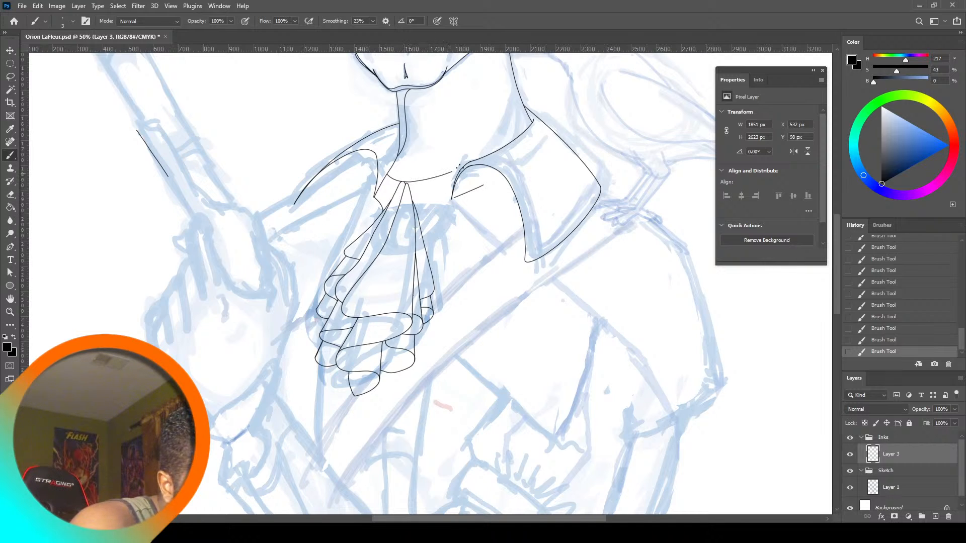
{"action": "left_click_drag", "start_coordinate": [412, 201], "coordinate": [451, 193]}
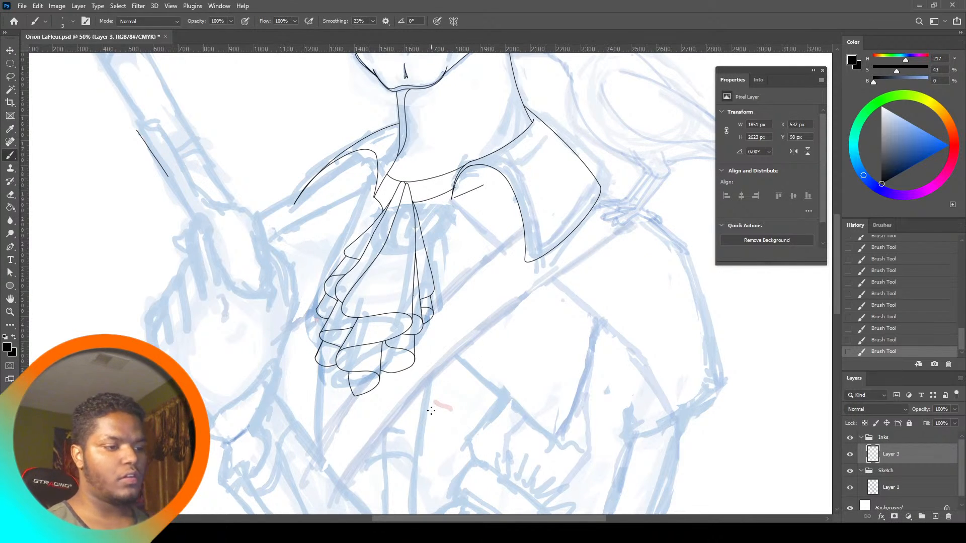
{"action": "key", "text": "ctrl+z"}
{"action": "key", "text": "ctrl+z"}
{"action": "key", "text": "ctrl+z"}
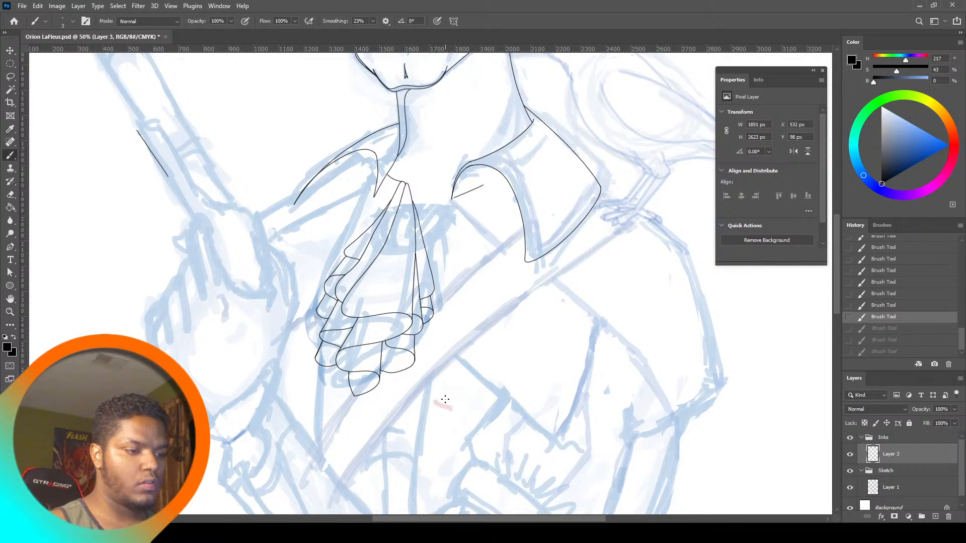
{"action": "key", "text": "ctrl+z"}
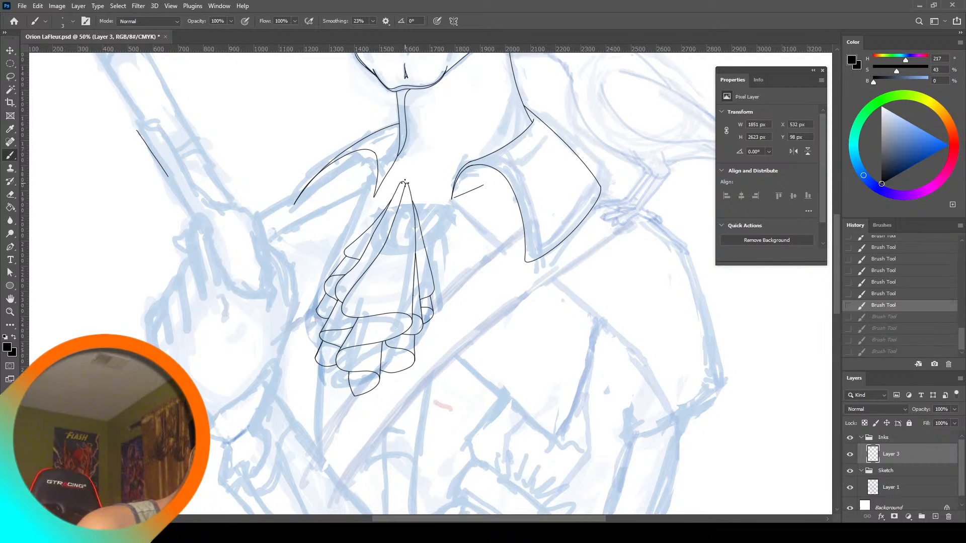
Ink the neckband's upper edge from the cravat knot to the collar on the bird's side
{"action": "left_click", "coordinate": [410, 181]}
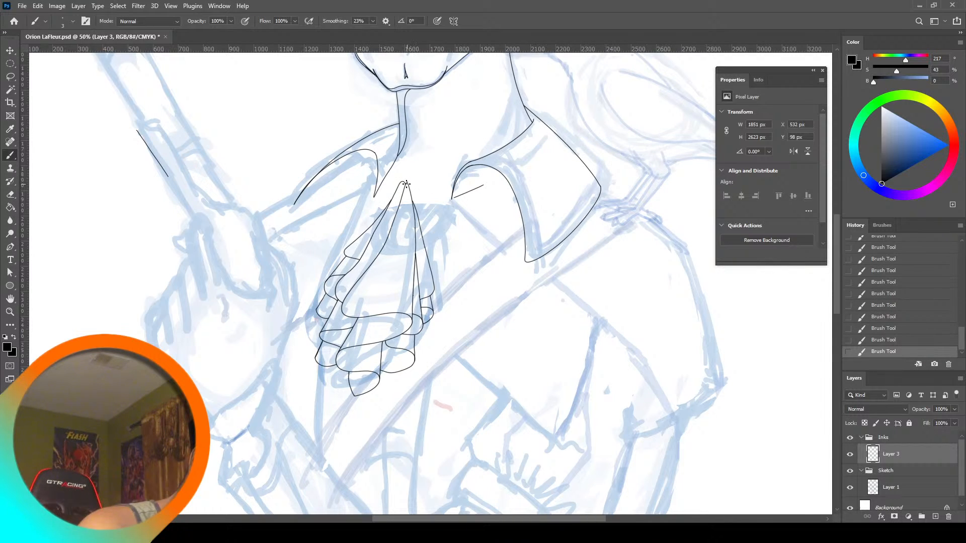
{"action": "key", "text": "ctrl+z"}
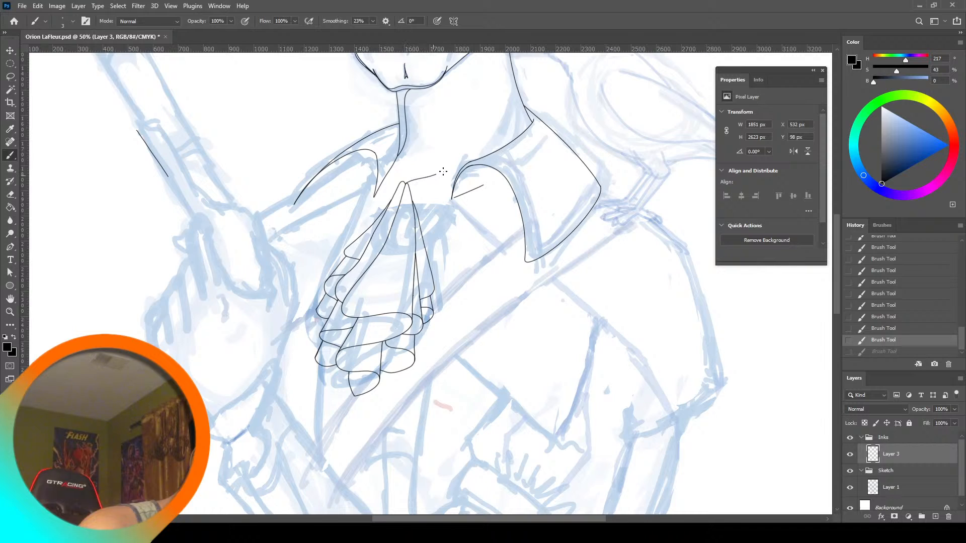
{"action": "left_click_drag", "start_coordinate": [443, 171], "coordinate": [468, 162]}
{"action": "key", "text": "ctrl+z"}
{"action": "left_click_drag", "start_coordinate": [405, 184], "coordinate": [475, 159]}
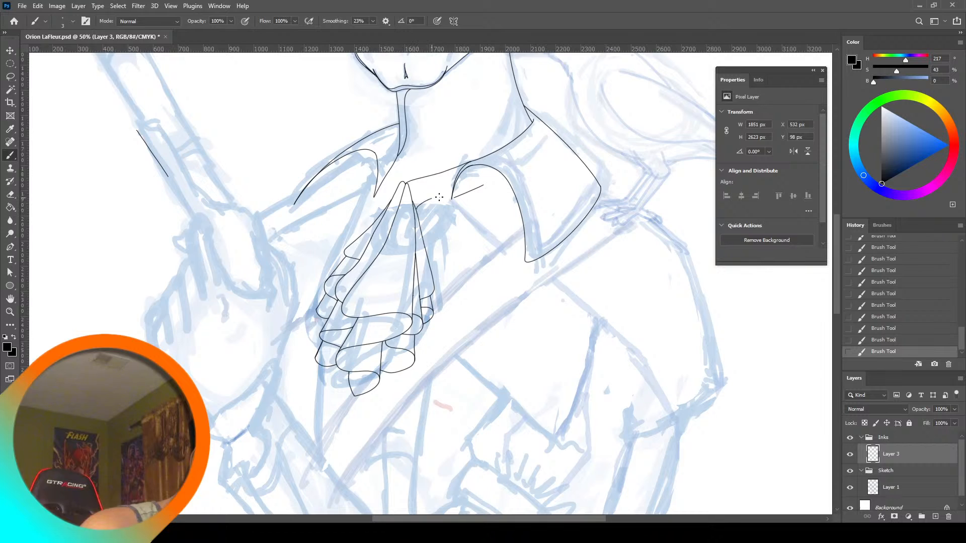
{"action": "left_click_drag", "start_coordinate": [417, 209], "coordinate": [414, 236]}
{"action": "key", "text": "ctrl+z"}
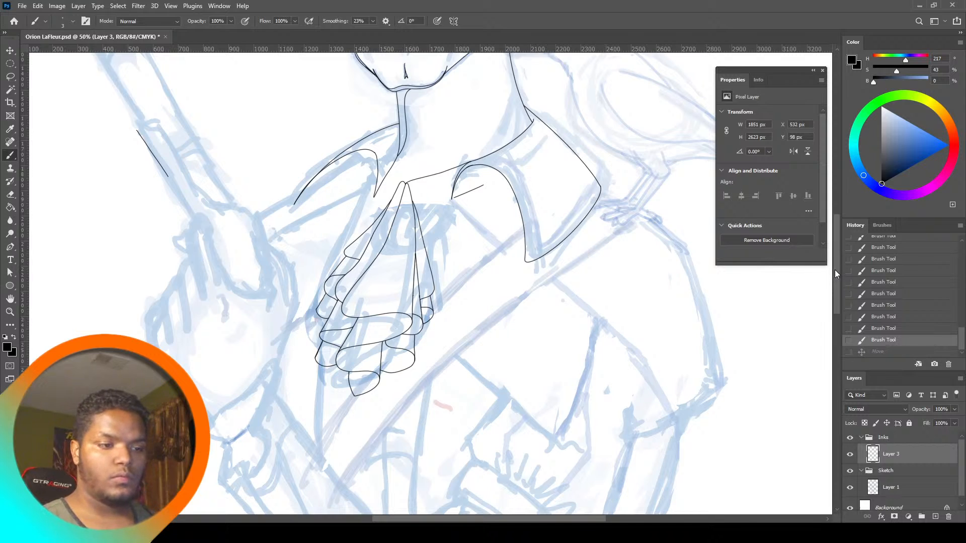
Try inking an inner contour line along the front edge of the collar on the bird's side, down to its point
{"action": "mouse_move", "coordinate": [834, 270]}
{"action": "left_mouse_down"}
{"action": "mouse_move", "coordinate": [837, 244]}
{"action": "mouse_move", "coordinate": [838, 272]}
{"action": "left_mouse_up"}
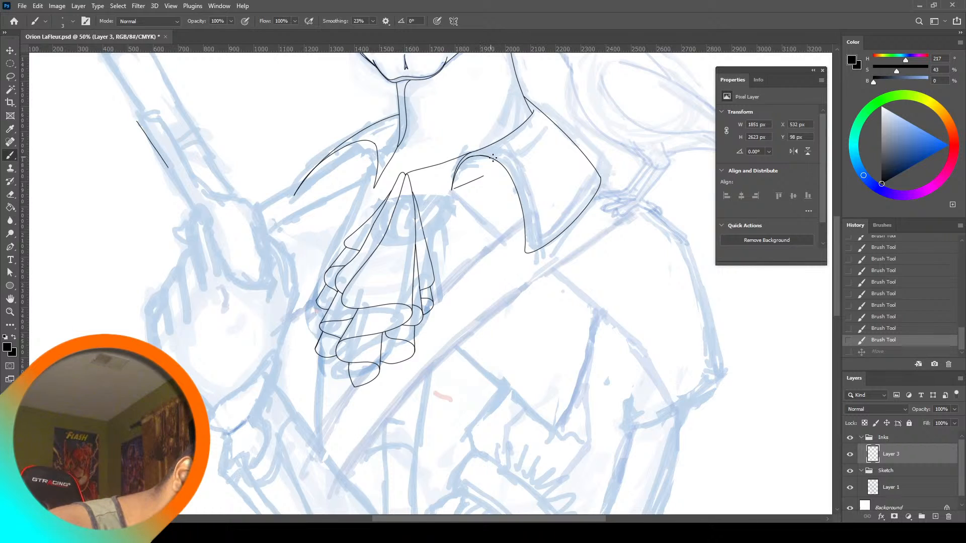
{"action": "mouse_move", "coordinate": [493, 158]}
{"action": "left_mouse_down"}
{"action": "mouse_move", "coordinate": [530, 251]}
{"action": "mouse_move", "coordinate": [543, 246]}
{"action": "left_mouse_up"}
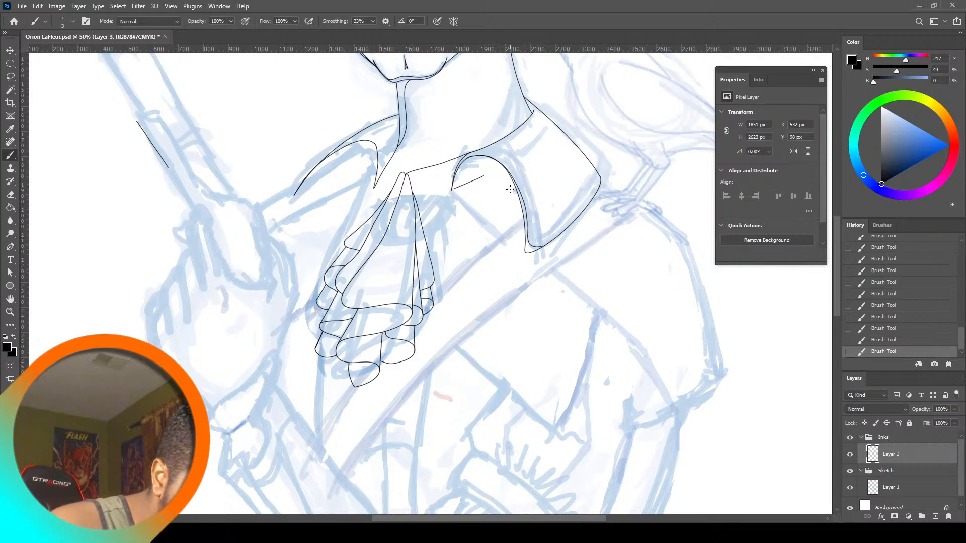
{"action": "key", "text": "ctrl+z"}
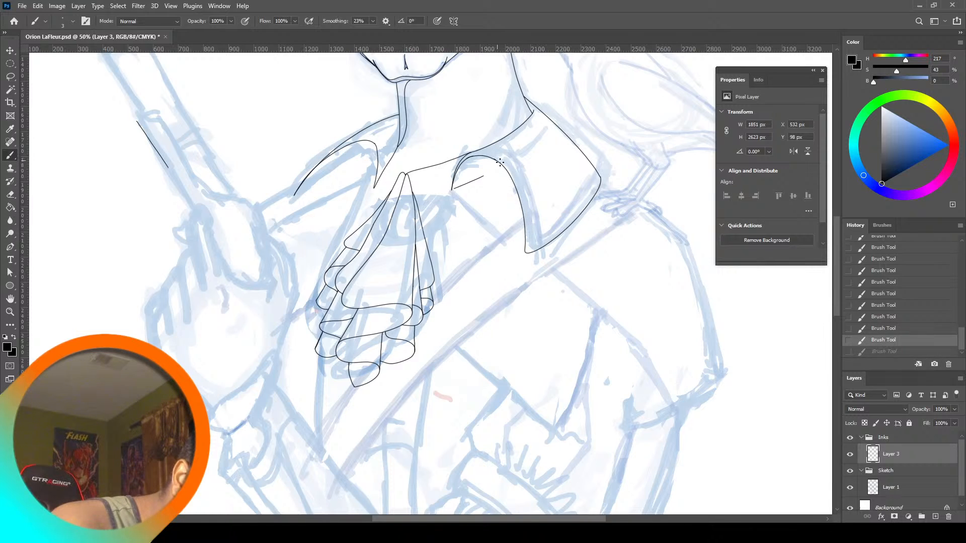
{"action": "mouse_move", "coordinate": [517, 180]}
{"action": "left_mouse_down"}
{"action": "mouse_move", "coordinate": [535, 242]}
{"action": "mouse_move", "coordinate": [548, 244]}
{"action": "left_mouse_up"}
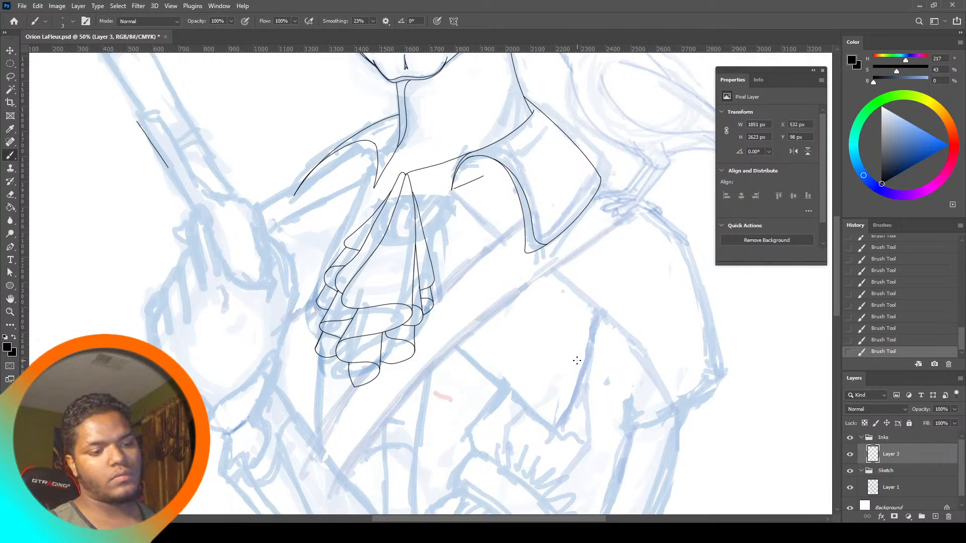
{"action": "key", "text": "ctrl+z"}
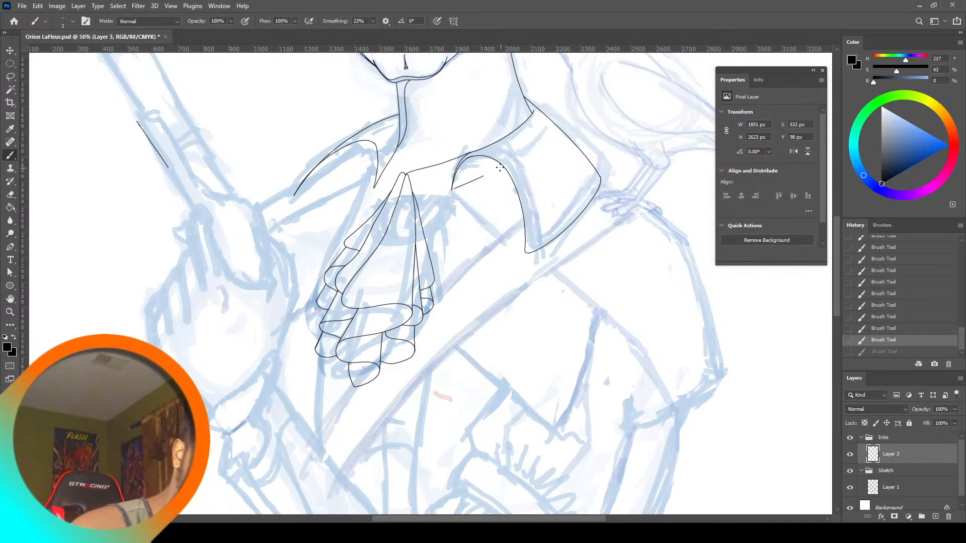
{"action": "left_click_drag", "start_coordinate": [517, 206], "coordinate": [521, 242]}
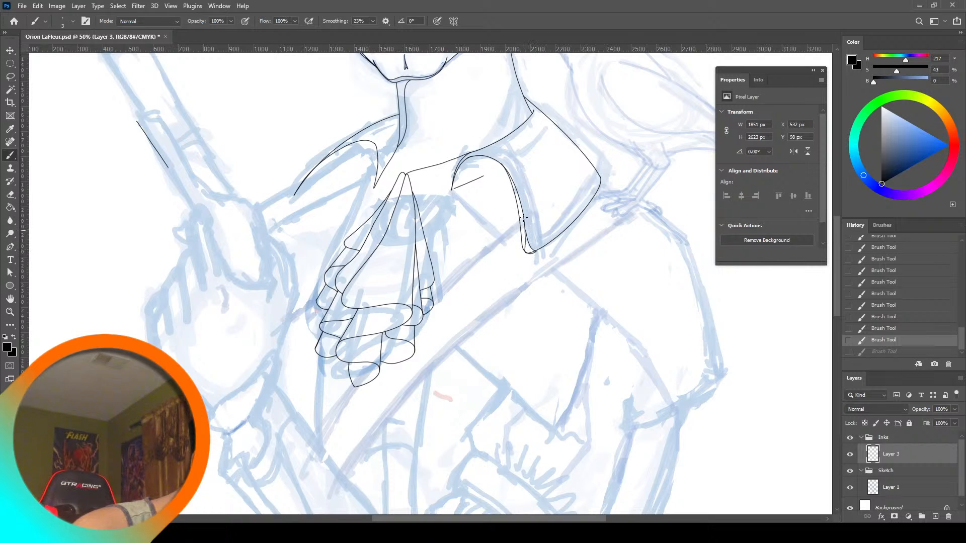
{"action": "key", "text": "ctrl+z"}
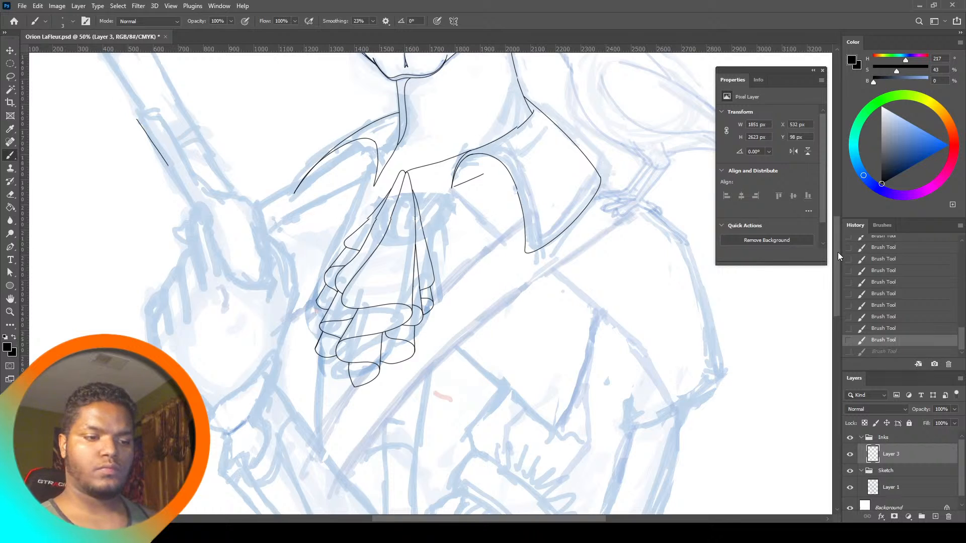
Ink the shoulder line from the outer corner of the collar, under the bird's feet and down the outside of the upper arm
{"action": "left_click_drag", "start_coordinate": [838, 252], "coordinate": [837, 242]}
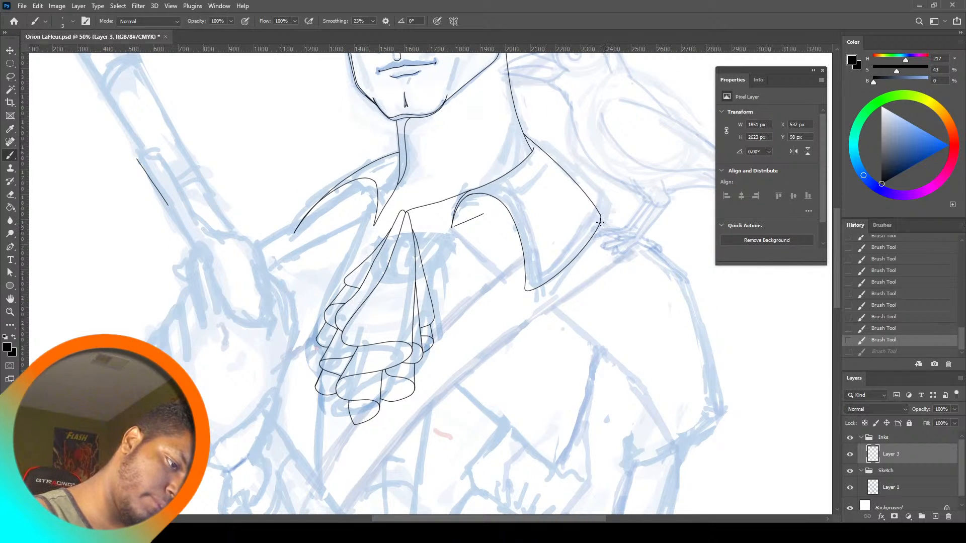
{"action": "mouse_move", "coordinate": [620, 232]}
{"action": "left_mouse_down"}
{"action": "mouse_move", "coordinate": [658, 257]}
{"action": "mouse_move", "coordinate": [682, 293]}
{"action": "mouse_move", "coordinate": [711, 425]}
{"action": "mouse_move", "coordinate": [671, 447]}
{"action": "mouse_move", "coordinate": [639, 391]}
{"action": "left_mouse_up"}
{"action": "key", "text": "ctrl+z"}
{"action": "key", "text": "ctrl+z"}
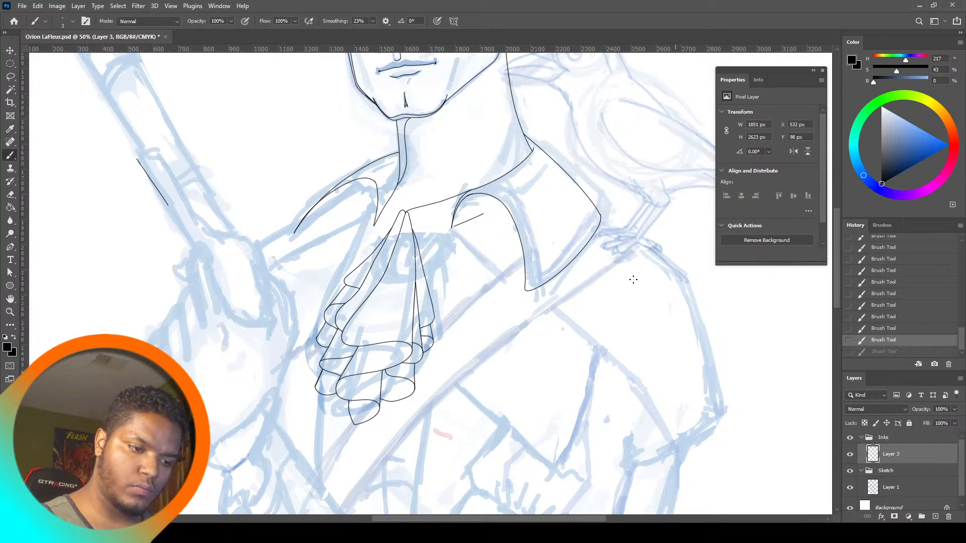
{"action": "mouse_move", "coordinate": [605, 220]}
{"action": "left_mouse_down"}
{"action": "mouse_move", "coordinate": [671, 262]}
{"action": "mouse_move", "coordinate": [688, 297]}
{"action": "mouse_move", "coordinate": [710, 415]}
{"action": "left_mouse_up"}
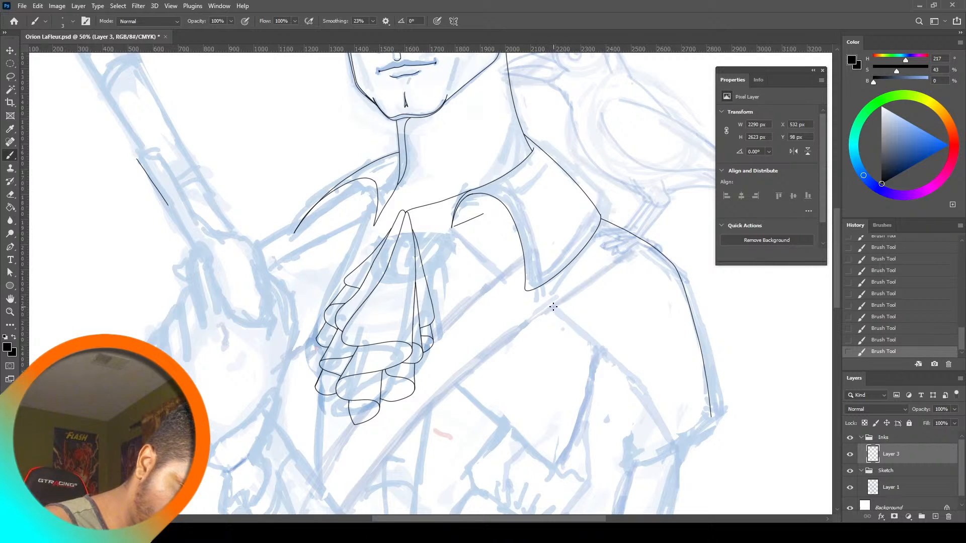
Ink the garment's diagonal front edge from the collar's inner corner across the chest, curving its lower end up into the shoulder line
{"action": "left_click_drag", "start_coordinate": [553, 307], "coordinate": [607, 353]}
{"action": "key", "text": "ctrl+z"}
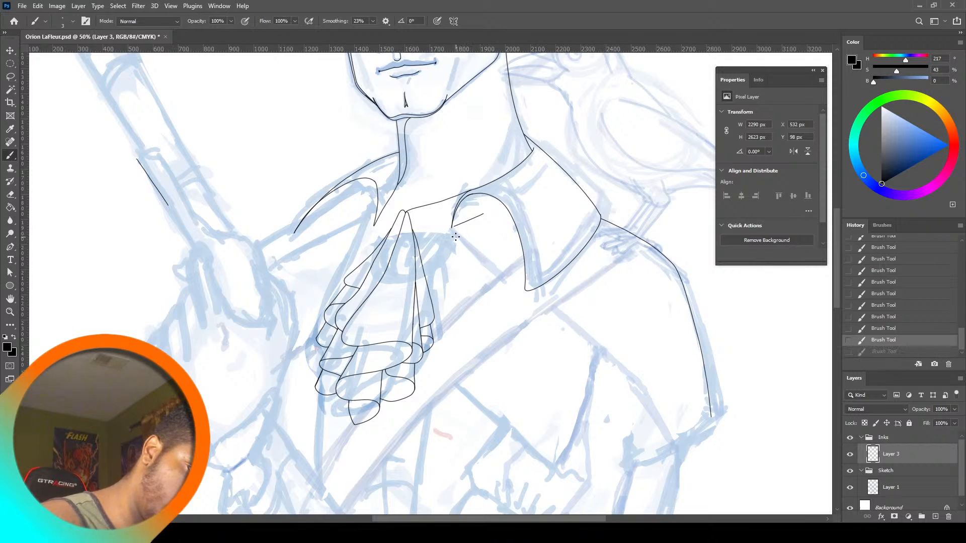
{"action": "mouse_move", "coordinate": [452, 227]}
{"action": "left_mouse_down"}
{"action": "mouse_move", "coordinate": [640, 397]}
{"action": "mouse_move", "coordinate": [688, 459]}
{"action": "left_mouse_up"}
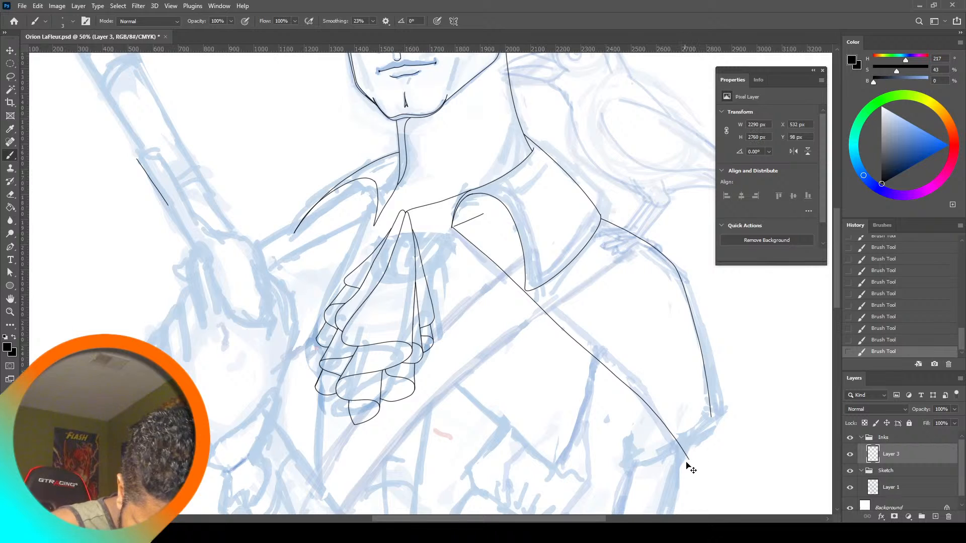
{"action": "key", "text": "ctrl+z"}
{"action": "mouse_move", "coordinate": [689, 459]}
{"action": "left_mouse_down"}
{"action": "mouse_move", "coordinate": [710, 438]}
{"action": "mouse_move", "coordinate": [712, 413]}
{"action": "left_mouse_up"}
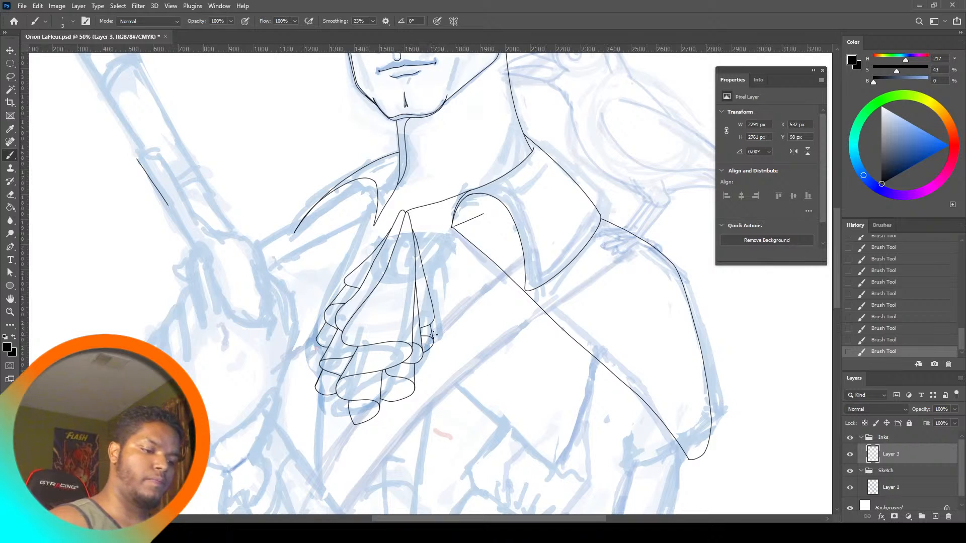
Try inking the chest strap's upper edge from below the cravat up toward the collar point
{"action": "left_click_drag", "start_coordinate": [431, 336], "coordinate": [487, 272]}
{"action": "key", "text": "ctrl+z"}
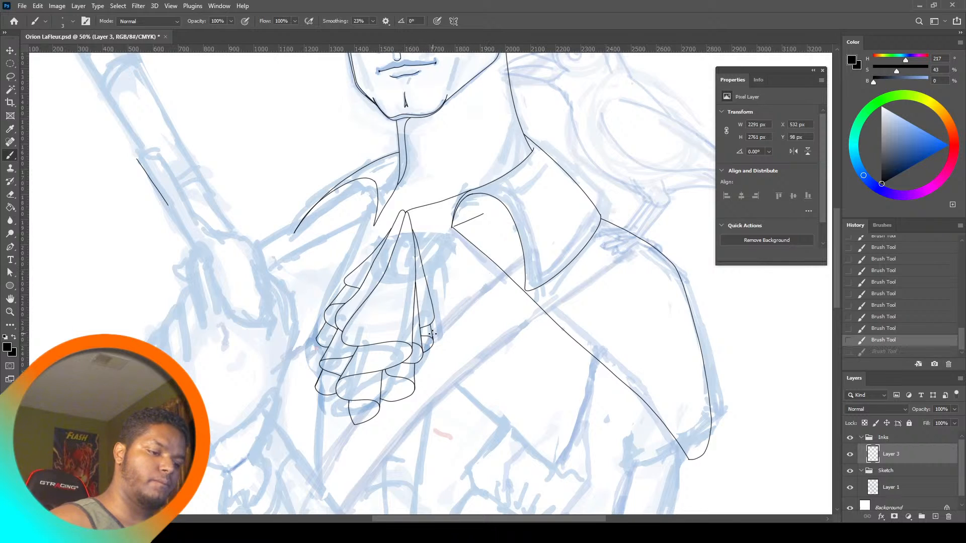
{"action": "mouse_move", "coordinate": [331, 451]}
{"action": "left_mouse_down"}
{"action": "mouse_move", "coordinate": [394, 370]}
{"action": "mouse_move", "coordinate": [495, 286]}
{"action": "left_mouse_up"}
{"action": "key", "text": "ctrl+z"}
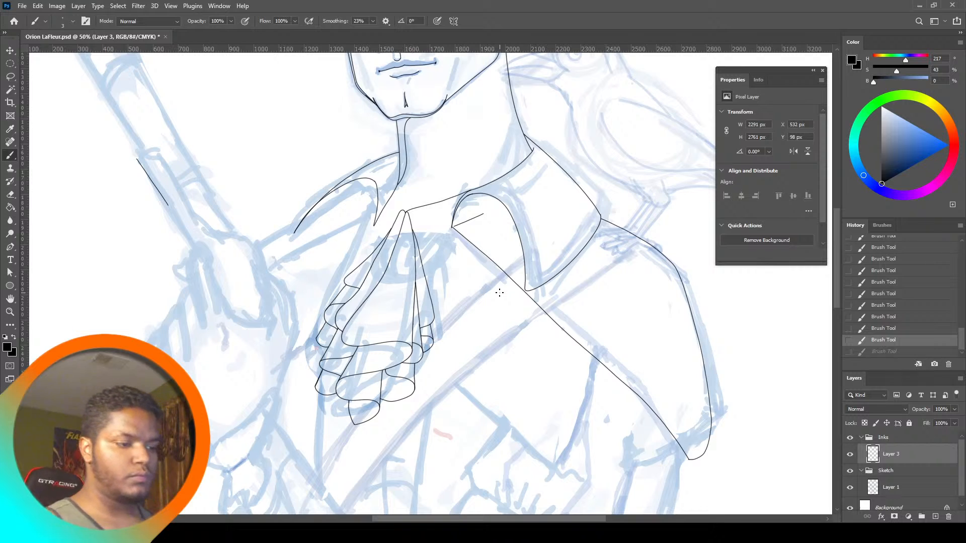
{"action": "left_click", "coordinate": [9, 311]}
{"action": "left_click", "coordinate": [313, 20]}
{"action": "left_click", "coordinate": [428, 287]}
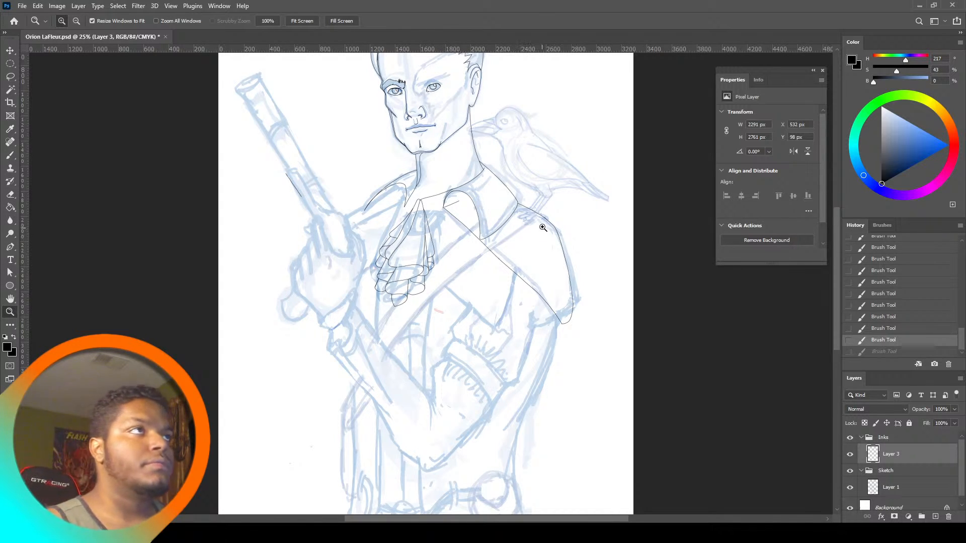
{"action": "left_click_drag", "start_coordinate": [831, 237], "coordinate": [837, 215]}
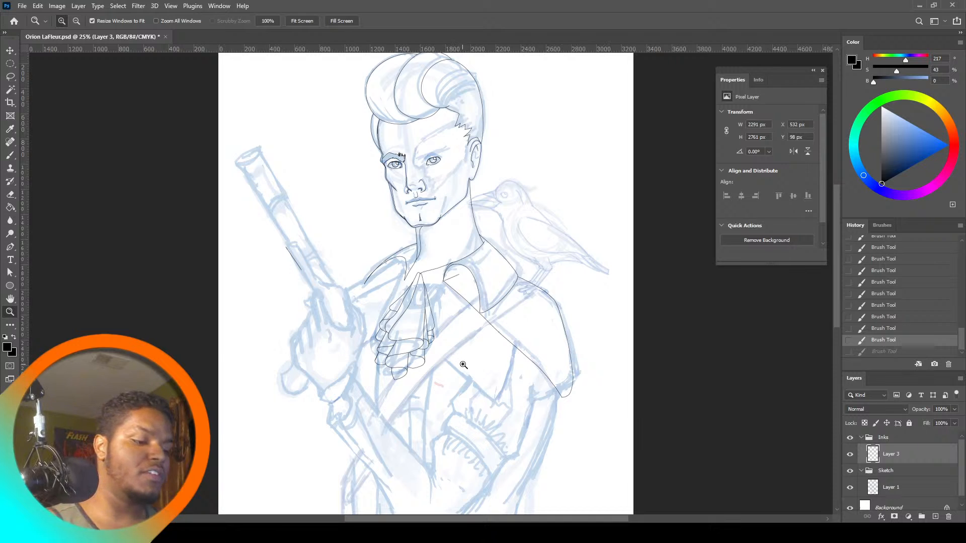
{"action": "left_click", "coordinate": [470, 347]}
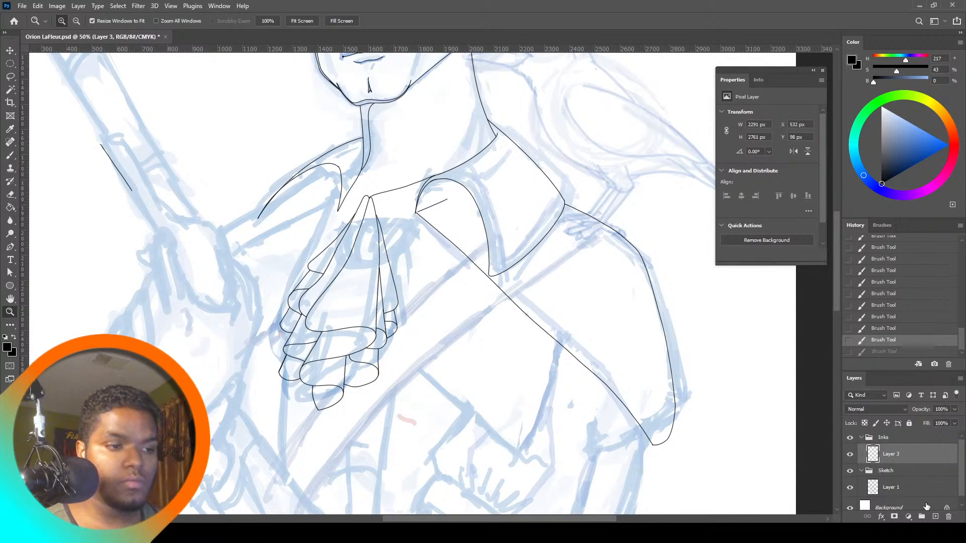
{"action": "left_click", "coordinate": [936, 518], "text": "alt"}
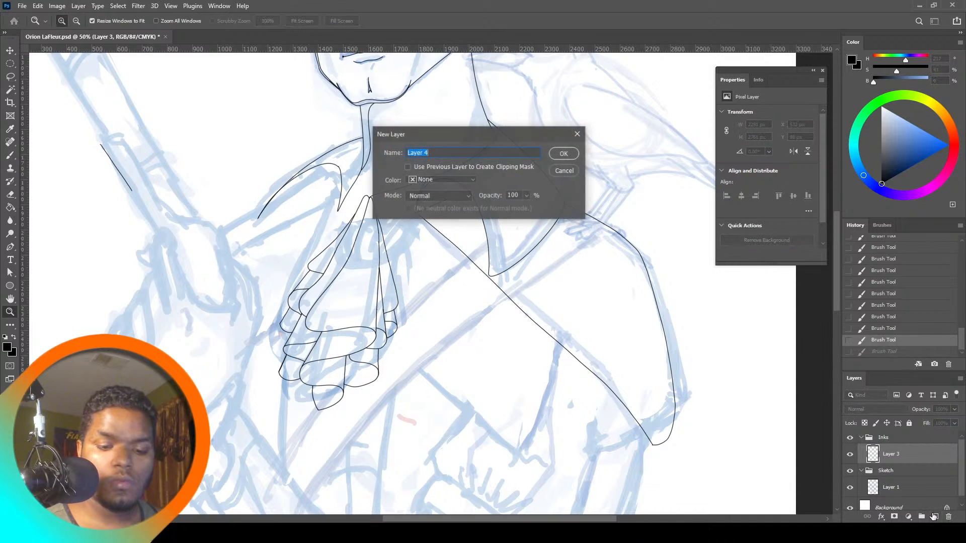
{"action": "left_click", "coordinate": [566, 176]}
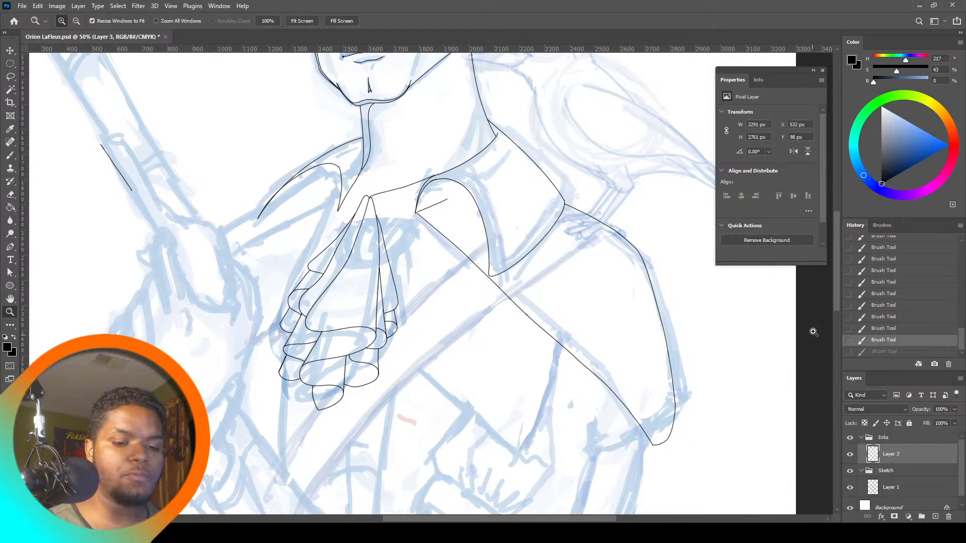
Try inking the short part of the chest strap's upper edge between the cravat's side folds and the collar
{"action": "mouse_move", "coordinate": [835, 299]}
{"action": "left_mouse_down"}
{"action": "mouse_move", "coordinate": [850, 273]}
{"action": "mouse_move", "coordinate": [845, 244]}
{"action": "mouse_move", "coordinate": [846, 321]}
{"action": "mouse_move", "coordinate": [839, 313]}
{"action": "left_mouse_up"}
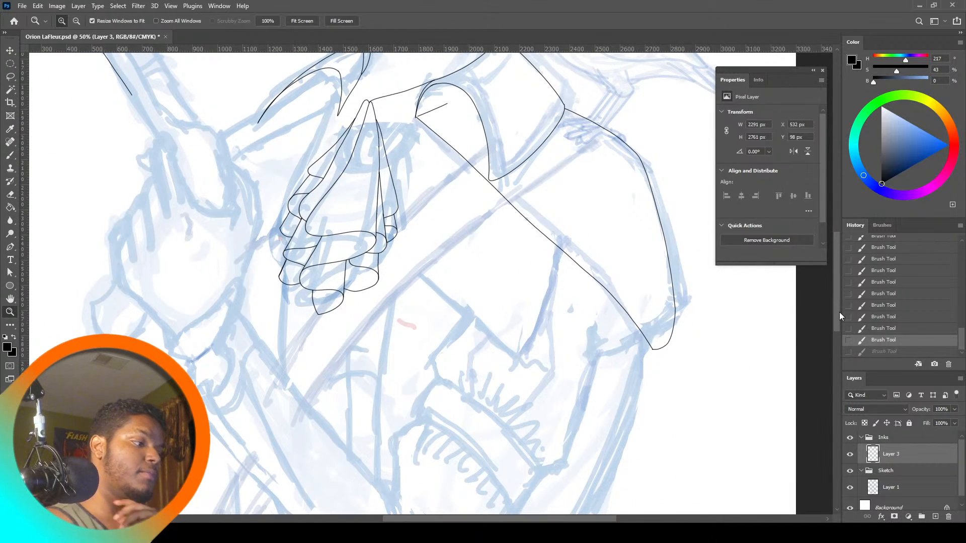
{"action": "left_click", "coordinate": [10, 155]}
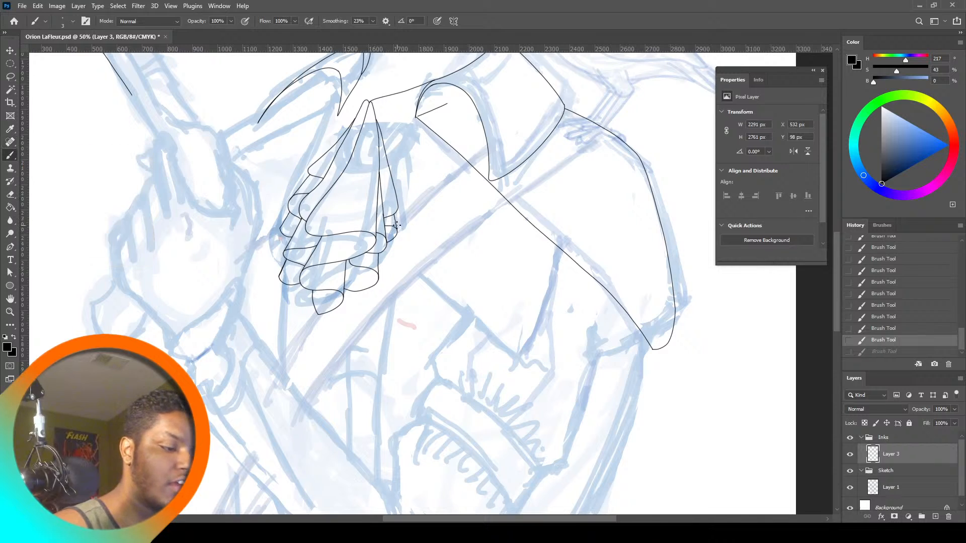
{"action": "left_click_drag", "start_coordinate": [408, 213], "coordinate": [488, 140]}
{"action": "key", "text": "ctrl+z"}
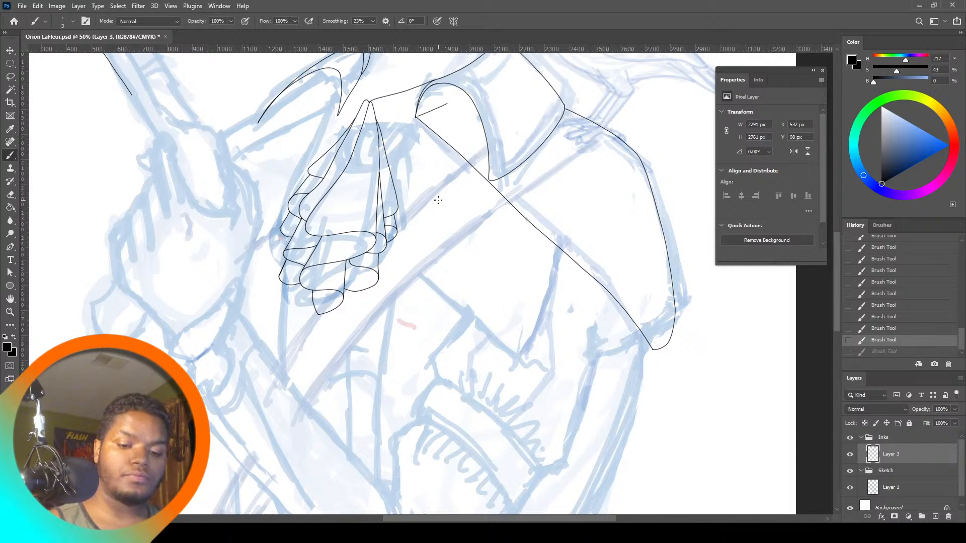
Add a new layer to the Inks group and place it beneath Layer 3
{"action": "left_click", "coordinate": [935, 517]}
{"action": "left_click_drag", "start_coordinate": [921, 455], "coordinate": [922, 484]}
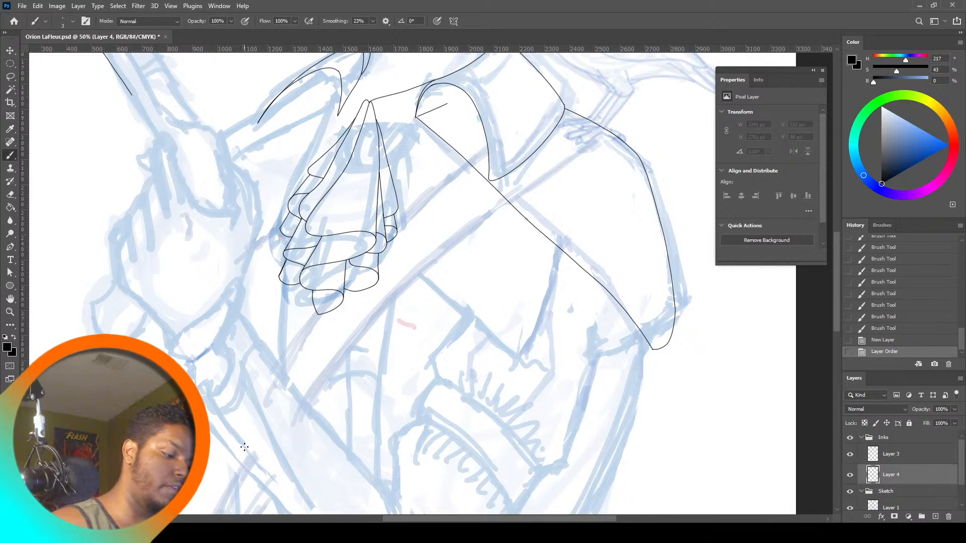
{"action": "key", "text": "z"}
{"action": "key", "text": "ctrl+0"}
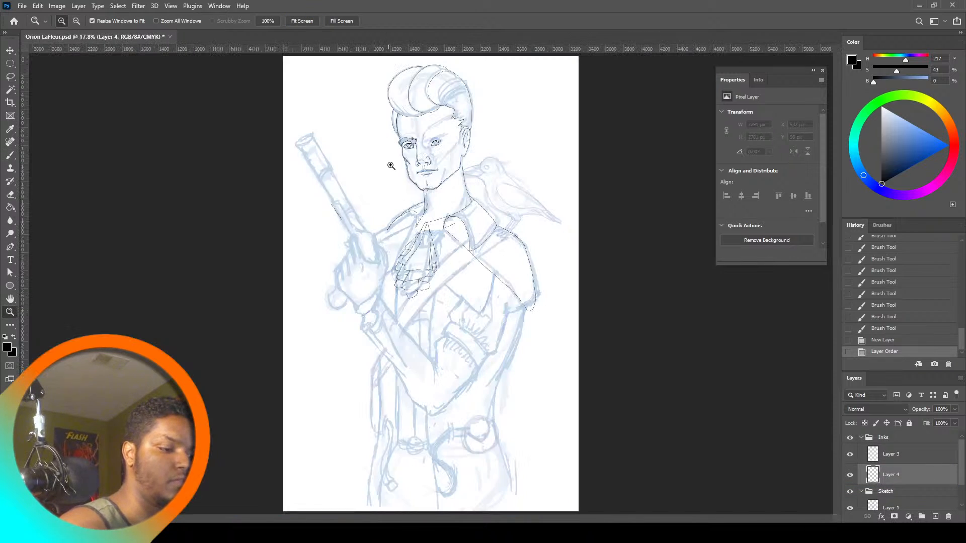
{"action": "left_click", "coordinate": [414, 297]}
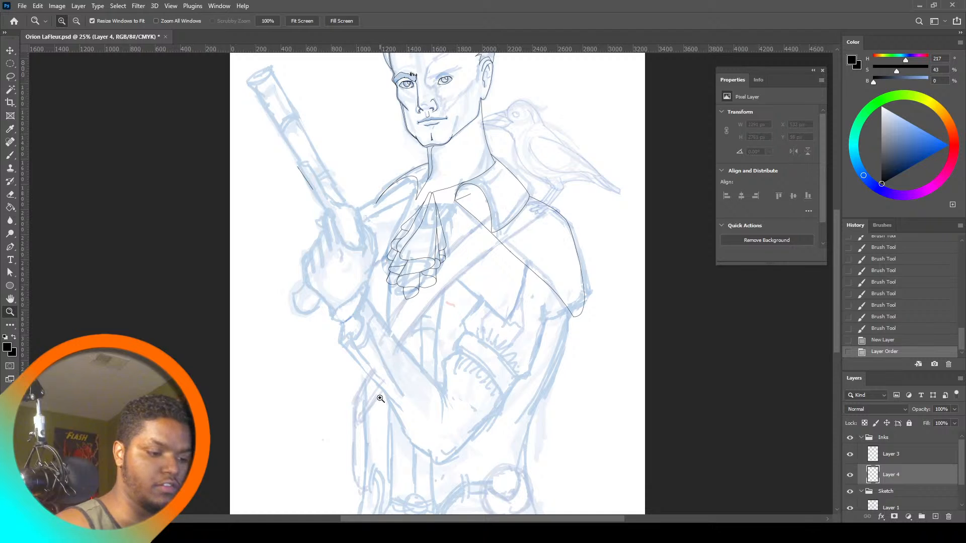
Try lasso-selecting the chest strap's lower end behind the forearm and a small area on the forearm's upper edge
{"action": "left_click", "coordinate": [17, 78]}
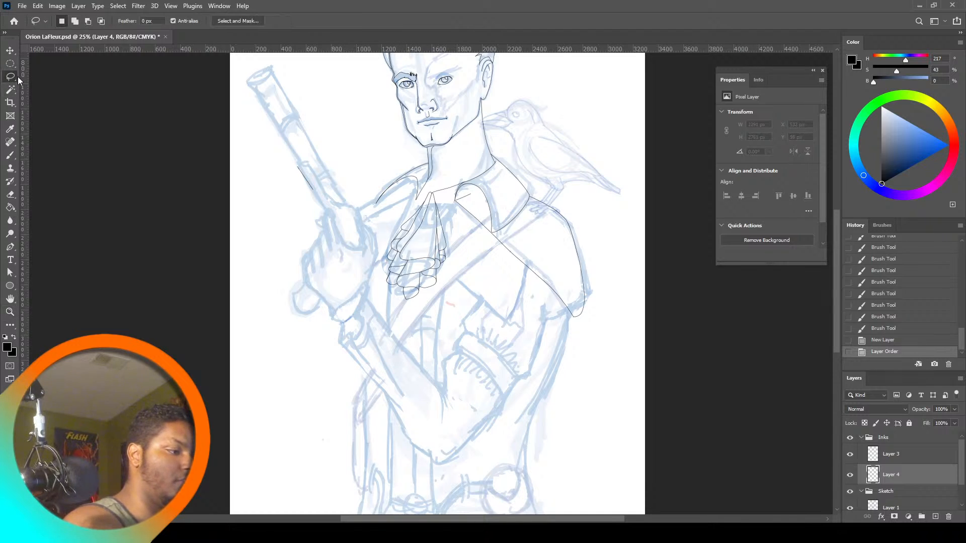
{"action": "mouse_move", "coordinate": [378, 366]}
{"action": "left_mouse_down"}
{"action": "mouse_move", "coordinate": [388, 385]}
{"action": "mouse_move", "coordinate": [356, 425]}
{"action": "left_mouse_up"}
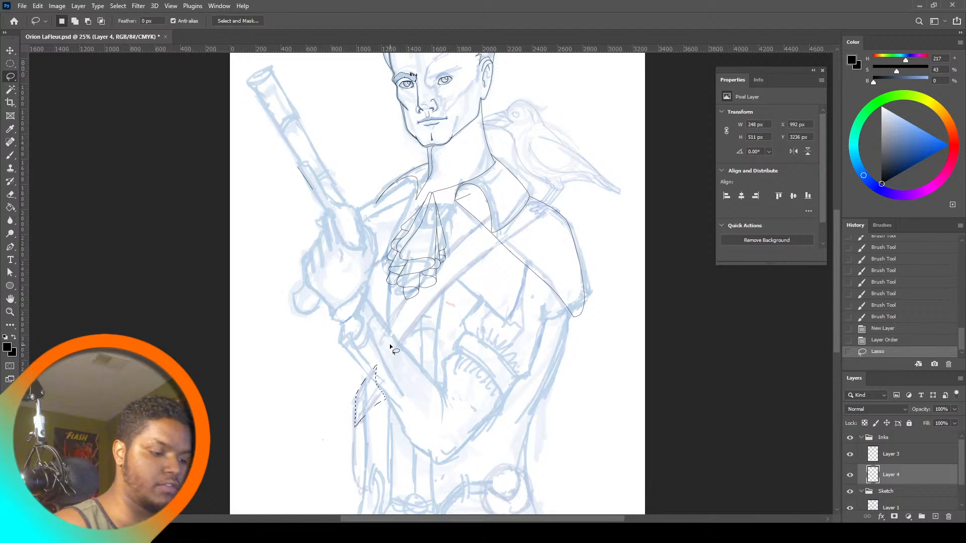
{"action": "key", "text": "z"}
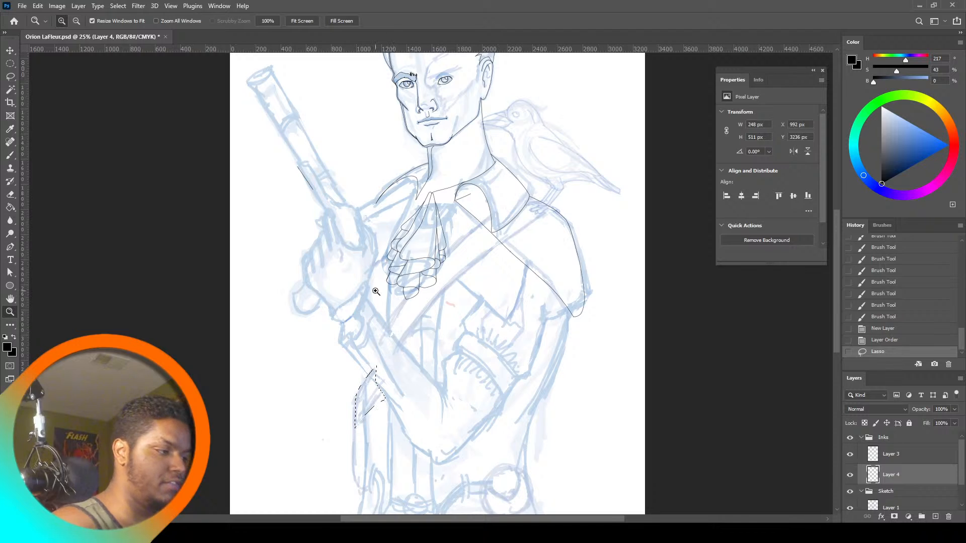
{"action": "key", "text": "l"}
{"action": "left_click_drag", "start_coordinate": [405, 331], "coordinate": [401, 345]}
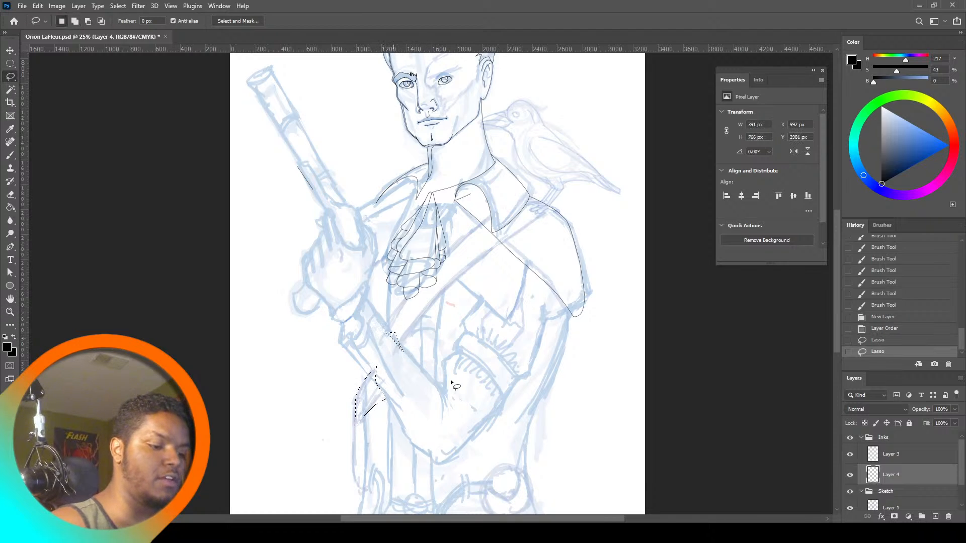
{"action": "key", "text": "ctrl+d"}
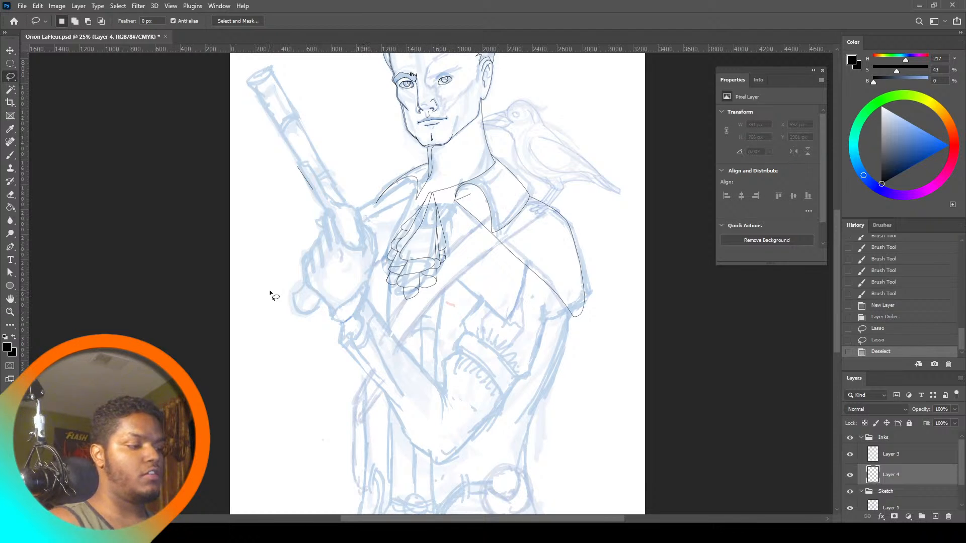
Ink the chest strap's lower and upper edges on Layer 4, from the shoulder across the chest to its end behind the forearm
{"action": "left_click", "coordinate": [11, 154]}
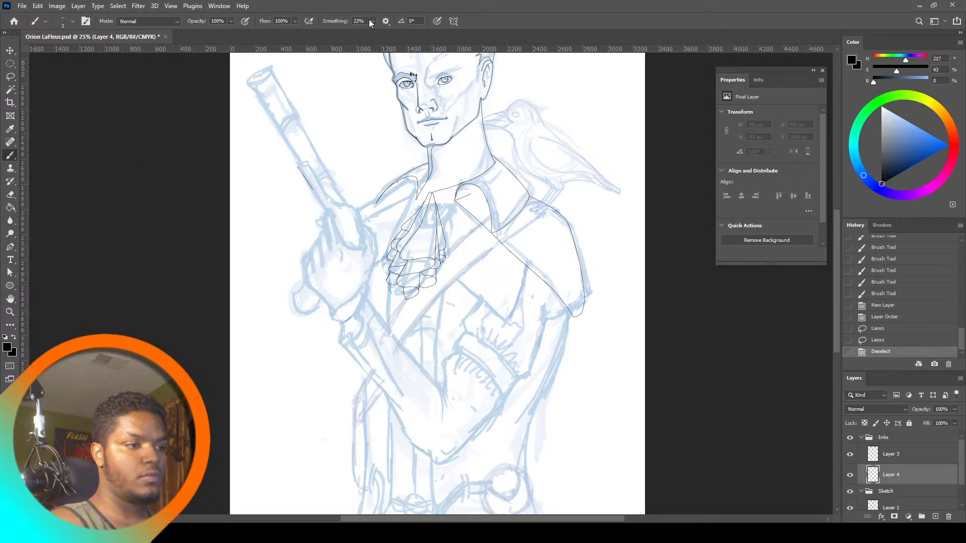
{"action": "left_click_drag", "start_coordinate": [368, 412], "coordinate": [415, 331]}
{"action": "key", "text": "ctrl+z"}
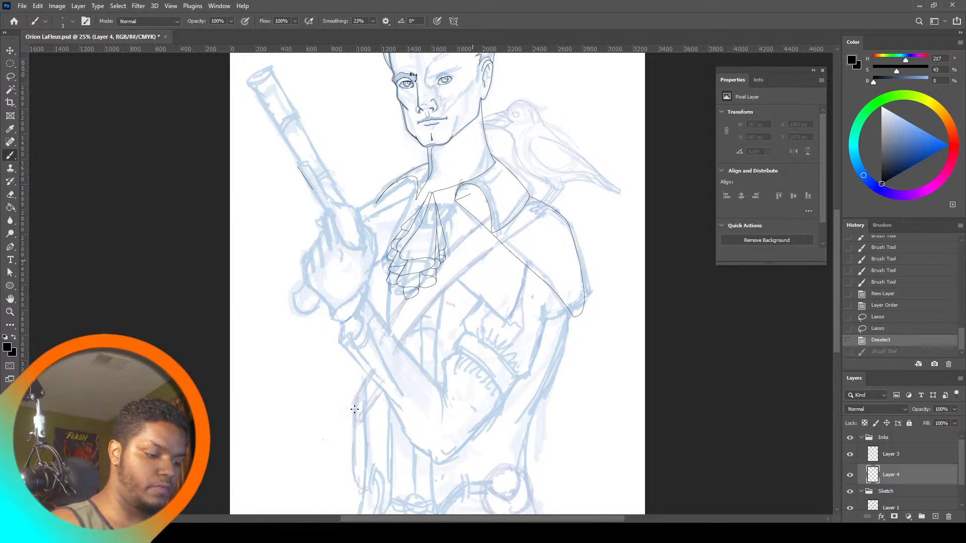
{"action": "mouse_move", "coordinate": [364, 413]}
{"action": "left_mouse_down"}
{"action": "mouse_move", "coordinate": [438, 300]}
{"action": "mouse_move", "coordinate": [498, 246]}
{"action": "mouse_move", "coordinate": [560, 214]}
{"action": "left_mouse_up"}
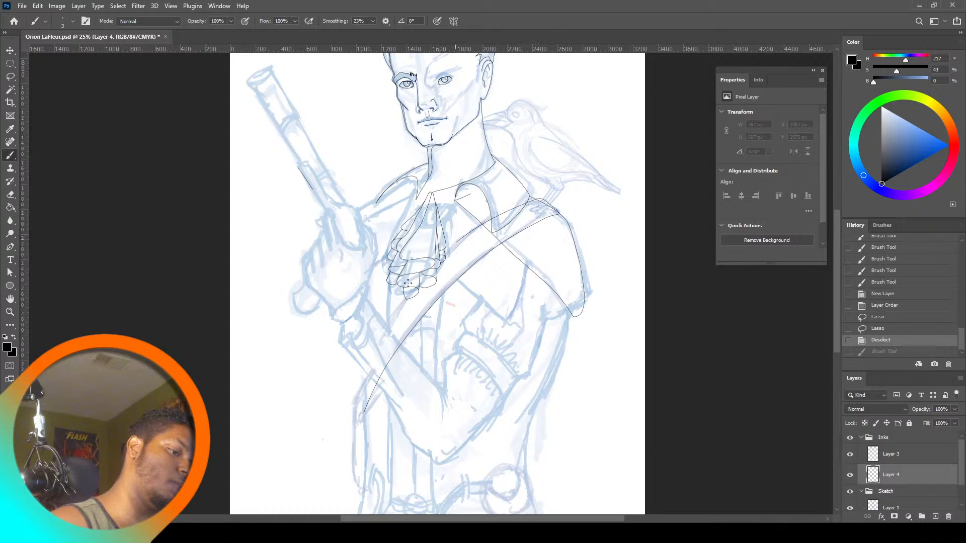
{"action": "left_click_drag", "start_coordinate": [408, 283], "coordinate": [359, 361]}
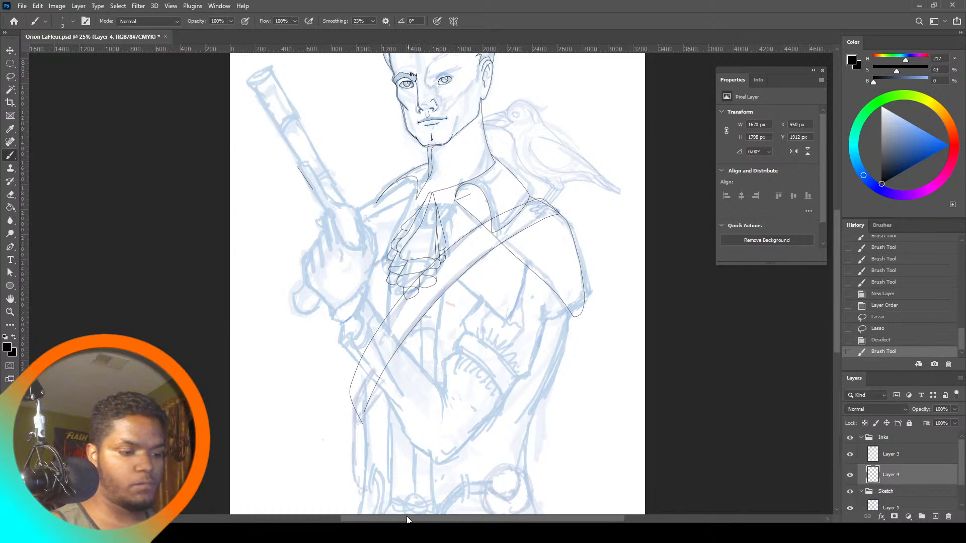
Undo the chest strap's edges and re-ink them slightly narrower on Layer 4, from the shoulder to the tip behind the forearm
{"action": "key", "text": "ctrl+z"}
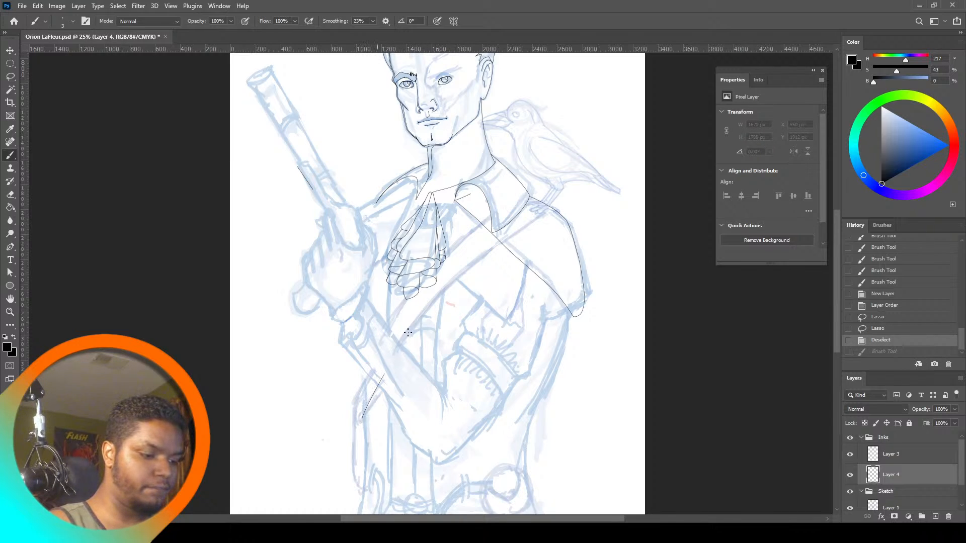
{"action": "left_click_drag", "start_coordinate": [497, 243], "coordinate": [546, 212]}
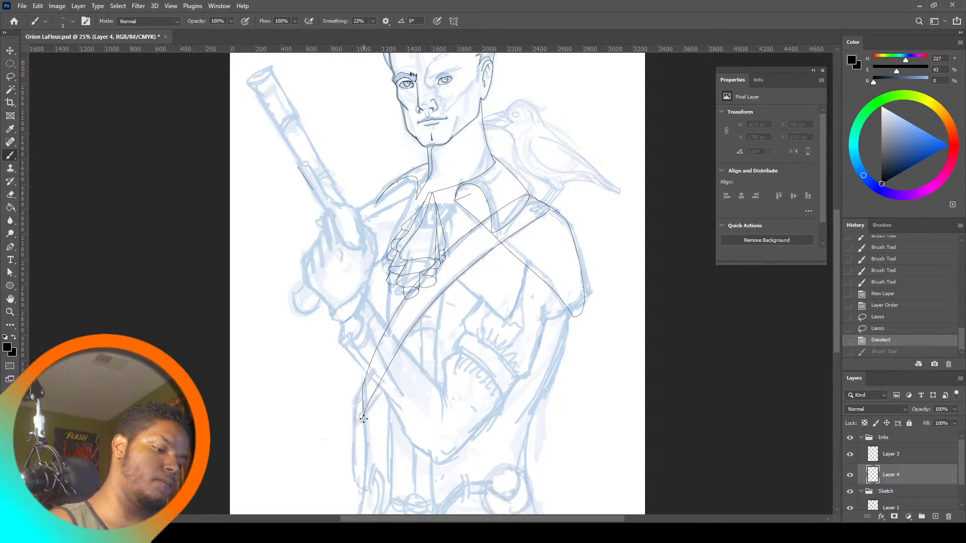
{"action": "left_click_drag", "start_coordinate": [363, 419], "coordinate": [364, 419]}
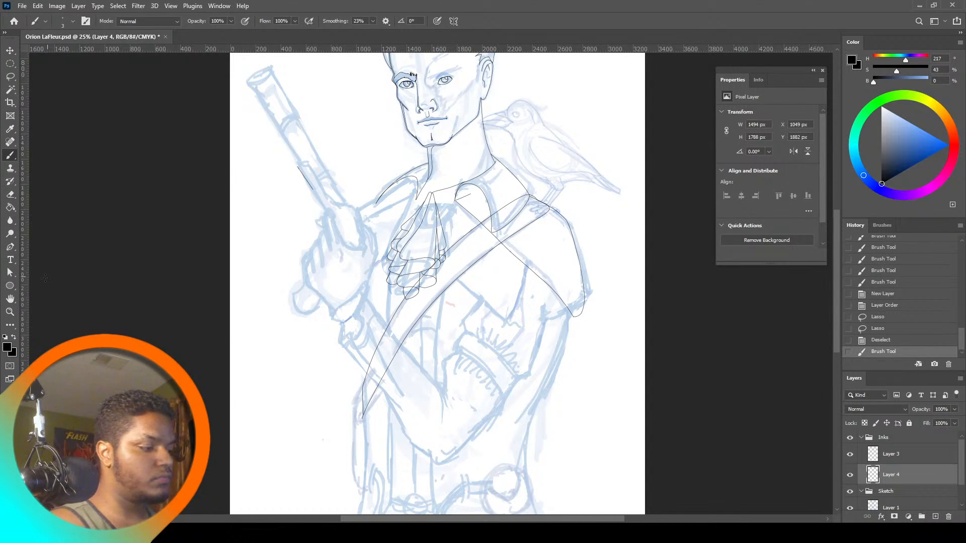
Lasso and clear the strap outline that overlaps the shoulder line between the collar corner and the strap's shoulder end on Layer 4
{"action": "left_click", "coordinate": [10, 312]}
{"action": "left_click", "coordinate": [548, 200]}
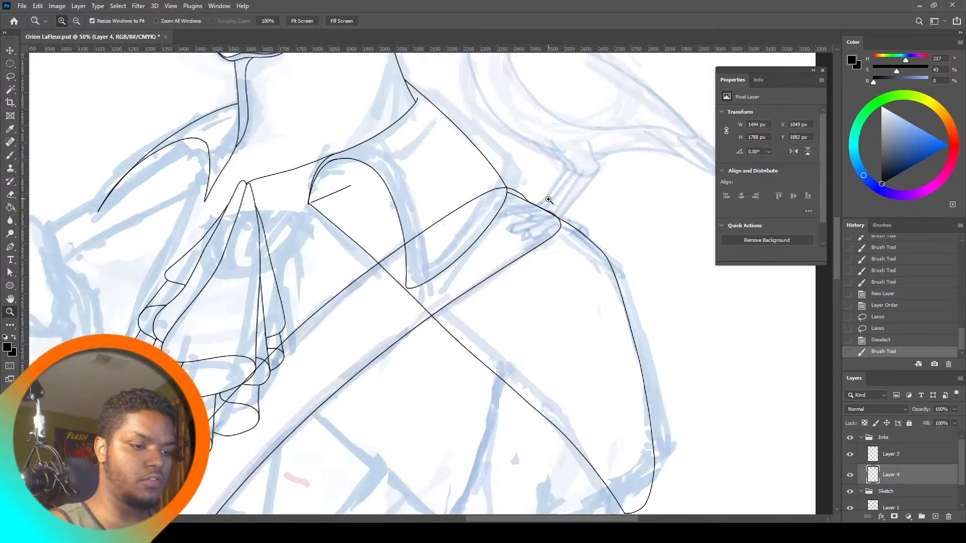
{"action": "left_click", "coordinate": [549, 200]}
{"action": "left_click", "coordinate": [548, 200]}
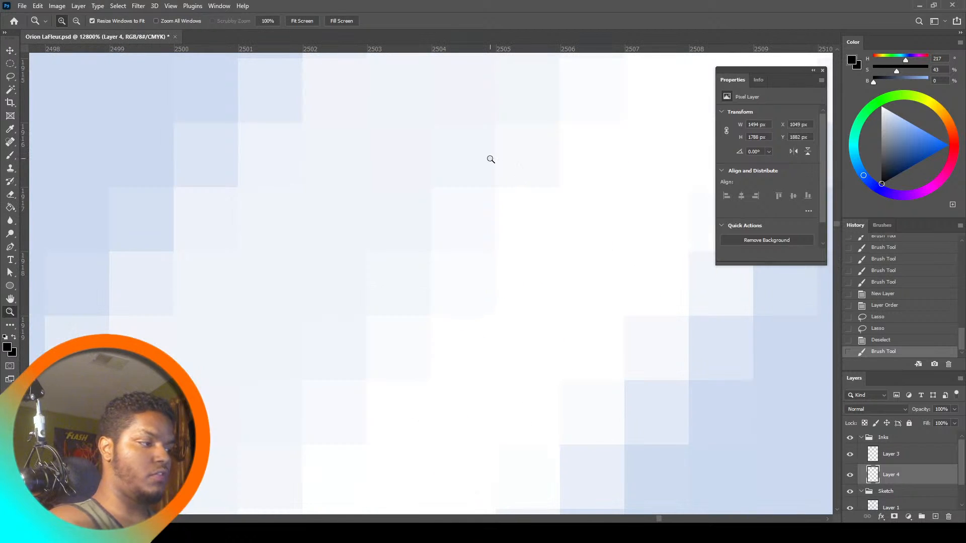
{"action": "left_click", "coordinate": [267, 21]}
{"action": "left_click", "coordinate": [10, 76]}
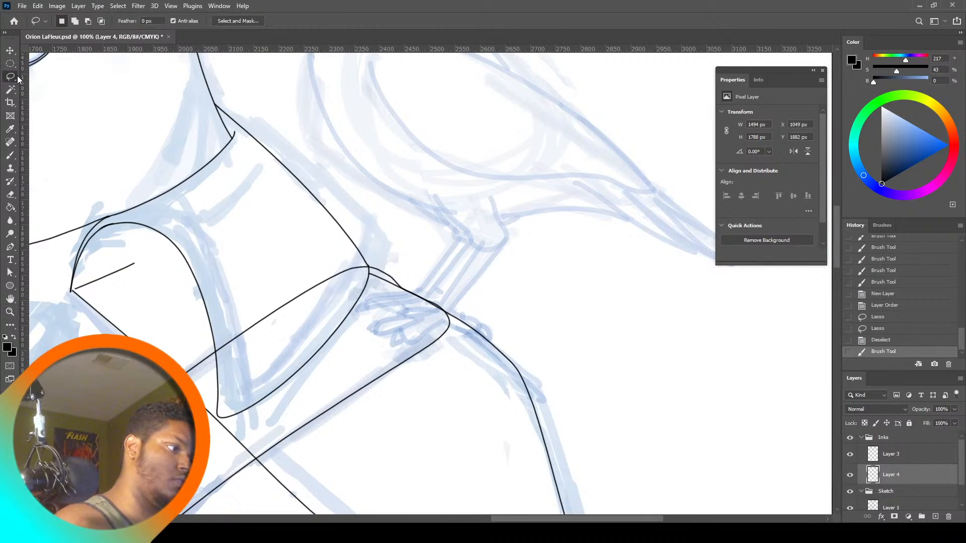
{"action": "left_click_drag", "start_coordinate": [407, 319], "coordinate": [411, 320]}
{"action": "left_click_drag", "start_coordinate": [426, 323], "coordinate": [439, 323]}
{"action": "left_click_drag", "start_coordinate": [426, 275], "coordinate": [425, 275]}
{"action": "key", "text": "Delete"}
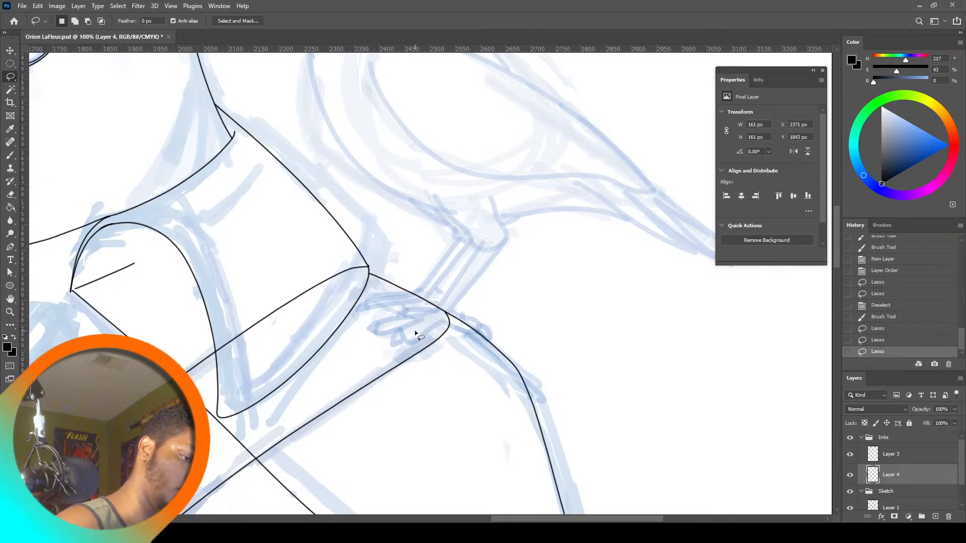
{"action": "key", "text": "ctrl+d"}
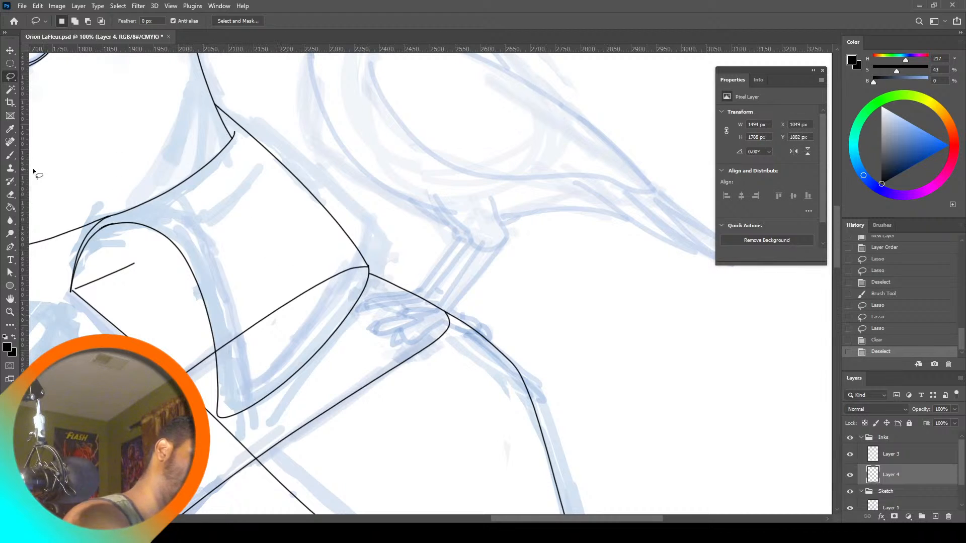
Ink the strap's top edge along the shoulder from the collar corner to its outer end, and check it against Layer 3
{"action": "key", "text": "b"}
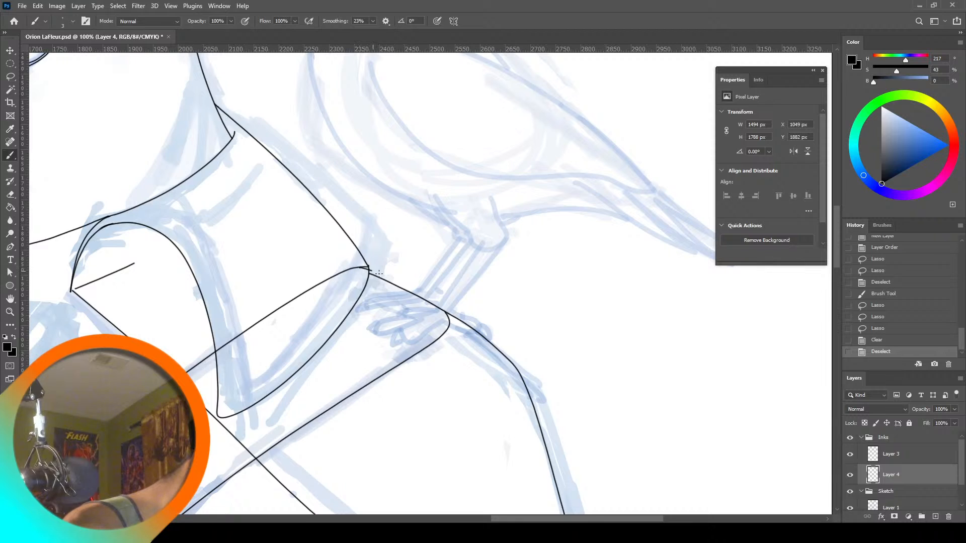
{"action": "left_click_drag", "start_coordinate": [379, 273], "coordinate": [446, 314]}
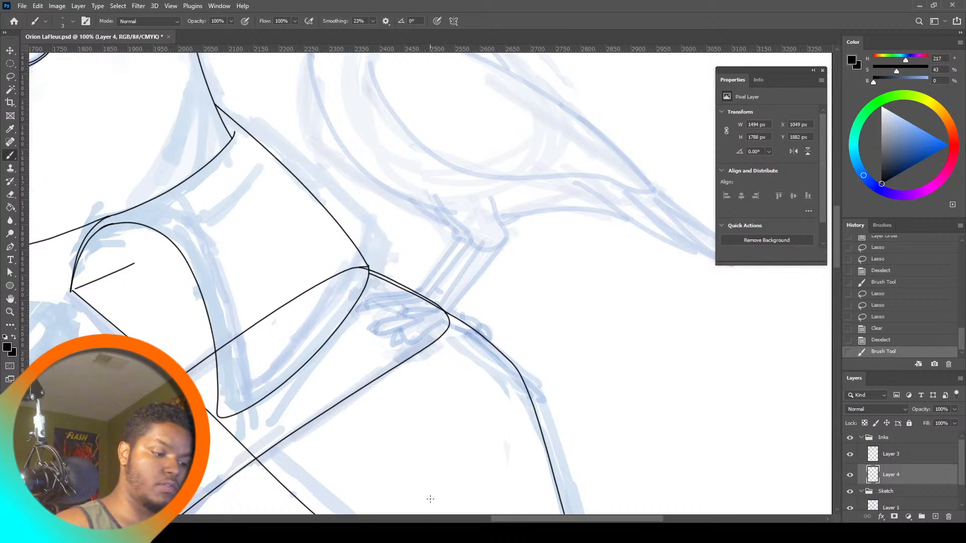
{"action": "left_click", "coordinate": [851, 456]}
{"action": "left_click", "coordinate": [851, 456]}
Lasso and clear the garment edge line crossing the strap below the collar tip on Layer 3, then deselect
{"action": "left_click", "coordinate": [890, 447]}
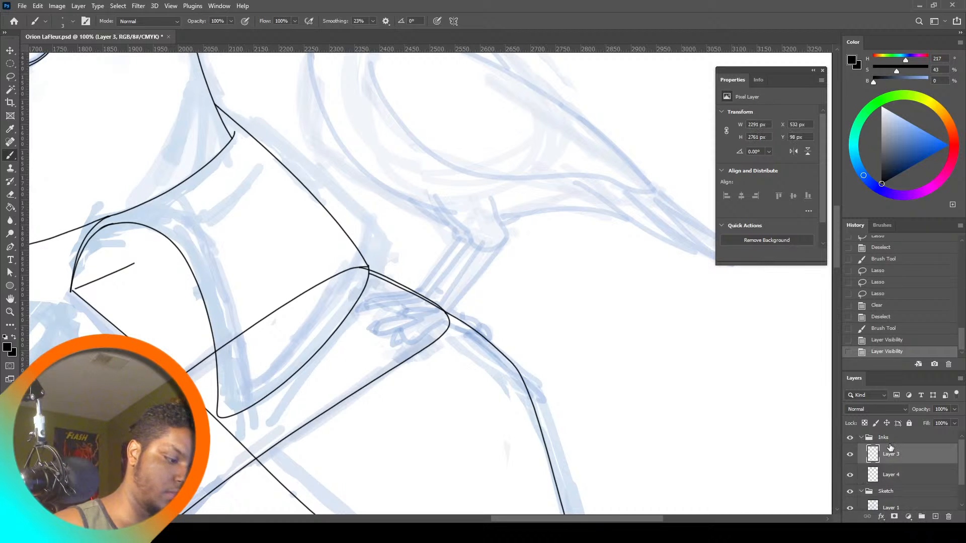
{"action": "key", "text": "l"}
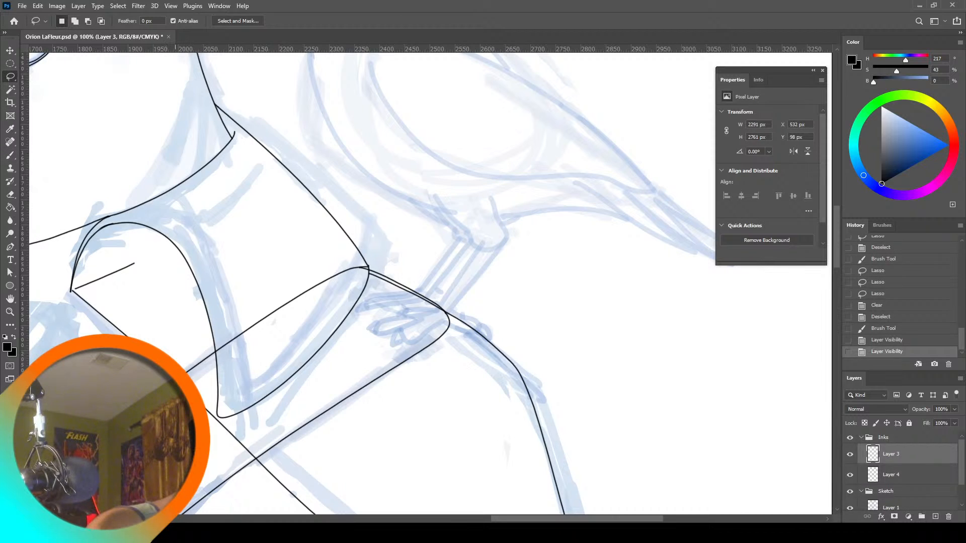
{"action": "mouse_move", "coordinate": [204, 403]}
{"action": "left_mouse_down"}
{"action": "mouse_move", "coordinate": [241, 436]}
{"action": "mouse_move", "coordinate": [246, 466]}
{"action": "left_mouse_up"}
{"action": "key", "text": "Delete"}
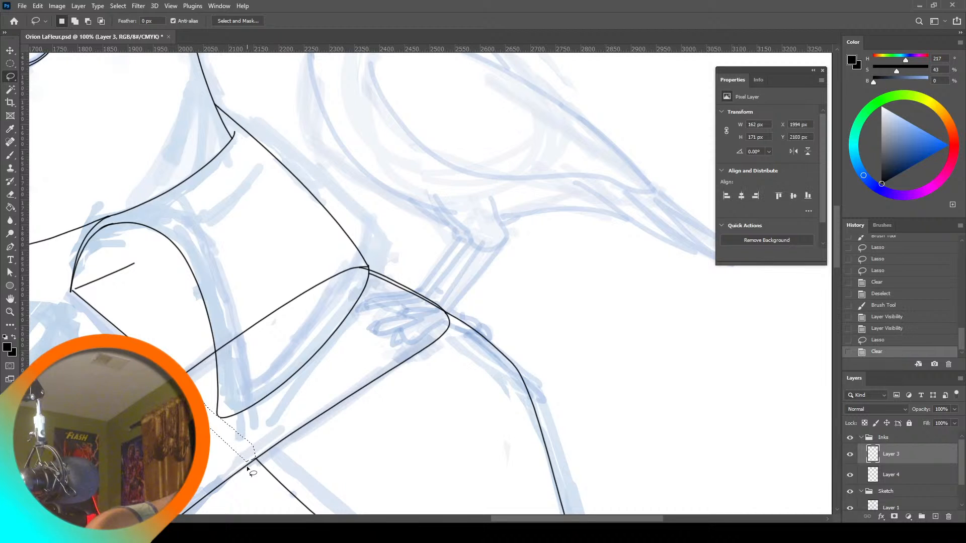
{"action": "key", "text": "ctrl+d"}
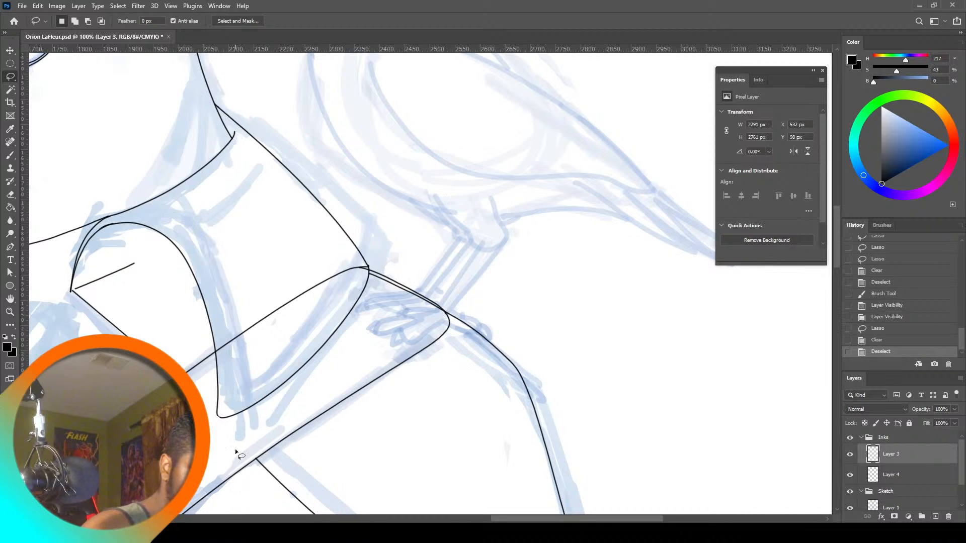
Try clearing the bit of the collar line on Layer 3 where the strap's upper edge crosses it
{"action": "left_click_drag", "start_coordinate": [214, 344], "coordinate": [217, 347]}
{"action": "key", "text": "Delete"}
{"action": "key", "text": "ctrl+d"}
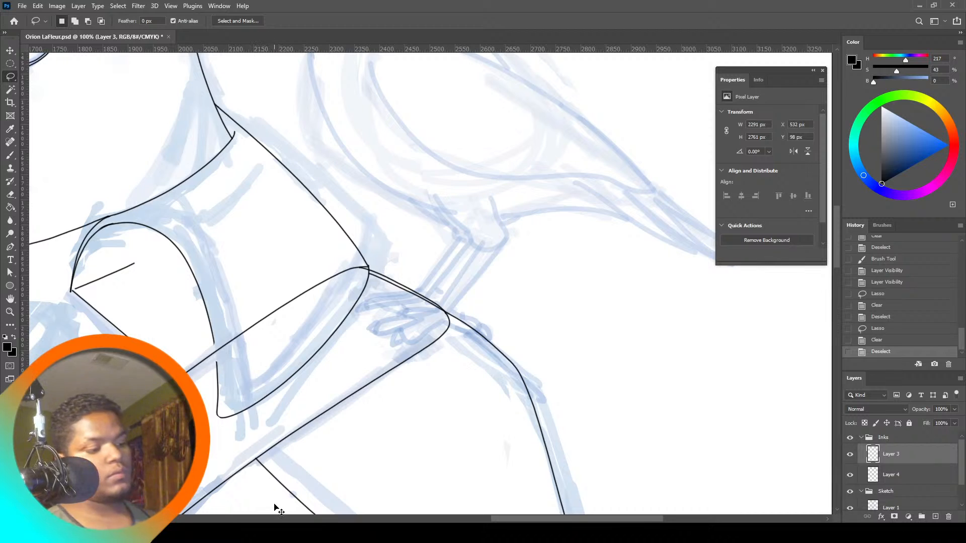
{"action": "key", "text": "ctrl+z"}
{"action": "key", "text": "ctrl+z"}
{"action": "key", "text": "ctrl+a"}
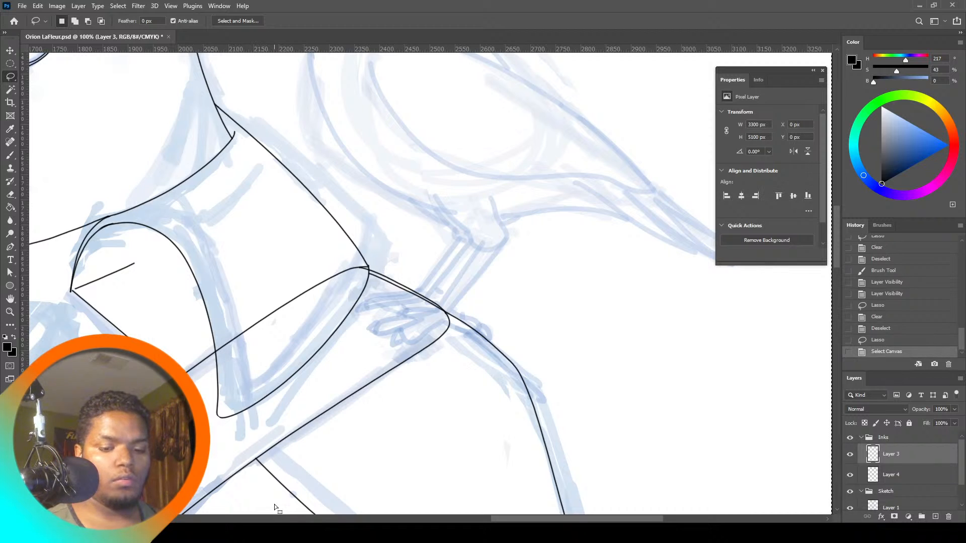
Lasso and clear the strap's upper edge on Layer 4 where it runs inside the collar, and clean up beneath the shoulder line
{"action": "left_click", "coordinate": [849, 475]}
{"action": "left_click", "coordinate": [850, 475]}
{"action": "left_click", "coordinate": [913, 475]}
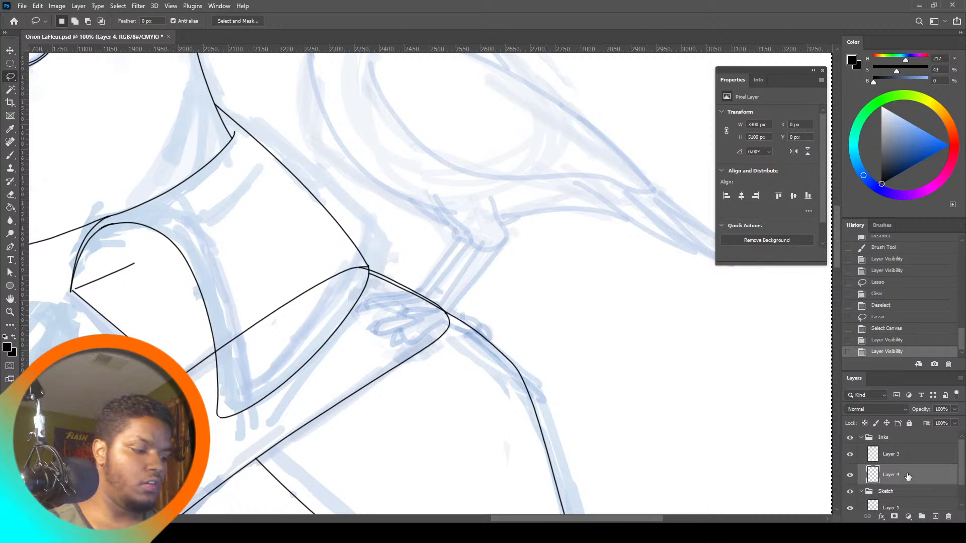
{"action": "key", "text": "ctrl+d"}
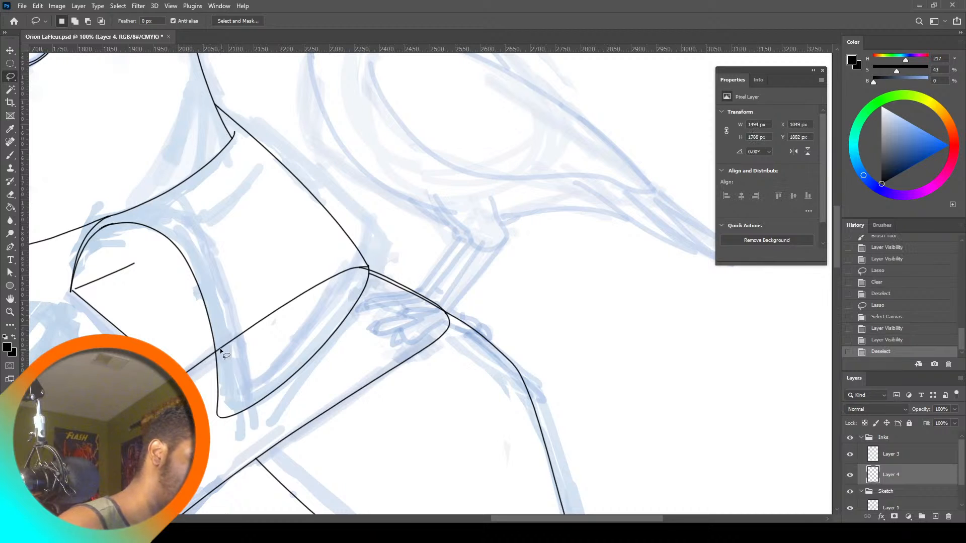
{"action": "mouse_move", "coordinate": [218, 365]}
{"action": "left_mouse_down"}
{"action": "mouse_move", "coordinate": [217, 344]}
{"action": "mouse_move", "coordinate": [333, 259]}
{"action": "mouse_move", "coordinate": [359, 260]}
{"action": "mouse_move", "coordinate": [371, 280]}
{"action": "mouse_move", "coordinate": [366, 262]}
{"action": "mouse_move", "coordinate": [426, 301]}
{"action": "mouse_move", "coordinate": [437, 321]}
{"action": "left_mouse_up"}
{"action": "key", "text": "Delete"}
{"action": "key", "text": "ctrl+d"}
{"action": "key", "text": "Delete"}
{"action": "key", "text": "ctrl+d"}
{"action": "key", "text": "Delete"}
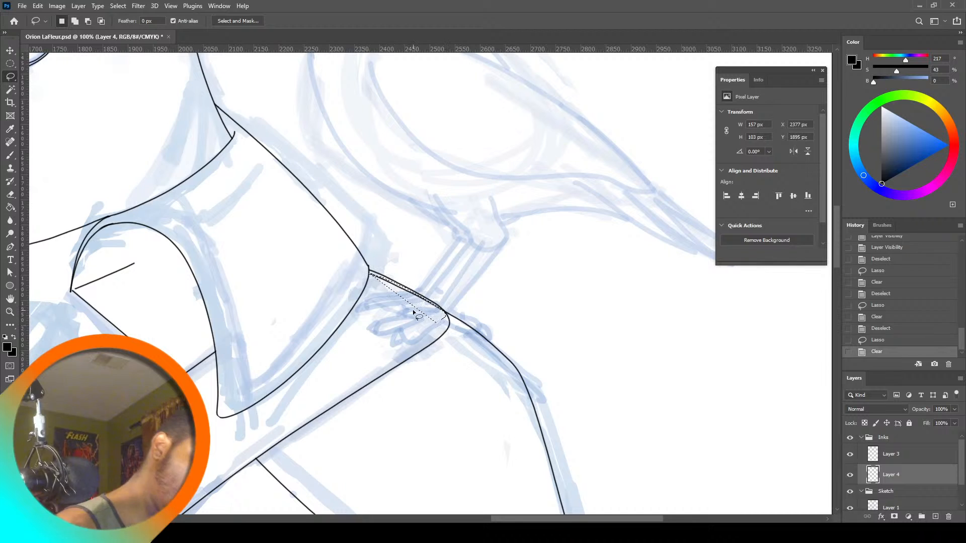
Ink a short curve on Layer 4 that flares the strap's lower edge out to meet the shoulder line
{"action": "key", "text": "ctrl+a"}
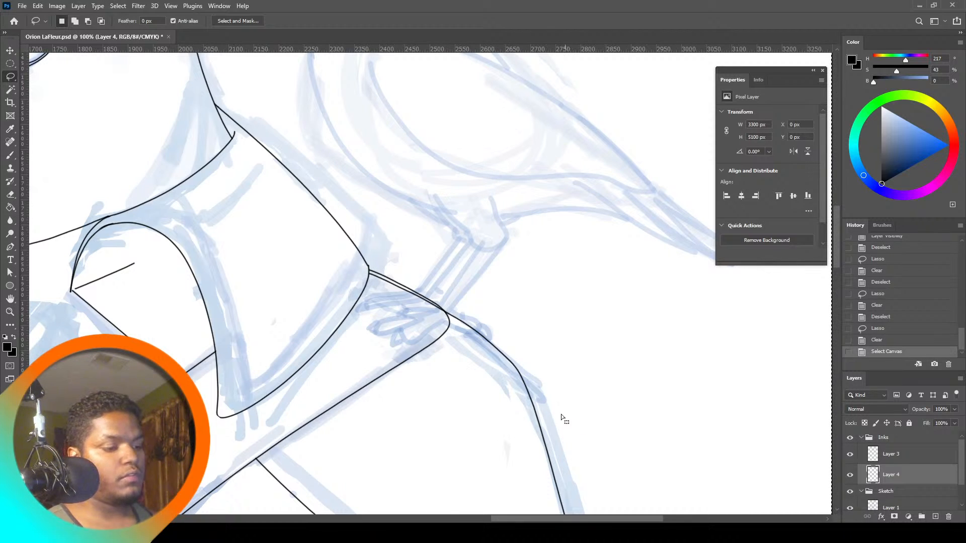
{"action": "key", "text": "b"}
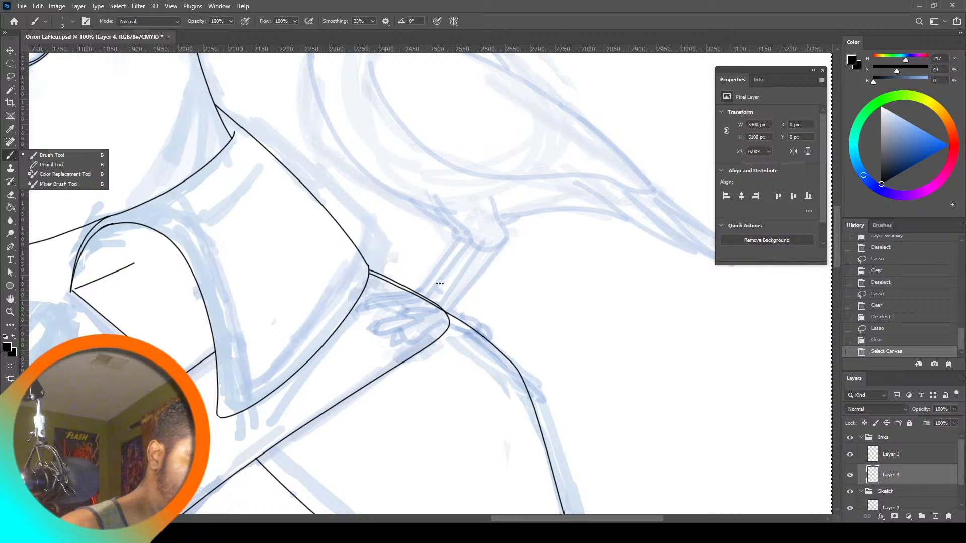
{"action": "key", "text": "ctrl+z"}
{"action": "left_click", "coordinate": [446, 325]}
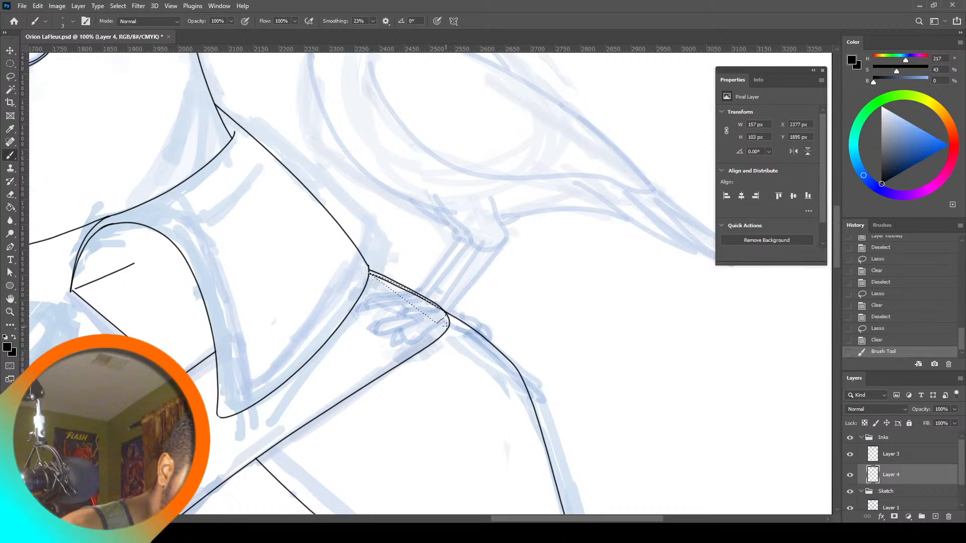
{"action": "key", "text": "ctrl+a"}
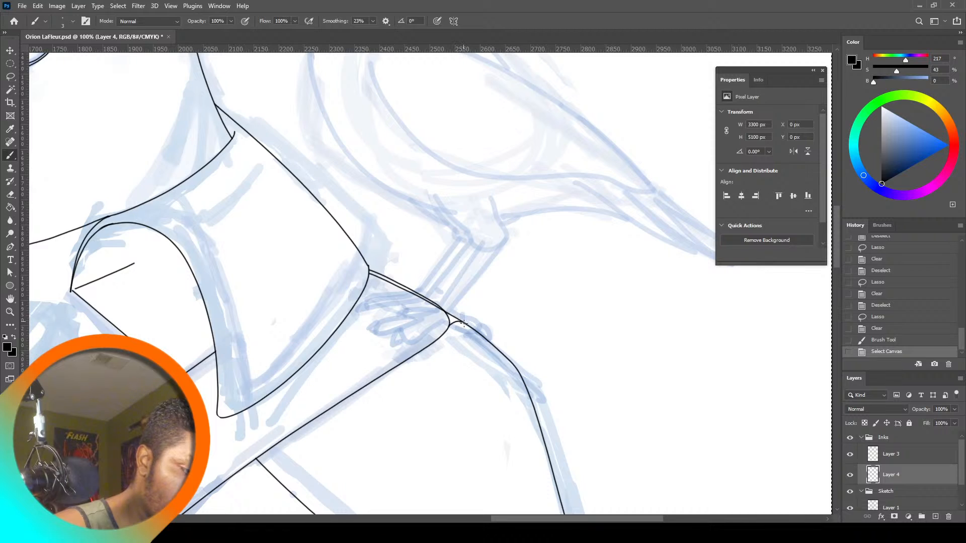
{"action": "left_click", "coordinate": [464, 322]}
{"action": "key", "text": "ctrl+z"}
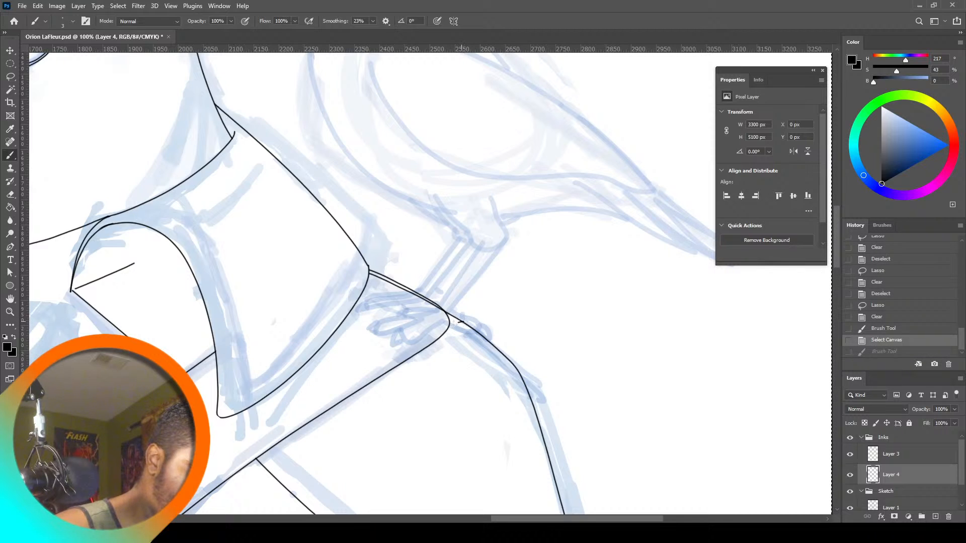
{"action": "left_click_drag", "start_coordinate": [442, 335], "coordinate": [444, 334]}
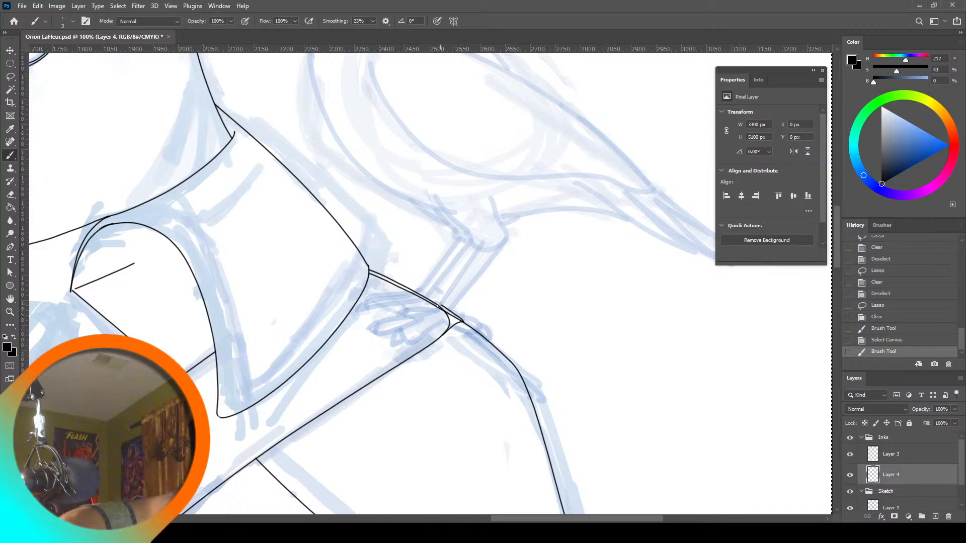
Extend the strap's top edge along the shoulder line to the new outer corner on Layer 4
{"action": "left_click", "coordinate": [425, 297]}
{"action": "key", "text": "ctrl+z"}
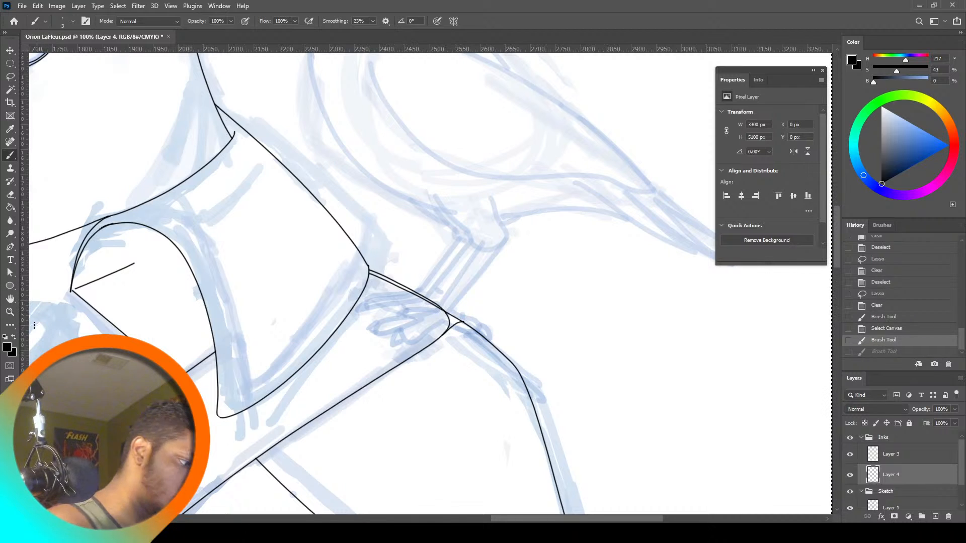
{"action": "left_click", "coordinate": [10, 312]}
{"action": "left_click_drag", "start_coordinate": [469, 311], "coordinate": [448, 303]}
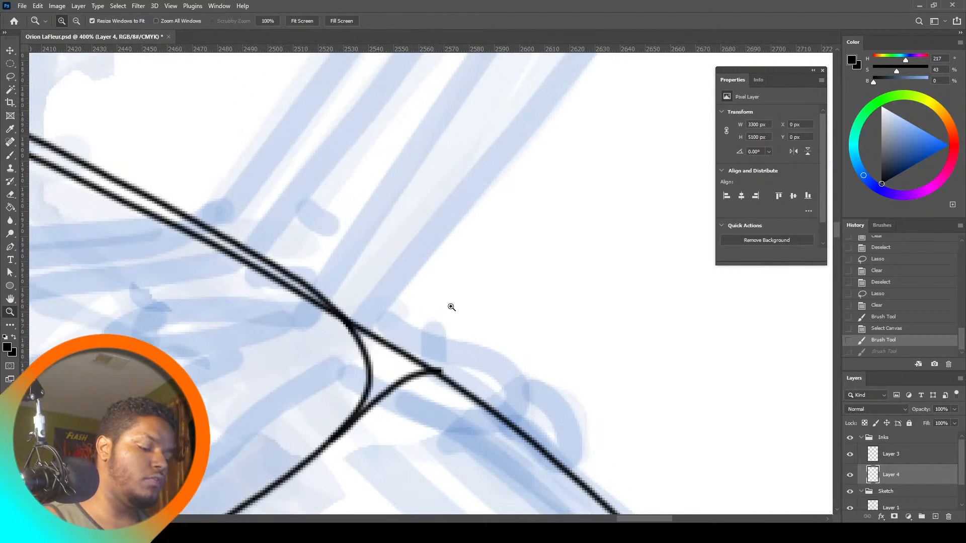
{"action": "left_click", "coordinate": [10, 155]}
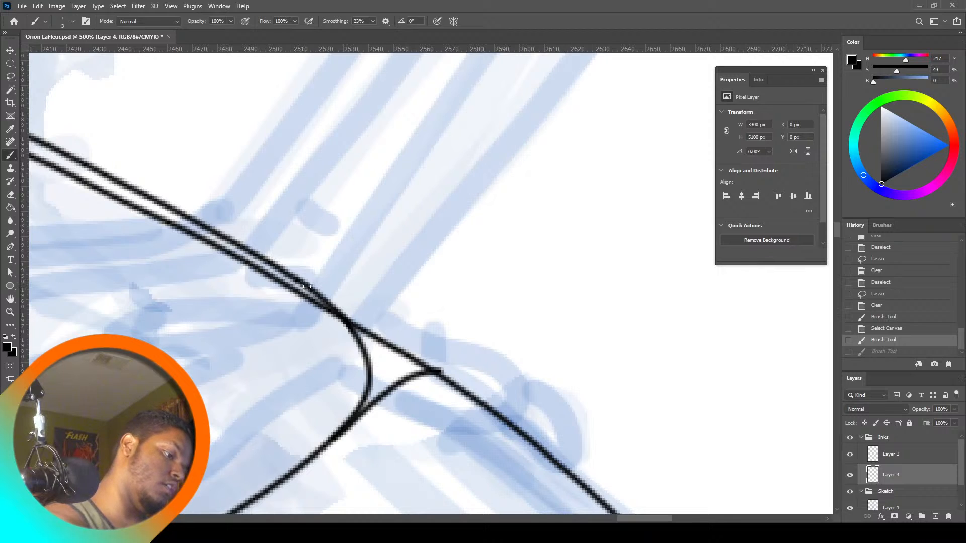
{"action": "left_click_drag", "start_coordinate": [306, 286], "coordinate": [454, 386]}
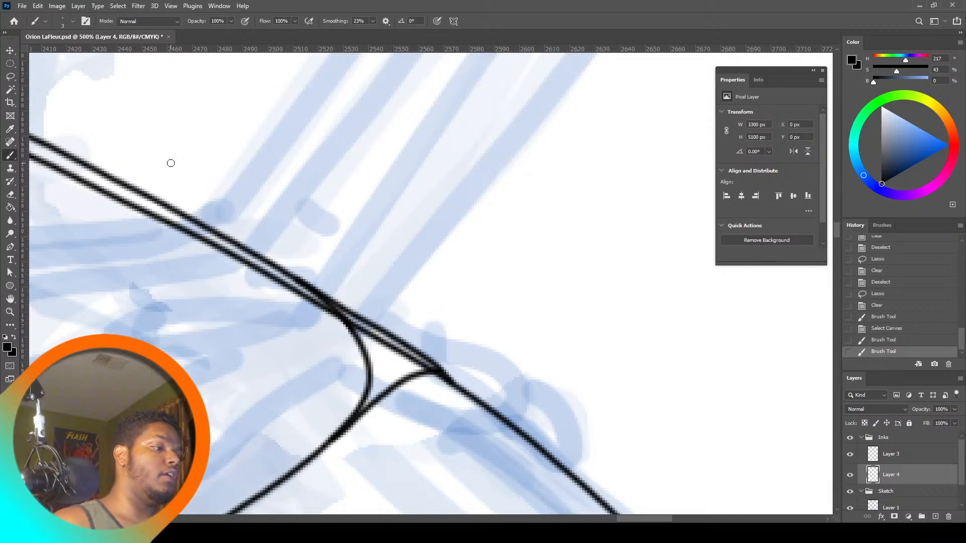
Lasso and clear the chest strap's lines on Layer 4 where they pass behind the raised forearm
{"action": "left_click", "coordinate": [10, 312]}
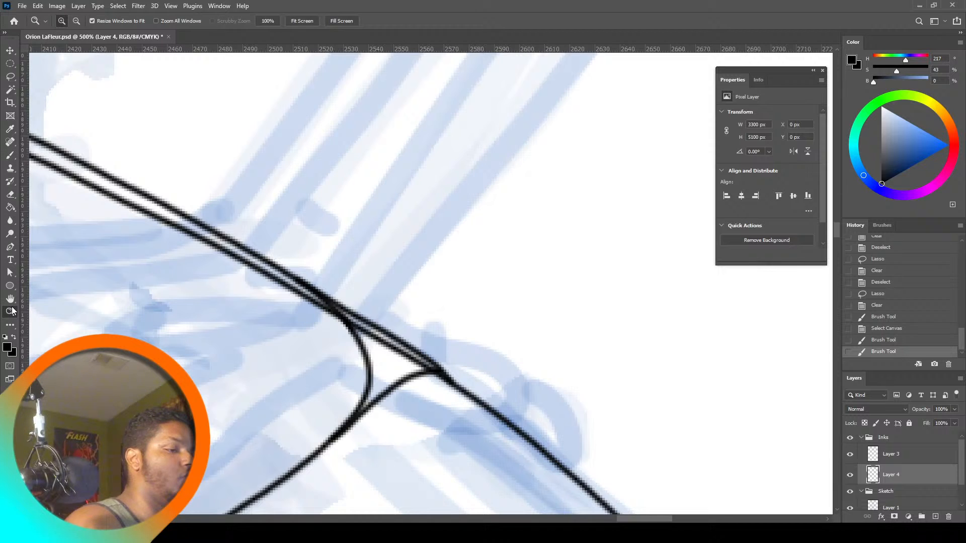
{"action": "left_click", "coordinate": [295, 22]}
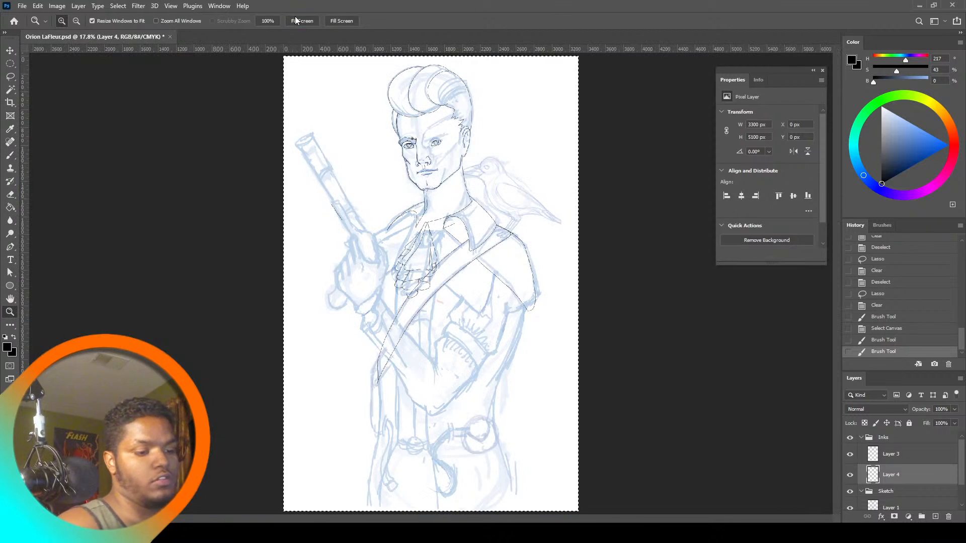
{"action": "left_click", "coordinate": [450, 318]}
{"action": "left_click", "coordinate": [433, 337]}
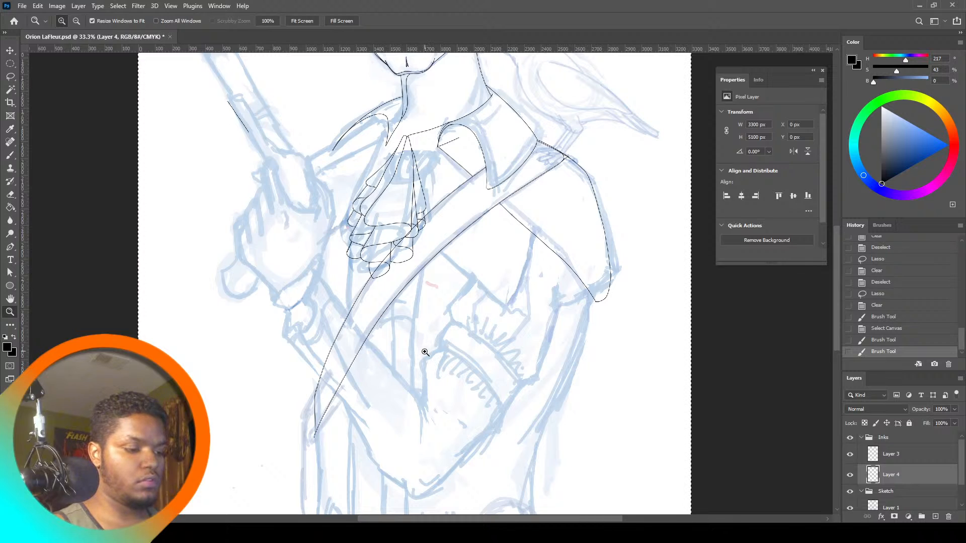
{"action": "key", "text": "l"}
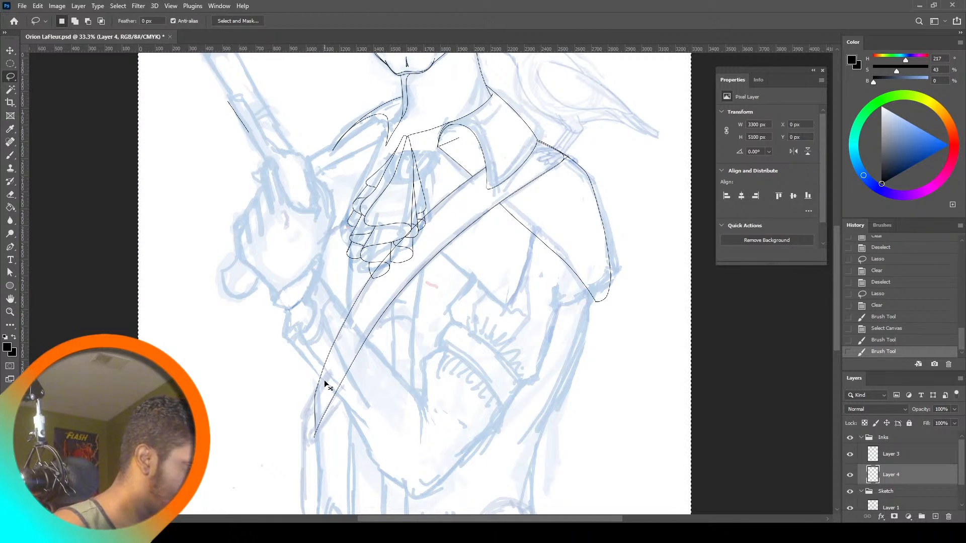
{"action": "key", "text": "ctrl+t"}
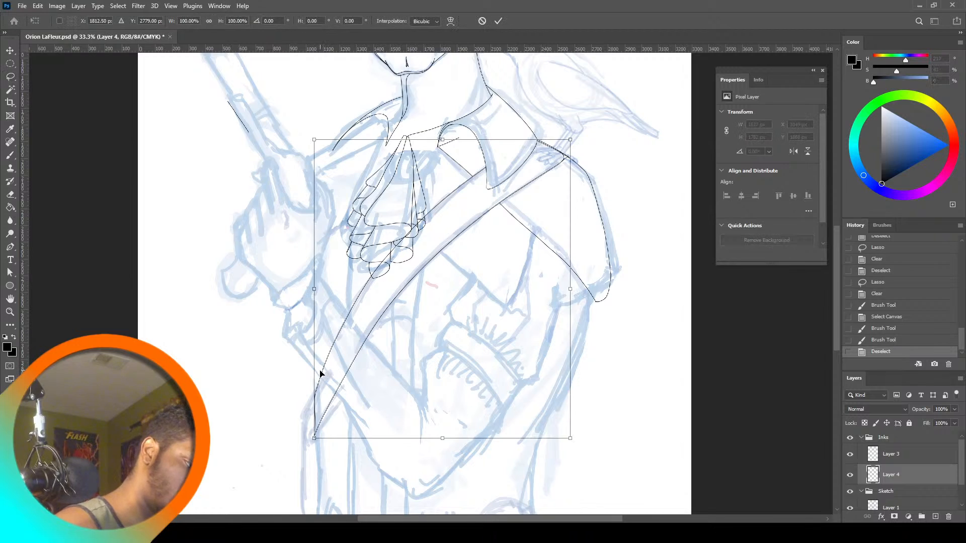
{"action": "key", "text": "Escape"}
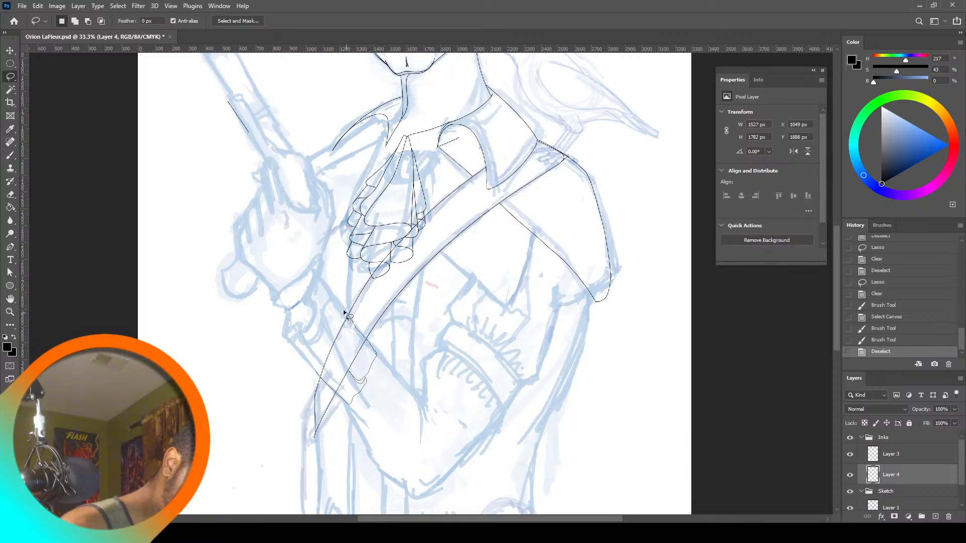
{"action": "mouse_move", "coordinate": [343, 310]}
{"action": "left_mouse_down"}
{"action": "mouse_move", "coordinate": [325, 375]}
{"action": "mouse_move", "coordinate": [413, 407]}
{"action": "left_mouse_up"}
{"action": "key", "text": "Delete"}
{"action": "key", "text": "ctrl+d"}
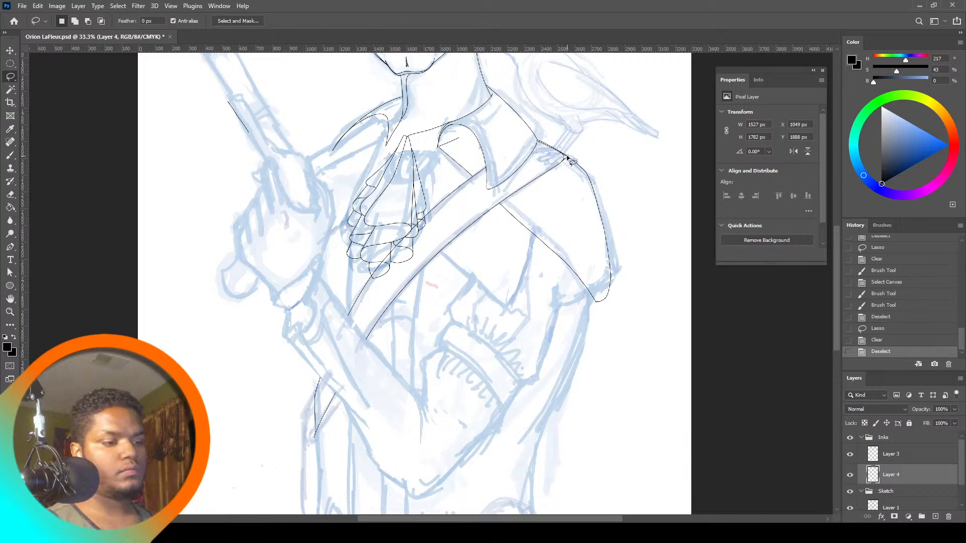
Compare the inks at the shoulder by hiding and reshowing Layer 4 and Layer 3 in turn
{"action": "left_click_drag", "start_coordinate": [835, 285], "coordinate": [839, 230]}
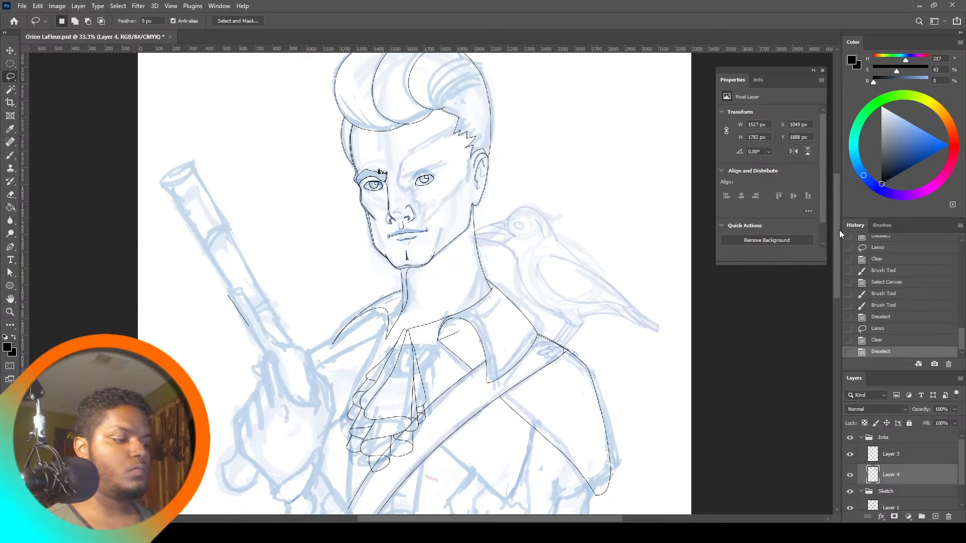
{"action": "left_click", "coordinate": [10, 312]}
{"action": "left_click_drag", "start_coordinate": [559, 354], "coordinate": [569, 355]}
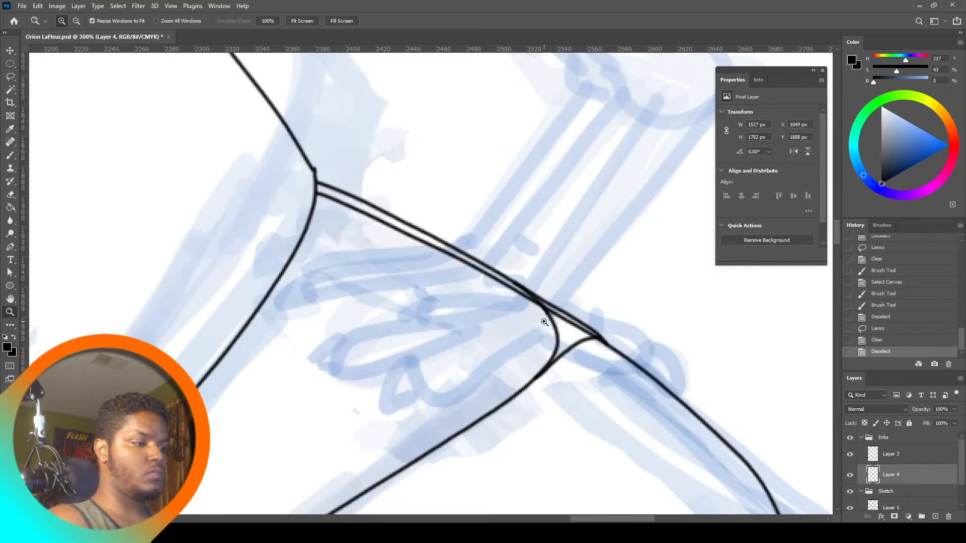
{"action": "key", "text": "l"}
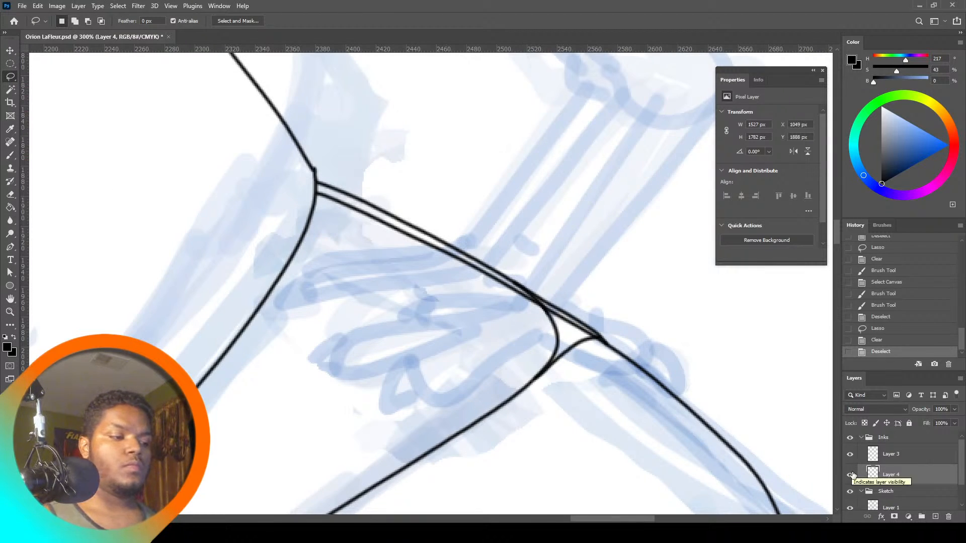
{"action": "left_click", "coordinate": [851, 474]}
{"action": "left_click", "coordinate": [853, 474]}
{"action": "left_click", "coordinate": [851, 454]}
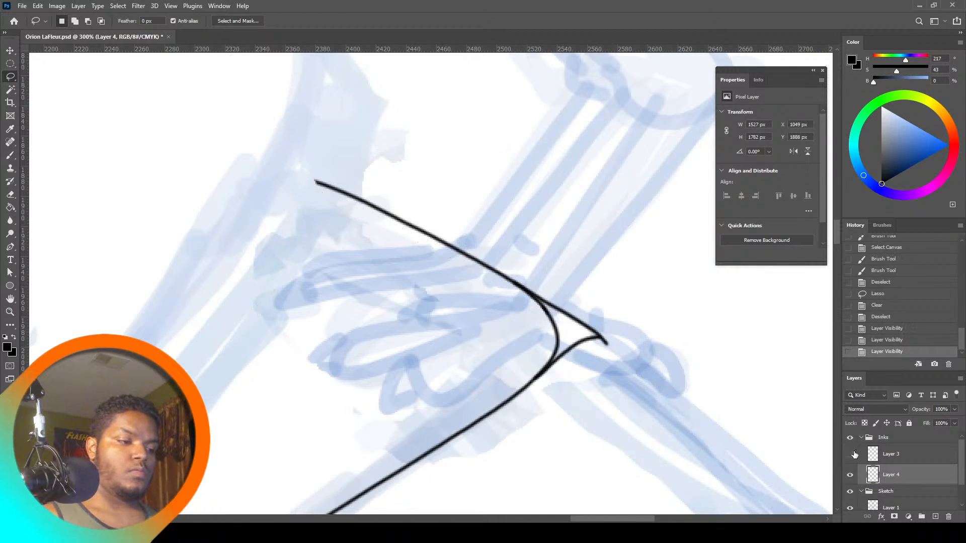
{"action": "left_click", "coordinate": [852, 454]}
Lasso and clear the small line overshoot at the collar's corner on Layer 3, and check the layer's visibility
{"action": "left_click", "coordinate": [896, 451]}
{"action": "mouse_move", "coordinate": [311, 169]}
{"action": "left_mouse_down"}
{"action": "mouse_move", "coordinate": [326, 185]}
{"action": "mouse_move", "coordinate": [313, 163]}
{"action": "mouse_move", "coordinate": [324, 172]}
{"action": "left_mouse_up"}
{"action": "key", "text": "Delete"}
{"action": "key", "text": "ctrl+d"}
{"action": "key", "text": "ctrl+d"}
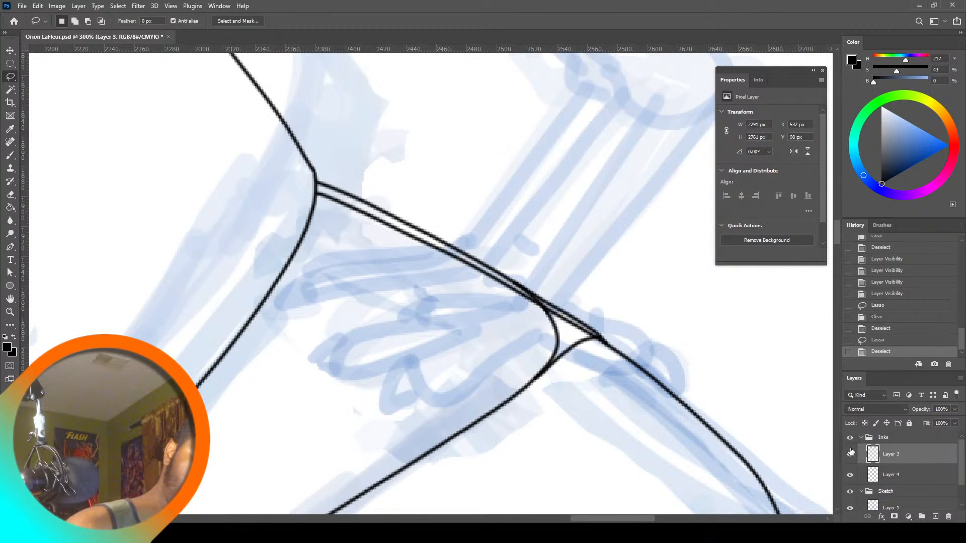
{"action": "left_click", "coordinate": [851, 454]}
{"action": "left_click", "coordinate": [852, 454]}
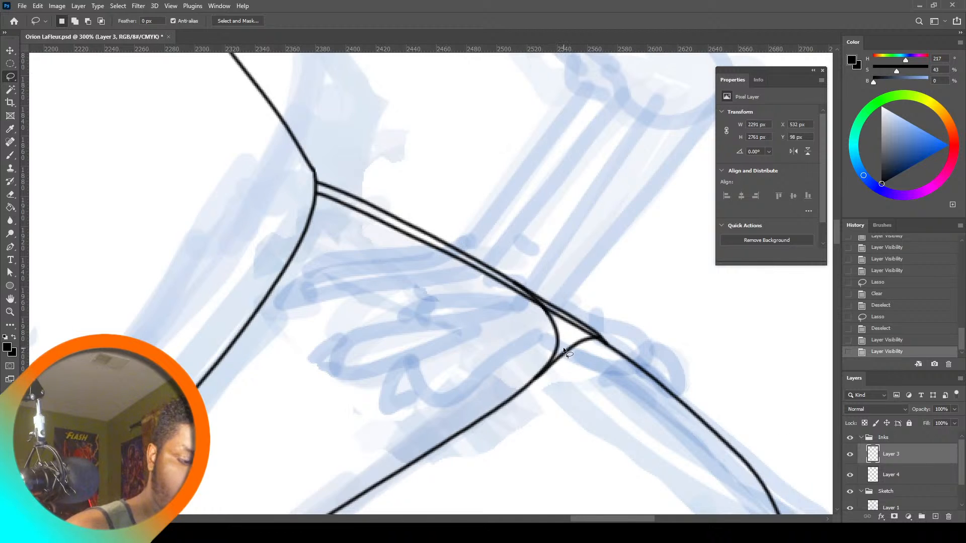
Try clearing the overlap between the strap's rounded end and its flared lower edge on Layer 3 and Layer 4
{"action": "mouse_move", "coordinate": [565, 351]}
{"action": "left_mouse_down"}
{"action": "mouse_move", "coordinate": [519, 384]}
{"action": "mouse_move", "coordinate": [566, 347]}
{"action": "left_mouse_up"}
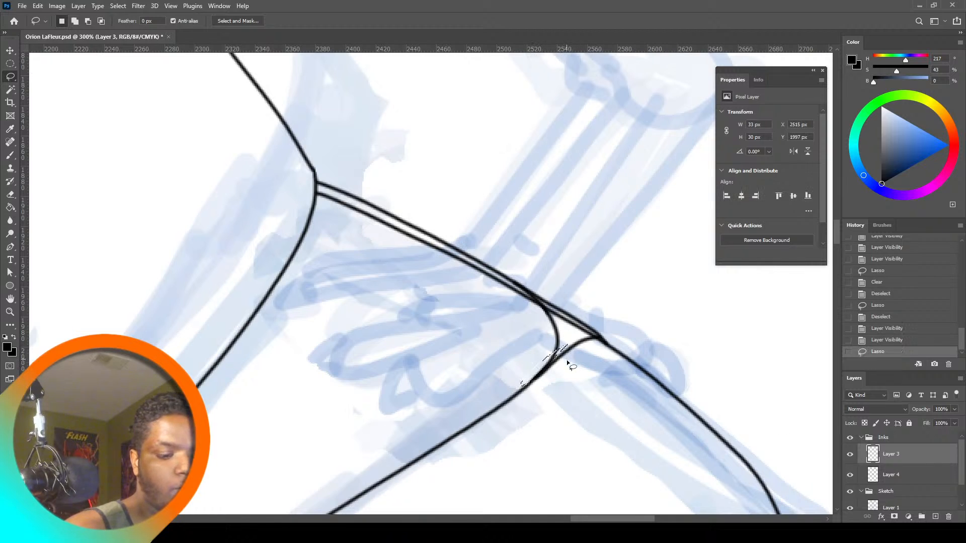
{"action": "key", "text": "Delete"}
{"action": "left_click", "coordinate": [851, 475]}
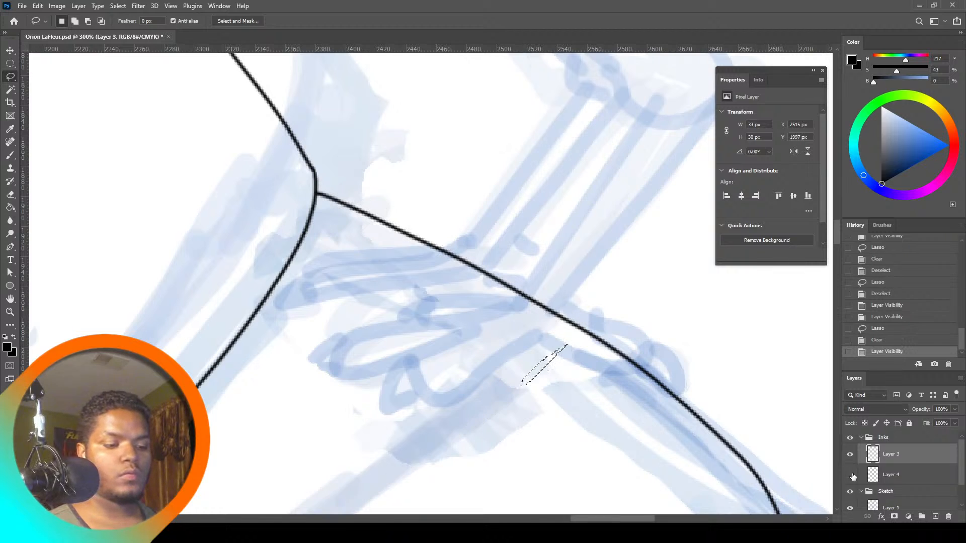
{"action": "left_click", "coordinate": [850, 475]}
{"action": "left_click", "coordinate": [900, 474]}
{"action": "key", "text": "Delete"}
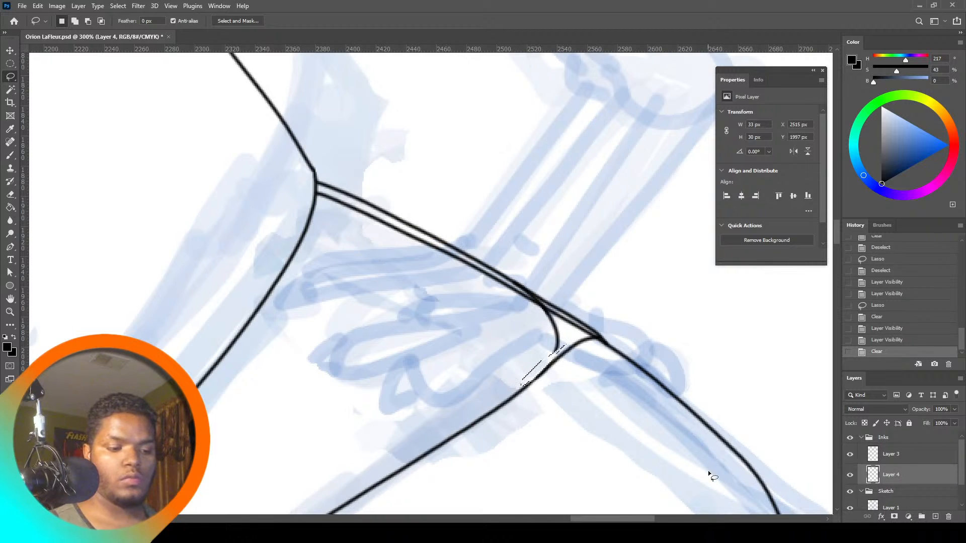
{"action": "key", "text": "ctrl+d"}
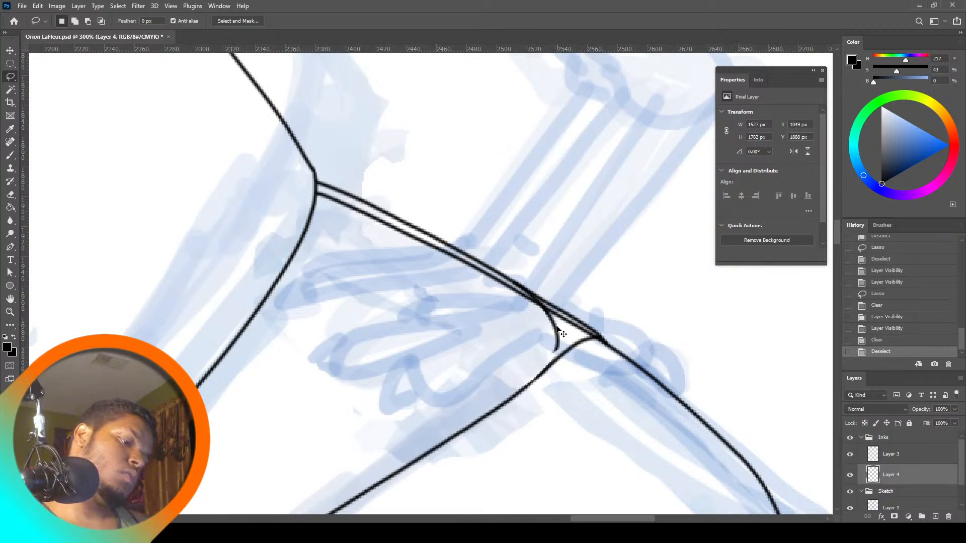
{"action": "key", "text": "ctrl+a"}
{"action": "key", "text": "ctrl+d"}
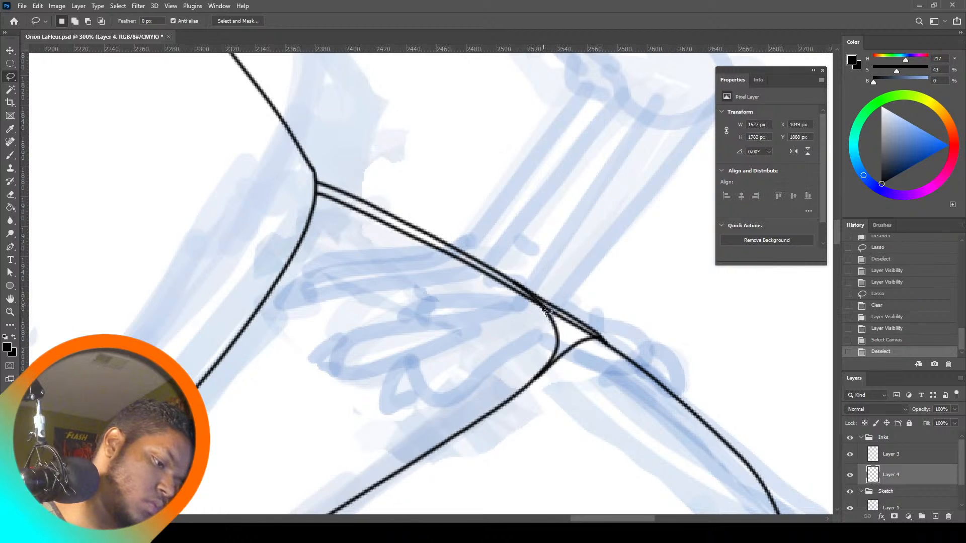
Lasso the strap's old rounded end inside the flared corner, refine the selection, and clear it on both Layer 3 and Layer 4
{"action": "left_click_drag", "start_coordinate": [515, 287], "coordinate": [599, 340]}
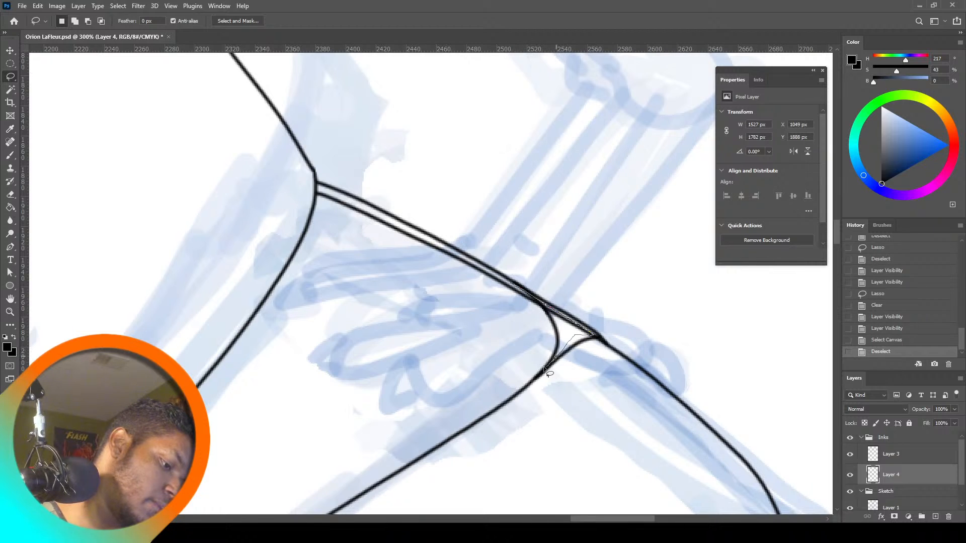
{"action": "left_click_drag", "start_coordinate": [545, 369], "coordinate": [510, 291]}
{"action": "key", "text": "shift"}
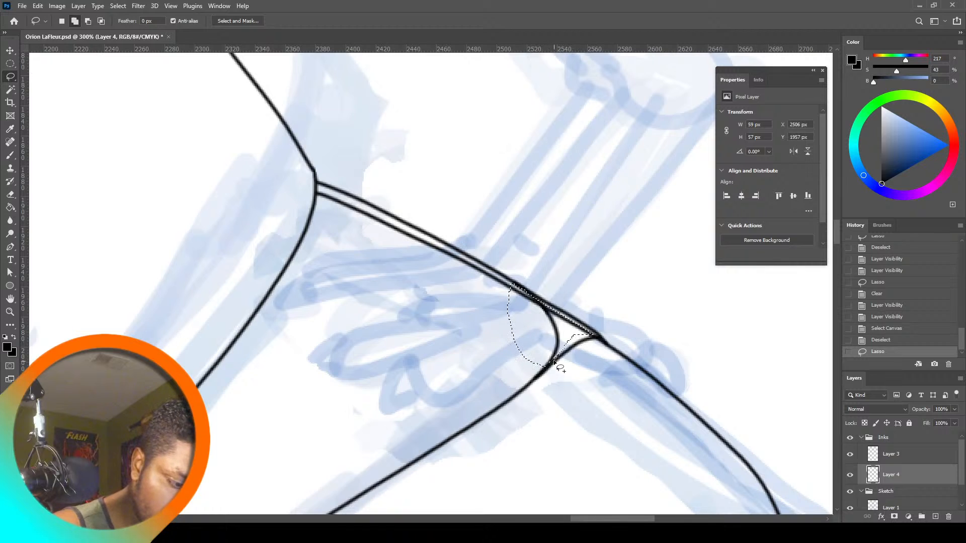
{"action": "left_click_drag", "start_coordinate": [530, 387], "coordinate": [536, 366]}
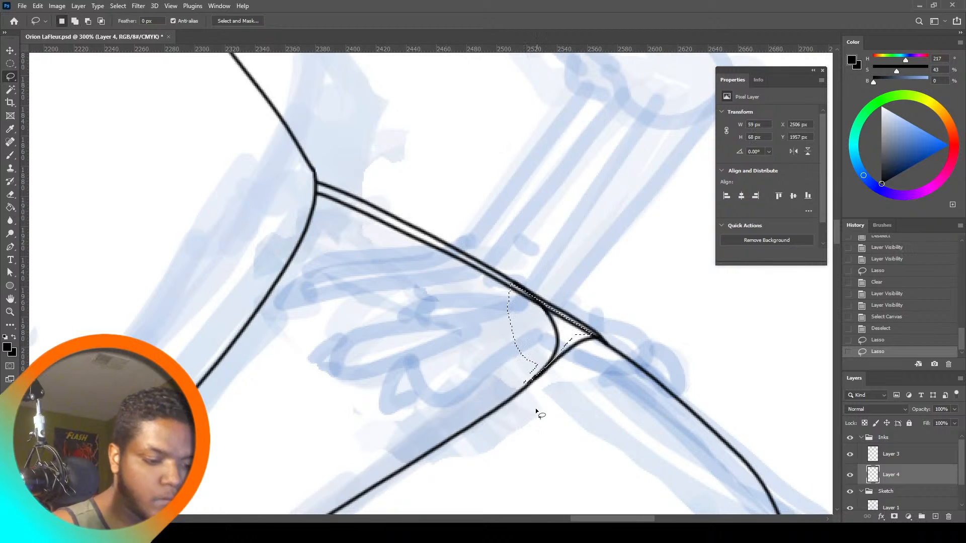
{"action": "key", "text": "shift"}
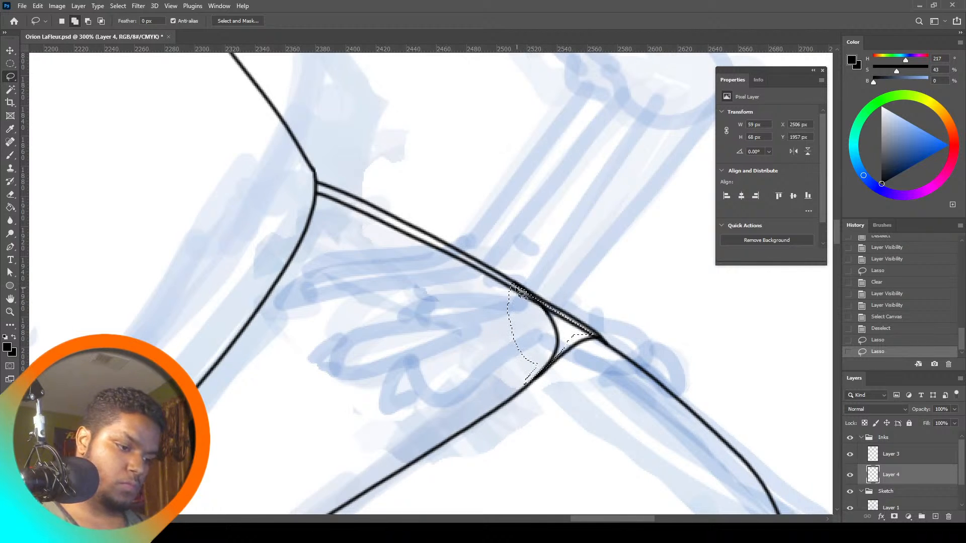
{"action": "left_click_drag", "start_coordinate": [563, 319], "coordinate": [513, 289]}
{"action": "key", "text": "z"}
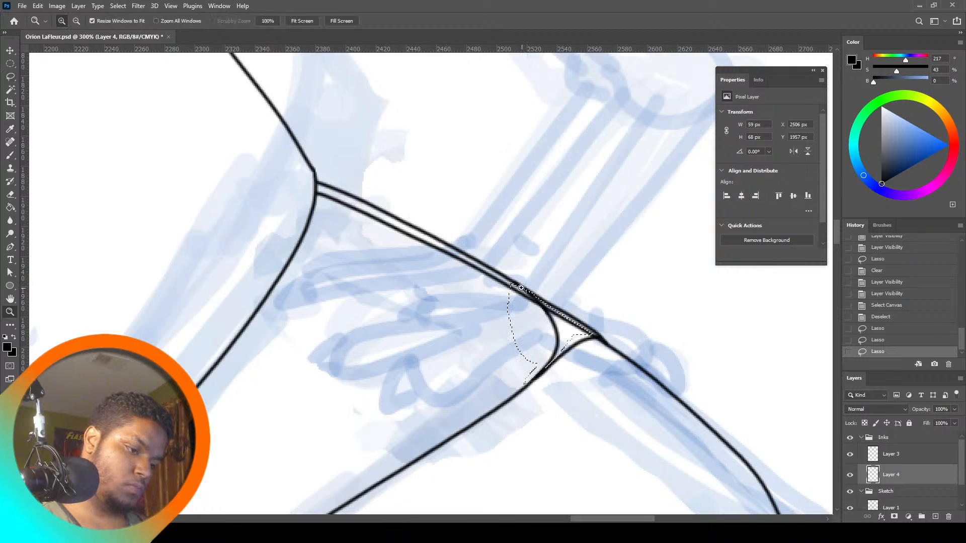
{"action": "key", "text": "l"}
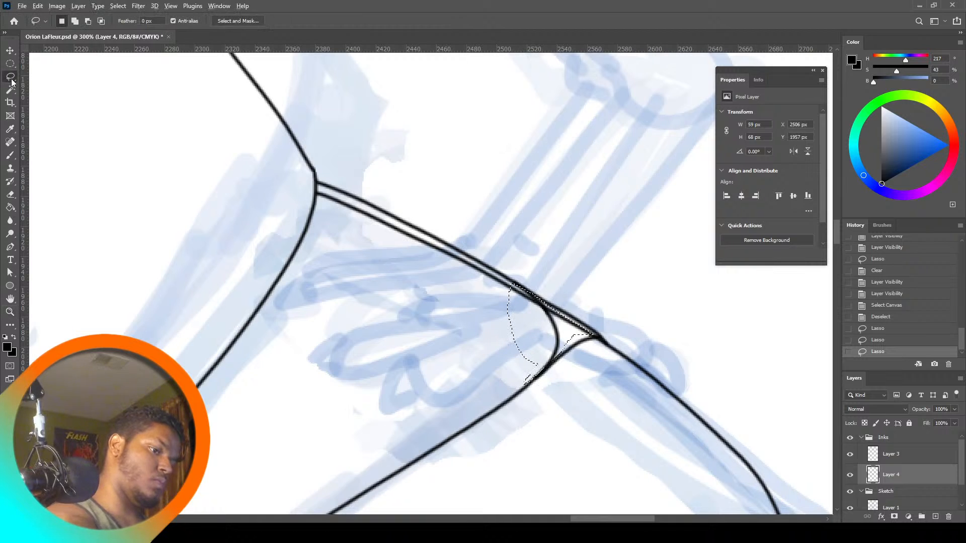
{"action": "mouse_move", "coordinate": [556, 308]}
{"action": "left_mouse_down"}
{"action": "mouse_move", "coordinate": [508, 268]}
{"action": "mouse_move", "coordinate": [532, 296]}
{"action": "mouse_move", "coordinate": [504, 280]}
{"action": "mouse_move", "coordinate": [542, 303]}
{"action": "mouse_move", "coordinate": [532, 286]}
{"action": "left_mouse_up"}
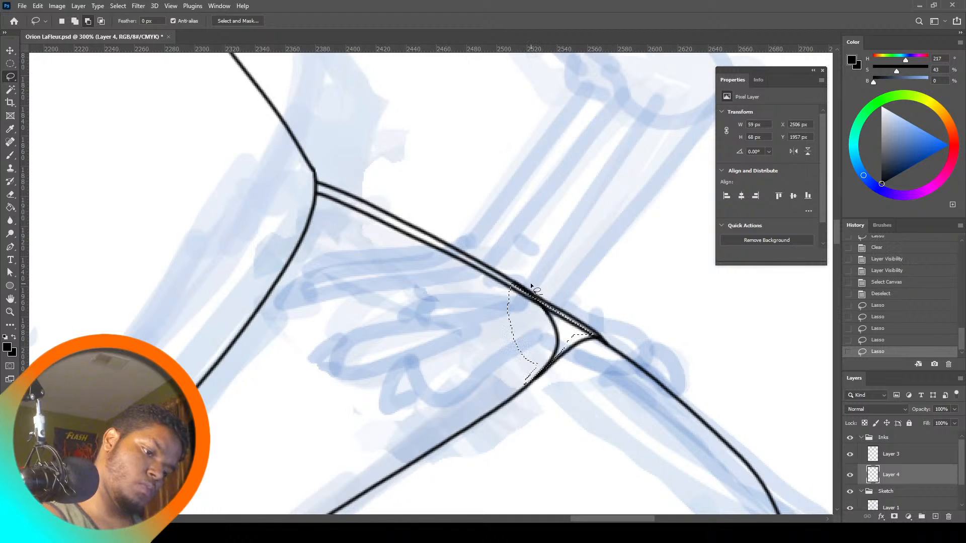
{"action": "key", "text": "alt+bracketright"}
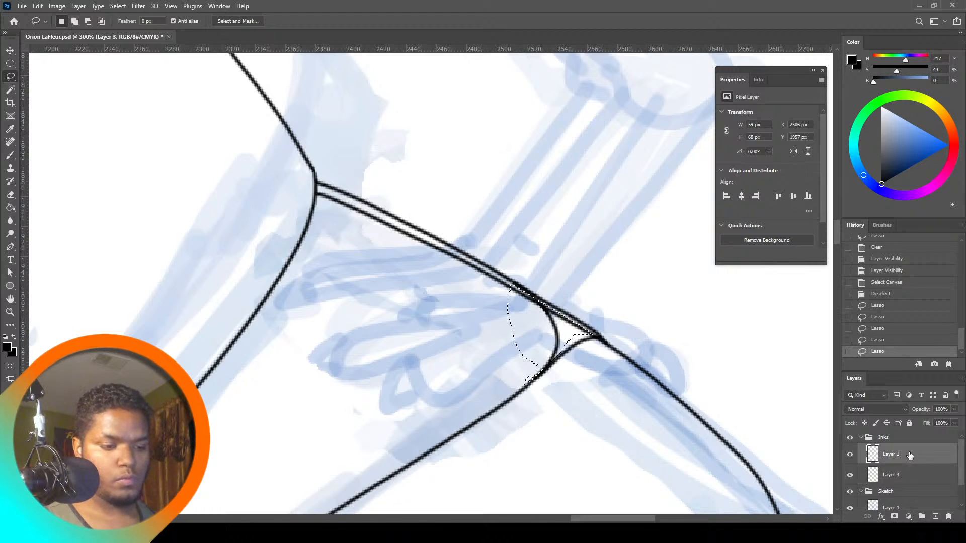
{"action": "key", "text": "Delete"}
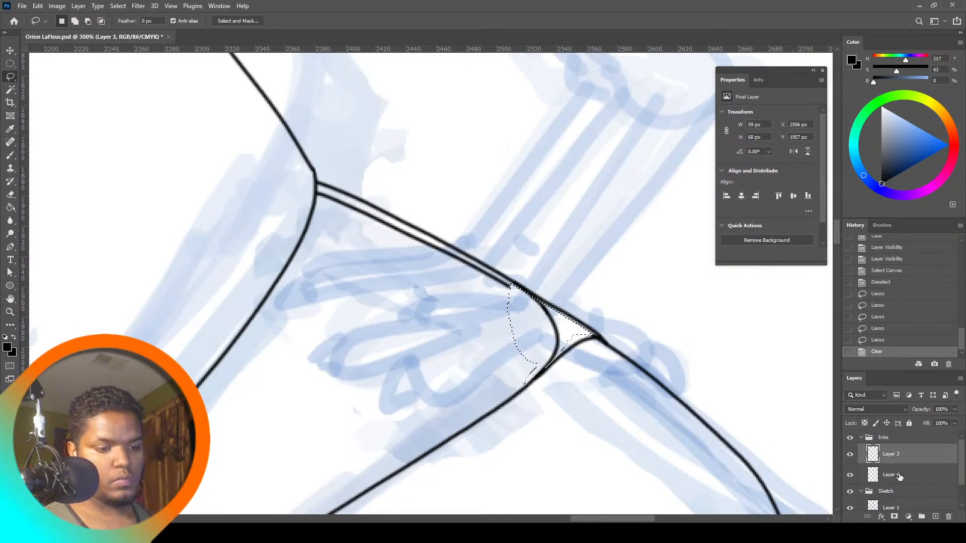
{"action": "left_click", "coordinate": [898, 478]}
{"action": "key", "text": "Delete"}
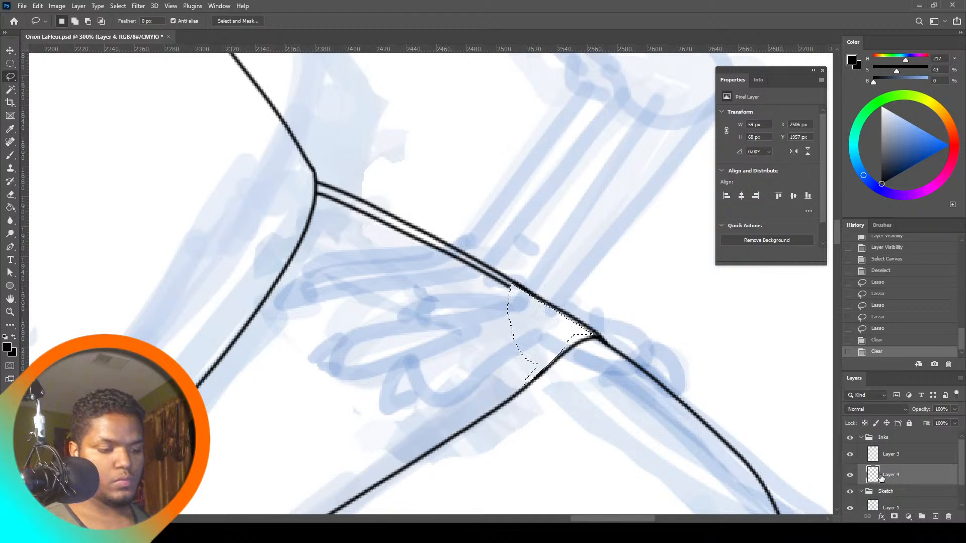
{"action": "left_click", "coordinate": [859, 476]}
{"action": "left_click", "coordinate": [859, 476]}
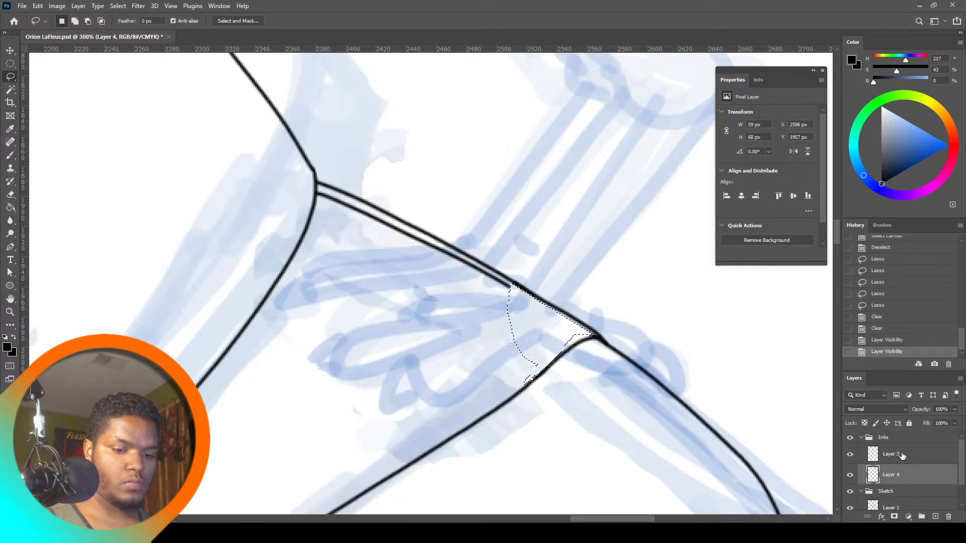
On Layer 3, lasso the duplicate lower shoulder line between the collar and the strap's flared corner, refining the selection's edges
{"action": "left_click", "coordinate": [901, 455]}
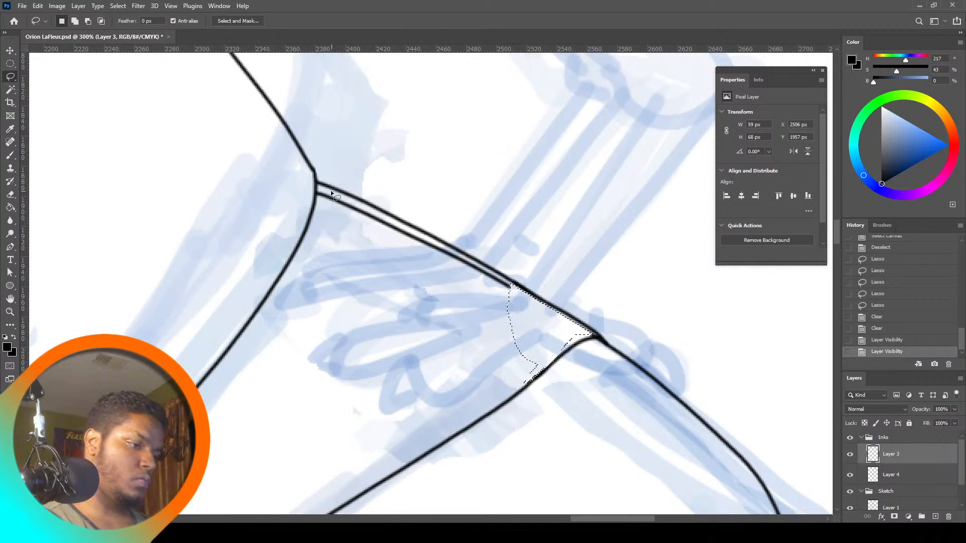
{"action": "left_click_drag", "start_coordinate": [320, 191], "coordinate": [318, 196]}
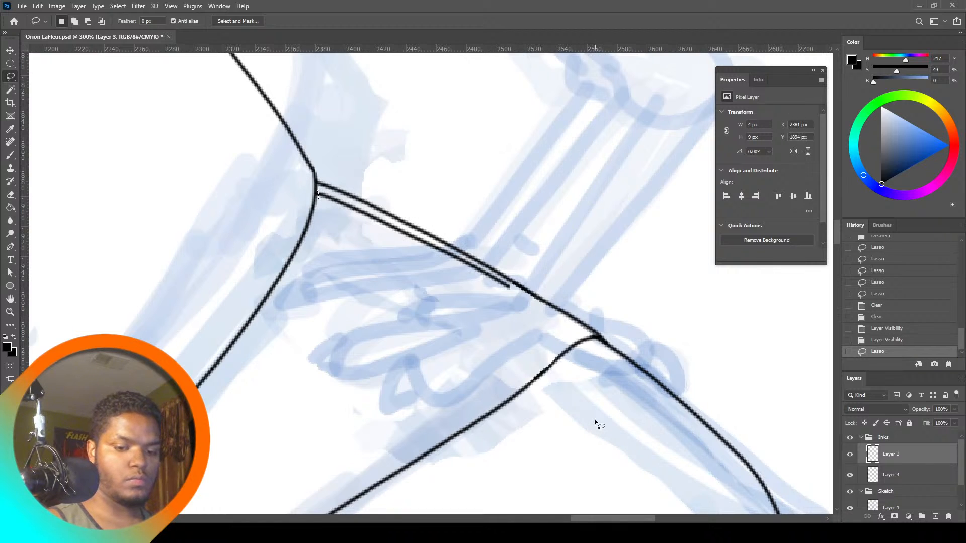
{"action": "left_click", "coordinate": [10, 312]}
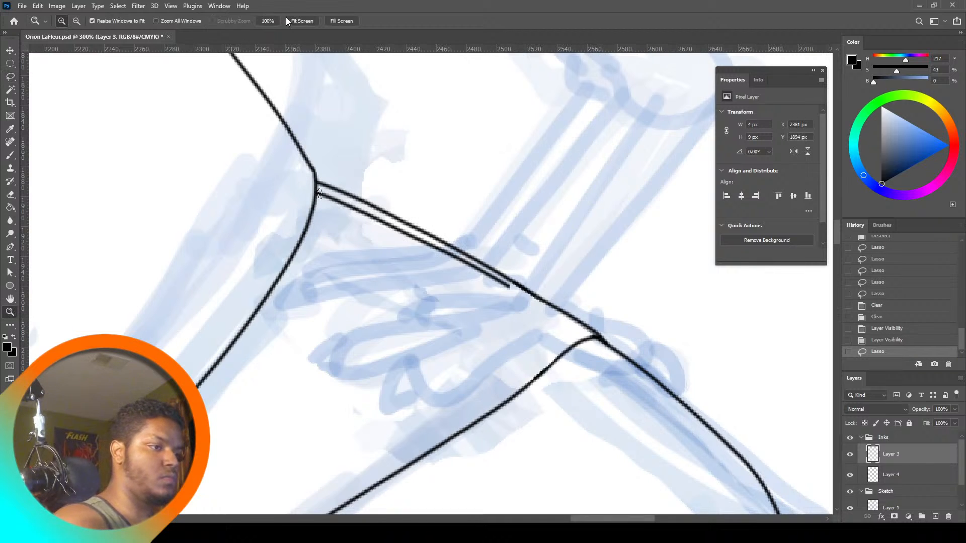
{"action": "left_click", "coordinate": [312, 20]}
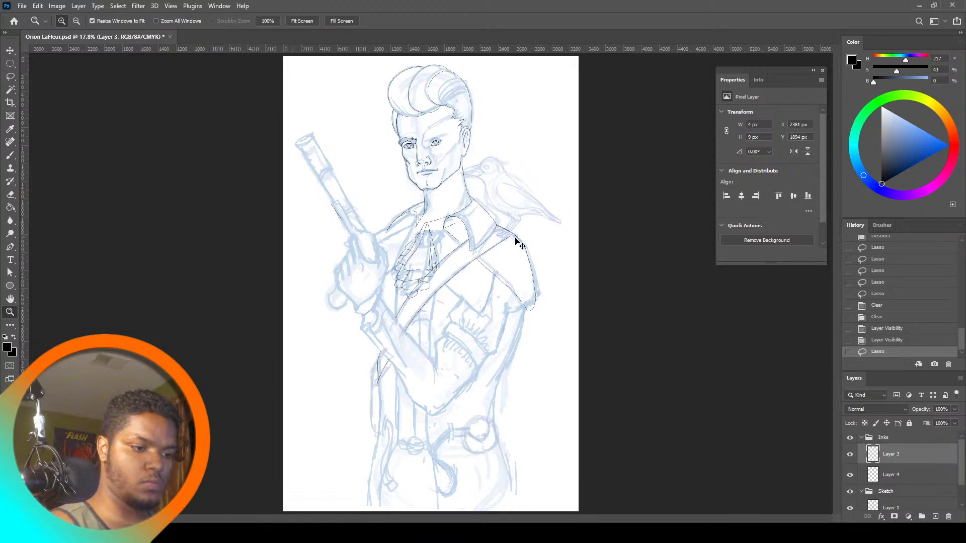
{"action": "mouse_move", "coordinate": [505, 225]}
{"action": "left_mouse_down"}
{"action": "mouse_move", "coordinate": [510, 237]}
{"action": "mouse_move", "coordinate": [503, 225]}
{"action": "left_mouse_up"}
{"action": "left_click", "coordinate": [296, 21]}
{"action": "left_click", "coordinate": [10, 76]}
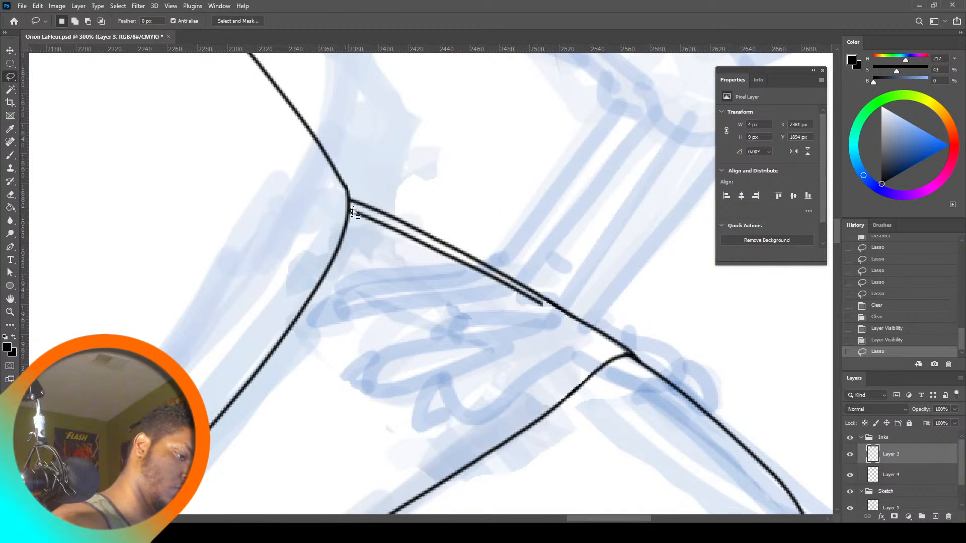
{"action": "mouse_move", "coordinate": [356, 206]}
{"action": "left_mouse_down"}
{"action": "mouse_move", "coordinate": [550, 309]}
{"action": "mouse_move", "coordinate": [509, 332]}
{"action": "mouse_move", "coordinate": [368, 277]}
{"action": "mouse_move", "coordinate": [353, 207]}
{"action": "mouse_move", "coordinate": [353, 229]}
{"action": "mouse_move", "coordinate": [351, 207]}
{"action": "left_mouse_up"}
{"action": "left_click_drag", "start_coordinate": [346, 201], "coordinate": [348, 202]}
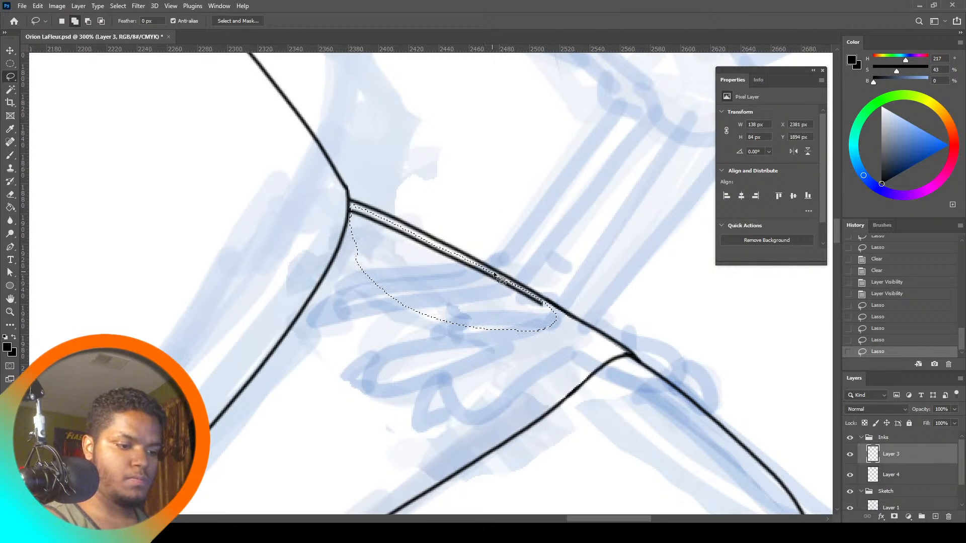
{"action": "left_click_drag", "start_coordinate": [557, 313], "coordinate": [556, 315]}
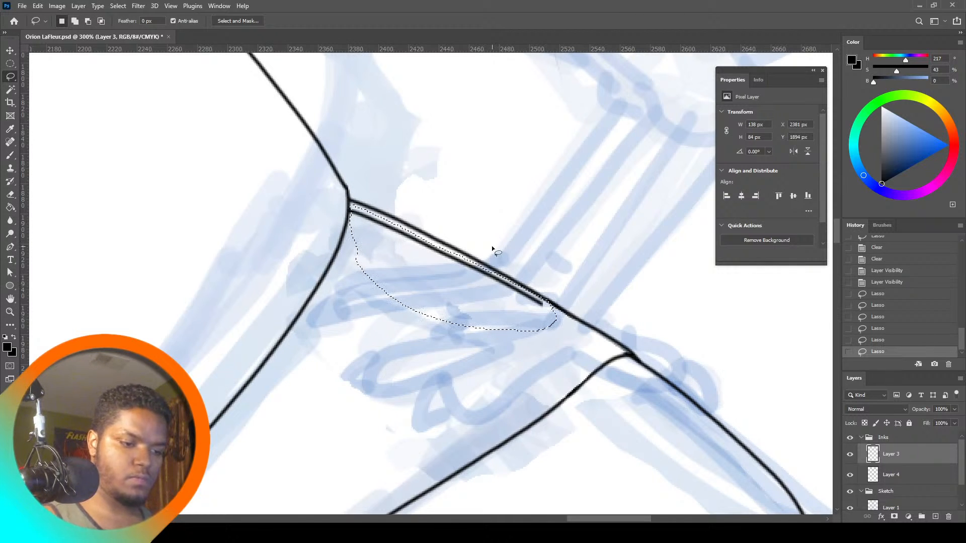
Compare Layer 3 and Layer 4 by toggling visibility, clear the selected duplicate shoulder line from Layer 3, and deselect
{"action": "left_click", "coordinate": [850, 454]}
{"action": "left_click", "coordinate": [850, 454]}
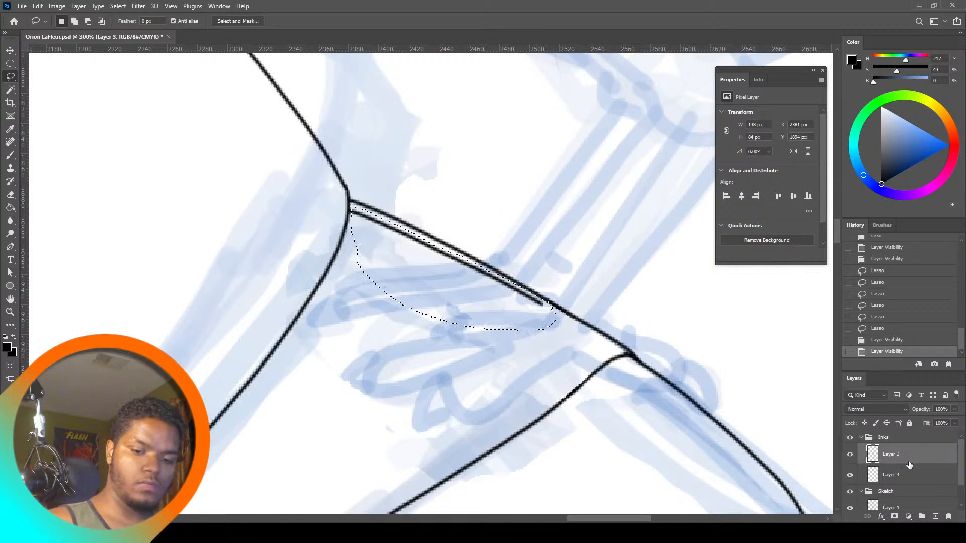
{"action": "left_click", "coordinate": [911, 474]}
{"action": "left_click", "coordinate": [850, 454]}
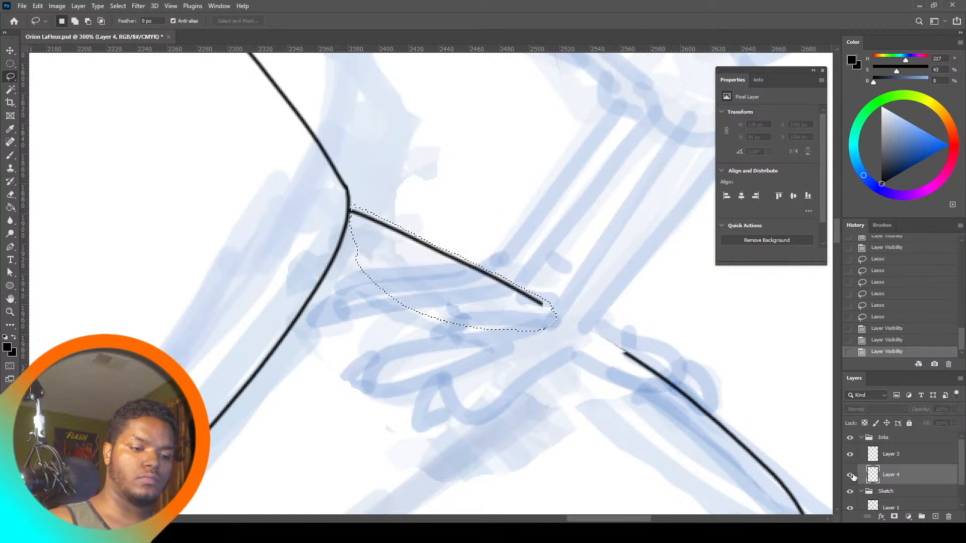
{"action": "left_click", "coordinate": [850, 455]}
{"action": "left_click", "coordinate": [850, 455]}
{"action": "left_click", "coordinate": [850, 454]}
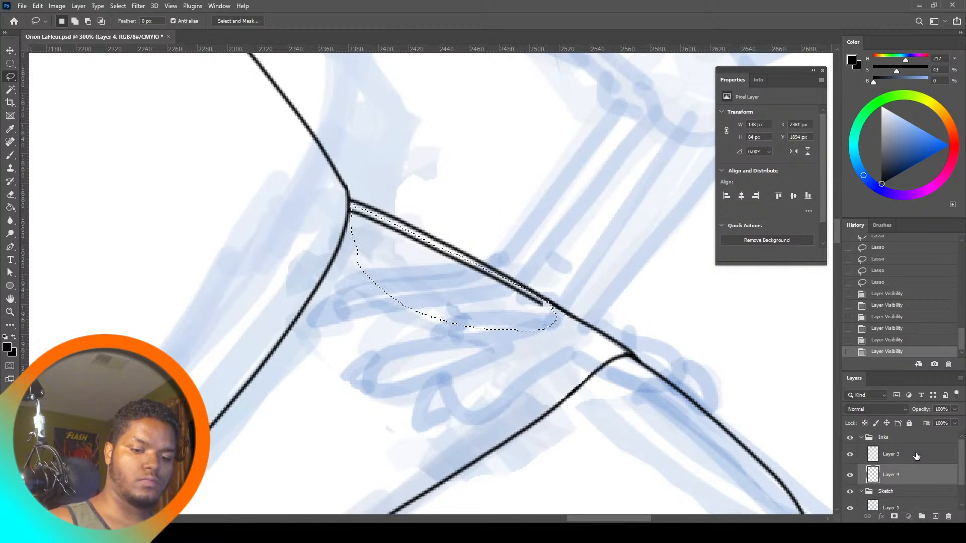
{"action": "left_click", "coordinate": [916, 456]}
{"action": "key", "text": "Delete"}
{"action": "key", "text": "ctrl+d"}
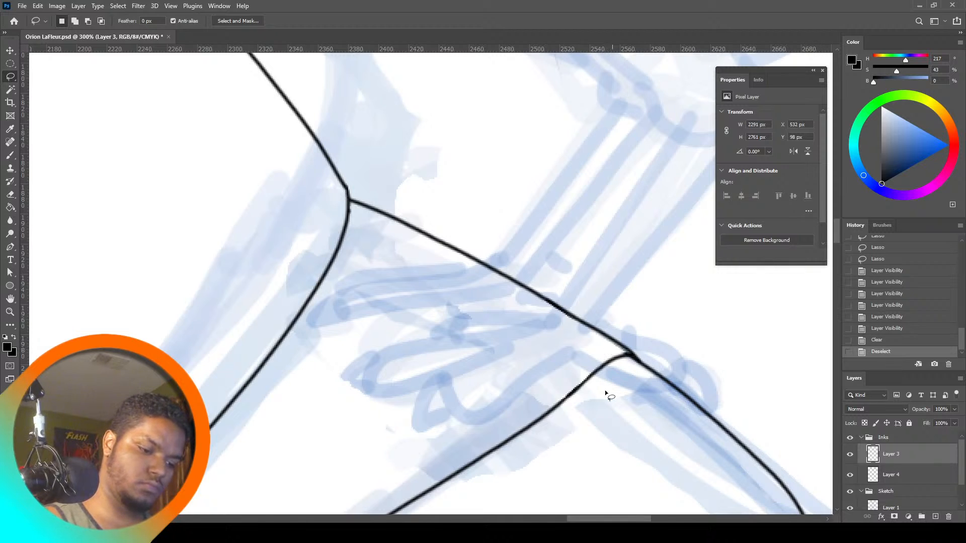
On Layer 4, lasso and clear the strap's upper edge line where it runs behind the cravat ruffles, and deselect
{"action": "key", "text": "z"}
{"action": "left_click", "coordinate": [301, 21]}
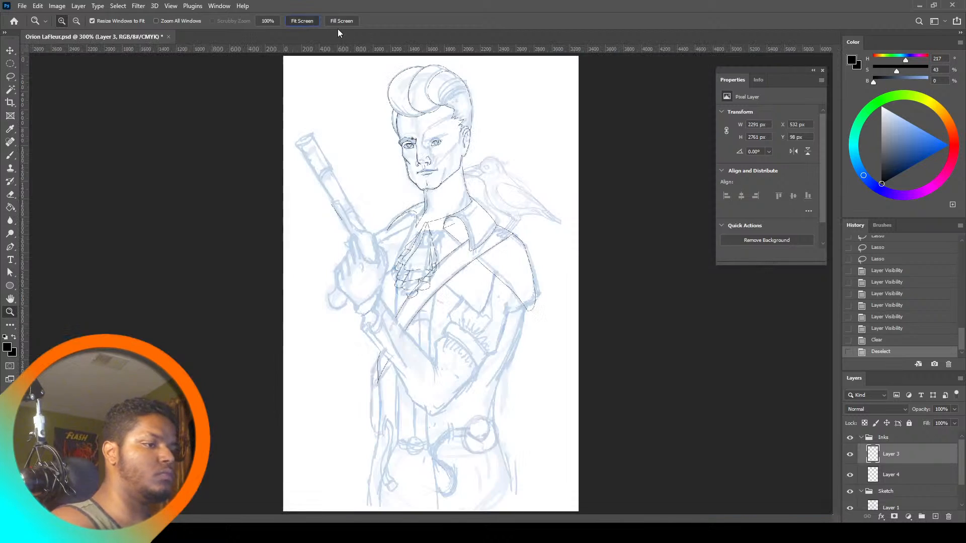
{"action": "left_click", "coordinate": [523, 276]}
{"action": "left_click", "coordinate": [522, 281]}
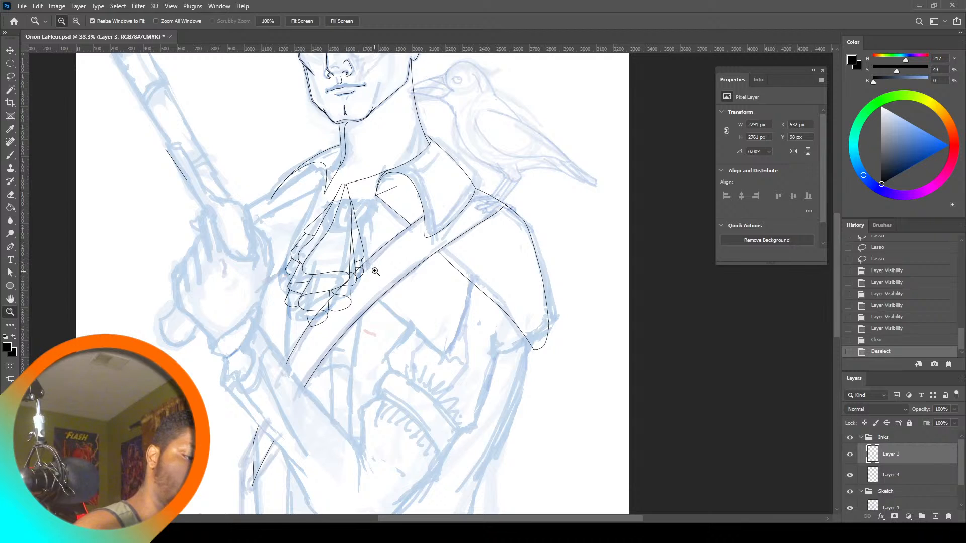
{"action": "mouse_move", "coordinate": [375, 271]}
{"action": "left_mouse_down"}
{"action": "mouse_move", "coordinate": [356, 275]}
{"action": "mouse_move", "coordinate": [359, 283]}
{"action": "mouse_move", "coordinate": [362, 267]}
{"action": "left_mouse_up"}
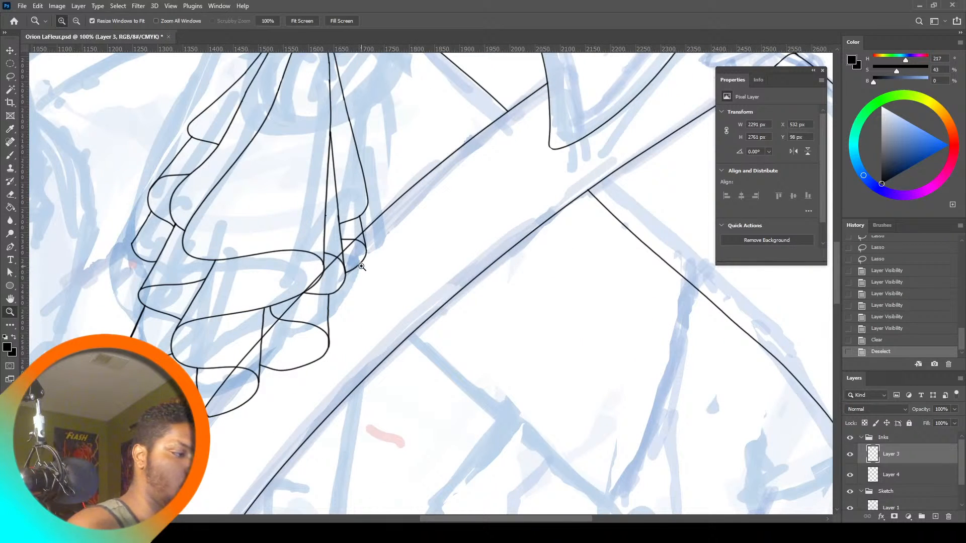
{"action": "key", "text": "l"}
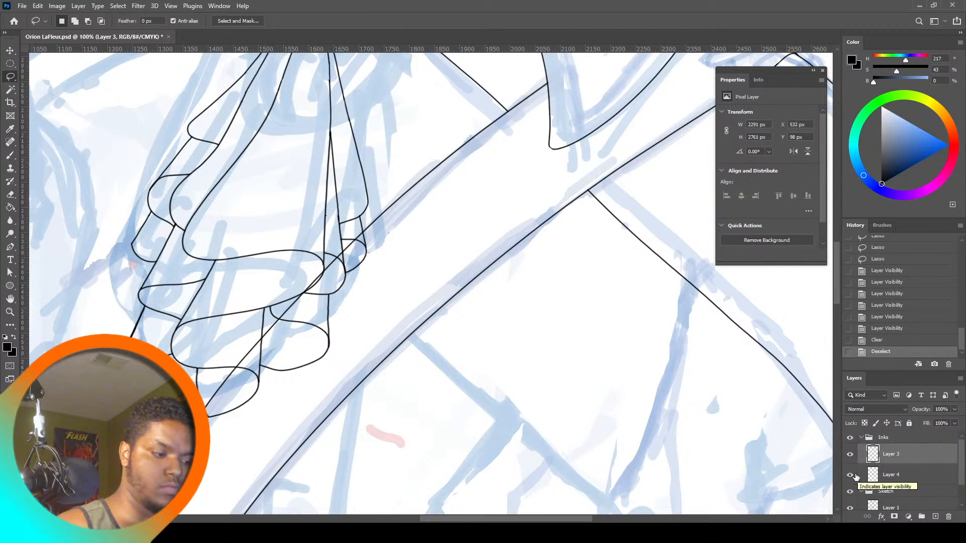
{"action": "left_click", "coordinate": [852, 475]}
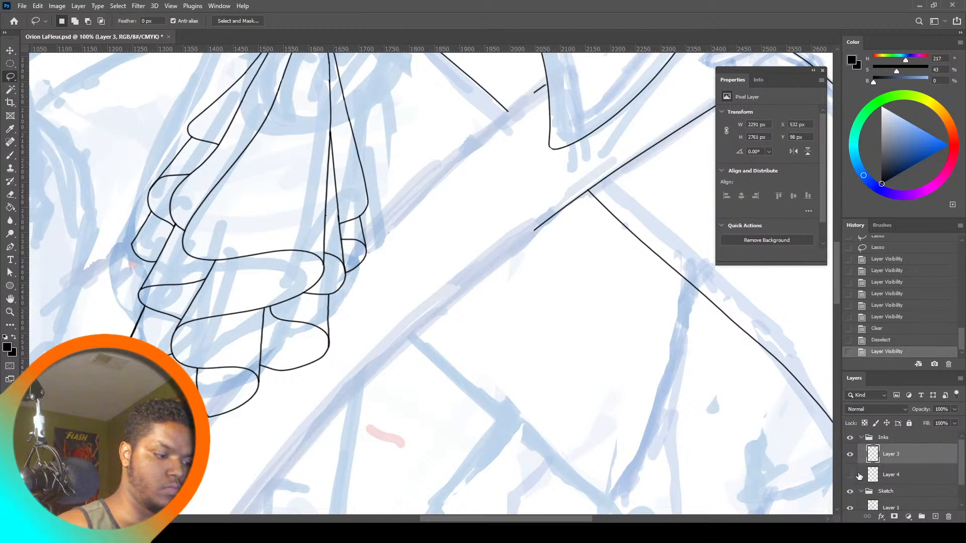
{"action": "double_click", "coordinate": [889, 466]}
{"action": "left_click", "coordinate": [569, 225]}
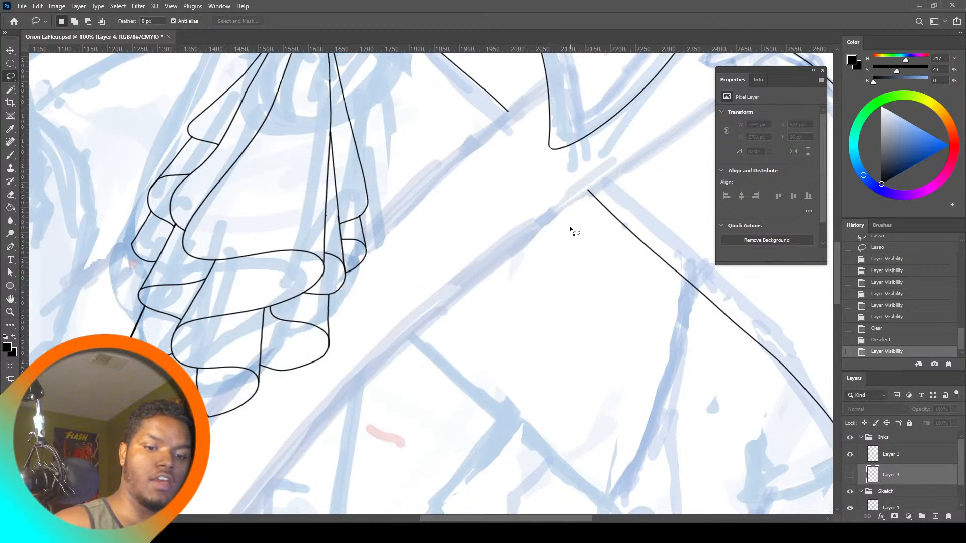
{"action": "left_click", "coordinate": [851, 475]}
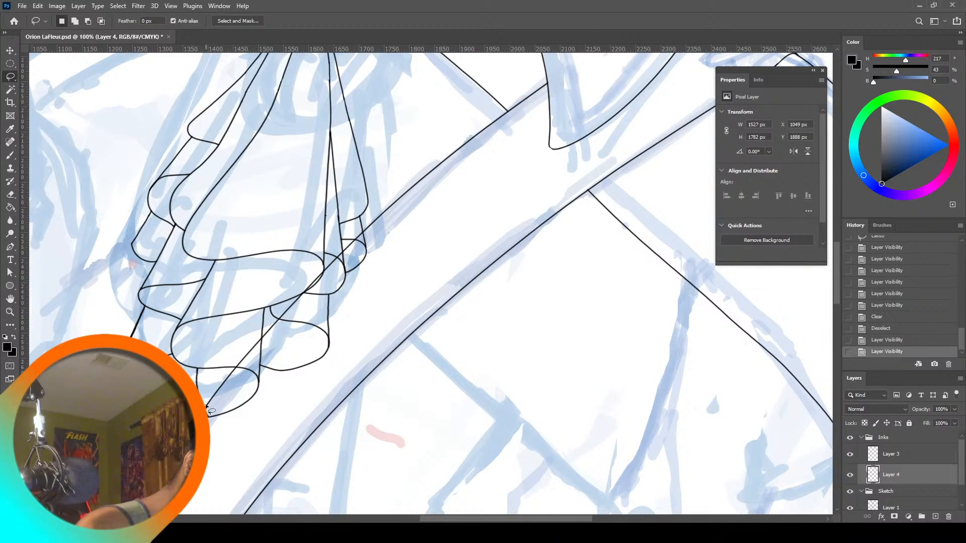
{"action": "mouse_move", "coordinate": [208, 416]}
{"action": "left_mouse_down"}
{"action": "mouse_move", "coordinate": [352, 258]}
{"action": "mouse_move", "coordinate": [361, 234]}
{"action": "mouse_move", "coordinate": [212, 373]}
{"action": "mouse_move", "coordinate": [209, 405]}
{"action": "left_mouse_up"}
{"action": "key", "text": "Delete"}
{"action": "key", "text": "ctrl+d"}
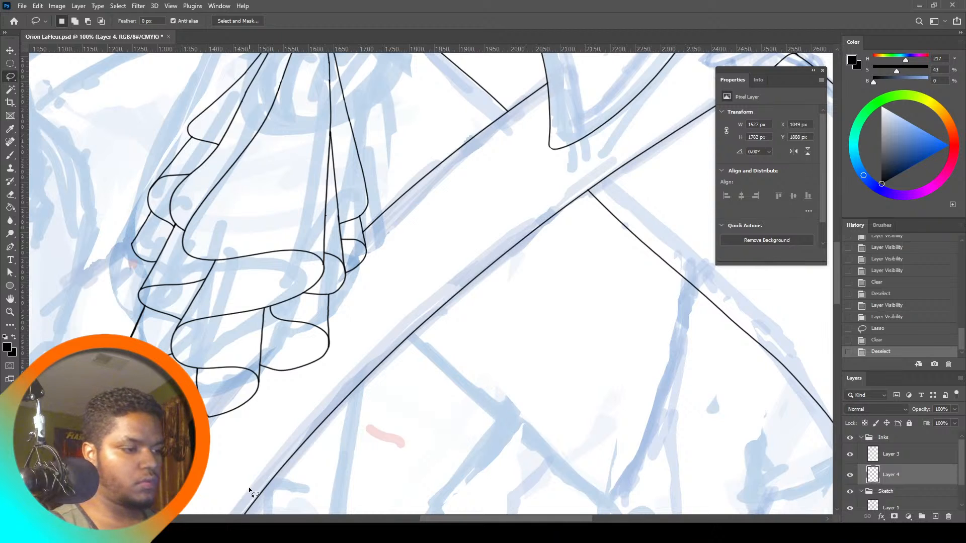
Switch to the Brush tool on Layer 4 with the cravat, strap and coat front in view
{"action": "key", "text": "z"}
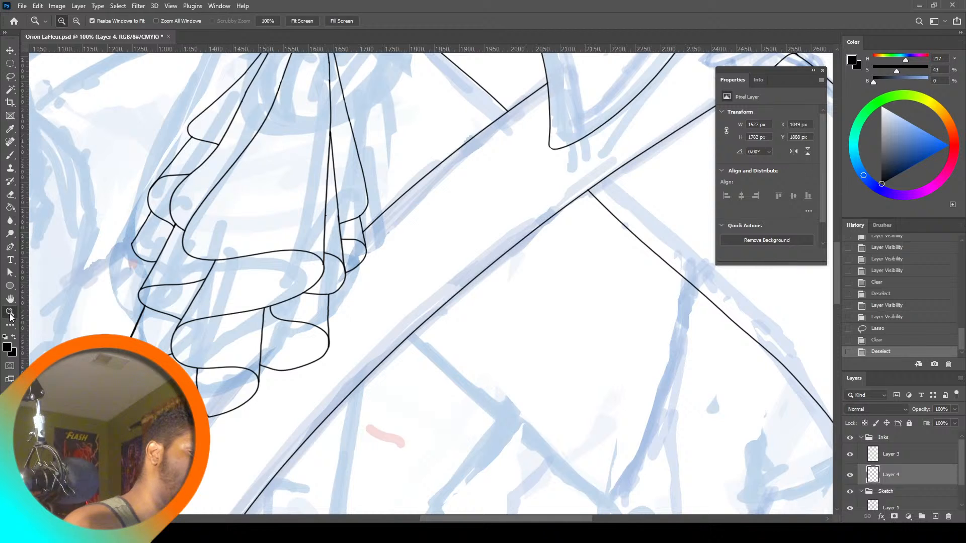
{"action": "left_click", "coordinate": [302, 21]}
{"action": "left_click_drag", "start_coordinate": [440, 239], "coordinate": [424, 229]}
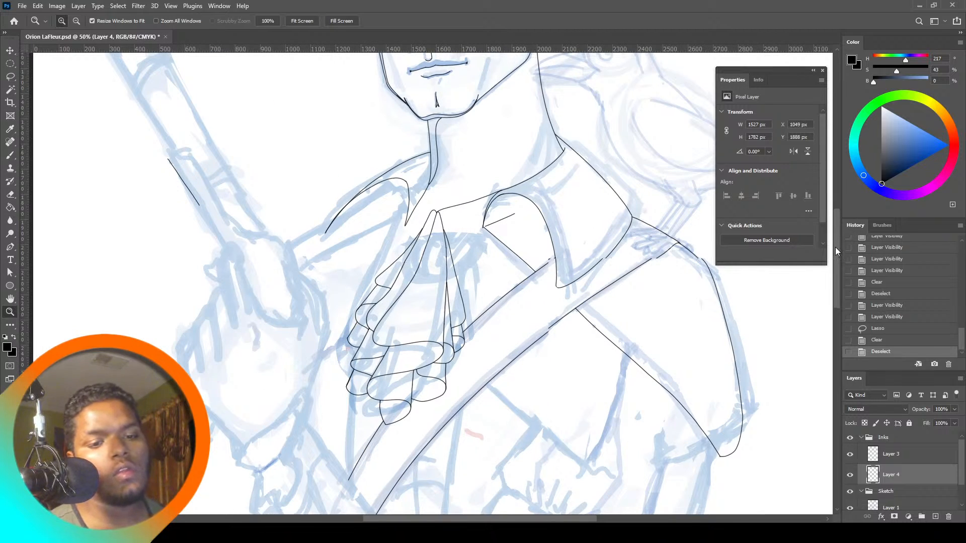
{"action": "mouse_move", "coordinate": [835, 246]}
{"action": "left_mouse_down"}
{"action": "mouse_move", "coordinate": [841, 203]}
{"action": "mouse_move", "coordinate": [850, 279]}
{"action": "mouse_move", "coordinate": [847, 231]}
{"action": "left_mouse_up"}
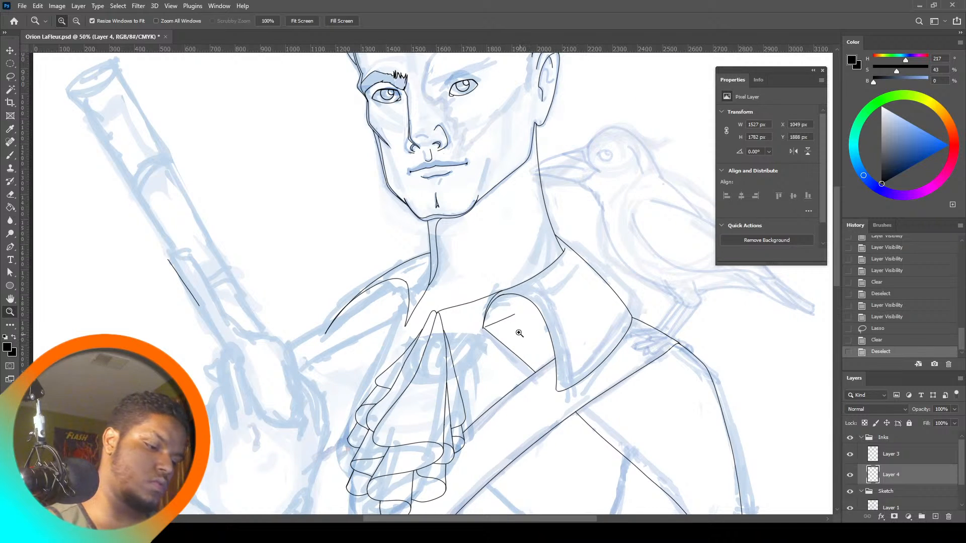
{"action": "left_click", "coordinate": [10, 77]}
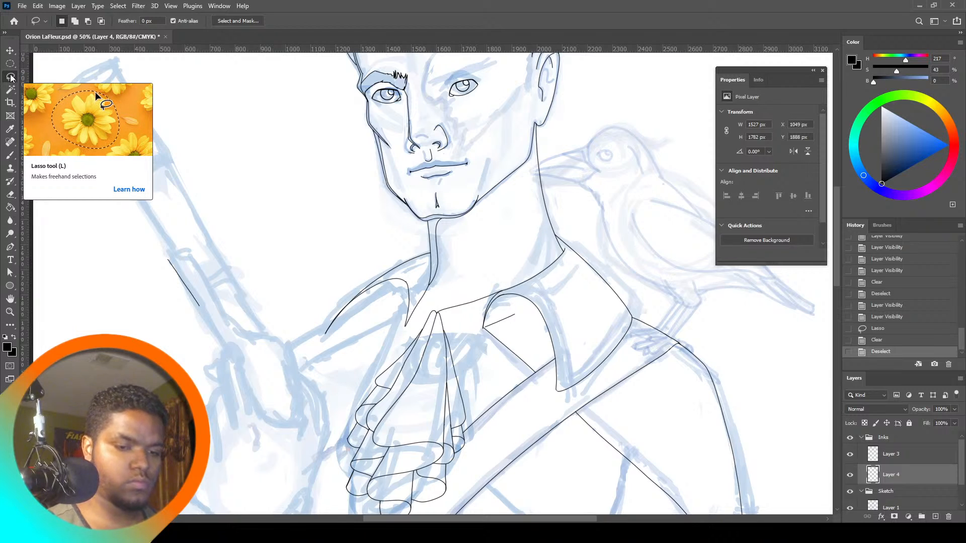
{"action": "left_click_drag", "start_coordinate": [837, 243], "coordinate": [835, 273]}
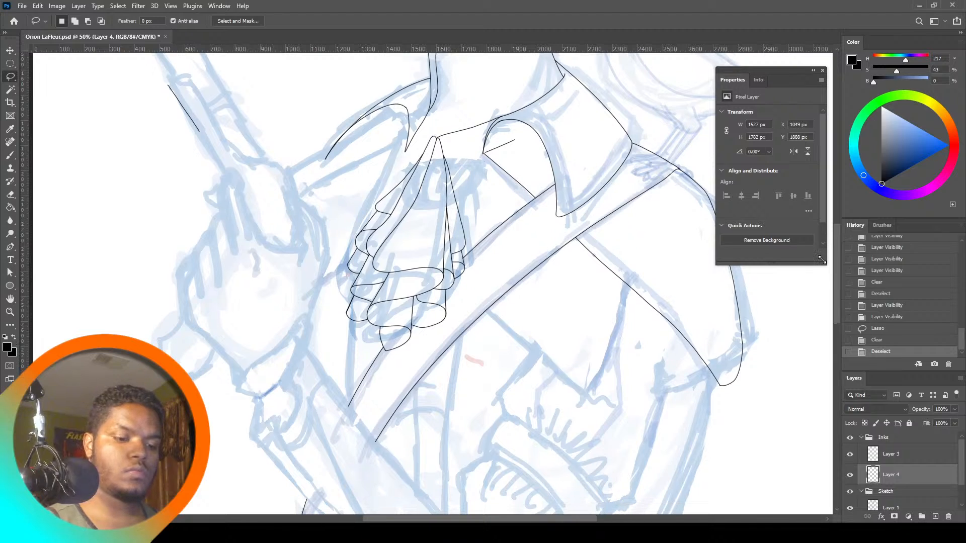
{"action": "left_click", "coordinate": [11, 155]}
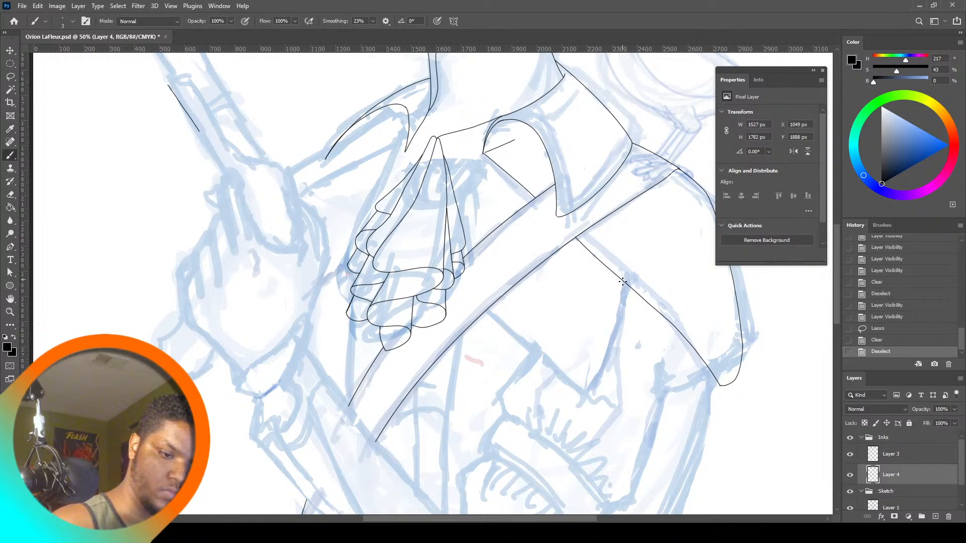
Try inking the coat flap below the strap with a side stroke and a wide rounded outline, undoing each attempt
{"action": "left_click_drag", "start_coordinate": [599, 397], "coordinate": [600, 403]}
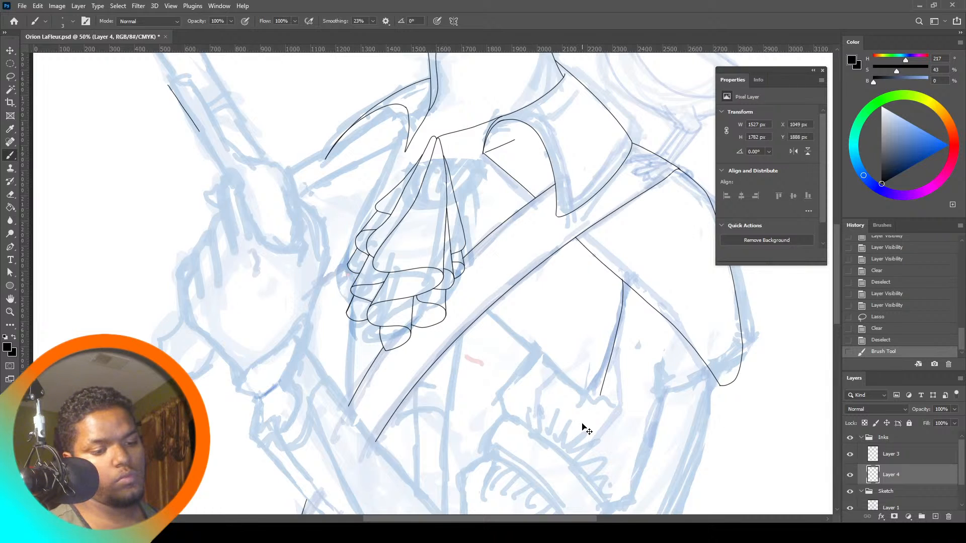
{"action": "key", "text": "ctrl+z"}
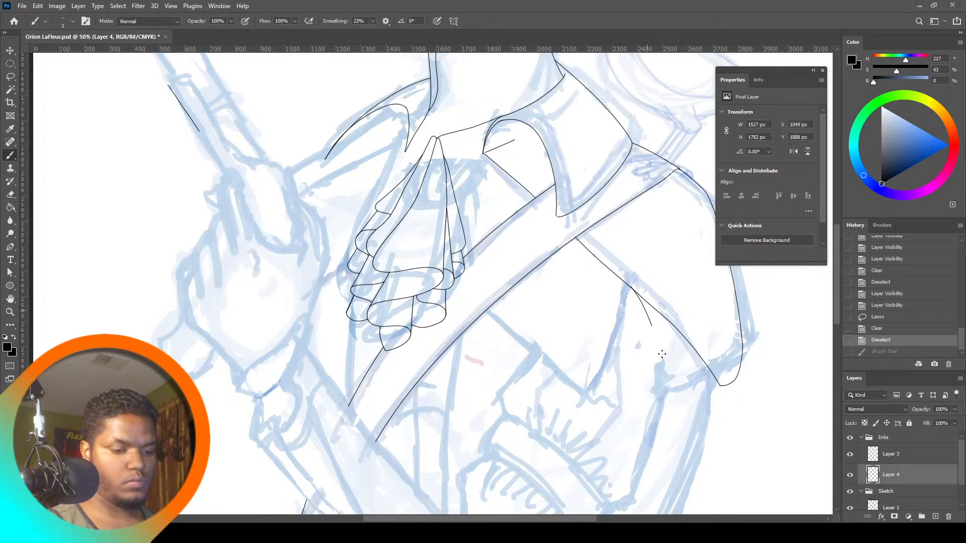
{"action": "mouse_move", "coordinate": [633, 411]}
{"action": "left_mouse_down"}
{"action": "mouse_move", "coordinate": [567, 383]}
{"action": "mouse_move", "coordinate": [491, 308]}
{"action": "left_mouse_up"}
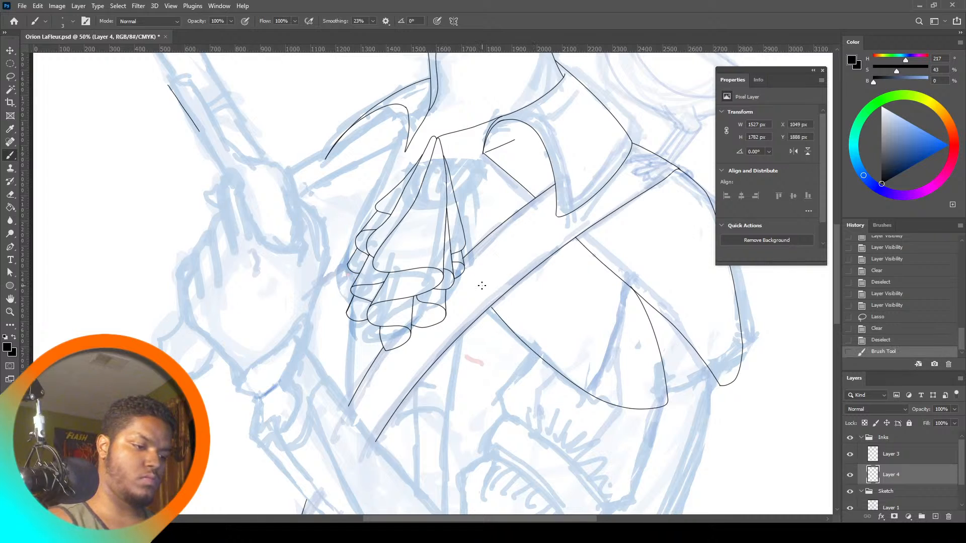
{"action": "key", "text": "ctrl+z"}
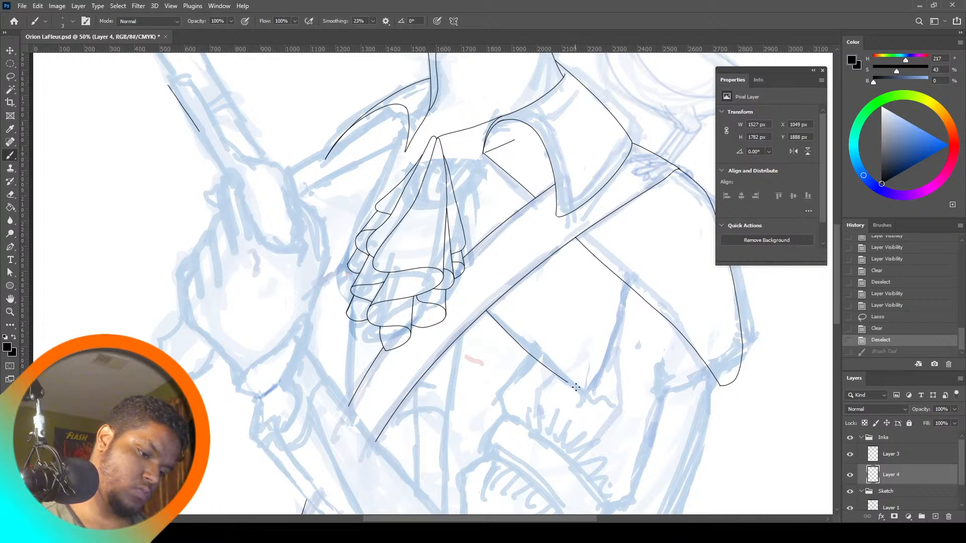
Ink the pointed coat flap below the strap on Layer 4, drawing its lower edge and its side up to the shoulder piece's edge
{"action": "left_click_drag", "start_coordinate": [592, 394], "coordinate": [588, 393]}
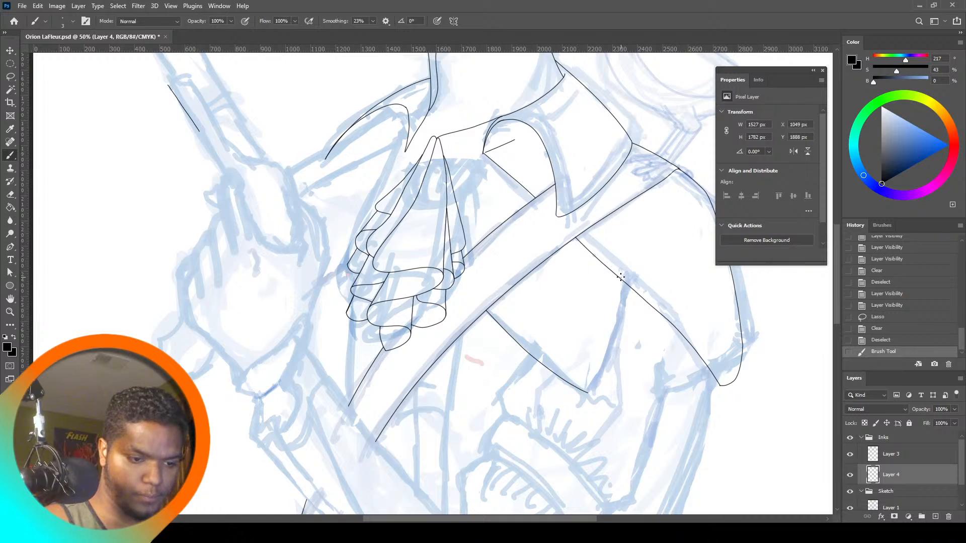
{"action": "left_click_drag", "start_coordinate": [608, 378], "coordinate": [607, 392]}
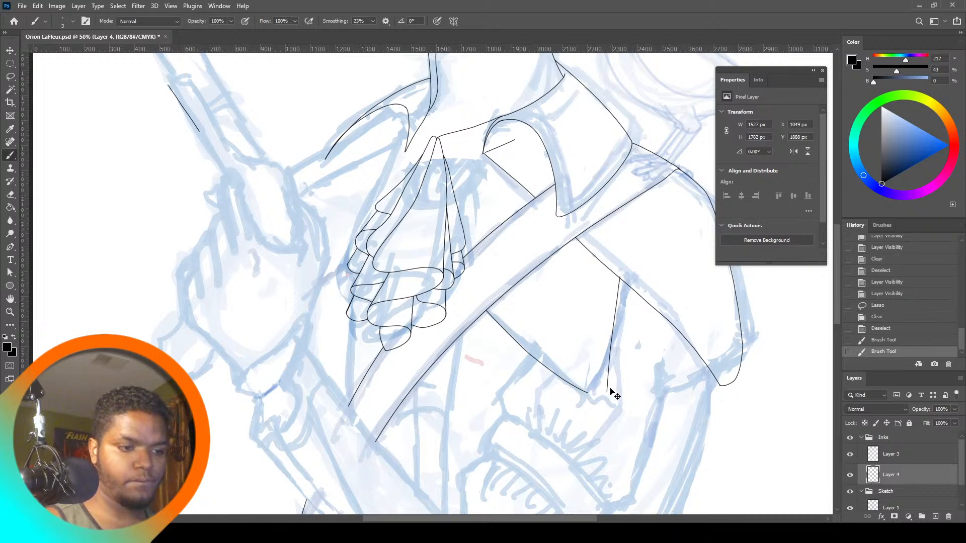
{"action": "key", "text": "ctrl+z"}
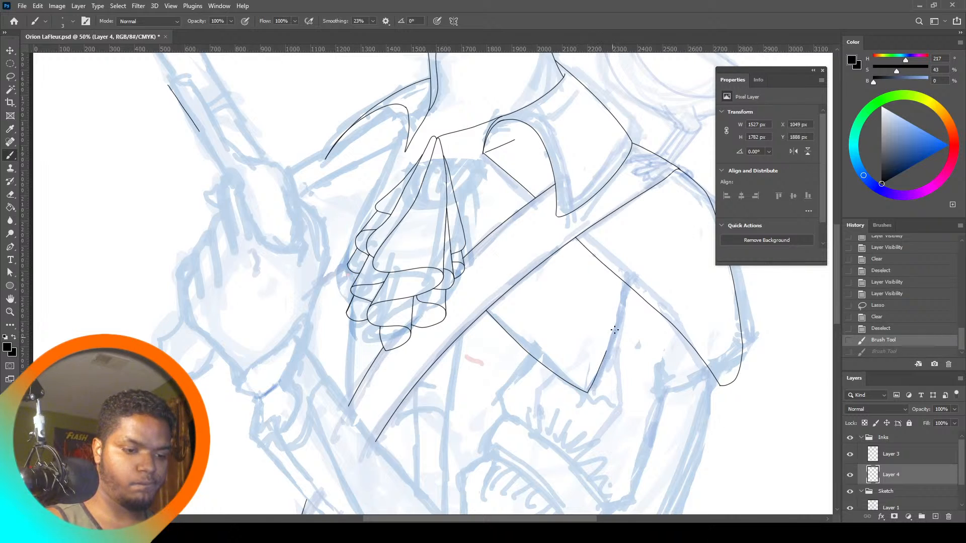
{"action": "left_click_drag", "start_coordinate": [615, 330], "coordinate": [625, 284]}
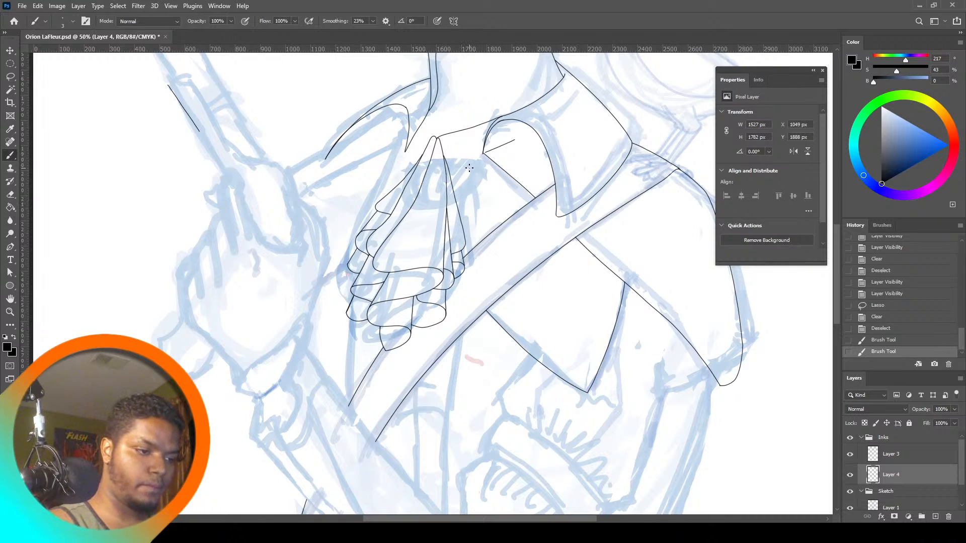
Try inking short lines along both sides of the cravat on Layer 4, and undo them
{"action": "left_click_drag", "start_coordinate": [462, 231], "coordinate": [461, 228]}
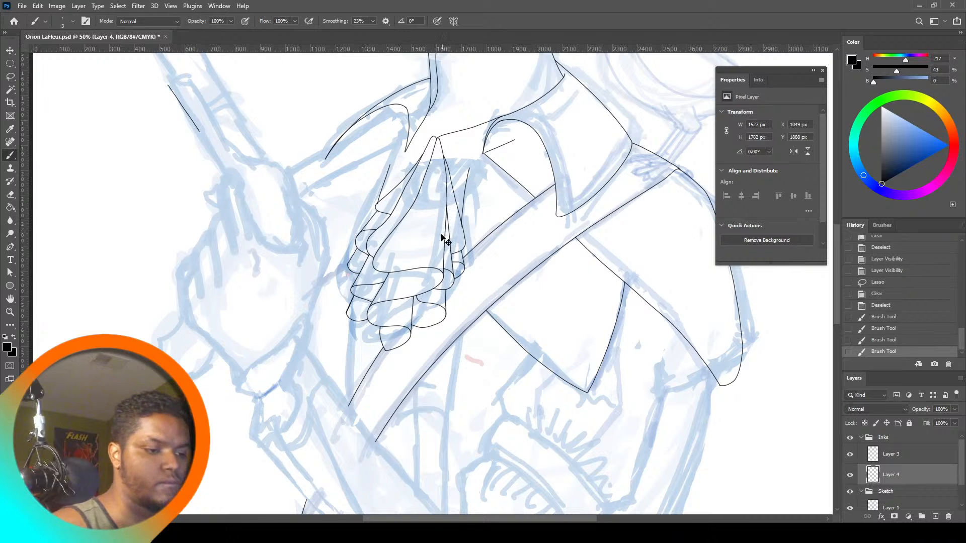
{"action": "key", "text": "ctrl+z"}
{"action": "key", "text": "ctrl+z"}
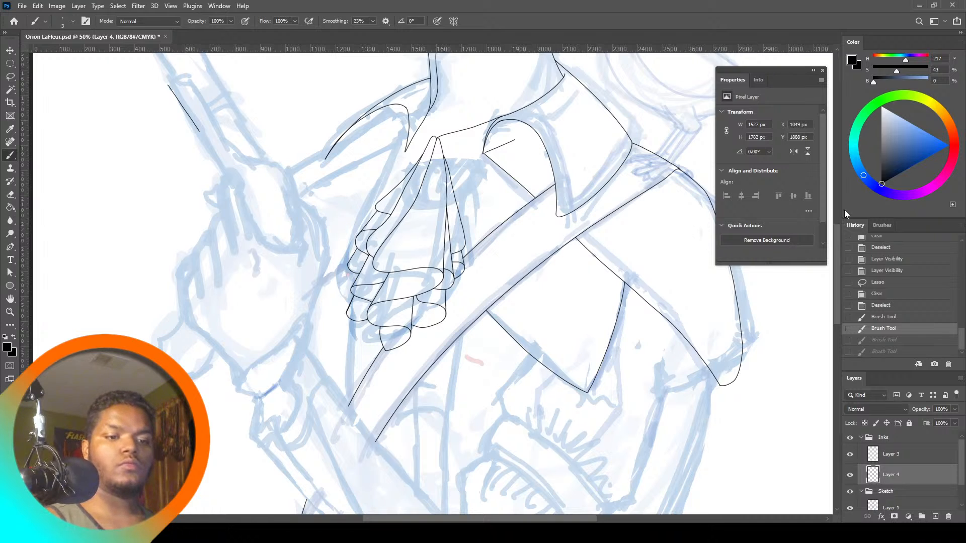
Try inking a short line along the left collar on Layer 4, undoing it together with the coat flap's side line
{"action": "mouse_move", "coordinate": [836, 243]}
{"action": "left_mouse_down"}
{"action": "mouse_move", "coordinate": [840, 197]}
{"action": "mouse_move", "coordinate": [841, 212]}
{"action": "left_mouse_up"}
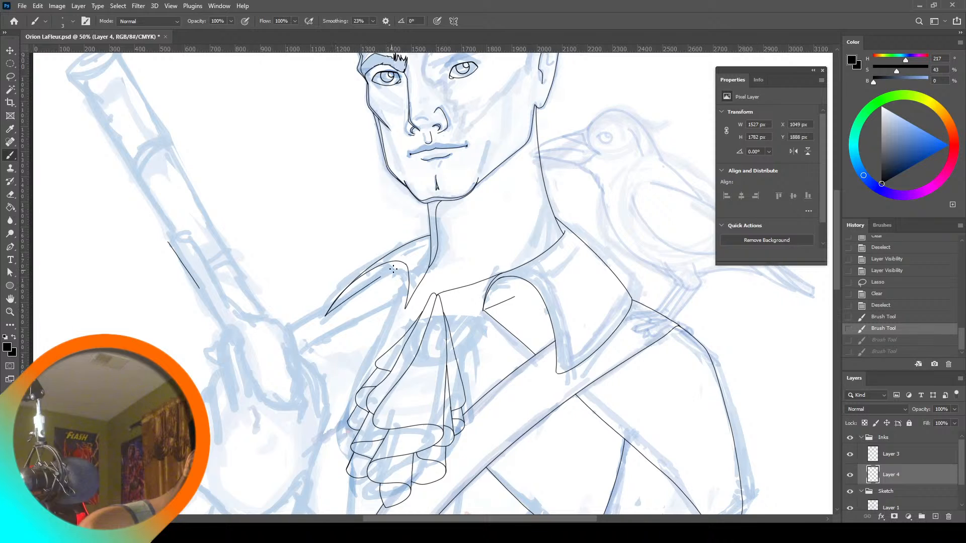
{"action": "left_click_drag", "start_coordinate": [406, 263], "coordinate": [408, 264]}
{"action": "key", "text": "ctrl+z"}
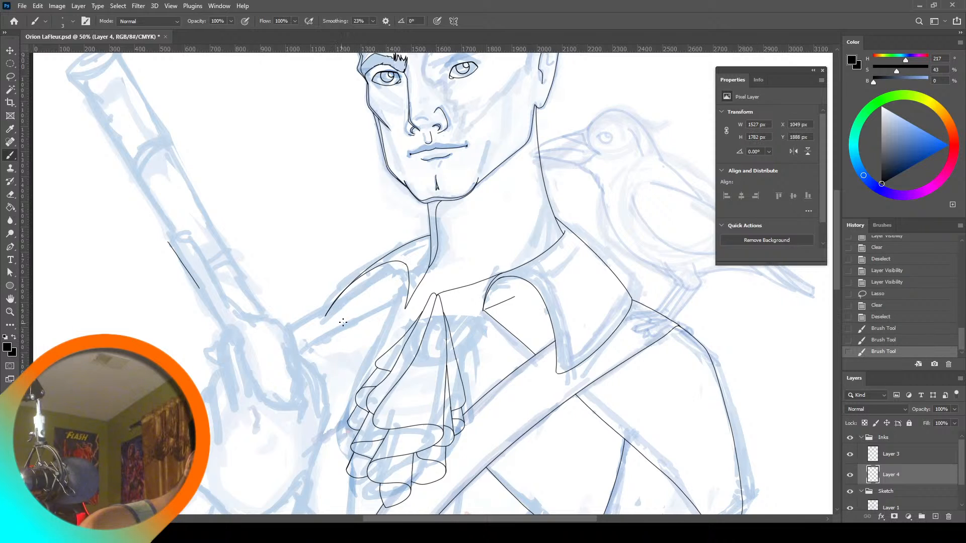
{"action": "key", "text": "ctrl+z"}
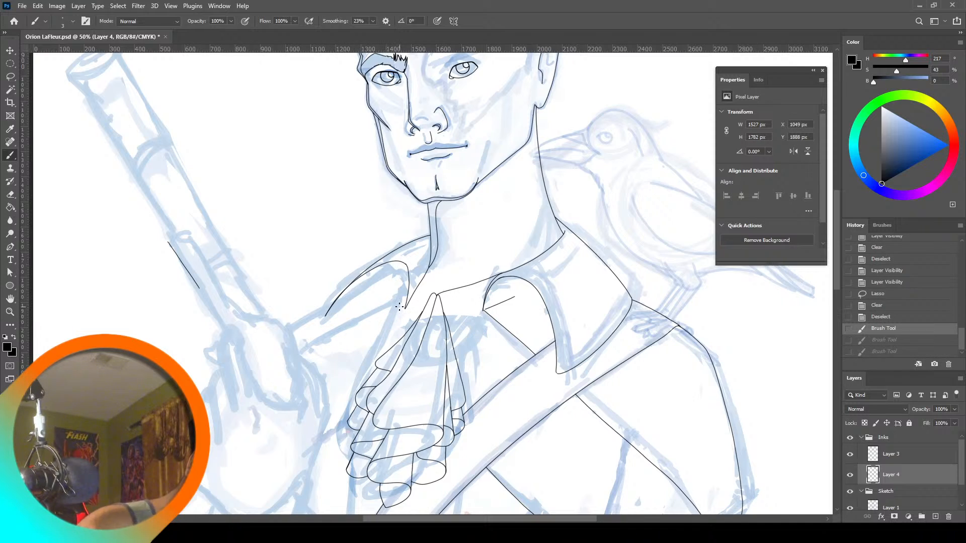
Toggle Layer 3's visibility to check its lines, and try inking a line beside the cravat on Layer 3, undoing the stroke
{"action": "left_click", "coordinate": [850, 455]}
{"action": "left_click", "coordinate": [851, 455]}
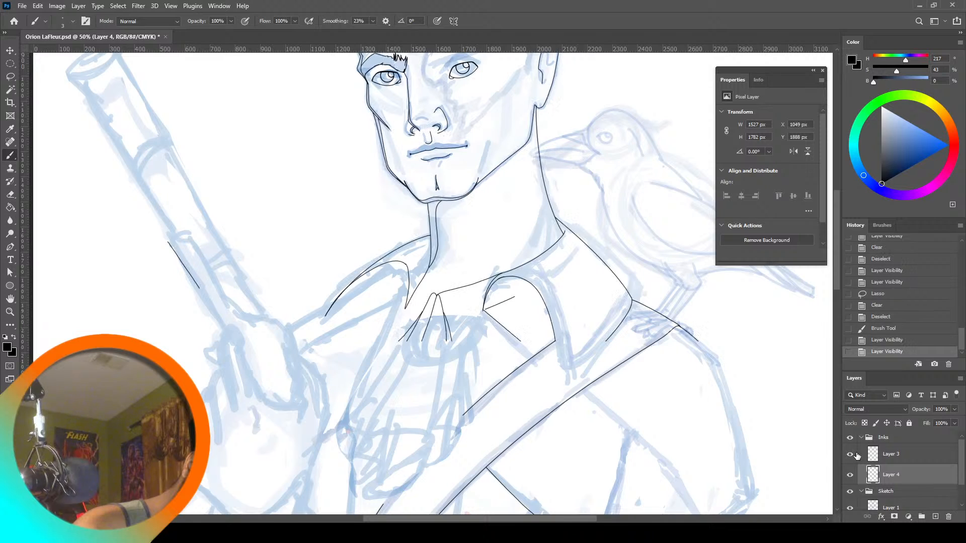
{"action": "left_click", "coordinate": [900, 451]}
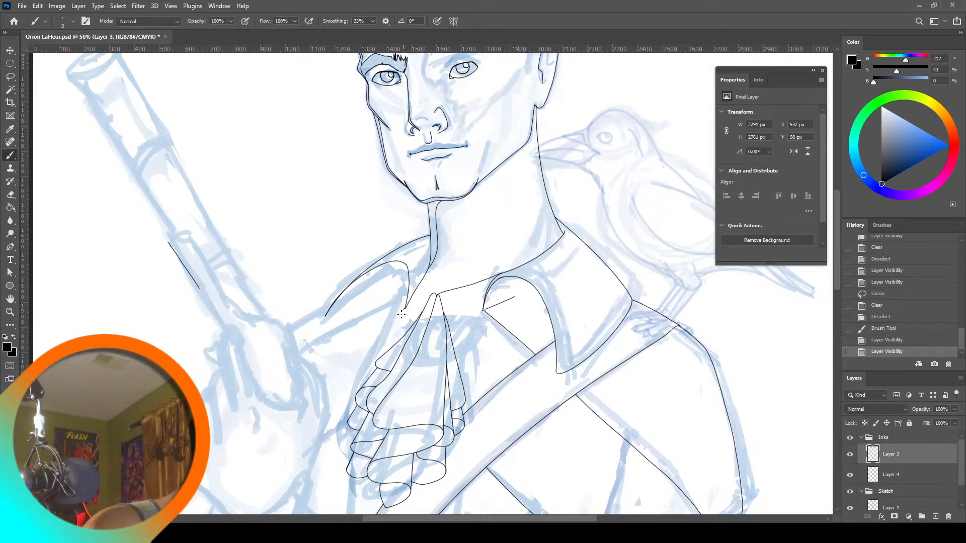
{"action": "left_click_drag", "start_coordinate": [393, 332], "coordinate": [389, 340]}
{"action": "key", "text": "ctrl+z"}
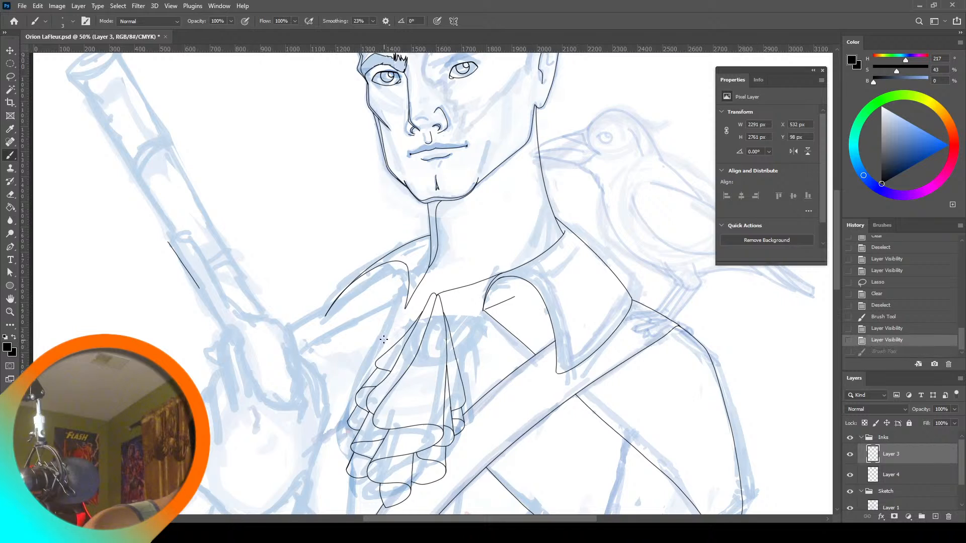
Add a new layer directly below Layer 4 for the lines behind the cravat and strap
{"action": "left_click", "coordinate": [928, 477]}
{"action": "left_click", "coordinate": [934, 517], "text": "ctrl"}
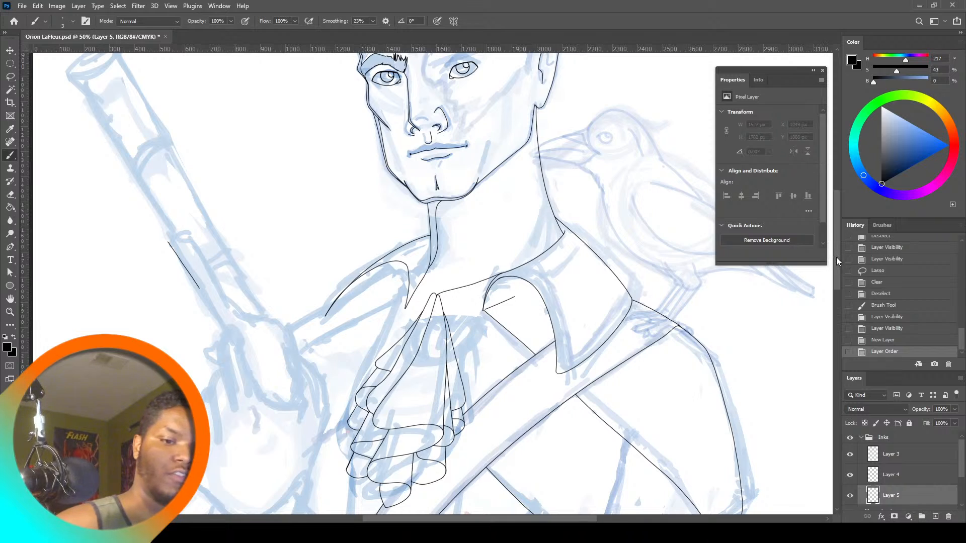
{"action": "scroll", "coordinate": [836, 257], "scroll_direction": "down", "scroll_amount": 5}
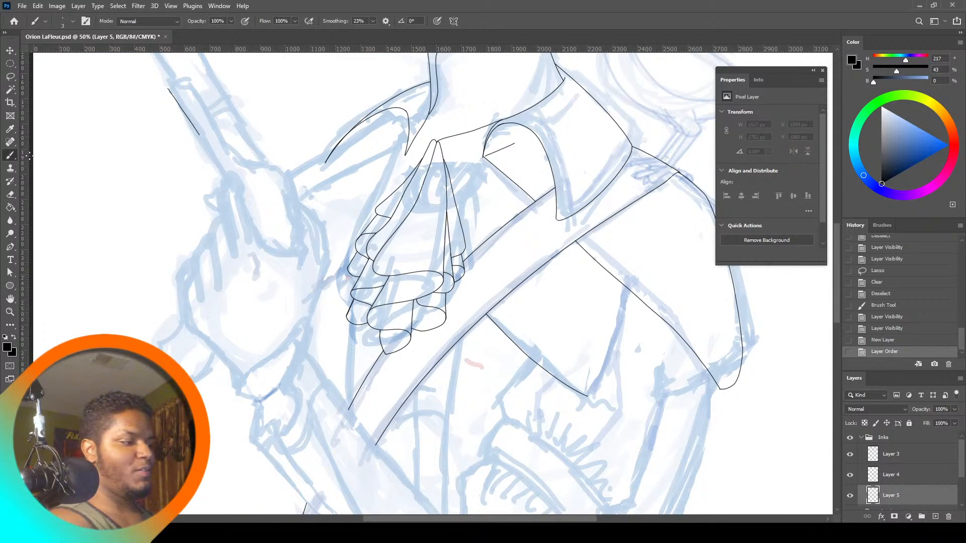
Try inking a long line on Layer 5 from the cravat's right side down past the strap, and undo it
{"action": "left_click_drag", "start_coordinate": [465, 235], "coordinate": [459, 312]}
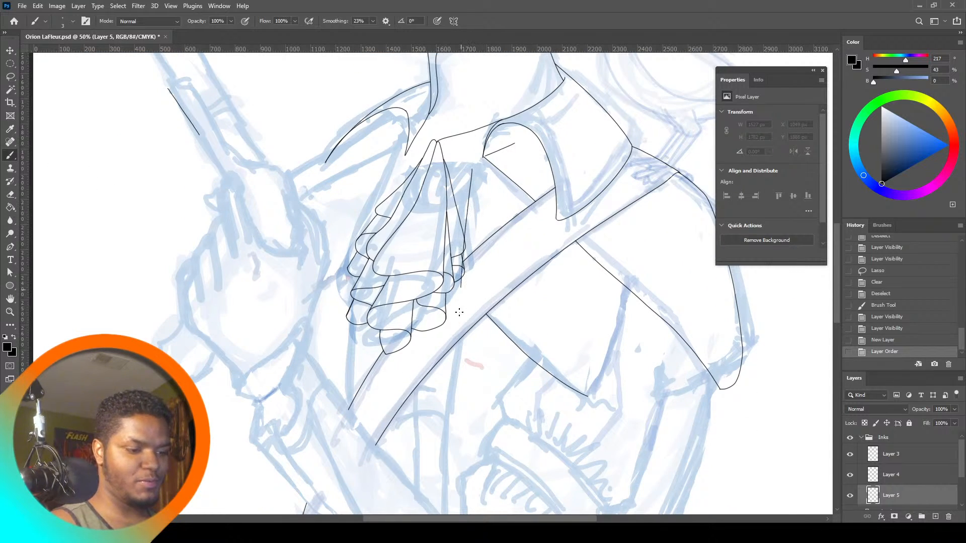
{"action": "left_click_drag", "start_coordinate": [455, 383], "coordinate": [446, 513]}
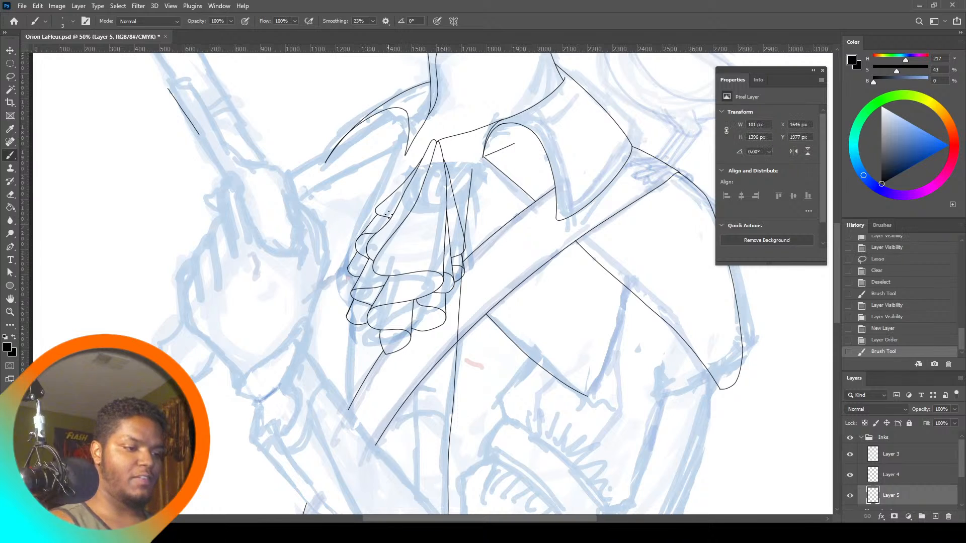
{"action": "key", "text": "ctrl+z"}
{"action": "key", "text": "ctrl+z"}
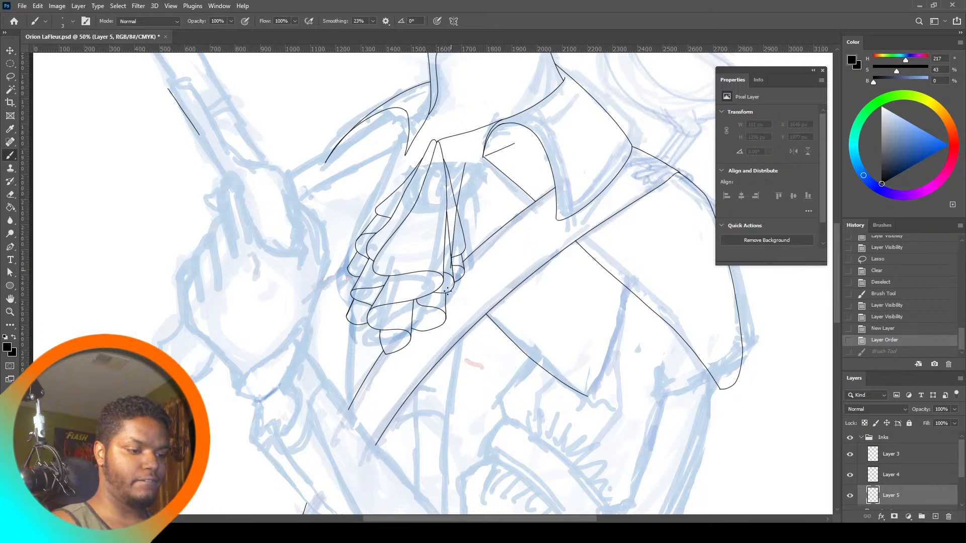
Try inking two long vertical lines on Layer 5, one down each side of the cravat and across the strap
{"action": "left_click_drag", "start_coordinate": [445, 352], "coordinate": [447, 473]}
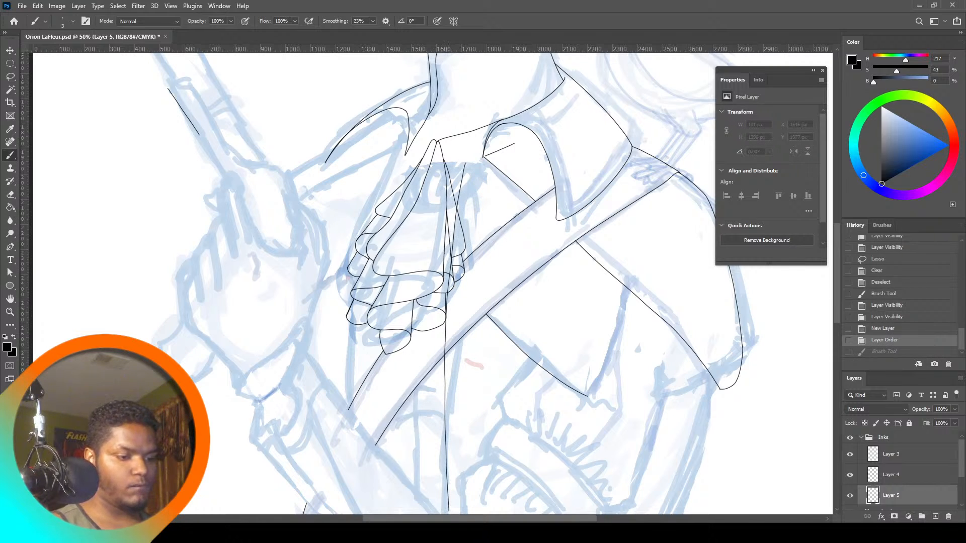
{"action": "left_click_drag", "start_coordinate": [448, 511], "coordinate": [448, 513]}
{"action": "left_click_drag", "start_coordinate": [375, 241], "coordinate": [365, 327]}
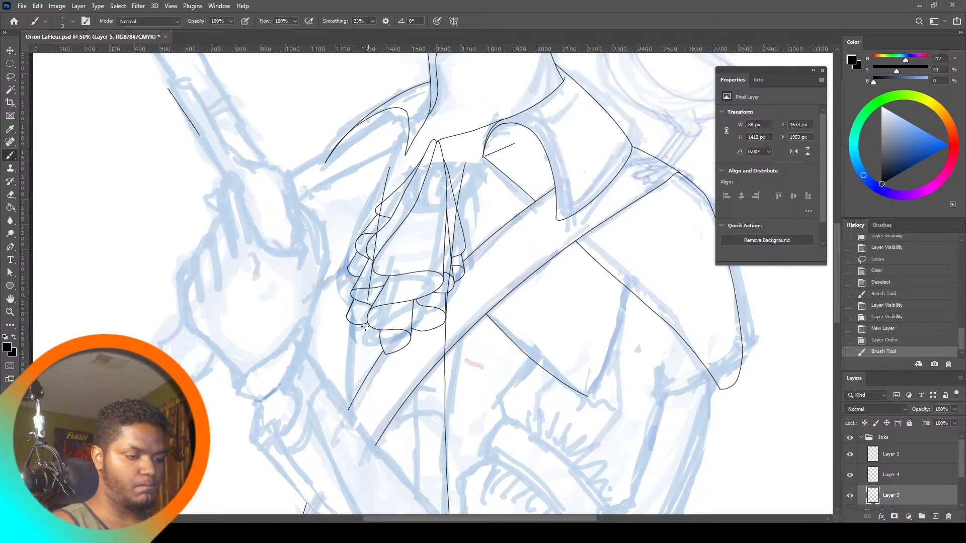
{"action": "left_click_drag", "start_coordinate": [358, 409], "coordinate": [363, 488]}
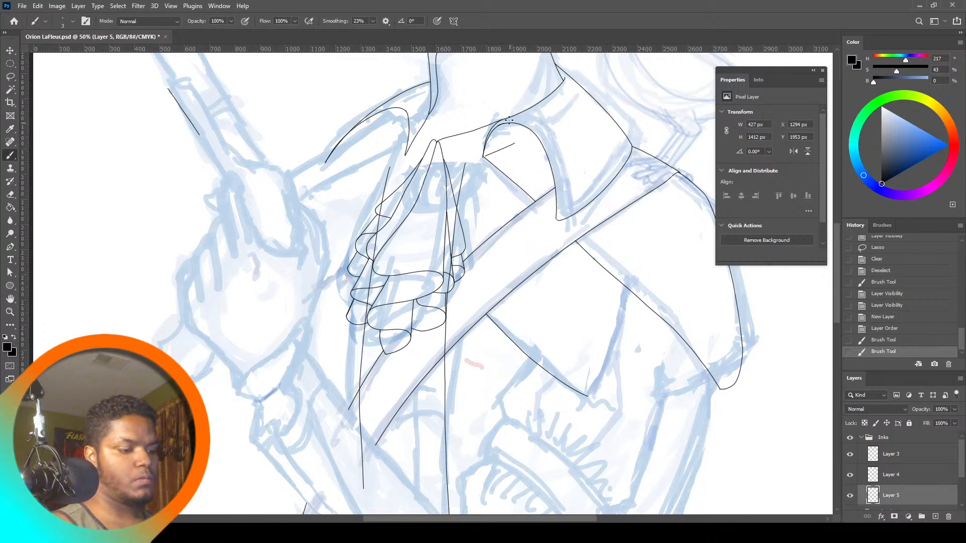
Lasso and clear the left vertical line's part below the strap's upper edge and its part behind the cravat's ruffles
{"action": "key", "text": "l"}
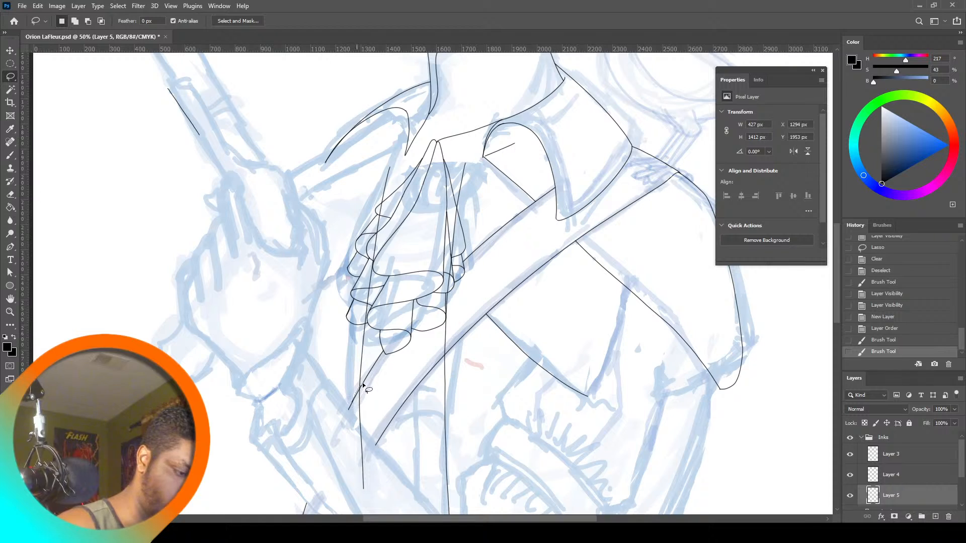
{"action": "mouse_move", "coordinate": [362, 382]}
{"action": "left_mouse_down"}
{"action": "mouse_move", "coordinate": [373, 479]}
{"action": "mouse_move", "coordinate": [355, 468]}
{"action": "left_mouse_up"}
{"action": "key", "text": "Delete"}
{"action": "key", "text": "ctrl+d"}
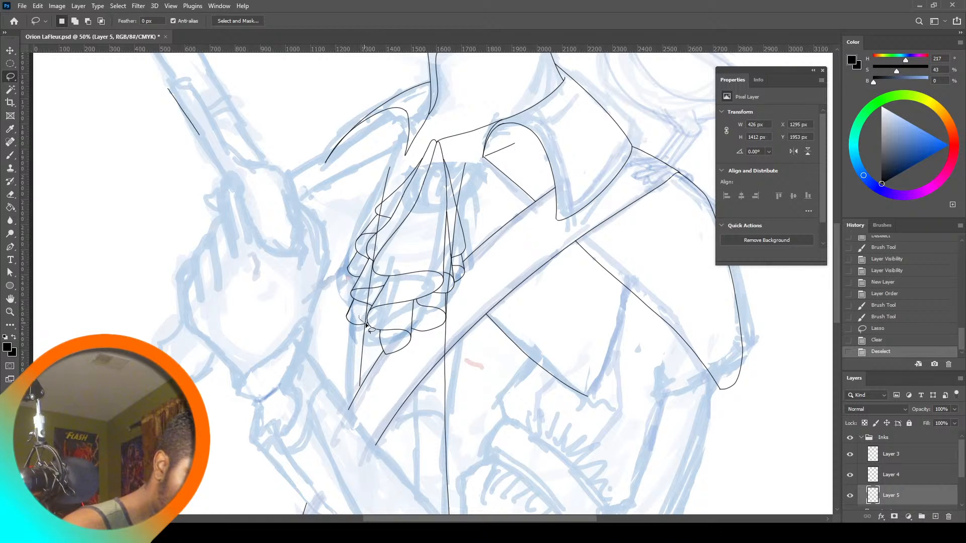
{"action": "mouse_move", "coordinate": [363, 324]}
{"action": "left_mouse_down"}
{"action": "mouse_move", "coordinate": [384, 288]}
{"action": "mouse_move", "coordinate": [387, 209]}
{"action": "mouse_move", "coordinate": [378, 242]}
{"action": "left_mouse_up"}
{"action": "key", "text": "Delete"}
{"action": "key", "text": "ctrl+d"}
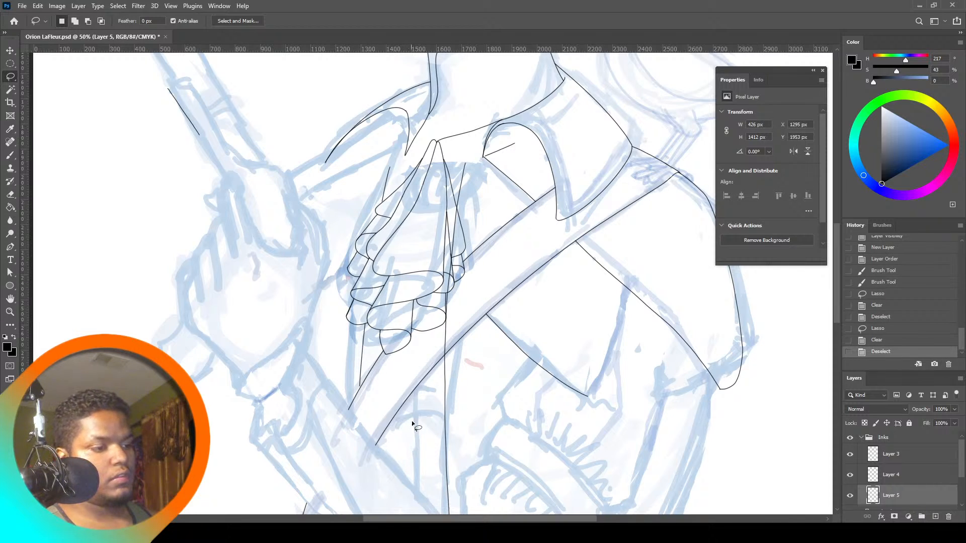
Undo the lasso clears and both vertical lines on Layer 5
{"action": "key", "text": "ctrl+z"}
{"action": "key", "text": "ctrl+z"}
{"action": "key", "text": "ctrl+z"}
{"action": "key", "text": "ctrl+z"}
{"action": "key", "text": "ctrl+z"}
{"action": "key", "text": "ctrl+z"}
{"action": "key", "text": "ctrl+z"}
{"action": "key", "text": "ctrl+z"}
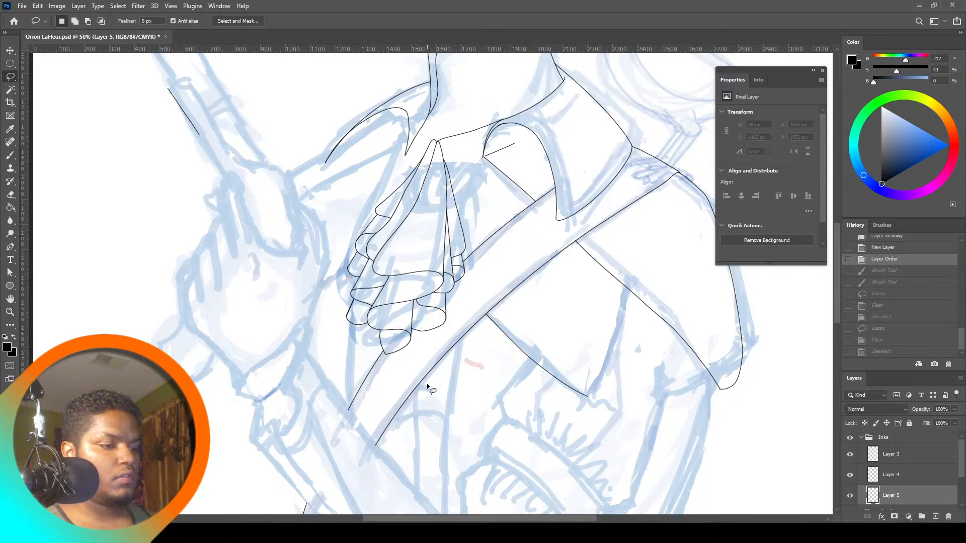
Ink two long front edges on Layer 5, running from the left and right collar points down behind the cravat and past the strap
{"action": "key", "text": "b"}
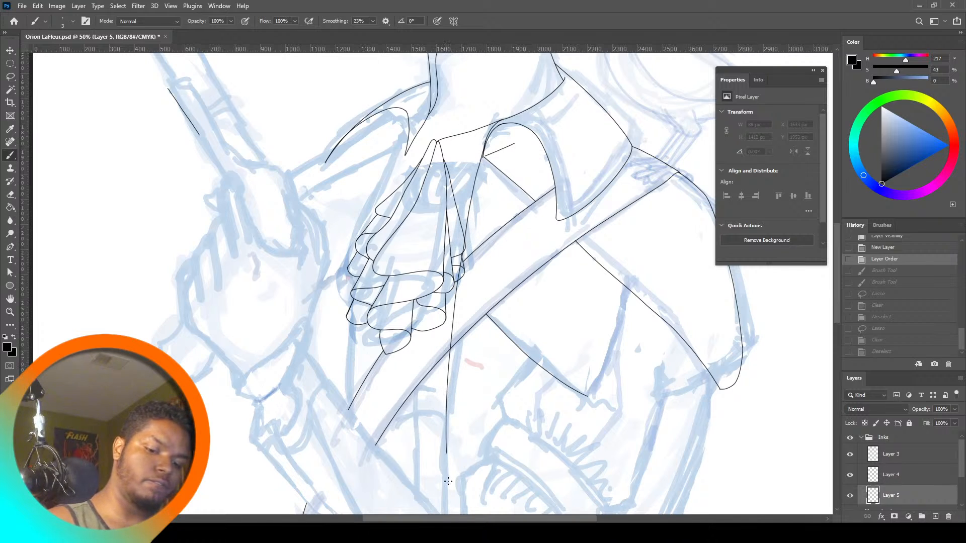
{"action": "left_click_drag", "start_coordinate": [448, 481], "coordinate": [450, 504]}
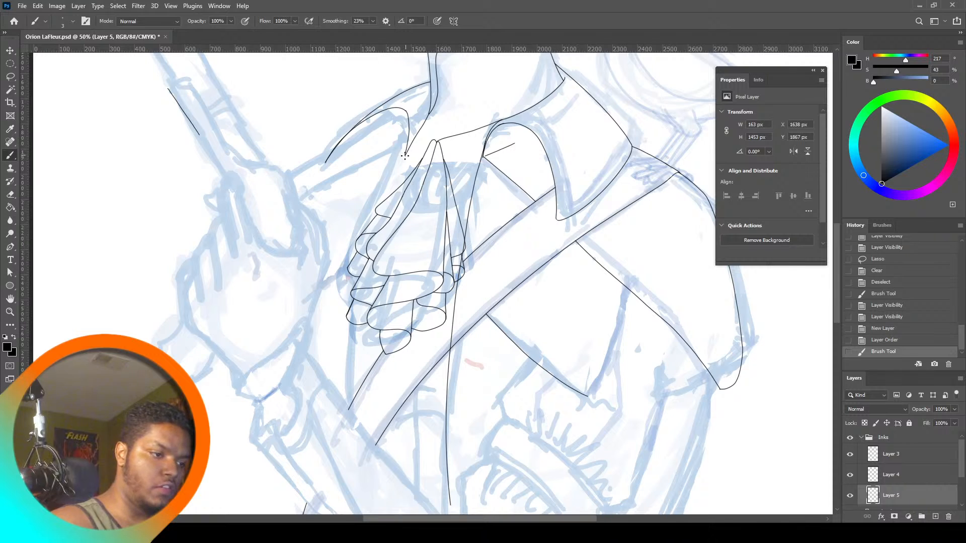
{"action": "left_click_drag", "start_coordinate": [376, 343], "coordinate": [376, 454]}
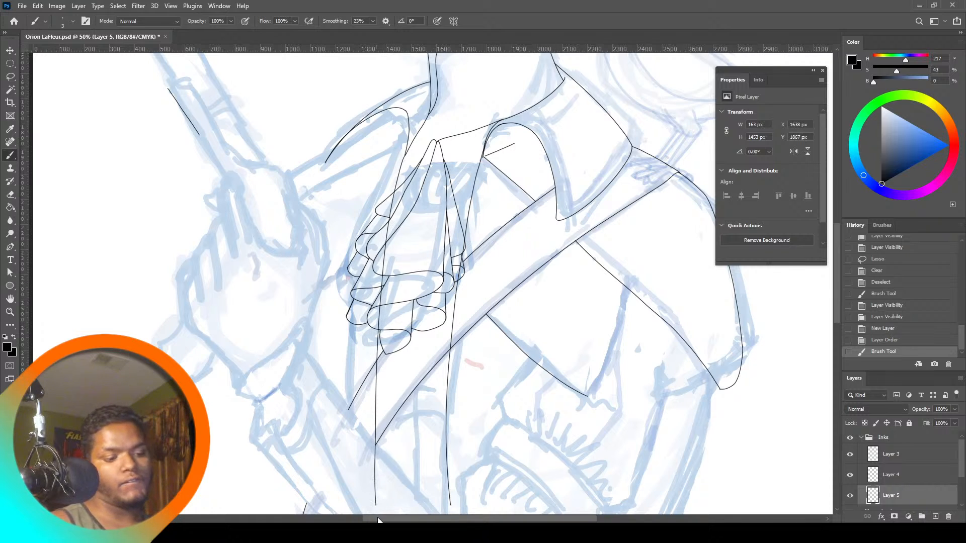
{"action": "left_click_drag", "start_coordinate": [378, 520], "coordinate": [378, 518]}
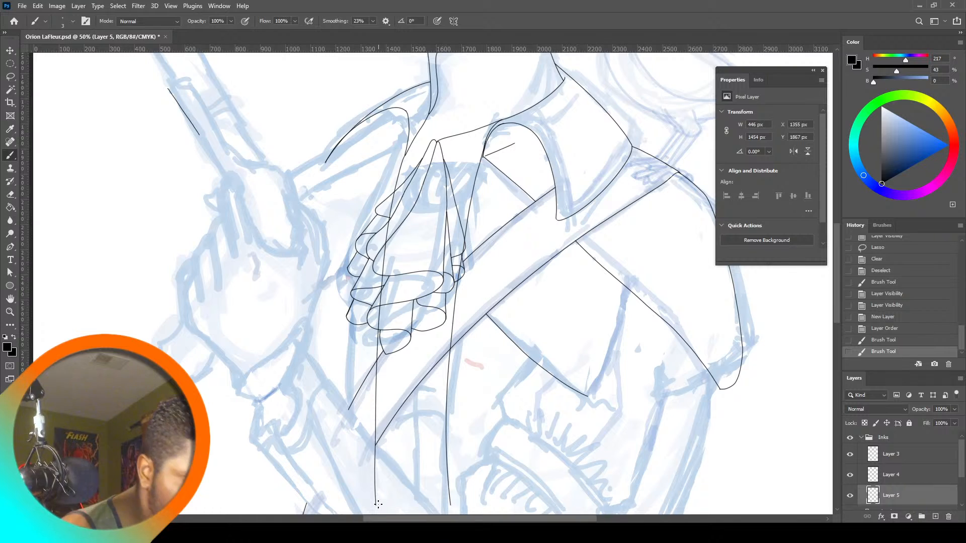
Zoom to 100% and clear the part of the left front edge hidden behind the cravat on Layer 5 using the Lasso
{"action": "left_click", "coordinate": [9, 312]}
{"action": "left_click", "coordinate": [267, 21]}
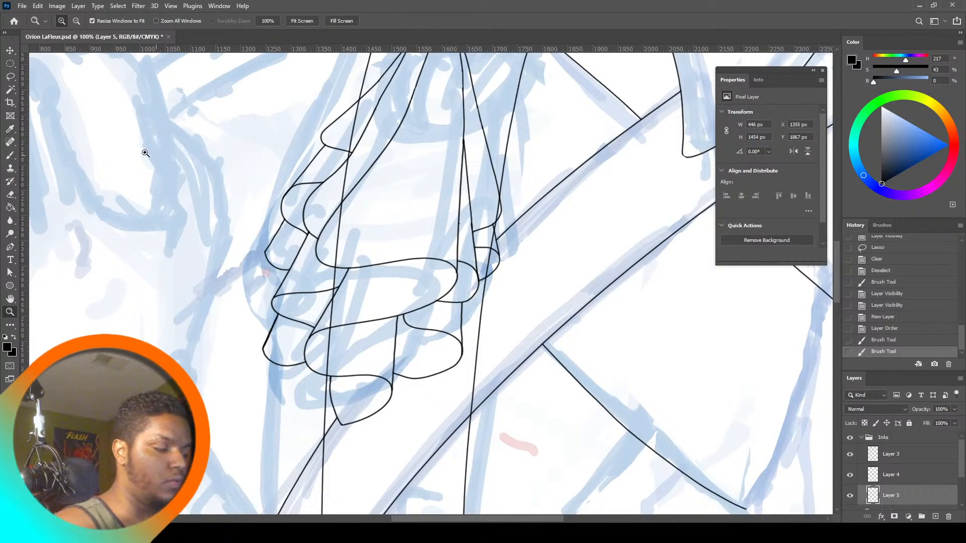
{"action": "left_click", "coordinate": [10, 76]}
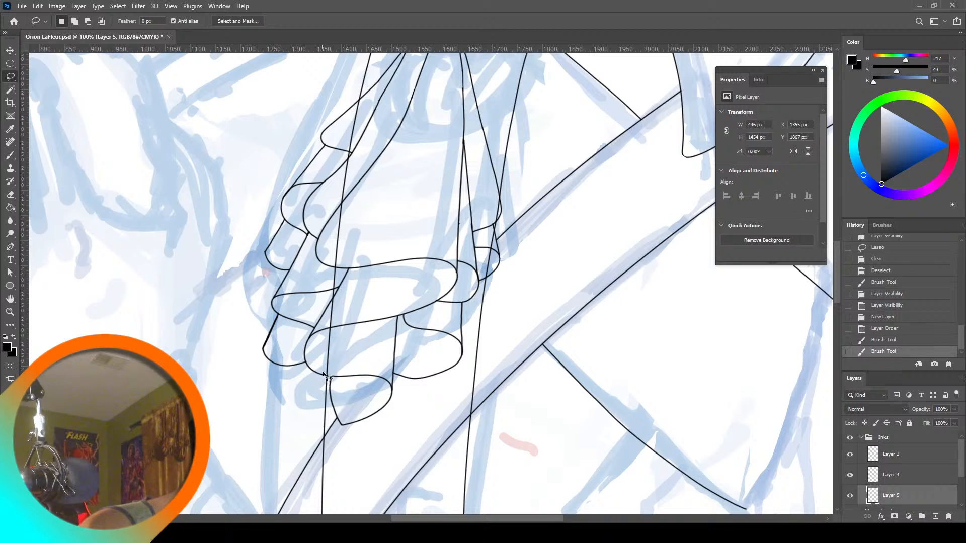
{"action": "mouse_move", "coordinate": [328, 378]}
{"action": "left_mouse_down"}
{"action": "mouse_move", "coordinate": [369, 316]}
{"action": "mouse_move", "coordinate": [374, 176]}
{"action": "mouse_move", "coordinate": [361, 99]}
{"action": "mouse_move", "coordinate": [349, 134]}
{"action": "left_mouse_up"}
{"action": "key", "text": "Delete"}
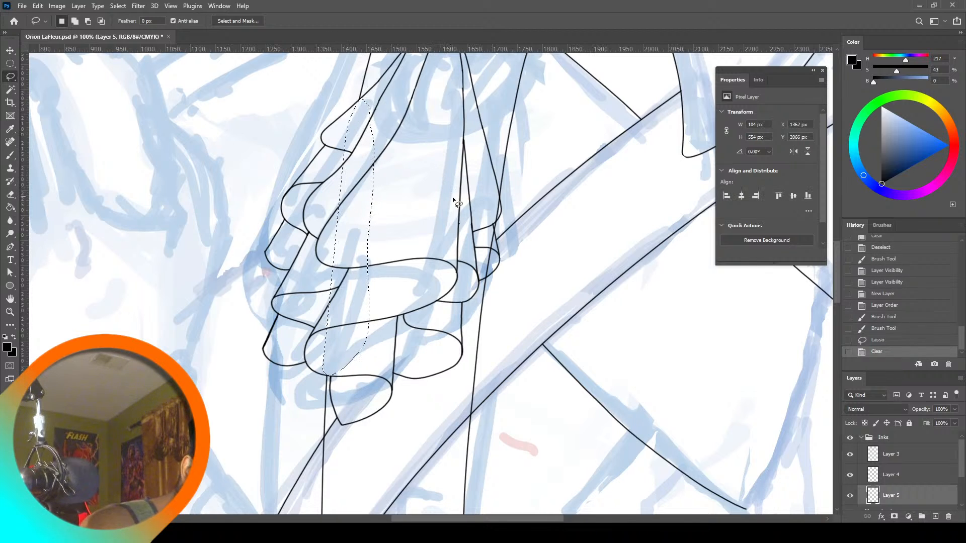
Lasso and clear the parts of the right front edge that cross the cravat's side ruffles, and deselect
{"action": "left_click_drag", "start_coordinate": [483, 274], "coordinate": [486, 280]}
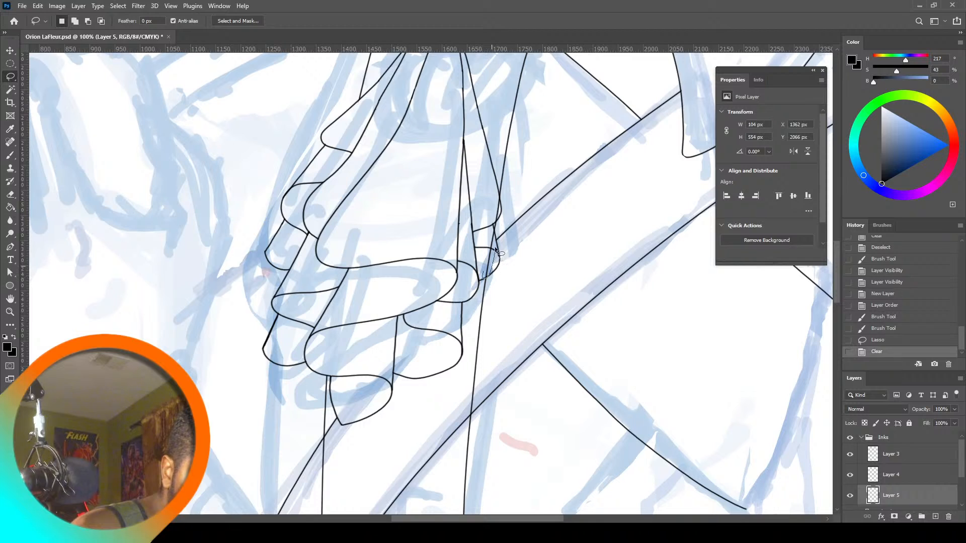
{"action": "left_click_drag", "start_coordinate": [481, 220], "coordinate": [493, 221]}
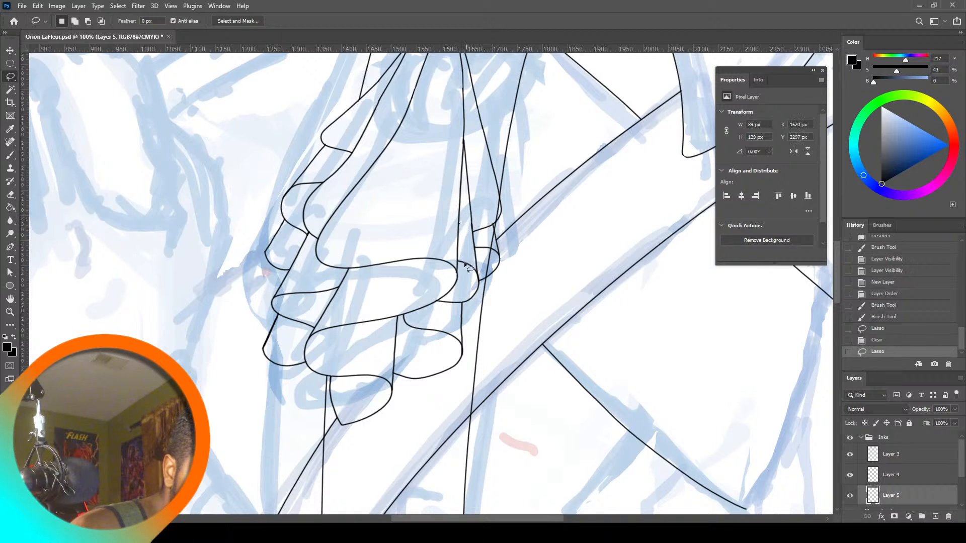
{"action": "key", "text": "Delete"}
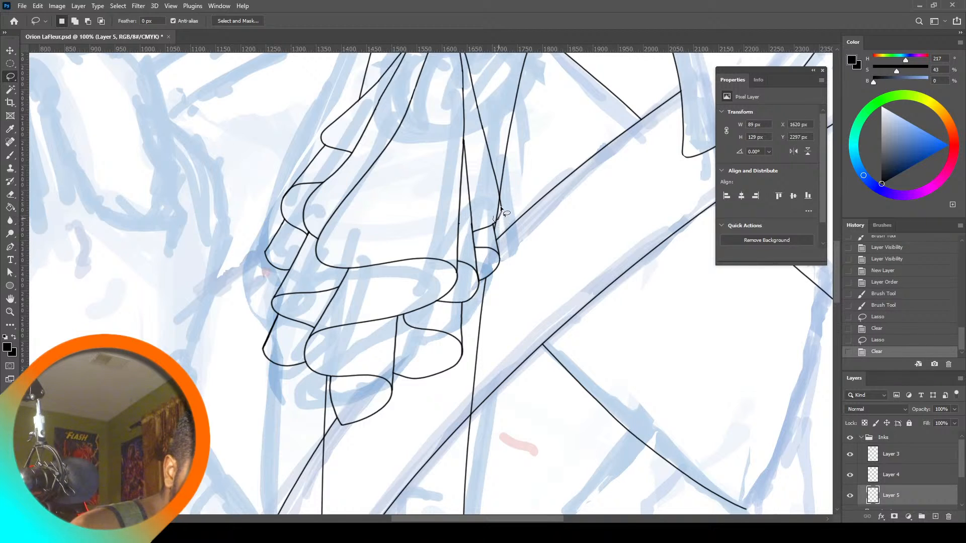
{"action": "left_click_drag", "start_coordinate": [494, 203], "coordinate": [495, 200]}
{"action": "key", "text": "Delete"}
{"action": "key", "text": "ctrl+d"}
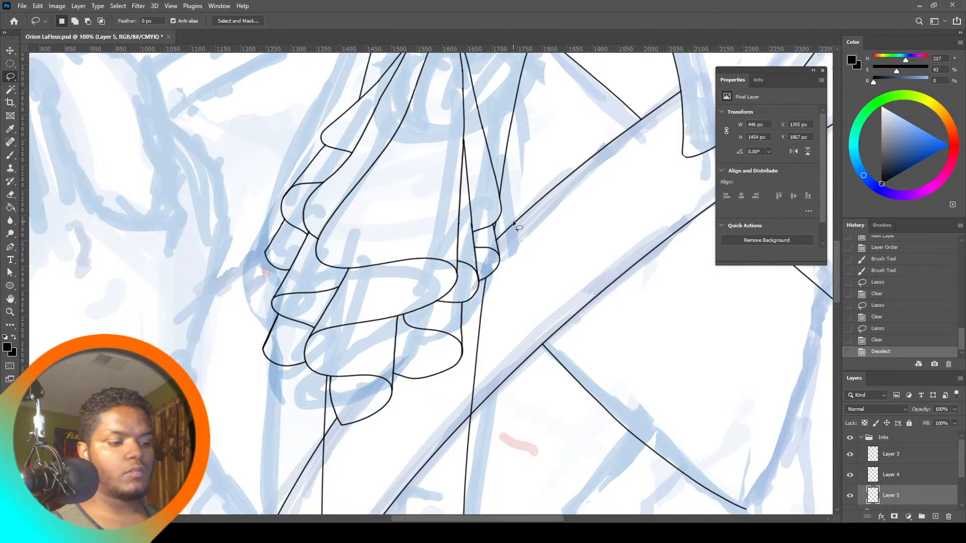
Check Layer 5's lines by toggling its visibility, and clear the left front edge where it crosses the strap
{"action": "left_click_drag", "start_coordinate": [837, 261], "coordinate": [837, 282]}
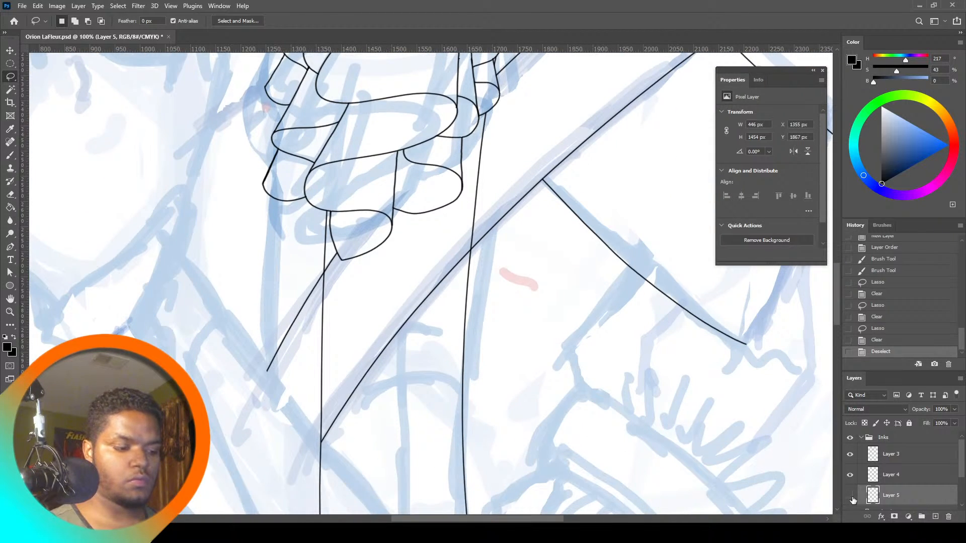
{"action": "left_click", "coordinate": [850, 496]}
{"action": "left_click", "coordinate": [851, 496]}
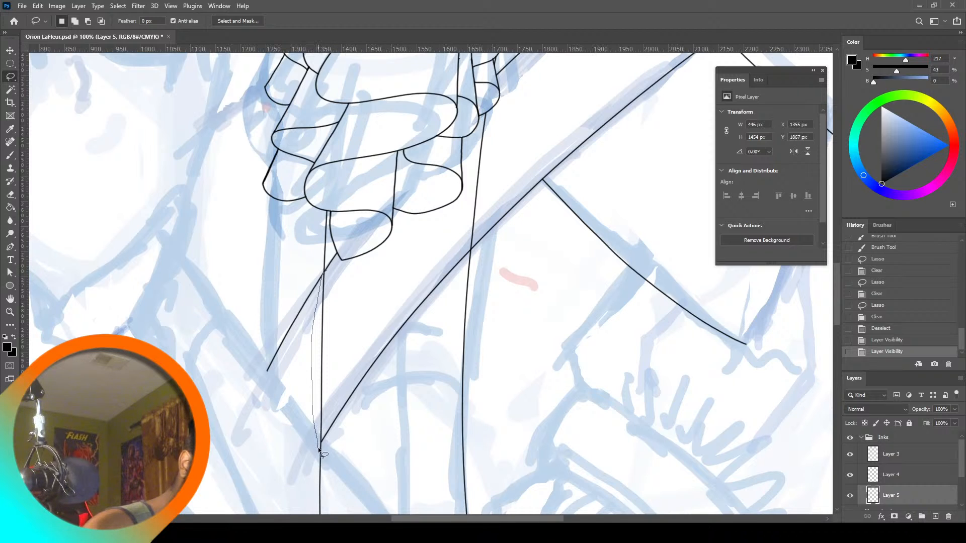
{"action": "left_click_drag", "start_coordinate": [328, 427], "coordinate": [329, 426]}
{"action": "key", "text": "Delete"}
{"action": "key", "text": "ctrl+d"}
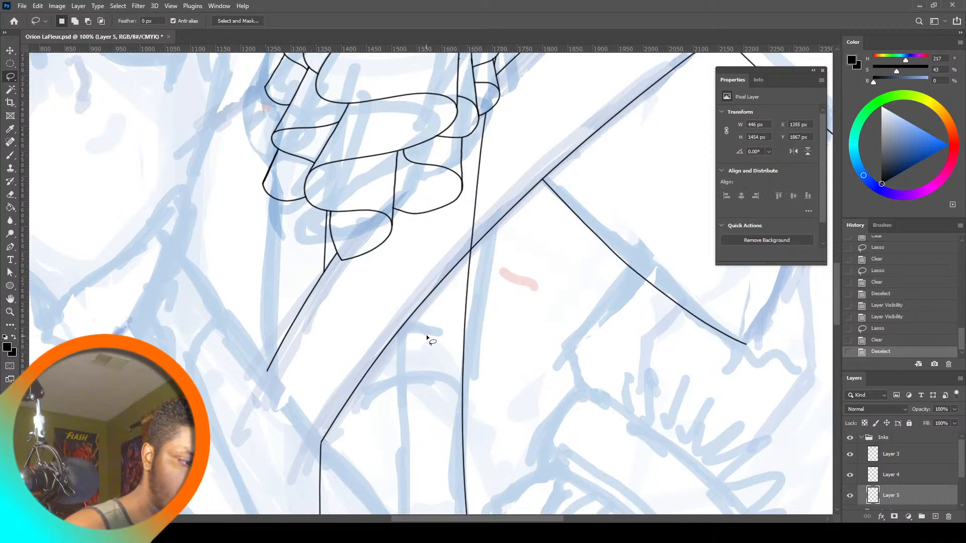
Lasso and clear the right front edge between the cravat's ruffles and the strap's lower edge, and deselect
{"action": "left_click_drag", "start_coordinate": [487, 107], "coordinate": [467, 198]}
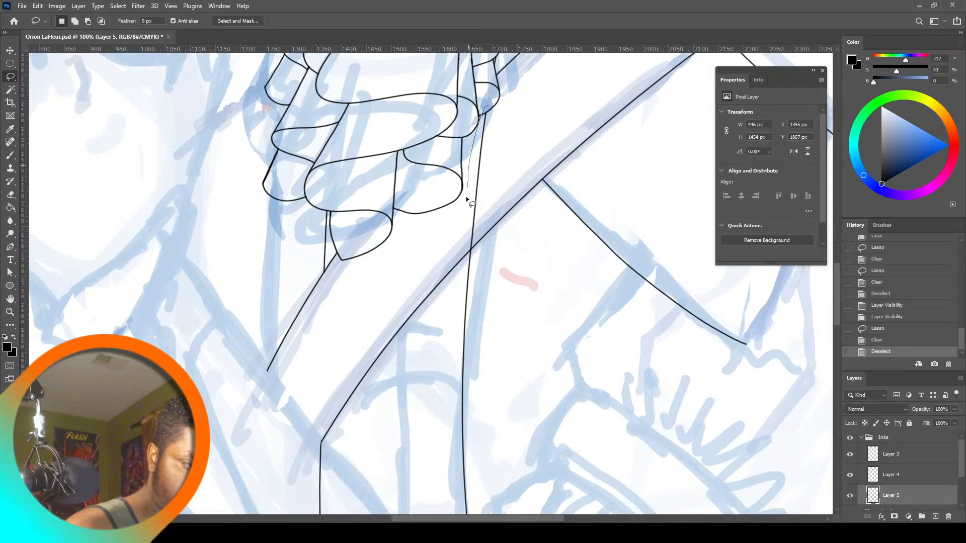
{"action": "left_click_drag", "start_coordinate": [471, 251], "coordinate": [486, 109]}
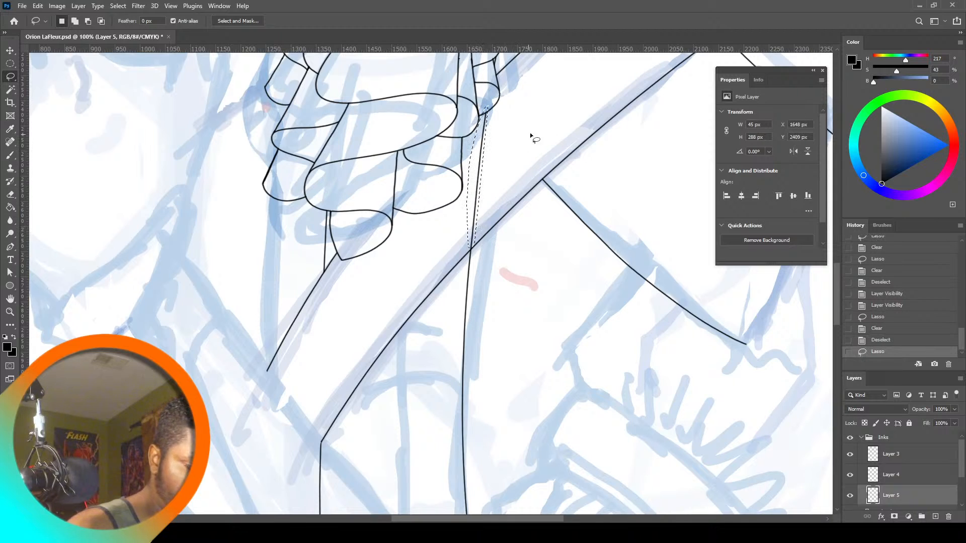
{"action": "key", "text": "Delete"}
{"action": "key", "text": "ctrl+d"}
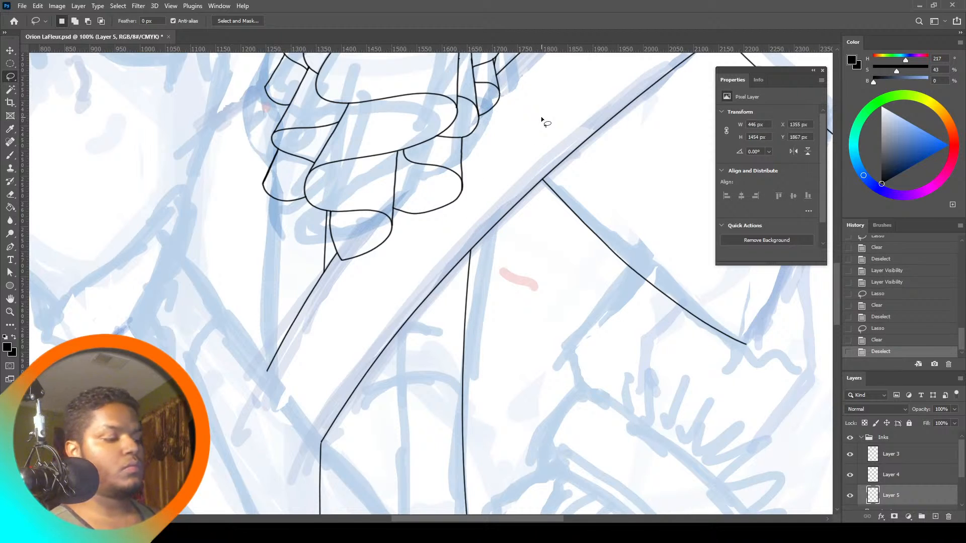
Examine the inked cravat, collar and neckline at full view and up to 100% zoom
{"action": "left_click", "coordinate": [10, 312]}
{"action": "left_click", "coordinate": [297, 21]}
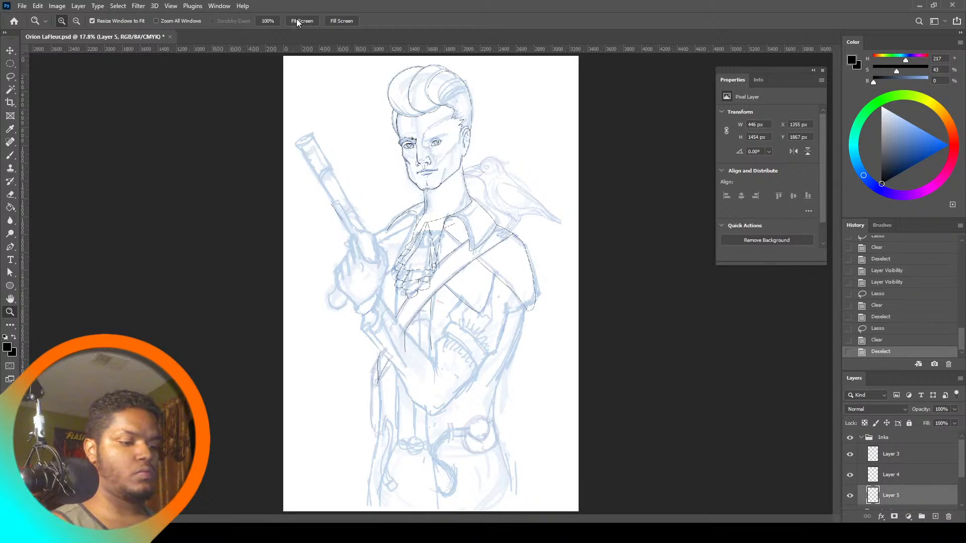
{"action": "left_click", "coordinate": [437, 269]}
{"action": "left_click", "coordinate": [439, 267]}
{"action": "left_click", "coordinate": [442, 265]}
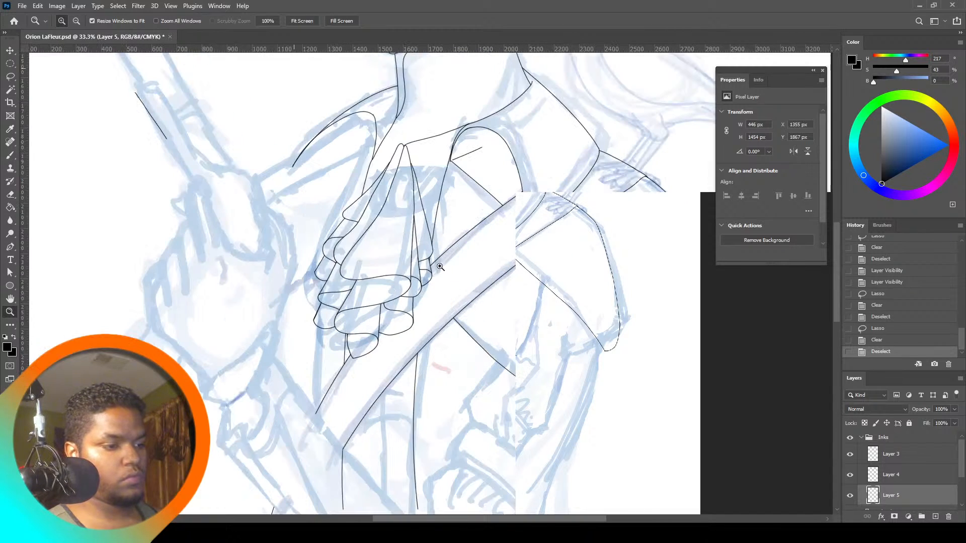
{"action": "left_click", "coordinate": [443, 127]}
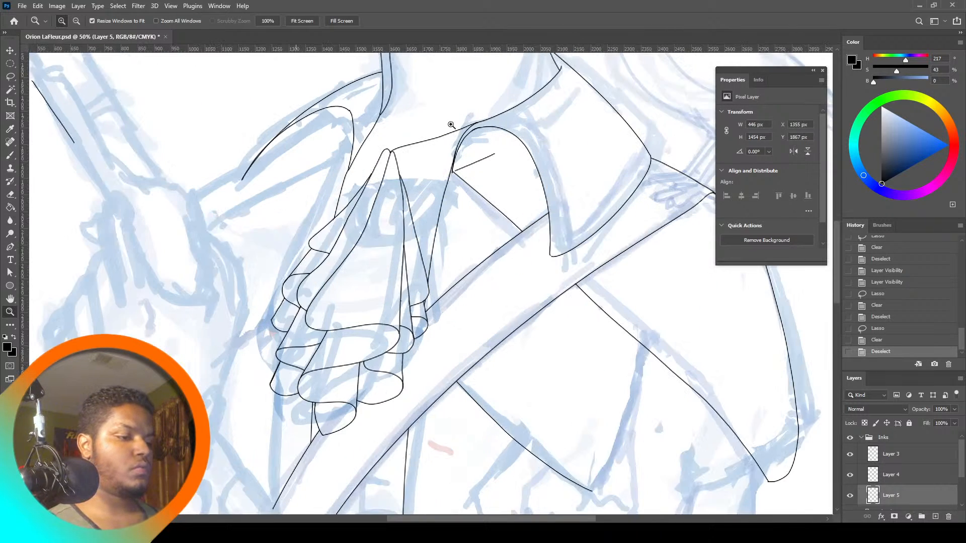
{"action": "left_click", "coordinate": [451, 129]}
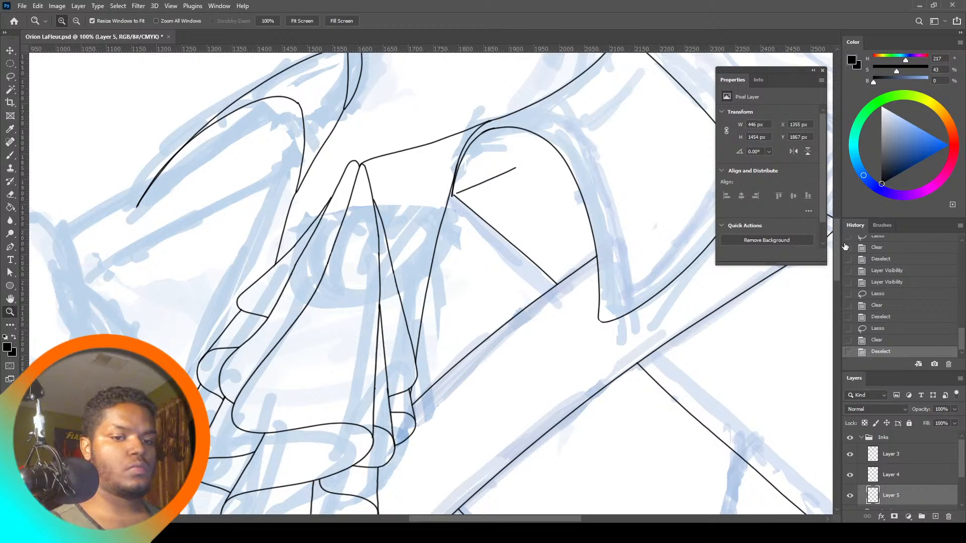
{"action": "mouse_move", "coordinate": [845, 246]}
{"action": "left_mouse_down"}
{"action": "mouse_move", "coordinate": [843, 229]}
{"action": "mouse_move", "coordinate": [835, 232]}
{"action": "left_mouse_up"}
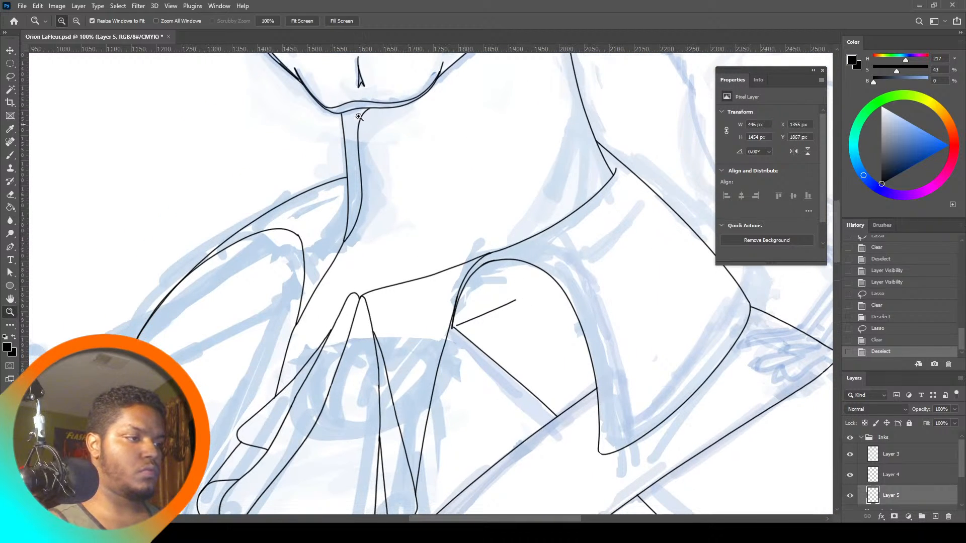
{"action": "left_click", "coordinate": [312, 21]}
{"action": "left_click", "coordinate": [439, 233]}
{"action": "left_click", "coordinate": [439, 233]}
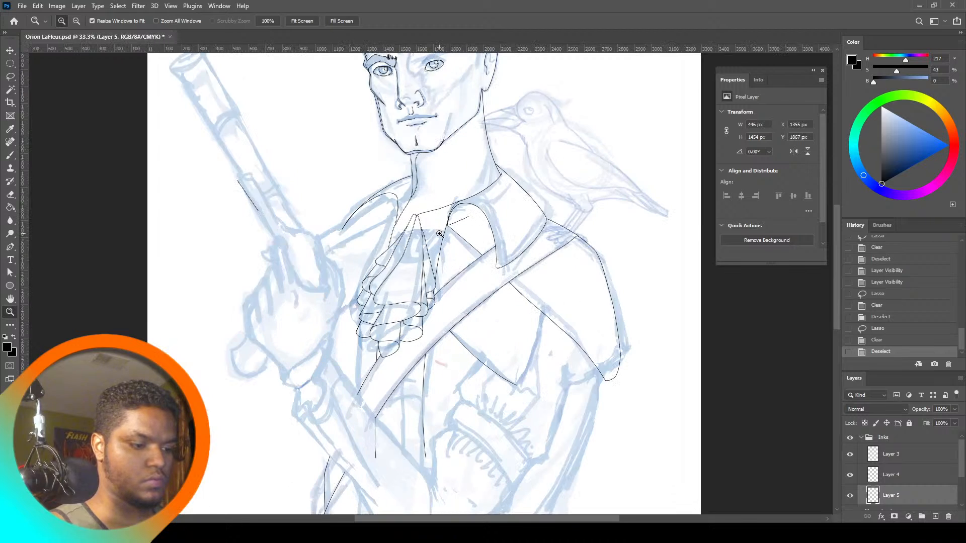
{"action": "left_click", "coordinate": [439, 240]}
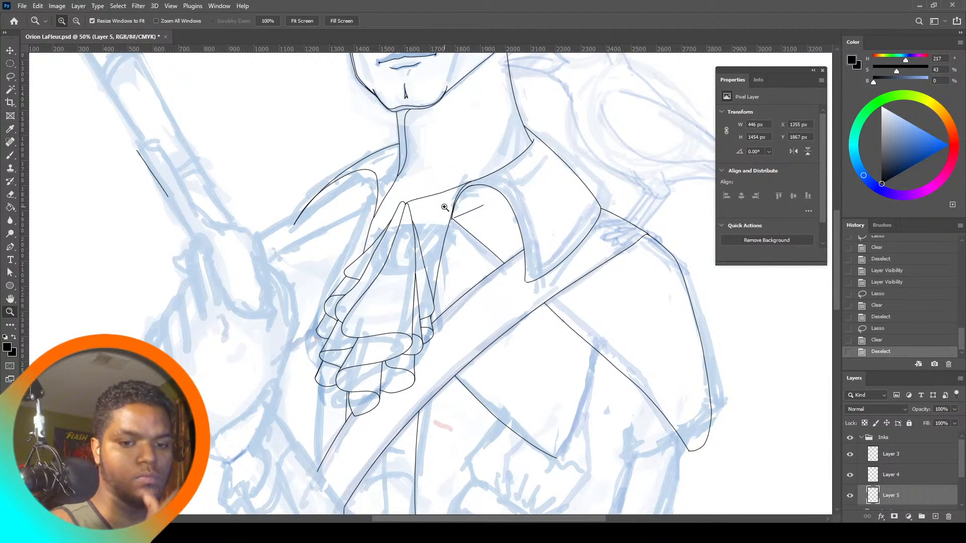
Revert the history to the earlier Clear state before the jacket's front edges, and check Layer 3's lines by toggling its visibility
{"action": "left_click_drag", "start_coordinate": [961, 340], "coordinate": [962, 257]}
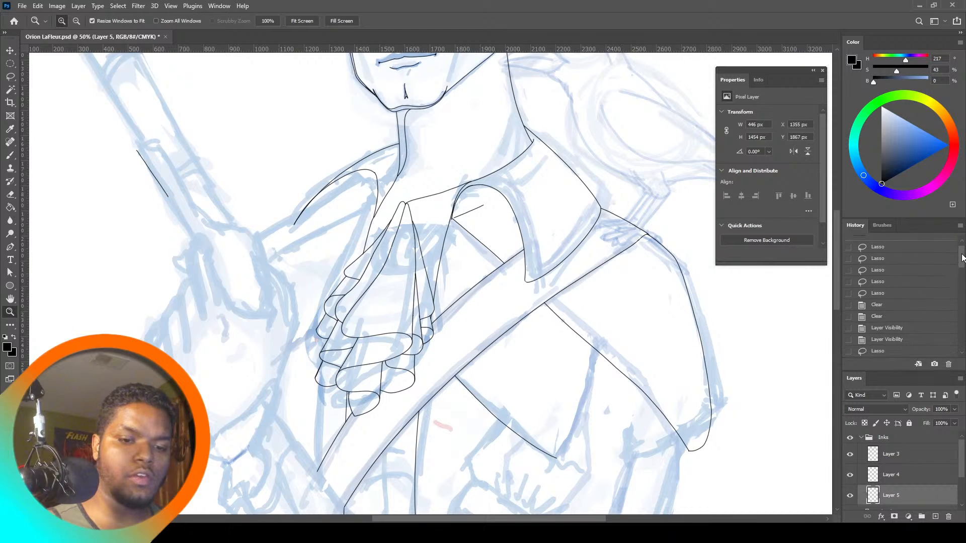
{"action": "left_click", "coordinate": [884, 305]}
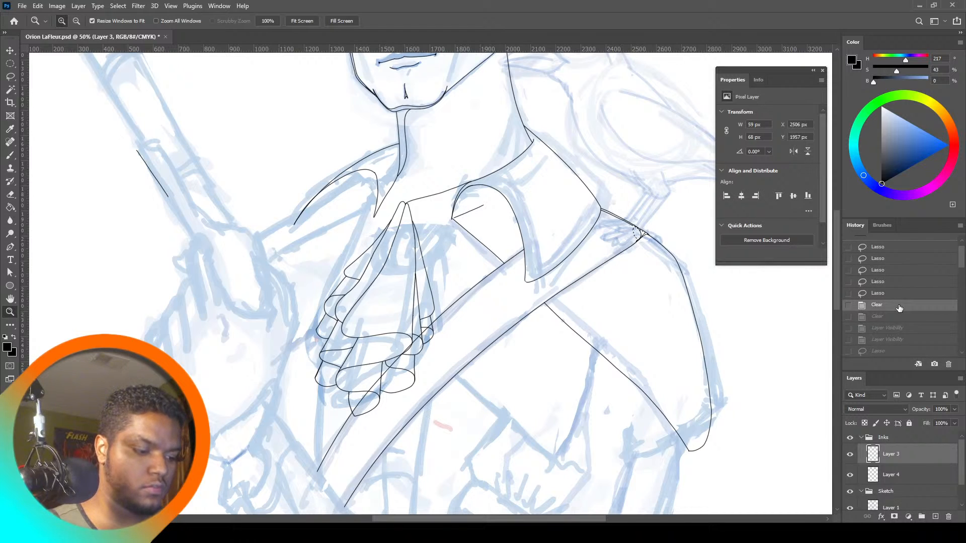
{"action": "left_click", "coordinate": [850, 456]}
{"action": "left_click", "coordinate": [850, 455]}
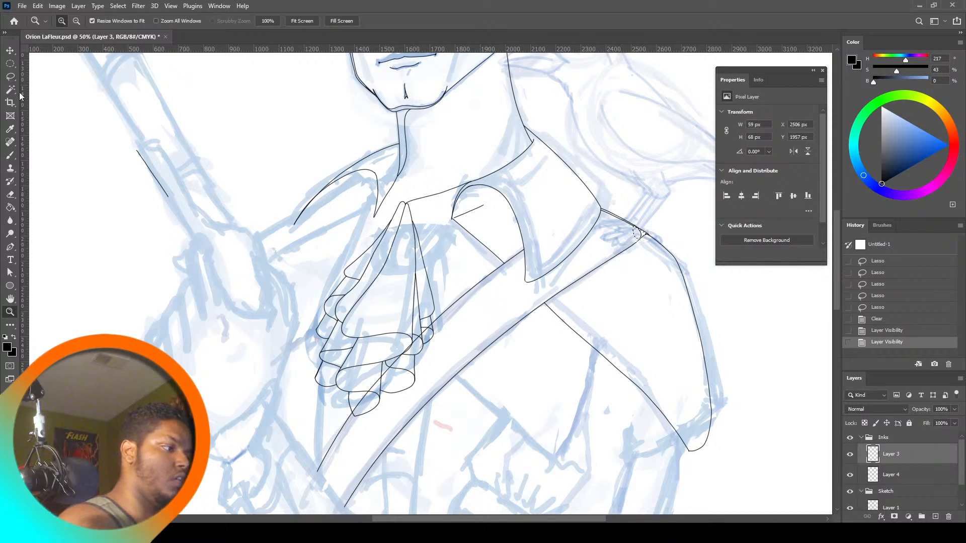
Lasso the whole cravat on Layer 3, move it off the figure past the shoulder with Free Transform, and cut it
{"action": "left_click", "coordinate": [11, 76]}
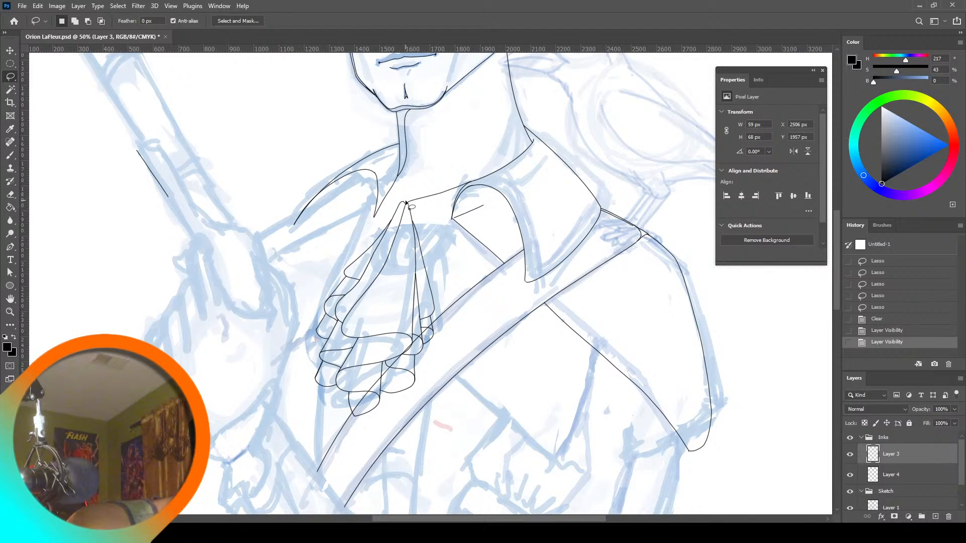
{"action": "left_click_drag", "start_coordinate": [429, 219], "coordinate": [470, 194]}
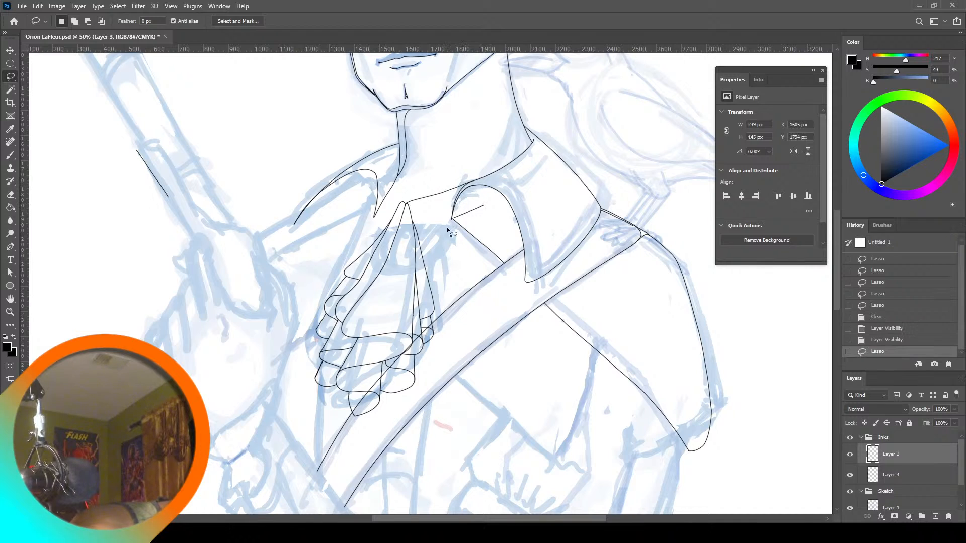
{"action": "left_click", "coordinate": [449, 238]}
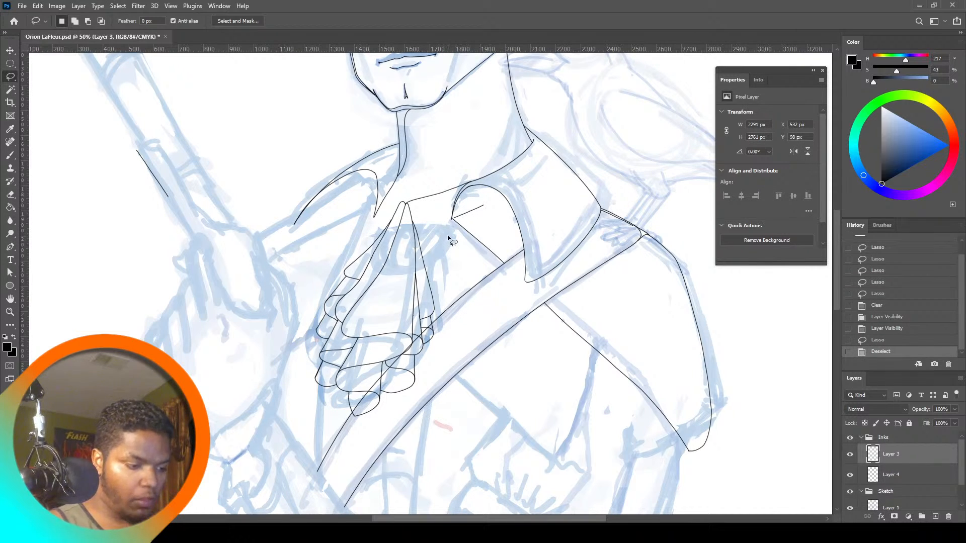
{"action": "mouse_move", "coordinate": [435, 331]}
{"action": "left_mouse_down"}
{"action": "mouse_move", "coordinate": [336, 447]}
{"action": "mouse_move", "coordinate": [308, 413]}
{"action": "mouse_move", "coordinate": [441, 311]}
{"action": "mouse_move", "coordinate": [416, 396]}
{"action": "mouse_move", "coordinate": [352, 451]}
{"action": "mouse_move", "coordinate": [310, 405]}
{"action": "mouse_move", "coordinate": [303, 326]}
{"action": "mouse_move", "coordinate": [406, 189]}
{"action": "mouse_move", "coordinate": [420, 214]}
{"action": "left_mouse_up"}
{"action": "left_click", "coordinate": [374, 433]}
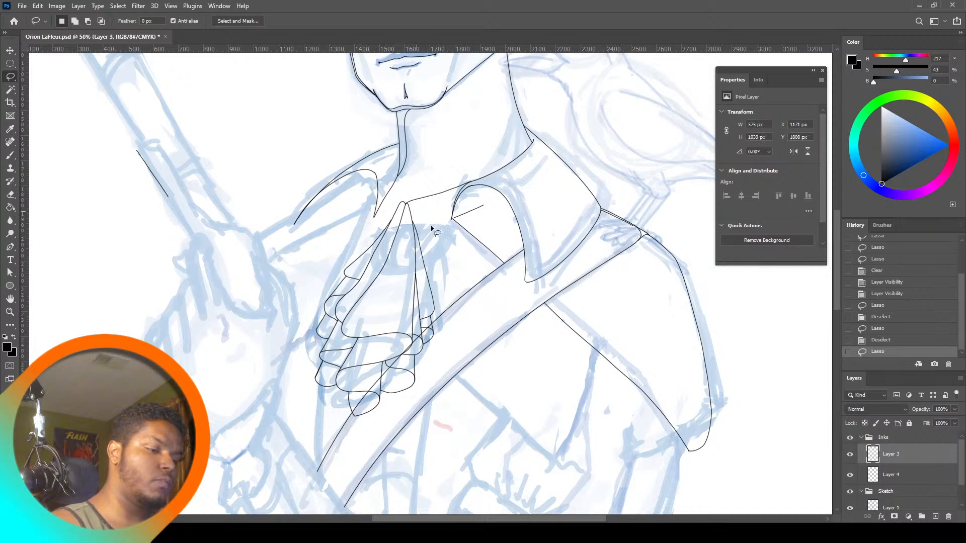
{"action": "key", "text": "ctrl+t"}
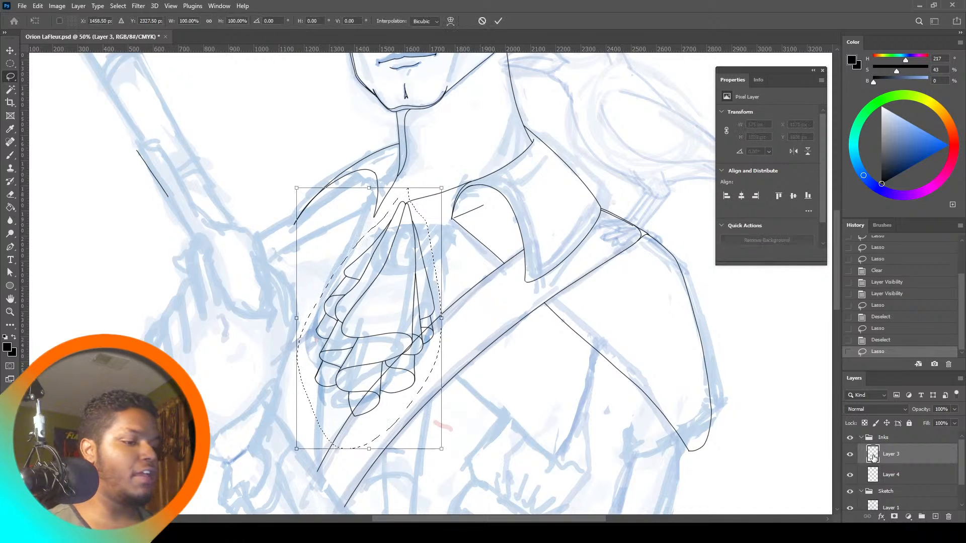
{"action": "mouse_move", "coordinate": [403, 210]}
{"action": "left_mouse_down"}
{"action": "mouse_move", "coordinate": [429, 173]}
{"action": "mouse_move", "coordinate": [429, 184]}
{"action": "left_mouse_up"}
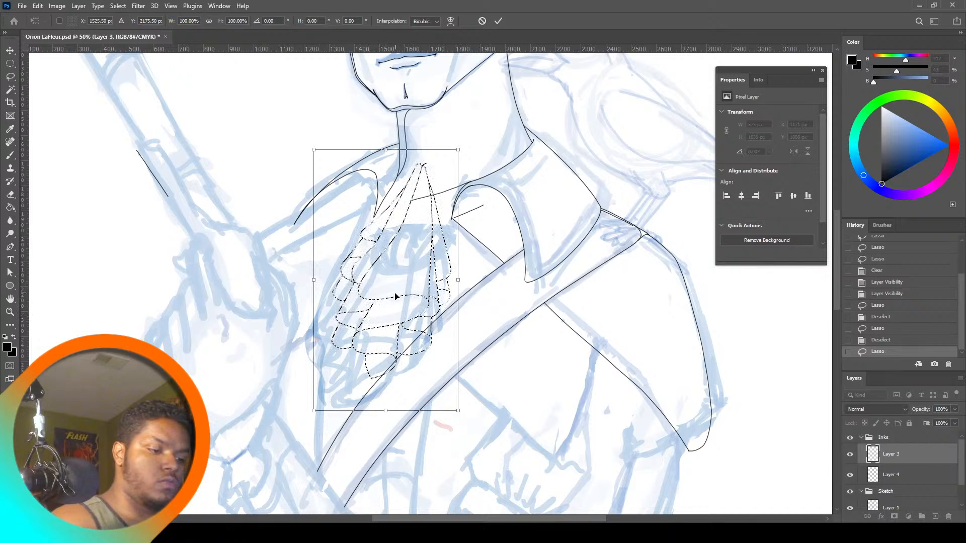
{"action": "left_click_drag", "start_coordinate": [419, 309], "coordinate": [771, 398]}
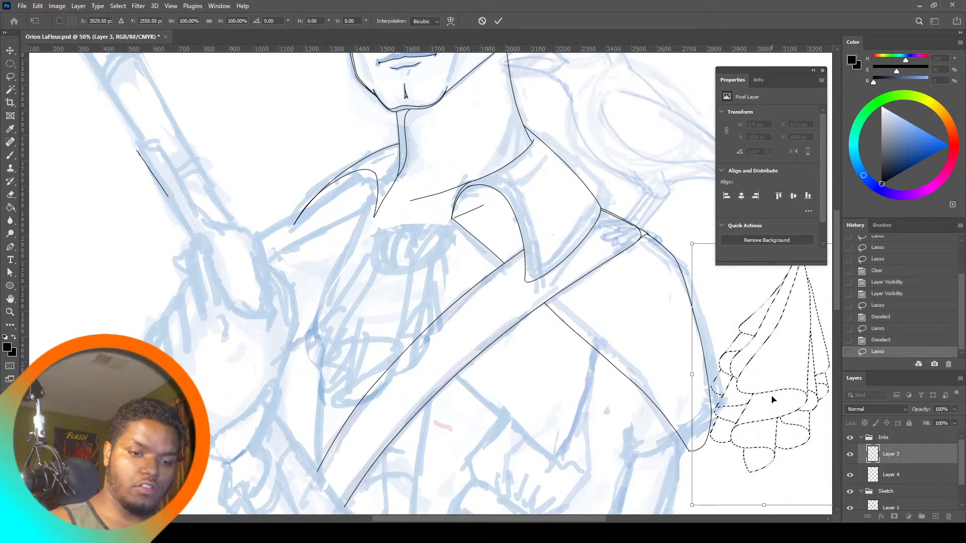
{"action": "left_click", "coordinate": [10, 64]}
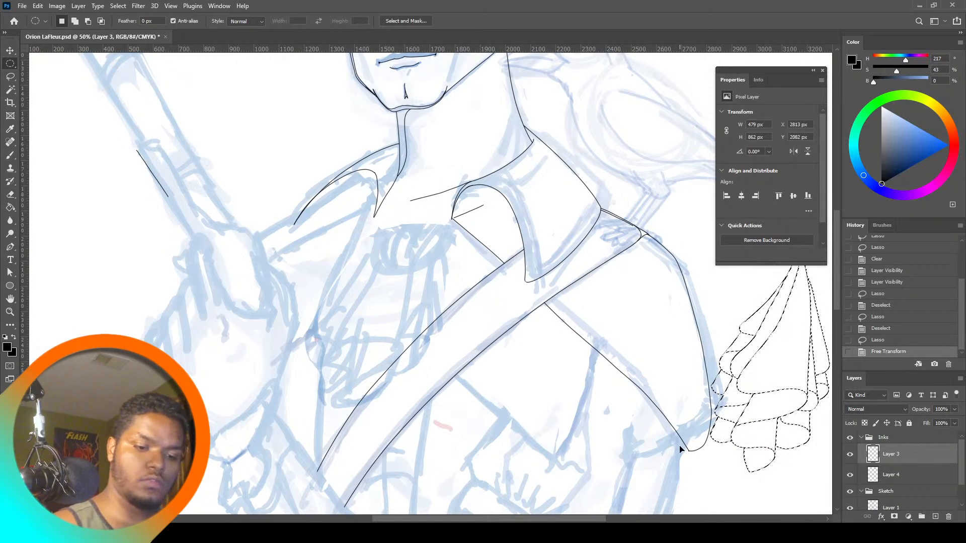
{"action": "key", "text": "ctrl+x"}
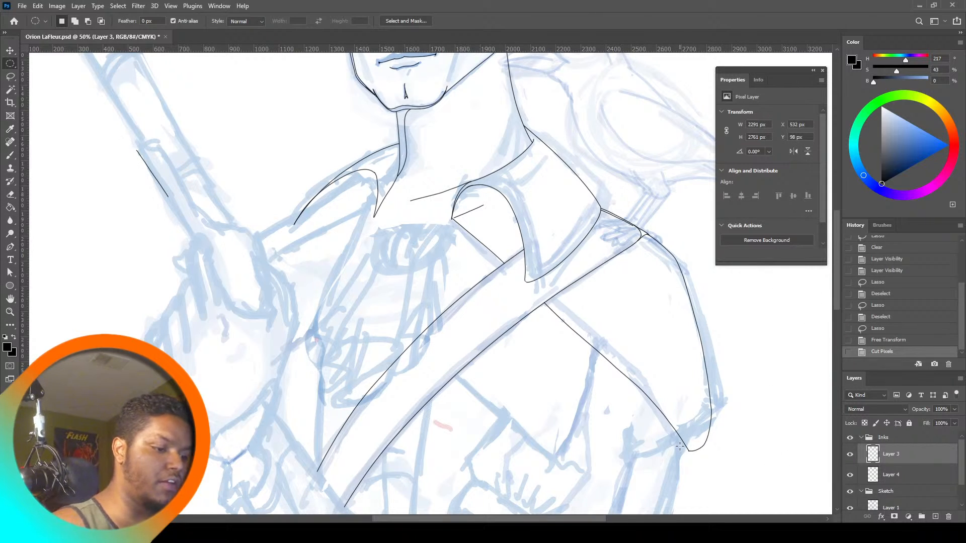
Zoom to 300% and clear the neckline stub extending across the neck opening from the right collar using the Lasso, and deselect
{"action": "key", "text": "z"}
{"action": "left_click", "coordinate": [464, 185]}
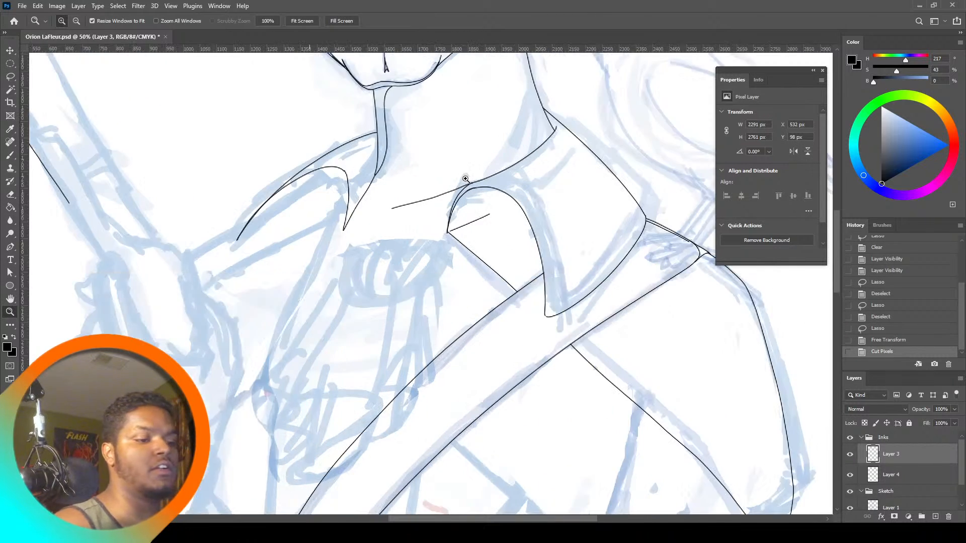
{"action": "left_click", "coordinate": [468, 183]}
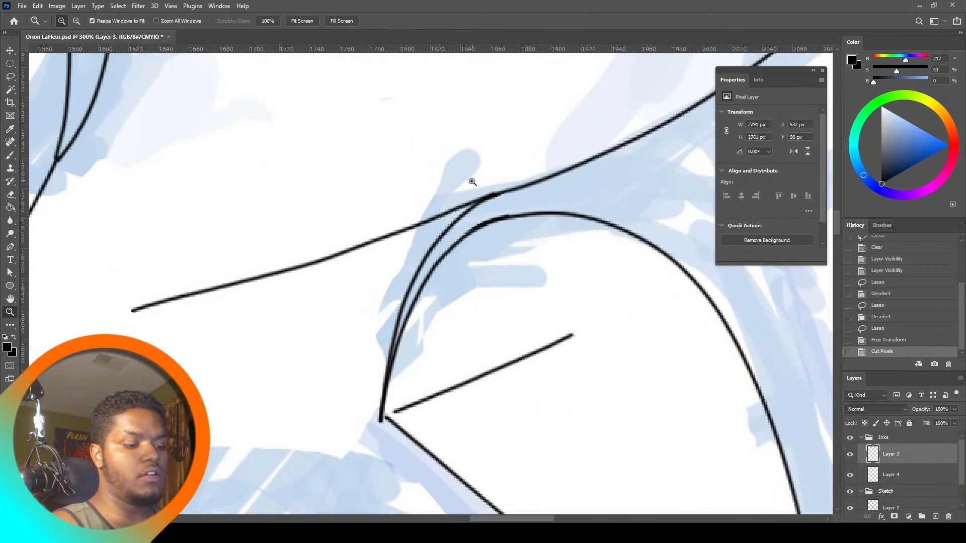
{"action": "left_click", "coordinate": [11, 76]}
{"action": "mouse_move", "coordinate": [142, 278]}
{"action": "left_mouse_down"}
{"action": "mouse_move", "coordinate": [117, 335]}
{"action": "mouse_move", "coordinate": [427, 261]}
{"action": "mouse_move", "coordinate": [443, 231]}
{"action": "mouse_move", "coordinate": [512, 186]}
{"action": "mouse_move", "coordinate": [164, 191]}
{"action": "mouse_move", "coordinate": [143, 276]}
{"action": "left_mouse_up"}
{"action": "key", "text": "Delete"}
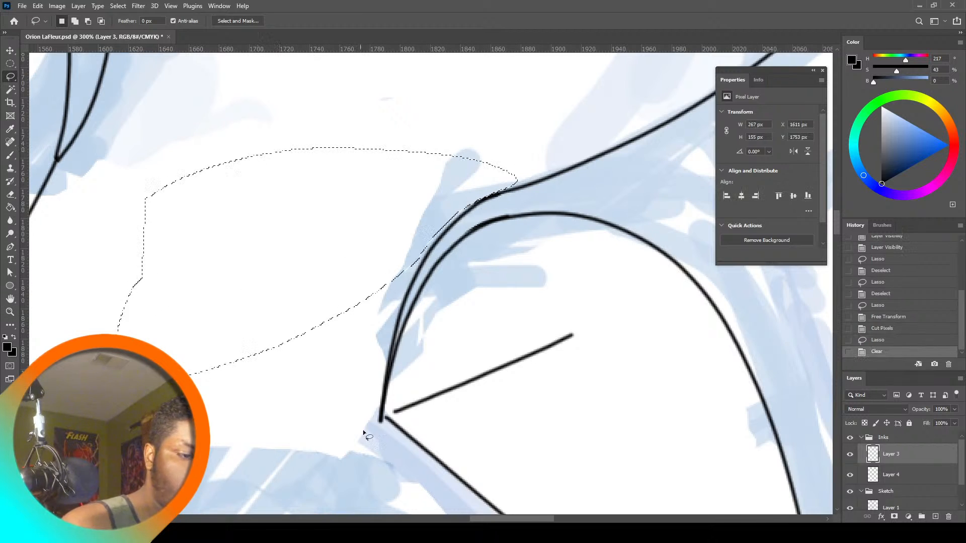
{"action": "key", "text": "ctrl+d"}
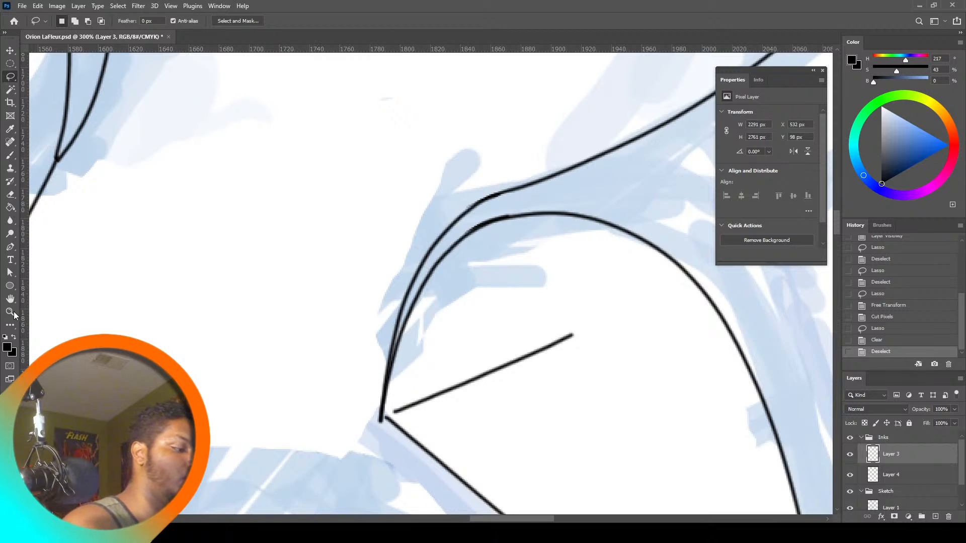
Lasso and clear the excess end of the short diagonal line beside the right collar's inner corner, and deselect
{"action": "mouse_move", "coordinate": [395, 414]}
{"action": "left_mouse_down"}
{"action": "mouse_move", "coordinate": [486, 363]}
{"action": "mouse_move", "coordinate": [397, 408]}
{"action": "left_mouse_up"}
{"action": "key", "text": "Delete"}
{"action": "key", "text": "ctrl+d"}
{"action": "key", "text": "ctrl+d"}
{"action": "key", "text": "Delete"}
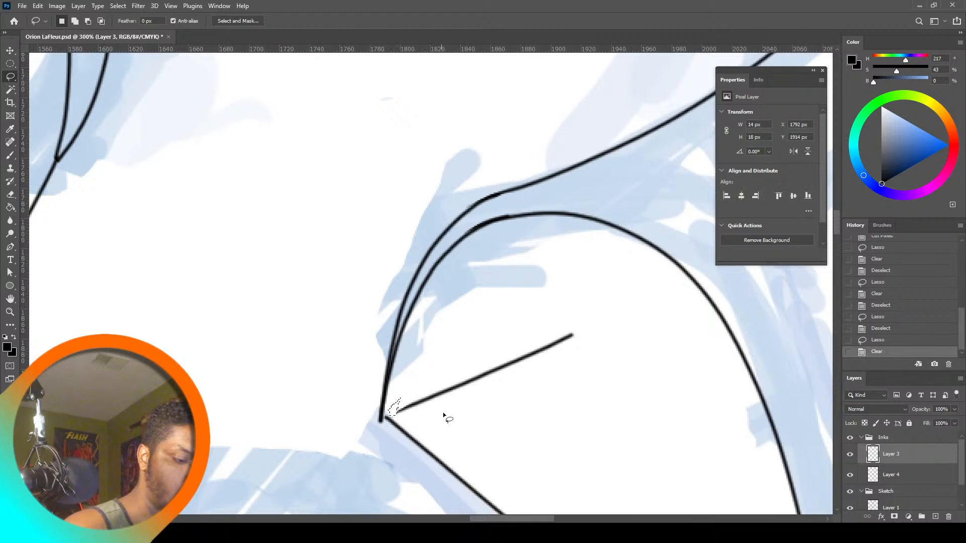
{"action": "key", "text": "ctrl+d"}
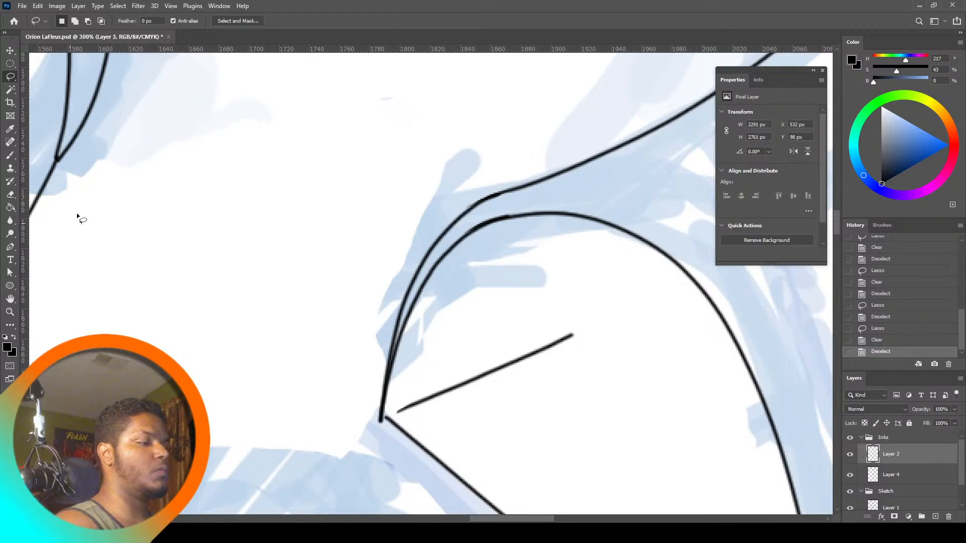
Paste the cut cravat as its own layer and move it down between the collar flaps with Free Transform
{"action": "key", "text": "z"}
{"action": "left_click", "coordinate": [301, 22]}
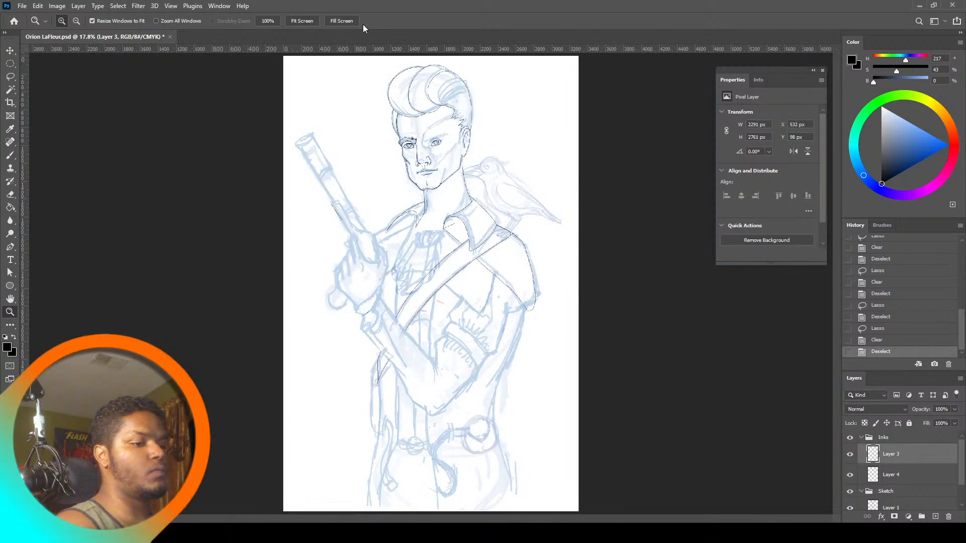
{"action": "left_click", "coordinate": [460, 182]}
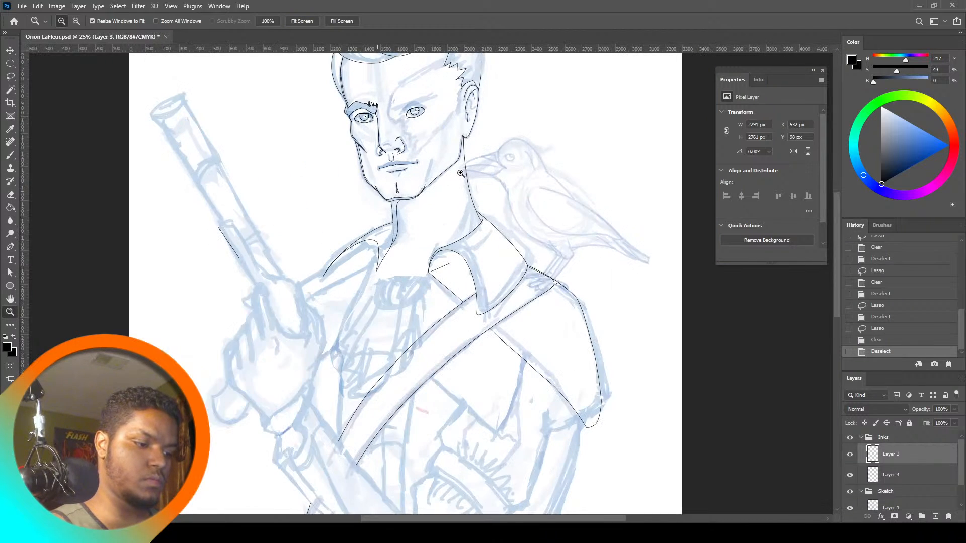
{"action": "left_click", "coordinate": [459, 171]}
{"action": "left_click", "coordinate": [473, 180]}
{"action": "key", "text": "ctrl+v"}
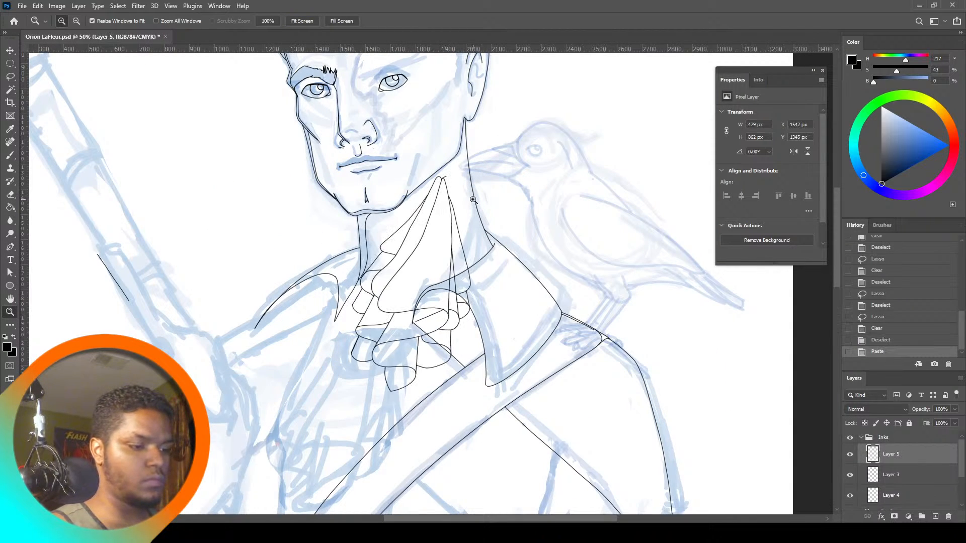
{"action": "key", "text": "ctrl+t"}
{"action": "left_click_drag", "start_coordinate": [421, 349], "coordinate": [375, 428]}
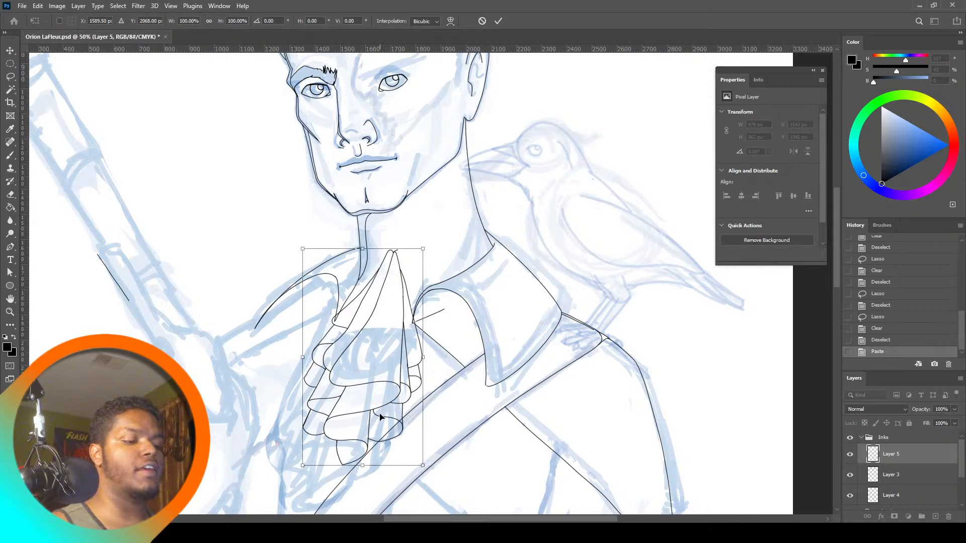
{"action": "left_click", "coordinate": [10, 76]}
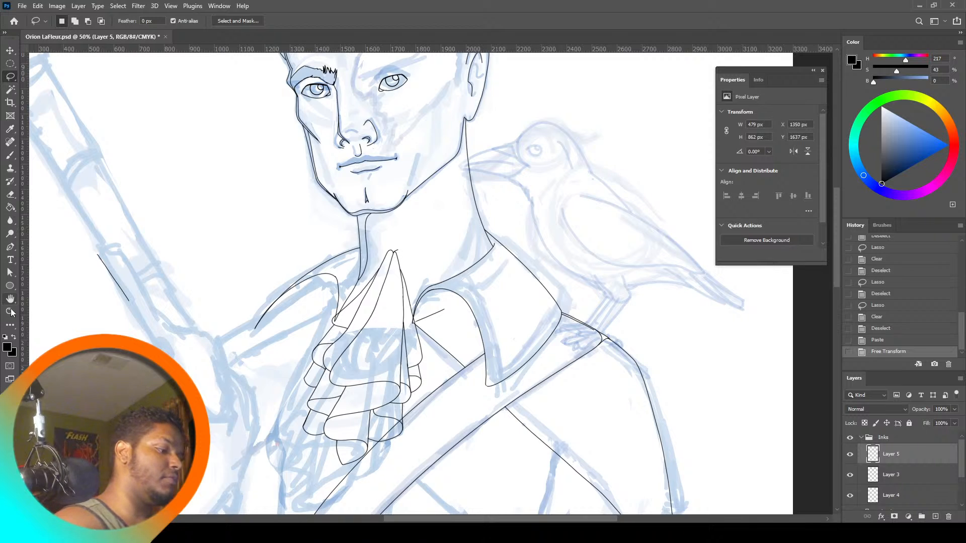
Identify the layer holding the left collar tip, then lasso and clear the tip overlapping the cravat's left fold on Layer 3, and deselect
{"action": "key", "text": "z"}
{"action": "left_click", "coordinate": [342, 321]}
{"action": "left_click", "coordinate": [342, 321]}
{"action": "left_click", "coordinate": [340, 327]}
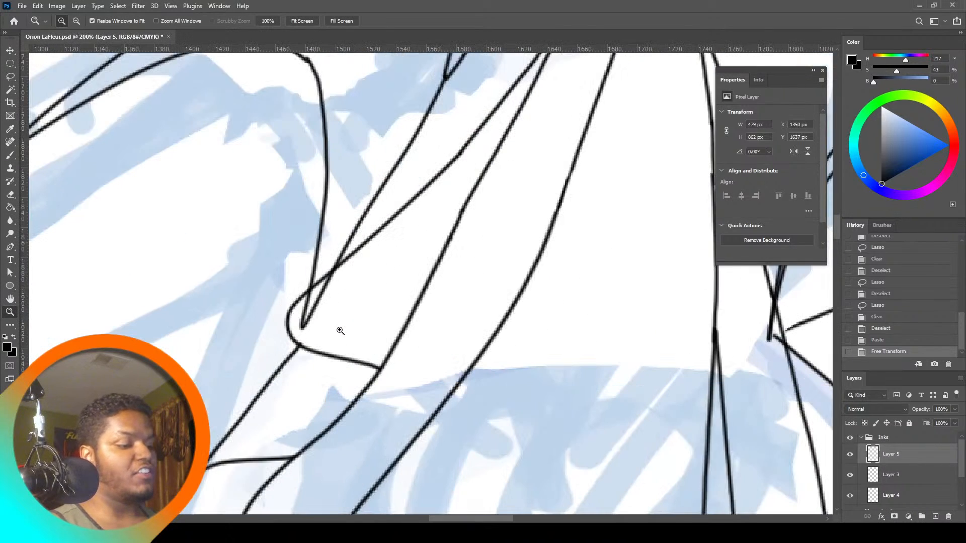
{"action": "left_click", "coordinate": [10, 76]}
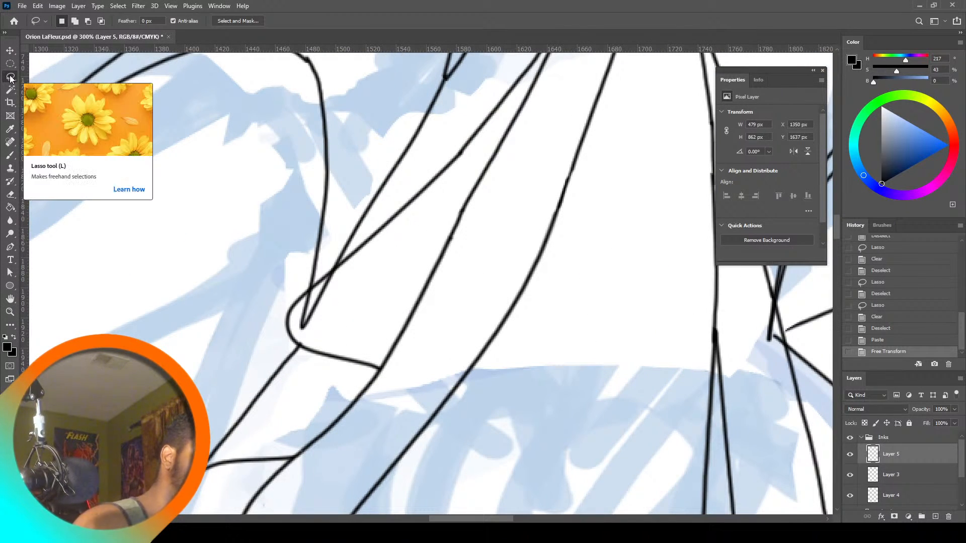
{"action": "left_click", "coordinate": [850, 454]}
{"action": "left_click", "coordinate": [850, 454]}
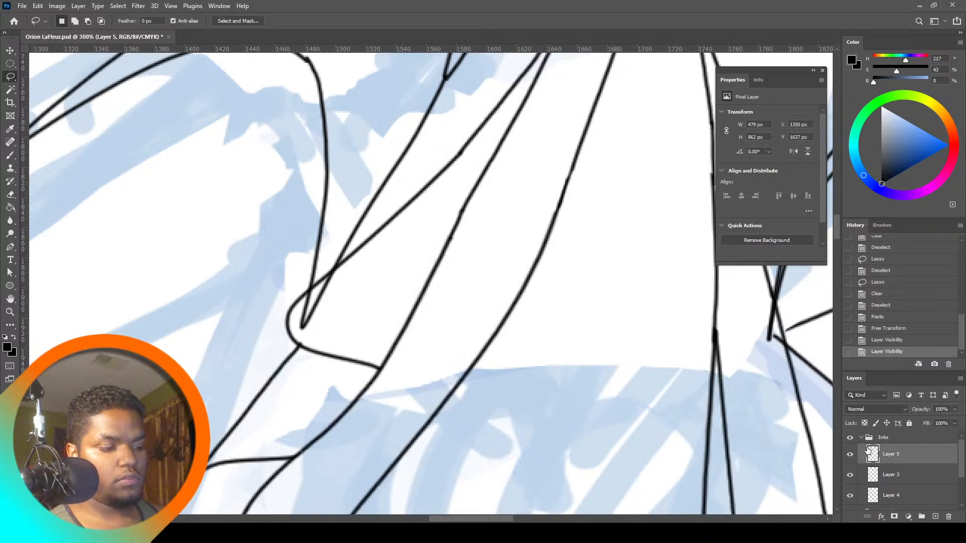
{"action": "left_click", "coordinate": [850, 474]}
{"action": "left_click", "coordinate": [850, 474]}
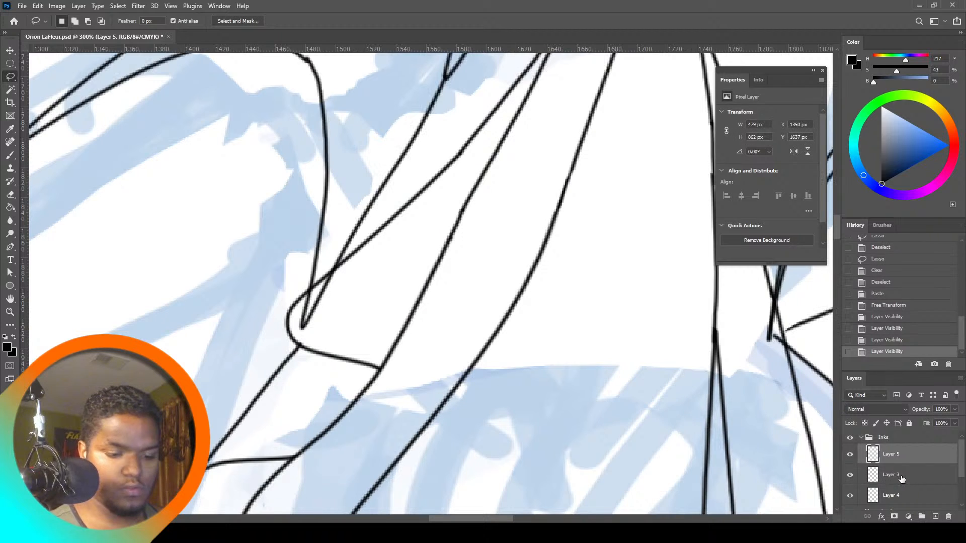
{"action": "left_click", "coordinate": [901, 472]}
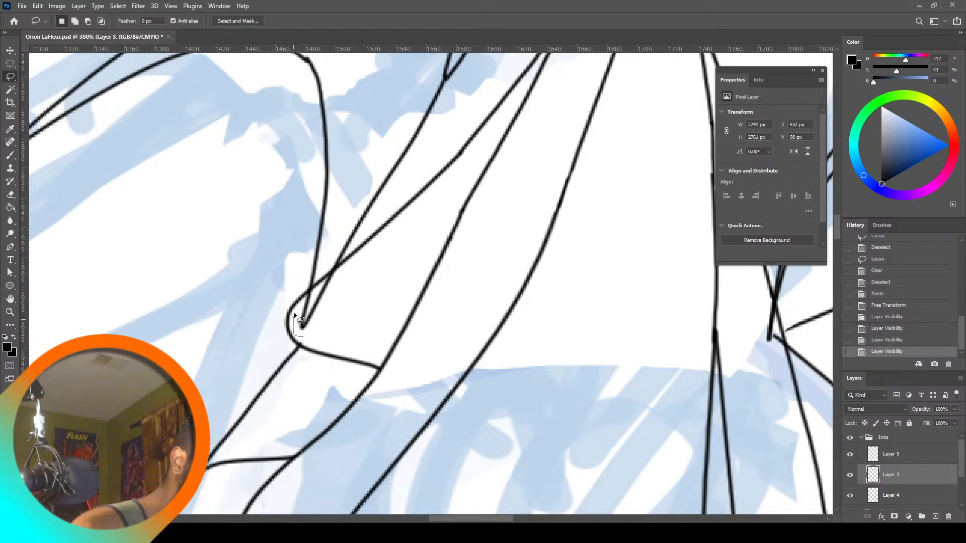
{"action": "mouse_move", "coordinate": [310, 291]}
{"action": "left_mouse_down"}
{"action": "mouse_move", "coordinate": [345, 270]}
{"action": "mouse_move", "coordinate": [317, 335]}
{"action": "left_mouse_up"}
{"action": "key", "text": "Delete"}
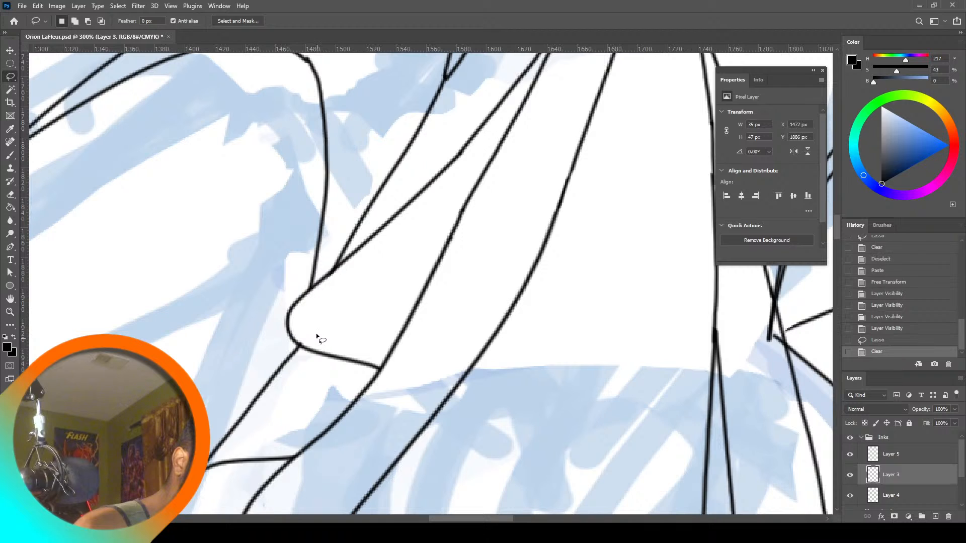
{"action": "key", "text": "ctrl+d"}
{"action": "left_click_drag", "start_coordinate": [314, 294], "coordinate": [317, 300]}
{"action": "key", "text": "ctrl+d"}
Lasso and clear the right collar's inner line end where it overlaps the cravat's right edge, and deselect
{"action": "left_click_drag", "start_coordinate": [467, 519], "coordinate": [505, 519]}
{"action": "mouse_move", "coordinate": [455, 302]}
{"action": "left_mouse_down"}
{"action": "mouse_move", "coordinate": [469, 366]}
{"action": "mouse_move", "coordinate": [450, 317]}
{"action": "left_mouse_up"}
{"action": "key", "text": "Delete"}
{"action": "key", "text": "ctrl+d"}
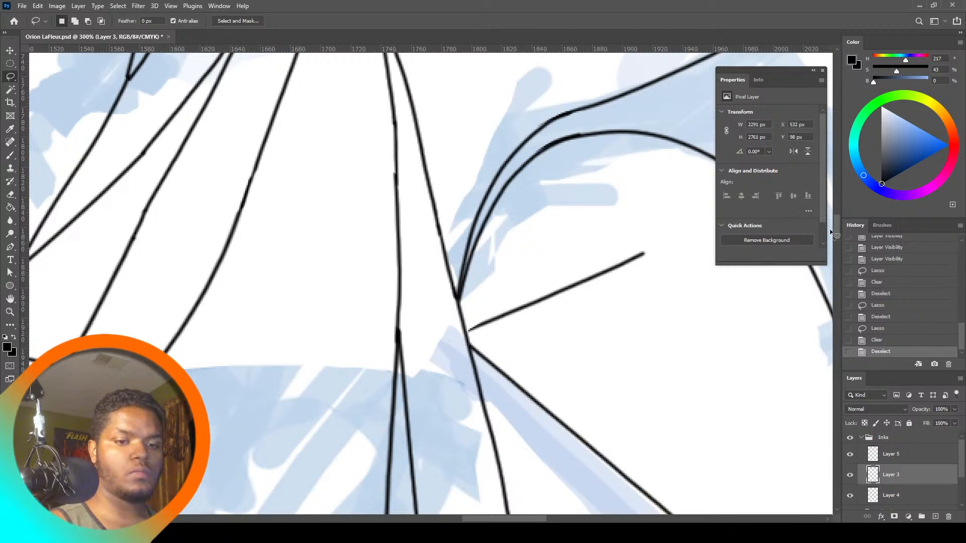
Lasso the stray line end sticking out from the cravat's peak and clear it on Layer 5
{"action": "left_click_drag", "start_coordinate": [831, 232], "coordinate": [825, 209]}
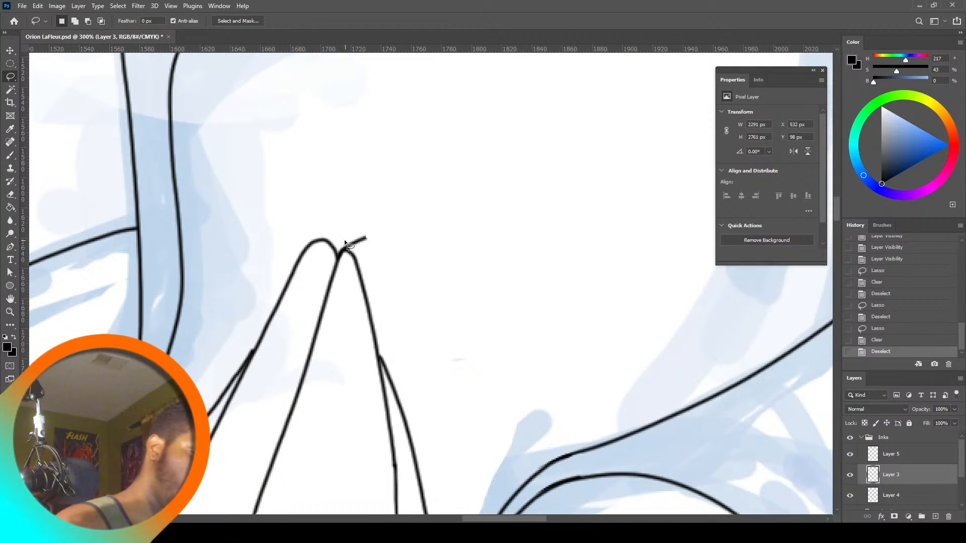
{"action": "left_click_drag", "start_coordinate": [360, 258], "coordinate": [399, 249]}
{"action": "key", "text": "Delete"}
{"action": "key", "text": "ctrl+d"}
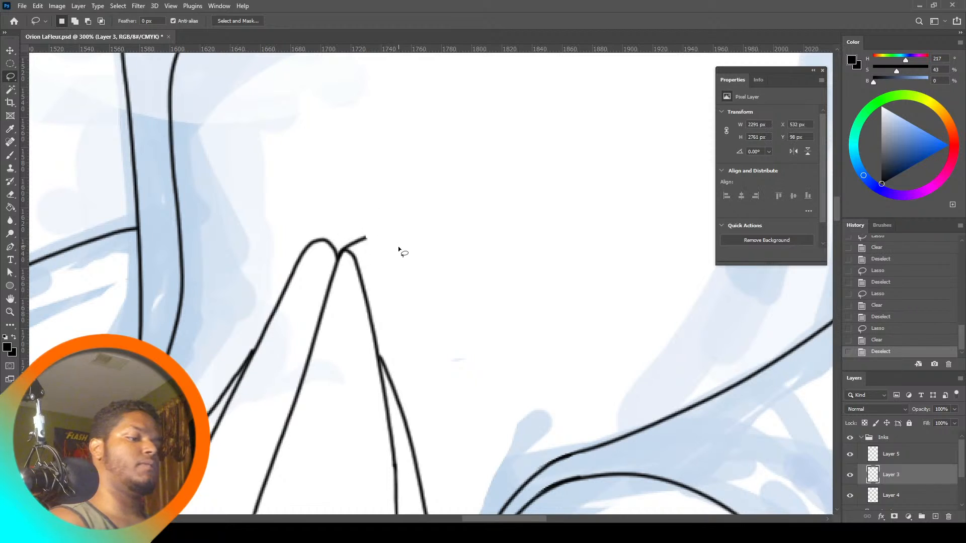
{"action": "key", "text": "ctrl+z"}
{"action": "left_click", "coordinate": [915, 453]}
{"action": "key", "text": "Delete"}
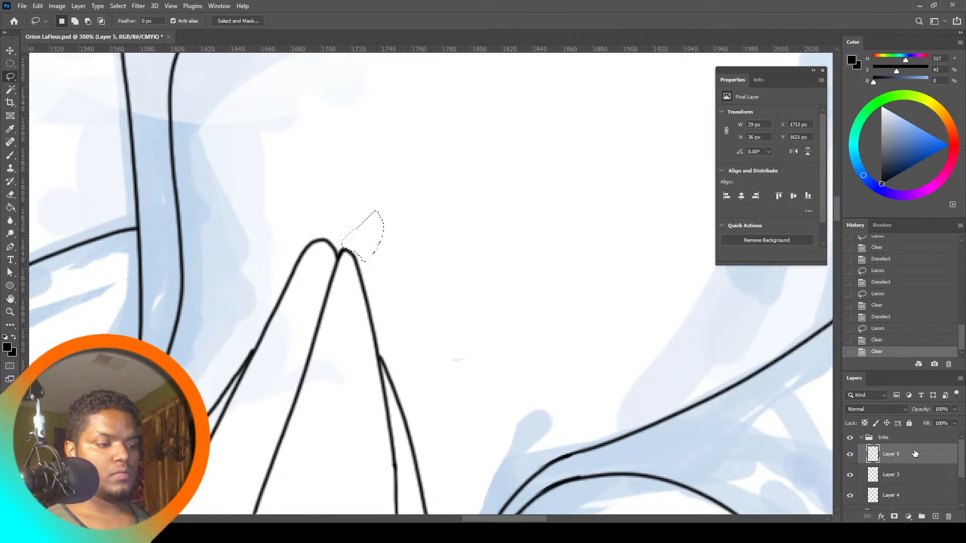
{"action": "key", "text": "ctrl+a"}
Set the Brush smoothing to 35% and ink a curved neckband line across the neck, passing the cravat's peak, on Layer 5
{"action": "left_click", "coordinate": [11, 312]}
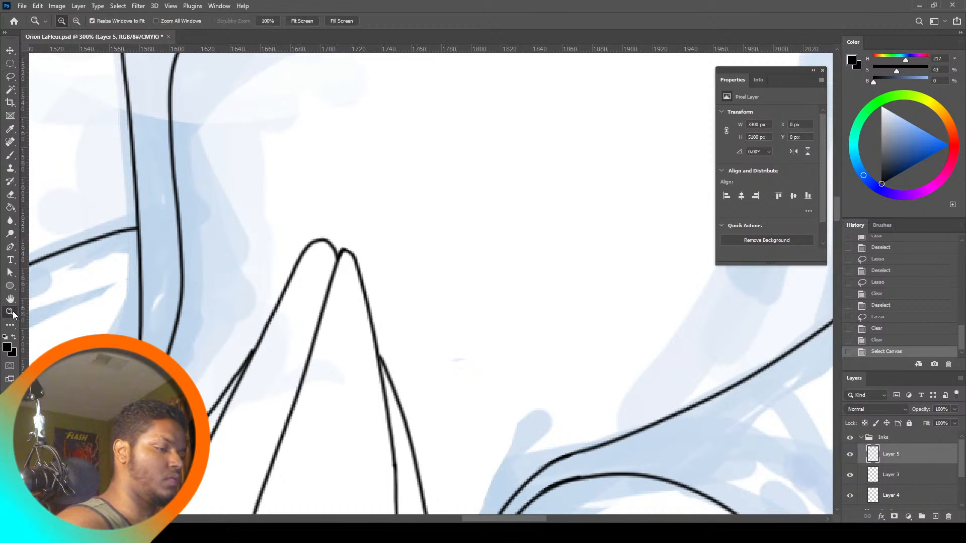
{"action": "left_click", "coordinate": [301, 21]}
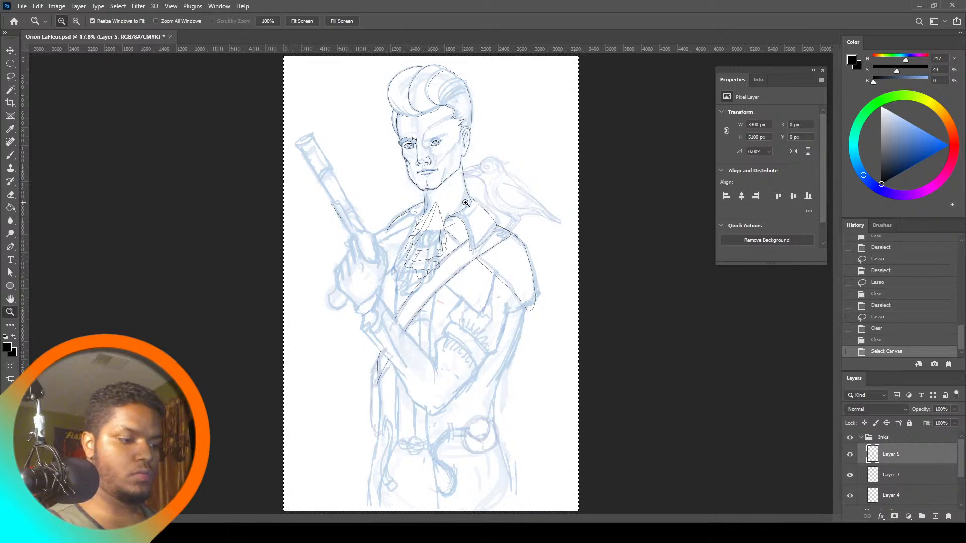
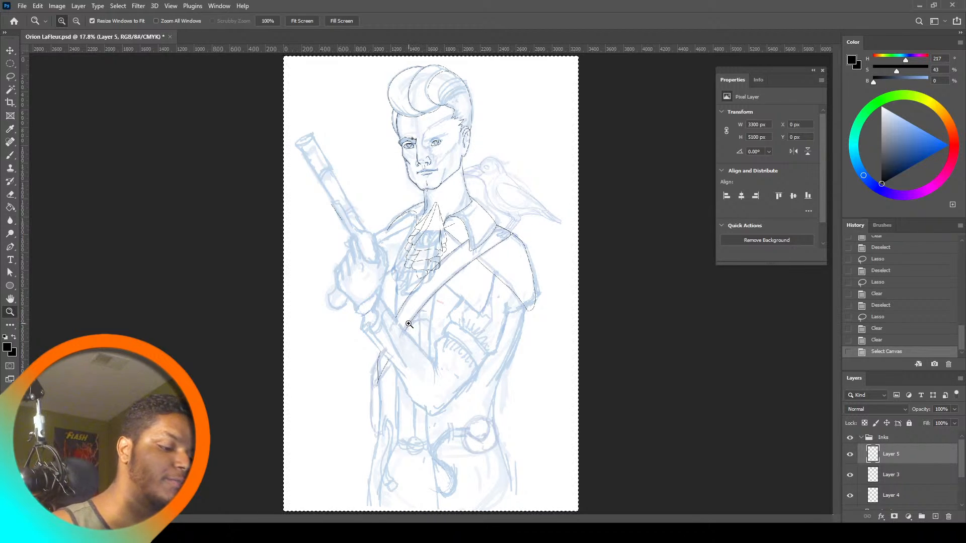
{"action": "left_click", "coordinate": [408, 292]}
{"action": "left_click", "coordinate": [409, 282]}
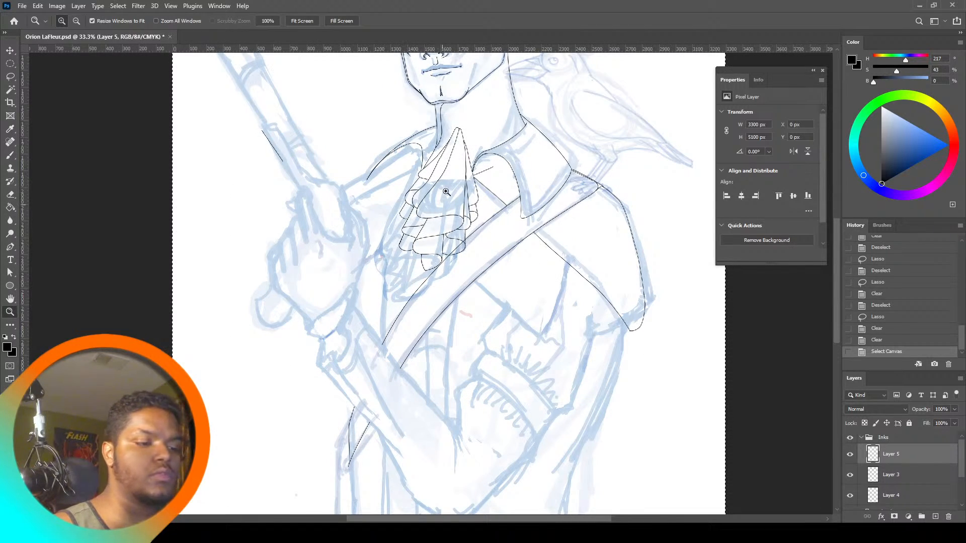
{"action": "left_click", "coordinate": [458, 124]}
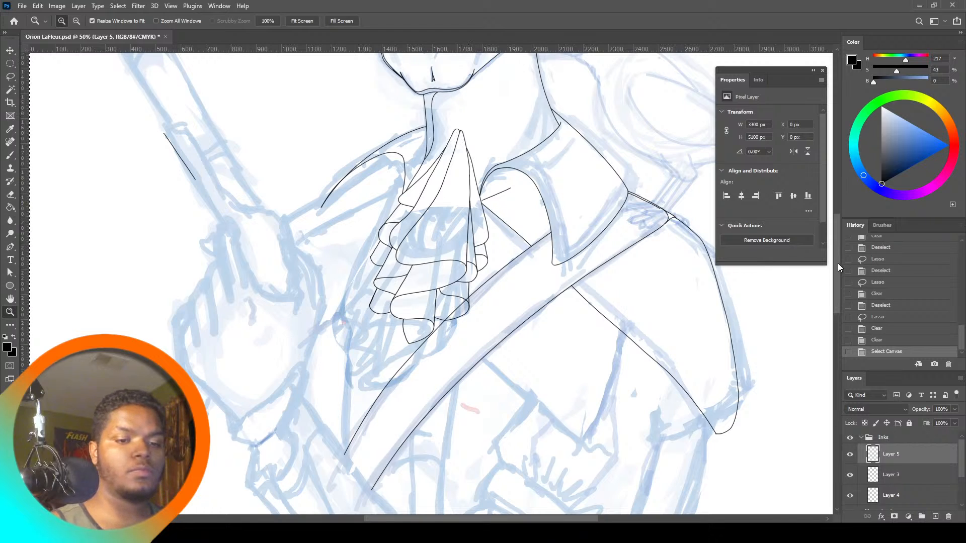
{"action": "left_click_drag", "start_coordinate": [838, 264], "coordinate": [841, 253]}
{"action": "left_click", "coordinate": [458, 174]}
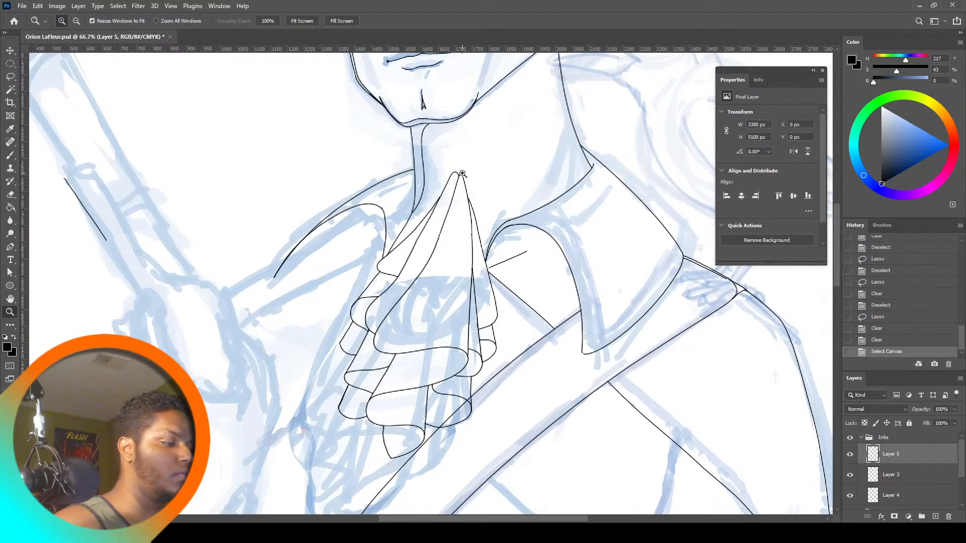
{"action": "left_click", "coordinate": [10, 155]}
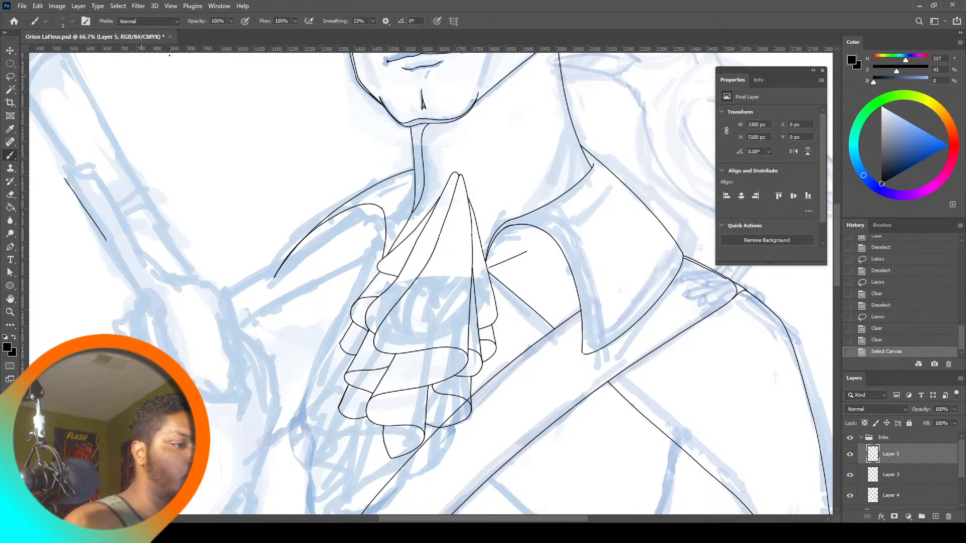
{"action": "left_click", "coordinate": [372, 21]}
{"action": "left_click", "coordinate": [414, 170]}
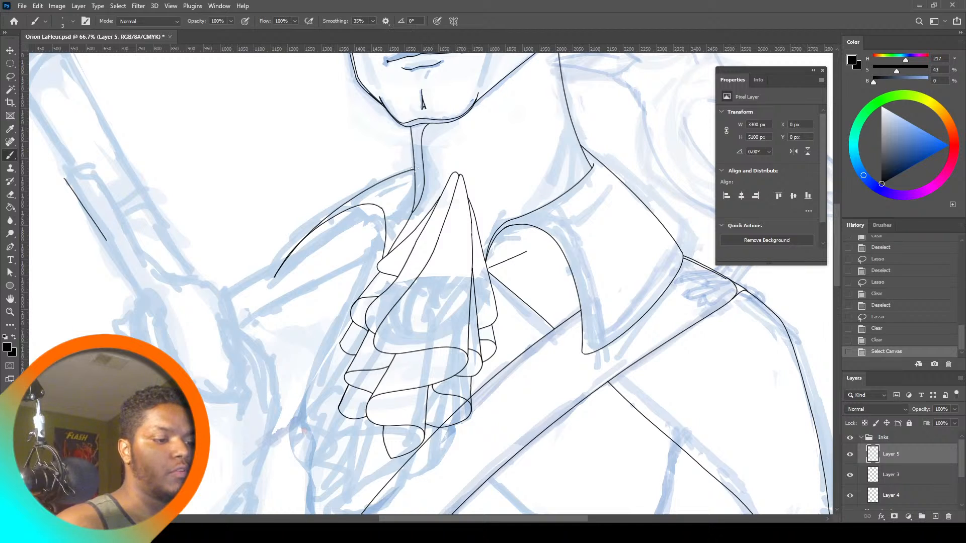
{"action": "mouse_move", "coordinate": [433, 172]}
{"action": "left_mouse_down"}
{"action": "mouse_move", "coordinate": [525, 152]}
{"action": "mouse_move", "coordinate": [572, 115]}
{"action": "left_mouse_up"}
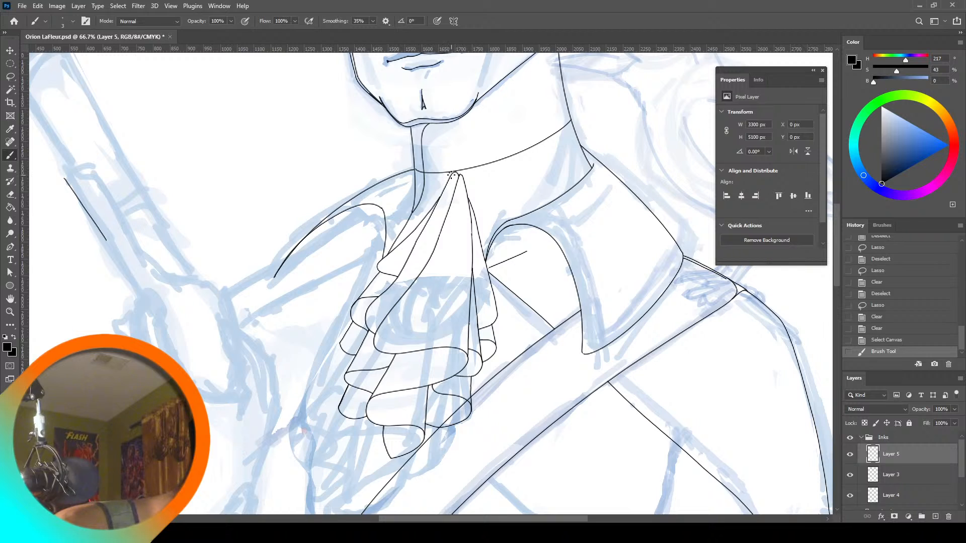
Ink short connecting strokes at the cravat's peak and from both sides of the cravat to the adjoining collar lines
{"action": "left_click_drag", "start_coordinate": [451, 174], "coordinate": [464, 163]}
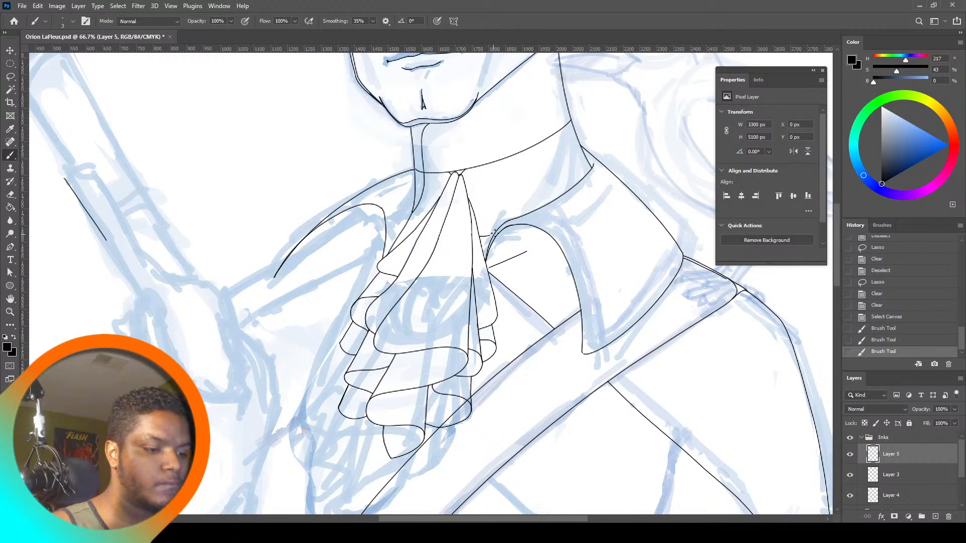
{"action": "left_click_drag", "start_coordinate": [495, 233], "coordinate": [497, 230]}
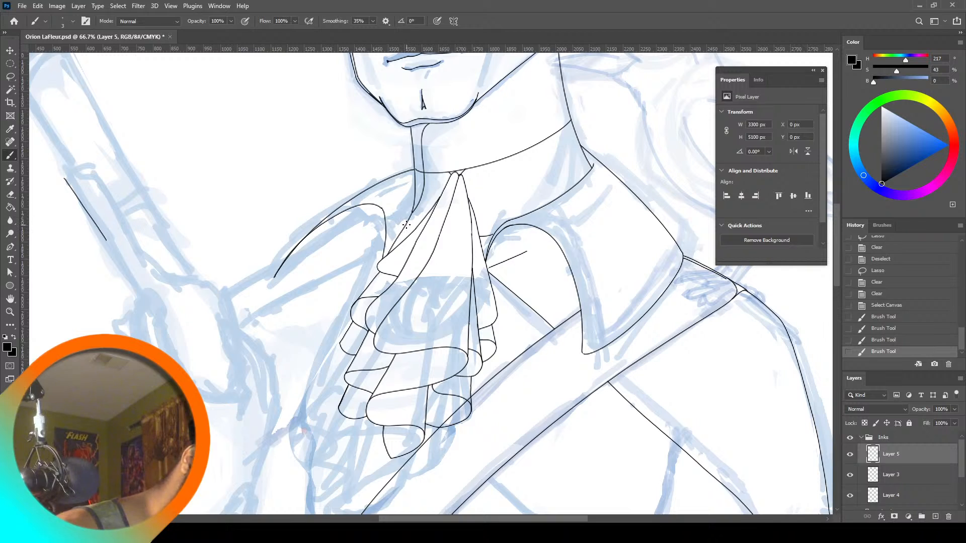
{"action": "left_click_drag", "start_coordinate": [419, 229], "coordinate": [412, 226]}
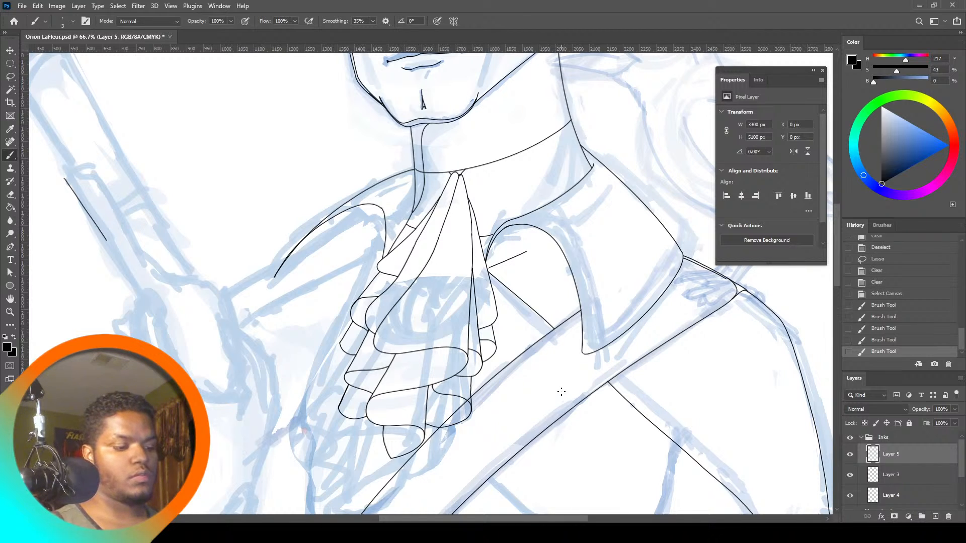
Toggle Layers 3 and 4 to locate the strap line, then lasso and clear its overlap with the cravat's lower fold on Layer 4, and deselect
{"action": "left_click", "coordinate": [849, 475]}
{"action": "left_click", "coordinate": [849, 475]}
{"action": "left_click", "coordinate": [850, 476]}
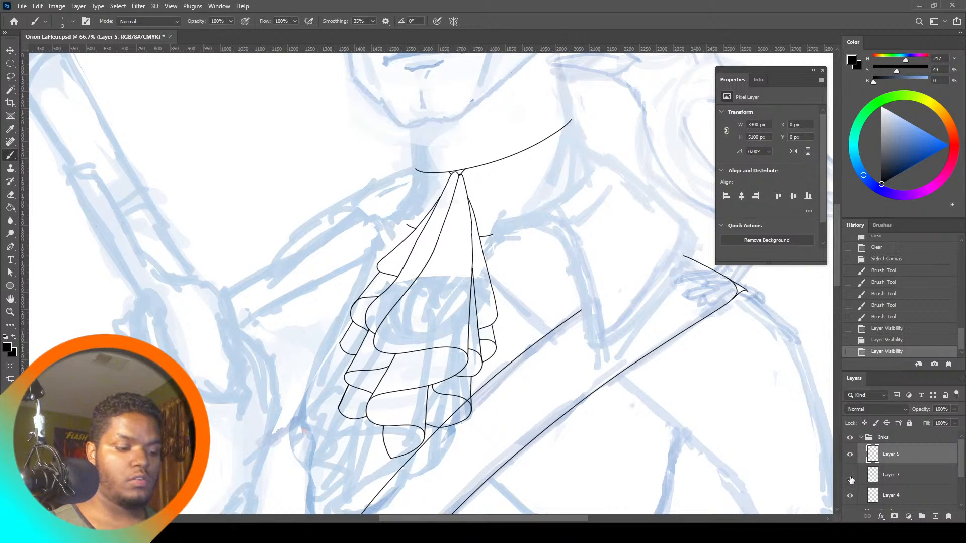
{"action": "left_click", "coordinate": [850, 478]}
{"action": "left_click", "coordinate": [855, 496]}
{"action": "left_click", "coordinate": [856, 497]}
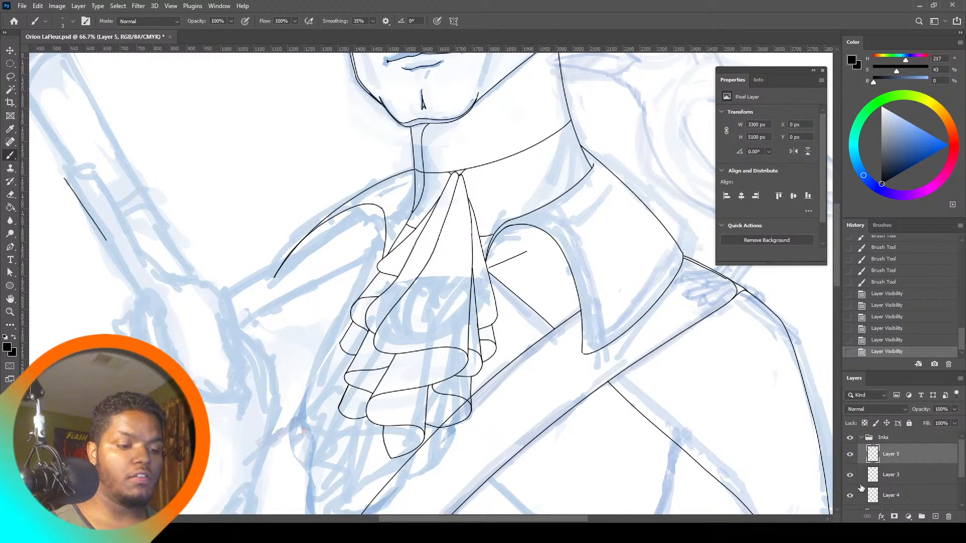
{"action": "key", "text": "l"}
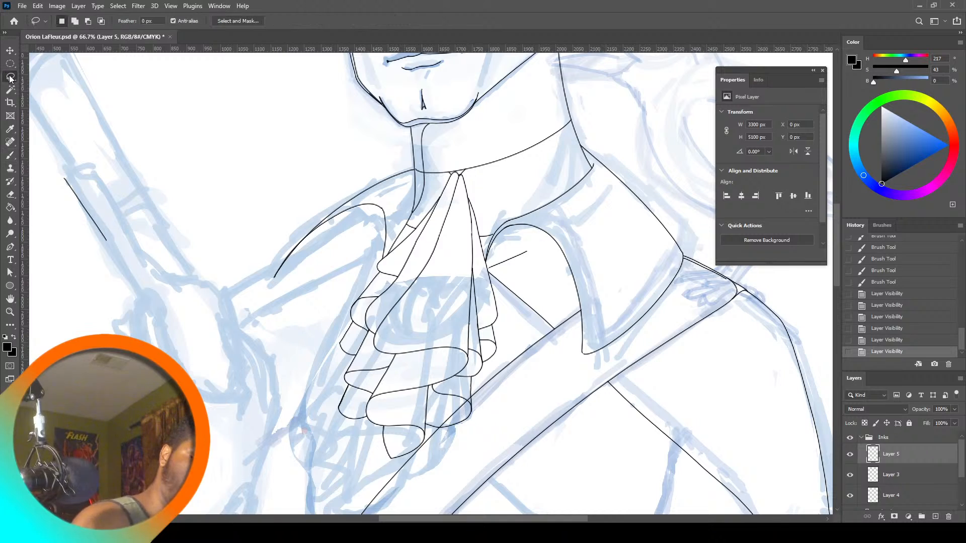
{"action": "left_click", "coordinate": [856, 497]}
{"action": "left_click", "coordinate": [869, 498]}
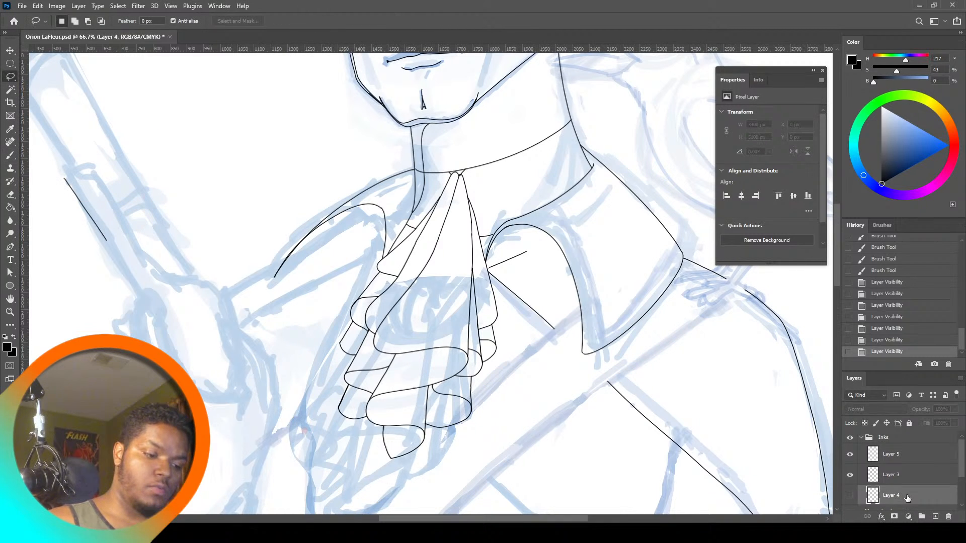
{"action": "left_click", "coordinate": [850, 496]}
{"action": "left_click", "coordinate": [851, 496]}
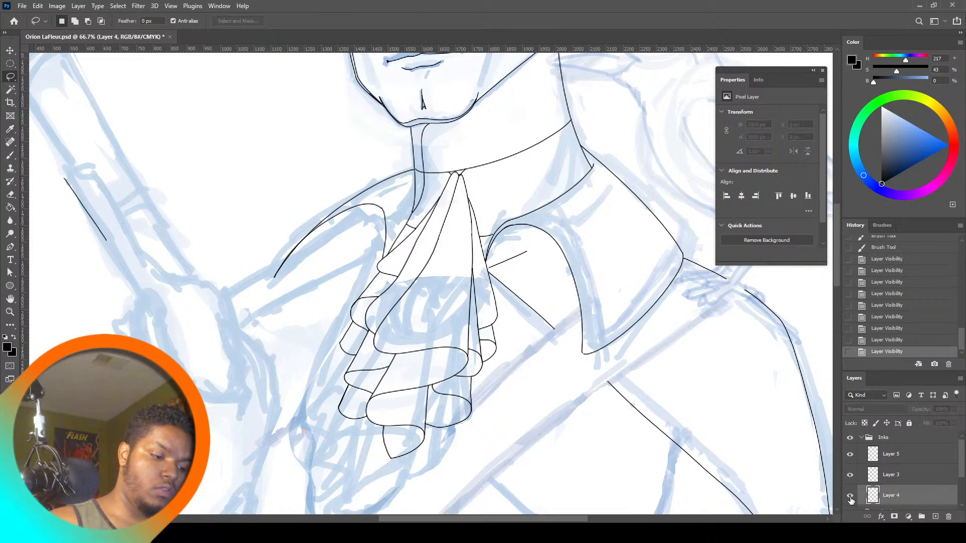
{"action": "left_click", "coordinate": [851, 496]}
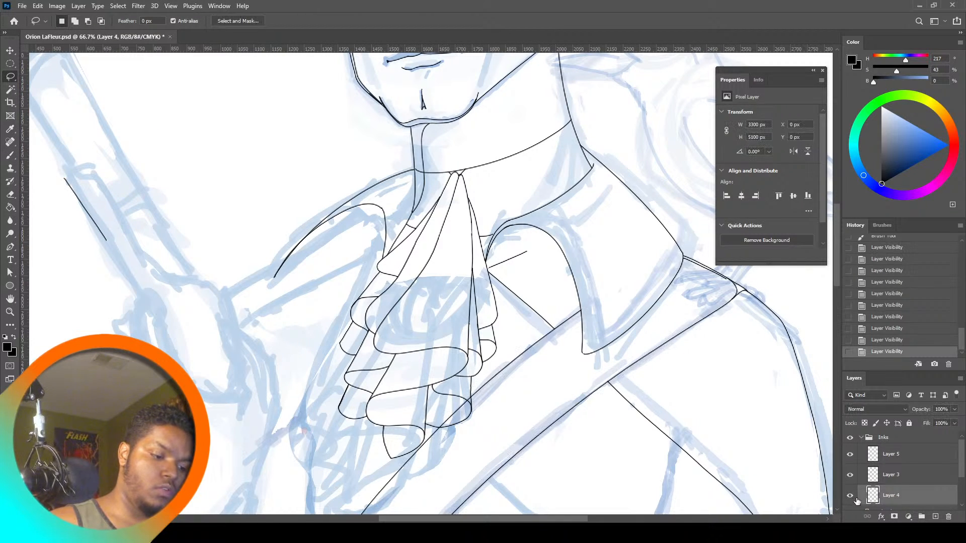
{"action": "left_click", "coordinate": [445, 435]}
{"action": "mouse_move", "coordinate": [438, 424]}
{"action": "left_mouse_down"}
{"action": "mouse_move", "coordinate": [448, 438]}
{"action": "mouse_move", "coordinate": [476, 405]}
{"action": "mouse_move", "coordinate": [470, 398]}
{"action": "left_mouse_up"}
{"action": "key", "text": "Delete"}
{"action": "key", "text": "ctrl+d"}
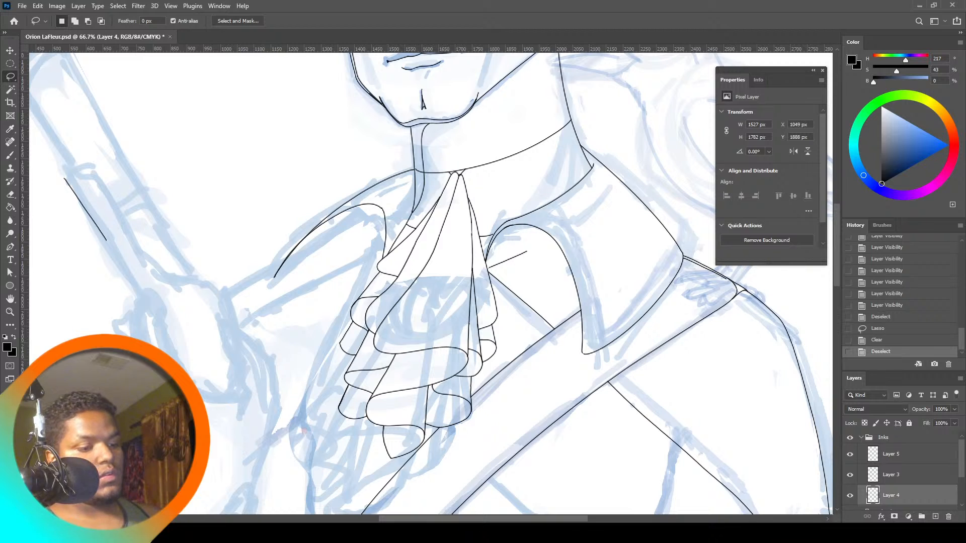
Toggle Layers 3 and 4 at the shoulder to tell apart the overlapping seam and strap lines, and make Layer 4 active
{"action": "left_click", "coordinate": [9, 312]}
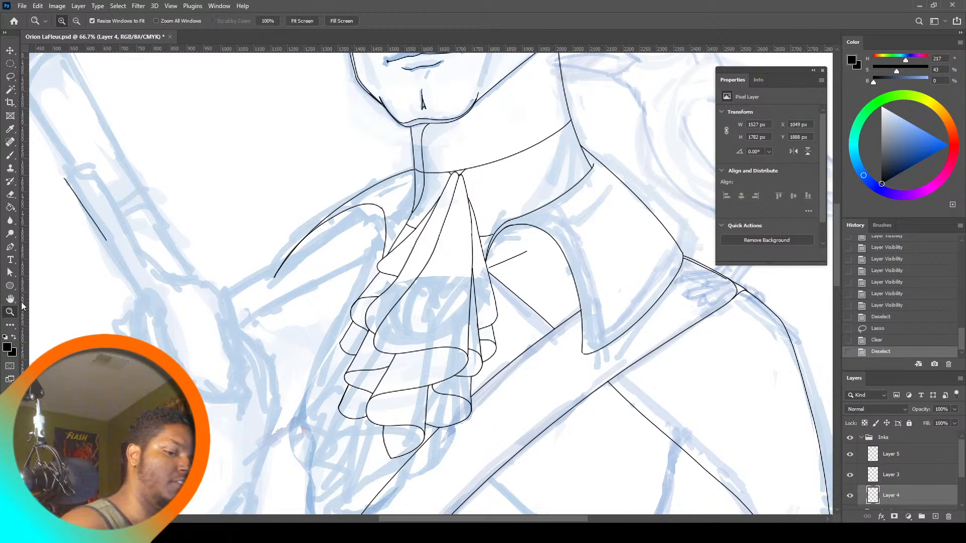
{"action": "left_click", "coordinate": [727, 268]}
{"action": "left_click", "coordinate": [732, 266]}
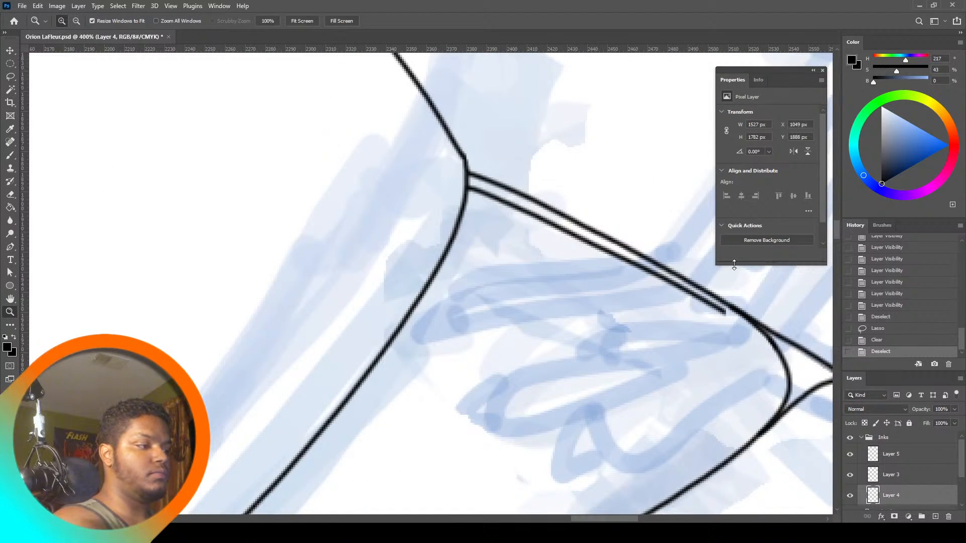
{"action": "key", "text": "l"}
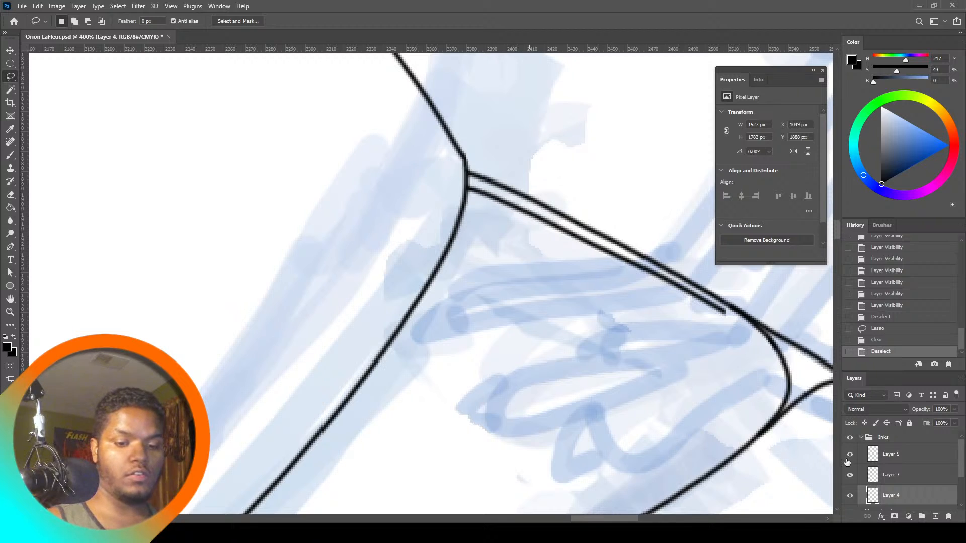
{"action": "left_click", "coordinate": [849, 474]}
{"action": "left_click", "coordinate": [857, 476]}
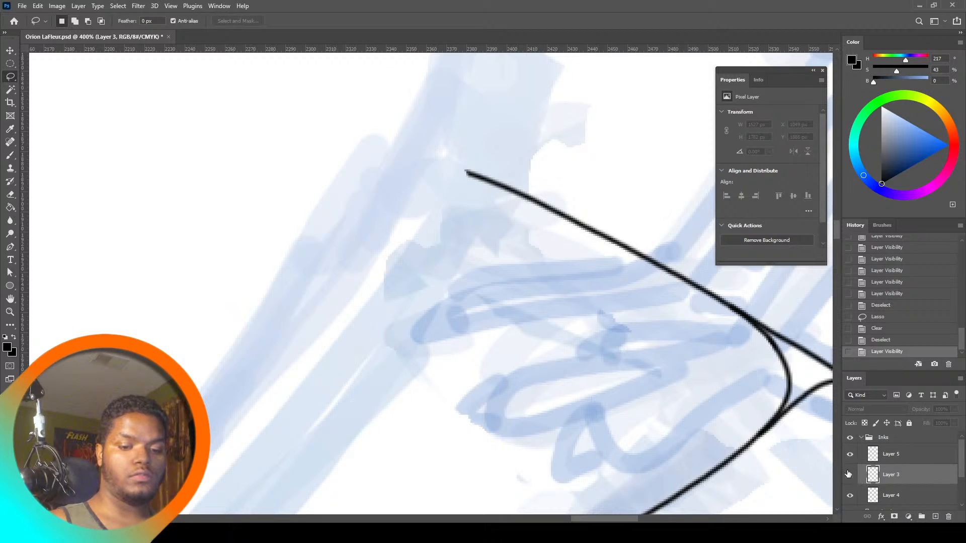
{"action": "left_click", "coordinate": [850, 474]}
{"action": "left_click", "coordinate": [858, 495]}
{"action": "left_click", "coordinate": [850, 496]}
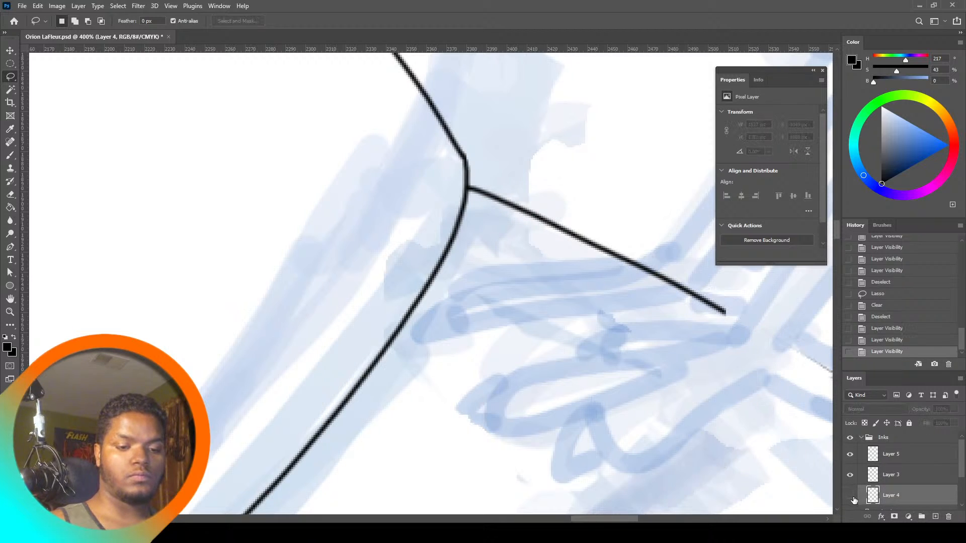
{"action": "left_click", "coordinate": [850, 496]}
Lasso the curved line end beneath the shoulder seam at the strap's upper corner, trim the selection along the seam, and clear it on Layer 4
{"action": "left_click_drag", "start_coordinate": [787, 404], "coordinate": [730, 451]}
{"action": "mouse_move", "coordinate": [736, 314]}
{"action": "left_mouse_down"}
{"action": "mouse_move", "coordinate": [724, 304]}
{"action": "mouse_move", "coordinate": [788, 343]}
{"action": "mouse_move", "coordinate": [801, 388]}
{"action": "left_mouse_up"}
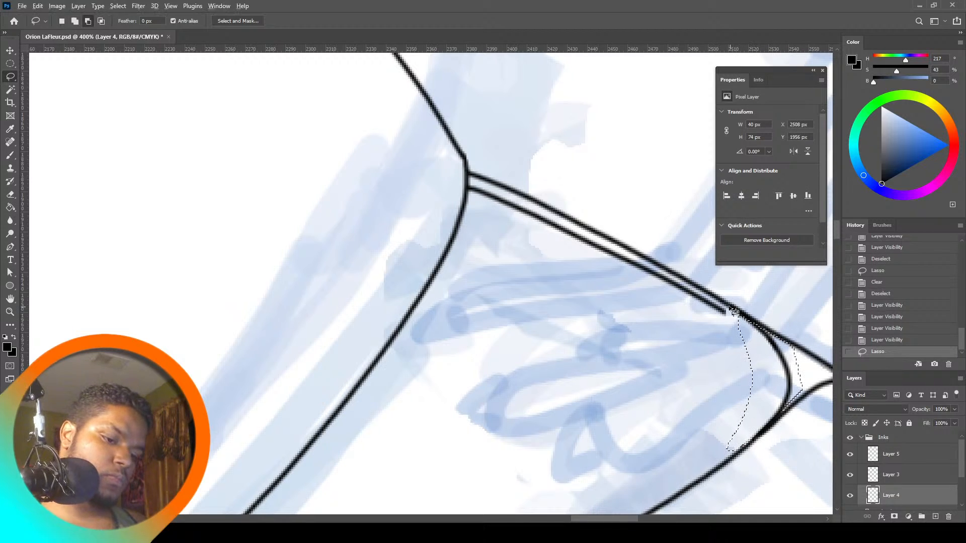
{"action": "mouse_move", "coordinate": [728, 313]}
{"action": "left_mouse_down"}
{"action": "mouse_move", "coordinate": [813, 361]}
{"action": "mouse_move", "coordinate": [781, 318]}
{"action": "mouse_move", "coordinate": [770, 354]}
{"action": "mouse_move", "coordinate": [760, 332]}
{"action": "left_mouse_up"}
{"action": "mouse_move", "coordinate": [728, 305]}
{"action": "left_mouse_down"}
{"action": "mouse_move", "coordinate": [768, 331]}
{"action": "mouse_move", "coordinate": [765, 309]}
{"action": "mouse_move", "coordinate": [743, 317]}
{"action": "mouse_move", "coordinate": [745, 327]}
{"action": "left_mouse_up"}
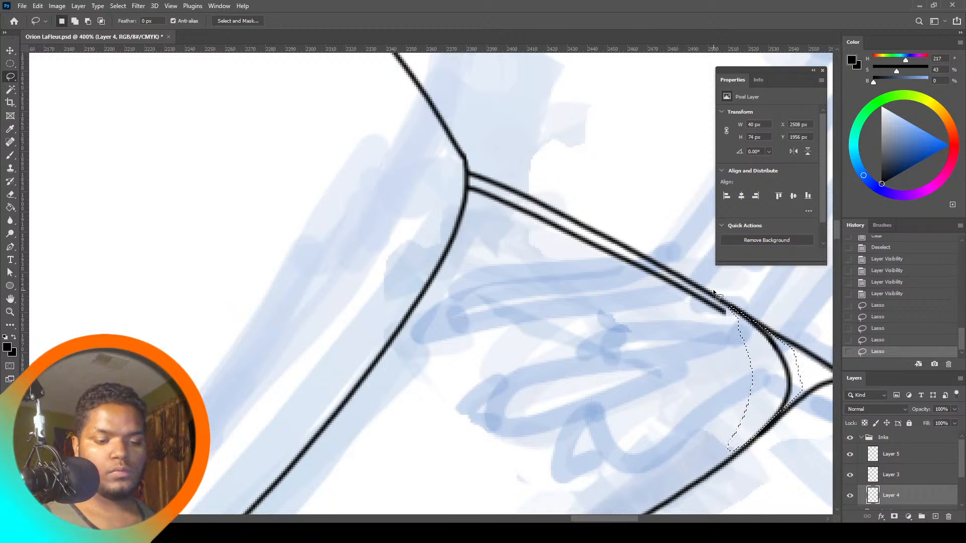
{"action": "key", "text": "Delete"}
{"action": "key", "text": "ctrl+a"}
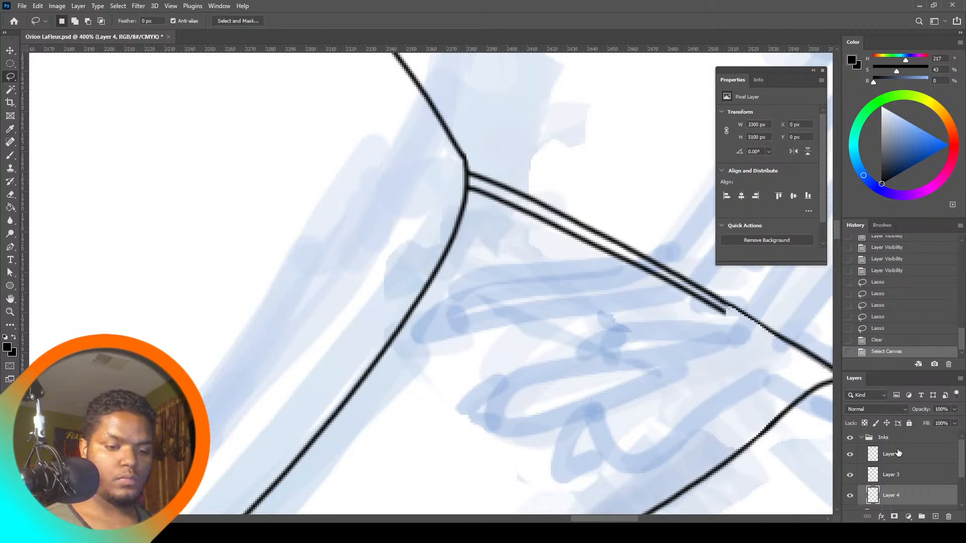
Toggle and activate Layer 3, then lasso the lower of the two parallel shoulder seam lines beside the collar and clear it
{"action": "scroll", "coordinate": [633, 508], "scroll_direction": "right", "scroll_amount": 5}
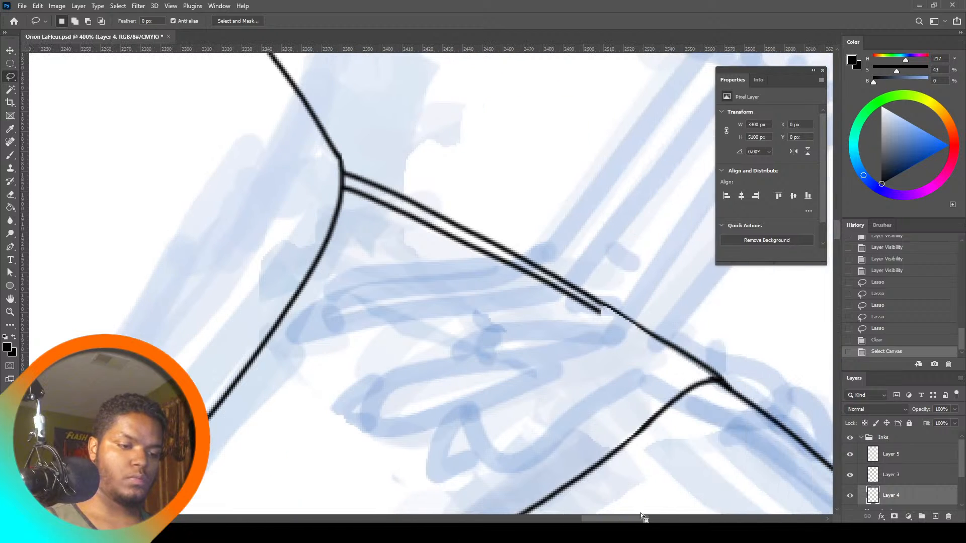
{"action": "left_click", "coordinate": [849, 476]}
{"action": "left_click", "coordinate": [853, 472]}
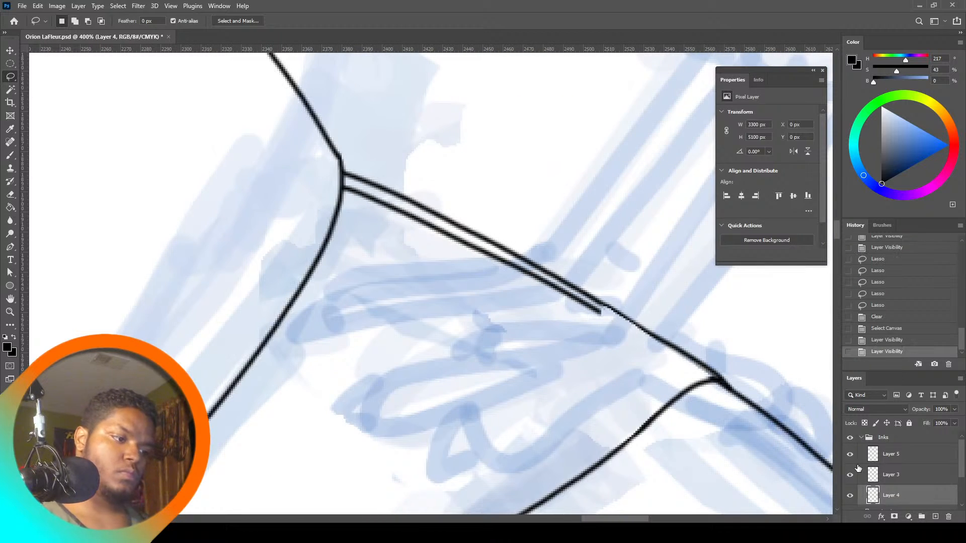
{"action": "left_click", "coordinate": [912, 465]}
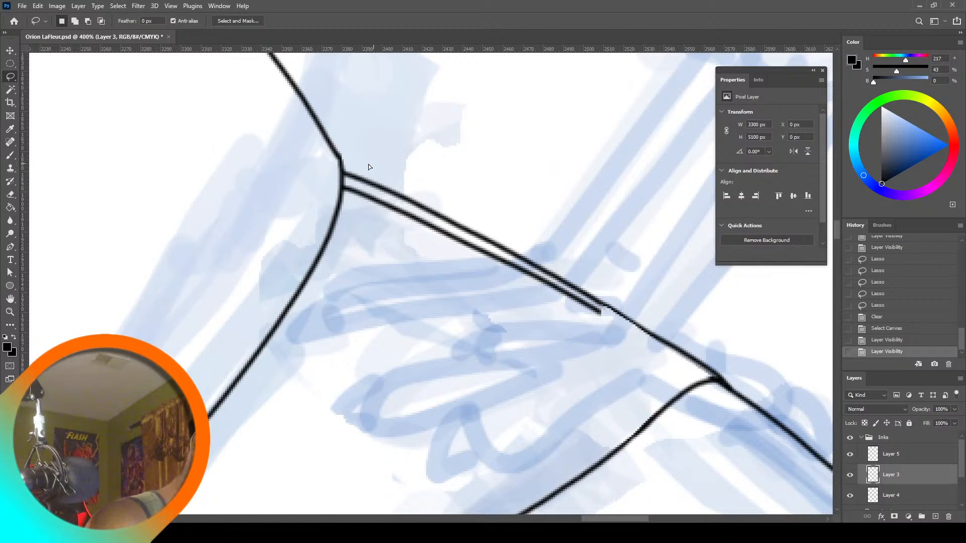
{"action": "key", "text": "ctrl+z"}
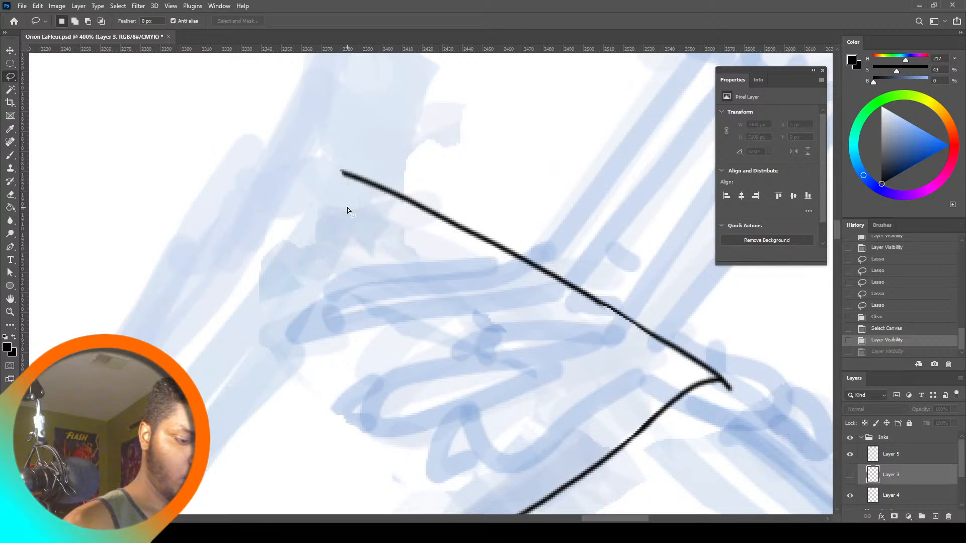
{"action": "left_click", "coordinate": [889, 351]}
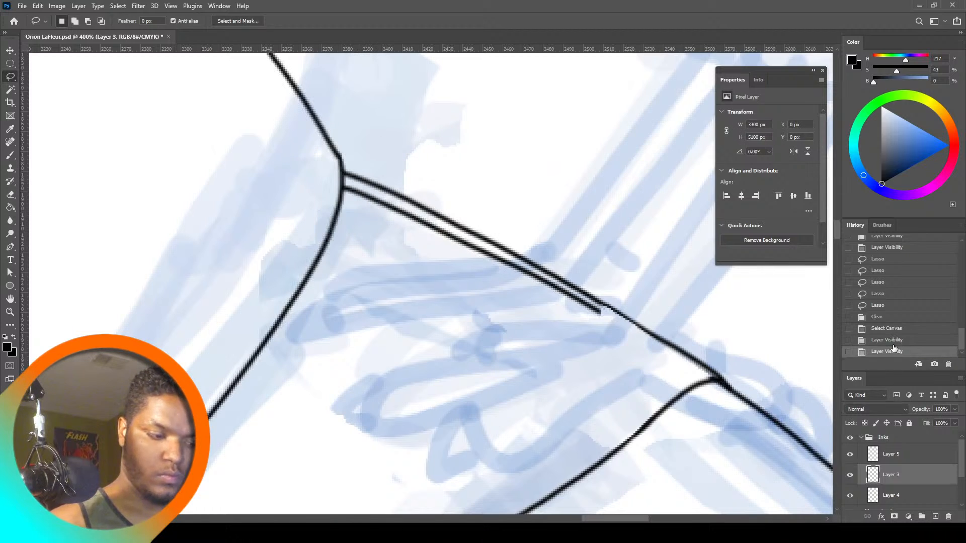
{"action": "key", "text": "ctrl+d"}
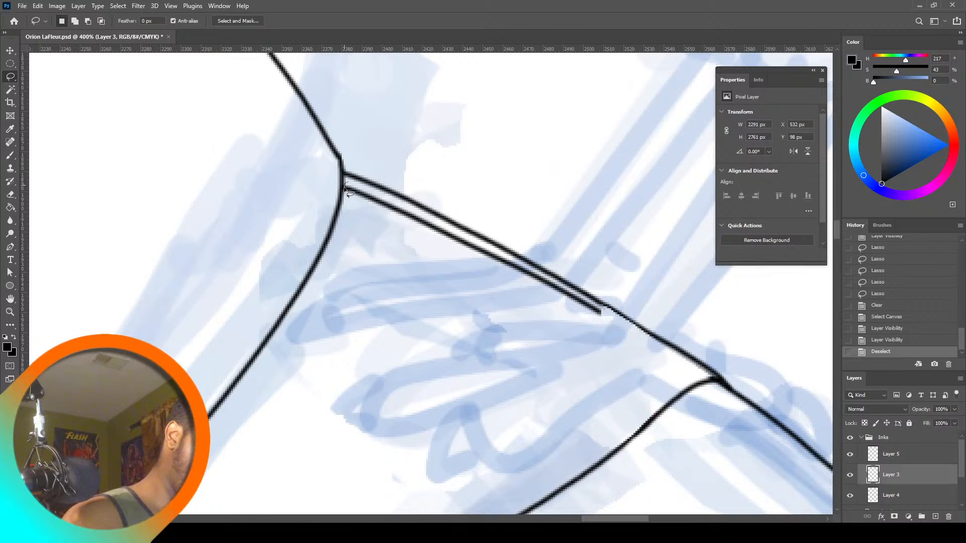
{"action": "mouse_move", "coordinate": [373, 247]}
{"action": "left_mouse_down"}
{"action": "mouse_move", "coordinate": [517, 342]}
{"action": "mouse_move", "coordinate": [621, 360]}
{"action": "left_mouse_up"}
{"action": "left_click_drag", "start_coordinate": [617, 324], "coordinate": [610, 314]}
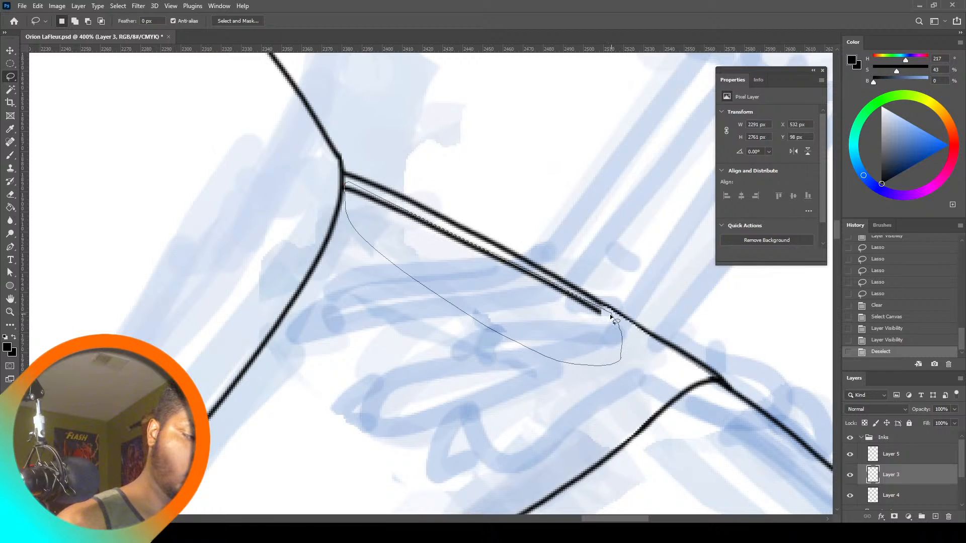
{"action": "left_click_drag", "start_coordinate": [356, 192], "coordinate": [612, 315]}
{"action": "key", "text": "Delete"}
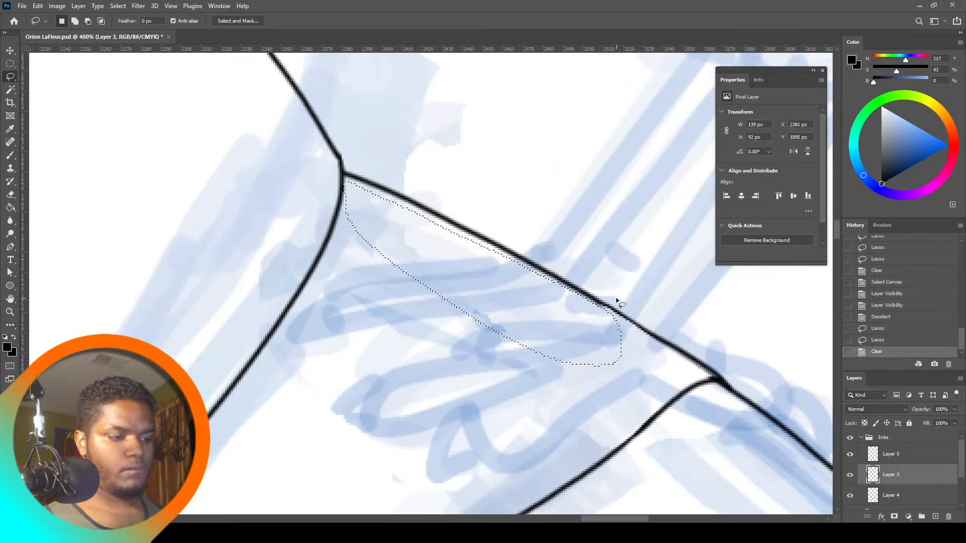
{"action": "key", "text": "ctrl+a"}
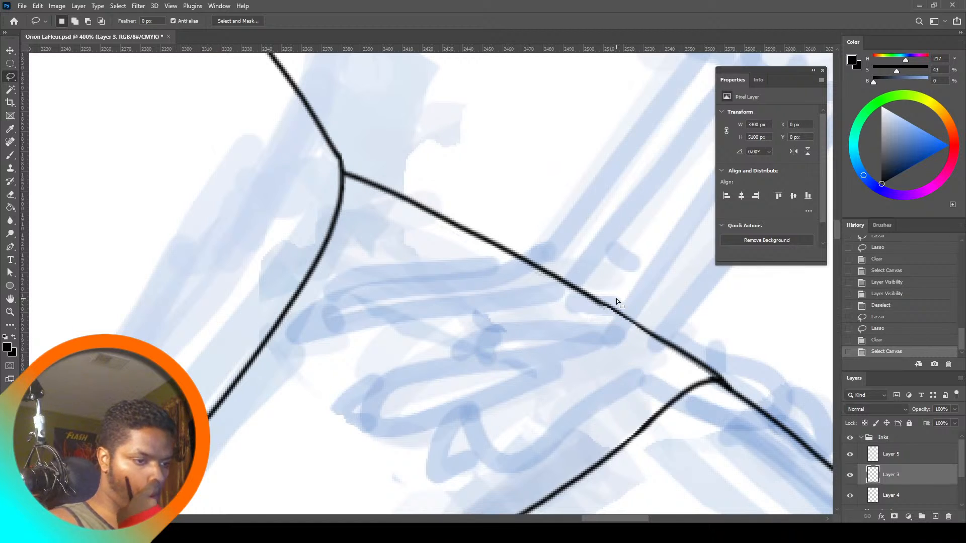
Merge ink Layers 5, 3 and 4 into a single layer and ready the Brush tool
{"action": "key", "text": "z"}
{"action": "left_click", "coordinate": [303, 20]}
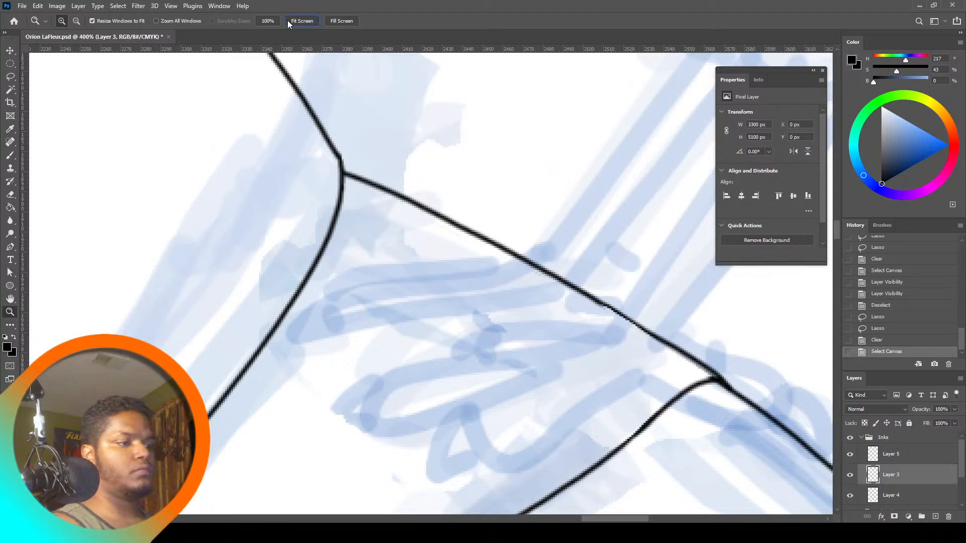
{"action": "left_click", "coordinate": [512, 239]}
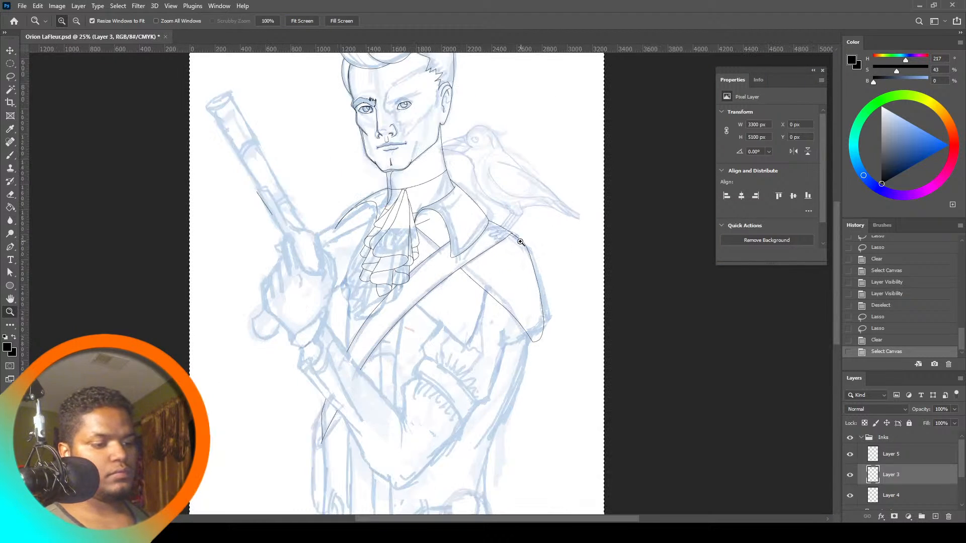
{"action": "left_click", "coordinate": [505, 282]}
{"action": "left_click", "coordinate": [504, 286]}
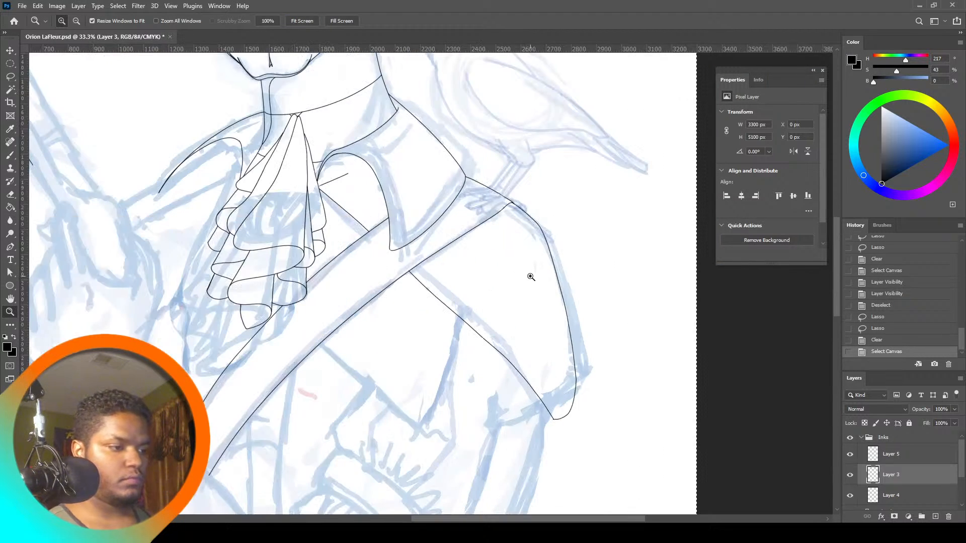
{"action": "left_click", "coordinate": [12, 151]}
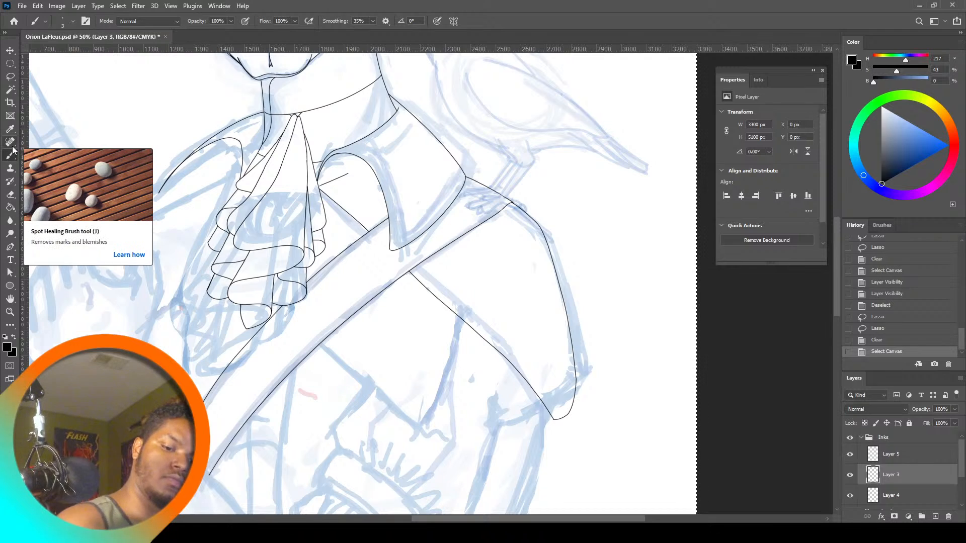
{"action": "left_click", "coordinate": [891, 453]}
{"action": "scroll", "coordinate": [959, 475], "scroll_direction": "down", "scroll_amount": 1}
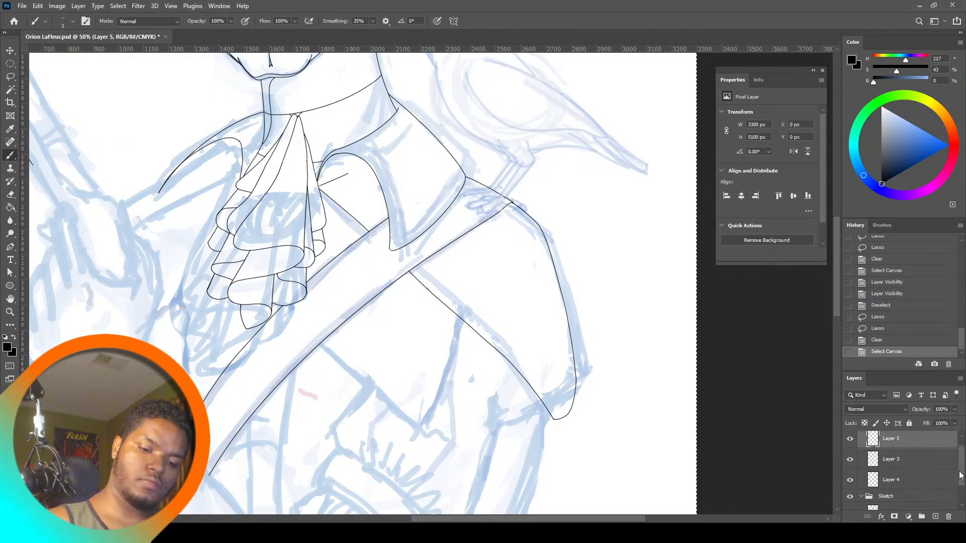
{"action": "left_click", "coordinate": [923, 475], "text": "shift"}
{"action": "right_click", "coordinate": [923, 475]}
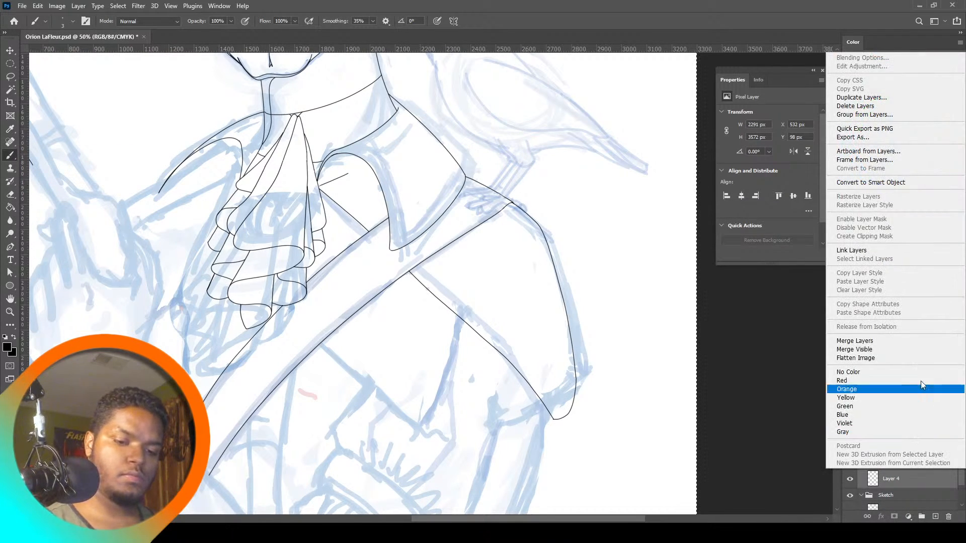
{"action": "left_click", "coordinate": [890, 343]}
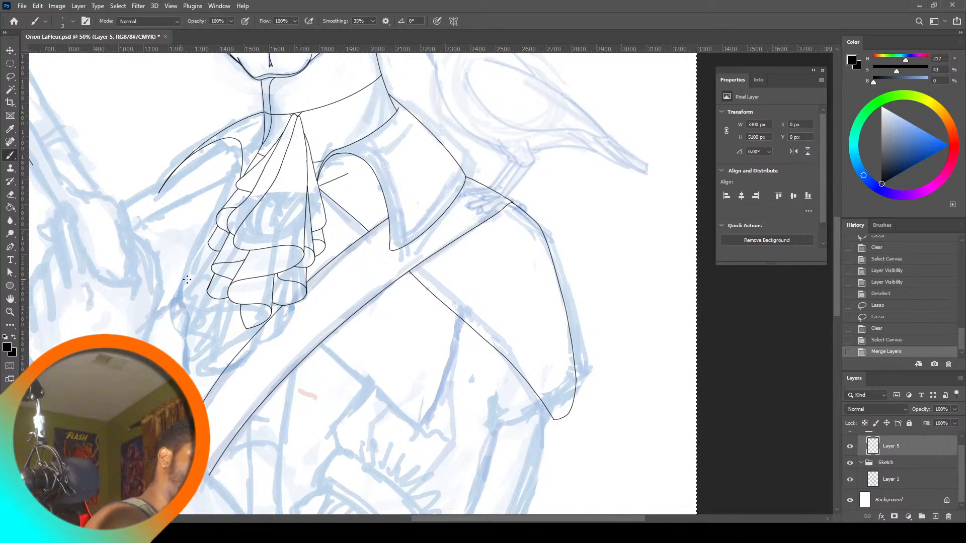
Ink the lapel below the strap on Layer 5: a diagonal lower edge to its point and a curved outer edge up to the shoulder flap
{"action": "left_click_drag", "start_coordinate": [320, 343], "coordinate": [420, 425]}
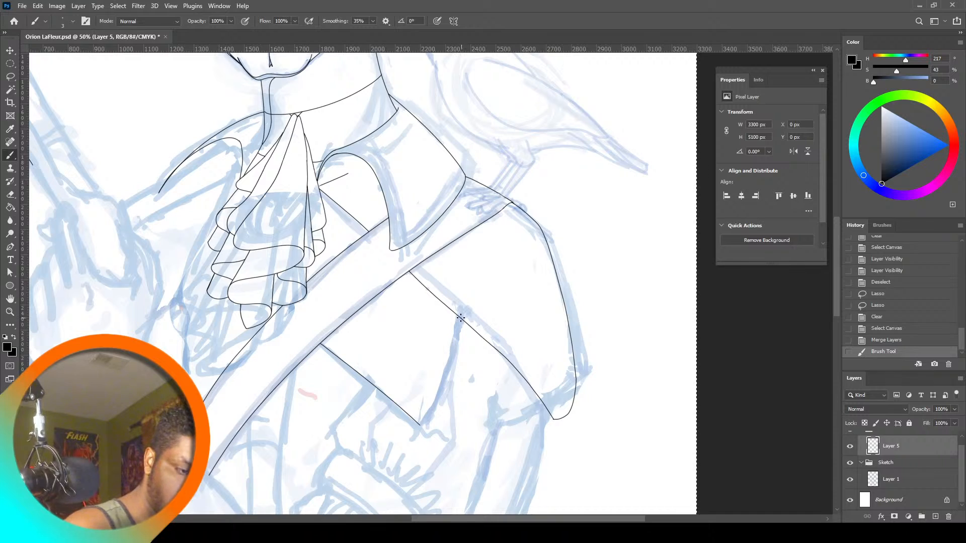
{"action": "left_click_drag", "start_coordinate": [456, 344], "coordinate": [417, 431]}
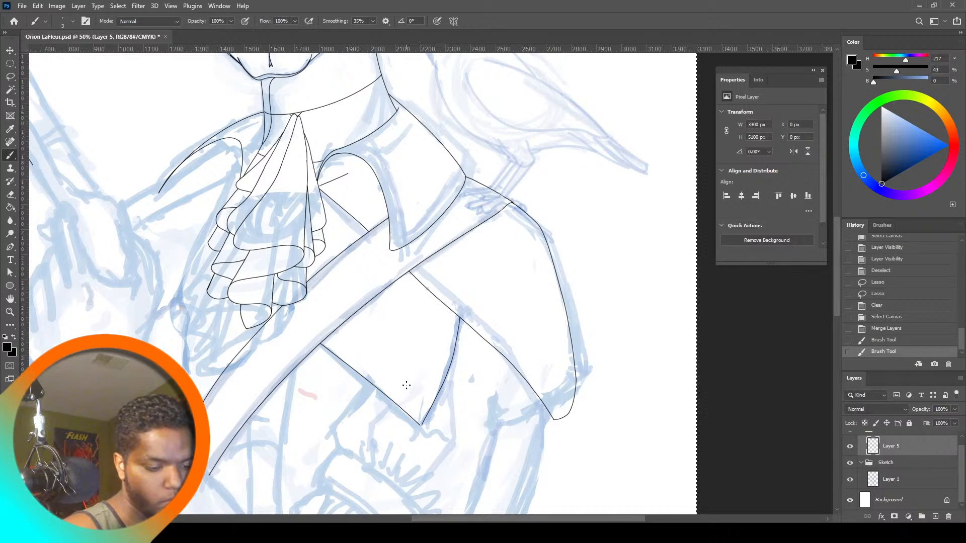
{"action": "key", "text": "ctrl+z"}
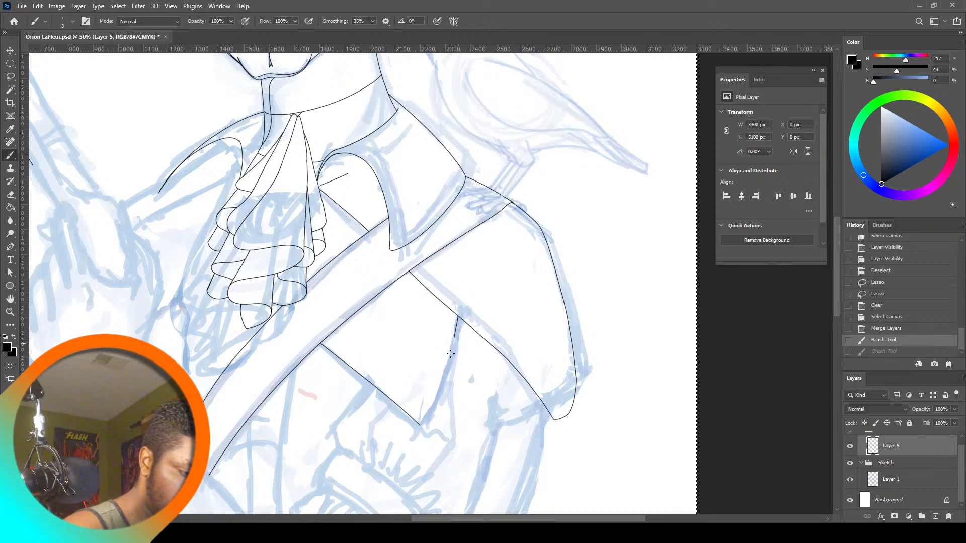
{"action": "left_click_drag", "start_coordinate": [441, 381], "coordinate": [421, 428]}
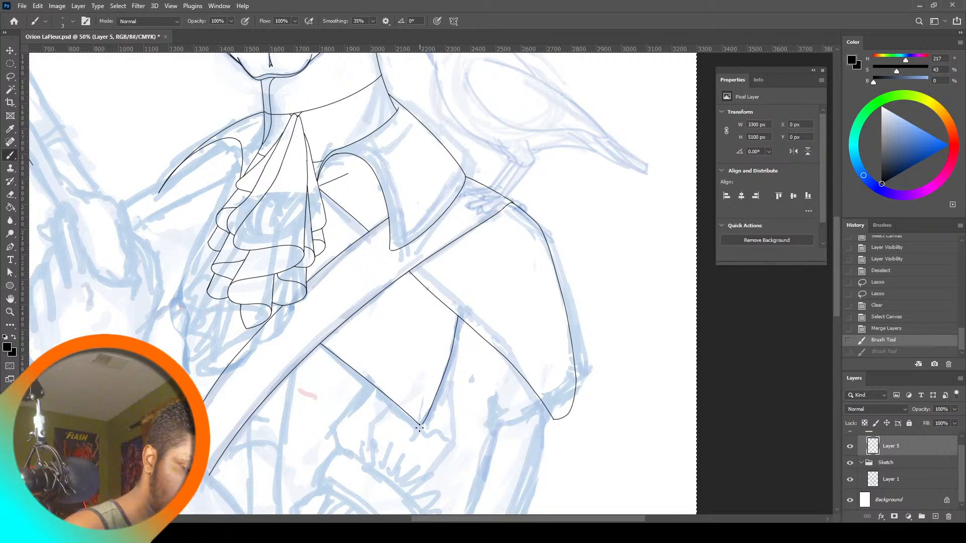
{"action": "key", "text": "ctrl+z"}
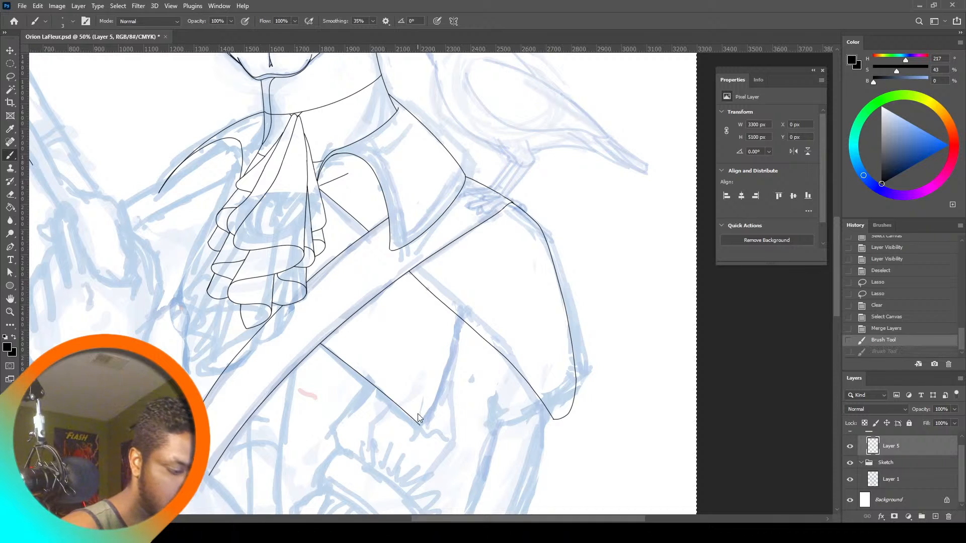
{"action": "key", "text": "ctrl+a"}
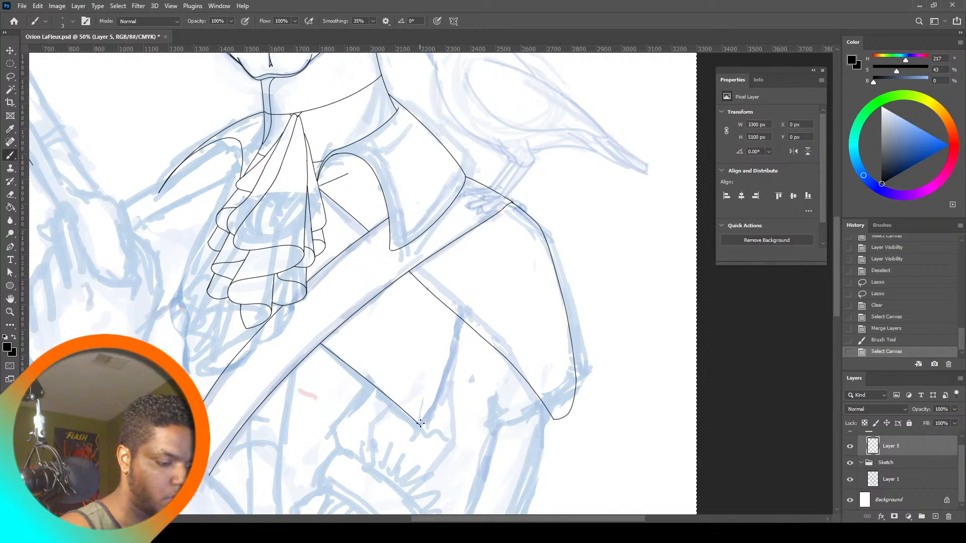
{"action": "left_click_drag", "start_coordinate": [420, 424], "coordinate": [457, 315]}
{"action": "key", "text": "ctrl+z"}
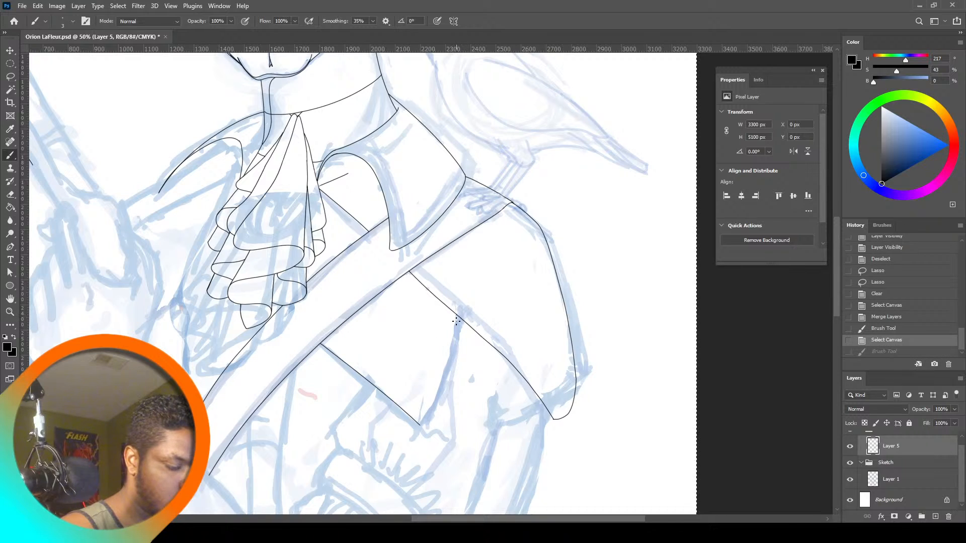
{"action": "left_click_drag", "start_coordinate": [446, 364], "coordinate": [419, 428]}
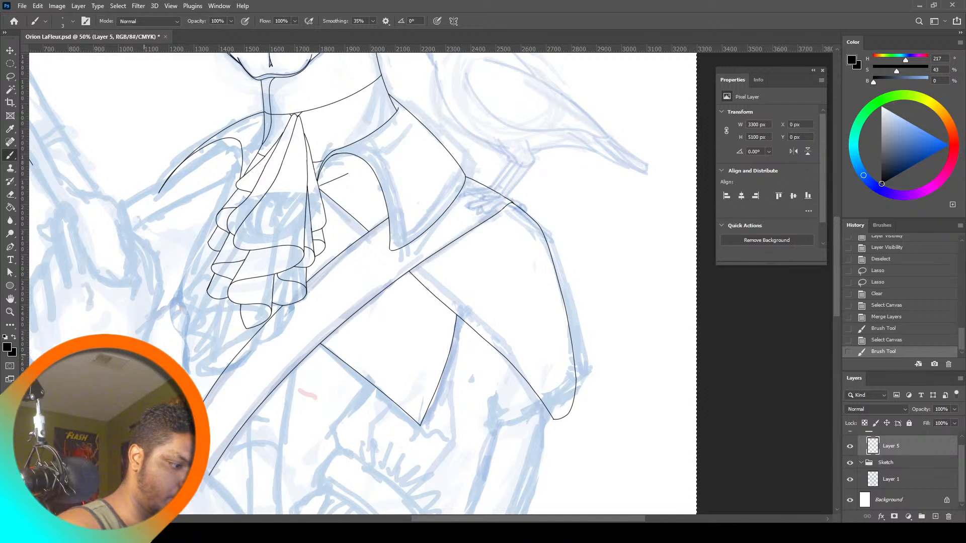
Ink a short slanted line beside the raised hand and a long curve from the cravat's lower folds down toward the strap
{"action": "left_click_drag", "start_coordinate": [153, 347], "coordinate": [185, 324]}
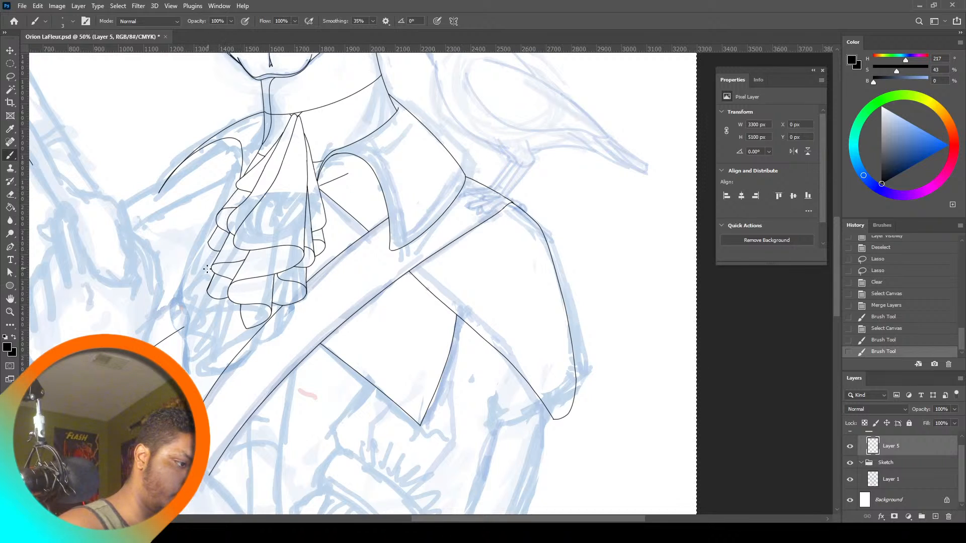
{"action": "mouse_move", "coordinate": [206, 269]}
{"action": "left_mouse_down"}
{"action": "mouse_move", "coordinate": [211, 254]}
{"action": "mouse_move", "coordinate": [186, 357]}
{"action": "left_mouse_up"}
{"action": "key", "text": "ctrl+z"}
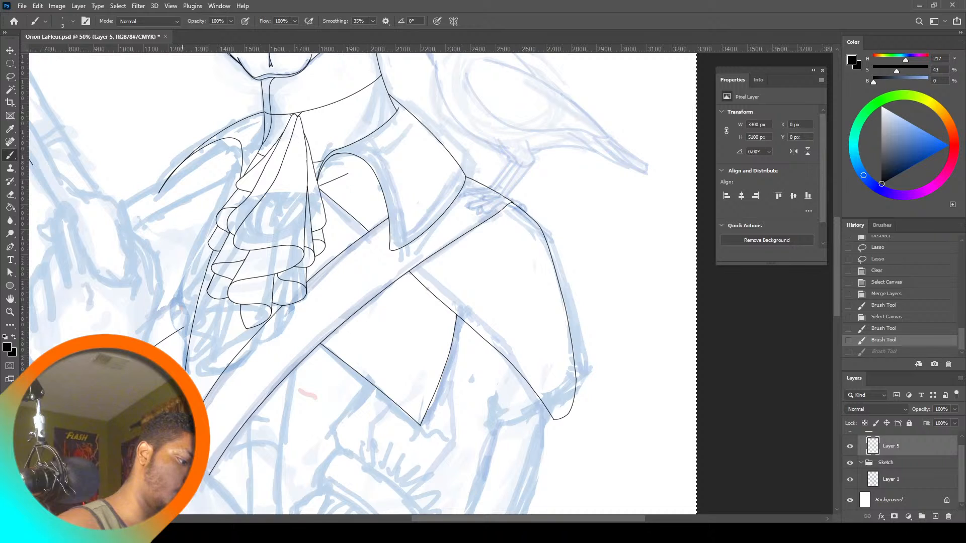
{"action": "key", "text": "ctrl+shift+z"}
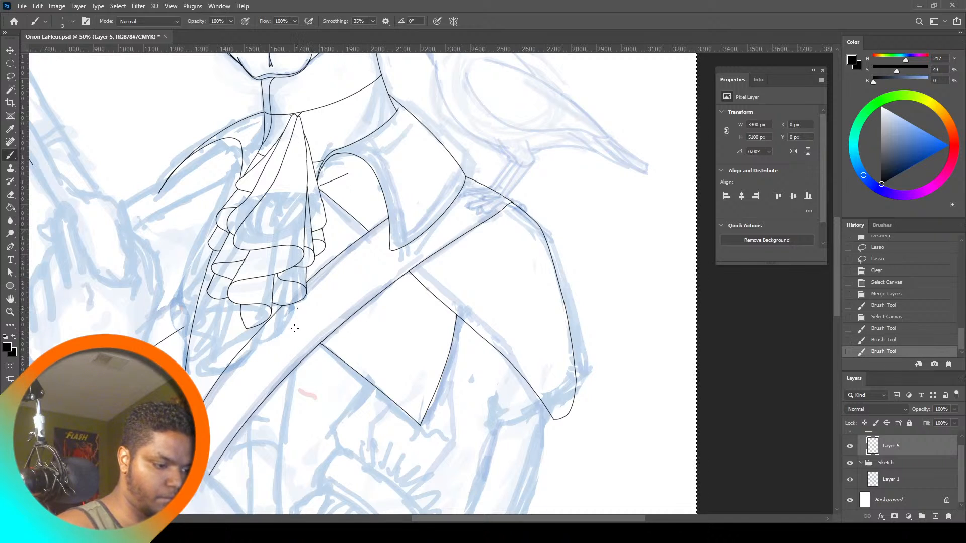
{"action": "left_click_drag", "start_coordinate": [295, 331], "coordinate": [293, 347]}
{"action": "left_click_drag", "start_coordinate": [293, 355], "coordinate": [291, 386]}
{"action": "key", "text": "ctrl+z"}
{"action": "key", "text": "ctrl+z"}
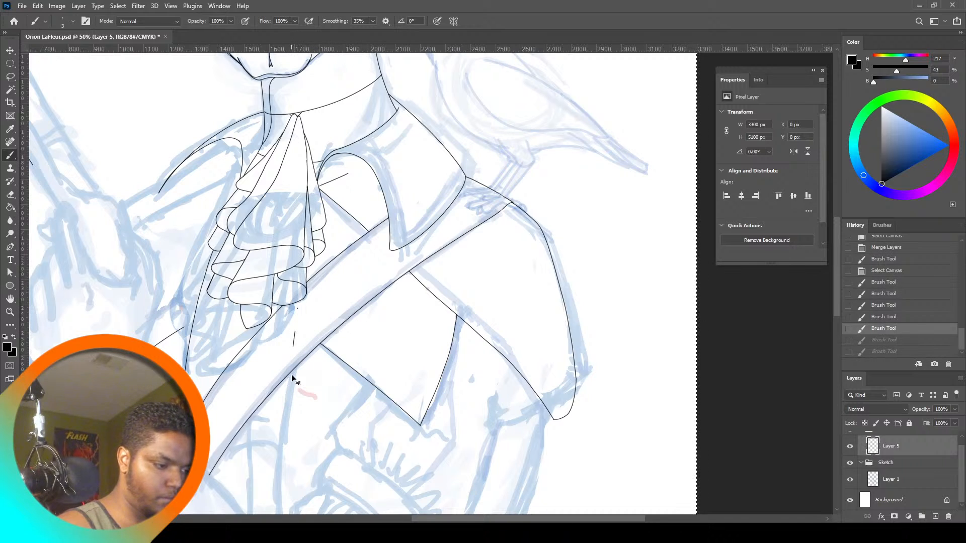
{"action": "key", "text": "ctrl+z"}
{"action": "key", "text": "ctrl+z"}
Ink one long, nearly vertical coat-front line from the strap's lower edge down the torso, without a parallel second line
{"action": "left_click_drag", "start_coordinate": [294, 369], "coordinate": [280, 514]}
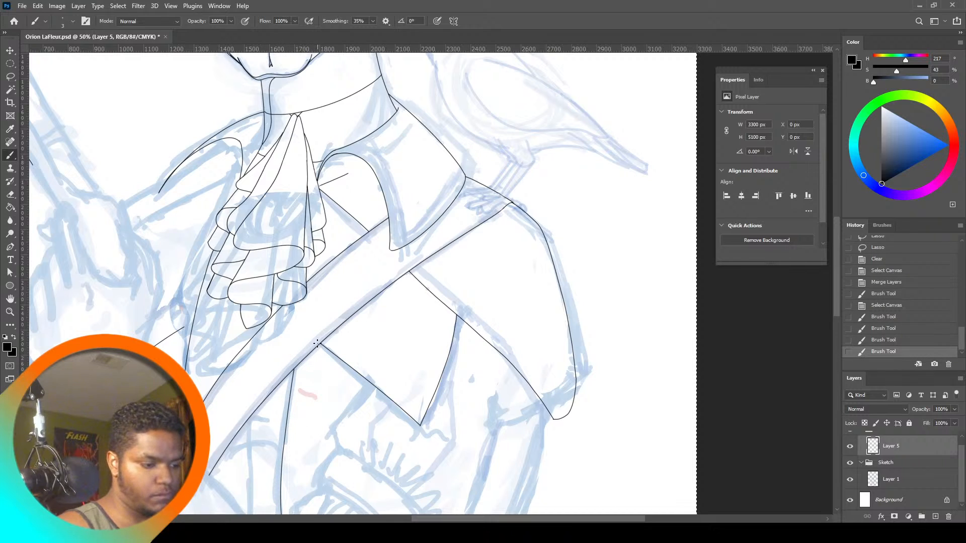
{"action": "left_click_drag", "start_coordinate": [319, 345], "coordinate": [295, 506]}
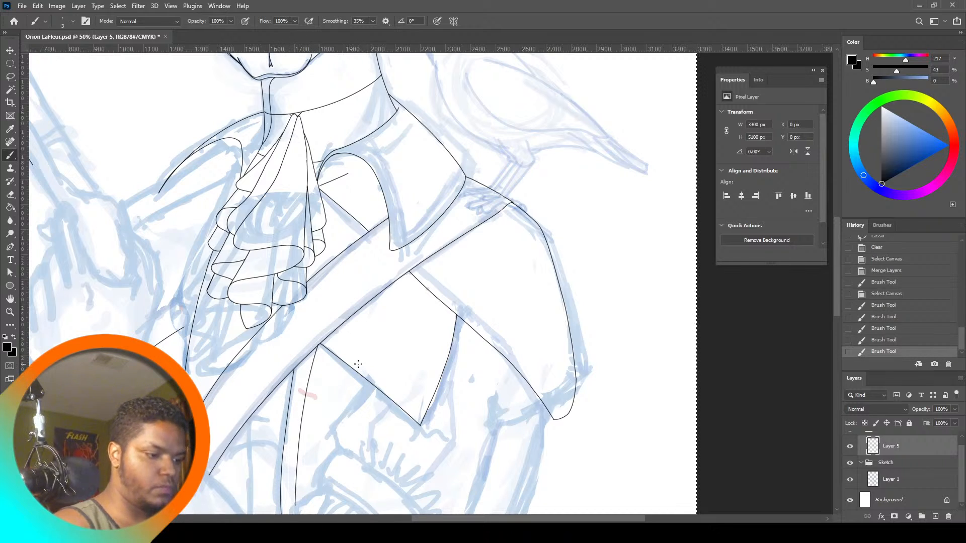
{"action": "key", "text": "ctrl+z"}
View the whole figure and hide, then reshow, the Sketch group to check the inked lines on their own
{"action": "left_click", "coordinate": [14, 311]}
{"action": "left_click", "coordinate": [304, 21]}
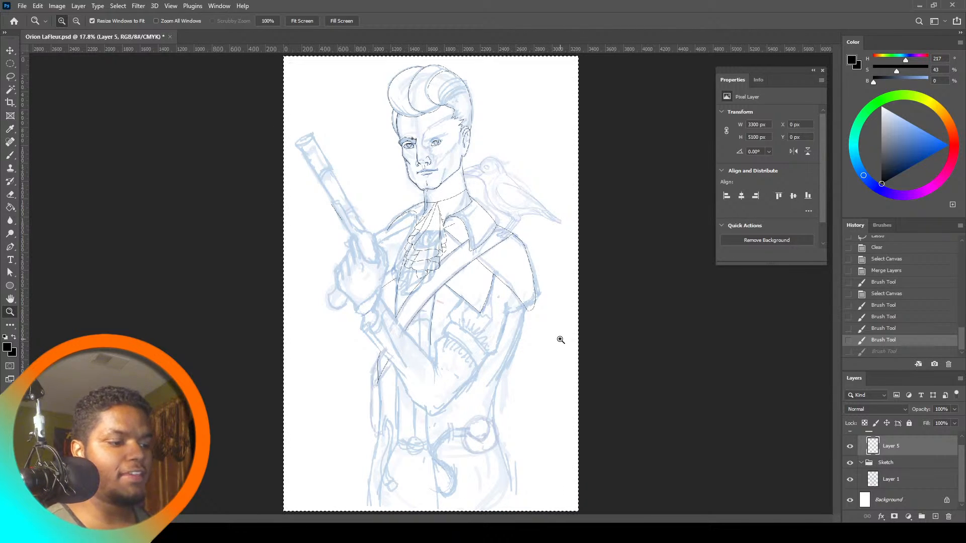
{"action": "left_click", "coordinate": [850, 463]}
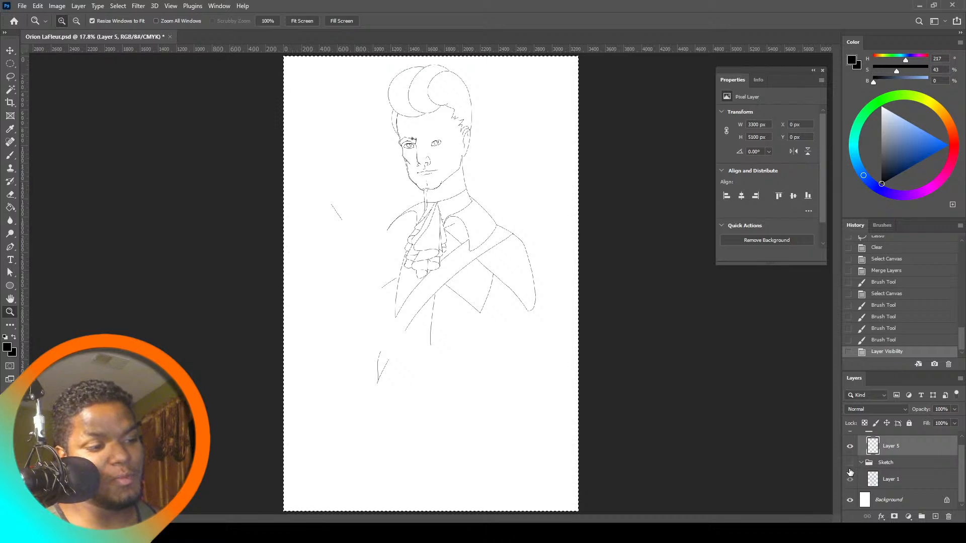
{"action": "left_click", "coordinate": [850, 465]}
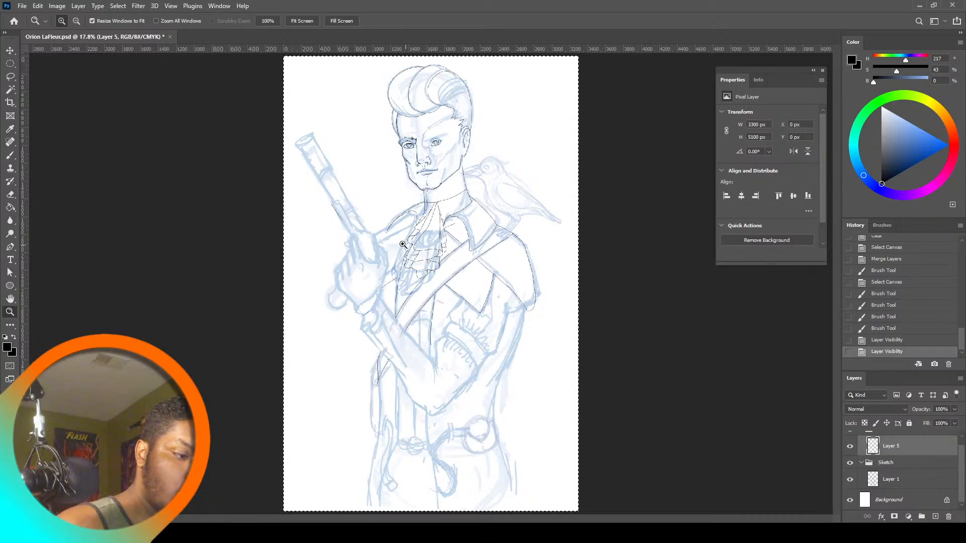
Ink two slanted shoulder lines on Layer 5 between the raised hand and the collar and cravat
{"action": "left_click", "coordinate": [8, 158]}
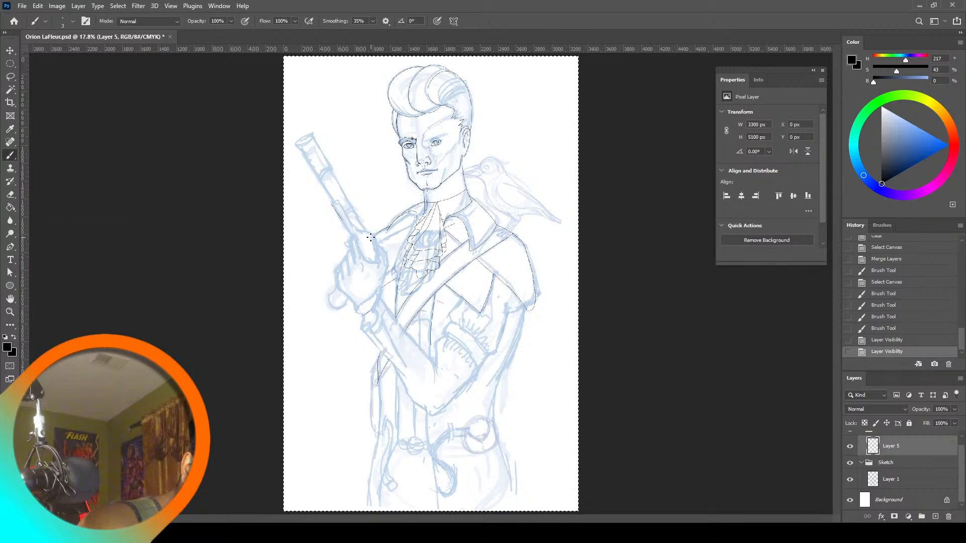
{"action": "left_click_drag", "start_coordinate": [371, 238], "coordinate": [441, 245]}
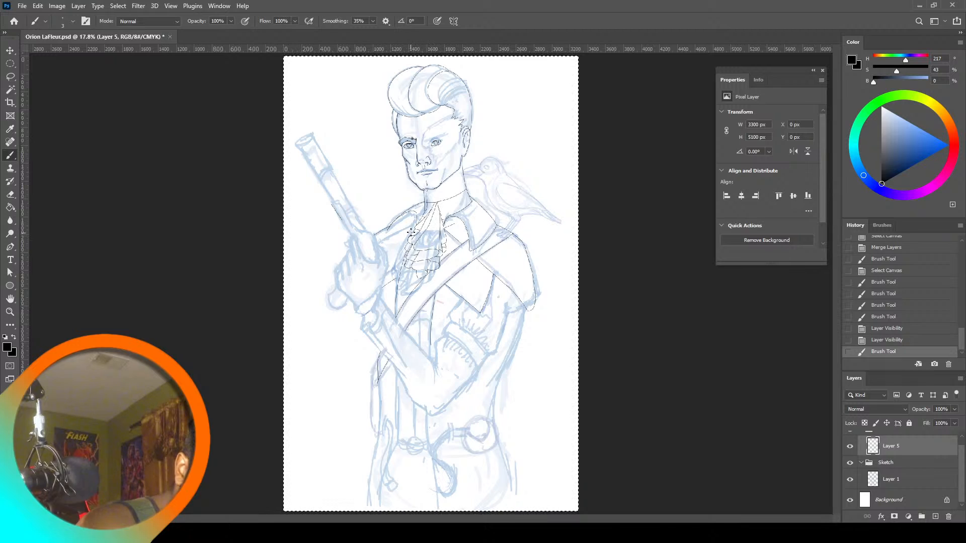
{"action": "left_click_drag", "start_coordinate": [376, 254], "coordinate": [385, 243]}
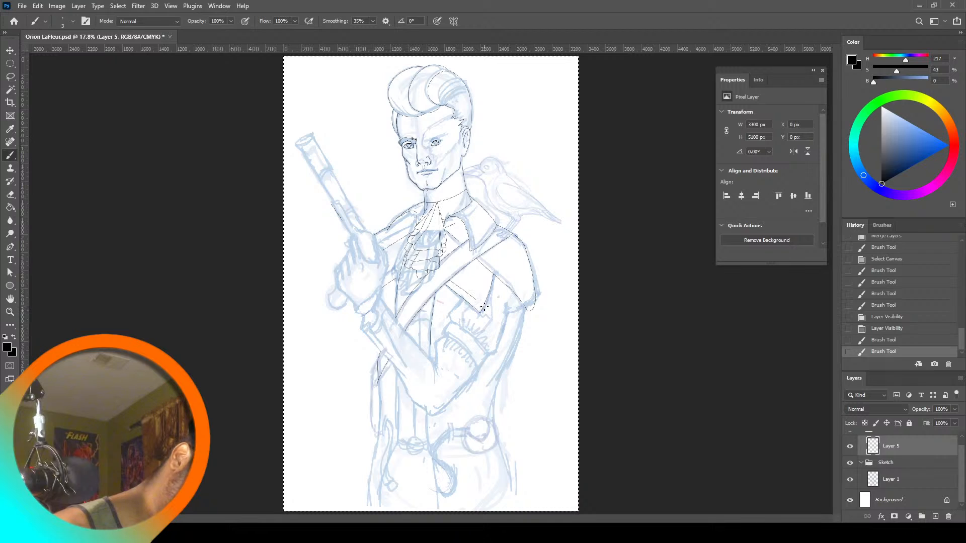
{"action": "left_click_drag", "start_coordinate": [484, 307], "coordinate": [484, 307]}
{"action": "key", "text": "ctrl+z"}
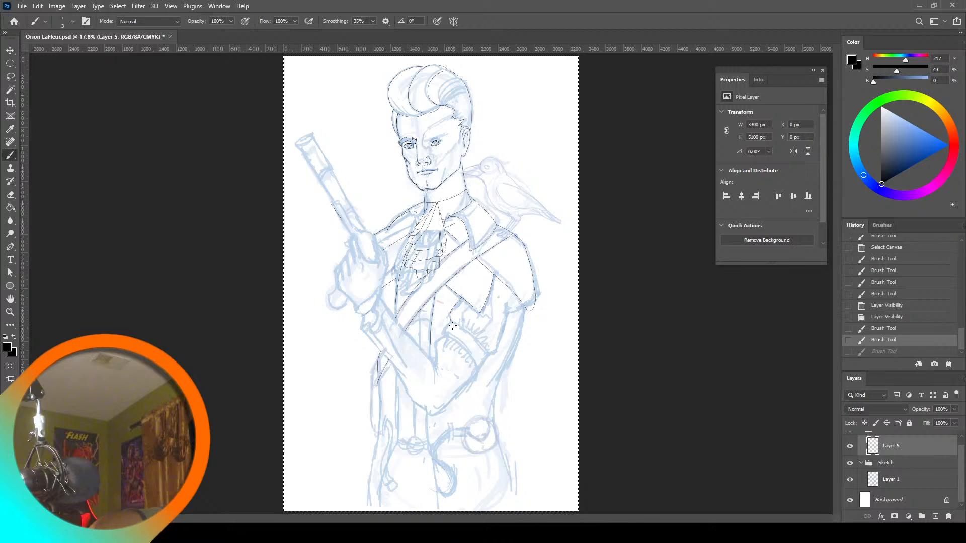
{"action": "left_click_drag", "start_coordinate": [452, 326], "coordinate": [454, 330]}
{"action": "key", "text": "ctrl+z"}
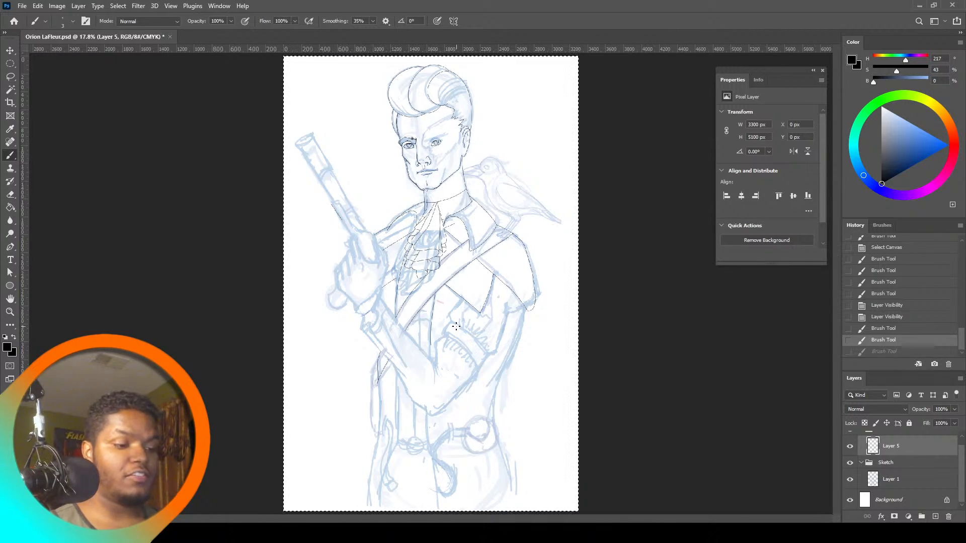
Try to ink the short upper sleeve edge from the lapel's lower edge down to the ruffled arm band
{"action": "left_click", "coordinate": [12, 312]}
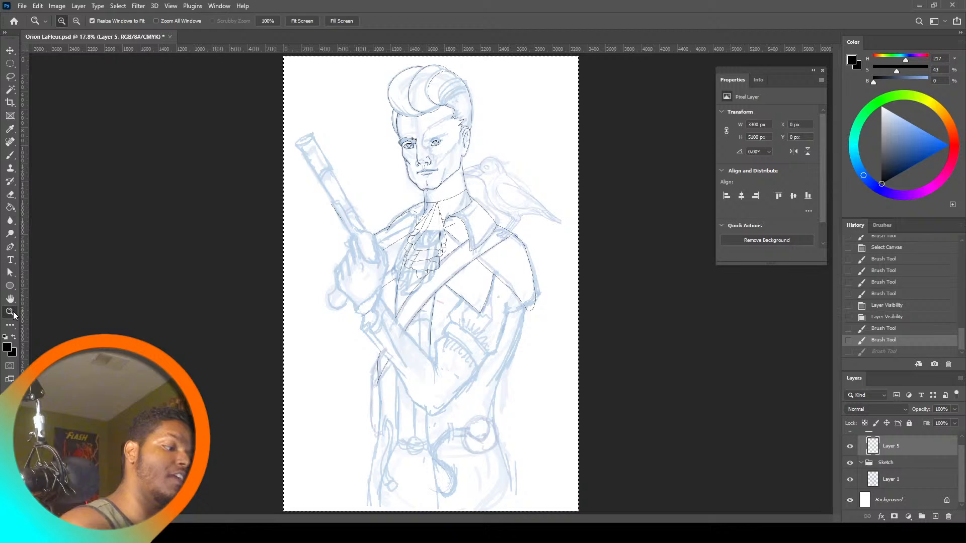
{"action": "left_click", "coordinate": [475, 305]}
{"action": "left_click", "coordinate": [475, 310]}
{"action": "left_click", "coordinate": [474, 313]}
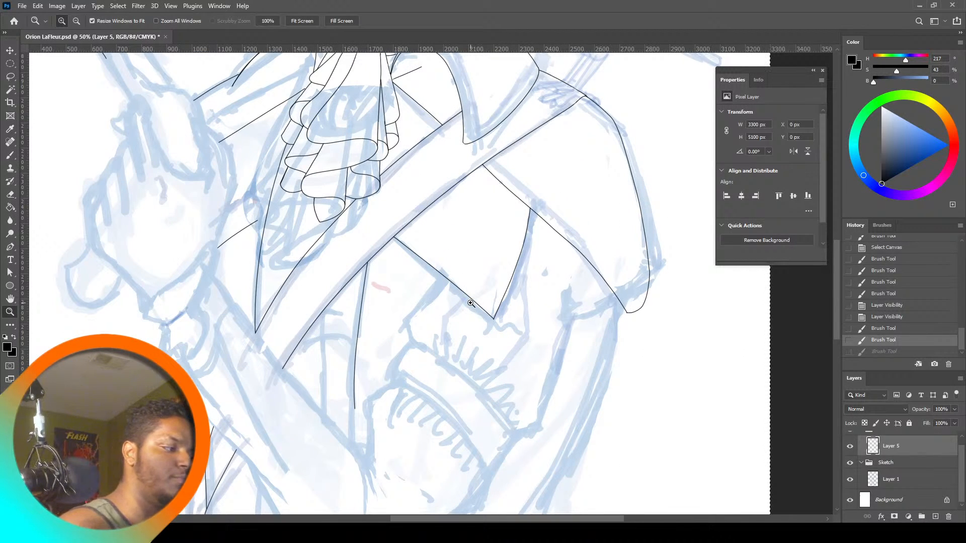
{"action": "key", "text": "b"}
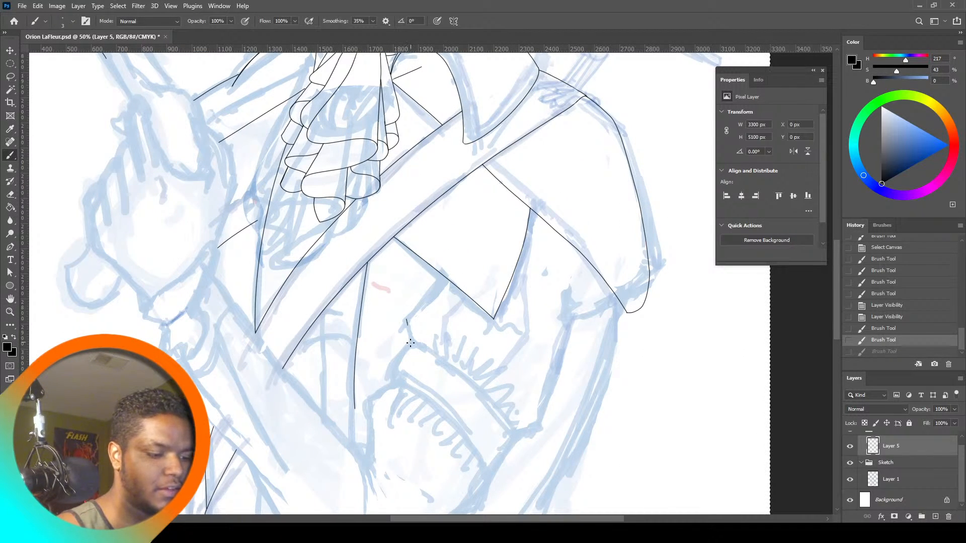
{"action": "left_click_drag", "start_coordinate": [411, 342], "coordinate": [411, 343]}
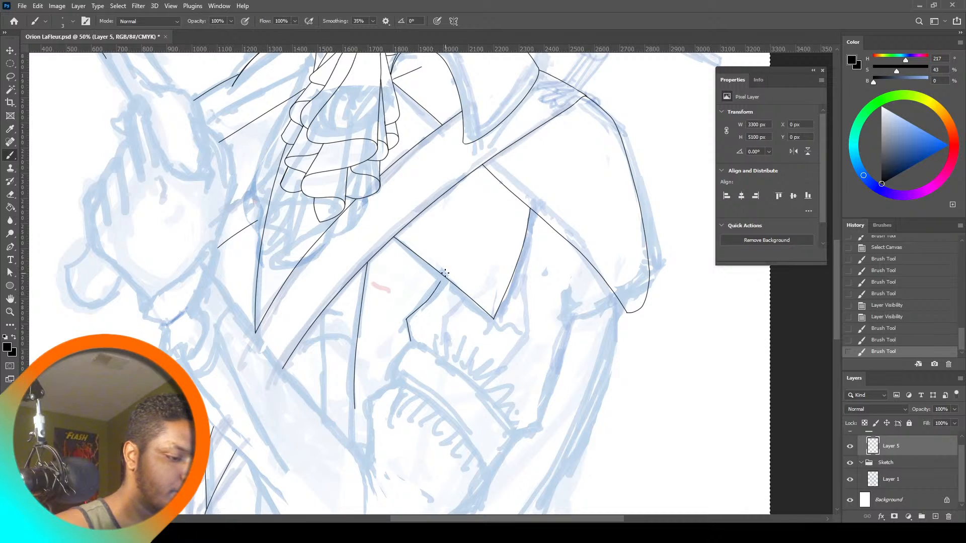
{"action": "key", "text": "ctrl+z"}
{"action": "key", "text": "ctrl+z"}
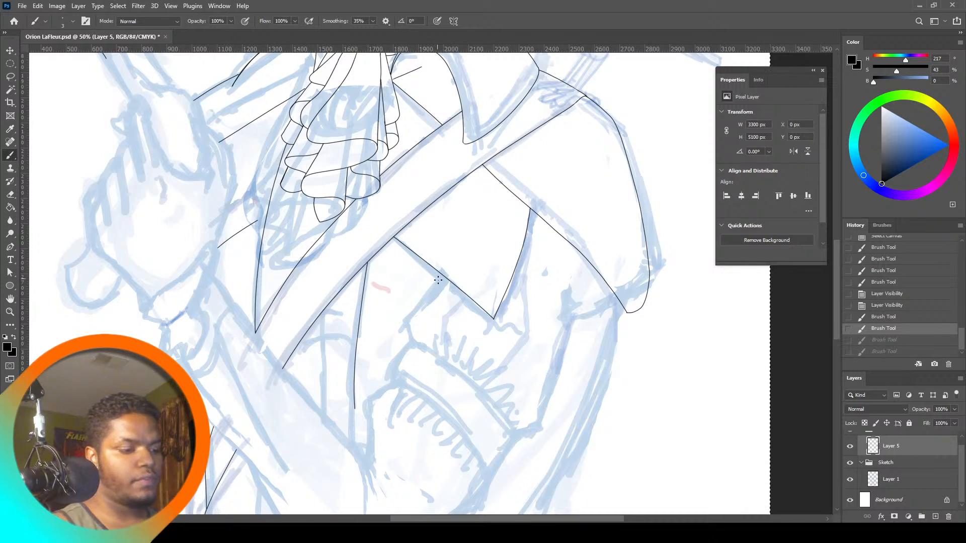
{"action": "mouse_move", "coordinate": [420, 297]}
{"action": "left_mouse_down"}
{"action": "mouse_move", "coordinate": [403, 317]}
{"action": "mouse_move", "coordinate": [410, 348]}
{"action": "left_mouse_up"}
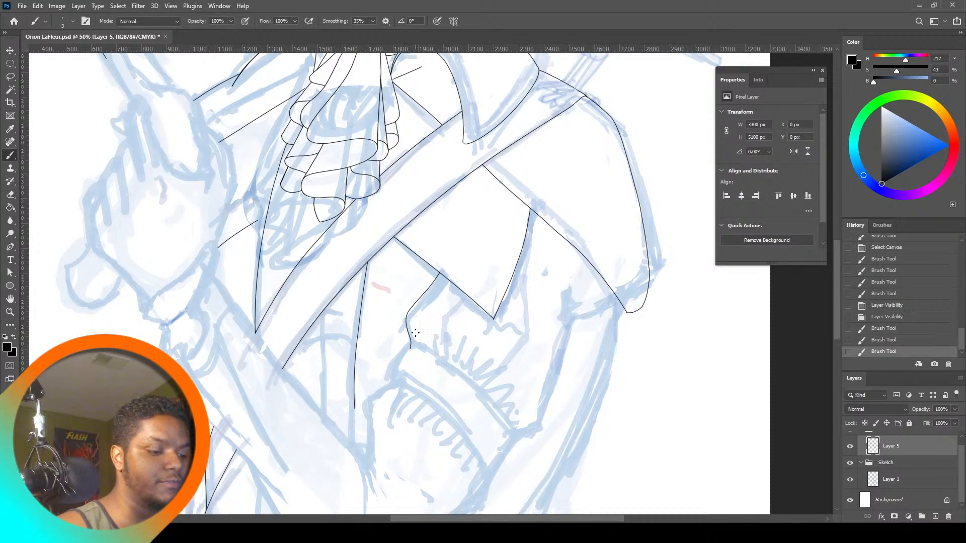
{"action": "key", "text": "ctrl+z"}
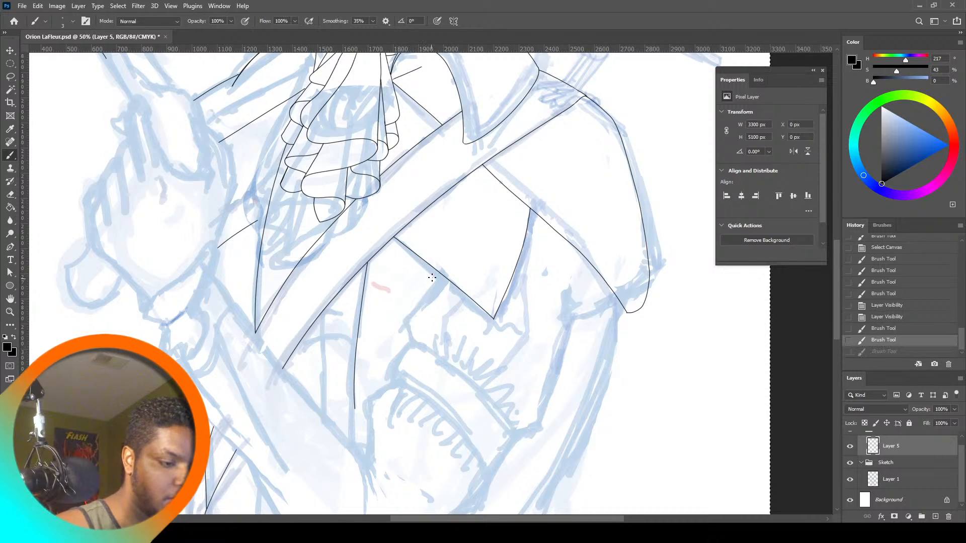
Try to ink the full inner sleeve edge from the lapel past the arm band to the elbow crook, then undo it
{"action": "mouse_move", "coordinate": [440, 274]}
{"action": "left_mouse_down"}
{"action": "mouse_move", "coordinate": [404, 326]}
{"action": "mouse_move", "coordinate": [405, 351]}
{"action": "mouse_move", "coordinate": [388, 372]}
{"action": "mouse_move", "coordinate": [369, 450]}
{"action": "left_mouse_up"}
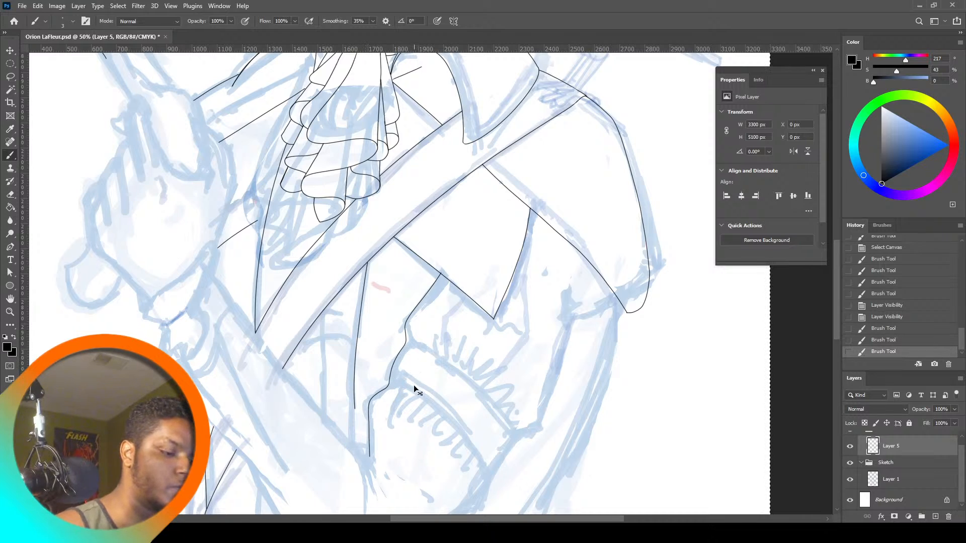
{"action": "key", "text": "ctrl+z"}
{"action": "mouse_move", "coordinate": [409, 340]}
{"action": "left_mouse_down"}
{"action": "mouse_move", "coordinate": [390, 387]}
{"action": "mouse_move", "coordinate": [400, 377]}
{"action": "mouse_move", "coordinate": [368, 403]}
{"action": "mouse_move", "coordinate": [369, 468]}
{"action": "left_mouse_up"}
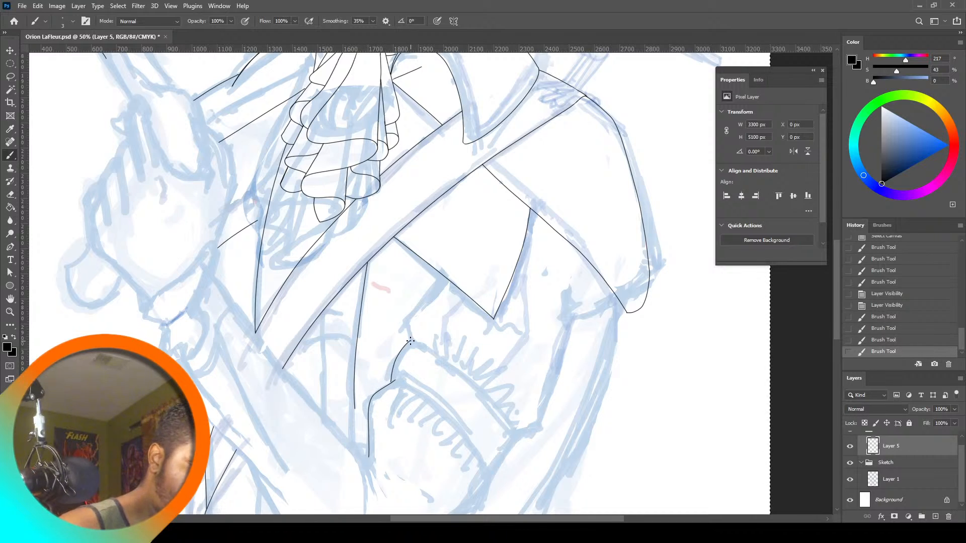
{"action": "left_click_drag", "start_coordinate": [423, 298], "coordinate": [445, 274]}
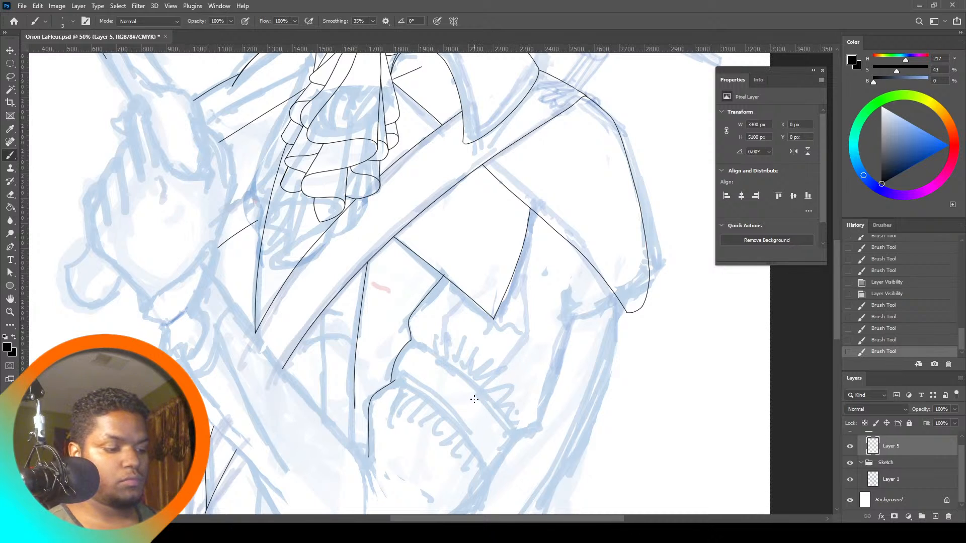
{"action": "key", "text": "ctrl+z"}
{"action": "key", "text": "ctrl+z"}
{"action": "key", "text": "ctrl+z"}
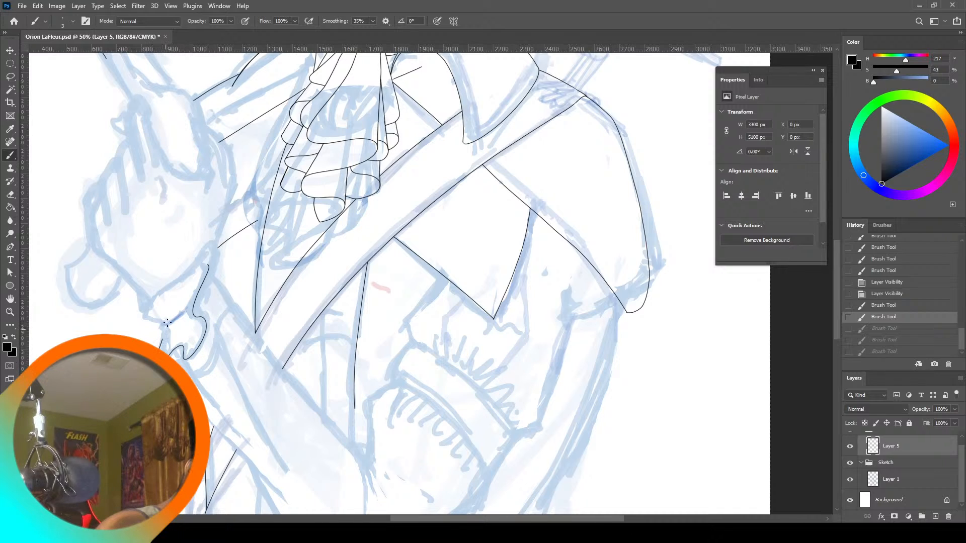
Ink the wrist cuff's folded edge and the long lines running from it along the forearm sleeve
{"action": "left_click_drag", "start_coordinate": [168, 314], "coordinate": [183, 312]}
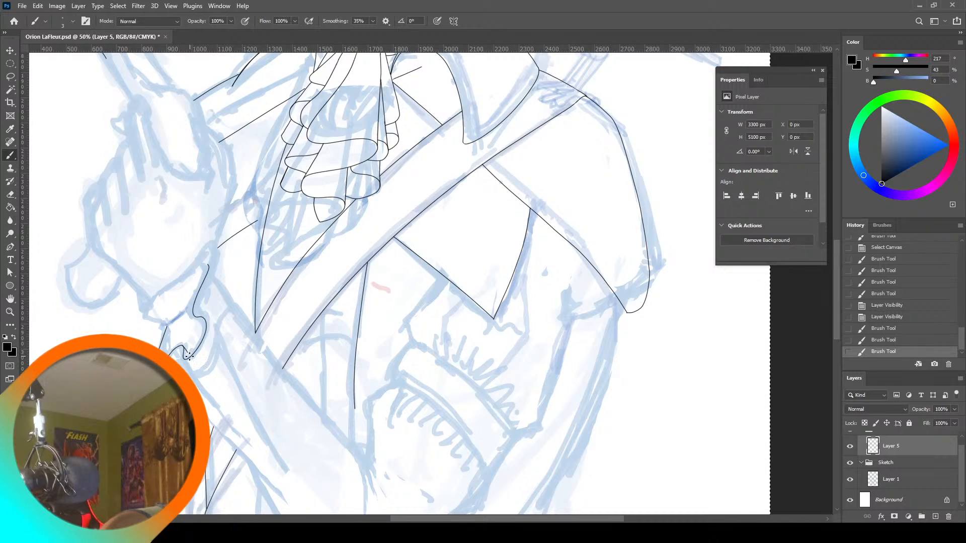
{"action": "mouse_move", "coordinate": [190, 359]}
{"action": "left_mouse_down"}
{"action": "mouse_move", "coordinate": [212, 328]}
{"action": "mouse_move", "coordinate": [288, 461]}
{"action": "left_mouse_up"}
{"action": "mouse_move", "coordinate": [185, 360]}
{"action": "left_mouse_down"}
{"action": "mouse_move", "coordinate": [219, 417]}
{"action": "mouse_move", "coordinate": [295, 483]}
{"action": "left_mouse_up"}
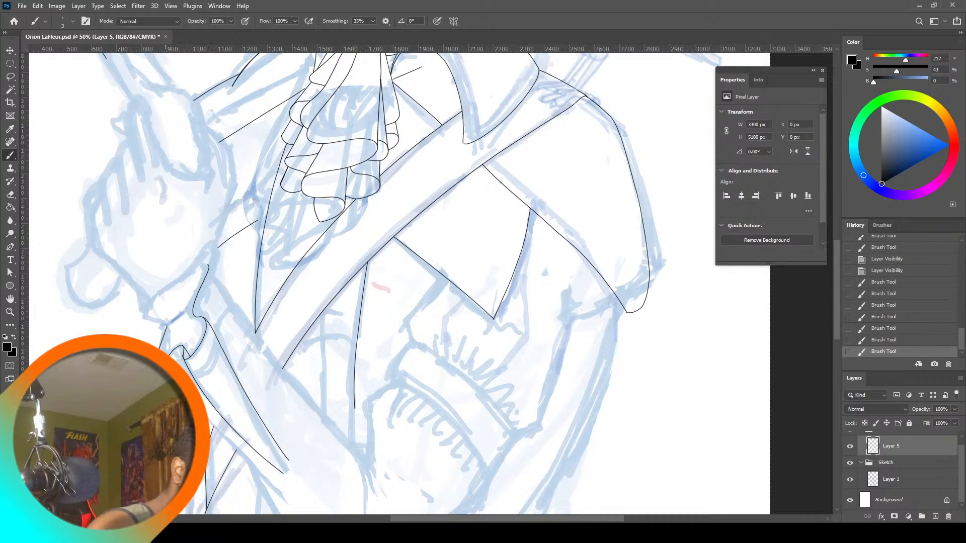
{"action": "left_click_drag", "start_coordinate": [245, 458], "coordinate": [289, 492]}
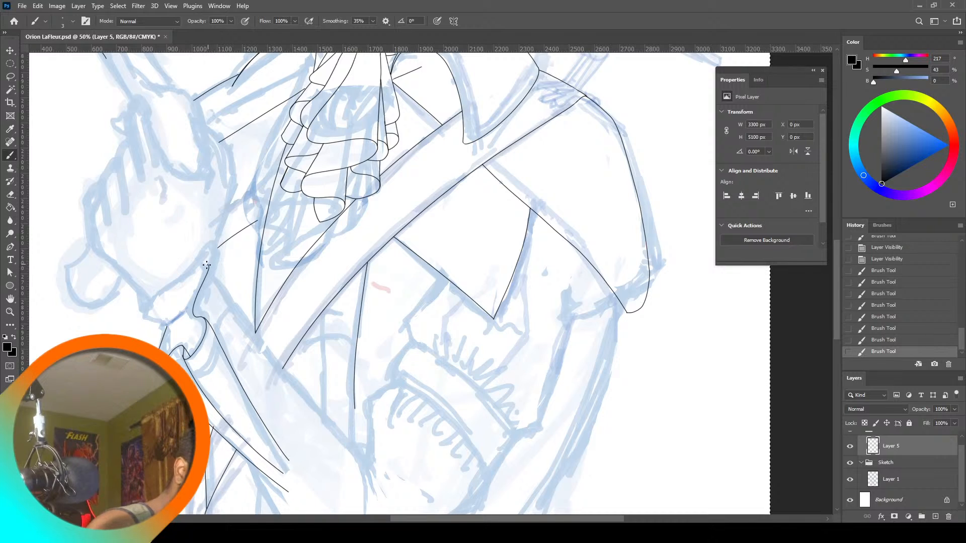
Ink the forearm's upper edge from the cuff tip across the strap to the elbow crook, leaving out the short crease strokes
{"action": "mouse_move", "coordinate": [207, 270]}
{"action": "left_mouse_down"}
{"action": "mouse_move", "coordinate": [332, 426]}
{"action": "mouse_move", "coordinate": [362, 478]}
{"action": "mouse_move", "coordinate": [361, 460]}
{"action": "left_mouse_up"}
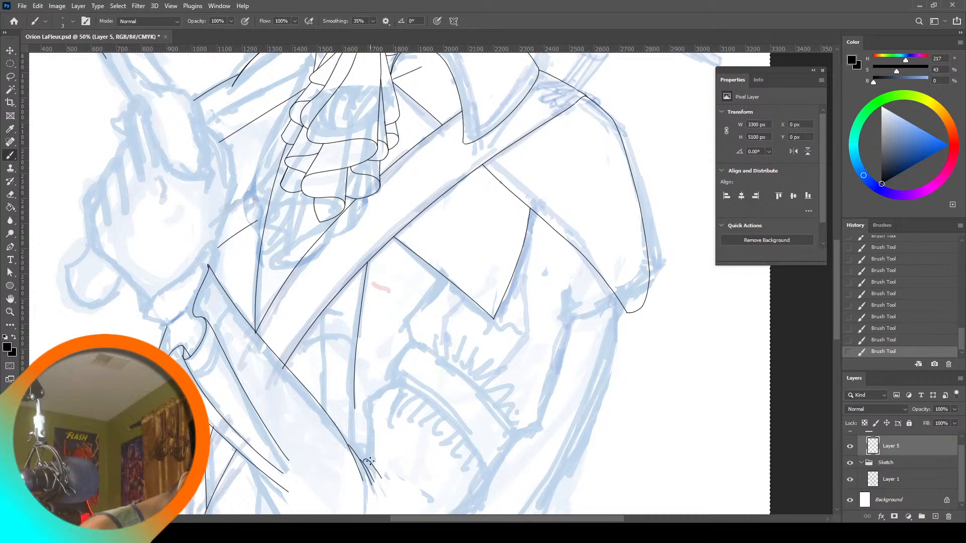
{"action": "key", "text": "ctrl+z"}
{"action": "key", "text": "ctrl+z"}
{"action": "key", "text": "ctrl+z"}
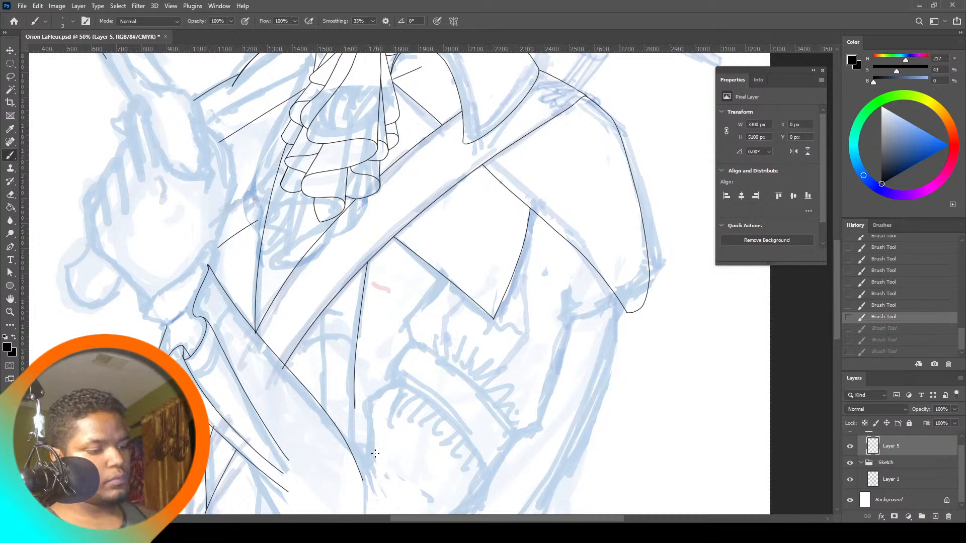
Extend the lower cuff line, and ink the forearm's underside around the elbow and up the back of the upper arm
{"action": "left_click_drag", "start_coordinate": [837, 266], "coordinate": [837, 294]}
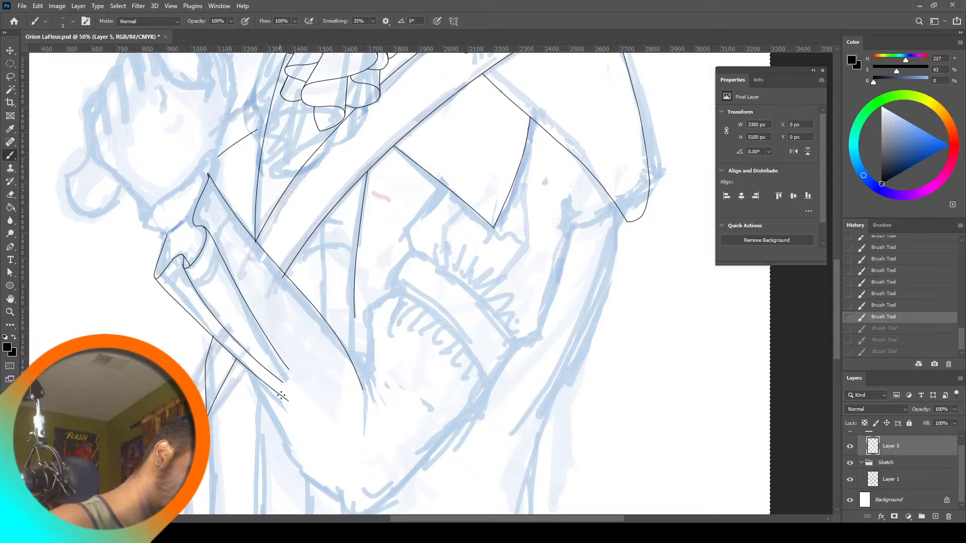
{"action": "key", "text": "ctrl+shift+z"}
{"action": "key", "text": "ctrl+shift+z"}
{"action": "key", "text": "ctrl+shift+z"}
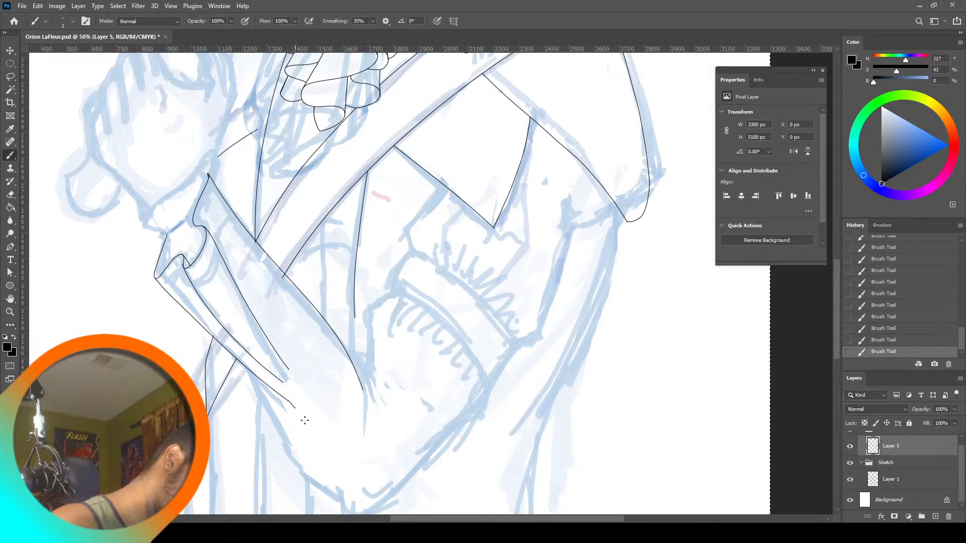
{"action": "mouse_move", "coordinate": [305, 420]}
{"action": "left_mouse_down"}
{"action": "mouse_move", "coordinate": [275, 427]}
{"action": "mouse_move", "coordinate": [318, 489]}
{"action": "left_mouse_up"}
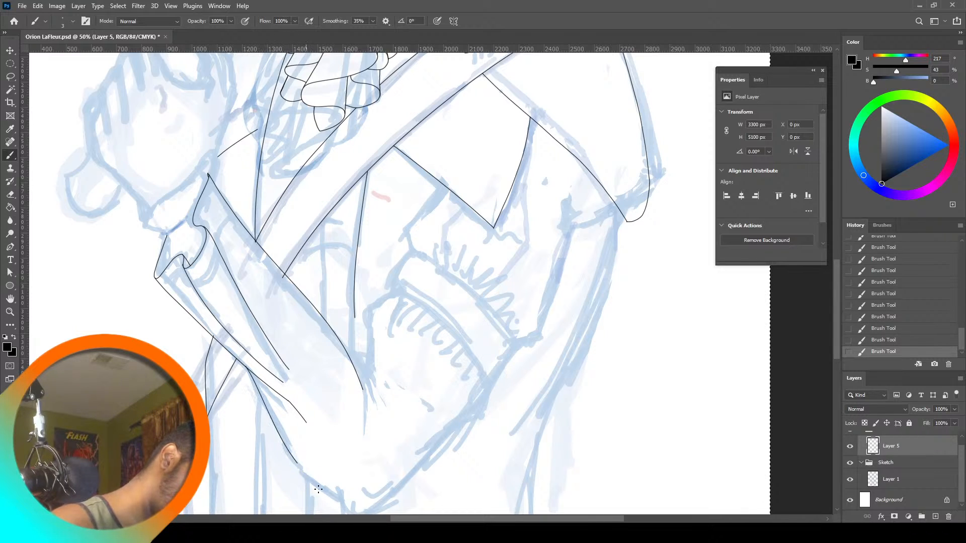
{"action": "left_click_drag", "start_coordinate": [406, 497], "coordinate": [485, 383]}
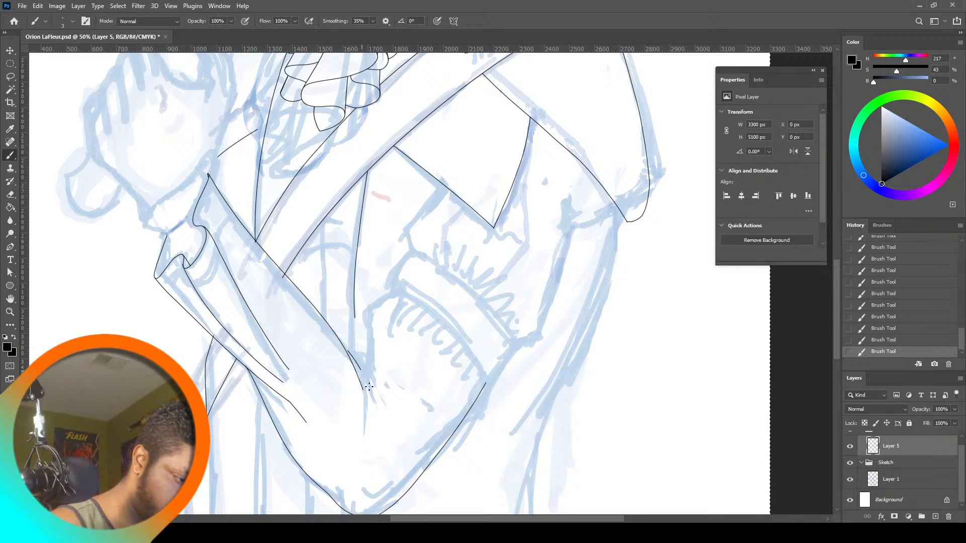
Extend the forearm's upper edge with a short downward fold line at the elbow crook, undoing the extra crease strokes
{"action": "key", "text": "ctrl+z"}
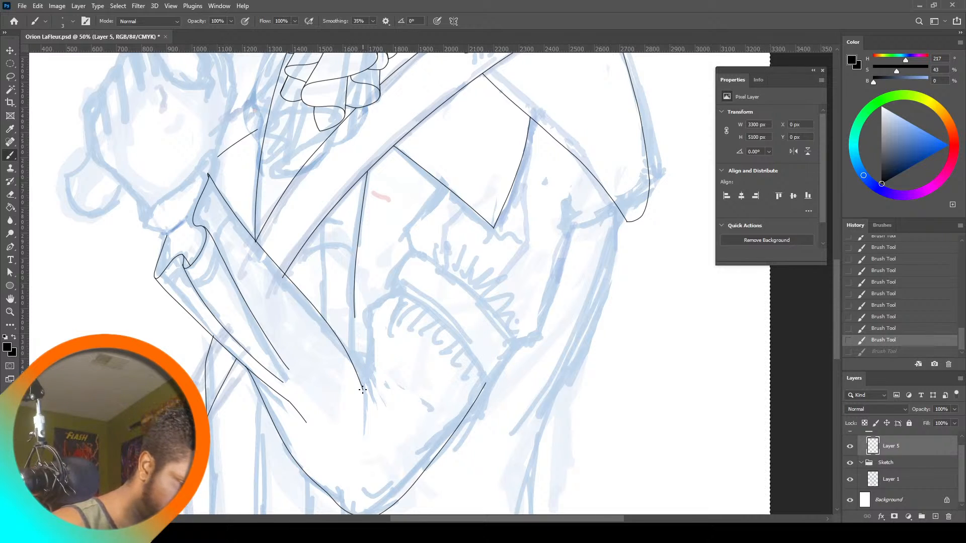
{"action": "left_click_drag", "start_coordinate": [364, 437], "coordinate": [364, 438]}
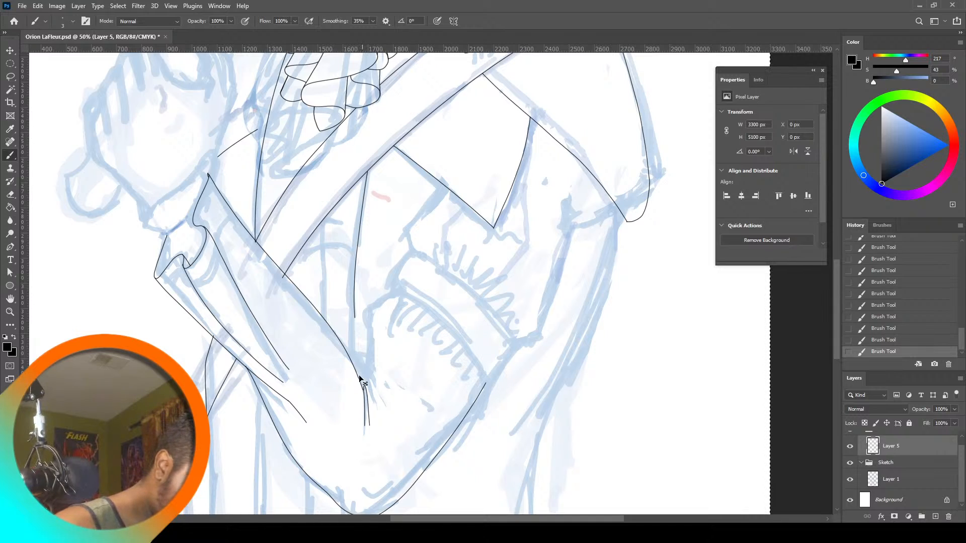
{"action": "key", "text": "ctrl+z"}
{"action": "left_click_drag", "start_coordinate": [364, 384], "coordinate": [370, 395]}
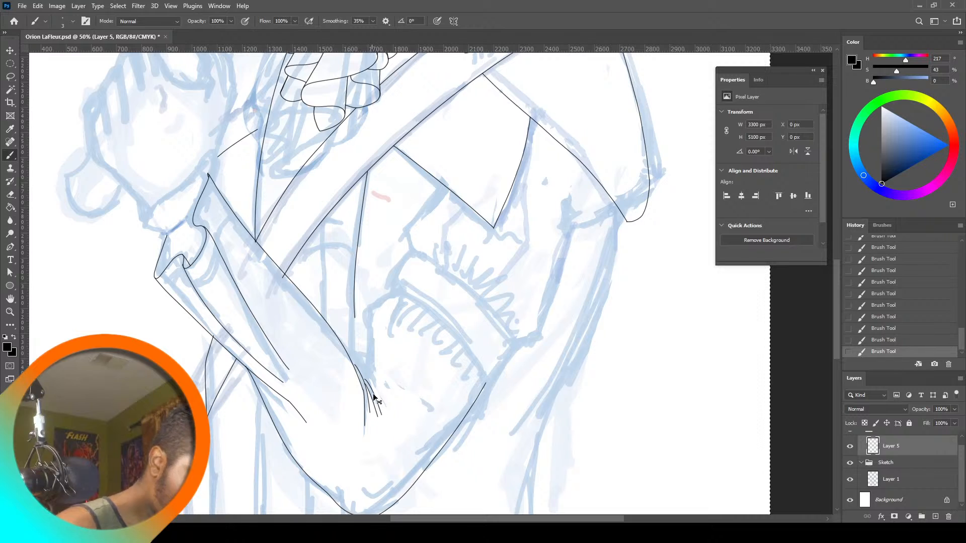
{"action": "key", "text": "ctrl+z"}
{"action": "key", "text": "ctrl+z"}
{"action": "key", "text": "ctrl+z"}
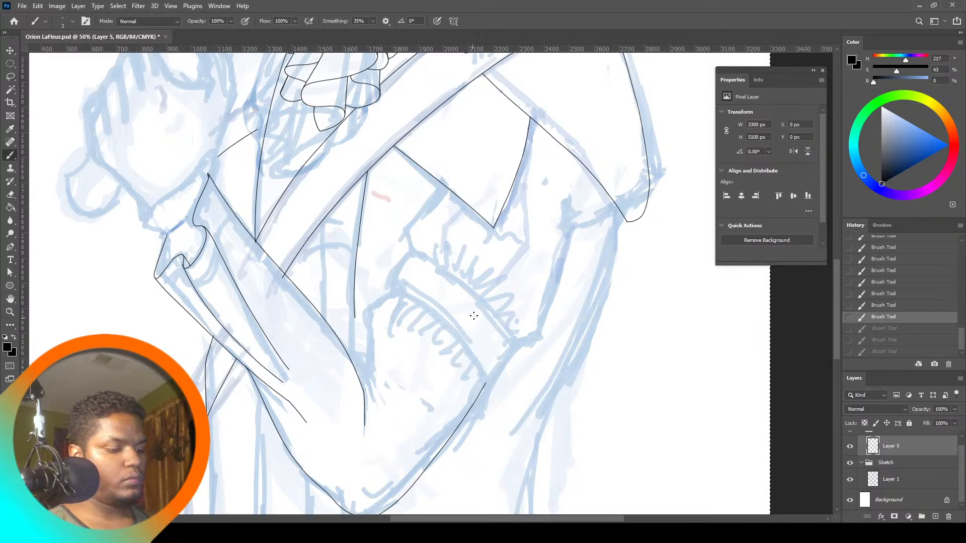
Lasso and delete the downward tail of the forearm's upper edge line at the elbow crook, leaving no active selection
{"action": "left_click", "coordinate": [11, 77]}
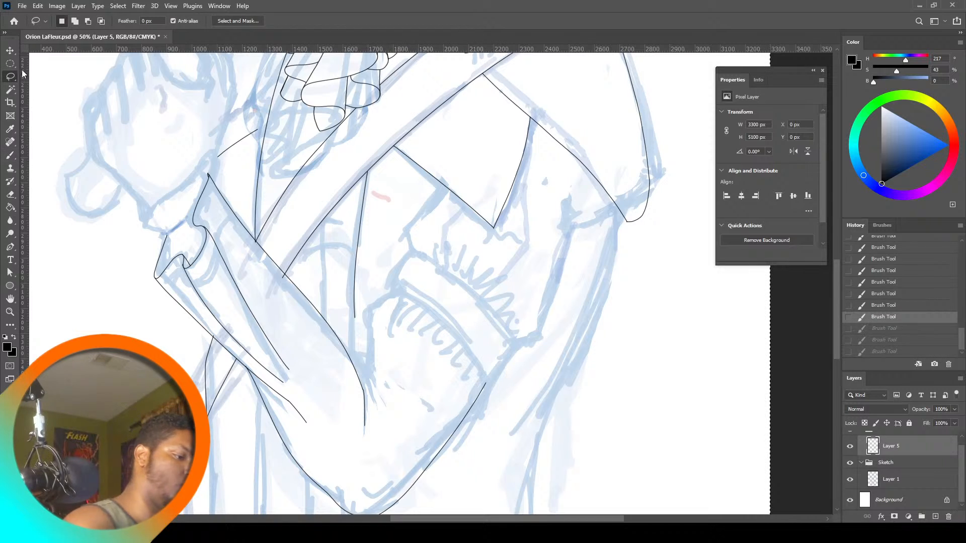
{"action": "left_click", "coordinate": [360, 380]}
{"action": "mouse_move", "coordinate": [365, 359]}
{"action": "left_mouse_down"}
{"action": "mouse_move", "coordinate": [352, 464]}
{"action": "mouse_move", "coordinate": [372, 360]}
{"action": "left_mouse_up"}
{"action": "key", "text": "Delete"}
{"action": "key", "text": "ctrl+d"}
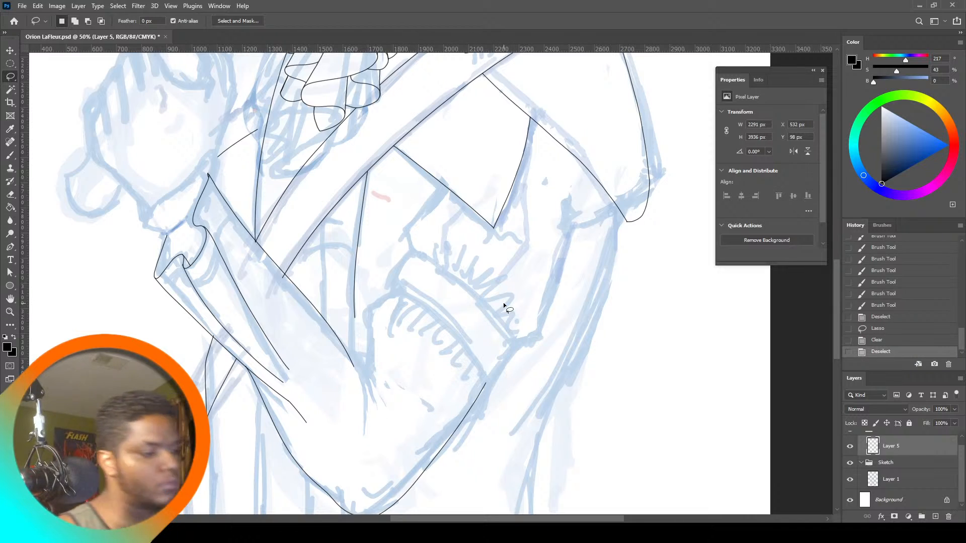
Try to erase the overshooting line ends at the wrist cuff's fold with small lasso selections, and undo the erasures
{"action": "key", "text": "z"}
{"action": "left_click", "coordinate": [185, 259]}
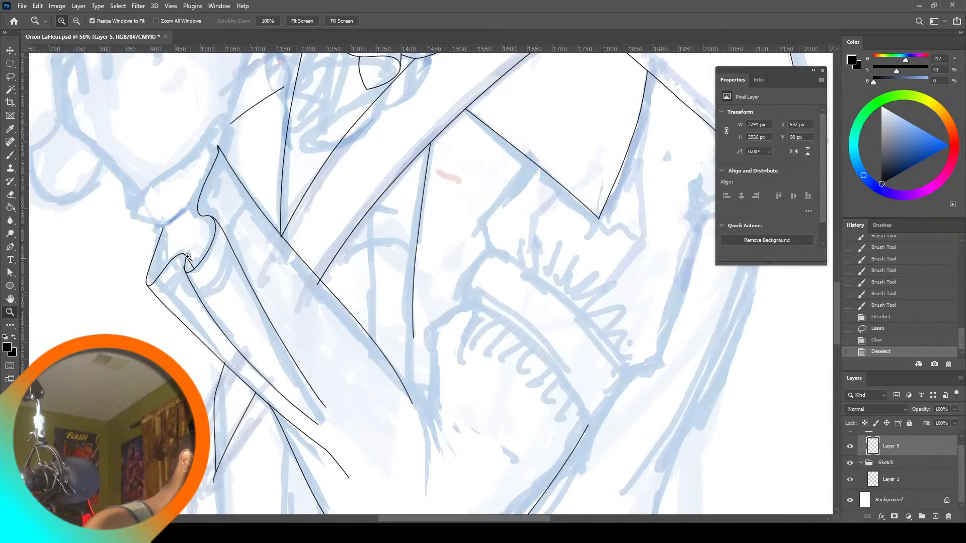
{"action": "left_click", "coordinate": [185, 259]}
{"action": "left_click", "coordinate": [186, 260]}
{"action": "left_click", "coordinate": [185, 260]}
{"action": "left_click", "coordinate": [11, 77]}
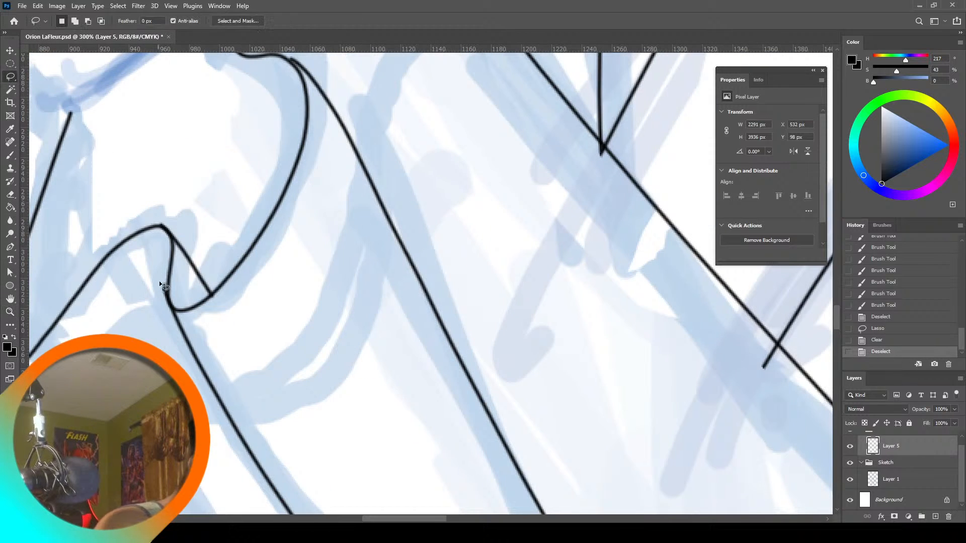
{"action": "left_click_drag", "start_coordinate": [166, 314], "coordinate": [167, 315]}
{"action": "key", "text": "Delete"}
{"action": "key", "text": "ctrl+d"}
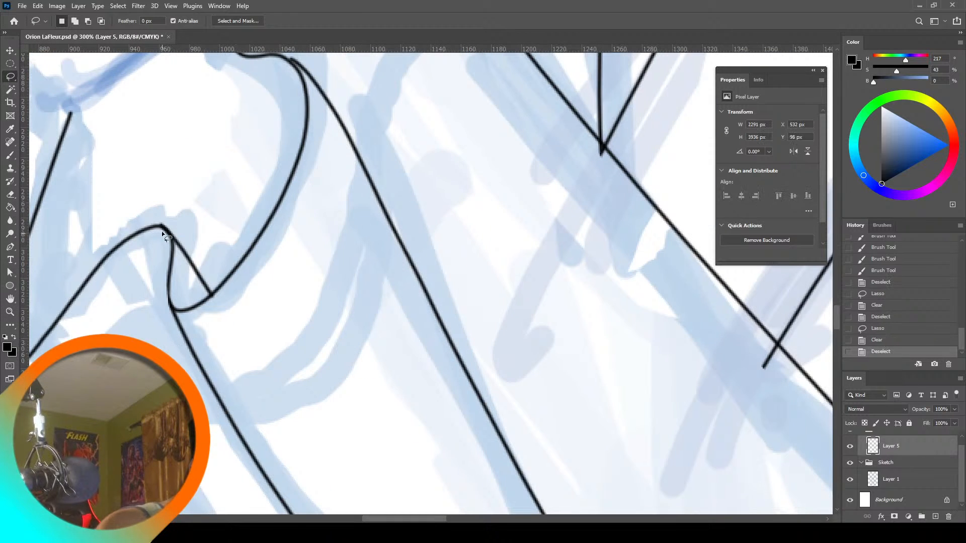
{"action": "left_click_drag", "start_coordinate": [157, 217], "coordinate": [158, 219]}
{"action": "key", "text": "Delete"}
{"action": "key", "text": "ctrl+d"}
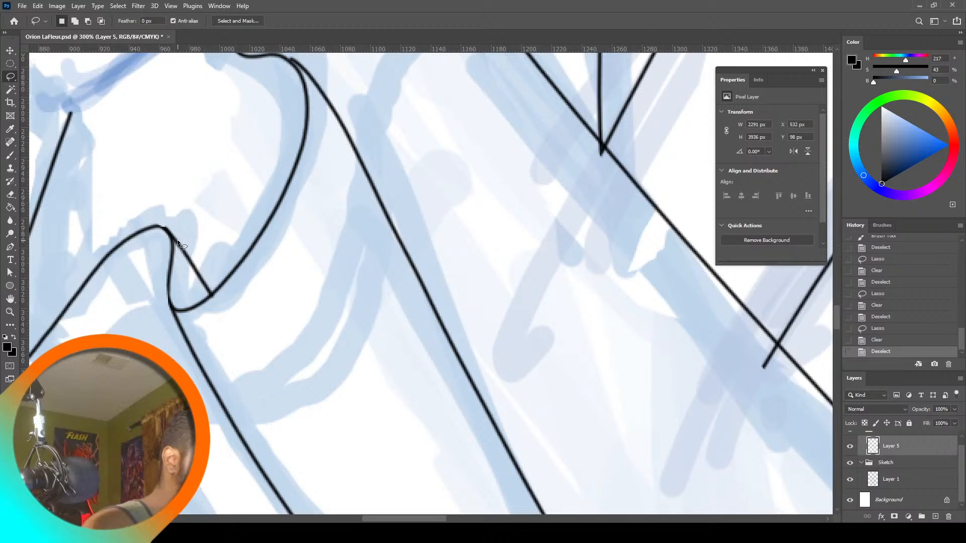
{"action": "key", "text": "ctrl+z"}
{"action": "key", "text": "ctrl+z"}
{"action": "key", "text": "ctrl+z"}
{"action": "key", "text": "ctrl+z"}
{"action": "key", "text": "ctrl+z"}
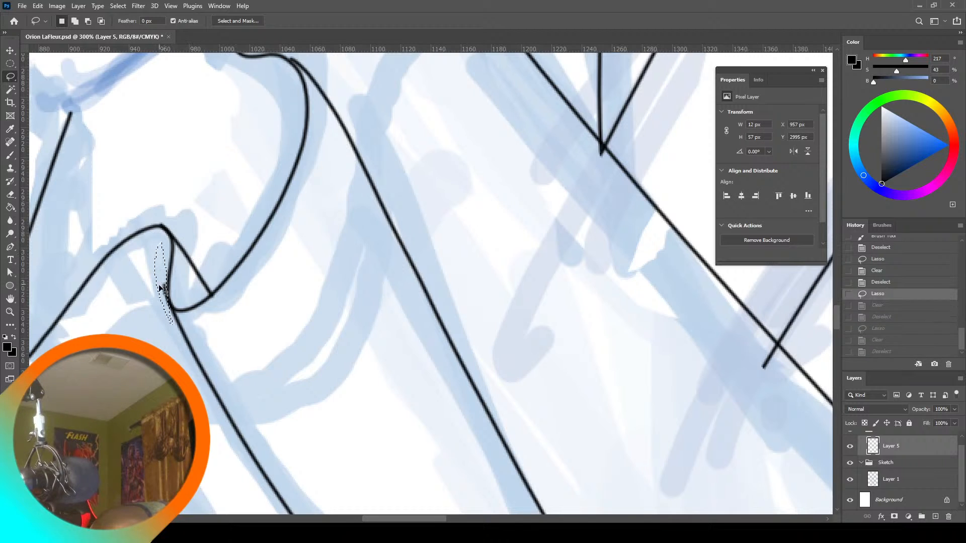
{"action": "key", "text": "ctrl+d"}
Lasso and delete the overshooting line ends beside the cuff fold's lower loop and at its rounded peak
{"action": "mouse_move", "coordinate": [166, 279]}
{"action": "left_mouse_down"}
{"action": "mouse_move", "coordinate": [171, 324]}
{"action": "mouse_move", "coordinate": [168, 280]}
{"action": "left_mouse_up"}
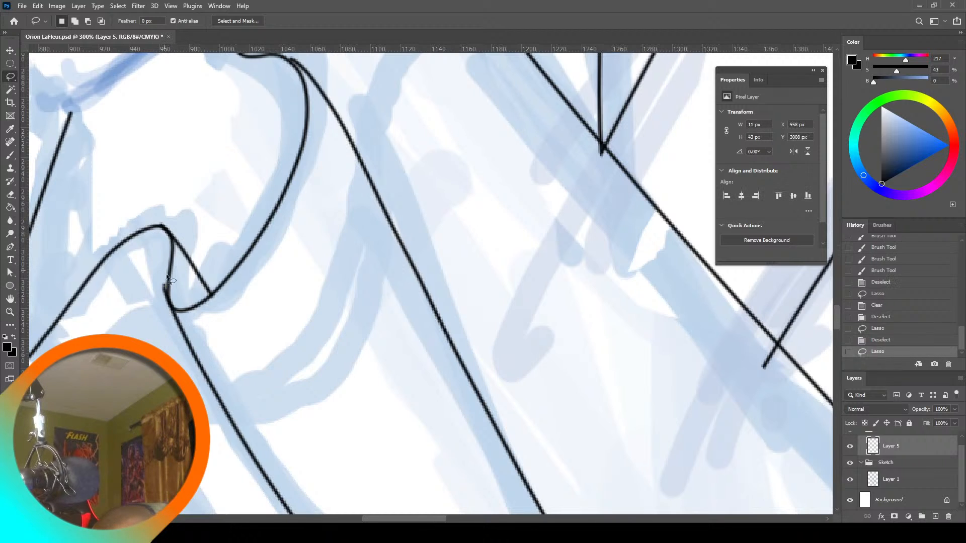
{"action": "key", "text": "Delete"}
{"action": "key", "text": "ctrl+d"}
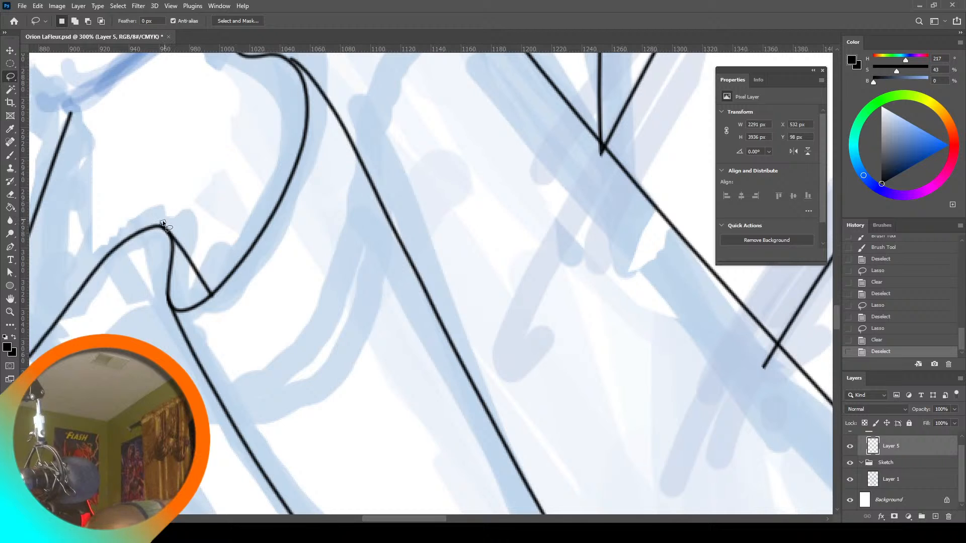
{"action": "left_click_drag", "start_coordinate": [163, 223], "coordinate": [160, 221]}
{"action": "key", "text": "Delete"}
{"action": "key", "text": "ctrl+d"}
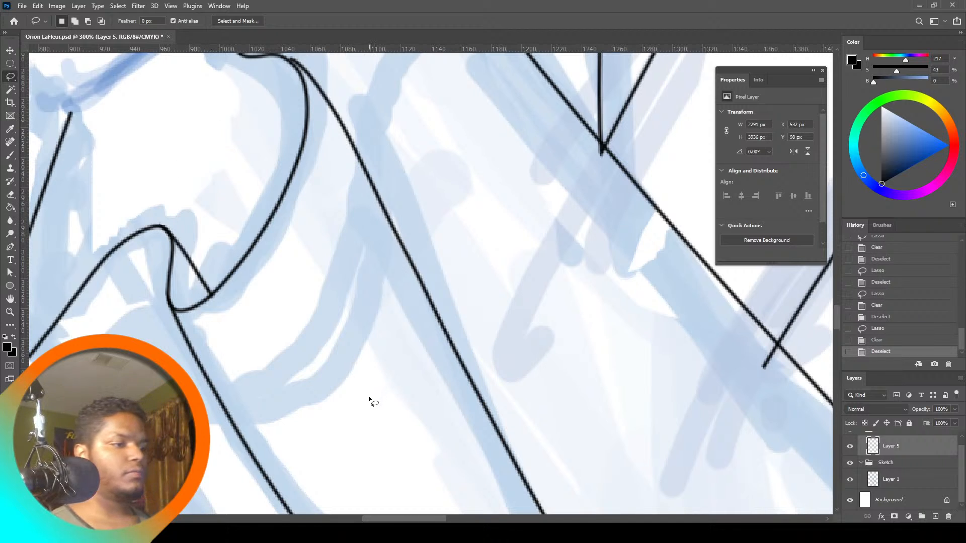
Brush a short stroke joining the long forearm line to the cuff's curved edge
{"action": "mouse_move", "coordinate": [837, 319]}
{"action": "left_mouse_down"}
{"action": "mouse_move", "coordinate": [834, 294]}
{"action": "mouse_move", "coordinate": [823, 288]}
{"action": "left_mouse_up"}
{"action": "key", "text": "b"}
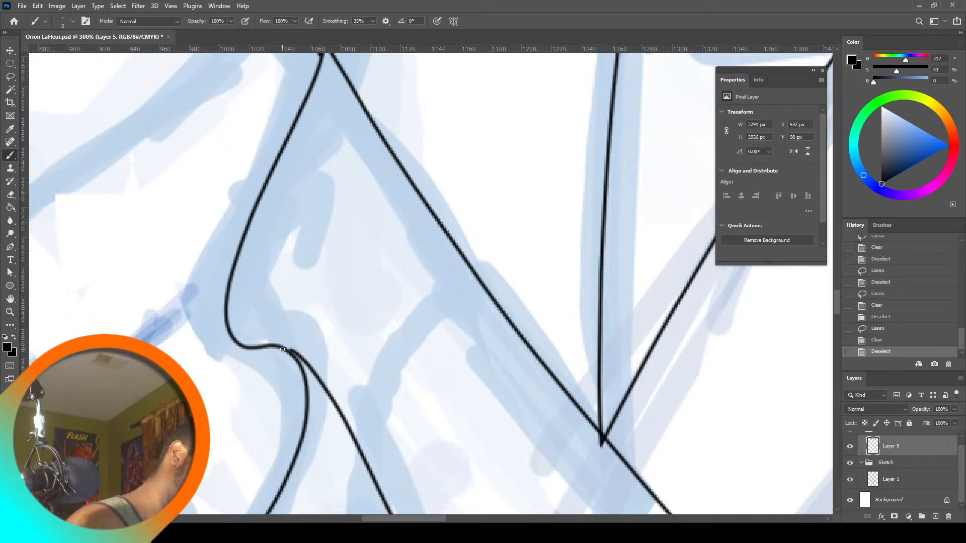
{"action": "left_click", "coordinate": [280, 335]}
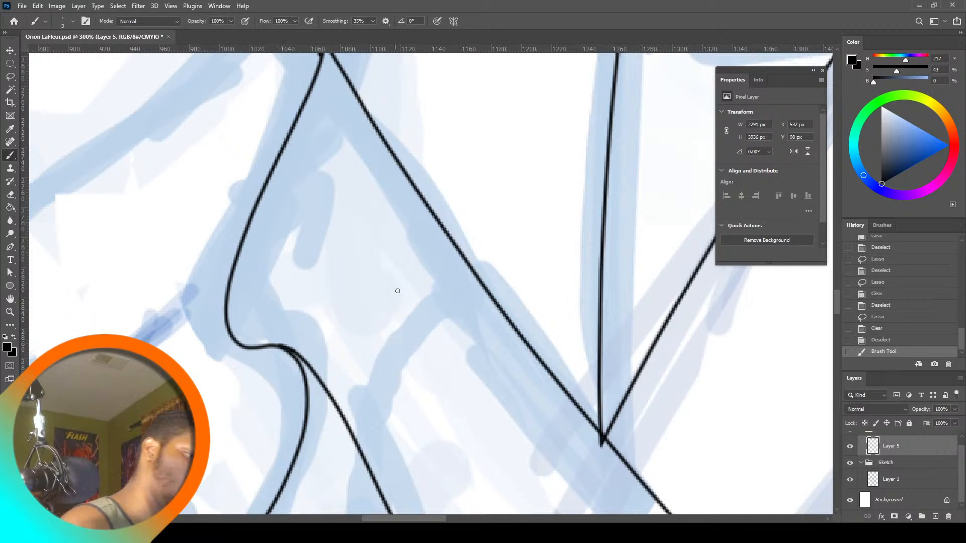
Set the brush mode to Clear and erase the stray nub at the cuff's pointed tip
{"action": "mouse_move", "coordinate": [838, 304]}
{"action": "left_mouse_down"}
{"action": "mouse_move", "coordinate": [835, 264]}
{"action": "mouse_move", "coordinate": [815, 270]}
{"action": "left_mouse_up"}
{"action": "left_click", "coordinate": [151, 22]}
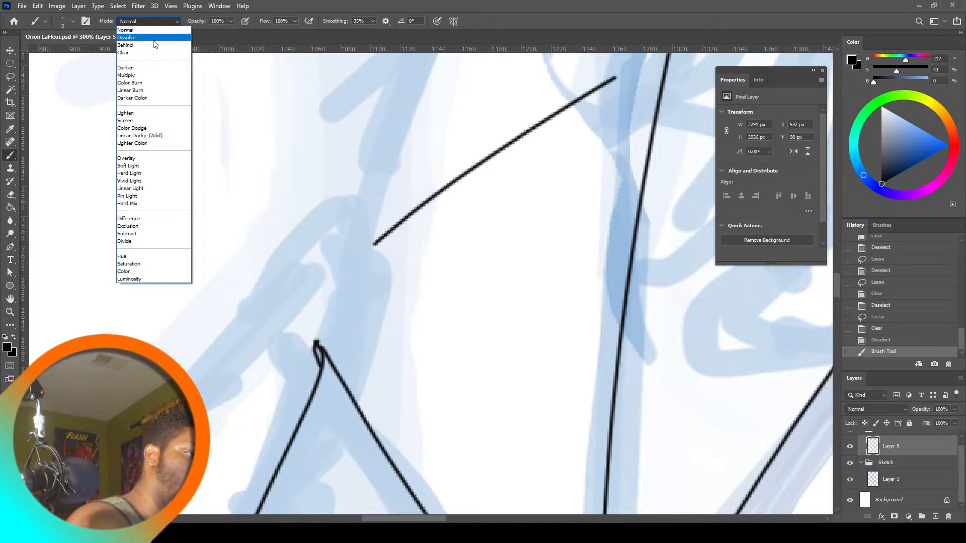
{"action": "left_click", "coordinate": [150, 53]}
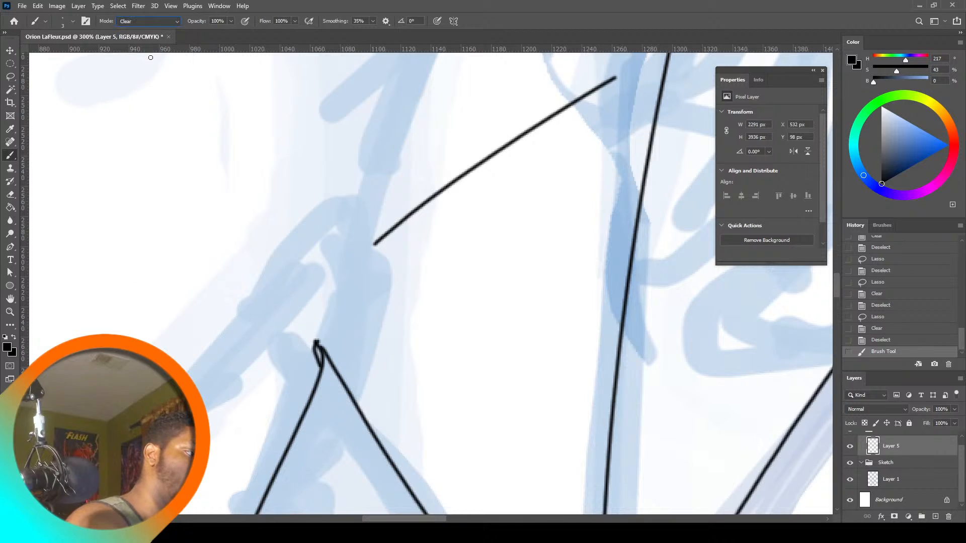
{"action": "left_click", "coordinate": [321, 343]}
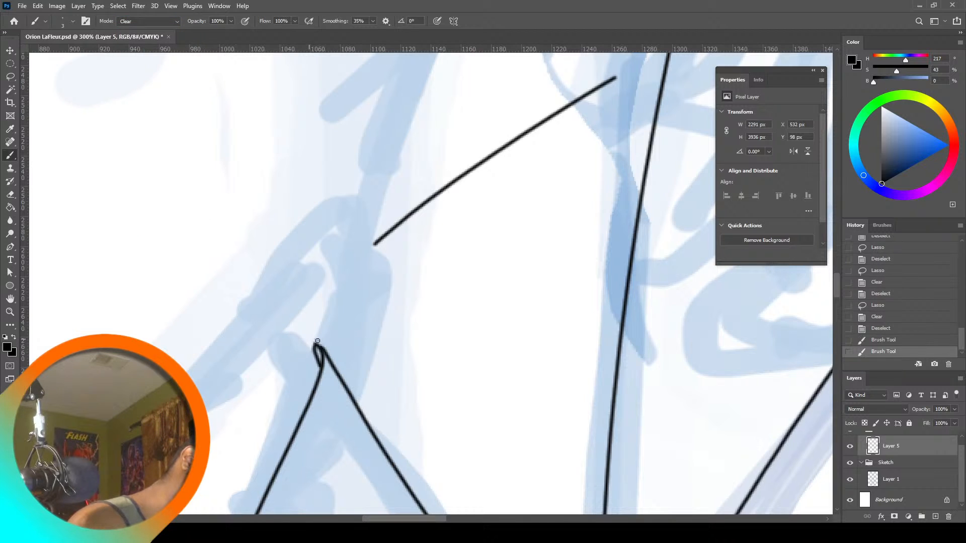
{"action": "left_click", "coordinate": [317, 341]}
{"action": "left_click", "coordinate": [316, 341]}
{"action": "left_click", "coordinate": [312, 332]}
Set the brush smoothing to 12% and its mode to Normal, with the elbow area in view
{"action": "key", "text": "z"}
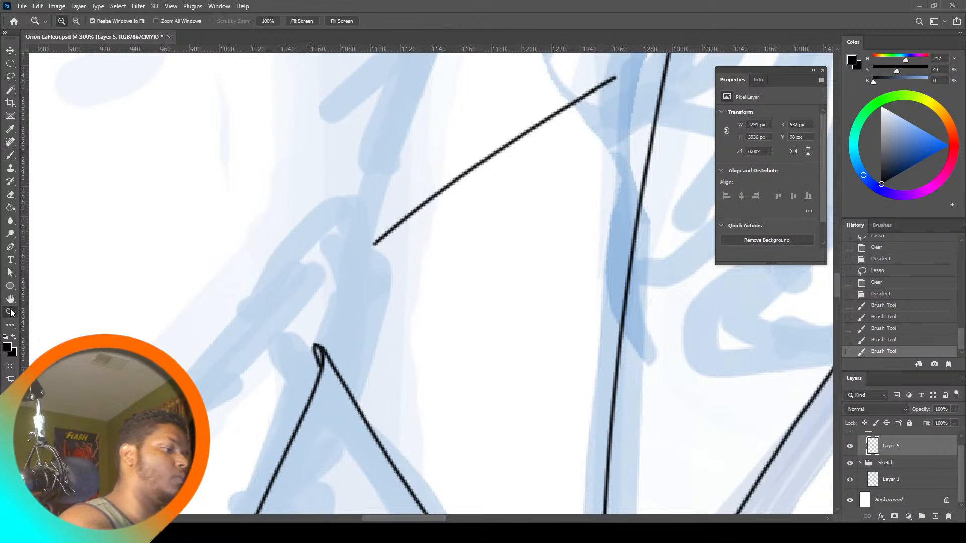
{"action": "left_click", "coordinate": [290, 22]}
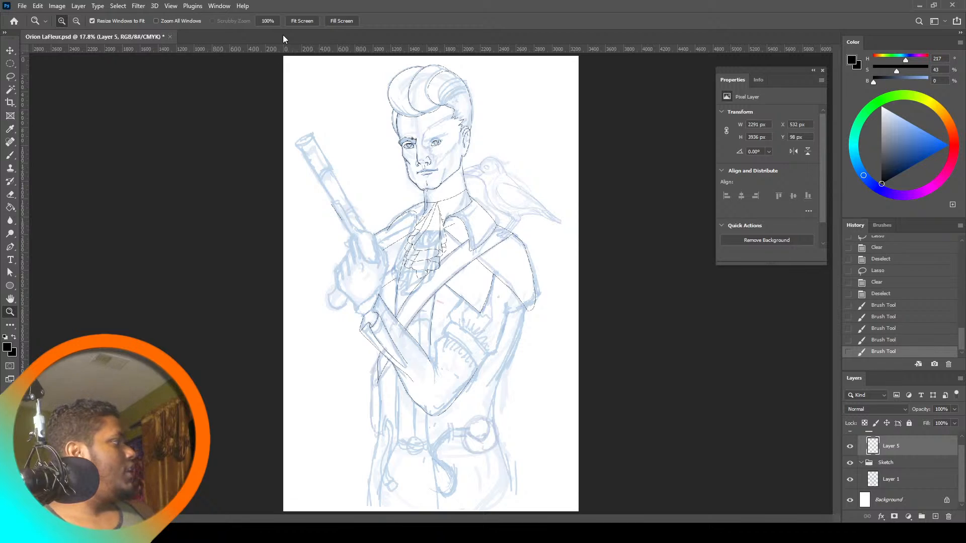
{"action": "left_click", "coordinate": [401, 332]}
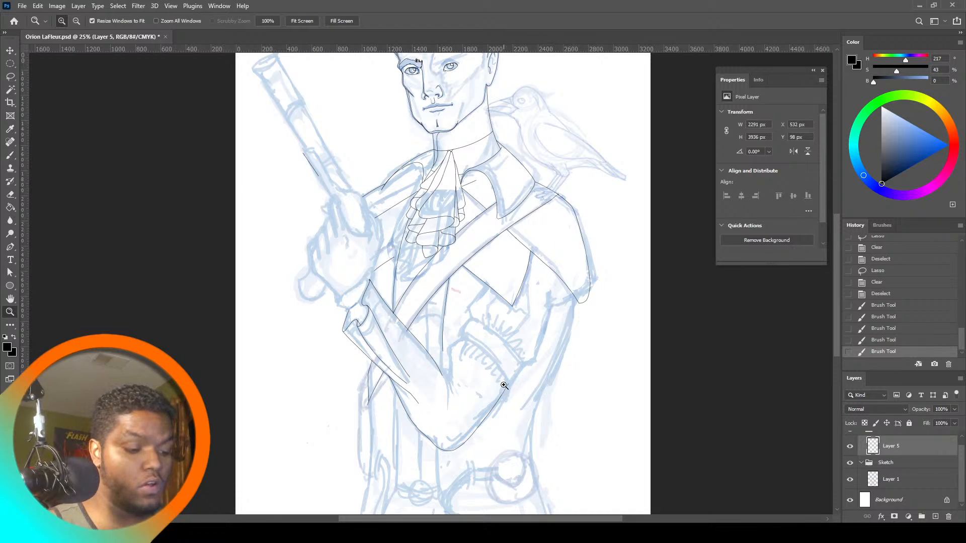
{"action": "left_click", "coordinate": [466, 453]}
{"action": "left_click", "coordinate": [466, 454]}
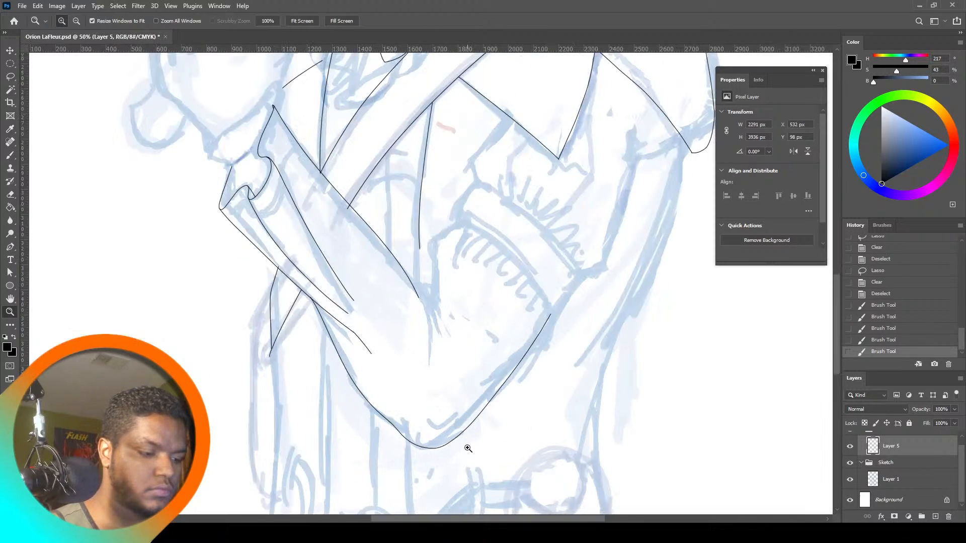
{"action": "left_click", "coordinate": [466, 454]}
{"action": "left_click", "coordinate": [11, 155]}
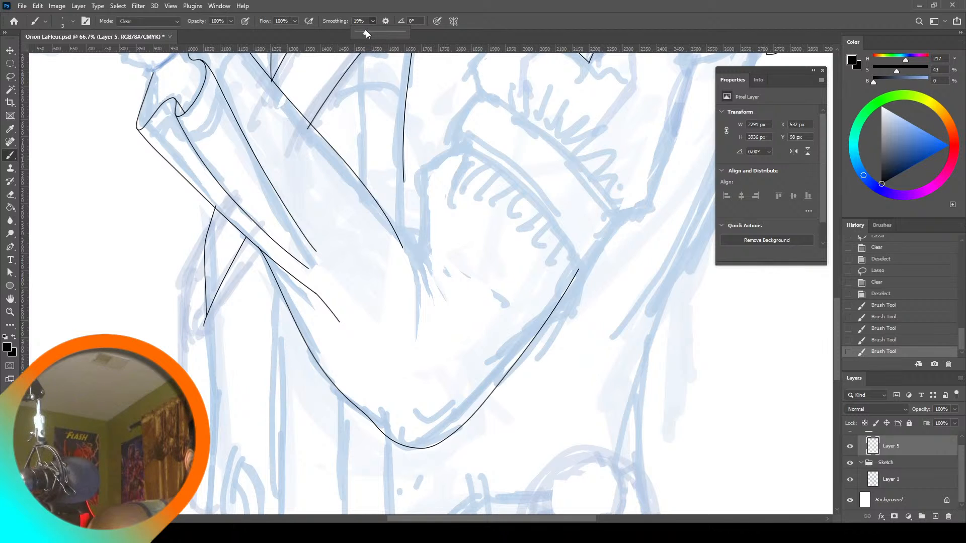
{"action": "left_click_drag", "start_coordinate": [364, 32], "coordinate": [362, 32]}
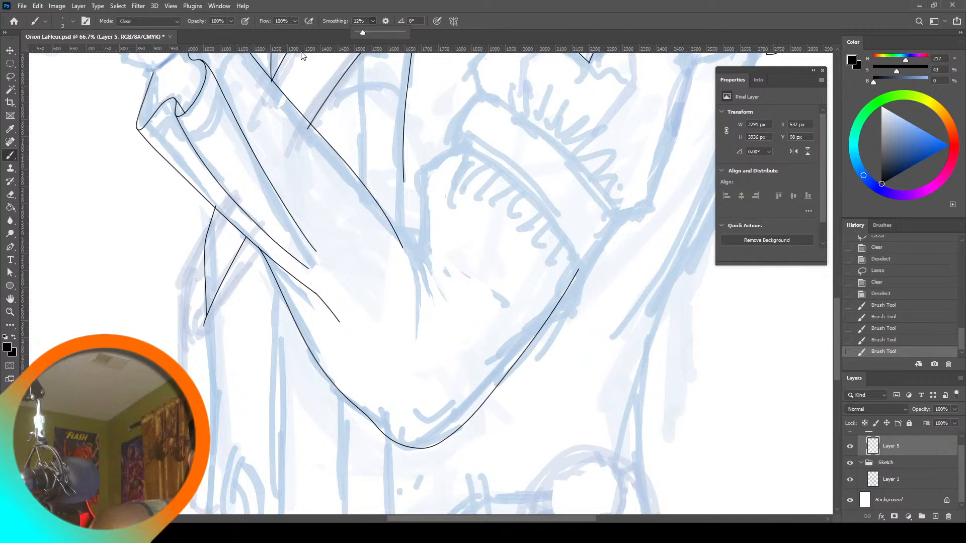
{"action": "left_click", "coordinate": [140, 23]}
{"action": "left_click", "coordinate": [136, 30]}
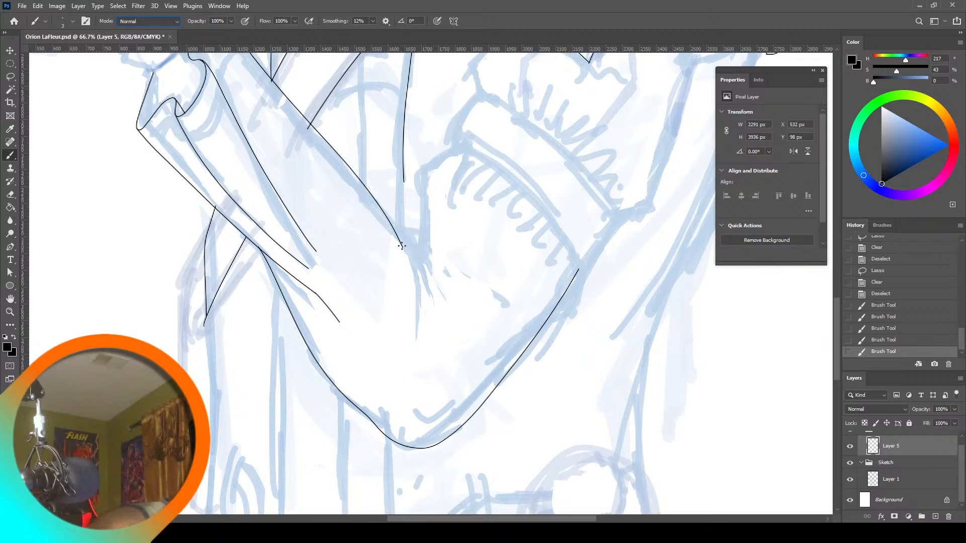
Try to ink short crease strokes fanning out from the elbow crook, undoing them and keeping Layer 5 active
{"action": "mouse_move", "coordinate": [418, 269]}
{"action": "left_mouse_down"}
{"action": "mouse_move", "coordinate": [421, 316]}
{"action": "mouse_move", "coordinate": [424, 257]}
{"action": "mouse_move", "coordinate": [452, 305]}
{"action": "left_mouse_up"}
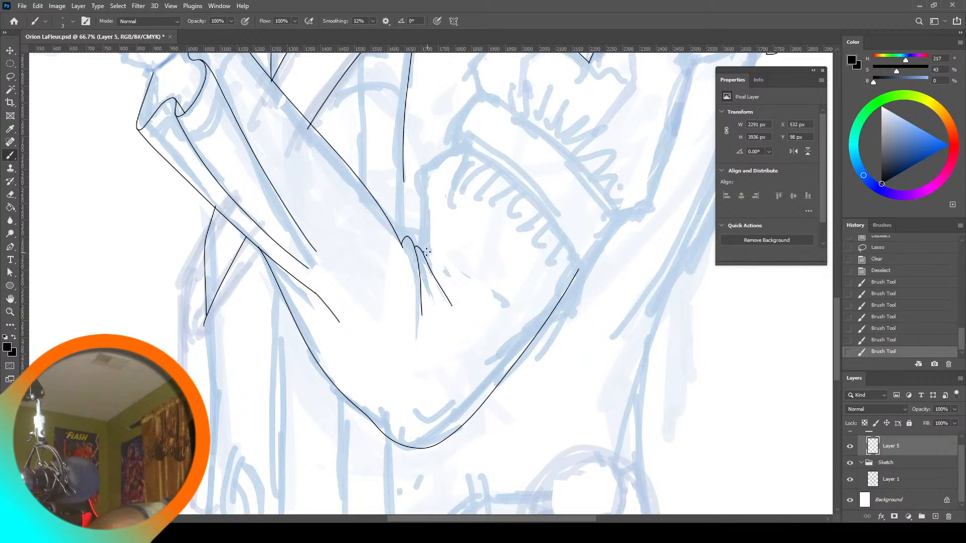
{"action": "left_click_drag", "start_coordinate": [423, 245], "coordinate": [467, 288]}
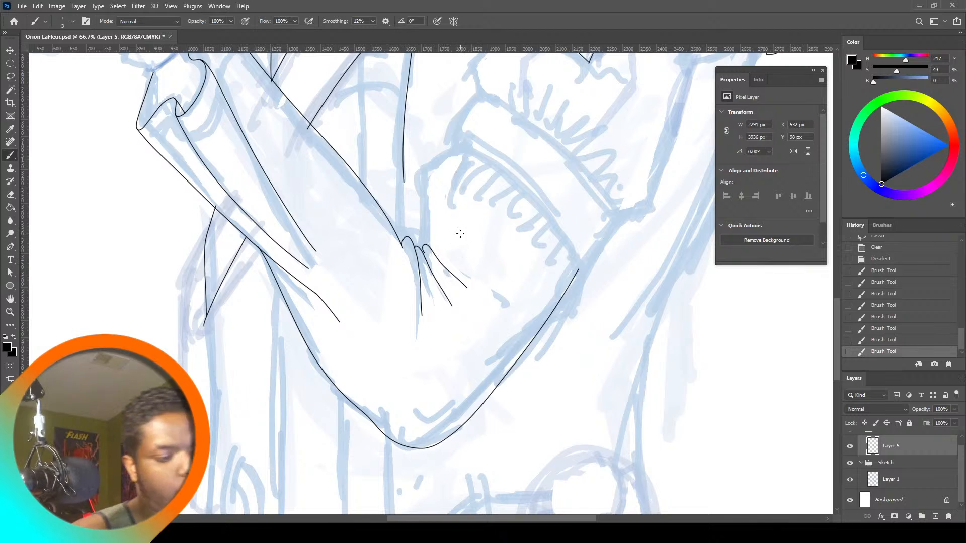
{"action": "key", "text": "ctrl+z"}
{"action": "key", "text": "ctrl+z"}
{"action": "key", "text": "ctrl+z"}
{"action": "left_click", "coordinate": [431, 280], "text": "ctrl"}
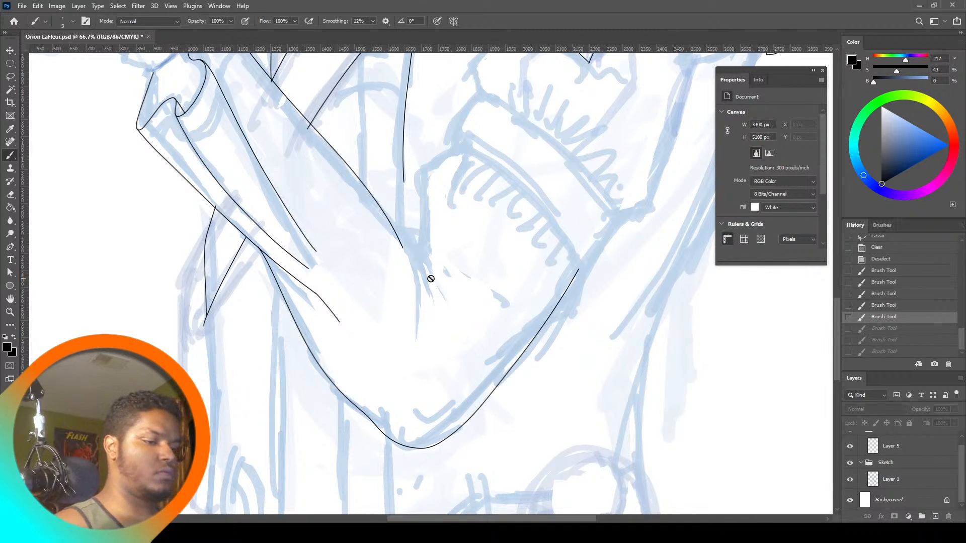
{"action": "left_click", "coordinate": [920, 446]}
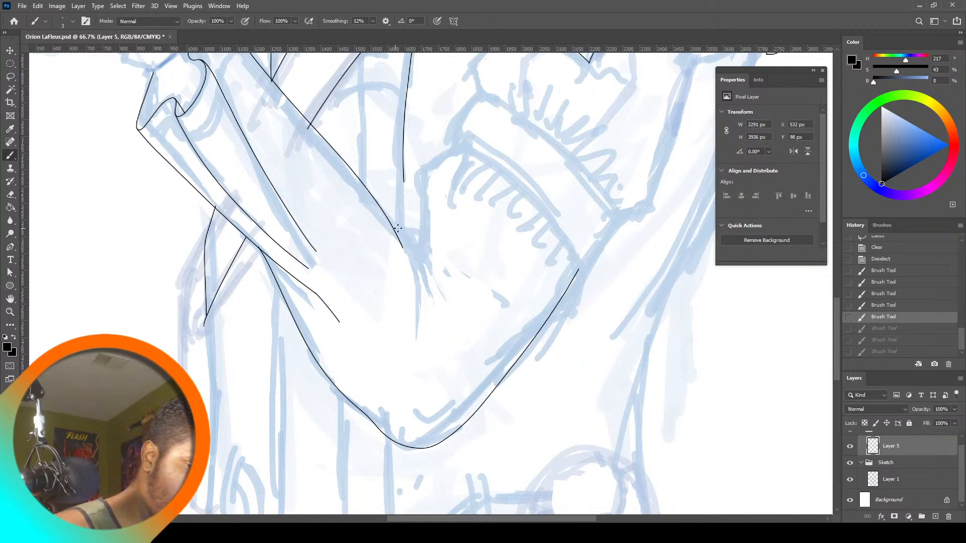
{"action": "mouse_move", "coordinate": [397, 229]}
{"action": "left_mouse_down"}
{"action": "mouse_move", "coordinate": [415, 252]}
{"action": "mouse_move", "coordinate": [428, 308]}
{"action": "left_mouse_up"}
{"action": "key", "text": "ctrl+z"}
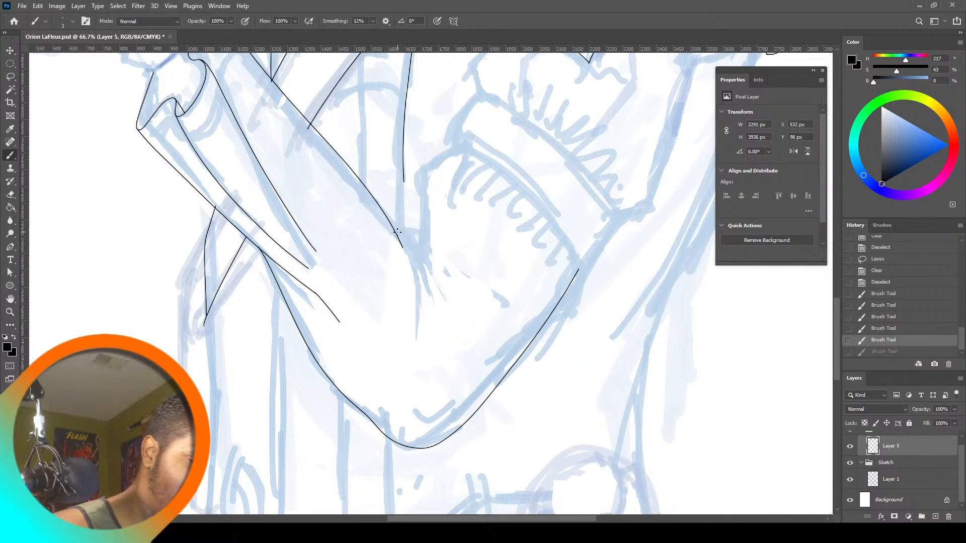
Ink the forearm's upper edge into the elbow crook with three curved crease strokes running downward from it
{"action": "left_click_drag", "start_coordinate": [395, 228], "coordinate": [421, 307]}
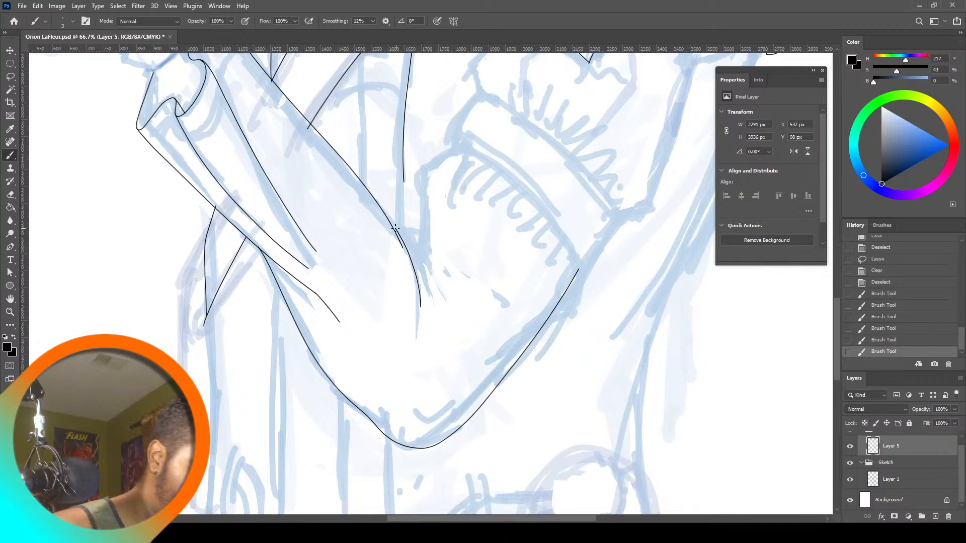
{"action": "left_click_drag", "start_coordinate": [394, 226], "coordinate": [405, 239]}
{"action": "left_click_drag", "start_coordinate": [402, 241], "coordinate": [432, 302]}
{"action": "left_click_drag", "start_coordinate": [412, 251], "coordinate": [448, 300]}
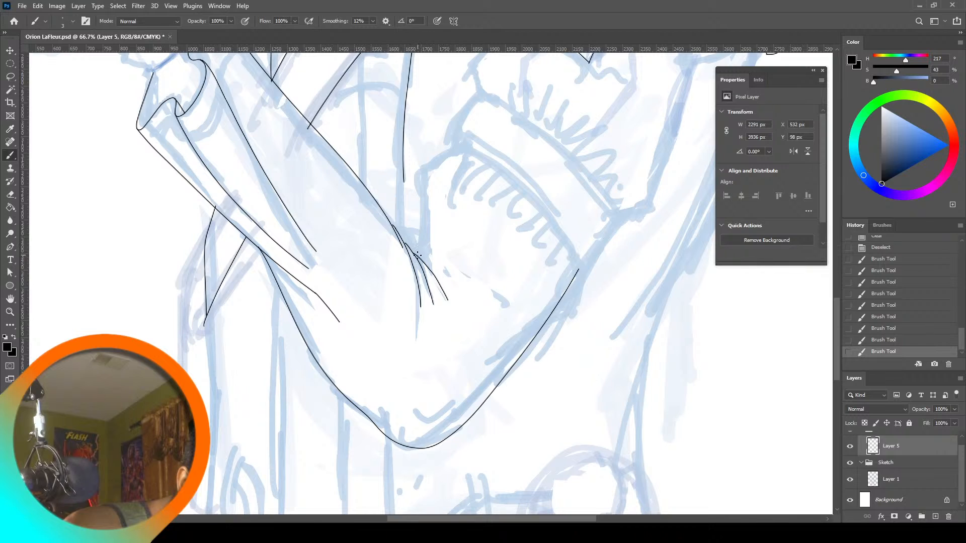
Ink the upper arm's inner edge as a smooth curve from the elbow crook to the ruffled armband, undoing the extra forearm stroke
{"action": "mouse_move", "coordinate": [417, 255]}
{"action": "left_mouse_down"}
{"action": "mouse_move", "coordinate": [445, 270]}
{"action": "mouse_move", "coordinate": [421, 245]}
{"action": "mouse_move", "coordinate": [419, 167]}
{"action": "mouse_move", "coordinate": [461, 139]}
{"action": "left_mouse_up"}
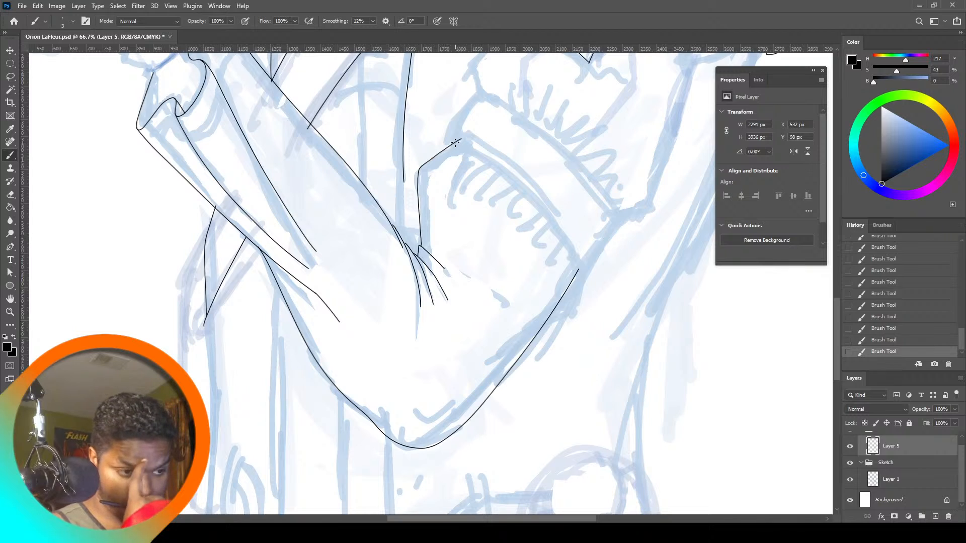
{"action": "key", "text": "ctrl+z"}
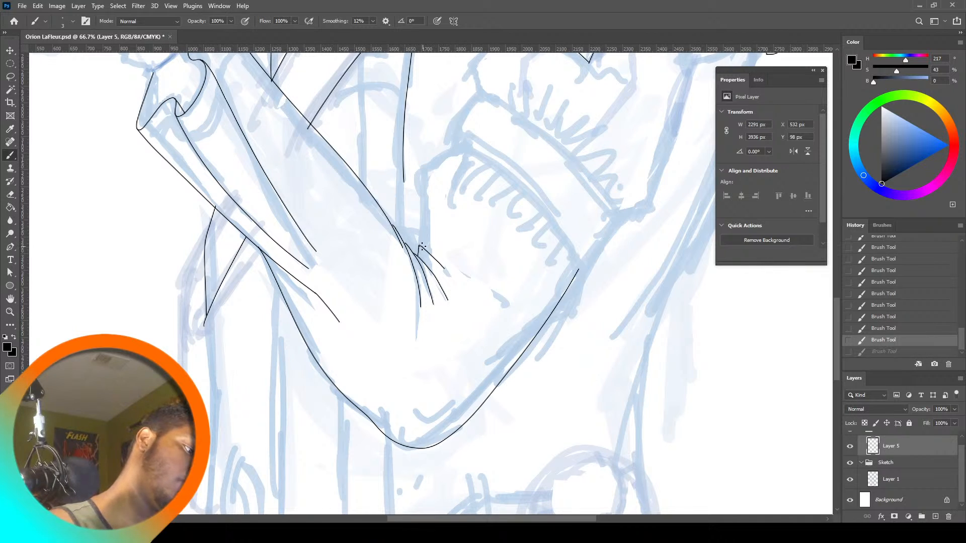
{"action": "mouse_move", "coordinate": [421, 244]}
{"action": "left_mouse_down"}
{"action": "mouse_move", "coordinate": [417, 202]}
{"action": "mouse_move", "coordinate": [458, 147]}
{"action": "left_mouse_up"}
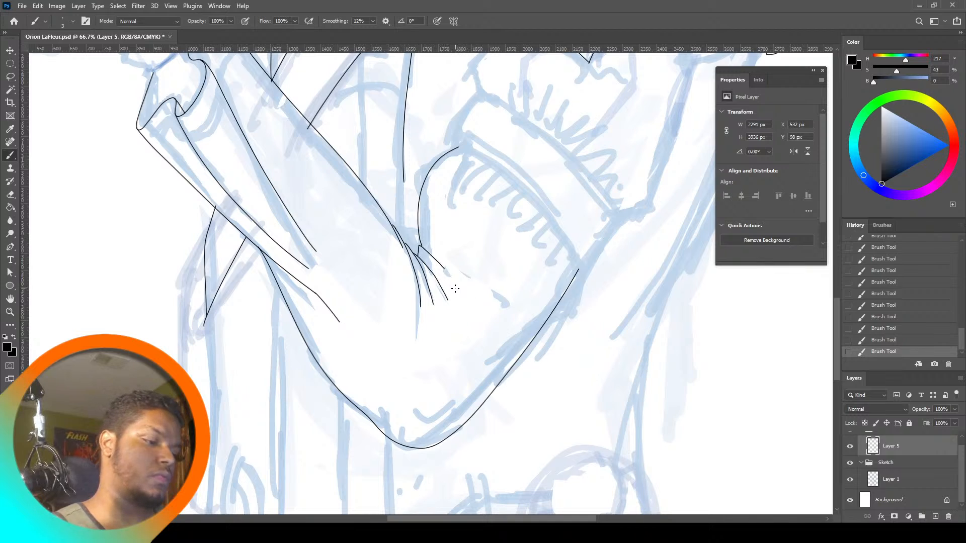
{"action": "left_click_drag", "start_coordinate": [373, 198], "coordinate": [414, 246]}
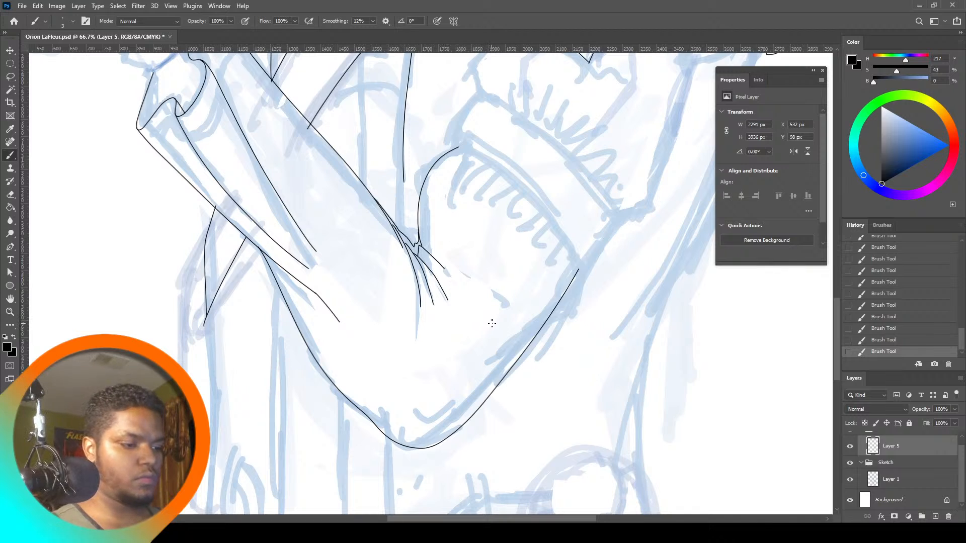
{"action": "key", "text": "ctrl+z"}
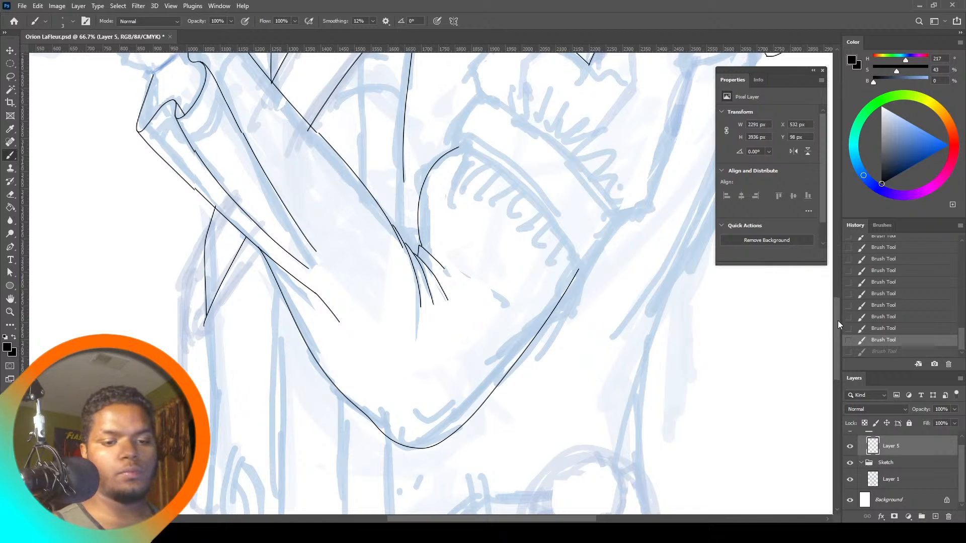
{"action": "left_click_drag", "start_coordinate": [838, 321], "coordinate": [832, 288]}
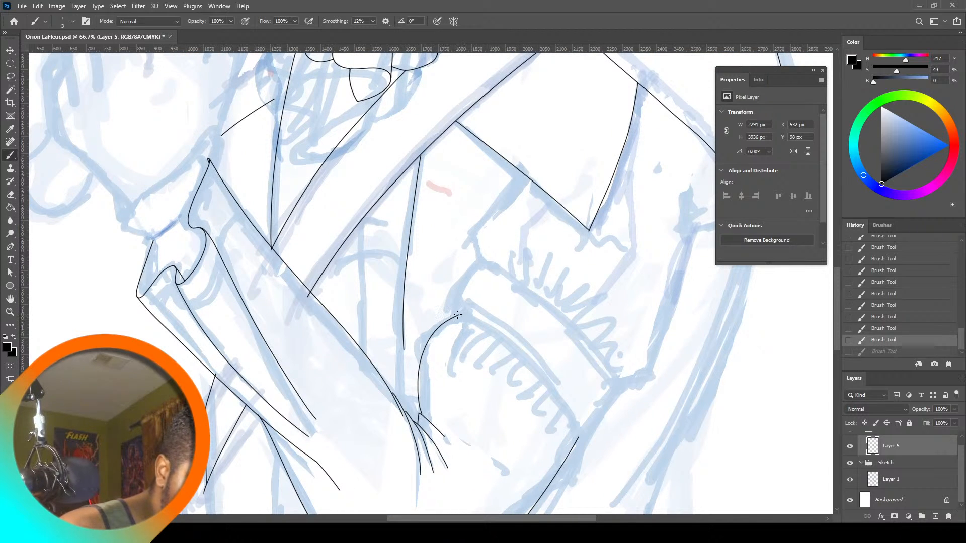
Ink the inner edge of the armband and upper sleeve from the elbow curve up to the cape's lower edge
{"action": "mouse_move", "coordinate": [458, 314]}
{"action": "left_mouse_down"}
{"action": "mouse_move", "coordinate": [465, 280]}
{"action": "mouse_move", "coordinate": [484, 263]}
{"action": "mouse_move", "coordinate": [477, 264]}
{"action": "mouse_move", "coordinate": [481, 228]}
{"action": "mouse_move", "coordinate": [524, 173]}
{"action": "left_mouse_up"}
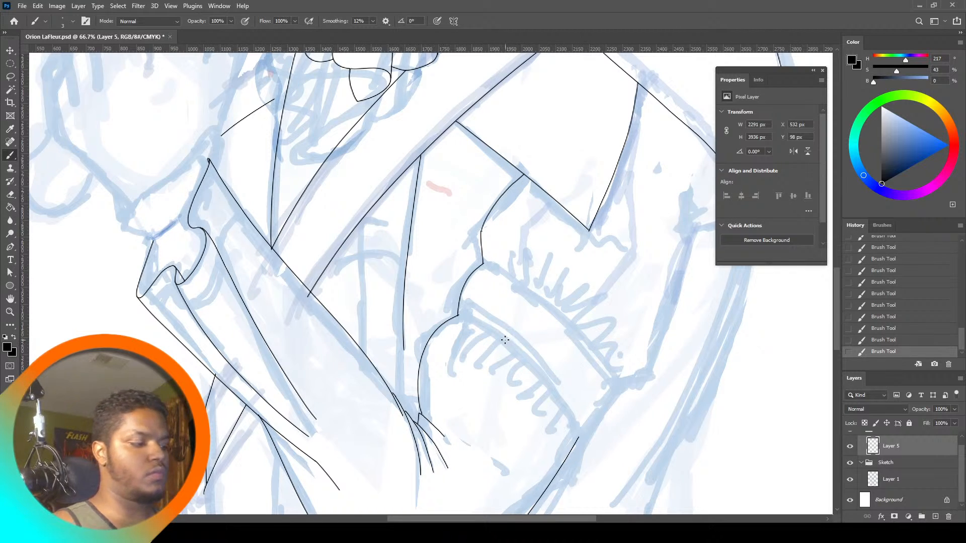
{"action": "left_click", "coordinate": [10, 312]}
{"action": "left_click", "coordinate": [311, 21]}
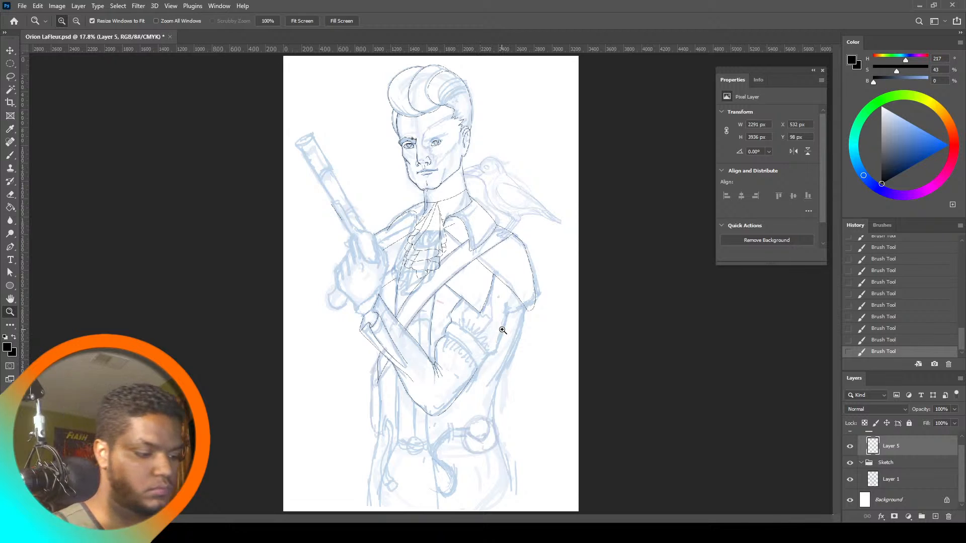
Ink the short edge of the cuff opening at the raised wrist, undoing the extra stroke beside it
{"action": "left_click", "coordinate": [368, 319]}
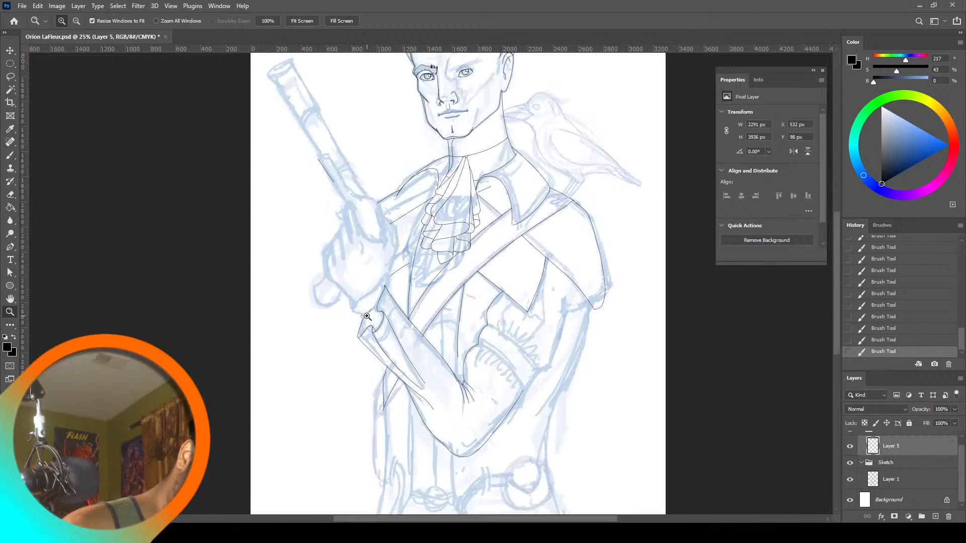
{"action": "left_click", "coordinate": [368, 319]}
{"action": "left_click", "coordinate": [368, 318]}
{"action": "left_click", "coordinate": [368, 319]}
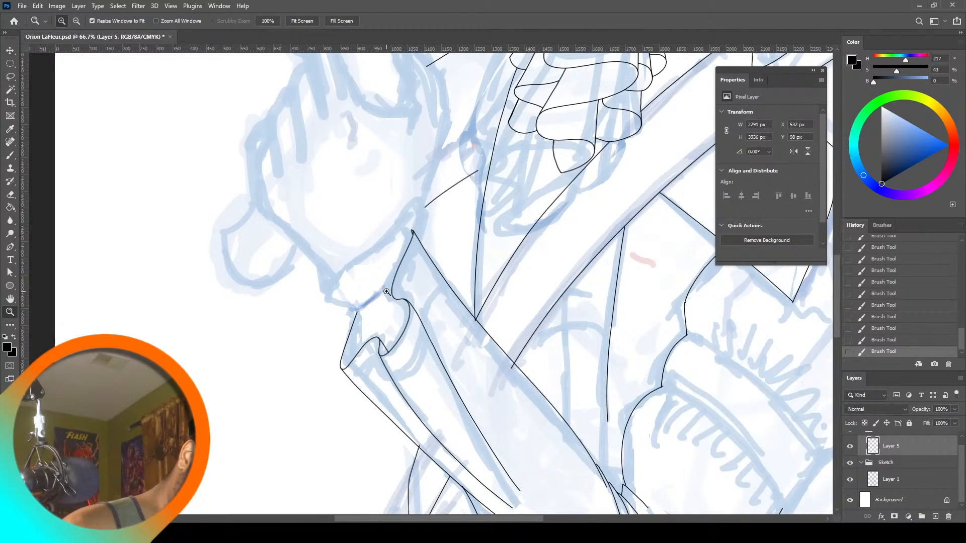
{"action": "left_click", "coordinate": [11, 156]}
{"action": "left_click_drag", "start_coordinate": [356, 310], "coordinate": [375, 338]}
{"action": "key", "text": "ctrl+z"}
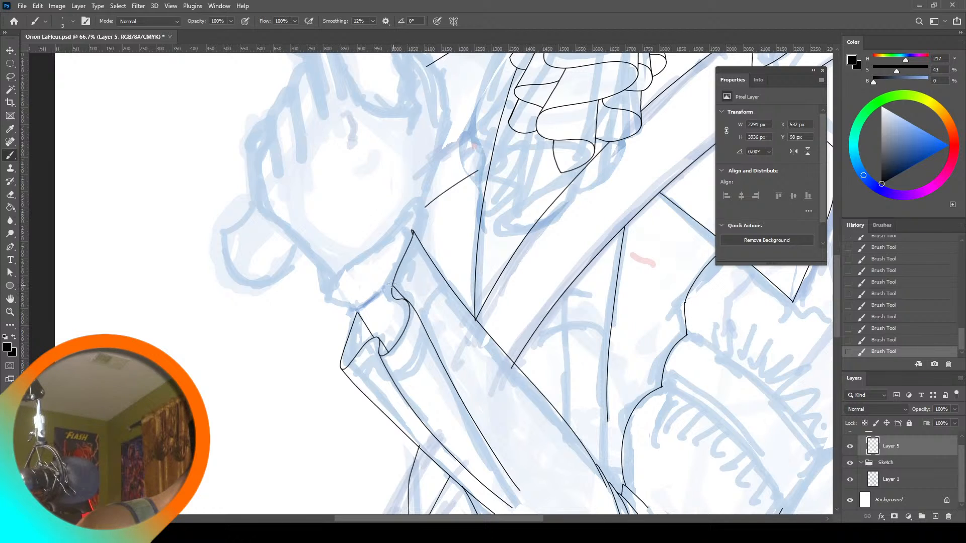
{"action": "key", "text": "ctrl+z"}
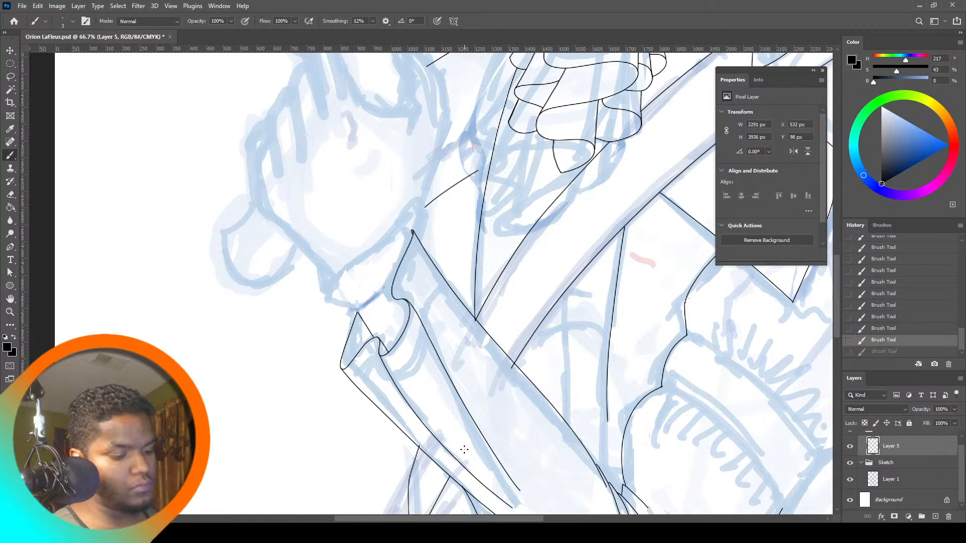
Draw an unfilled circle of about 50 px over the sketched bird's eye with the Ellipse tool
{"action": "left_click", "coordinate": [10, 312]}
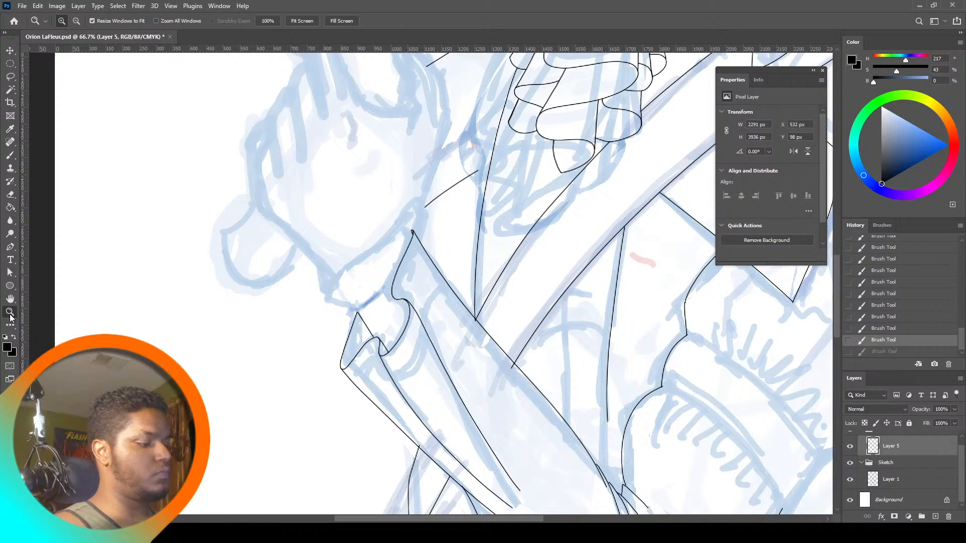
{"action": "left_click", "coordinate": [302, 20]}
{"action": "left_click", "coordinate": [472, 345]}
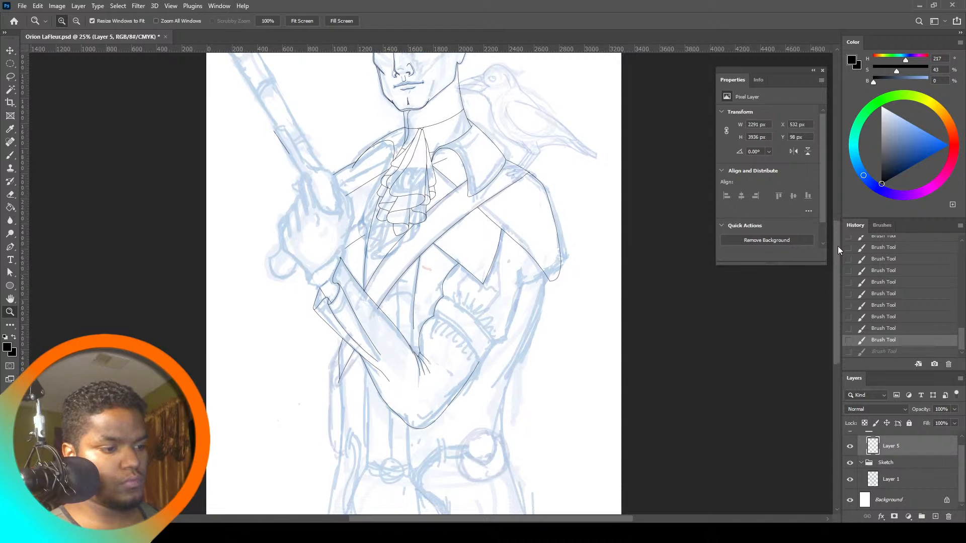
{"action": "left_click_drag", "start_coordinate": [837, 238], "coordinate": [818, 182]}
{"action": "left_click_drag", "start_coordinate": [507, 263], "coordinate": [508, 258]}
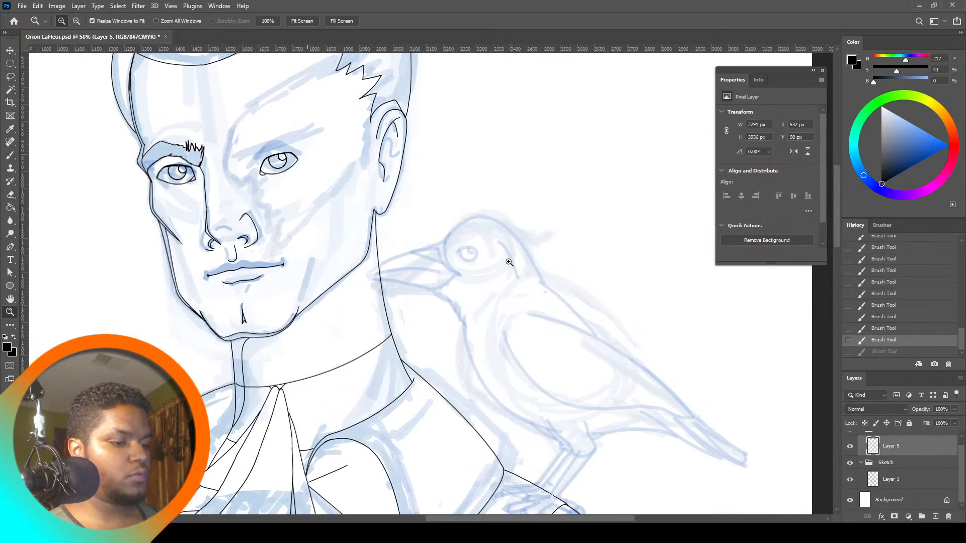
{"action": "left_click", "coordinate": [14, 152]}
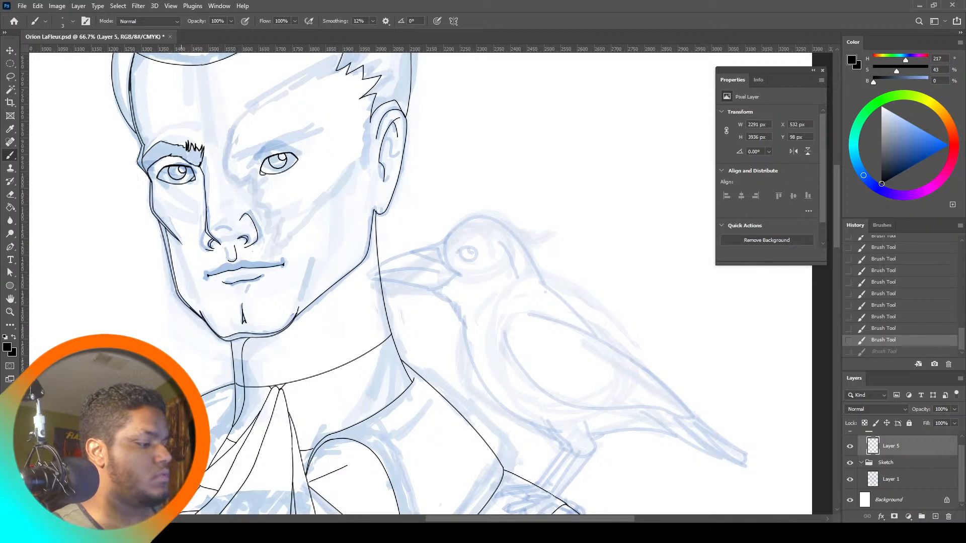
{"action": "left_click", "coordinate": [10, 285]}
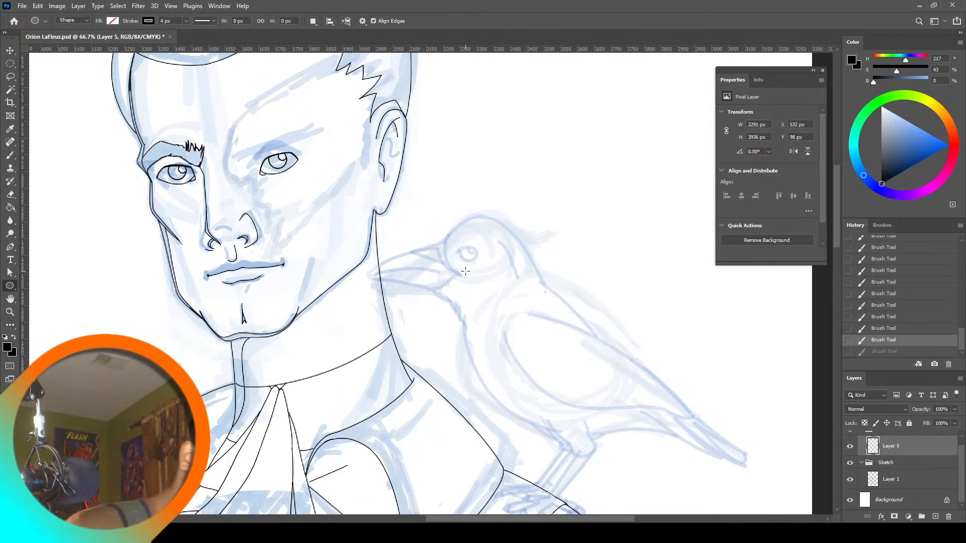
{"action": "left_click_drag", "start_coordinate": [460, 244], "coordinate": [477, 261]}
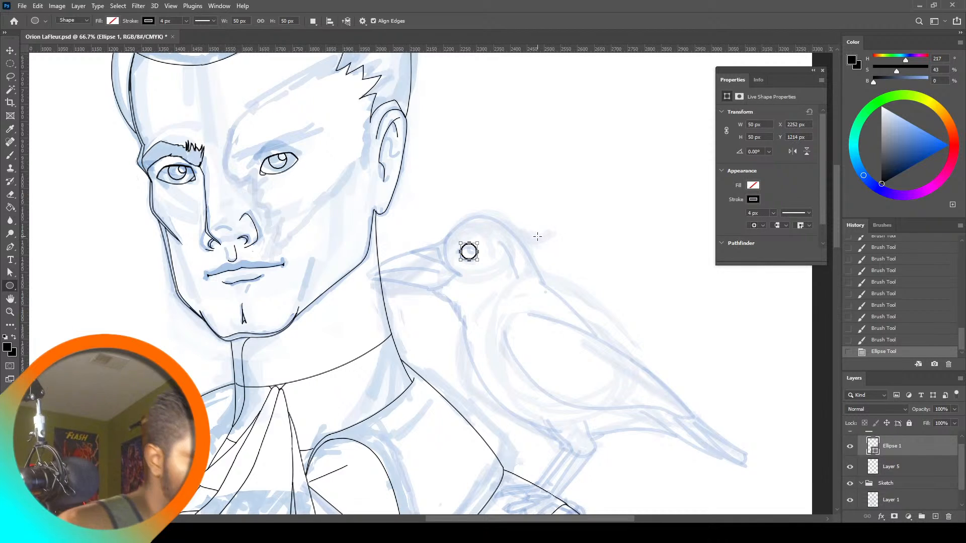
Set the stroke width of the bird's eye circle to 3 px
{"action": "left_click", "coordinate": [774, 214]}
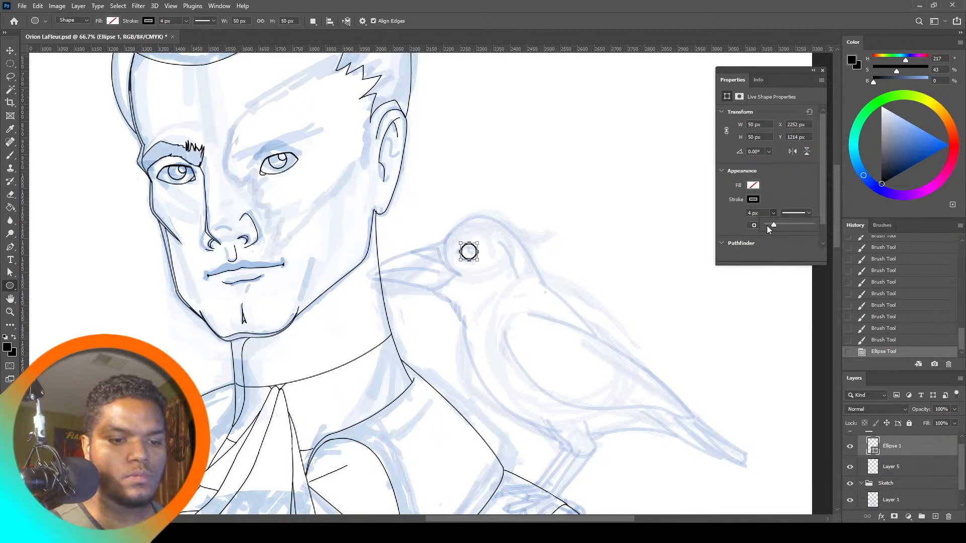
{"action": "left_click_drag", "start_coordinate": [772, 226], "coordinate": [774, 226]}
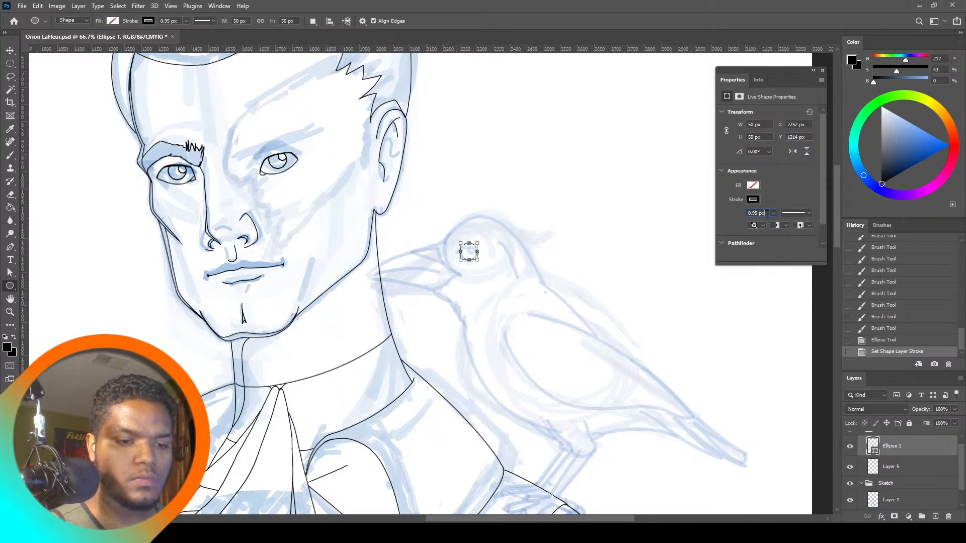
{"action": "key", "text": "Return"}
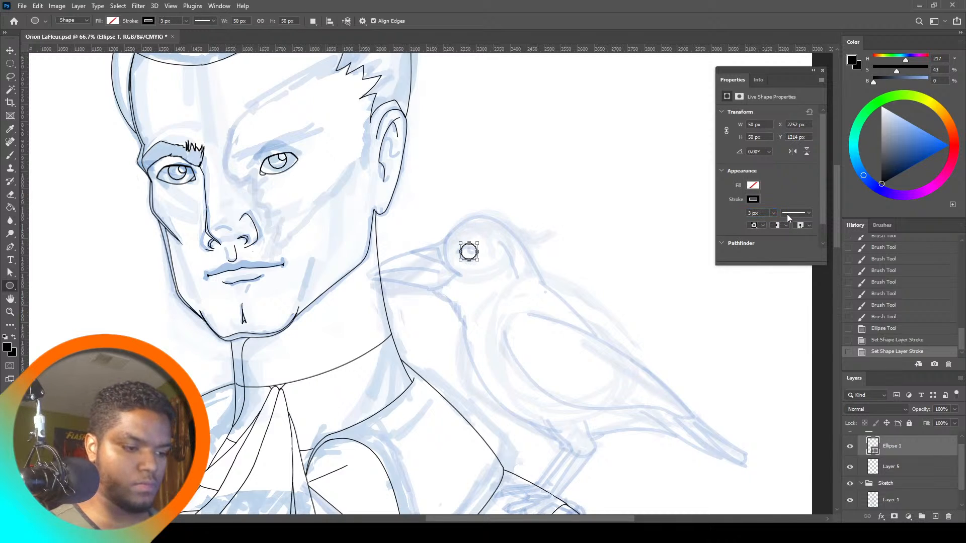
{"action": "key", "text": "m"}
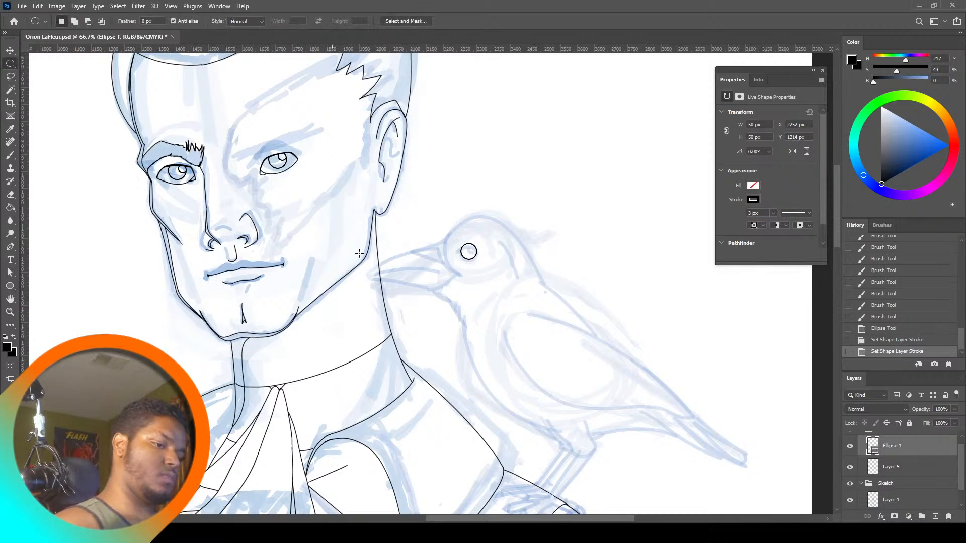
Merge the Ellipse 1 shape layer with Layer 5 in the Inks group
{"action": "left_click", "coordinate": [10, 153]}
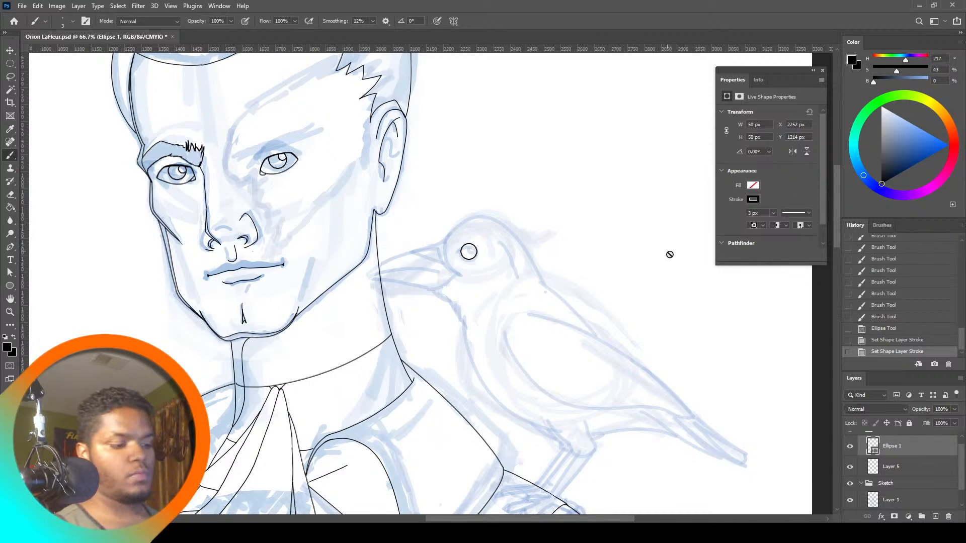
{"action": "left_click_drag", "start_coordinate": [834, 211], "coordinate": [843, 336]}
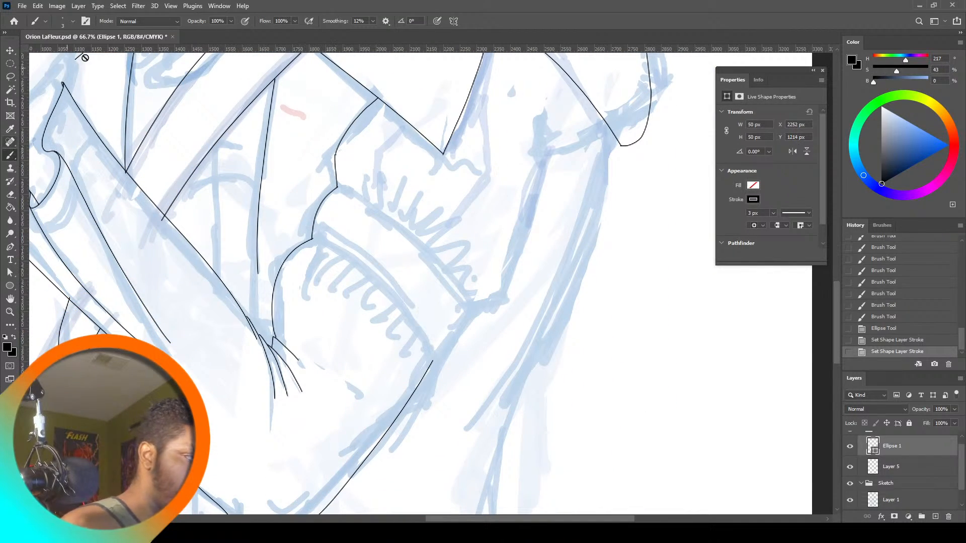
{"action": "scroll", "coordinate": [951, 466], "scroll_direction": "up", "scroll_amount": 1}
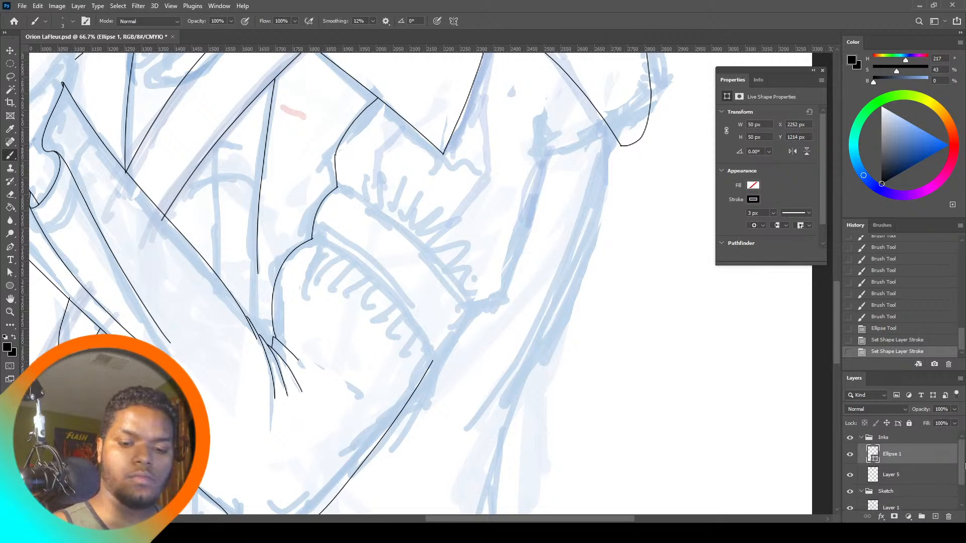
{"action": "left_click", "coordinate": [938, 467], "text": "shift"}
{"action": "right_click", "coordinate": [938, 466]}
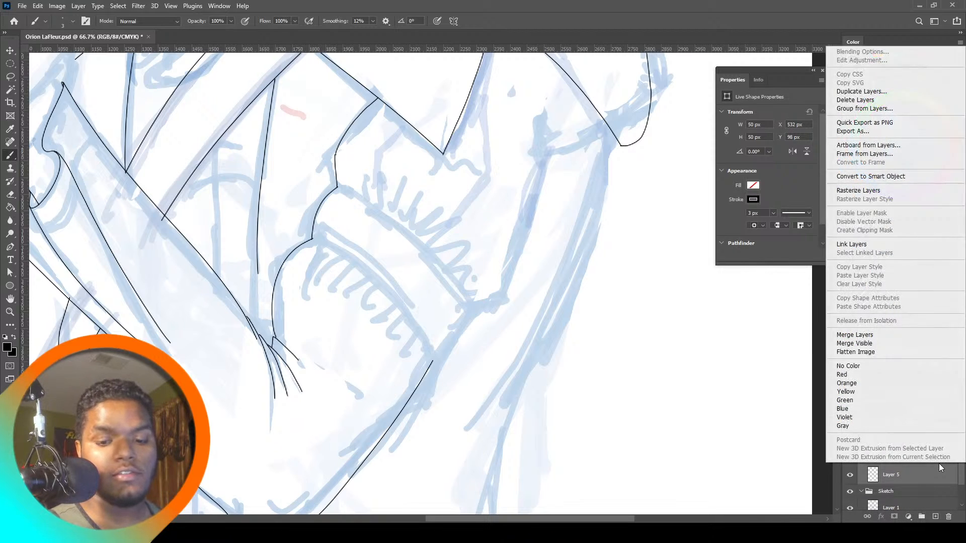
{"action": "left_click", "coordinate": [872, 335]}
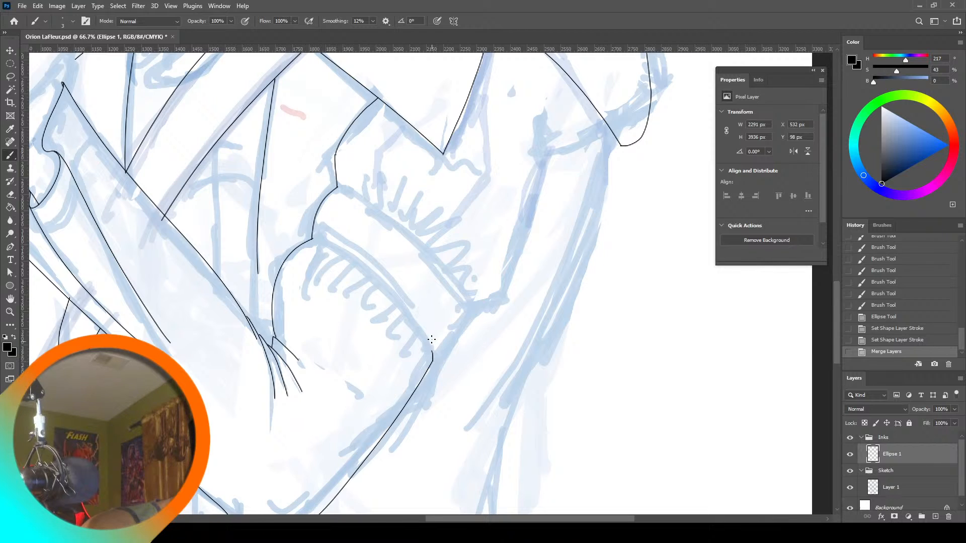
Ink the outer edge of the armband and upper sleeve up toward the cape, undoing the extra stroke along the back
{"action": "mouse_move", "coordinate": [431, 339]}
{"action": "left_mouse_down"}
{"action": "mouse_move", "coordinate": [431, 348]}
{"action": "mouse_move", "coordinate": [466, 308]}
{"action": "mouse_move", "coordinate": [505, 292]}
{"action": "mouse_move", "coordinate": [550, 149]}
{"action": "left_mouse_up"}
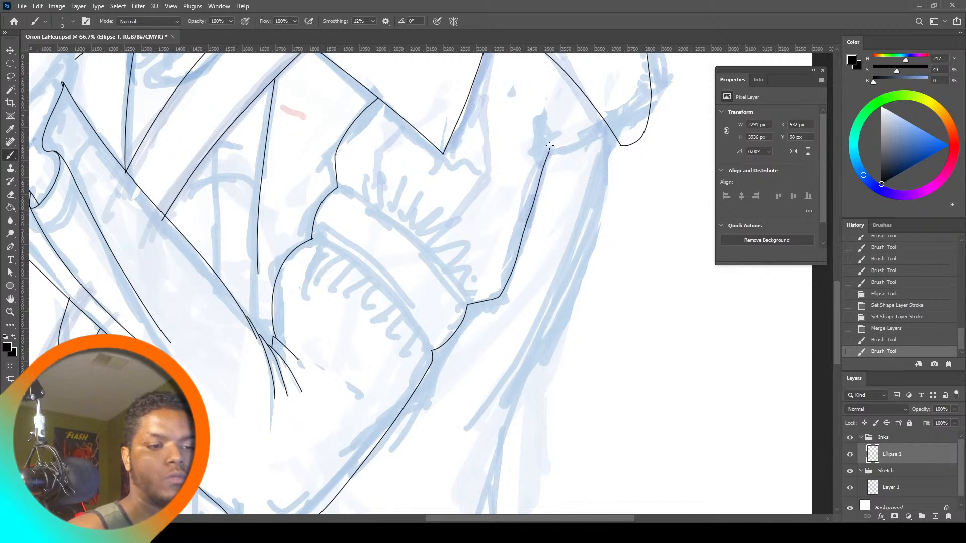
{"action": "mouse_move", "coordinate": [615, 134]}
{"action": "left_mouse_down"}
{"action": "mouse_move", "coordinate": [584, 283]}
{"action": "mouse_move", "coordinate": [490, 456]}
{"action": "mouse_move", "coordinate": [485, 490]}
{"action": "left_mouse_up"}
{"action": "key", "text": "ctrl+z"}
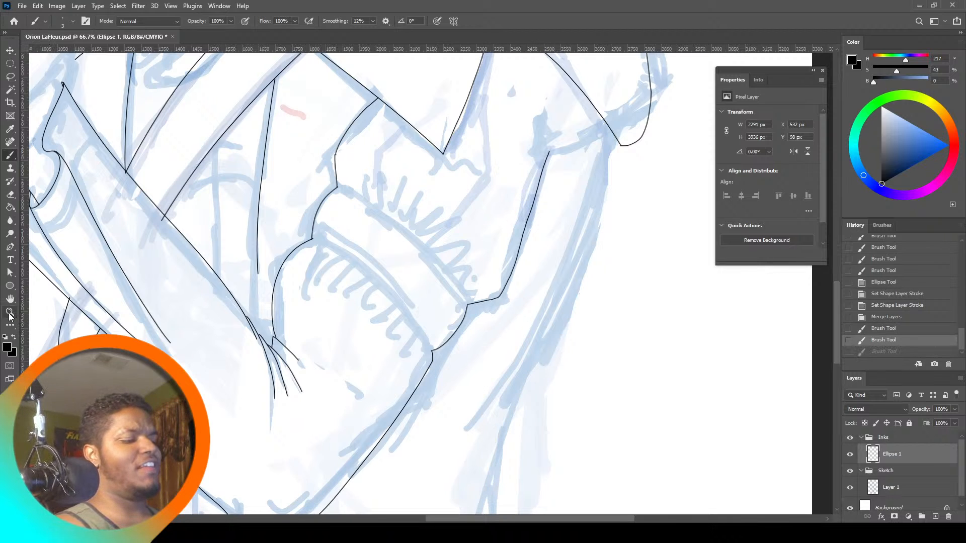
Ink the back contour of the torso from beneath the cape to the waist and over the hip, with the whole figure in view
{"action": "key", "text": "z"}
{"action": "left_click", "coordinate": [302, 21]}
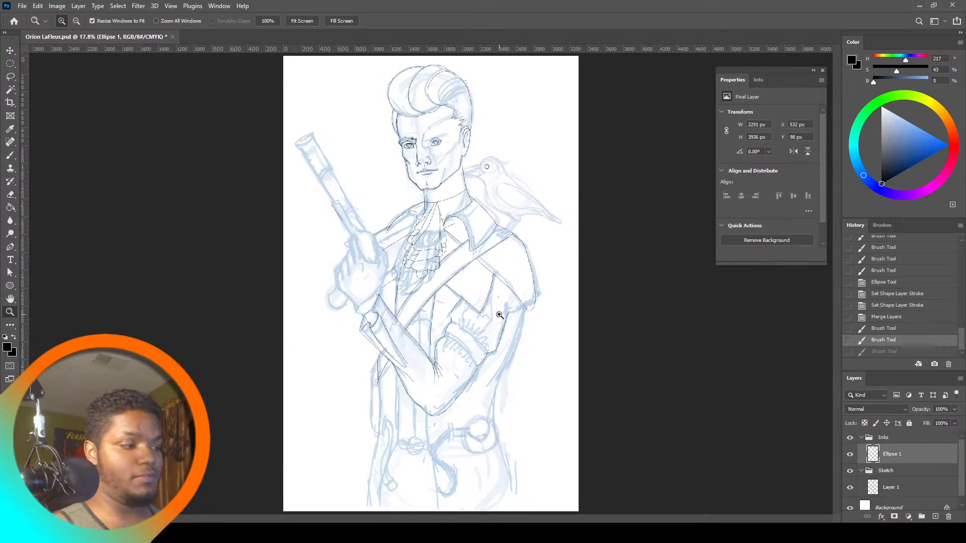
{"action": "left_click", "coordinate": [10, 156]}
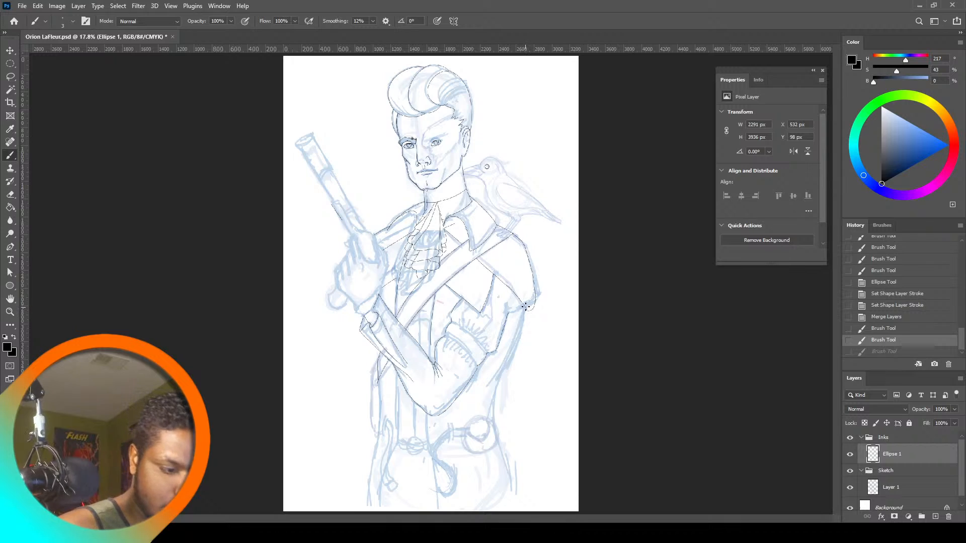
{"action": "left_click_drag", "start_coordinate": [506, 370], "coordinate": [518, 350]}
{"action": "key", "text": "ctrl+z"}
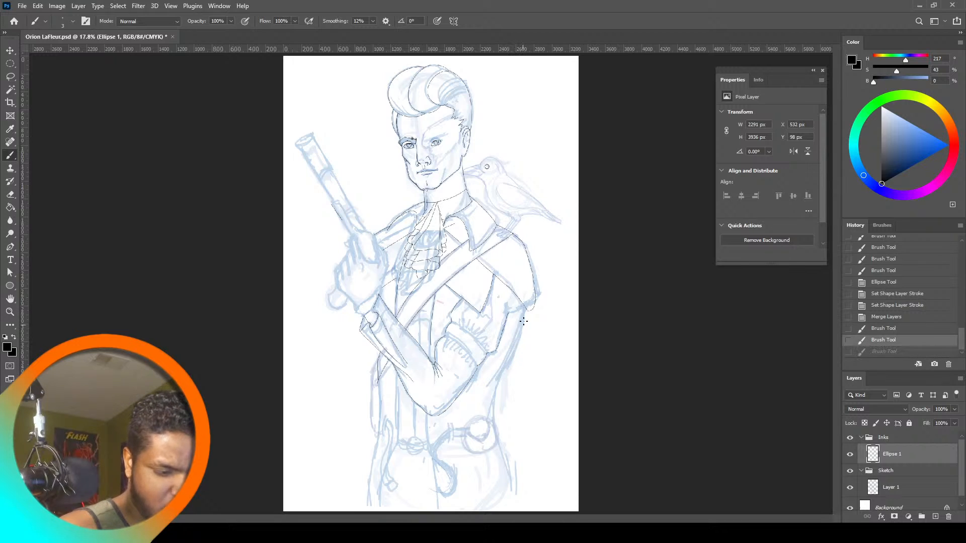
{"action": "left_click_drag", "start_coordinate": [525, 309], "coordinate": [517, 339]}
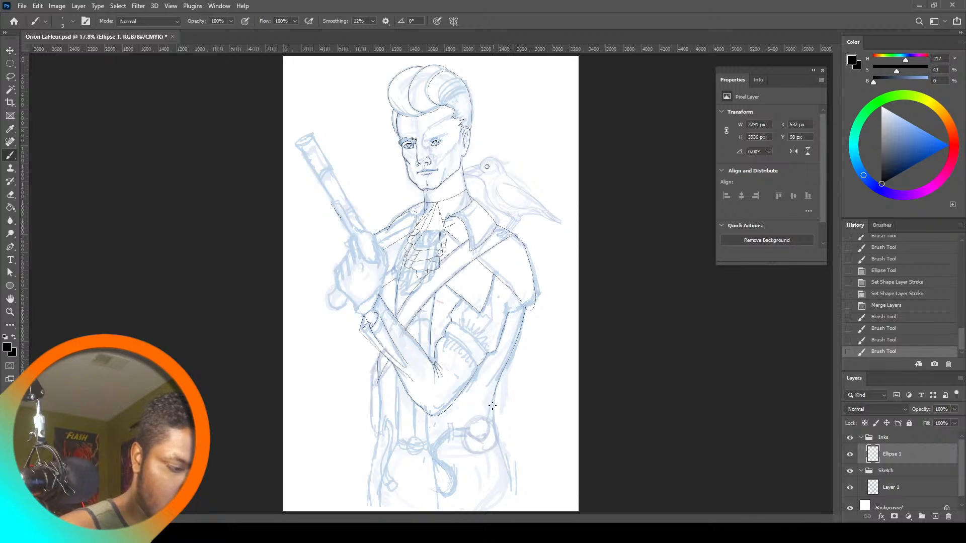
{"action": "left_click_drag", "start_coordinate": [512, 476], "coordinate": [512, 476]}
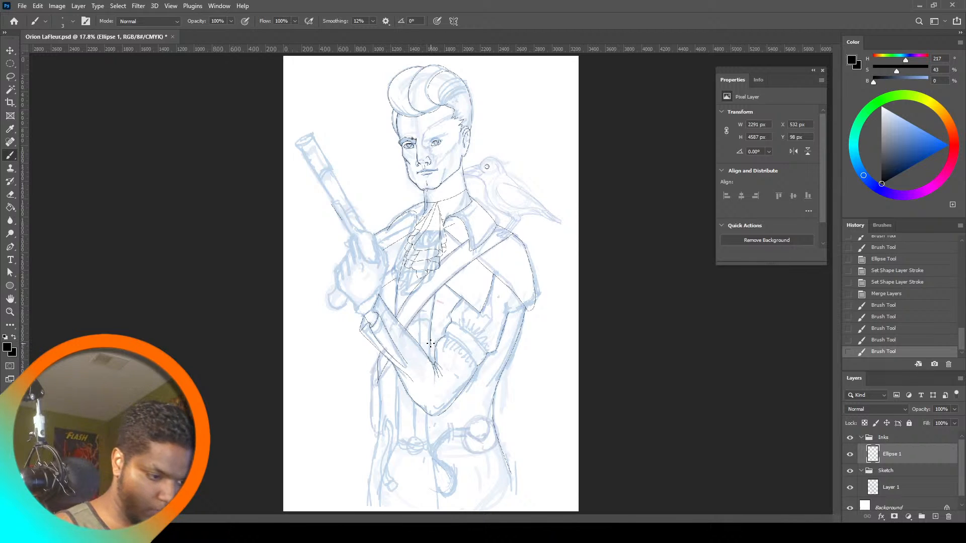
Try to ink the vertical vest line just above the folded forearm, undoing the strokes
{"action": "left_click_drag", "start_coordinate": [431, 361], "coordinate": [432, 346]}
{"action": "key", "text": "ctrl+z"}
{"action": "key", "text": "ctrl+z"}
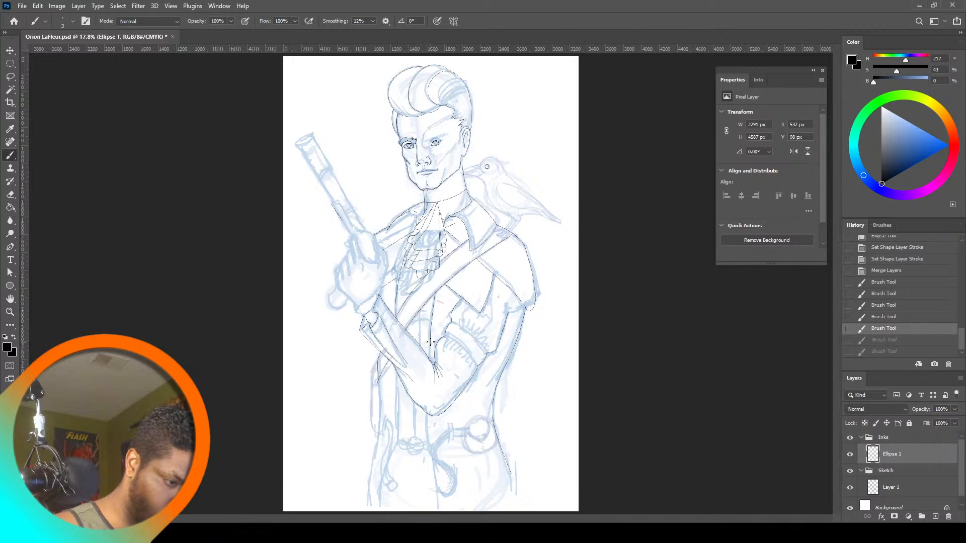
Undo the trial stroke at the figure's waist and add a new layer above Ellipse 1 in the Inks group
{"action": "left_click_drag", "start_coordinate": [432, 380], "coordinate": [431, 358]}
{"action": "key", "text": "ctrl+z"}
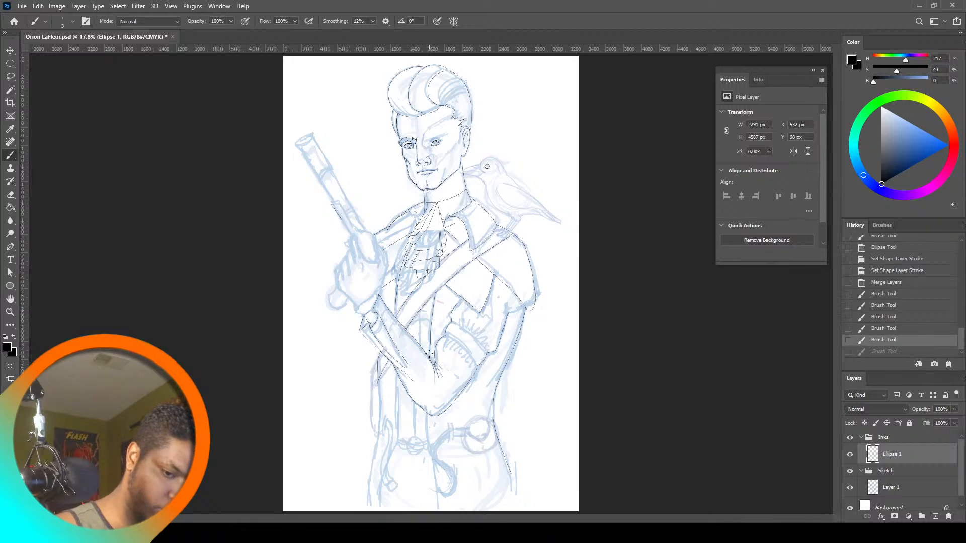
{"action": "key", "text": "ctrl+shift+alt+n"}
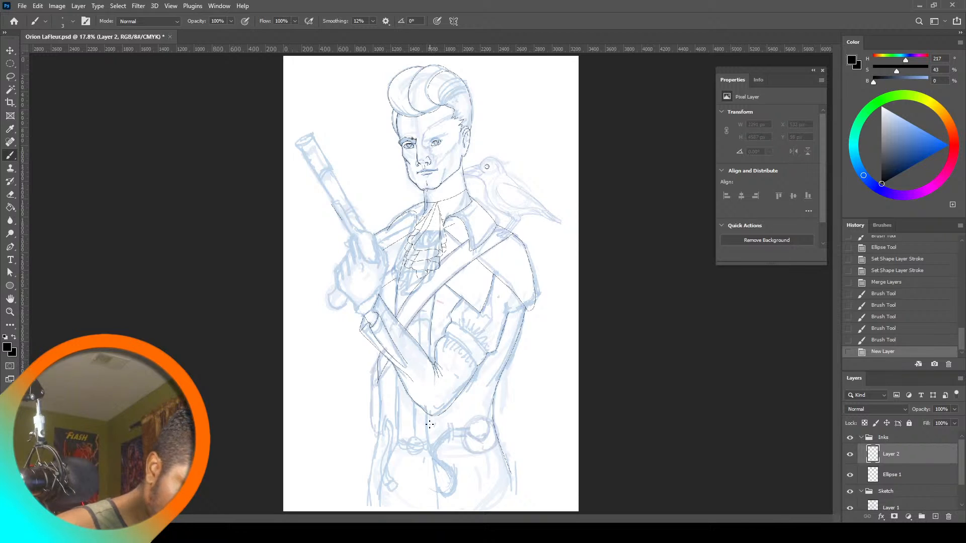
Try to ink the long front centre line of the garment down to the hem on the new layer
{"action": "left_click_drag", "start_coordinate": [429, 424], "coordinate": [431, 352]}
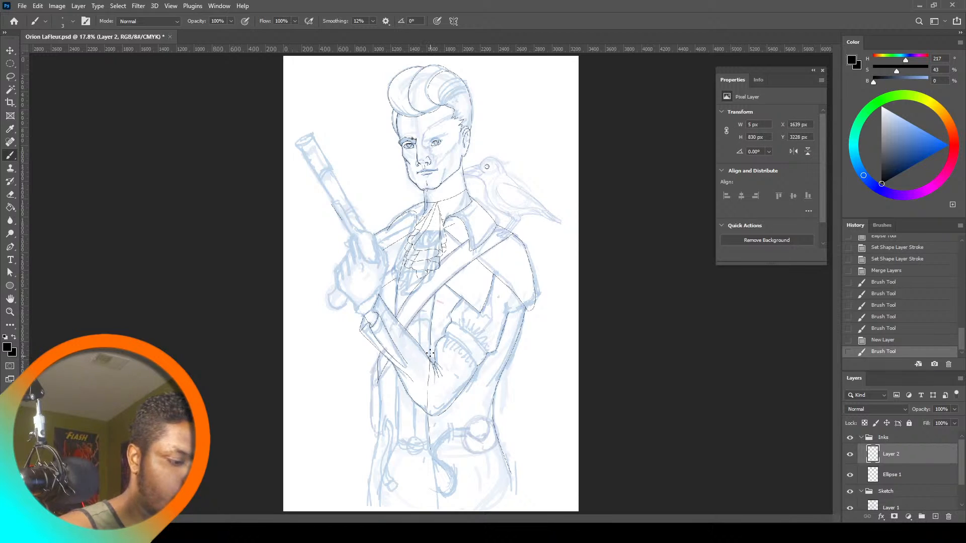
{"action": "key", "text": "ctrl+z"}
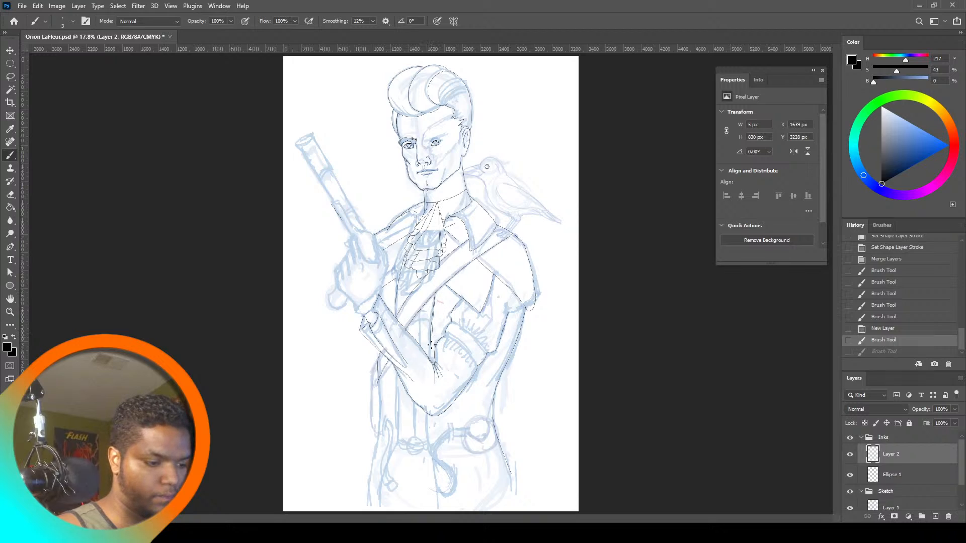
{"action": "left_click_drag", "start_coordinate": [431, 458], "coordinate": [433, 495]}
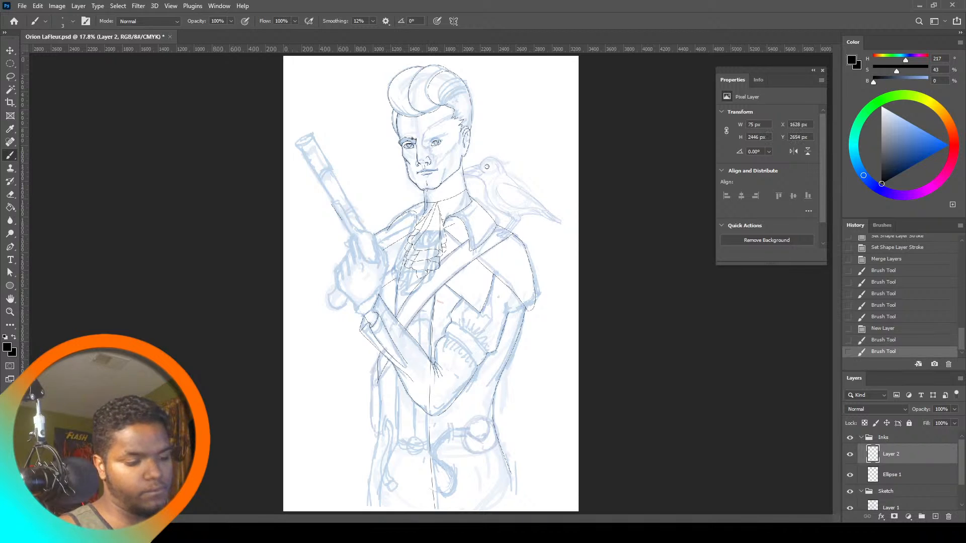
{"action": "key", "text": "ctrl+z"}
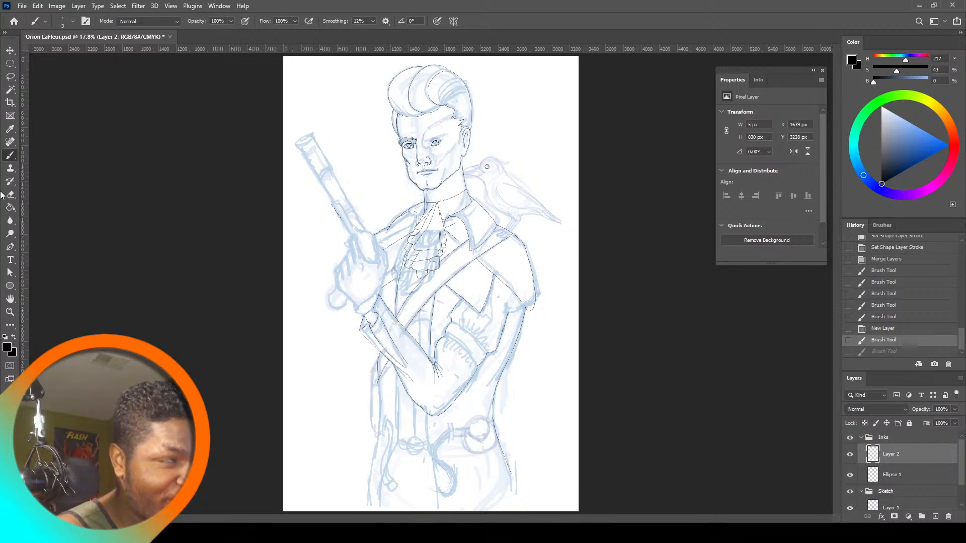
{"action": "left_click", "coordinate": [10, 312]}
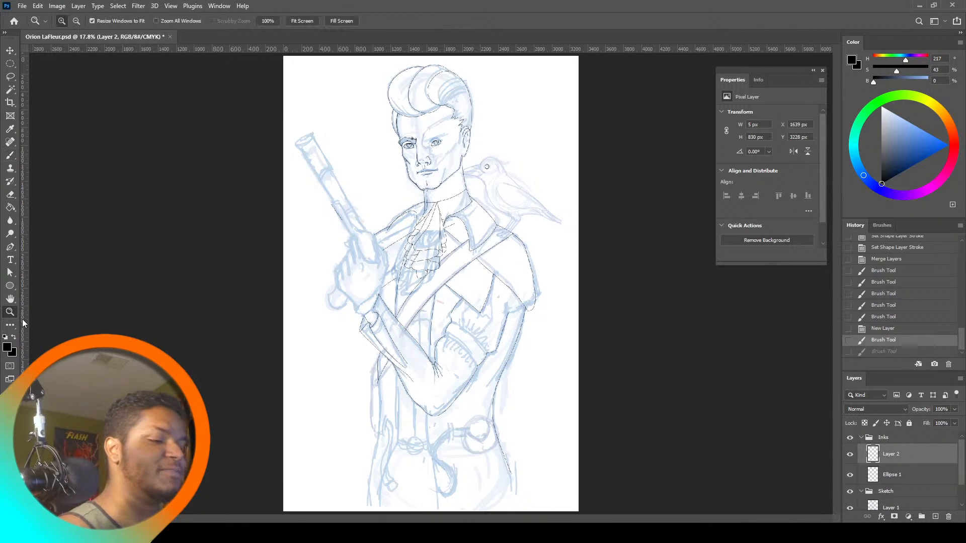
{"action": "left_click", "coordinate": [461, 446]}
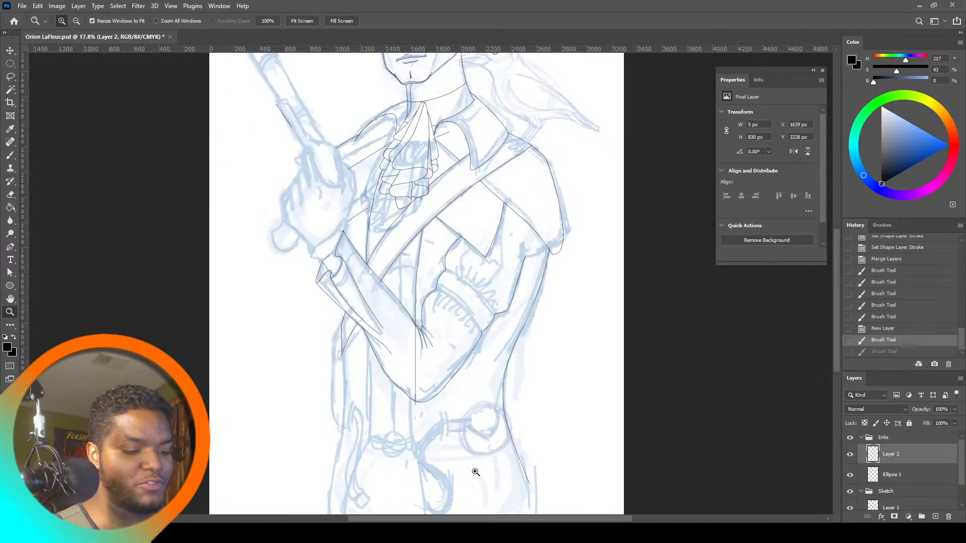
{"action": "left_click", "coordinate": [829, 356]}
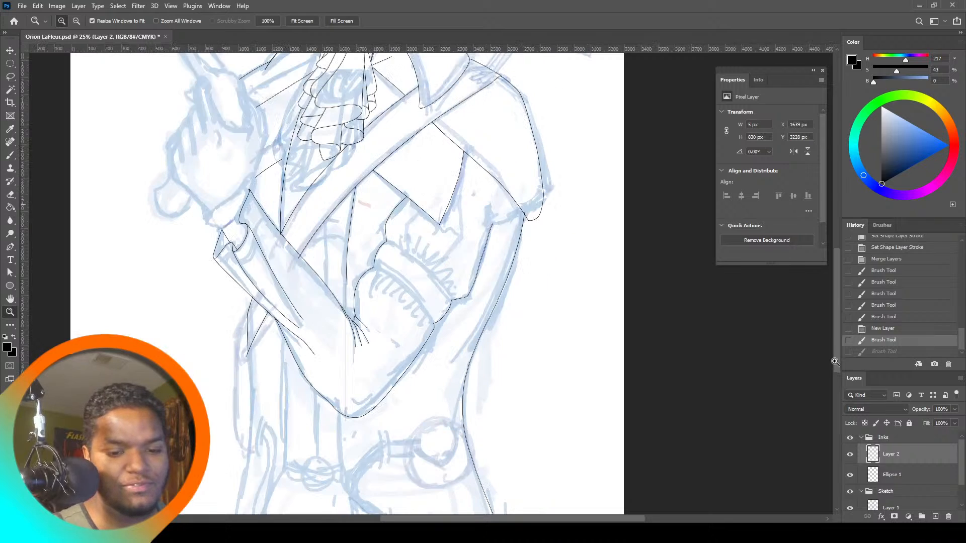
{"action": "scroll", "coordinate": [831, 385], "scroll_direction": "down", "scroll_amount": 3}
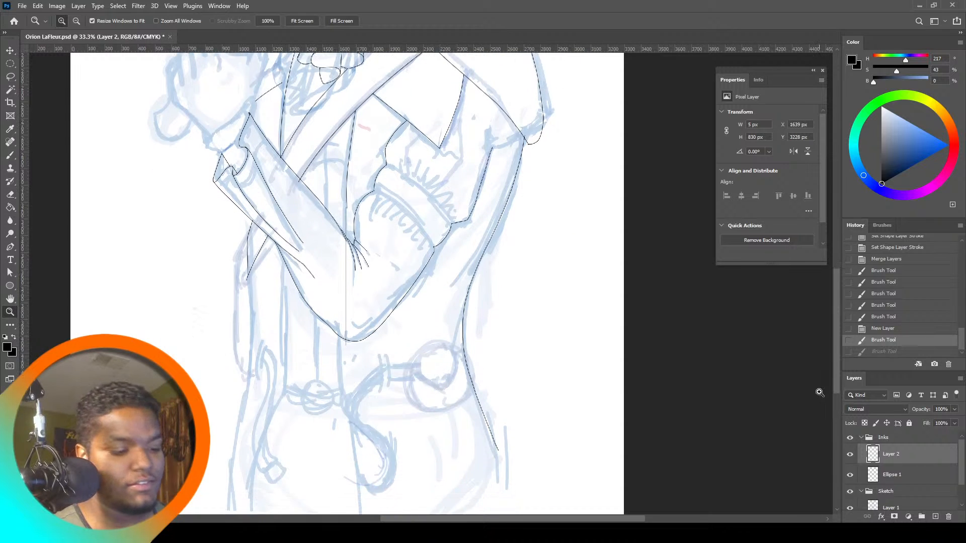
{"action": "left_click_drag", "start_coordinate": [836, 369], "coordinate": [835, 379]}
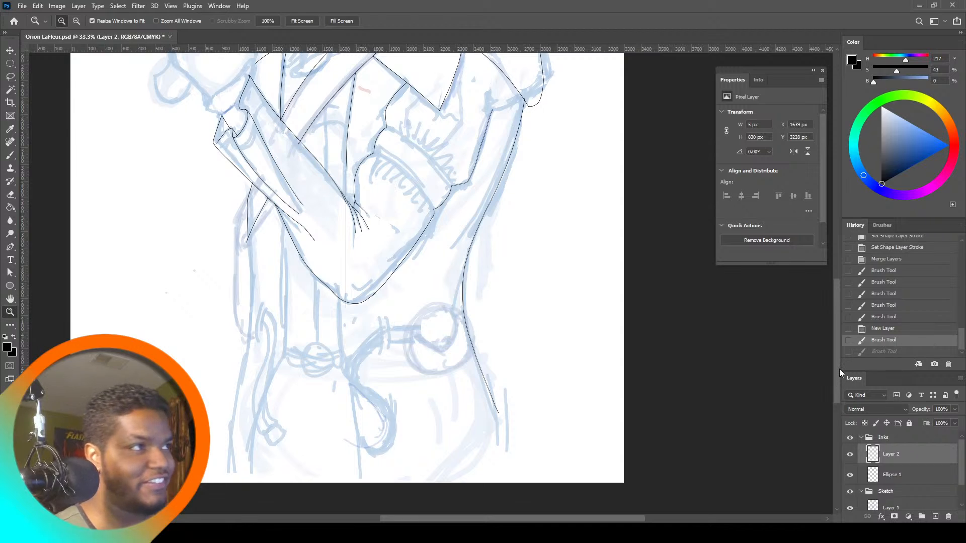
{"action": "key", "text": "ctrl+z"}
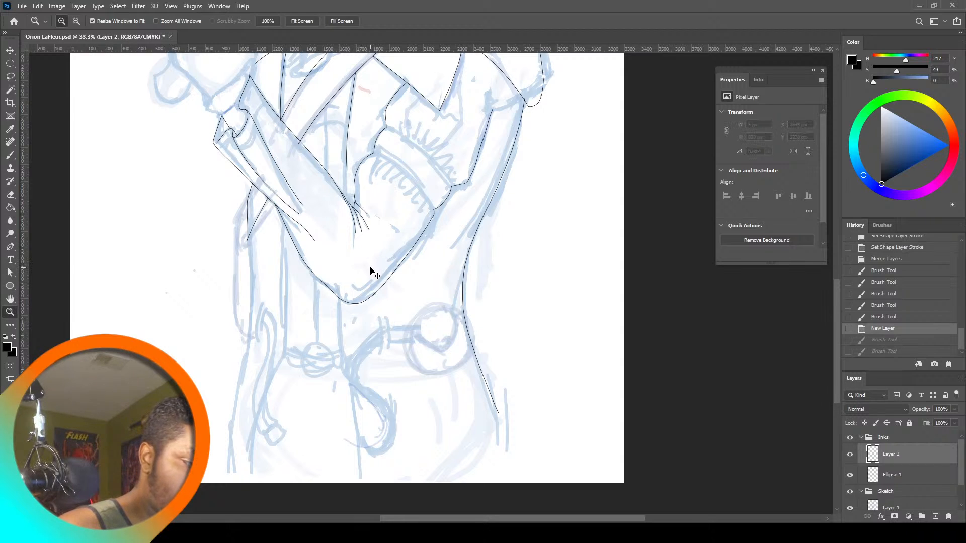
Try to ink the lower edge of the pistol barrel down to the hand
{"action": "key", "text": "b"}
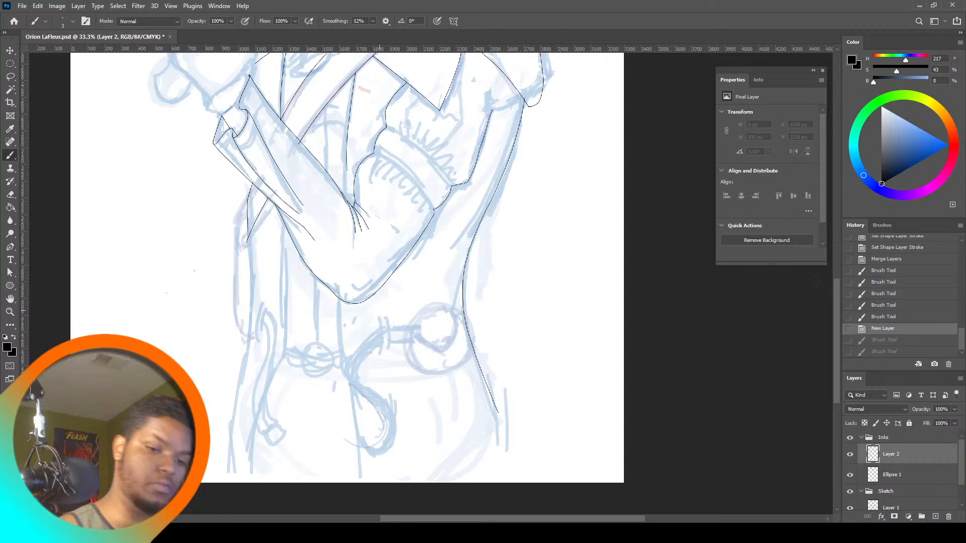
{"action": "left_click_drag", "start_coordinate": [837, 304], "coordinate": [860, 206]}
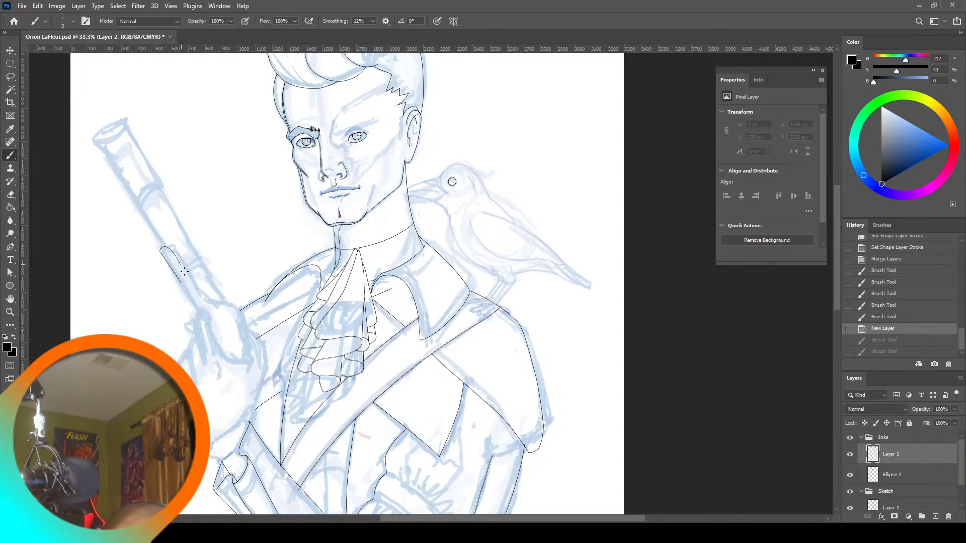
{"action": "mouse_move", "coordinate": [185, 272]}
{"action": "left_mouse_down"}
{"action": "mouse_move", "coordinate": [219, 309]}
{"action": "mouse_move", "coordinate": [218, 297]}
{"action": "mouse_move", "coordinate": [251, 357]}
{"action": "left_mouse_up"}
{"action": "key", "text": "ctrl+z"}
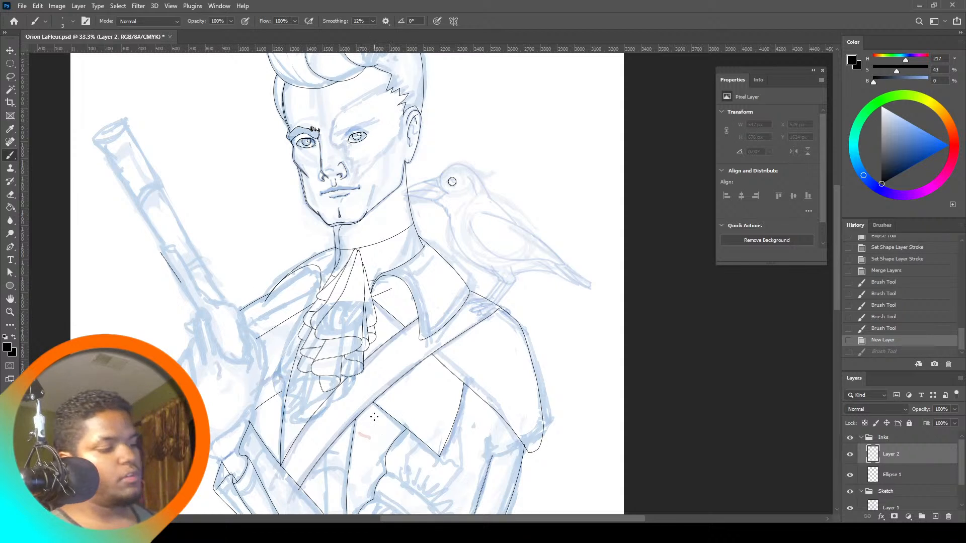
Lasso the stray ink line along the pistol barrel and clear the selected area on Layer 2
{"action": "left_click", "coordinate": [11, 78]}
{"action": "left_click_drag", "start_coordinate": [149, 249], "coordinate": [147, 237]}
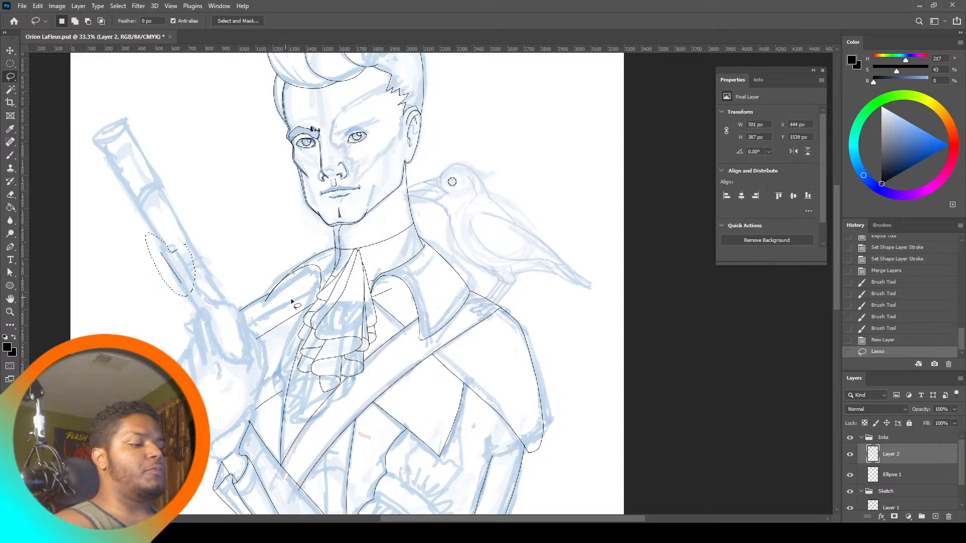
{"action": "key", "text": "Delete"}
{"action": "key", "text": "ctrl+d"}
{"action": "key", "text": "ctrl+z"}
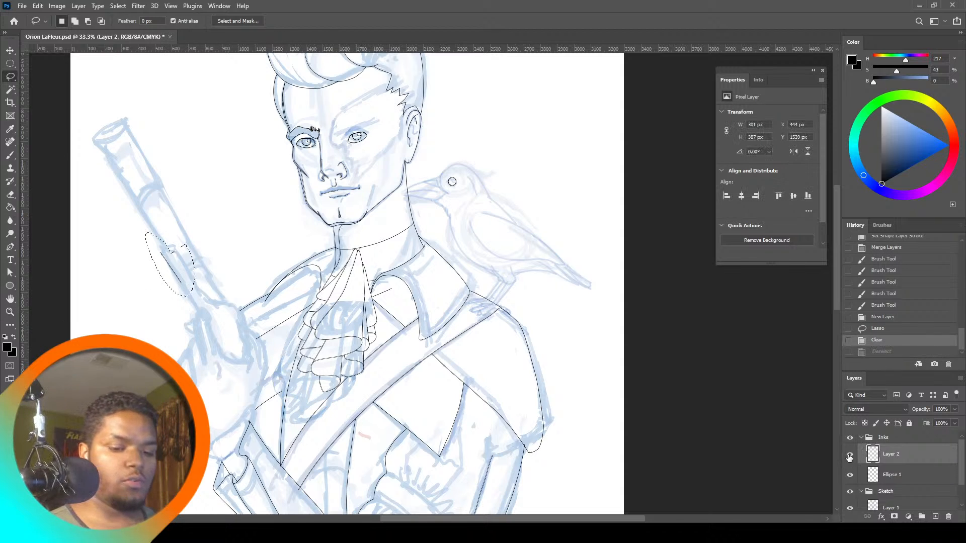
Hide Layer 2 and clear the lassoed stray line from the Ellipse 1 layer
{"action": "left_click", "coordinate": [850, 454]}
{"action": "left_click", "coordinate": [850, 475]}
{"action": "left_click", "coordinate": [850, 475]}
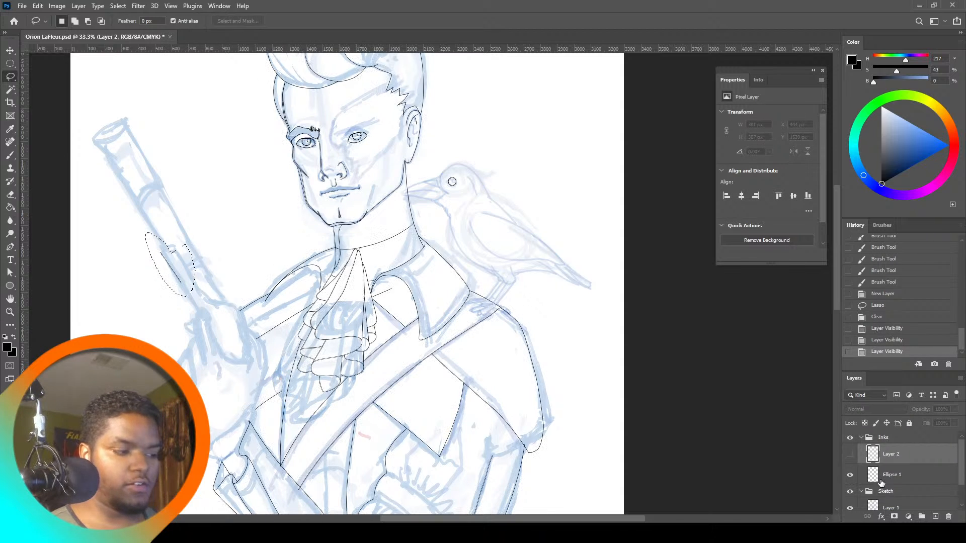
{"action": "left_click", "coordinate": [885, 480]}
{"action": "key", "text": "Delete"}
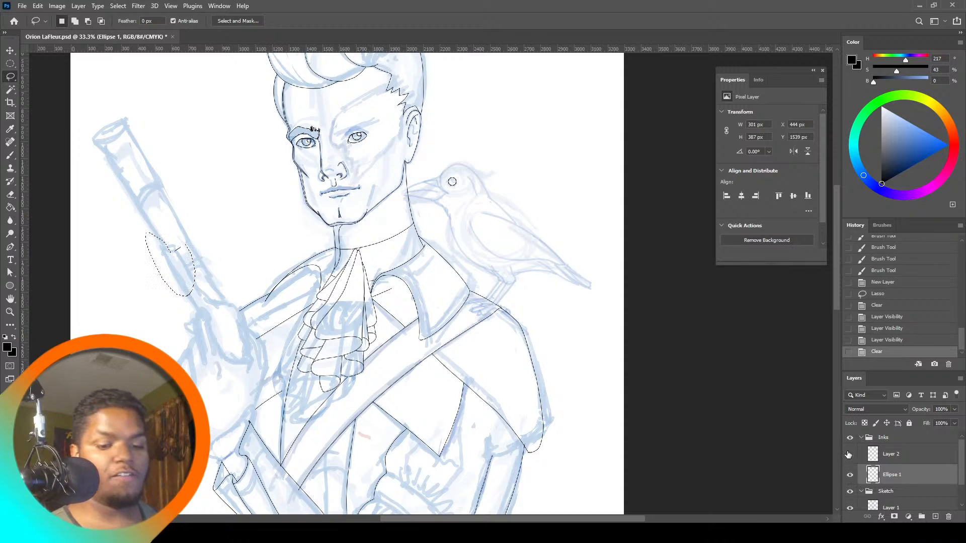
Show Layer 2 again, make it the active layer and select the whole canvas
{"action": "left_click", "coordinate": [850, 454]}
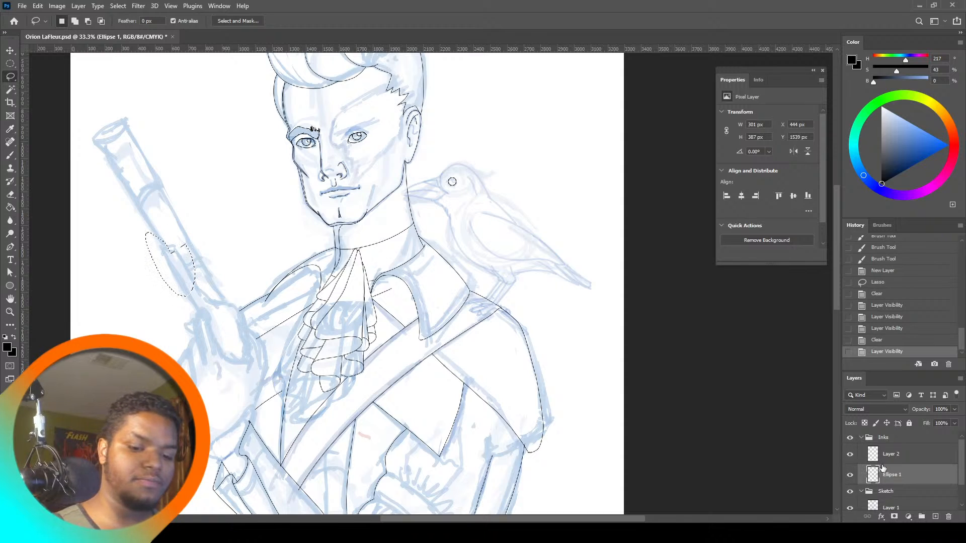
{"action": "left_click", "coordinate": [890, 455]}
{"action": "key", "text": "ctrl+a"}
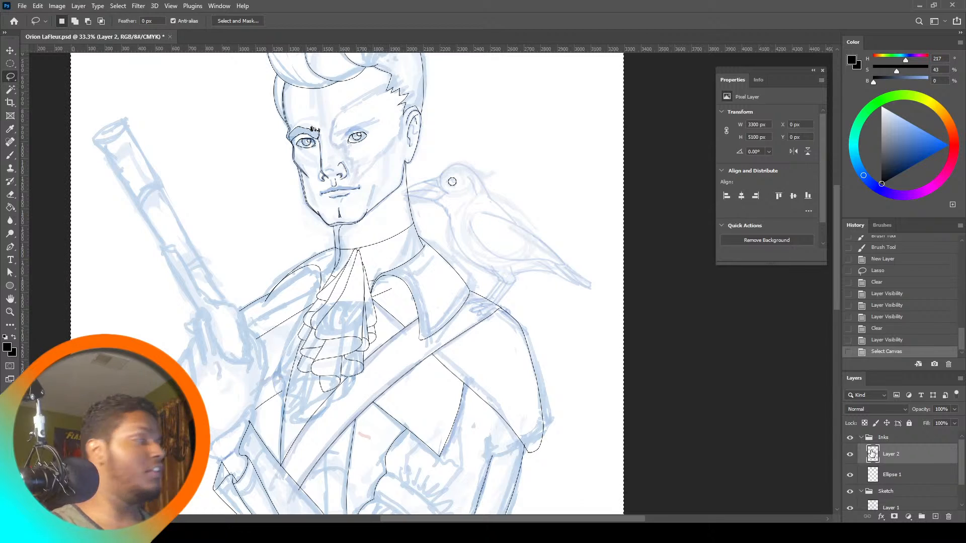
Try to brush a short fold line into the ruffled cravat
{"action": "scroll", "coordinate": [347, 282], "scroll_direction": "up", "scroll_amount": 1}
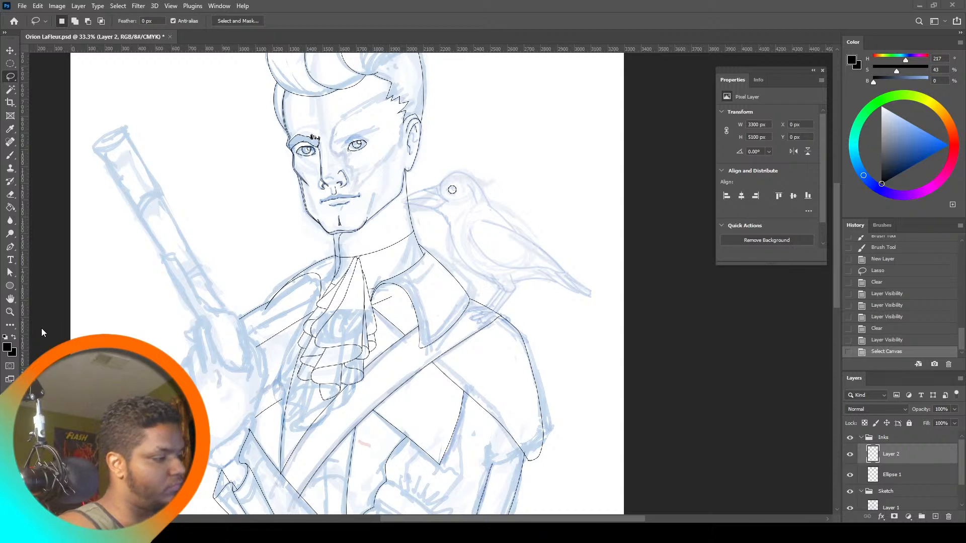
{"action": "left_click", "coordinate": [10, 155]}
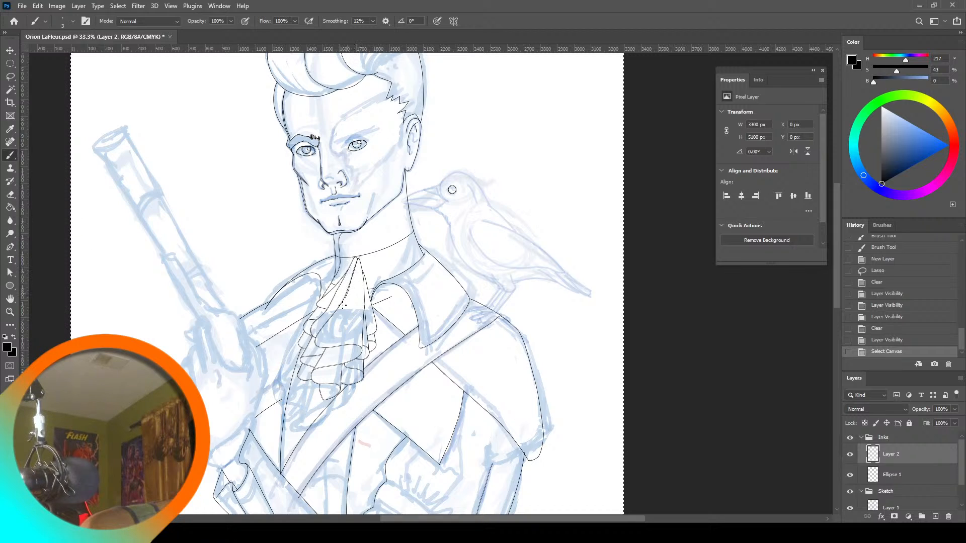
{"action": "left_click_drag", "start_coordinate": [332, 328], "coordinate": [330, 336]}
{"action": "key", "text": "ctrl+z"}
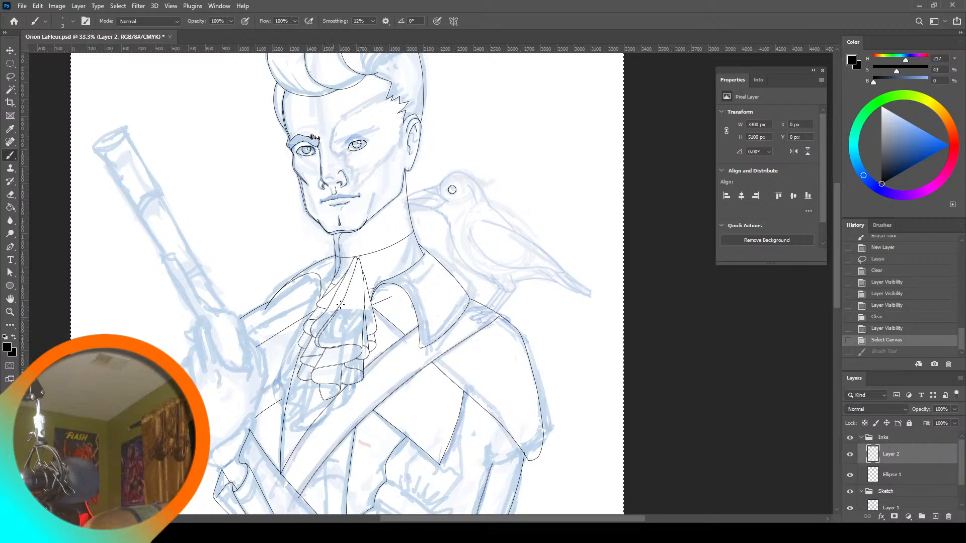
{"action": "key", "text": "ctrl+shift+z"}
{"action": "key", "text": "ctrl+z"}
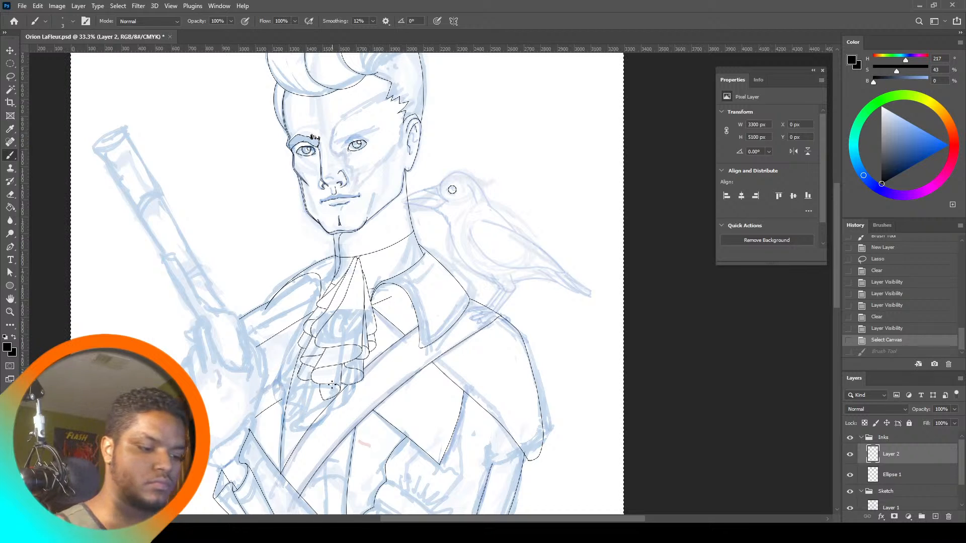
Try to continue the garment's centre line downward where it meets the crossed forearm
{"action": "mouse_move", "coordinate": [837, 236]}
{"action": "left_mouse_down"}
{"action": "mouse_move", "coordinate": [837, 340]}
{"action": "mouse_move", "coordinate": [837, 329]}
{"action": "left_mouse_up"}
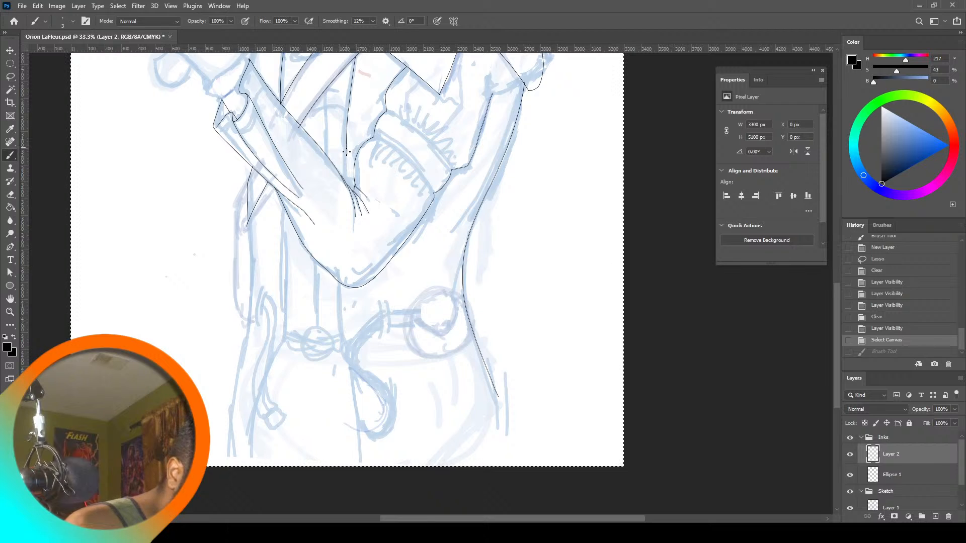
{"action": "left_click_drag", "start_coordinate": [346, 177], "coordinate": [348, 216]}
{"action": "key", "text": "ctrl+z"}
Toggle the visibility of Ellipse 1 and Layer 2 to compare their contents, and move Layer 2 below Ellipse 1
{"action": "left_click", "coordinate": [850, 475]}
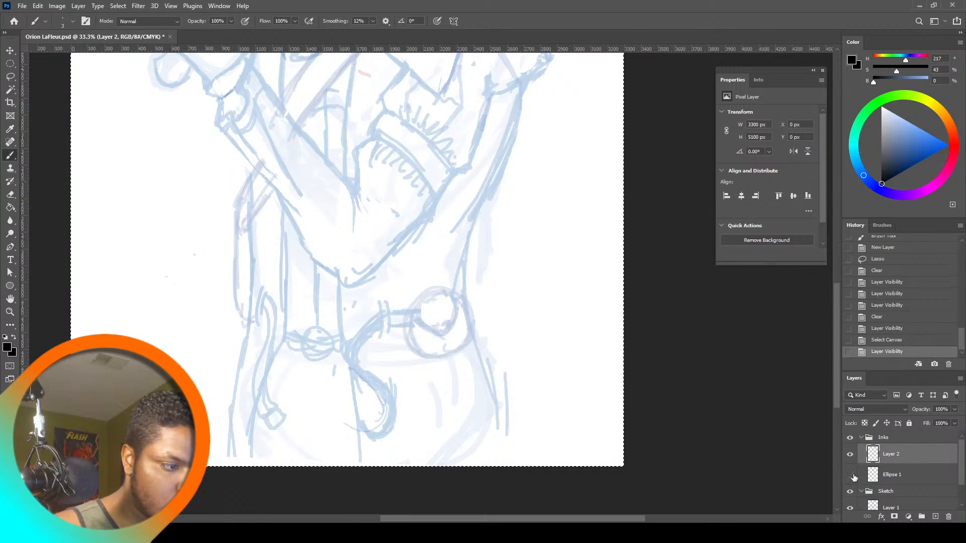
{"action": "left_click", "coordinate": [851, 476]}
{"action": "left_click", "coordinate": [850, 455]}
{"action": "left_click", "coordinate": [850, 455]}
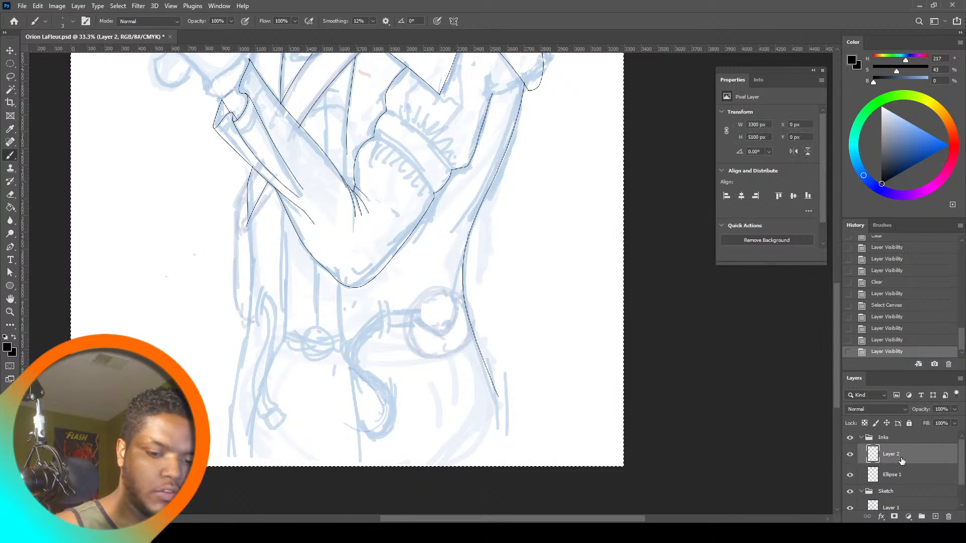
{"action": "left_click_drag", "start_coordinate": [901, 456], "coordinate": [903, 482]}
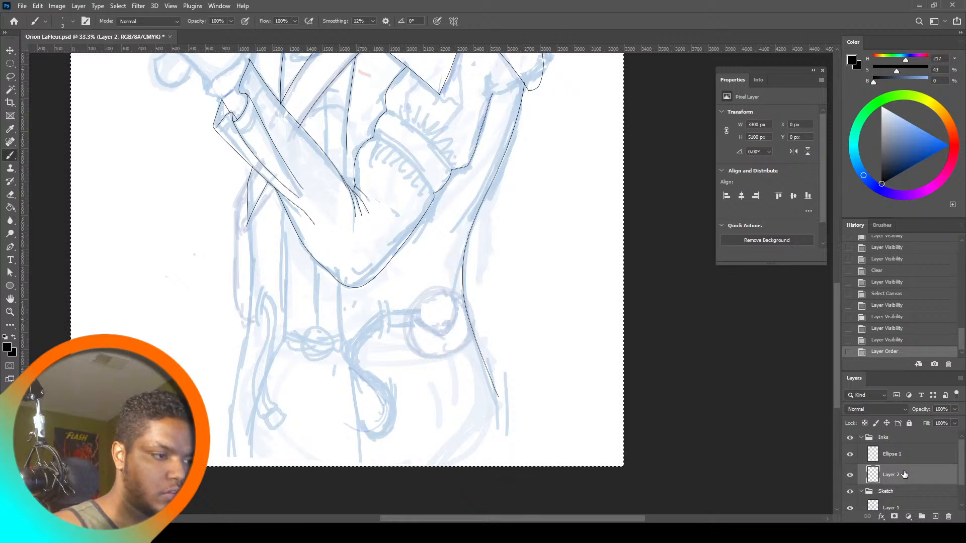
Ink the garment's front centre line from behind the forearm down to the bottom edge of the canvas
{"action": "left_click_drag", "start_coordinate": [347, 110], "coordinate": [350, 126]}
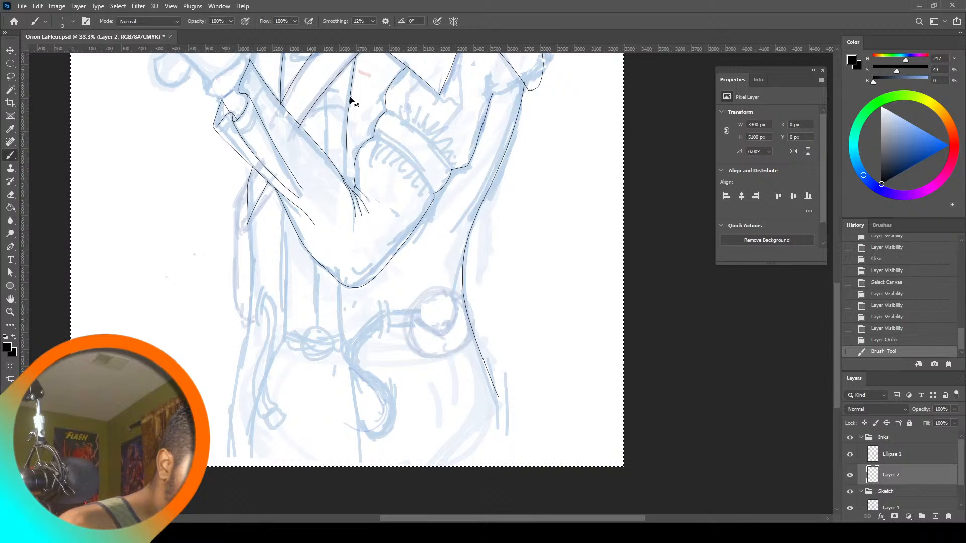
{"action": "key", "text": "ctrl+z"}
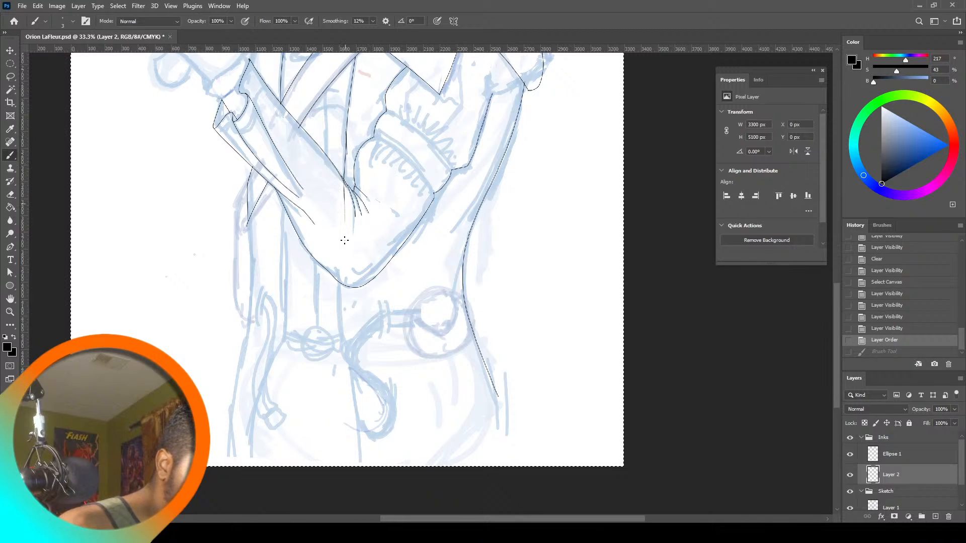
{"action": "left_click_drag", "start_coordinate": [344, 240], "coordinate": [359, 465]}
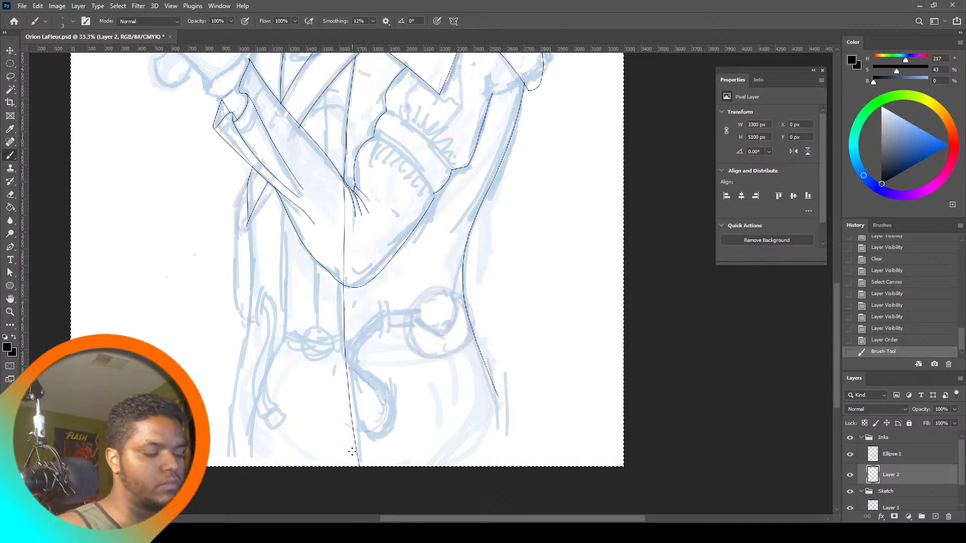
Ink the torso's side contour from below the raised forearm past the waist to the canvas's bottom edge
{"action": "mouse_move", "coordinate": [281, 201]}
{"action": "left_mouse_down"}
{"action": "mouse_move", "coordinate": [285, 266]}
{"action": "mouse_move", "coordinate": [247, 465]}
{"action": "left_mouse_up"}
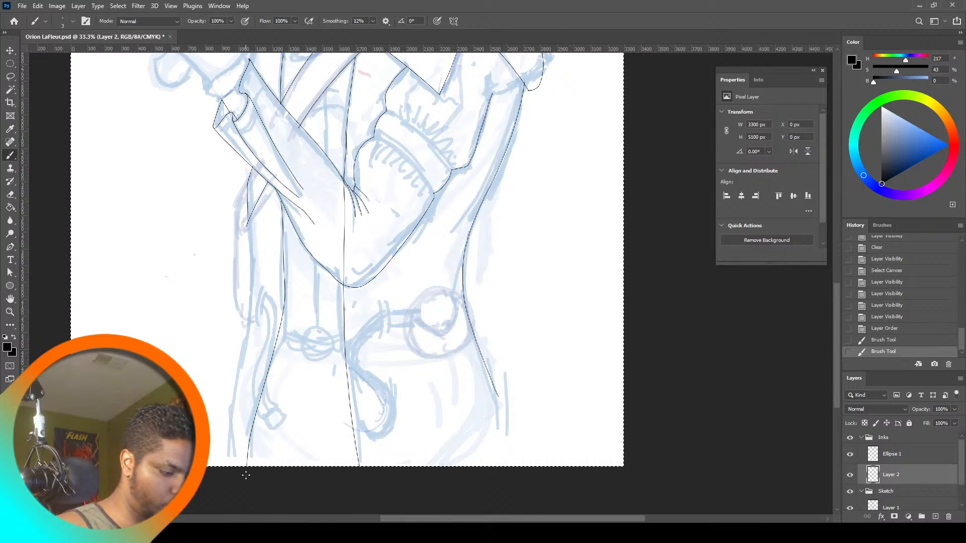
{"action": "left_click_drag", "start_coordinate": [242, 403], "coordinate": [247, 295]}
{"action": "key", "text": "ctrl+z"}
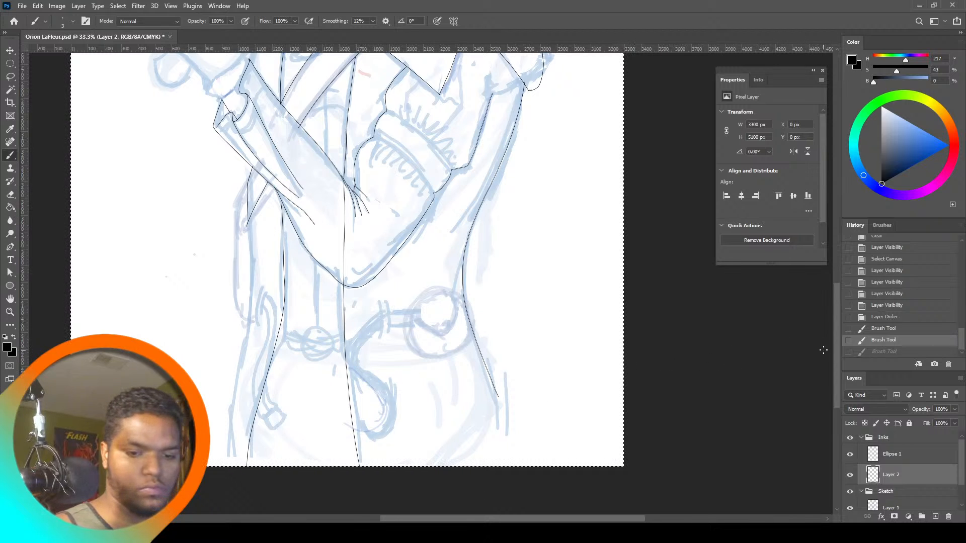
{"action": "mouse_move", "coordinate": [837, 350]}
{"action": "left_mouse_down"}
{"action": "mouse_move", "coordinate": [849, 231]}
{"action": "mouse_move", "coordinate": [843, 290]}
{"action": "left_mouse_up"}
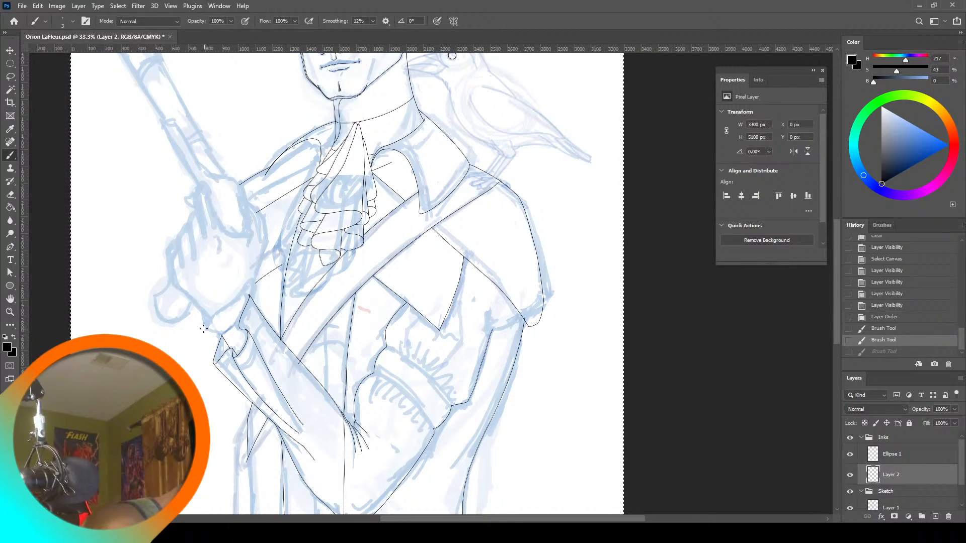
Try to ink the shirt cuff's edges around the wrist below the raised fist, and undo these strokes
{"action": "left_click_drag", "start_coordinate": [219, 333], "coordinate": [206, 324]}
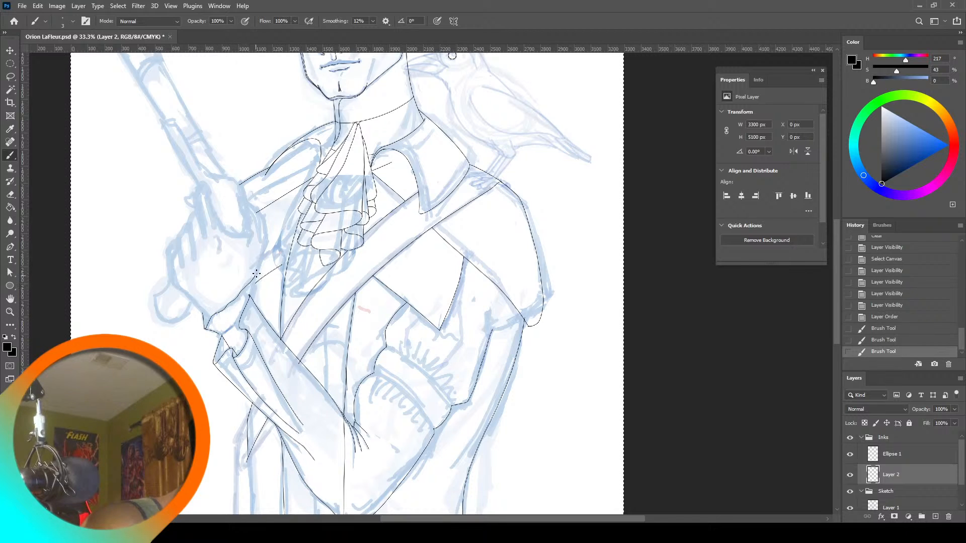
{"action": "left_click_drag", "start_coordinate": [248, 299], "coordinate": [250, 295]}
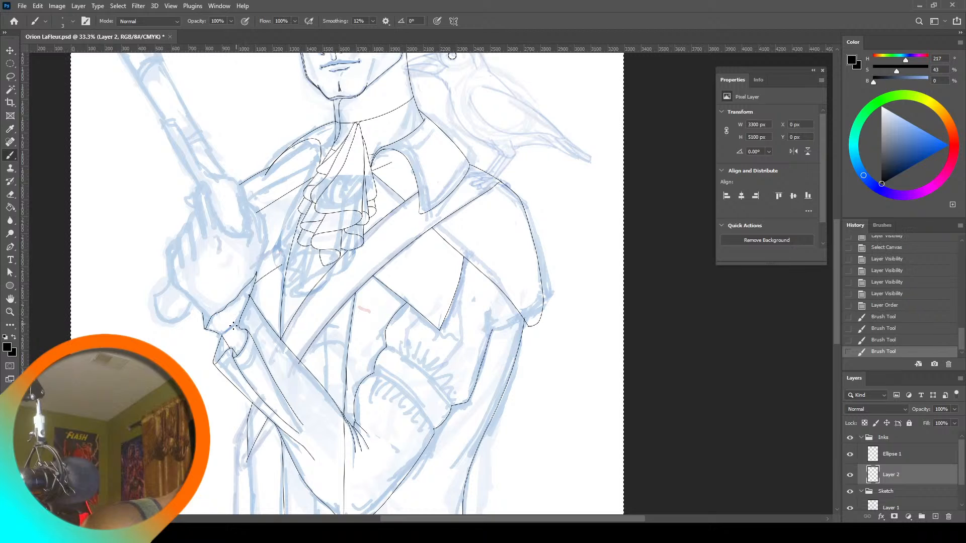
{"action": "left_click_drag", "start_coordinate": [224, 330], "coordinate": [221, 334]}
{"action": "key", "text": "ctrl+z"}
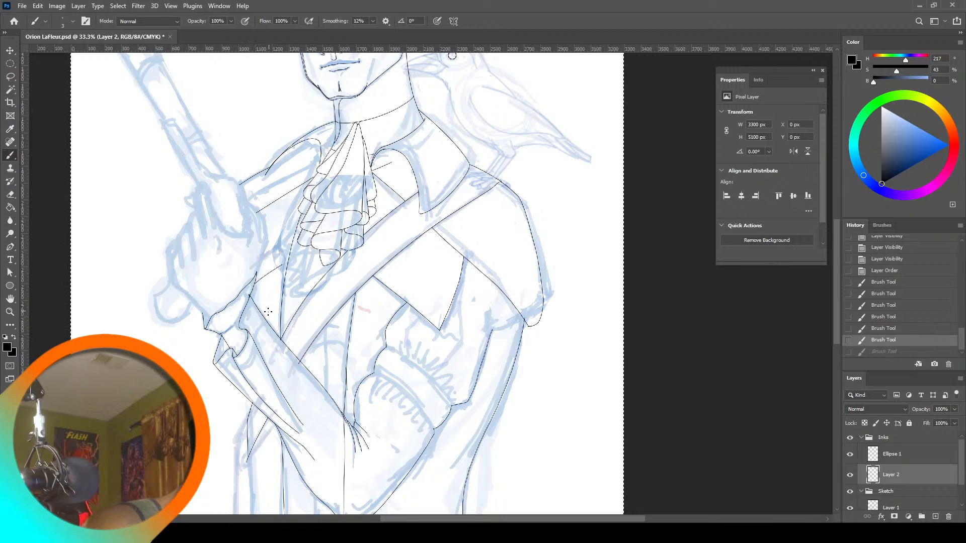
{"action": "key", "text": "z"}
{"action": "left_click", "coordinate": [230, 333]}
{"action": "left_click", "coordinate": [230, 334]}
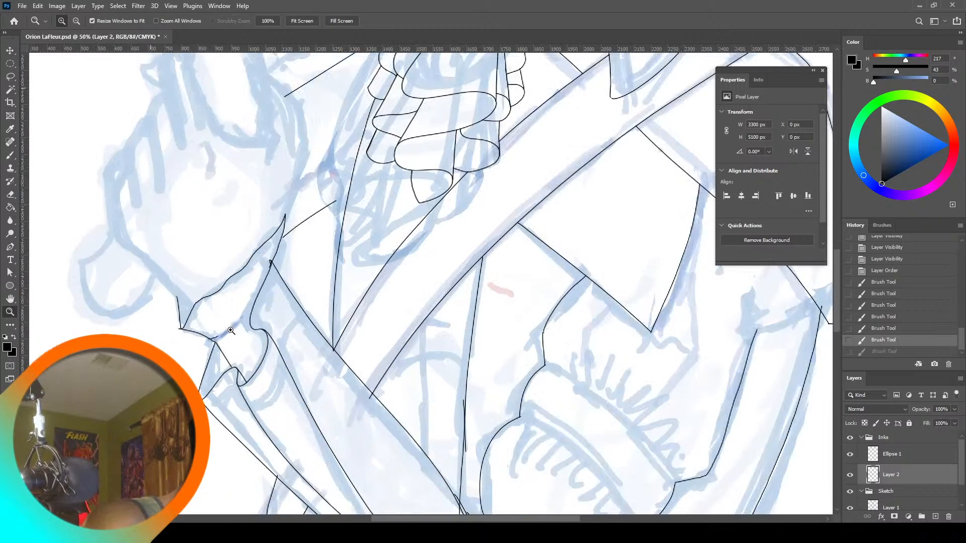
{"action": "left_click", "coordinate": [230, 333]}
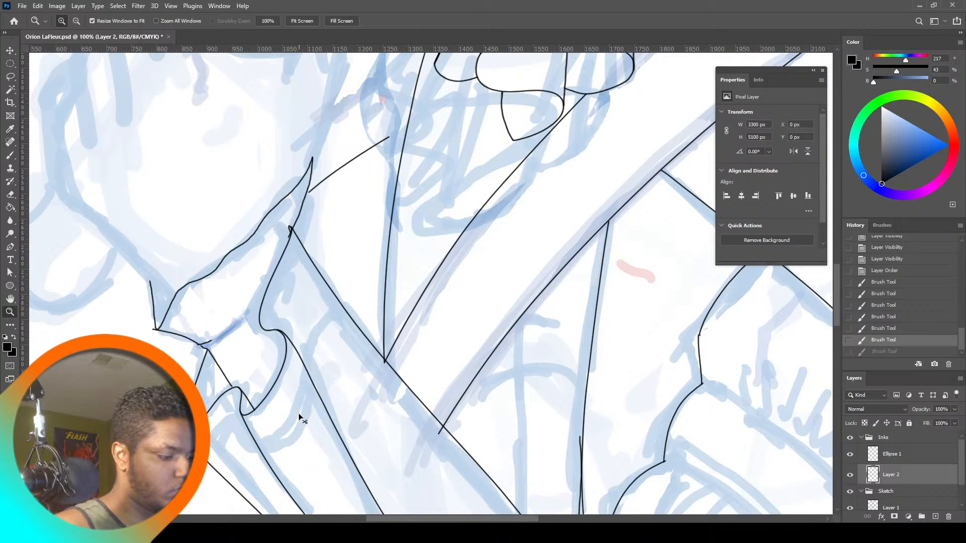
{"action": "key", "text": "ctrl+z"}
{"action": "key", "text": "ctrl+z"}
{"action": "key", "text": "ctrl+z"}
{"action": "key", "text": "ctrl+z"}
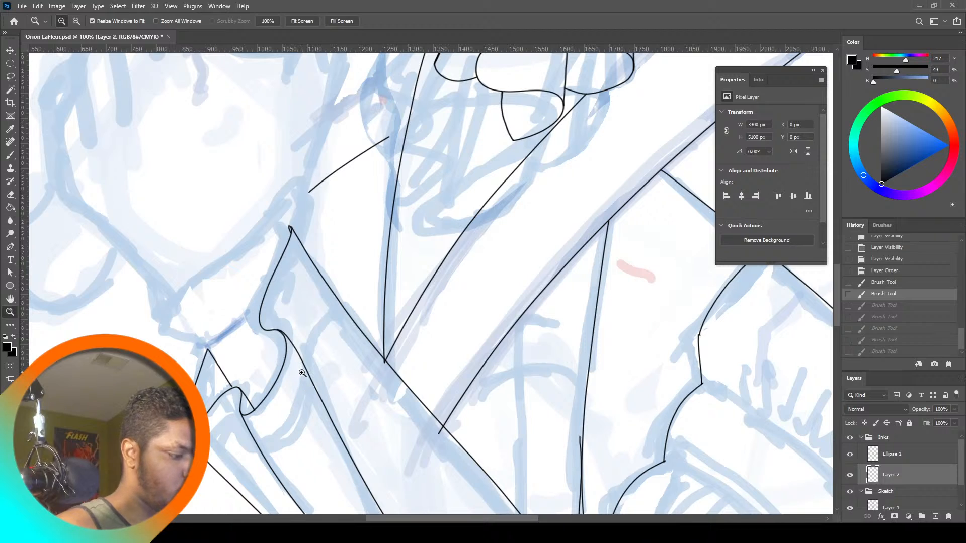
Ink the shirt cuff's outline around the wrist, from its pointed outer corner up to the tip above the sleeve and along its lower edge
{"action": "key", "text": "b"}
{"action": "mouse_move", "coordinate": [150, 278]}
{"action": "left_mouse_down"}
{"action": "mouse_move", "coordinate": [147, 341]}
{"action": "mouse_move", "coordinate": [158, 342]}
{"action": "mouse_move", "coordinate": [178, 290]}
{"action": "mouse_move", "coordinate": [245, 241]}
{"action": "mouse_move", "coordinate": [315, 156]}
{"action": "mouse_move", "coordinate": [290, 230]}
{"action": "left_mouse_up"}
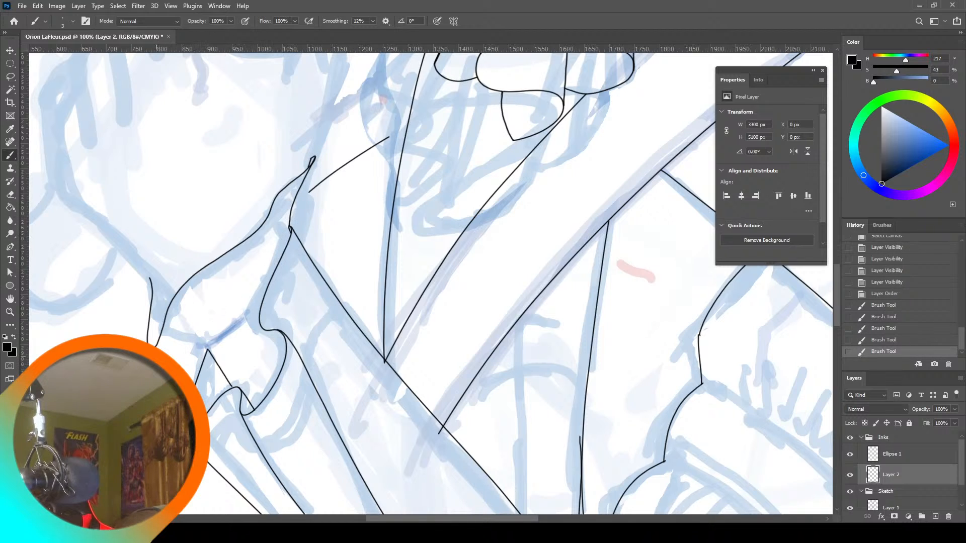
{"action": "mouse_move", "coordinate": [150, 279]}
{"action": "left_mouse_down"}
{"action": "mouse_move", "coordinate": [196, 348]}
{"action": "mouse_move", "coordinate": [207, 345]}
{"action": "mouse_move", "coordinate": [189, 357]}
{"action": "mouse_move", "coordinate": [207, 342]}
{"action": "mouse_move", "coordinate": [204, 359]}
{"action": "mouse_move", "coordinate": [249, 319]}
{"action": "left_mouse_up"}
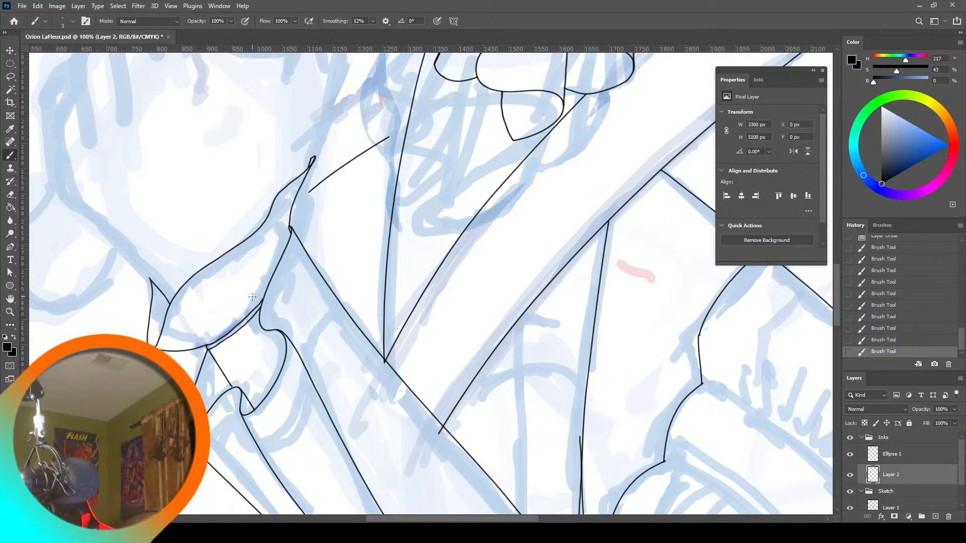
Undo the cuff's lower line near the sleeve and redraw it with brush smoothing at 37%
{"action": "key", "text": "ctrl+z"}
{"action": "key", "text": "ctrl+z"}
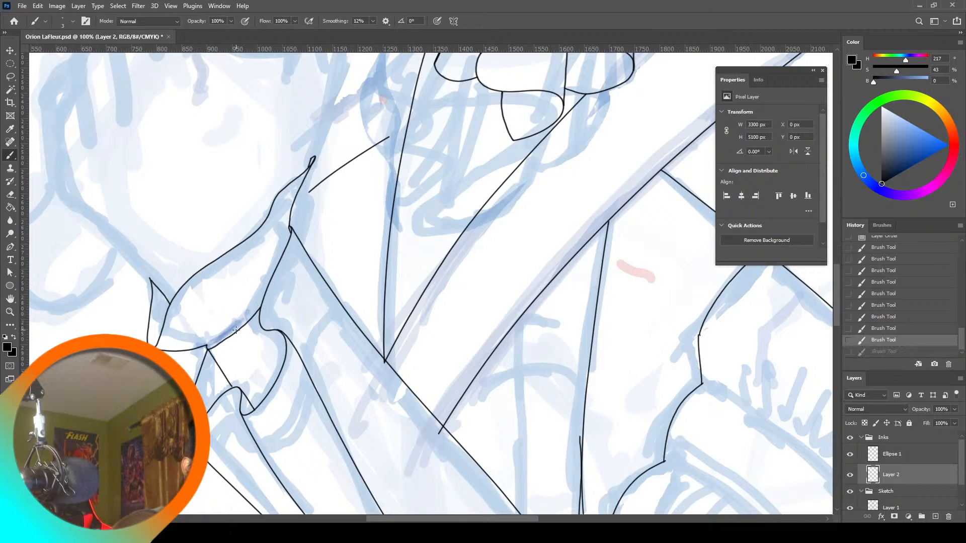
{"action": "left_click_drag", "start_coordinate": [373, 20], "coordinate": [385, 25]}
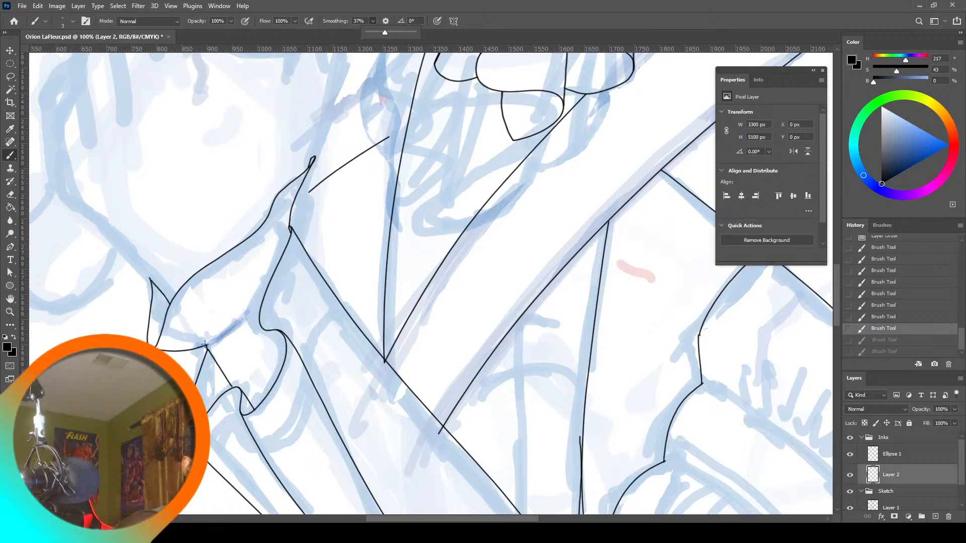
{"action": "left_click_drag", "start_coordinate": [207, 346], "coordinate": [263, 300]}
{"action": "left_click_drag", "start_coordinate": [209, 346], "coordinate": [262, 301]}
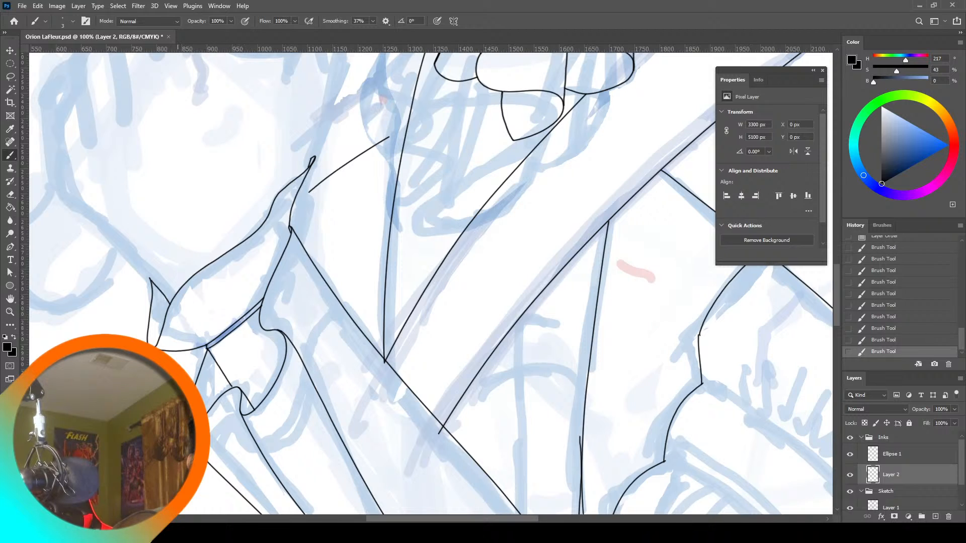
Lasso and delete the part of the garment's centre line that crosses the forearm, clearing the selection
{"action": "left_click", "coordinate": [10, 312]}
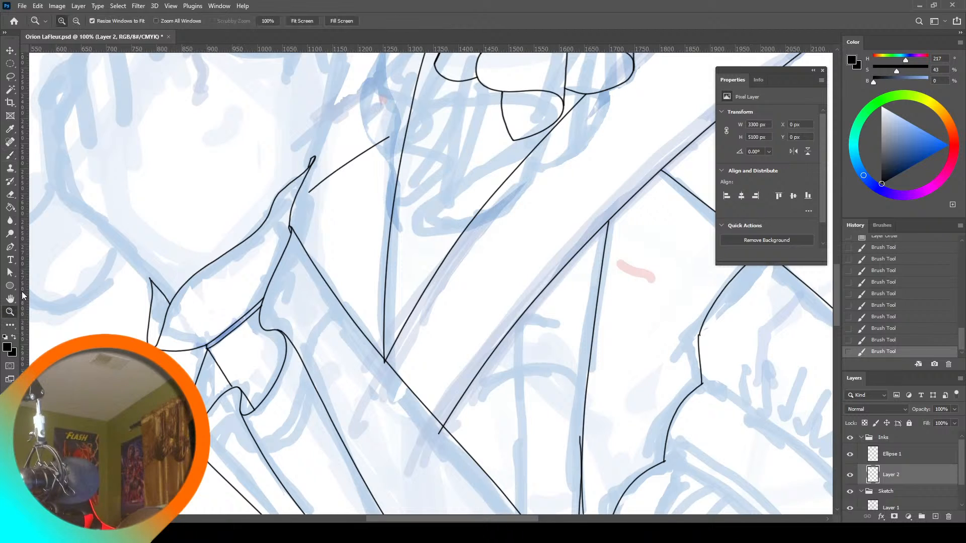
{"action": "left_click", "coordinate": [302, 21]}
{"action": "left_click", "coordinate": [383, 318]}
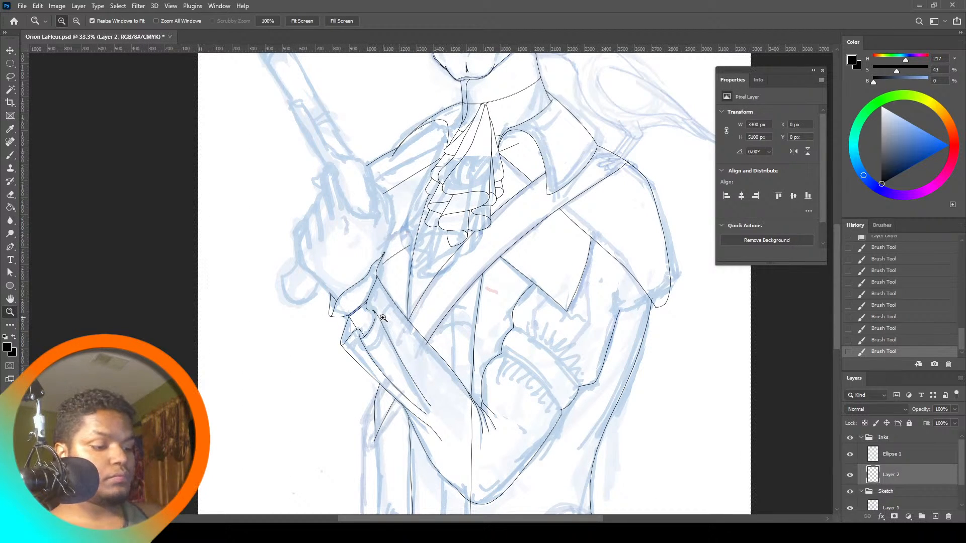
{"action": "left_click", "coordinate": [483, 500]}
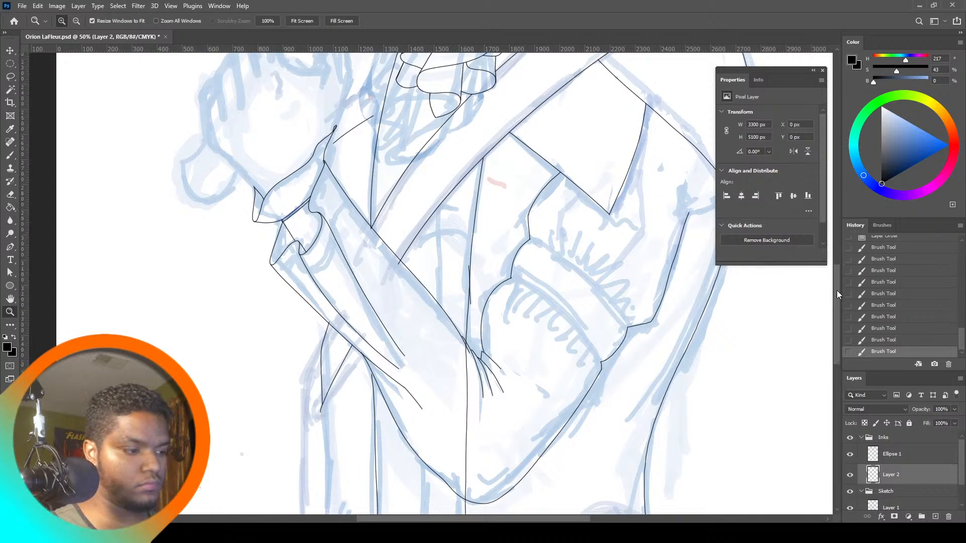
{"action": "scroll", "coordinate": [805, 290], "scroll_direction": "down", "scroll_amount": 1}
{"action": "left_click", "coordinate": [10, 80]}
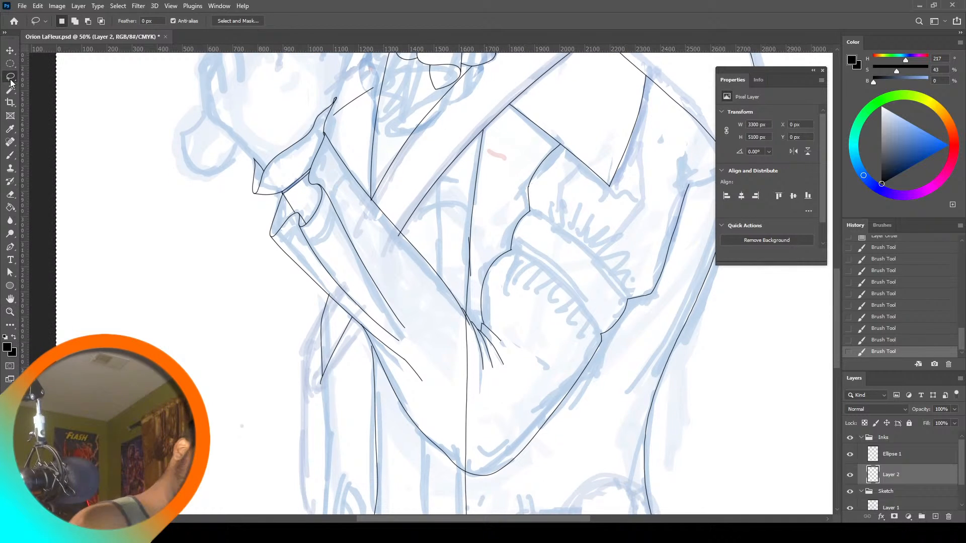
{"action": "left_click", "coordinate": [464, 319]}
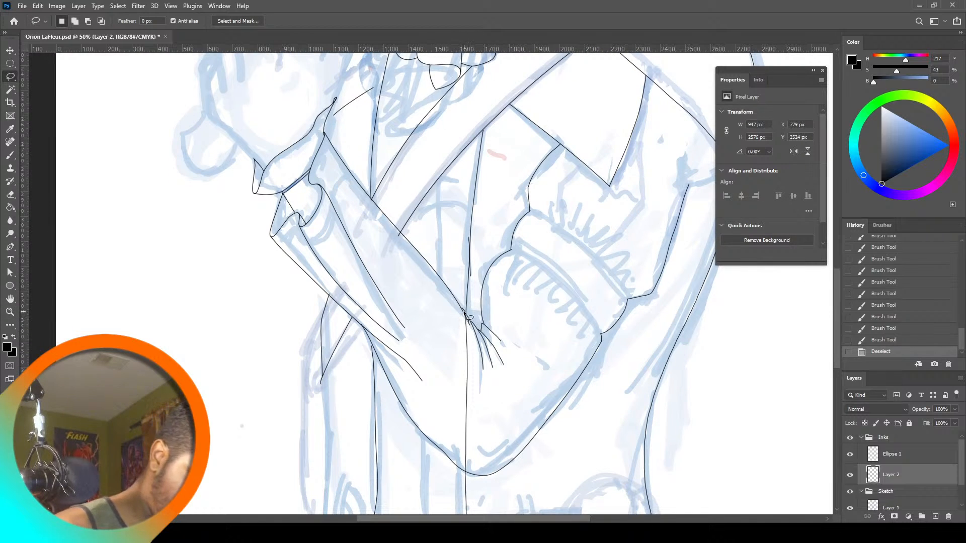
{"action": "mouse_move", "coordinate": [464, 314]}
{"action": "left_mouse_down"}
{"action": "mouse_move", "coordinate": [475, 332]}
{"action": "mouse_move", "coordinate": [470, 478]}
{"action": "mouse_move", "coordinate": [465, 471]}
{"action": "left_mouse_up"}
{"action": "key", "text": "Delete"}
{"action": "key", "text": "ctrl+d"}
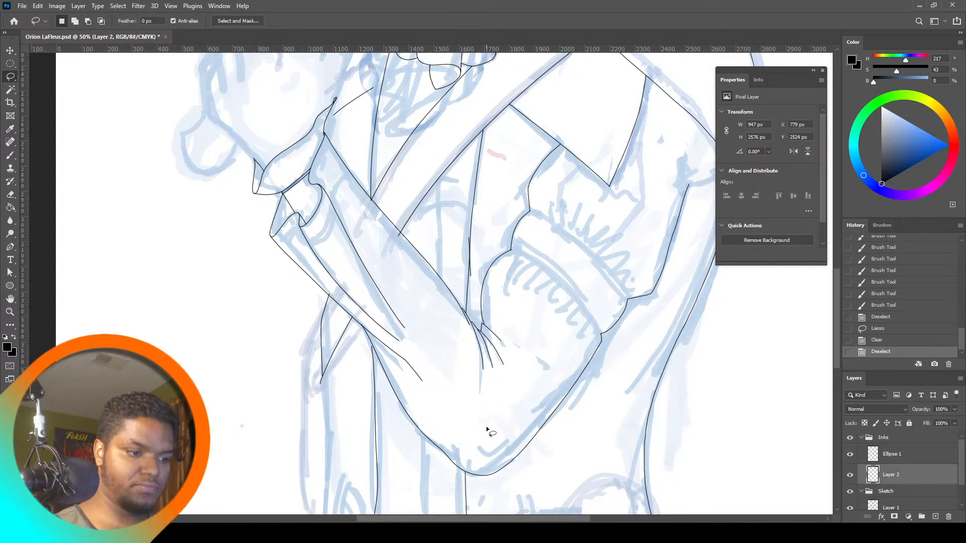
Lasso and delete the stray doubled line bits on the garment's centre line just above the forearm
{"action": "mouse_move", "coordinate": [471, 235]}
{"action": "left_mouse_down"}
{"action": "mouse_move", "coordinate": [470, 284]}
{"action": "mouse_move", "coordinate": [472, 261]}
{"action": "left_mouse_up"}
{"action": "key", "text": "Delete"}
{"action": "key", "text": "ctrl+d"}
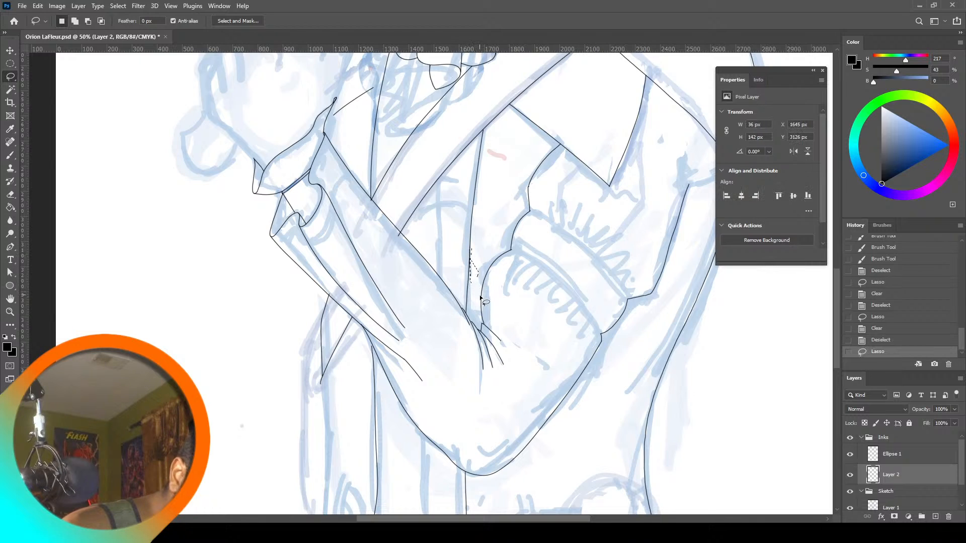
{"action": "key", "text": "Delete"}
{"action": "key", "text": "ctrl+d"}
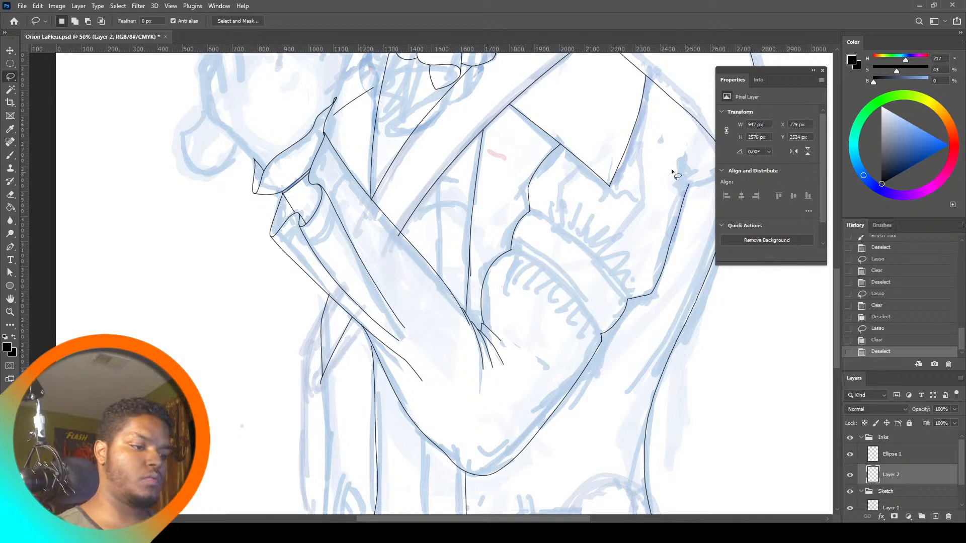
Try to ink the round hip pouch with its pointed flap, and undo the strokes
{"action": "left_click", "coordinate": [10, 312]}
{"action": "left_click", "coordinate": [305, 21]}
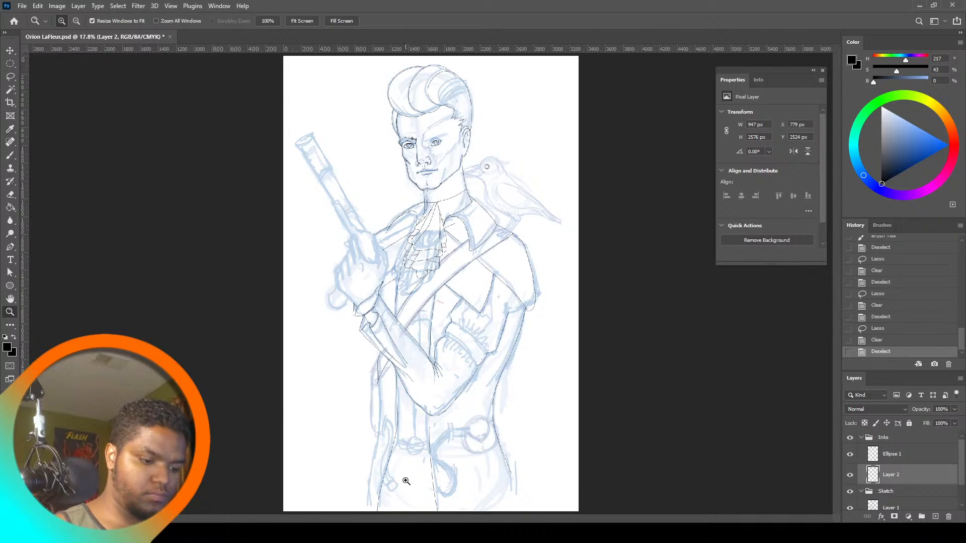
{"action": "left_click_drag", "start_coordinate": [492, 446], "coordinate": [493, 448]}
{"action": "key", "text": "b"}
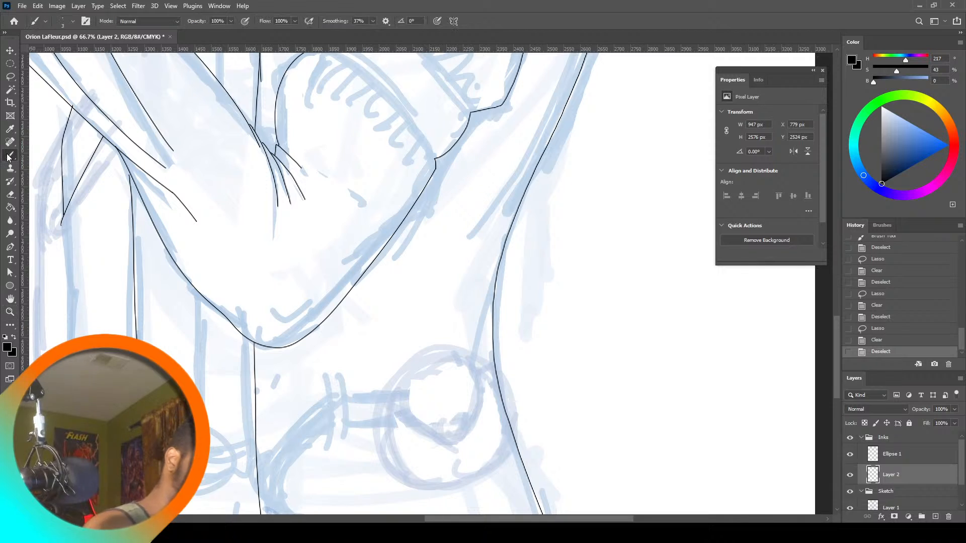
{"action": "mouse_move", "coordinate": [392, 408]}
{"action": "left_mouse_down"}
{"action": "mouse_move", "coordinate": [409, 471]}
{"action": "mouse_move", "coordinate": [376, 432]}
{"action": "mouse_move", "coordinate": [382, 400]}
{"action": "mouse_move", "coordinate": [443, 432]}
{"action": "mouse_move", "coordinate": [502, 367]}
{"action": "mouse_move", "coordinate": [455, 334]}
{"action": "mouse_move", "coordinate": [383, 370]}
{"action": "mouse_move", "coordinate": [373, 409]}
{"action": "mouse_move", "coordinate": [399, 404]}
{"action": "left_mouse_up"}
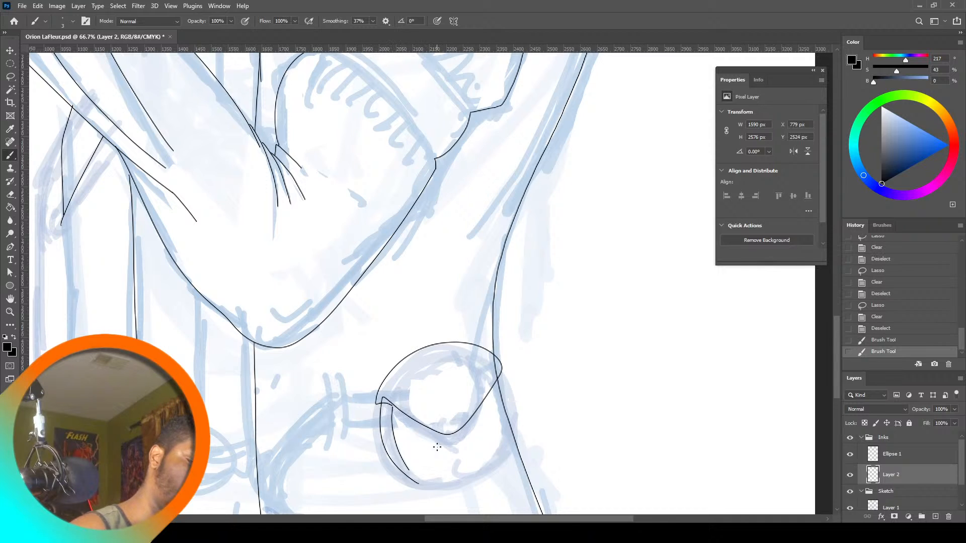
{"action": "key", "text": "ctrl+z"}
{"action": "key", "text": "ctrl+z"}
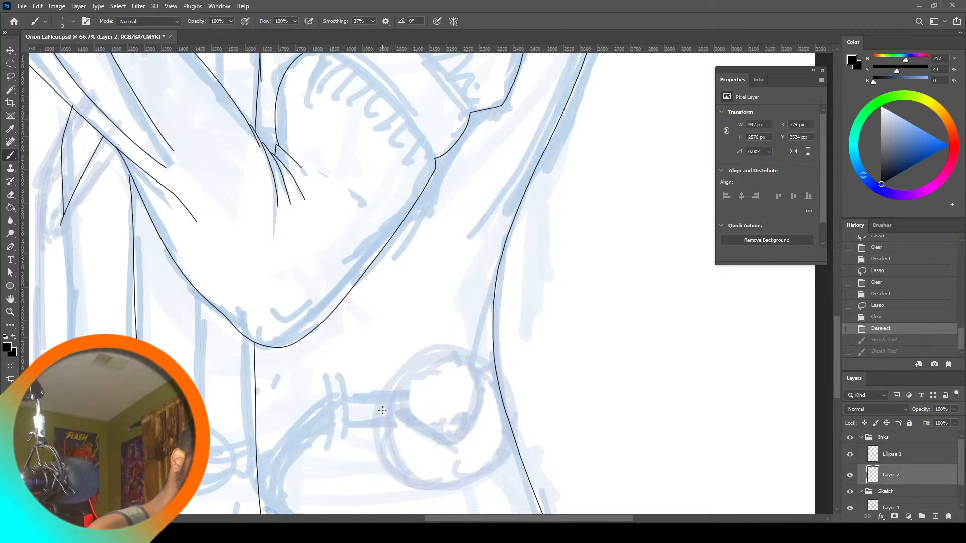
Ink the round hip pouch's curved edge nearest the belt and the two short curved lines of the belt loop beside it
{"action": "mouse_move", "coordinate": [381, 405]}
{"action": "left_mouse_down"}
{"action": "mouse_move", "coordinate": [379, 450]}
{"action": "mouse_move", "coordinate": [414, 496]}
{"action": "mouse_move", "coordinate": [403, 487]}
{"action": "mouse_move", "coordinate": [486, 482]}
{"action": "mouse_move", "coordinate": [520, 459]}
{"action": "left_mouse_up"}
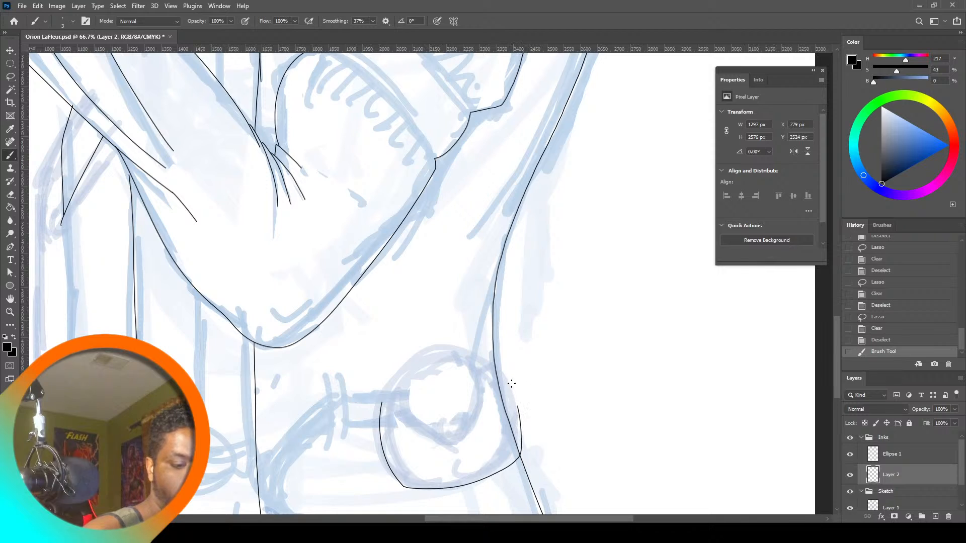
{"action": "mouse_move", "coordinate": [512, 384]}
{"action": "left_mouse_down"}
{"action": "mouse_move", "coordinate": [503, 368]}
{"action": "mouse_move", "coordinate": [453, 352]}
{"action": "mouse_move", "coordinate": [401, 375]}
{"action": "mouse_move", "coordinate": [382, 404]}
{"action": "left_mouse_up"}
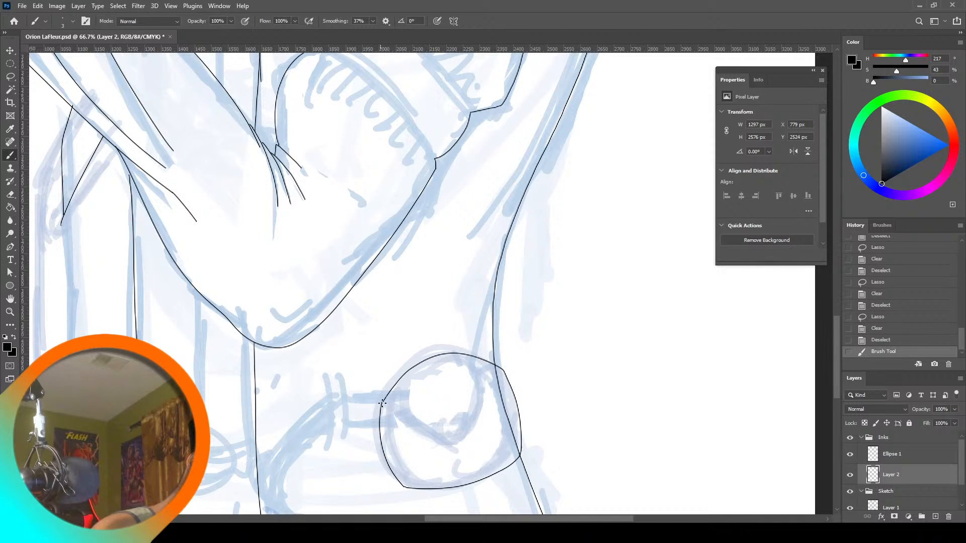
{"action": "key", "text": "ctrl+z"}
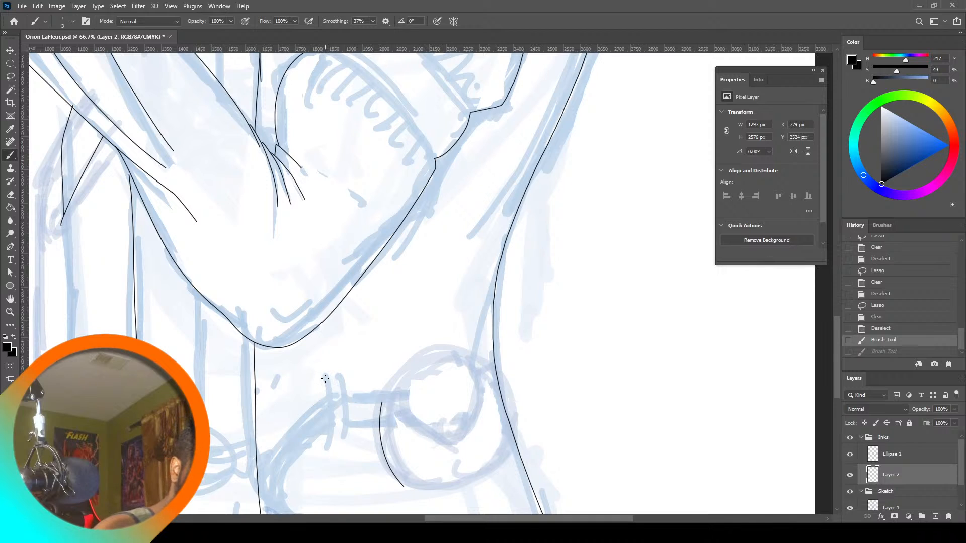
{"action": "left_click_drag", "start_coordinate": [331, 422], "coordinate": [329, 447]}
{"action": "left_click_drag", "start_coordinate": [342, 377], "coordinate": [343, 446]}
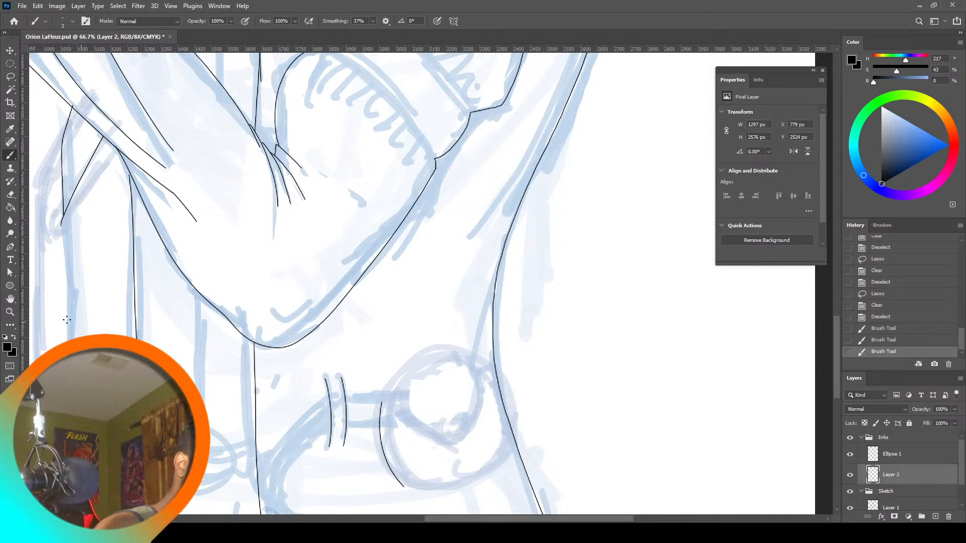
Ink the coat's long outer edge from below the pointed cuff of the bent forearm down to the canvas's lower edge
{"action": "key", "text": "z"}
{"action": "left_click", "coordinate": [300, 25]}
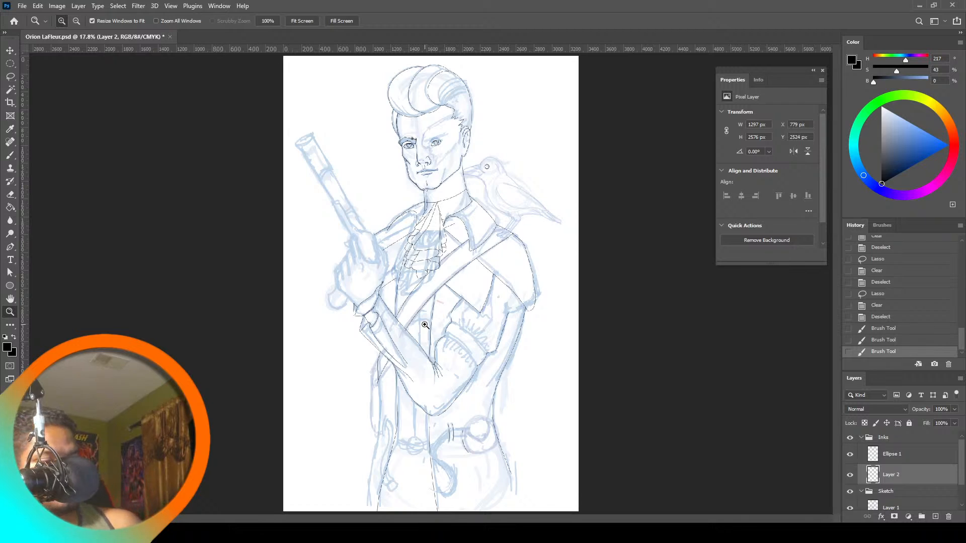
{"action": "left_click", "coordinate": [456, 369]}
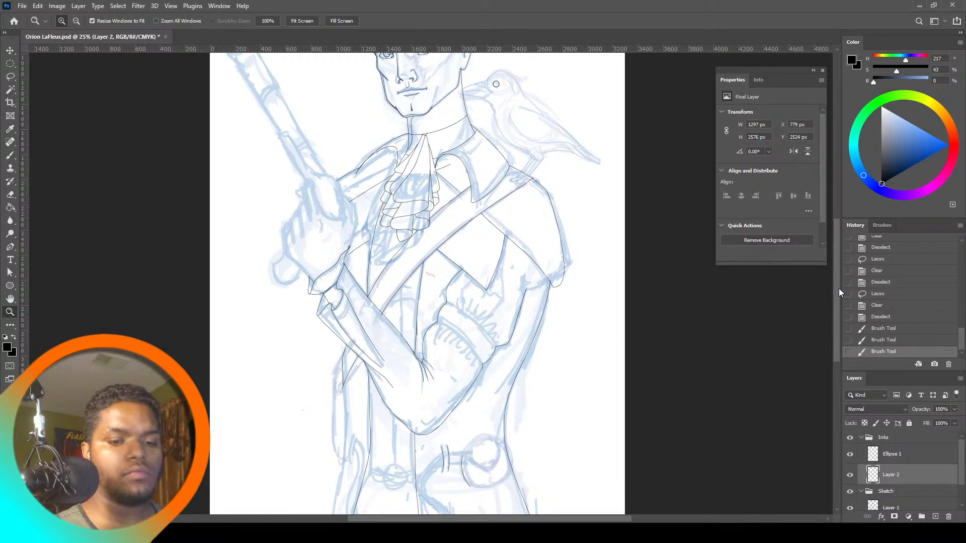
{"action": "scroll", "coordinate": [838, 271], "scroll_direction": "up", "scroll_amount": 2}
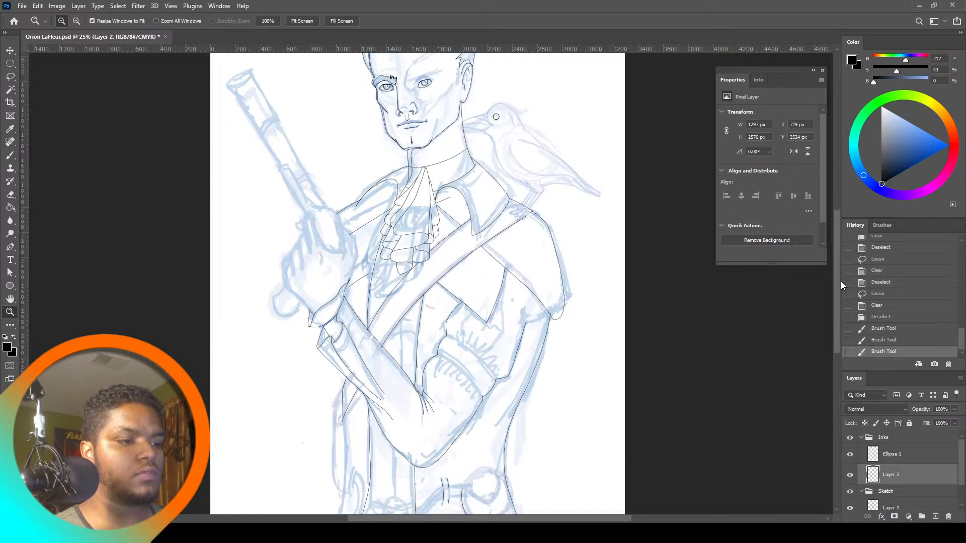
{"action": "scroll", "coordinate": [841, 282], "scroll_direction": "down", "scroll_amount": 10}
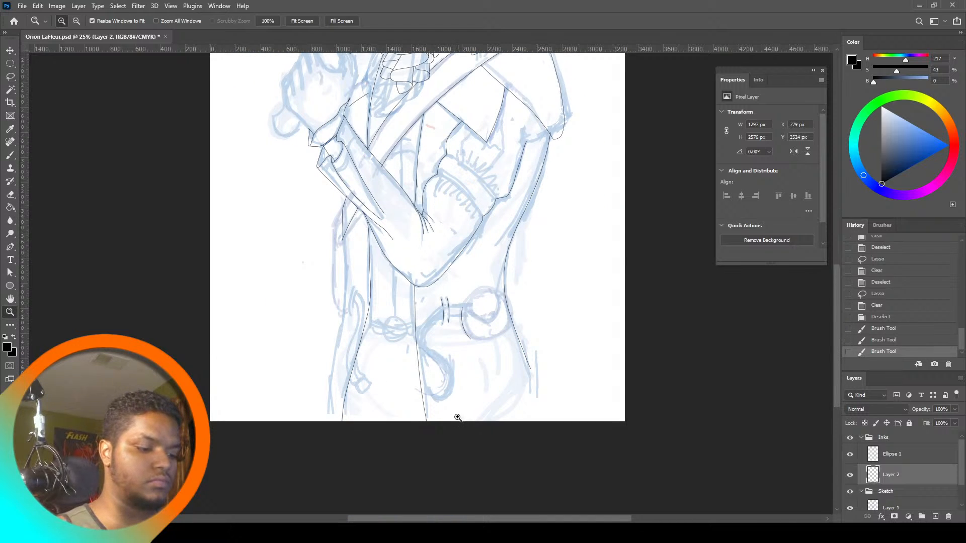
{"action": "left_click", "coordinate": [458, 418]}
{"action": "left_click", "coordinate": [455, 410]}
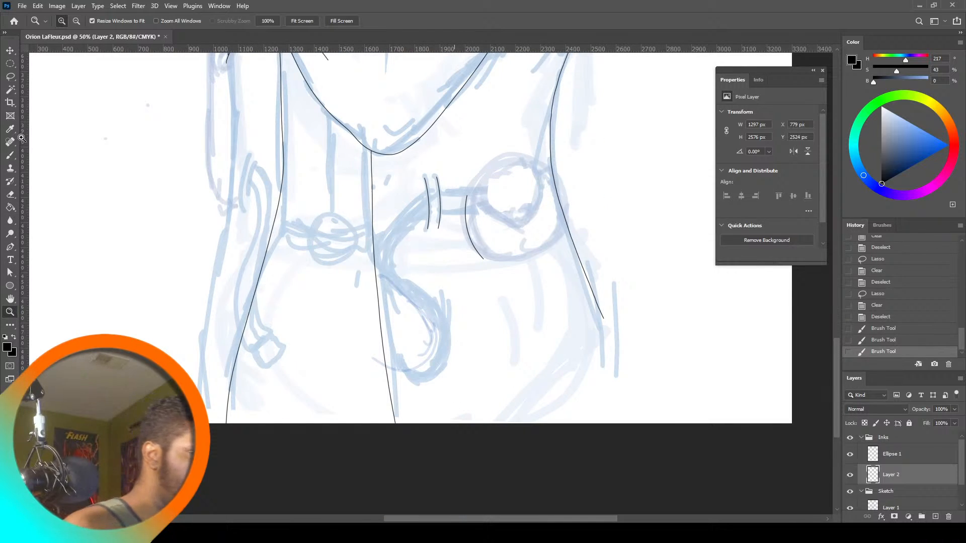
{"action": "left_click", "coordinate": [11, 158]}
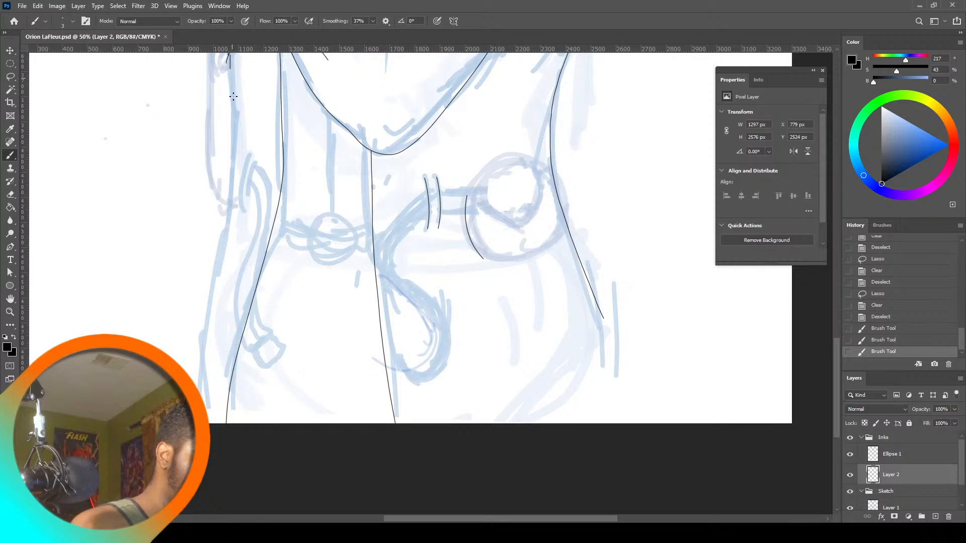
{"action": "left_click_drag", "start_coordinate": [230, 208], "coordinate": [215, 265]}
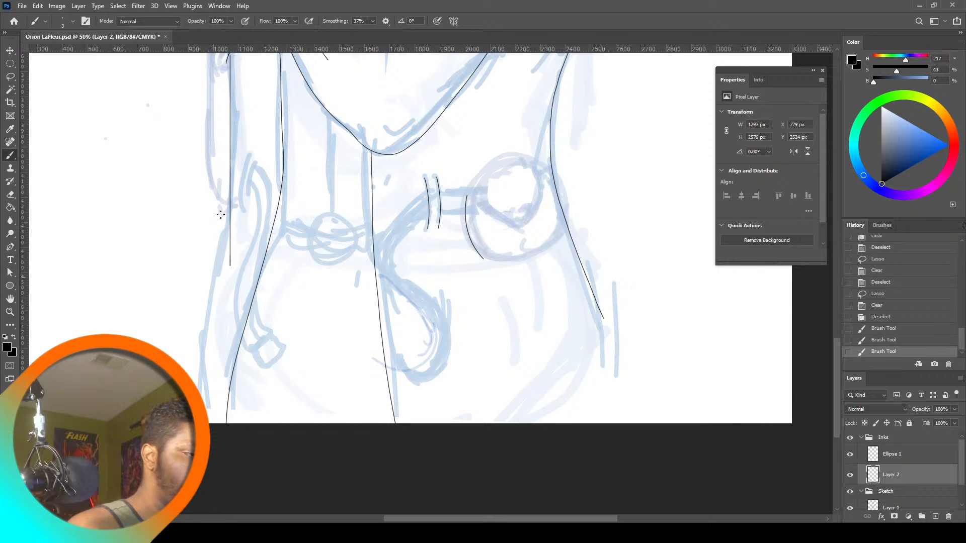
{"action": "key", "text": "ctrl+z"}
{"action": "mouse_move", "coordinate": [836, 334]}
{"action": "left_mouse_down"}
{"action": "mouse_move", "coordinate": [838, 318]}
{"action": "mouse_move", "coordinate": [840, 331]}
{"action": "left_mouse_up"}
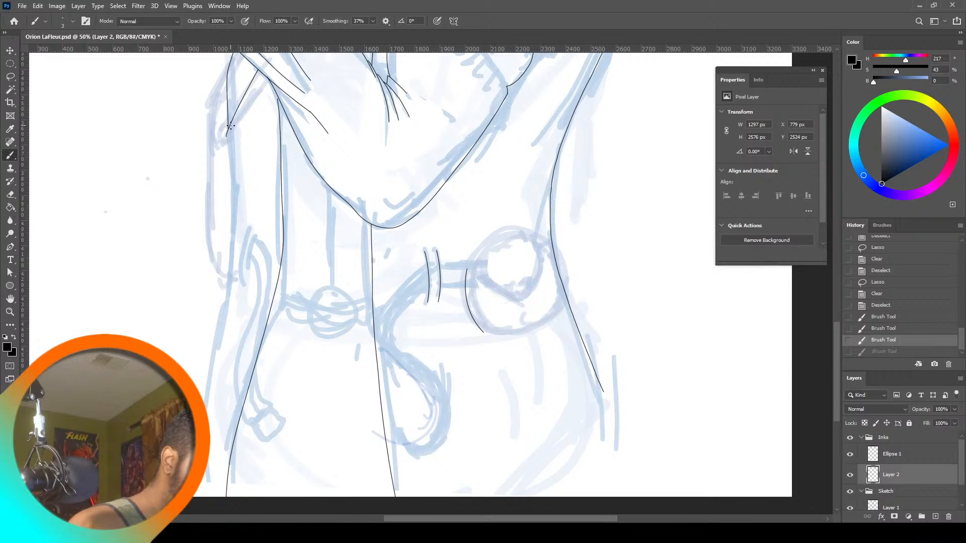
{"action": "left_click_drag", "start_coordinate": [233, 162], "coordinate": [232, 199]}
{"action": "key", "text": "ctrl+z"}
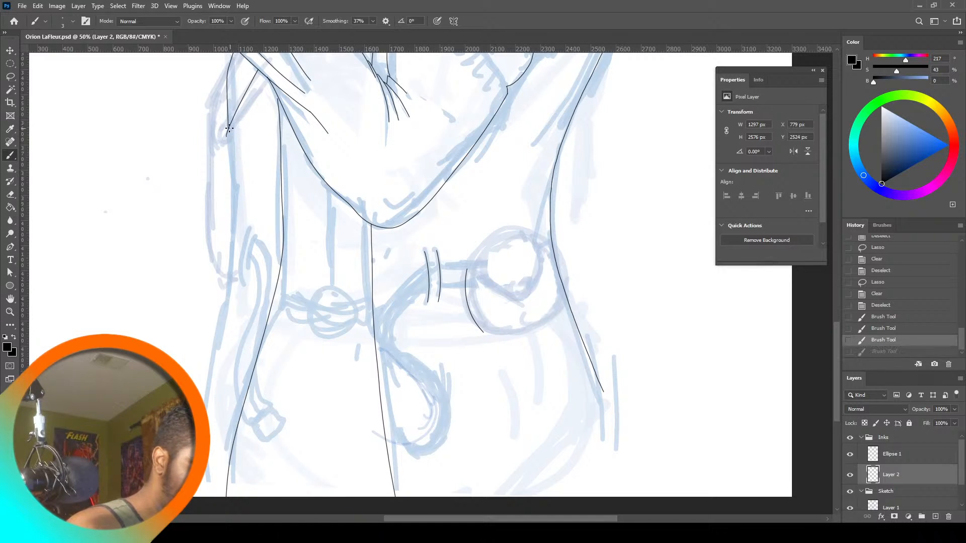
{"action": "mouse_move", "coordinate": [231, 136]}
{"action": "left_mouse_down"}
{"action": "mouse_move", "coordinate": [234, 227]}
{"action": "mouse_move", "coordinate": [205, 375]}
{"action": "mouse_move", "coordinate": [205, 529]}
{"action": "left_mouse_up"}
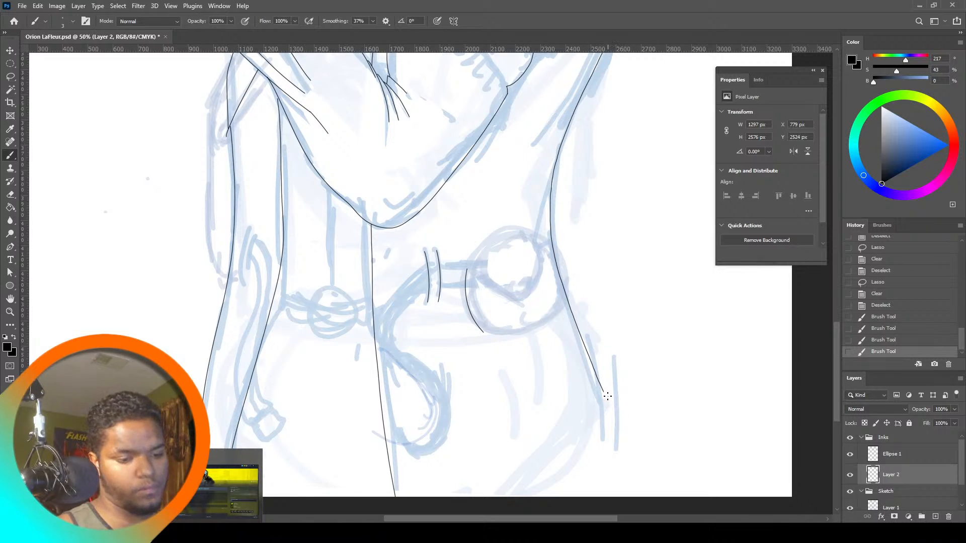
Ink the hip contour on the pouch side, continuing the waist line down to the canvas's lower edge
{"action": "left_click_drag", "start_coordinate": [605, 393], "coordinate": [598, 497]}
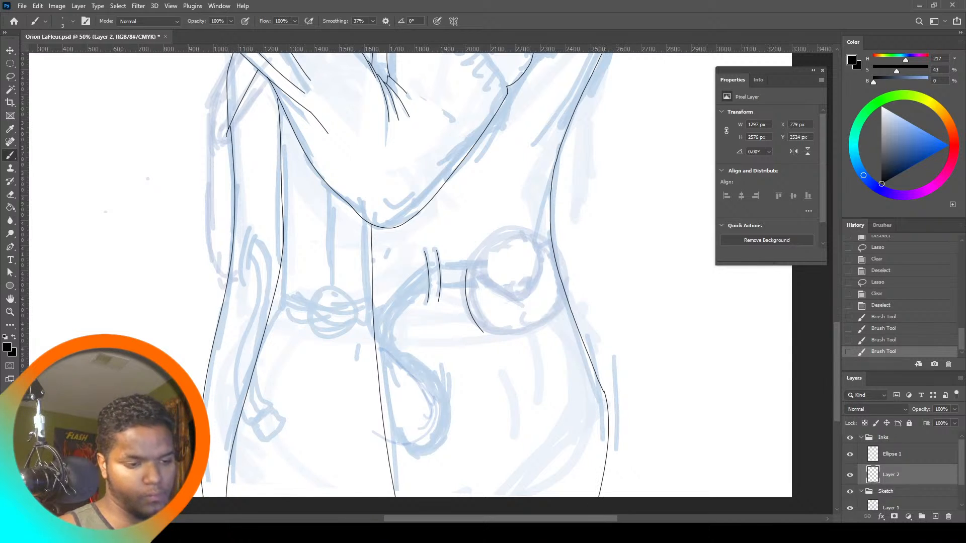
{"action": "key", "text": "ctrl+z"}
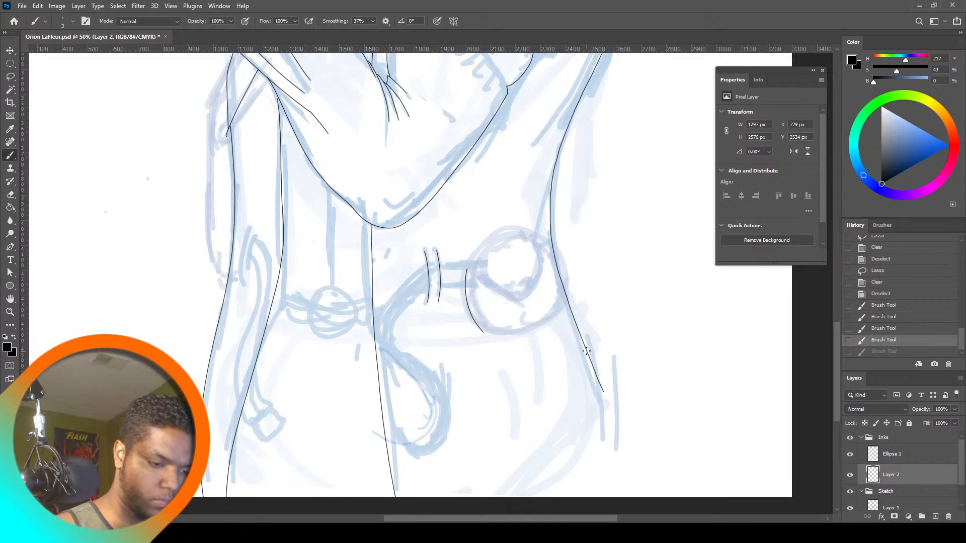
{"action": "left_click_drag", "start_coordinate": [586, 350], "coordinate": [606, 498]}
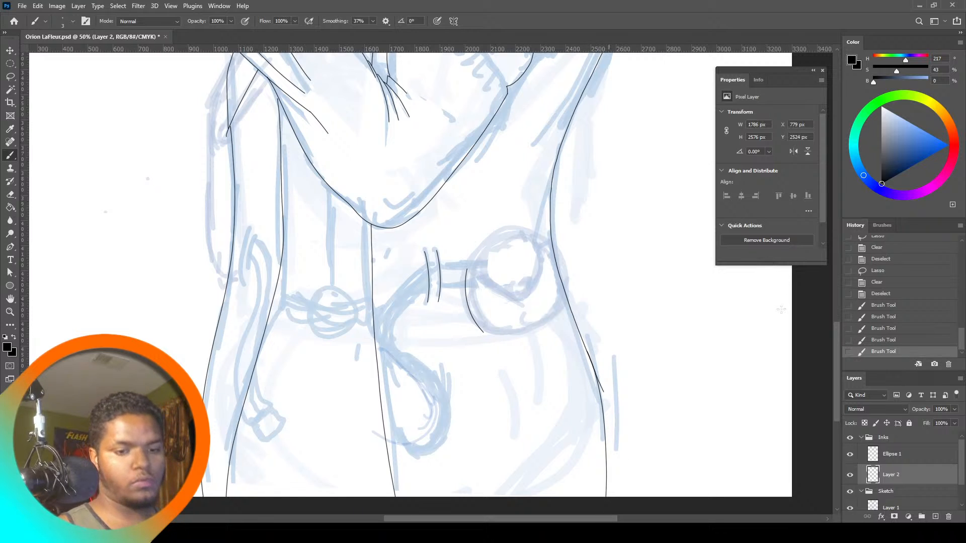
Try to ink the thin hanging cord at the hip opposite the pouch, and undo the strokes
{"action": "left_click_drag", "start_coordinate": [840, 337], "coordinate": [833, 223]}
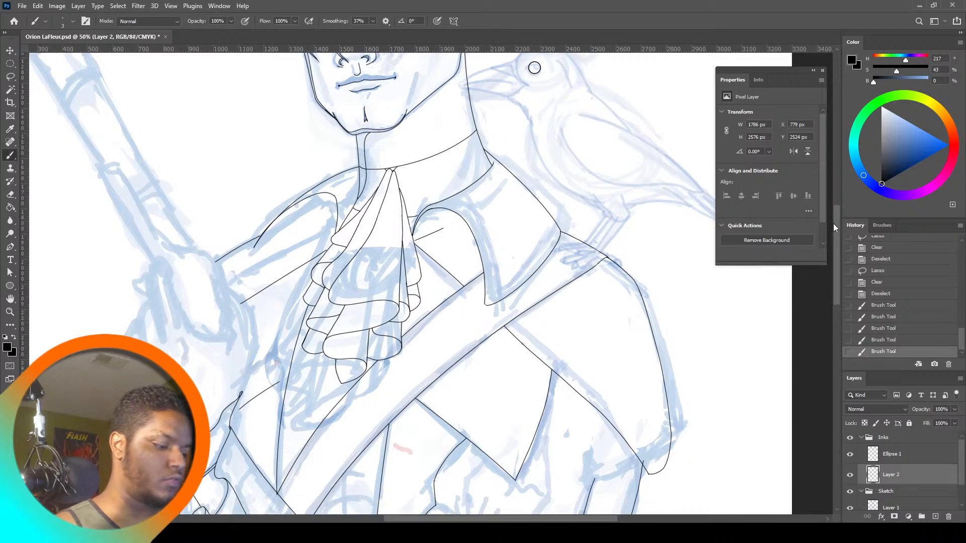
{"action": "left_click", "coordinate": [10, 312]}
{"action": "left_click", "coordinate": [302, 21]}
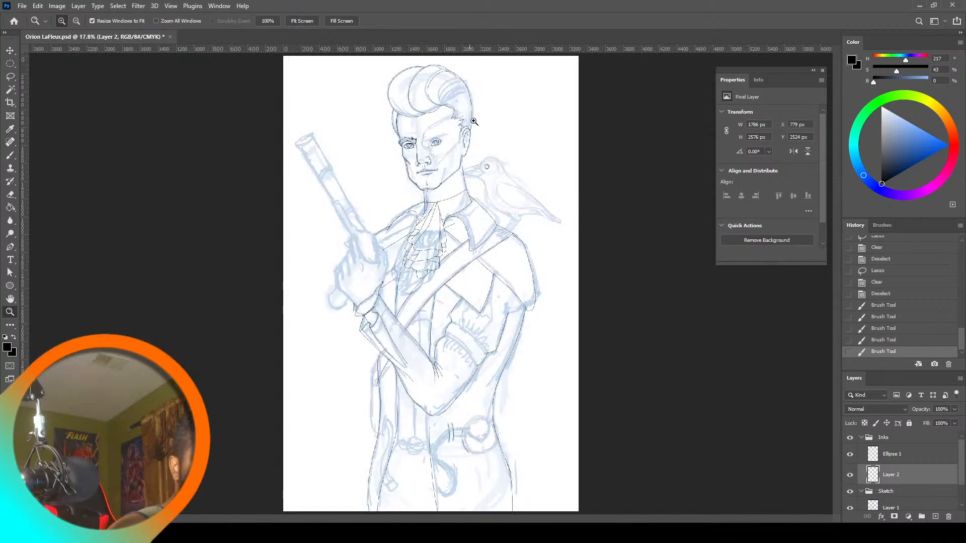
{"action": "left_click", "coordinate": [475, 149]}
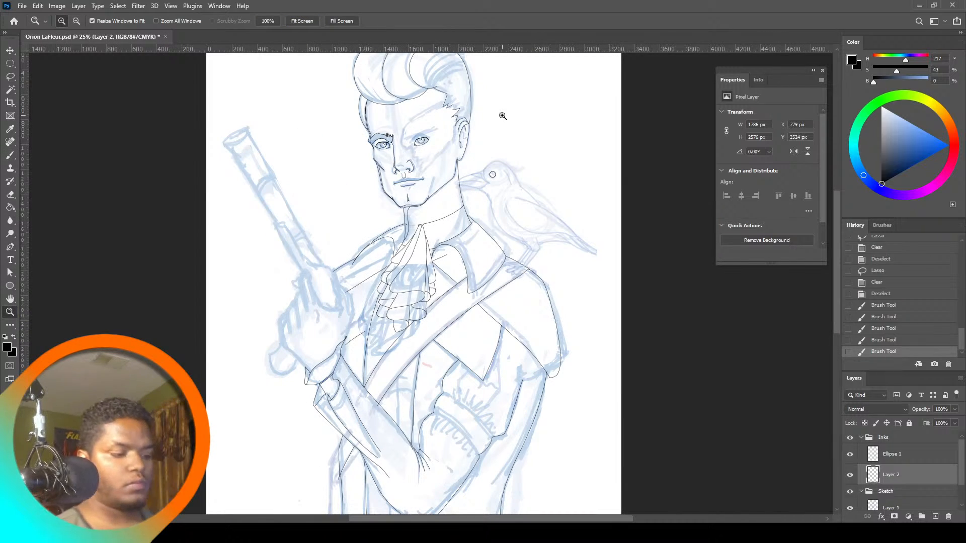
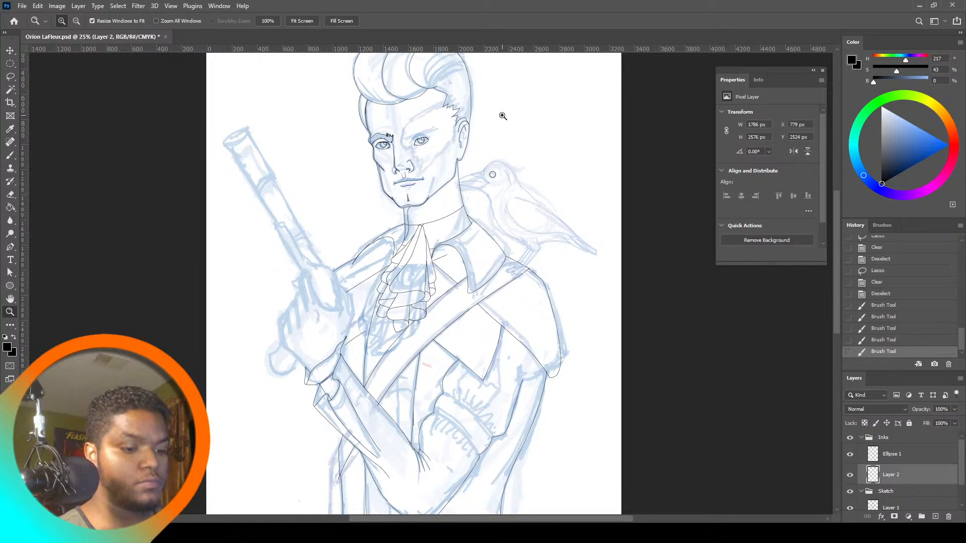
{"action": "left_click_drag", "start_coordinate": [837, 268], "coordinate": [838, 334]}
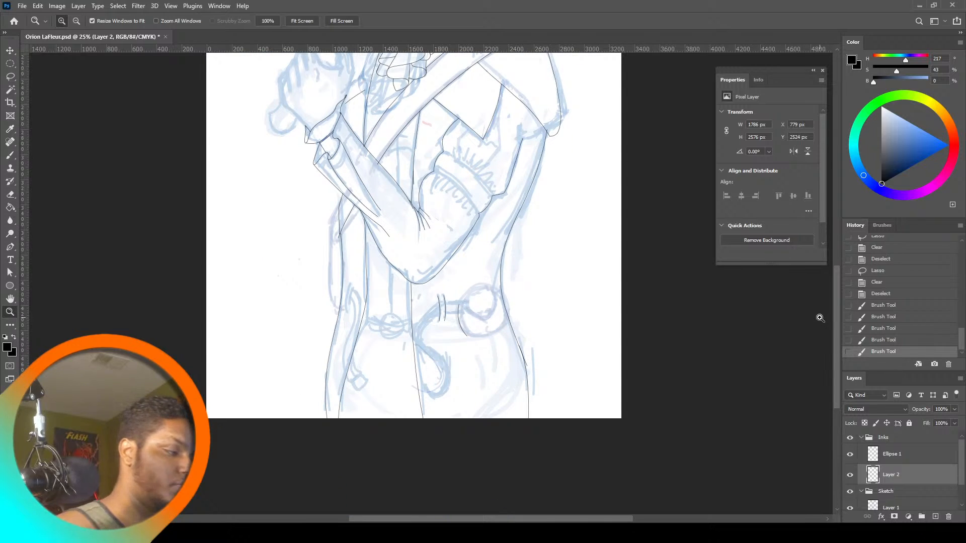
{"action": "left_click", "coordinate": [11, 156]}
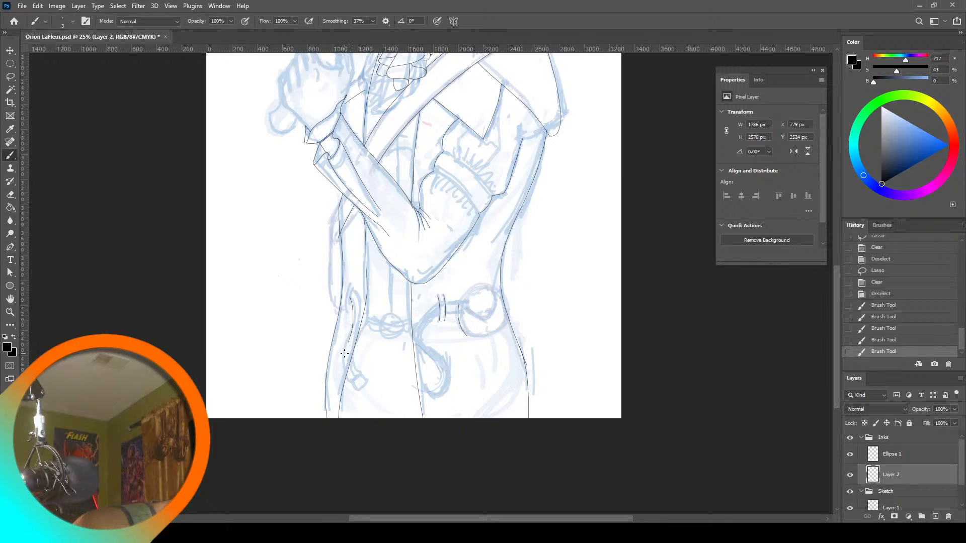
{"action": "mouse_move", "coordinate": [347, 345]}
{"action": "left_mouse_down"}
{"action": "mouse_move", "coordinate": [361, 303]}
{"action": "mouse_move", "coordinate": [360, 311]}
{"action": "left_mouse_up"}
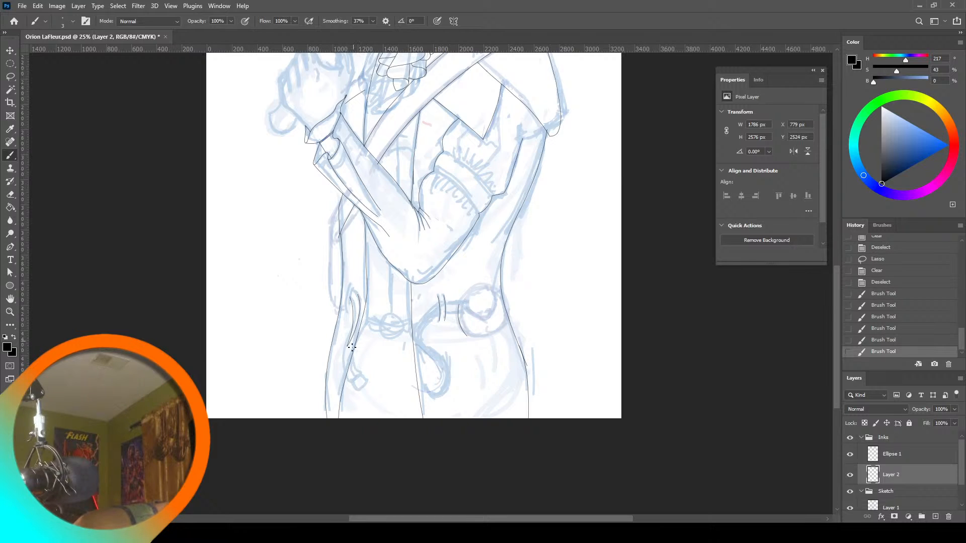
{"action": "left_click_drag", "start_coordinate": [348, 346], "coordinate": [361, 378]}
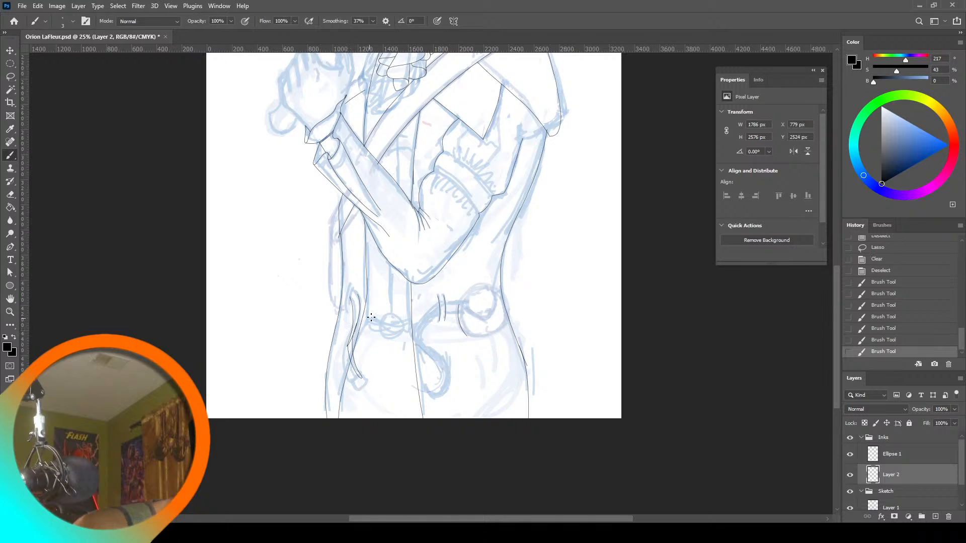
{"action": "key", "text": "ctrl+z"}
{"action": "key", "text": "ctrl+z"}
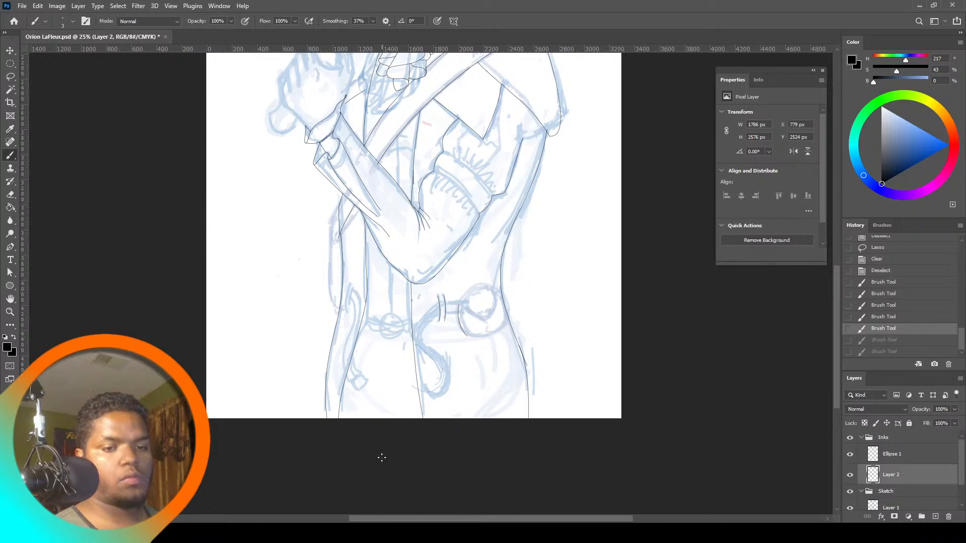
Hide the Sketch group to check the inked lines of the upper figure on their own, and show it again
{"action": "left_click_drag", "start_coordinate": [835, 268], "coordinate": [850, 183]}
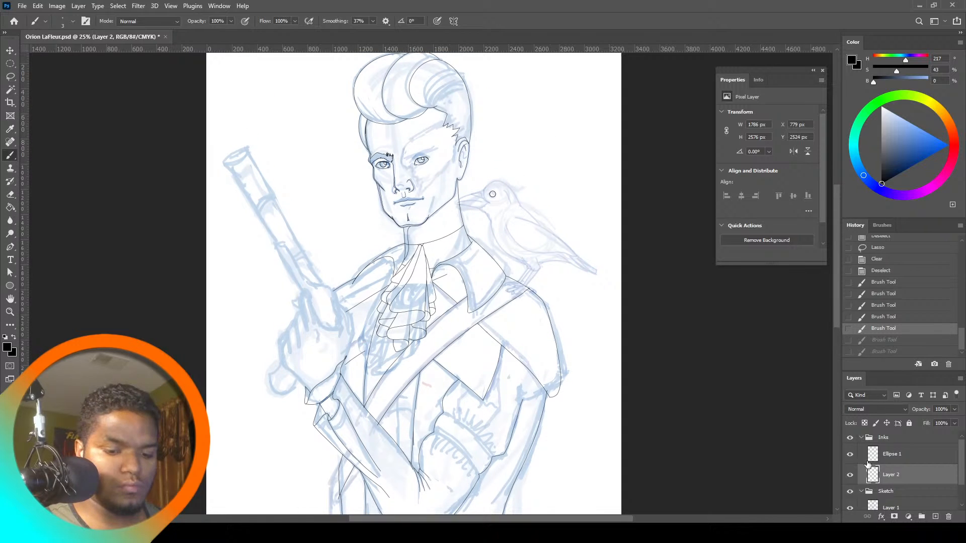
{"action": "left_click", "coordinate": [851, 492]}
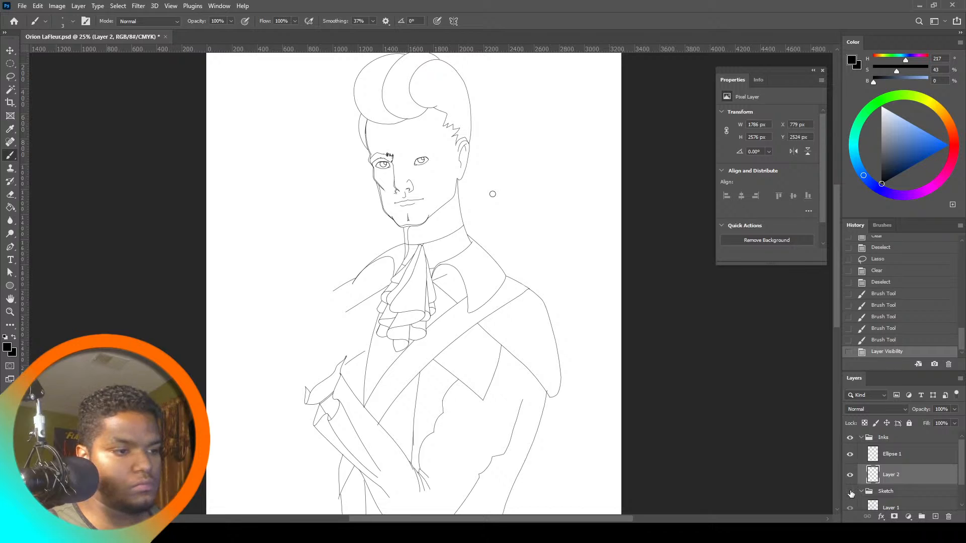
{"action": "left_click", "coordinate": [851, 492]}
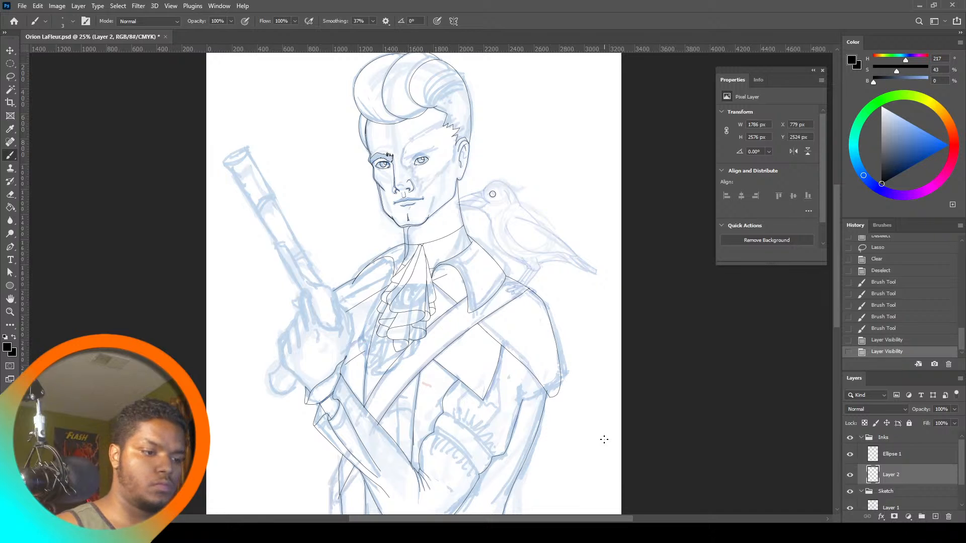
Add a new layer above Ellipse 1 in the Inks group for inking the bird on the shoulder
{"action": "key", "text": "z"}
{"action": "left_click", "coordinate": [520, 194]}
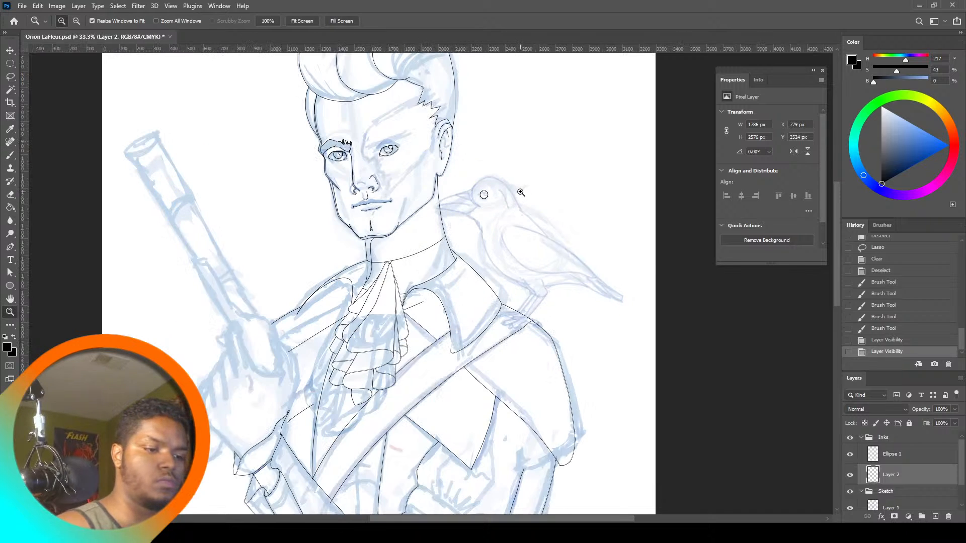
{"action": "left_click", "coordinate": [524, 191]}
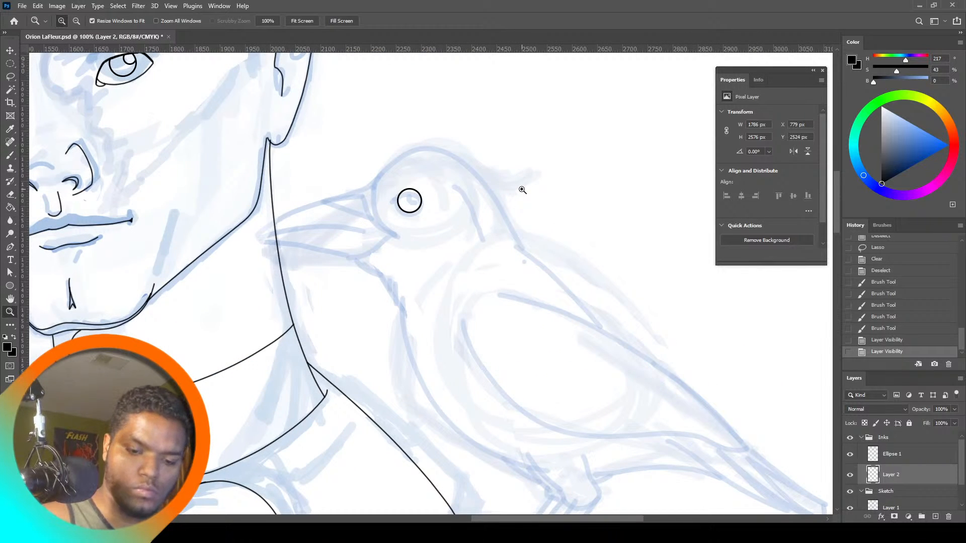
{"action": "left_click", "coordinate": [900, 454]}
{"action": "left_click", "coordinate": [935, 516]}
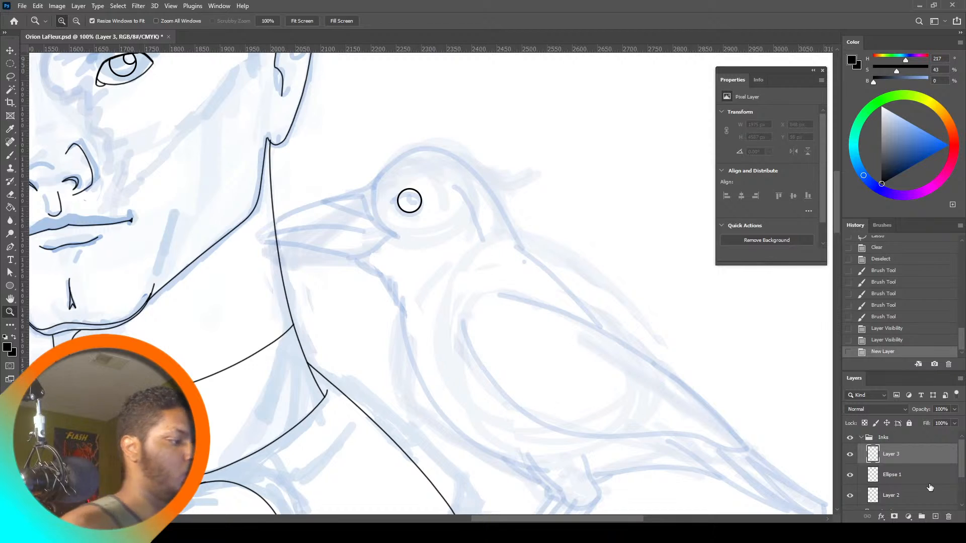
With brush smoothing at 0%, ink the jagged throat feathers below the bird's beak, undoing the stray stroke at the beak's corner
{"action": "key", "text": "b"}
{"action": "left_click", "coordinate": [373, 21]}
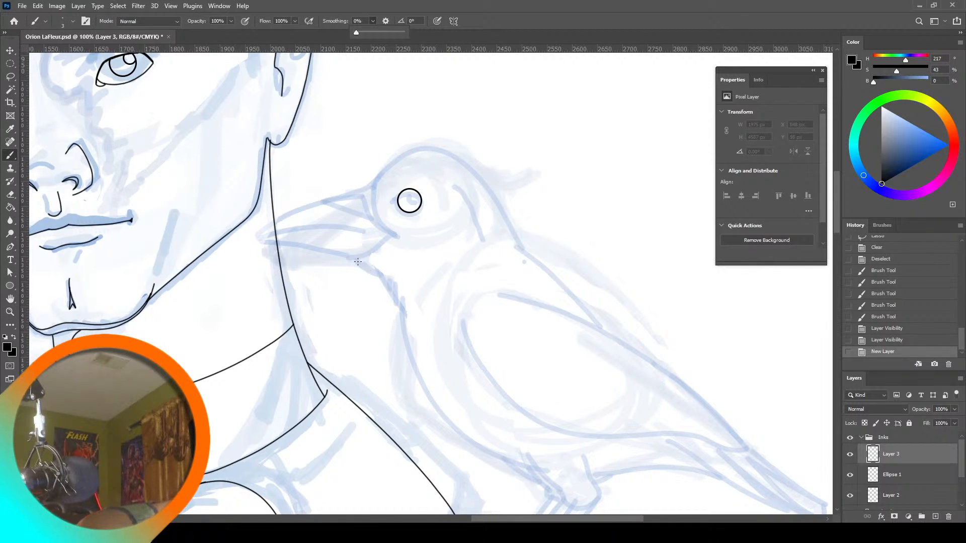
{"action": "mouse_move", "coordinate": [358, 261]}
{"action": "left_mouse_down"}
{"action": "mouse_move", "coordinate": [380, 278]}
{"action": "mouse_move", "coordinate": [362, 267]}
{"action": "mouse_move", "coordinate": [389, 294]}
{"action": "mouse_move", "coordinate": [390, 284]}
{"action": "mouse_move", "coordinate": [399, 308]}
{"action": "left_mouse_up"}
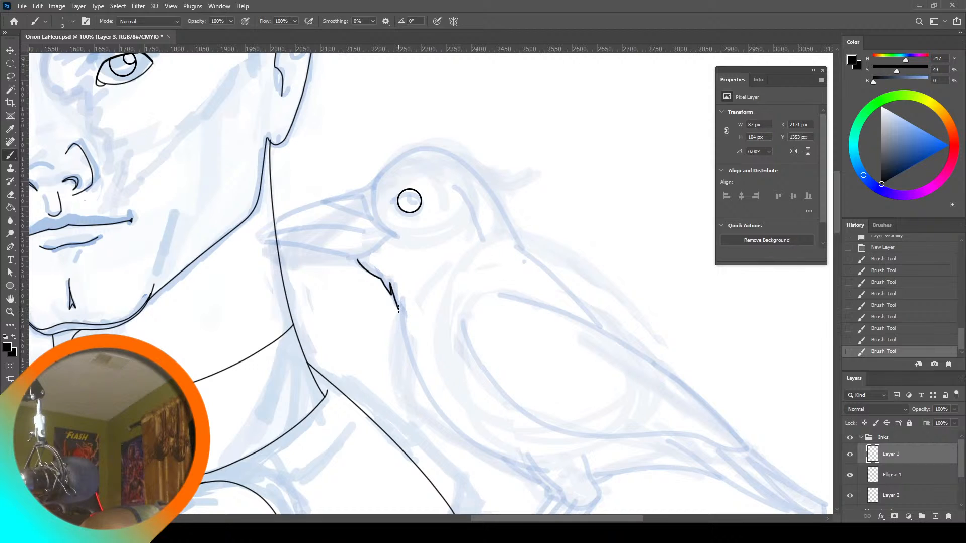
{"action": "left_click_drag", "start_coordinate": [396, 298], "coordinate": [398, 306]}
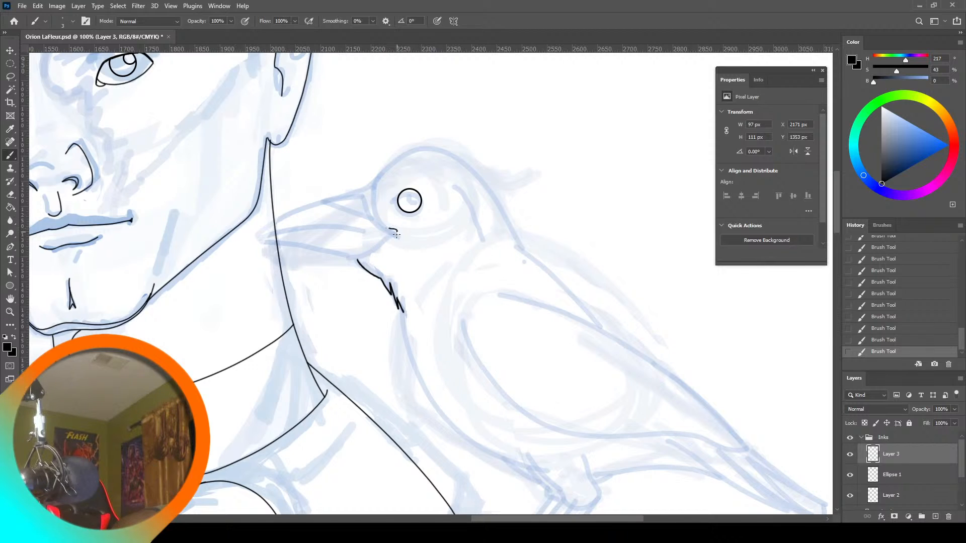
{"action": "key", "text": "ctrl+z"}
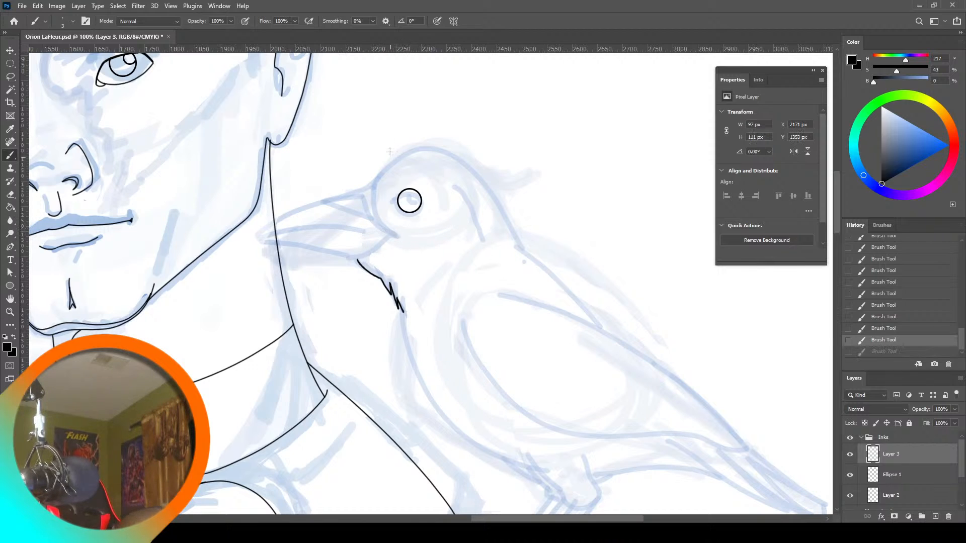
Set the brush smoothing to 31% and ink the outline of the bird's beak from its inner corner around the tip
{"action": "left_click", "coordinate": [372, 21]}
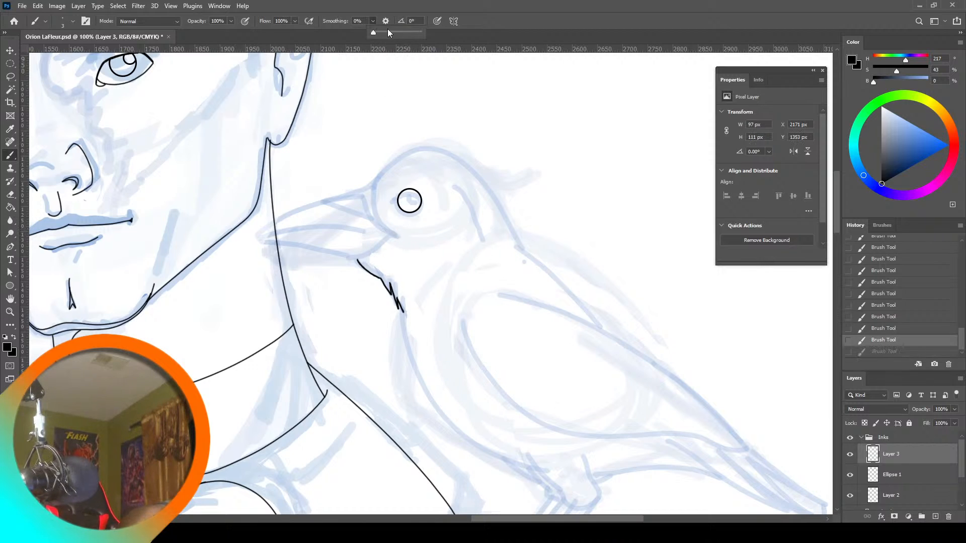
{"action": "left_click", "coordinate": [386, 230]}
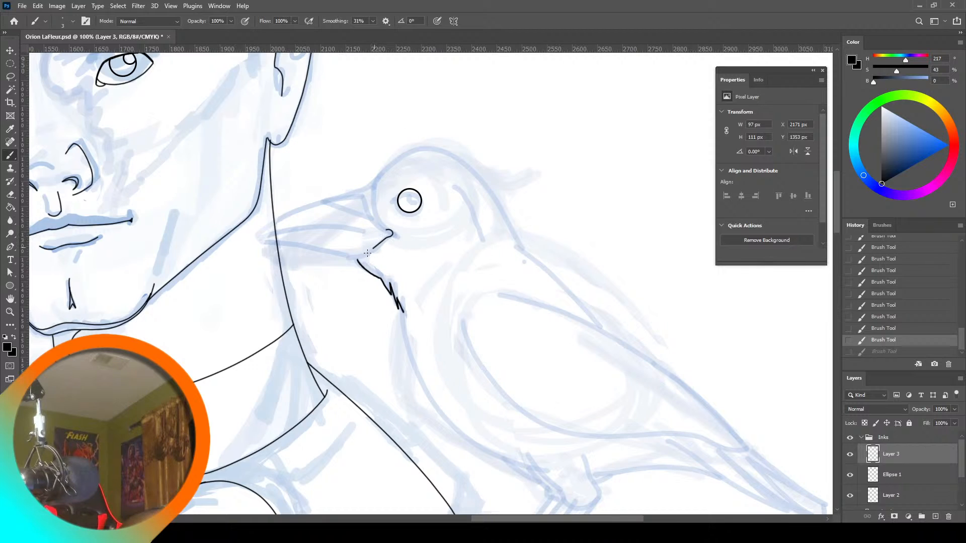
{"action": "mouse_move", "coordinate": [315, 247]}
{"action": "left_mouse_down"}
{"action": "mouse_move", "coordinate": [265, 236]}
{"action": "mouse_move", "coordinate": [293, 211]}
{"action": "mouse_move", "coordinate": [359, 193]}
{"action": "left_mouse_up"}
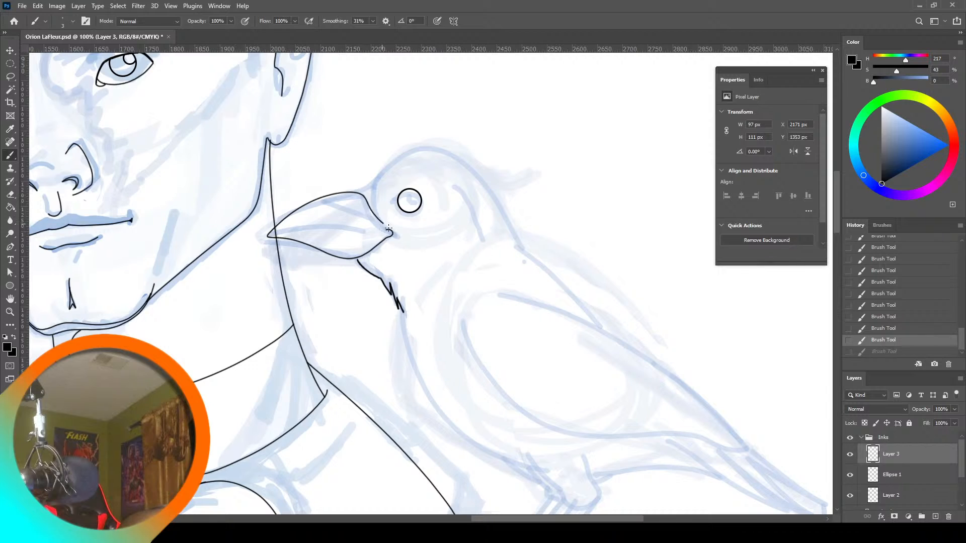
Undo the bird's beak outline, retry it from the base around the tip, and undo the retry as well
{"action": "key", "text": "ctrl+z"}
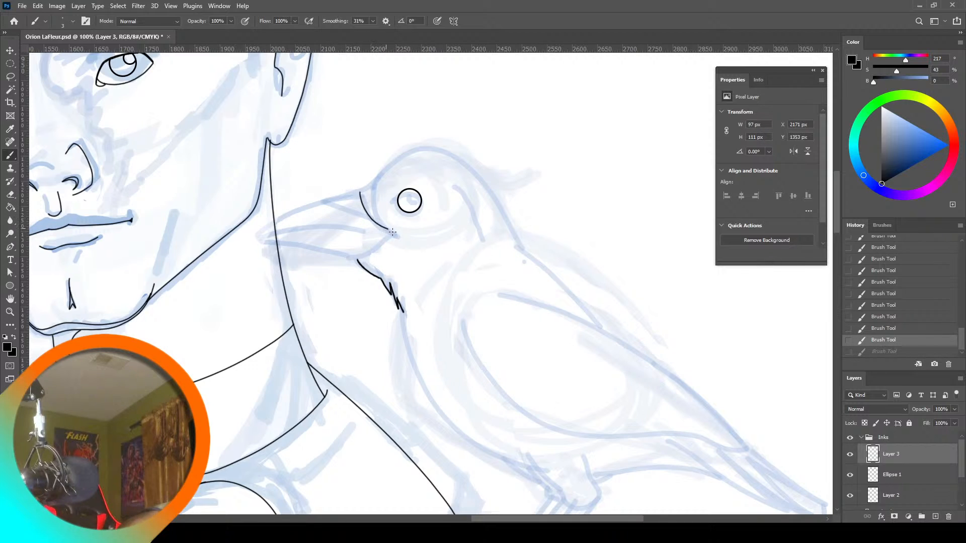
{"action": "mouse_move", "coordinate": [338, 261]}
{"action": "left_mouse_down"}
{"action": "mouse_move", "coordinate": [262, 241]}
{"action": "mouse_move", "coordinate": [307, 208]}
{"action": "mouse_move", "coordinate": [358, 192]}
{"action": "left_mouse_up"}
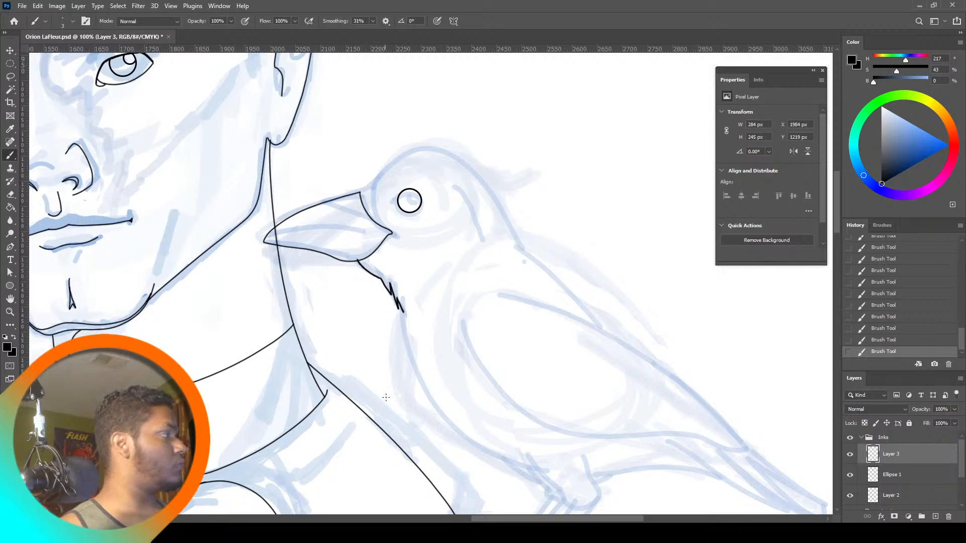
{"action": "key", "text": "ctrl+z"}
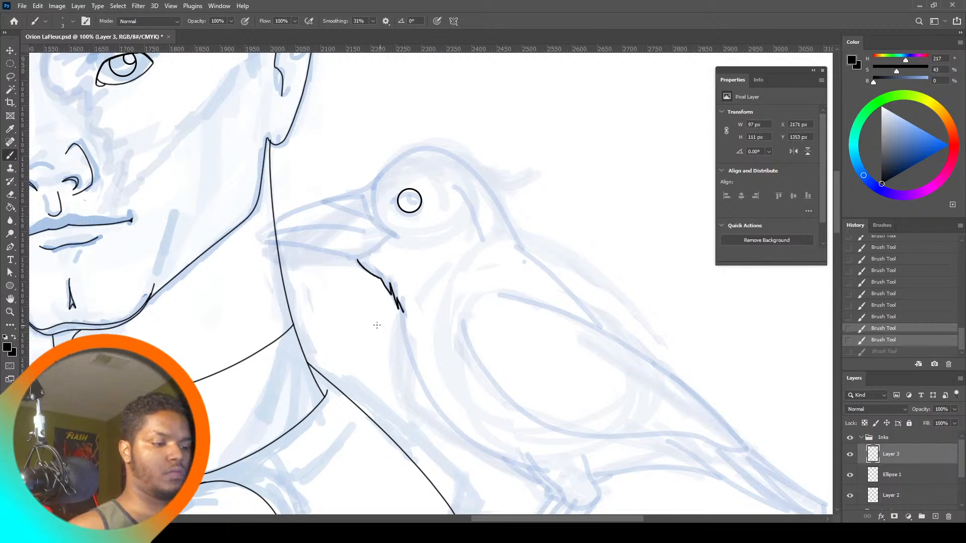
{"action": "key", "text": "ctrl+z"}
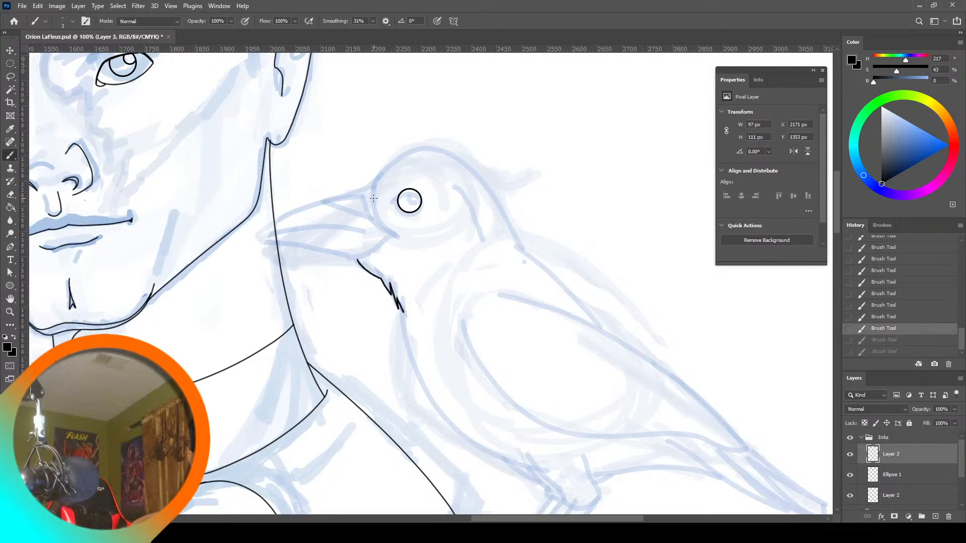
Ink the bird's beak with a longer pointed tip, drawing the upper ridge, mouth line, lower edge and the curved base beside the eye
{"action": "mouse_move", "coordinate": [373, 198]}
{"action": "left_mouse_down"}
{"action": "mouse_move", "coordinate": [333, 196]}
{"action": "mouse_move", "coordinate": [271, 224]}
{"action": "mouse_move", "coordinate": [251, 248]}
{"action": "left_mouse_up"}
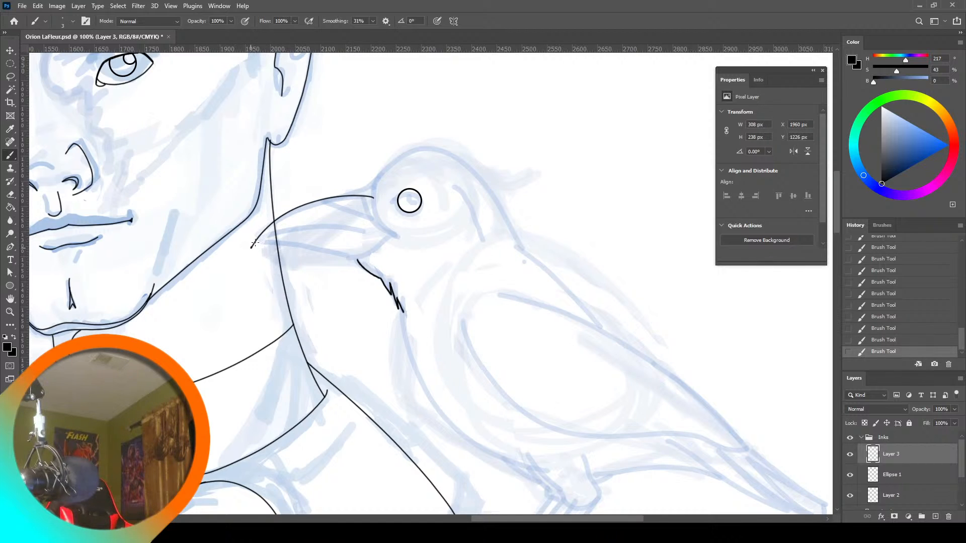
{"action": "mouse_move", "coordinate": [255, 243]}
{"action": "left_mouse_down"}
{"action": "mouse_move", "coordinate": [303, 223]}
{"action": "mouse_move", "coordinate": [386, 233]}
{"action": "left_mouse_up"}
{"action": "left_click_drag", "start_coordinate": [251, 247], "coordinate": [355, 254]}
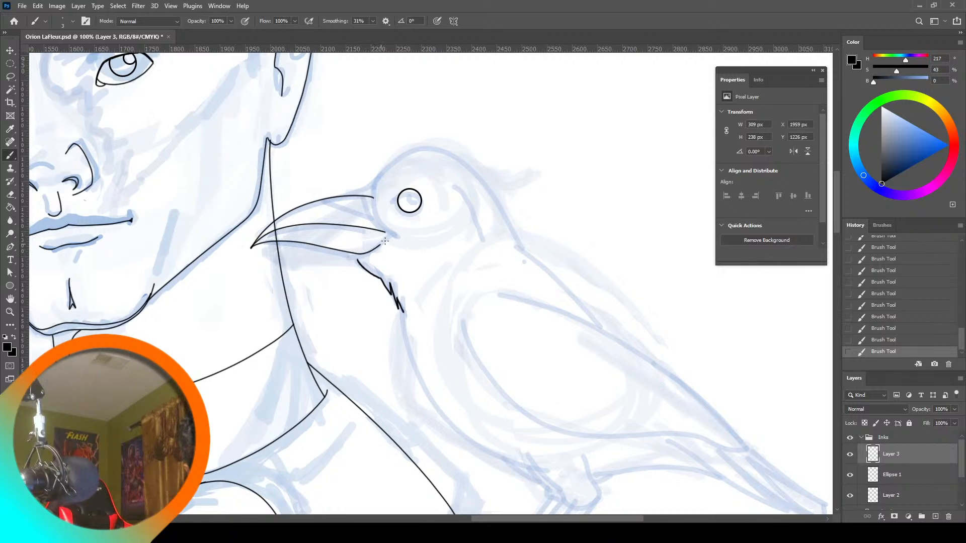
{"action": "left_click_drag", "start_coordinate": [383, 223], "coordinate": [372, 200]}
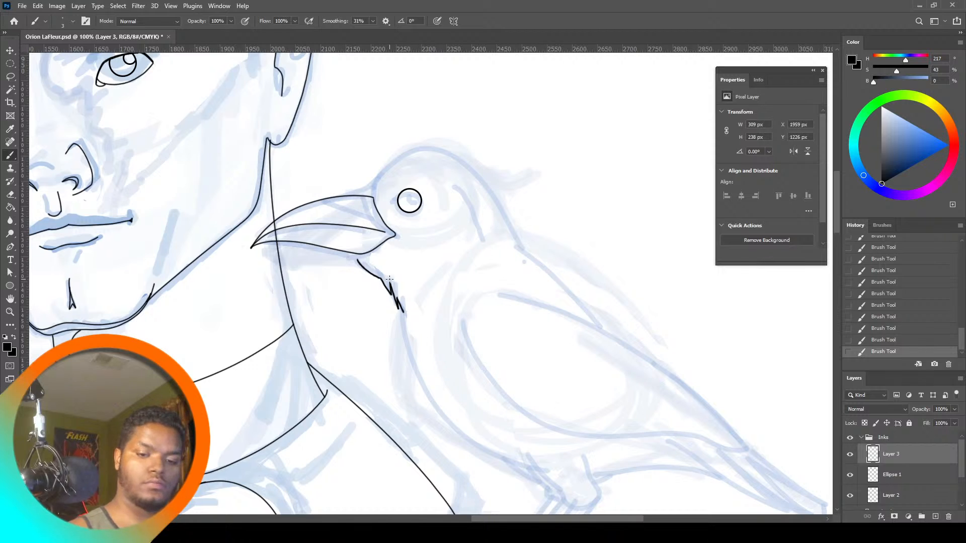
On Layer 1 in the Sketch group, lasso the crown and back of the bird's head
{"action": "scroll", "coordinate": [959, 478], "scroll_direction": "down", "scroll_amount": 2}
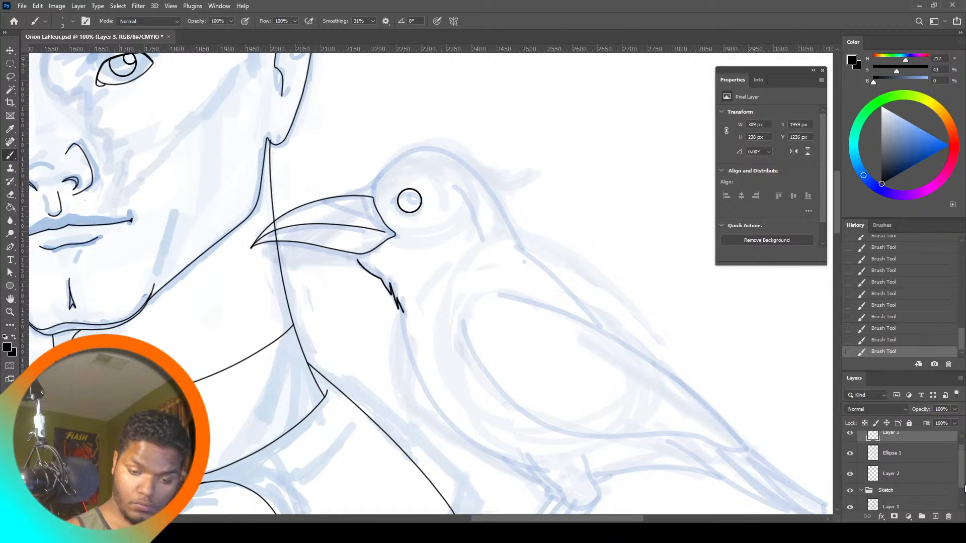
{"action": "left_click", "coordinate": [890, 478]}
{"action": "left_click", "coordinate": [10, 77]}
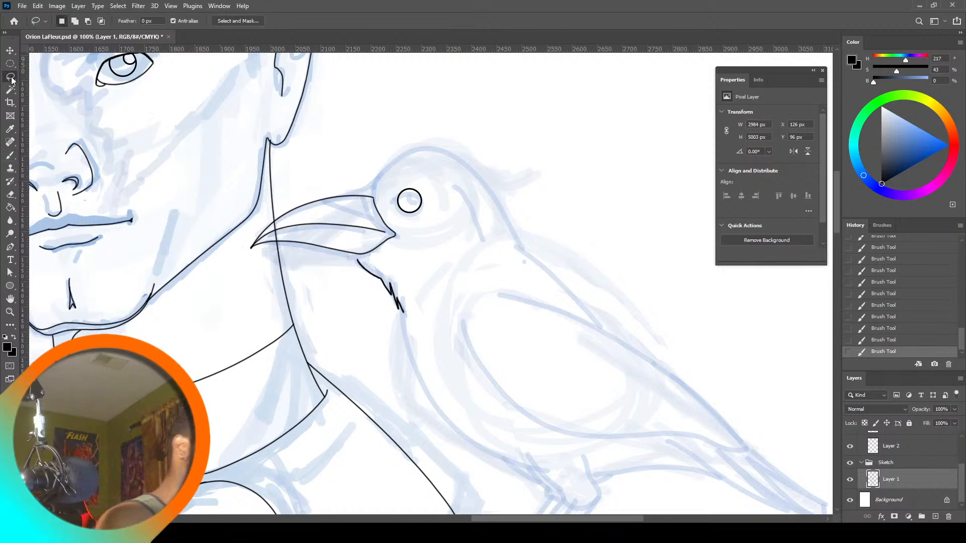
{"action": "mouse_move", "coordinate": [379, 155]}
{"action": "left_mouse_down"}
{"action": "mouse_move", "coordinate": [375, 162]}
{"action": "mouse_move", "coordinate": [442, 188]}
{"action": "mouse_move", "coordinate": [511, 254]}
{"action": "mouse_move", "coordinate": [492, 119]}
{"action": "mouse_move", "coordinate": [453, 99]}
{"action": "left_mouse_up"}
Warp the selected sketch lines to lower the bird's crown and reshape the back of its head, and apply the warp
{"action": "left_click", "coordinate": [38, 6]}
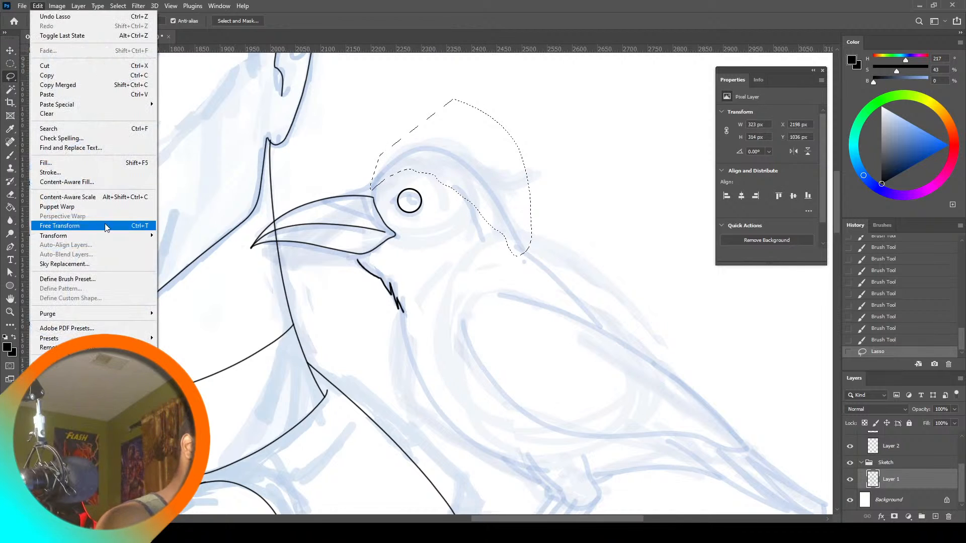
{"action": "mouse_move", "coordinate": [100, 236]}
{"action": "left_click", "coordinate": [187, 304]}
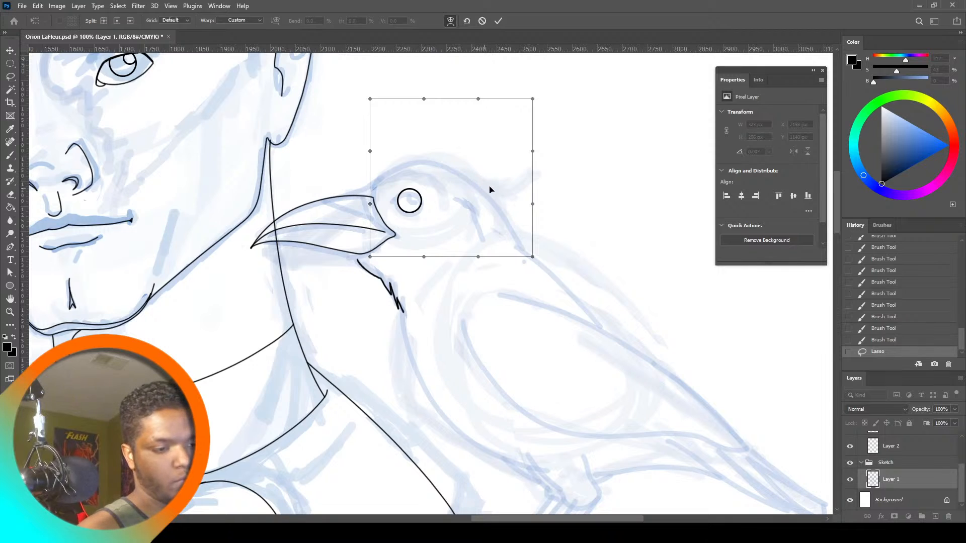
{"action": "left_click_drag", "start_coordinate": [490, 190], "coordinate": [516, 172]}
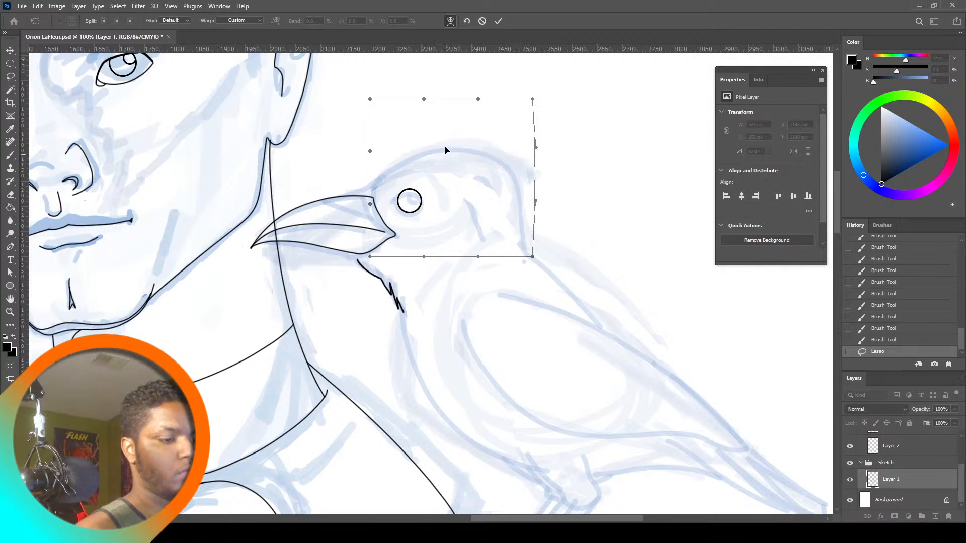
{"action": "left_click_drag", "start_coordinate": [445, 149], "coordinate": [420, 162]}
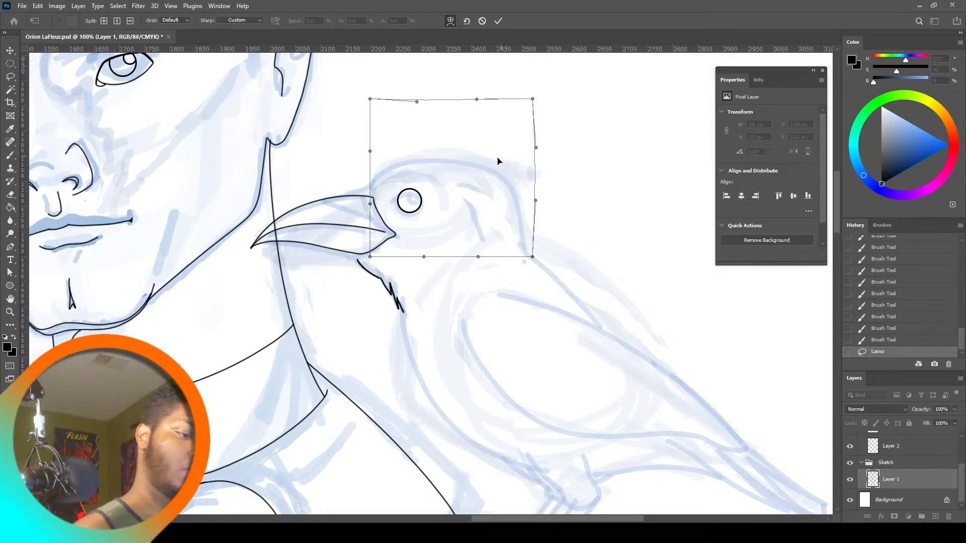
{"action": "left_click_drag", "start_coordinate": [488, 161], "coordinate": [485, 157]}
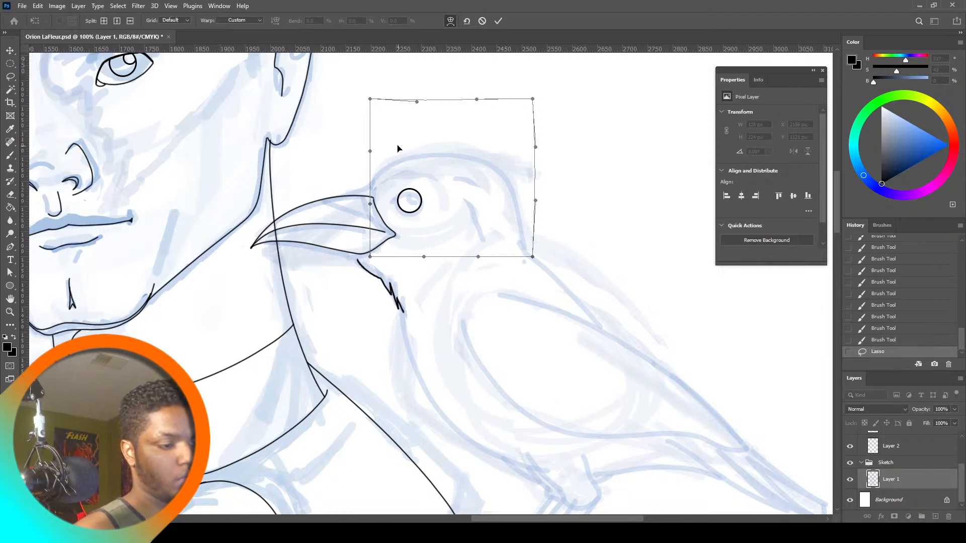
{"action": "mouse_move", "coordinate": [369, 152]}
{"action": "left_mouse_down"}
{"action": "mouse_move", "coordinate": [402, 166]}
{"action": "mouse_move", "coordinate": [345, 158]}
{"action": "mouse_move", "coordinate": [334, 147]}
{"action": "mouse_move", "coordinate": [414, 181]}
{"action": "mouse_move", "coordinate": [380, 170]}
{"action": "mouse_move", "coordinate": [380, 183]}
{"action": "mouse_move", "coordinate": [410, 166]}
{"action": "left_mouse_up"}
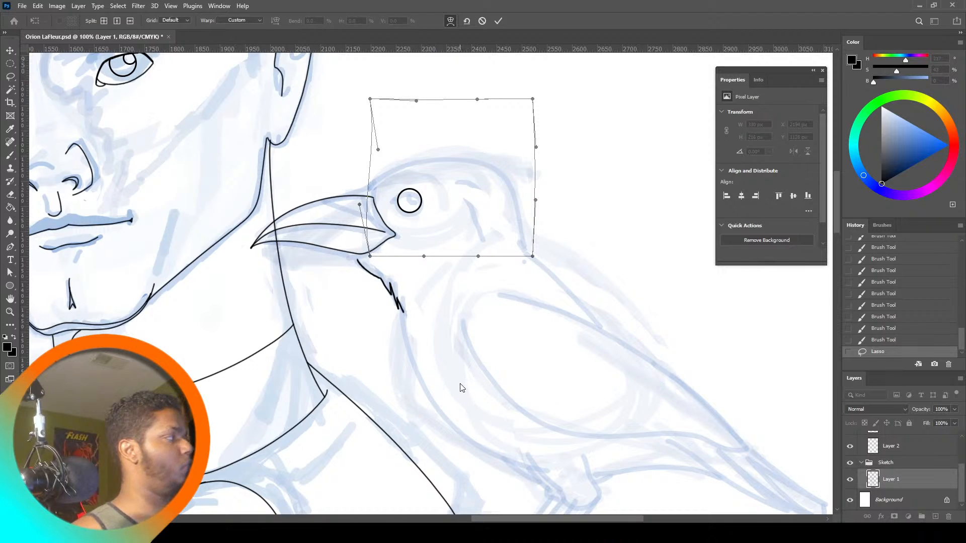
{"action": "mouse_move", "coordinate": [504, 191]}
{"action": "left_mouse_down"}
{"action": "mouse_move", "coordinate": [487, 168]}
{"action": "mouse_move", "coordinate": [472, 186]}
{"action": "left_mouse_up"}
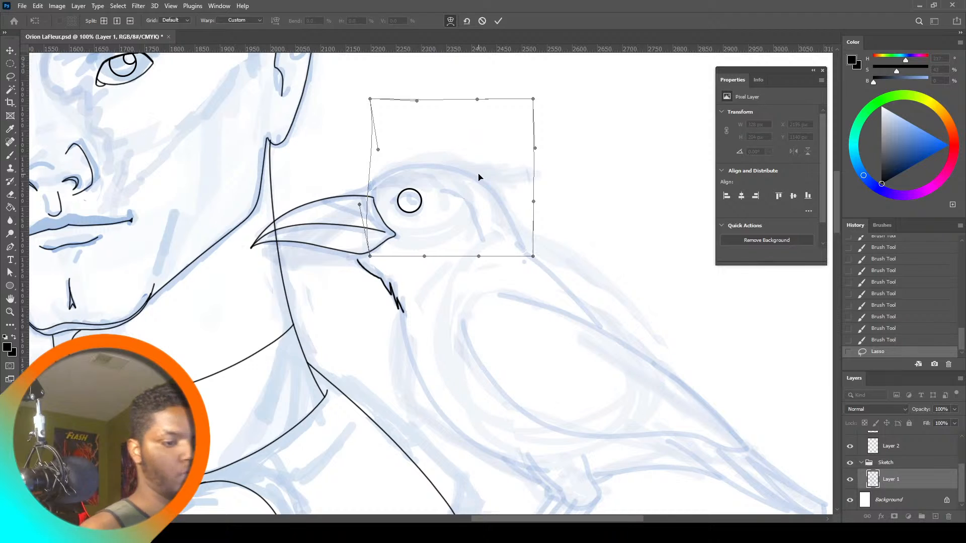
{"action": "left_click", "coordinate": [12, 156]}
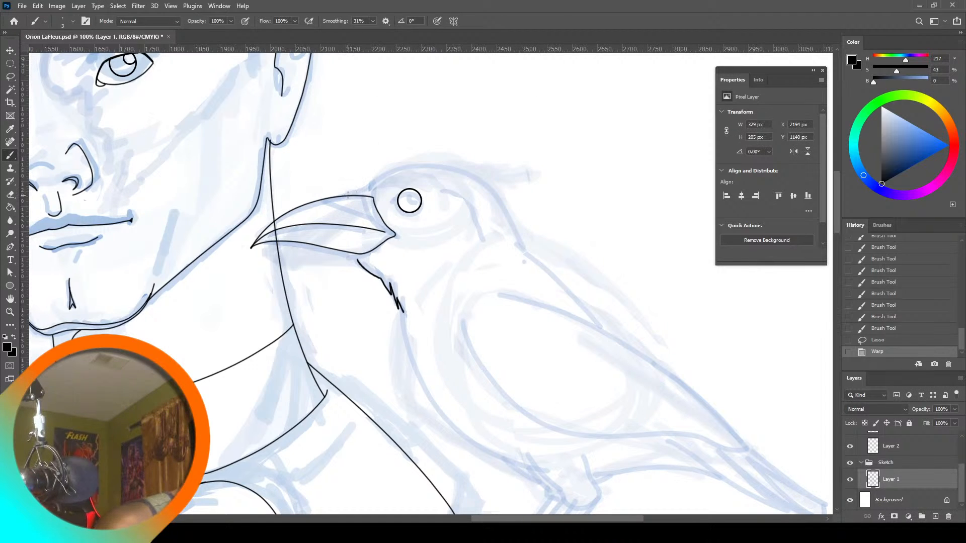
Toggle the visibility of Layer 2 and Layer 3 to find the bird's inks, and make Layer 3 the active layer
{"action": "left_click_drag", "start_coordinate": [372, 184], "coordinate": [370, 189]}
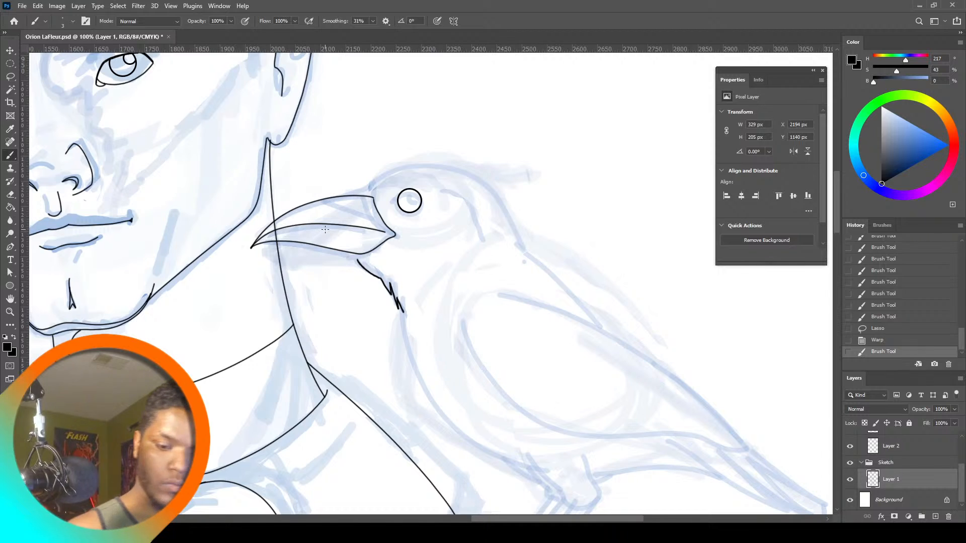
{"action": "left_click_drag", "start_coordinate": [961, 484], "coordinate": [964, 465]}
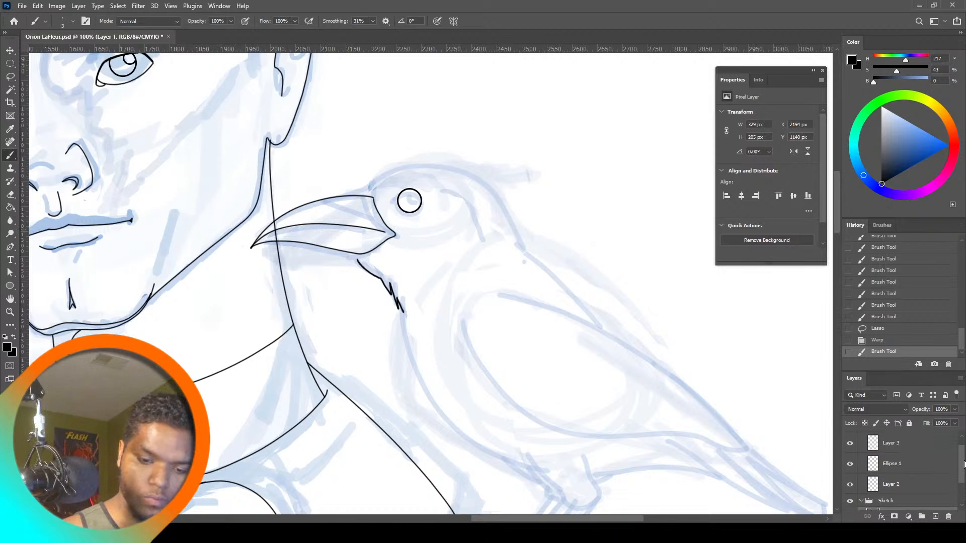
{"action": "left_click", "coordinate": [850, 486]}
{"action": "left_click", "coordinate": [850, 487]}
{"action": "left_click", "coordinate": [850, 446]}
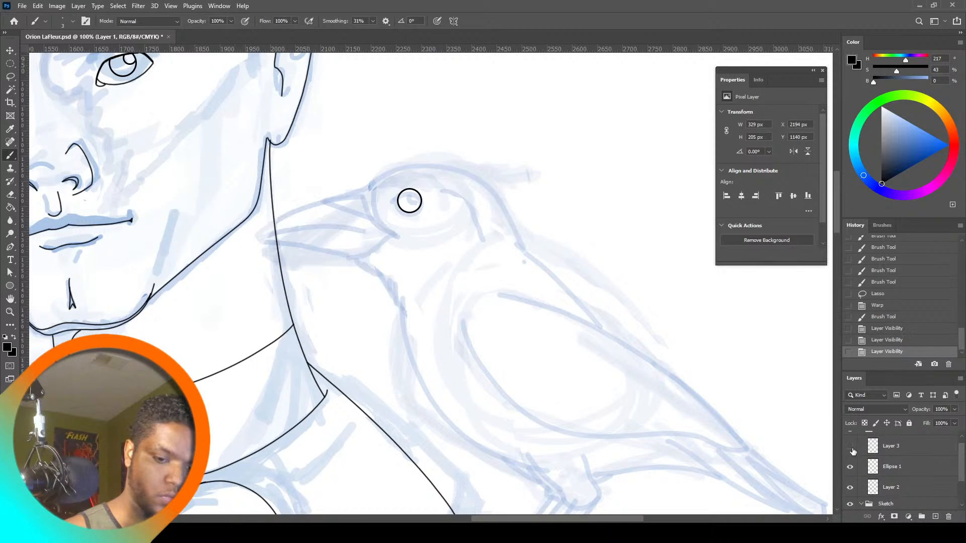
{"action": "left_click", "coordinate": [850, 446]}
{"action": "left_click", "coordinate": [929, 453]}
{"action": "left_click_drag", "start_coordinate": [961, 466], "coordinate": [965, 462]}
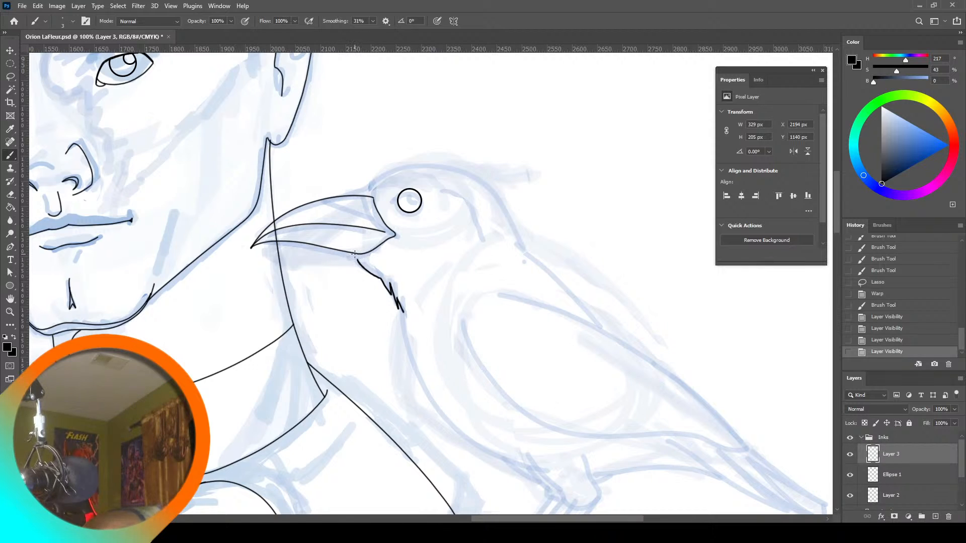
Clear the selection and ink the short line joining the throat to the underside of the beak
{"action": "left_click_drag", "start_coordinate": [349, 243], "coordinate": [333, 238]}
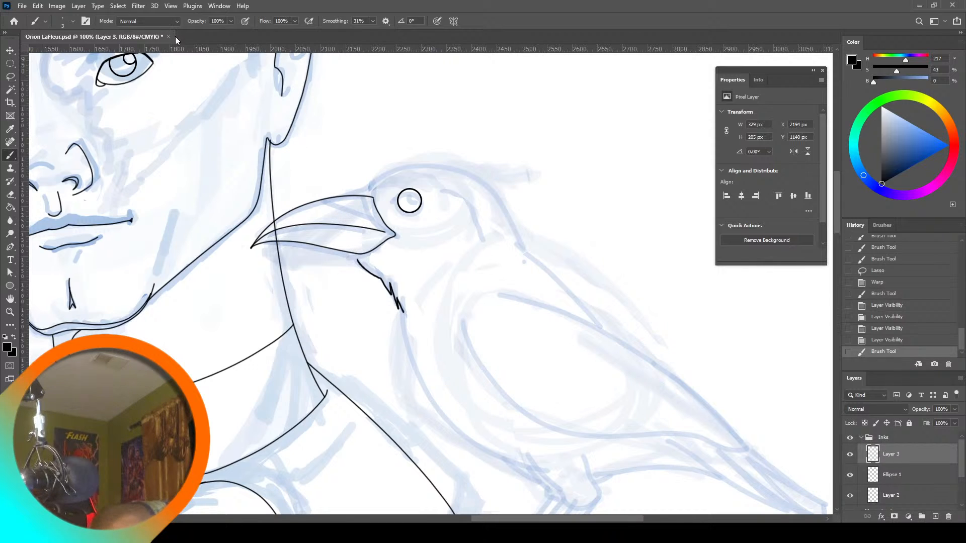
{"action": "key", "text": "ctrl+d"}
{"action": "left_click_drag", "start_coordinate": [343, 275], "coordinate": [361, 265]}
{"action": "key", "text": "ctrl+z"}
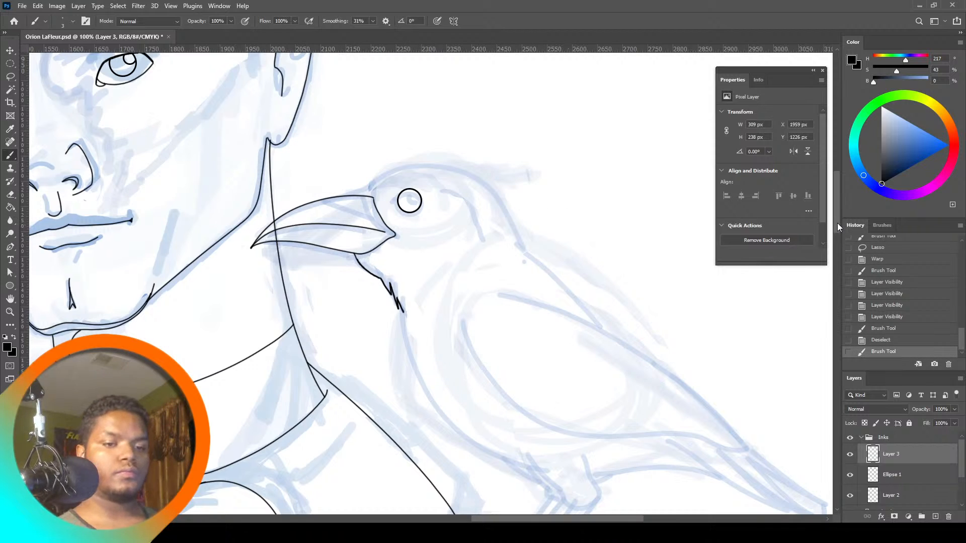
Ink the bird's breast and belly line down from the throat feathers, and outline the rounded upper leg below it
{"action": "left_click_drag", "start_coordinate": [838, 227], "coordinate": [838, 245]}
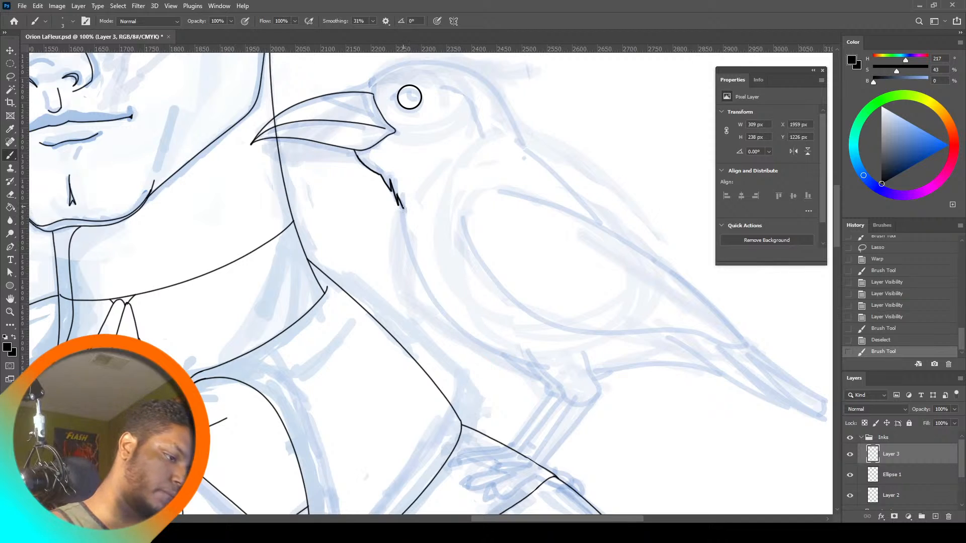
{"action": "mouse_move", "coordinate": [402, 206]}
{"action": "left_mouse_down"}
{"action": "mouse_move", "coordinate": [408, 252]}
{"action": "mouse_move", "coordinate": [439, 313]}
{"action": "mouse_move", "coordinate": [474, 344]}
{"action": "mouse_move", "coordinate": [532, 362]}
{"action": "left_mouse_up"}
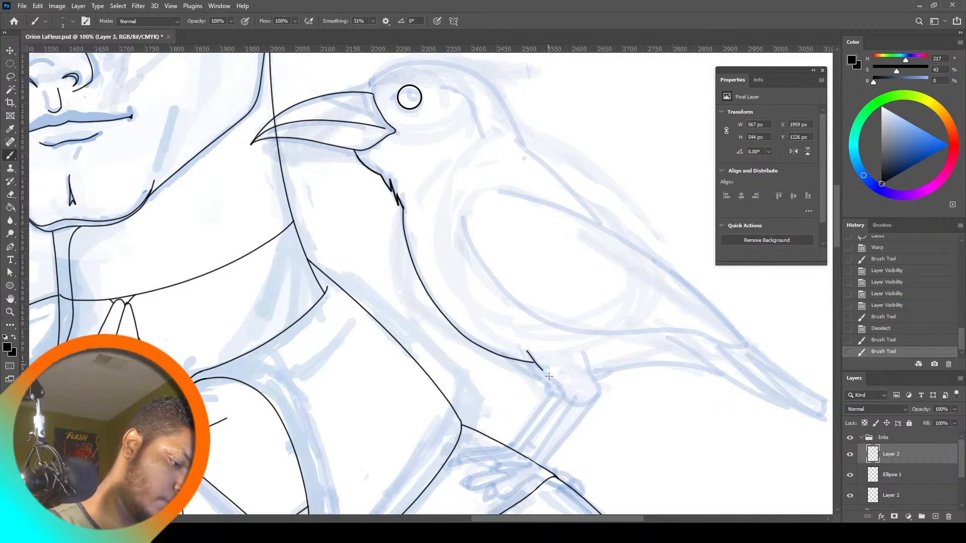
{"action": "left_click_drag", "start_coordinate": [584, 404], "coordinate": [584, 405]}
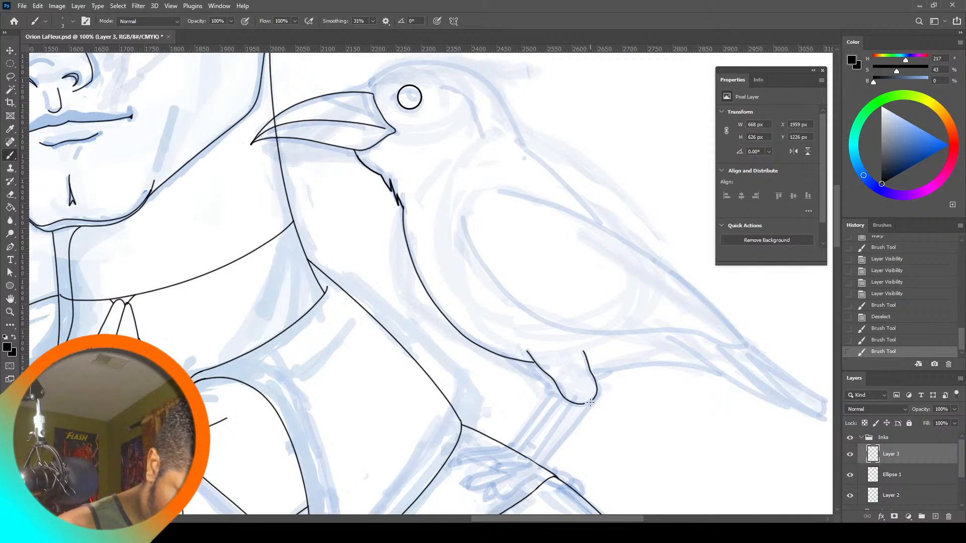
{"action": "left_click_drag", "start_coordinate": [587, 403], "coordinate": [597, 391]}
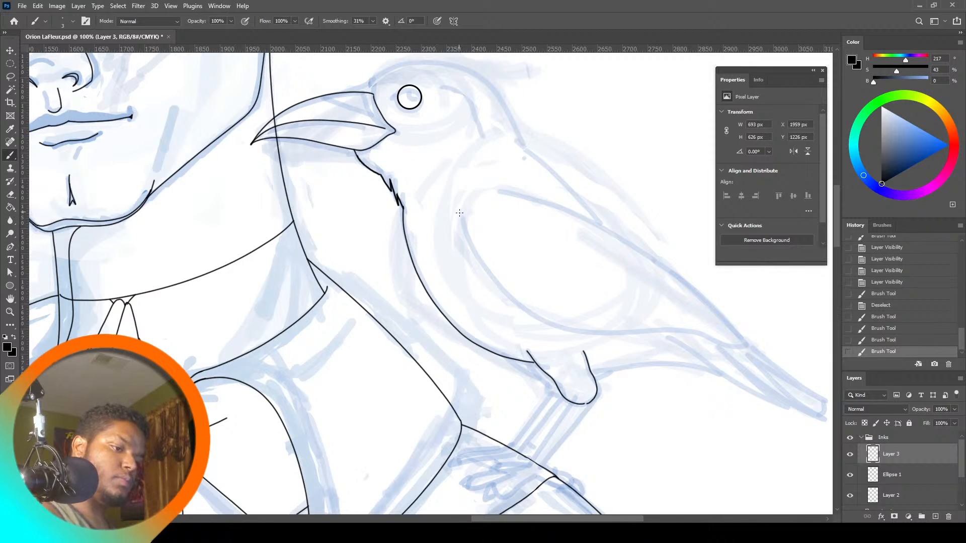
Ink the lower and upper edges of the folded wing to its pointed tip, and the first narrow tail feather beneath it
{"action": "mouse_move", "coordinate": [465, 232]}
{"action": "left_mouse_down"}
{"action": "mouse_move", "coordinate": [526, 310]}
{"action": "mouse_move", "coordinate": [586, 336]}
{"action": "mouse_move", "coordinate": [697, 335]}
{"action": "mouse_move", "coordinate": [747, 351]}
{"action": "left_mouse_up"}
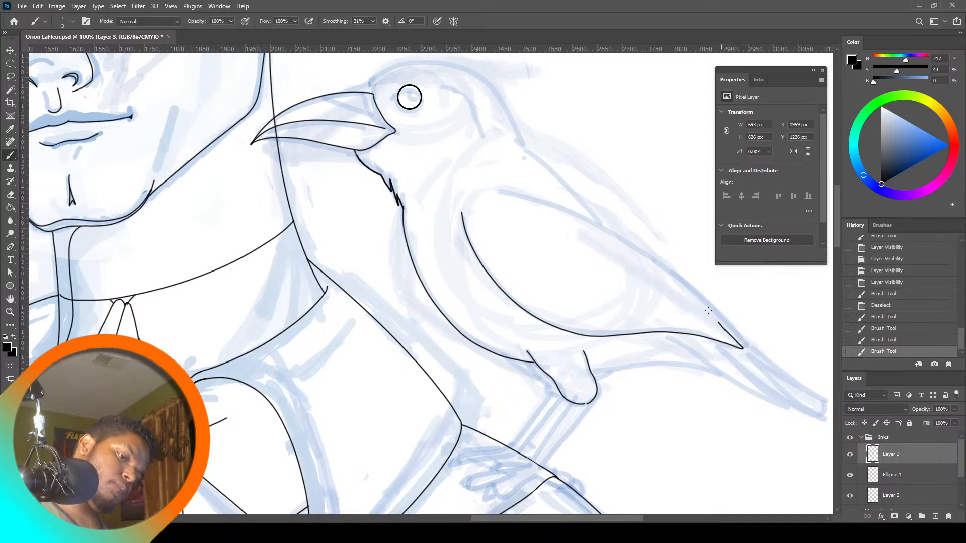
{"action": "mouse_move", "coordinate": [708, 310]}
{"action": "left_mouse_down"}
{"action": "mouse_move", "coordinate": [641, 249]}
{"action": "mouse_move", "coordinate": [538, 201]}
{"action": "mouse_move", "coordinate": [496, 195]}
{"action": "left_mouse_up"}
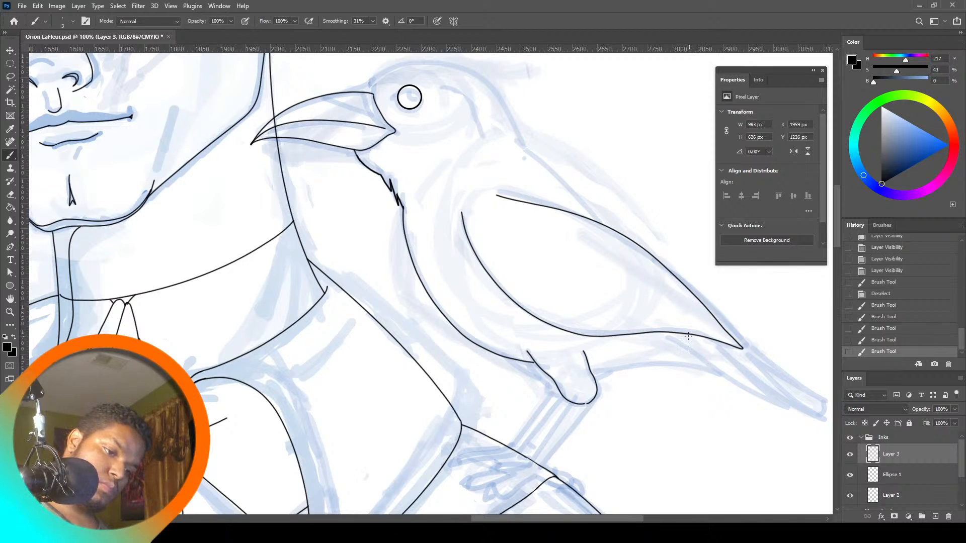
{"action": "mouse_move", "coordinate": [669, 333]}
{"action": "left_mouse_down"}
{"action": "mouse_move", "coordinate": [759, 398]}
{"action": "mouse_move", "coordinate": [790, 406]}
{"action": "mouse_move", "coordinate": [716, 338]}
{"action": "left_mouse_up"}
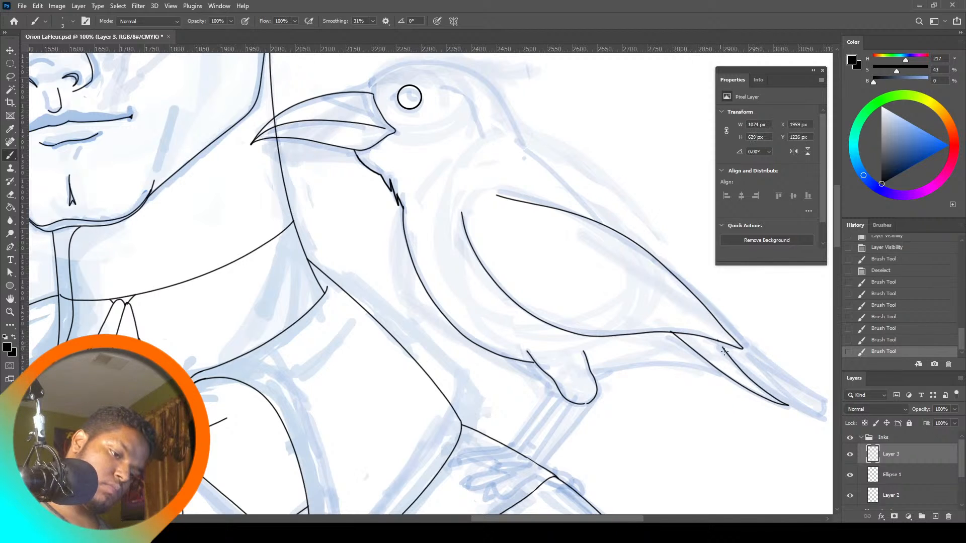
{"action": "left_click_drag", "start_coordinate": [797, 410], "coordinate": [737, 343]}
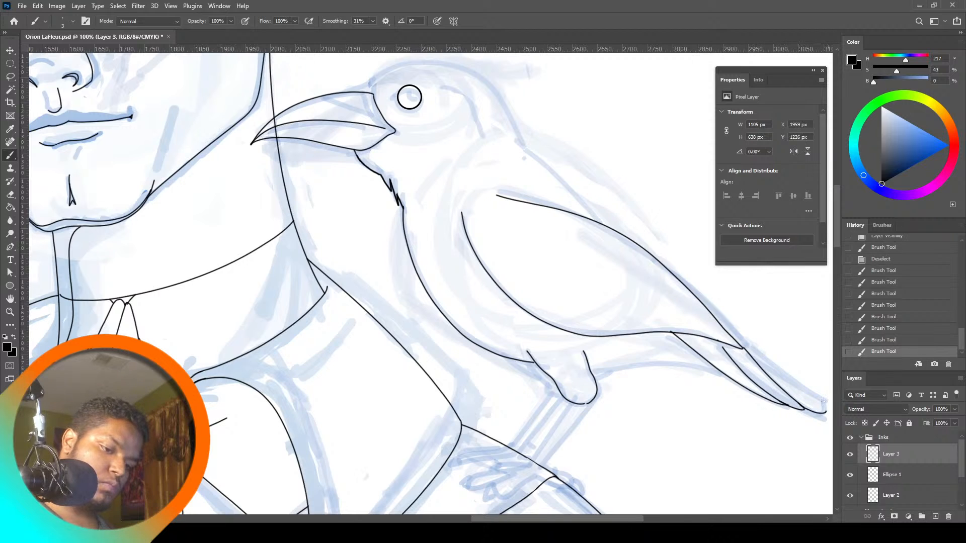
{"action": "key", "text": "ctrl+z"}
{"action": "key", "text": "ctrl+z"}
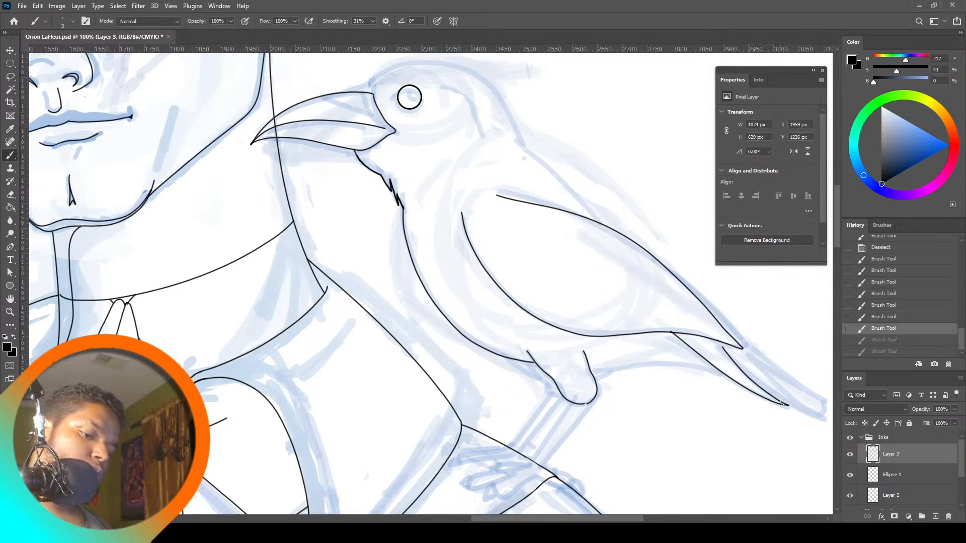
{"action": "left_click_drag", "start_coordinate": [803, 407], "coordinate": [734, 343]}
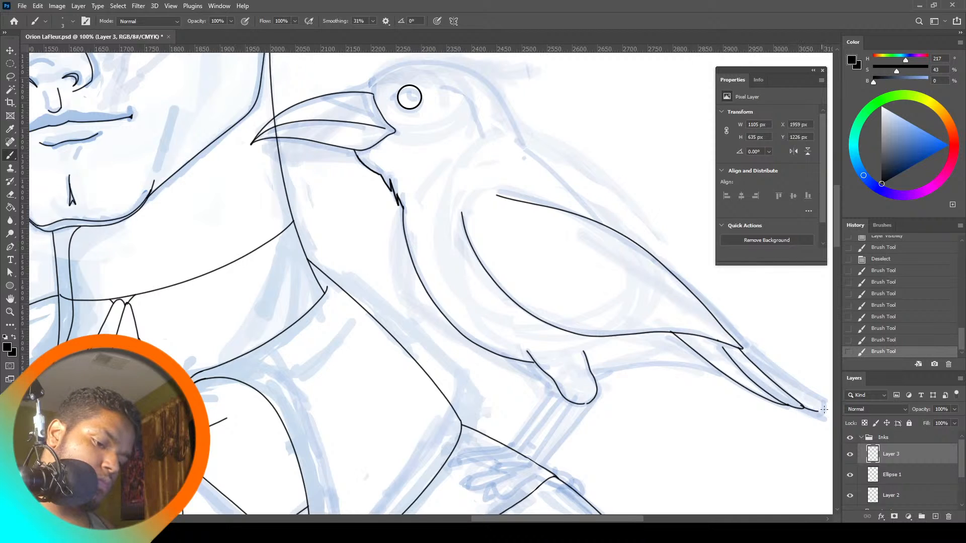
{"action": "left_click_drag", "start_coordinate": [824, 409], "coordinate": [738, 347]}
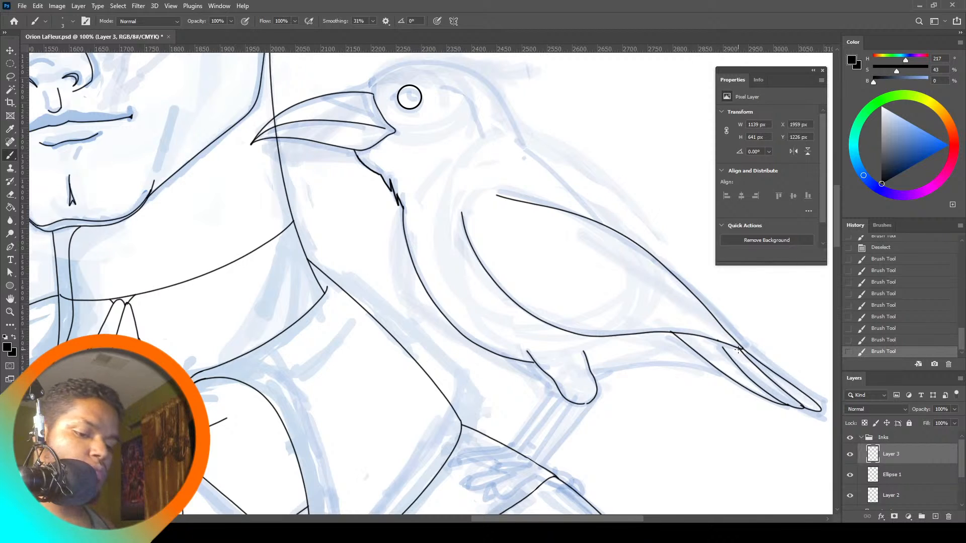
{"action": "key", "text": "ctrl+z"}
{"action": "key", "text": "ctrl+z"}
{"action": "key", "text": "ctrl+z"}
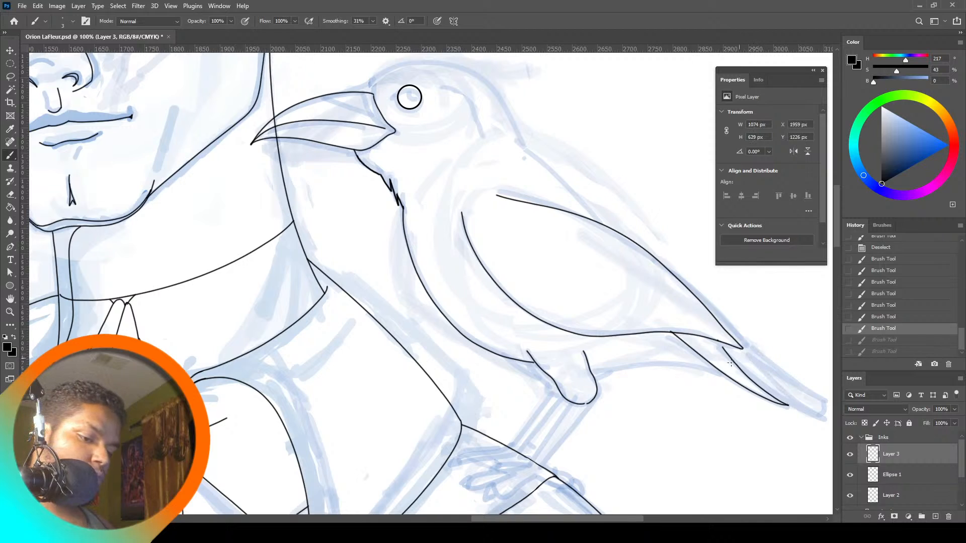
Undo the first tail feather and ink a new set of narrow, overlapping tail feathers extending past the folded wing's tip
{"action": "key", "text": "ctrl+z"}
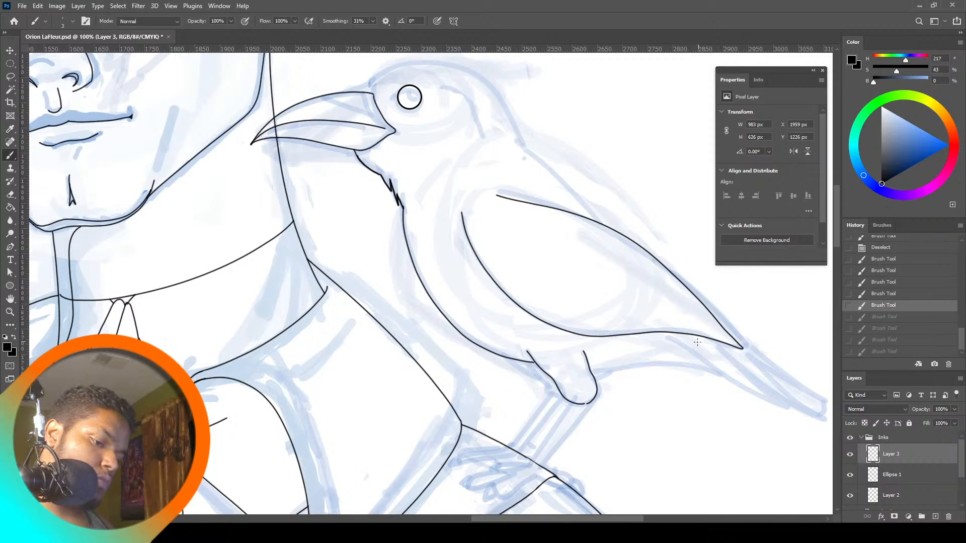
{"action": "mouse_move", "coordinate": [680, 334]}
{"action": "left_mouse_down"}
{"action": "mouse_move", "coordinate": [745, 391]}
{"action": "mouse_move", "coordinate": [800, 417]}
{"action": "mouse_move", "coordinate": [747, 383]}
{"action": "mouse_move", "coordinate": [706, 333]}
{"action": "left_mouse_up"}
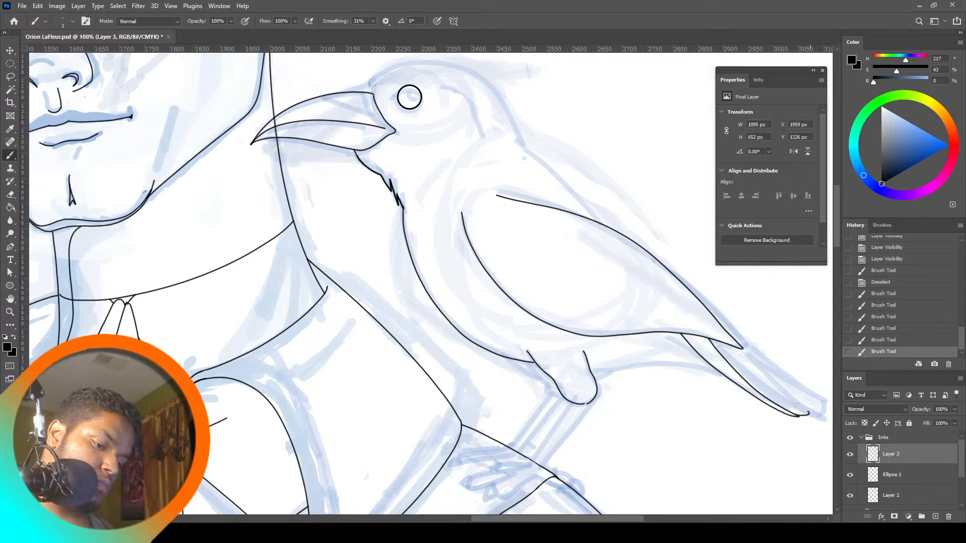
{"action": "left_click_drag", "start_coordinate": [808, 413], "coordinate": [742, 347]}
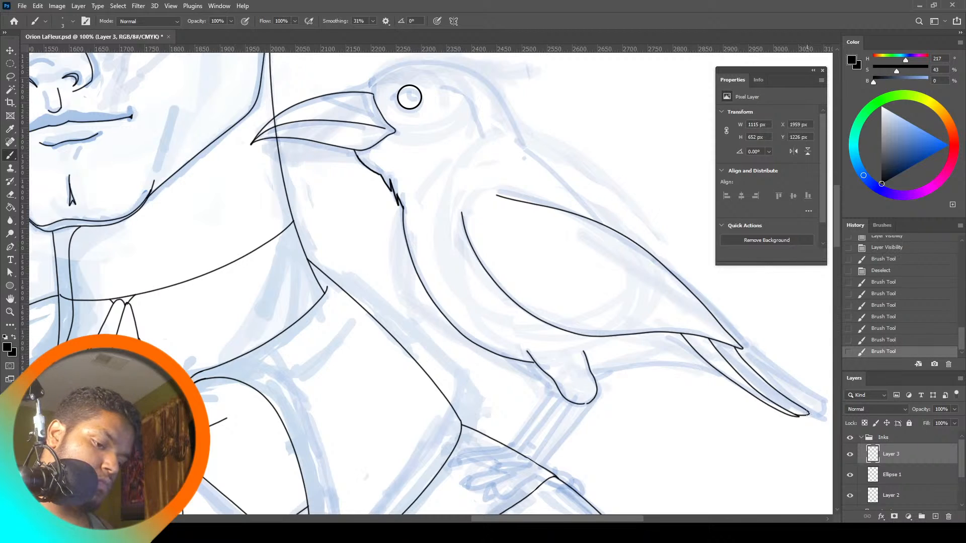
{"action": "left_click_drag", "start_coordinate": [819, 414], "coordinate": [743, 347]}
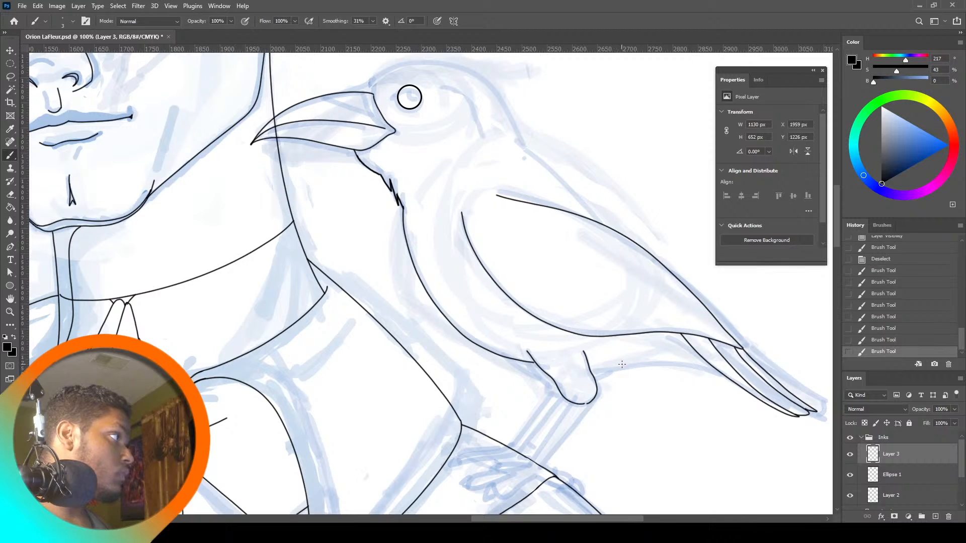
Ink the tail's underside from the upper leg to the feathers, and the belly and second leg contours behind the first leg
{"action": "left_click_drag", "start_coordinate": [634, 360], "coordinate": [710, 370]}
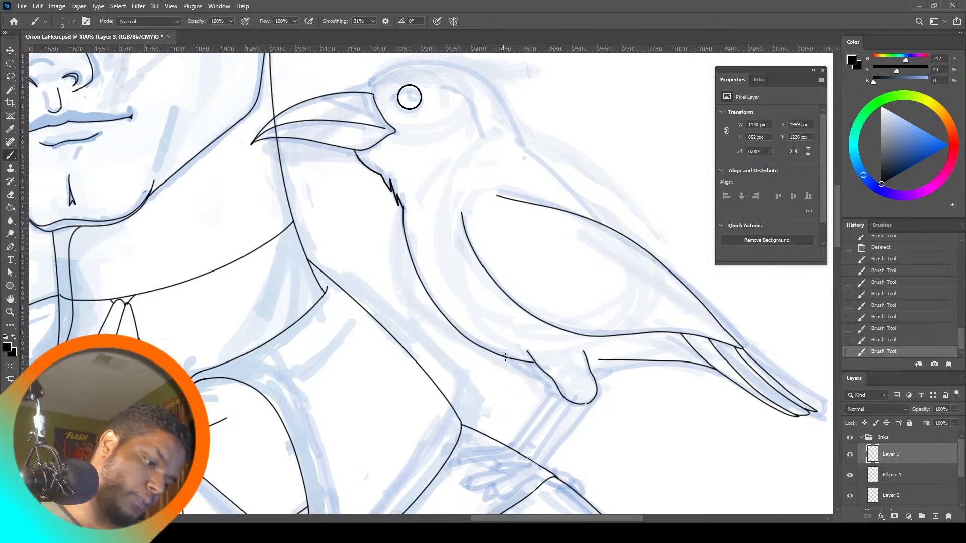
{"action": "mouse_move", "coordinate": [502, 356]}
{"action": "left_mouse_down"}
{"action": "mouse_move", "coordinate": [535, 378]}
{"action": "mouse_move", "coordinate": [528, 362]}
{"action": "mouse_move", "coordinate": [556, 398]}
{"action": "left_mouse_up"}
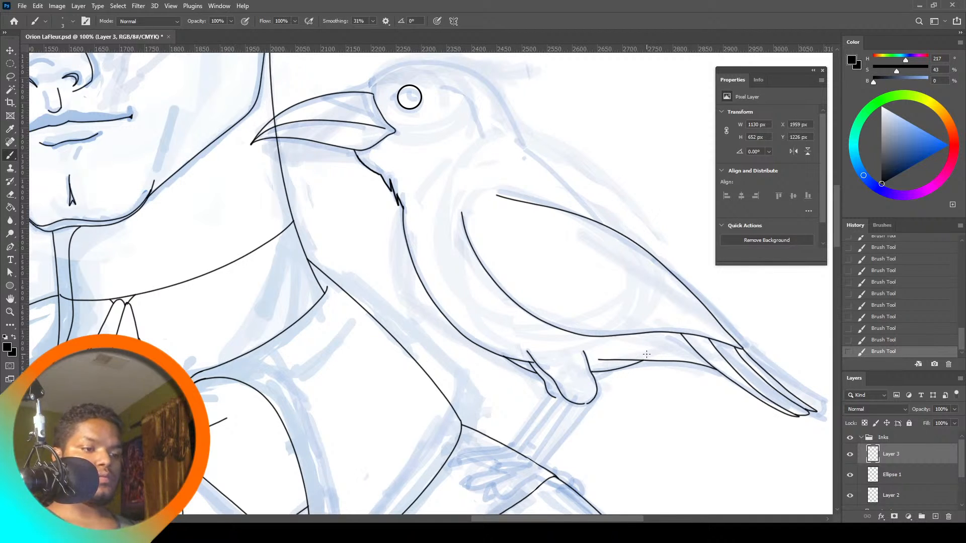
Ink the bird's back as one clean line from the nape down to the upper edge of the folded wing
{"action": "scroll", "coordinate": [841, 223], "scroll_direction": "up", "scroll_amount": 3}
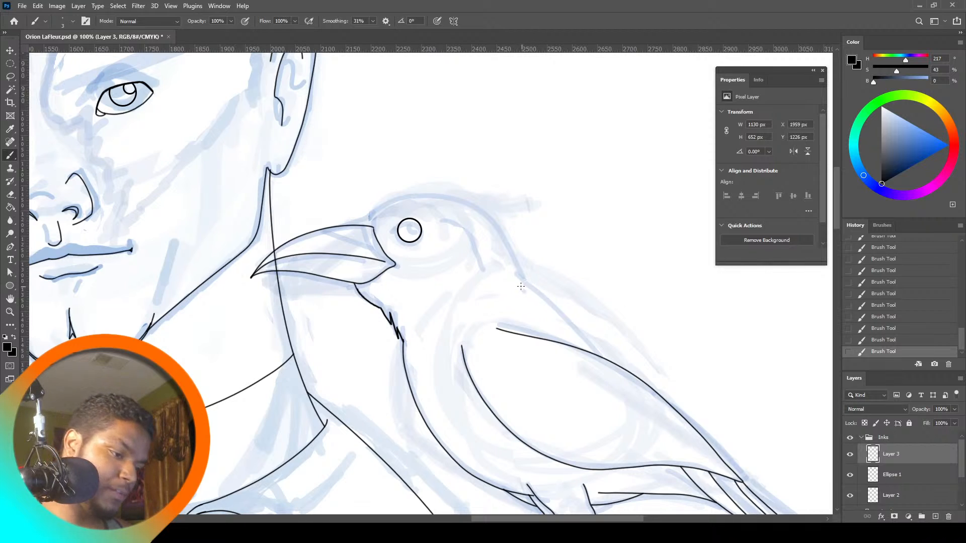
{"action": "left_click_drag", "start_coordinate": [561, 313], "coordinate": [590, 346]}
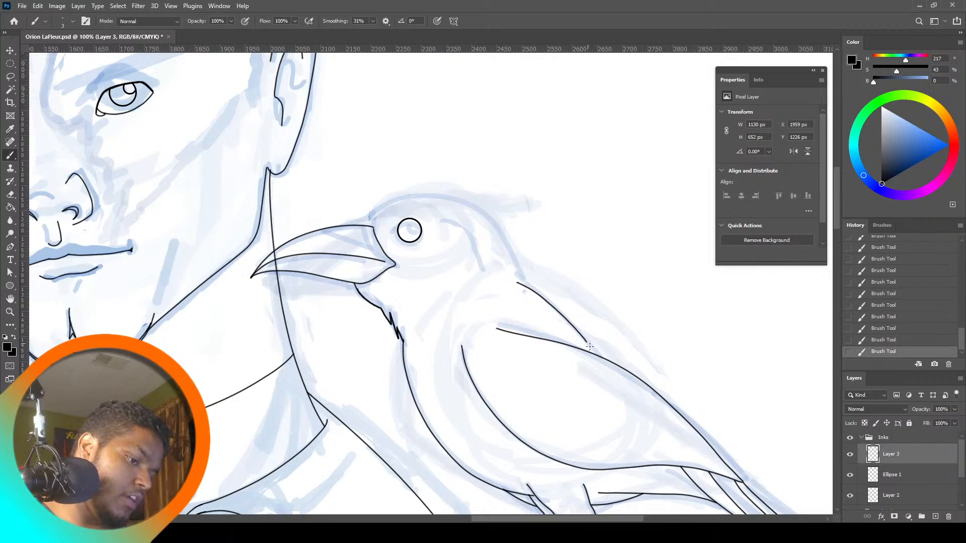
{"action": "key", "text": "ctrl+z"}
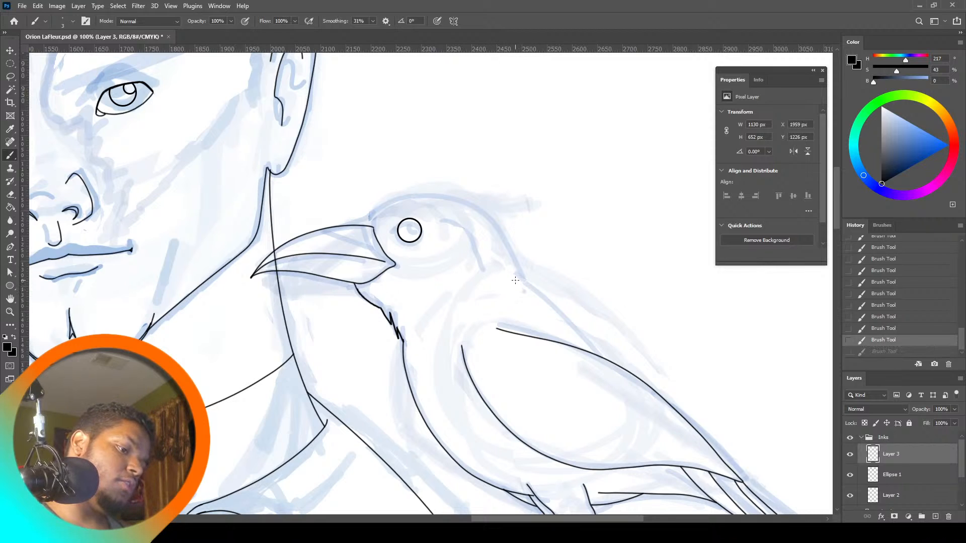
{"action": "left_click_drag", "start_coordinate": [517, 279], "coordinate": [576, 331]}
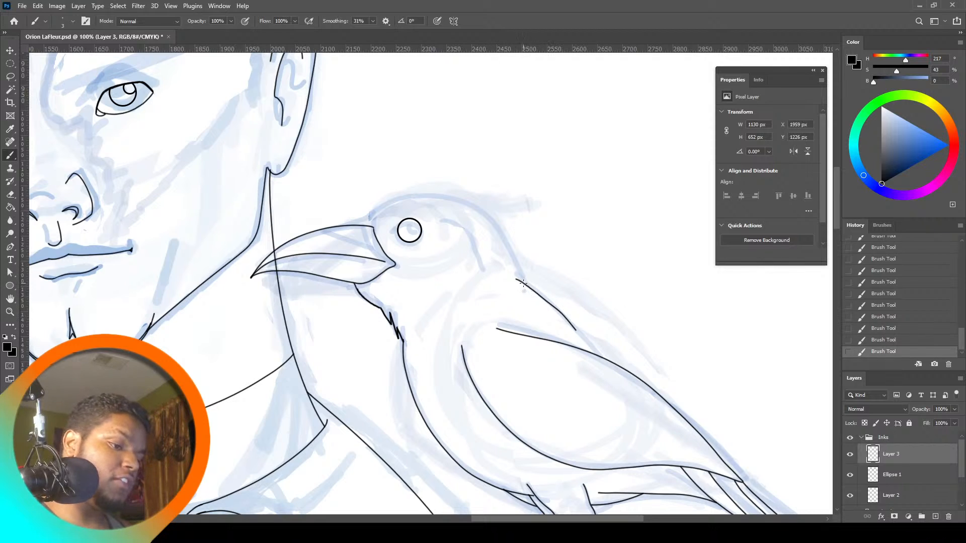
{"action": "key", "text": "ctrl+z"}
{"action": "left_click_drag", "start_coordinate": [526, 284], "coordinate": [595, 352]}
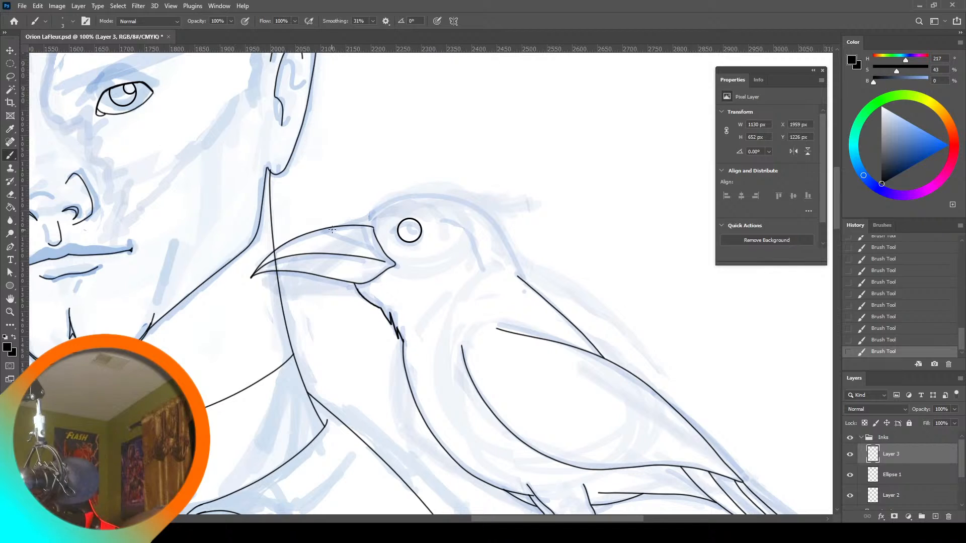
{"action": "mouse_move", "coordinate": [409, 197]}
{"action": "left_mouse_down"}
{"action": "mouse_move", "coordinate": [460, 200]}
{"action": "mouse_move", "coordinate": [502, 229]}
{"action": "mouse_move", "coordinate": [518, 265]}
{"action": "left_mouse_up"}
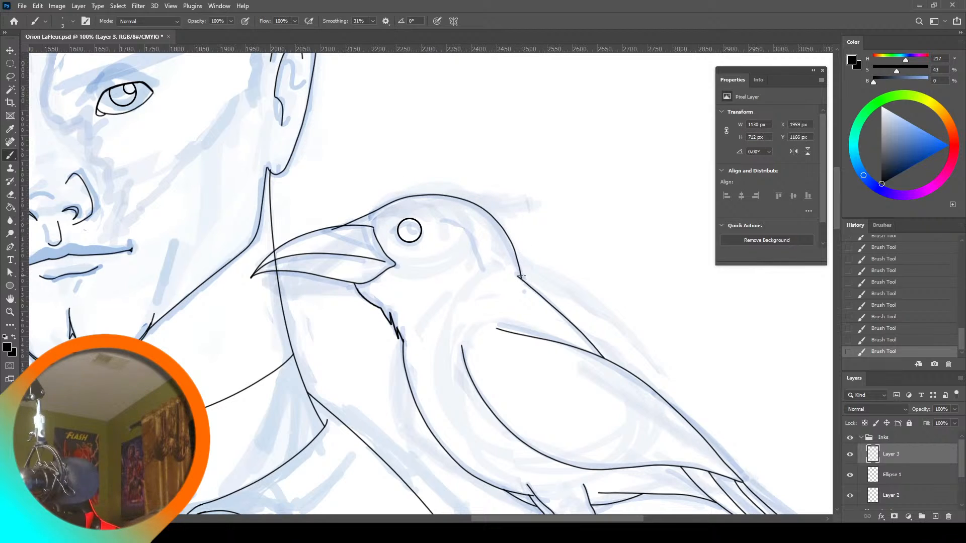
{"action": "key", "text": "ctrl+z"}
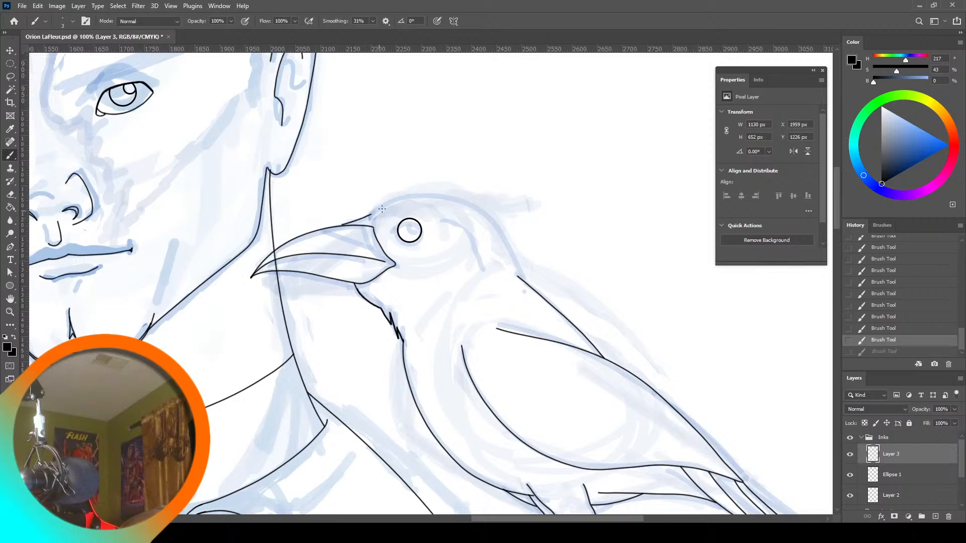
{"action": "mouse_move", "coordinate": [381, 209]}
{"action": "left_mouse_down"}
{"action": "mouse_move", "coordinate": [419, 194]}
{"action": "mouse_move", "coordinate": [459, 197]}
{"action": "mouse_move", "coordinate": [500, 222]}
{"action": "left_mouse_up"}
{"action": "key", "text": "ctrl+z"}
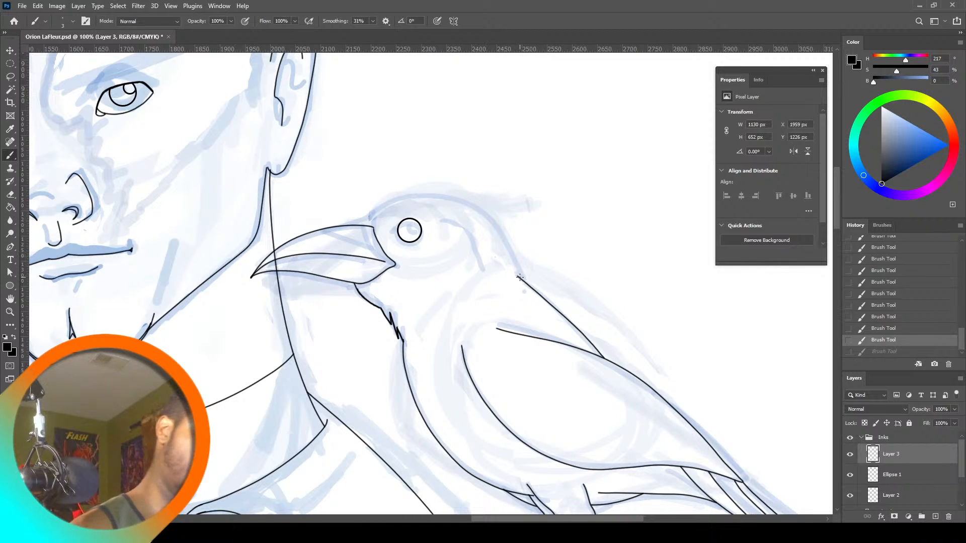
{"action": "mouse_move", "coordinate": [518, 276]}
{"action": "left_mouse_down"}
{"action": "mouse_move", "coordinate": [443, 191]}
{"action": "mouse_move", "coordinate": [352, 224]}
{"action": "left_mouse_up"}
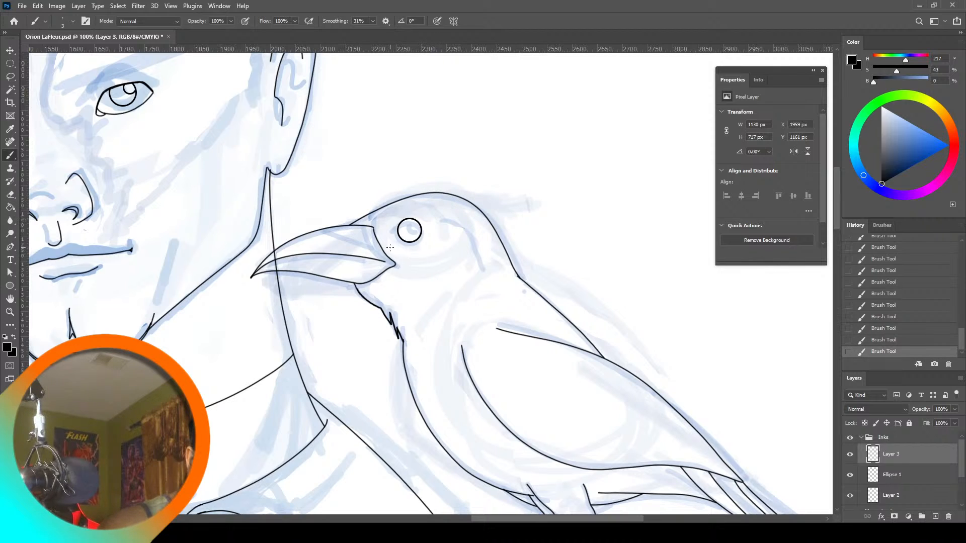
{"action": "key", "text": "ctrl+z"}
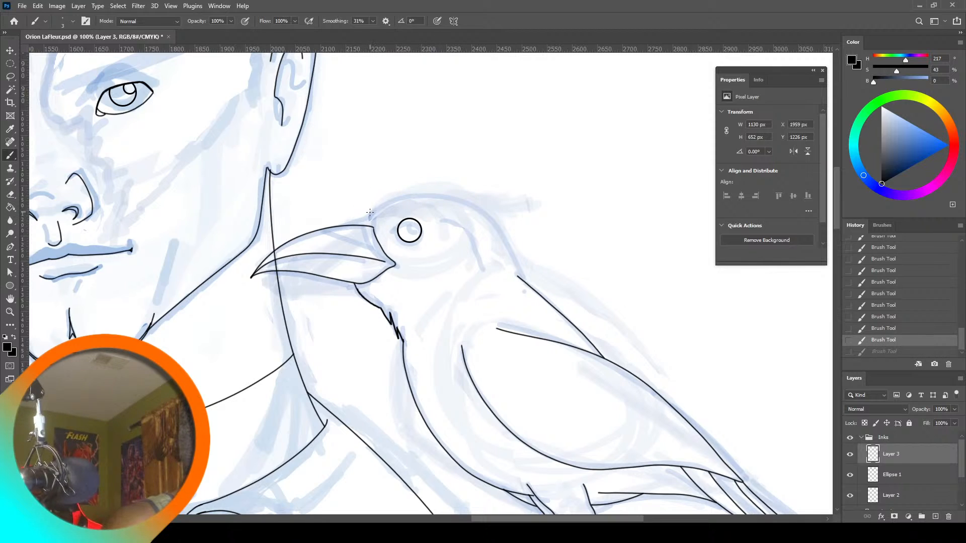
{"action": "mouse_move", "coordinate": [360, 226]}
{"action": "left_mouse_down"}
{"action": "mouse_move", "coordinate": [386, 206]}
{"action": "mouse_move", "coordinate": [453, 200]}
{"action": "mouse_move", "coordinate": [516, 247]}
{"action": "left_mouse_up"}
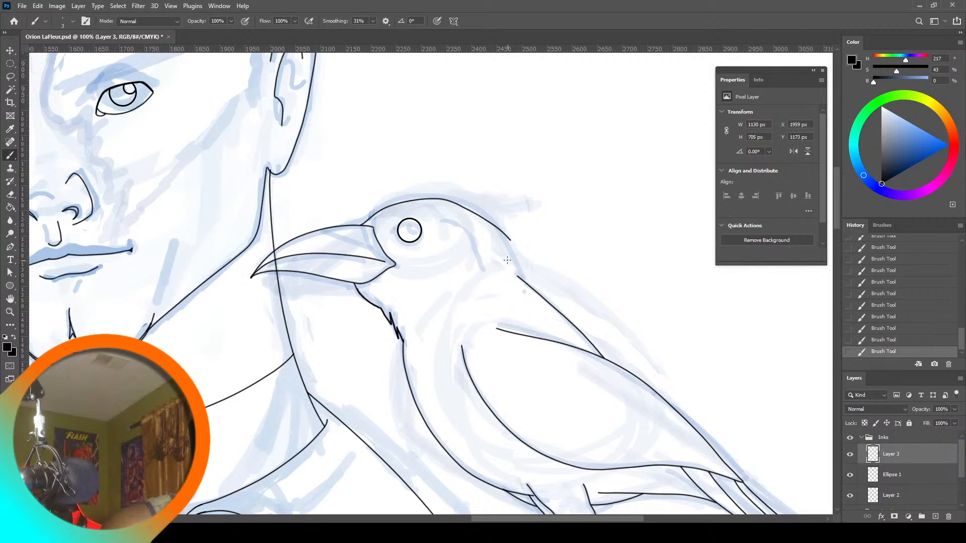
{"action": "key", "text": "ctrl+z"}
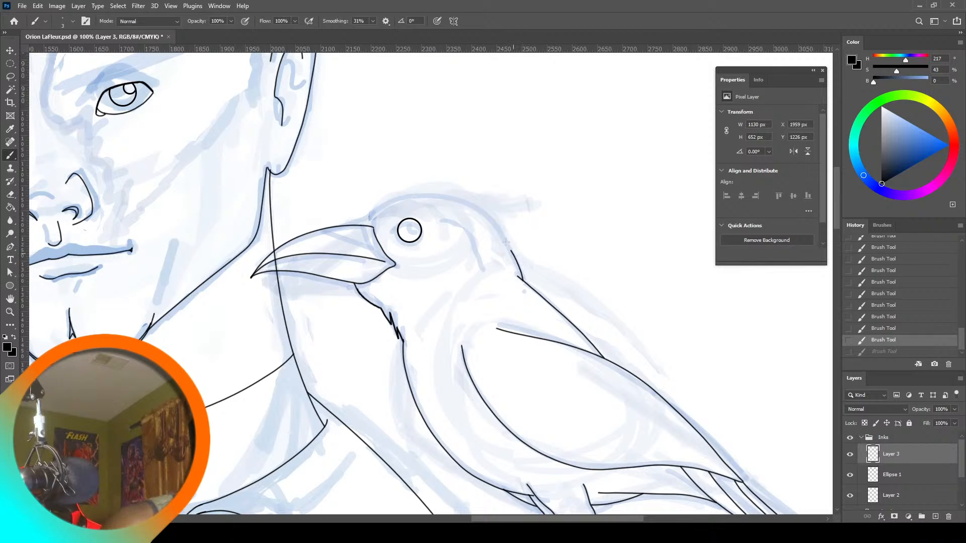
{"action": "mouse_move", "coordinate": [462, 202]}
{"action": "left_mouse_down"}
{"action": "mouse_move", "coordinate": [425, 195]}
{"action": "mouse_move", "coordinate": [367, 215]}
{"action": "mouse_move", "coordinate": [373, 227]}
{"action": "left_mouse_up"}
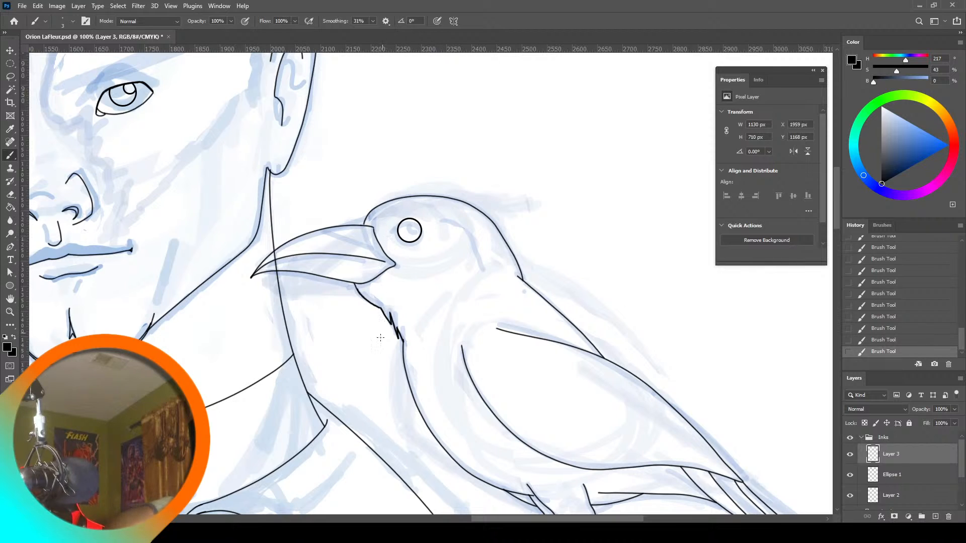
{"action": "key", "text": "ctrl+z"}
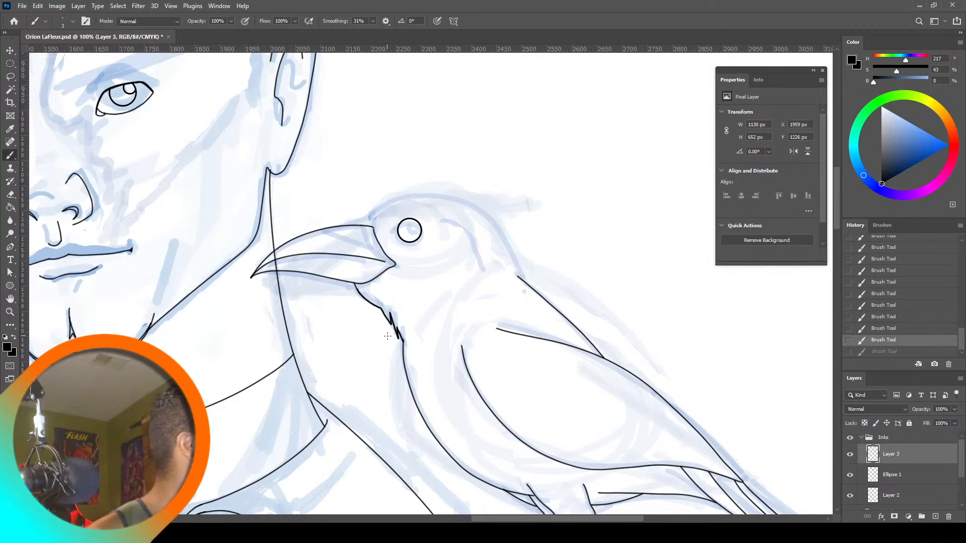
Ink the crown of the bird's head in a curve from the beak's base to the nape, and set the brush smoothing to 0%
{"action": "mouse_move", "coordinate": [364, 225]}
{"action": "left_mouse_down"}
{"action": "mouse_move", "coordinate": [423, 198]}
{"action": "mouse_move", "coordinate": [462, 202]}
{"action": "mouse_move", "coordinate": [494, 226]}
{"action": "mouse_move", "coordinate": [522, 276]}
{"action": "left_mouse_up"}
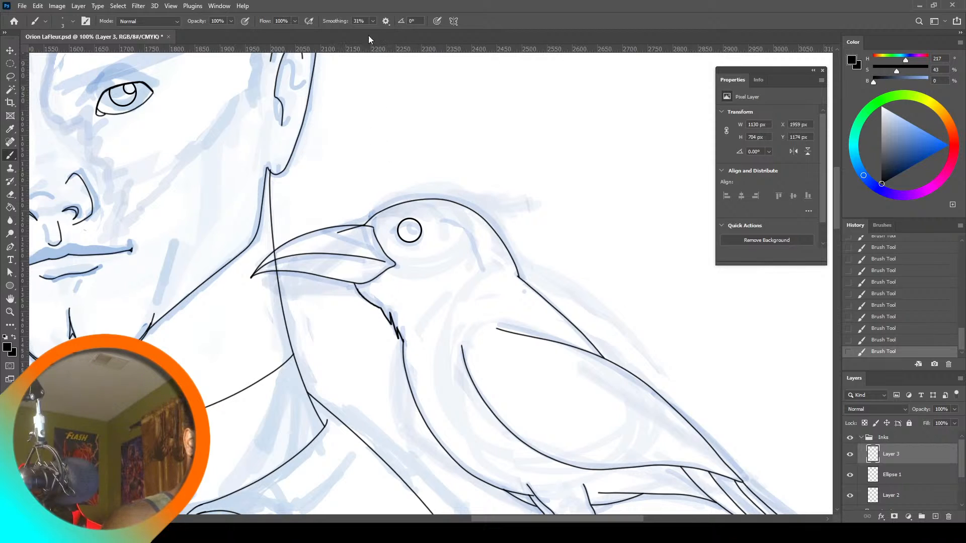
{"action": "left_click_drag", "start_coordinate": [372, 21], "coordinate": [331, 41]}
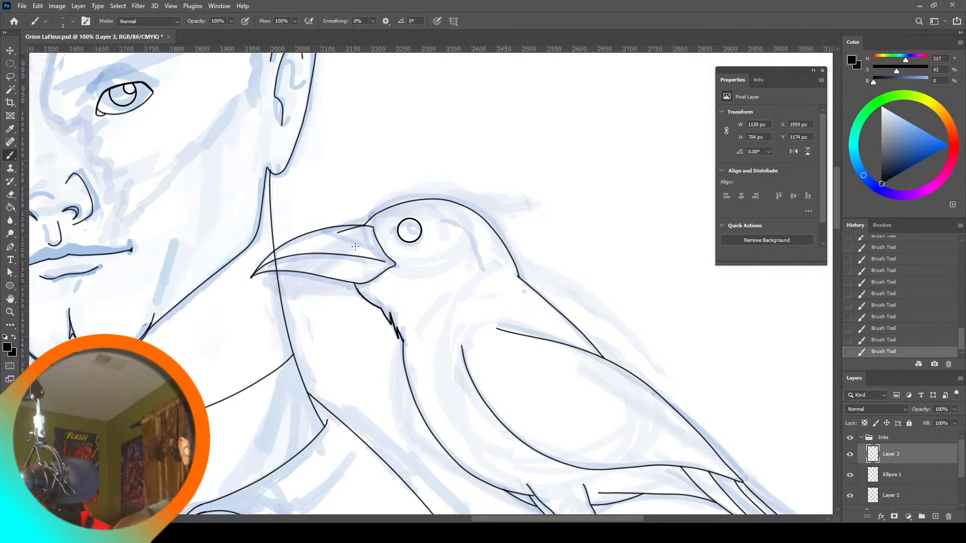
{"action": "key", "text": "ctrl+z"}
{"action": "key", "text": "ctrl+z"}
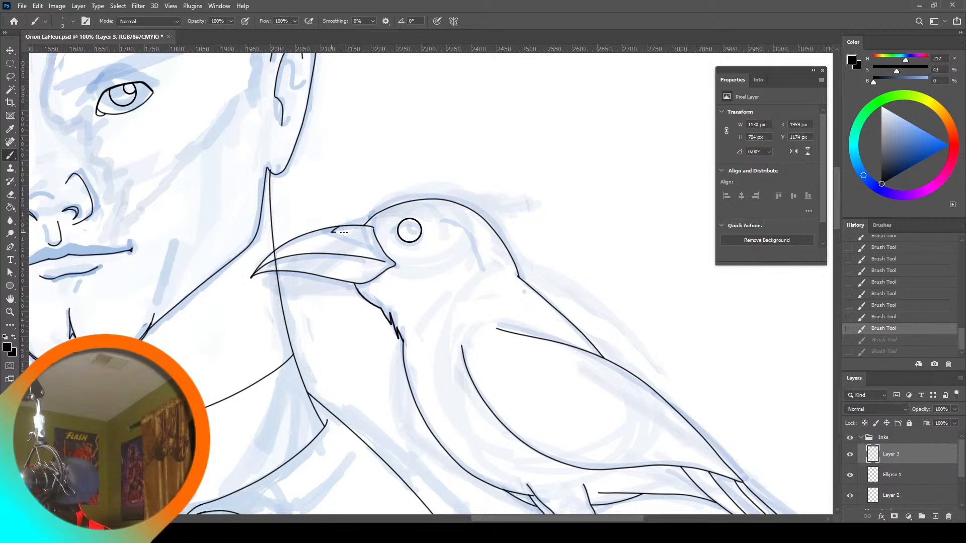
{"action": "left_click_drag", "start_coordinate": [369, 242], "coordinate": [378, 247]}
{"action": "key", "text": "ctrl+z"}
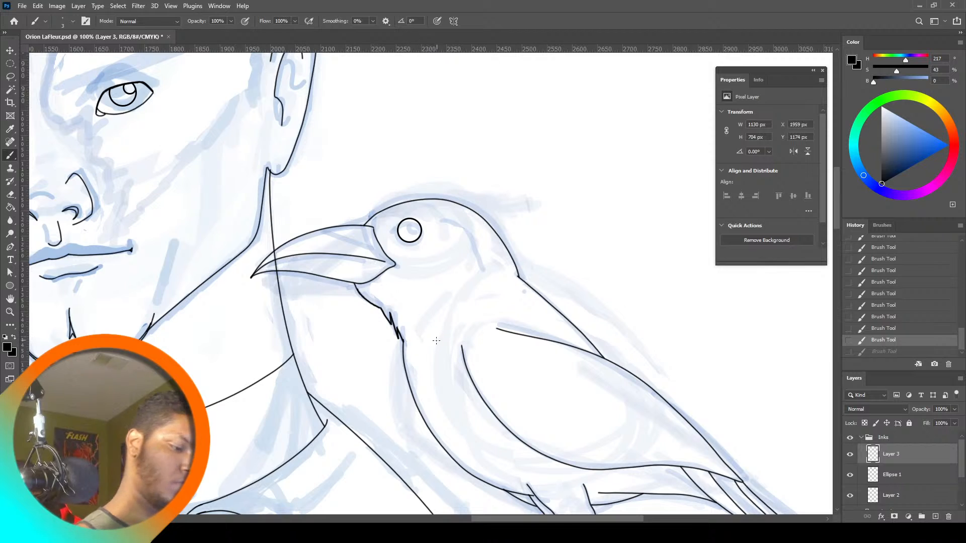
Check the whole figure, toggle the Ellipse 1 layer's visibility to identify its inks, and make Ellipse 1 the active layer
{"action": "left_click", "coordinate": [10, 312]}
{"action": "left_click", "coordinate": [308, 19]}
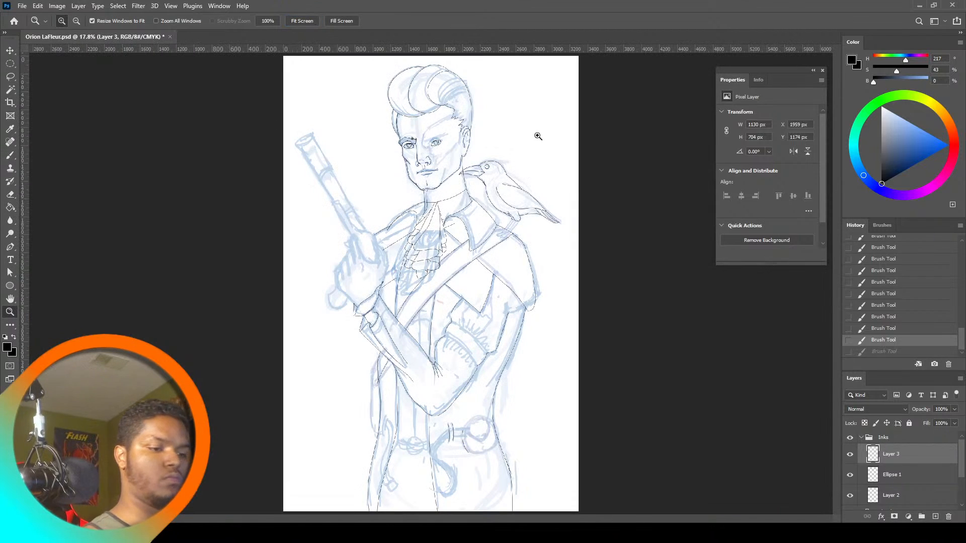
{"action": "left_click", "coordinate": [519, 196]}
{"action": "left_click", "coordinate": [567, 196]}
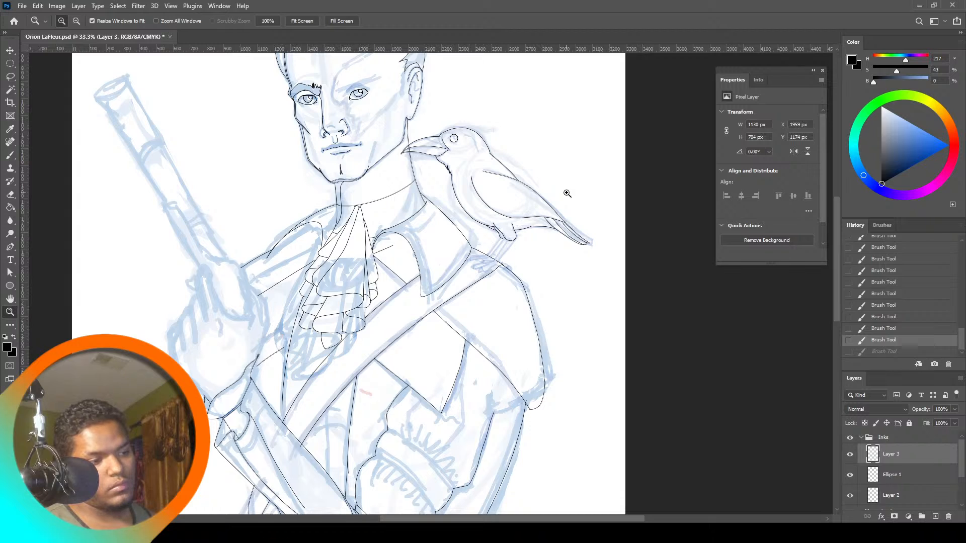
{"action": "left_click_drag", "start_coordinate": [834, 312], "coordinate": [848, 400]}
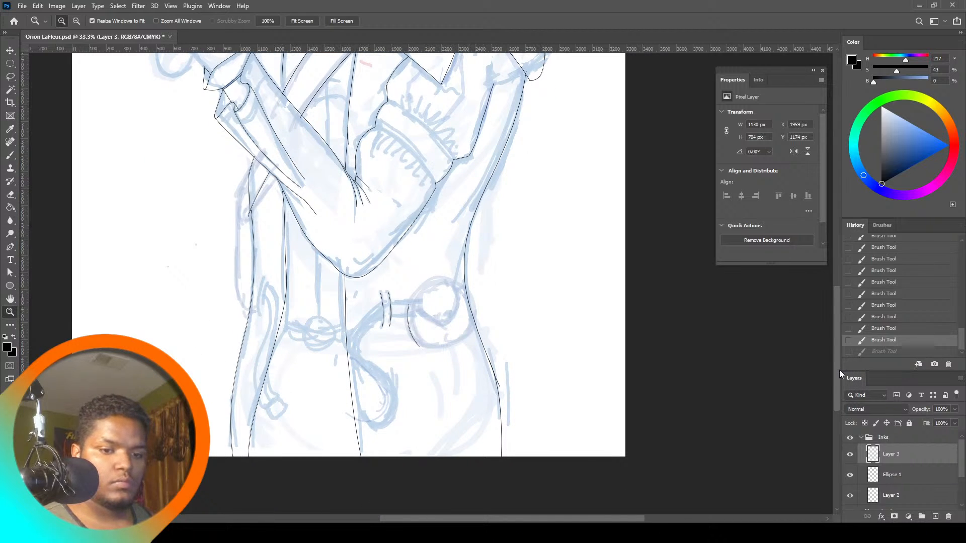
{"action": "left_click_drag", "start_coordinate": [839, 369], "coordinate": [841, 265]}
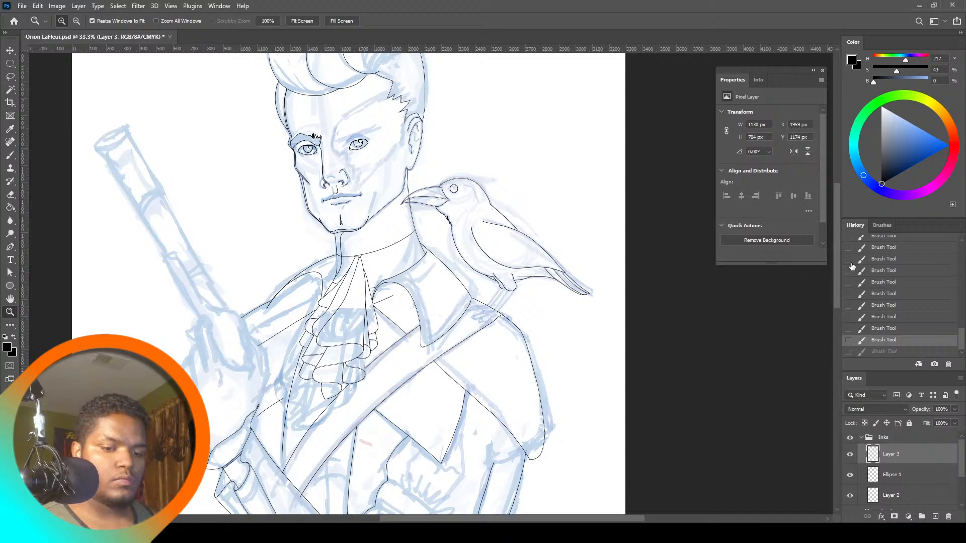
{"action": "left_click", "coordinate": [849, 475]}
{"action": "left_click", "coordinate": [850, 475]}
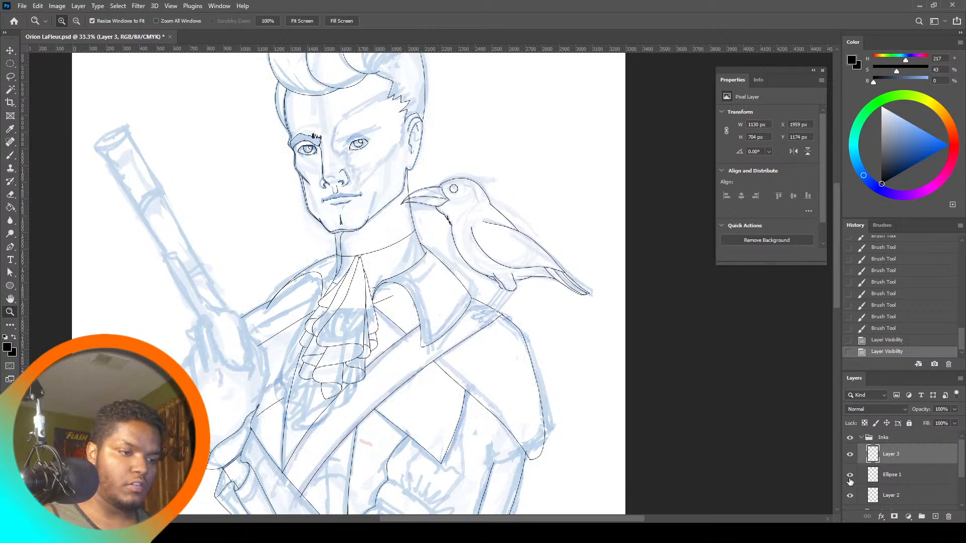
{"action": "left_click", "coordinate": [849, 475]}
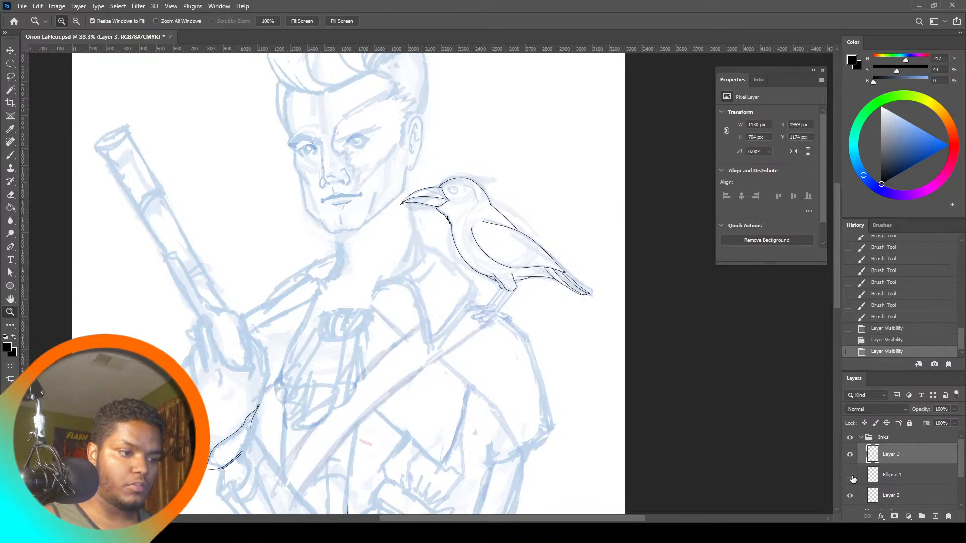
{"action": "left_click", "coordinate": [849, 475]}
{"action": "left_click", "coordinate": [890, 478]}
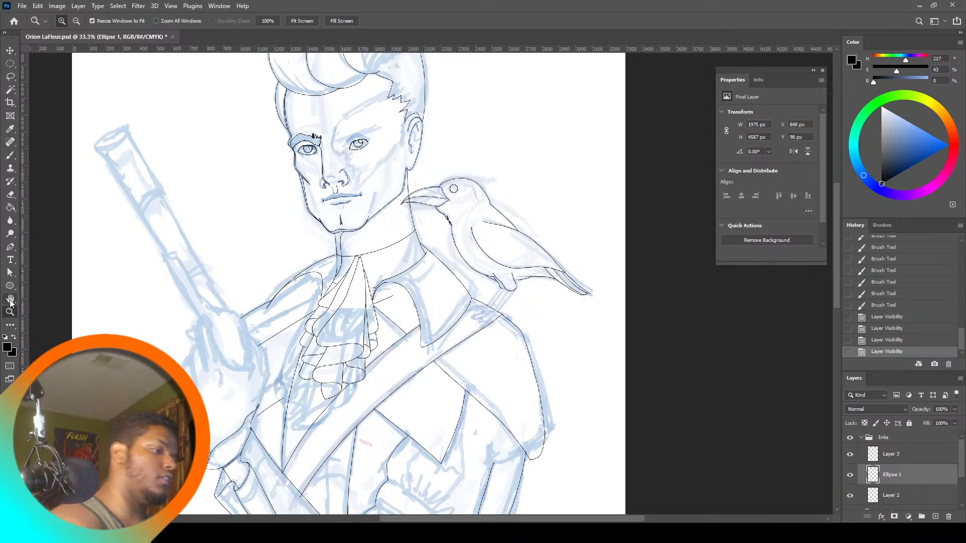
Lasso the part of the character's neck line that crosses the bird's beak on the Ellipse 1 layer and delete it
{"action": "left_click", "coordinate": [415, 198]}
{"action": "left_click", "coordinate": [415, 197]}
{"action": "left_click", "coordinate": [416, 198]}
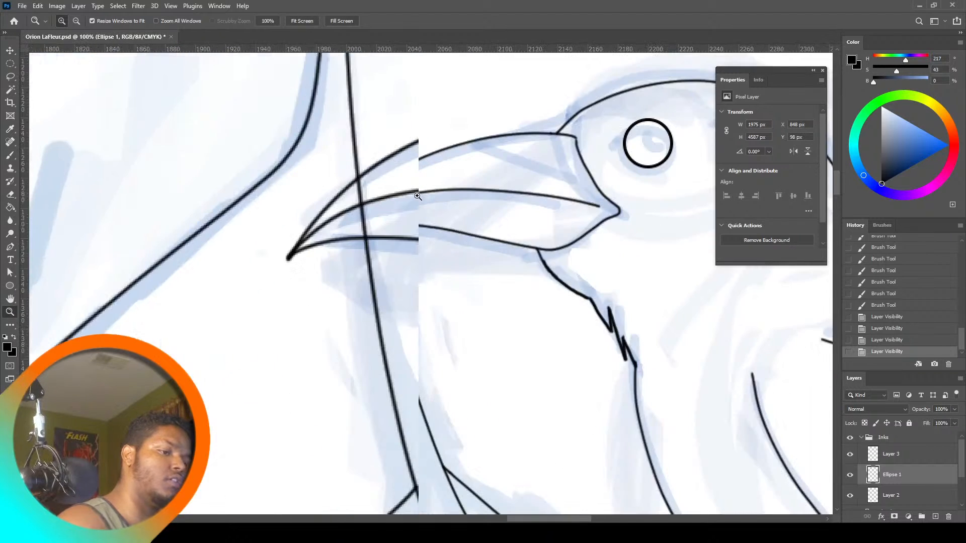
{"action": "left_click", "coordinate": [416, 130]}
{"action": "left_click", "coordinate": [10, 76]}
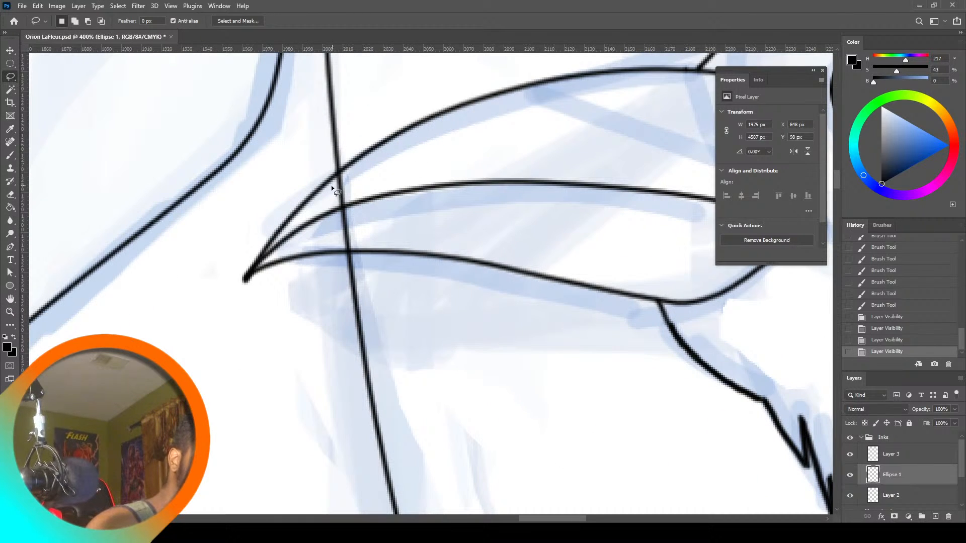
{"action": "mouse_move", "coordinate": [356, 177]}
{"action": "left_mouse_down"}
{"action": "mouse_move", "coordinate": [368, 230]}
{"action": "mouse_move", "coordinate": [360, 252]}
{"action": "mouse_move", "coordinate": [336, 252]}
{"action": "left_mouse_up"}
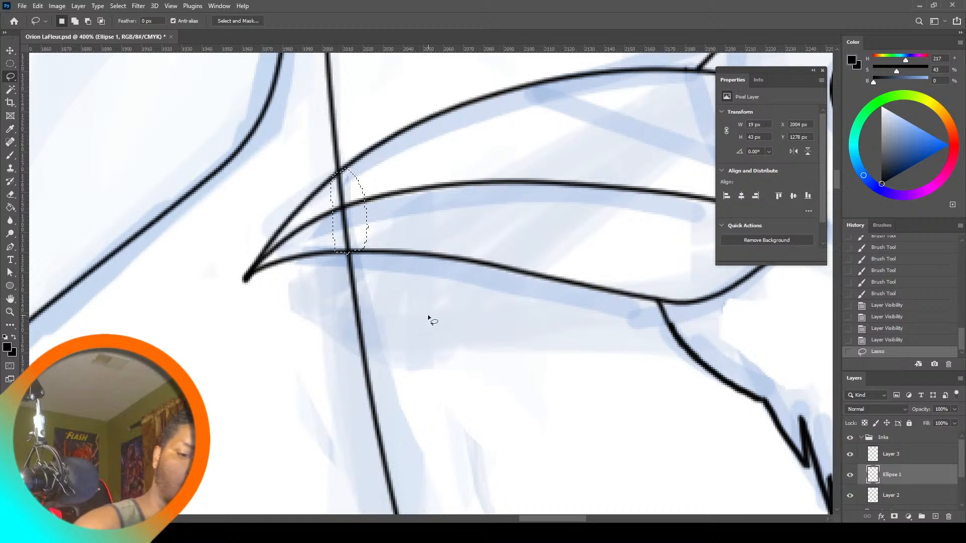
{"action": "key", "text": "Delete"}
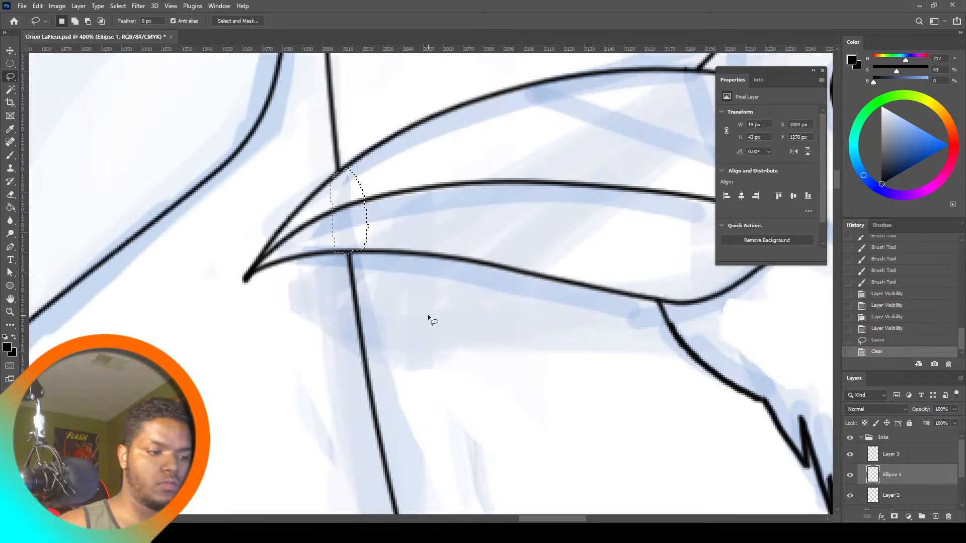
Make Layer 3 active, lasso the stray ink at the tip of the bird's beak, delete it and deselect
{"action": "left_click", "coordinate": [851, 456]}
{"action": "left_click", "coordinate": [850, 454]}
{"action": "left_click", "coordinate": [891, 454]}
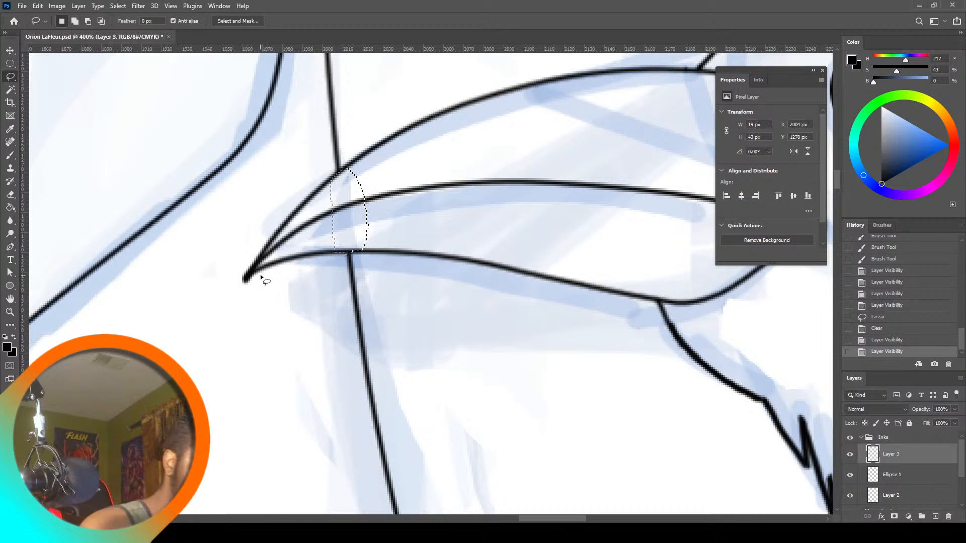
{"action": "mouse_move", "coordinate": [247, 278]}
{"action": "left_mouse_down"}
{"action": "mouse_move", "coordinate": [227, 302]}
{"action": "mouse_move", "coordinate": [265, 291]}
{"action": "mouse_move", "coordinate": [241, 297]}
{"action": "mouse_move", "coordinate": [258, 300]}
{"action": "left_mouse_up"}
{"action": "key", "text": "Delete"}
{"action": "key", "text": "ctrl+d"}
{"action": "key", "text": "Delete"}
{"action": "key", "text": "ctrl+d"}
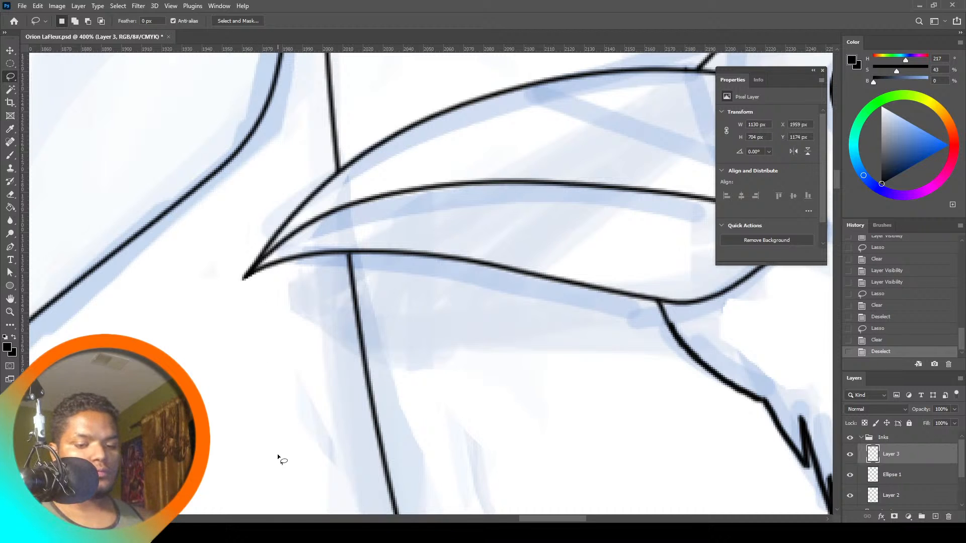
Examine the inks around the bird's legs and the shoulder by toggling the visibility of Layer 3, Ellipse 1 and Layer 2
{"action": "key", "text": "z"}
{"action": "left_click", "coordinate": [302, 21]}
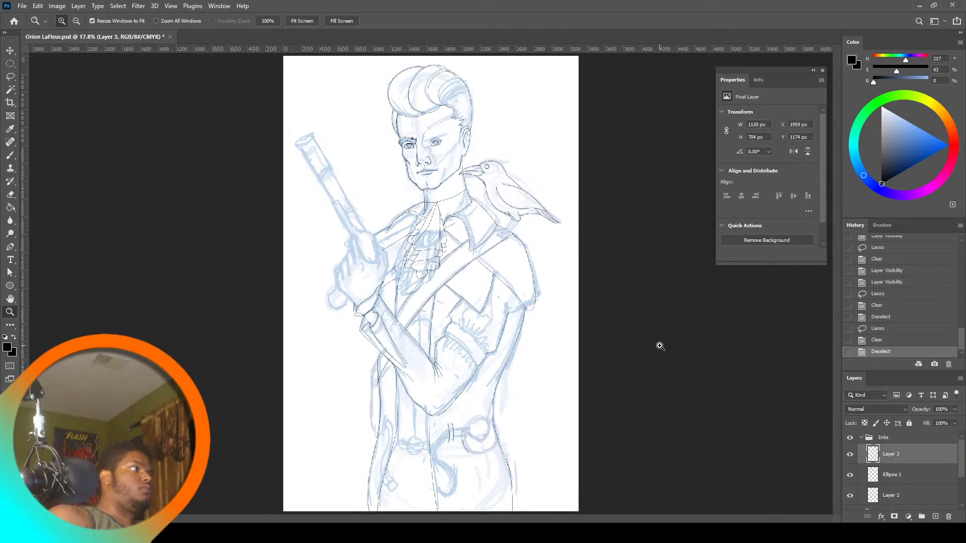
{"action": "left_click", "coordinate": [522, 221]}
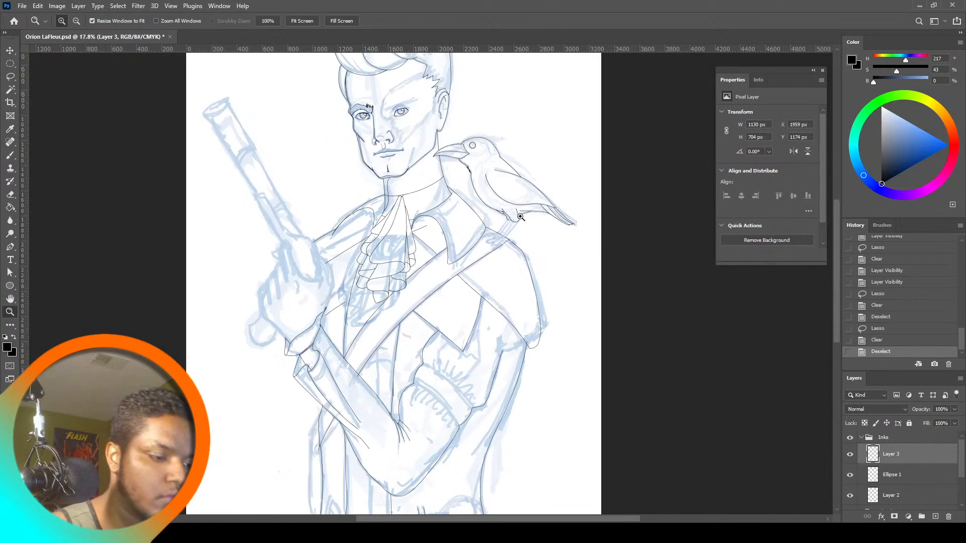
{"action": "left_click", "coordinate": [523, 220]}
{"action": "left_click", "coordinate": [522, 221]}
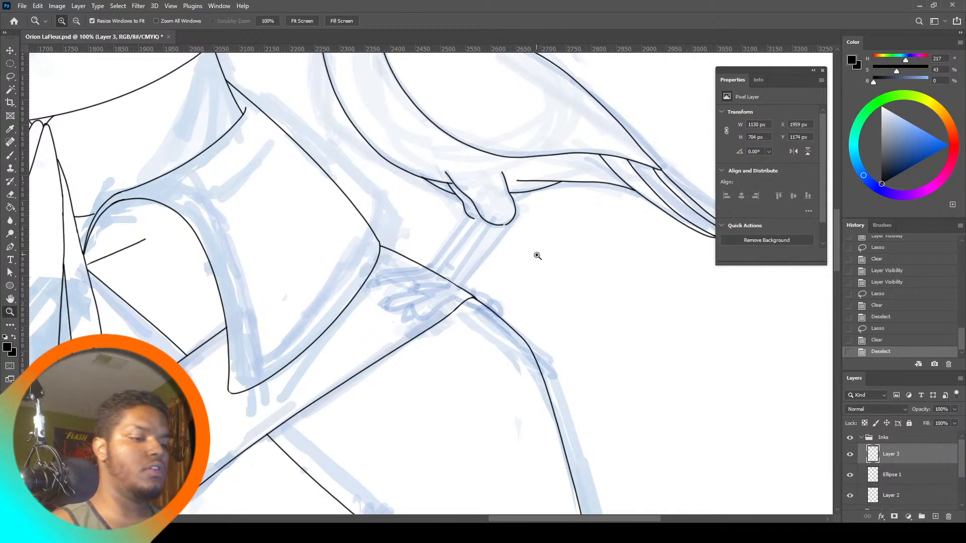
{"action": "left_click", "coordinate": [11, 155]}
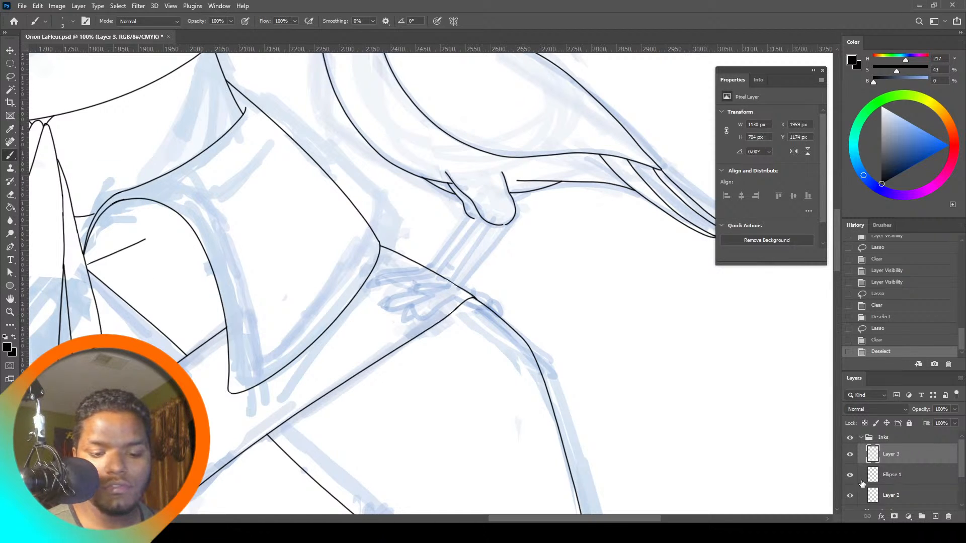
{"action": "left_click", "coordinate": [850, 454]}
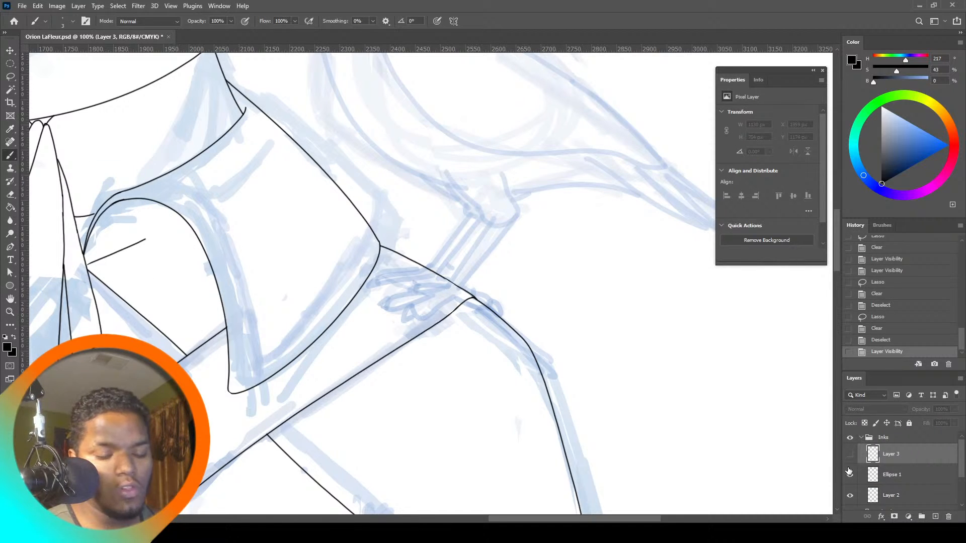
{"action": "left_click", "coordinate": [850, 455]}
{"action": "left_click", "coordinate": [850, 474]}
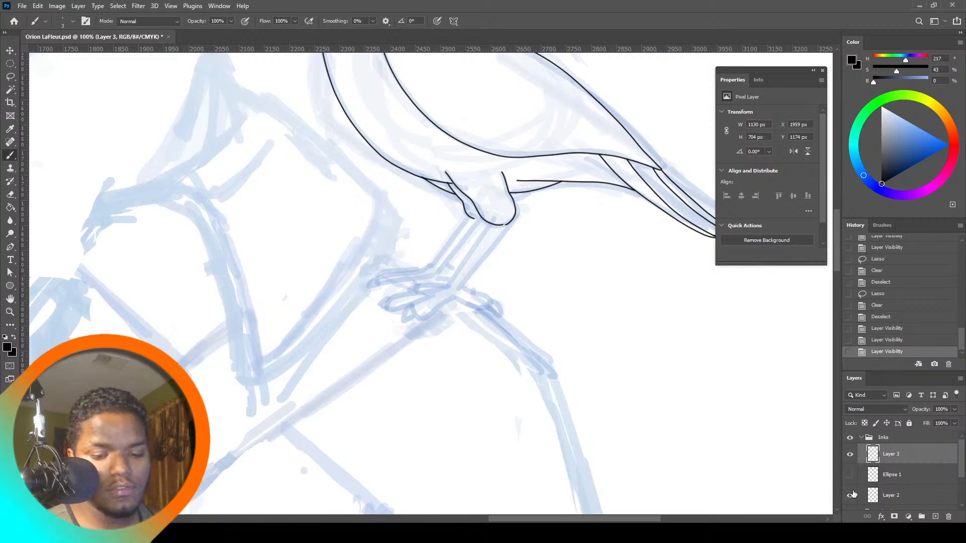
{"action": "left_click", "coordinate": [850, 495]}
{"action": "left_click", "coordinate": [850, 474]}
{"action": "left_click", "coordinate": [850, 454]}
{"action": "left_click", "coordinate": [850, 454]}
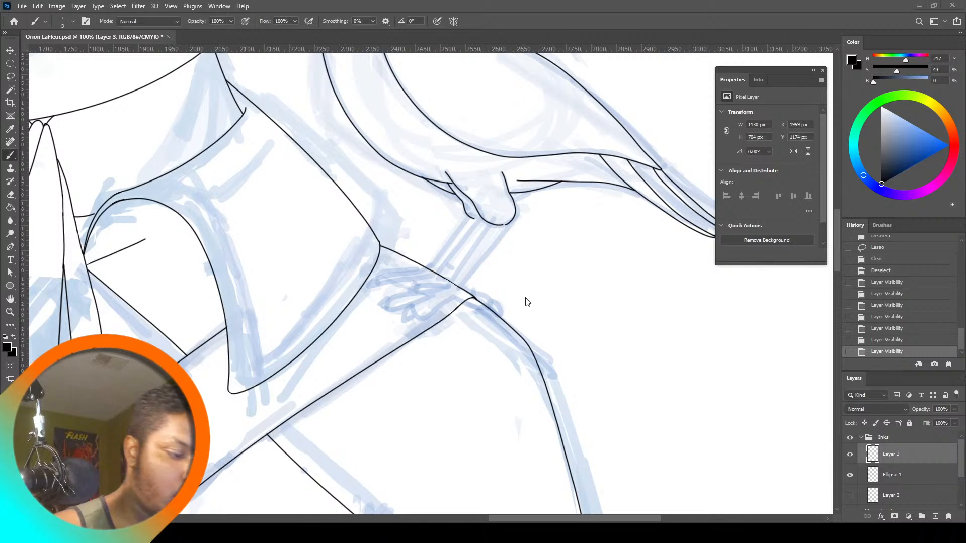
Compare the character's torso with Layer 2 hidden and shown to identify its inks, leaving the layer visible
{"action": "left_click", "coordinate": [9, 311]}
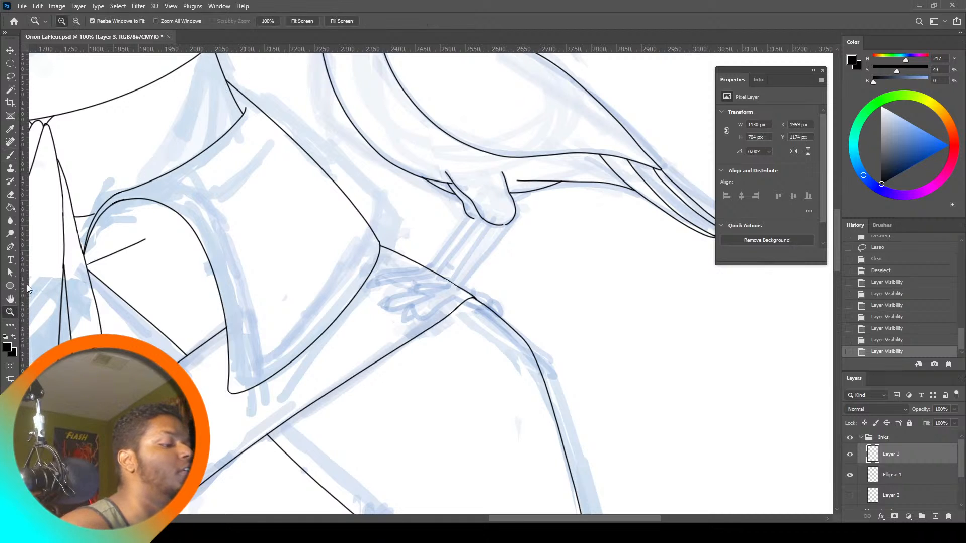
{"action": "left_click", "coordinate": [304, 21]}
{"action": "left_click", "coordinate": [499, 262]}
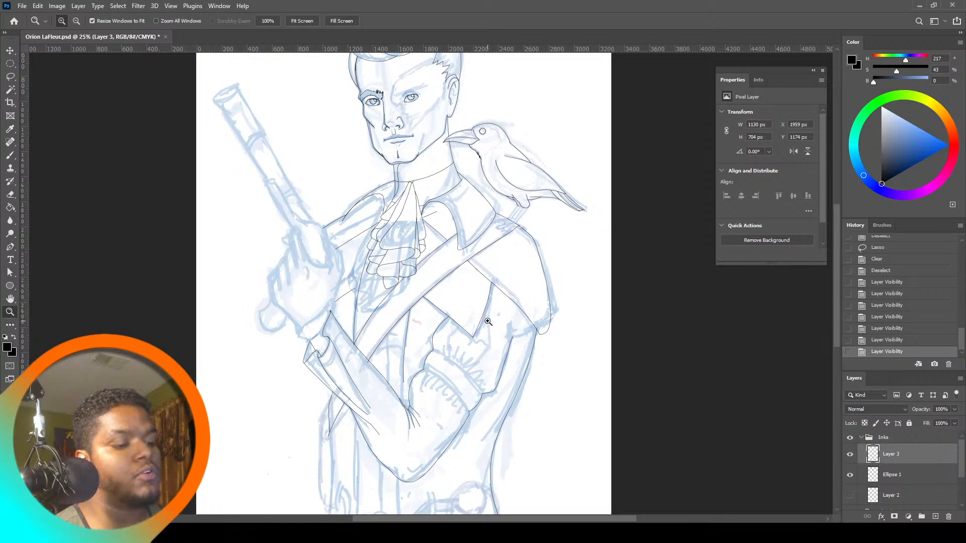
{"action": "left_click", "coordinate": [323, 336]}
{"action": "left_click", "coordinate": [854, 495]}
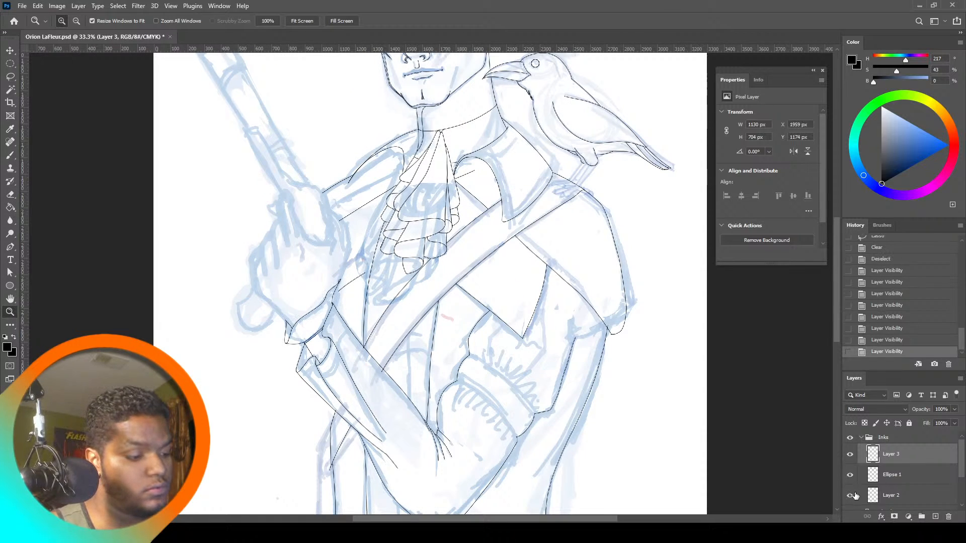
{"action": "left_click", "coordinate": [855, 496]}
{"action": "left_click", "coordinate": [855, 498]}
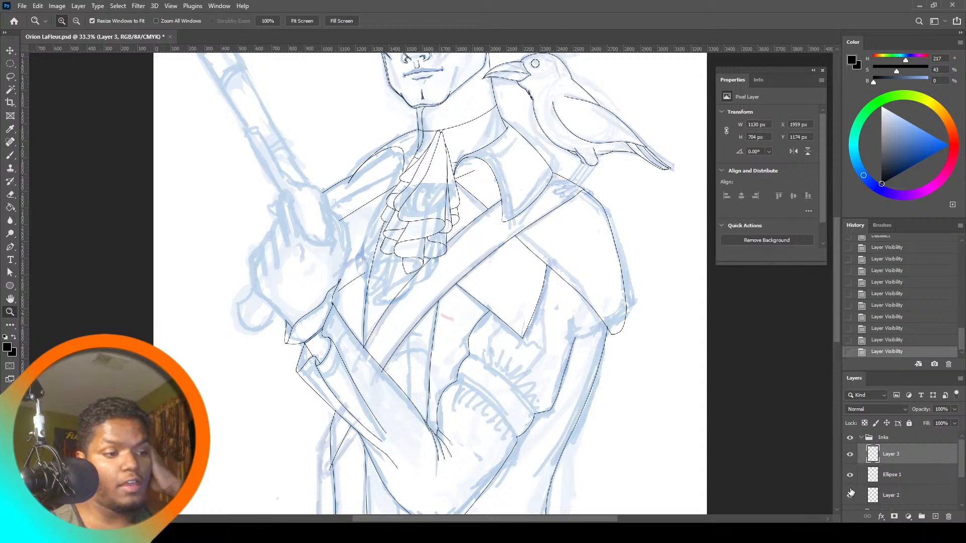
Merge Layer 3, Ellipse 1 and Layer 2 in the Inks group into one layer
{"action": "left_click_drag", "start_coordinate": [837, 285], "coordinate": [837, 336]}
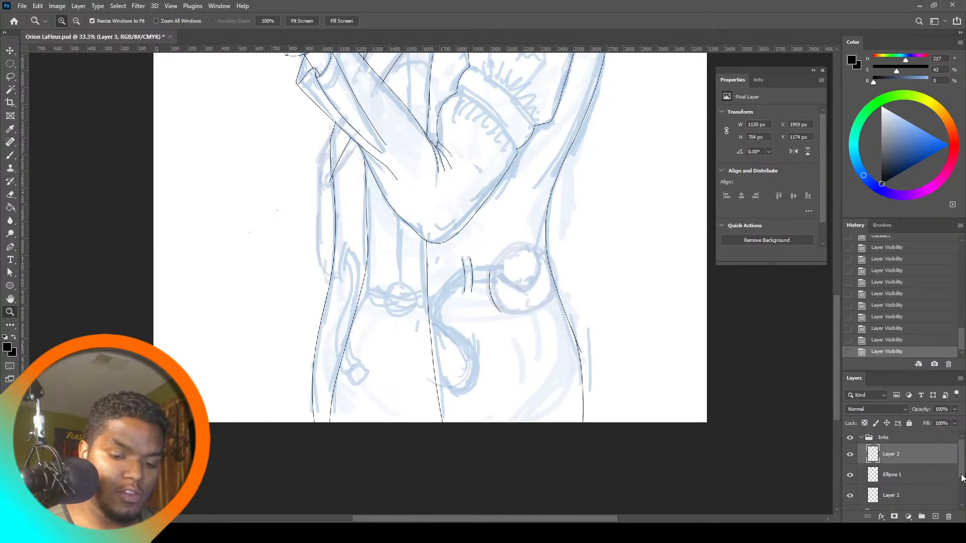
{"action": "scroll", "coordinate": [961, 477], "scroll_direction": "down", "scroll_amount": 1}
{"action": "left_click", "coordinate": [914, 476], "text": "shift"}
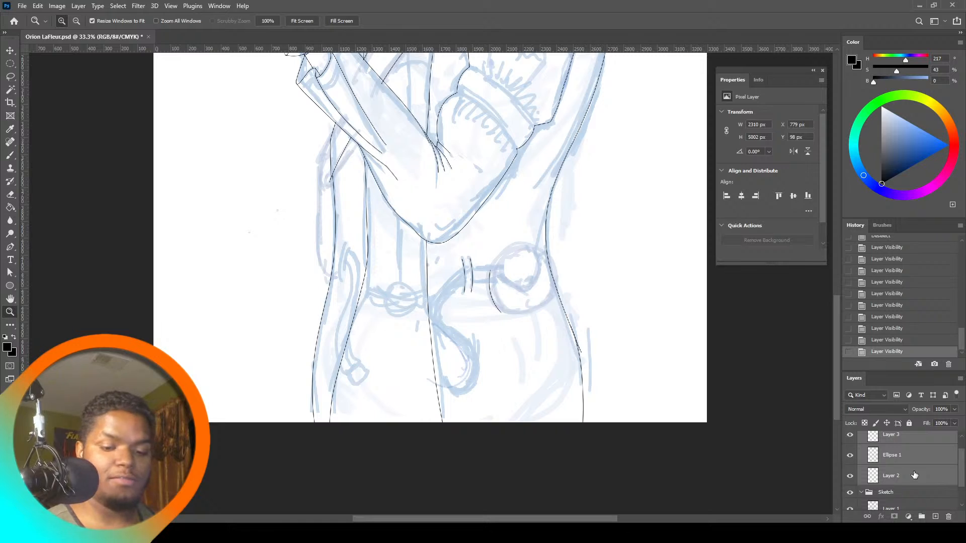
{"action": "right_click", "coordinate": [913, 482]}
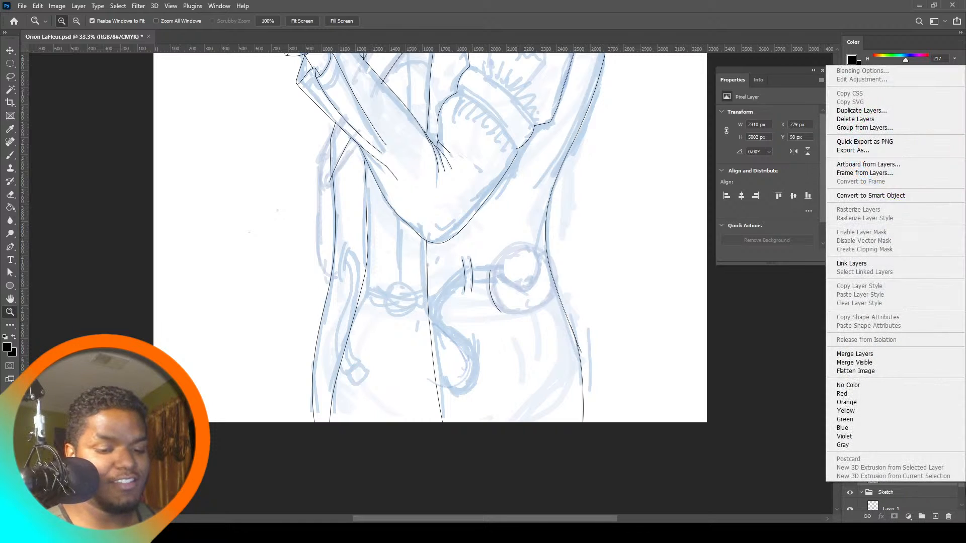
{"action": "left_click", "coordinate": [874, 354]}
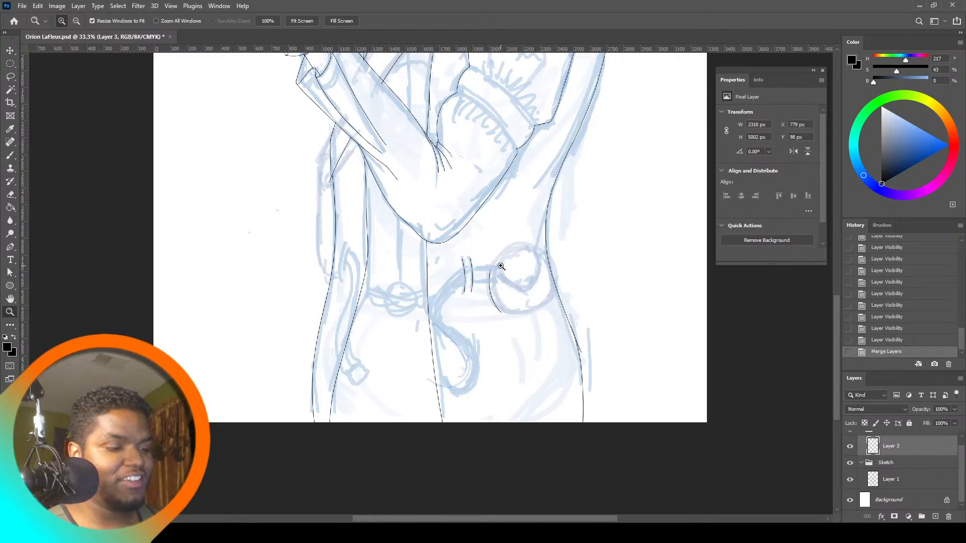
Set the brush smoothing to 14% and ink two short parallel curves at the hip on the gun-arm side of the coat
{"action": "left_click", "coordinate": [12, 156]}
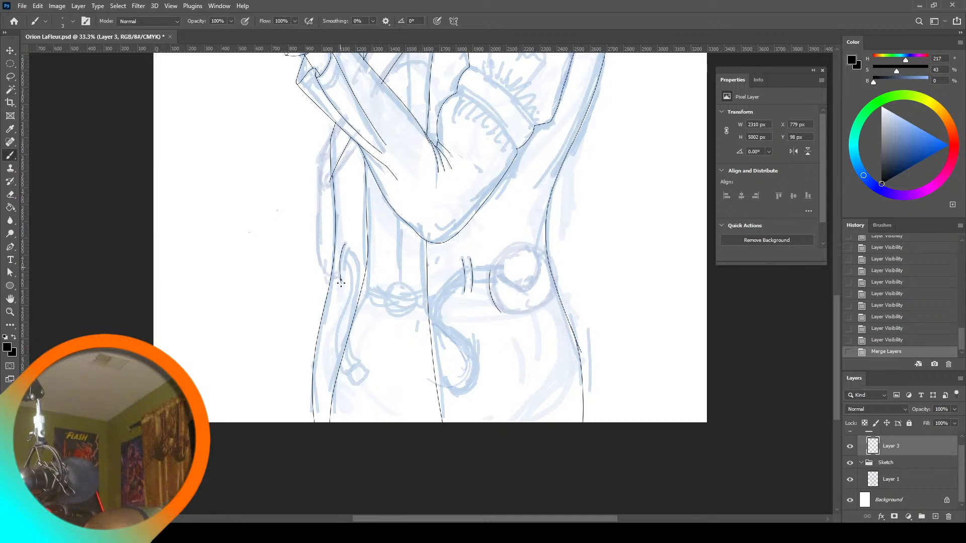
{"action": "left_click_drag", "start_coordinate": [340, 283], "coordinate": [347, 252]}
{"action": "key", "text": "ctrl+z"}
{"action": "left_click", "coordinate": [371, 22]}
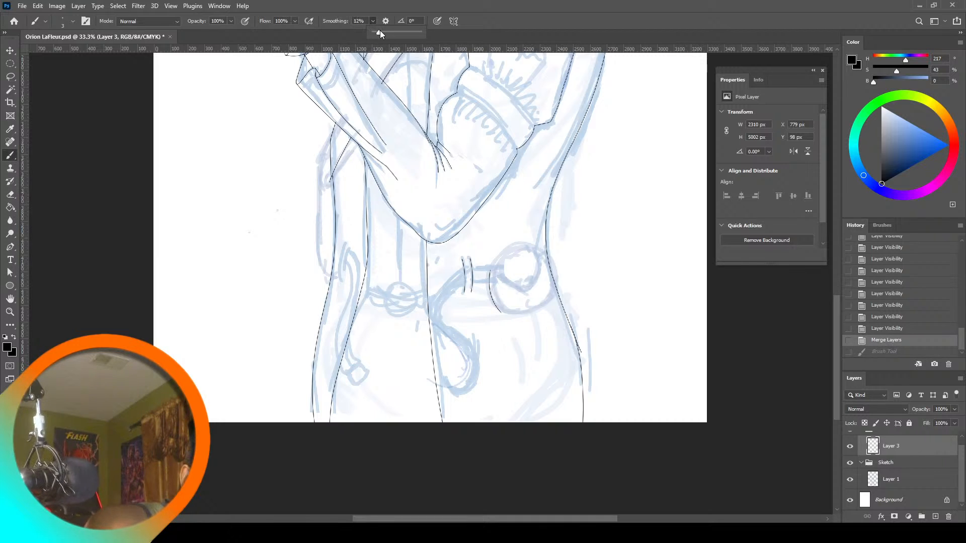
{"action": "mouse_move", "coordinate": [340, 273]}
{"action": "left_mouse_down"}
{"action": "mouse_move", "coordinate": [346, 246]}
{"action": "mouse_move", "coordinate": [347, 263]}
{"action": "left_mouse_up"}
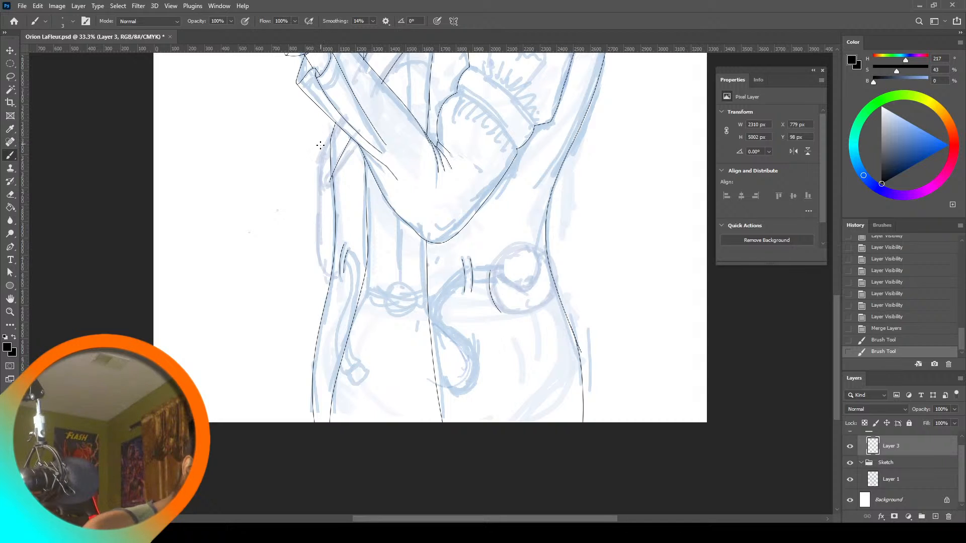
Ink the outer edge of the narrow coat flap beside the waist, from below the forearm down to its rounded end at the hip
{"action": "mouse_move", "coordinate": [329, 146]}
{"action": "left_mouse_down"}
{"action": "mouse_move", "coordinate": [317, 190]}
{"action": "mouse_move", "coordinate": [329, 273]}
{"action": "mouse_move", "coordinate": [329, 265]}
{"action": "left_mouse_up"}
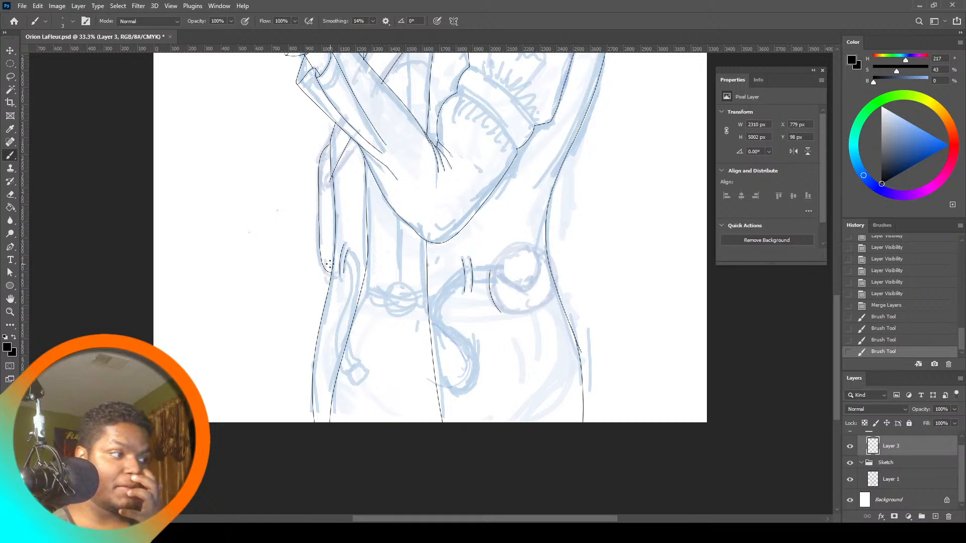
{"action": "key", "text": "z"}
{"action": "left_click", "coordinate": [332, 180]}
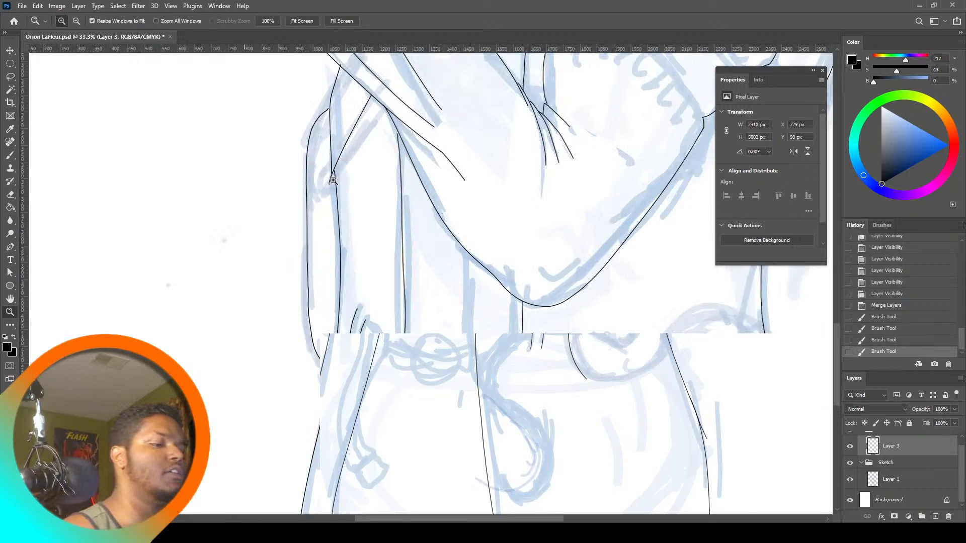
{"action": "left_click", "coordinate": [352, 155]}
{"action": "left_click", "coordinate": [301, 21]}
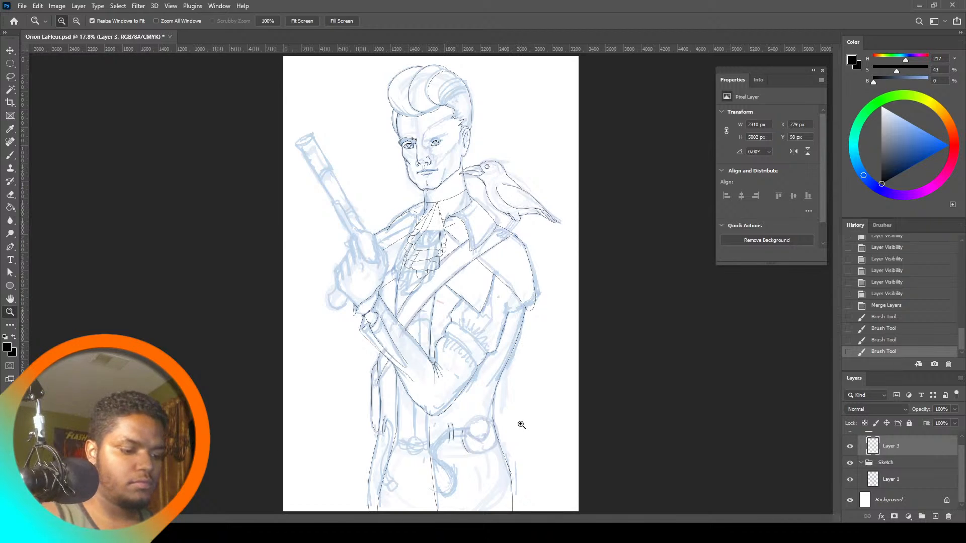
Ink a short upper curve joining the coat edge to the parallel lines at the hip on the gun-arm side
{"action": "left_click", "coordinate": [485, 473]}
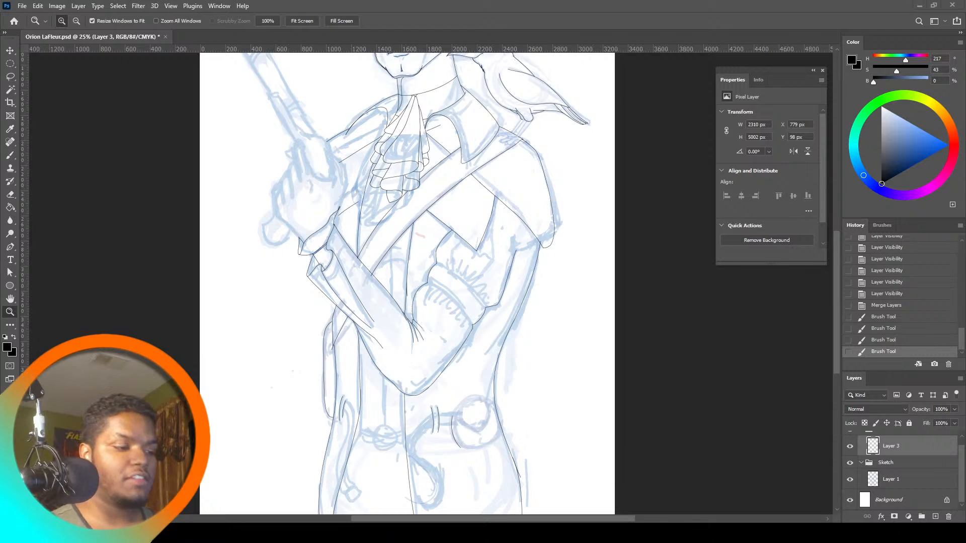
{"action": "left_click", "coordinate": [386, 475]}
{"action": "left_click", "coordinate": [398, 453]}
{"action": "left_click_drag", "start_coordinate": [839, 328], "coordinate": [839, 347]}
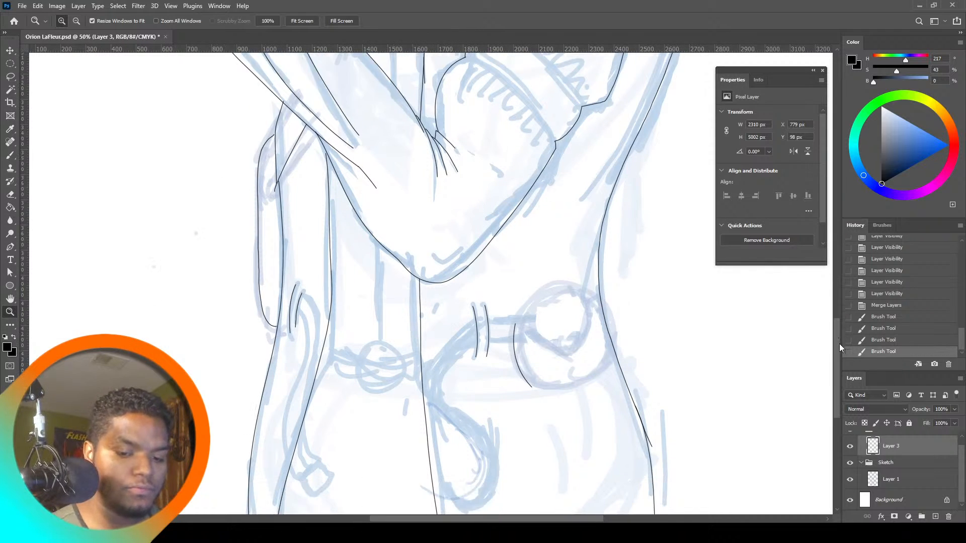
{"action": "key", "text": "b"}
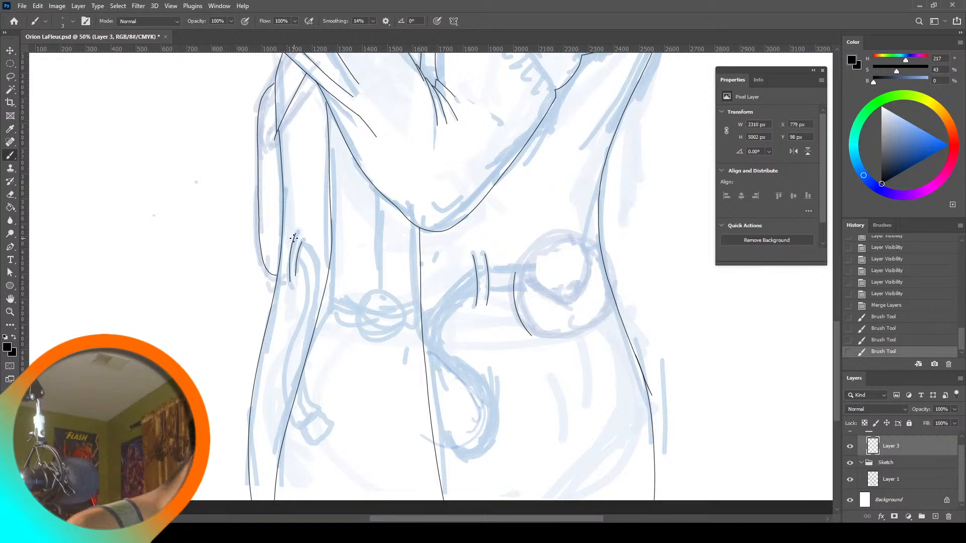
{"action": "left_click_drag", "start_coordinate": [285, 237], "coordinate": [294, 237]}
{"action": "key", "text": "ctrl+z"}
{"action": "key", "text": "ctrl+z"}
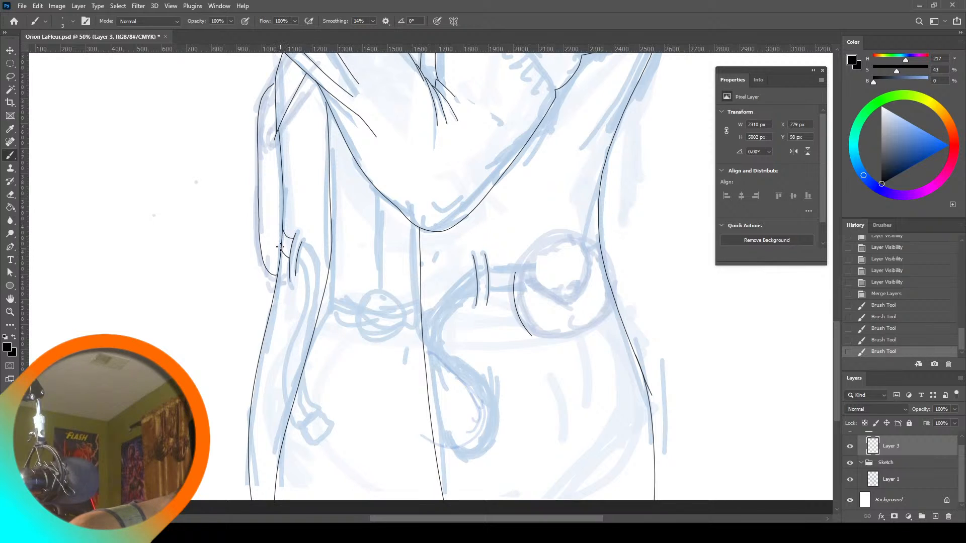
Try to ink the rounded lower part of the hip loop wrapping around the coat edge, and check the stroke up close
{"action": "left_click_drag", "start_coordinate": [280, 237], "coordinate": [283, 231]}
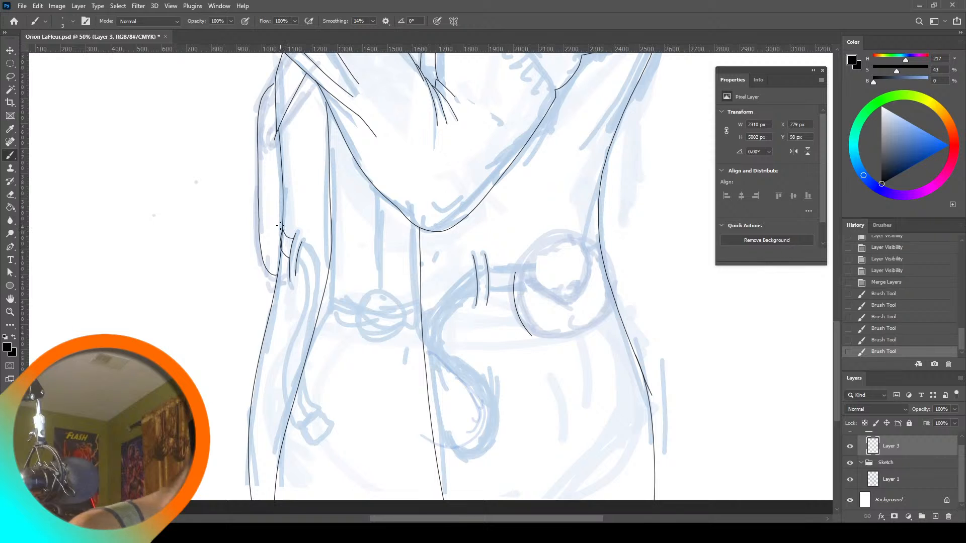
{"action": "left_click", "coordinate": [9, 312]}
{"action": "left_click", "coordinate": [280, 241]}
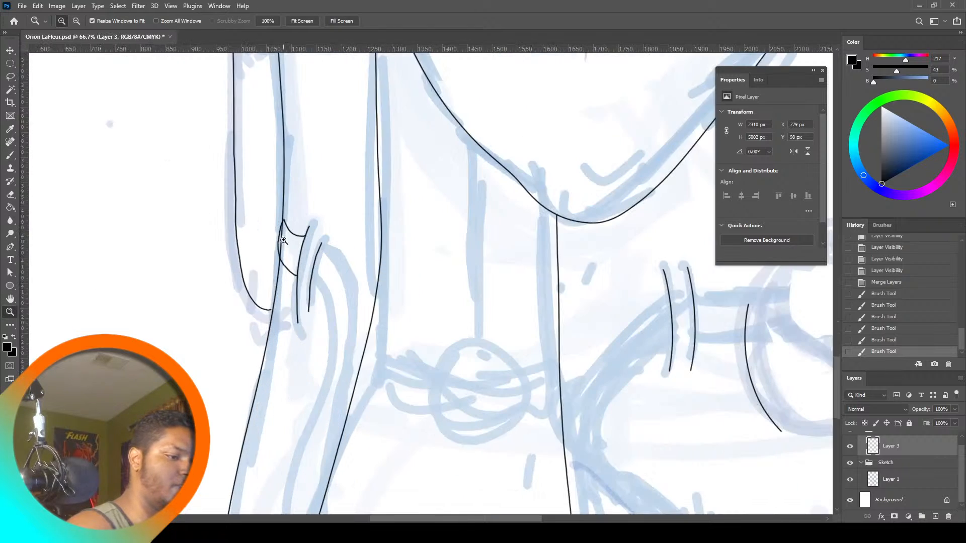
{"action": "left_click", "coordinate": [288, 233]}
{"action": "left_click_drag", "start_coordinate": [289, 232], "coordinate": [280, 247]}
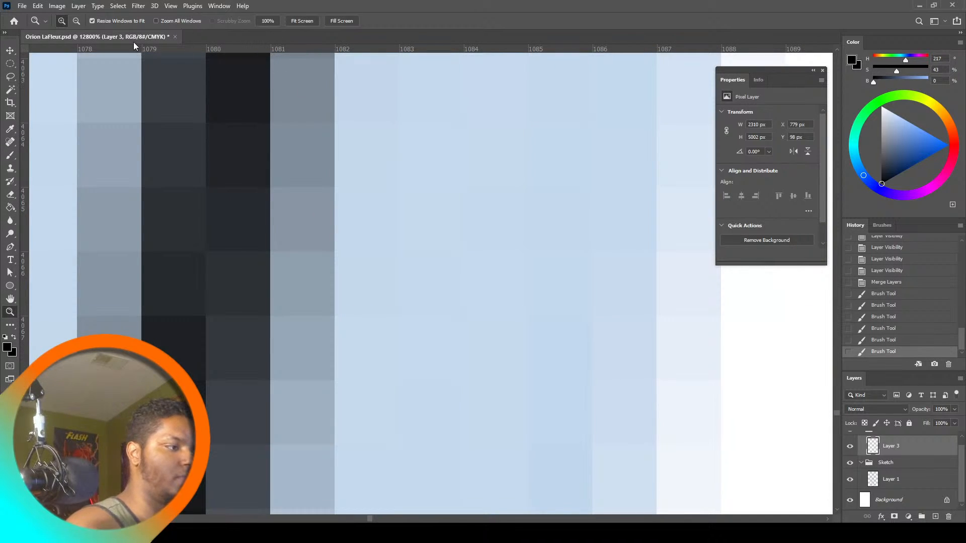
{"action": "left_click", "coordinate": [211, 147], "text": "alt"}
{"action": "left_click", "coordinate": [213, 147], "text": "alt"}
{"action": "left_click", "coordinate": [213, 146], "text": "alt"}
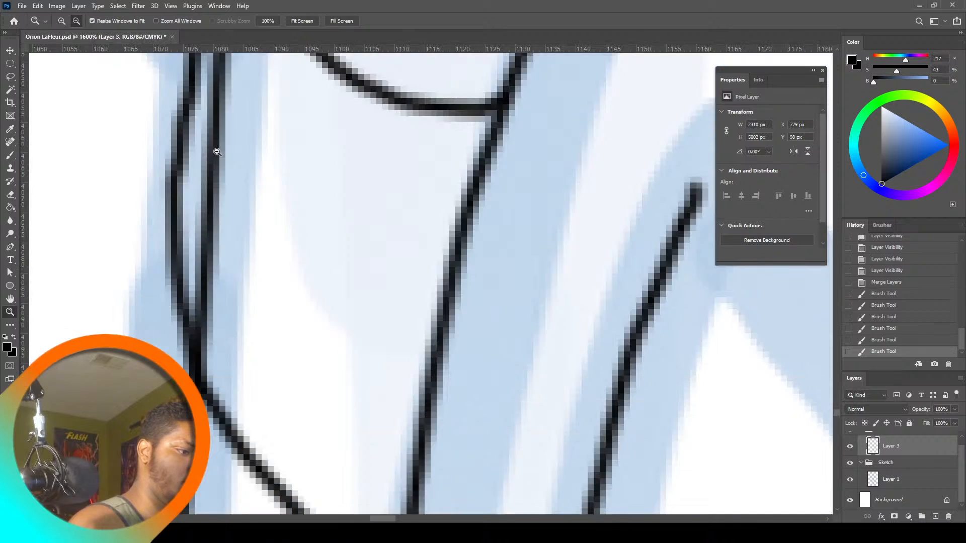
{"action": "left_click", "coordinate": [216, 148], "text": "alt"}
{"action": "scroll", "coordinate": [838, 411], "scroll_direction": "up", "scroll_amount": 2}
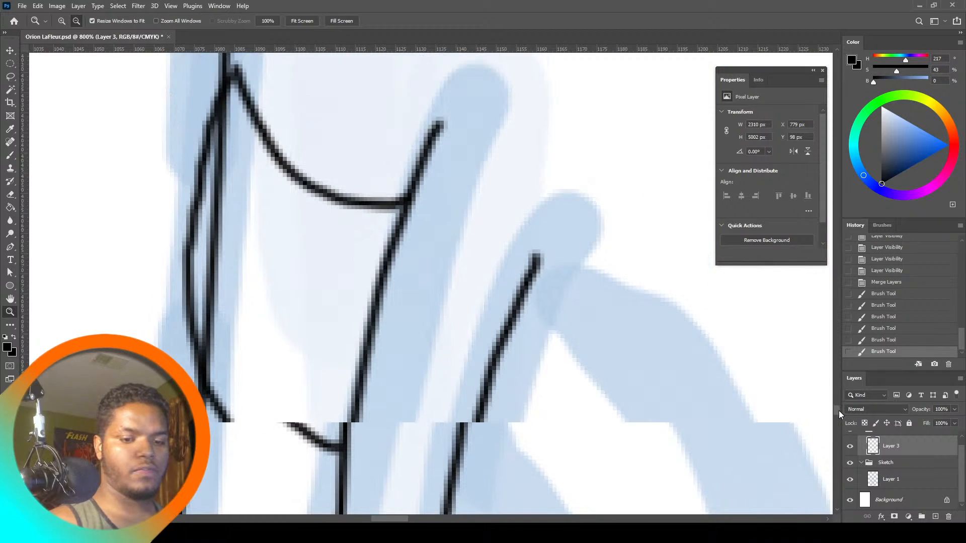
{"action": "key", "text": "ctrl+z"}
Ink the hip loop from the top of the upper curve around the coat edge and down to the first parallel line
{"action": "key", "text": "b"}
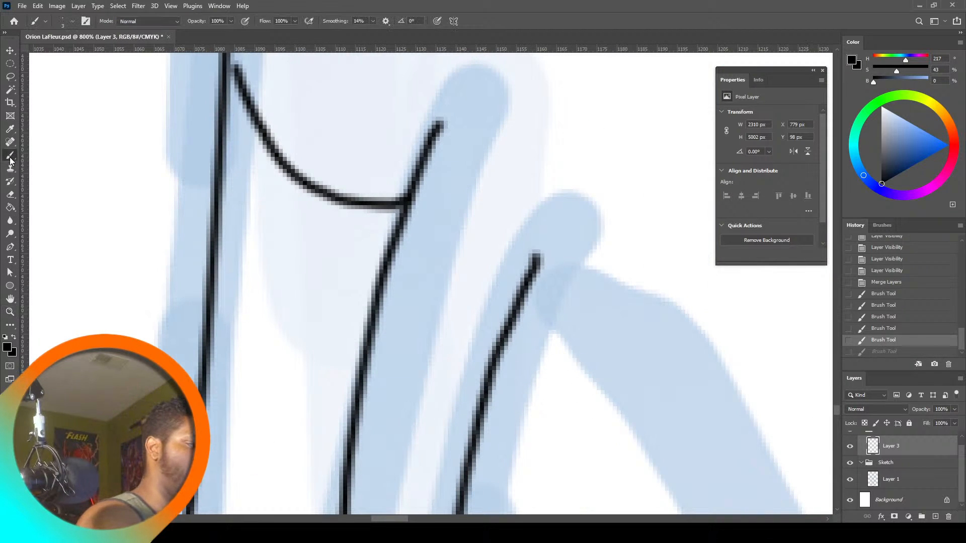
{"action": "mouse_move", "coordinate": [237, 76]}
{"action": "left_mouse_down"}
{"action": "mouse_move", "coordinate": [216, 60]}
{"action": "mouse_move", "coordinate": [192, 129]}
{"action": "mouse_move", "coordinate": [184, 249]}
{"action": "mouse_move", "coordinate": [192, 315]}
{"action": "mouse_move", "coordinate": [244, 421]}
{"action": "mouse_move", "coordinate": [288, 461]}
{"action": "mouse_move", "coordinate": [340, 470]}
{"action": "left_mouse_up"}
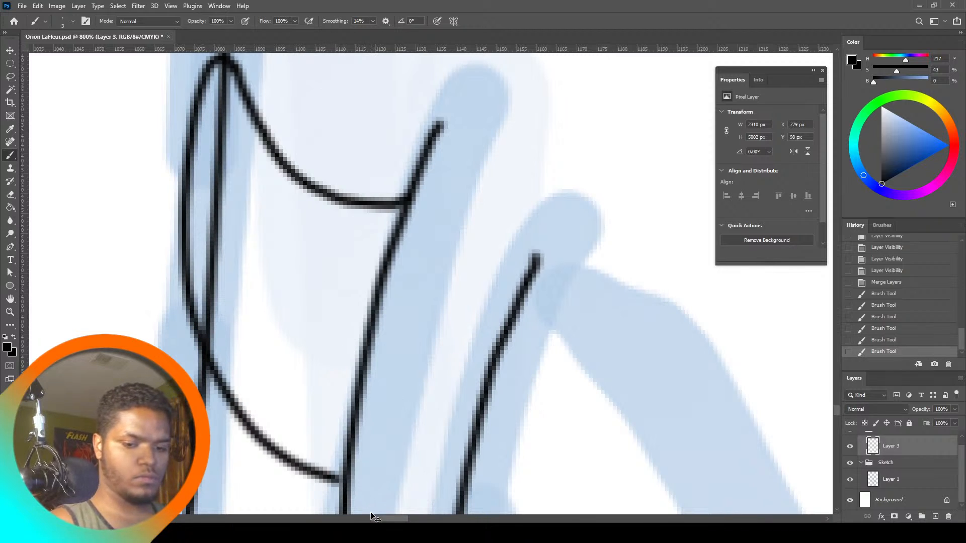
{"action": "left_click_drag", "start_coordinate": [343, 481], "coordinate": [335, 477]}
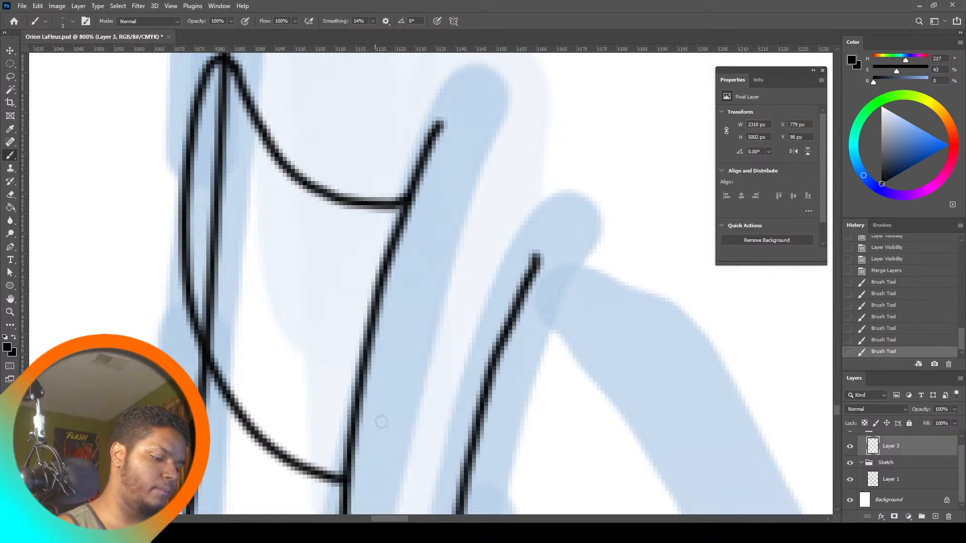
Lasso and clear the coat-edge line segment running through the inside of the hip loop, including the small remnant at its lower end
{"action": "key", "text": "l"}
{"action": "mouse_move", "coordinate": [199, 314]}
{"action": "left_mouse_down"}
{"action": "mouse_move", "coordinate": [229, 375]}
{"action": "mouse_move", "coordinate": [260, 277]}
{"action": "mouse_move", "coordinate": [235, 96]}
{"action": "left_mouse_up"}
{"action": "left_click_drag", "start_coordinate": [220, 64], "coordinate": [222, 70]}
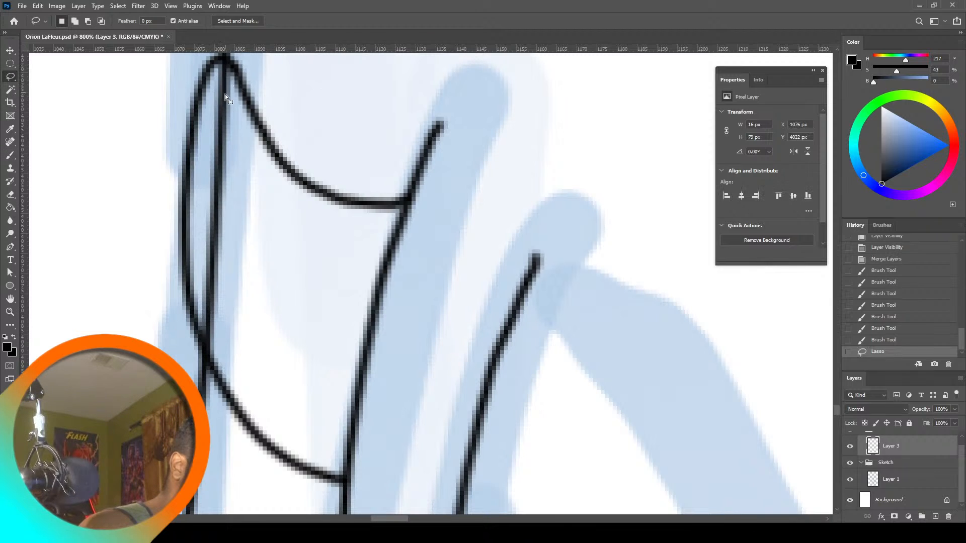
{"action": "key", "text": "Delete"}
{"action": "key", "text": "ctrl+d"}
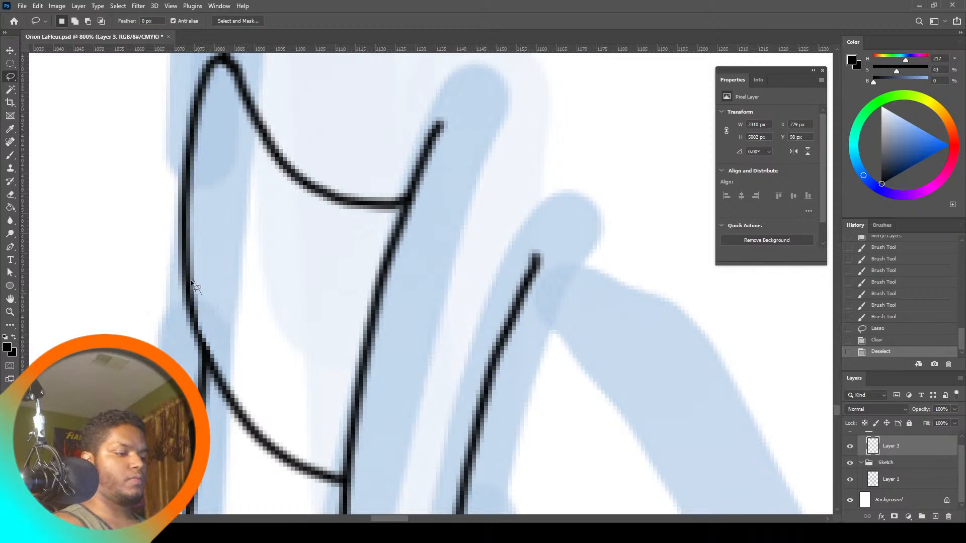
{"action": "mouse_move", "coordinate": [191, 279]}
{"action": "left_mouse_down"}
{"action": "mouse_move", "coordinate": [205, 310]}
{"action": "mouse_move", "coordinate": [205, 303]}
{"action": "left_mouse_up"}
{"action": "key", "text": "ctrl+d"}
{"action": "key", "text": "Delete"}
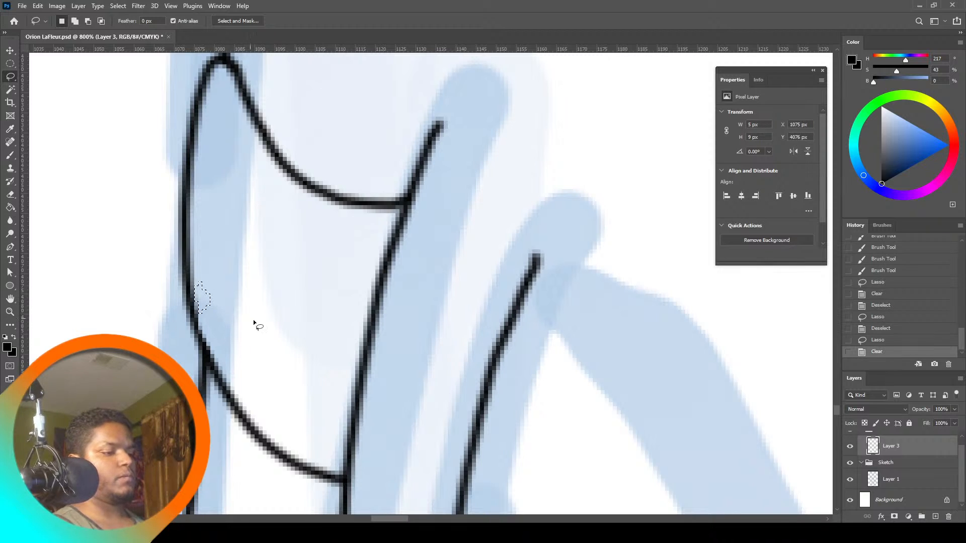
{"action": "key", "text": "ctrl+d"}
Examine the whole figure and its inked areas from the face and bird down to the forearms, belt and hips
{"action": "key", "text": "z"}
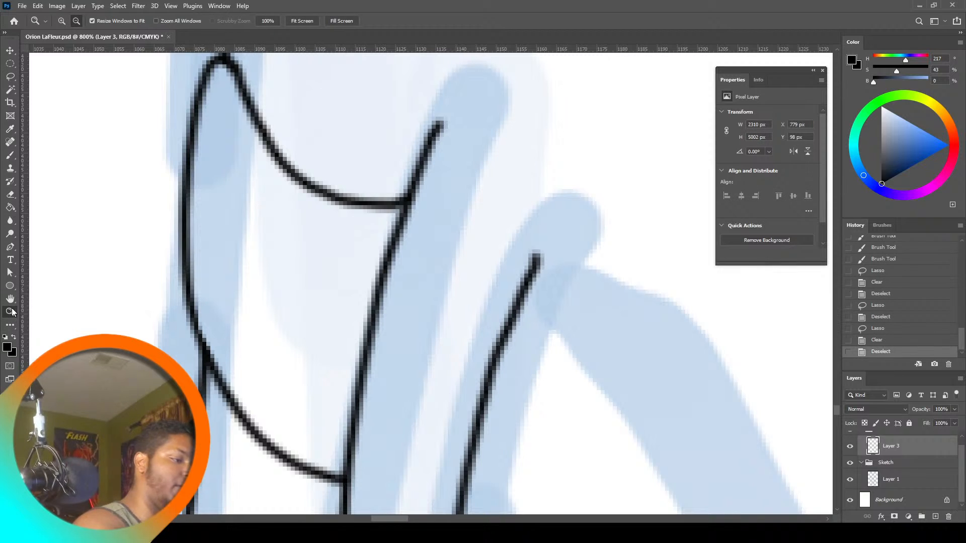
{"action": "left_click", "coordinate": [306, 22]}
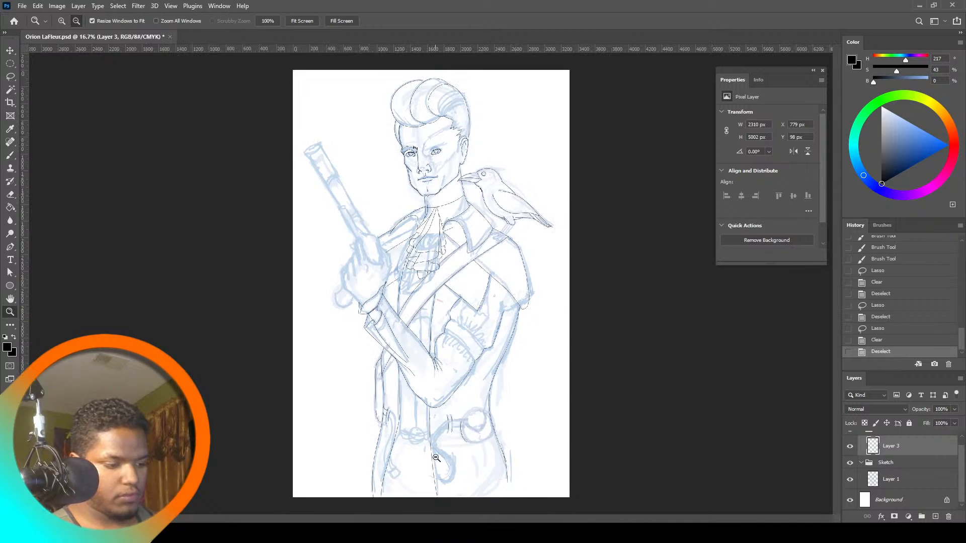
{"action": "left_click", "coordinate": [271, 20]}
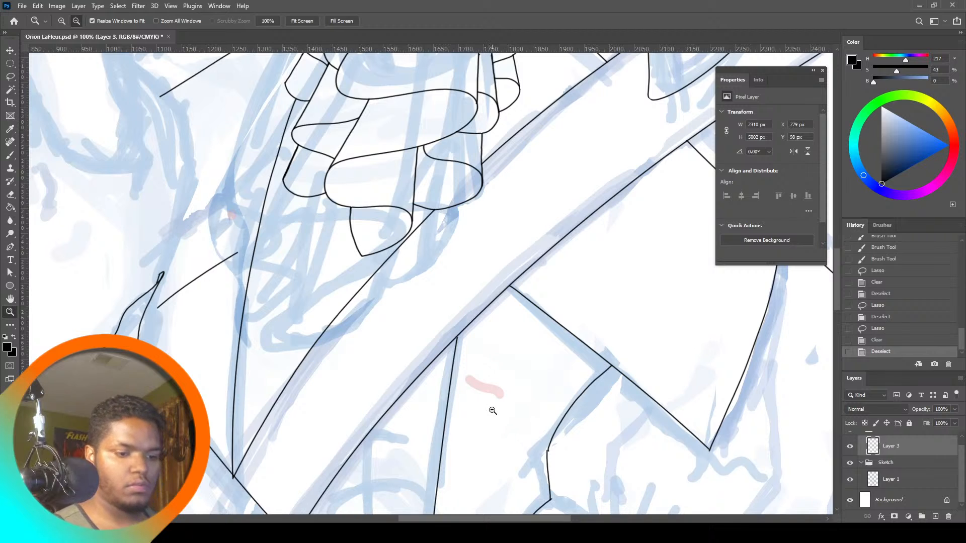
{"action": "left_click_drag", "start_coordinate": [836, 306], "coordinate": [846, 367]}
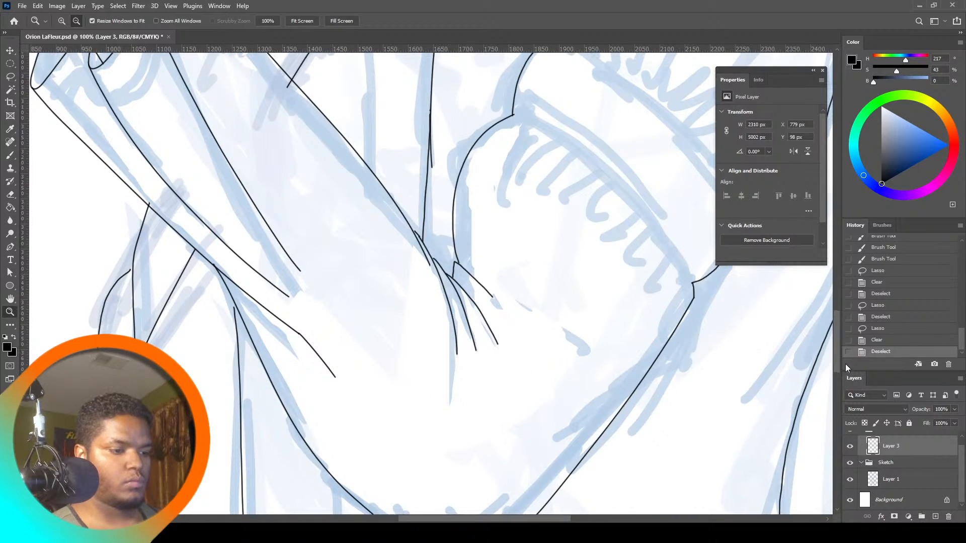
{"action": "left_click", "coordinate": [302, 20]}
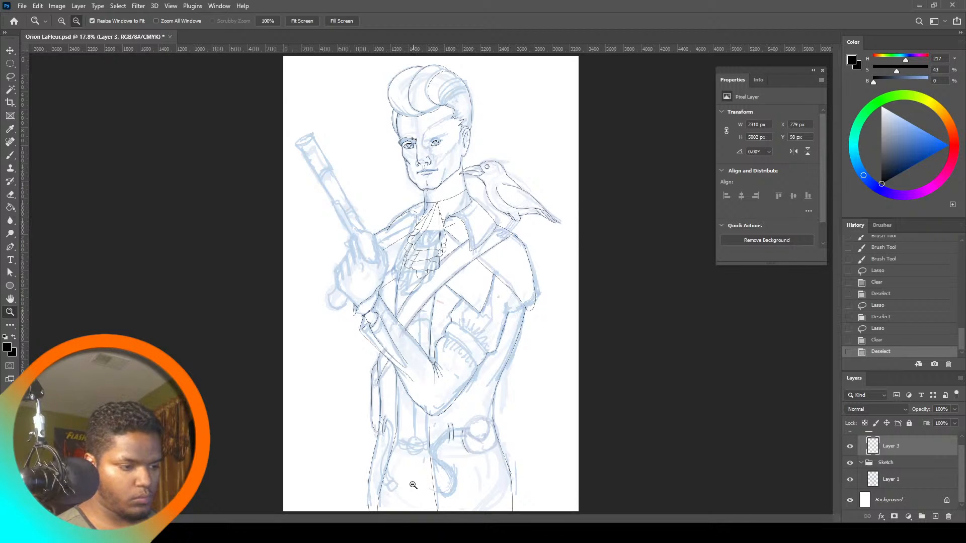
{"action": "left_click", "coordinate": [371, 327], "text": "alt"}
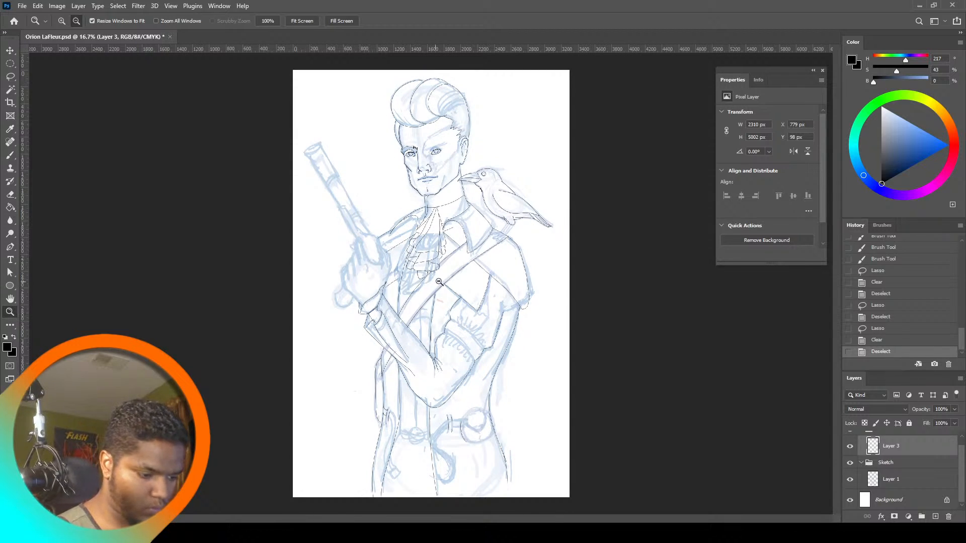
{"action": "left_click", "coordinate": [457, 406], "text": "alt"}
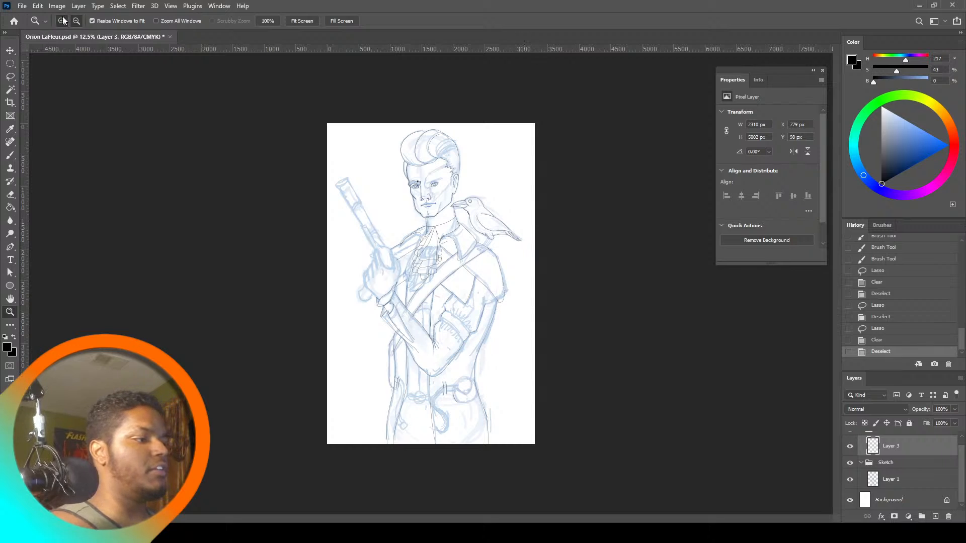
{"action": "left_click", "coordinate": [452, 347]}
{"action": "left_click", "coordinate": [462, 392]}
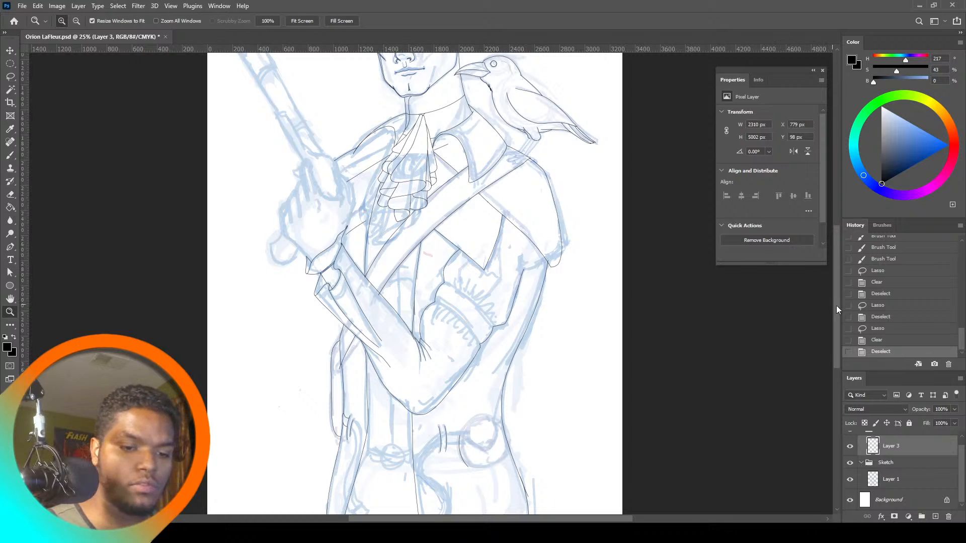
{"action": "left_click_drag", "start_coordinate": [836, 306], "coordinate": [832, 353]}
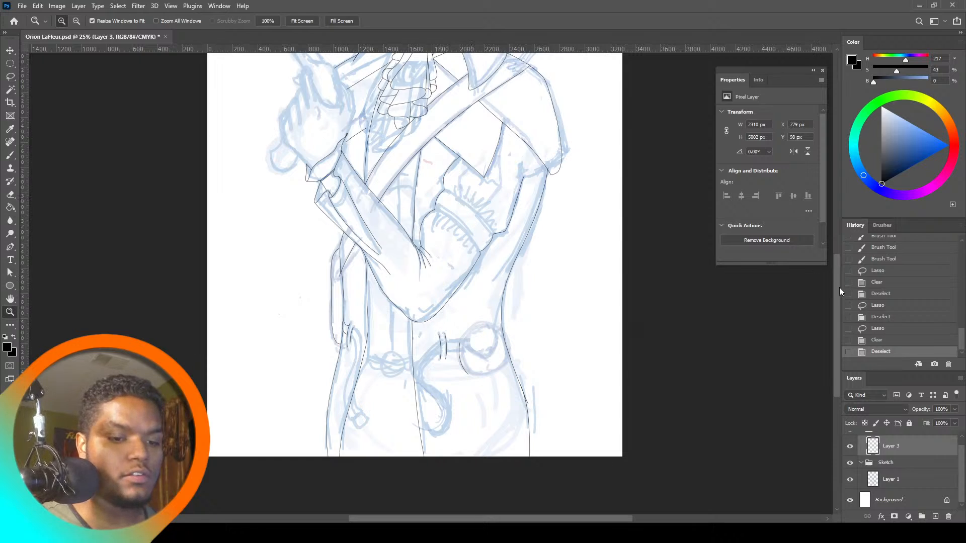
{"action": "left_click_drag", "start_coordinate": [839, 288], "coordinate": [830, 222]}
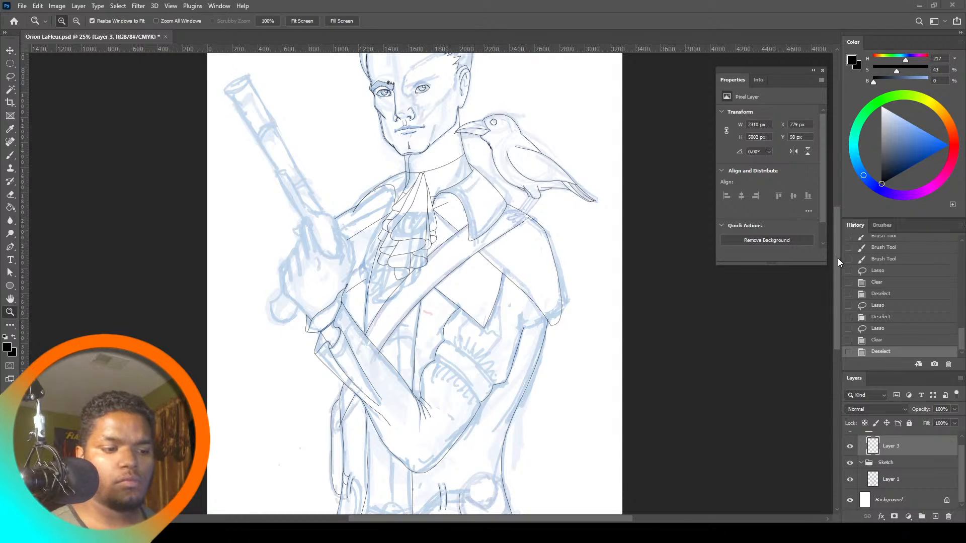
{"action": "scroll", "coordinate": [837, 282], "scroll_direction": "down", "scroll_amount": 5}
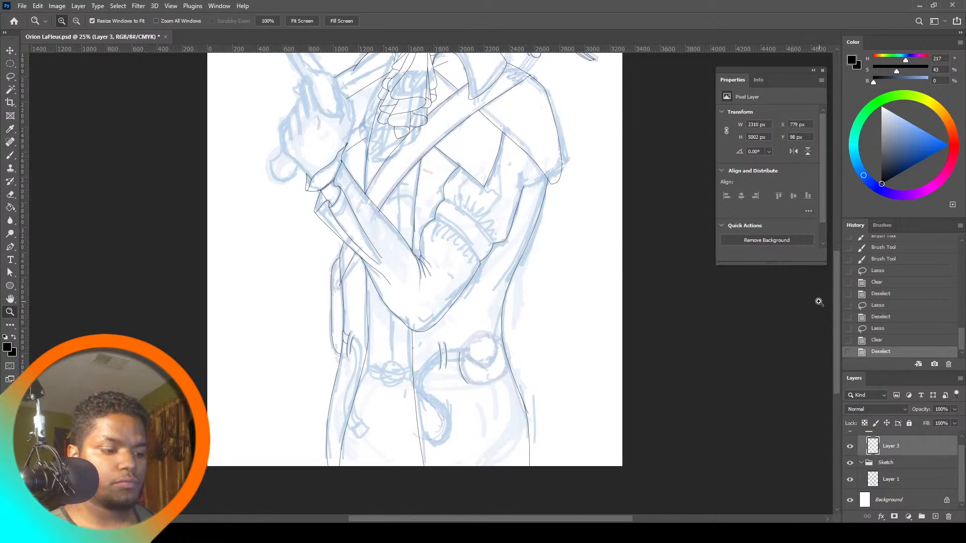
Raise the brush smoothing to 45% and add a new layer above the existing ink layer in the Inks group
{"action": "left_click", "coordinate": [365, 411]}
{"action": "left_click", "coordinate": [365, 411]}
{"action": "key", "text": "i"}
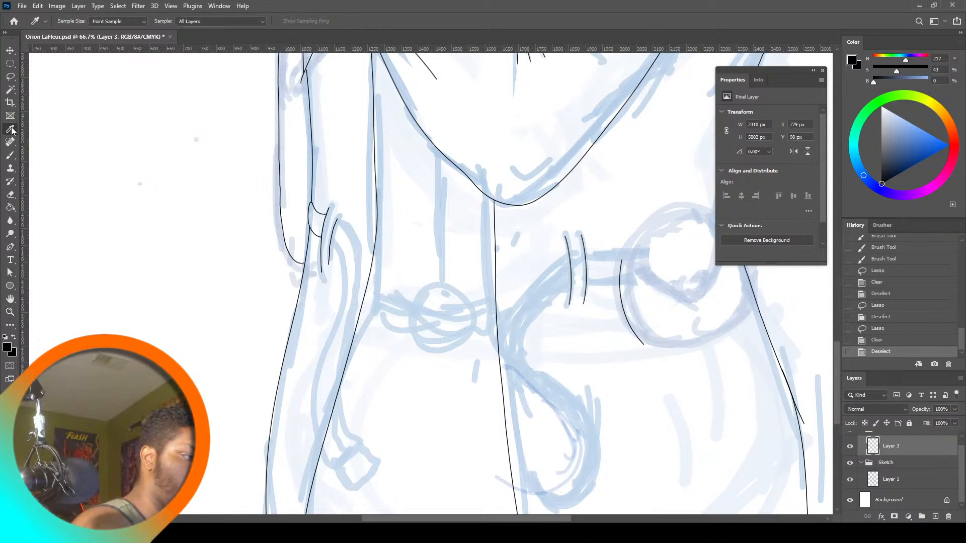
{"action": "key", "text": "b"}
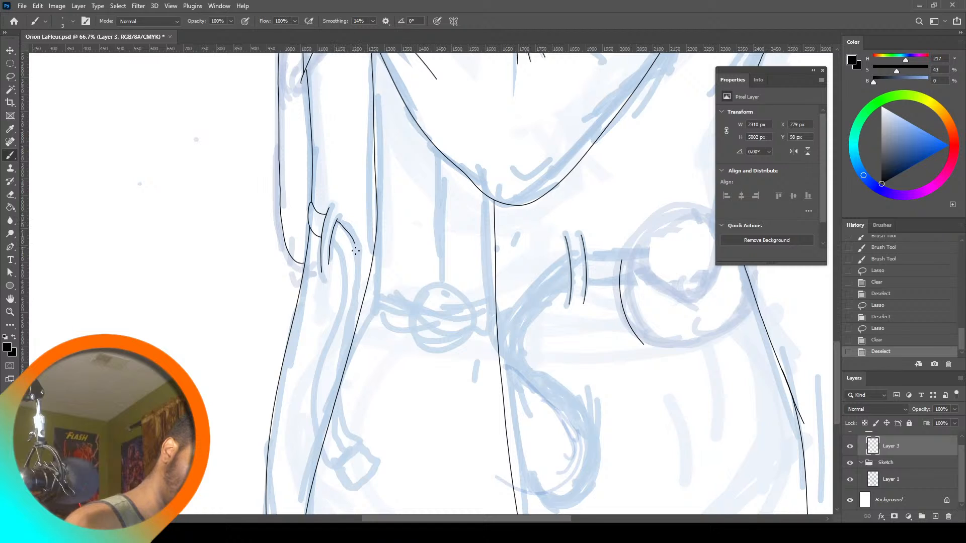
{"action": "left_click_drag", "start_coordinate": [356, 250], "coordinate": [342, 326]}
{"action": "key", "text": "ctrl+z"}
{"action": "left_click", "coordinate": [373, 21]}
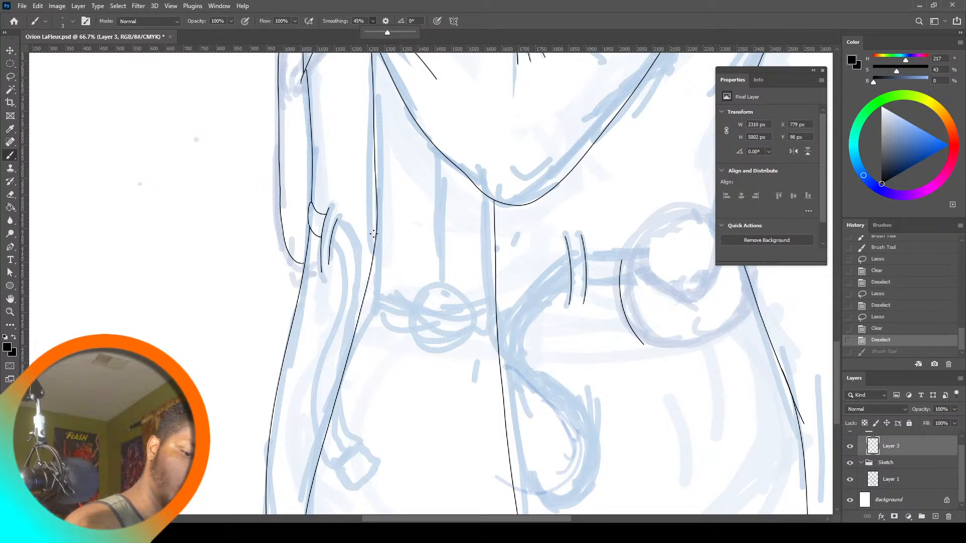
{"action": "left_click_drag", "start_coordinate": [961, 479], "coordinate": [962, 470]}
{"action": "left_click", "coordinate": [935, 517]}
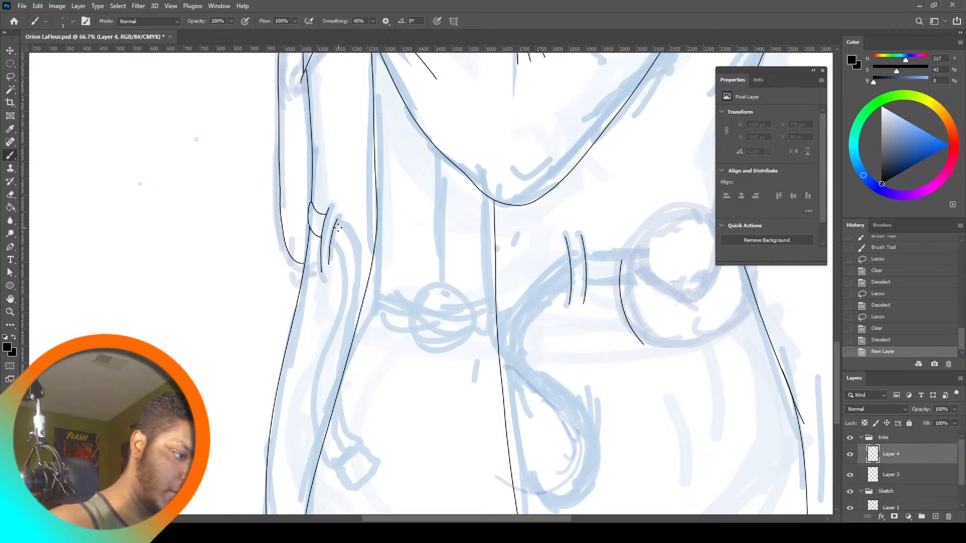
Ink the outer and inner upper curves of the strap hanging from the parallel lines at the gun-arm hip
{"action": "mouse_move", "coordinate": [341, 226]}
{"action": "left_mouse_down"}
{"action": "mouse_move", "coordinate": [354, 290]}
{"action": "mouse_move", "coordinate": [317, 426]}
{"action": "mouse_move", "coordinate": [327, 475]}
{"action": "mouse_move", "coordinate": [312, 436]}
{"action": "mouse_move", "coordinate": [315, 379]}
{"action": "mouse_move", "coordinate": [343, 298]}
{"action": "mouse_move", "coordinate": [333, 235]}
{"action": "mouse_move", "coordinate": [355, 251]}
{"action": "mouse_move", "coordinate": [332, 332]}
{"action": "left_mouse_up"}
{"action": "key", "text": "ctrl+z"}
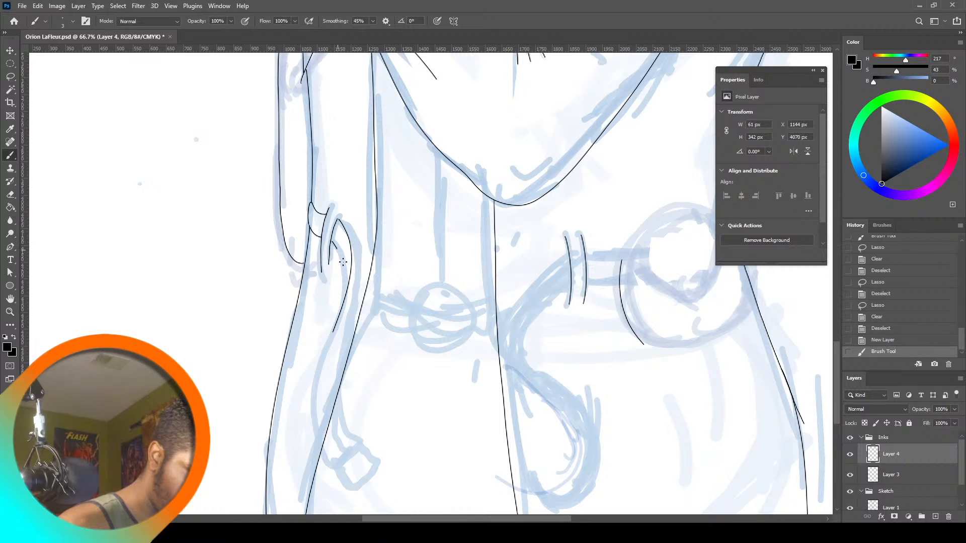
{"action": "mouse_move", "coordinate": [343, 306]}
{"action": "left_mouse_down"}
{"action": "mouse_move", "coordinate": [349, 287]}
{"action": "mouse_move", "coordinate": [334, 347]}
{"action": "mouse_move", "coordinate": [337, 423]}
{"action": "mouse_move", "coordinate": [369, 461]}
{"action": "mouse_move", "coordinate": [315, 433]}
{"action": "mouse_move", "coordinate": [319, 339]}
{"action": "mouse_move", "coordinate": [352, 319]}
{"action": "left_mouse_up"}
{"action": "key", "text": "ctrl+z"}
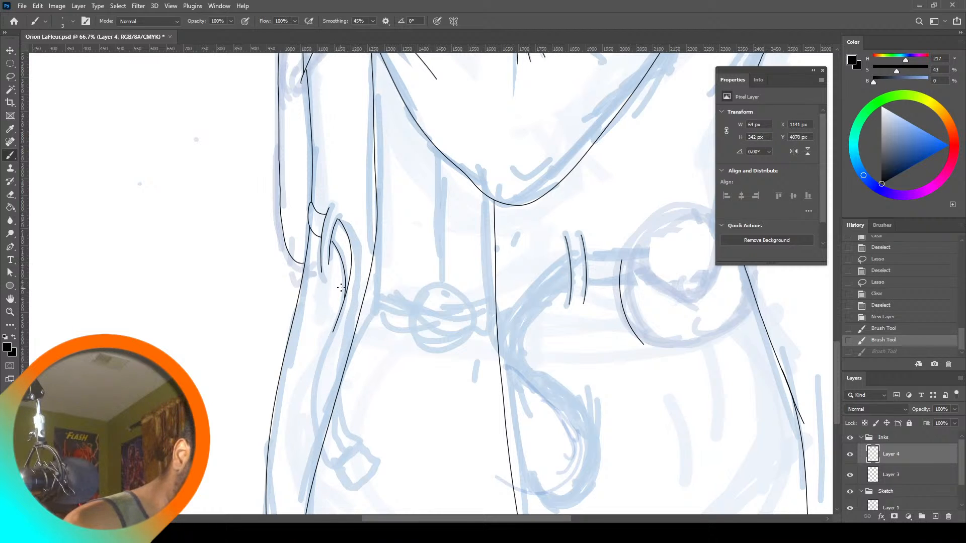
Try to ink the lower part of the hanging strap as a continuous outline down to a rounded end
{"action": "mouse_move", "coordinate": [342, 313]}
{"action": "left_mouse_down"}
{"action": "mouse_move", "coordinate": [336, 377]}
{"action": "mouse_move", "coordinate": [360, 447]}
{"action": "mouse_move", "coordinate": [341, 466]}
{"action": "mouse_move", "coordinate": [320, 461]}
{"action": "mouse_move", "coordinate": [310, 389]}
{"action": "mouse_move", "coordinate": [317, 350]}
{"action": "mouse_move", "coordinate": [330, 342]}
{"action": "mouse_move", "coordinate": [314, 435]}
{"action": "mouse_move", "coordinate": [329, 455]}
{"action": "left_mouse_up"}
{"action": "key", "text": "ctrl+z"}
{"action": "left_click_drag", "start_coordinate": [342, 399], "coordinate": [357, 295]}
{"action": "key", "text": "ctrl+z"}
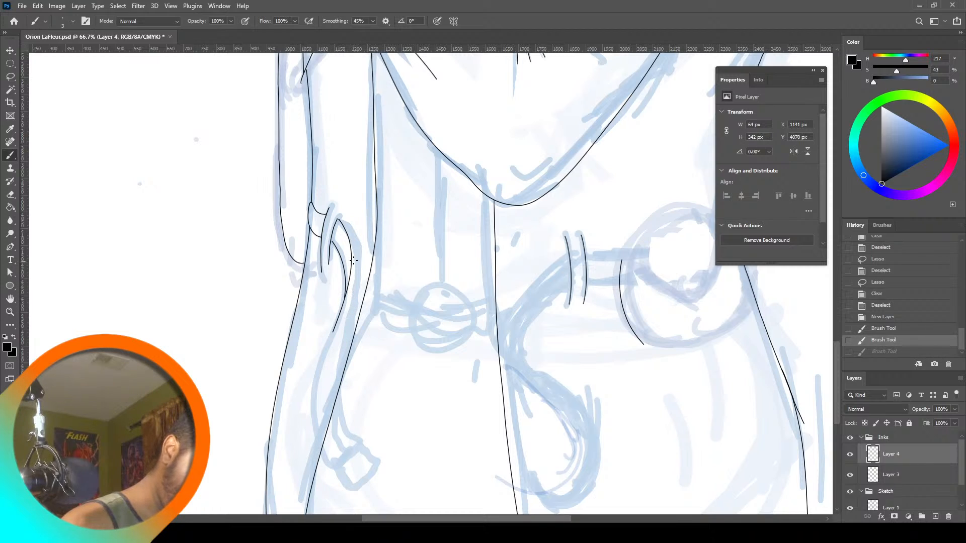
{"action": "mouse_move", "coordinate": [342, 336]}
{"action": "left_mouse_down"}
{"action": "mouse_move", "coordinate": [338, 401]}
{"action": "mouse_move", "coordinate": [359, 449]}
{"action": "mouse_move", "coordinate": [332, 470]}
{"action": "mouse_move", "coordinate": [310, 416]}
{"action": "mouse_move", "coordinate": [335, 324]}
{"action": "left_mouse_up"}
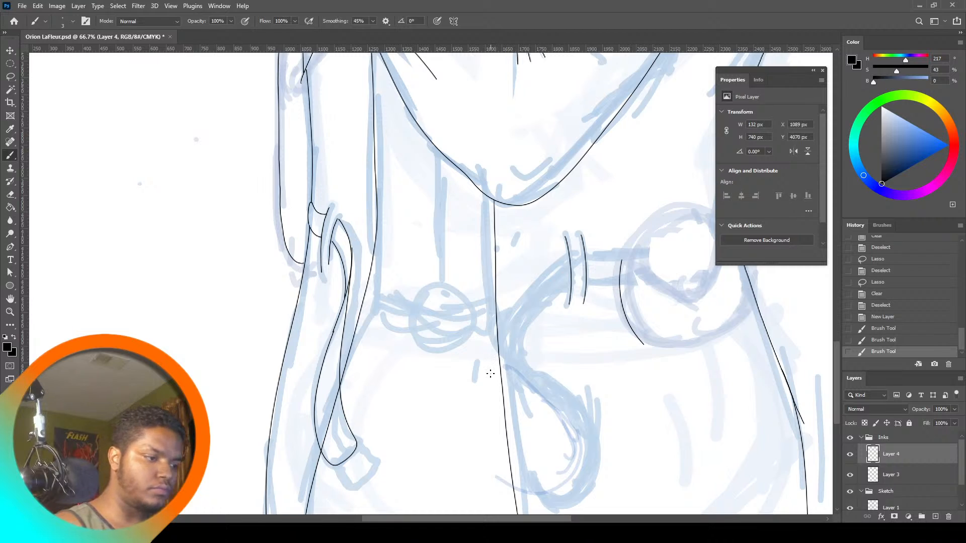
Try to adjust the lasso-selected lower strap with Free Transform, and undo back to the two upper strap curves
{"action": "left_click", "coordinate": [13, 79]}
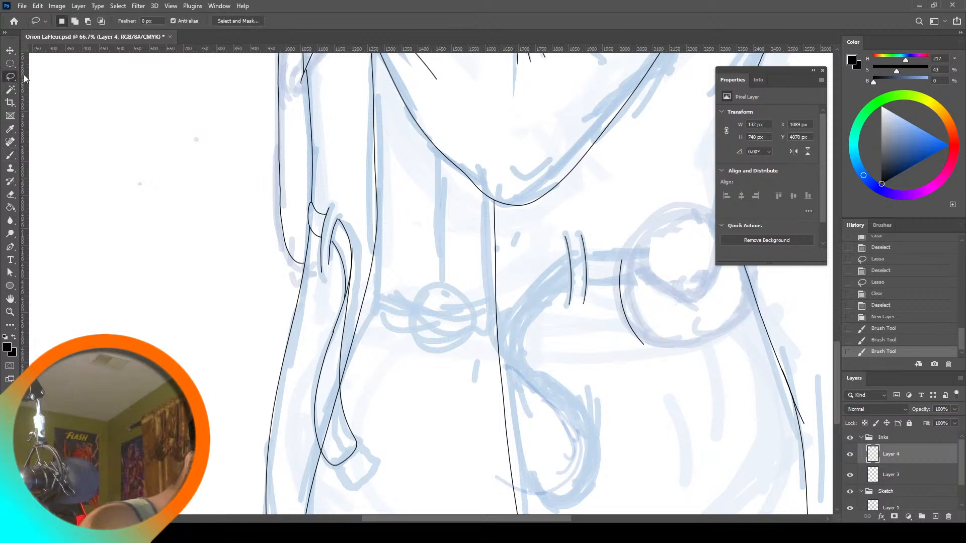
{"action": "mouse_move", "coordinate": [335, 329]}
{"action": "left_mouse_down"}
{"action": "mouse_move", "coordinate": [314, 363]}
{"action": "mouse_move", "coordinate": [323, 510]}
{"action": "mouse_move", "coordinate": [416, 405]}
{"action": "mouse_move", "coordinate": [358, 241]}
{"action": "mouse_move", "coordinate": [342, 307]}
{"action": "mouse_move", "coordinate": [357, 289]}
{"action": "left_mouse_up"}
{"action": "key", "text": "ctrl+t"}
{"action": "left_click", "coordinate": [11, 63]}
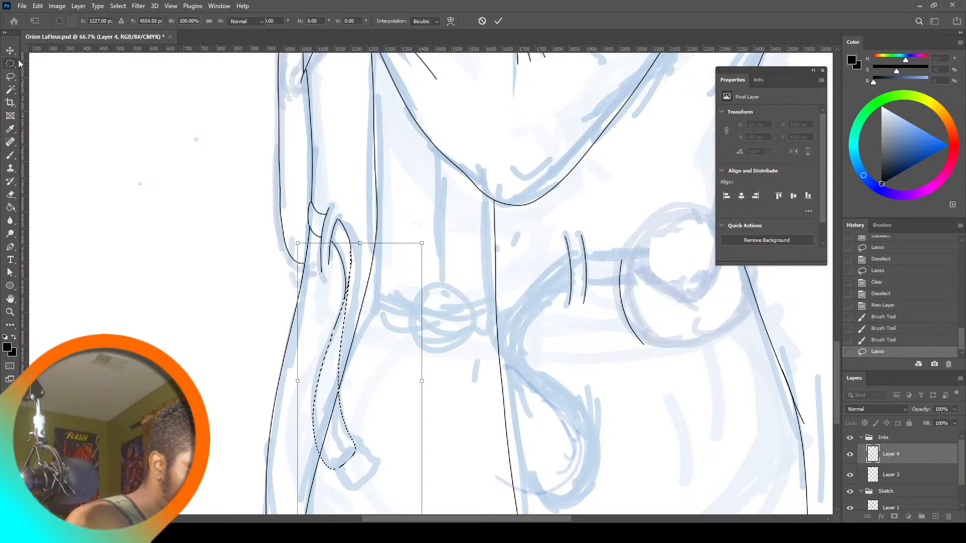
{"action": "left_click", "coordinate": [414, 176]}
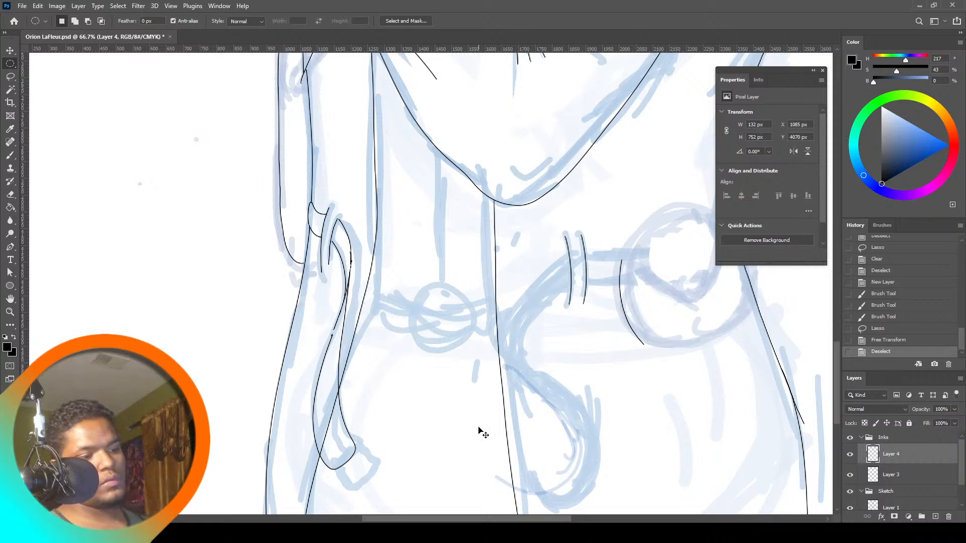
{"action": "key", "text": "ctrl+z"}
{"action": "key", "text": "ctrl+z"}
{"action": "key", "text": "ctrl+a"}
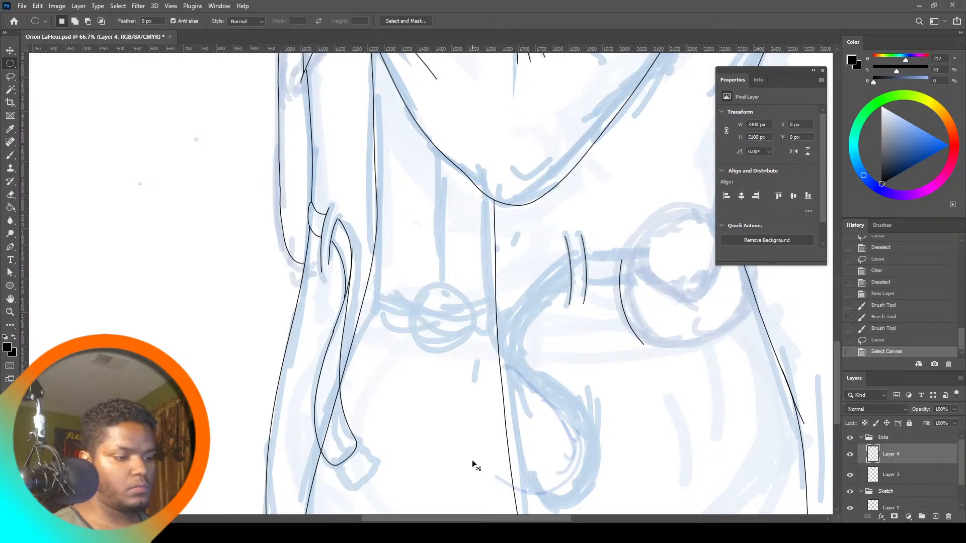
{"action": "key", "text": "ctrl+z"}
{"action": "key", "text": "ctrl+z"}
{"action": "key", "text": "ctrl+z"}
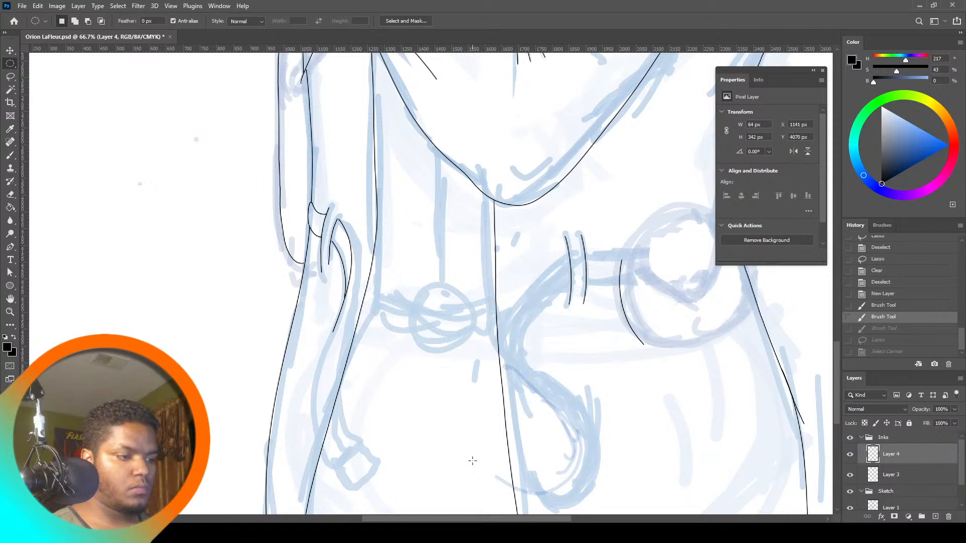
Ink both lower edges of the hanging strap and outline the tilted square tip at its end
{"action": "key", "text": "b"}
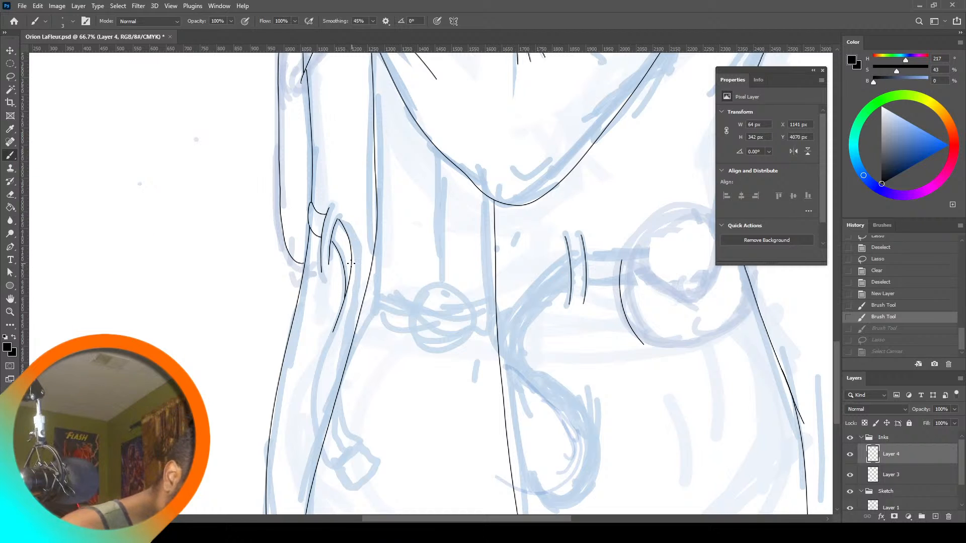
{"action": "left_click_drag", "start_coordinate": [337, 342], "coordinate": [358, 440]}
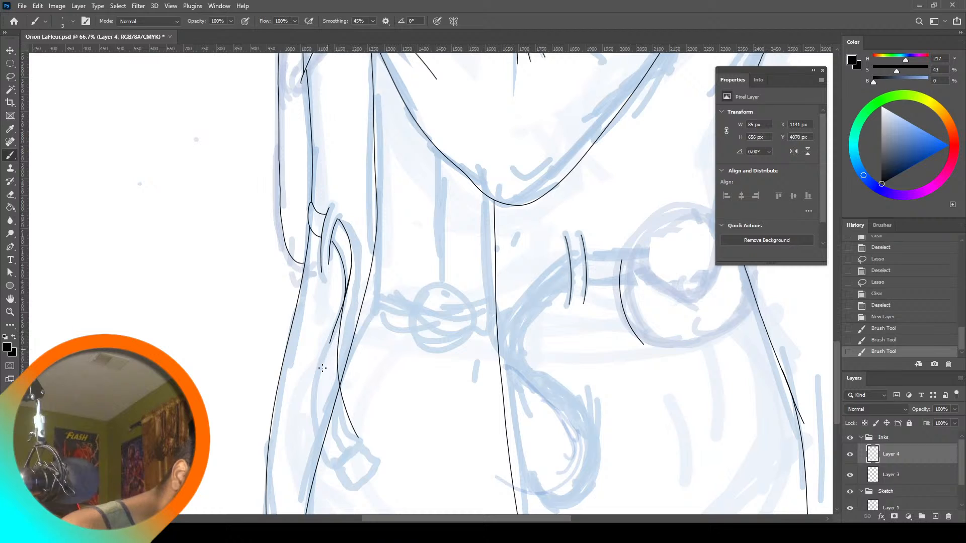
{"action": "left_click_drag", "start_coordinate": [322, 368], "coordinate": [319, 419]}
{"action": "left_click_drag", "start_coordinate": [338, 464], "coordinate": [332, 456]}
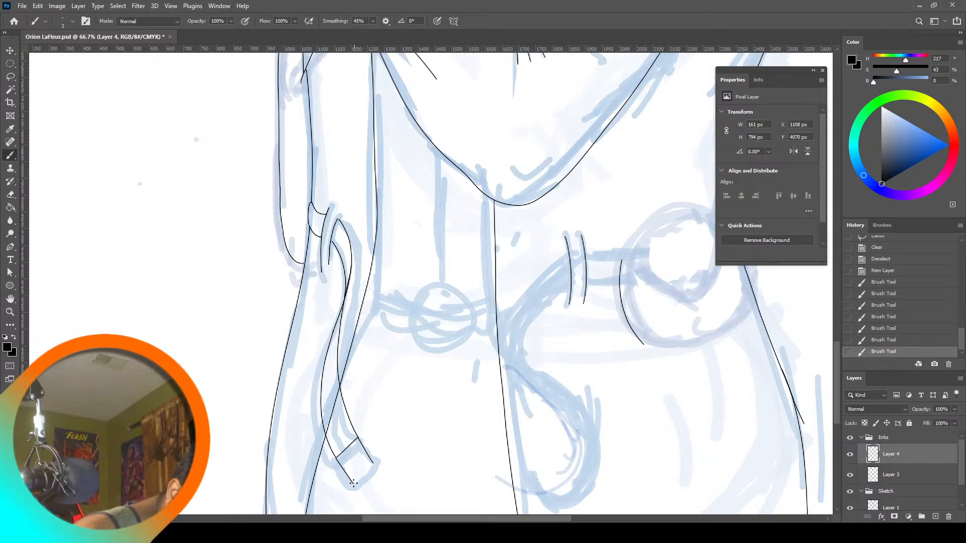
{"action": "left_click_drag", "start_coordinate": [353, 484], "coordinate": [373, 461]}
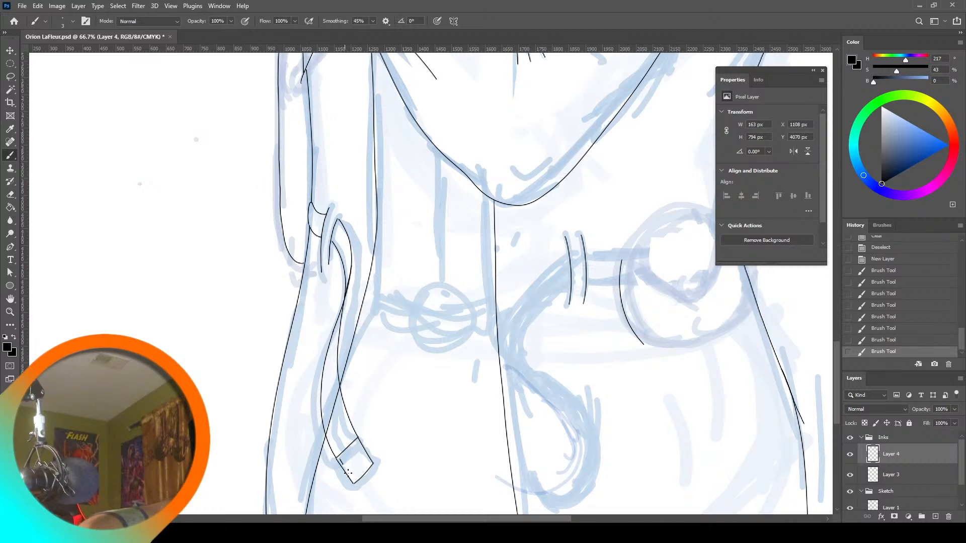
Try to add inner border lines to the strap's square tip, and check the strokes by hiding and showing the older ink layer
{"action": "left_click_drag", "start_coordinate": [348, 472], "coordinate": [355, 482]}
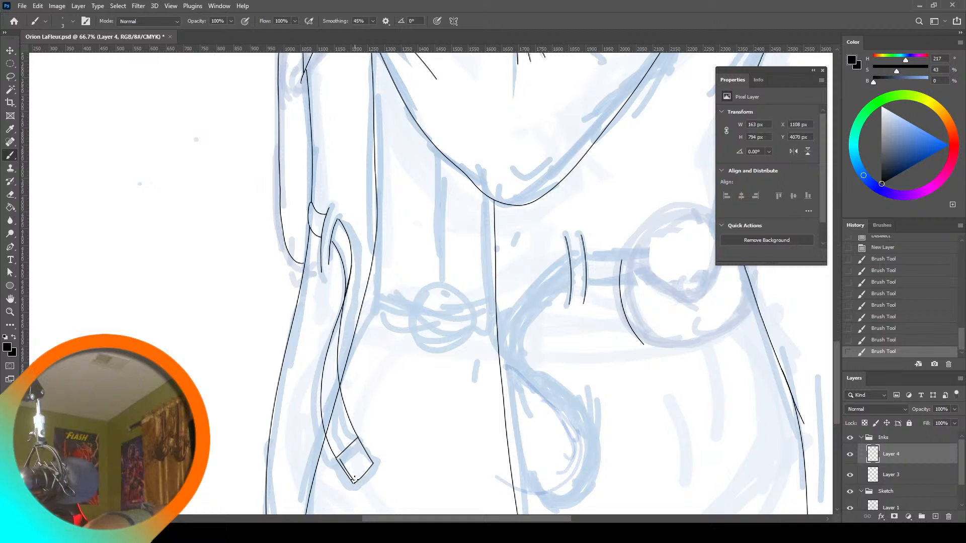
{"action": "left_click_drag", "start_coordinate": [373, 458], "coordinate": [368, 464]}
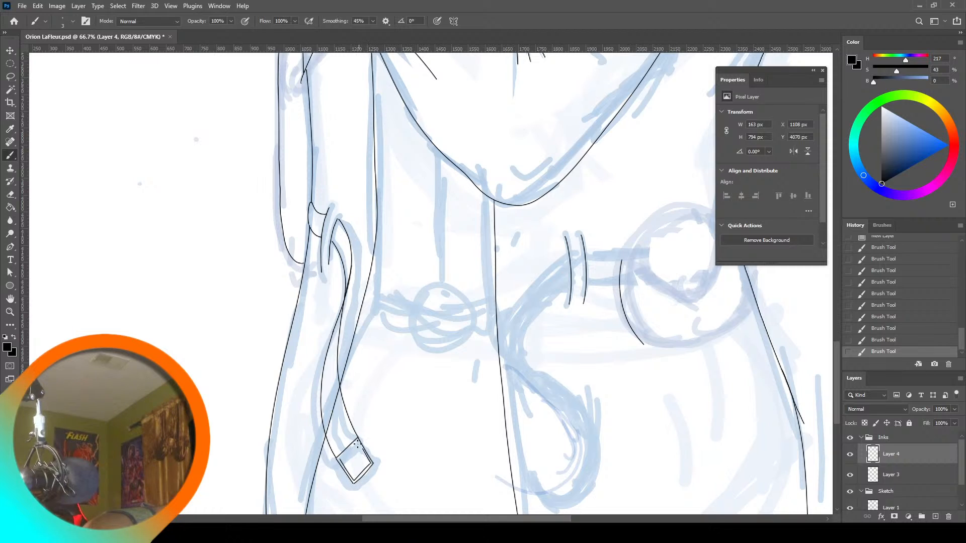
{"action": "key", "text": "ctrl+z"}
{"action": "key", "text": "ctrl+z"}
{"action": "key", "text": "ctrl+z"}
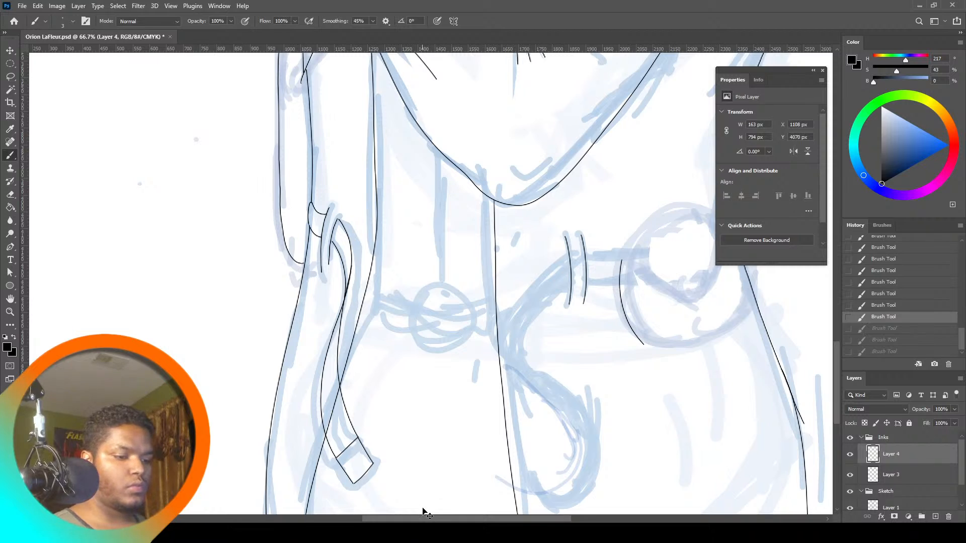
{"action": "left_click", "coordinate": [850, 475]}
{"action": "left_click", "coordinate": [850, 475]}
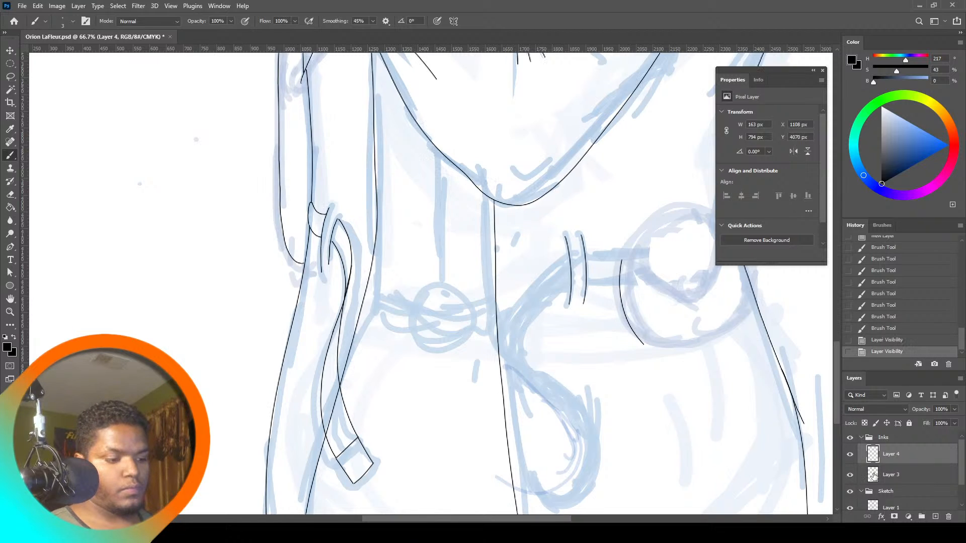
Compare the strokes on Layer 4 and Layer 3 by hiding and showing each ink layer in turn
{"action": "left_click", "coordinate": [850, 454]}
{"action": "left_click", "coordinate": [851, 454]}
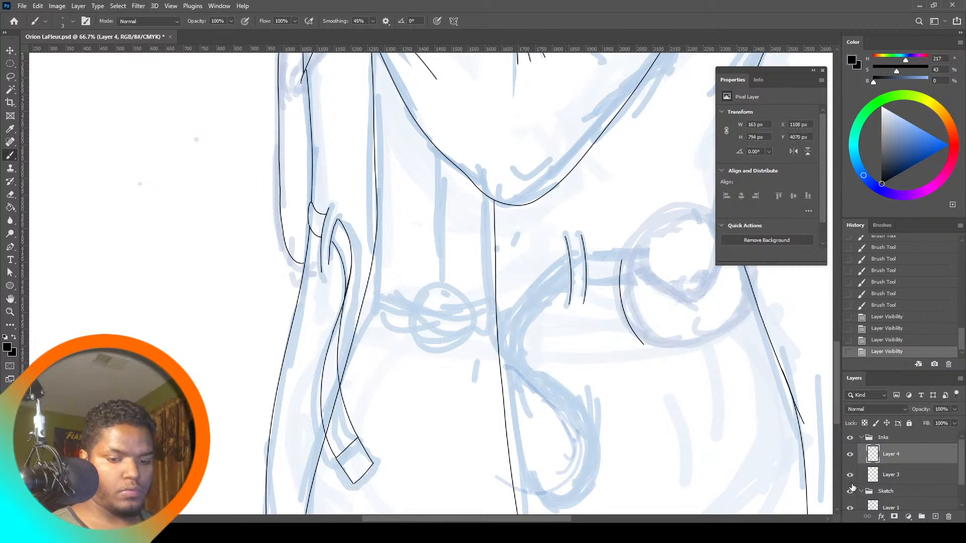
{"action": "left_click", "coordinate": [850, 474]}
{"action": "left_click", "coordinate": [850, 475]}
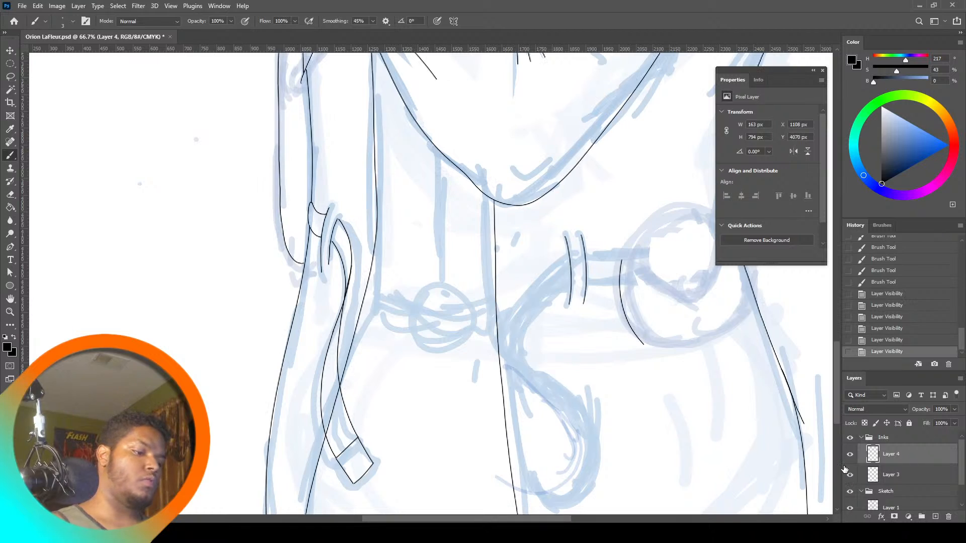
Lasso the inside of the hanging strap's lower part where the older line crosses it, and make Layer 3 active
{"action": "key", "text": "l"}
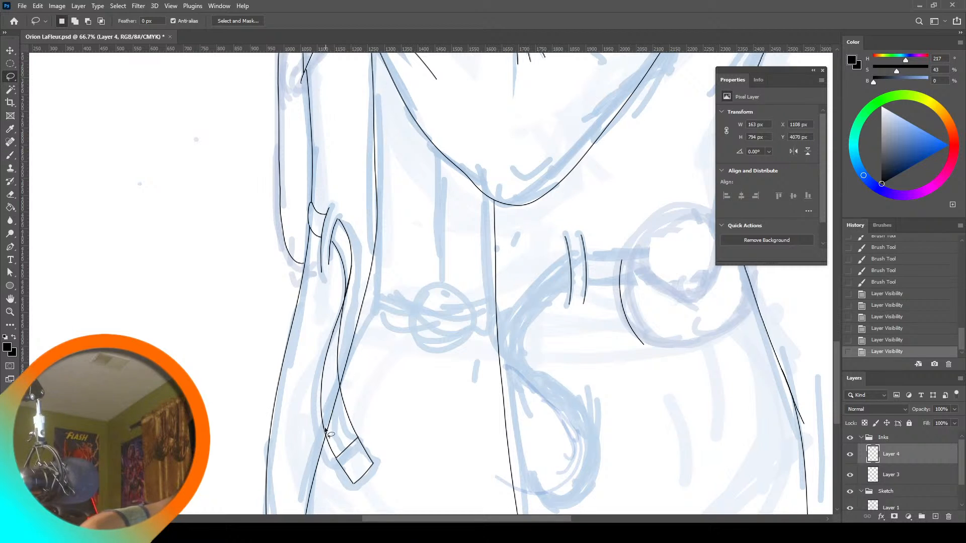
{"action": "mouse_move", "coordinate": [330, 442]}
{"action": "left_mouse_down"}
{"action": "mouse_move", "coordinate": [344, 420]}
{"action": "mouse_move", "coordinate": [337, 382]}
{"action": "left_mouse_up"}
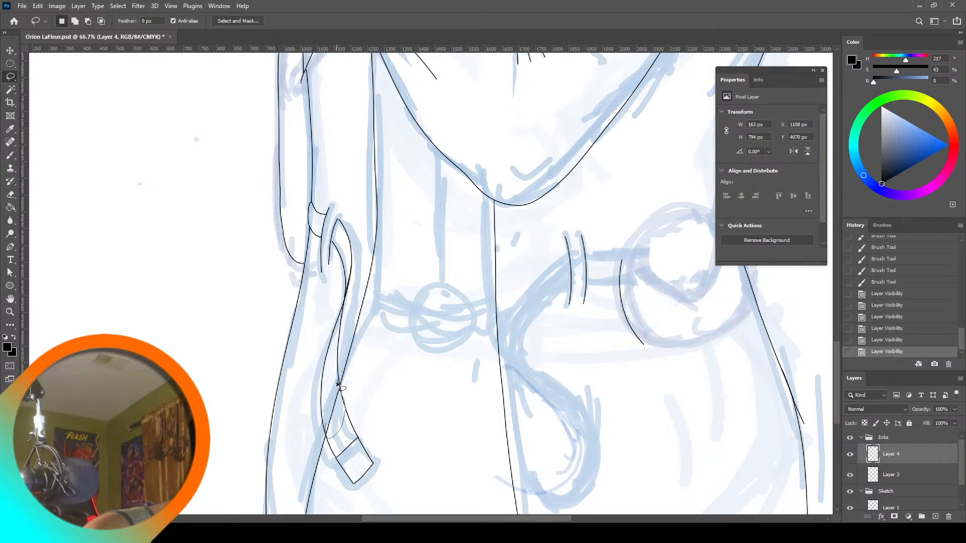
{"action": "key", "text": "Delete"}
{"action": "key", "text": "ctrl+d"}
{"action": "key", "text": "ctrl+z"}
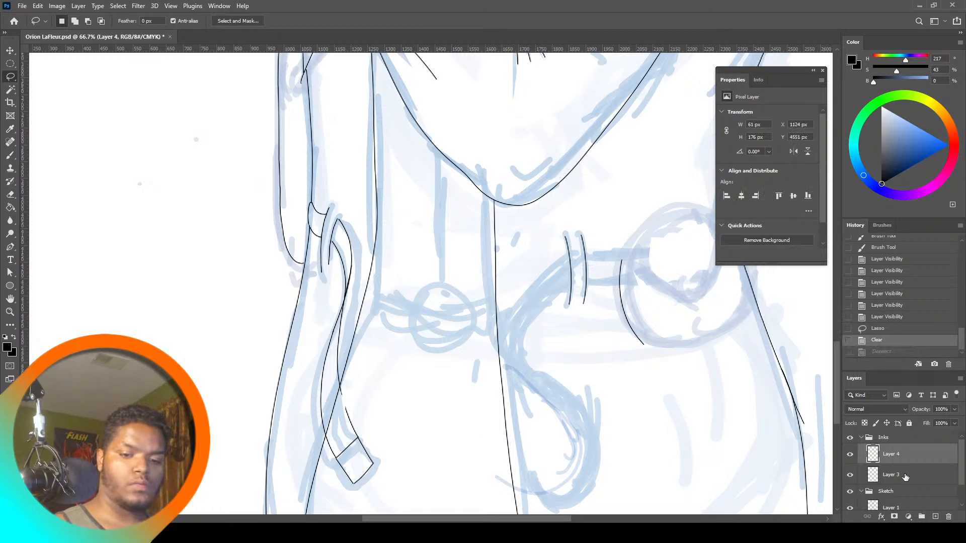
{"action": "left_click", "coordinate": [900, 473]}
Try clearing the lassoed strap area on Layer 3, checking it by hiding and showing that layer
{"action": "key", "text": "Delete"}
{"action": "key", "text": "Delete"}
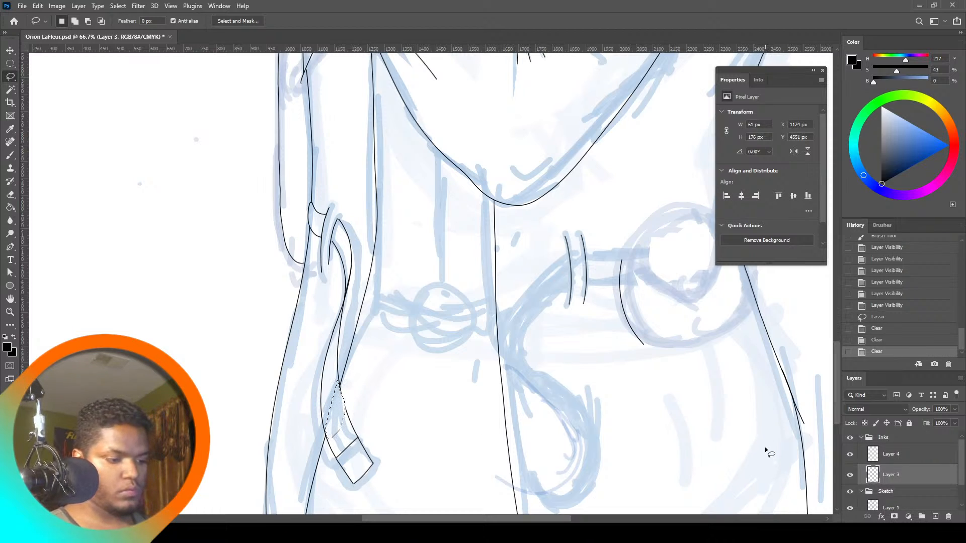
{"action": "key", "text": "ctrl+a"}
{"action": "key", "text": "ctrl+z"}
{"action": "key", "text": "ctrl+z"}
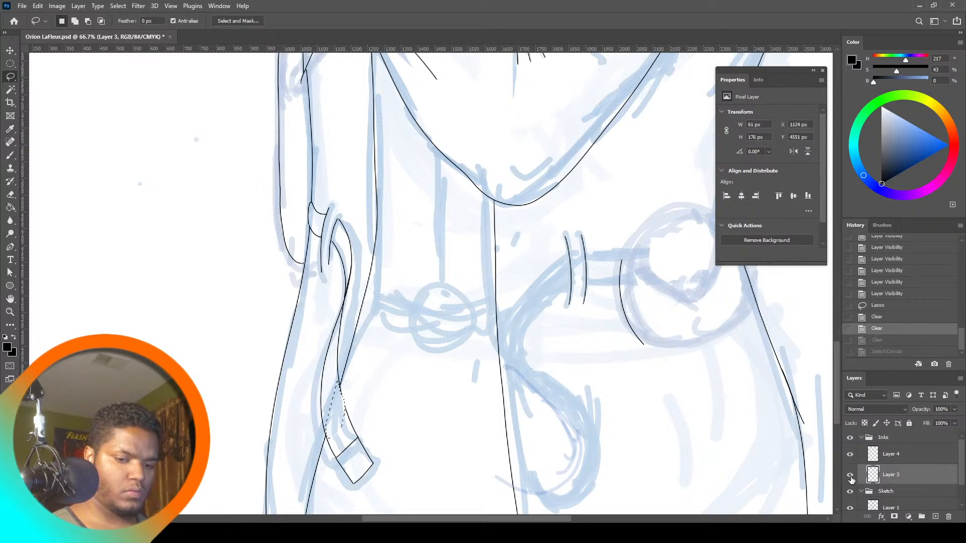
{"action": "left_click", "coordinate": [849, 475]}
{"action": "key", "text": "ctrl+z"}
{"action": "key", "text": "ctrl+z"}
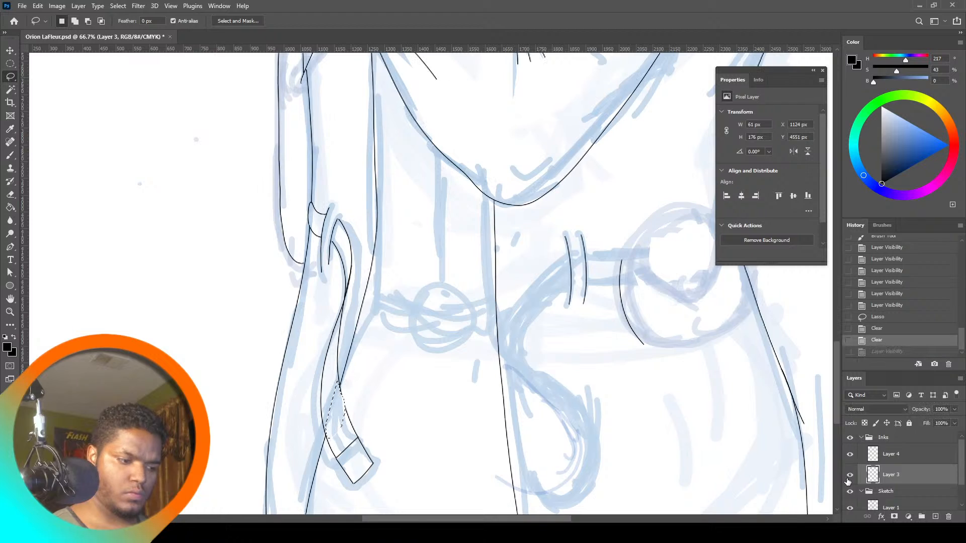
{"action": "left_click", "coordinate": [851, 475]}
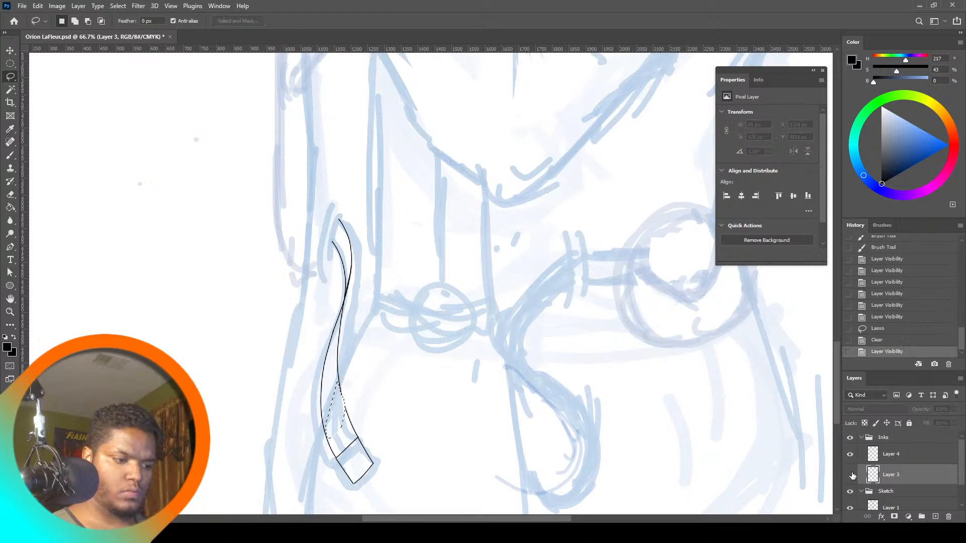
{"action": "left_click", "coordinate": [850, 474]}
{"action": "key", "text": "Delete"}
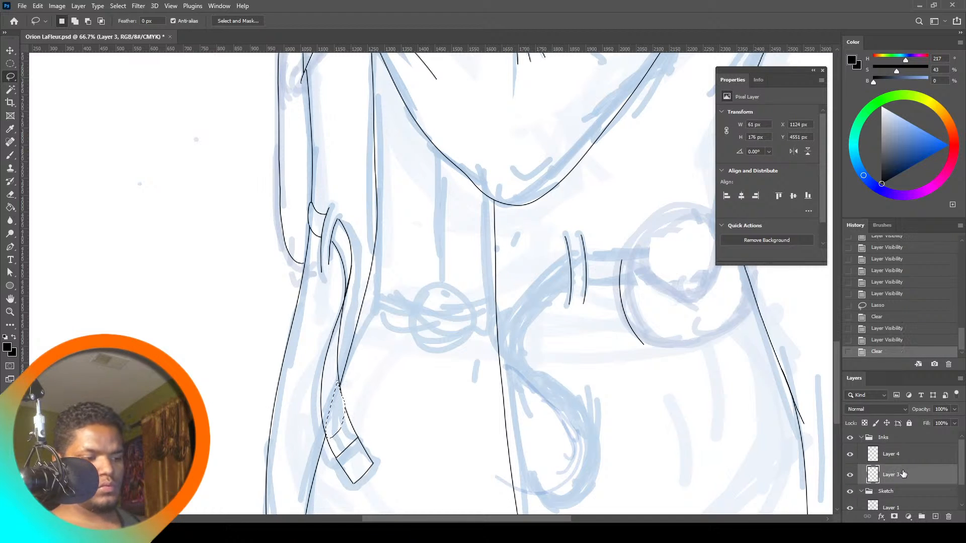
Undo back to the lasso selection, and clear the line crossing inside the strap on Layer 3
{"action": "key", "text": "ctrl+a"}
{"action": "key", "text": "ctrl+z"}
{"action": "key", "text": "ctrl+z"}
{"action": "key", "text": "ctrl+z"}
{"action": "key", "text": "ctrl+z"}
{"action": "key", "text": "ctrl+z"}
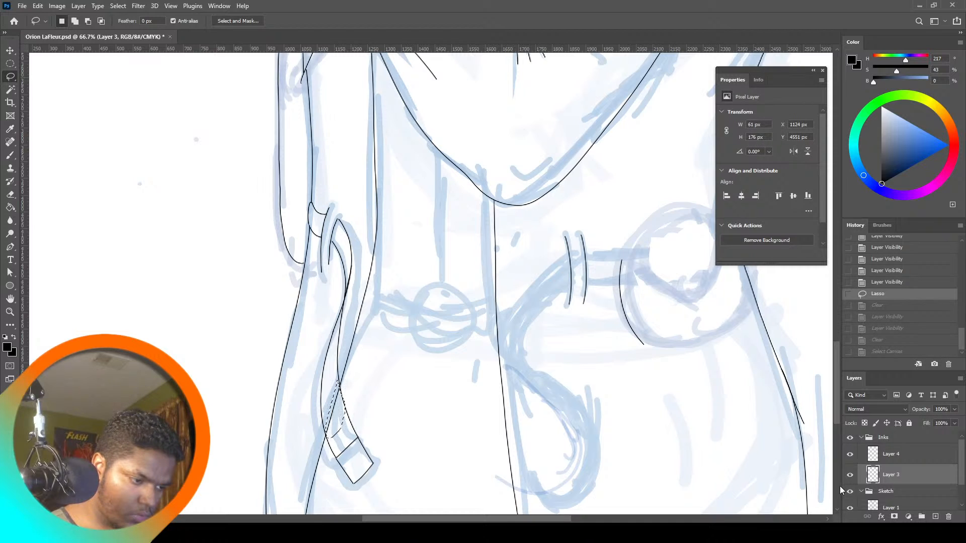
{"action": "key", "text": "Delete"}
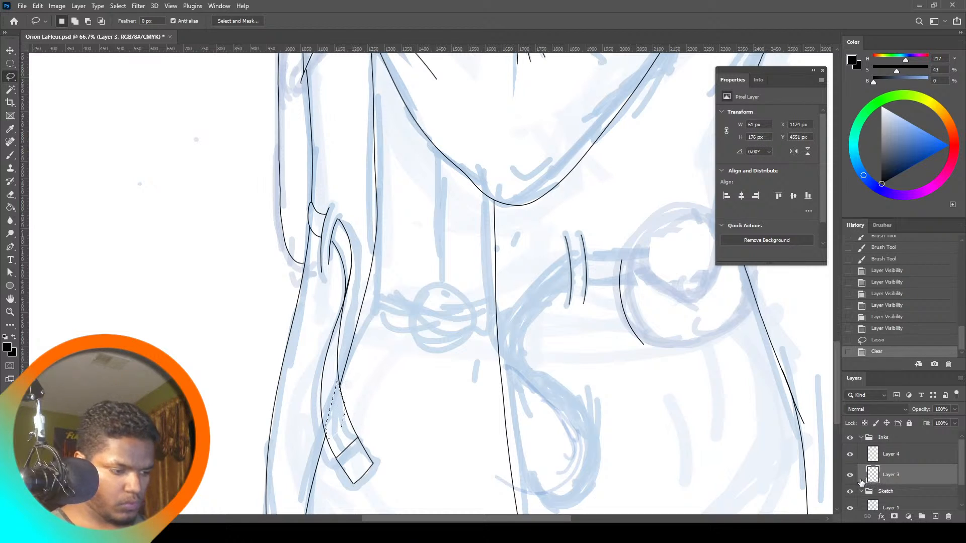
{"action": "key", "text": "ctrl+a"}
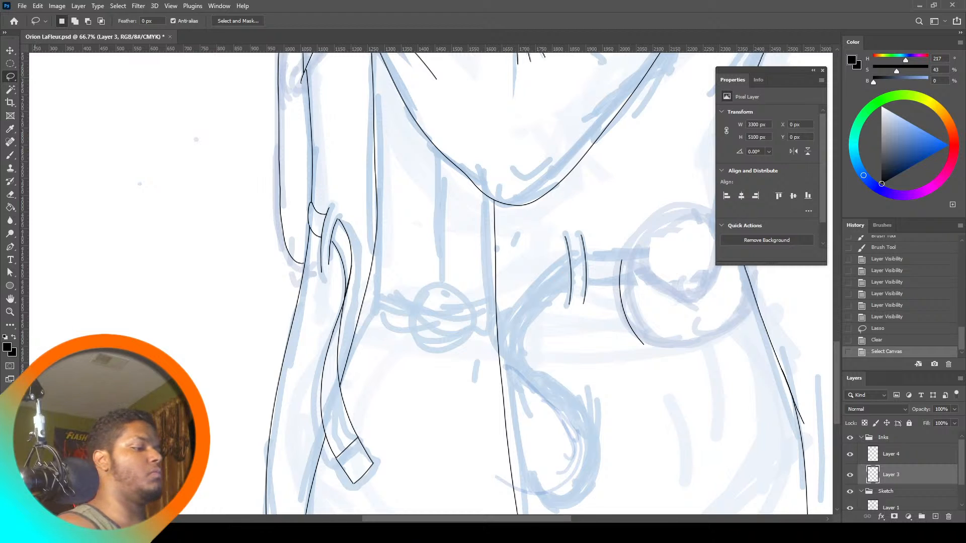
Ink the waistcoat's pointed lower hem around the belt buckle with short brush strokes
{"action": "left_click", "coordinate": [10, 313]}
{"action": "left_click", "coordinate": [307, 23]}
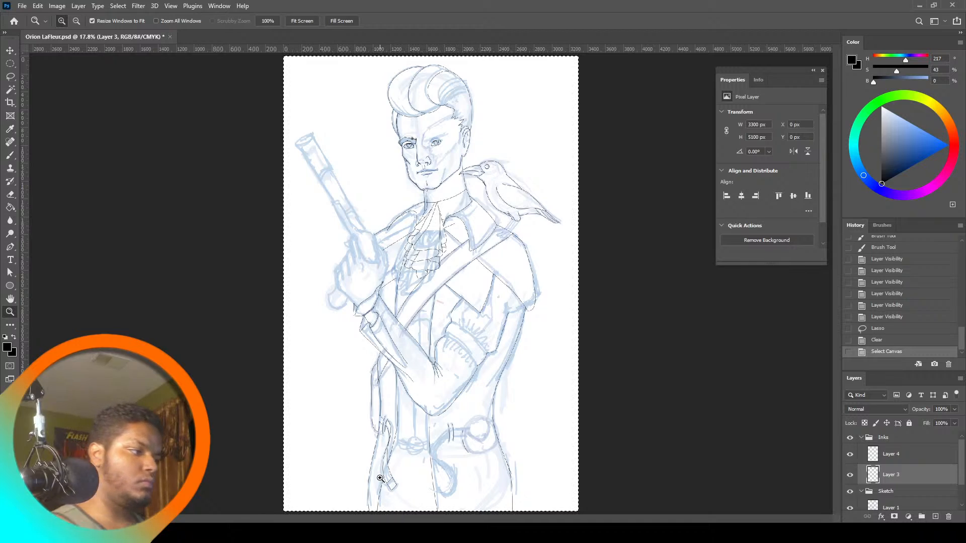
{"action": "key", "text": "b"}
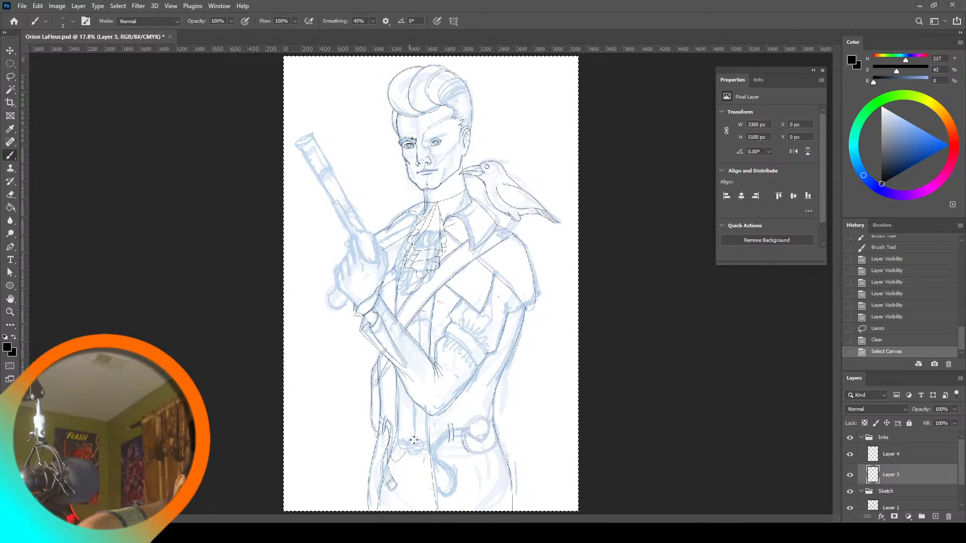
{"action": "mouse_move", "coordinate": [416, 435]}
{"action": "left_mouse_down"}
{"action": "mouse_move", "coordinate": [416, 399]}
{"action": "mouse_move", "coordinate": [412, 452]}
{"action": "mouse_move", "coordinate": [414, 440]}
{"action": "mouse_move", "coordinate": [430, 466]}
{"action": "mouse_move", "coordinate": [435, 438]}
{"action": "mouse_move", "coordinate": [393, 459]}
{"action": "left_mouse_up"}
{"action": "key", "text": "ctrl+z"}
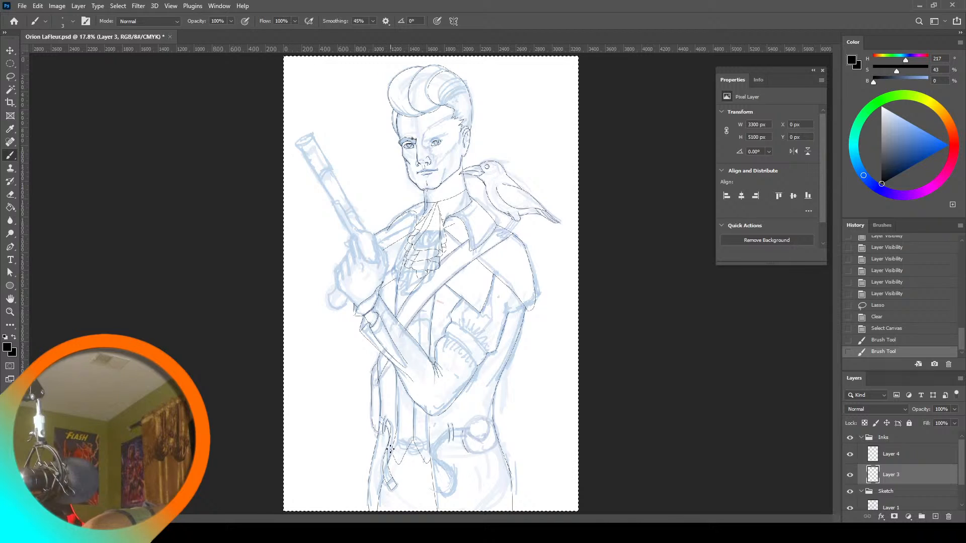
{"action": "left_click_drag", "start_coordinate": [388, 449], "coordinate": [391, 445]}
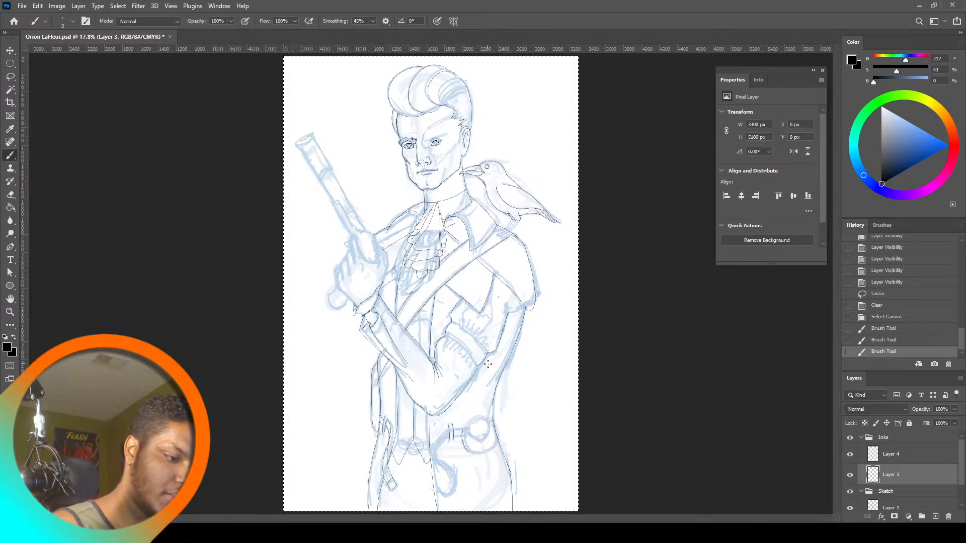
Try to ink the outer long edge of the pistol barrel above the raised hand
{"action": "left_click", "coordinate": [9, 312]}
{"action": "left_click", "coordinate": [430, 138]}
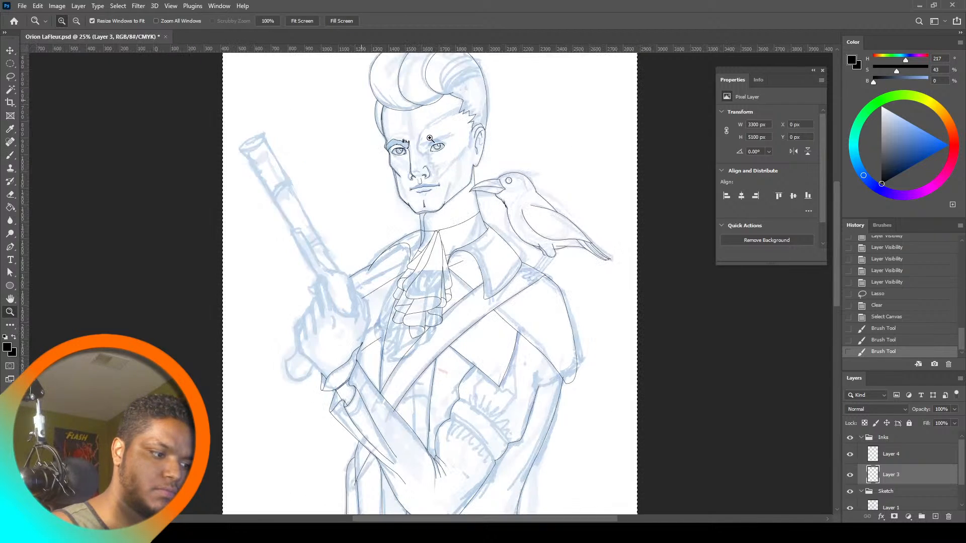
{"action": "left_click", "coordinate": [430, 138]}
{"action": "left_click", "coordinate": [10, 155]}
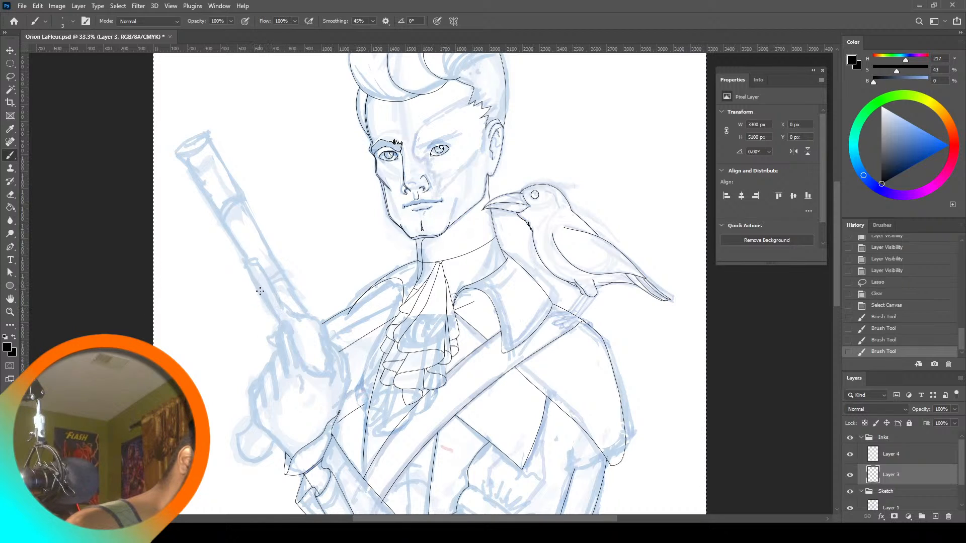
{"action": "key", "text": "ctrl+z"}
{"action": "left_click_drag", "start_coordinate": [246, 273], "coordinate": [237, 258]}
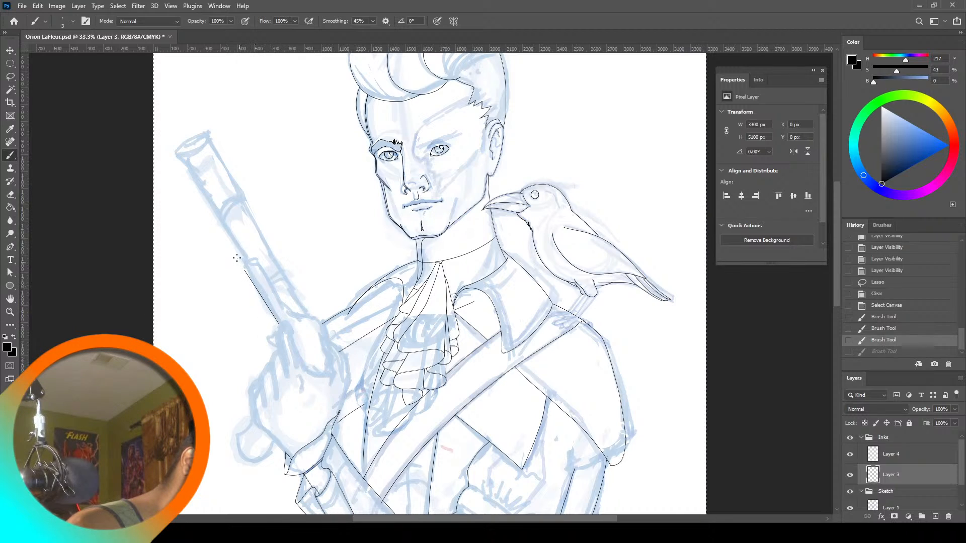
{"action": "key", "text": "ctrl+z"}
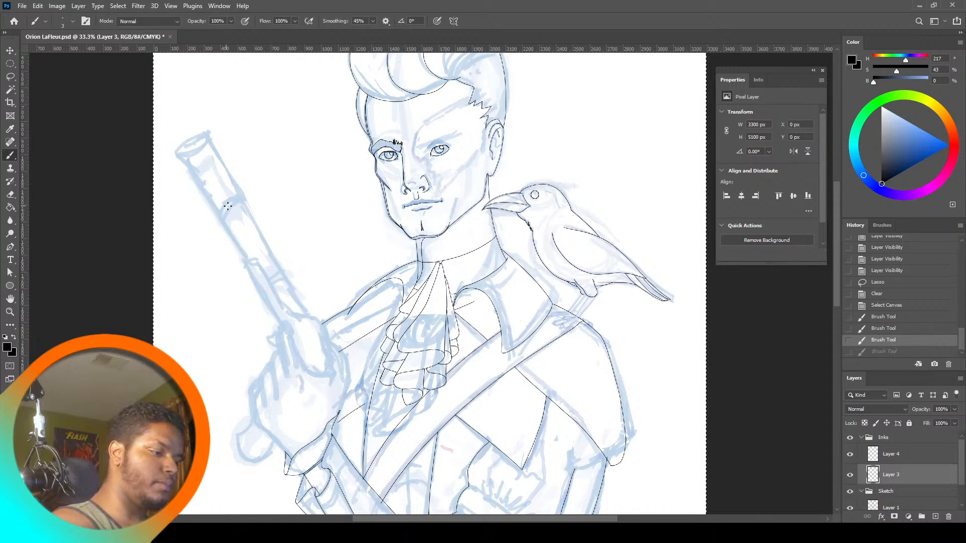
{"action": "left_click_drag", "start_coordinate": [227, 206], "coordinate": [280, 306]}
{"action": "key", "text": "ctrl+z"}
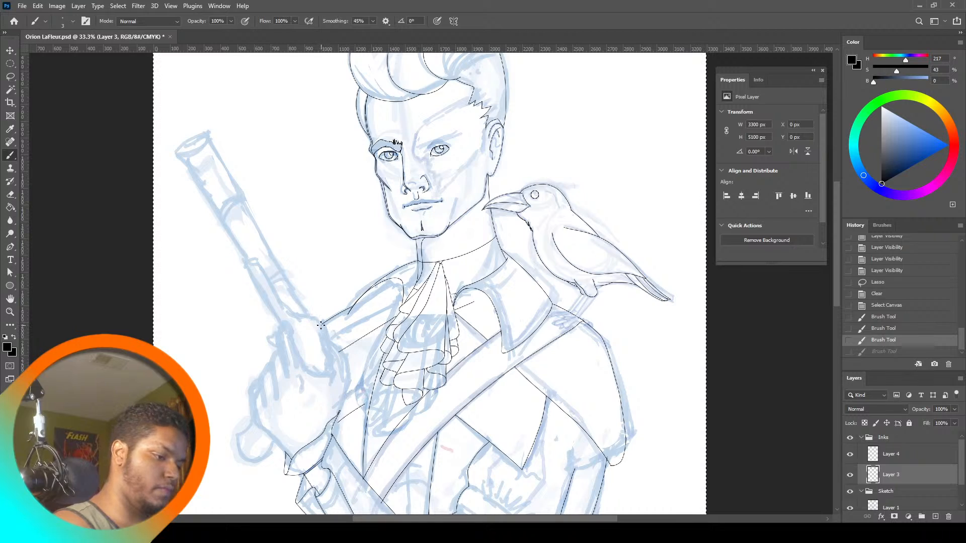
Try to ink the pistol's inner edge, barrel contours and muzzle, and undo those strokes
{"action": "left_click_drag", "start_coordinate": [270, 248], "coordinate": [269, 247]}
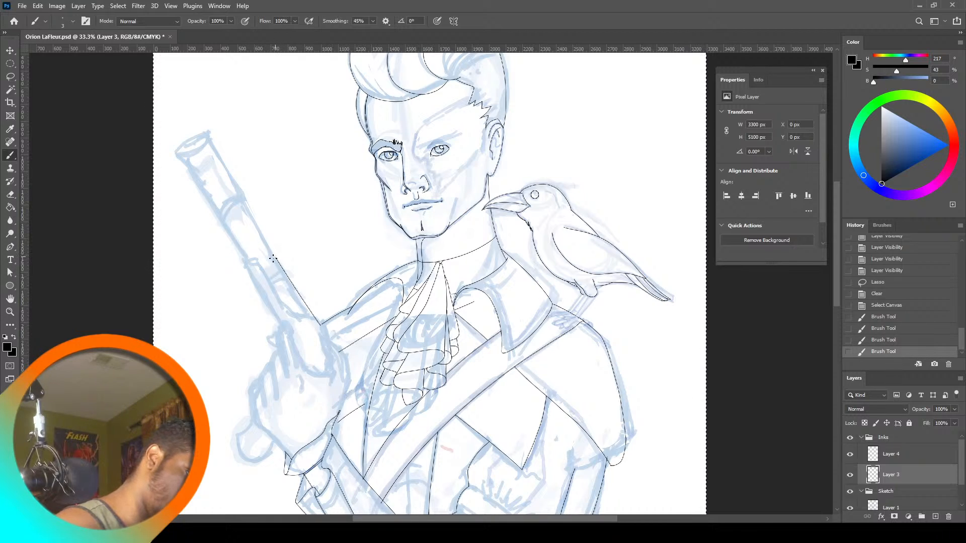
{"action": "mouse_move", "coordinate": [275, 257]}
{"action": "left_mouse_down"}
{"action": "mouse_move", "coordinate": [261, 266]}
{"action": "mouse_move", "coordinate": [215, 195]}
{"action": "left_mouse_up"}
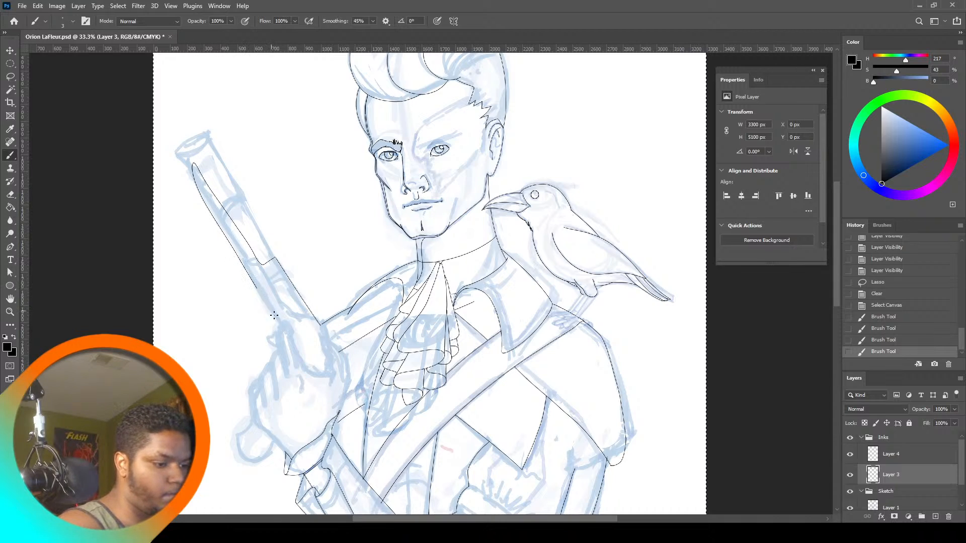
{"action": "left_click_drag", "start_coordinate": [286, 332], "coordinate": [288, 334]}
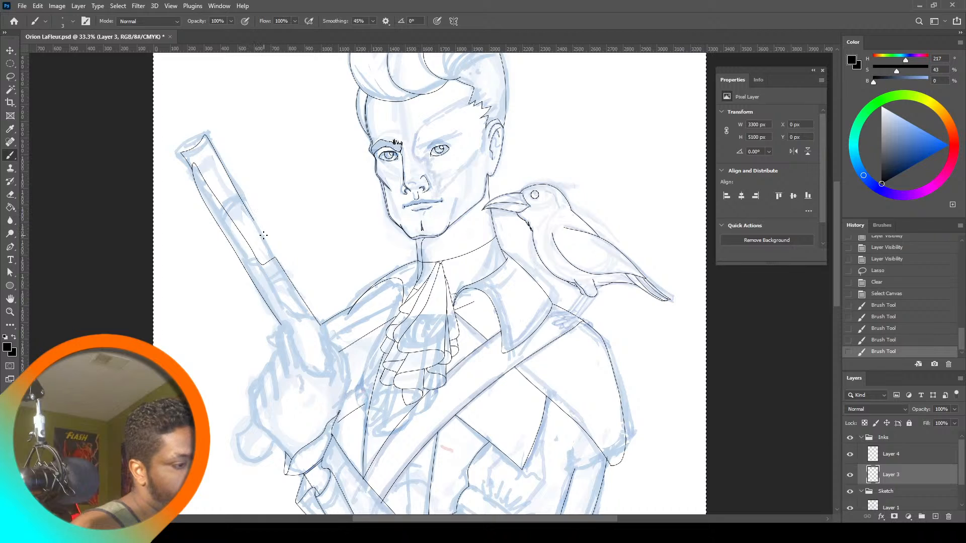
{"action": "left_click_drag", "start_coordinate": [264, 235], "coordinate": [251, 223]}
{"action": "key", "text": "ctrl+z"}
{"action": "key", "text": "ctrl+z"}
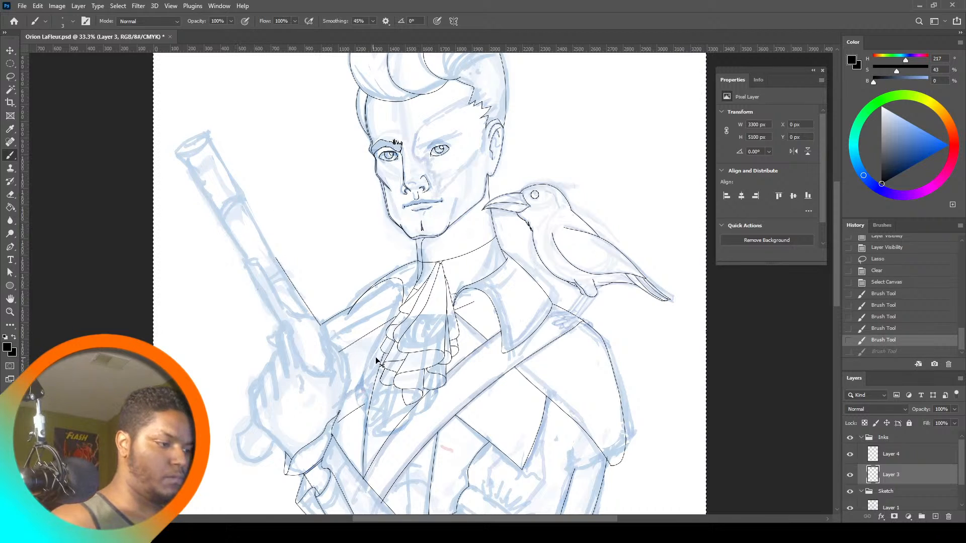
{"action": "key", "text": "ctrl+z"}
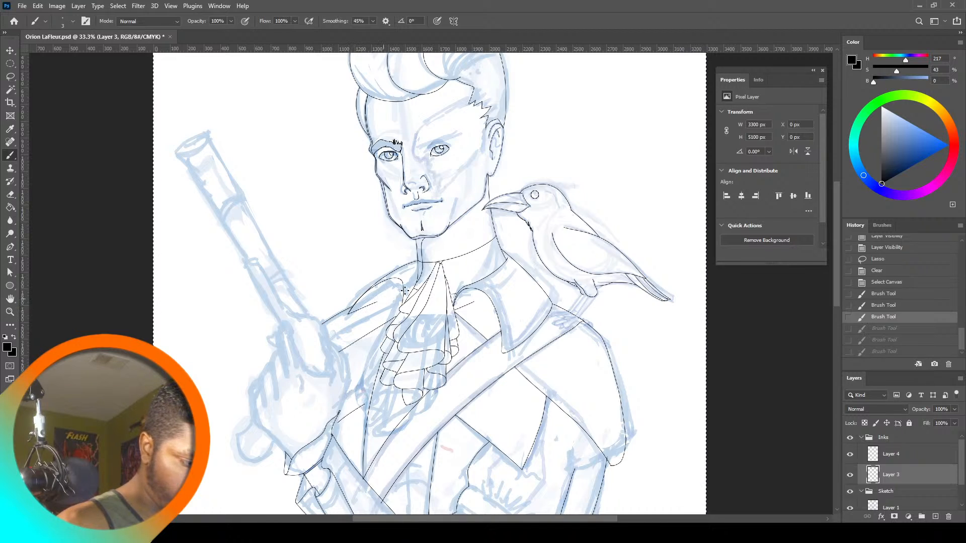
Try to ink the lapel on the pistol-side shoulder next to the cravat
{"action": "left_click_drag", "start_coordinate": [416, 287], "coordinate": [409, 283]}
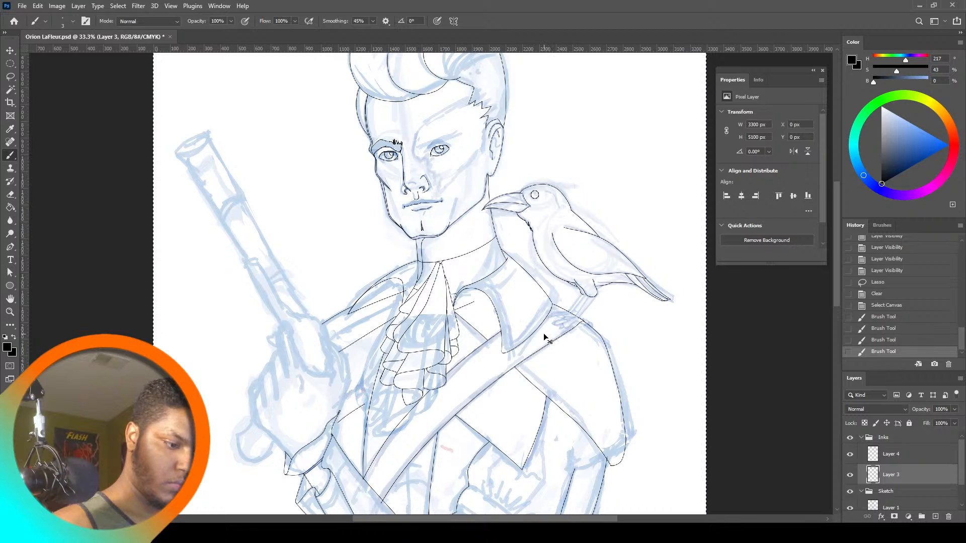
{"action": "key", "text": "ctrl+z"}
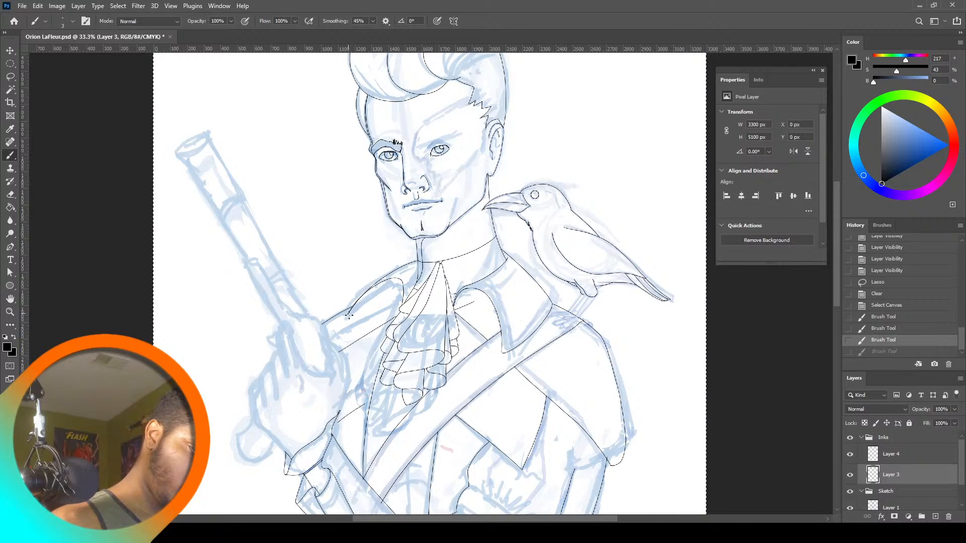
{"action": "left_click_drag", "start_coordinate": [354, 321], "coordinate": [438, 390]}
{"action": "key", "text": "ctrl+z"}
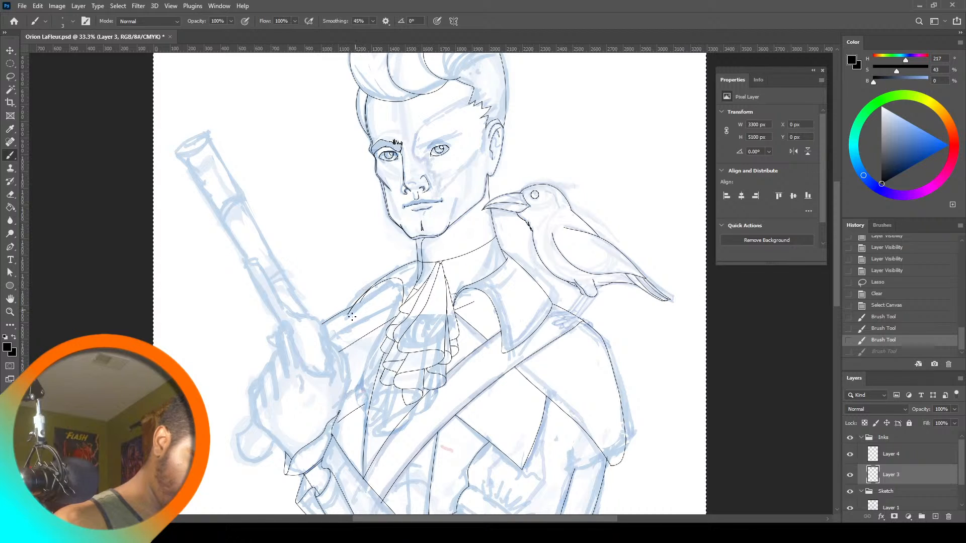
{"action": "key", "text": "ctrl+shift+z"}
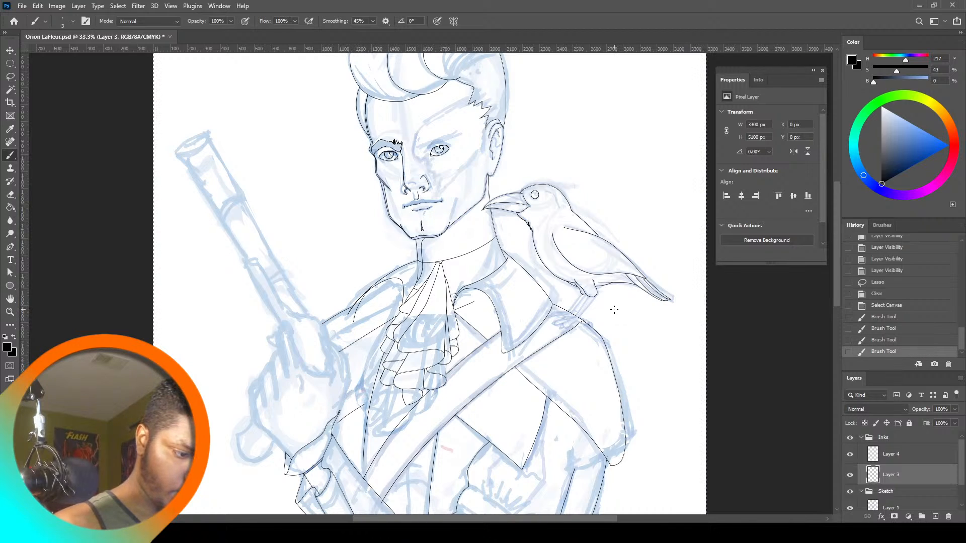
{"action": "key", "text": "ctrl+z"}
Lasso and clear the lower part of the outer lapel curve on the pistol-side shoulder on Layer 3
{"action": "key", "text": "z"}
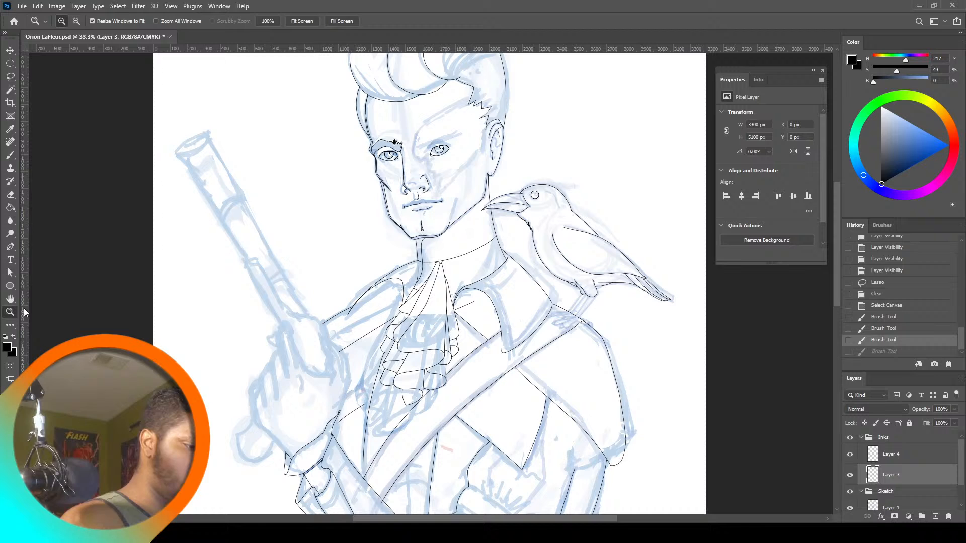
{"action": "left_click", "coordinate": [382, 290]}
{"action": "left_click", "coordinate": [384, 291]}
{"action": "left_click", "coordinate": [10, 77]}
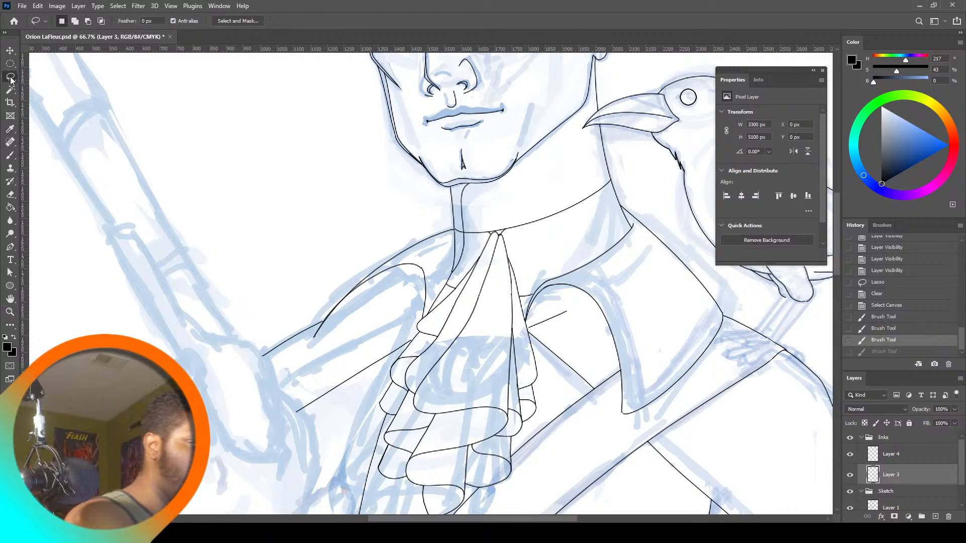
{"action": "left_click", "coordinate": [360, 299]}
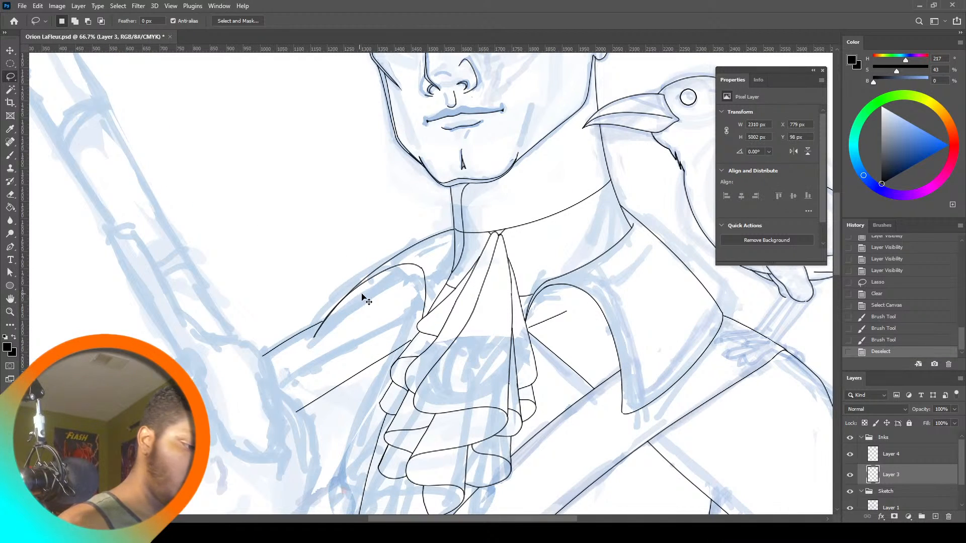
{"action": "mouse_move", "coordinate": [362, 297]}
{"action": "left_mouse_down"}
{"action": "mouse_move", "coordinate": [349, 329]}
{"action": "mouse_move", "coordinate": [311, 356]}
{"action": "mouse_move", "coordinate": [327, 287]}
{"action": "mouse_move", "coordinate": [379, 272]}
{"action": "mouse_move", "coordinate": [336, 305]}
{"action": "mouse_move", "coordinate": [333, 292]}
{"action": "left_mouse_up"}
{"action": "key", "text": "Delete"}
{"action": "left_click", "coordinate": [384, 348]}
{"action": "left_click", "coordinate": [356, 310]}
{"action": "key", "text": "Delete"}
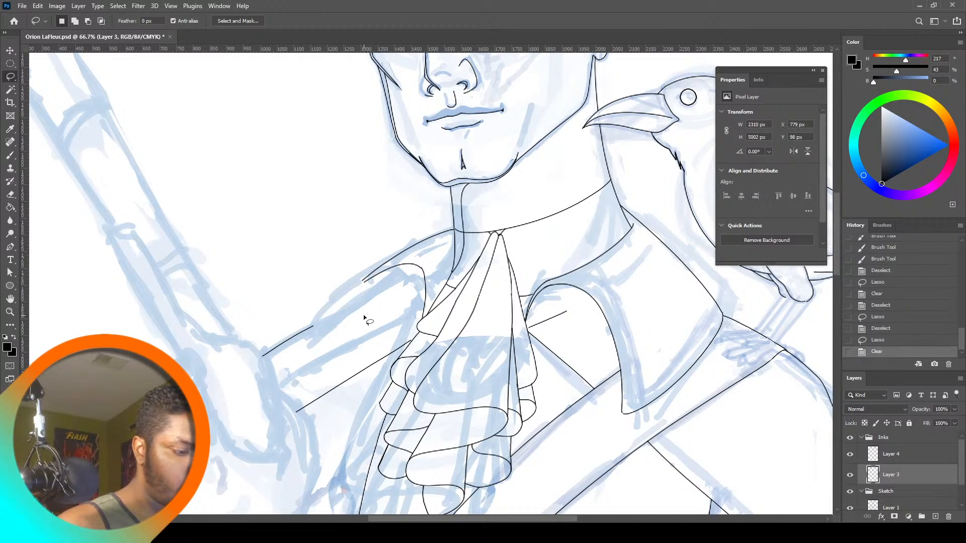
Try to ink the lower outer curve of the pistol-side lapel with the Brush tool, and undo both strokes
{"action": "left_click", "coordinate": [370, 320]}
{"action": "left_click", "coordinate": [10, 156]}
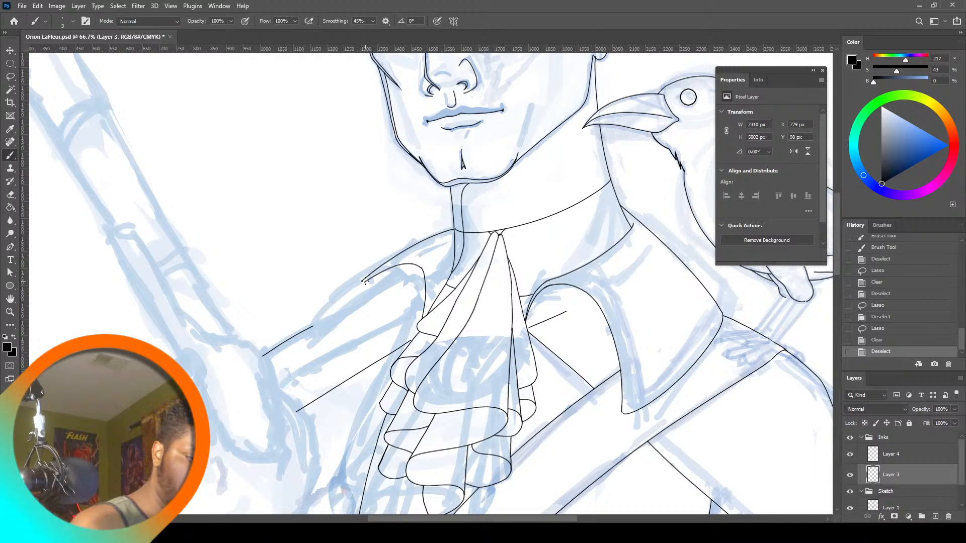
{"action": "mouse_move", "coordinate": [361, 282]}
{"action": "left_mouse_down"}
{"action": "mouse_move", "coordinate": [328, 385]}
{"action": "mouse_move", "coordinate": [340, 298]}
{"action": "mouse_move", "coordinate": [409, 246]}
{"action": "left_mouse_up"}
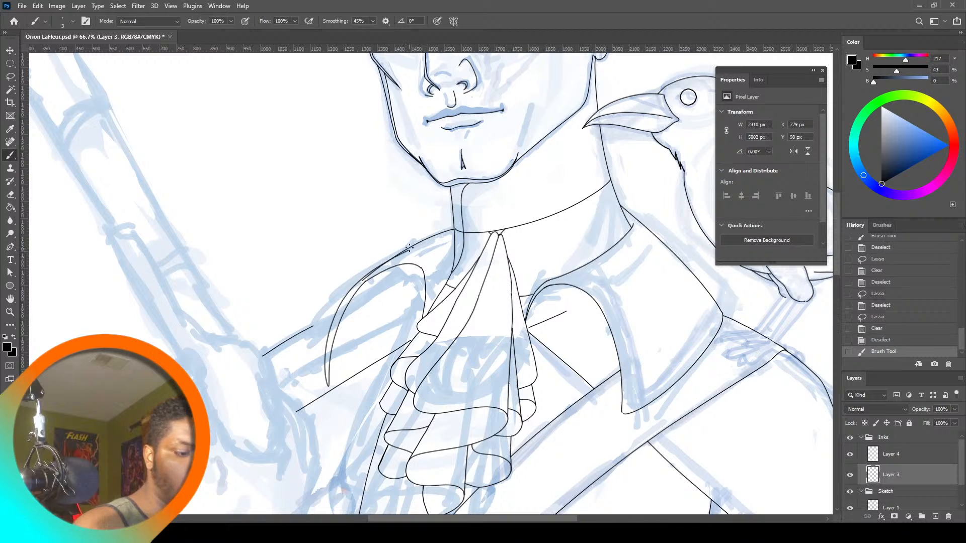
{"action": "key", "text": "ctrl+z"}
{"action": "mouse_move", "coordinate": [365, 282]}
{"action": "left_mouse_down"}
{"action": "mouse_move", "coordinate": [345, 311]}
{"action": "mouse_move", "coordinate": [335, 373]}
{"action": "left_mouse_up"}
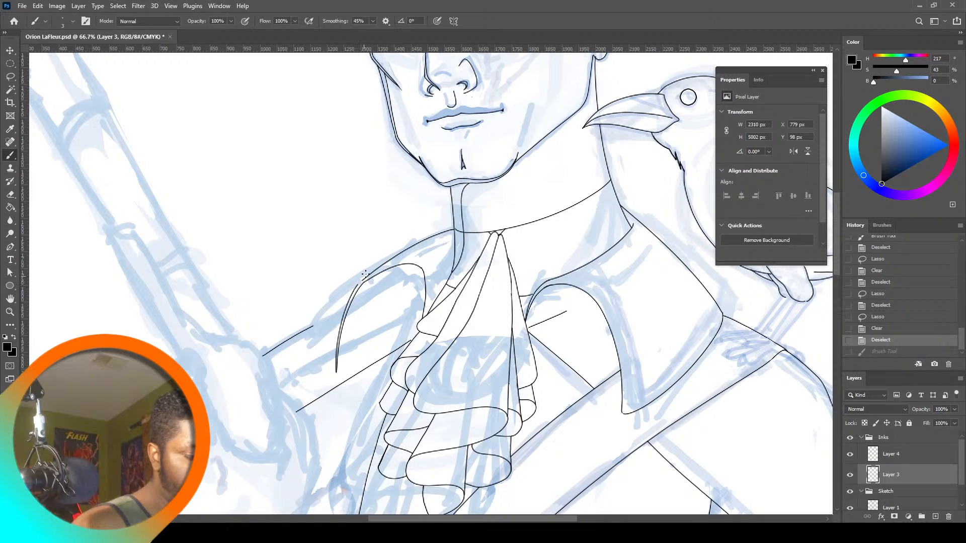
{"action": "key", "text": "ctrl+z"}
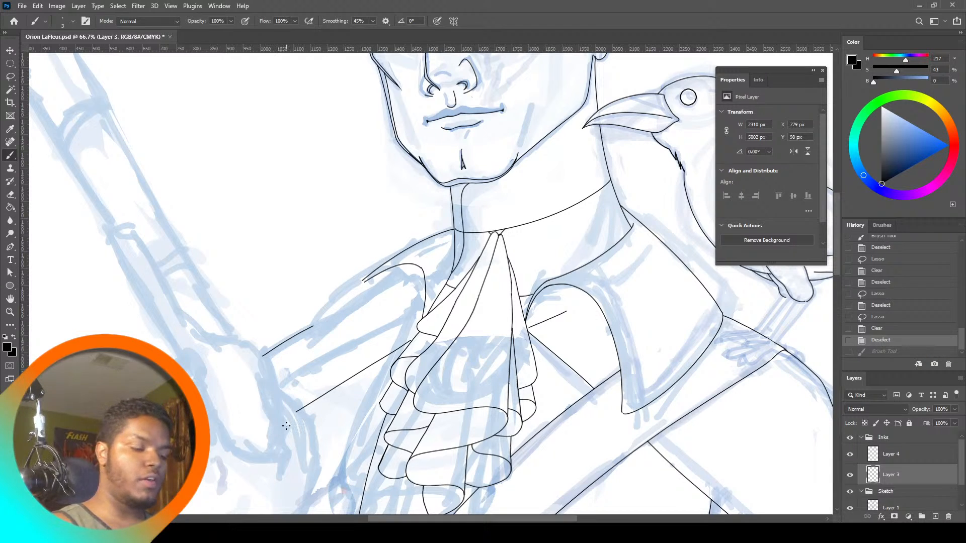
Lasso and clear the remaining upper arc of the pistol-side lapel beside the cravat, and deselect
{"action": "key", "text": "l"}
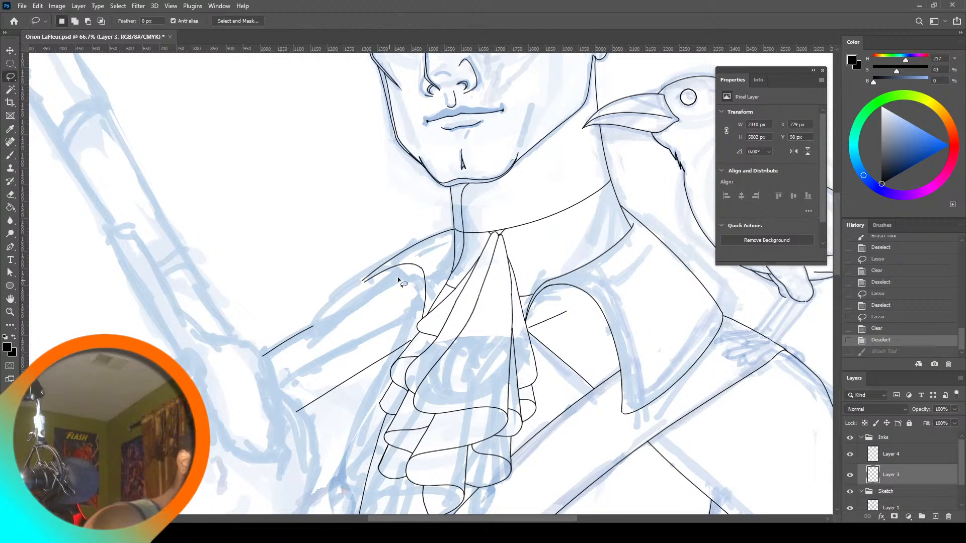
{"action": "mouse_move", "coordinate": [422, 265]}
{"action": "left_mouse_down"}
{"action": "mouse_move", "coordinate": [359, 297]}
{"action": "mouse_move", "coordinate": [363, 279]}
{"action": "mouse_move", "coordinate": [371, 288]}
{"action": "mouse_move", "coordinate": [422, 264]}
{"action": "left_mouse_up"}
{"action": "key", "text": "Delete"}
{"action": "key", "text": "ctrl+d"}
{"action": "key", "text": "Delete"}
{"action": "key", "text": "ctrl+d"}
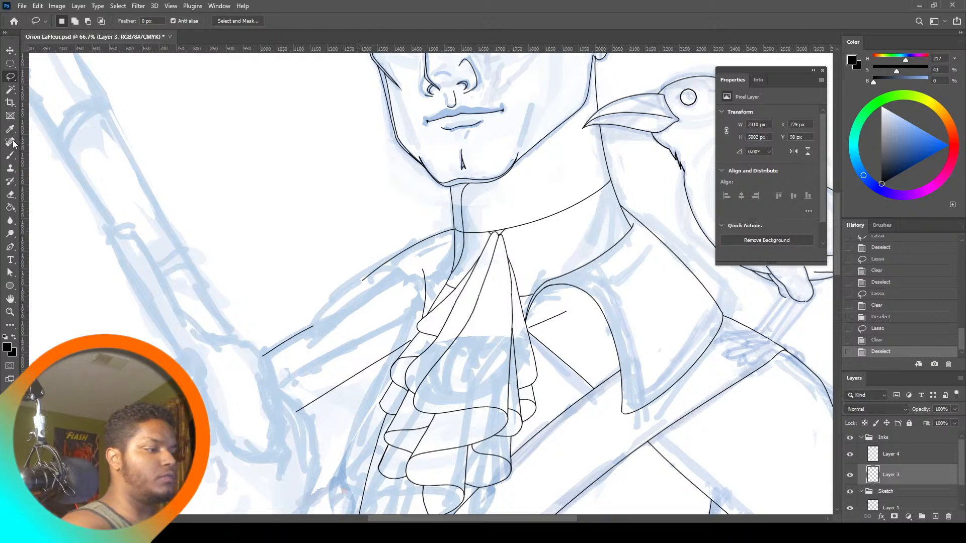
Re-ink the pistol-side lapel's outer edge as one continuous curve from beside the cravat down to the lapel tip
{"action": "left_click", "coordinate": [10, 155]}
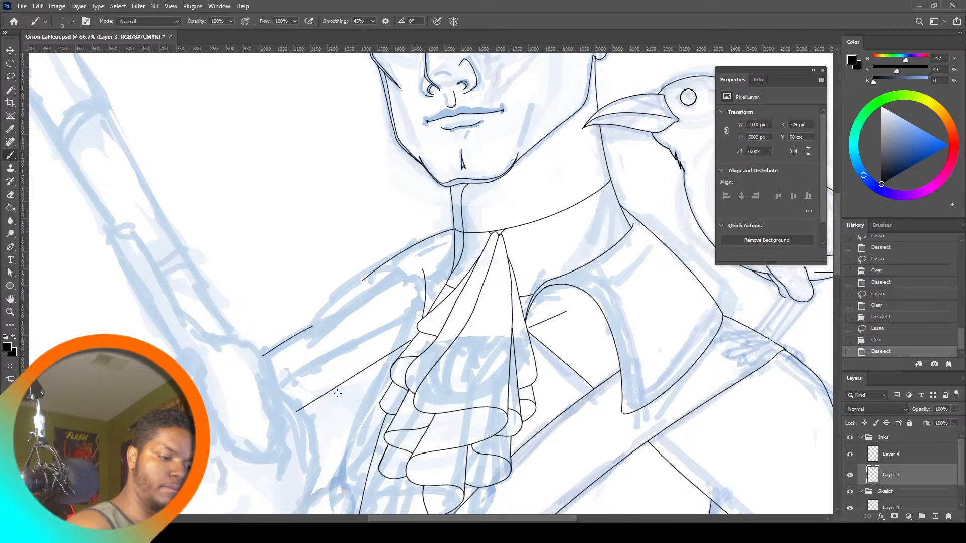
{"action": "mouse_move", "coordinate": [327, 355]}
{"action": "left_mouse_down"}
{"action": "mouse_move", "coordinate": [357, 289]}
{"action": "mouse_move", "coordinate": [390, 264]}
{"action": "mouse_move", "coordinate": [425, 279]}
{"action": "left_mouse_up"}
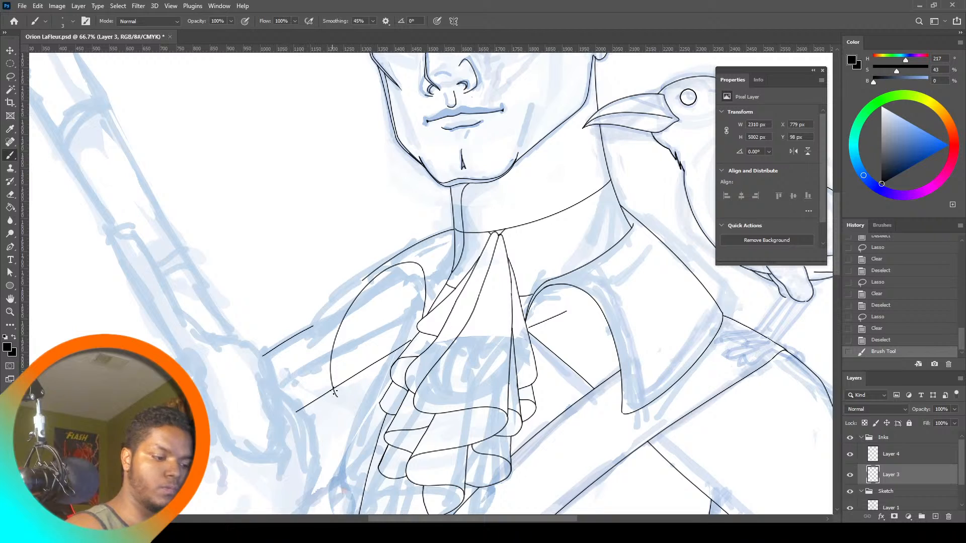
{"action": "mouse_move", "coordinate": [332, 386]}
{"action": "left_mouse_down"}
{"action": "mouse_move", "coordinate": [331, 356]}
{"action": "mouse_move", "coordinate": [359, 278]}
{"action": "mouse_move", "coordinate": [332, 348]}
{"action": "mouse_move", "coordinate": [332, 384]}
{"action": "left_mouse_up"}
{"action": "key", "text": "ctrl+z"}
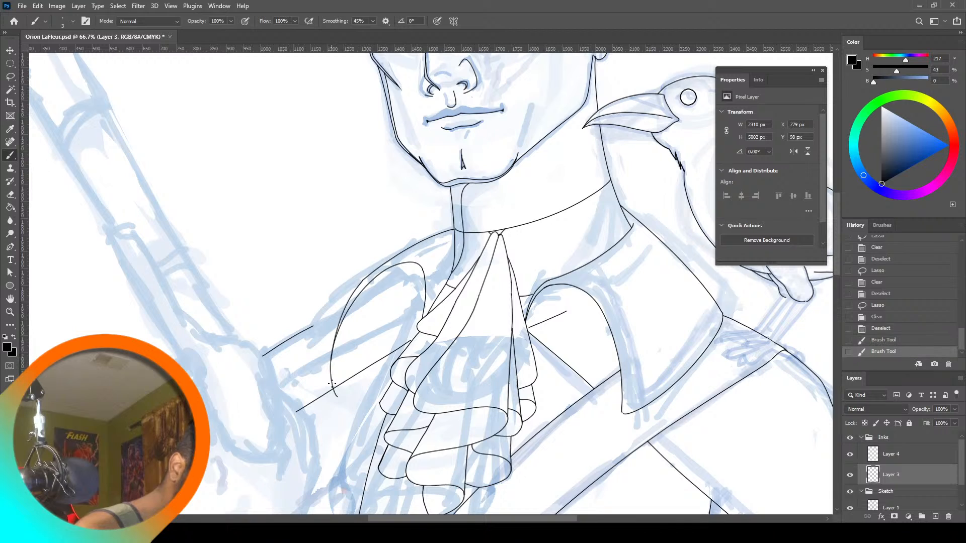
{"action": "key", "text": "ctrl+z"}
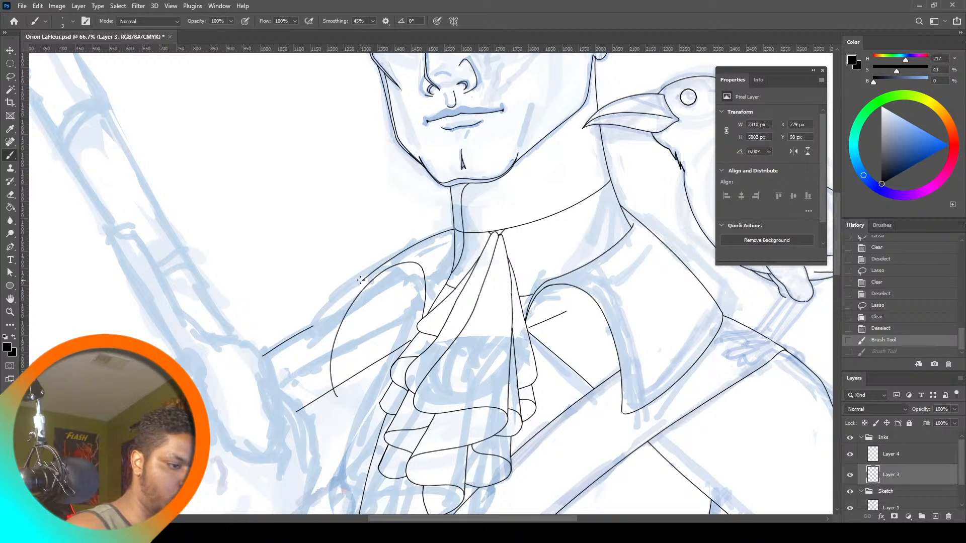
Thicken the outer curve of the pistol-side lapel with a second brush stroke, undoing the stray attempts
{"action": "mouse_move", "coordinate": [356, 287]}
{"action": "left_mouse_down"}
{"action": "mouse_move", "coordinate": [332, 337]}
{"action": "mouse_move", "coordinate": [328, 386]}
{"action": "mouse_move", "coordinate": [336, 397]}
{"action": "mouse_move", "coordinate": [327, 370]}
{"action": "mouse_move", "coordinate": [335, 322]}
{"action": "left_mouse_up"}
{"action": "key", "text": "ctrl+z"}
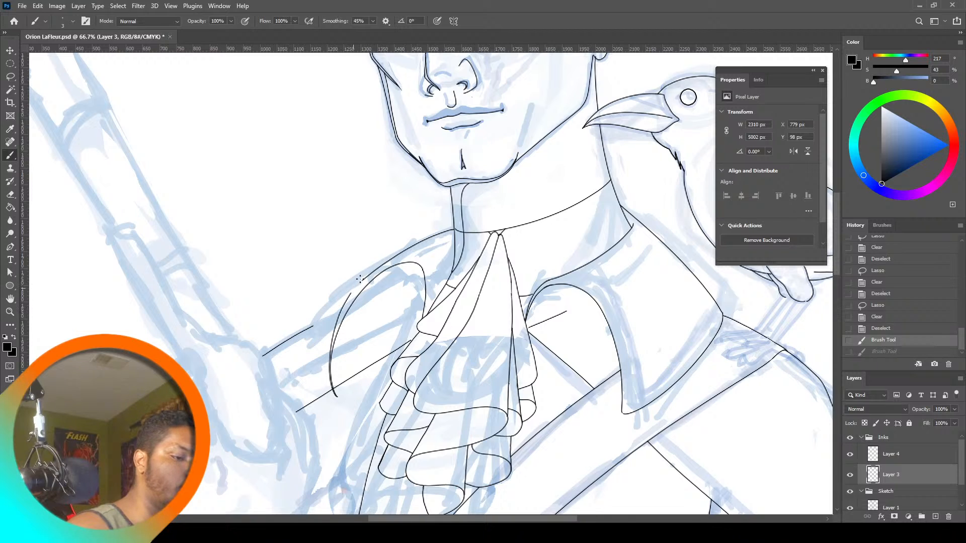
{"action": "left_click_drag", "start_coordinate": [369, 275], "coordinate": [371, 273]}
{"action": "key", "text": "ctrl+z"}
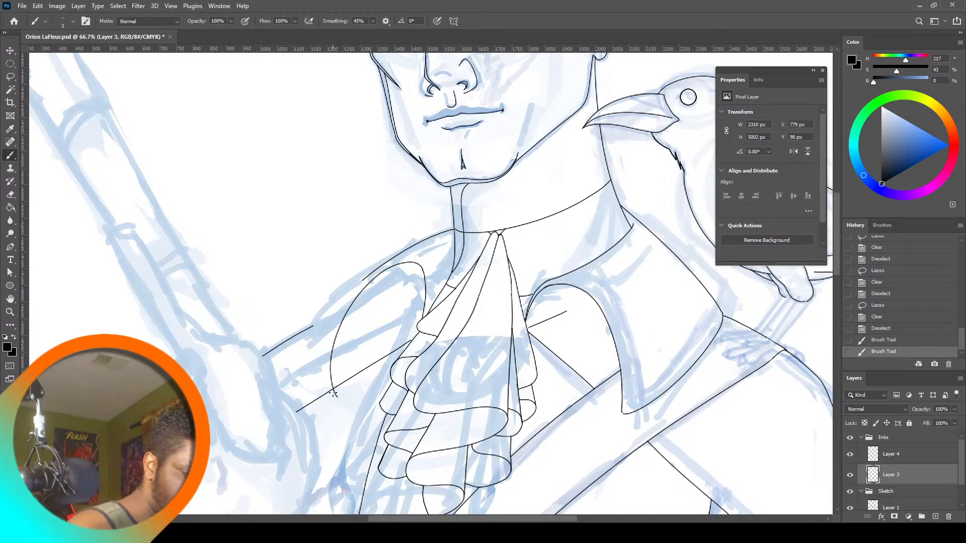
{"action": "mouse_move", "coordinate": [332, 388]}
{"action": "left_mouse_down"}
{"action": "mouse_move", "coordinate": [337, 320]}
{"action": "mouse_move", "coordinate": [361, 280]}
{"action": "left_mouse_up"}
{"action": "key", "text": "ctrl+z"}
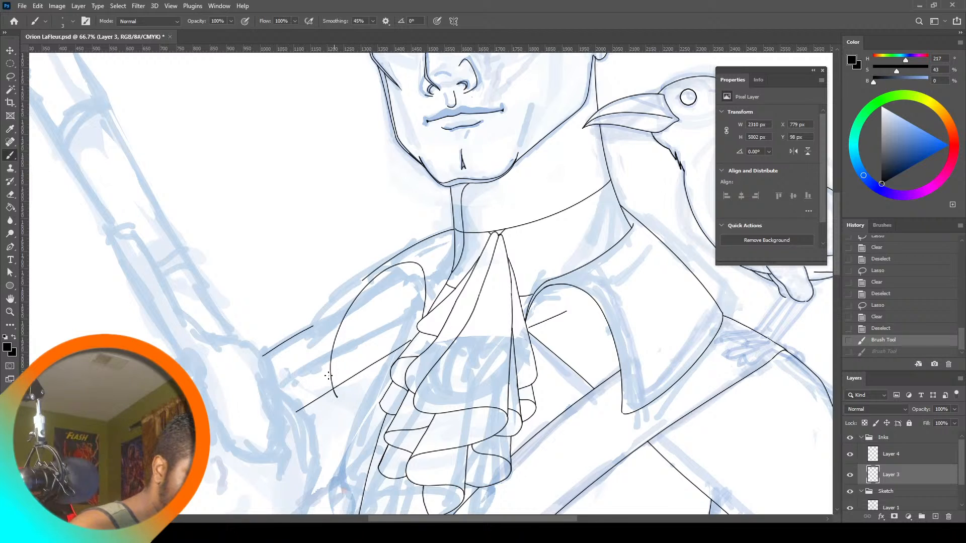
{"action": "mouse_move", "coordinate": [328, 377]}
{"action": "left_mouse_down"}
{"action": "mouse_move", "coordinate": [330, 346]}
{"action": "mouse_move", "coordinate": [366, 269]}
{"action": "left_mouse_up"}
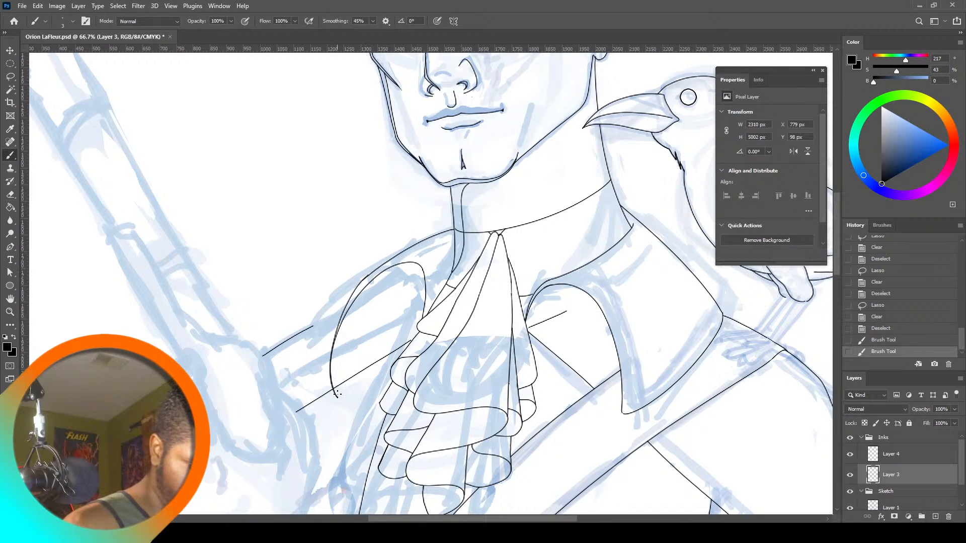
Ink the lapel's straight inner edge up from its tip, and lasso and clear the line crossing inside the tip
{"action": "left_click_drag", "start_coordinate": [337, 397], "coordinate": [412, 307]}
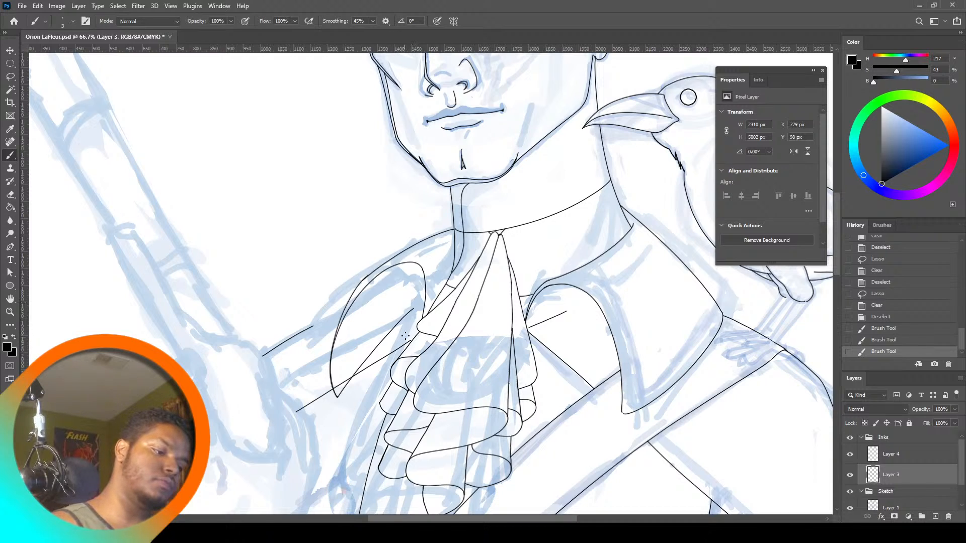
{"action": "left_click", "coordinate": [10, 77]}
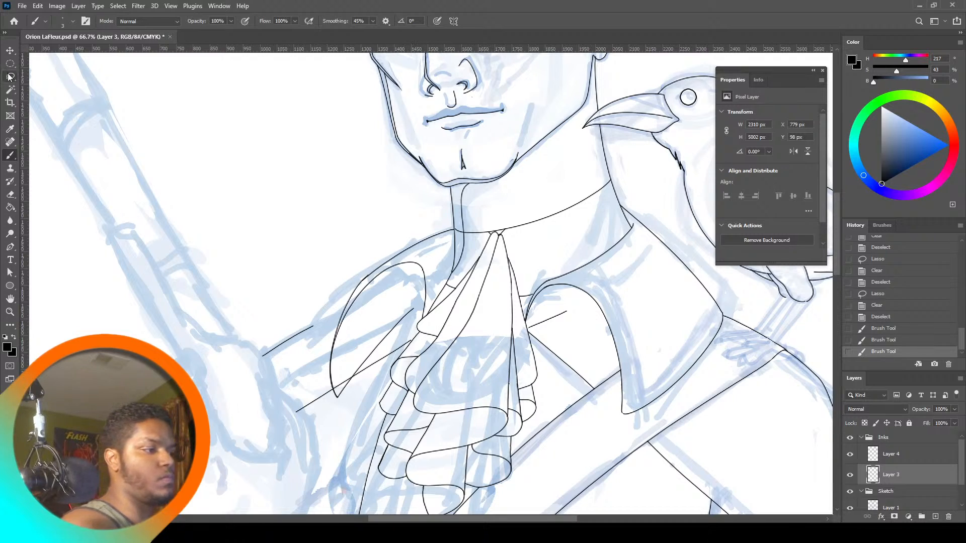
{"action": "mouse_move", "coordinate": [332, 387]}
{"action": "left_mouse_down"}
{"action": "mouse_move", "coordinate": [338, 397]}
{"action": "mouse_move", "coordinate": [352, 389]}
{"action": "mouse_move", "coordinate": [357, 379]}
{"action": "mouse_move", "coordinate": [343, 390]}
{"action": "mouse_move", "coordinate": [354, 372]}
{"action": "left_mouse_up"}
{"action": "key", "text": "Delete"}
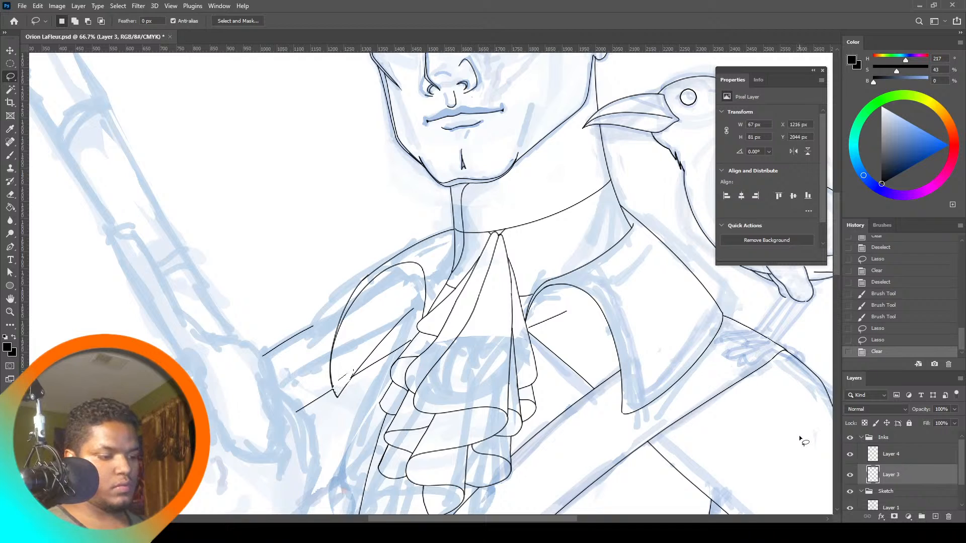
{"action": "key", "text": "ctrl+a"}
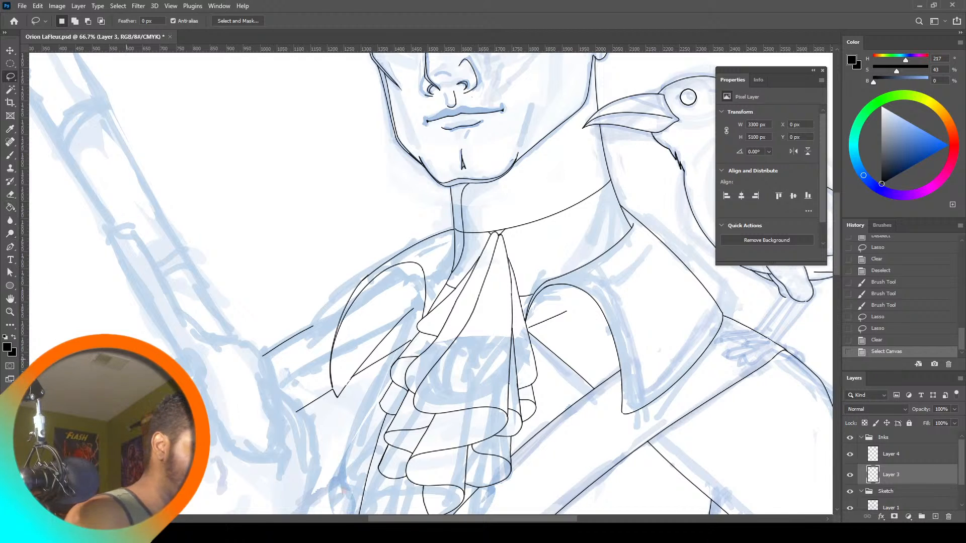
Try to ink the long curved edge of the strap hanging from the belt loops at the waist, and undo the strokes
{"action": "left_click", "coordinate": [12, 314]}
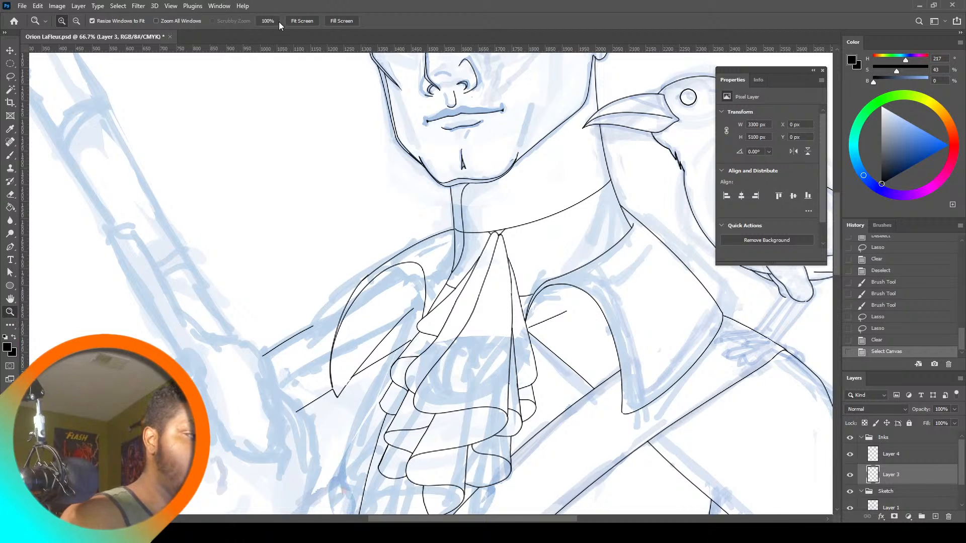
{"action": "left_click", "coordinate": [296, 21]}
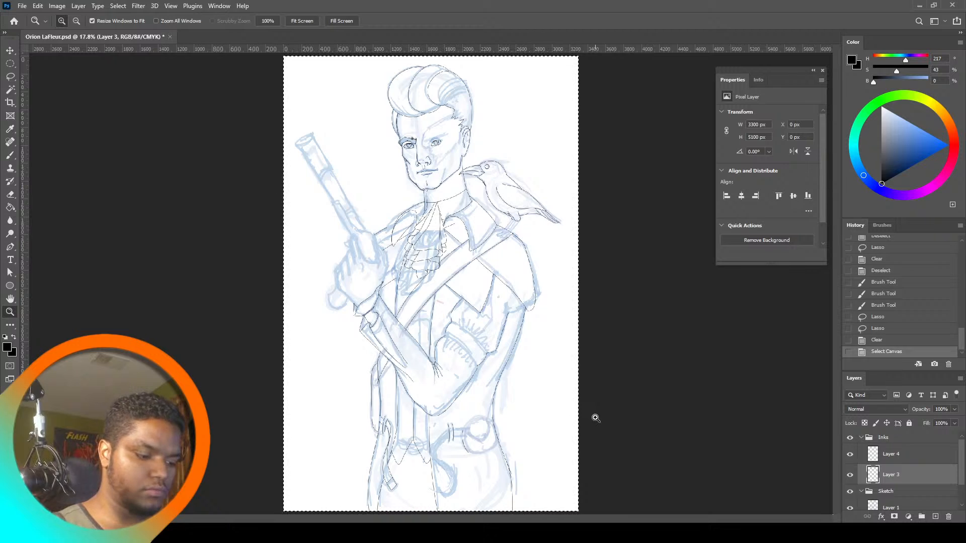
{"action": "left_click", "coordinate": [450, 487]}
{"action": "left_click", "coordinate": [456, 495]}
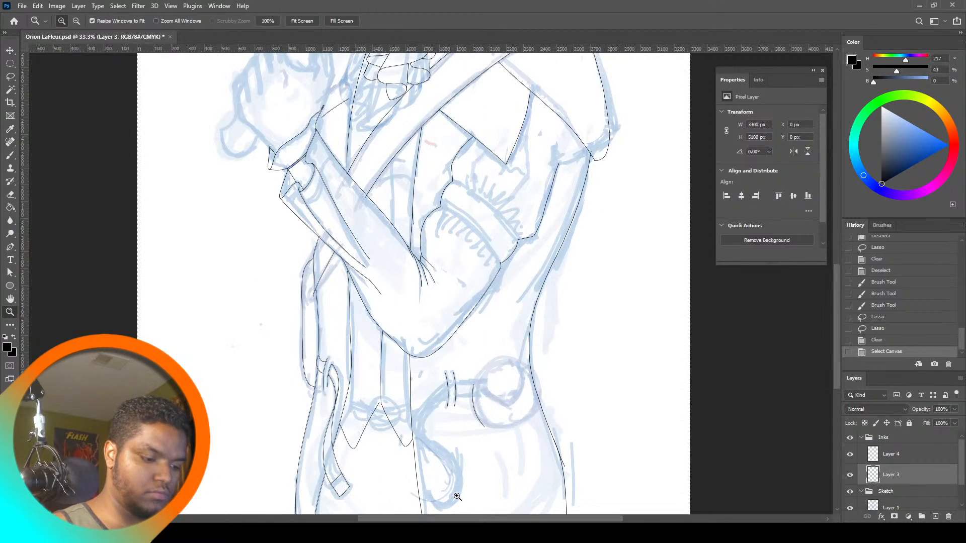
{"action": "left_click", "coordinate": [456, 495]}
{"action": "left_click", "coordinate": [453, 495]}
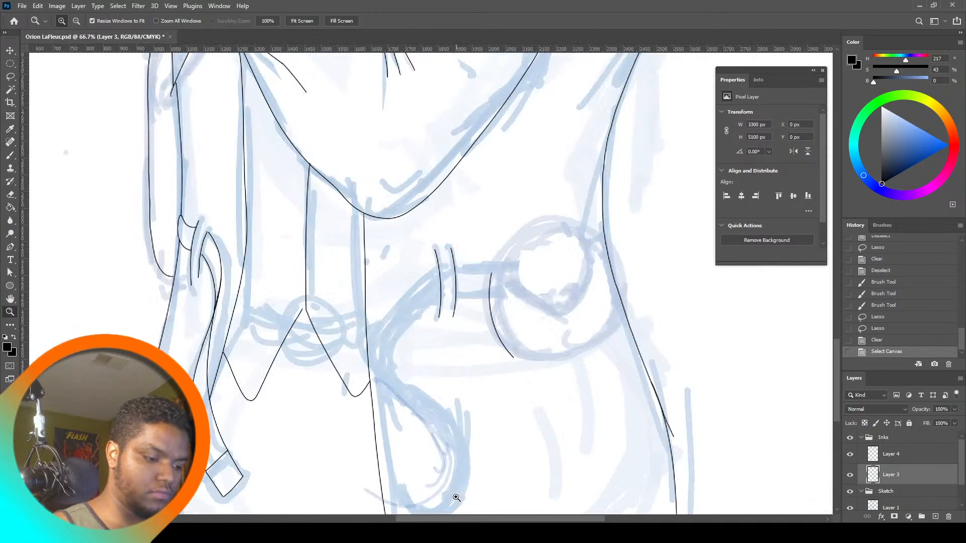
{"action": "left_click", "coordinate": [11, 155]}
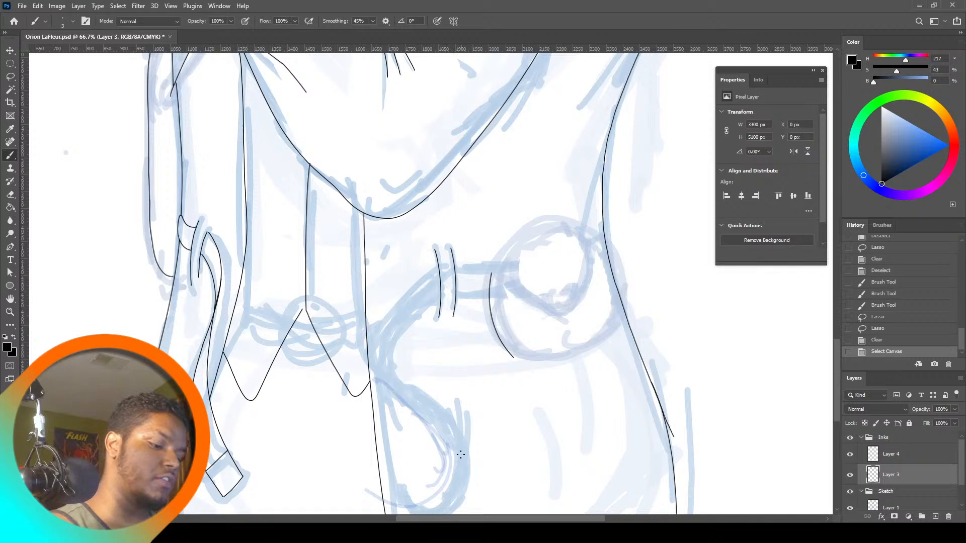
{"action": "mouse_move", "coordinate": [455, 430]}
{"action": "left_mouse_down"}
{"action": "mouse_move", "coordinate": [384, 379]}
{"action": "mouse_move", "coordinate": [393, 311]}
{"action": "mouse_move", "coordinate": [433, 265]}
{"action": "left_mouse_up"}
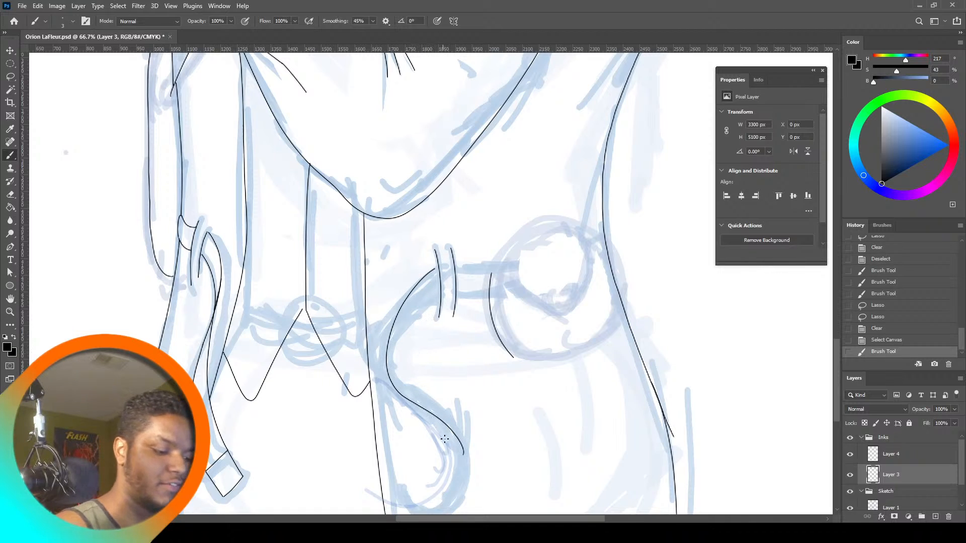
{"action": "key", "text": "ctrl+z"}
{"action": "mouse_move", "coordinate": [461, 487]}
{"action": "left_mouse_down"}
{"action": "mouse_move", "coordinate": [445, 446]}
{"action": "mouse_move", "coordinate": [380, 389]}
{"action": "mouse_move", "coordinate": [371, 347]}
{"action": "mouse_move", "coordinate": [387, 297]}
{"action": "mouse_move", "coordinate": [446, 261]}
{"action": "left_mouse_up"}
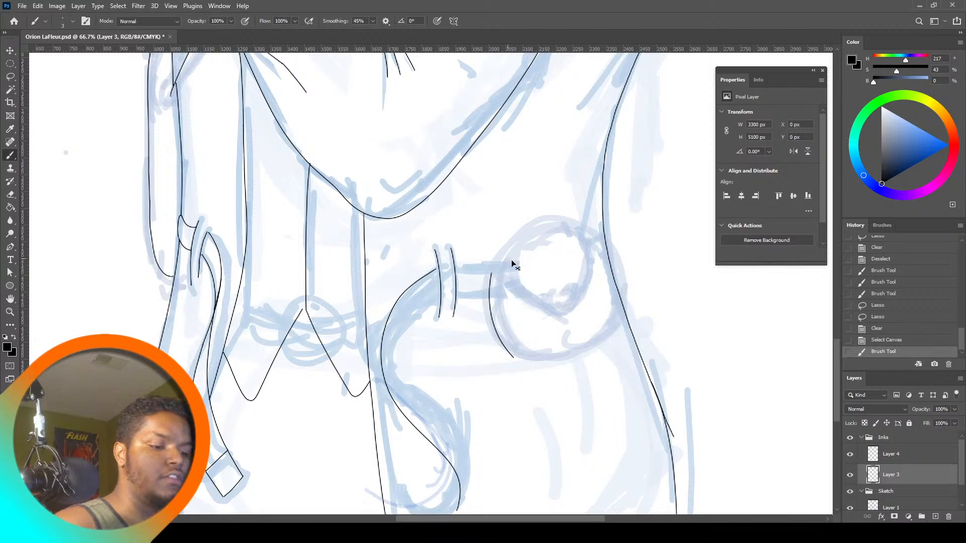
{"action": "key", "text": "ctrl+z"}
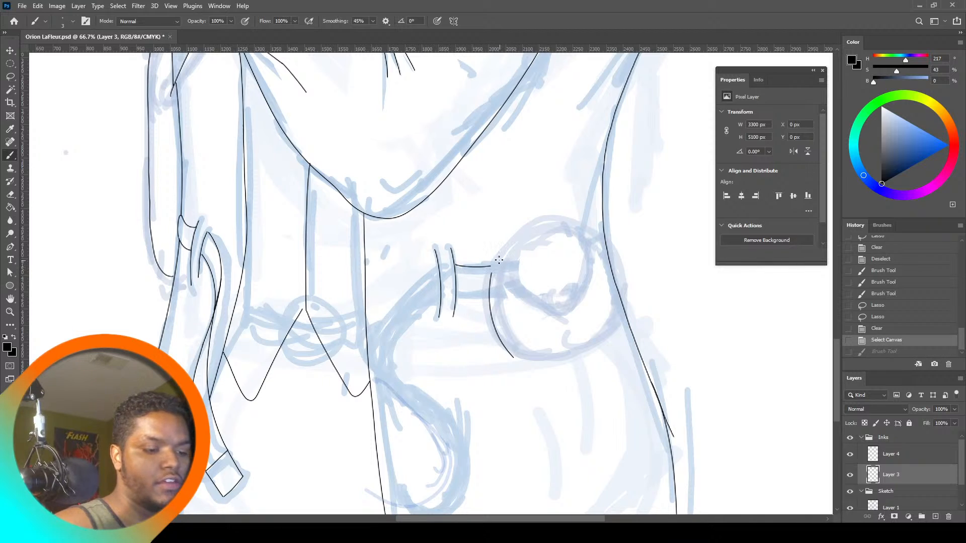
Ink the upper and lower edges of the short belt segment between the belt loops and the round hip ornament
{"action": "mouse_move", "coordinate": [499, 260]}
{"action": "left_mouse_down"}
{"action": "mouse_move", "coordinate": [498, 325]}
{"action": "mouse_move", "coordinate": [502, 263]}
{"action": "left_mouse_up"}
{"action": "key", "text": "ctrl+z"}
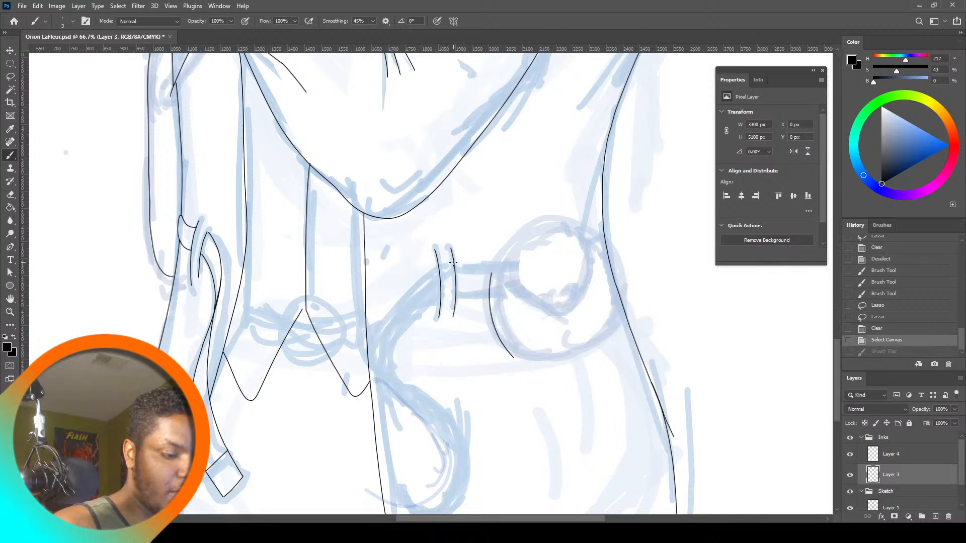
{"action": "left_click_drag", "start_coordinate": [500, 261], "coordinate": [488, 264]}
{"action": "key", "text": "ctrl+z"}
{"action": "left_click", "coordinate": [454, 263]}
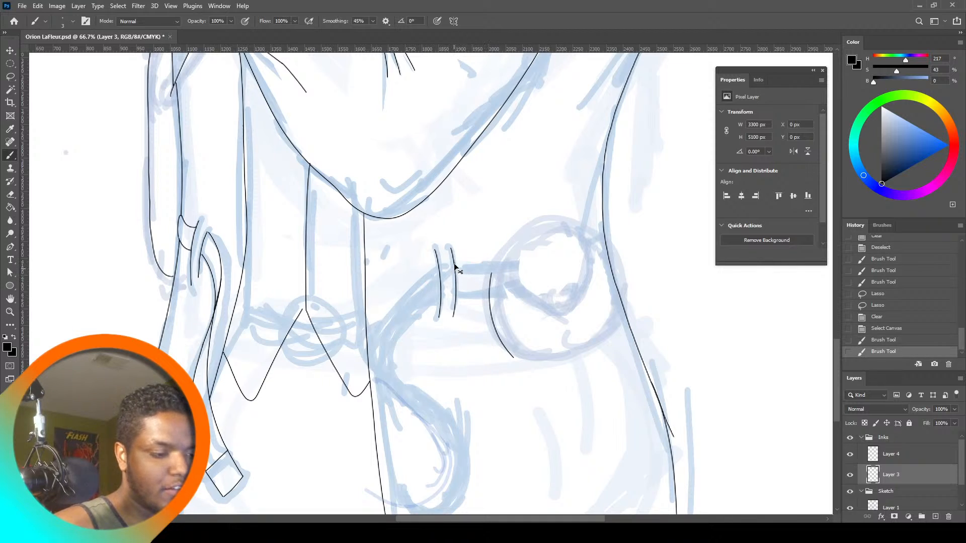
{"action": "key", "text": "ctrl+z"}
{"action": "key", "text": "ctrl+z"}
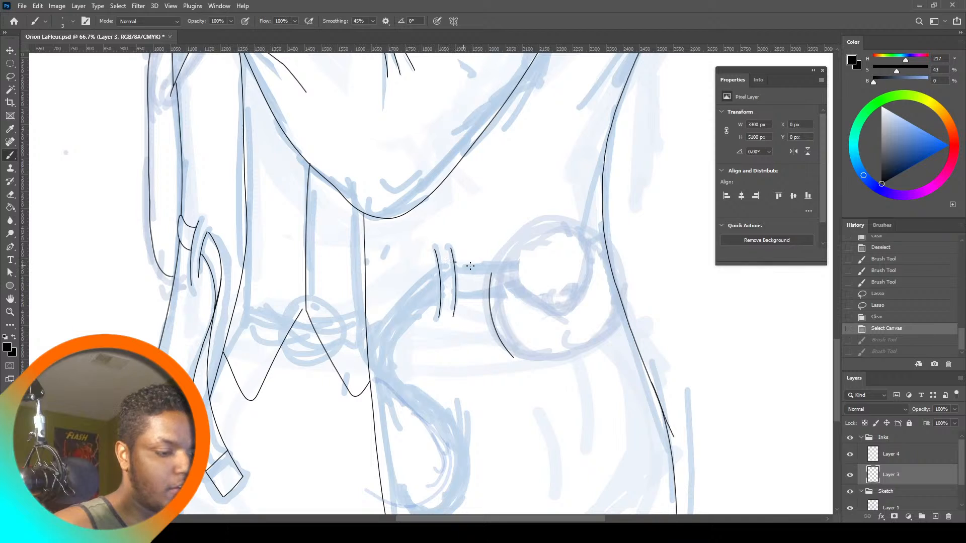
{"action": "mouse_move", "coordinate": [471, 266]}
{"action": "left_mouse_down"}
{"action": "mouse_move", "coordinate": [497, 262]}
{"action": "mouse_move", "coordinate": [459, 267]}
{"action": "mouse_move", "coordinate": [491, 263]}
{"action": "left_mouse_up"}
{"action": "key", "text": "ctrl+z"}
{"action": "left_click", "coordinate": [456, 265]}
{"action": "key", "text": "ctrl+z"}
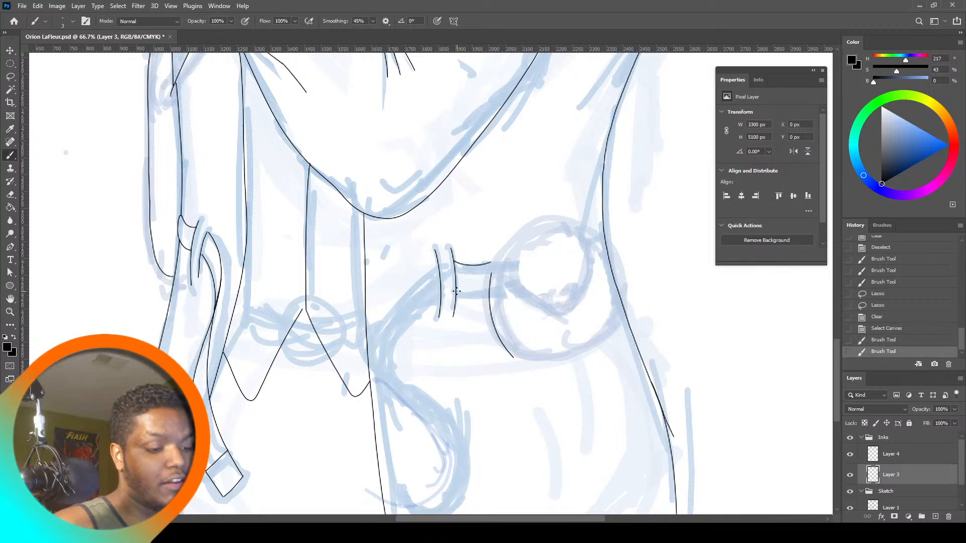
{"action": "mouse_move", "coordinate": [455, 294]}
{"action": "left_mouse_down"}
{"action": "mouse_move", "coordinate": [488, 297]}
{"action": "mouse_move", "coordinate": [438, 298]}
{"action": "mouse_move", "coordinate": [402, 342]}
{"action": "mouse_move", "coordinate": [416, 388]}
{"action": "mouse_move", "coordinate": [469, 462]}
{"action": "mouse_move", "coordinate": [462, 491]}
{"action": "mouse_move", "coordinate": [406, 500]}
{"action": "left_mouse_up"}
{"action": "key", "text": "ctrl+z"}
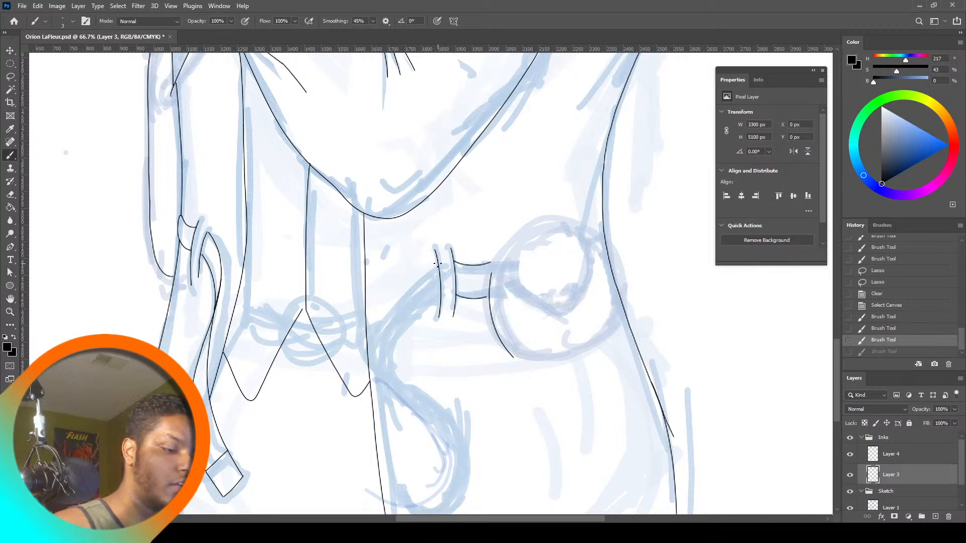
Ink both long curved edges of the hanging strap from the belt loops down to a narrow point over the thigh
{"action": "mouse_move", "coordinate": [438, 263]}
{"action": "left_mouse_down"}
{"action": "mouse_move", "coordinate": [383, 317]}
{"action": "mouse_move", "coordinate": [394, 403]}
{"action": "left_mouse_up"}
{"action": "key", "text": "ctrl+z"}
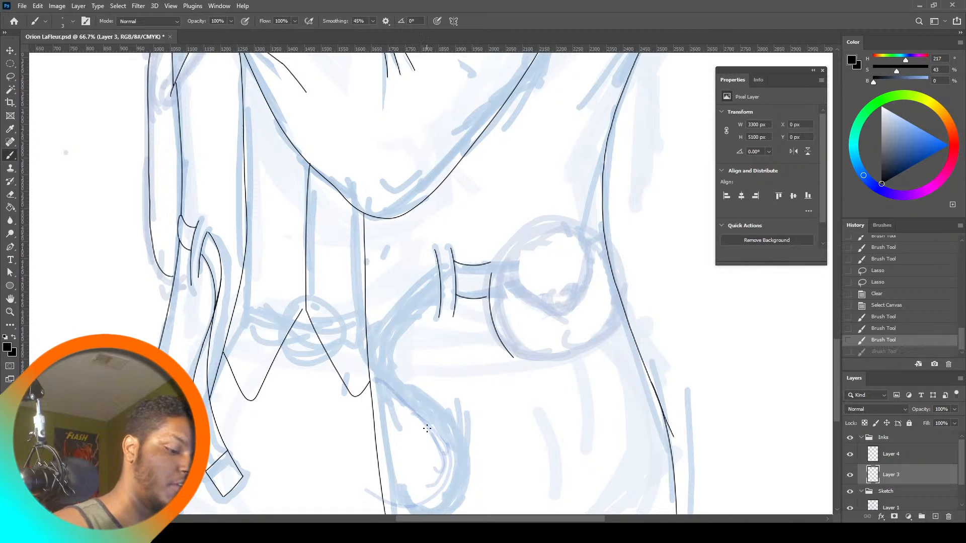
{"action": "mouse_move", "coordinate": [431, 432]}
{"action": "left_mouse_down"}
{"action": "mouse_move", "coordinate": [370, 360]}
{"action": "mouse_move", "coordinate": [380, 313]}
{"action": "mouse_move", "coordinate": [450, 254]}
{"action": "mouse_move", "coordinate": [385, 307]}
{"action": "mouse_move", "coordinate": [364, 376]}
{"action": "mouse_move", "coordinate": [380, 403]}
{"action": "mouse_move", "coordinate": [461, 461]}
{"action": "mouse_move", "coordinate": [452, 502]}
{"action": "mouse_move", "coordinate": [465, 476]}
{"action": "mouse_move", "coordinate": [463, 439]}
{"action": "mouse_move", "coordinate": [398, 368]}
{"action": "mouse_move", "coordinate": [395, 342]}
{"action": "mouse_move", "coordinate": [446, 281]}
{"action": "left_mouse_up"}
{"action": "key", "text": "ctrl+z"}
{"action": "key", "text": "ctrl+z"}
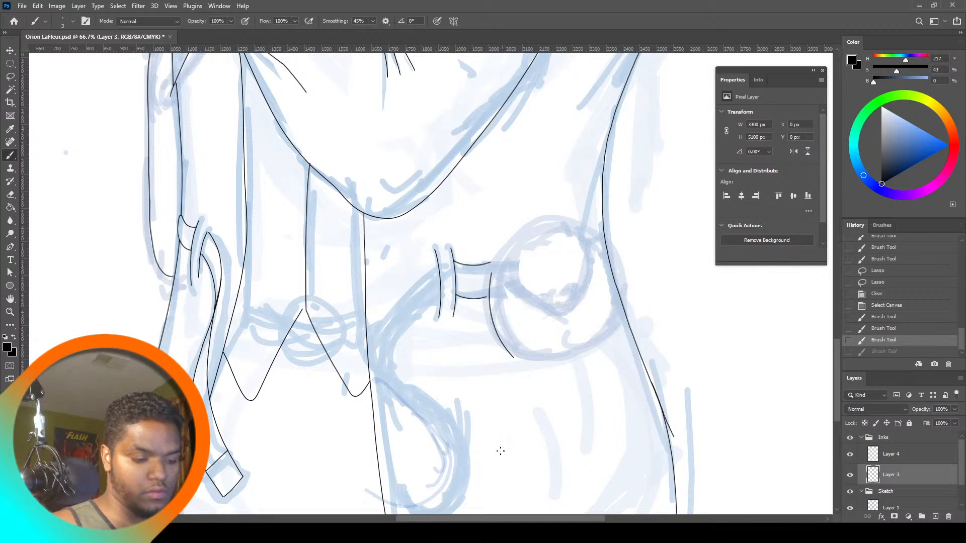
{"action": "mouse_move", "coordinate": [437, 295]}
{"action": "left_mouse_down"}
{"action": "mouse_move", "coordinate": [395, 335]}
{"action": "mouse_move", "coordinate": [390, 375]}
{"action": "mouse_move", "coordinate": [450, 453]}
{"action": "mouse_move", "coordinate": [452, 484]}
{"action": "mouse_move", "coordinate": [428, 428]}
{"action": "mouse_move", "coordinate": [378, 386]}
{"action": "mouse_move", "coordinate": [373, 365]}
{"action": "mouse_move", "coordinate": [386, 312]}
{"action": "mouse_move", "coordinate": [440, 252]}
{"action": "left_mouse_up"}
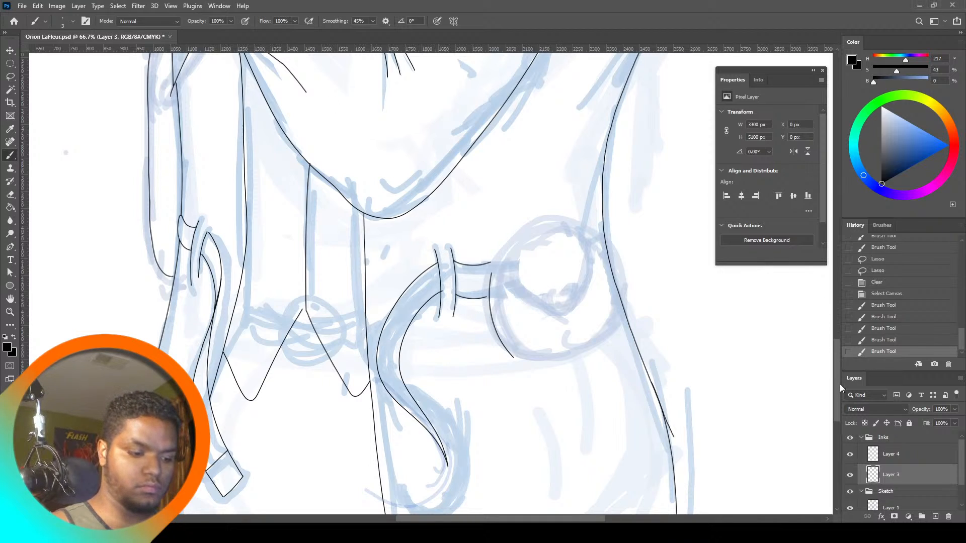
{"action": "scroll", "coordinate": [830, 391], "scroll_direction": "down", "scroll_amount": 5}
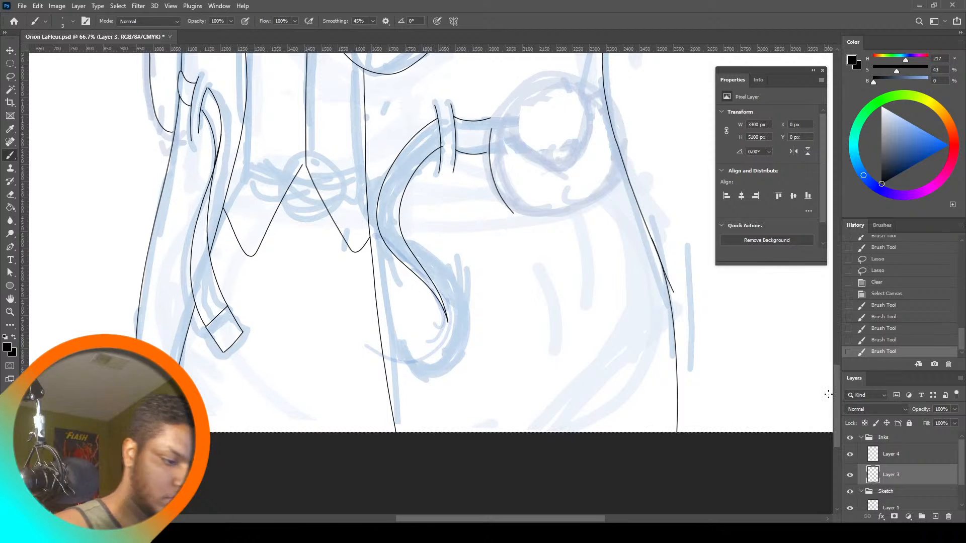
Try to ink the curled lower end of the hanging strap, and undo the strokes
{"action": "left_click_drag", "start_coordinate": [428, 276], "coordinate": [450, 312]}
{"action": "key", "text": "ctrl+z"}
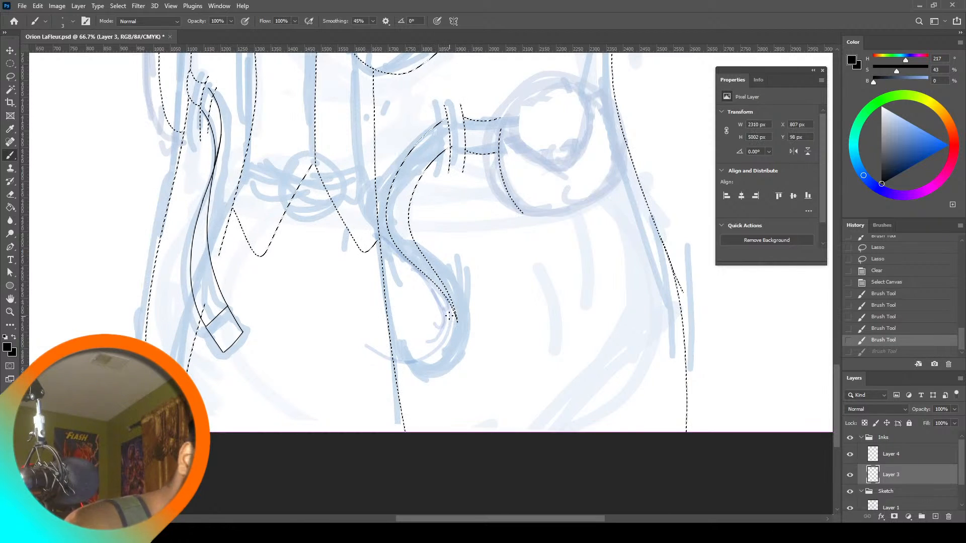
{"action": "key", "text": "ctrl+z"}
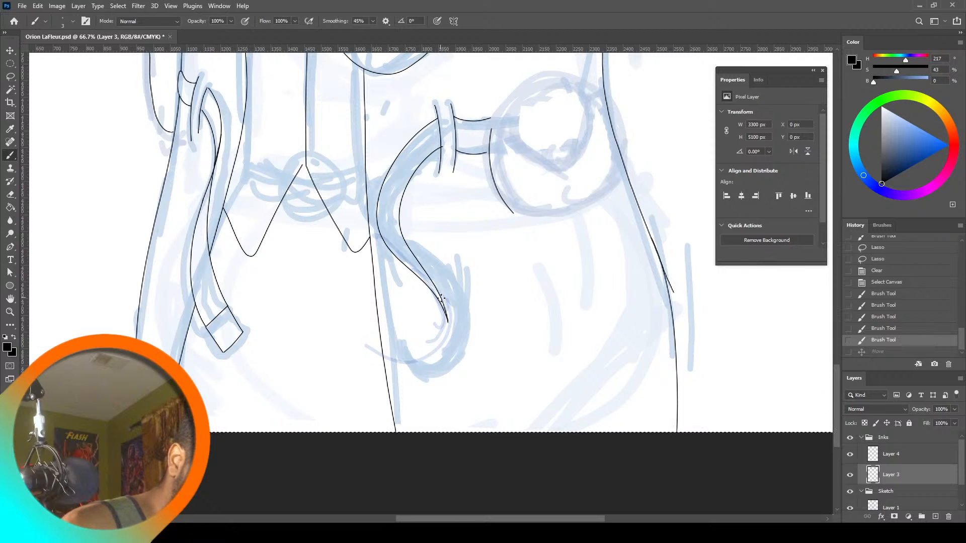
{"action": "mouse_move", "coordinate": [449, 320]}
{"action": "left_mouse_down"}
{"action": "mouse_move", "coordinate": [434, 351]}
{"action": "mouse_move", "coordinate": [413, 354]}
{"action": "mouse_move", "coordinate": [404, 336]}
{"action": "mouse_move", "coordinate": [392, 347]}
{"action": "mouse_move", "coordinate": [404, 380]}
{"action": "mouse_move", "coordinate": [426, 391]}
{"action": "mouse_move", "coordinate": [452, 375]}
{"action": "mouse_move", "coordinate": [466, 343]}
{"action": "mouse_move", "coordinate": [457, 294]}
{"action": "left_mouse_up"}
{"action": "key", "text": "ctrl+z"}
{"action": "key", "text": "ctrl+z"}
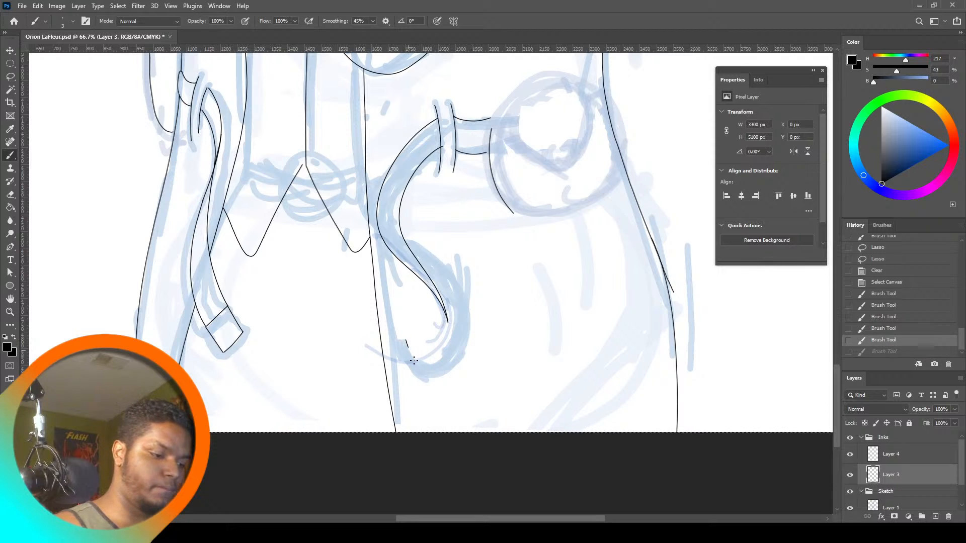
Ink the inner and outer edges of the hanging strap's hooked lower end over the thigh
{"action": "mouse_move", "coordinate": [413, 360]}
{"action": "left_mouse_down"}
{"action": "mouse_move", "coordinate": [442, 354]}
{"action": "mouse_move", "coordinate": [446, 319]}
{"action": "mouse_move", "coordinate": [439, 322]}
{"action": "left_mouse_up"}
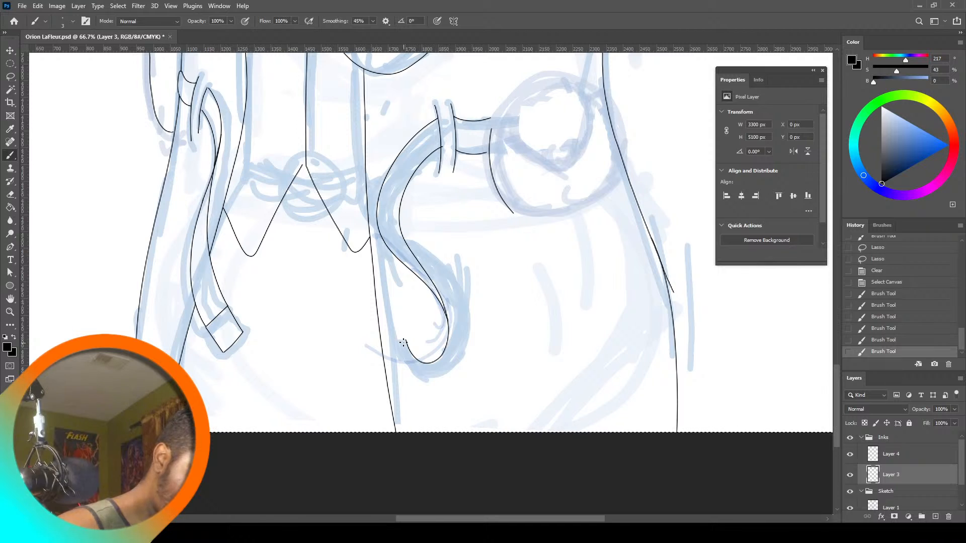
{"action": "mouse_move", "coordinate": [412, 363]}
{"action": "left_mouse_down"}
{"action": "mouse_move", "coordinate": [449, 381]}
{"action": "mouse_move", "coordinate": [464, 356]}
{"action": "mouse_move", "coordinate": [466, 299]}
{"action": "mouse_move", "coordinate": [400, 233]}
{"action": "left_mouse_up"}
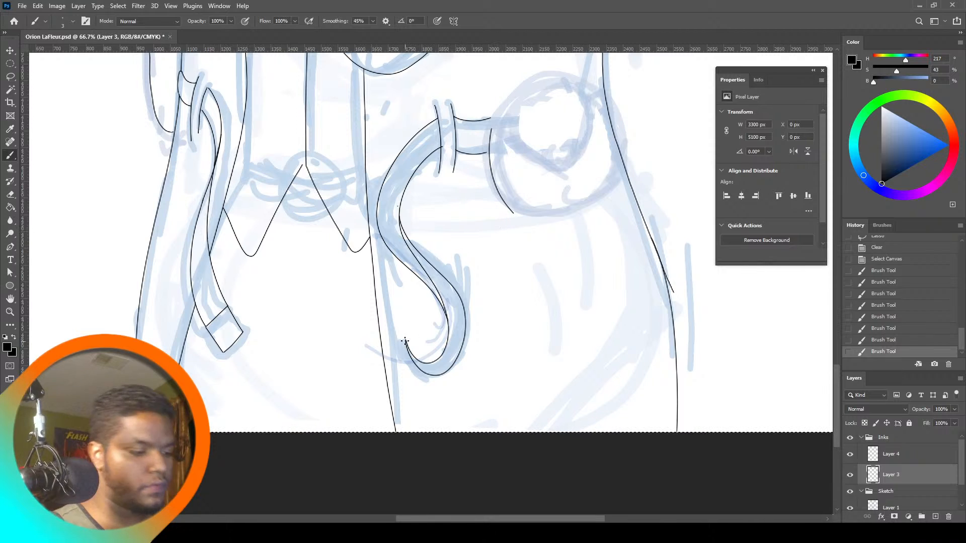
Try to ink a short end cap at the tip of the strap's hook, and undo the strokes
{"action": "mouse_move", "coordinate": [405, 340]}
{"action": "left_mouse_down"}
{"action": "mouse_move", "coordinate": [433, 357]}
{"action": "mouse_move", "coordinate": [446, 335]}
{"action": "mouse_move", "coordinate": [441, 290]}
{"action": "left_mouse_up"}
{"action": "key", "text": "ctrl+z"}
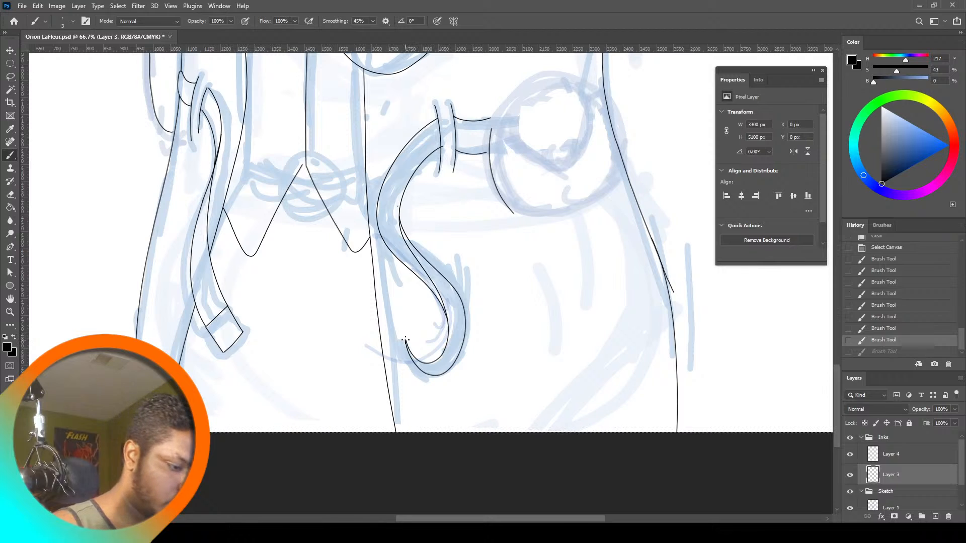
{"action": "left_click_drag", "start_coordinate": [417, 336], "coordinate": [422, 358]}
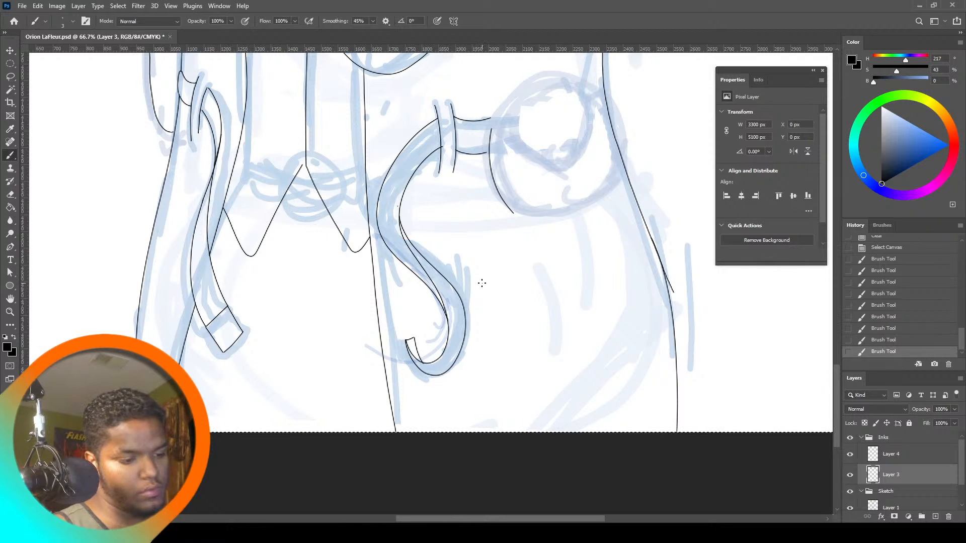
{"action": "key", "text": "ctrl+z"}
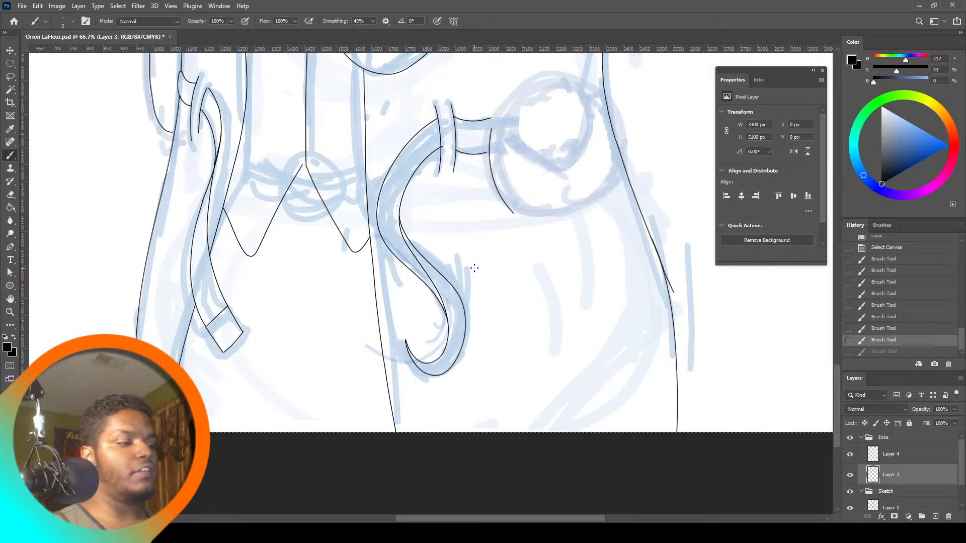
Deselect the canvas and ink the small gap where the waistcoat's two lower points meet the centre line
{"action": "key", "text": "ctrl+minus"}
{"action": "left_click", "coordinate": [9, 311]}
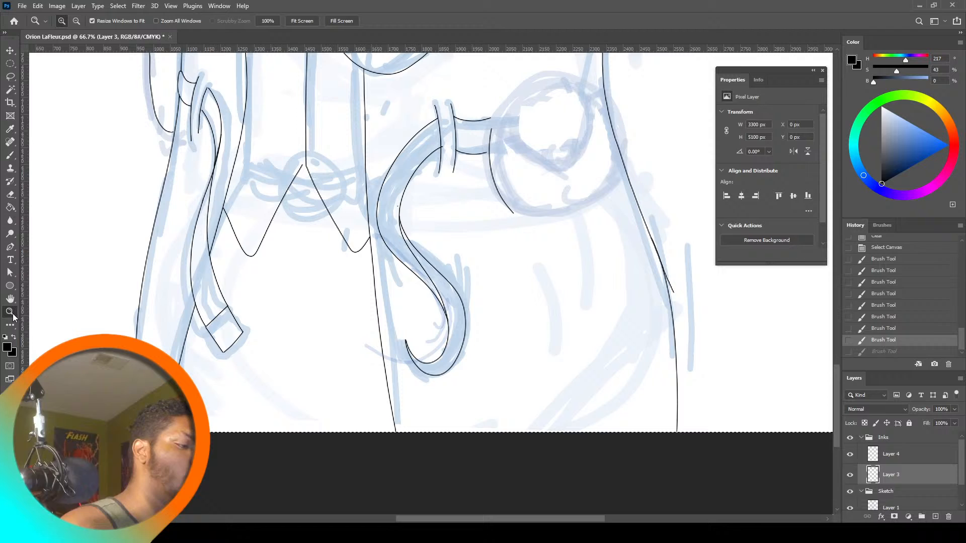
{"action": "left_click", "coordinate": [302, 21]}
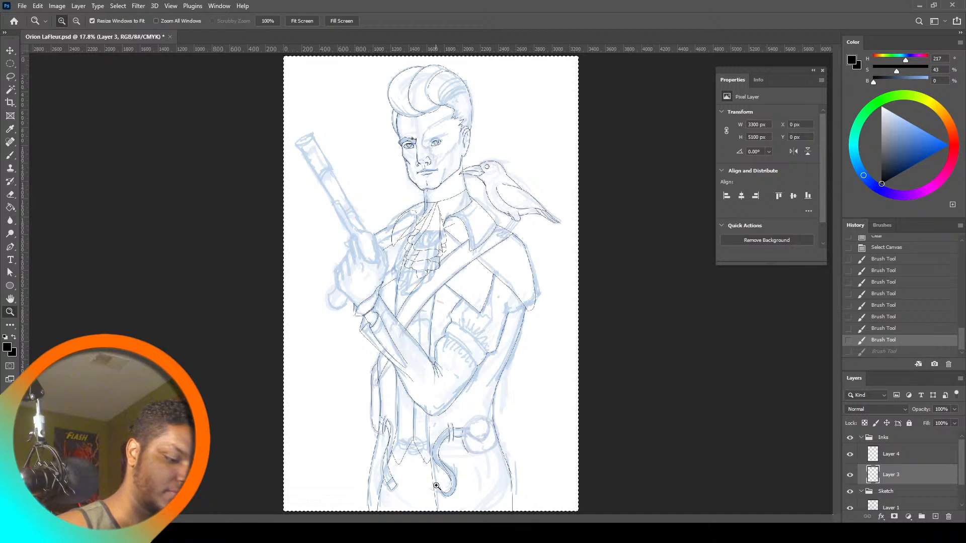
{"action": "left_click", "coordinate": [454, 499]}
{"action": "left_click", "coordinate": [454, 499]}
{"action": "left_click", "coordinate": [454, 501]}
{"action": "left_click", "coordinate": [454, 502]}
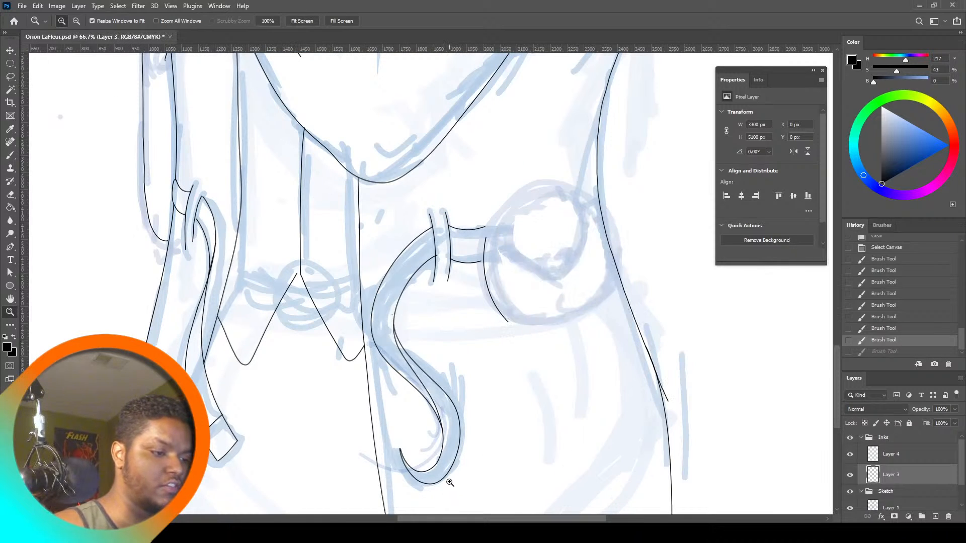
{"action": "left_click", "coordinate": [10, 76]}
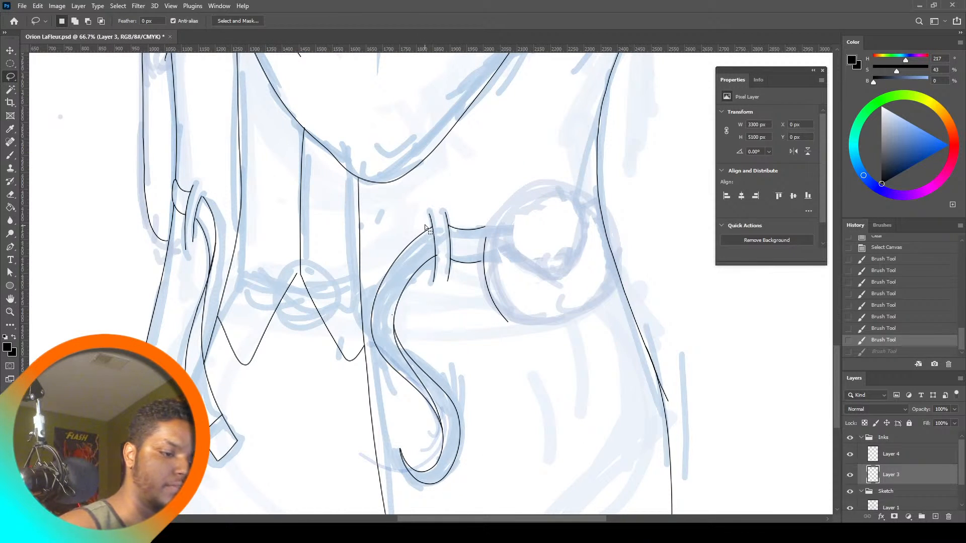
{"action": "left_click", "coordinate": [421, 258]}
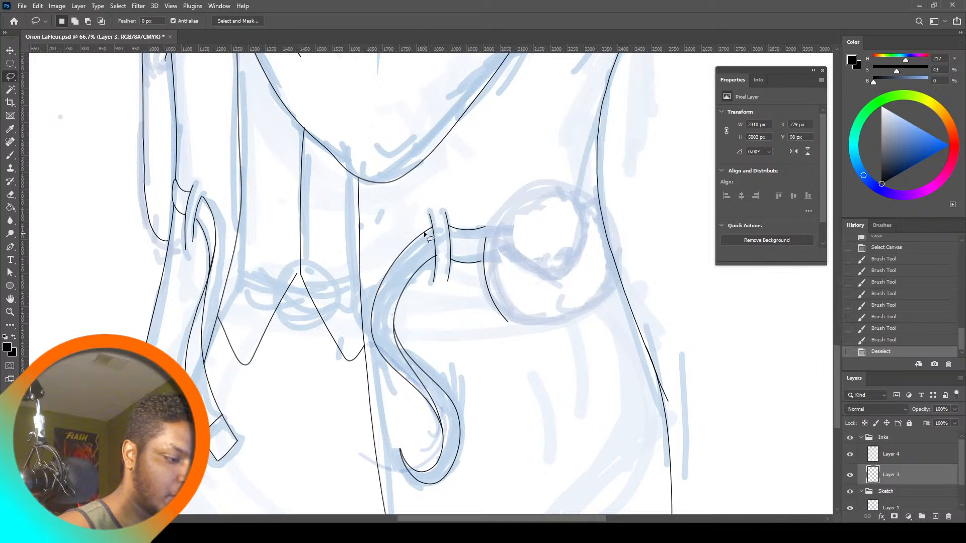
{"action": "left_click", "coordinate": [18, 156]}
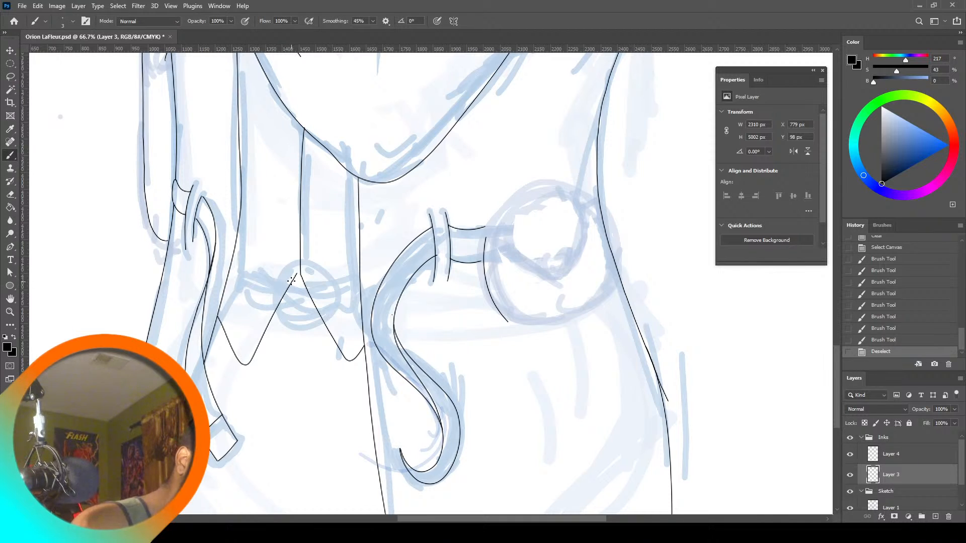
{"action": "left_click_drag", "start_coordinate": [296, 272], "coordinate": [301, 262]}
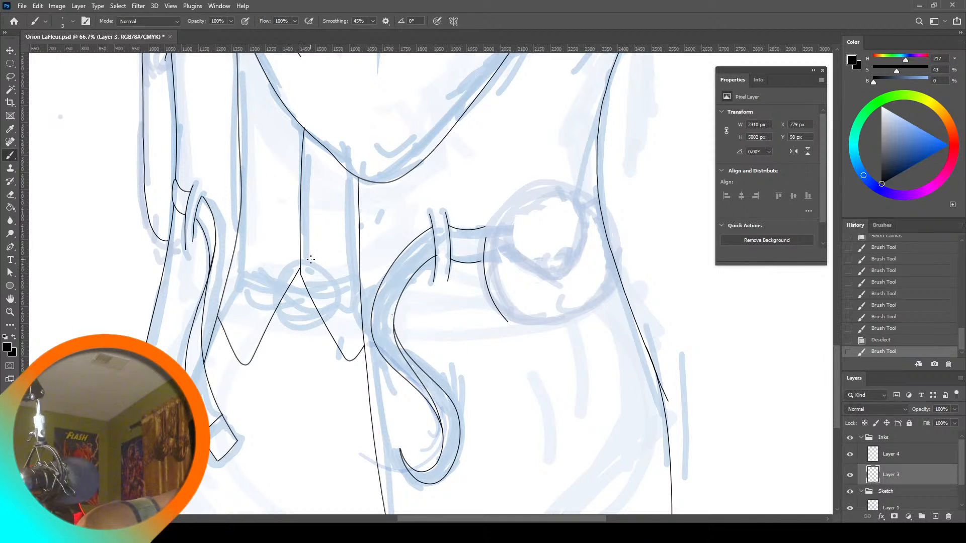
Ink the outer edge of the gun hand from the knuckles down to the cuff, and undo the extra finger stroke
{"action": "left_click_drag", "start_coordinate": [837, 379], "coordinate": [866, 277]}
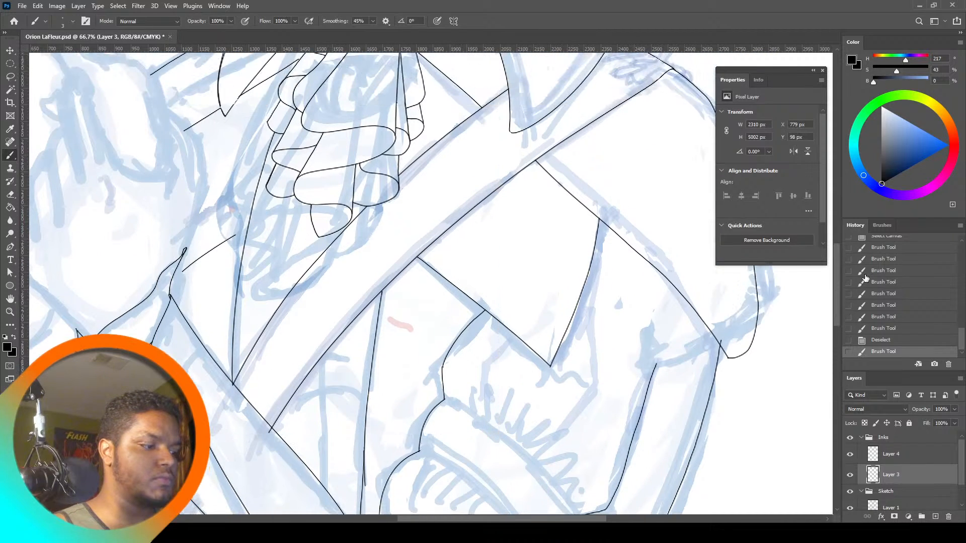
{"action": "left_click_drag", "start_coordinate": [572, 521], "coordinate": [543, 521]}
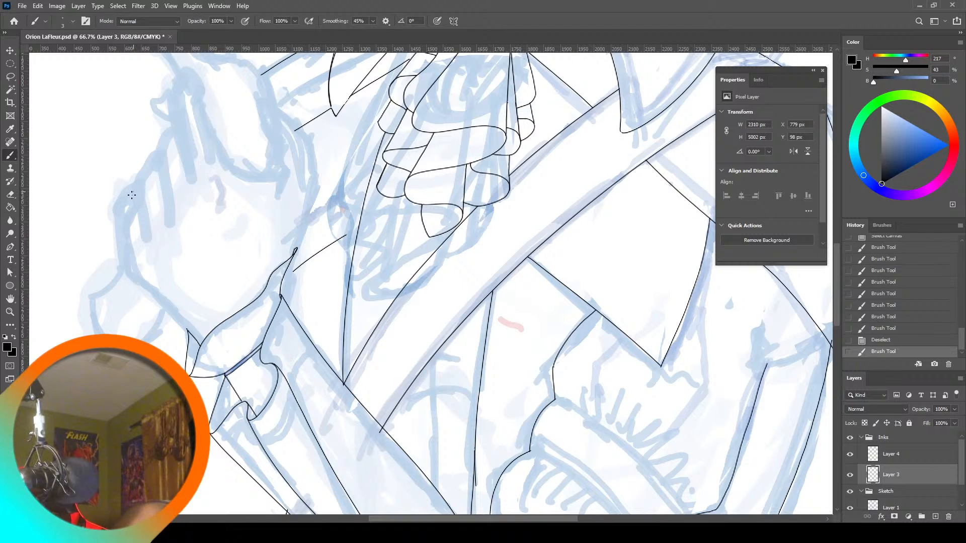
{"action": "mouse_move", "coordinate": [134, 193]}
{"action": "left_mouse_down"}
{"action": "mouse_move", "coordinate": [121, 224]}
{"action": "mouse_move", "coordinate": [133, 263]}
{"action": "mouse_move", "coordinate": [184, 329]}
{"action": "left_mouse_up"}
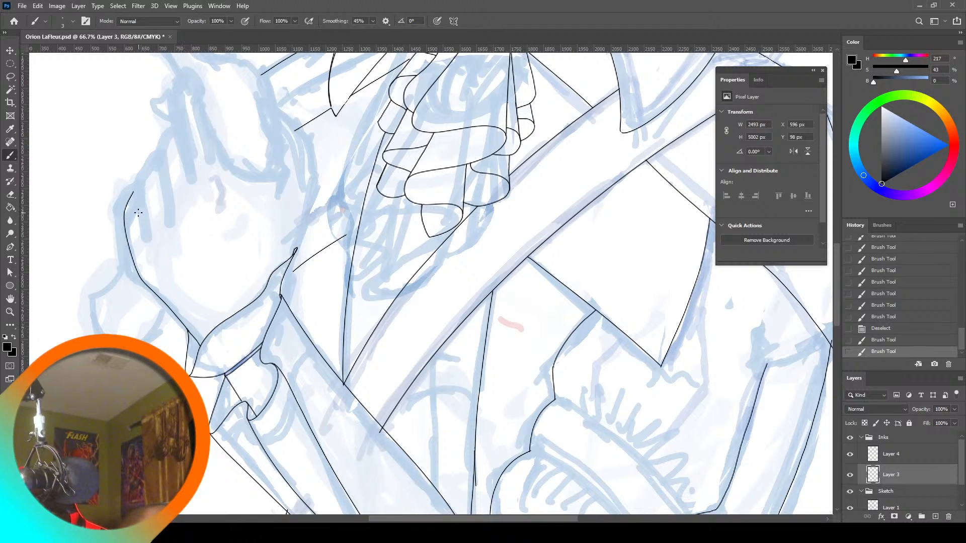
{"action": "mouse_move", "coordinate": [137, 214]}
{"action": "left_mouse_down"}
{"action": "mouse_move", "coordinate": [133, 182]}
{"action": "mouse_move", "coordinate": [155, 158]}
{"action": "mouse_move", "coordinate": [167, 183]}
{"action": "left_mouse_up"}
{"action": "key", "text": "ctrl+z"}
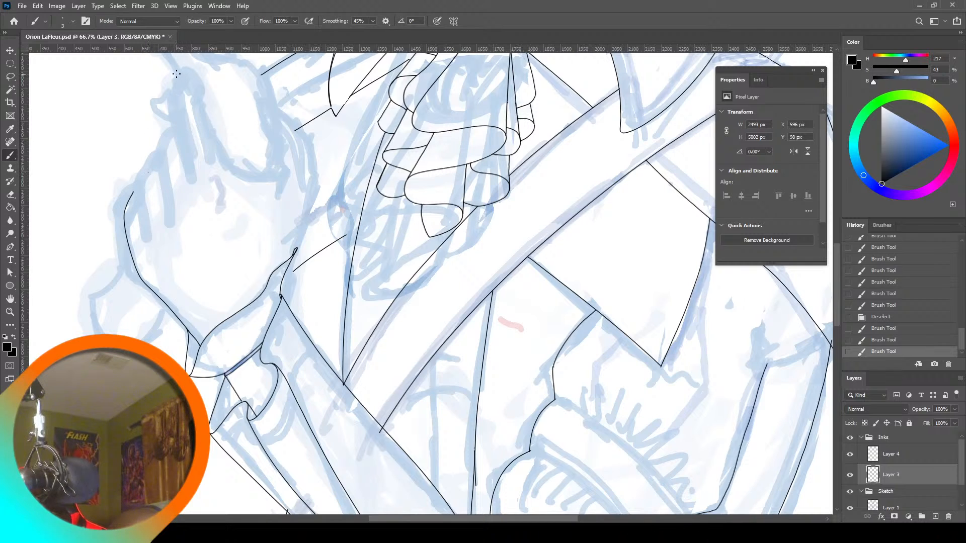
Paste the copied flintlock pistol reference image and move its layer into the Sketch group
{"action": "left_click", "coordinate": [10, 312]}
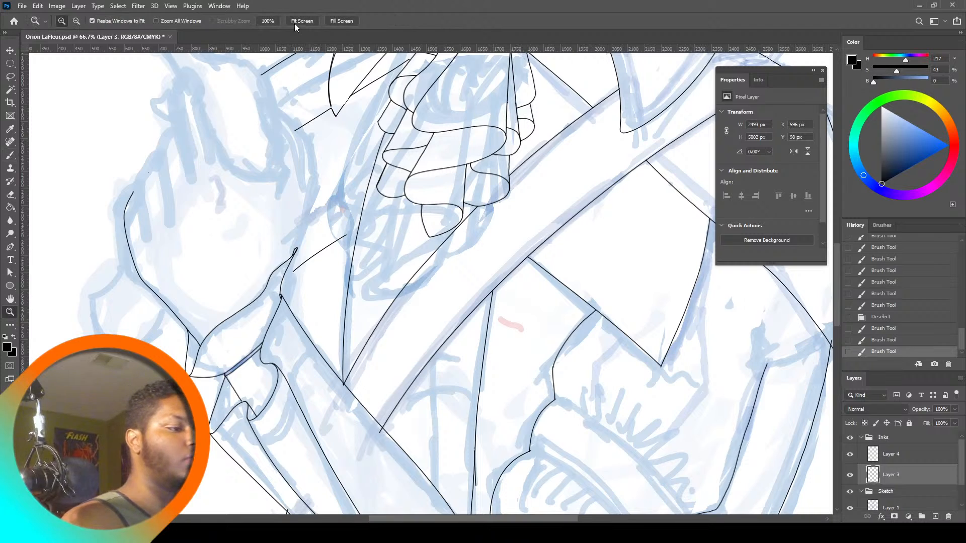
{"action": "left_click", "coordinate": [298, 21]}
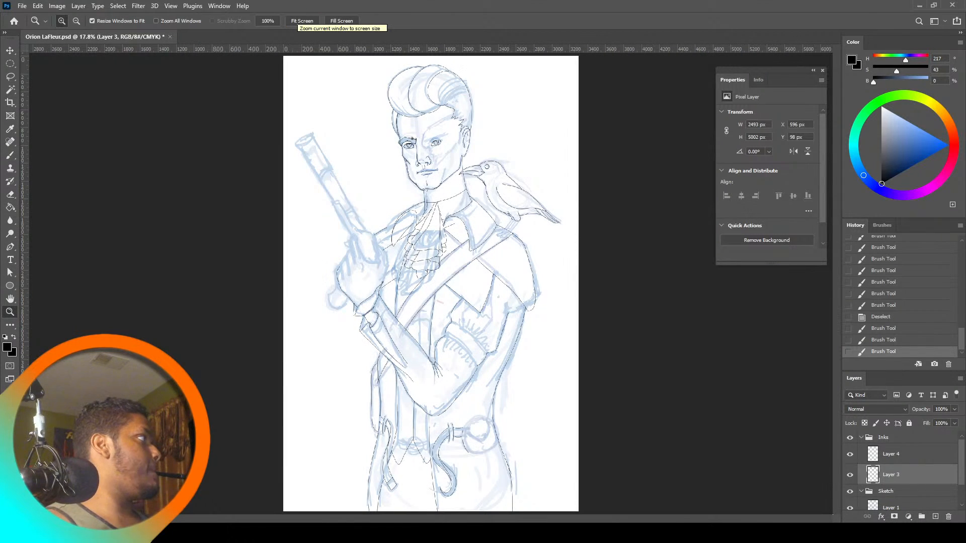
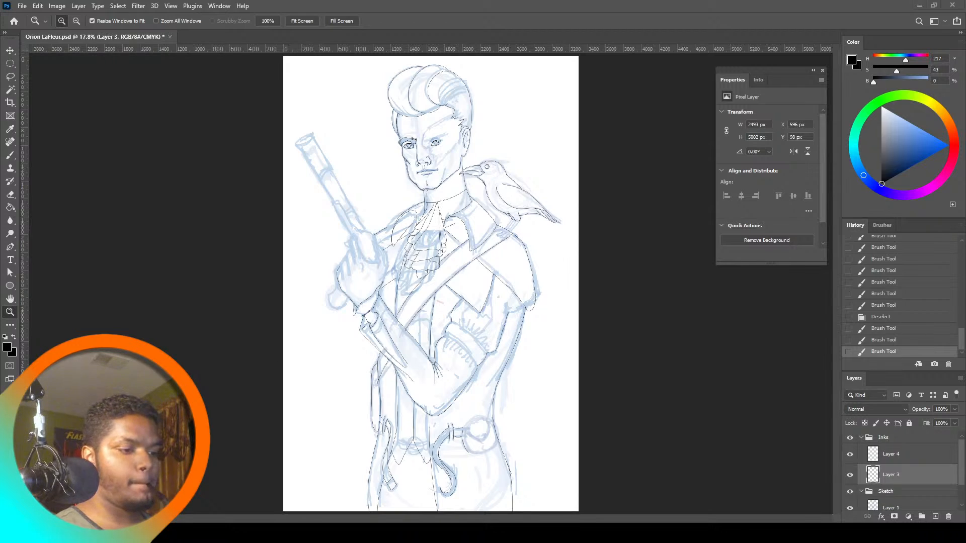
{"action": "left_click", "coordinate": [10, 63]}
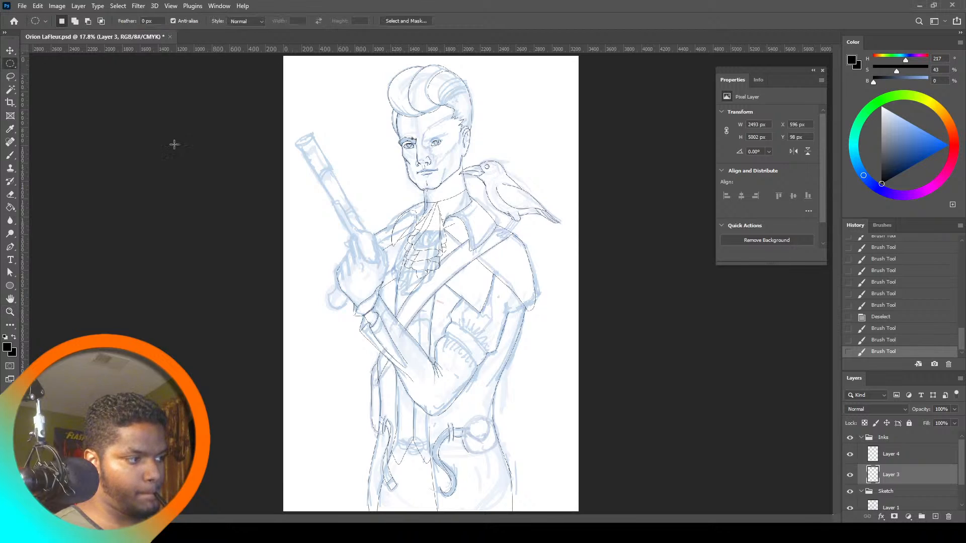
{"action": "key", "text": "ctrl+v"}
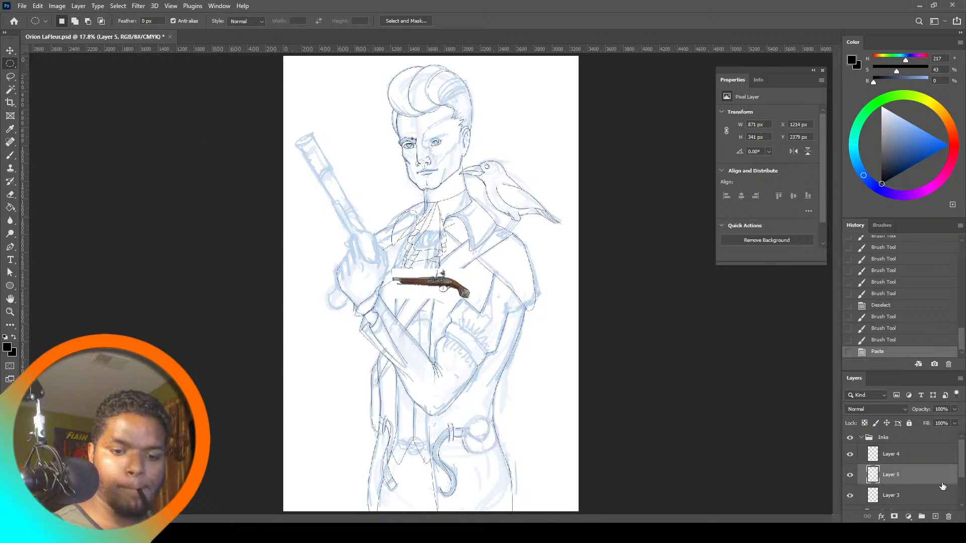
{"action": "left_click_drag", "start_coordinate": [942, 478], "coordinate": [930, 498]}
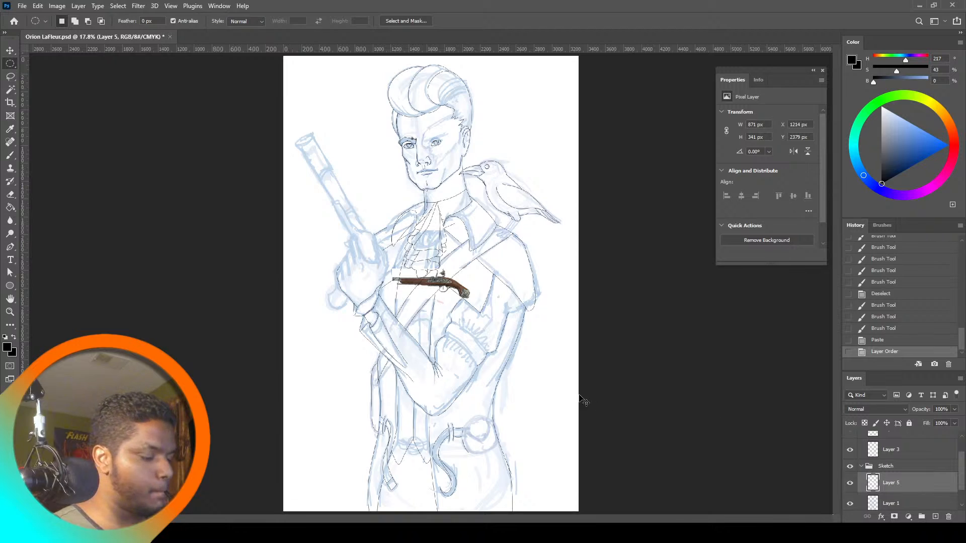
Scale the pistol image to 217.47%, rotate it 60 degrees, and place it over the sketched gun
{"action": "key", "text": "ctrl+t"}
{"action": "left_click_drag", "start_coordinate": [447, 236], "coordinate": [483, 275]}
{"action": "left_click_drag", "start_coordinate": [436, 323], "coordinate": [415, 422]}
{"action": "left_click_drag", "start_coordinate": [439, 362], "coordinate": [341, 243]}
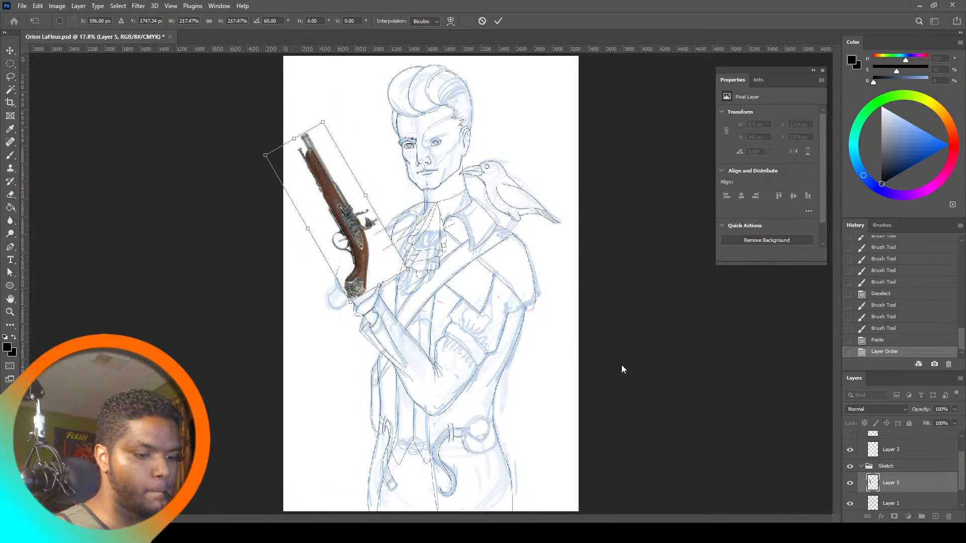
{"action": "key", "text": "Return"}
Move the pistol layer below the Sketch group and shift the image slightly to align it with the sketched gun and hand
{"action": "key", "text": "m"}
{"action": "scroll", "coordinate": [899, 503], "scroll_direction": "down", "scroll_amount": 1}
{"action": "left_click_drag", "start_coordinate": [899, 511], "coordinate": [898, 512]}
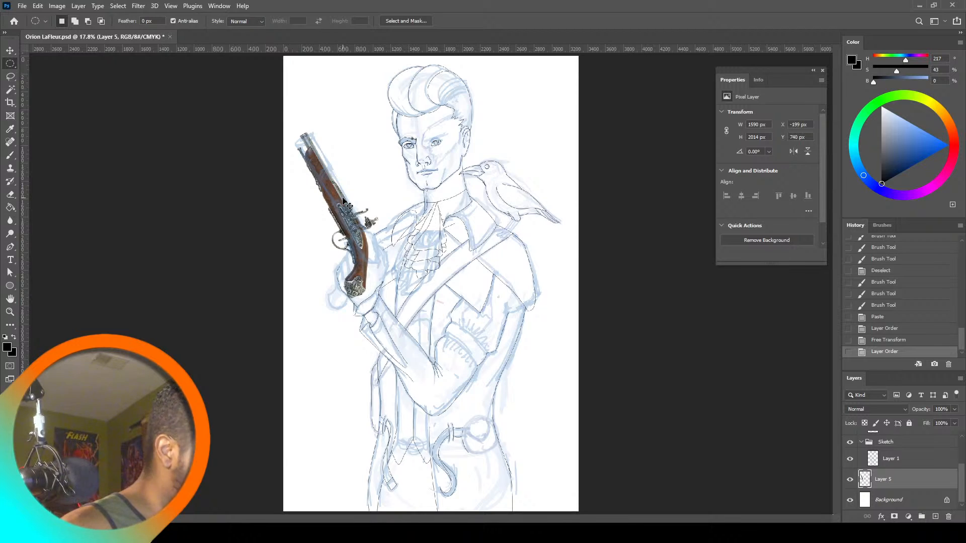
{"action": "key", "text": "ctrl+t"}
{"action": "mouse_move", "coordinate": [344, 201]}
{"action": "left_mouse_down"}
{"action": "mouse_move", "coordinate": [367, 205]}
{"action": "mouse_move", "coordinate": [351, 215]}
{"action": "left_mouse_up"}
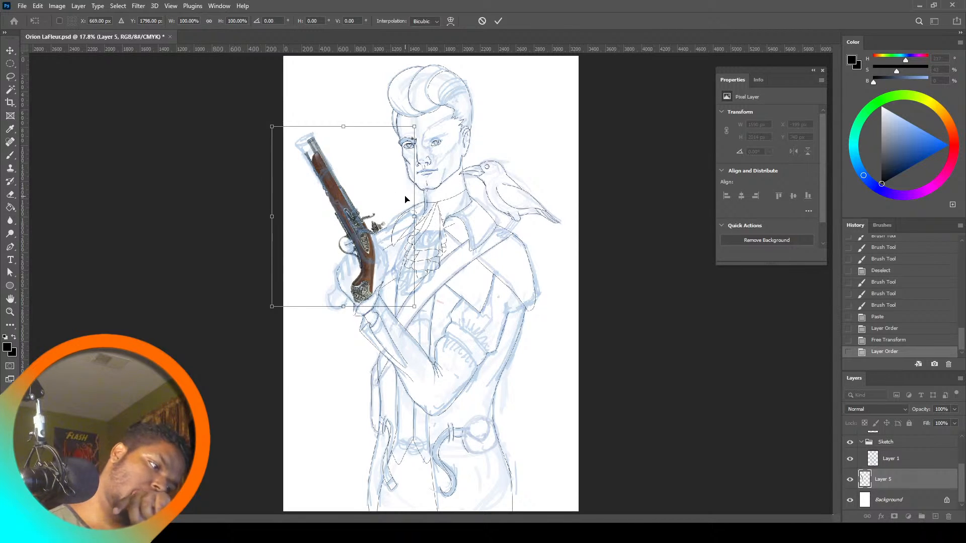
Lasso the lower part of the pistol's grip over the hand, clear it, and deselect
{"action": "left_click", "coordinate": [11, 76]}
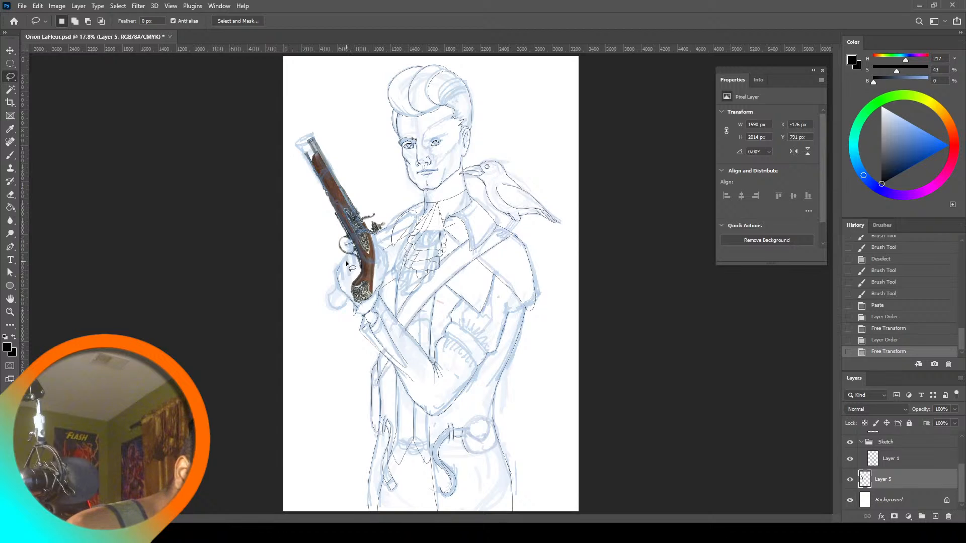
{"action": "mouse_move", "coordinate": [349, 246]}
{"action": "left_mouse_down"}
{"action": "mouse_move", "coordinate": [375, 258]}
{"action": "mouse_move", "coordinate": [380, 279]}
{"action": "mouse_move", "coordinate": [361, 327]}
{"action": "mouse_move", "coordinate": [347, 301]}
{"action": "mouse_move", "coordinate": [353, 247]}
{"action": "left_mouse_up"}
{"action": "key", "text": "ctrl+d"}
{"action": "key", "text": "Delete"}
{"action": "key", "text": "ctrl+d"}
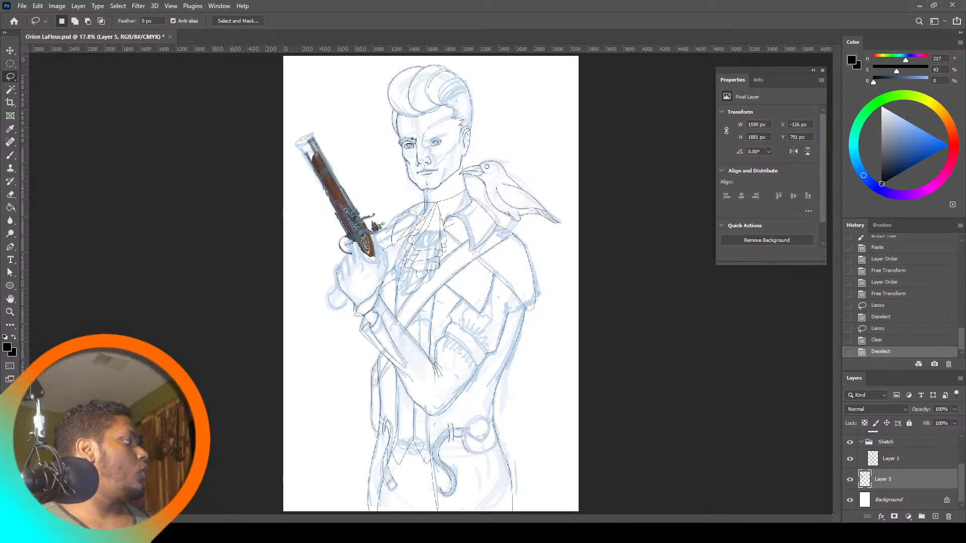
{"action": "key", "text": "super+d"}
{"action": "key", "text": "super+d"}
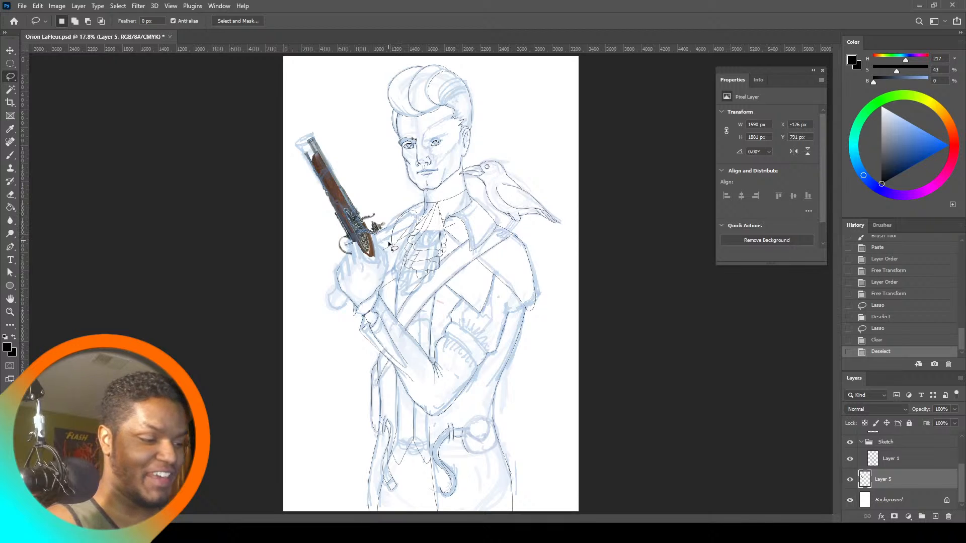
Zoom in on the pistol's lock and the hand, and make Layer 4 in the Inks group active for the Brush tool
{"action": "left_click", "coordinate": [9, 313]}
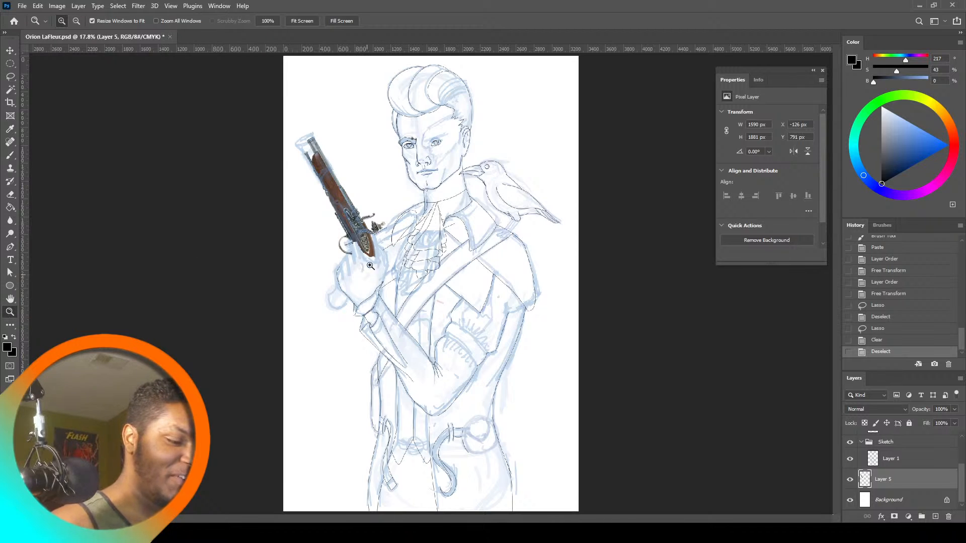
{"action": "left_click", "coordinate": [376, 248]}
{"action": "left_click", "coordinate": [377, 248]}
{"action": "left_click", "coordinate": [376, 248]}
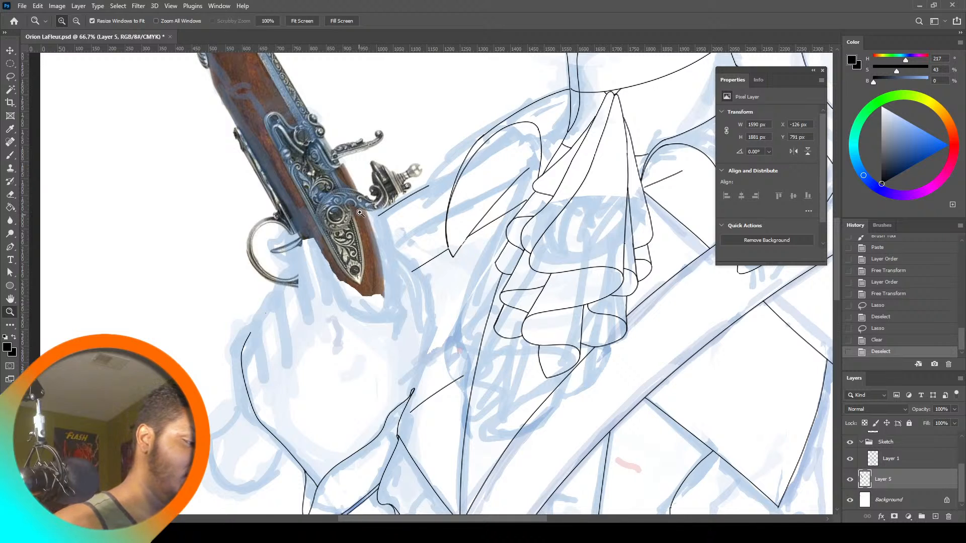
{"action": "left_click", "coordinate": [10, 155]}
{"action": "scroll", "coordinate": [915, 456], "scroll_direction": "up", "scroll_amount": 2}
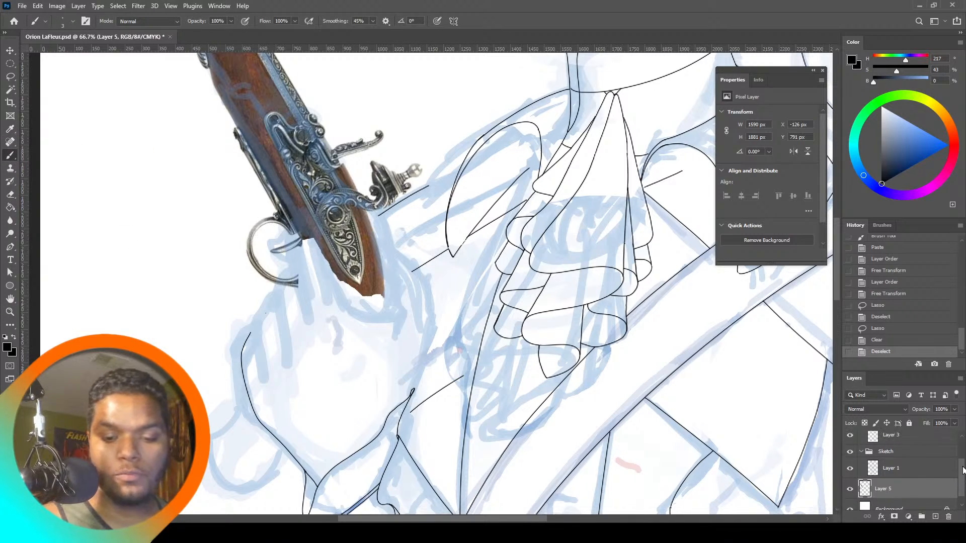
{"action": "left_click", "coordinate": [916, 456]}
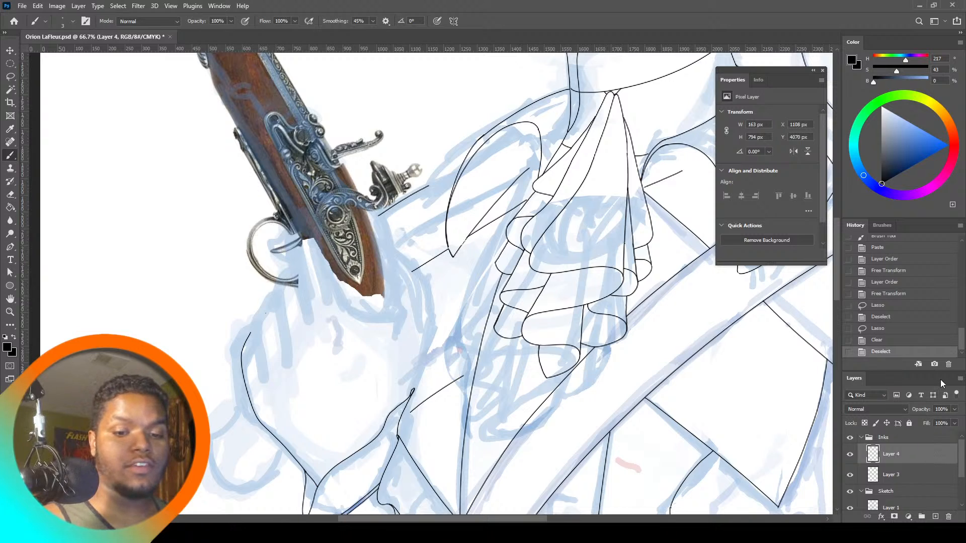
Add a new layer above Layer 4 in the Inks group for inking the pistol
{"action": "mouse_move", "coordinate": [838, 285]}
{"action": "left_mouse_down"}
{"action": "mouse_move", "coordinate": [838, 249]}
{"action": "mouse_move", "coordinate": [839, 285]}
{"action": "left_mouse_up"}
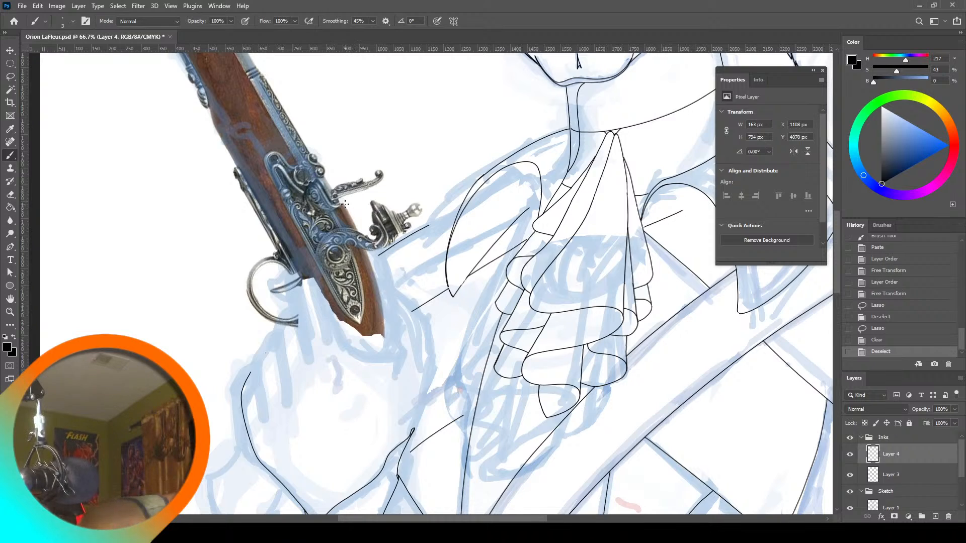
{"action": "left_click_drag", "start_coordinate": [358, 232], "coordinate": [359, 233]}
{"action": "key", "text": "ctrl+z"}
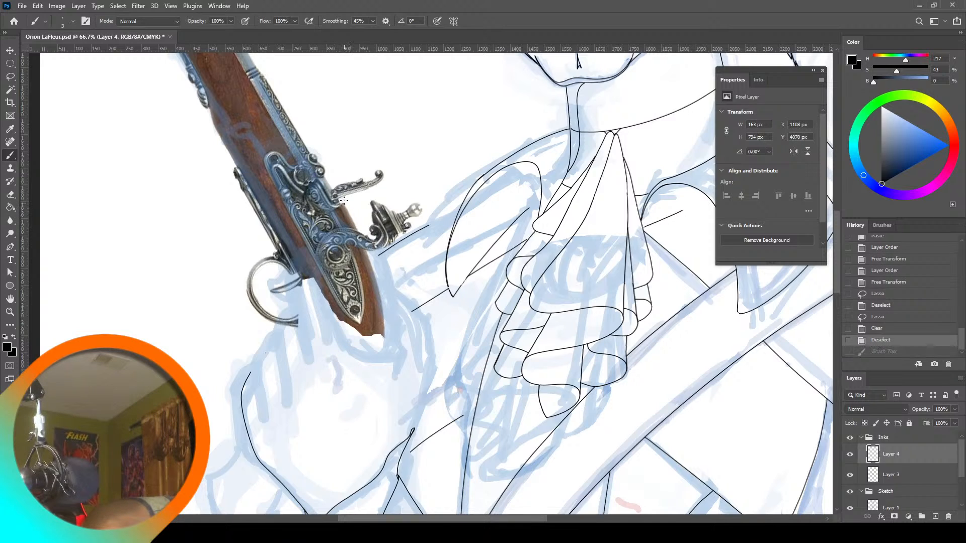
{"action": "left_click", "coordinate": [850, 454]}
{"action": "left_click", "coordinate": [850, 455]}
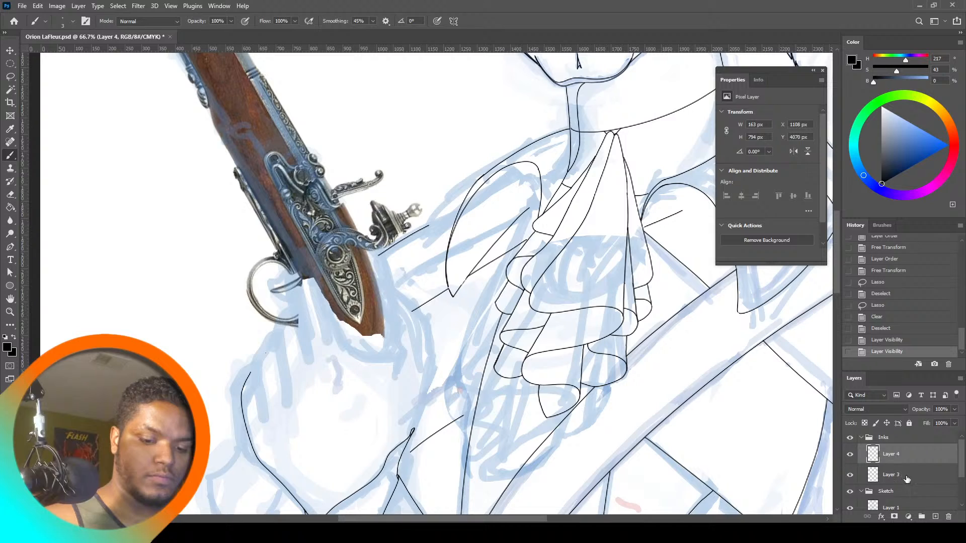
{"action": "left_click", "coordinate": [934, 516]}
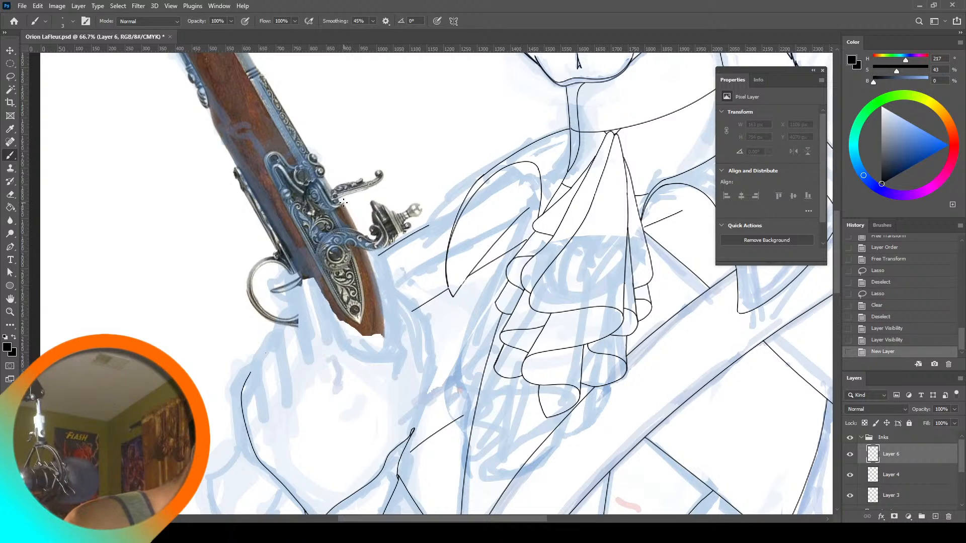
Ink the outer edge of the pistol's grip from the lock down to the hand, and undo the stray hammer stroke
{"action": "left_click_drag", "start_coordinate": [346, 207], "coordinate": [379, 286]}
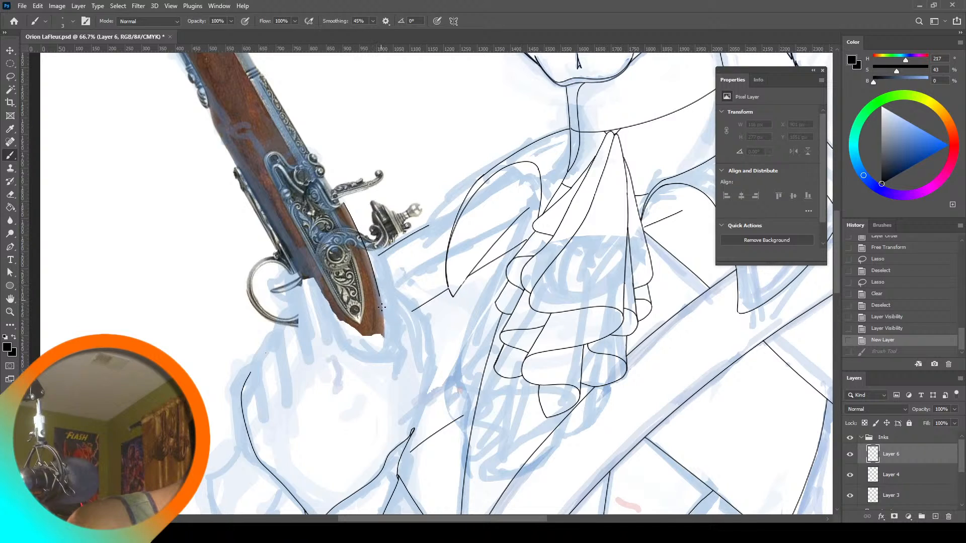
{"action": "left_click_drag", "start_coordinate": [382, 318], "coordinate": [386, 339]}
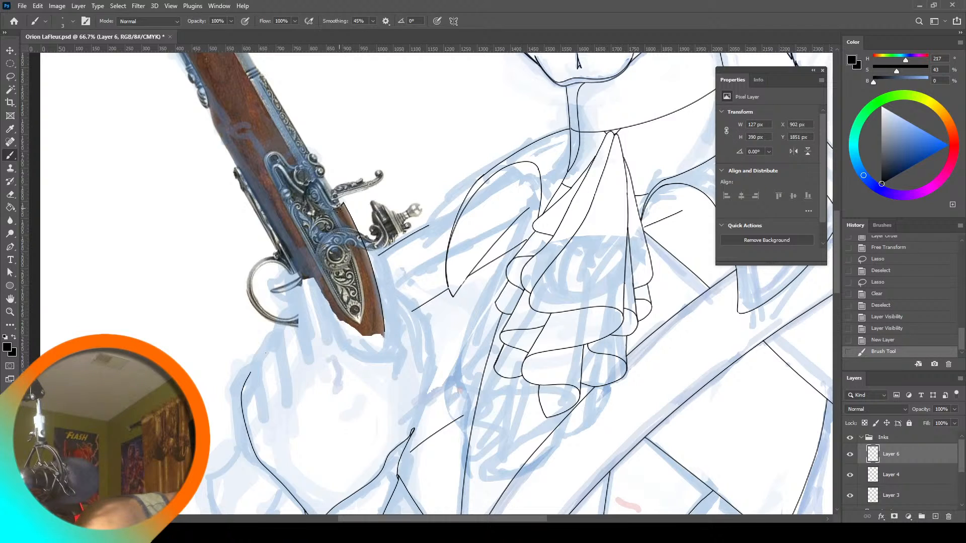
{"action": "left_click_drag", "start_coordinate": [332, 209], "coordinate": [334, 213]}
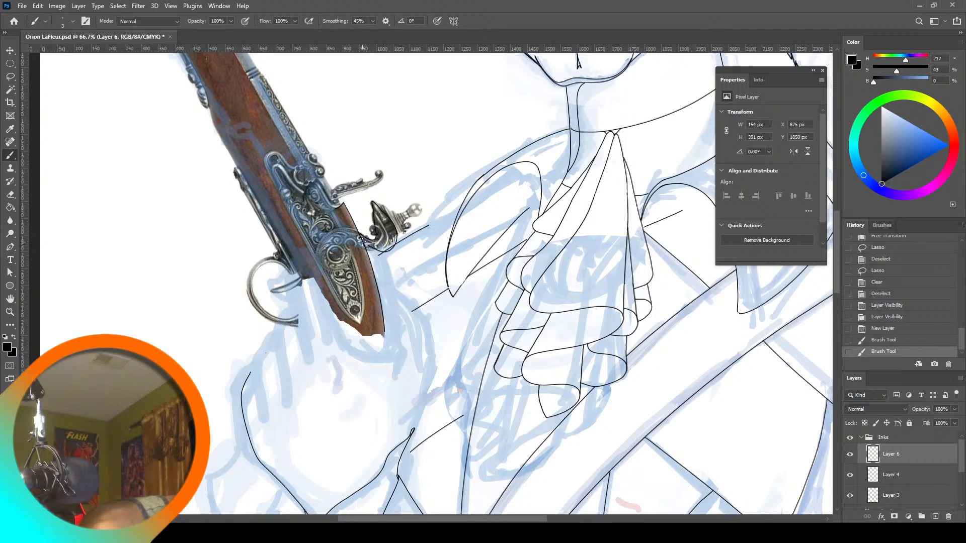
{"action": "key", "text": "ctrl+z"}
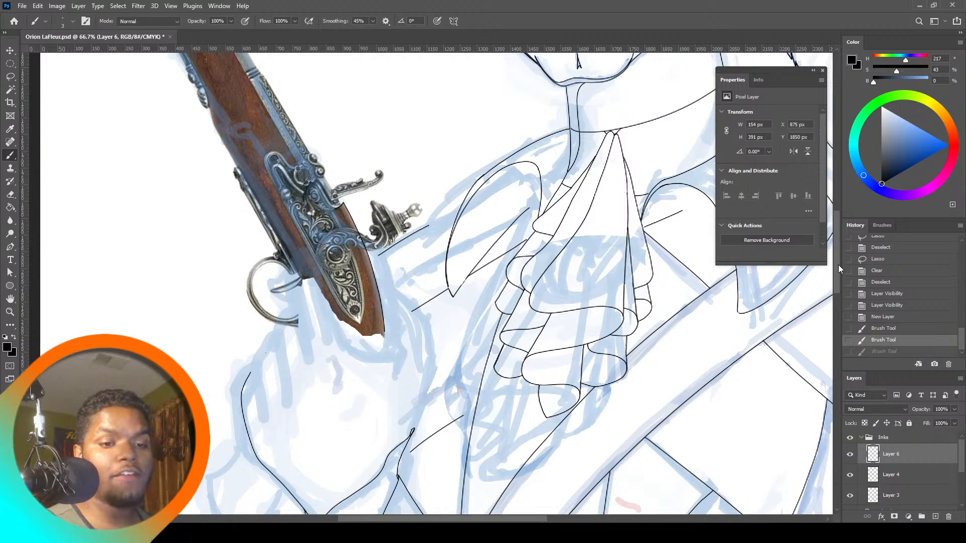
{"action": "left_click_drag", "start_coordinate": [838, 265], "coordinate": [842, 216]}
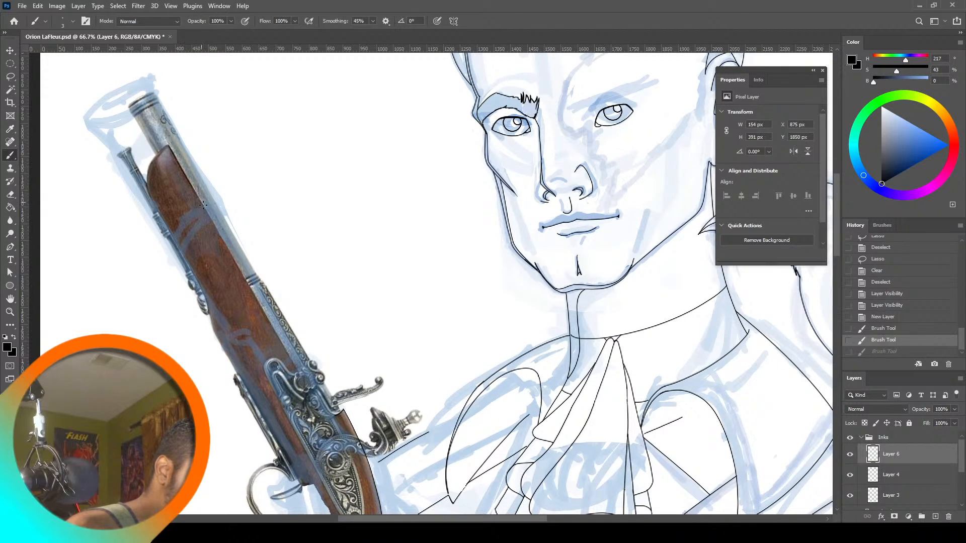
{"action": "left_click_drag", "start_coordinate": [191, 187], "coordinate": [219, 232]}
{"action": "key", "text": "ctrl+z"}
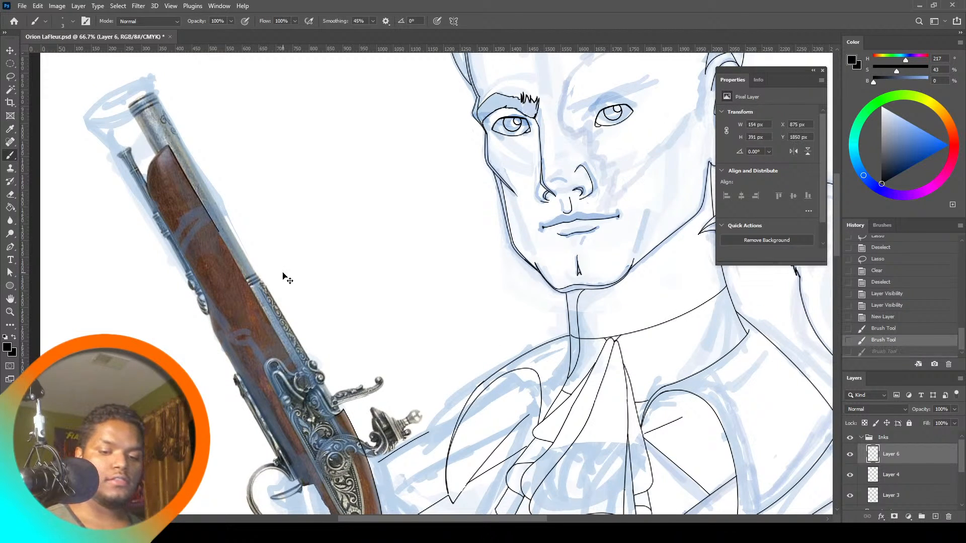
{"action": "key", "text": "ctrl+shift+z"}
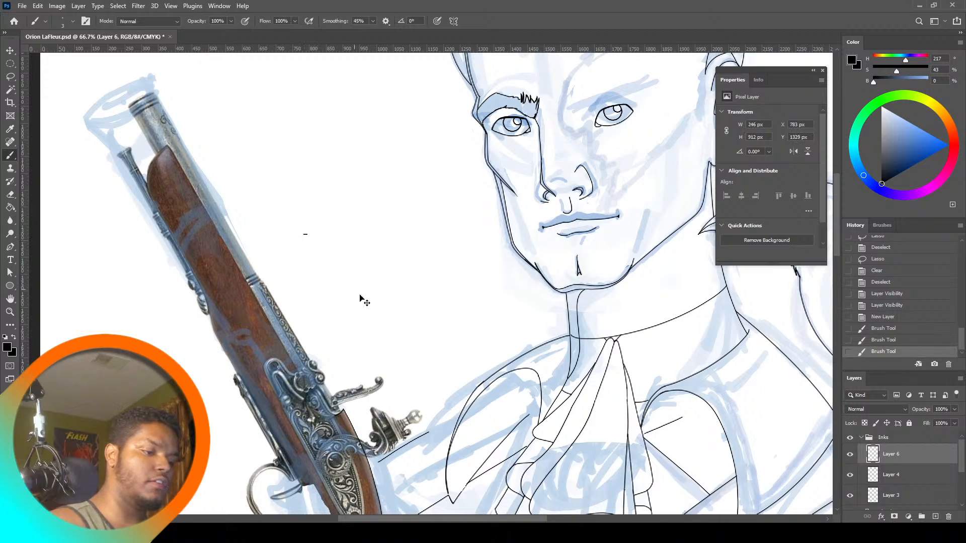
{"action": "key", "text": "ctrl+z"}
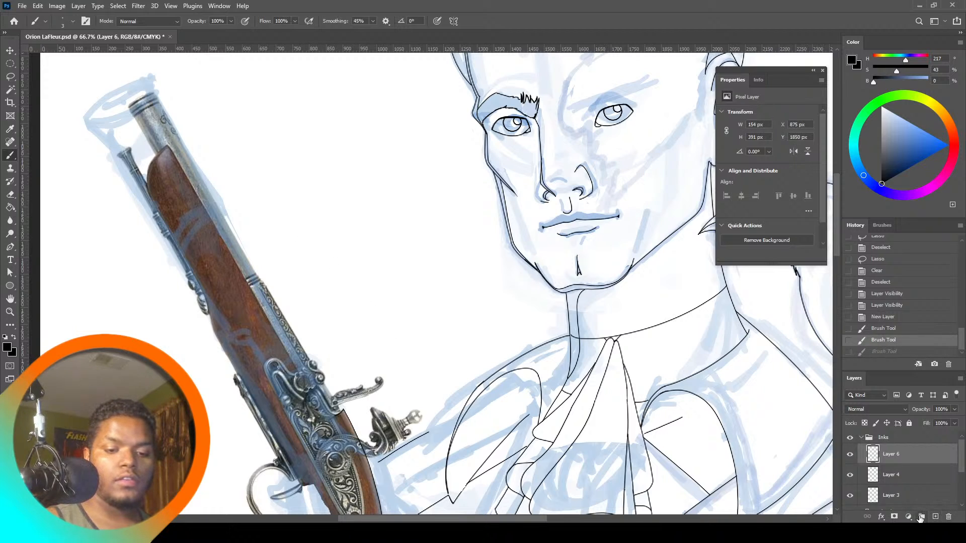
Draw a long straight horizontal line on a new layer above Layer 6 and rotate it 60 degrees
{"action": "left_click", "coordinate": [935, 517]}
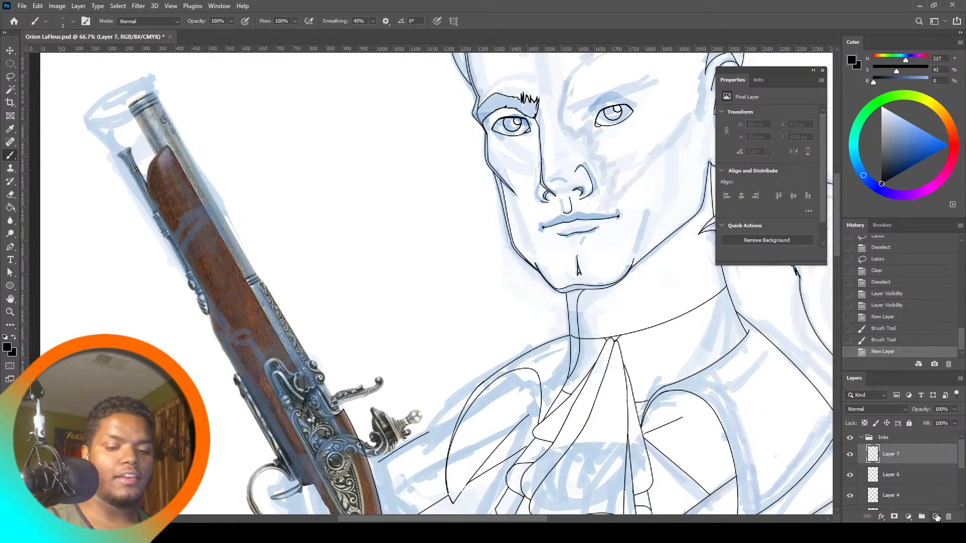
{"action": "left_click_drag", "start_coordinate": [312, 282], "coordinate": [776, 280]}
{"action": "scroll", "coordinate": [606, 347], "scroll_direction": "right", "scroll_amount": 2}
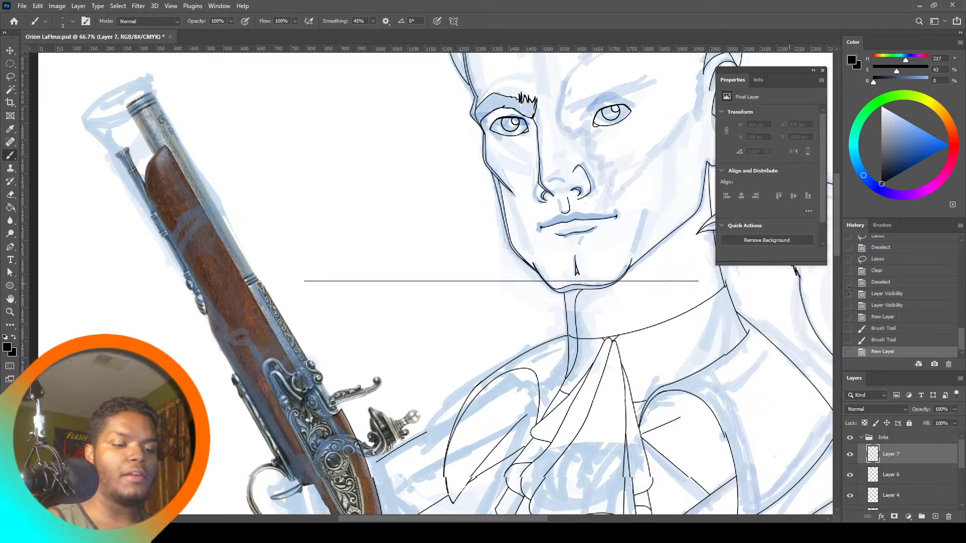
{"action": "key", "text": "ctrl+t"}
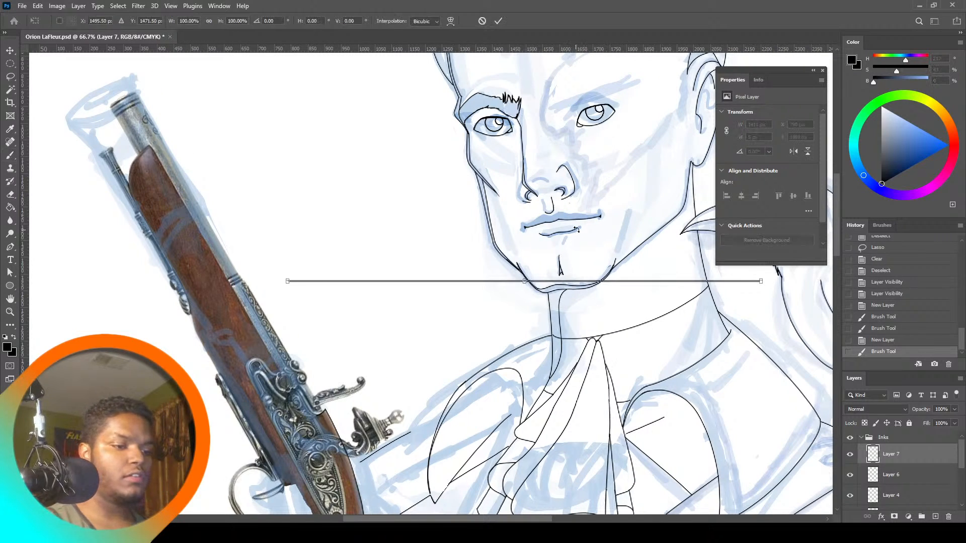
{"action": "left_click_drag", "start_coordinate": [578, 232], "coordinate": [602, 302]}
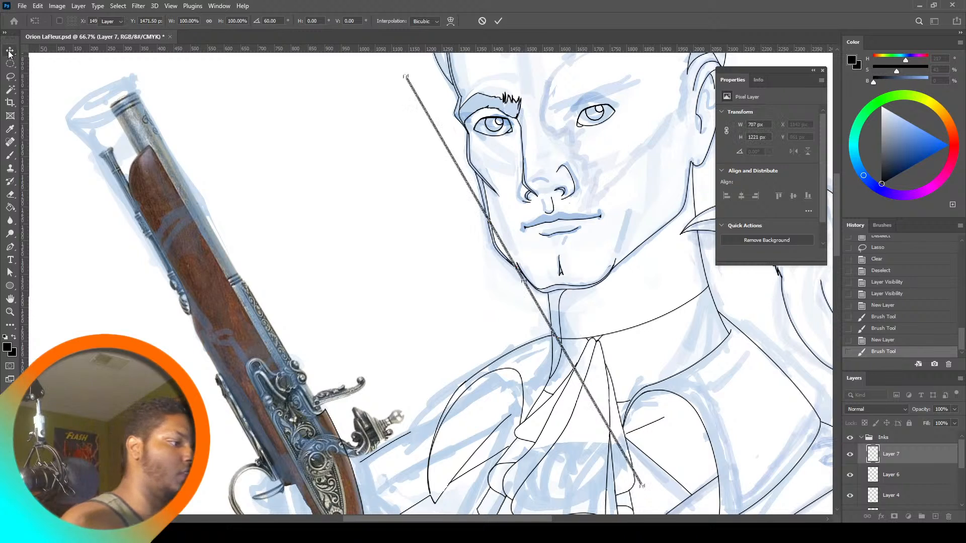
{"action": "key", "text": "Return"}
Move the rotated line onto the seam between the pistol's barrel and wooden stock
{"action": "key", "text": "ctrl+t"}
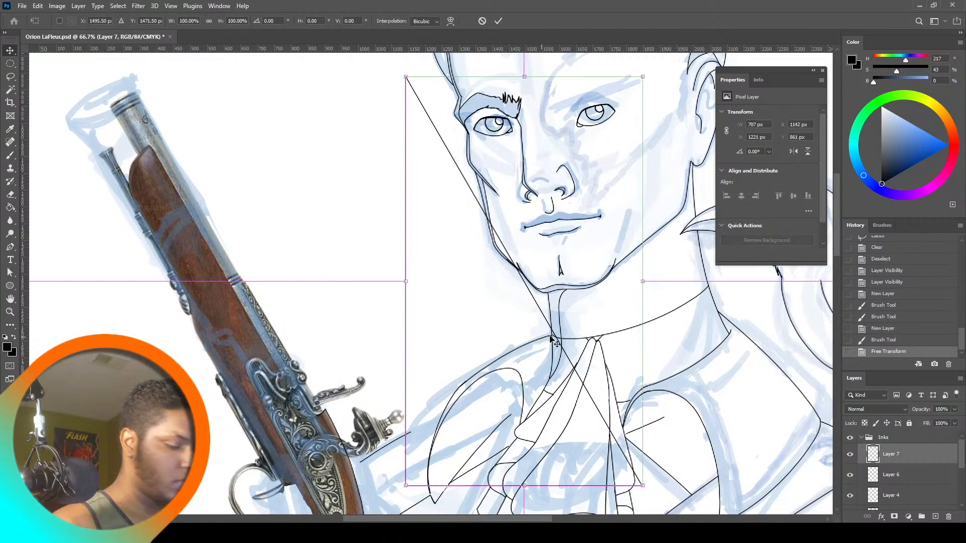
{"action": "left_click_drag", "start_coordinate": [572, 330], "coordinate": [306, 377]}
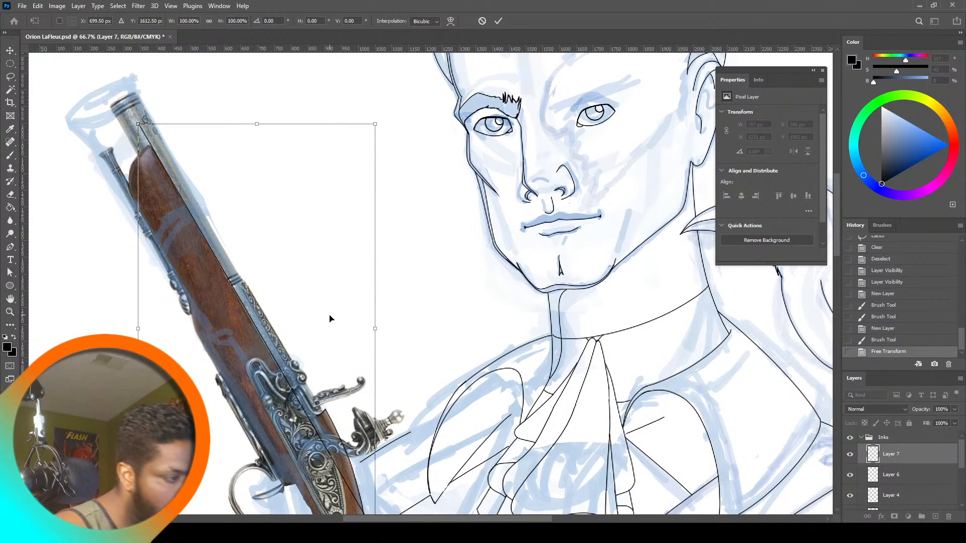
{"action": "left_click_drag", "start_coordinate": [330, 319], "coordinate": [330, 318]}
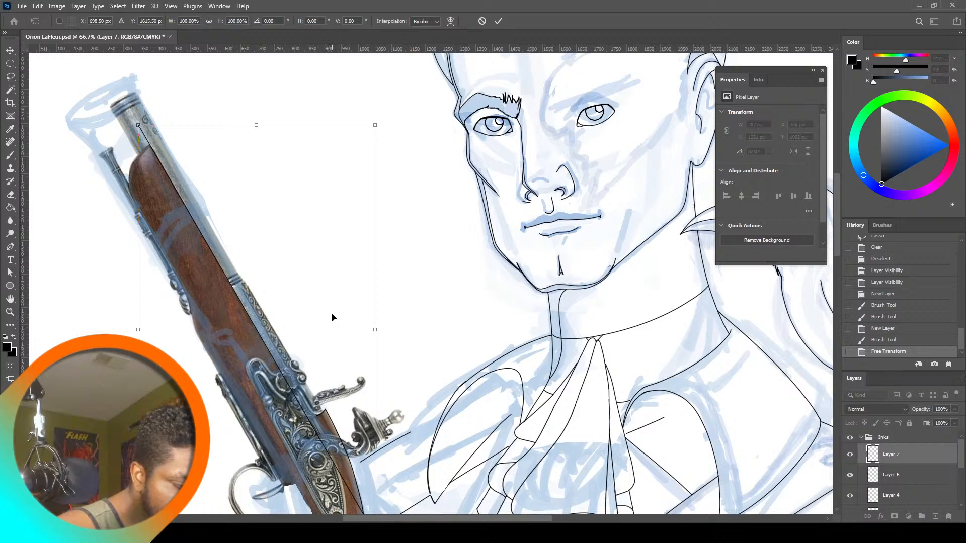
Lasso and clear the line's excess at its lower end over the lock and its upper end past the stock's tip, then deselect
{"action": "key", "text": "l"}
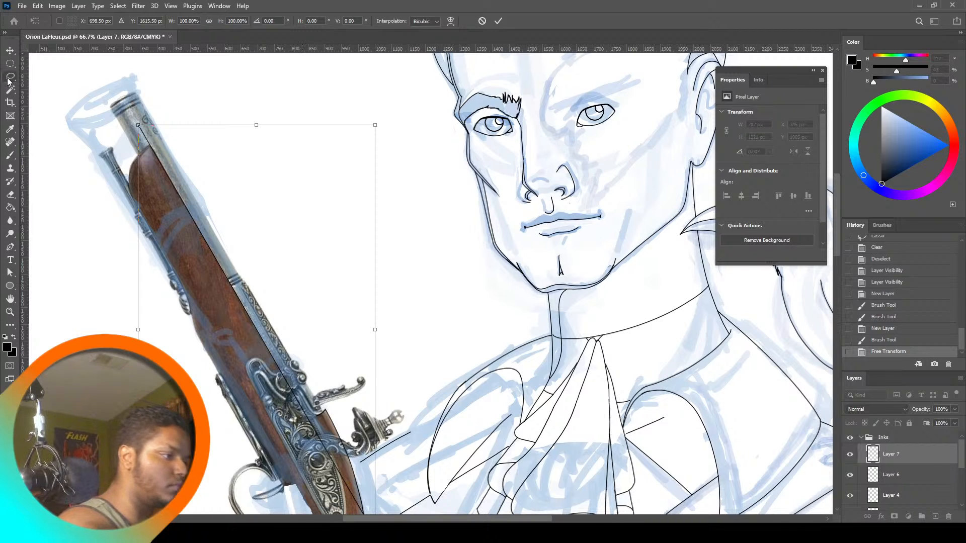
{"action": "mouse_move", "coordinate": [309, 421]}
{"action": "left_mouse_down"}
{"action": "mouse_move", "coordinate": [339, 487]}
{"action": "mouse_move", "coordinate": [399, 515]}
{"action": "mouse_move", "coordinate": [385, 493]}
{"action": "left_mouse_up"}
{"action": "key", "text": "Delete"}
{"action": "key", "text": "ctrl+d"}
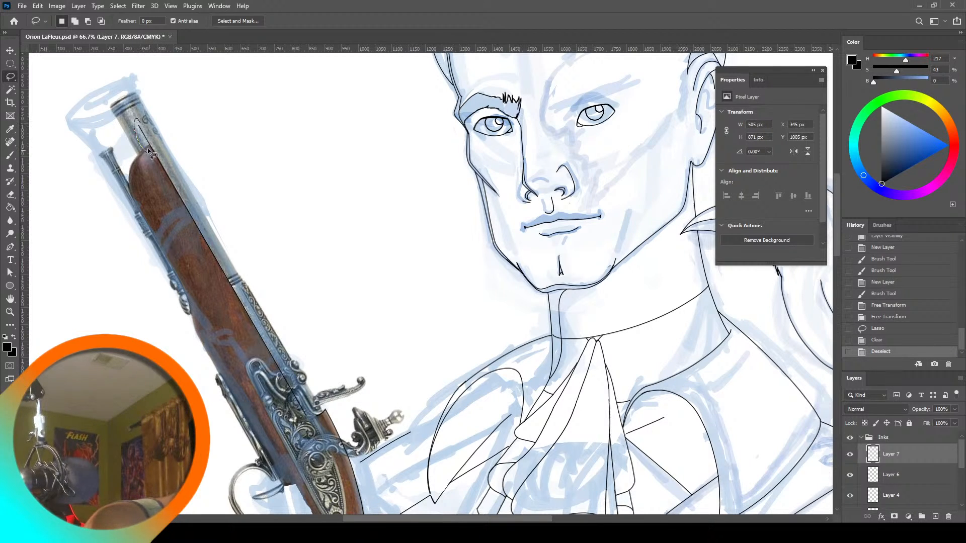
{"action": "left_click_drag", "start_coordinate": [150, 125], "coordinate": [152, 129]}
{"action": "key", "text": "Delete"}
{"action": "key", "text": "ctrl+d"}
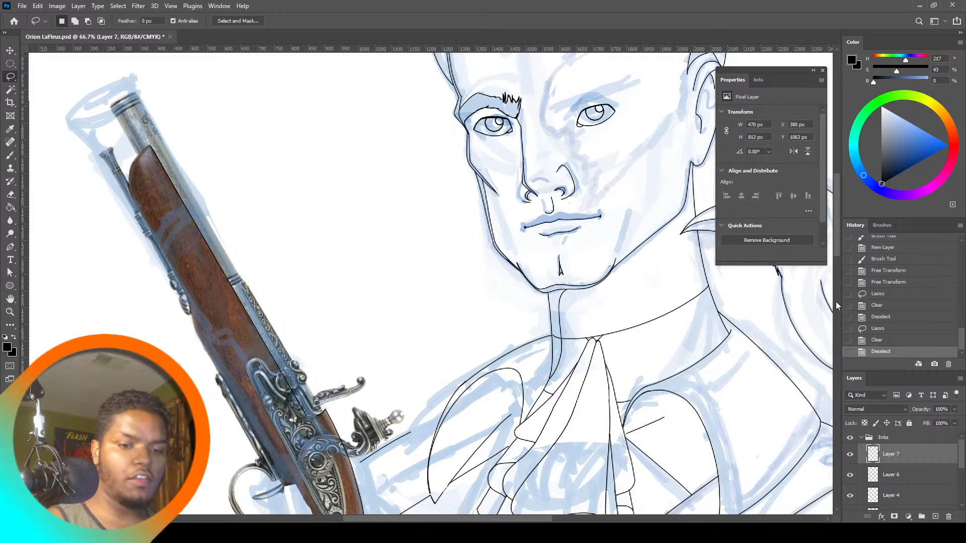
Lasso the remaining piece of the straight line that crosses the pistol's lock, clear it, and deselect
{"action": "scroll", "coordinate": [836, 262], "scroll_direction": "down", "scroll_amount": 3}
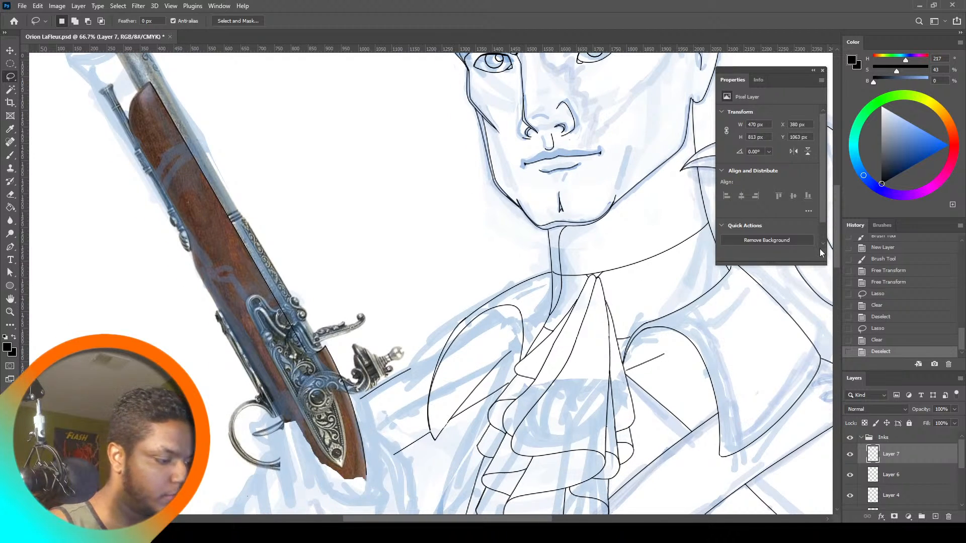
{"action": "mouse_move", "coordinate": [280, 317]}
{"action": "left_mouse_down"}
{"action": "mouse_move", "coordinate": [289, 314]}
{"action": "mouse_move", "coordinate": [306, 363]}
{"action": "left_mouse_up"}
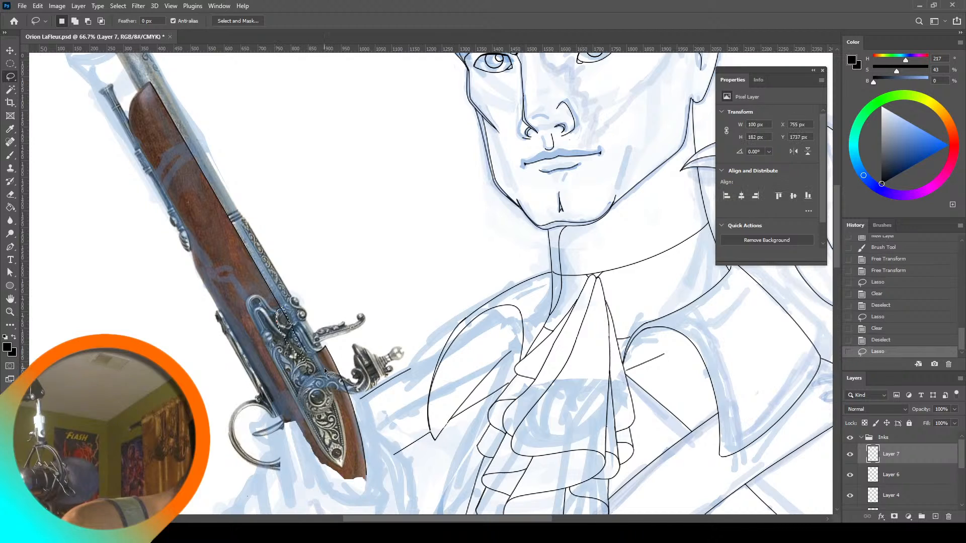
{"action": "key", "text": "Delete"}
{"action": "key", "text": "ctrl+d"}
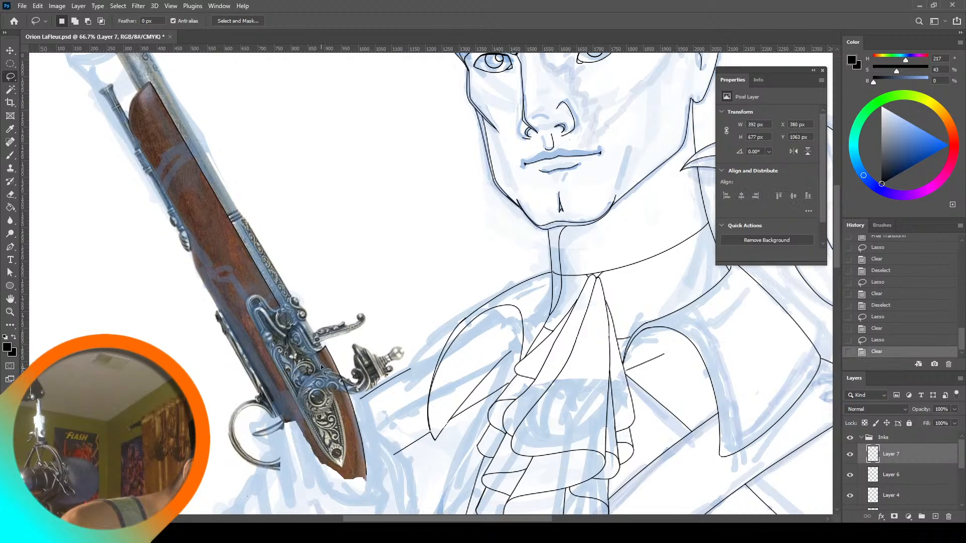
Try inking the wooden stock's rounded front end and outer edge with the Brush tool, and undo those strokes
{"action": "left_click", "coordinate": [10, 155]}
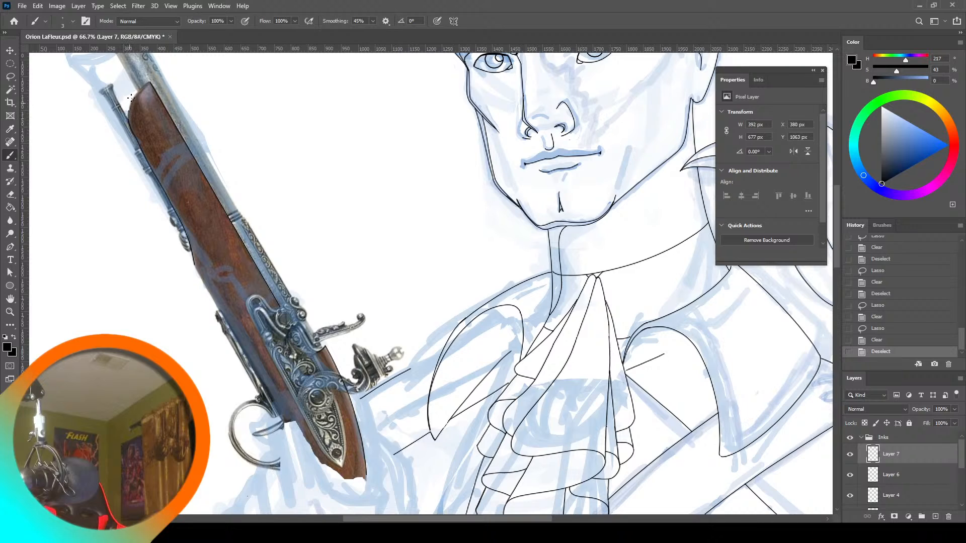
{"action": "left_click_drag", "start_coordinate": [152, 79], "coordinate": [156, 65]}
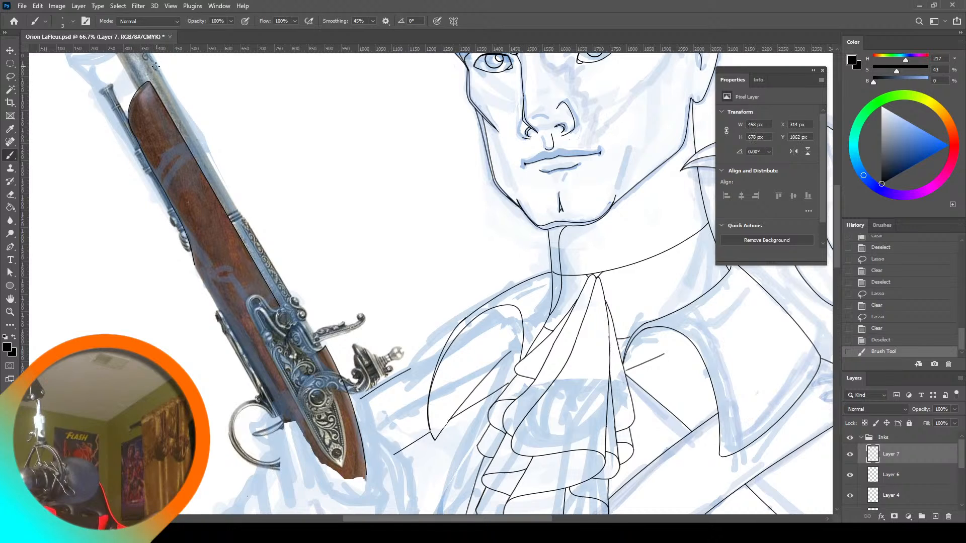
{"action": "left_click_drag", "start_coordinate": [115, 109], "coordinate": [128, 131]}
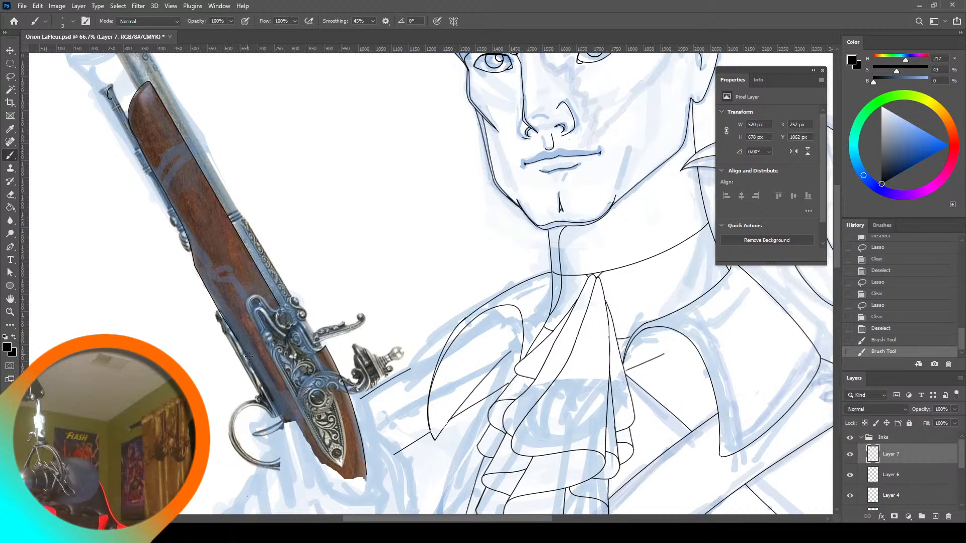
{"action": "key", "text": "ctrl+z"}
{"action": "left_click", "coordinate": [316, 273], "text": "ctrl"}
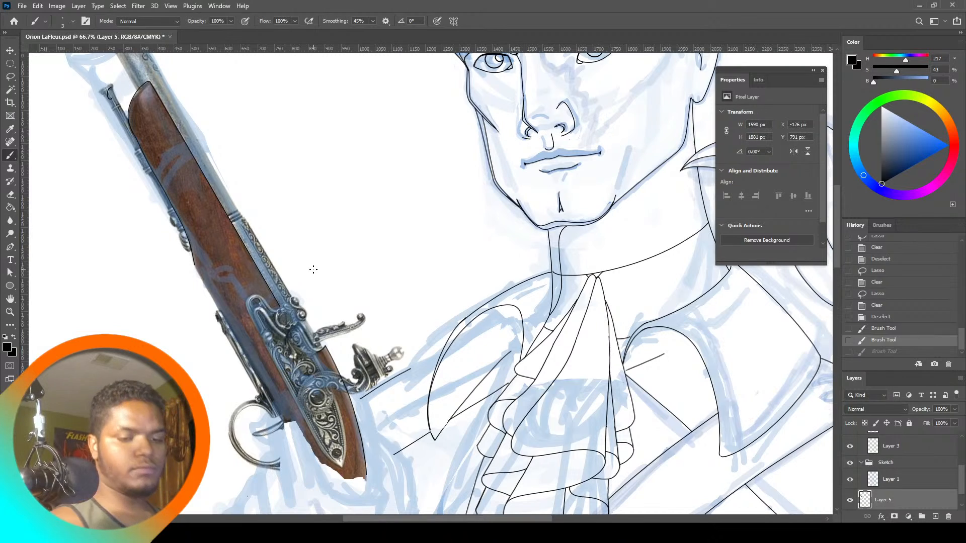
{"action": "scroll", "coordinate": [832, 234], "scroll_direction": "up", "scroll_amount": 5}
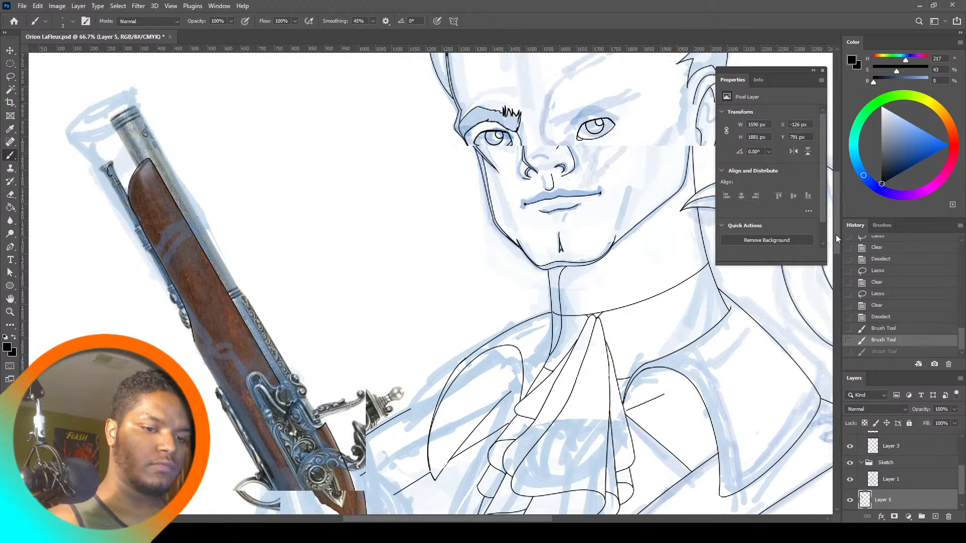
{"action": "key", "text": "ctrl+z"}
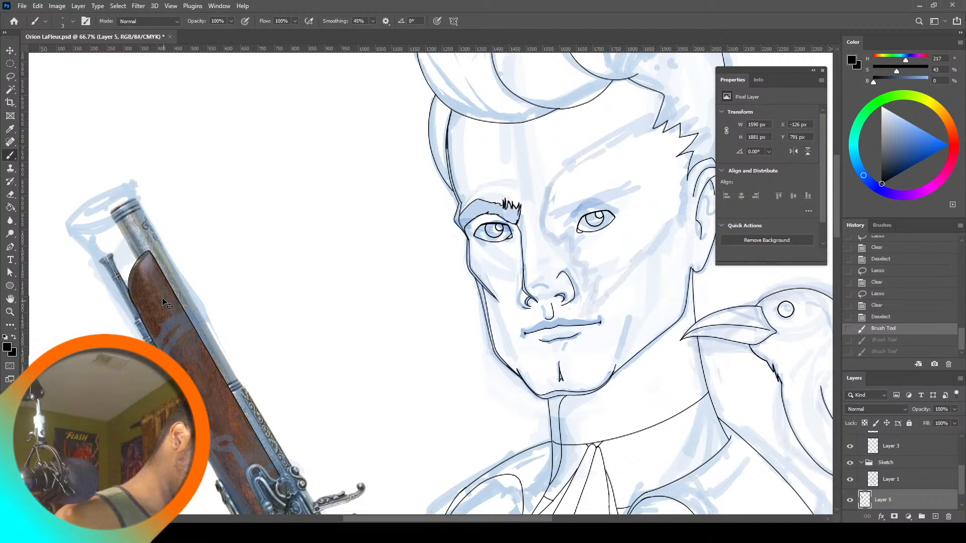
{"action": "key", "text": "ctrl+z"}
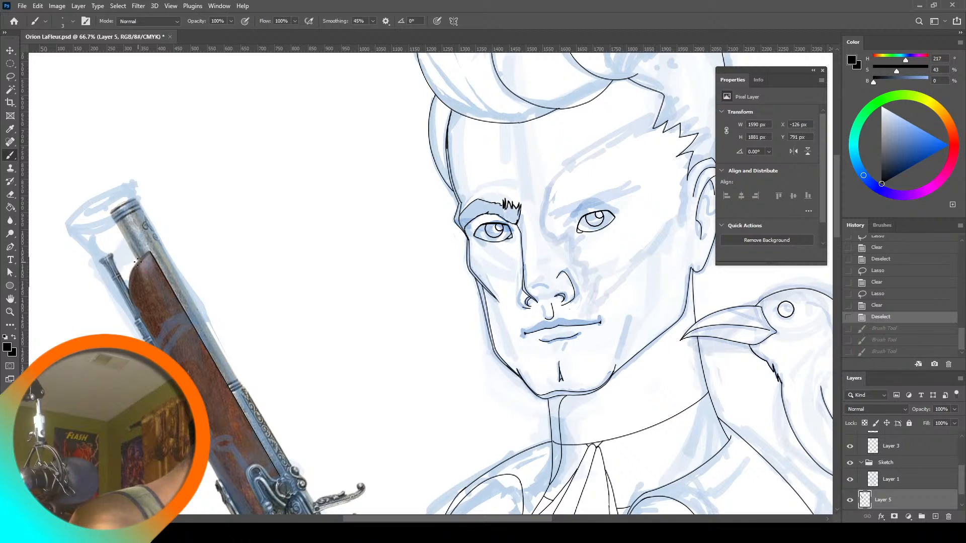
{"action": "left_click", "coordinate": [132, 253]}
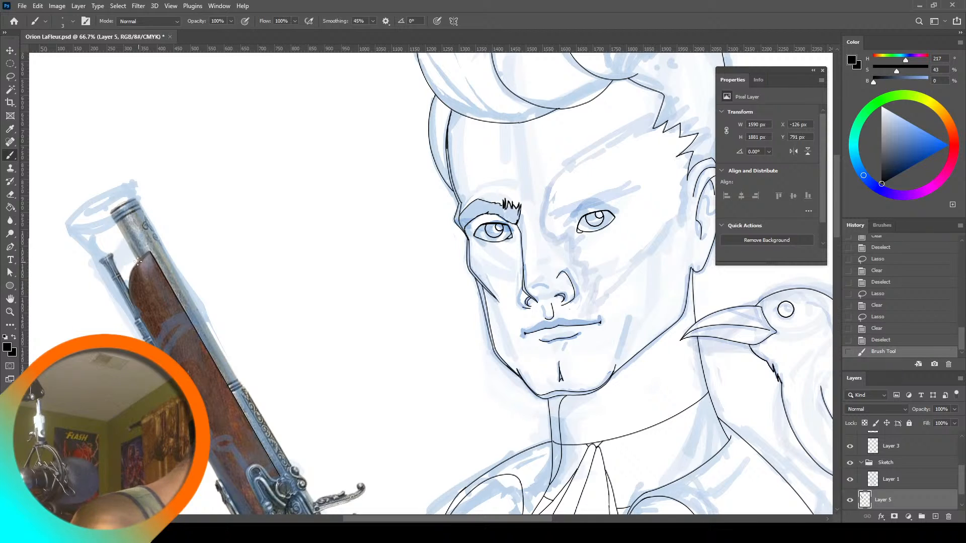
{"action": "key", "text": "ctrl+z"}
{"action": "left_click_drag", "start_coordinate": [129, 249], "coordinate": [140, 267]}
{"action": "key", "text": "ctrl+z"}
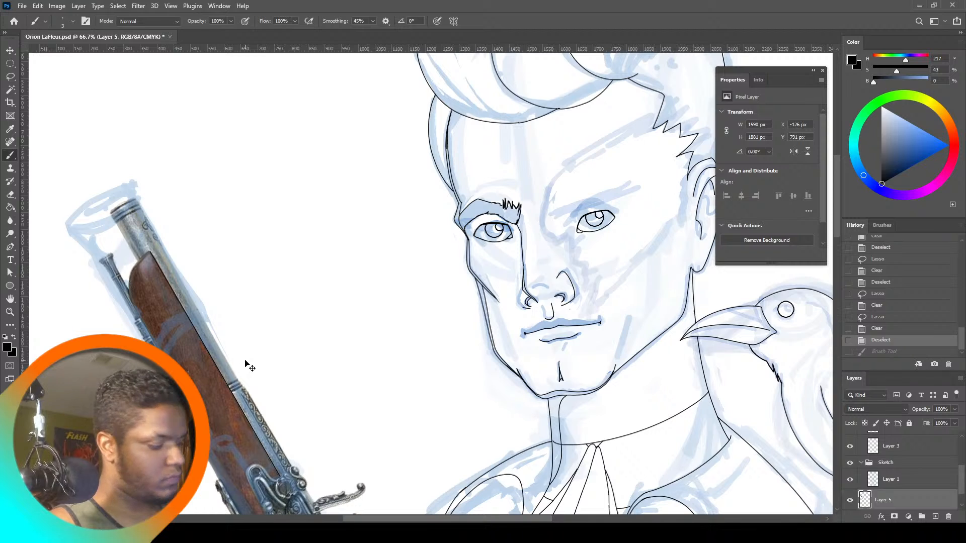
{"action": "key", "text": "ctrl+v"}
{"action": "key", "text": "ctrl+z"}
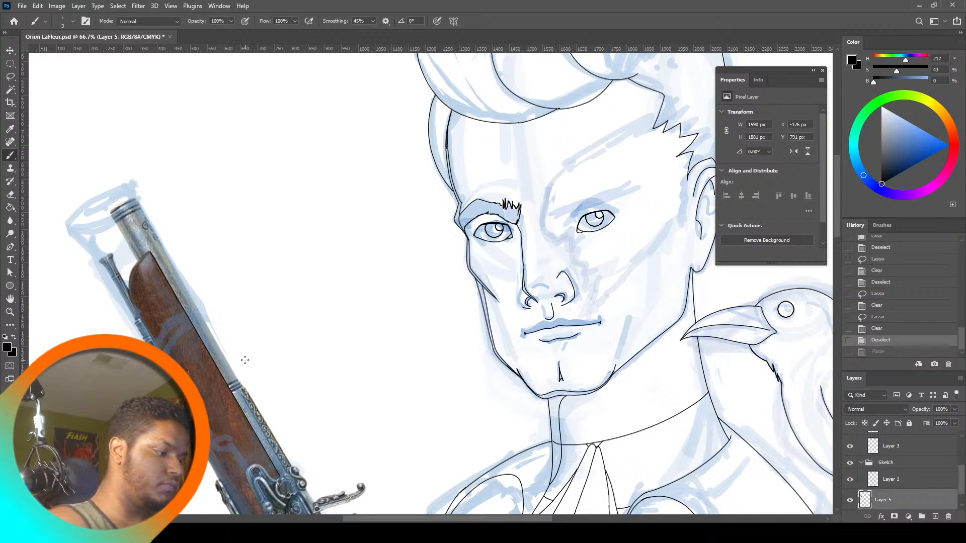
Try inking the outer edge of the pistol's engraved barrel section above the lock with the Brush tool, and undo the stroke
{"action": "key", "text": "z"}
{"action": "left_click", "coordinate": [302, 21]}
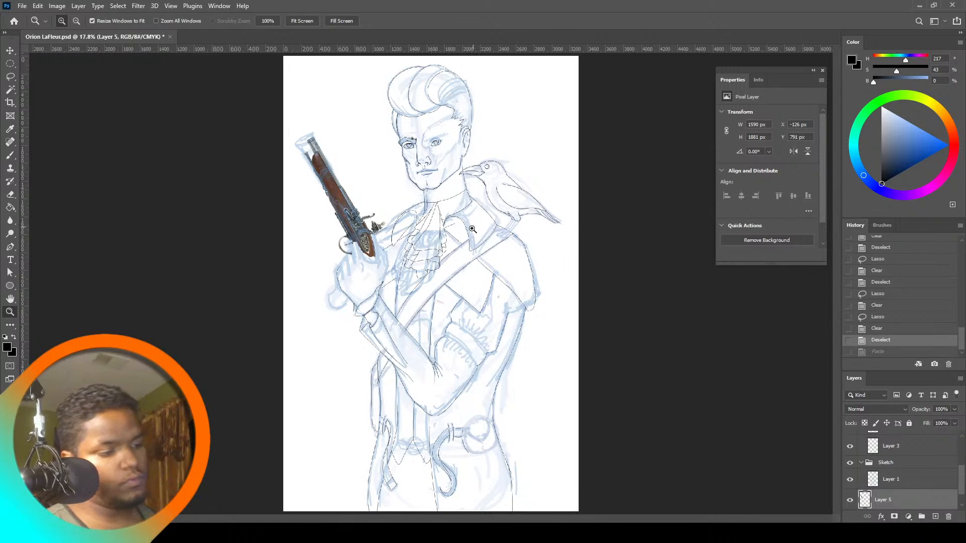
{"action": "left_click", "coordinate": [367, 228]}
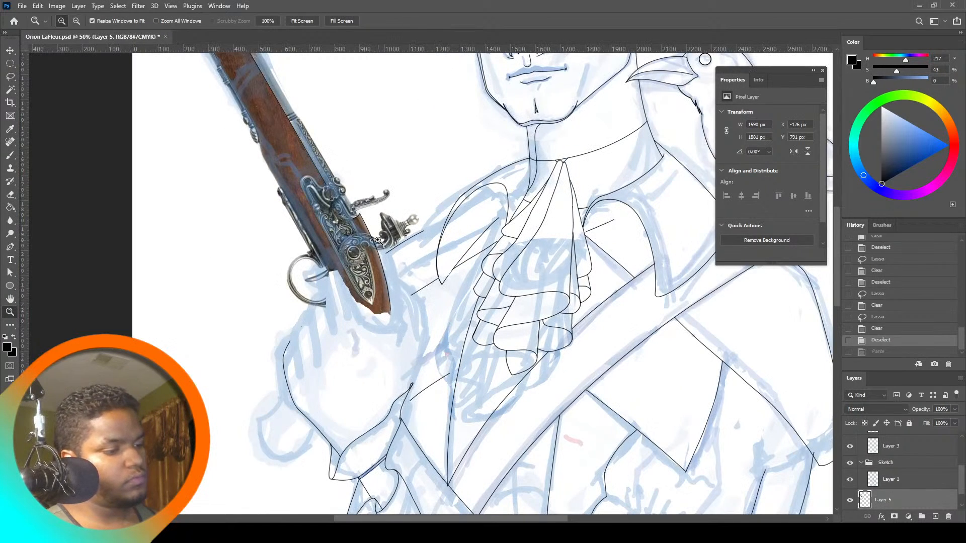
{"action": "left_click", "coordinate": [378, 240]}
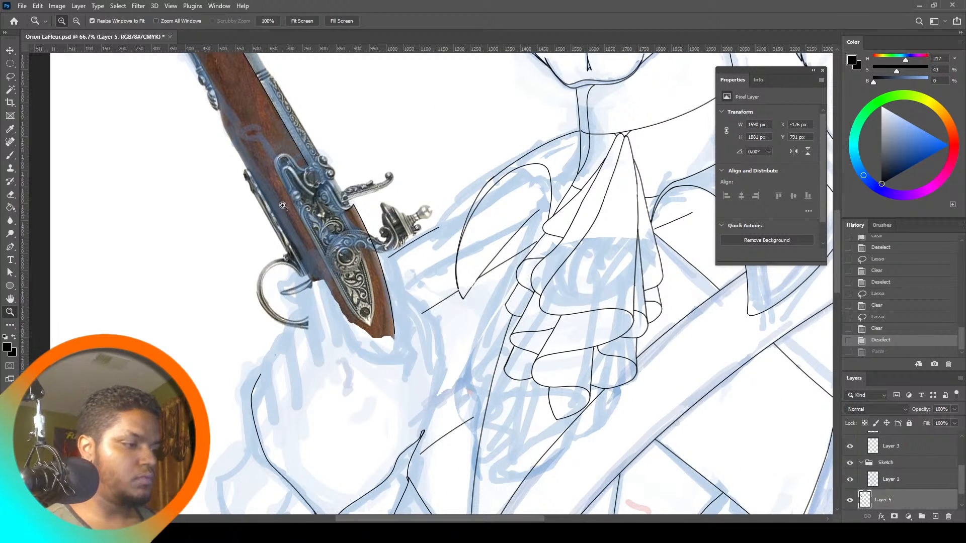
{"action": "left_click_drag", "start_coordinate": [837, 258], "coordinate": [828, 215]}
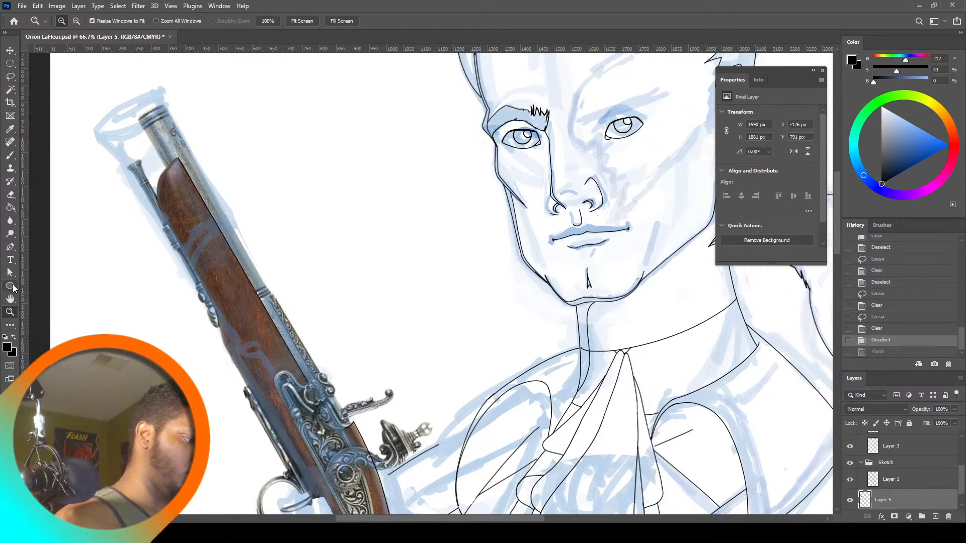
{"action": "left_click", "coordinate": [10, 155]}
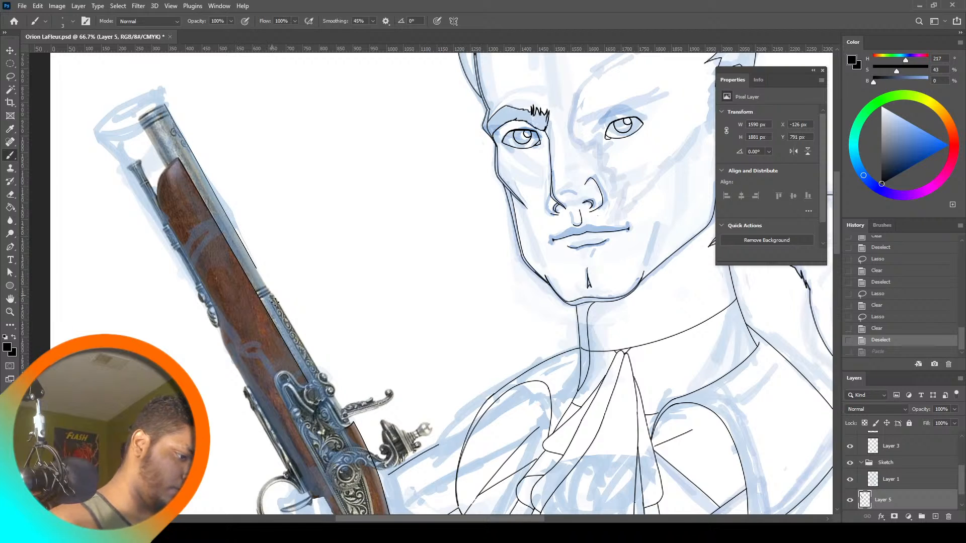
{"action": "left_click", "coordinate": [312, 363]}
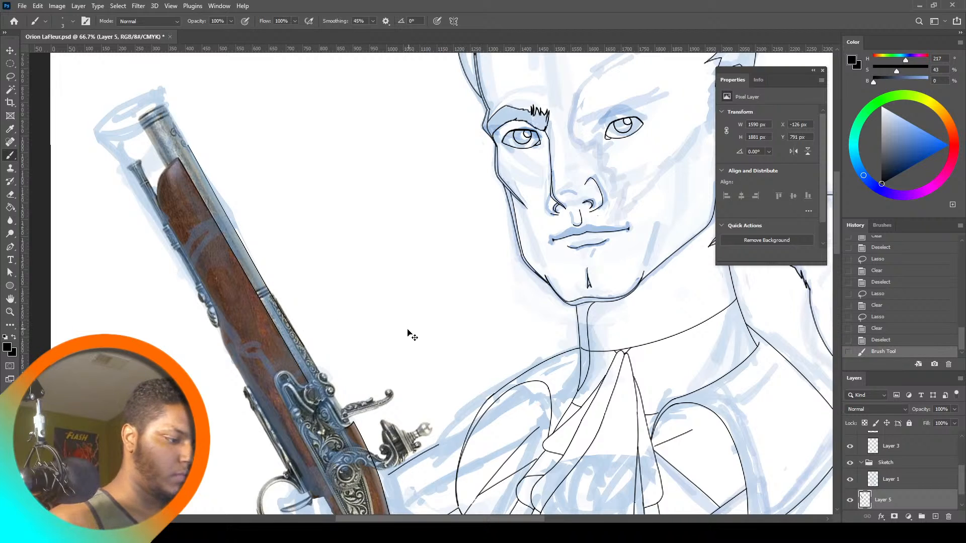
{"action": "key", "text": "ctrl+z"}
Lasso the straight line along the seam between the pistol's barrel and stock, and paste a copy of it onto a new layer
{"action": "left_click", "coordinate": [10, 76]}
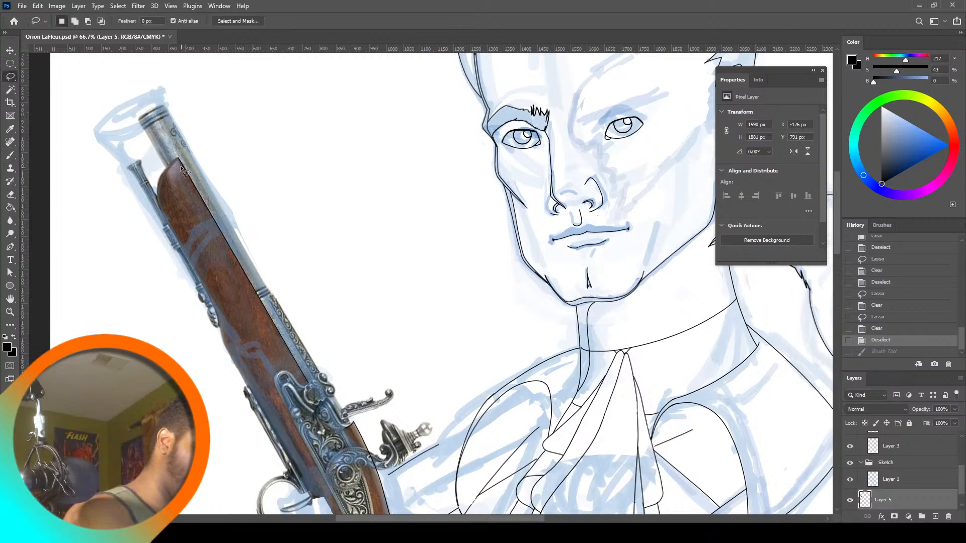
{"action": "mouse_move", "coordinate": [176, 179]}
{"action": "left_mouse_down"}
{"action": "mouse_move", "coordinate": [232, 303]}
{"action": "mouse_move", "coordinate": [326, 406]}
{"action": "mouse_move", "coordinate": [230, 190]}
{"action": "left_mouse_up"}
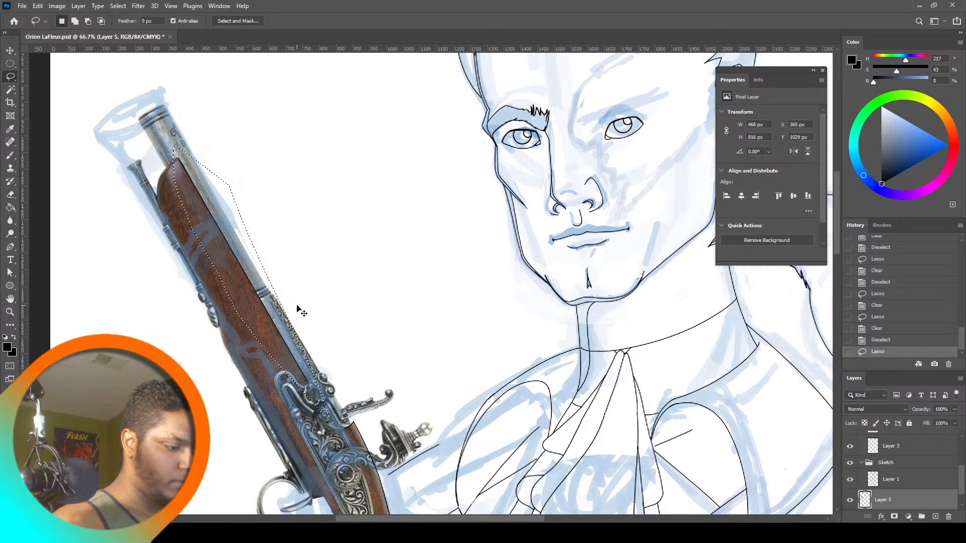
{"action": "key", "text": "ctrl+v"}
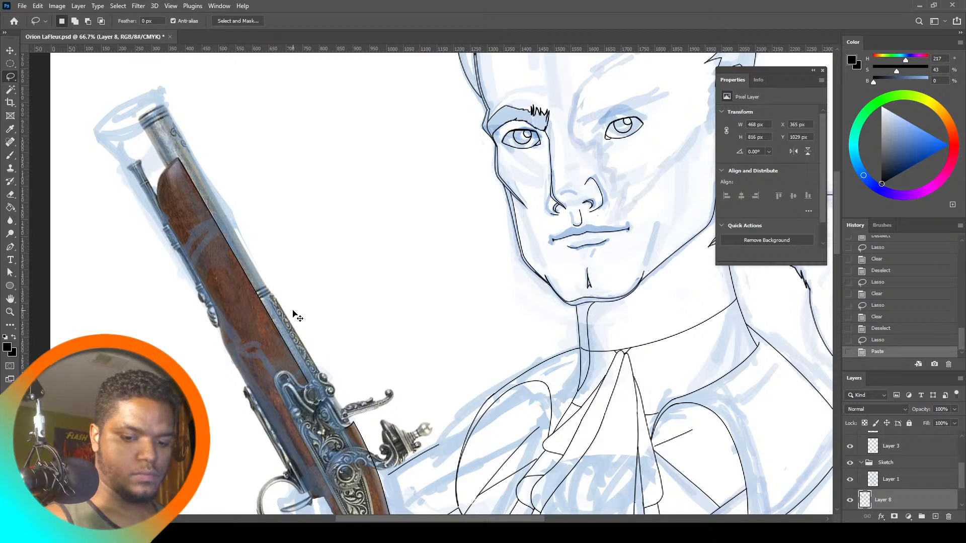
{"action": "key", "text": "ctrl+t"}
{"action": "left_click_drag", "start_coordinate": [293, 310], "coordinate": [325, 292]}
{"action": "key", "text": "ctrl+z"}
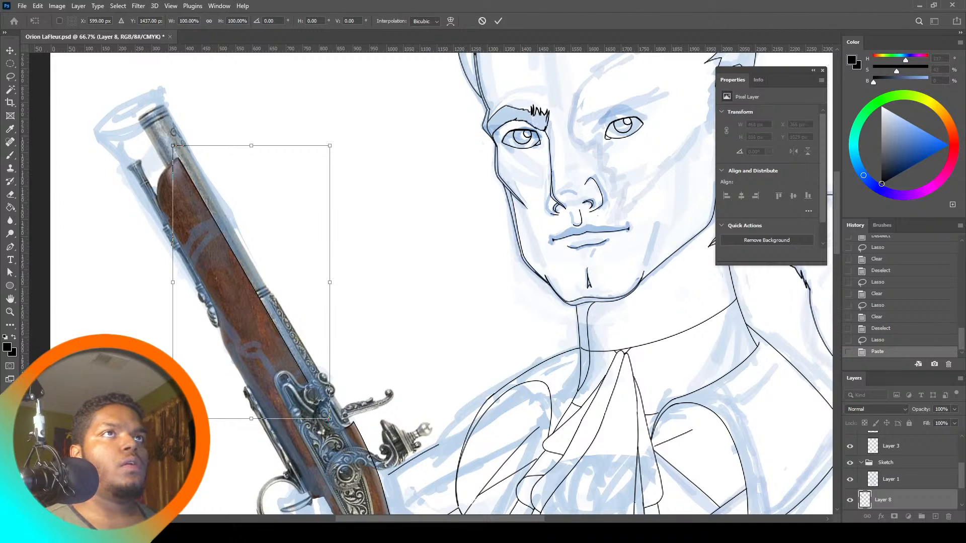
{"action": "left_click", "coordinate": [10, 63]}
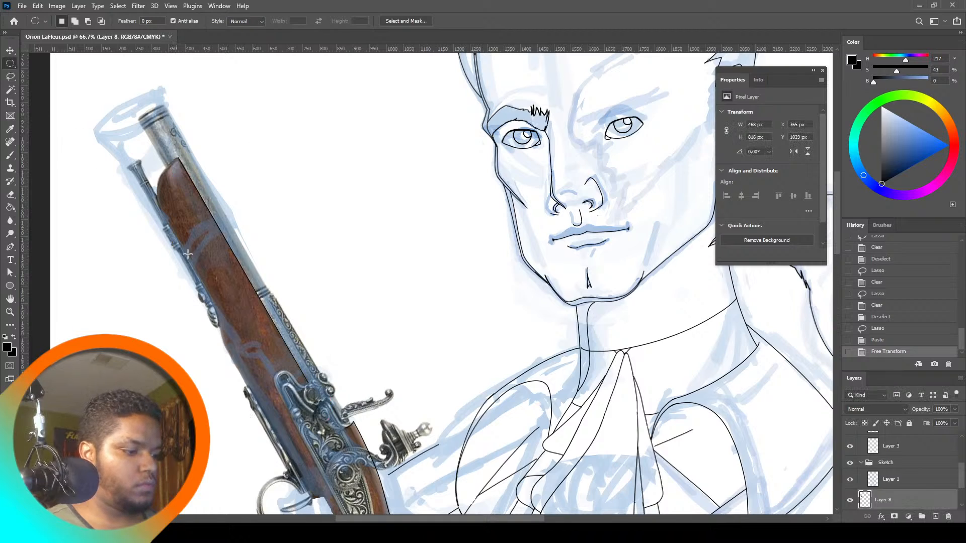
{"action": "key", "text": "ctrl+z"}
{"action": "key", "text": "ctrl+z"}
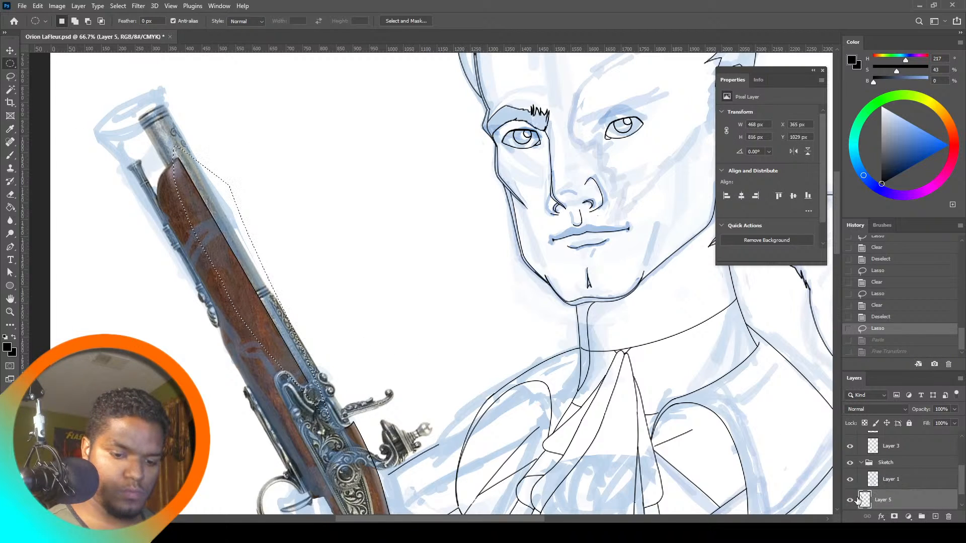
Identify the pistol reference layer, Layer 5, by toggling its visibility, and lock it completely
{"action": "left_click", "coordinate": [850, 501]}
{"action": "left_click", "coordinate": [850, 501]}
{"action": "left_click", "coordinate": [925, 508]}
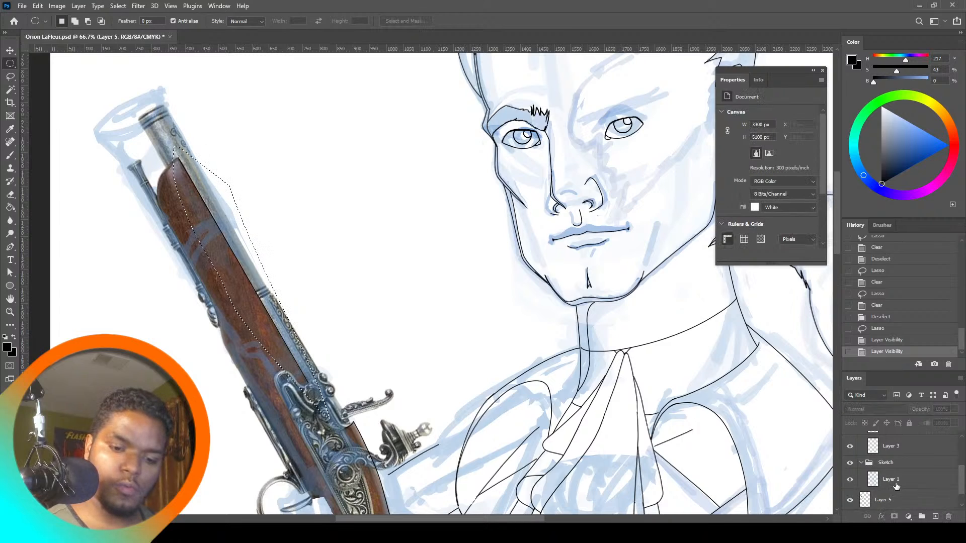
{"action": "left_click", "coordinate": [917, 500]}
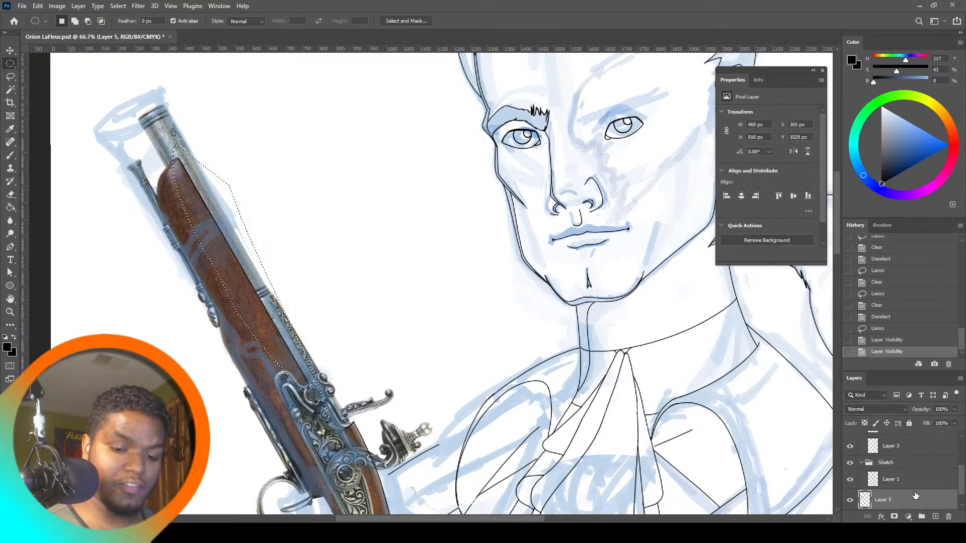
{"action": "left_click", "coordinate": [908, 423]}
Toggle the visibility of Layer 7 in the Inks group to check which ink line it holds
{"action": "scroll", "coordinate": [956, 458], "scroll_direction": "up", "scroll_amount": 4}
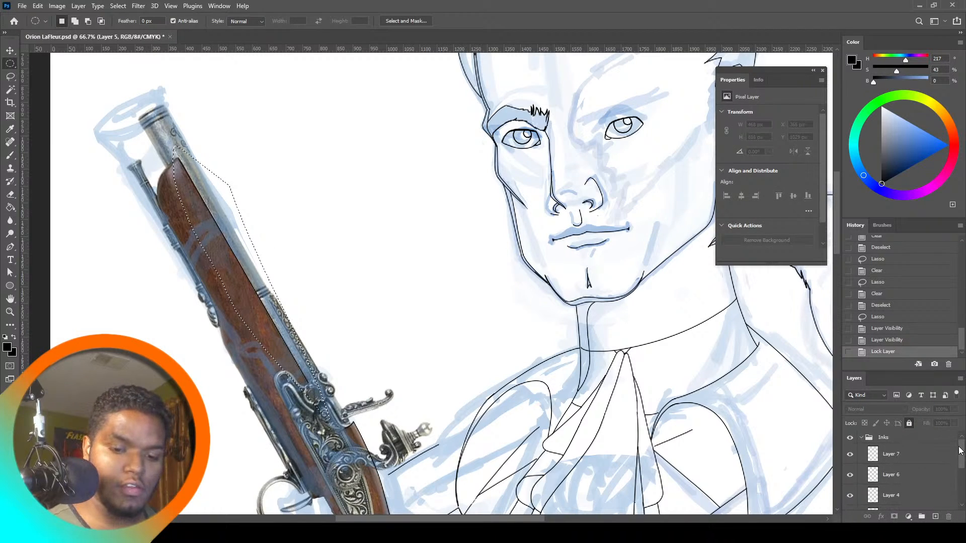
{"action": "scroll", "coordinate": [957, 457], "scroll_direction": "down", "scroll_amount": 1}
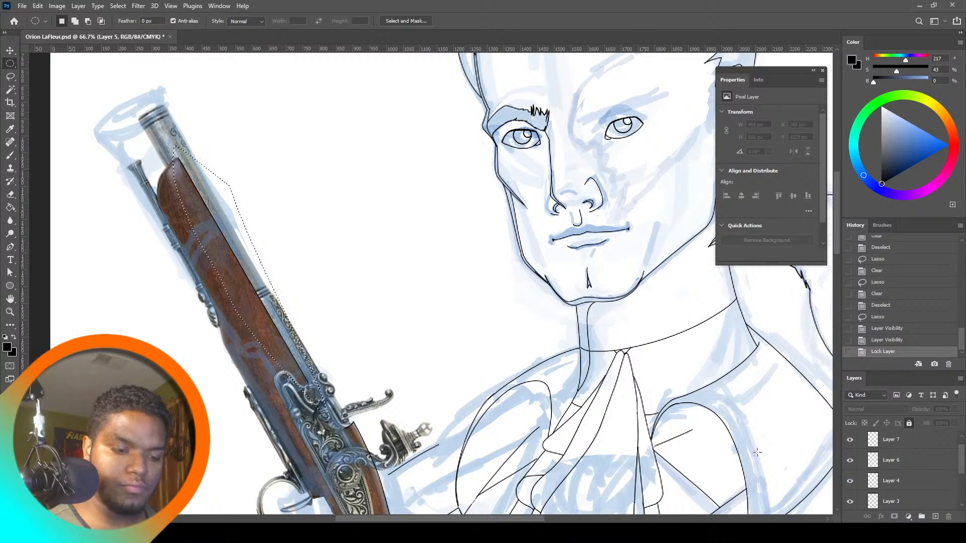
{"action": "left_click", "coordinate": [845, 441]}
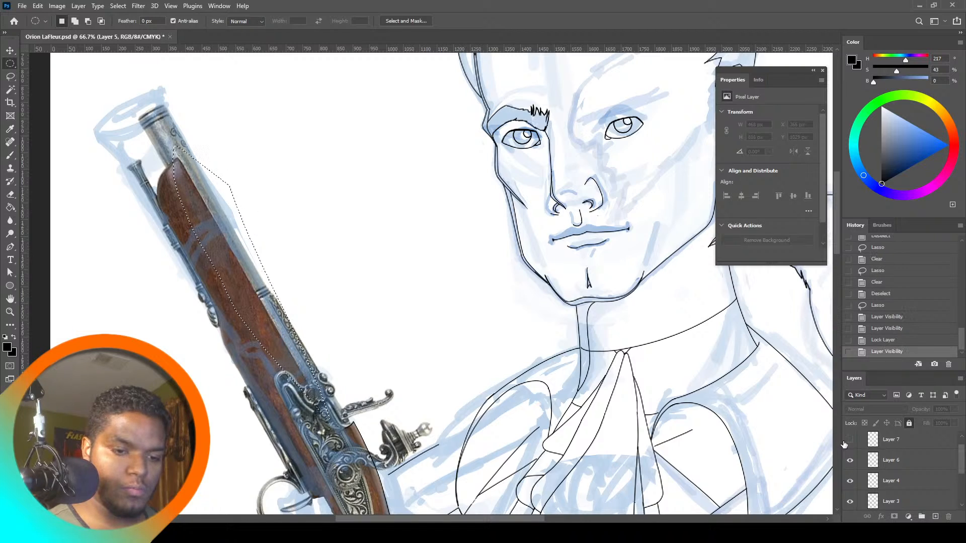
{"action": "left_click", "coordinate": [845, 441]}
{"action": "left_click", "coordinate": [845, 441]}
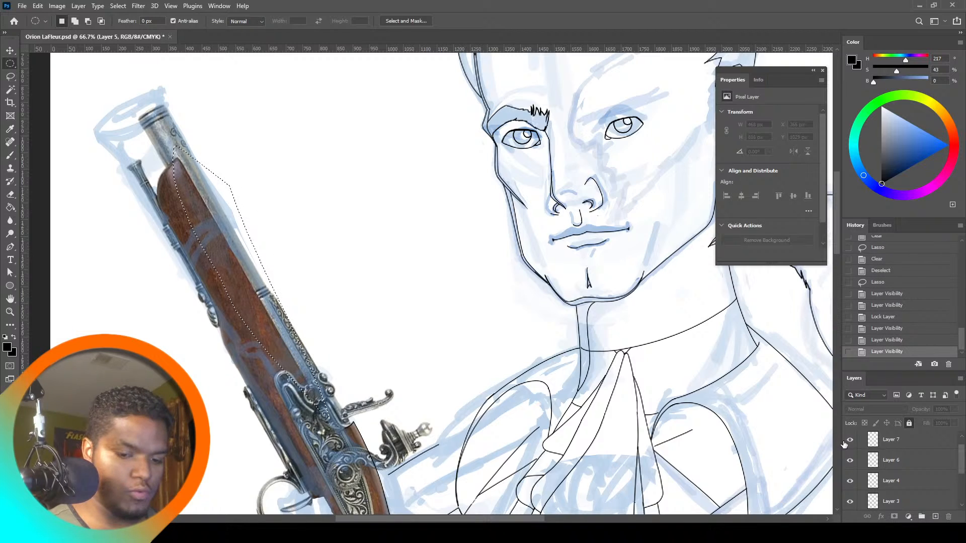
Duplicate the selected straight ink line from Layer 7 and position the copy along the outer edge of the pistol barrel
{"action": "left_click", "coordinate": [881, 445]}
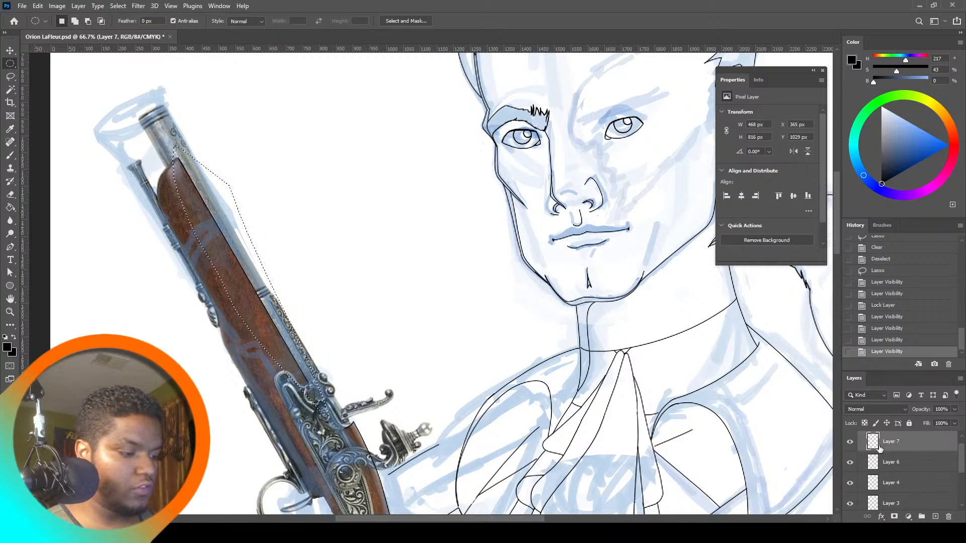
{"action": "key", "text": "ctrl+v"}
{"action": "key", "text": "ctrl+t"}
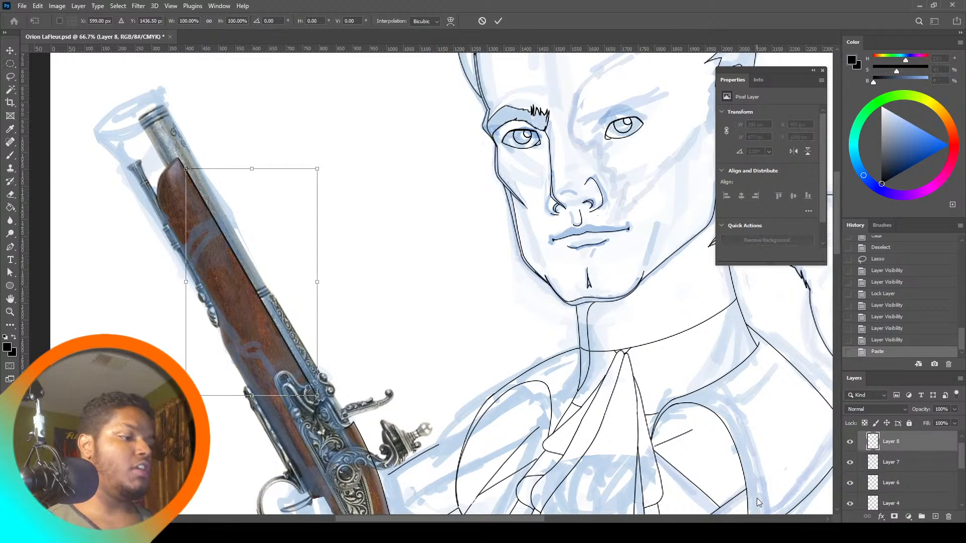
{"action": "left_click_drag", "start_coordinate": [263, 375], "coordinate": [267, 273]}
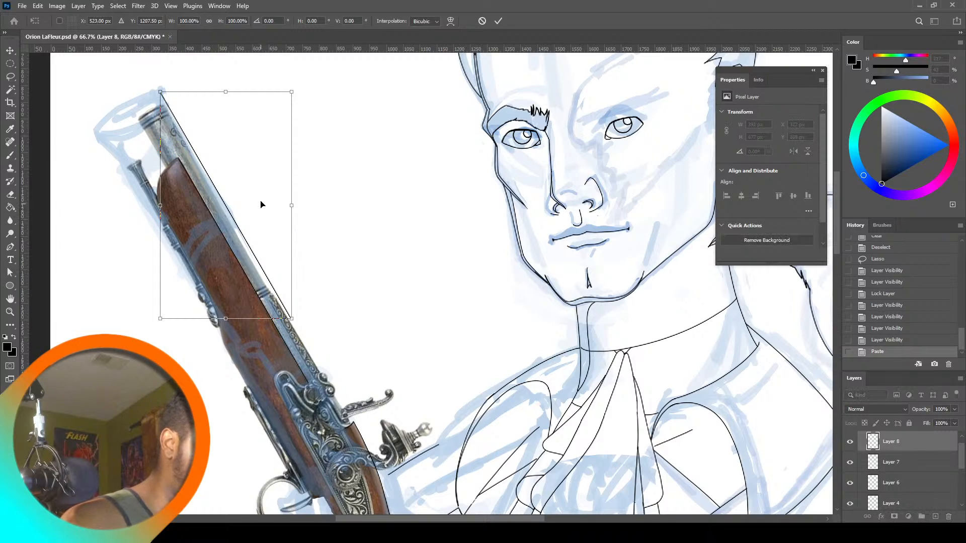
{"action": "left_click_drag", "start_coordinate": [265, 207], "coordinate": [265, 206]}
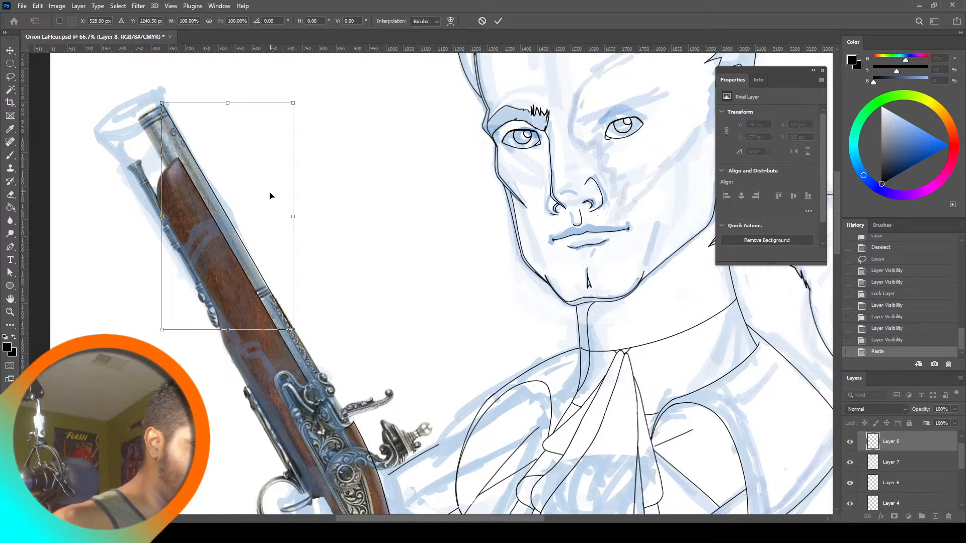
{"action": "left_click_drag", "start_coordinate": [267, 218], "coordinate": [248, 237]}
{"action": "key", "text": "ctrl+z"}
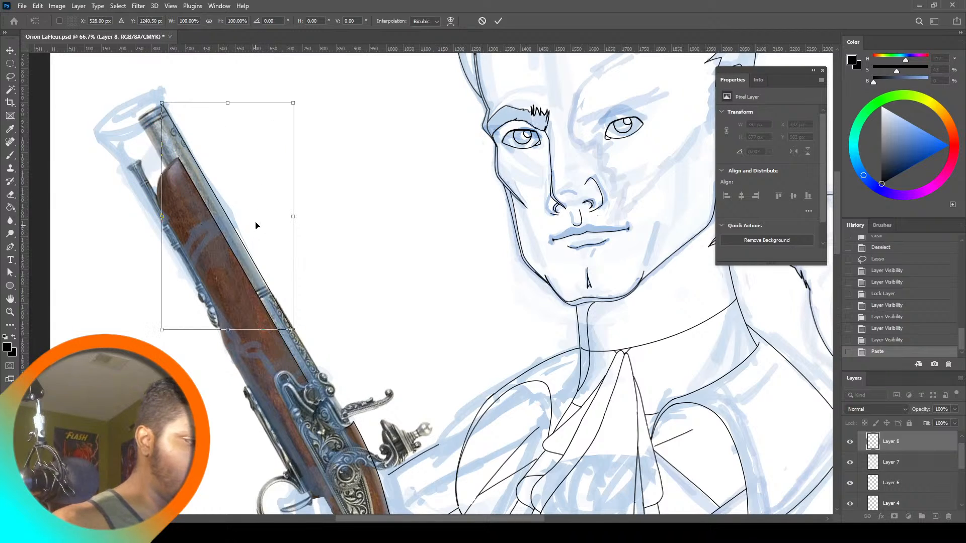
{"action": "left_click_drag", "start_coordinate": [272, 198], "coordinate": [270, 200]}
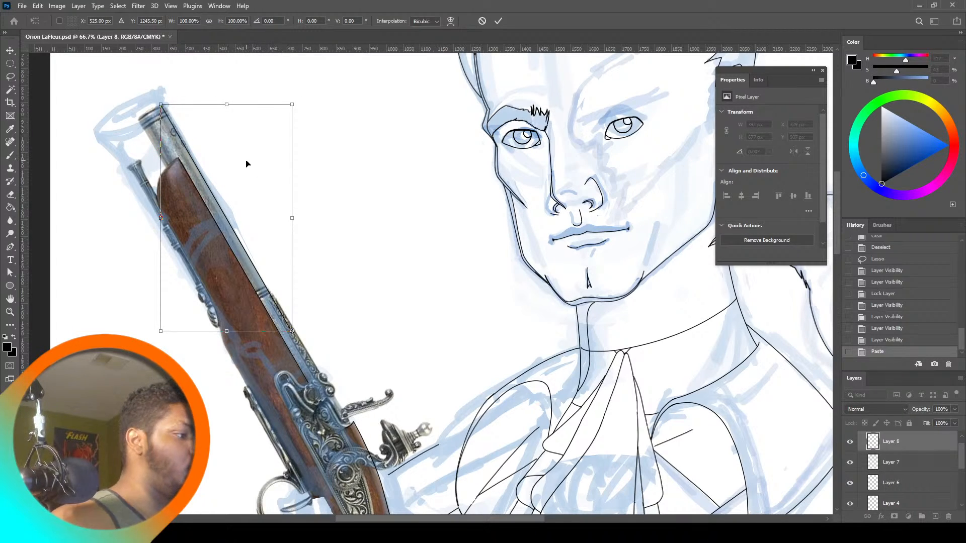
{"action": "left_click", "coordinate": [10, 64]}
Paste another copy of the straight line and align it with the barrel's inner edge, starting at the muzzle
{"action": "key", "text": "ctrl+v"}
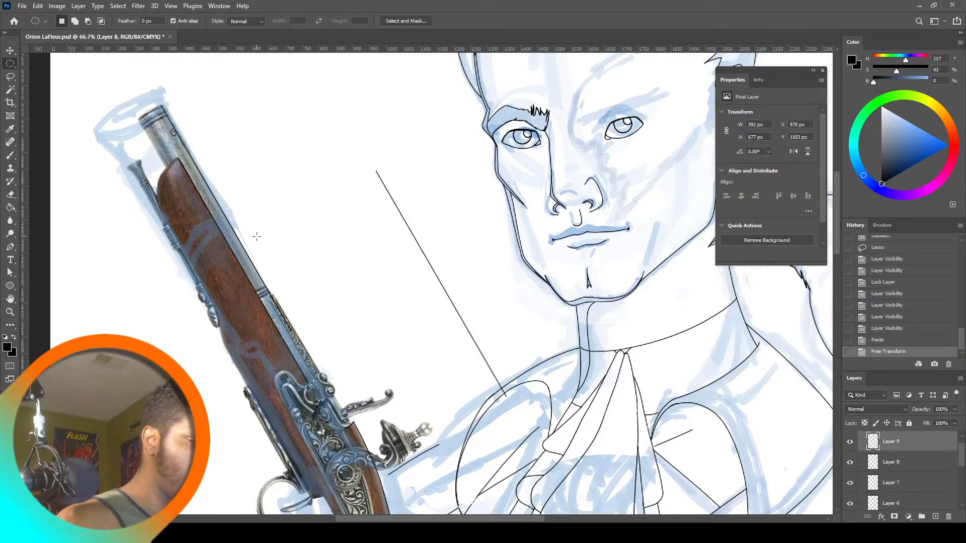
{"action": "key", "text": "ctrl+t"}
{"action": "left_click_drag", "start_coordinate": [404, 220], "coordinate": [177, 164]}
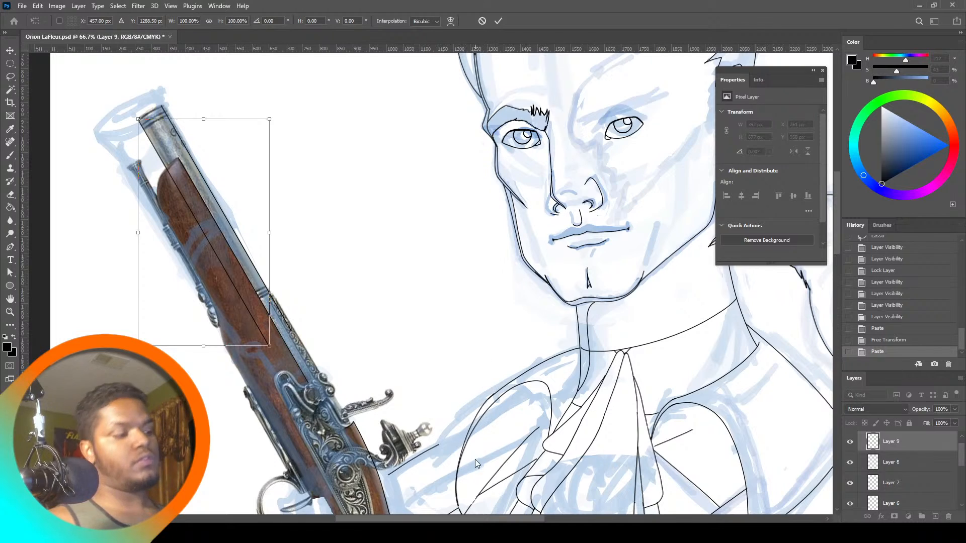
{"action": "left_click", "coordinate": [10, 68]}
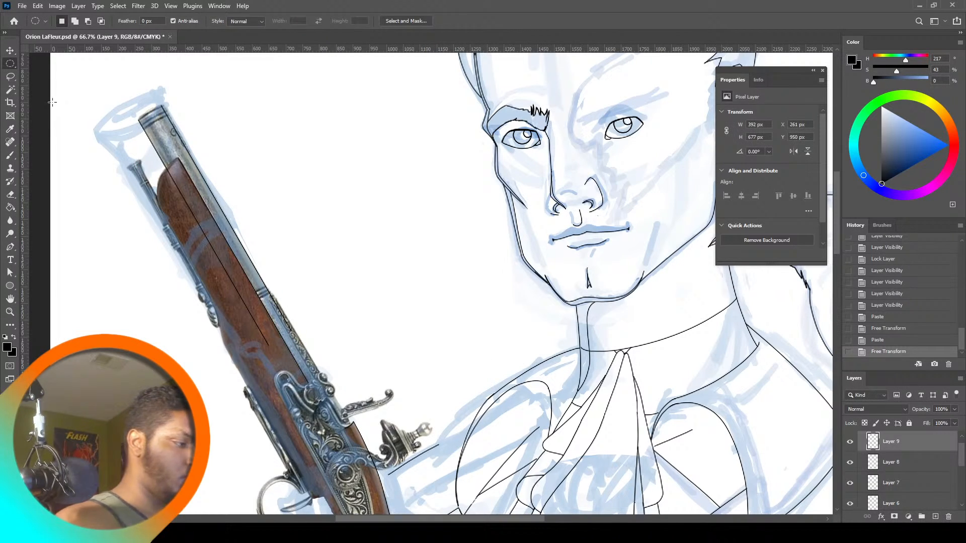
Lasso the part of the Layer 9 line that crosses the wooden stock, clear it and deselect
{"action": "left_click", "coordinate": [11, 77]}
{"action": "mouse_move", "coordinate": [171, 166]}
{"action": "left_mouse_down"}
{"action": "mouse_move", "coordinate": [211, 274]}
{"action": "mouse_move", "coordinate": [279, 375]}
{"action": "mouse_move", "coordinate": [275, 348]}
{"action": "left_mouse_up"}
{"action": "key", "text": "Delete"}
{"action": "key", "text": "ctrl+d"}
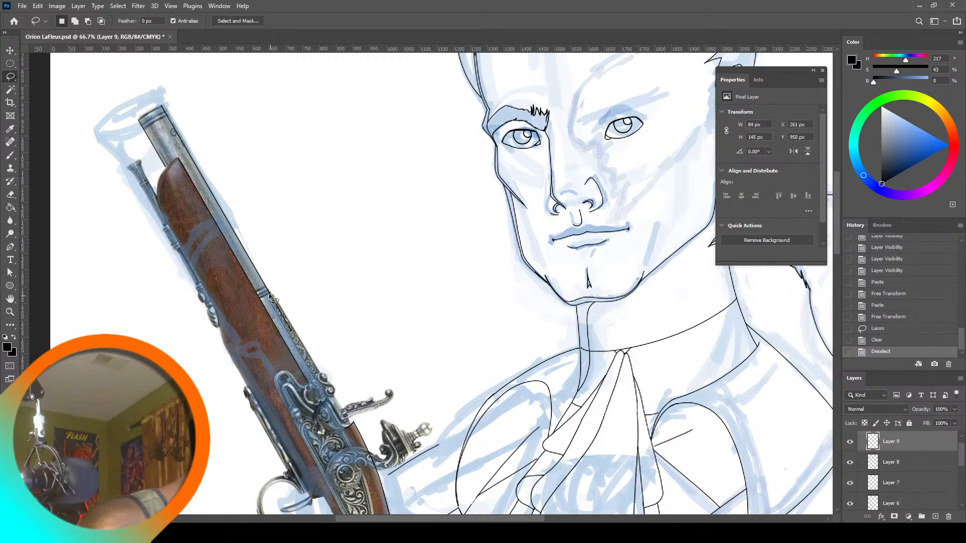
Lasso the area beside the engraved band past the barrel ring and clear the excess lines there on Layers 9, 7 and 8
{"action": "mouse_move", "coordinate": [265, 286]}
{"action": "left_mouse_down"}
{"action": "mouse_move", "coordinate": [311, 363]}
{"action": "mouse_move", "coordinate": [309, 327]}
{"action": "left_mouse_up"}
{"action": "key", "text": "Delete"}
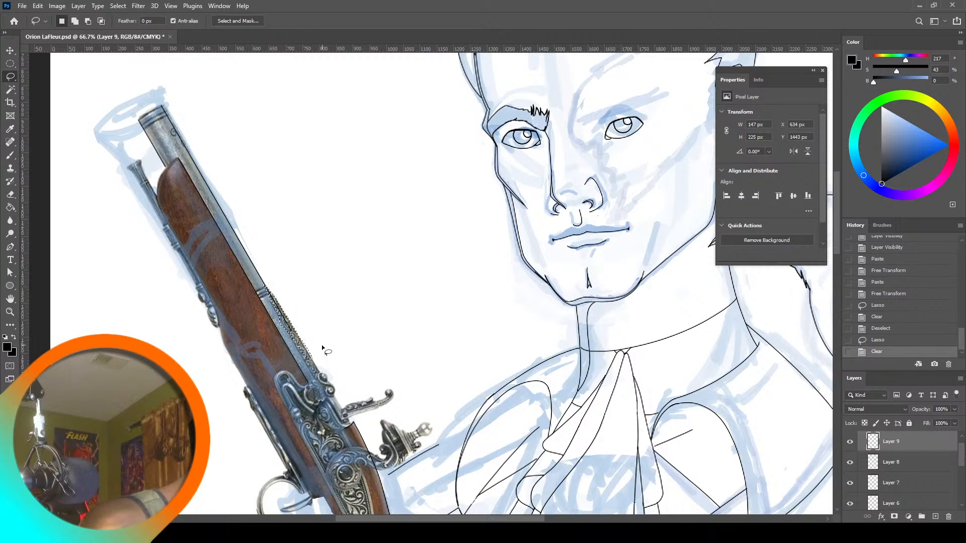
{"action": "key", "text": "ctrl+d"}
{"action": "key", "text": "ctrl+z"}
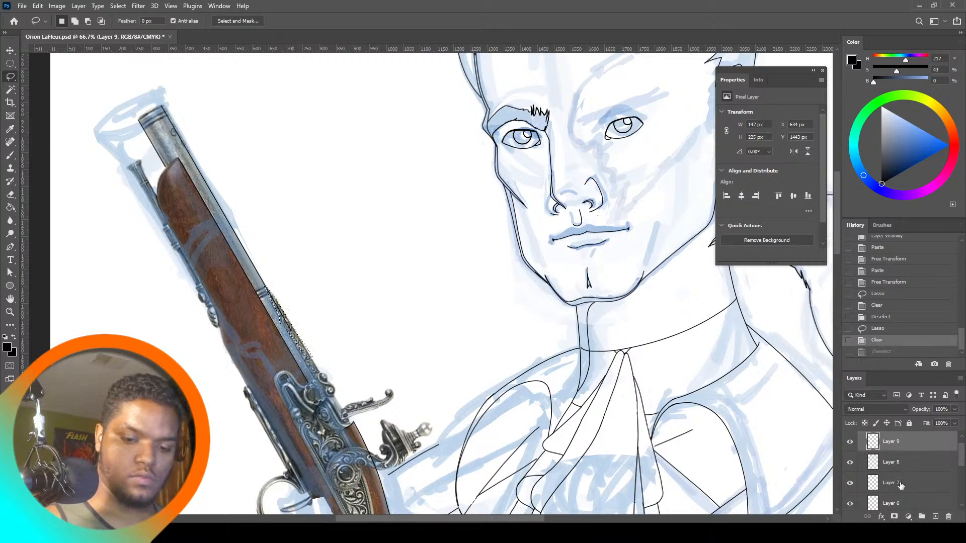
{"action": "left_click", "coordinate": [878, 484]}
{"action": "key", "text": "Delete"}
{"action": "left_click", "coordinate": [895, 457]}
{"action": "key", "text": "Delete"}
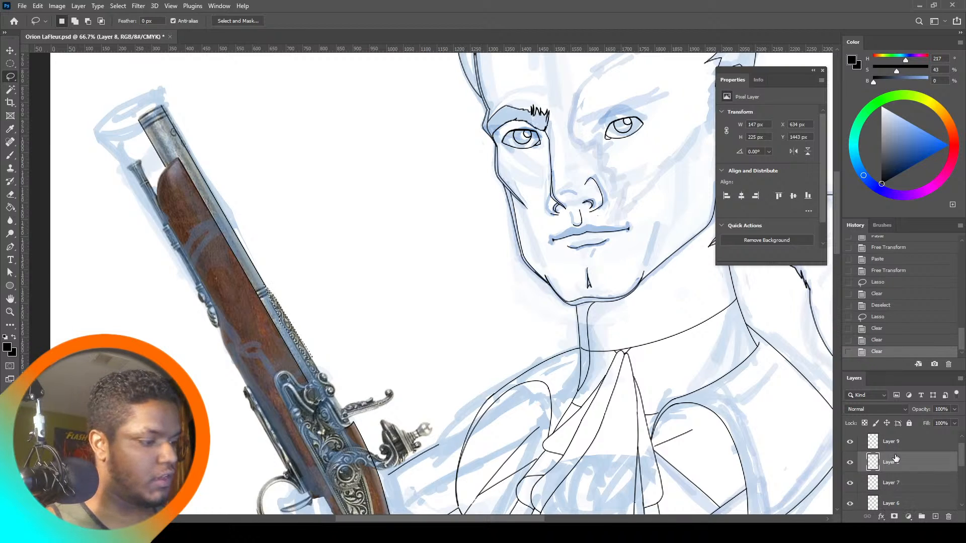
Select the whole canvas, paste another straight line and place it along the stock's lower edge, running past the trigger guard
{"action": "key", "text": "ctrl+a"}
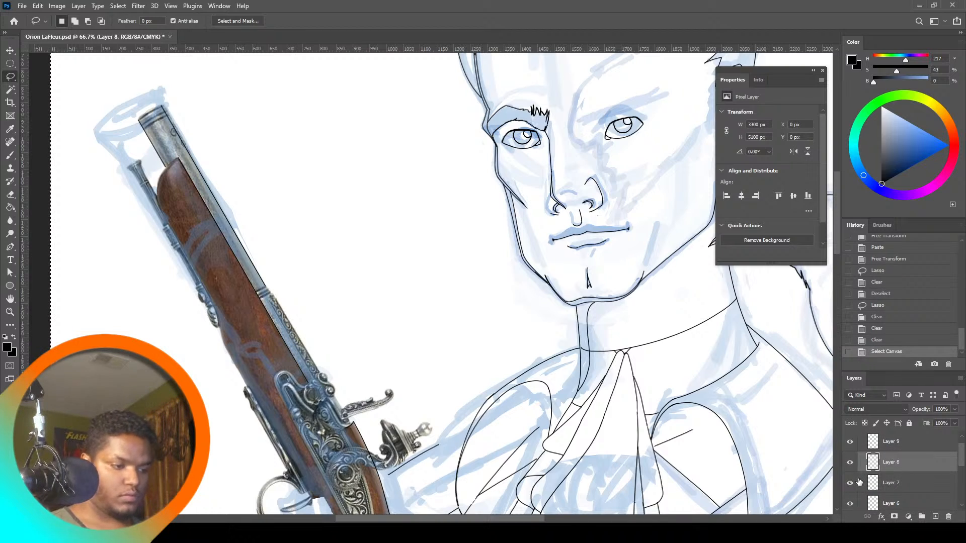
{"action": "scroll", "coordinate": [838, 253], "scroll_direction": "down", "scroll_amount": 5}
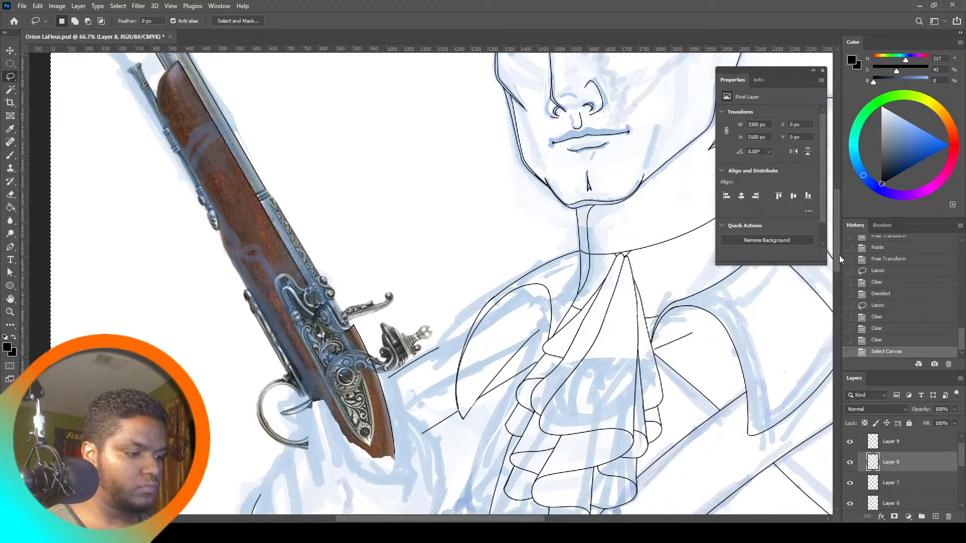
{"action": "key", "text": "ctrl+v"}
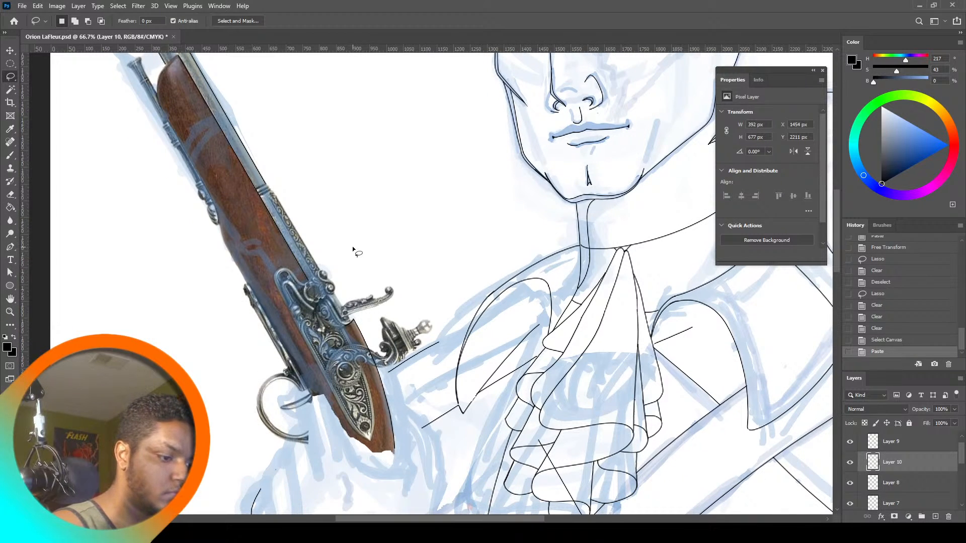
{"action": "key", "text": "ctrl+t"}
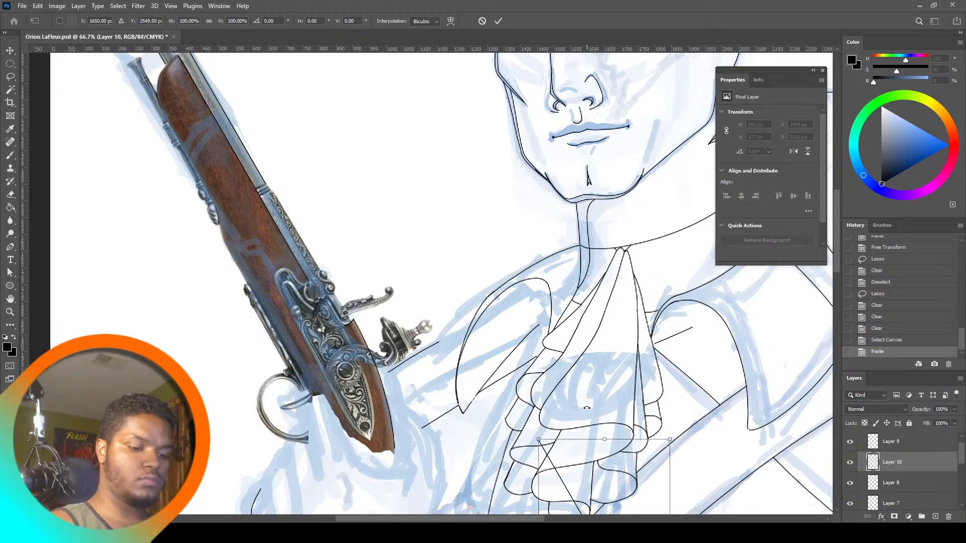
{"action": "left_click_drag", "start_coordinate": [654, 502], "coordinate": [335, 285]}
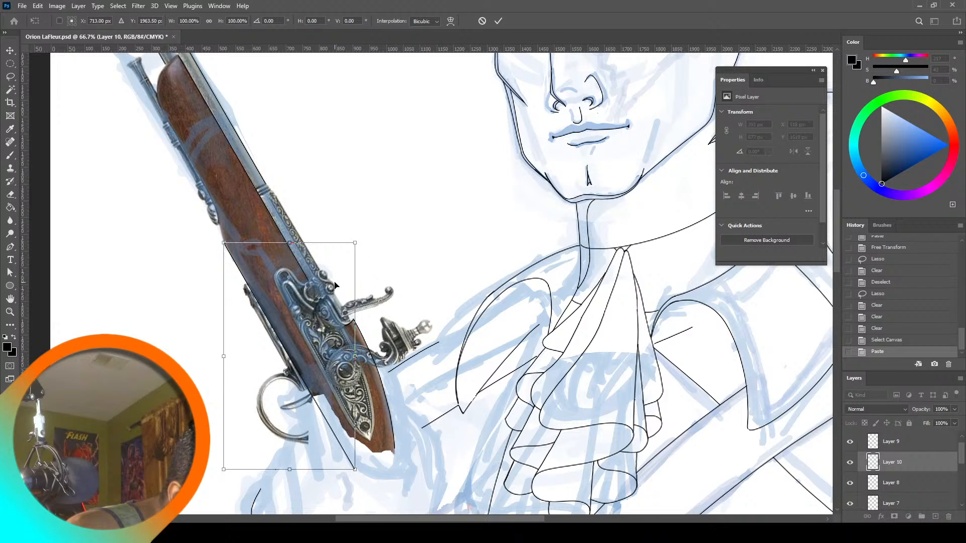
{"action": "left_click", "coordinate": [10, 63]}
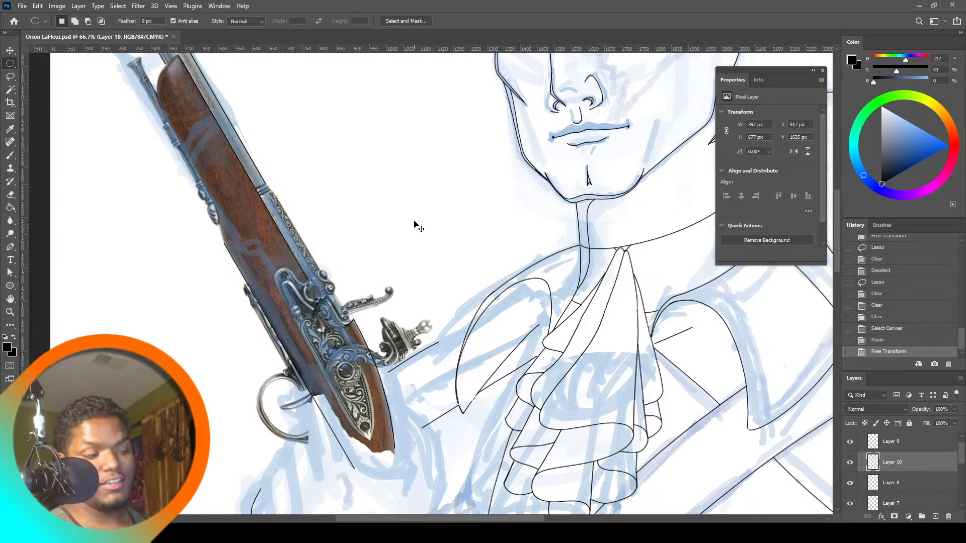
Paste one more straight line and align it with the forward underside of the wooden stock, beside the ramrod
{"action": "key", "text": "ctrl+v"}
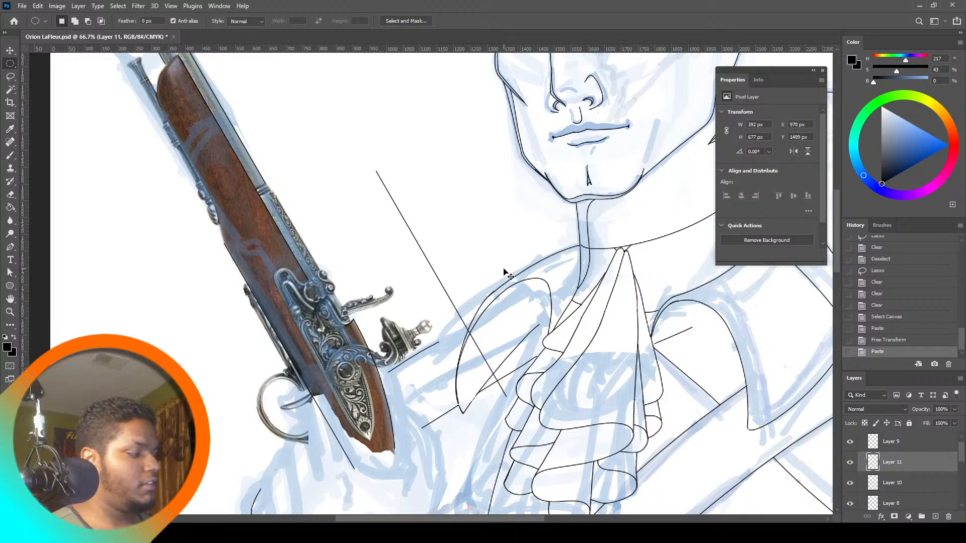
{"action": "key", "text": "ctrl+t"}
{"action": "mouse_move", "coordinate": [456, 314]}
{"action": "left_mouse_down"}
{"action": "mouse_move", "coordinate": [327, 230]}
{"action": "mouse_move", "coordinate": [240, 226]}
{"action": "mouse_move", "coordinate": [242, 245]}
{"action": "left_mouse_up"}
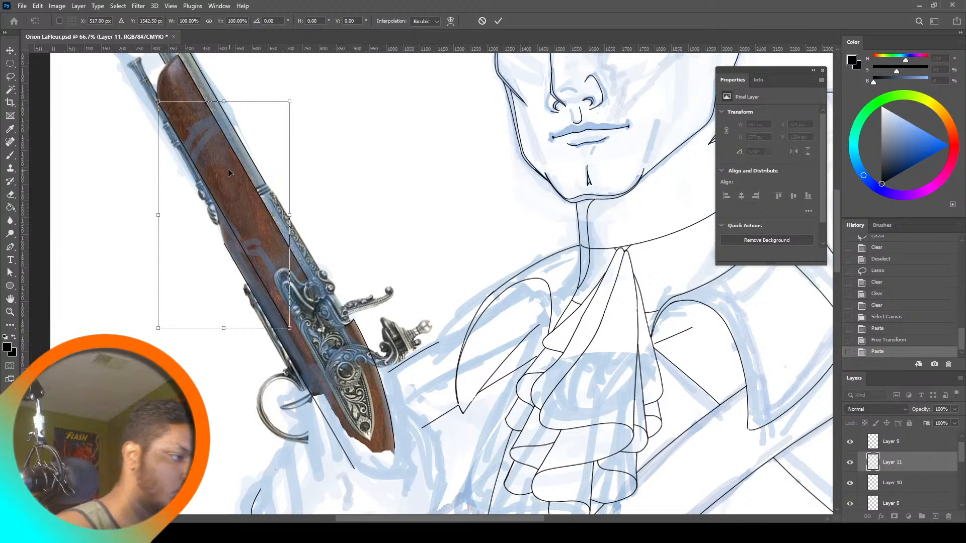
{"action": "left_click_drag", "start_coordinate": [224, 194], "coordinate": [204, 165]}
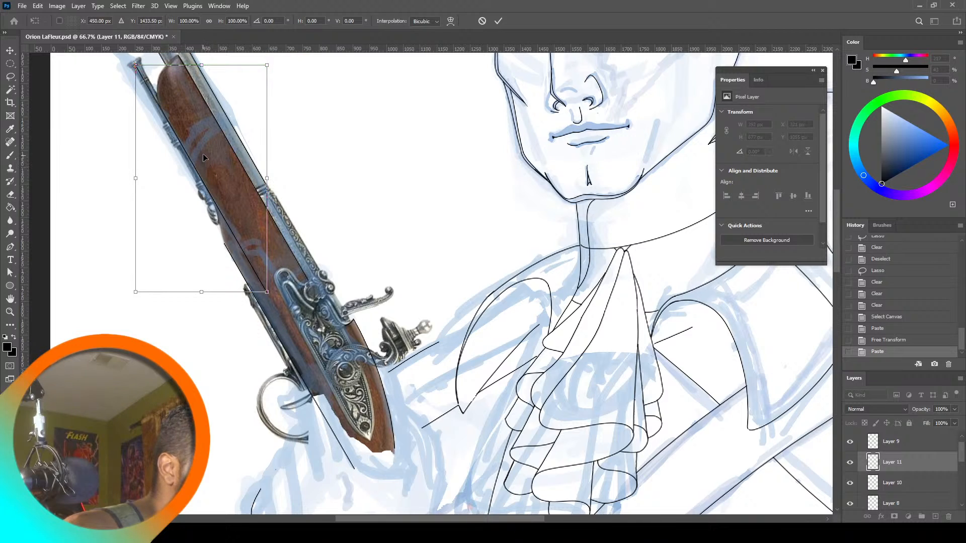
{"action": "key", "text": "l"}
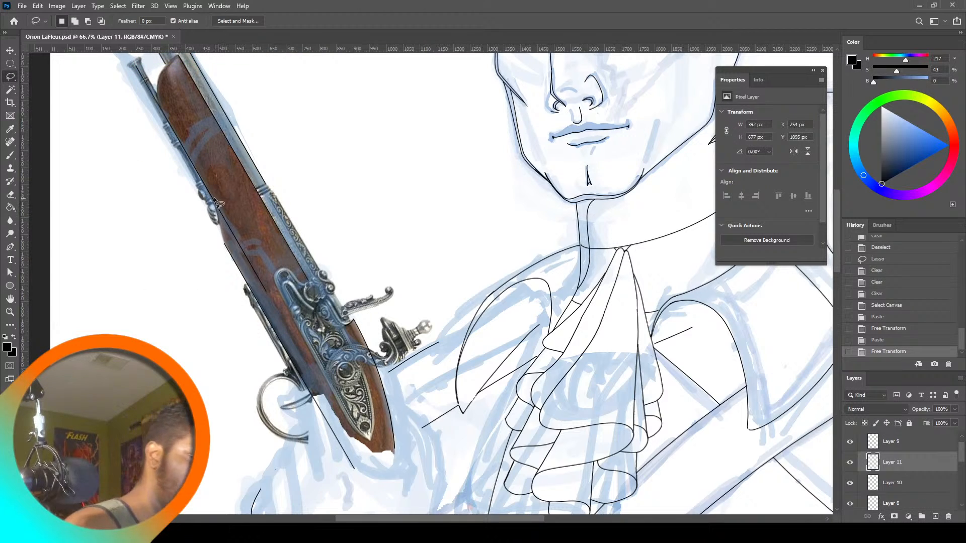
Trim both ends of the Layer 11 line by lassoing and clearing the excess over the stock and near the ramrod tip
{"action": "left_click_drag", "start_coordinate": [221, 227], "coordinate": [284, 314]}
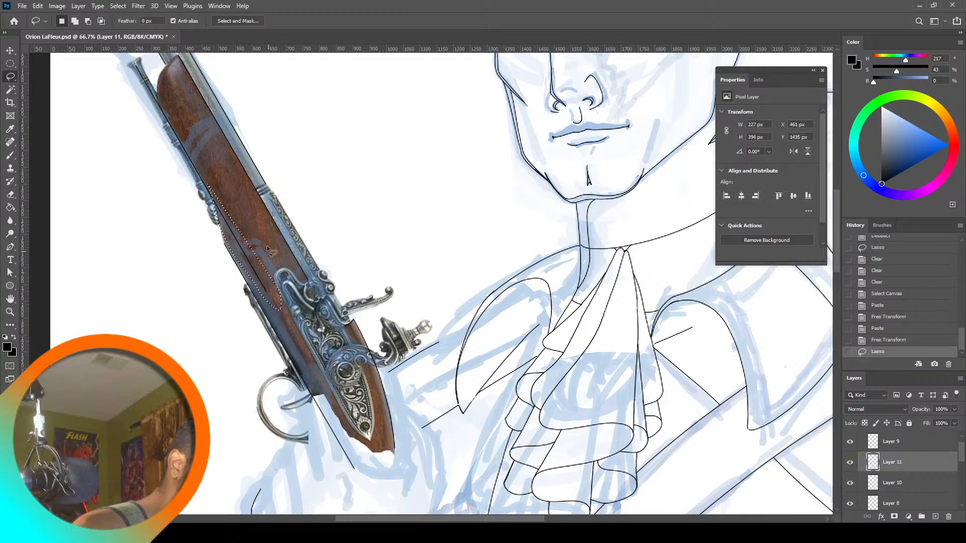
{"action": "key", "text": "Delete"}
{"action": "key", "text": "ctrl+d"}
{"action": "mouse_move", "coordinate": [159, 84]}
{"action": "left_mouse_down"}
{"action": "mouse_move", "coordinate": [173, 155]}
{"action": "mouse_move", "coordinate": [152, 63]}
{"action": "mouse_move", "coordinate": [140, 69]}
{"action": "mouse_move", "coordinate": [139, 60]}
{"action": "left_mouse_up"}
{"action": "key", "text": "Delete"}
{"action": "key", "text": "Delete"}
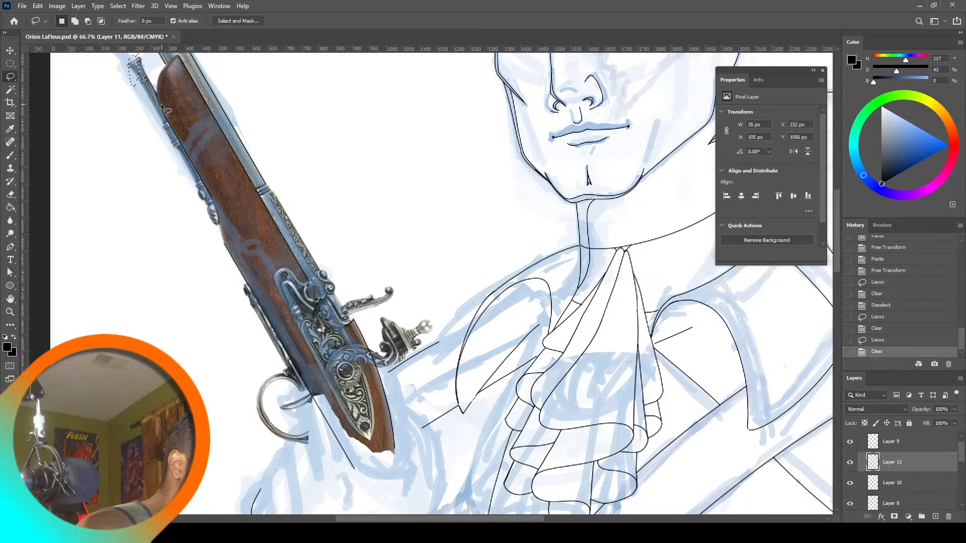
{"action": "key", "text": "ctrl+d"}
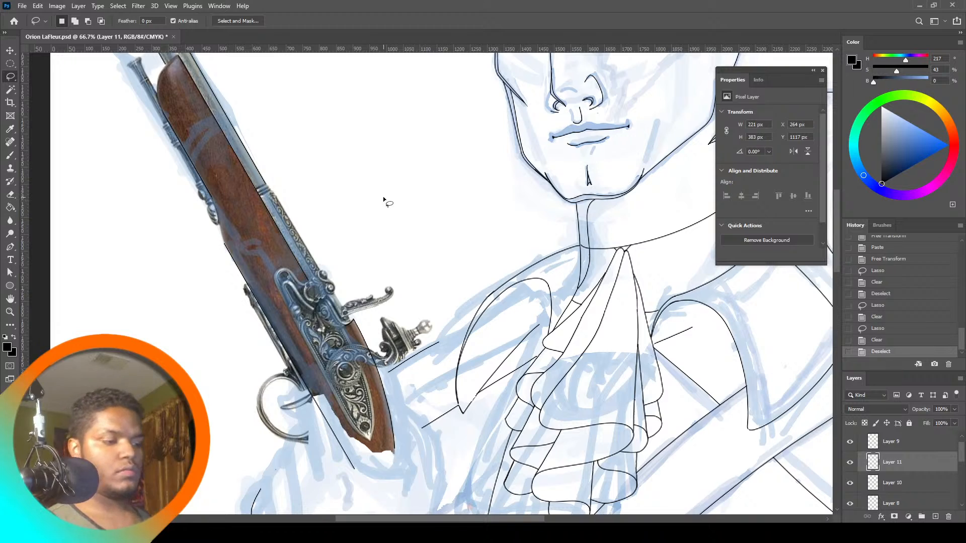
Hide Layers 3 and 4 and toggle the visibility of Layers 4 and 6 to identify which layers hold the pistol lines
{"action": "left_click_drag", "start_coordinate": [959, 456], "coordinate": [959, 447]}
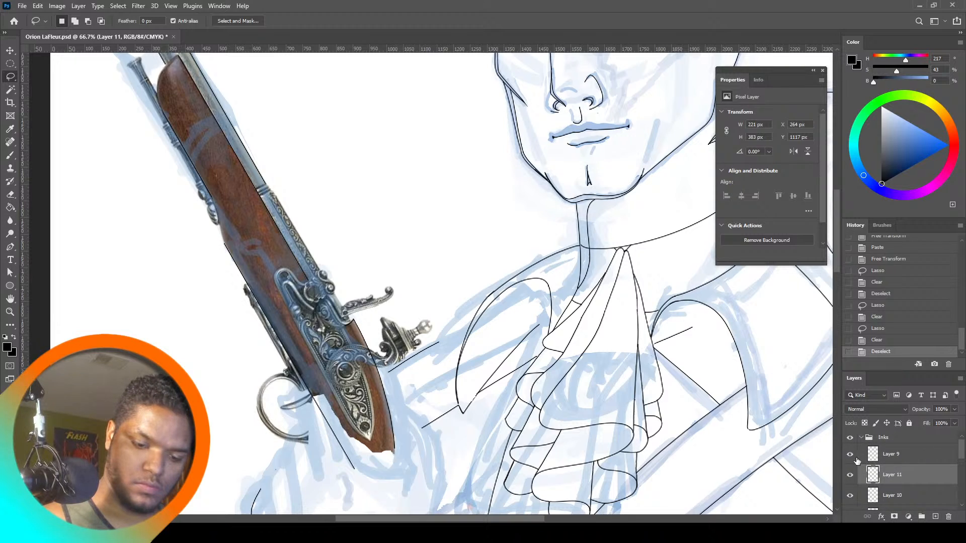
{"action": "scroll", "coordinate": [937, 461], "scroll_direction": "down", "scroll_amount": 5}
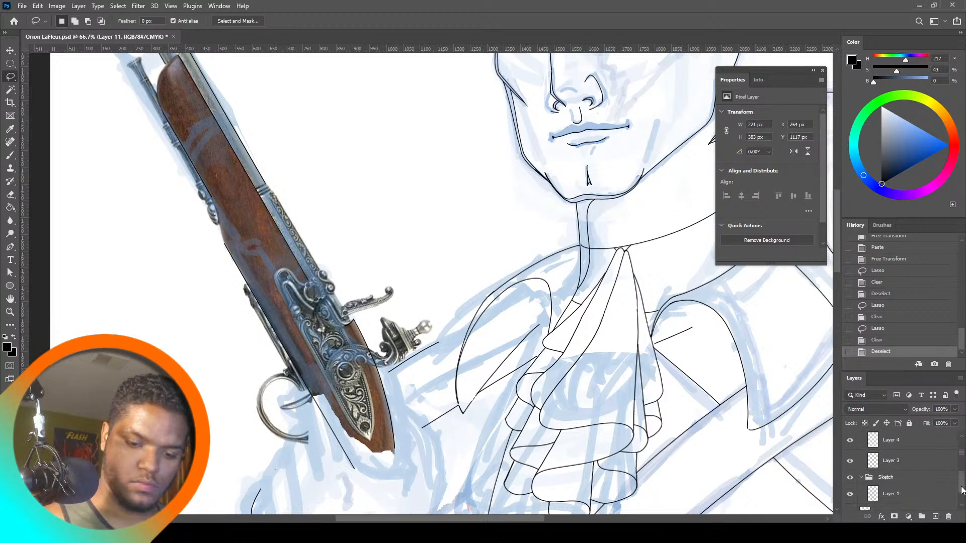
{"action": "left_click", "coordinate": [850, 483]}
{"action": "left_click", "coordinate": [850, 463]}
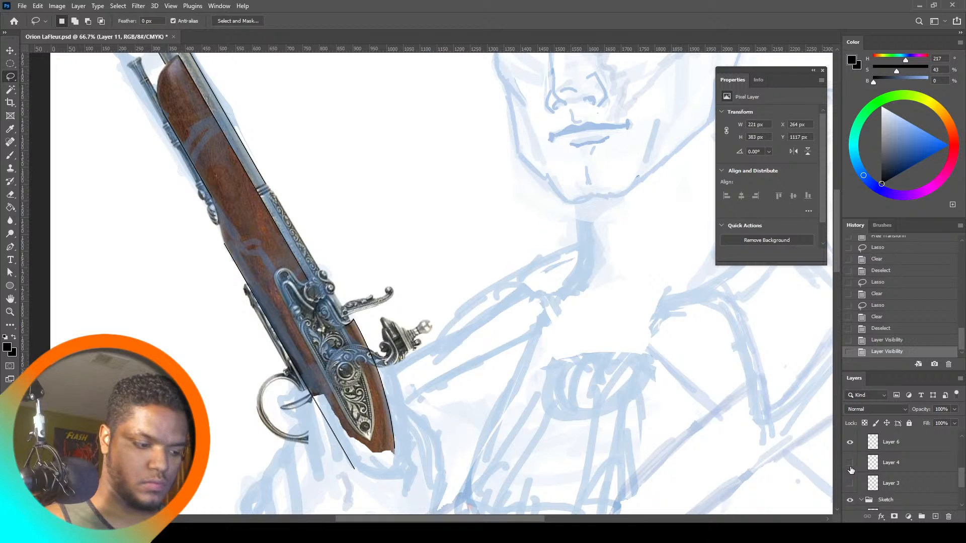
{"action": "key", "text": "z"}
{"action": "left_click", "coordinate": [301, 21]}
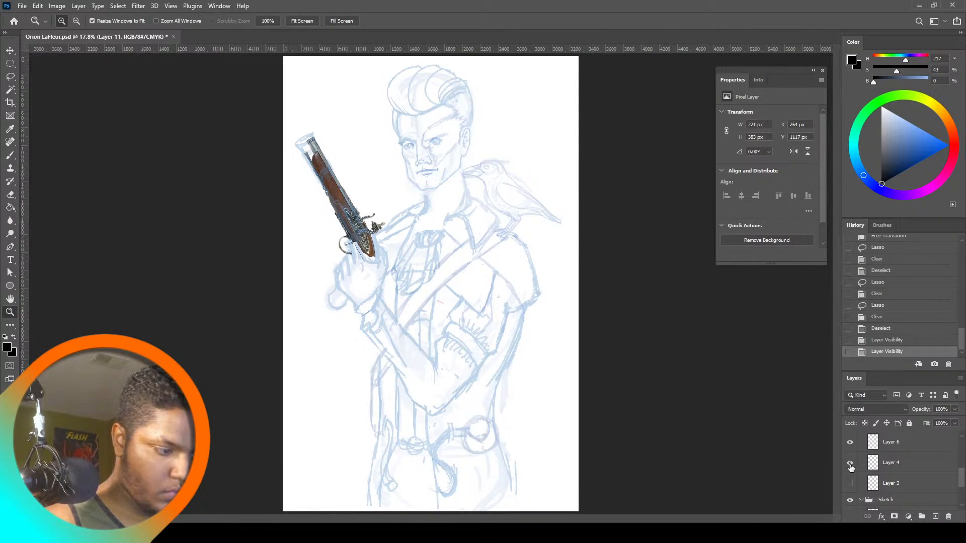
{"action": "left_click", "coordinate": [850, 462]}
{"action": "left_click", "coordinate": [850, 462]}
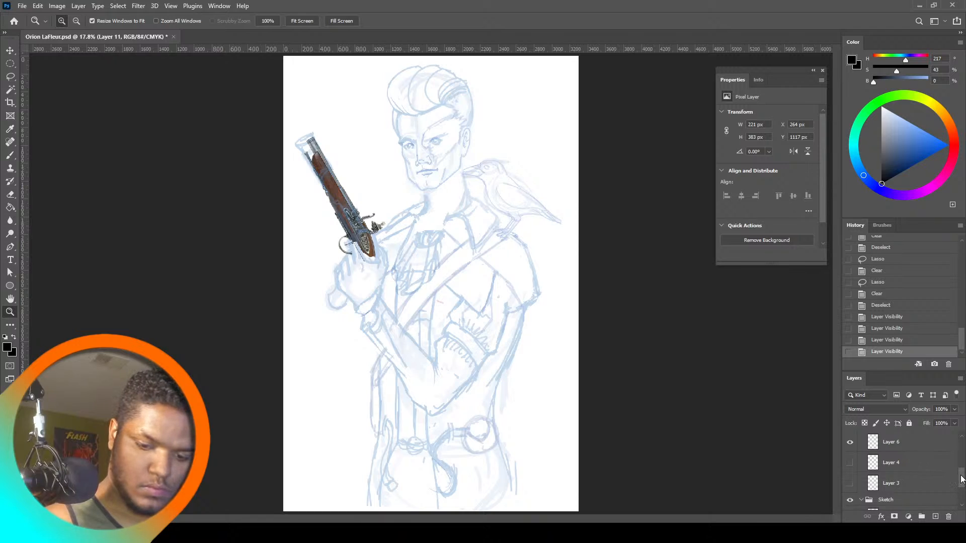
{"action": "left_click_drag", "start_coordinate": [961, 478], "coordinate": [962, 465]}
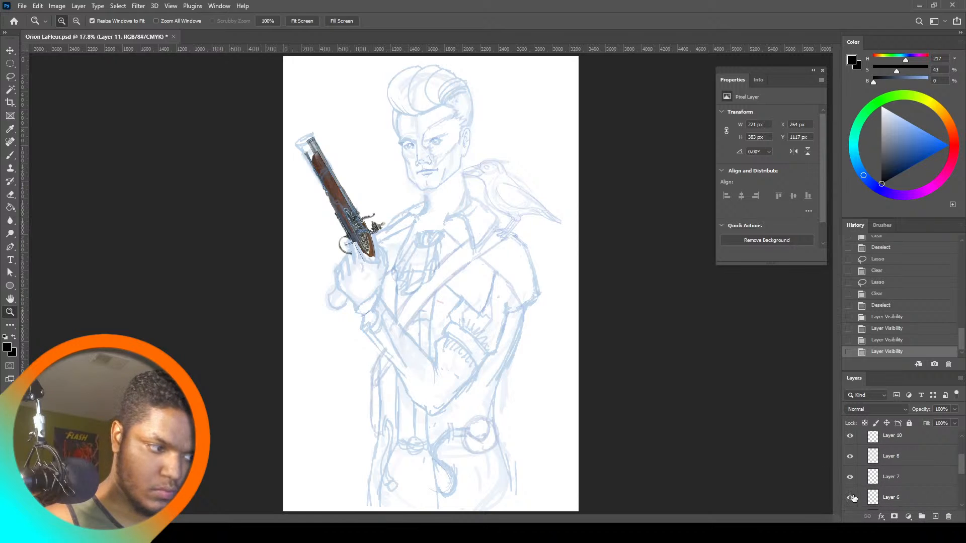
{"action": "left_click", "coordinate": [851, 497]}
{"action": "left_click", "coordinate": [850, 497]}
Merge the pistol line layers from Layer 6 up to Layer 9 into one layer and show Layers 4 and 3
{"action": "left_click", "coordinate": [921, 504]}
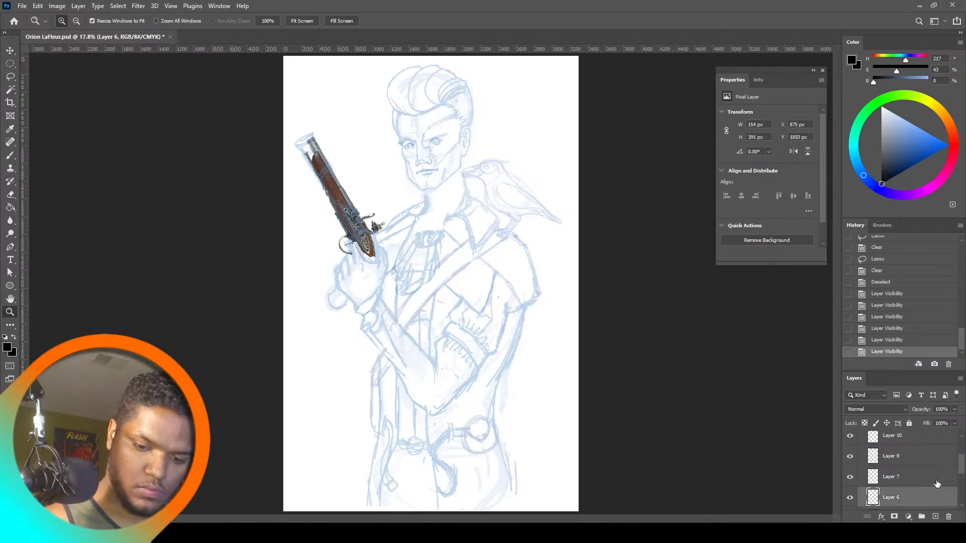
{"action": "left_click_drag", "start_coordinate": [962, 470], "coordinate": [962, 453]}
{"action": "left_click", "coordinate": [938, 451], "text": "shift"}
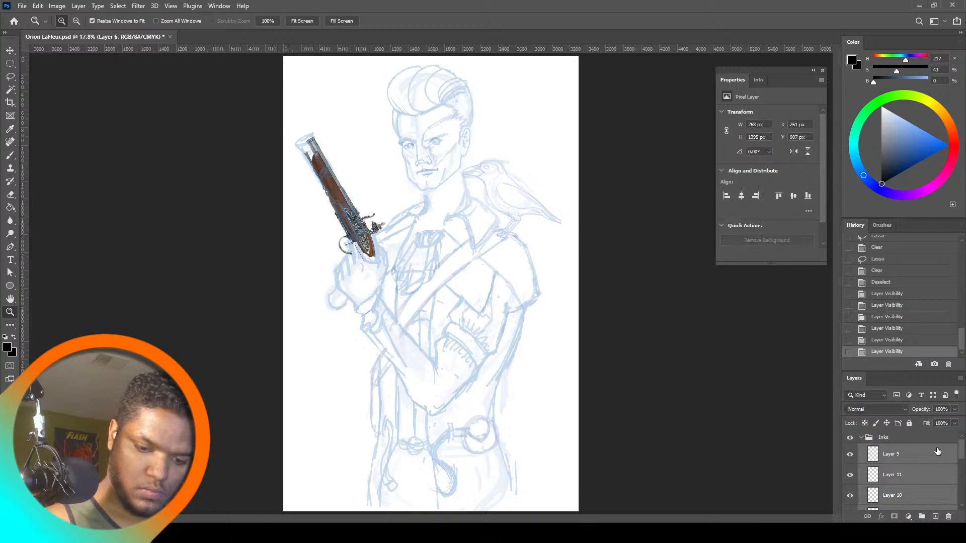
{"action": "right_click", "coordinate": [881, 470]}
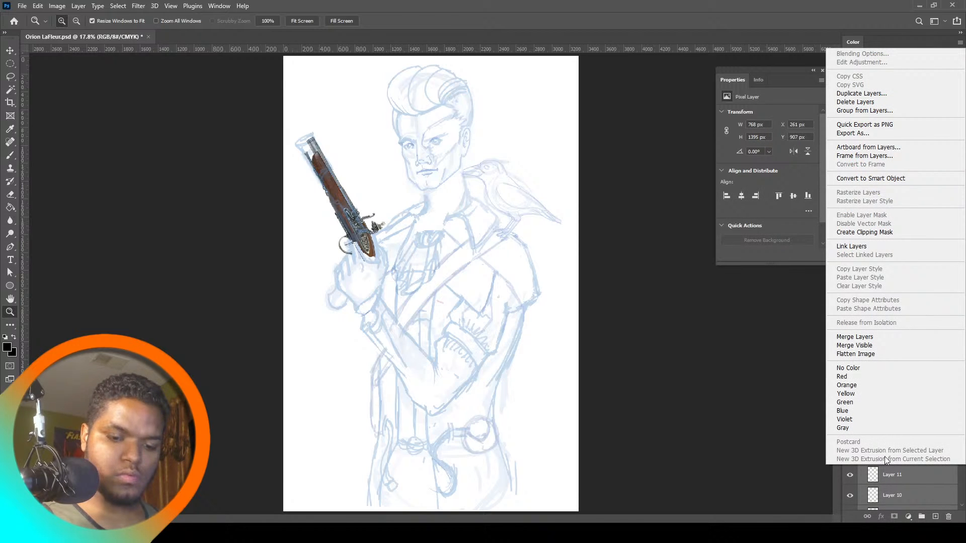
{"action": "left_click", "coordinate": [883, 342]}
{"action": "left_click", "coordinate": [850, 475]}
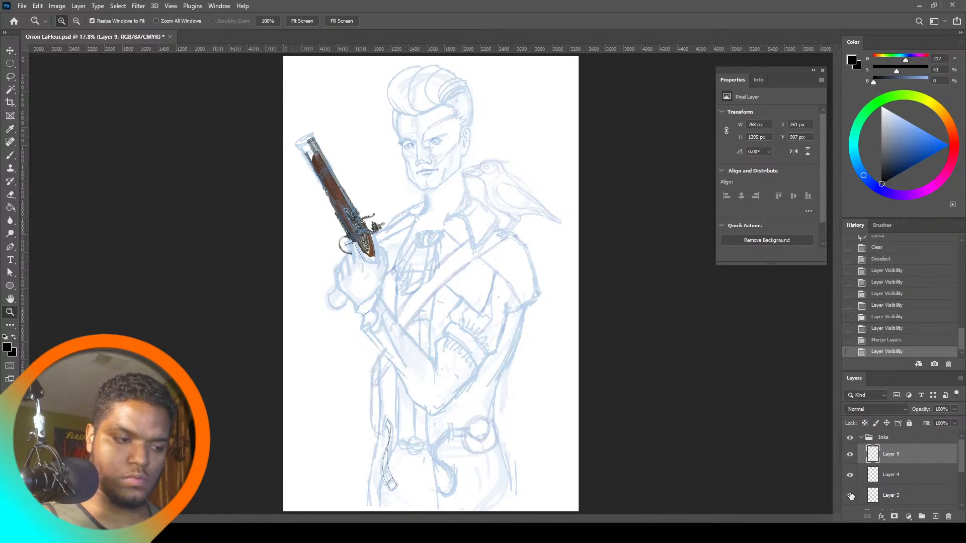
{"action": "left_click", "coordinate": [850, 495]}
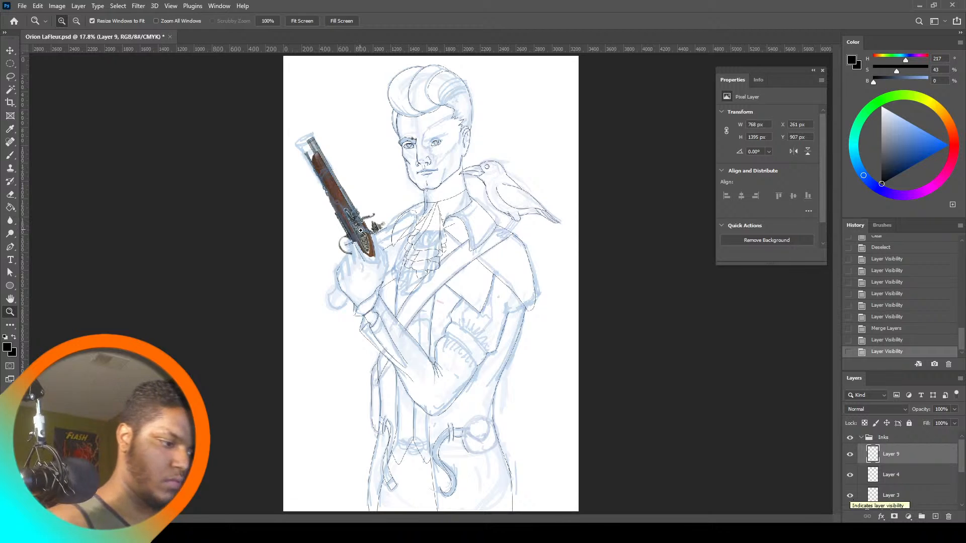
Check the merged Layer 9 lines, lasso the excess line running past the trigger guard beside the grip, and clear it
{"action": "left_click", "coordinate": [364, 239]}
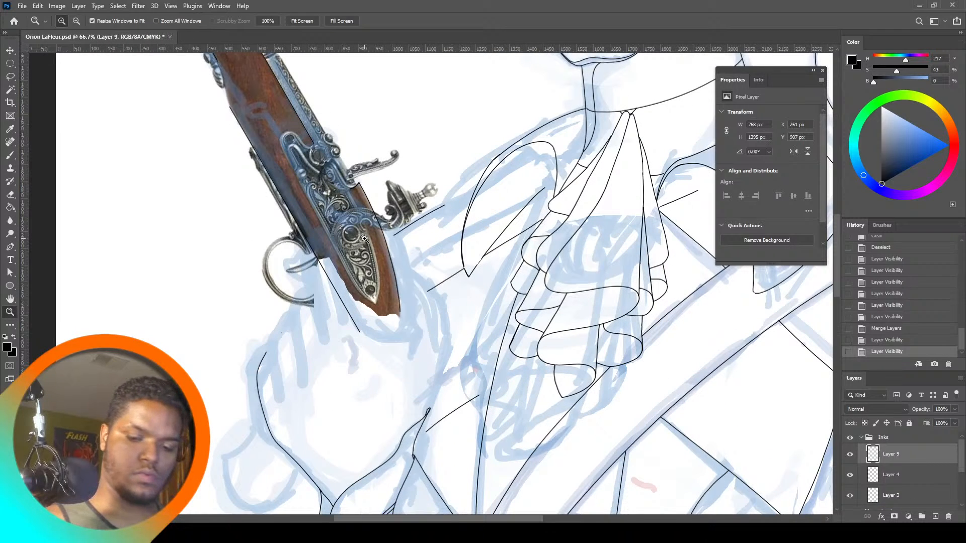
{"action": "left_click", "coordinate": [850, 454]}
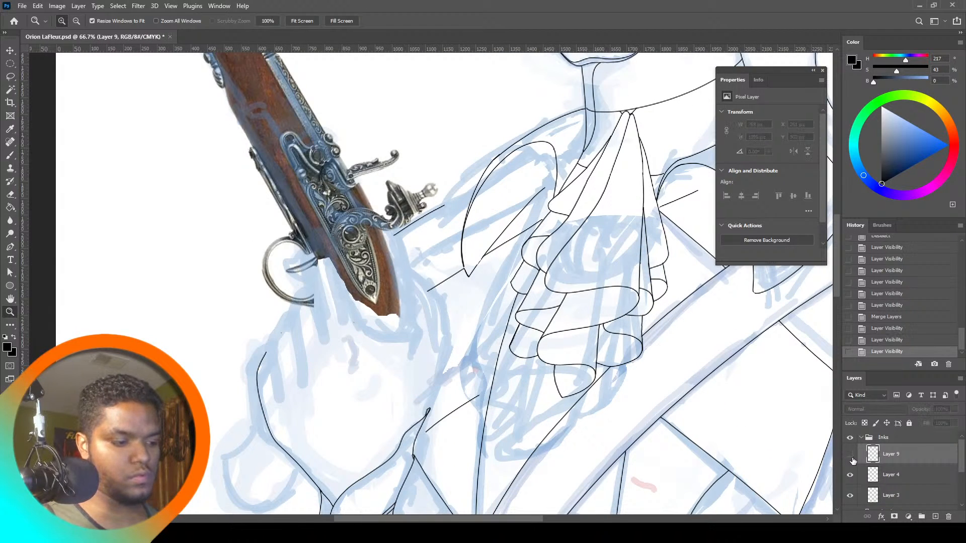
{"action": "left_click", "coordinate": [850, 454]}
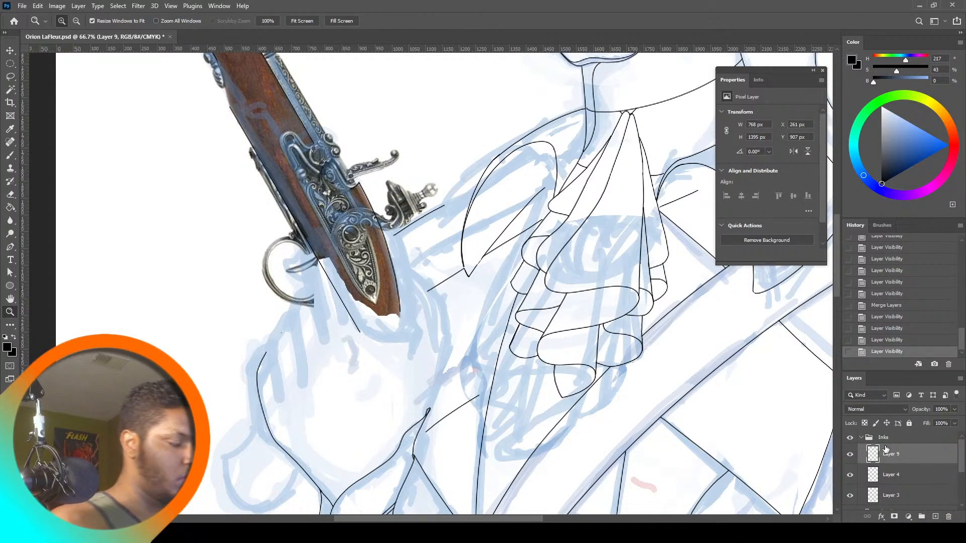
{"action": "left_click", "coordinate": [10, 77]}
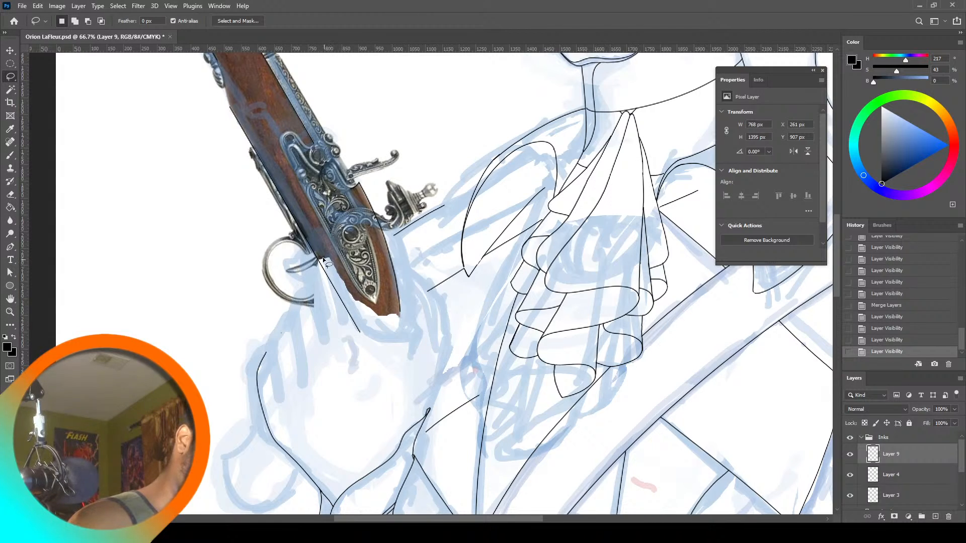
{"action": "mouse_move", "coordinate": [323, 260]}
{"action": "left_mouse_down"}
{"action": "mouse_move", "coordinate": [348, 324]}
{"action": "mouse_move", "coordinate": [369, 322]}
{"action": "left_mouse_up"}
{"action": "key", "text": "Delete"}
{"action": "key", "text": "ctrl+d"}
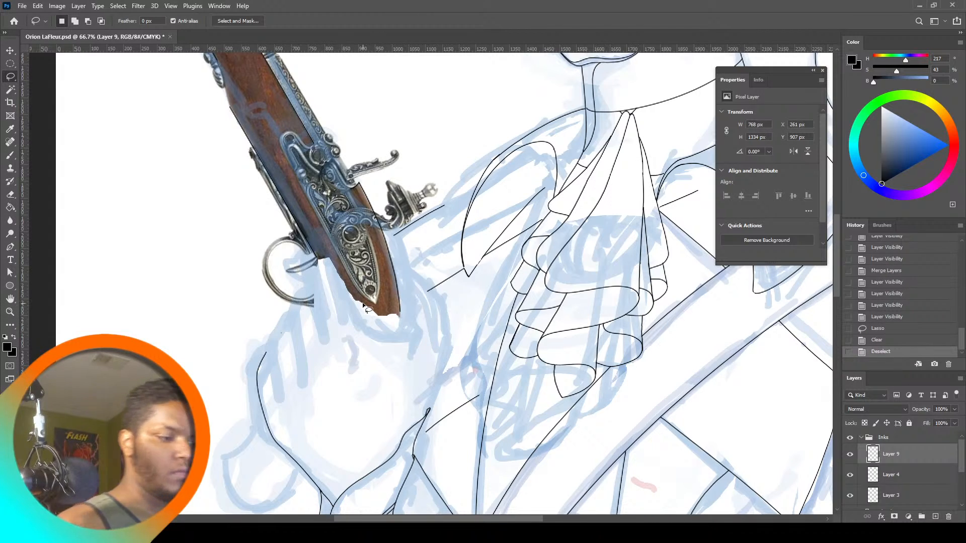
Brush the curved underside of the stock on Layer 9, joining the forward line beside the ramrod to the rear stock line
{"action": "left_click_drag", "start_coordinate": [839, 260], "coordinate": [839, 231]}
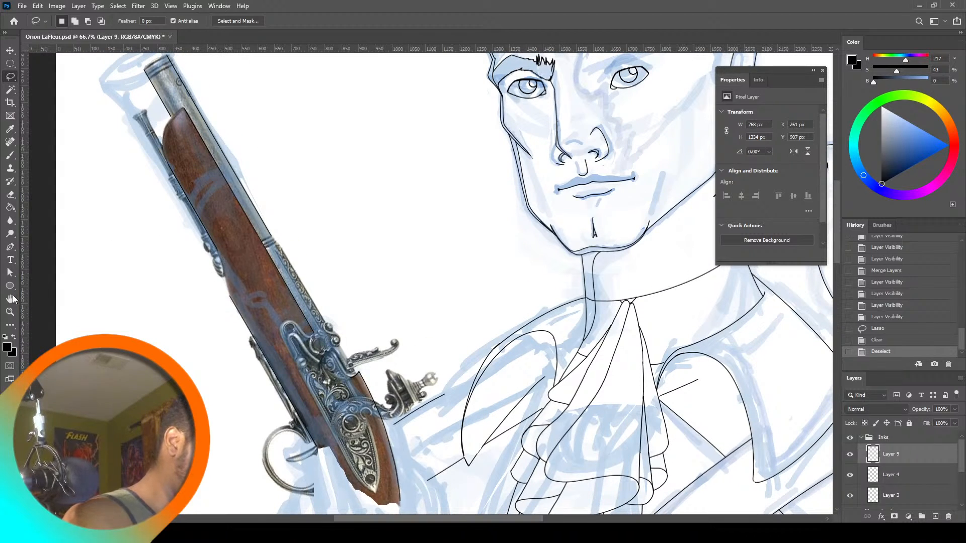
{"action": "left_click", "coordinate": [9, 312]}
{"action": "left_click", "coordinate": [259, 297]}
{"action": "left_click", "coordinate": [232, 257]}
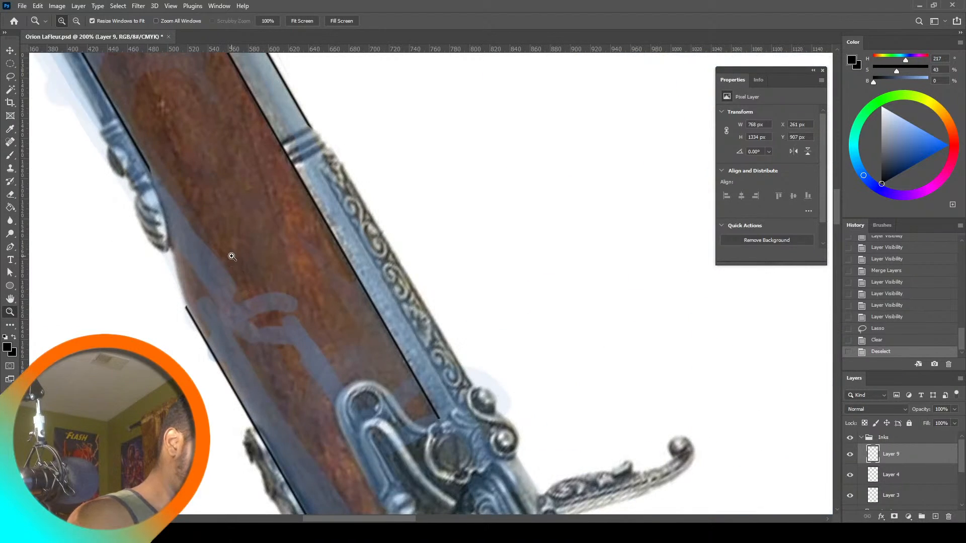
{"action": "key", "text": "b"}
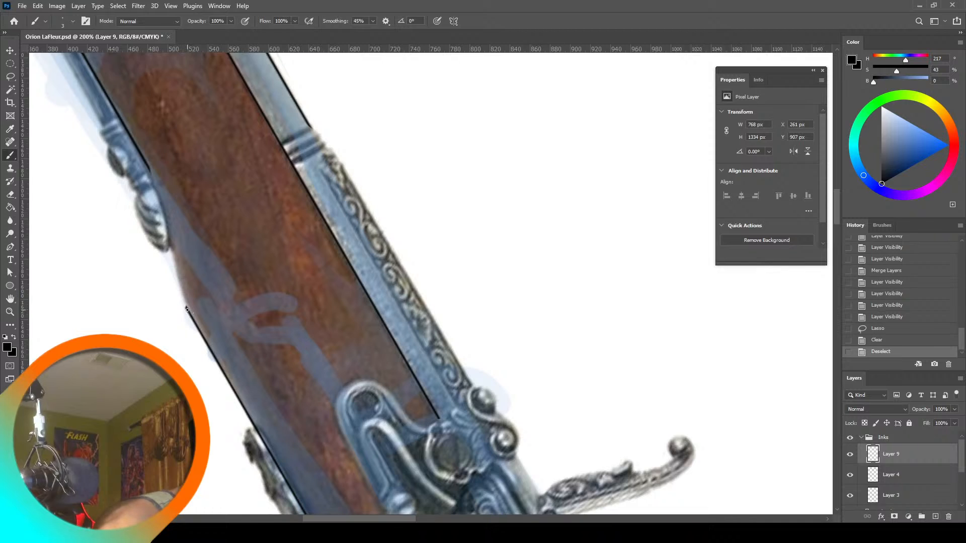
{"action": "left_click_drag", "start_coordinate": [174, 250], "coordinate": [160, 195]}
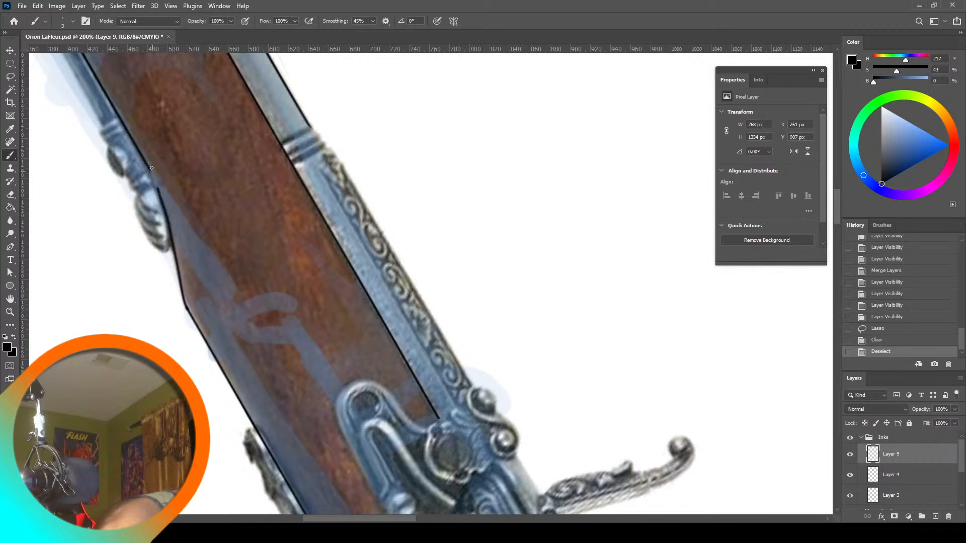
{"action": "key", "text": "ctrl+z"}
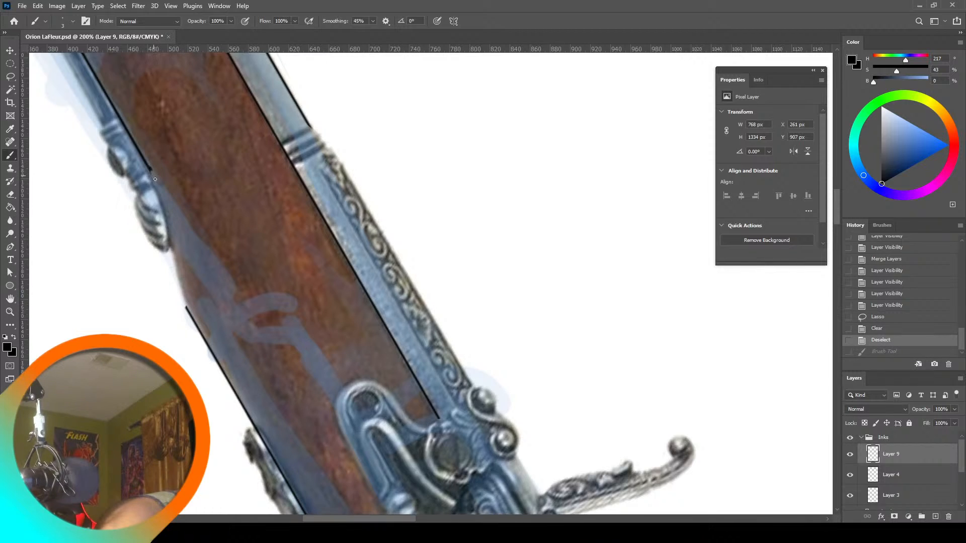
{"action": "mouse_move", "coordinate": [163, 210]}
{"action": "left_mouse_down"}
{"action": "mouse_move", "coordinate": [159, 189]}
{"action": "mouse_move", "coordinate": [188, 316]}
{"action": "left_mouse_up"}
{"action": "key", "text": "ctrl+z"}
{"action": "key", "text": "ctrl+z"}
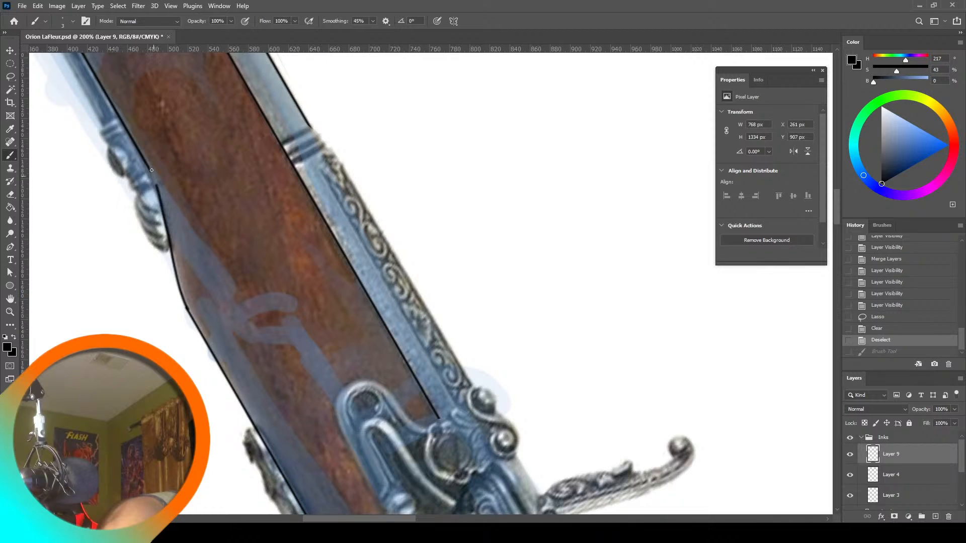
{"action": "key", "text": "ctrl+shift+z"}
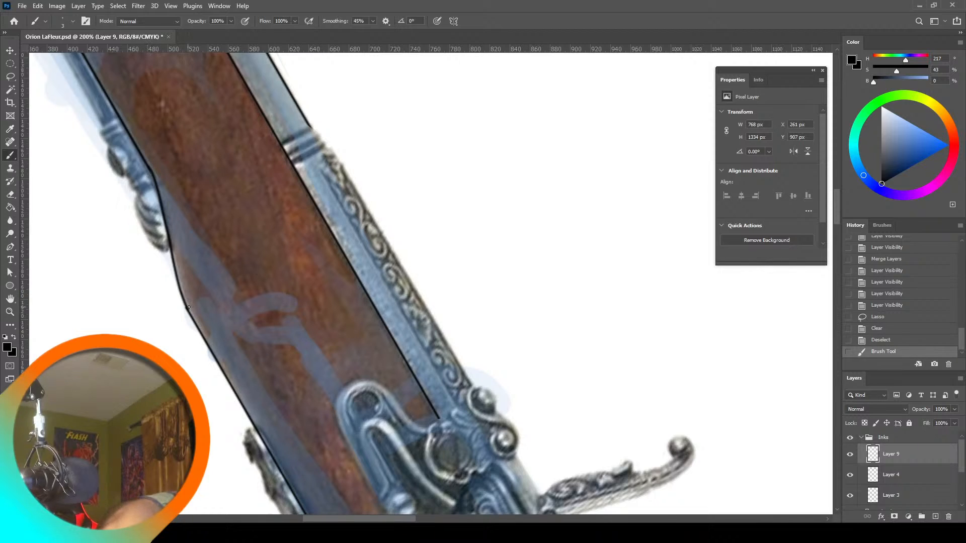
{"action": "left_click", "coordinate": [178, 285]}
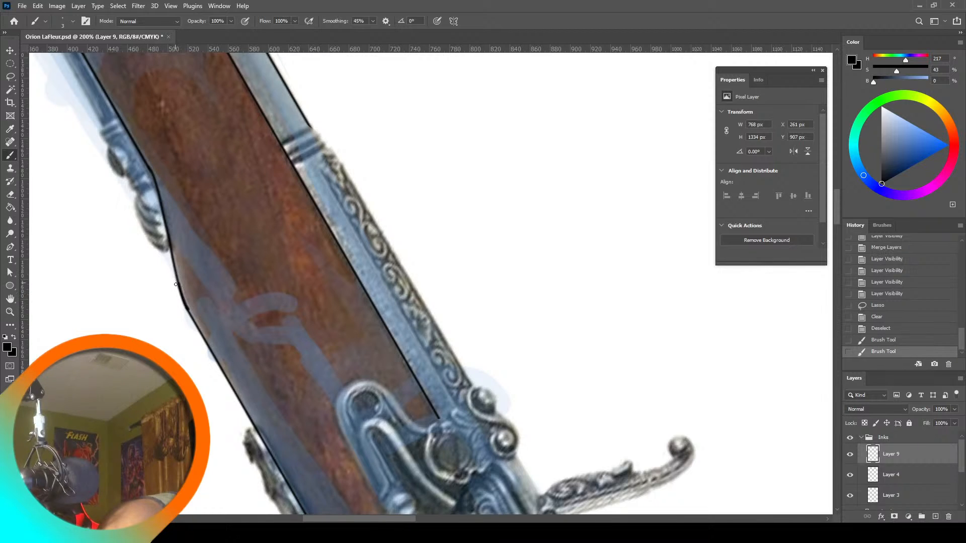
Set the brush to Clear mode with 0% smoothing and clean up the joints at both ends of the stock's curved underside
{"action": "left_click", "coordinate": [126, 21]}
{"action": "left_click", "coordinate": [126, 52]}
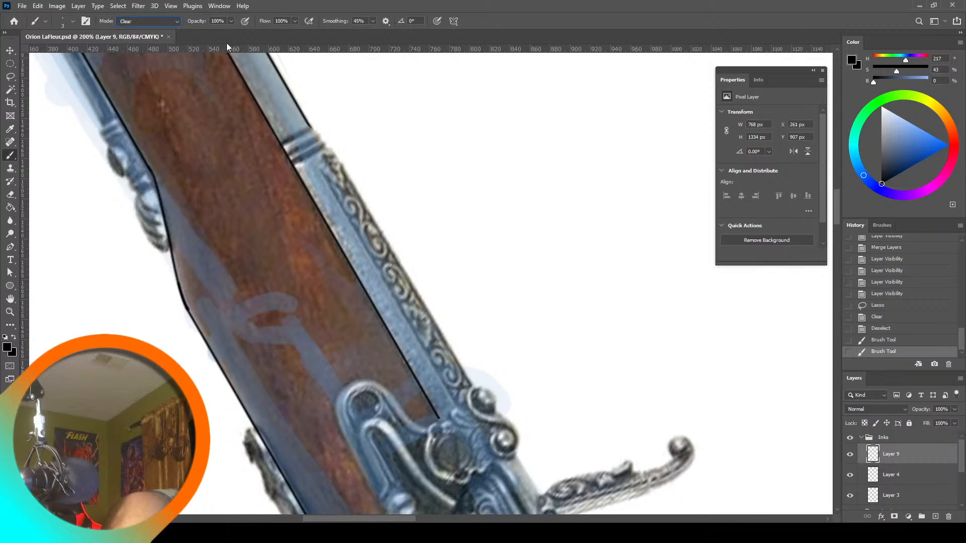
{"action": "left_click_drag", "start_coordinate": [373, 21], "coordinate": [352, 32]}
{"action": "left_click", "coordinate": [192, 312]}
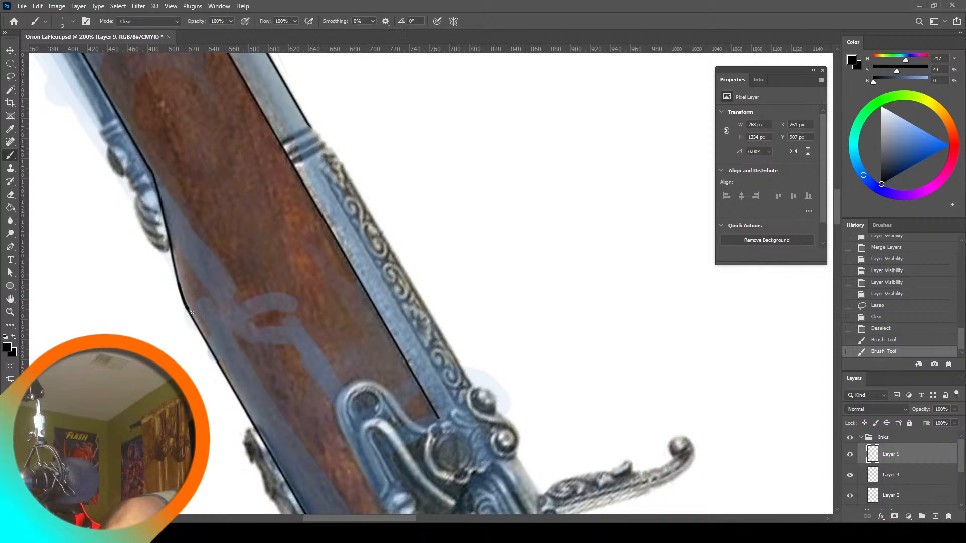
{"action": "left_click_drag", "start_coordinate": [184, 292], "coordinate": [181, 283]}
{"action": "left_click_drag", "start_coordinate": [190, 311], "coordinate": [178, 274]}
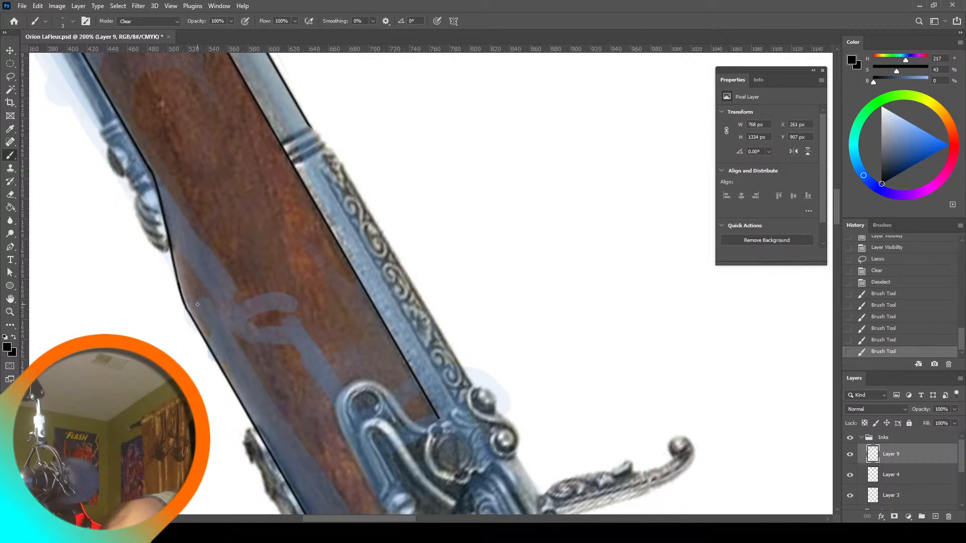
{"action": "left_click_drag", "start_coordinate": [835, 223], "coordinate": [837, 204]}
{"action": "left_click_drag", "start_coordinate": [155, 334], "coordinate": [166, 354]}
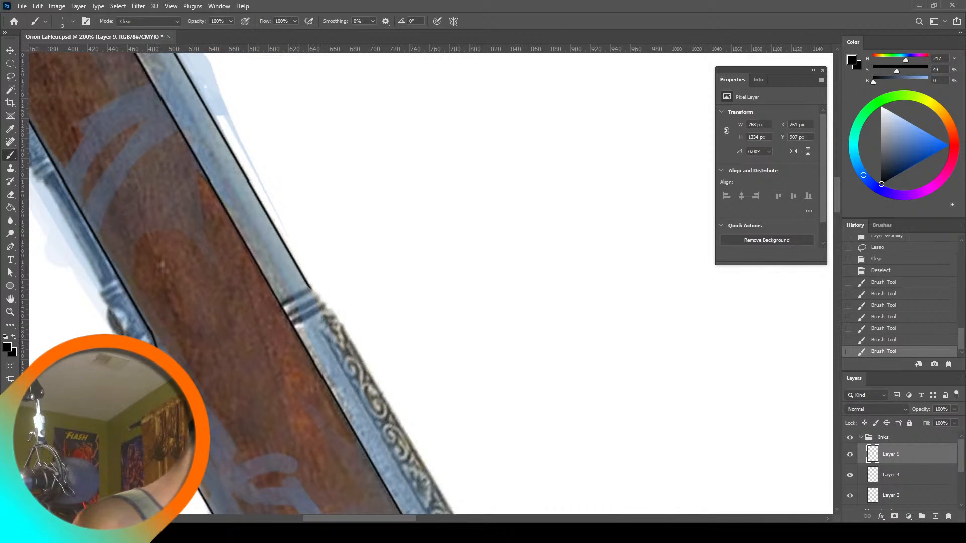
Return the brush to Normal mode and ink the curved muzzle edge between the ends of the two outer barrel lines
{"action": "key", "text": "z"}
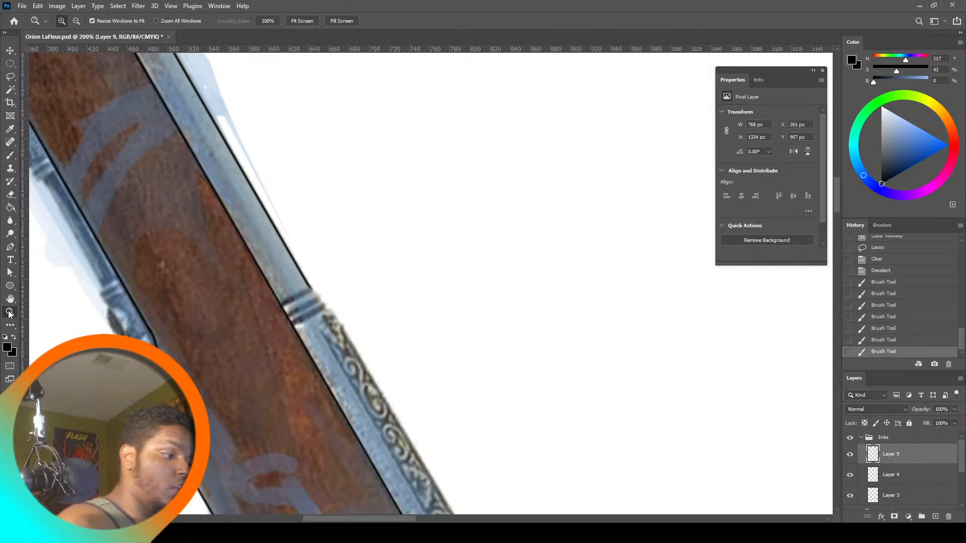
{"action": "left_click", "coordinate": [298, 23]}
{"action": "left_click", "coordinate": [322, 137]}
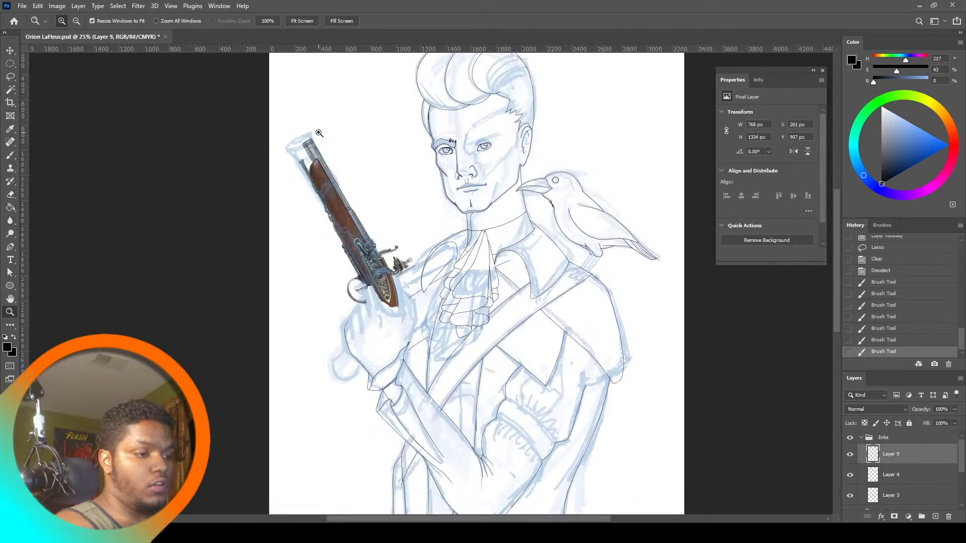
{"action": "left_click_drag", "start_coordinate": [320, 134], "coordinate": [319, 130]}
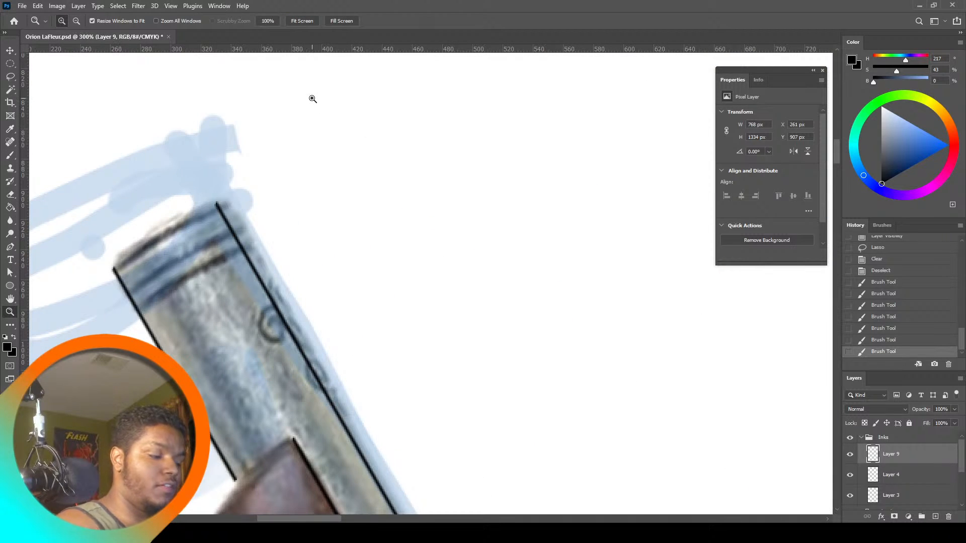
{"action": "left_click", "coordinate": [11, 156]}
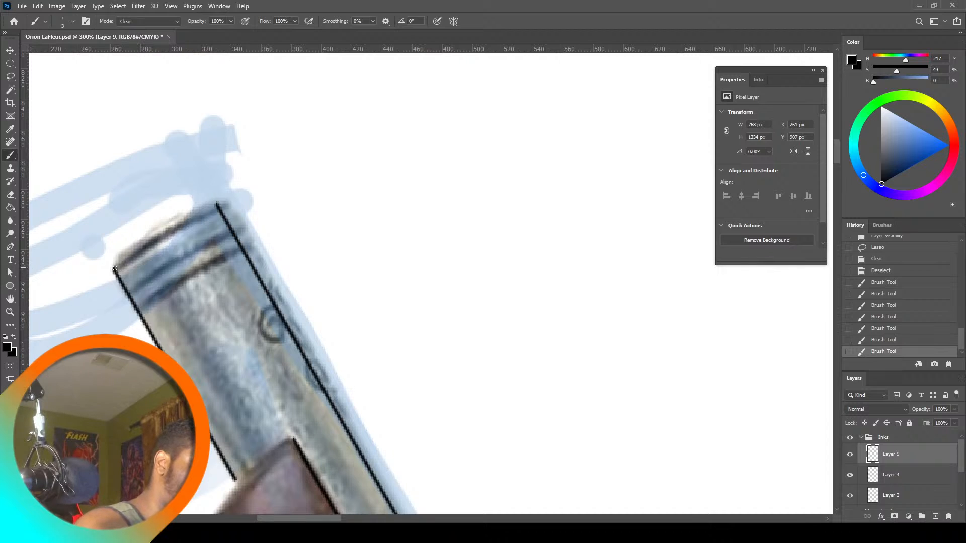
{"action": "left_click", "coordinate": [127, 252]}
{"action": "left_click", "coordinate": [157, 22]}
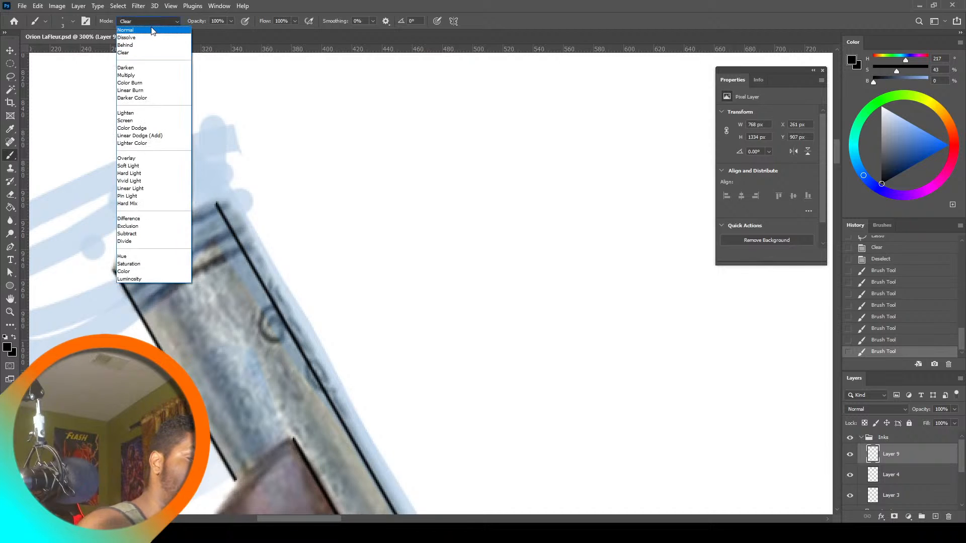
{"action": "left_click", "coordinate": [151, 24]}
{"action": "mouse_move", "coordinate": [115, 270]}
{"action": "left_mouse_down"}
{"action": "mouse_move", "coordinate": [147, 233]}
{"action": "mouse_move", "coordinate": [208, 206]}
{"action": "left_mouse_up"}
{"action": "key", "text": "ctrl+z"}
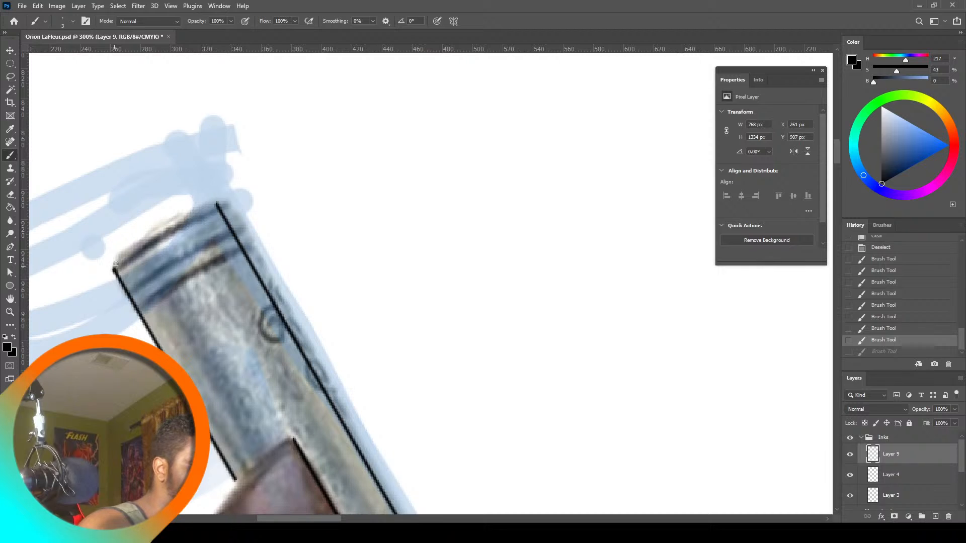
{"action": "mouse_move", "coordinate": [114, 269]}
{"action": "left_mouse_down"}
{"action": "mouse_move", "coordinate": [165, 225]}
{"action": "mouse_move", "coordinate": [215, 203]}
{"action": "left_mouse_up"}
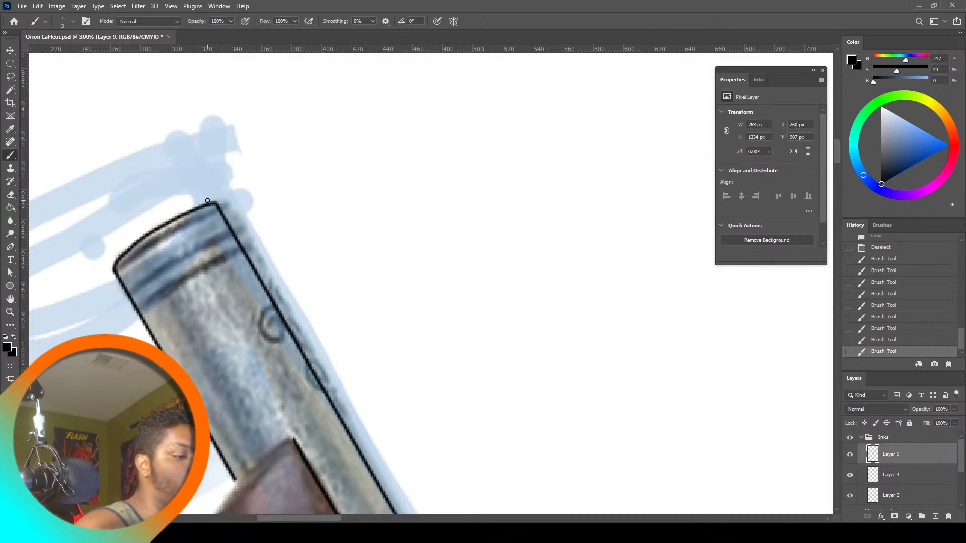
Ink the rounded front end of the wooden stock on Layer 9, from its tip under the barrel to the line beside the ramrod
{"action": "left_click", "coordinate": [15, 312]}
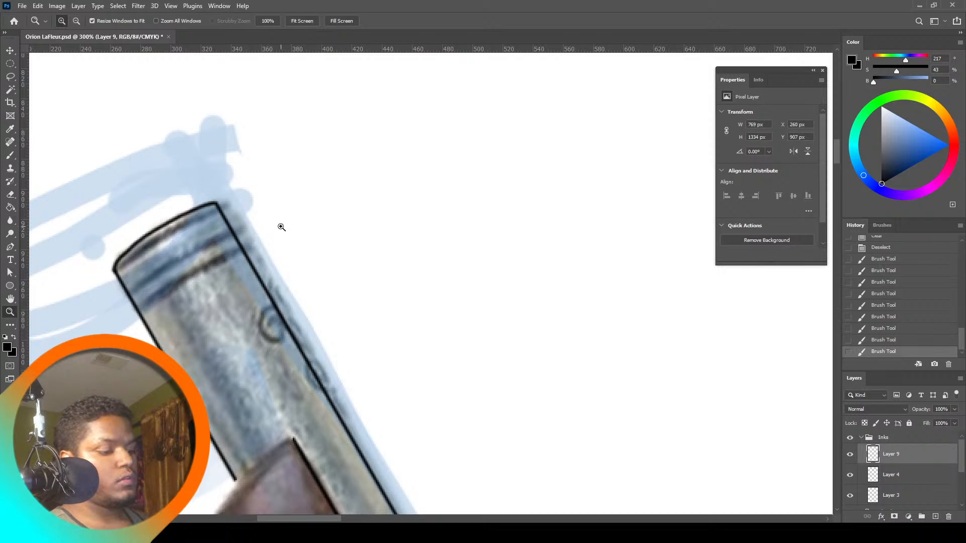
{"action": "left_click_drag", "start_coordinate": [835, 165], "coordinate": [835, 176]}
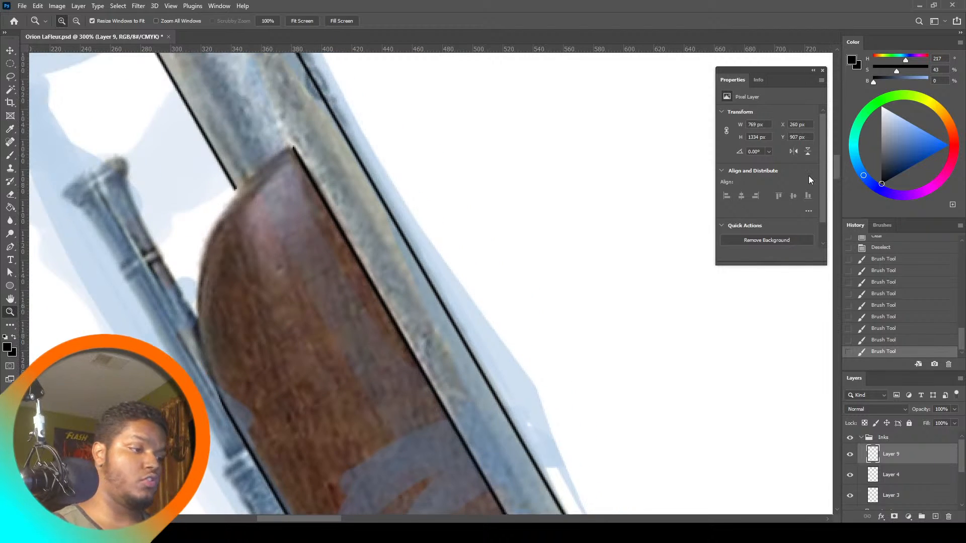
{"action": "left_click", "coordinate": [12, 156]}
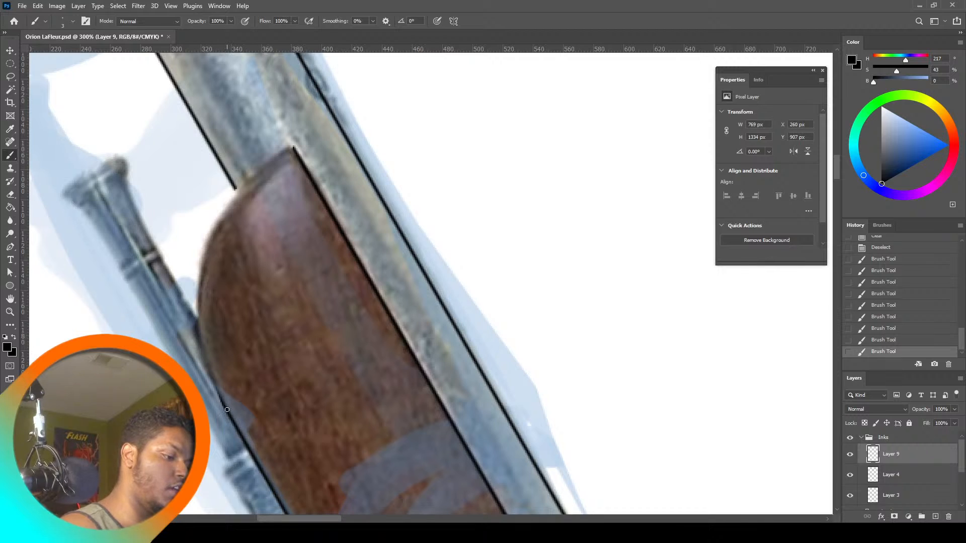
{"action": "mouse_move", "coordinate": [227, 409]}
{"action": "left_mouse_down"}
{"action": "mouse_move", "coordinate": [207, 358]}
{"action": "mouse_move", "coordinate": [202, 294]}
{"action": "mouse_move", "coordinate": [221, 227]}
{"action": "mouse_move", "coordinate": [254, 184]}
{"action": "left_mouse_up"}
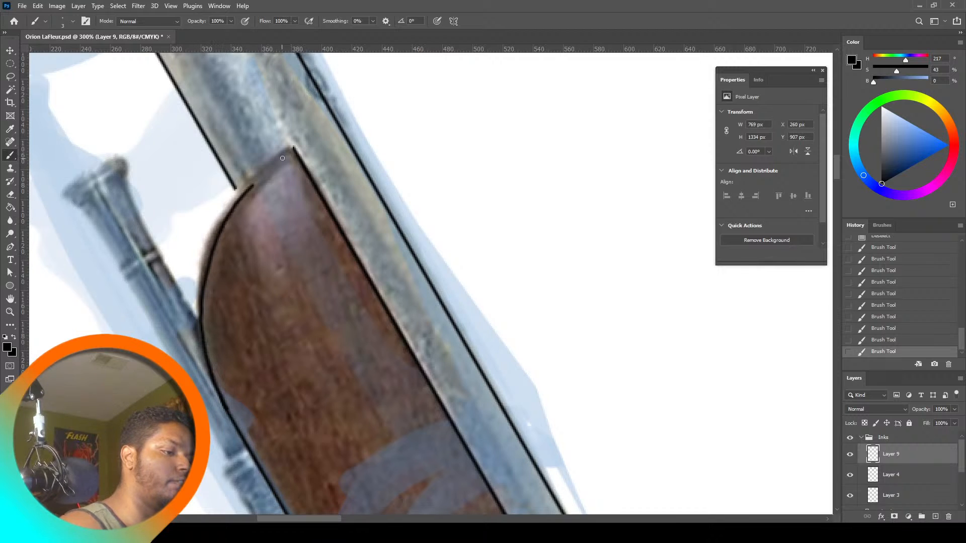
{"action": "key", "text": "ctrl+z"}
{"action": "mouse_move", "coordinate": [292, 147]}
{"action": "left_mouse_down"}
{"action": "mouse_move", "coordinate": [225, 205]}
{"action": "mouse_move", "coordinate": [204, 252]}
{"action": "mouse_move", "coordinate": [200, 333]}
{"action": "mouse_move", "coordinate": [224, 411]}
{"action": "left_mouse_up"}
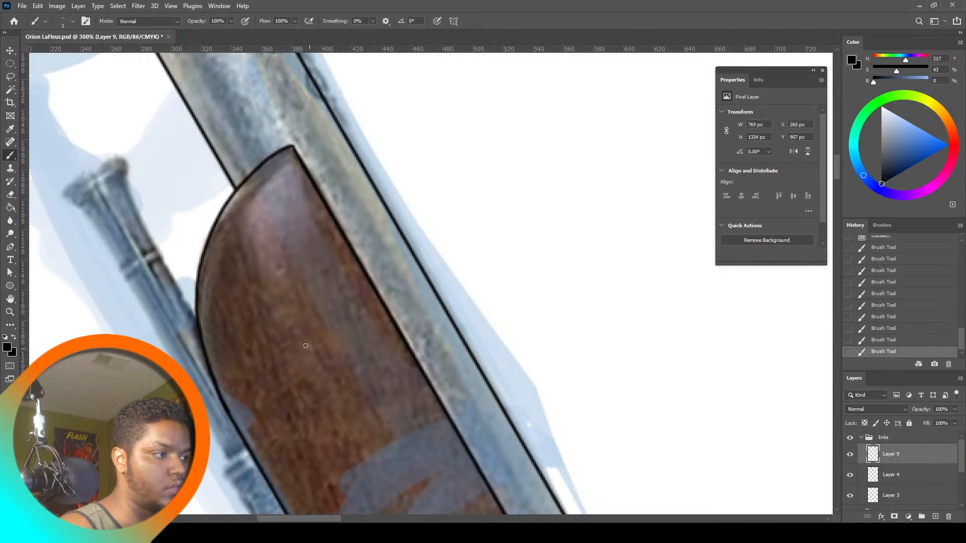
Hide the pistol photo on Layer 5 to check the inked lines over the sketch, and show the photo again
{"action": "left_click", "coordinate": [10, 312]}
{"action": "left_click", "coordinate": [294, 21]}
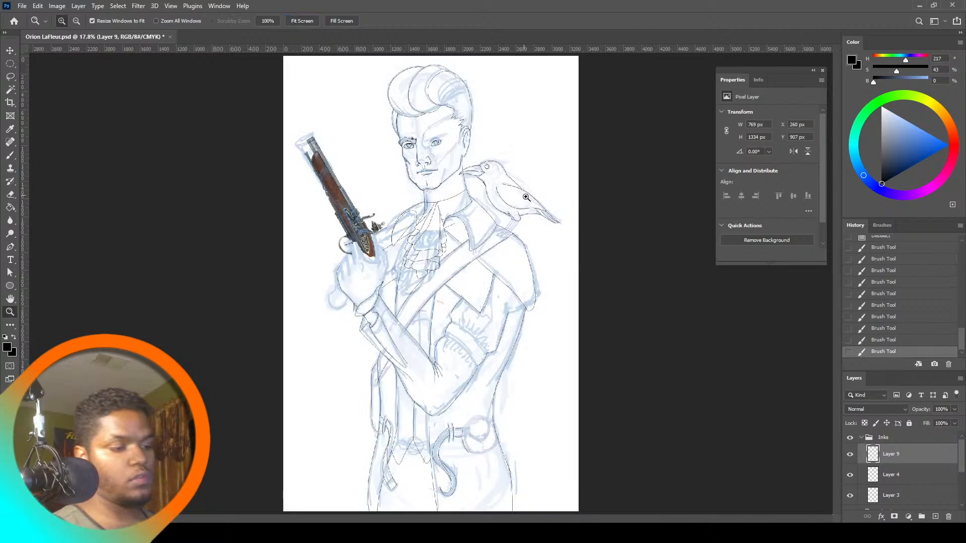
{"action": "left_click", "coordinate": [363, 194]}
{"action": "left_click", "coordinate": [366, 211]}
{"action": "left_click", "coordinate": [371, 218]}
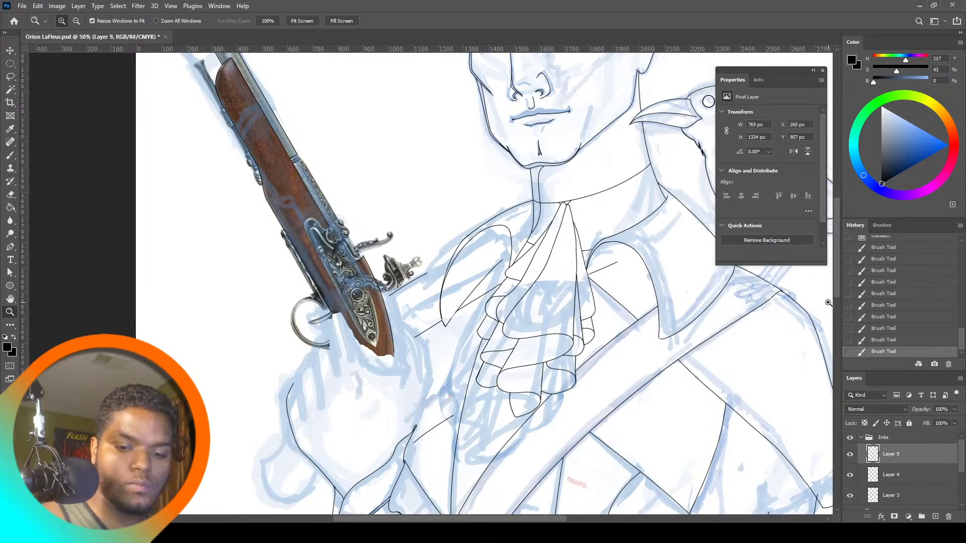
{"action": "left_click_drag", "start_coordinate": [962, 470], "coordinate": [961, 513]}
{"action": "left_click", "coordinate": [850, 480]}
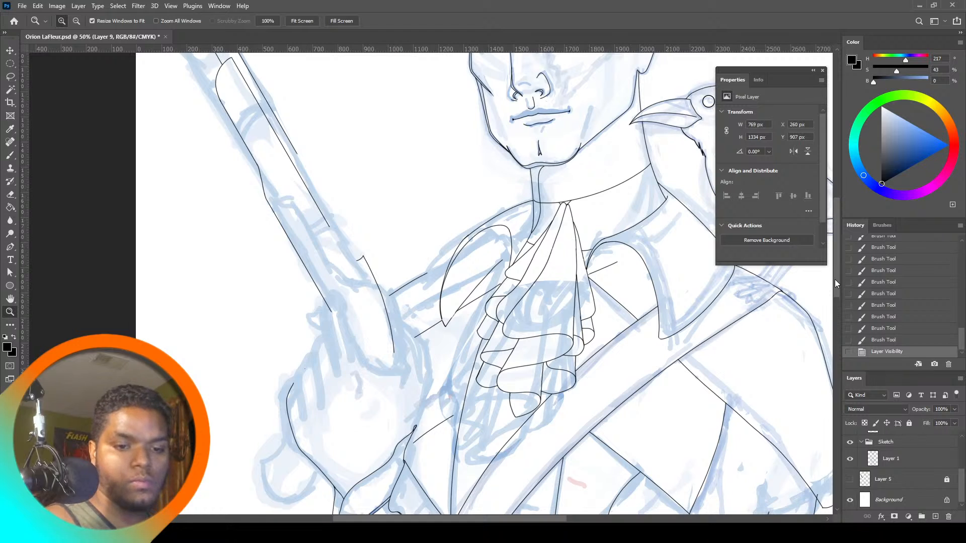
{"action": "left_click_drag", "start_coordinate": [834, 279], "coordinate": [838, 261]}
{"action": "left_click", "coordinate": [849, 479]}
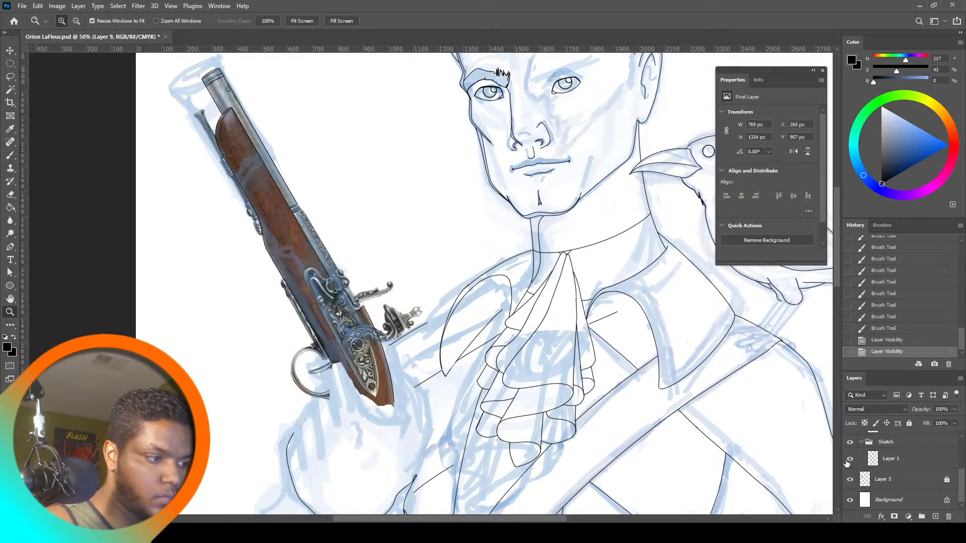
Collapse the Sketch group and lock it
{"action": "left_click", "coordinate": [322, 234]}
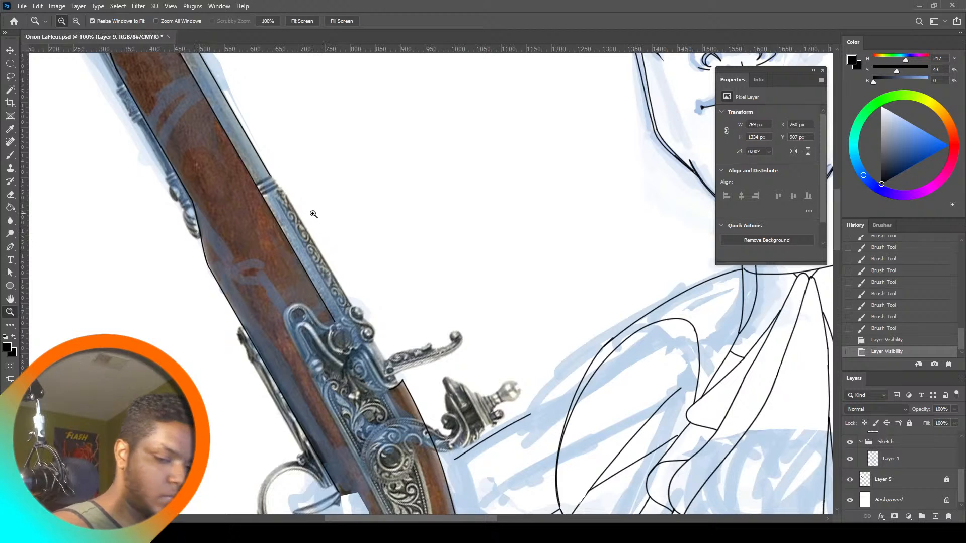
{"action": "left_click", "coordinate": [862, 442]}
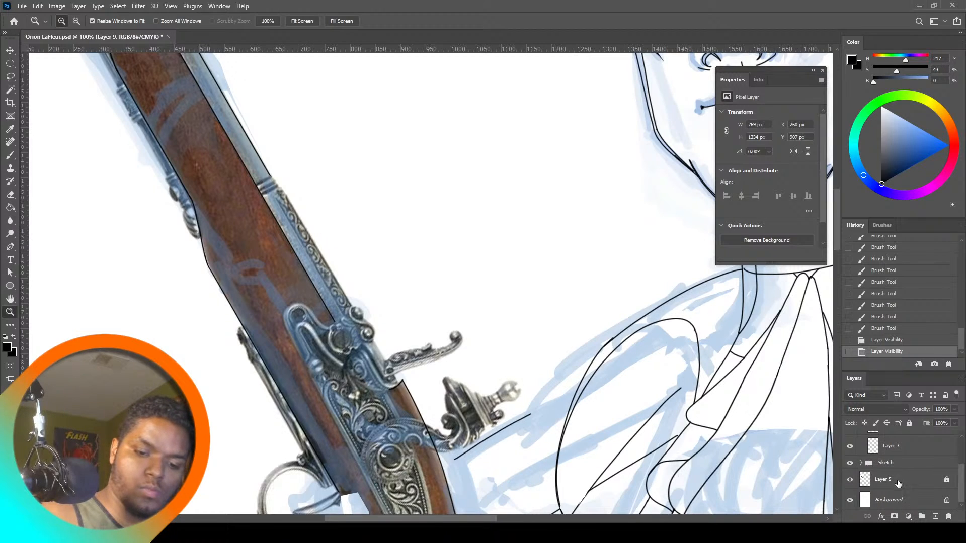
{"action": "left_click", "coordinate": [905, 463]}
{"action": "key", "text": "ctrl+slash"}
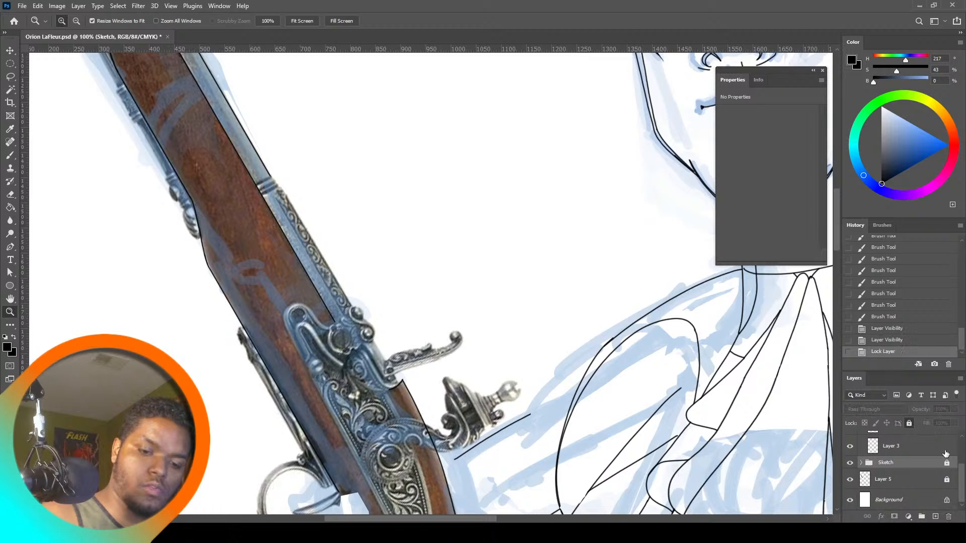
{"action": "left_click_drag", "start_coordinate": [961, 484], "coordinate": [962, 458]}
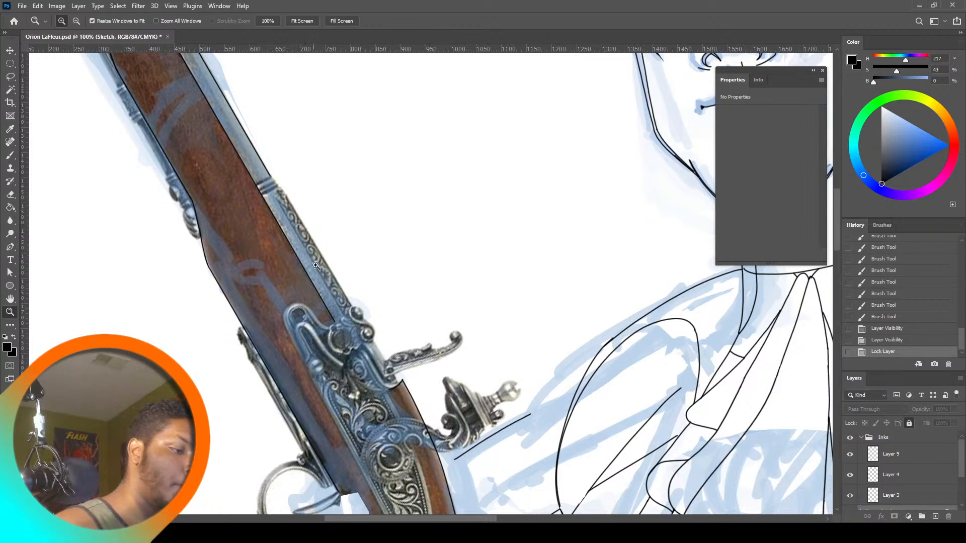
Paste the copied straight line above Layer 9 and place it along the outer edge of the engraved rear barrel section
{"action": "left_click", "coordinate": [928, 456]}
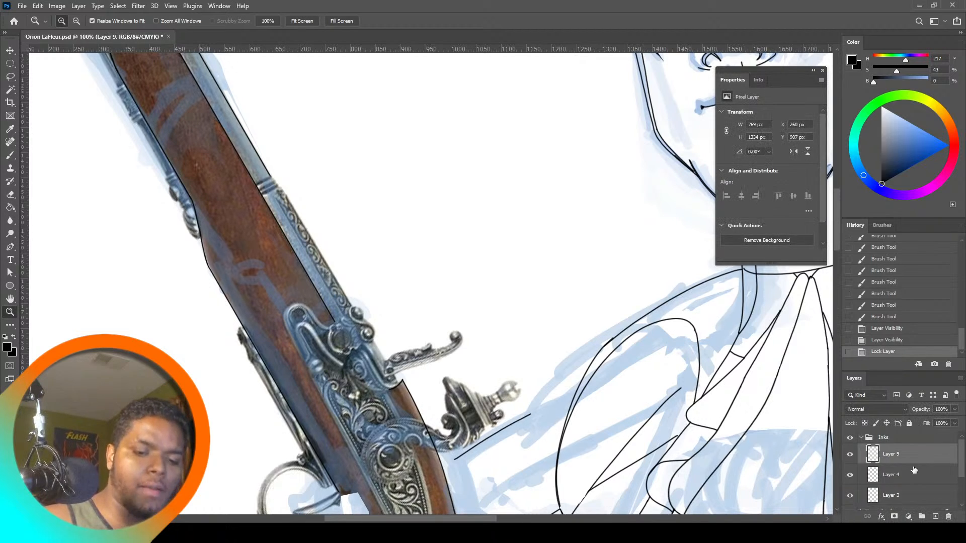
{"action": "key", "text": "ctrl+v"}
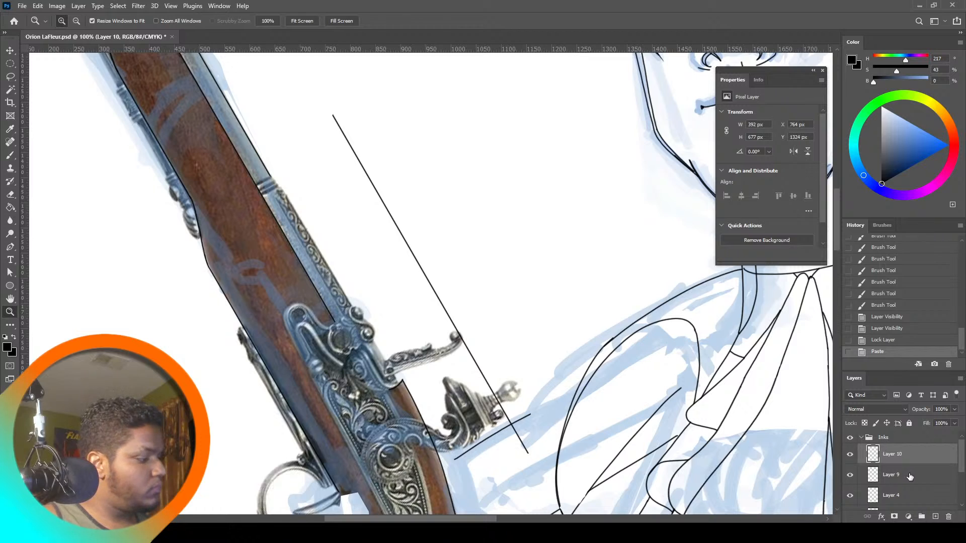
{"action": "key", "text": "ctrl+t"}
{"action": "left_click_drag", "start_coordinate": [410, 309], "coordinate": [361, 370]}
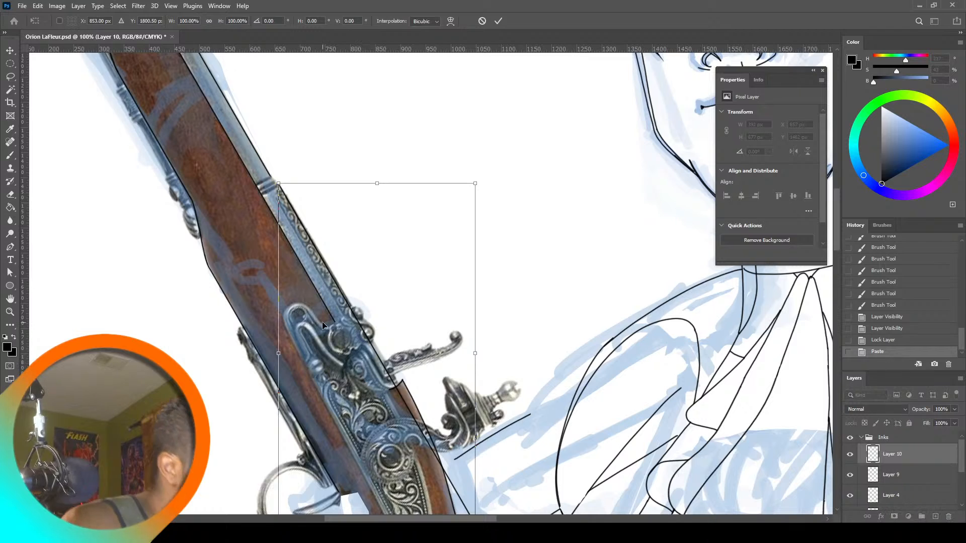
{"action": "key", "text": "Return"}
Lasso the part of the pasted line running past the engraved barrel over the lock and grip, clear it, and select the entire canvas
{"action": "key", "text": "l"}
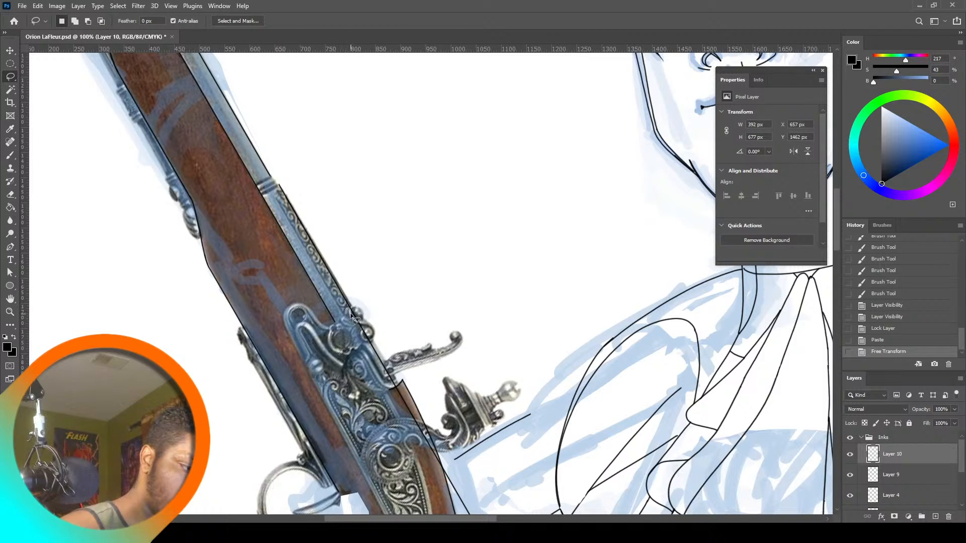
{"action": "left_click_drag", "start_coordinate": [345, 314], "coordinate": [483, 519]}
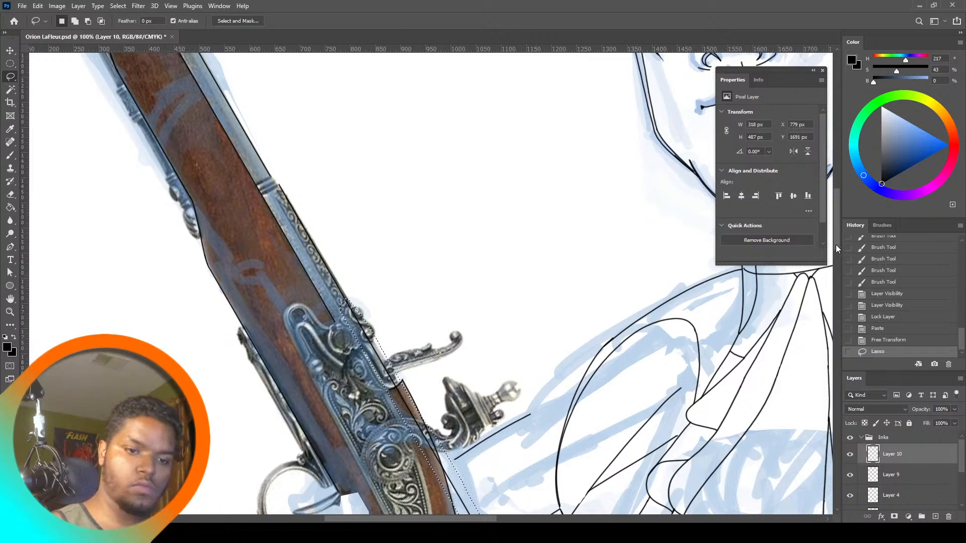
{"action": "left_click_drag", "start_coordinate": [835, 244], "coordinate": [838, 259]}
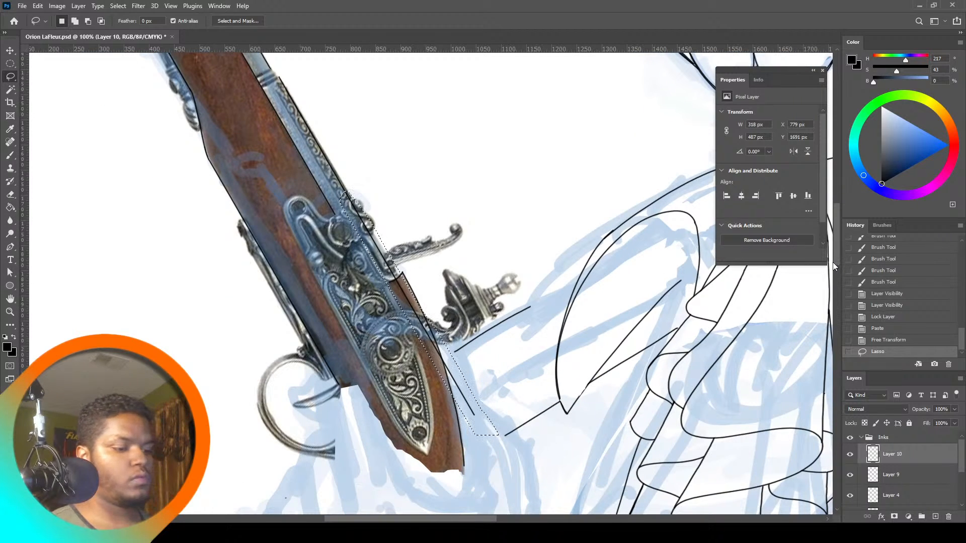
{"action": "key", "text": "Delete"}
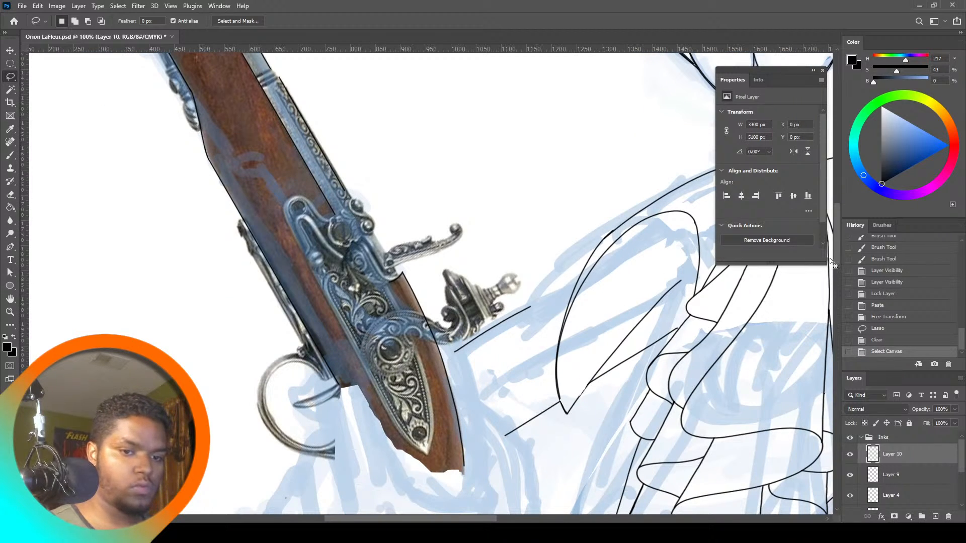
{"action": "key", "text": "ctrl+a"}
Brush a short slanted connection on Layer 10 between the front barrel line and the engraved rear section's line, undoing unsatisfactory strokes
{"action": "left_click_drag", "start_coordinate": [836, 253], "coordinate": [837, 242]}
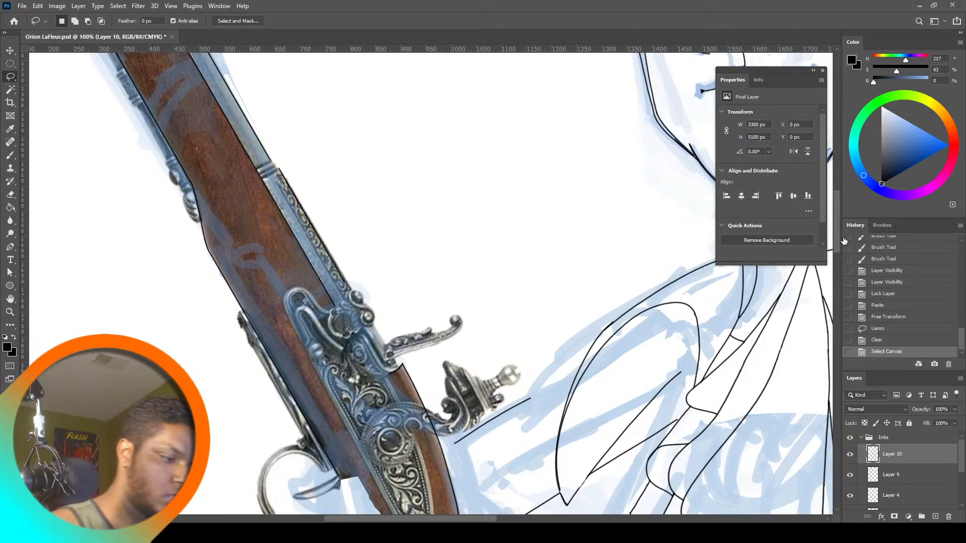
{"action": "left_click", "coordinate": [13, 157]}
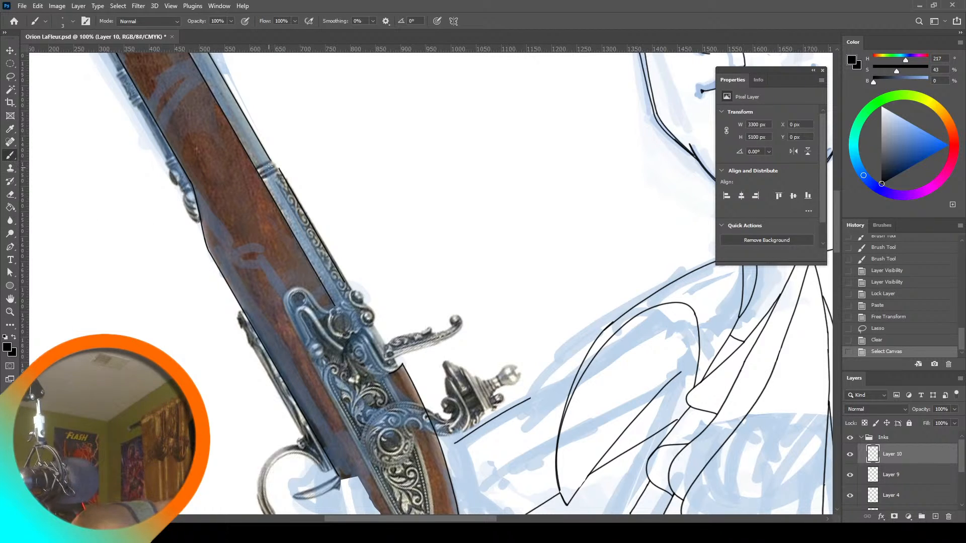
{"action": "left_click", "coordinate": [270, 160]}
{"action": "left_click", "coordinate": [271, 160]}
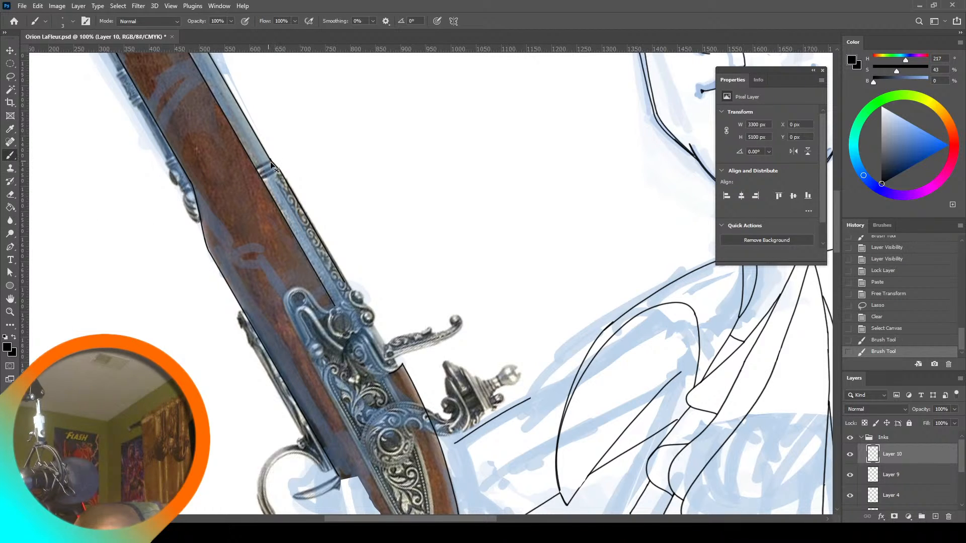
{"action": "key", "text": "ctrl+z"}
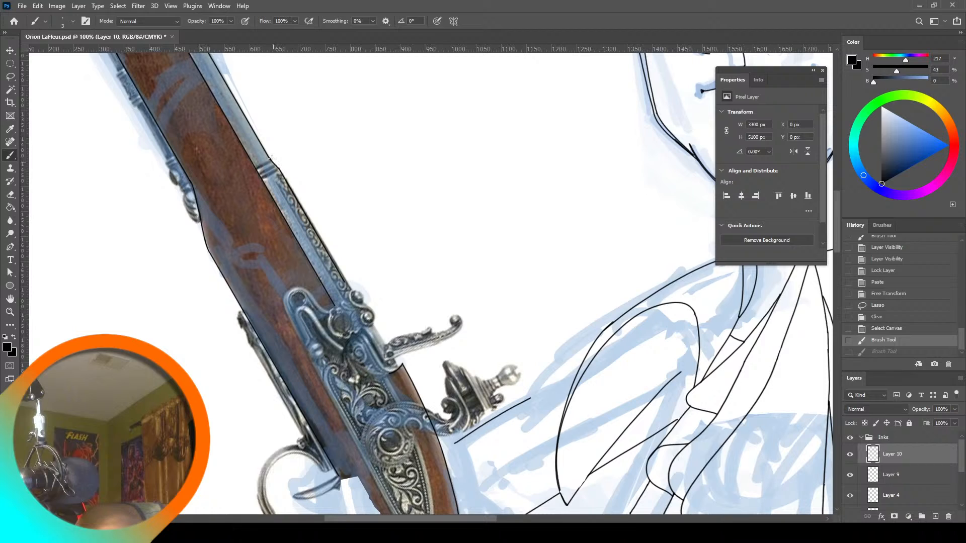
{"action": "key", "text": "ctrl+shift+z"}
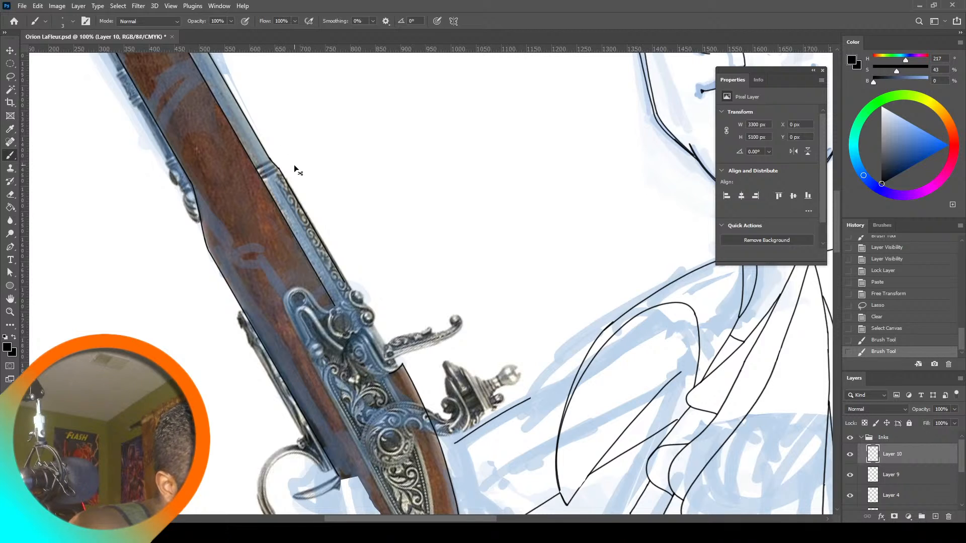
{"action": "key", "text": "ctrl+z"}
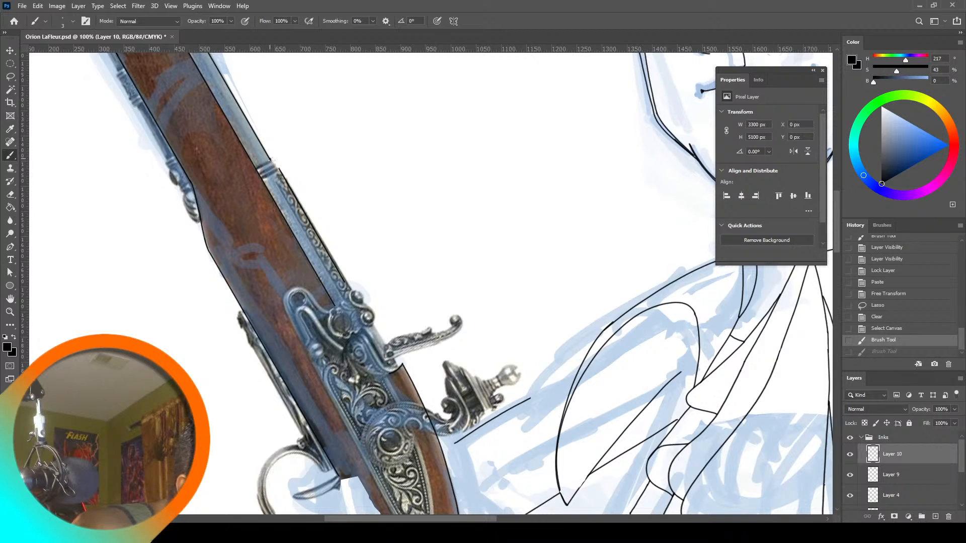
{"action": "left_click_drag", "start_coordinate": [278, 167], "coordinate": [271, 160]}
{"action": "key", "text": "ctrl+z"}
Set the brush to Clear mode and thin the thick connecting stroke where the two barrel lines meet
{"action": "left_click", "coordinate": [171, 23]}
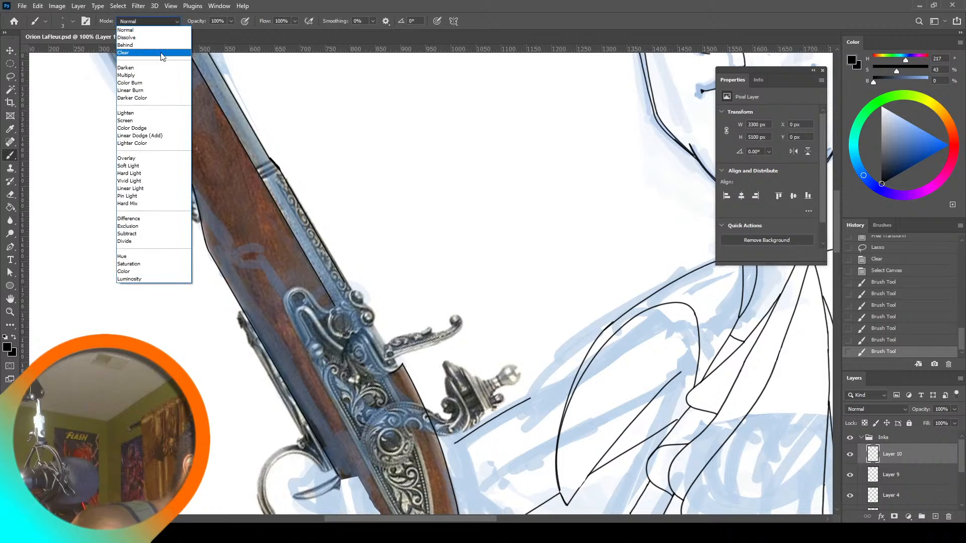
{"action": "left_click", "coordinate": [161, 53]}
{"action": "left_click", "coordinate": [11, 311]}
{"action": "left_click", "coordinate": [270, 149]}
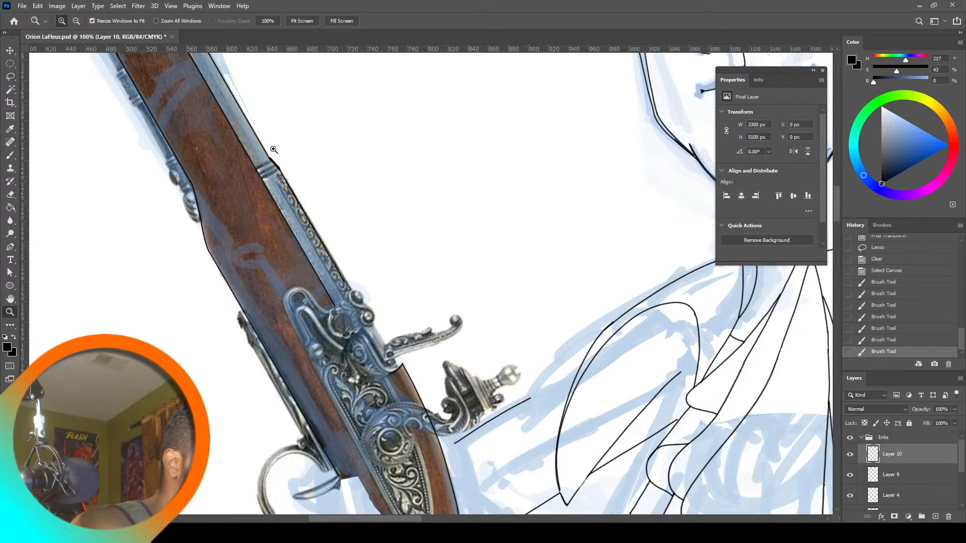
{"action": "left_click", "coordinate": [272, 151]}
{"action": "left_click", "coordinate": [275, 154]}
{"action": "left_click", "coordinate": [11, 154]}
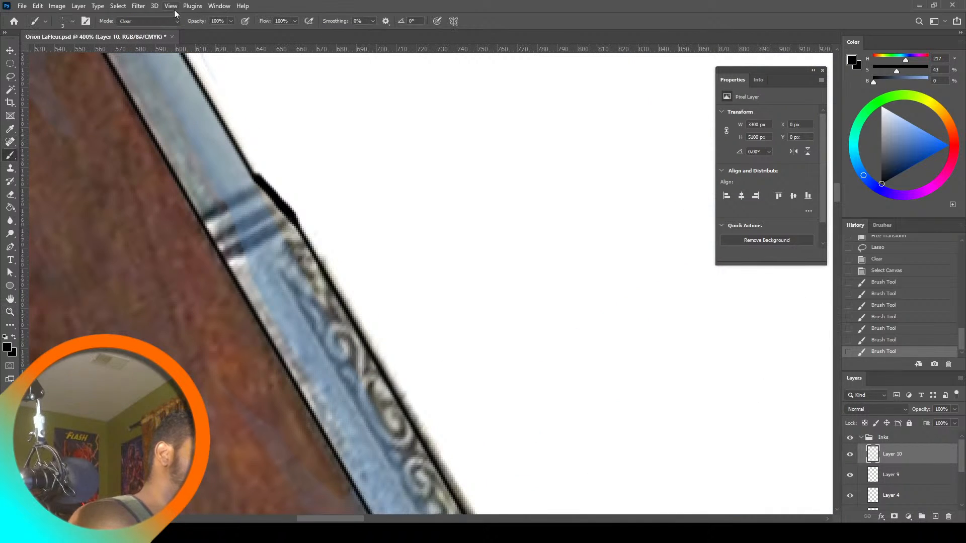
{"action": "left_click_drag", "start_coordinate": [259, 172], "coordinate": [308, 228]}
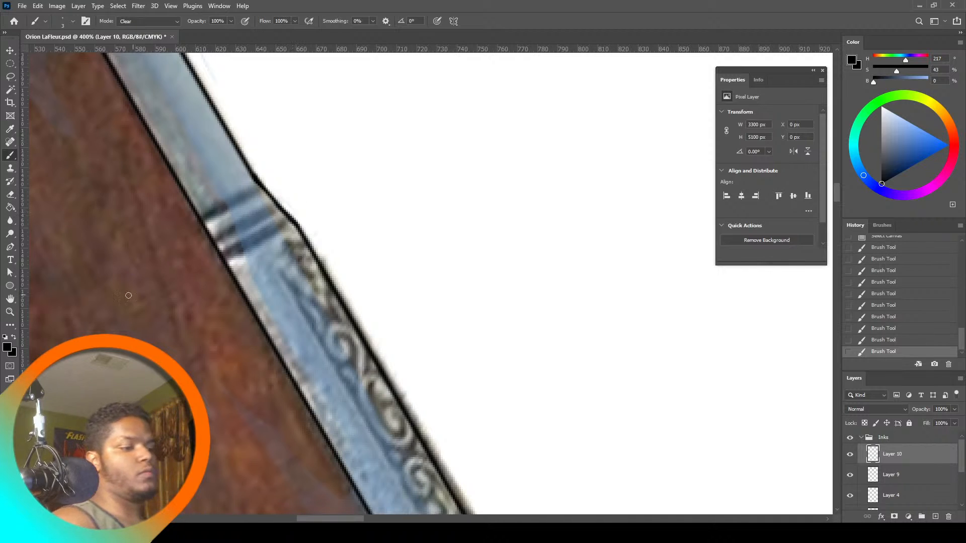
{"action": "left_click_drag", "start_coordinate": [258, 171], "coordinate": [257, 173]}
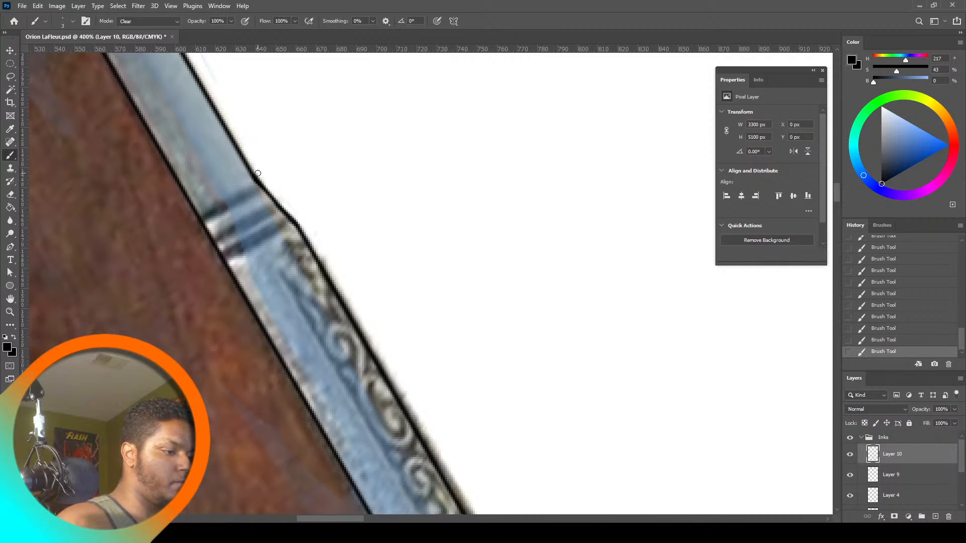
Review the inked barrel and stock outlines against the whole drawing and up close
{"action": "left_click", "coordinate": [10, 311]}
{"action": "left_click", "coordinate": [302, 20]}
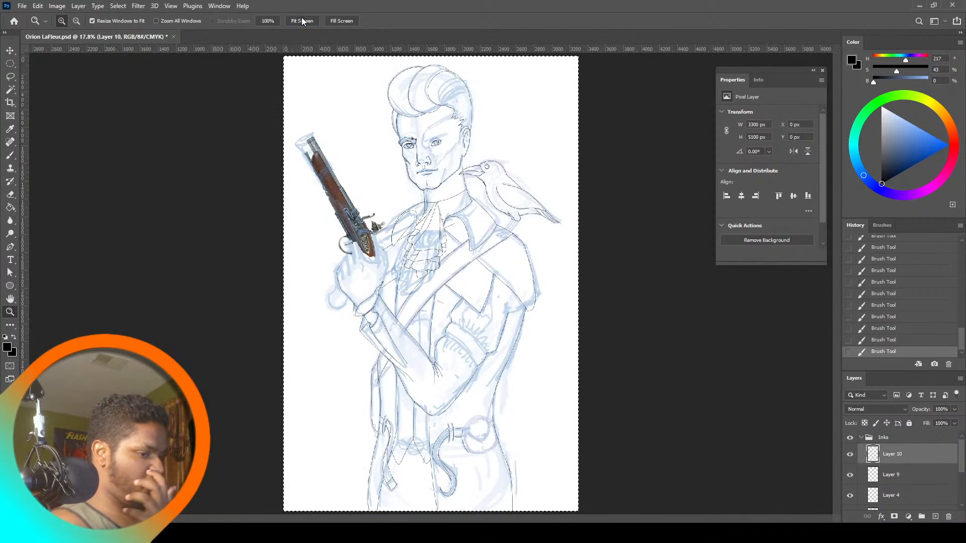
{"action": "left_click", "coordinate": [356, 195]}
{"action": "left_click", "coordinate": [357, 196]}
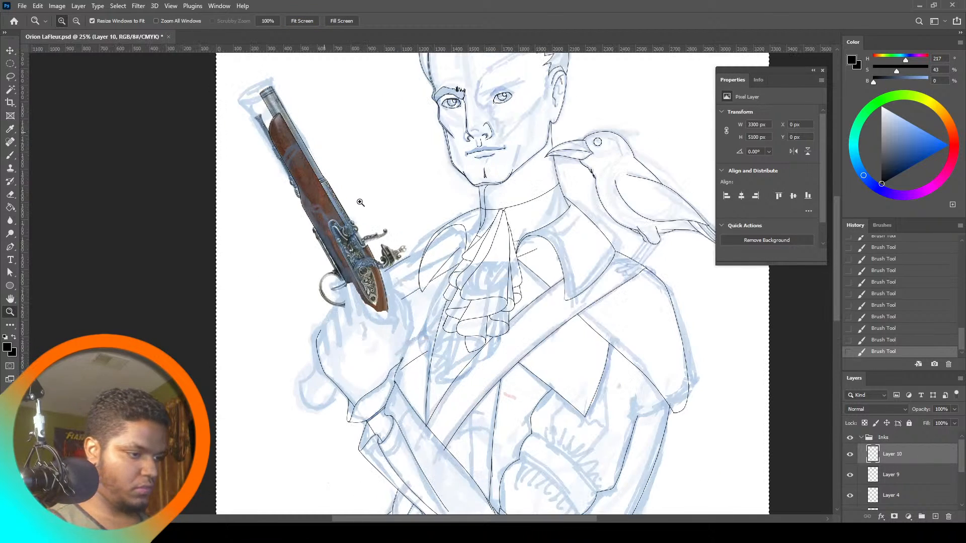
{"action": "left_click", "coordinate": [358, 198]}
{"action": "left_click", "coordinate": [349, 217]}
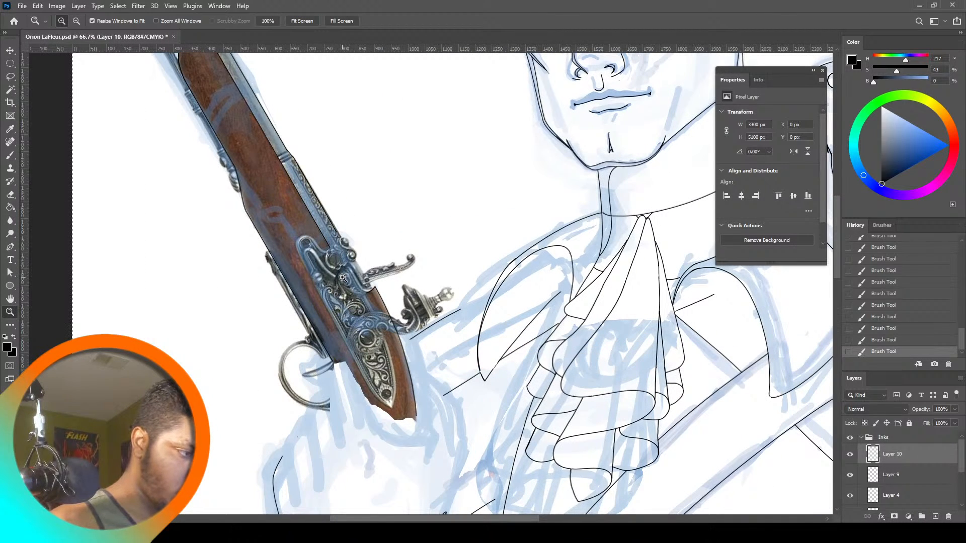
{"action": "left_click_drag", "start_coordinate": [838, 233], "coordinate": [837, 215]}
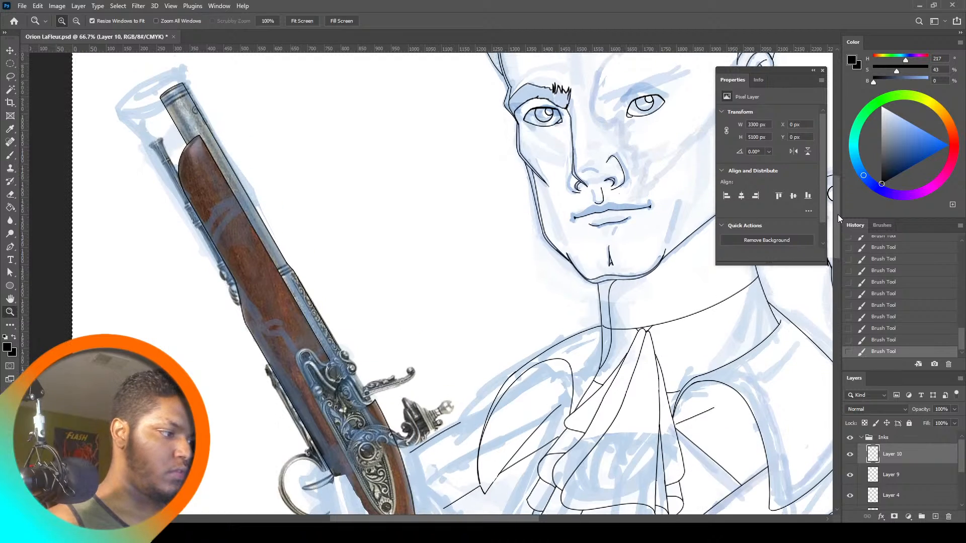
{"action": "left_click", "coordinate": [174, 162]}
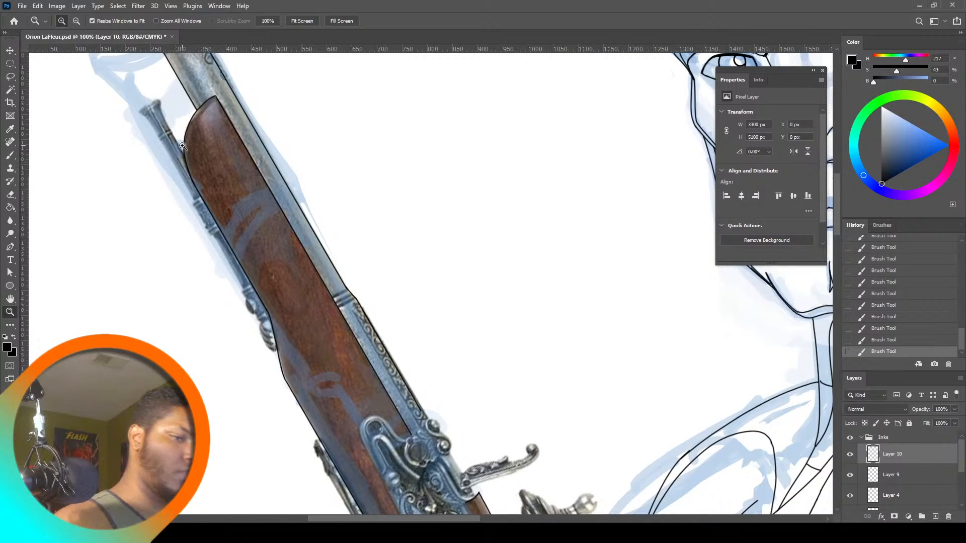
{"action": "left_click_drag", "start_coordinate": [837, 210], "coordinate": [839, 201]}
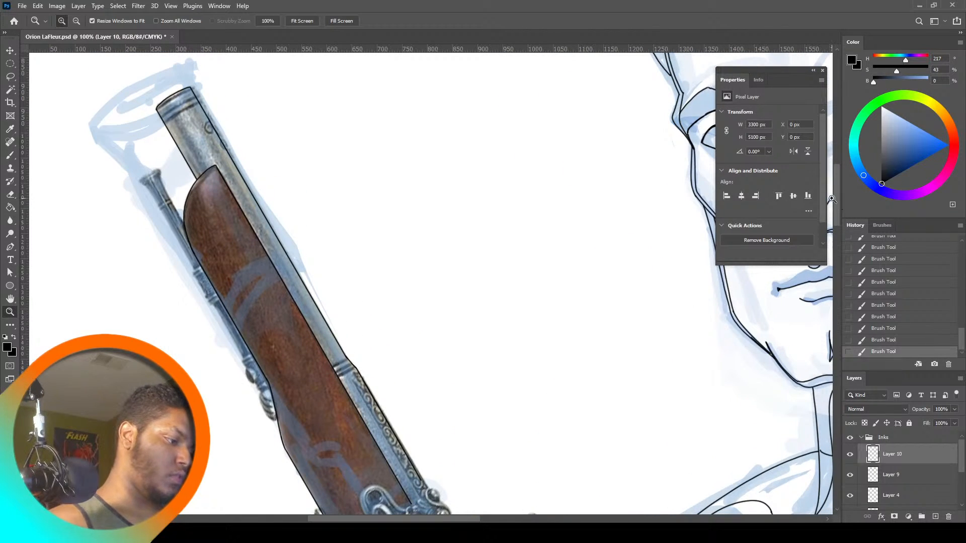
{"action": "left_click", "coordinate": [11, 155]}
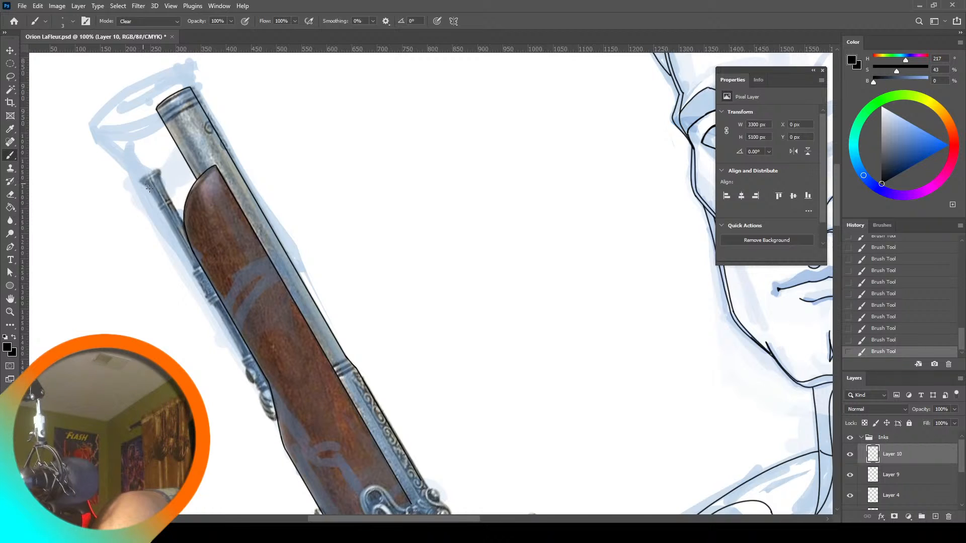
{"action": "key", "text": "ctrl+t"}
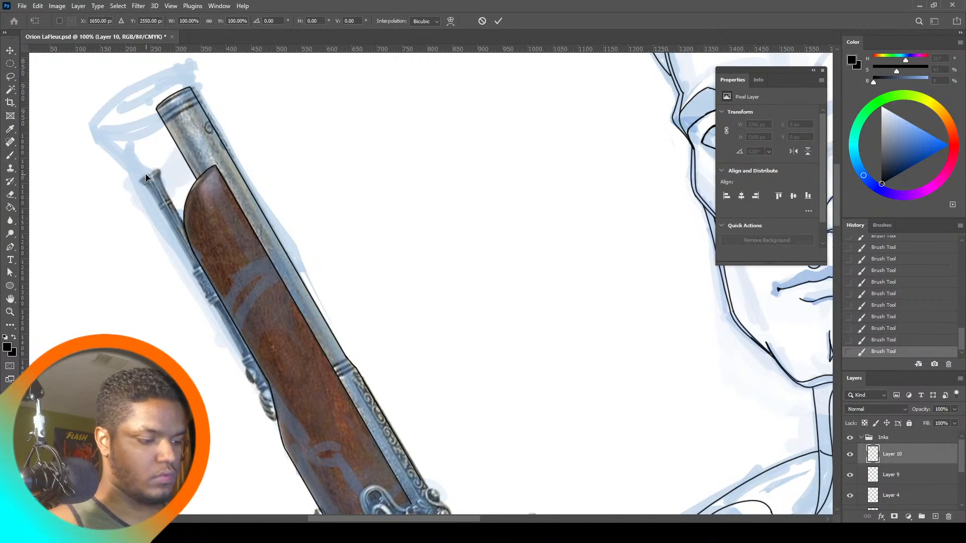
{"action": "key", "text": "m"}
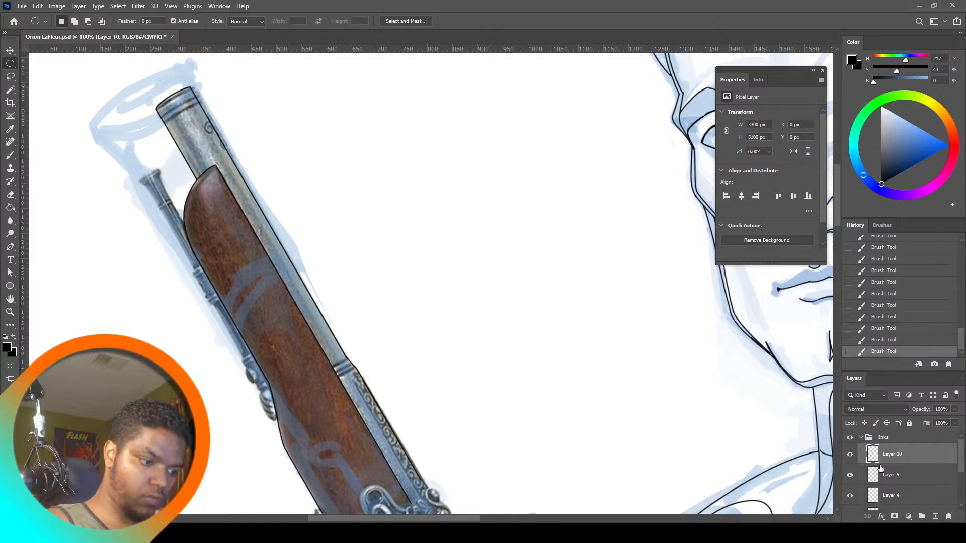
{"action": "mouse_move", "coordinate": [837, 213]}
{"action": "left_mouse_down"}
{"action": "mouse_move", "coordinate": [835, 272]}
{"action": "mouse_move", "coordinate": [836, 252]}
{"action": "left_mouse_up"}
{"action": "left_click", "coordinate": [11, 299]}
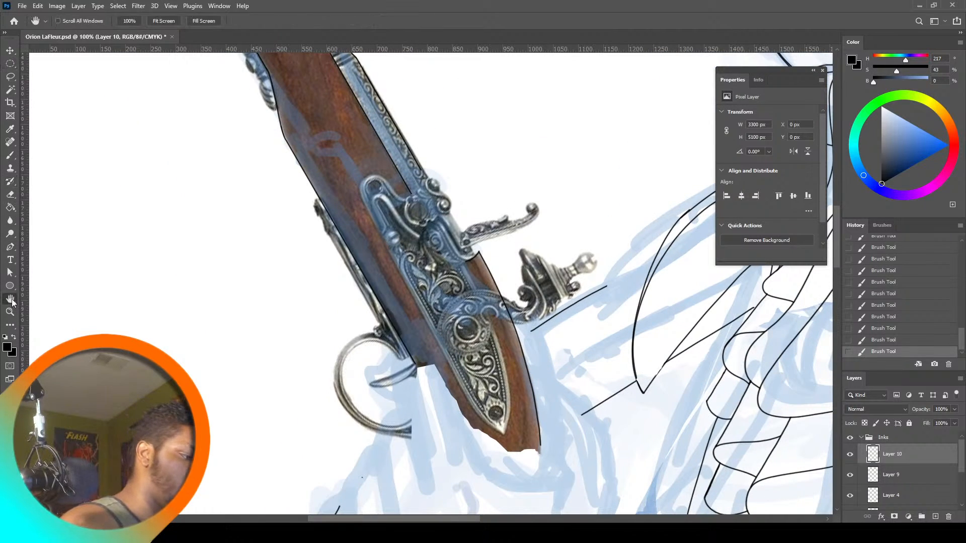
{"action": "left_click", "coordinate": [11, 154]}
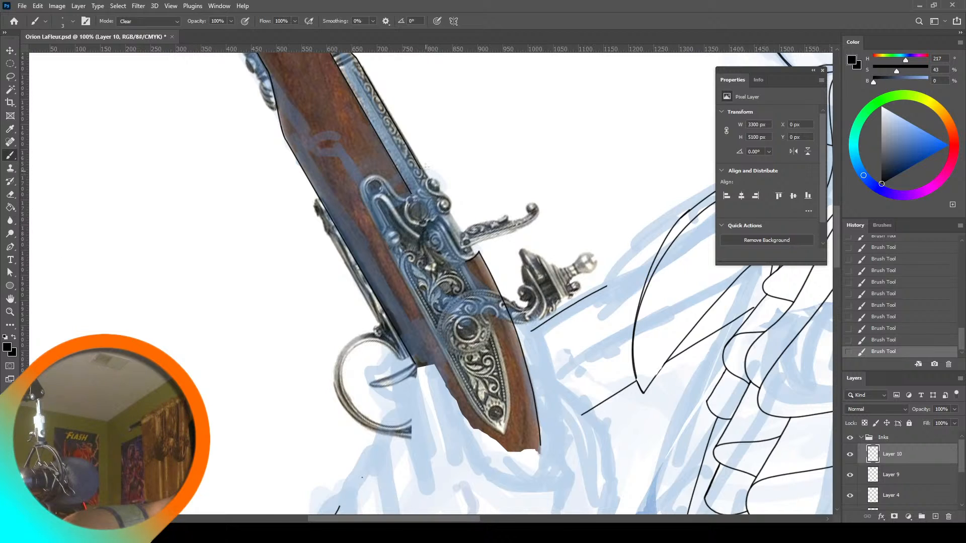
{"action": "key", "text": "ctrl+z"}
{"action": "key", "text": "ctrl+t"}
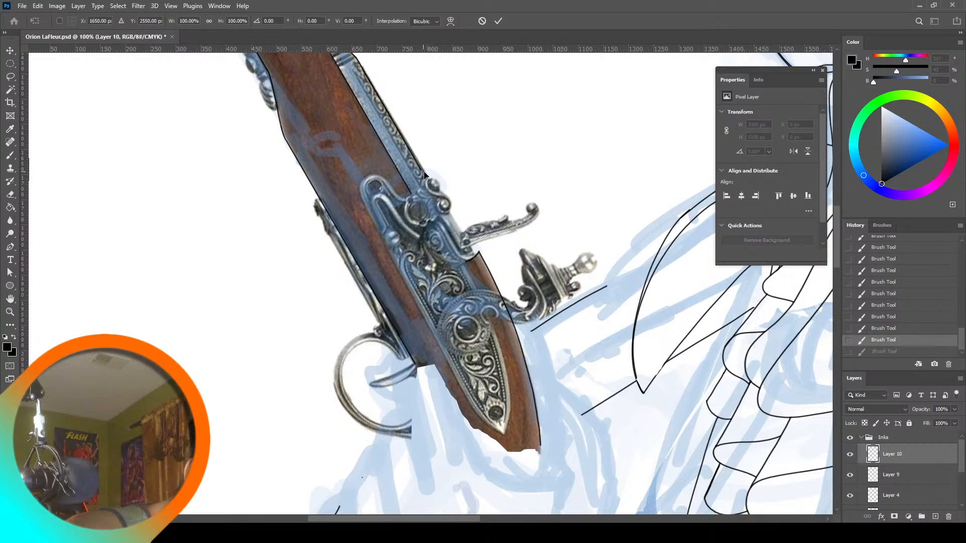
{"action": "left_click", "coordinate": [10, 154]}
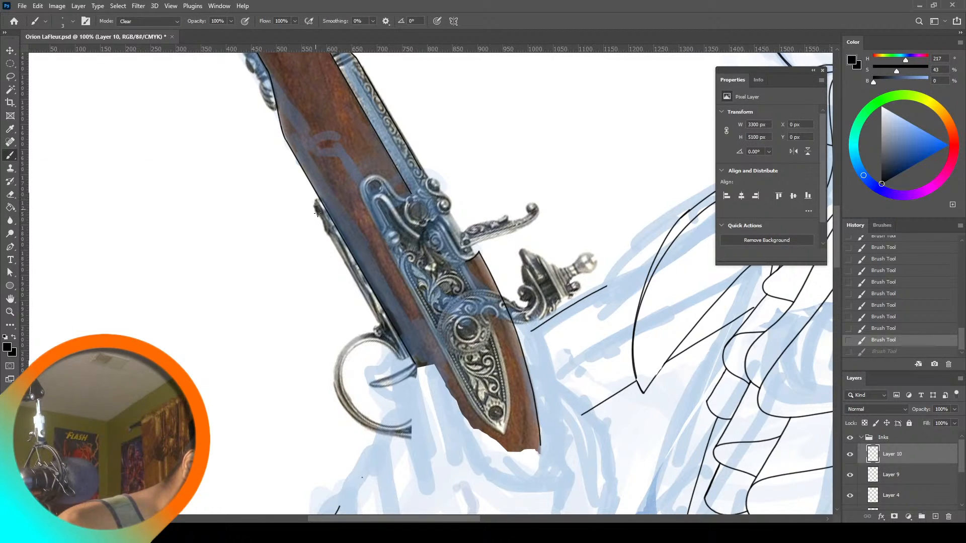
{"action": "left_click_drag", "start_coordinate": [317, 213], "coordinate": [321, 212]}
Return the brush to Normal mode with 31% smoothing and undo the stray stroke made in Clear mode
{"action": "left_click", "coordinate": [165, 26]}
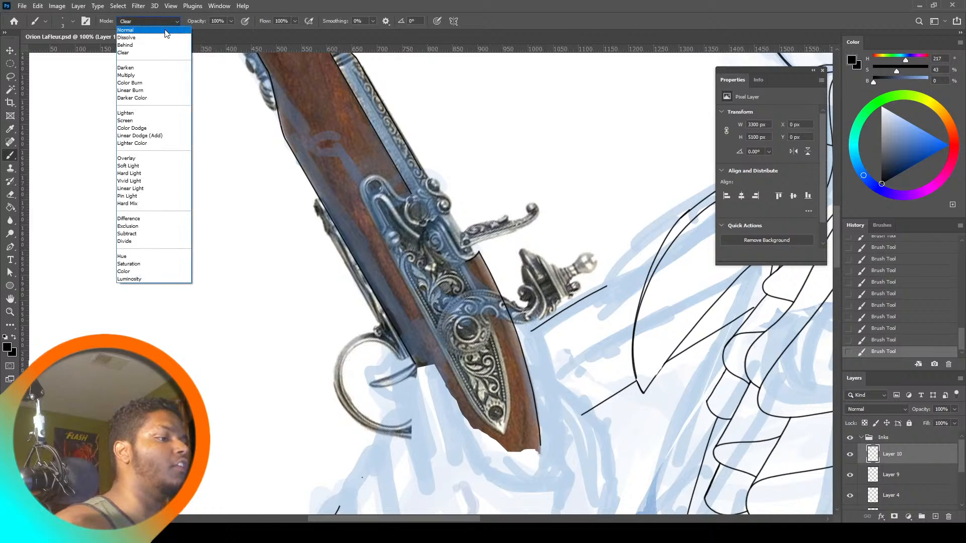
{"action": "left_click", "coordinate": [165, 28]}
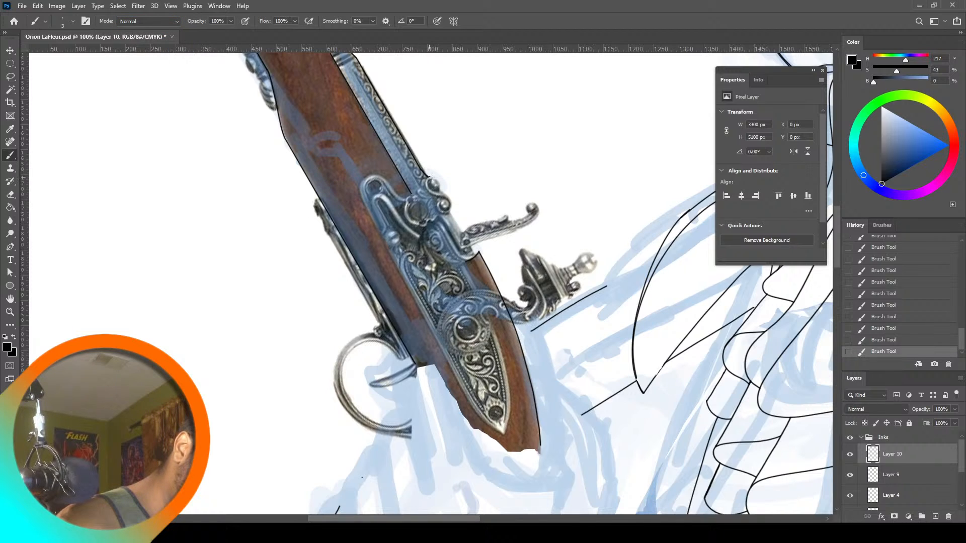
{"action": "key", "text": "ctrl+z"}
{"action": "left_click", "coordinate": [372, 22]}
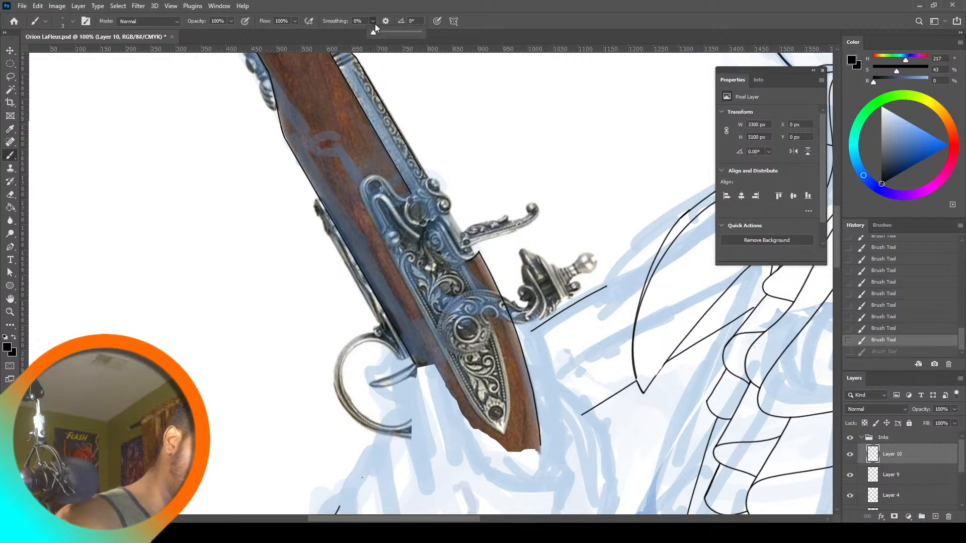
Try to ink the outline of the pistol's hammer freehand on Layer 10
{"action": "left_click", "coordinate": [502, 295]}
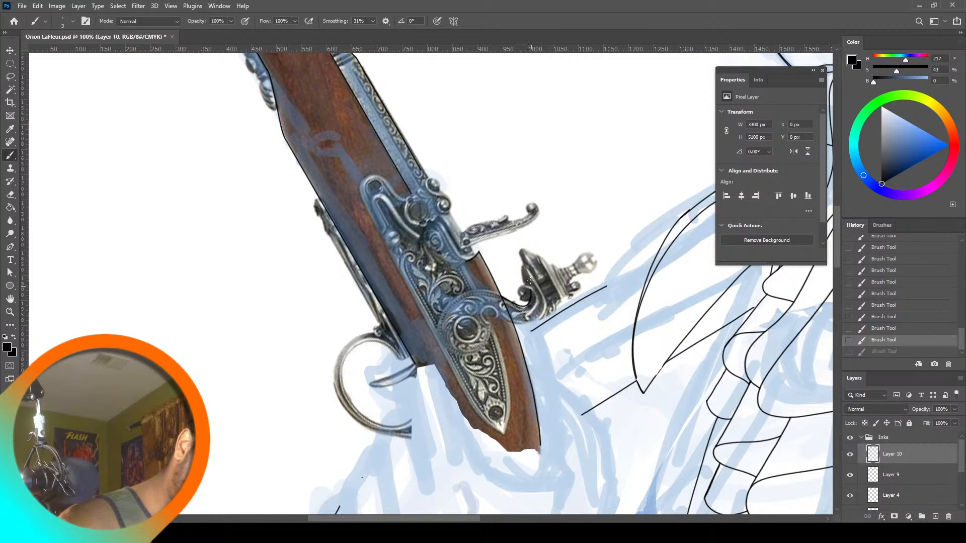
{"action": "mouse_move", "coordinate": [529, 280]}
{"action": "left_mouse_down"}
{"action": "mouse_move", "coordinate": [522, 255]}
{"action": "mouse_move", "coordinate": [542, 268]}
{"action": "mouse_move", "coordinate": [556, 311]}
{"action": "left_mouse_up"}
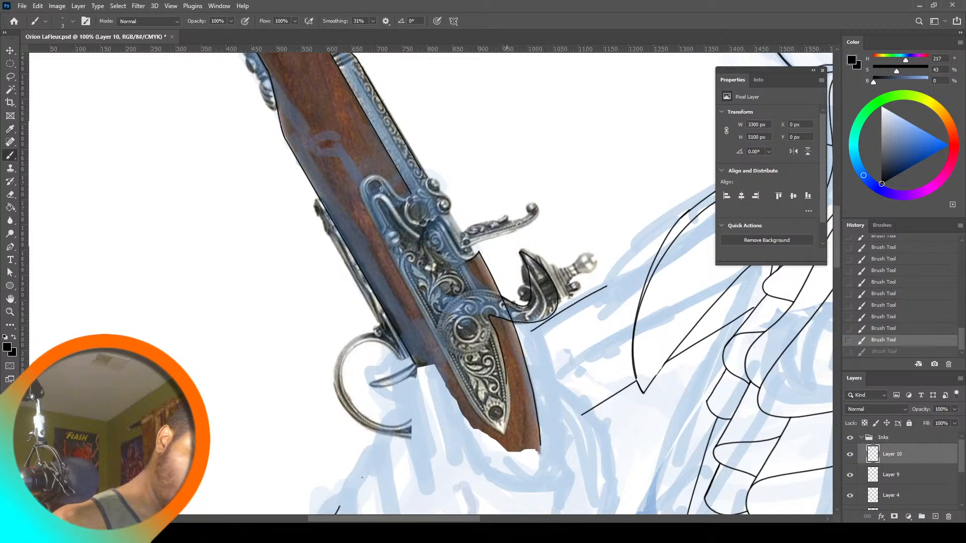
{"action": "key", "text": "ctrl+z"}
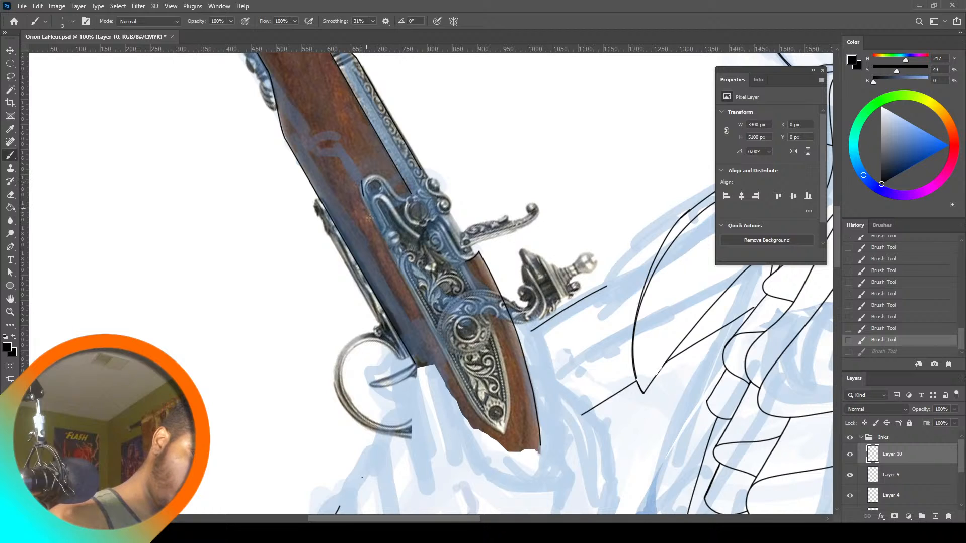
Try to ink the long edge of the engraved lock plate freehand with repeated brush strokes
{"action": "left_click_drag", "start_coordinate": [369, 218], "coordinate": [481, 418]}
{"action": "key", "text": "ctrl+z"}
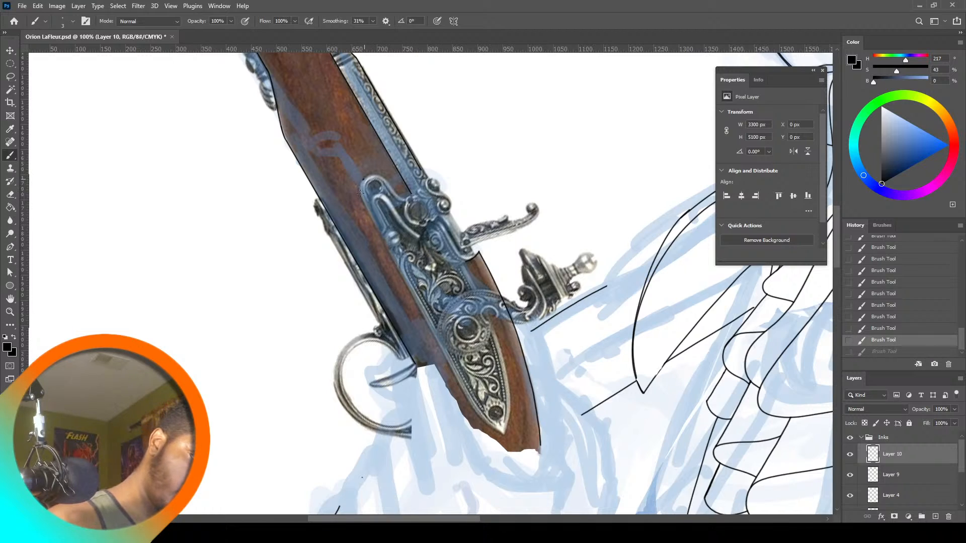
{"action": "mouse_move", "coordinate": [362, 180]}
{"action": "left_mouse_down"}
{"action": "mouse_move", "coordinate": [377, 233]}
{"action": "mouse_move", "coordinate": [495, 431]}
{"action": "mouse_move", "coordinate": [505, 397]}
{"action": "left_mouse_up"}
{"action": "key", "text": "ctrl+z"}
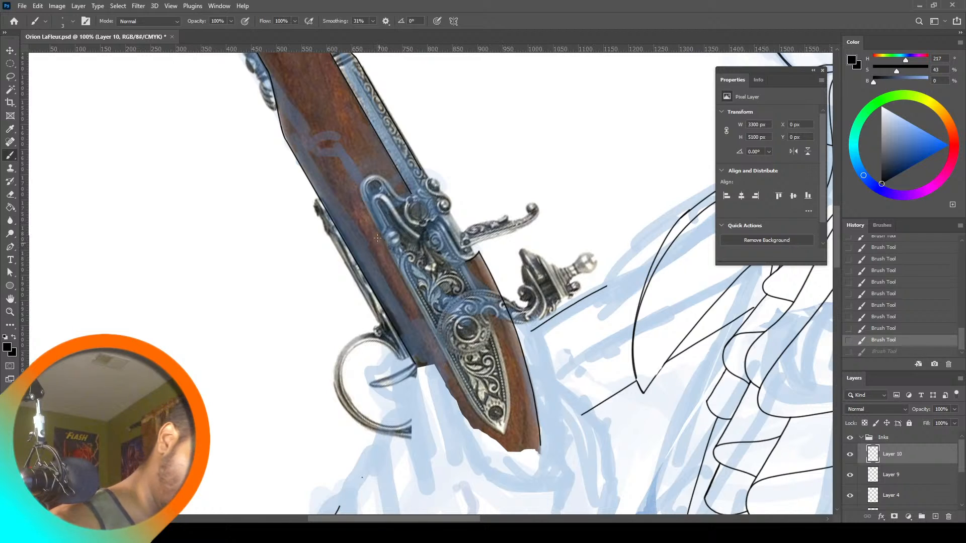
{"action": "left_click_drag", "start_coordinate": [362, 197], "coordinate": [368, 231]}
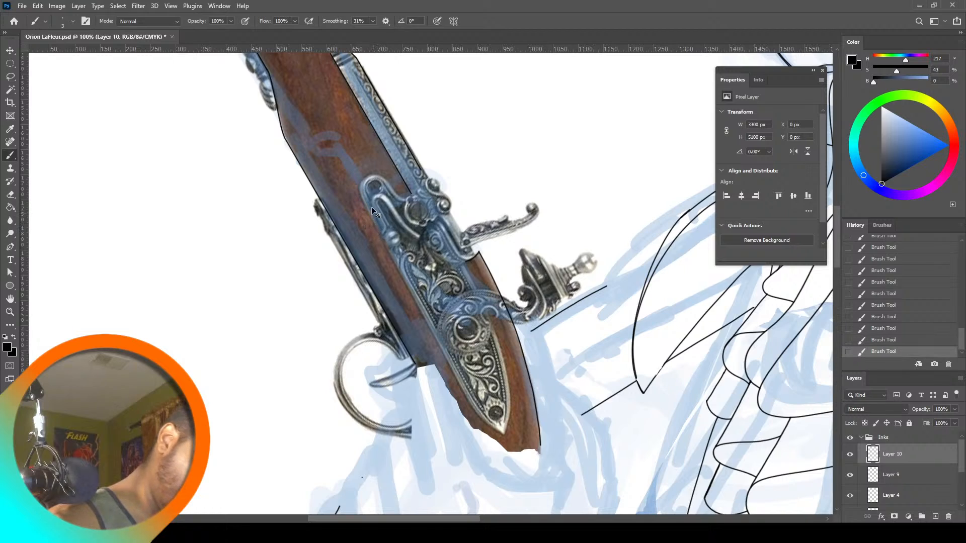
{"action": "key", "text": "ctrl+z"}
{"action": "mouse_move", "coordinate": [360, 190]}
{"action": "left_mouse_down"}
{"action": "mouse_move", "coordinate": [467, 394]}
{"action": "mouse_move", "coordinate": [506, 439]}
{"action": "mouse_move", "coordinate": [501, 375]}
{"action": "left_mouse_up"}
{"action": "key", "text": "ctrl+z"}
{"action": "mouse_move", "coordinate": [487, 316]}
{"action": "left_mouse_down"}
{"action": "mouse_move", "coordinate": [509, 375]}
{"action": "mouse_move", "coordinate": [504, 437]}
{"action": "mouse_move", "coordinate": [445, 363]}
{"action": "mouse_move", "coordinate": [375, 209]}
{"action": "left_mouse_up"}
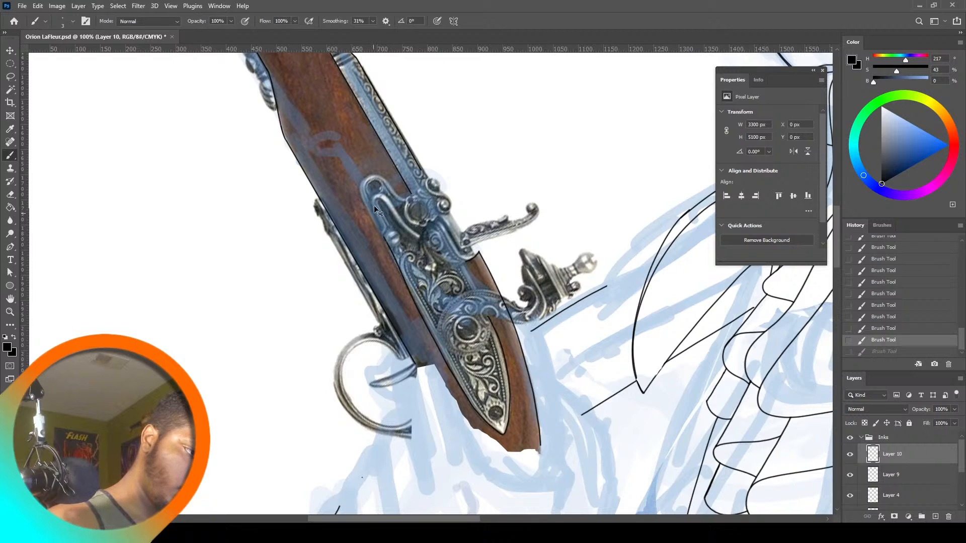
{"action": "key", "text": "ctrl+z"}
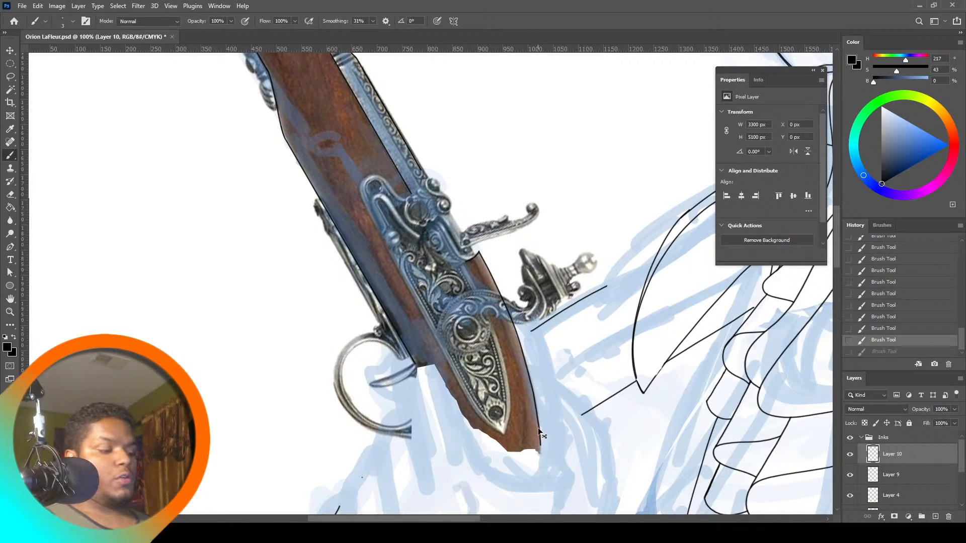
Paste the copied straight line on a new layer, rotate it about 1.46° and align it with the lock plate's long lower edge
{"action": "key", "text": "ctrl+v"}
{"action": "key", "text": "ctrl+t"}
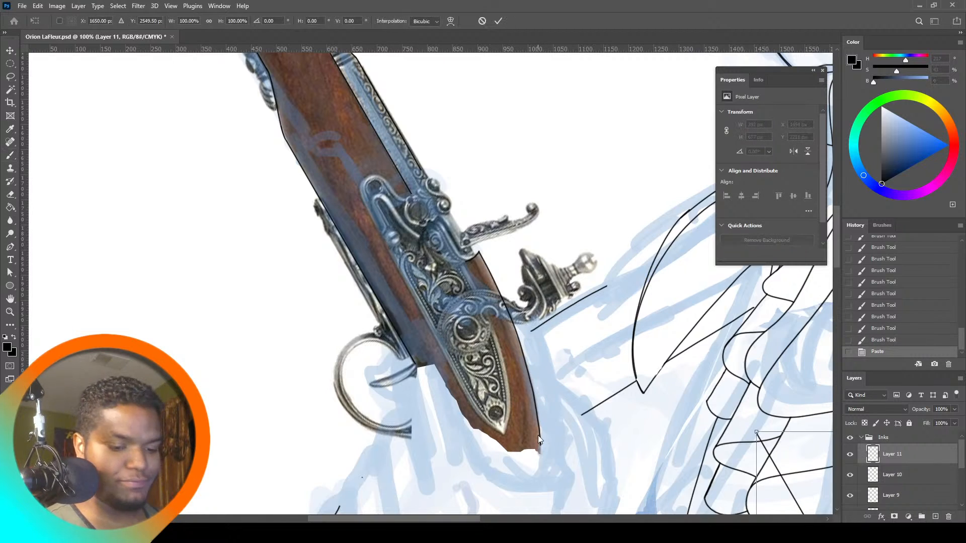
{"action": "left_click_drag", "start_coordinate": [777, 459], "coordinate": [364, 204]}
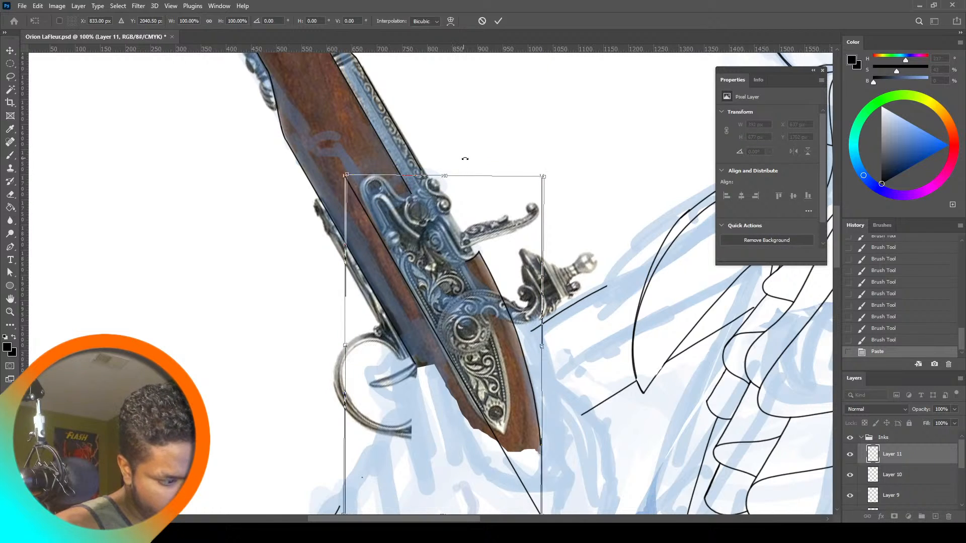
{"action": "left_click_drag", "start_coordinate": [464, 159], "coordinate": [469, 160]}
{"action": "left_click_drag", "start_coordinate": [457, 232], "coordinate": [452, 228]}
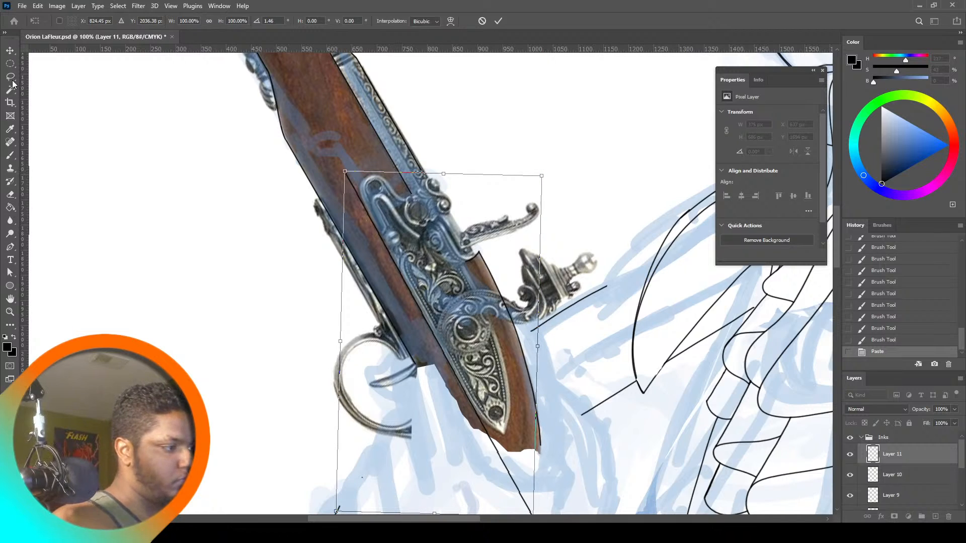
{"action": "key", "text": "Return"}
Lasso the excess of the pasted line beyond the straight edge of the lock plate and clear it
{"action": "key", "text": "l"}
{"action": "left_click_drag", "start_coordinate": [382, 240], "coordinate": [449, 369]}
{"action": "left_click_drag", "start_coordinate": [480, 413], "coordinate": [495, 438]}
{"action": "left_click", "coordinate": [490, 435]}
{"action": "left_click", "coordinate": [502, 439]}
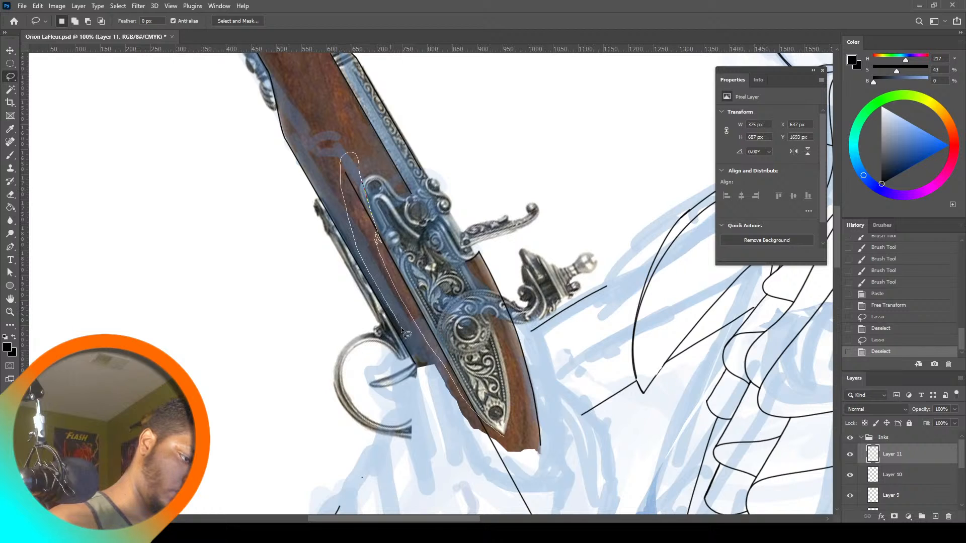
{"action": "left_click_drag", "start_coordinate": [530, 508], "coordinate": [528, 474]}
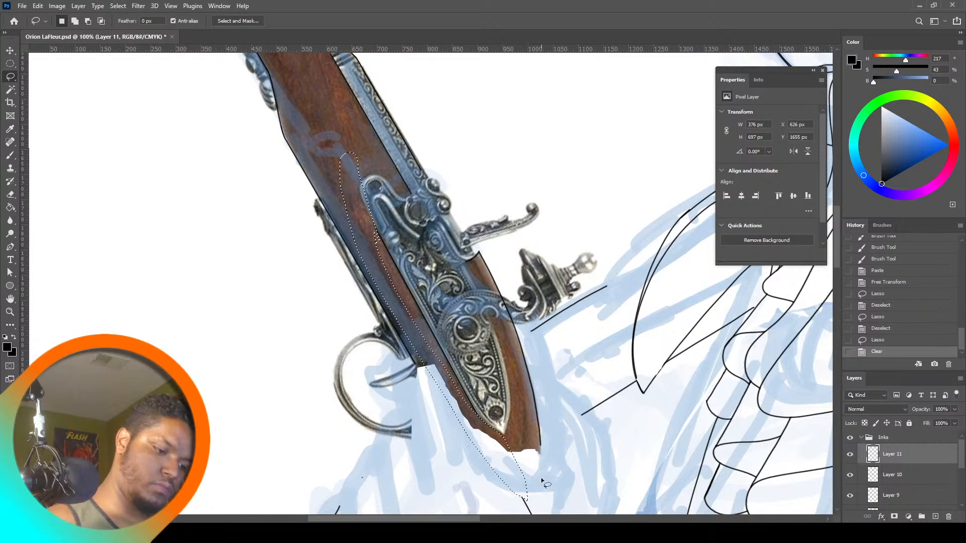
{"action": "key", "text": "Delete"}
Lasso and clear the leftover line fragment below the pistol's grip, and remove the selection
{"action": "left_click_drag", "start_coordinate": [836, 268], "coordinate": [836, 279]}
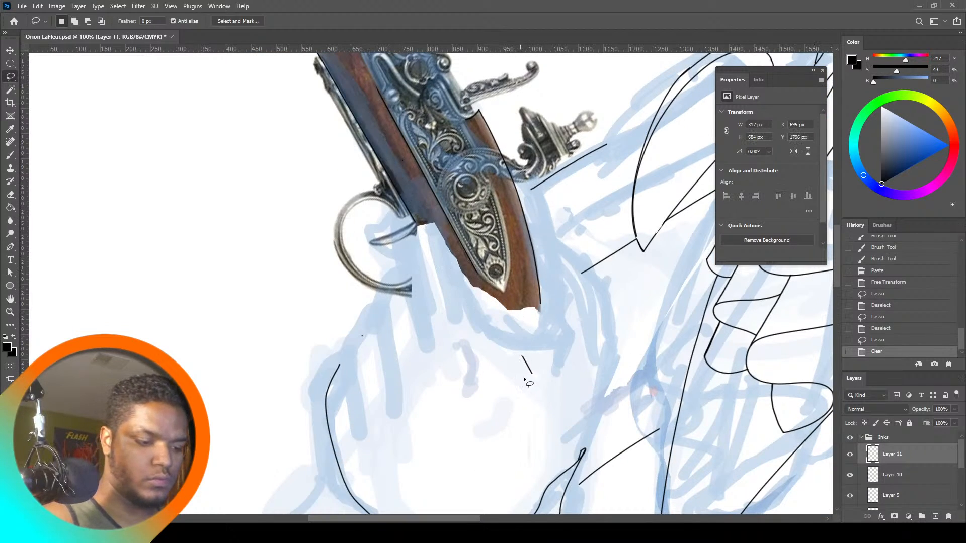
{"action": "mouse_move", "coordinate": [518, 341]}
{"action": "left_mouse_down"}
{"action": "mouse_move", "coordinate": [545, 367]}
{"action": "mouse_move", "coordinate": [519, 342]}
{"action": "left_mouse_up"}
{"action": "key", "text": "Delete"}
{"action": "left_click_drag", "start_coordinate": [836, 262], "coordinate": [832, 244]}
{"action": "key", "text": "ctrl+d"}
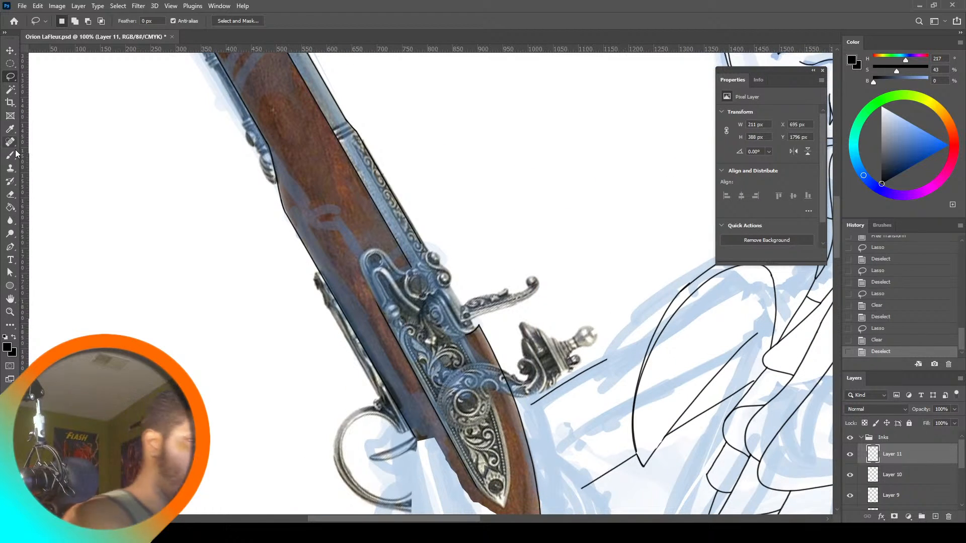
Brush the rounded front end of the lock plate on Layer 11, connecting it to the straight edge line and redoing an unsatisfactory stroke
{"action": "left_click", "coordinate": [10, 155]}
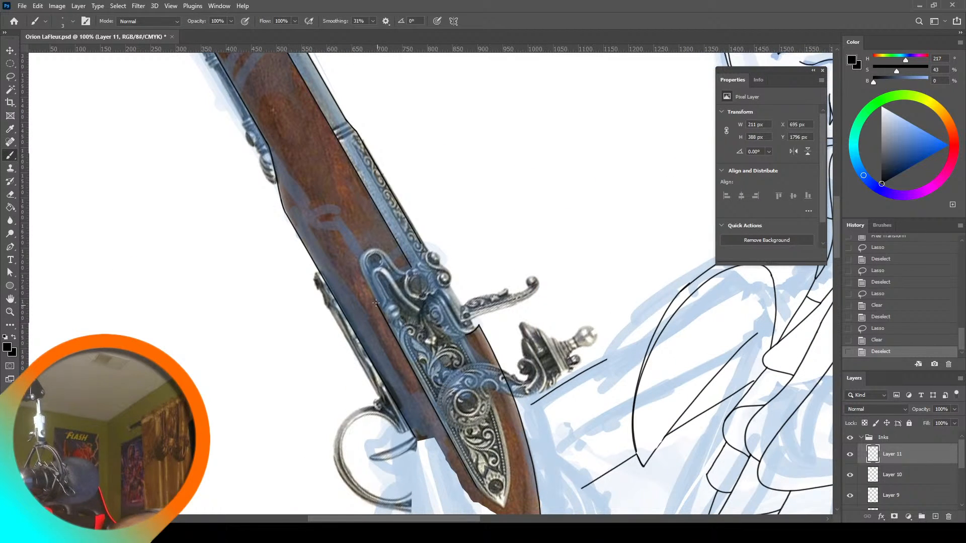
{"action": "mouse_move", "coordinate": [365, 253]}
{"action": "left_mouse_down"}
{"action": "mouse_move", "coordinate": [399, 274]}
{"action": "mouse_move", "coordinate": [431, 251]}
{"action": "left_mouse_up"}
{"action": "key", "text": "ctrl+z"}
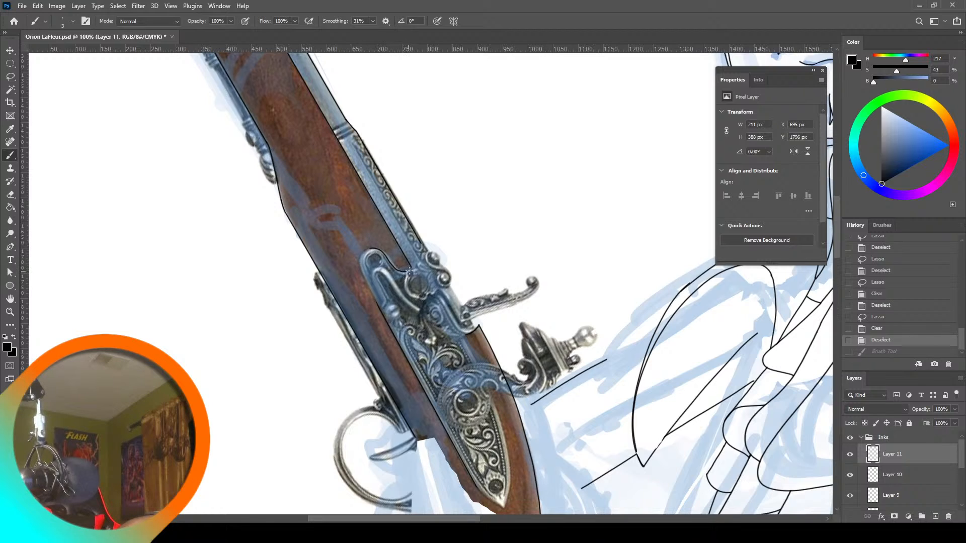
{"action": "left_click_drag", "start_coordinate": [410, 268], "coordinate": [367, 248]}
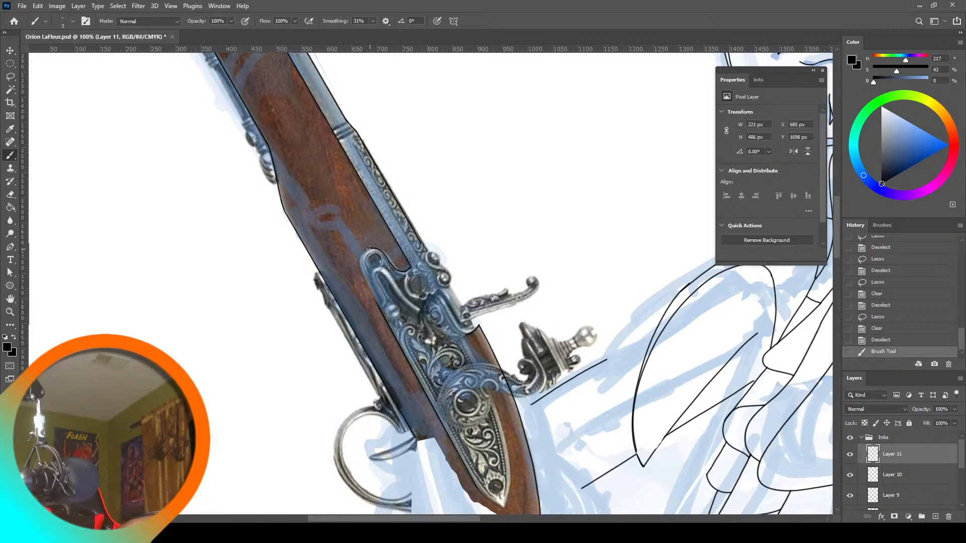
{"action": "left_click_drag", "start_coordinate": [367, 281], "coordinate": [382, 318]}
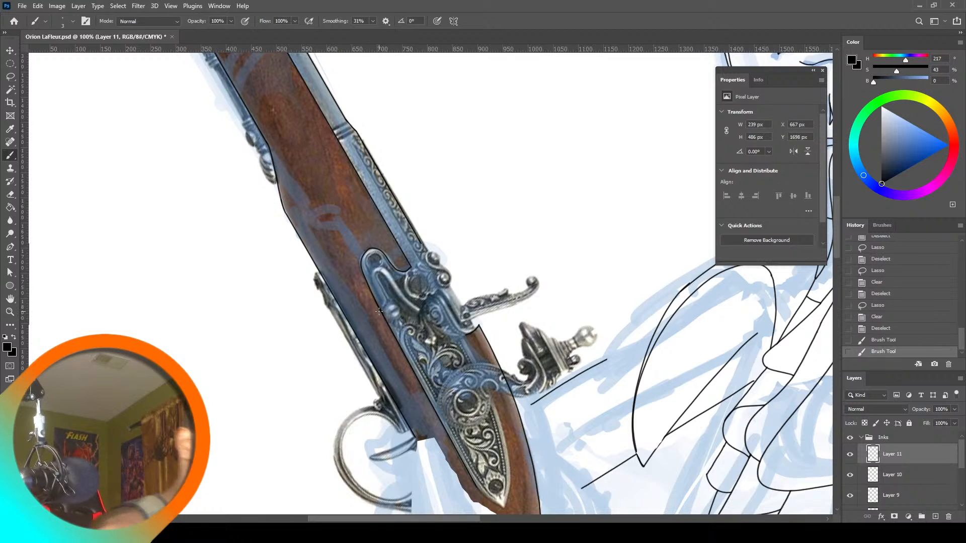
Brush the lock plate's pointed rear tip and its curved edge up towards the round hammer base, undoing an unsatisfactory stroke
{"action": "left_click_drag", "start_coordinate": [491, 393], "coordinate": [508, 471]}
{"action": "key", "text": "ctrl+z"}
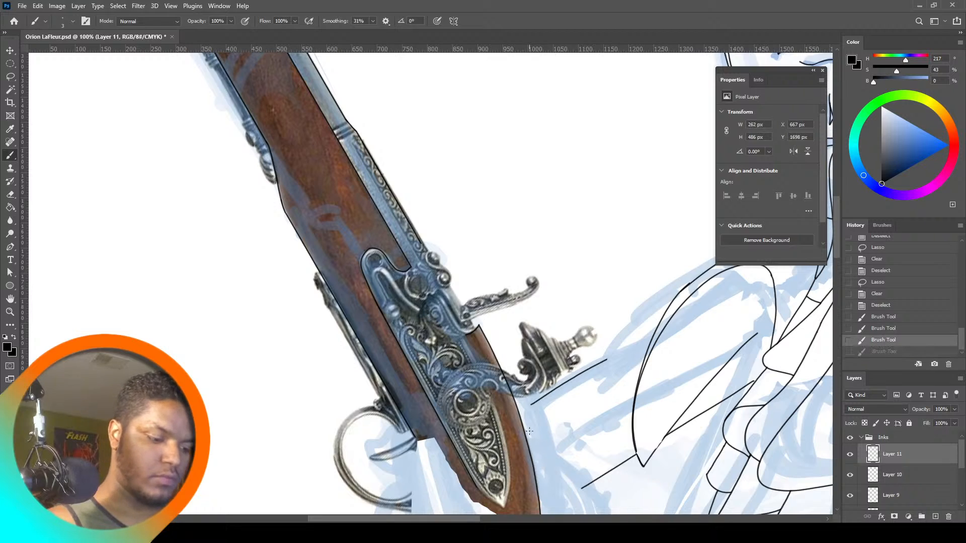
{"action": "scroll", "coordinate": [834, 236], "scroll_direction": "down", "scroll_amount": 3}
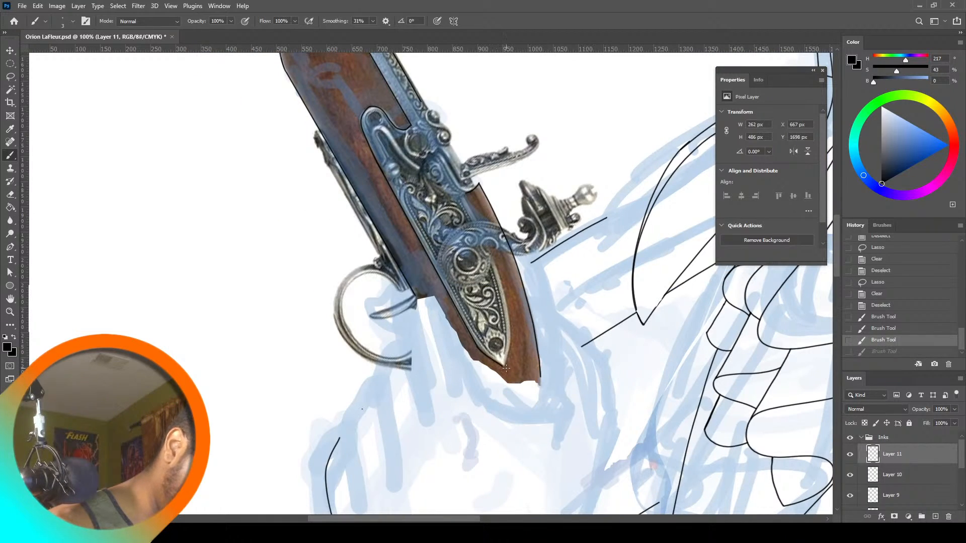
{"action": "left_click_drag", "start_coordinate": [506, 368], "coordinate": [500, 365]}
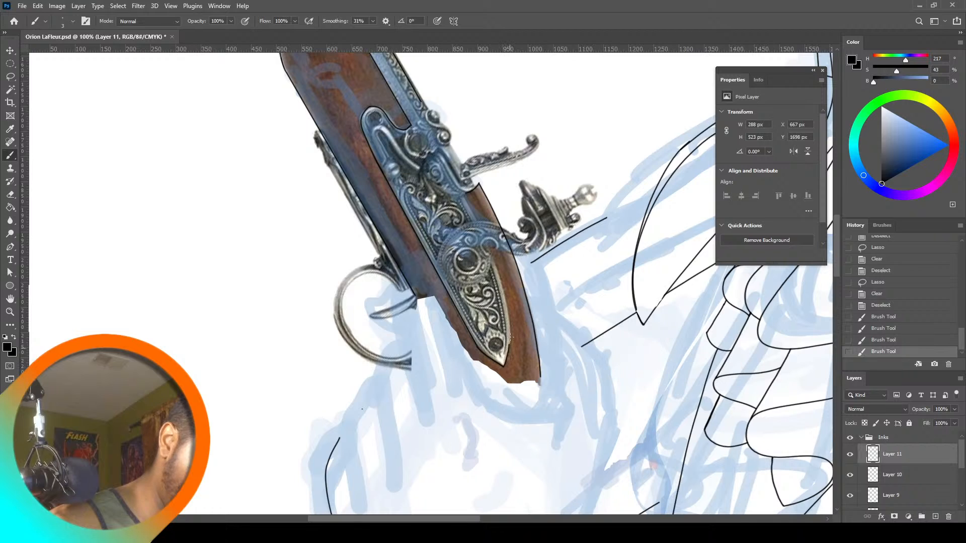
{"action": "left_click_drag", "start_coordinate": [494, 262], "coordinate": [492, 253]}
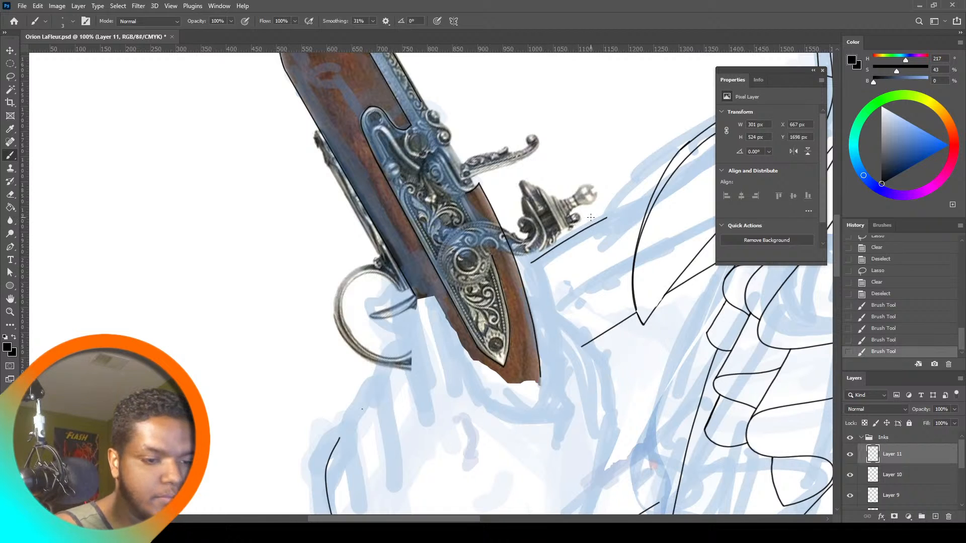
Brush the outline of the curled metal arm beside the lock plate and the narrow strip ahead of the trigger guard on Layer 11
{"action": "mouse_move", "coordinate": [837, 216]}
{"action": "left_mouse_down"}
{"action": "mouse_move", "coordinate": [837, 189]}
{"action": "mouse_move", "coordinate": [838, 210]}
{"action": "left_mouse_up"}
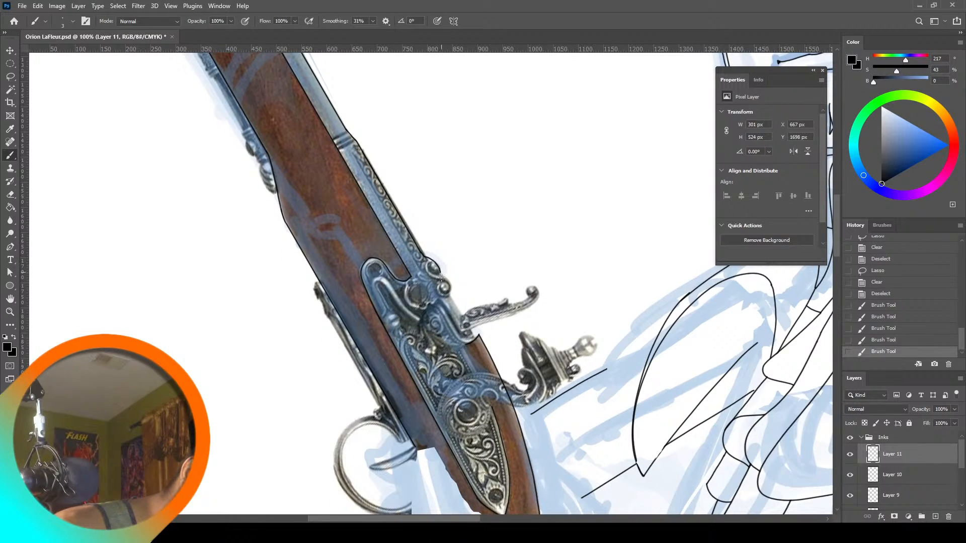
{"action": "left_click_drag", "start_coordinate": [461, 316], "coordinate": [455, 282]}
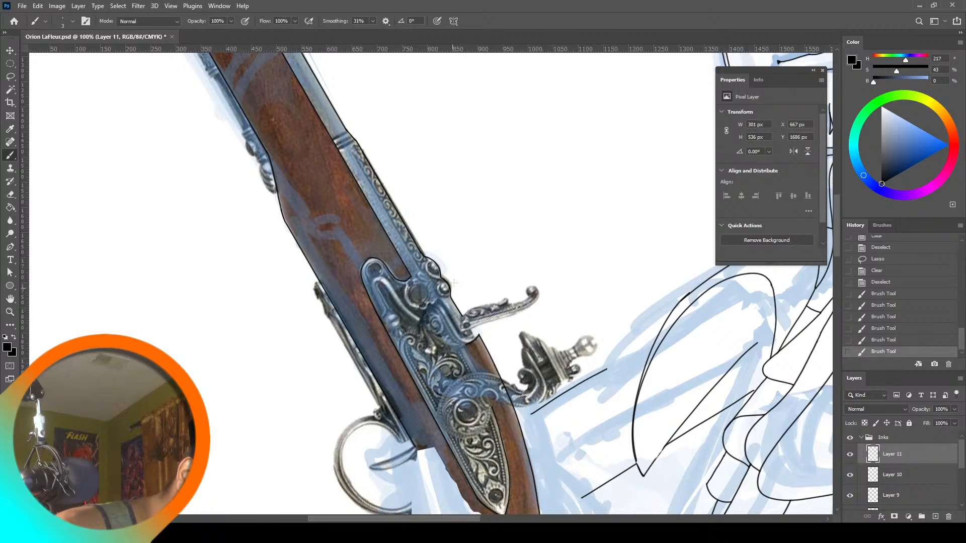
{"action": "mouse_move", "coordinate": [462, 317]}
{"action": "left_mouse_down"}
{"action": "mouse_move", "coordinate": [536, 291]}
{"action": "mouse_move", "coordinate": [527, 309]}
{"action": "mouse_move", "coordinate": [472, 334]}
{"action": "left_mouse_up"}
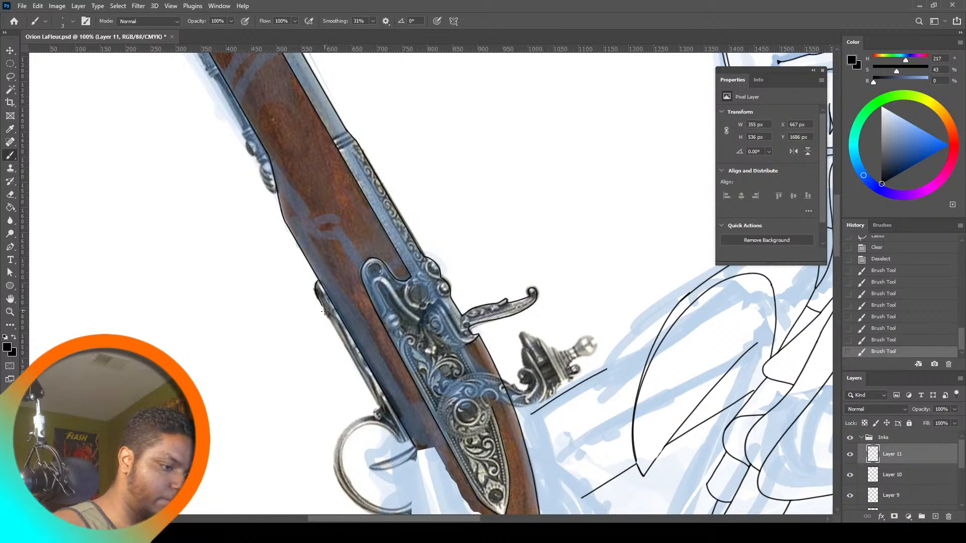
{"action": "left_click_drag", "start_coordinate": [331, 325], "coordinate": [361, 374]}
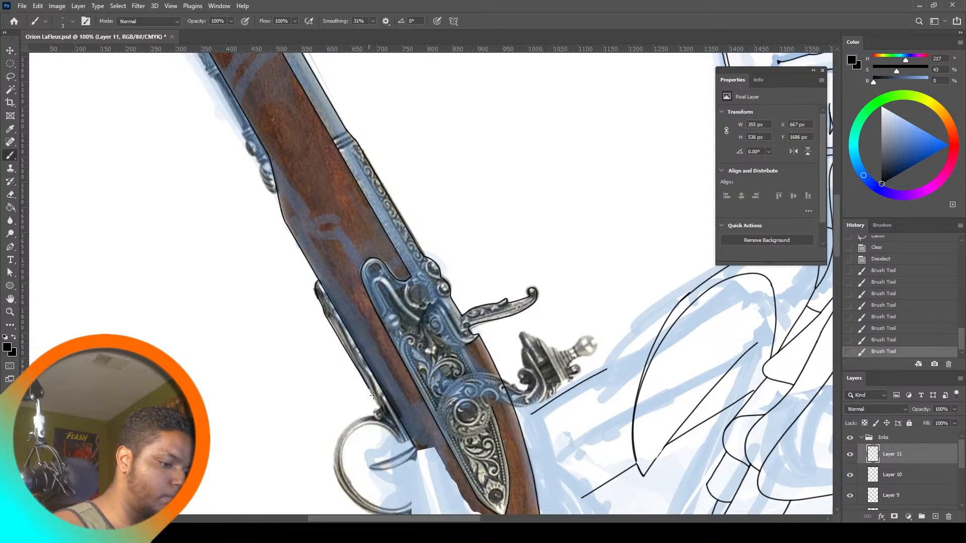
{"action": "left_click_drag", "start_coordinate": [383, 409], "coordinate": [384, 410]}
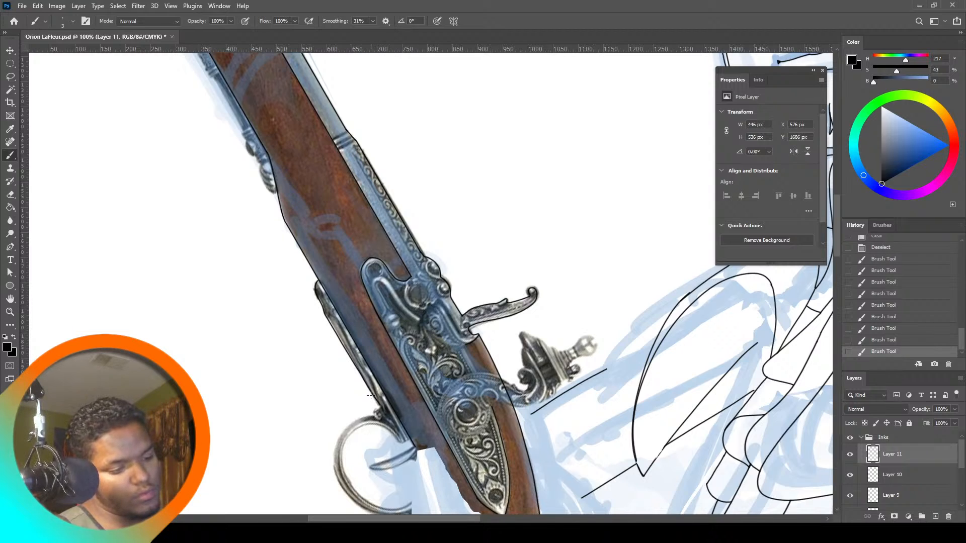
Brush the inner curve of the trigger guard up to the stock, redoing the unsatisfactory strokes
{"action": "scroll", "coordinate": [375, 352], "scroll_direction": "down", "scroll_amount": 5}
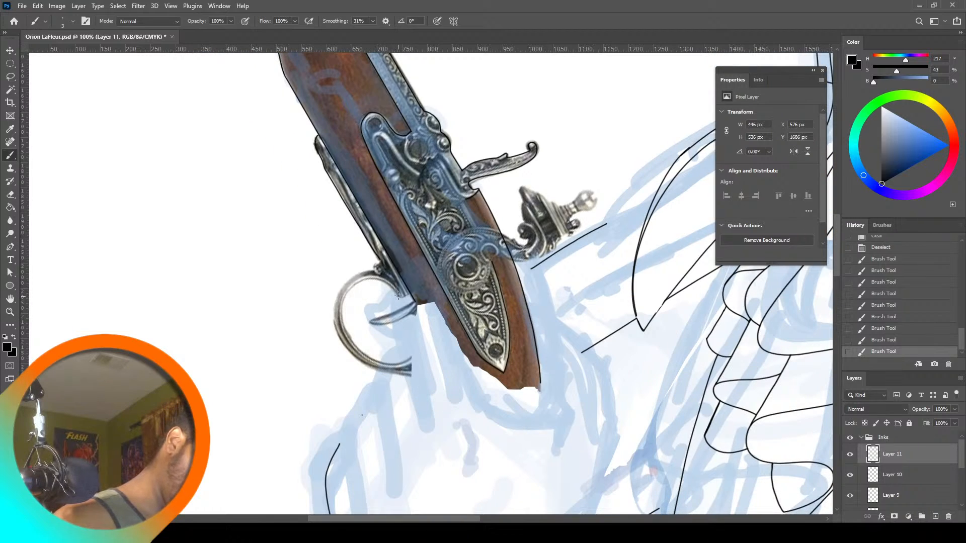
{"action": "left_click_drag", "start_coordinate": [361, 278], "coordinate": [356, 284]}
{"action": "key", "text": "ctrl+z"}
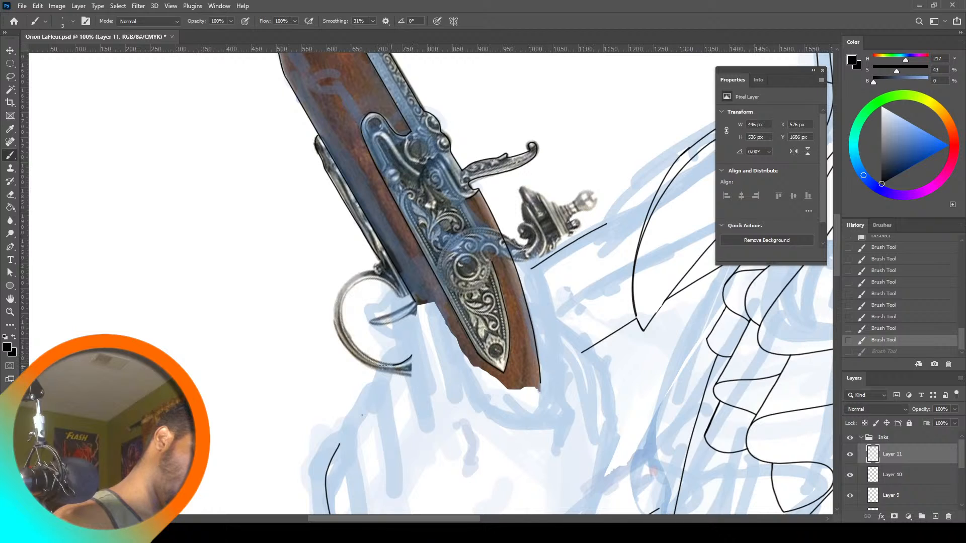
{"action": "mouse_move", "coordinate": [384, 366]}
{"action": "left_mouse_down"}
{"action": "mouse_move", "coordinate": [343, 322]}
{"action": "mouse_move", "coordinate": [347, 288]}
{"action": "mouse_move", "coordinate": [370, 276]}
{"action": "mouse_move", "coordinate": [399, 296]}
{"action": "left_mouse_up"}
{"action": "key", "text": "ctrl+z"}
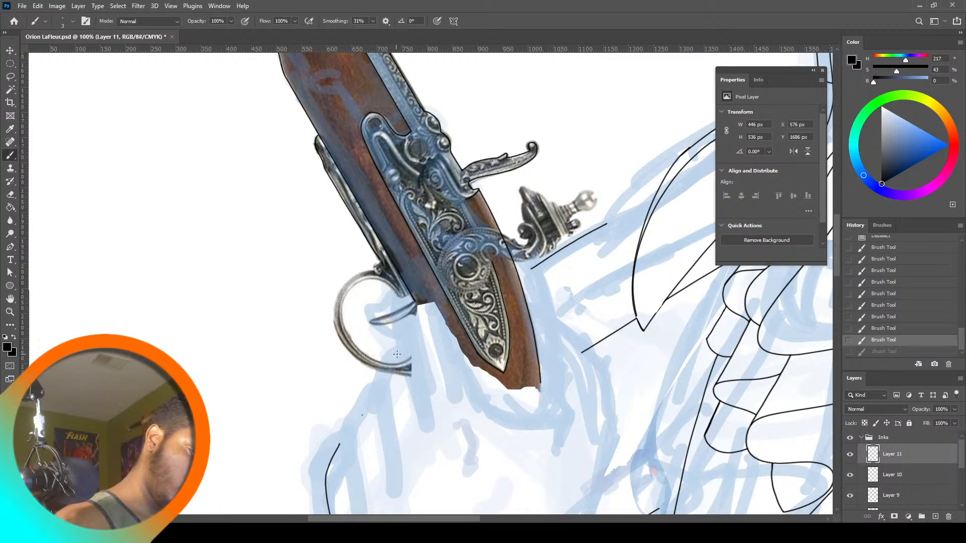
{"action": "mouse_move", "coordinate": [395, 366]}
{"action": "left_mouse_down"}
{"action": "mouse_move", "coordinate": [371, 360]}
{"action": "mouse_move", "coordinate": [344, 327]}
{"action": "mouse_move", "coordinate": [355, 285]}
{"action": "mouse_move", "coordinate": [379, 280]}
{"action": "mouse_move", "coordinate": [411, 307]}
{"action": "left_mouse_up"}
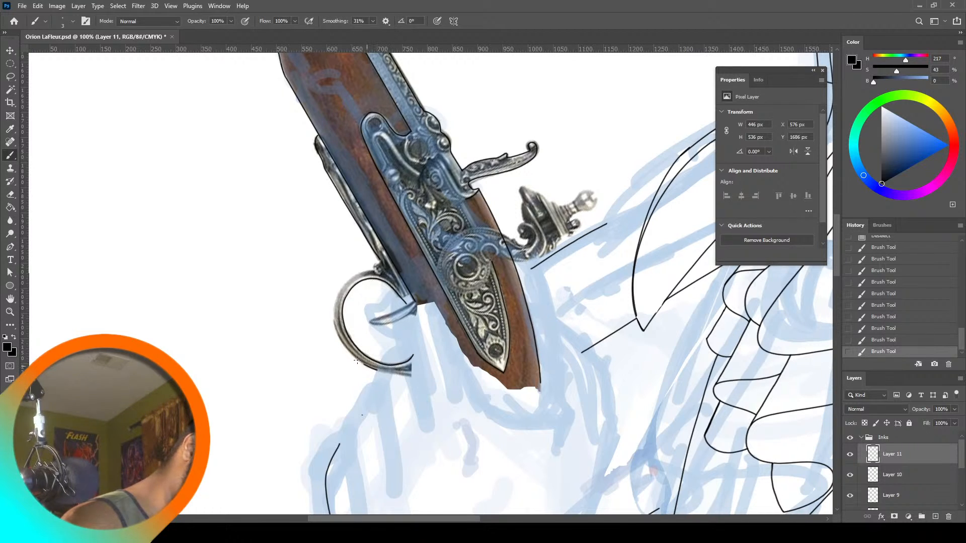
Try to brush the outer curve of the trigger guard from its upper end to the cut-off lower end
{"action": "left_click_drag", "start_coordinate": [337, 296], "coordinate": [375, 266]}
{"action": "key", "text": "ctrl+z"}
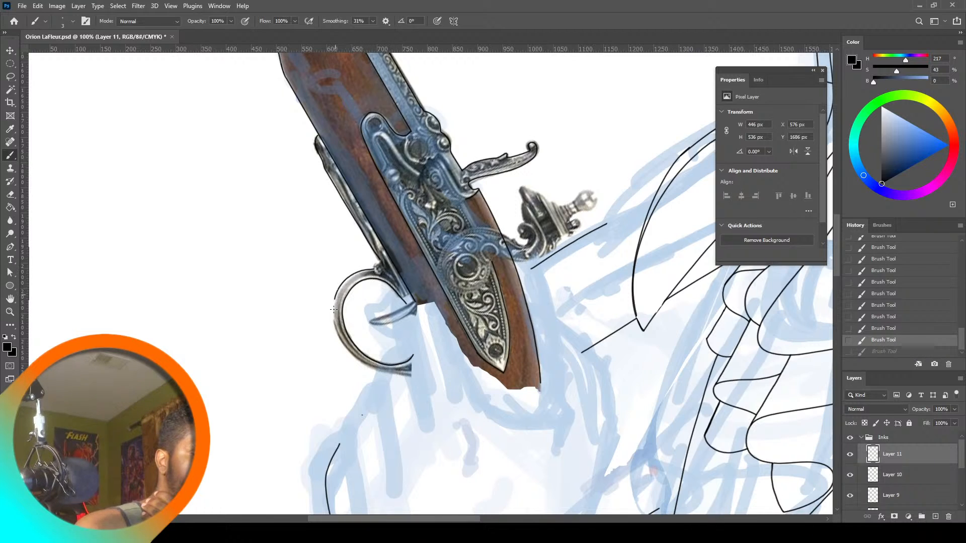
{"action": "mouse_move", "coordinate": [333, 309]}
{"action": "left_mouse_down"}
{"action": "mouse_move", "coordinate": [343, 346]}
{"action": "mouse_move", "coordinate": [366, 366]}
{"action": "mouse_move", "coordinate": [412, 366]}
{"action": "left_mouse_up"}
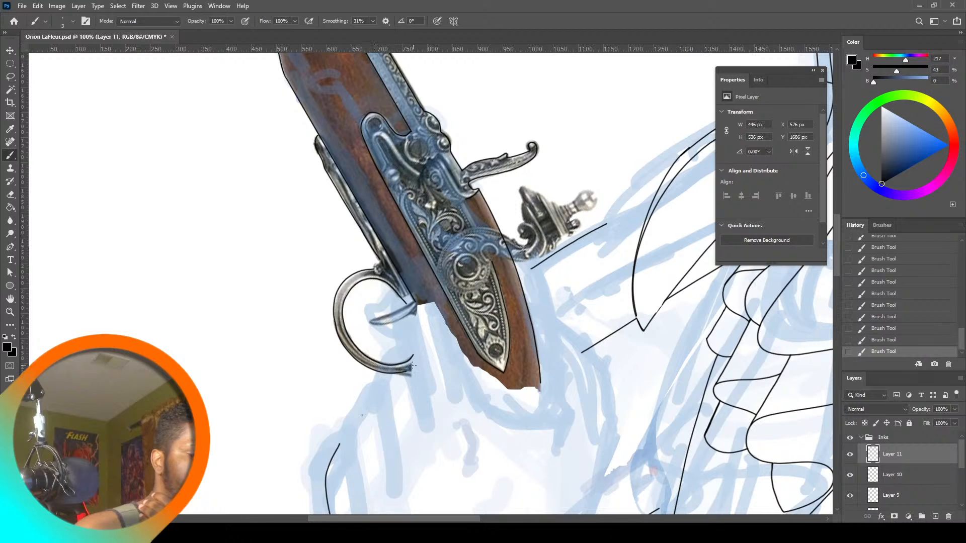
{"action": "key", "text": "ctrl+z"}
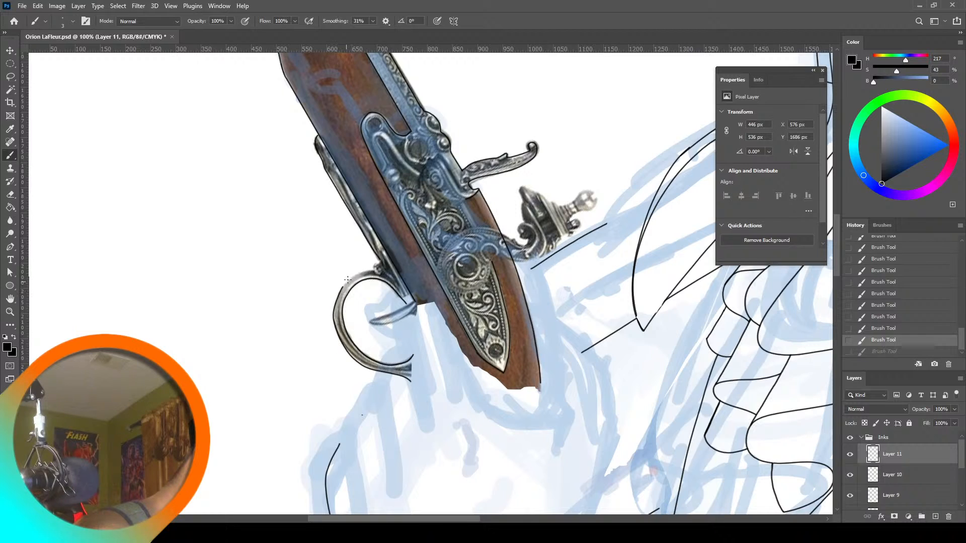
Set the brush smoothing to 60%
{"action": "left_click", "coordinate": [372, 21]}
{"action": "left_click_drag", "start_coordinate": [387, 31], "coordinate": [385, 27]}
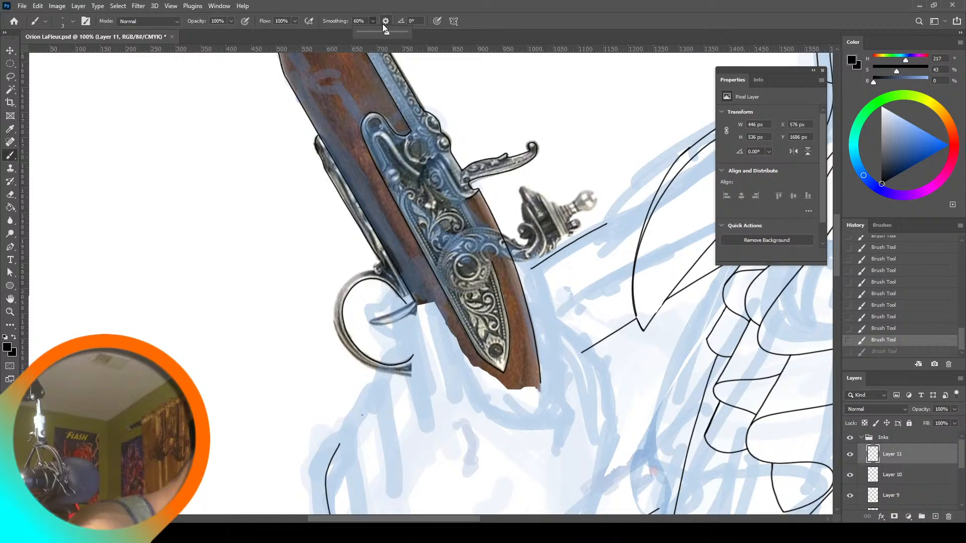
{"action": "left_click", "coordinate": [374, 271]}
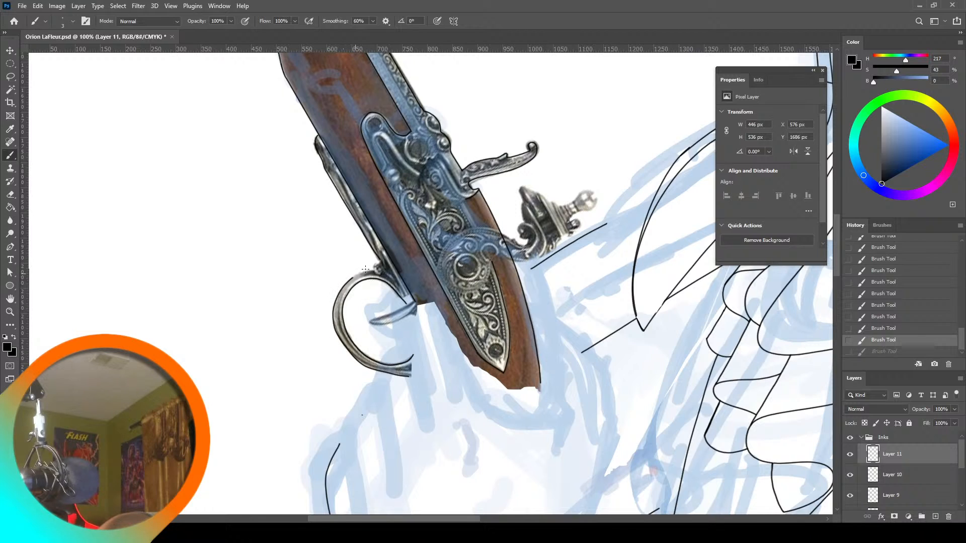
Try the trigger guard's outer curve again with the stronger smoothing, undoing each brush stroke
{"action": "left_click_drag", "start_coordinate": [382, 268], "coordinate": [384, 267]}
{"action": "key", "text": "ctrl+z"}
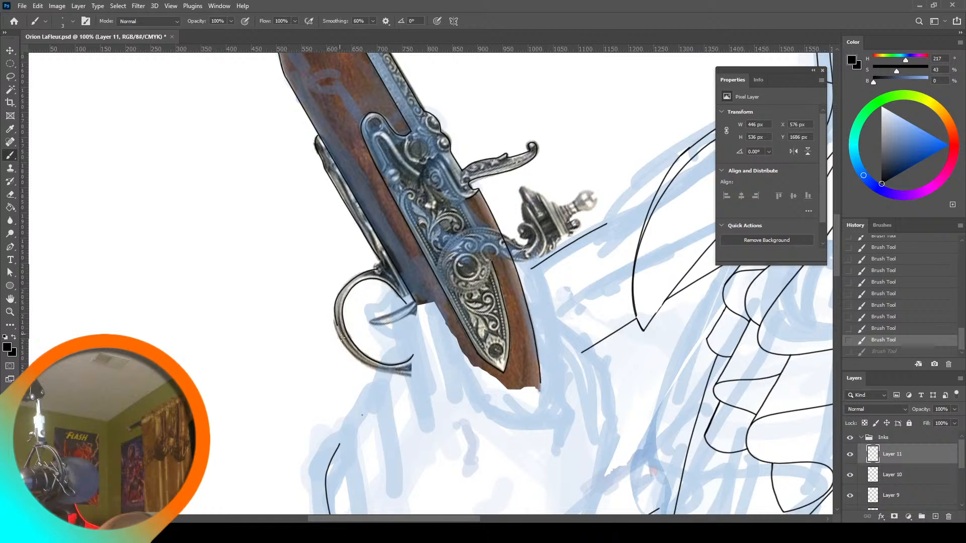
{"action": "left_click_drag", "start_coordinate": [369, 362], "coordinate": [371, 366]}
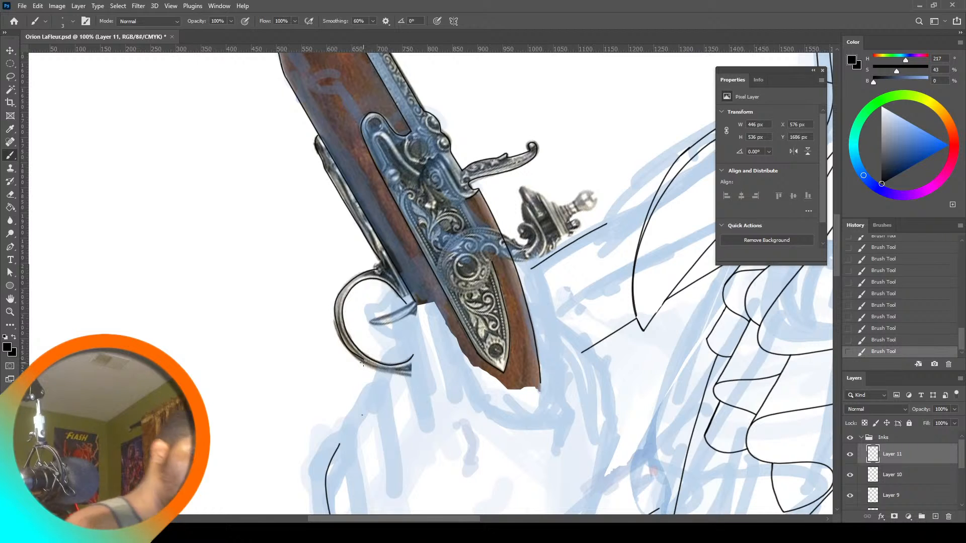
{"action": "key", "text": "ctrl+z"}
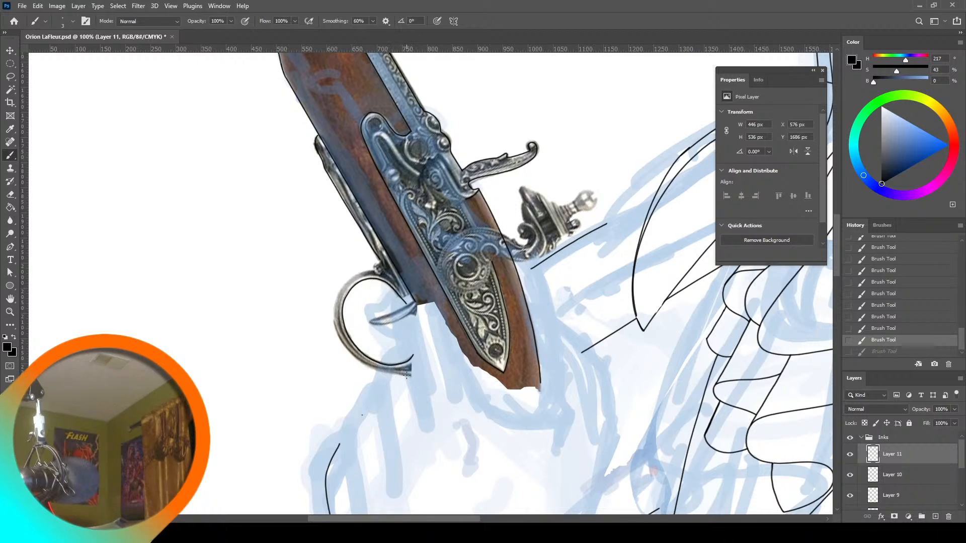
{"action": "mouse_move", "coordinate": [377, 370]}
{"action": "left_mouse_down"}
{"action": "mouse_move", "coordinate": [340, 346]}
{"action": "mouse_move", "coordinate": [336, 299]}
{"action": "left_mouse_up"}
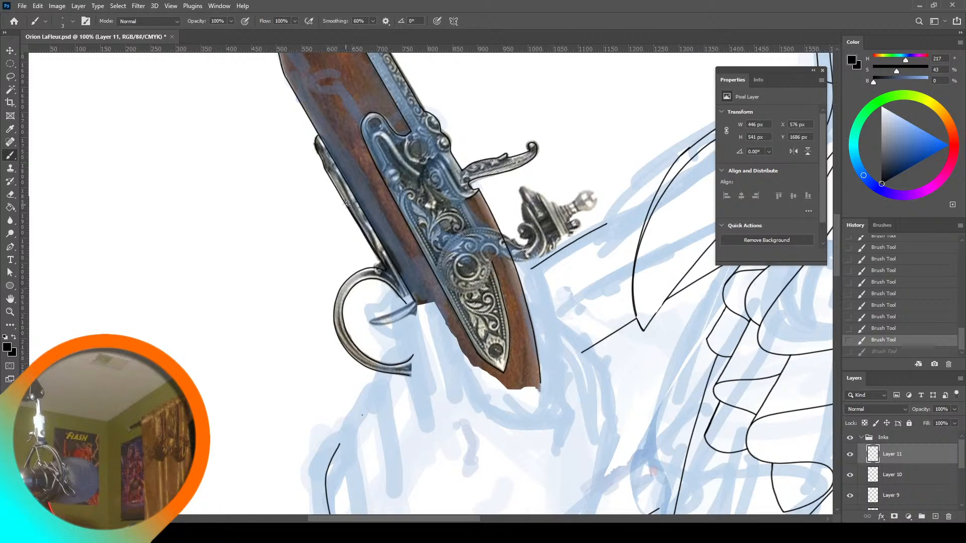
{"action": "key", "text": "ctrl+z"}
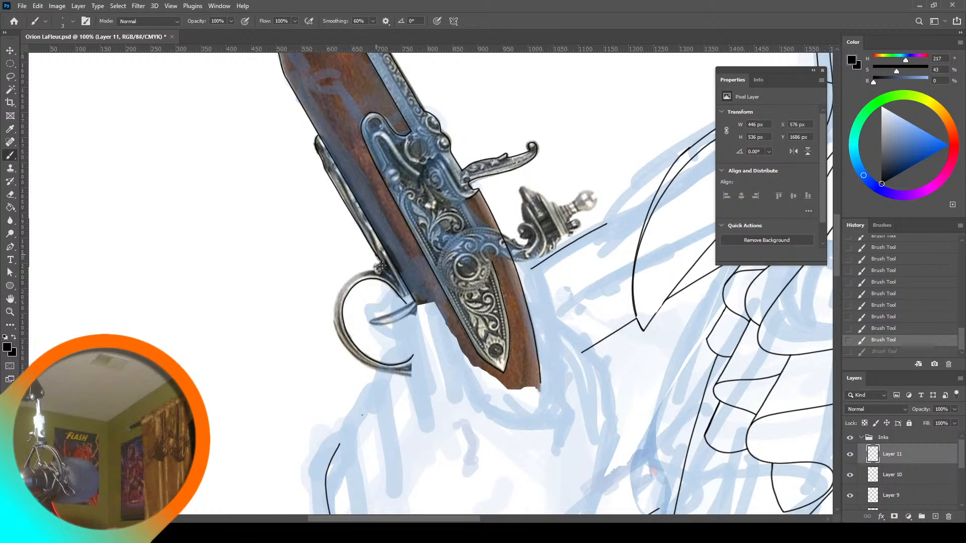
{"action": "left_click_drag", "start_coordinate": [390, 276], "coordinate": [376, 264]}
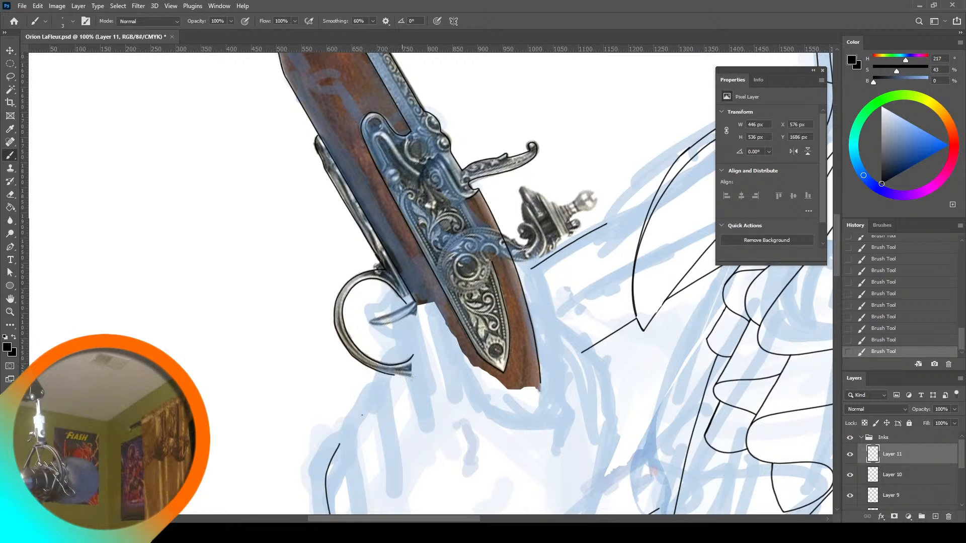
{"action": "left_click_drag", "start_coordinate": [412, 377], "coordinate": [416, 372]}
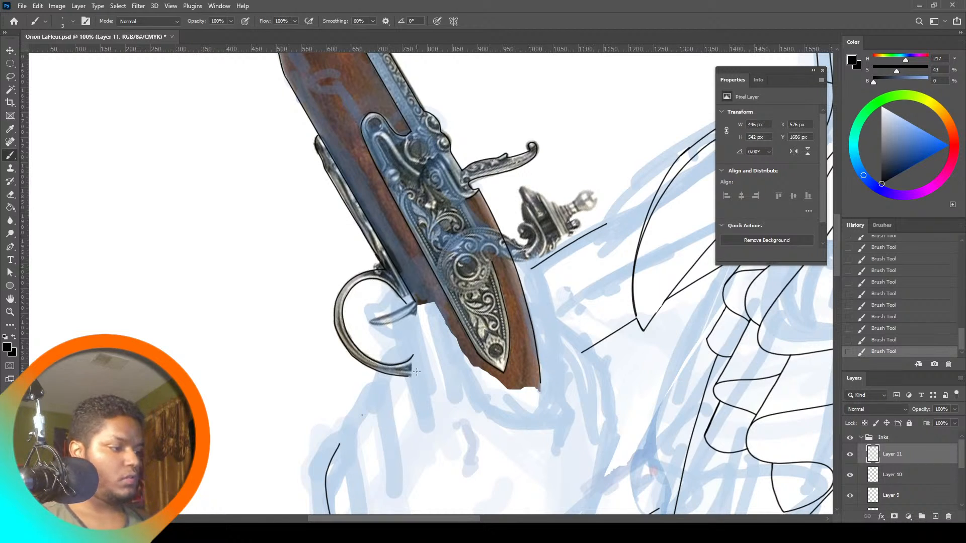
{"action": "key", "text": "ctrl+z"}
{"action": "left_click", "coordinate": [10, 285]}
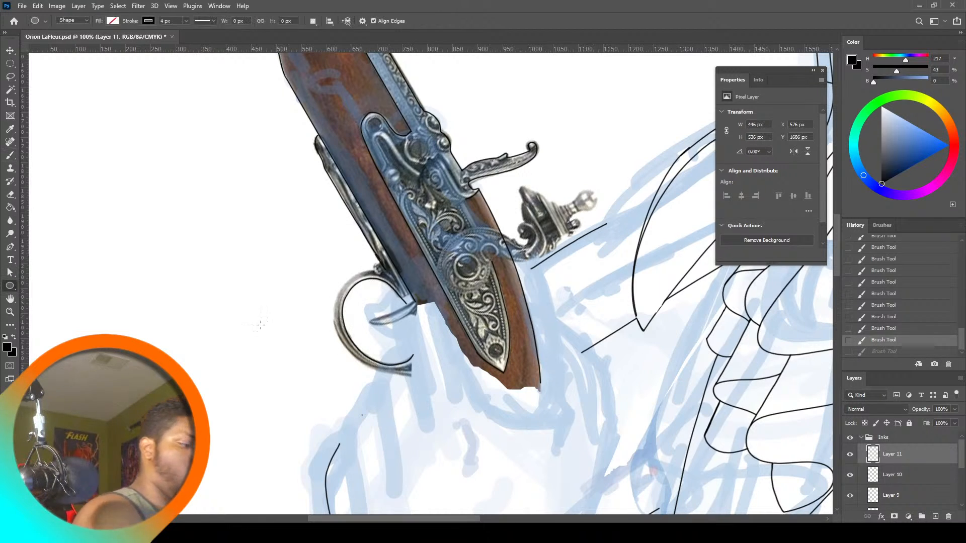
{"action": "left_click_drag", "start_coordinate": [328, 268], "coordinate": [447, 381]}
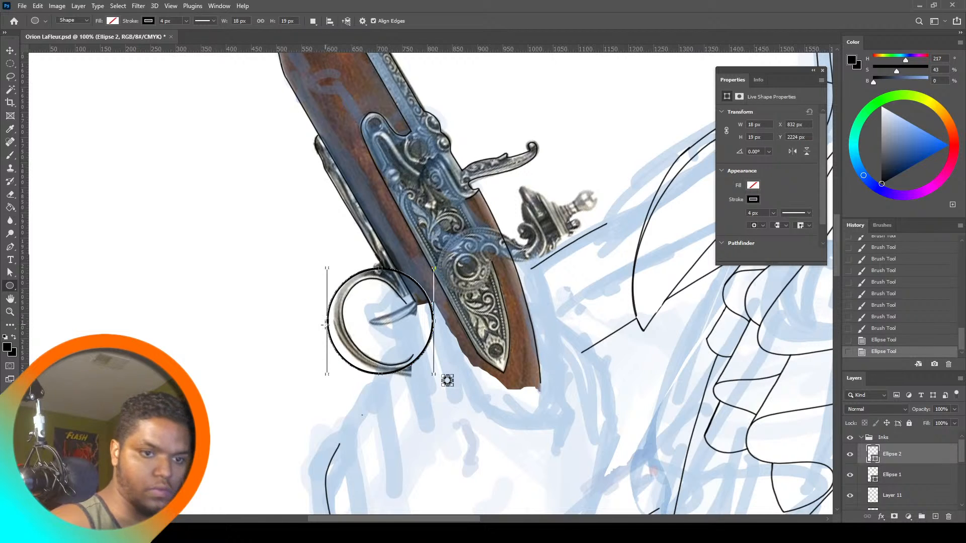
{"action": "left_click", "coordinate": [10, 64]}
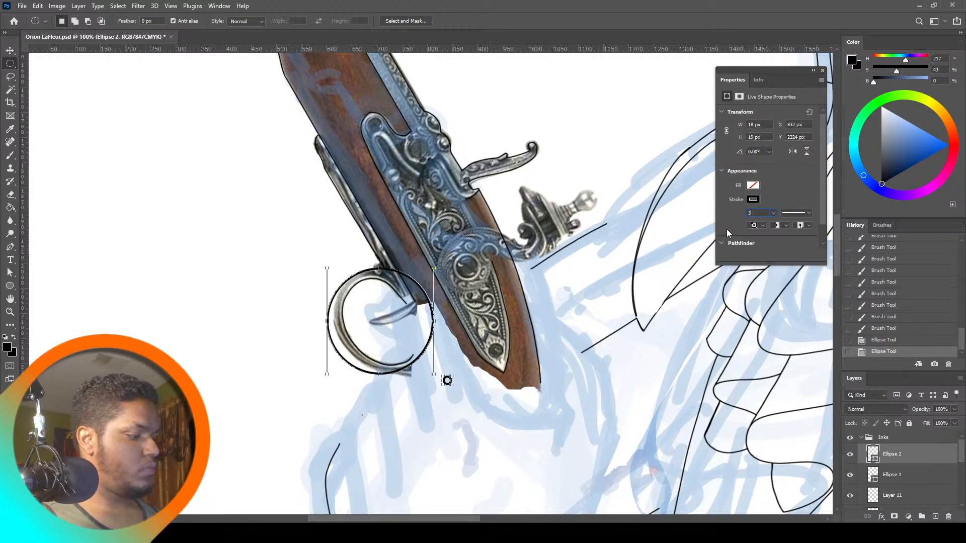
{"action": "key", "text": "Return"}
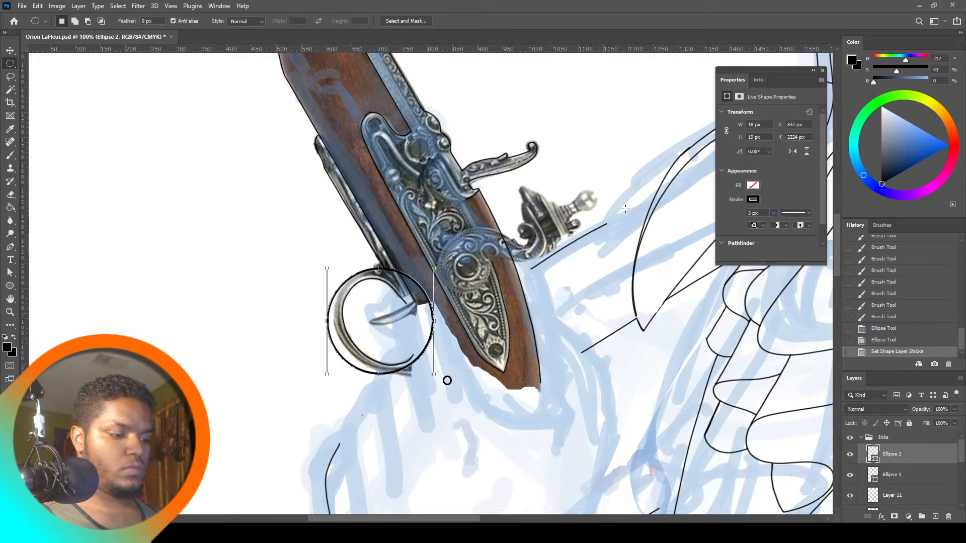
{"action": "left_click", "coordinate": [10, 50]}
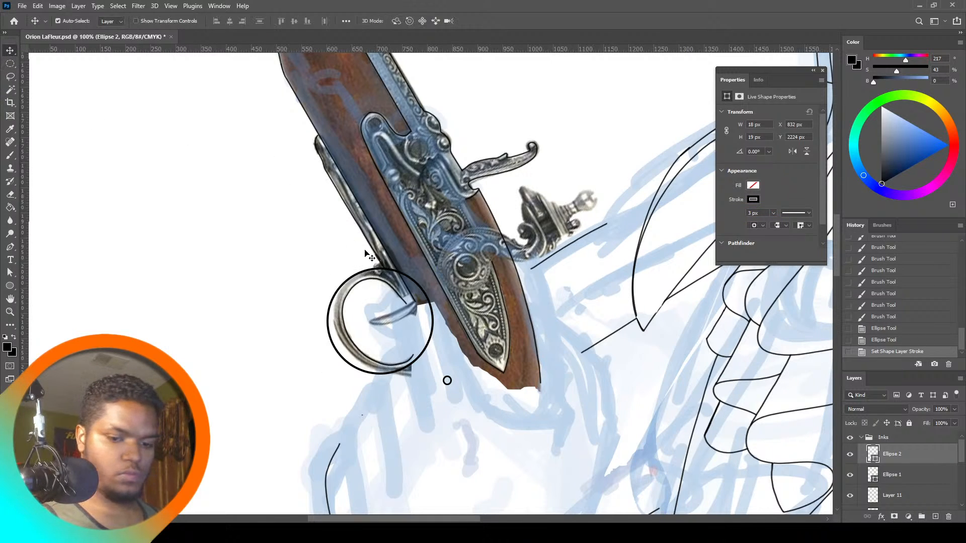
{"action": "left_click", "coordinate": [347, 367]}
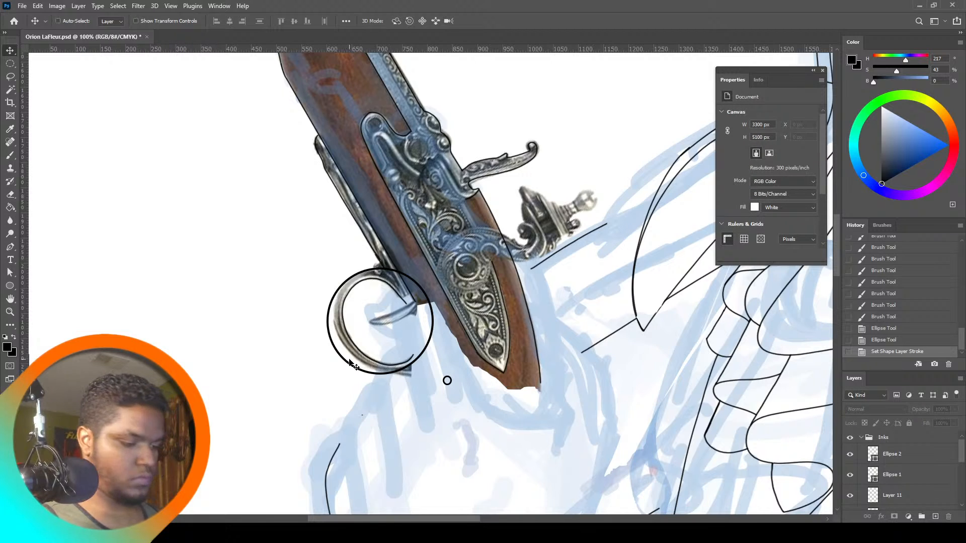
{"action": "left_click_drag", "start_coordinate": [351, 363], "coordinate": [360, 358]}
{"action": "key", "text": "ctrl+z"}
{"action": "key", "text": "ctrl+z"}
{"action": "key", "text": "ctrl+z"}
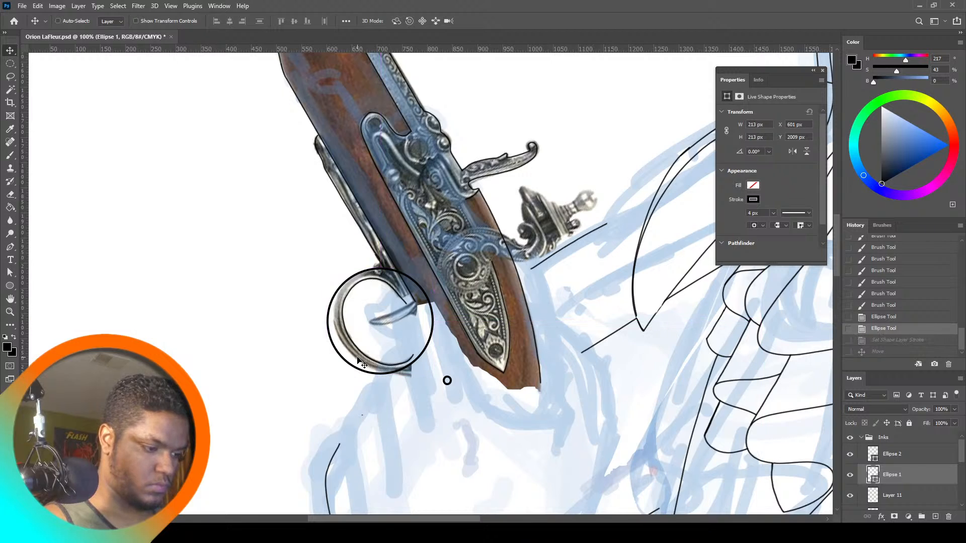
{"action": "key", "text": "ctrl+z"}
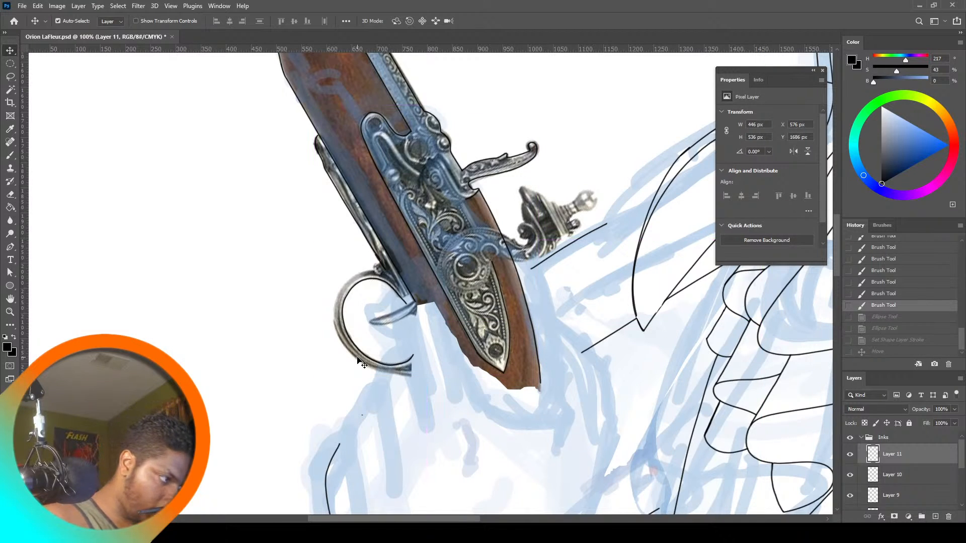
Draw an unfilled circle about 247 px across over the trigger guard with the Ellipse tool and set its stroke to 3 px
{"action": "key", "text": "u"}
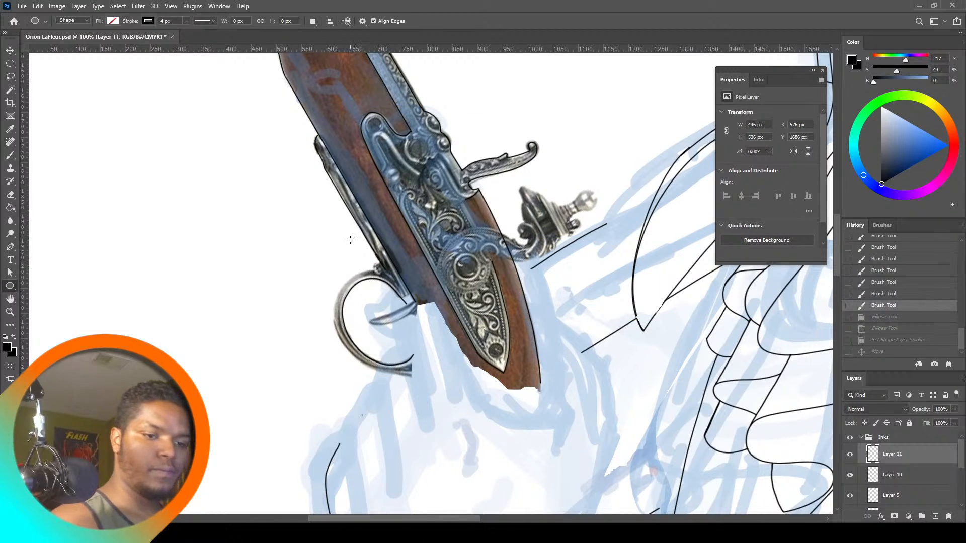
{"action": "left_click_drag", "start_coordinate": [338, 256], "coordinate": [464, 371]}
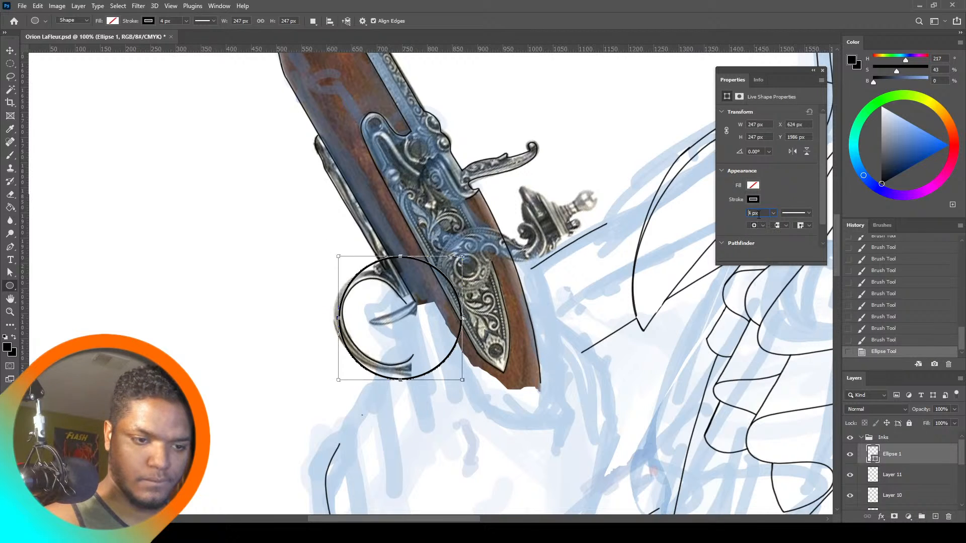
{"action": "type", "text": "3"}
{"action": "key", "text": "Return"}
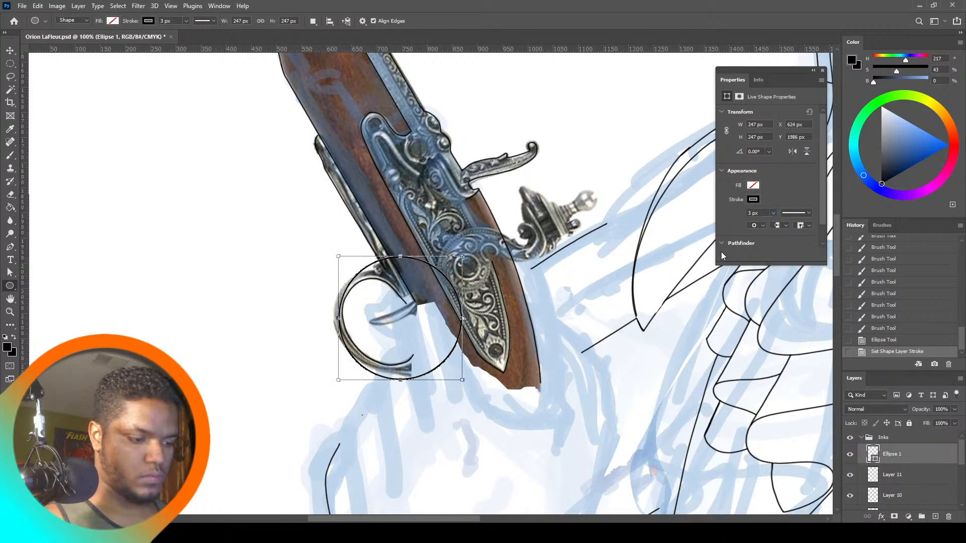
Fit the ellipse to the trigger guard's outer curve by rotating it -32.23° and scaling it to 80.16% width and 86.14% height
{"action": "key", "text": "ctrl+t"}
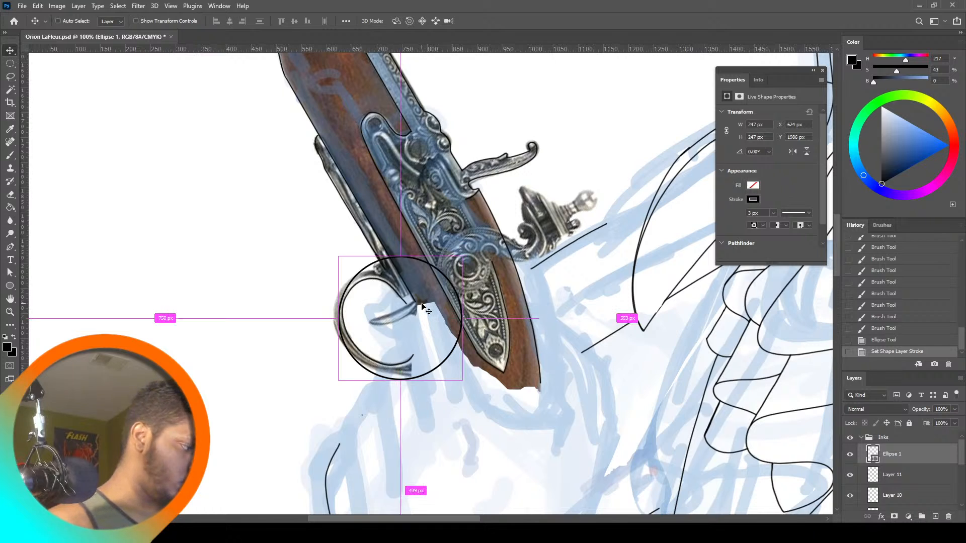
{"action": "left_click_drag", "start_coordinate": [462, 317], "coordinate": [394, 236]}
{"action": "left_click_drag", "start_coordinate": [396, 302], "coordinate": [402, 311]}
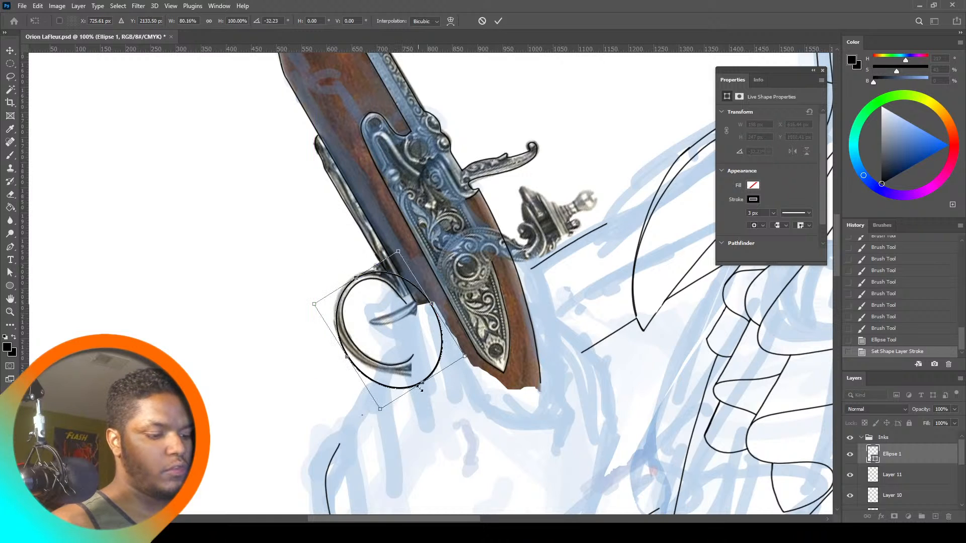
{"action": "left_click_drag", "start_coordinate": [421, 380], "coordinate": [419, 377]}
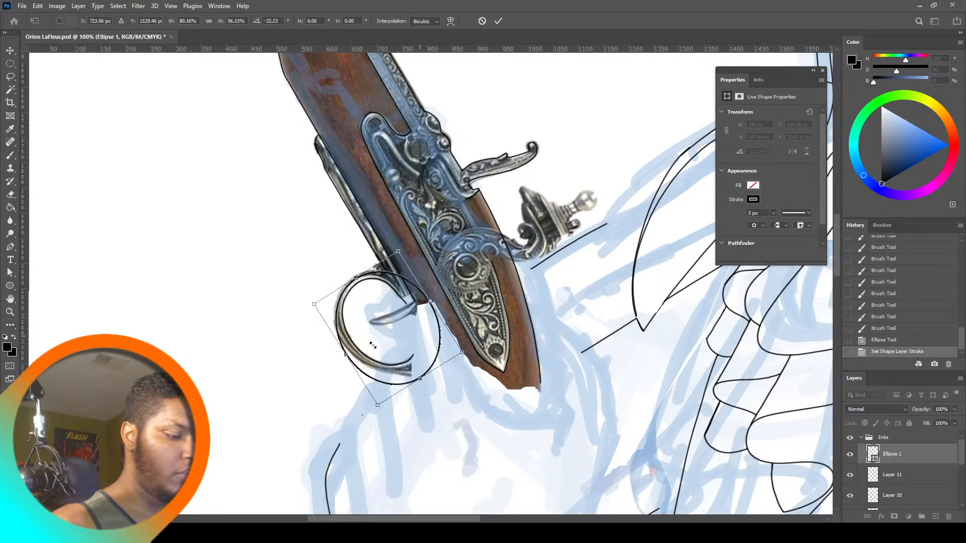
{"action": "mouse_move", "coordinate": [368, 334]}
{"action": "left_mouse_down"}
{"action": "mouse_move", "coordinate": [369, 323]}
{"action": "mouse_move", "coordinate": [382, 344]}
{"action": "left_mouse_up"}
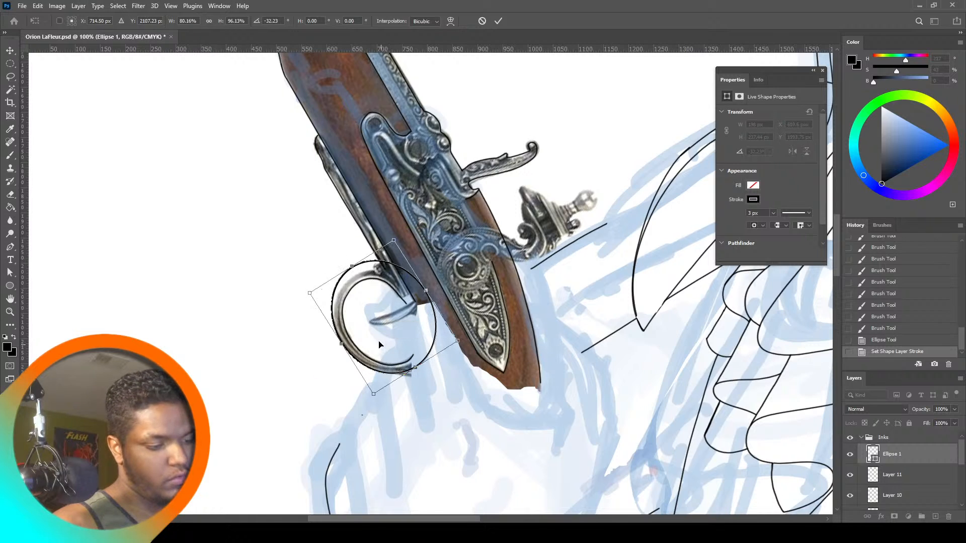
{"action": "left_click_drag", "start_coordinate": [351, 267], "coordinate": [357, 274]}
{"action": "left_click_drag", "start_coordinate": [415, 365], "coordinate": [413, 362]}
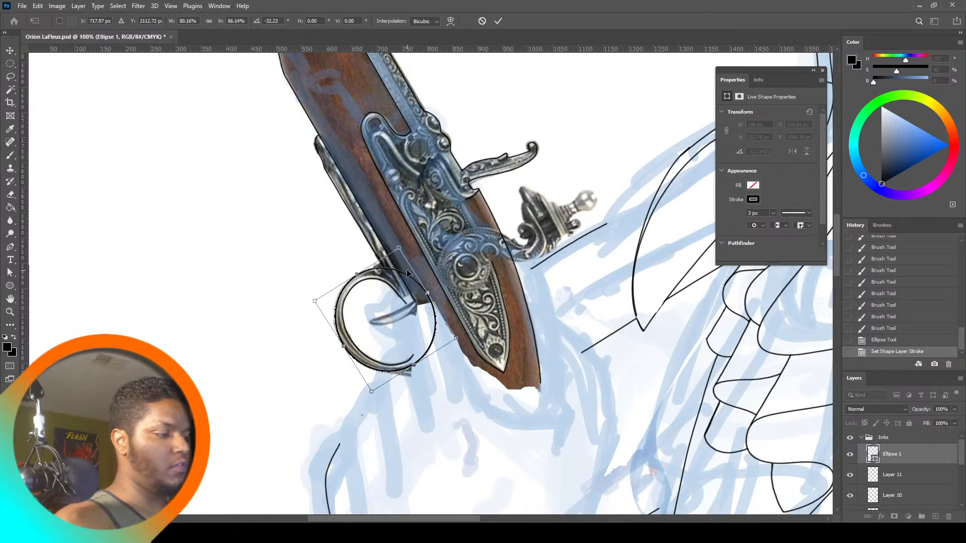
{"action": "key", "text": "Return"}
Rasterize the Ellipse 1 layer and clear a lassoed piece of its outline at the trigger guard's upper end
{"action": "key", "text": "l"}
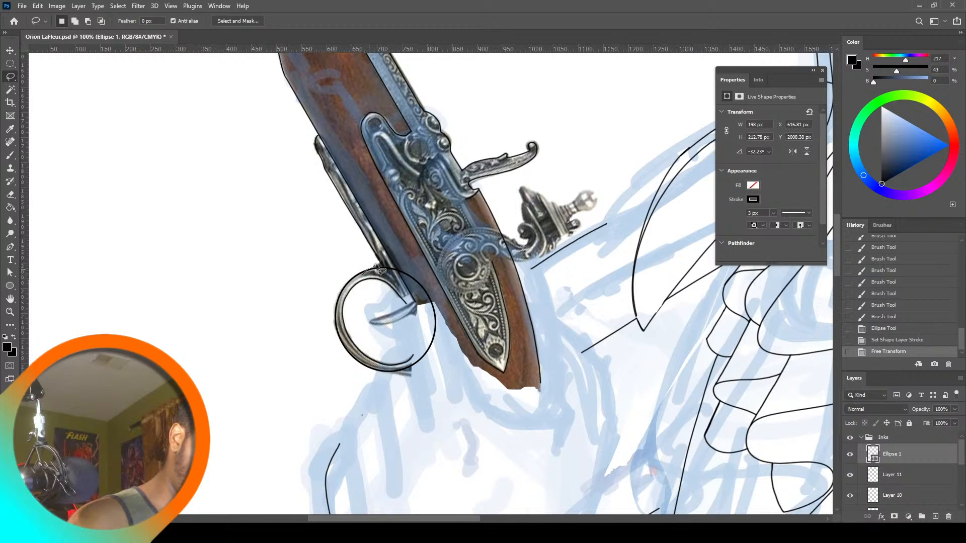
{"action": "mouse_move", "coordinate": [363, 273]}
{"action": "left_mouse_down"}
{"action": "mouse_move", "coordinate": [386, 261]}
{"action": "mouse_move", "coordinate": [398, 277]}
{"action": "mouse_move", "coordinate": [376, 267]}
{"action": "left_mouse_up"}
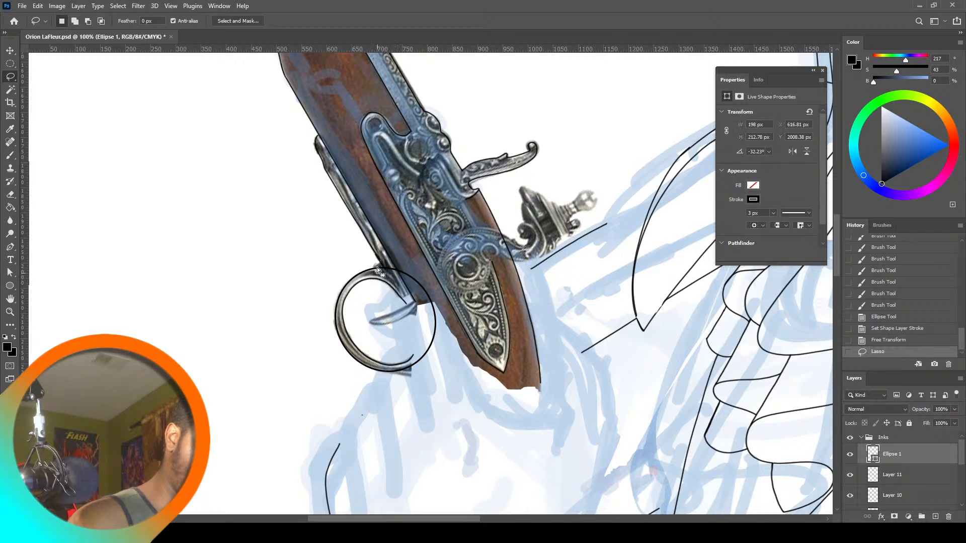
{"action": "key", "text": "Delete"}
{"action": "left_click", "coordinate": [470, 198]}
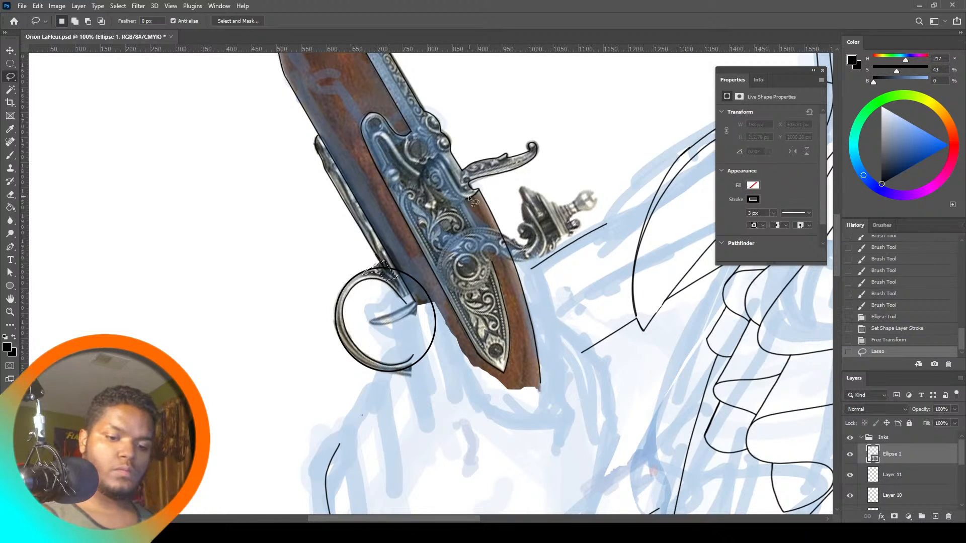
{"action": "scroll", "coordinate": [495, 193], "scroll_direction": "up", "scroll_amount": 2}
{"action": "right_click", "coordinate": [916, 456]}
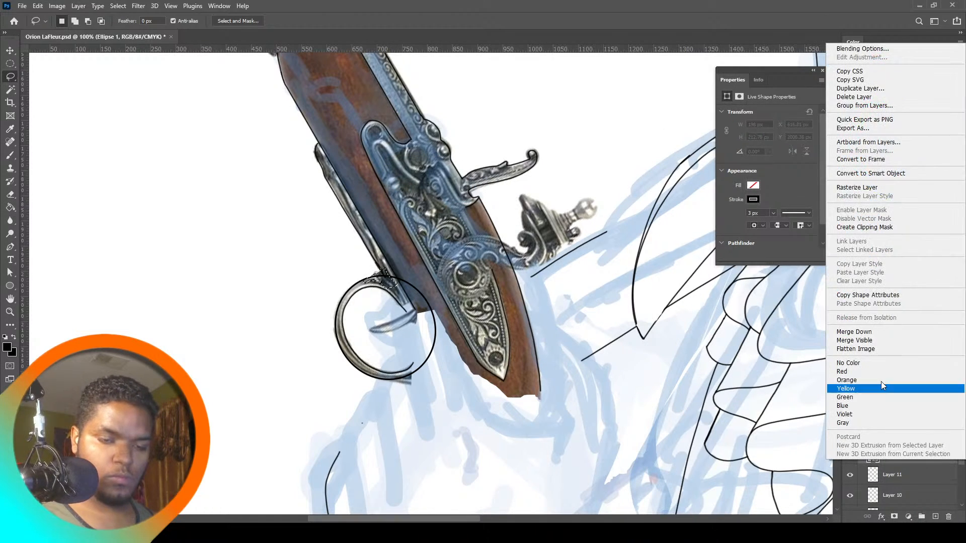
{"action": "left_click", "coordinate": [886, 186]}
{"action": "key", "text": "Delete"}
{"action": "key", "text": "ctrl+d"}
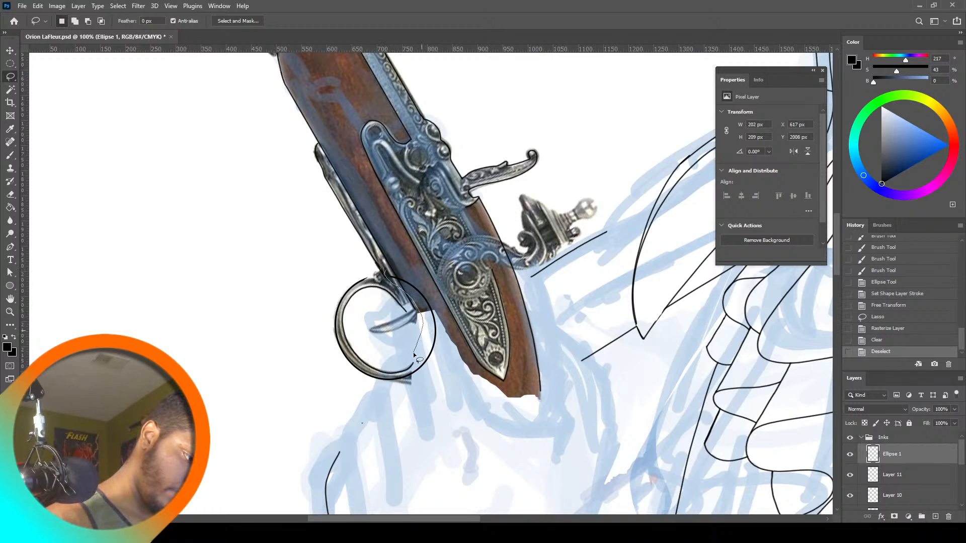
Lasso and clear the piece of the ellipse outline just past the trigger guard's cut-off lower end
{"action": "mouse_move", "coordinate": [413, 370]}
{"action": "left_mouse_down"}
{"action": "mouse_move", "coordinate": [386, 378]}
{"action": "mouse_move", "coordinate": [414, 396]}
{"action": "mouse_move", "coordinate": [438, 373]}
{"action": "mouse_move", "coordinate": [439, 384]}
{"action": "mouse_move", "coordinate": [436, 337]}
{"action": "mouse_move", "coordinate": [406, 380]}
{"action": "left_mouse_up"}
{"action": "key", "text": "Delete"}
{"action": "key", "text": "ctrl+d"}
{"action": "key", "text": "Delete"}
{"action": "key", "text": "ctrl+d"}
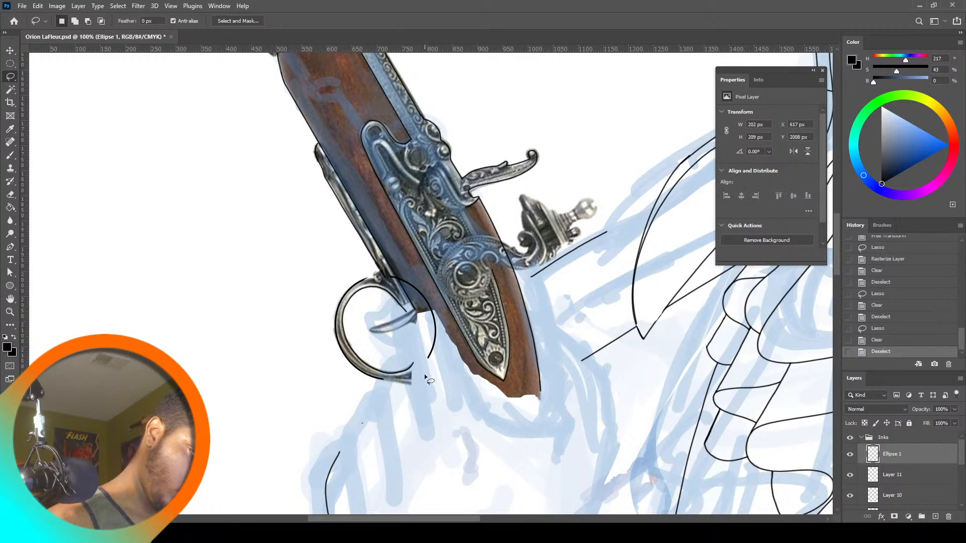
Lasso and clear the leftover ellipse arc crossing the wooden stock, keeping only the trigger guard's curve
{"action": "left_click_drag", "start_coordinate": [387, 277], "coordinate": [390, 277]}
{"action": "key", "text": "ctrl+d"}
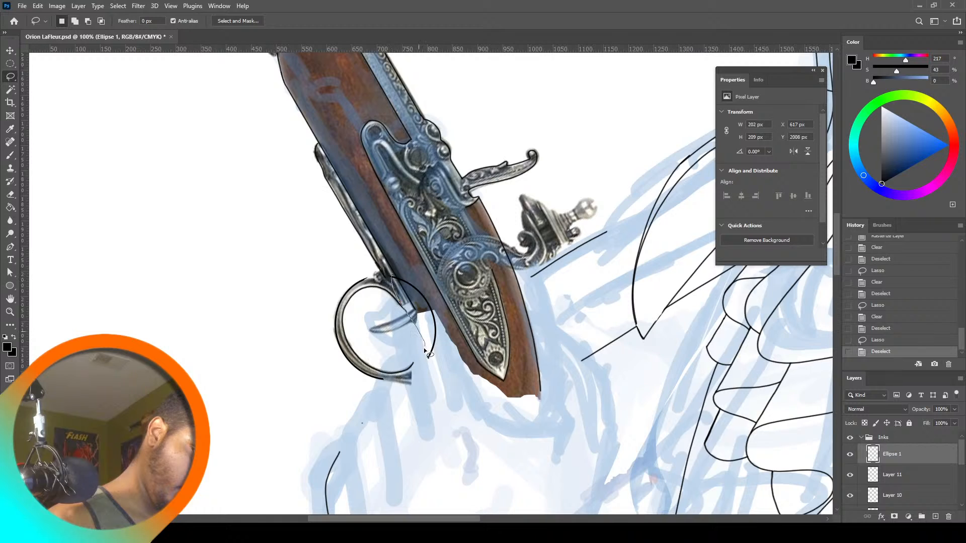
{"action": "mouse_move", "coordinate": [429, 354]}
{"action": "left_mouse_down"}
{"action": "mouse_move", "coordinate": [444, 322]}
{"action": "mouse_move", "coordinate": [400, 270]}
{"action": "mouse_move", "coordinate": [396, 287]}
{"action": "mouse_move", "coordinate": [412, 307]}
{"action": "left_mouse_up"}
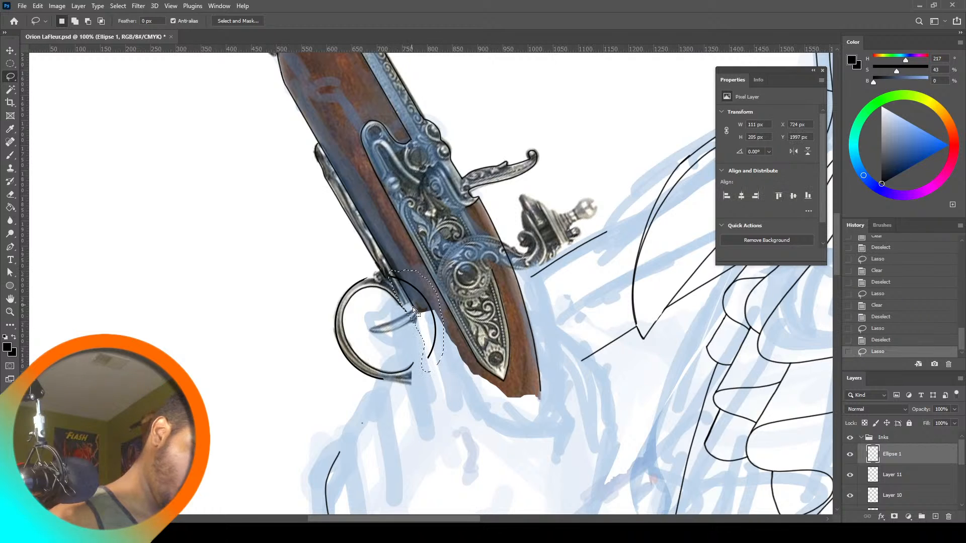
{"action": "key", "text": "Delete"}
{"action": "key", "text": "ctrl+d"}
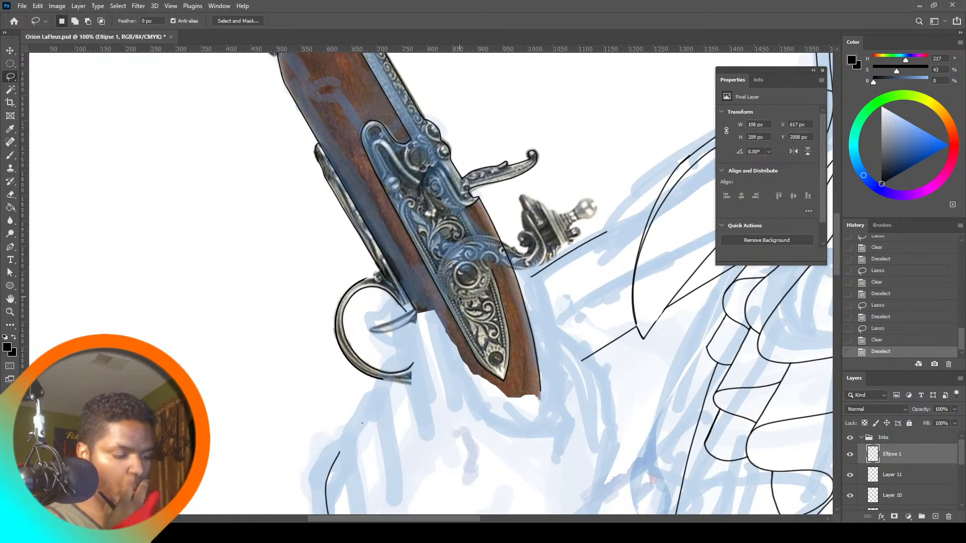
Brush a line extending the trigger guard's upper end to the metal strip along the pistol's underside
{"action": "left_click", "coordinate": [10, 312]}
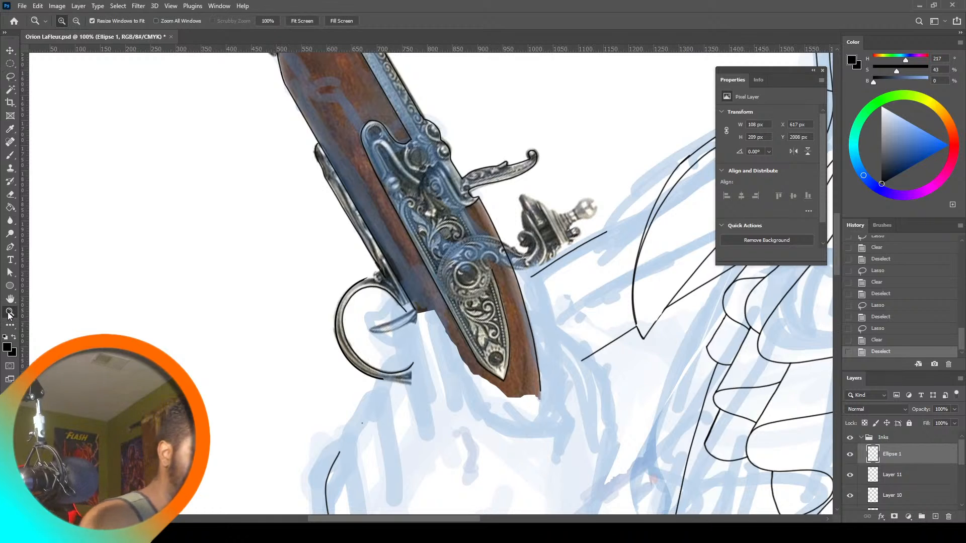
{"action": "left_click", "coordinate": [392, 257]}
{"action": "left_click", "coordinate": [304, 22]}
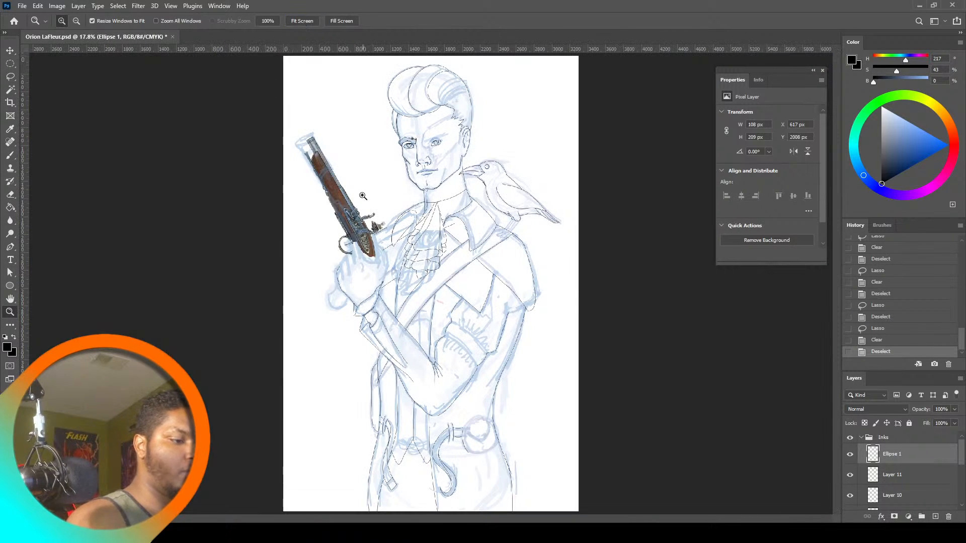
{"action": "left_click", "coordinate": [345, 234]}
{"action": "left_click", "coordinate": [344, 234]}
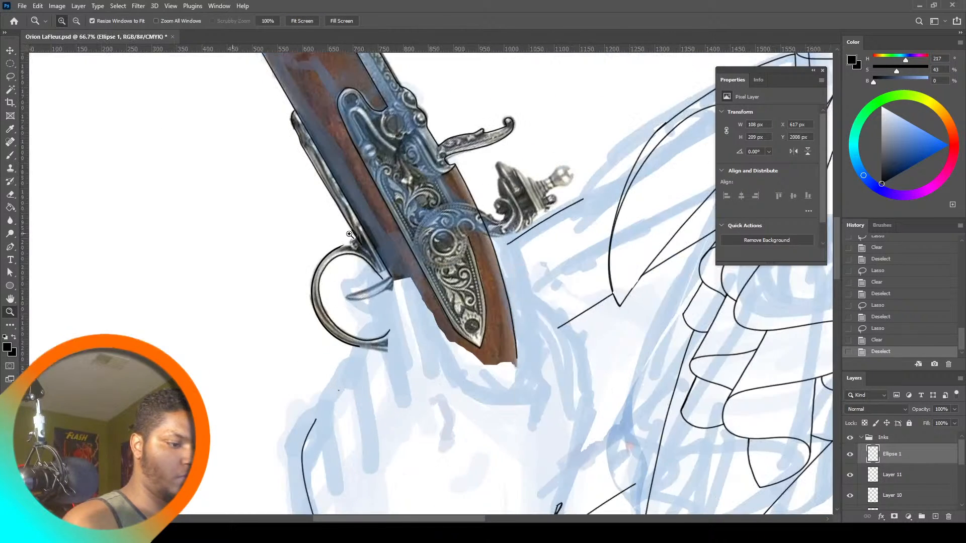
{"action": "left_click", "coordinate": [368, 223]}
{"action": "key", "text": "b"}
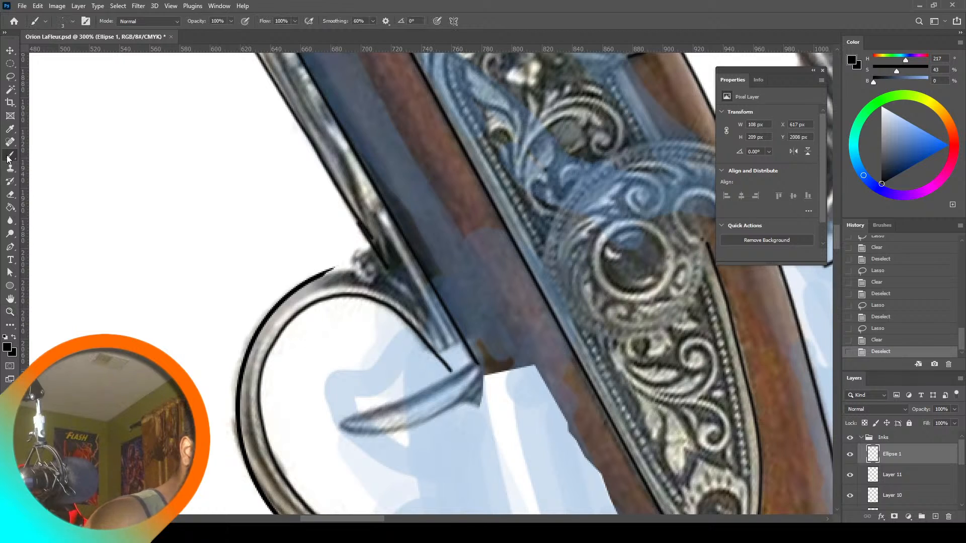
{"action": "left_click", "coordinate": [327, 271]}
{"action": "left_click_drag", "start_coordinate": [328, 270], "coordinate": [375, 244]}
{"action": "left_click_drag", "start_coordinate": [323, 273], "coordinate": [381, 239]}
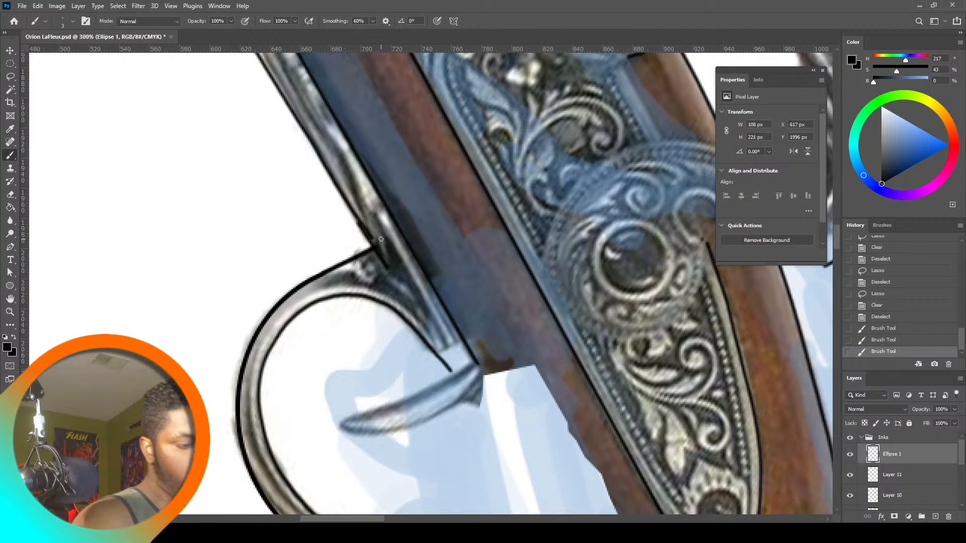
Hide the pistol photo on Layer 5 to check the inks over the whole figure, and show it again
{"action": "left_click", "coordinate": [11, 312]}
{"action": "left_click", "coordinate": [302, 21]}
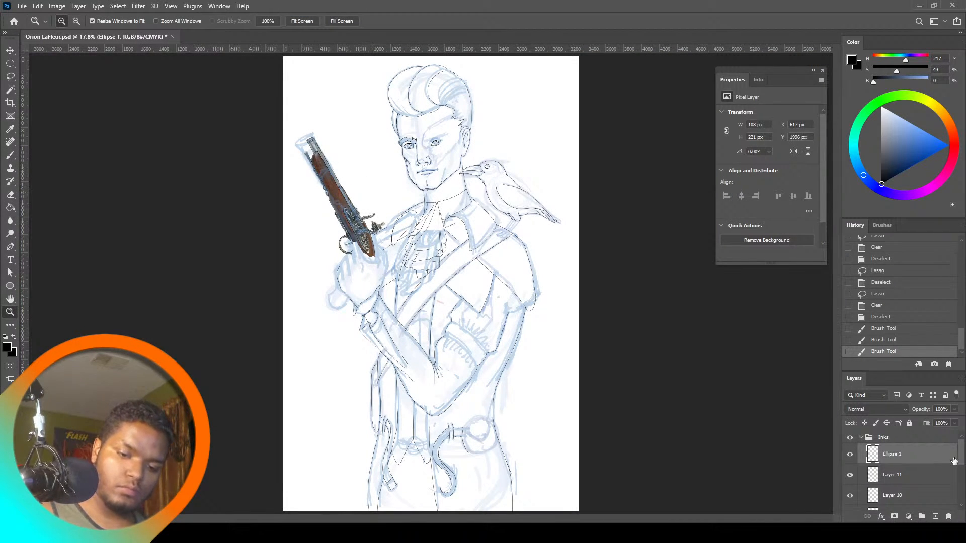
{"action": "scroll", "coordinate": [963, 460], "scroll_direction": "down", "scroll_amount": 5}
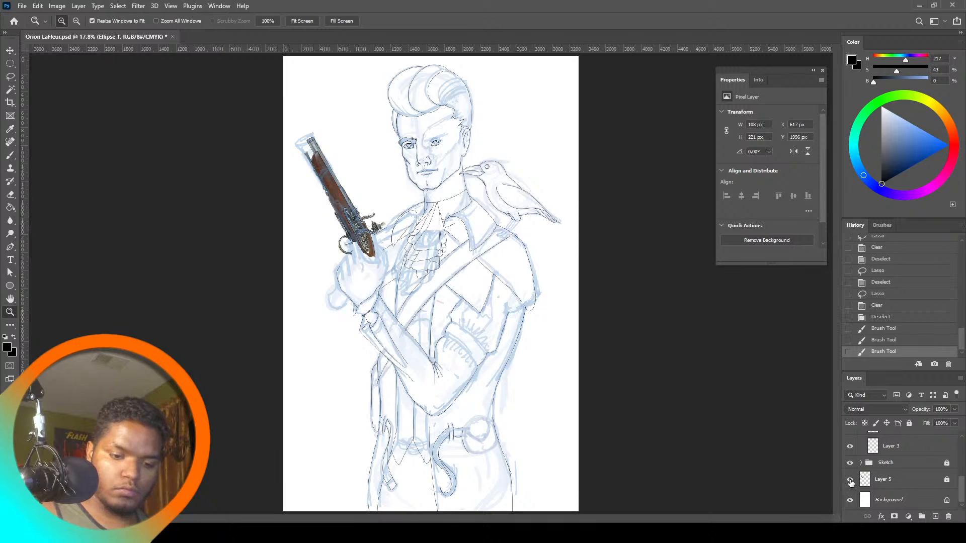
{"action": "left_click", "coordinate": [850, 480]}
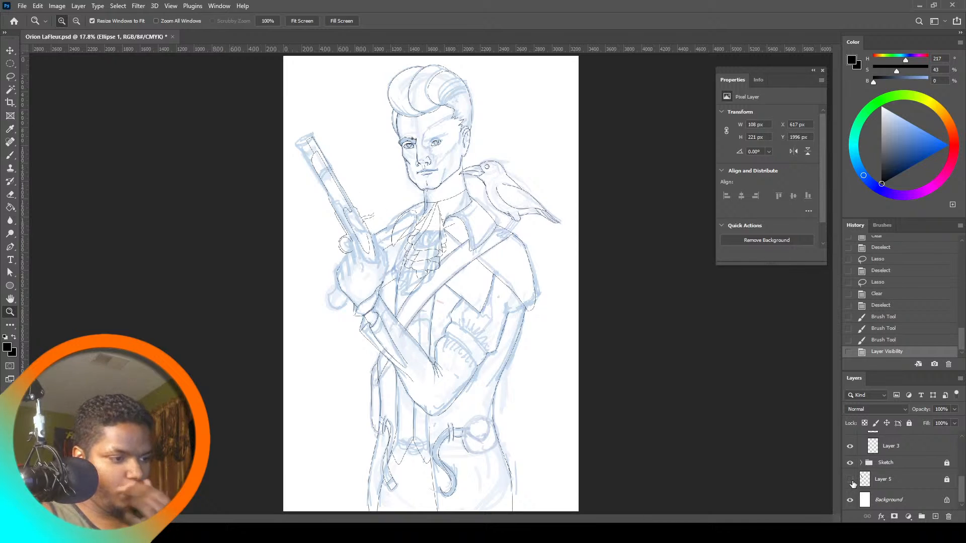
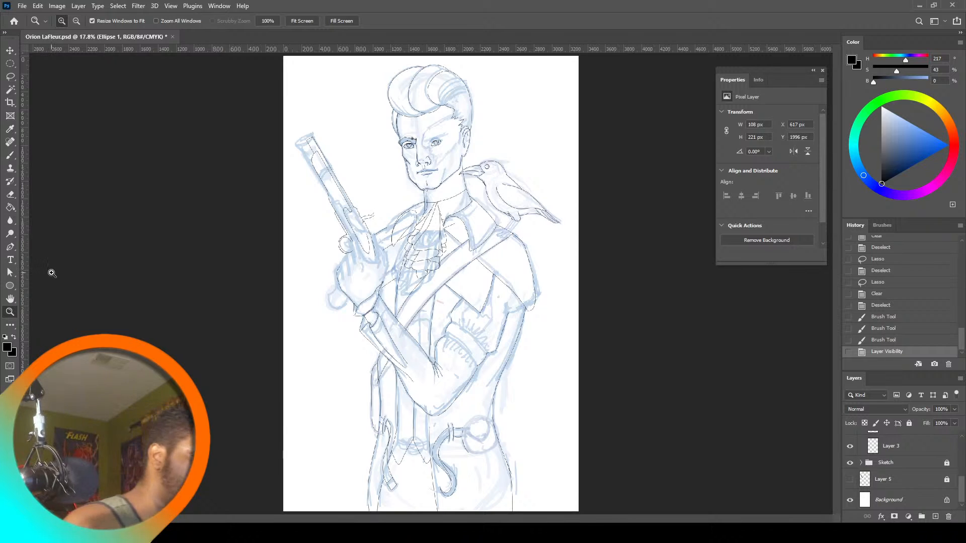
{"action": "left_click", "coordinate": [375, 257]}
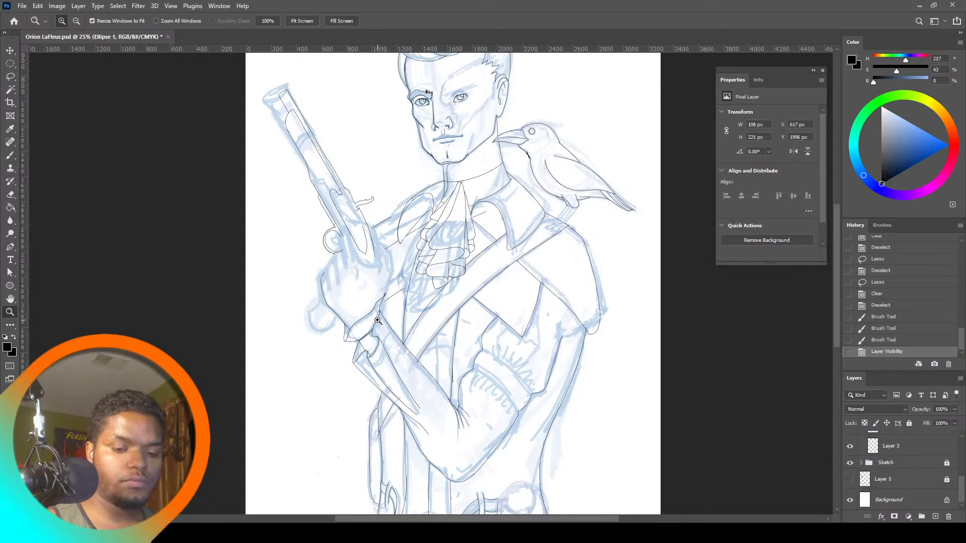
{"action": "left_click", "coordinate": [849, 479]}
Brush the hammer's lower and outer curve on the Ellipse 1 layer, from the lock plate around to the hammer's upper tip
{"action": "left_click", "coordinate": [381, 215]}
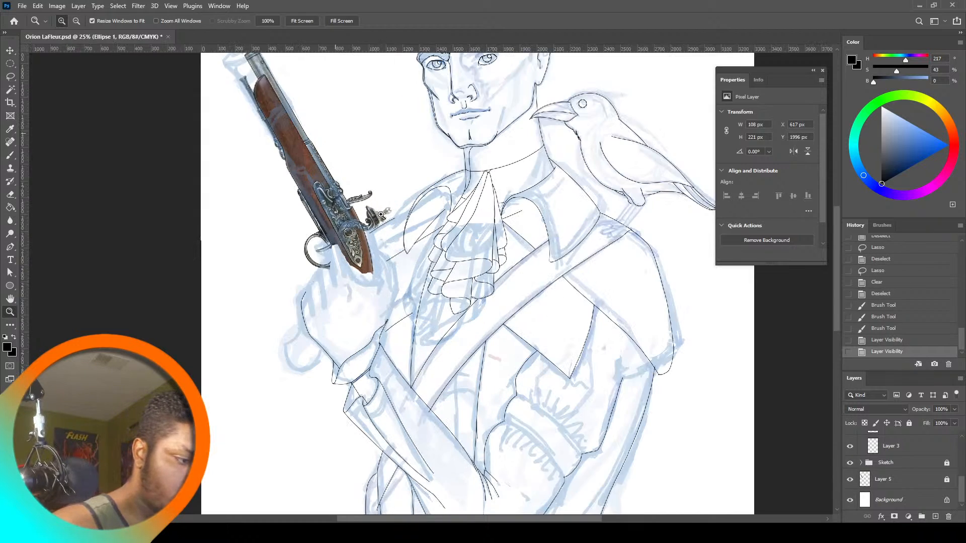
{"action": "left_click", "coordinate": [381, 215]}
{"action": "left_click", "coordinate": [381, 214]}
{"action": "left_click", "coordinate": [381, 215]}
{"action": "left_click", "coordinate": [381, 215]}
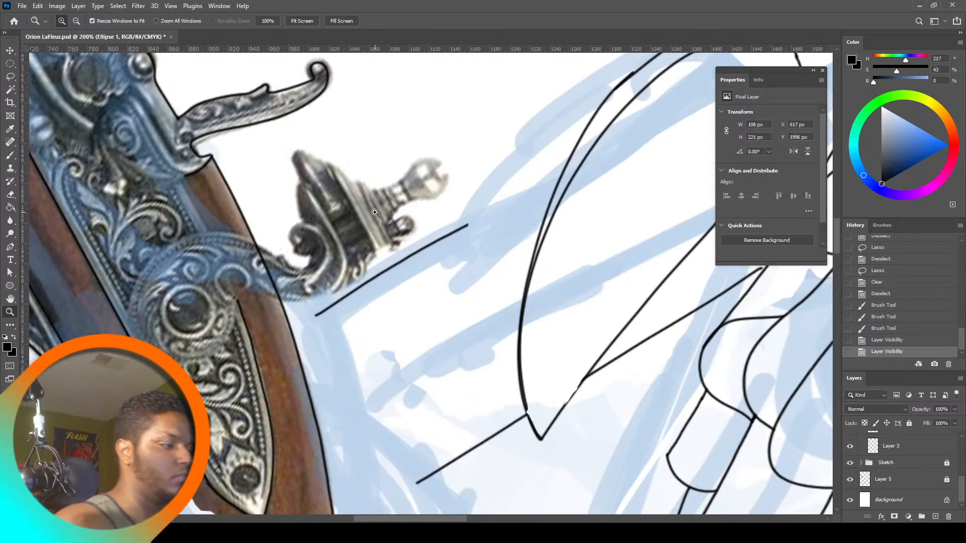
{"action": "left_click", "coordinate": [14, 153]}
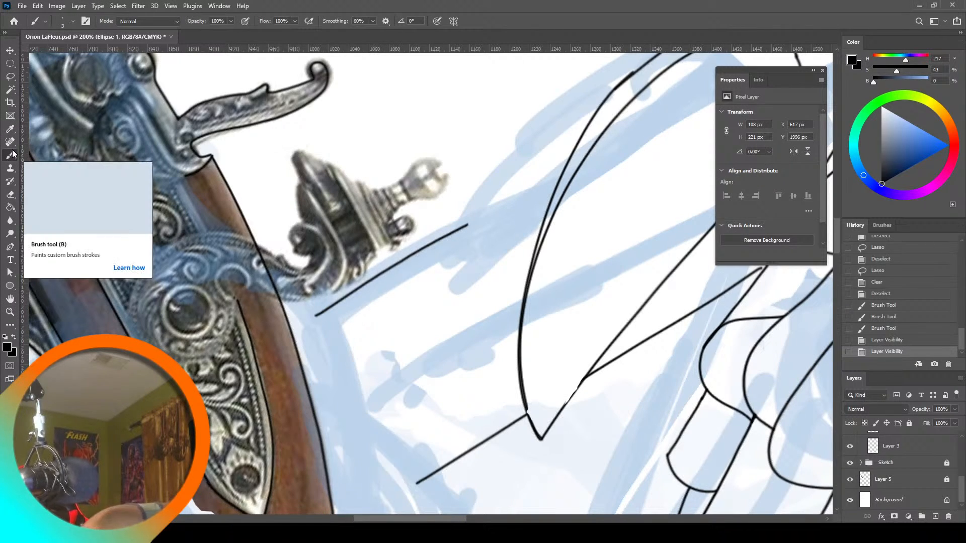
{"action": "left_click", "coordinate": [951, 487]}
{"action": "left_click_drag", "start_coordinate": [962, 487], "coordinate": [965, 452]}
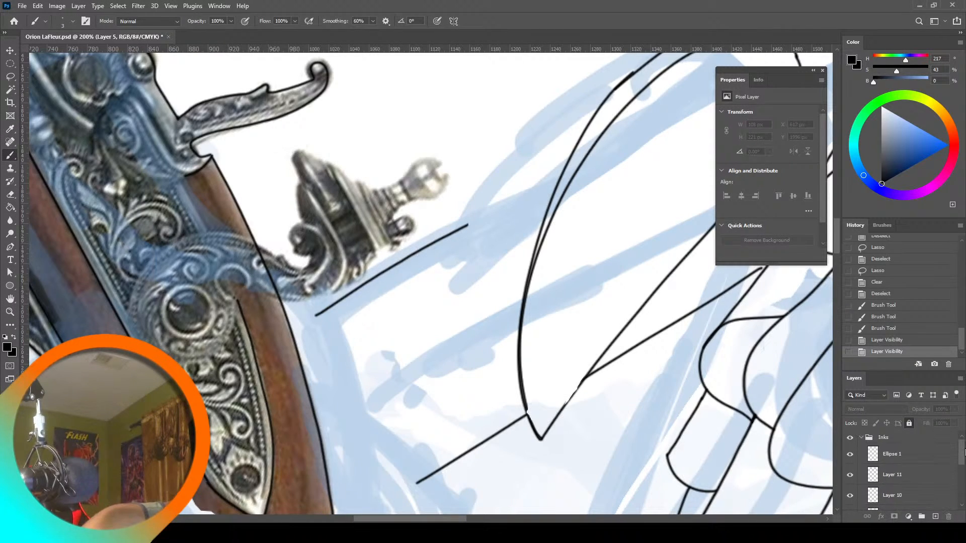
{"action": "left_click", "coordinate": [933, 451]}
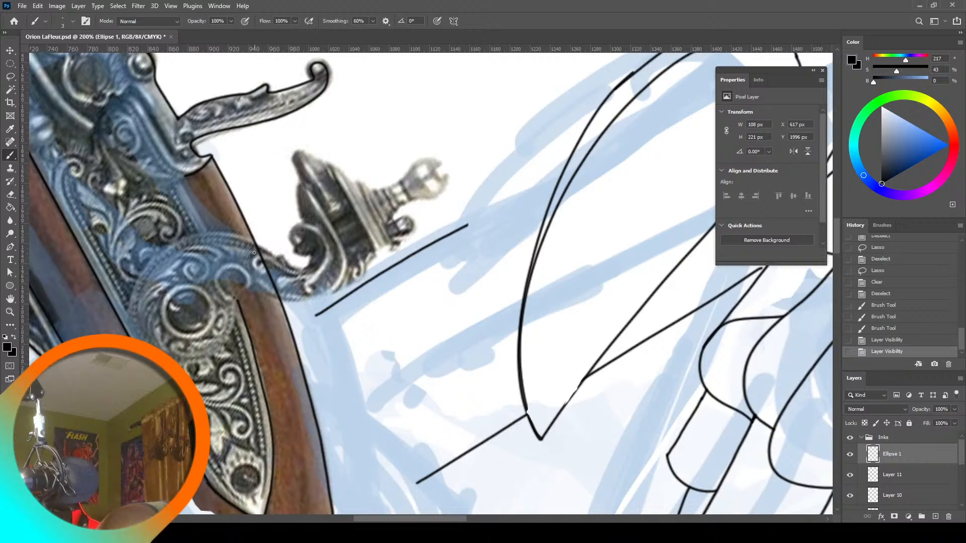
{"action": "left_click_drag", "start_coordinate": [258, 247], "coordinate": [294, 262]}
{"action": "mouse_move", "coordinate": [308, 215]}
{"action": "left_mouse_down"}
{"action": "mouse_move", "coordinate": [298, 183]}
{"action": "mouse_move", "coordinate": [316, 157]}
{"action": "mouse_move", "coordinate": [370, 199]}
{"action": "mouse_move", "coordinate": [382, 265]}
{"action": "mouse_move", "coordinate": [333, 306]}
{"action": "mouse_move", "coordinate": [256, 302]}
{"action": "mouse_move", "coordinate": [234, 289]}
{"action": "left_mouse_up"}
{"action": "key", "text": "ctrl+z"}
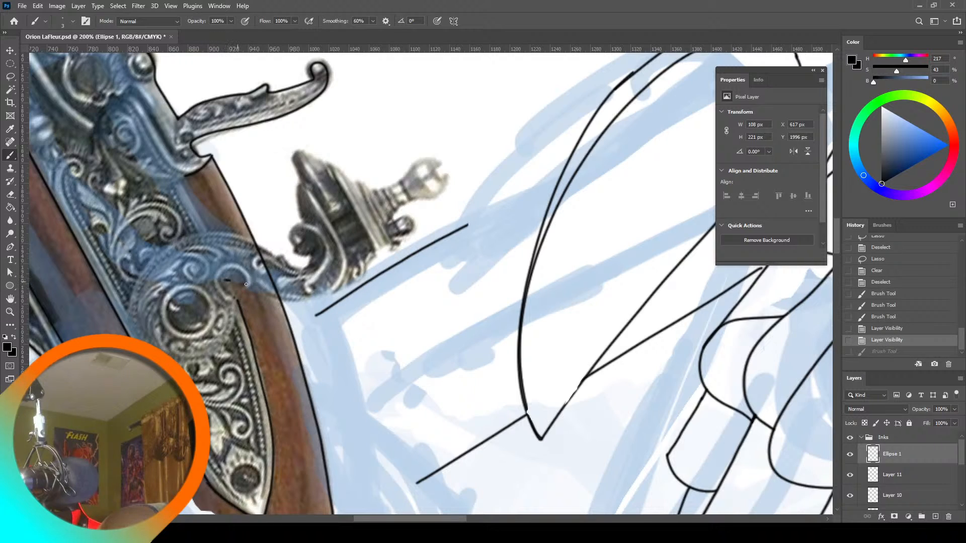
{"action": "mouse_move", "coordinate": [295, 299]}
{"action": "left_mouse_down"}
{"action": "mouse_move", "coordinate": [334, 295]}
{"action": "mouse_move", "coordinate": [376, 248]}
{"action": "mouse_move", "coordinate": [345, 178]}
{"action": "mouse_move", "coordinate": [289, 151]}
{"action": "mouse_move", "coordinate": [303, 158]}
{"action": "mouse_move", "coordinate": [314, 186]}
{"action": "mouse_move", "coordinate": [308, 247]}
{"action": "left_mouse_up"}
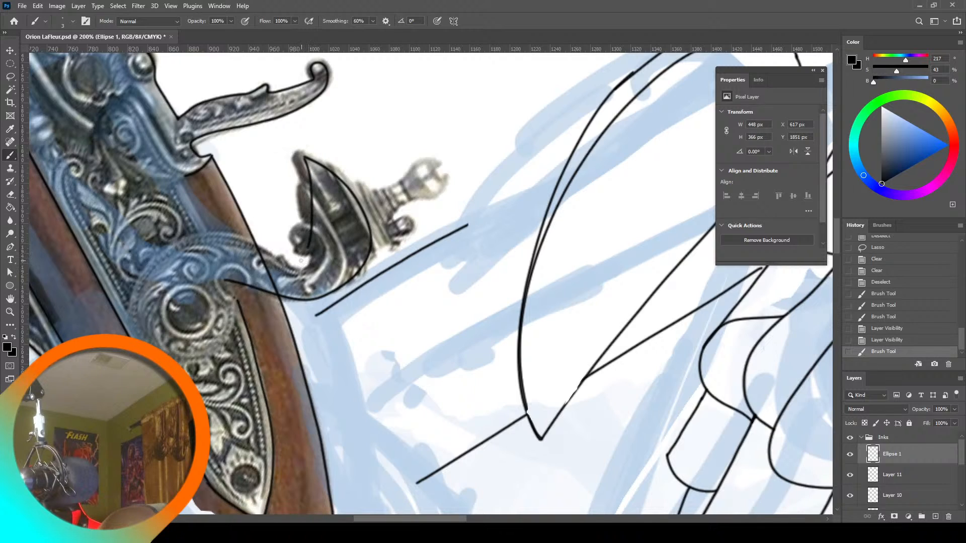
Redo the hammer's inner contour from the lock plate to the upper tip, and close the small line gaps at the tip and plate edge
{"action": "key", "text": "ctrl+z"}
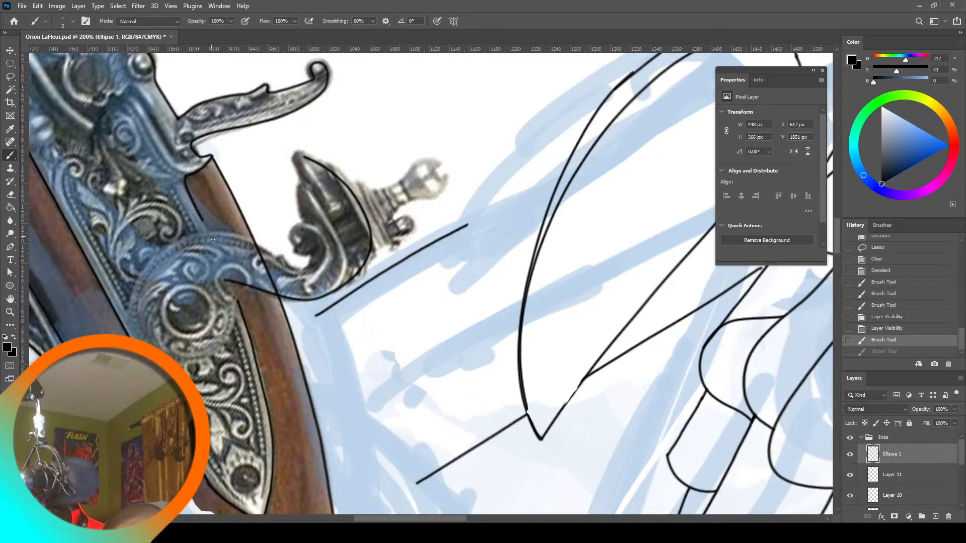
{"action": "key", "text": "ctrl+shift+z"}
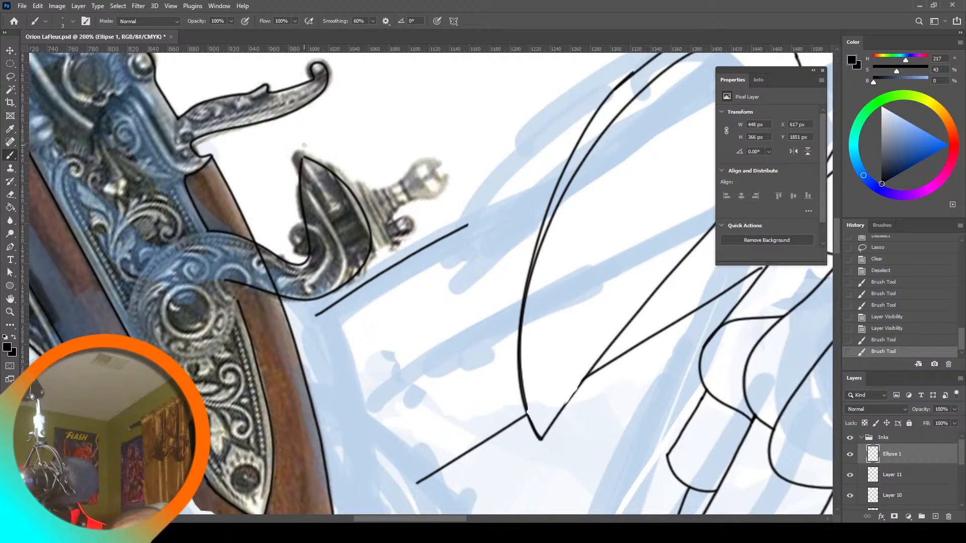
{"action": "left_click_drag", "start_coordinate": [302, 158], "coordinate": [299, 149]}
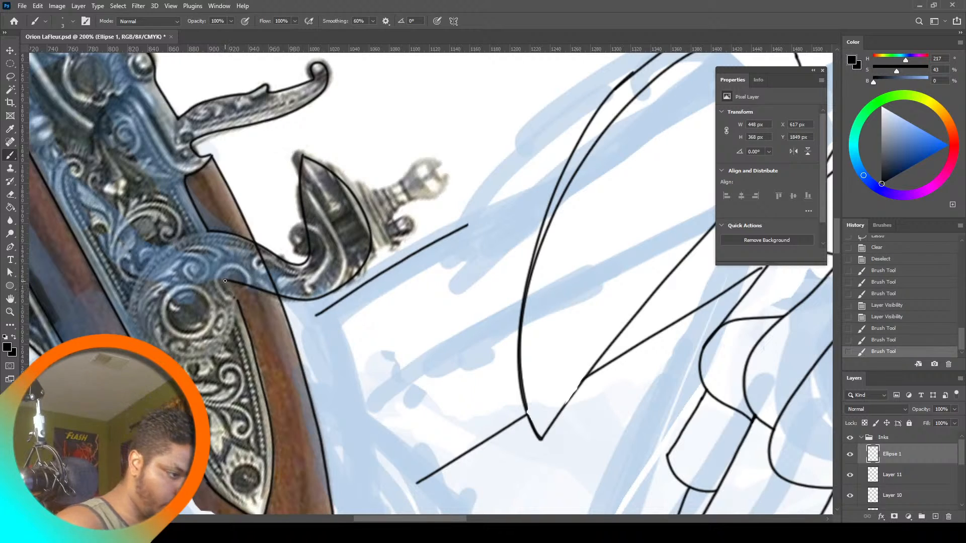
{"action": "left_click_drag", "start_coordinate": [240, 306], "coordinate": [244, 314]}
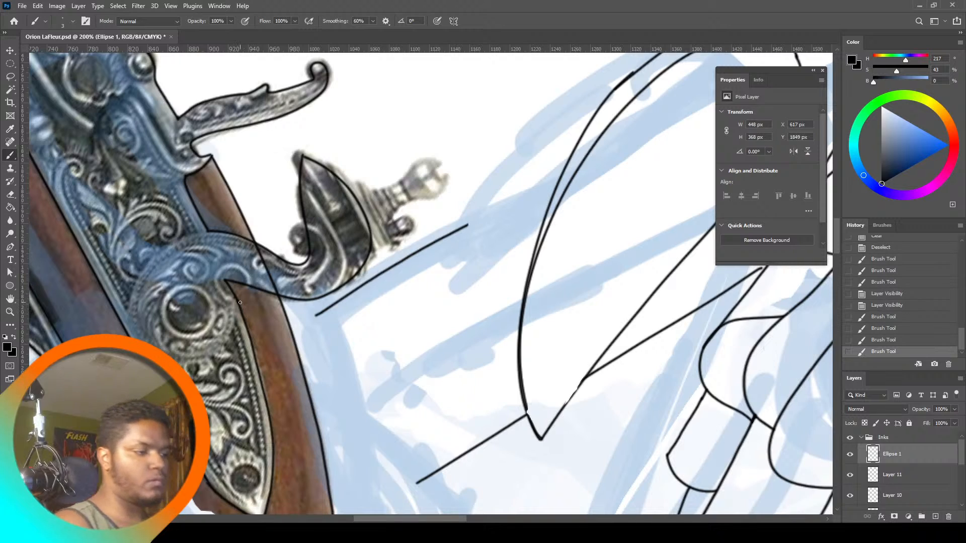
Paste the copied straight line, rotate it about 1° and place it along the outer edge of the ramrod beneath the pistol's barrel
{"action": "left_click_drag", "start_coordinate": [459, 519], "coordinate": [434, 519]}
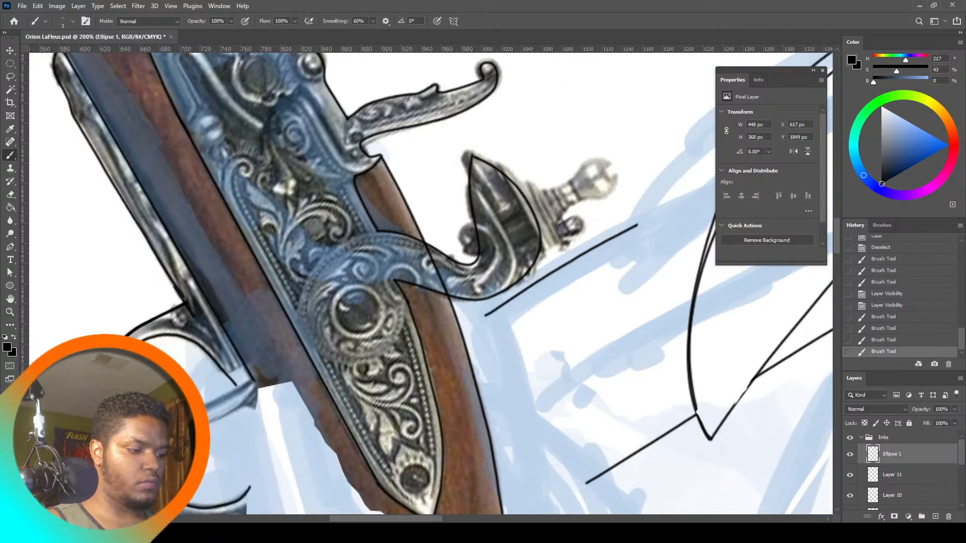
{"action": "left_click_drag", "start_coordinate": [838, 239], "coordinate": [839, 216]}
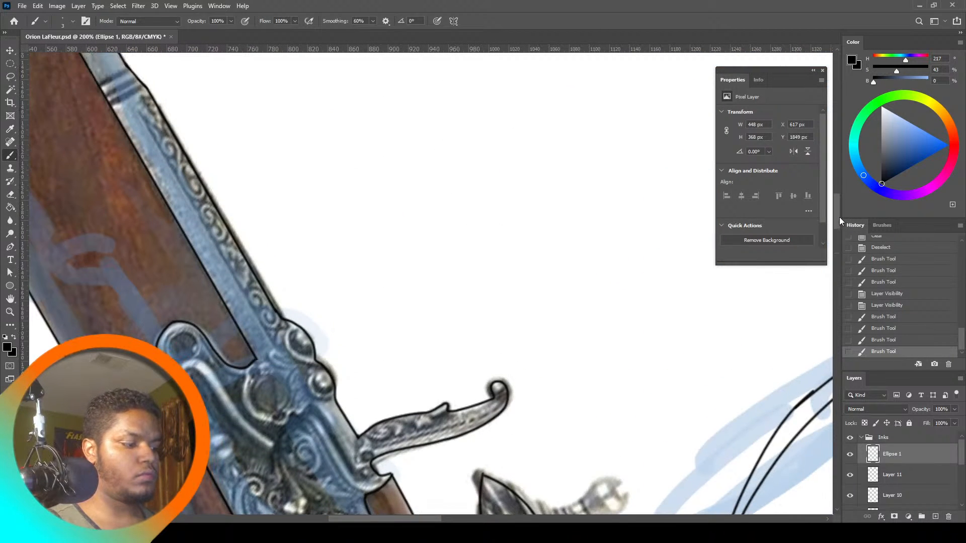
{"action": "left_click_drag", "start_coordinate": [432, 519], "coordinate": [376, 519]}
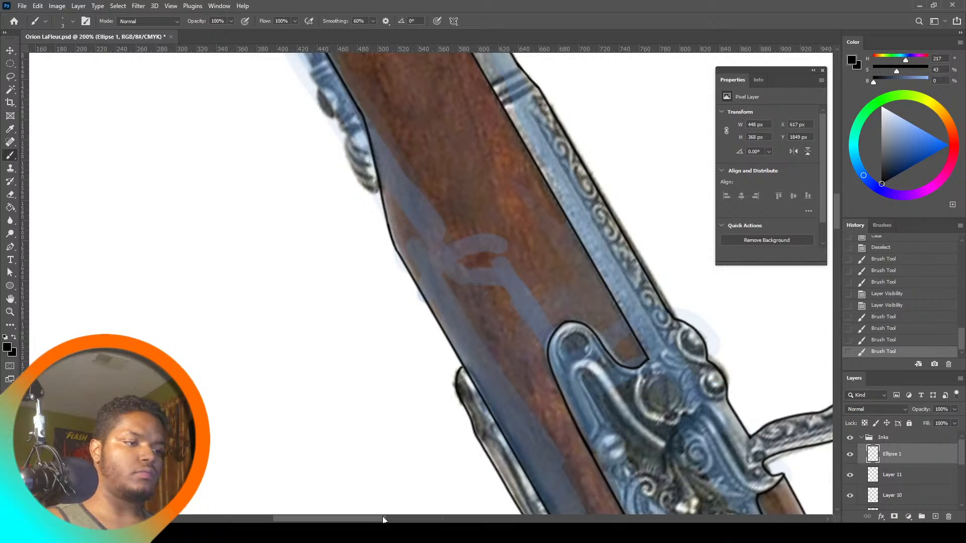
{"action": "left_click_drag", "start_coordinate": [835, 216], "coordinate": [844, 185]}
{"action": "left_click", "coordinate": [10, 312]}
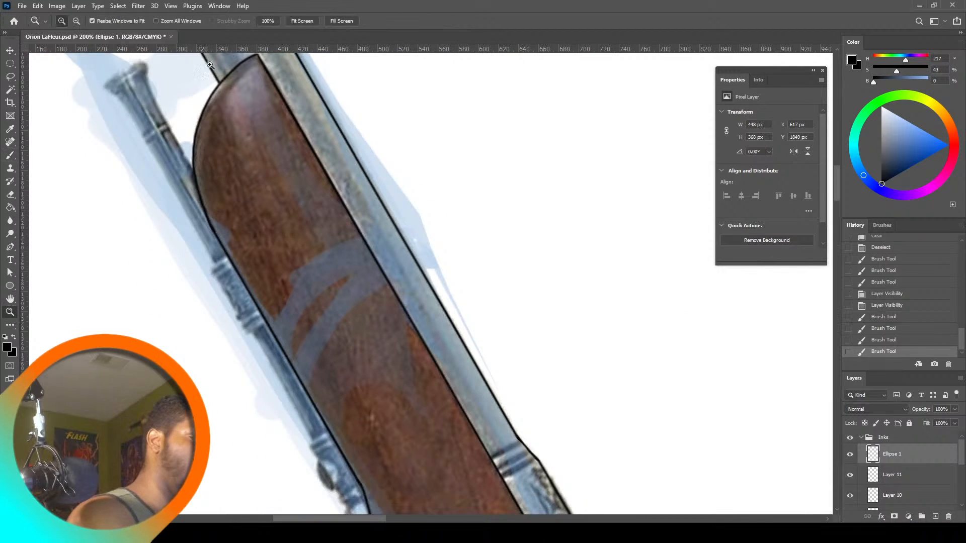
{"action": "left_click", "coordinate": [301, 21]}
{"action": "left_click", "coordinate": [328, 178]}
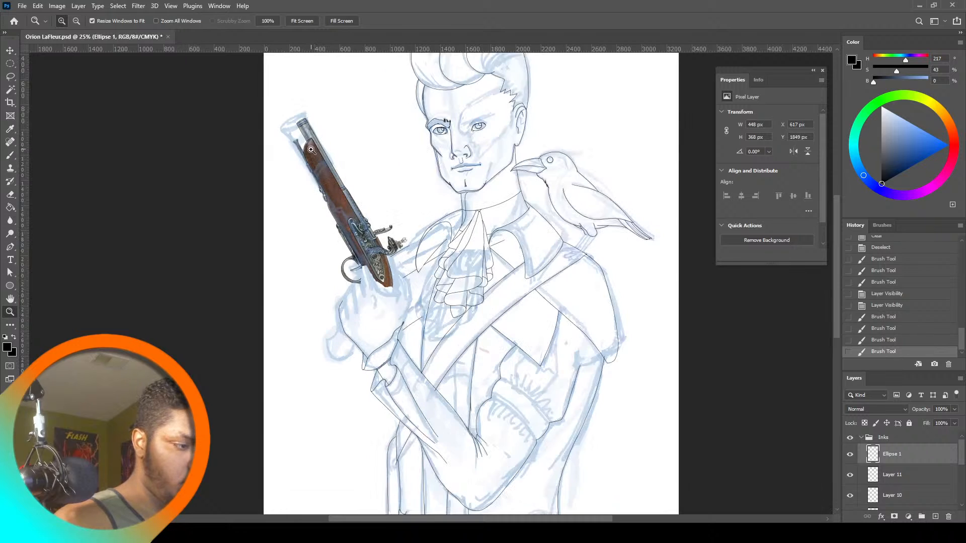
{"action": "left_click", "coordinate": [329, 166]}
{"action": "left_click", "coordinate": [331, 153]}
{"action": "left_click", "coordinate": [332, 147]}
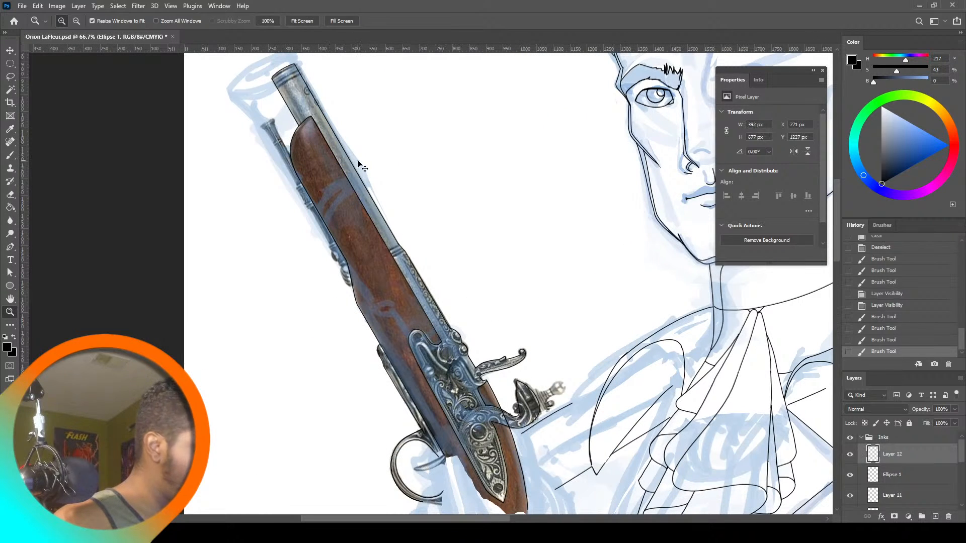
{"action": "key", "text": "ctrl+v"}
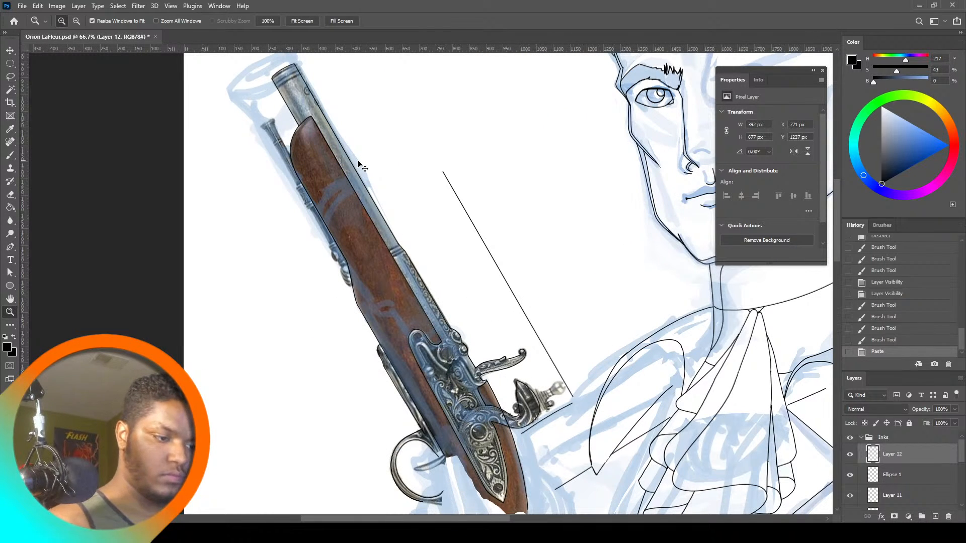
{"action": "key", "text": "ctrl+t"}
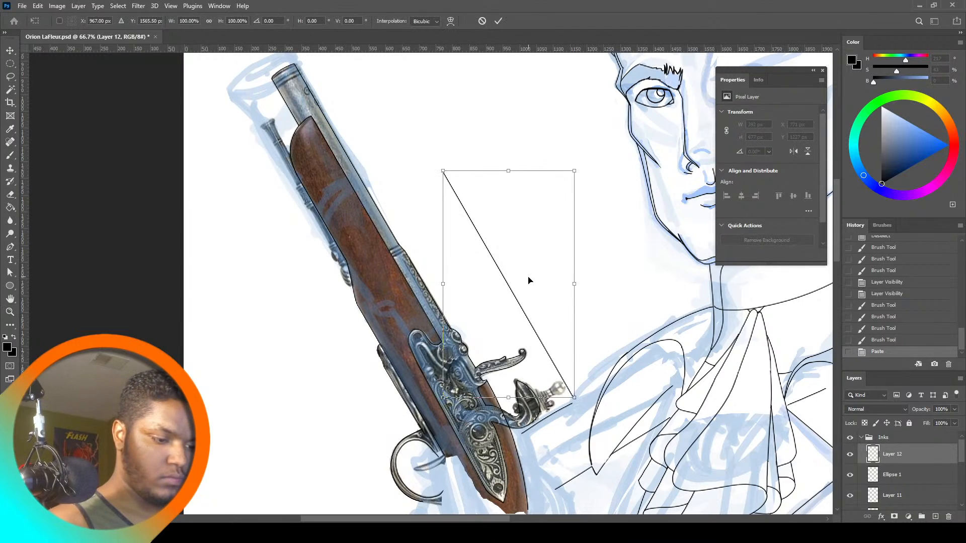
{"action": "left_click_drag", "start_coordinate": [528, 278], "coordinate": [351, 239]}
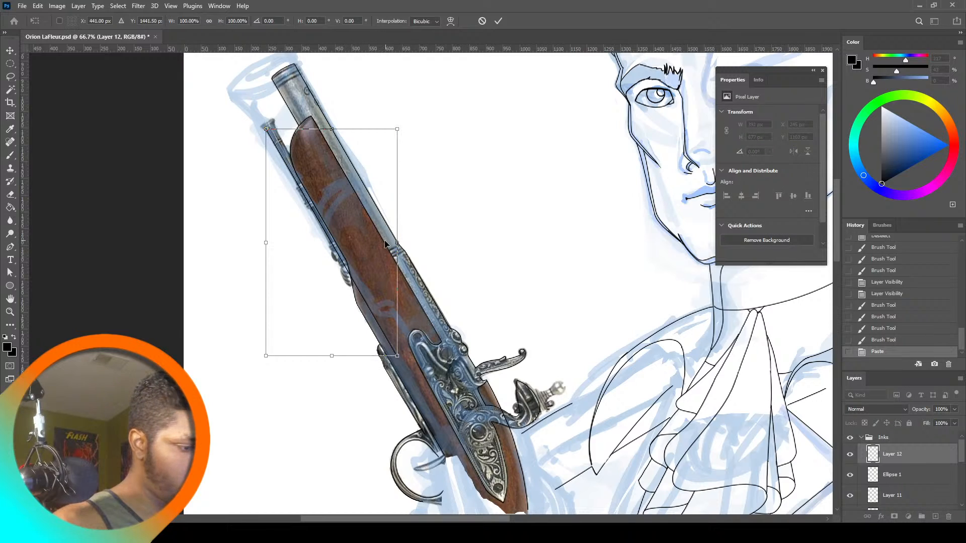
{"action": "left_click_drag", "start_coordinate": [416, 222], "coordinate": [414, 225]}
{"action": "left_click_drag", "start_coordinate": [365, 246], "coordinate": [361, 246]}
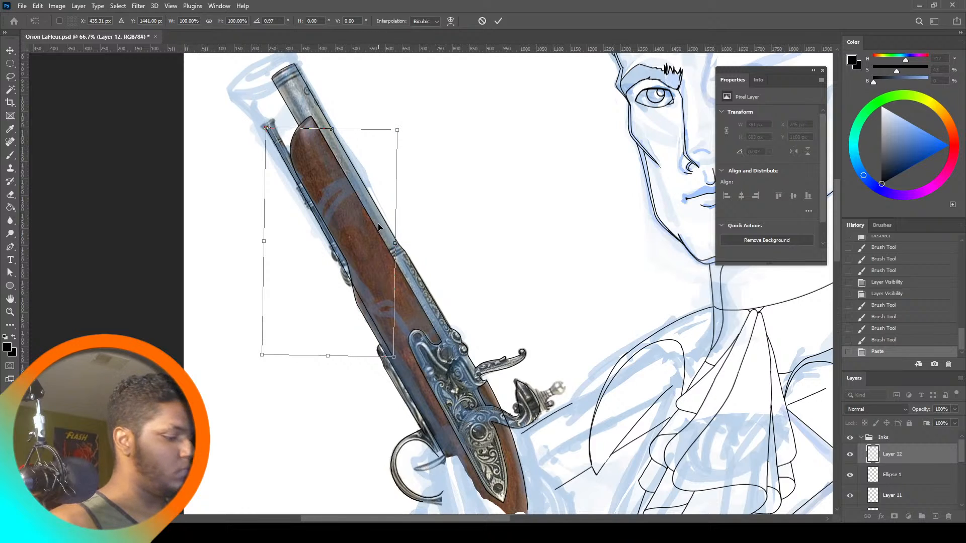
{"action": "left_click", "coordinate": [11, 63]}
Paste a second copy of the straight line and position it along the ramrod's inner edge, nearest the wooden stock
{"action": "key", "text": "ctrl+v"}
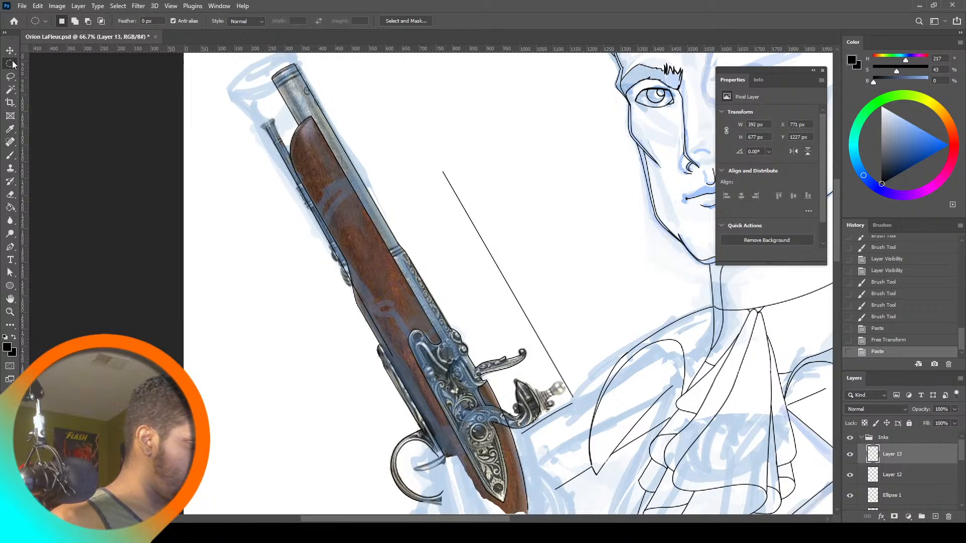
{"action": "key", "text": "ctrl+t"}
{"action": "left_click_drag", "start_coordinate": [464, 244], "coordinate": [297, 198]}
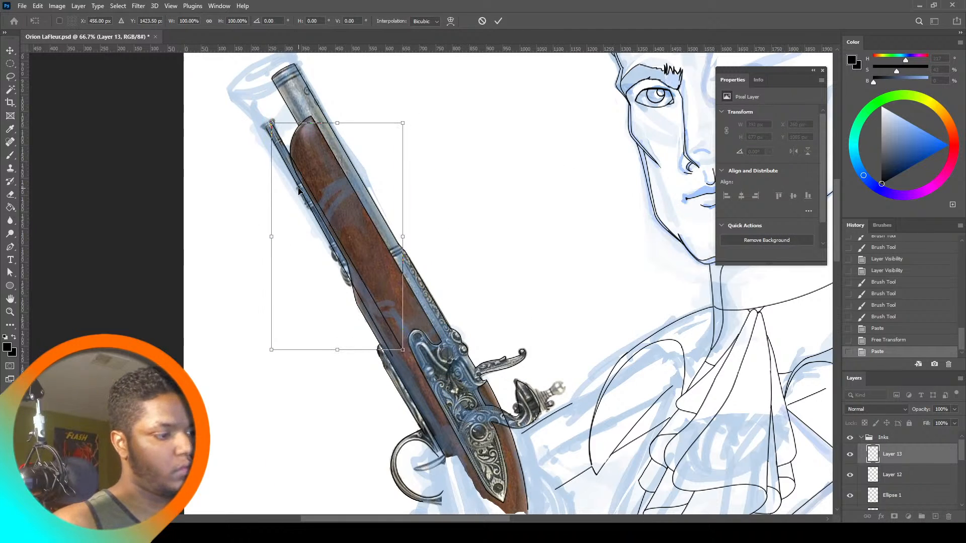
{"action": "key", "text": "Right"}
{"action": "key", "text": "Right"}
{"action": "key", "text": "Right"}
{"action": "key", "text": "Right"}
{"action": "key", "text": "Right"}
{"action": "key", "text": "Down"}
{"action": "key", "text": "Down"}
{"action": "key", "text": "Down"}
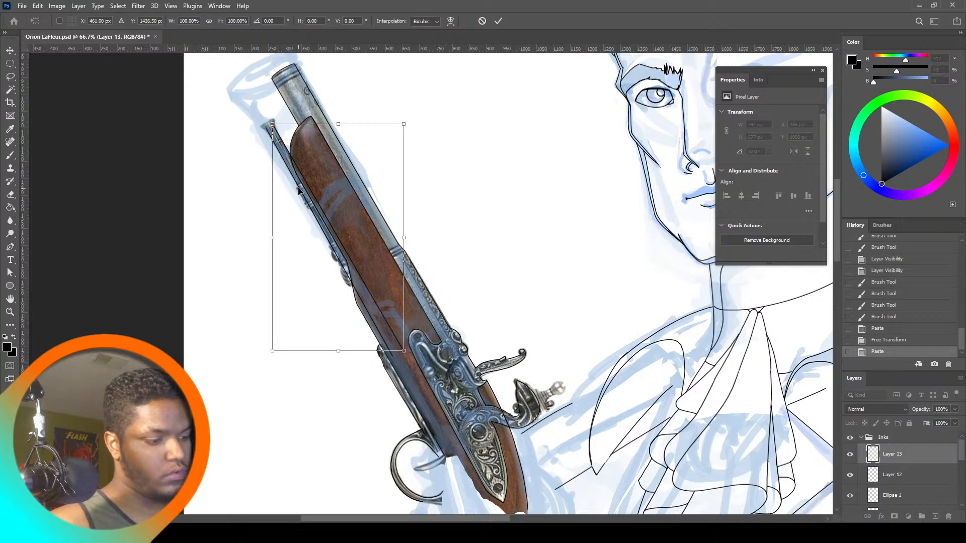
{"action": "left_click", "coordinate": [10, 76]}
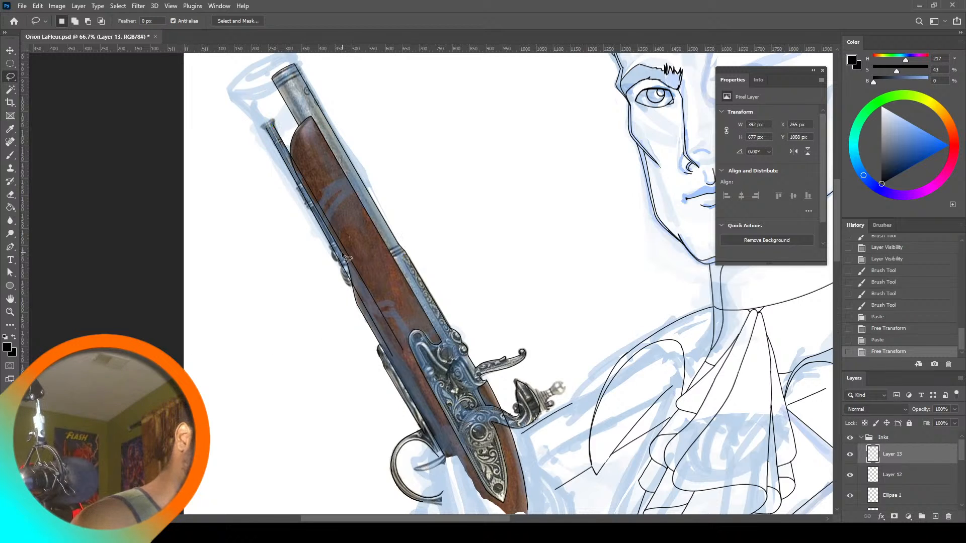
Lasso and delete the part of Layer 13's ramrod line that runs over the wooden stock, keeping only its upper end, and deselect
{"action": "left_click_drag", "start_coordinate": [351, 274], "coordinate": [392, 362]}
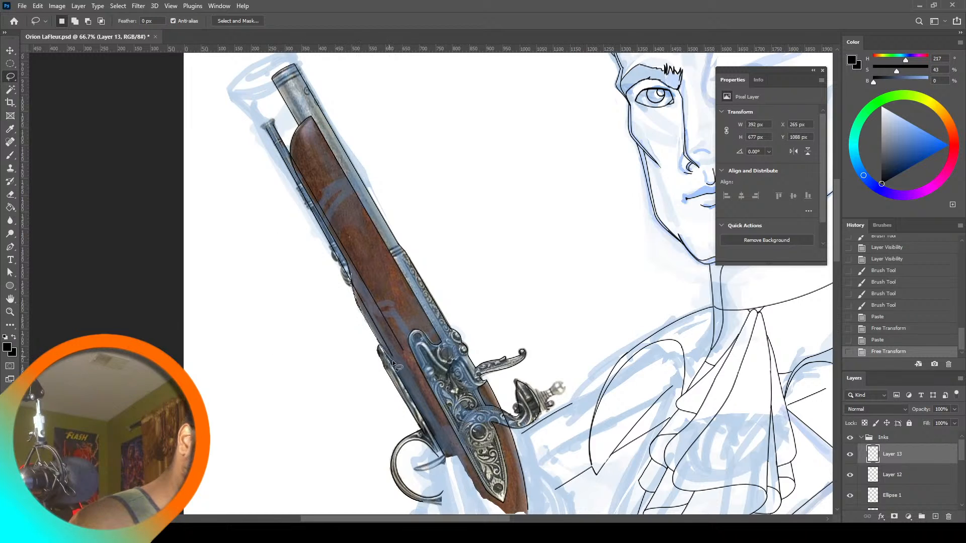
{"action": "left_click_drag", "start_coordinate": [292, 153], "coordinate": [292, 155]}
{"action": "key", "text": "Delete"}
{"action": "key", "text": "ctrl+d"}
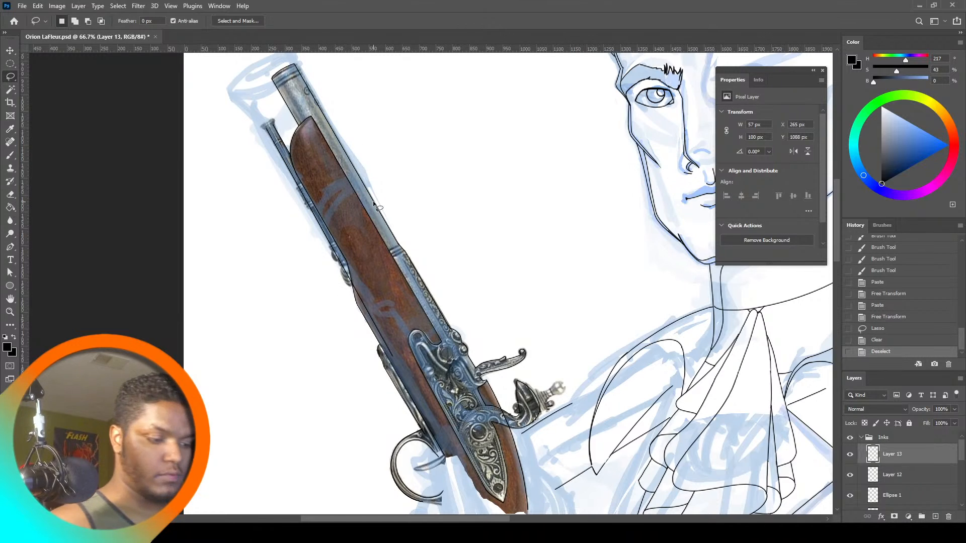
On Layer 12, lasso and delete the lower end of the outer ramrod line where it runs past the ramrod onto the stock, and deselect
{"action": "key", "text": "ctrl+z"}
{"action": "left_click", "coordinate": [872, 475]}
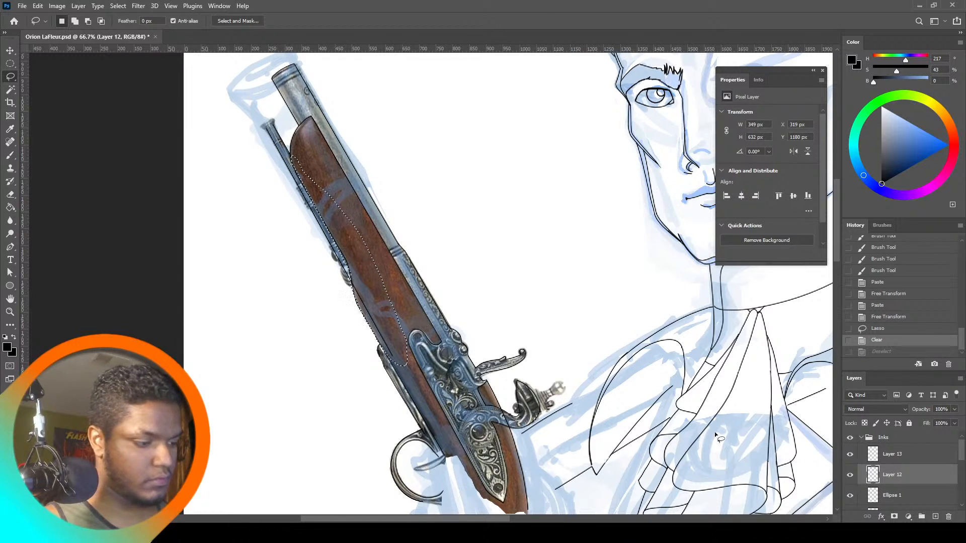
{"action": "key", "text": "ctrl+d"}
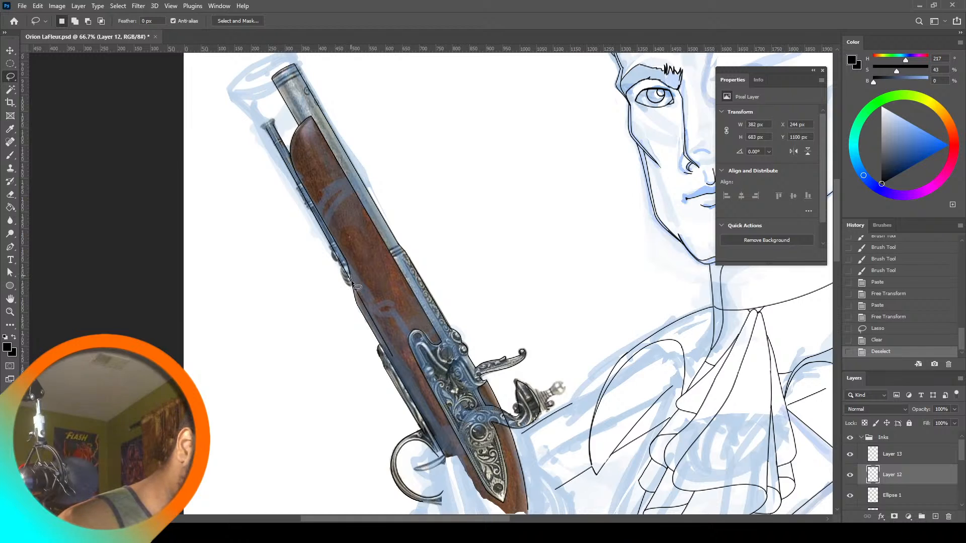
{"action": "mouse_move", "coordinate": [356, 287]}
{"action": "left_mouse_down"}
{"action": "mouse_move", "coordinate": [392, 361]}
{"action": "mouse_move", "coordinate": [398, 341]}
{"action": "left_mouse_up"}
{"action": "key", "text": "Delete"}
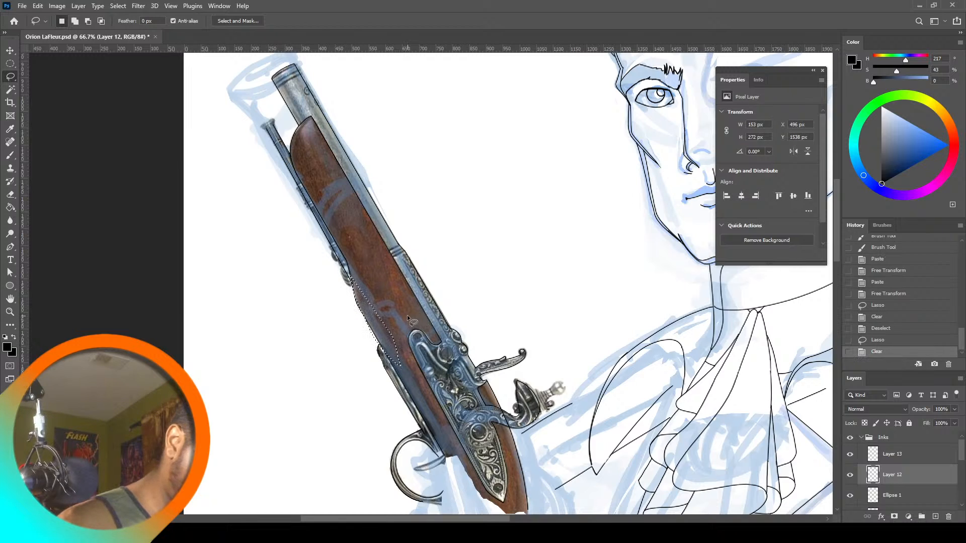
{"action": "key", "text": "ctrl+d"}
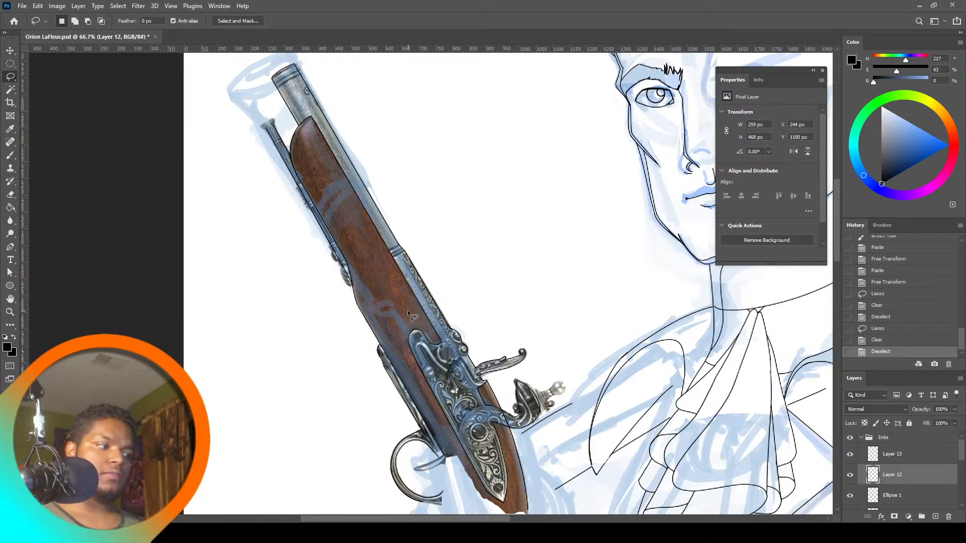
Try to brush the raised outline of the ribbed collar on the ramrod's outer side, and undo the strokes
{"action": "key", "text": "z"}
{"action": "left_click", "coordinate": [312, 189]}
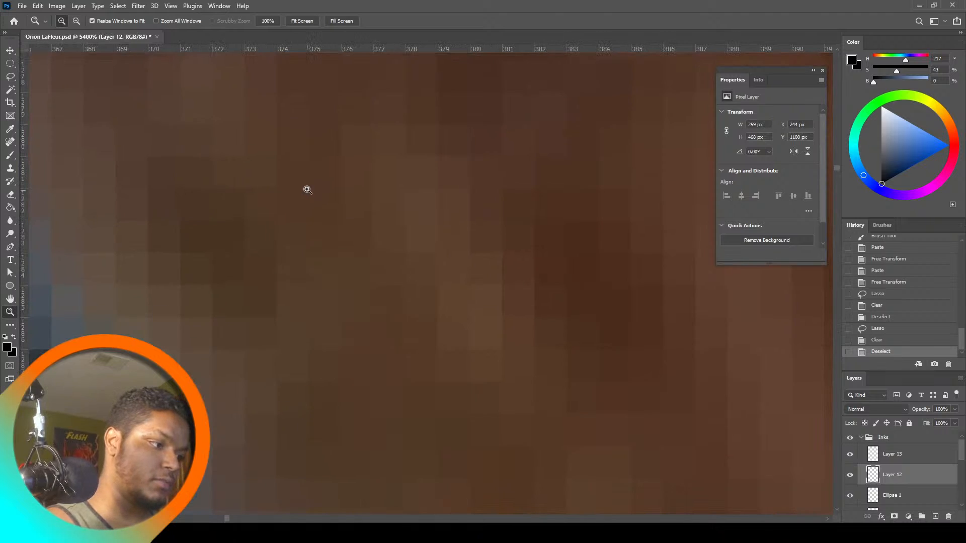
{"action": "left_click", "coordinate": [117, 148], "text": "alt"}
{"action": "left_click", "coordinate": [118, 150], "text": "alt"}
{"action": "left_click", "coordinate": [118, 146], "text": "alt"}
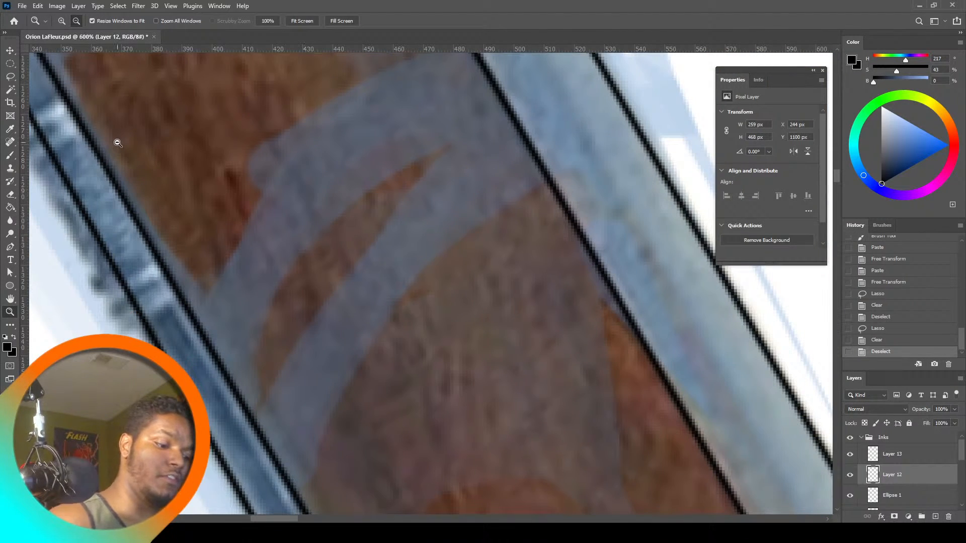
{"action": "left_click", "coordinate": [255, 253], "text": "alt"}
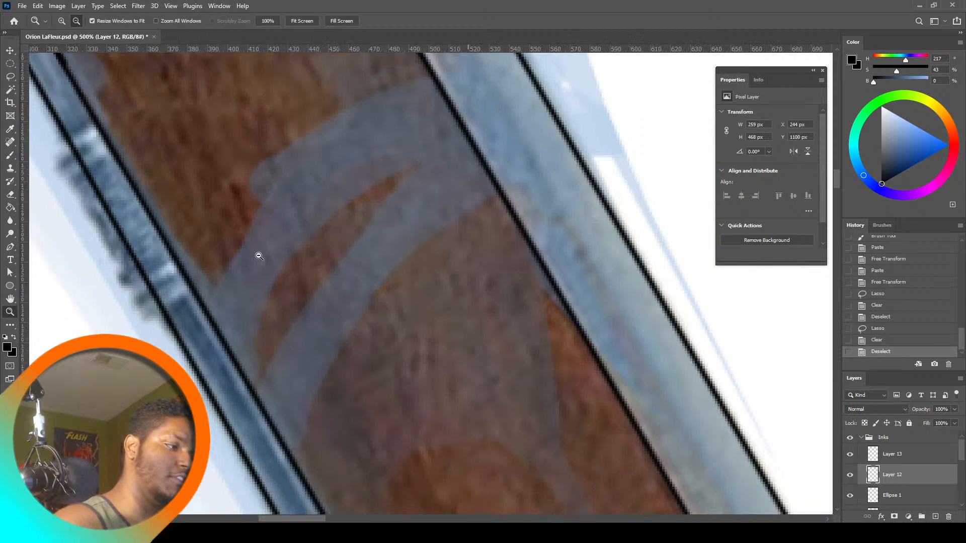
{"action": "left_click", "coordinate": [255, 254], "text": "alt"}
{"action": "left_click", "coordinate": [12, 157]}
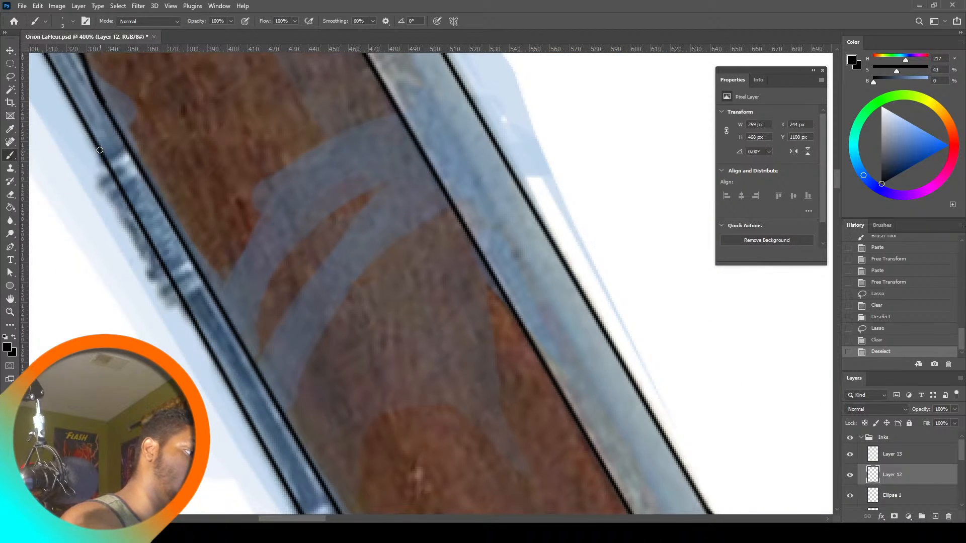
{"action": "mouse_move", "coordinate": [99, 177]}
{"action": "left_mouse_down"}
{"action": "mouse_move", "coordinate": [174, 306]}
{"action": "mouse_move", "coordinate": [196, 318]}
{"action": "mouse_move", "coordinate": [209, 294]}
{"action": "mouse_move", "coordinate": [191, 249]}
{"action": "left_mouse_up"}
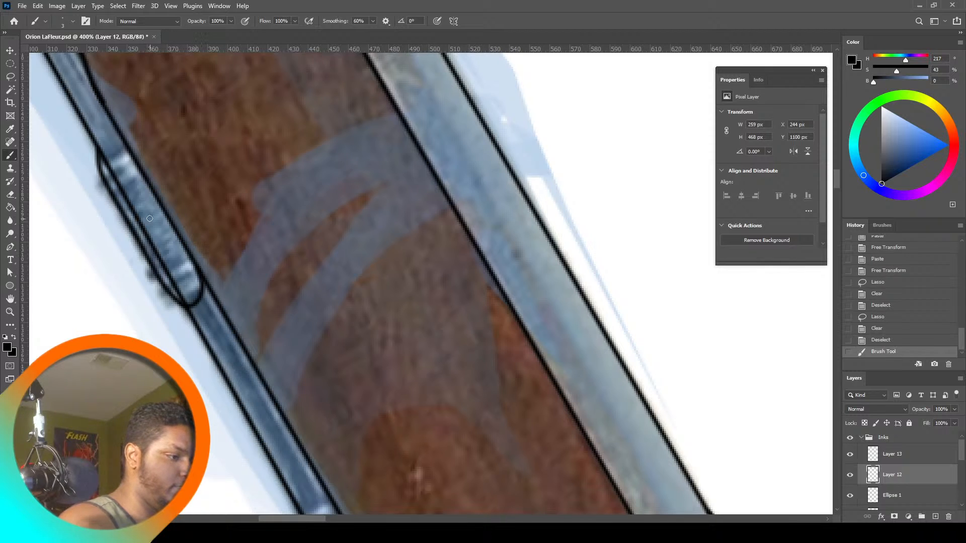
{"action": "key", "text": "ctrl+z"}
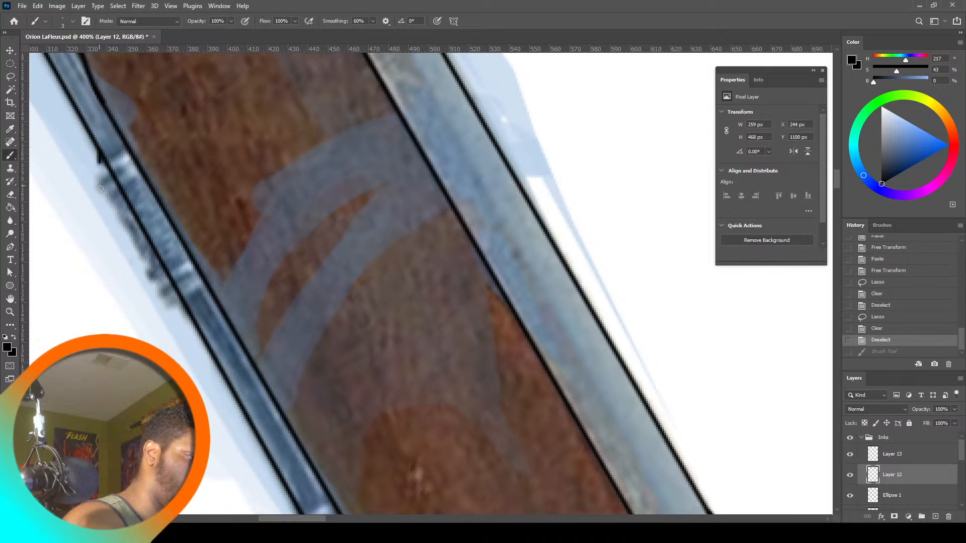
{"action": "left_click_drag", "start_coordinate": [100, 189], "coordinate": [207, 334]}
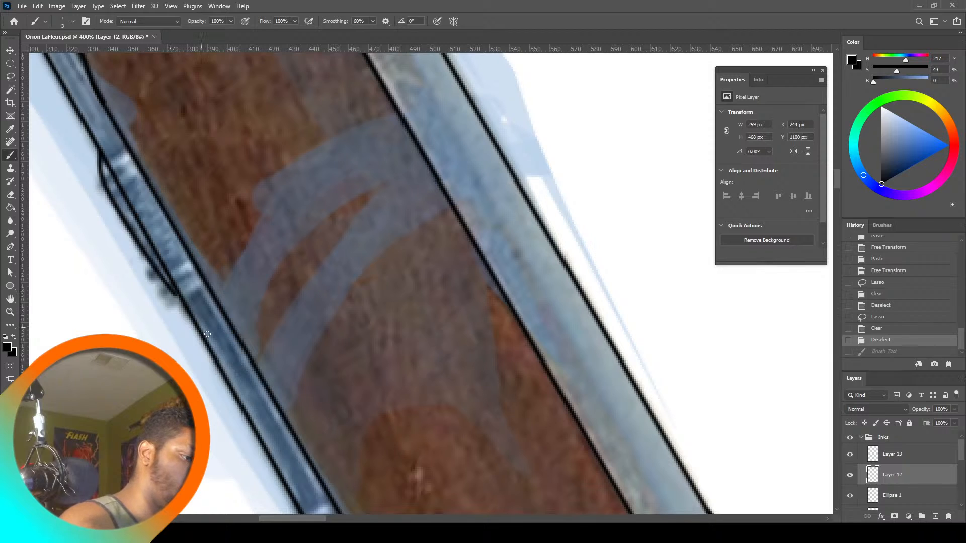
{"action": "key", "text": "ctrl+z"}
{"action": "mouse_move", "coordinate": [188, 299]}
{"action": "left_mouse_down"}
{"action": "mouse_move", "coordinate": [167, 305]}
{"action": "mouse_move", "coordinate": [155, 286]}
{"action": "mouse_move", "coordinate": [102, 159]}
{"action": "mouse_move", "coordinate": [110, 149]}
{"action": "mouse_move", "coordinate": [128, 160]}
{"action": "mouse_move", "coordinate": [100, 172]}
{"action": "mouse_move", "coordinate": [99, 196]}
{"action": "mouse_move", "coordinate": [188, 317]}
{"action": "mouse_move", "coordinate": [151, 296]}
{"action": "mouse_move", "coordinate": [131, 240]}
{"action": "mouse_move", "coordinate": [89, 187]}
{"action": "mouse_move", "coordinate": [95, 160]}
{"action": "mouse_move", "coordinate": [143, 163]}
{"action": "left_mouse_up"}
{"action": "key", "text": "ctrl+z"}
{"action": "key", "text": "ctrl+z"}
{"action": "key", "text": "ctrl+z"}
{"action": "key", "text": "ctrl+z"}
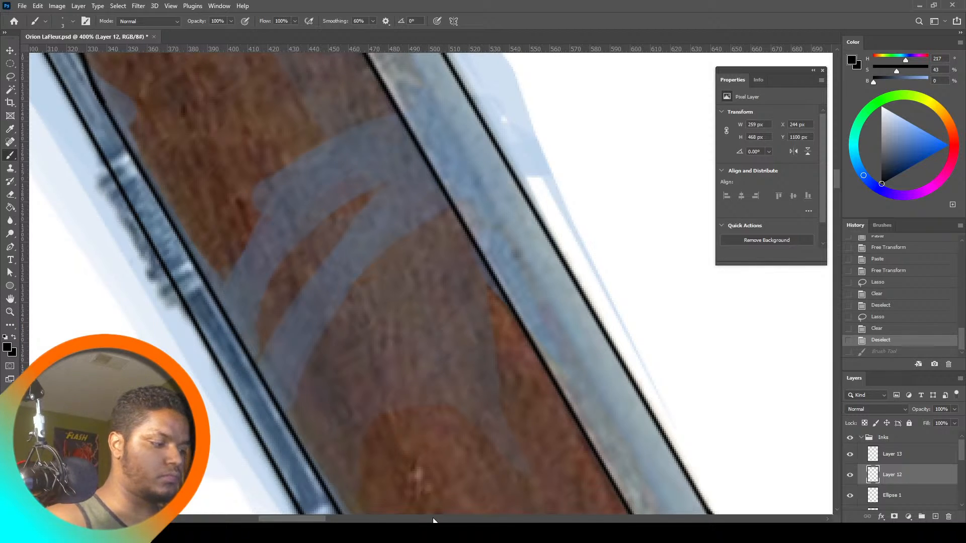
With brush smoothing at 14%, ink the outline of the ramrod's flared tip on Layer 12, closing it across the end
{"action": "key", "text": "z"}
{"action": "left_click", "coordinate": [312, 20]}
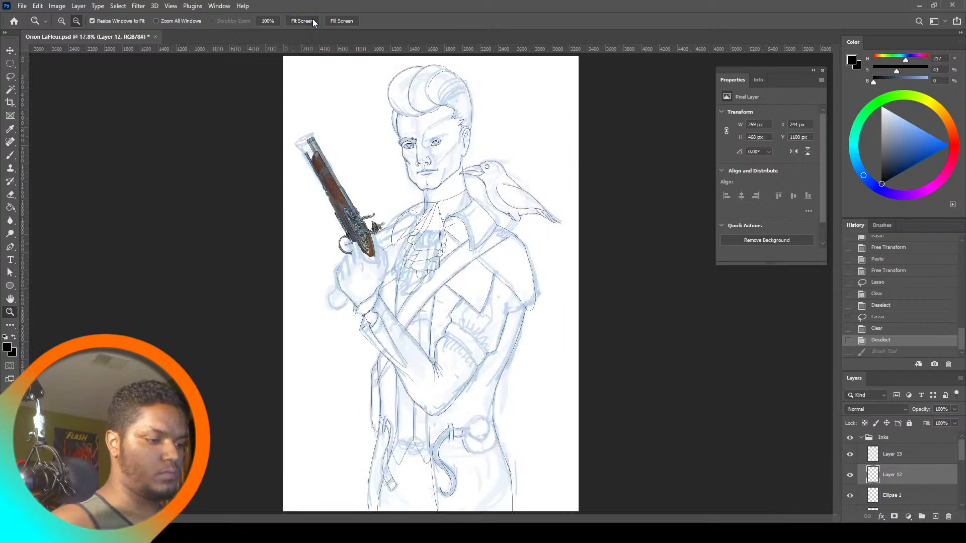
{"action": "left_click", "coordinate": [312, 146], "text": "alt"}
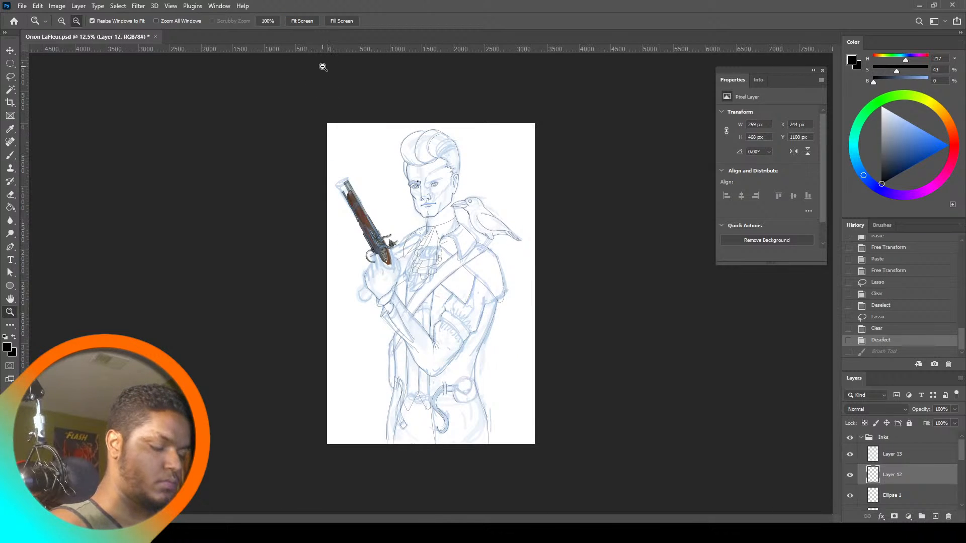
{"action": "left_click", "coordinate": [290, 20]}
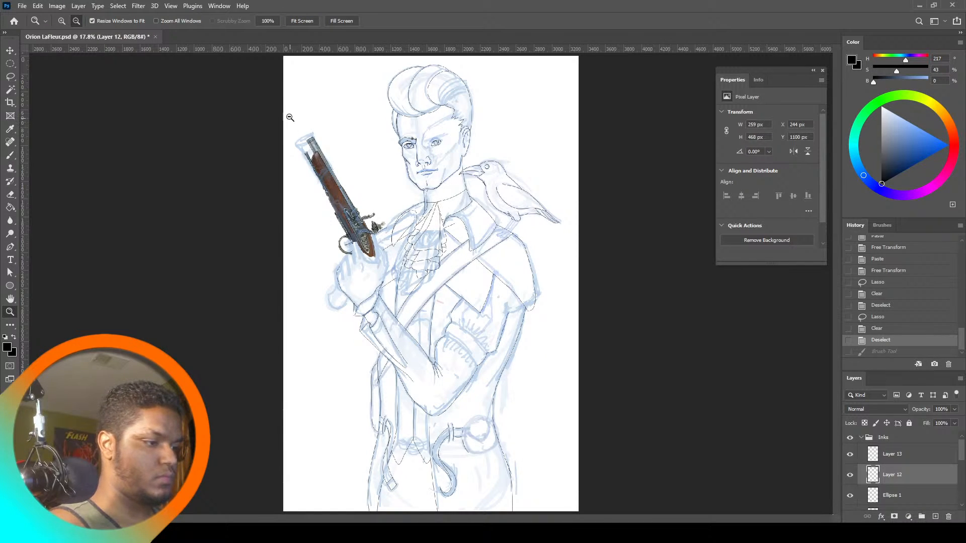
{"action": "left_click", "coordinate": [267, 21]}
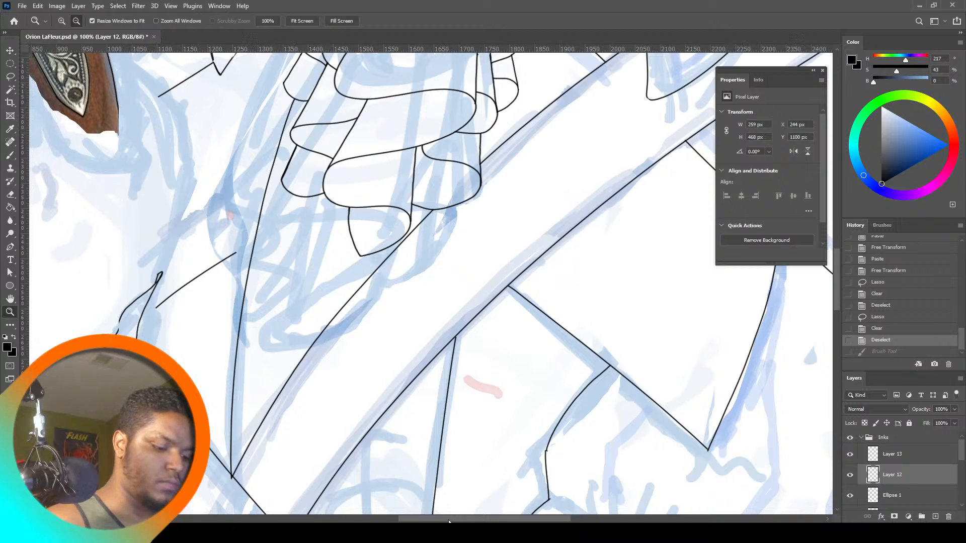
{"action": "left_click_drag", "start_coordinate": [410, 519], "coordinate": [347, 521]}
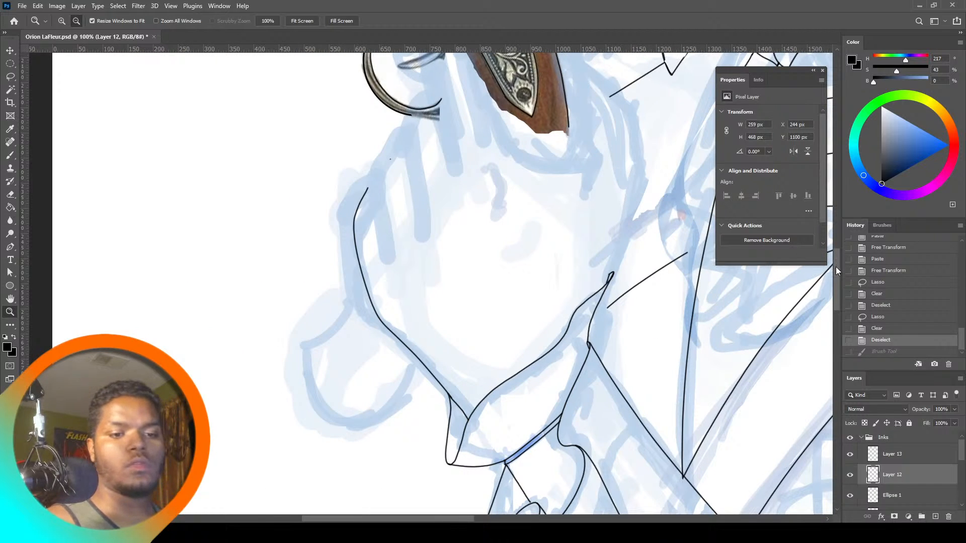
{"action": "left_click_drag", "start_coordinate": [835, 267], "coordinate": [837, 175]}
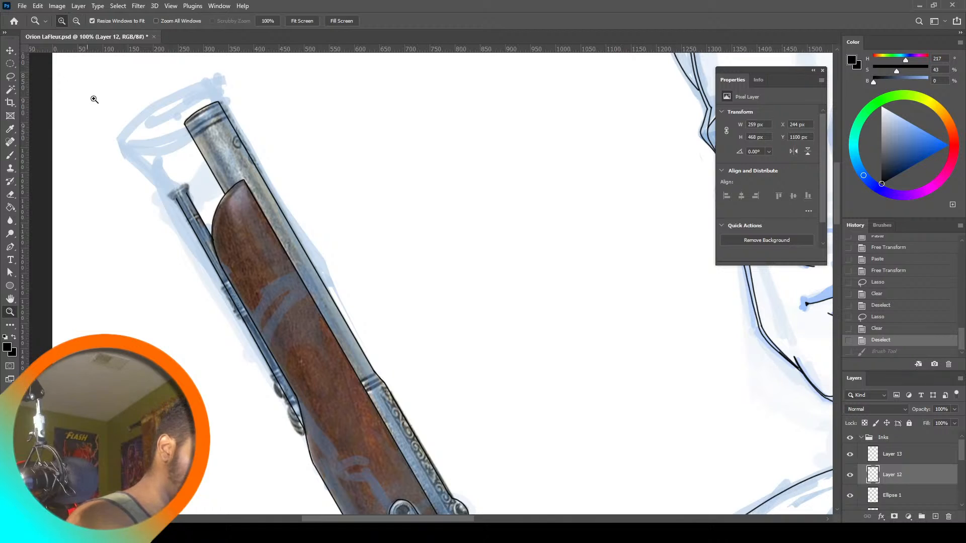
{"action": "left_click", "coordinate": [176, 174]}
{"action": "left_click", "coordinate": [11, 155]}
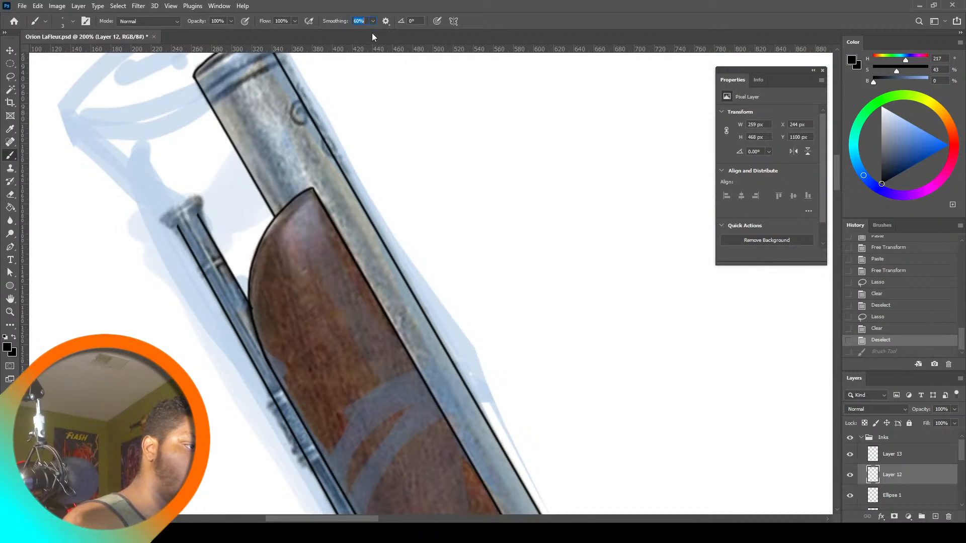
{"action": "left_click", "coordinate": [206, 230]}
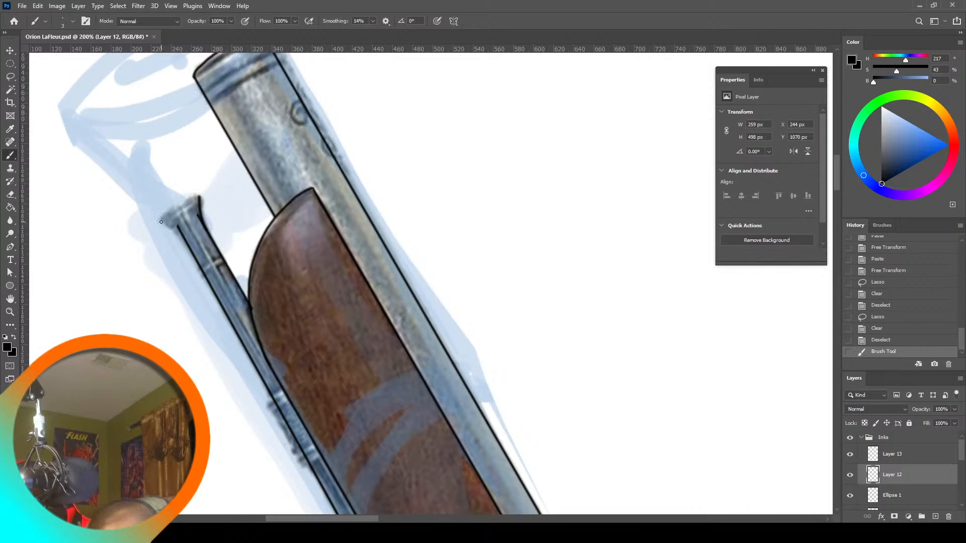
{"action": "left_click_drag", "start_coordinate": [159, 221], "coordinate": [170, 230]}
{"action": "left_click_drag", "start_coordinate": [200, 263], "coordinate": [176, 226]}
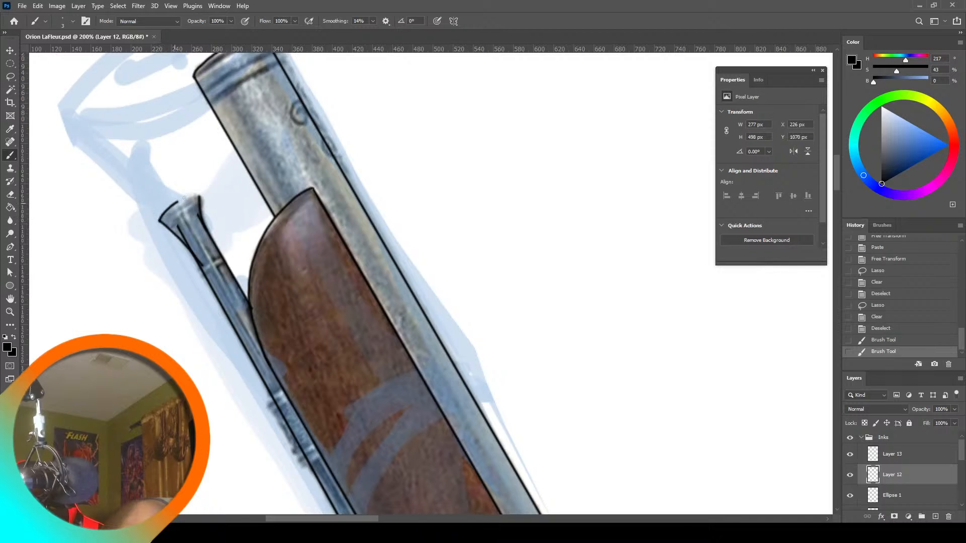
{"action": "mouse_move", "coordinate": [200, 193]}
{"action": "left_mouse_down"}
{"action": "mouse_move", "coordinate": [160, 221]}
{"action": "mouse_move", "coordinate": [194, 195]}
{"action": "left_mouse_up"}
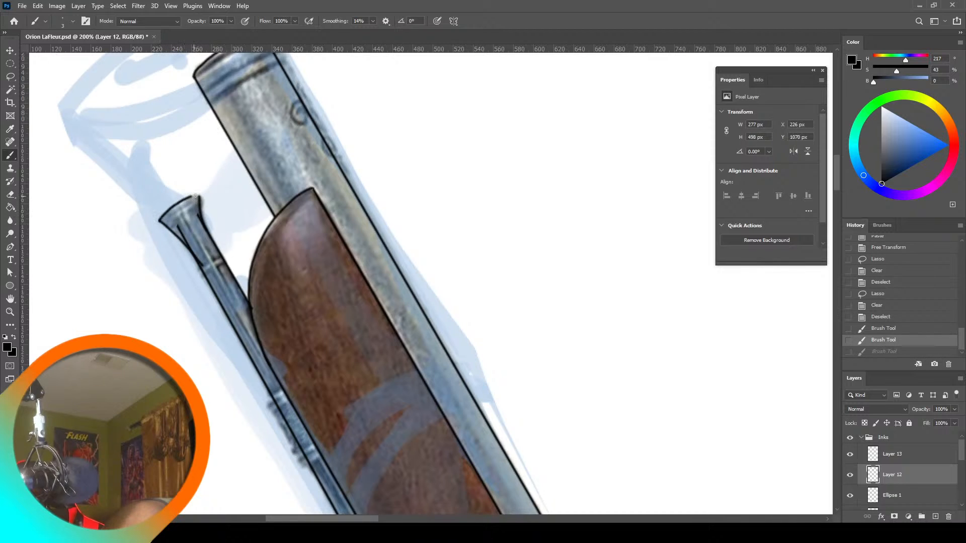
Switch the brush to Clear mode and erase the excess straight line inside the ramrod's flared tip on Layer 12
{"action": "left_click", "coordinate": [160, 21]}
{"action": "left_click", "coordinate": [147, 63]}
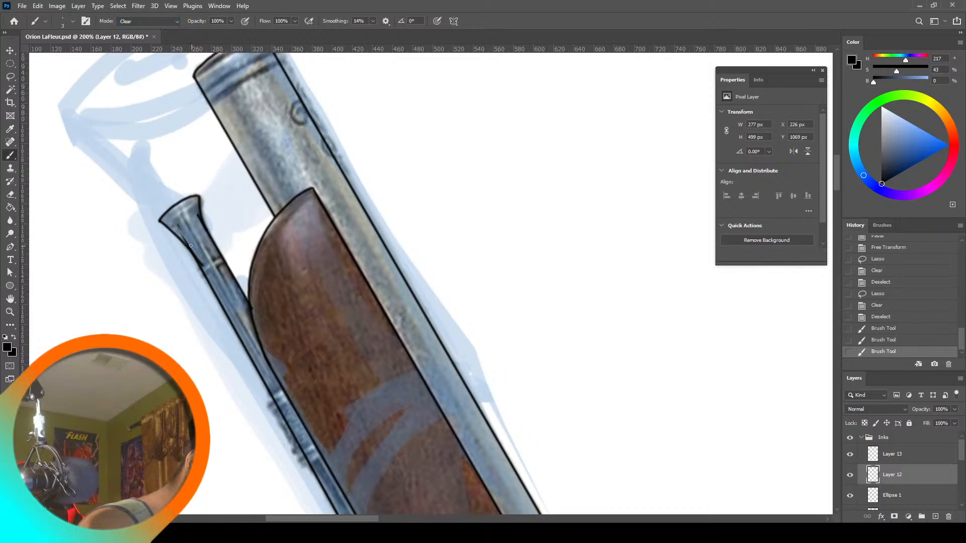
{"action": "left_click_drag", "start_coordinate": [191, 246], "coordinate": [199, 260]}
{"action": "left_click_drag", "start_coordinate": [196, 202], "coordinate": [194, 210]}
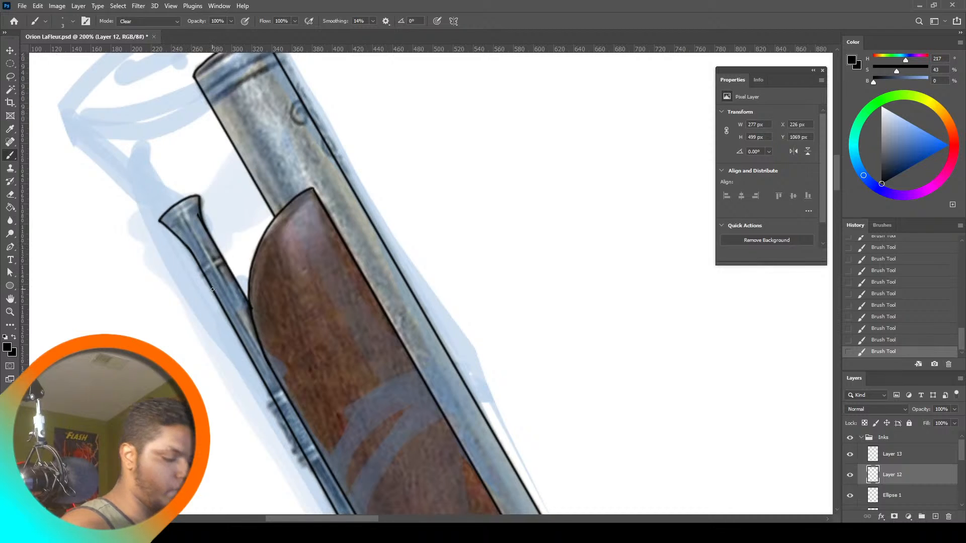
Identify the inner ramrod line by toggling Layer 13, and erase its excess end inside the flared tip on that layer
{"action": "left_click", "coordinate": [850, 454]}
{"action": "left_click", "coordinate": [850, 454]}
{"action": "left_click", "coordinate": [911, 456]}
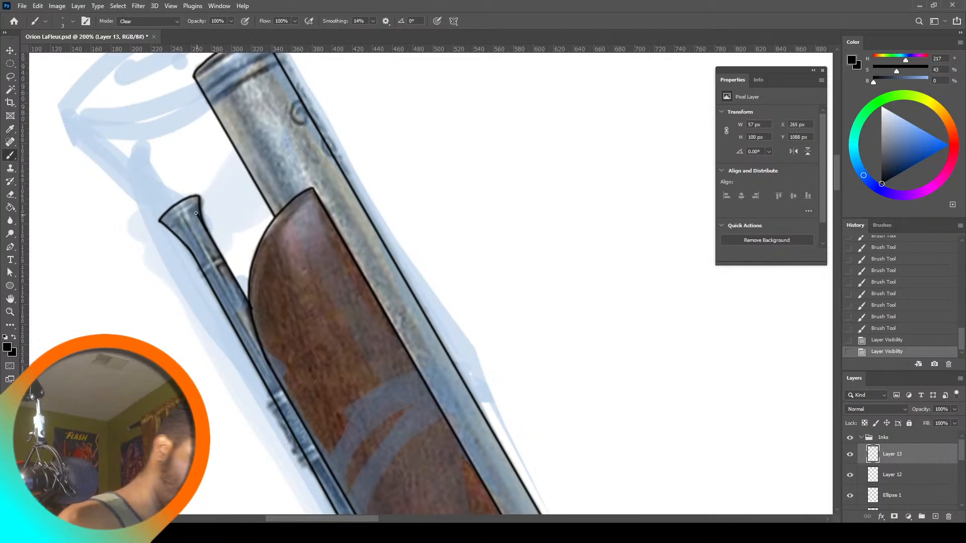
{"action": "left_click", "coordinate": [203, 229]}
{"action": "left_click", "coordinate": [186, 231]}
{"action": "left_click", "coordinate": [171, 233]}
{"action": "left_click", "coordinate": [159, 235]}
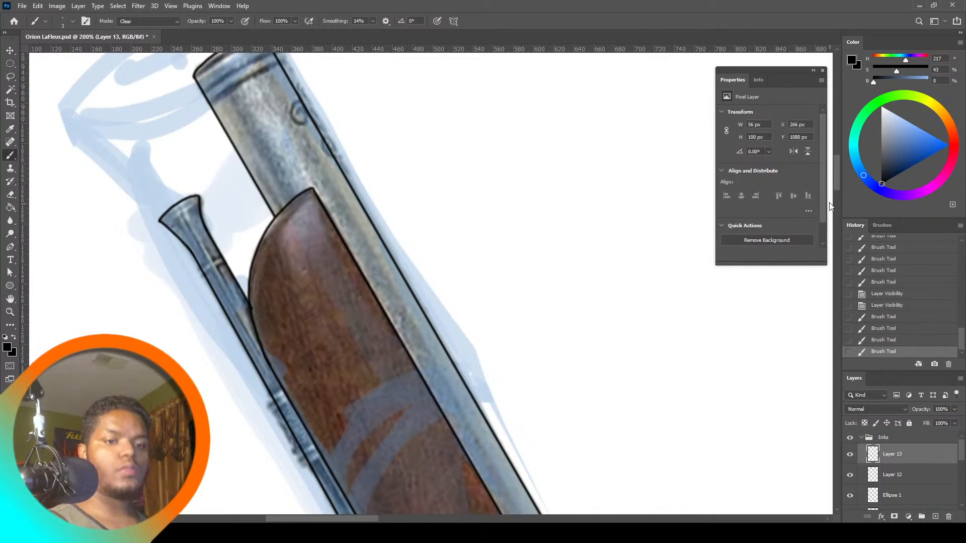
Set the brush to Normal mode with 0% smoothing and ink the lower ring of the ramrod's ribbed collar on Layer 13
{"action": "left_click_drag", "start_coordinate": [835, 179], "coordinate": [835, 212]}
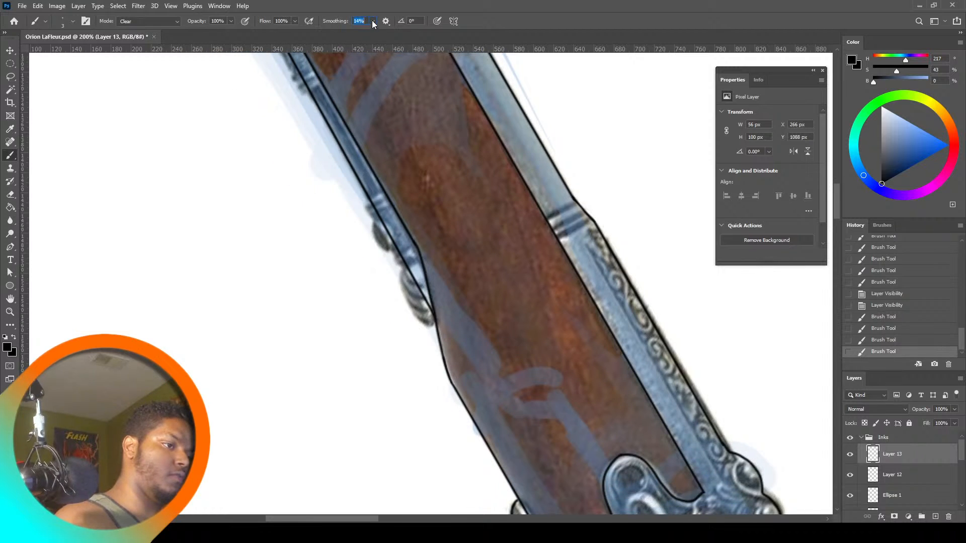
{"action": "left_click_drag", "start_coordinate": [372, 20], "coordinate": [370, 29]}
{"action": "left_click", "coordinate": [163, 19]}
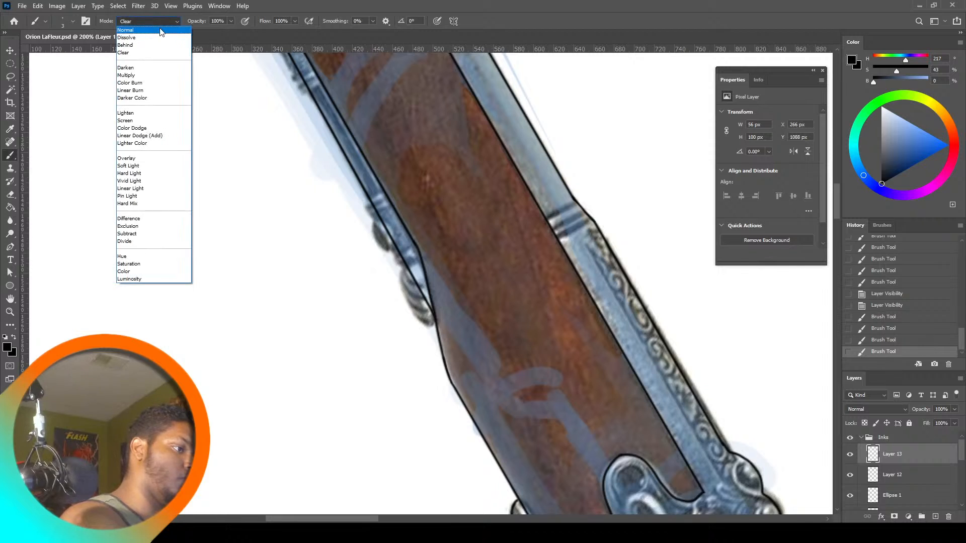
{"action": "left_click", "coordinate": [161, 28]}
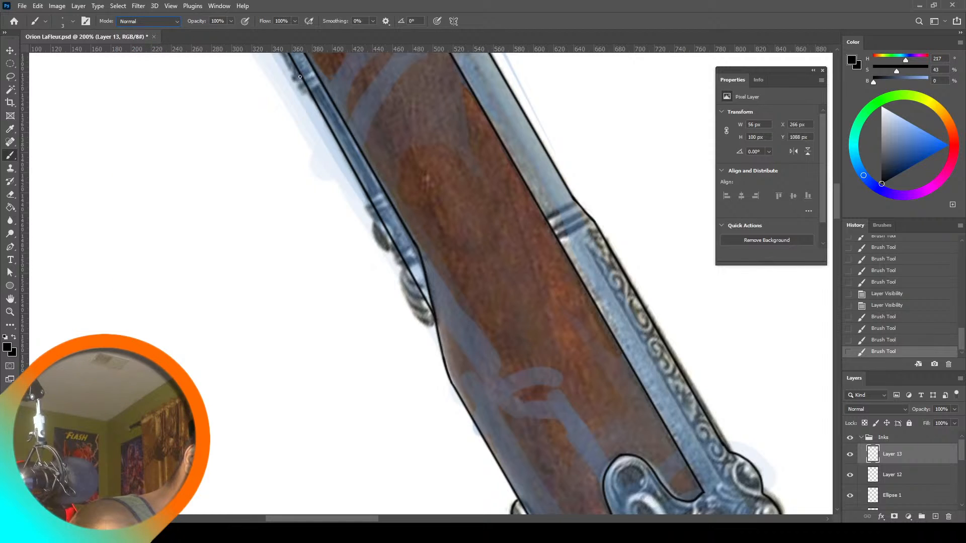
{"action": "left_click_drag", "start_coordinate": [300, 77], "coordinate": [299, 86]}
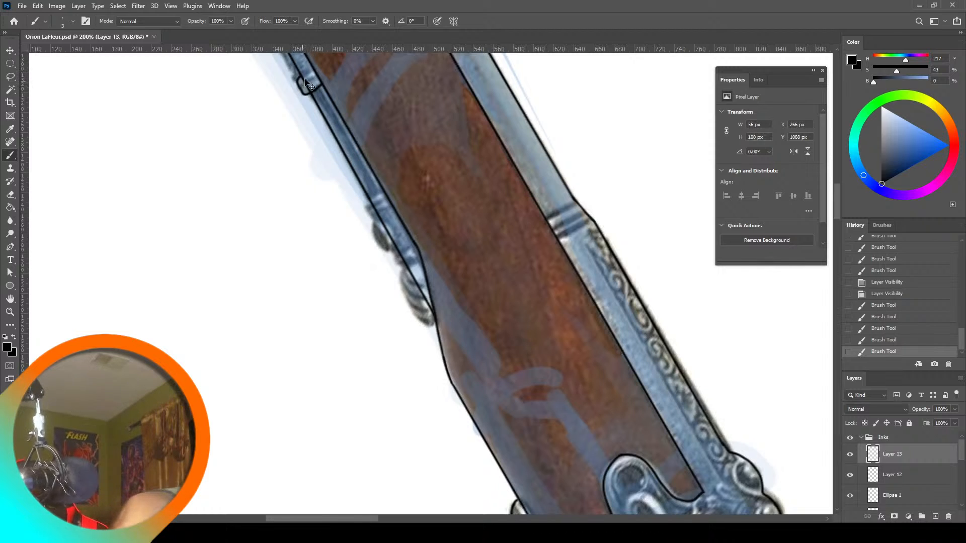
{"action": "key", "text": "ctrl+z"}
{"action": "mouse_move", "coordinate": [312, 72]}
{"action": "left_mouse_down"}
{"action": "mouse_move", "coordinate": [308, 91]}
{"action": "mouse_move", "coordinate": [297, 85]}
{"action": "mouse_move", "coordinate": [304, 94]}
{"action": "left_mouse_up"}
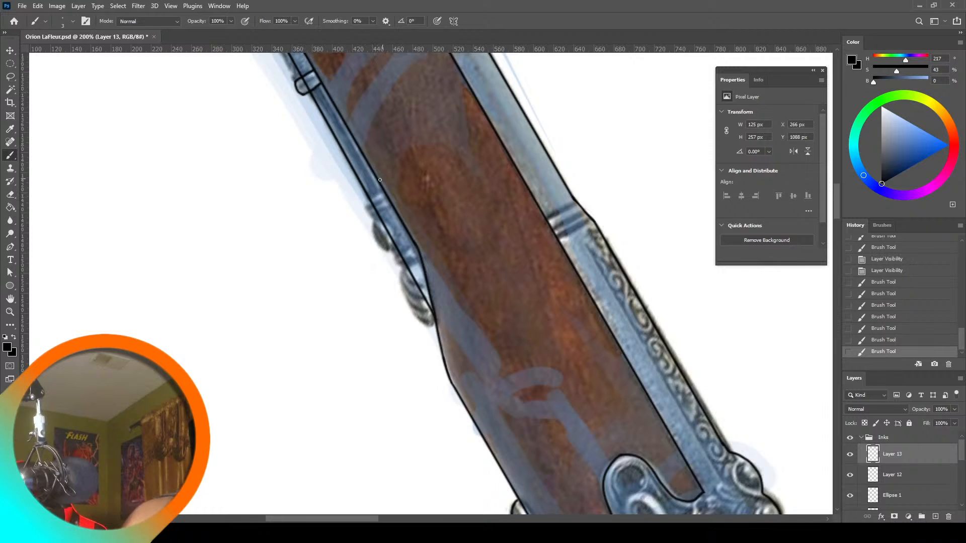
Ink the band near the ramrod's lower end and the upper ring of its ribbed collar on Layer 13
{"action": "mouse_move", "coordinate": [383, 193]}
{"action": "left_mouse_down"}
{"action": "mouse_move", "coordinate": [368, 203]}
{"action": "mouse_move", "coordinate": [371, 215]}
{"action": "left_mouse_up"}
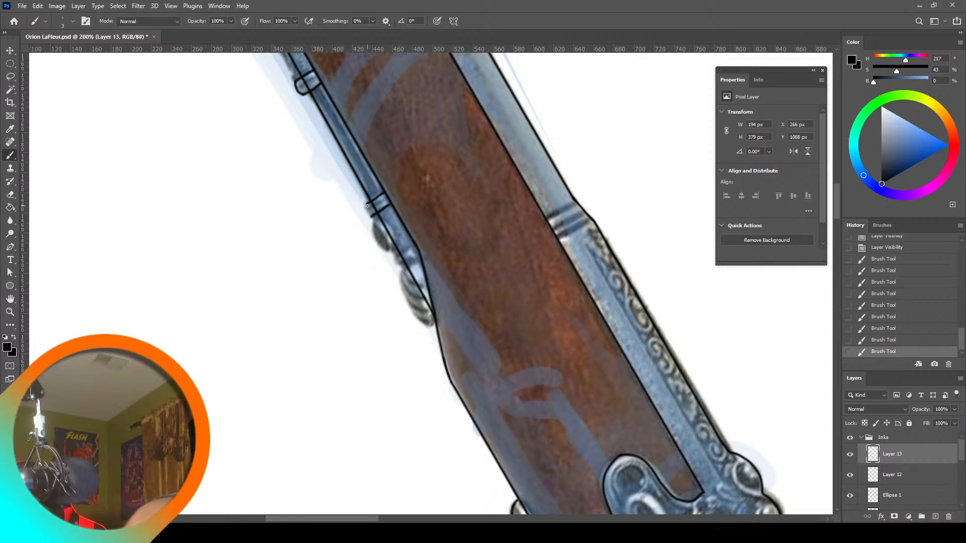
{"action": "left_click", "coordinate": [371, 216]}
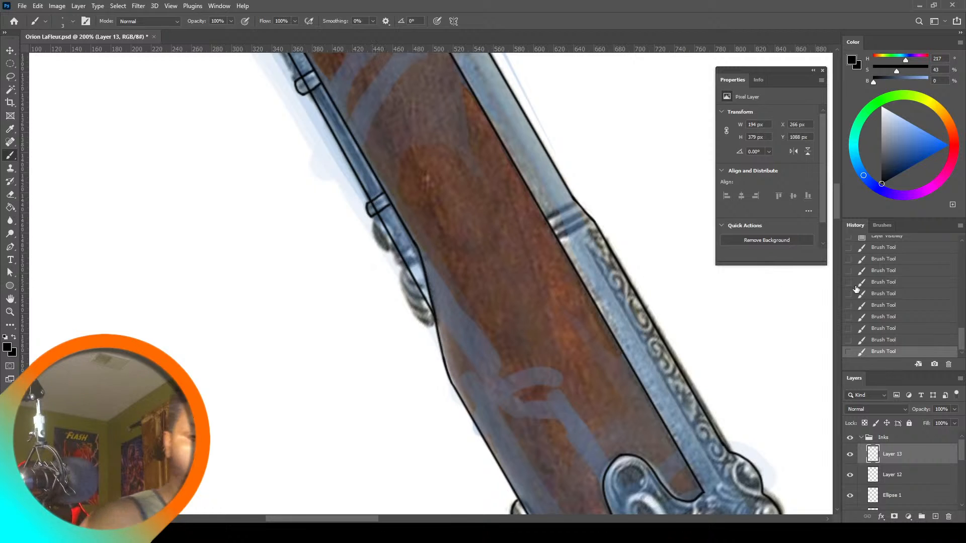
{"action": "left_click_drag", "start_coordinate": [835, 206], "coordinate": [836, 183]}
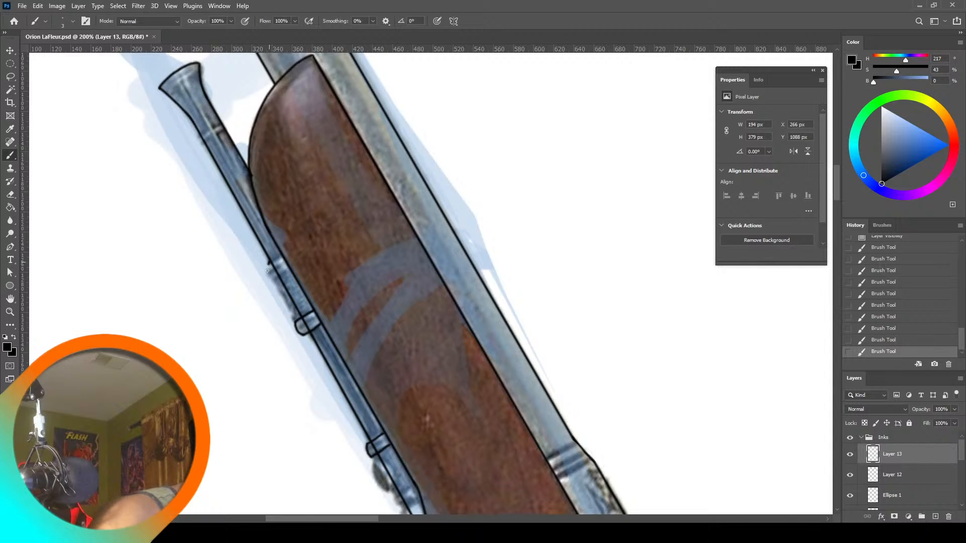
{"action": "left_click_drag", "start_coordinate": [280, 274], "coordinate": [289, 267]}
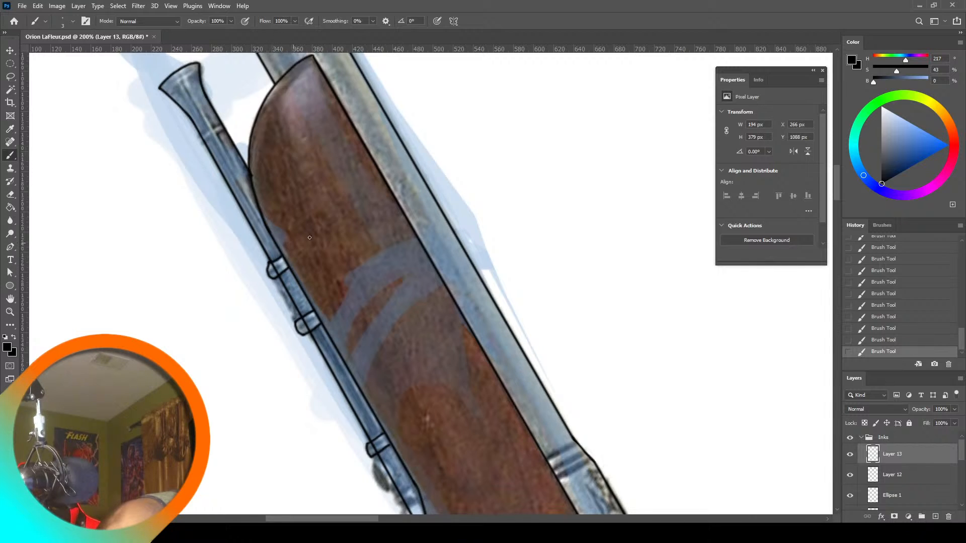
Examine the pistol's lock and hammer up close, comparing the inked outline with the photo reference
{"action": "left_click", "coordinate": [10, 310]}
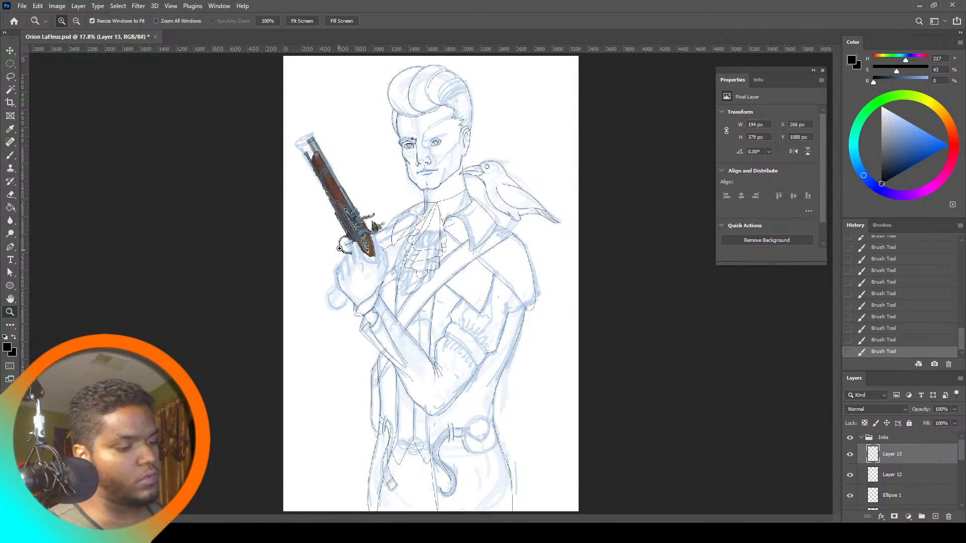
{"action": "left_click", "coordinate": [352, 234]}
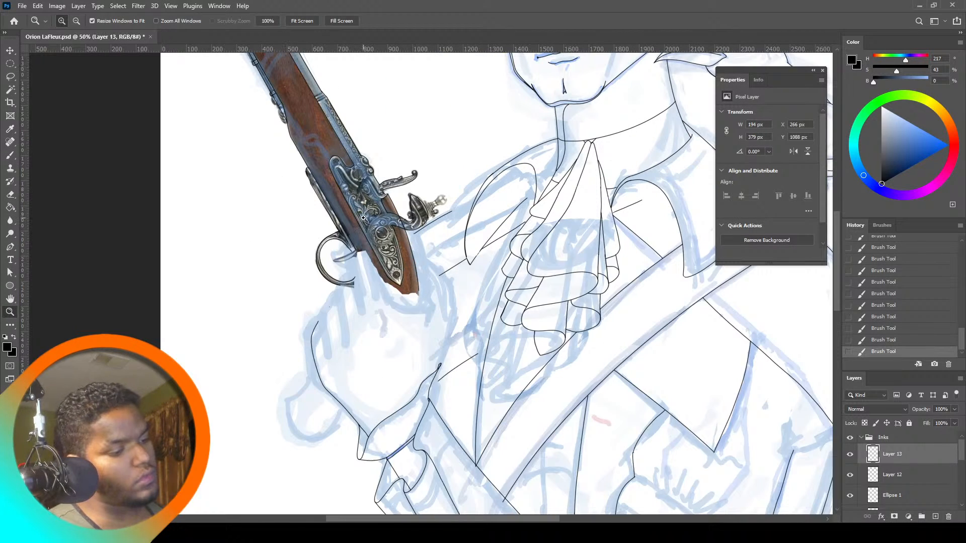
{"action": "left_click_drag", "start_coordinate": [837, 258], "coordinate": [840, 234]}
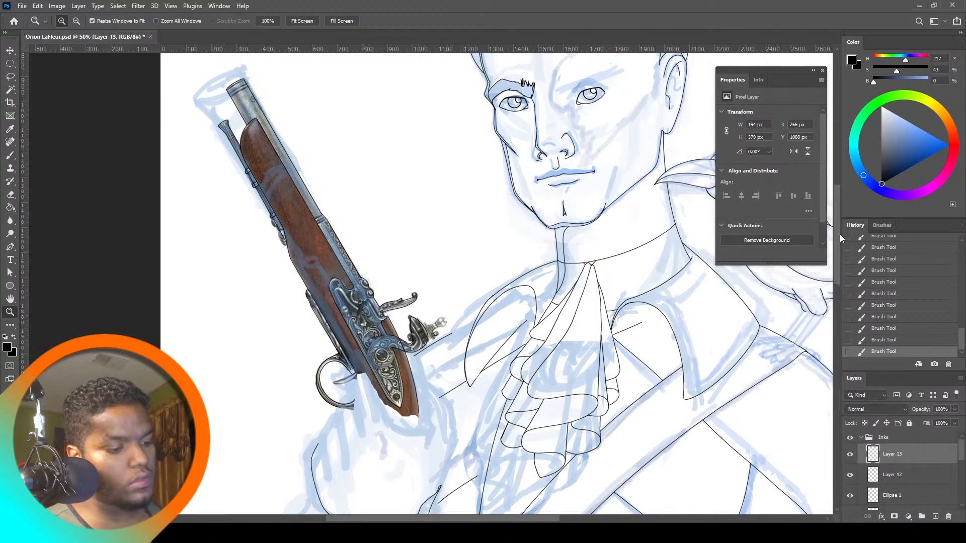
{"action": "left_click", "coordinate": [406, 343]}
{"action": "left_click", "coordinate": [407, 343]}
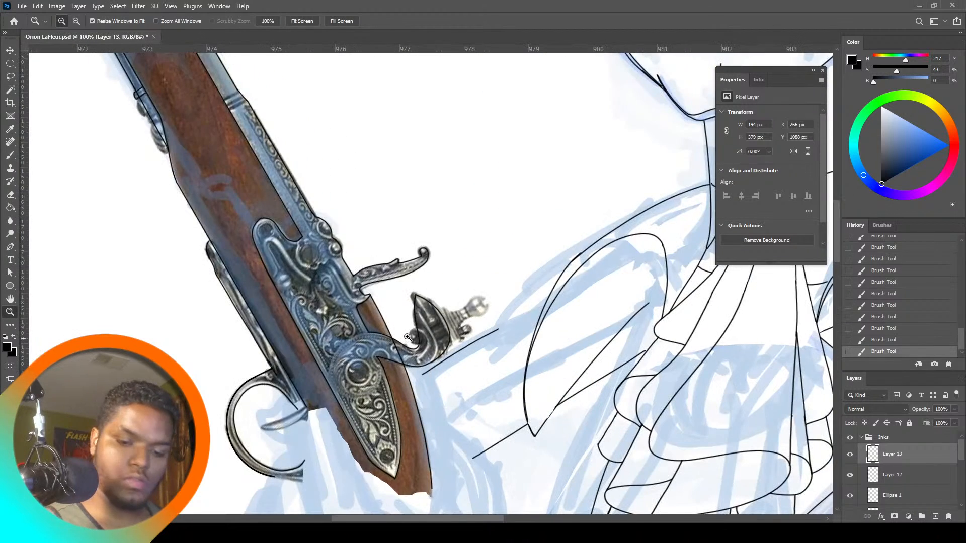
{"action": "left_click_drag", "start_coordinate": [406, 342], "coordinate": [407, 338]}
{"action": "left_click", "coordinate": [302, 20]}
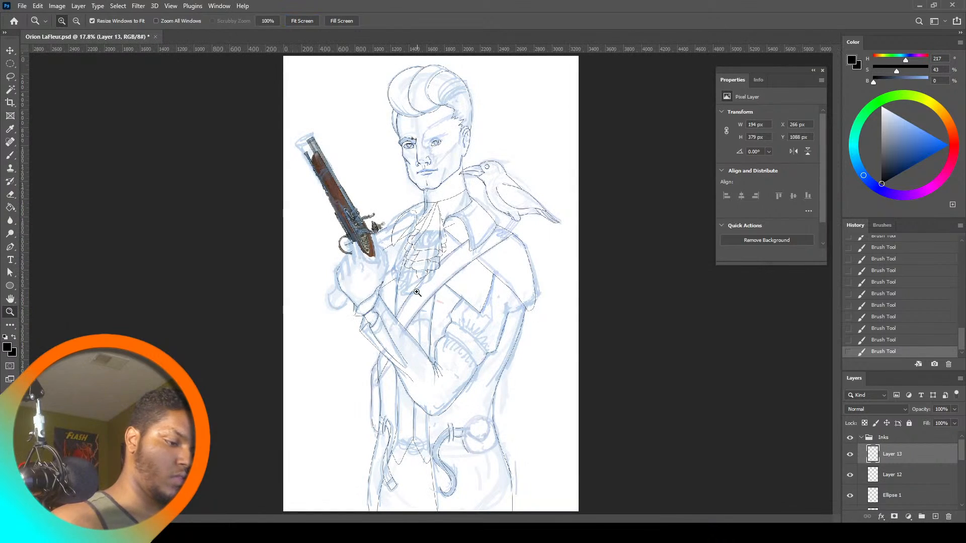
{"action": "left_click", "coordinate": [370, 227]}
{"action": "left_click", "coordinate": [371, 230]}
{"action": "left_click", "coordinate": [371, 230]}
{"action": "left_click_drag", "start_coordinate": [371, 229], "coordinate": [373, 232]}
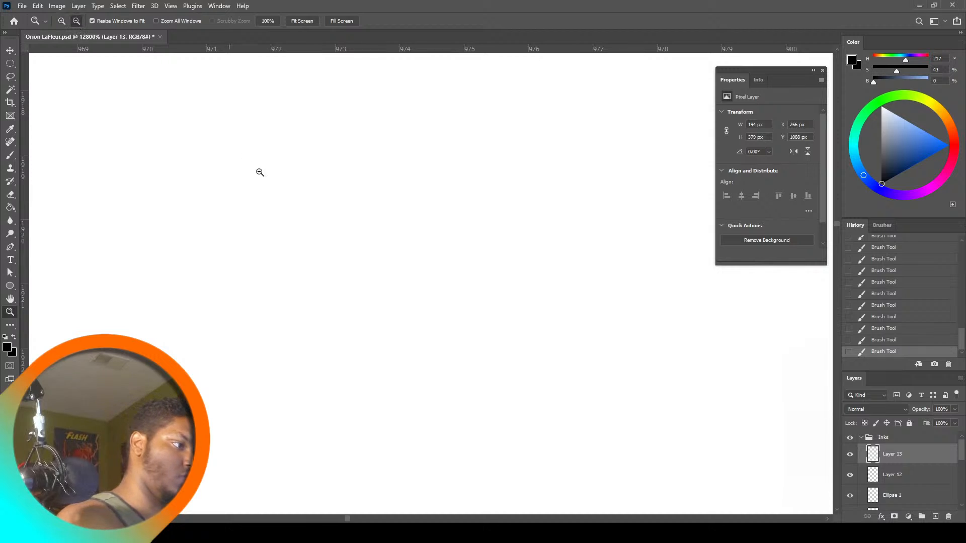
{"action": "left_click", "coordinate": [322, 245]}
{"action": "left_click", "coordinate": [324, 246]}
{"action": "left_click", "coordinate": [325, 247]}
{"action": "left_click", "coordinate": [324, 247]}
{"action": "left_click", "coordinate": [326, 248]}
{"action": "left_click", "coordinate": [326, 248]}
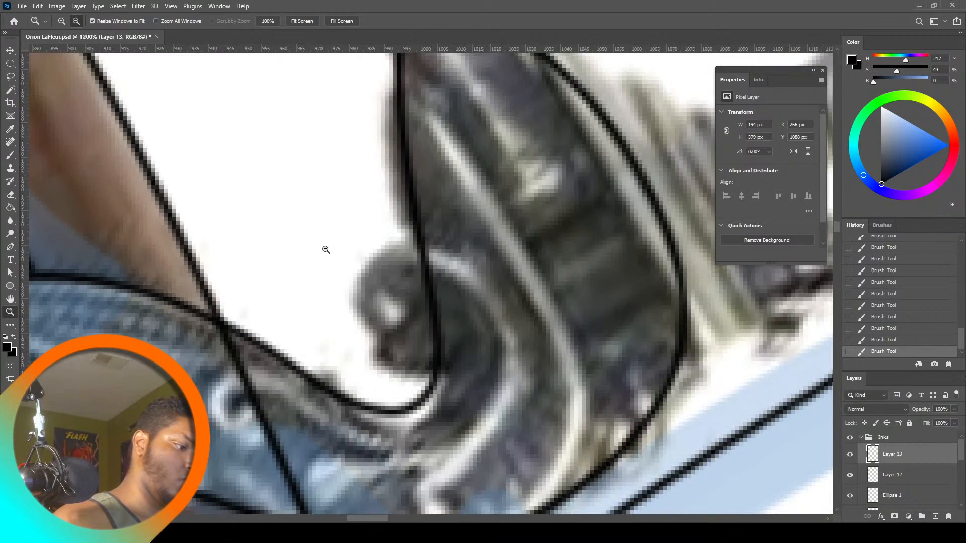
{"action": "left_click", "coordinate": [326, 249]}
{"action": "left_click", "coordinate": [327, 249]}
{"action": "left_click", "coordinate": [326, 248]}
{"action": "left_click", "coordinate": [326, 245]}
Toggle the visibility of the individual ink layers to find which one holds the grip line crossing the hammer
{"action": "left_click", "coordinate": [851, 475]}
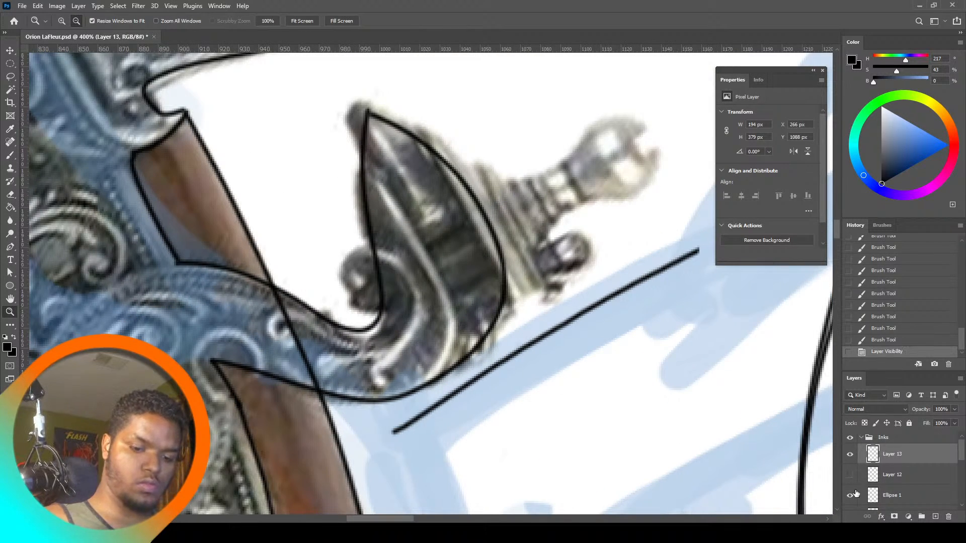
{"action": "left_click", "coordinate": [853, 496]}
{"action": "left_click", "coordinate": [851, 495]}
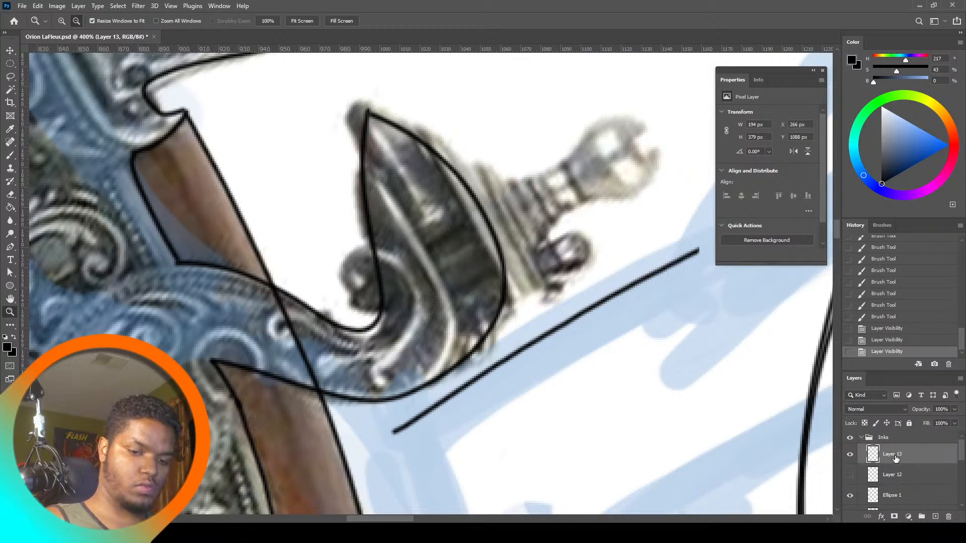
{"action": "left_click", "coordinate": [851, 474]}
{"action": "scroll", "coordinate": [953, 463], "scroll_direction": "down", "scroll_amount": 5}
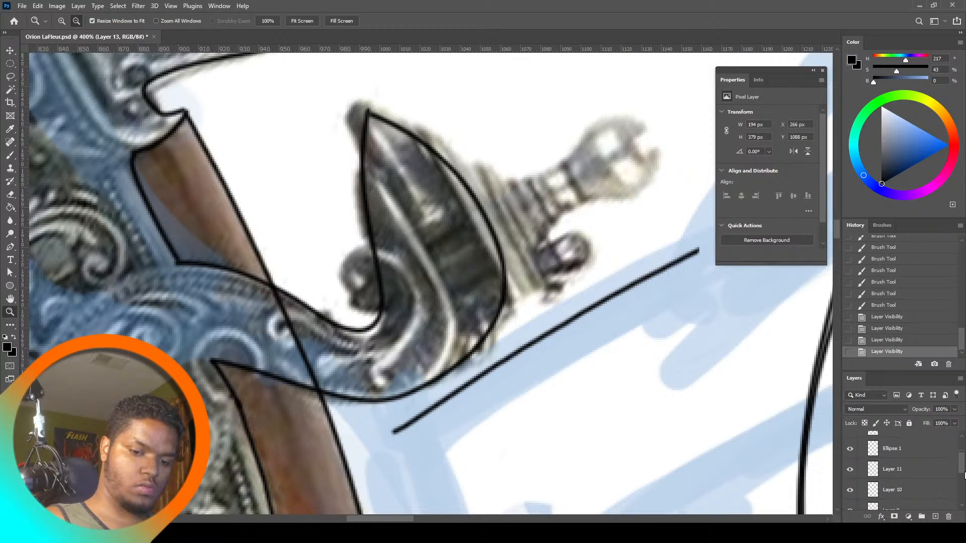
{"action": "left_click", "coordinate": [907, 482], "text": "shift"}
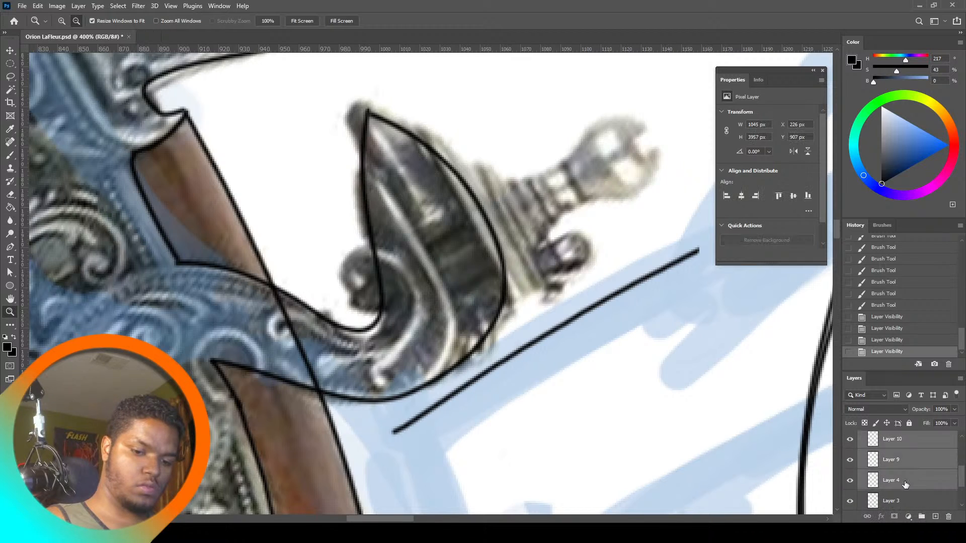
{"action": "left_click", "coordinate": [850, 481]}
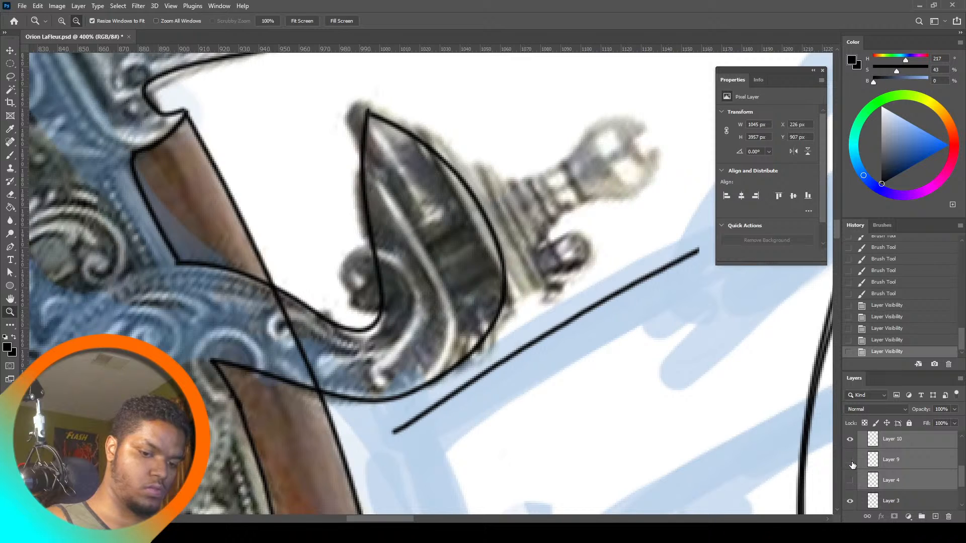
{"action": "left_click", "coordinate": [850, 461]}
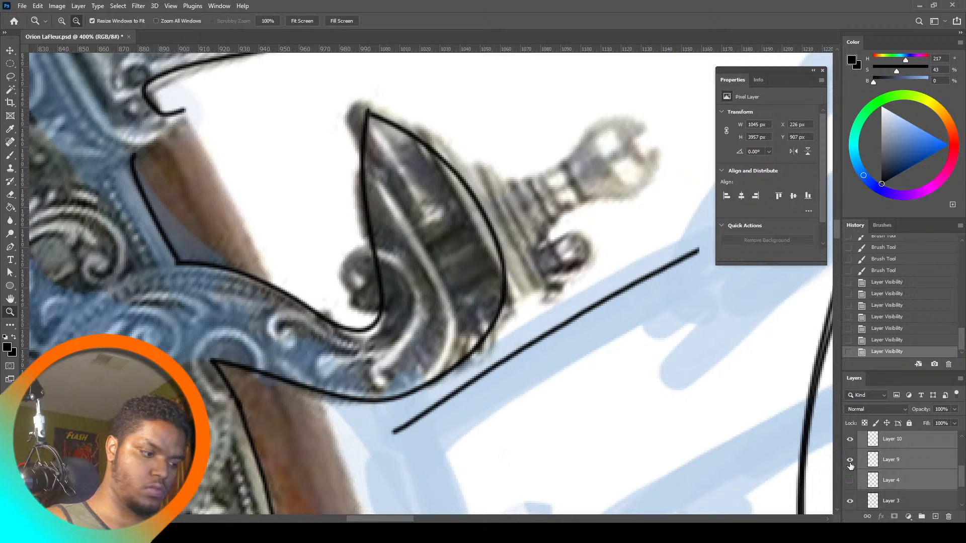
On Layer 9, lasso and delete the part of the grip line that crosses the hammer, and make Layer 4 visible again
{"action": "left_click", "coordinate": [891, 463]}
{"action": "left_click", "coordinate": [11, 78]}
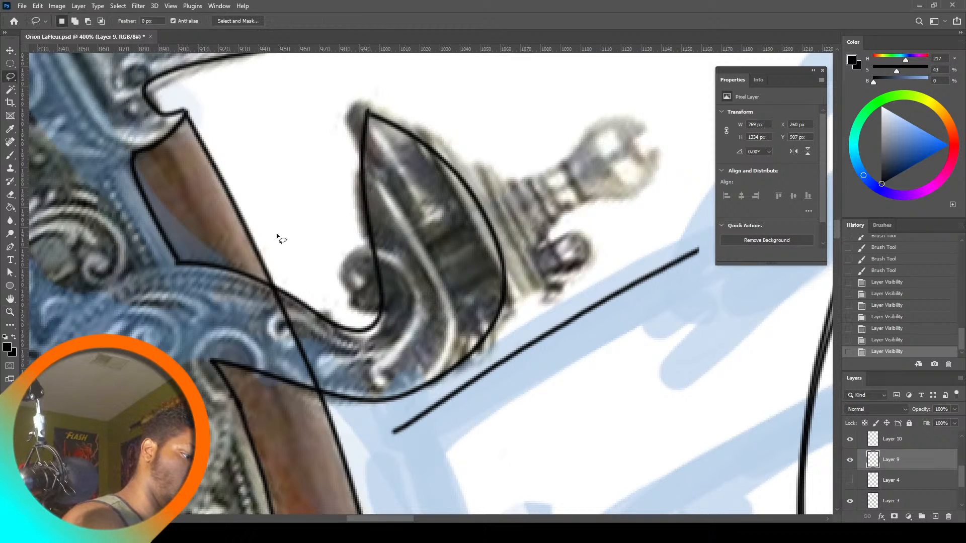
{"action": "left_click_drag", "start_coordinate": [272, 288], "coordinate": [327, 397]}
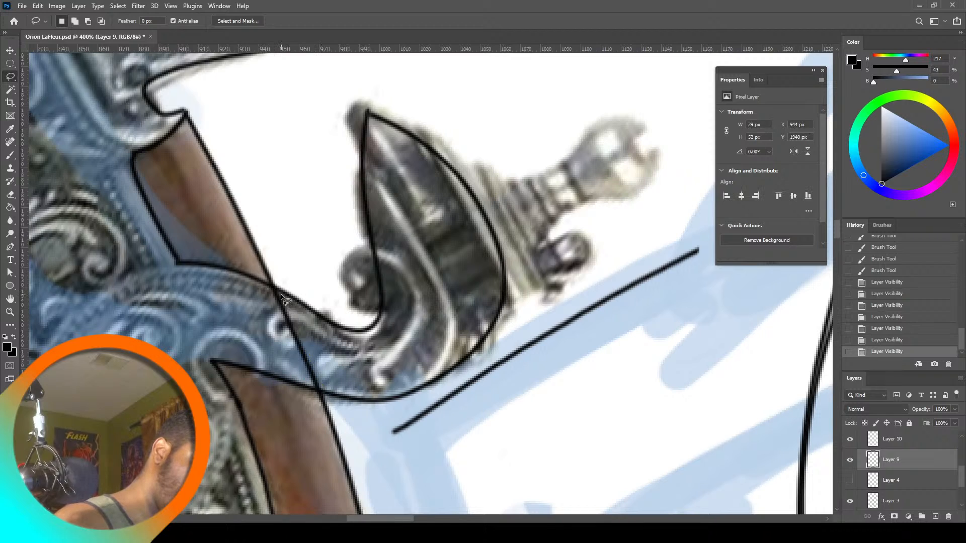
{"action": "key", "text": "Delete"}
{"action": "key", "text": "ctrl+d"}
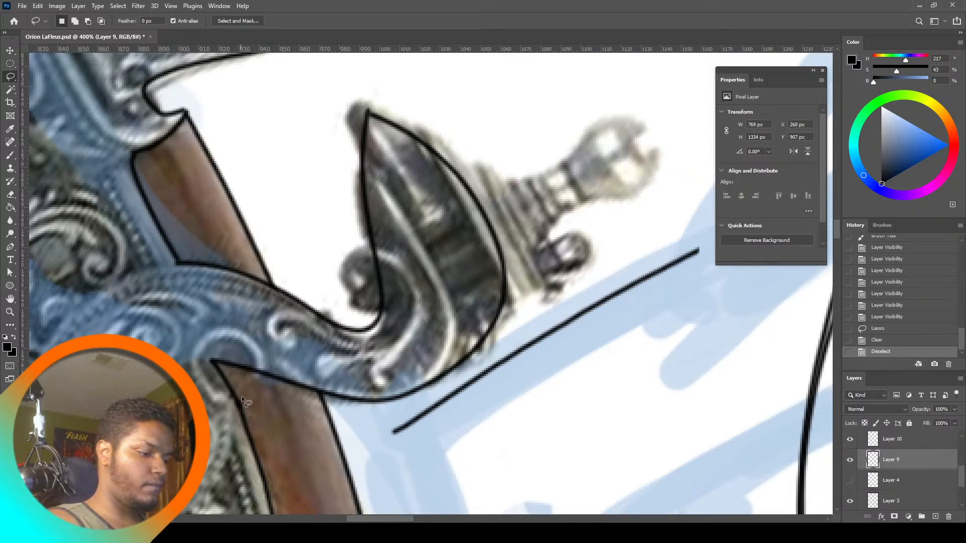
{"action": "left_click", "coordinate": [850, 442]}
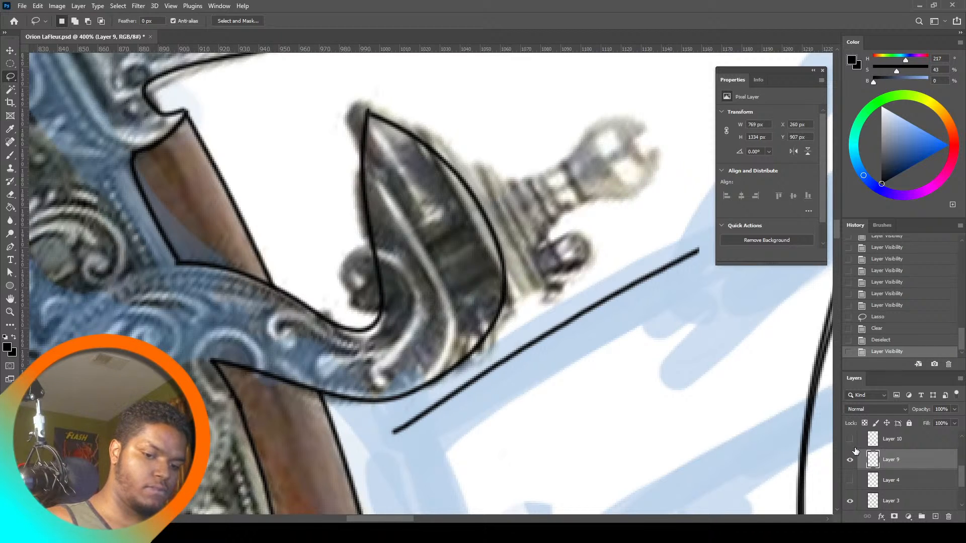
{"action": "left_click", "coordinate": [851, 440]}
{"action": "left_click", "coordinate": [850, 481]}
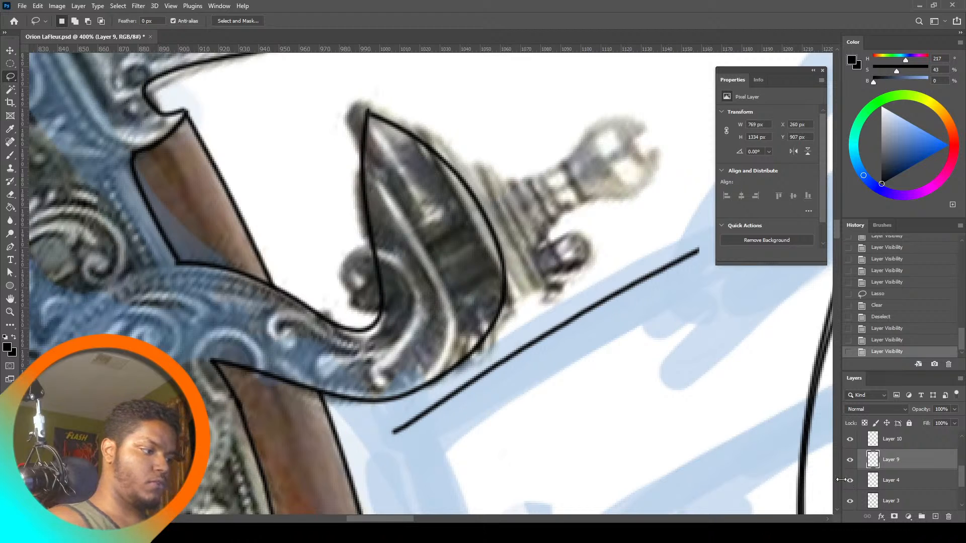
Review the whole drawing with and without the pistol photo reference on Layer 5, and leave that layer hidden
{"action": "left_click", "coordinate": [9, 315]}
{"action": "left_click", "coordinate": [303, 22]}
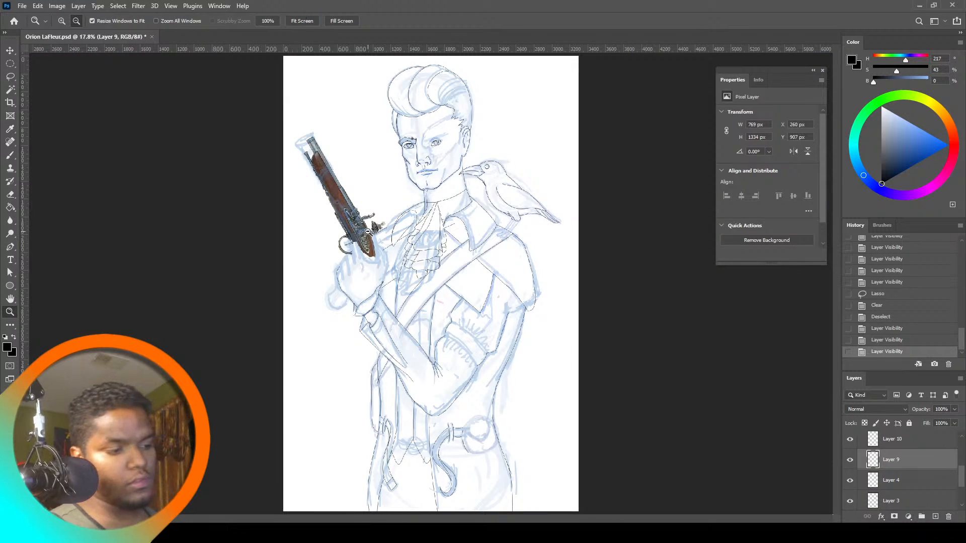
{"action": "left_click", "coordinate": [319, 64], "text": "alt"}
{"action": "left_click", "coordinate": [267, 20]}
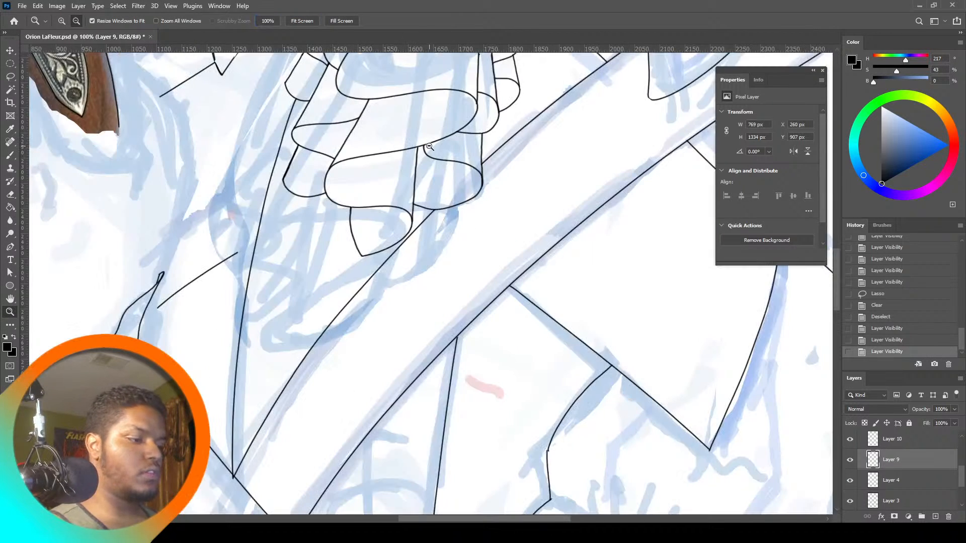
{"action": "left_click", "coordinate": [303, 21]}
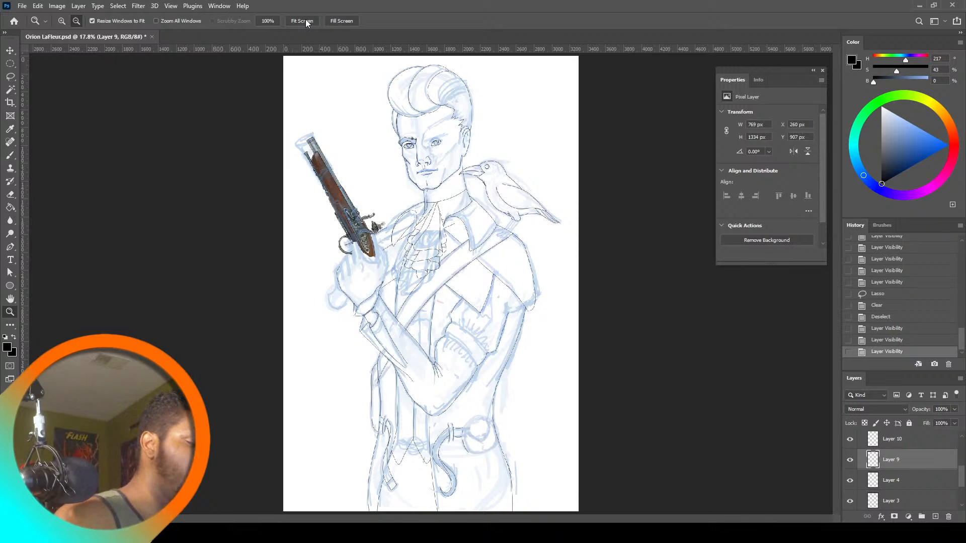
{"action": "left_click", "coordinate": [347, 166], "text": "alt"}
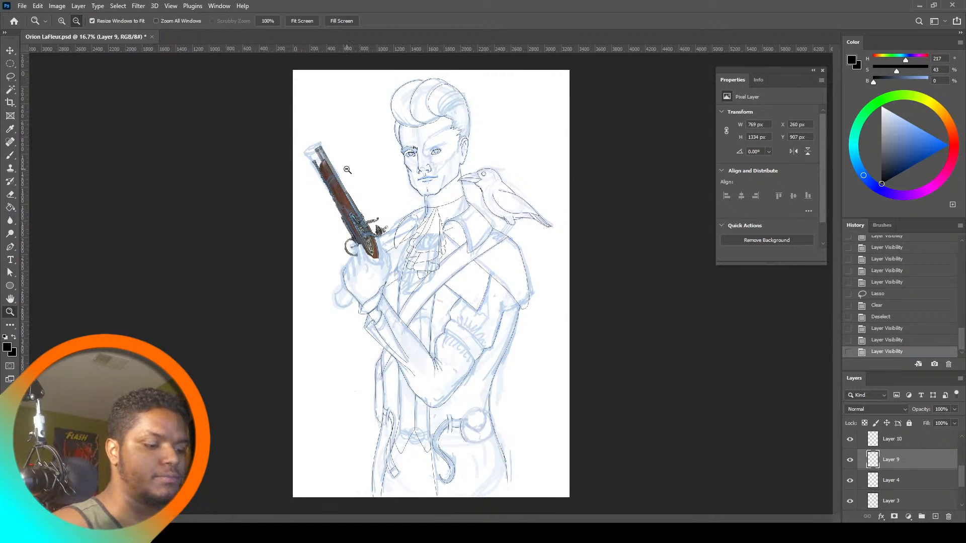
{"action": "left_click_drag", "start_coordinate": [961, 481], "coordinate": [929, 496]}
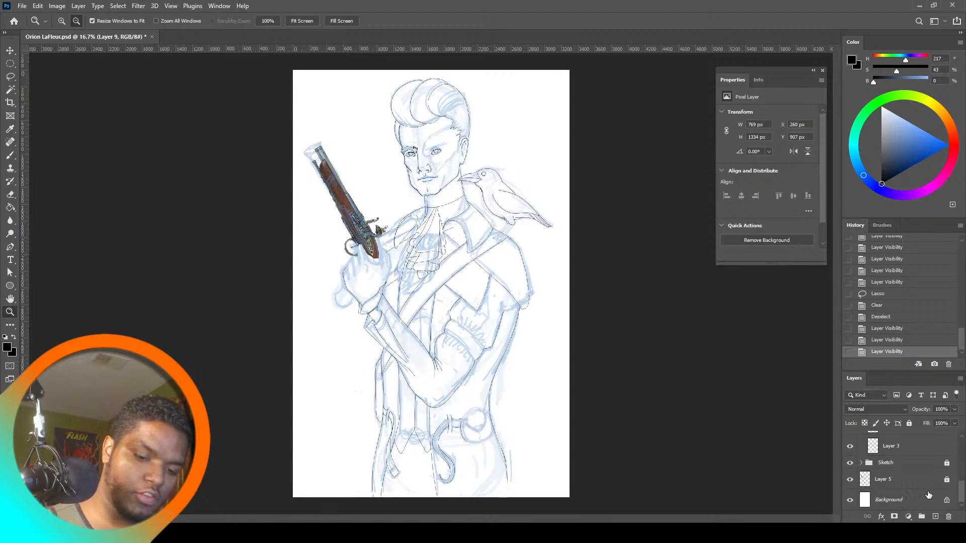
{"action": "left_click", "coordinate": [849, 480]}
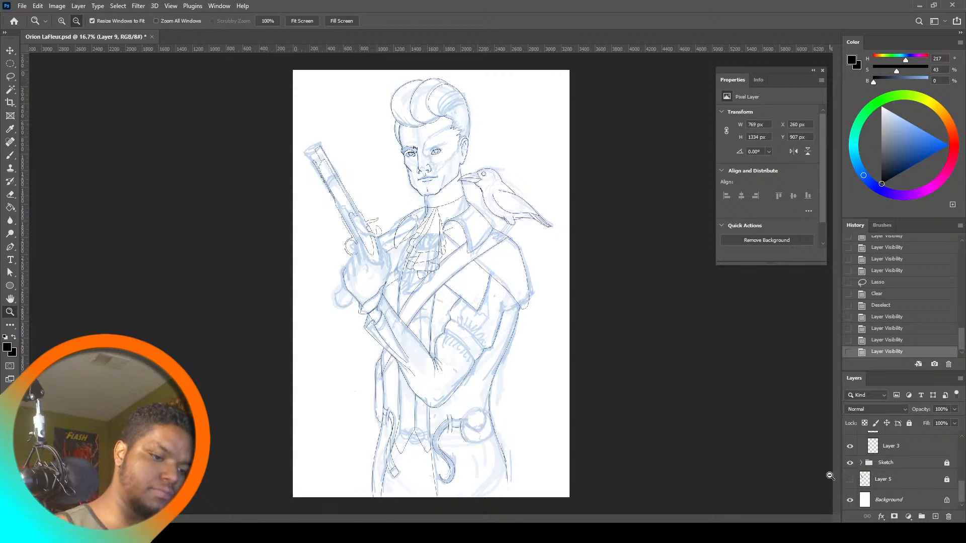
{"action": "left_click", "coordinate": [850, 480]}
{"action": "left_click", "coordinate": [852, 481]}
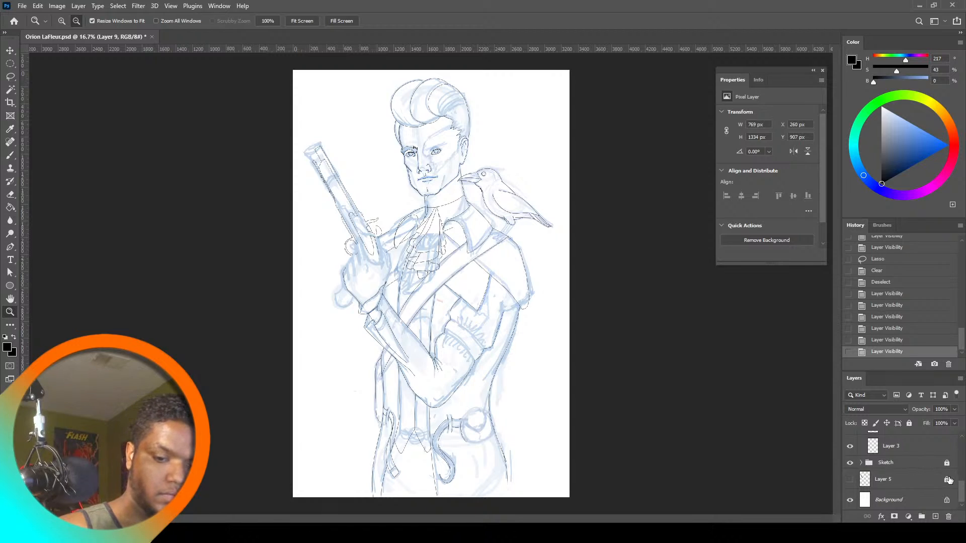
Merge all ink layers in the Inks group, from Layer 13 down to Layer 3, into a single layer
{"action": "left_click_drag", "start_coordinate": [962, 488], "coordinate": [964, 472]}
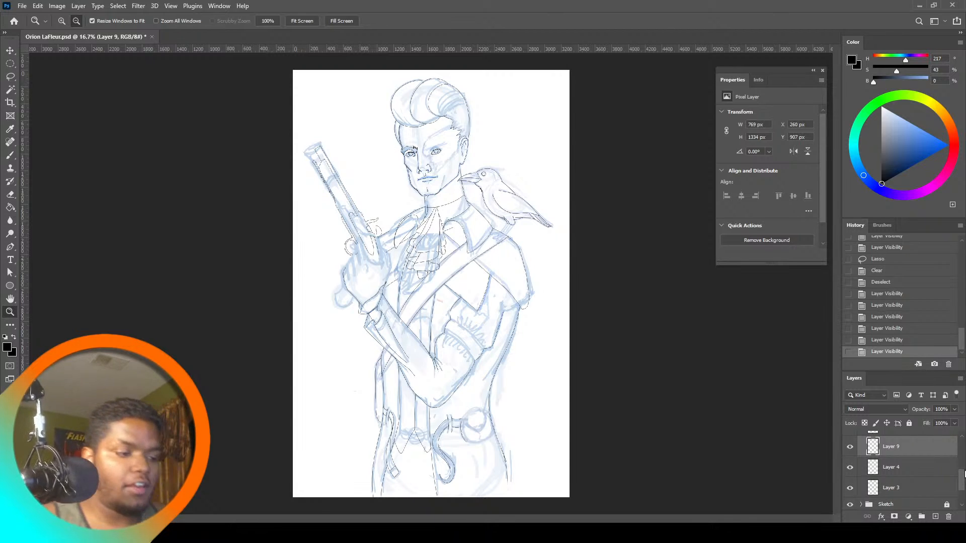
{"action": "key", "text": "ctrl+minus"}
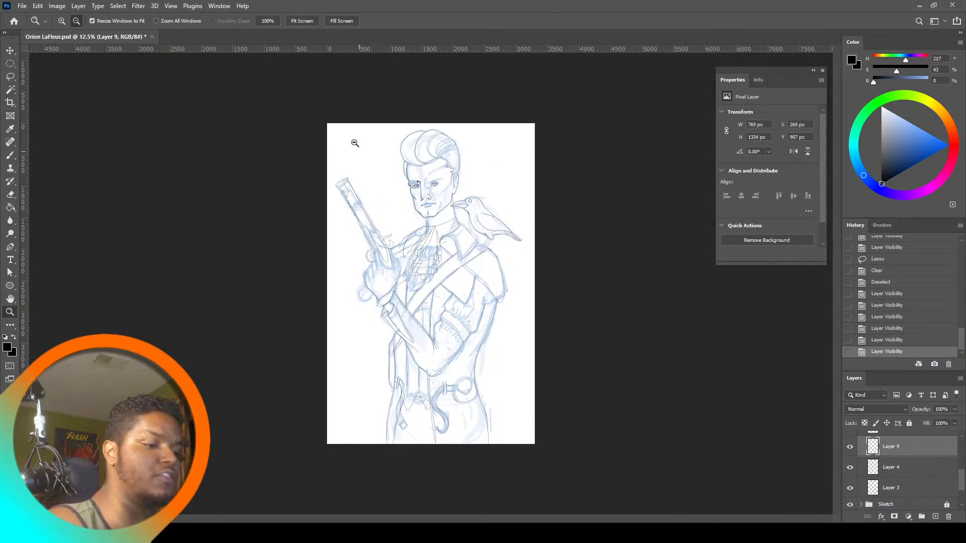
{"action": "left_click", "coordinate": [269, 21]}
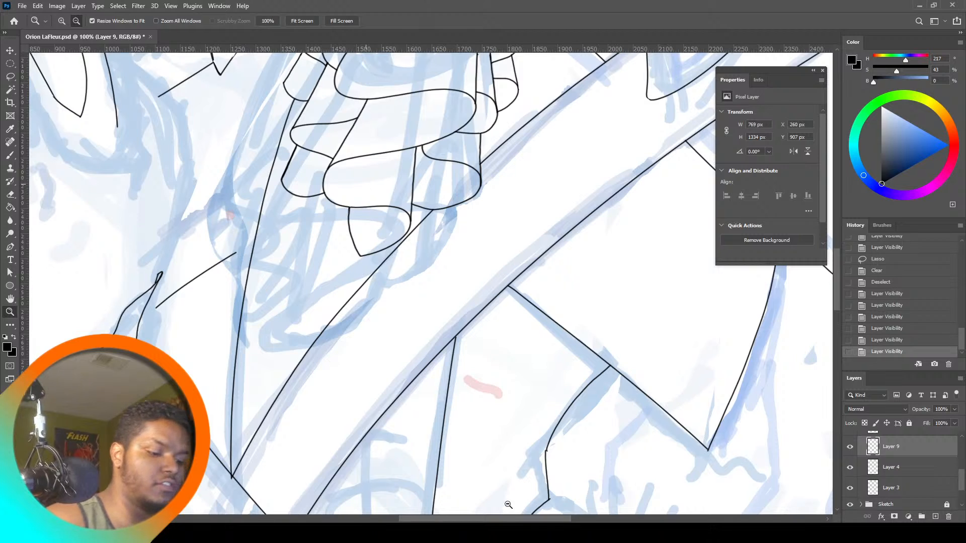
{"action": "left_click_drag", "start_coordinate": [519, 520], "coordinate": [462, 520]}
{"action": "left_click_drag", "start_coordinate": [832, 299], "coordinate": [849, 264]}
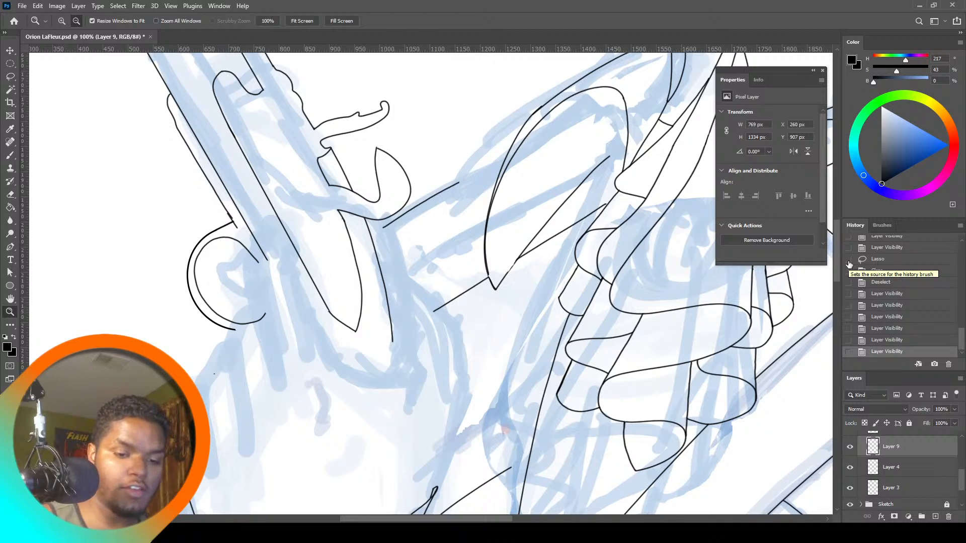
{"action": "left_click_drag", "start_coordinate": [961, 482], "coordinate": [962, 453]}
{"action": "left_click", "coordinate": [925, 455]}
{"action": "scroll", "coordinate": [946, 457], "scroll_direction": "down", "scroll_amount": 5}
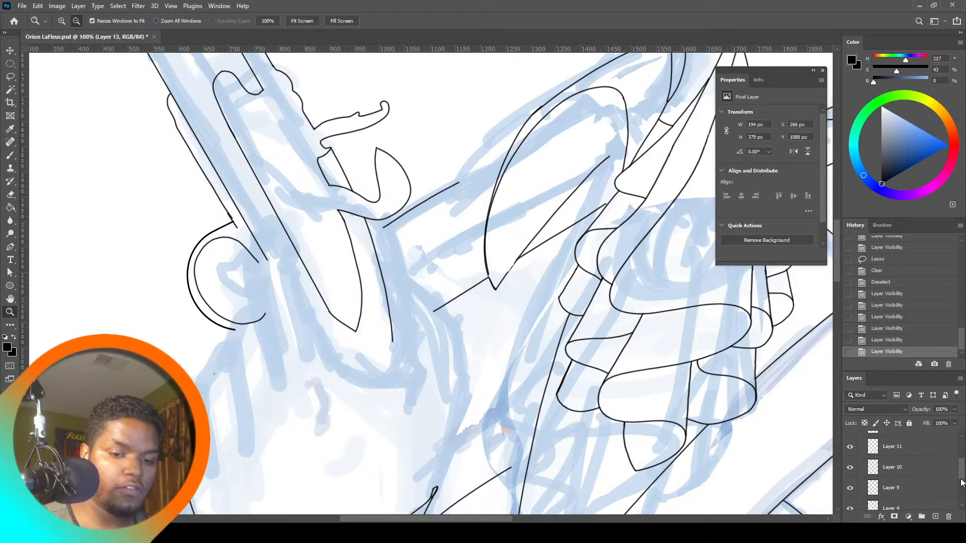
{"action": "left_click", "coordinate": [916, 463], "text": "shift"}
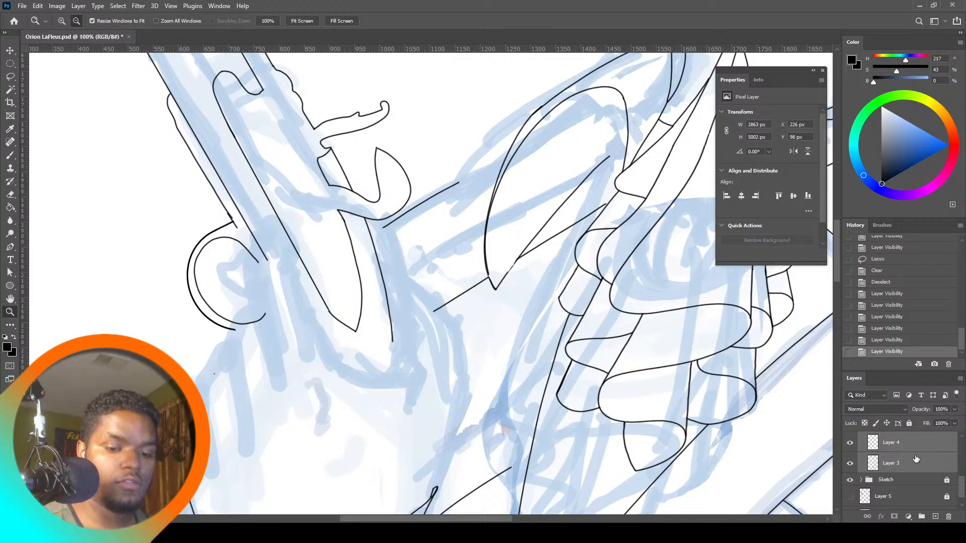
{"action": "right_click", "coordinate": [915, 460]}
{"action": "left_click", "coordinate": [864, 330]}
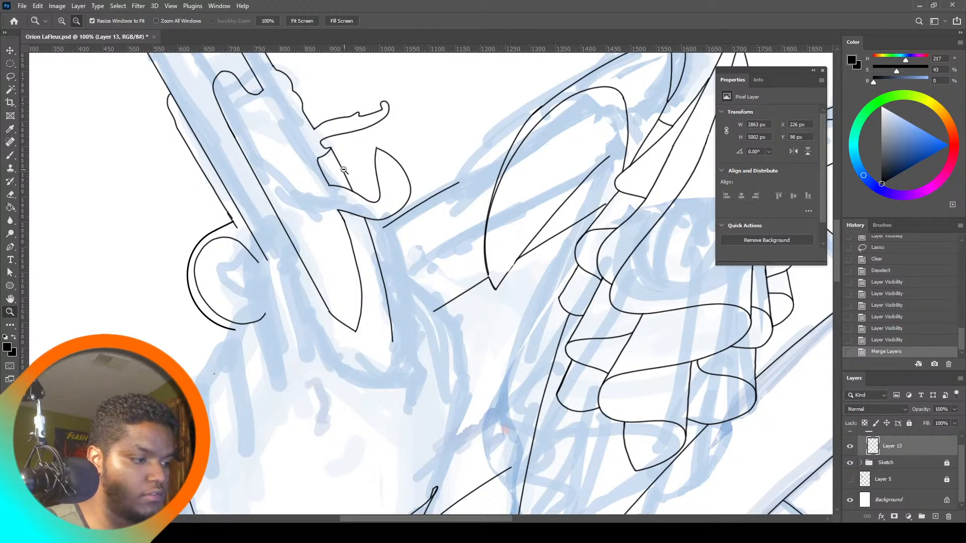
Collapse the Inks group, unlock and expand the Sketch group, and make its Layer 1 active for work around the gun hand
{"action": "left_click", "coordinate": [315, 26]}
{"action": "left_click", "coordinate": [341, 184], "text": "alt"}
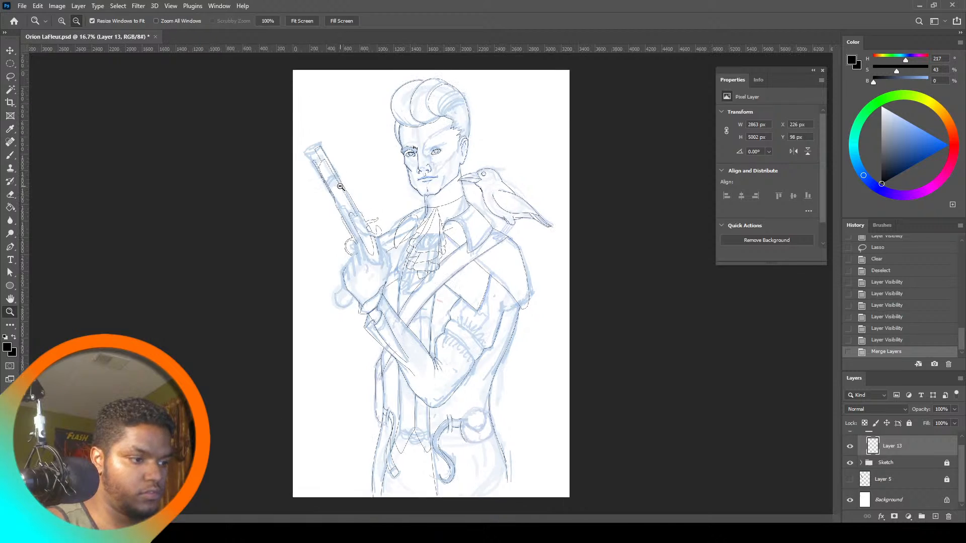
{"action": "left_click", "coordinate": [341, 184], "text": "alt"}
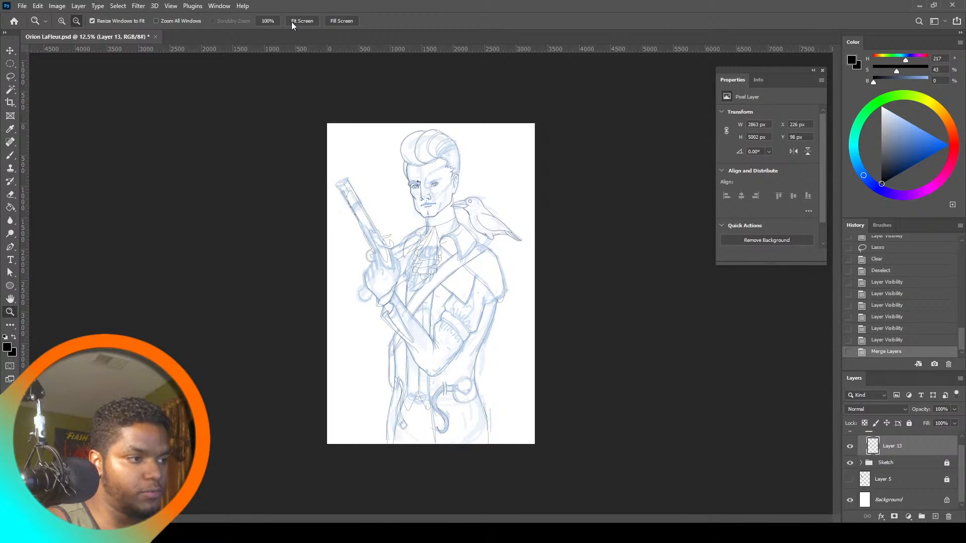
{"action": "left_click", "coordinate": [267, 21]}
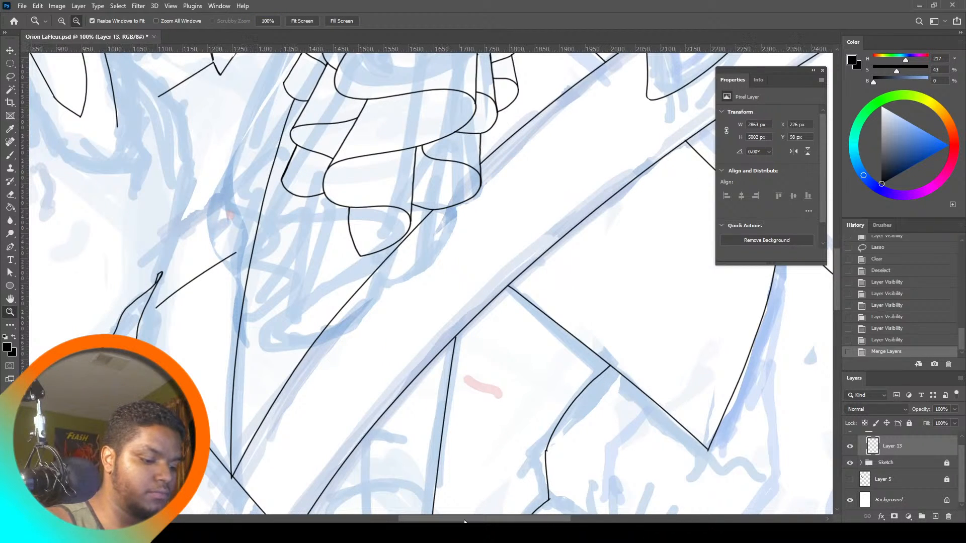
{"action": "left_click", "coordinate": [384, 519]}
{"action": "scroll", "coordinate": [484, 347], "scroll_direction": "up", "scroll_amount": 2}
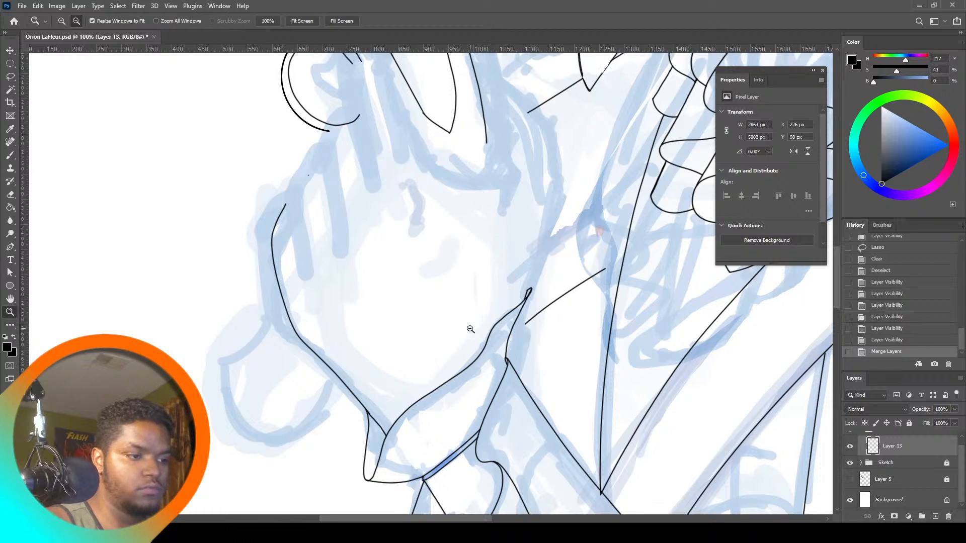
{"action": "scroll", "coordinate": [960, 457], "scroll_direction": "up", "scroll_amount": 1}
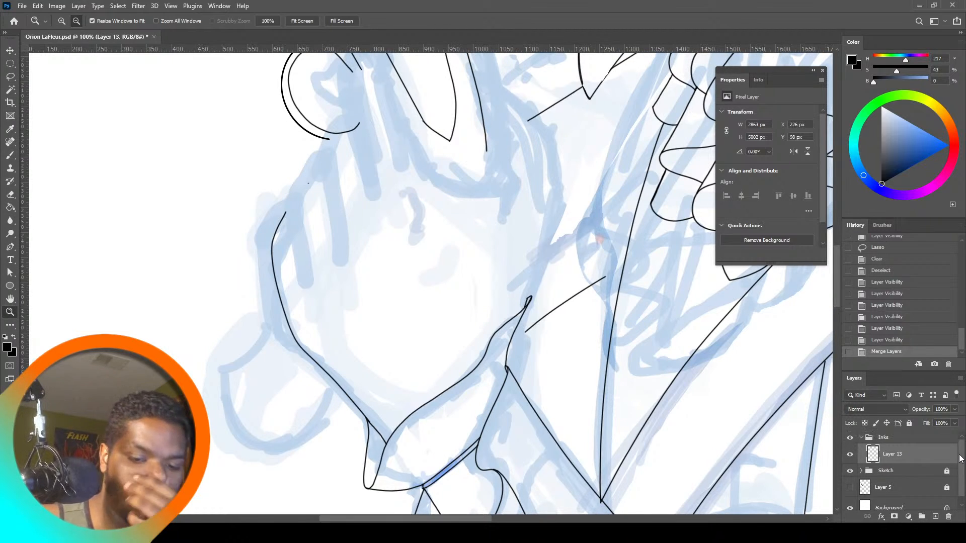
{"action": "left_click", "coordinate": [863, 439]}
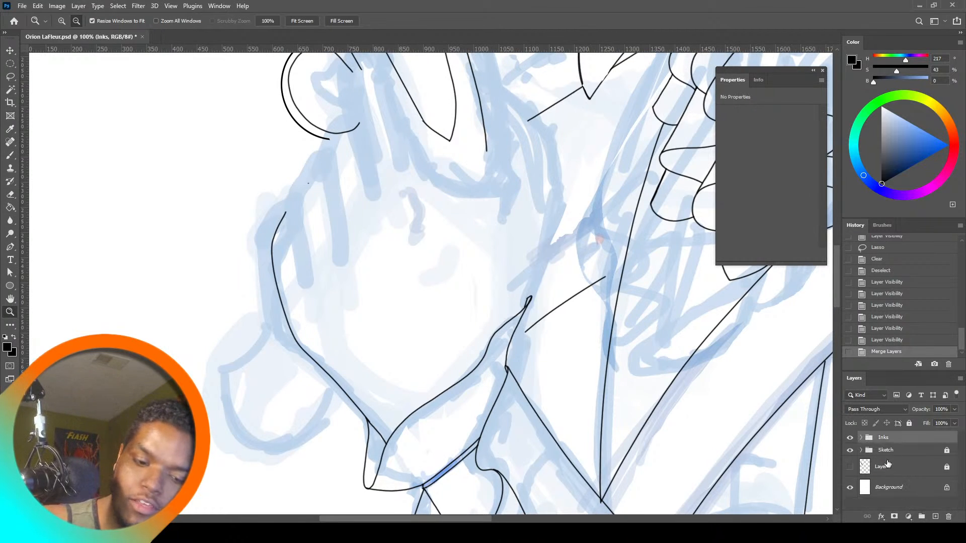
{"action": "left_click", "coordinate": [947, 451]}
{"action": "left_click", "coordinate": [861, 450]}
{"action": "left_click", "coordinate": [898, 468]}
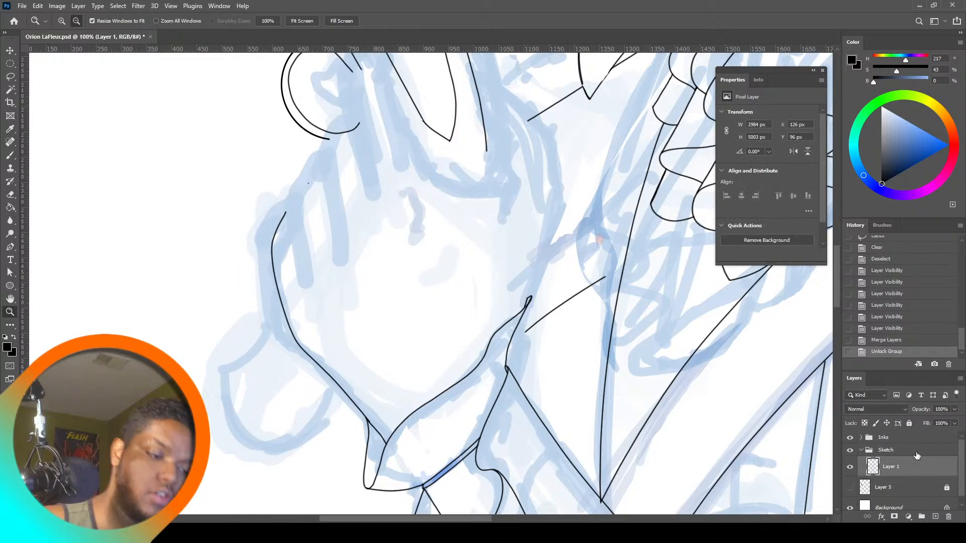
Set up a size 14 brush at 29% opacity in blue (H 217, S 70, B 78) for sketching
{"action": "left_click", "coordinate": [10, 155]}
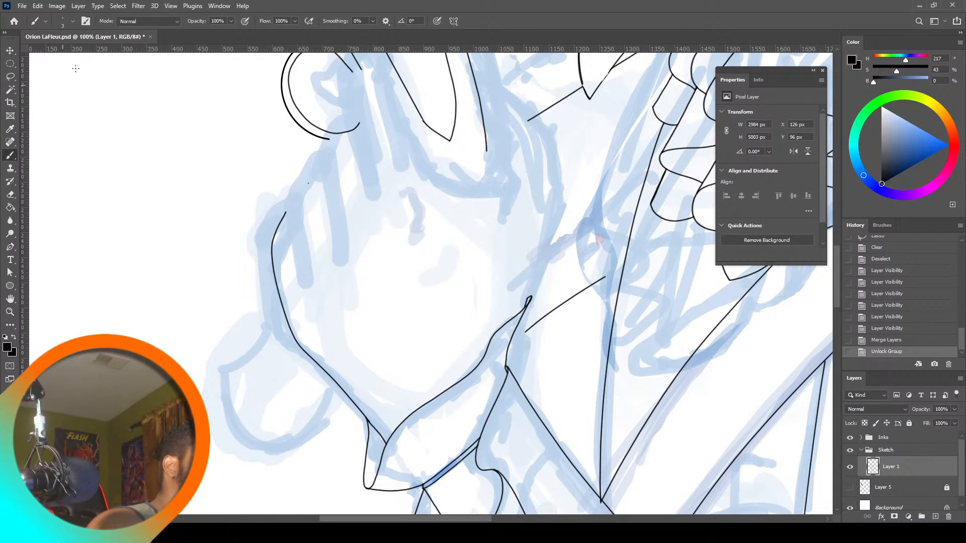
{"action": "left_click", "coordinate": [73, 21]}
{"action": "left_click_drag", "start_coordinate": [59, 53], "coordinate": [61, 47]}
{"action": "left_click_drag", "start_coordinate": [905, 152], "coordinate": [922, 142]}
{"action": "left_click", "coordinate": [231, 21]}
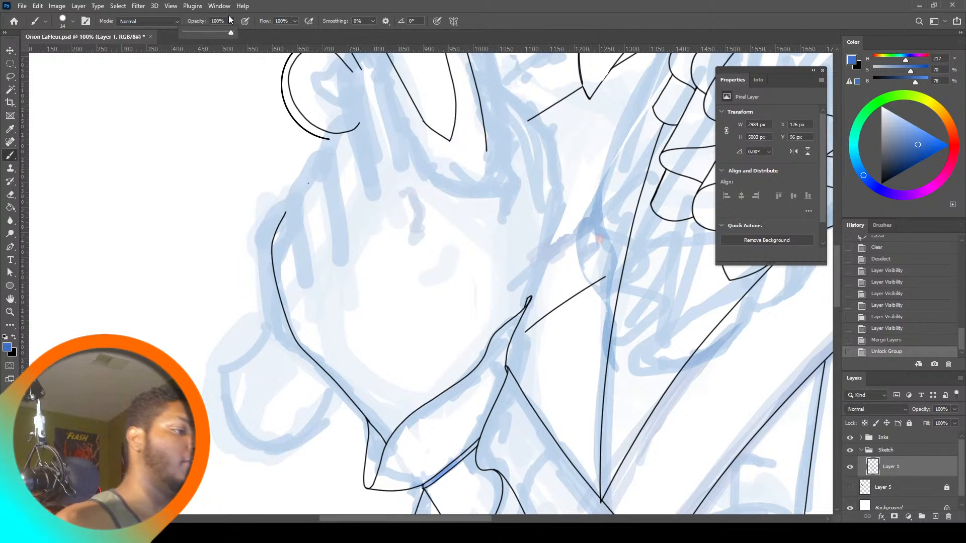
{"action": "left_click", "coordinate": [199, 33]}
Lasso the old fingers and upper hand on Layer 1 and fade them with the soft eraser, releasing the area limit
{"action": "left_click", "coordinate": [10, 78]}
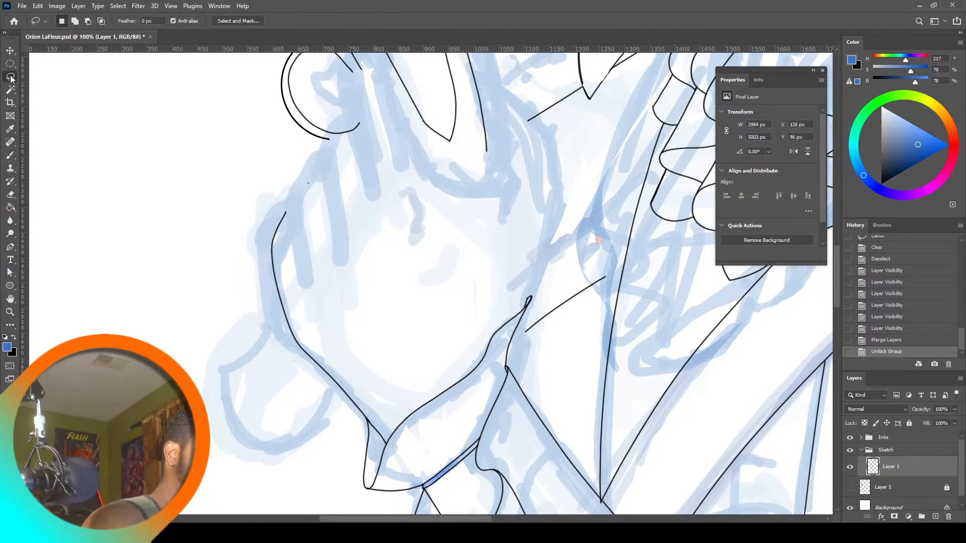
{"action": "mouse_move", "coordinate": [283, 180]}
{"action": "left_mouse_down"}
{"action": "mouse_move", "coordinate": [313, 356]}
{"action": "mouse_move", "coordinate": [410, 275]}
{"action": "mouse_move", "coordinate": [528, 204]}
{"action": "mouse_move", "coordinate": [532, 122]}
{"action": "mouse_move", "coordinate": [442, 76]}
{"action": "mouse_move", "coordinate": [356, 97]}
{"action": "mouse_move", "coordinate": [280, 197]}
{"action": "left_mouse_up"}
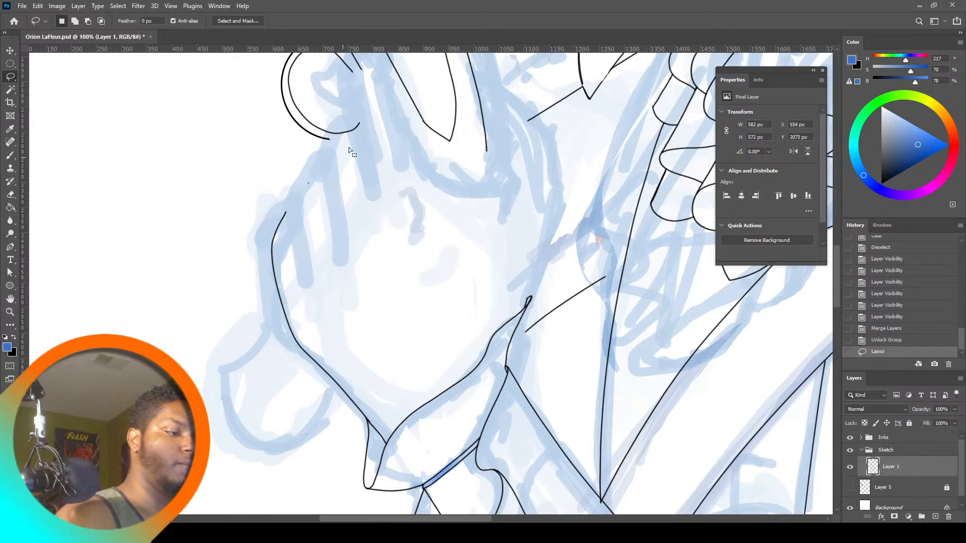
{"action": "mouse_move", "coordinate": [348, 168]}
{"action": "left_mouse_down"}
{"action": "mouse_move", "coordinate": [327, 115]}
{"action": "mouse_move", "coordinate": [491, 226]}
{"action": "left_mouse_up"}
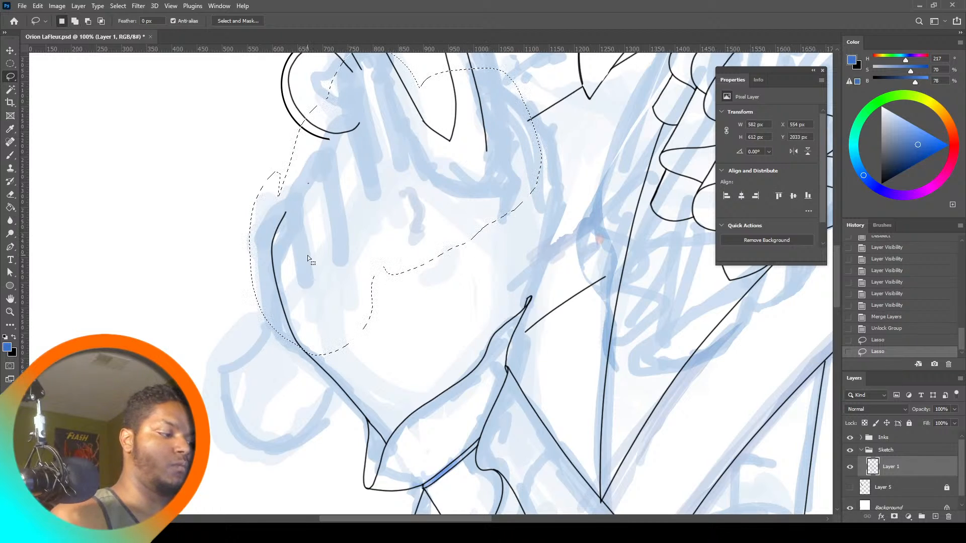
{"action": "left_click", "coordinate": [10, 195]}
{"action": "left_click_drag", "start_coordinate": [382, 212], "coordinate": [406, 367]}
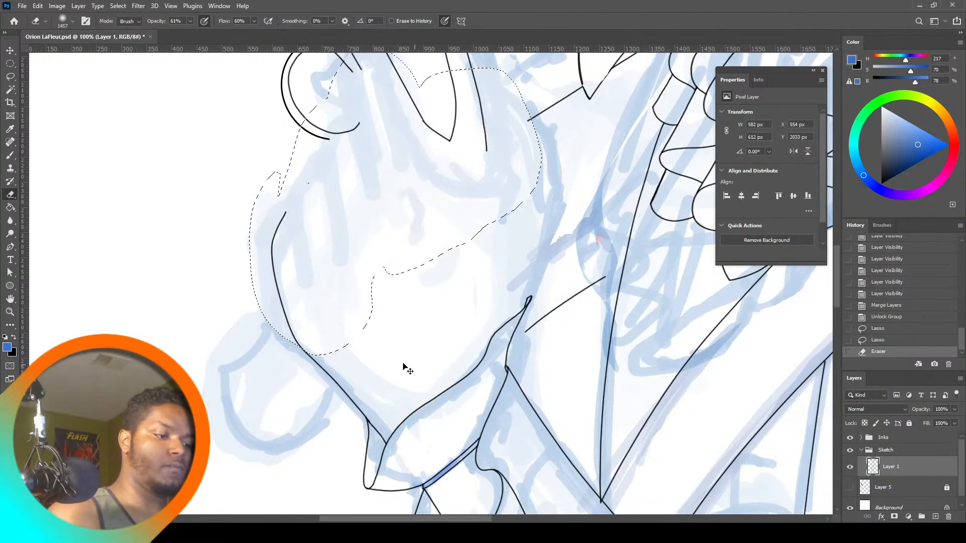
{"action": "key", "text": "ctrl+a"}
Add a new layer above Layer 1 in the Sketch group and sketch the three lower fingers as overlapping blue ovals
{"action": "left_click", "coordinate": [10, 155]}
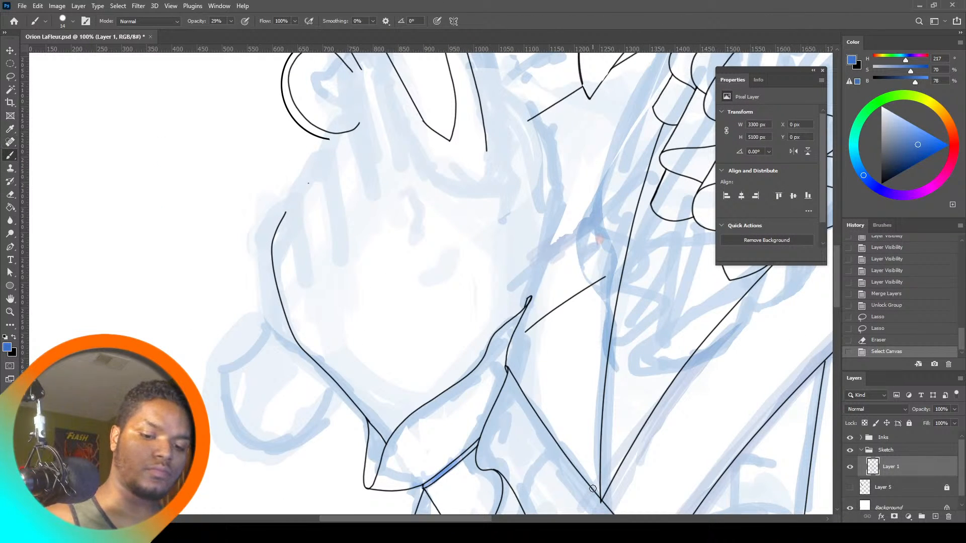
{"action": "left_click", "coordinate": [935, 517]}
{"action": "mouse_move", "coordinate": [282, 203]}
{"action": "left_mouse_down"}
{"action": "mouse_move", "coordinate": [263, 234]}
{"action": "mouse_move", "coordinate": [296, 231]}
{"action": "left_mouse_up"}
{"action": "key", "text": "ctrl+z"}
{"action": "mouse_move", "coordinate": [280, 290]}
{"action": "left_mouse_down"}
{"action": "mouse_move", "coordinate": [272, 211]}
{"action": "mouse_move", "coordinate": [303, 227]}
{"action": "mouse_move", "coordinate": [318, 279]}
{"action": "mouse_move", "coordinate": [316, 156]}
{"action": "mouse_move", "coordinate": [331, 237]}
{"action": "mouse_move", "coordinate": [310, 258]}
{"action": "mouse_move", "coordinate": [329, 223]}
{"action": "left_mouse_up"}
{"action": "mouse_move", "coordinate": [327, 159]}
{"action": "left_mouse_down"}
{"action": "mouse_move", "coordinate": [343, 226]}
{"action": "mouse_move", "coordinate": [331, 108]}
{"action": "mouse_move", "coordinate": [372, 188]}
{"action": "mouse_move", "coordinate": [325, 212]}
{"action": "mouse_move", "coordinate": [339, 122]}
{"action": "mouse_move", "coordinate": [365, 208]}
{"action": "mouse_move", "coordinate": [338, 224]}
{"action": "left_mouse_up"}
{"action": "key", "text": "ctrl+z"}
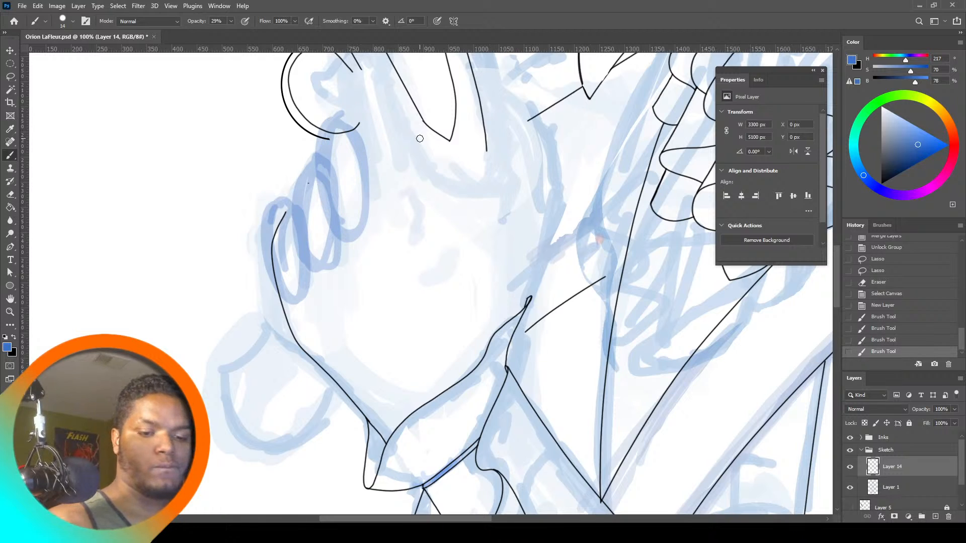
Sketch the finger nearest the pistol grip and the index finger reaching up past the trigger guard
{"action": "scroll", "coordinate": [420, 139], "scroll_direction": "up", "scroll_amount": 5}
{"action": "mouse_move", "coordinate": [381, 278]}
{"action": "left_mouse_down"}
{"action": "mouse_move", "coordinate": [418, 345]}
{"action": "mouse_move", "coordinate": [384, 308]}
{"action": "left_mouse_up"}
{"action": "left_click_drag", "start_coordinate": [427, 347], "coordinate": [442, 349]}
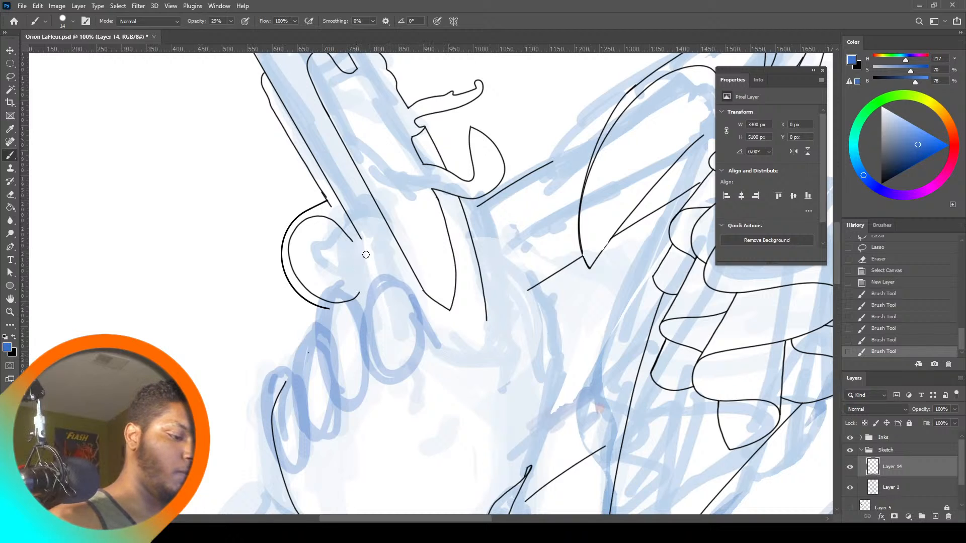
{"action": "mouse_move", "coordinate": [365, 255]}
{"action": "left_mouse_down"}
{"action": "mouse_move", "coordinate": [388, 301]}
{"action": "mouse_move", "coordinate": [369, 254]}
{"action": "mouse_move", "coordinate": [367, 190]}
{"action": "mouse_move", "coordinate": [354, 254]}
{"action": "left_mouse_up"}
{"action": "mouse_move", "coordinate": [382, 184]}
{"action": "left_mouse_down"}
{"action": "mouse_move", "coordinate": [352, 249]}
{"action": "mouse_move", "coordinate": [375, 211]}
{"action": "mouse_move", "coordinate": [352, 237]}
{"action": "left_mouse_up"}
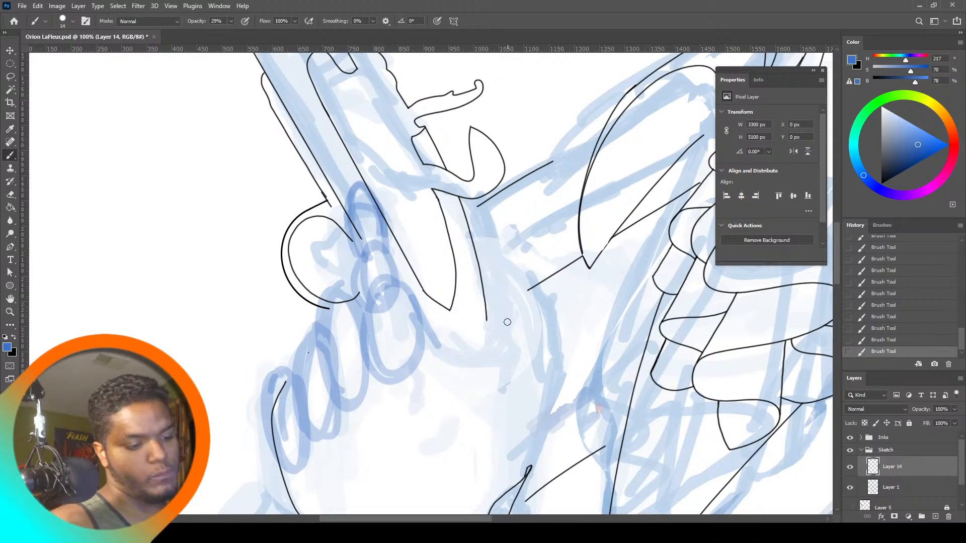
Sketch the palm crease lines running from the base of the fingers toward the thumb and down into the palm
{"action": "left_click_drag", "start_coordinate": [425, 344], "coordinate": [503, 375]}
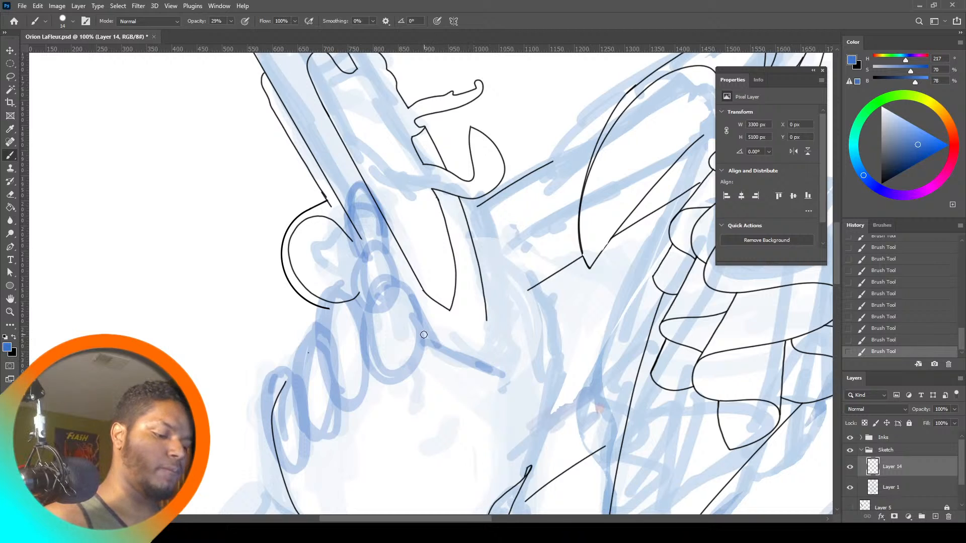
{"action": "left_click_drag", "start_coordinate": [423, 334], "coordinate": [447, 478]}
{"action": "mouse_move", "coordinate": [447, 478]}
{"action": "left_mouse_down"}
{"action": "mouse_move", "coordinate": [510, 368]}
{"action": "mouse_move", "coordinate": [453, 448]}
{"action": "left_mouse_up"}
{"action": "left_click_drag", "start_coordinate": [428, 343], "coordinate": [442, 472]}
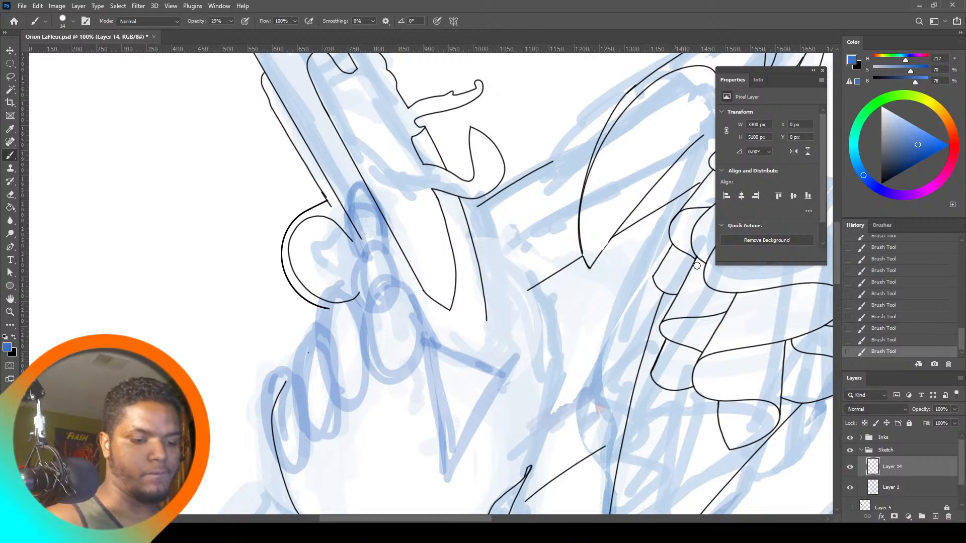
Sketch the thumb behind the pistol grip, with its joint and the fleshy oval at its base
{"action": "left_click_drag", "start_coordinate": [837, 261], "coordinate": [835, 296]}
{"action": "mouse_move", "coordinate": [517, 105]}
{"action": "left_mouse_down"}
{"action": "mouse_move", "coordinate": [471, 176]}
{"action": "mouse_move", "coordinate": [464, 239]}
{"action": "left_mouse_up"}
{"action": "mouse_move", "coordinate": [307, 238]}
{"action": "left_mouse_down"}
{"action": "mouse_move", "coordinate": [436, 305]}
{"action": "mouse_move", "coordinate": [424, 302]}
{"action": "mouse_move", "coordinate": [437, 296]}
{"action": "left_mouse_up"}
{"action": "key", "text": "ctrl+z"}
{"action": "left_click_drag", "start_coordinate": [837, 283], "coordinate": [843, 251]}
{"action": "mouse_move", "coordinate": [505, 366]}
{"action": "left_mouse_down"}
{"action": "mouse_move", "coordinate": [526, 294]}
{"action": "mouse_move", "coordinate": [555, 338]}
{"action": "mouse_move", "coordinate": [504, 297]}
{"action": "mouse_move", "coordinate": [513, 308]}
{"action": "mouse_move", "coordinate": [484, 214]}
{"action": "mouse_move", "coordinate": [544, 271]}
{"action": "mouse_move", "coordinate": [549, 301]}
{"action": "mouse_move", "coordinate": [545, 287]}
{"action": "mouse_move", "coordinate": [554, 289]}
{"action": "mouse_move", "coordinate": [533, 397]}
{"action": "left_mouse_up"}
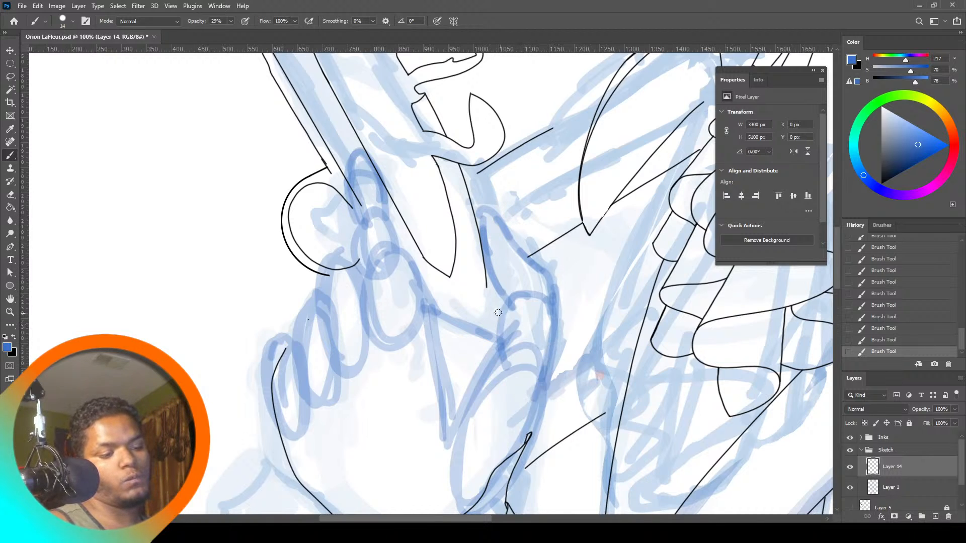
Darken the thumb's inner contour, joint and rounded tip with additional blue strokes
{"action": "left_click_drag", "start_coordinate": [501, 293], "coordinate": [496, 352]}
{"action": "mouse_move", "coordinate": [498, 310]}
{"action": "left_mouse_down"}
{"action": "mouse_move", "coordinate": [496, 359]}
{"action": "mouse_move", "coordinate": [465, 405]}
{"action": "left_mouse_up"}
{"action": "mouse_move", "coordinate": [508, 289]}
{"action": "left_mouse_down"}
{"action": "mouse_move", "coordinate": [482, 224]}
{"action": "mouse_move", "coordinate": [513, 234]}
{"action": "mouse_move", "coordinate": [550, 300]}
{"action": "left_mouse_up"}
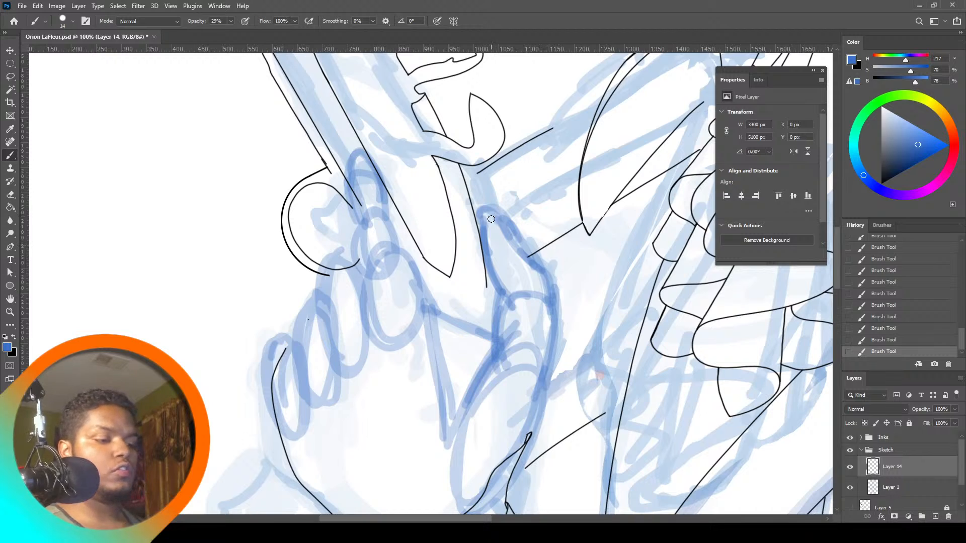
{"action": "mouse_move", "coordinate": [491, 219]}
{"action": "left_mouse_down"}
{"action": "mouse_move", "coordinate": [513, 232]}
{"action": "mouse_move", "coordinate": [506, 263]}
{"action": "mouse_move", "coordinate": [492, 243]}
{"action": "mouse_move", "coordinate": [494, 221]}
{"action": "mouse_move", "coordinate": [525, 227]}
{"action": "mouse_move", "coordinate": [493, 214]}
{"action": "mouse_move", "coordinate": [507, 212]}
{"action": "mouse_move", "coordinate": [547, 271]}
{"action": "mouse_move", "coordinate": [513, 206]}
{"action": "mouse_move", "coordinate": [491, 227]}
{"action": "mouse_move", "coordinate": [490, 239]}
{"action": "mouse_move", "coordinate": [493, 216]}
{"action": "mouse_move", "coordinate": [500, 286]}
{"action": "mouse_move", "coordinate": [500, 203]}
{"action": "mouse_move", "coordinate": [490, 242]}
{"action": "mouse_move", "coordinate": [505, 240]}
{"action": "mouse_move", "coordinate": [509, 209]}
{"action": "mouse_move", "coordinate": [510, 247]}
{"action": "left_mouse_up"}
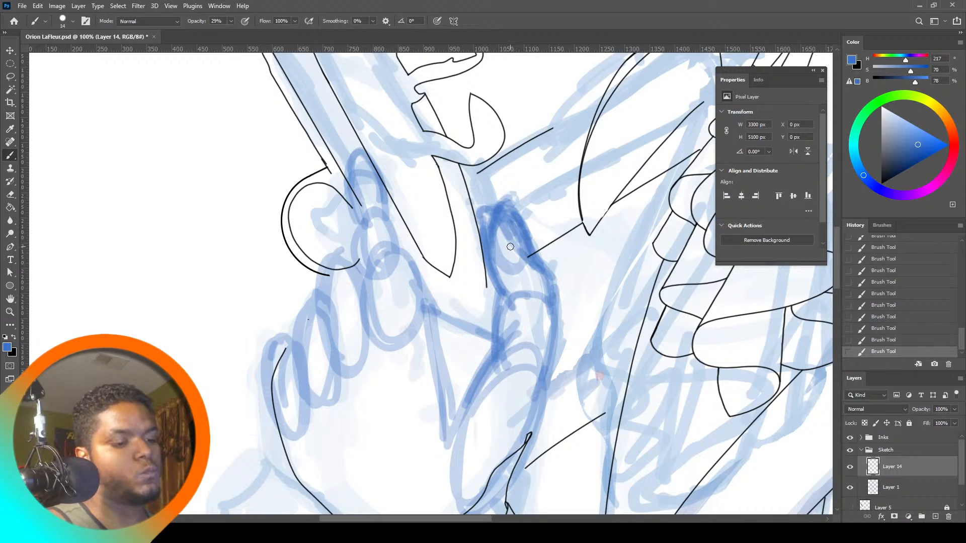
Lasso and delete the stray sketch strokes between the pistol grip and the thumb's inner edge
{"action": "left_click", "coordinate": [10, 78]}
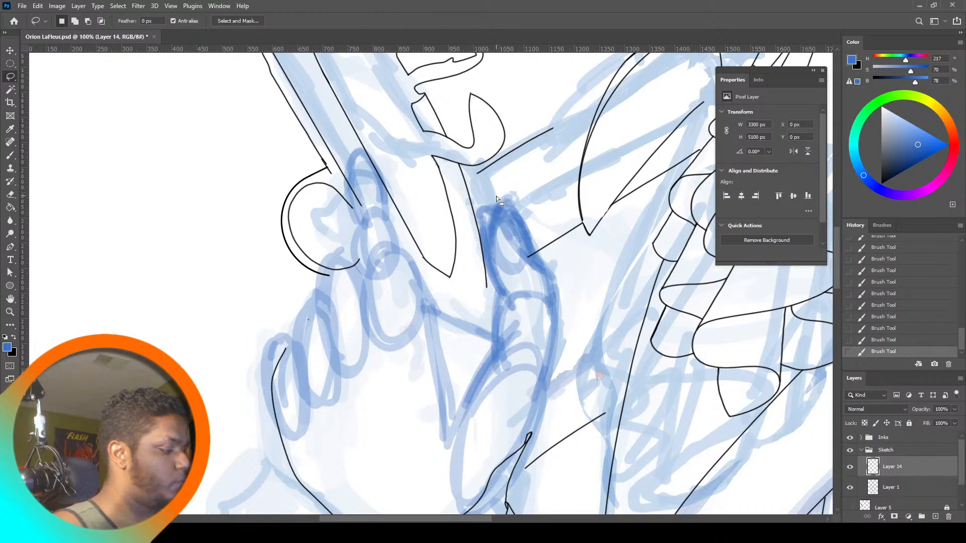
{"action": "key", "text": "ctrl+d"}
{"action": "left_click_drag", "start_coordinate": [474, 242], "coordinate": [498, 304]}
{"action": "key", "text": "Delete"}
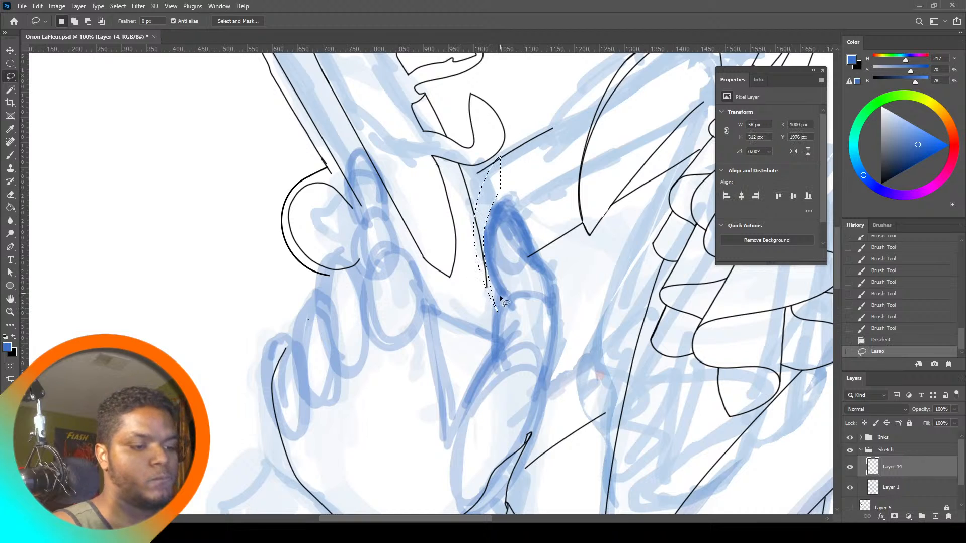
{"action": "key", "text": "ctrl+d"}
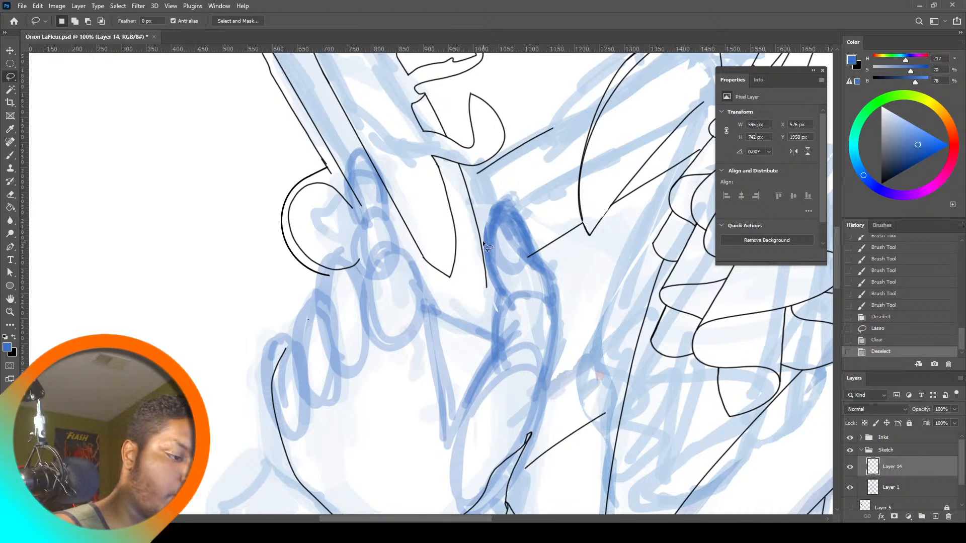
Lasso and delete the excess strokes above the thumb tip and along the inside of its outer contour
{"action": "mouse_move", "coordinate": [507, 211]}
{"action": "left_mouse_down"}
{"action": "mouse_move", "coordinate": [549, 251]}
{"action": "mouse_move", "coordinate": [533, 168]}
{"action": "left_mouse_up"}
{"action": "key", "text": "Delete"}
{"action": "key", "text": "ctrl+d"}
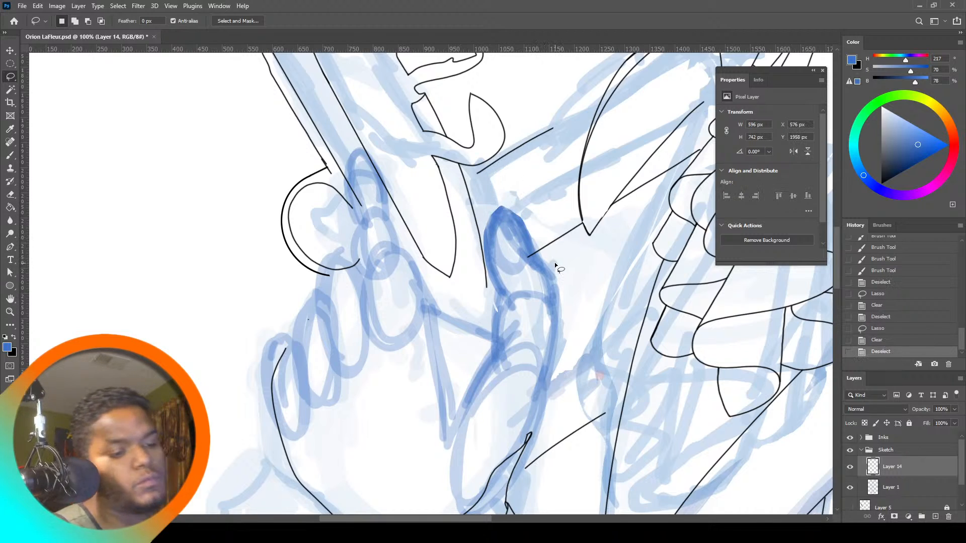
{"action": "mouse_move", "coordinate": [528, 279]}
{"action": "left_mouse_down"}
{"action": "mouse_move", "coordinate": [507, 242]}
{"action": "mouse_move", "coordinate": [511, 220]}
{"action": "mouse_move", "coordinate": [534, 278]}
{"action": "left_mouse_up"}
{"action": "key", "text": "Delete"}
{"action": "key", "text": "ctrl+d"}
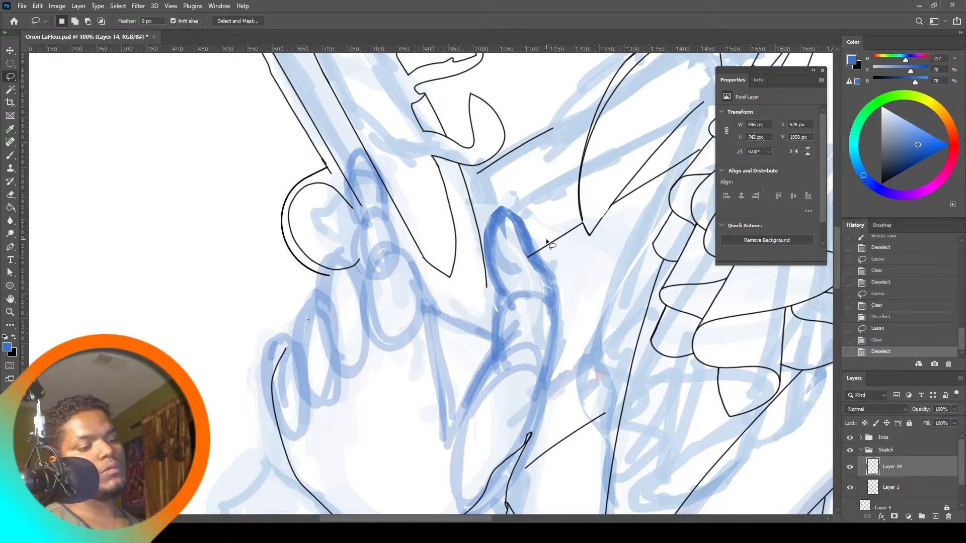
Check the hand against the full figure, and reinforce the index finger strokes beside the trigger guard
{"action": "key", "text": "z"}
{"action": "left_click", "coordinate": [301, 21]}
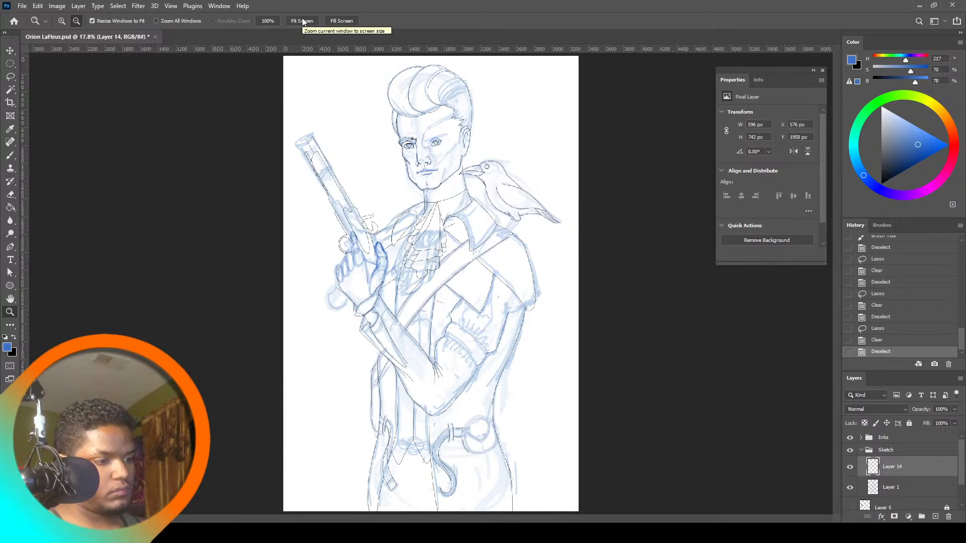
{"action": "left_click", "coordinate": [274, 20]}
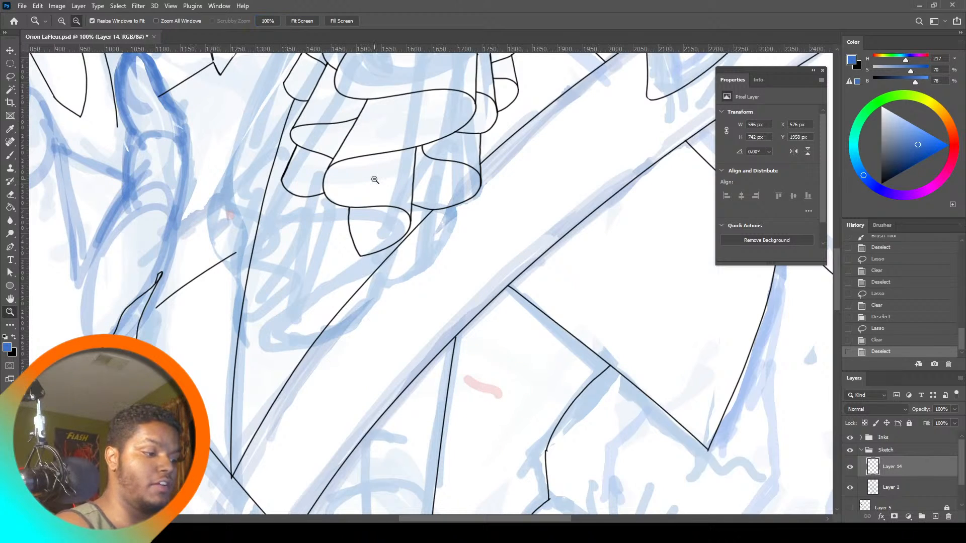
{"action": "left_click_drag", "start_coordinate": [476, 518], "coordinate": [428, 521]}
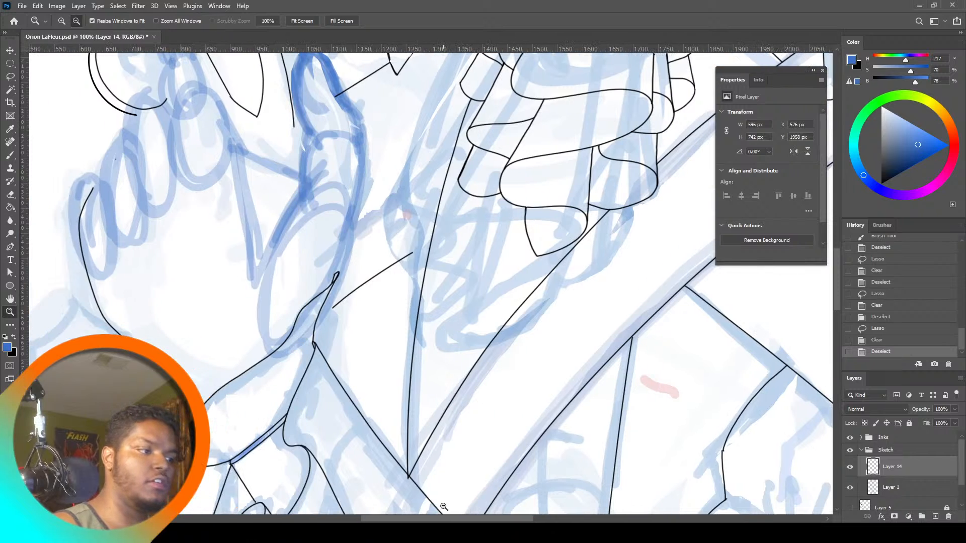
{"action": "left_click_drag", "start_coordinate": [839, 258], "coordinate": [837, 231]}
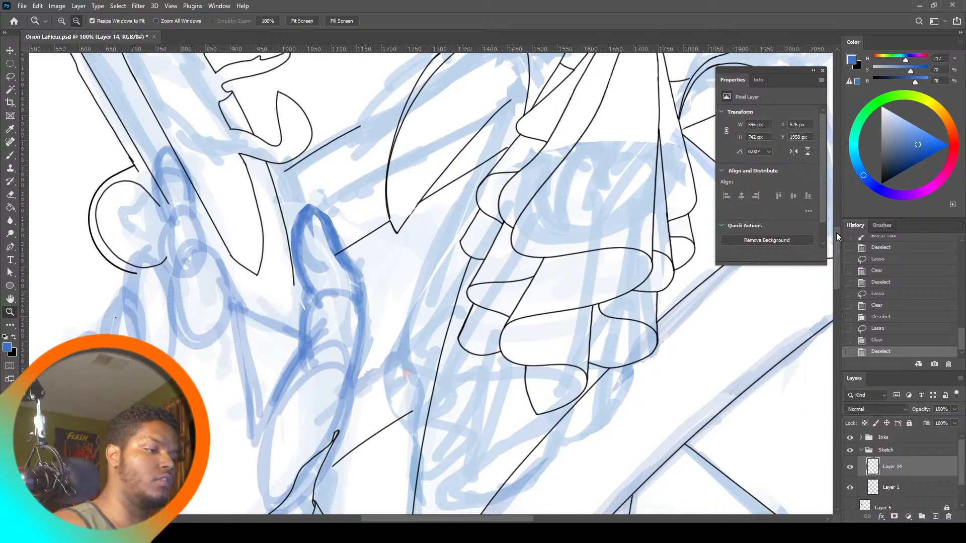
{"action": "left_click", "coordinate": [11, 157]}
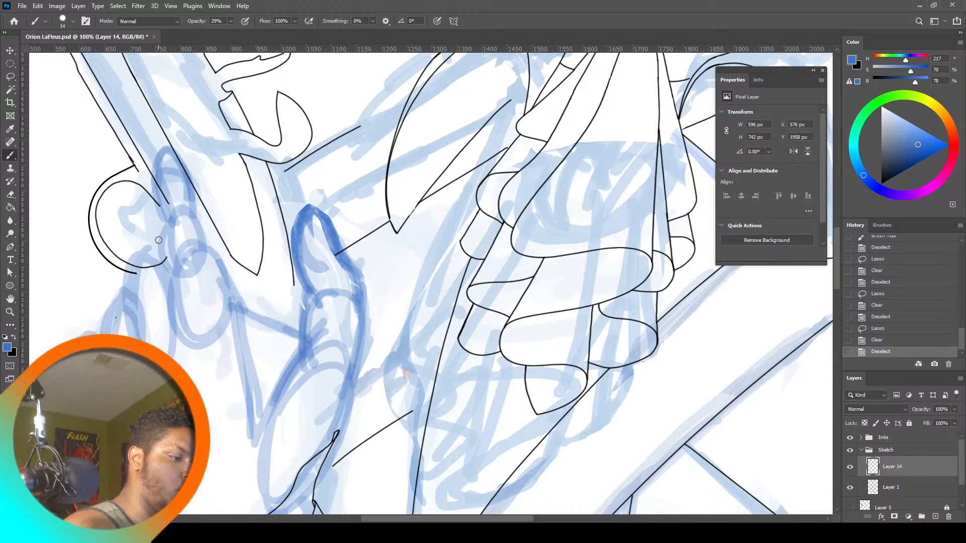
{"action": "mouse_move", "coordinate": [179, 210]}
{"action": "left_mouse_down"}
{"action": "mouse_move", "coordinate": [202, 254]}
{"action": "mouse_move", "coordinate": [202, 210]}
{"action": "mouse_move", "coordinate": [162, 252]}
{"action": "mouse_move", "coordinate": [160, 189]}
{"action": "mouse_move", "coordinate": [151, 191]}
{"action": "mouse_move", "coordinate": [201, 161]}
{"action": "mouse_move", "coordinate": [178, 142]}
{"action": "mouse_move", "coordinate": [206, 246]}
{"action": "mouse_move", "coordinate": [248, 295]}
{"action": "mouse_move", "coordinate": [200, 154]}
{"action": "mouse_move", "coordinate": [174, 129]}
{"action": "left_mouse_up"}
Lasso and delete the overlapping arc above the middle finger and the stray marks around the index fingertip
{"action": "key", "text": "l"}
{"action": "key", "text": "Delete"}
{"action": "left_click_drag", "start_coordinate": [213, 257], "coordinate": [218, 253]}
{"action": "left_click", "coordinate": [145, 136]}
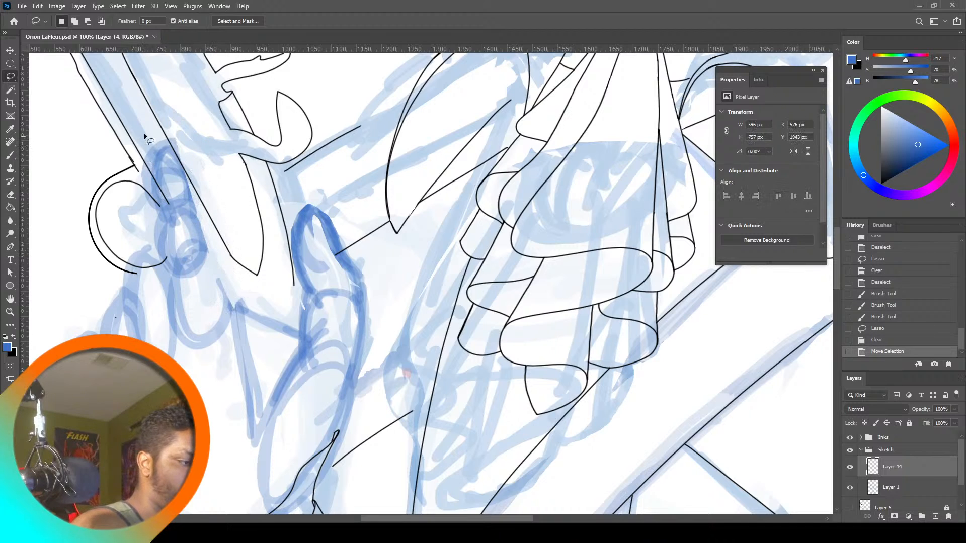
{"action": "mouse_move", "coordinate": [145, 136]}
{"action": "left_mouse_down"}
{"action": "mouse_move", "coordinate": [164, 241]}
{"action": "mouse_move", "coordinate": [133, 129]}
{"action": "mouse_move", "coordinate": [139, 119]}
{"action": "left_mouse_up"}
{"action": "key", "text": "Delete"}
{"action": "left_click", "coordinate": [258, 196]}
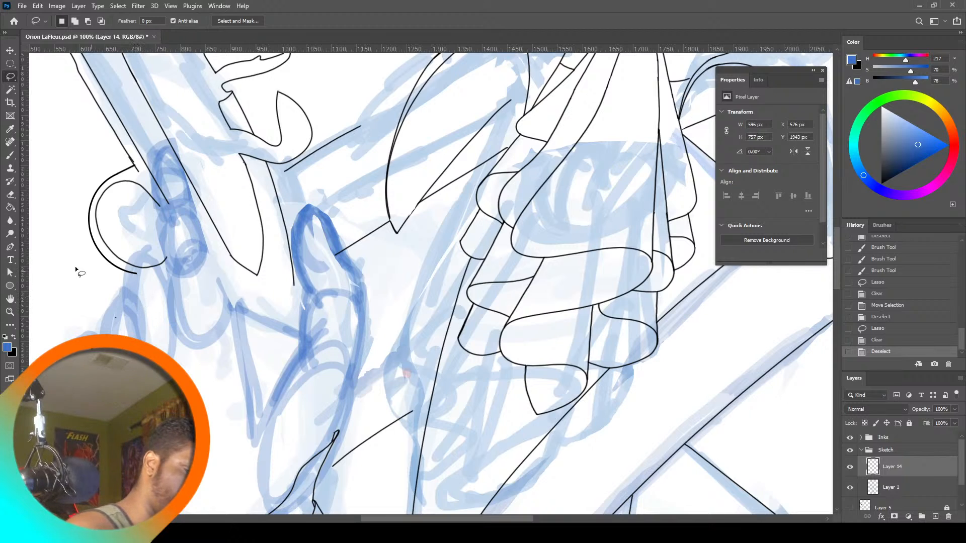
Darken the upper contours of the fingers just below the trigger guard
{"action": "left_click", "coordinate": [10, 155]}
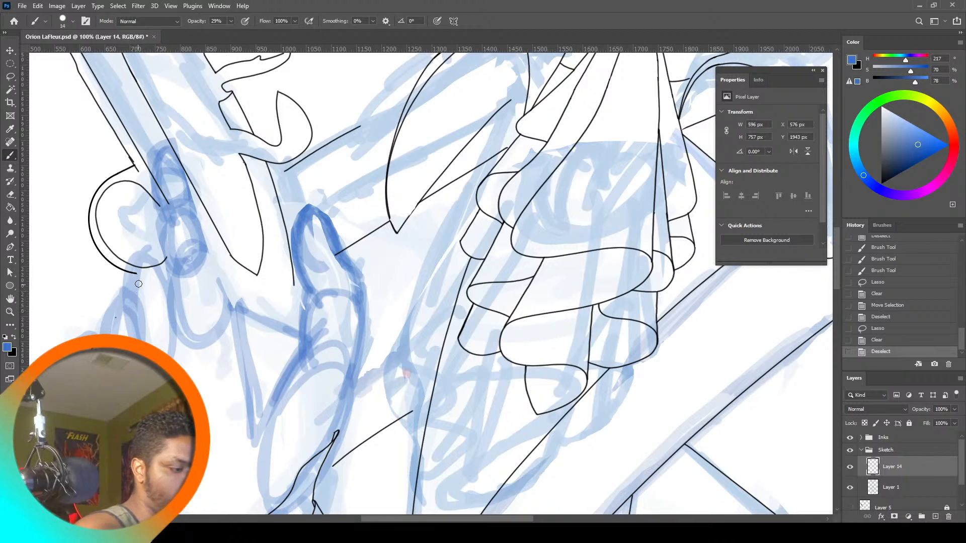
{"action": "mouse_move", "coordinate": [130, 290]}
{"action": "left_mouse_down"}
{"action": "mouse_move", "coordinate": [156, 269]}
{"action": "mouse_move", "coordinate": [168, 272]}
{"action": "mouse_move", "coordinate": [131, 300]}
{"action": "mouse_move", "coordinate": [126, 318]}
{"action": "mouse_move", "coordinate": [111, 316]}
{"action": "left_mouse_up"}
{"action": "left_click_drag", "start_coordinate": [135, 297], "coordinate": [96, 334]}
{"action": "mouse_move", "coordinate": [106, 319]}
{"action": "left_mouse_down"}
{"action": "mouse_move", "coordinate": [101, 327]}
{"action": "mouse_move", "coordinate": [119, 323]}
{"action": "mouse_move", "coordinate": [126, 334]}
{"action": "mouse_move", "coordinate": [99, 321]}
{"action": "left_mouse_up"}
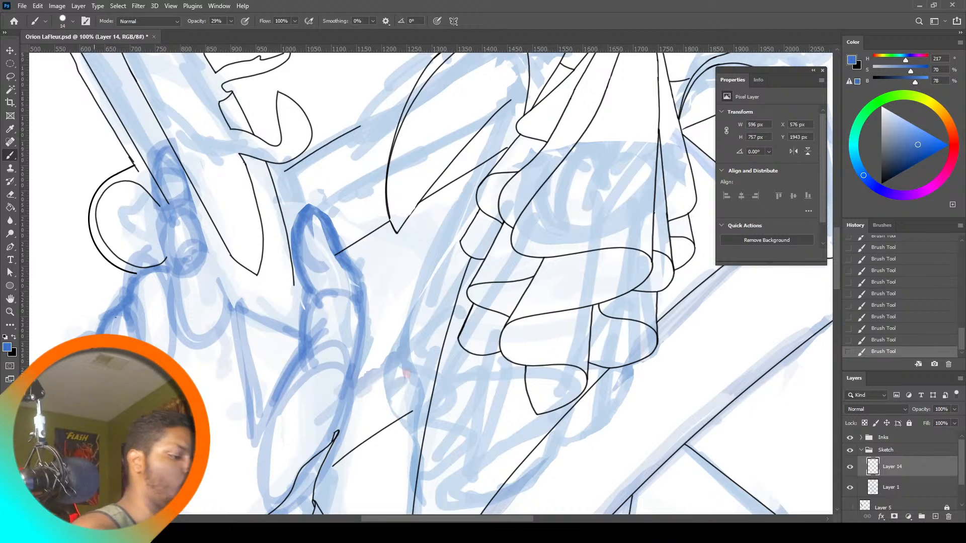
Fade the new hand sketch on Layer 14 using the large soft eraser at 61% opacity
{"action": "key", "text": "z"}
{"action": "key", "text": "ctrl+0"}
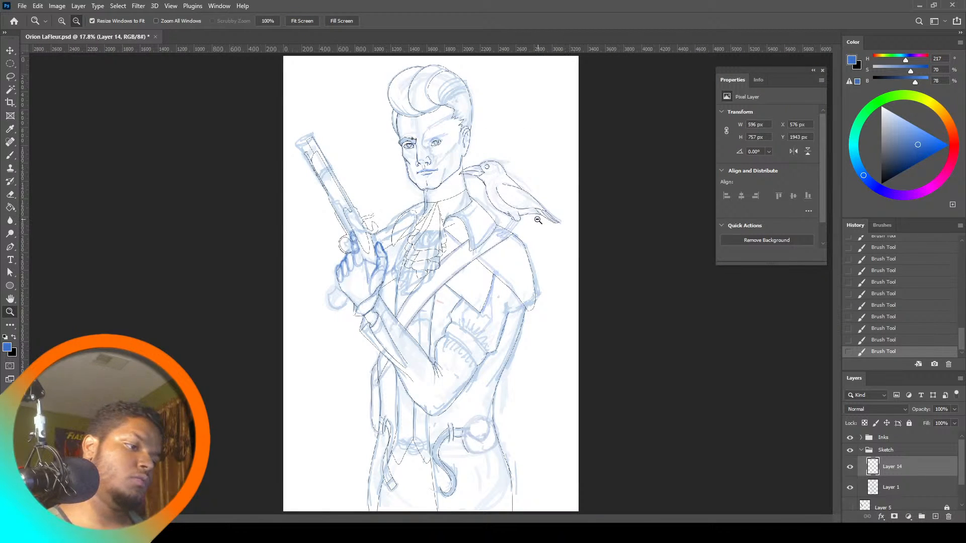
{"action": "left_click", "coordinate": [10, 194]}
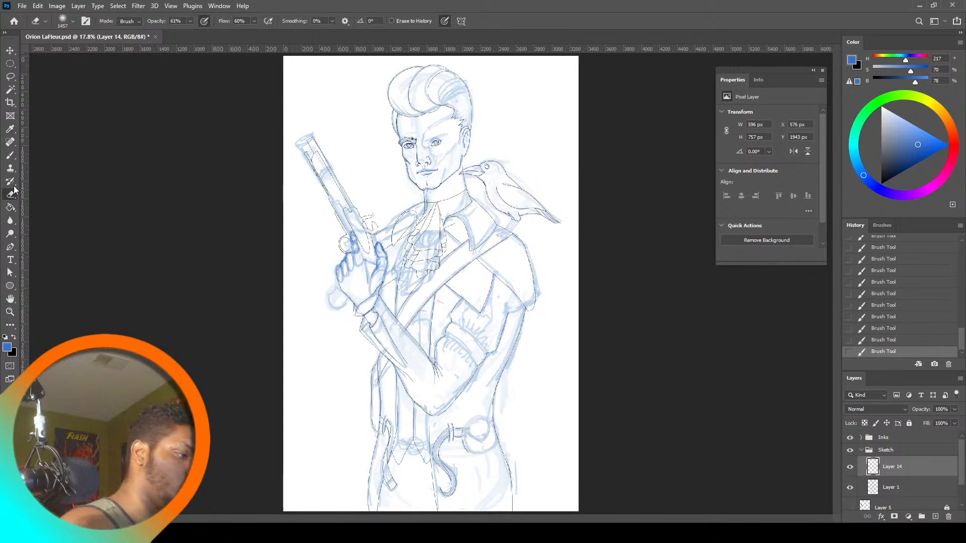
{"action": "left_click_drag", "start_coordinate": [357, 263], "coordinate": [371, 295]}
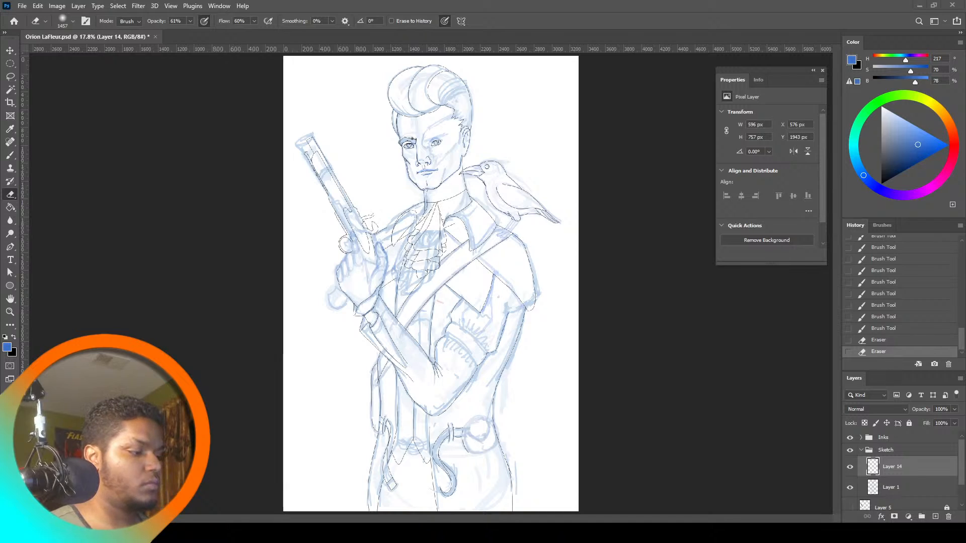
Set up a 3 px black brush and make Layer 13 in the Inks group the active layer
{"action": "left_click", "coordinate": [10, 311]}
{"action": "left_click", "coordinate": [433, 425], "text": "alt"}
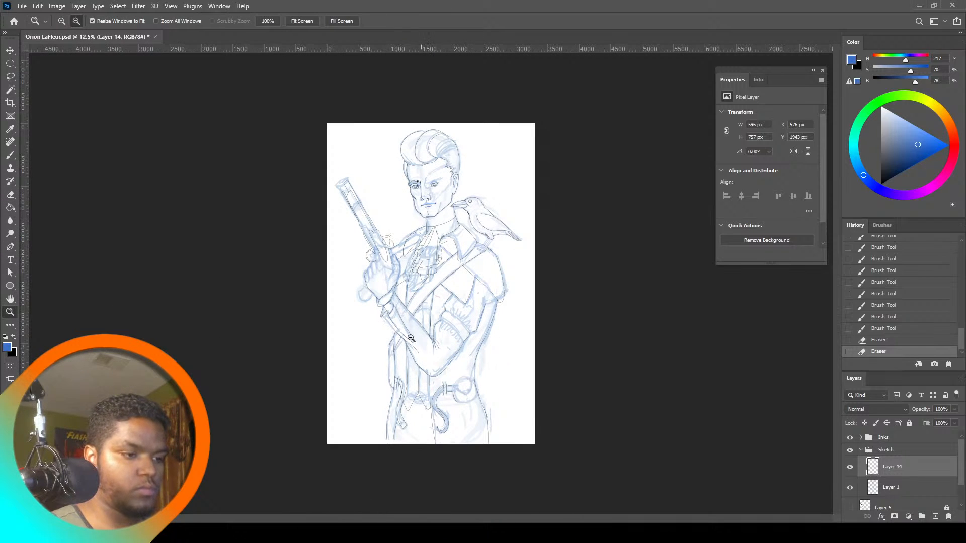
{"action": "left_click", "coordinate": [267, 22]}
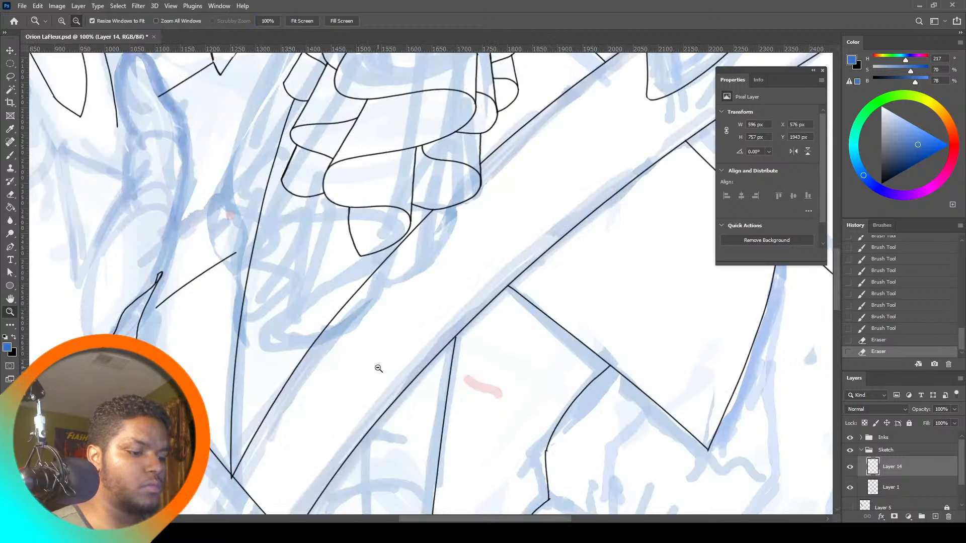
{"action": "scroll", "coordinate": [302, 314], "scroll_direction": "up", "scroll_amount": 2}
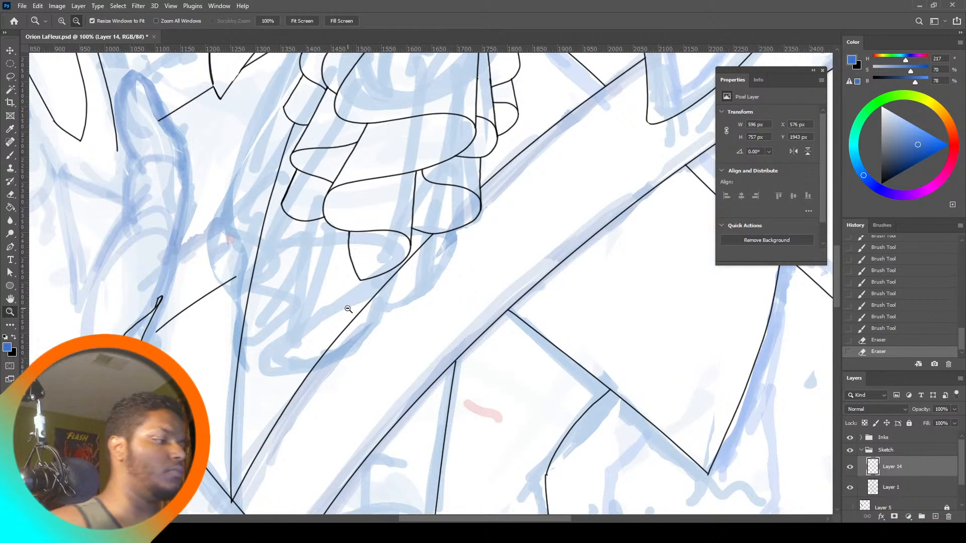
{"action": "left_click", "coordinate": [10, 155]}
{"action": "left_click", "coordinate": [72, 22]}
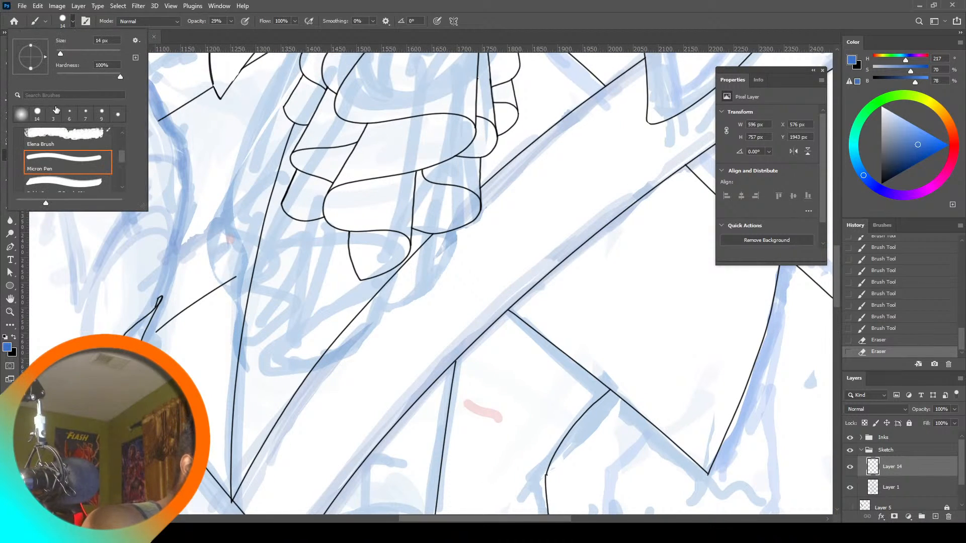
{"action": "left_click", "coordinate": [21, 113]}
{"action": "left_click_drag", "start_coordinate": [893, 175], "coordinate": [881, 185]}
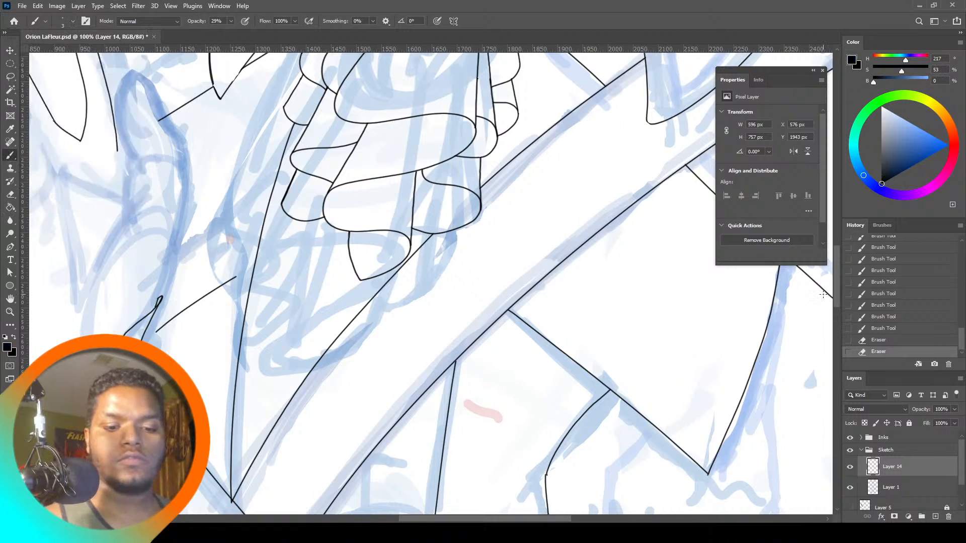
{"action": "left_click", "coordinate": [861, 440]}
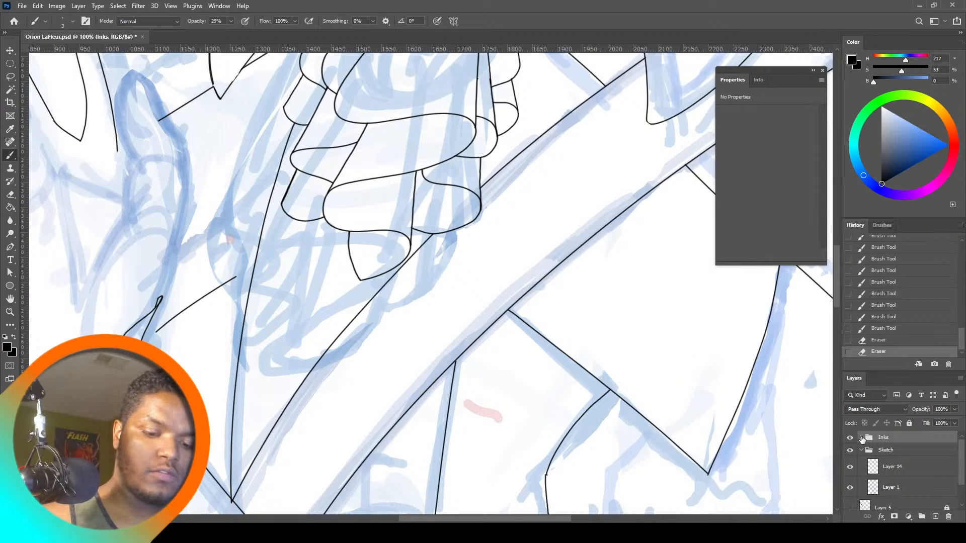
{"action": "left_click", "coordinate": [861, 438]}
{"action": "left_click", "coordinate": [901, 454]}
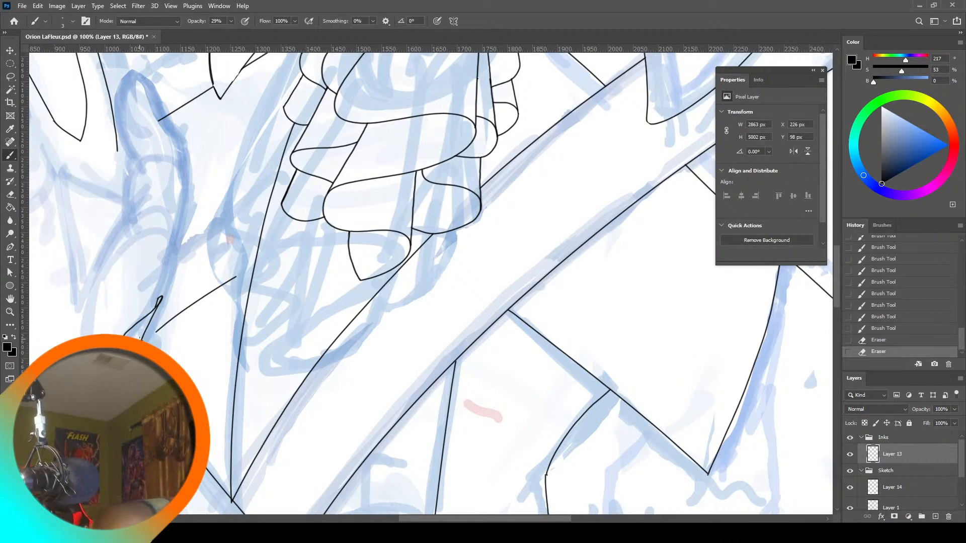
Set the brush opacity to 100% and the smoothing to 10%
{"action": "left_click_drag", "start_coordinate": [156, 331], "coordinate": [154, 338]}
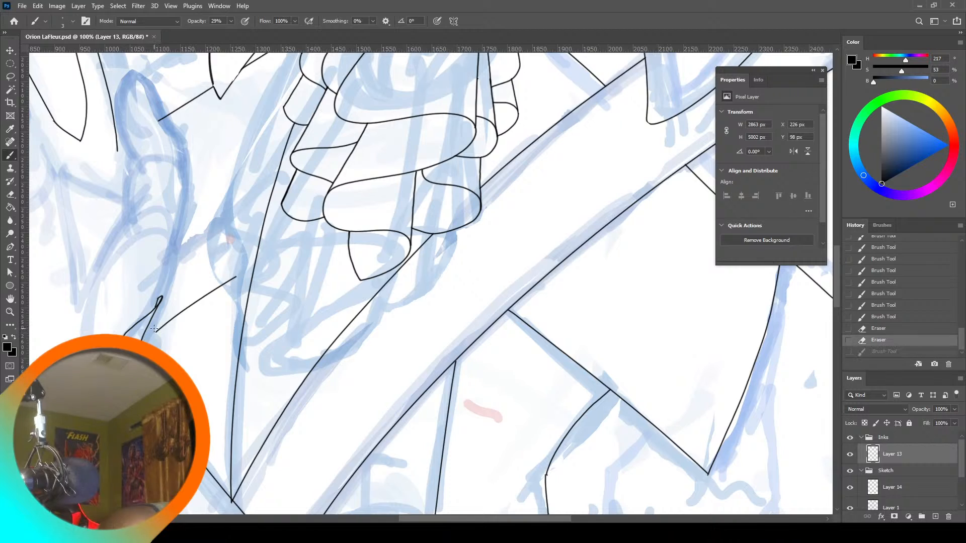
{"action": "key", "text": "ctrl+z"}
{"action": "left_click", "coordinate": [231, 21]}
{"action": "left_click_drag", "start_coordinate": [231, 33], "coordinate": [282, 44]}
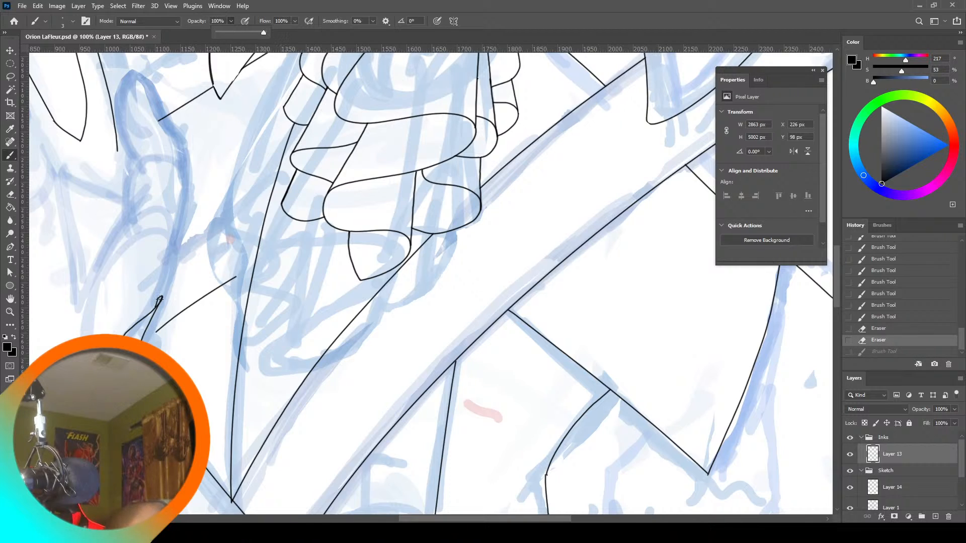
{"action": "key", "text": "Return"}
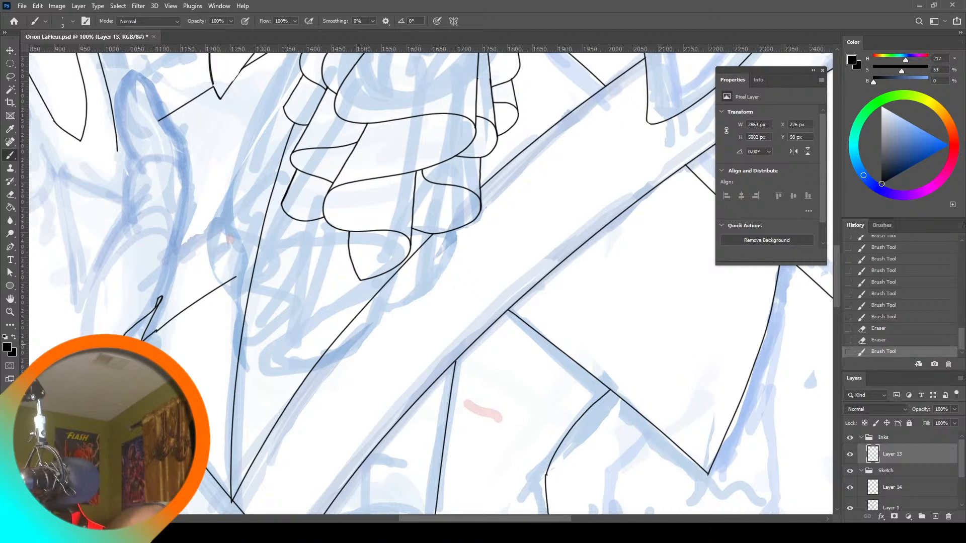
{"action": "key", "text": "ctrl+shift+z"}
{"action": "left_click", "coordinate": [373, 21]}
{"action": "left_click_drag", "start_coordinate": [373, 32], "coordinate": [378, 32]}
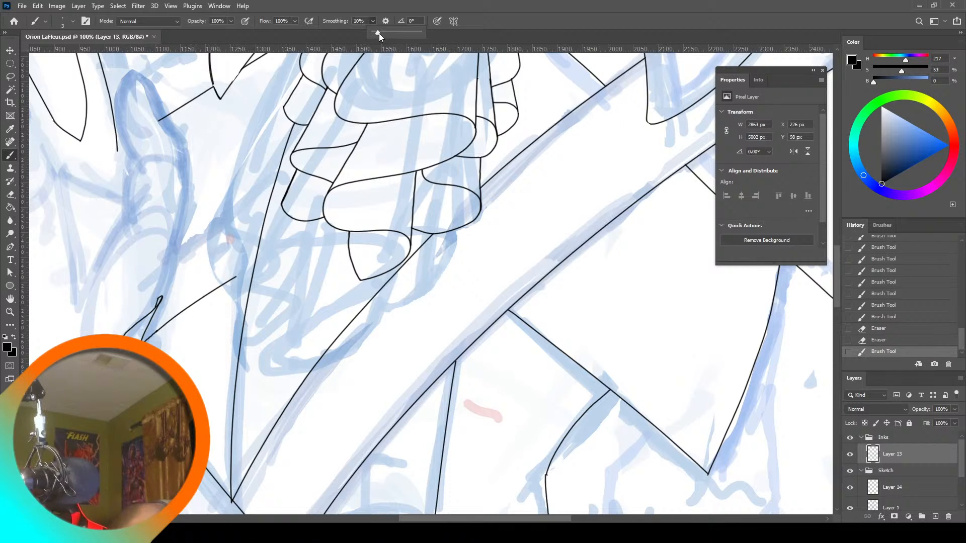
Redraw the line running from the wrist to the coat's front edge, and darken the pointed tip of the lapel above it
{"action": "key", "text": "ctrl+z"}
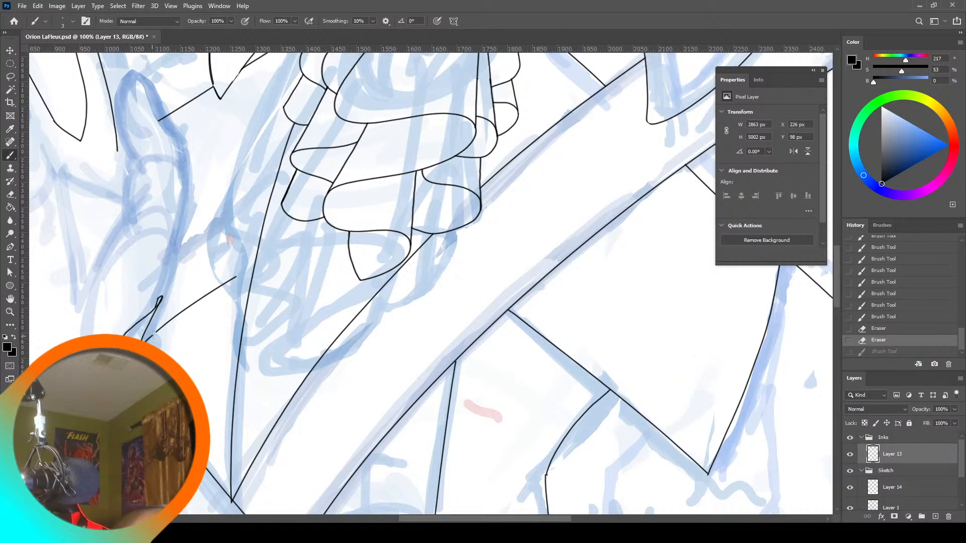
{"action": "left_click_drag", "start_coordinate": [156, 332], "coordinate": [232, 279]}
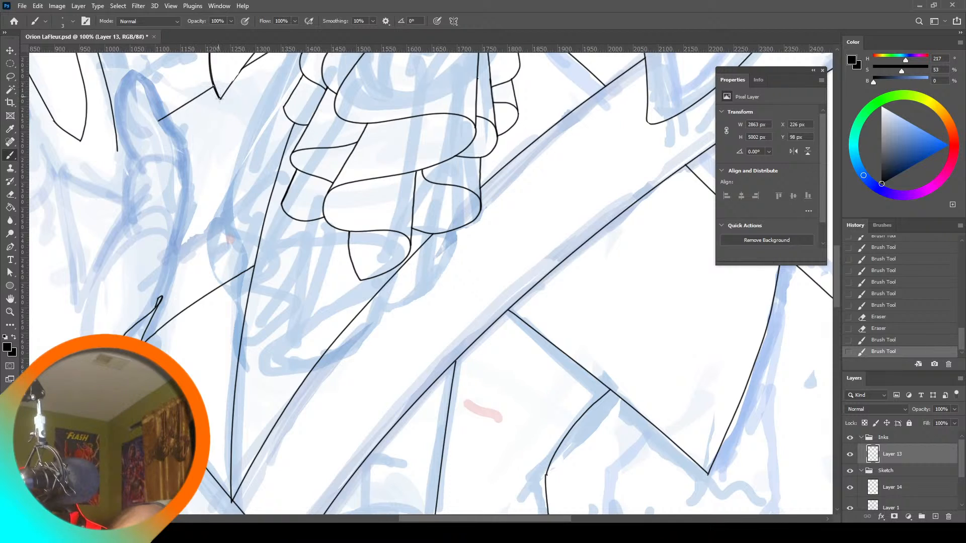
{"action": "left_click_drag", "start_coordinate": [211, 78], "coordinate": [219, 97]}
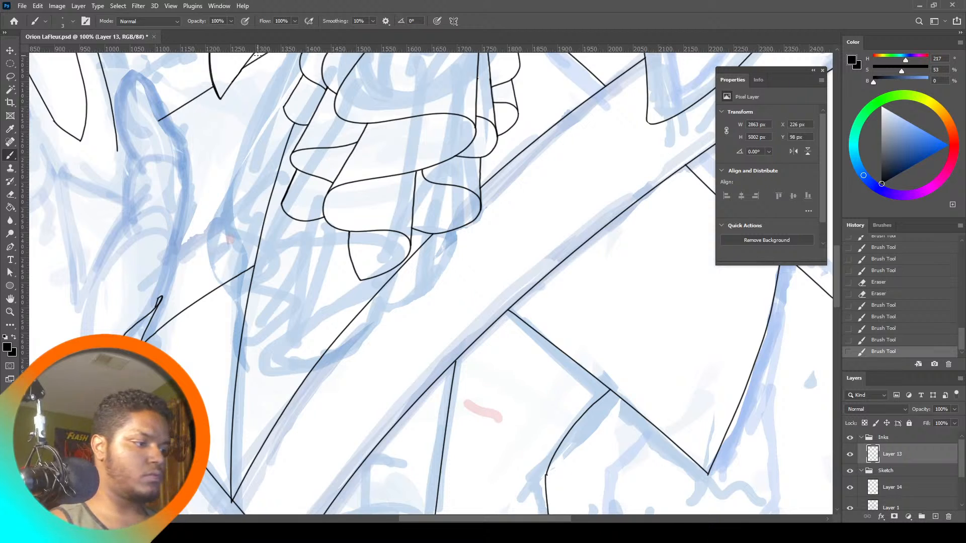
Ink the outline of the extended index finger beside the trigger guard, carrying both edges down toward the palm
{"action": "left_click_drag", "start_coordinate": [507, 518], "coordinate": [485, 519]}
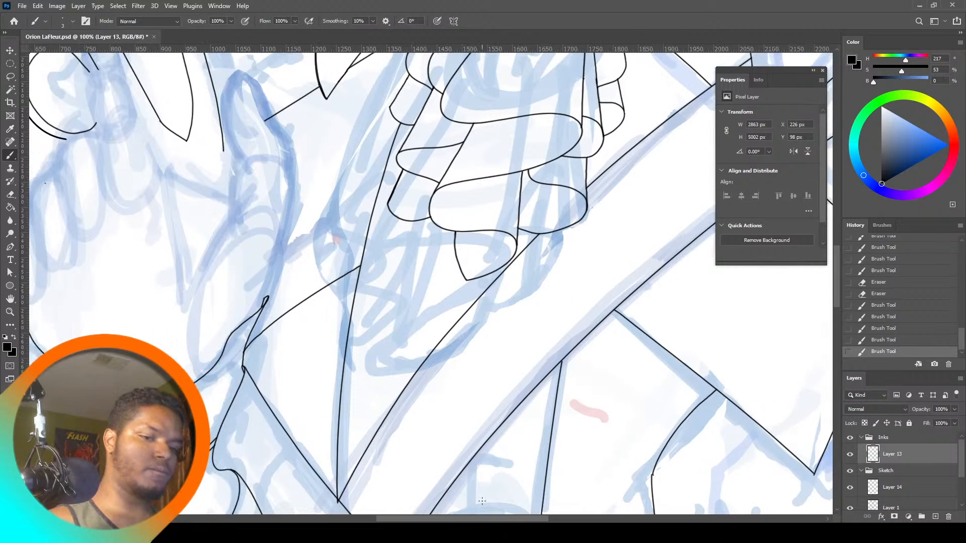
{"action": "left_click_drag", "start_coordinate": [839, 281], "coordinate": [840, 263]}
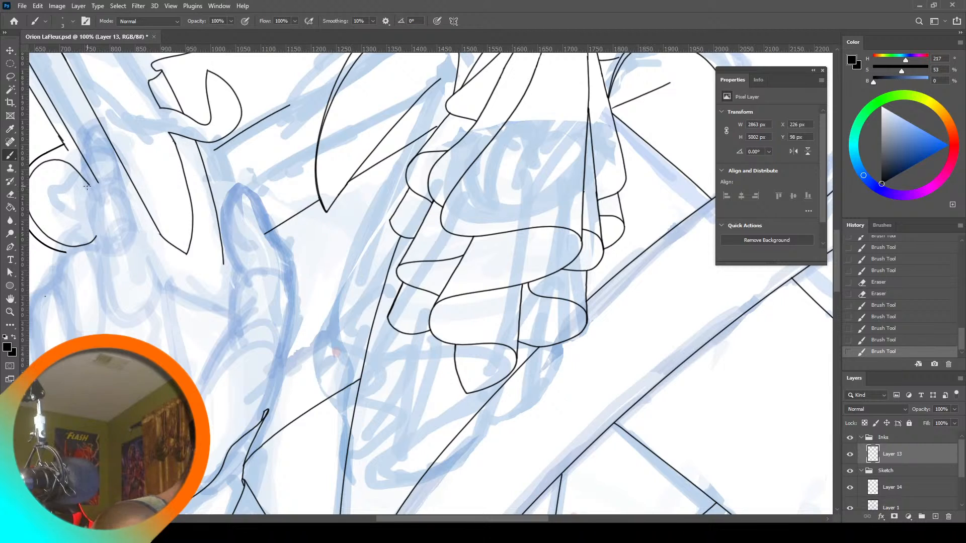
{"action": "mouse_move", "coordinate": [84, 166]}
{"action": "left_mouse_down"}
{"action": "mouse_move", "coordinate": [81, 124]}
{"action": "mouse_move", "coordinate": [97, 112]}
{"action": "mouse_move", "coordinate": [107, 116]}
{"action": "mouse_move", "coordinate": [118, 173]}
{"action": "mouse_move", "coordinate": [86, 171]}
{"action": "mouse_move", "coordinate": [84, 137]}
{"action": "mouse_move", "coordinate": [97, 125]}
{"action": "mouse_move", "coordinate": [111, 136]}
{"action": "mouse_move", "coordinate": [137, 243]}
{"action": "mouse_move", "coordinate": [90, 184]}
{"action": "mouse_move", "coordinate": [98, 227]}
{"action": "left_mouse_up"}
{"action": "key", "text": "ctrl+z"}
{"action": "key", "text": "ctrl+z"}
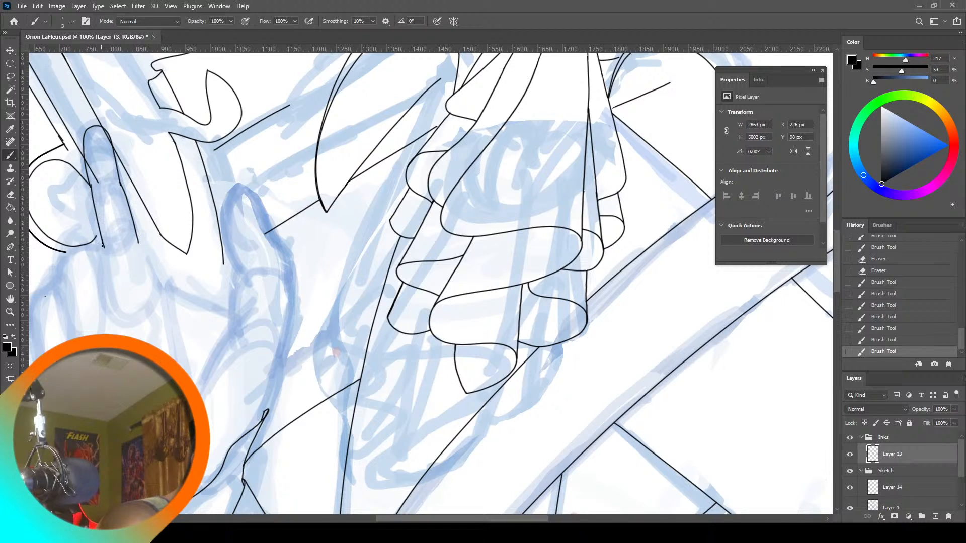
{"action": "key", "text": "ctrl+z"}
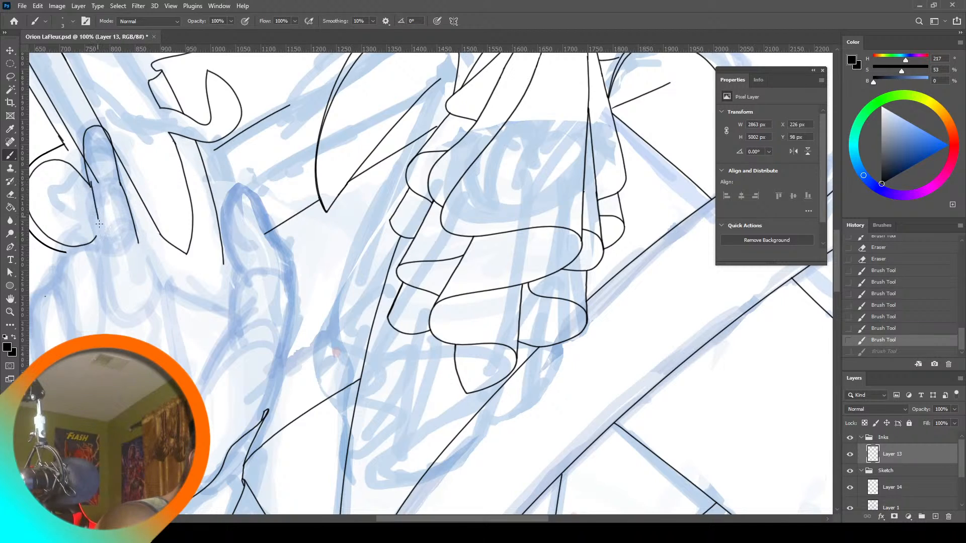
{"action": "left_click_drag", "start_coordinate": [103, 245], "coordinate": [107, 283]}
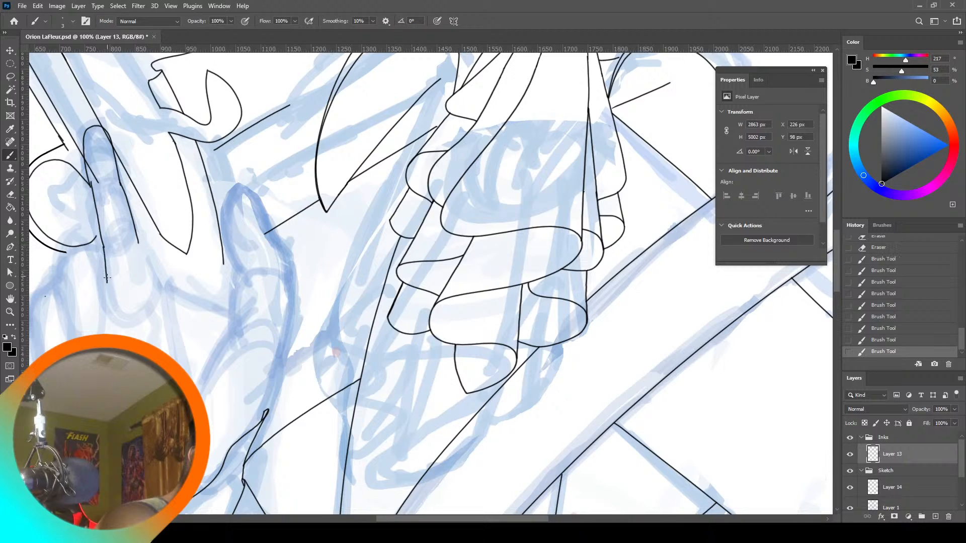
{"action": "left_click_drag", "start_coordinate": [146, 257], "coordinate": [161, 286]}
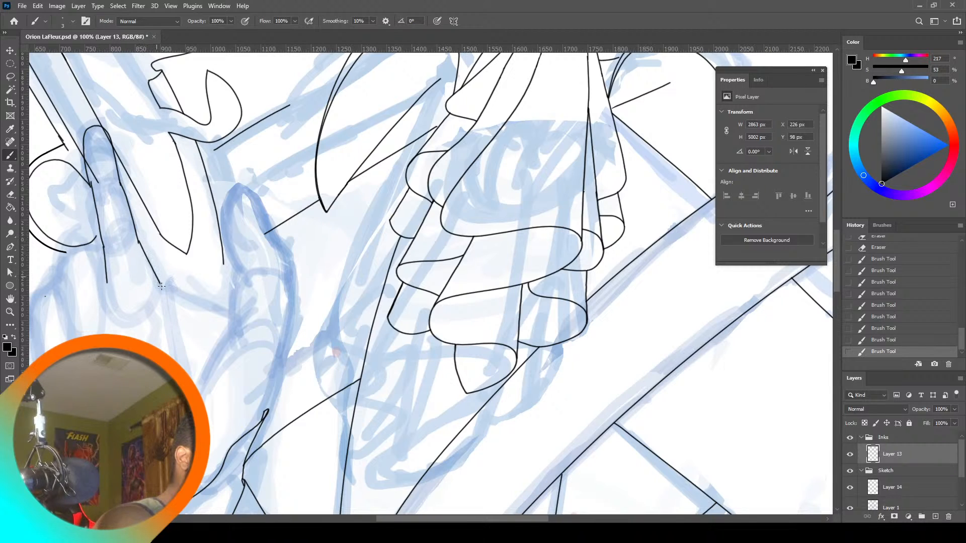
{"action": "key", "text": "ctrl+z"}
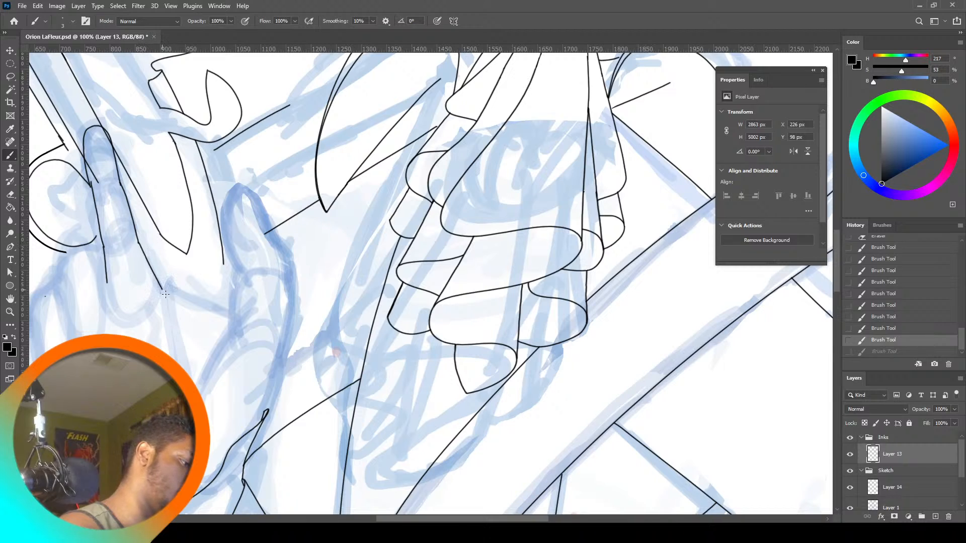
{"action": "left_click_drag", "start_coordinate": [138, 243], "coordinate": [167, 298]}
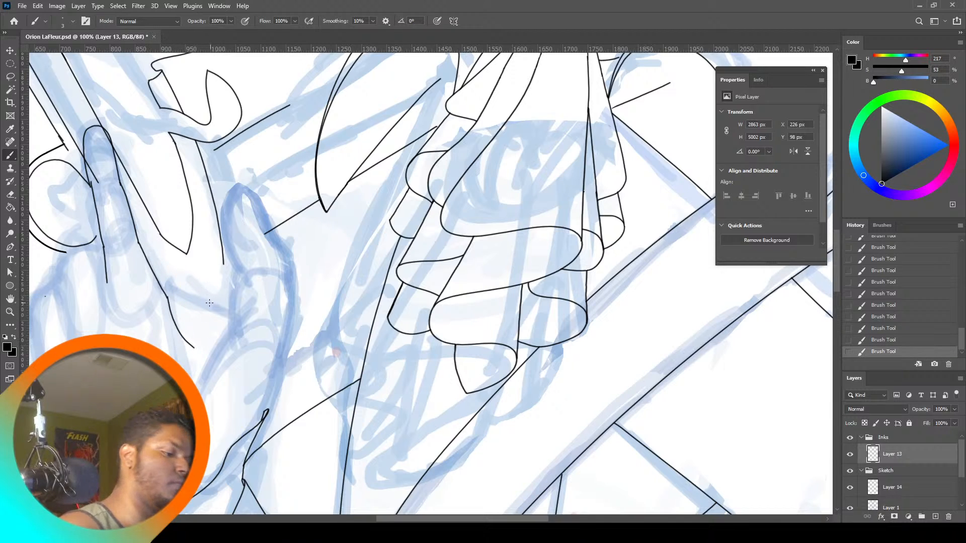
Ink the curved web between the index finger and thumb, and continue the line up the thumb's inner edge
{"action": "left_click_drag", "start_coordinate": [167, 298], "coordinate": [216, 335]}
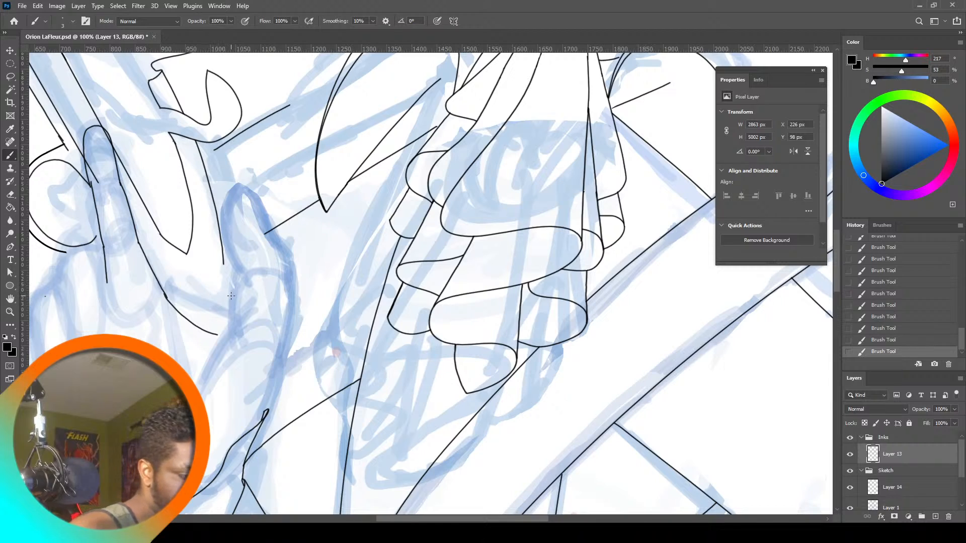
{"action": "key", "text": "ctrl+z"}
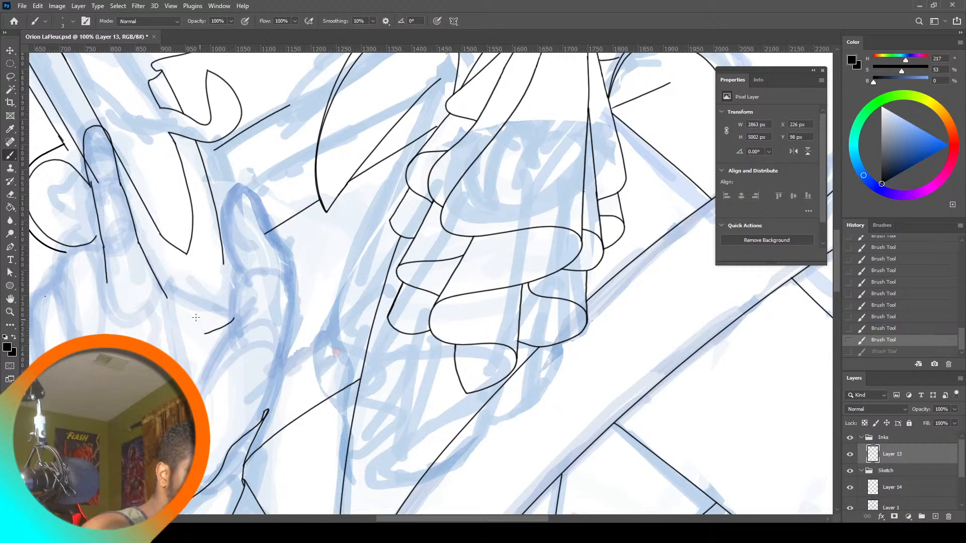
{"action": "key", "text": "ctrl+z"}
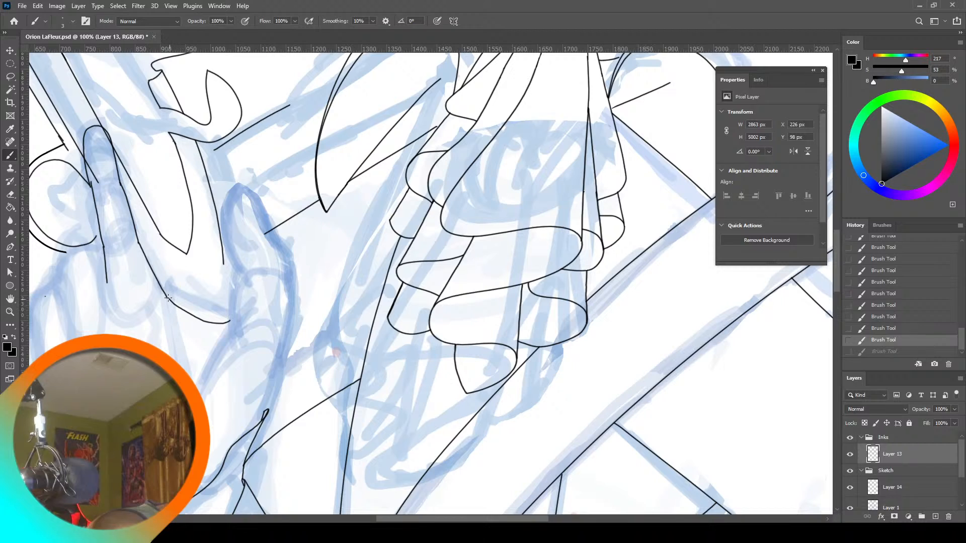
{"action": "key", "text": "ctrl+z"}
{"action": "left_click_drag", "start_coordinate": [225, 321], "coordinate": [228, 321]}
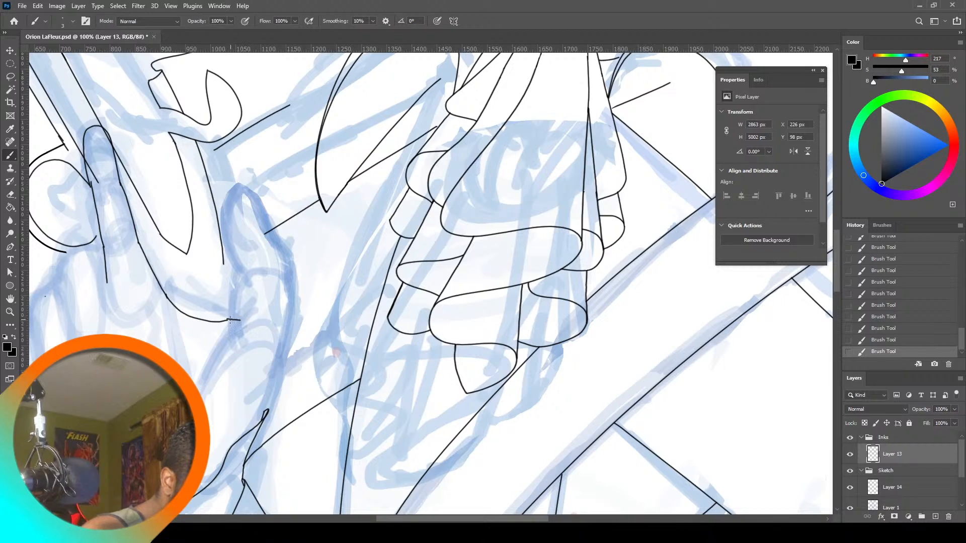
{"action": "key", "text": "ctrl+z"}
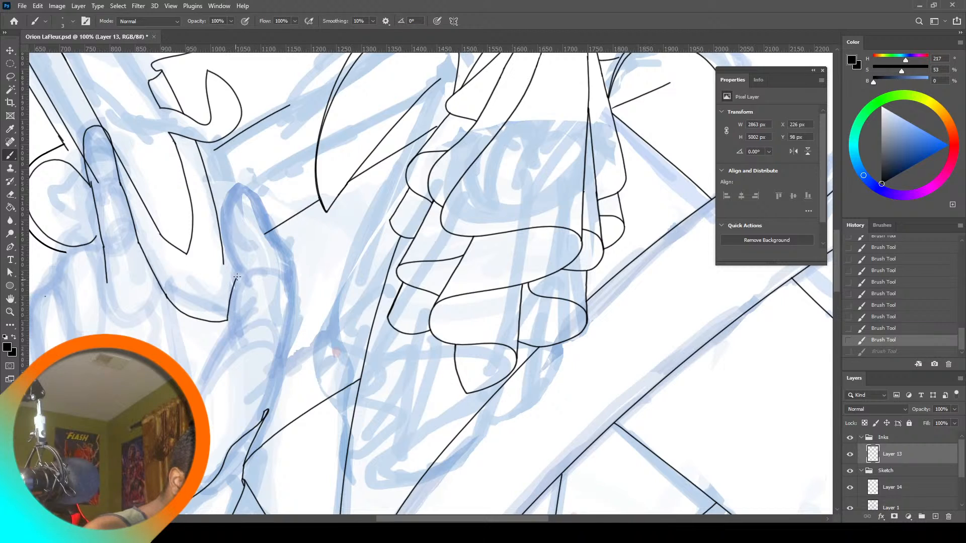
{"action": "key", "text": "ctrl+shift+z"}
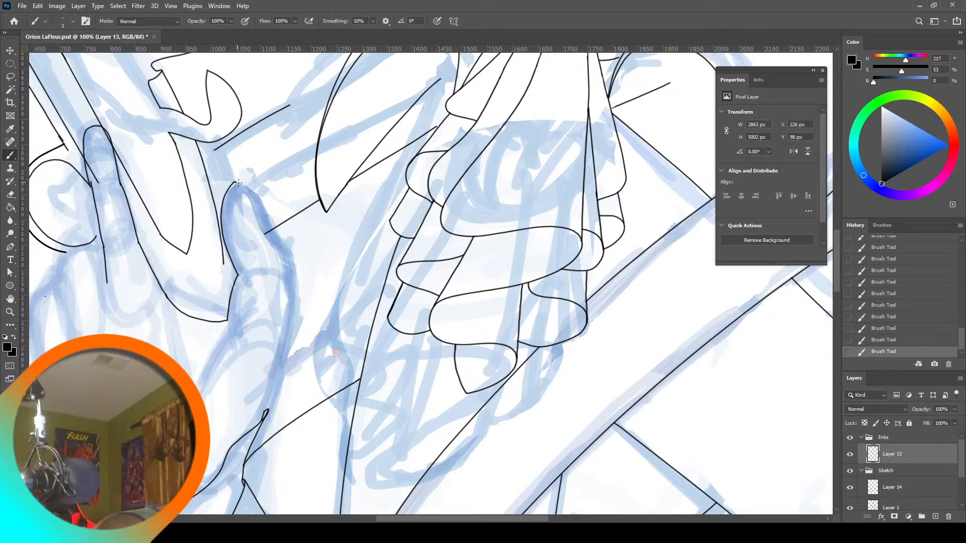
Ink the outer contour of the thumb from its tip down to the wrist
{"action": "mouse_move", "coordinate": [254, 199]}
{"action": "left_mouse_down"}
{"action": "mouse_move", "coordinate": [292, 261]}
{"action": "mouse_move", "coordinate": [288, 339]}
{"action": "mouse_move", "coordinate": [274, 378]}
{"action": "left_mouse_up"}
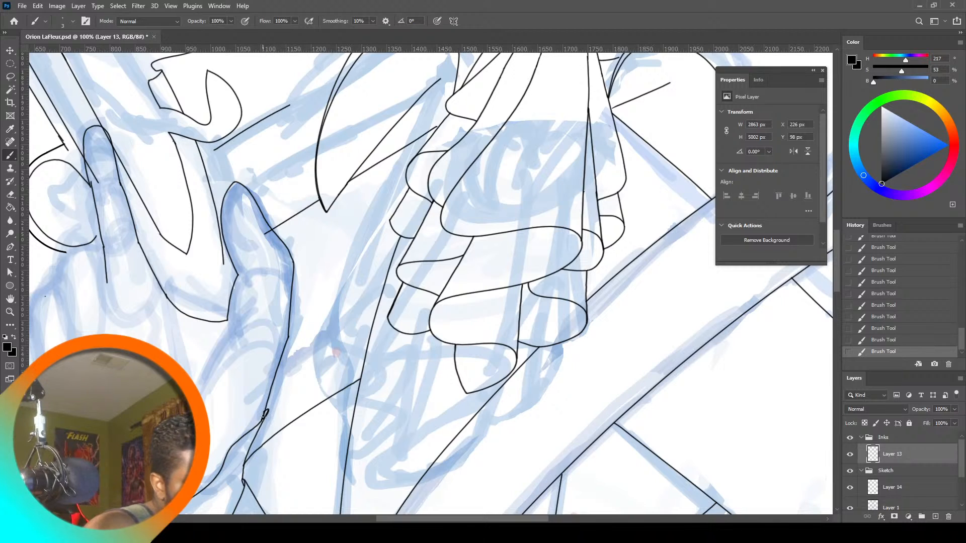
{"action": "key", "text": "ctrl+z"}
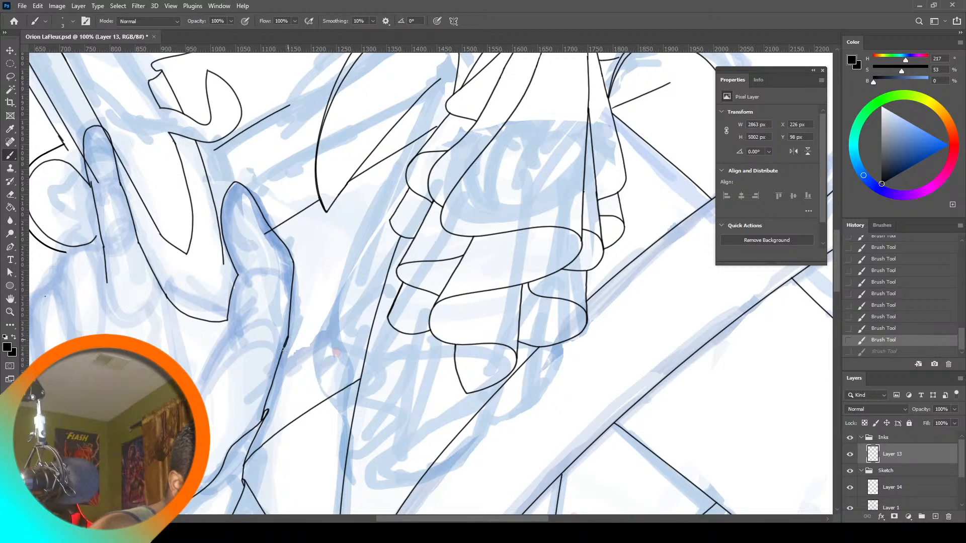
{"action": "left_click_drag", "start_coordinate": [283, 350], "coordinate": [280, 358]}
{"action": "key", "text": "ctrl+z"}
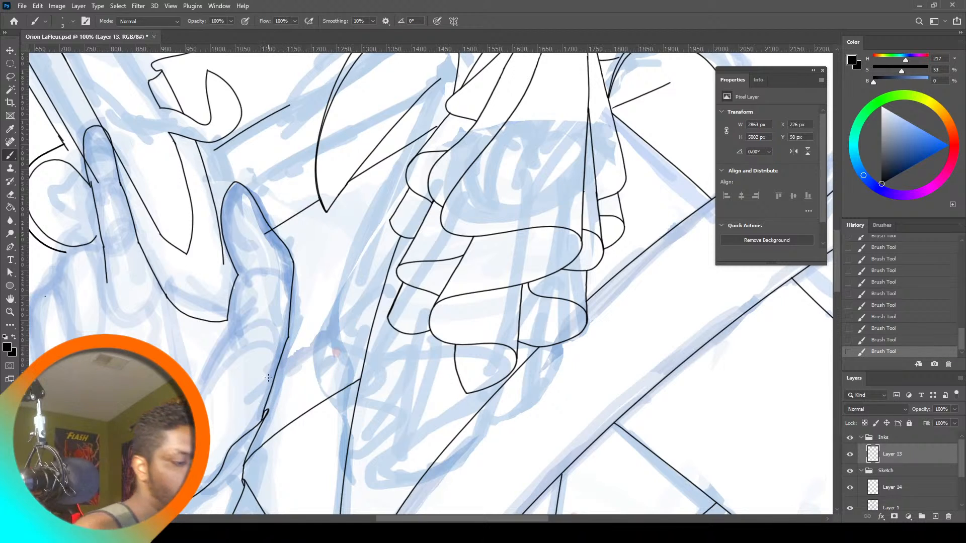
Try to ink the outlines of the middle and ring fingers below the trigger guard, and undo those strokes
{"action": "left_click_drag", "start_coordinate": [395, 519], "coordinate": [367, 519]}
{"action": "mouse_move", "coordinate": [151, 345]}
{"action": "left_mouse_down"}
{"action": "mouse_move", "coordinate": [150, 310]}
{"action": "mouse_move", "coordinate": [172, 279]}
{"action": "mouse_move", "coordinate": [187, 328]}
{"action": "mouse_move", "coordinate": [179, 243]}
{"action": "mouse_move", "coordinate": [196, 230]}
{"action": "mouse_move", "coordinate": [212, 237]}
{"action": "mouse_move", "coordinate": [223, 293]}
{"action": "left_mouse_up"}
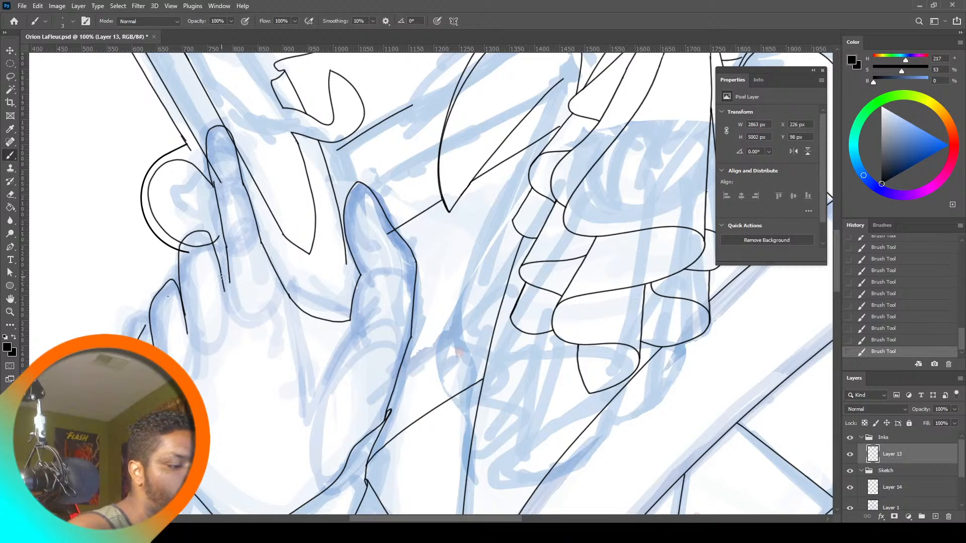
{"action": "key", "text": "ctrl+z"}
{"action": "left_click_drag", "start_coordinate": [209, 233], "coordinate": [231, 287]}
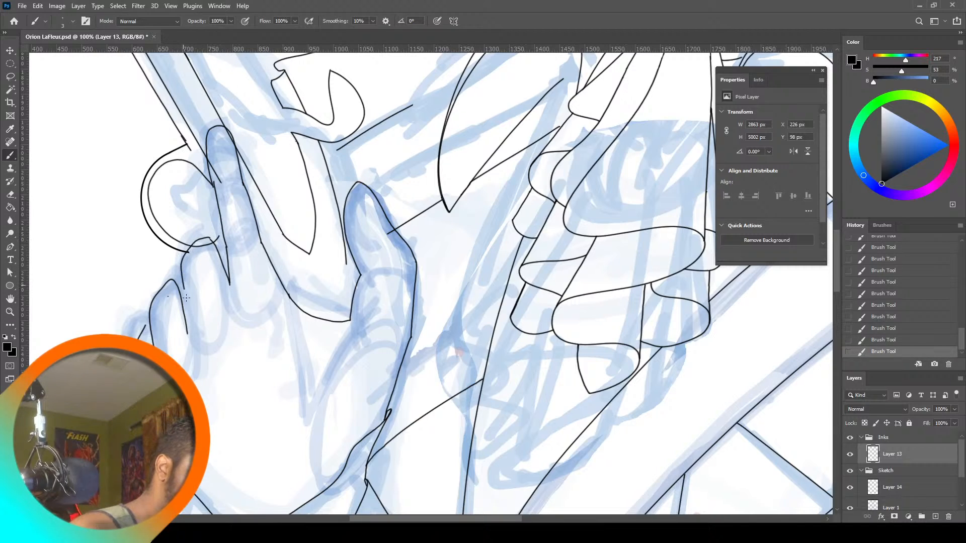
{"action": "key", "text": "ctrl+z"}
{"action": "key", "text": "ctrl+z"}
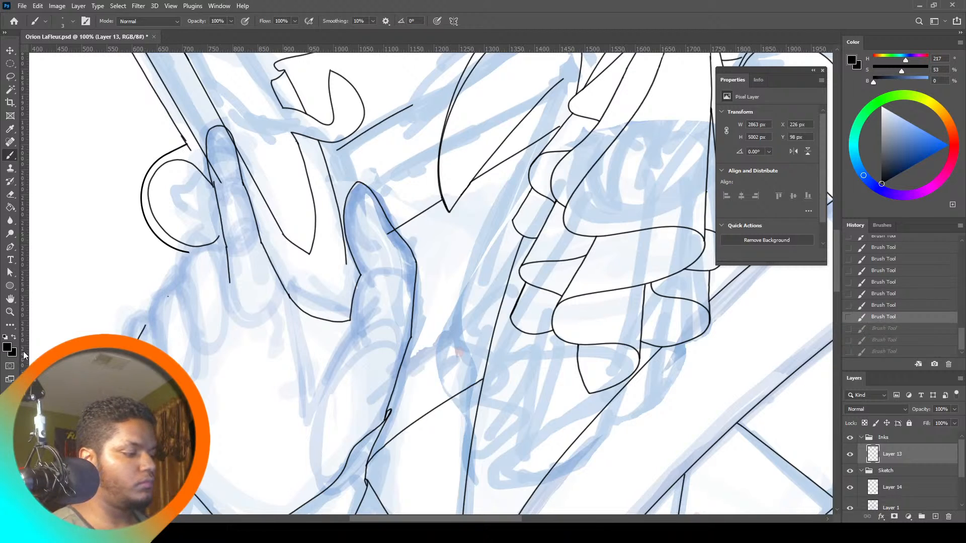
Check the inked hand against the full figure
{"action": "left_click", "coordinate": [10, 312]}
{"action": "left_click", "coordinate": [303, 21]}
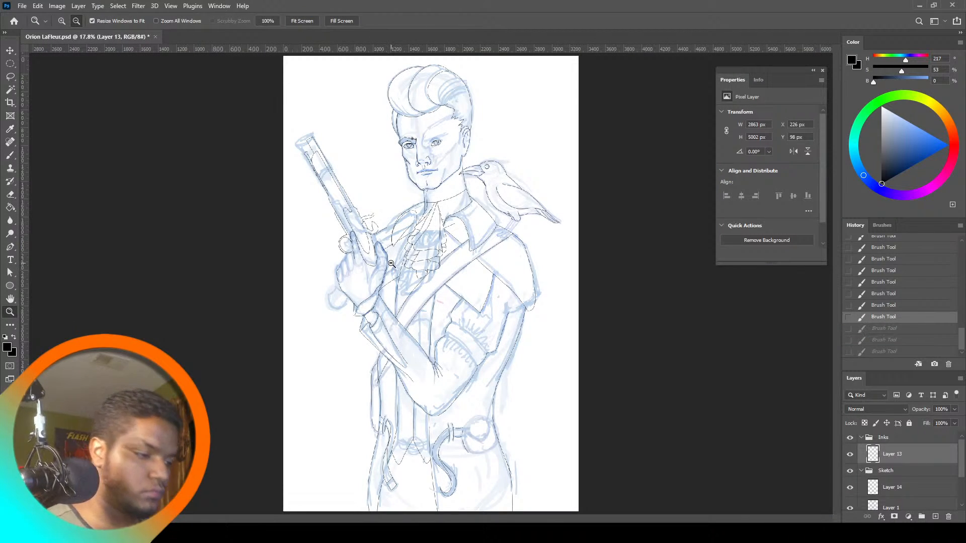
Lasso the lower end of the index finger's outer ink line, adjust it with Free Transform, and clear the selection
{"action": "left_click", "coordinate": [355, 247], "text": "alt"}
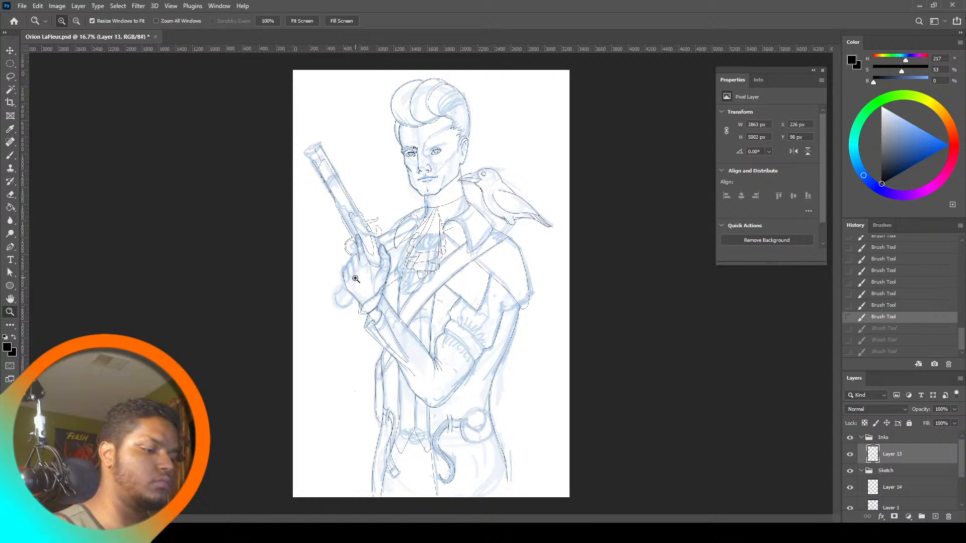
{"action": "left_click", "coordinate": [354, 262]}
{"action": "left_click", "coordinate": [355, 262]}
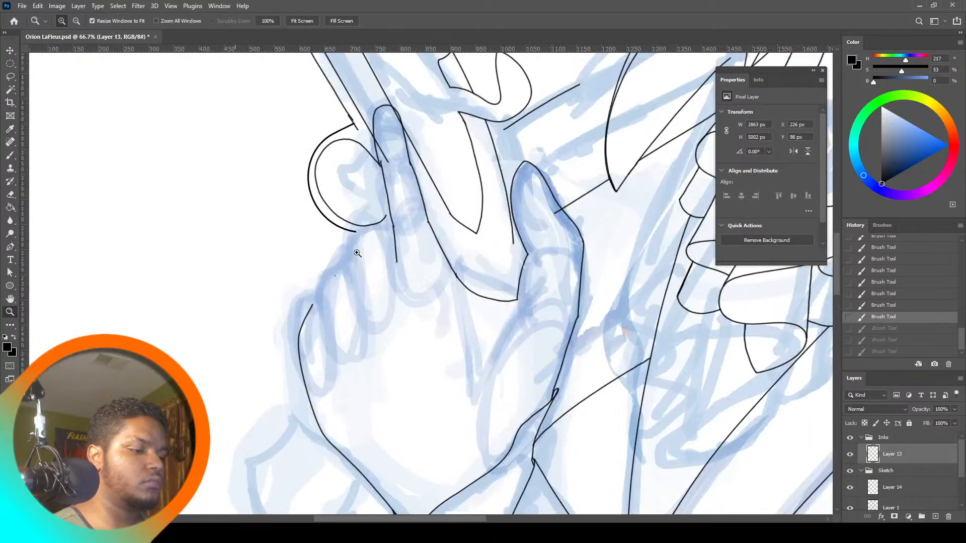
{"action": "left_click", "coordinate": [10, 151]}
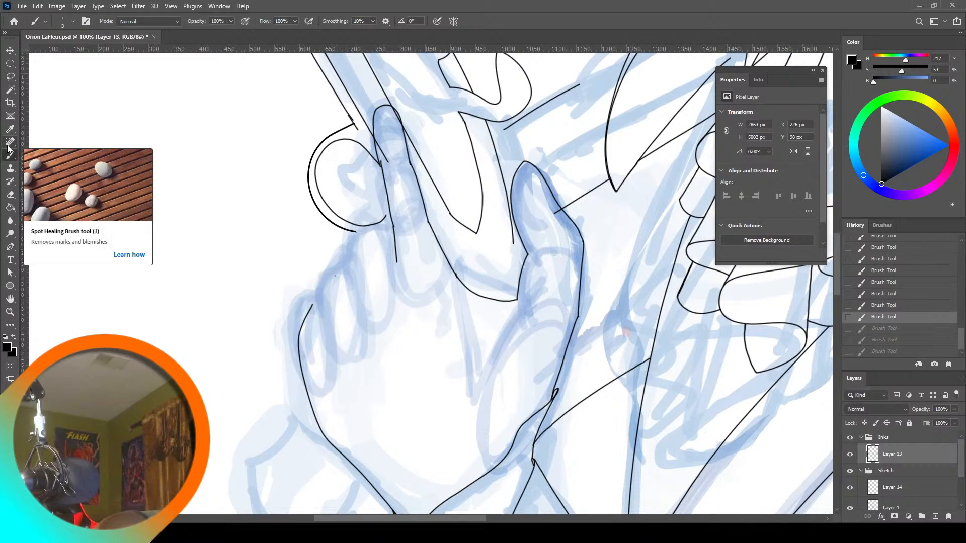
{"action": "left_click", "coordinate": [11, 75]}
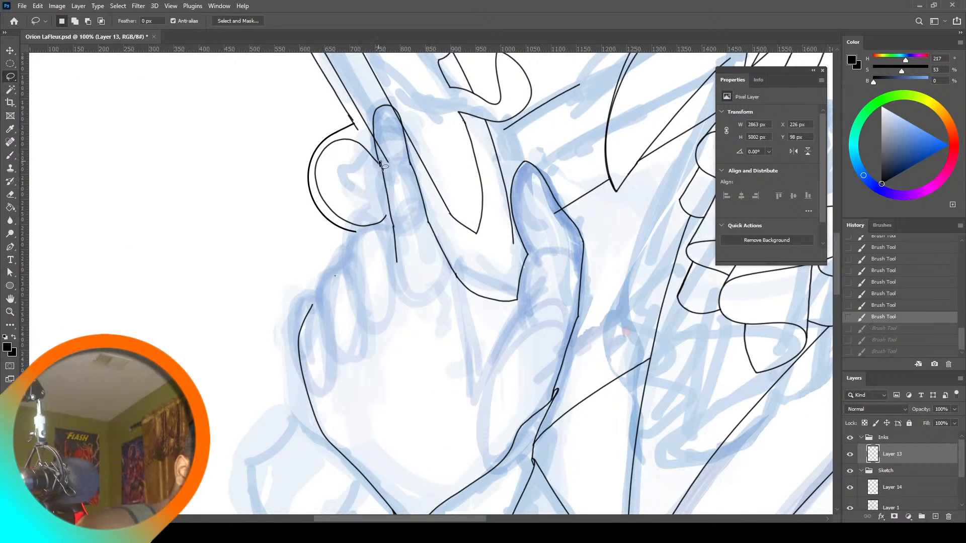
{"action": "mouse_move", "coordinate": [382, 187]}
{"action": "left_mouse_down"}
{"action": "mouse_move", "coordinate": [399, 280]}
{"action": "mouse_move", "coordinate": [405, 257]}
{"action": "left_mouse_up"}
{"action": "key", "text": "ctrl+t"}
{"action": "key", "text": "Return"}
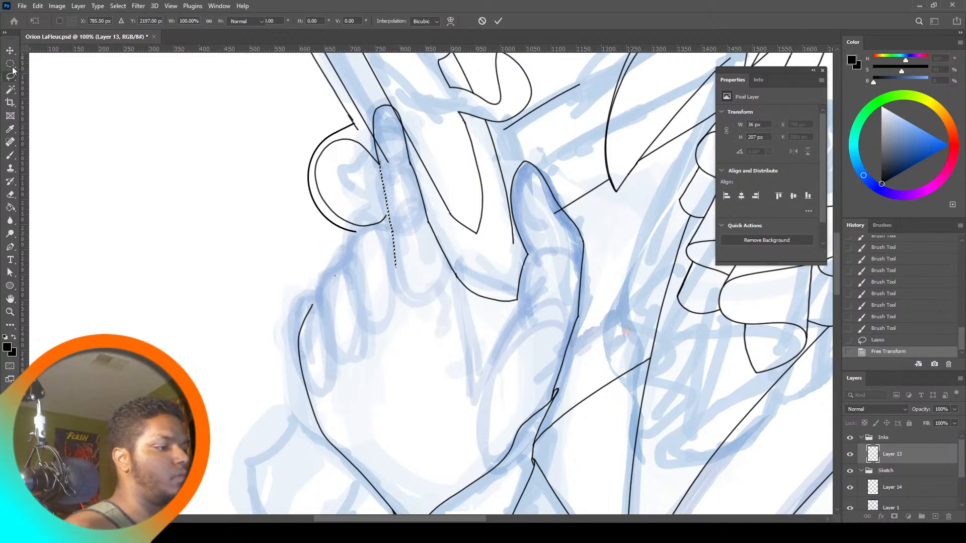
{"action": "key", "text": "m"}
{"action": "left_click_drag", "start_coordinate": [158, 214], "coordinate": [160, 217]}
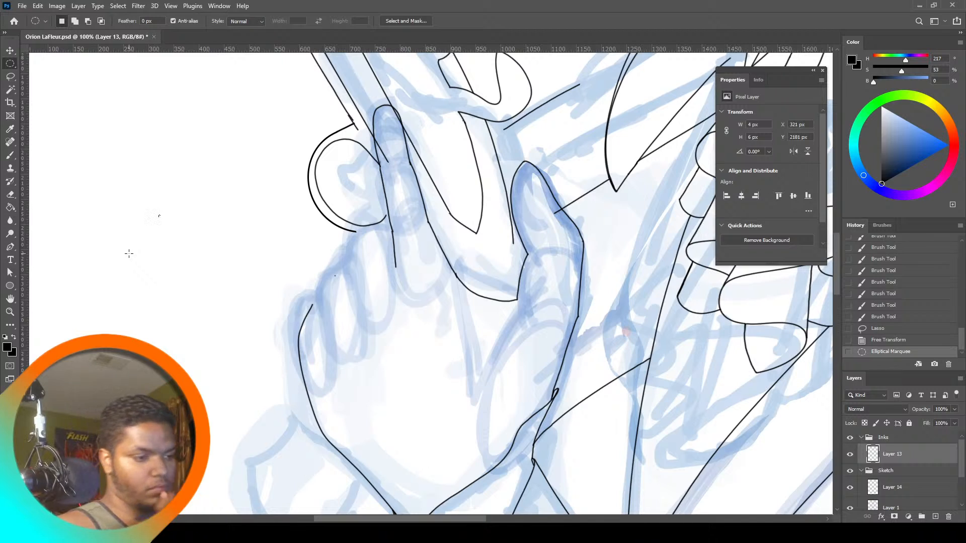
{"action": "left_click", "coordinate": [11, 157]}
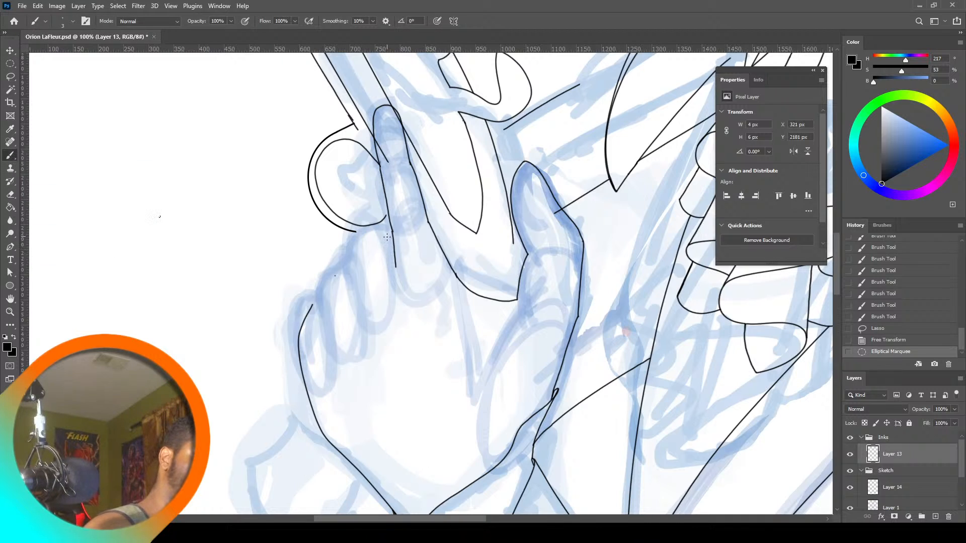
{"action": "left_click", "coordinate": [392, 259]}
{"action": "key", "text": "ctrl+d"}
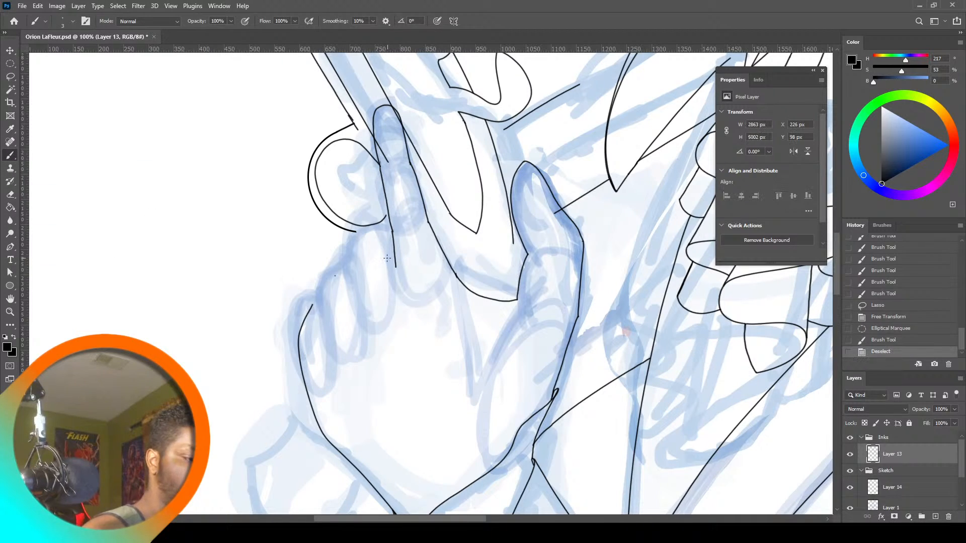
Ink the curled middle and ring fingers below the index finger, and join the little finger's tip to the ring finger
{"action": "left_click_drag", "start_coordinate": [386, 238], "coordinate": [396, 269]}
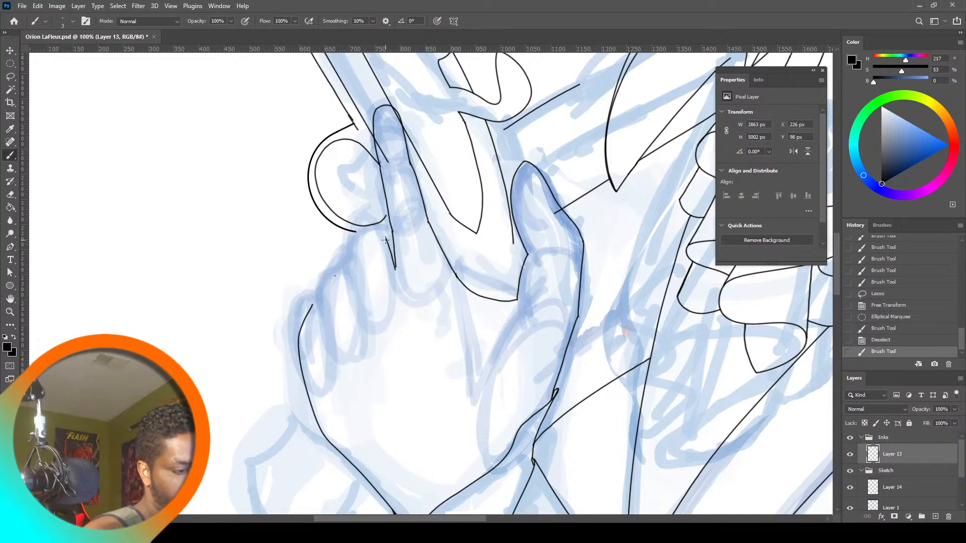
{"action": "key", "text": "ctrl+z"}
{"action": "mouse_move", "coordinate": [388, 227]}
{"action": "left_mouse_down"}
{"action": "mouse_move", "coordinate": [359, 241]}
{"action": "mouse_move", "coordinate": [378, 232]}
{"action": "mouse_move", "coordinate": [358, 246]}
{"action": "mouse_move", "coordinate": [359, 317]}
{"action": "left_mouse_up"}
{"action": "mouse_move", "coordinate": [351, 261]}
{"action": "left_mouse_down"}
{"action": "mouse_move", "coordinate": [357, 272]}
{"action": "mouse_move", "coordinate": [347, 264]}
{"action": "mouse_move", "coordinate": [324, 281]}
{"action": "mouse_move", "coordinate": [331, 348]}
{"action": "left_mouse_up"}
{"action": "key", "text": "ctrl+z"}
{"action": "left_click_drag", "start_coordinate": [311, 304], "coordinate": [320, 303]}
{"action": "key", "text": "ctrl+z"}
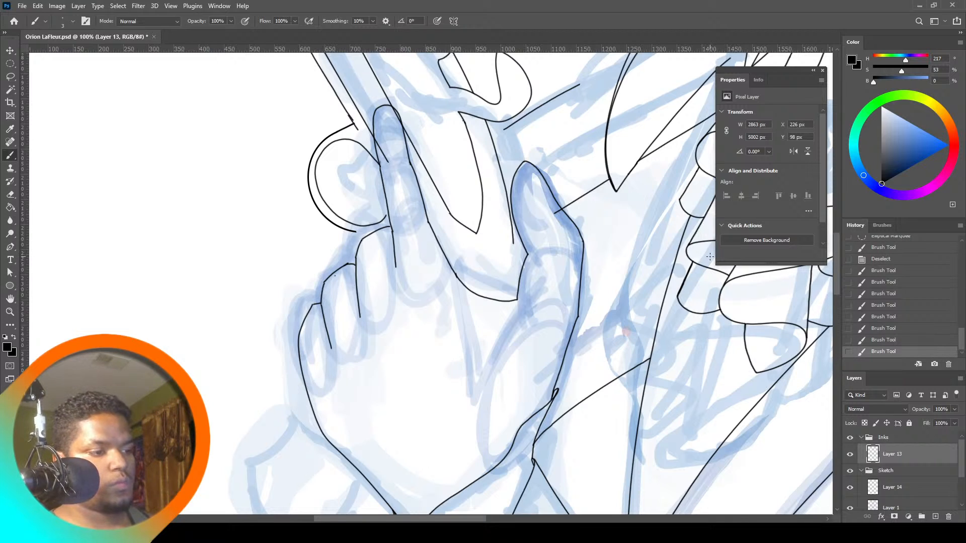
Collapse the Sketch group and toggle its visibility to review the inks alone across the full figure
{"action": "key", "text": "ctrl+minus"}
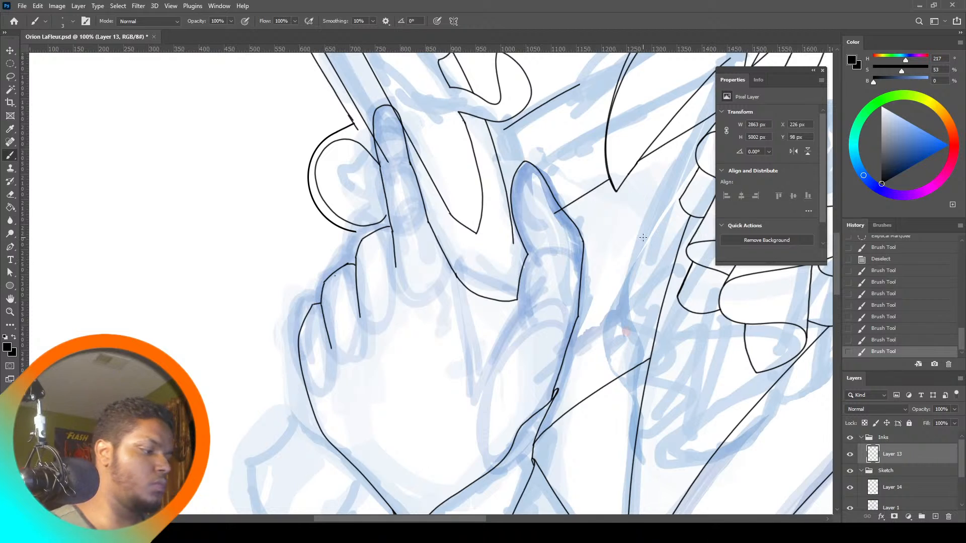
{"action": "key", "text": "z"}
{"action": "left_click", "coordinate": [304, 21]}
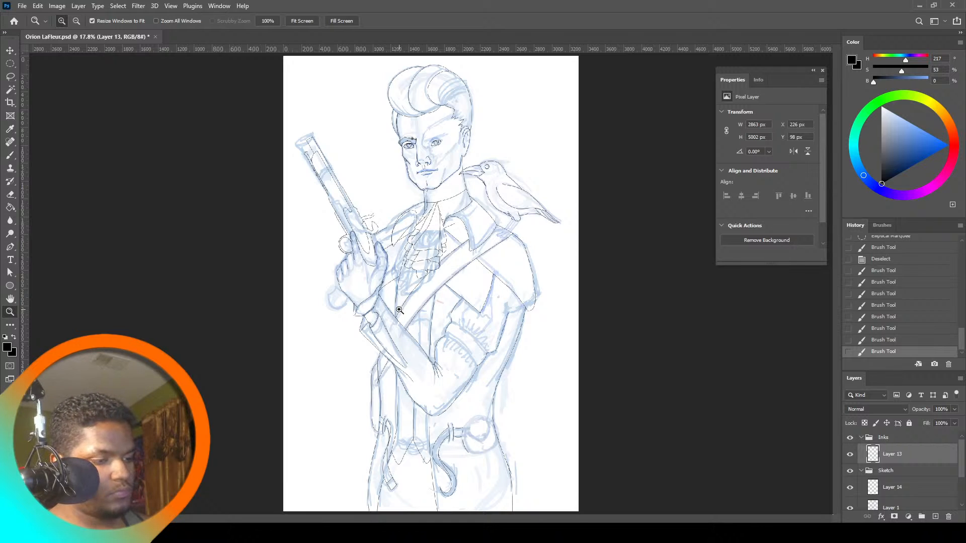
{"action": "scroll", "coordinate": [961, 467], "scroll_direction": "down", "scroll_amount": 1}
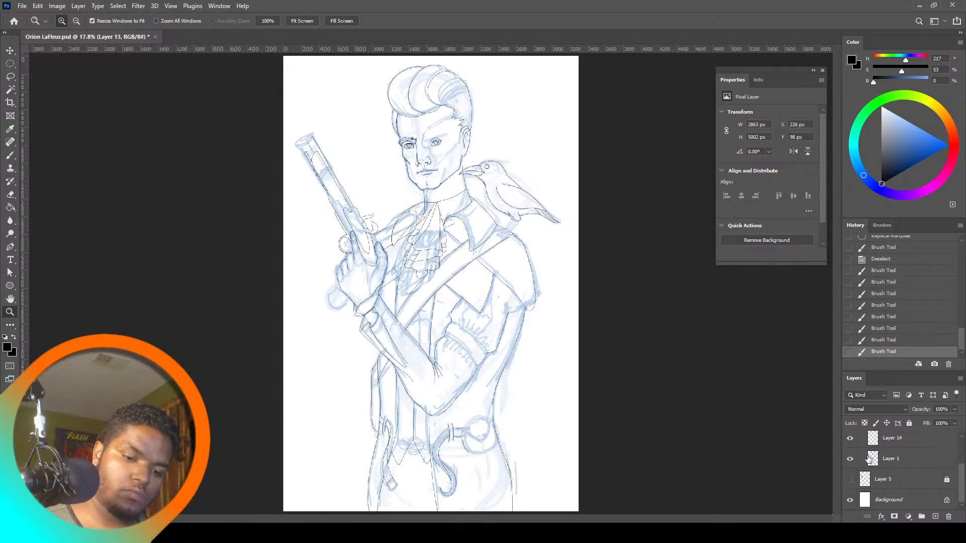
{"action": "scroll", "coordinate": [960, 455], "scroll_direction": "up", "scroll_amount": 1}
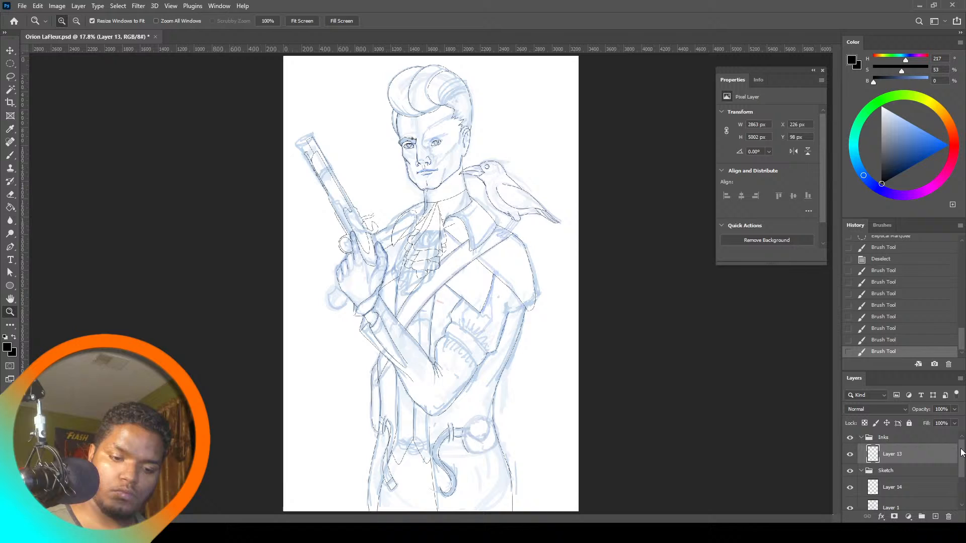
{"action": "left_click", "coordinate": [861, 471]}
{"action": "left_click", "coordinate": [850, 470]}
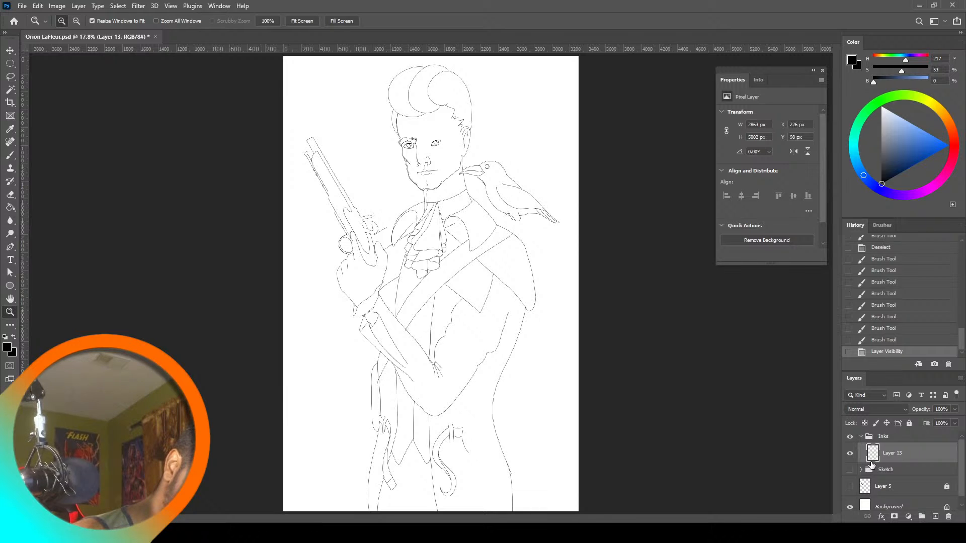
{"action": "left_click", "coordinate": [850, 470]}
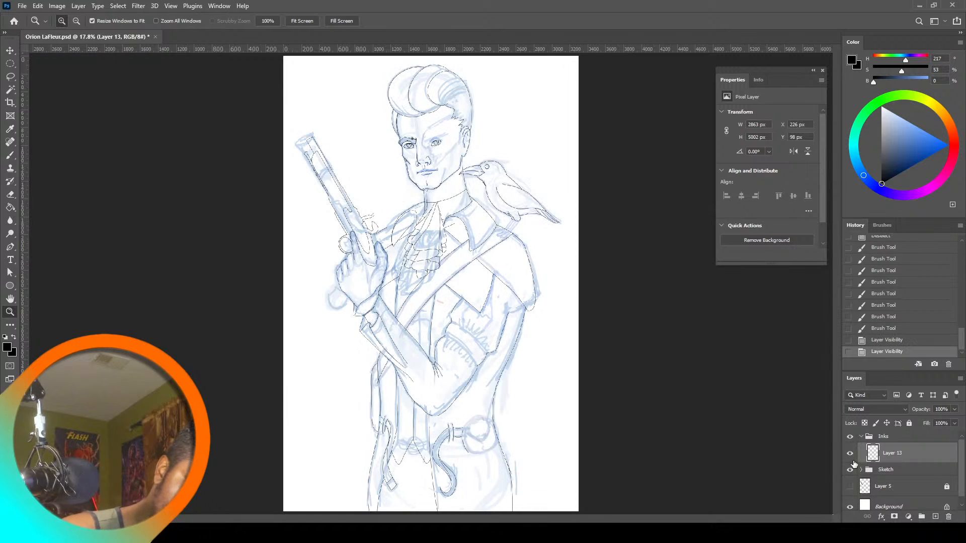
Ink the edges of the sleeve band around the upper arm on Layer 13
{"action": "left_click", "coordinate": [9, 157]}
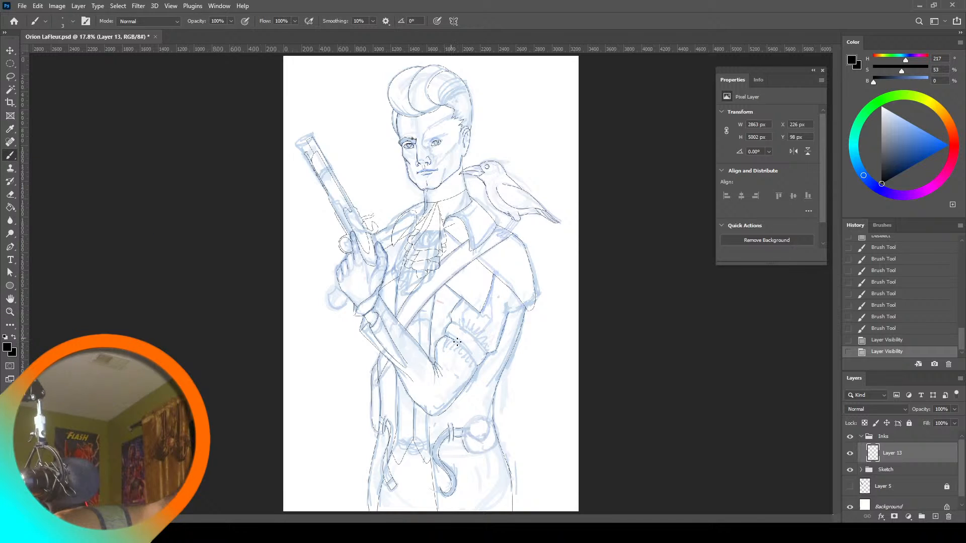
{"action": "mouse_move", "coordinate": [476, 363]}
{"action": "left_mouse_down"}
{"action": "mouse_move", "coordinate": [453, 324]}
{"action": "mouse_move", "coordinate": [487, 355]}
{"action": "left_mouse_up"}
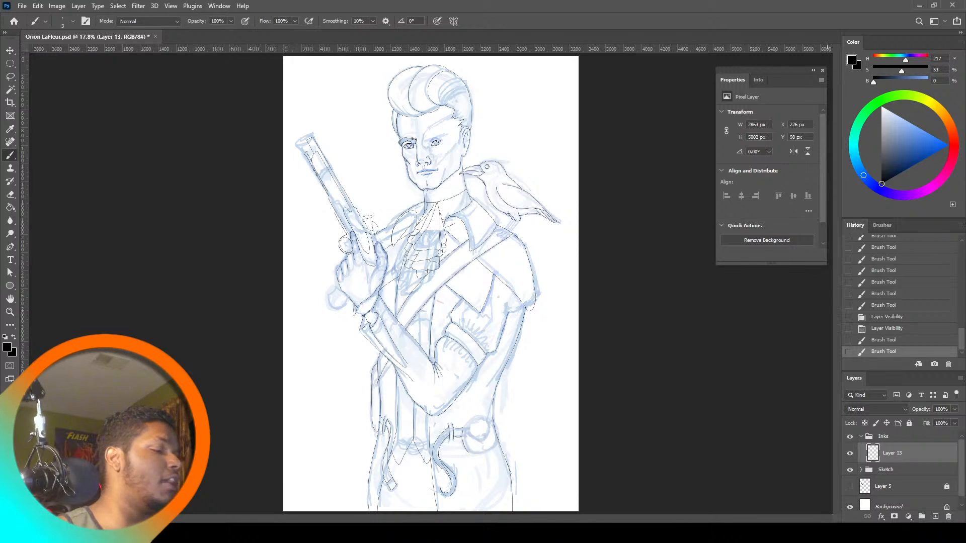
Select the Inks group and collapse it
{"action": "scroll", "coordinate": [867, 449], "scroll_direction": "down", "scroll_amount": 1}
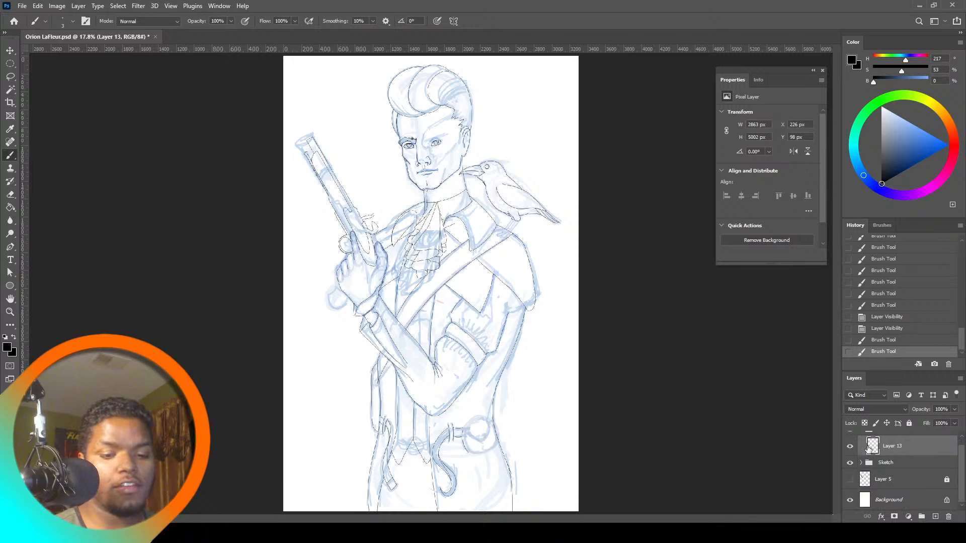
{"action": "scroll", "coordinate": [867, 449], "scroll_direction": "up", "scroll_amount": 1}
{"action": "left_click", "coordinate": [861, 439]}
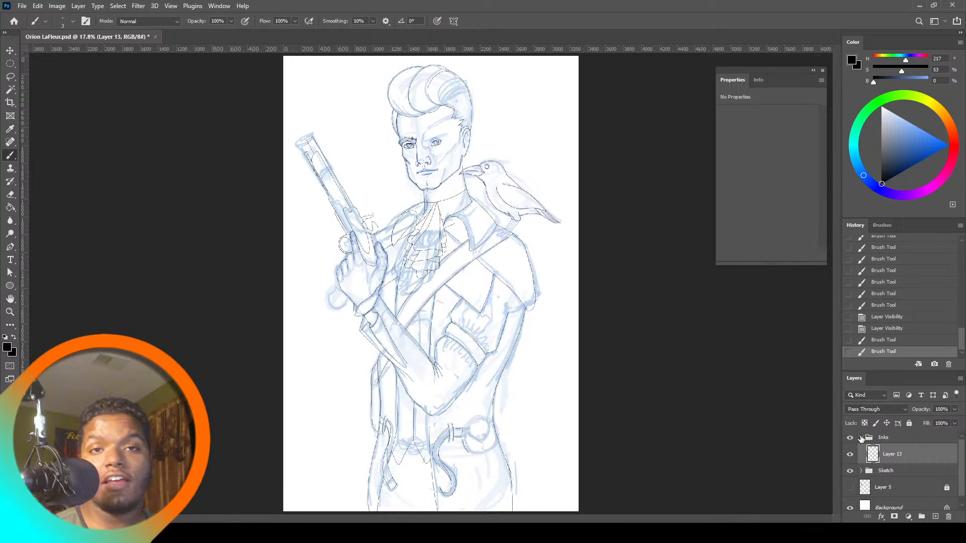
{"action": "left_click", "coordinate": [861, 438]}
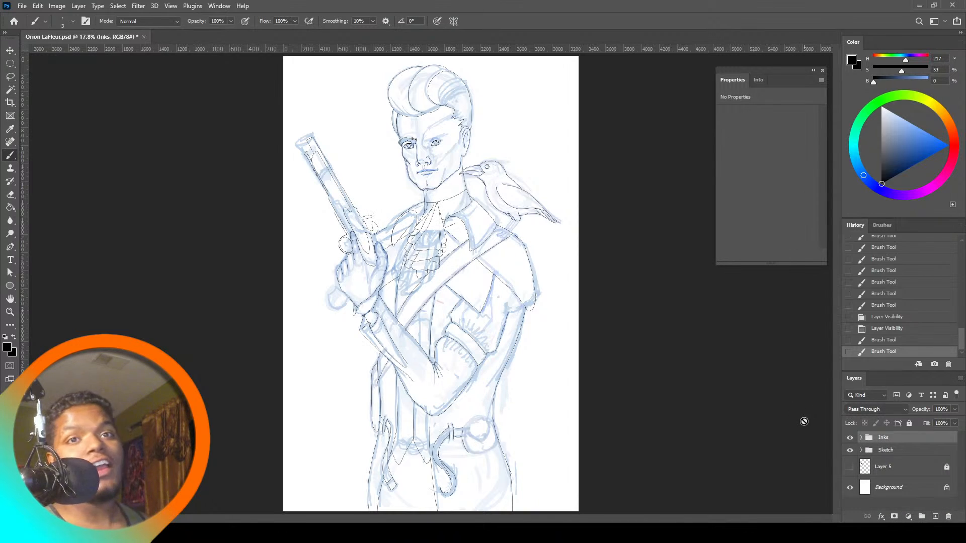